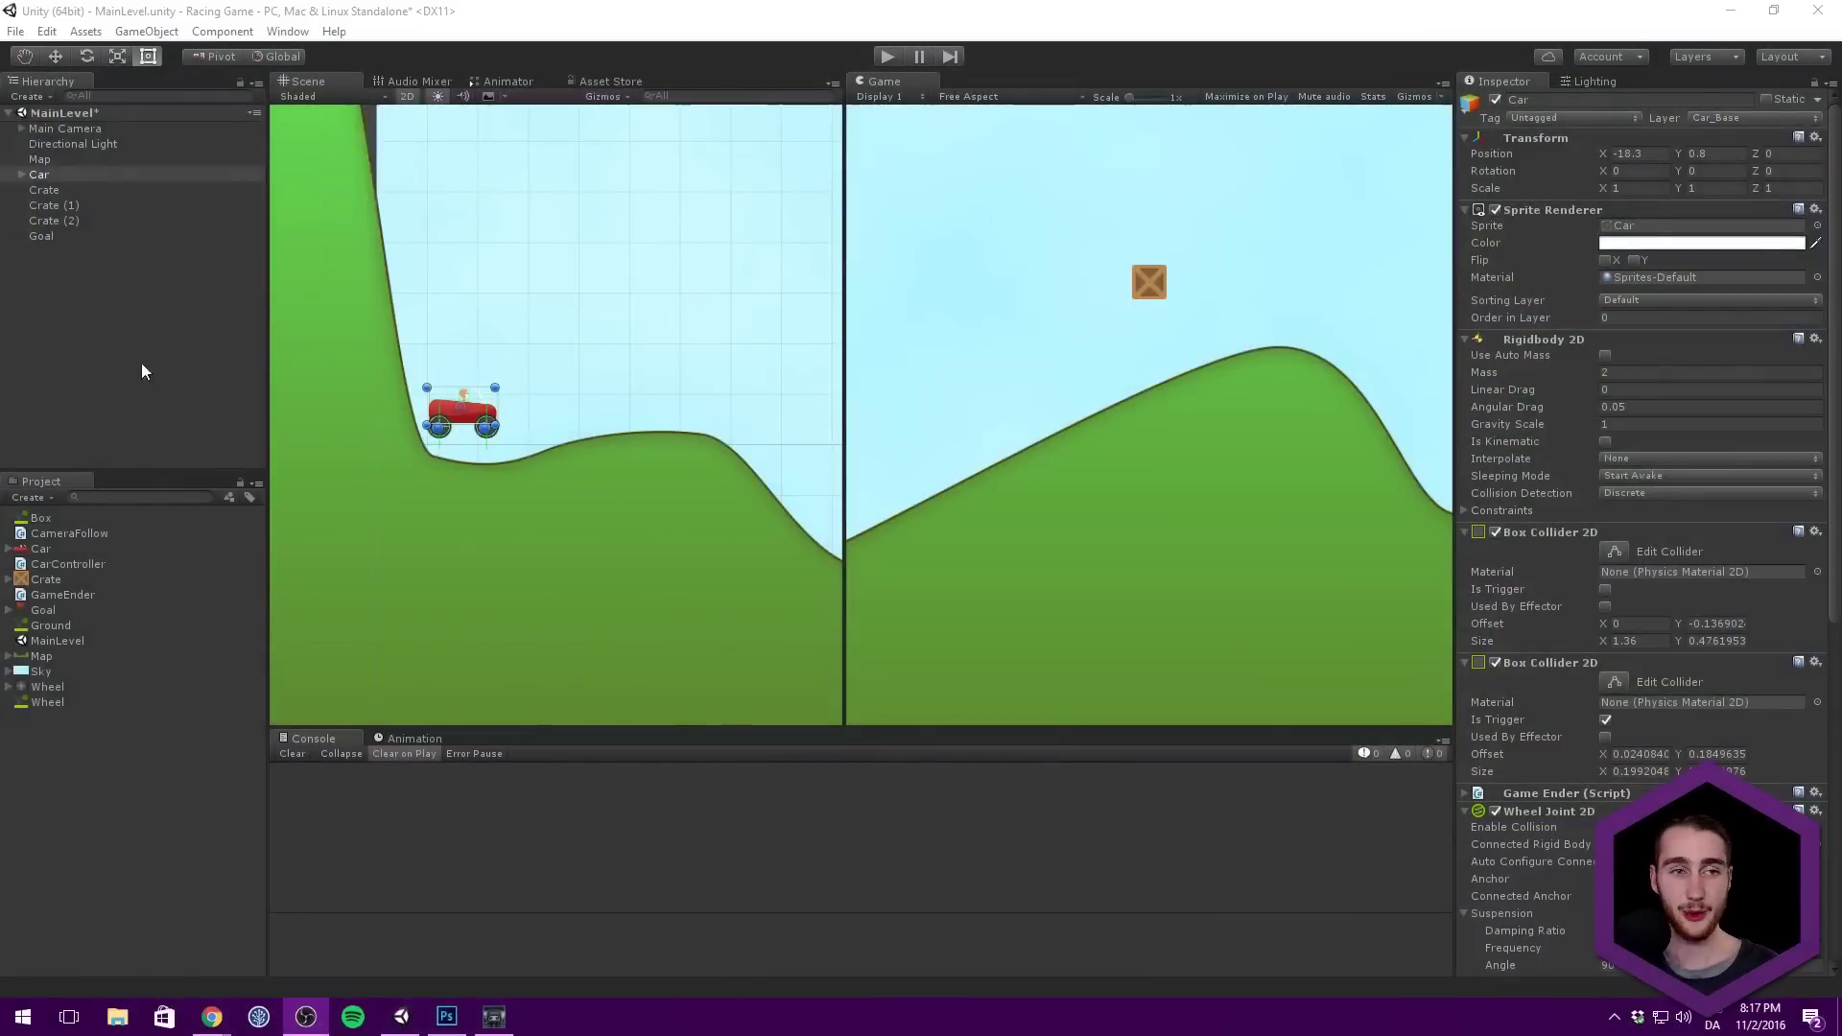
Step: Play-test the existing MainLevel scene by driving the car, and stop play mode
left_click(144, 368)
left_click(16, 31)
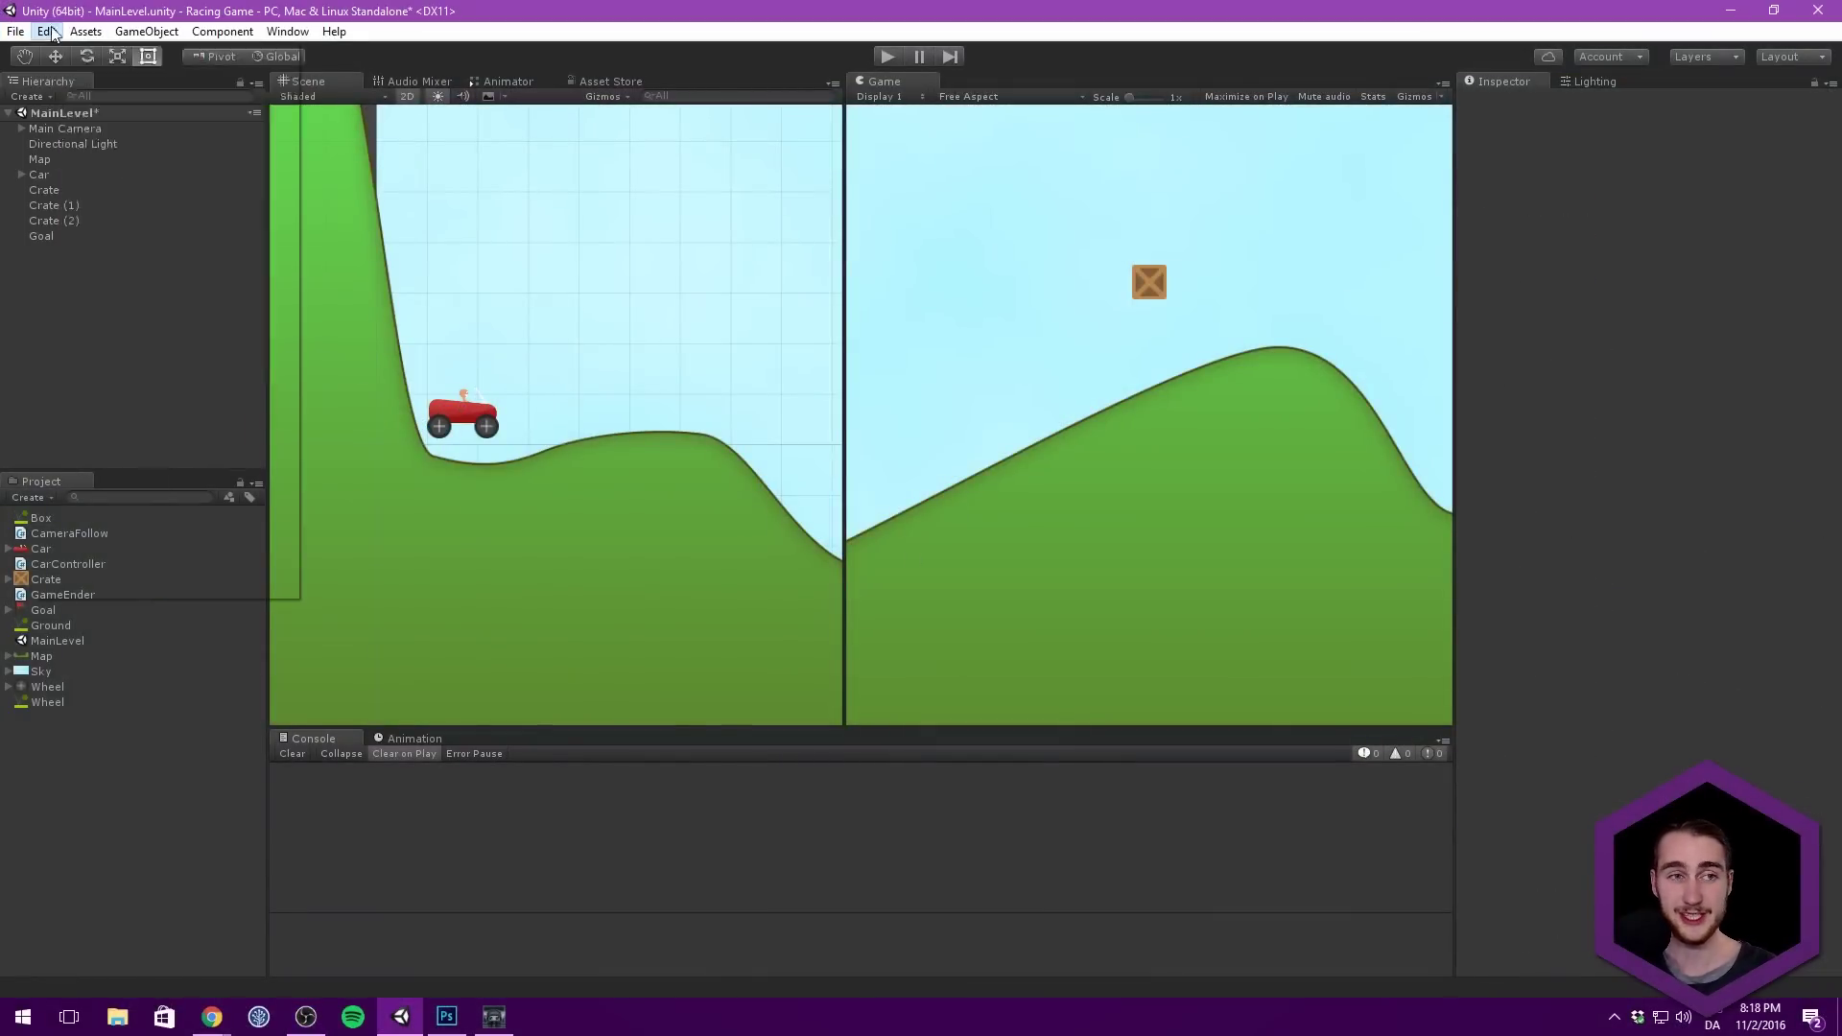
left_click(18, 29)
key("ctrl+p")
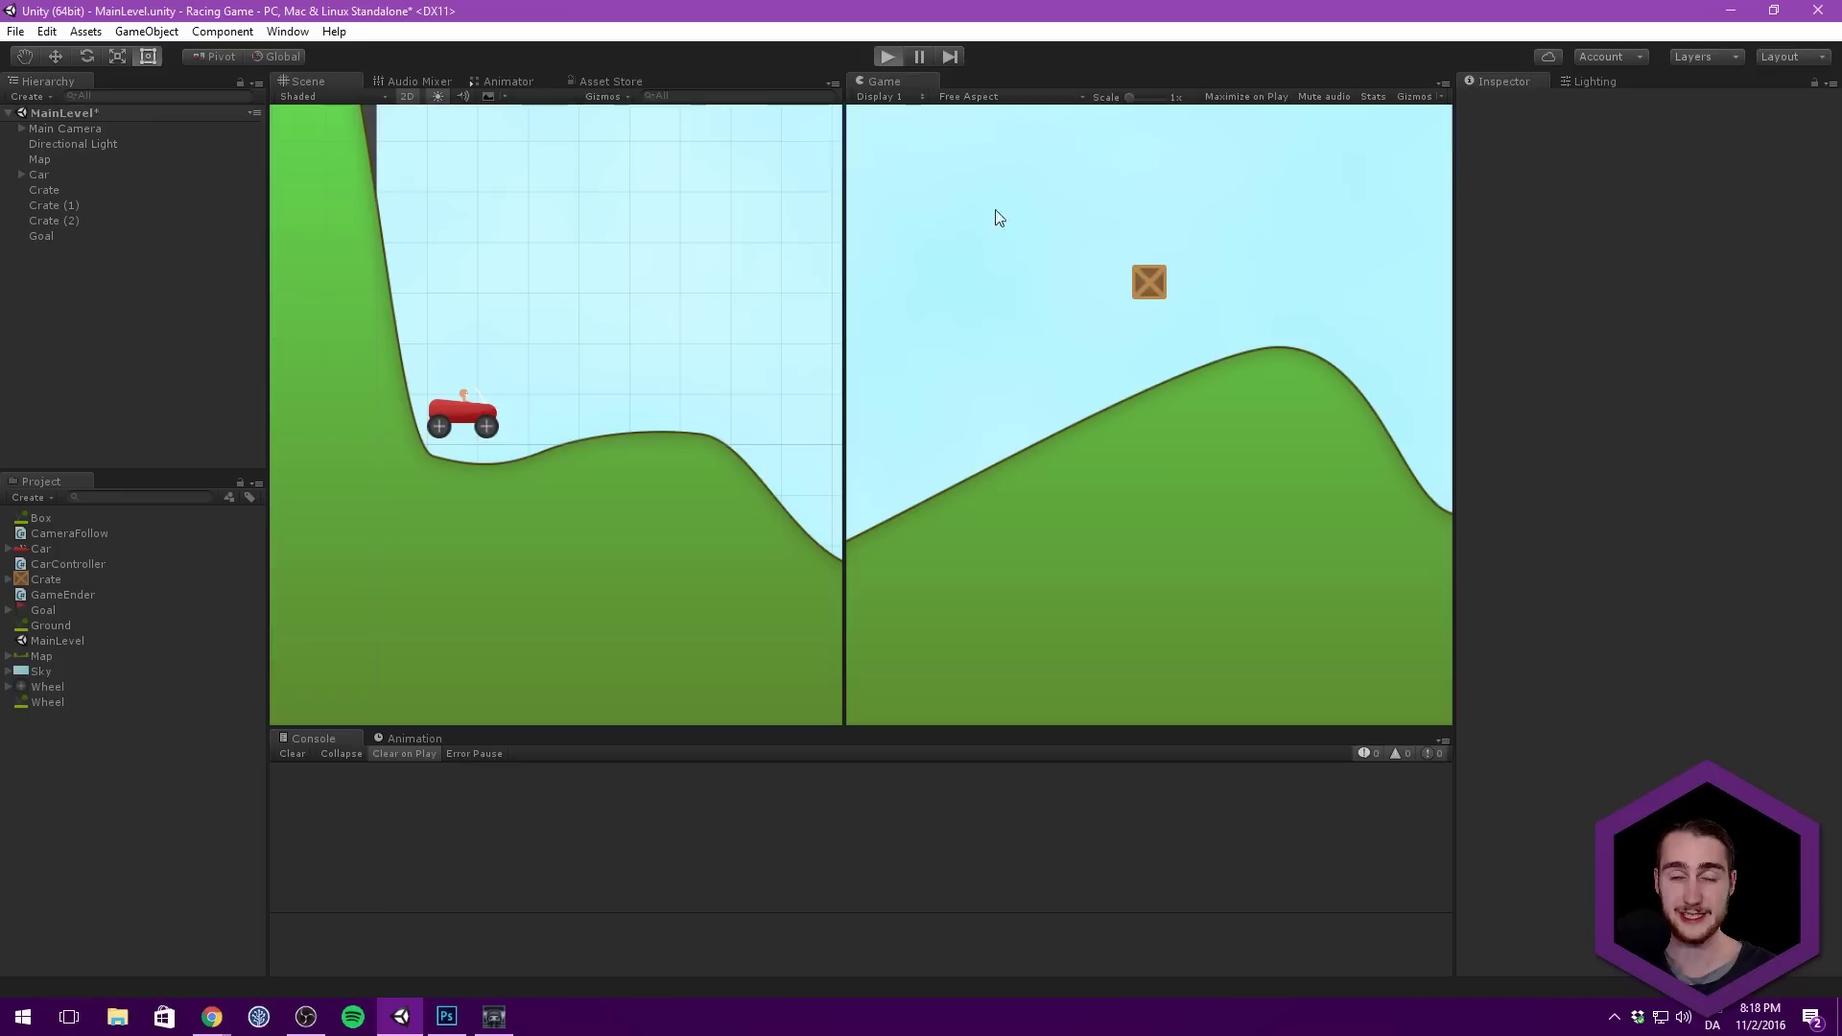
key("Up")
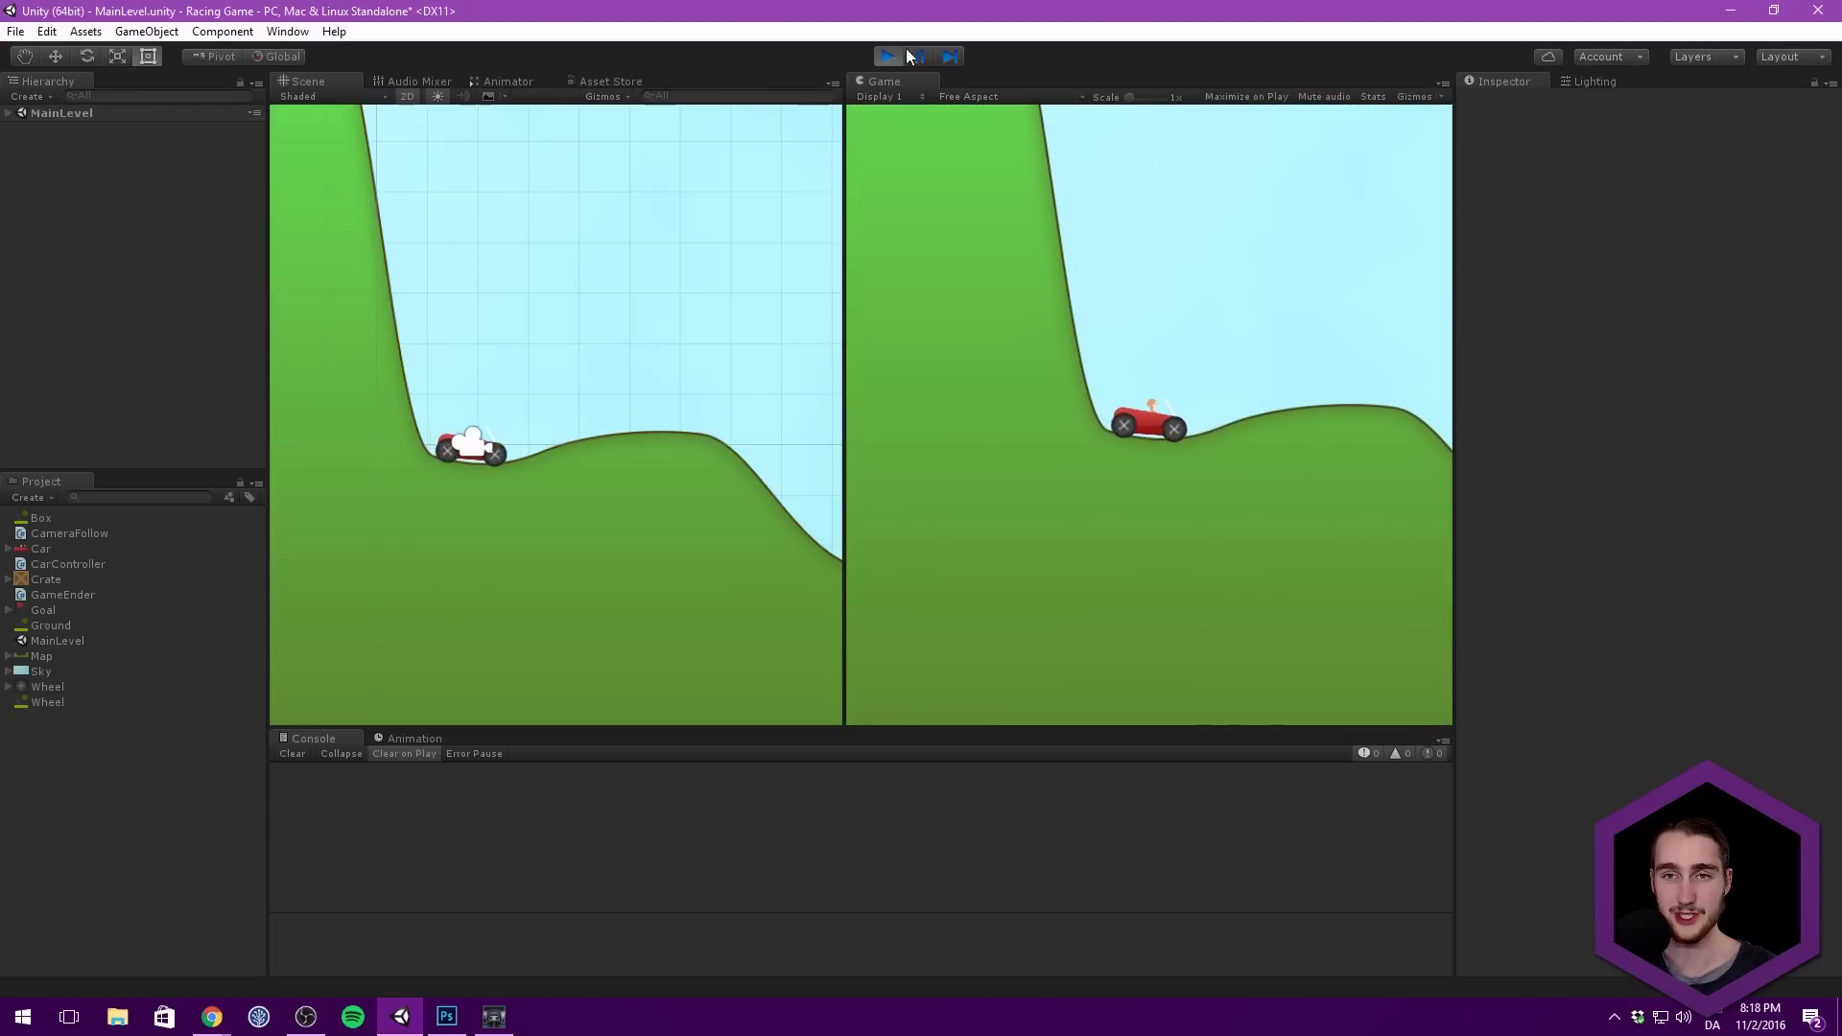
left_click(888, 56)
Step: Start a new Unity project and choose the desktop's Projects folder as its location
left_click(12, 31)
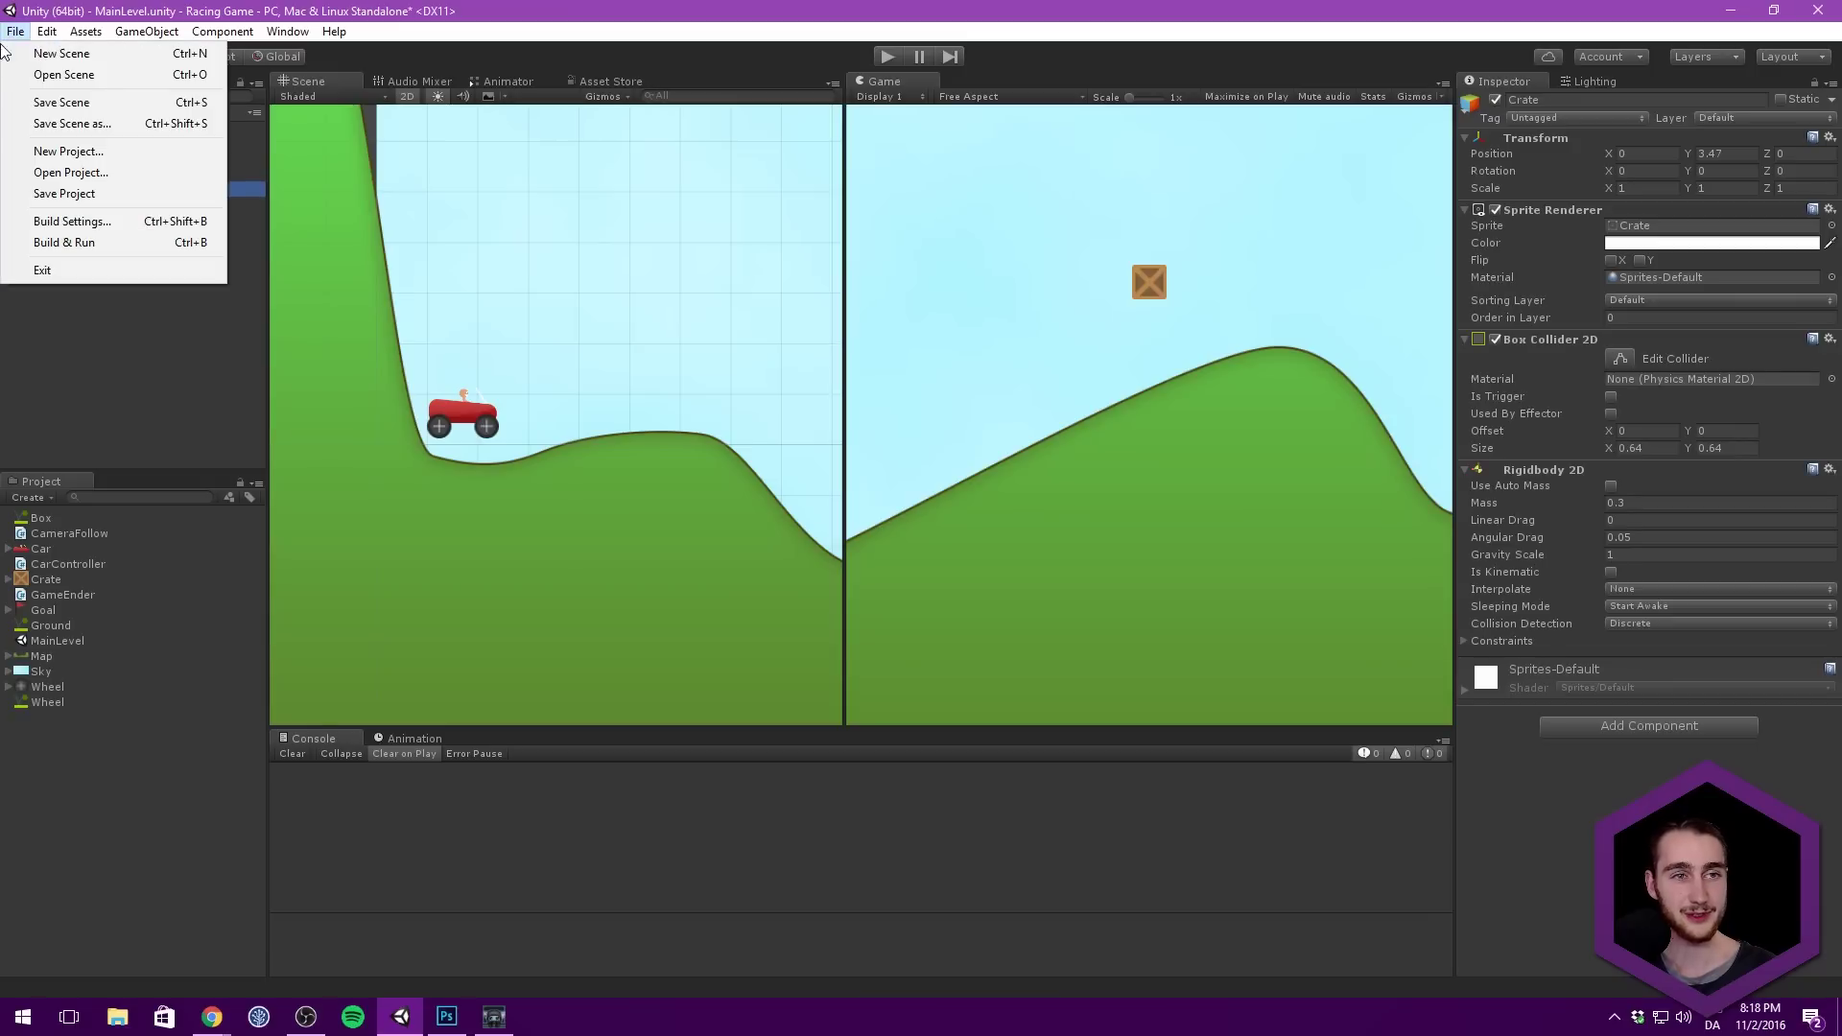
left_click(13, 31)
left_click(14, 31)
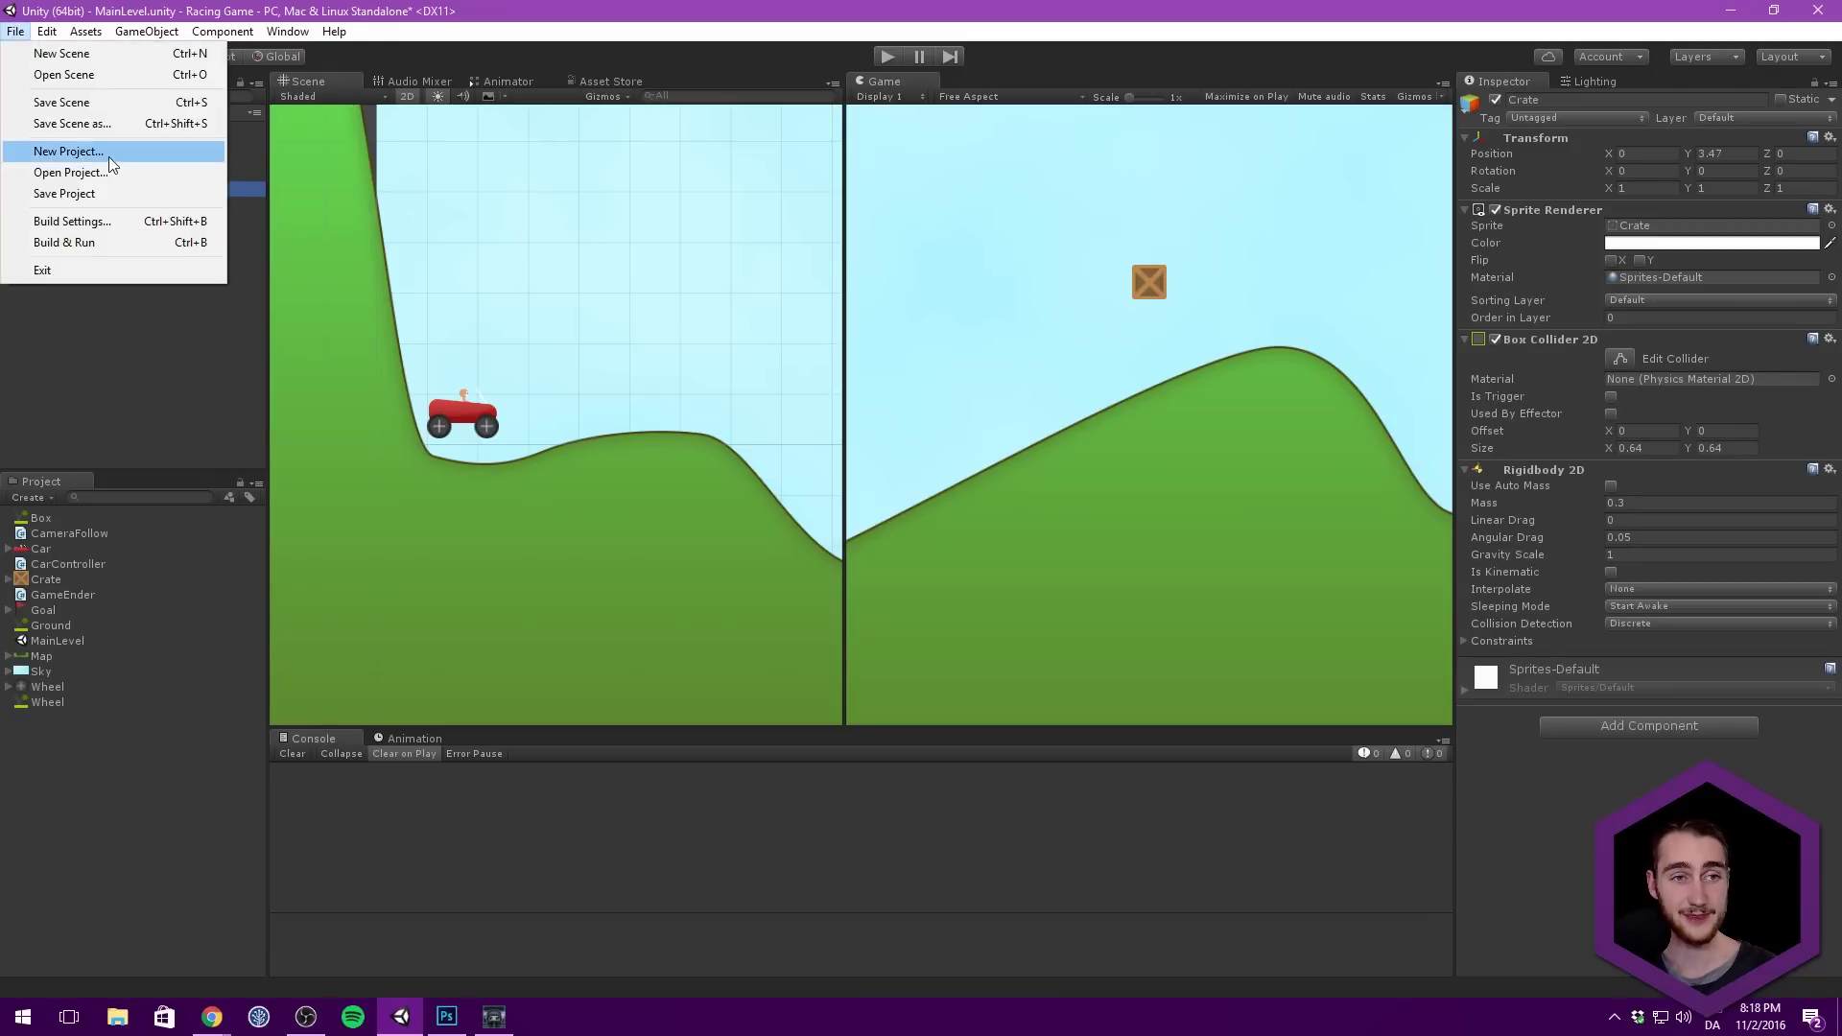
left_click(67, 150)
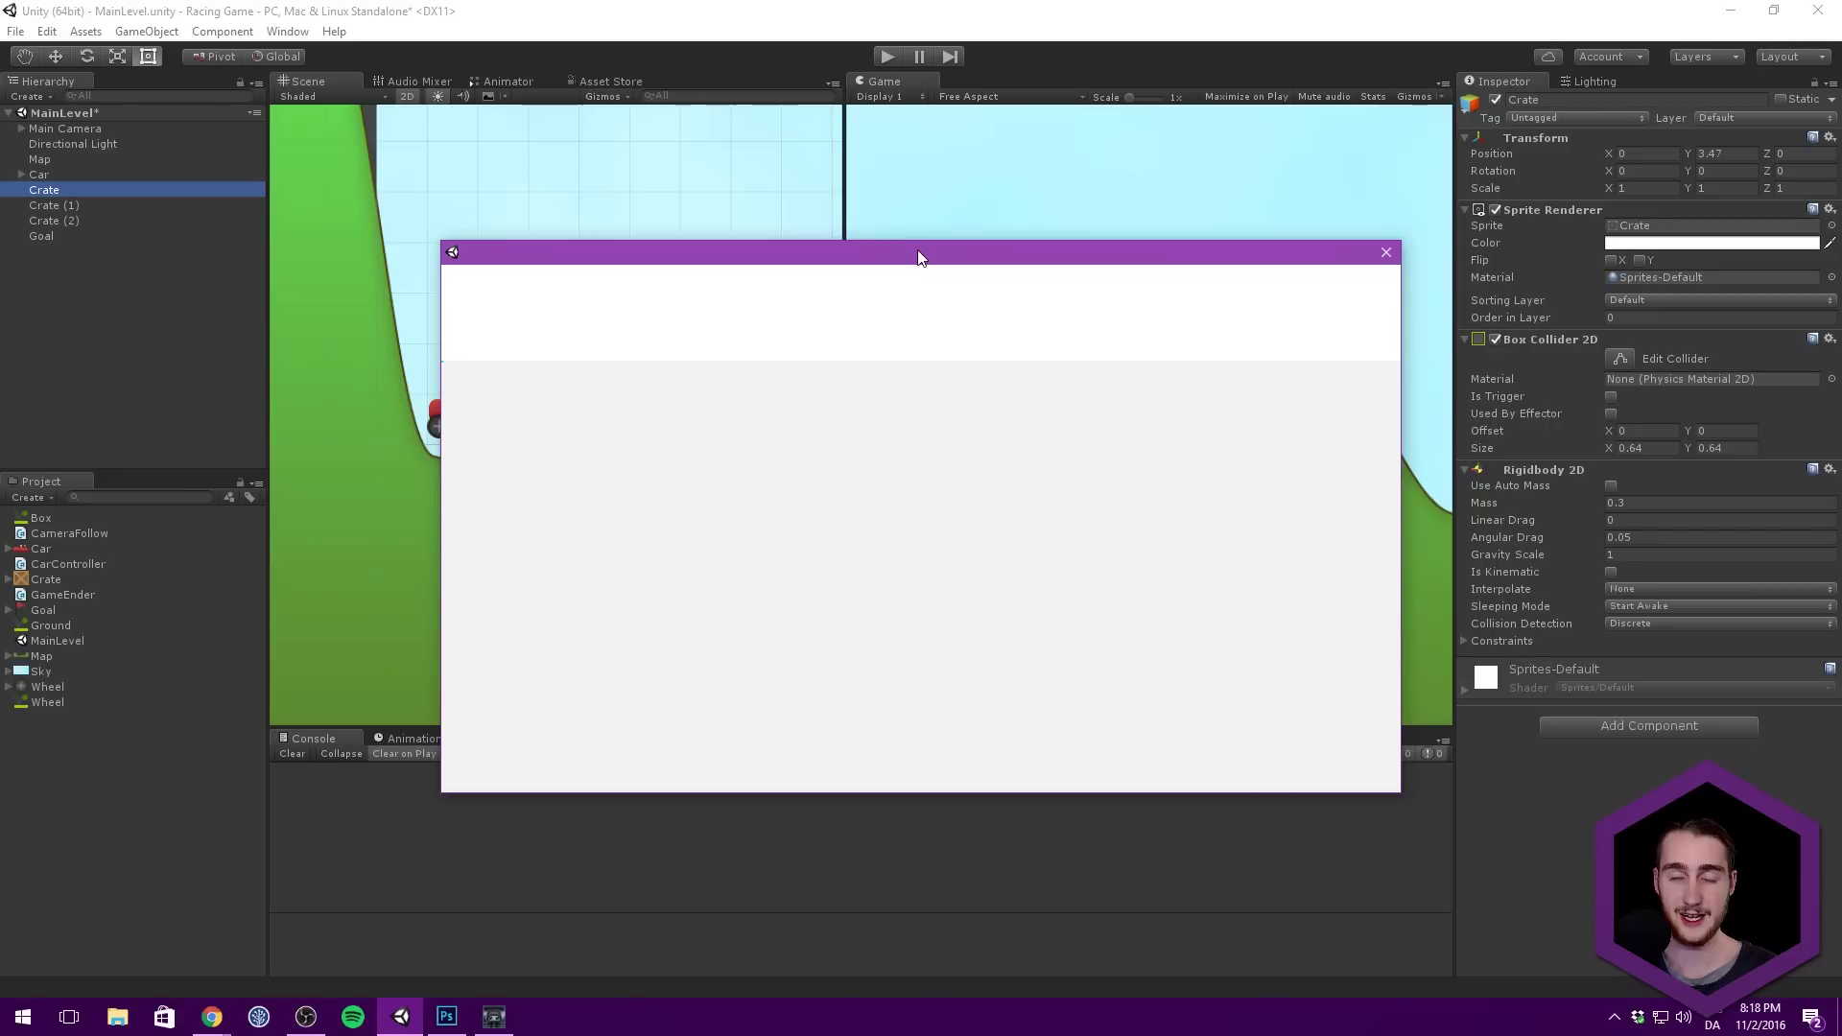
left_click(701, 429)
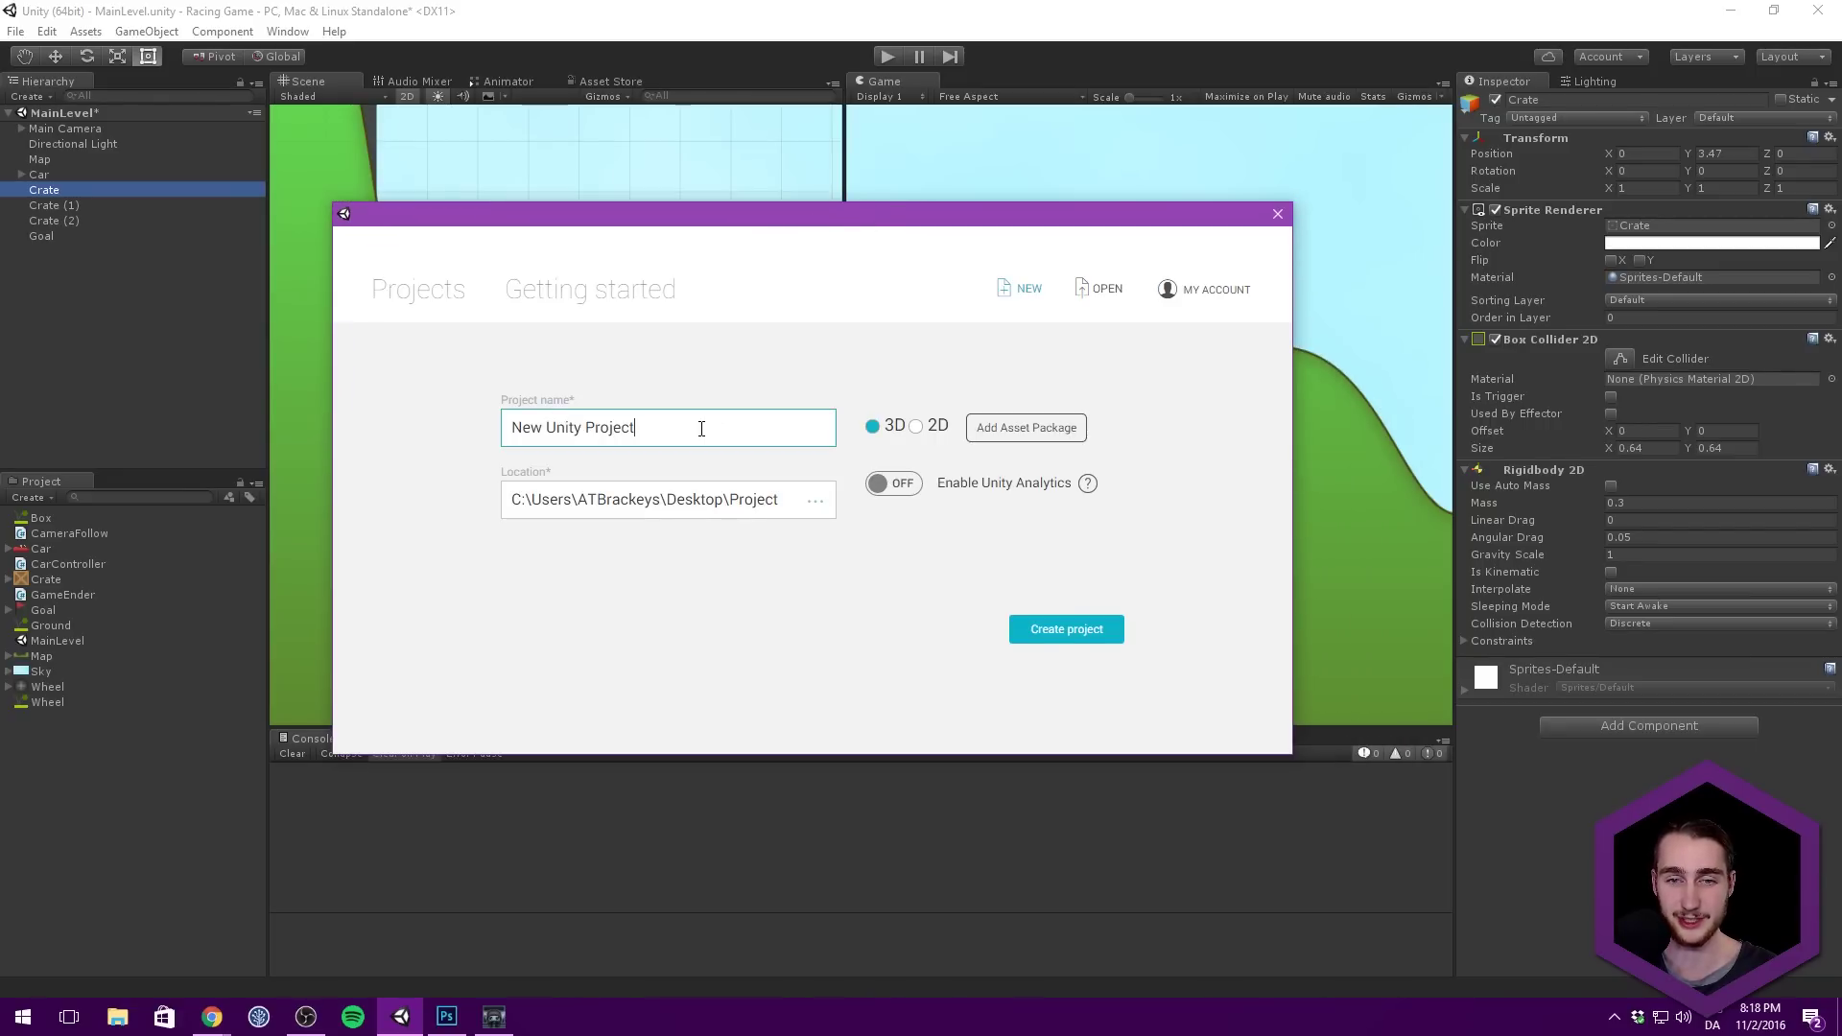
left_click(814, 502)
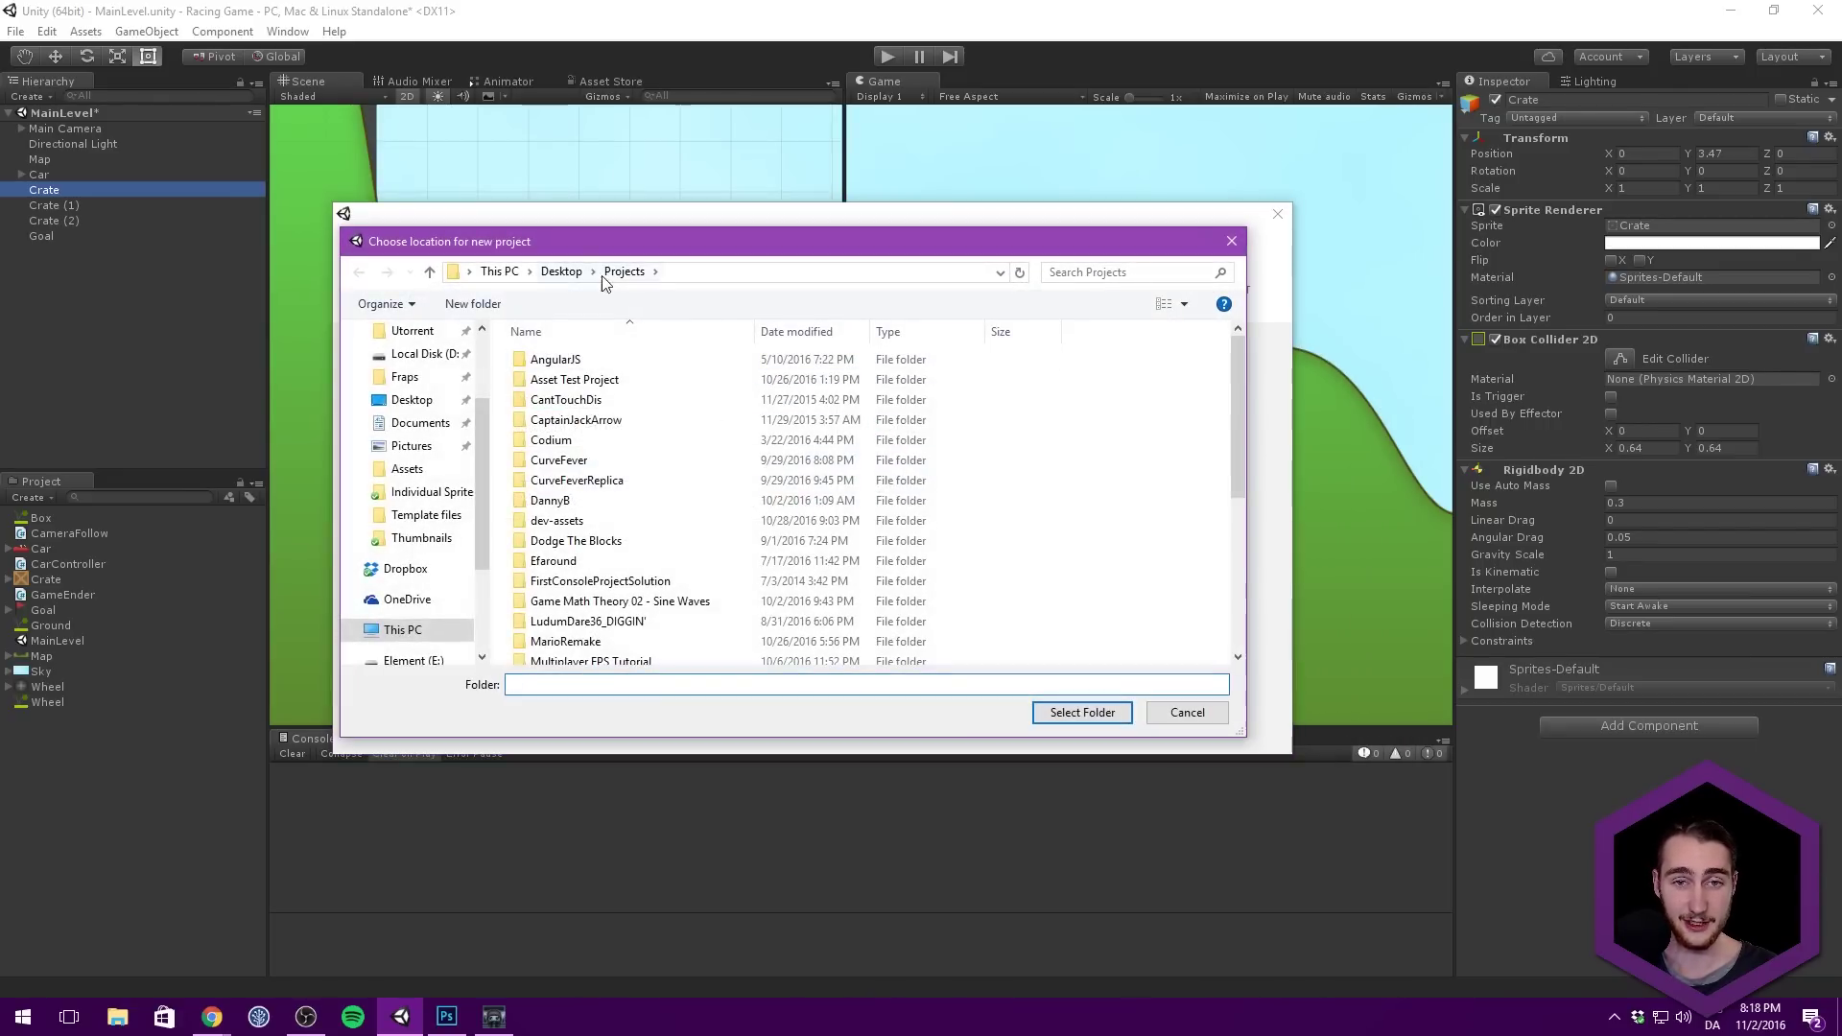
left_click(1080, 712)
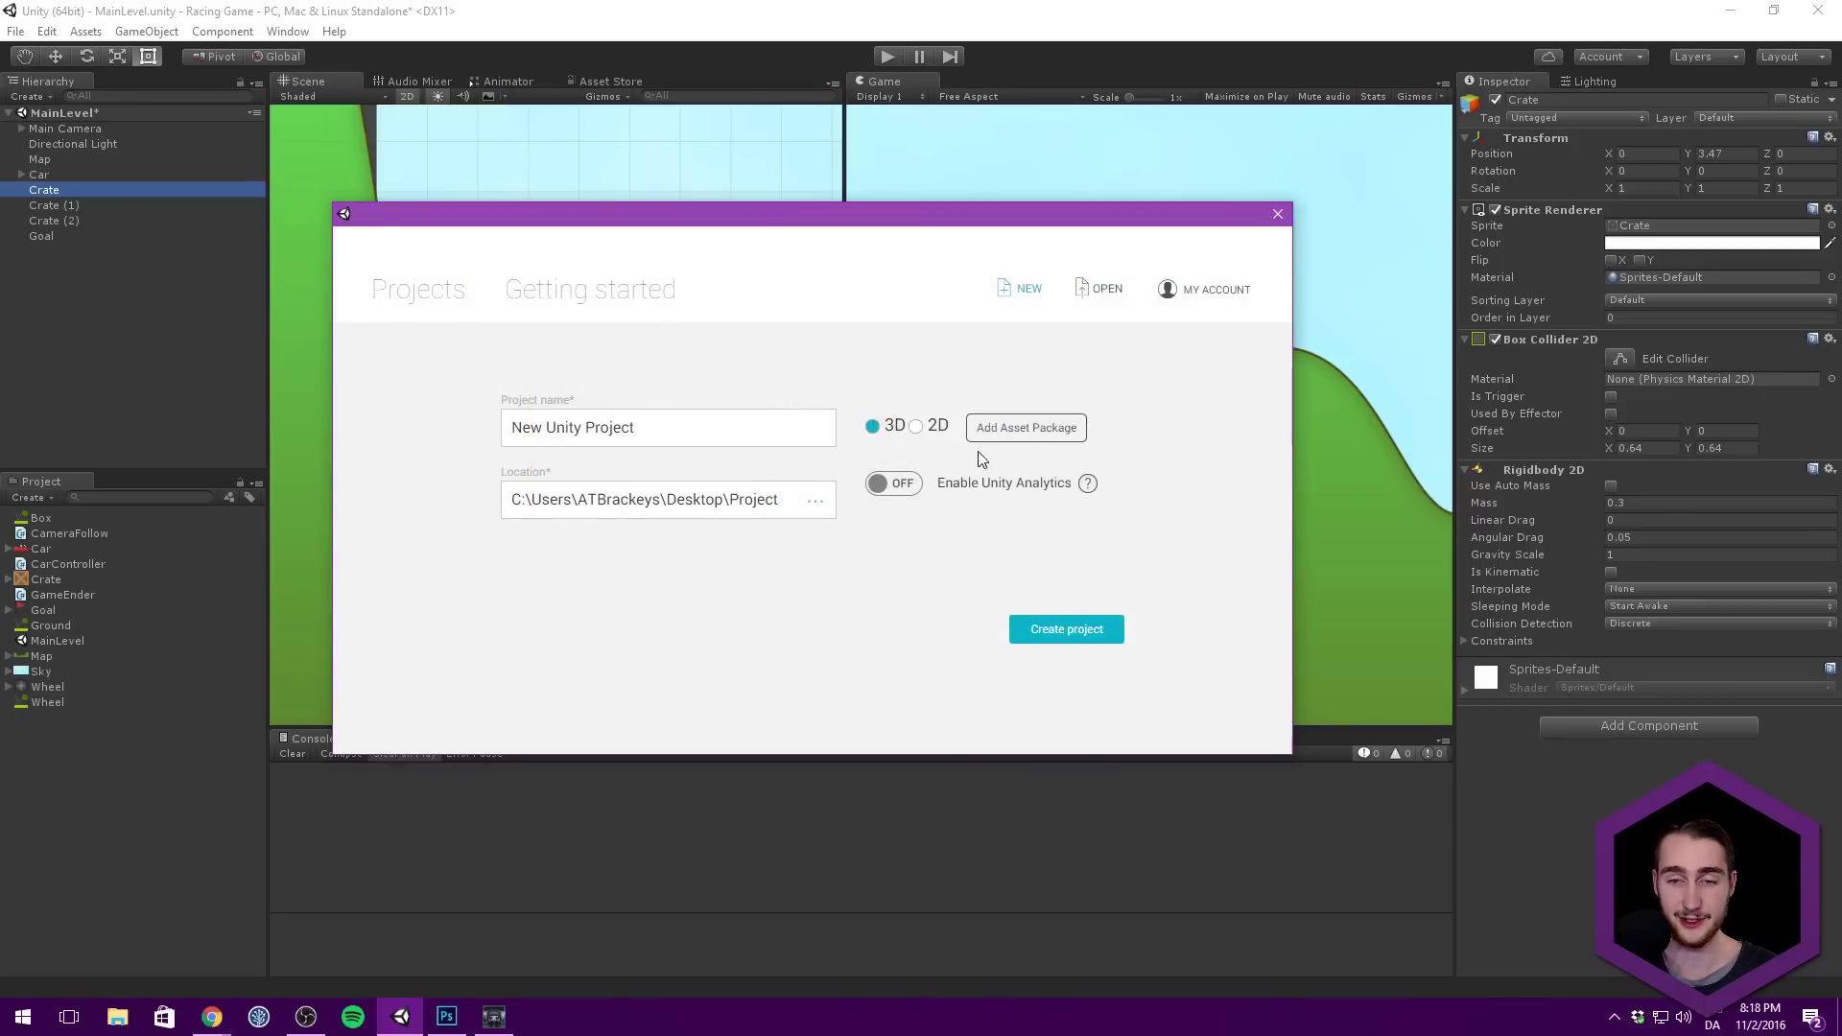
Step: Create the project in 2D mode with the name "Balance Racing Game", saving the changes to the open MainLevel scene
left_click(916, 430)
left_click(786, 432)
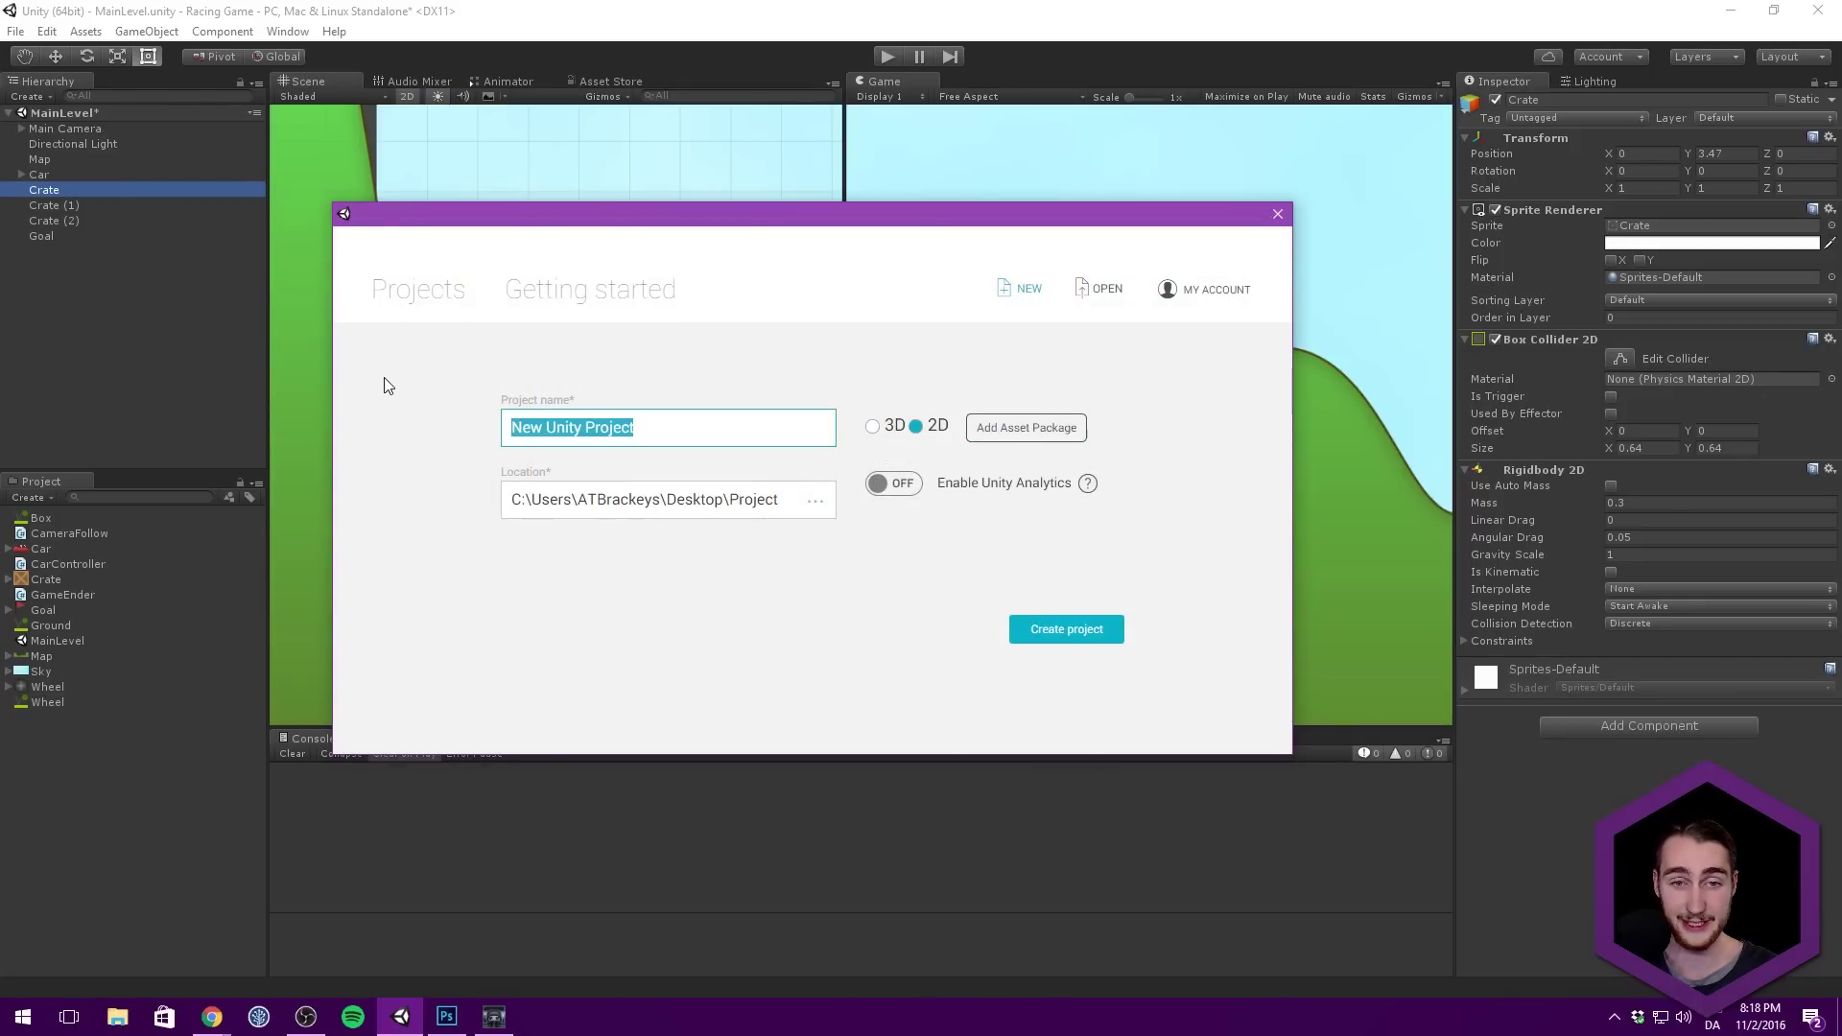
key("BackSpace")
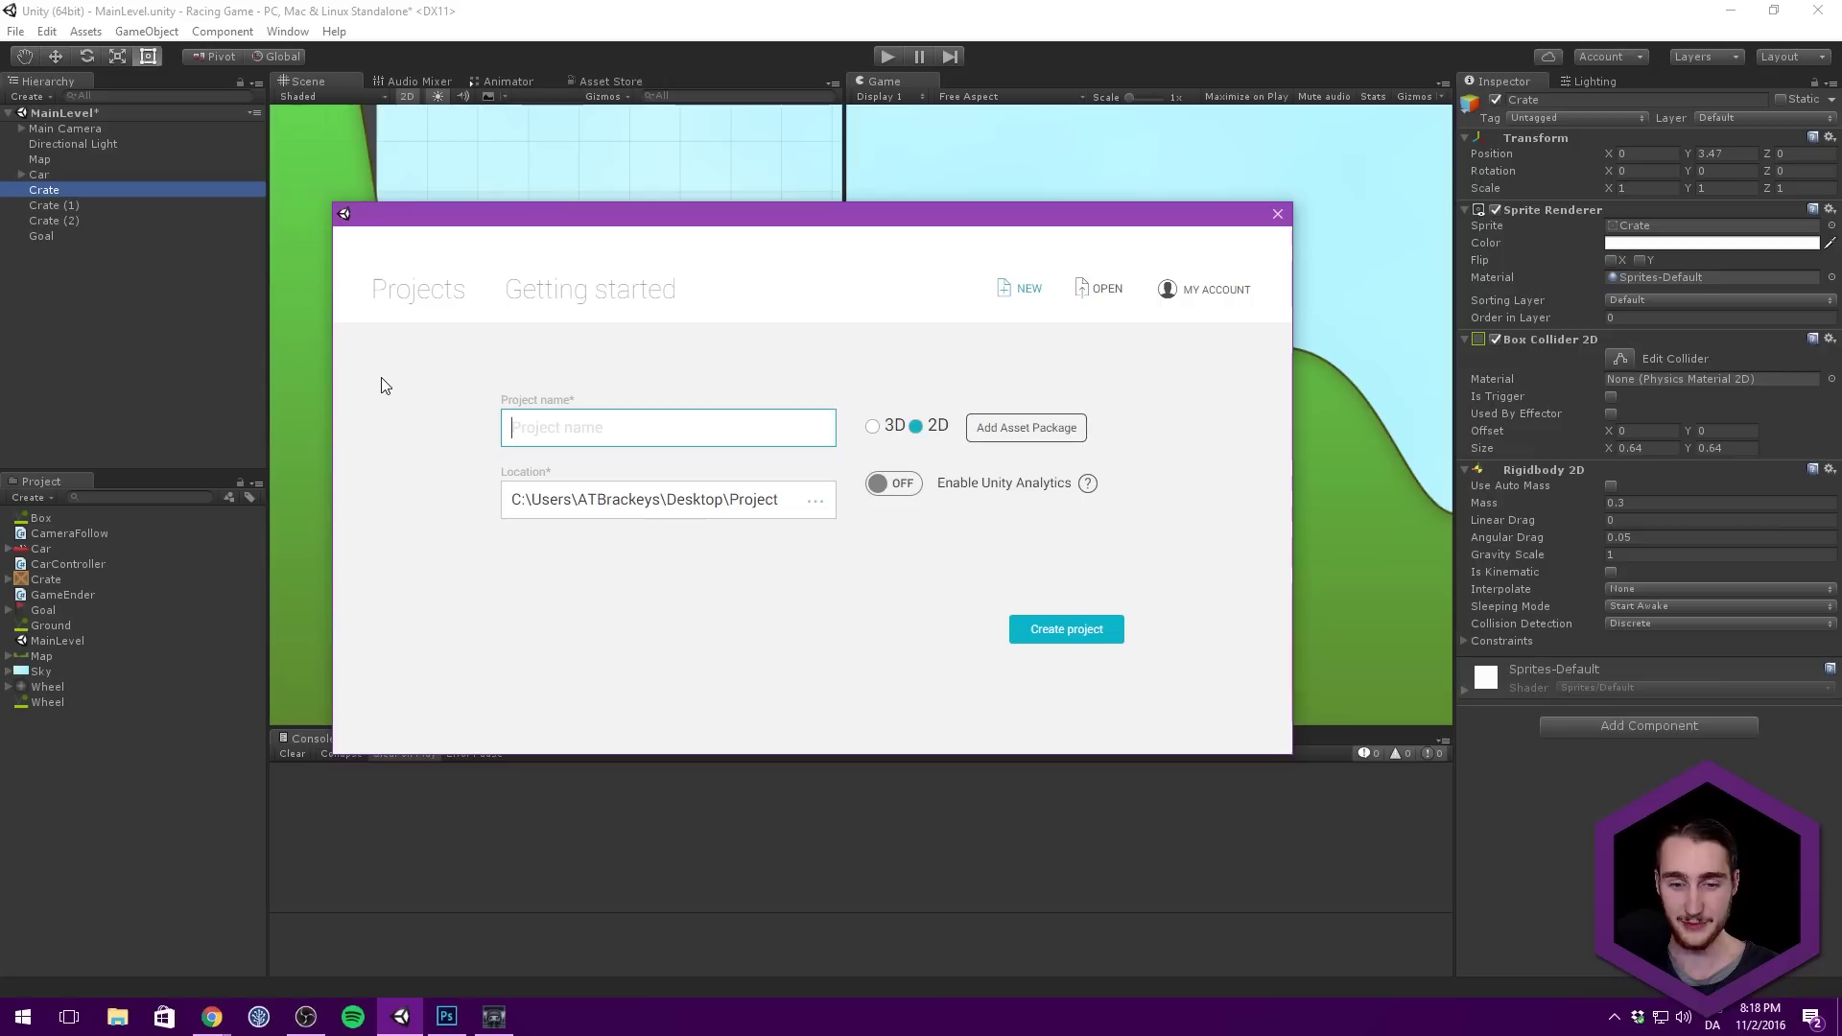
type("Balanc")
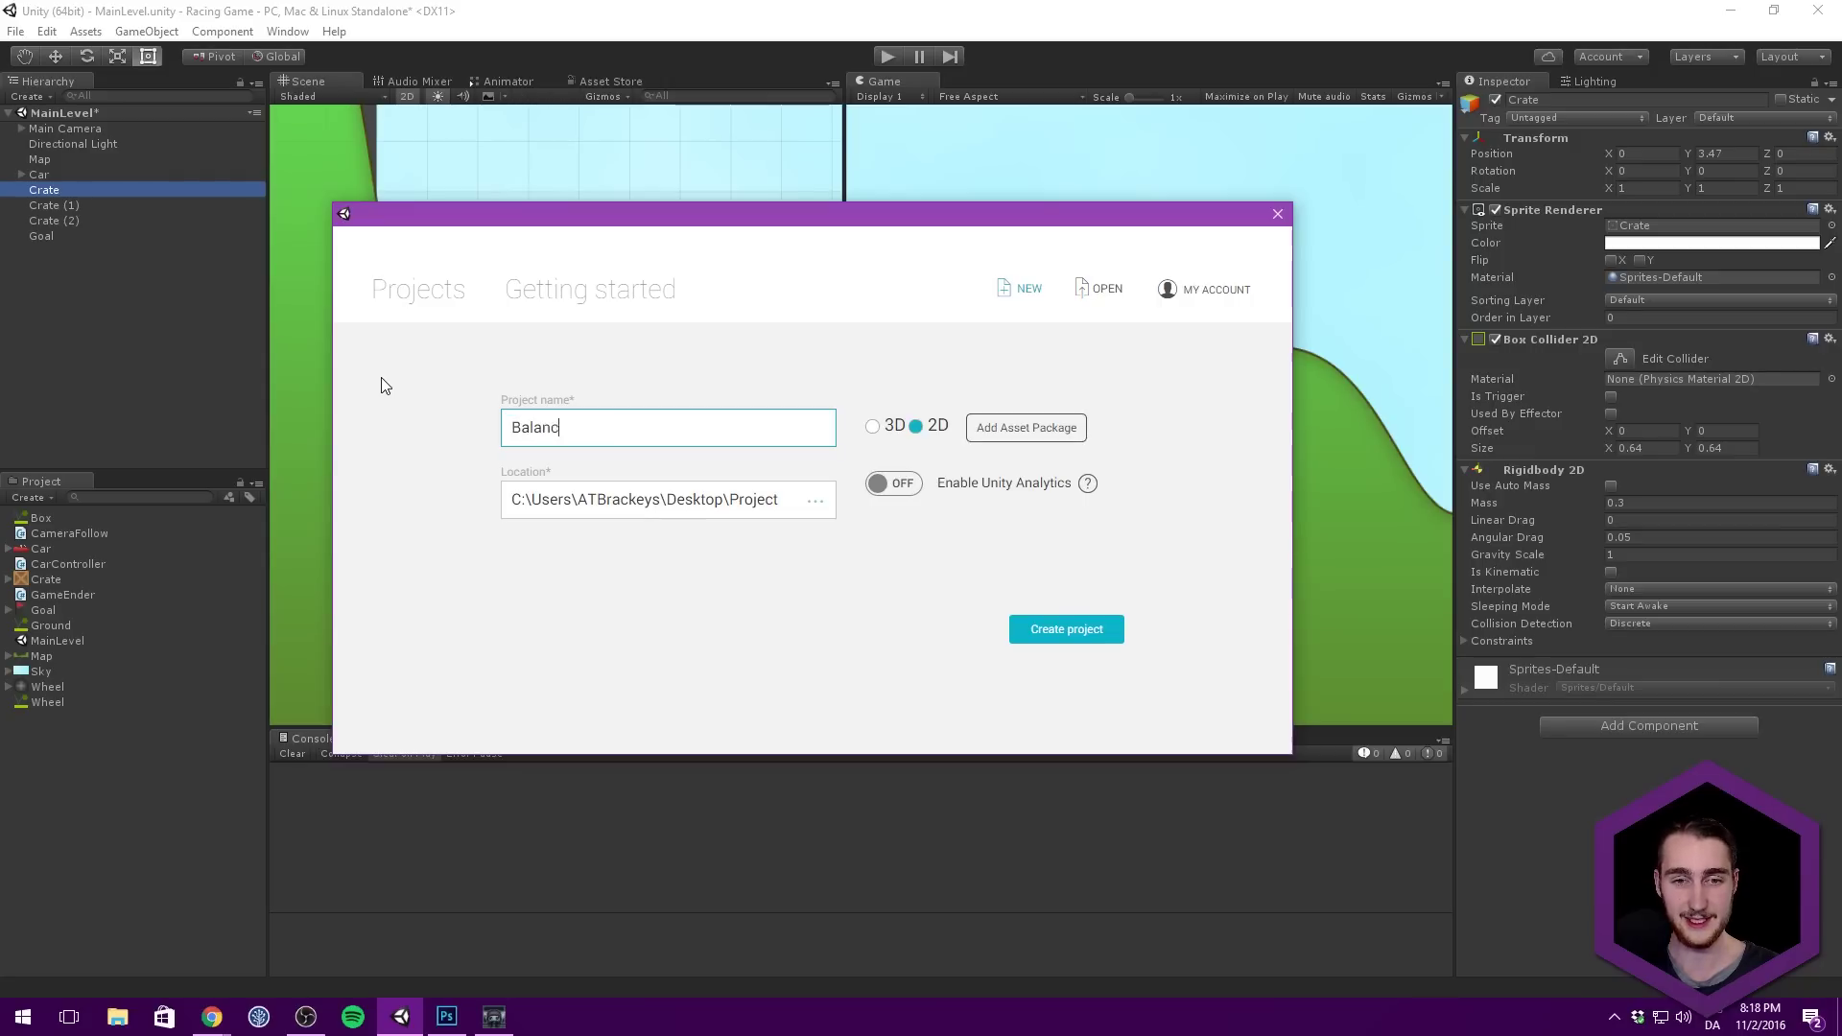
type("e Racing Game")
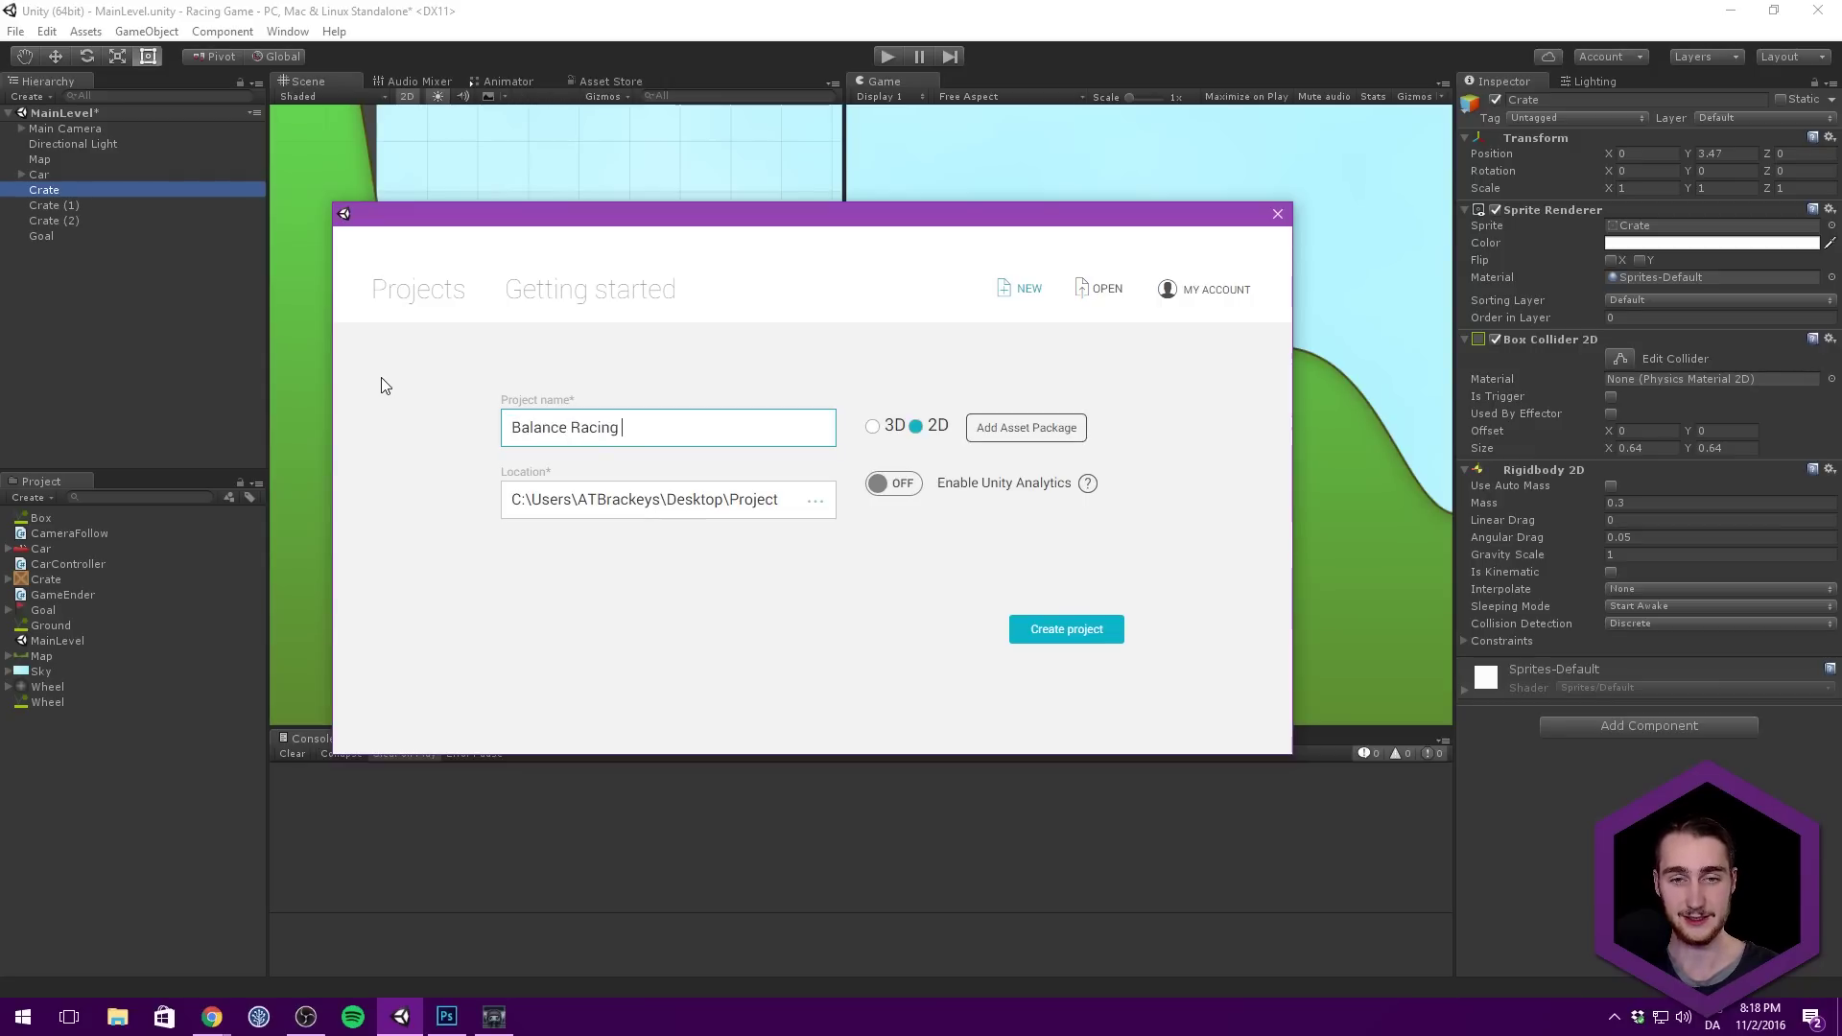
left_click(1070, 633)
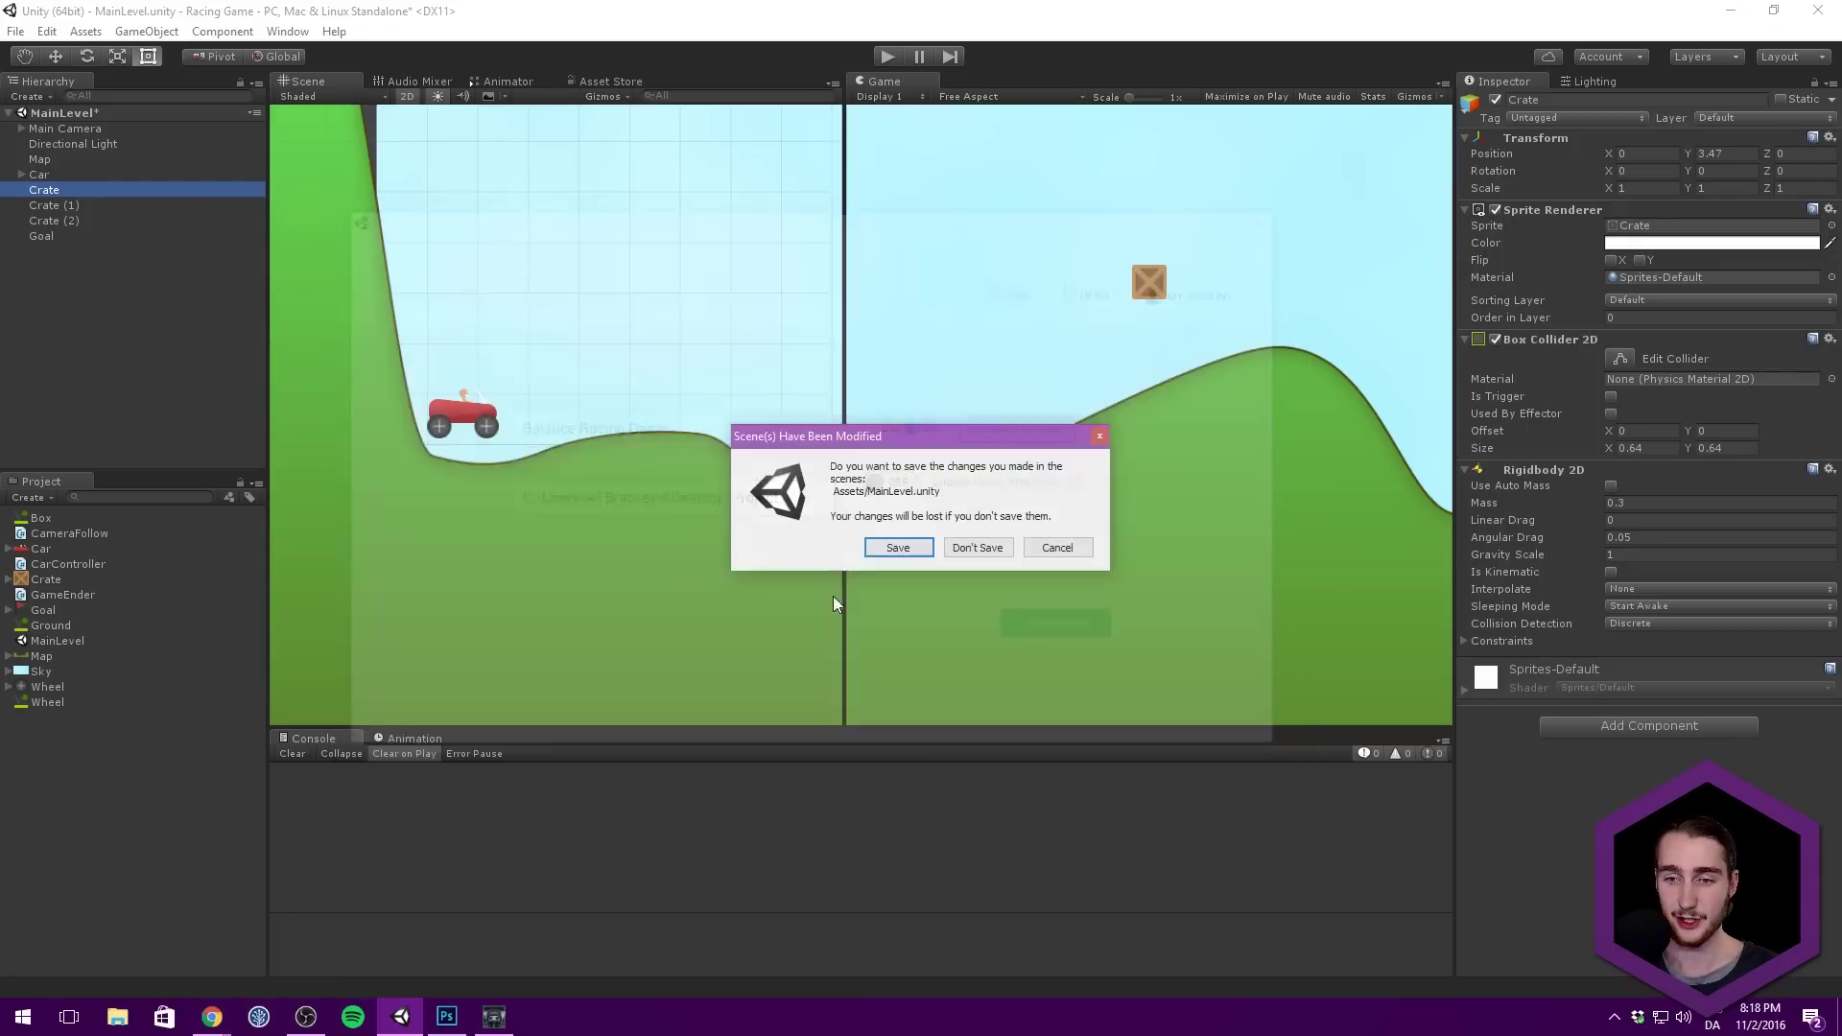
left_click(916, 544)
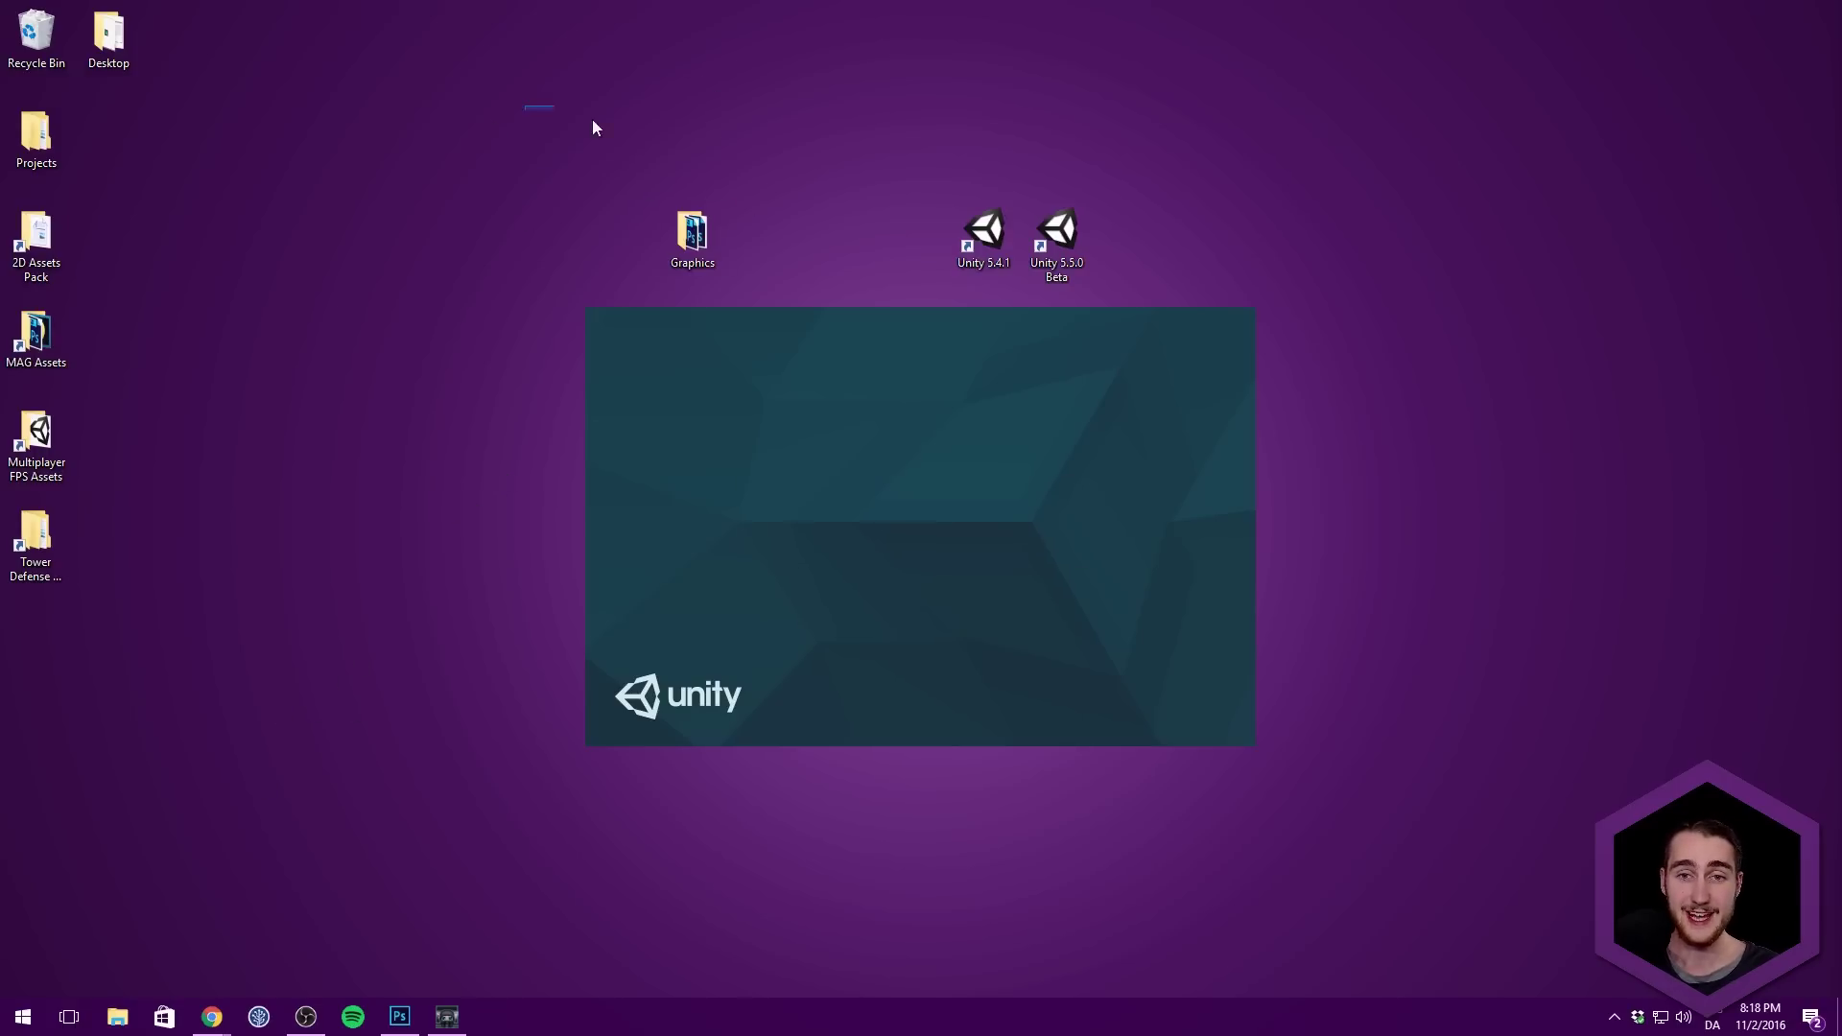
Step: Open the Graphics folder on the desktop and look through the Car, Crate, Goal, Map and Sky PSD files
left_click_drag(592, 126, 768, 250)
double_click(700, 216)
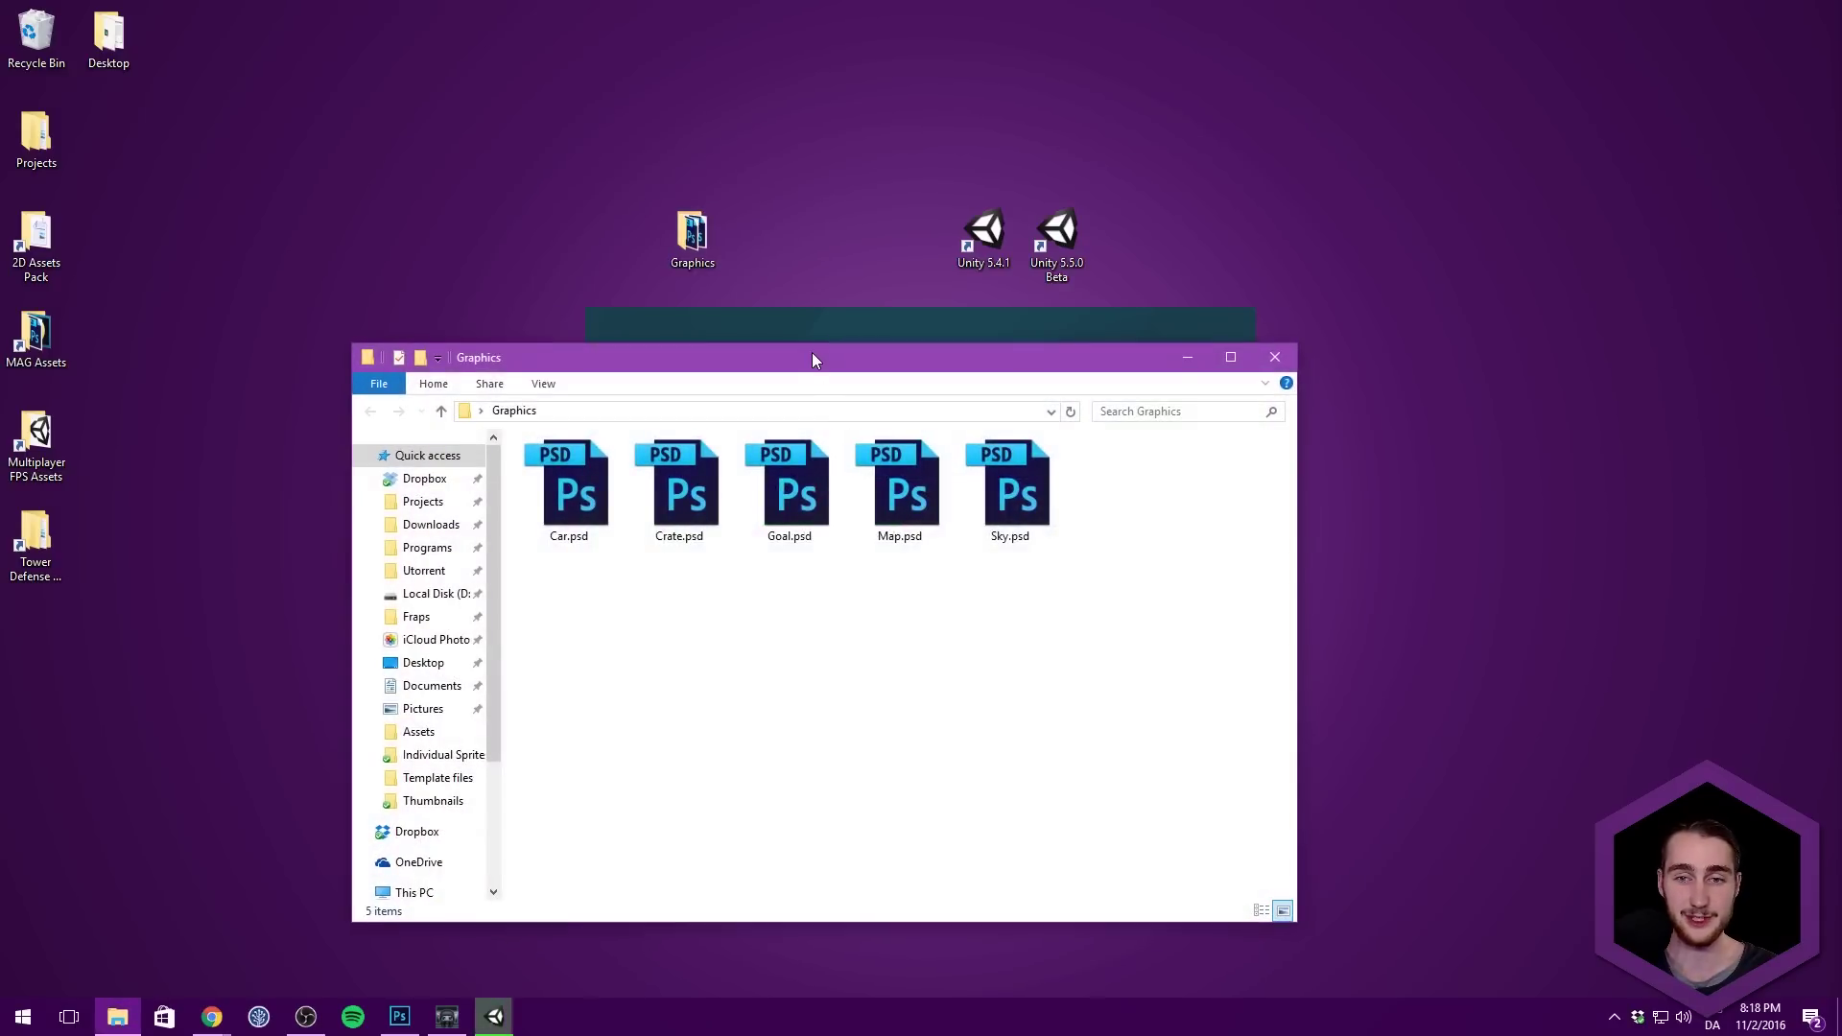
left_click_drag(811, 359, 754, 199)
left_click(509, 331)
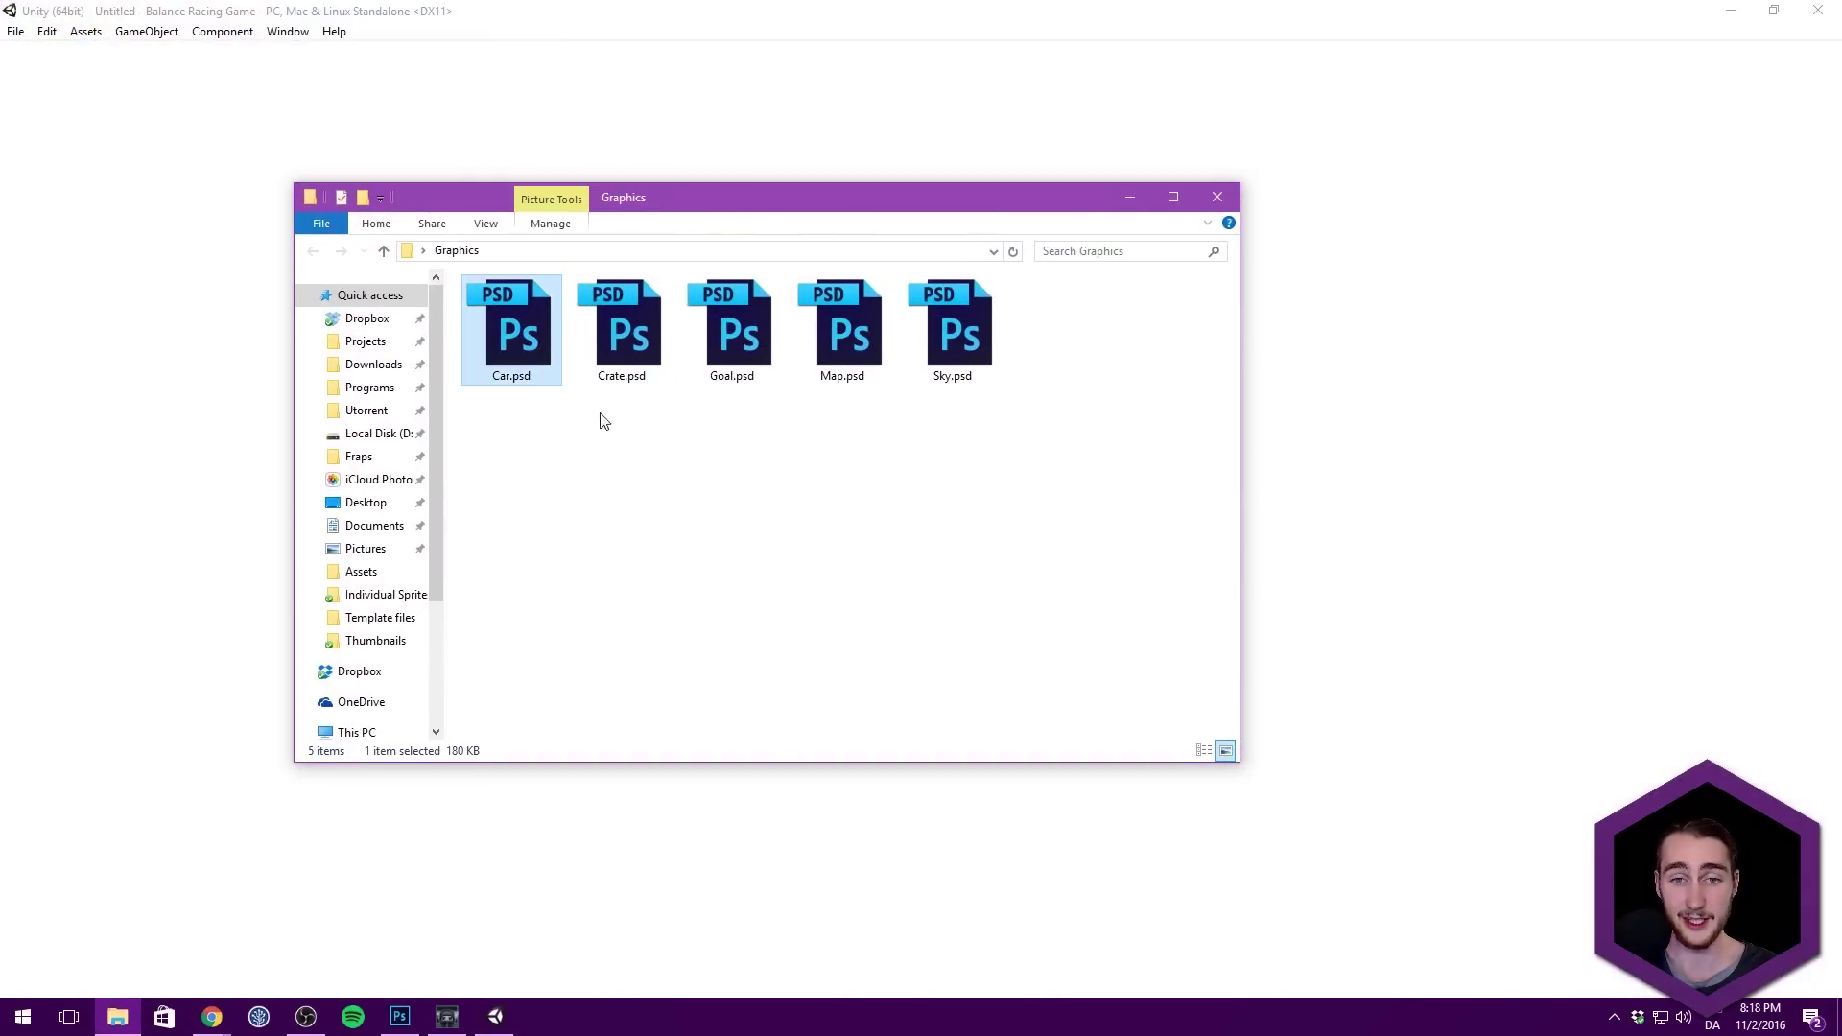
left_click(625, 365)
left_click(735, 333)
left_click(849, 336)
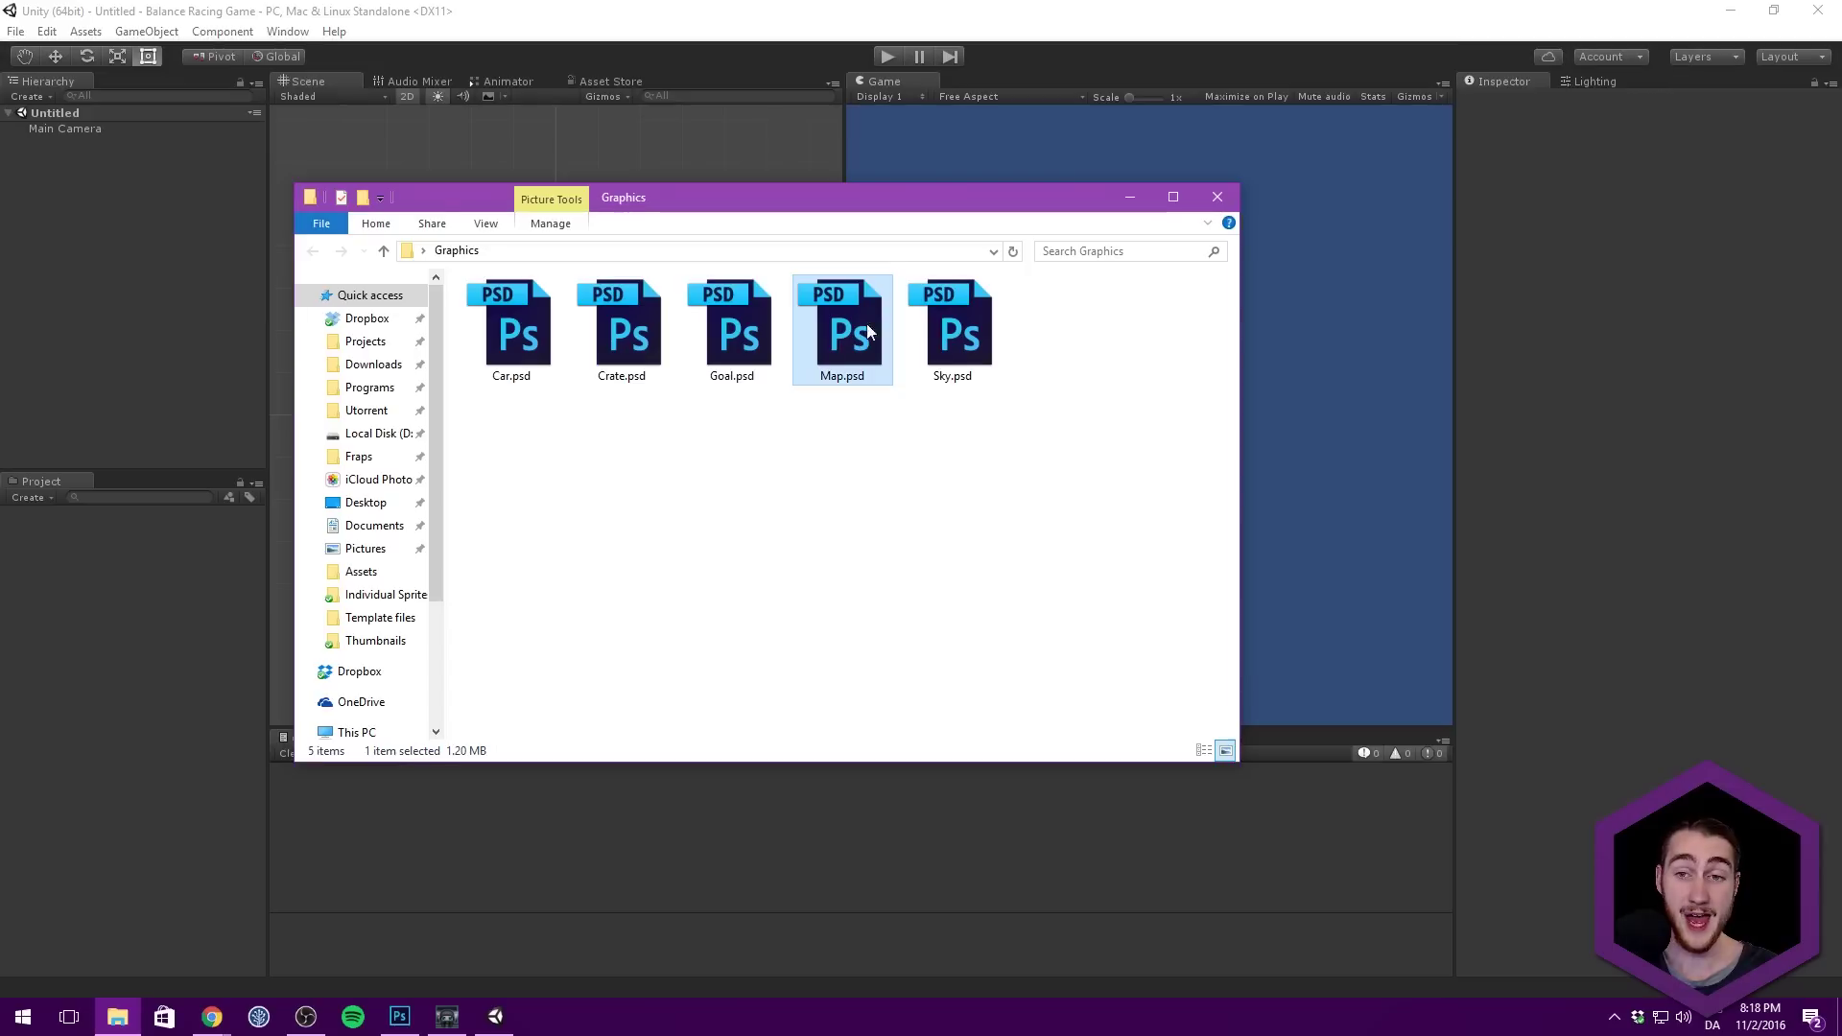
left_click(952, 331)
left_click(729, 426)
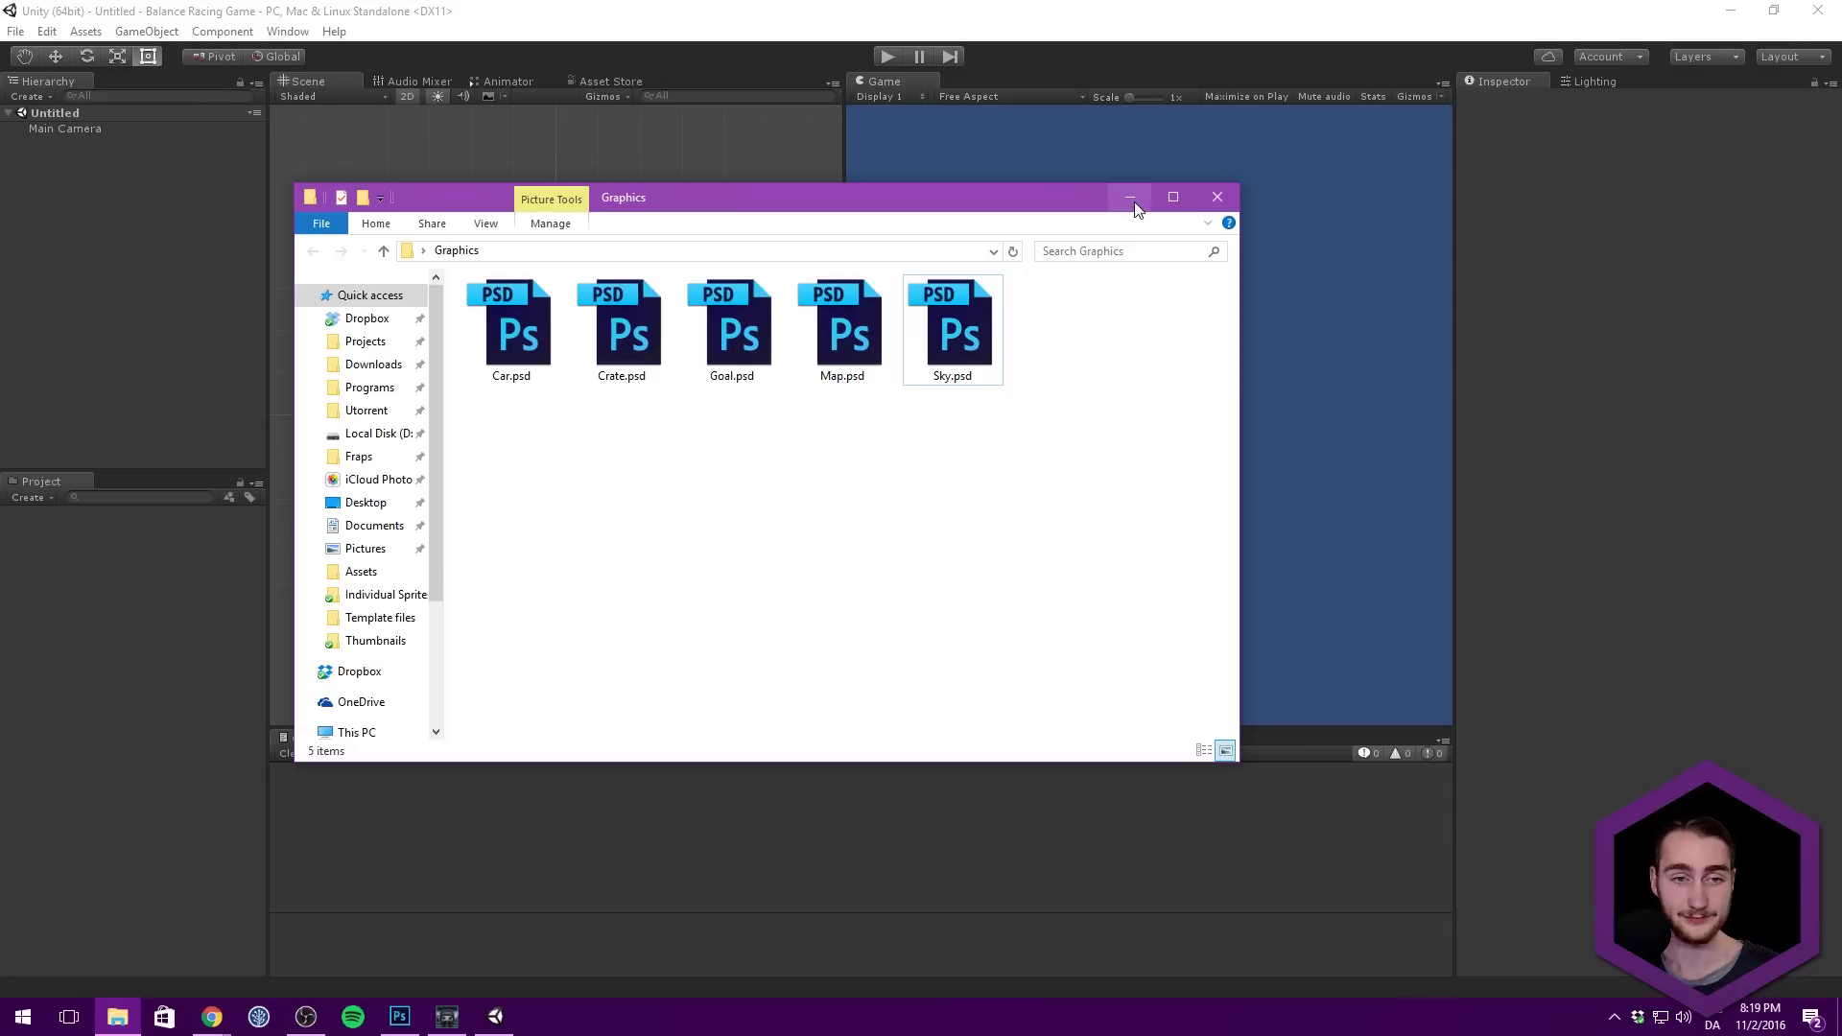
left_click(43, 249)
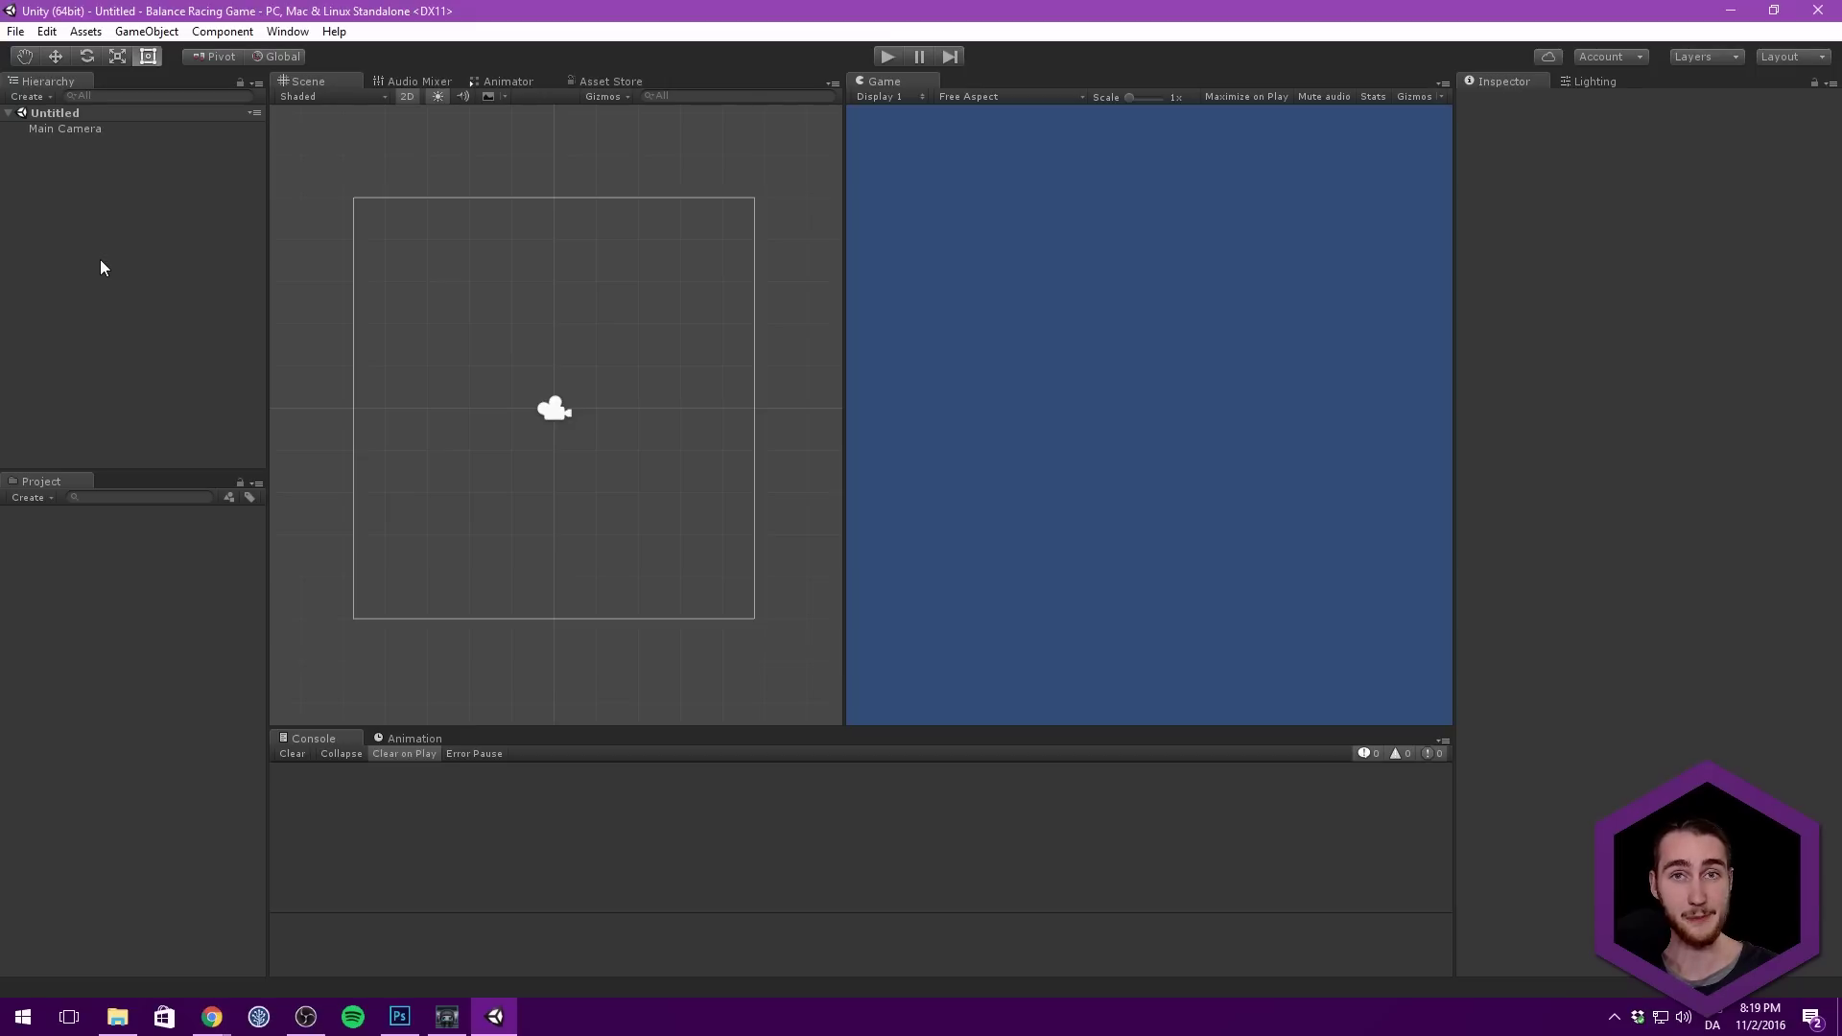
Step: Import Map.psd and Sky.psd from the Graphics folder into the Unity project's assets
left_click(117, 1016)
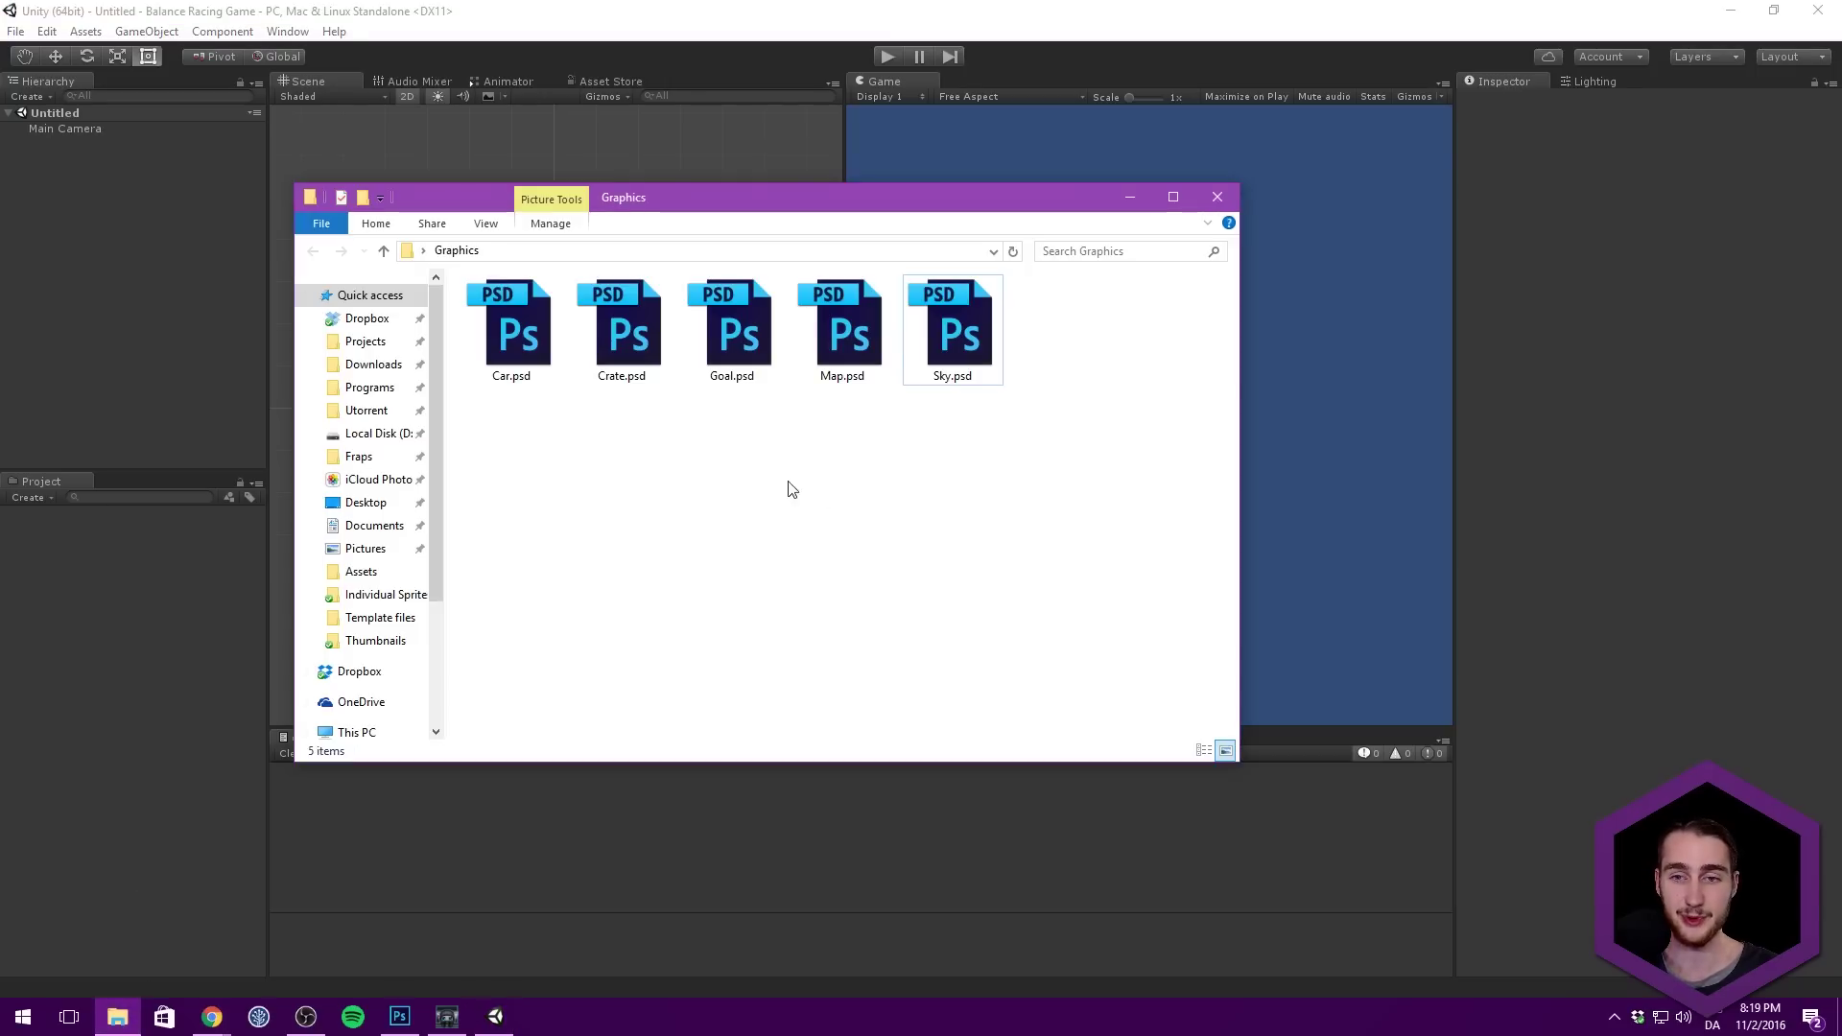
left_click(804, 357)
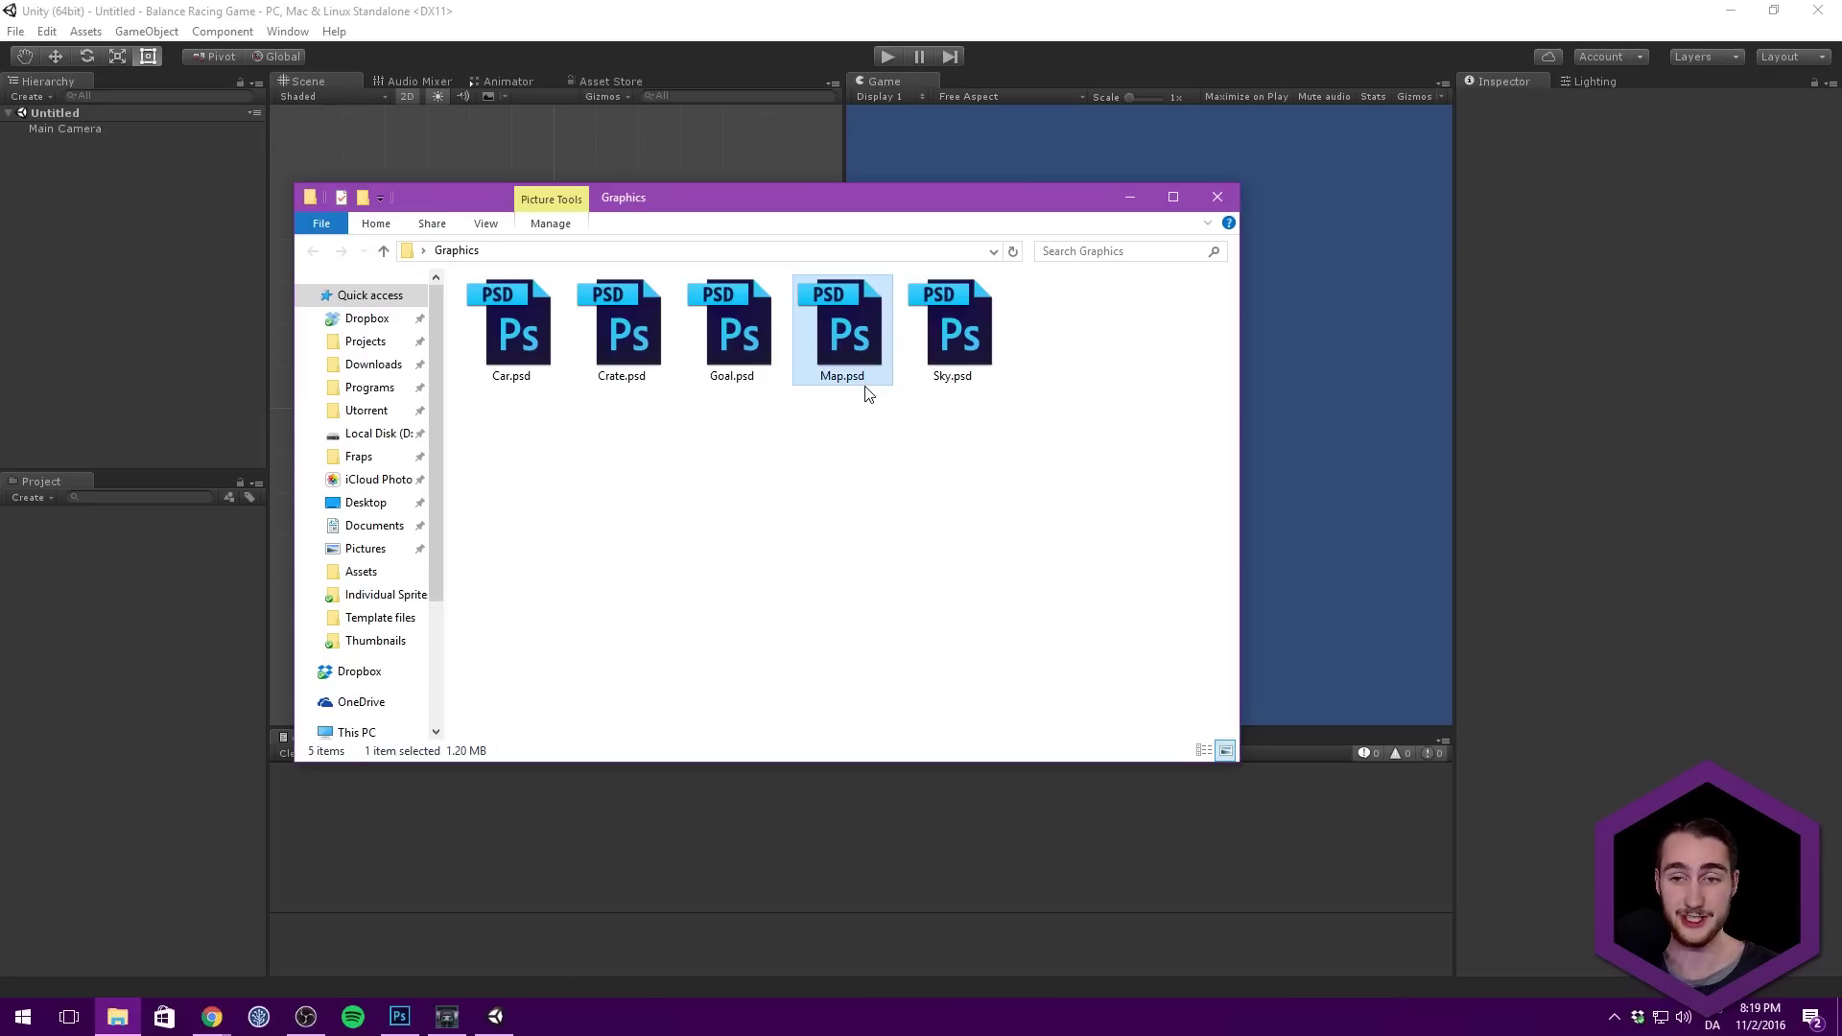
left_click(827, 440)
left_click(825, 349)
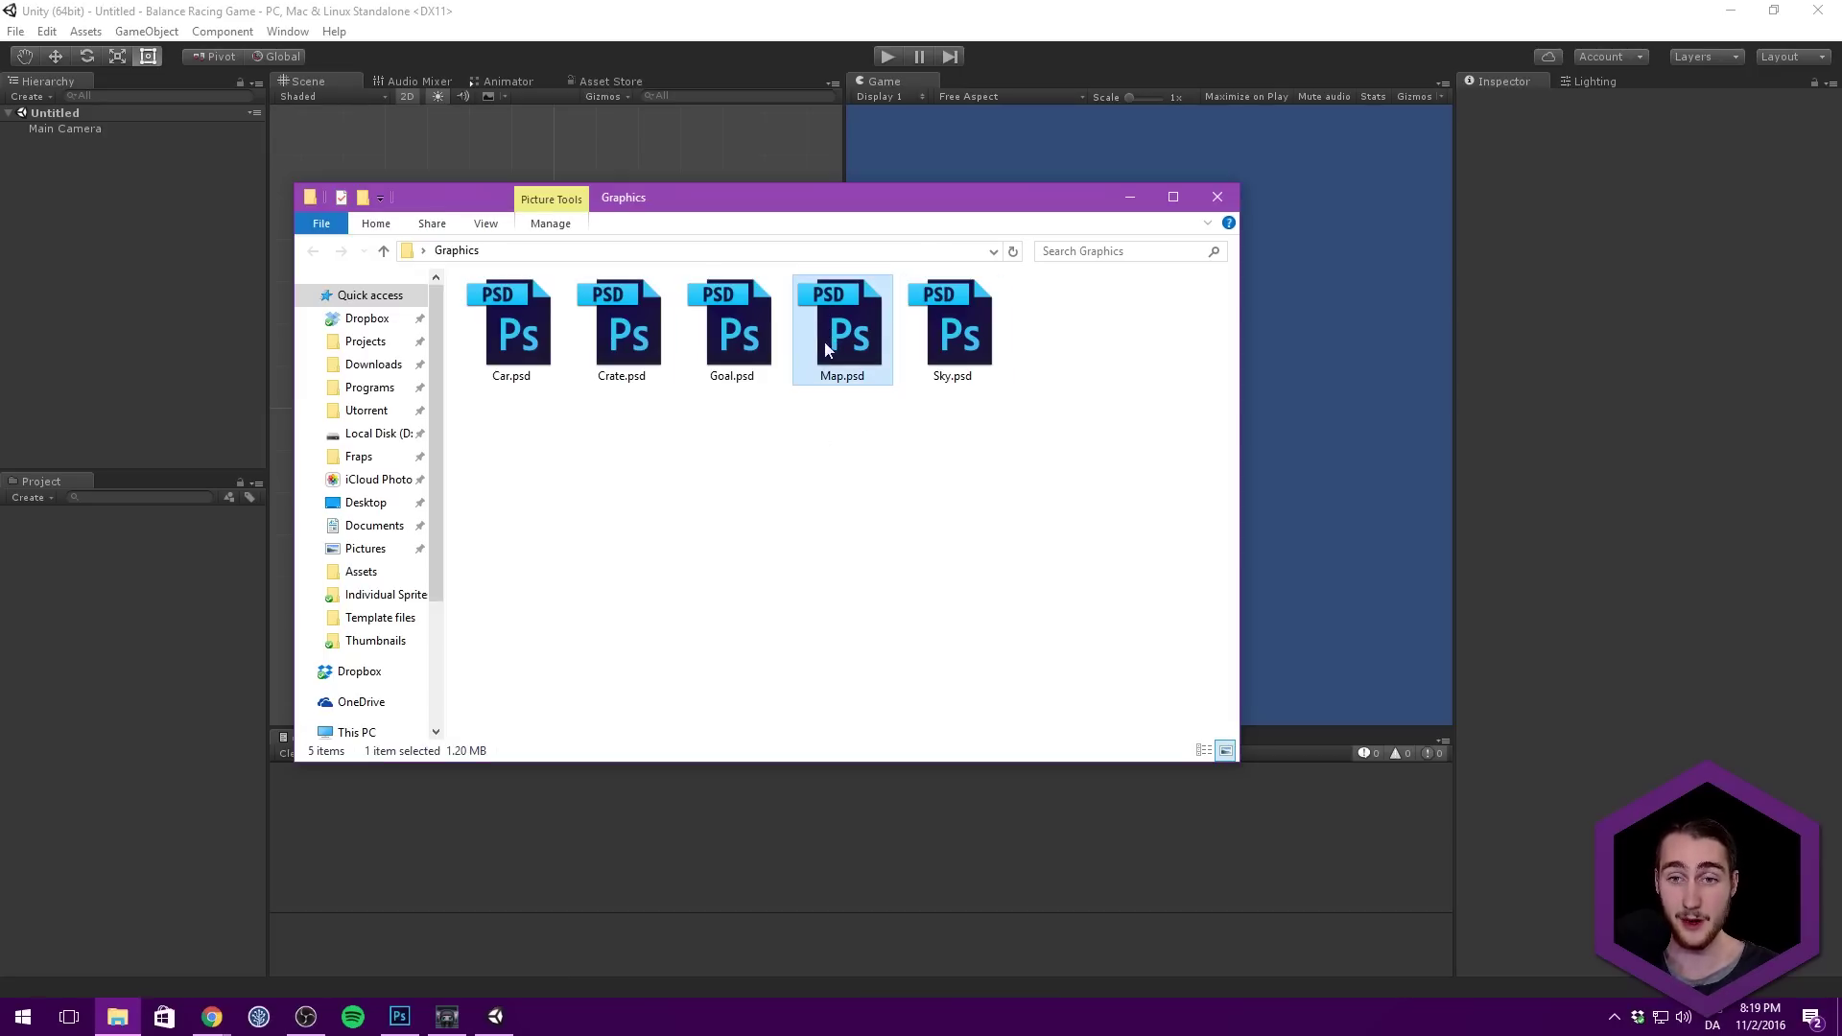
left_click(955, 309)
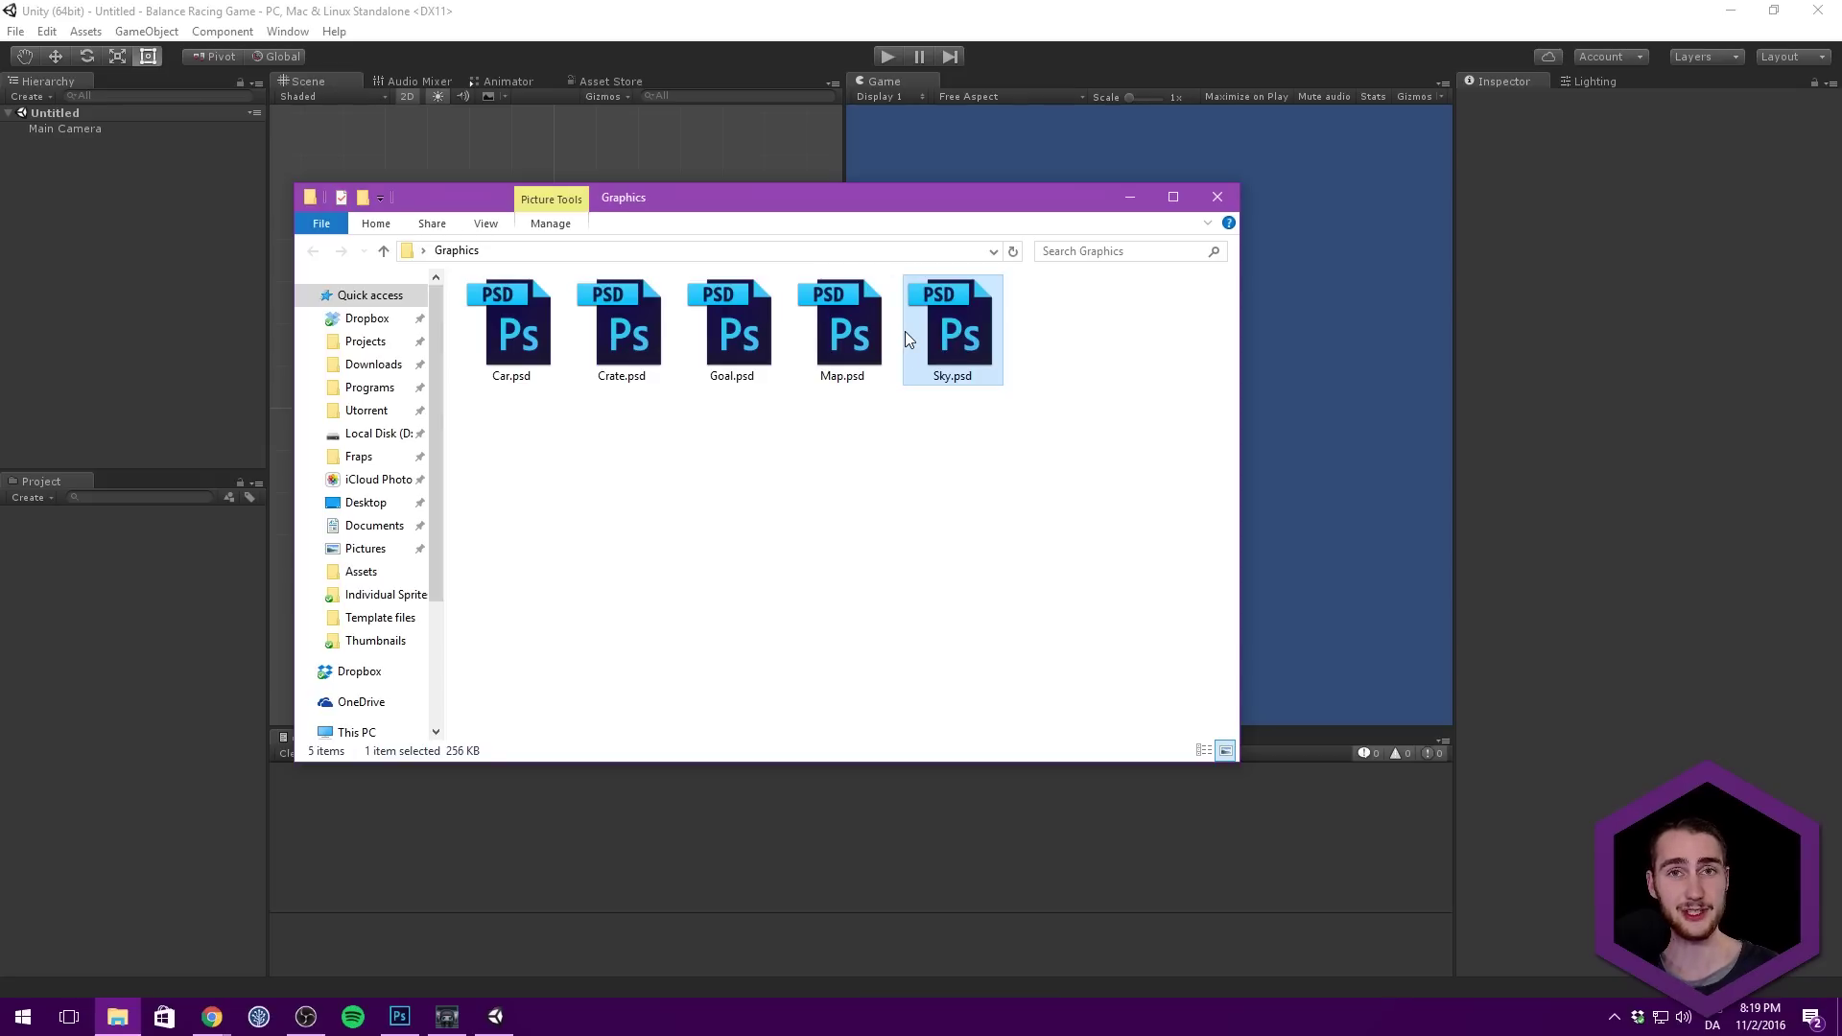
left_click_drag(797, 485, 1074, 278)
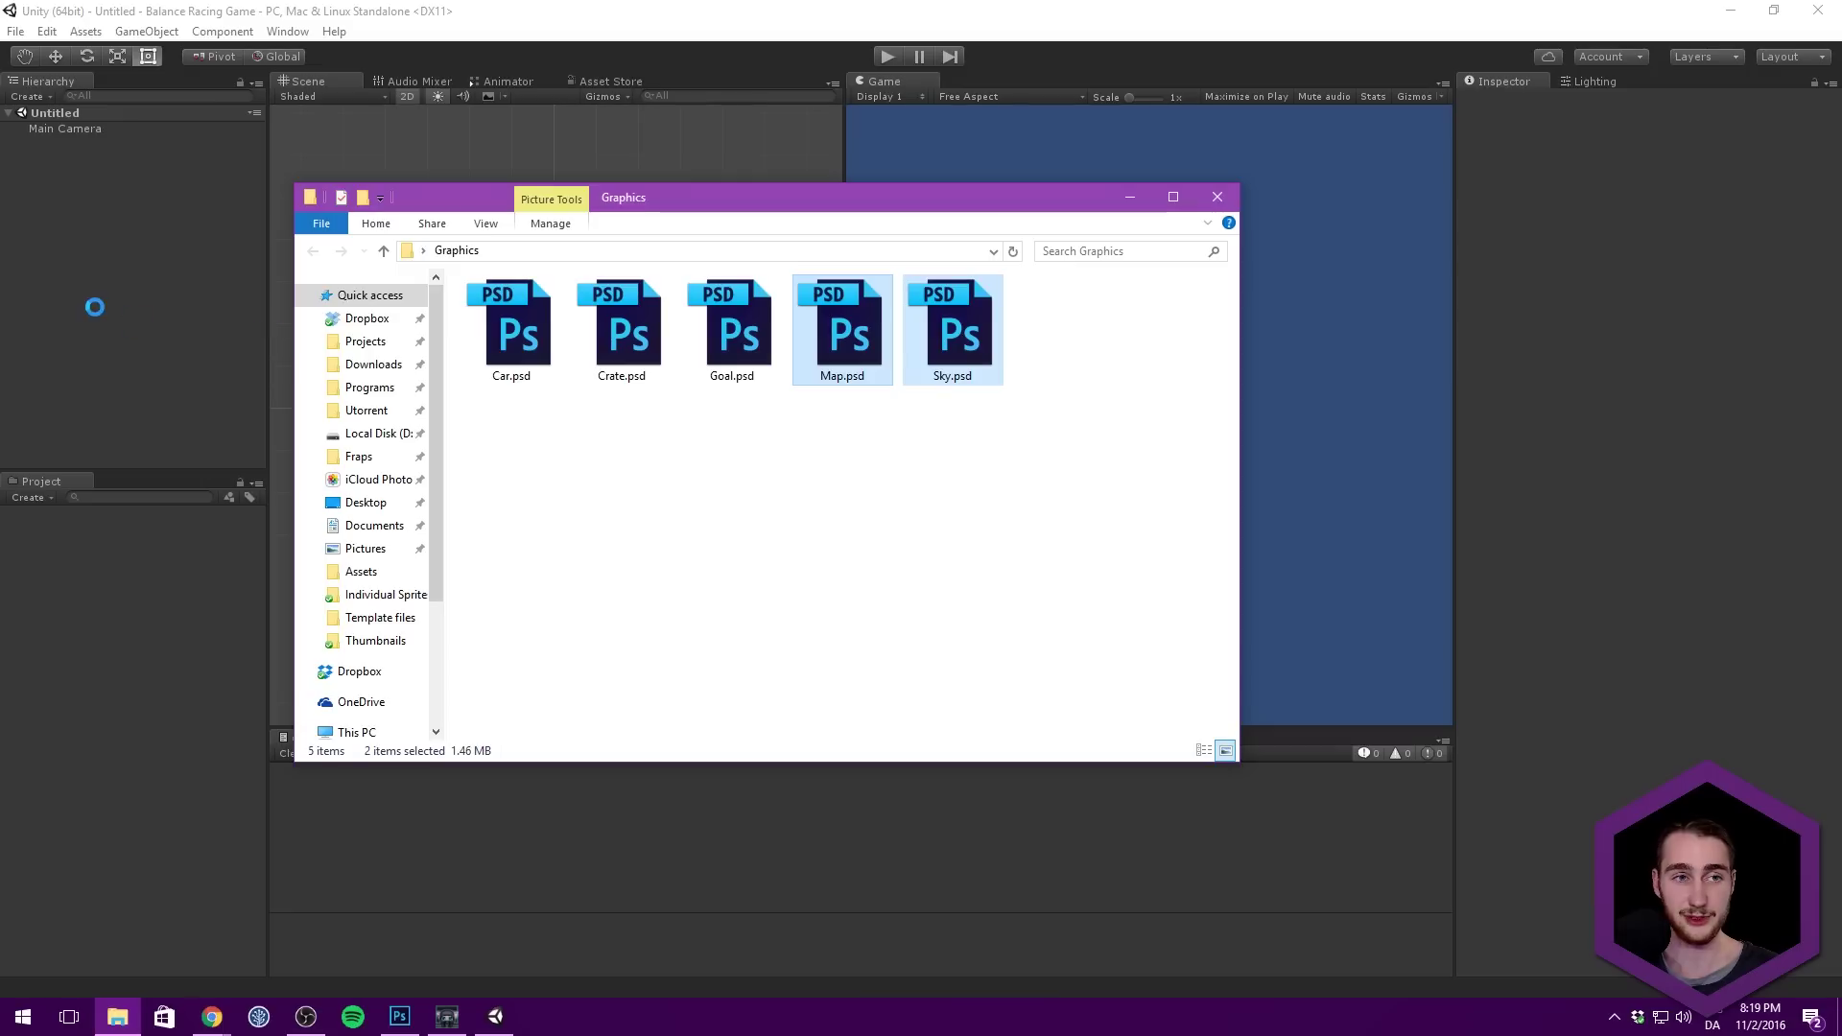
left_click_drag(94, 307, 54, 335)
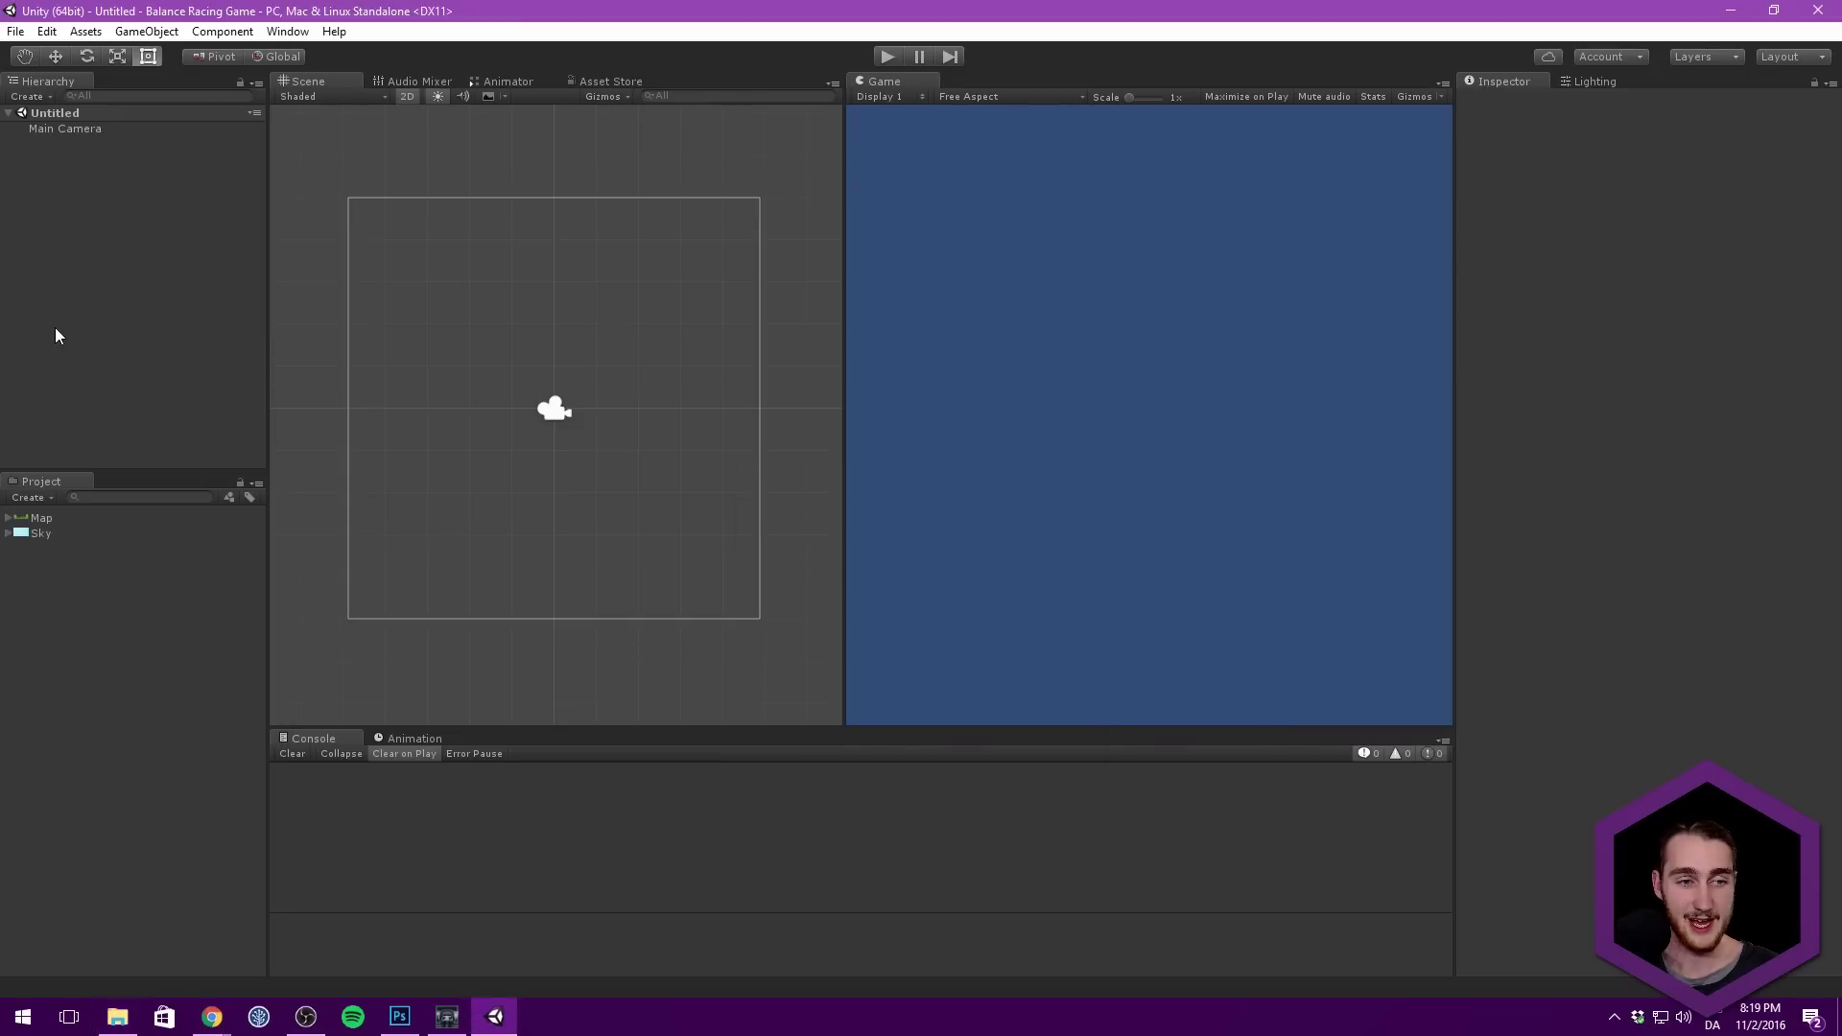
Step: Set the texture type of both the Map and Sky assets to Sprite (2D and UI)
left_click(43, 518)
left_click(43, 534, "shift")
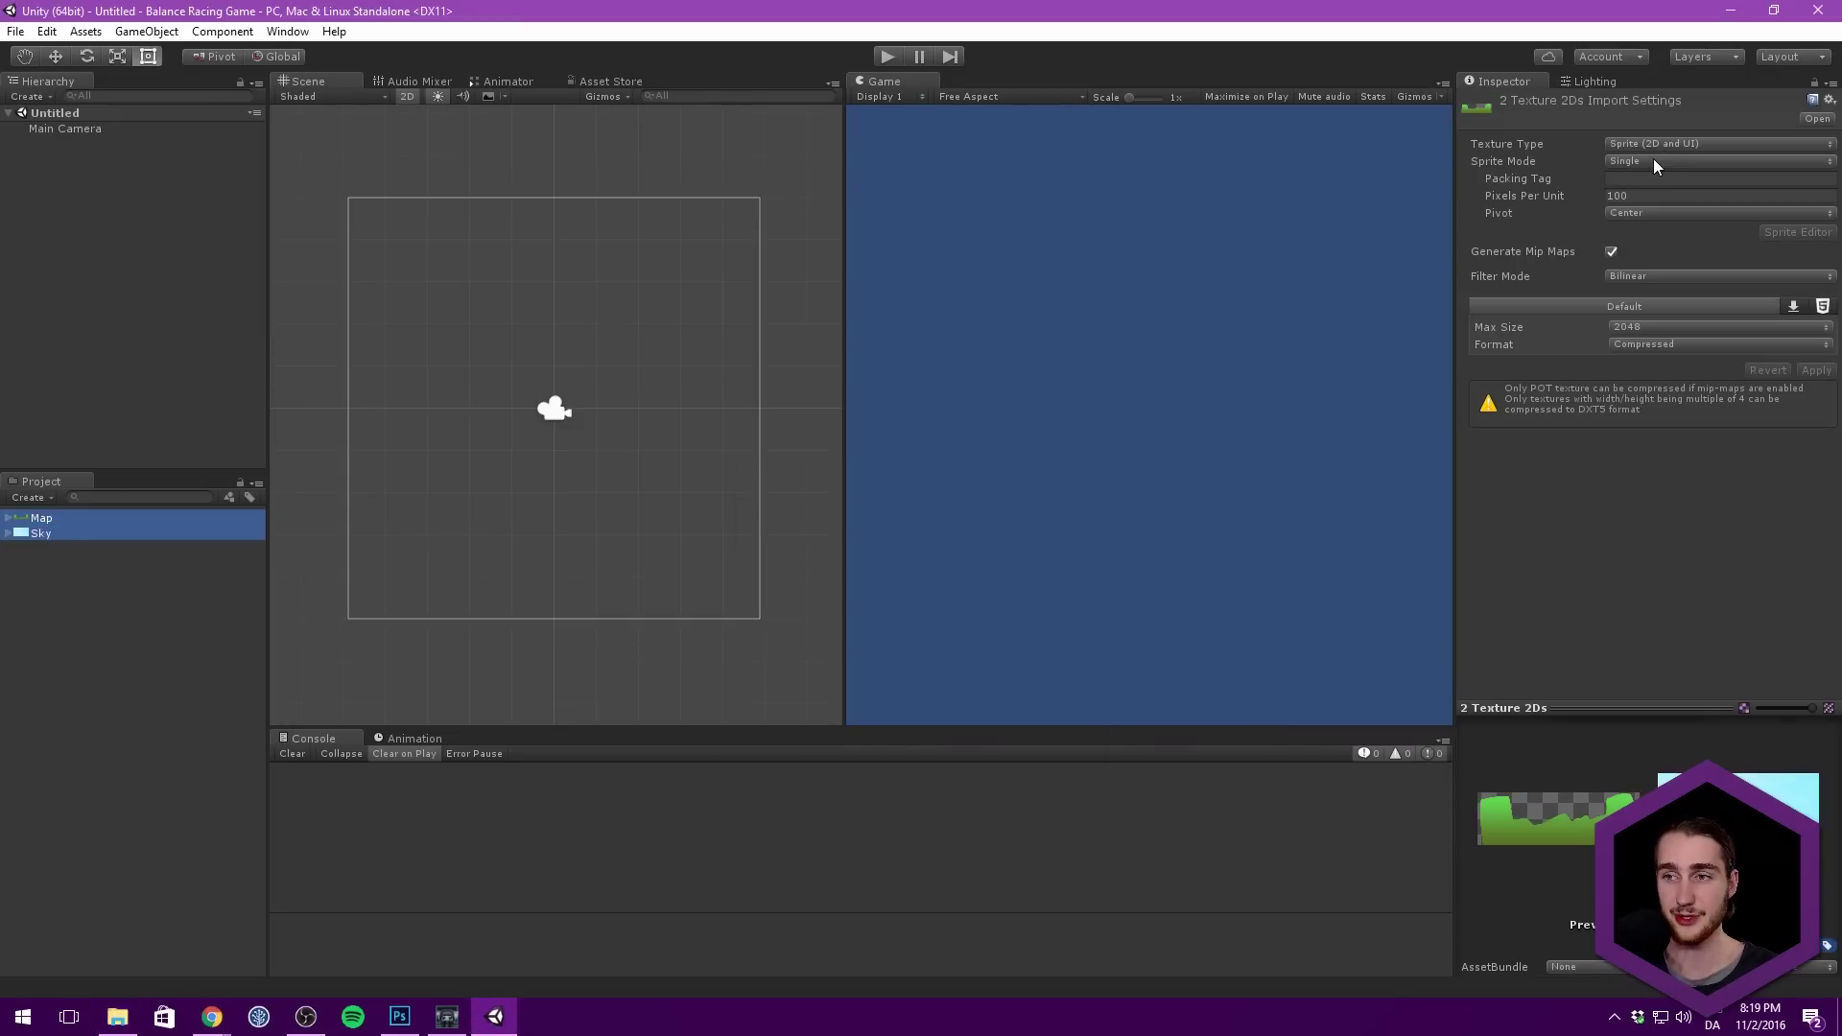
left_click(1690, 146)
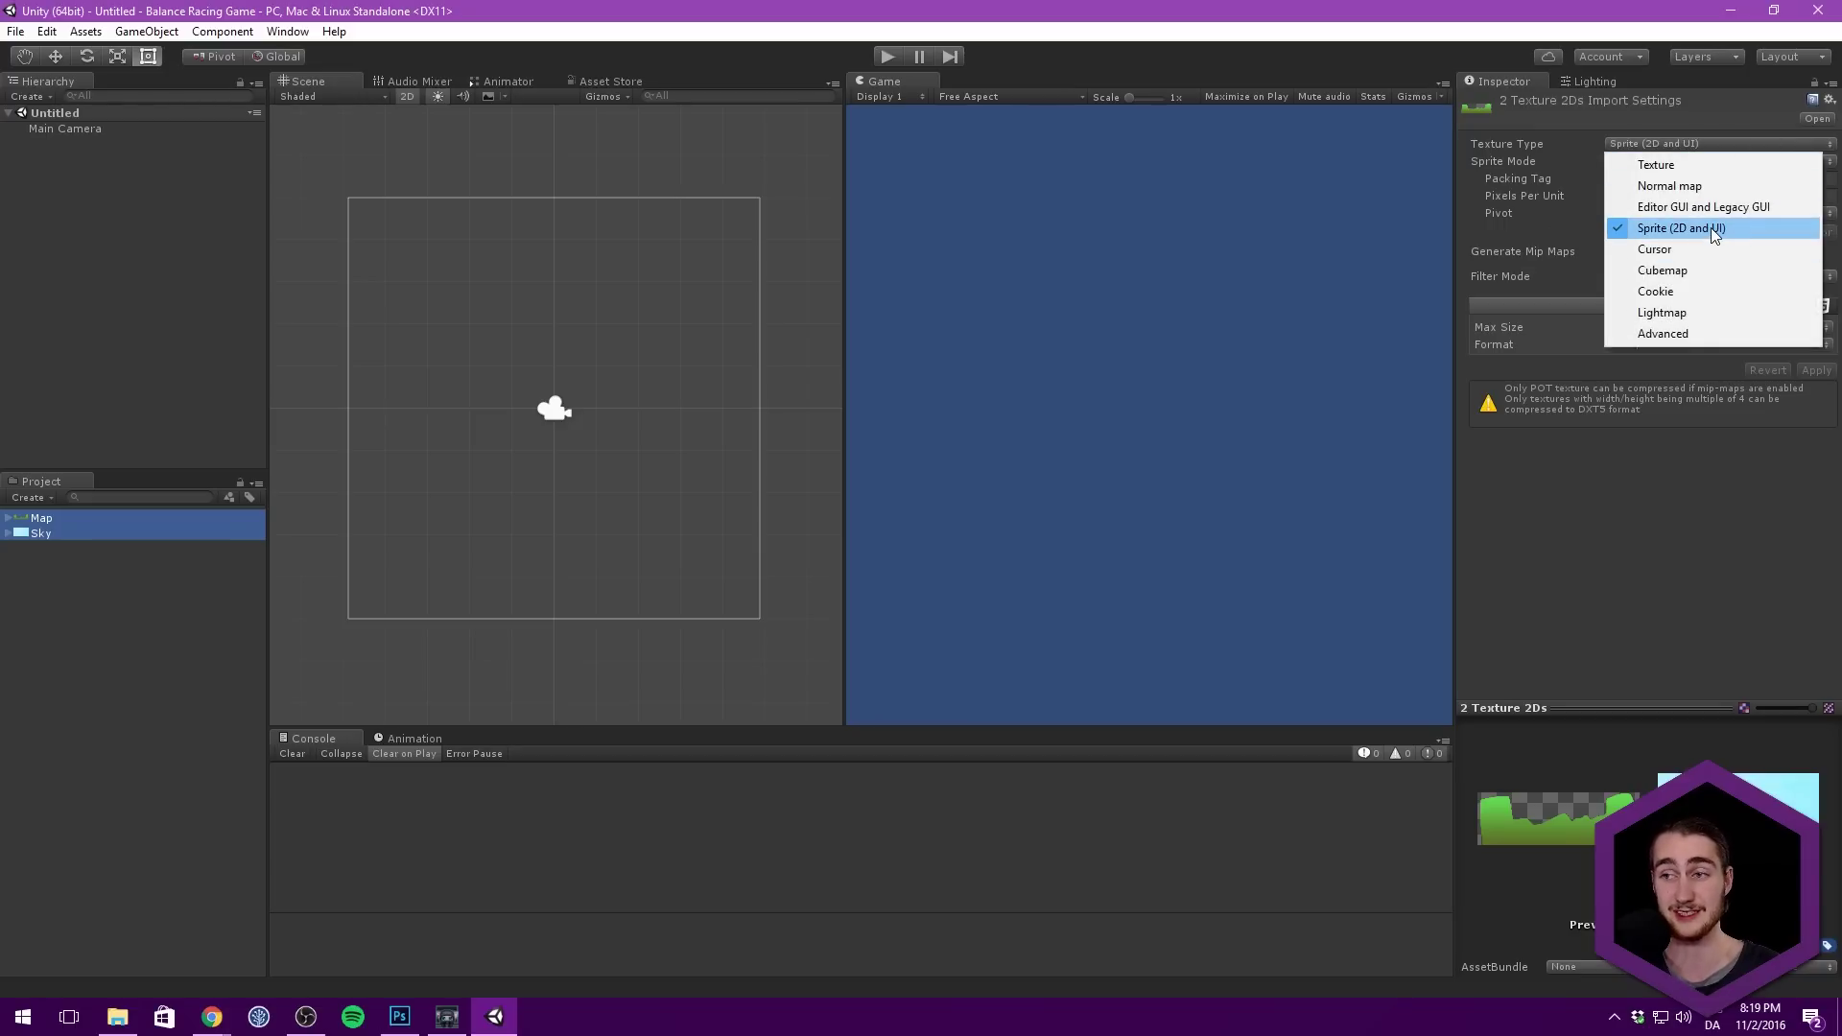
left_click(1747, 227)
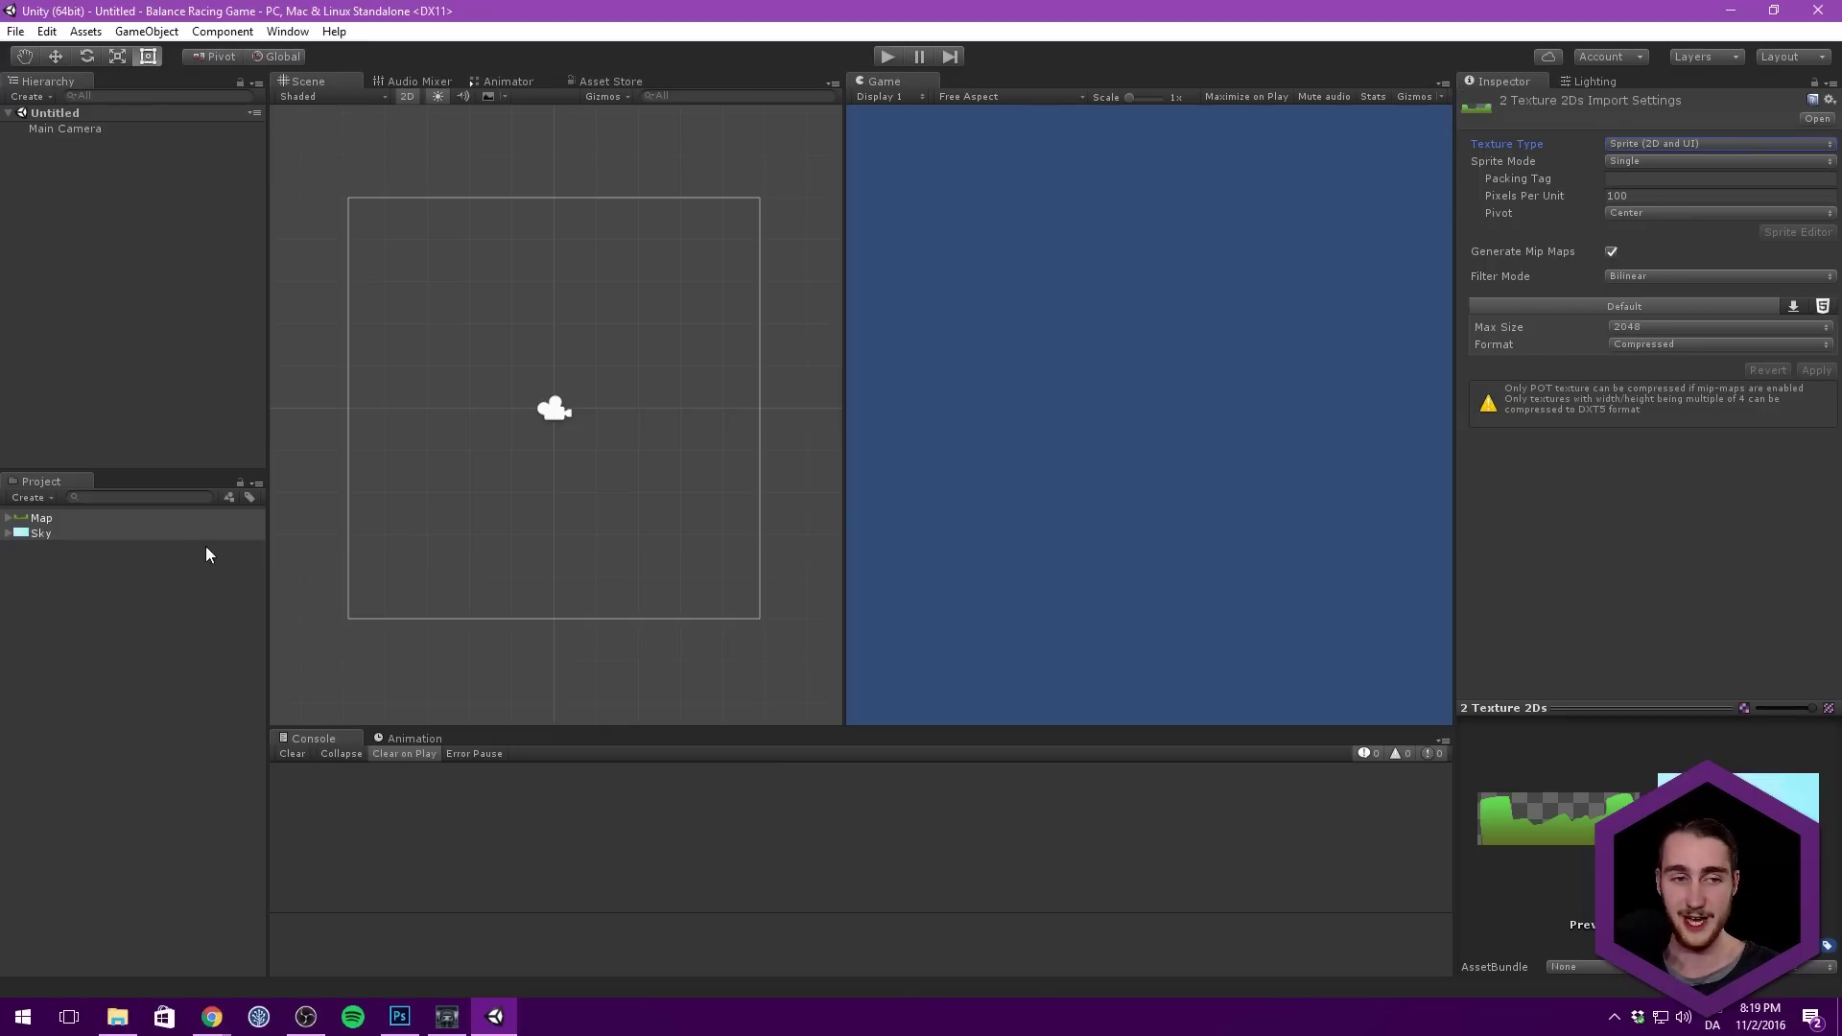
Step: Set the Map texture's max size to 4096 and its format to Truecolor, and apply the import settings
left_click(73, 522)
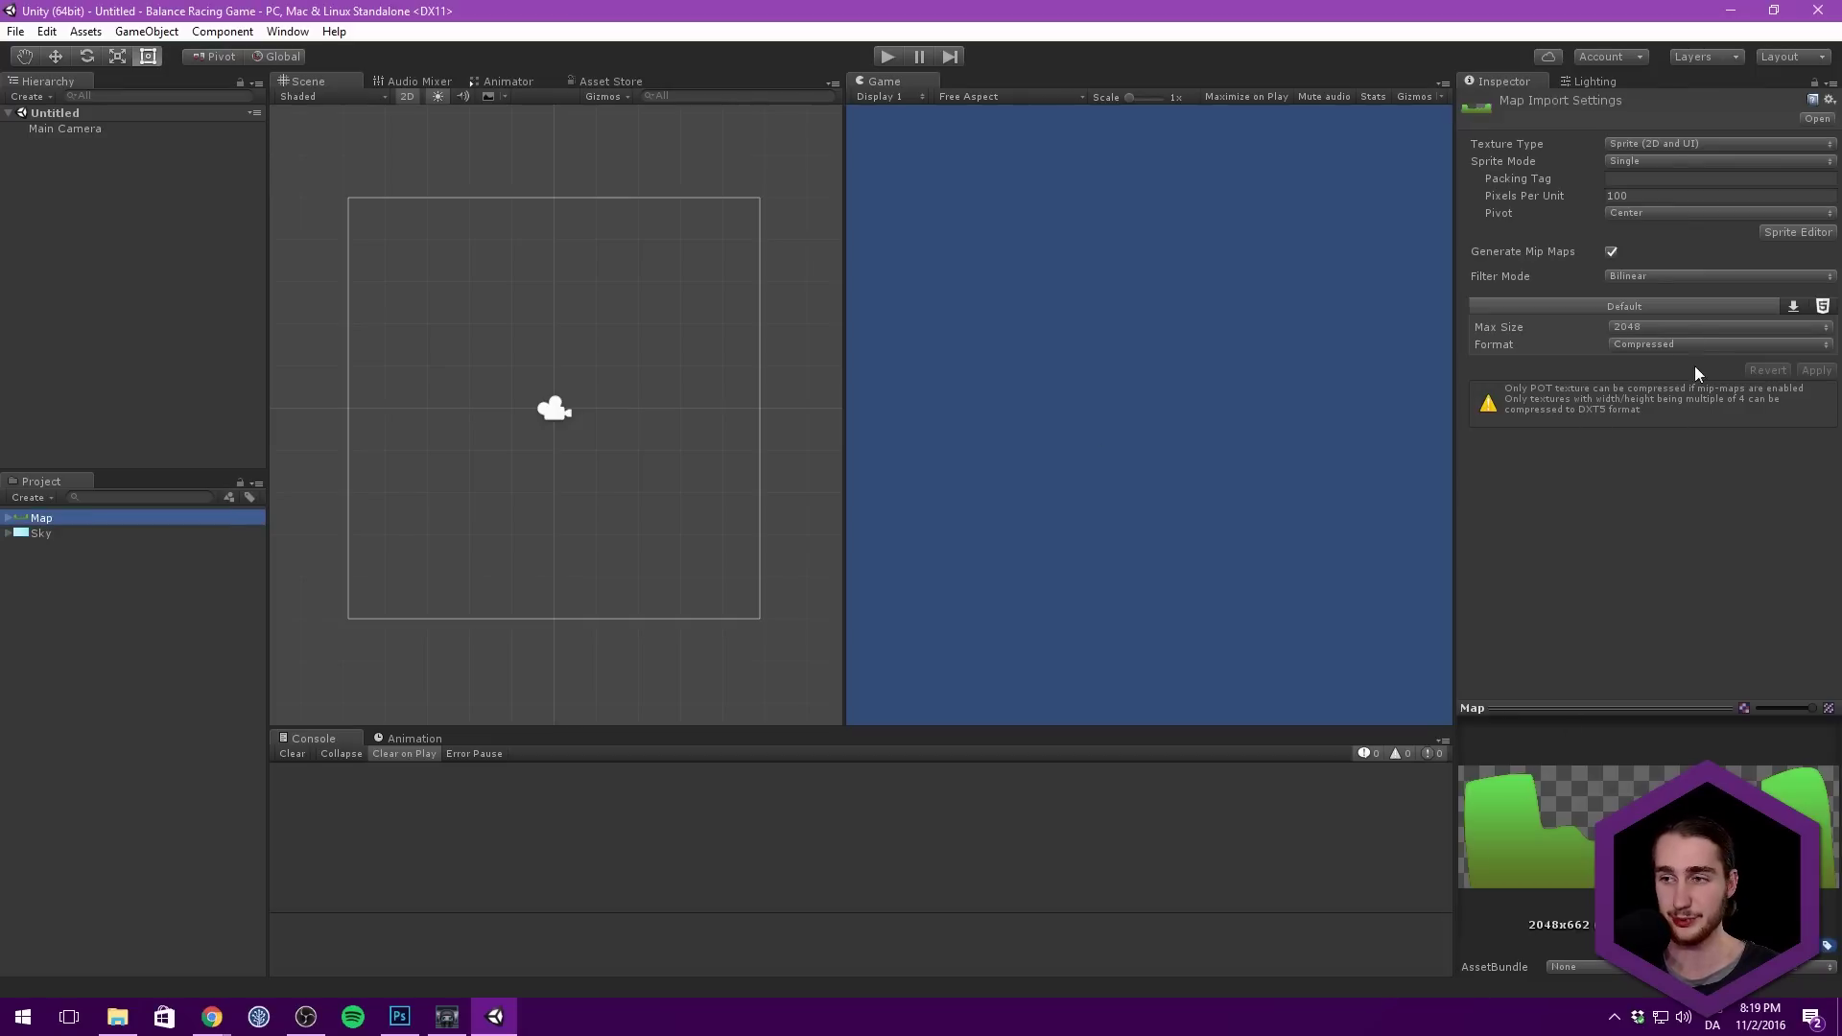
left_click(1686, 331)
left_click(1660, 495)
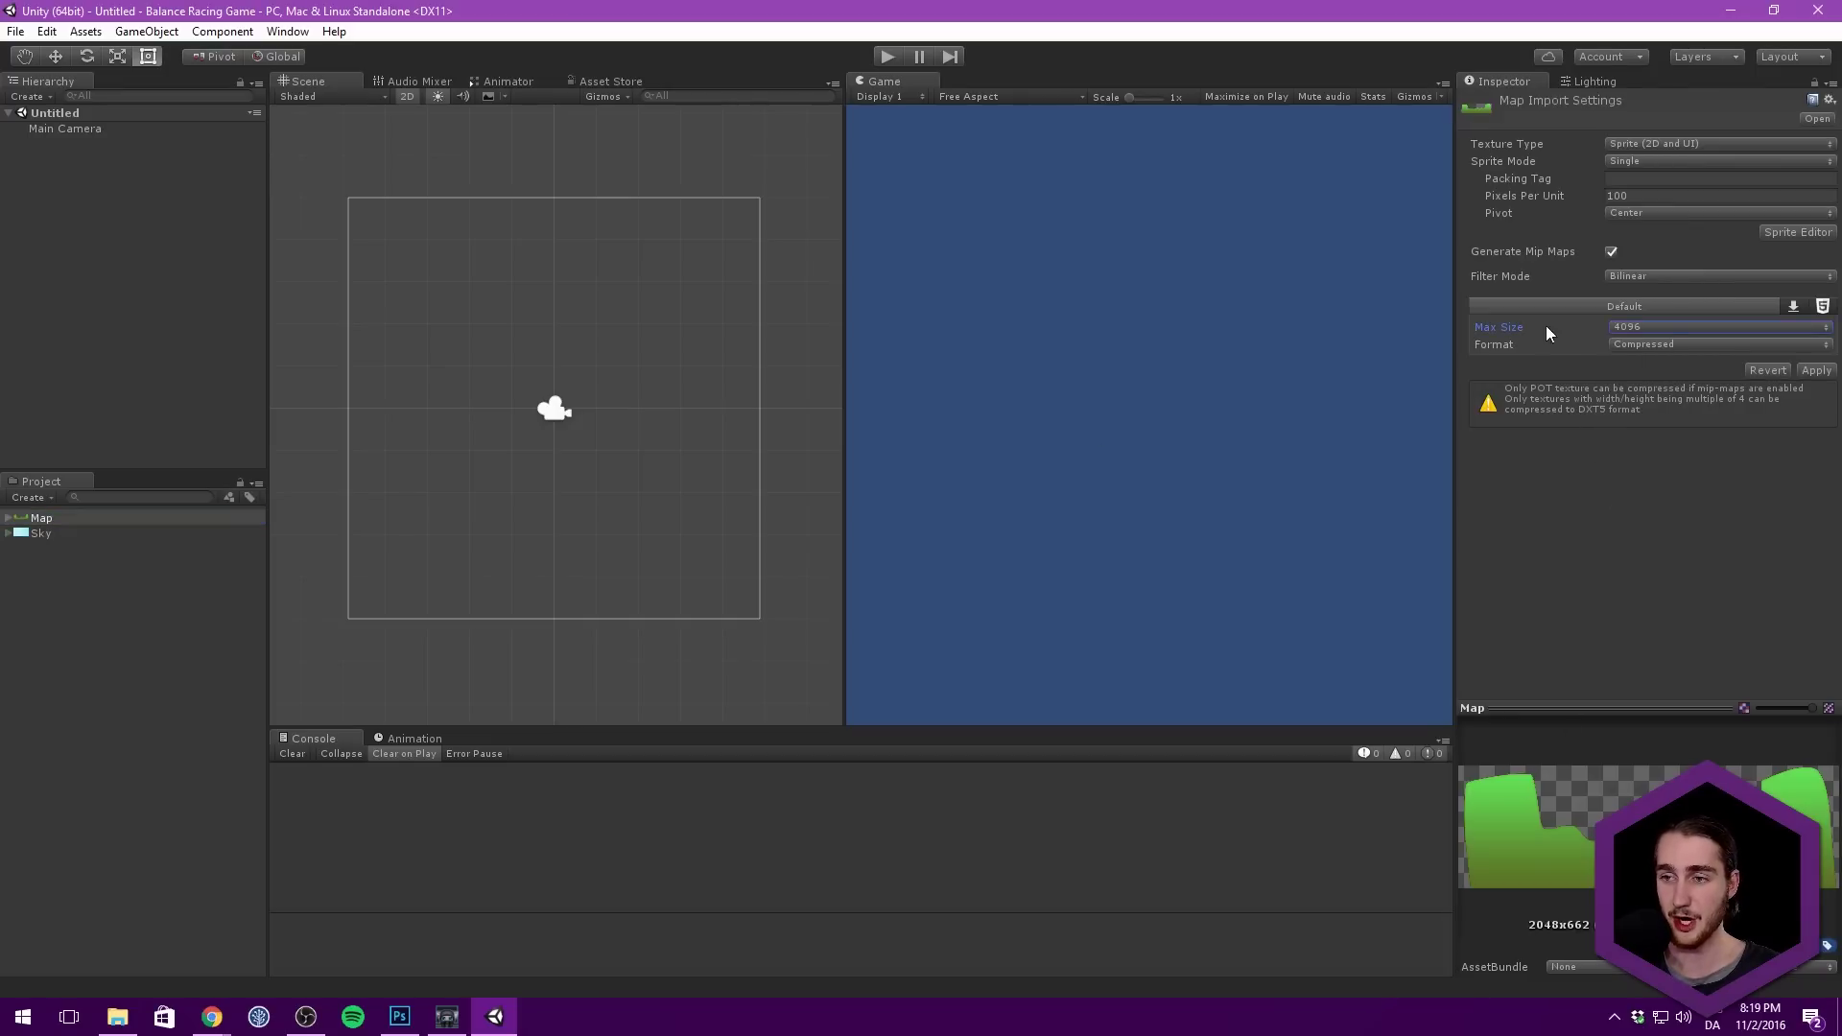
left_click(1664, 345)
left_click(1704, 407)
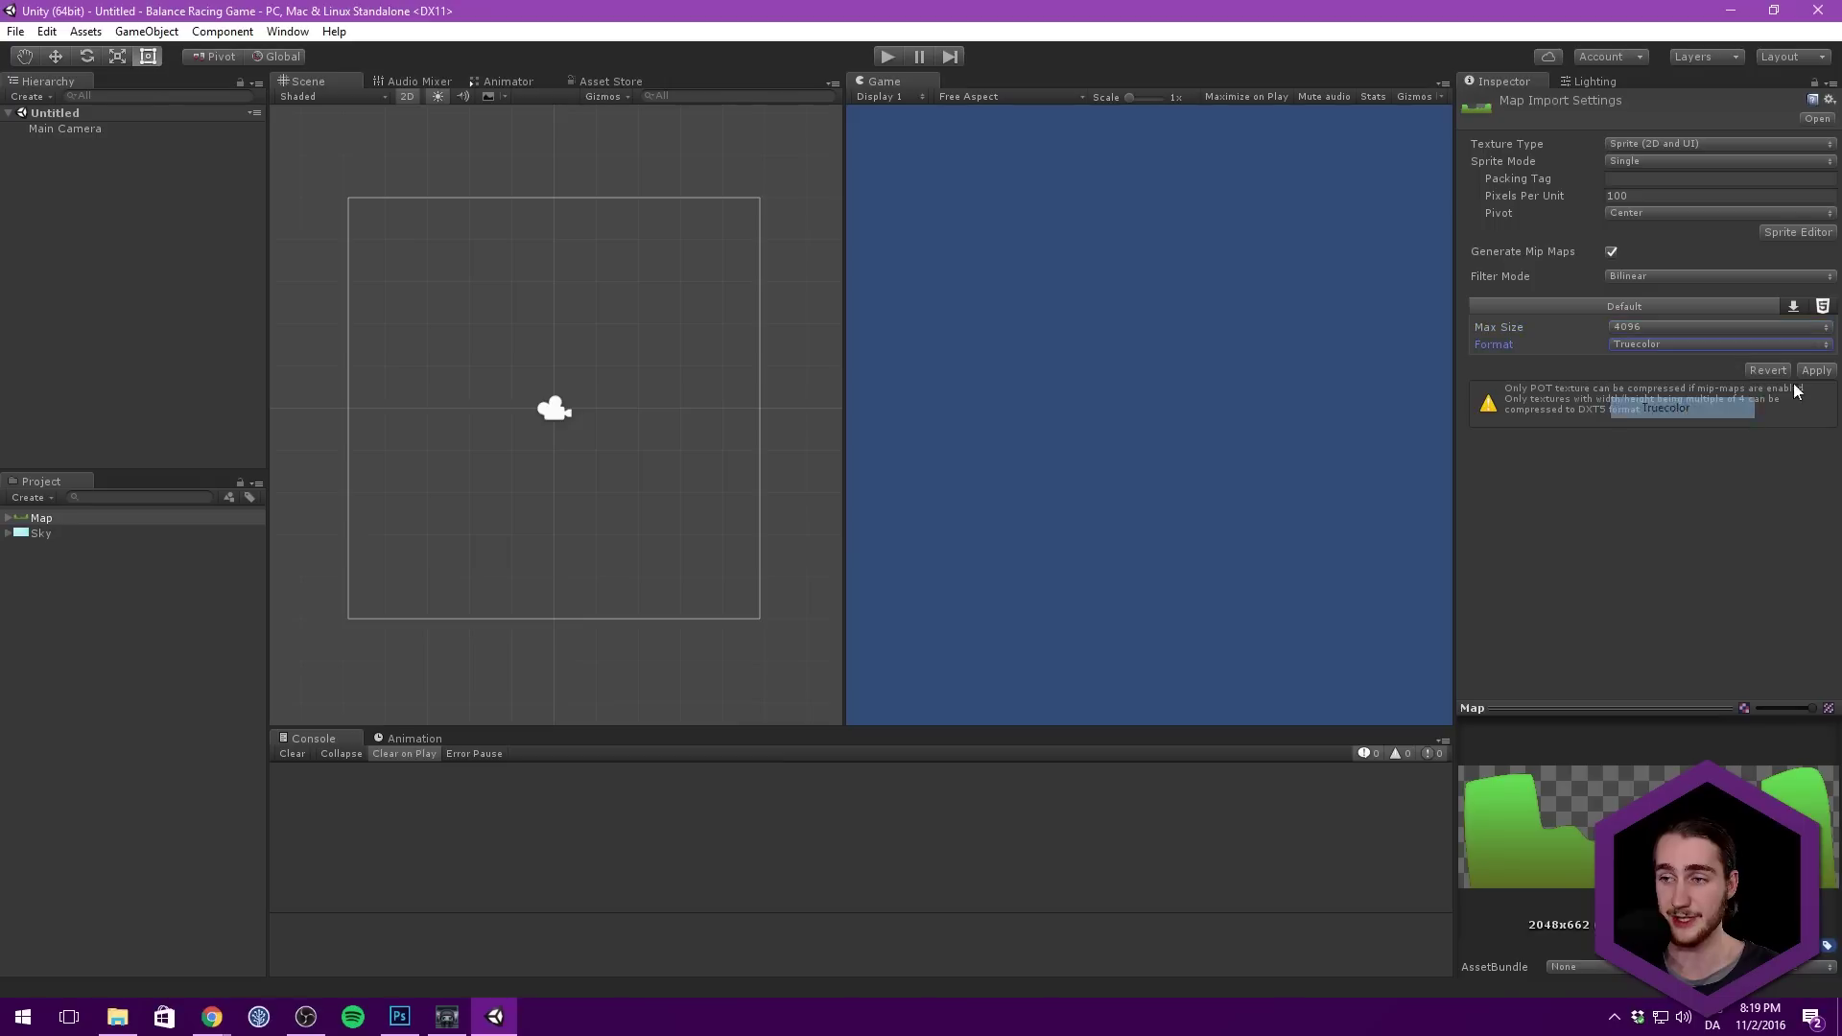
left_click(1816, 371)
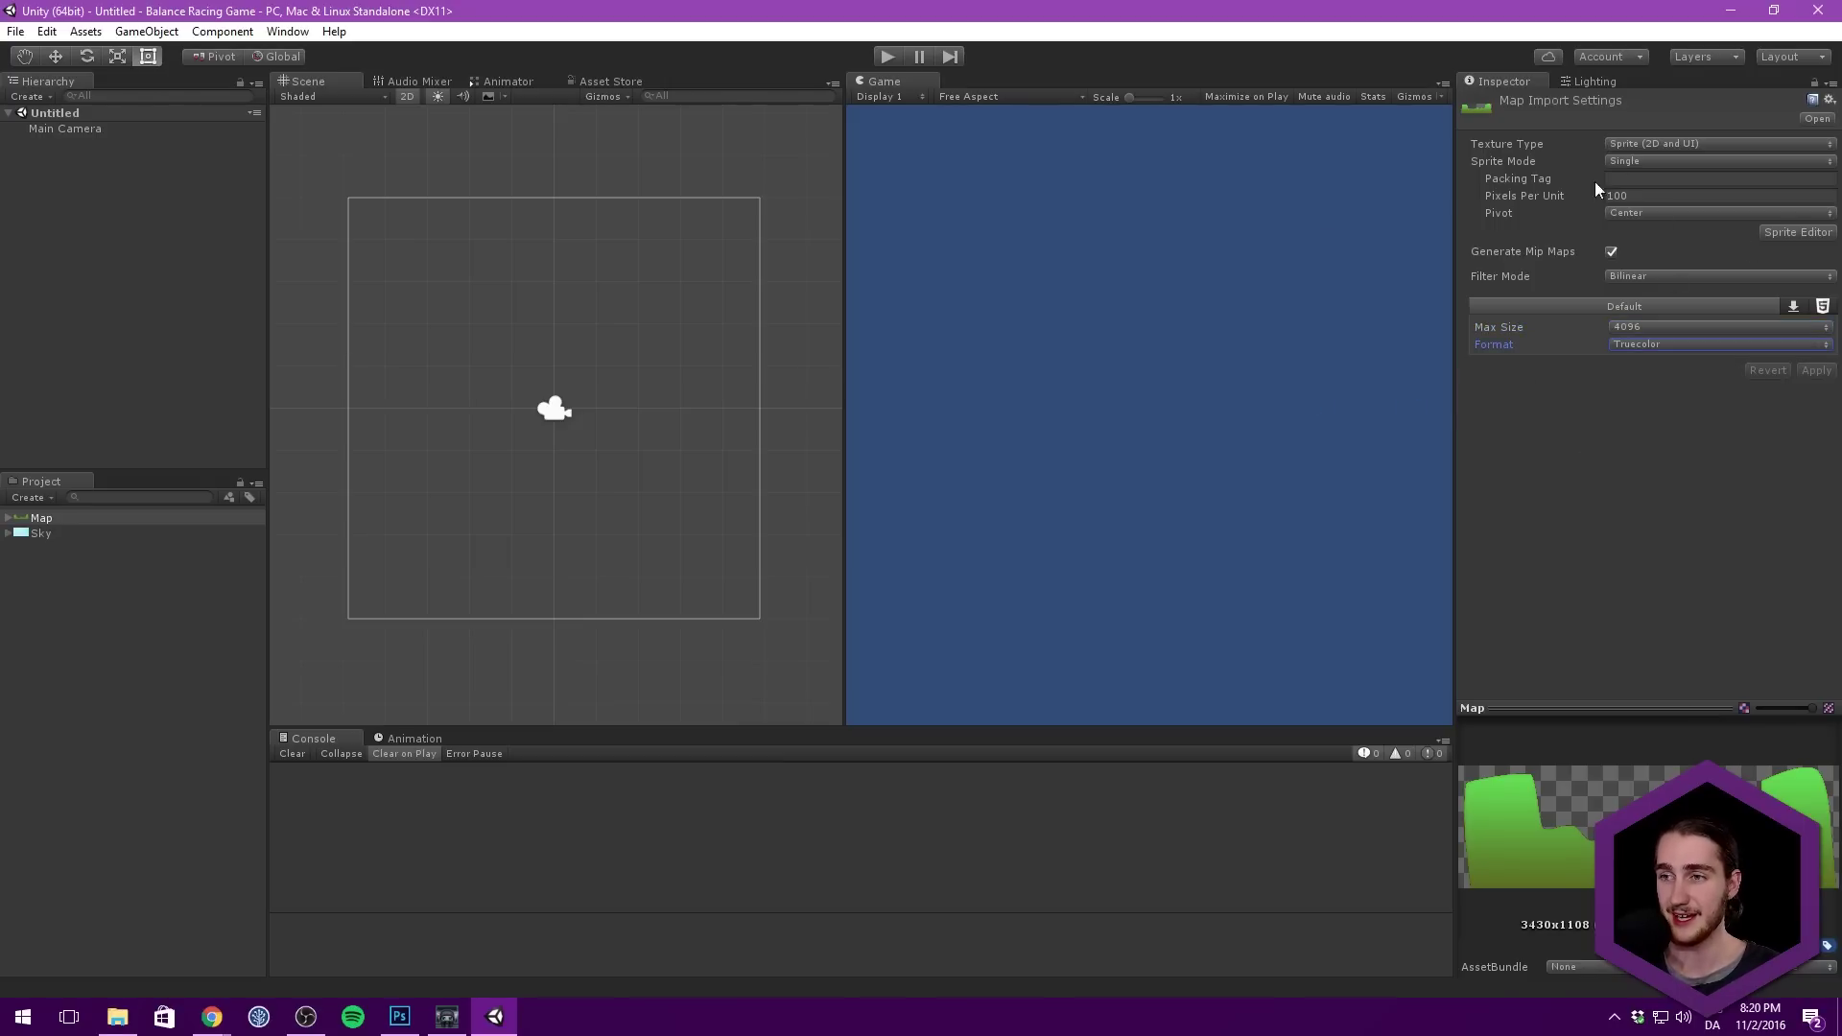
Step: Set the Map texture's pixels per unit to 50 and apply the import settings
left_click(1669, 212)
left_click(1648, 197)
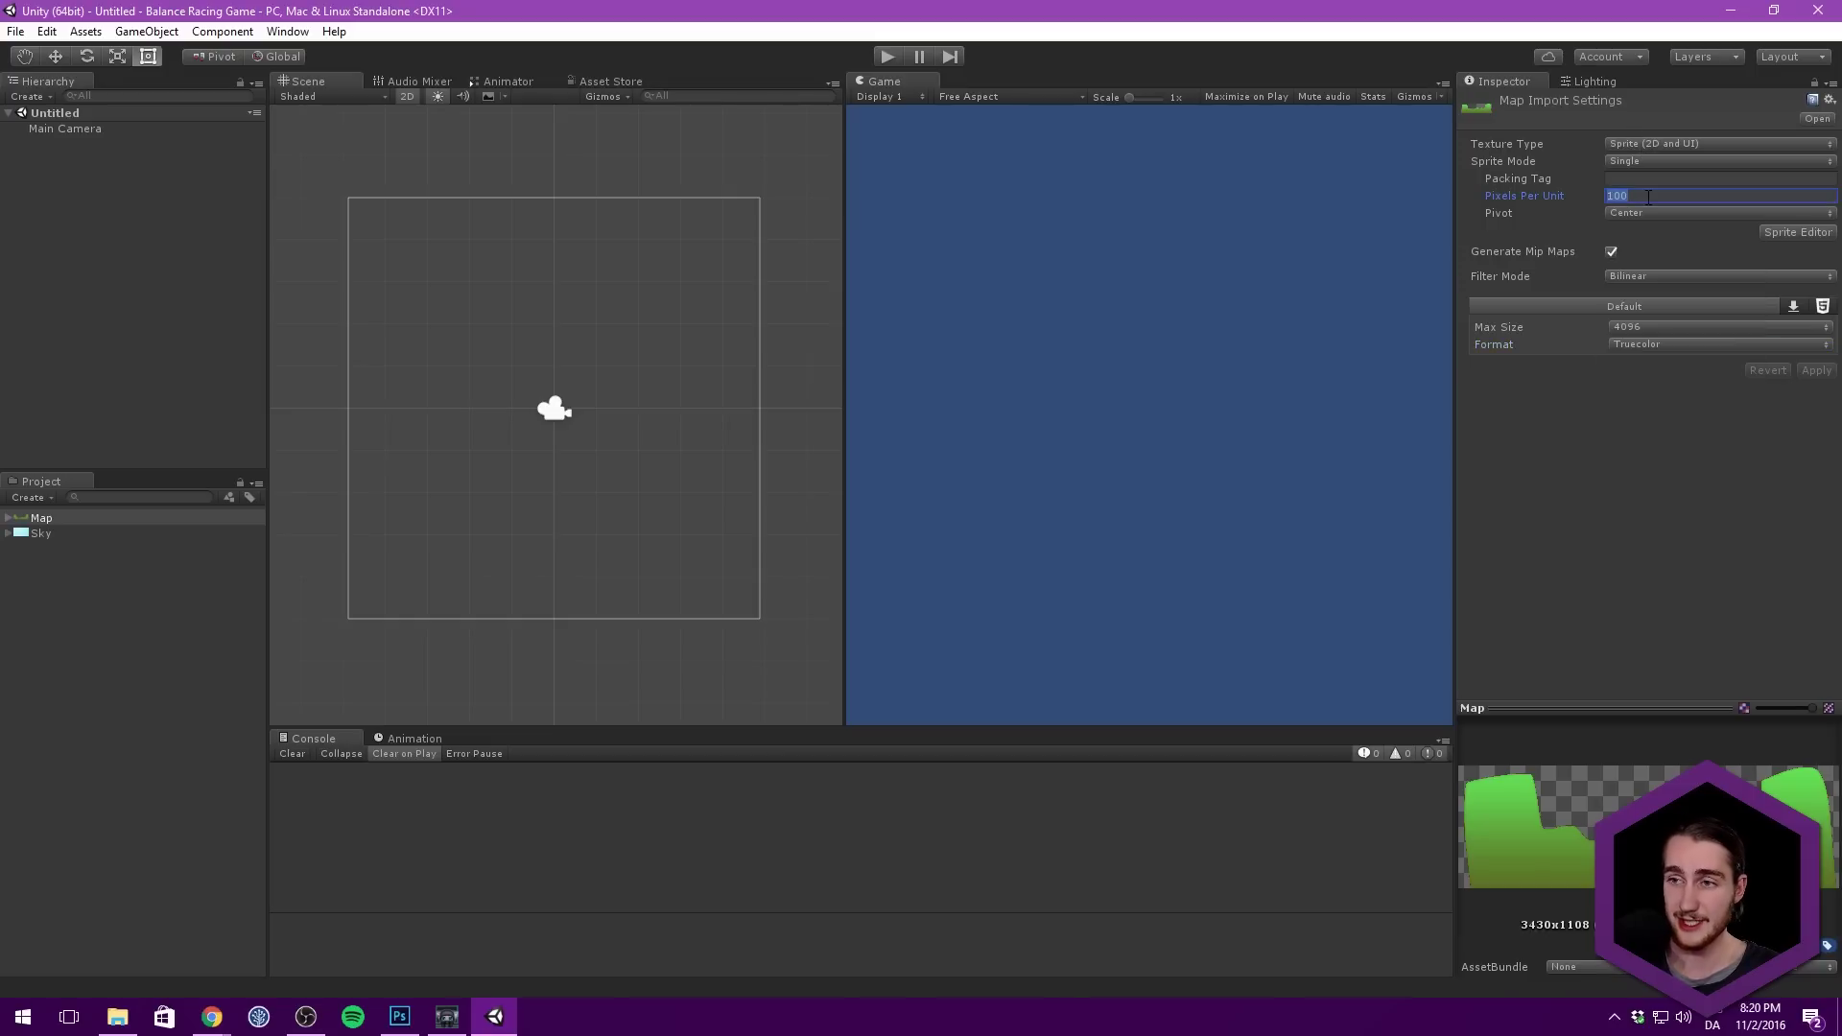
type("50")
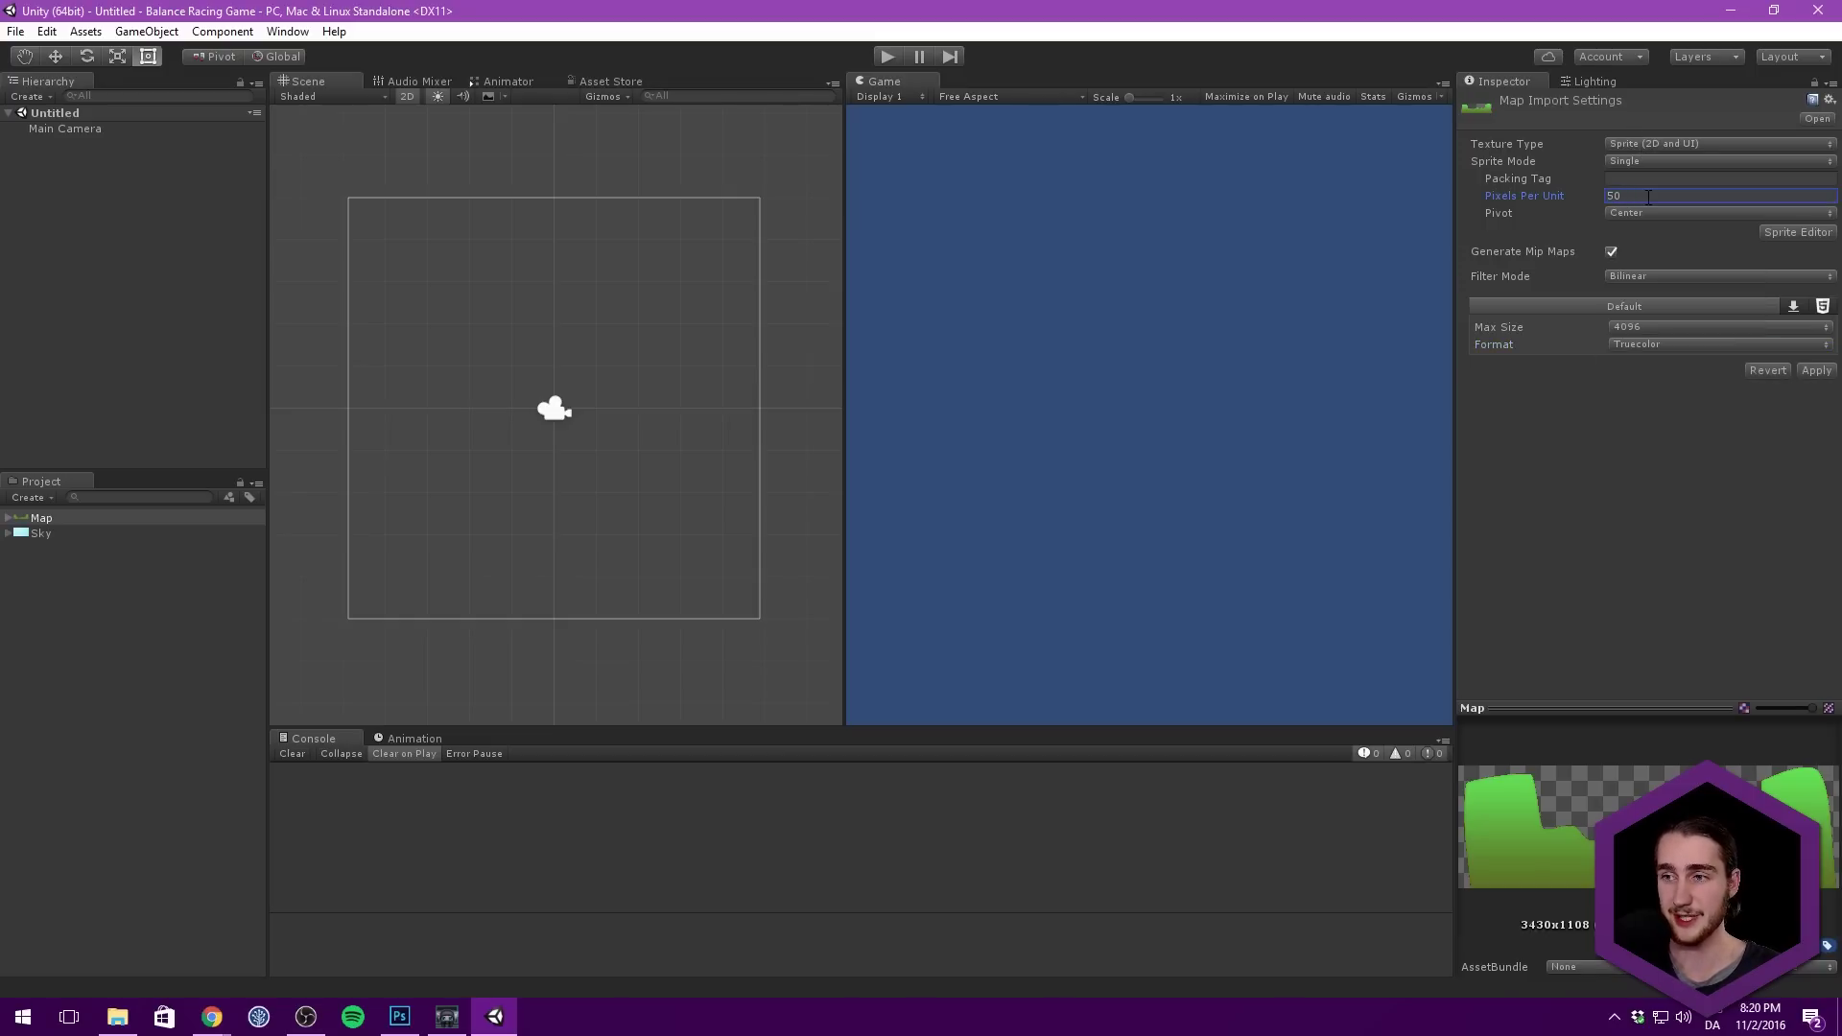
left_click(1814, 370)
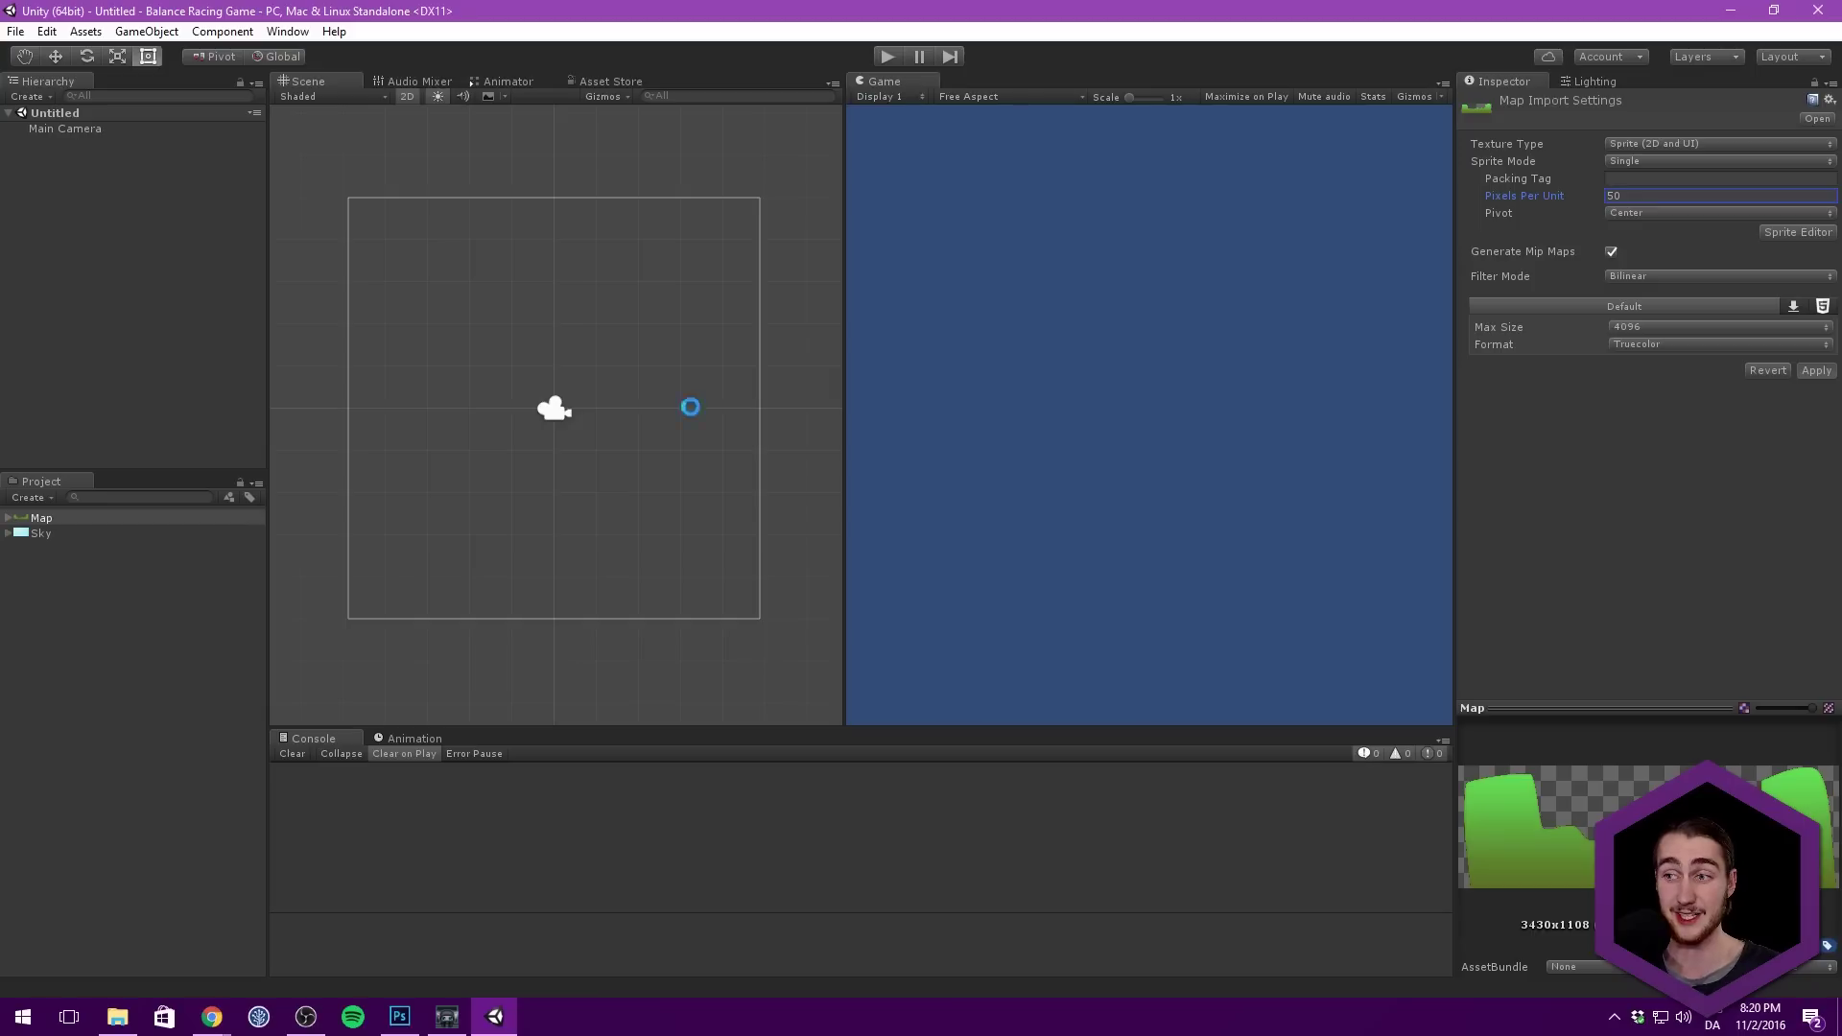
Step: Set the Sky texture's pixels per unit to 10 and apply the import settings
left_click(56, 533)
left_click(1644, 197)
type("10")
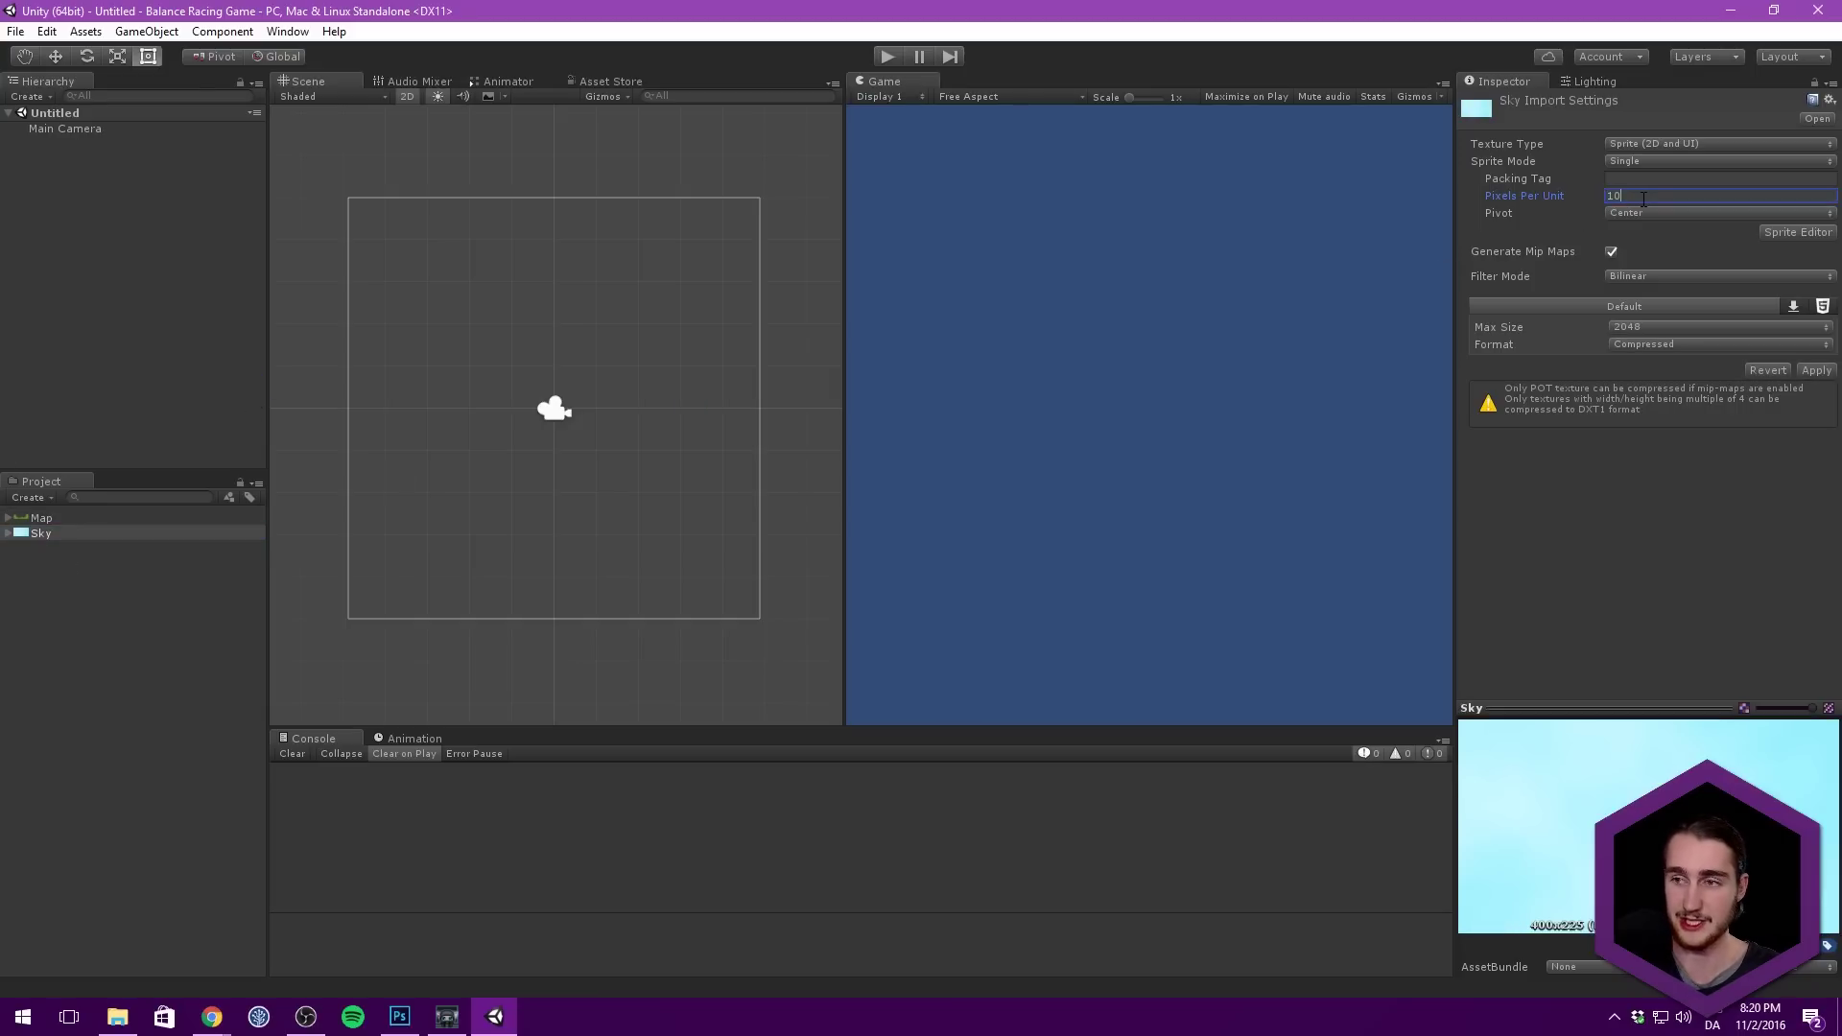
left_click(1814, 370)
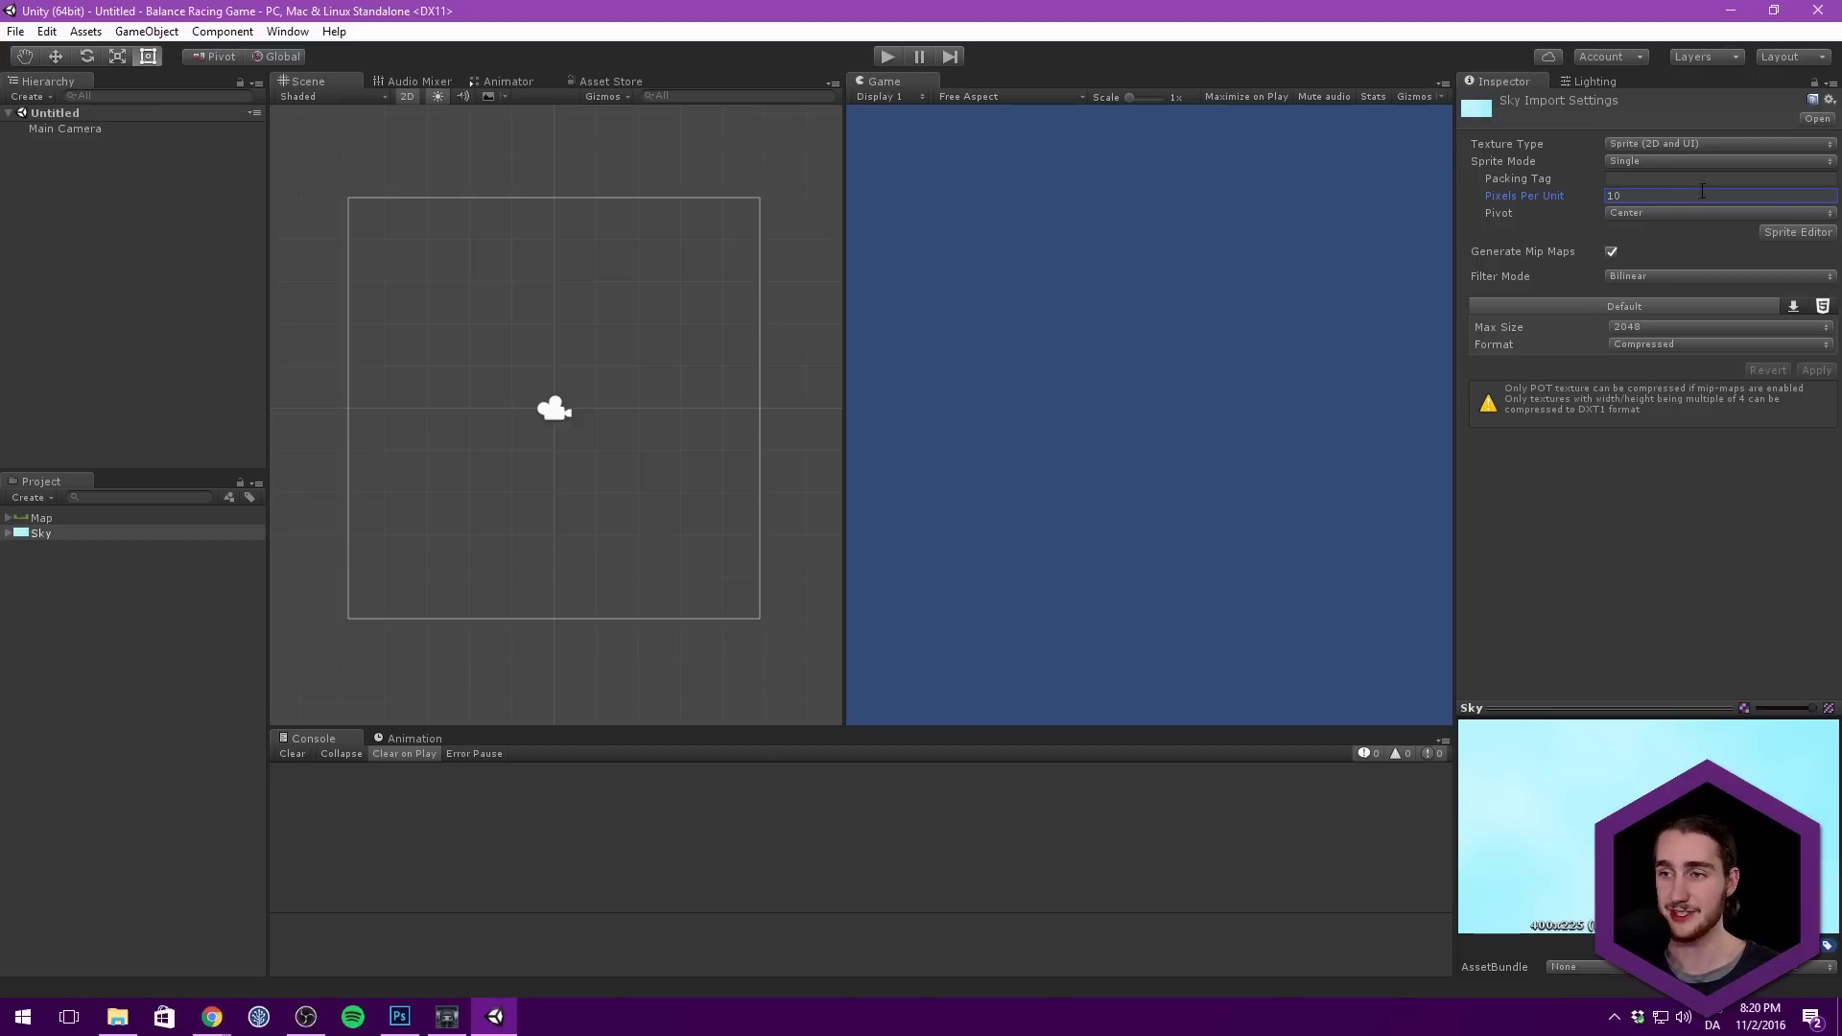
Step: Add the Map sprite to the scene as a new object and view the whole terrain
left_click(43, 518)
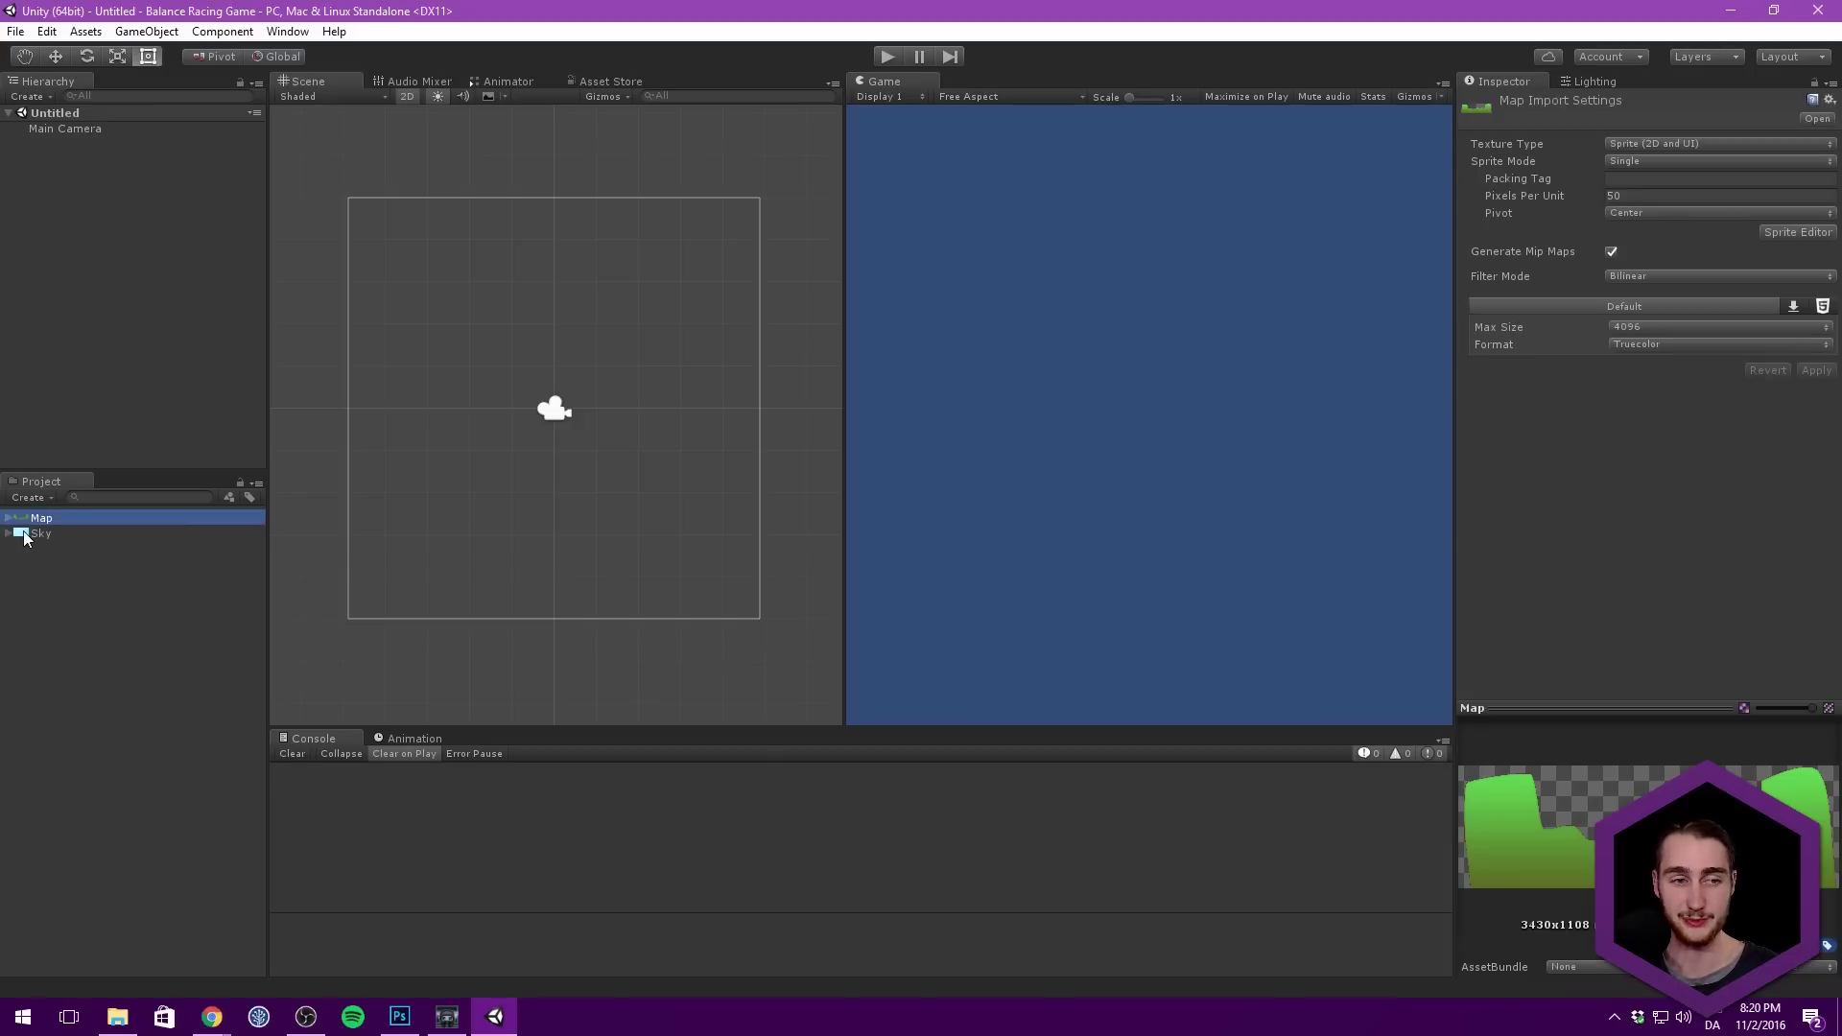
left_click(20, 567)
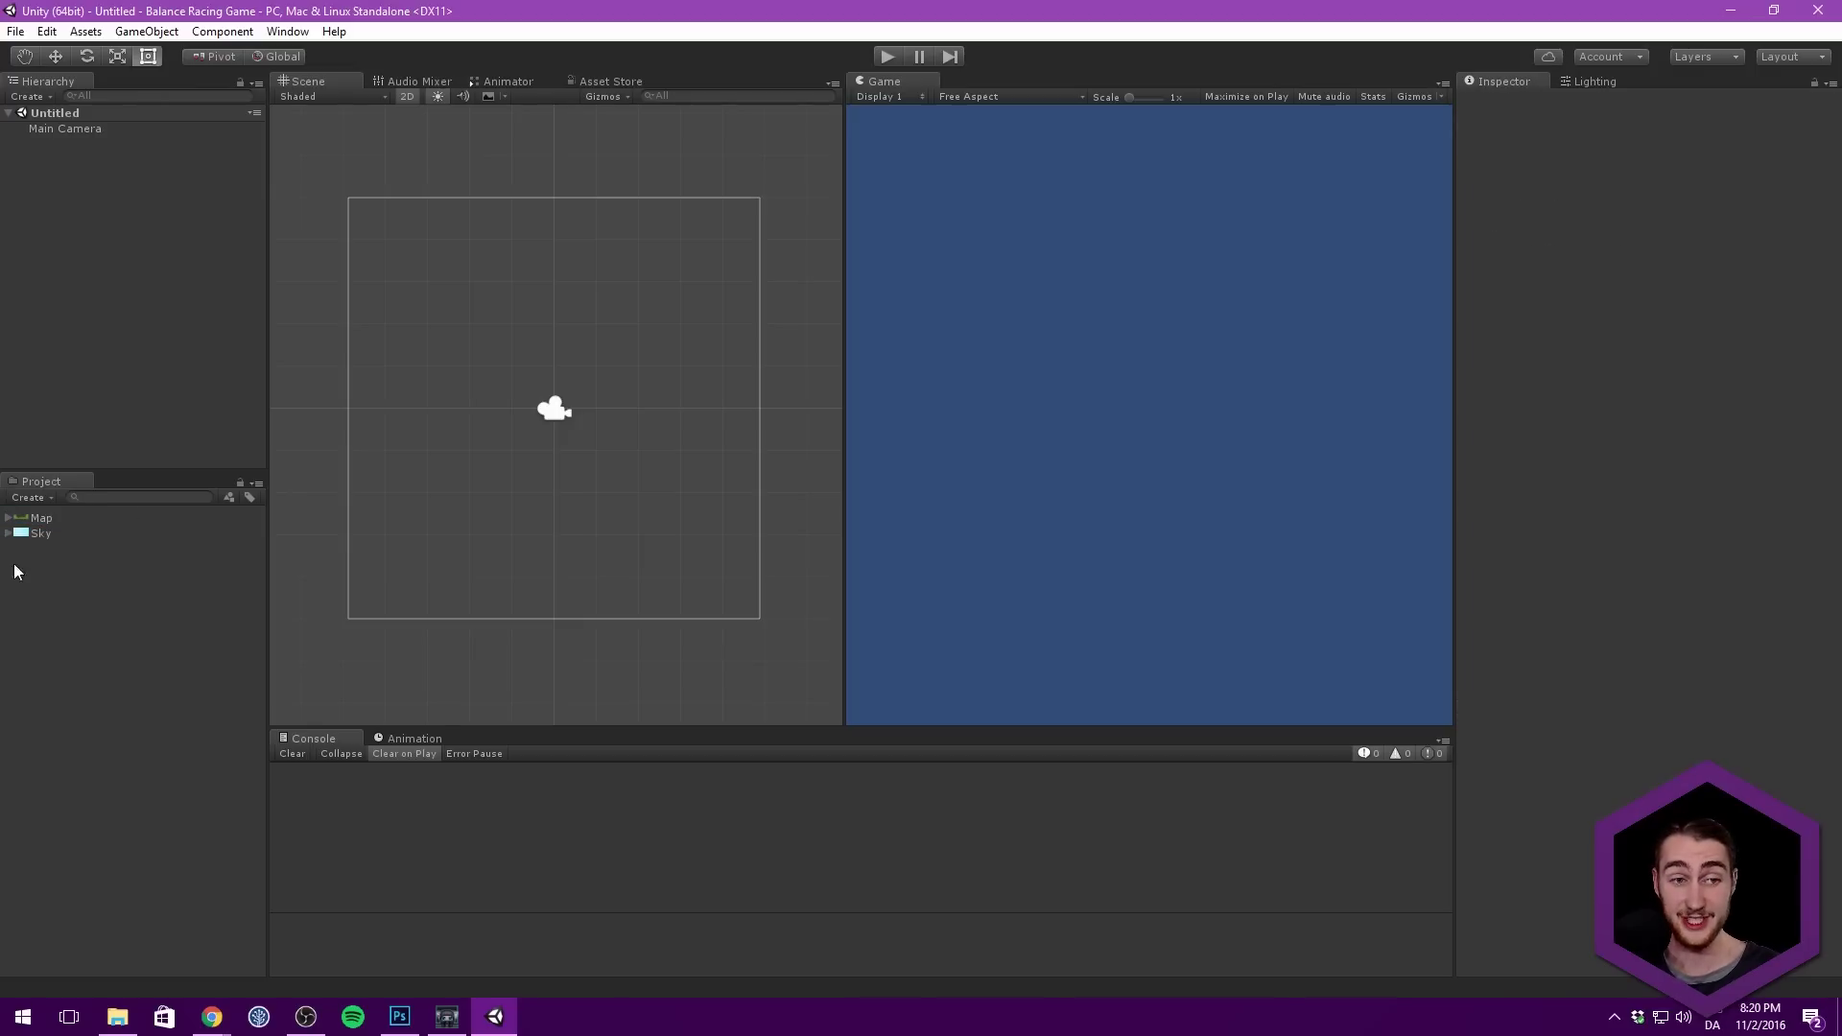
left_click(17, 525)
left_click_drag(18, 525, 125, 284)
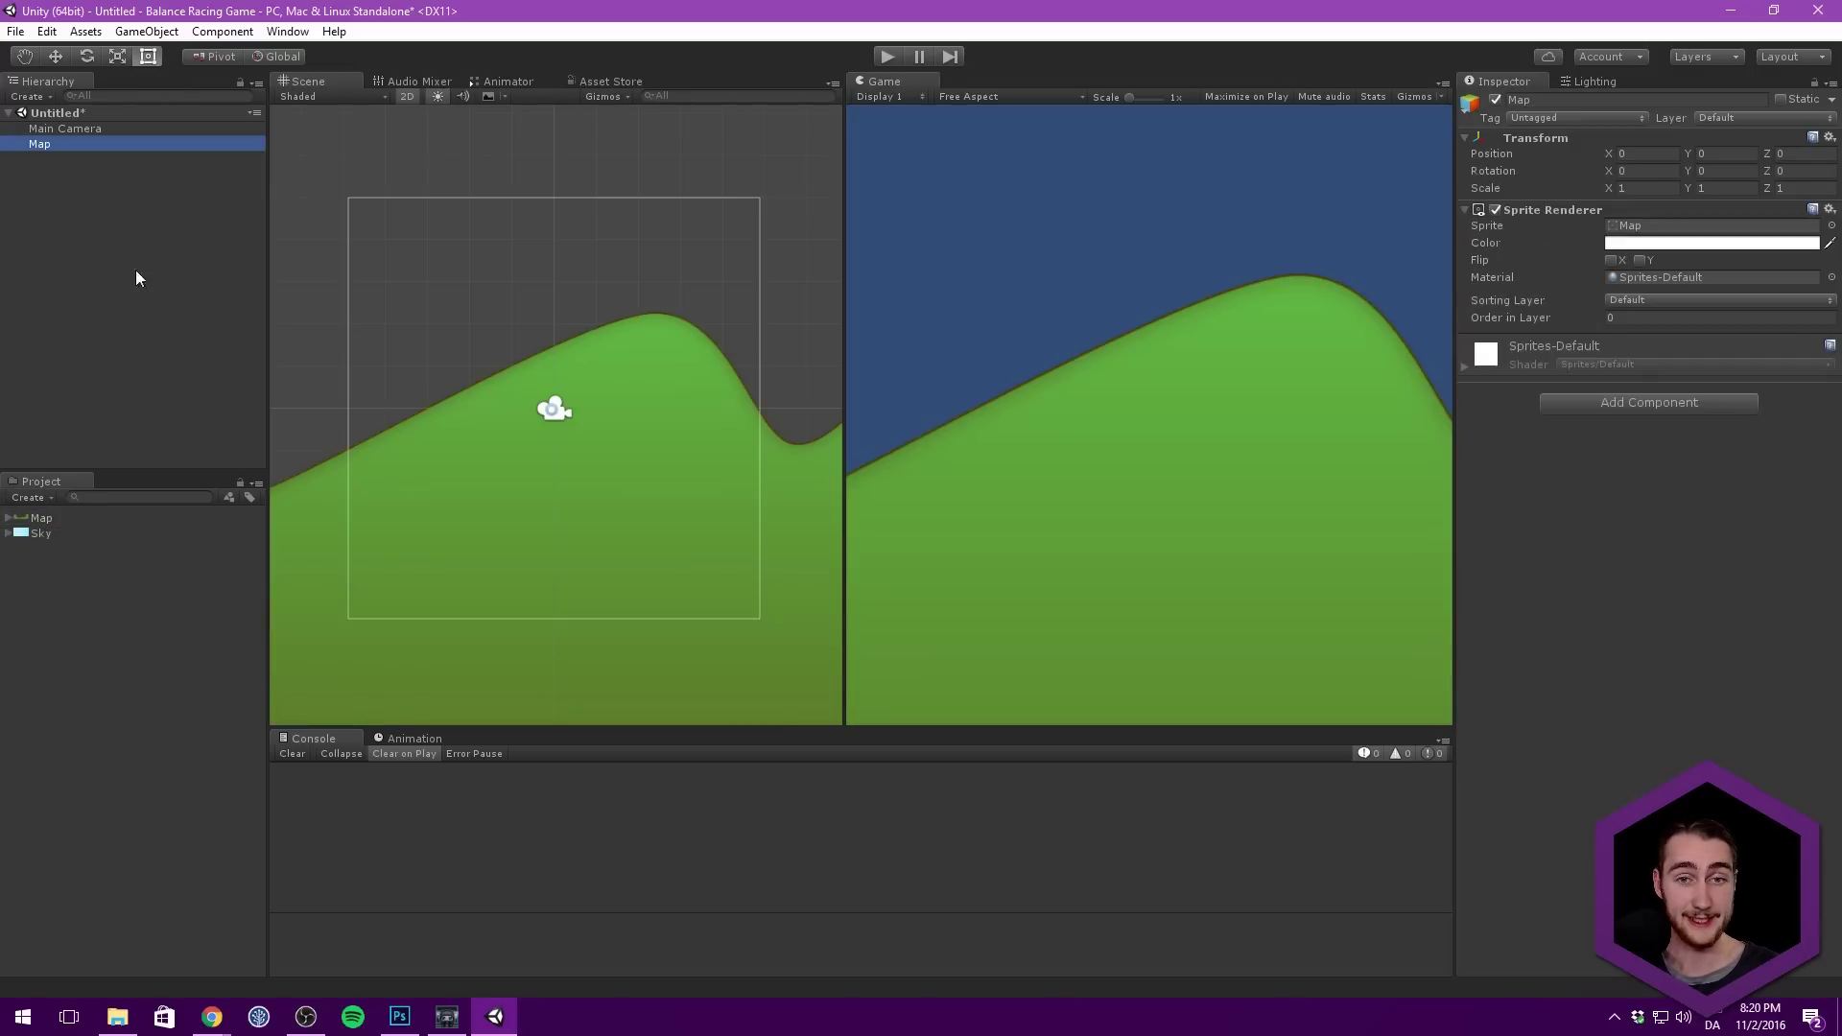
scroll(641, 257, "down", 10)
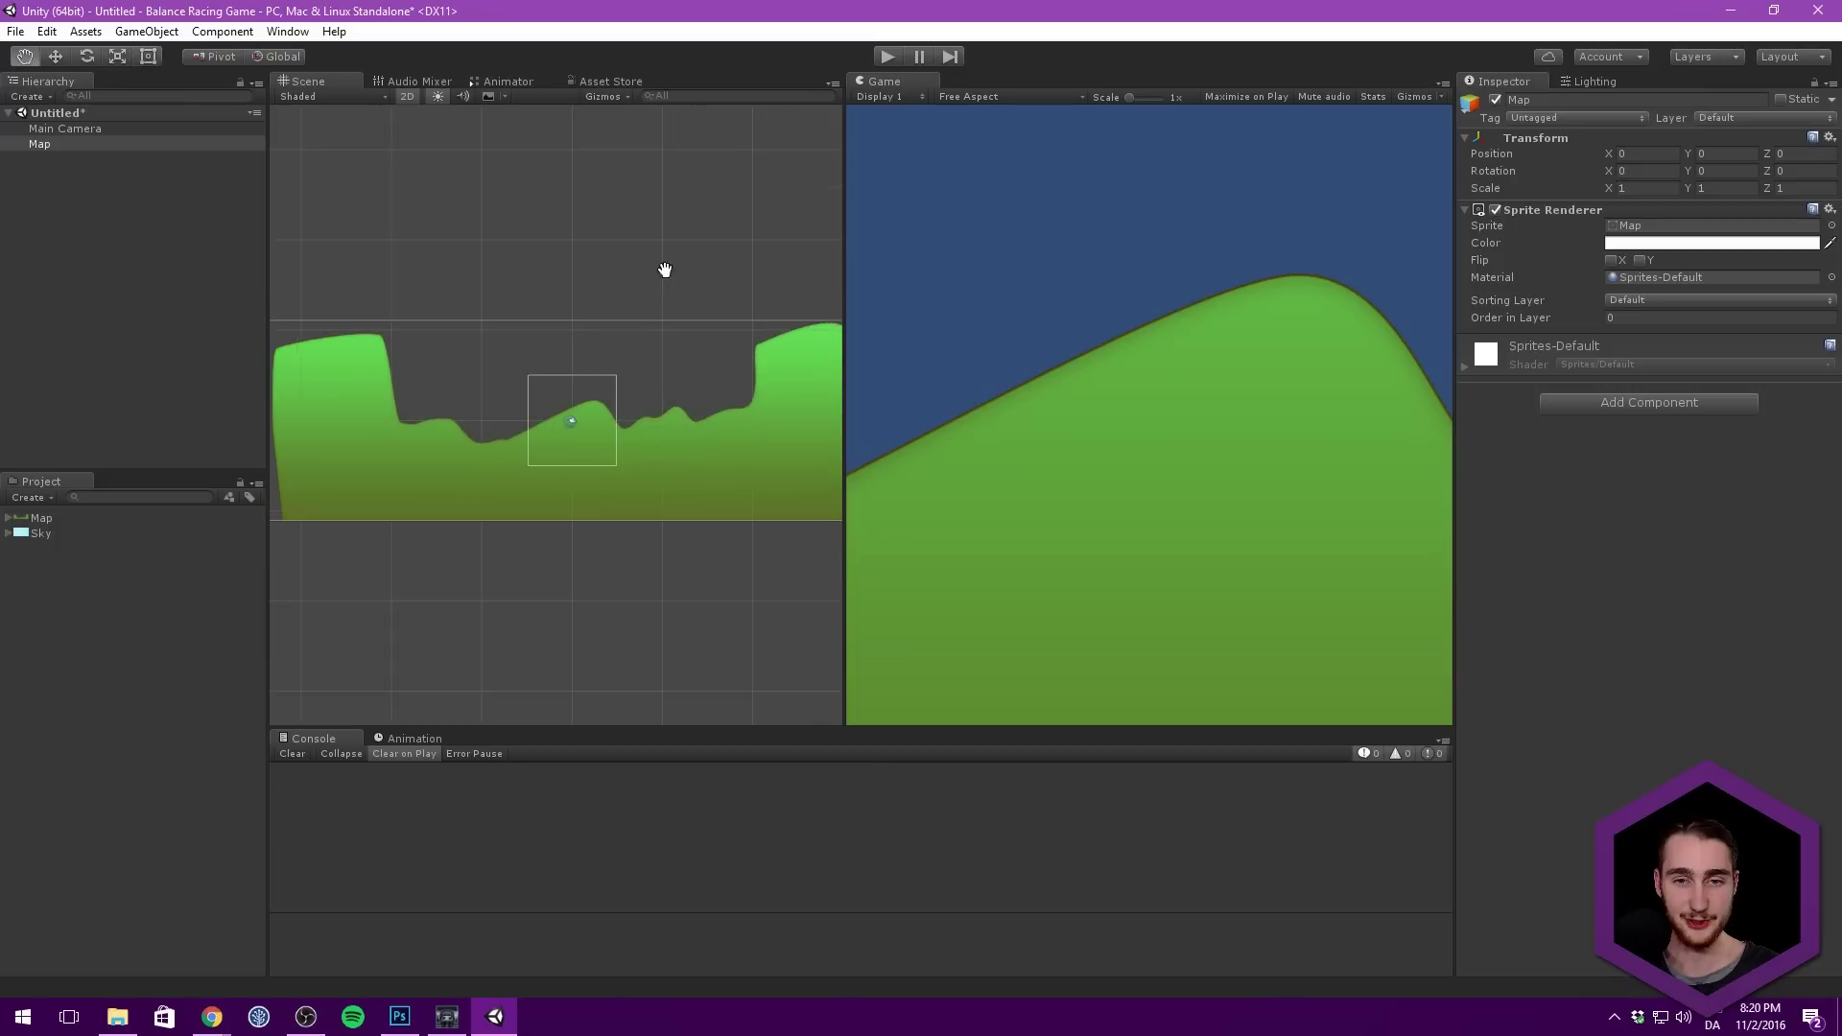
scroll(614, 288, "up", 3)
mouse_move(543, 377)
middle_mouse_down()
mouse_move(689, 365)
mouse_move(564, 363)
middle_mouse_up()
scroll(552, 350, "down", 3)
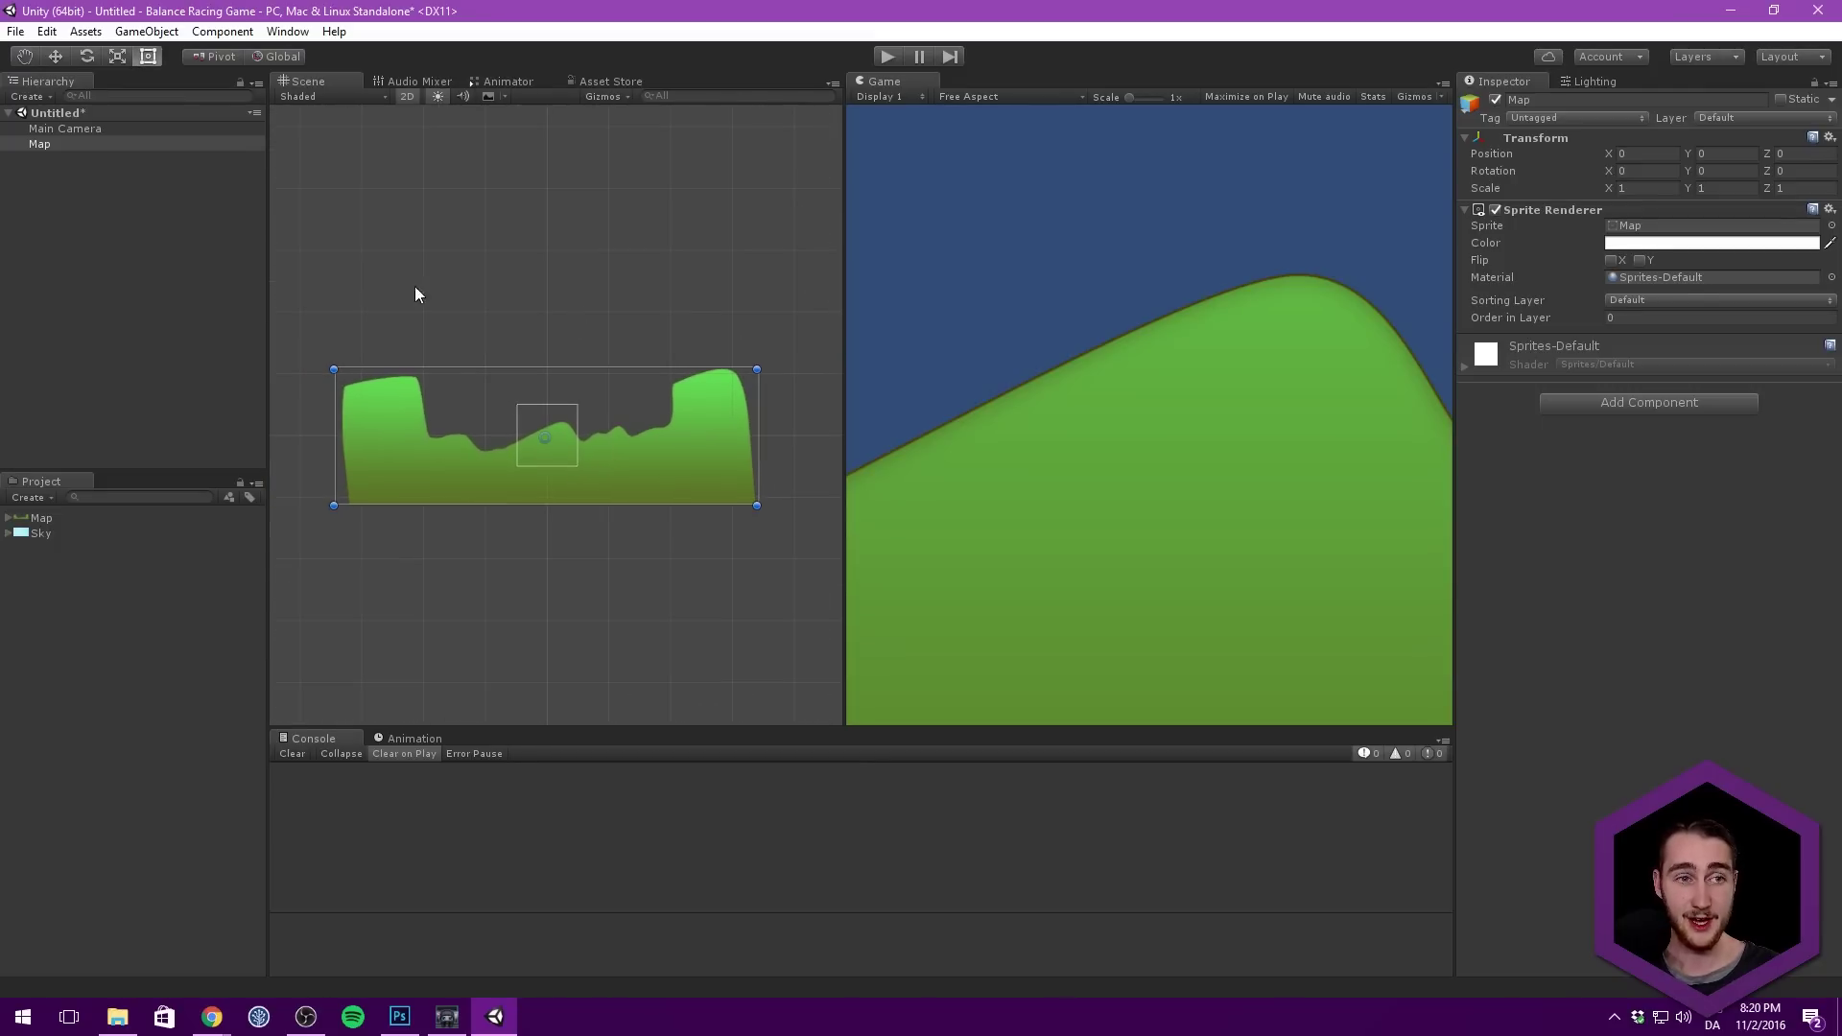
Step: Add the Sky sprite to the scene as a new object
left_click(44, 533)
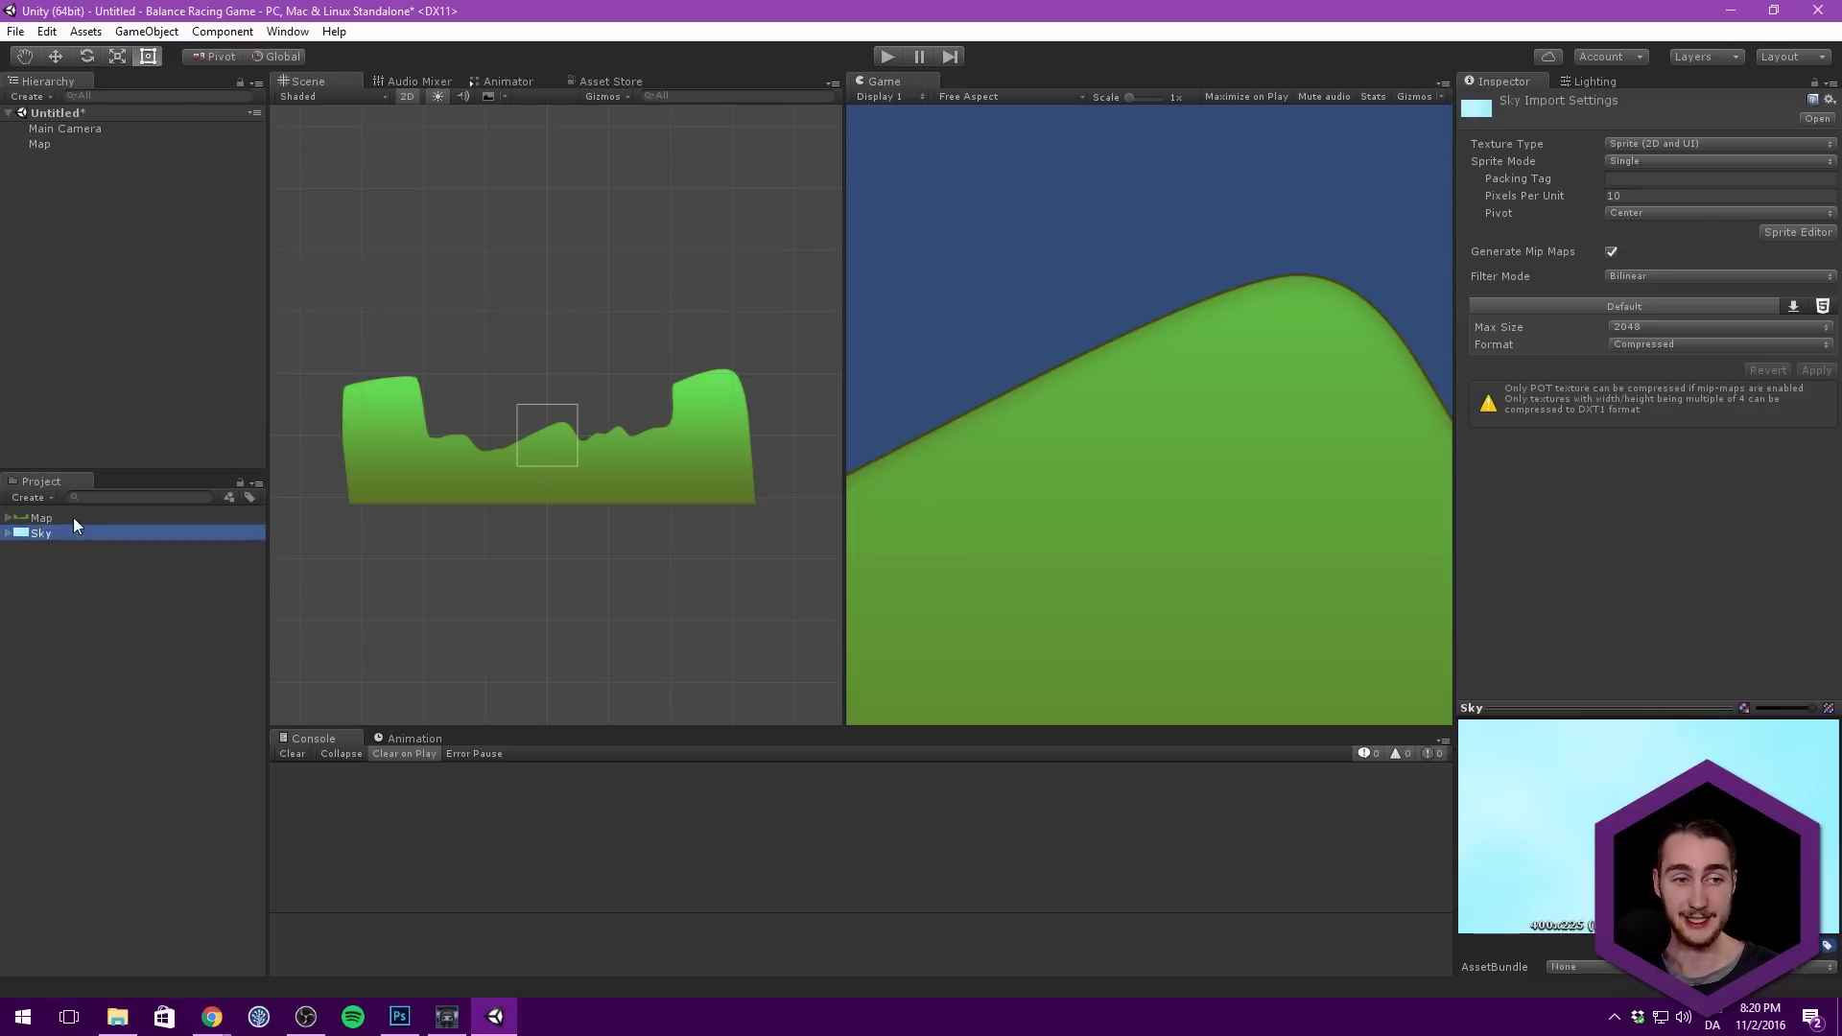
left_click_drag(31, 496, 123, 211)
middle_click_drag(552, 236, 501, 255)
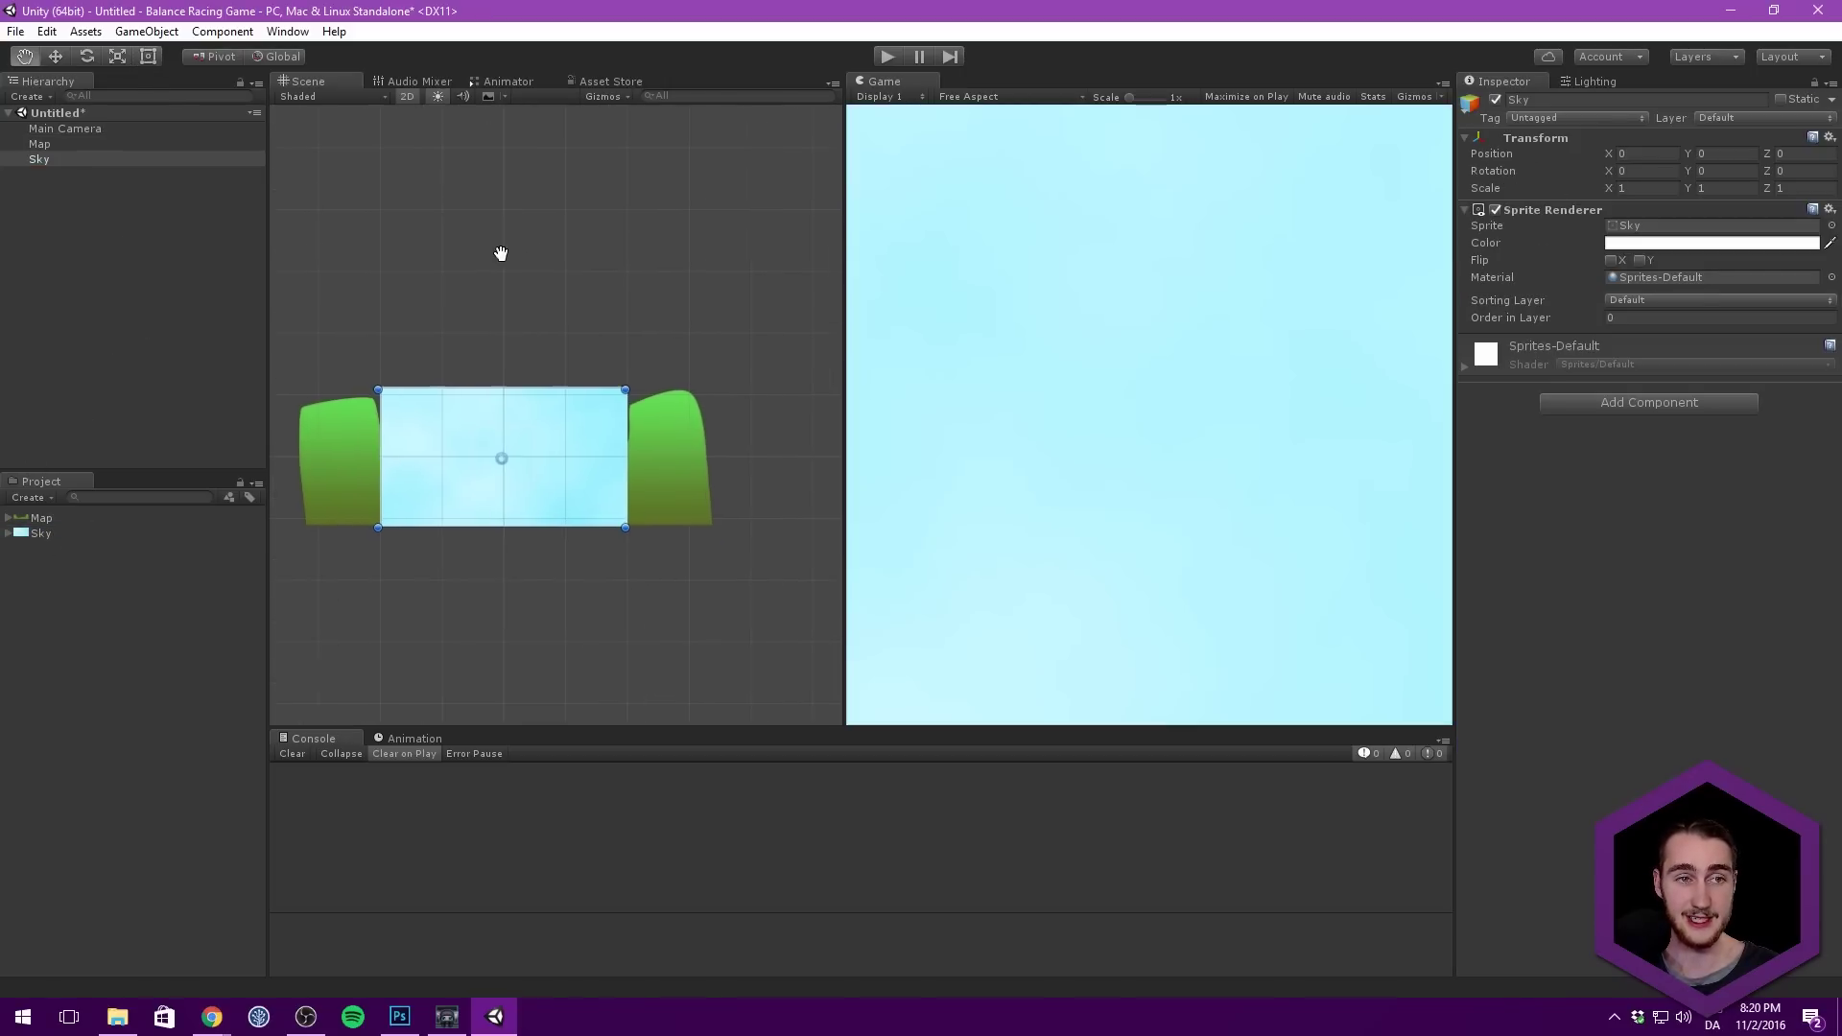
Step: Try moving the Main Camera to about X -17.1, Y 8.4, and undo the move
left_click(121, 131)
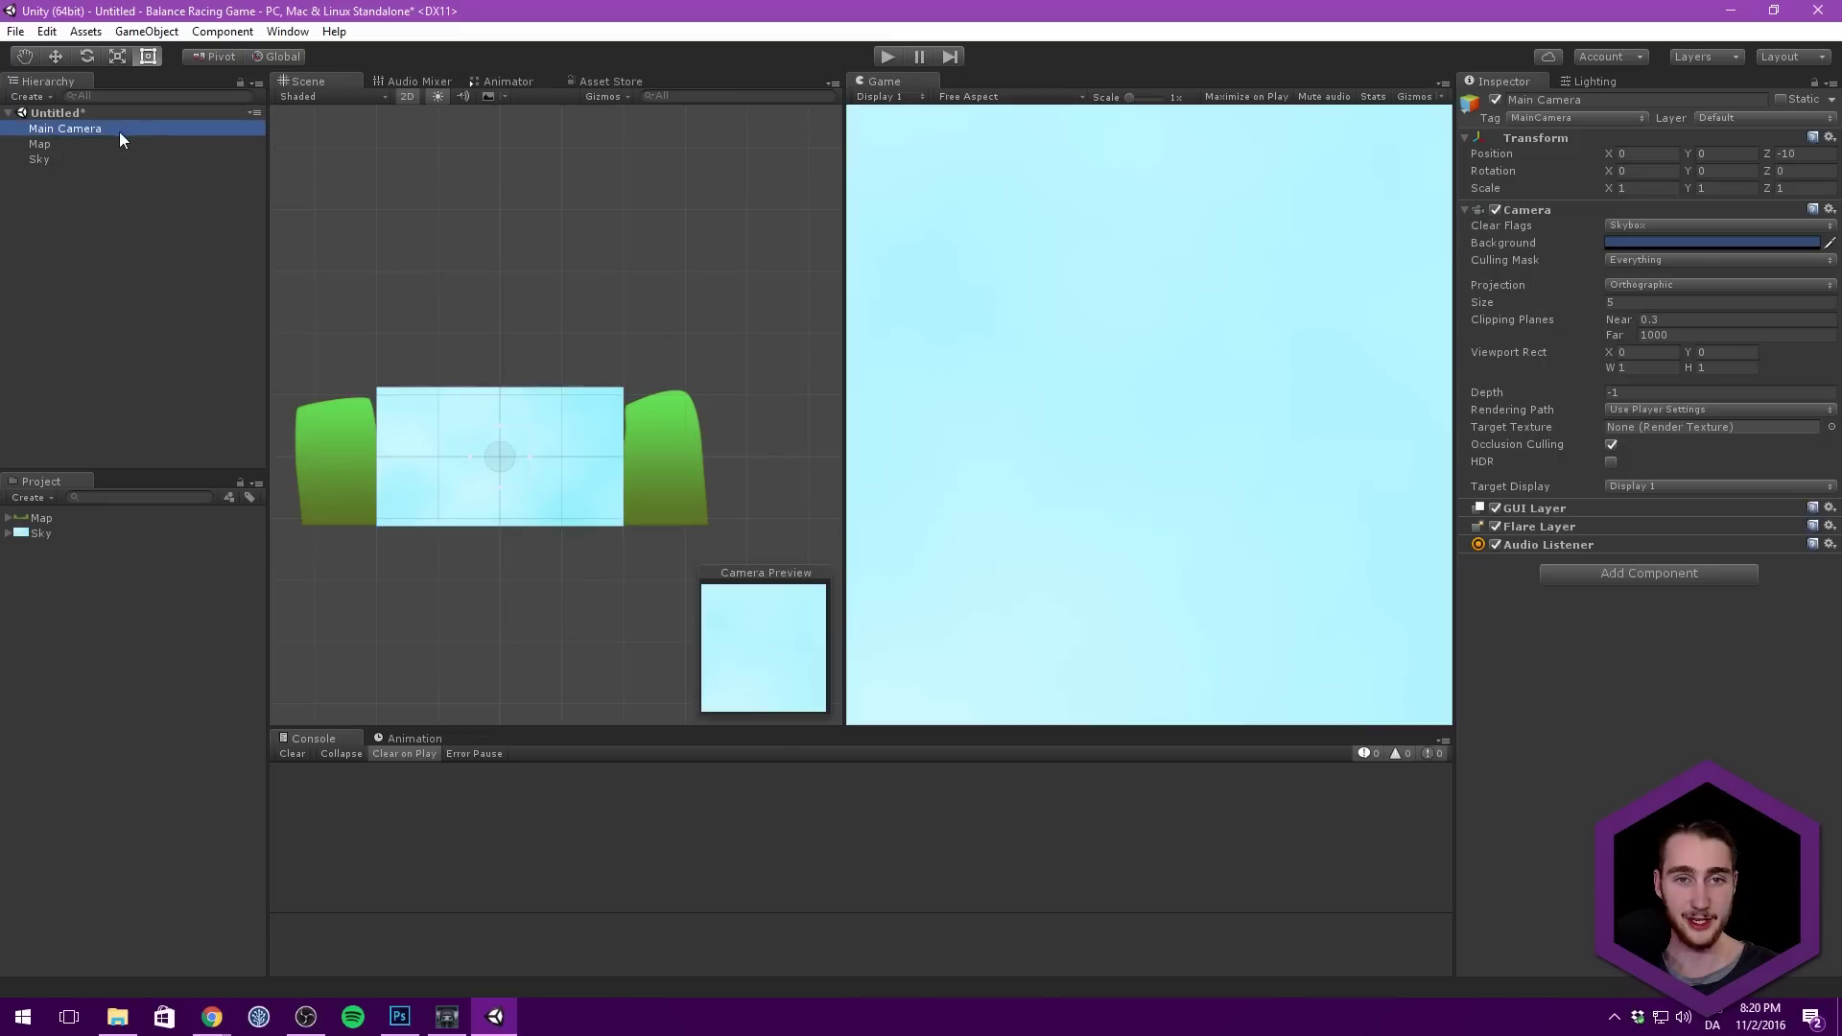
key("w")
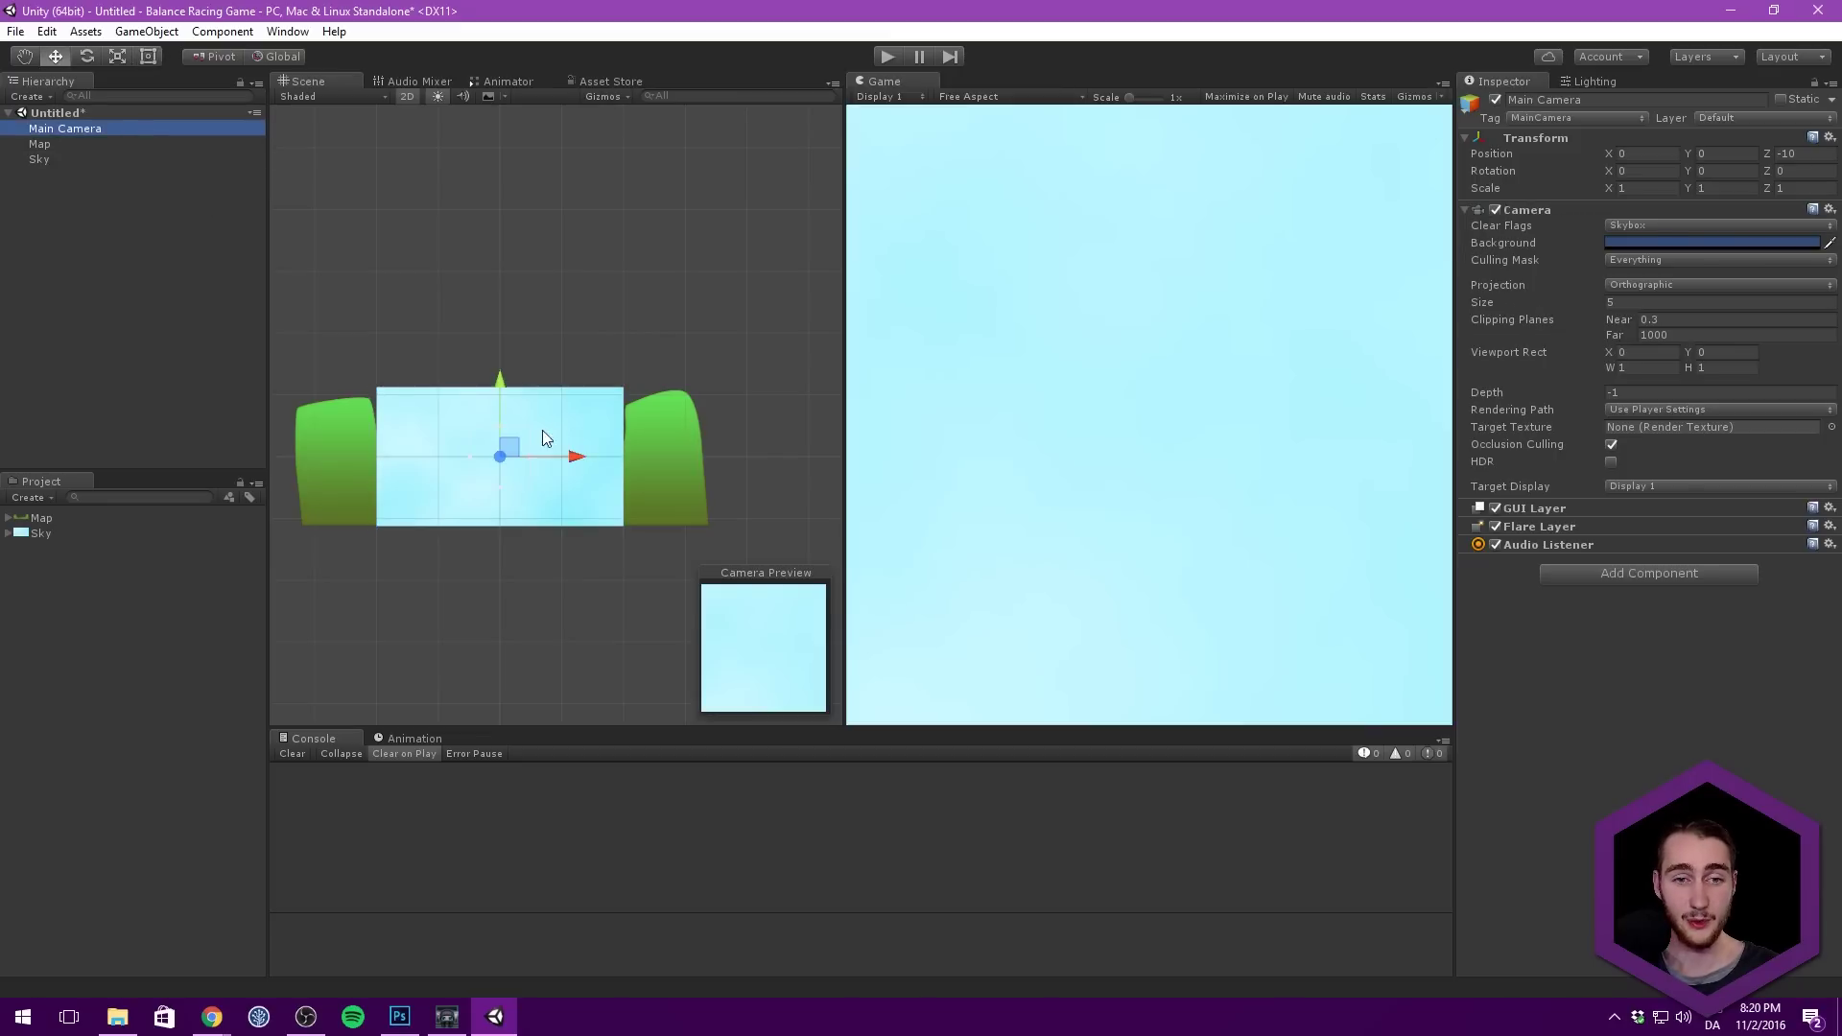
left_click_drag(515, 443, 414, 387)
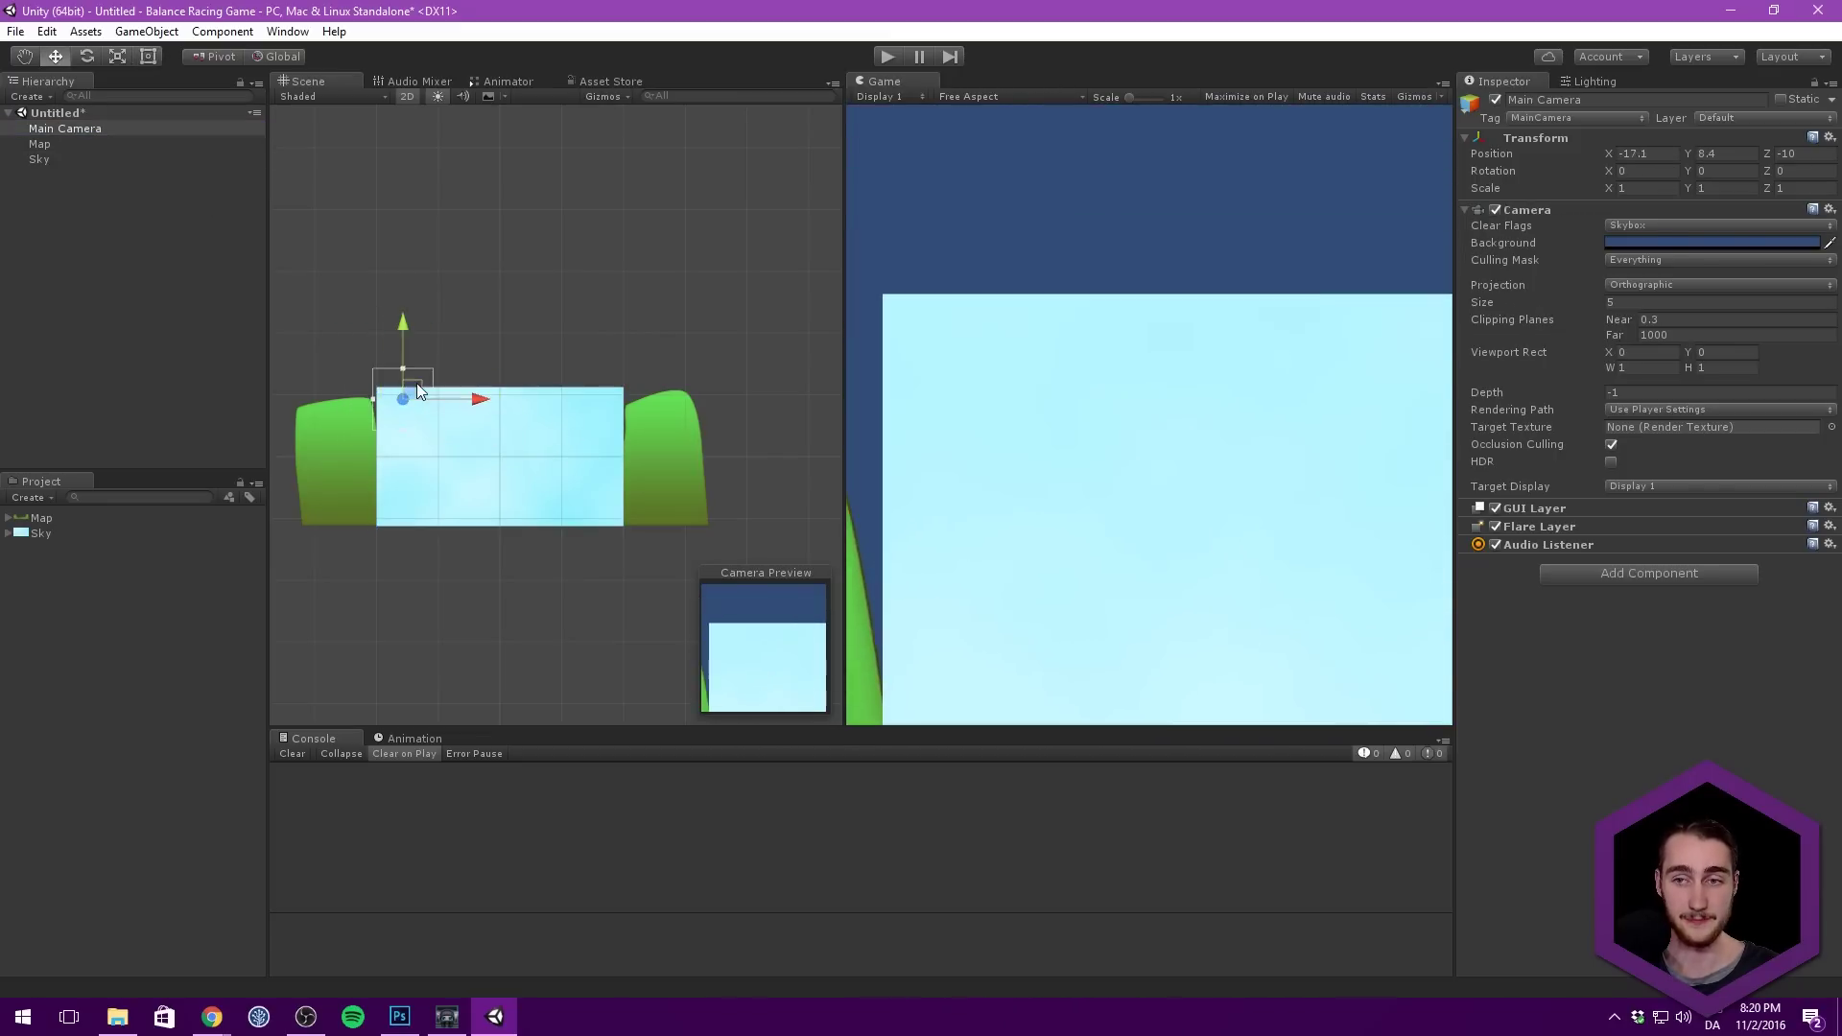
key("ctrl+z")
Step: Make the Sky object a child of the Main Camera and test the parenting by moving the camera
left_click_drag(37, 159, 106, 129)
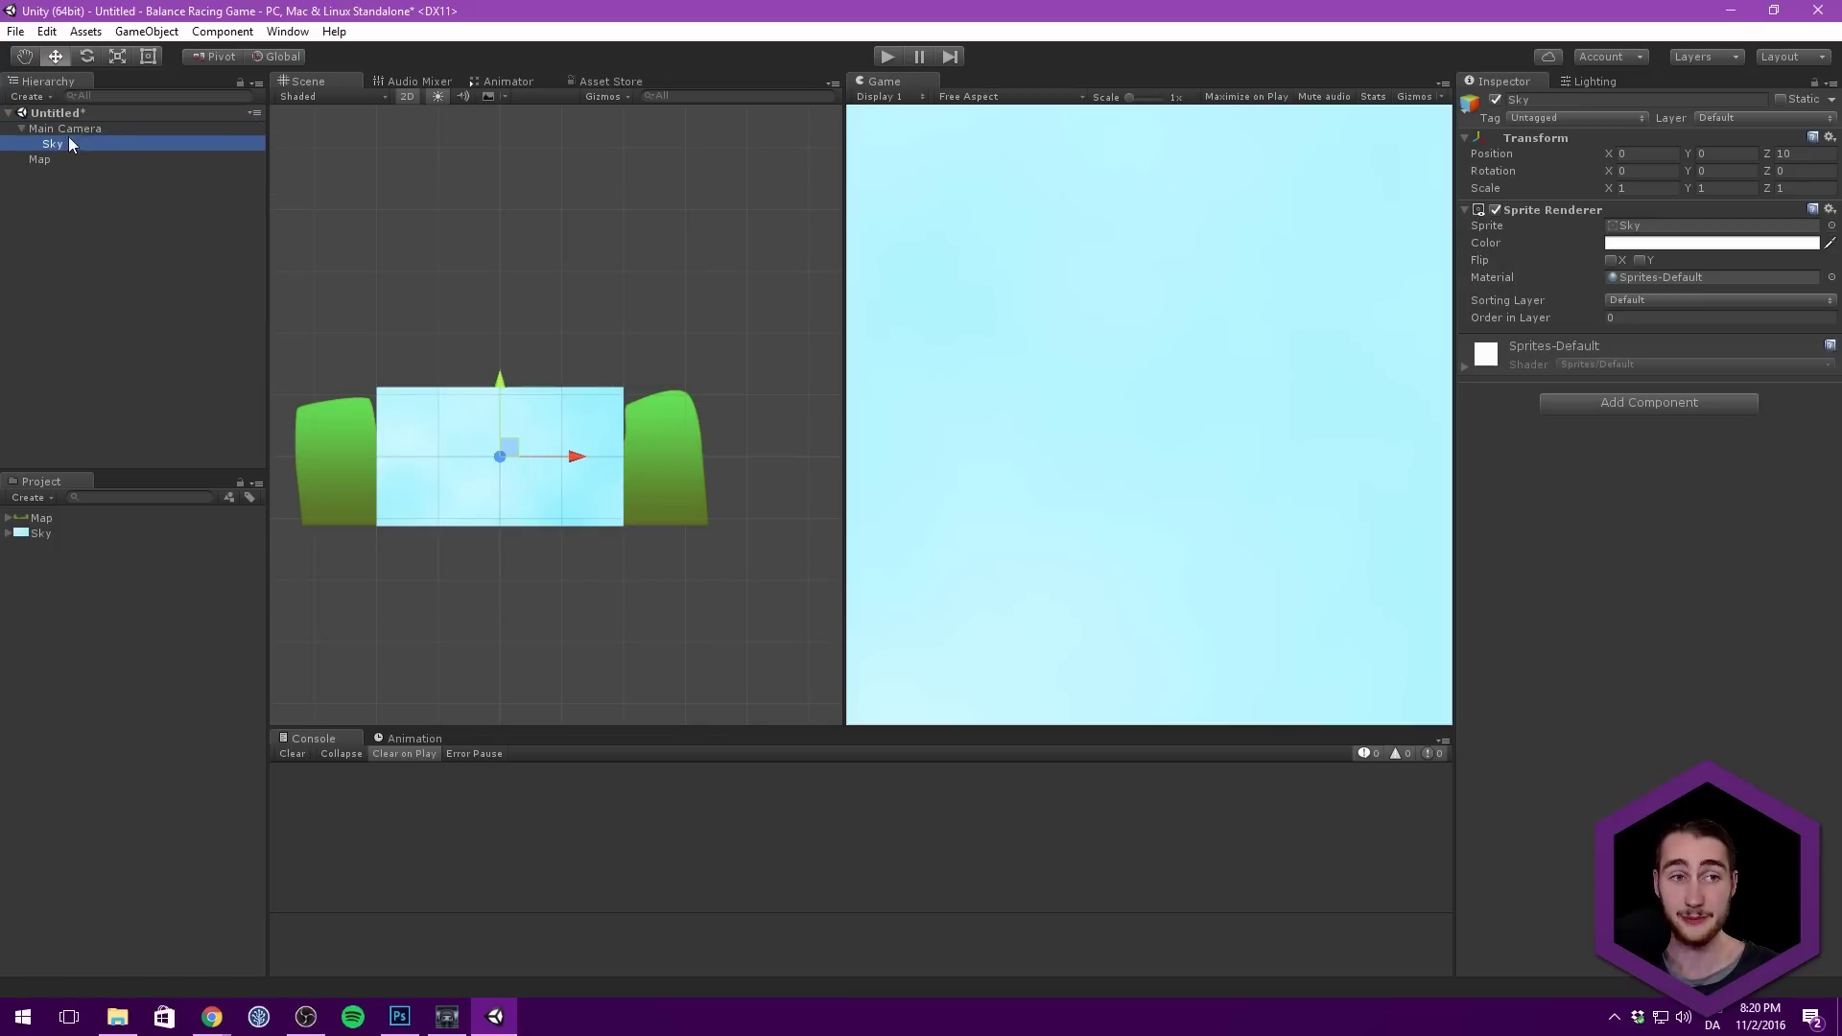
left_click(29, 130)
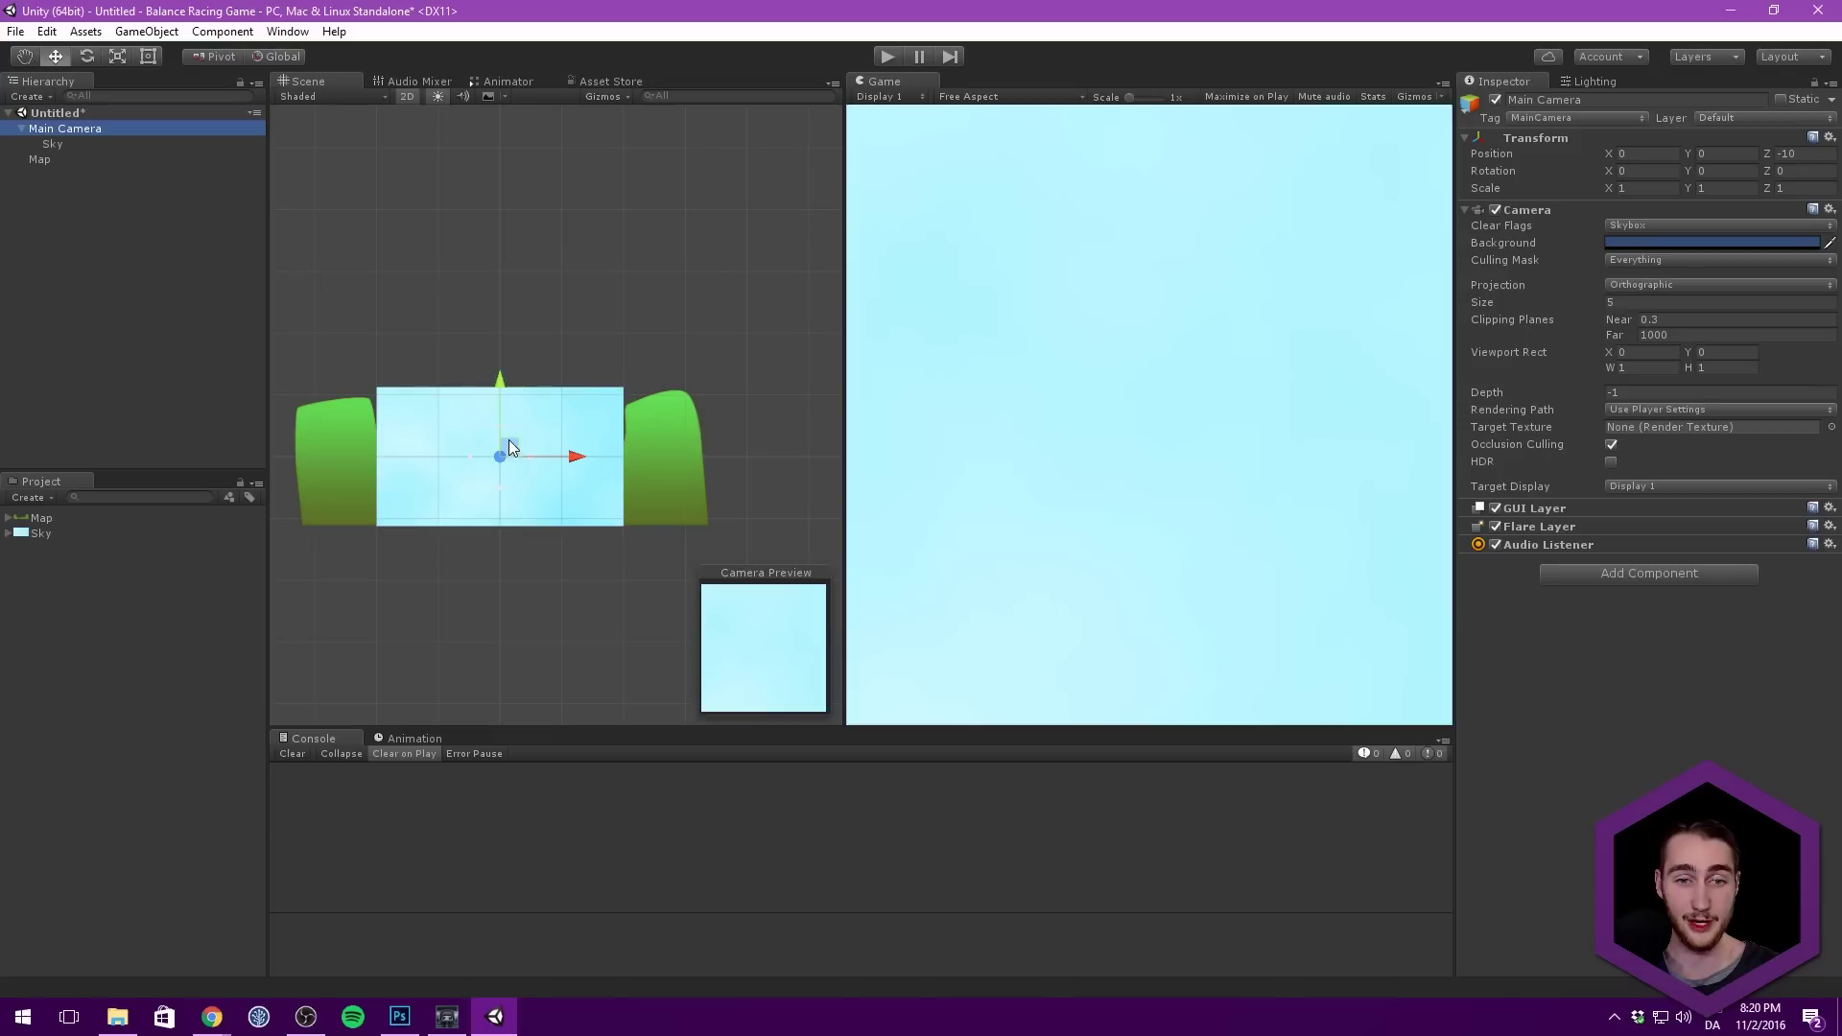
left_click_drag(508, 440, 428, 400)
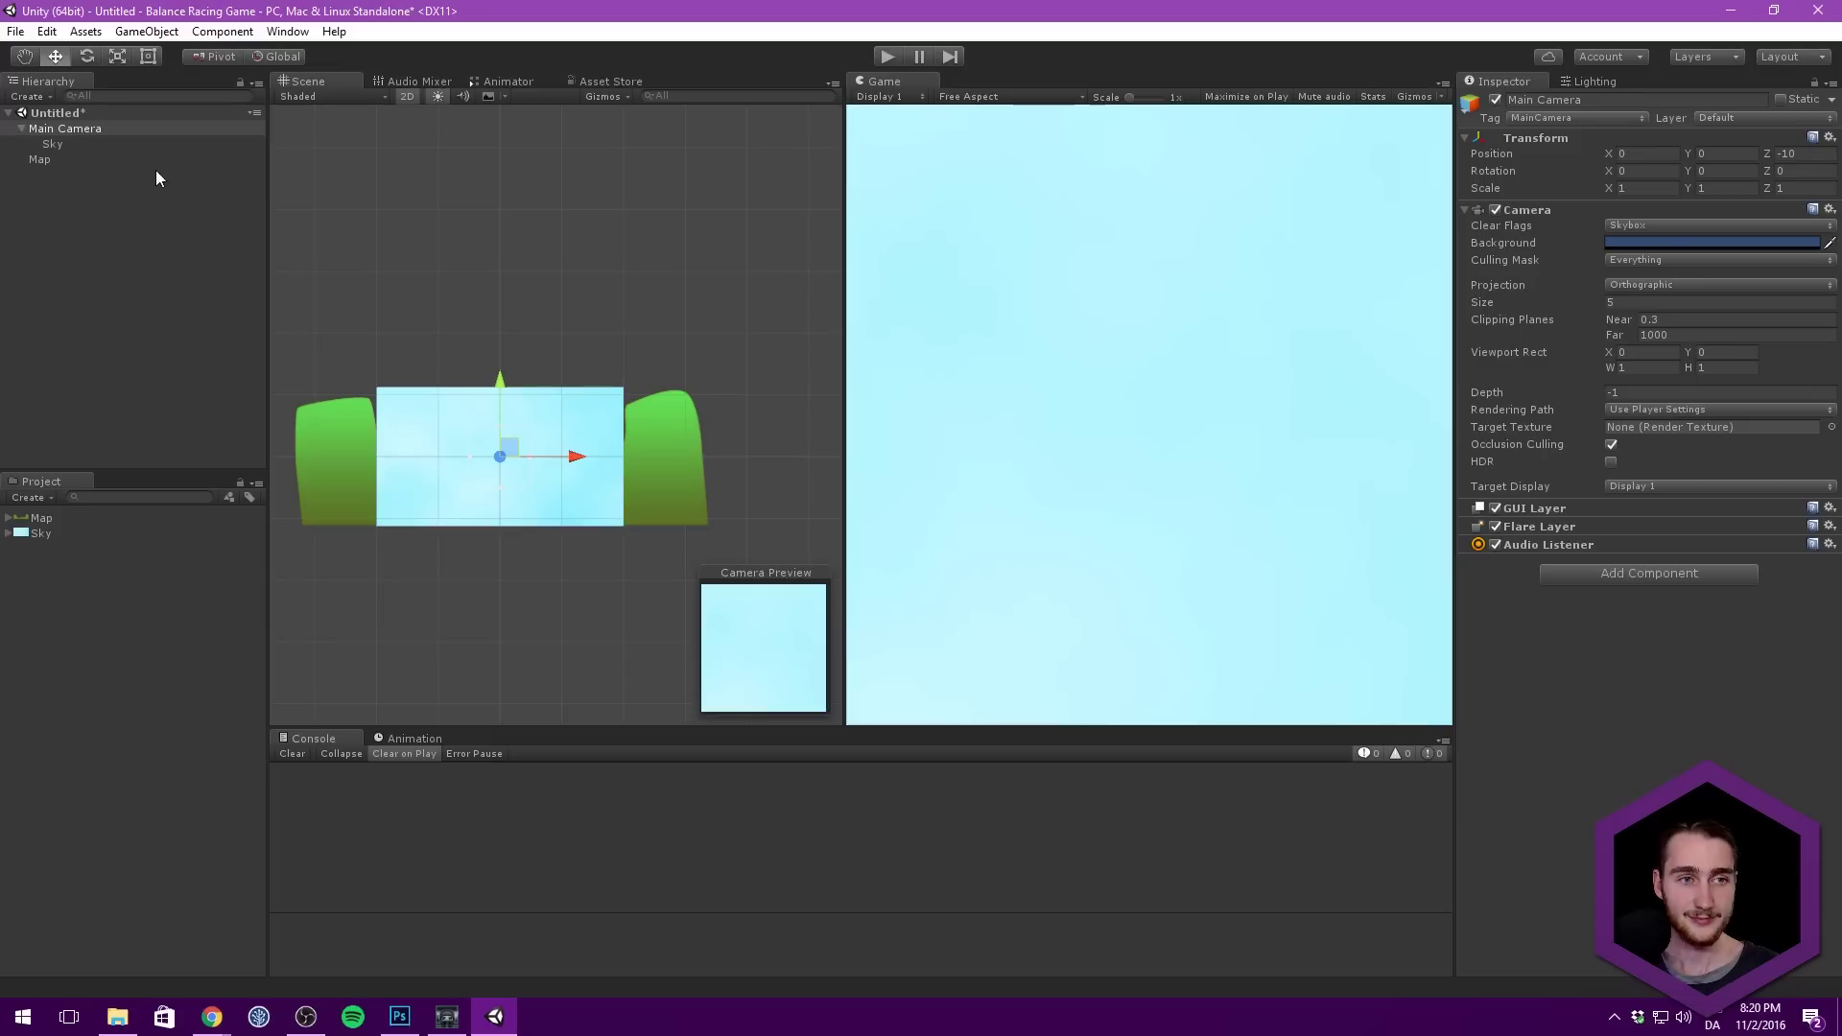
Step: Create a sorting layer named Background and place it before the Default layer in the sorting order
left_click(67, 145)
left_click(1673, 299)
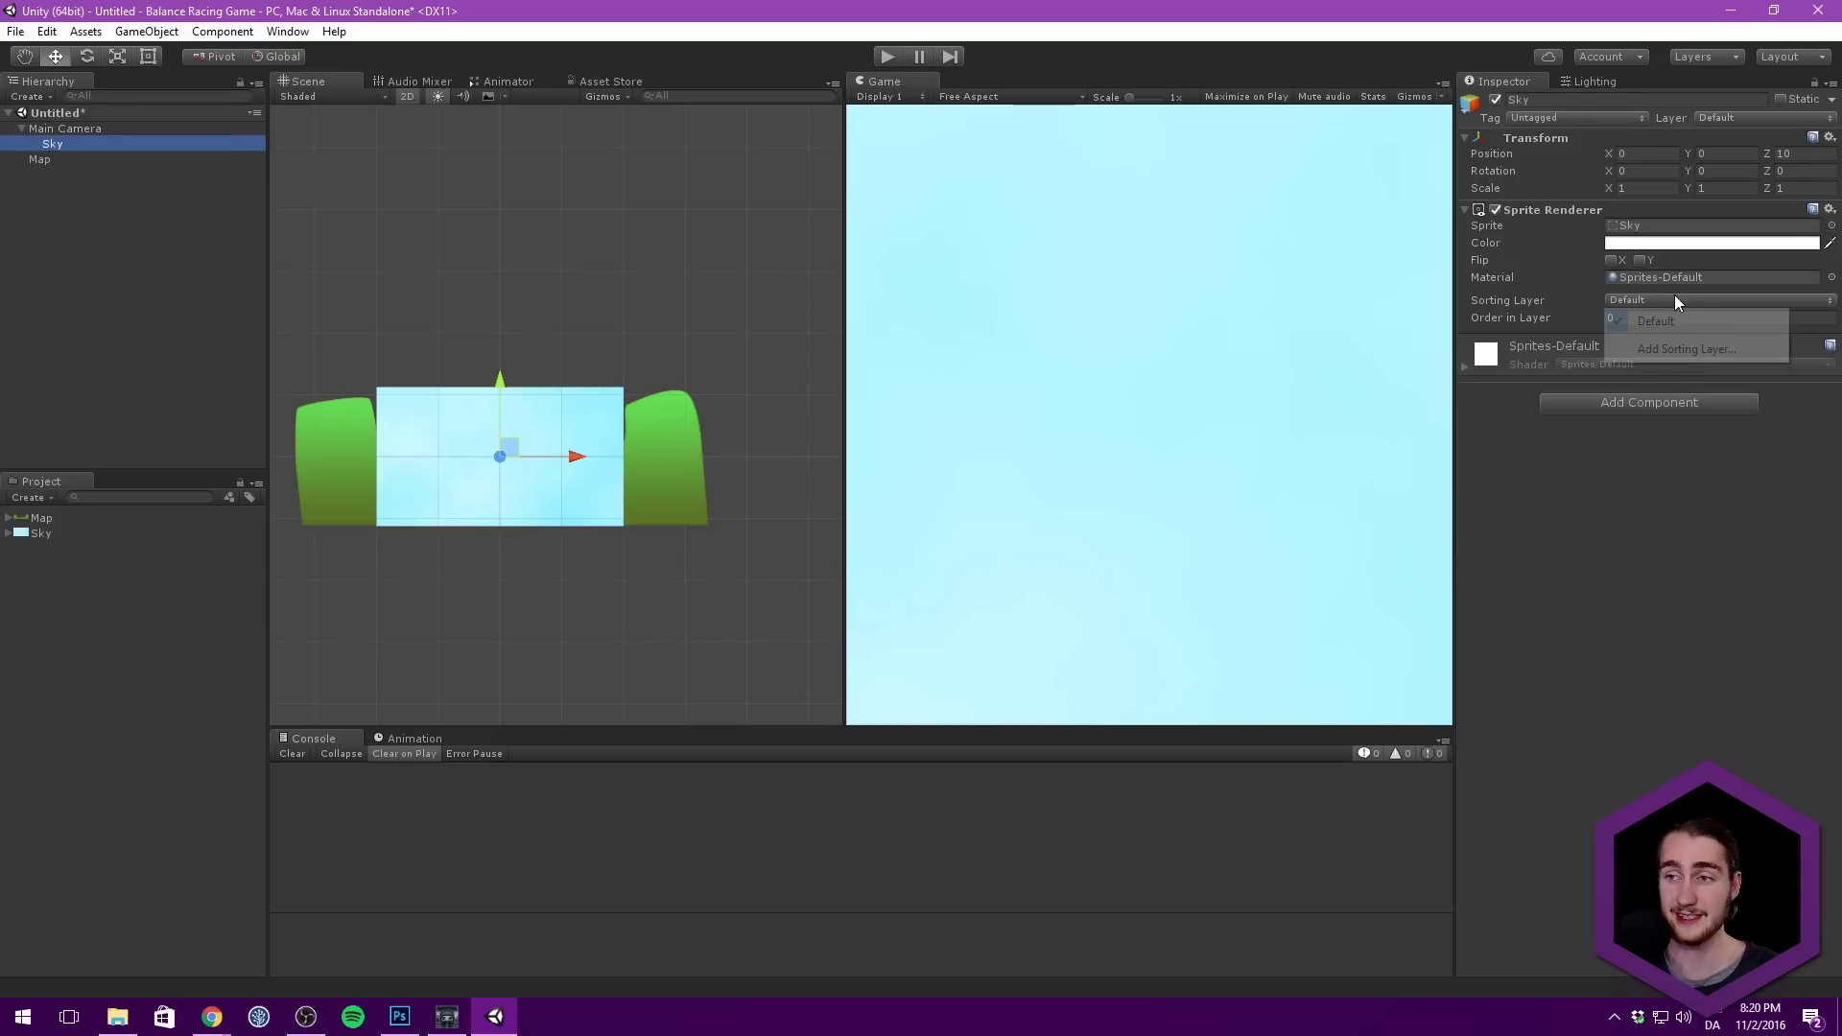
left_click(1688, 349)
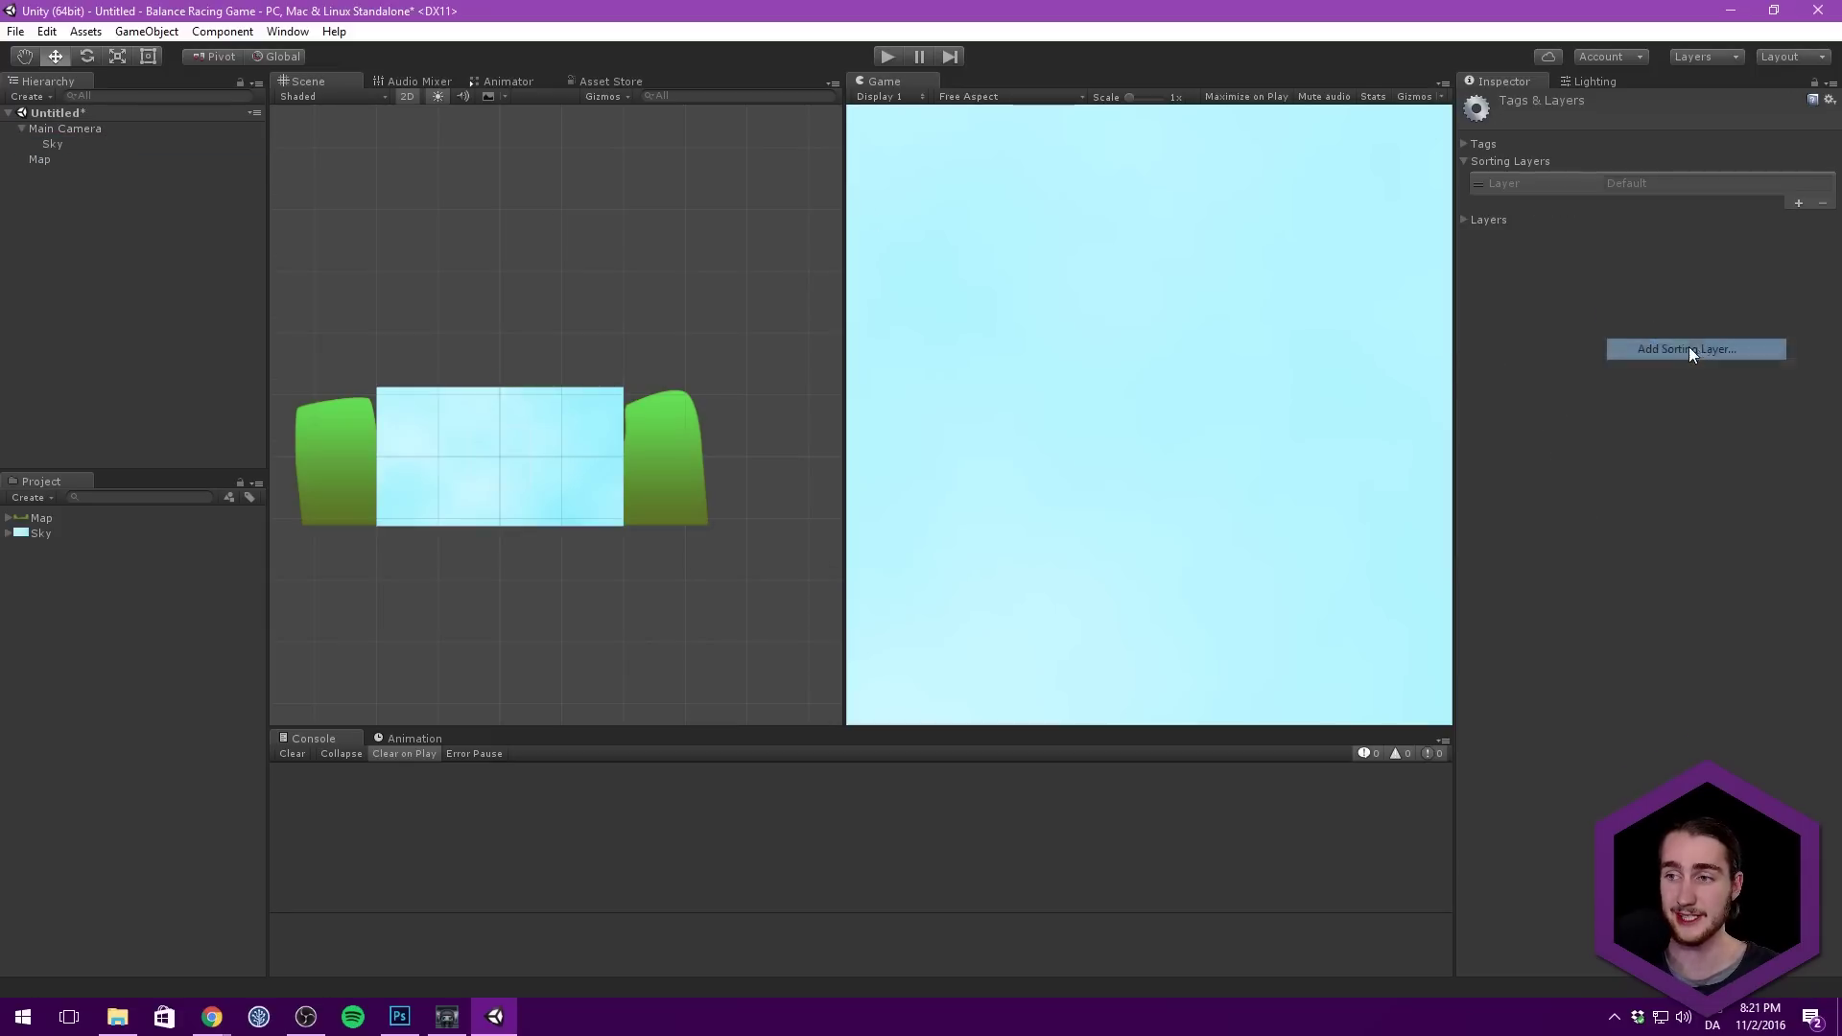
left_click(1799, 203)
left_click(1647, 201)
type("Background")
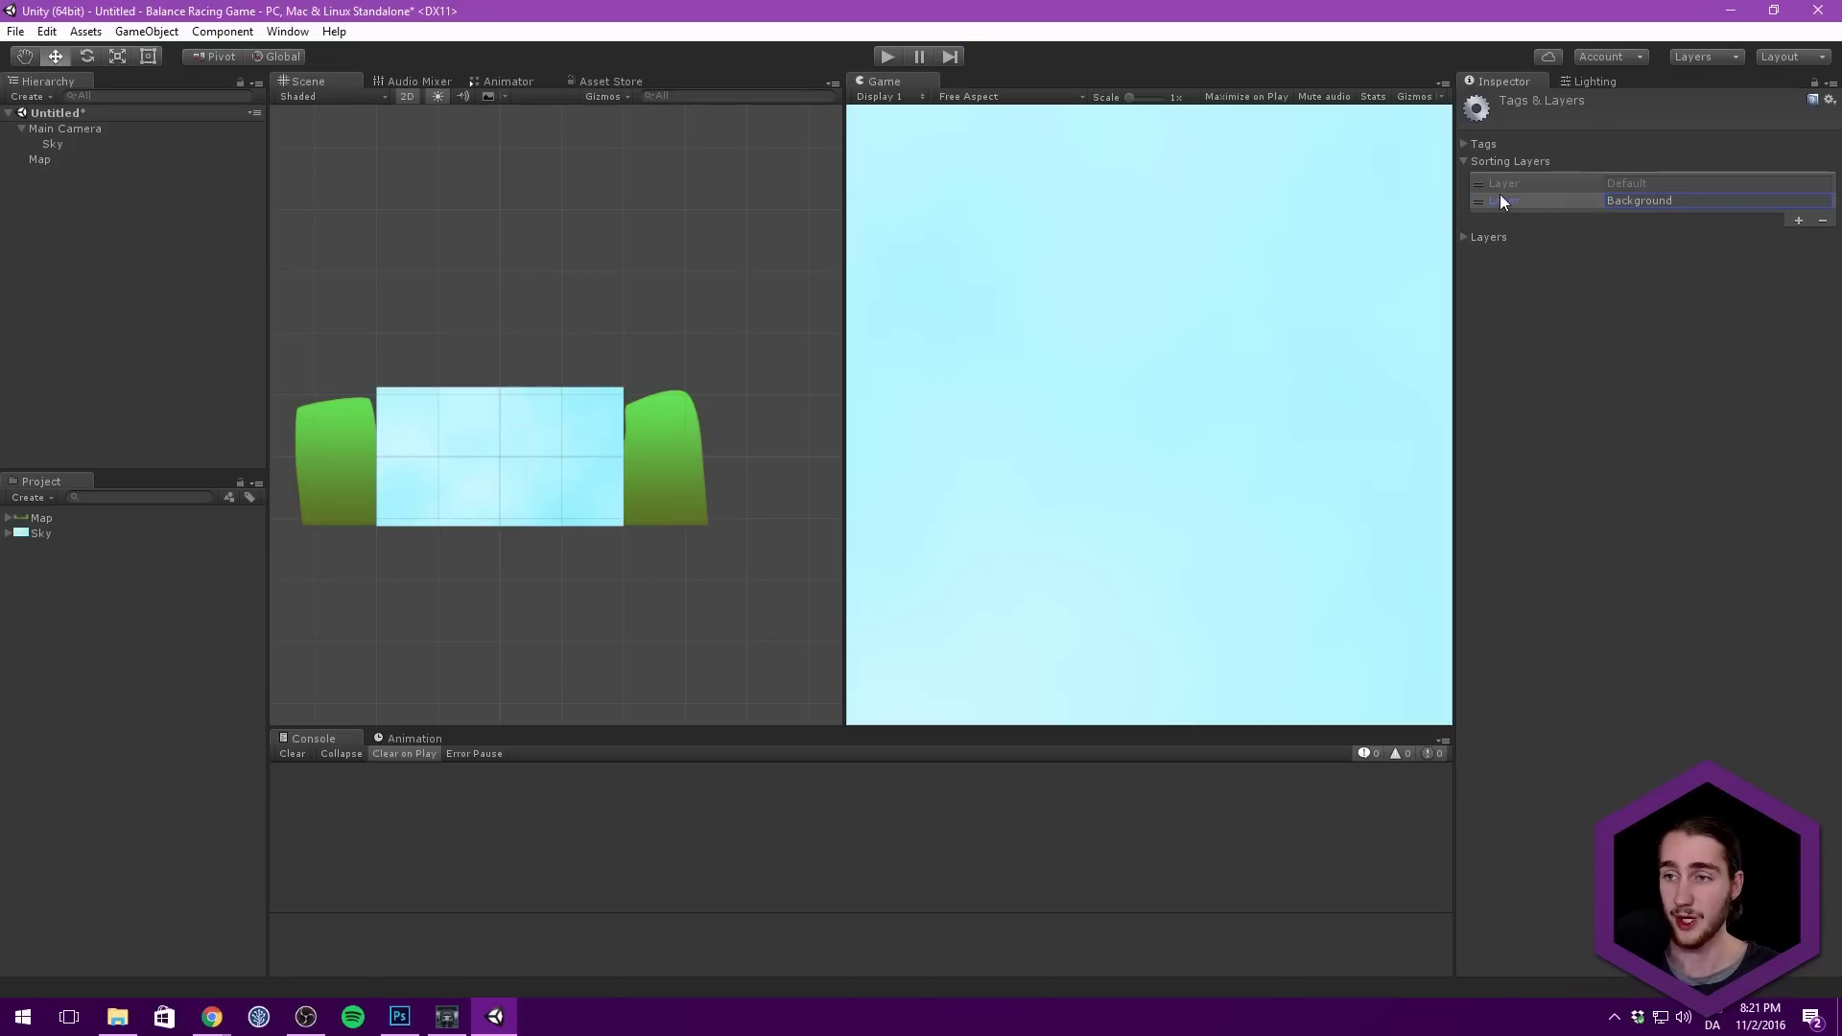
left_click_drag(1501, 201, 1503, 181)
left_click(1799, 220)
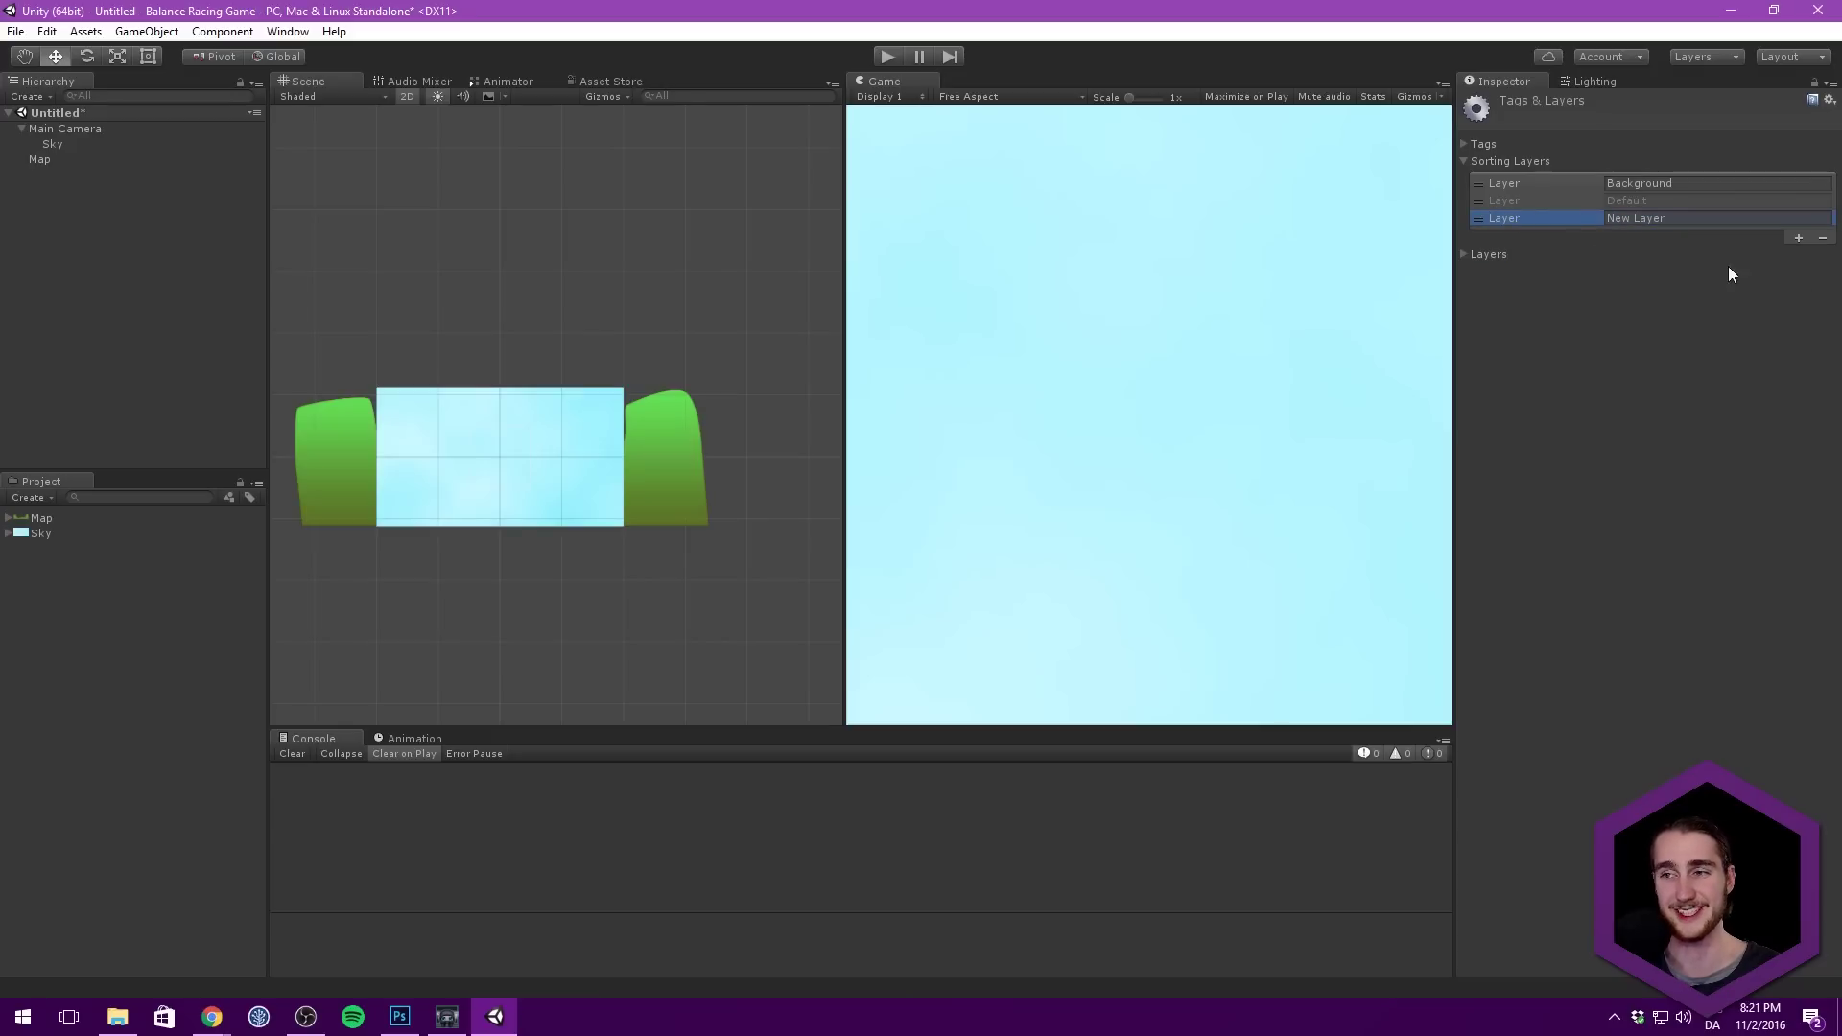
left_click(1823, 239)
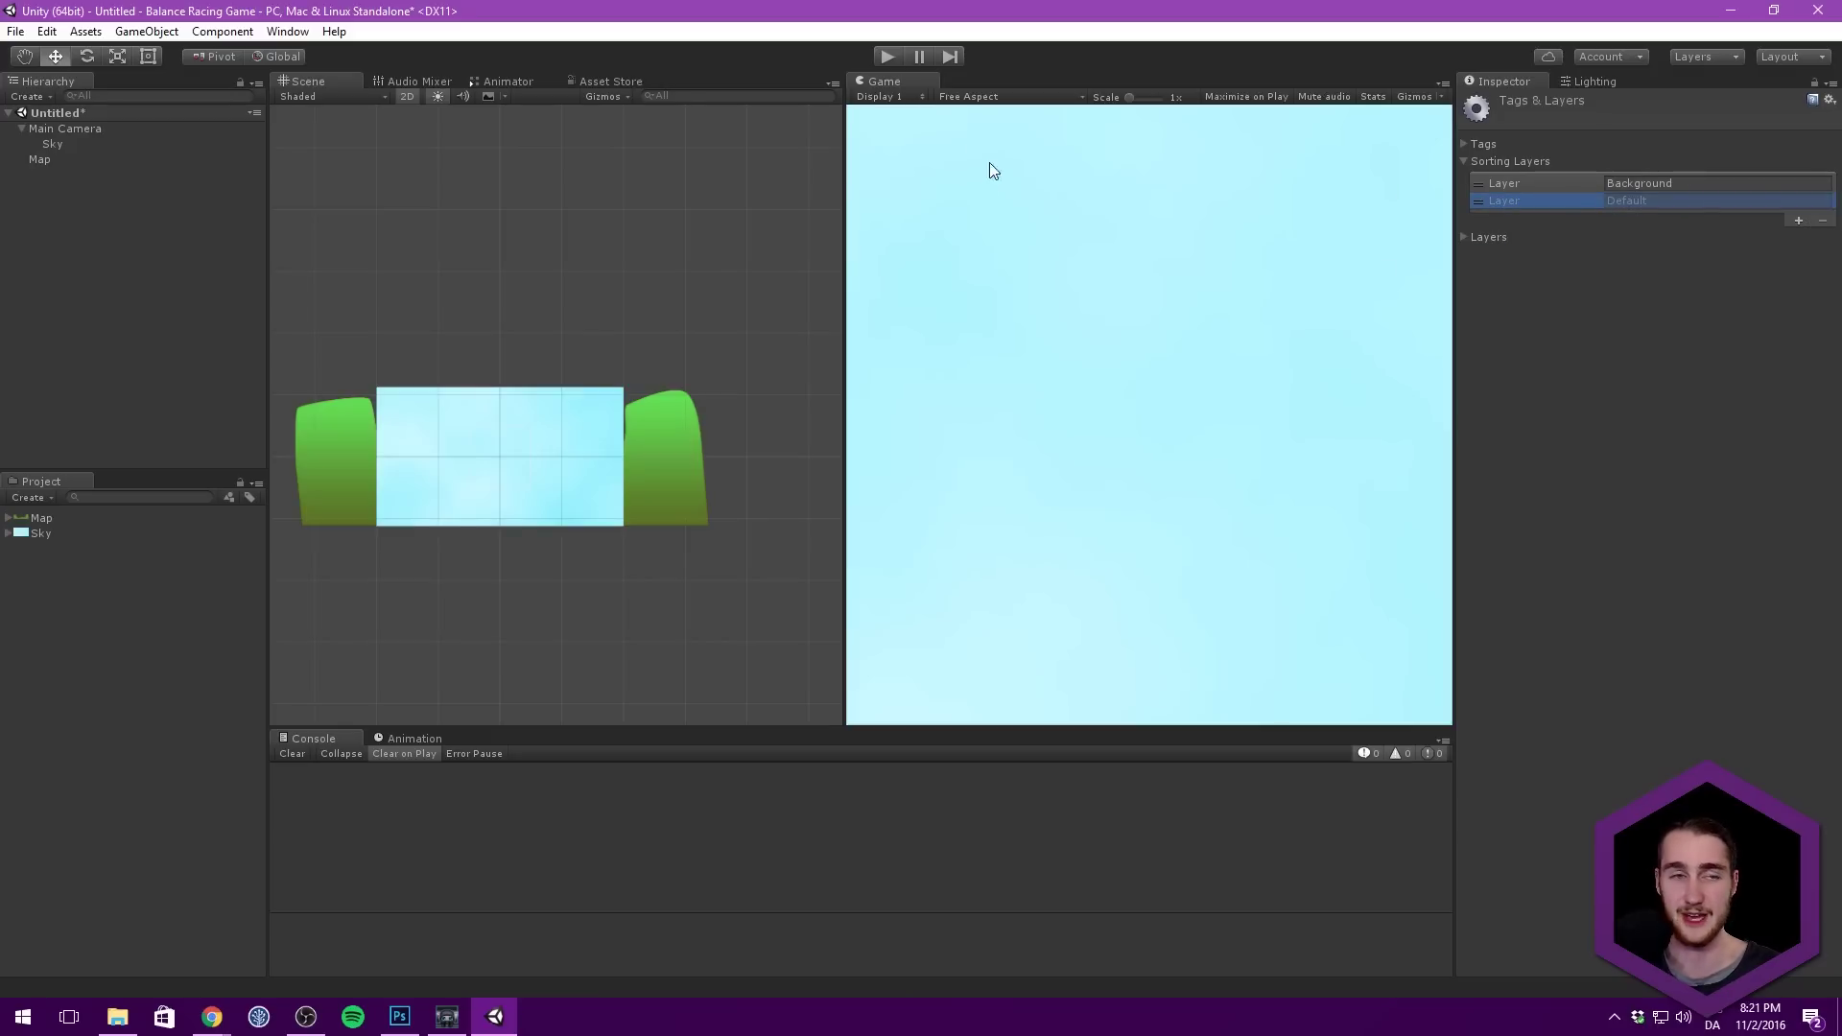
Step: Assign the Sky sprite to the Background sorting layer and check the result in the scene view
left_click(3, 141)
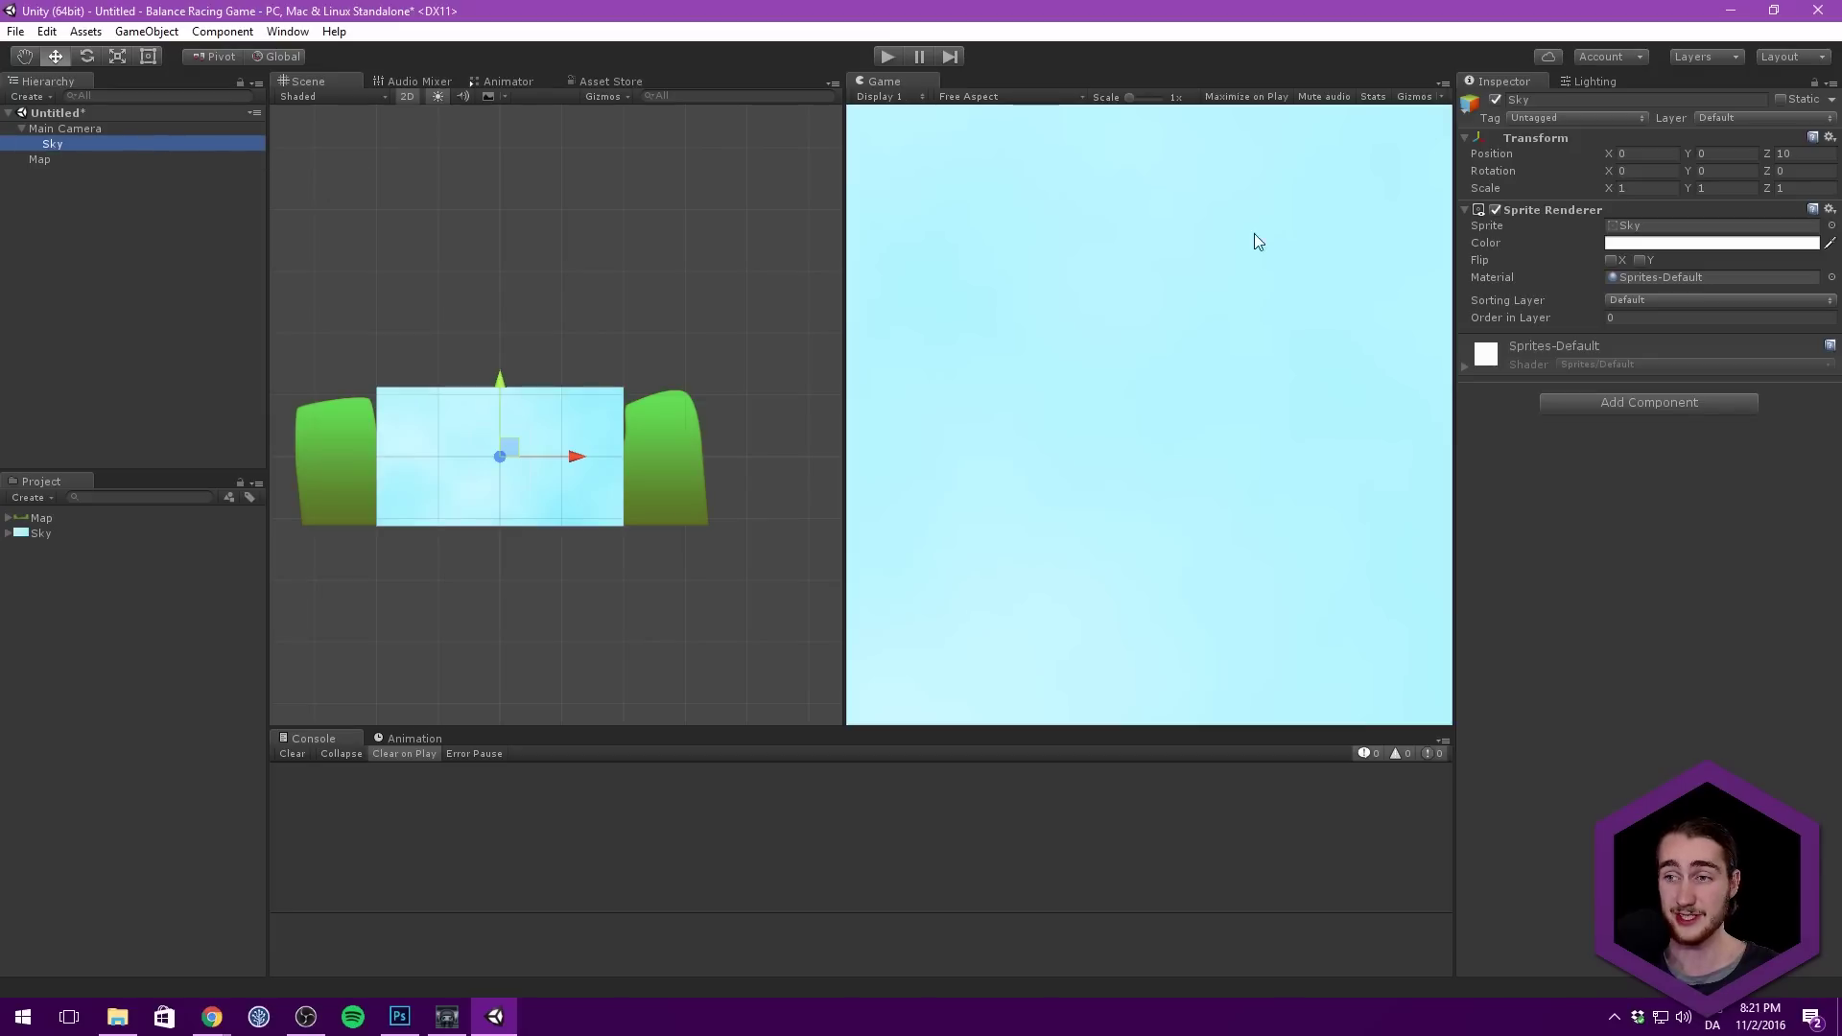
left_click(1644, 300)
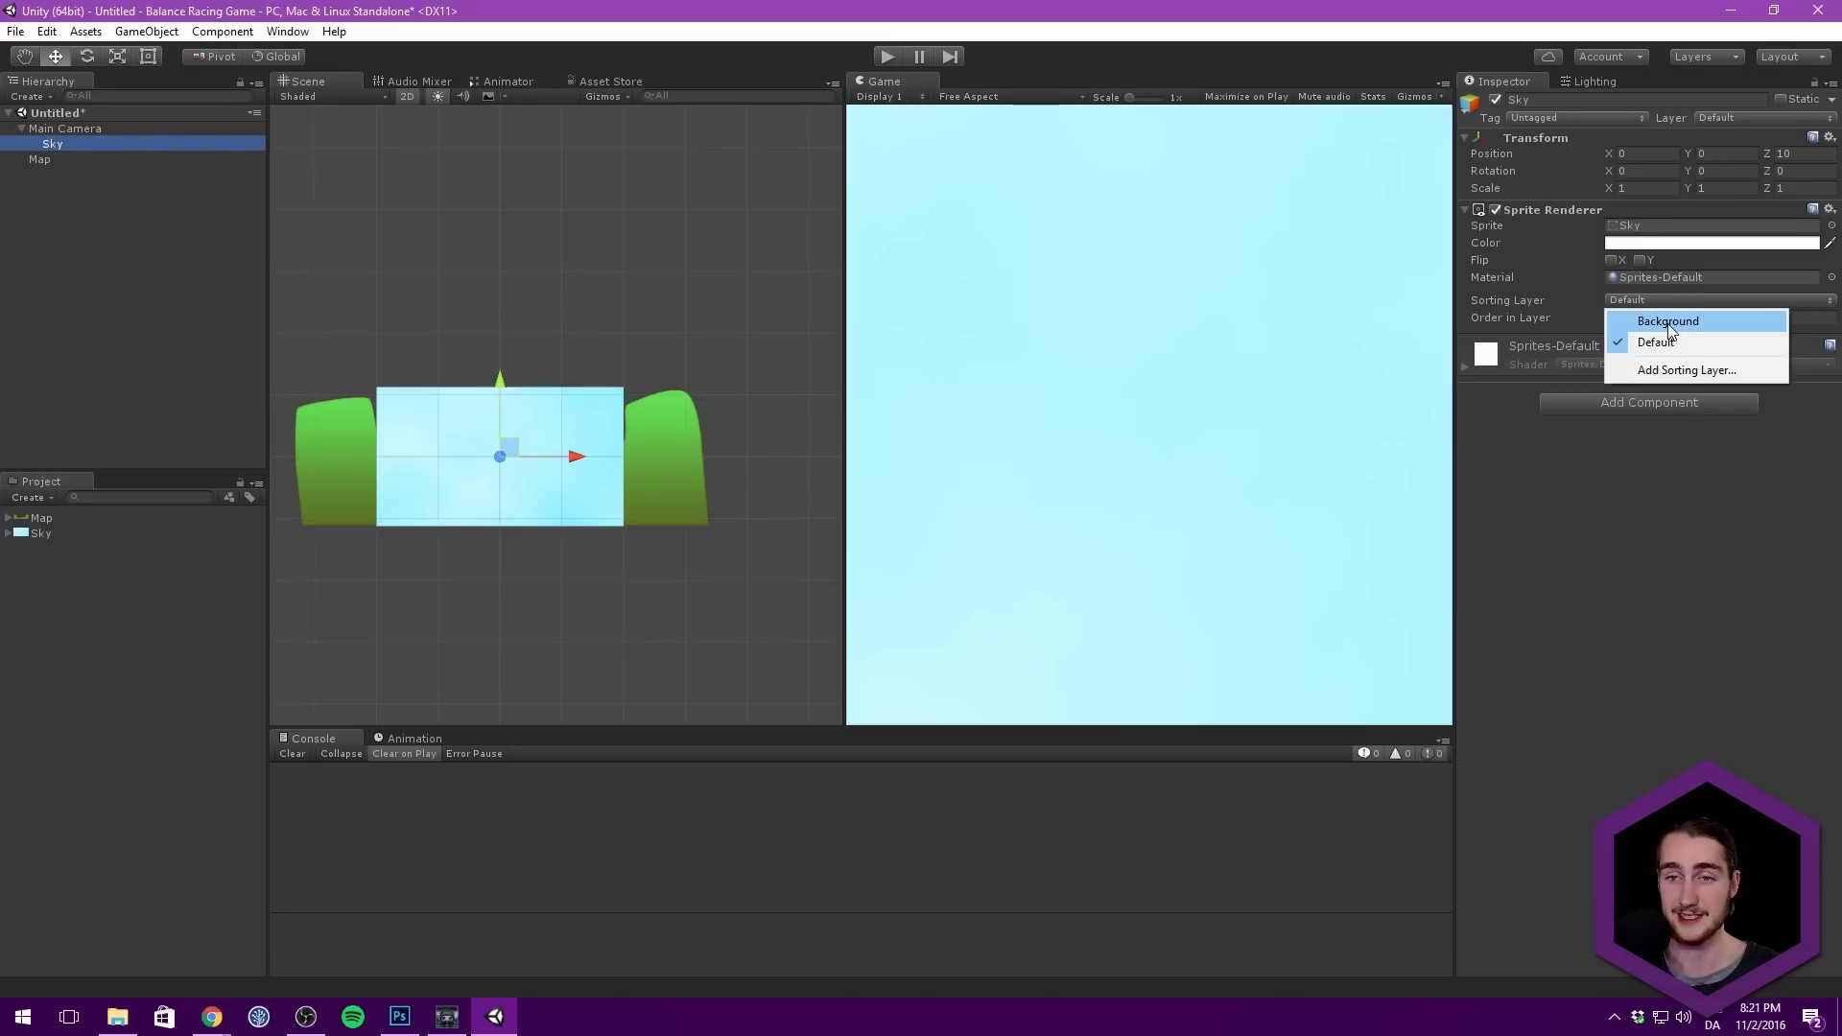
left_click(1669, 321)
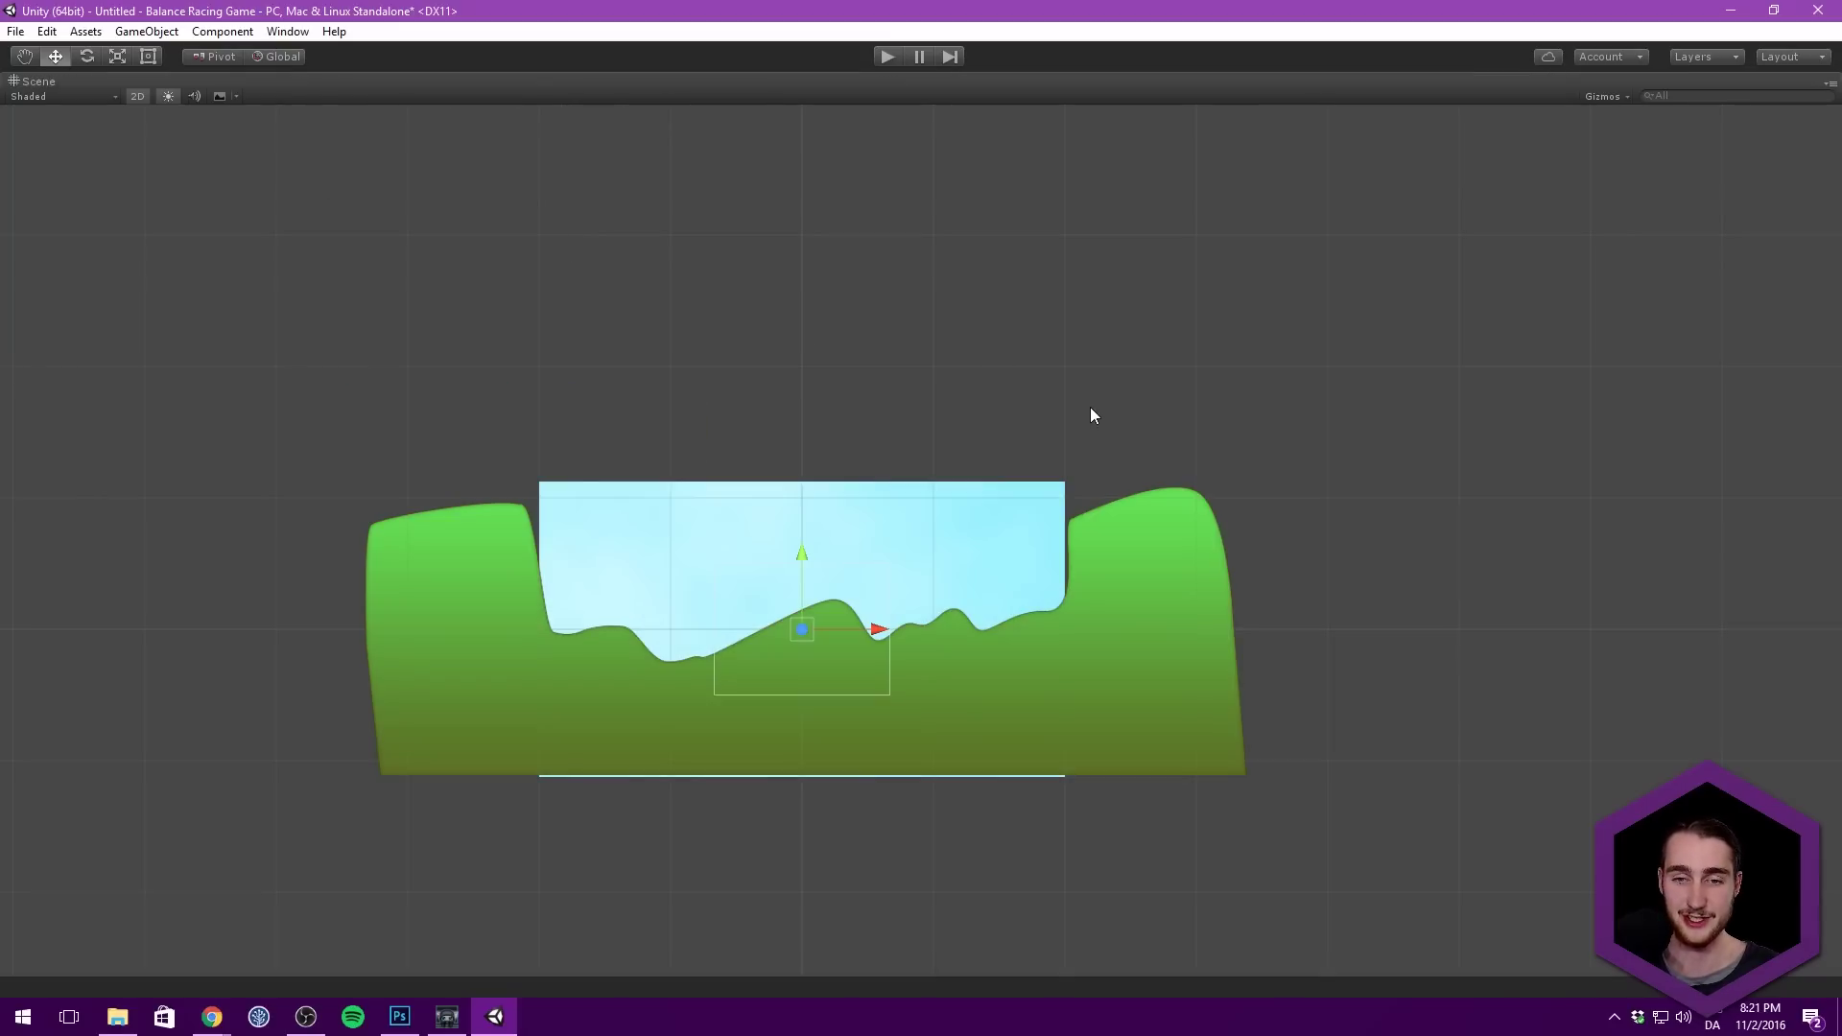
key("shift+space")
double_click(3, 144)
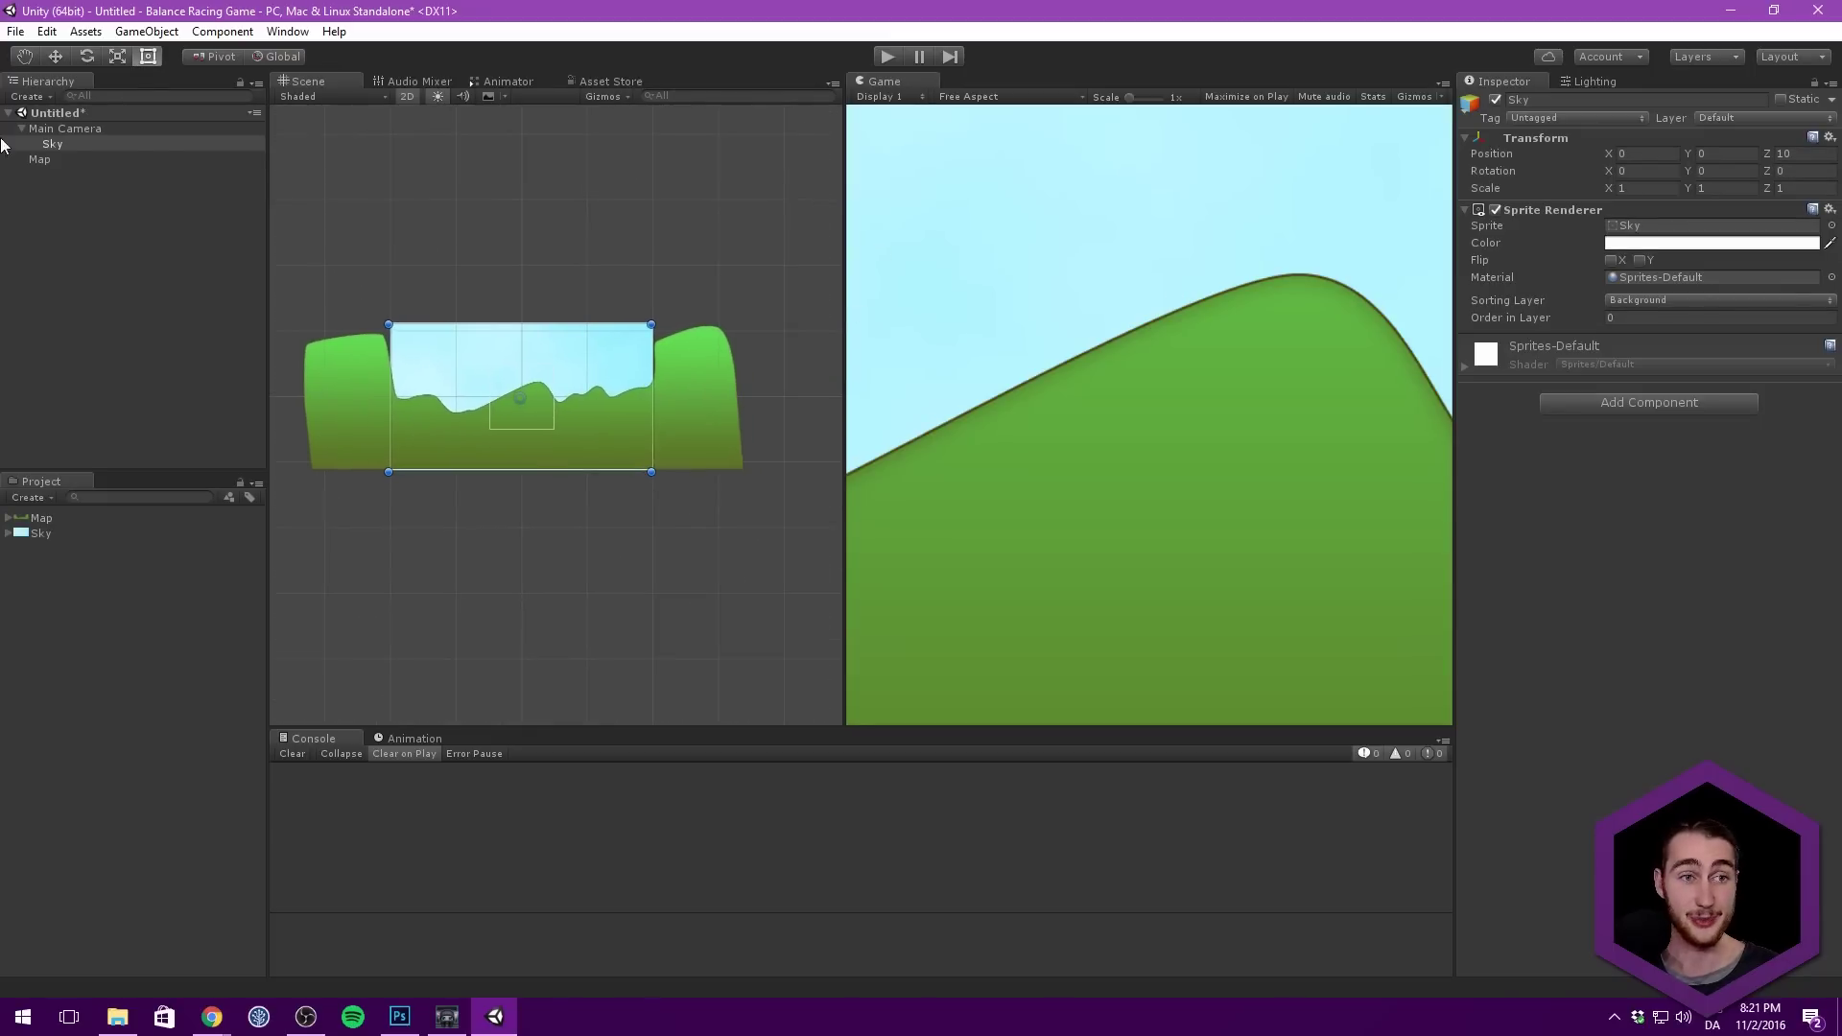
Step: Save the scene in the project's Assets folder as MainLevel
left_click(64, 127)
left_click(148, 276)
key("ctrl+s")
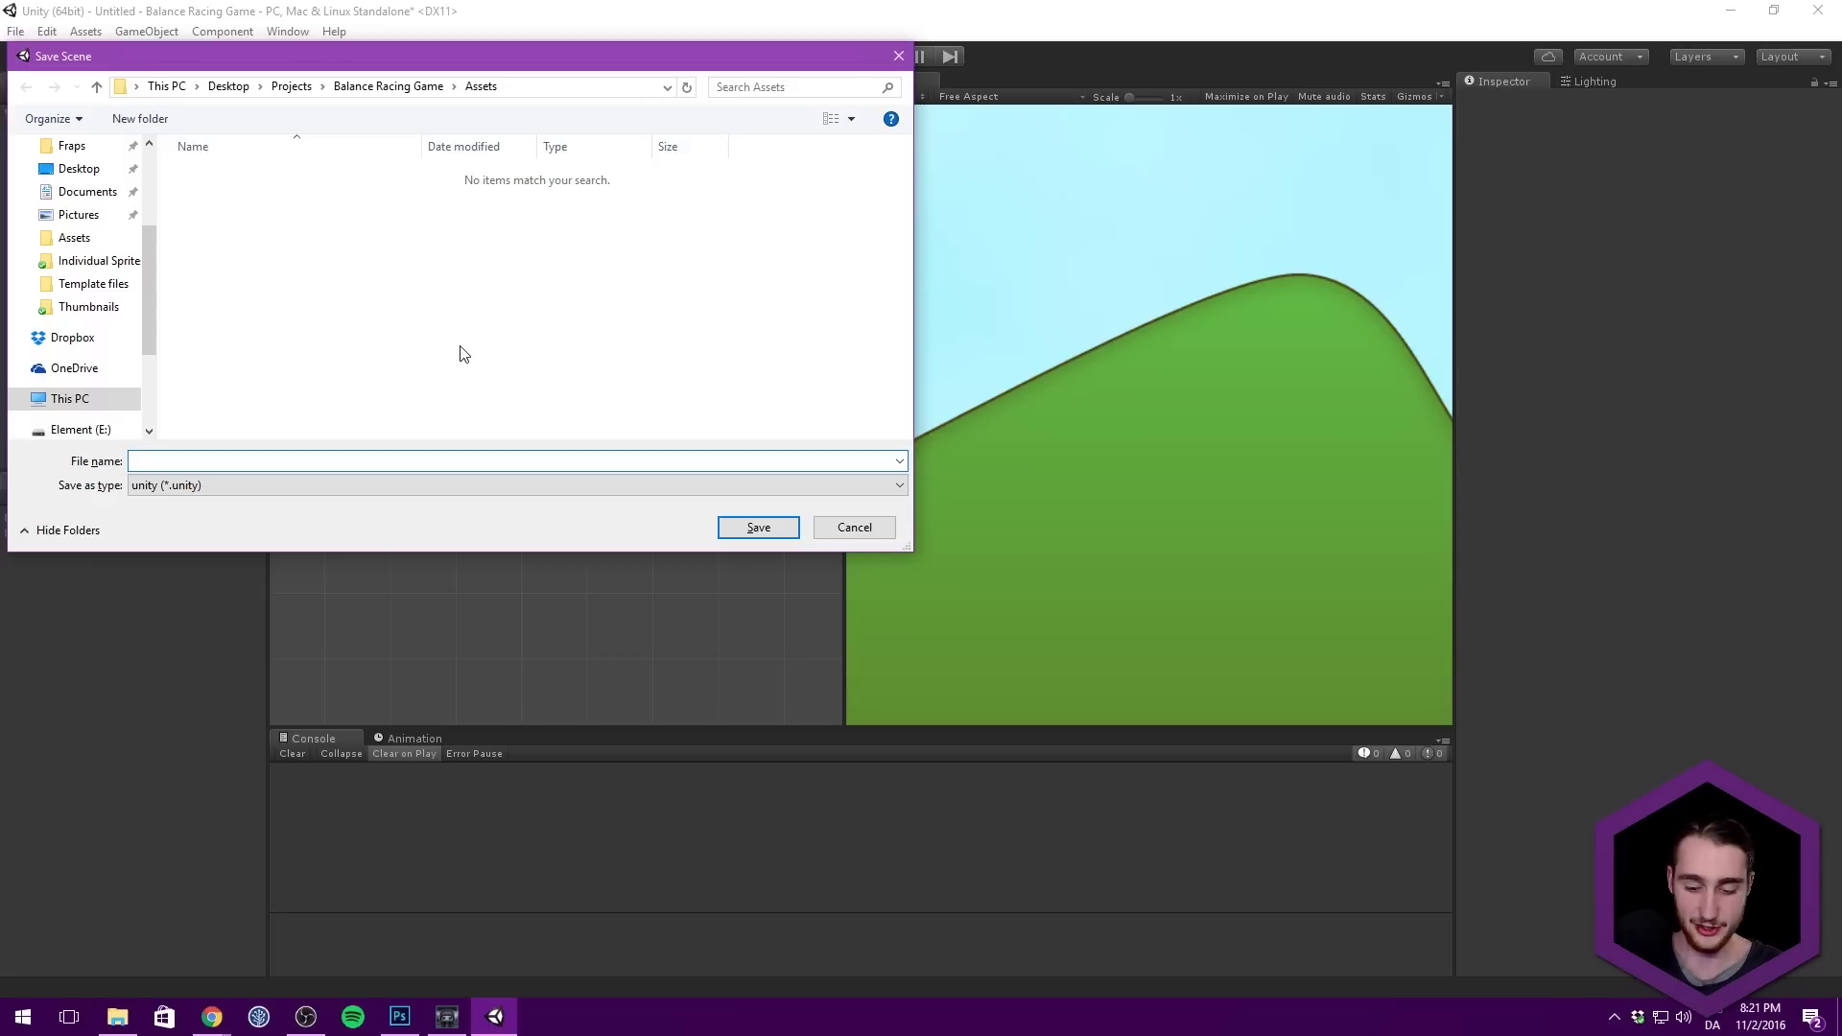
type("MainLevel")
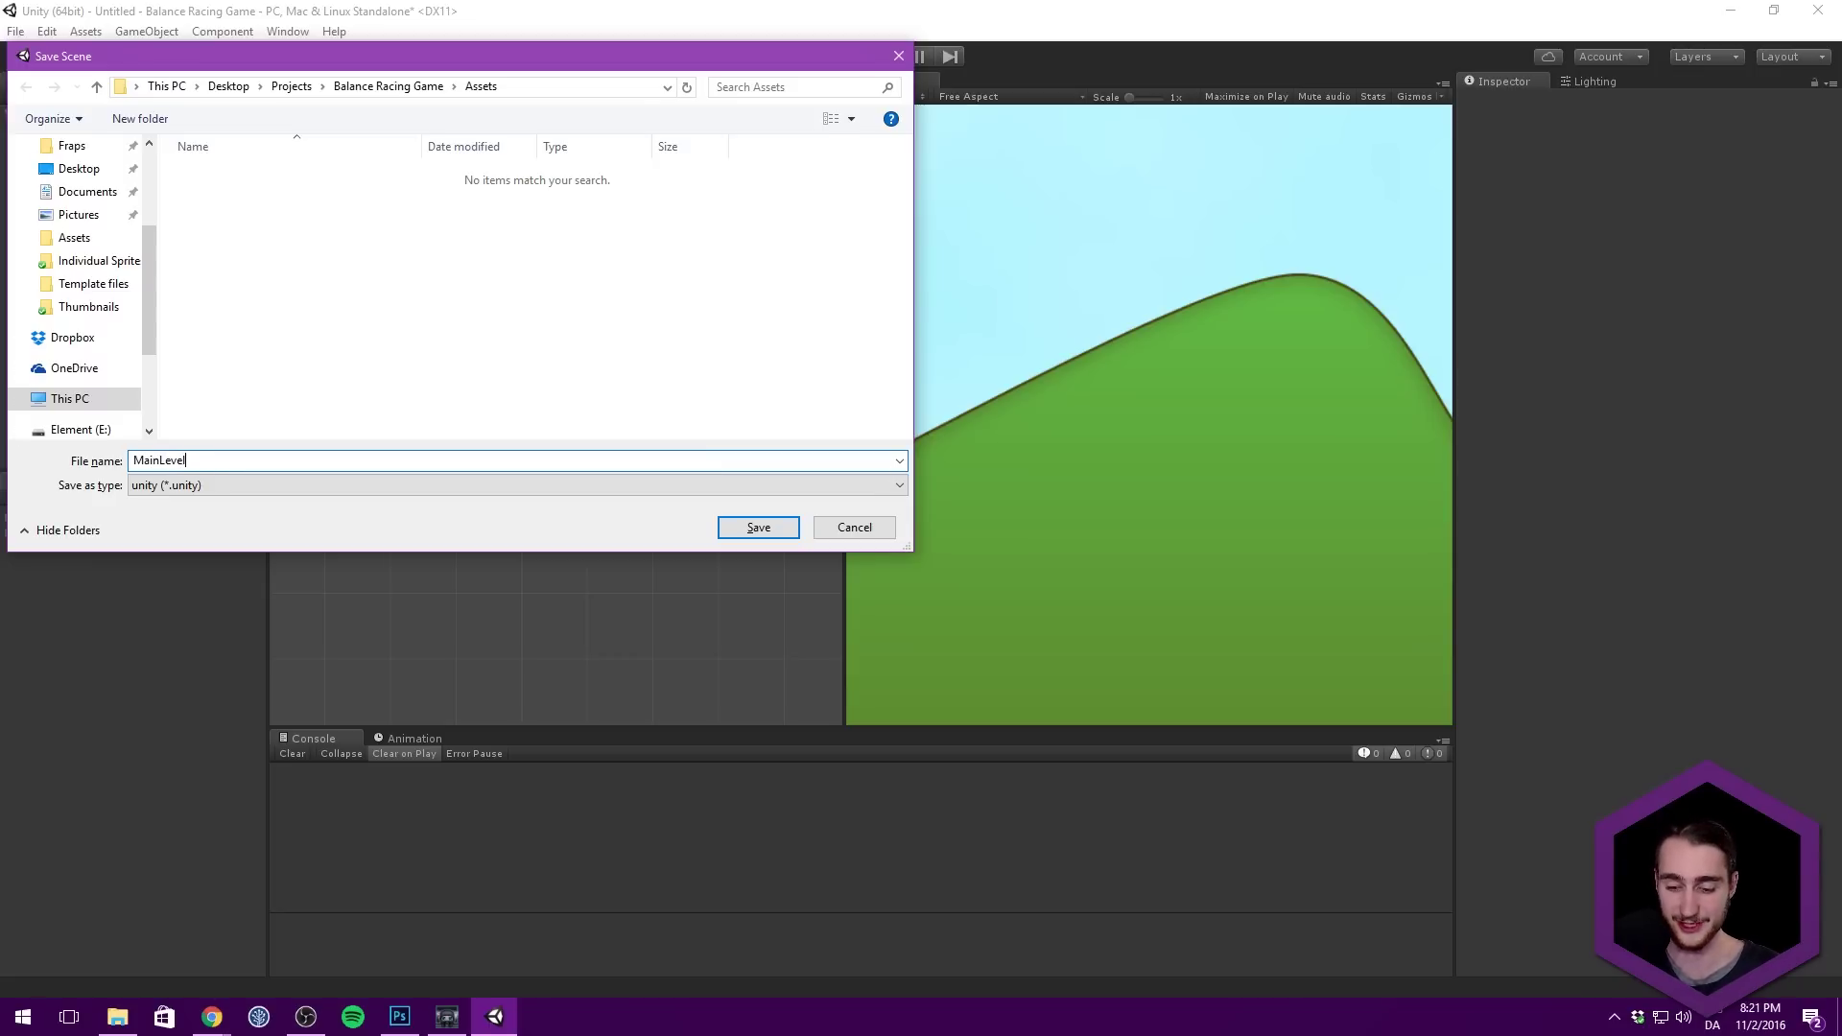
key("Return")
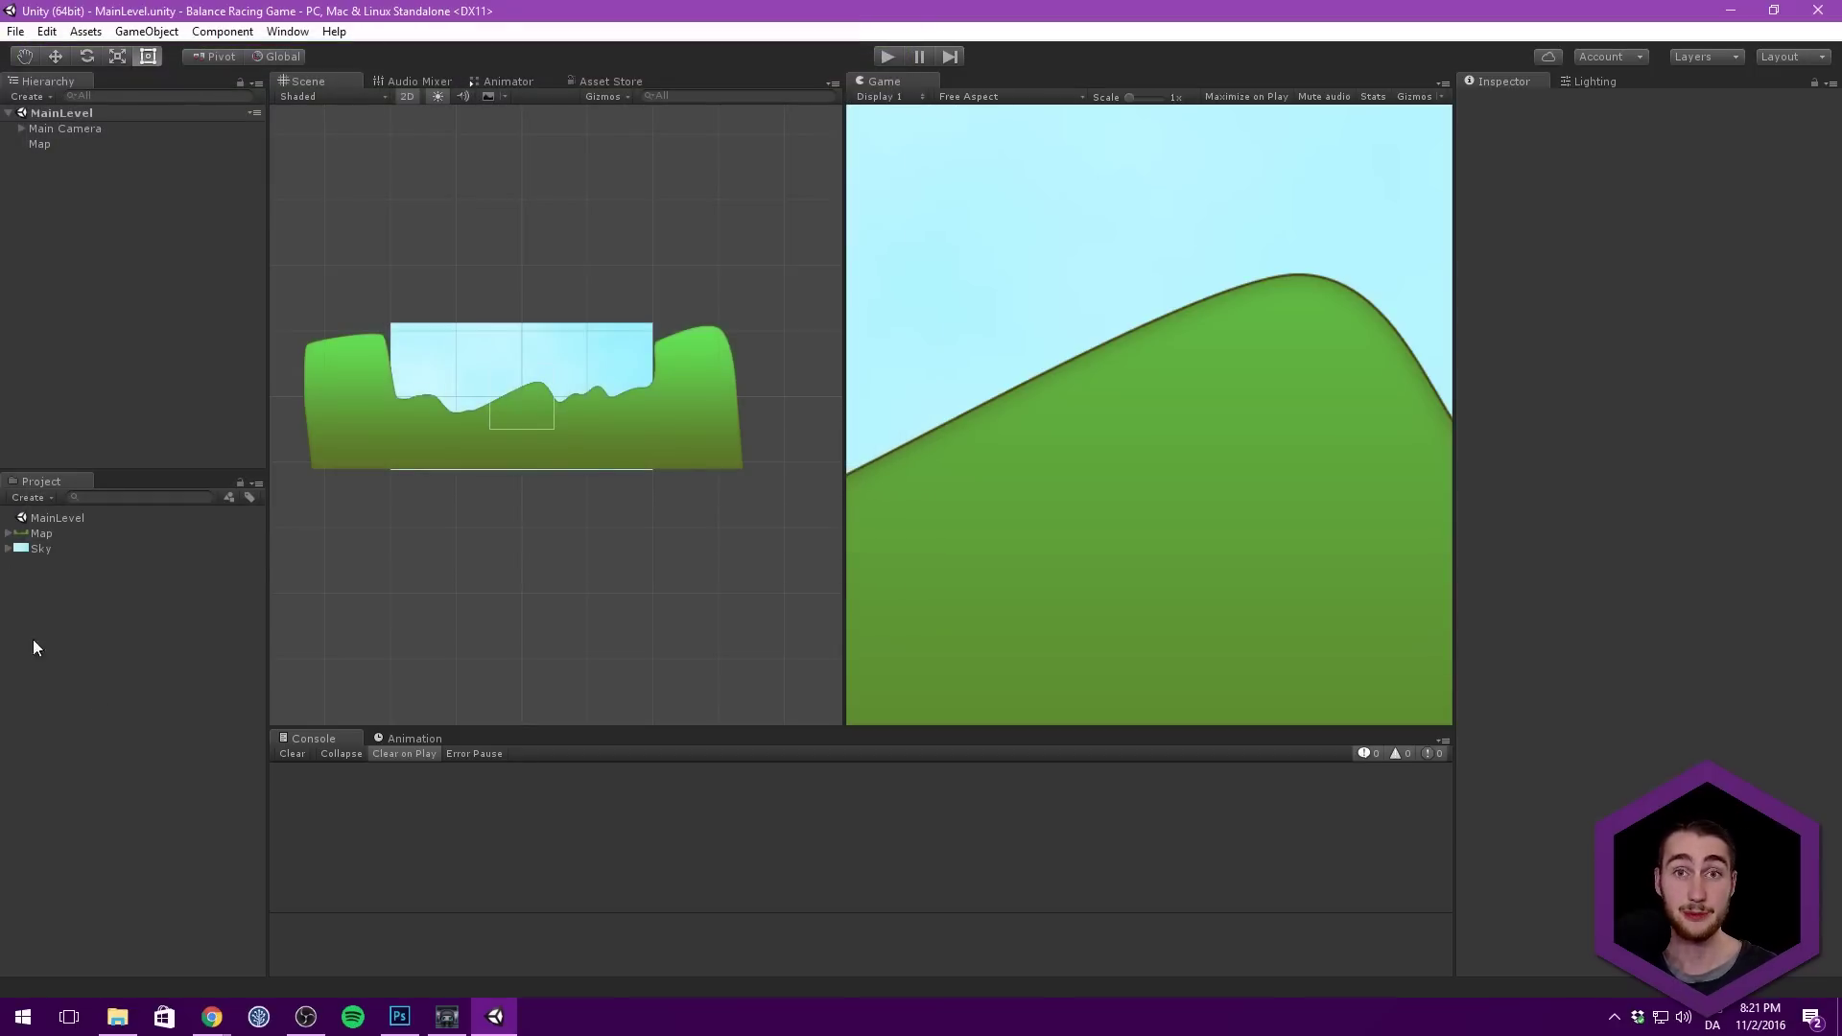
Step: Import Car.psd from the Graphics folder into the Unity project's assets
left_click(117, 1016)
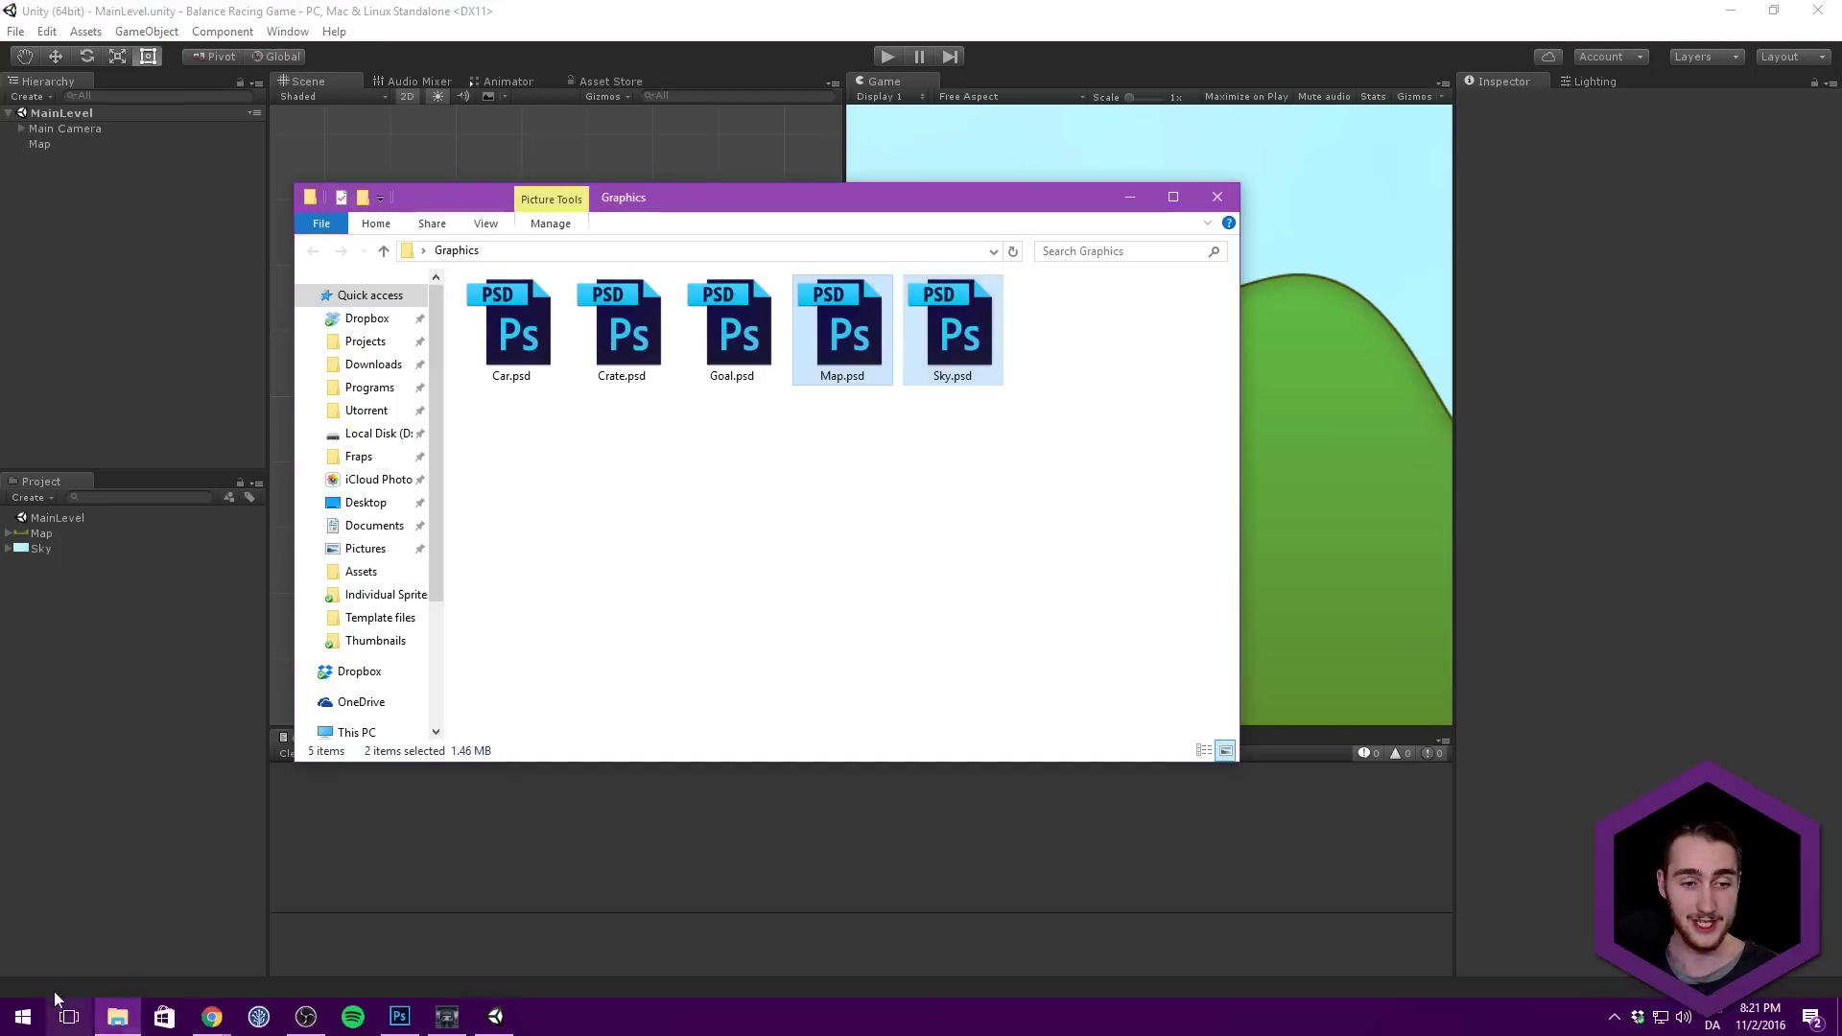
left_click(519, 330)
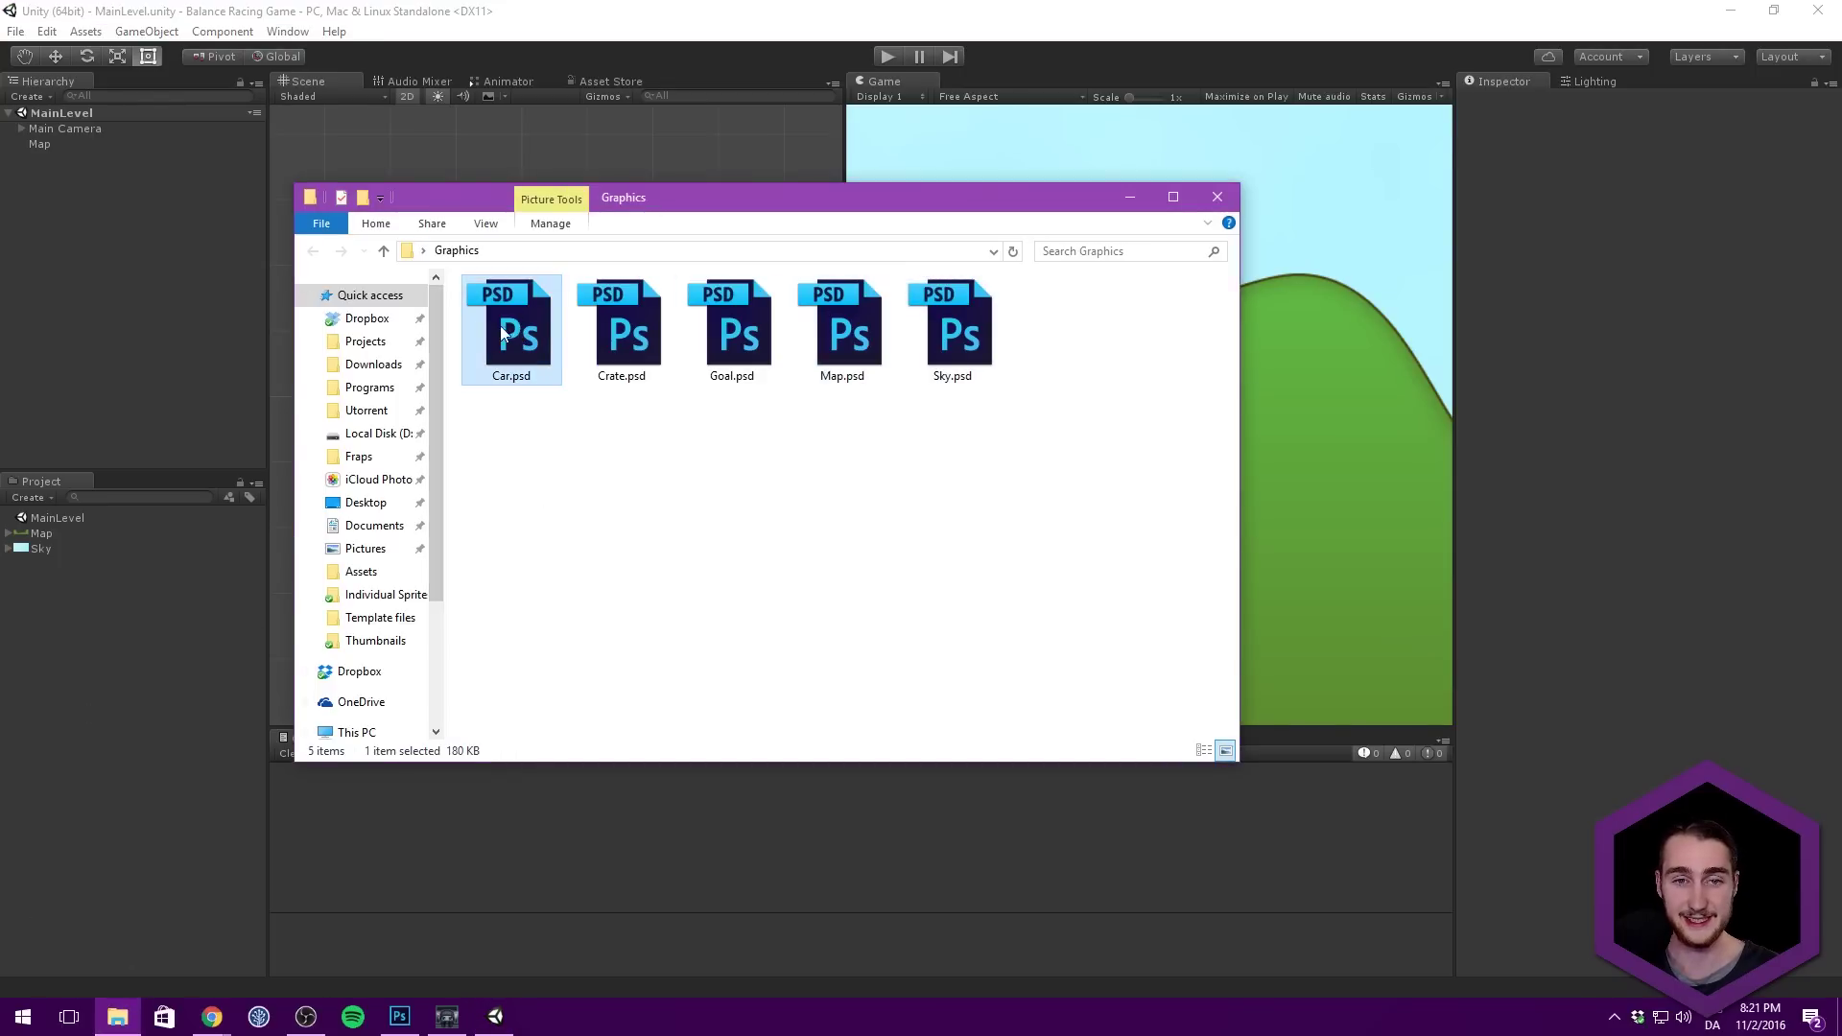
left_click_drag(499, 326, 209, 550)
Step: Add the Car sprite to the scene as a new object and frame it in the scene view
left_click(44, 520)
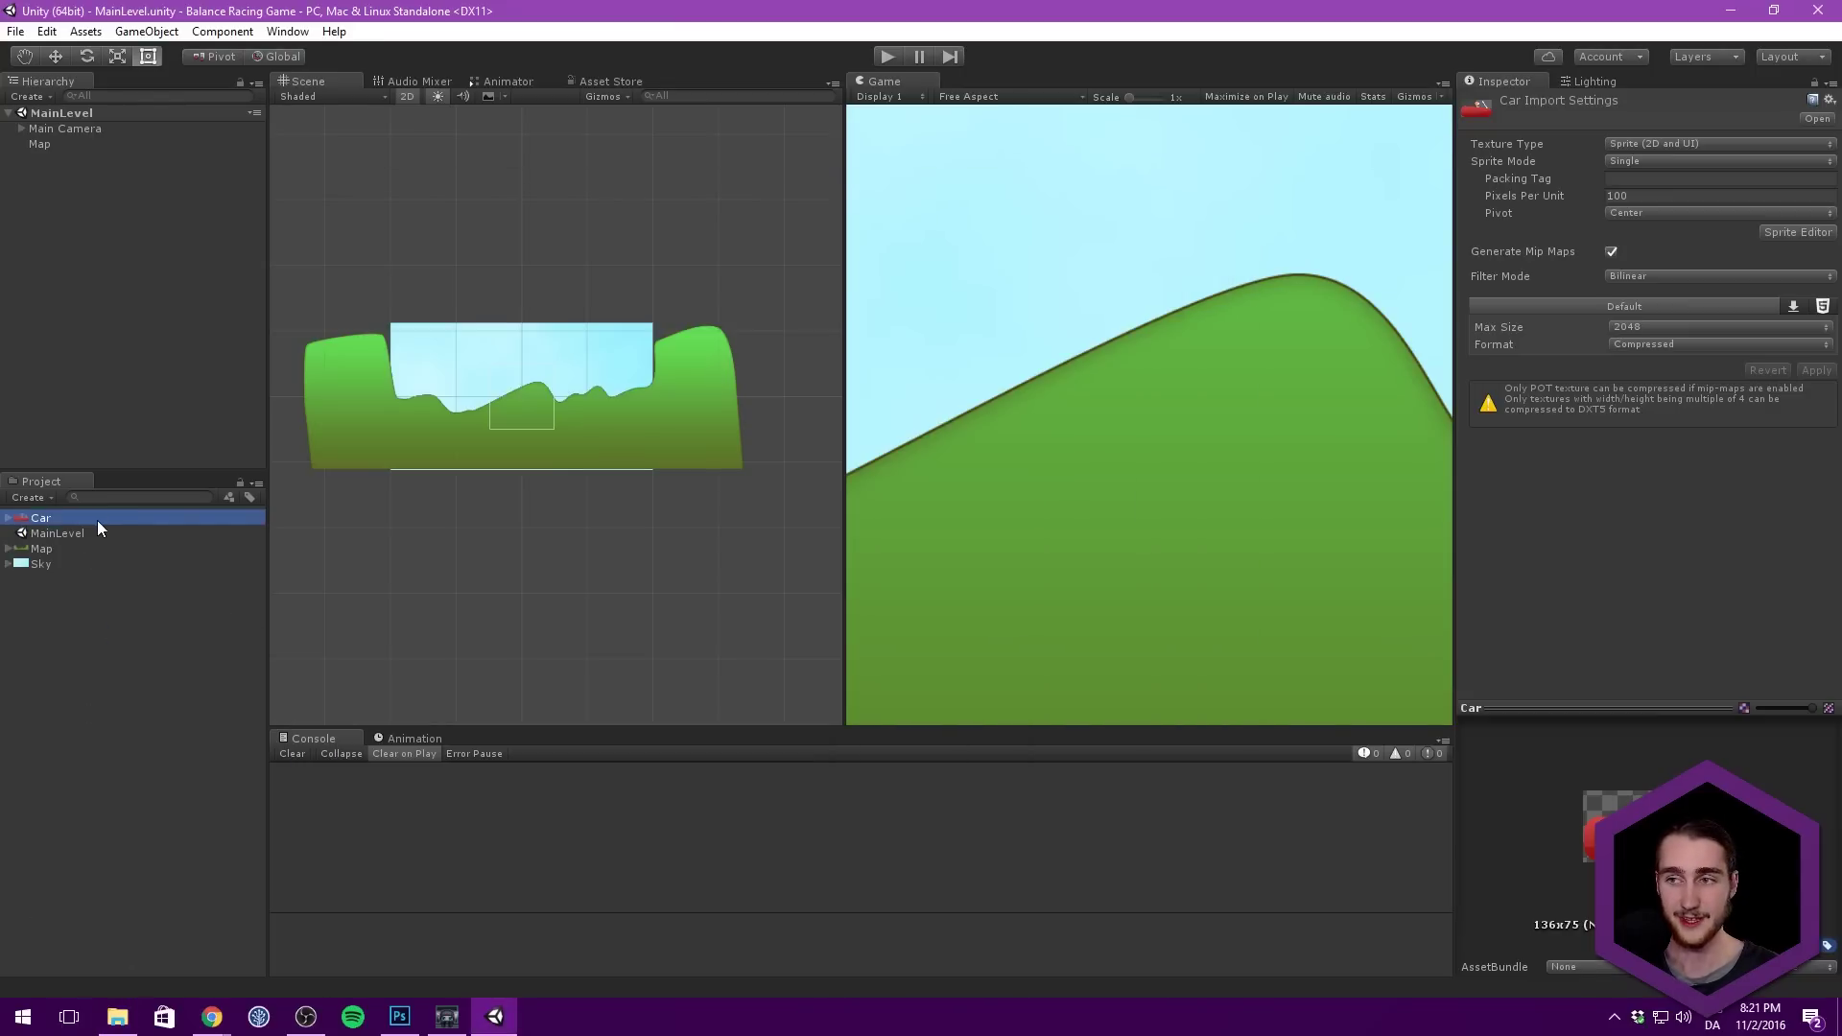
left_click_drag(81, 516, 428, 409)
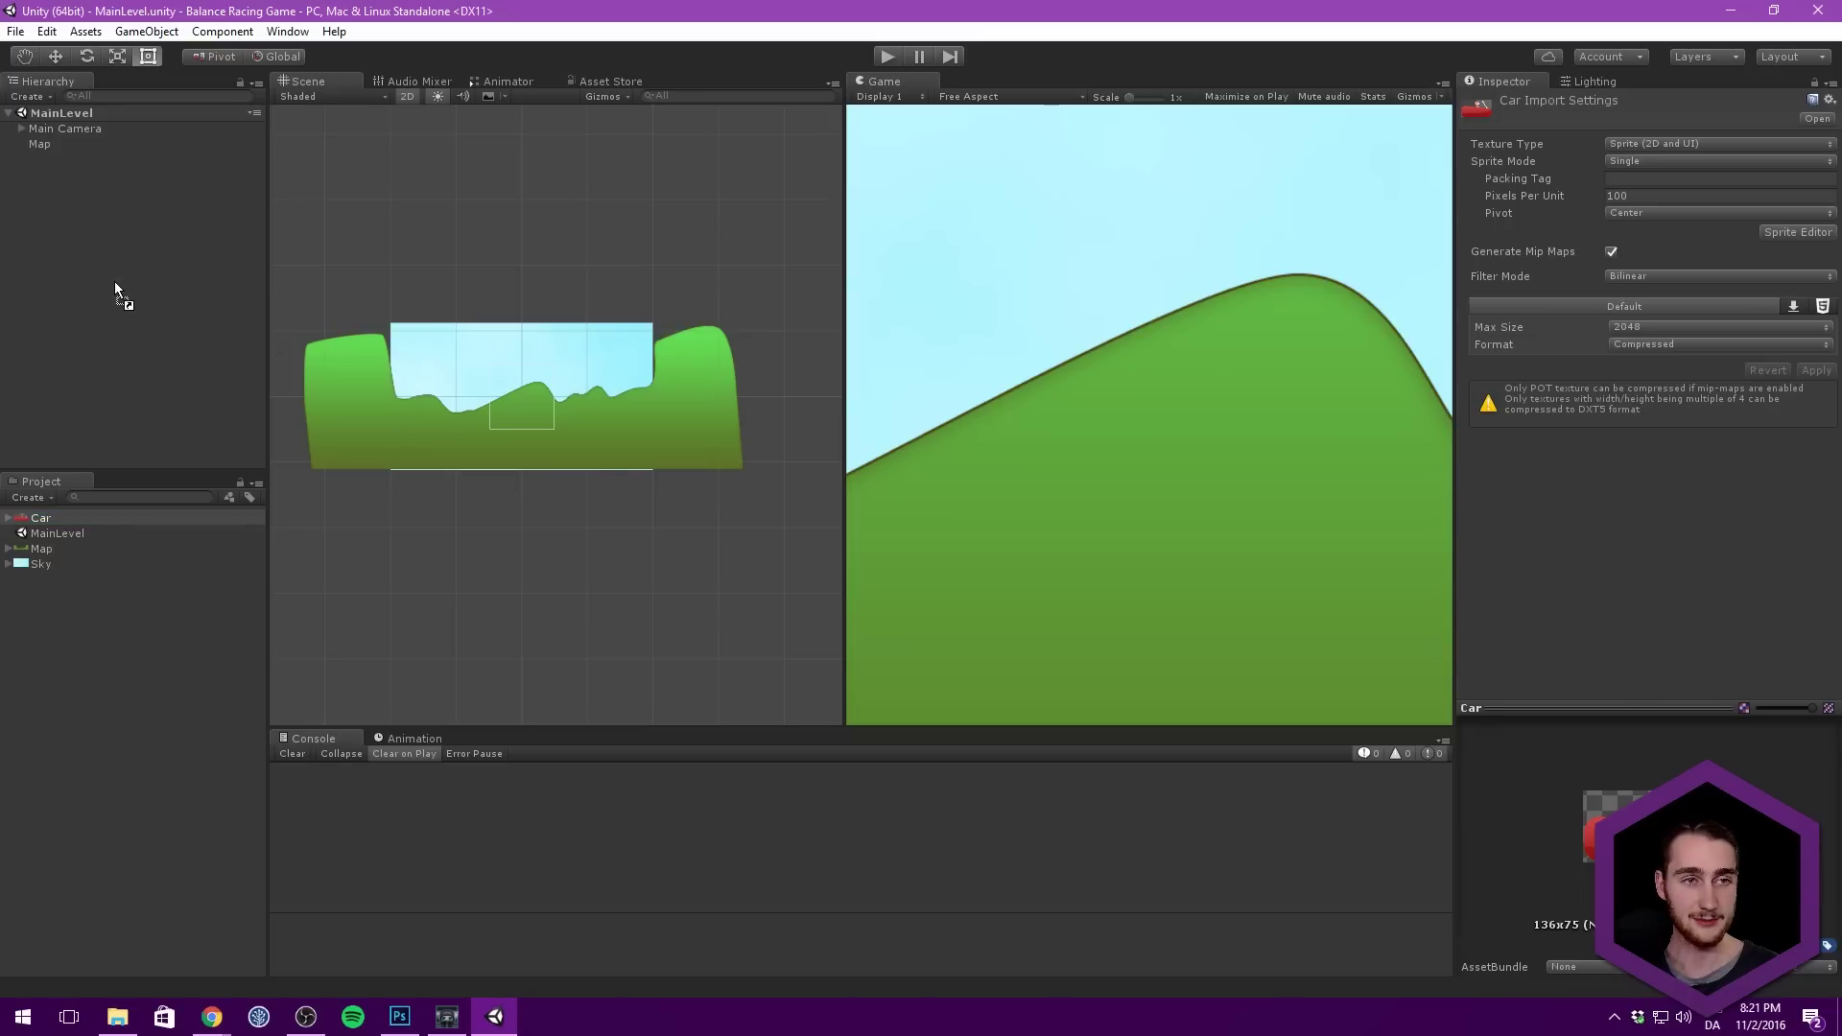
left_click_drag(99, 301, 113, 309)
key("f")
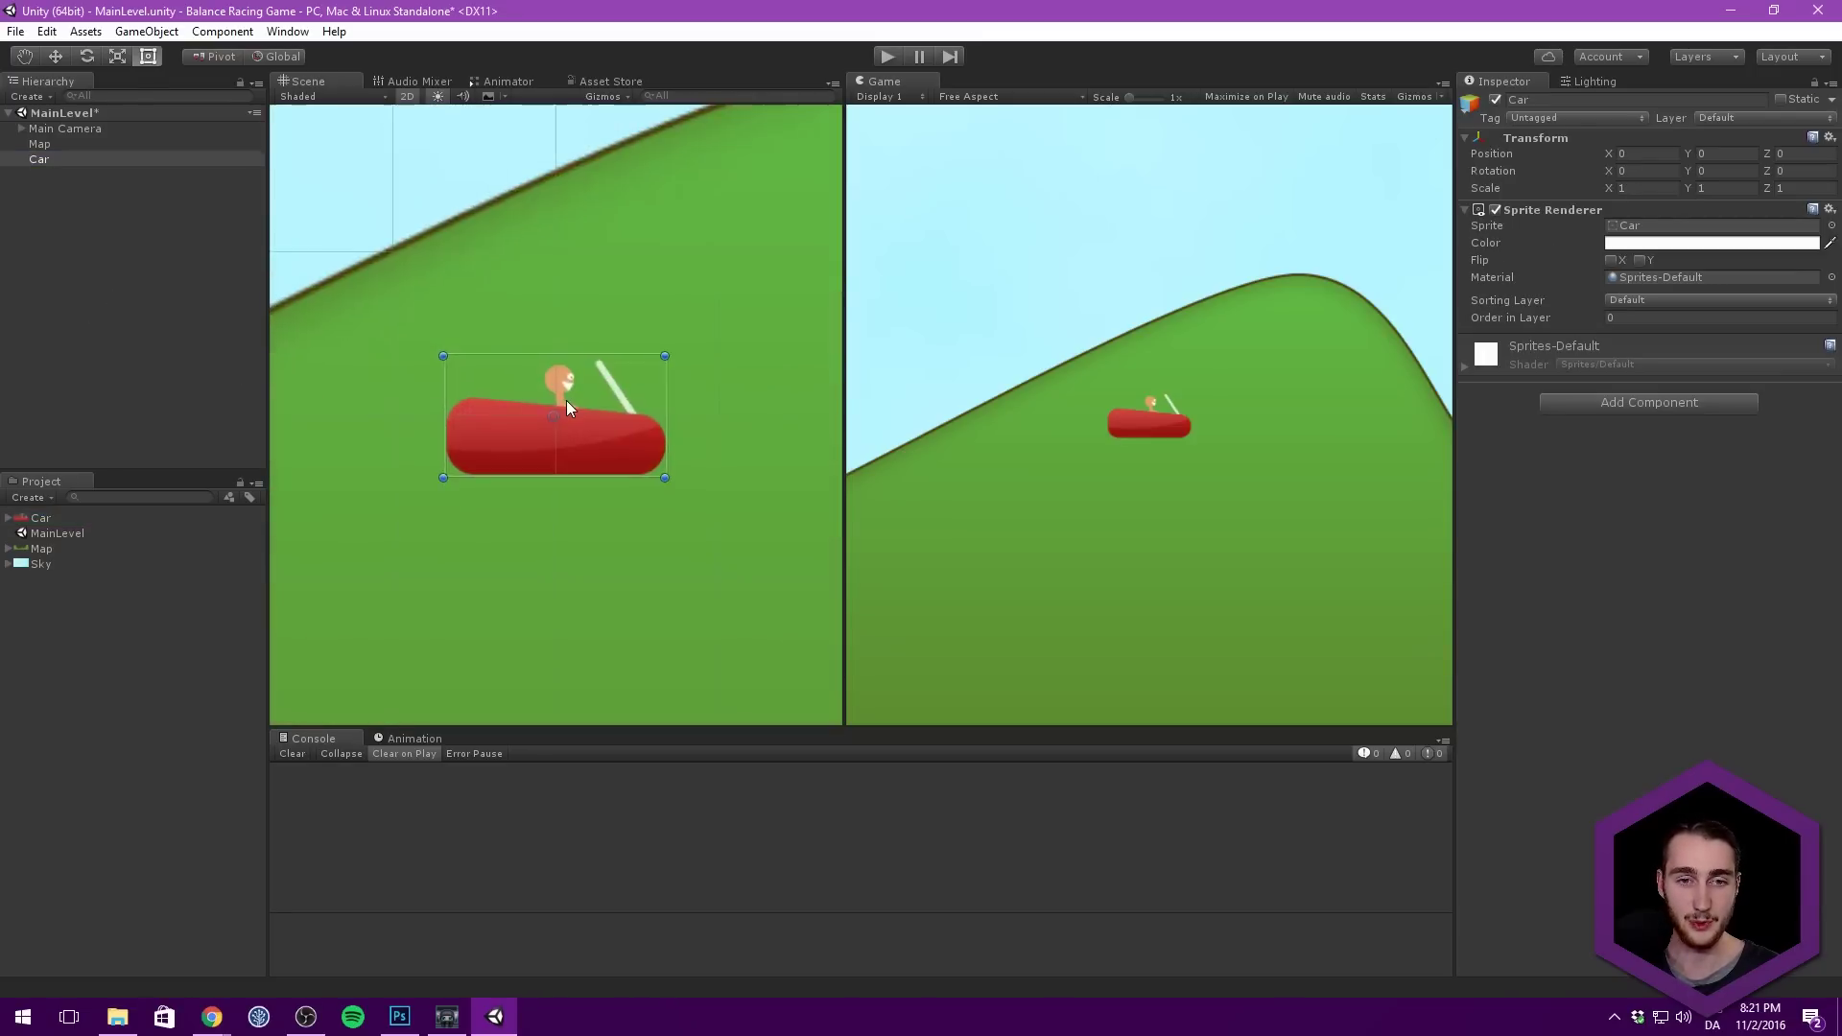
Step: Move the car off the hill into the sky above the slope, at about X -1.7, Y 2.57
key("w")
key("e")
key("t")
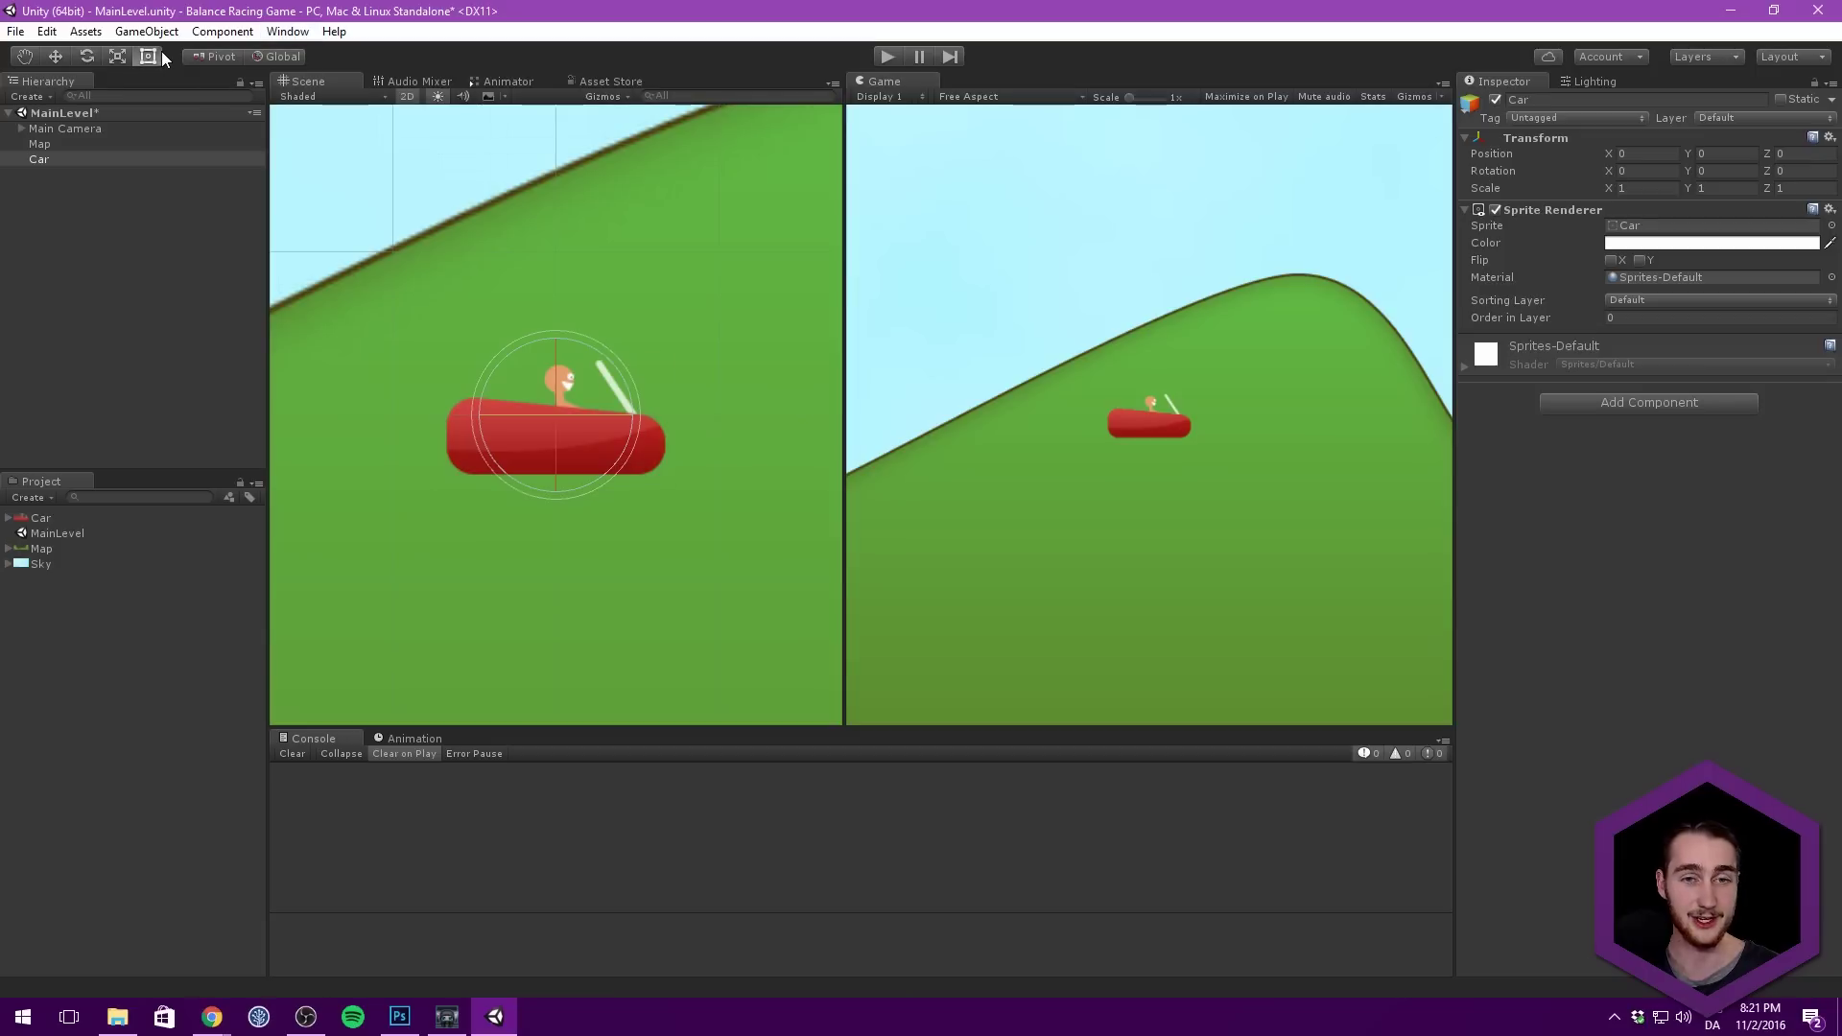
left_click_drag(618, 439, 331, 148)
key("f")
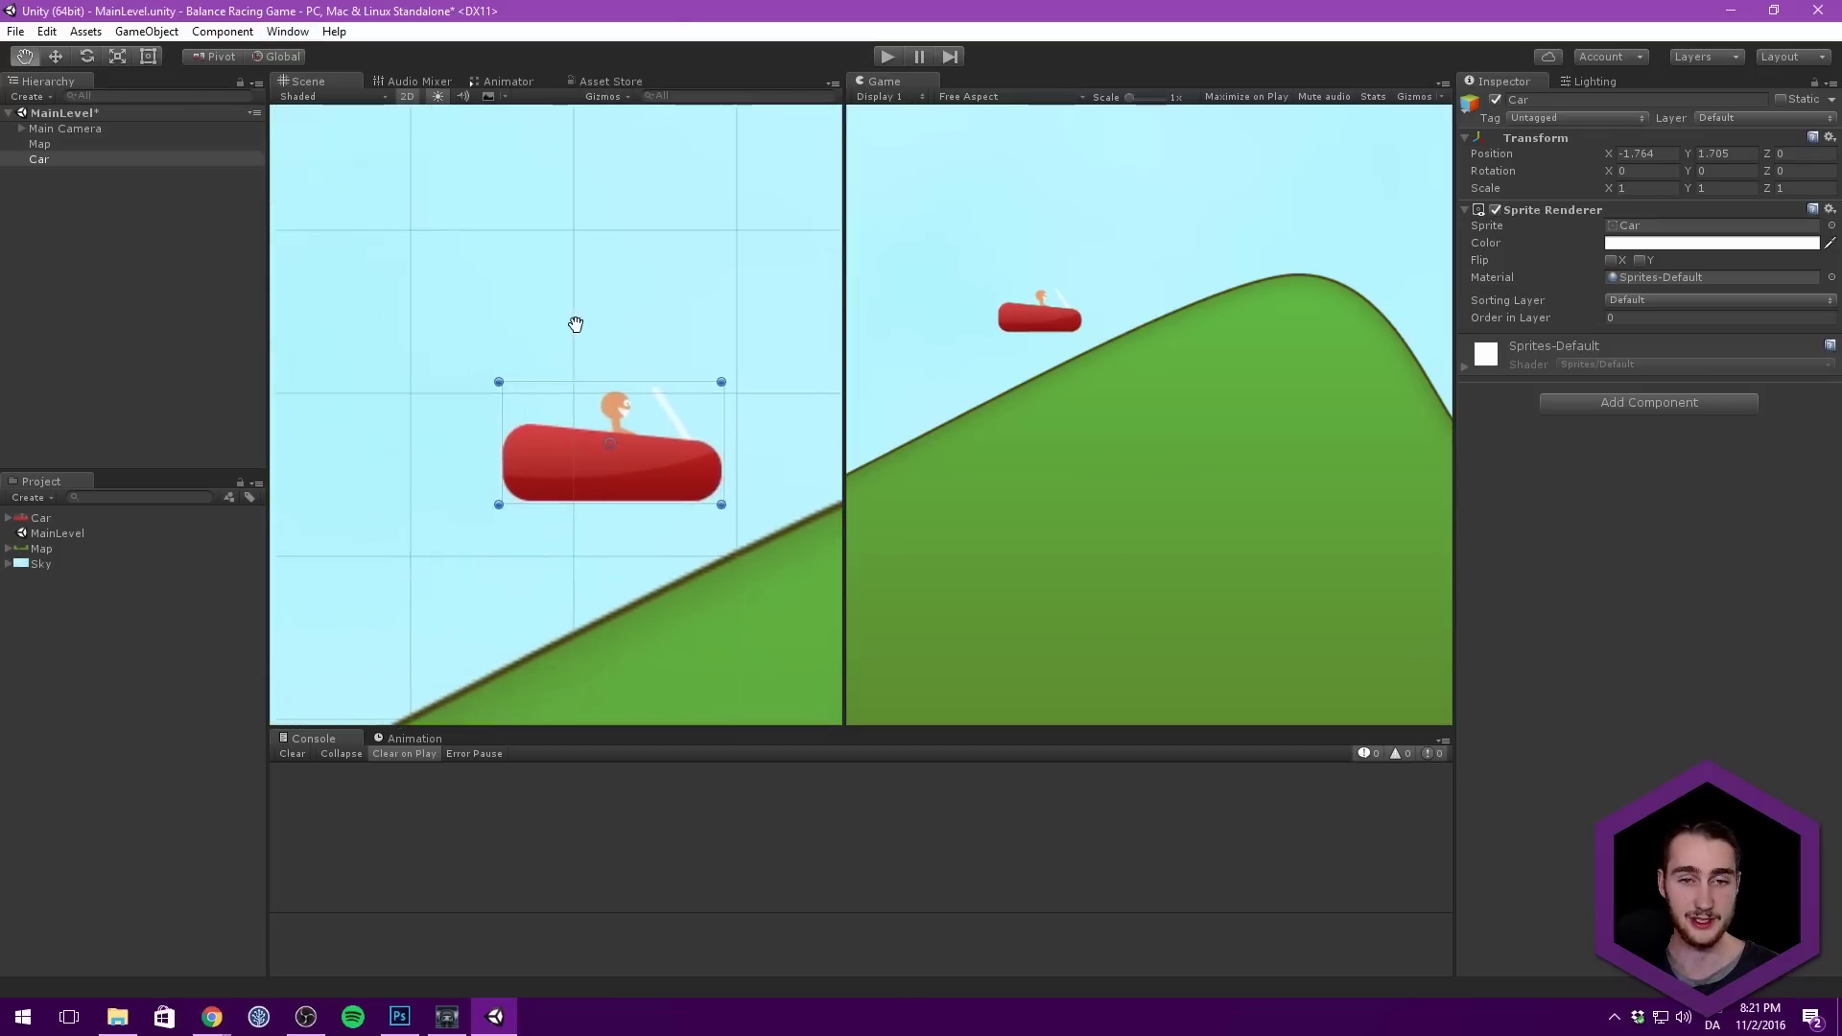
scroll(493, 341, "down", 10)
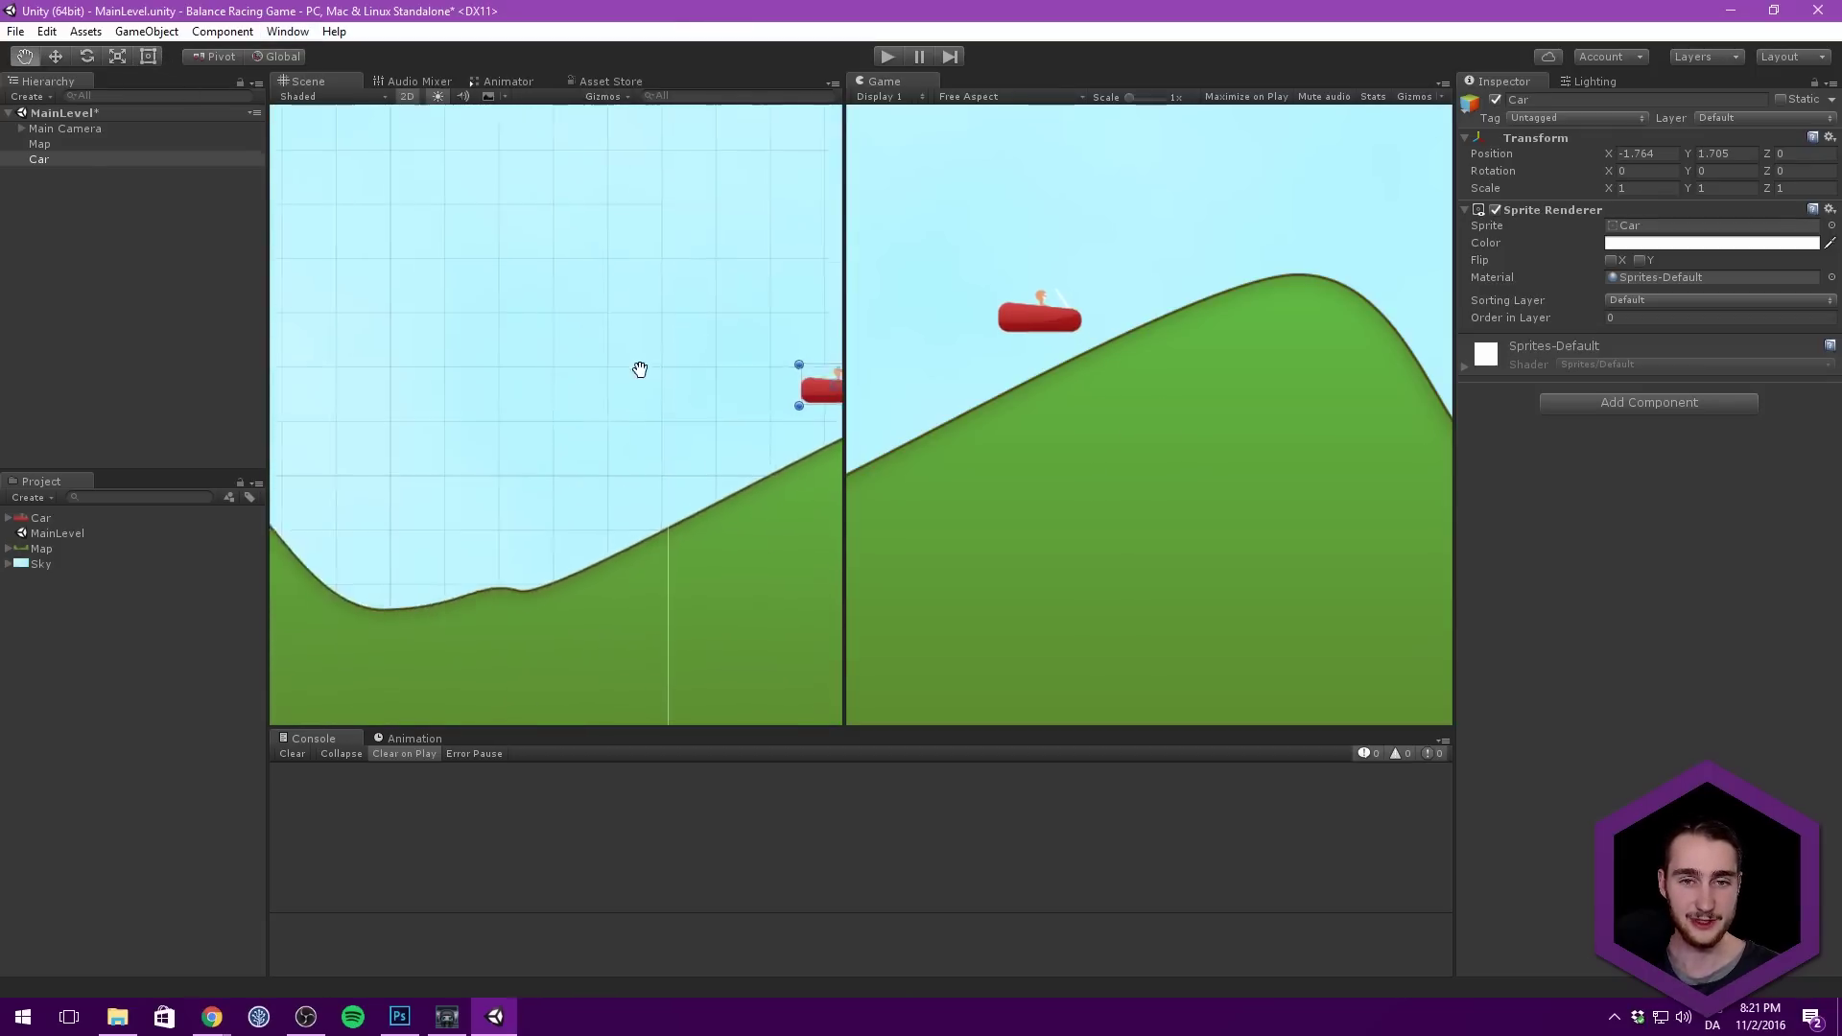
scroll(528, 361, "up", 5)
scroll(575, 358, "down", 5)
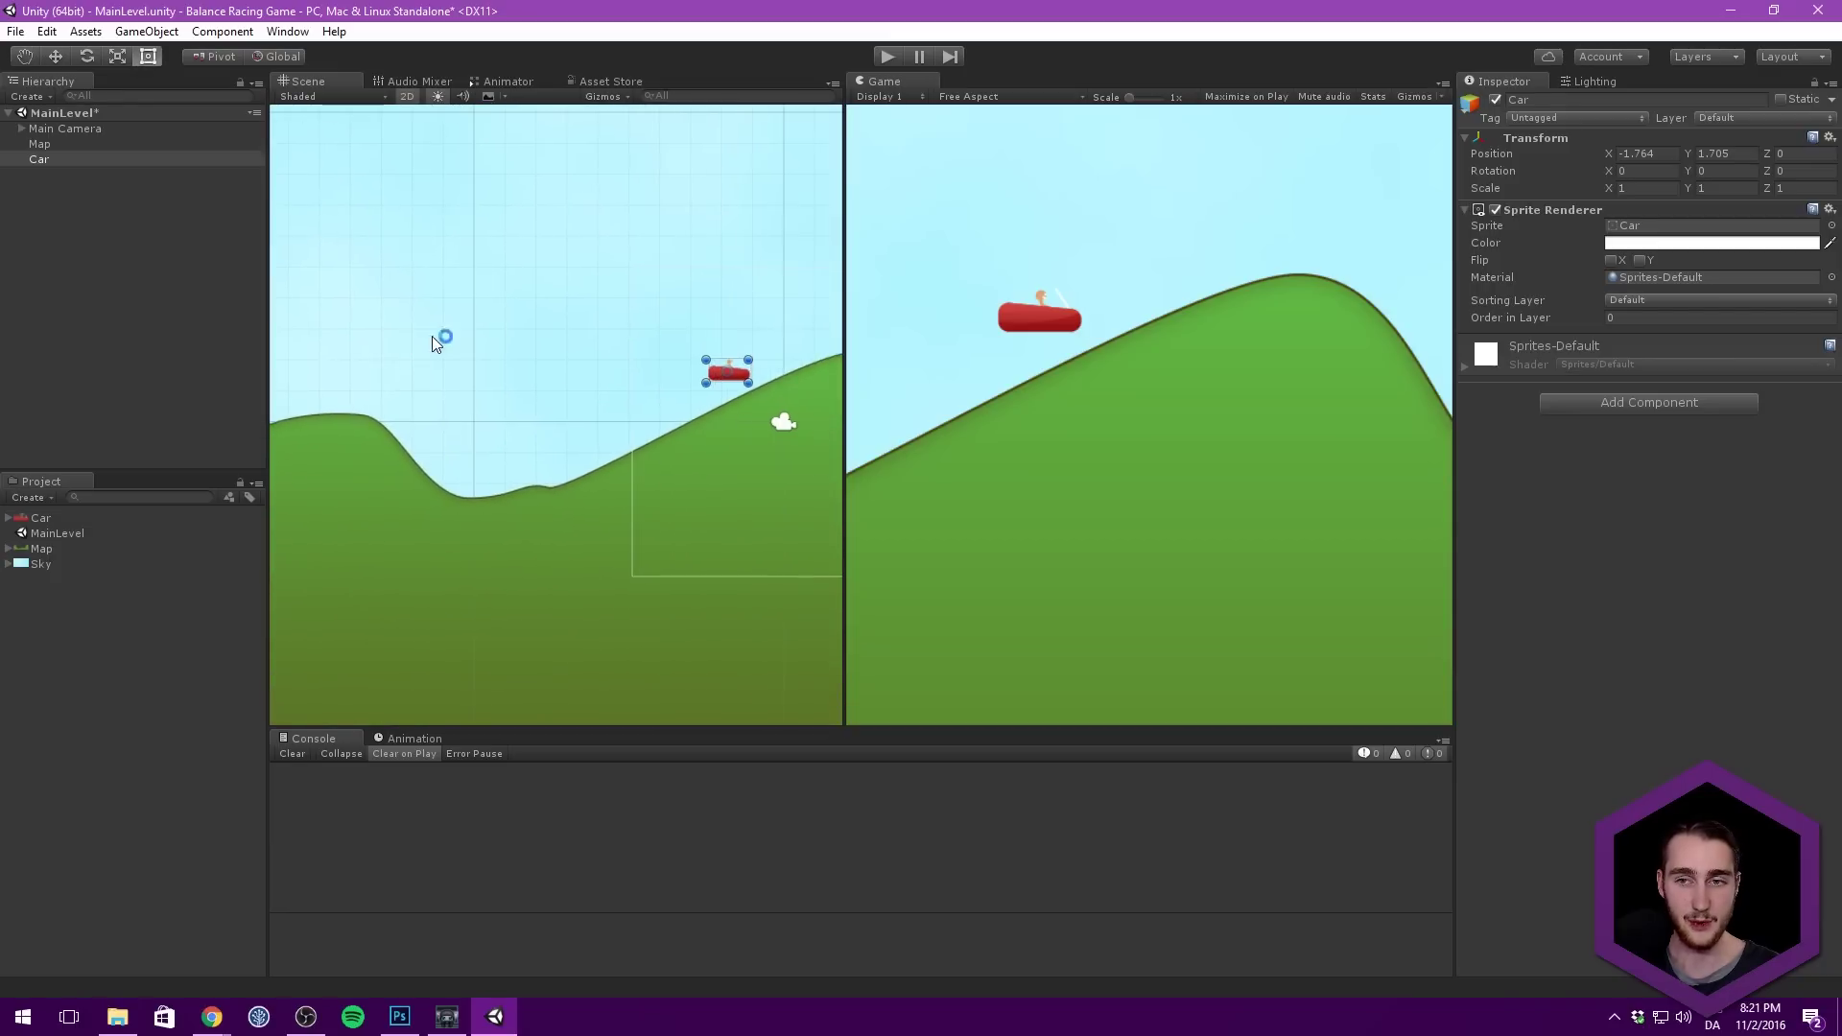
left_click_drag(727, 380, 647, 365)
middle_click_drag(525, 342, 550, 341)
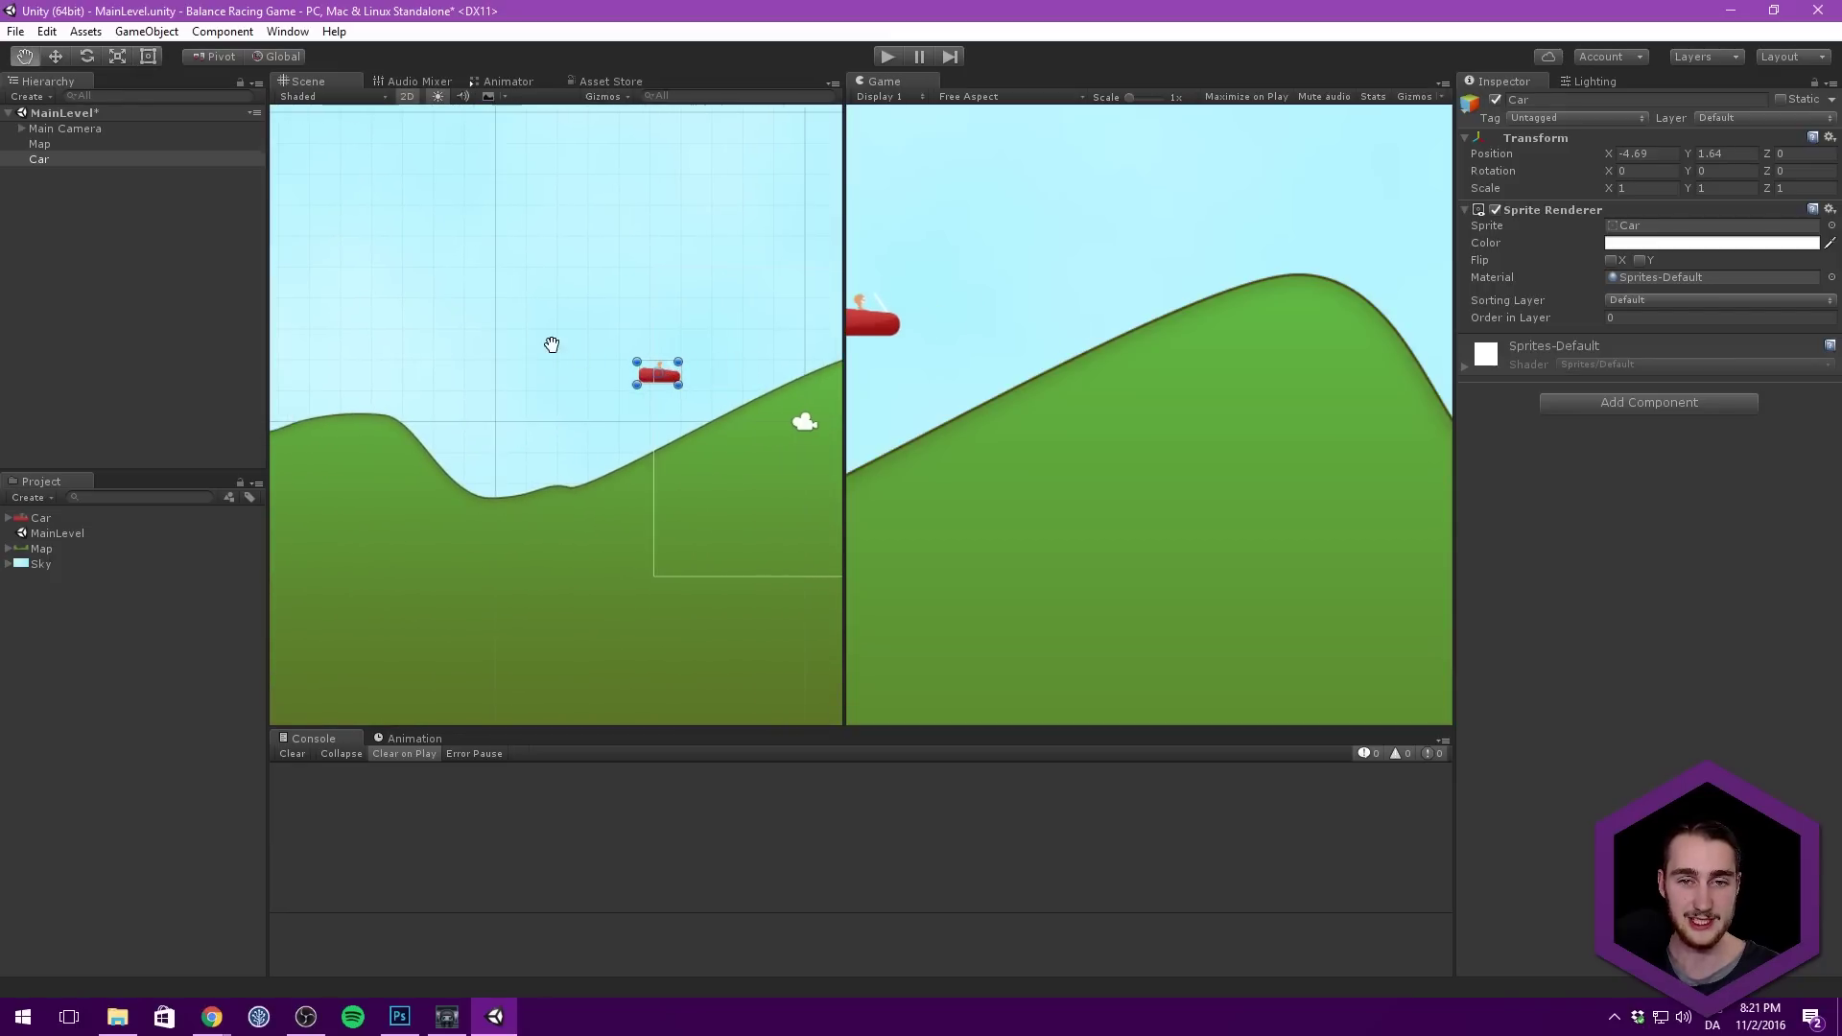
left_click_drag(669, 372, 769, 338)
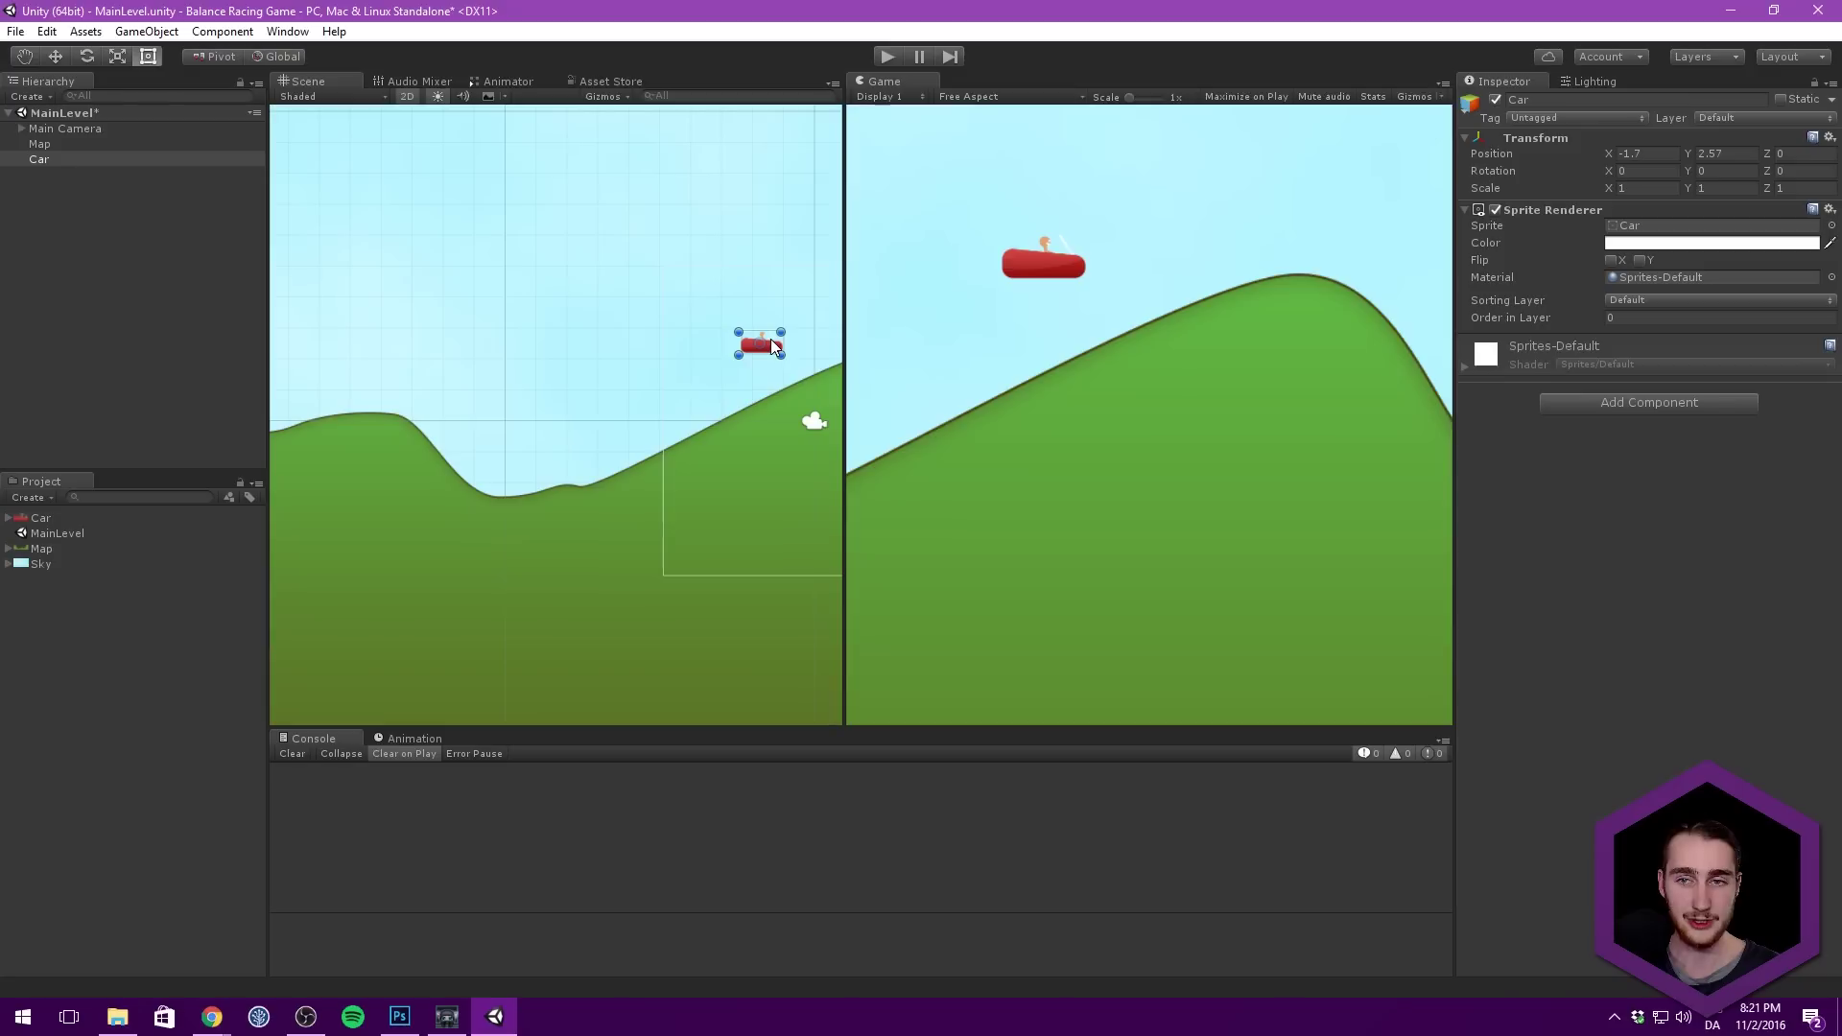
Step: Turn off mip map generation in the Car texture's import settings and apply the change
left_click(104, 518)
left_click(1611, 252)
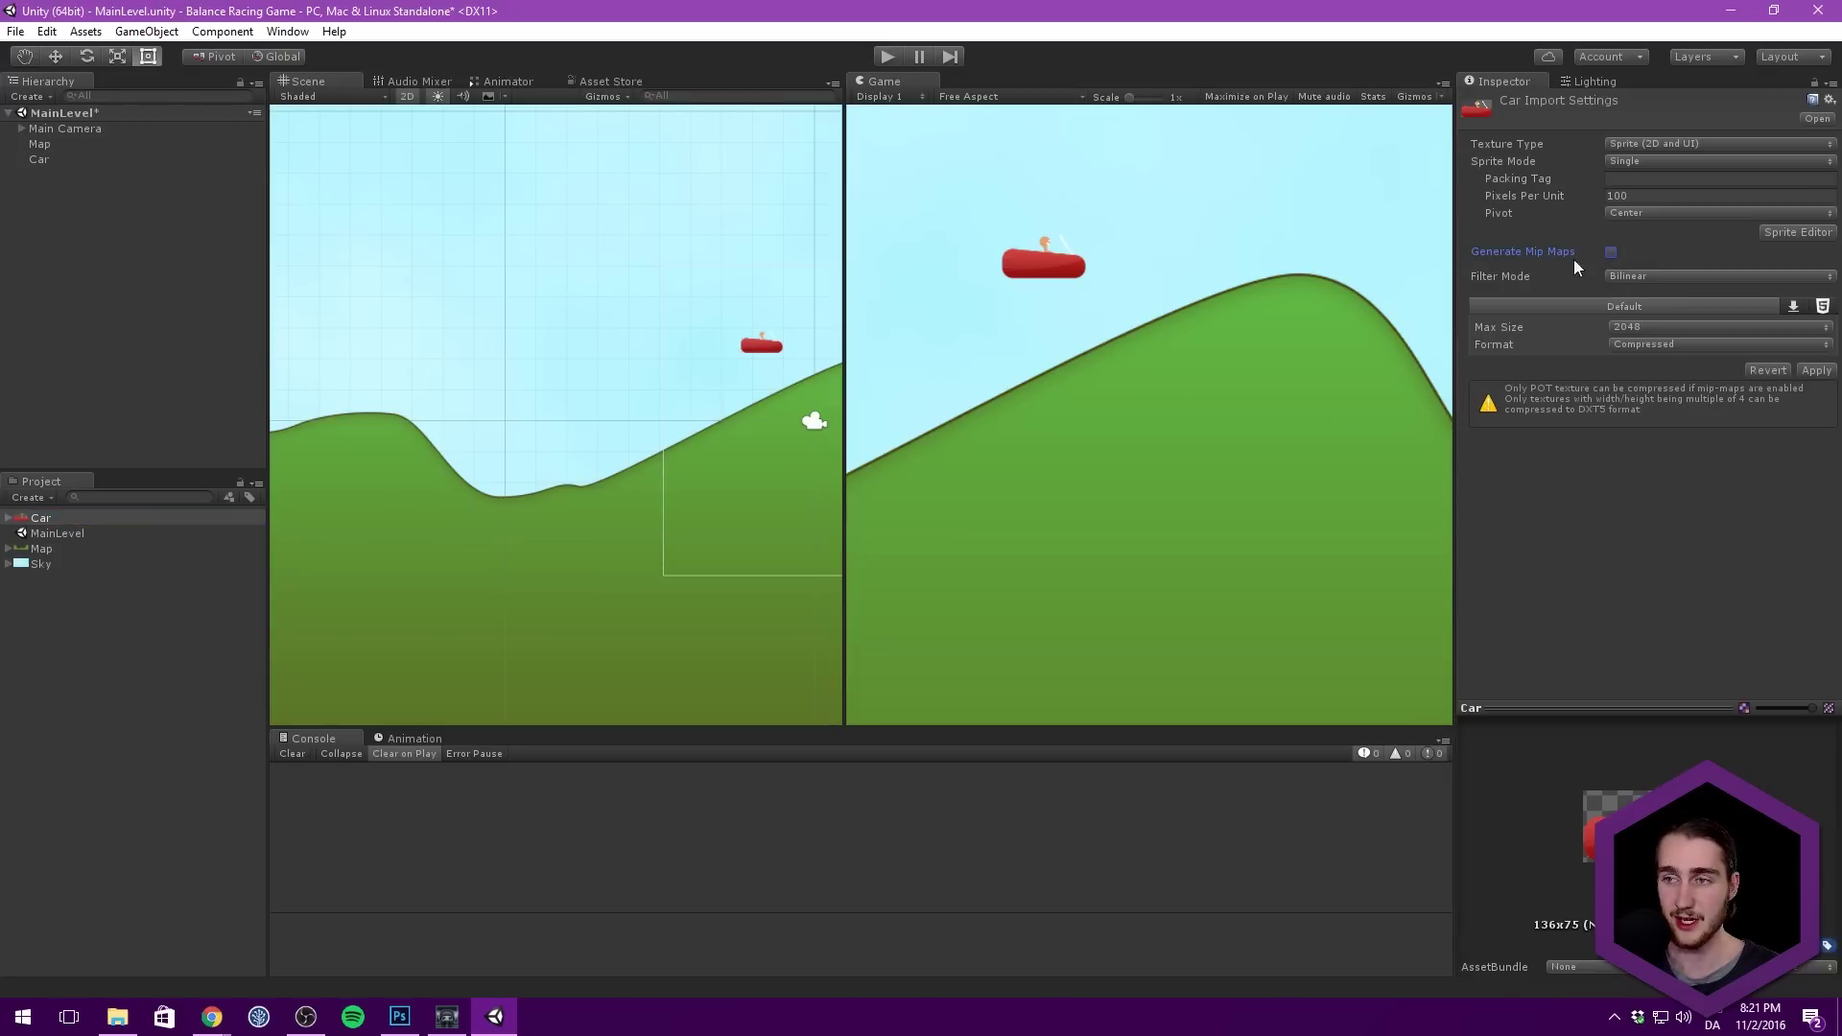
left_click(1815, 372)
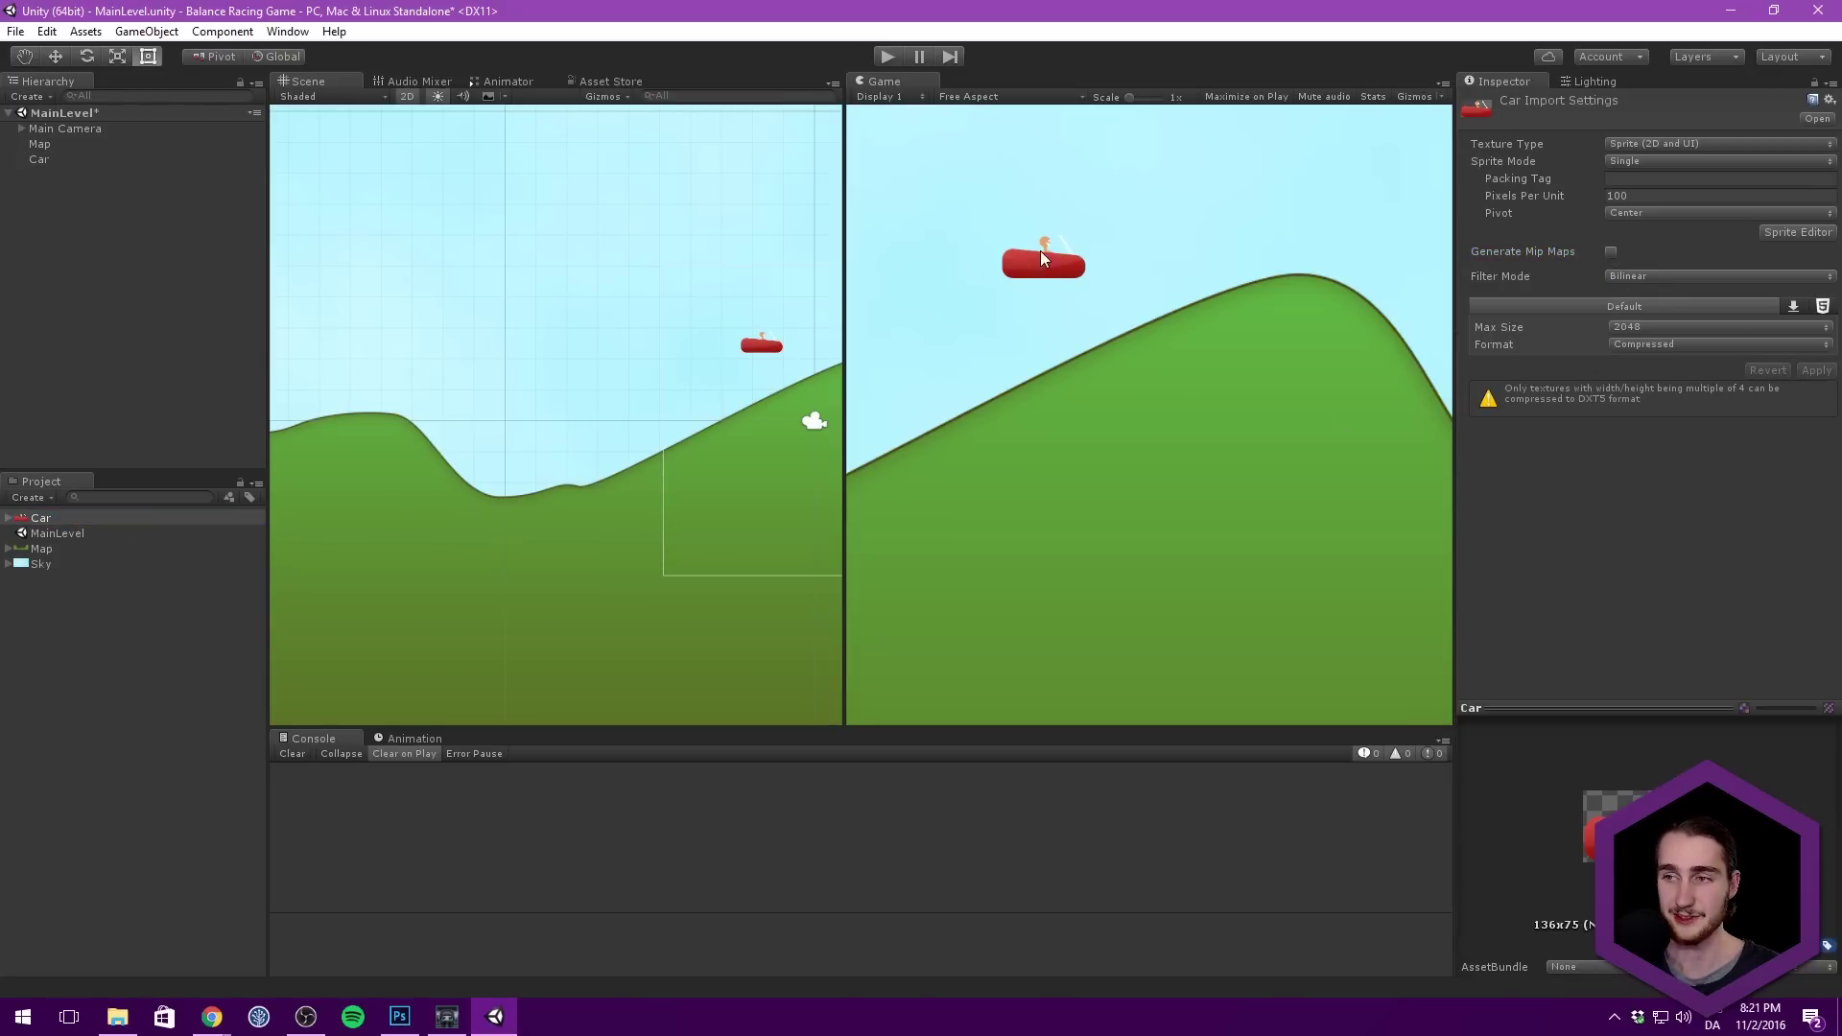
key("shift+space")
key("shift+space")
Step: Lower the car closer to the slope, to about X -1.54, Y 1.87
middle_click_drag(673, 250, 405, 242)
scroll(571, 254, "up", 2)
left_click(46, 158)
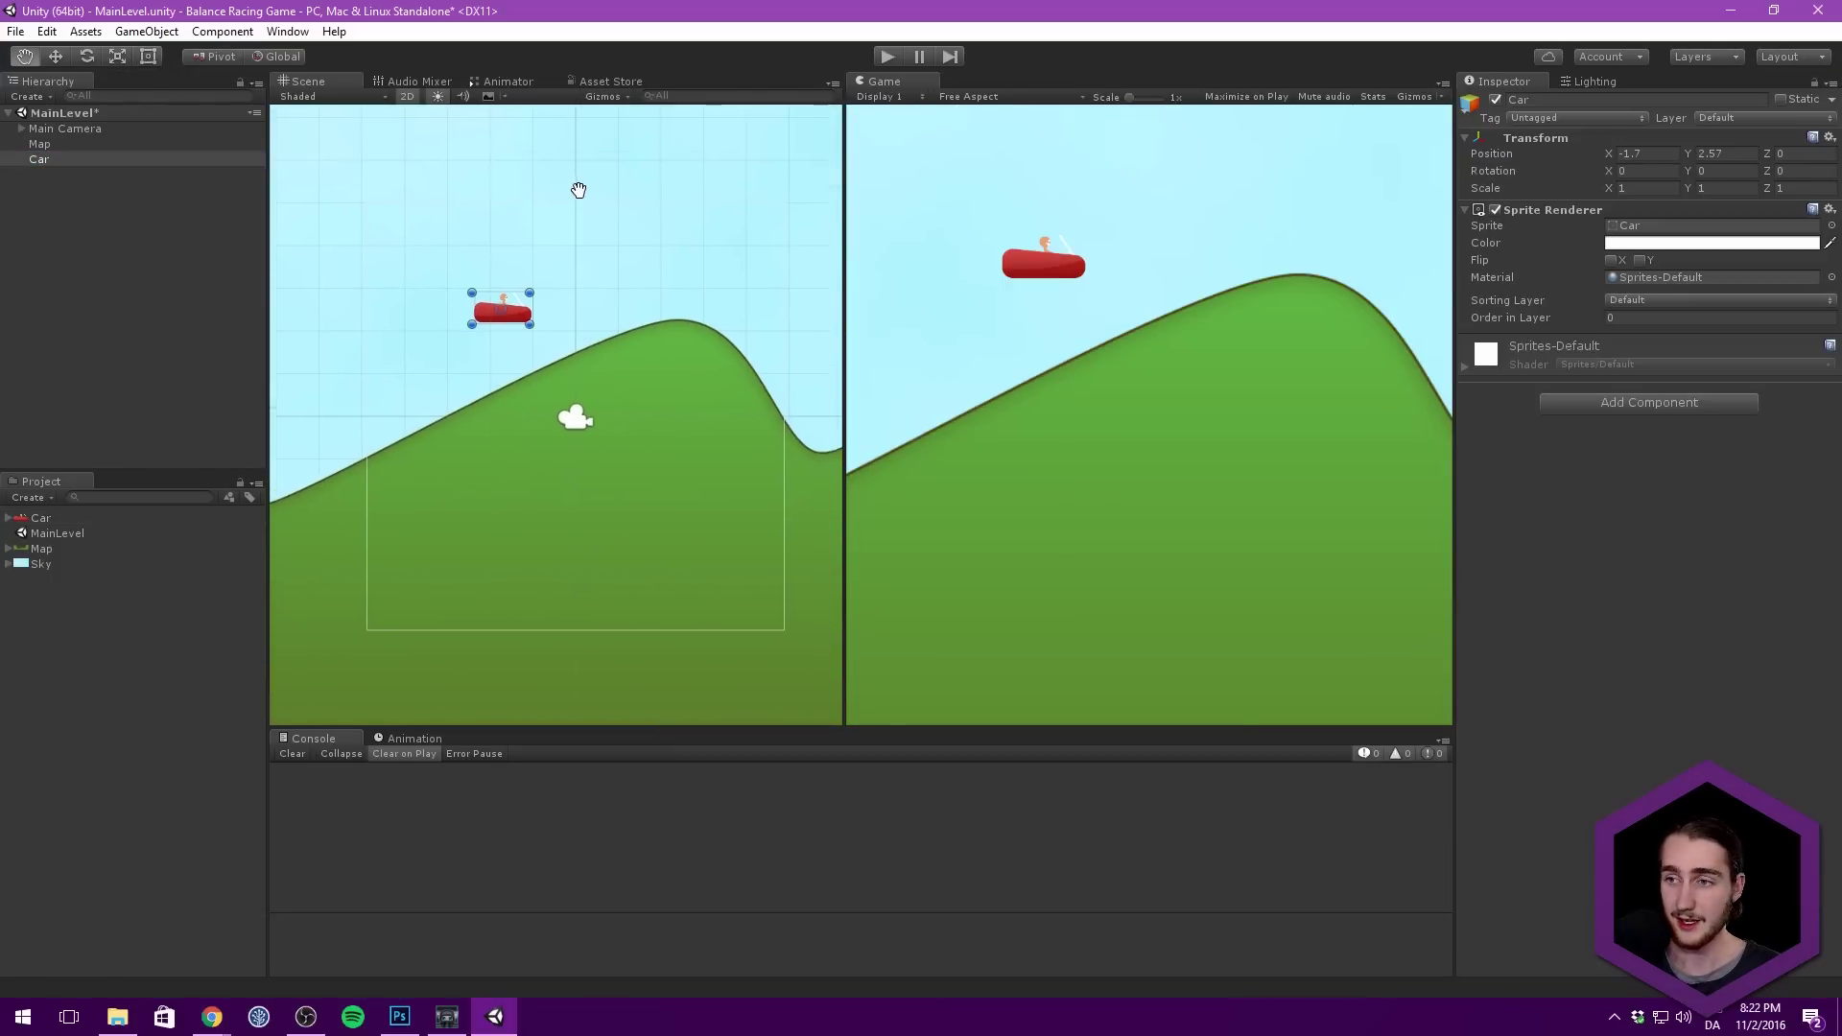
middle_click_drag(595, 178, 599, 193)
left_click_drag(534, 310, 542, 341)
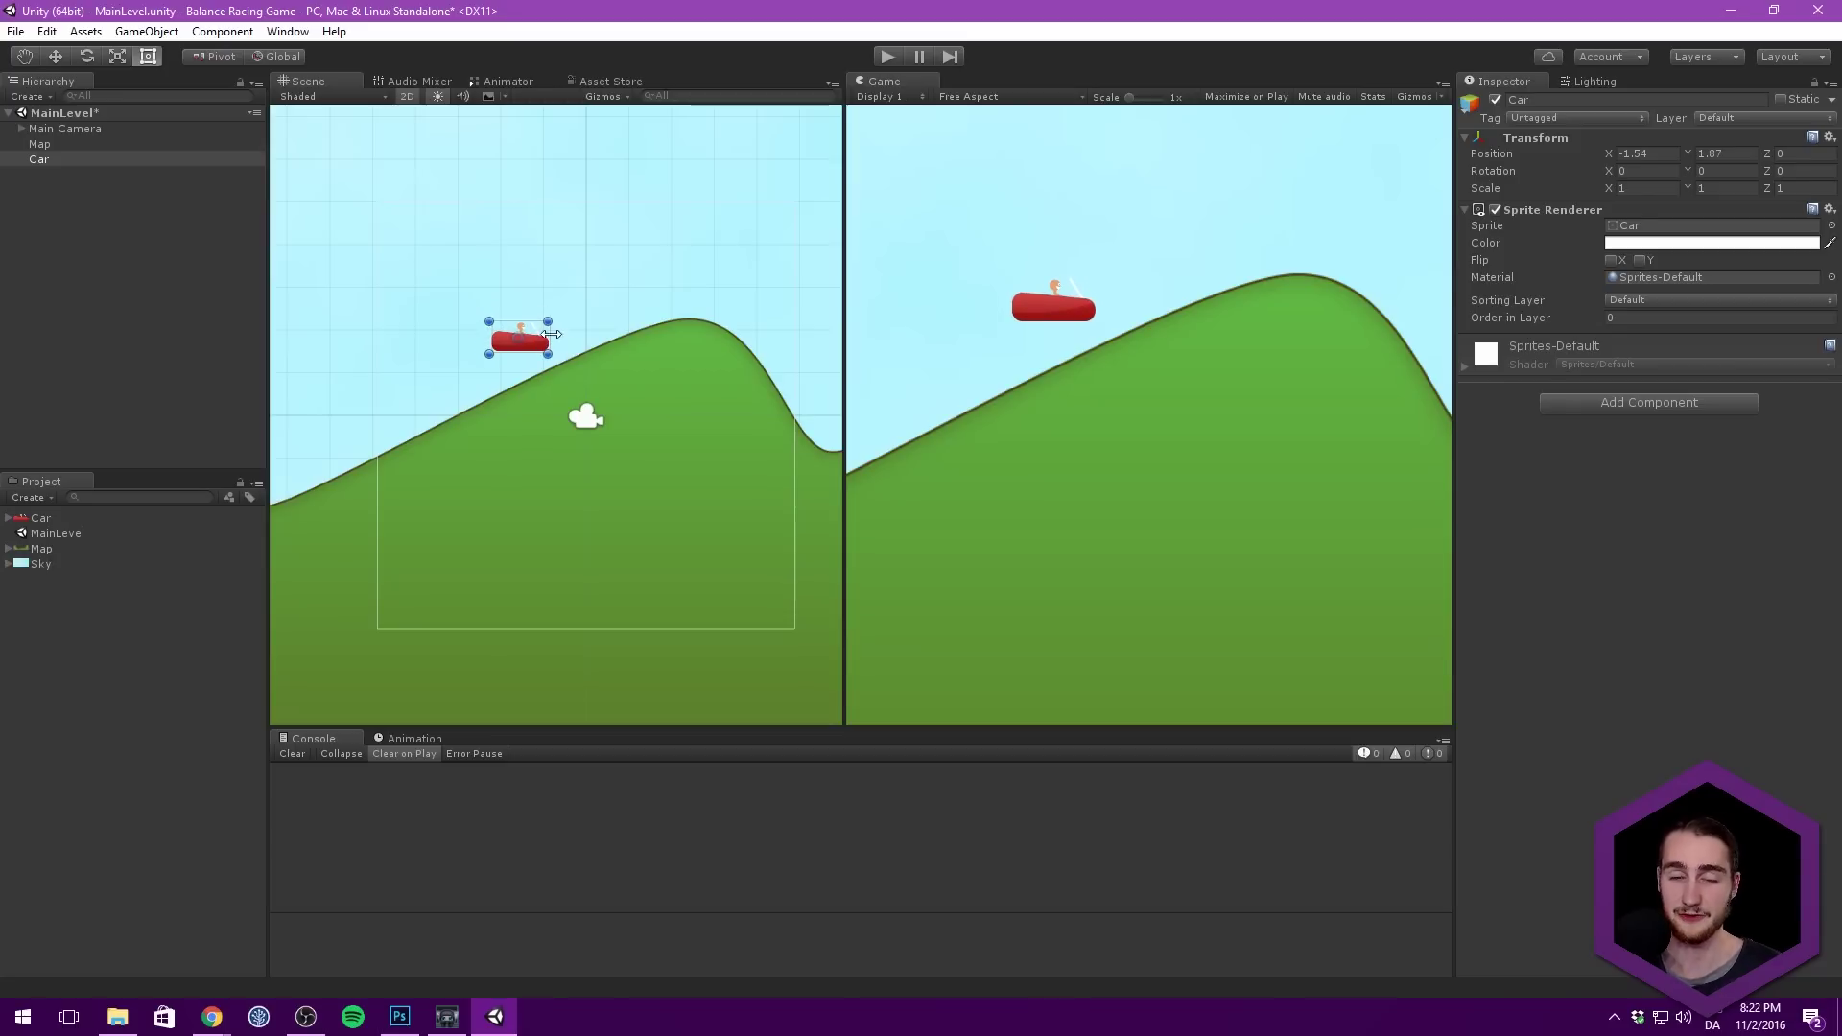
middle_click_drag(629, 279, 673, 285)
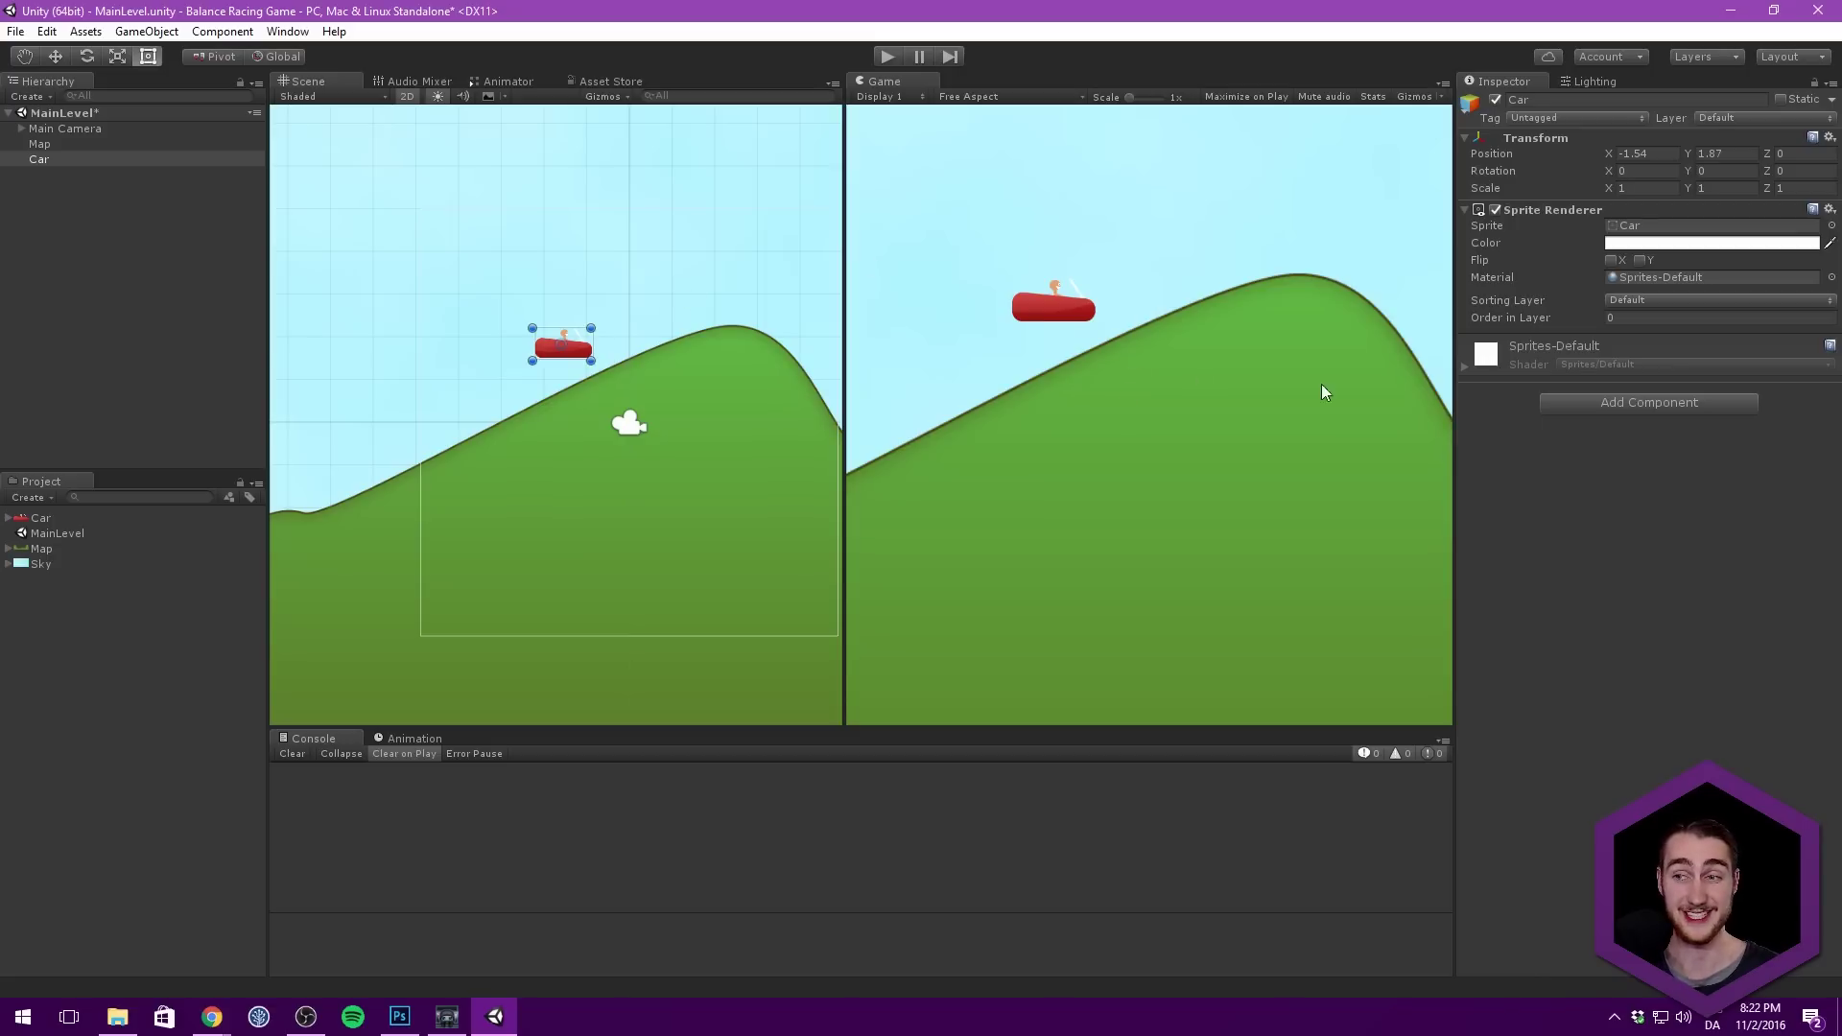
Step: Add a Rigidbody 2D component to the car, with Is Kinematic turned off
left_click(1621, 399)
key("Down")
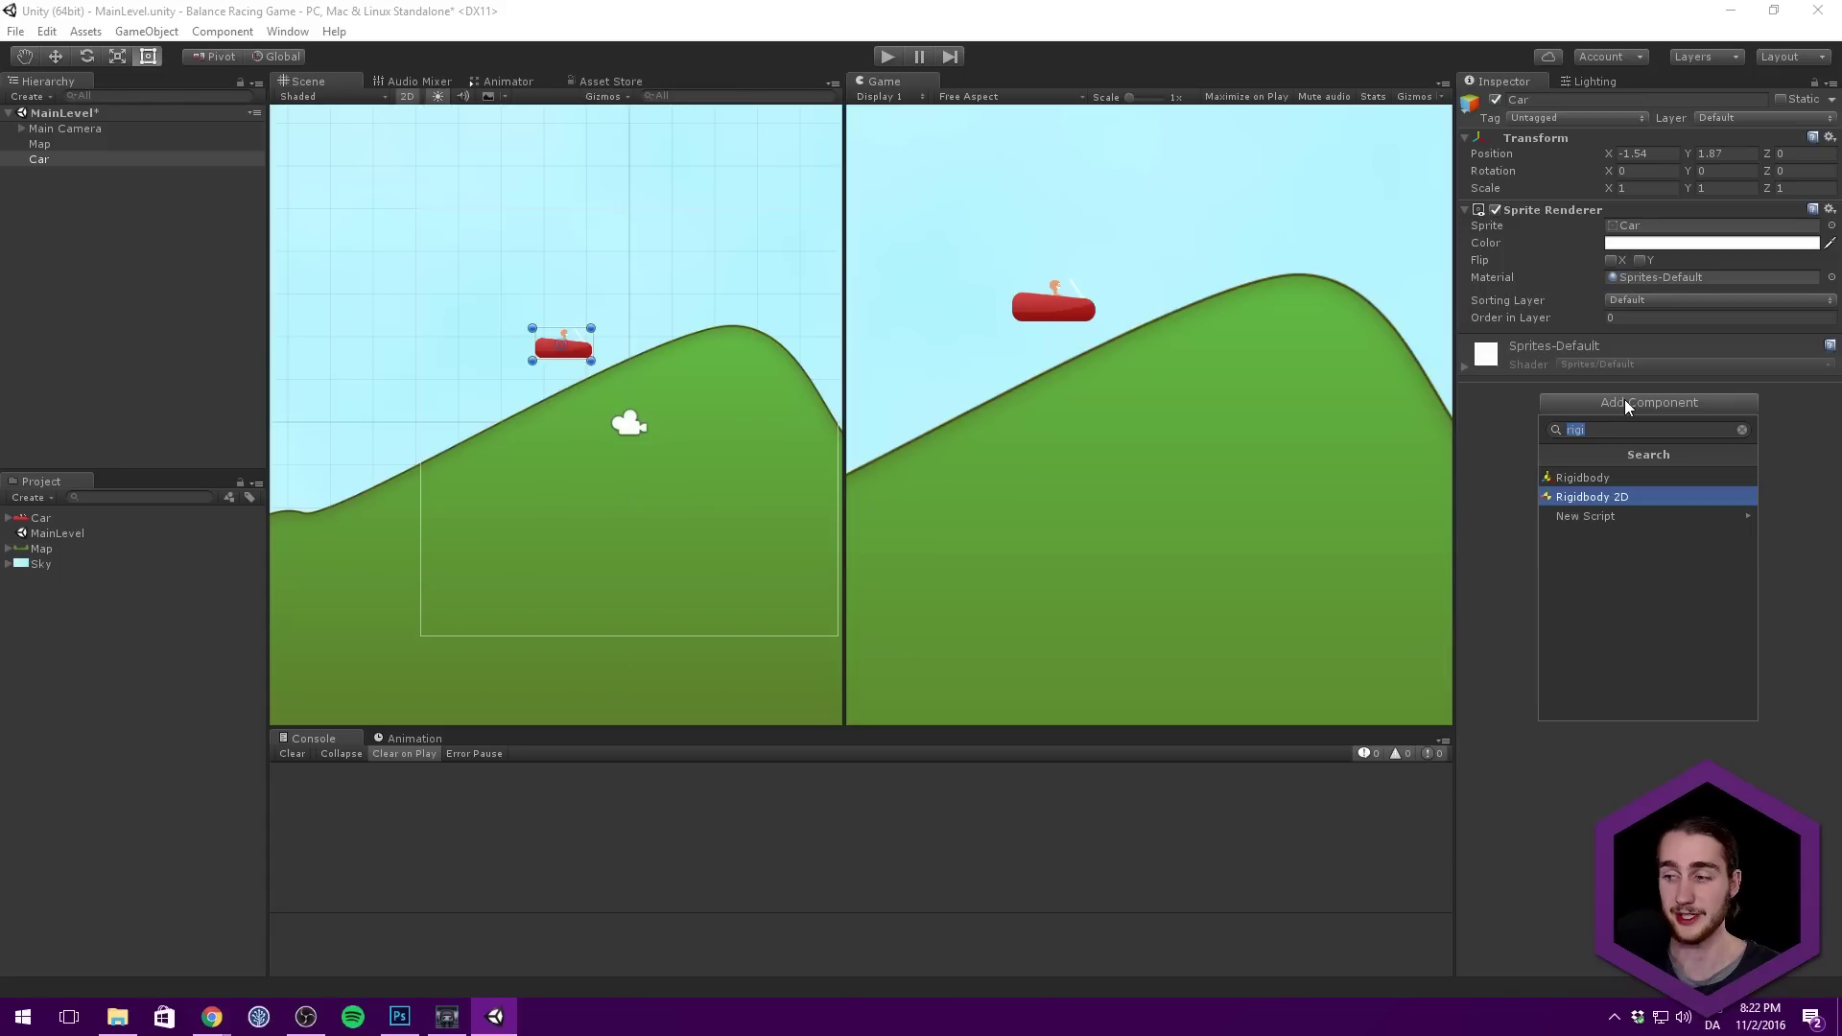
key("Return")
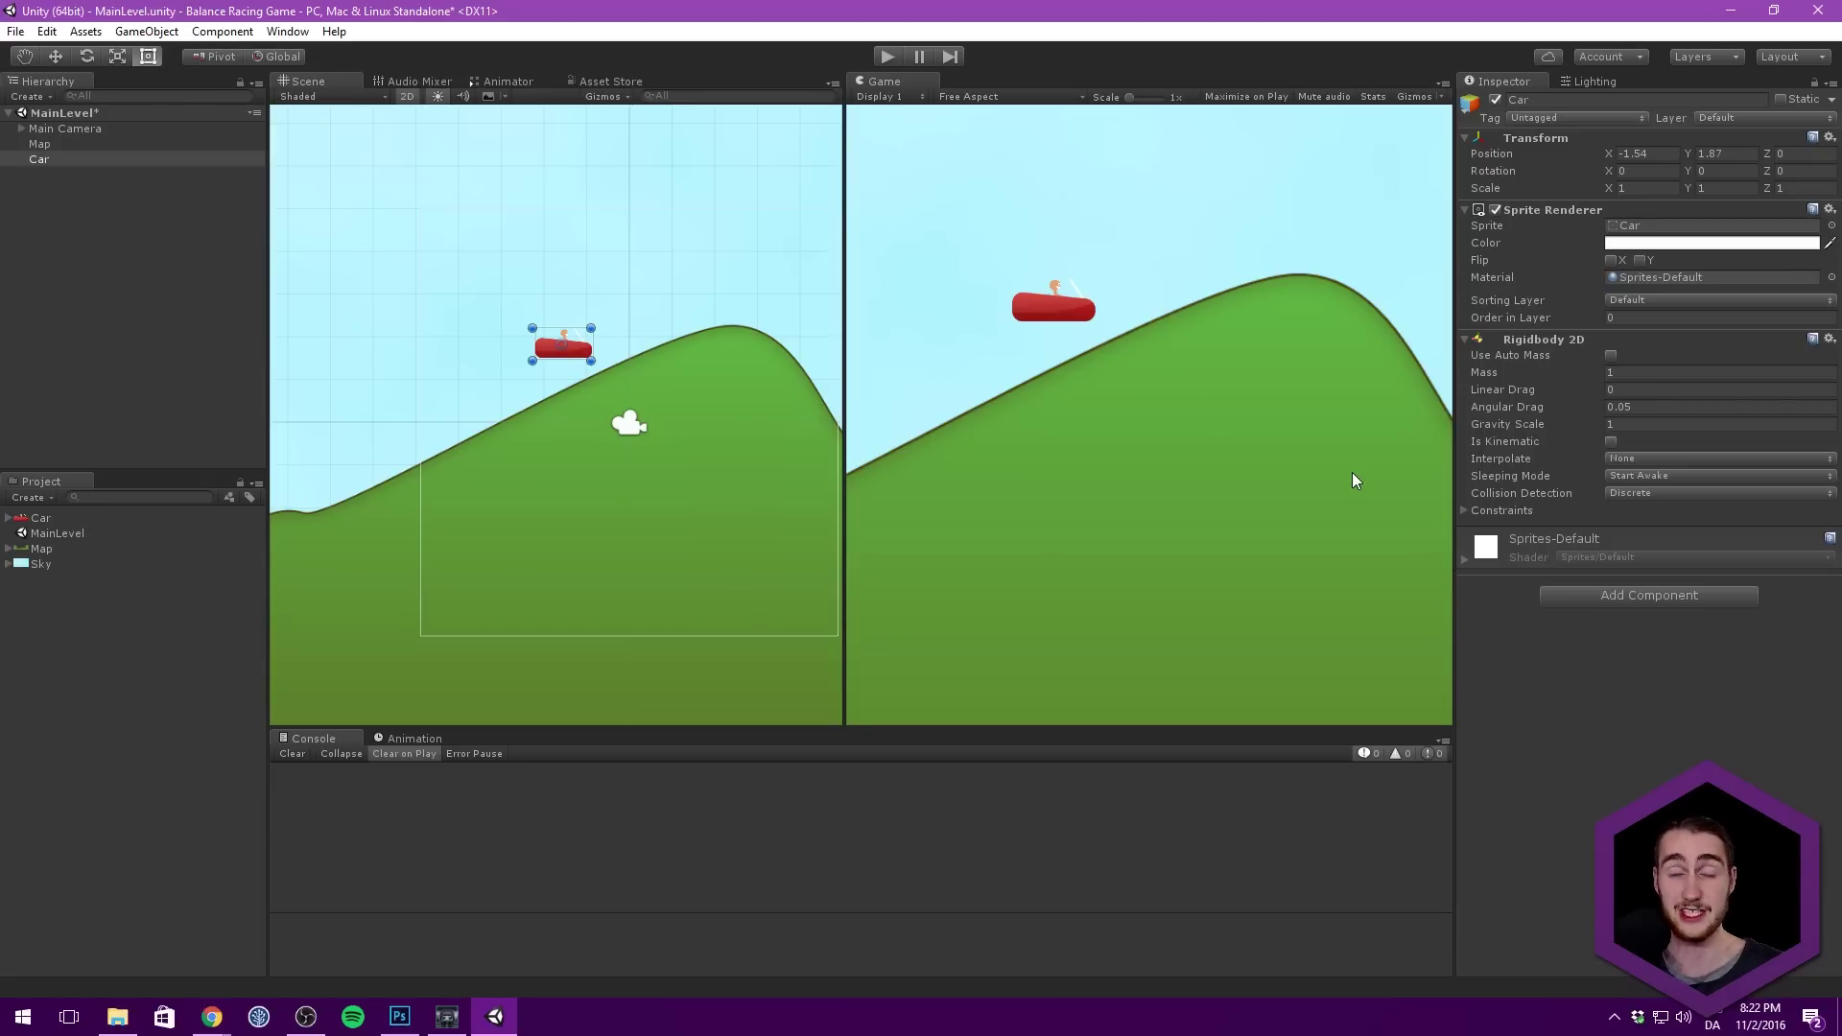
left_click(1606, 444)
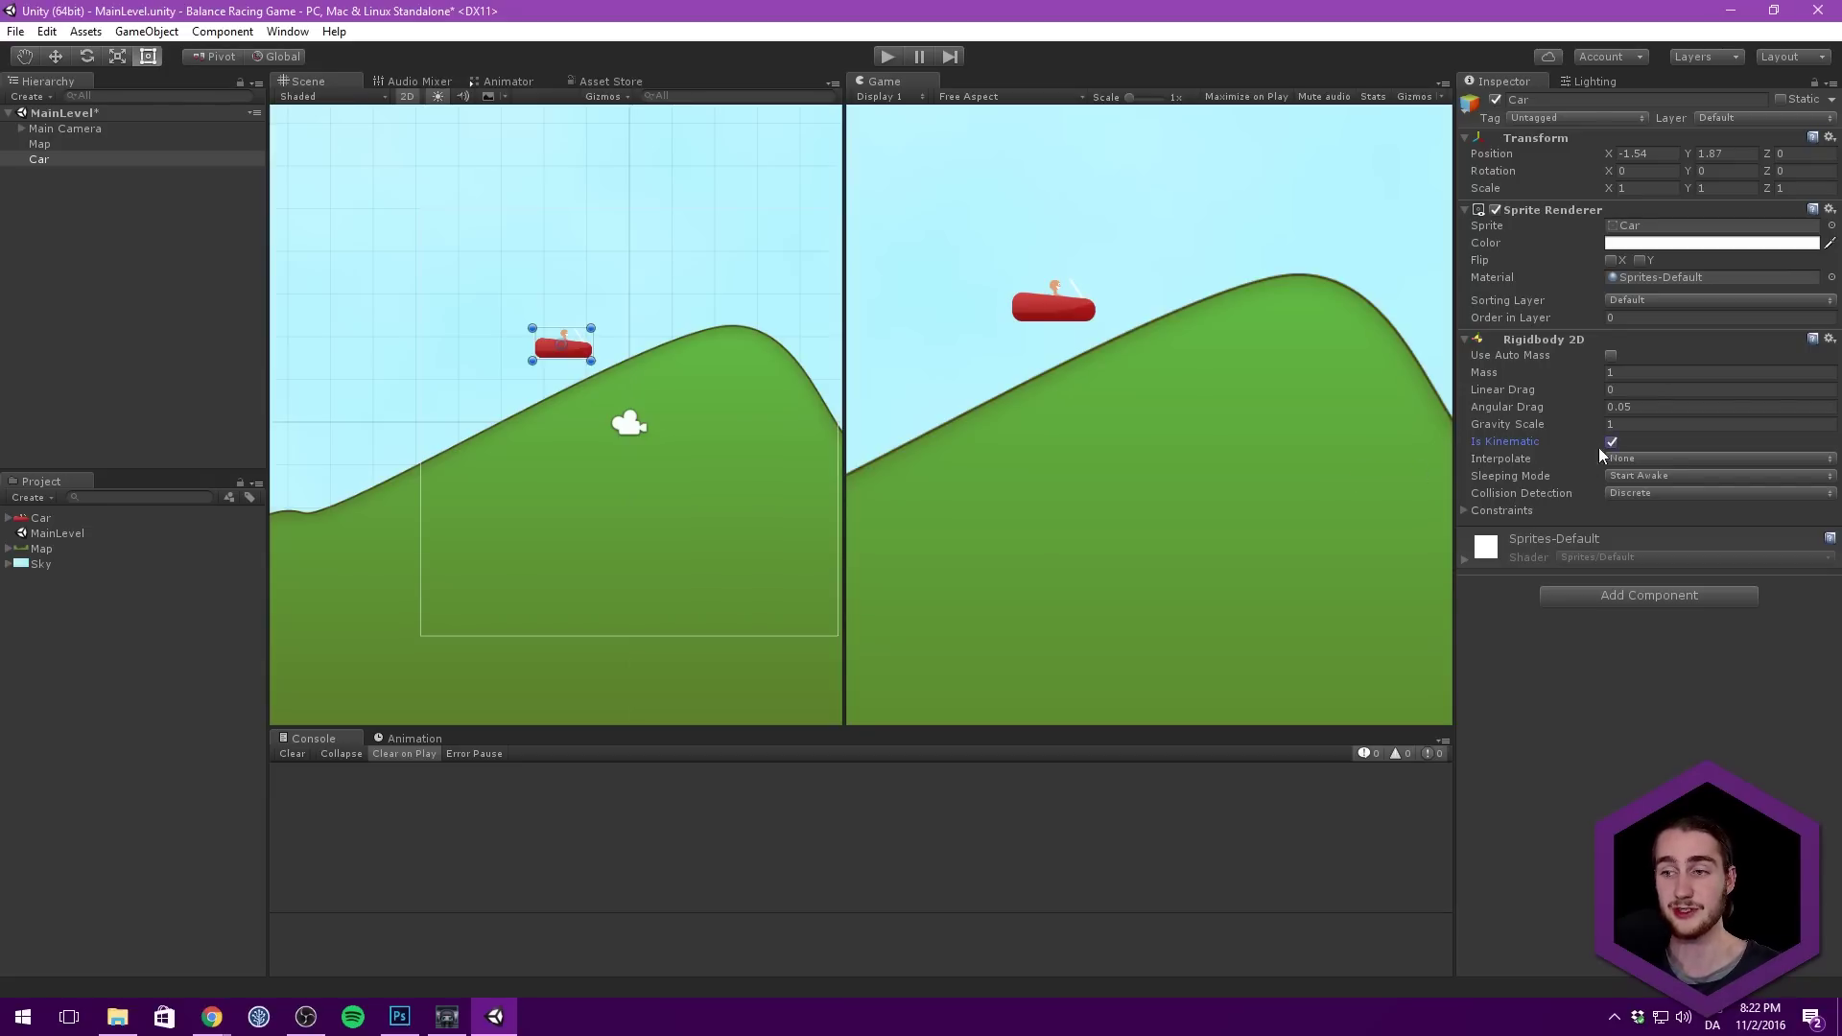
left_click(1611, 443)
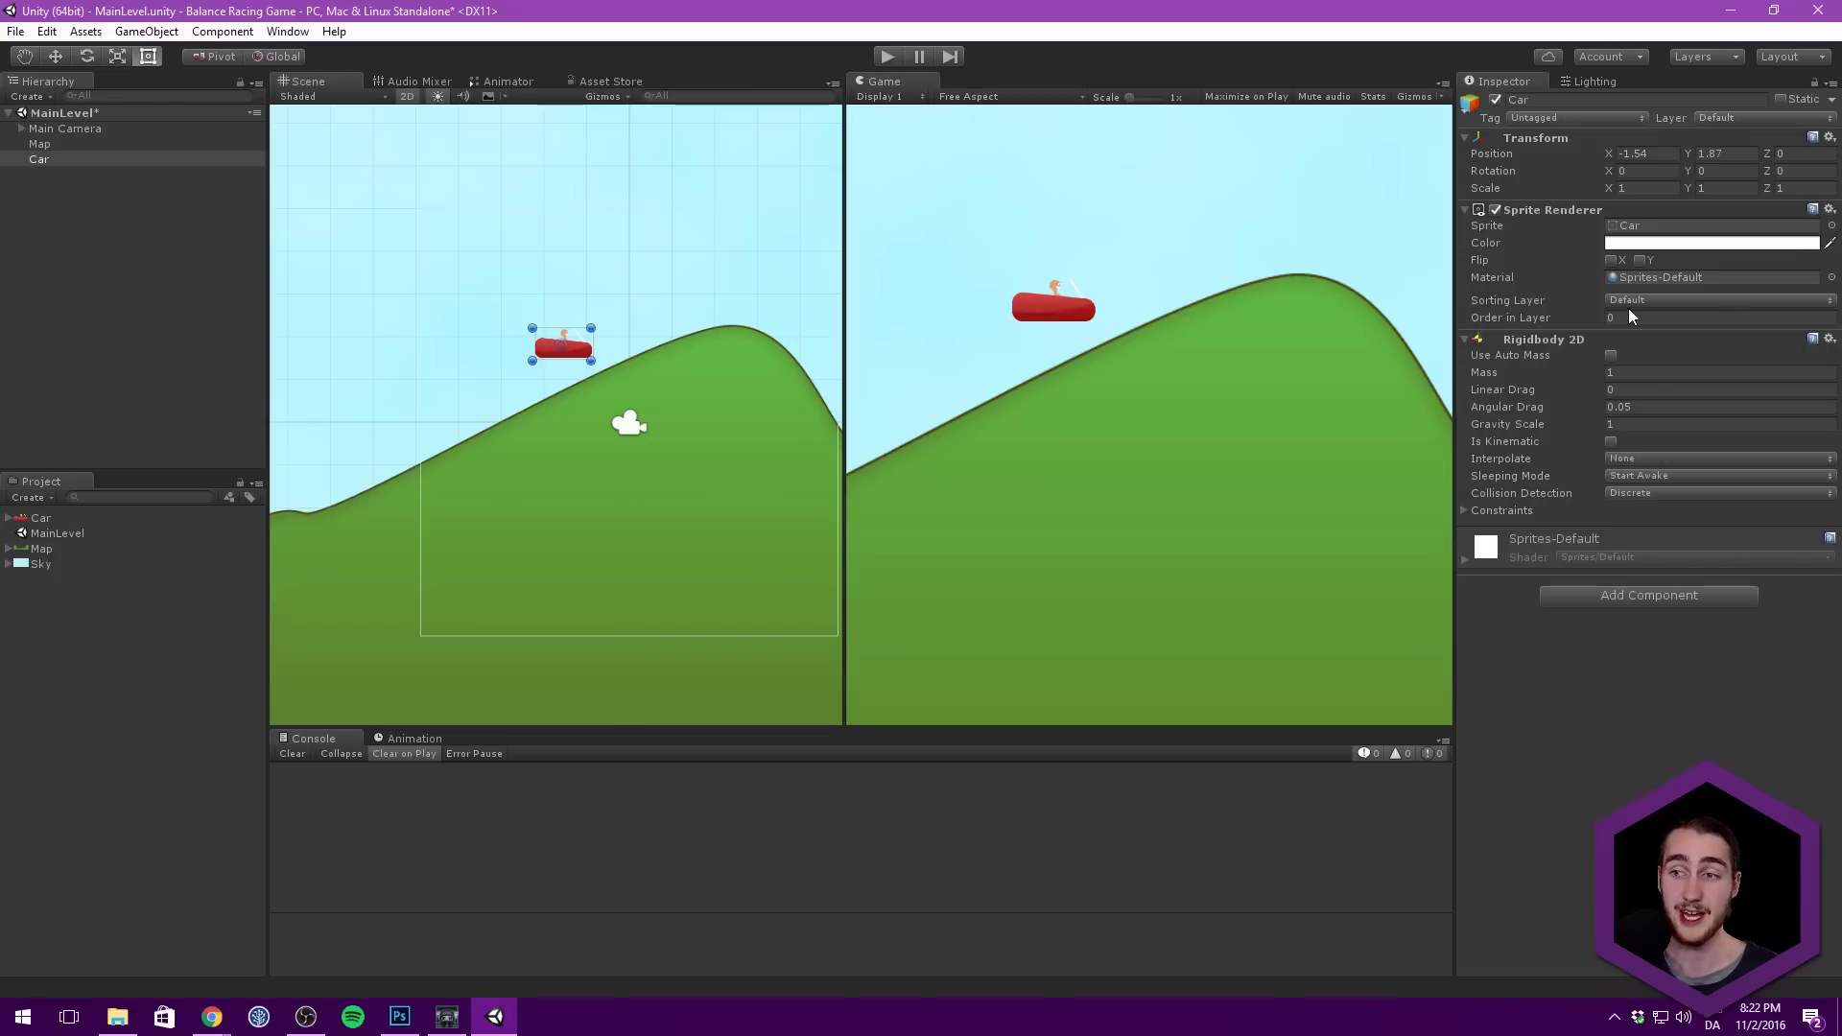
Step: Add a Box Collider 2D component to the car and frame the car in the scene view
left_click(1608, 595)
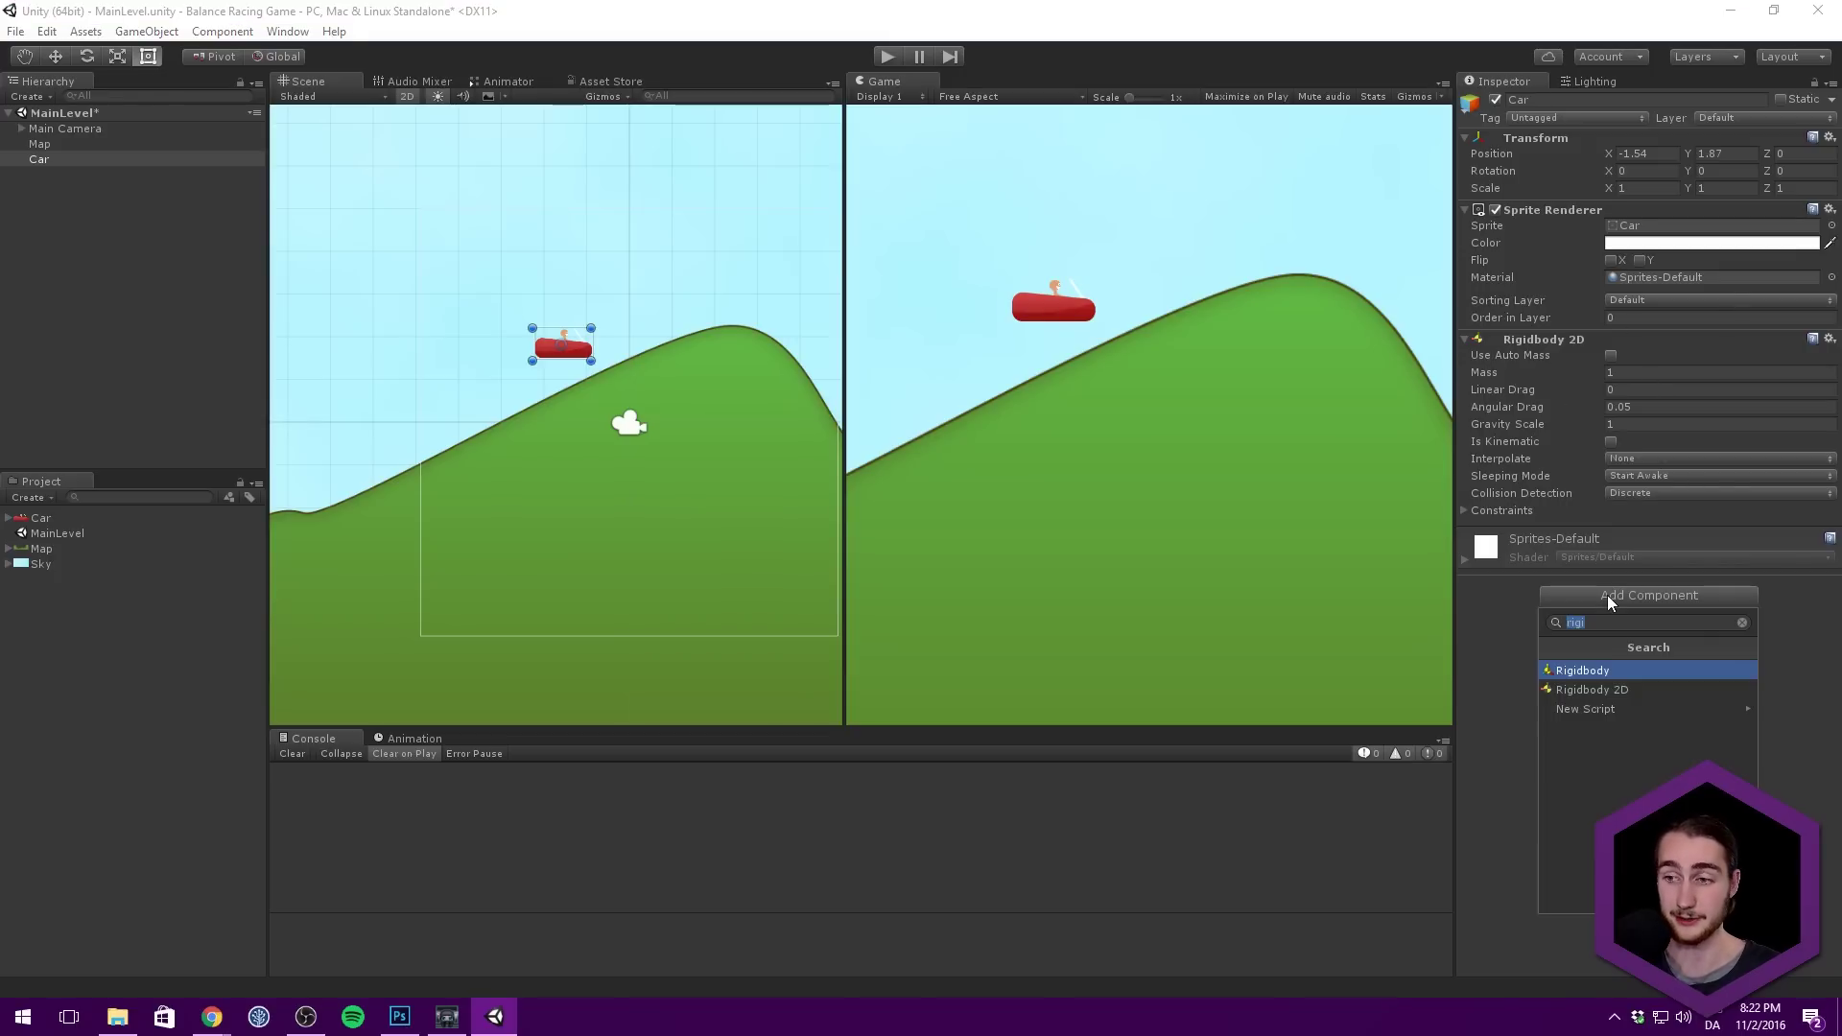
type("box")
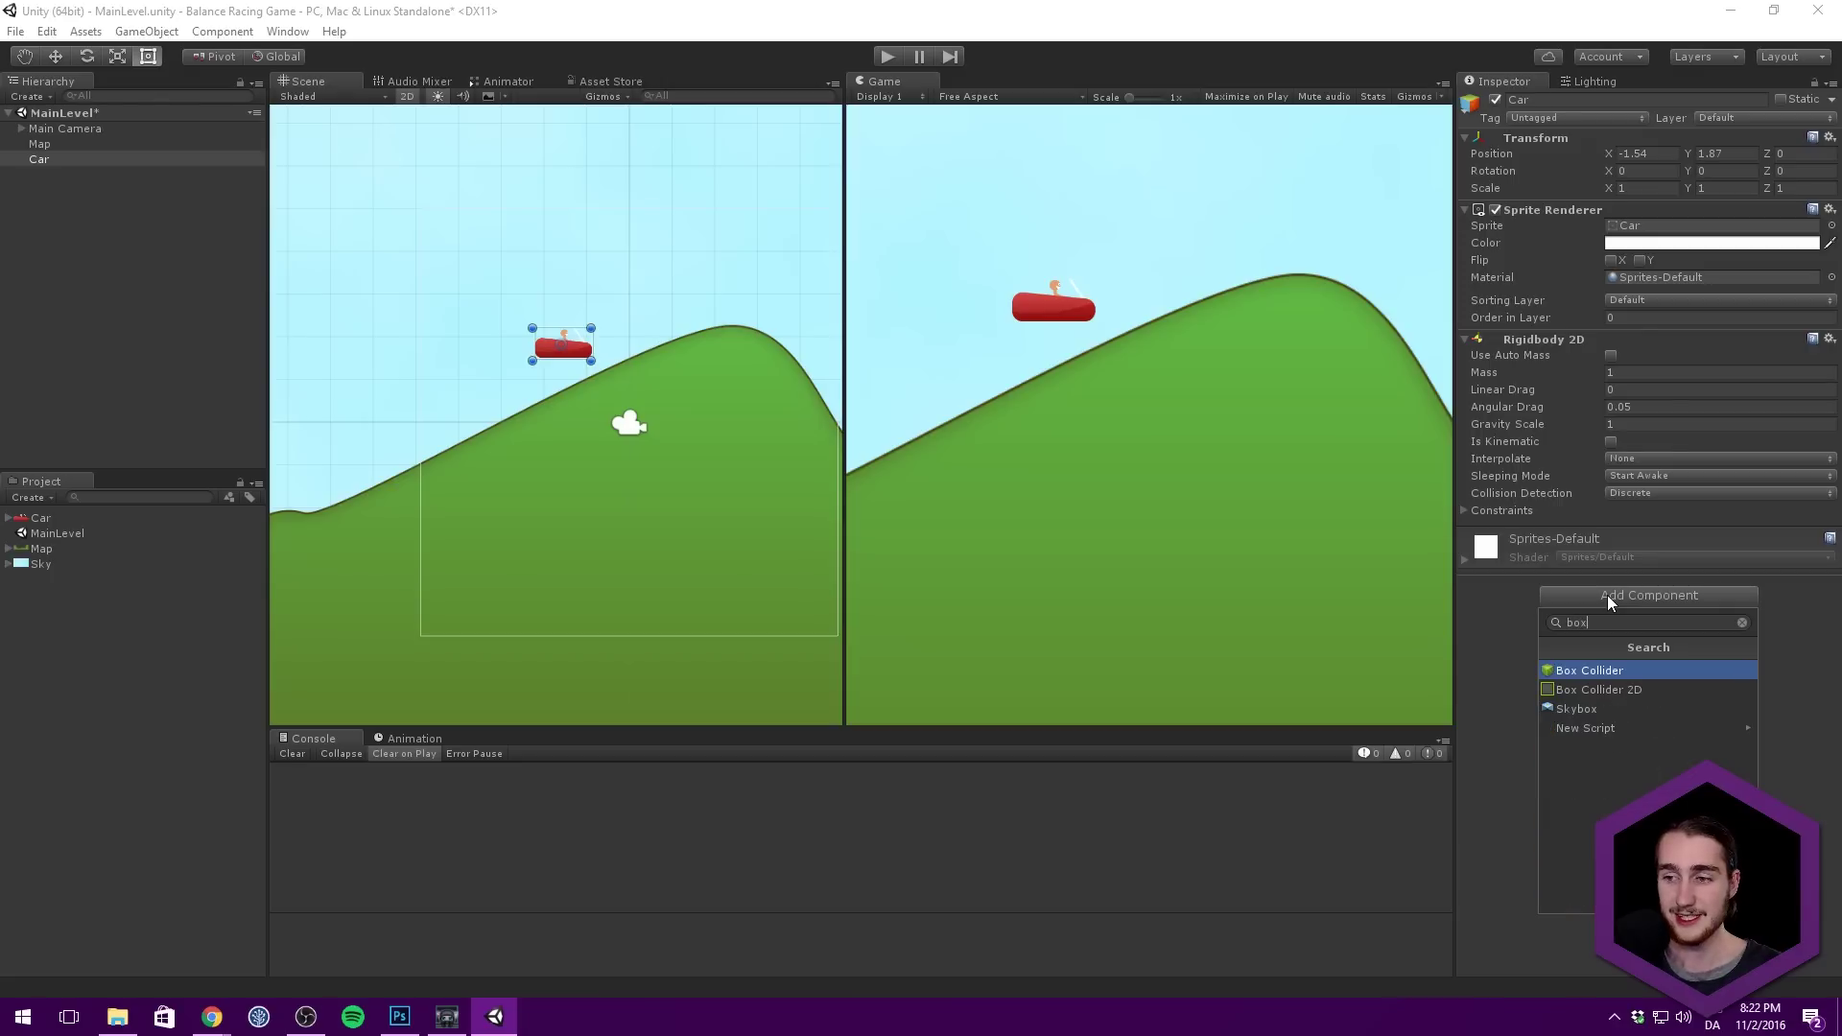
left_click(1613, 689)
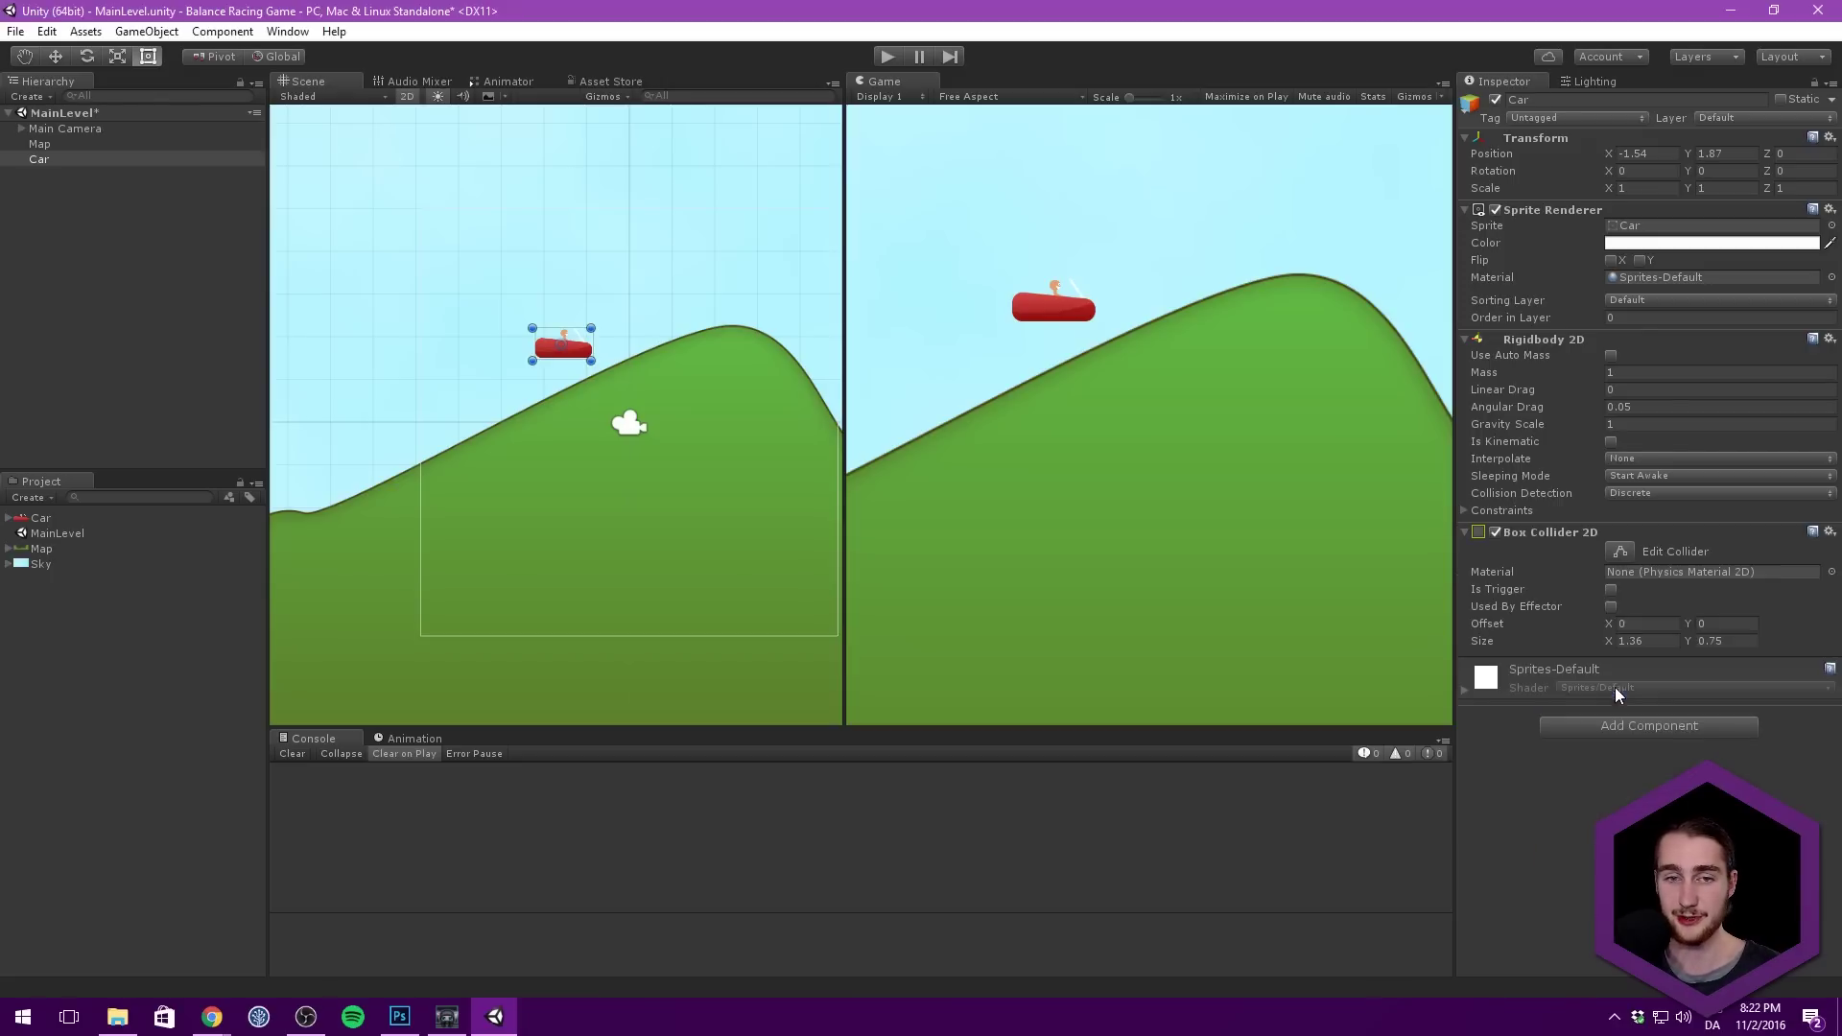
key("f")
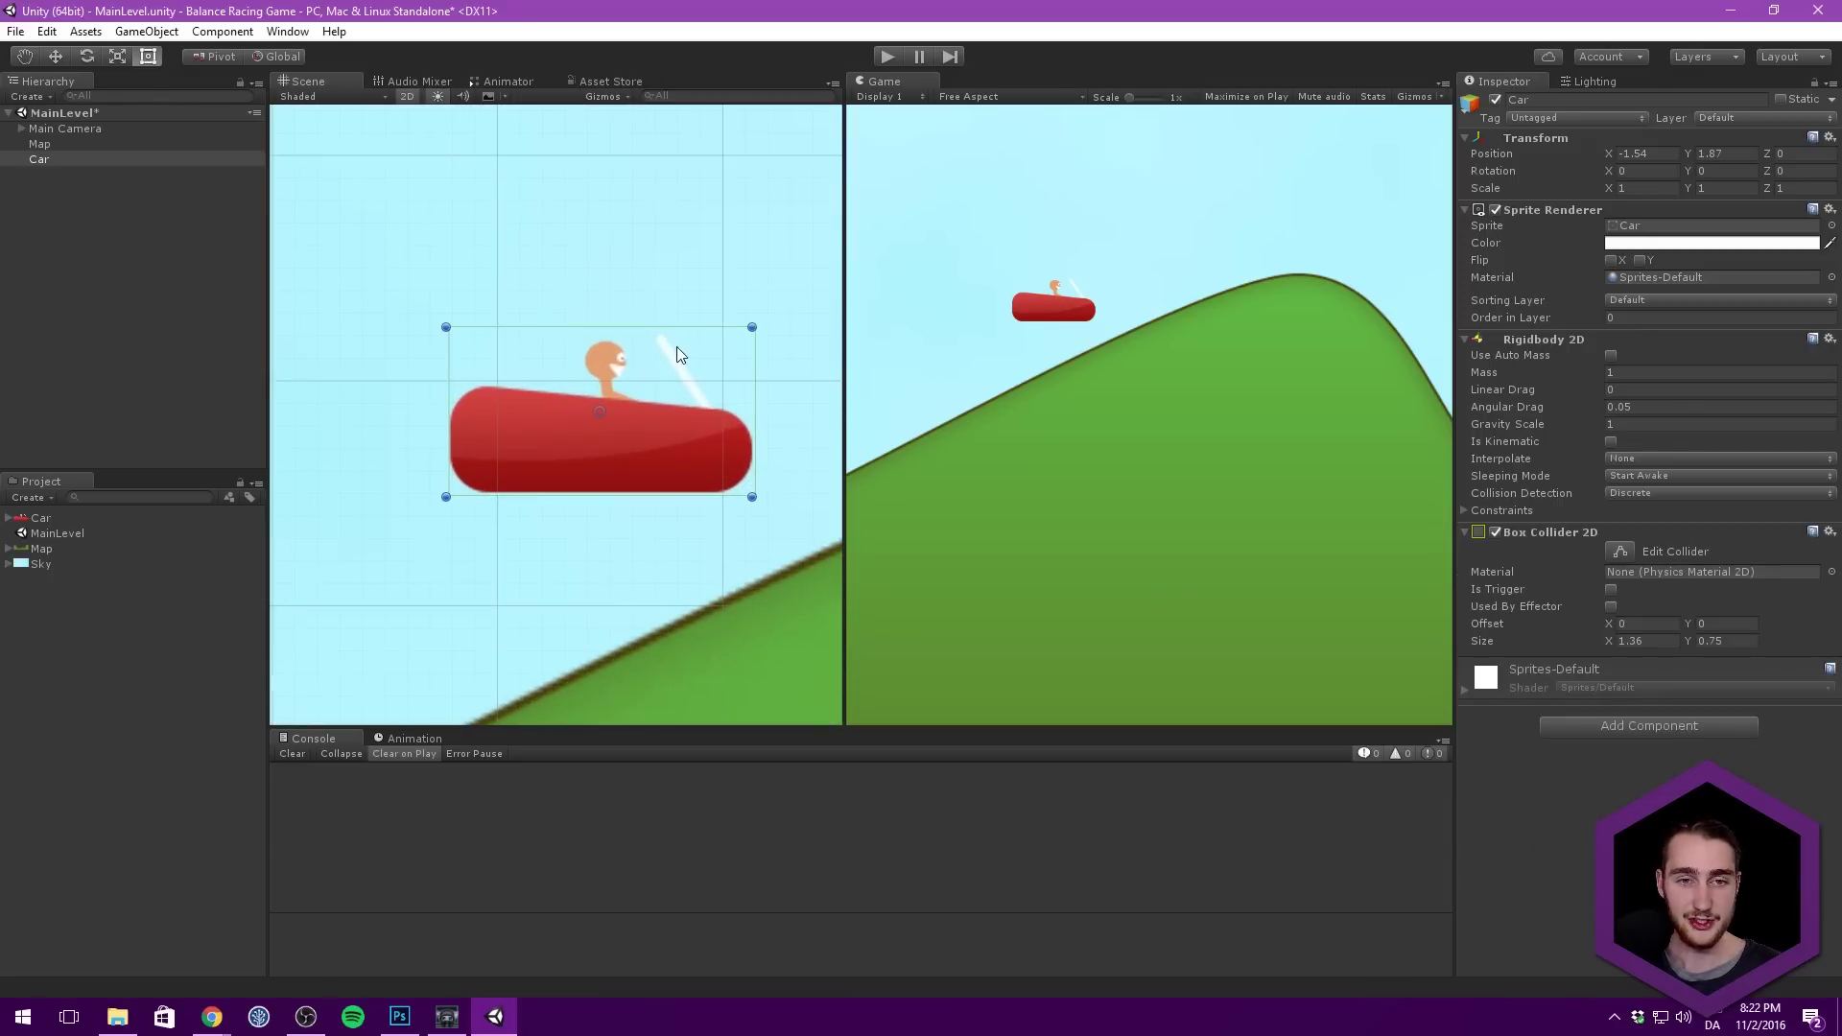
Step: Deactivate the Sky object nested under Main Camera
left_click(428, 351)
left_click(58, 159)
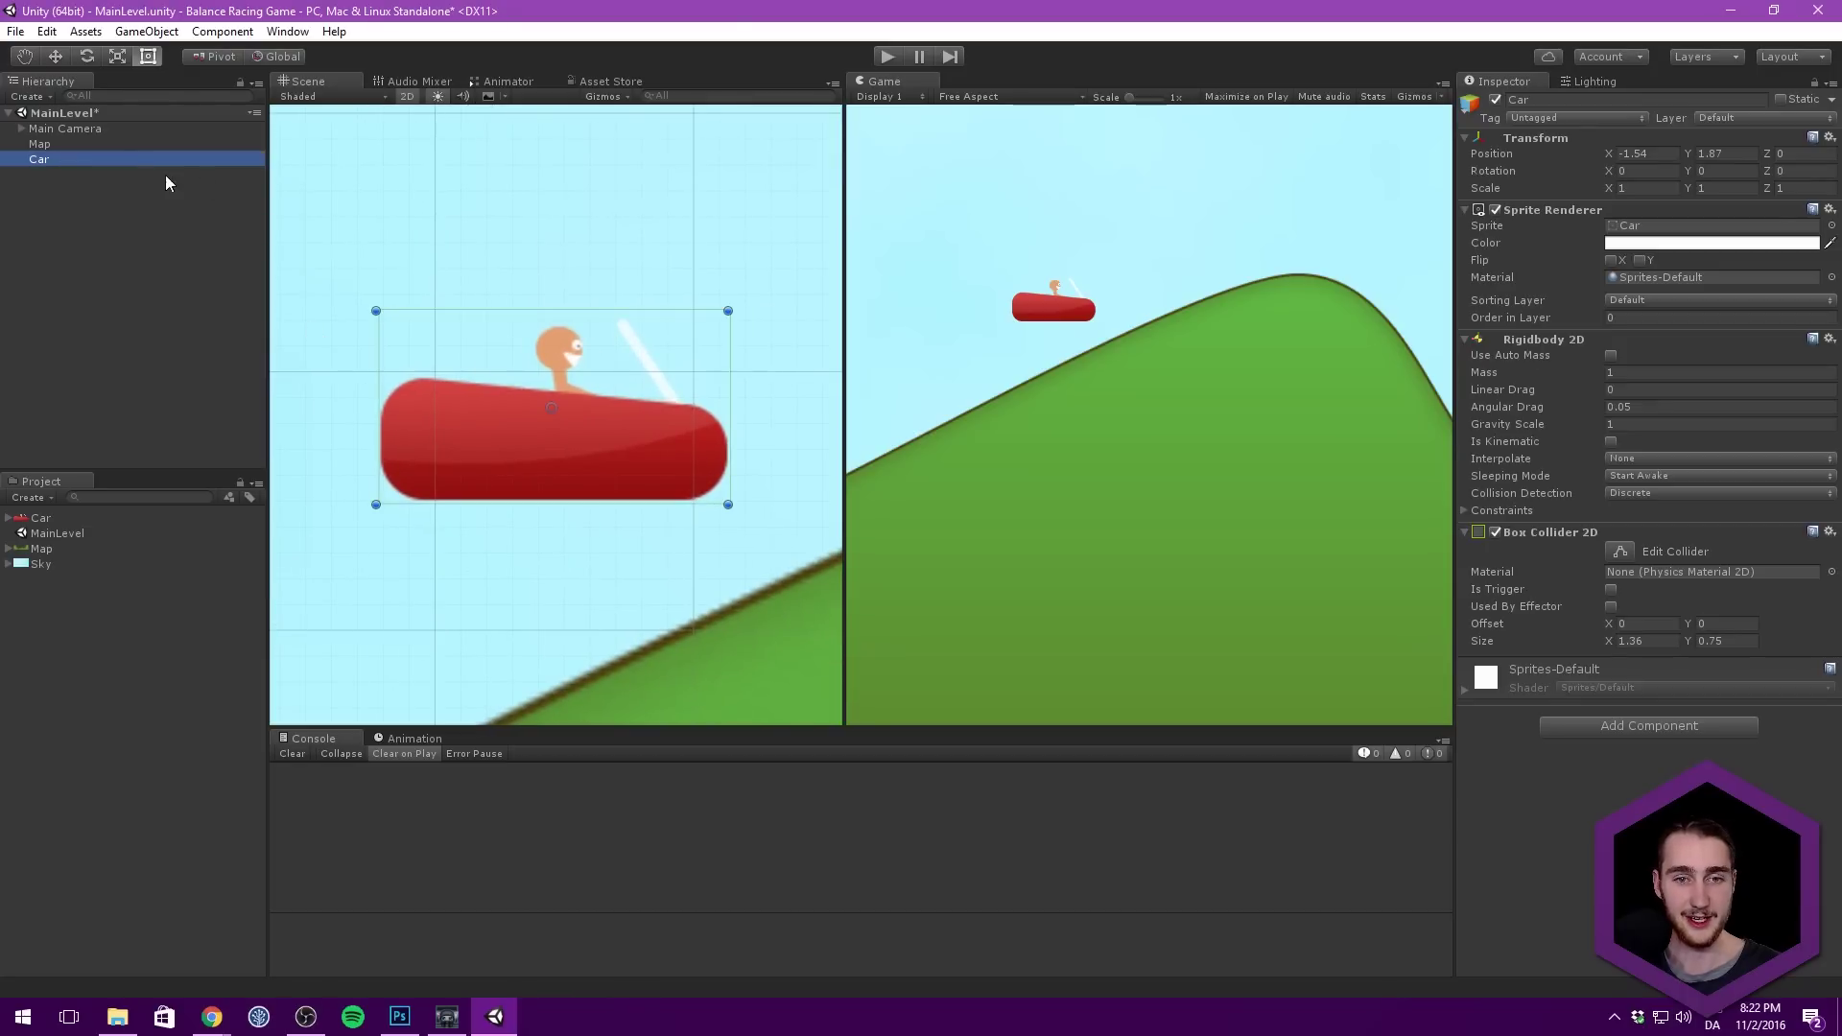
left_click(61, 131)
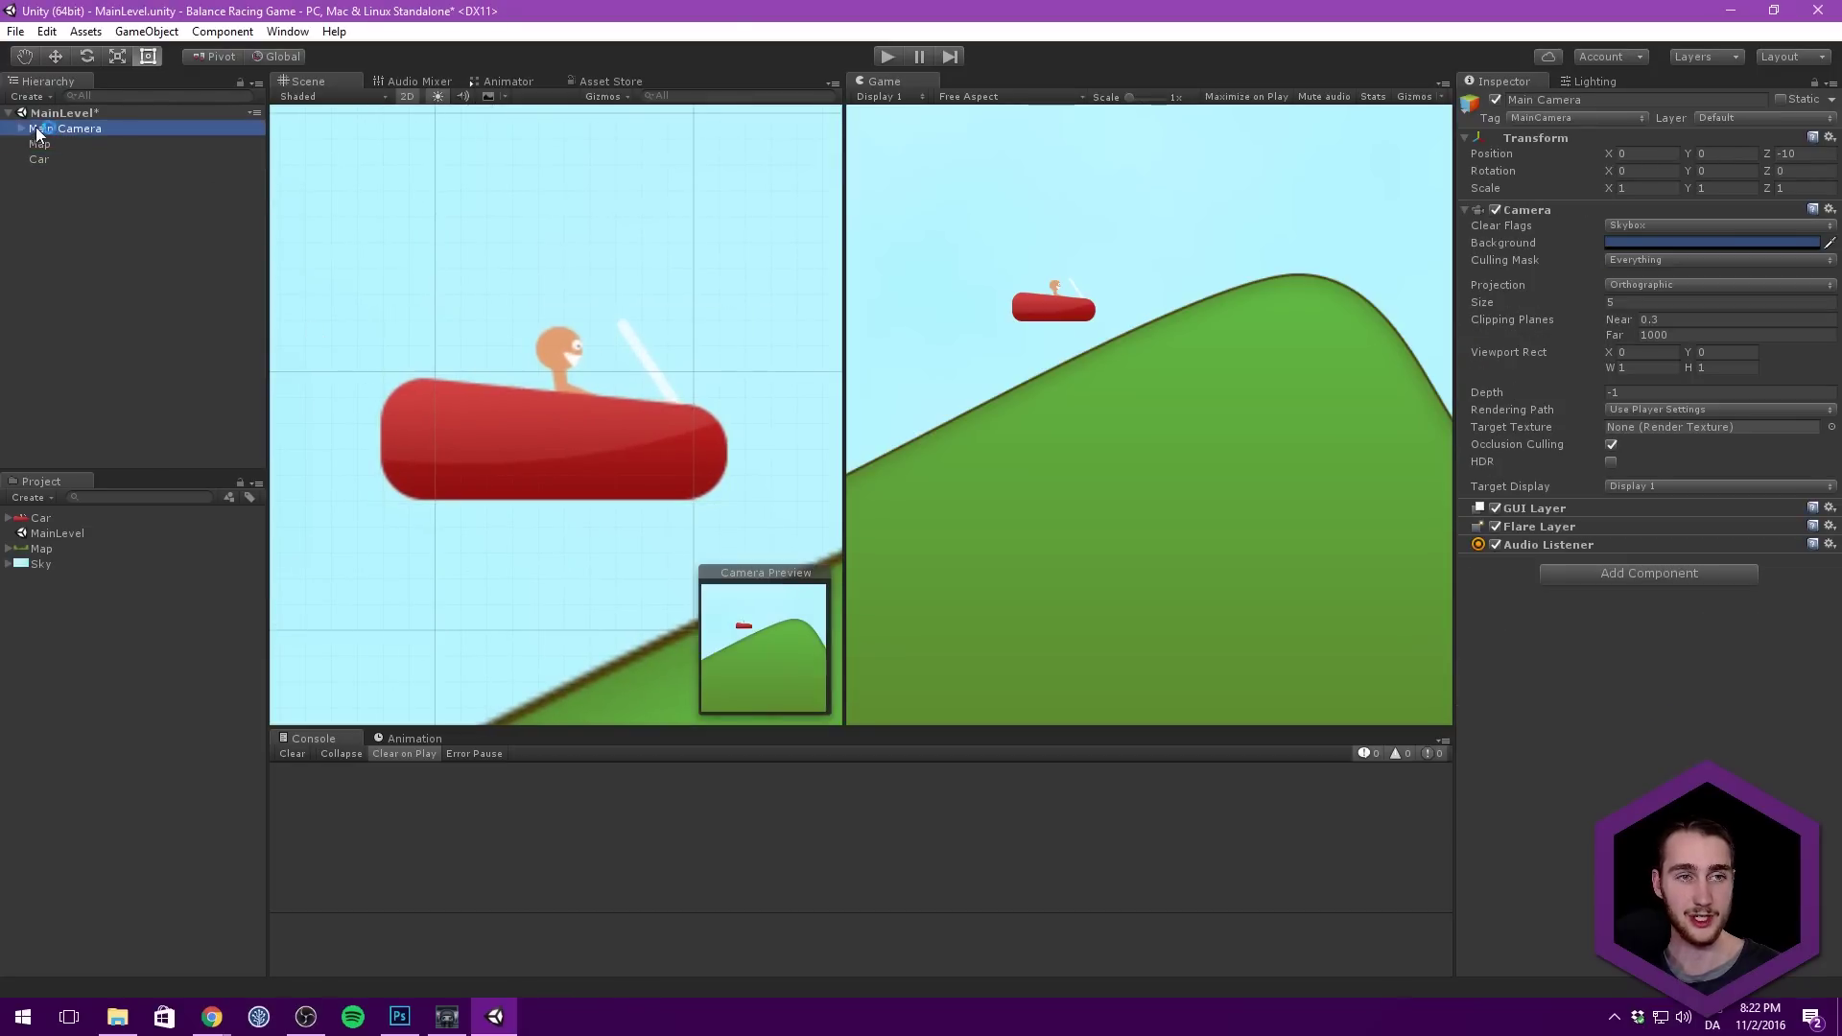
left_click(23, 129)
left_click(53, 144)
left_click(1494, 100)
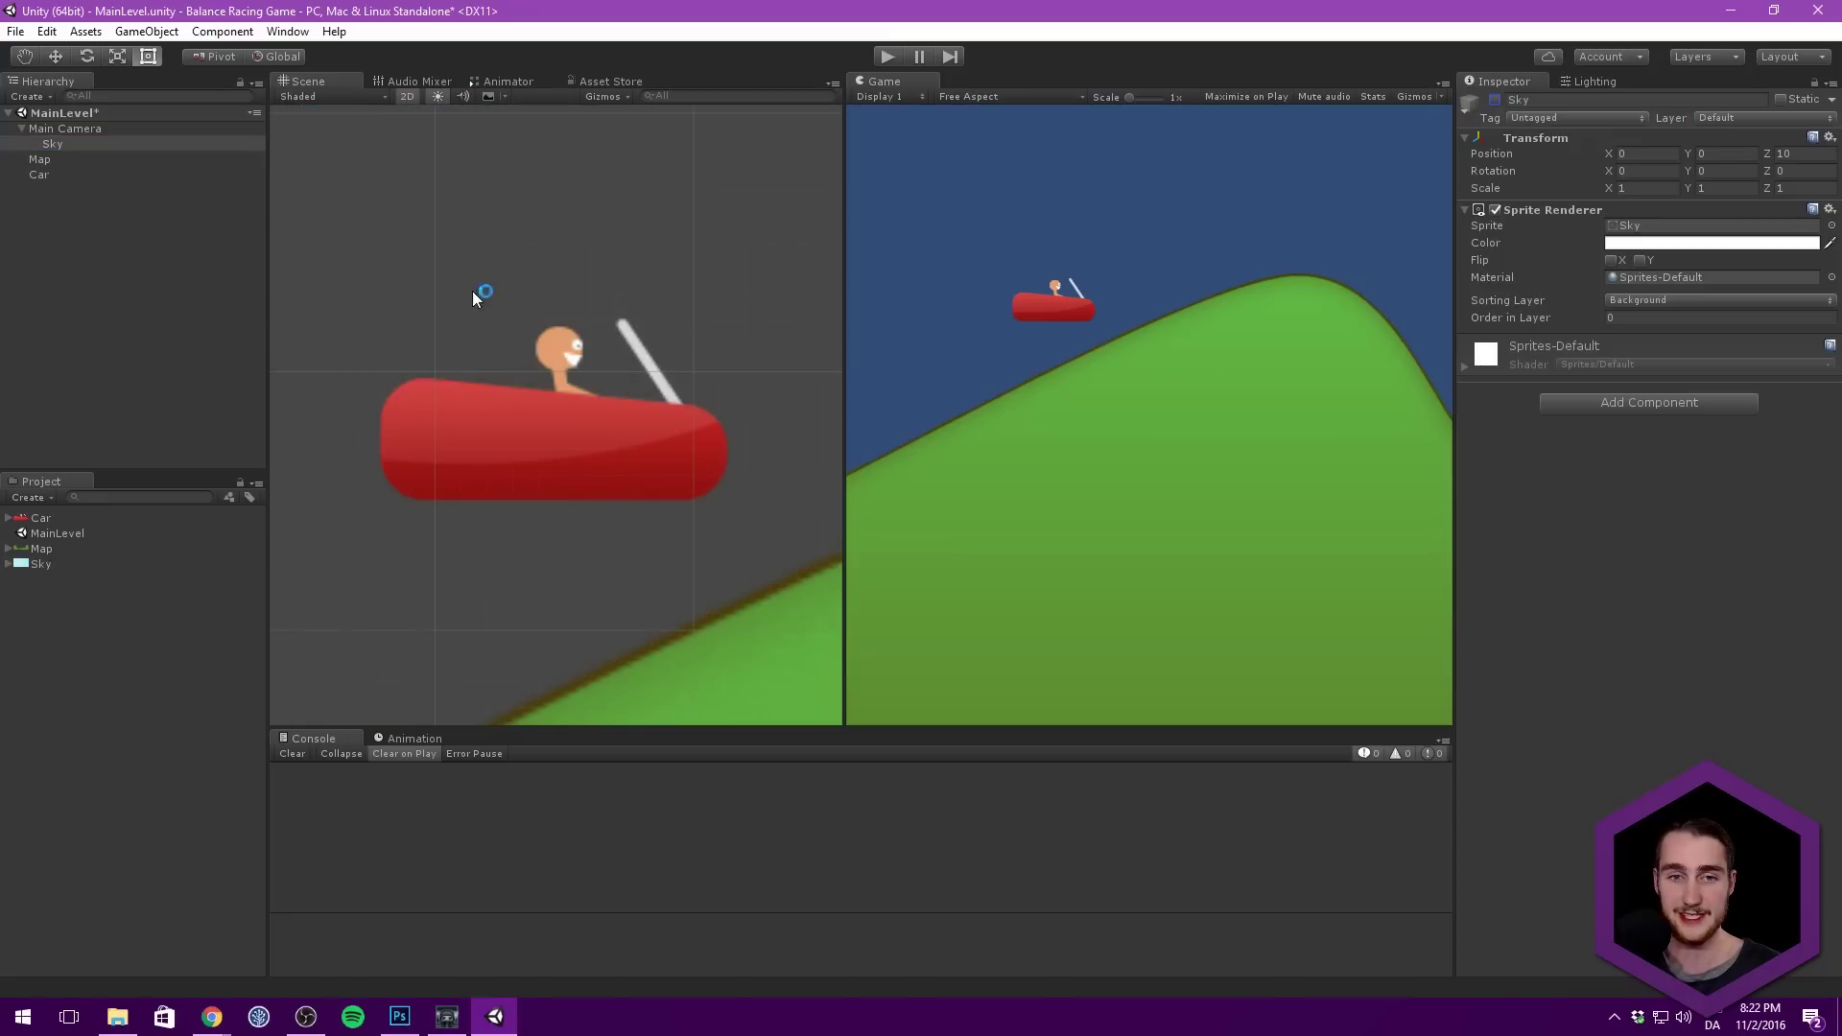
Step: Fit the car's box collider around the red body only, about 1.35 by 0.48 in size, leaving out the driver and windshield
left_click(17, 207)
double_click(38, 174)
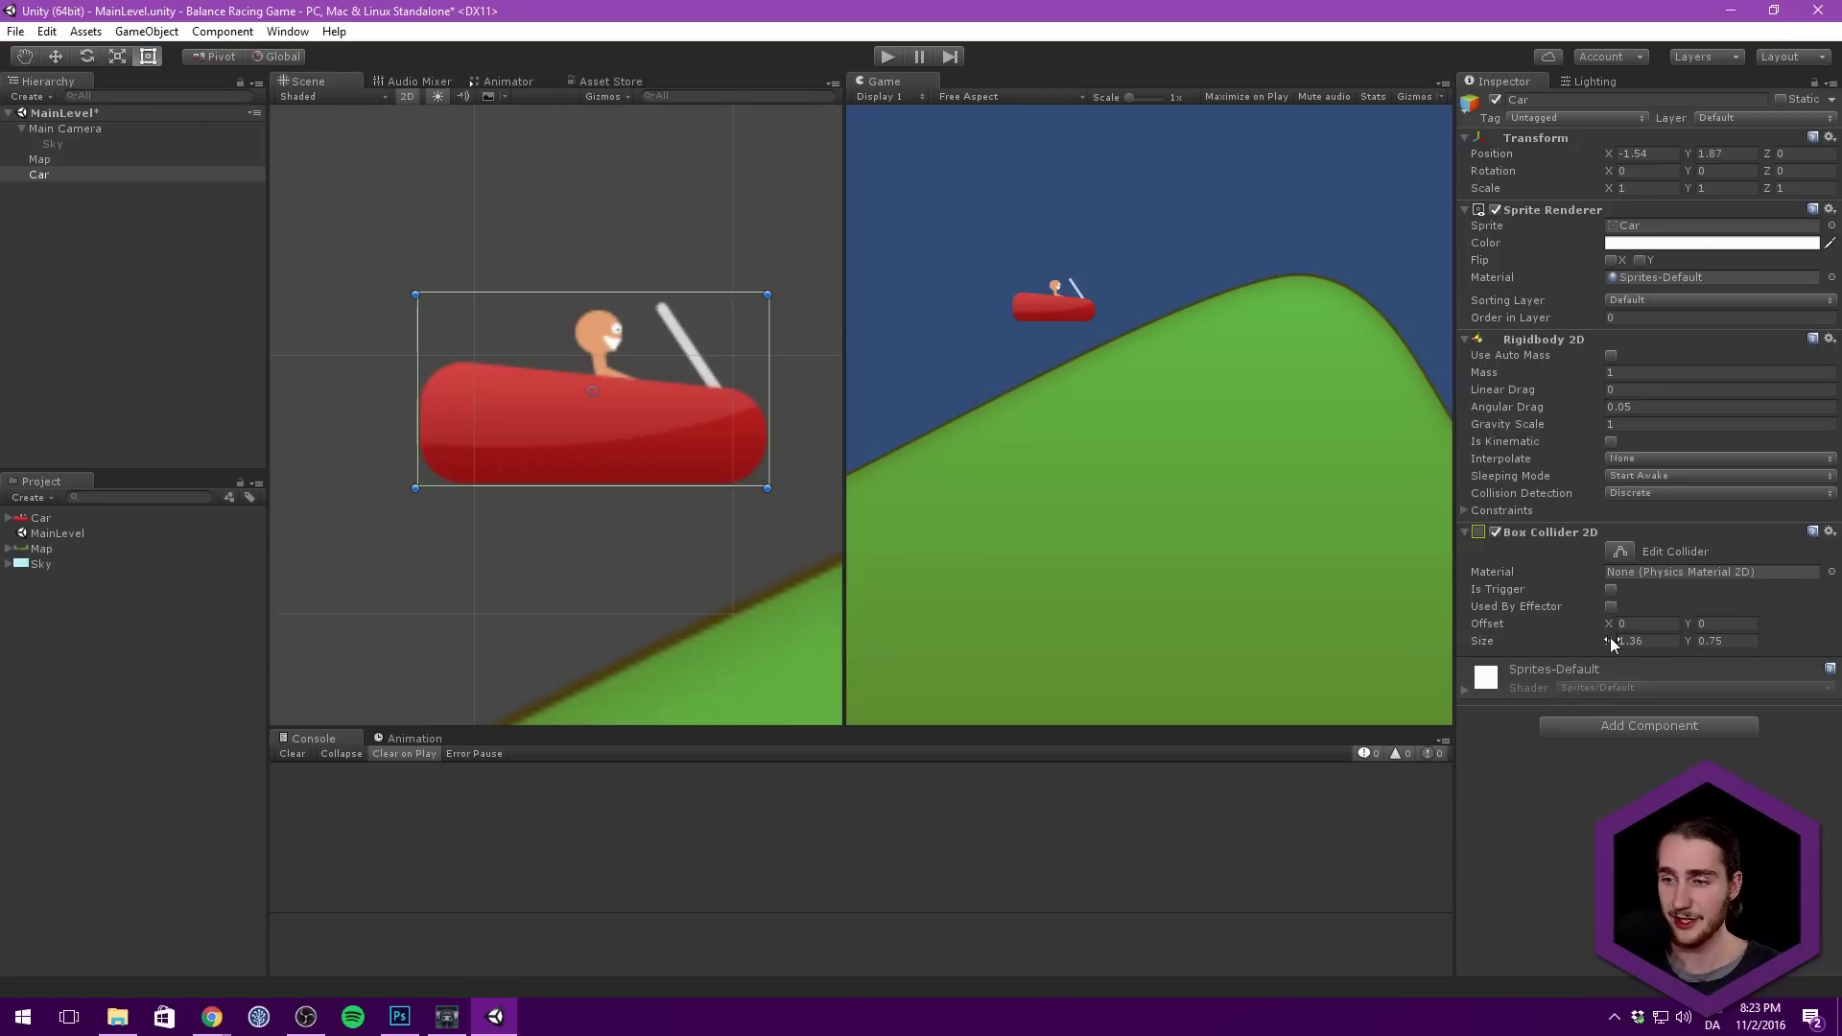
mouse_move(1609, 640)
left_mouse_down()
mouse_move(1575, 642)
mouse_move(1609, 641)
left_mouse_up()
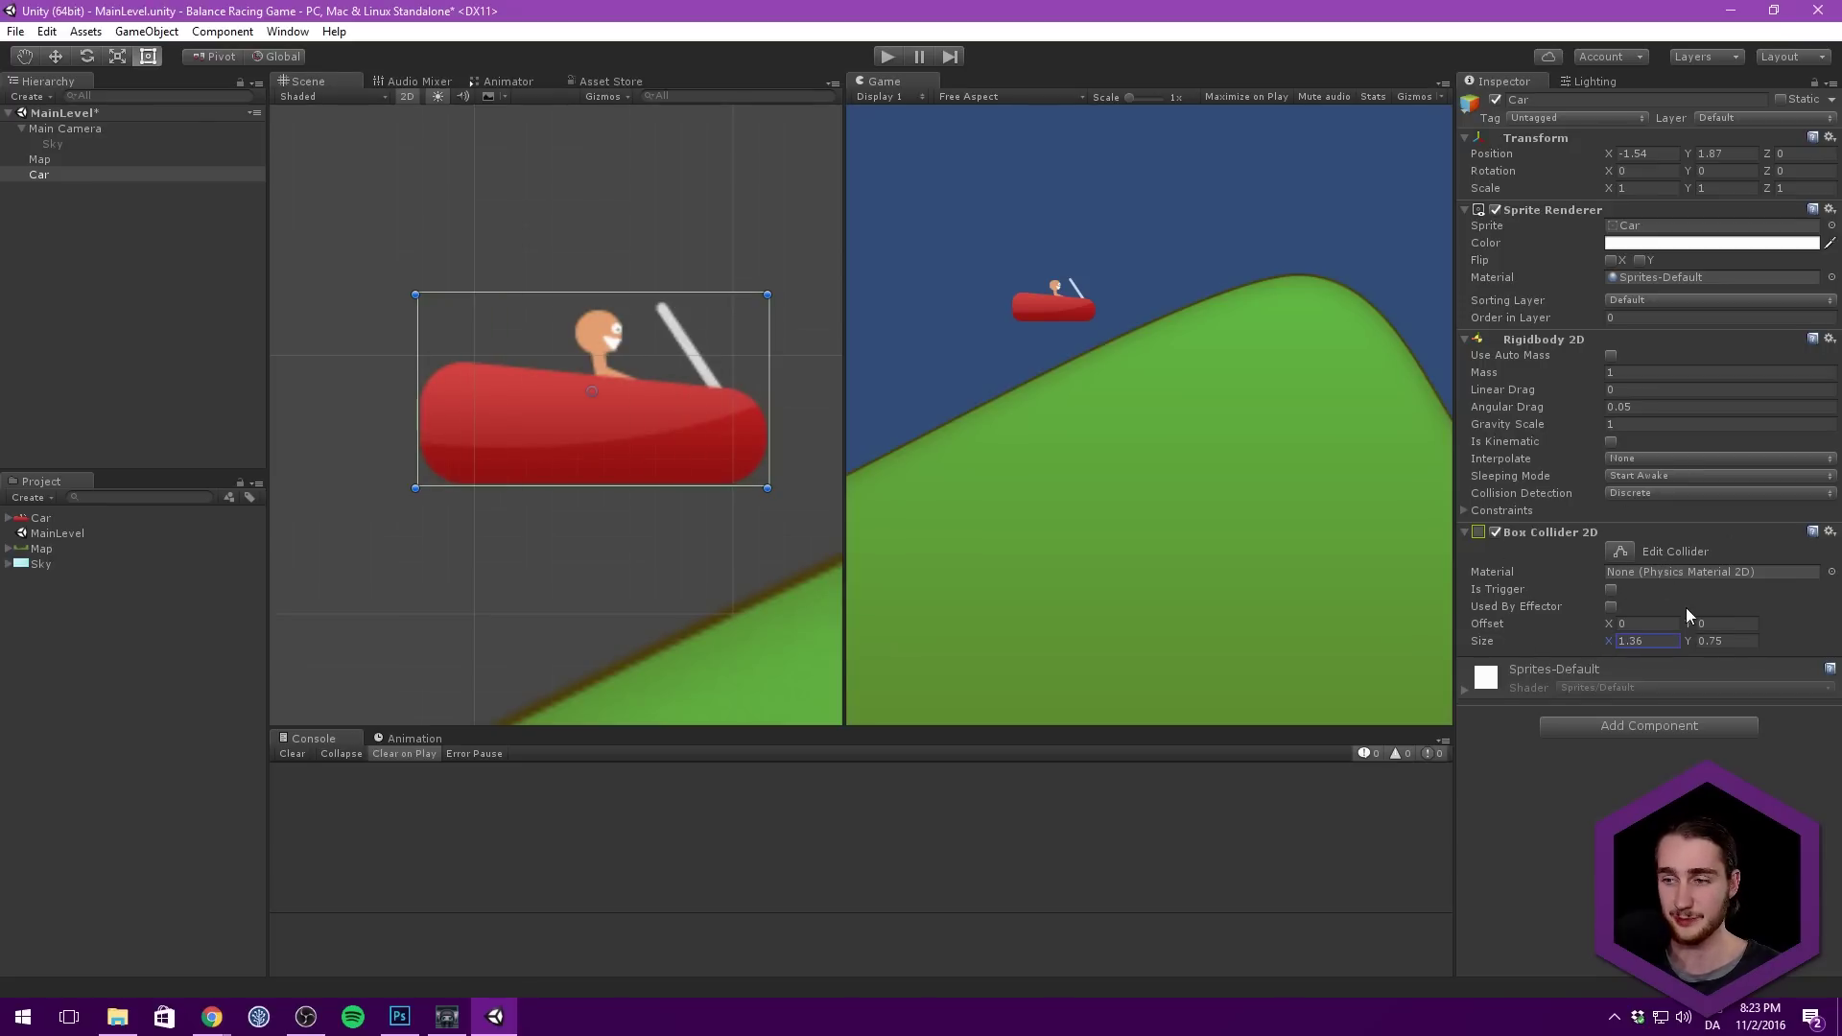
left_click(1620, 550)
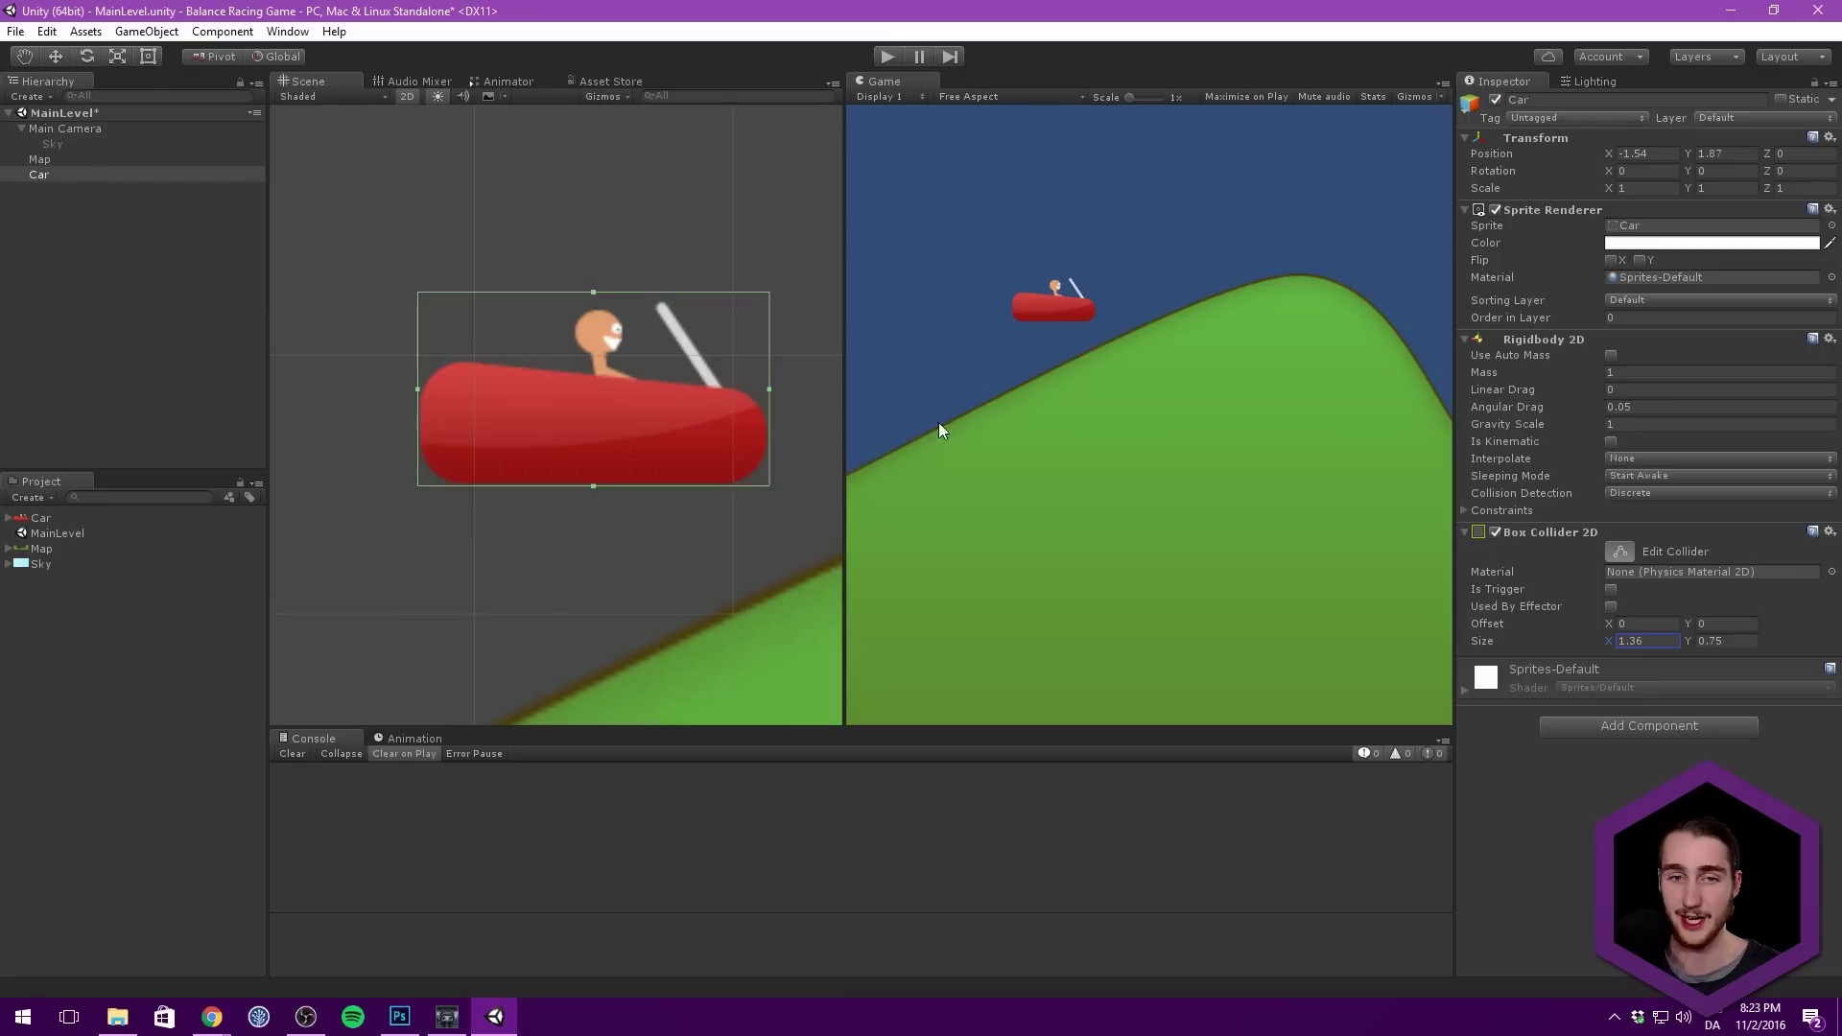
left_click_drag(593, 293, 587, 361)
left_click_drag(773, 423, 767, 423)
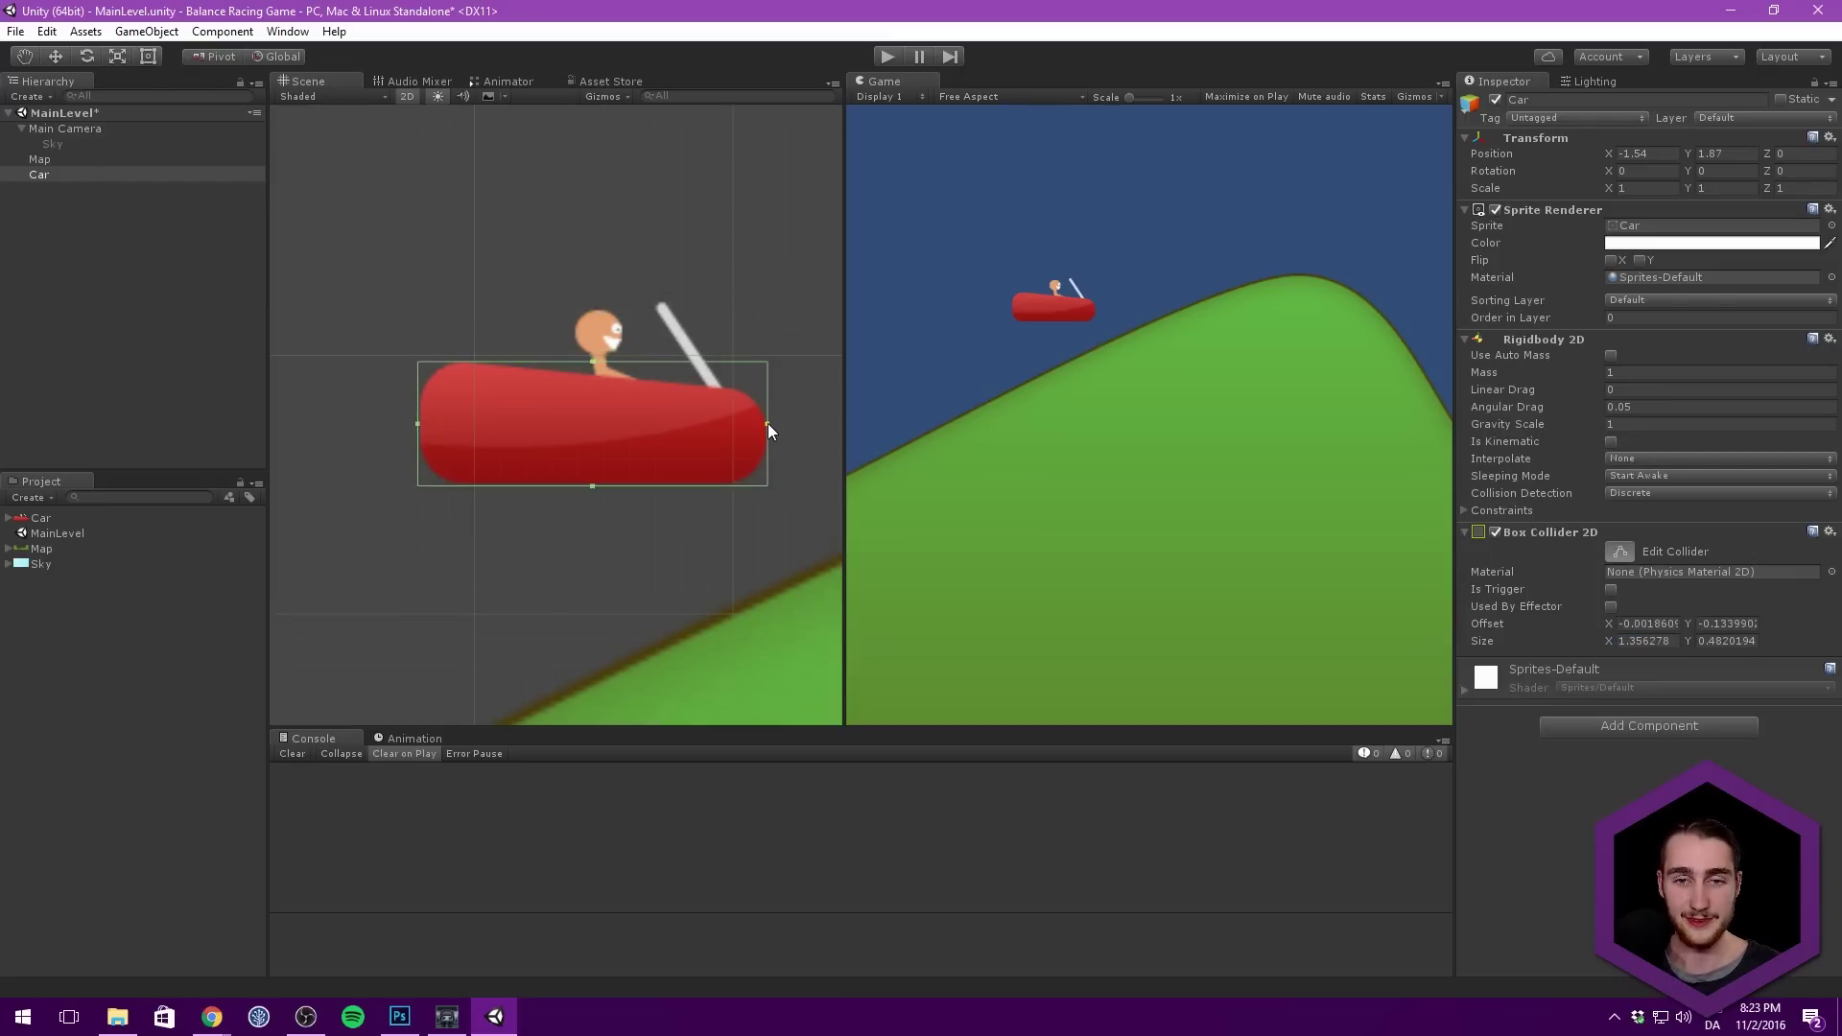
left_click_drag(417, 420, 418, 422)
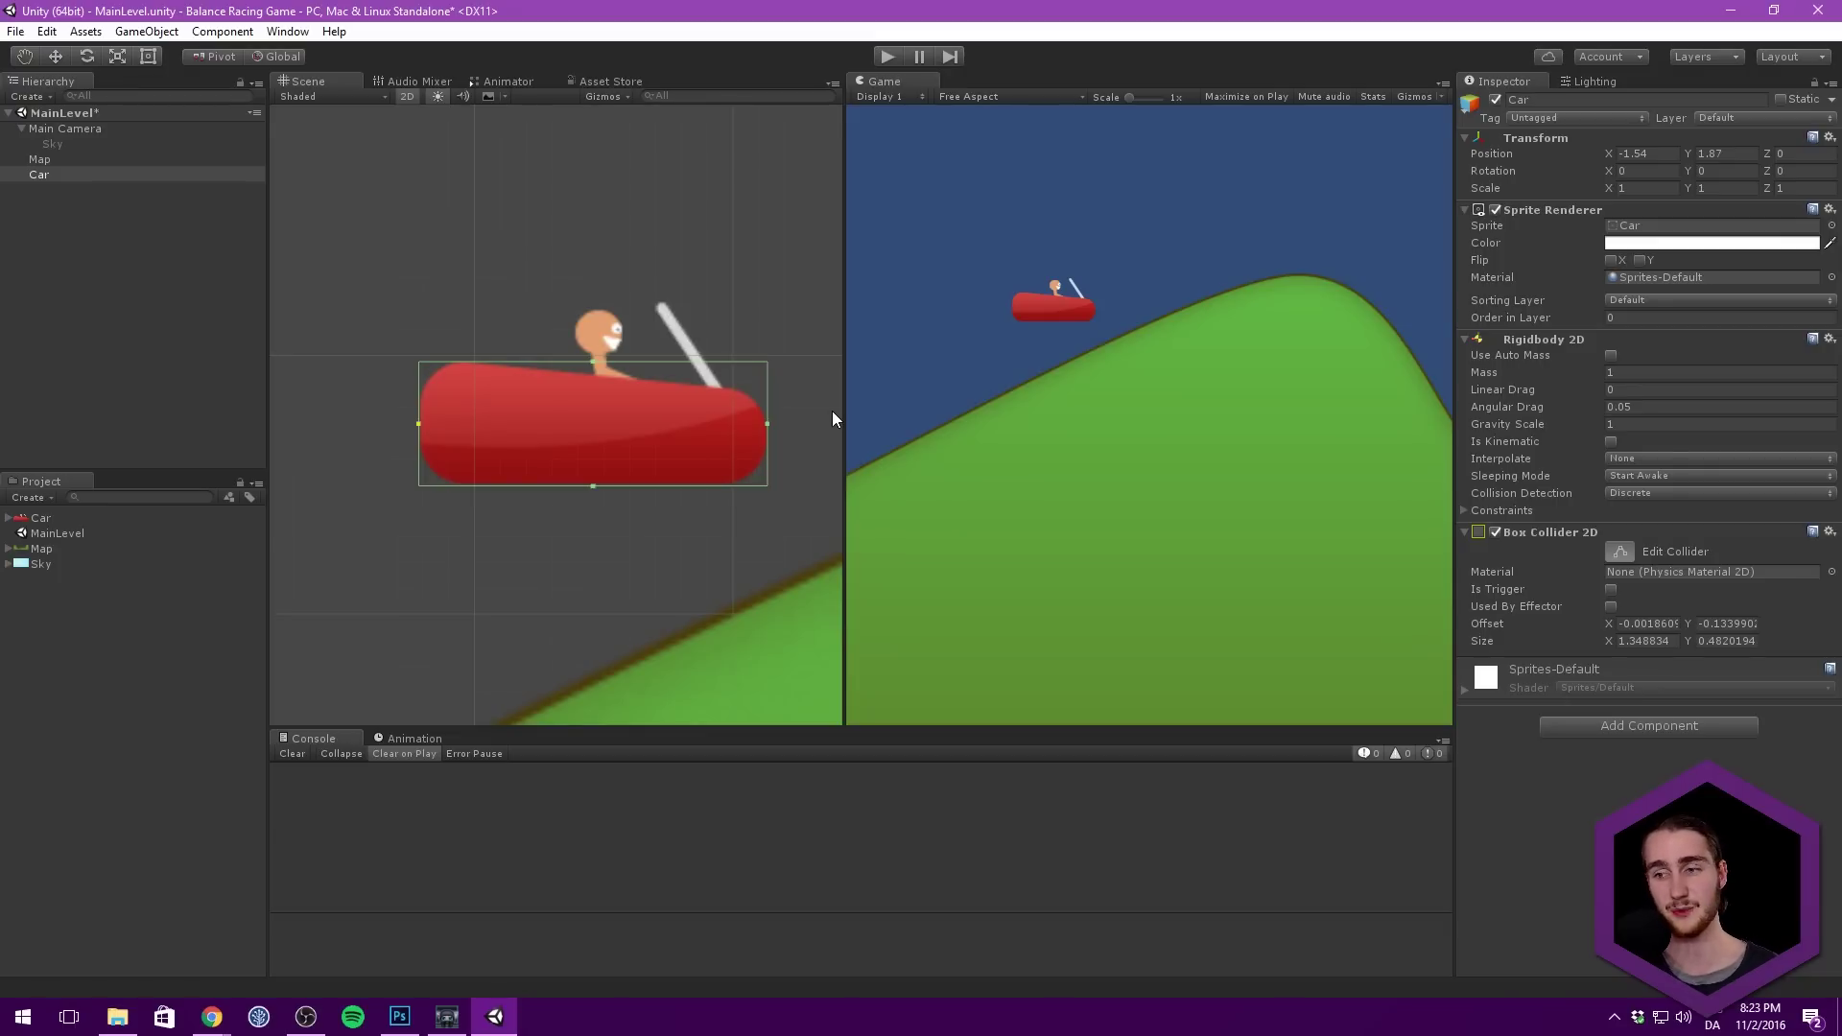
left_click(1620, 554)
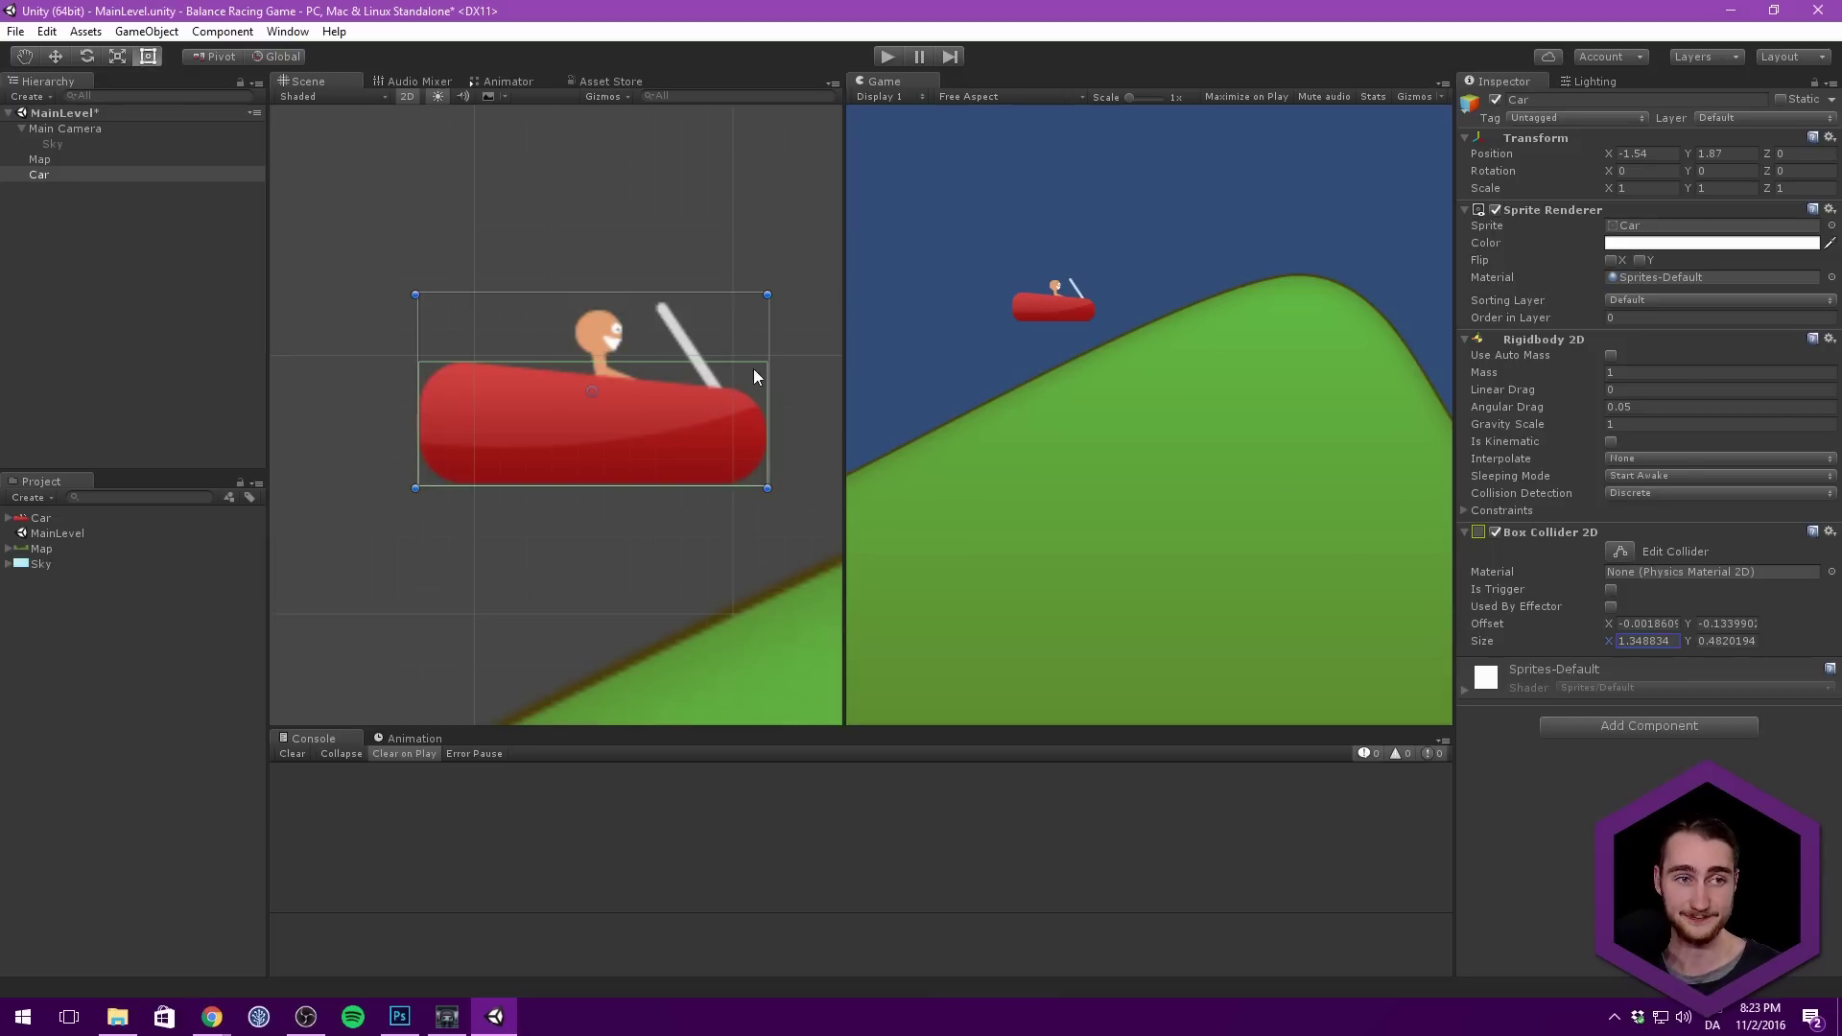
left_click(1669, 726)
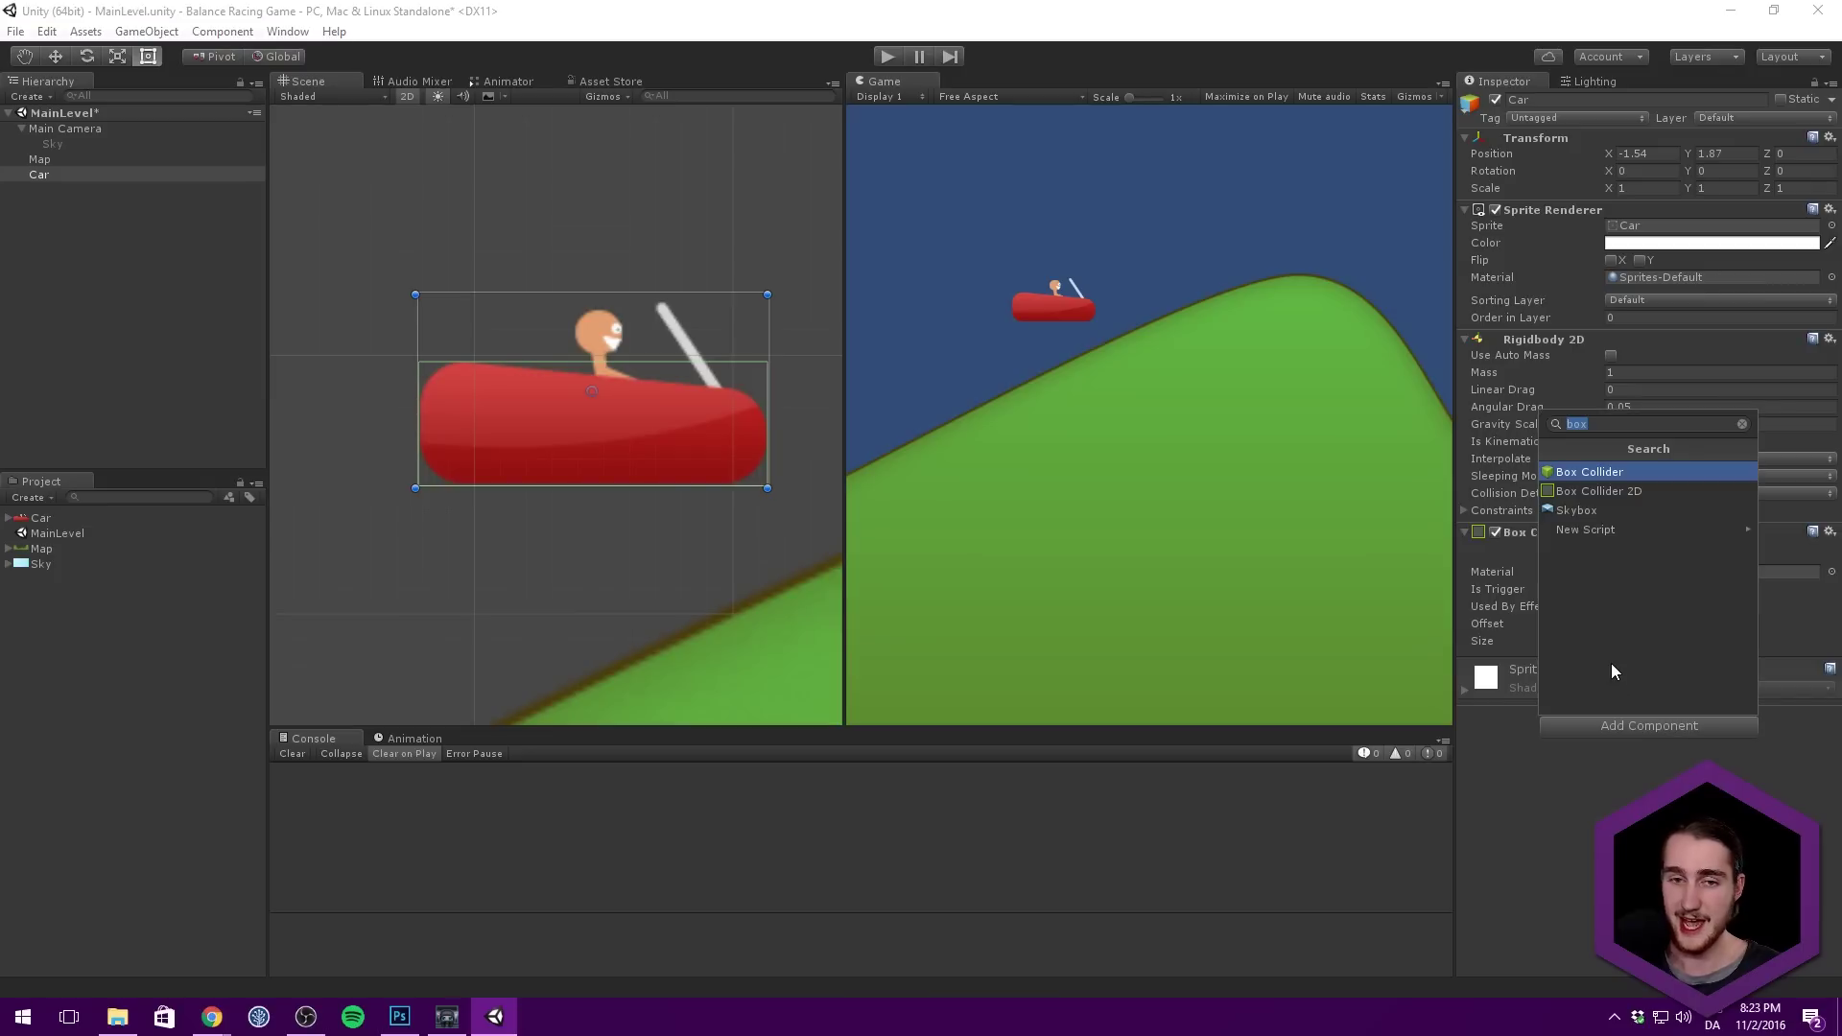
left_click(1609, 747)
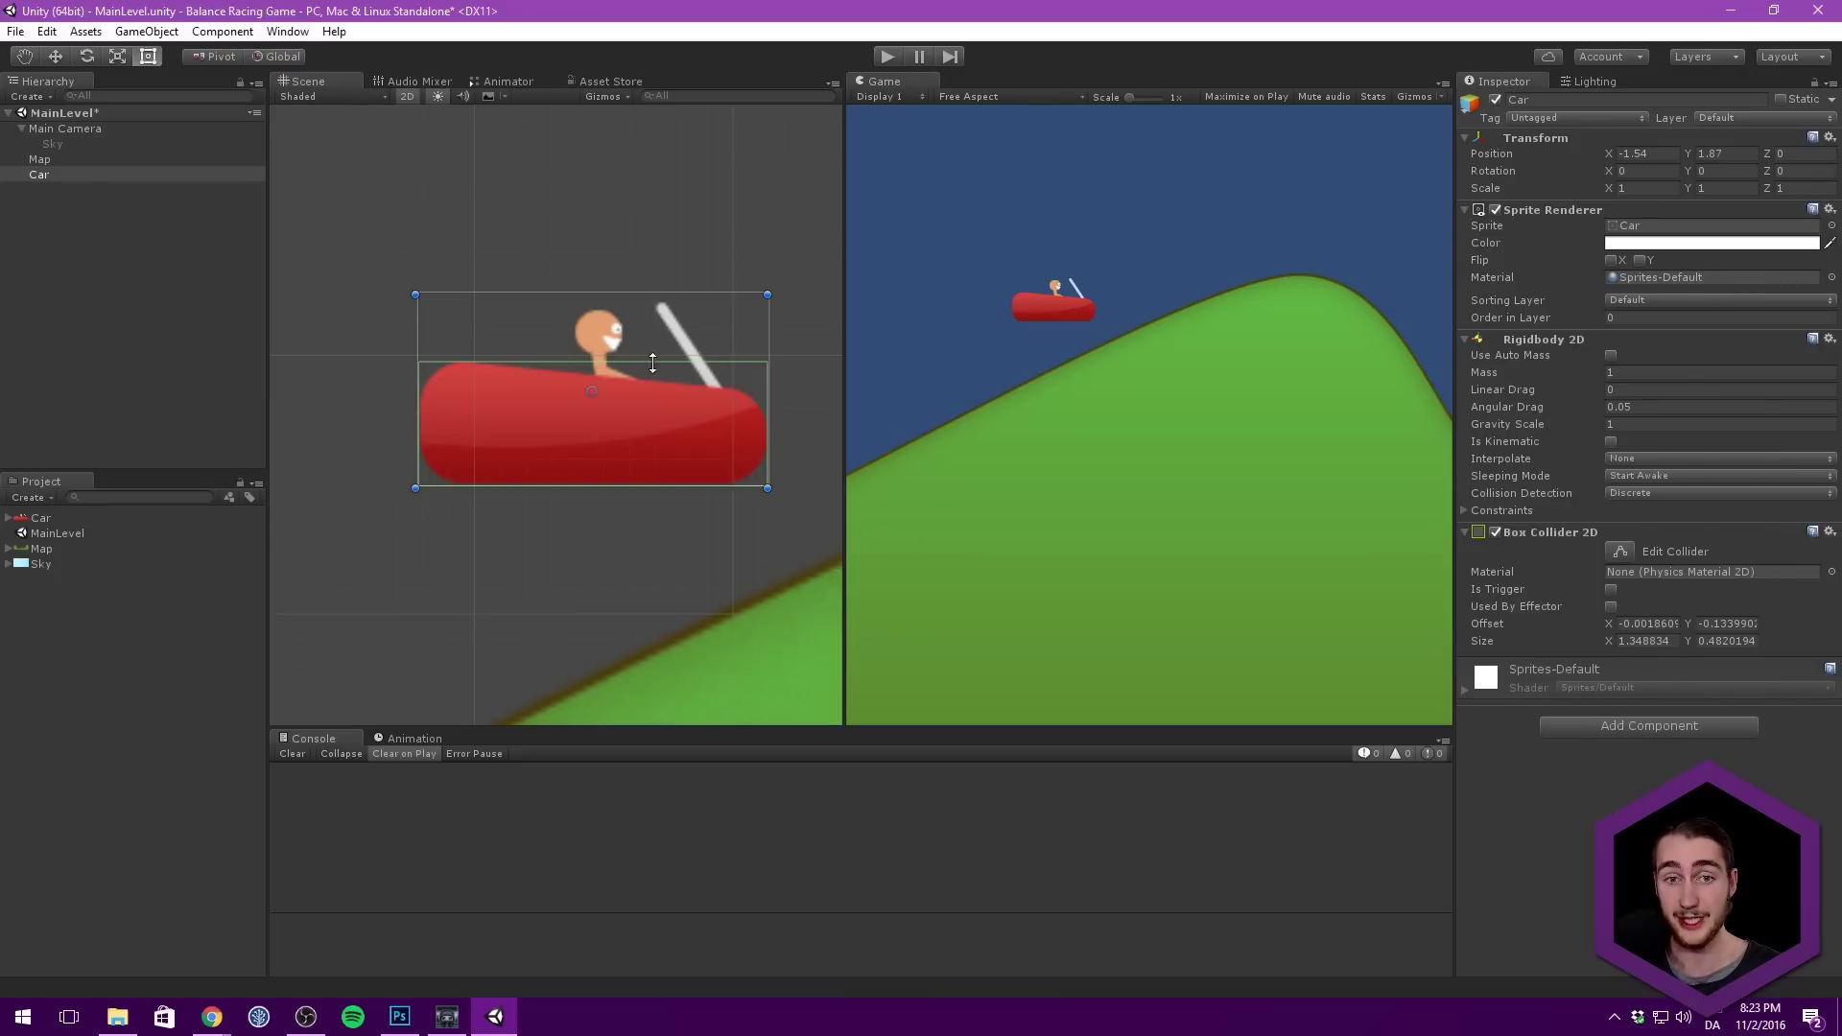
Step: Deselect the car and save the MainLevel scene
middle_click_drag(625, 322, 564, 316)
scroll(578, 338, "down", 3)
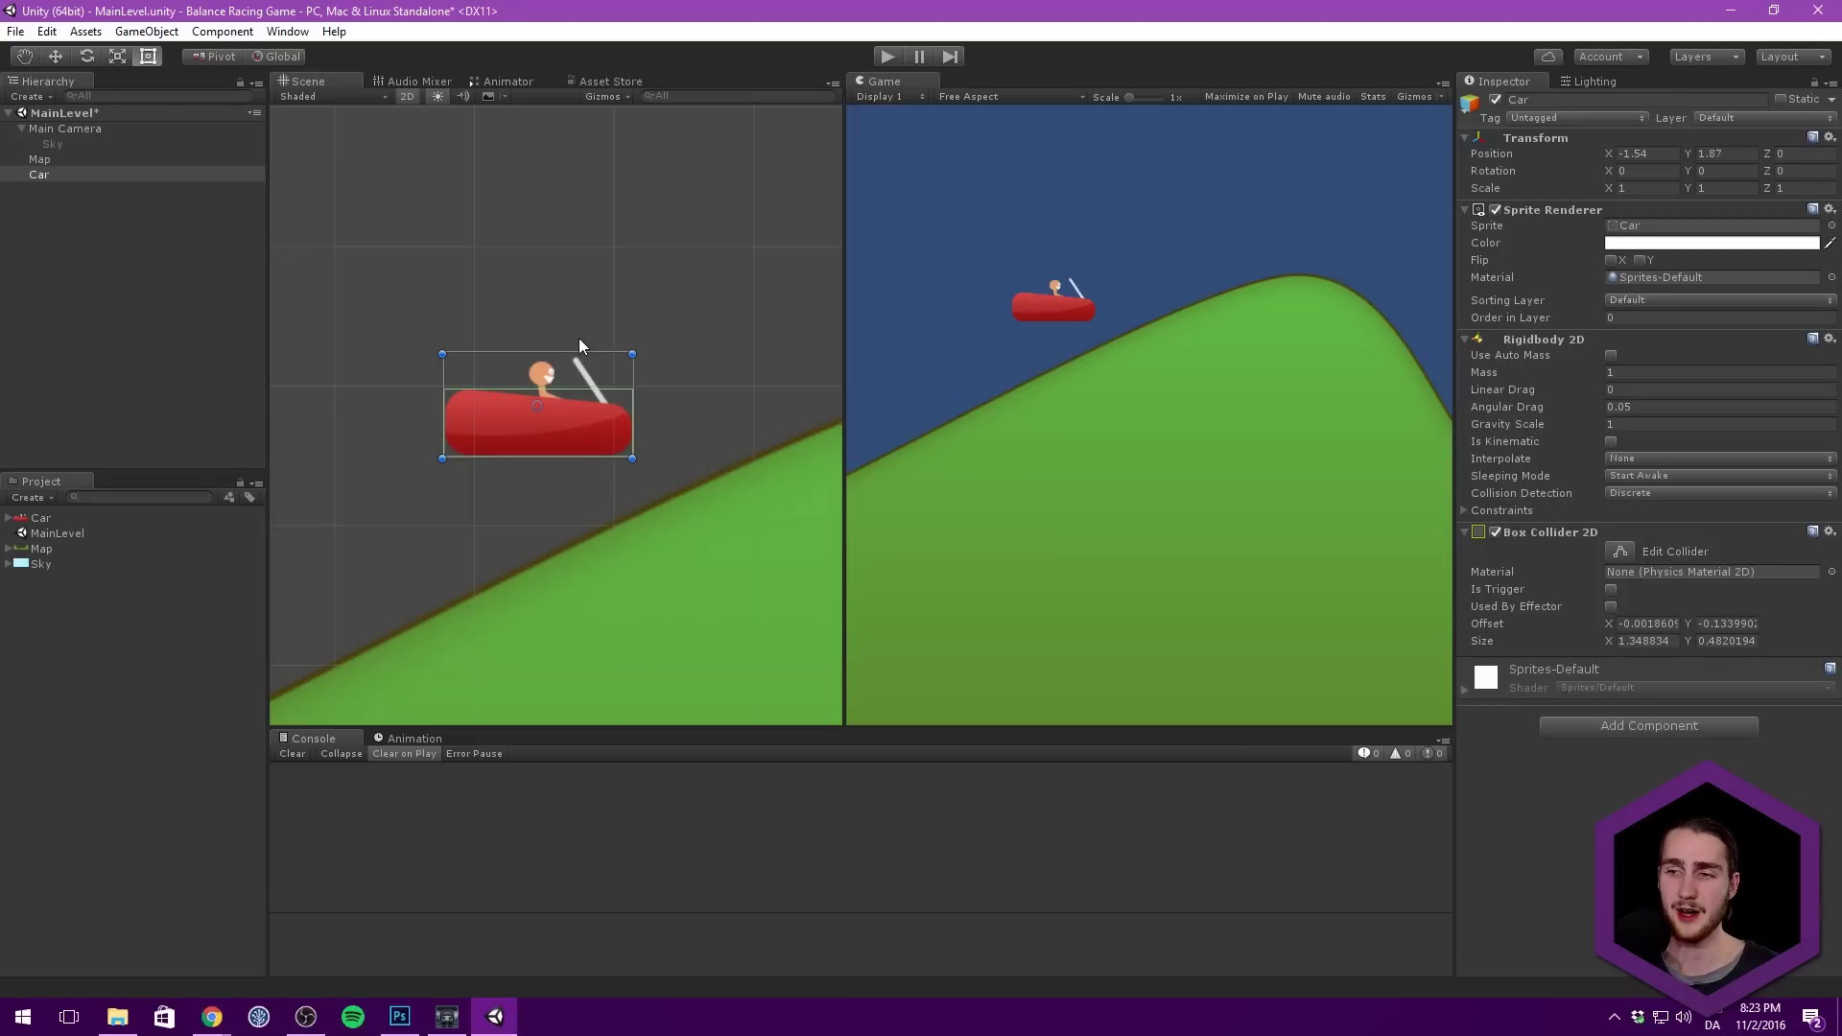
scroll(561, 292, "down", 3)
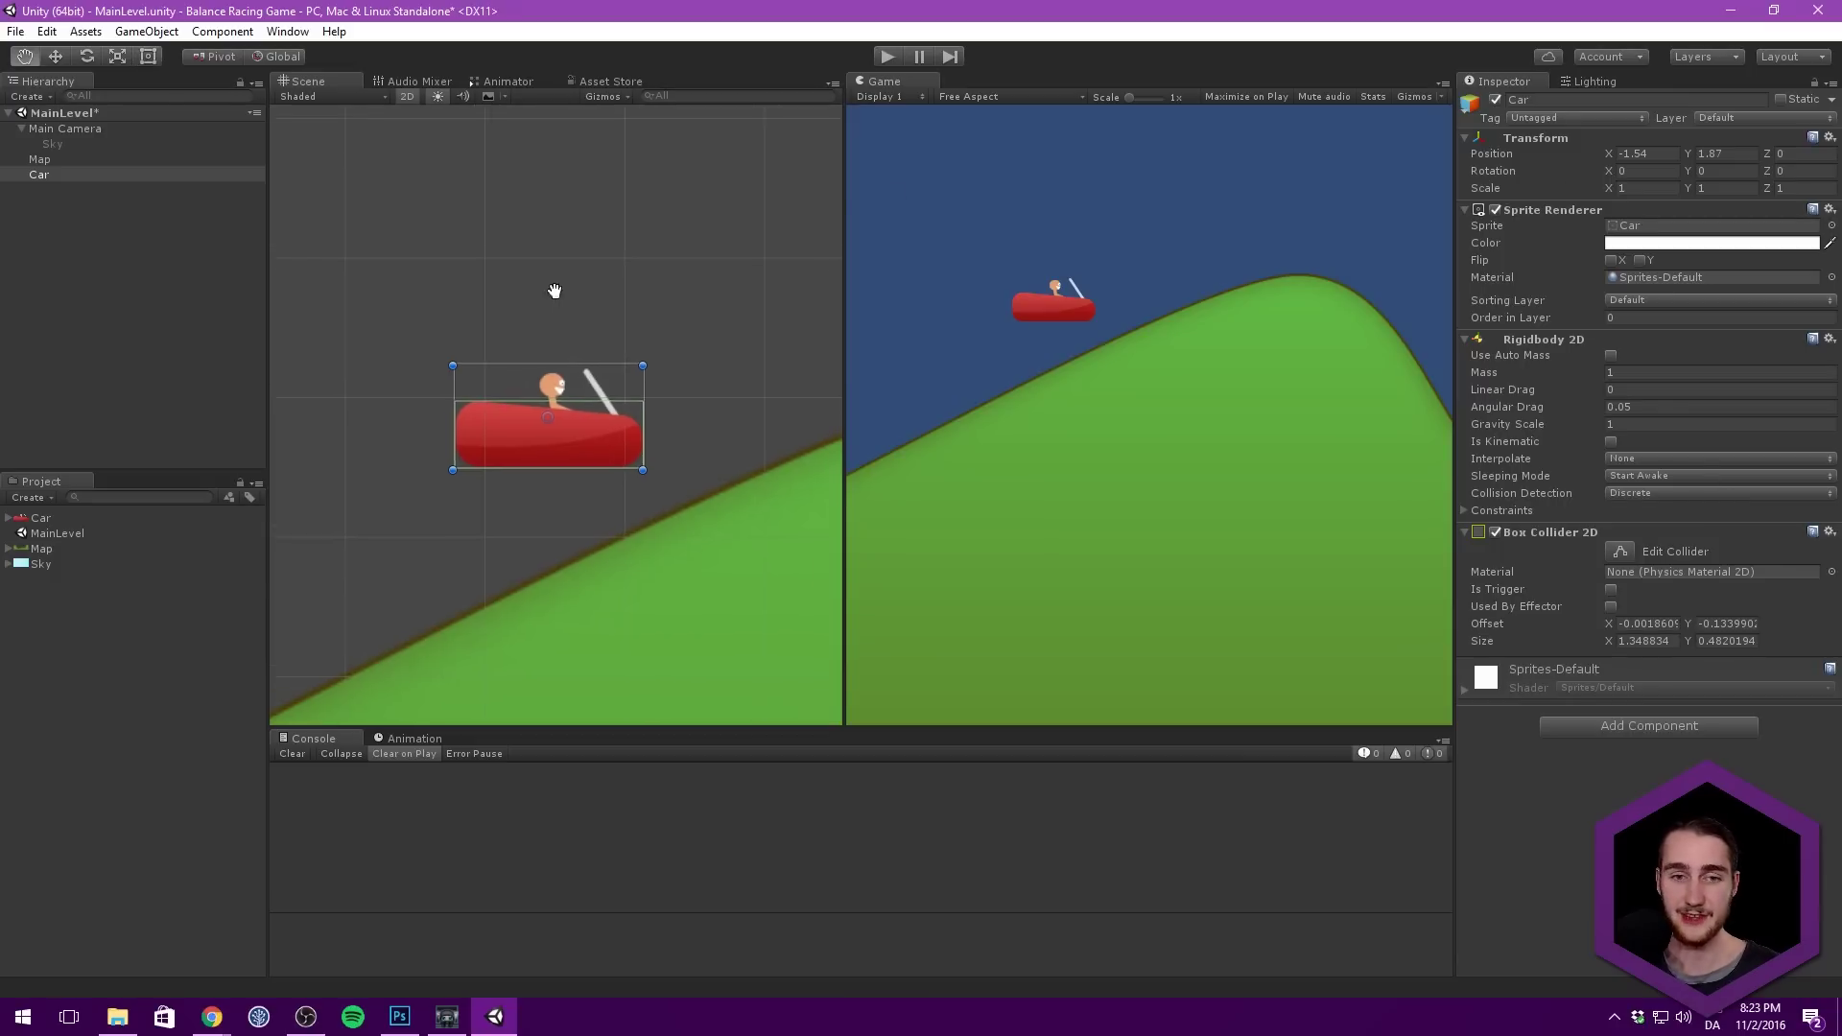
left_click(89, 192)
key("ctrl+s")
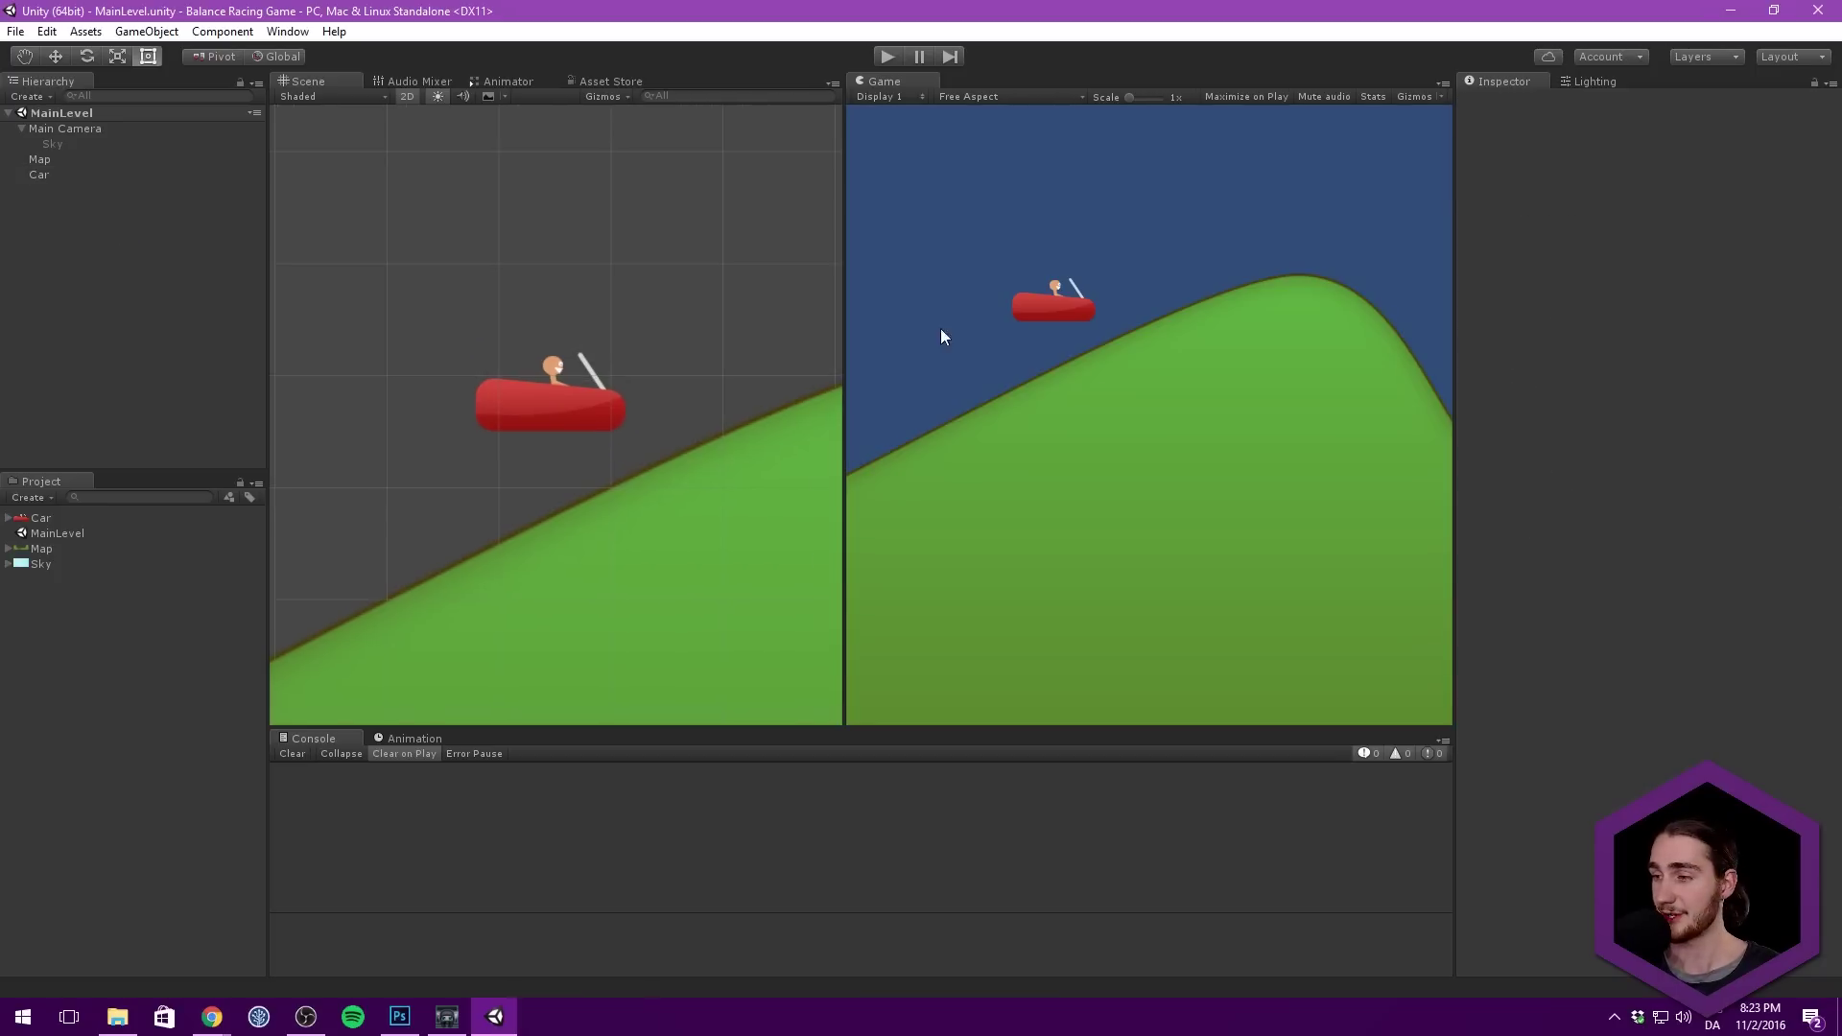
key("alt+Tab")
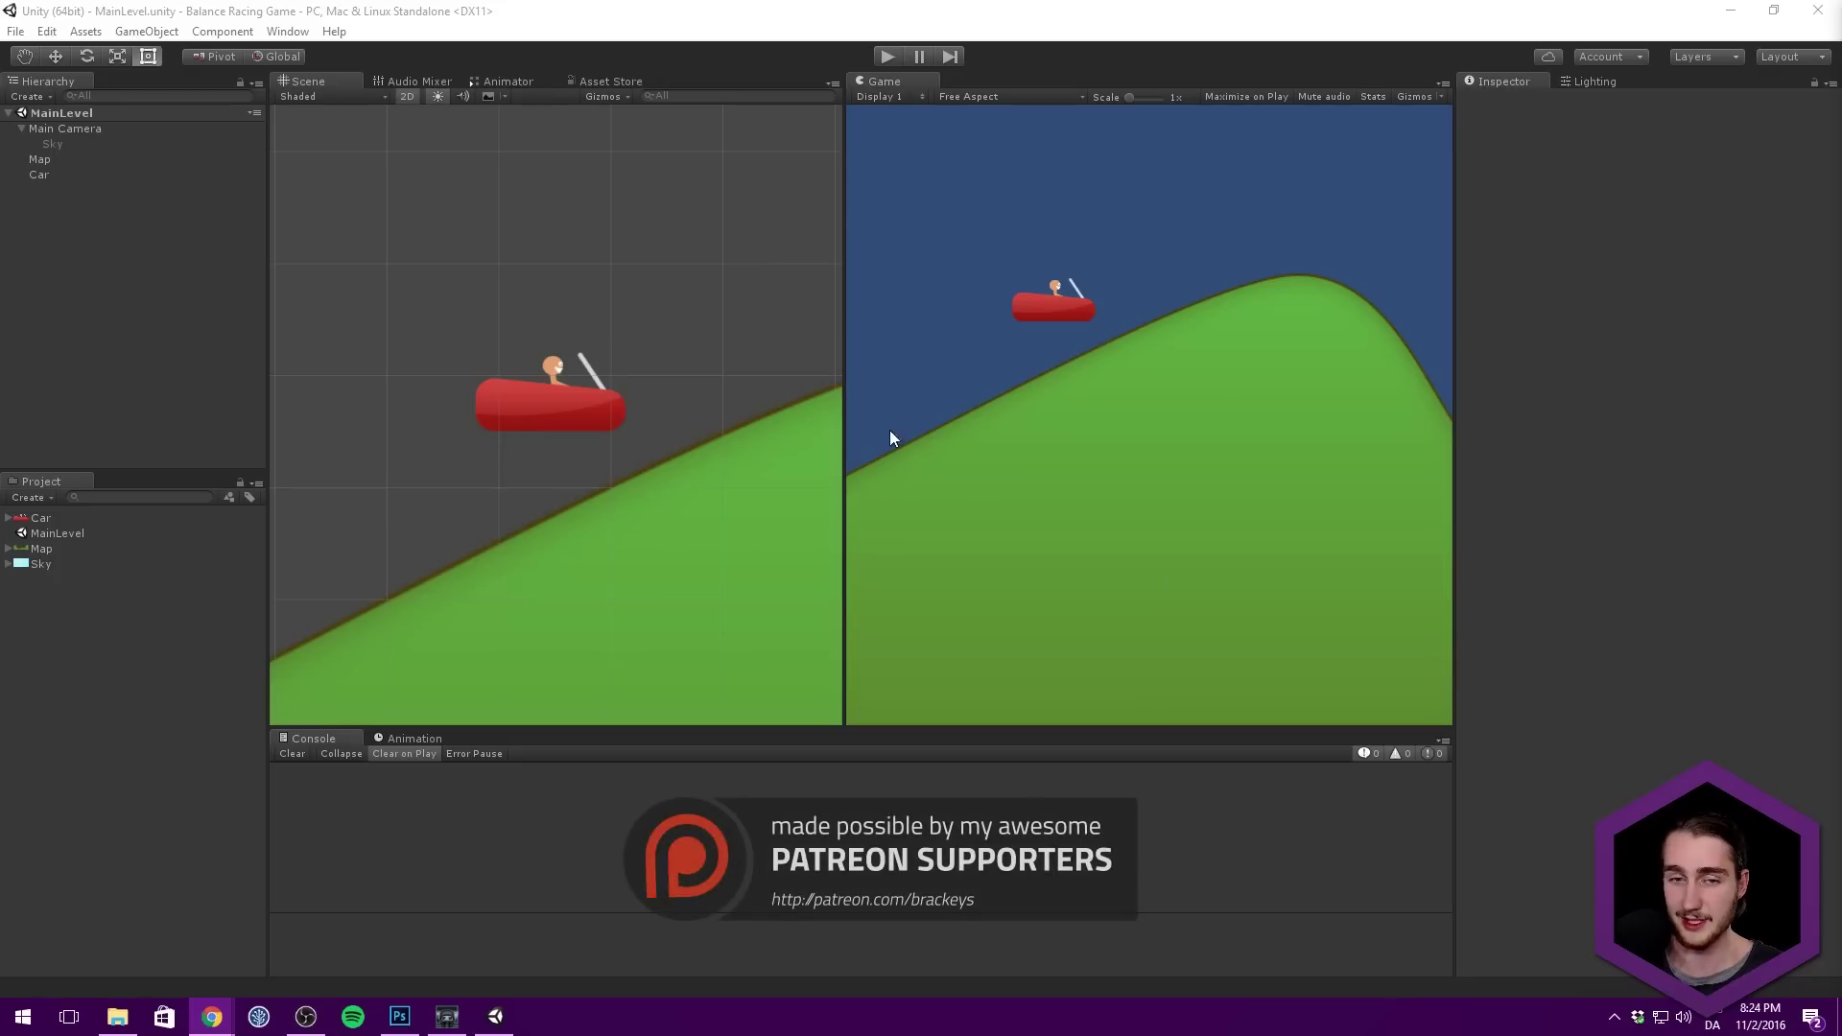
left_click(686, 362)
scroll(740, 386, "down", 2)
scroll(561, 370, "up", 2)
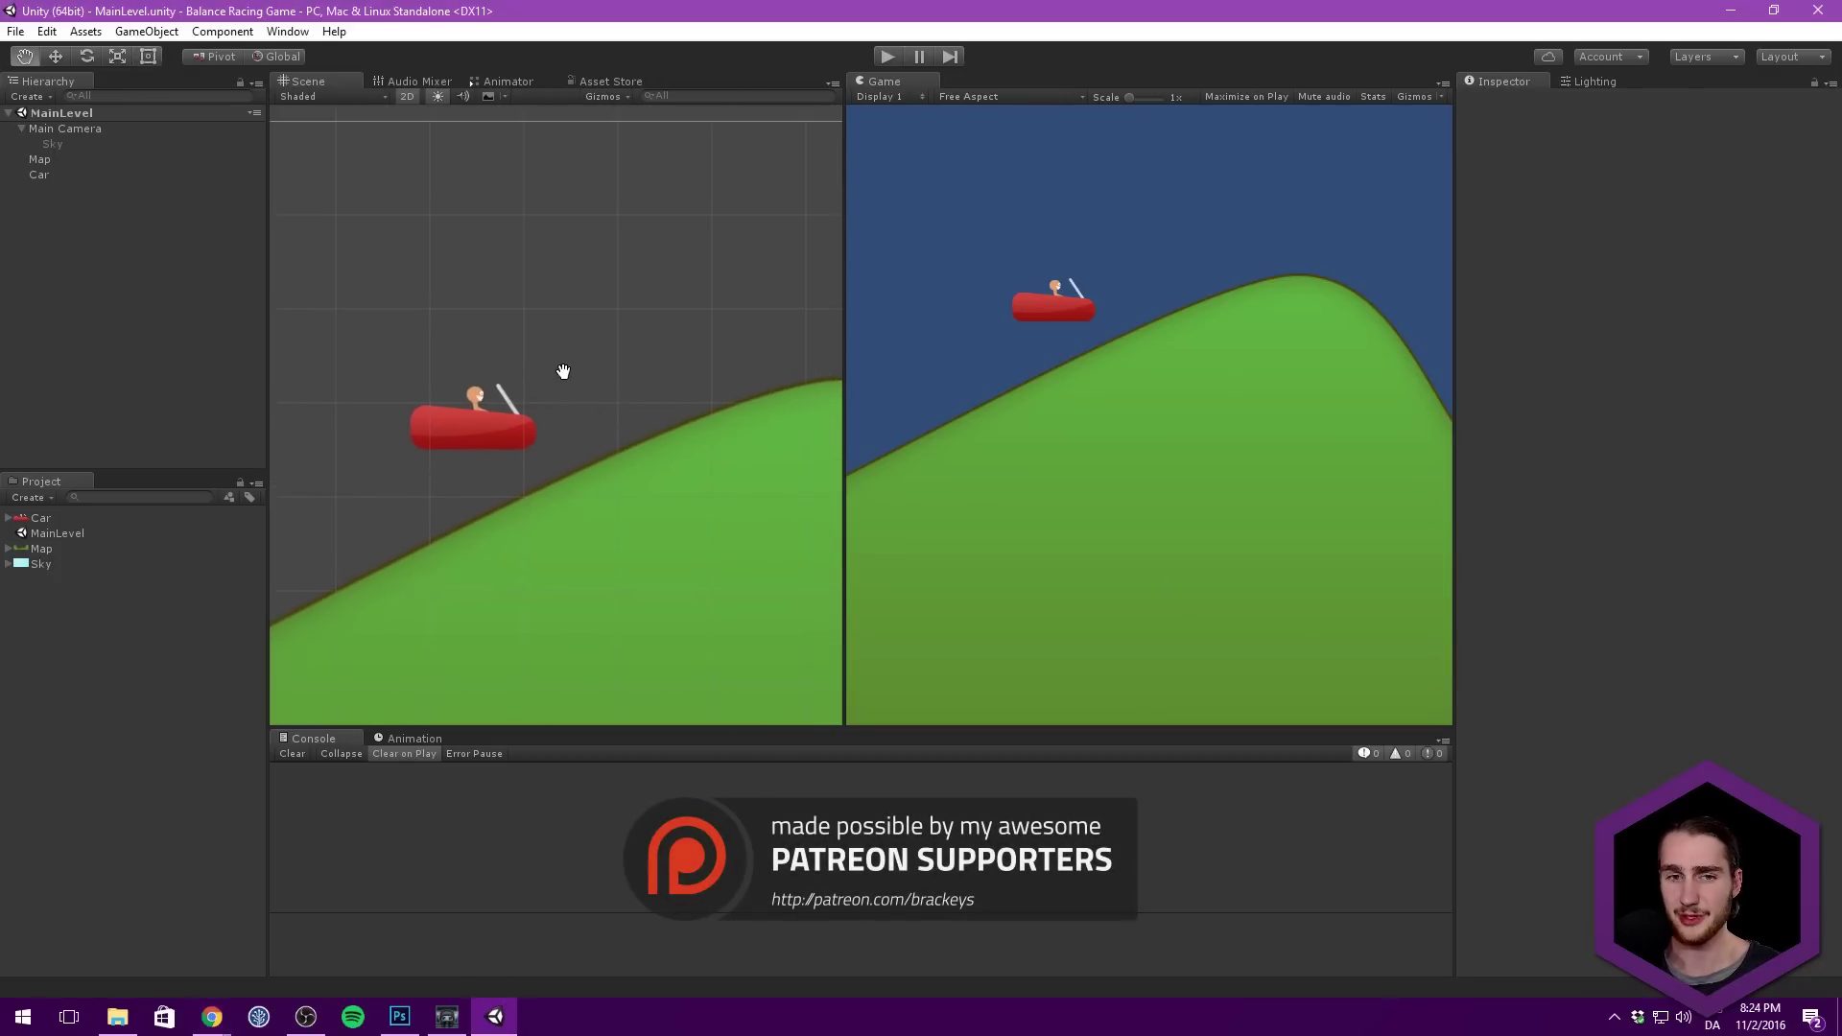
middle_click_drag(542, 382, 634, 314)
scroll(641, 348, "down", 3)
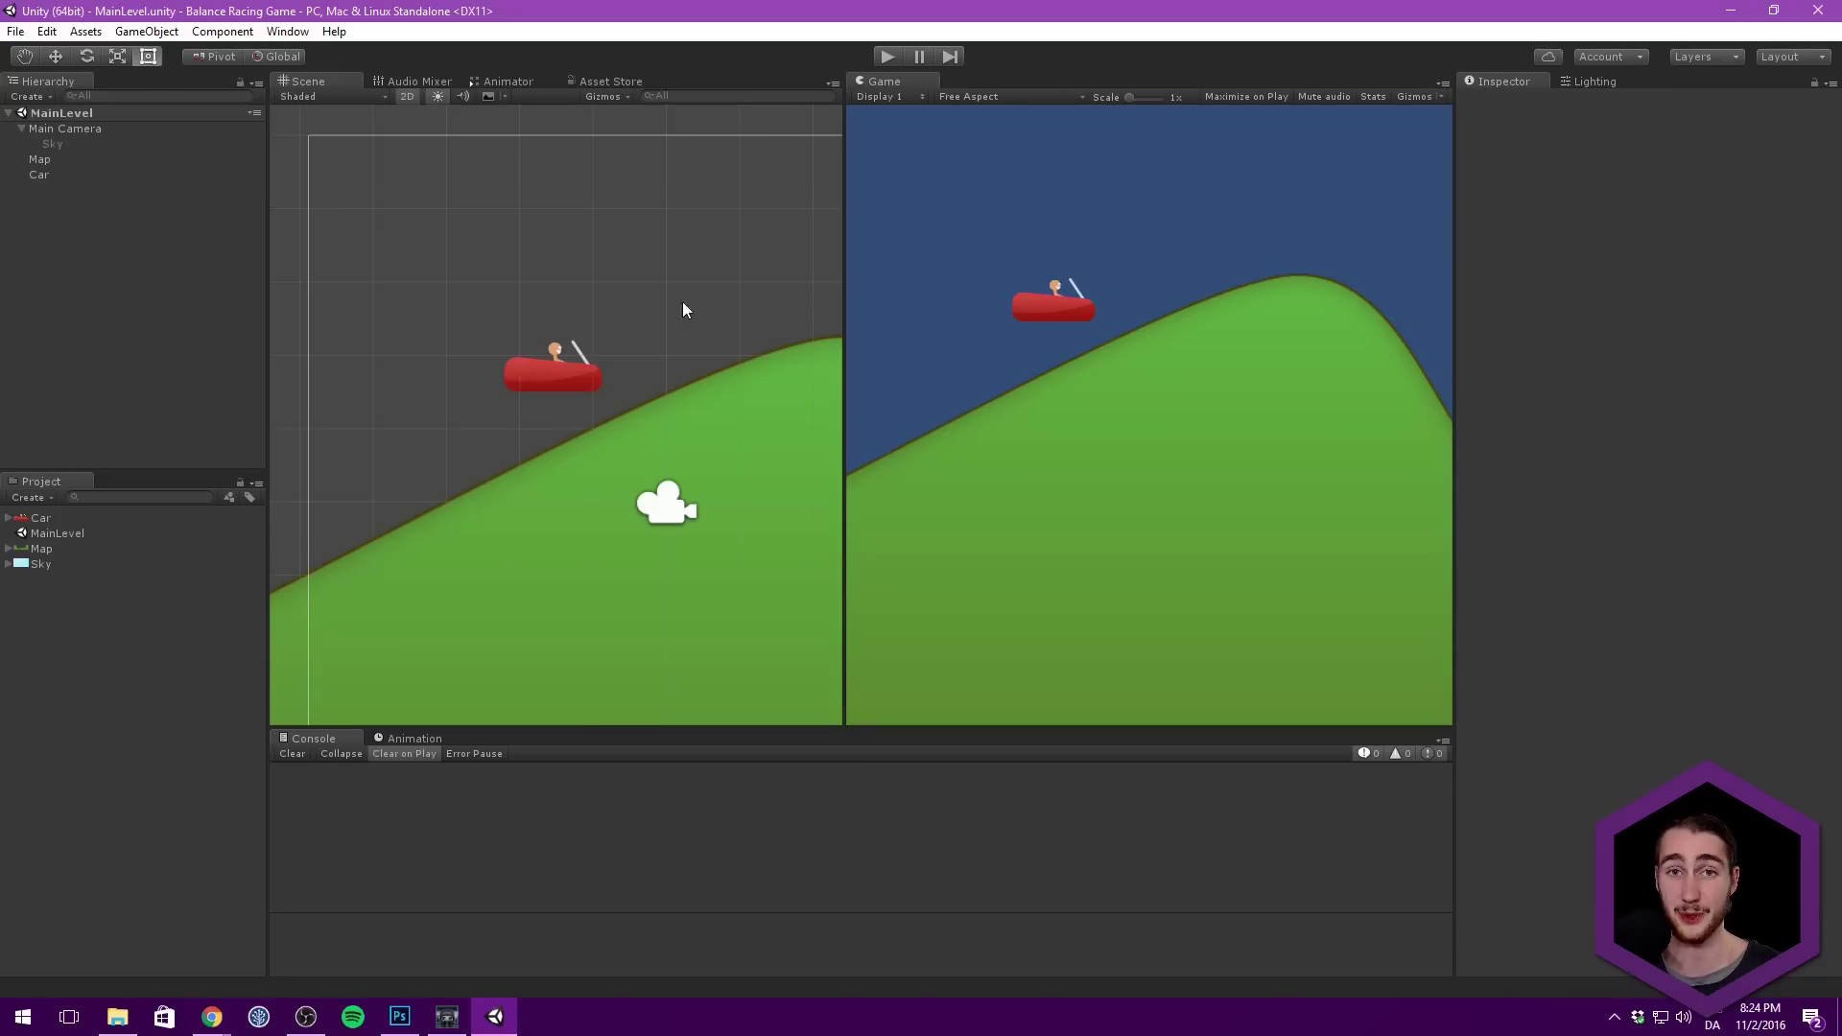
scroll(663, 343, "up", 1)
scroll(662, 313, "down", 2)
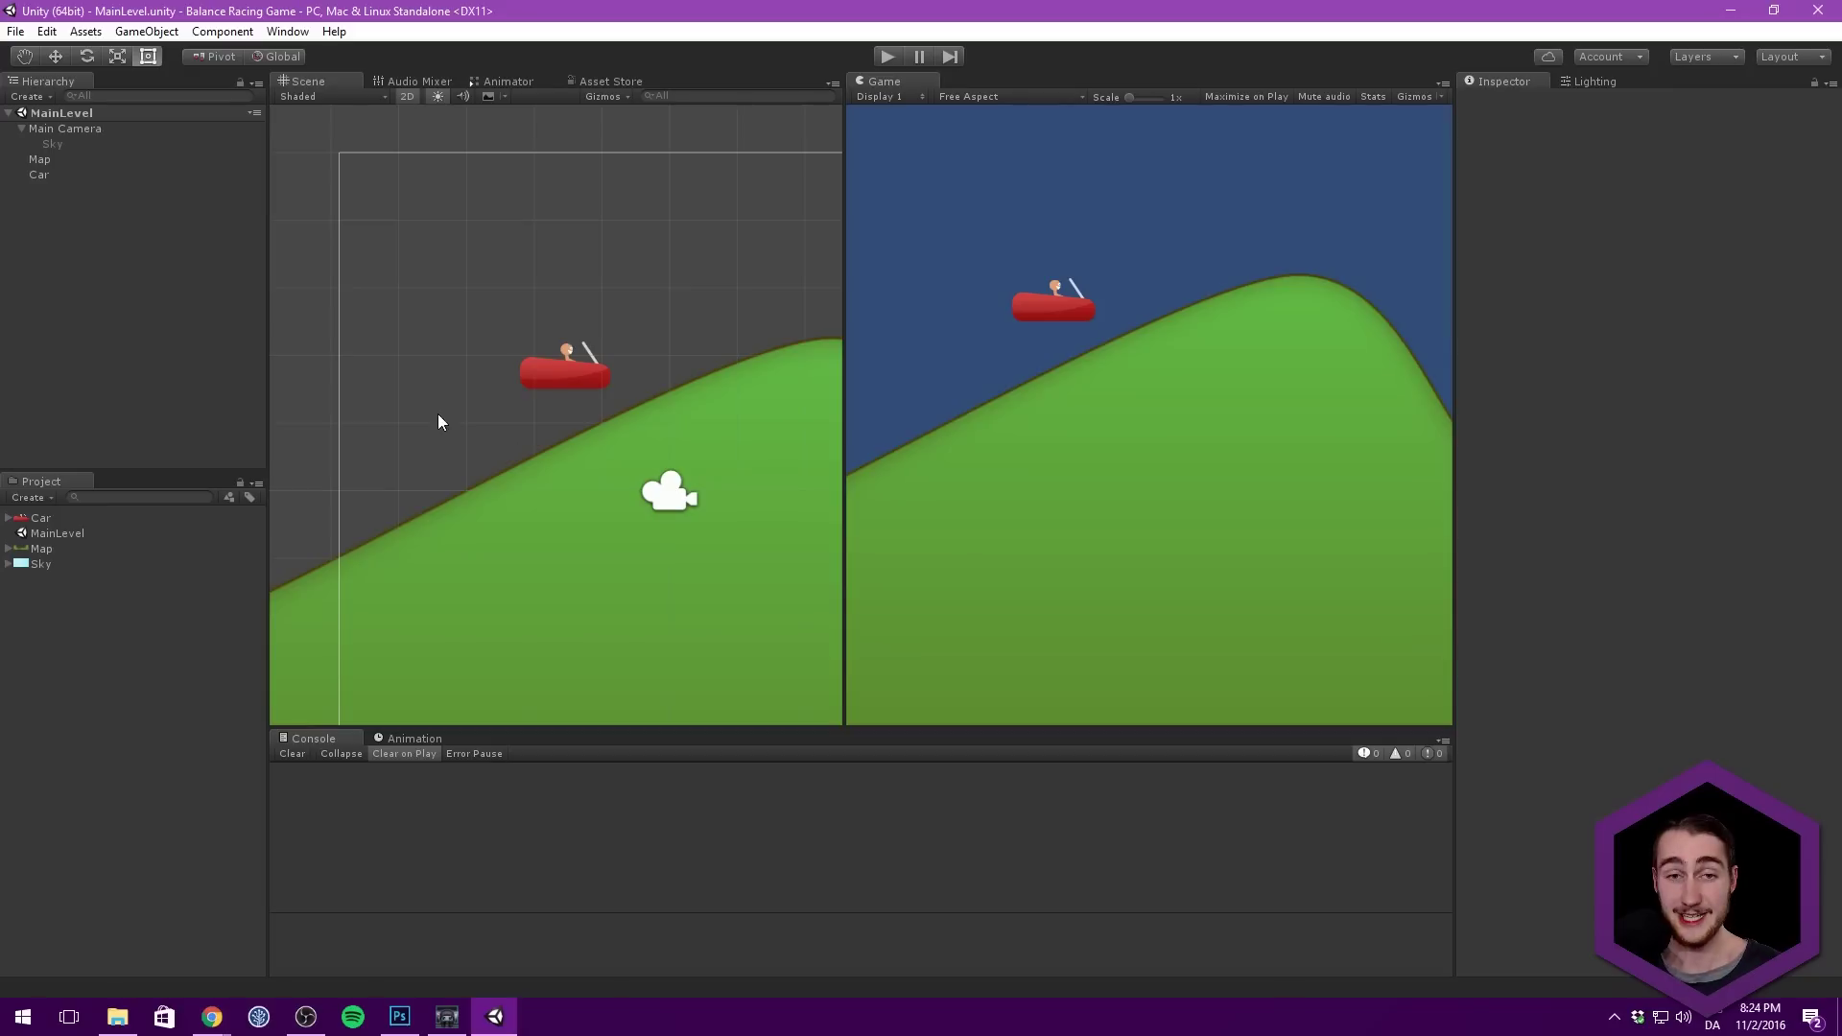
middle_click_drag(437, 412, 534, 401)
scroll(533, 401, "down", 1)
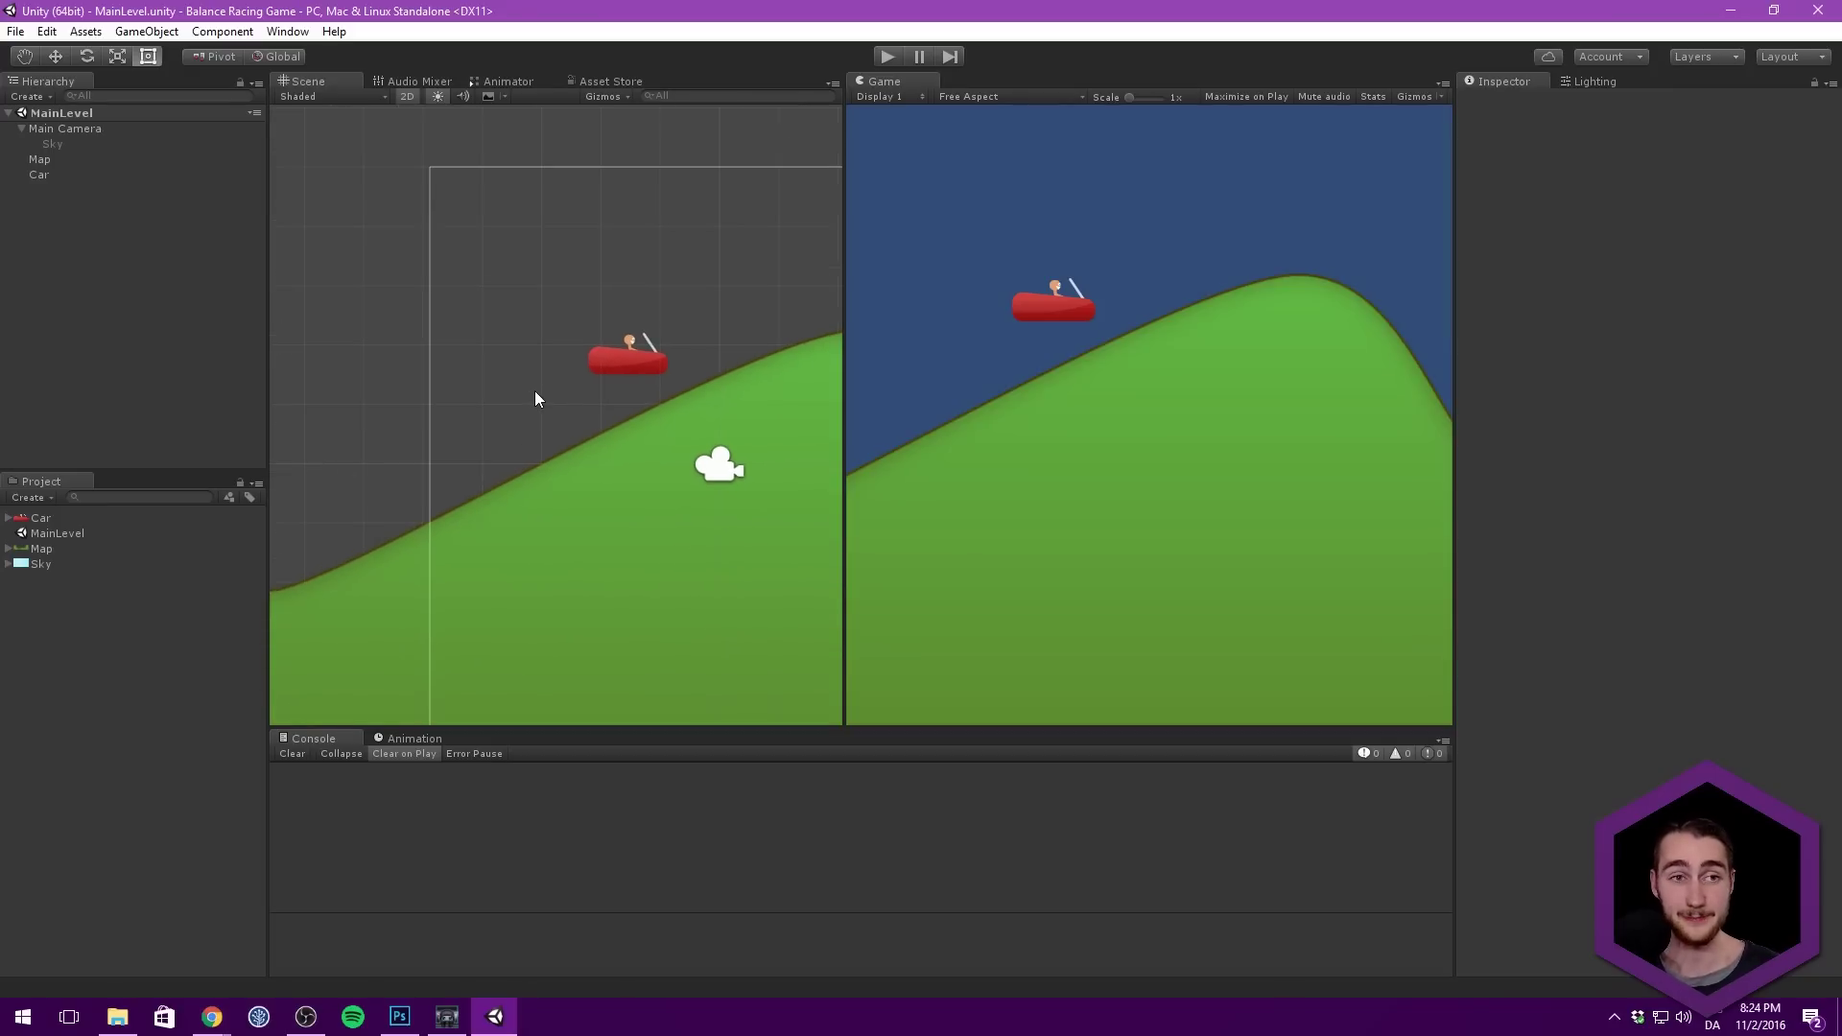
Step: Run the scene briefly to test the car's physics before the map has a collider, and stop it
middle_click_drag(531, 313, 621, 284)
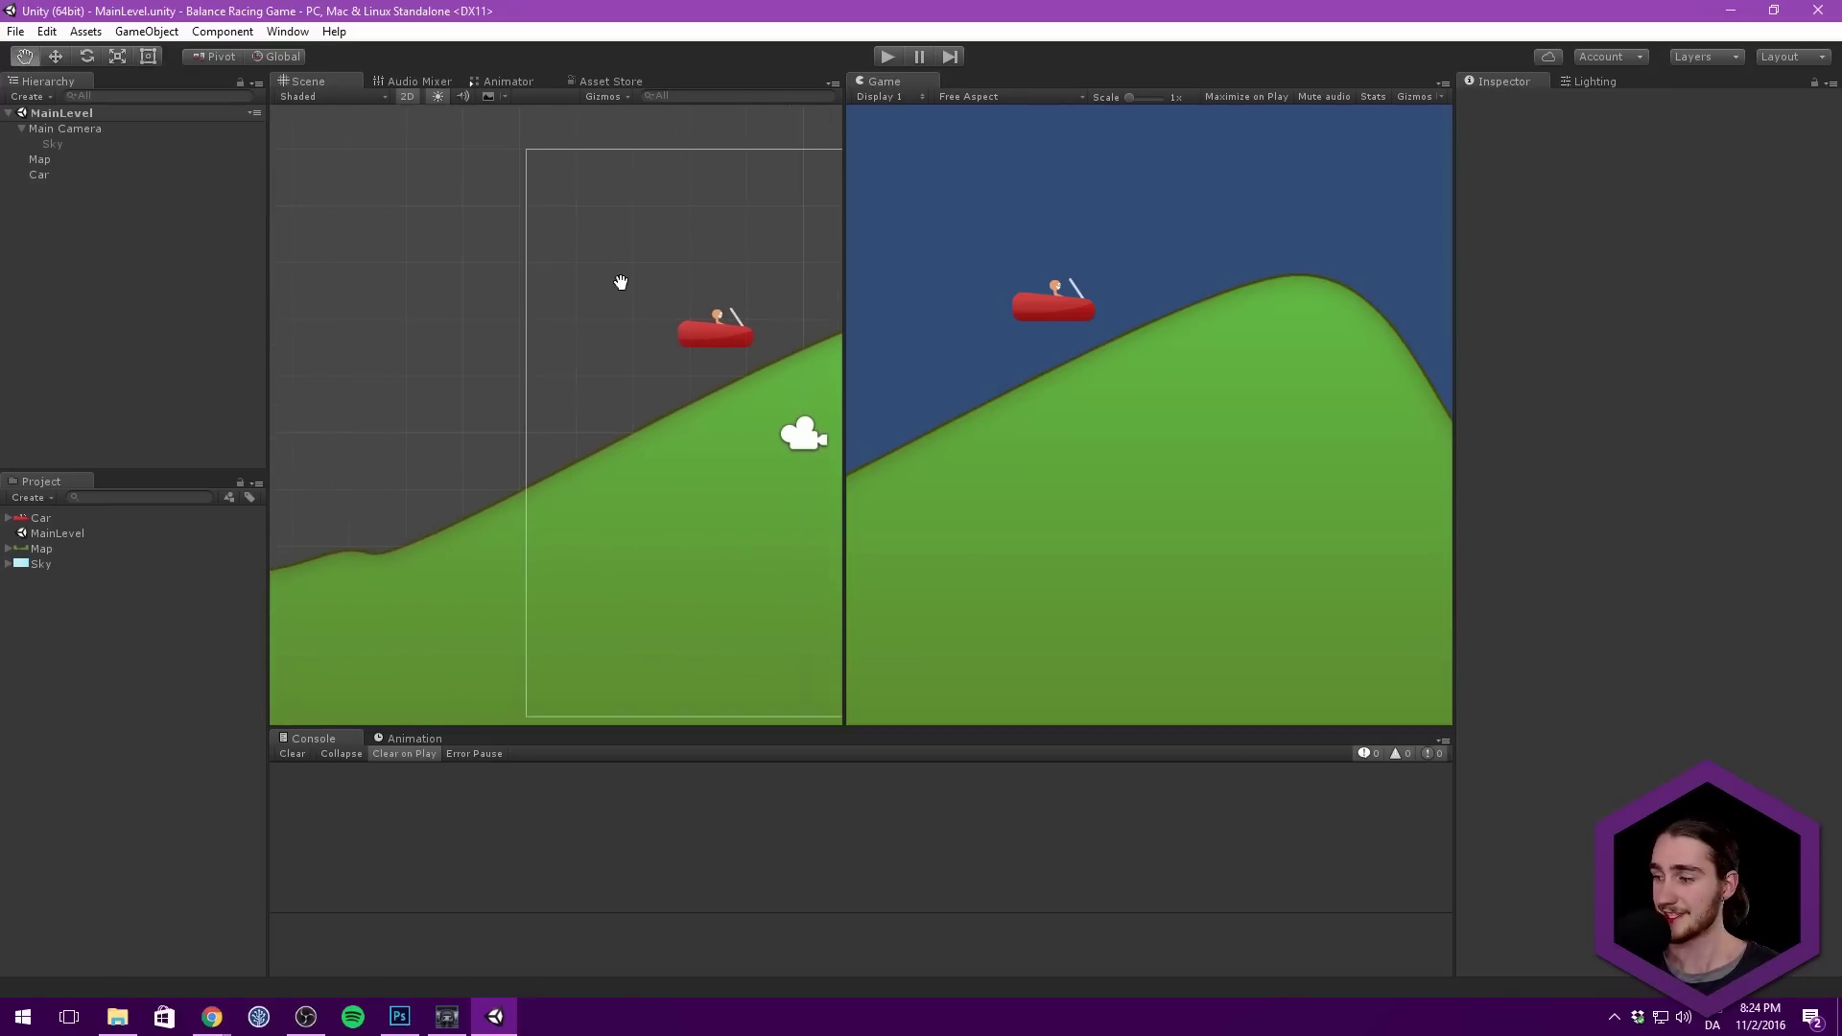
middle_click_drag(472, 230, 506, 268)
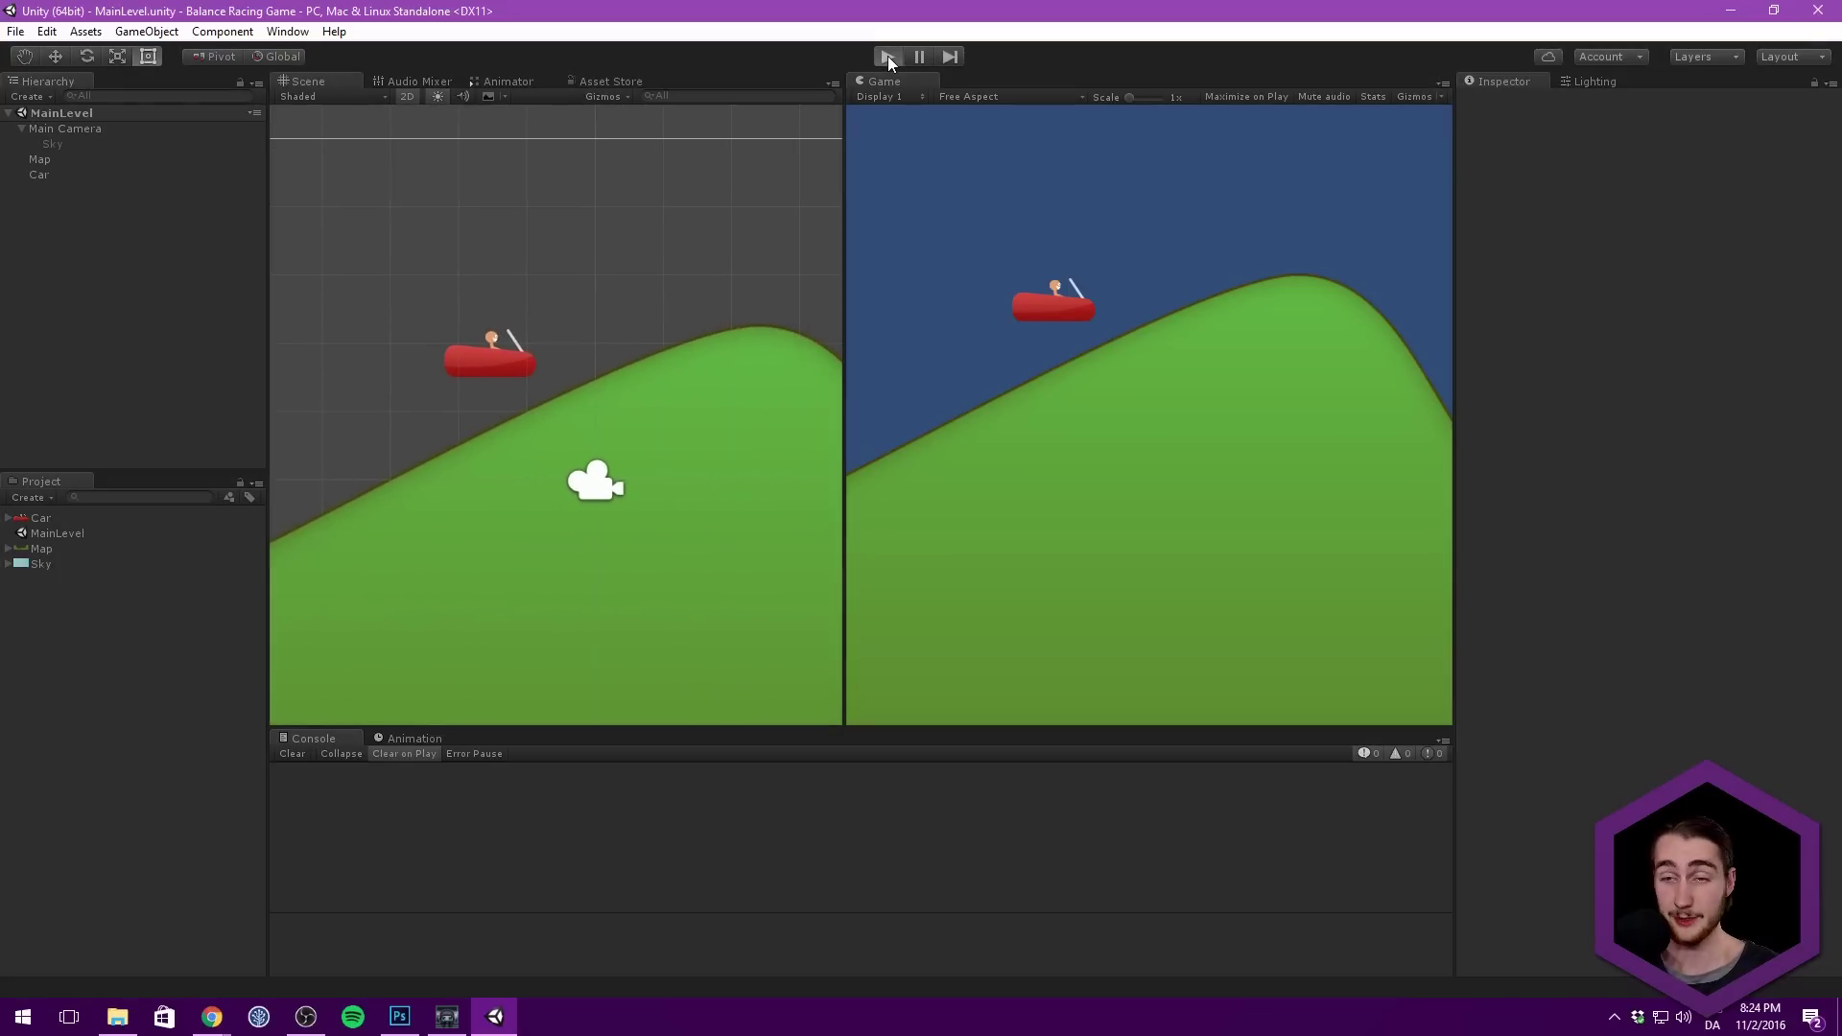
left_click(888, 55)
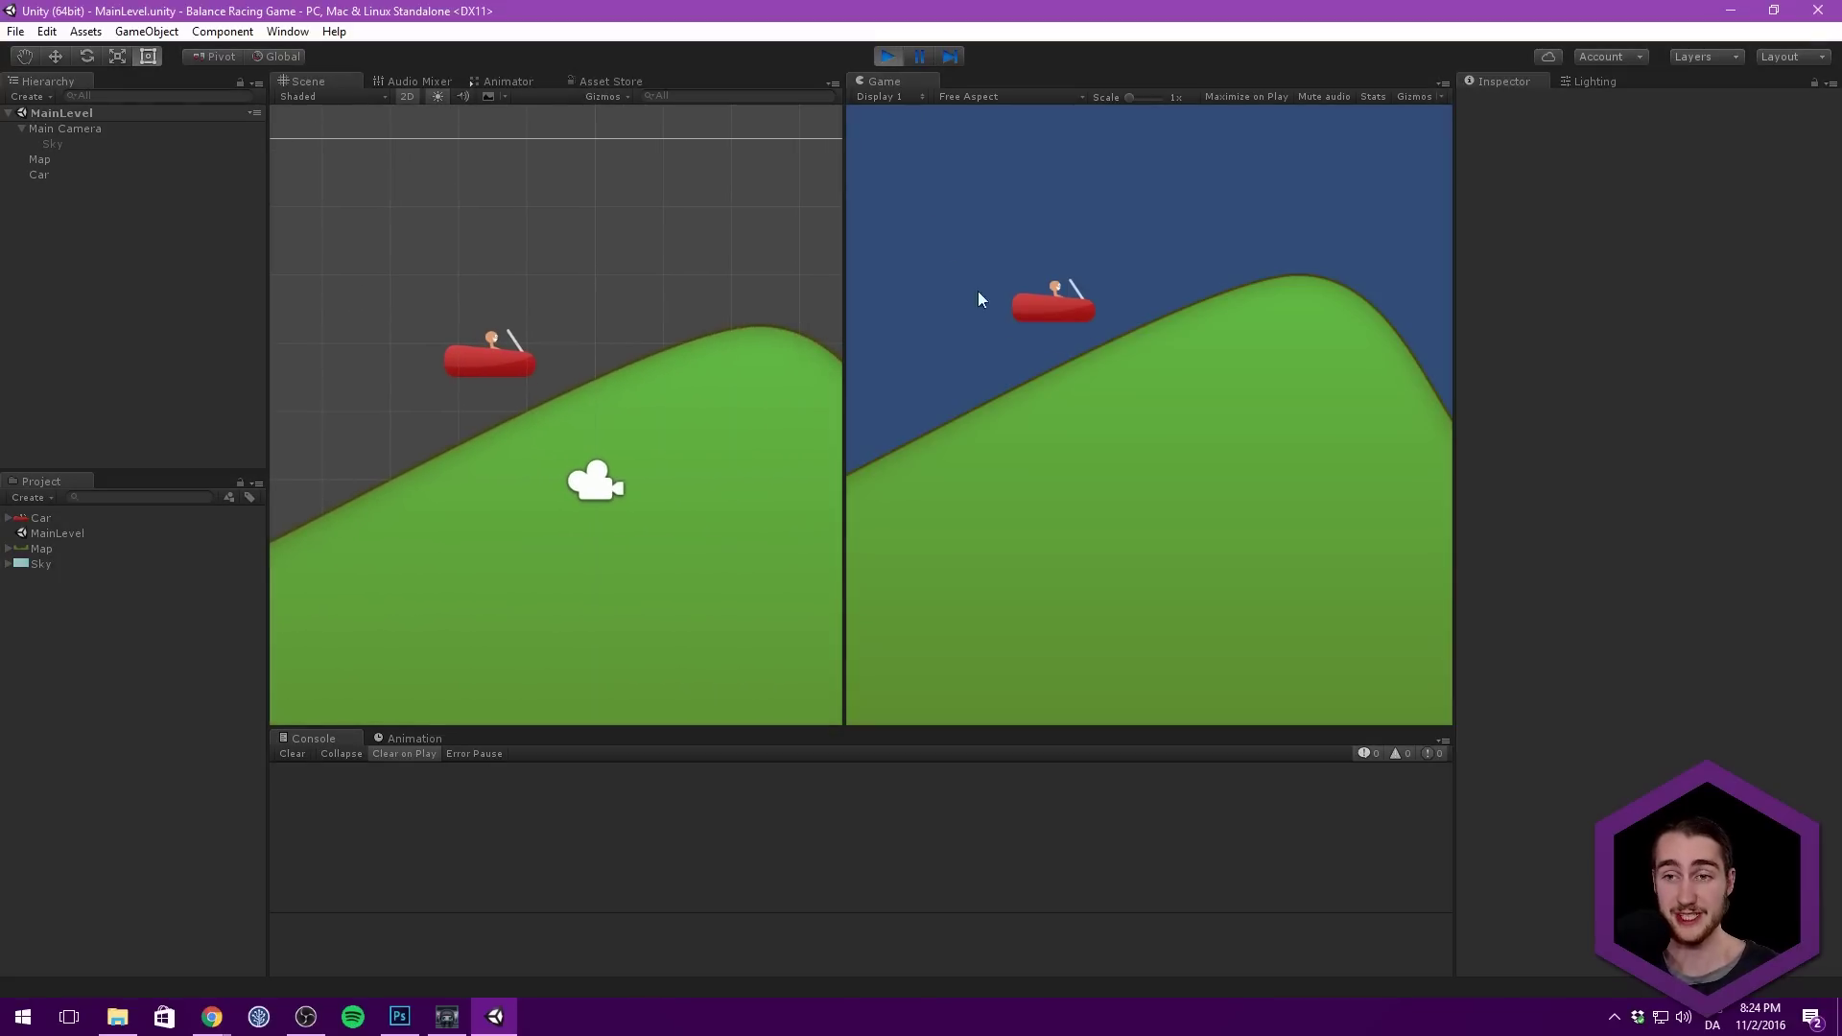
left_click(877, 61)
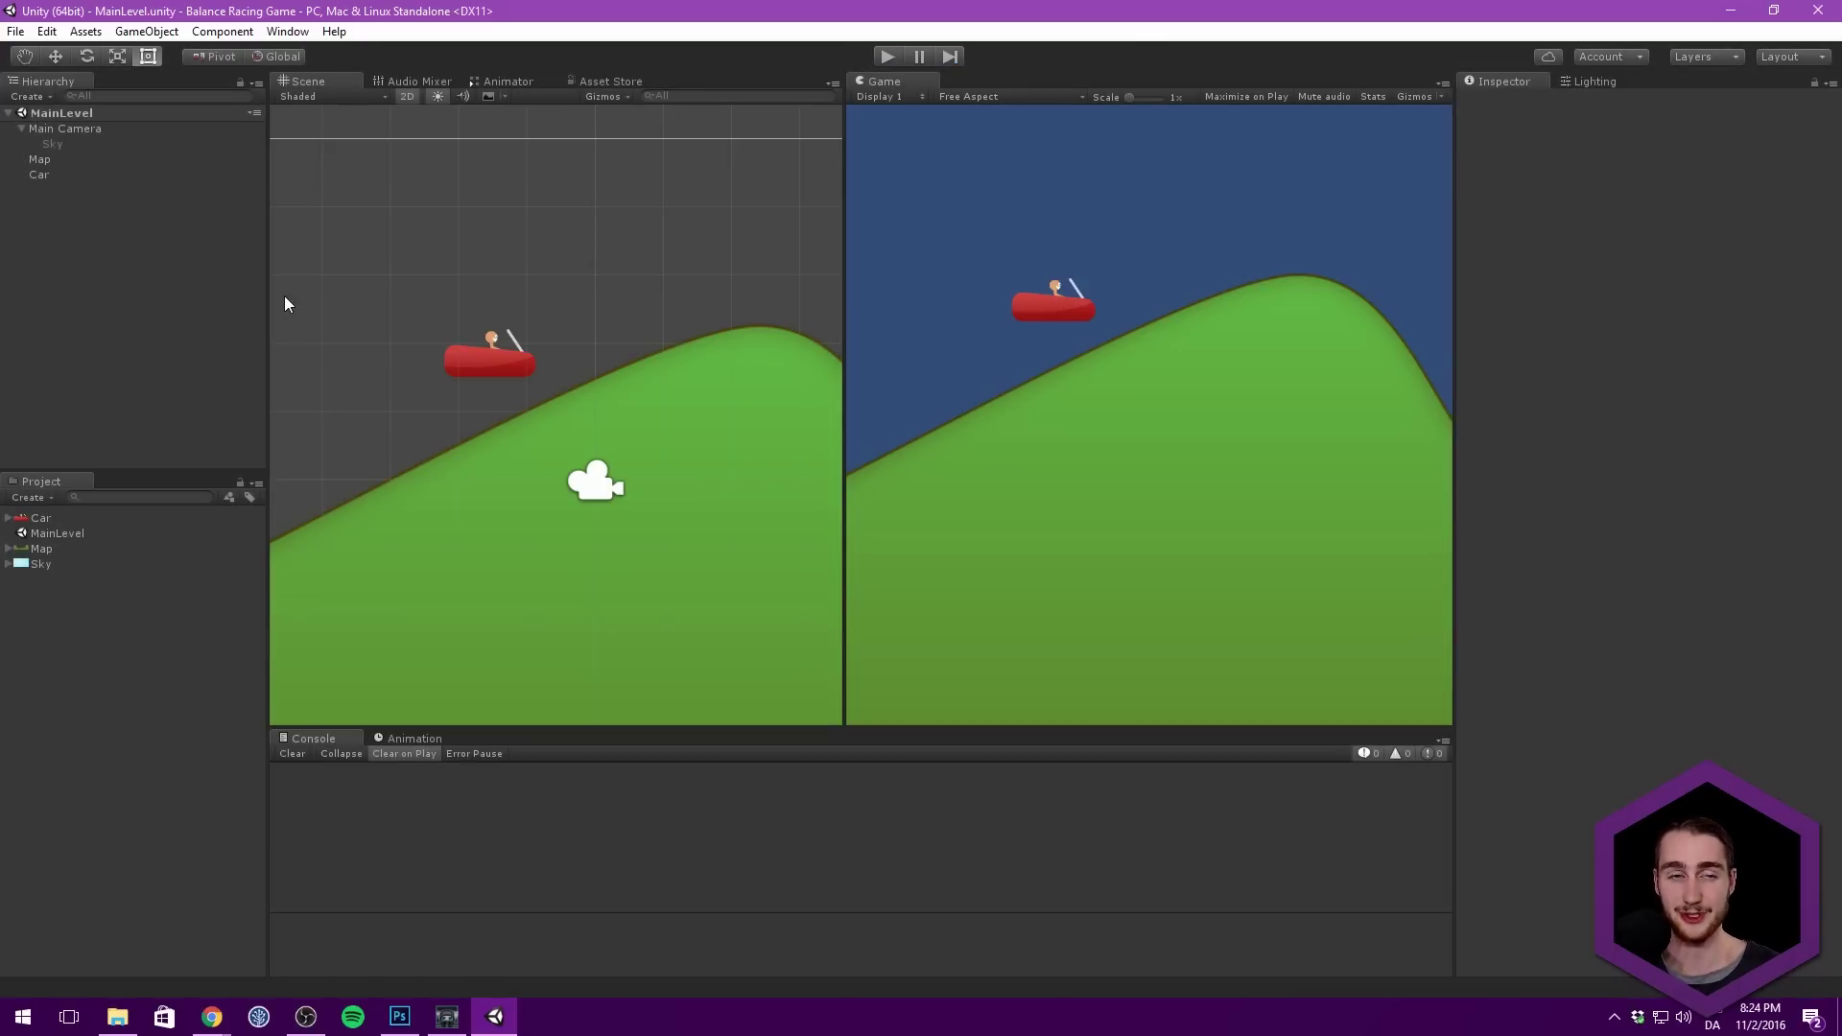
Step: Set the Car sprite's Order in Layer to 1 so that it renders in front of the map
left_click(48, 175)
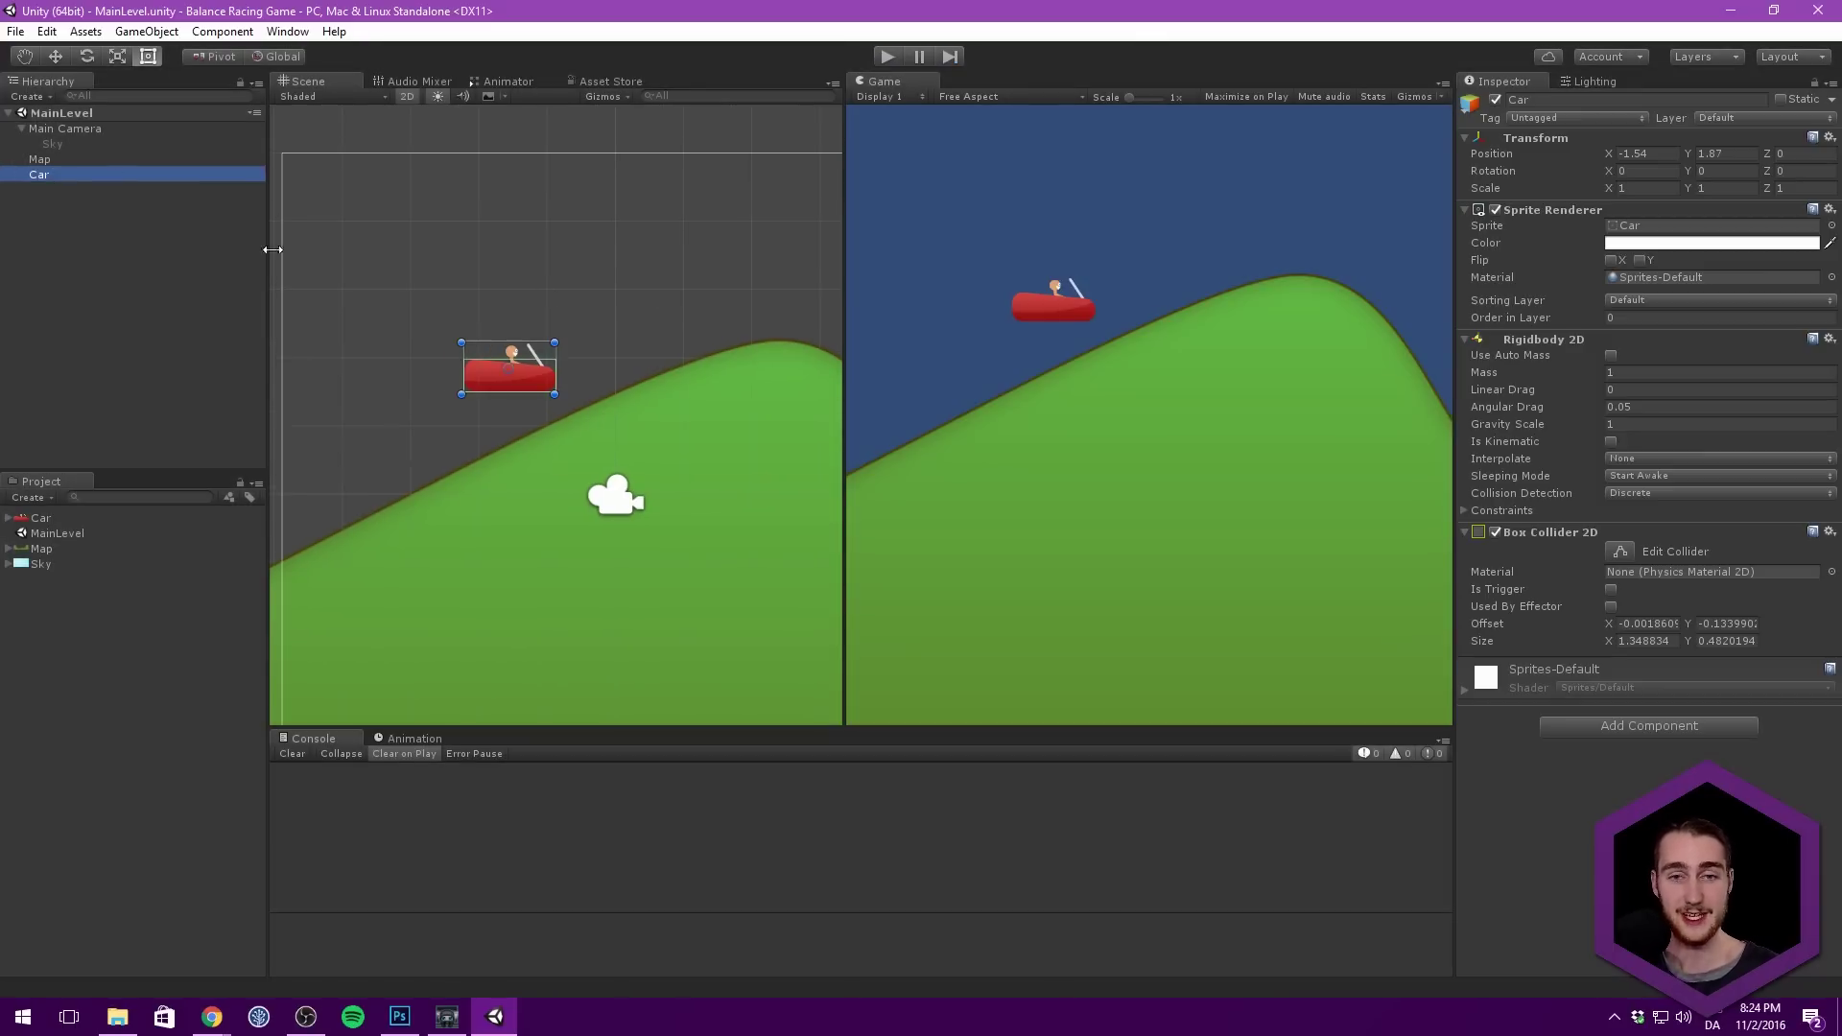
left_click(1649, 317)
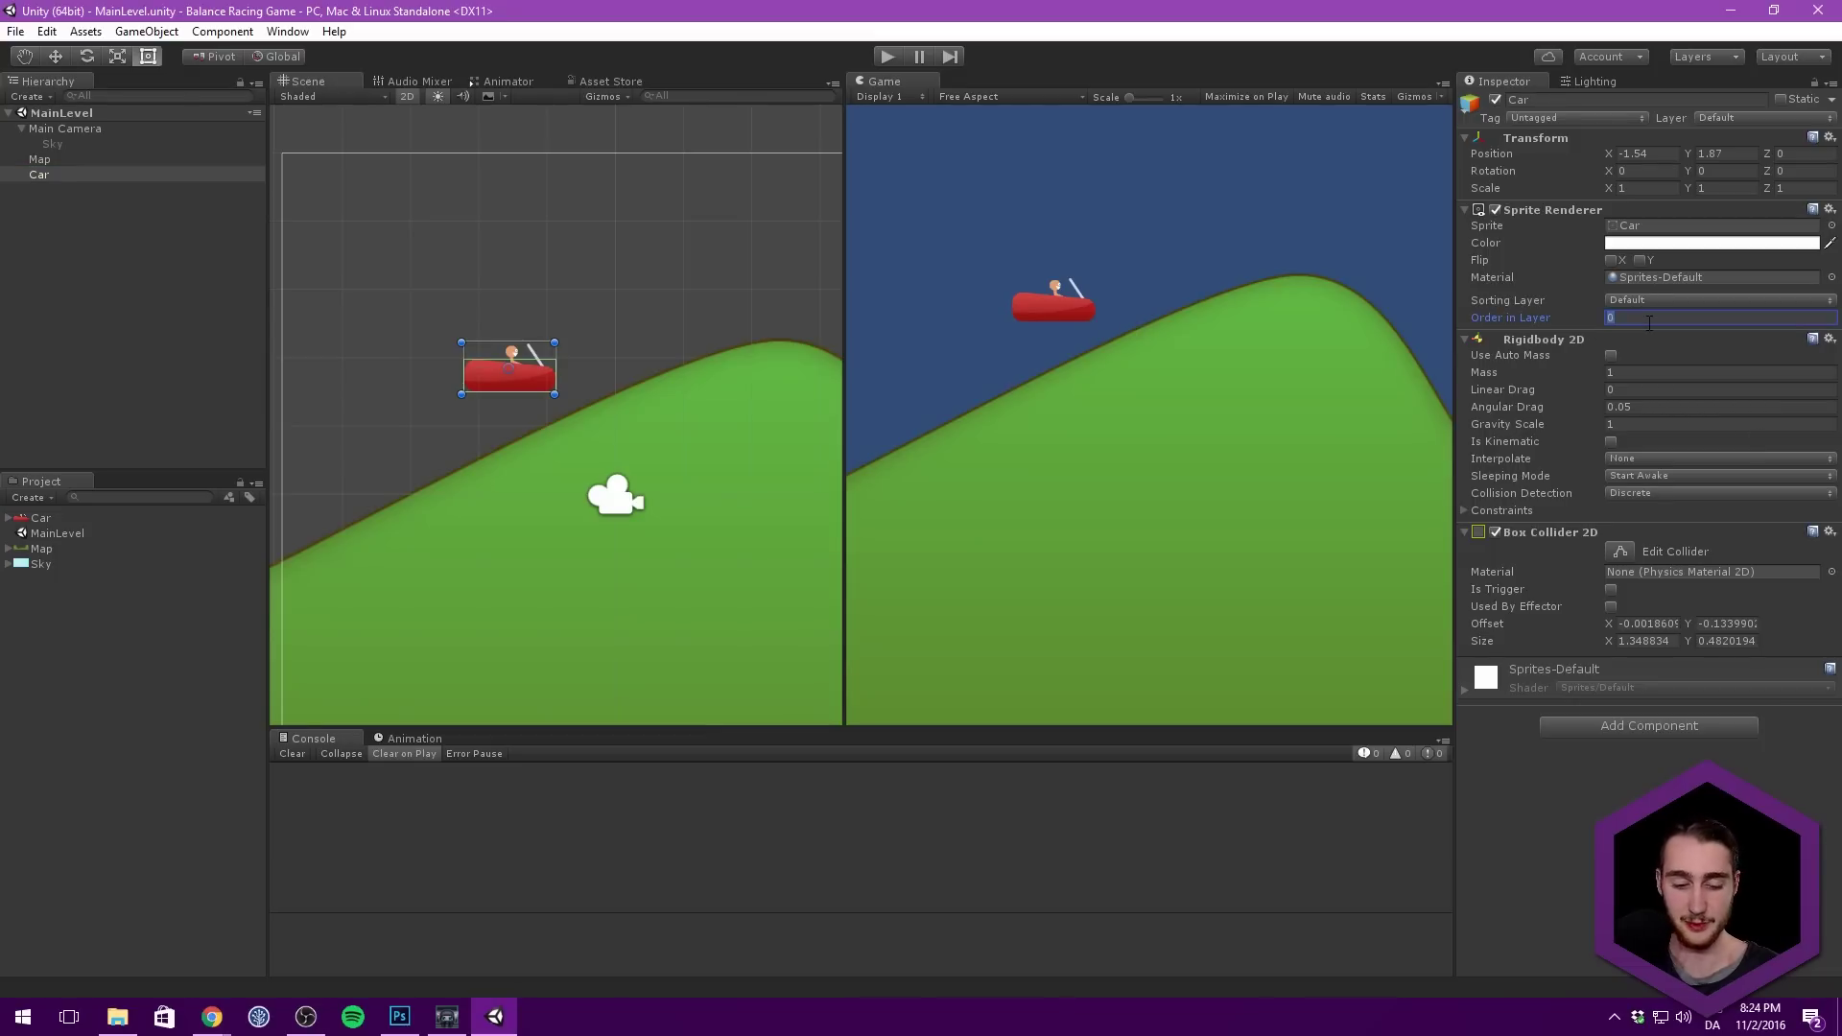
type("1")
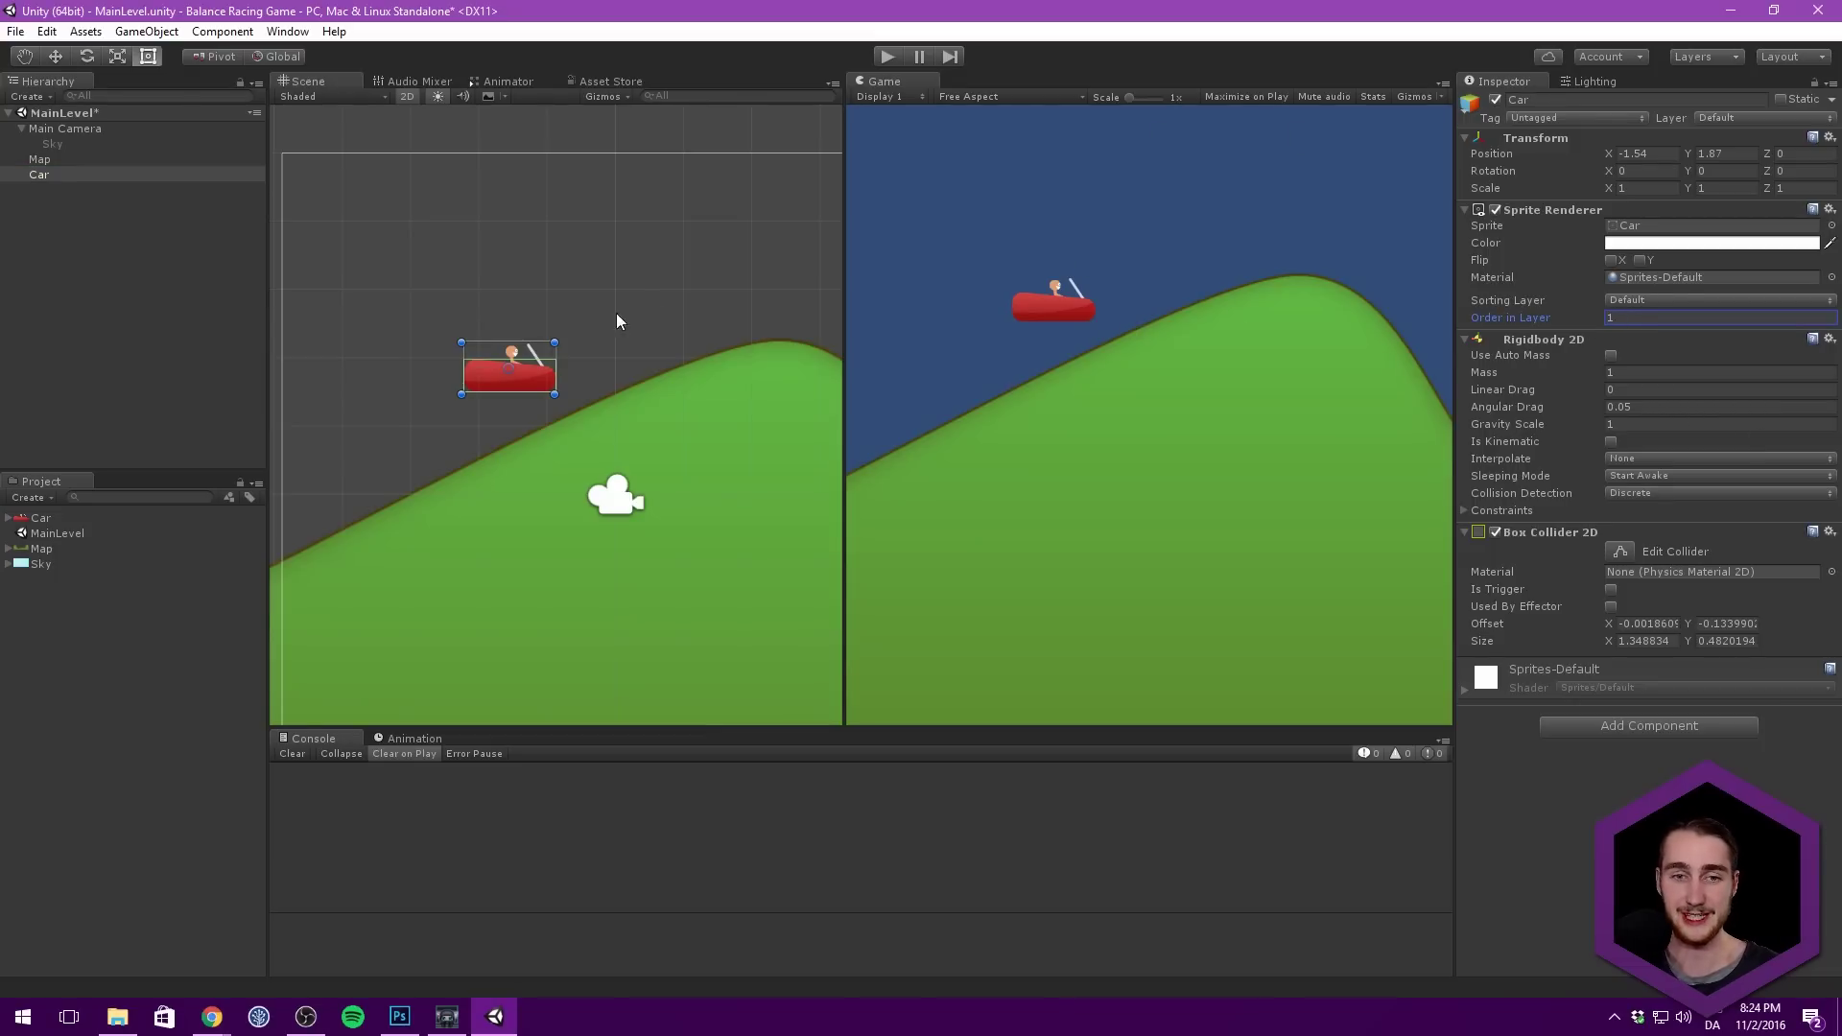
left_click(1170, 290)
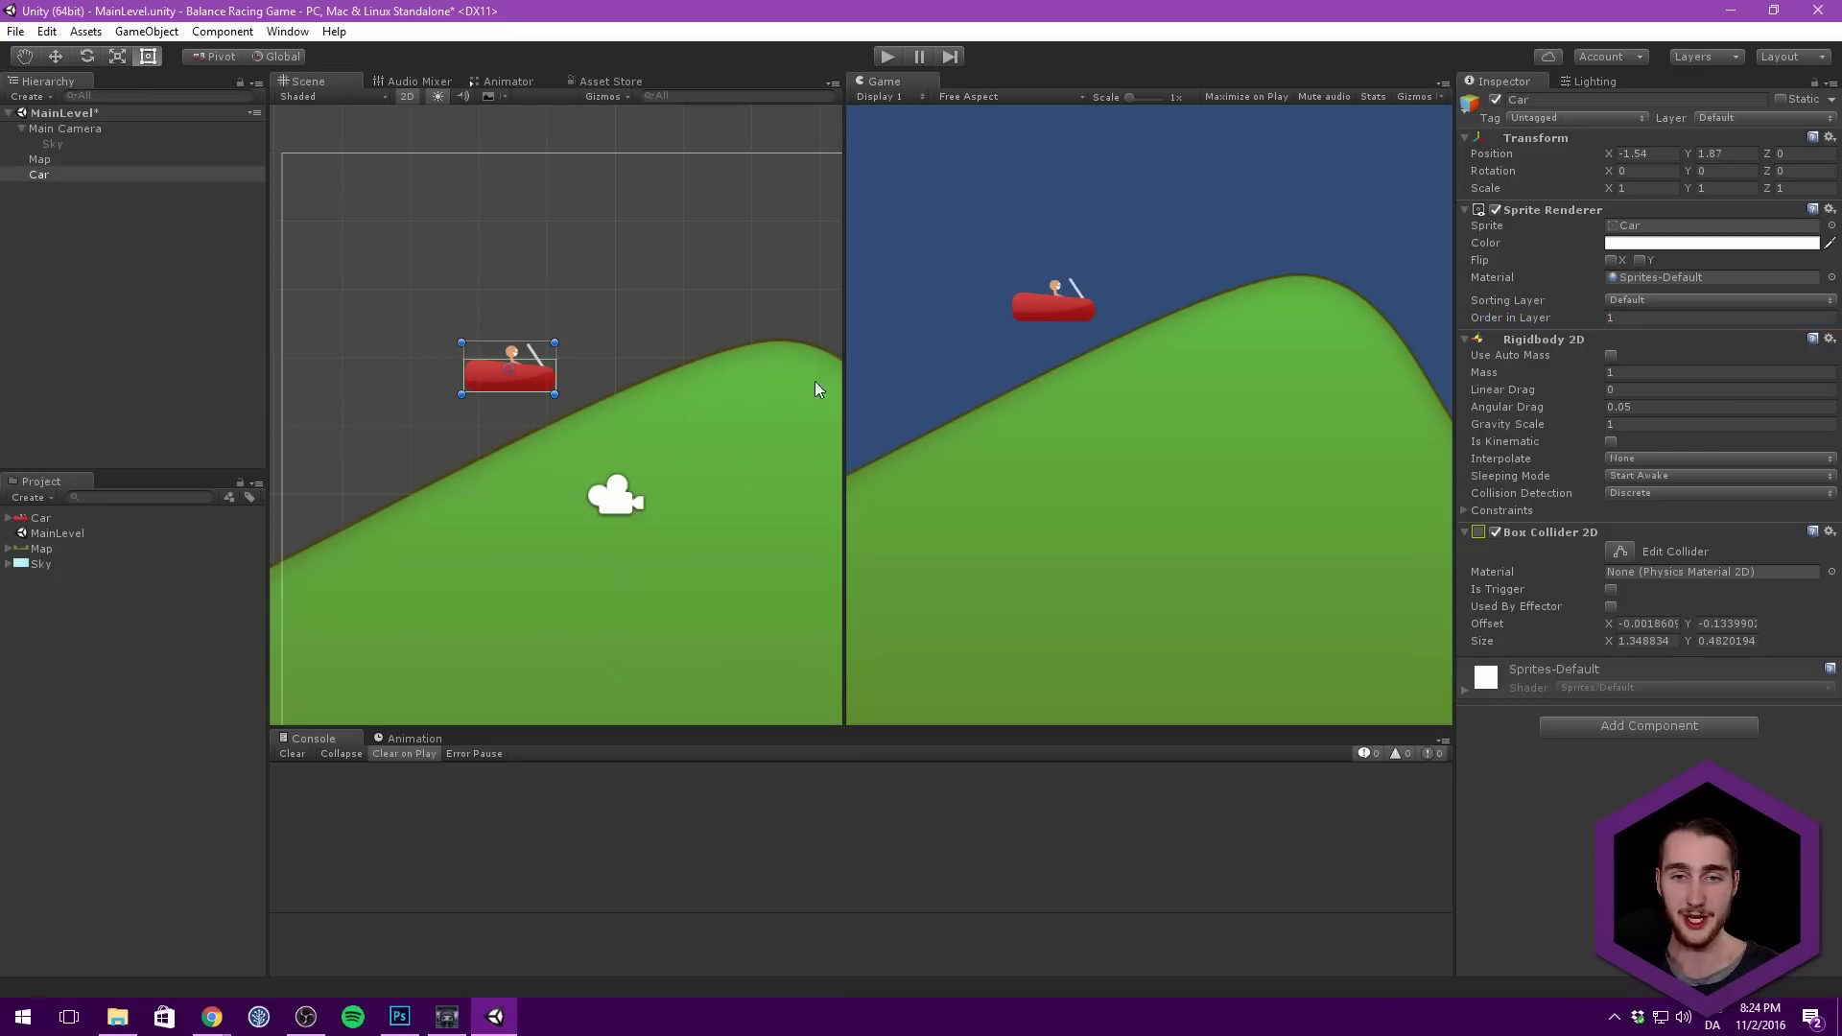
Step: Add a Polygon Collider 2D component to the Map object
middle_click_drag(530, 415, 514, 335)
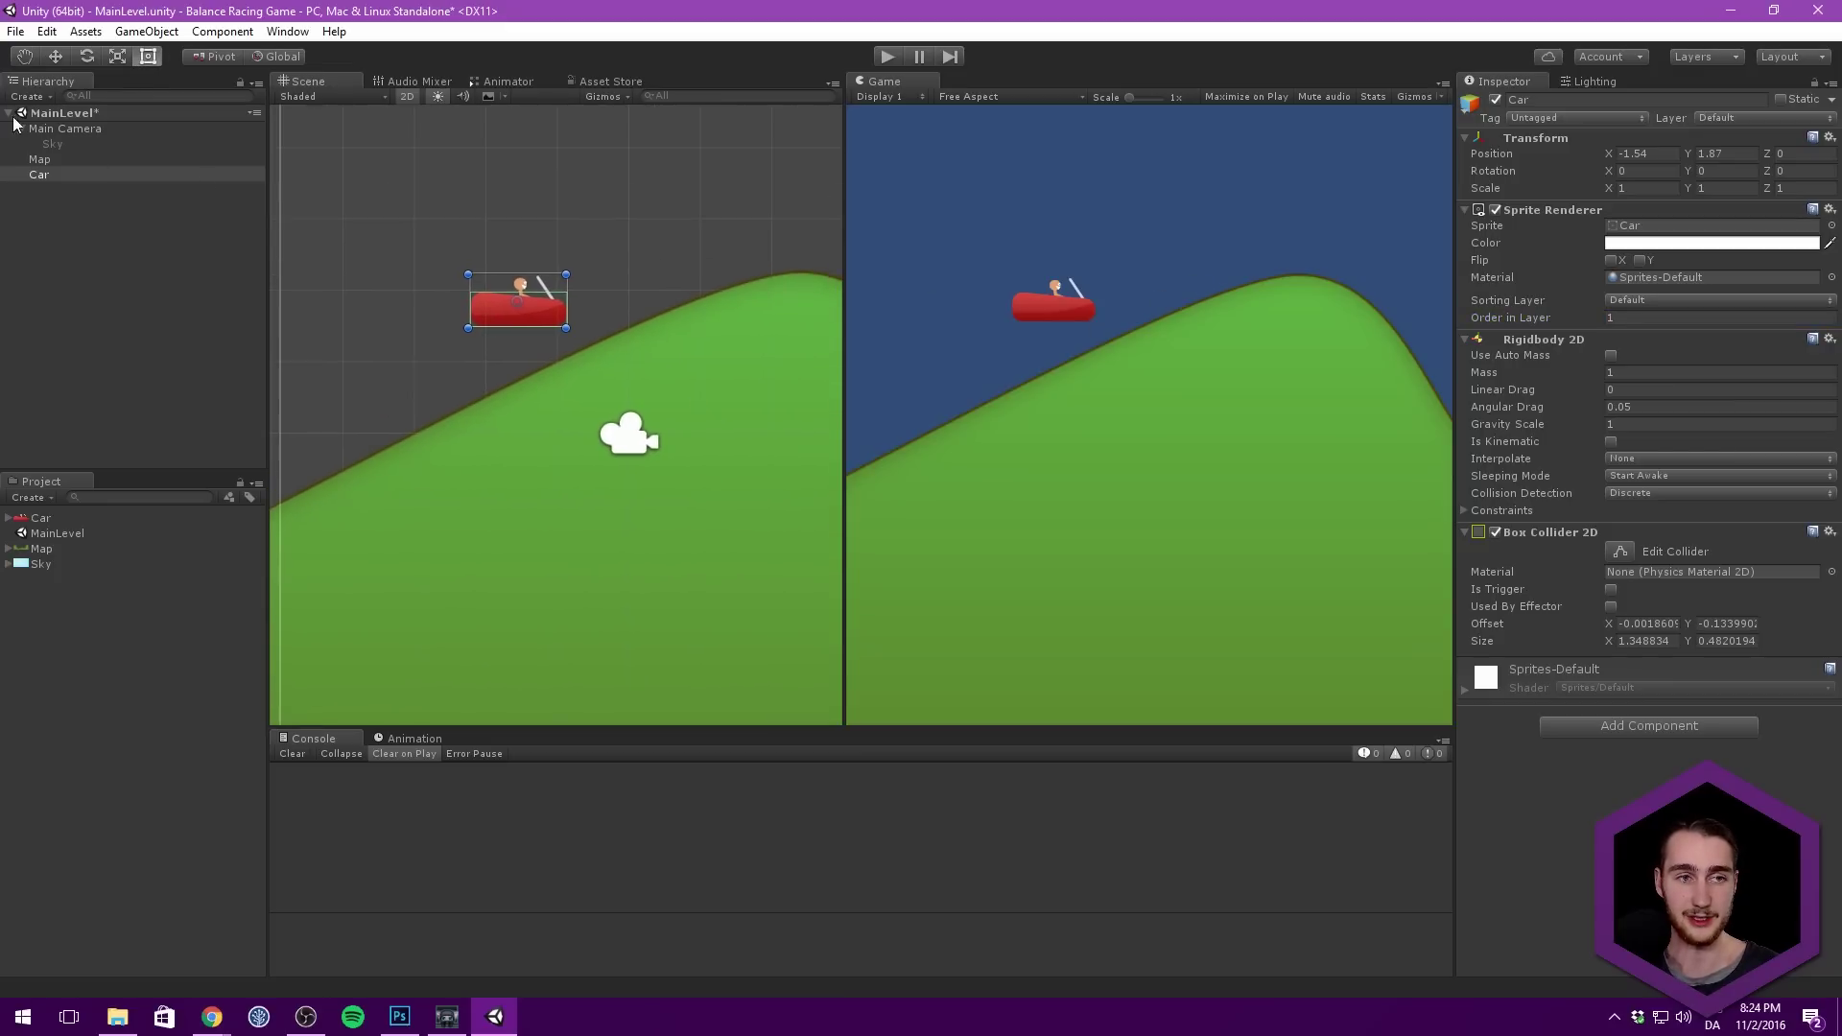
left_click(53, 160)
left_click(1602, 404)
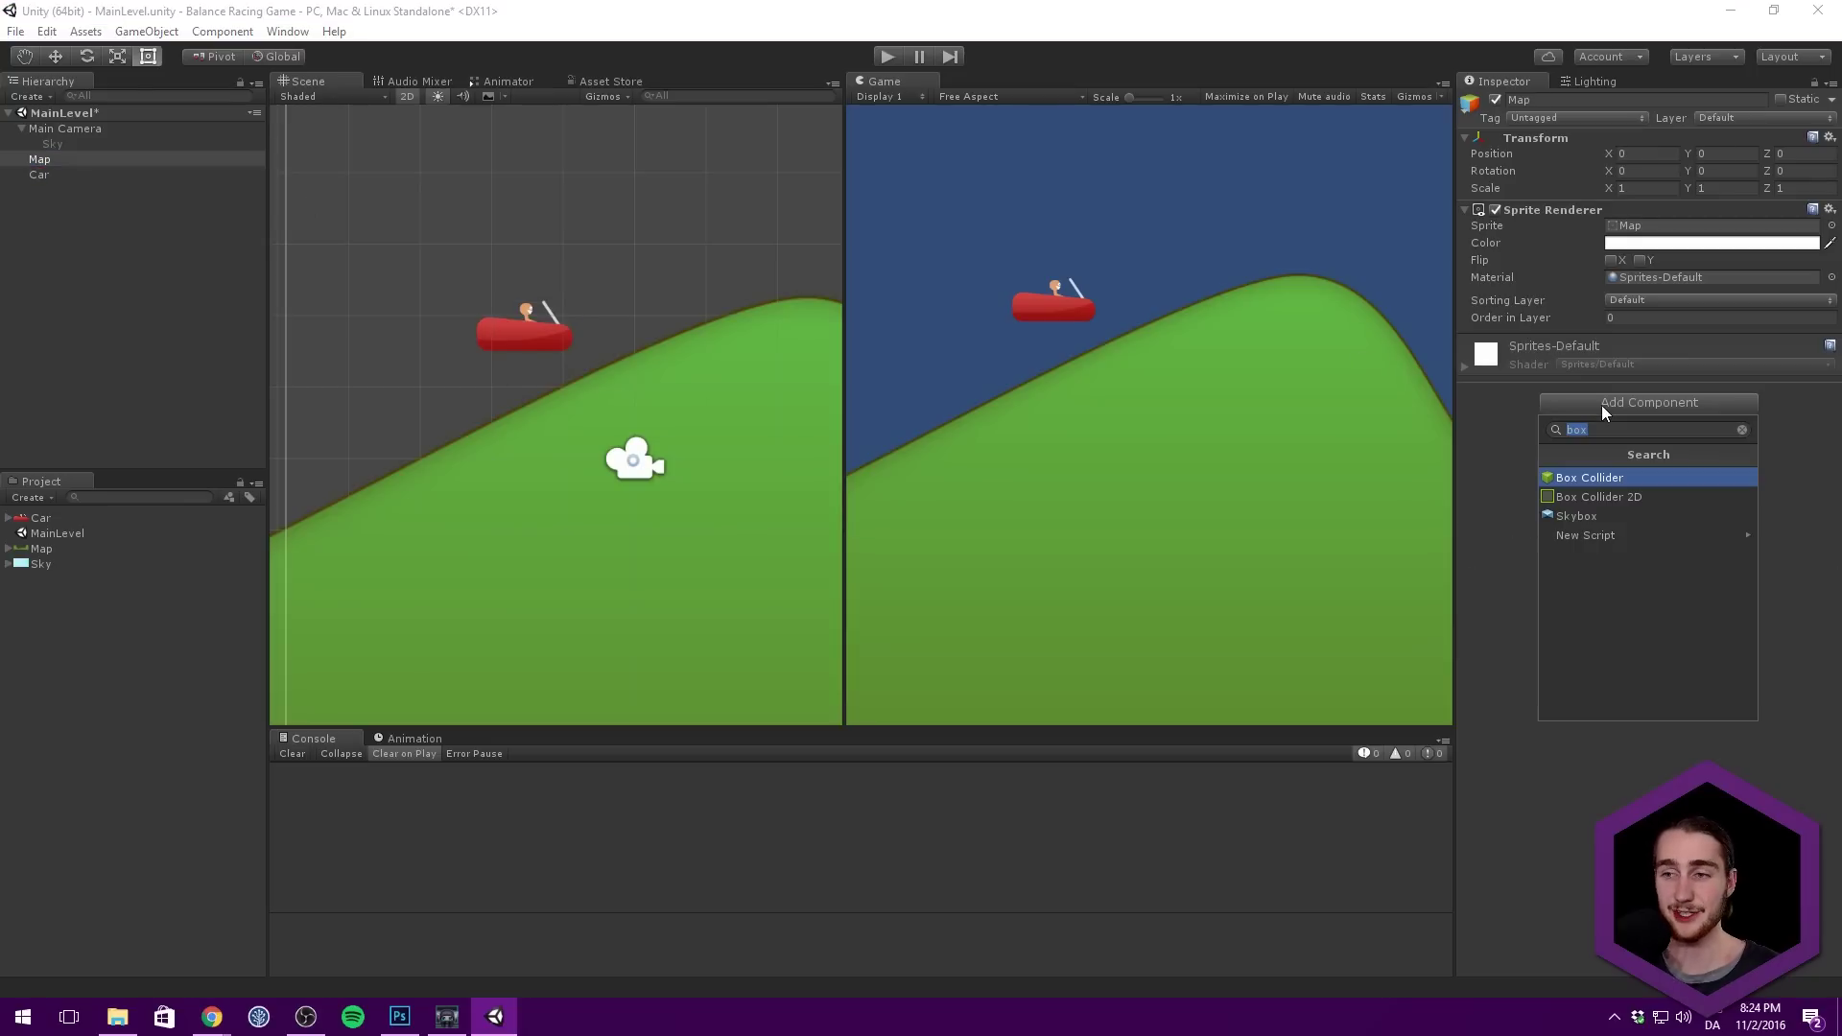
key("BackSpace")
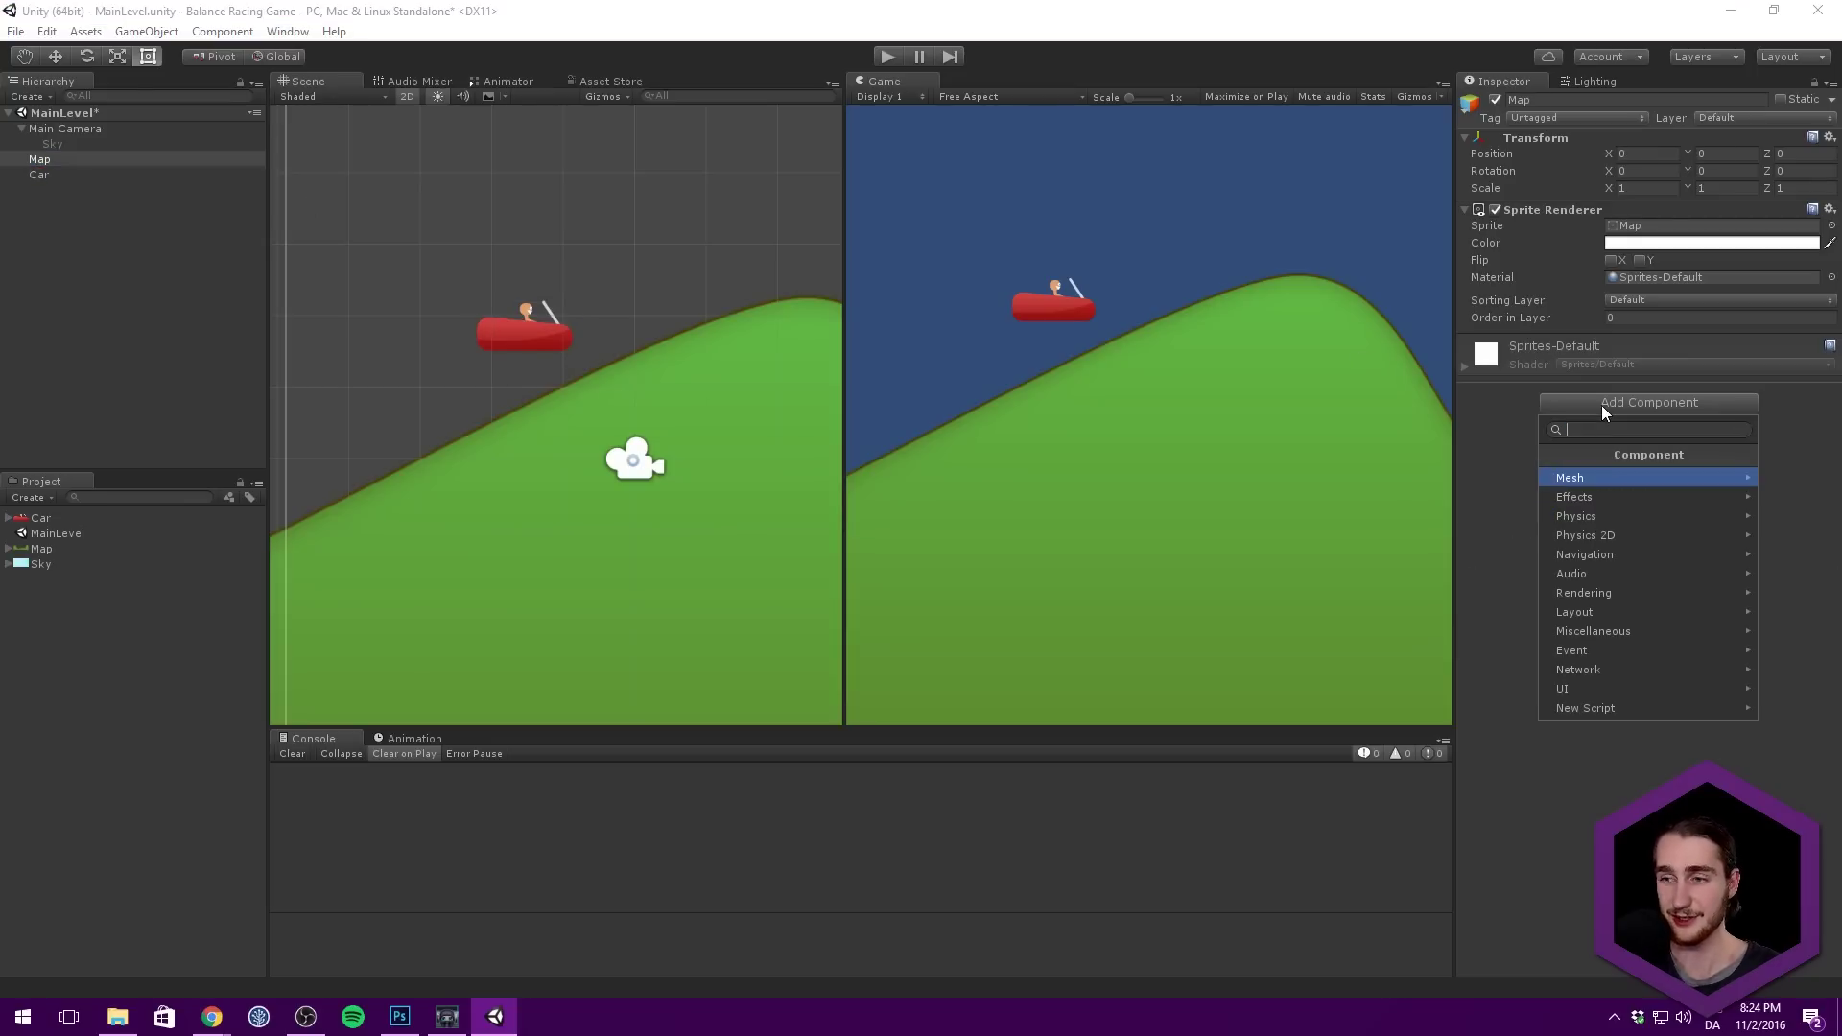
left_click(1593, 535)
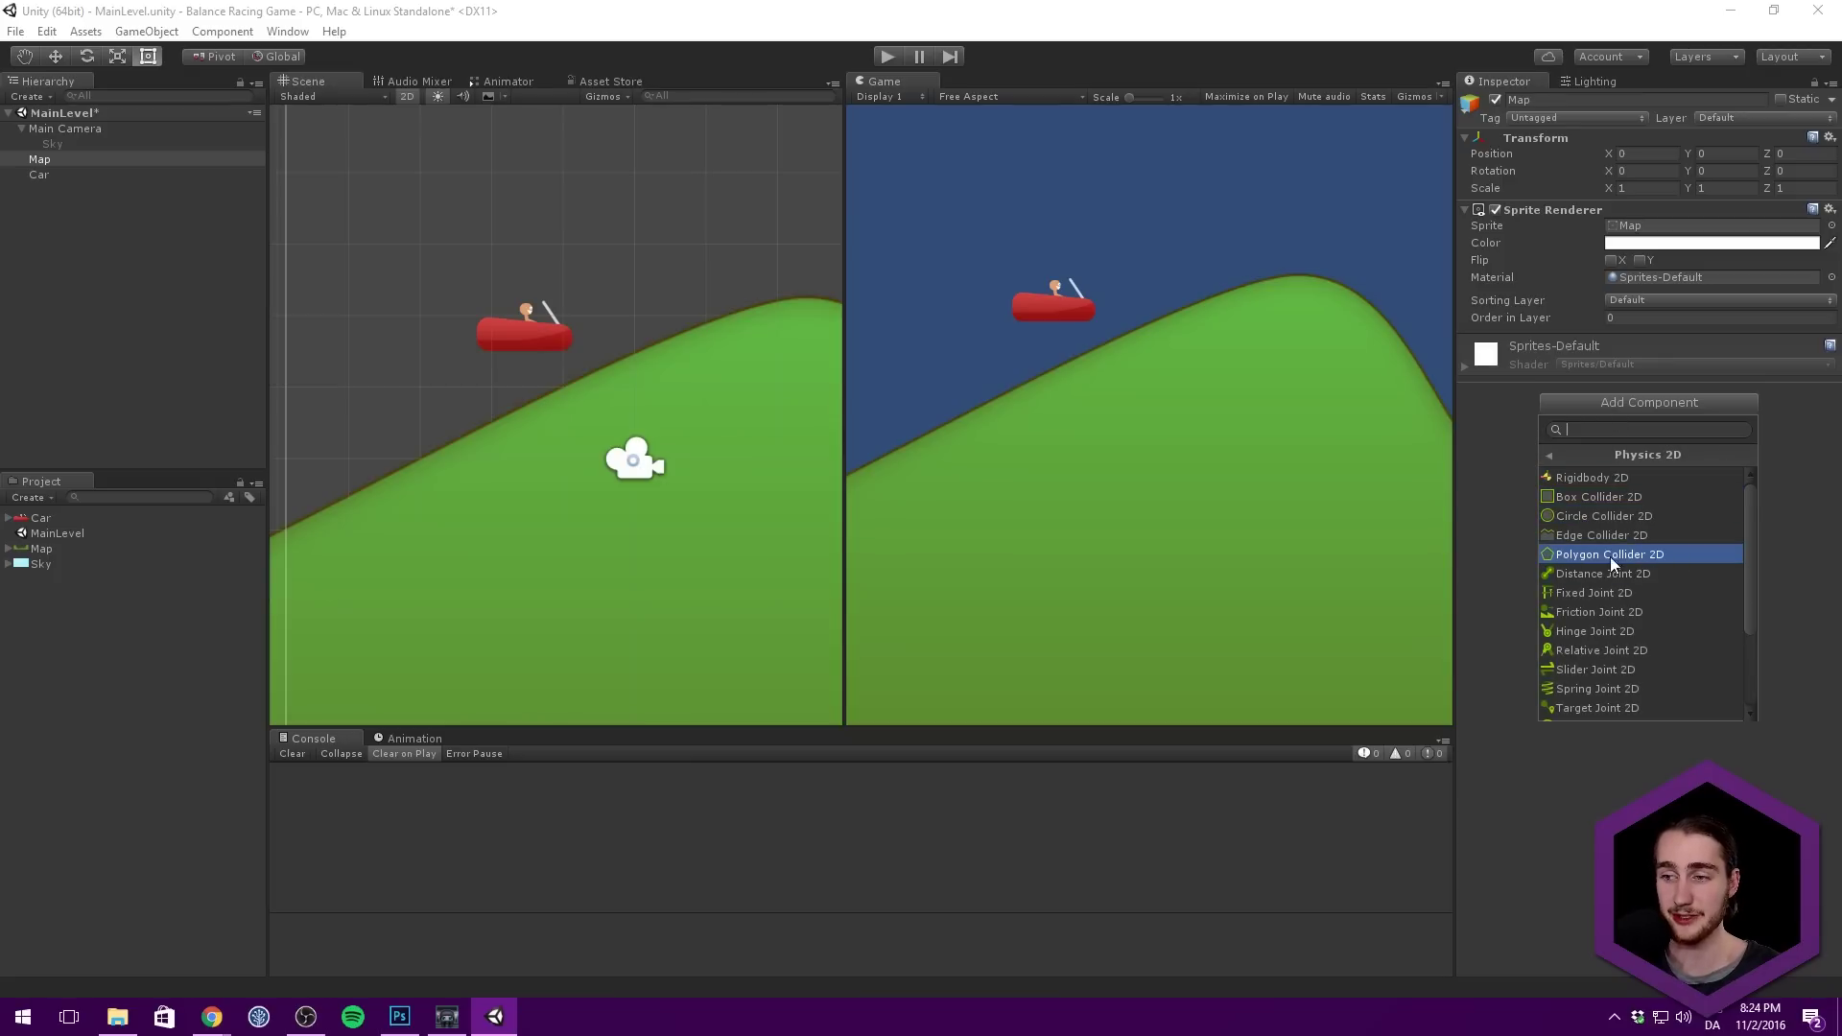
left_click(1662, 555)
Step: Examine how closely the map's polygon collider outline follows the terrain surface, along the level and close up beneath the car
scroll(618, 317, "down", 3)
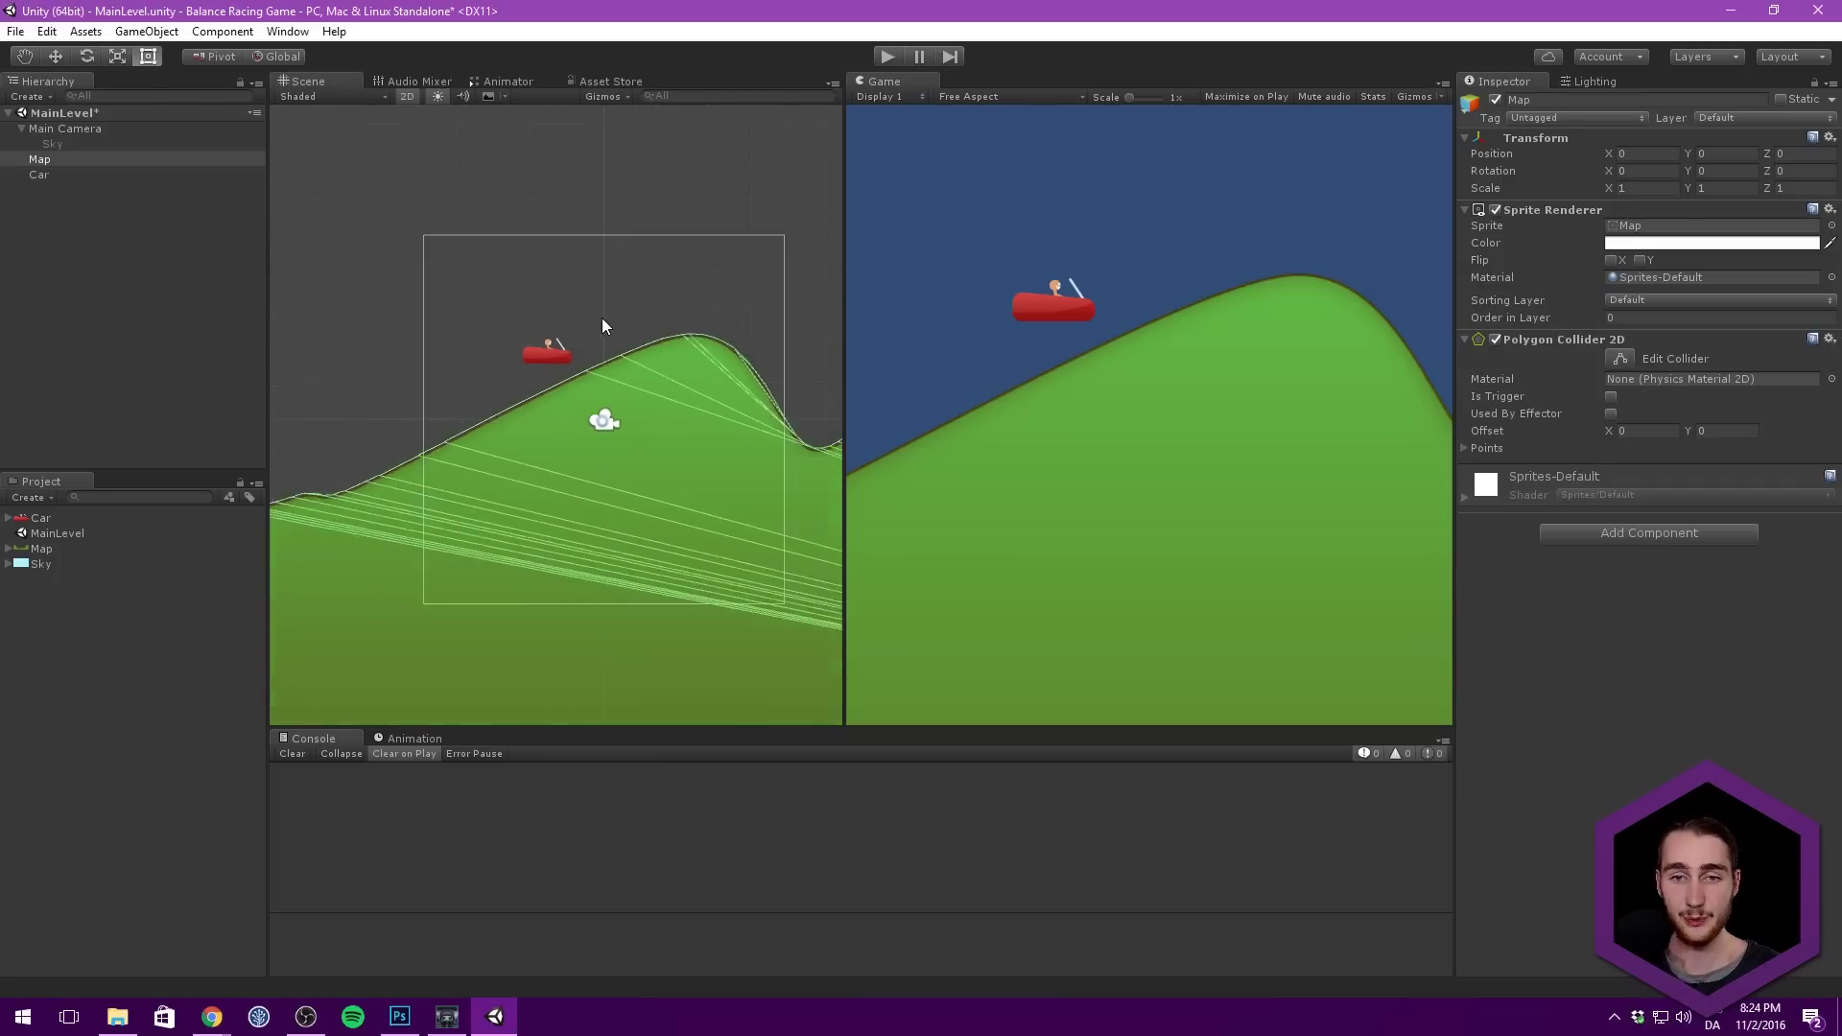
middle_click_drag(602, 319, 845, 287)
scroll(475, 326, "down", 2)
scroll(752, 316, "up", 5)
scroll(479, 307, "down", 5)
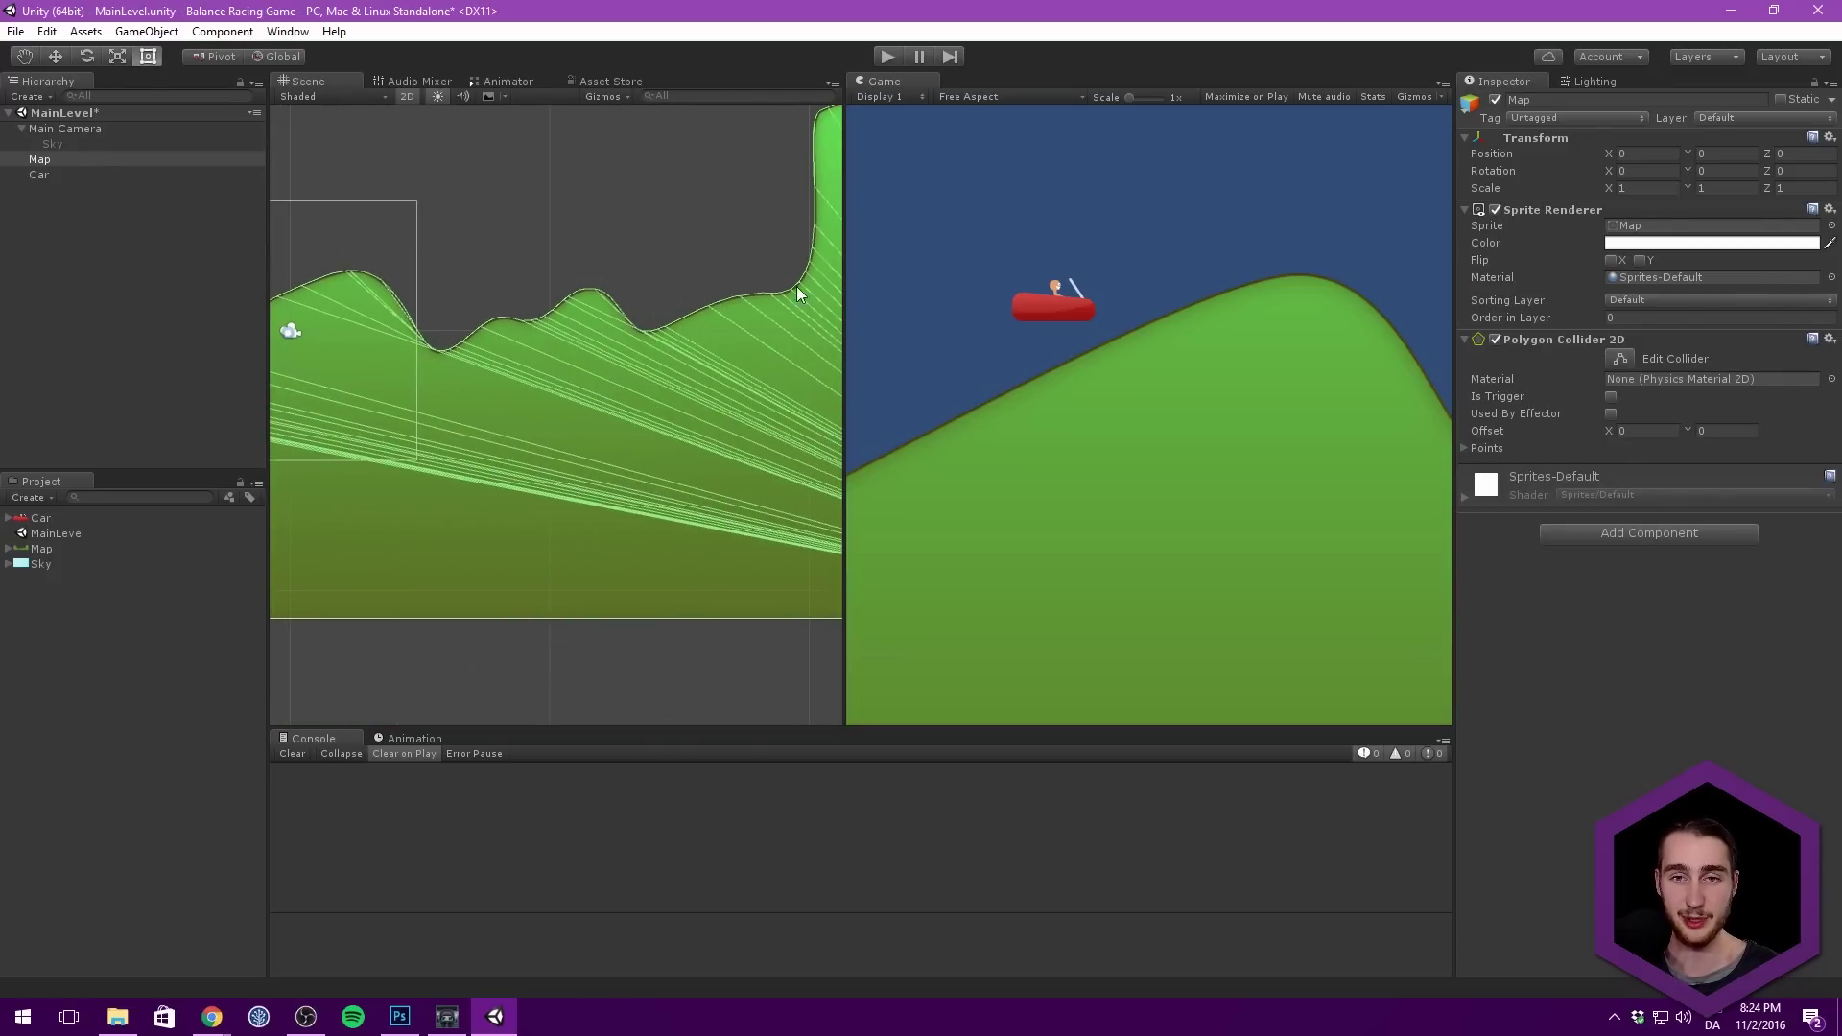
middle_click_drag(796, 293, 365, 337)
scroll(390, 341, "up", 6)
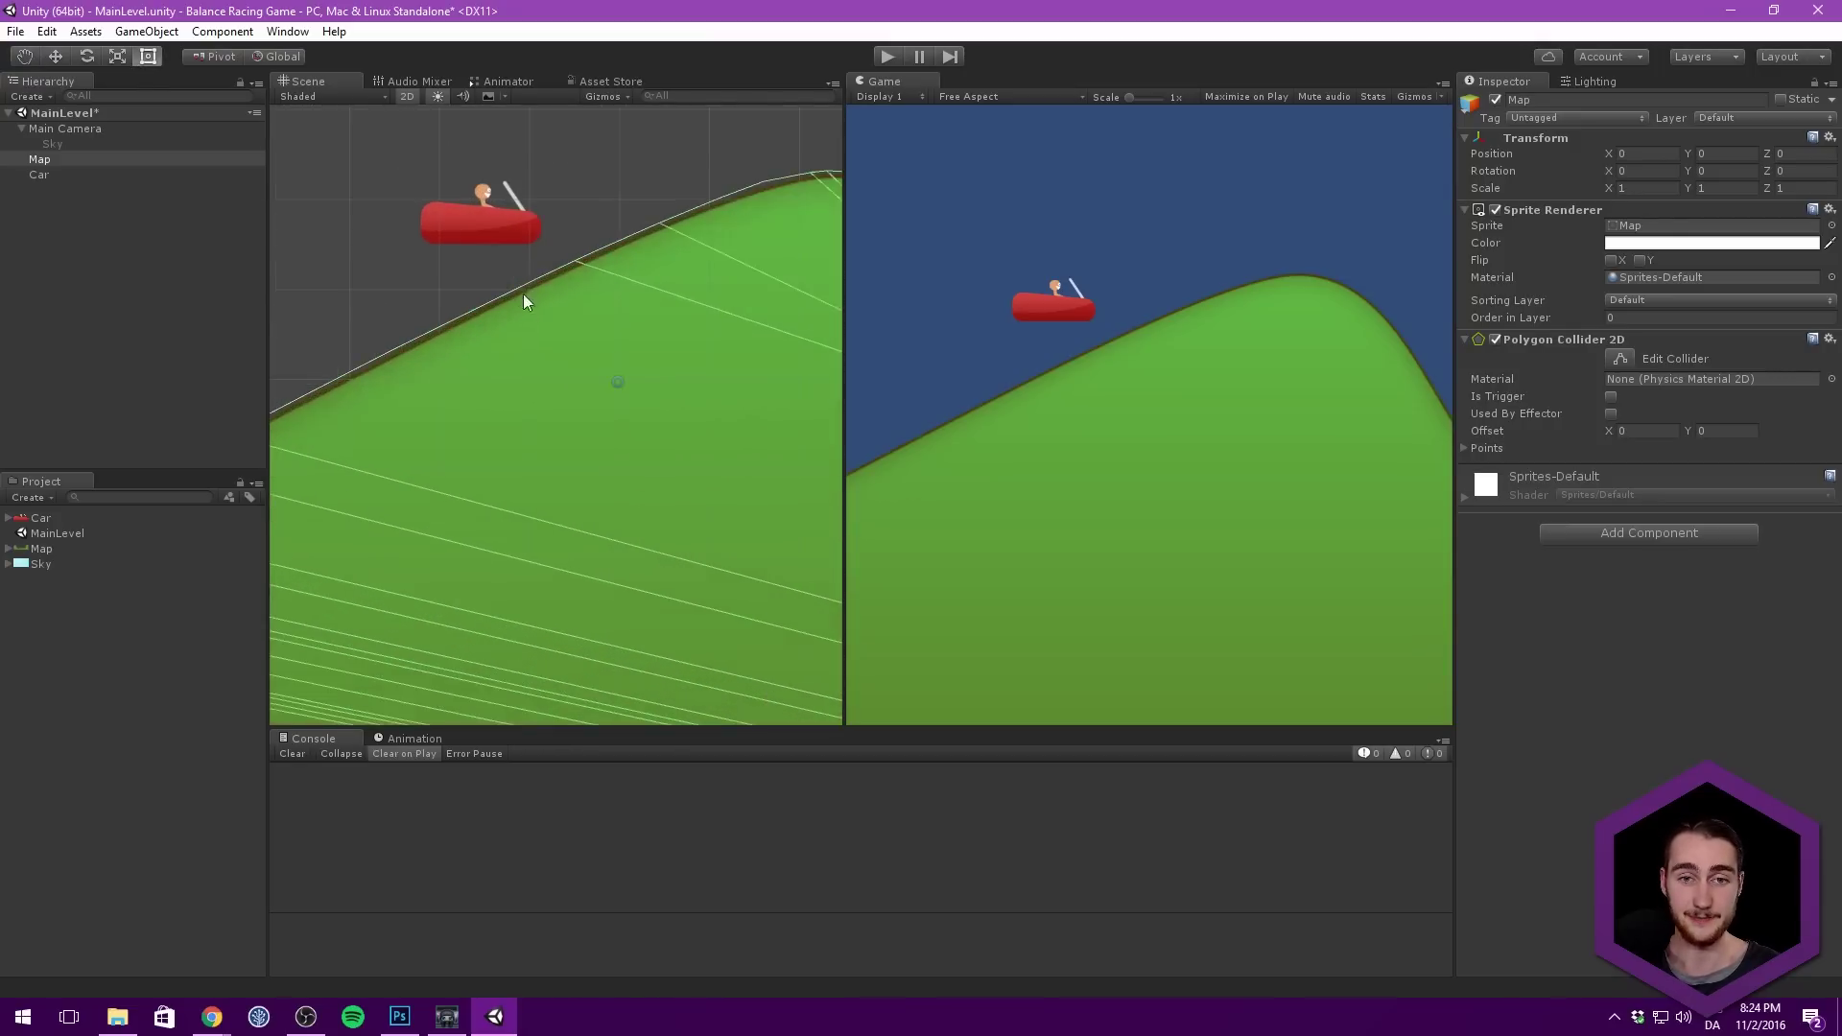
middle_click_drag(522, 293, 538, 343)
scroll(543, 342, "up", 2)
scroll(654, 326, "up", 2)
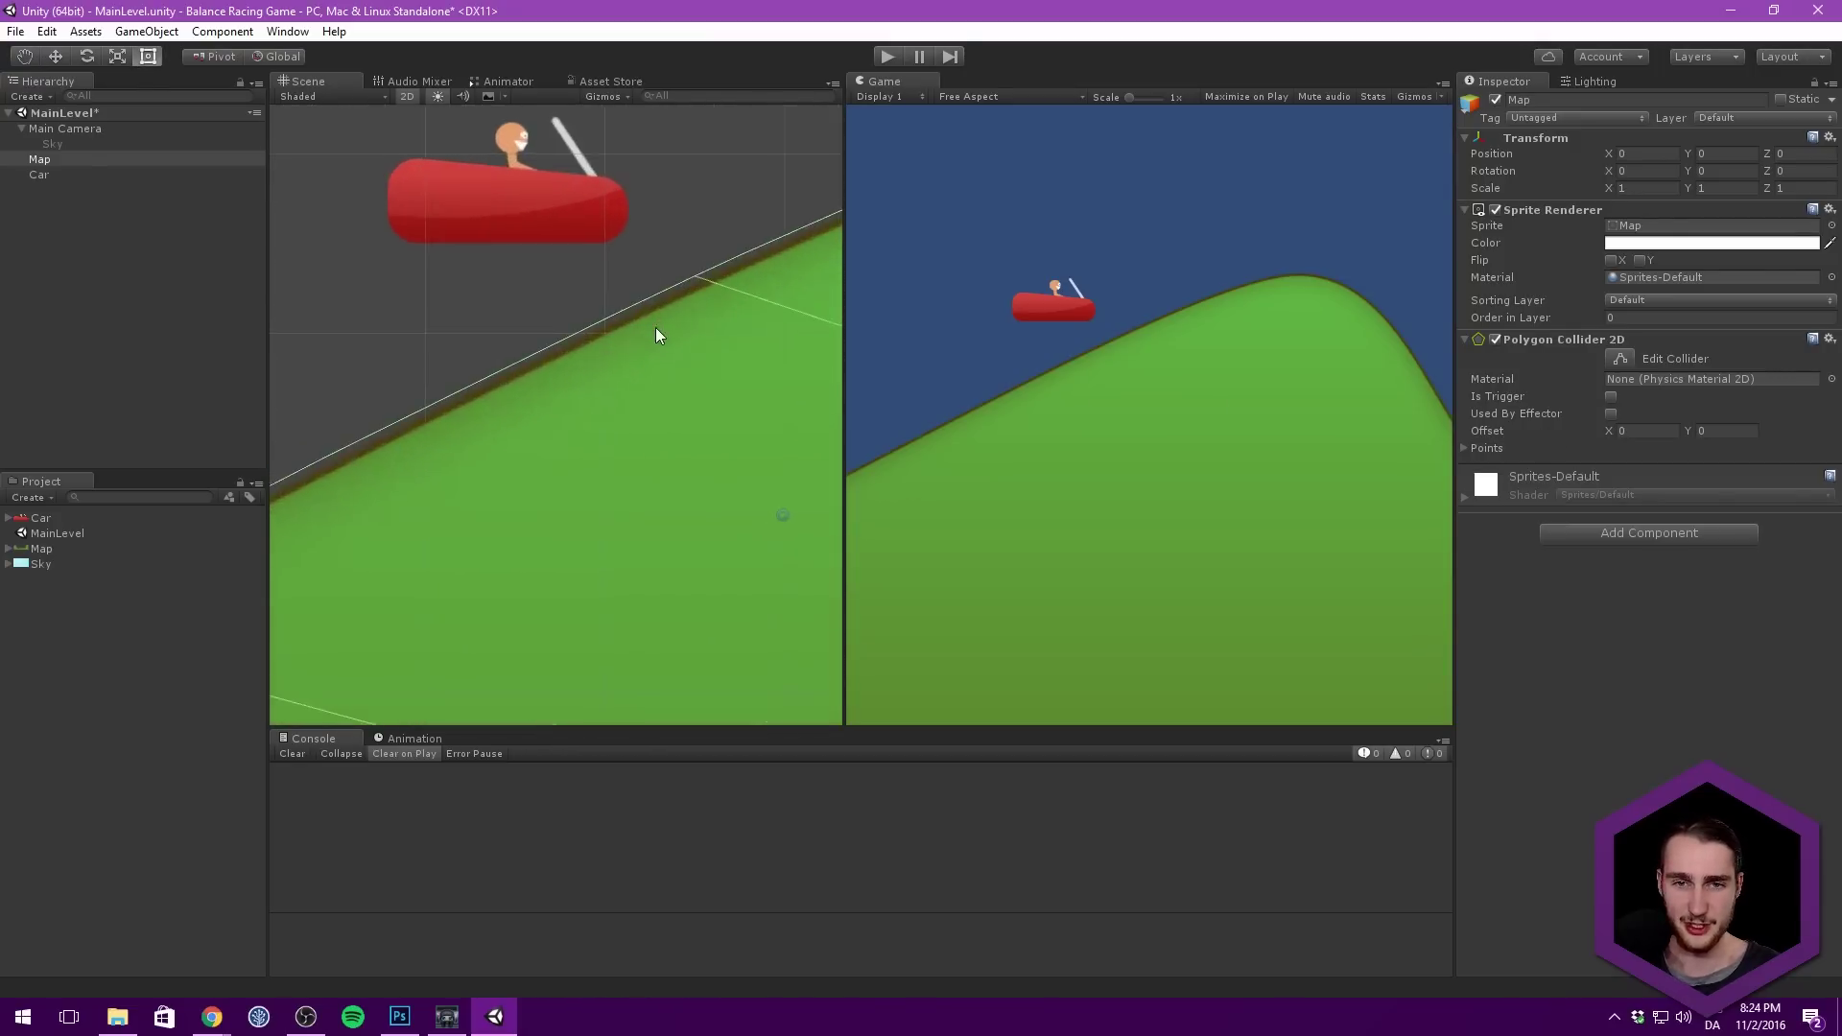
scroll(655, 326, "up", 3)
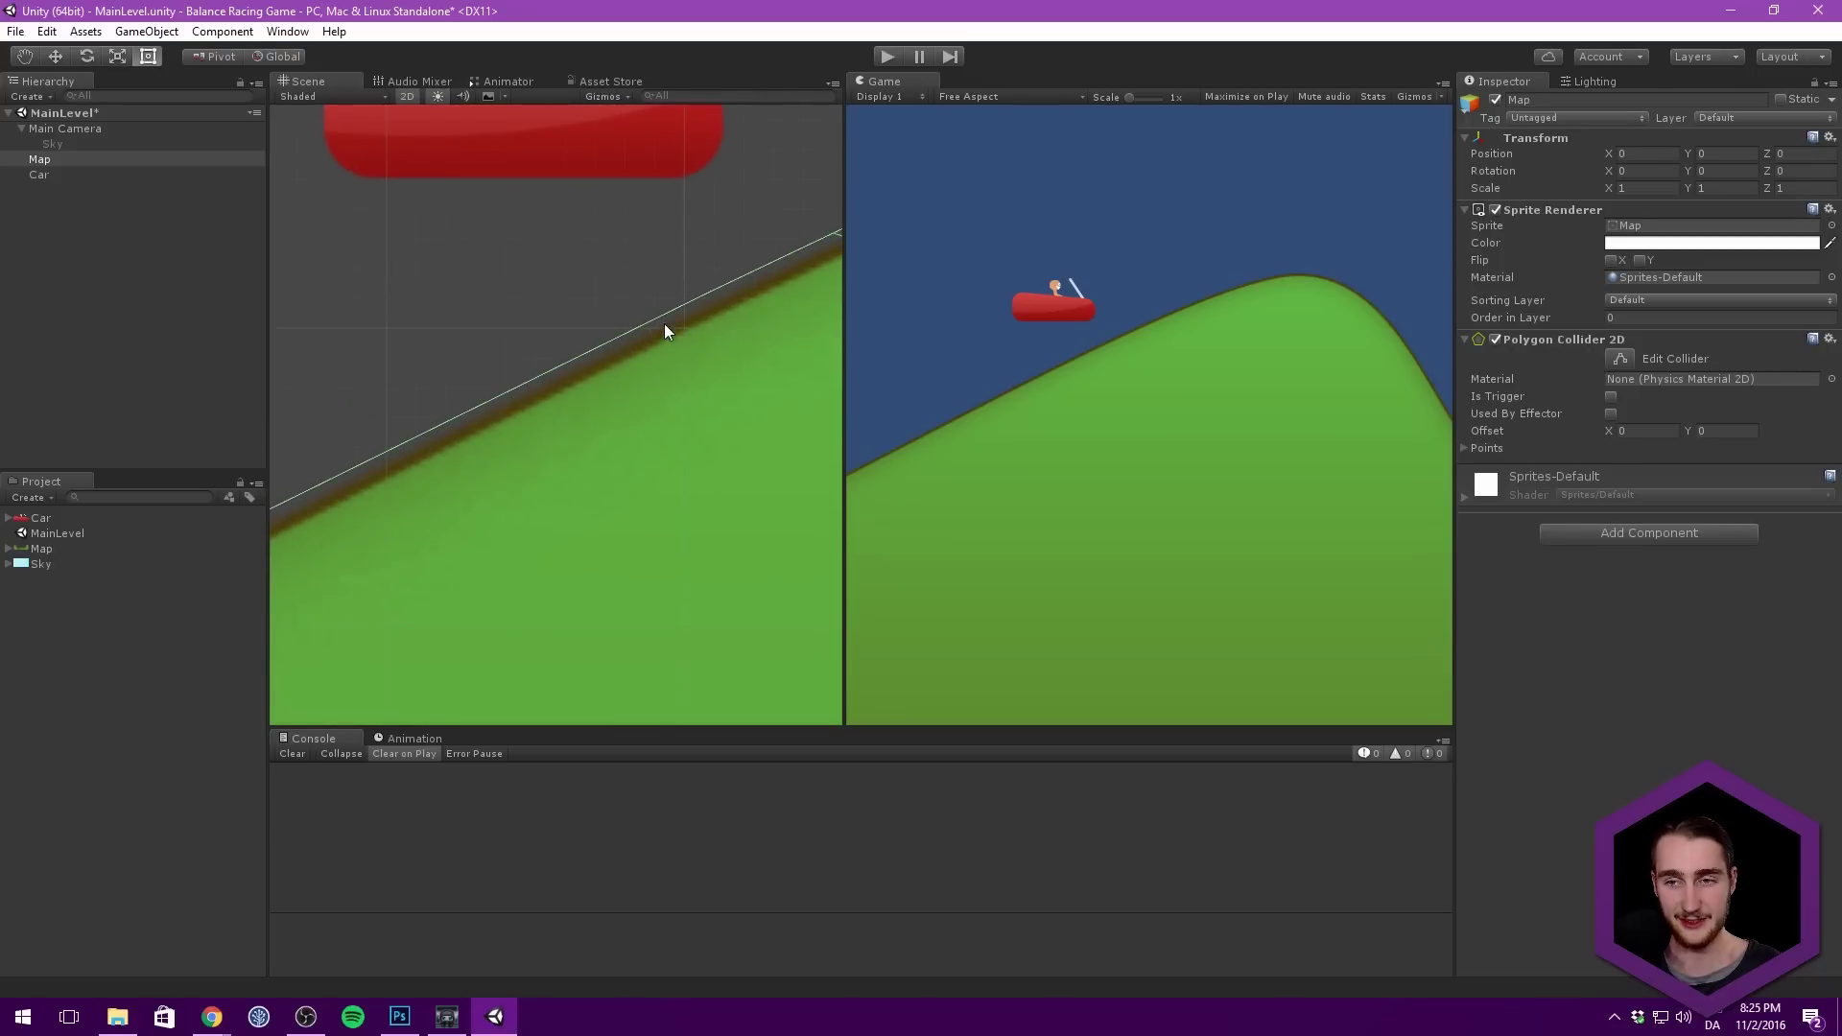
Step: Run the scene to check how the car lands on the map's collider, and stop it
middle_click_drag(756, 302, 722, 336)
left_click(885, 57)
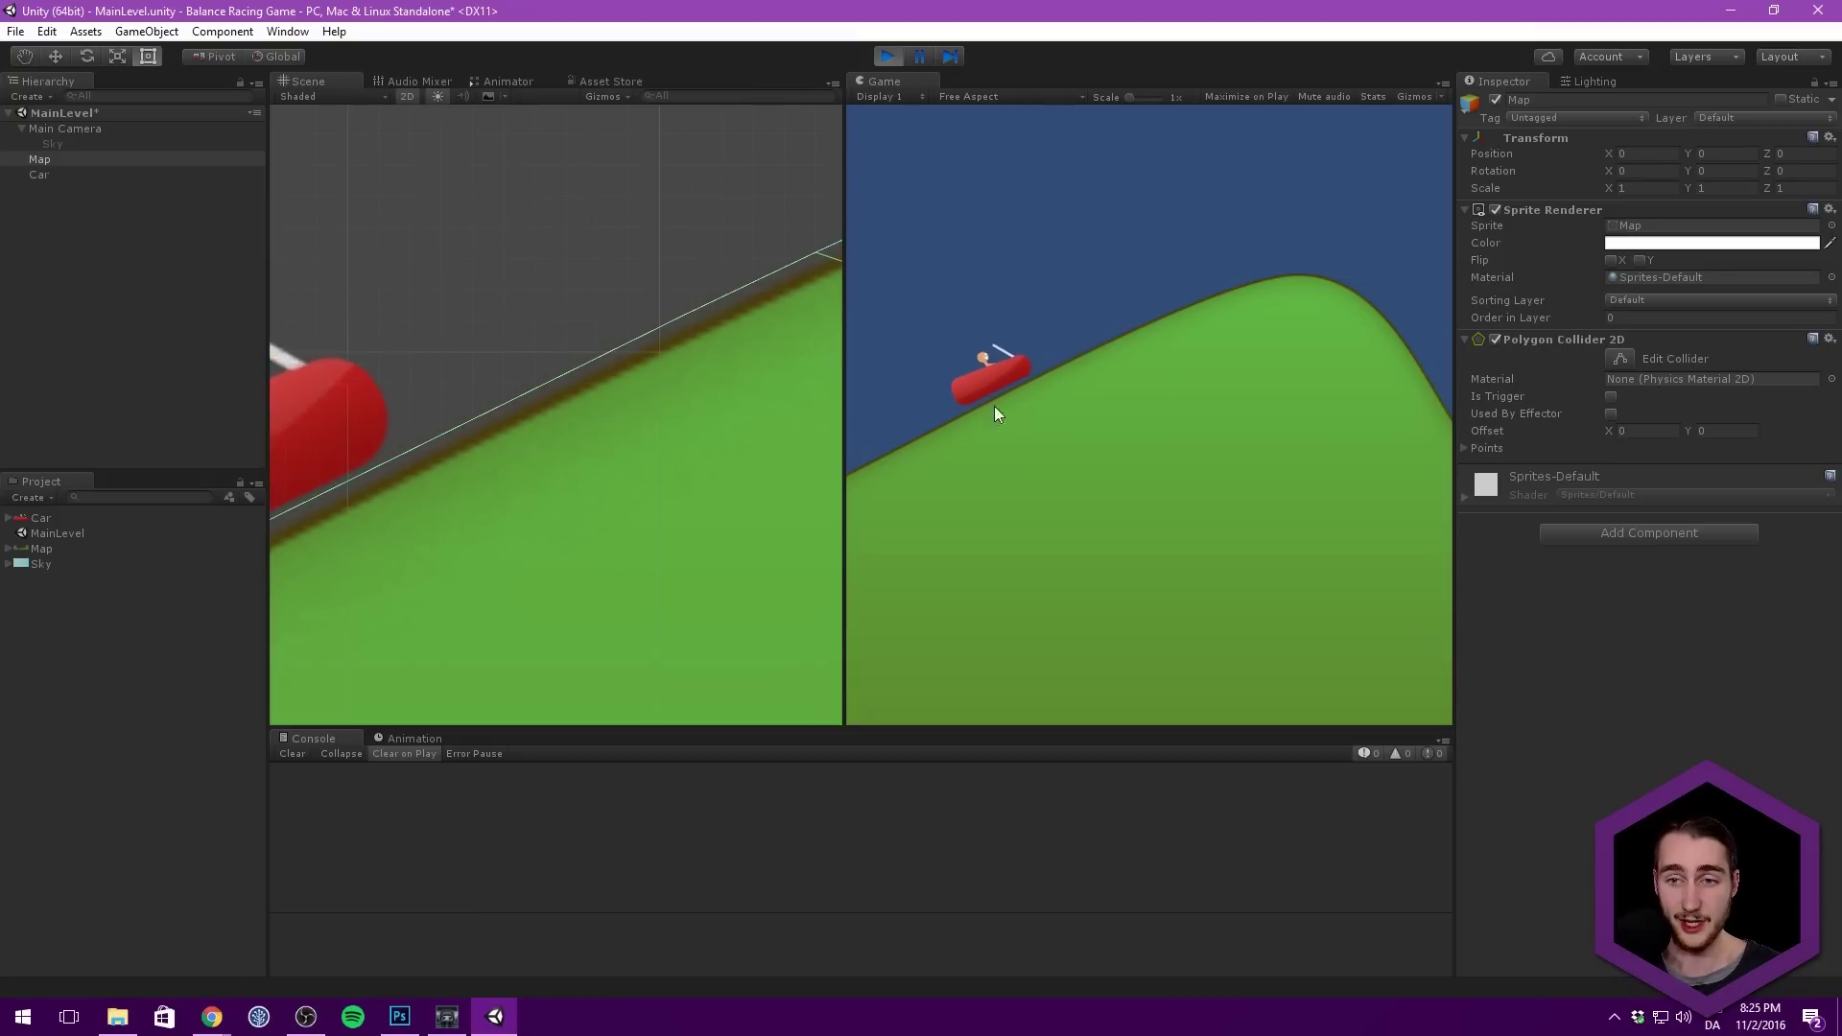
left_click(878, 58)
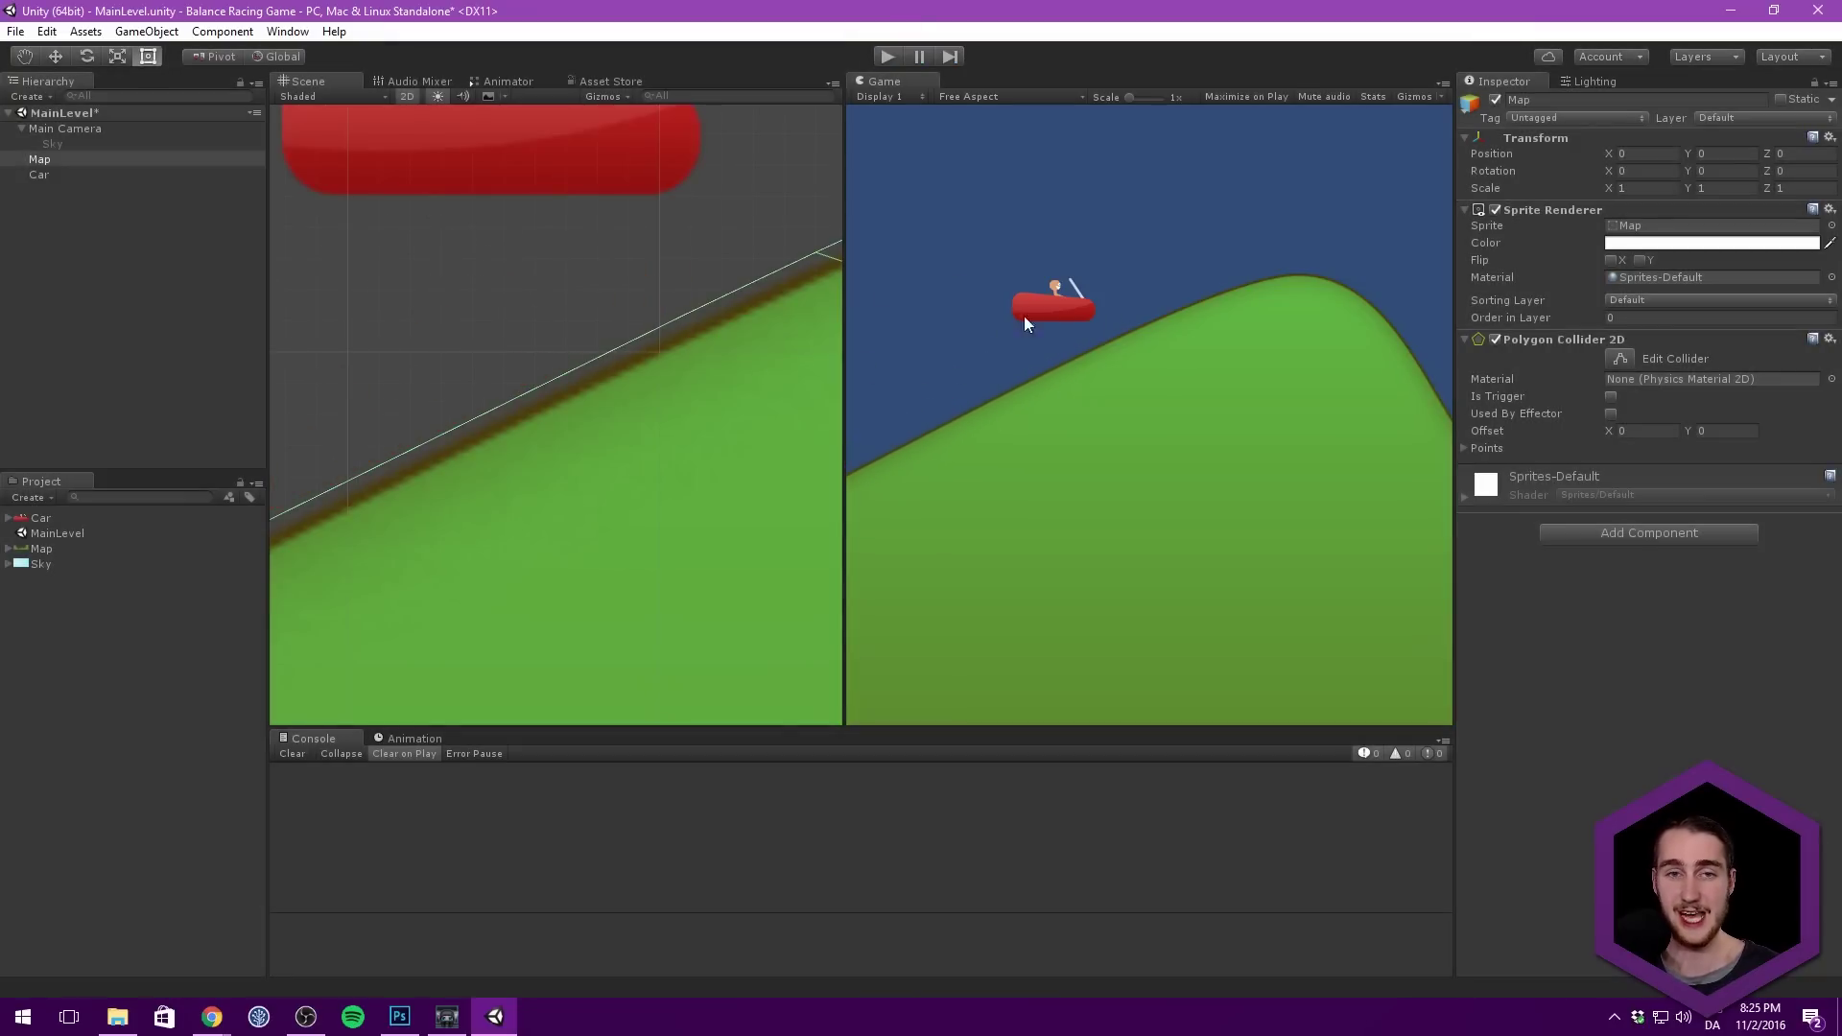
Step: Set the Y offset of the map's Polygon Collider 2D to -0.1 and test the car's contact with the ground
middle_click_drag(784, 358, 650, 228)
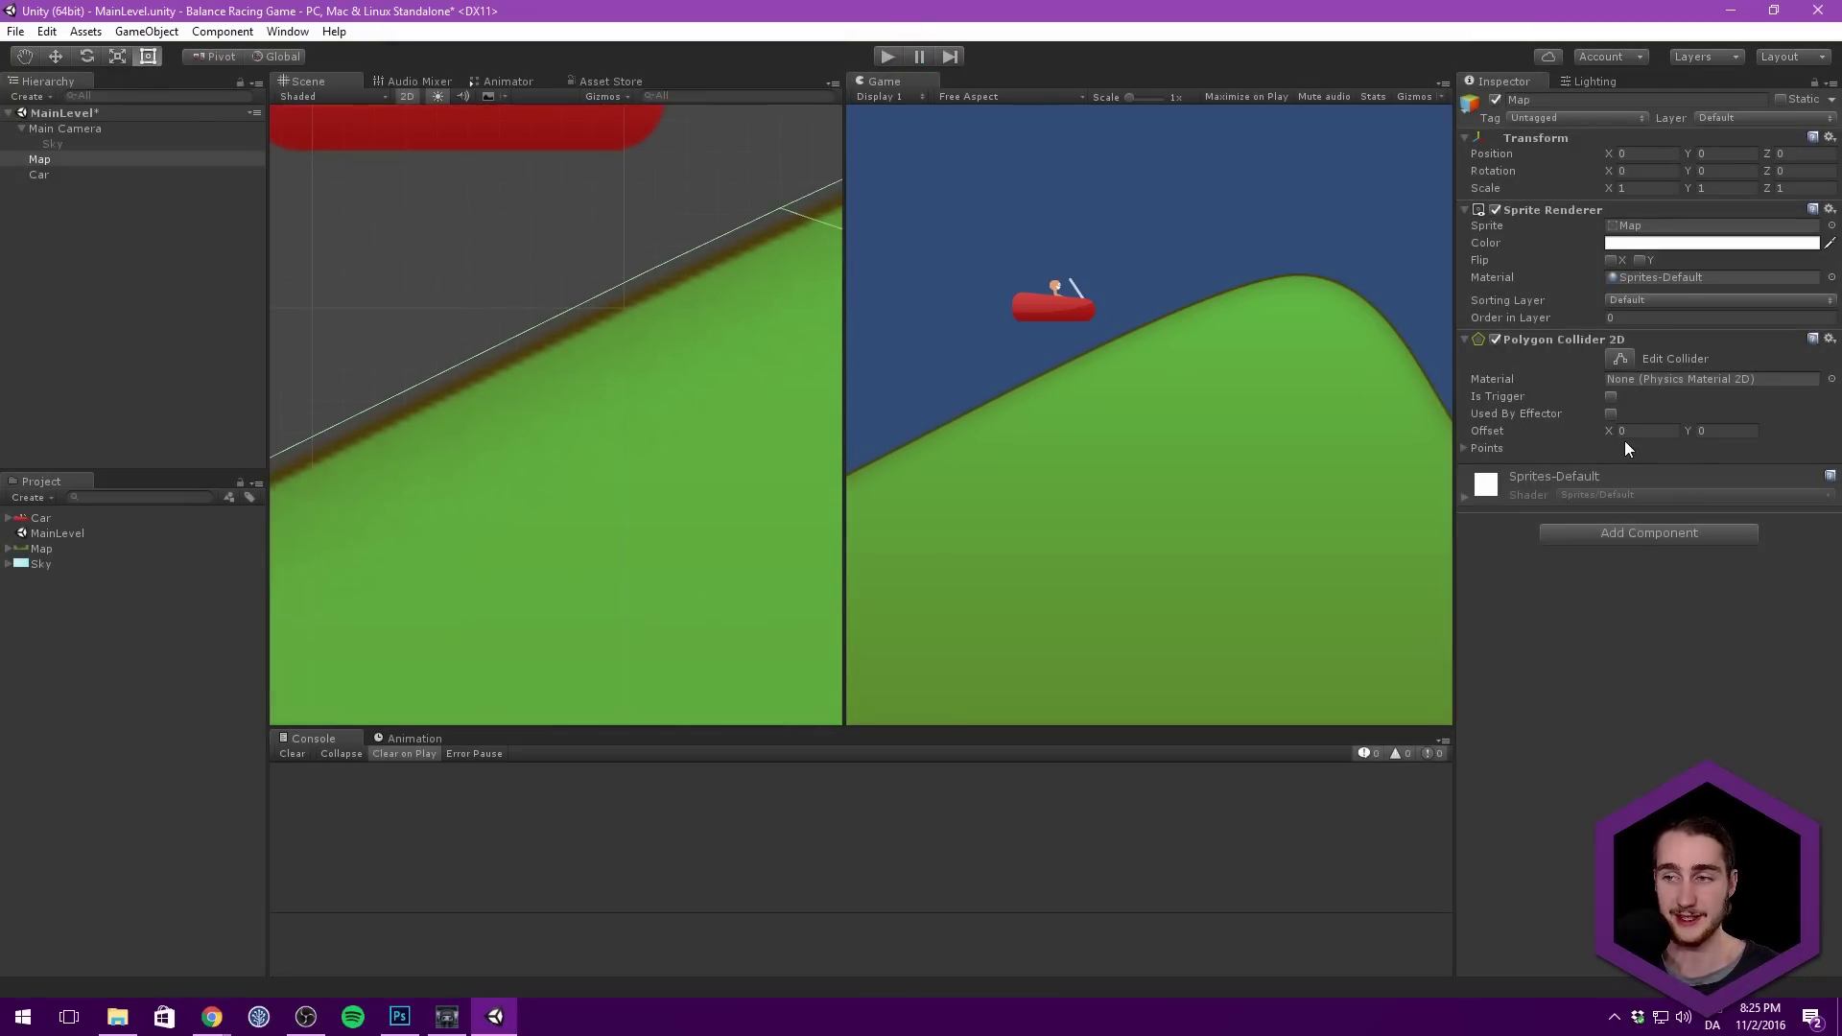
left_click(1730, 432)
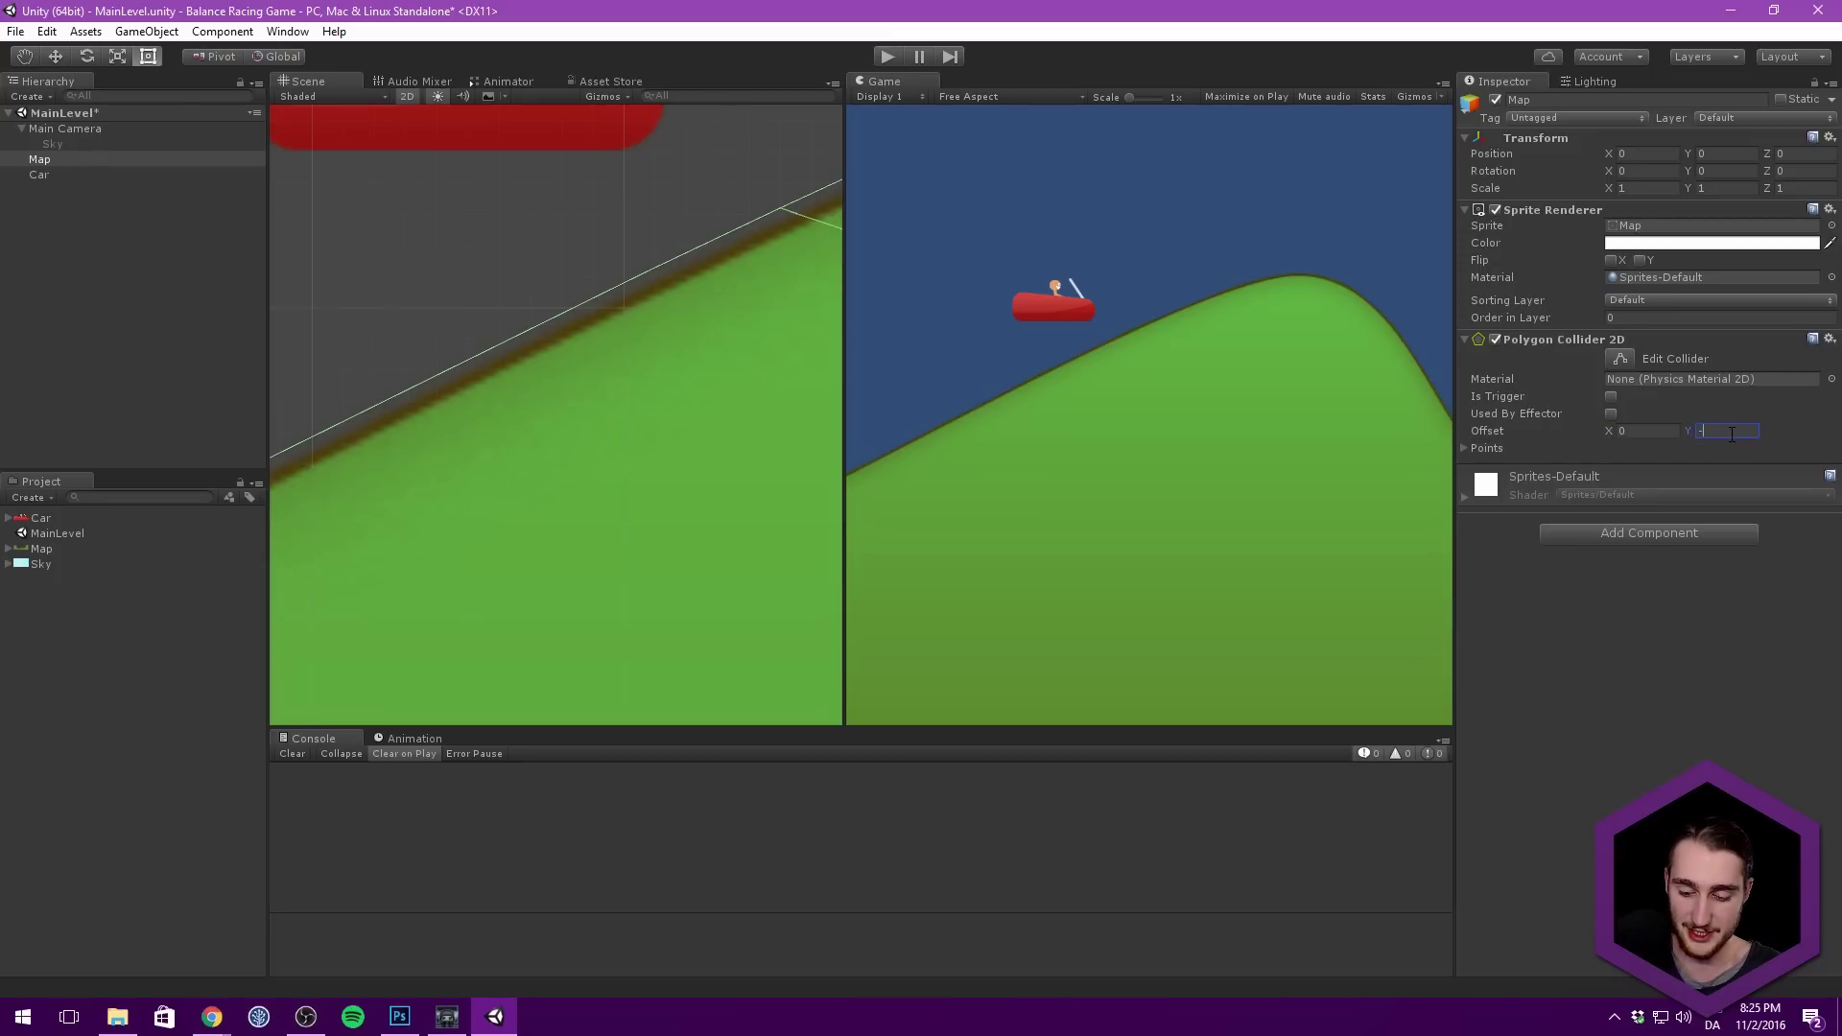
type("-")
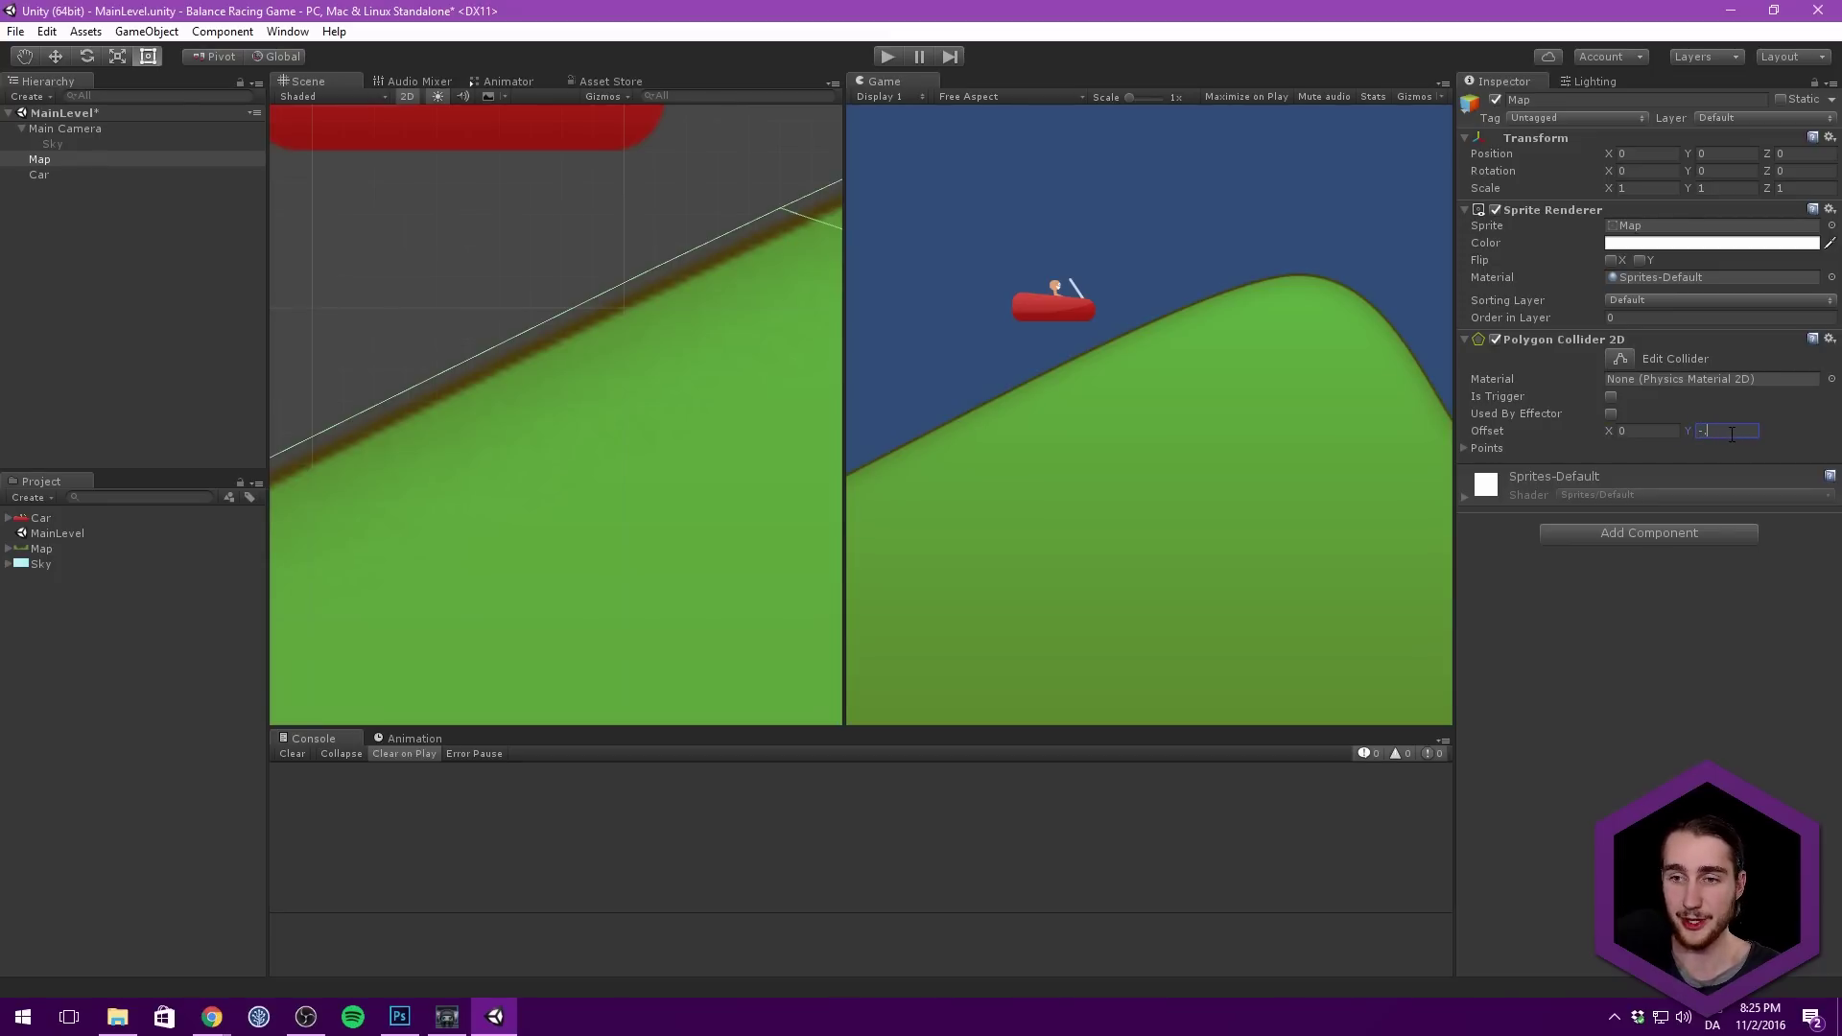
type(".1")
left_click(885, 58)
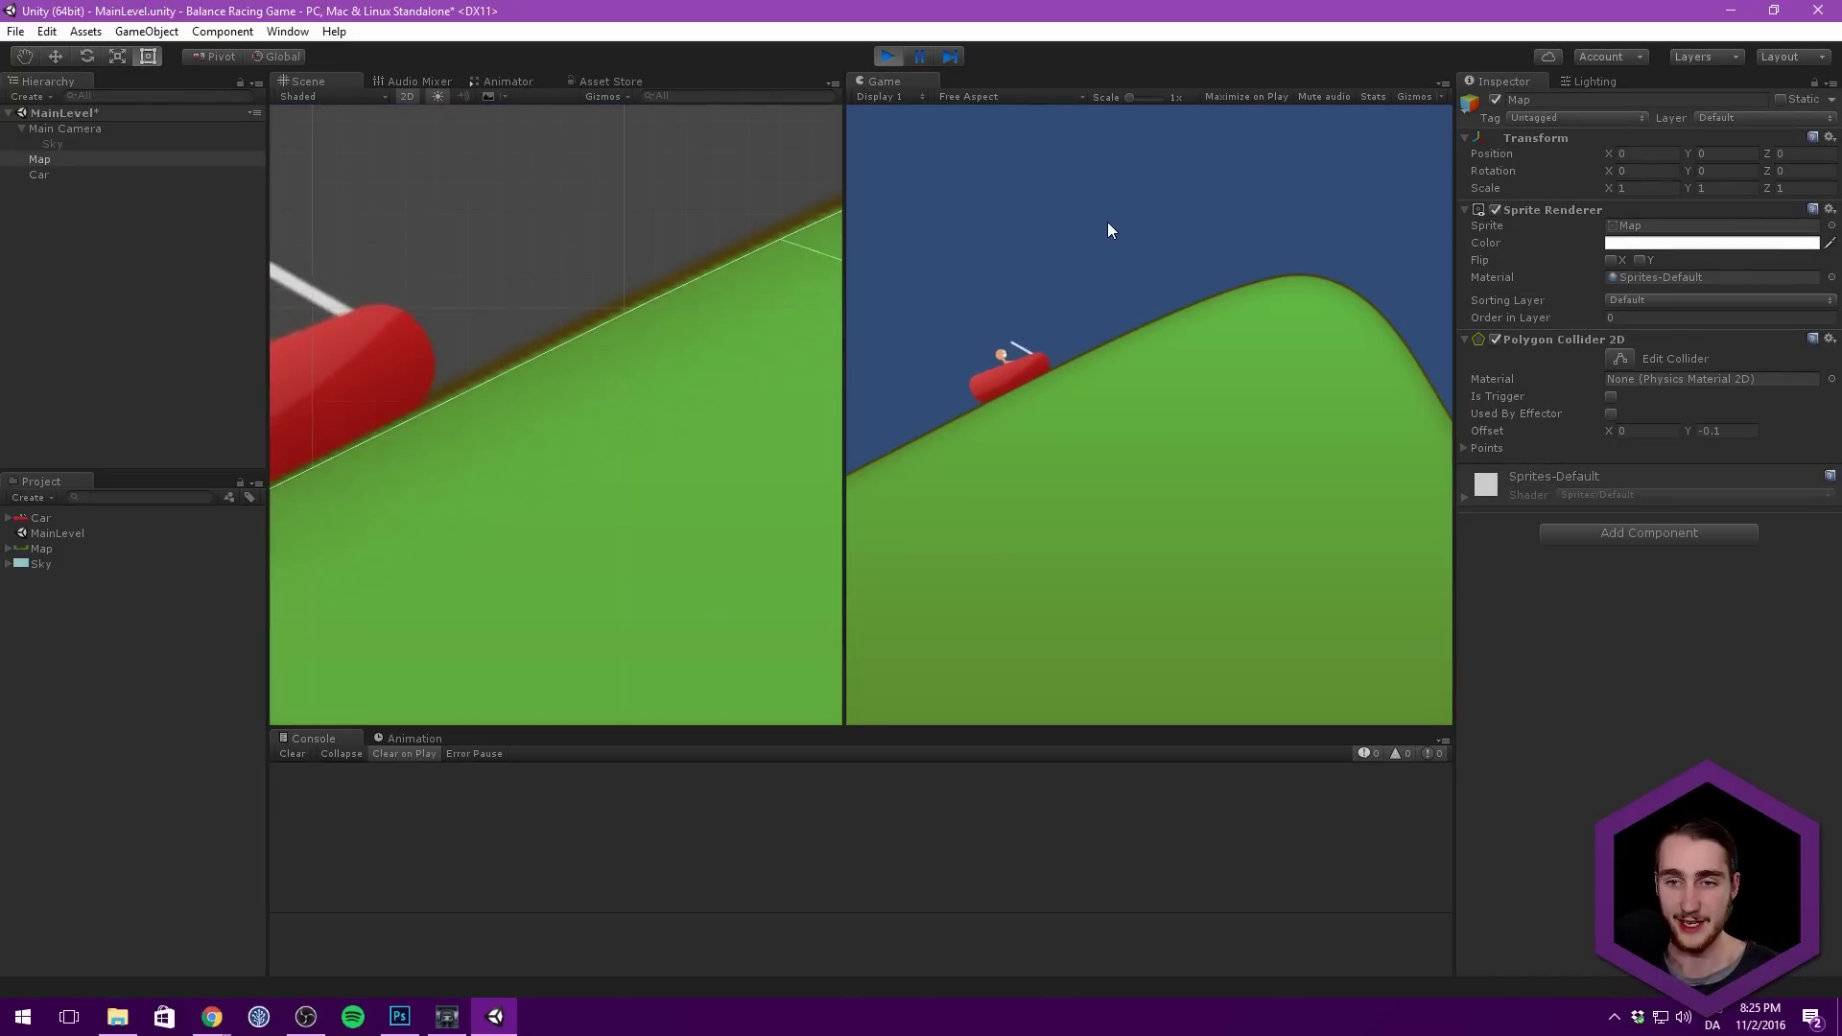
left_click(885, 57)
Step: Deselect the map and save the MainLevel scene
middle_click_drag(602, 187, 604, 238)
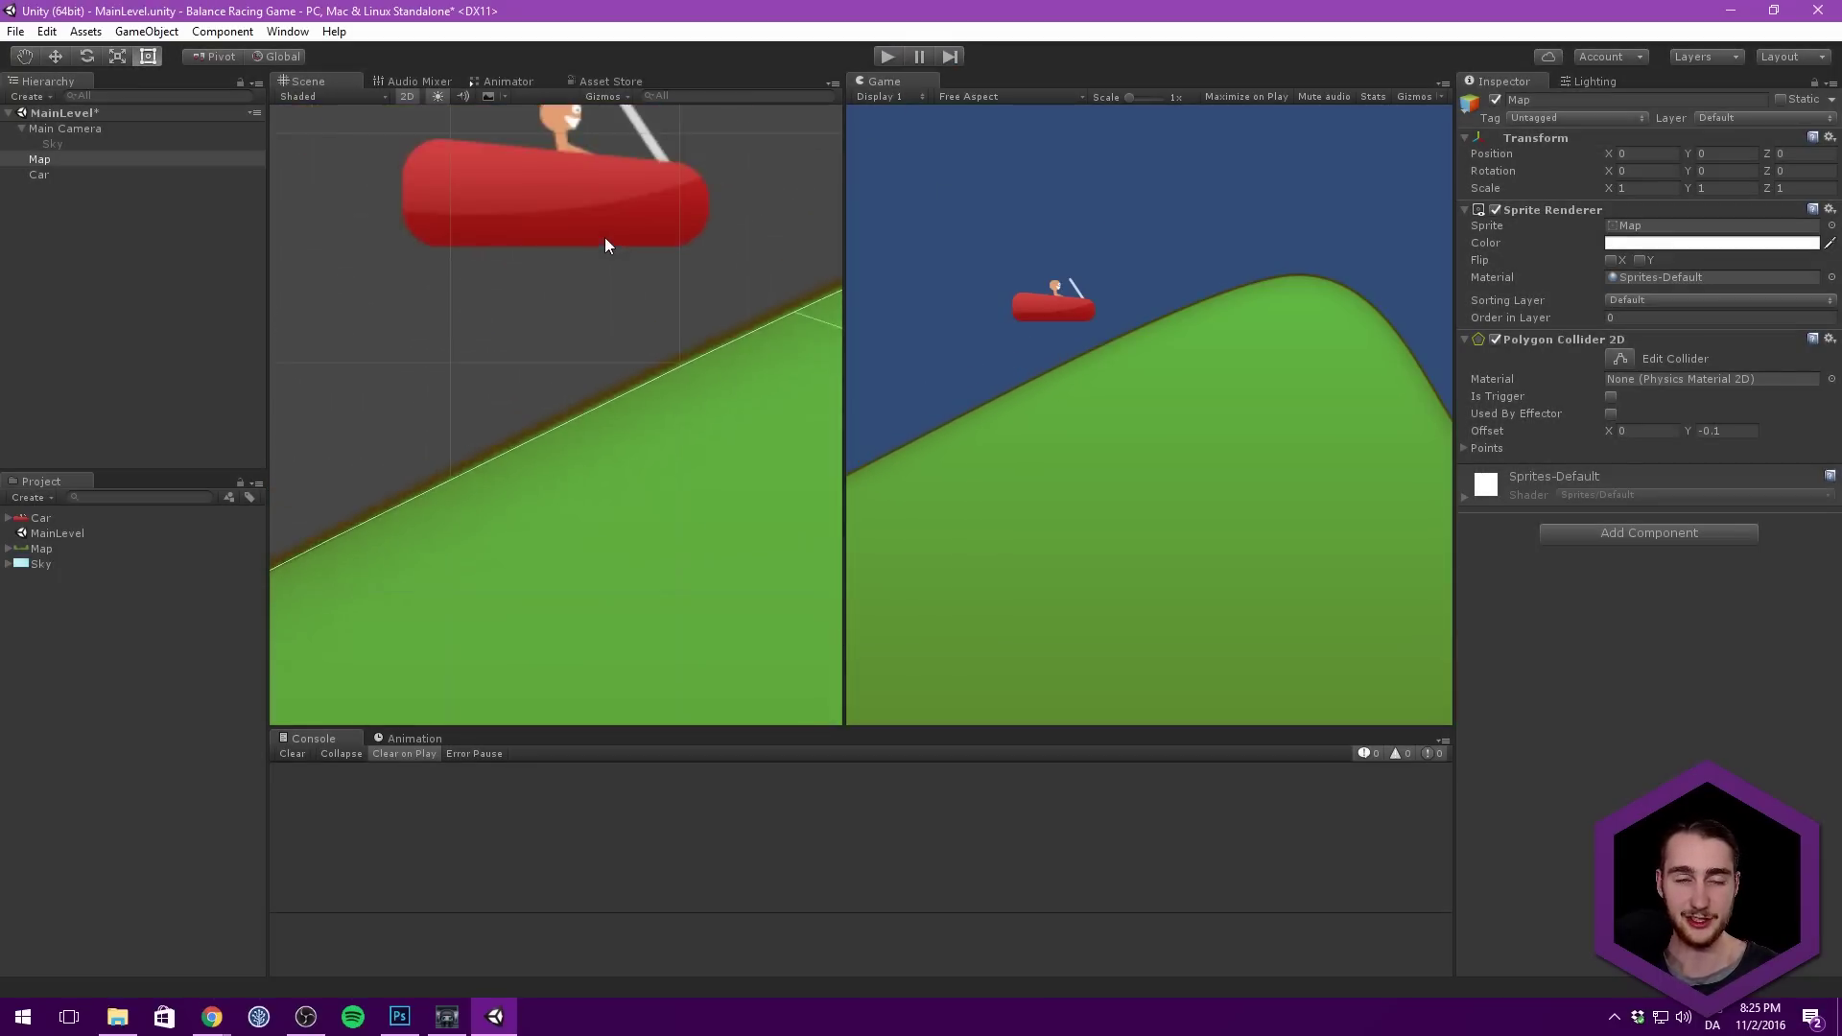
scroll(605, 238, "down", 2)
scroll(684, 222, "down", 3)
left_click(172, 272)
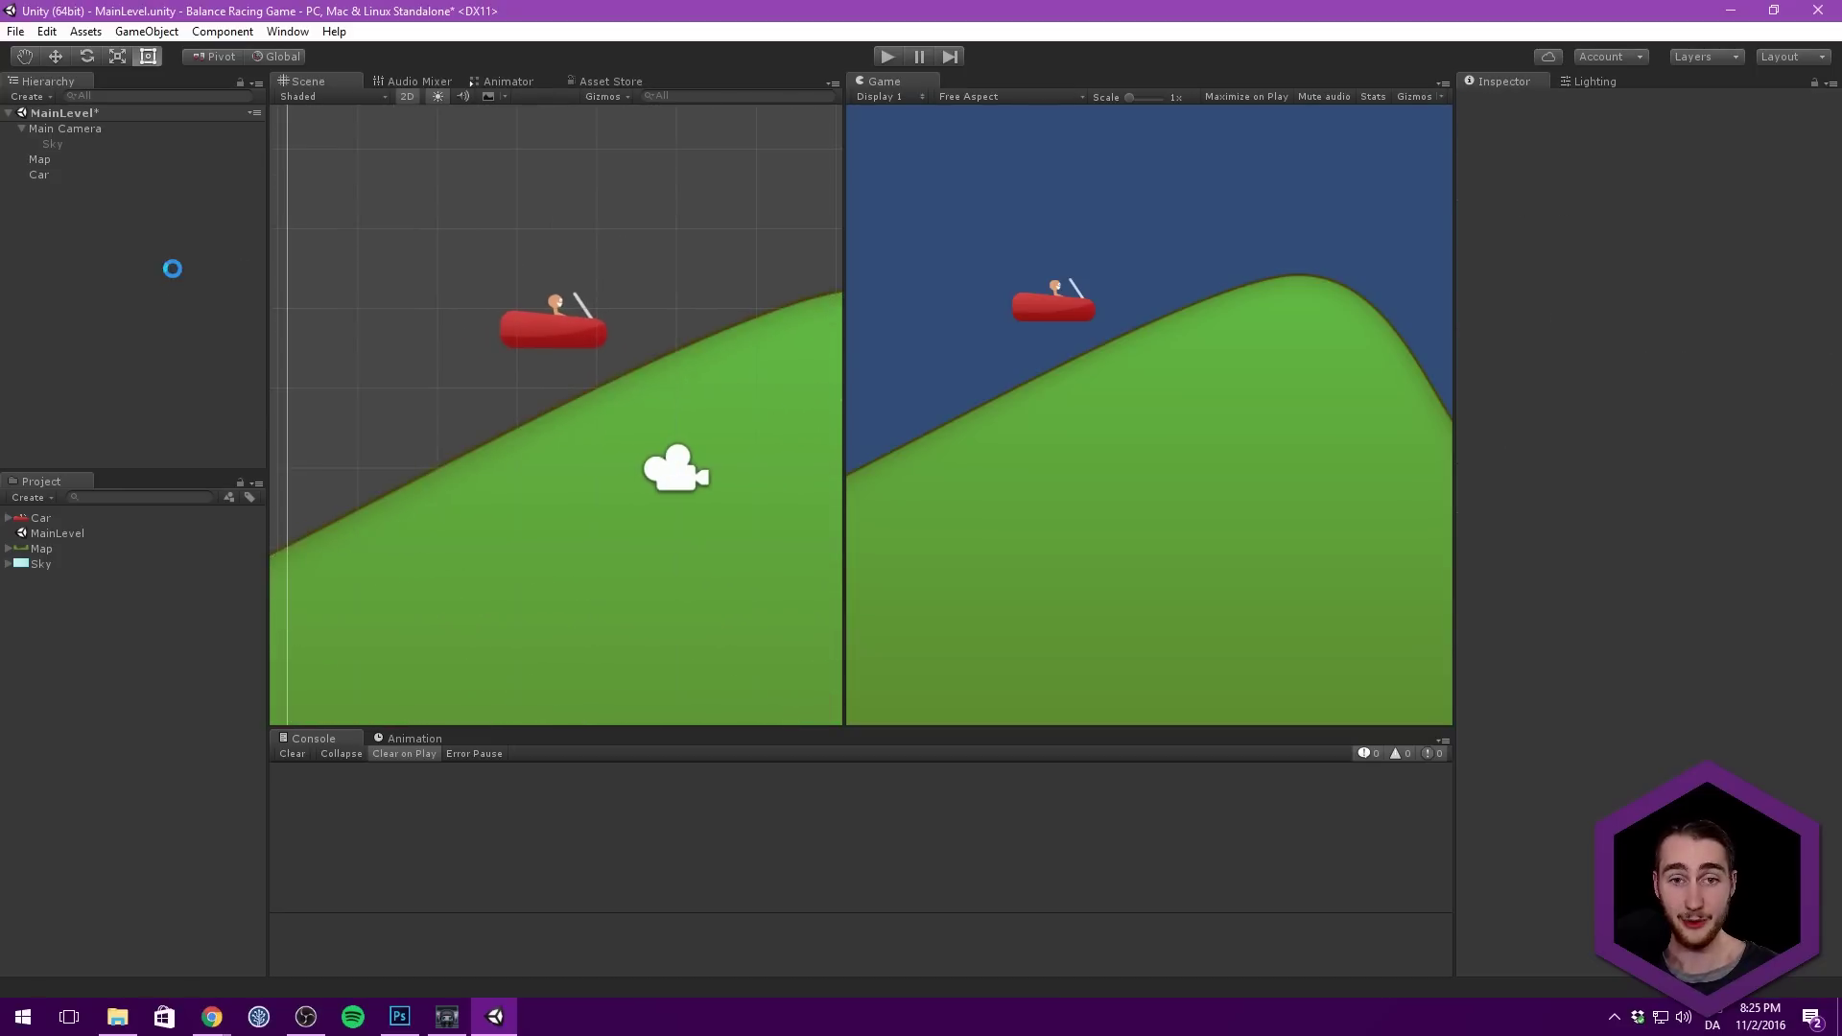
Step: Switch to File Explorer and look over the PSD files in the Graphics folder
left_click(117, 1017)
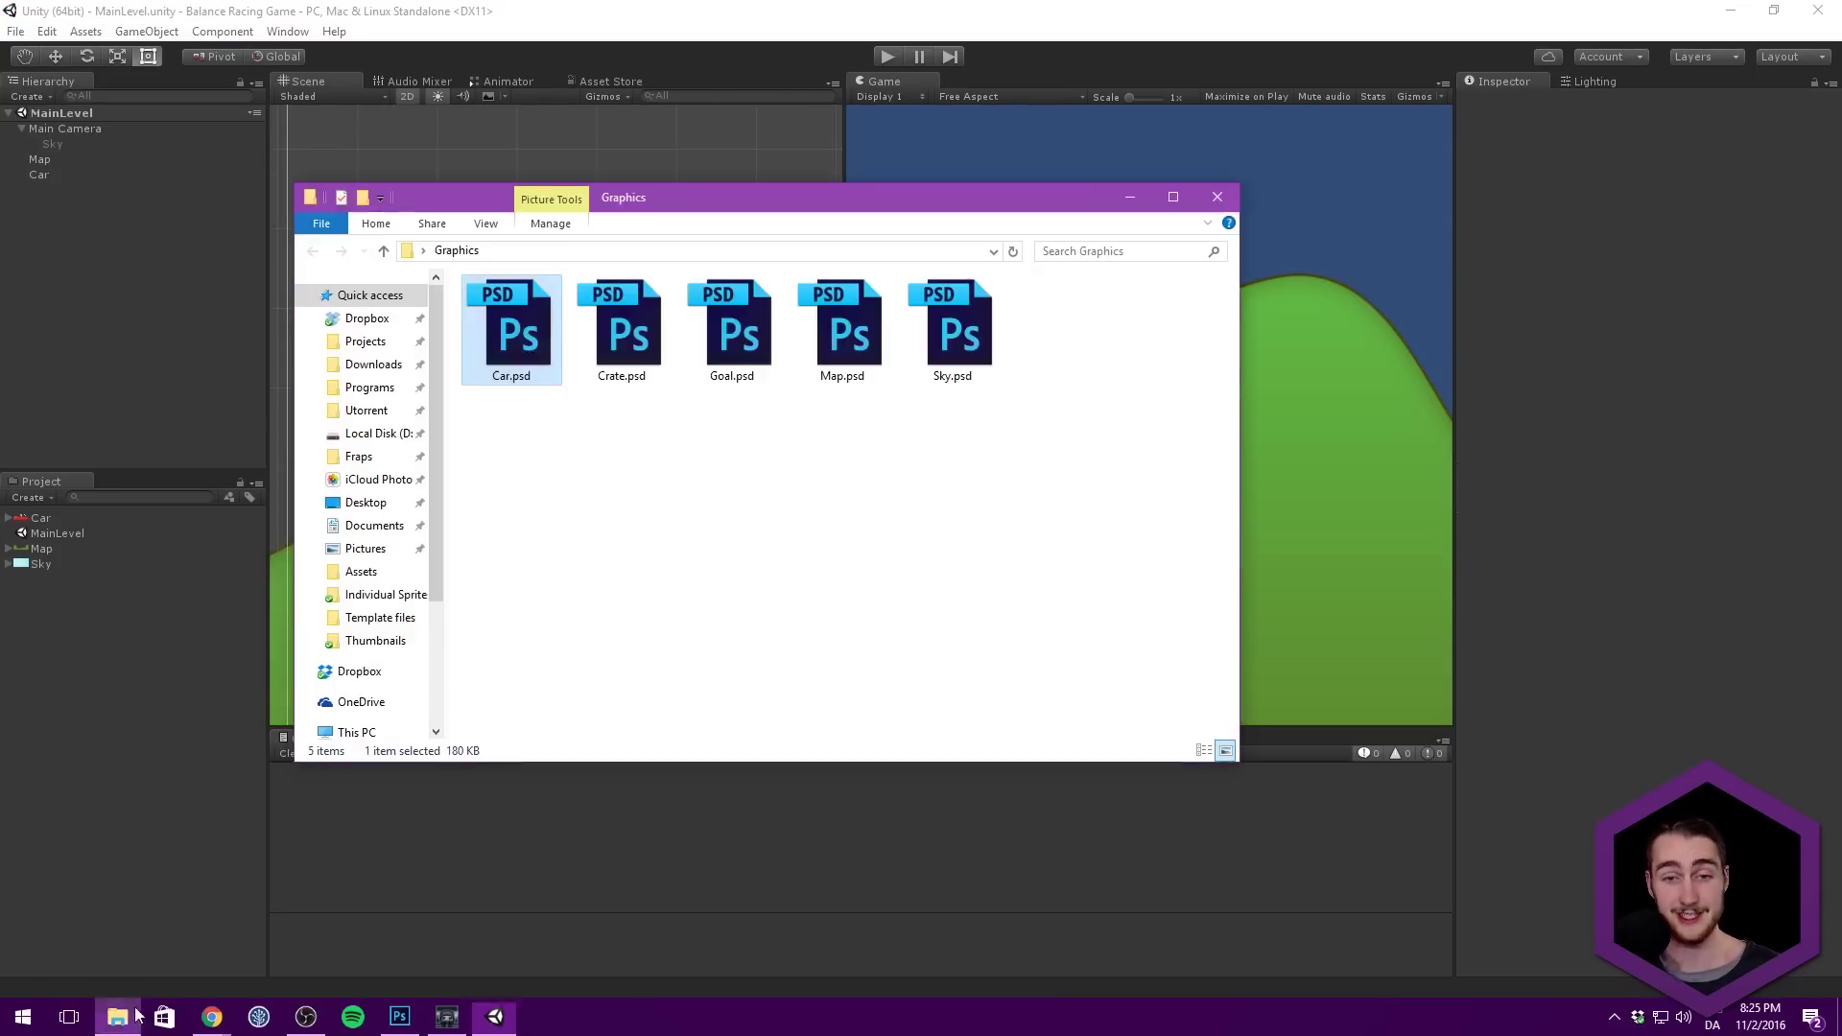
left_click(723, 501)
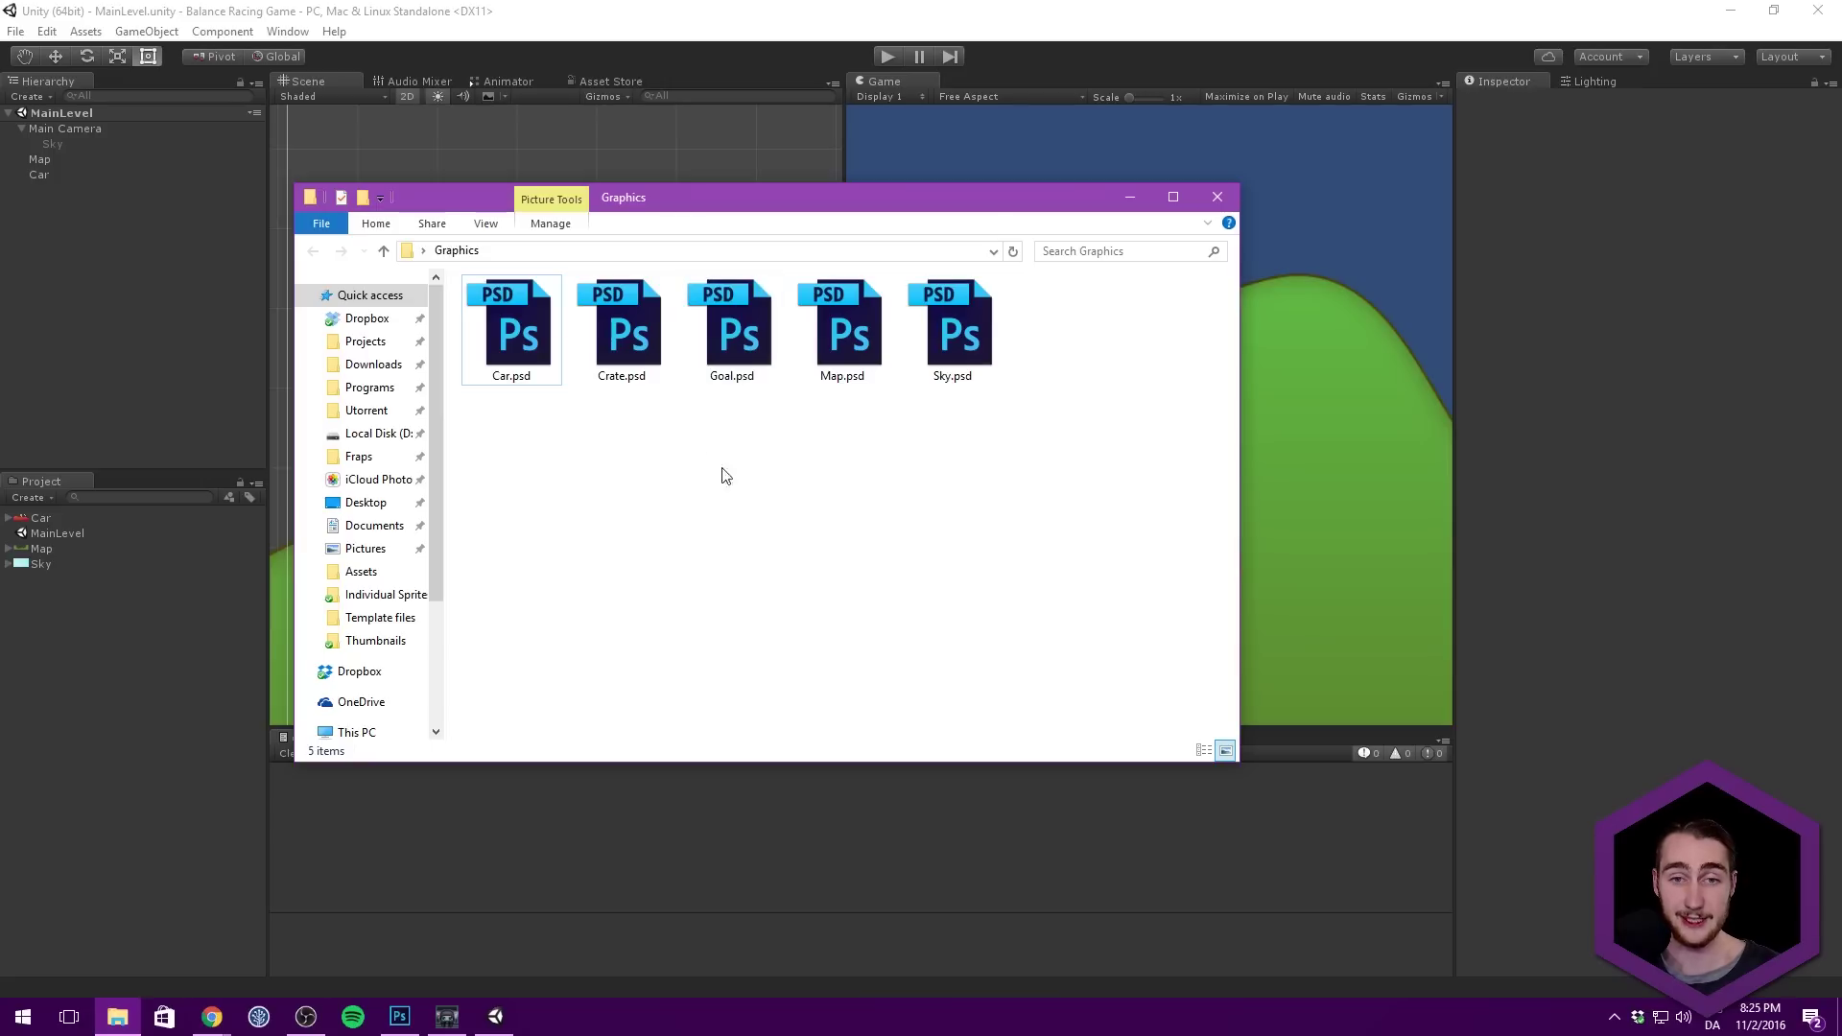
left_click_drag(550, 434, 1020, 308)
left_click(806, 555)
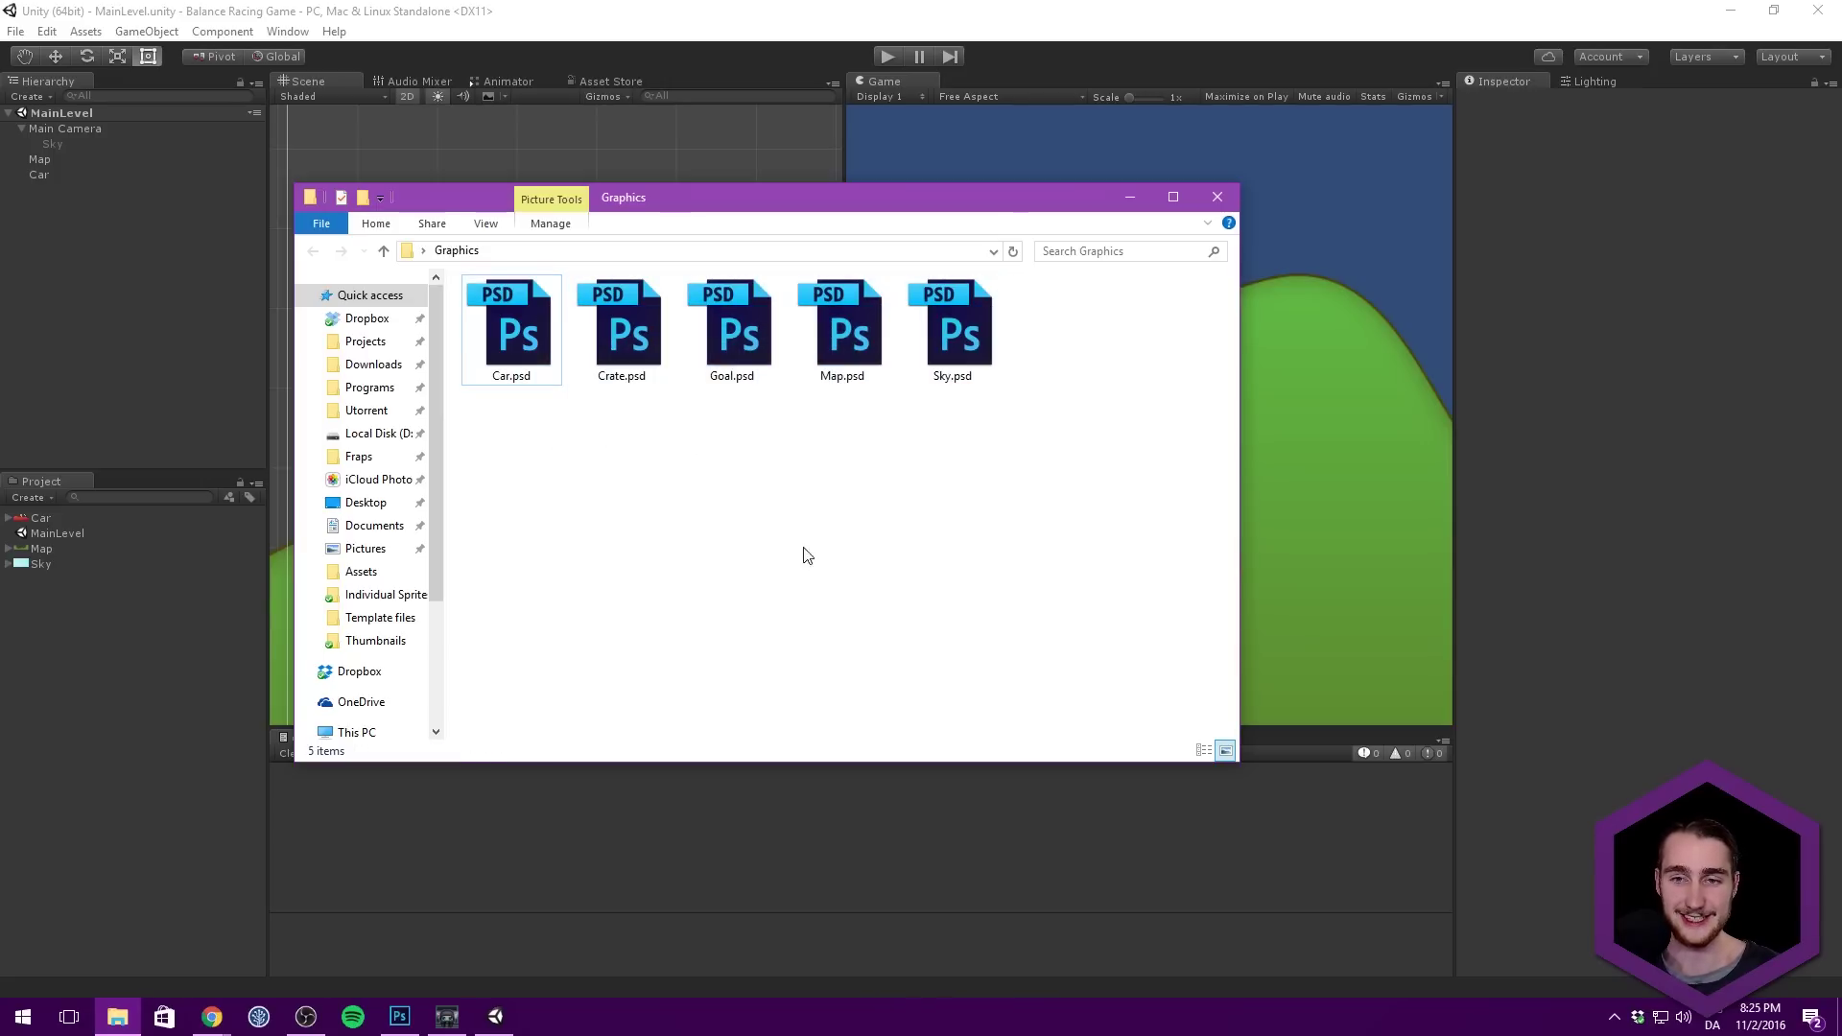
left_click(117, 1016)
left_click(117, 1016)
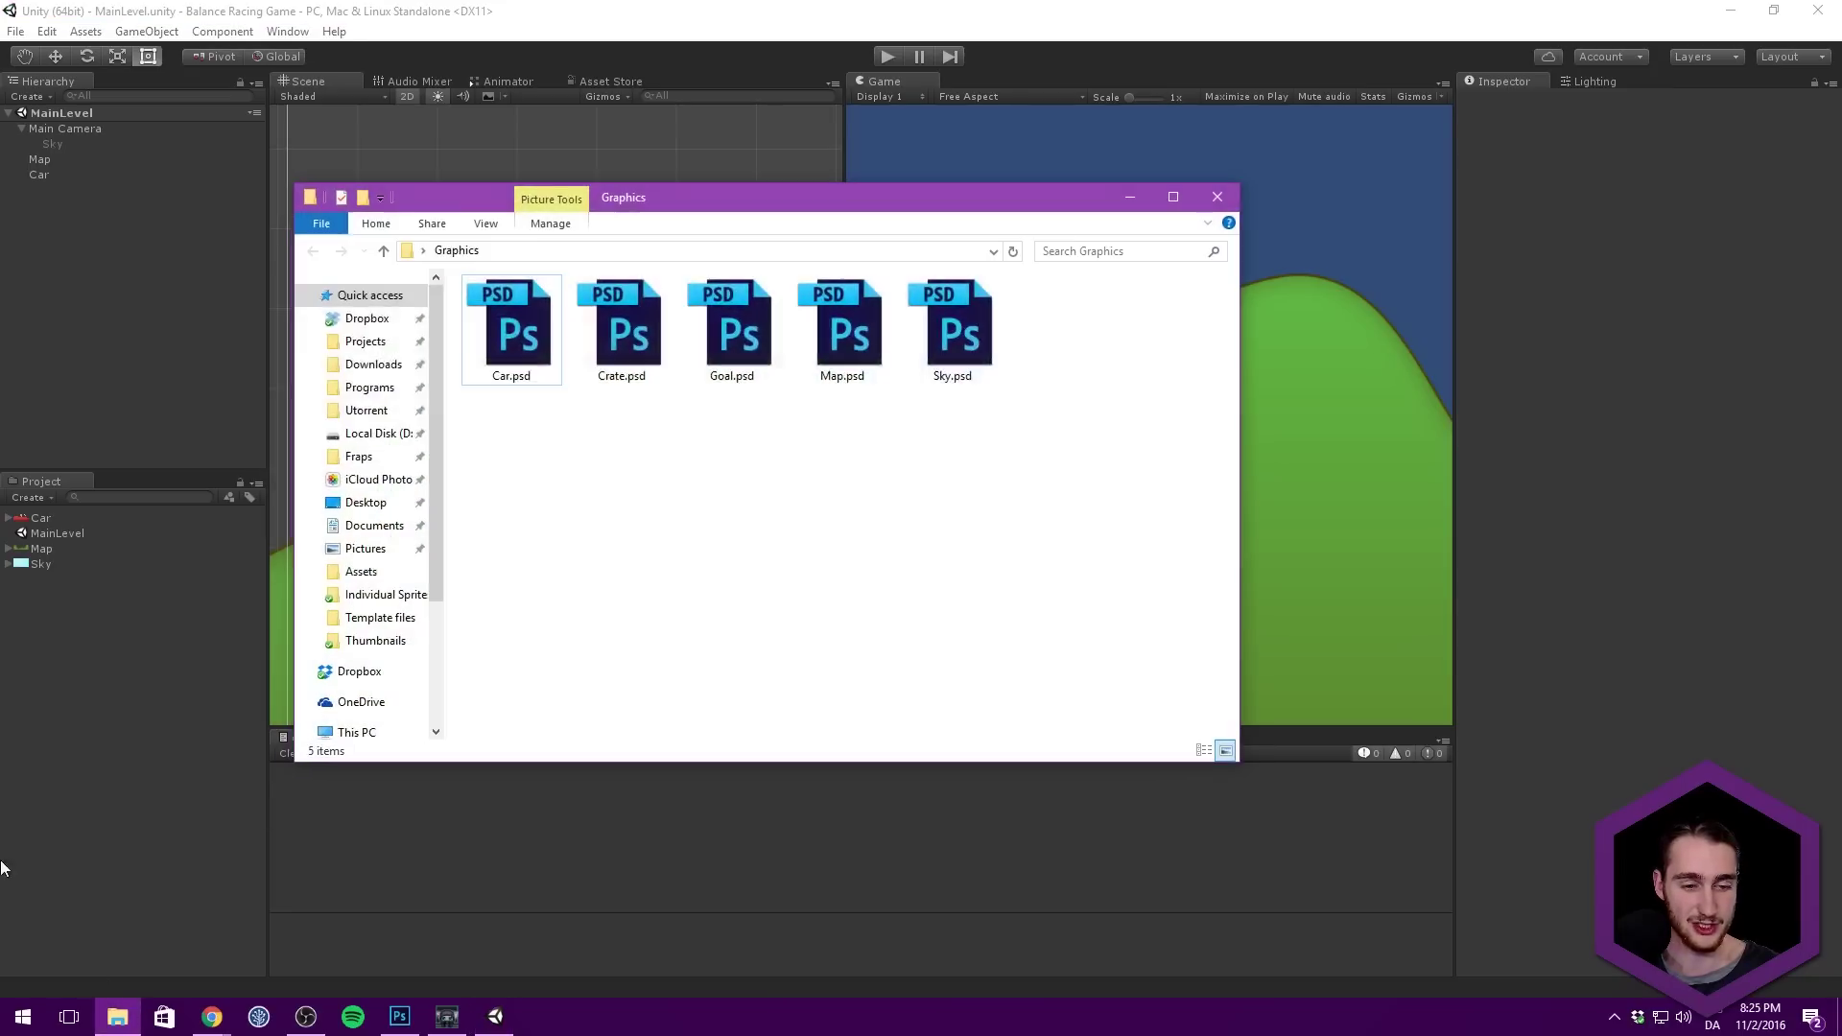
Step: Open the Assets folder of the Racing Game project in a second File Explorer window and find Wheel.psd
right_click(117, 1017)
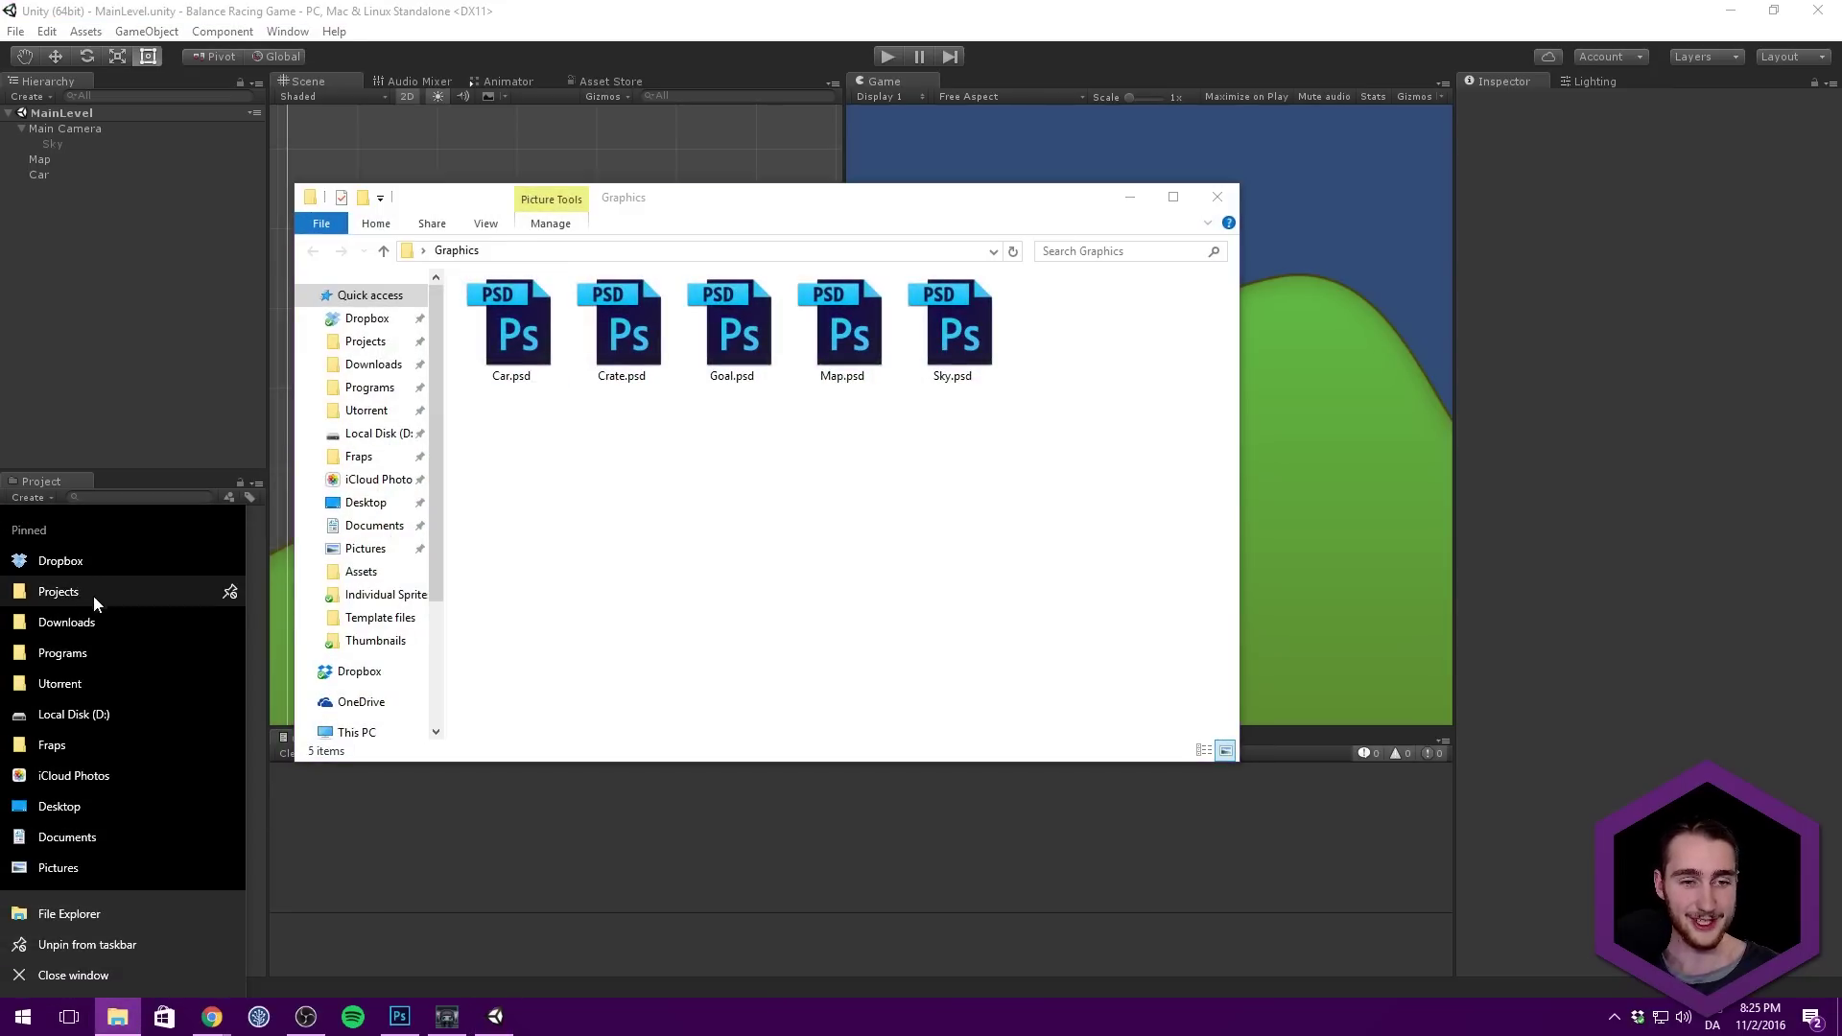
left_click(180, 588)
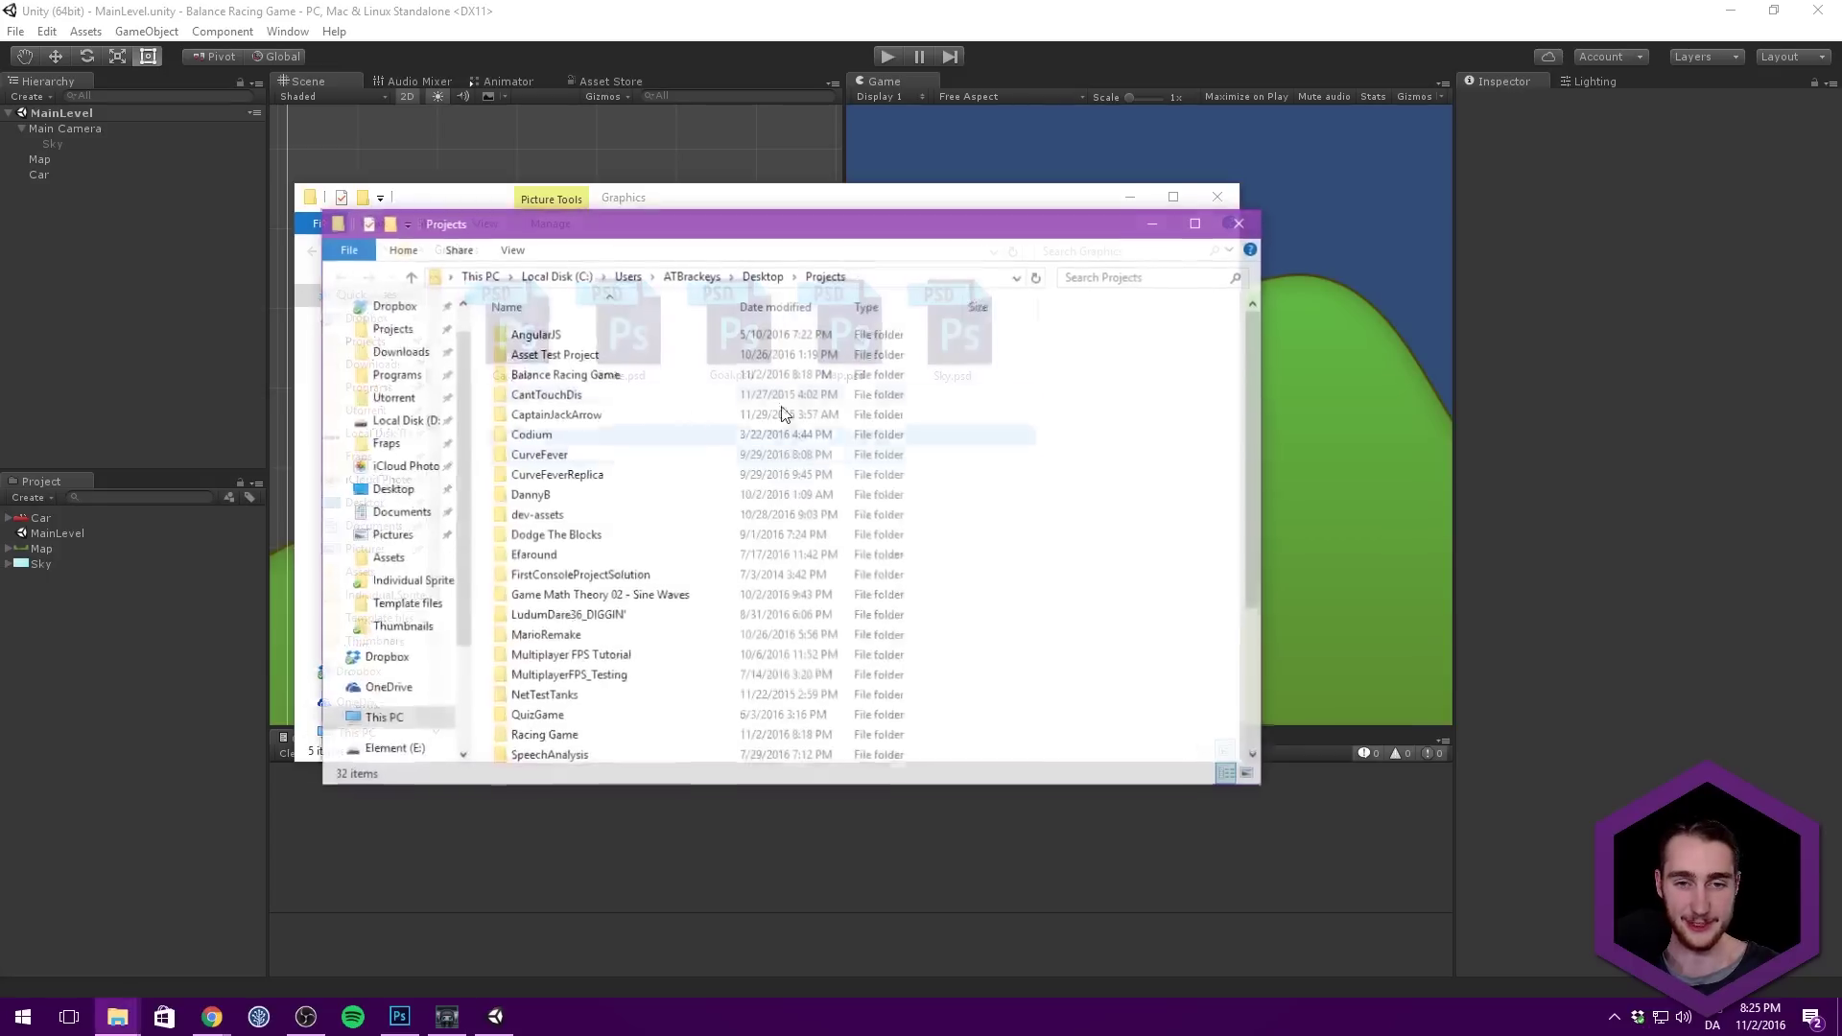
left_click(605, 434)
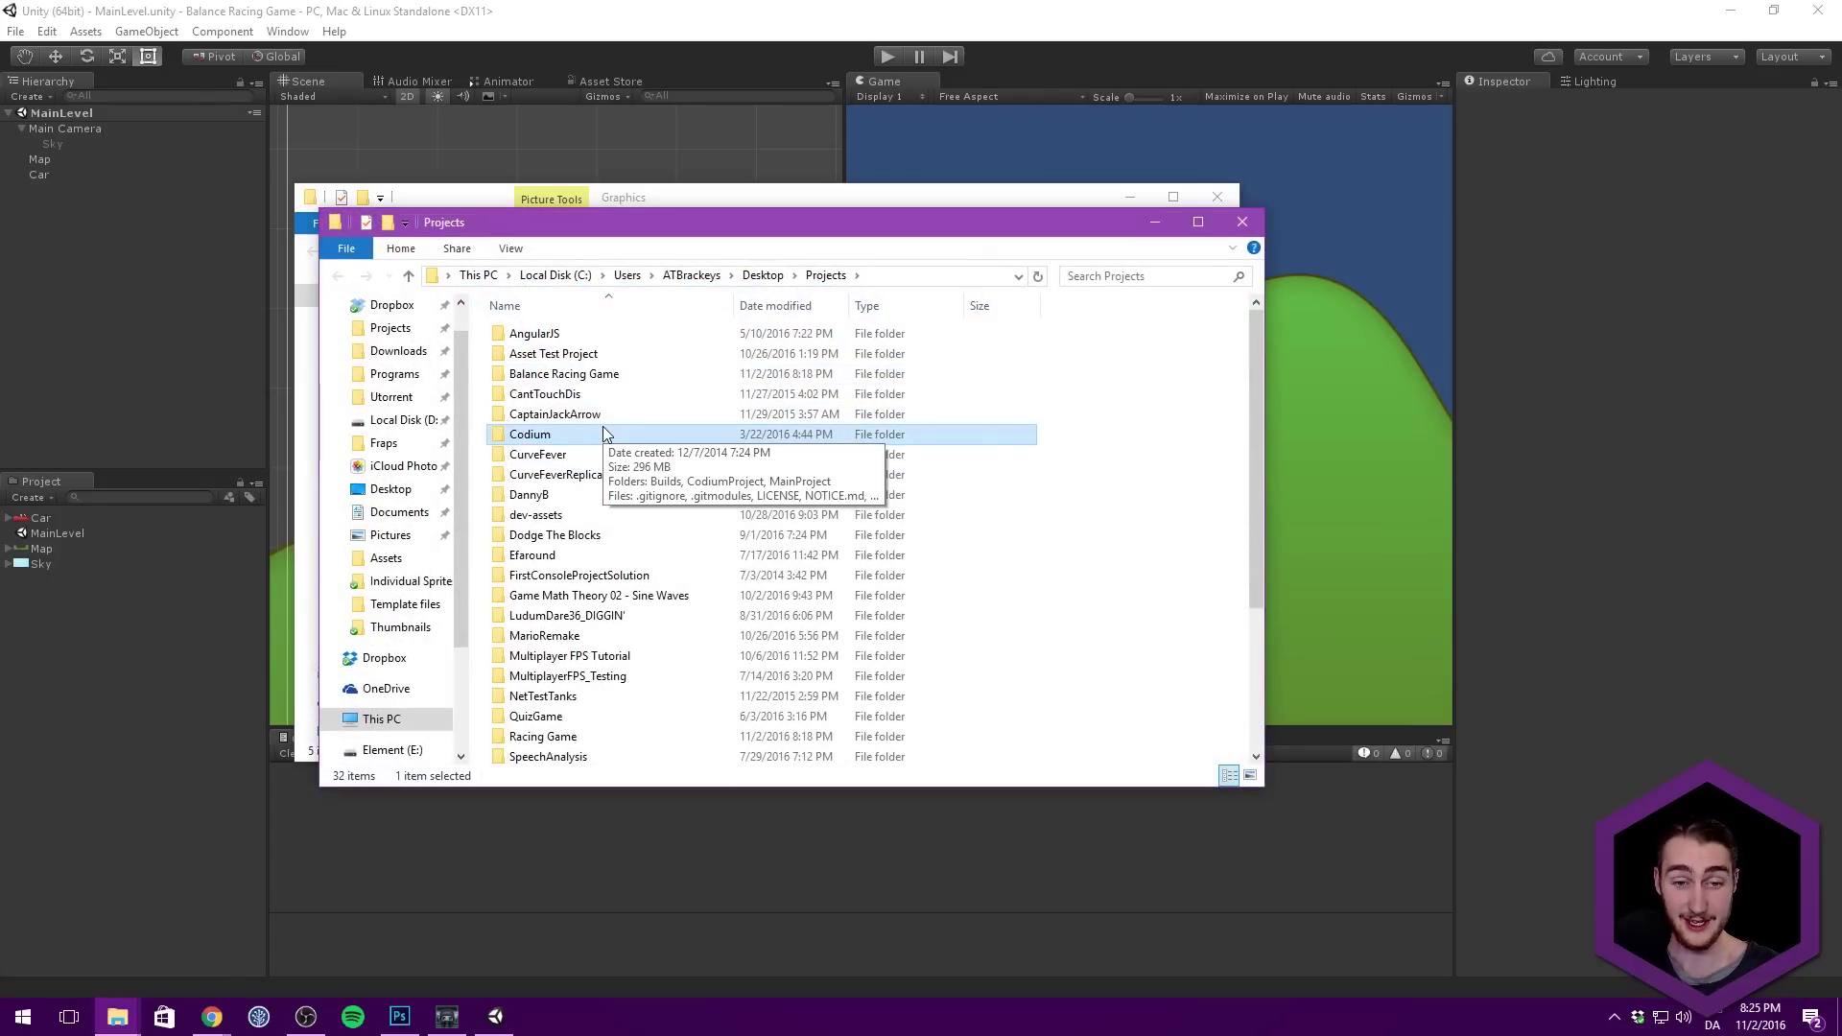
key("r")
key("Return")
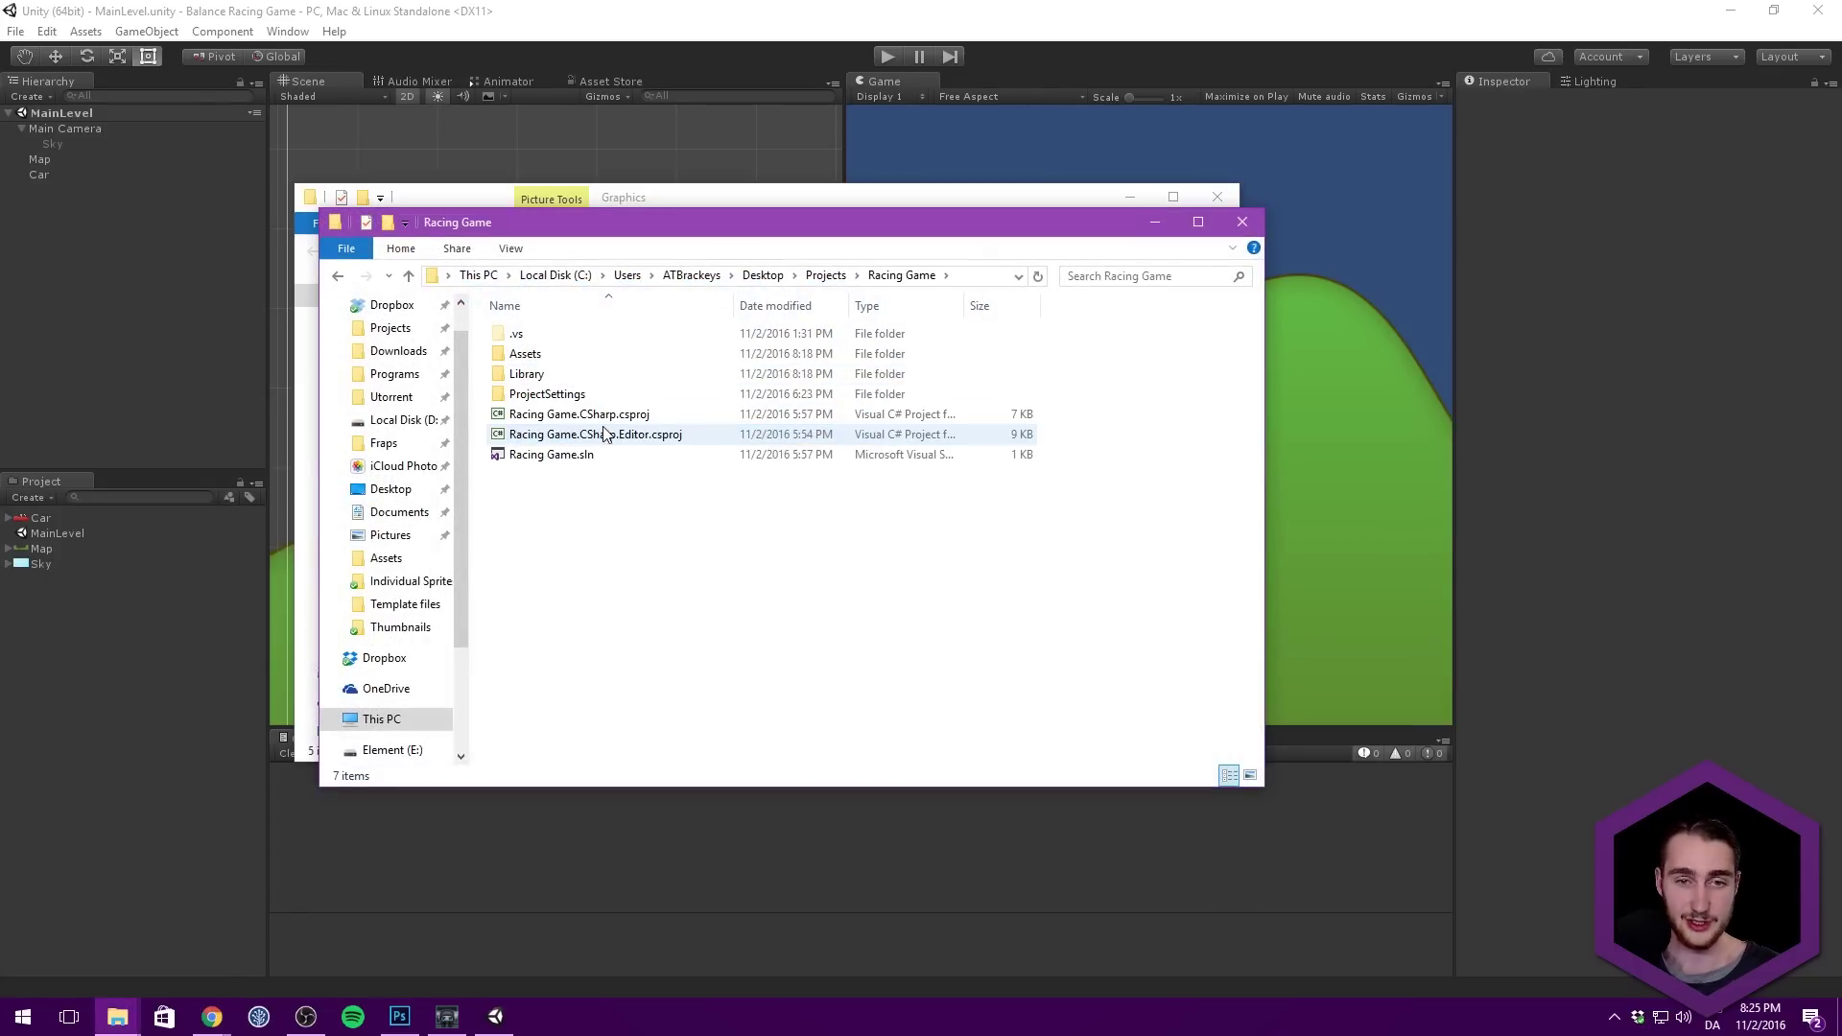
double_click(556, 363)
scroll(587, 432, "down", 2)
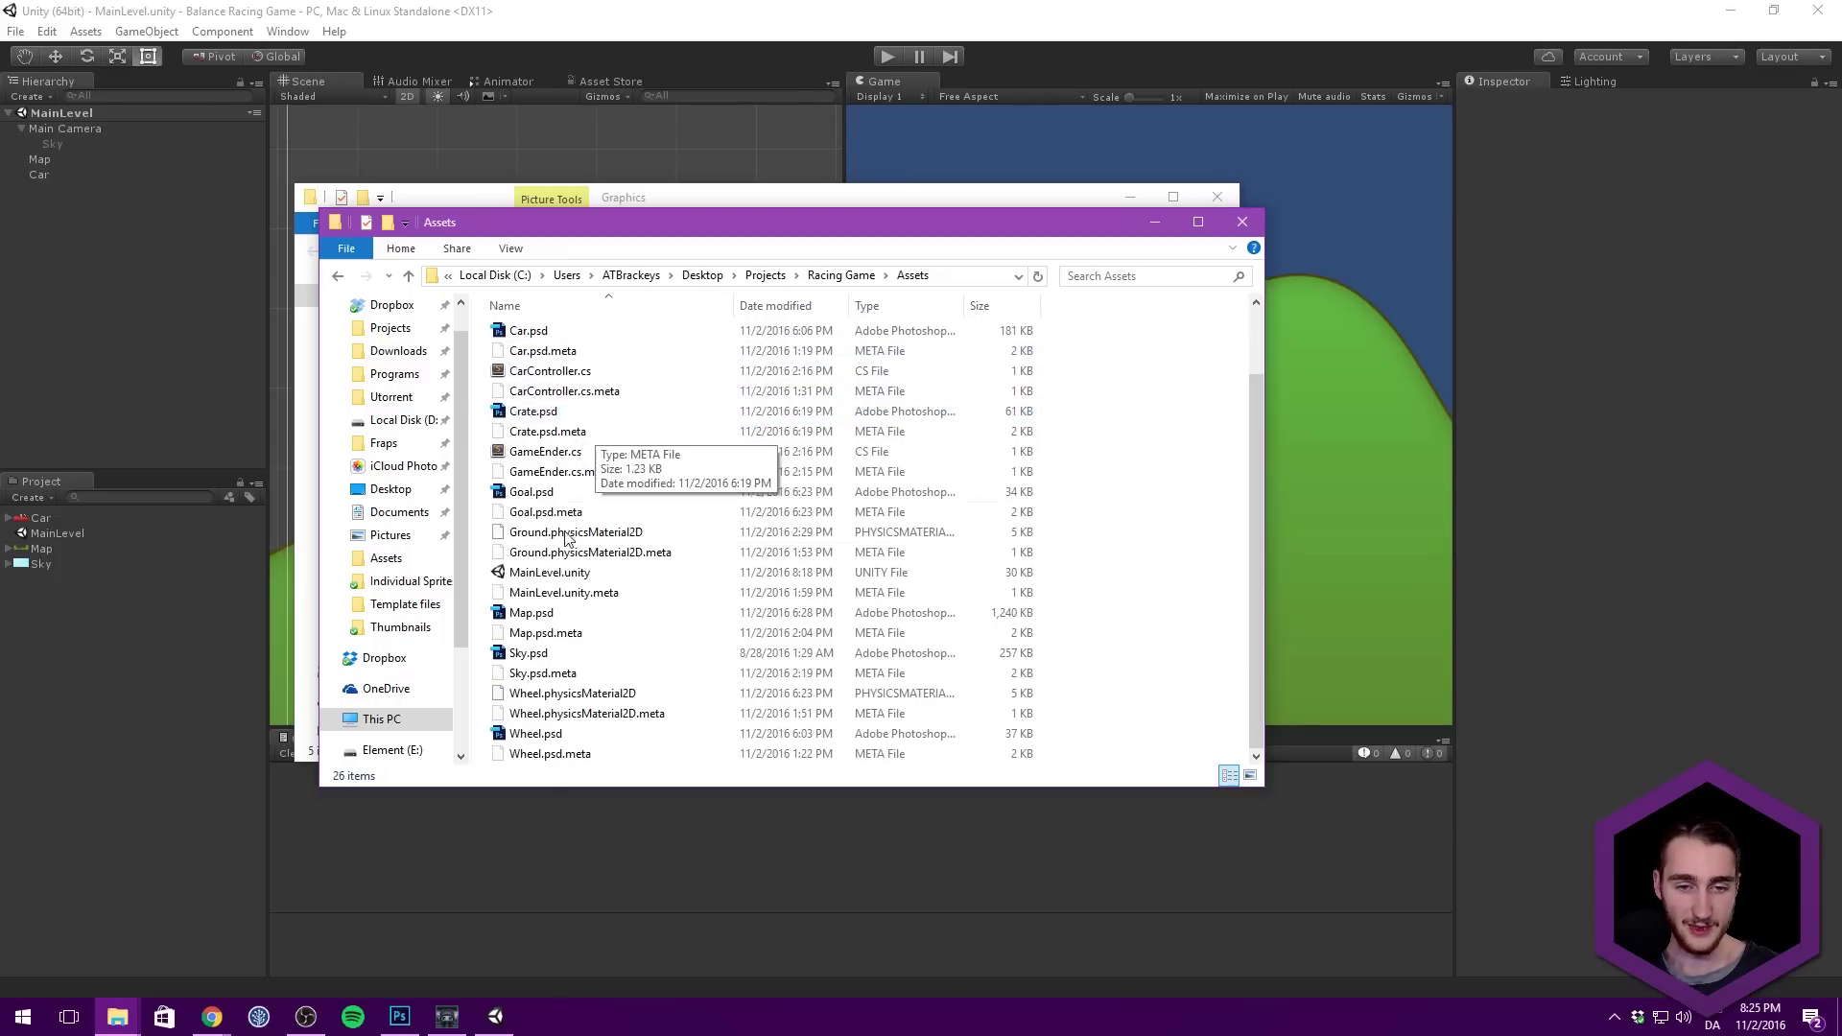
Step: Copy Wheel.psd from the Racing Game Assets folder into the Graphics folder and close the Assets window
left_click_drag(771, 219, 1309, 282)
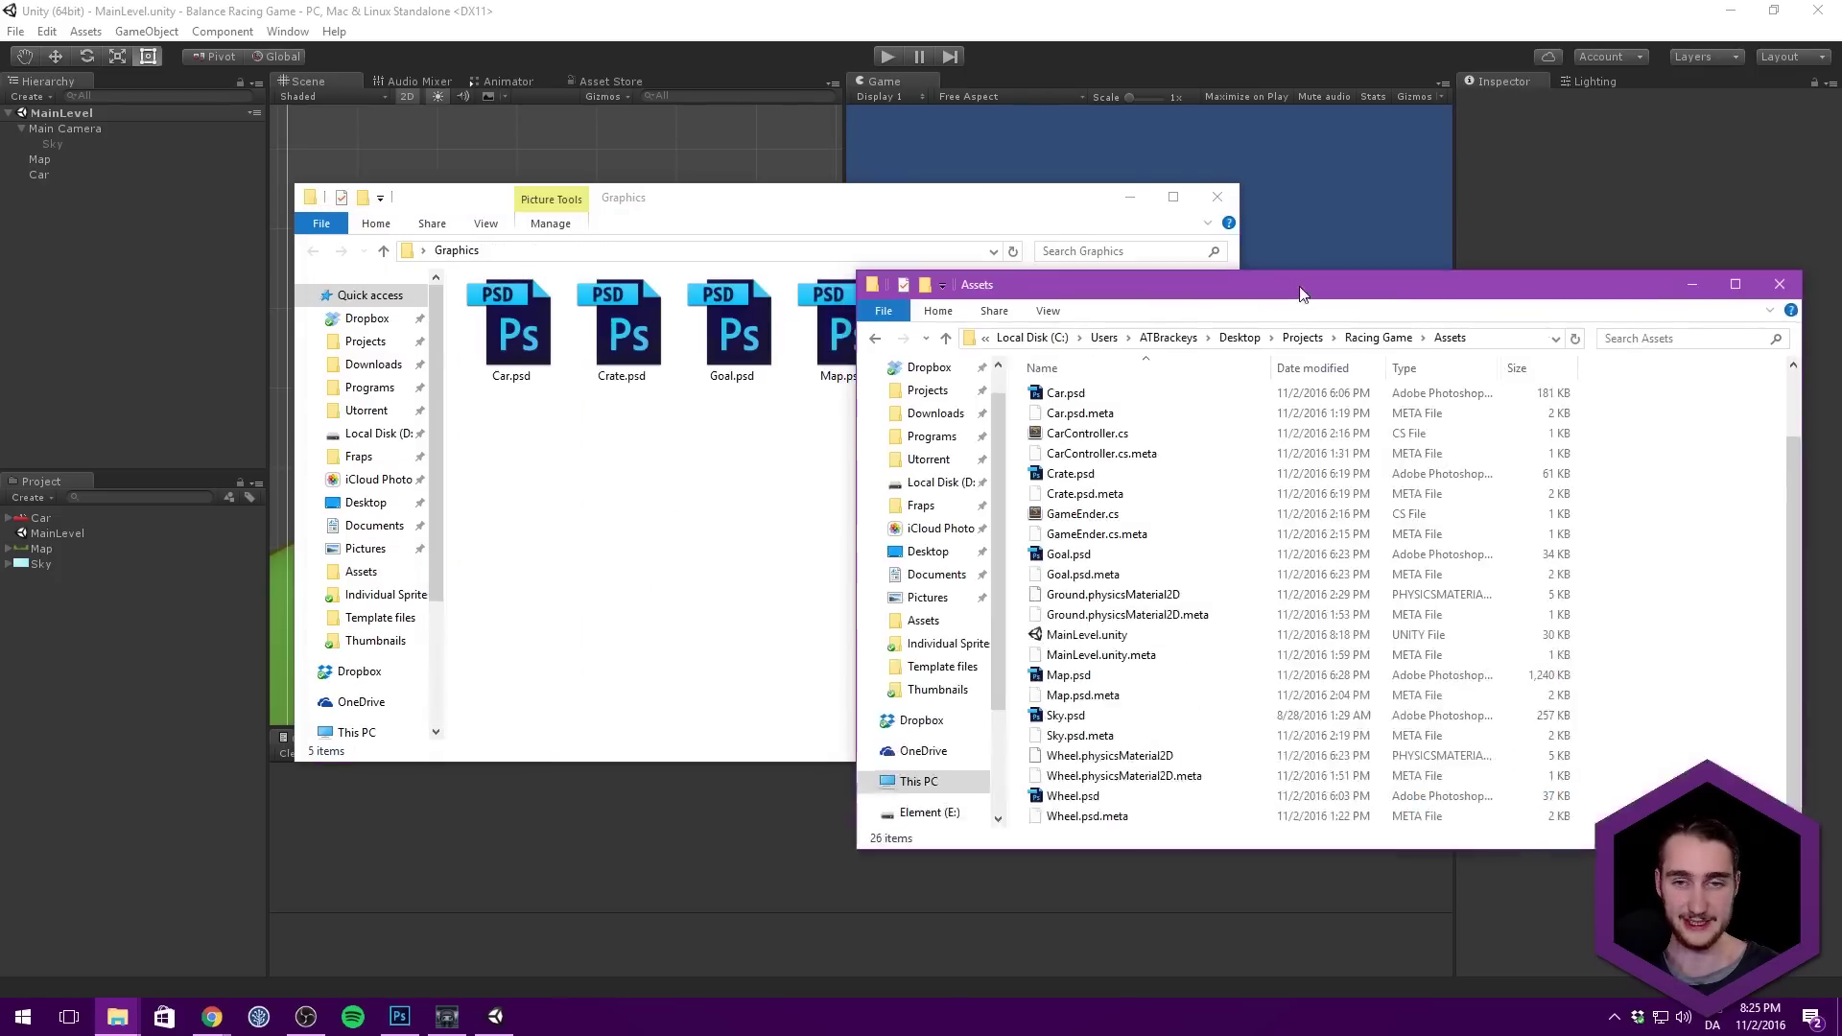
left_click_drag(1071, 796, 866, 490)
left_click(1779, 284)
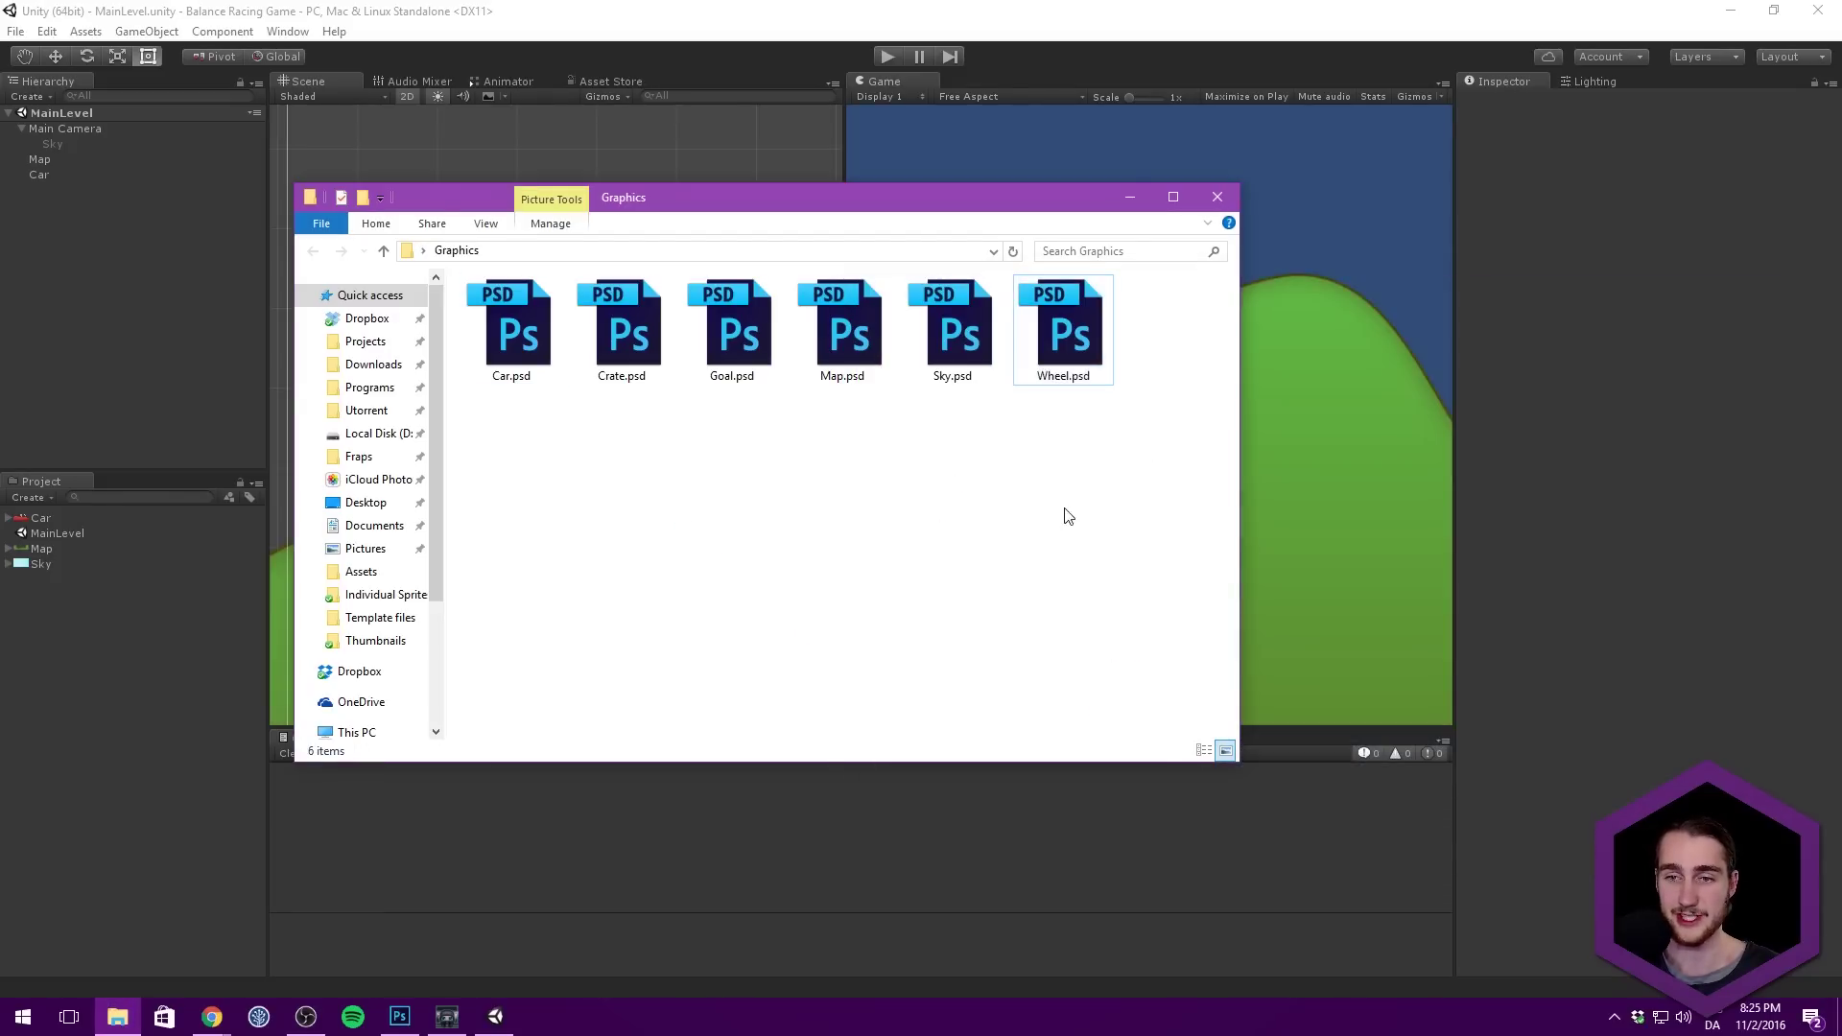
Step: Import Wheel.psd into the Unity project and place a Wheel sprite under the car's rear at about X -1.9, Y 1.44
left_click_drag(1084, 335, 170, 624)
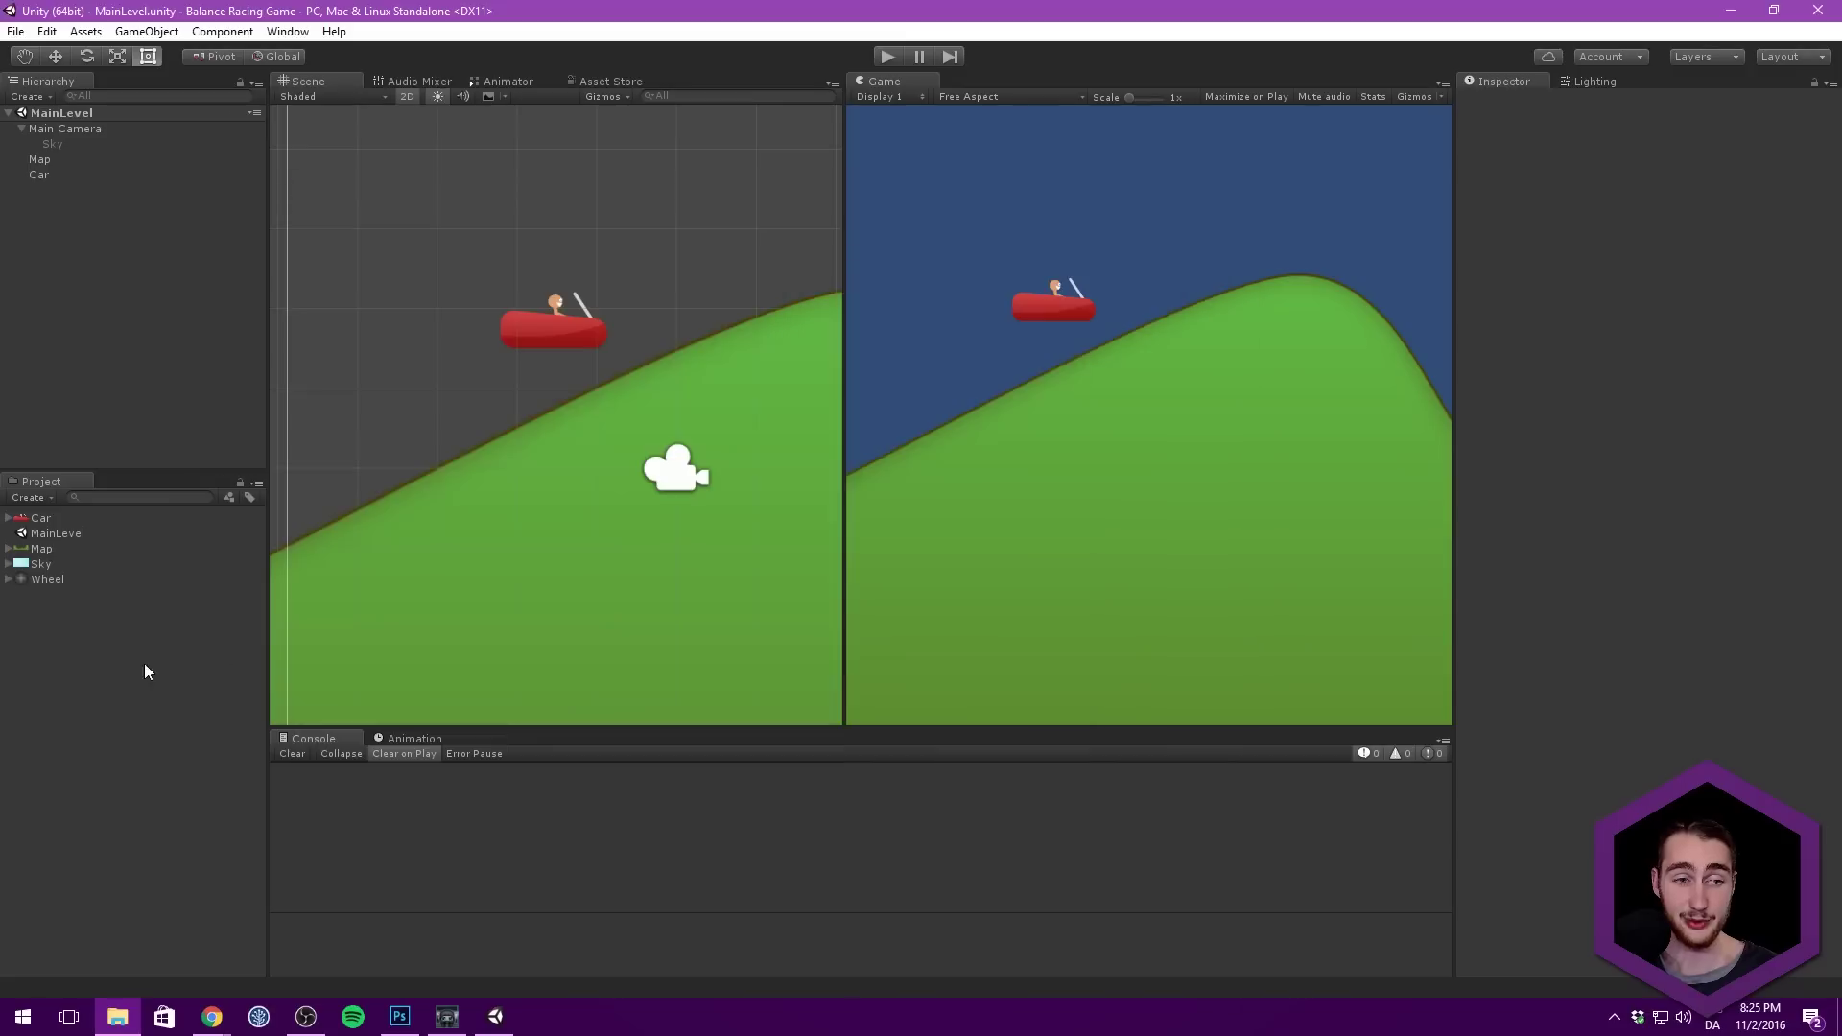
left_click(53, 584)
left_click_drag(59, 579, 136, 301)
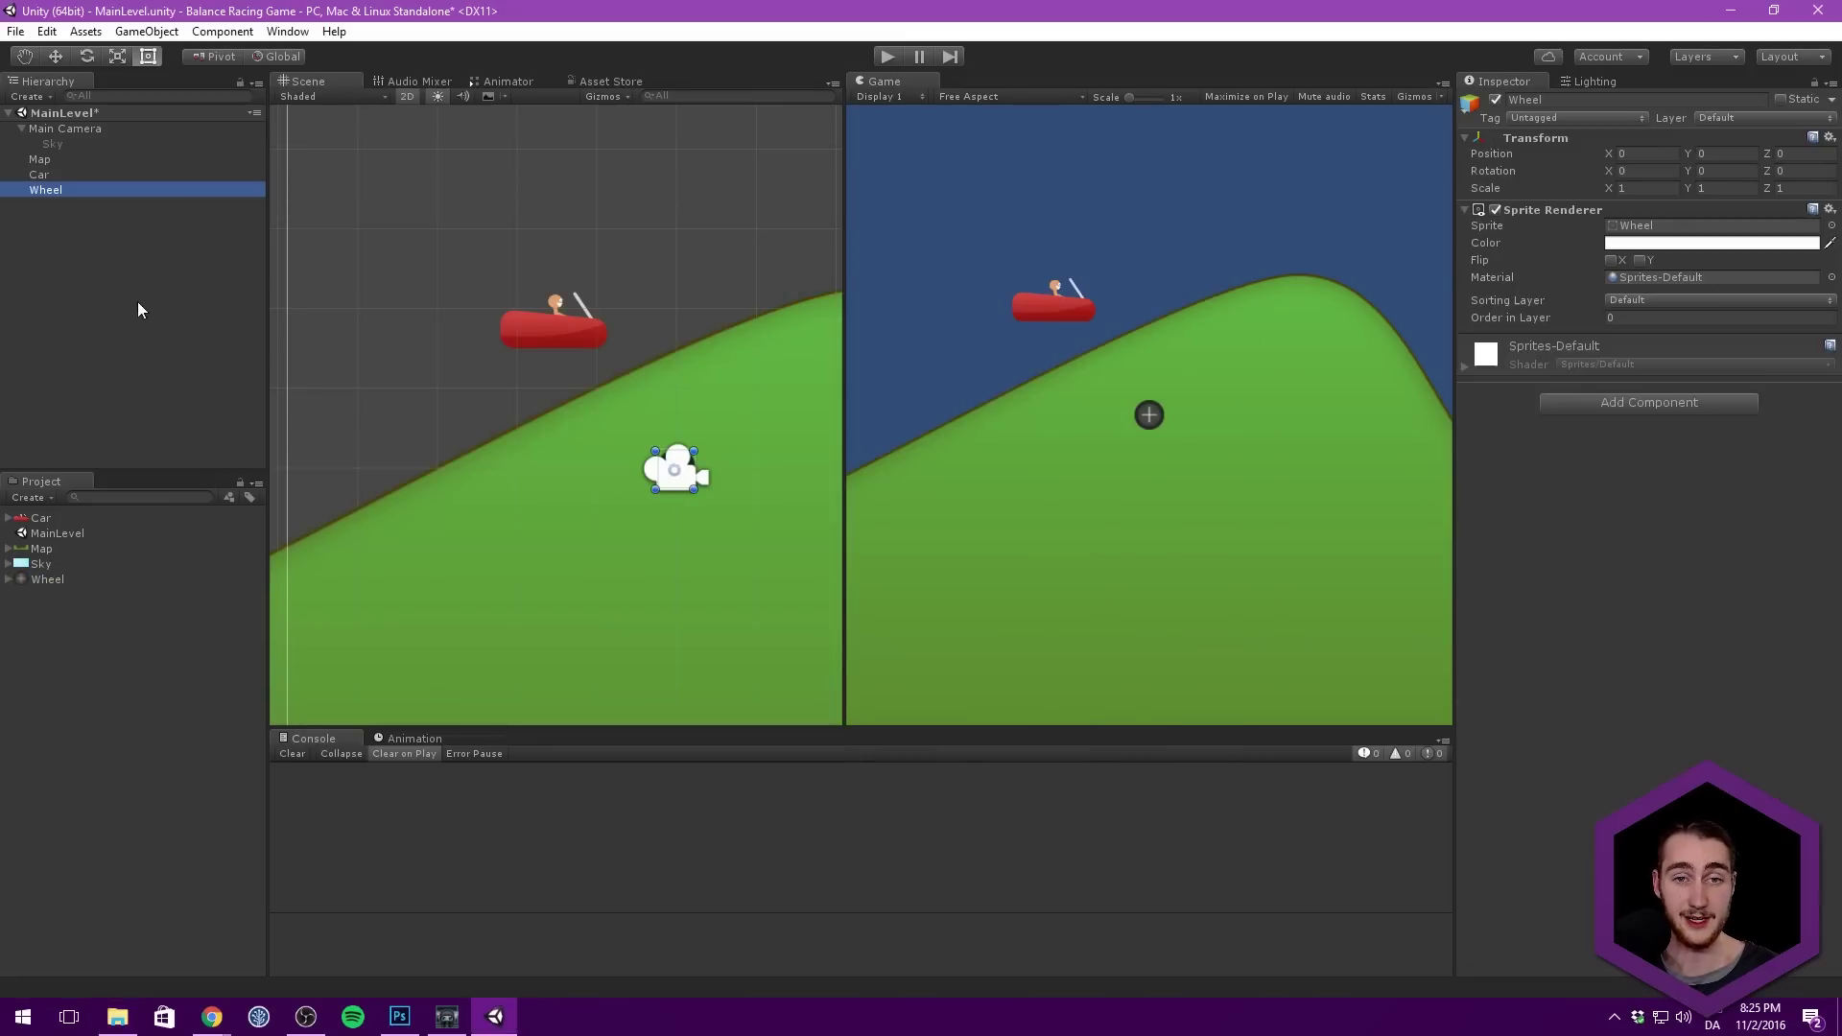
middle_click_drag(665, 297, 700, 309)
left_click_drag(717, 487, 564, 372)
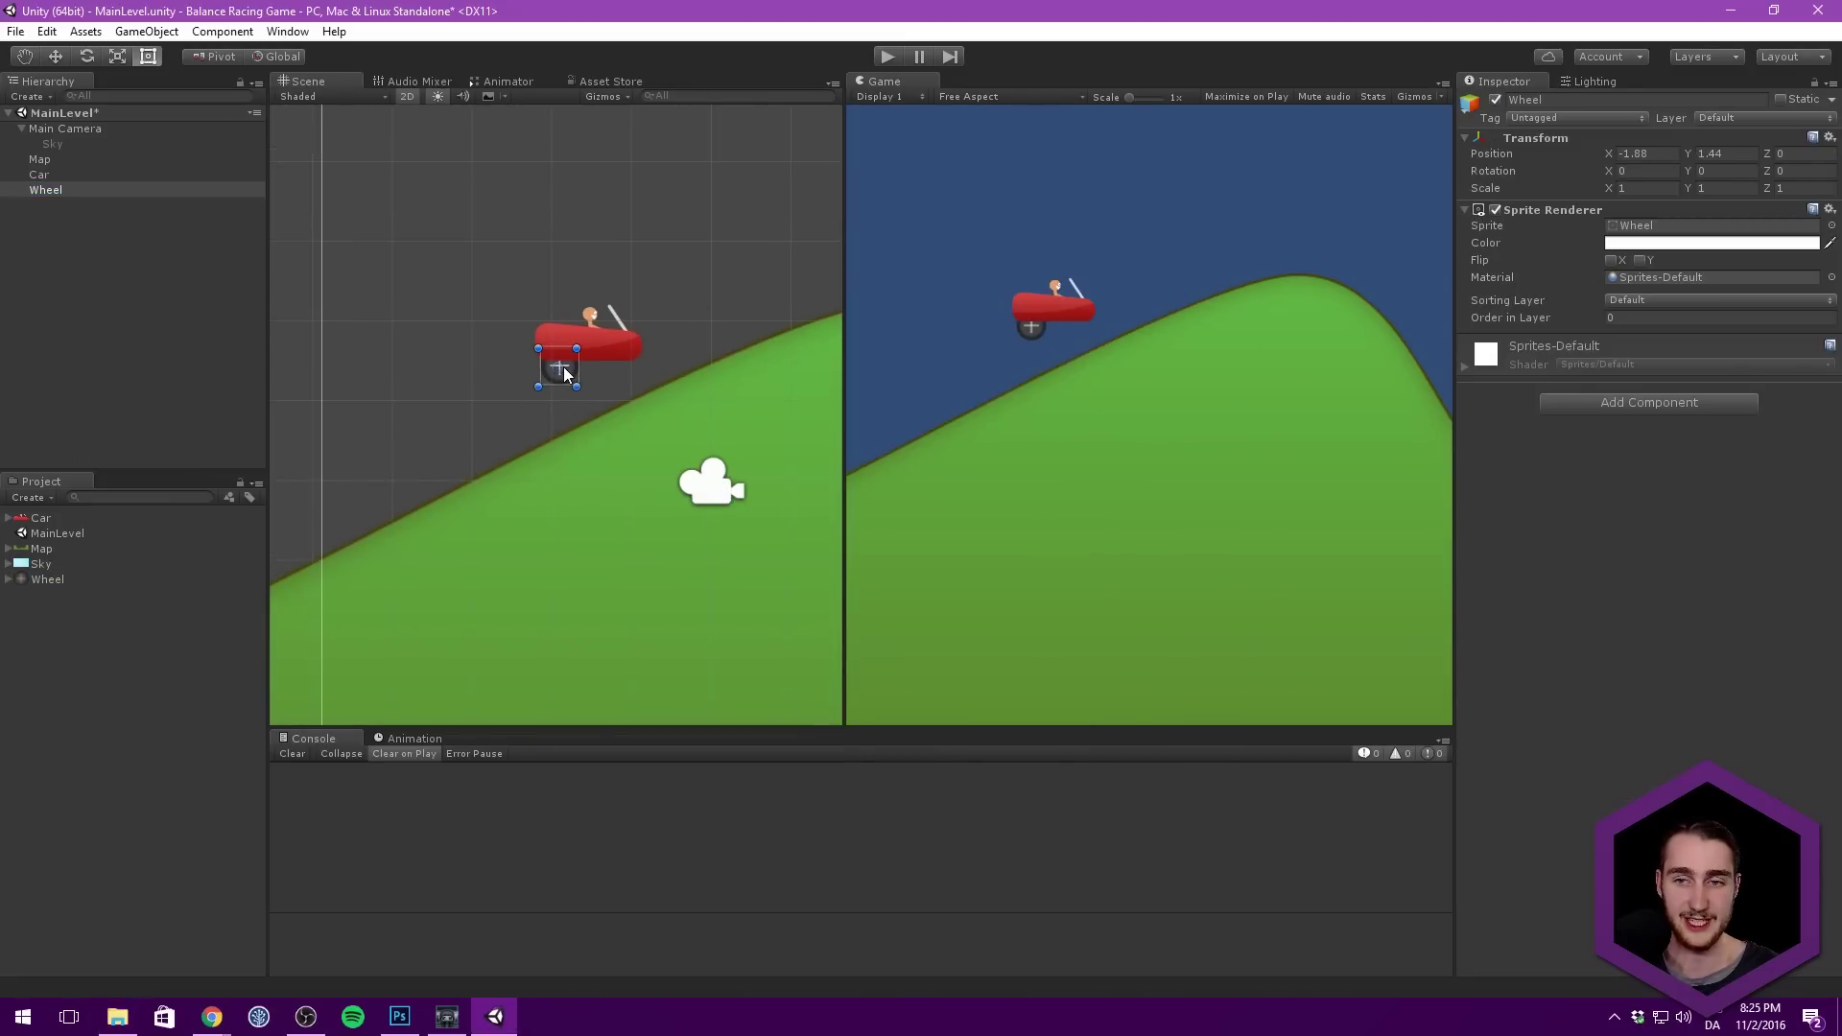
Step: Disable Generate Mip Maps in the Wheel texture's import settings and apply the change
left_click(73, 579)
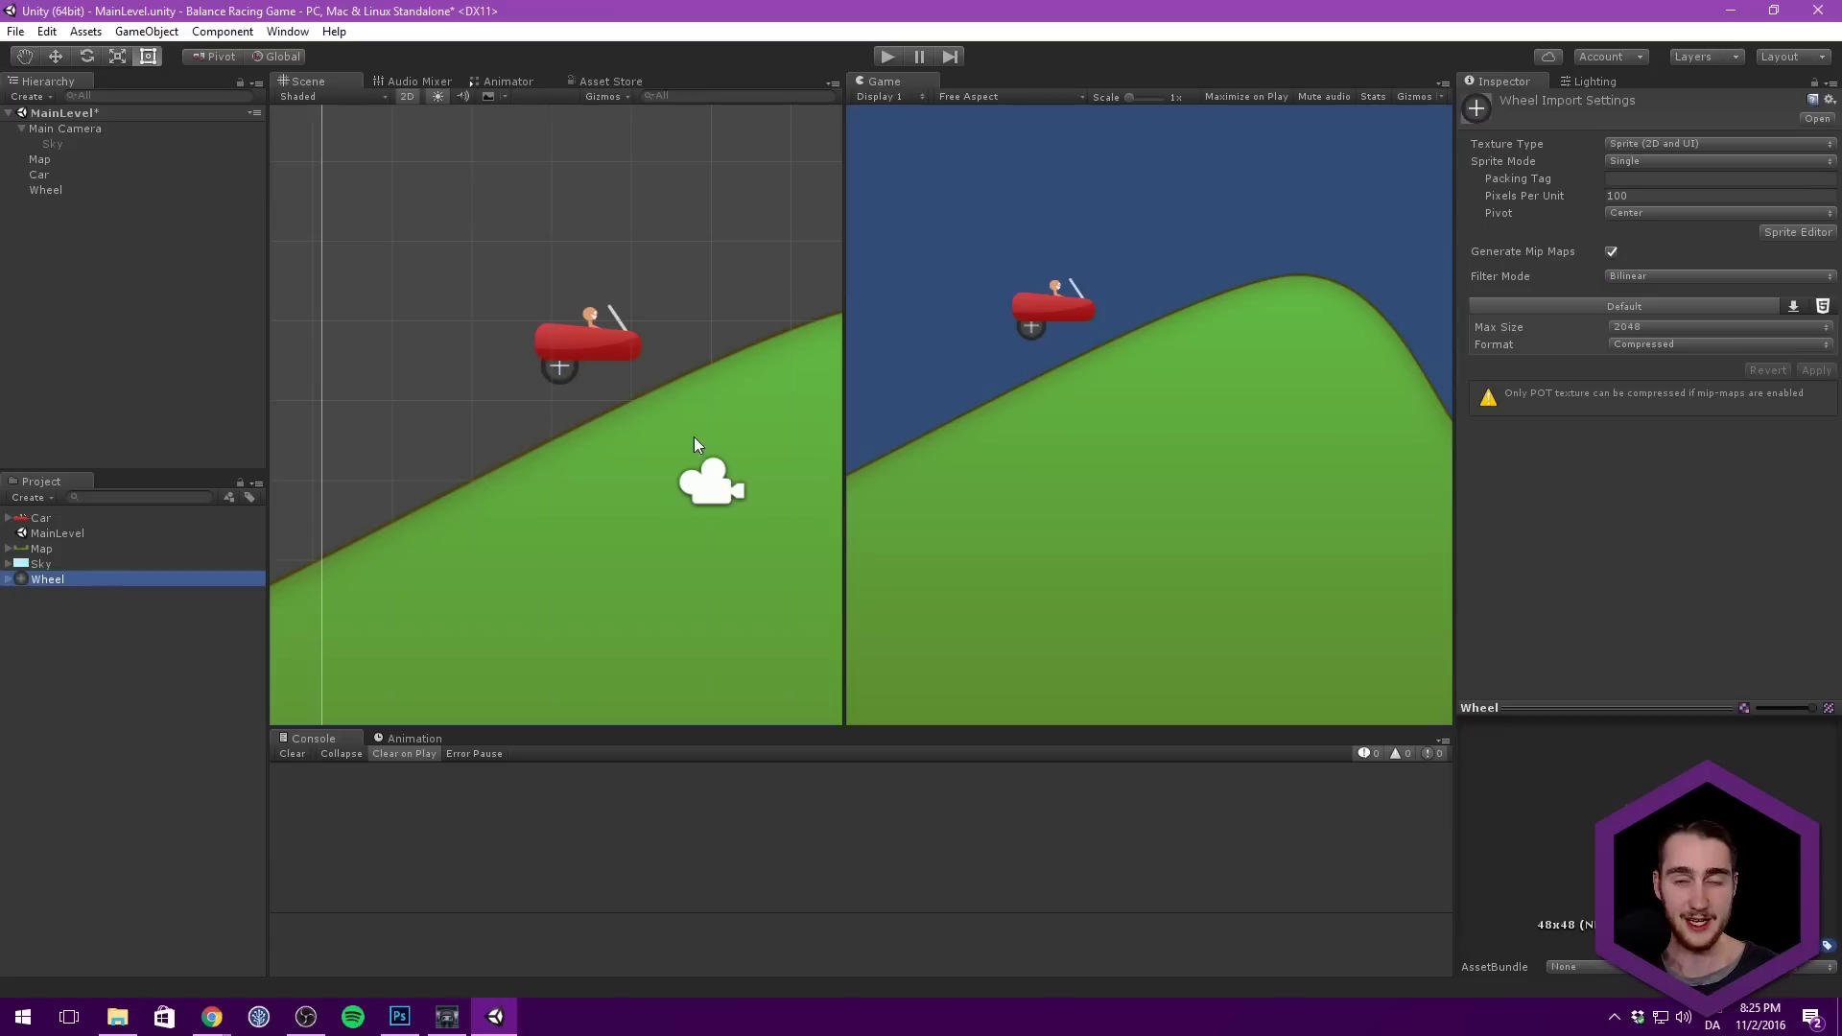
left_click(1611, 252)
left_click(1814, 371)
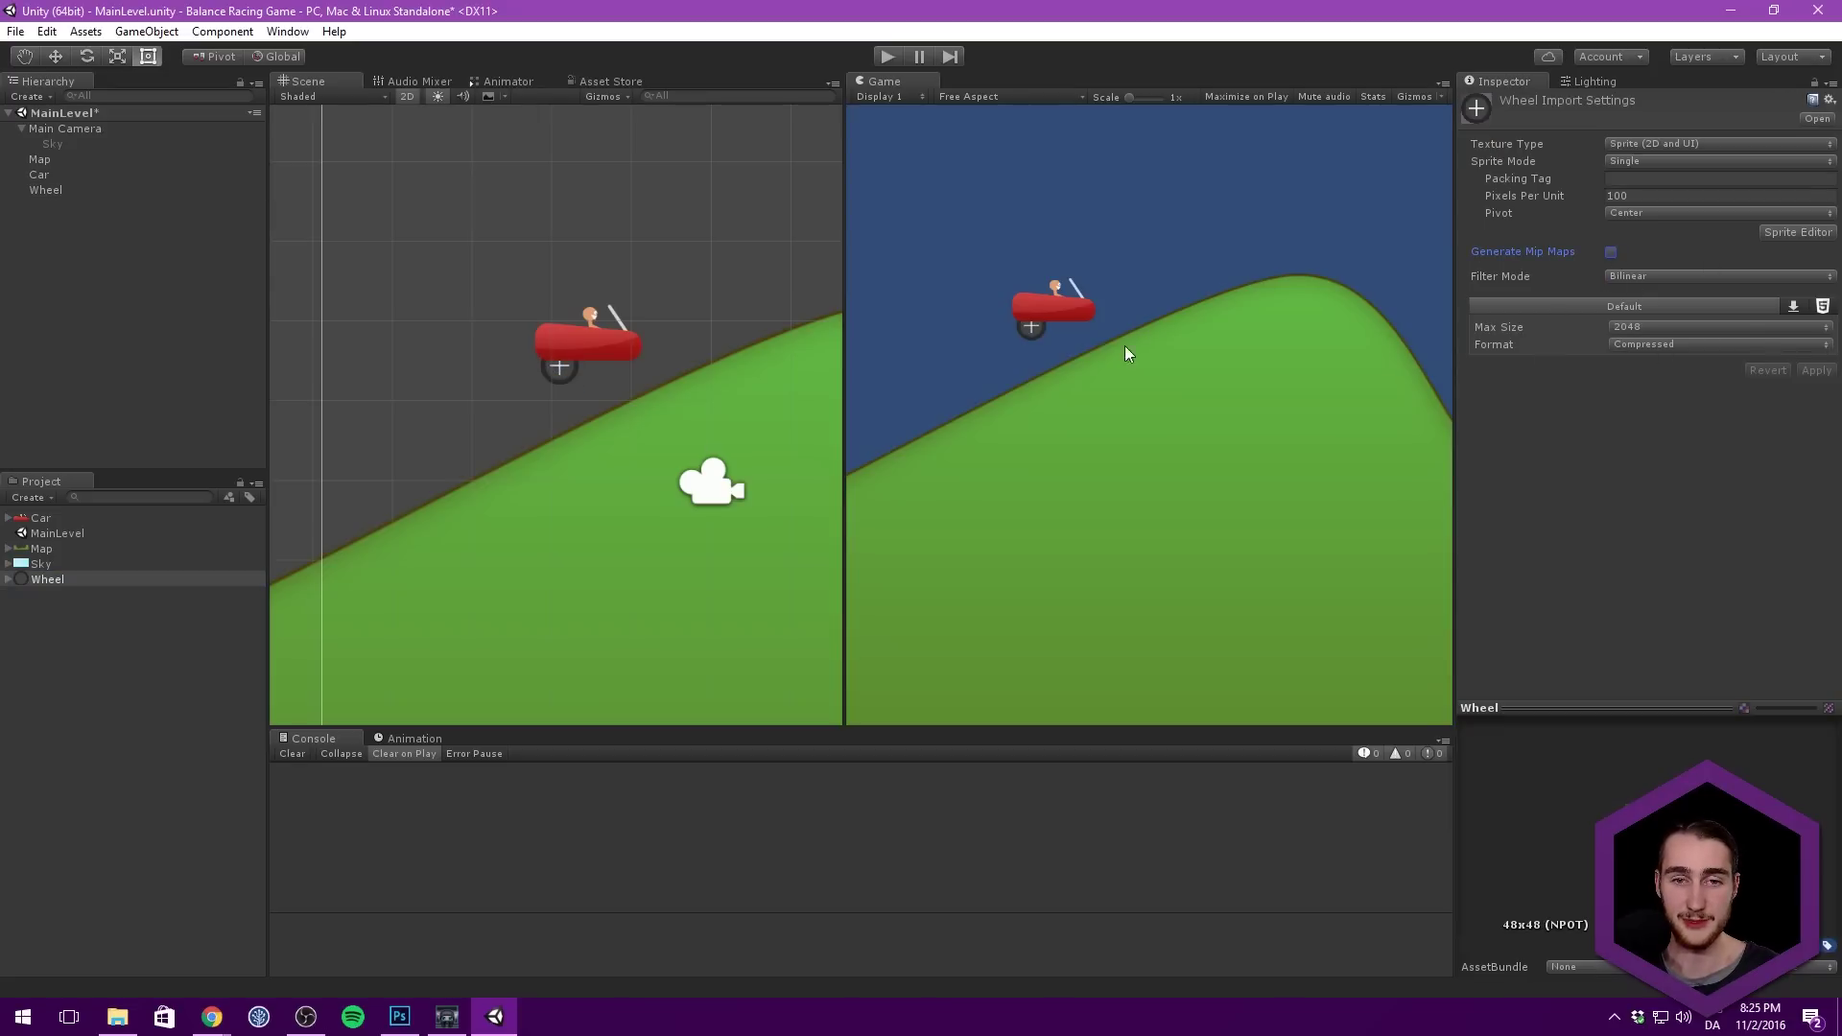
Step: Set the Wheel object's Order in Layer to 2 in its Sprite Renderer
scroll(618, 315, "up", 2)
scroll(625, 317, "up", 2)
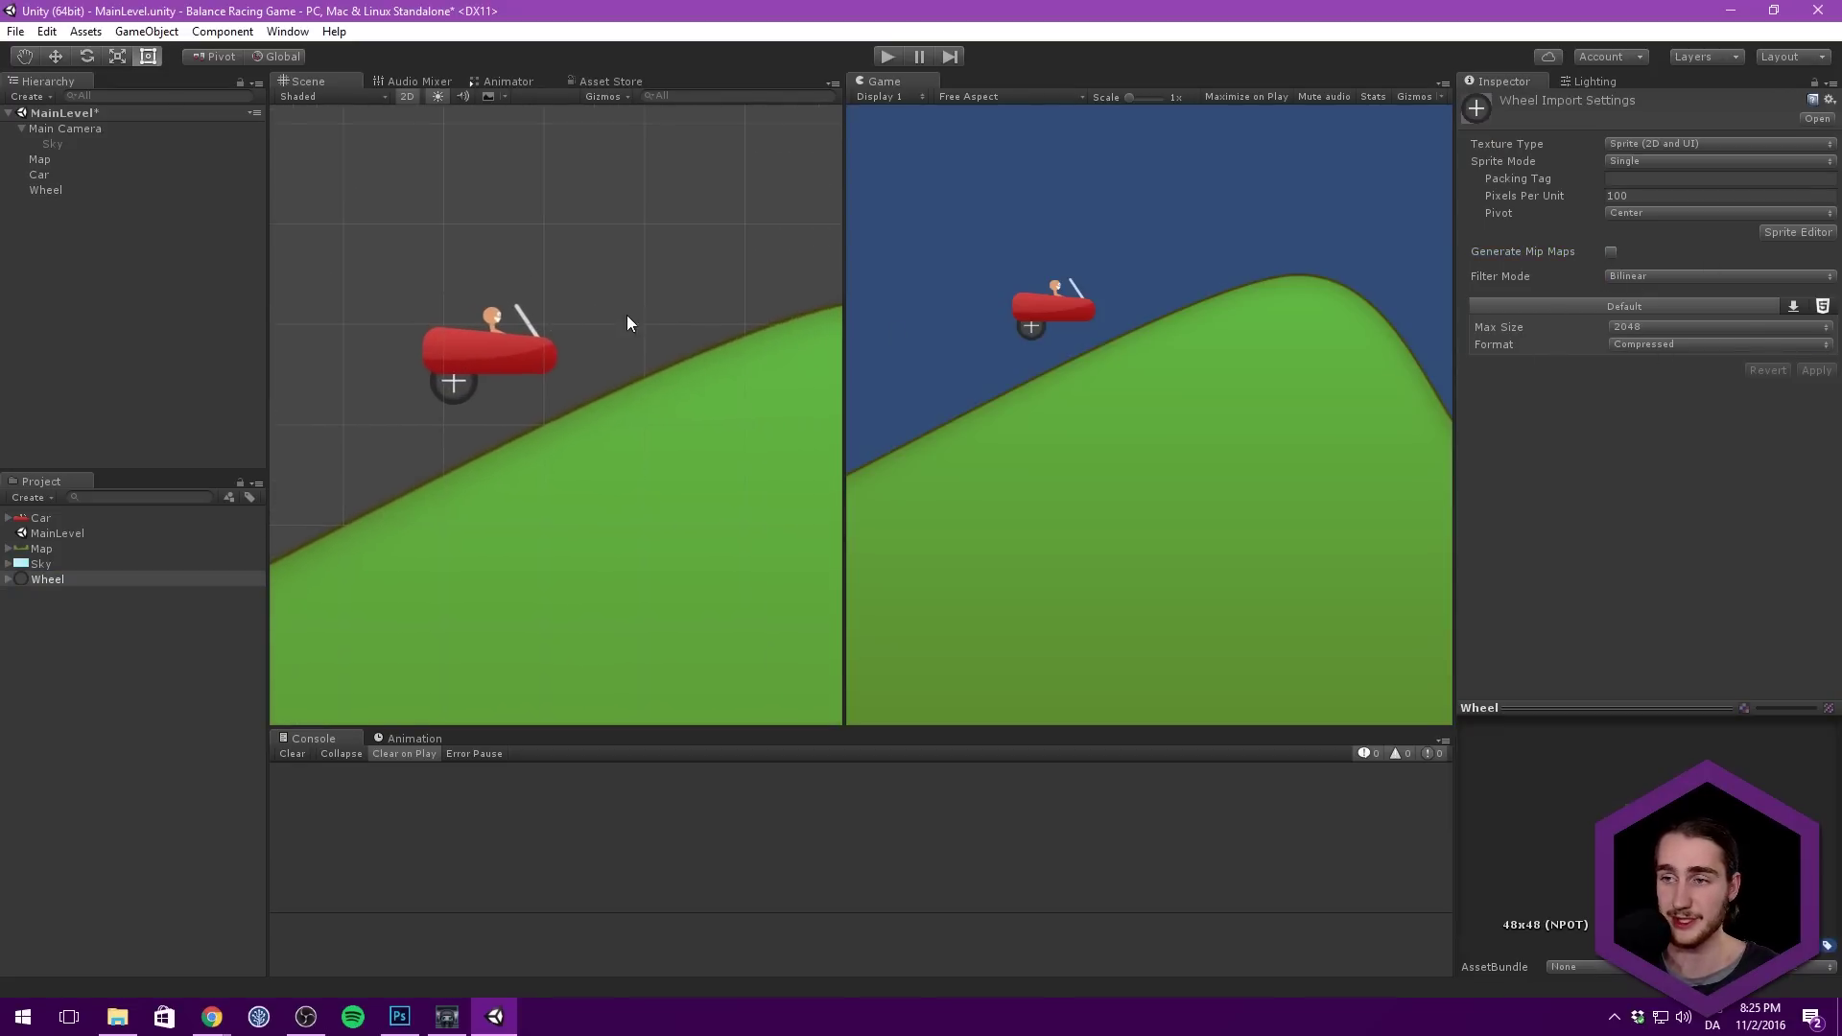
left_click(69, 192)
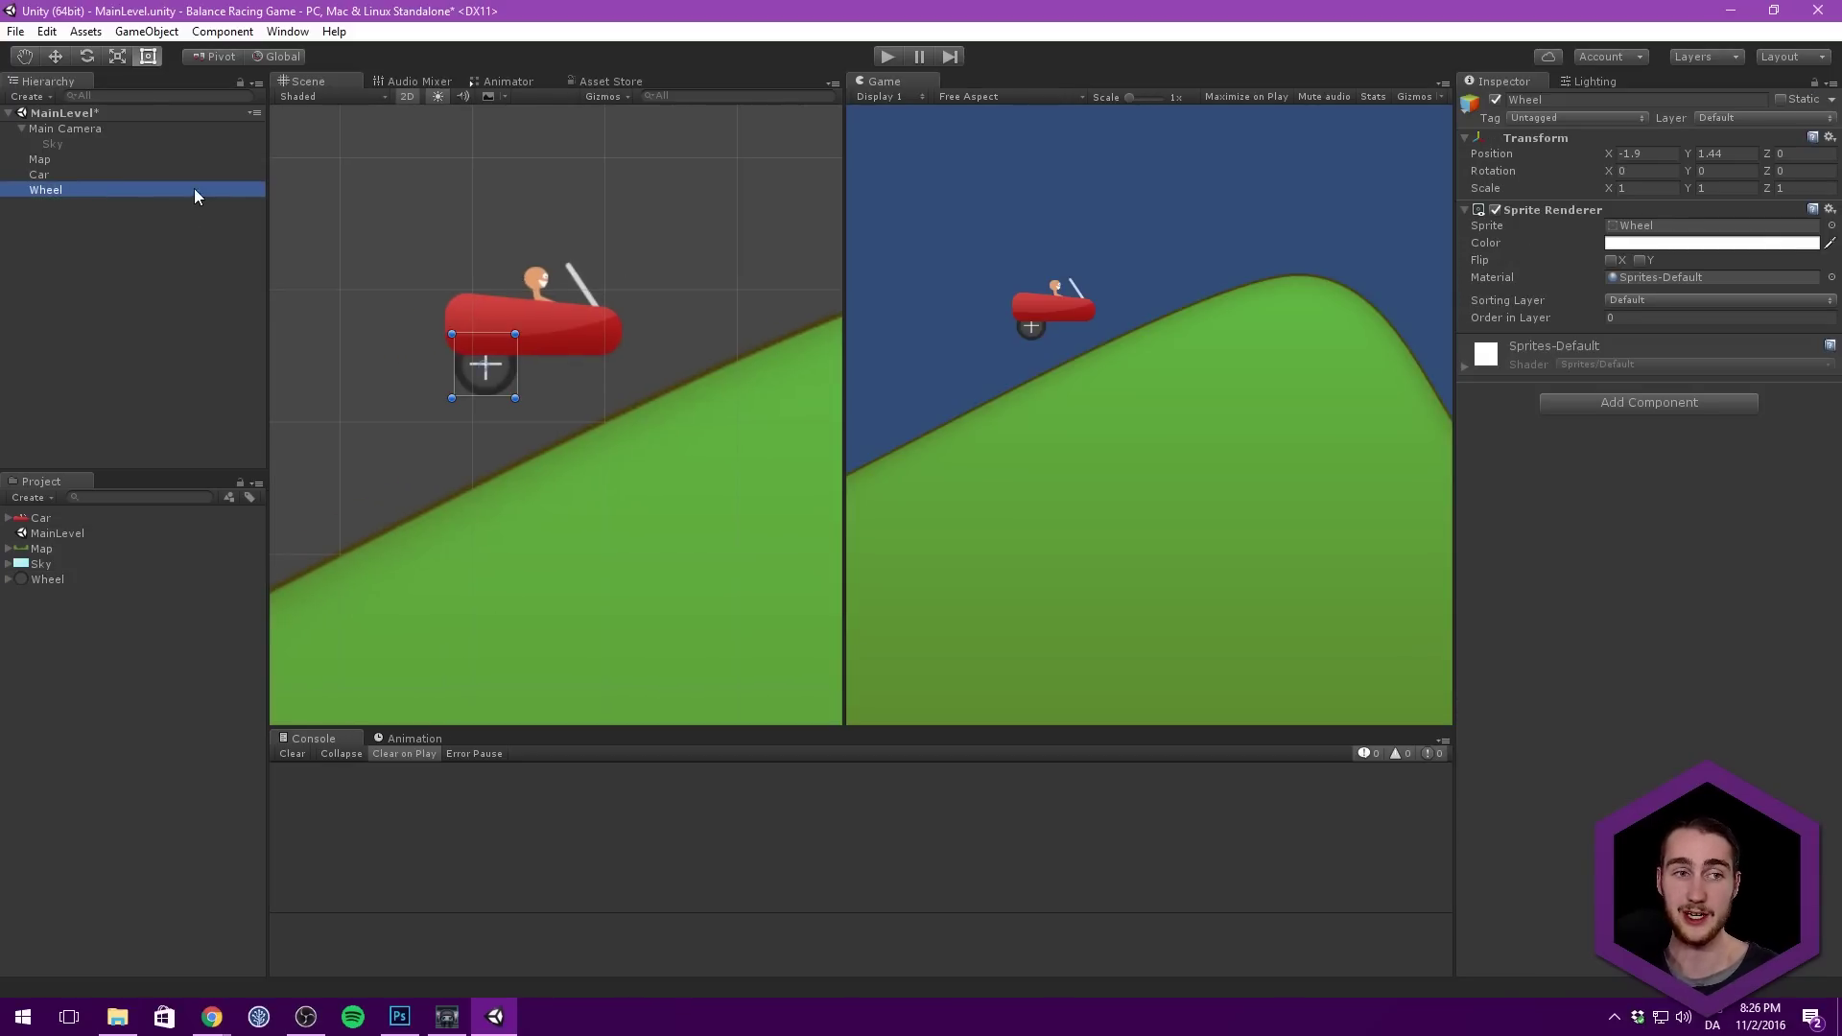
left_click(1640, 318)
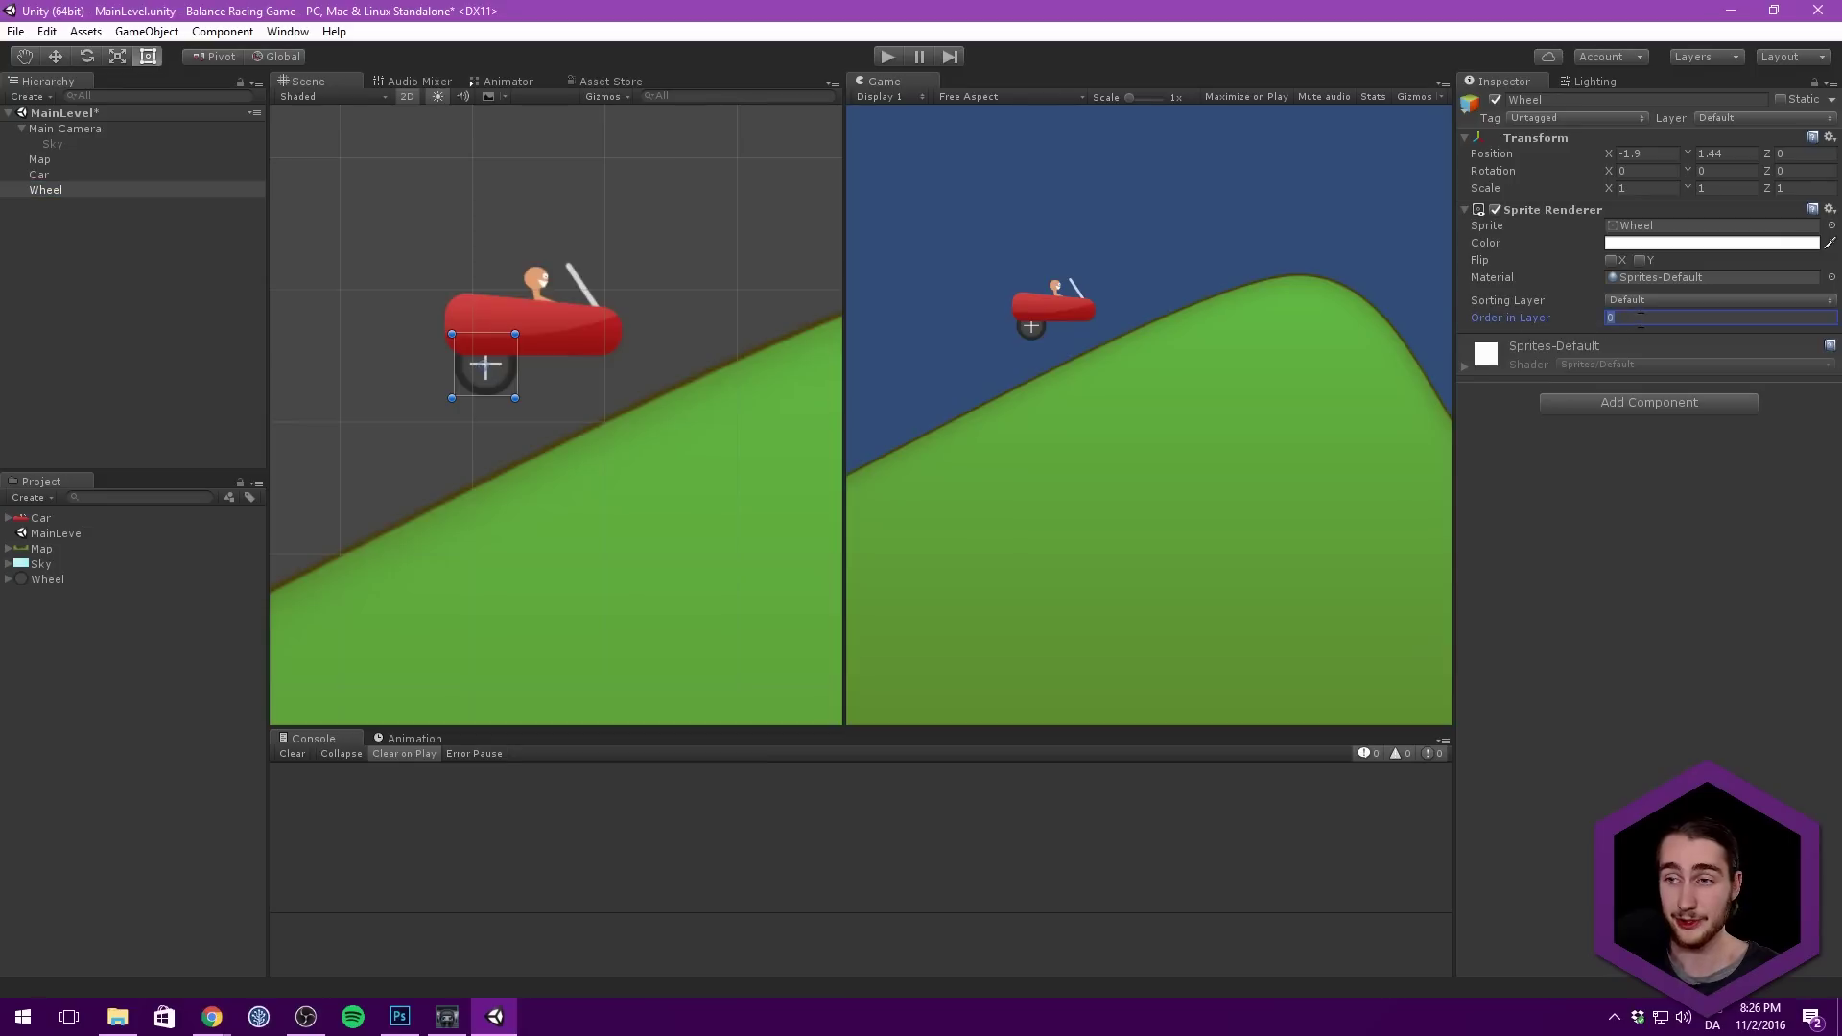
type("2")
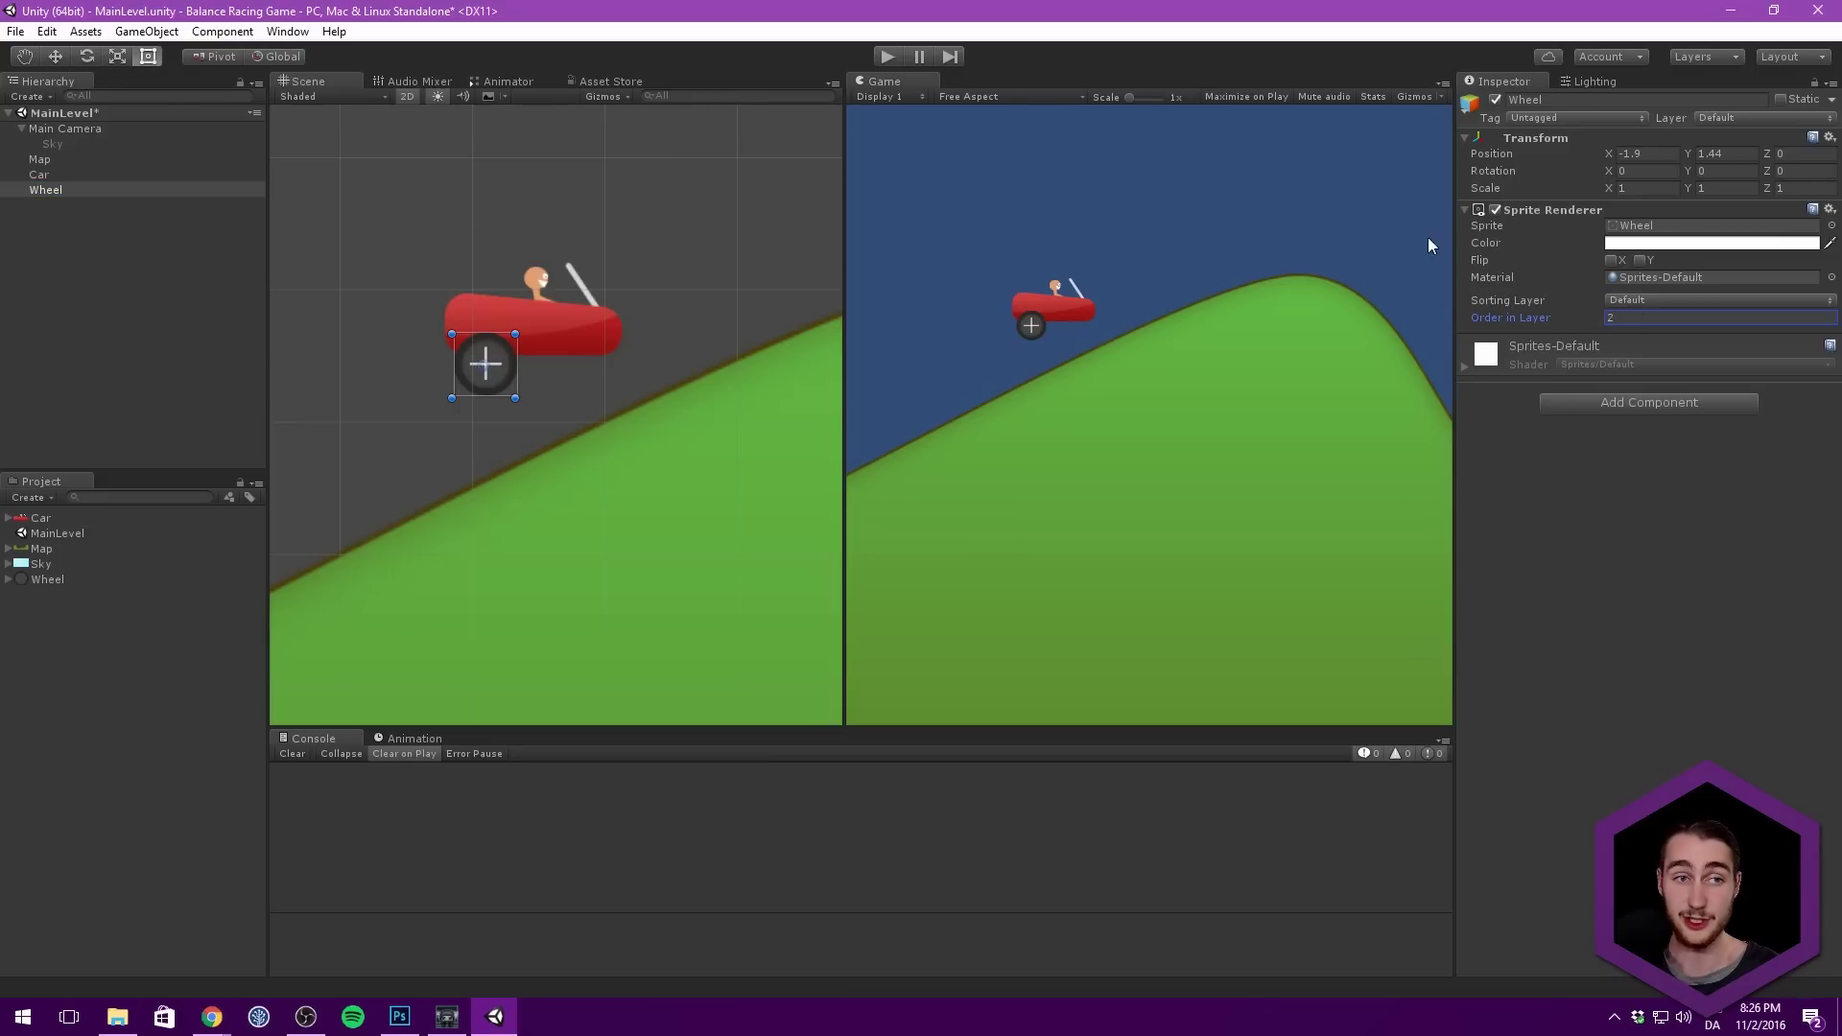
Step: Make the wheel a child of the car and nudge it to about X -0.338, Y -0.402
mouse_move(43, 189)
left_mouse_down()
mouse_move(66, 201)
mouse_move(44, 176)
left_mouse_up()
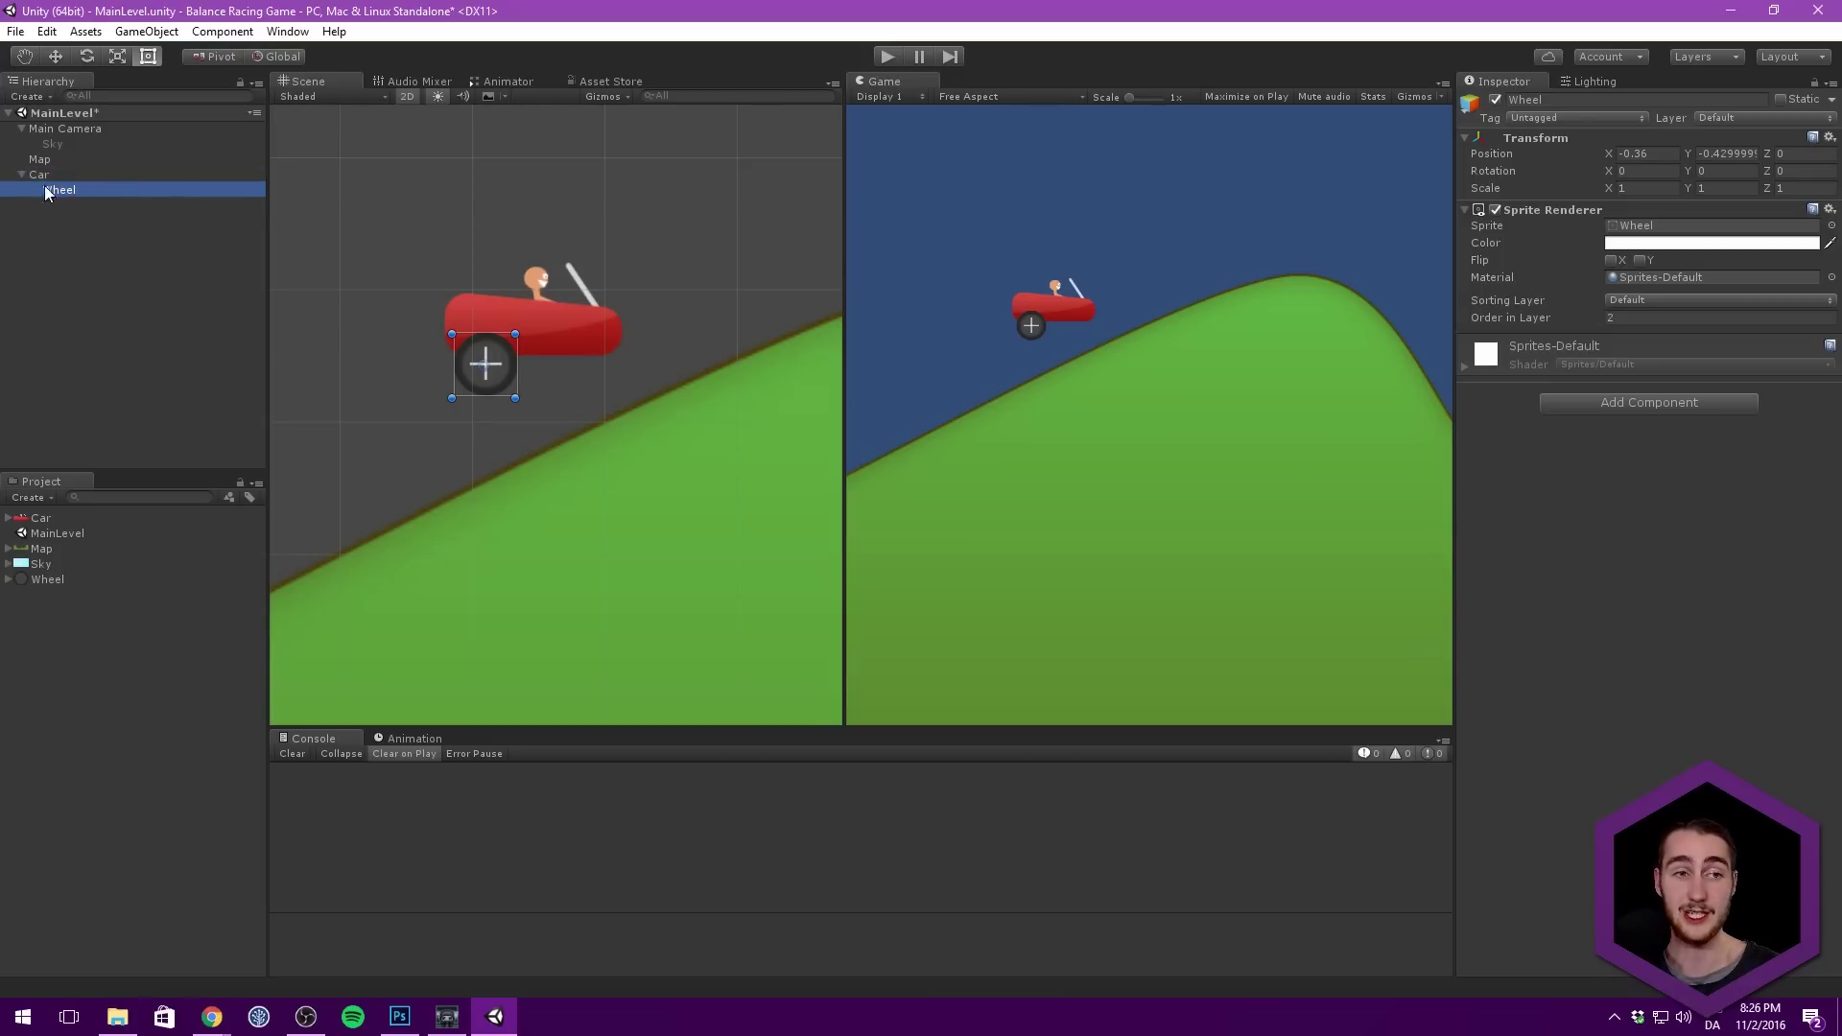
middle_click_drag(517, 253, 555, 255)
scroll(554, 255, "up", 2)
left_click_drag(540, 353, 543, 349)
middle_click_drag(540, 351, 543, 351)
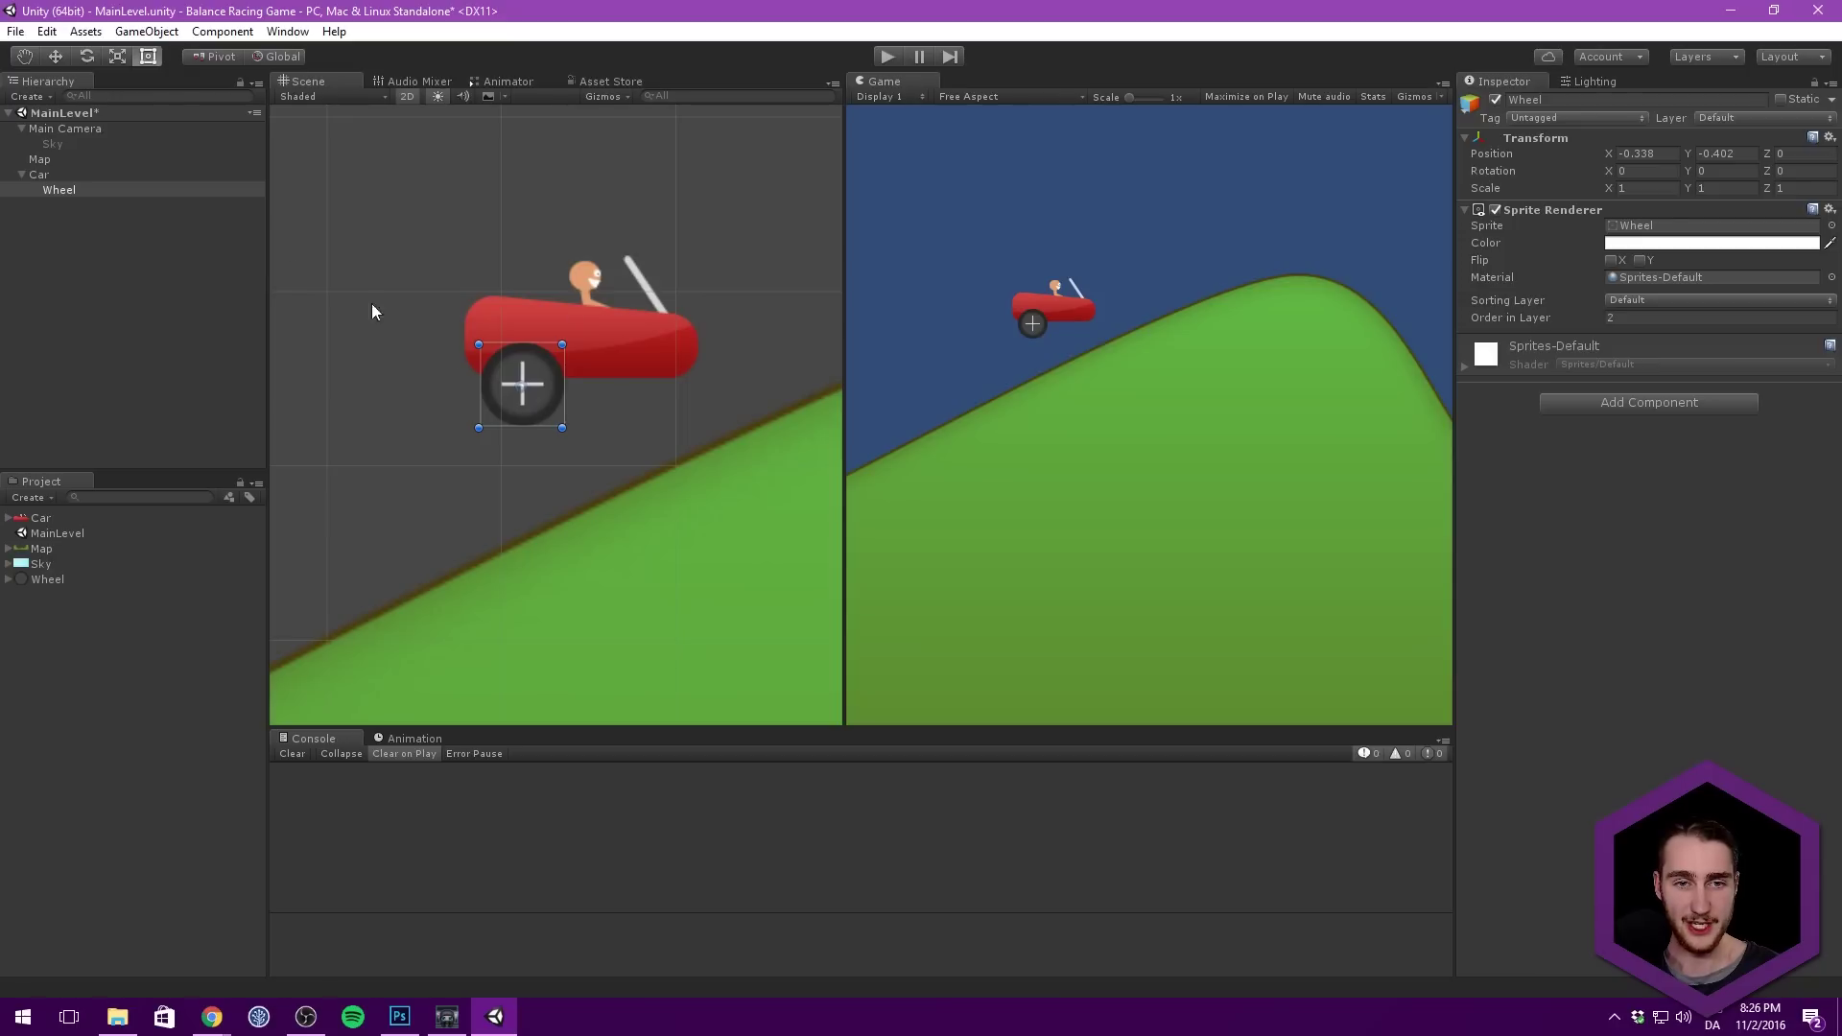
Step: Duplicate the wheel and move the copy under the car's front to about X 0.346
left_click(91, 189)
key("ctrl+d")
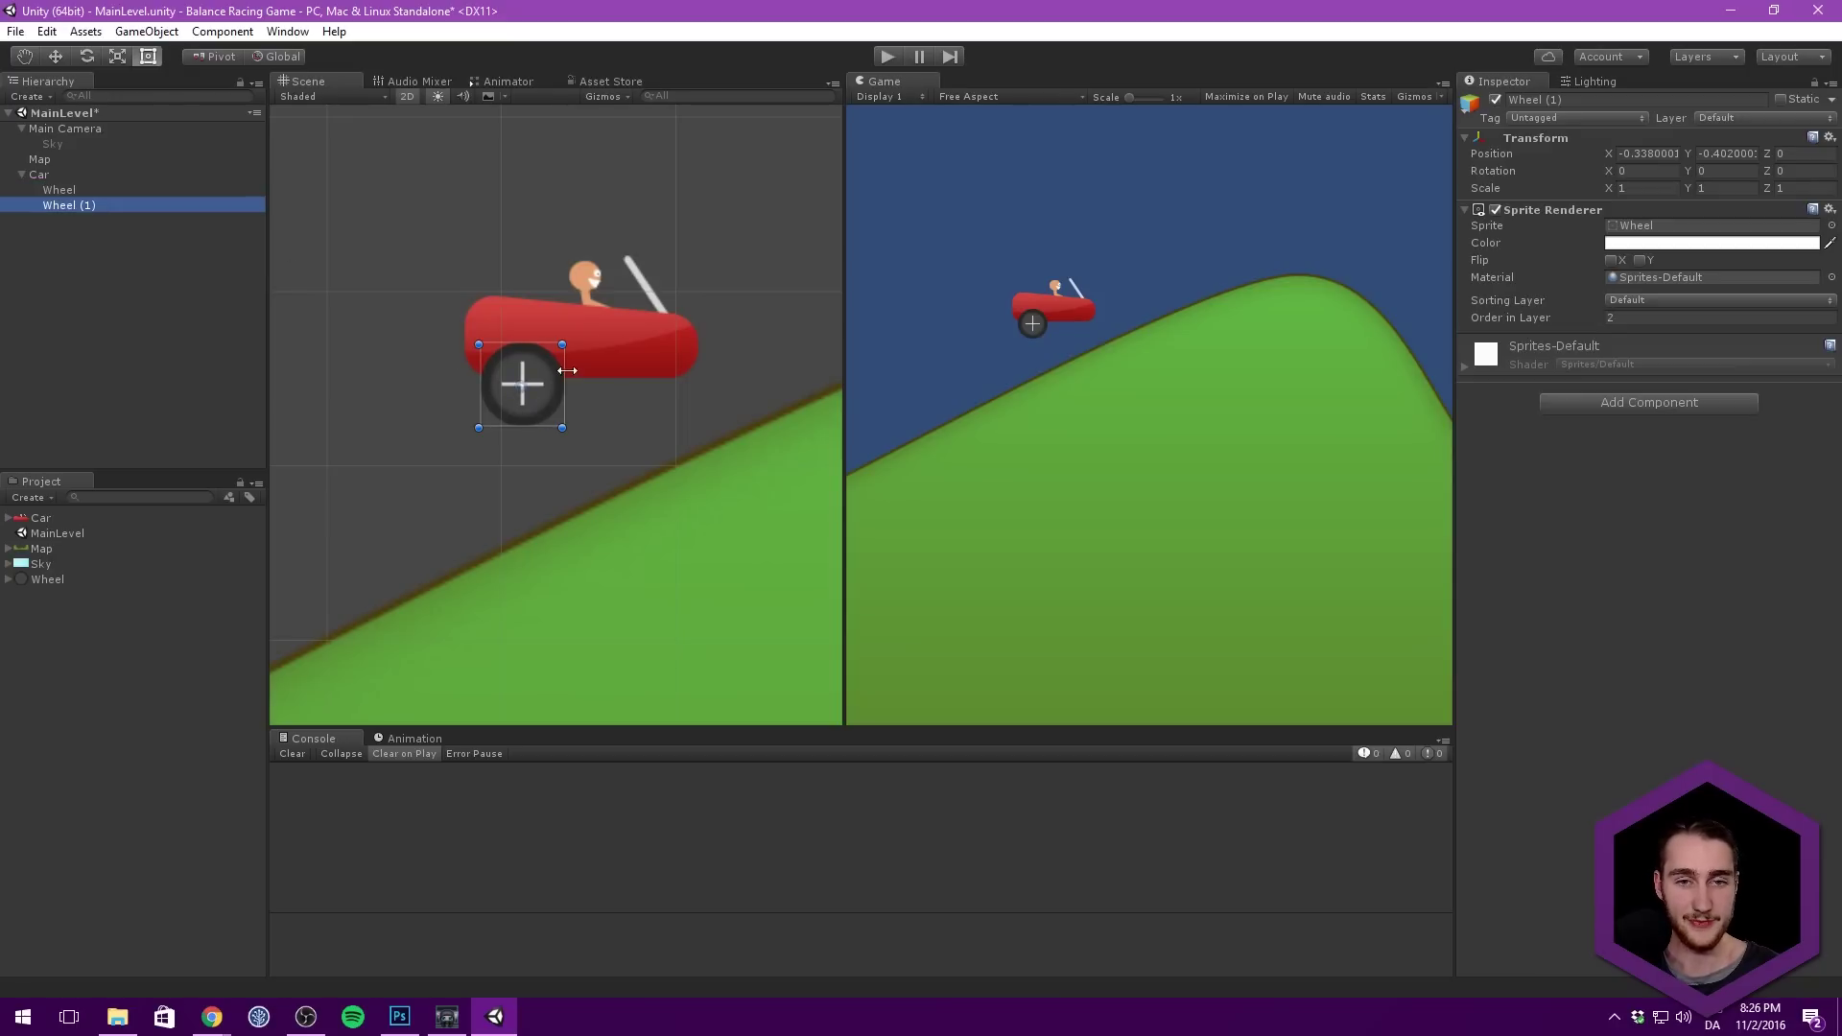
left_click_drag(542, 370, 662, 367)
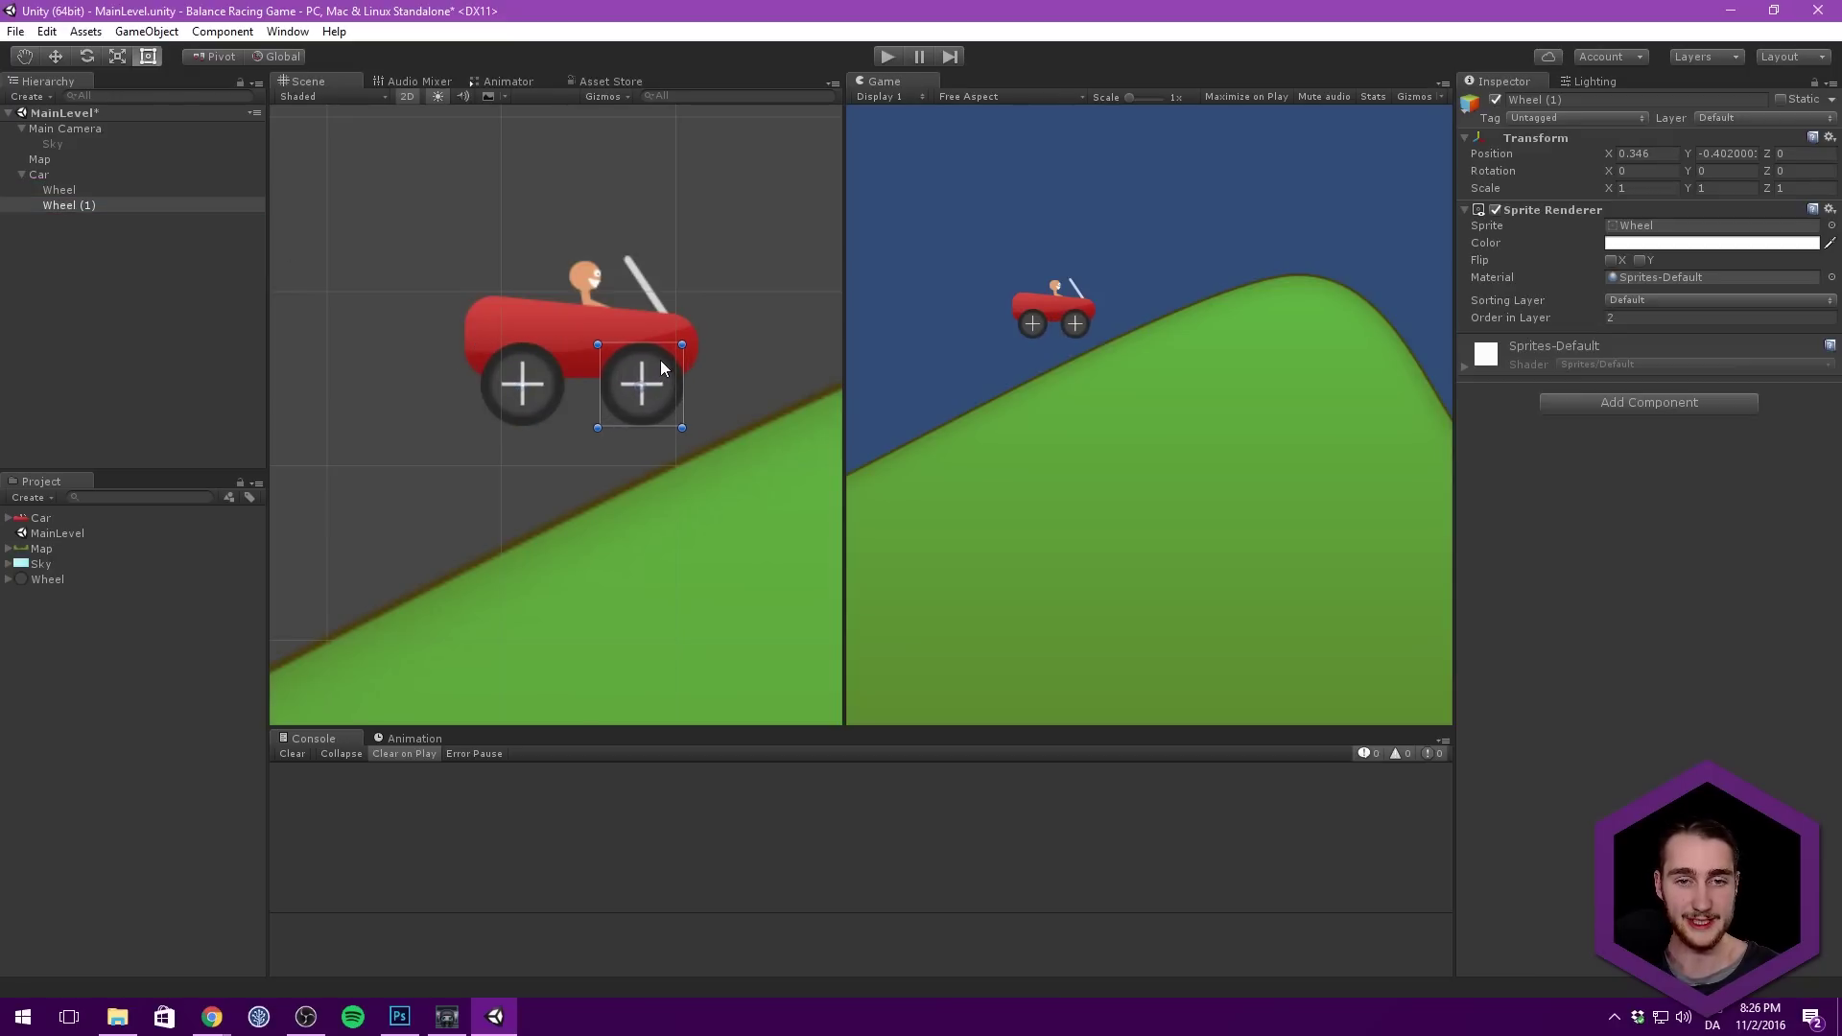
left_click(104, 332)
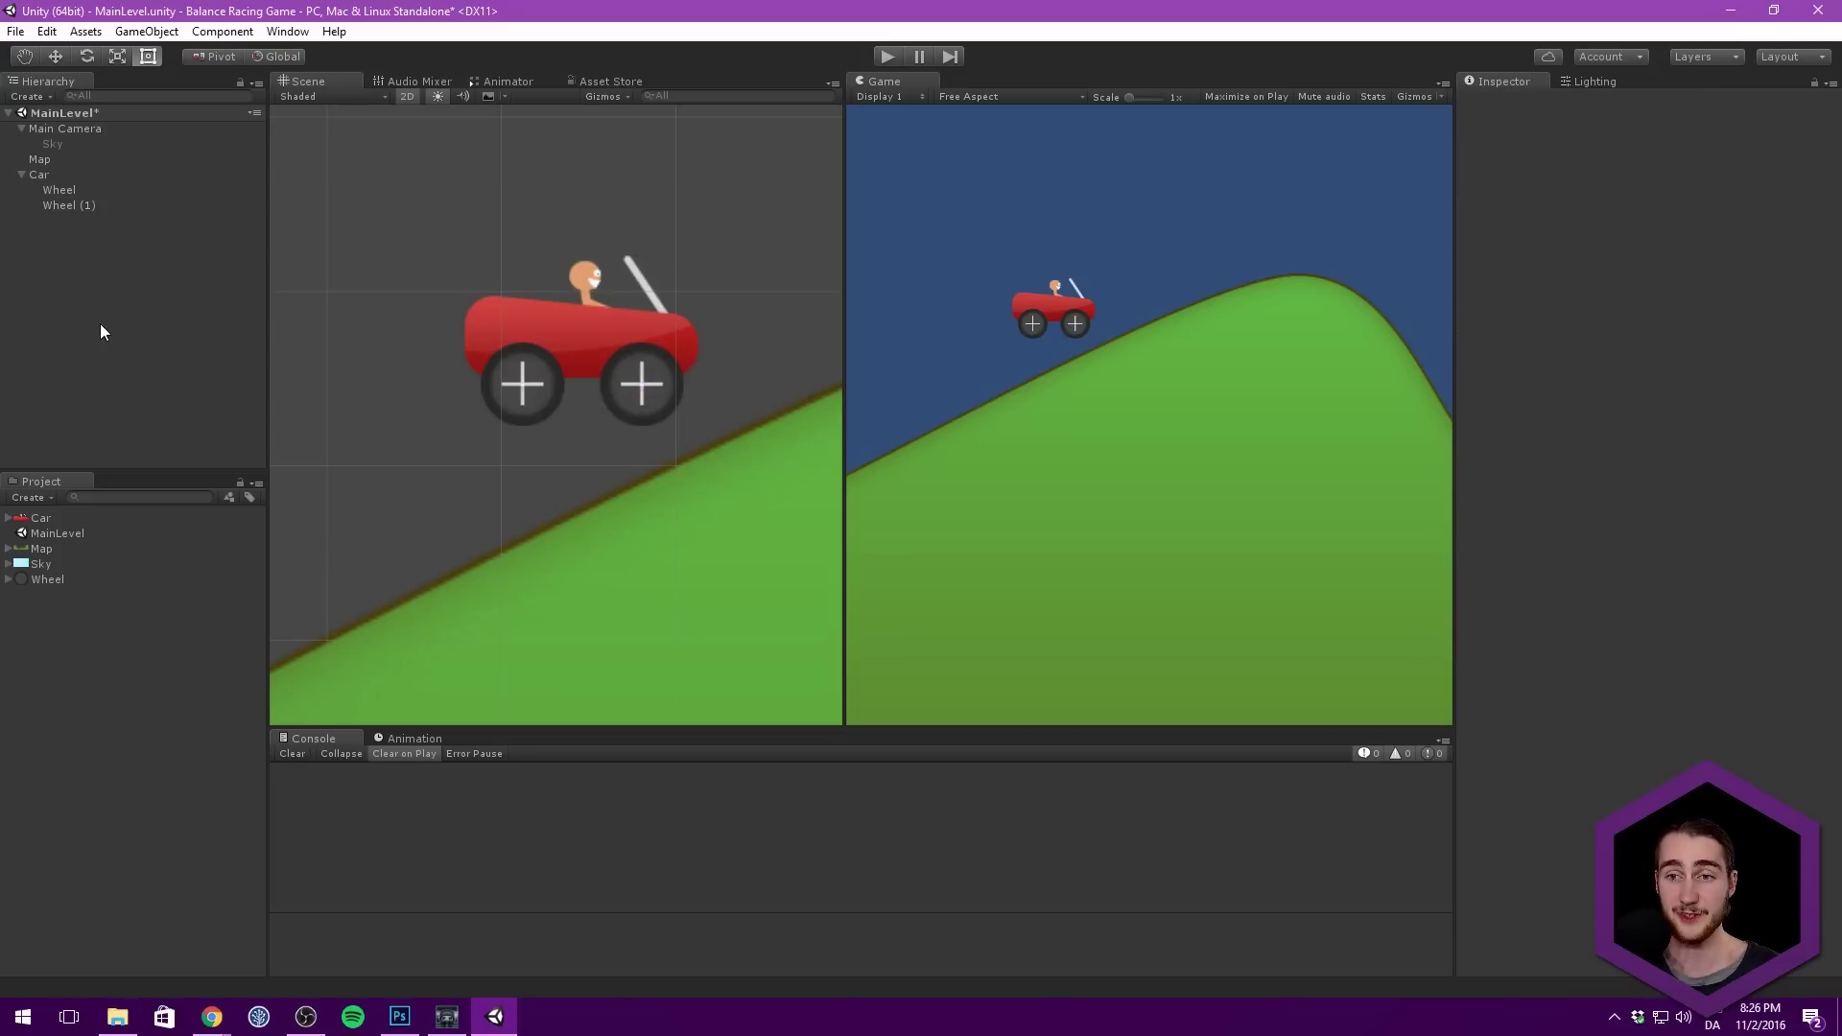
Step: Shift the rear wheel slightly backwards to about X -0.371
left_click(111, 191)
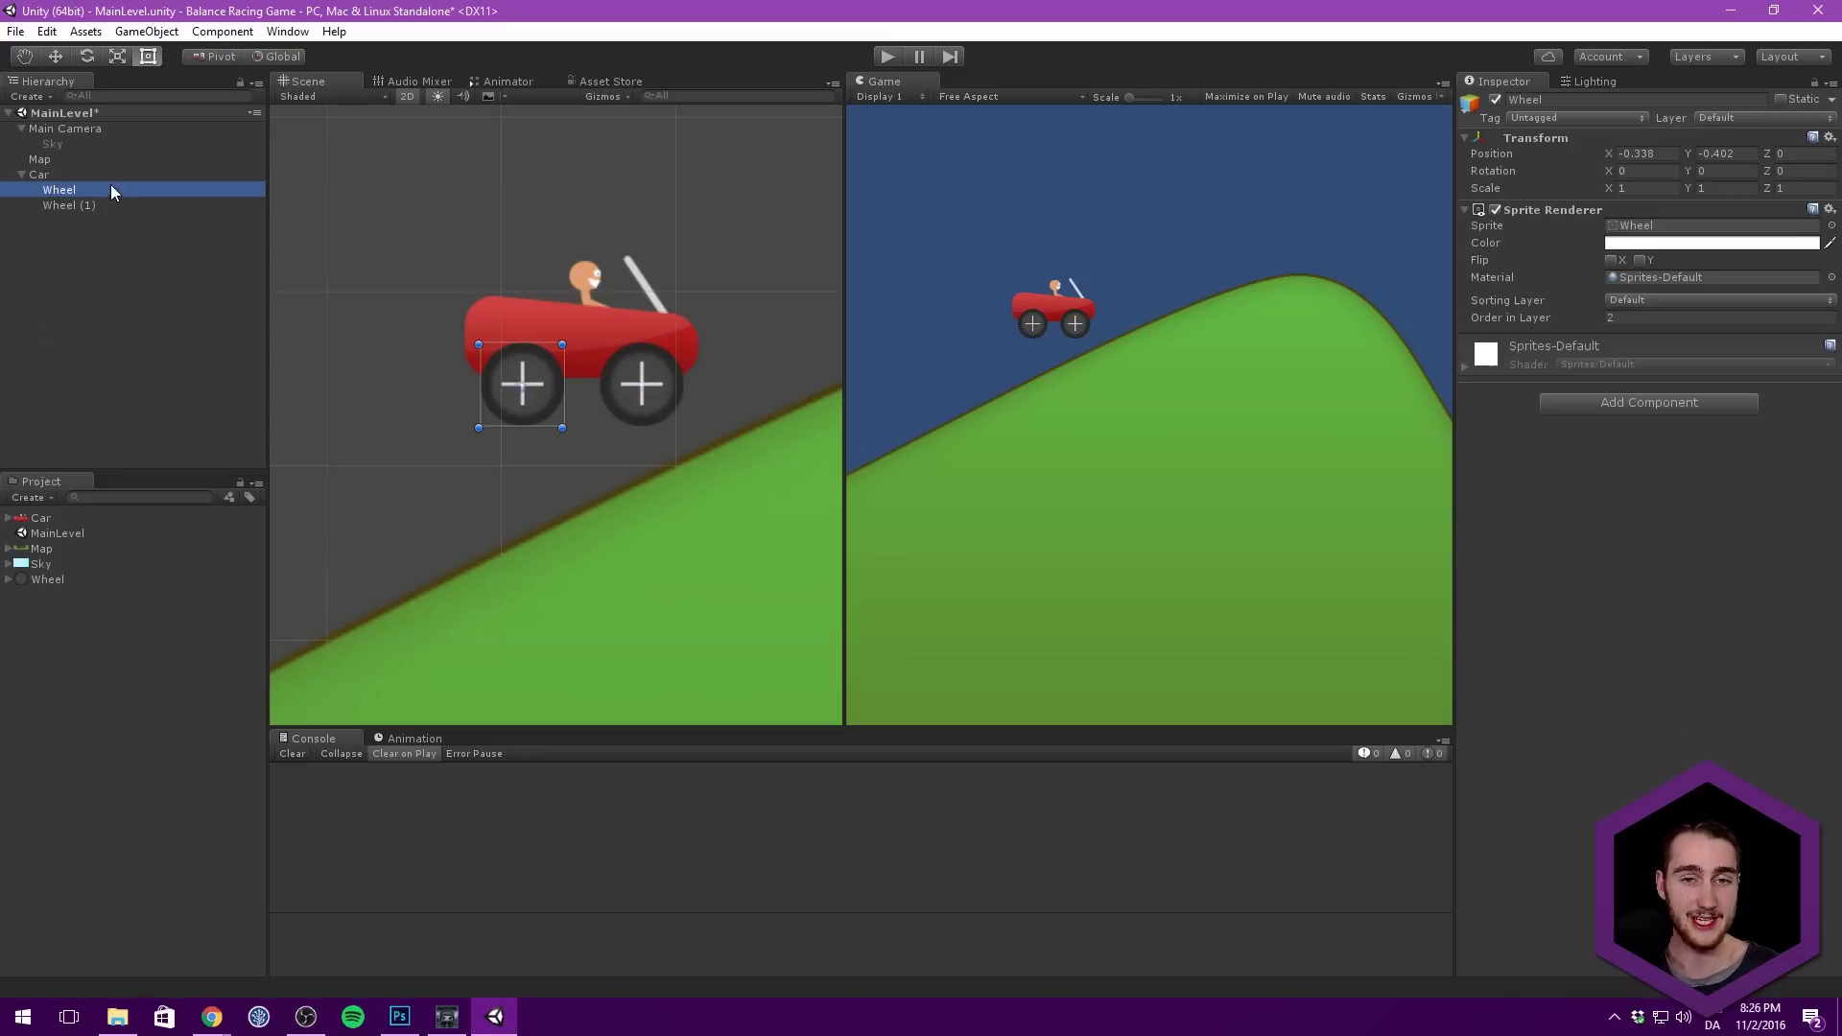
left_click(520, 379)
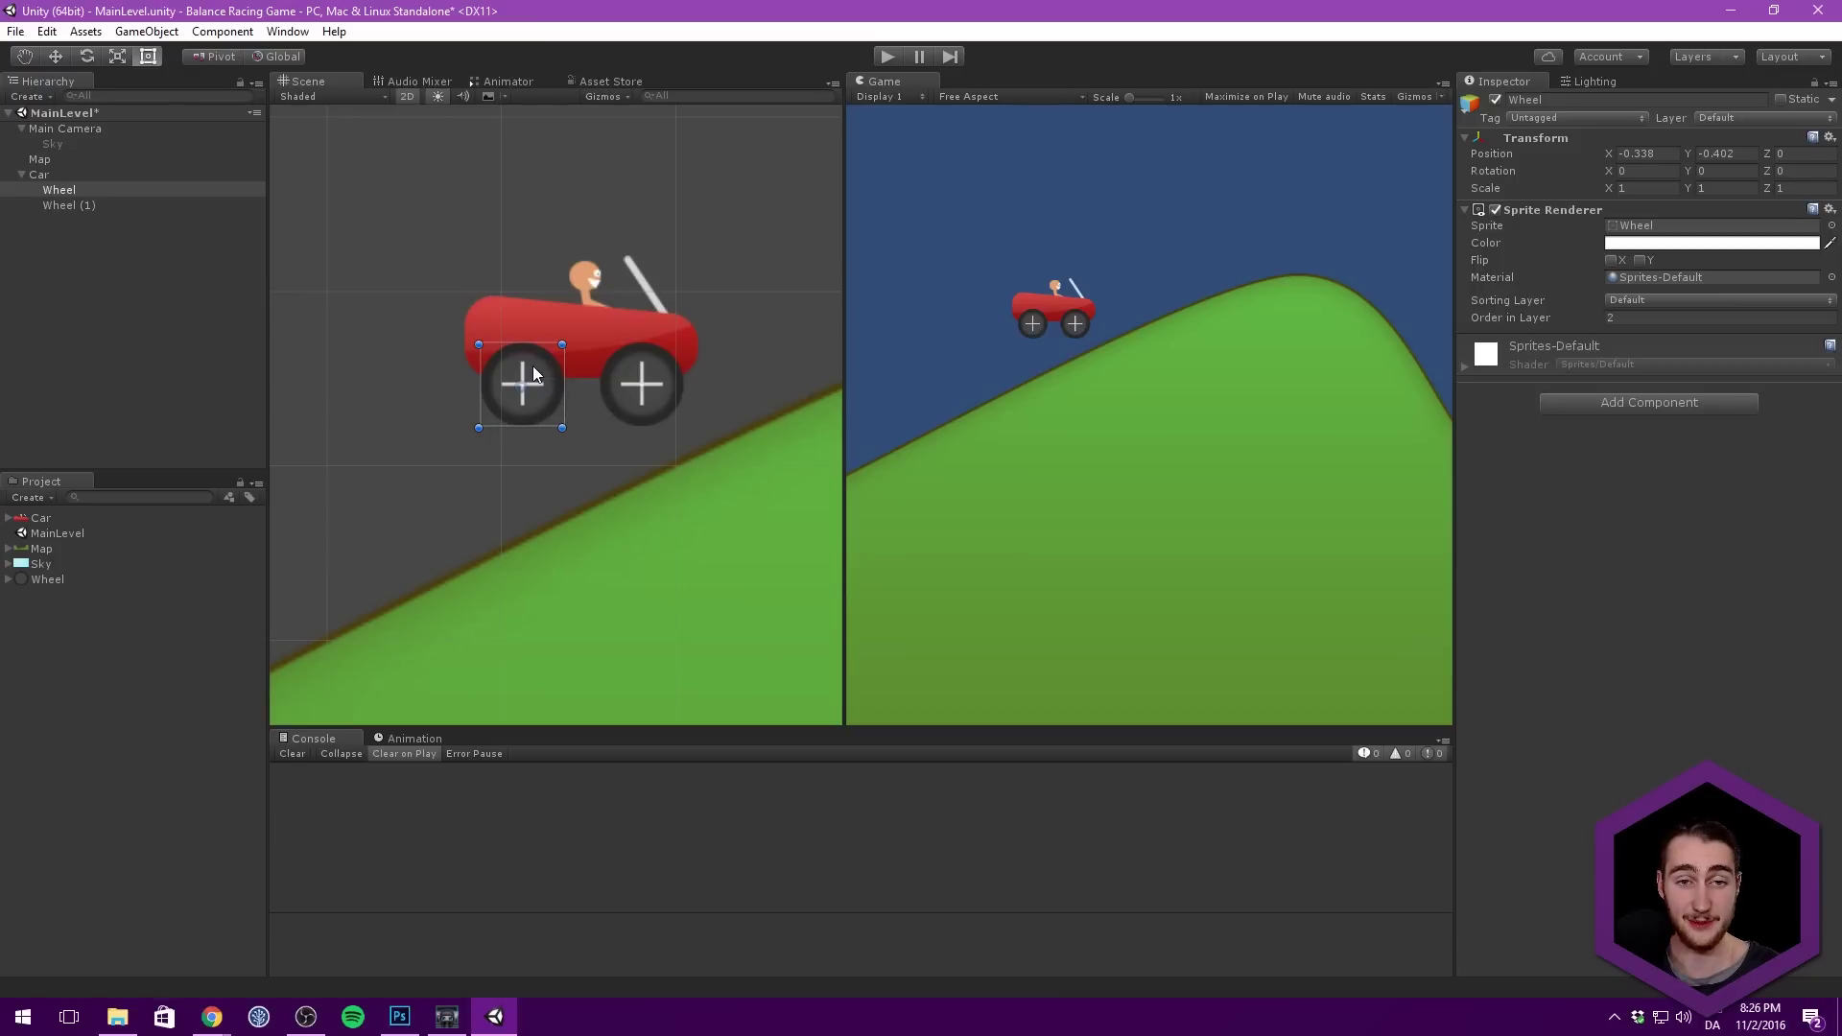
left_click_drag(540, 368, 532, 367)
left_click(14, 320)
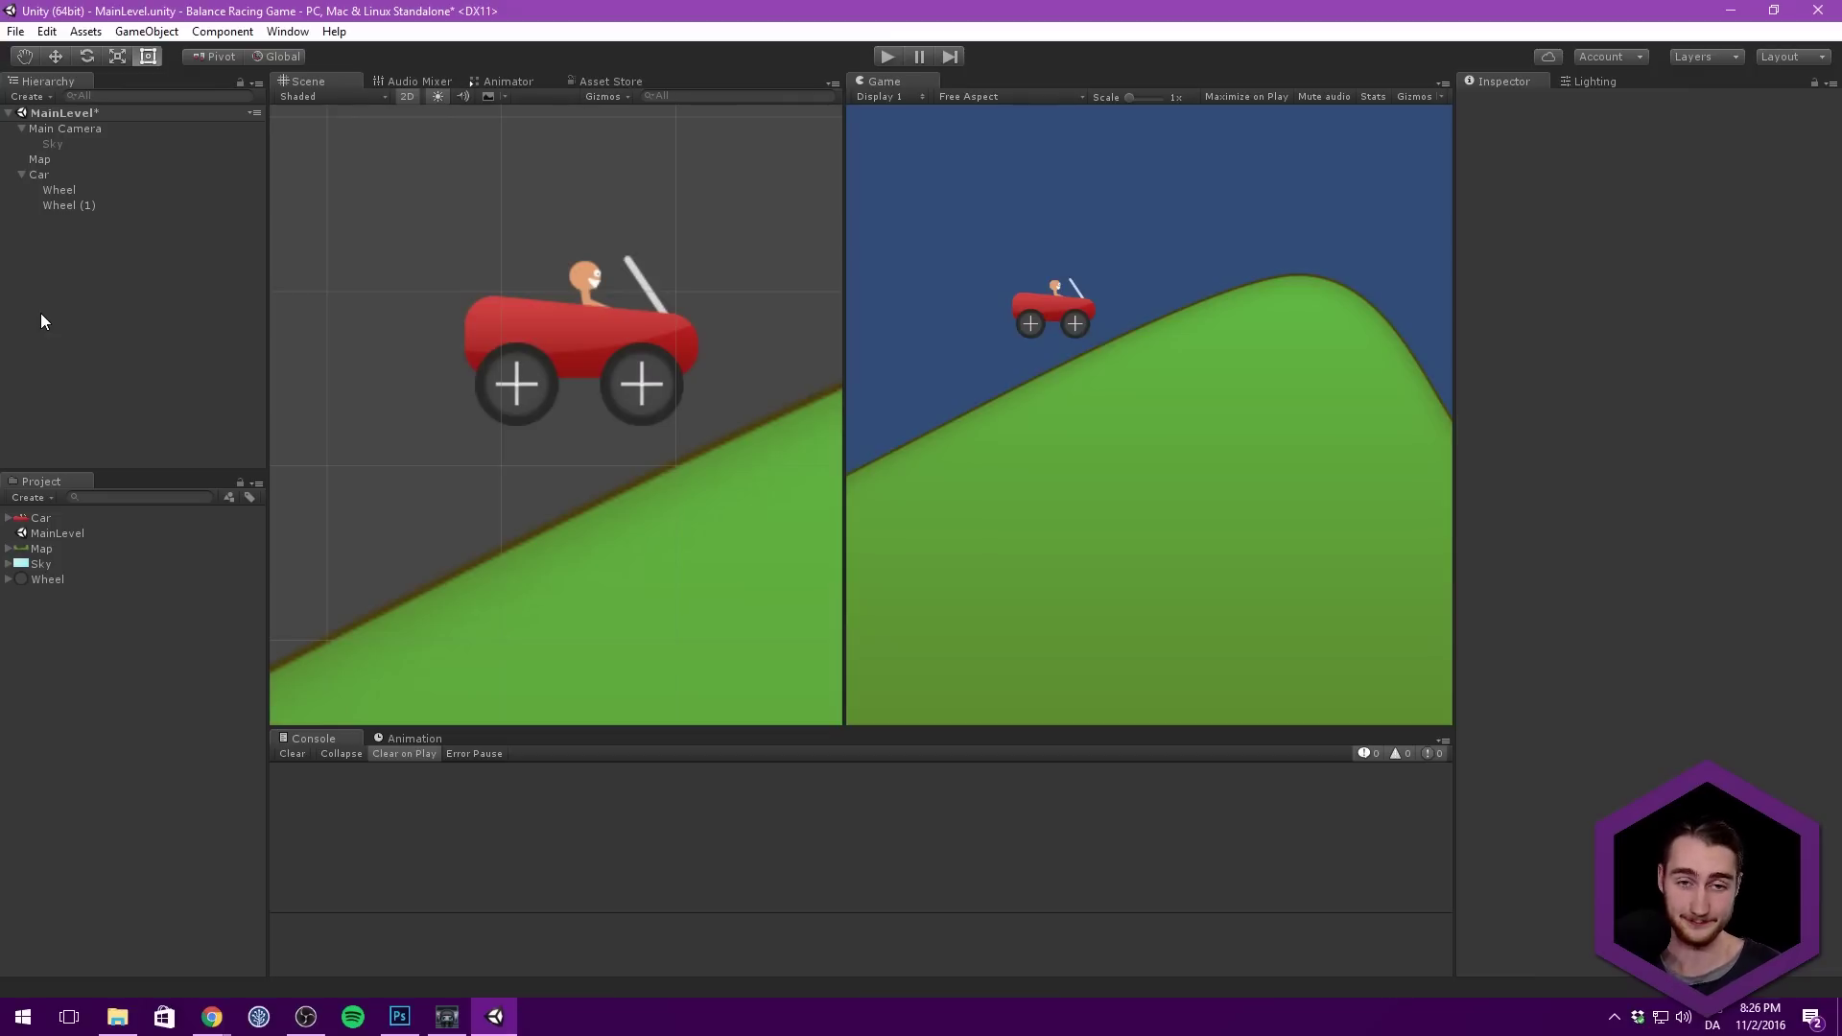
scroll(576, 307, "up", 2)
middle_click_drag(632, 302, 593, 313)
left_click(38, 173)
left_click(58, 190)
left_click(77, 178)
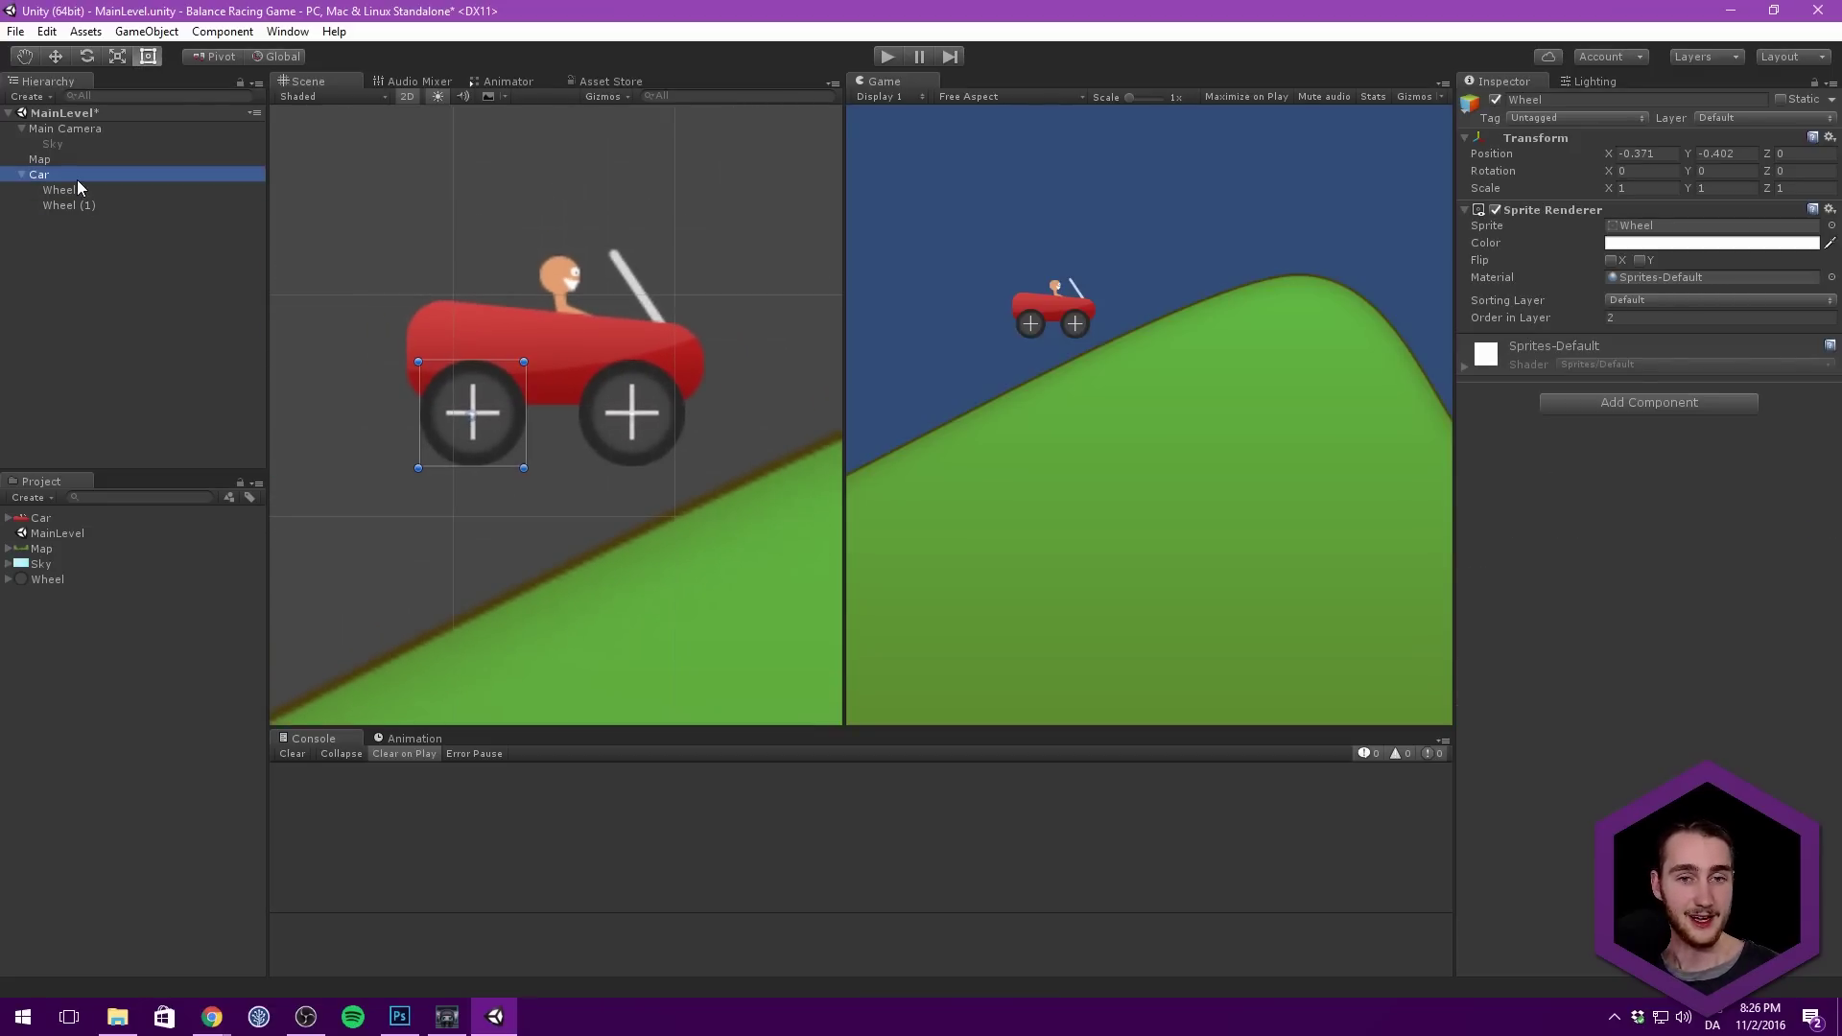
mouse_move(354, 257)
middle_mouse_down()
mouse_move(375, 186)
mouse_move(374, 248)
middle_mouse_up()
Step: Add a Circle Collider 2D component to both wheels of the car at once
left_click(80, 190)
left_click(79, 205, "ctrl")
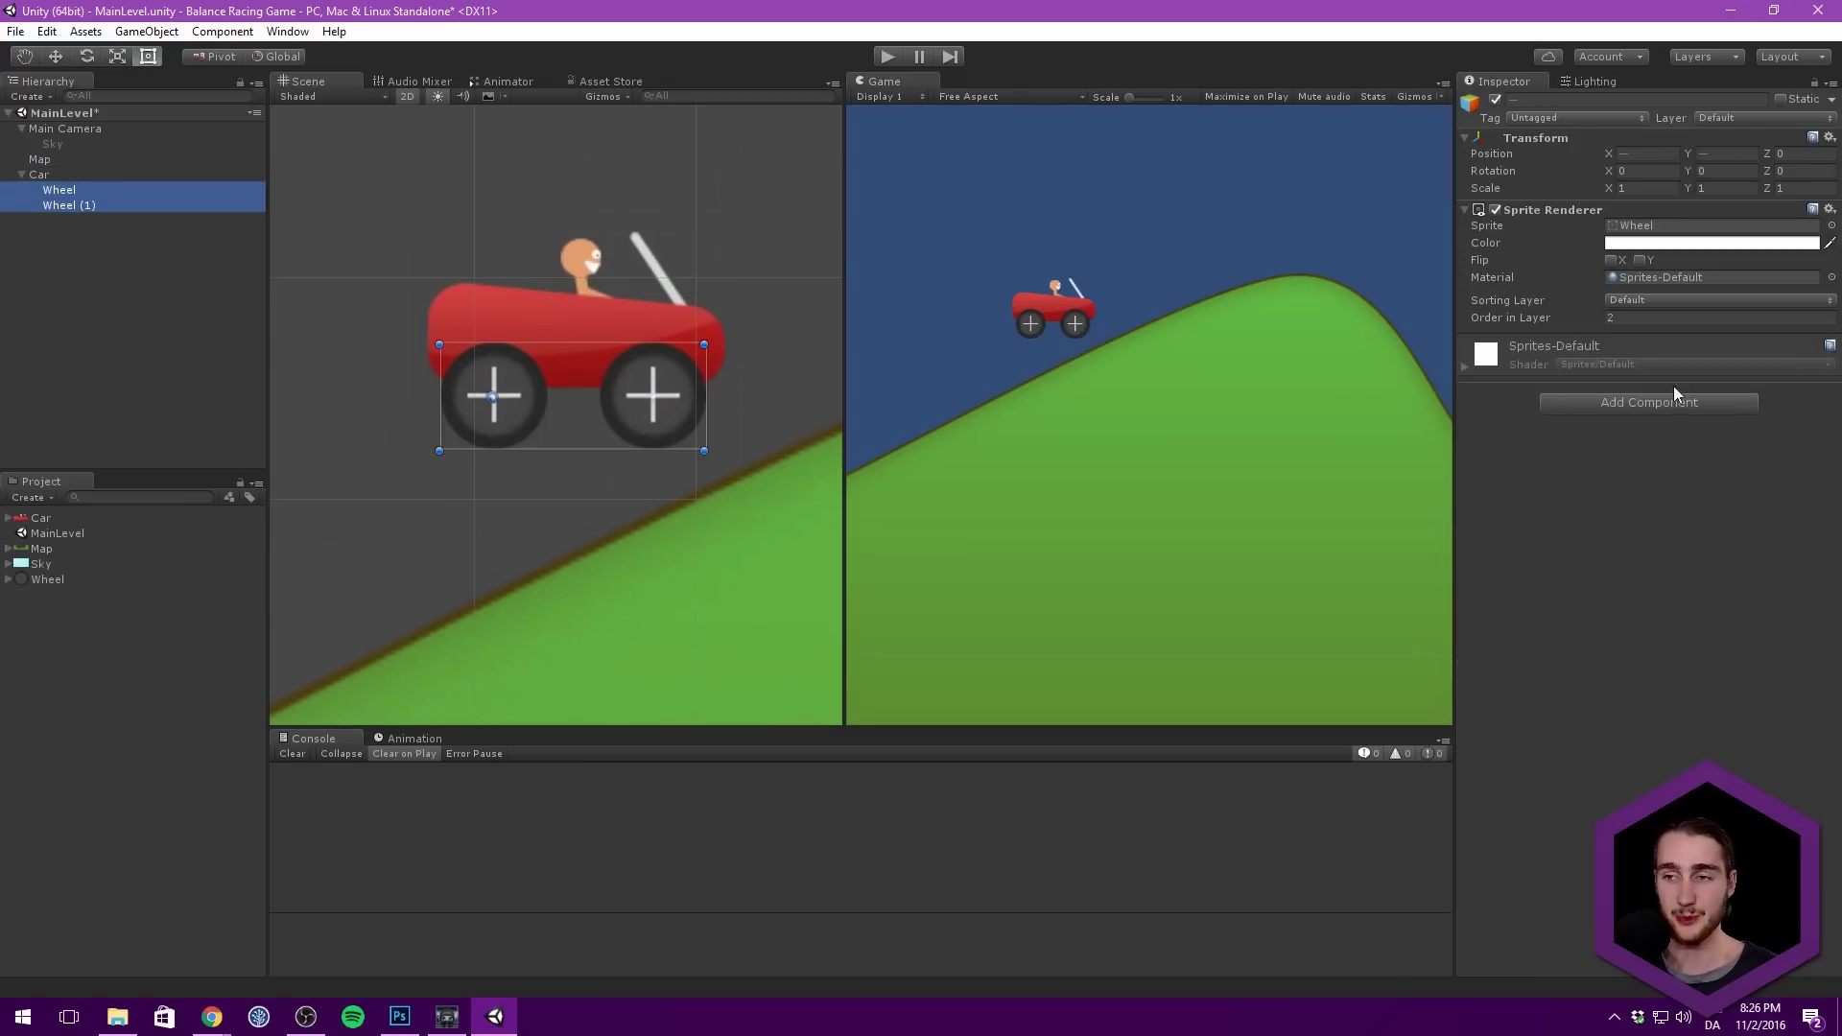
left_click(1646, 402)
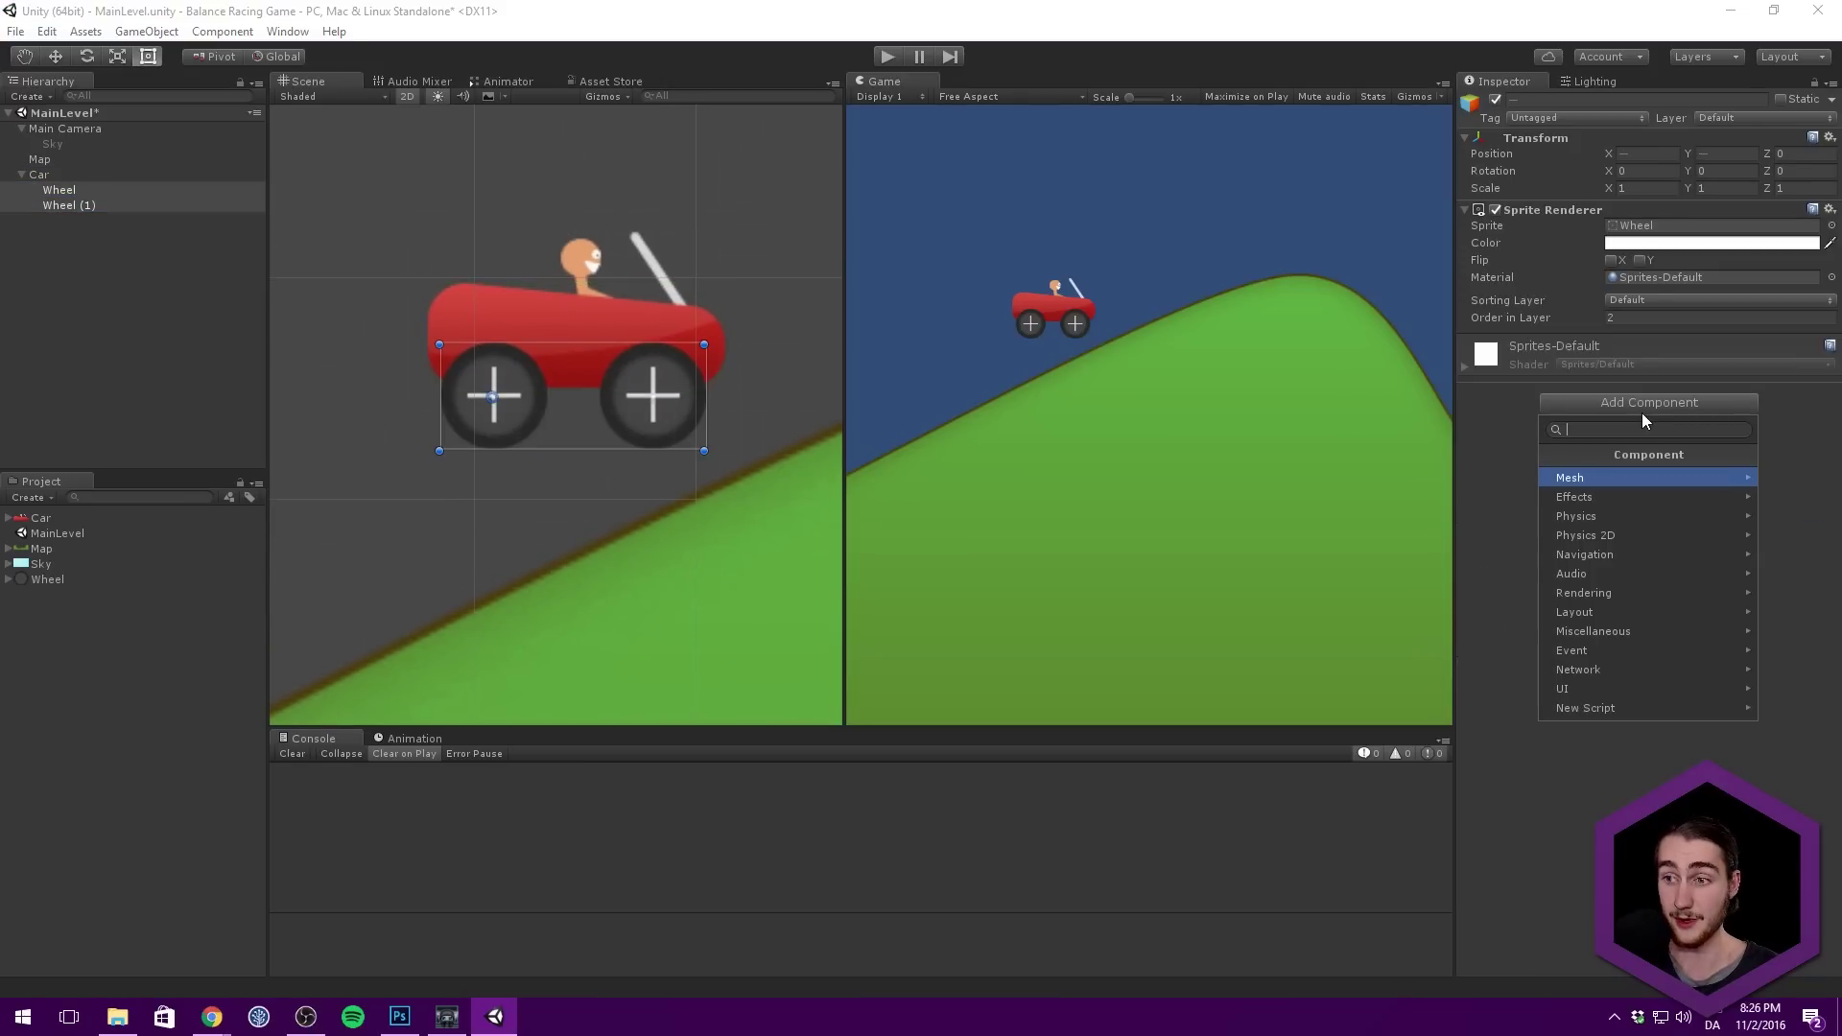
left_click(1626, 535)
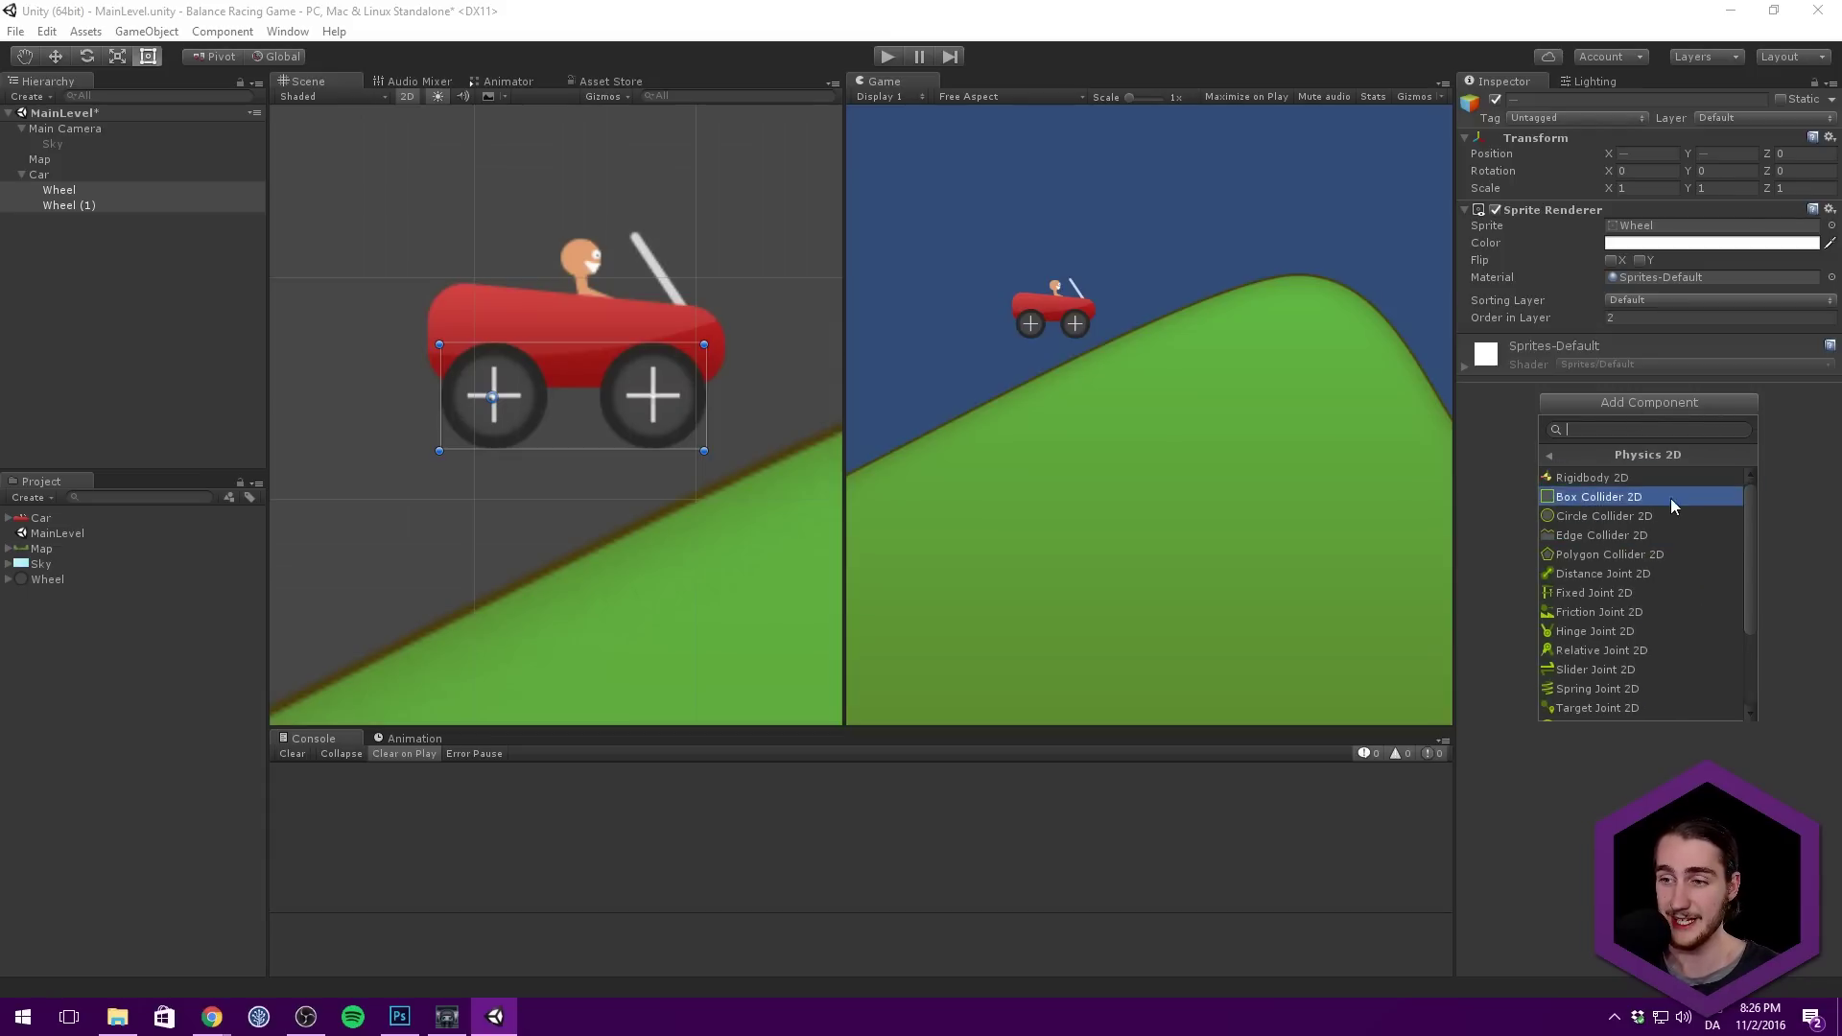
left_click(1615, 516)
Step: Set the radius of both wheels' Circle Collider 2D to 0.2, and run the scene briefly to test the car on the slope
middle_click_drag(634, 299, 650, 293)
scroll(650, 292, "up", 2)
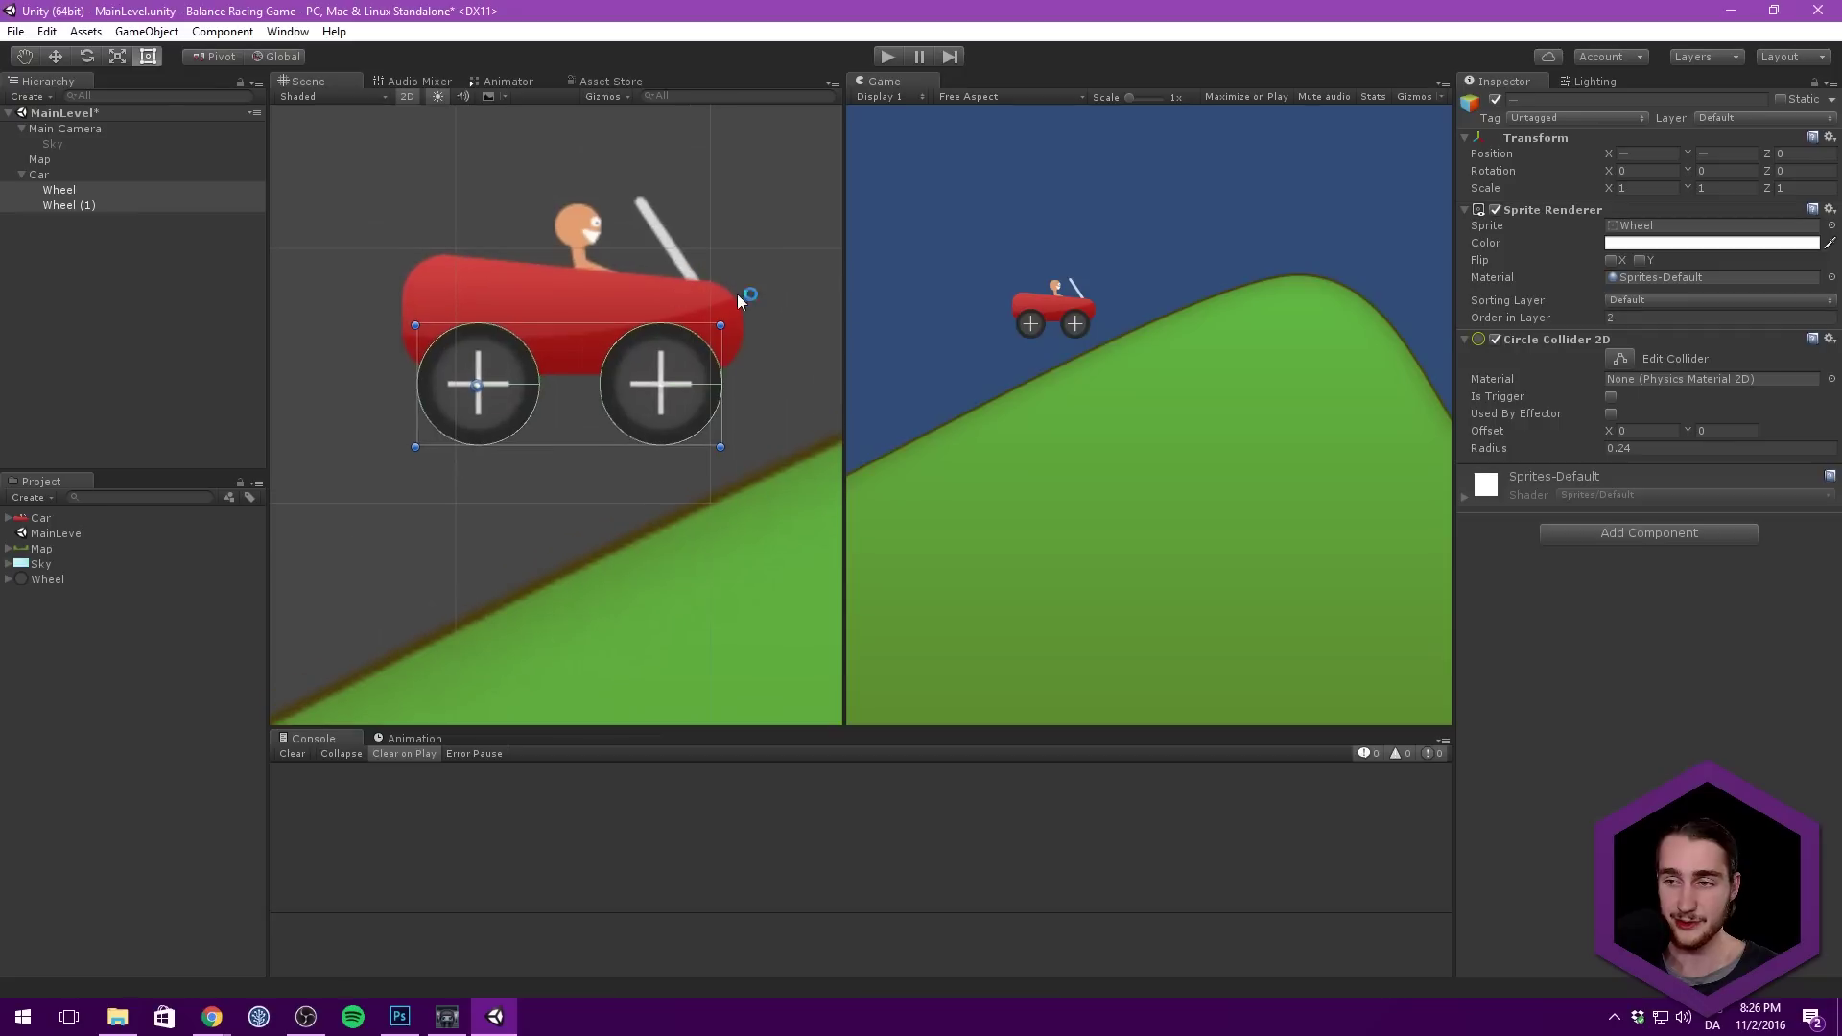
left_click(1631, 447)
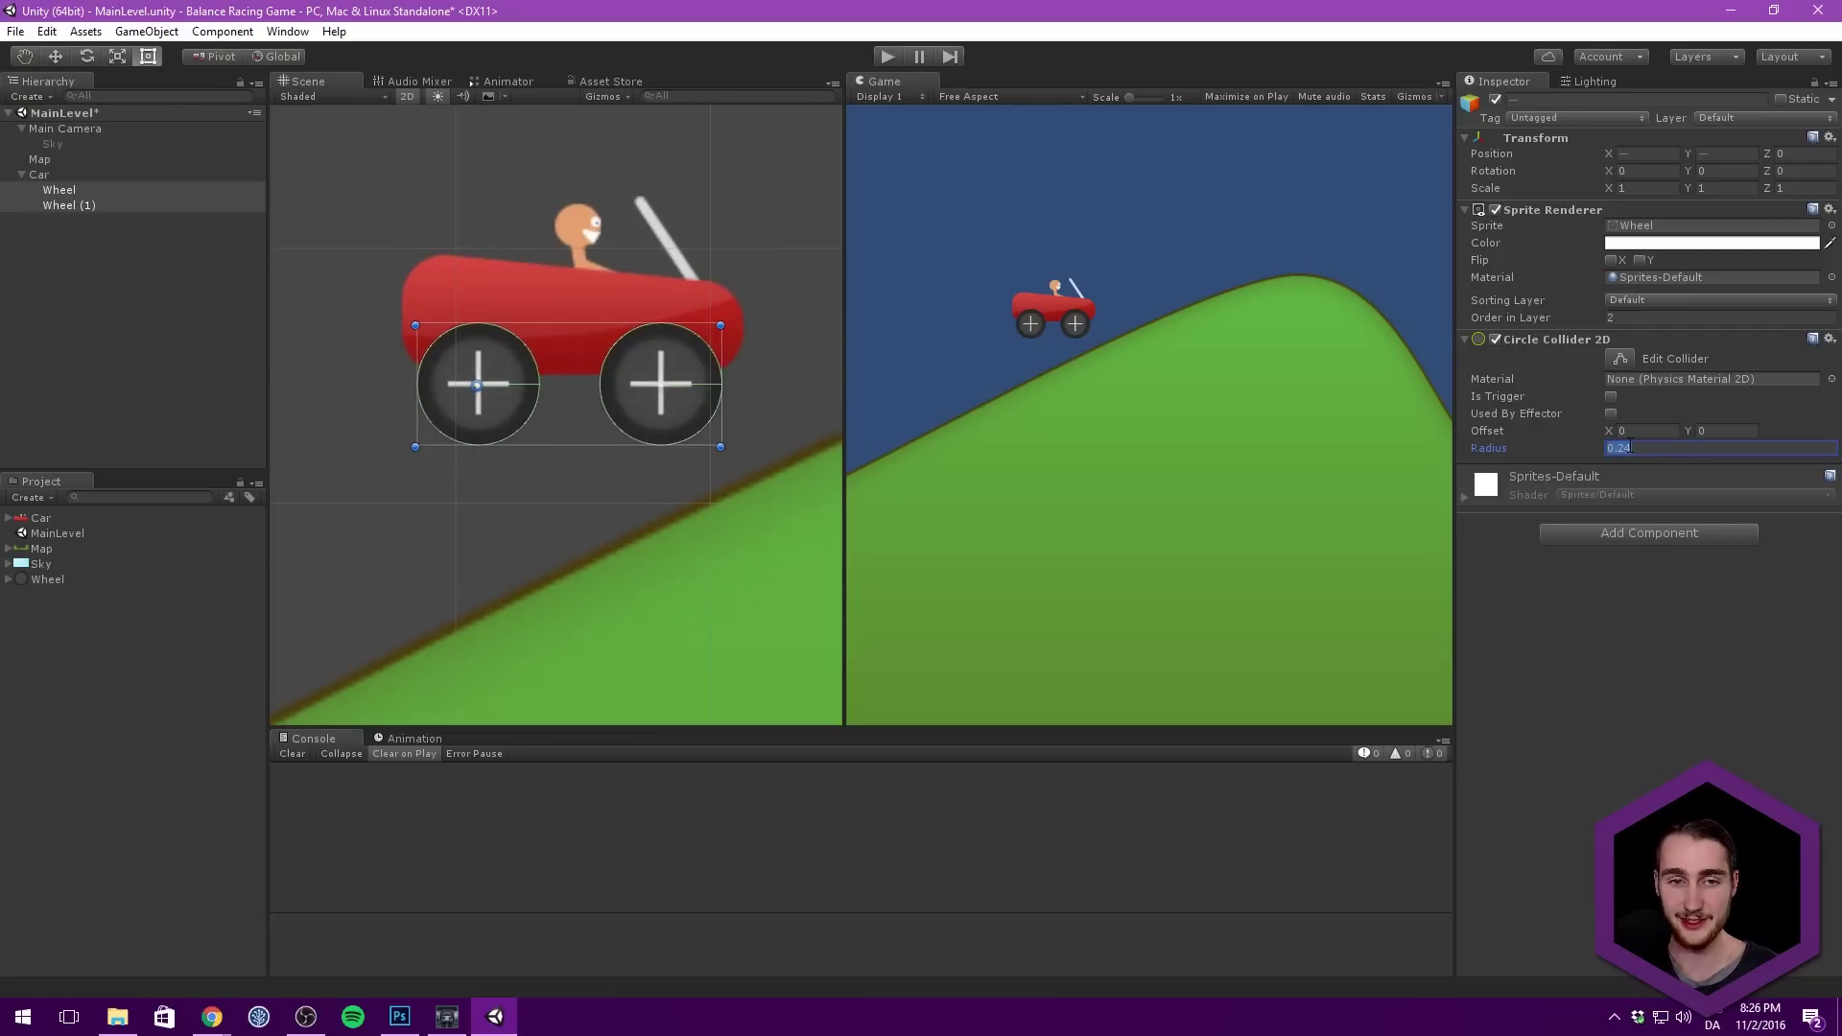
type(".2")
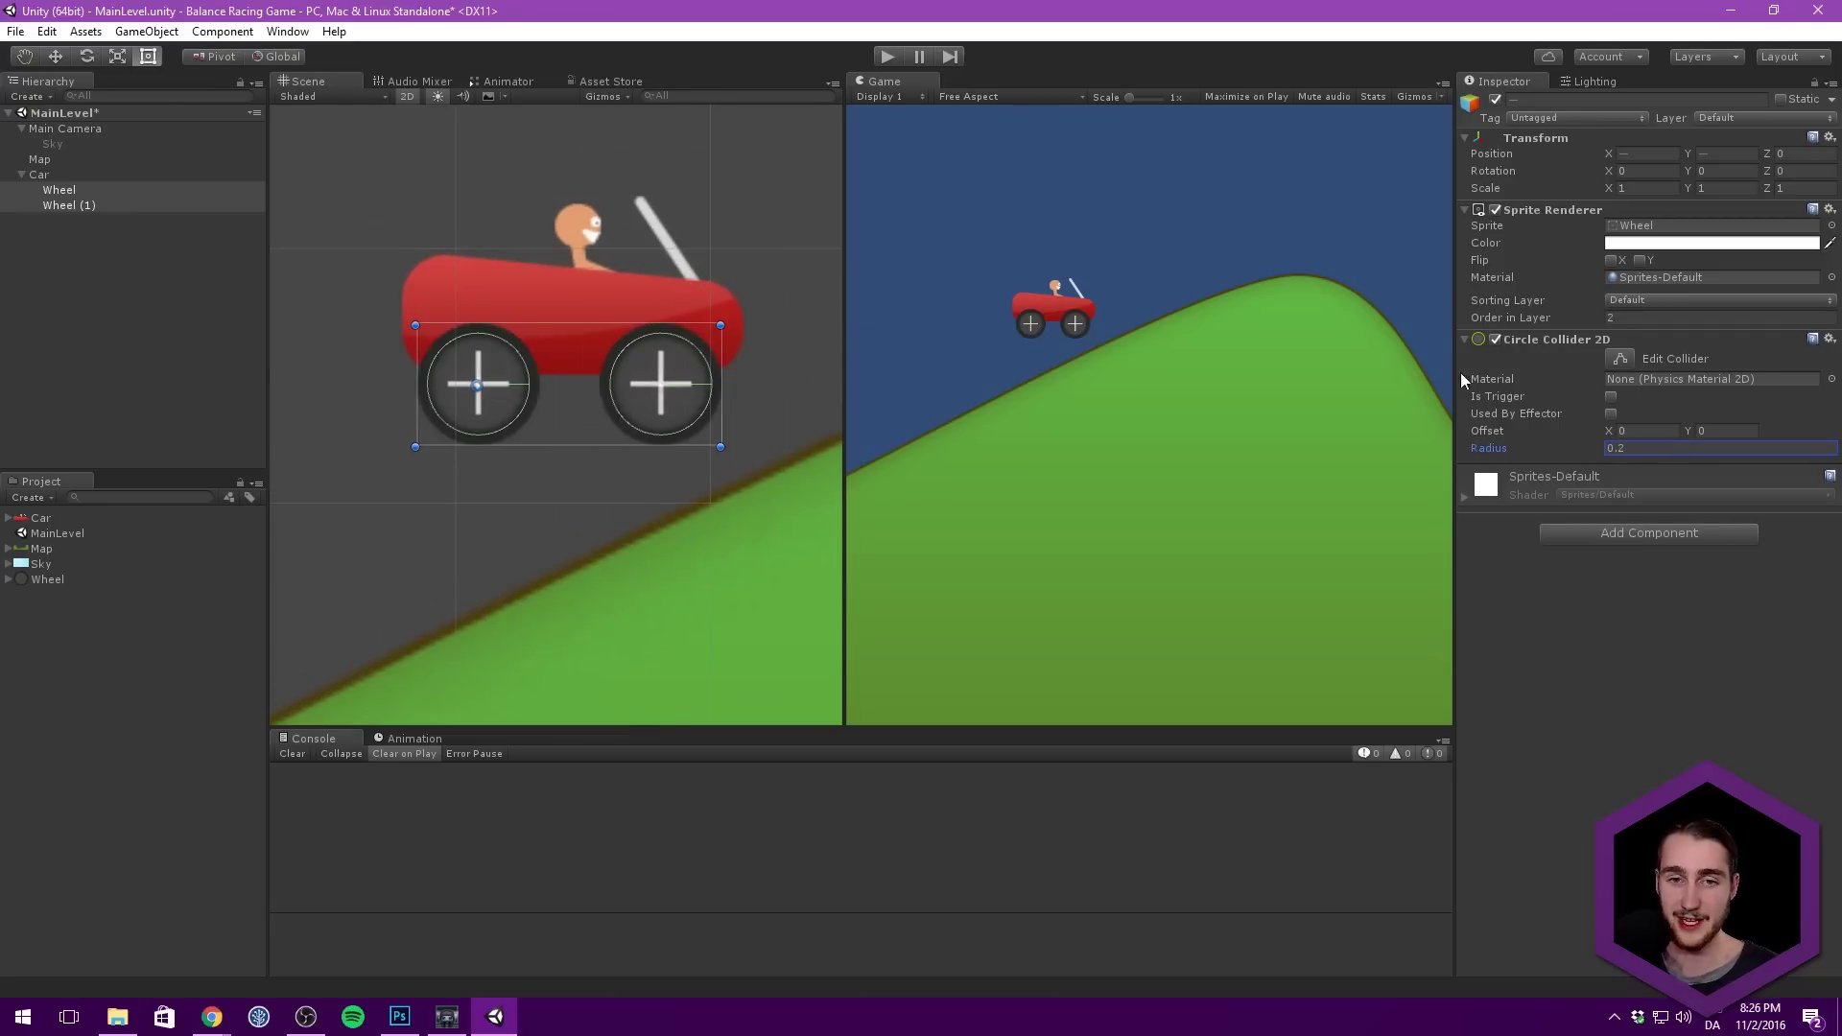
left_click(887, 56)
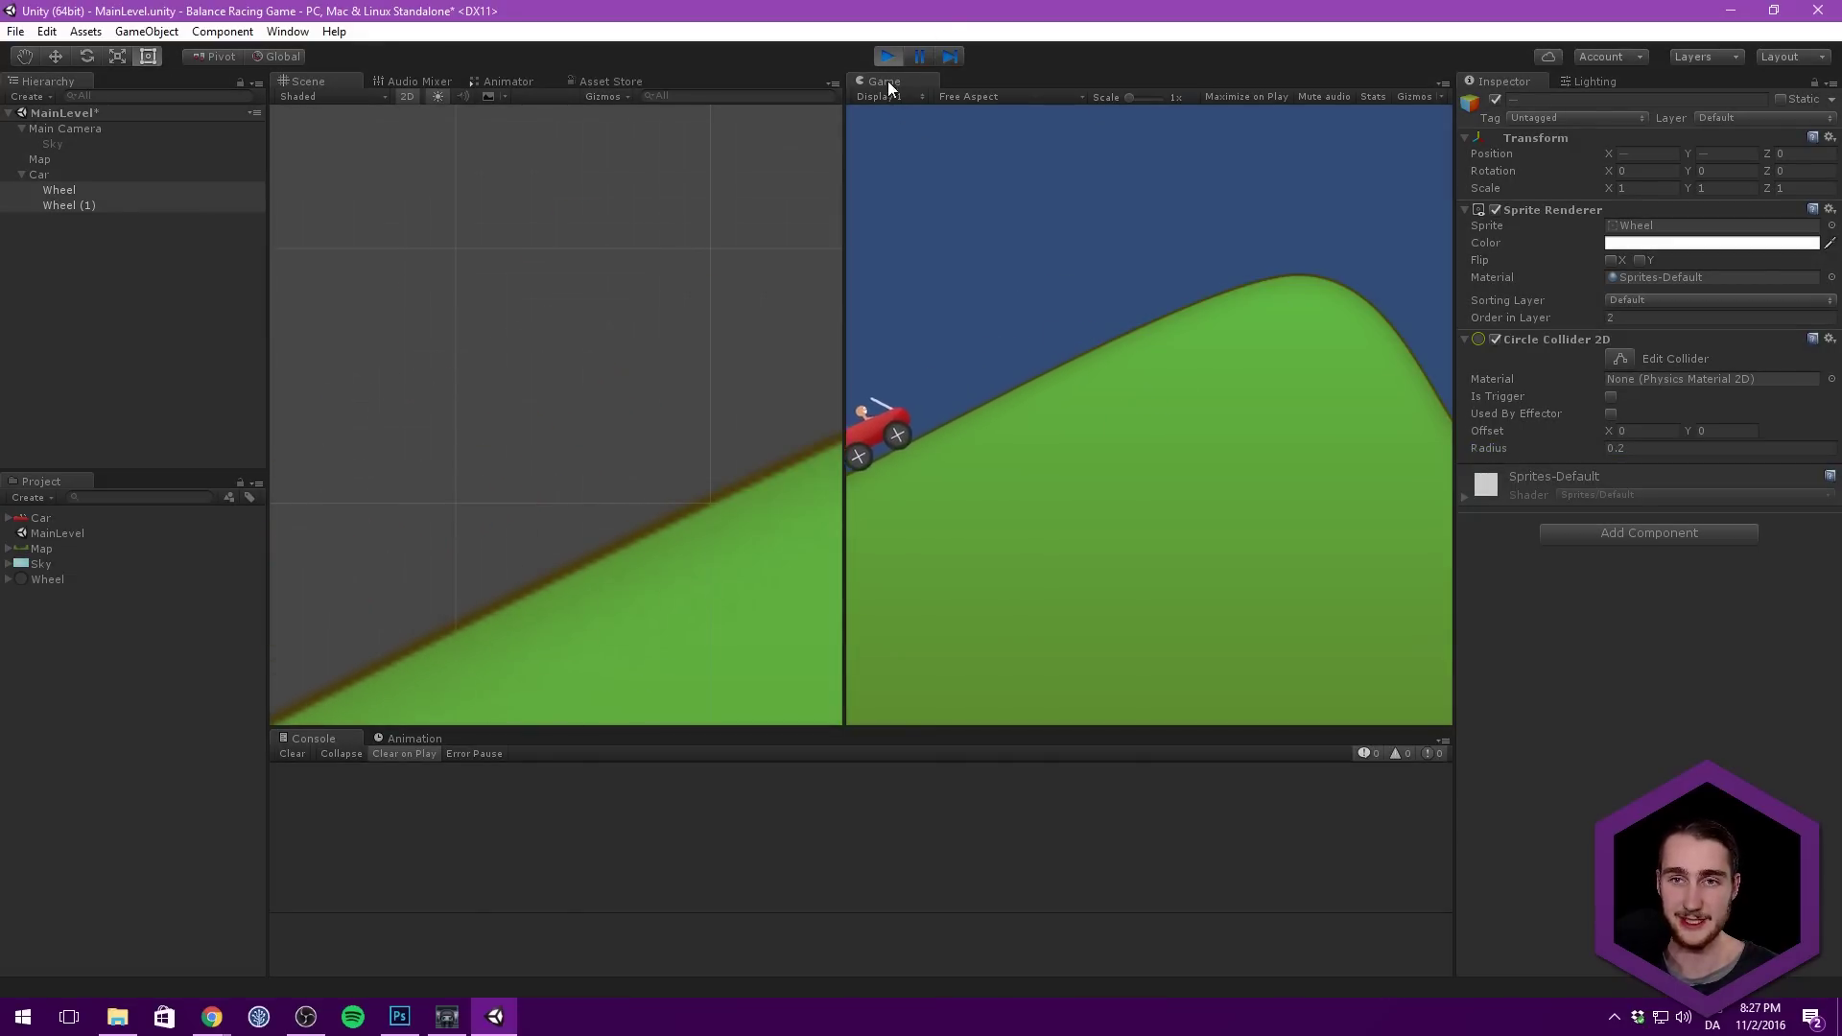
key("ctrl+p")
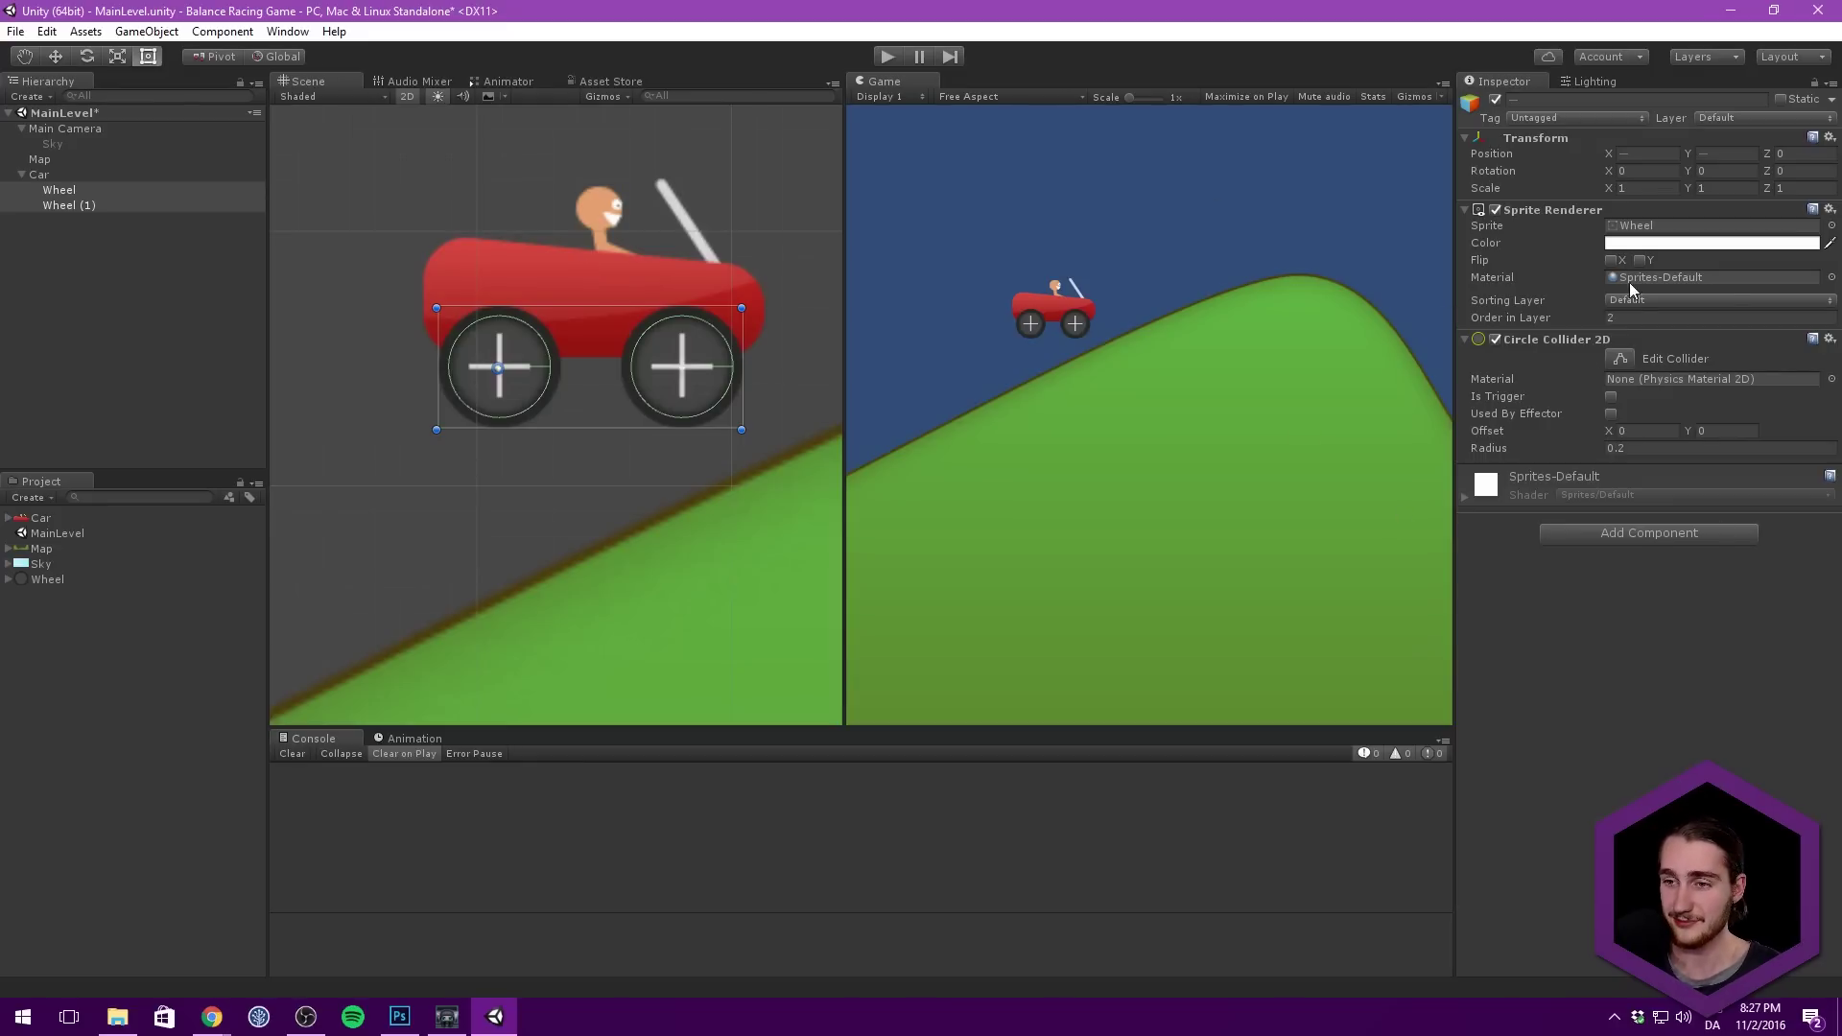
Step: Add a Rigidbody 2D component to both wheels of the car and set its mass to 0.5
middle_click_drag(688, 252, 743, 306)
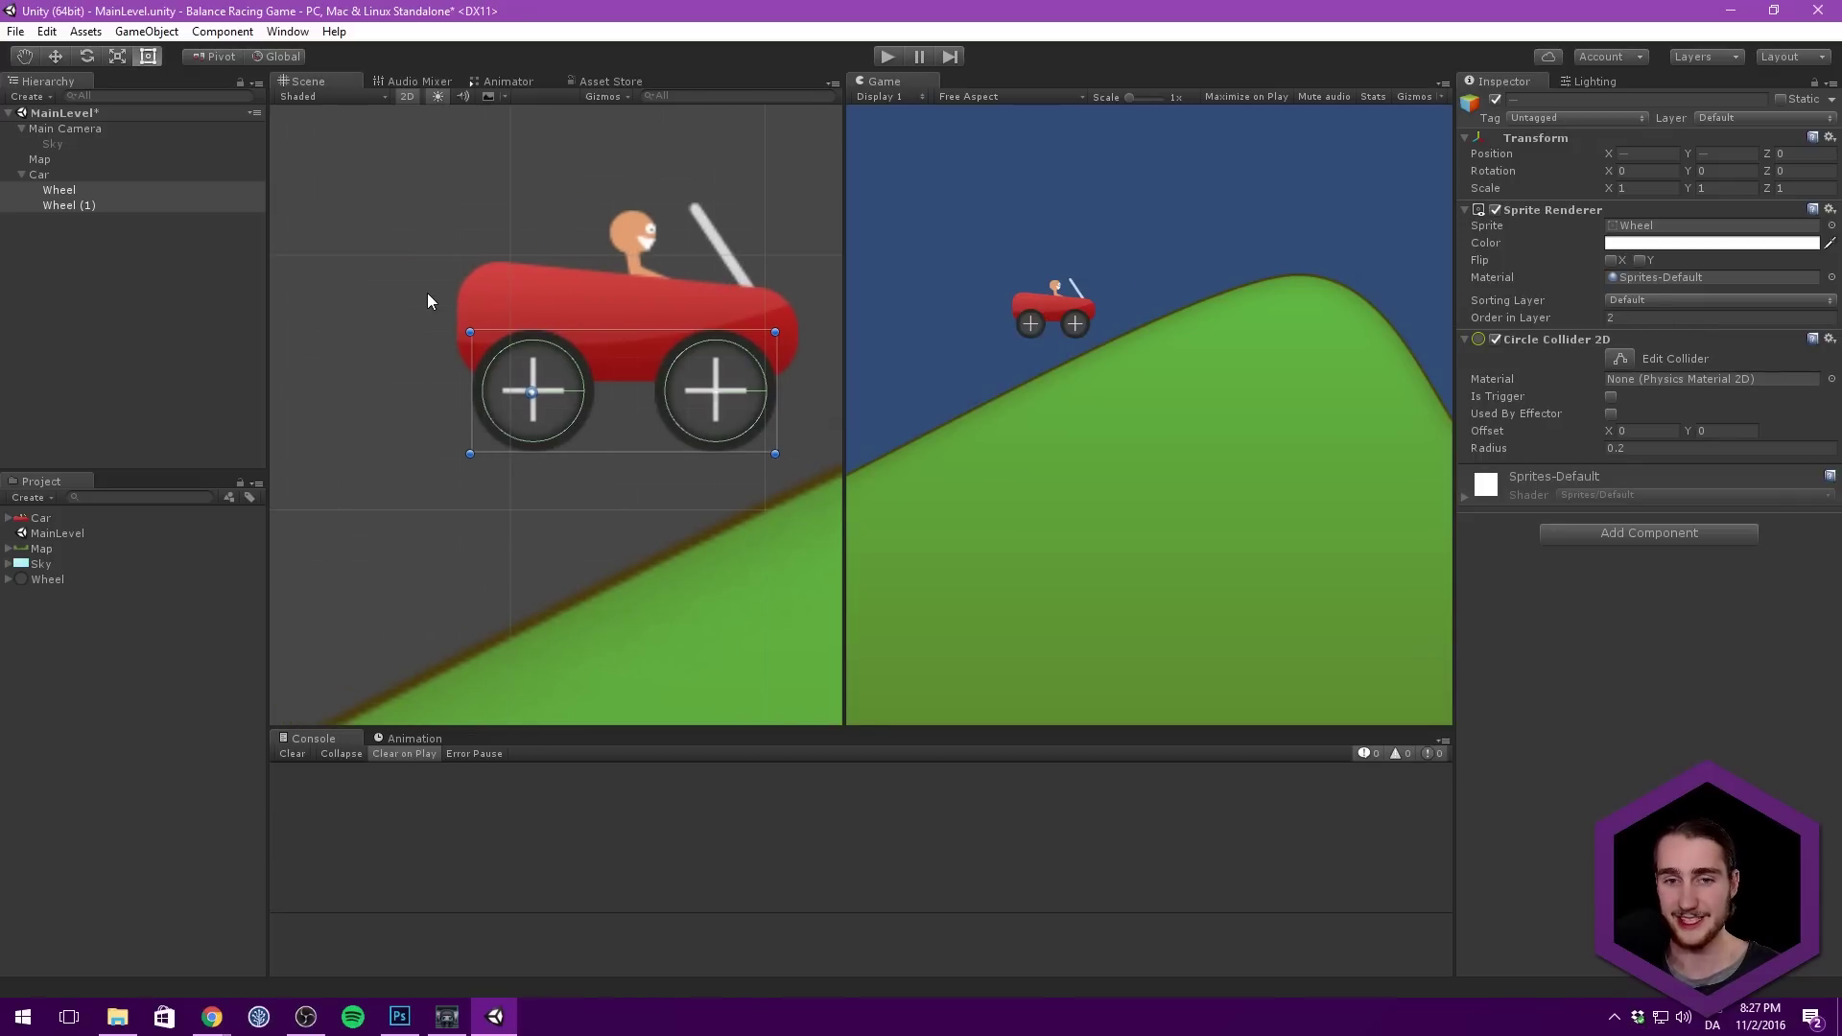
left_click(1605, 536)
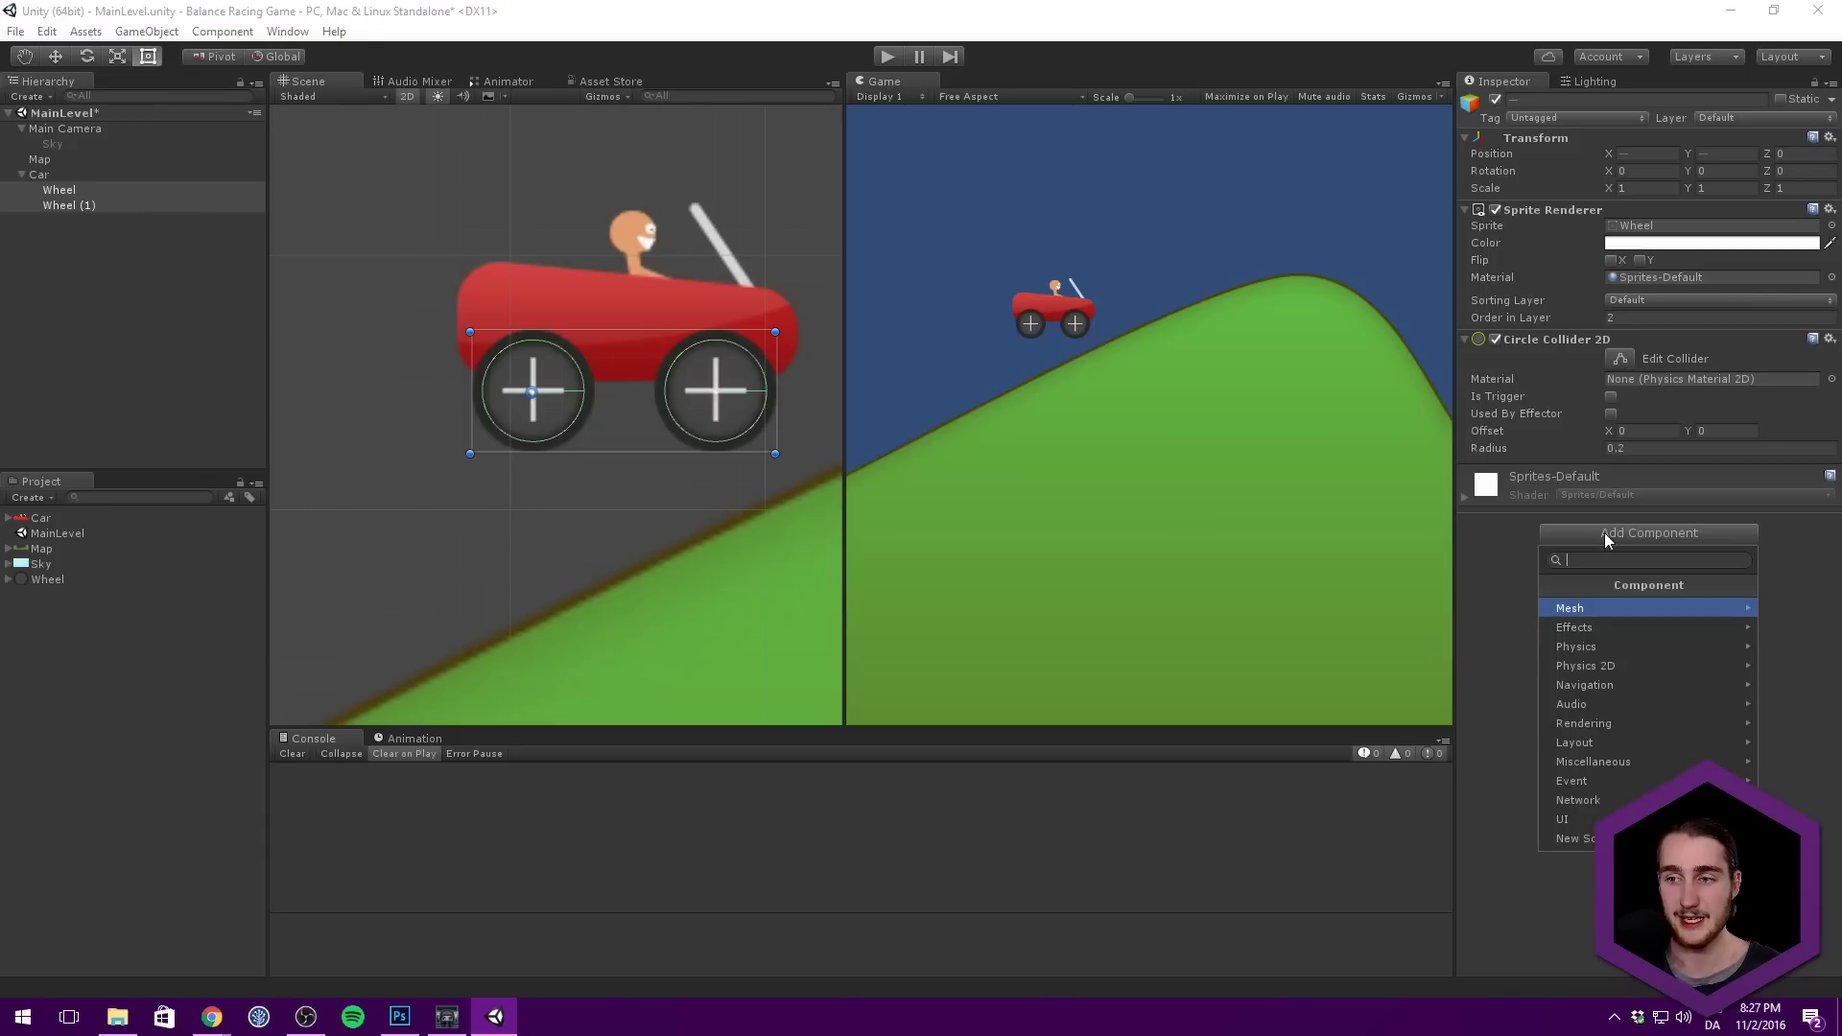
type("rigi")
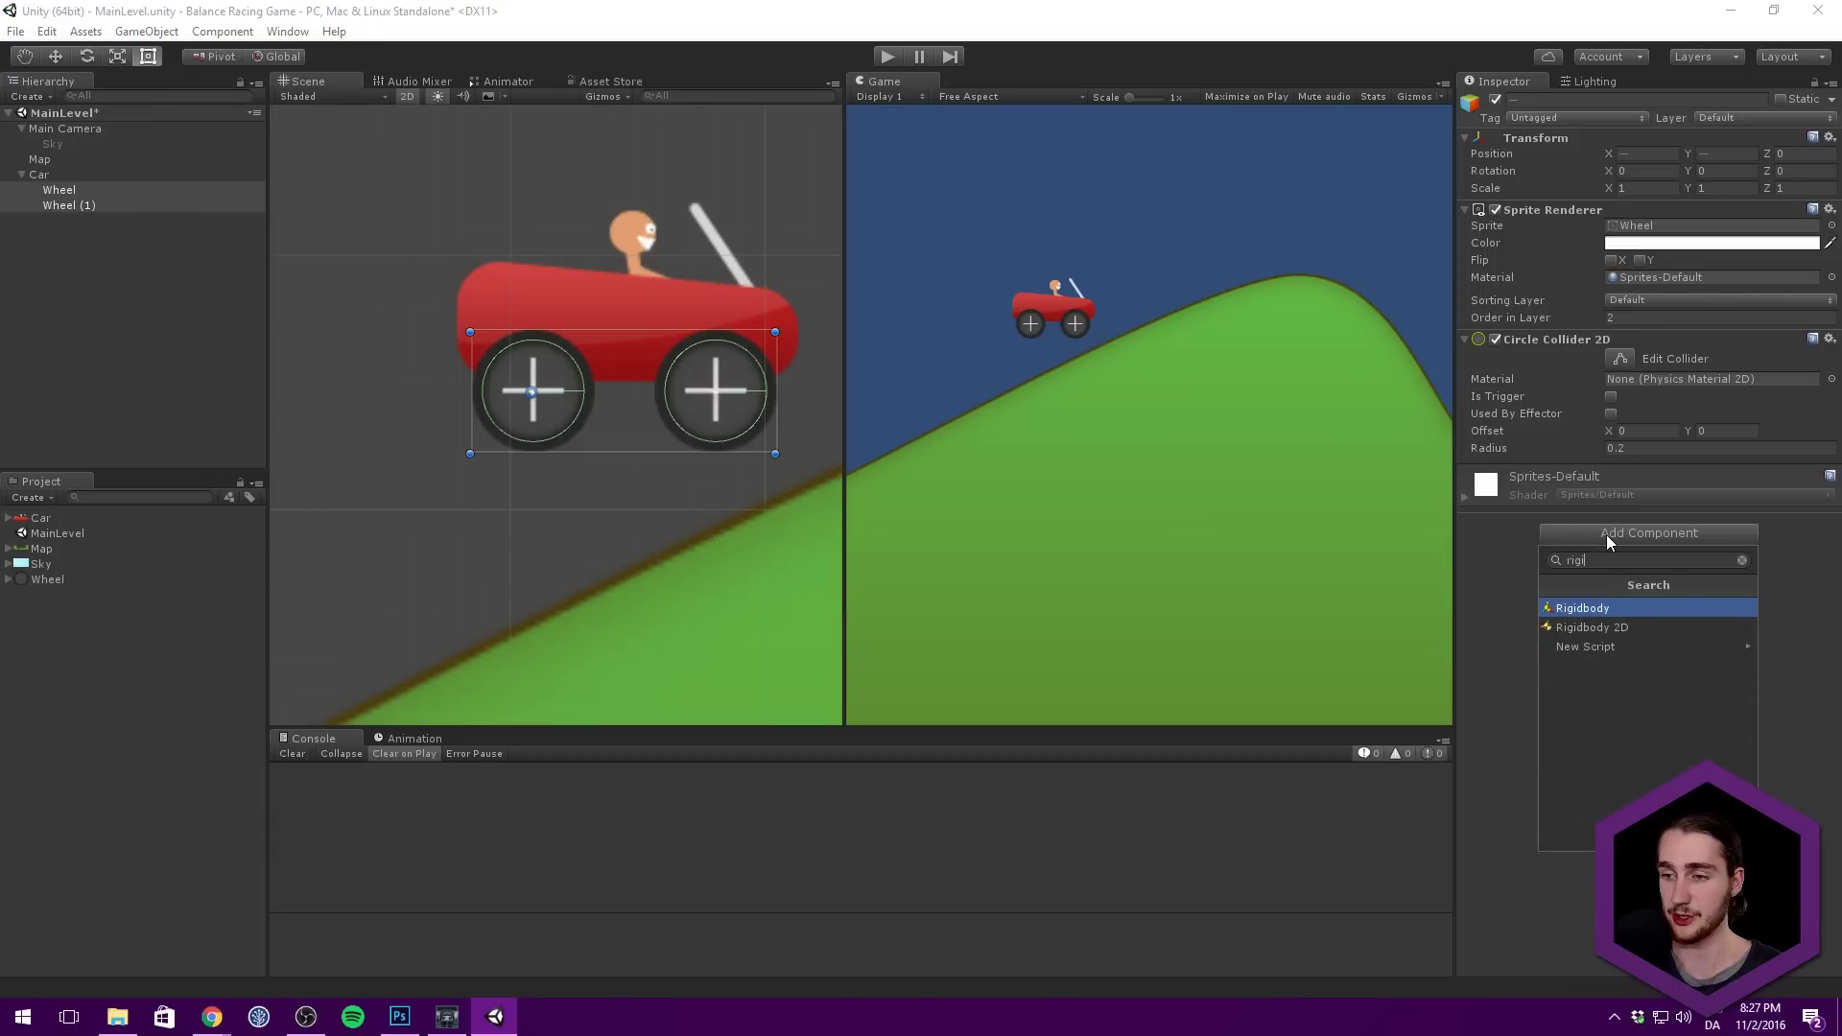
key("Down")
key("Return")
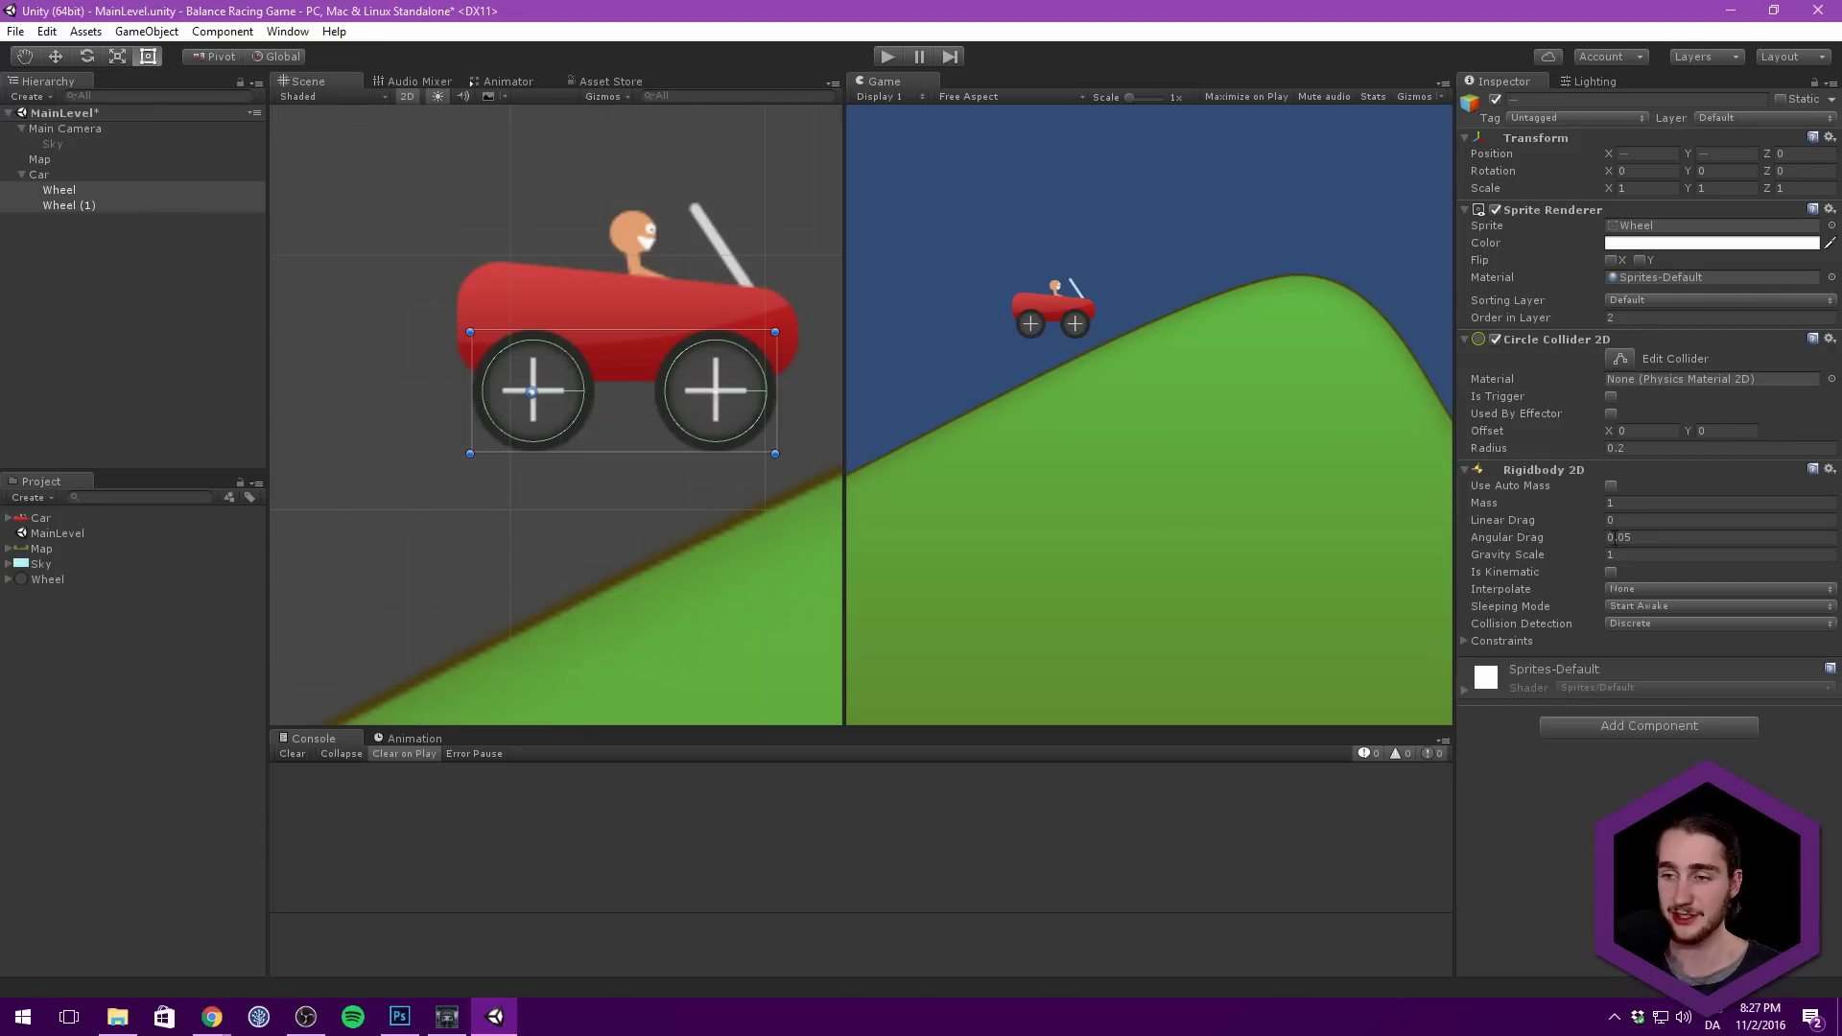
left_click(1634, 503)
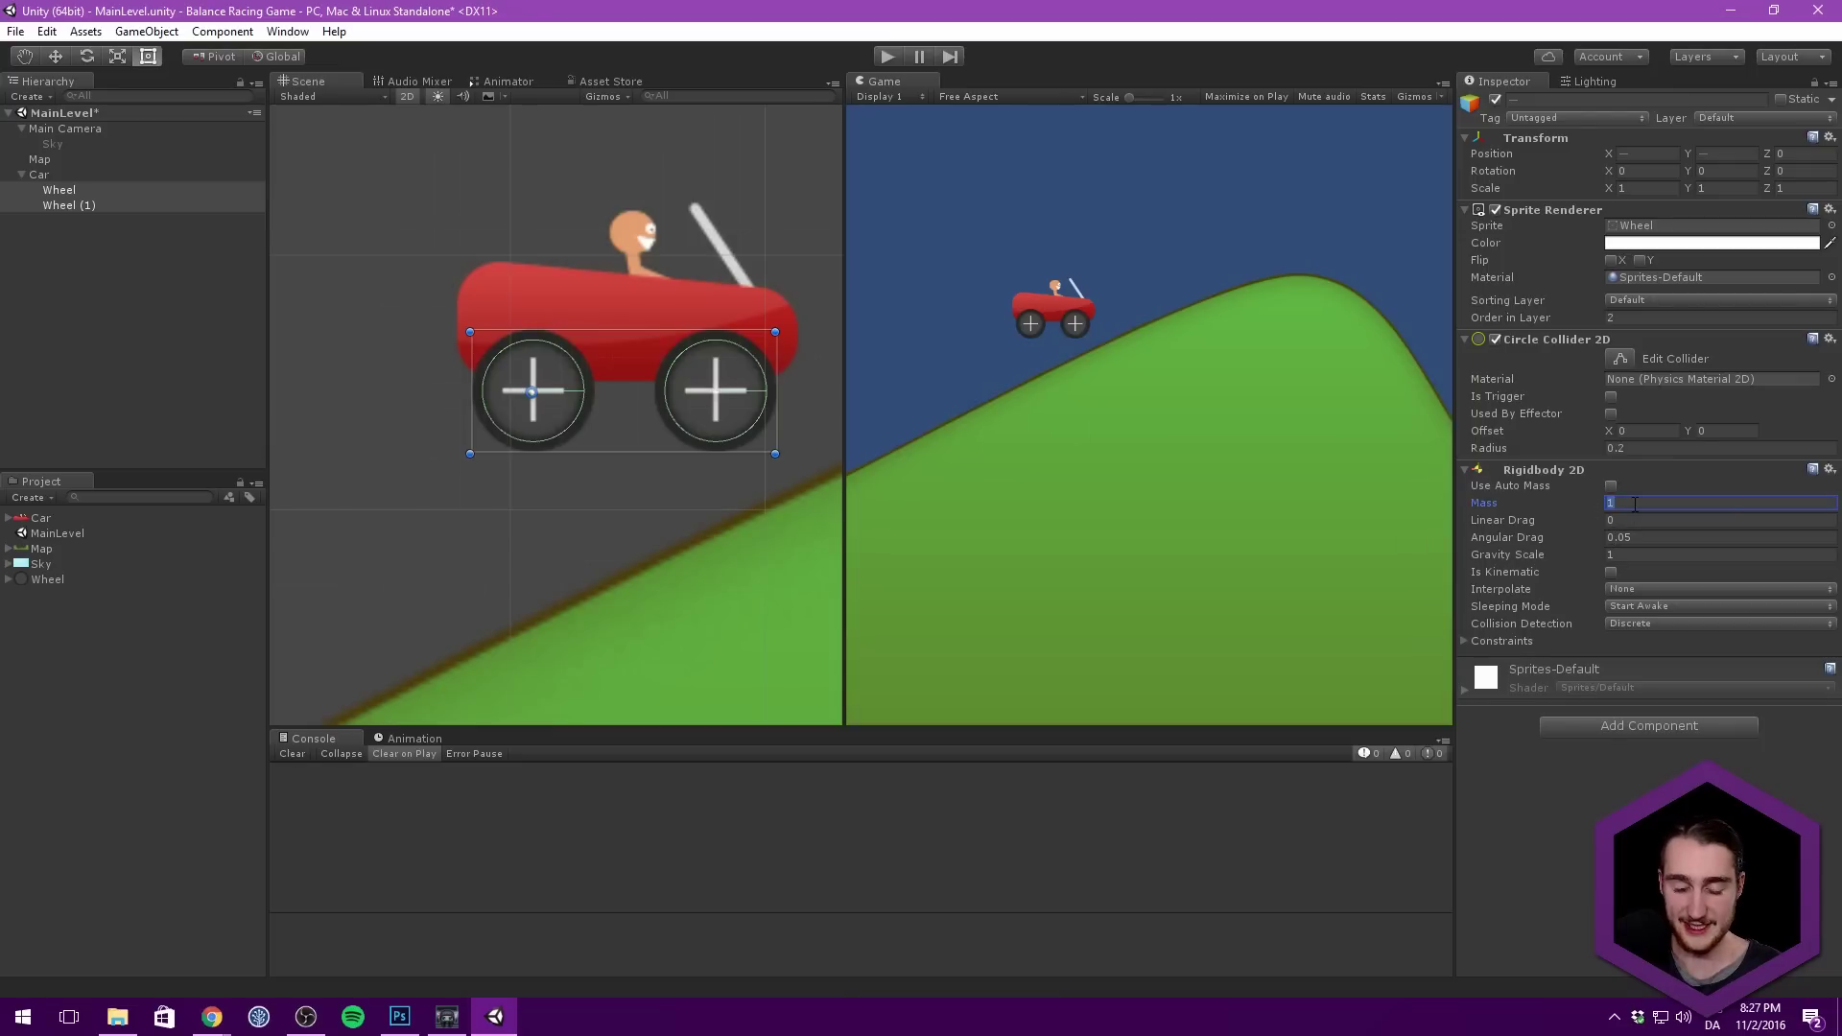
type(".5")
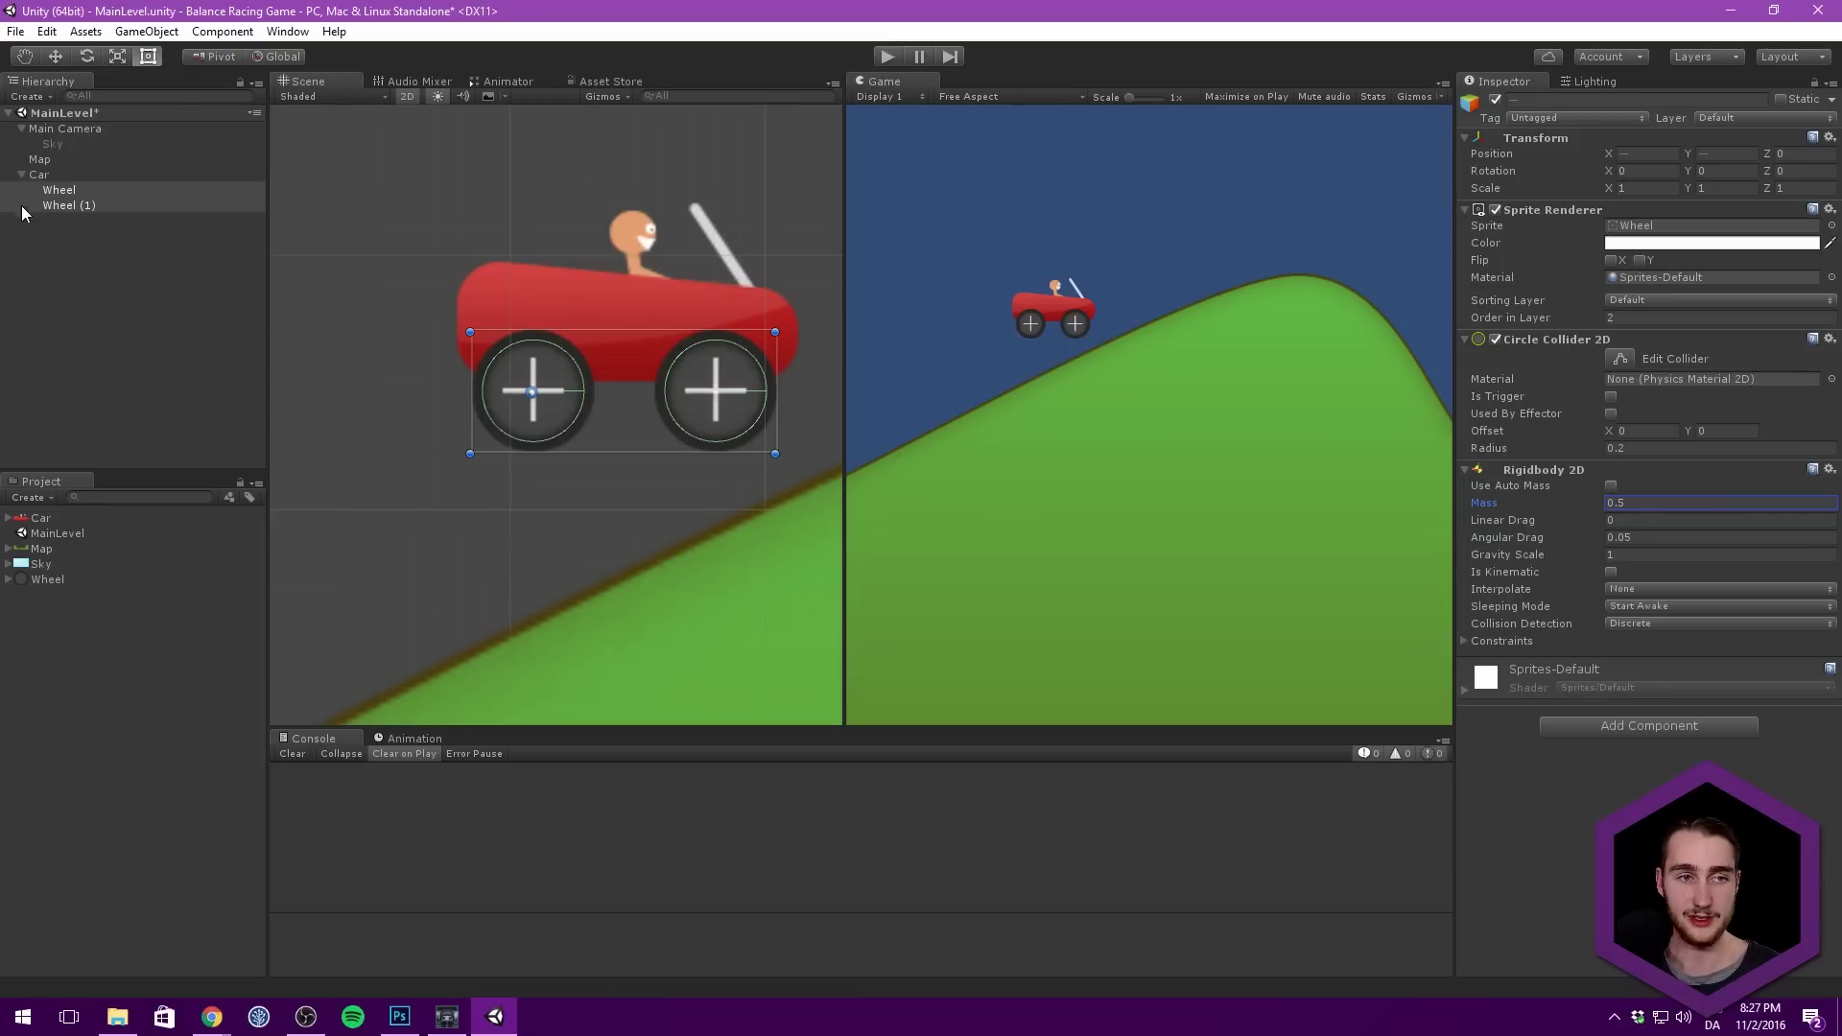
Step: Set the car's Rigidbody 2D mass to 2 and run the scene briefly to test the physics
left_click(34, 174)
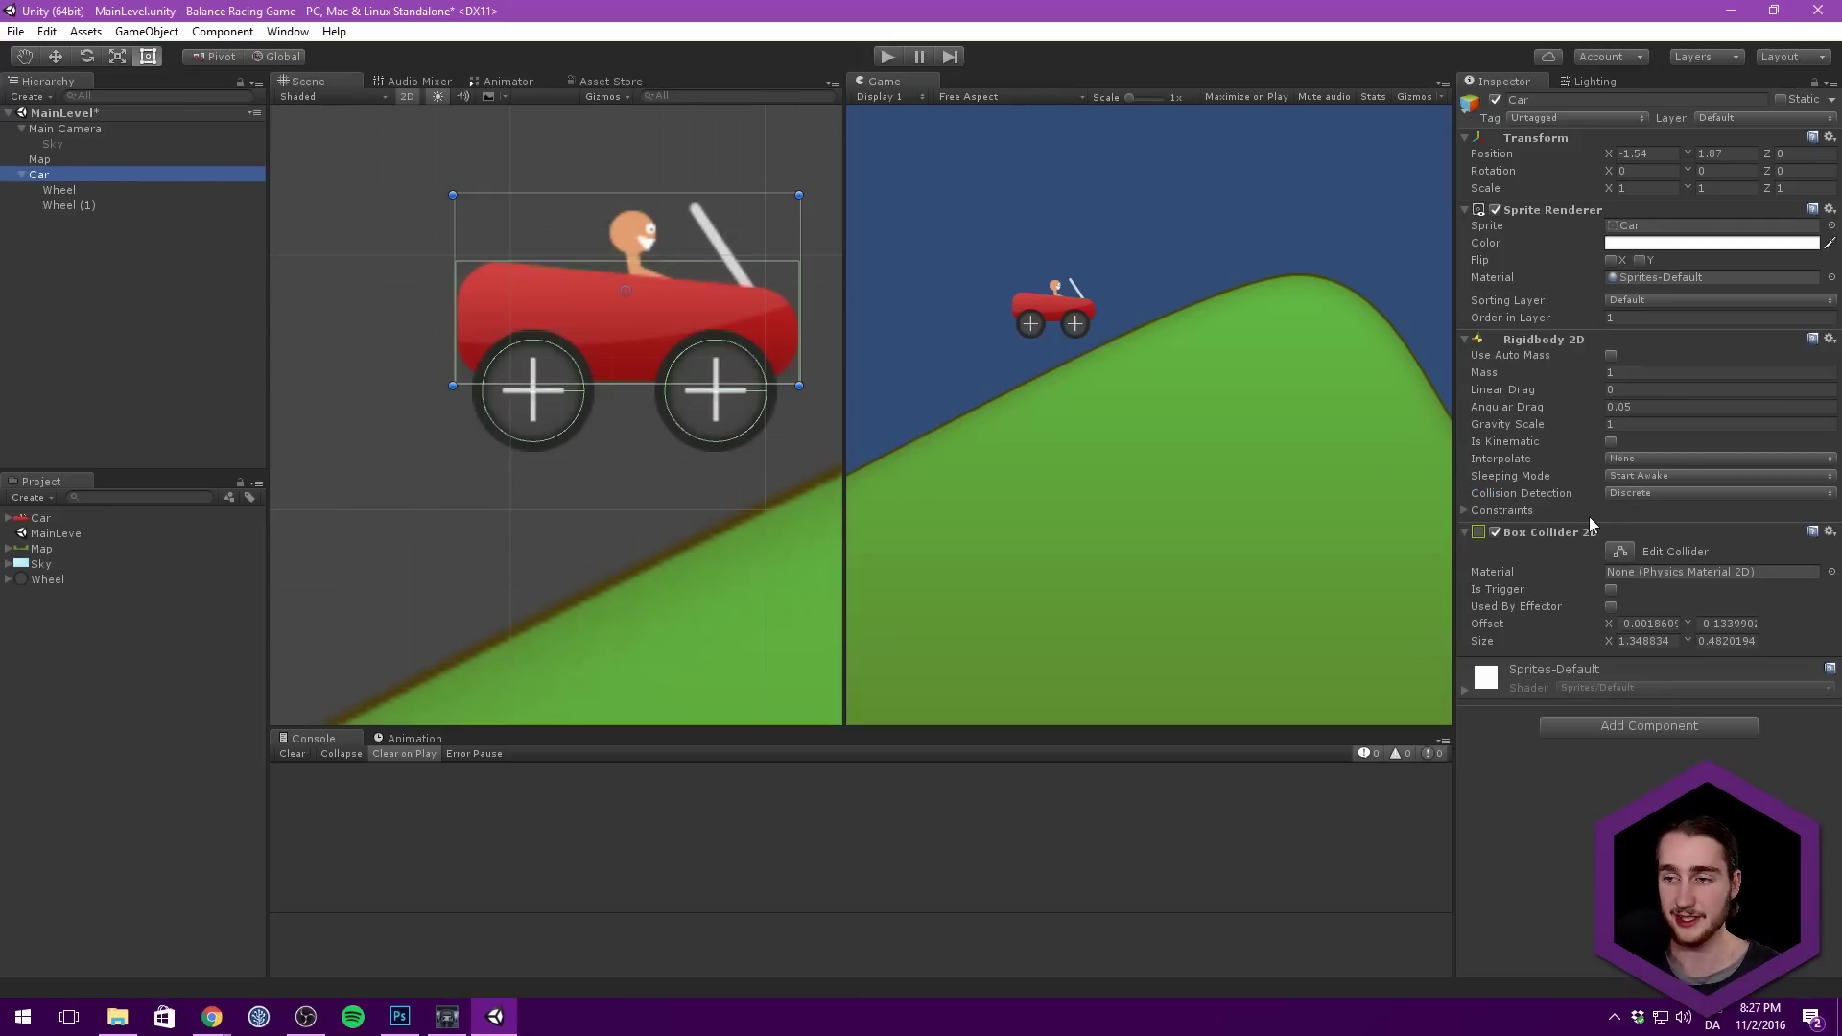
left_click(1651, 377)
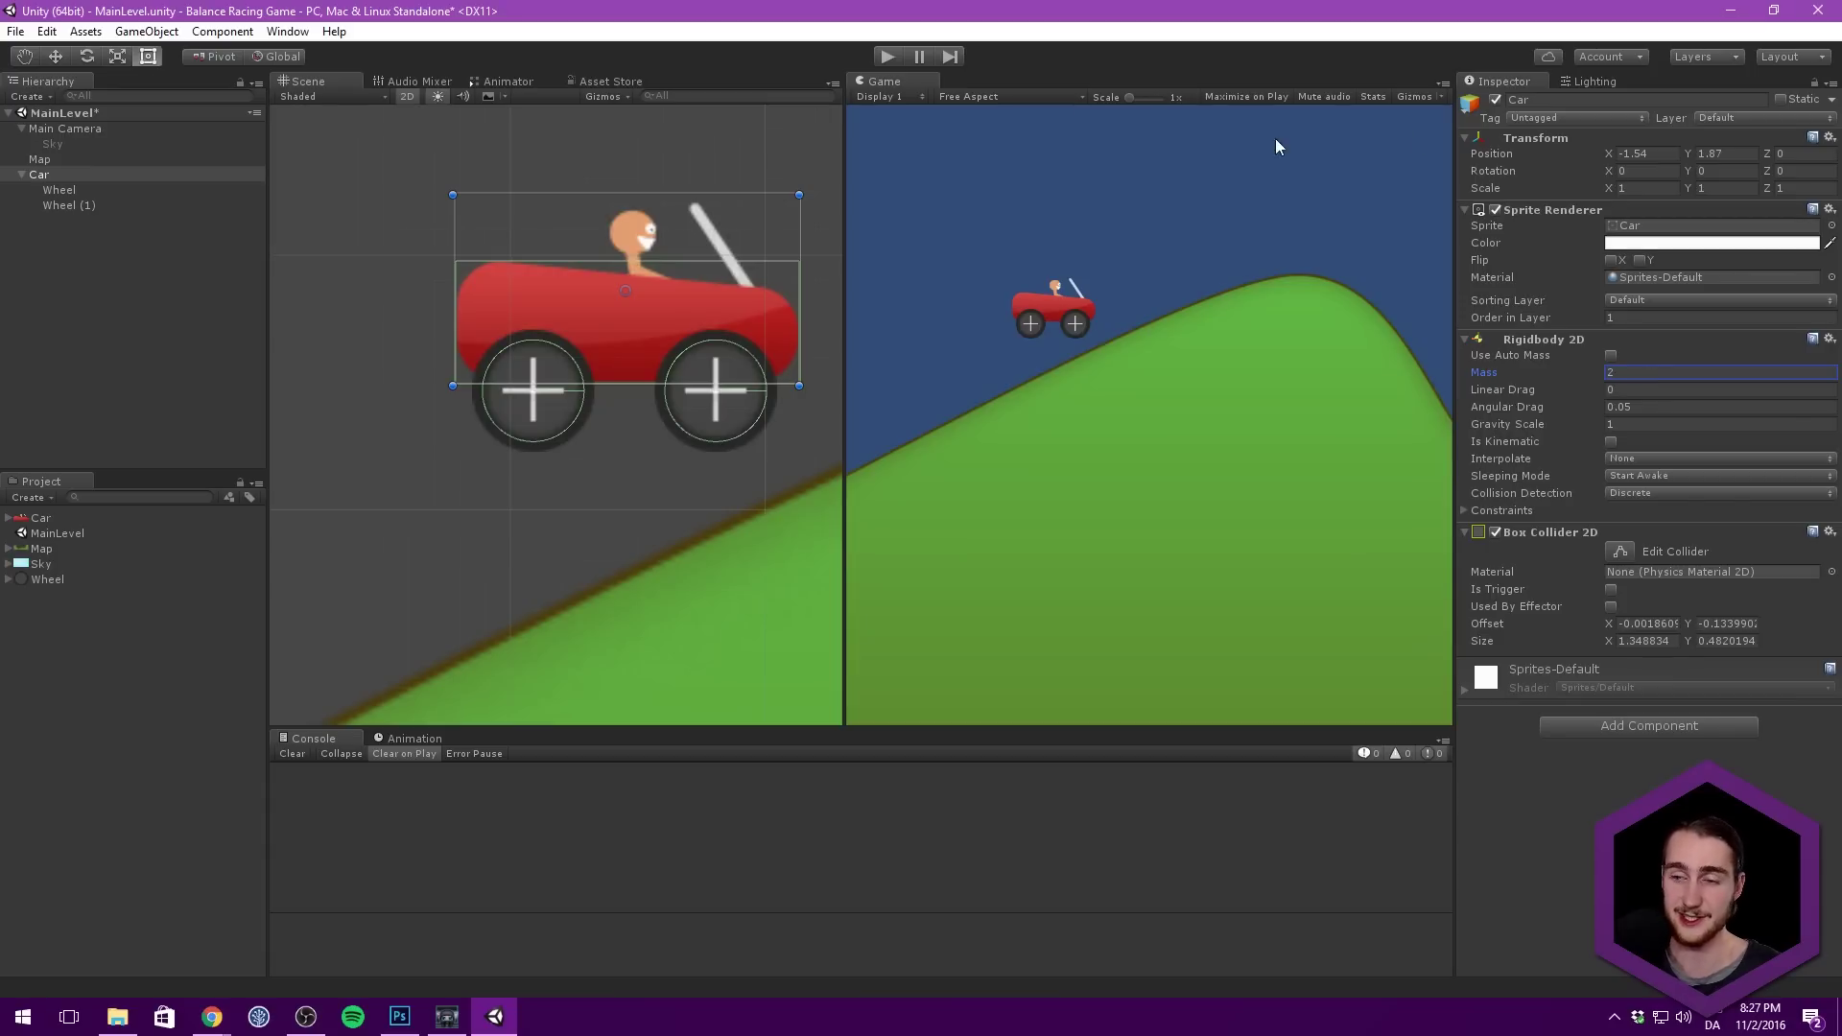
left_click(887, 56)
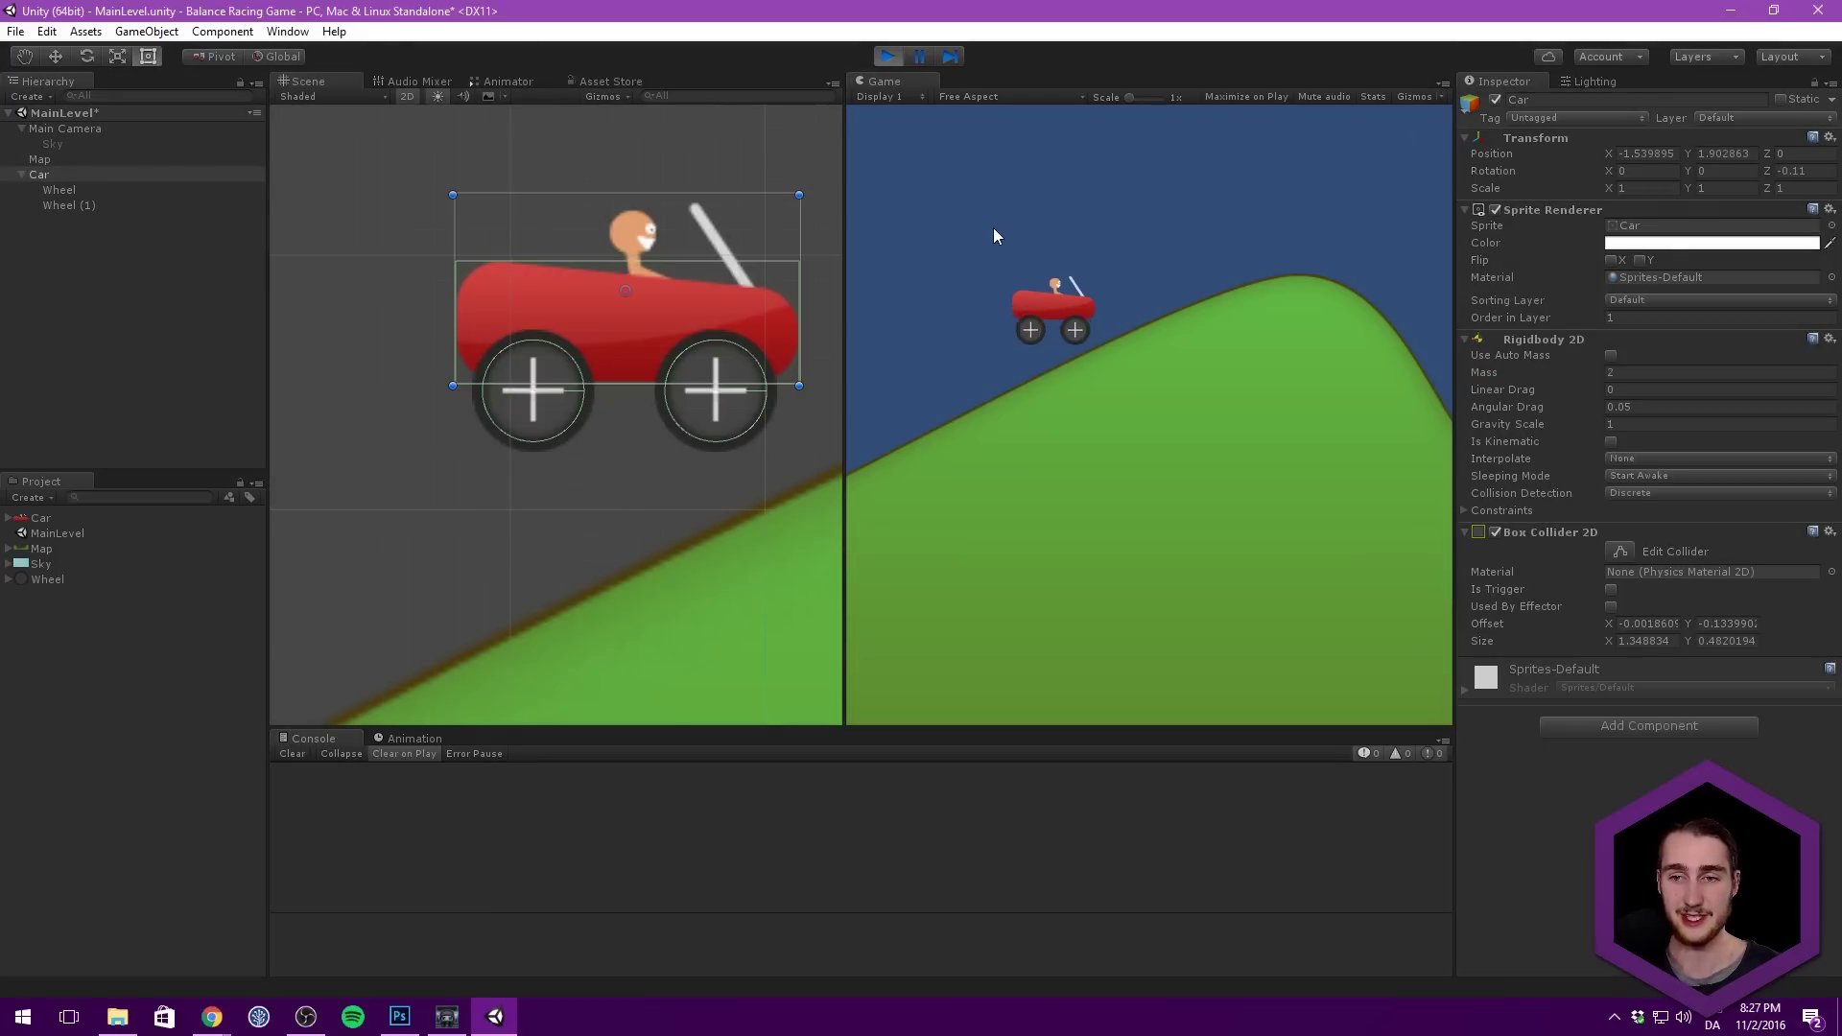
left_click(889, 56)
middle_click_drag(585, 220, 463, 202)
scroll(463, 202, "down", 2)
scroll(465, 203, "down", 1)
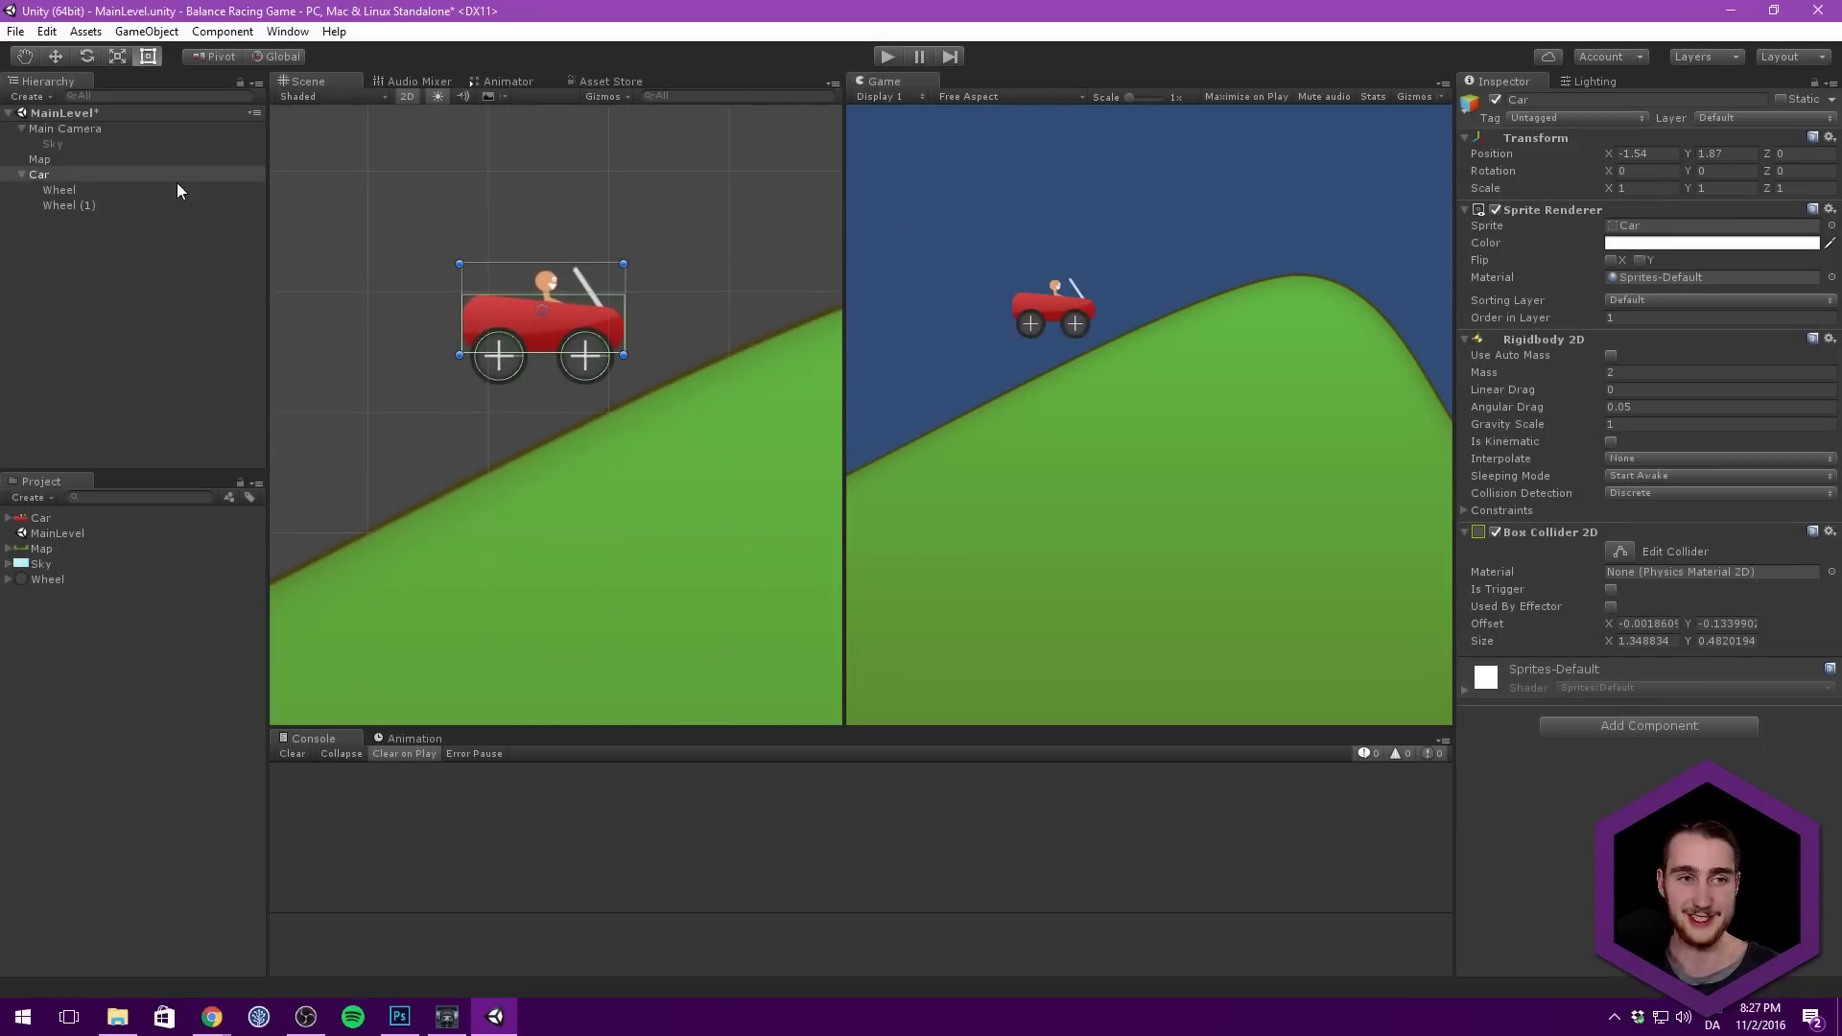
Step: Check the Rigidbody 2D setup of the car and its wheels, and save the scene
left_click(69, 206)
left_click(82, 189)
left_click(86, 177)
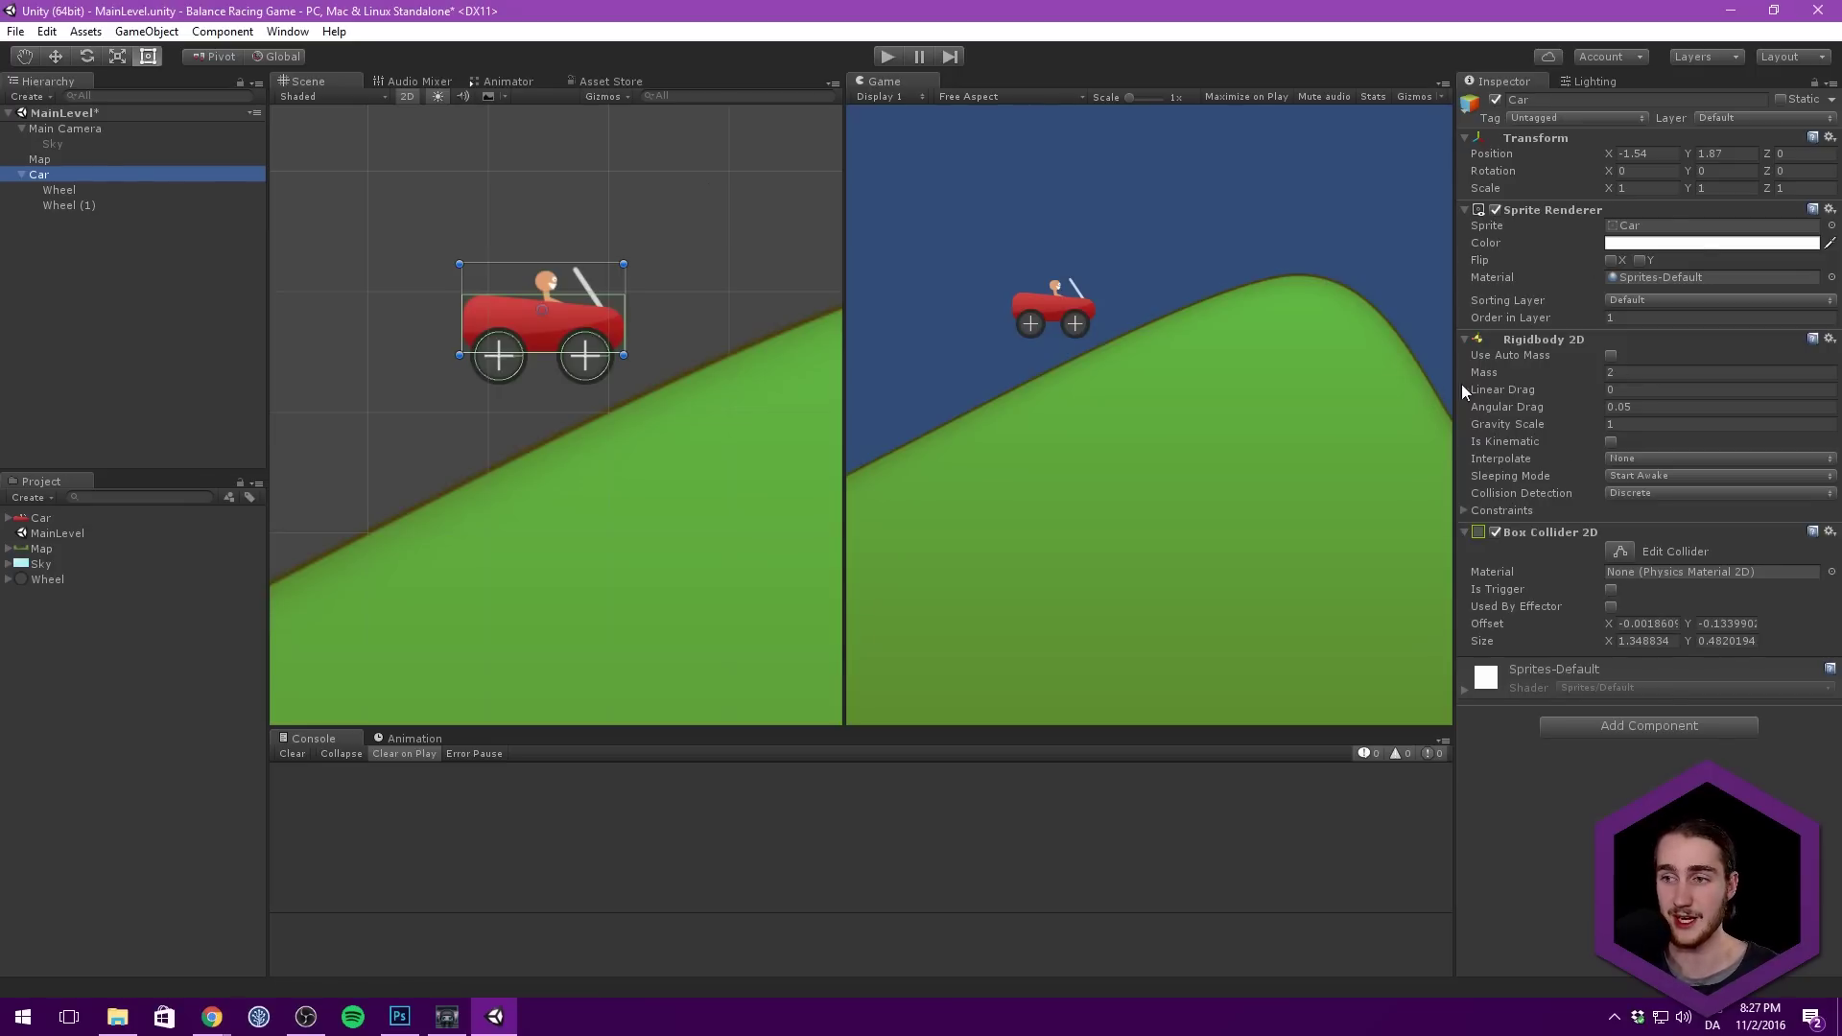
left_click(201, 228)
left_click(50, 191)
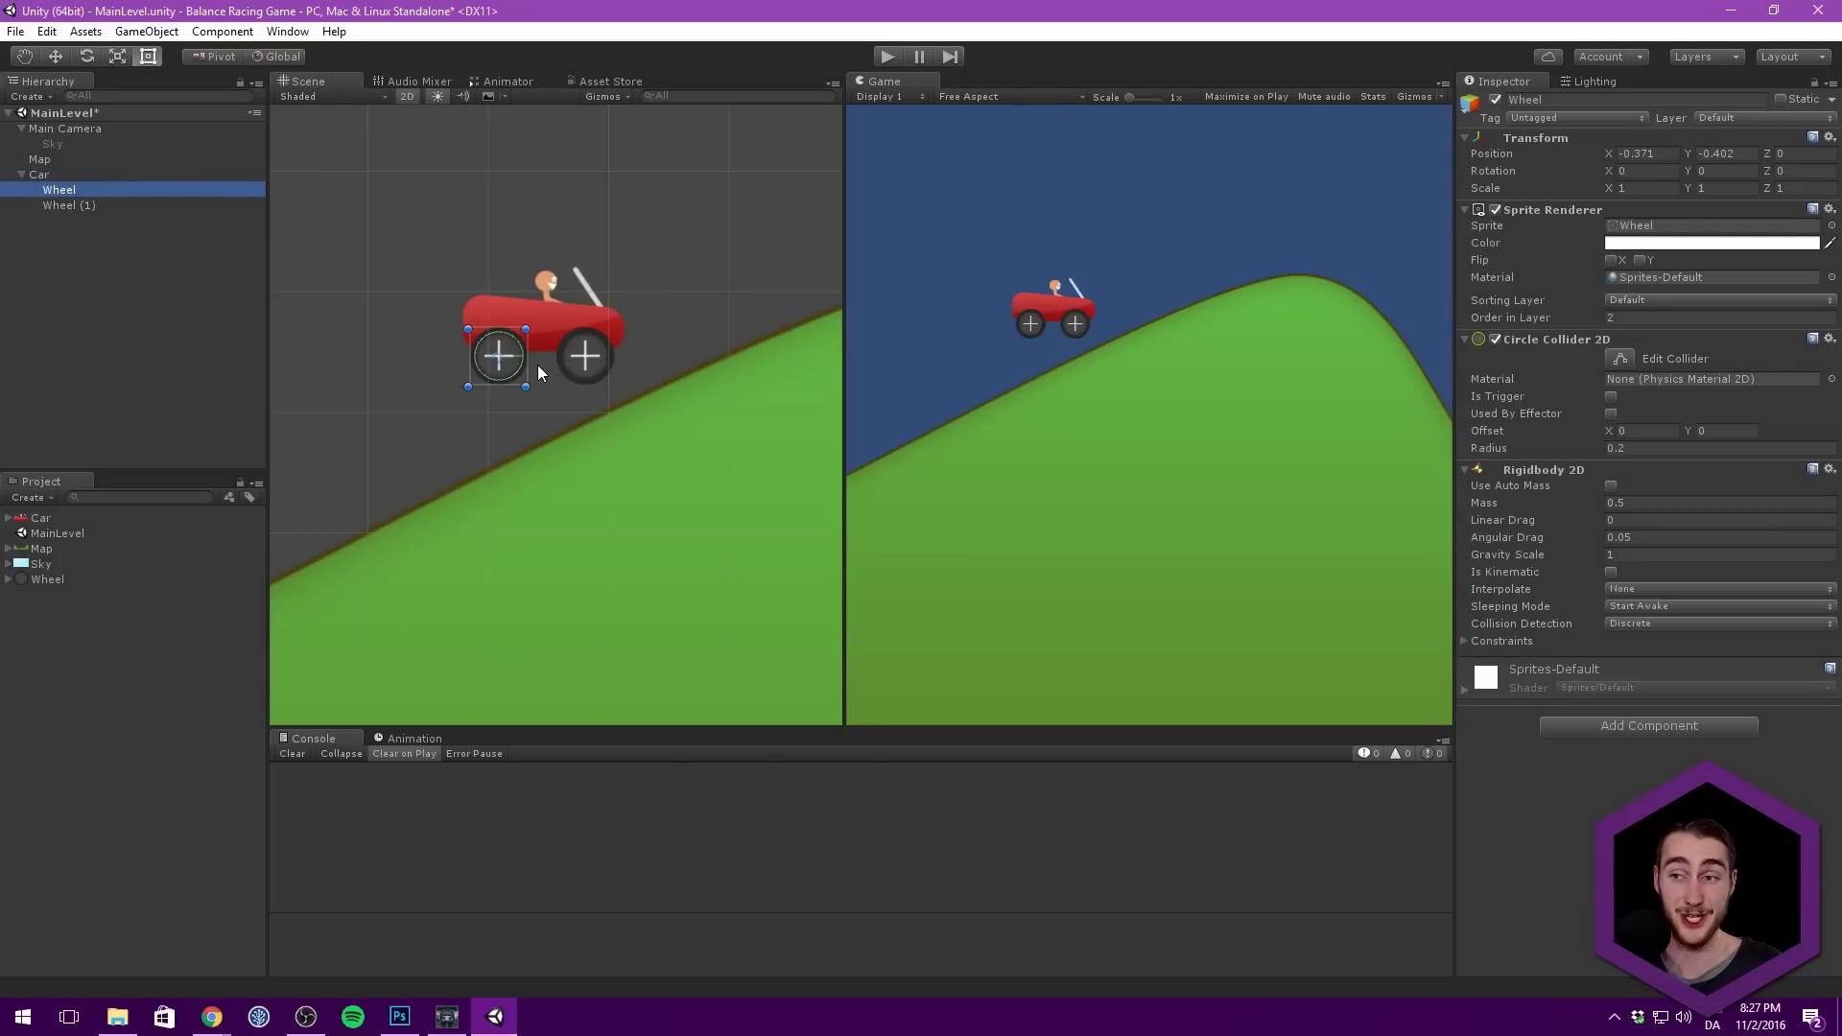
left_click(61, 175)
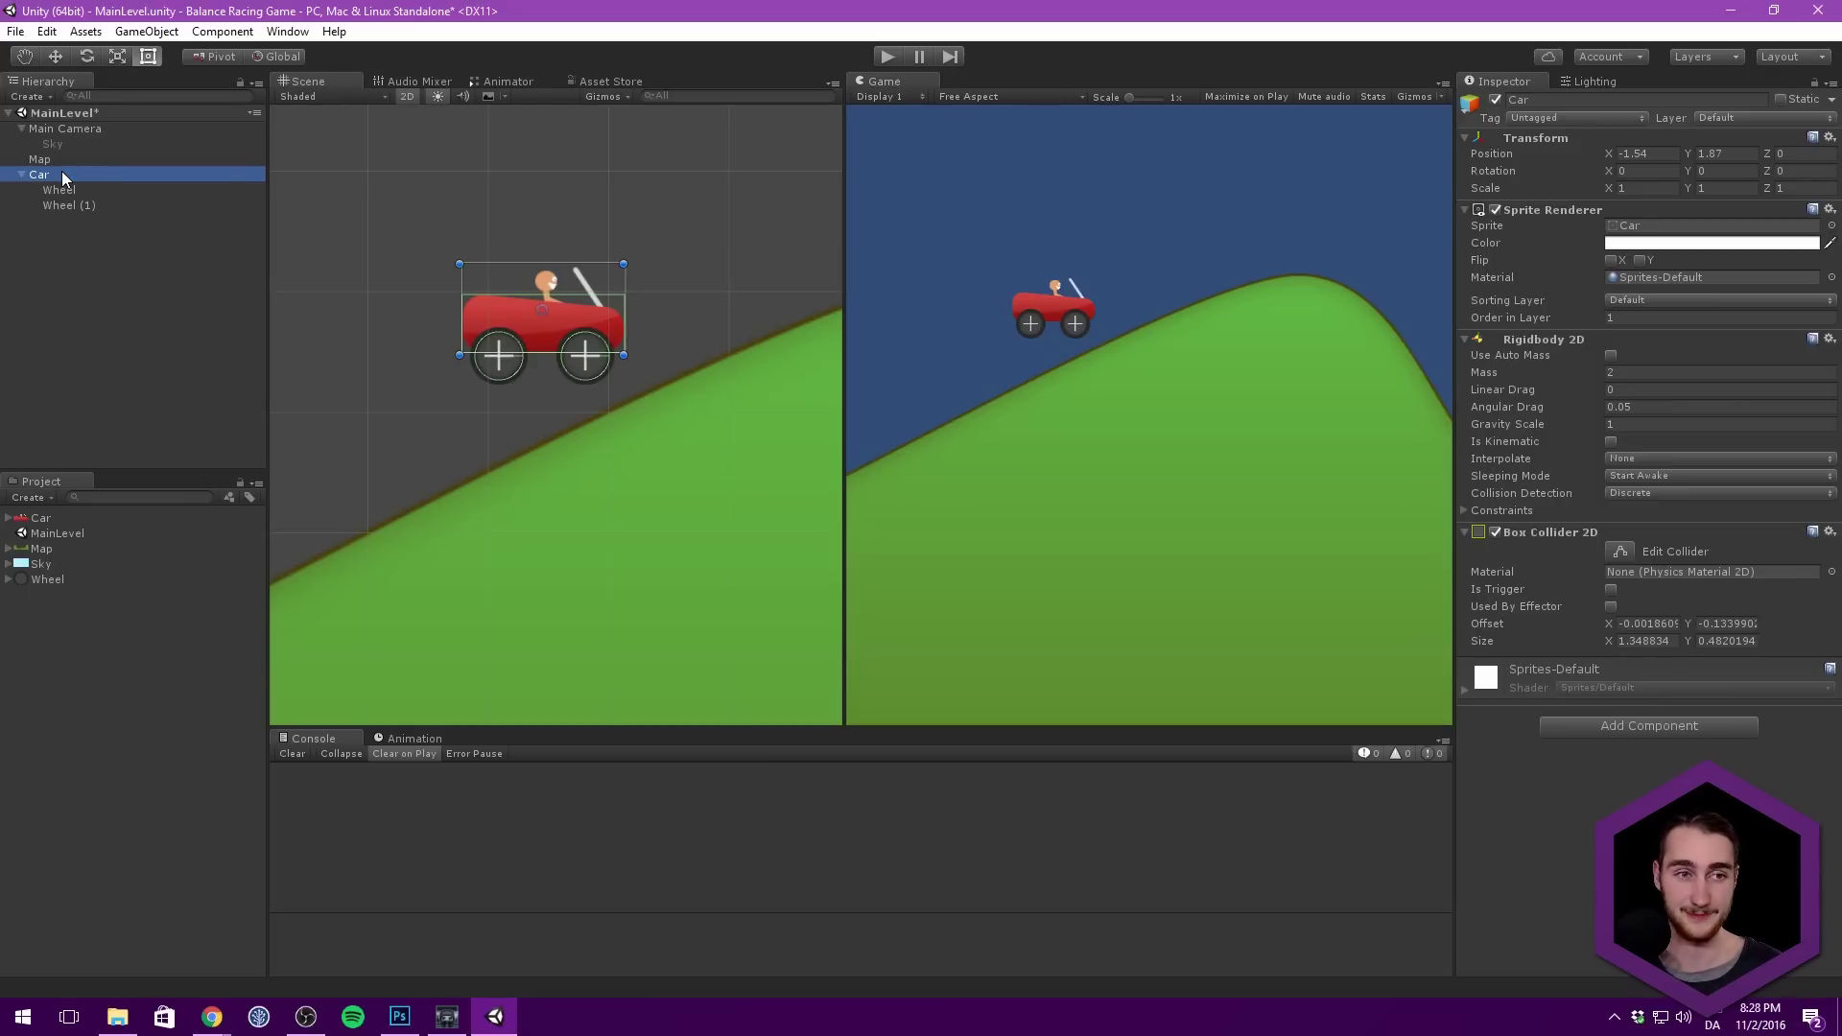
left_click(122, 278)
key("ctrl+s")
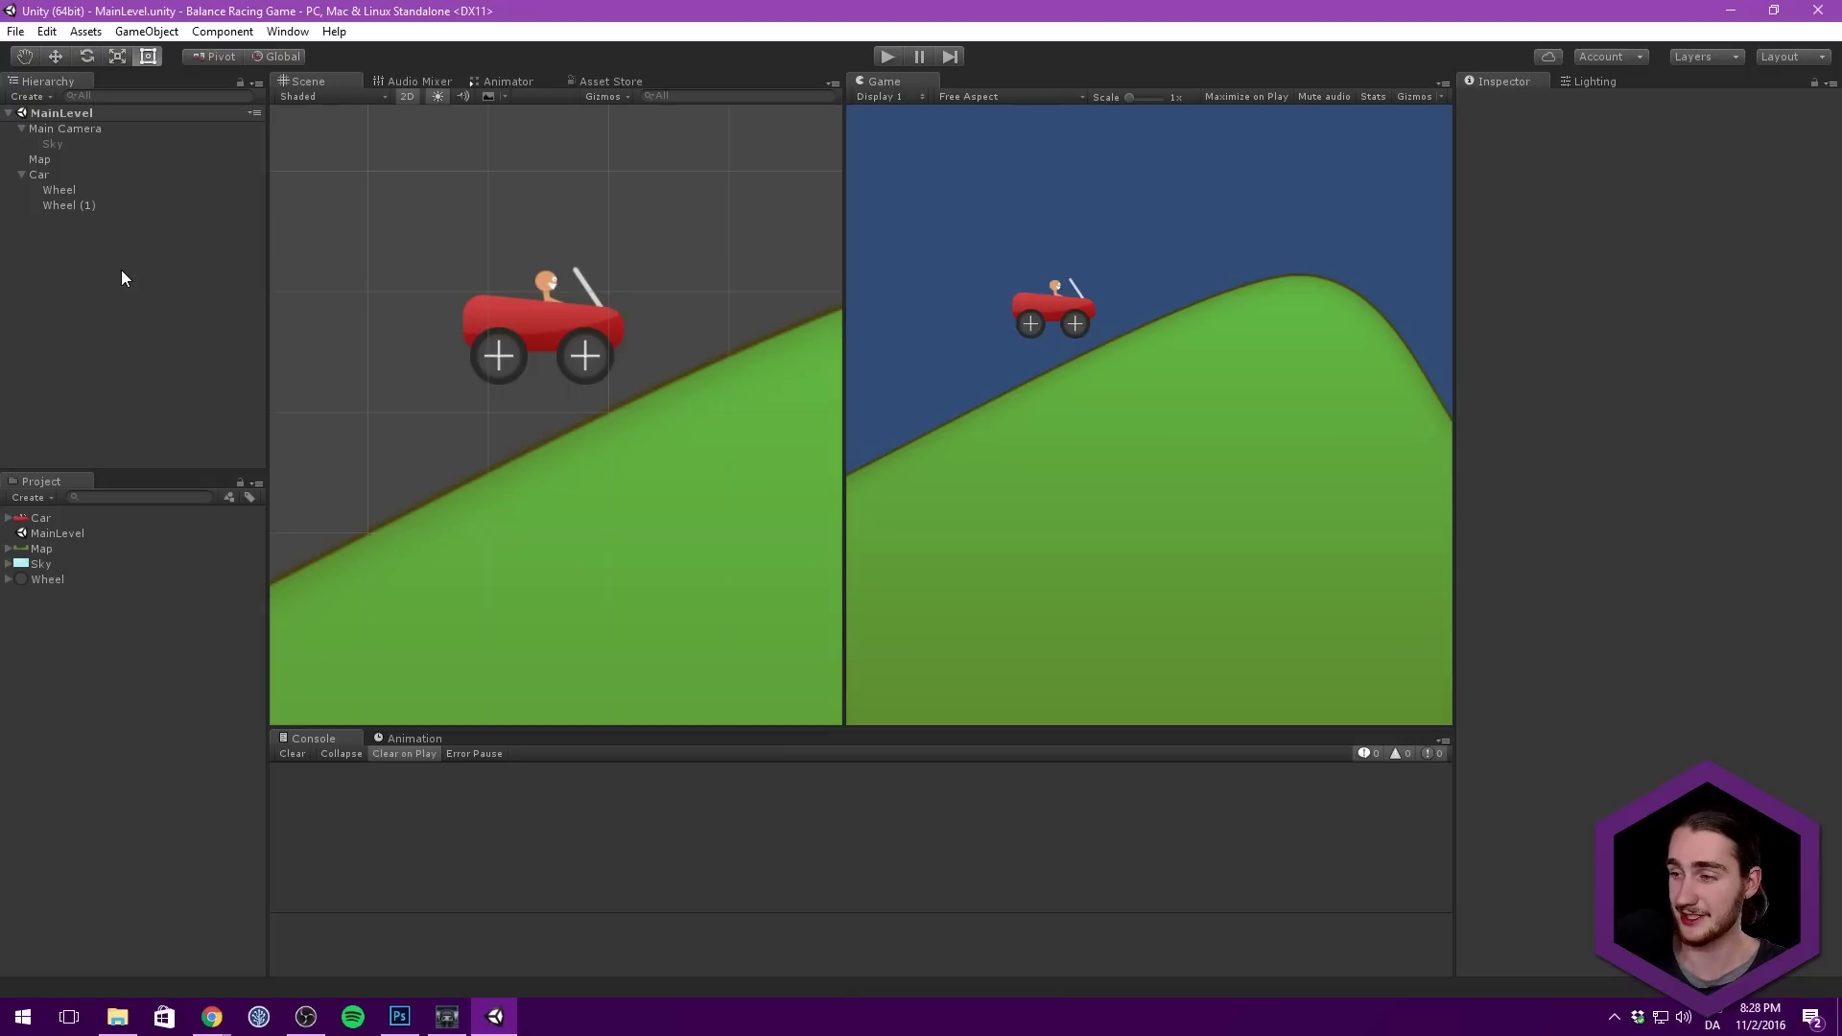
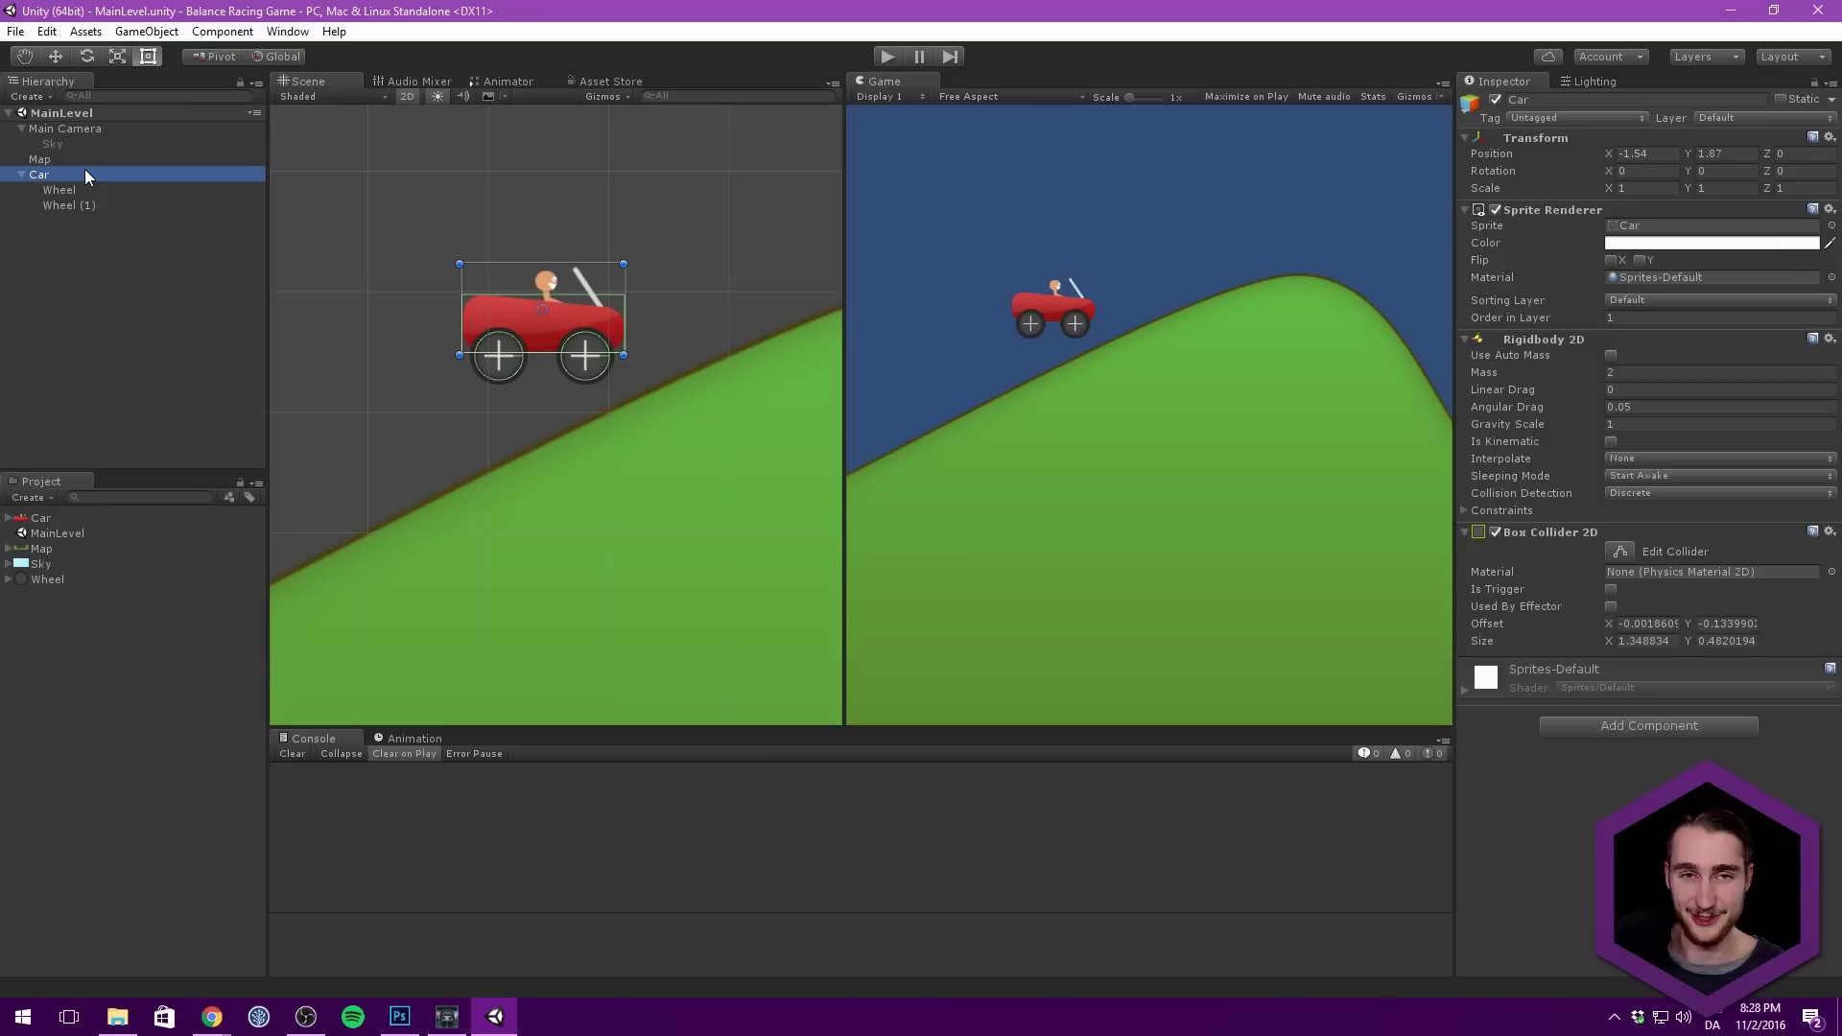
left_click(79, 230)
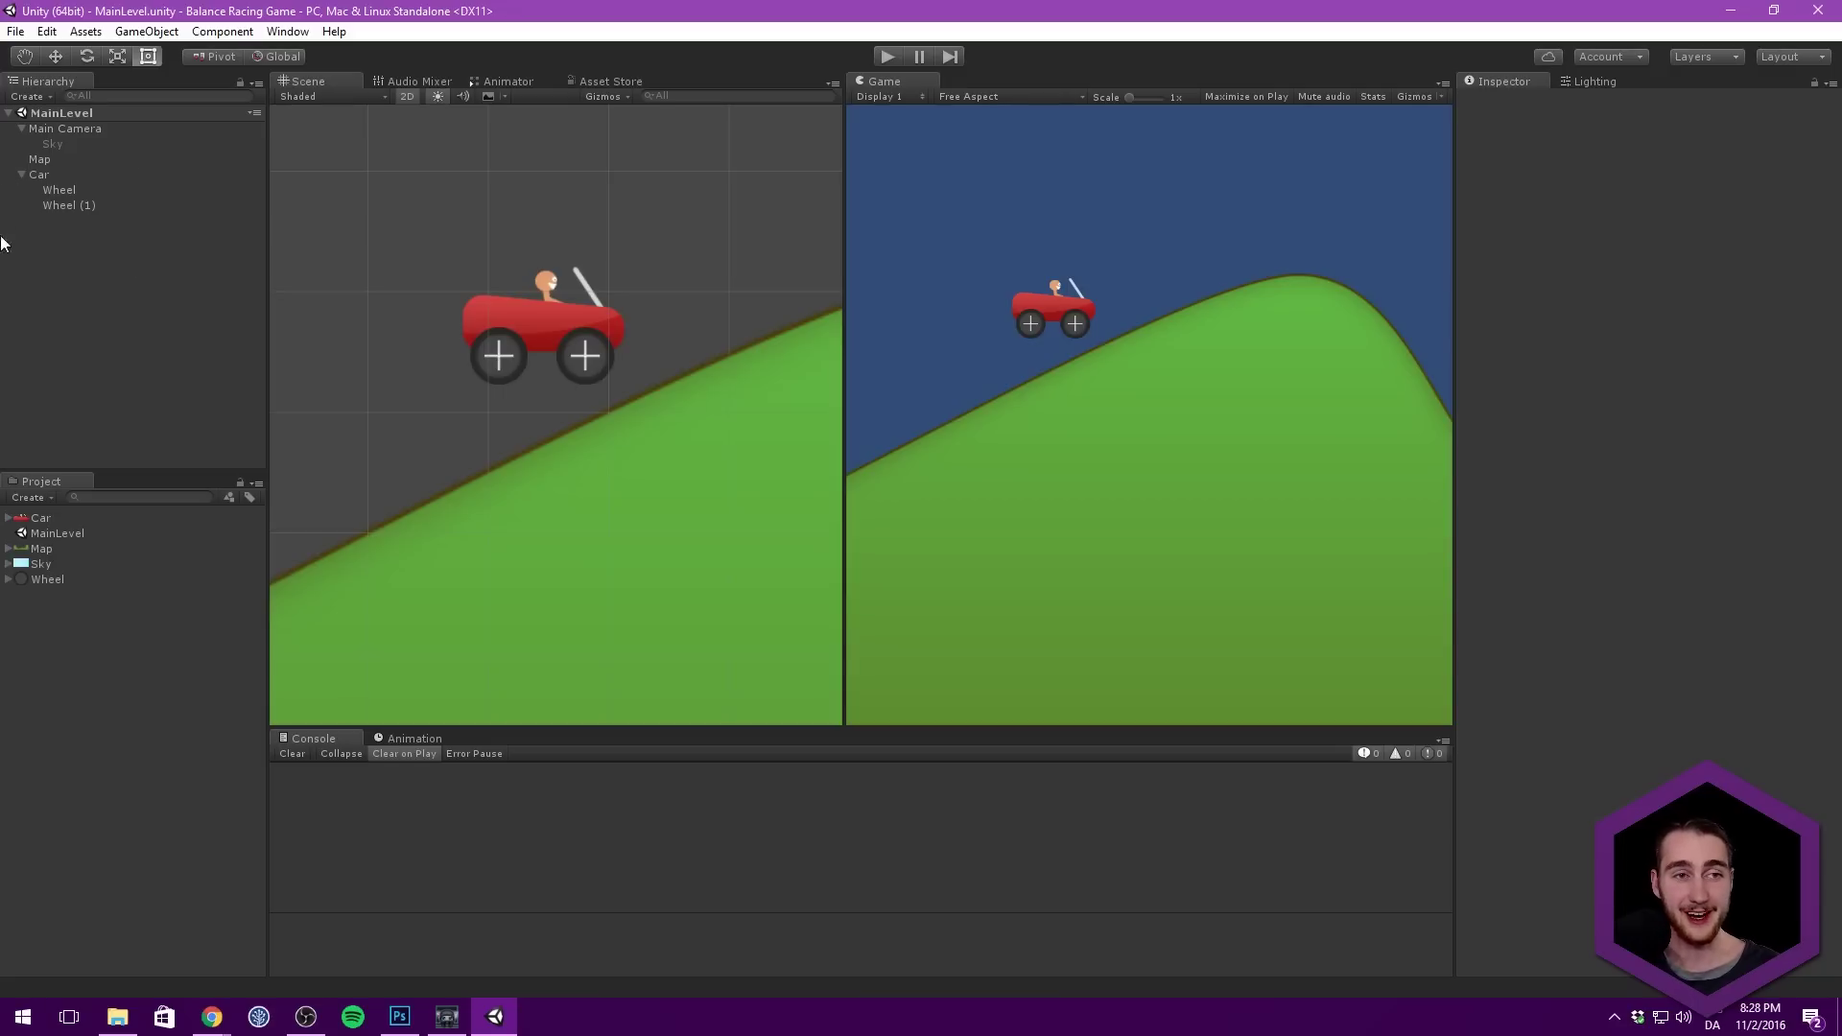
Step: Collapse the car's Rigidbody 2D and Box Collider 2D settings and add a Wheel Joint 2D component to the car
left_click(44, 175)
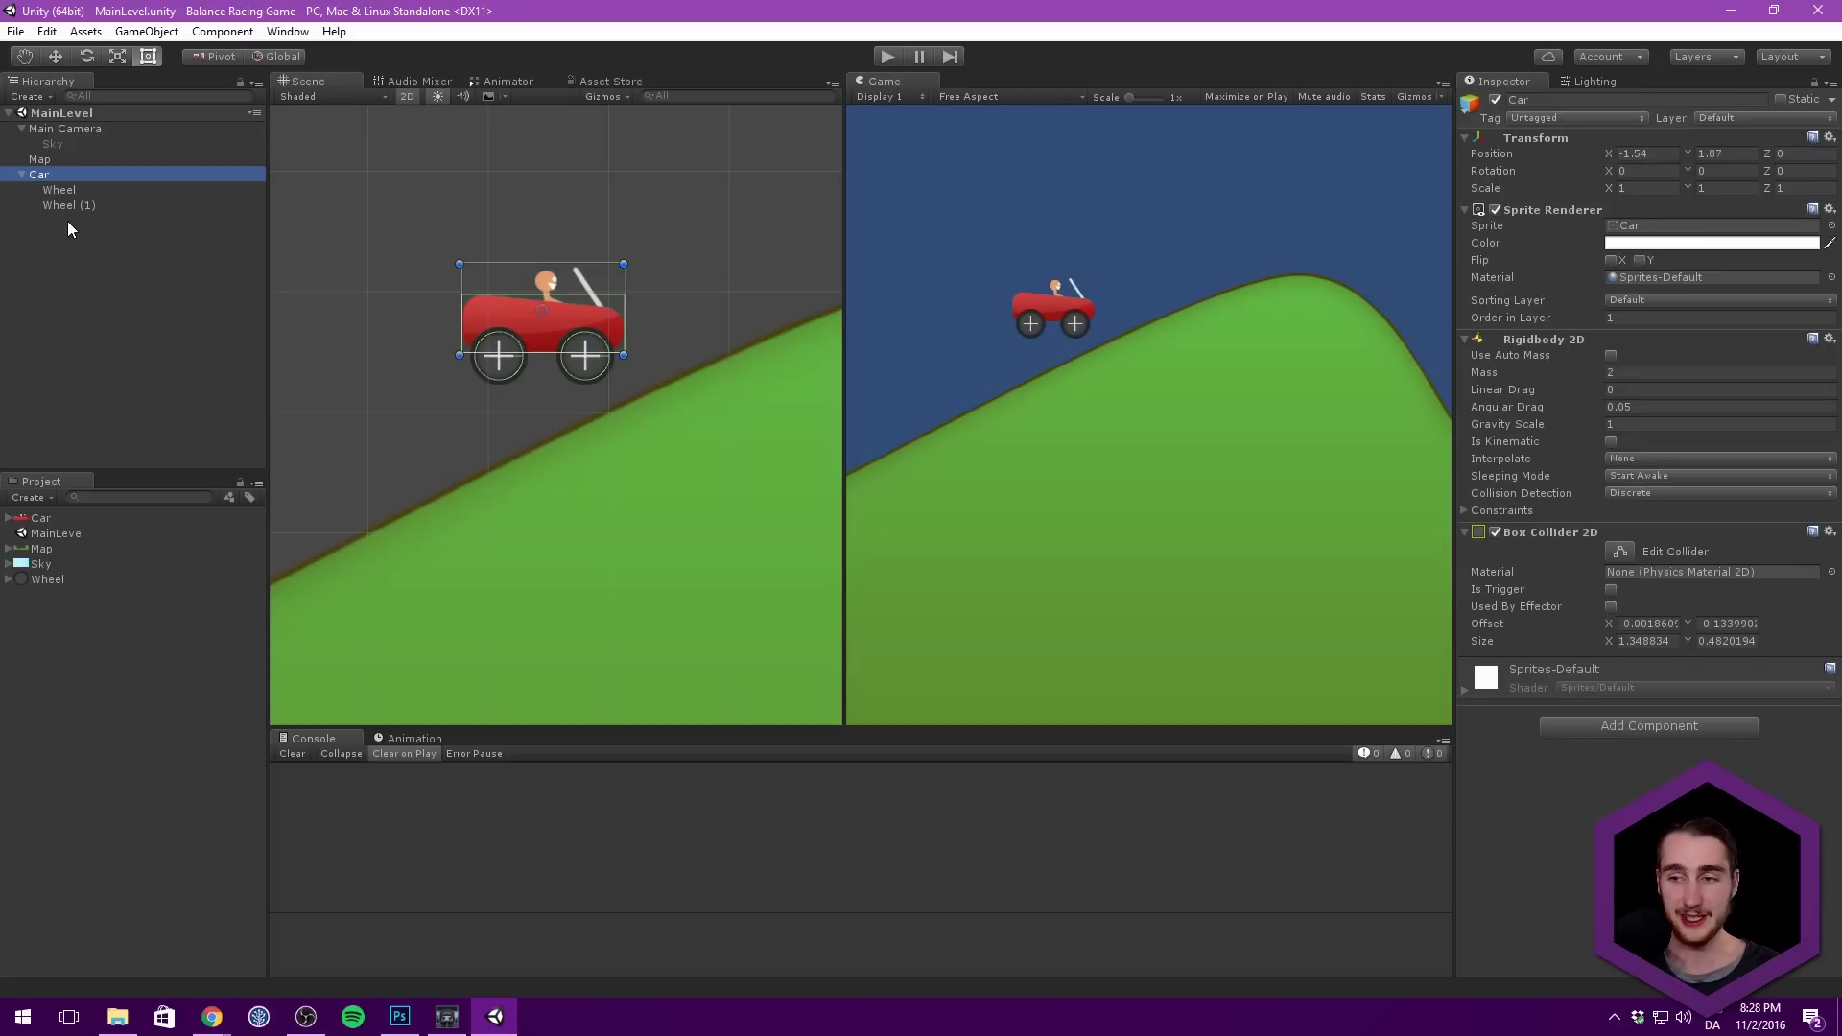
left_click(1552, 532)
left_click(1567, 338)
left_click(1632, 438)
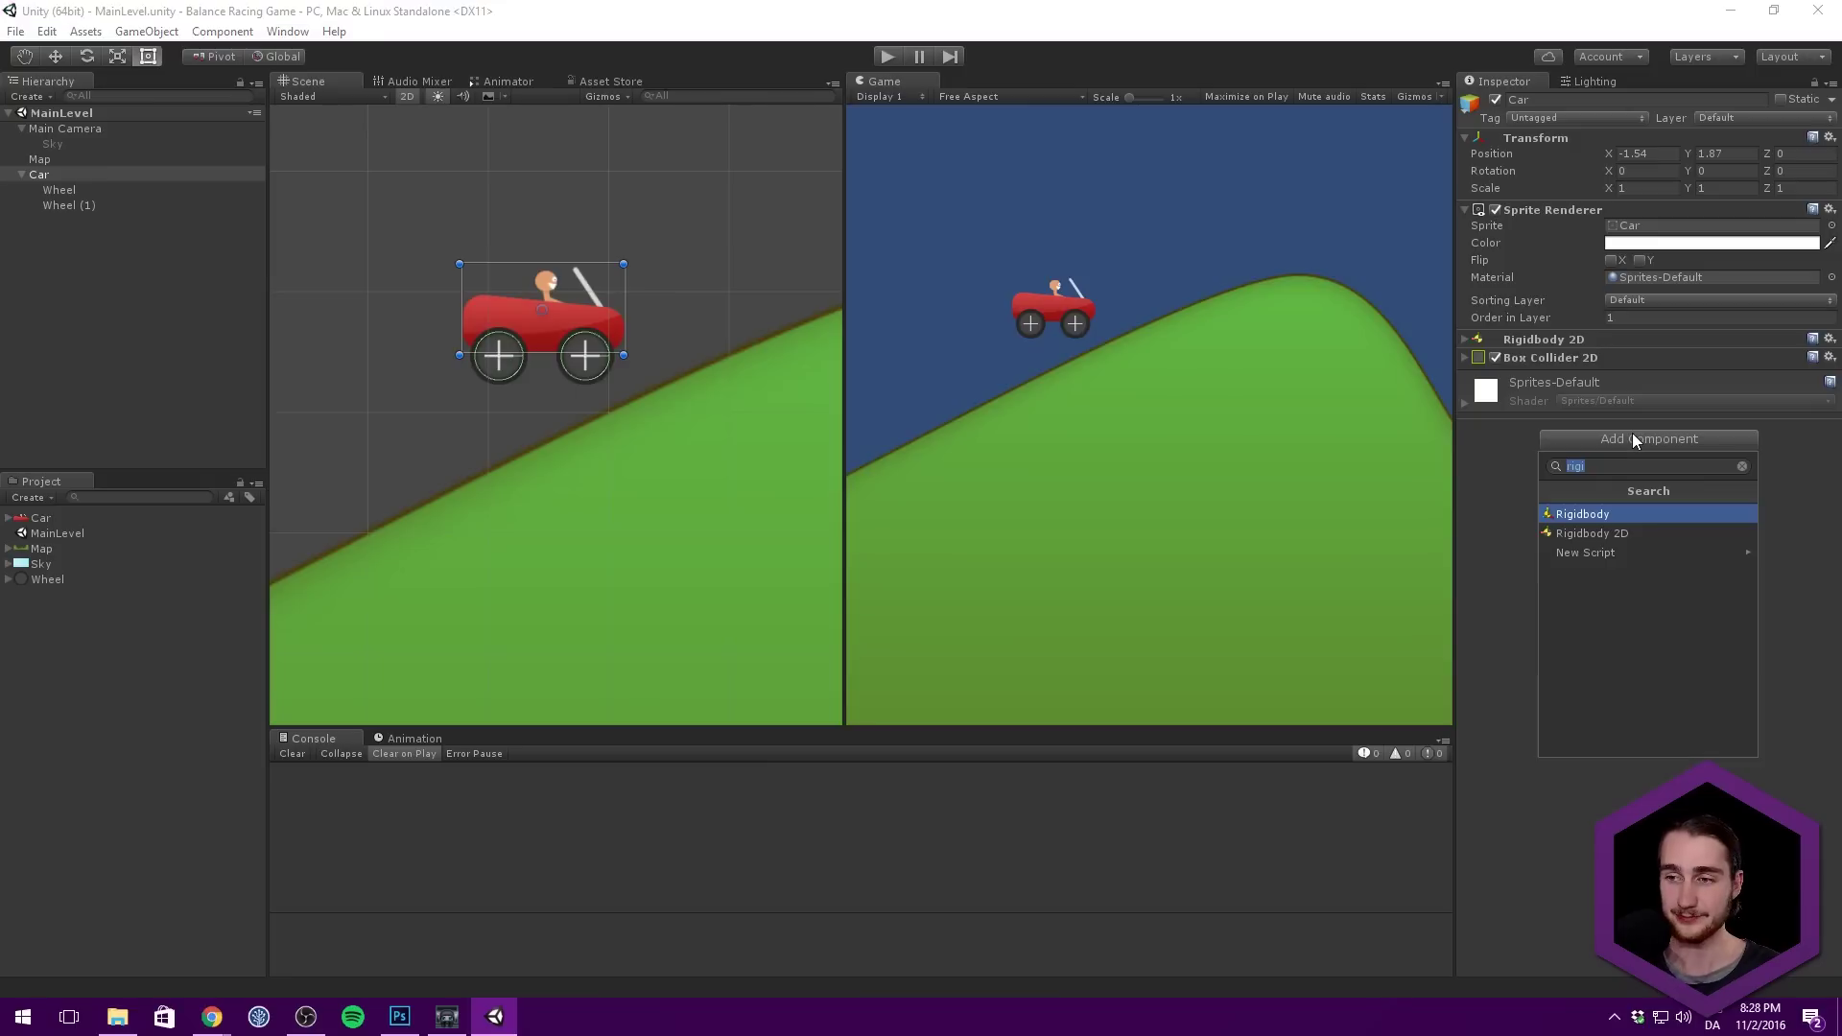
key("BackSpace")
left_click(1636, 571)
scroll(1630, 560, "down", 3)
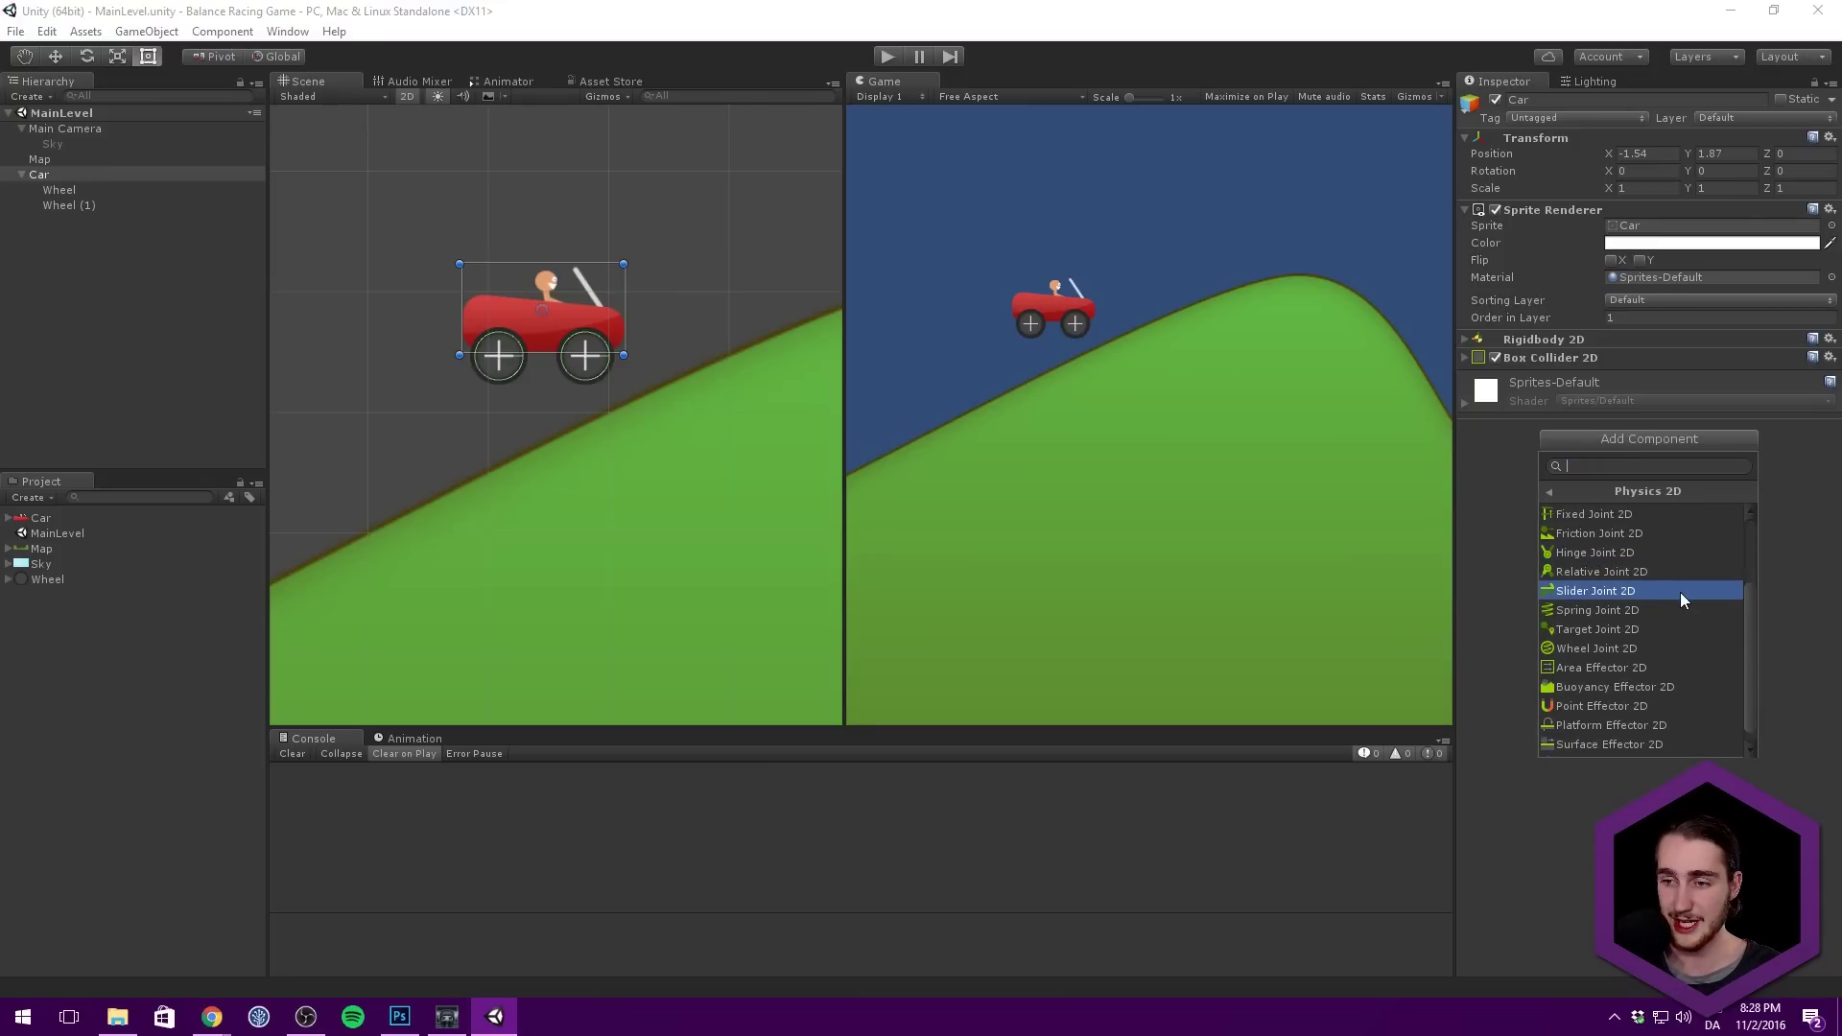
left_click(1636, 647)
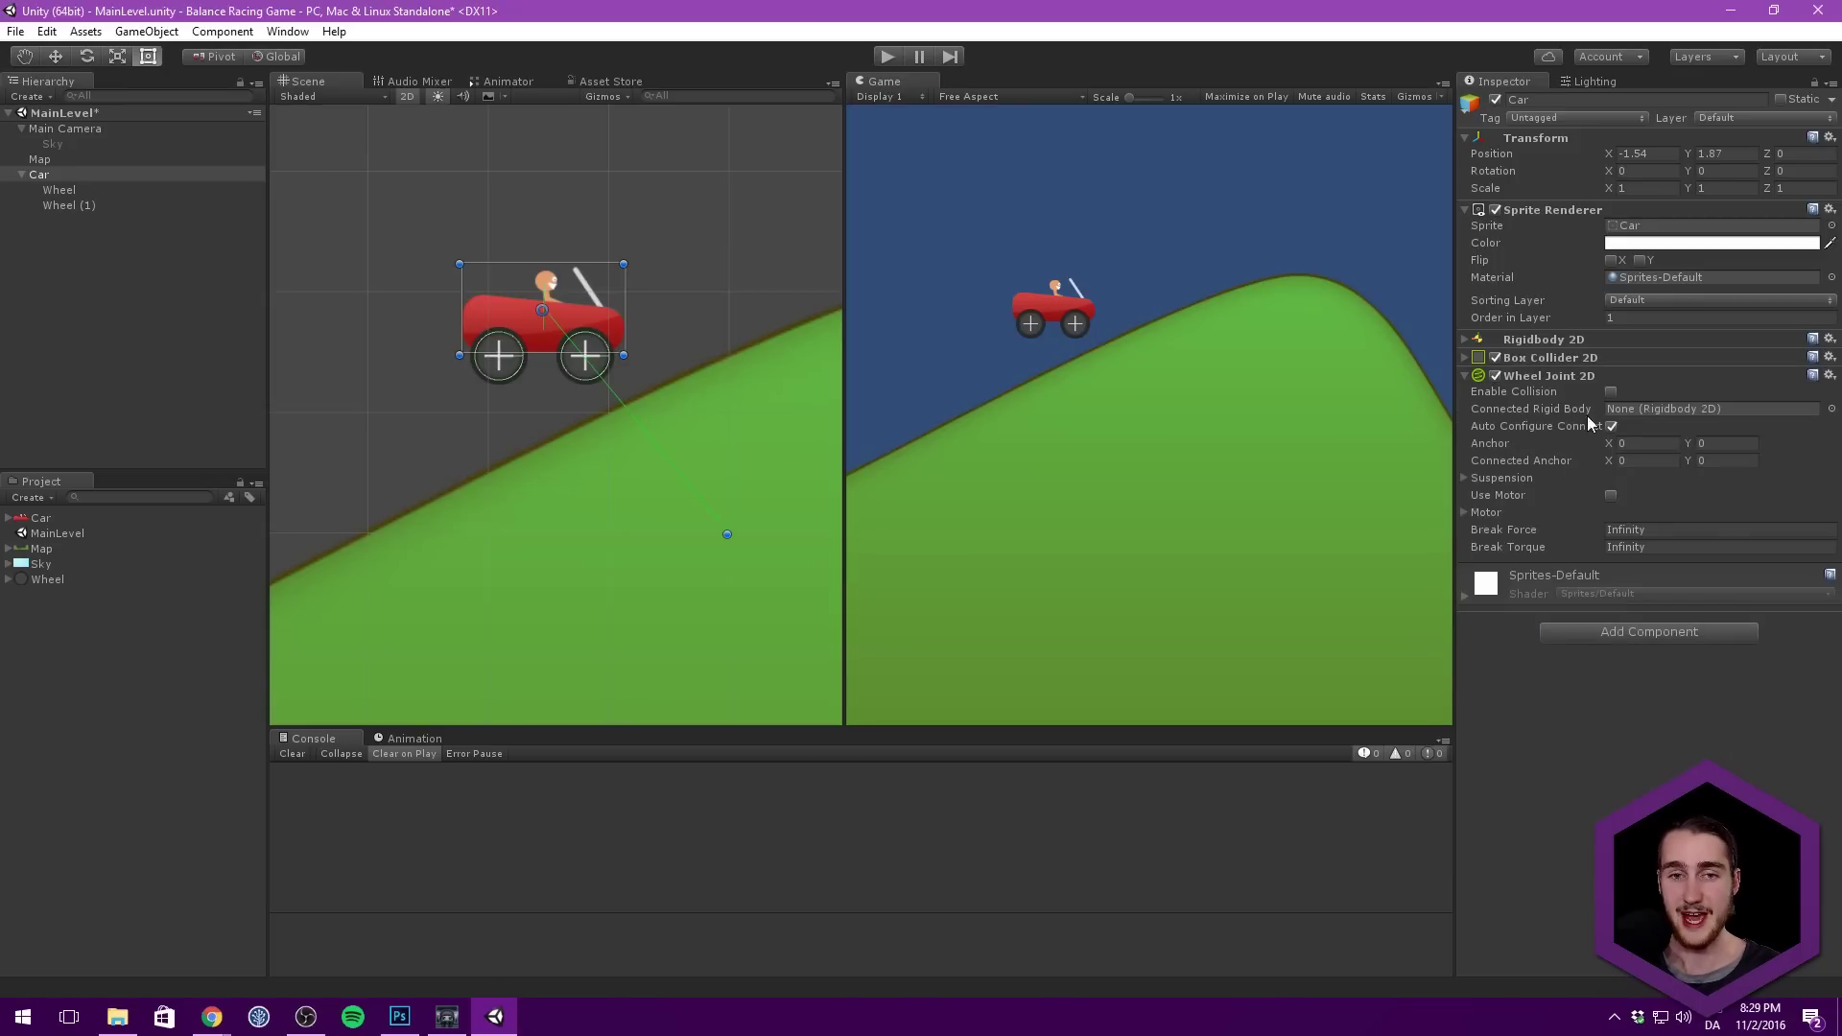
Step: Add a second Wheel Joint 2D component to the car
scroll(711, 345, "up", 3)
middle_click_drag(688, 355, 717, 292)
left_click(1621, 632)
type("wheel")
key("Down")
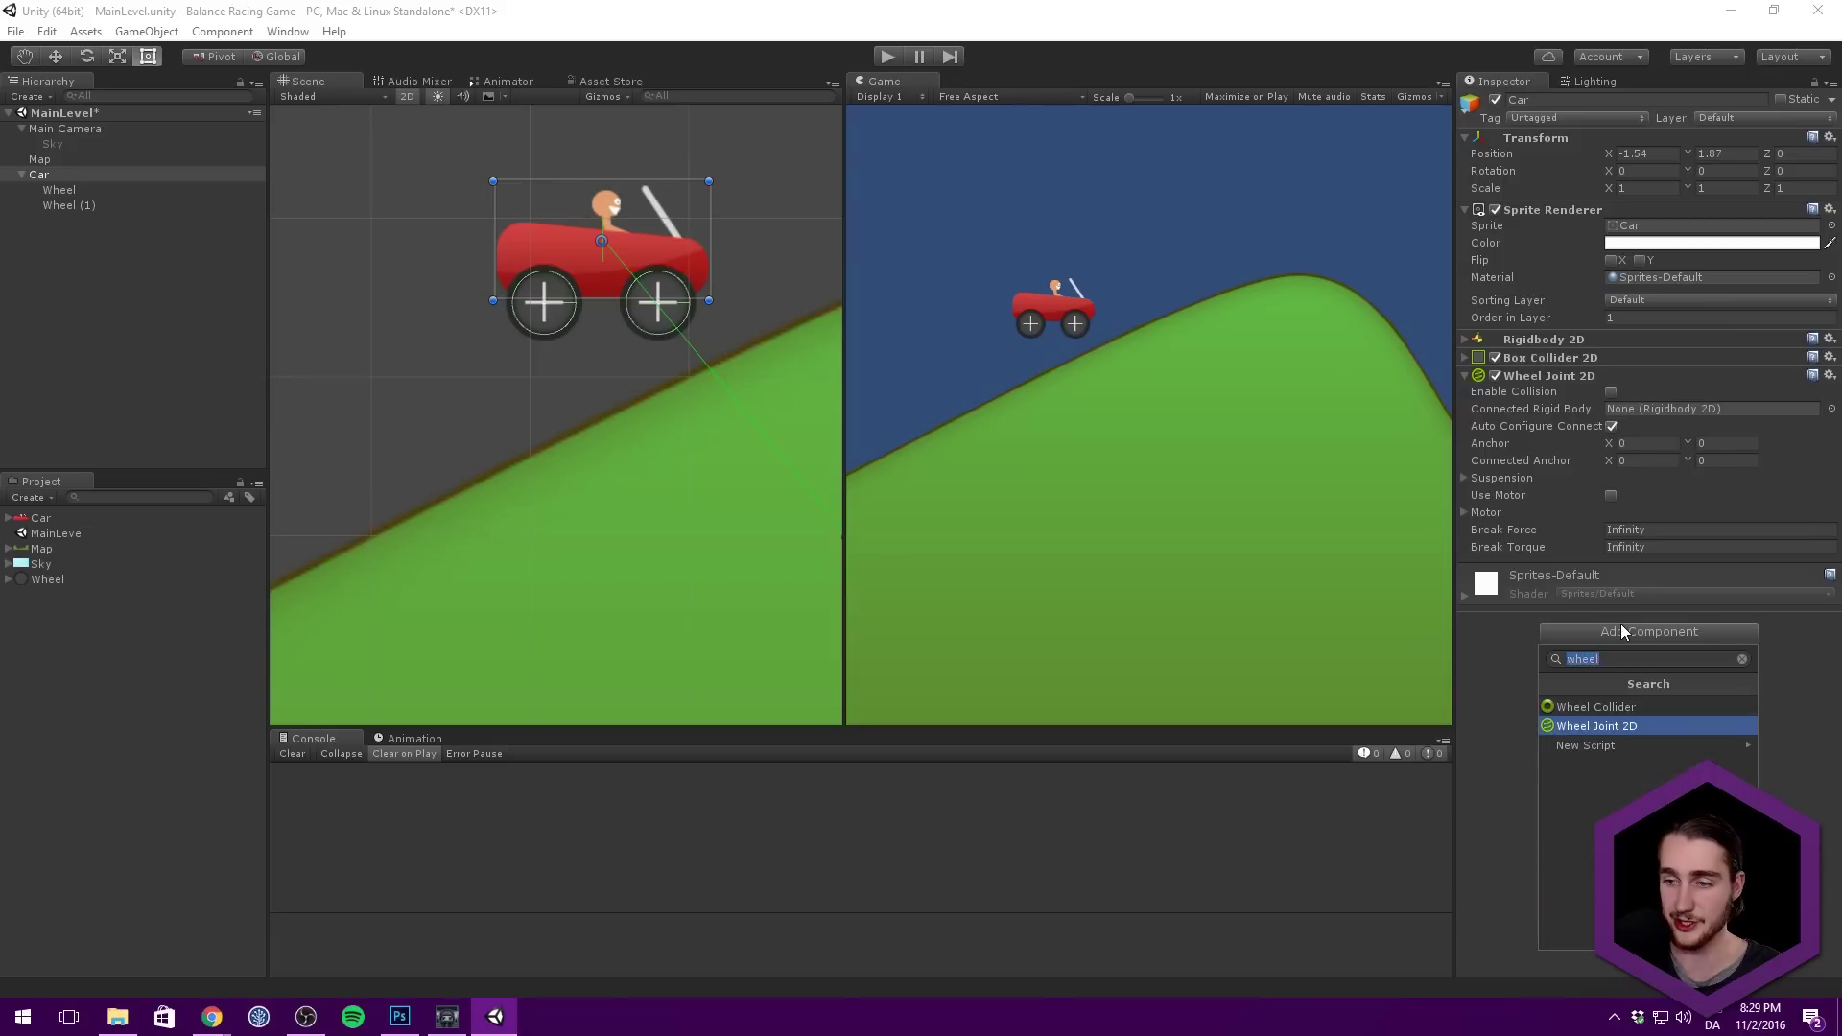
key("Return")
scroll(769, 257, "up", 3)
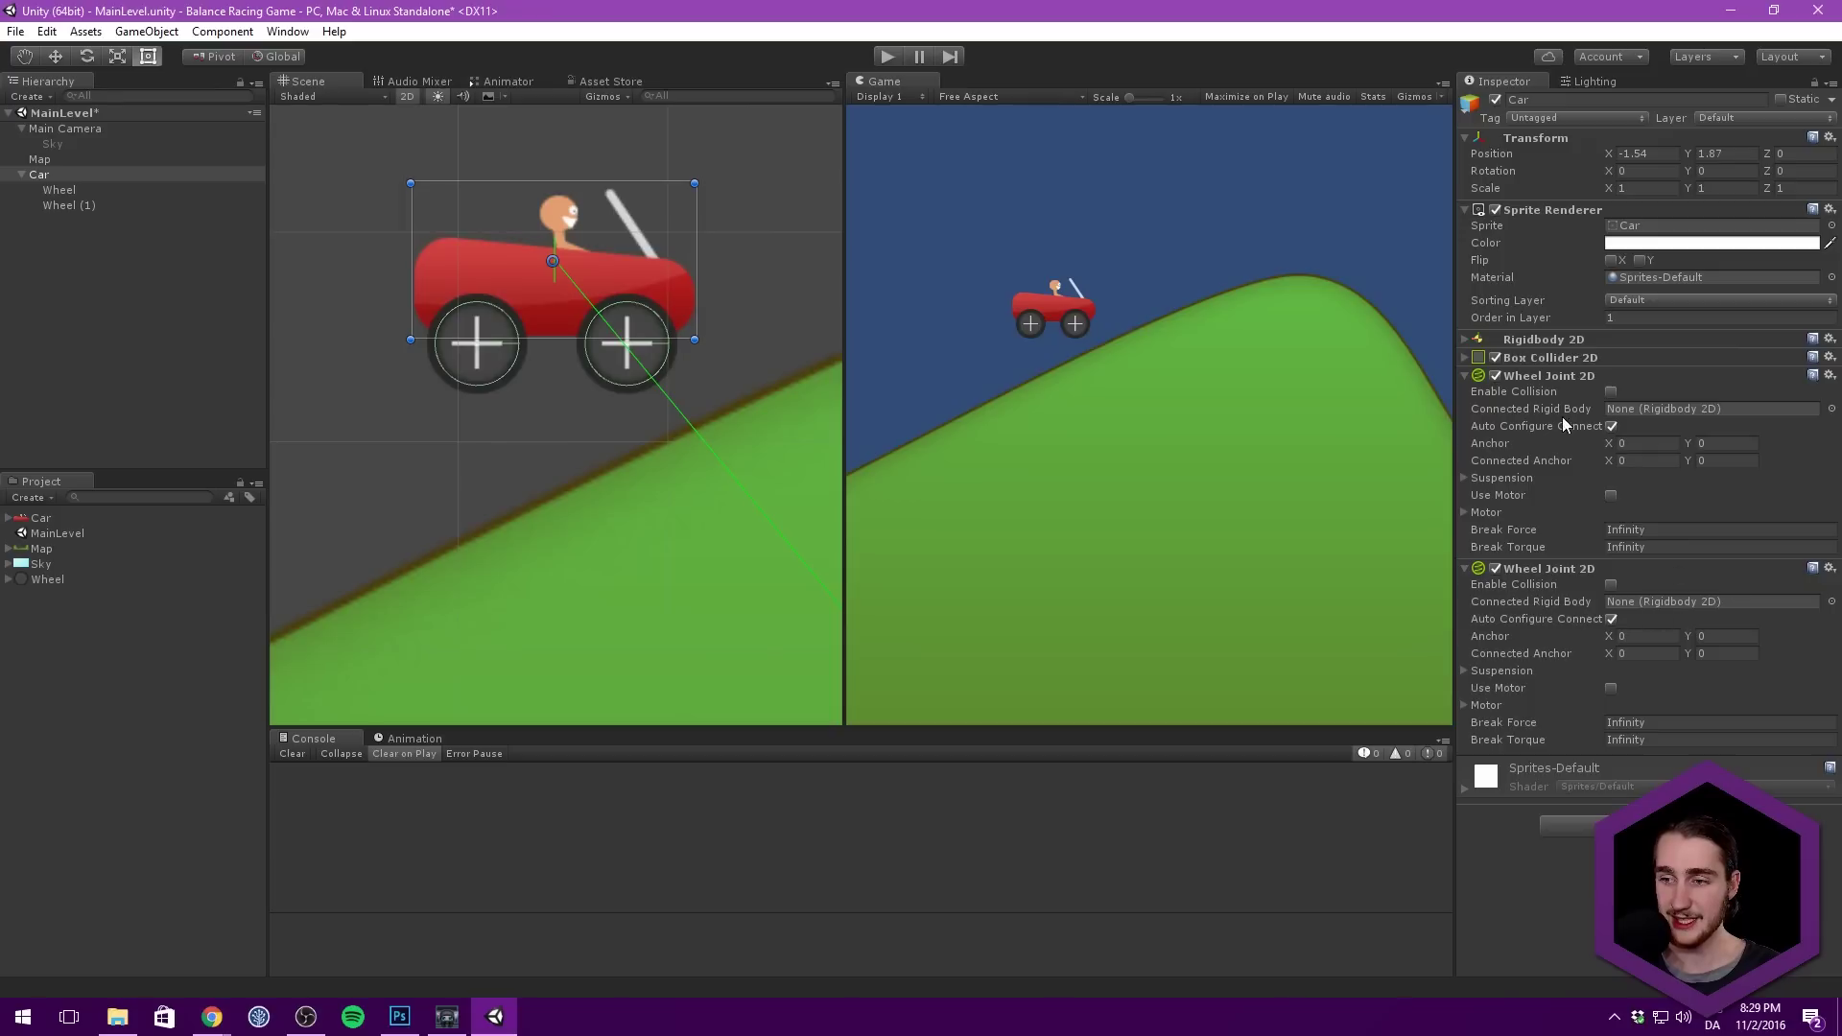
Step: Rename the car's rear wheel object to Wheel_Back
left_click(101, 191)
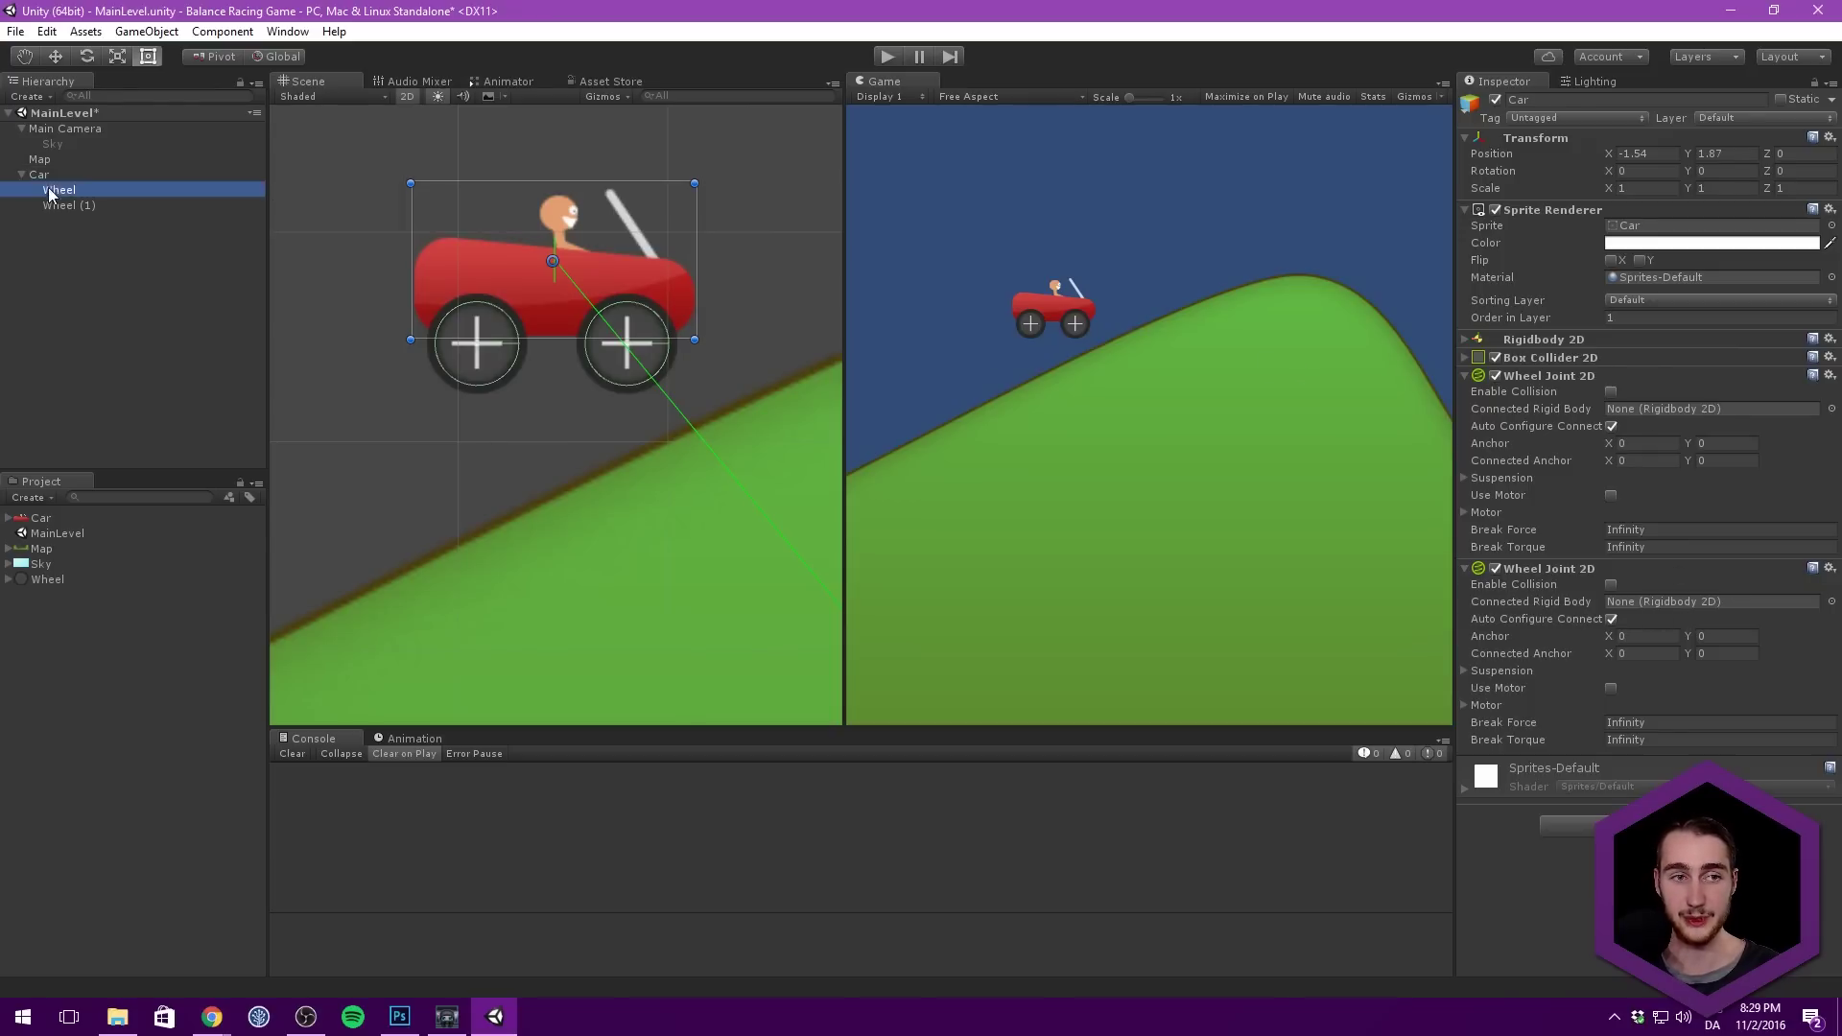
left_click(87, 189)
left_click(87, 189)
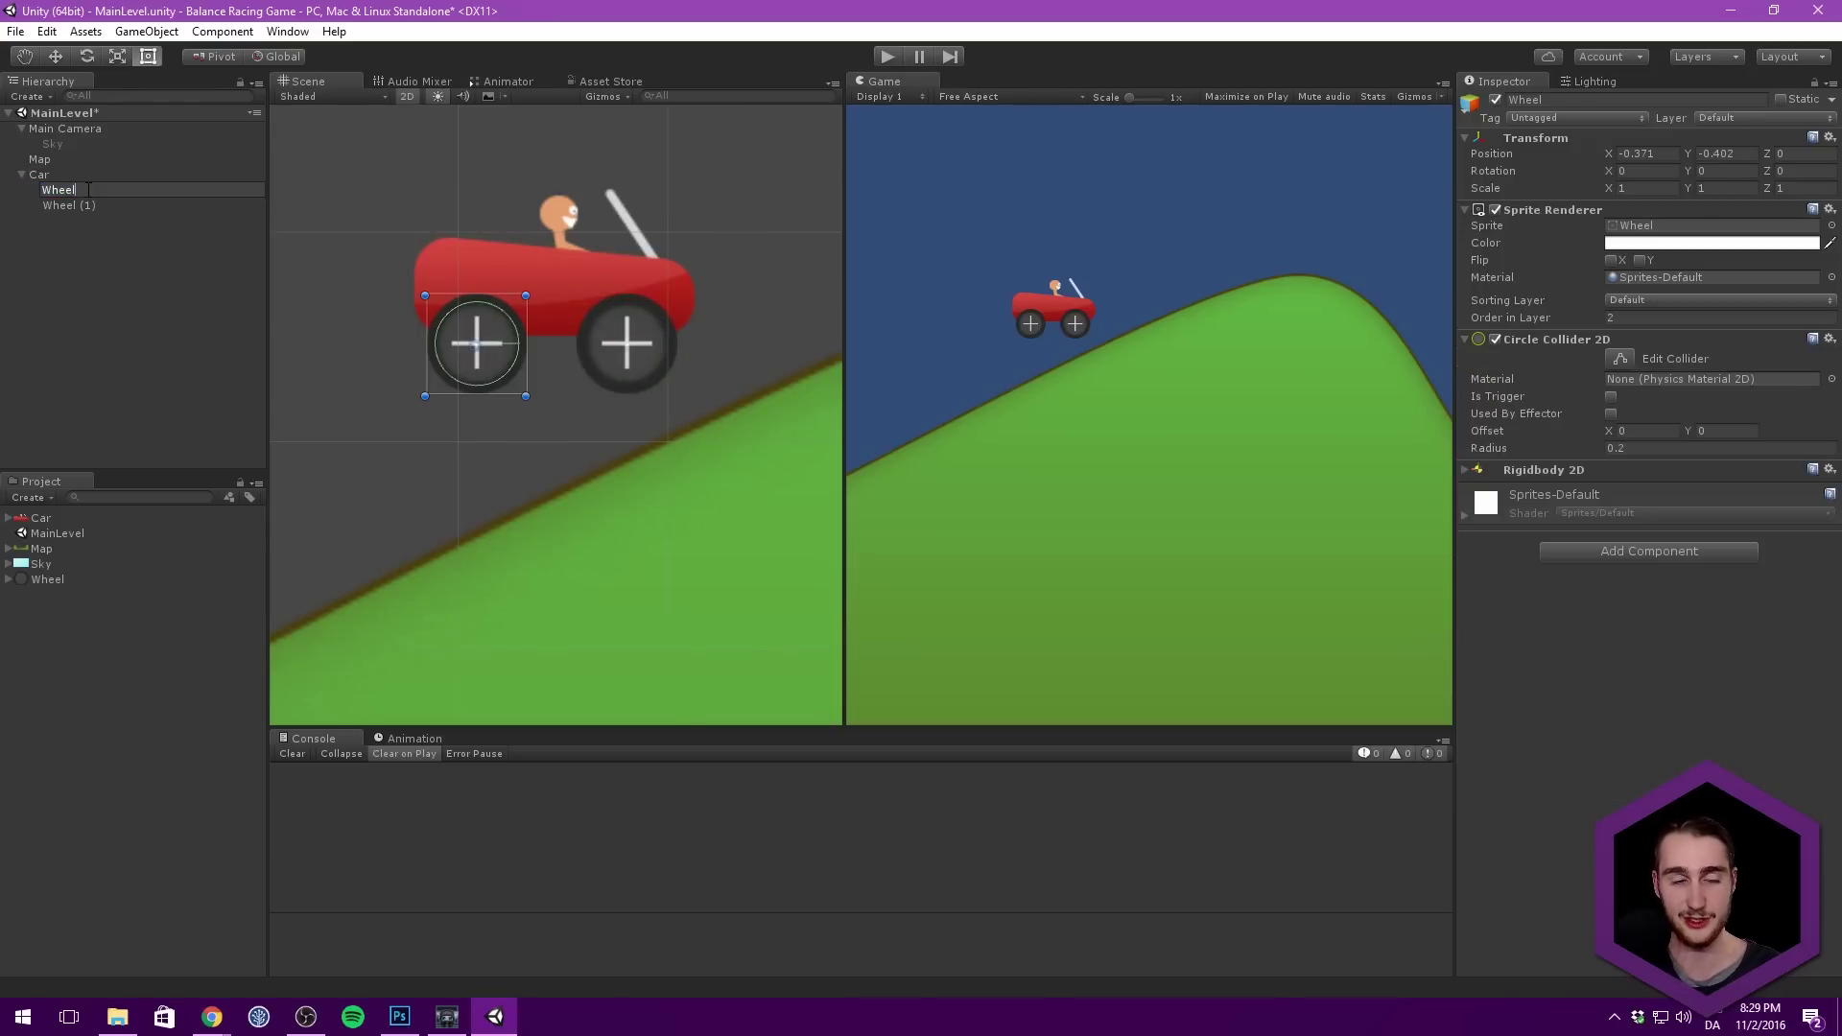
type("_Ba")
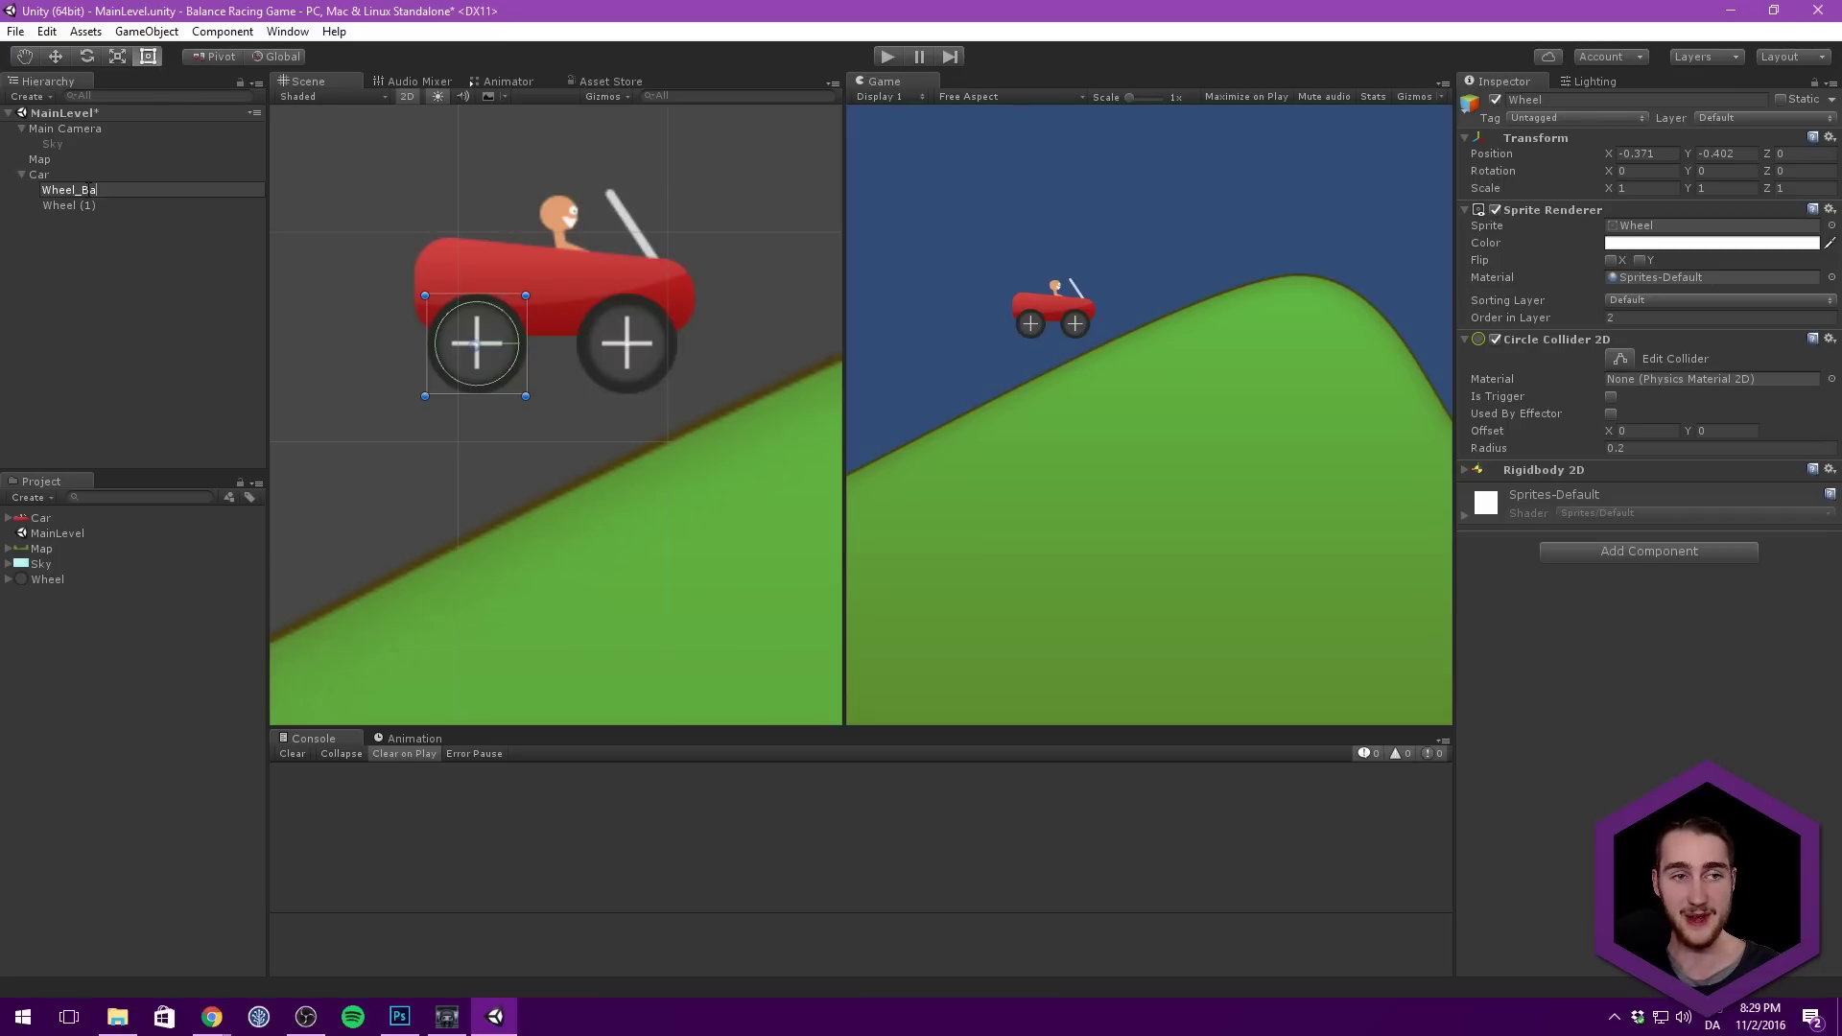
type("ck")
key("Return")
Step: Rename the car's front wheel object to Wheel_Front
left_click(89, 207)
left_click(89, 205)
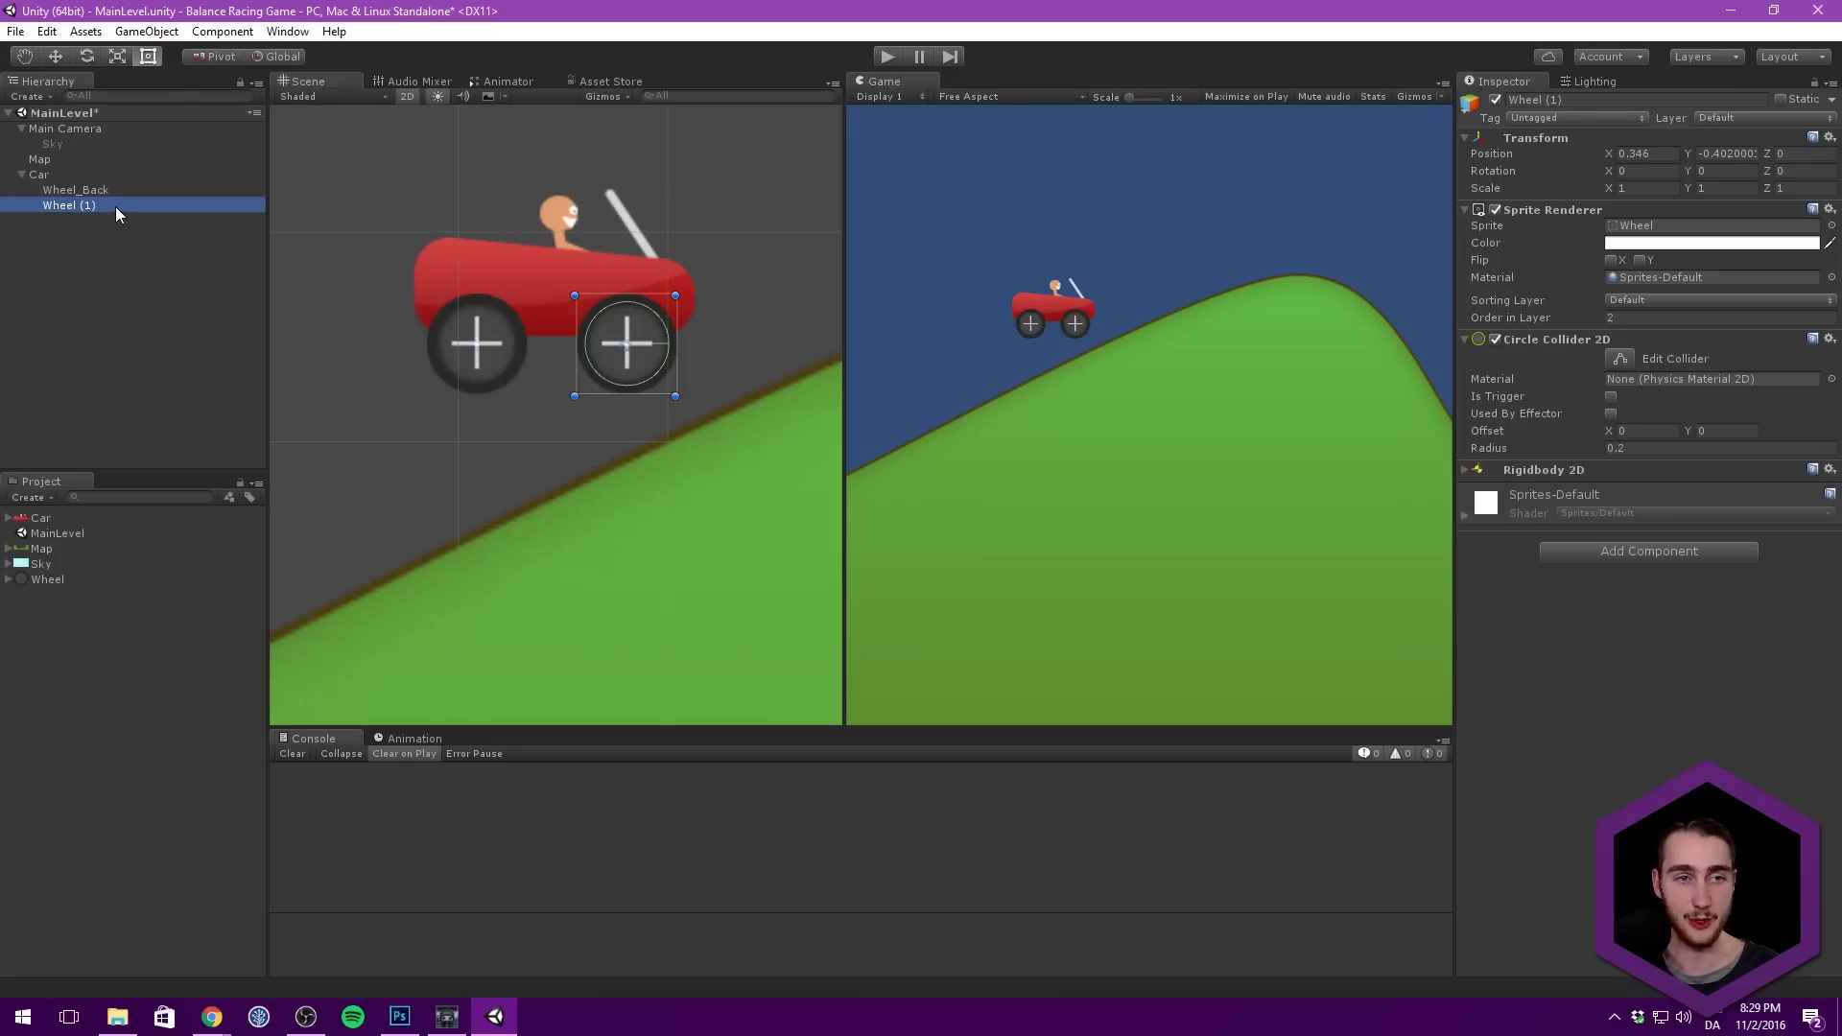
double_click(81, 208)
type("_Frojt")
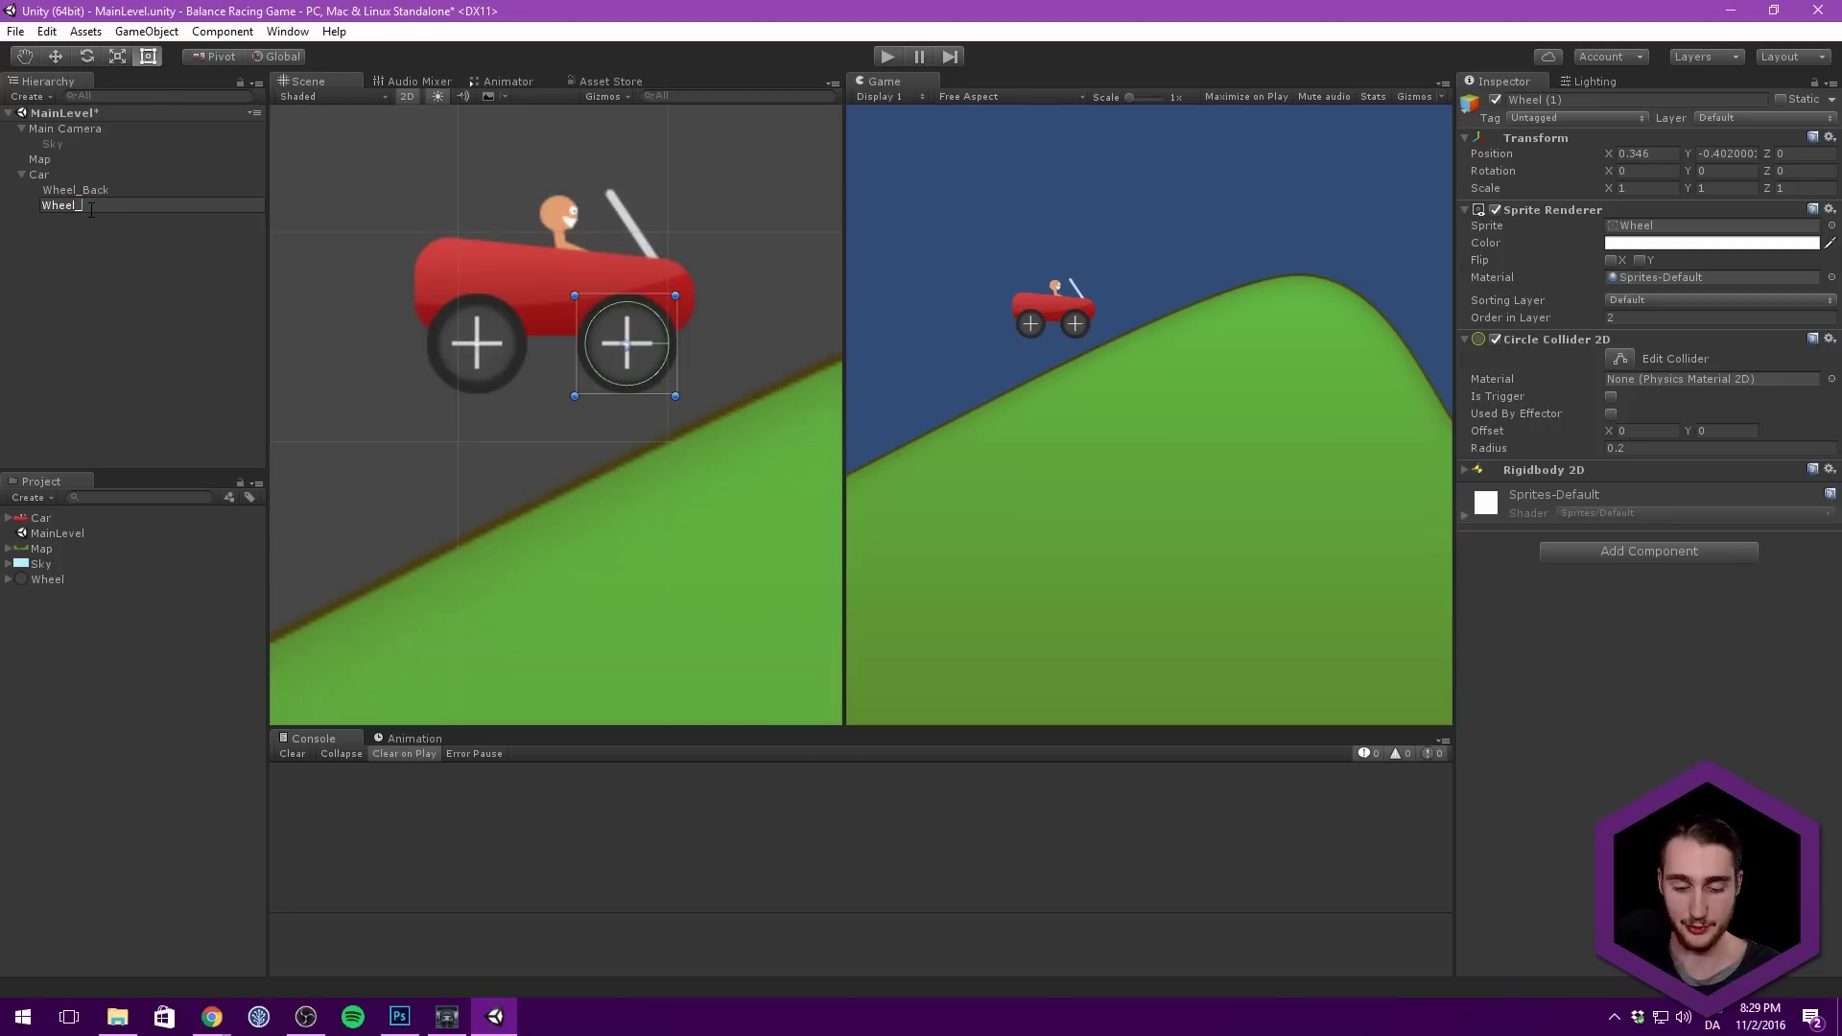
key("Return")
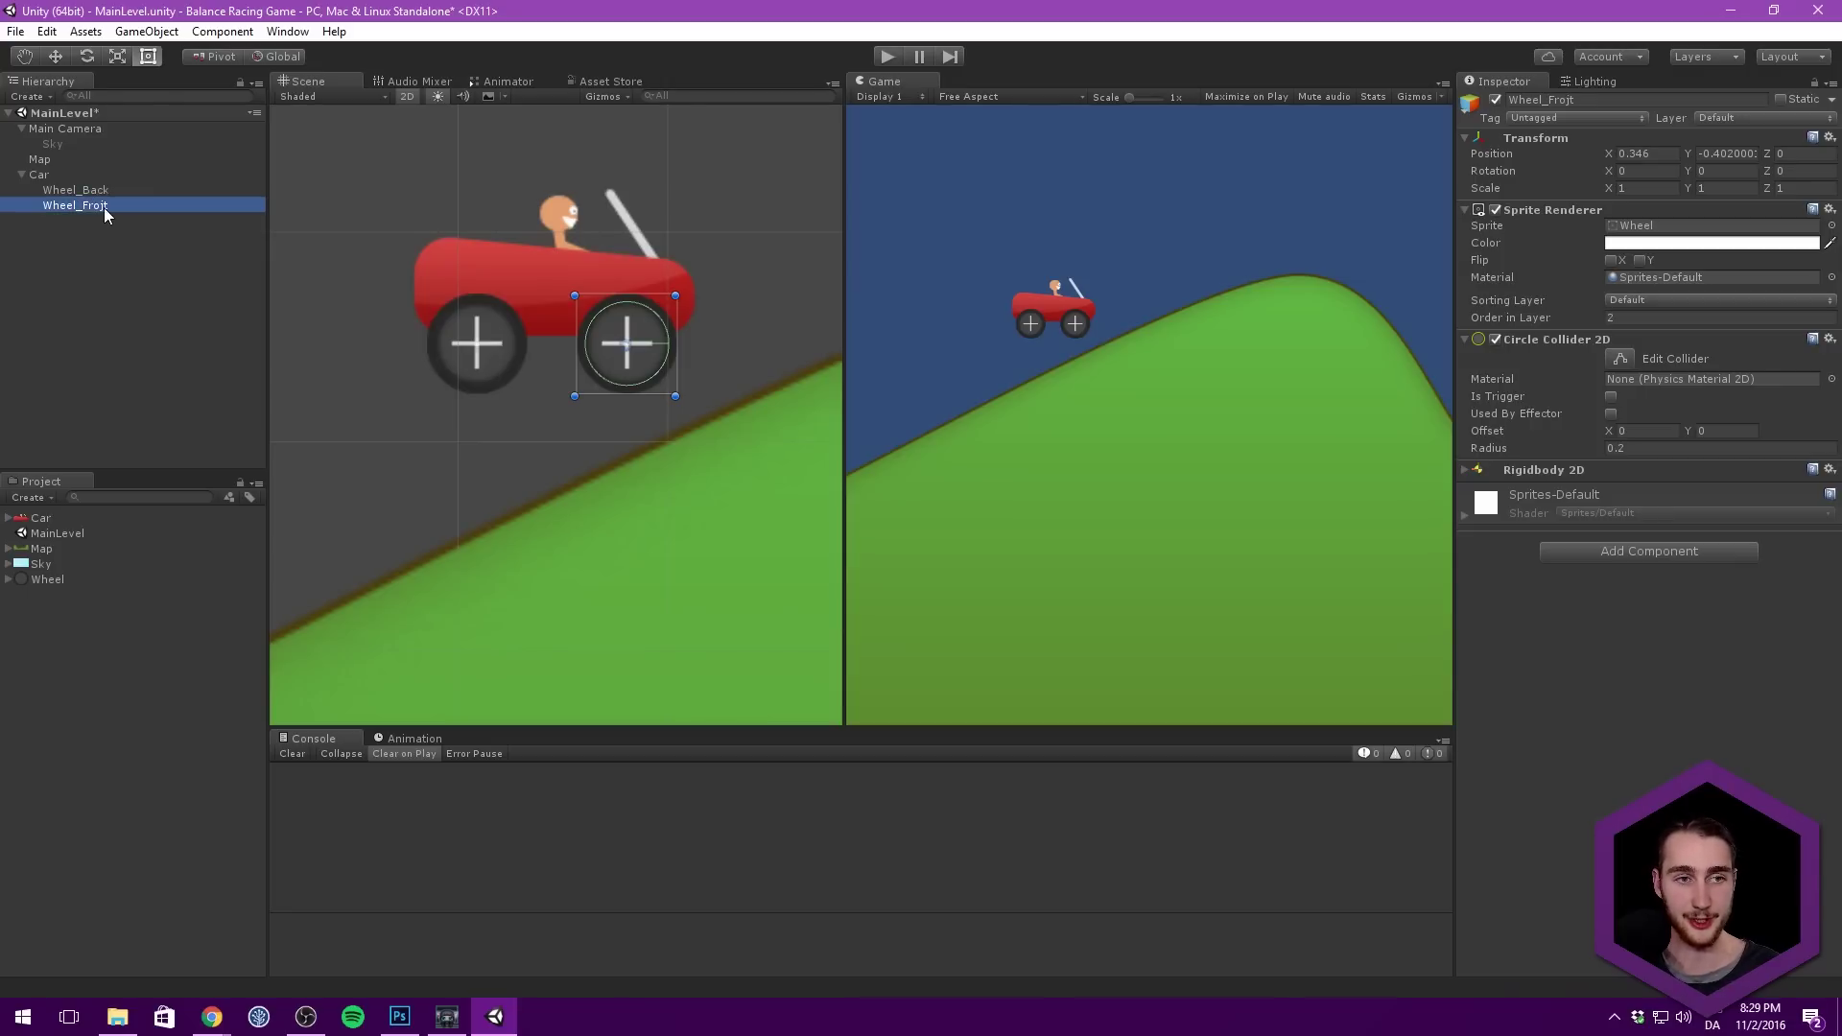
left_click(103, 207)
left_click(116, 204)
key("BackSpace")
key("BackSpace")
key("Return")
Step: Assign Wheel_Back as the connected rigid body of the car's first Wheel Joint 2D and Wheel_Front to the second
left_click(59, 175)
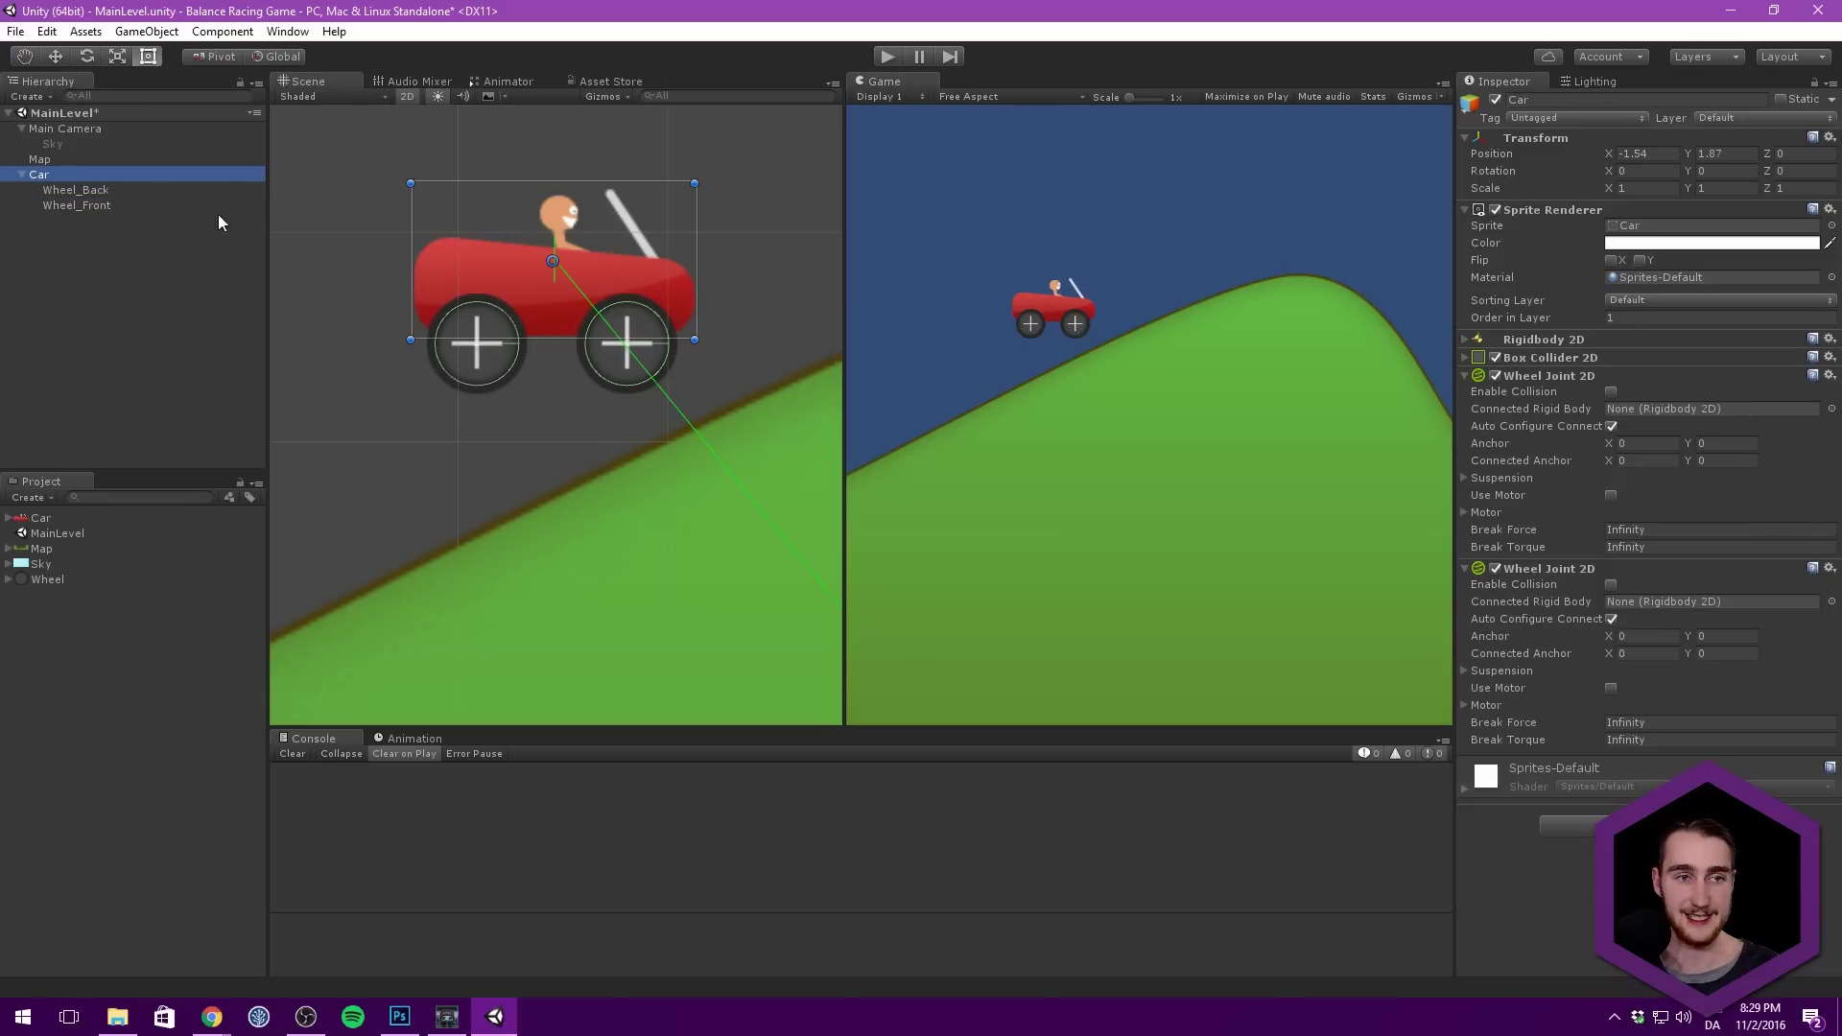
left_click_drag(84, 194, 1503, 413)
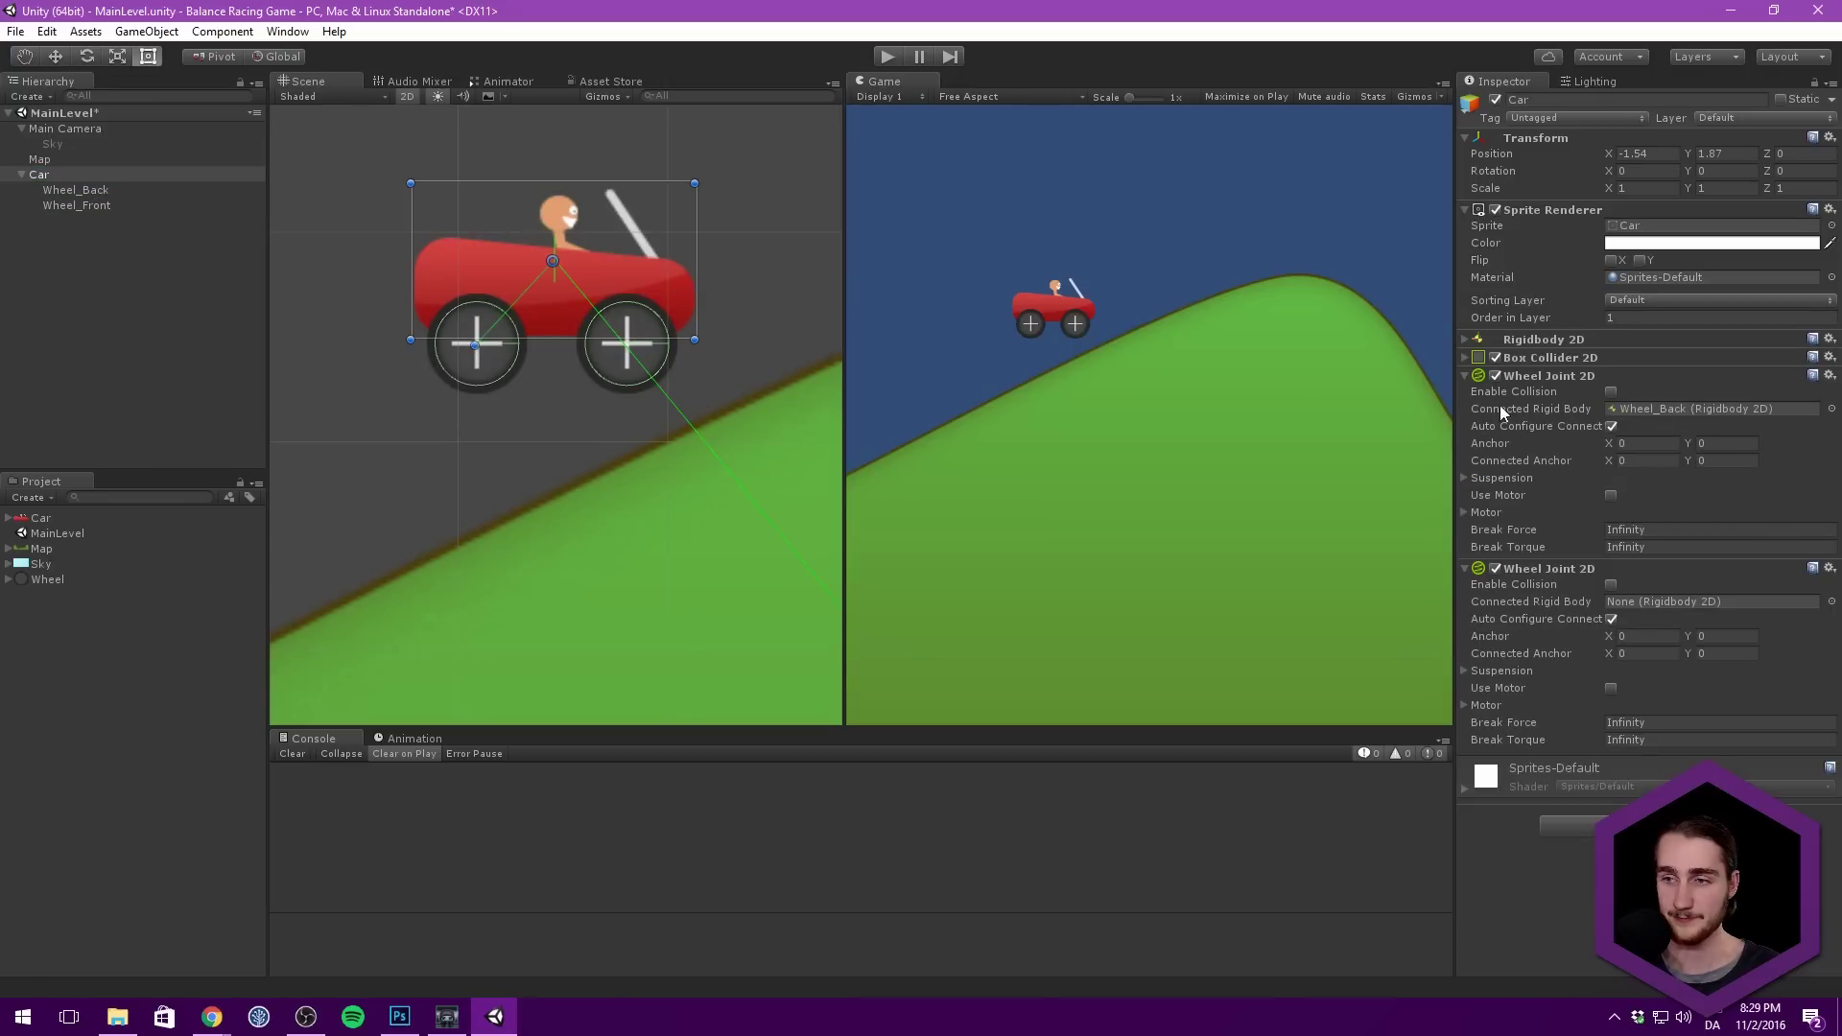
left_click_drag(70, 212, 1761, 604)
scroll(580, 277, "up", 3)
scroll(432, 307, "down", 2)
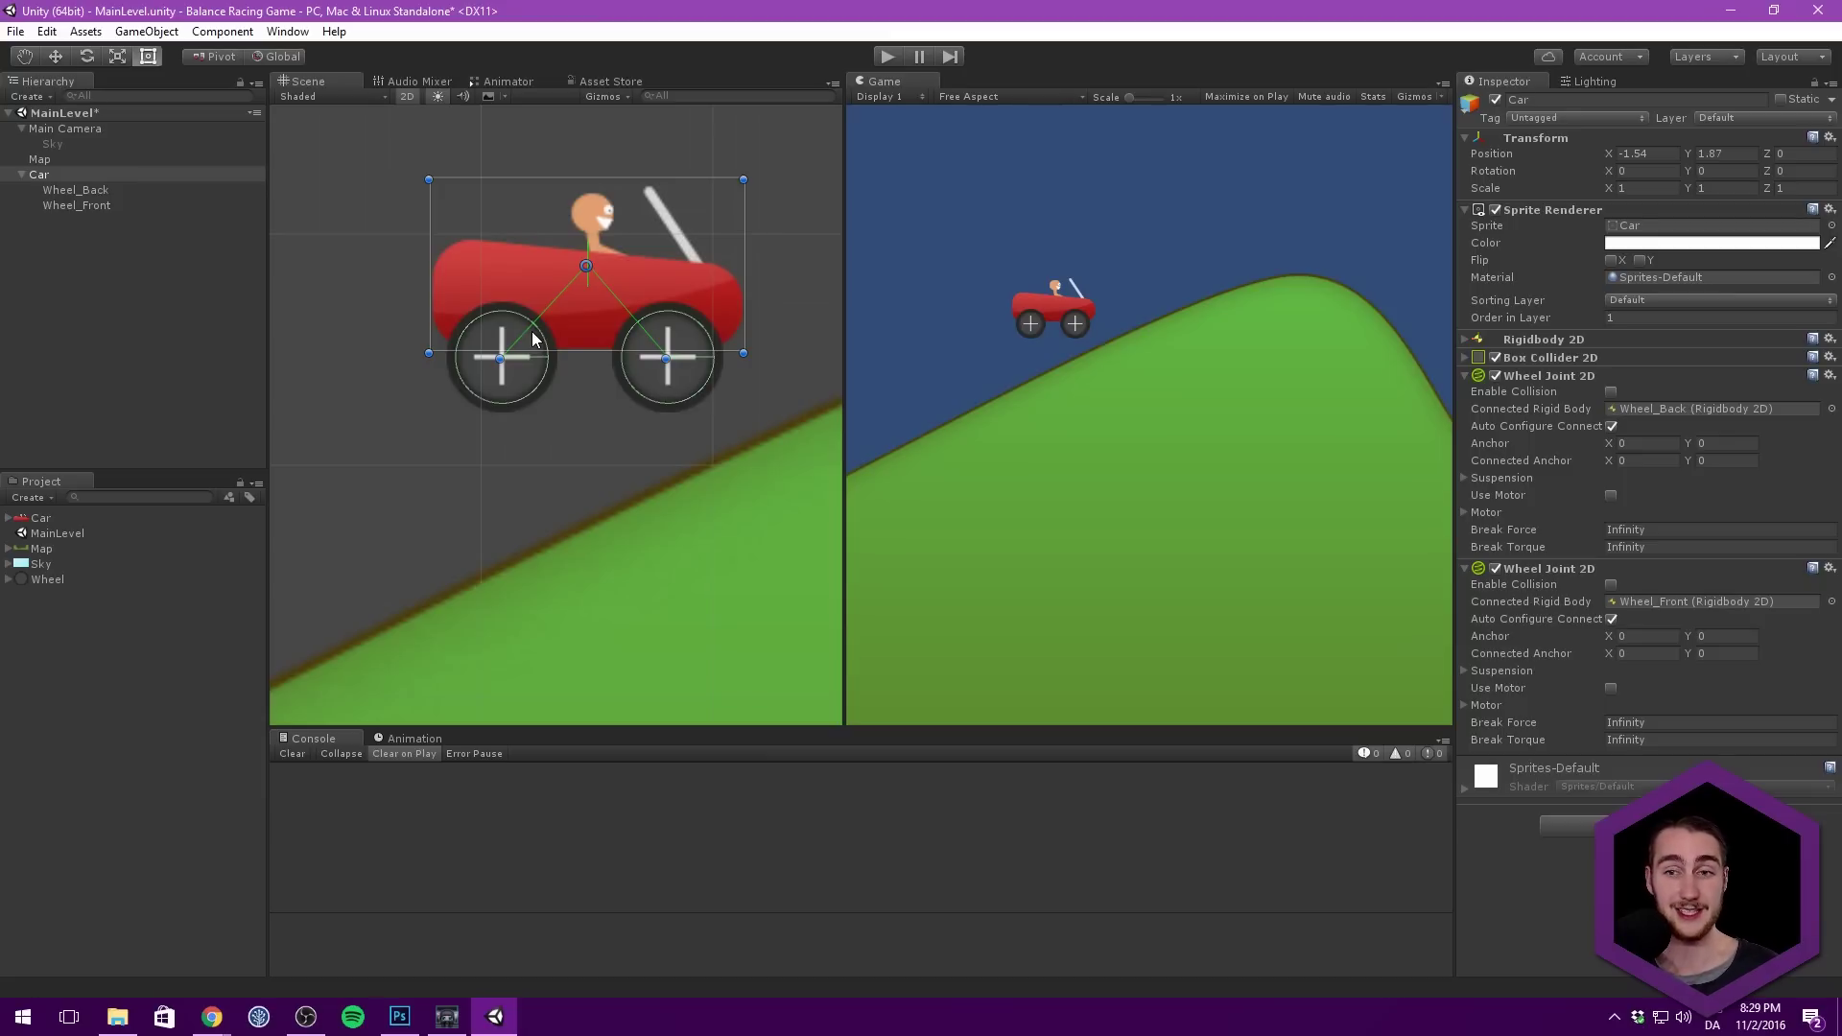
middle_click_drag(535, 337, 493, 283)
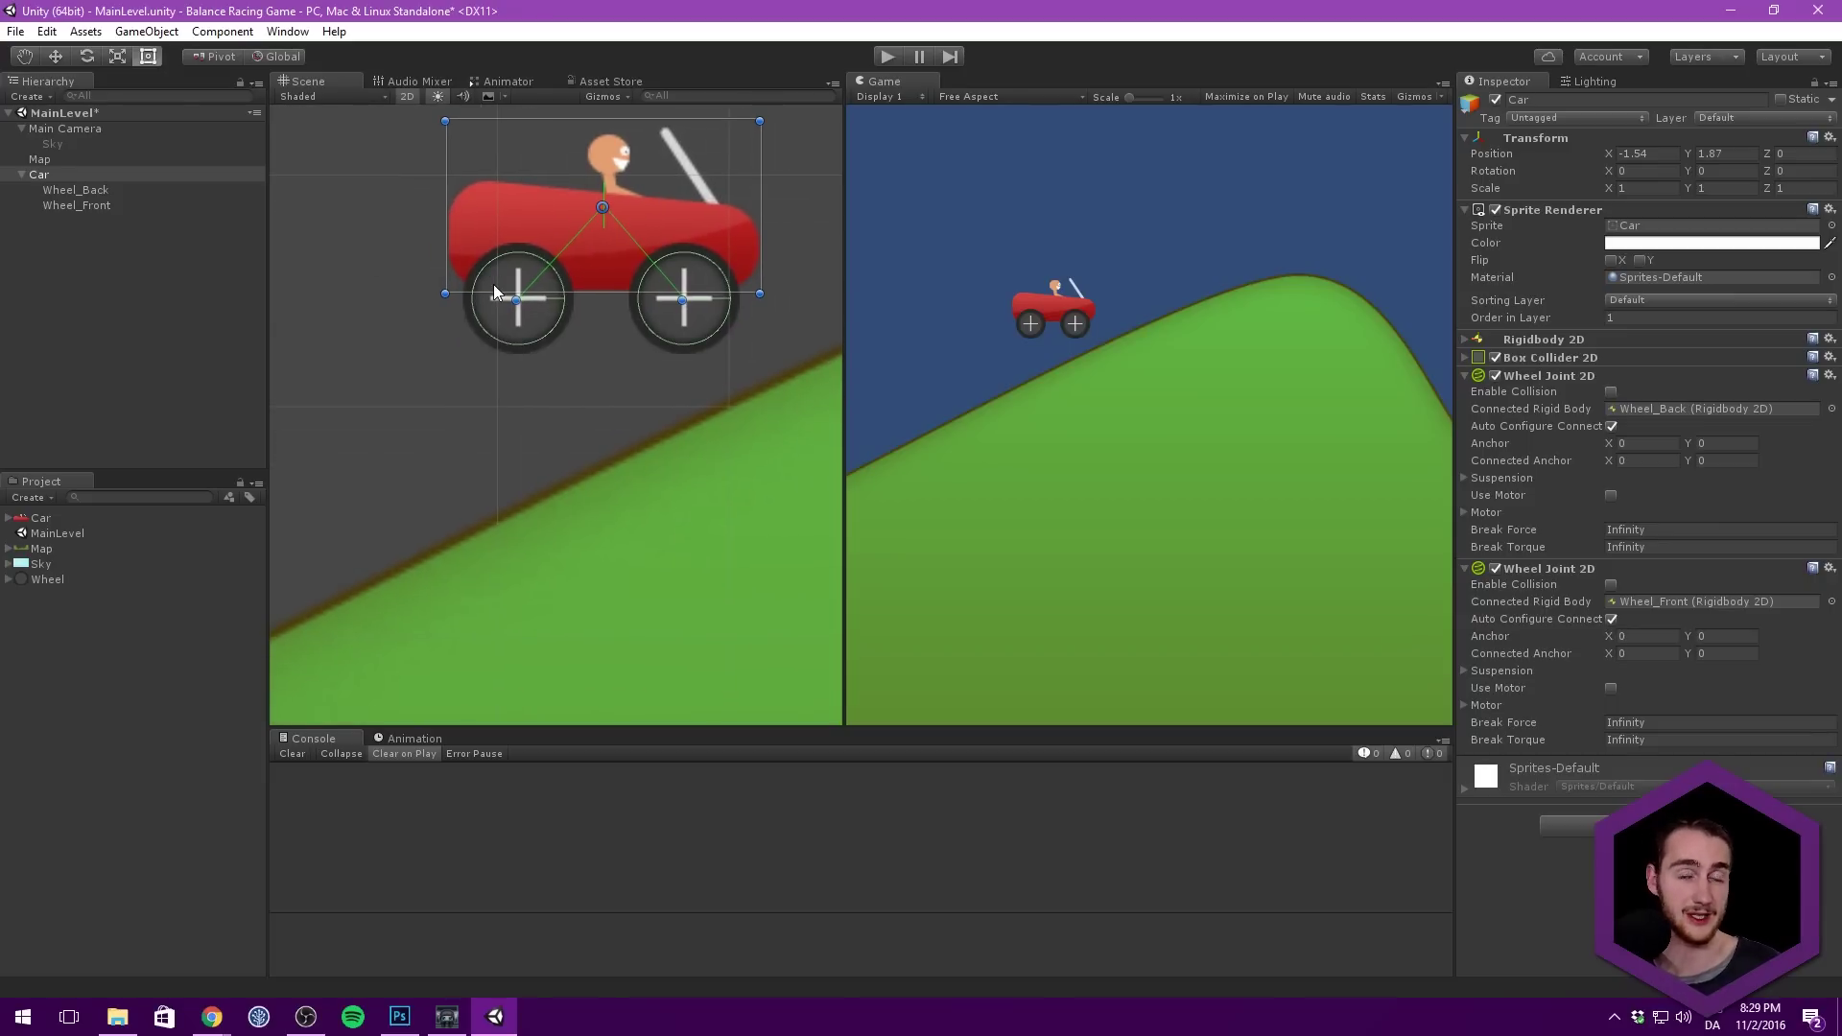
scroll(558, 303, "up", 3)
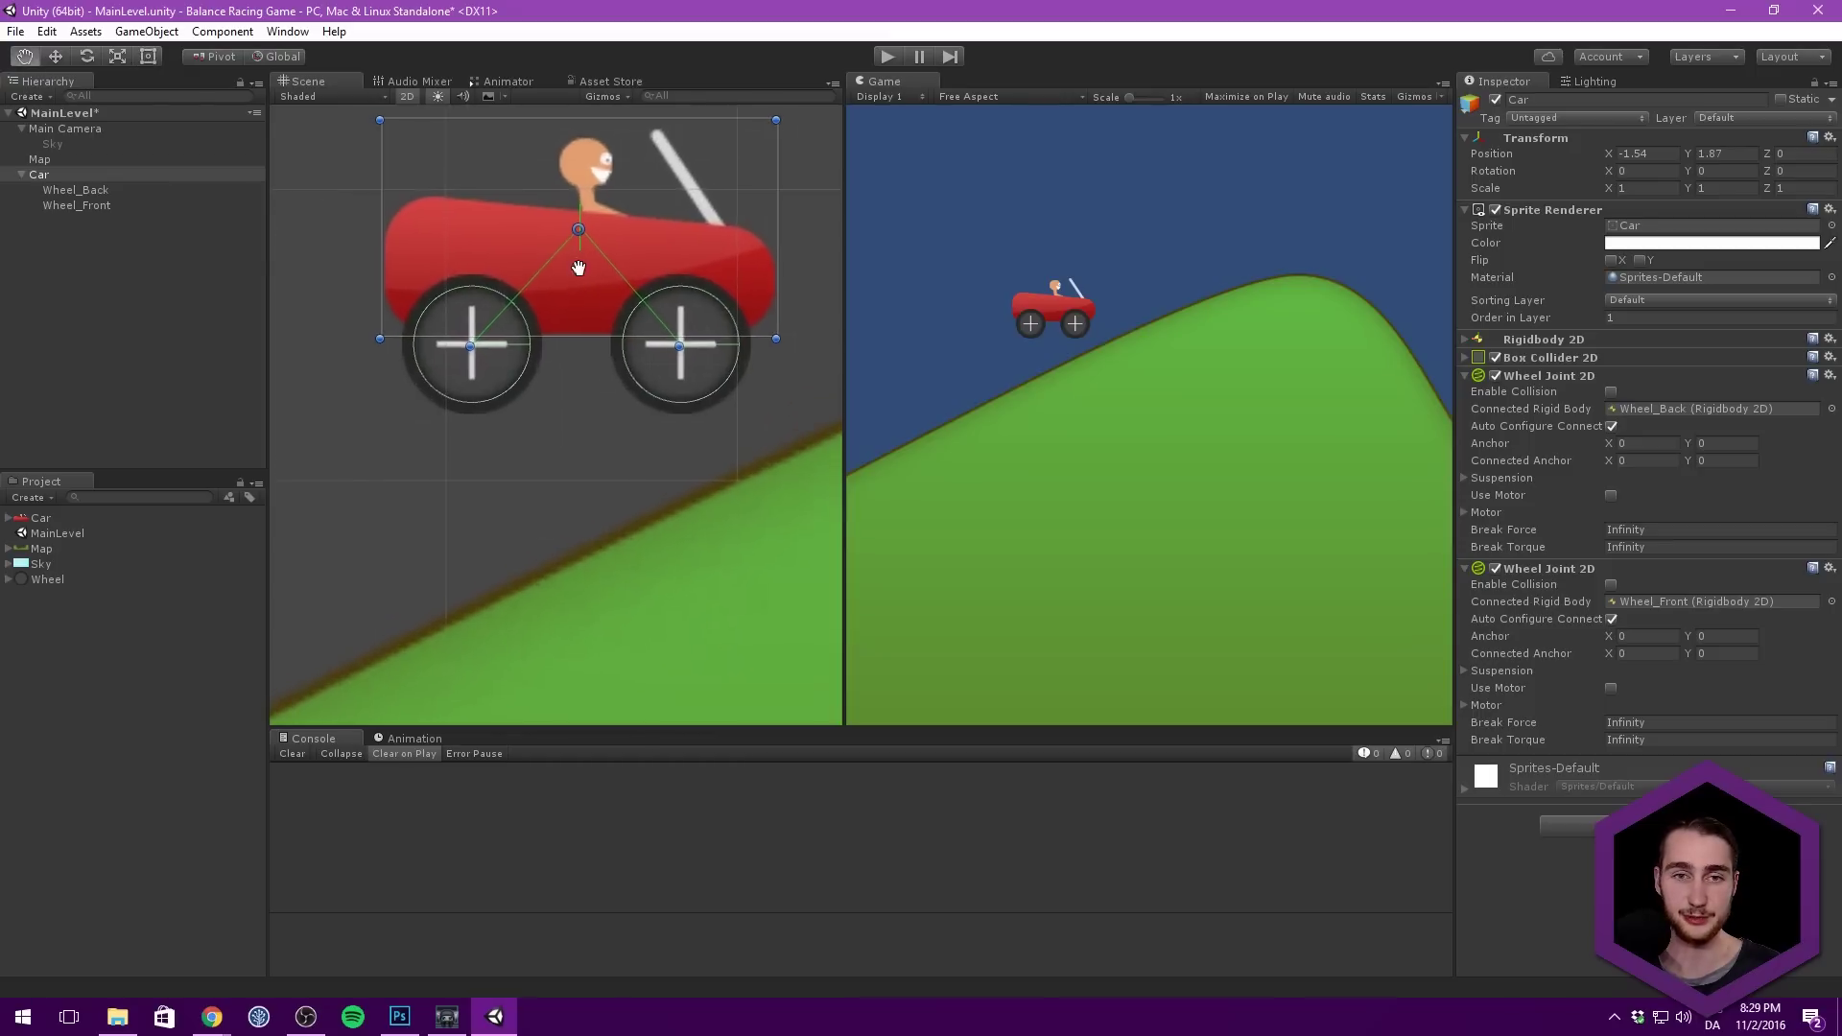
scroll(560, 263, "up", 1)
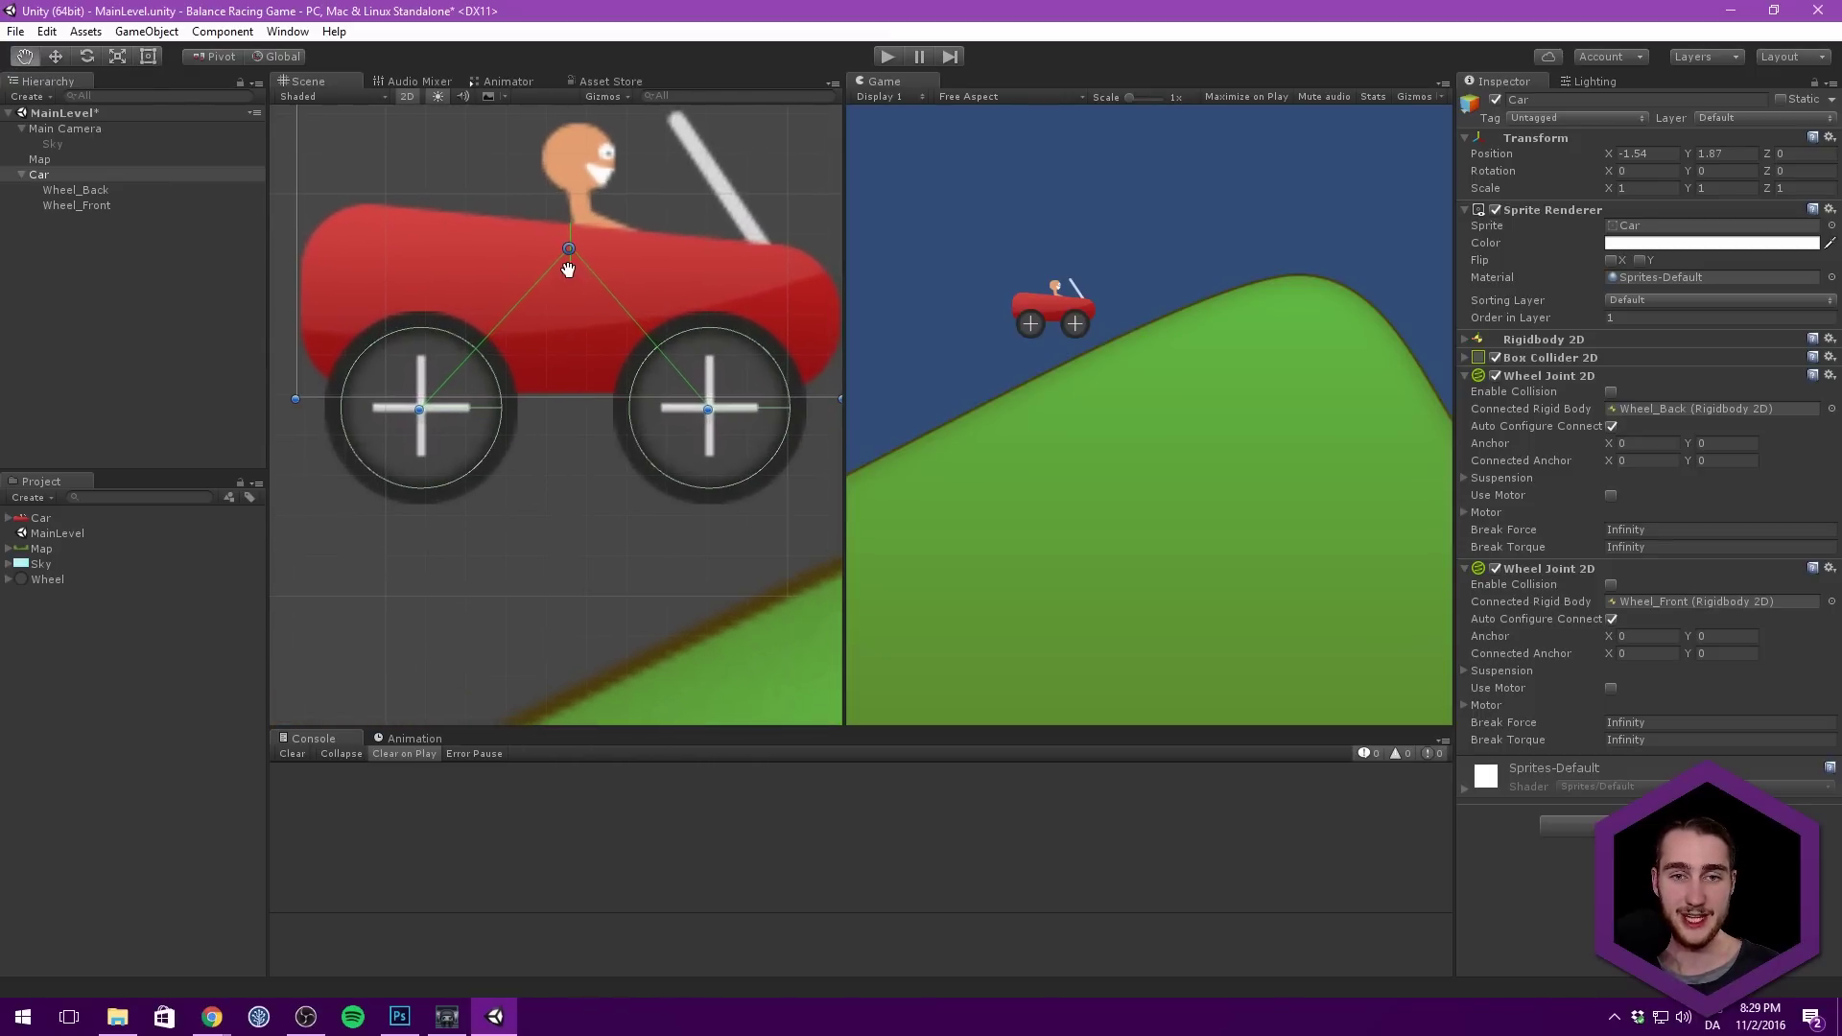
scroll(546, 249, "down", 2)
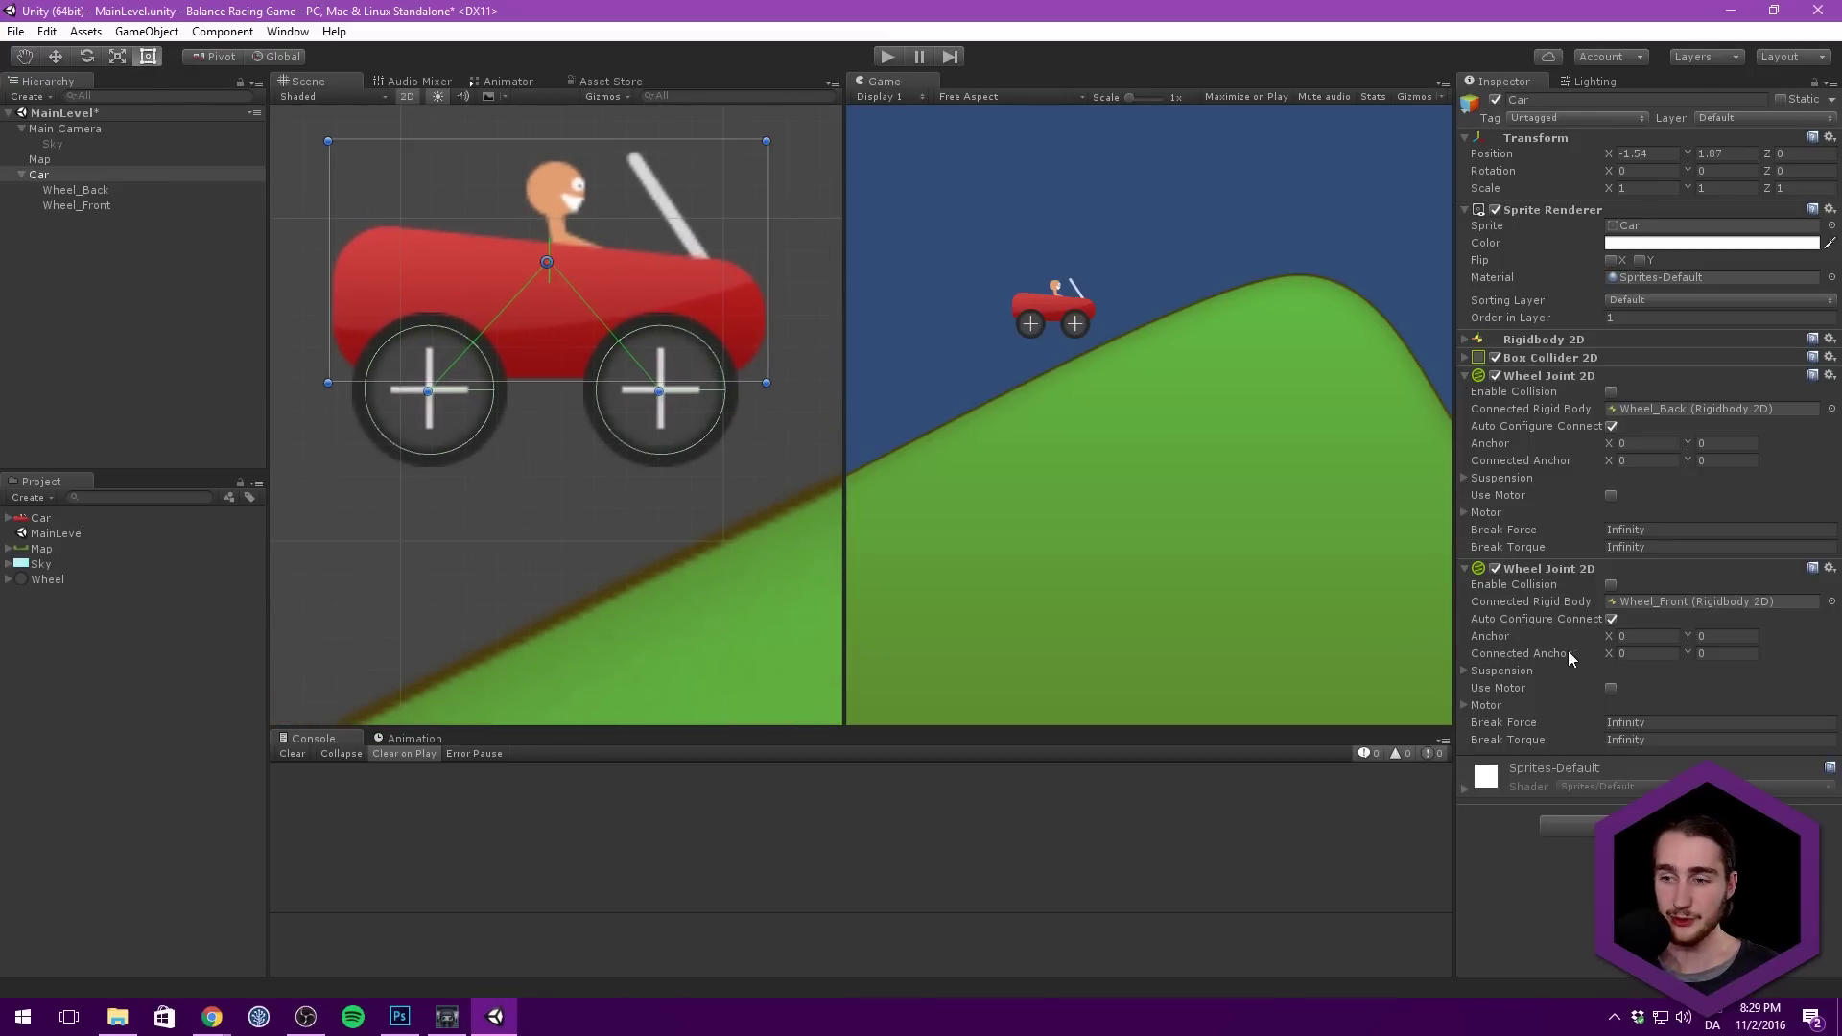
Step: Place the first Wheel Joint 2D's anchor on the back wheel's centre, at about X -0.371, Y -0.402
left_click_drag(1615, 447, 1149, 454)
left_click_drag(461, 263, 425, 395)
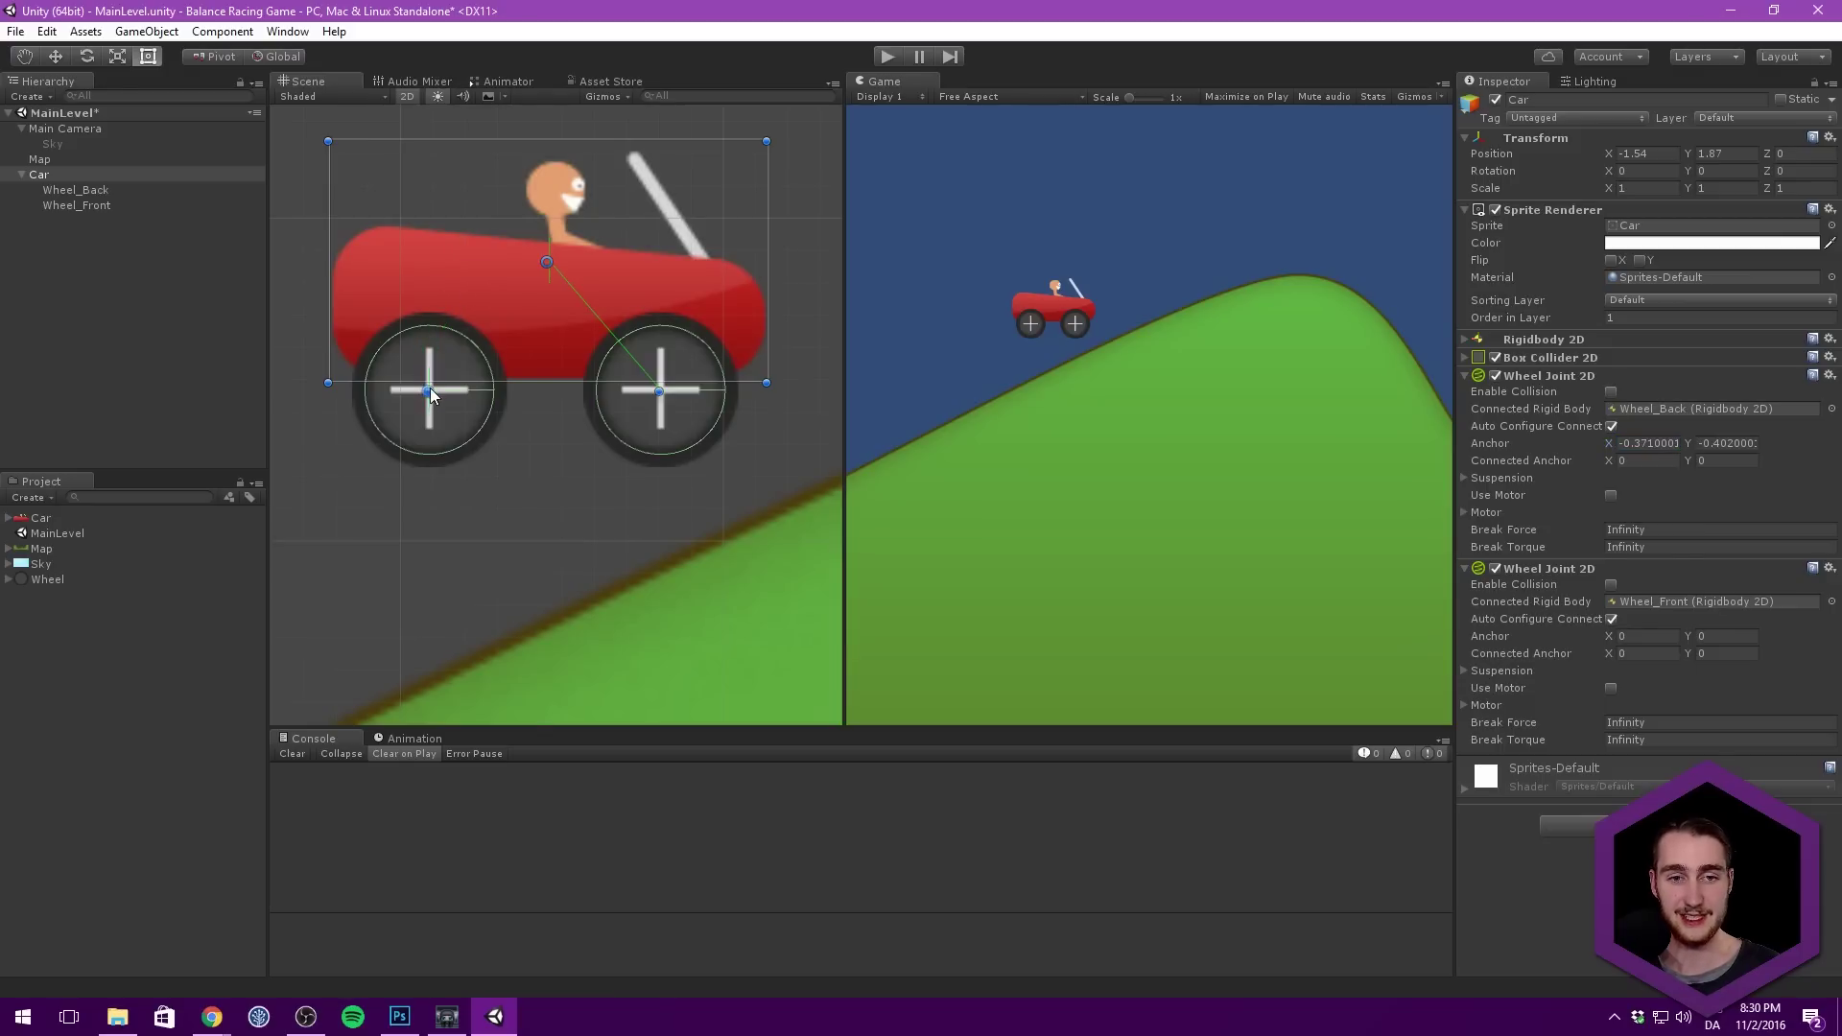
middle_click_drag(433, 395, 578, 372)
scroll(688, 249, "down", 2)
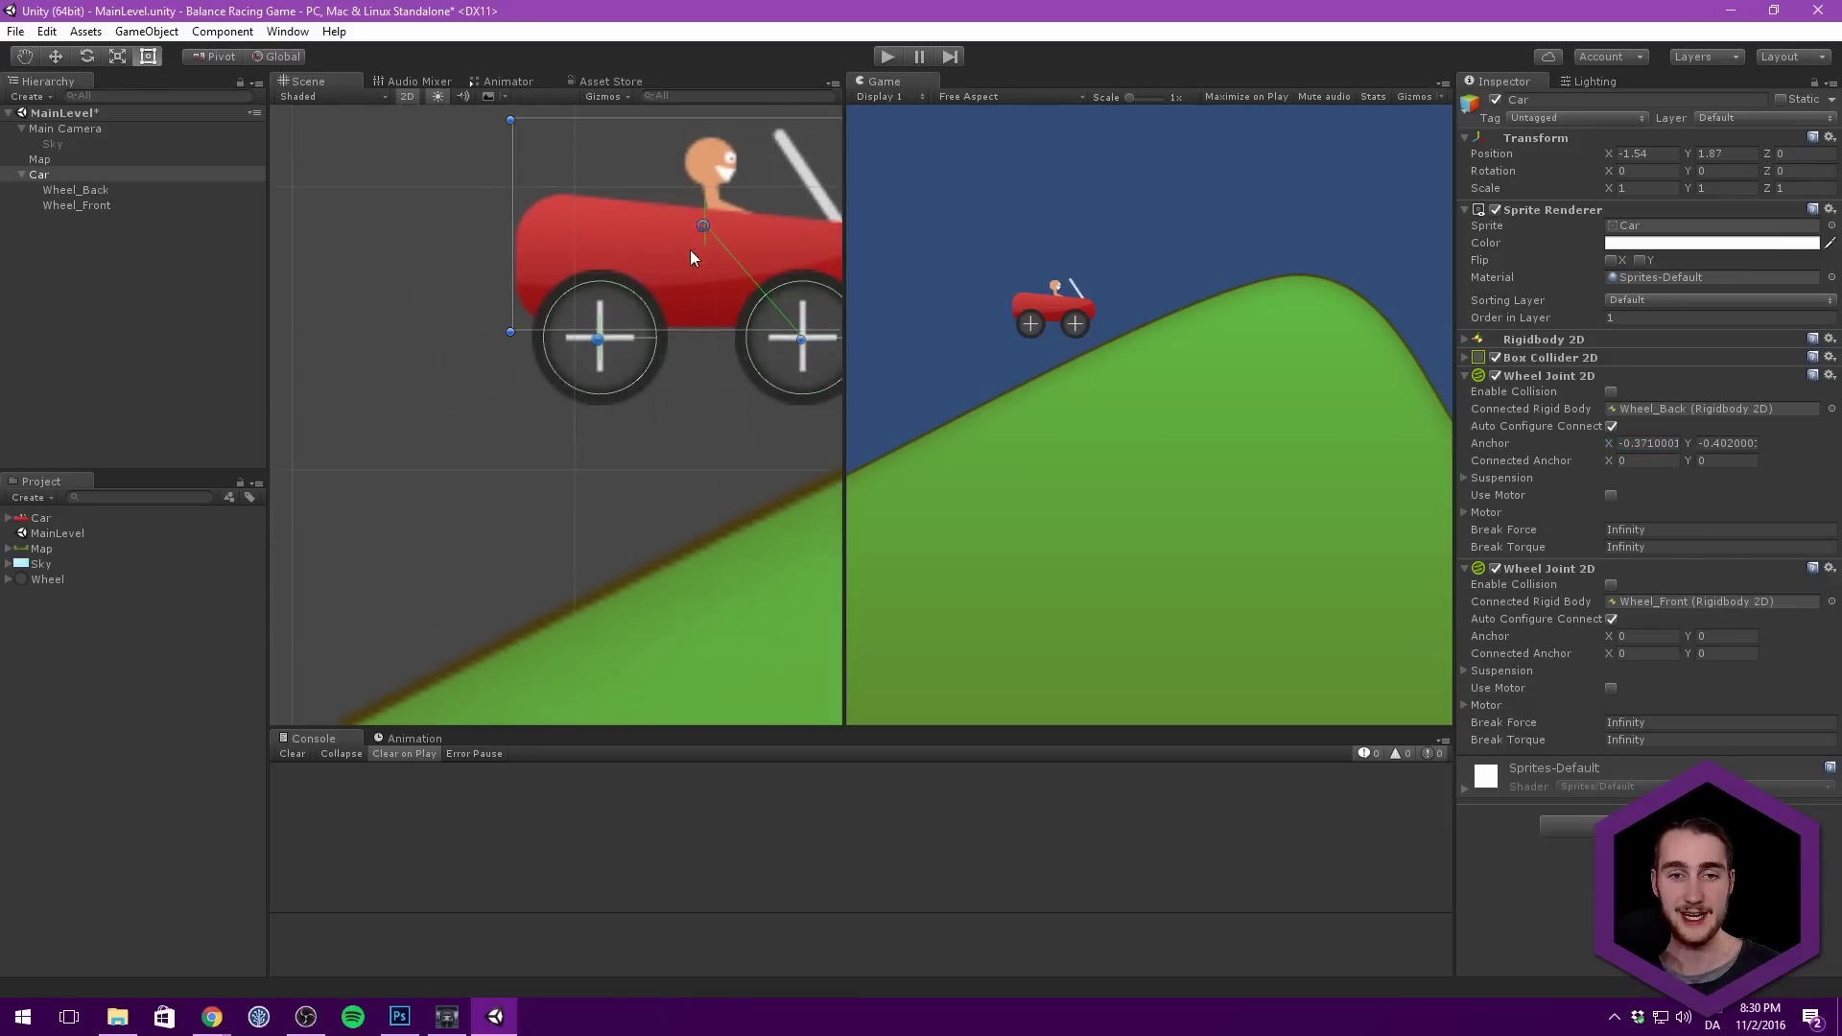
Step: Try moving Wheel_Back away from its joint anchor, and return it to its place under the car
left_click(125, 189)
left_click_drag(637, 334, 574, 375)
left_click(42, 177)
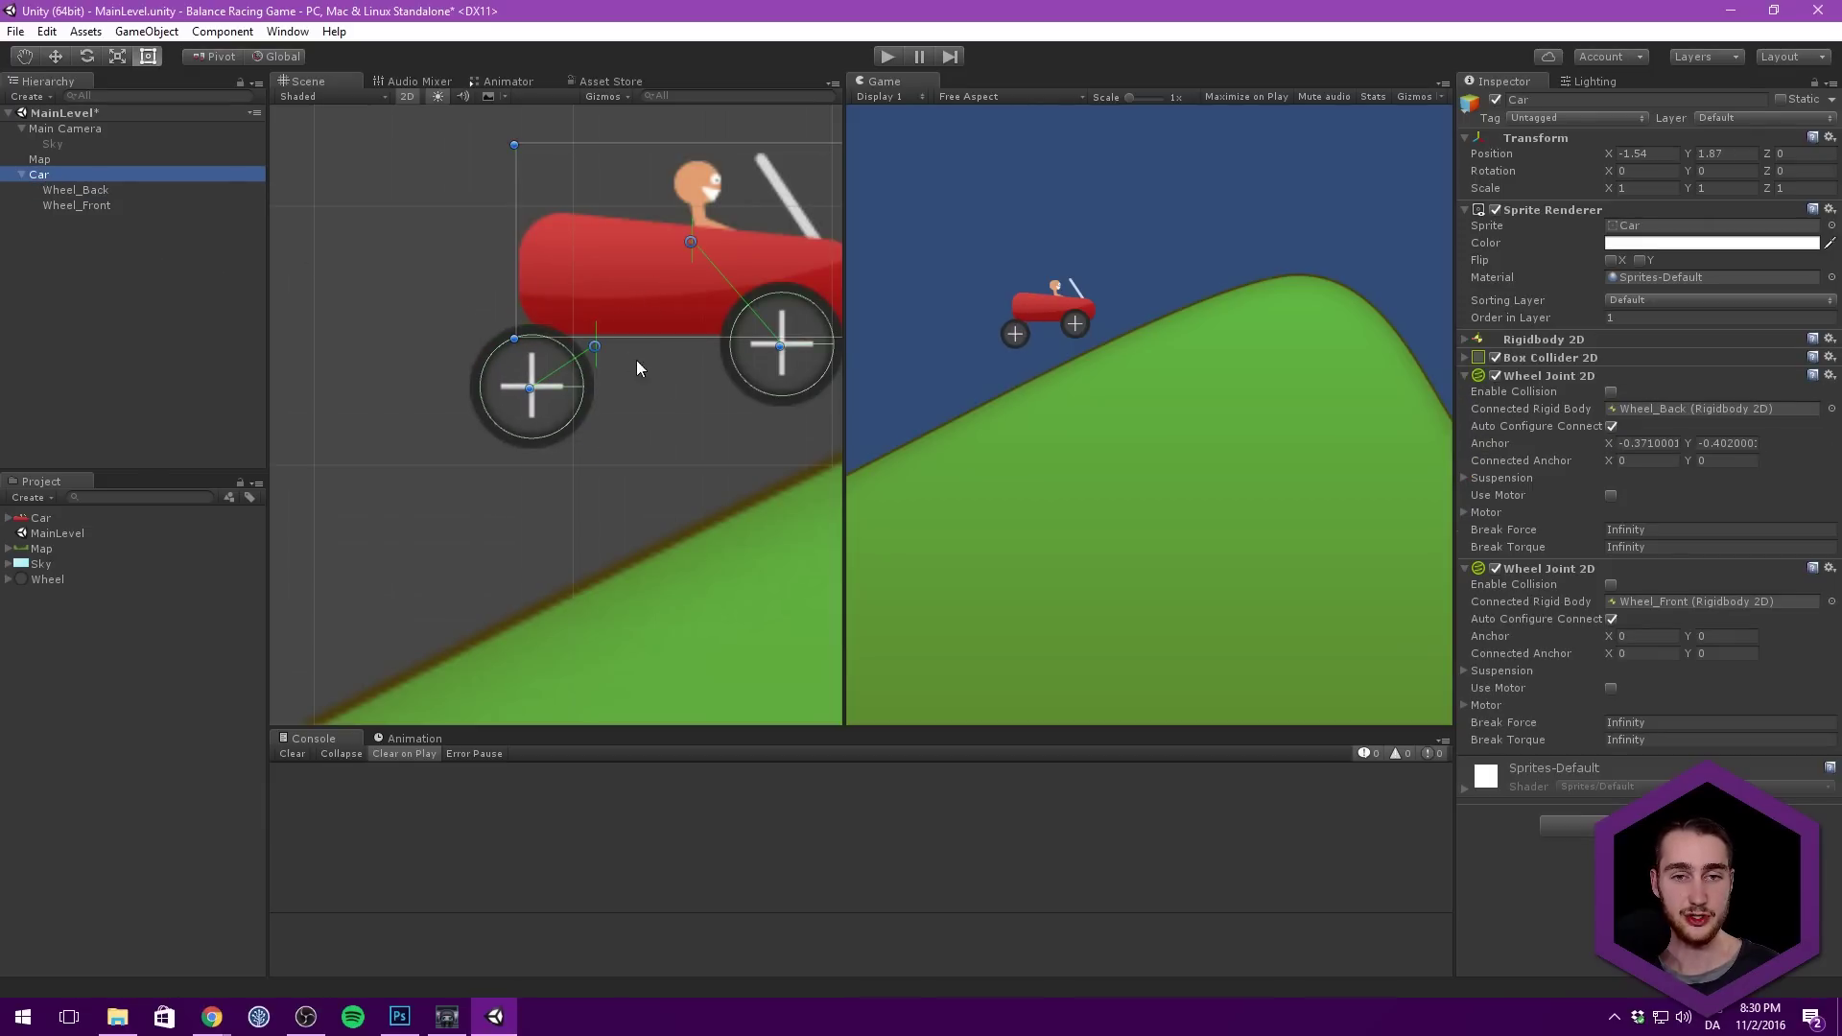
left_click(534, 383)
left_click_drag(499, 340, 566, 300)
Step: Enter 0.36 as the second Wheel Joint 2D's anchor X and move the anchor onto the front wheel's centre, about X 0.346, Y -0.402
middle_click_drag(566, 300, 397, 304)
left_click(77, 206)
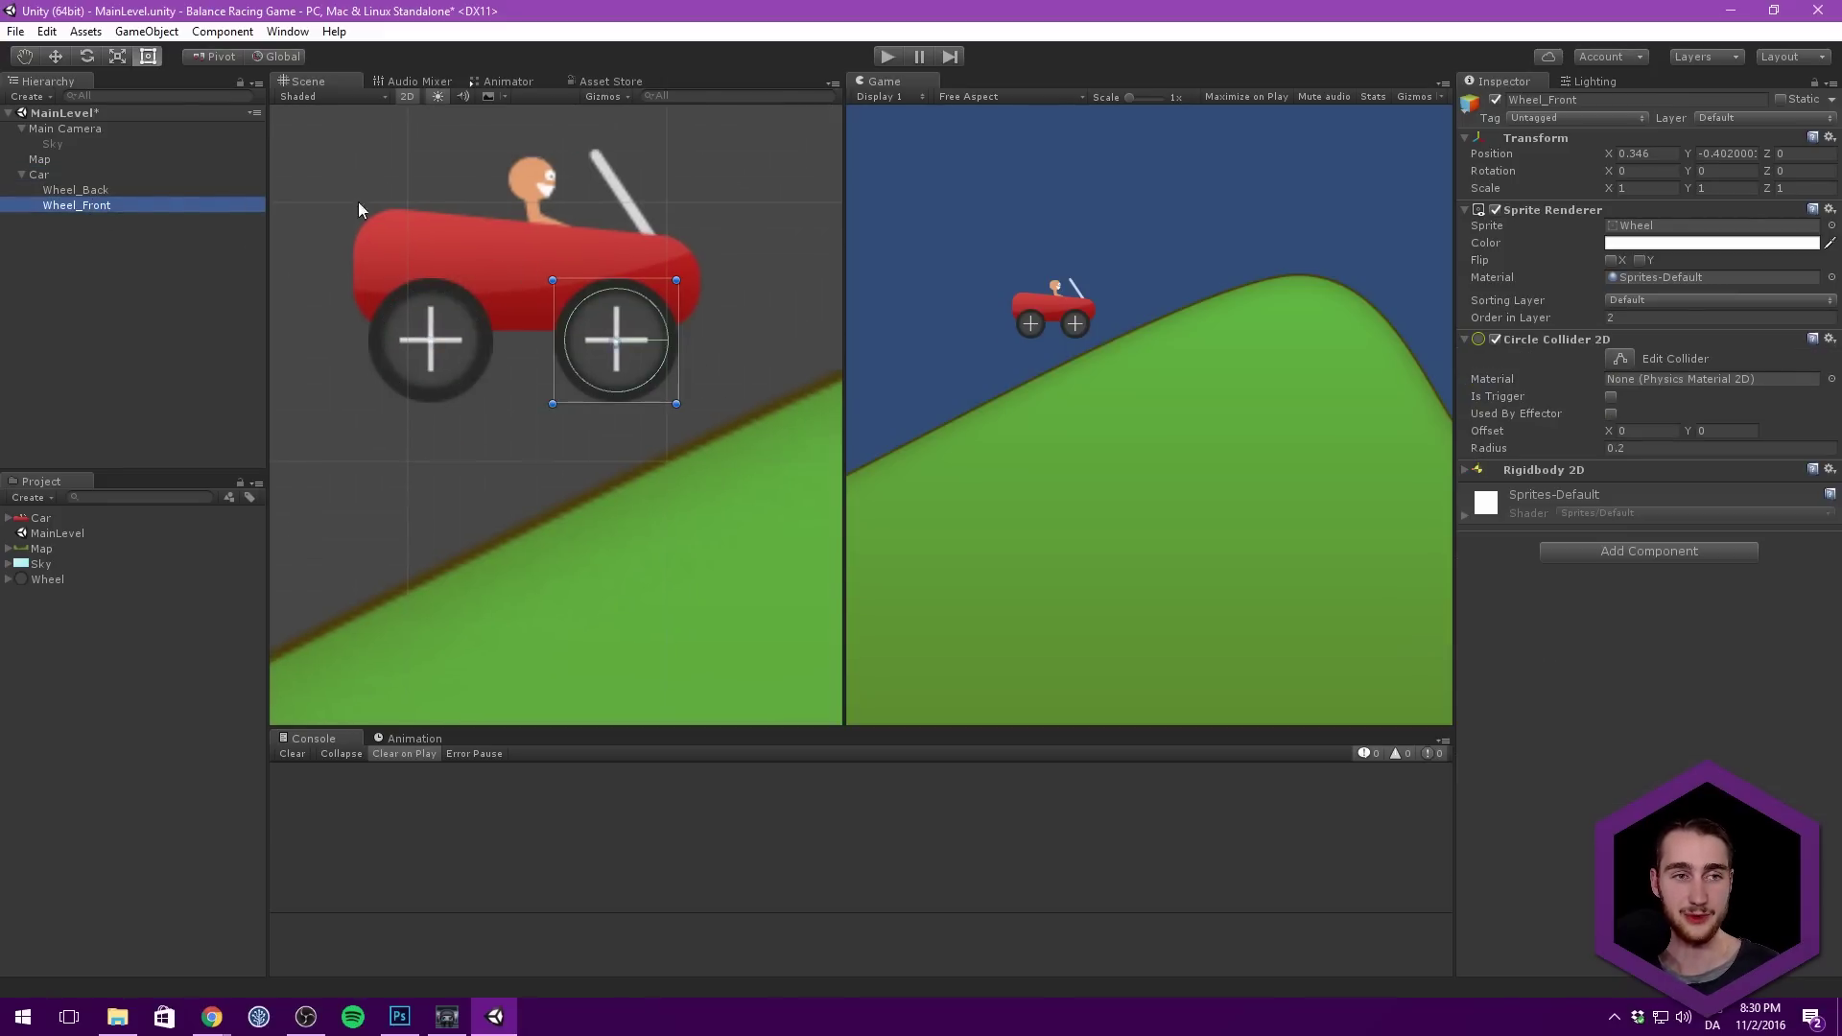
left_click(83, 177)
left_click(1624, 638)
type(".32")
key("BackSpace")
type("6")
key("Return")
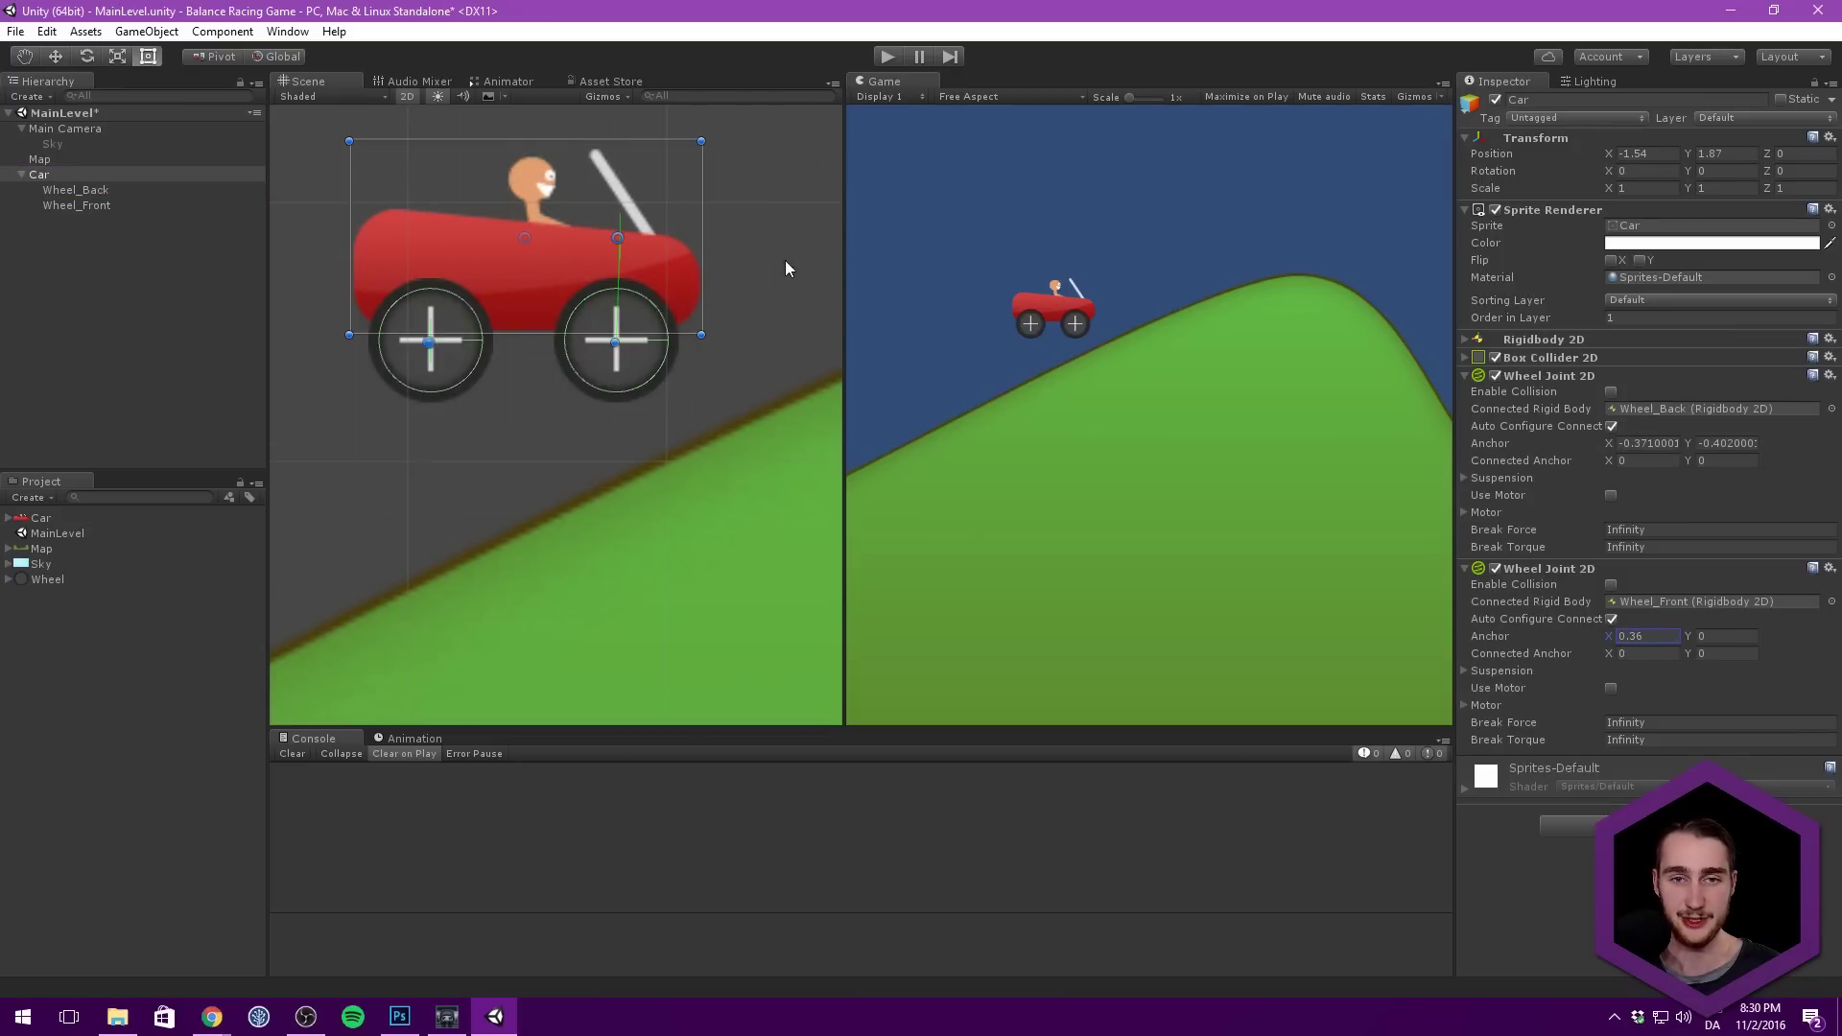
left_click_drag(618, 240, 739, 370)
Step: Compare the displaced Wheel_Front with its joint anchor on the car, and undo the wheel's trial move
left_click(29, 189)
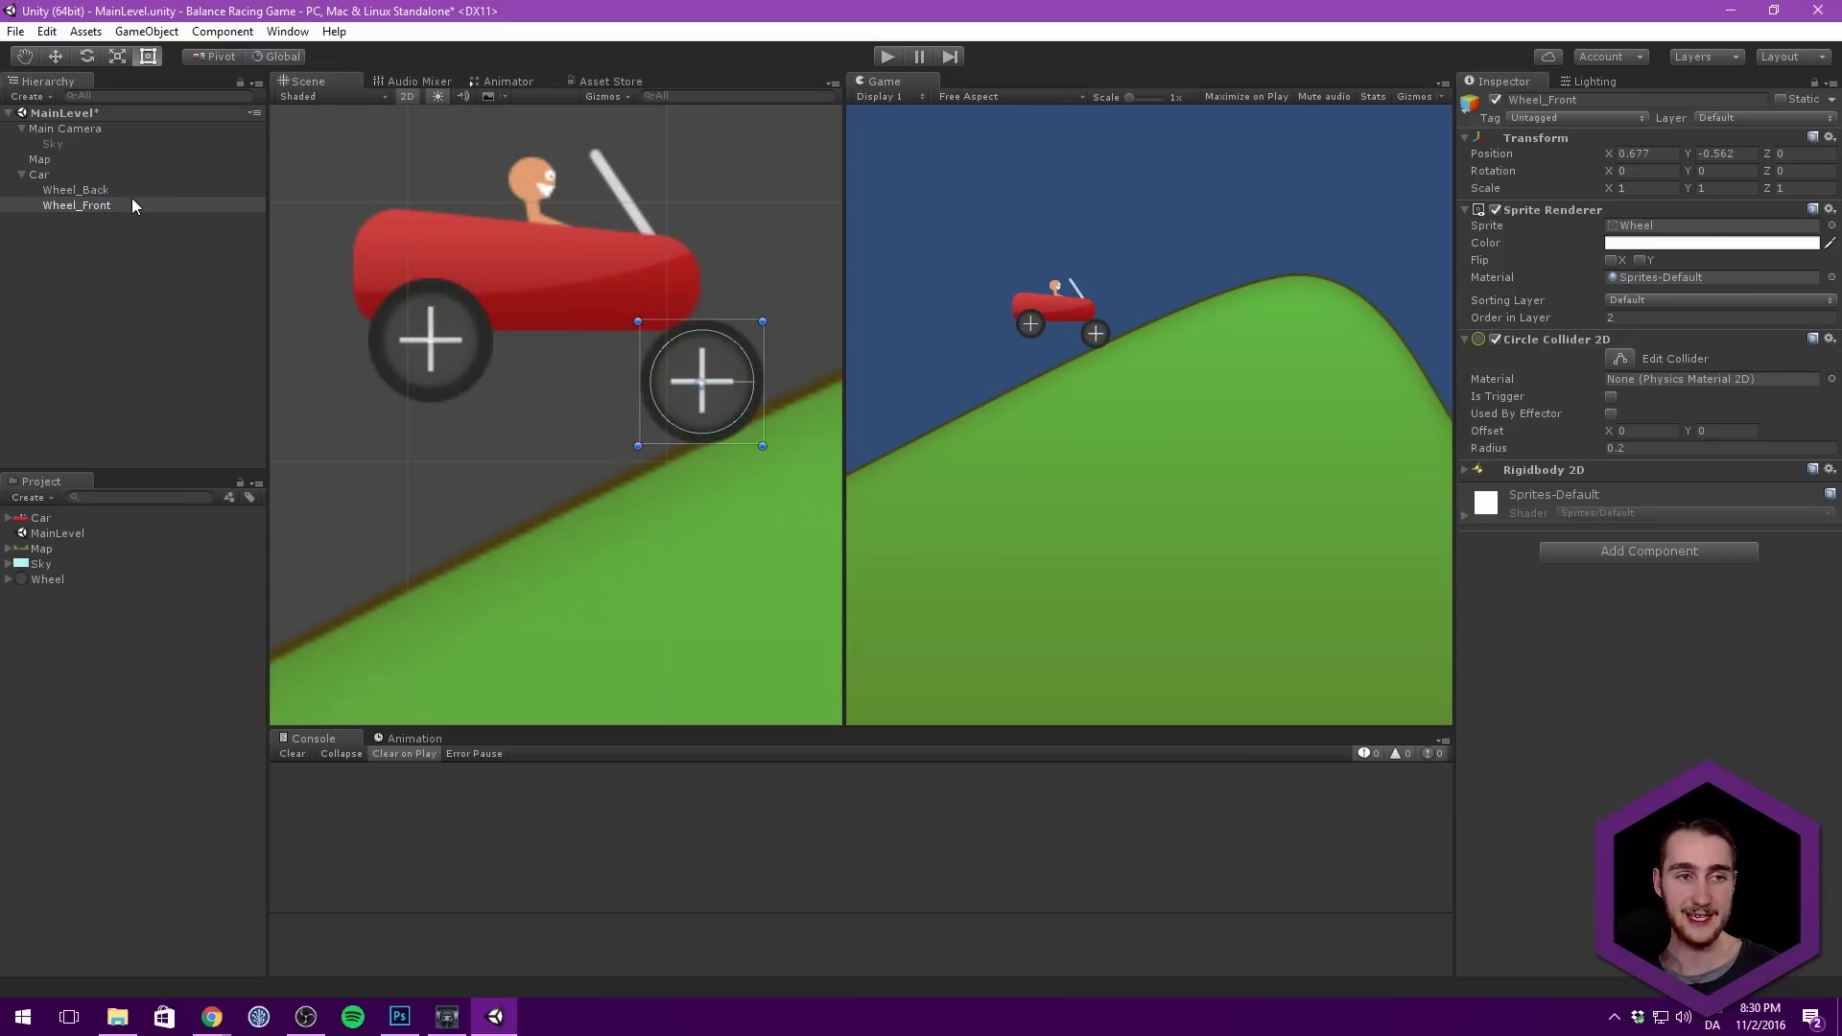
left_click(129, 190)
left_click(577, 279)
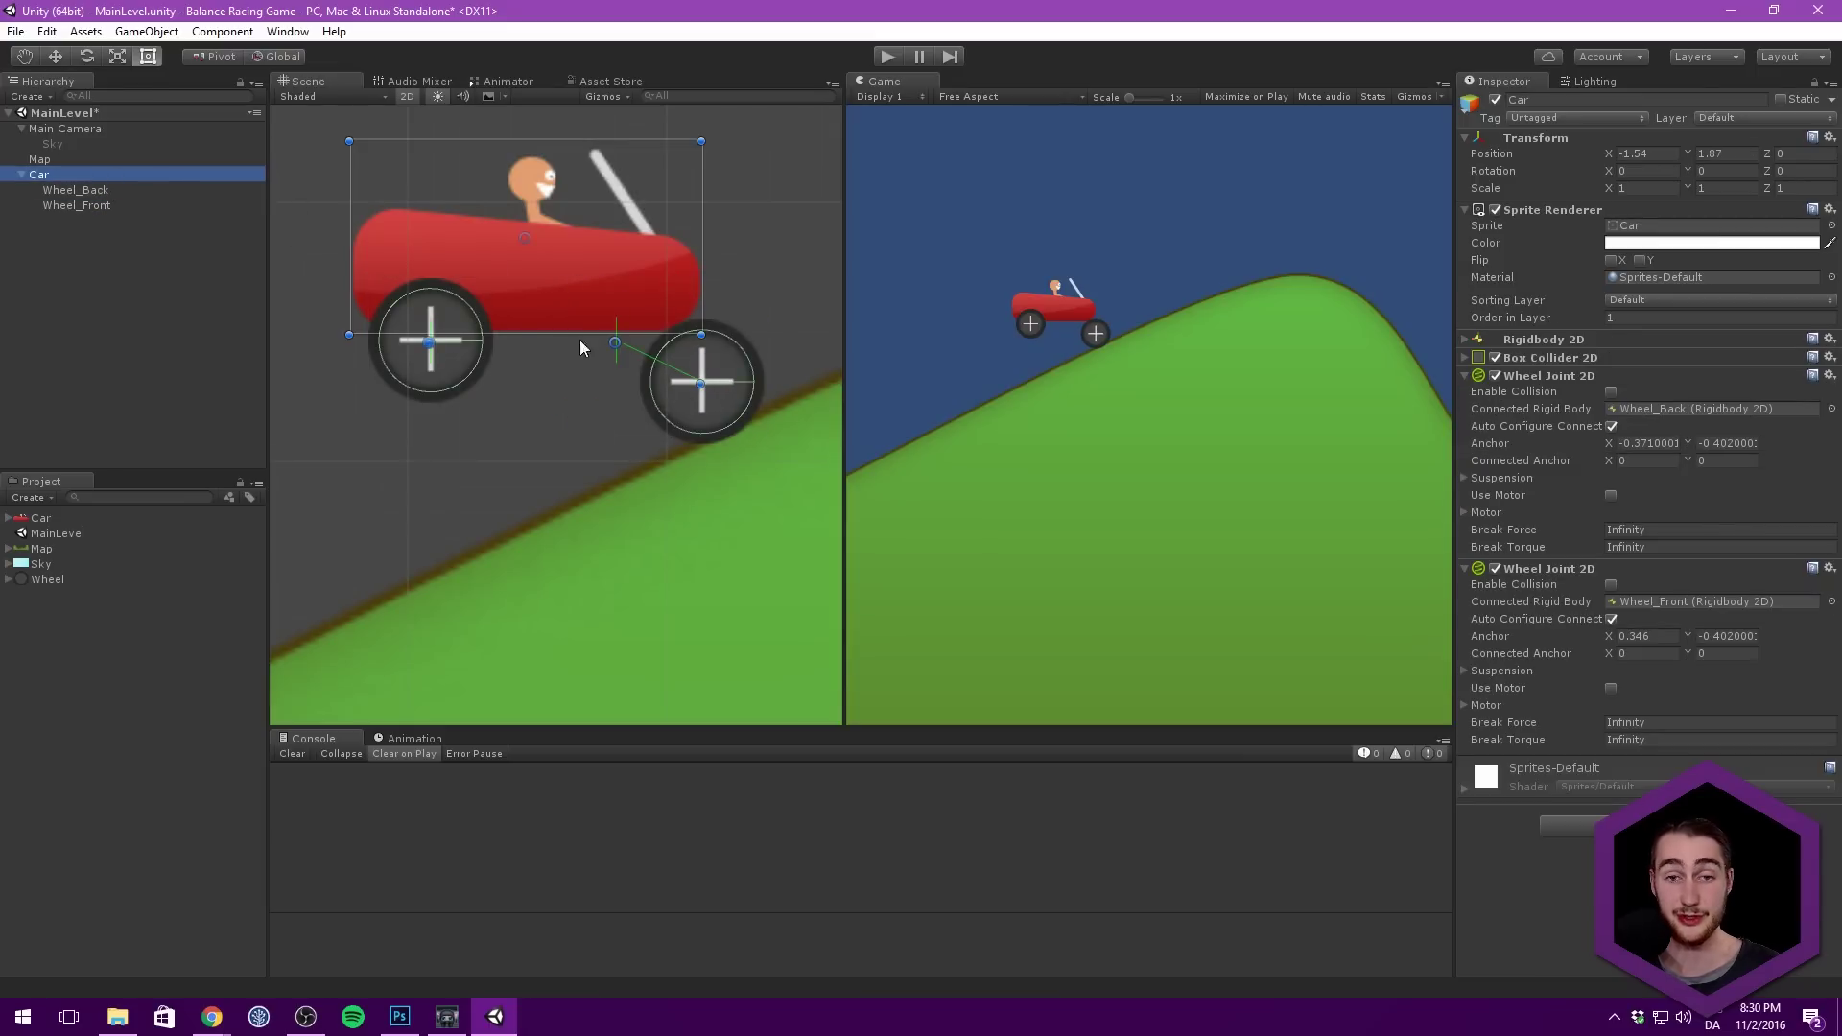
key("ctrl+z")
key("ctrl+z")
key("ctrl+z")
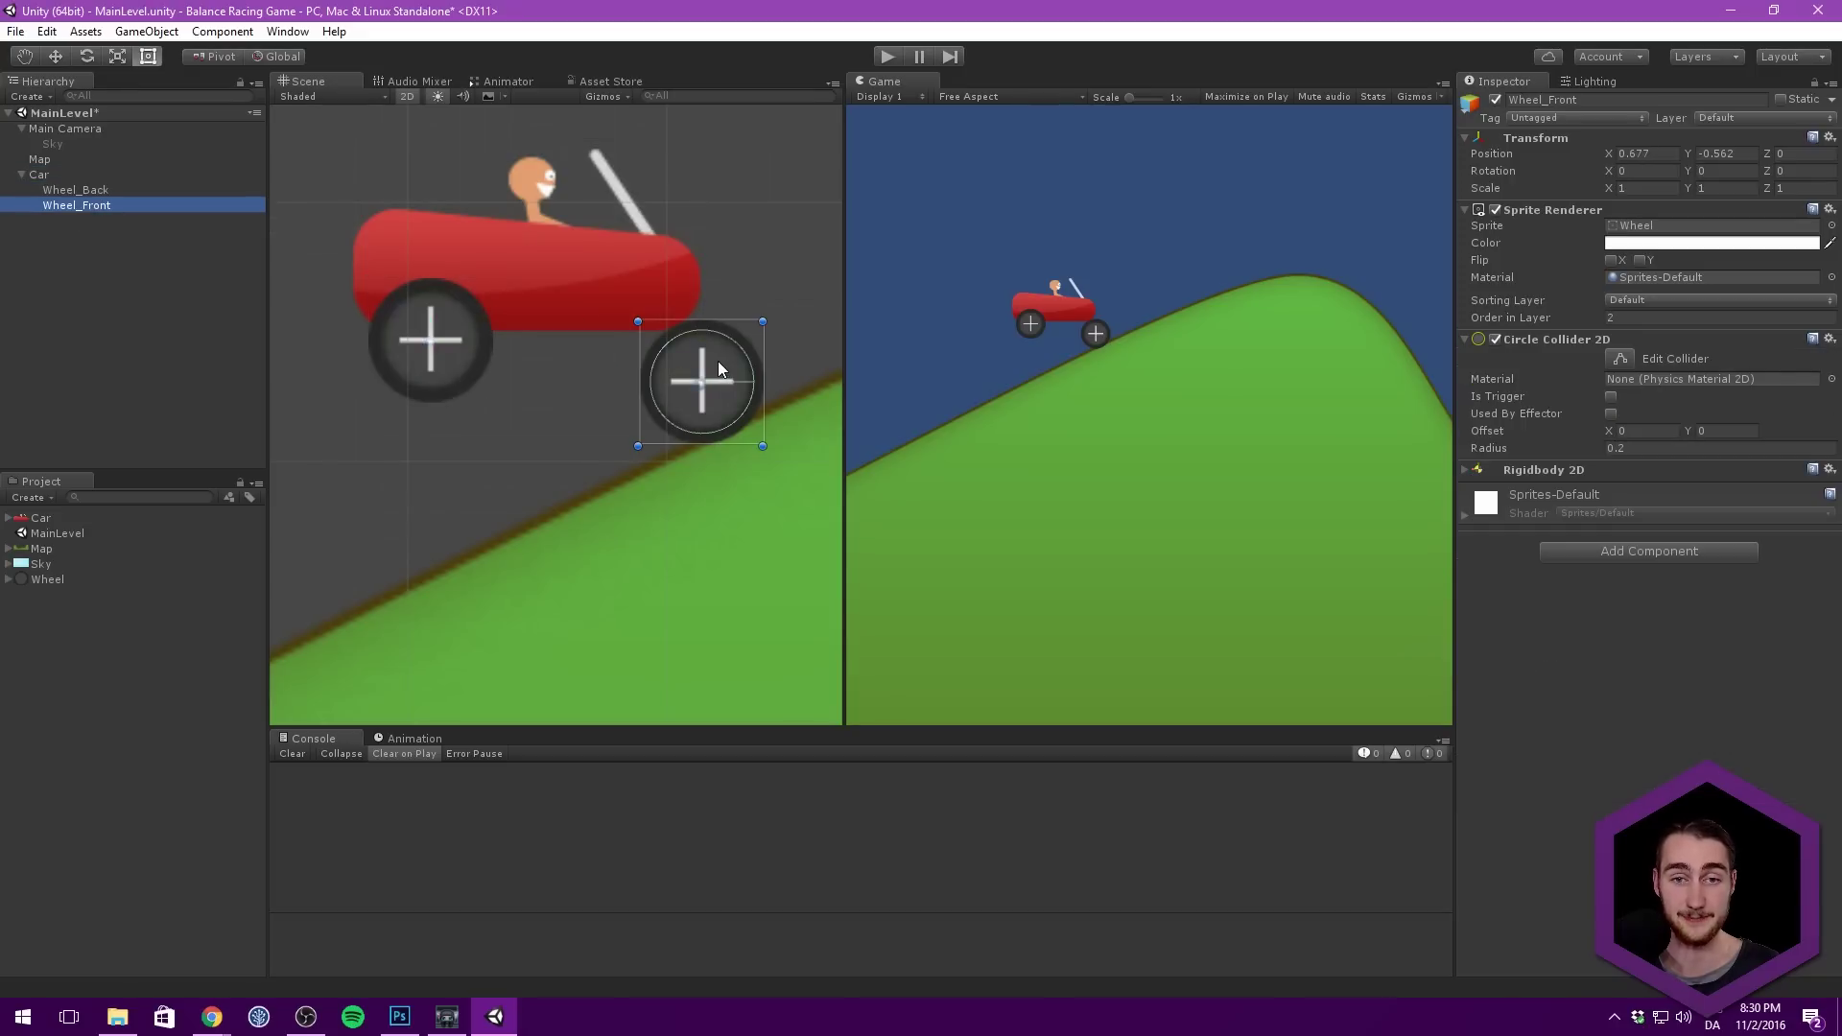
Step: Expand the Suspension settings of both Wheel Joint 2D components on the car
left_click(123, 191)
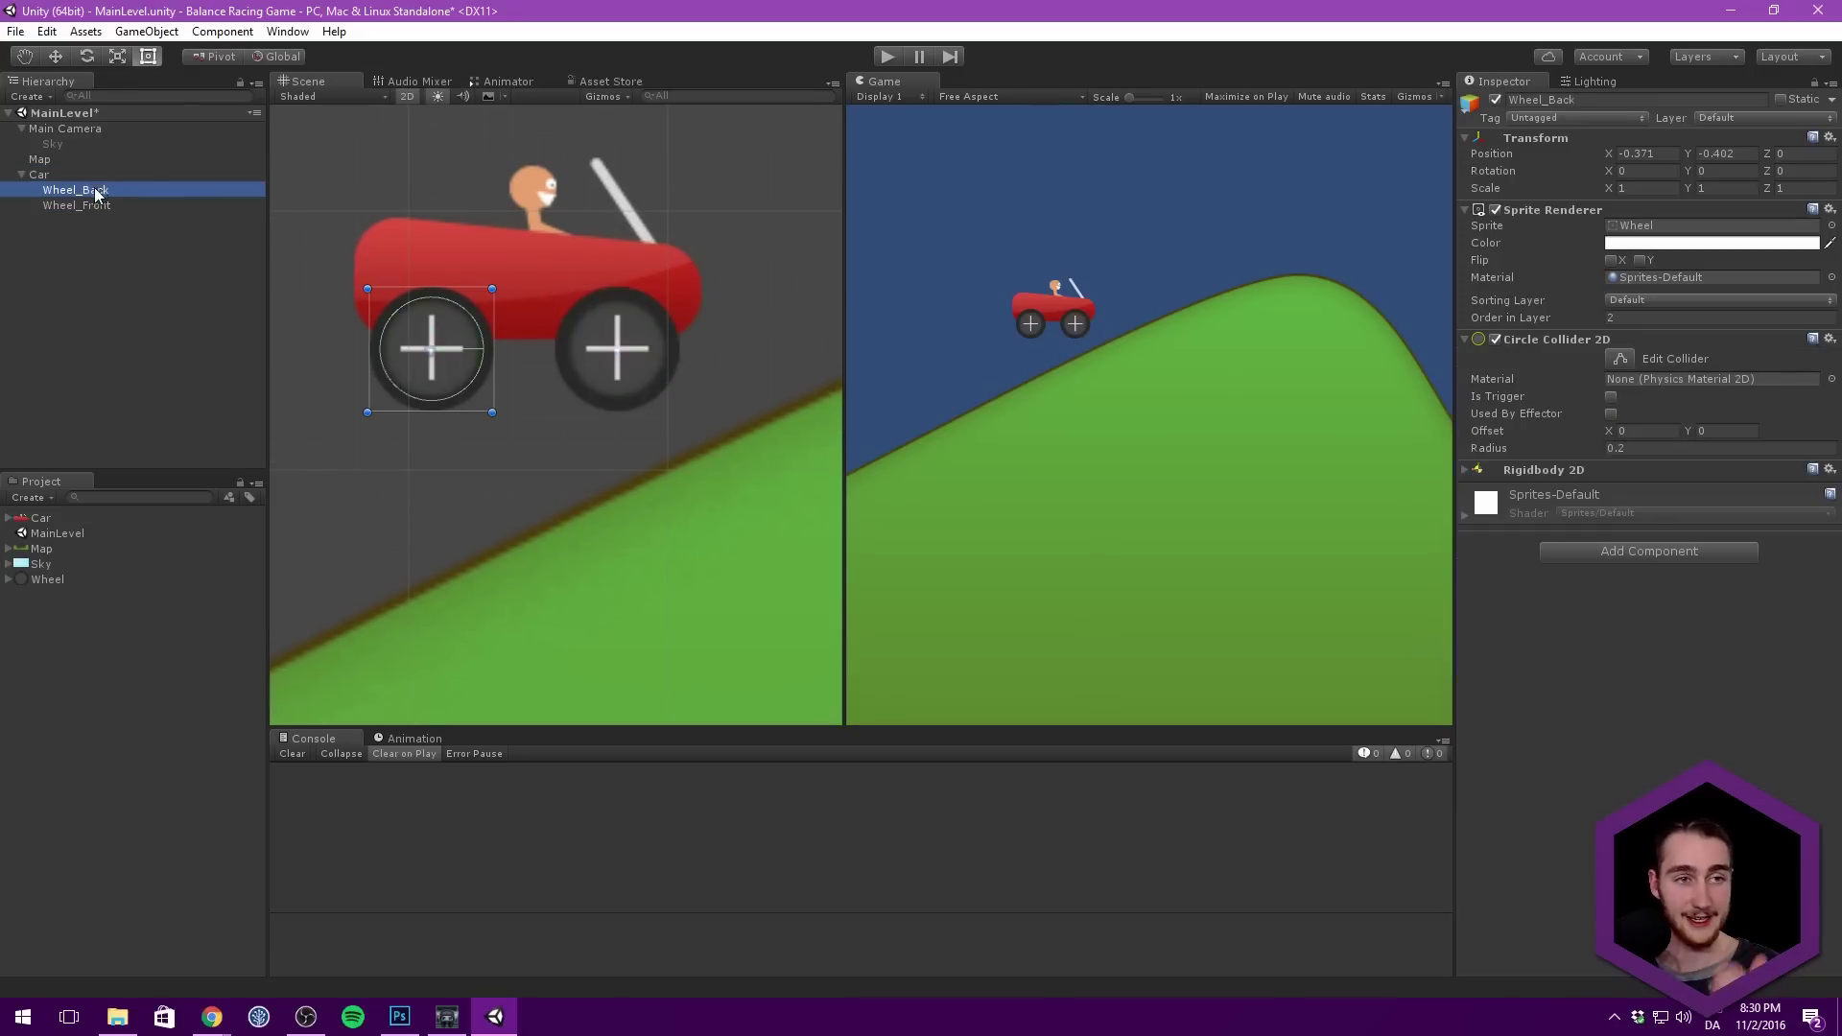
left_click(576, 268)
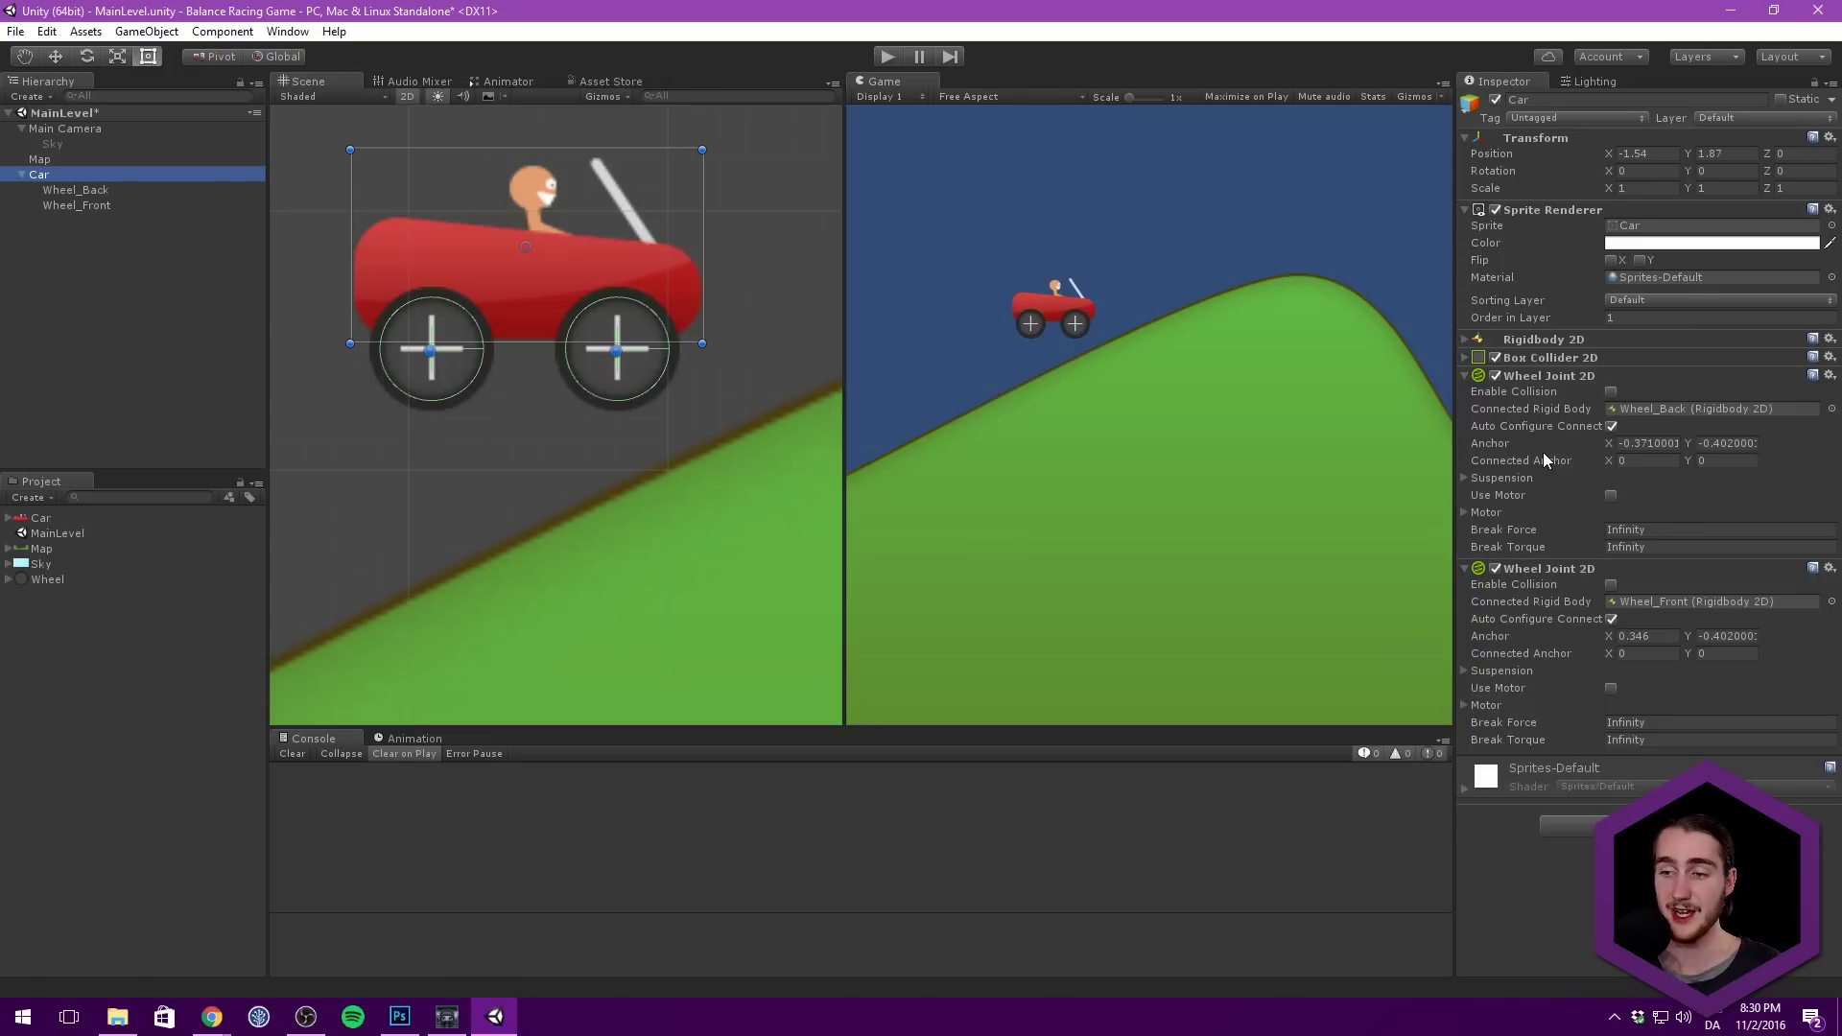
left_click(1508, 479)
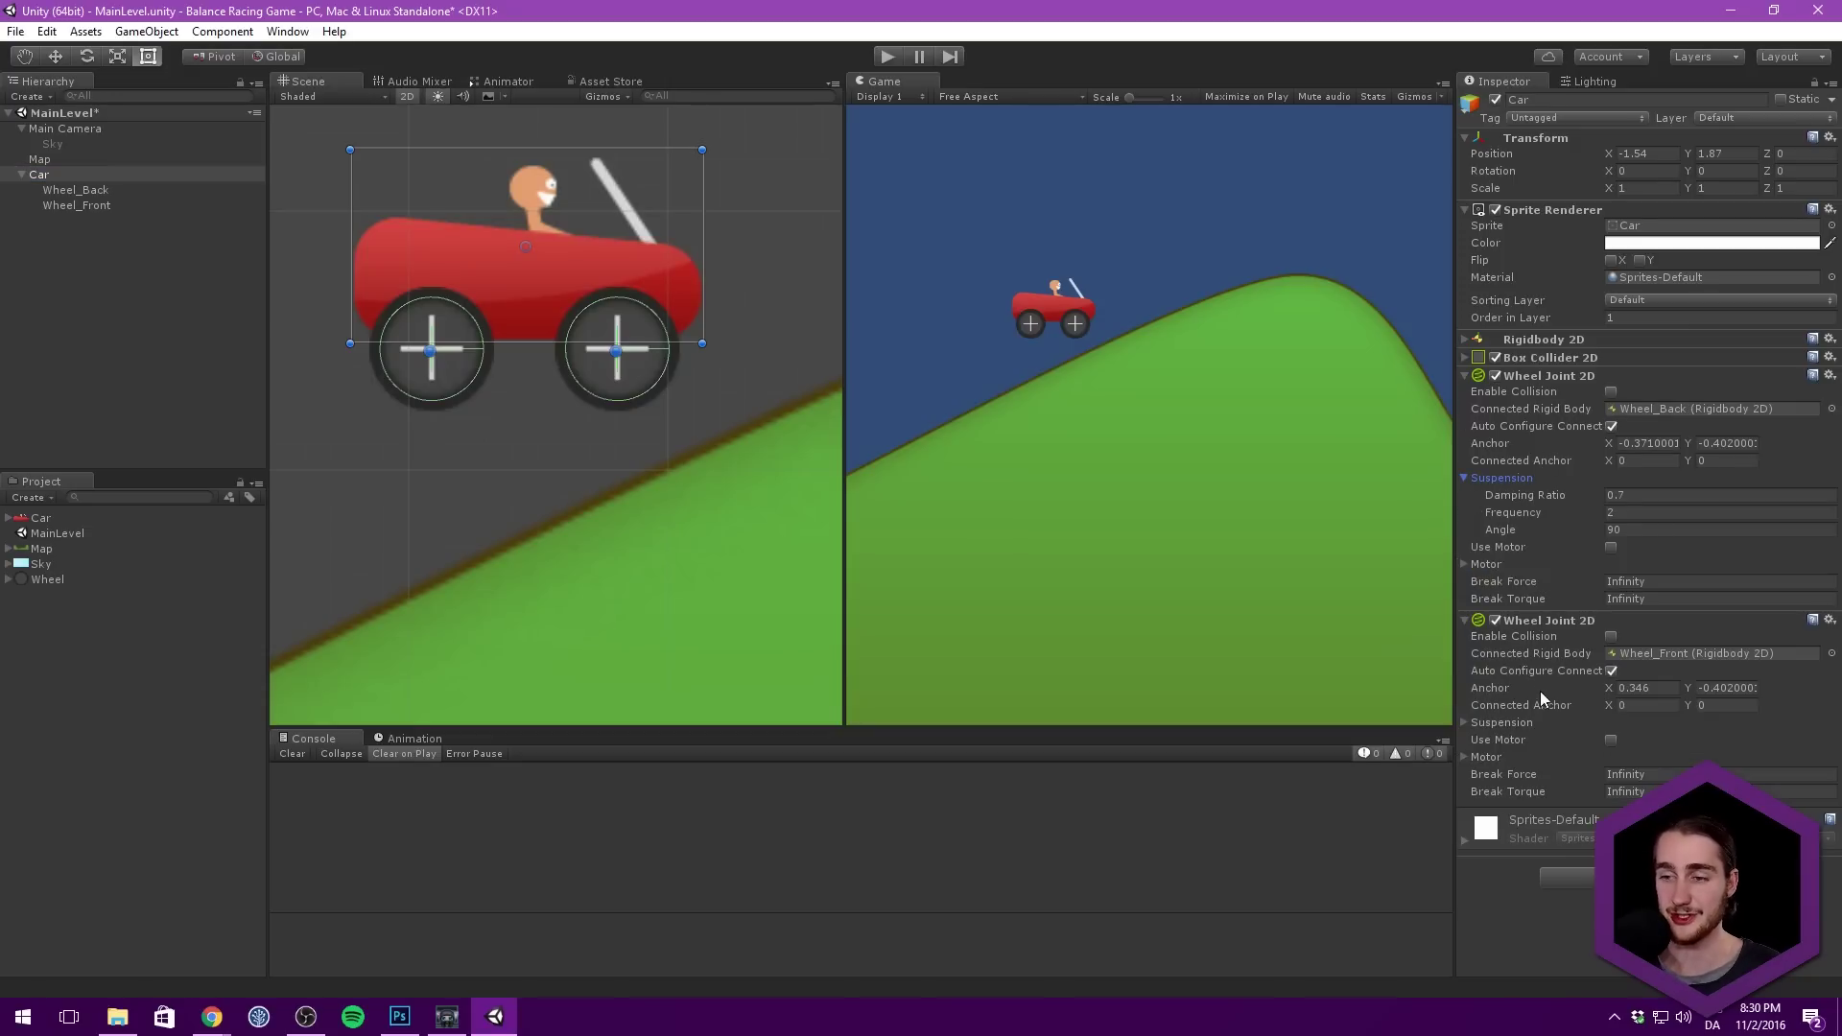
left_click(1499, 723)
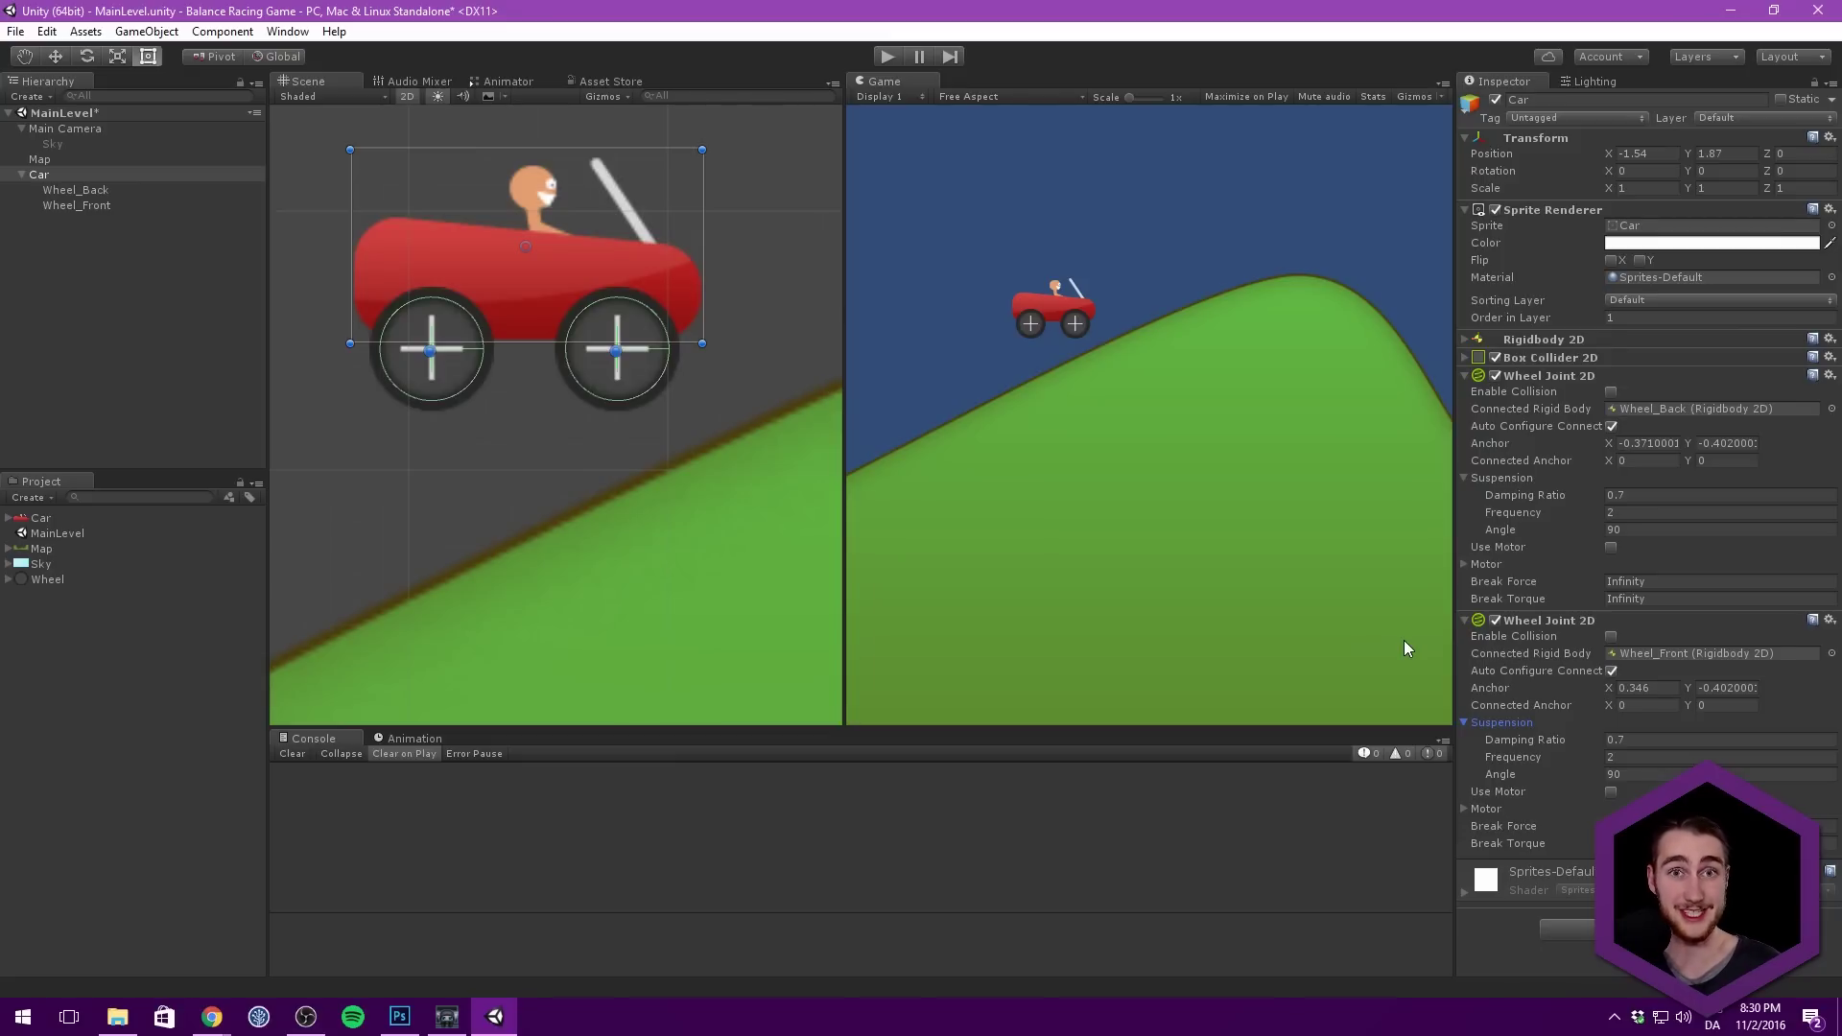
Step: Examine the damping ratio and frequency in the first wheel joint's suspension settings
middle_click_drag(547, 278, 589, 313)
scroll(614, 345, "up", 1)
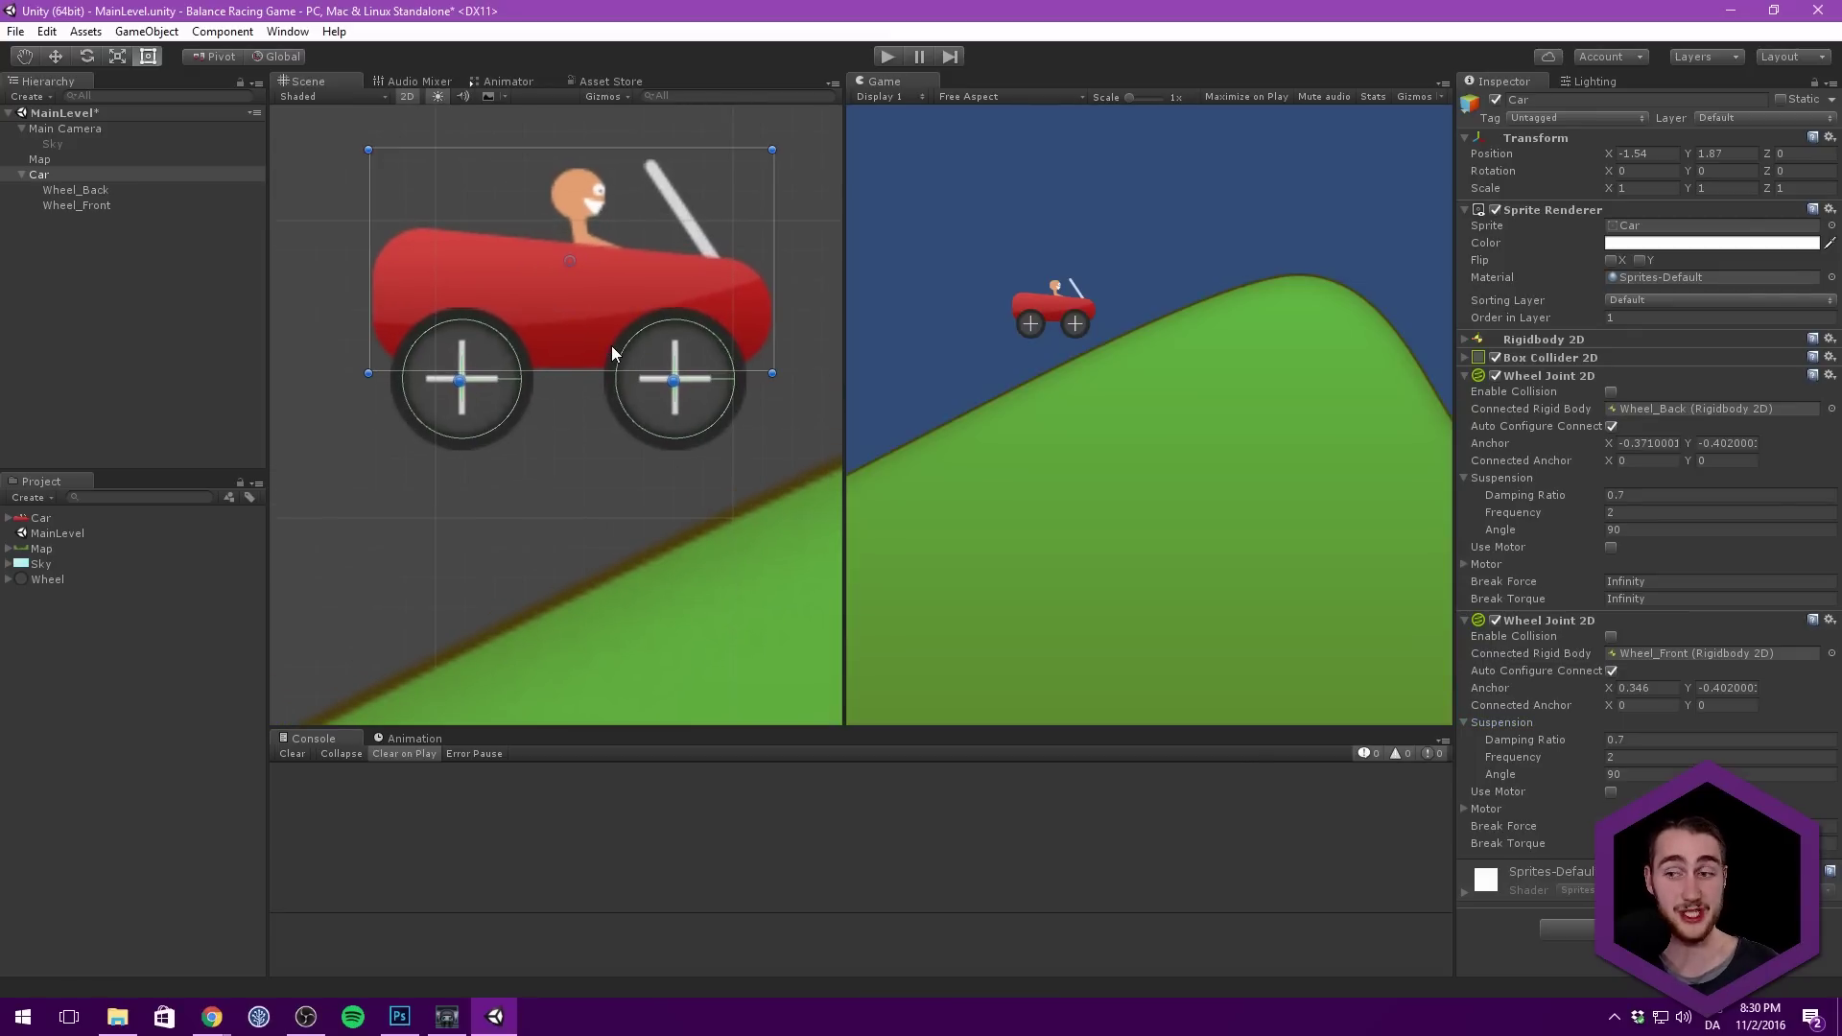
left_click(1653, 494)
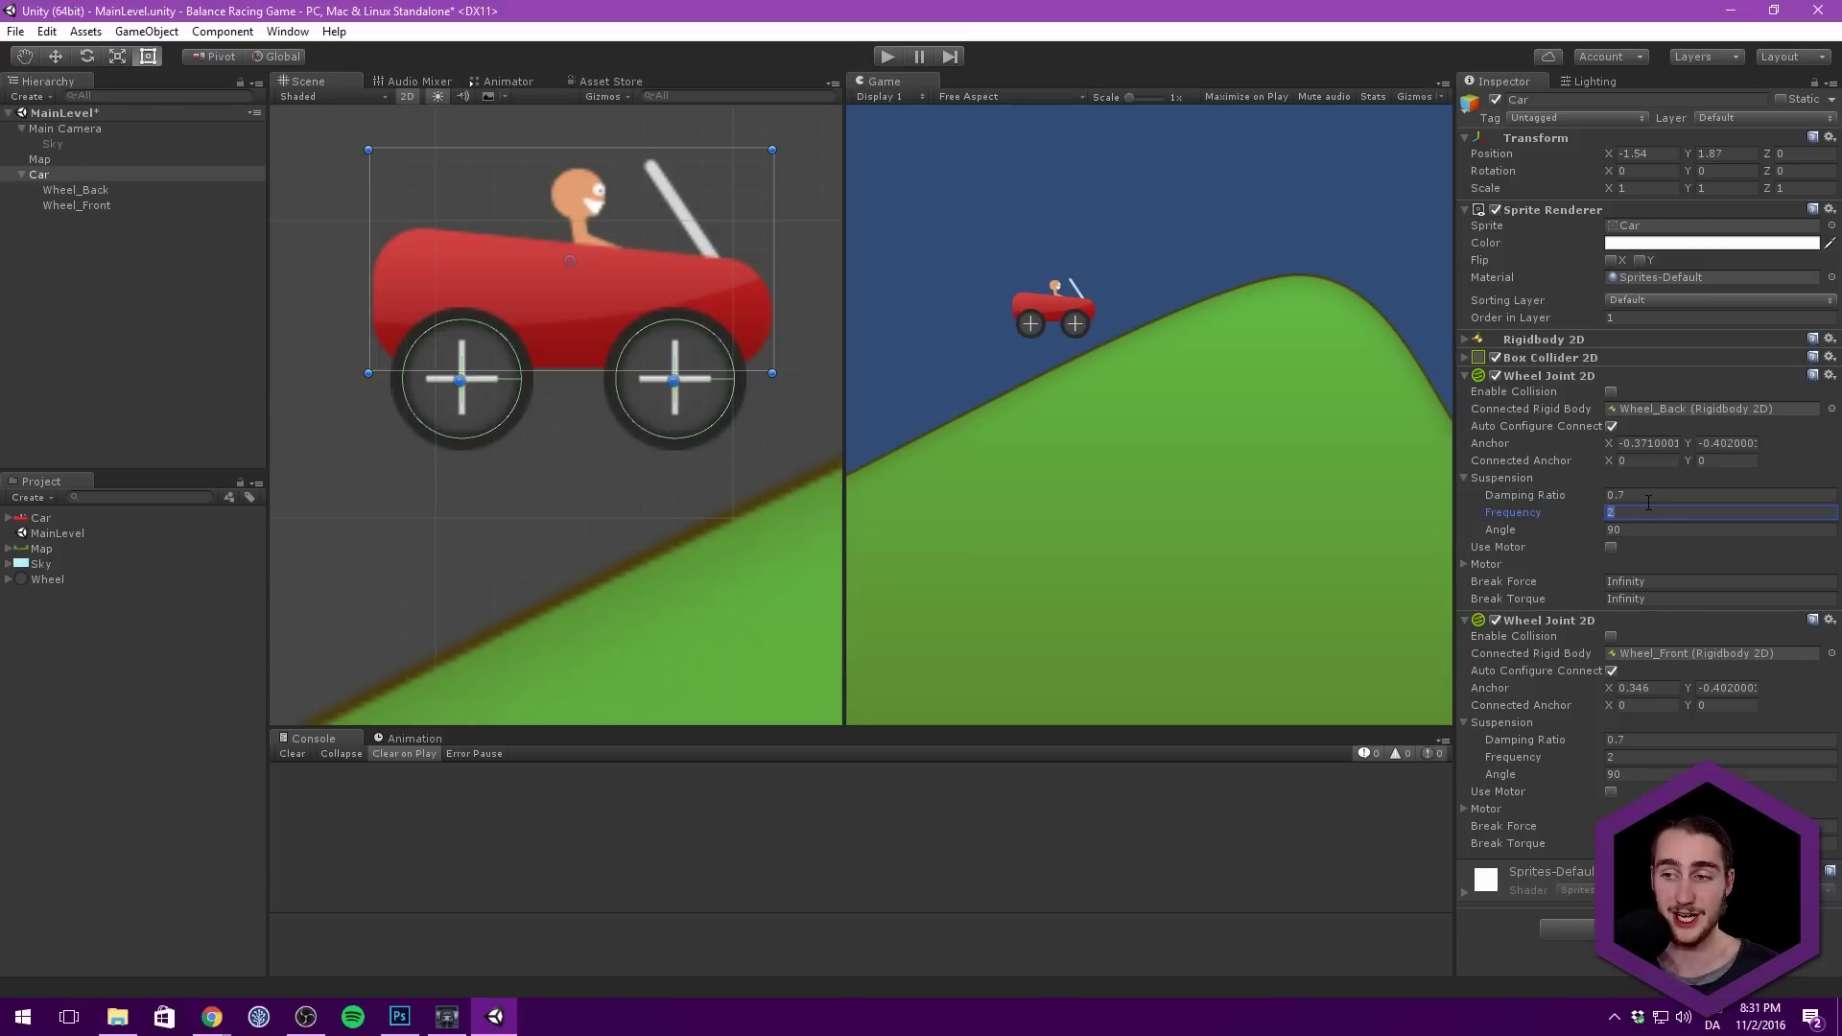
key("Tab")
left_click(1636, 495)
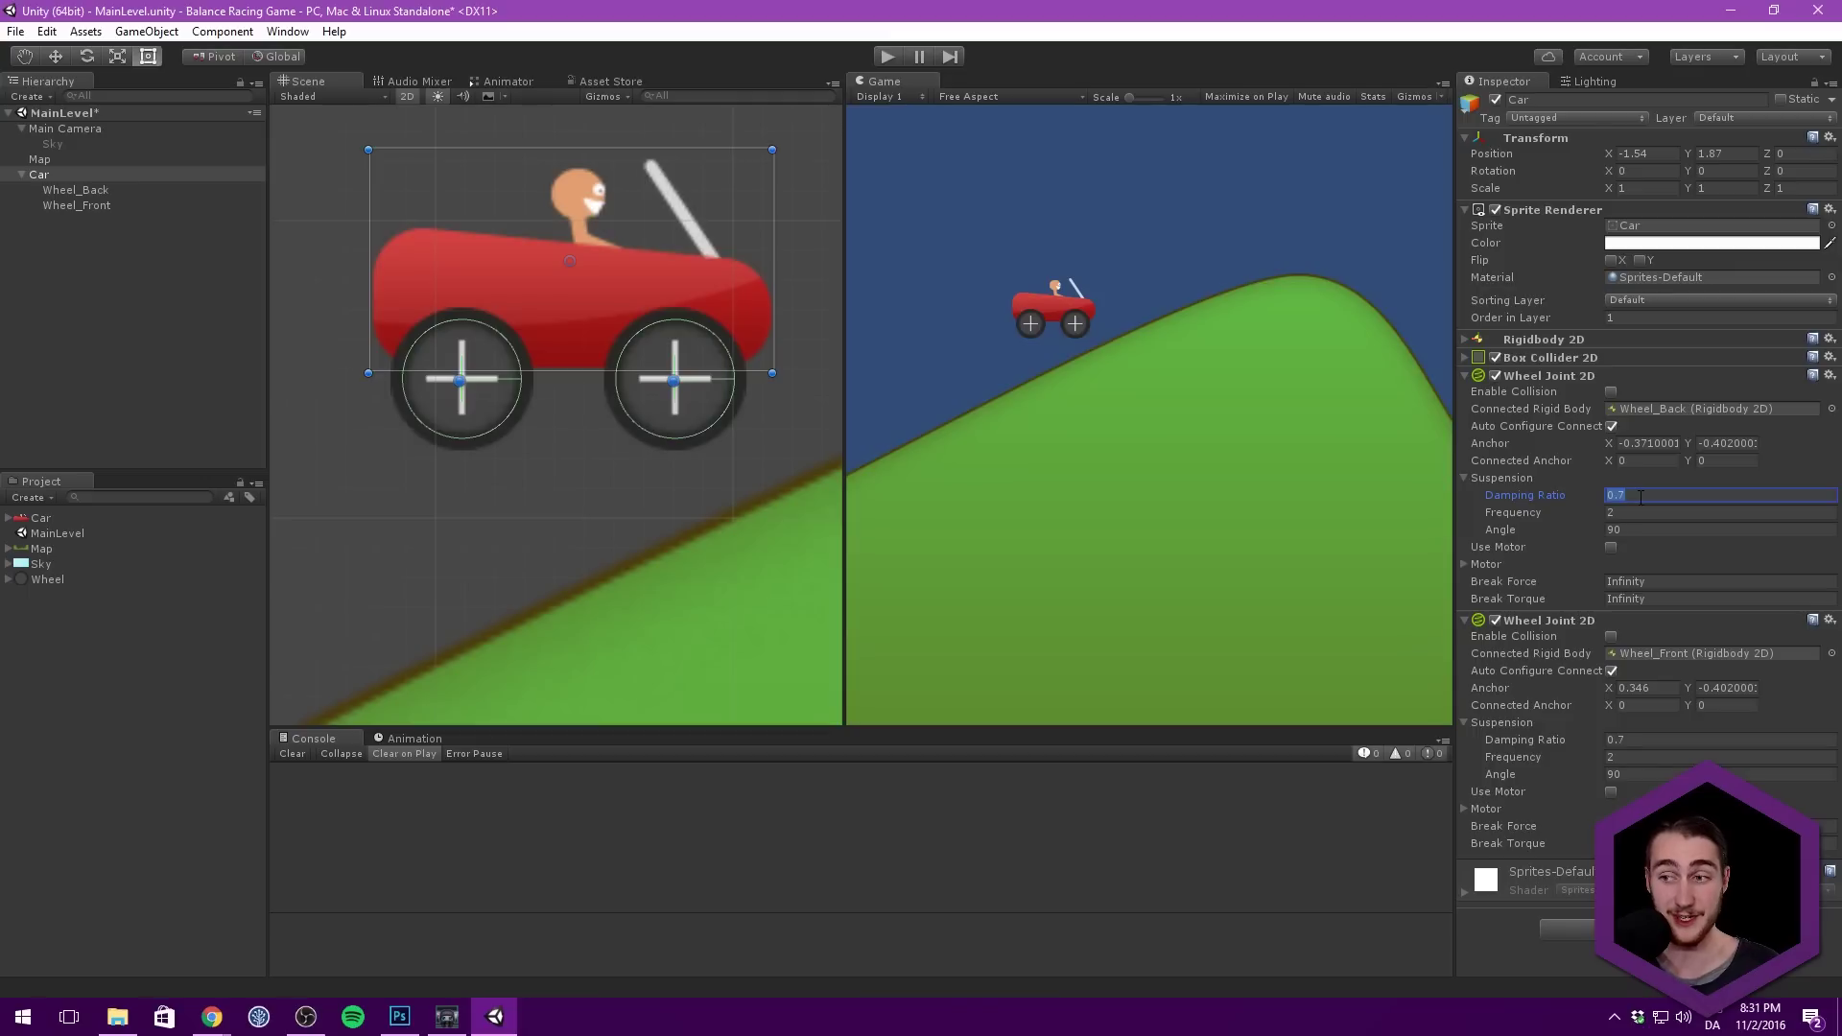
left_click(1644, 512)
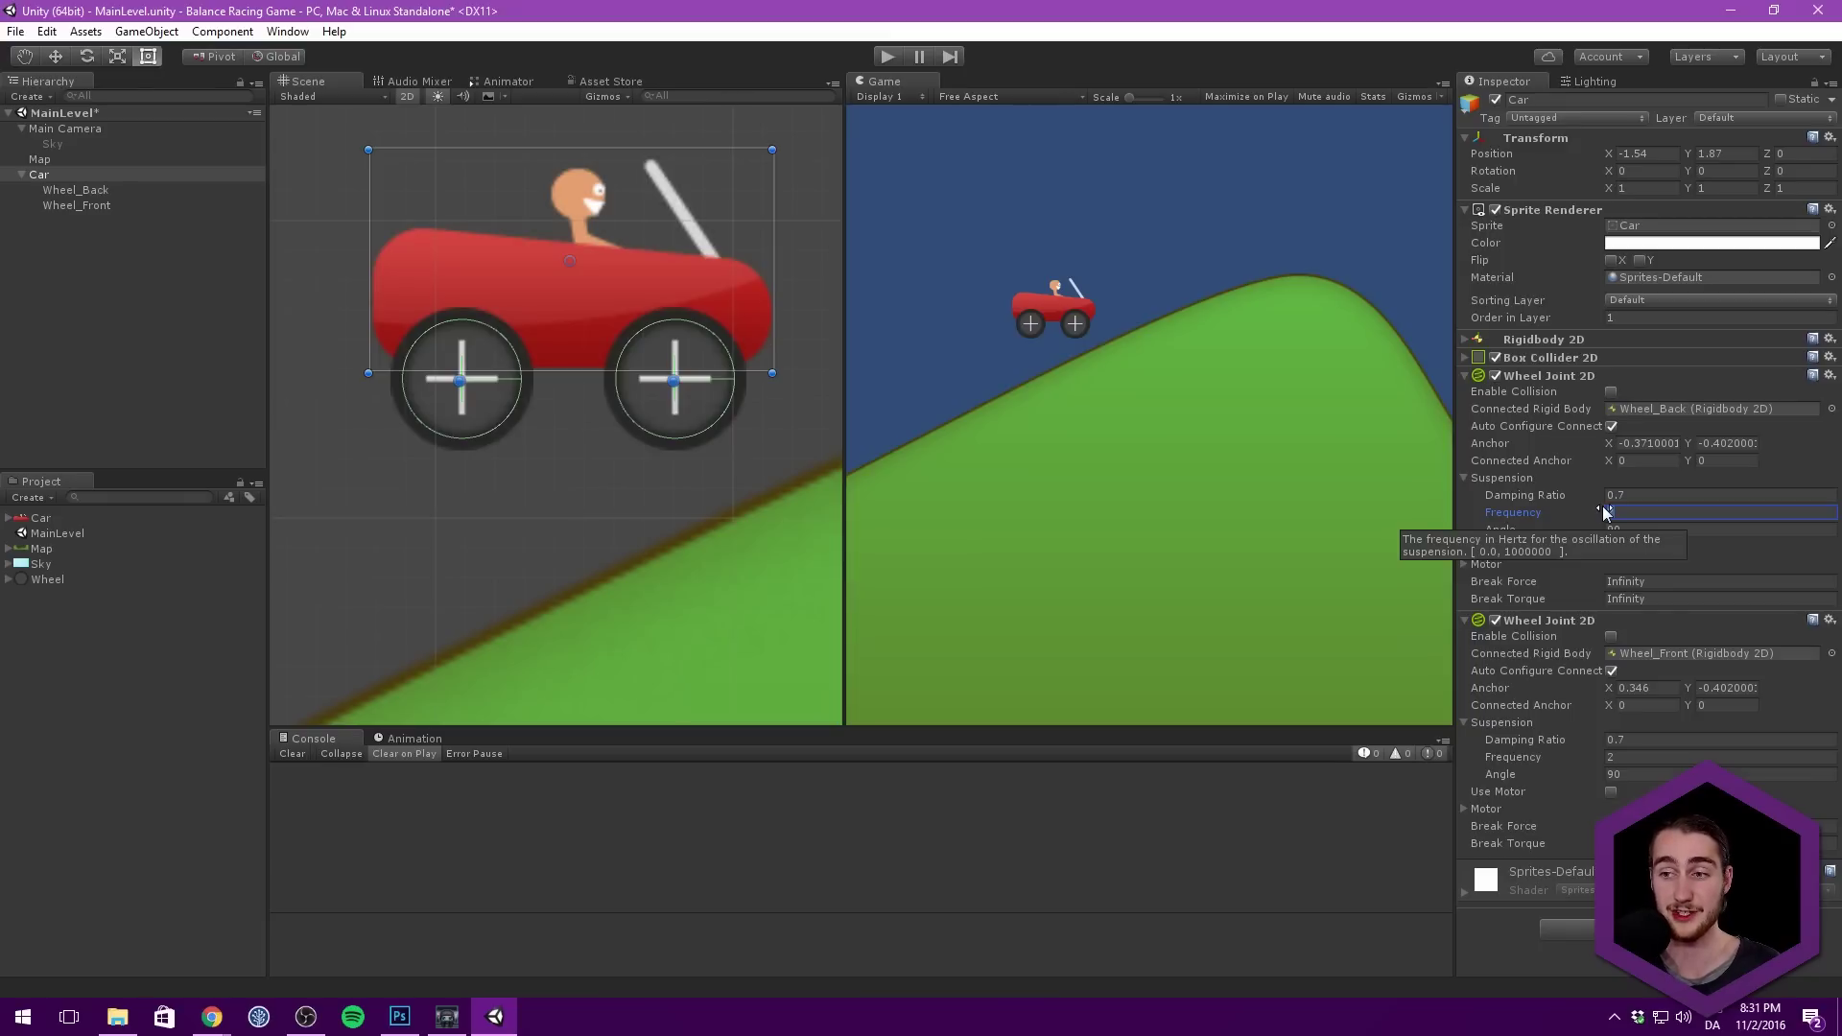
left_click(1664, 514)
left_click(1199, 393)
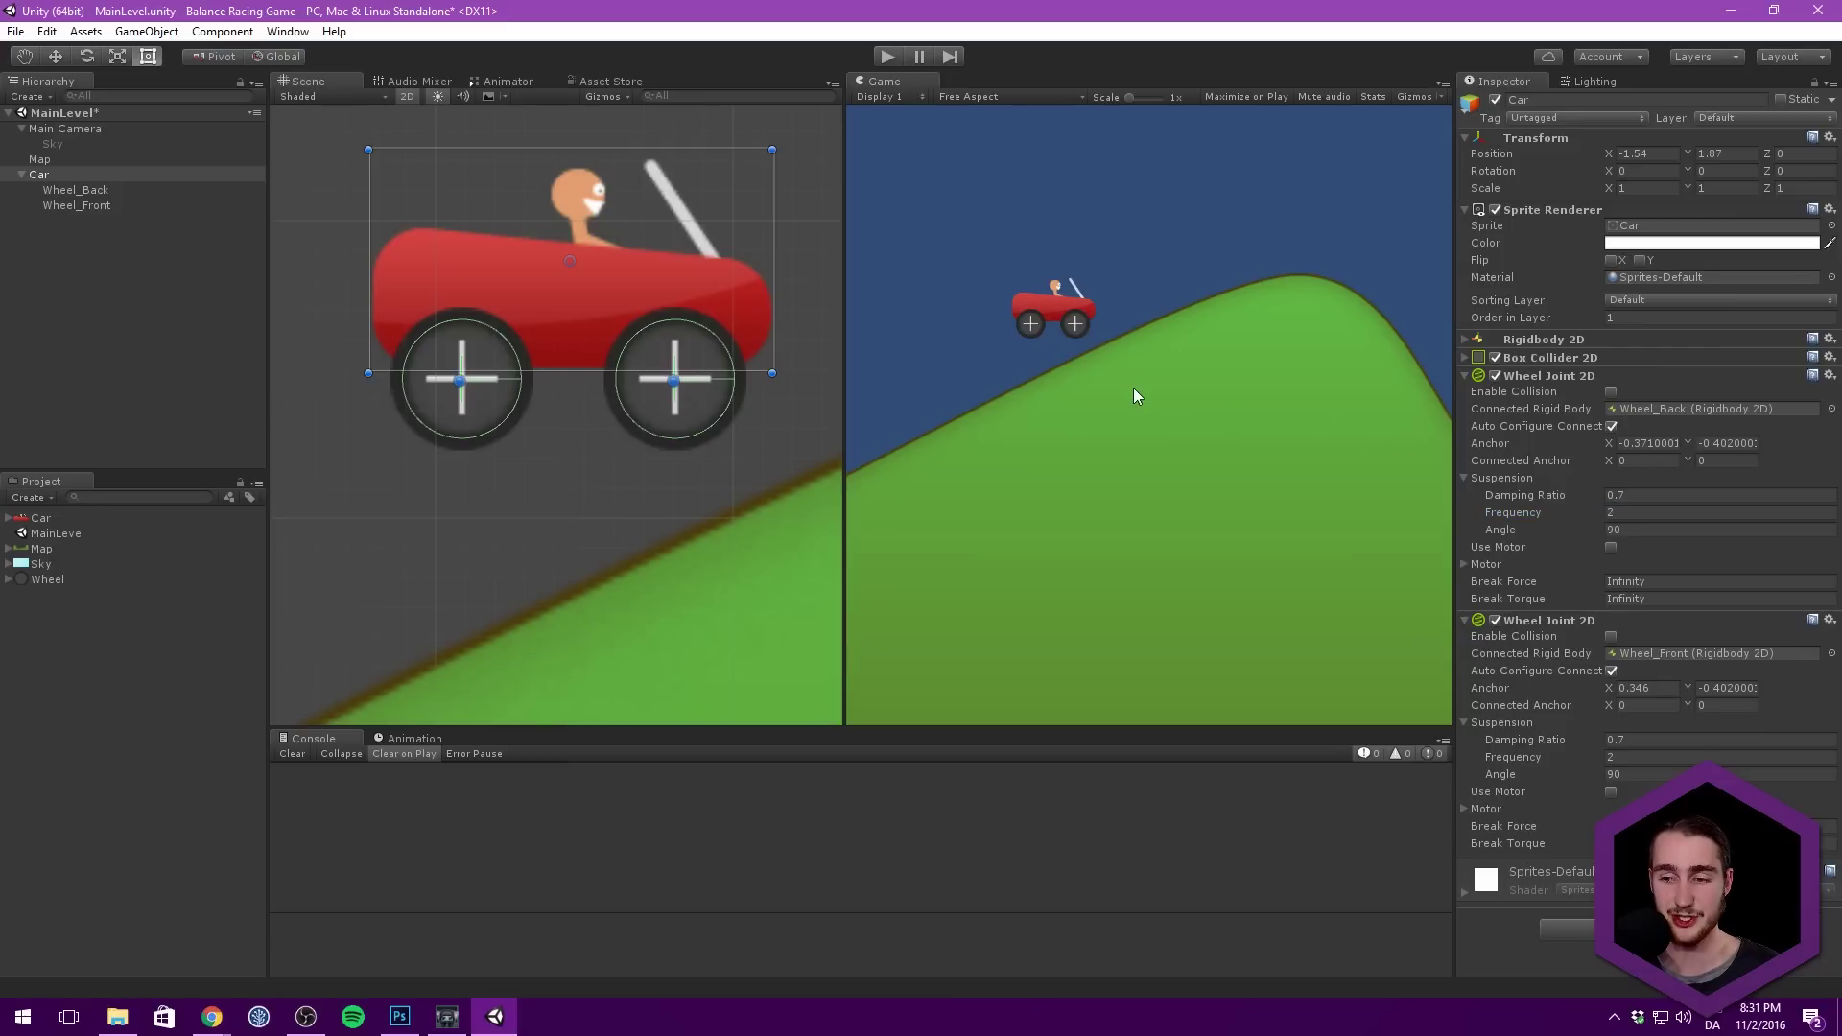
Step: Play-test the car's wheel joints with the current suspension and stop the game
left_click(887, 57)
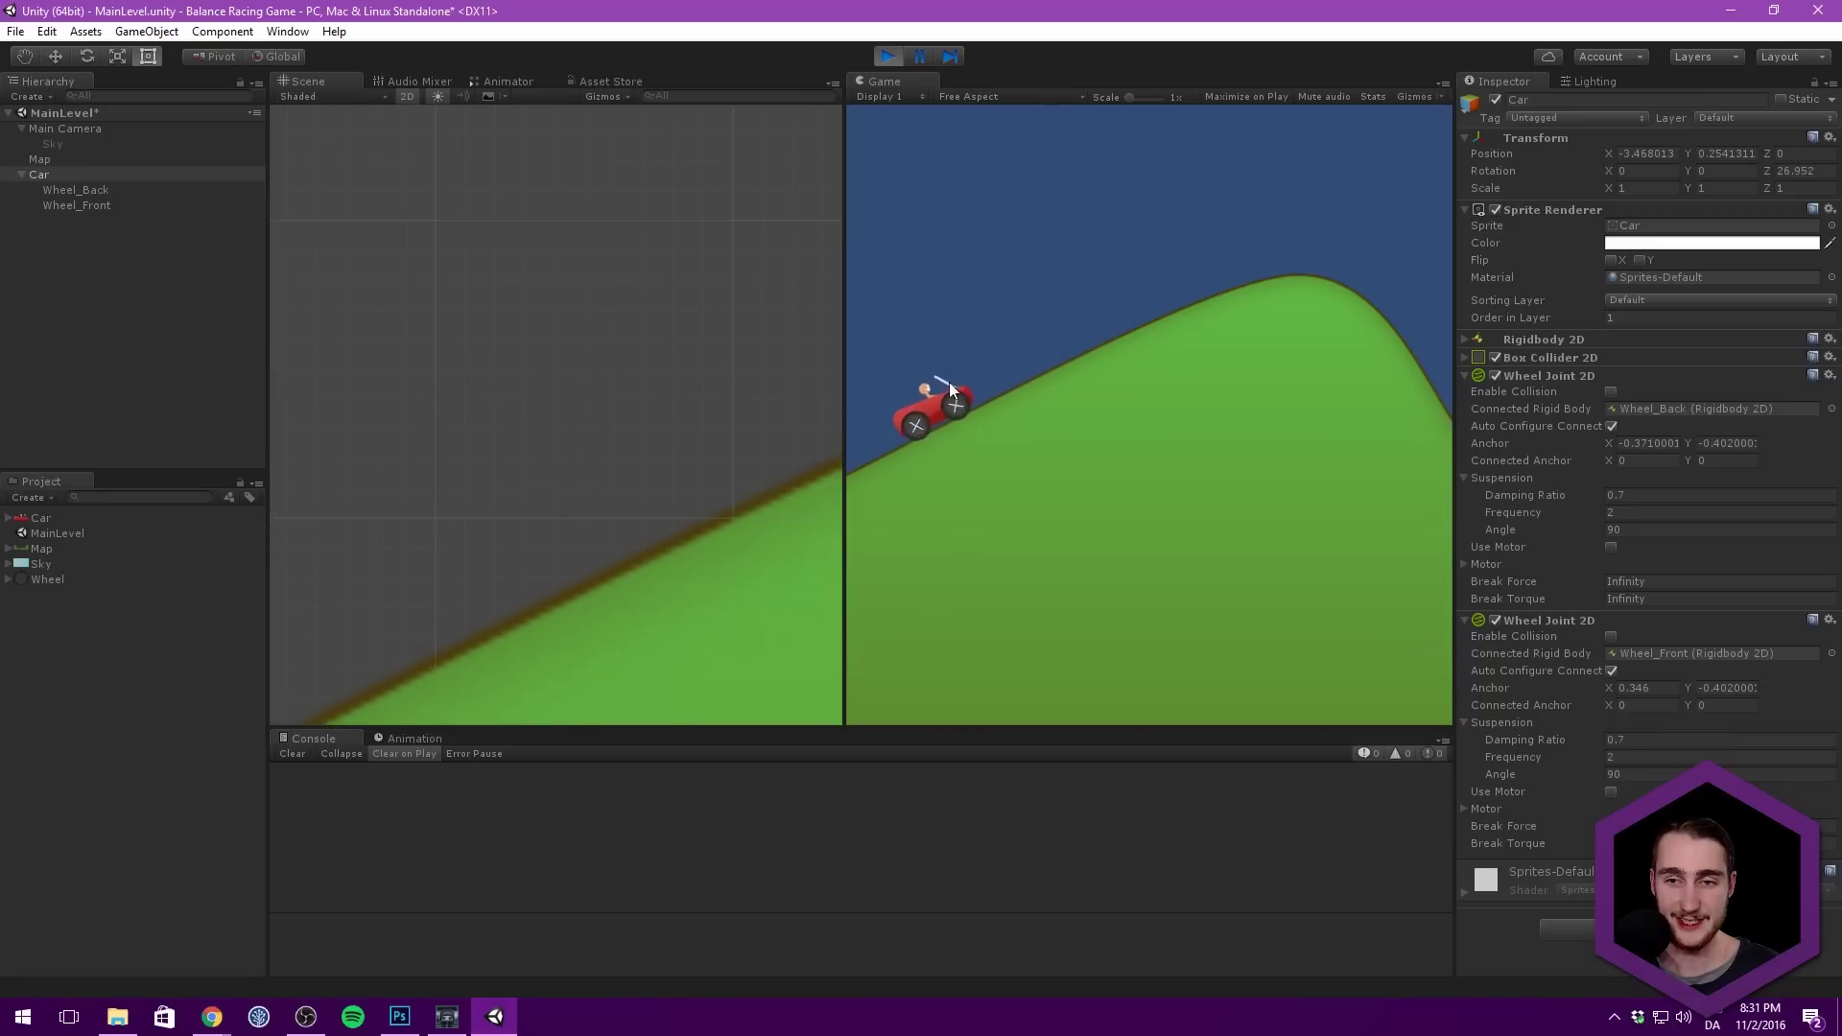
left_click(887, 57)
Step: Move the car above the hill's crest to about X 3.26, Y 3.09, and play-test its descent
key("f")
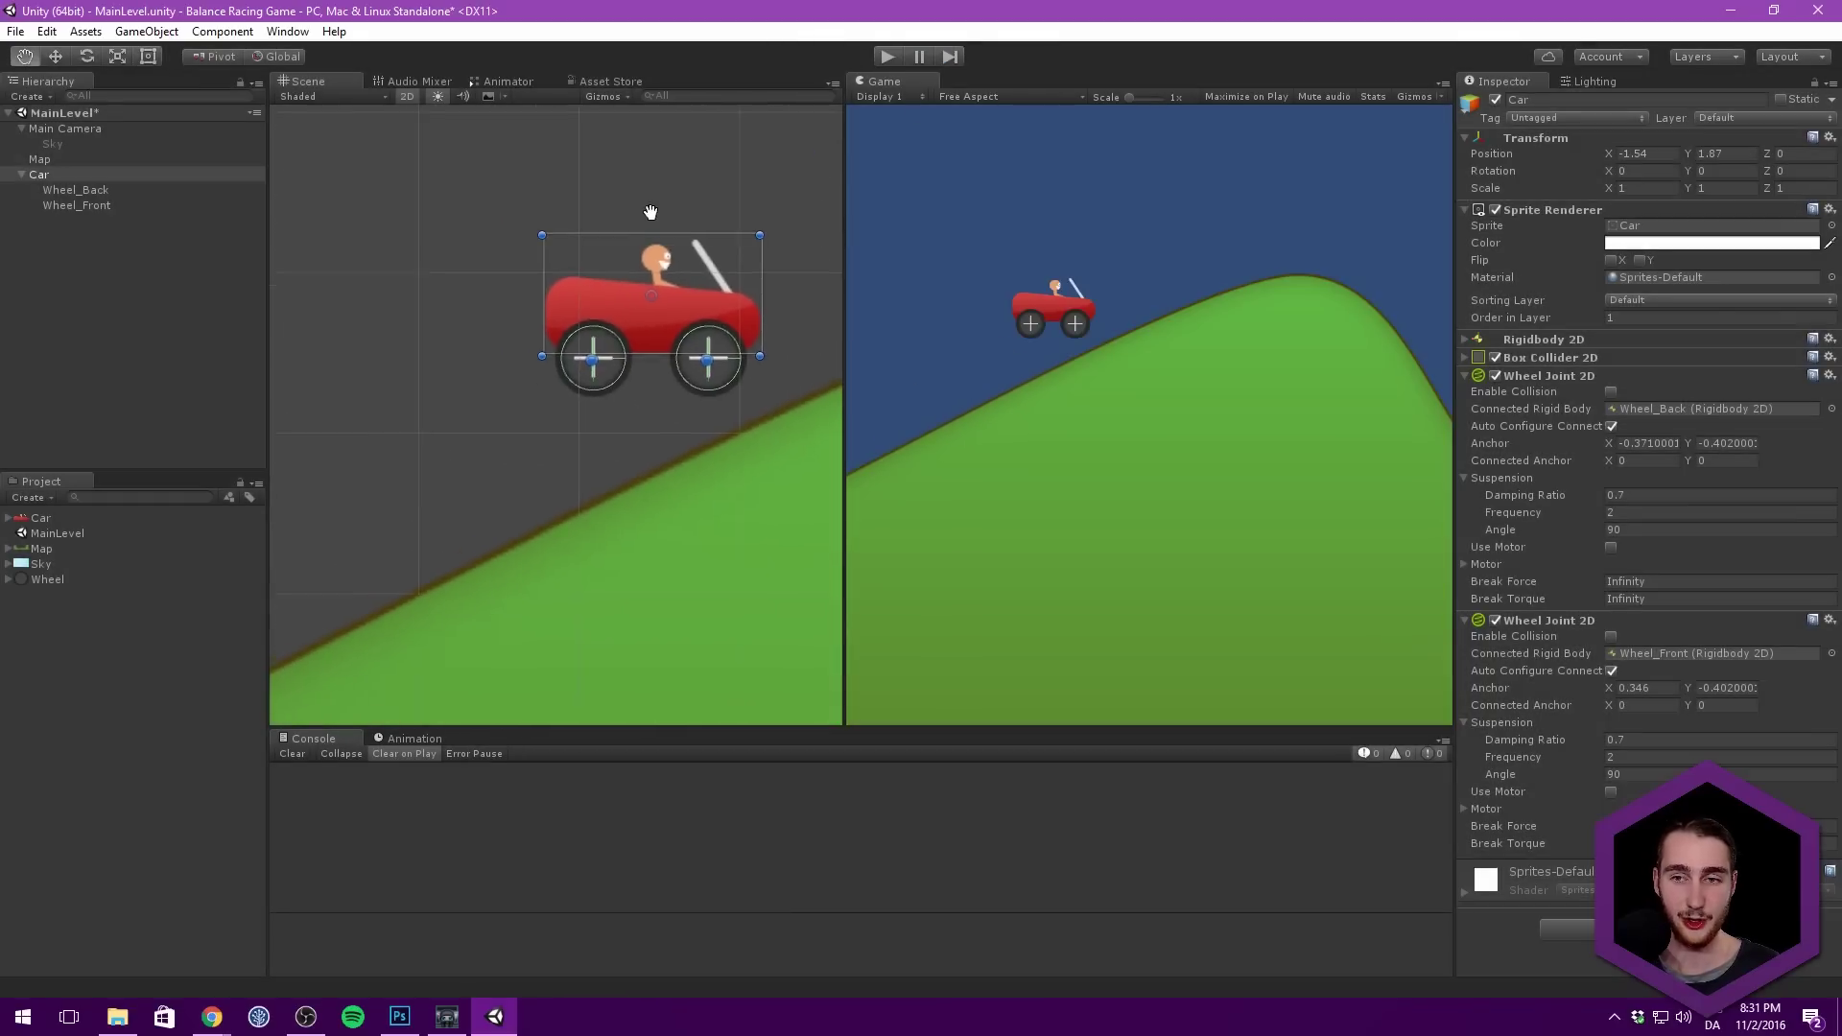
scroll(381, 214, "down", 2)
scroll(460, 255, "right", 2)
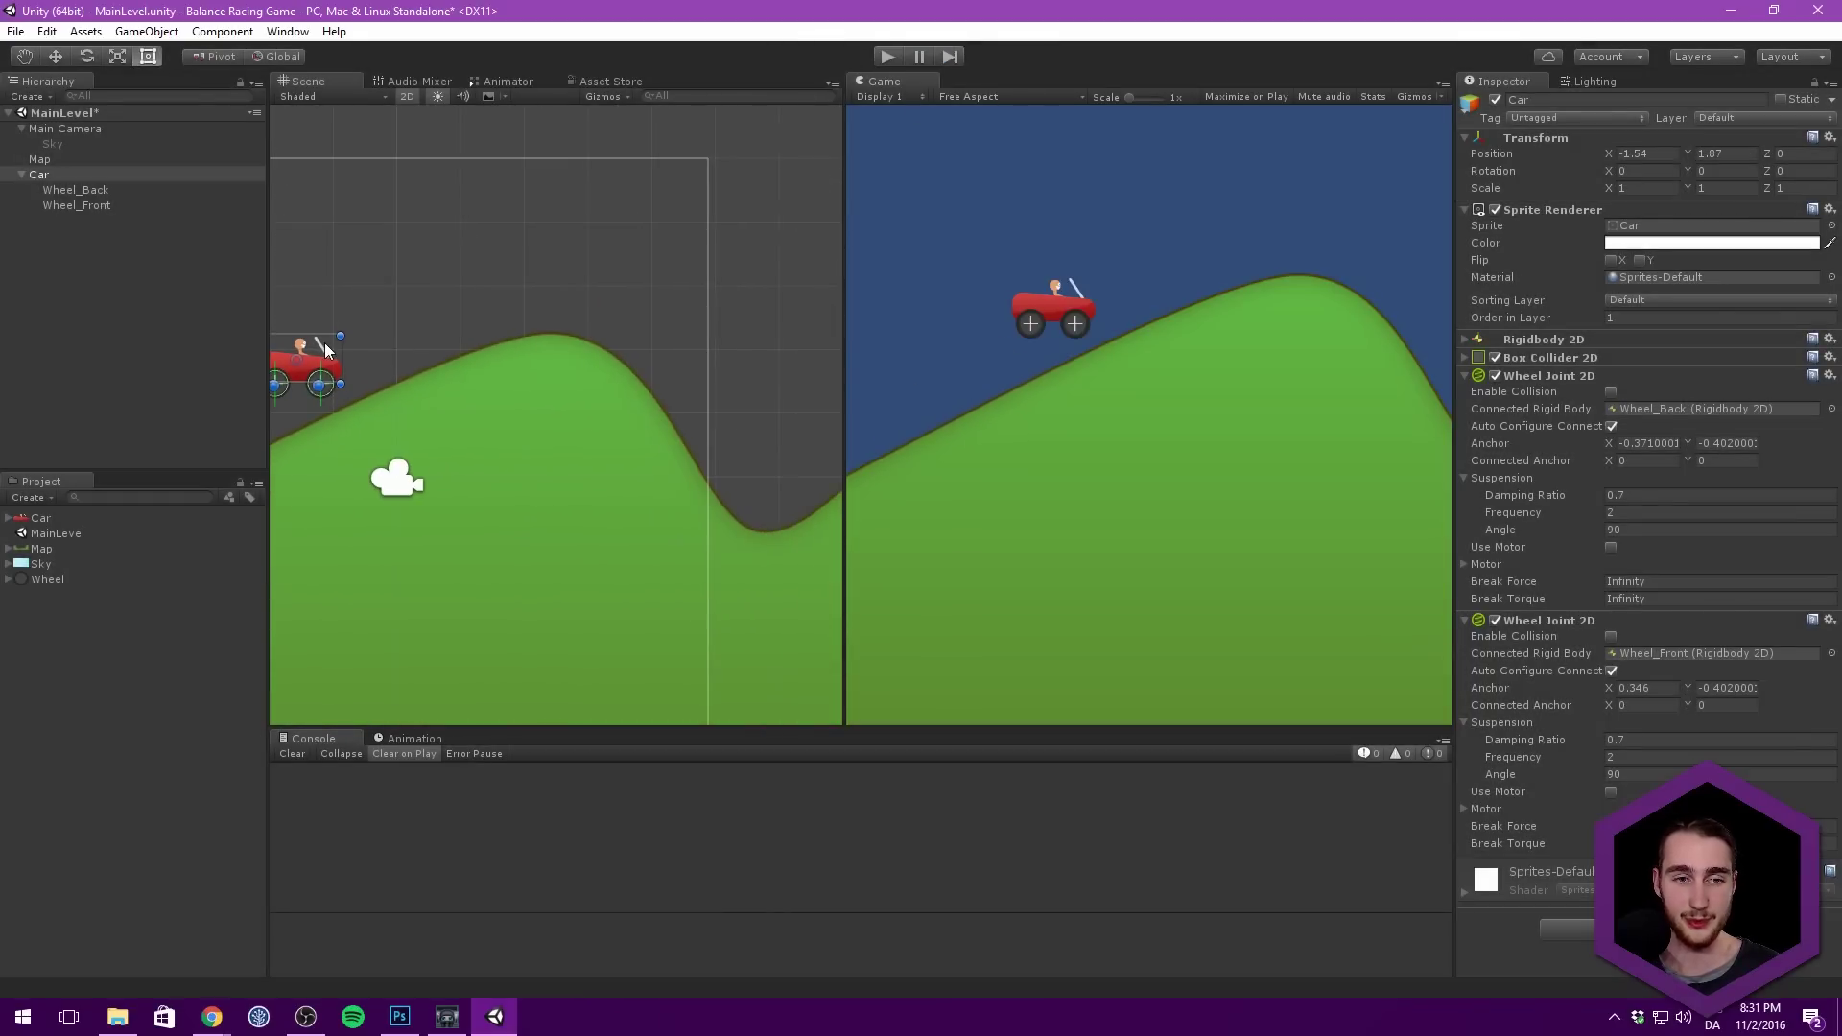
left_click_drag(335, 355, 633, 271)
left_click(888, 56)
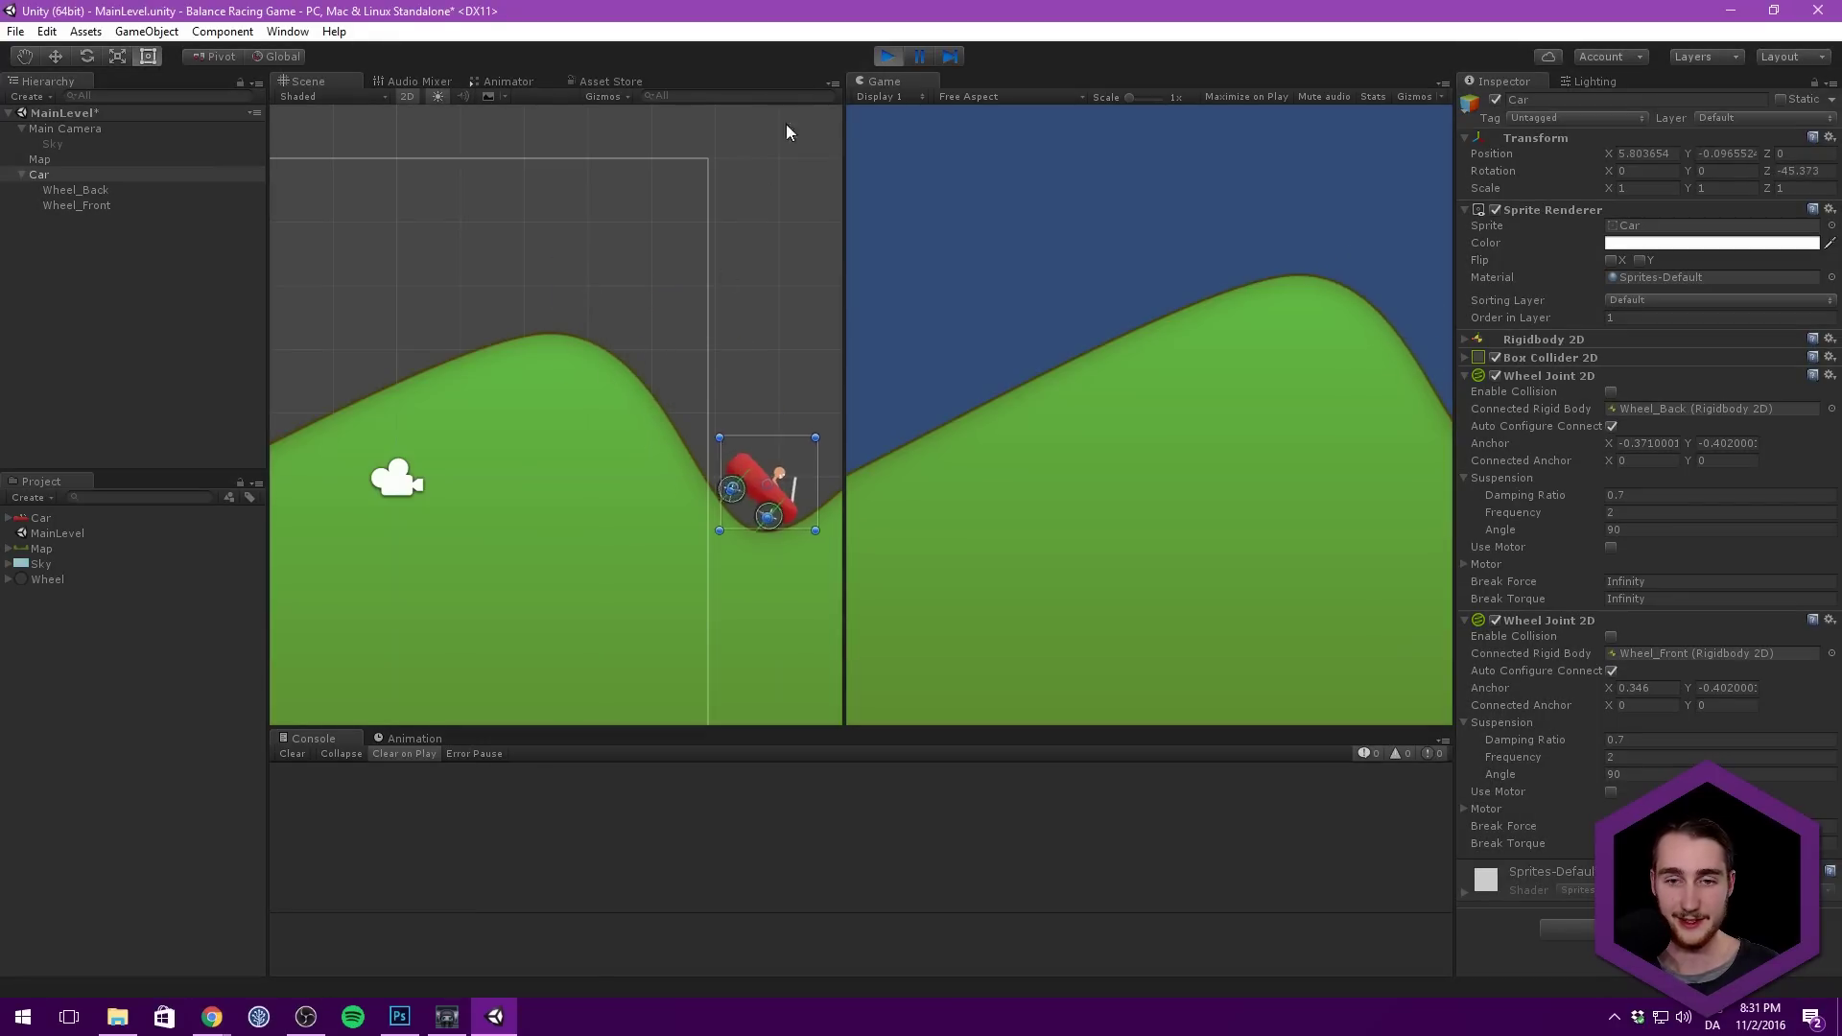
left_click(890, 57)
Step: Set the suspension frequency of both wheel joints to 0.5
left_click(1657, 514)
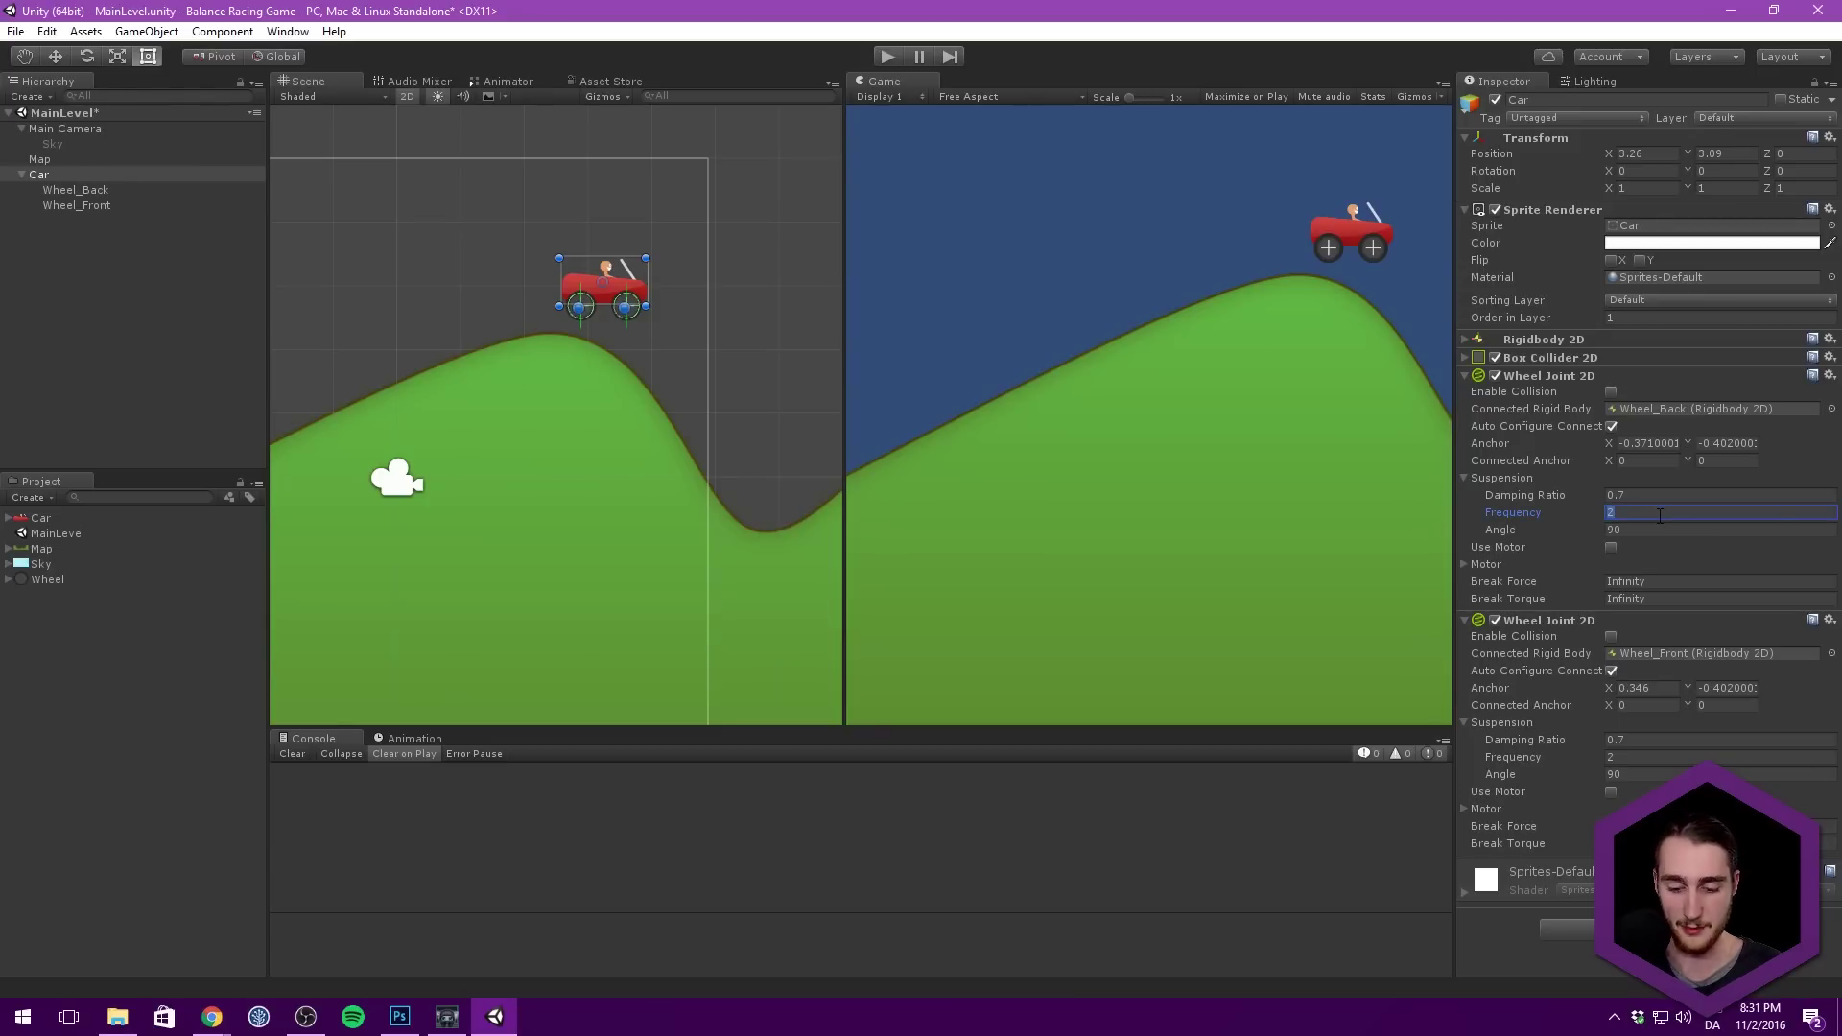
type("0.5")
left_click(1631, 758)
type("0.5")
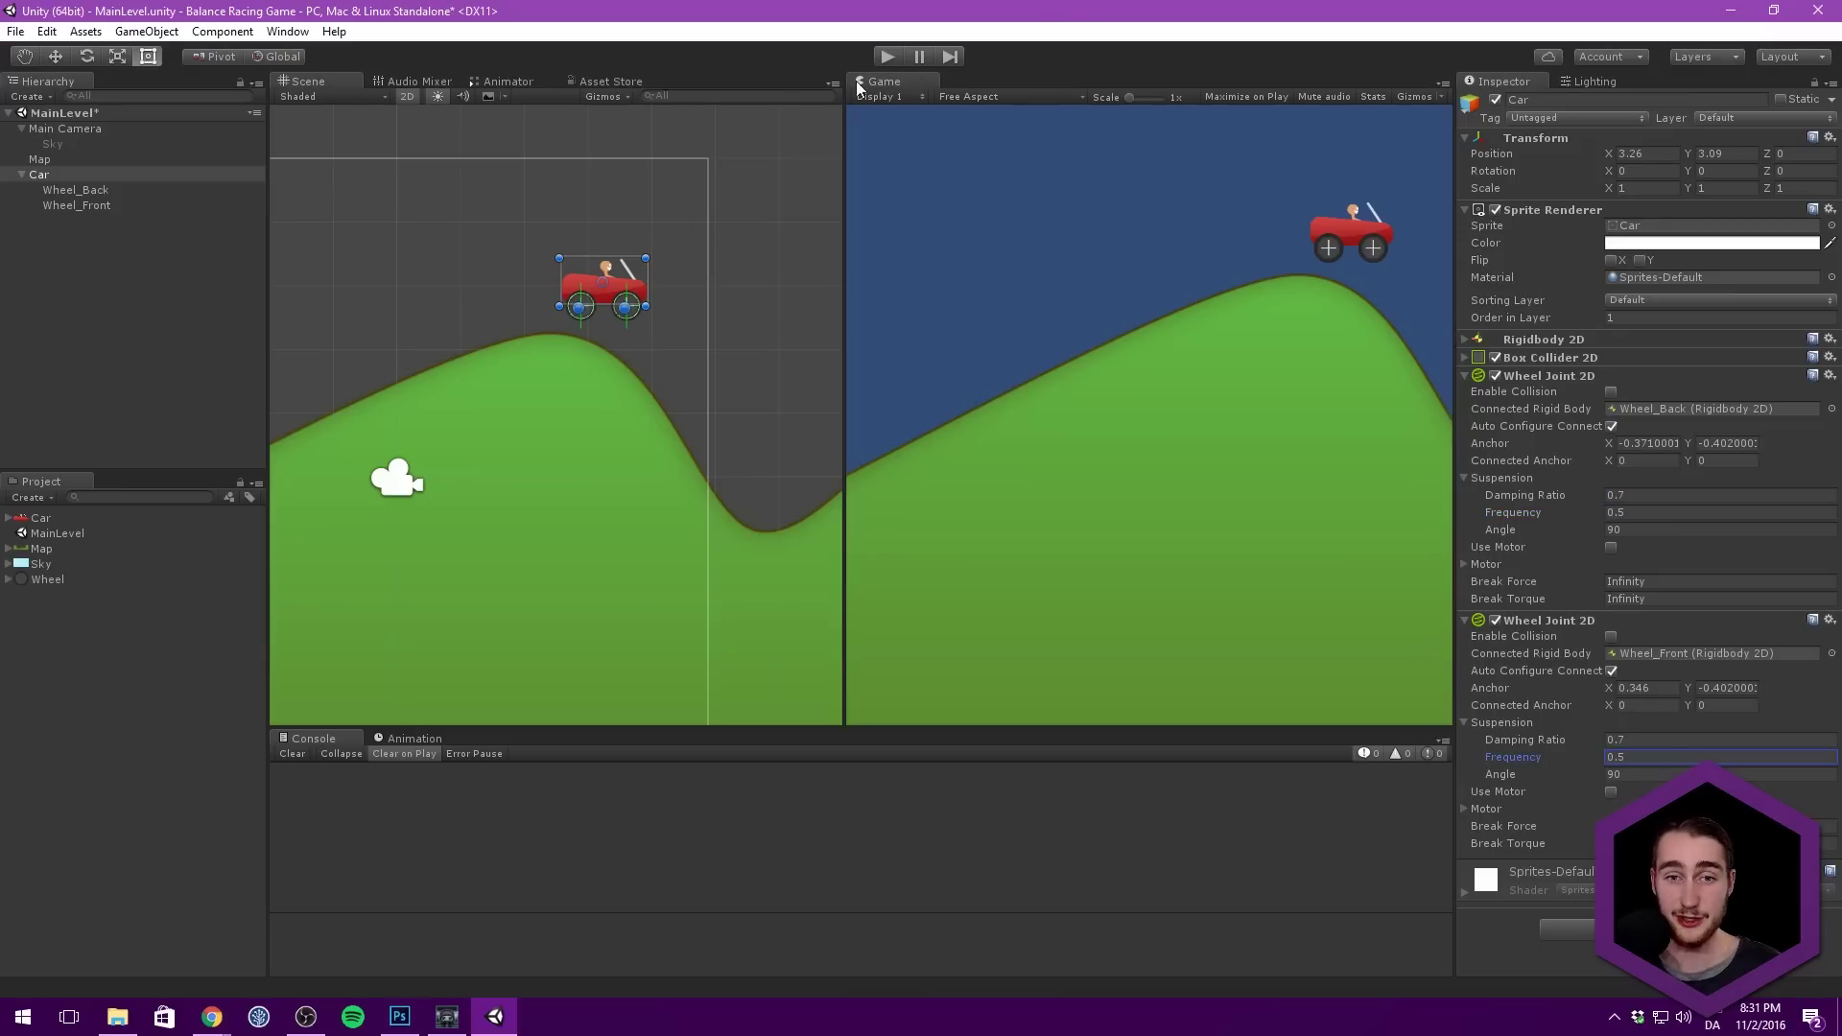
Step: Play-test the softer suspension, and reposition the car above the hill at about X 2.02, Y 3.29
middle_click_drag(678, 236, 648, 239)
left_click(887, 58)
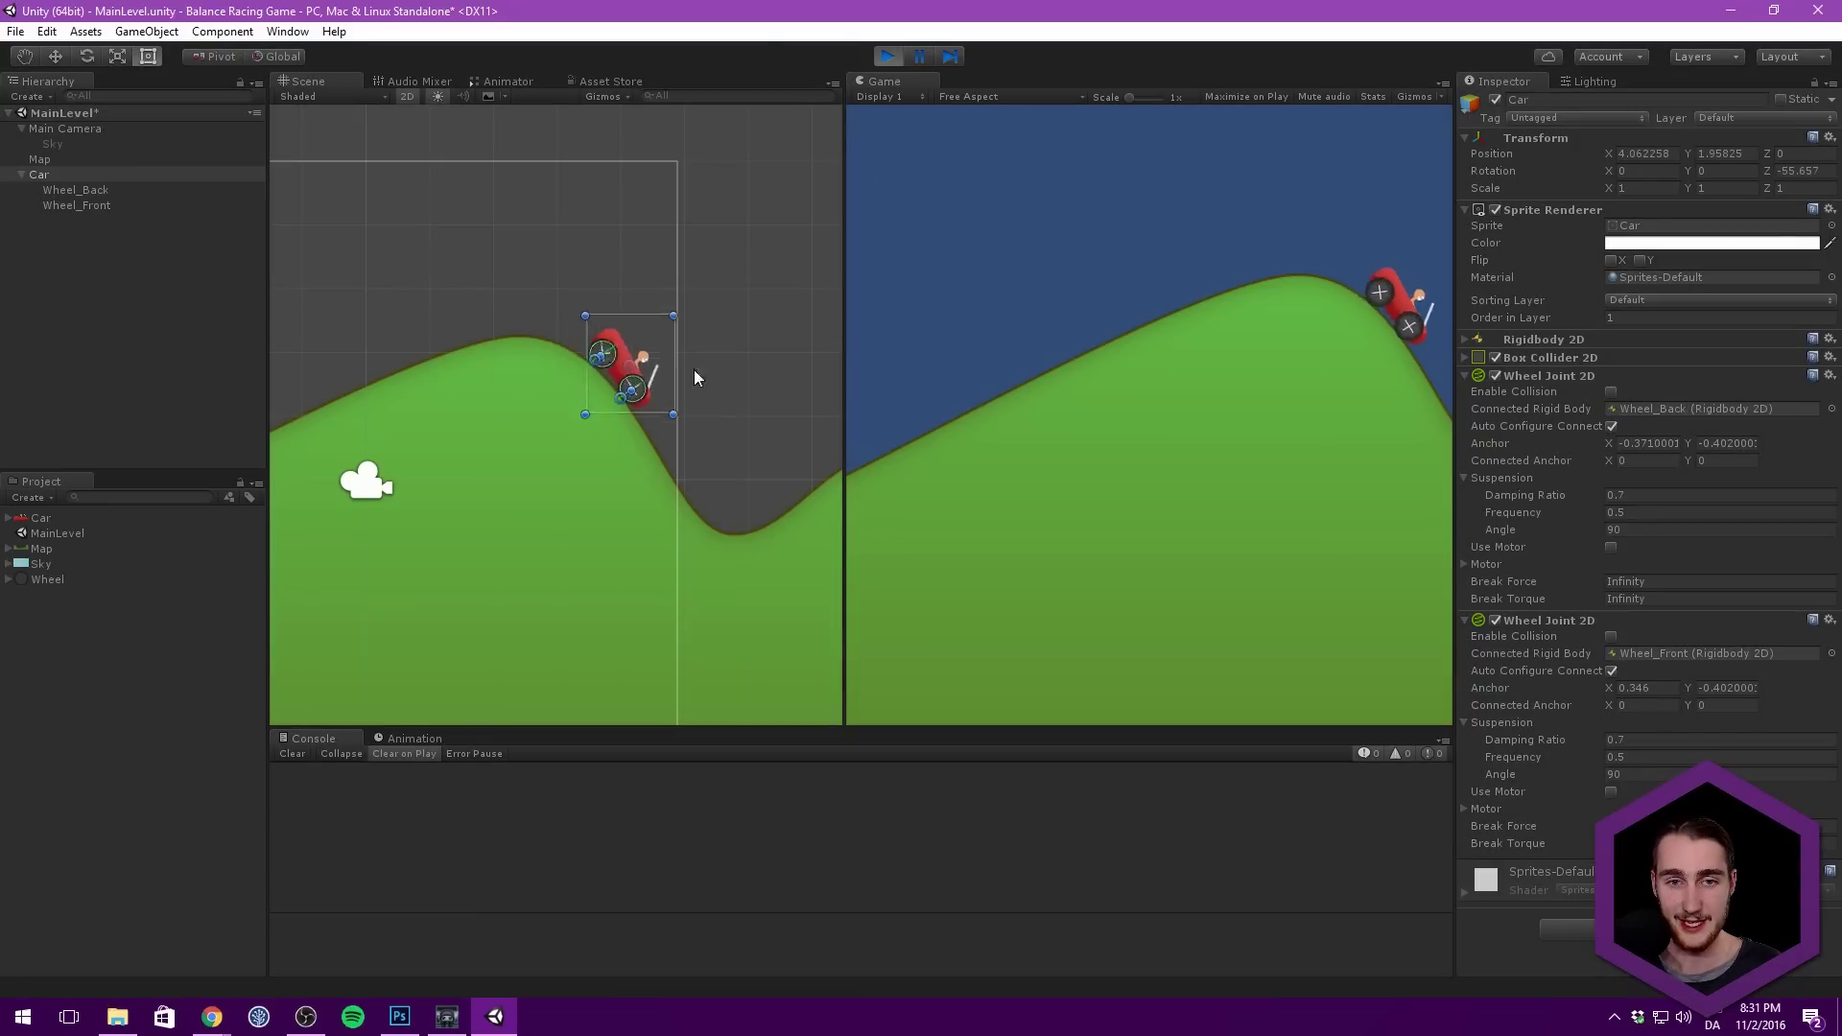
left_click(888, 57)
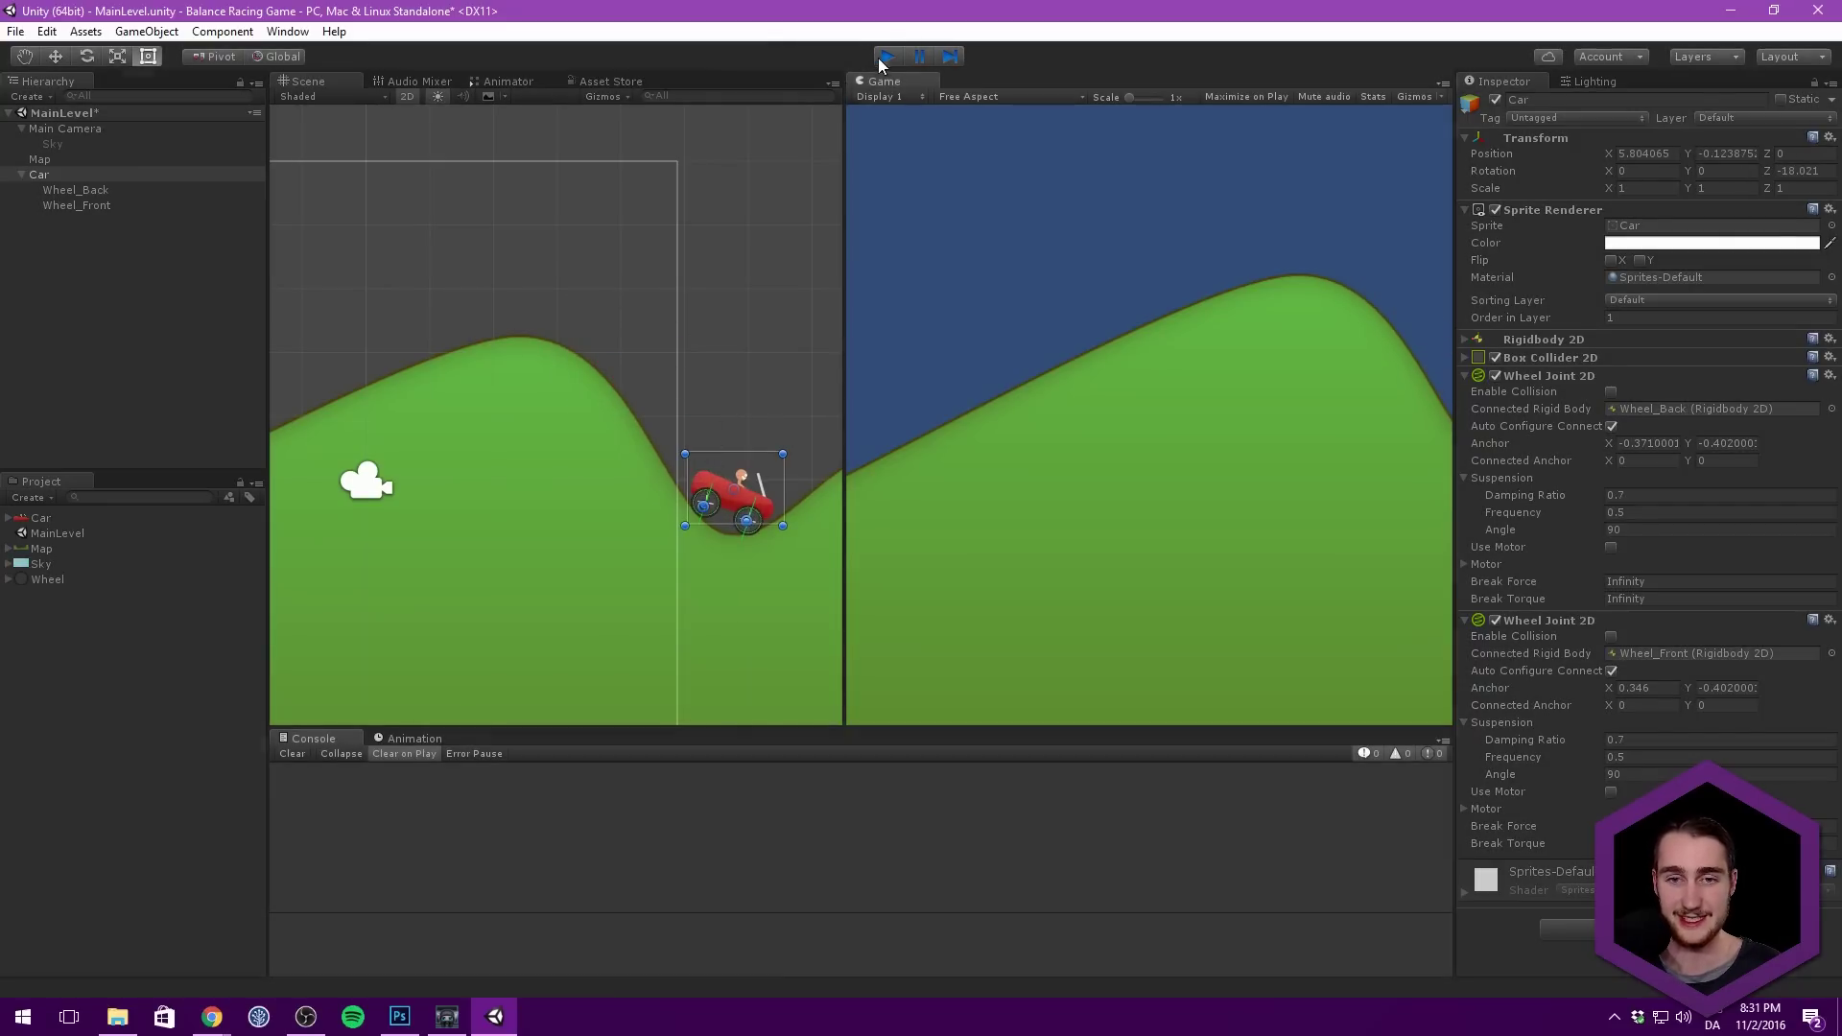
left_click_drag(518, 270, 506, 268)
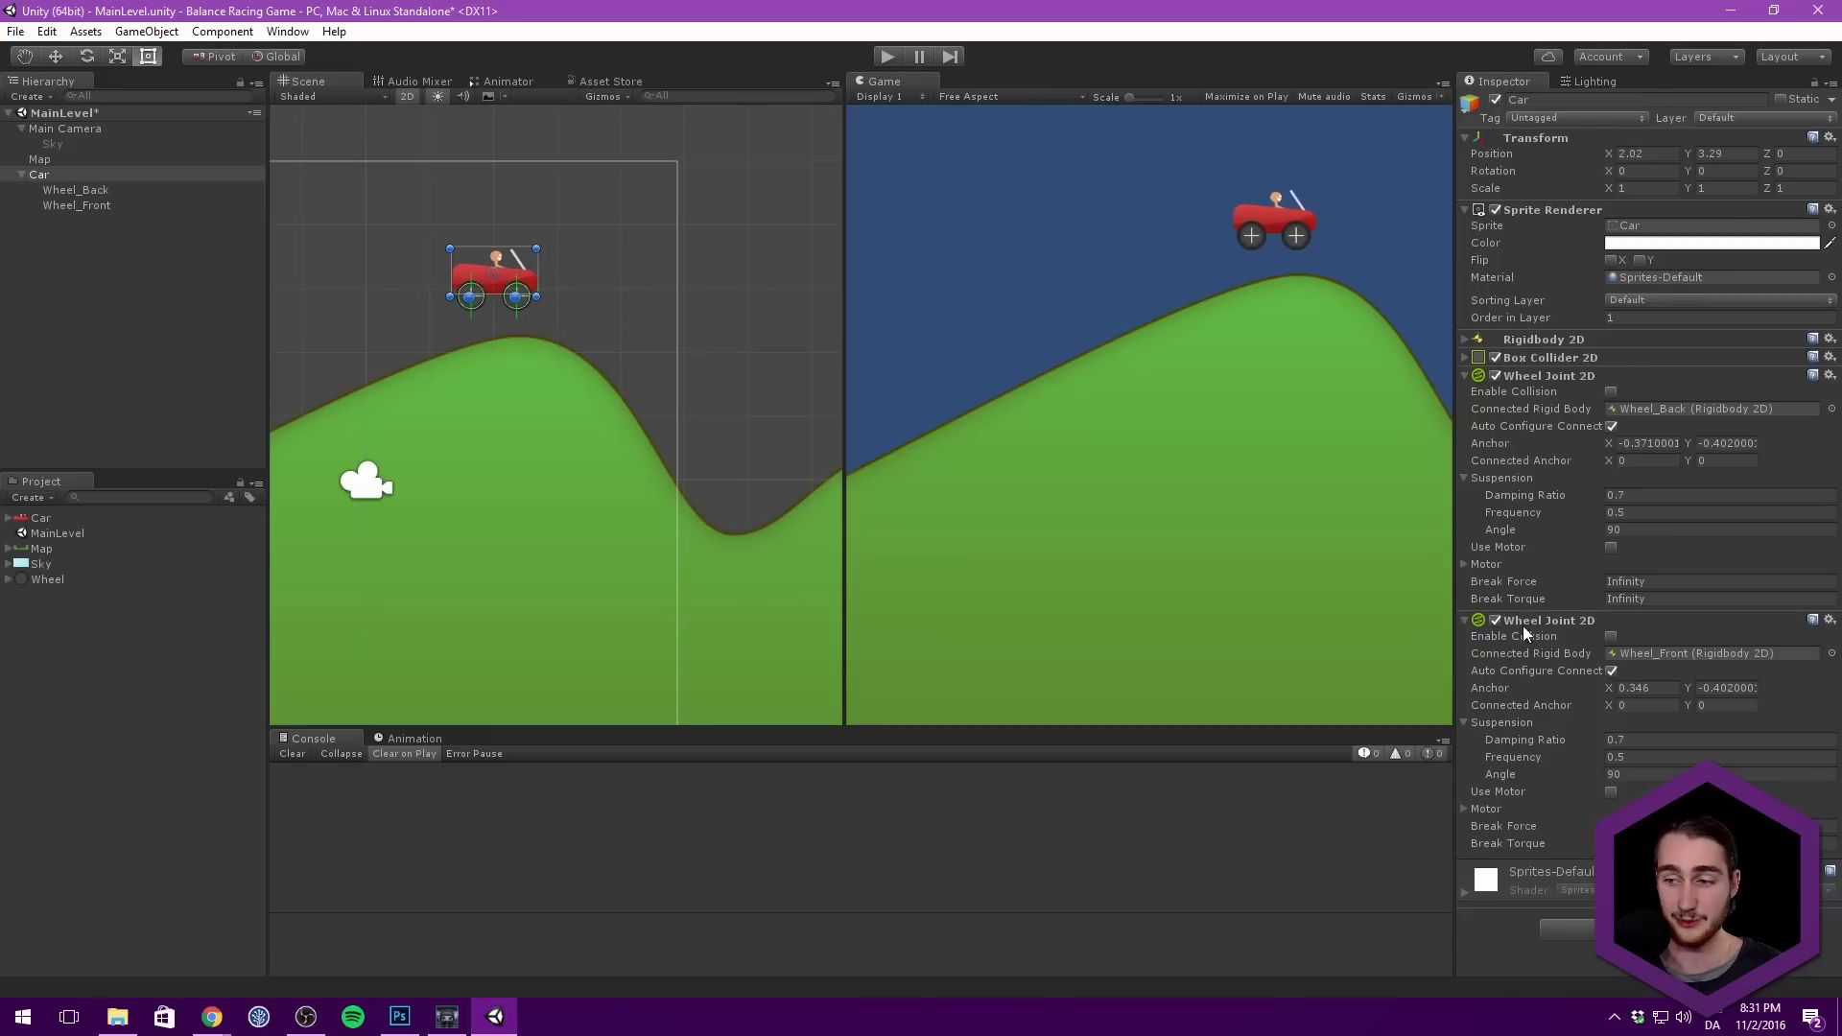
Step: Set the suspension frequency of both wheel joints to 10 and play-test the stiffer car
left_click(1625, 757)
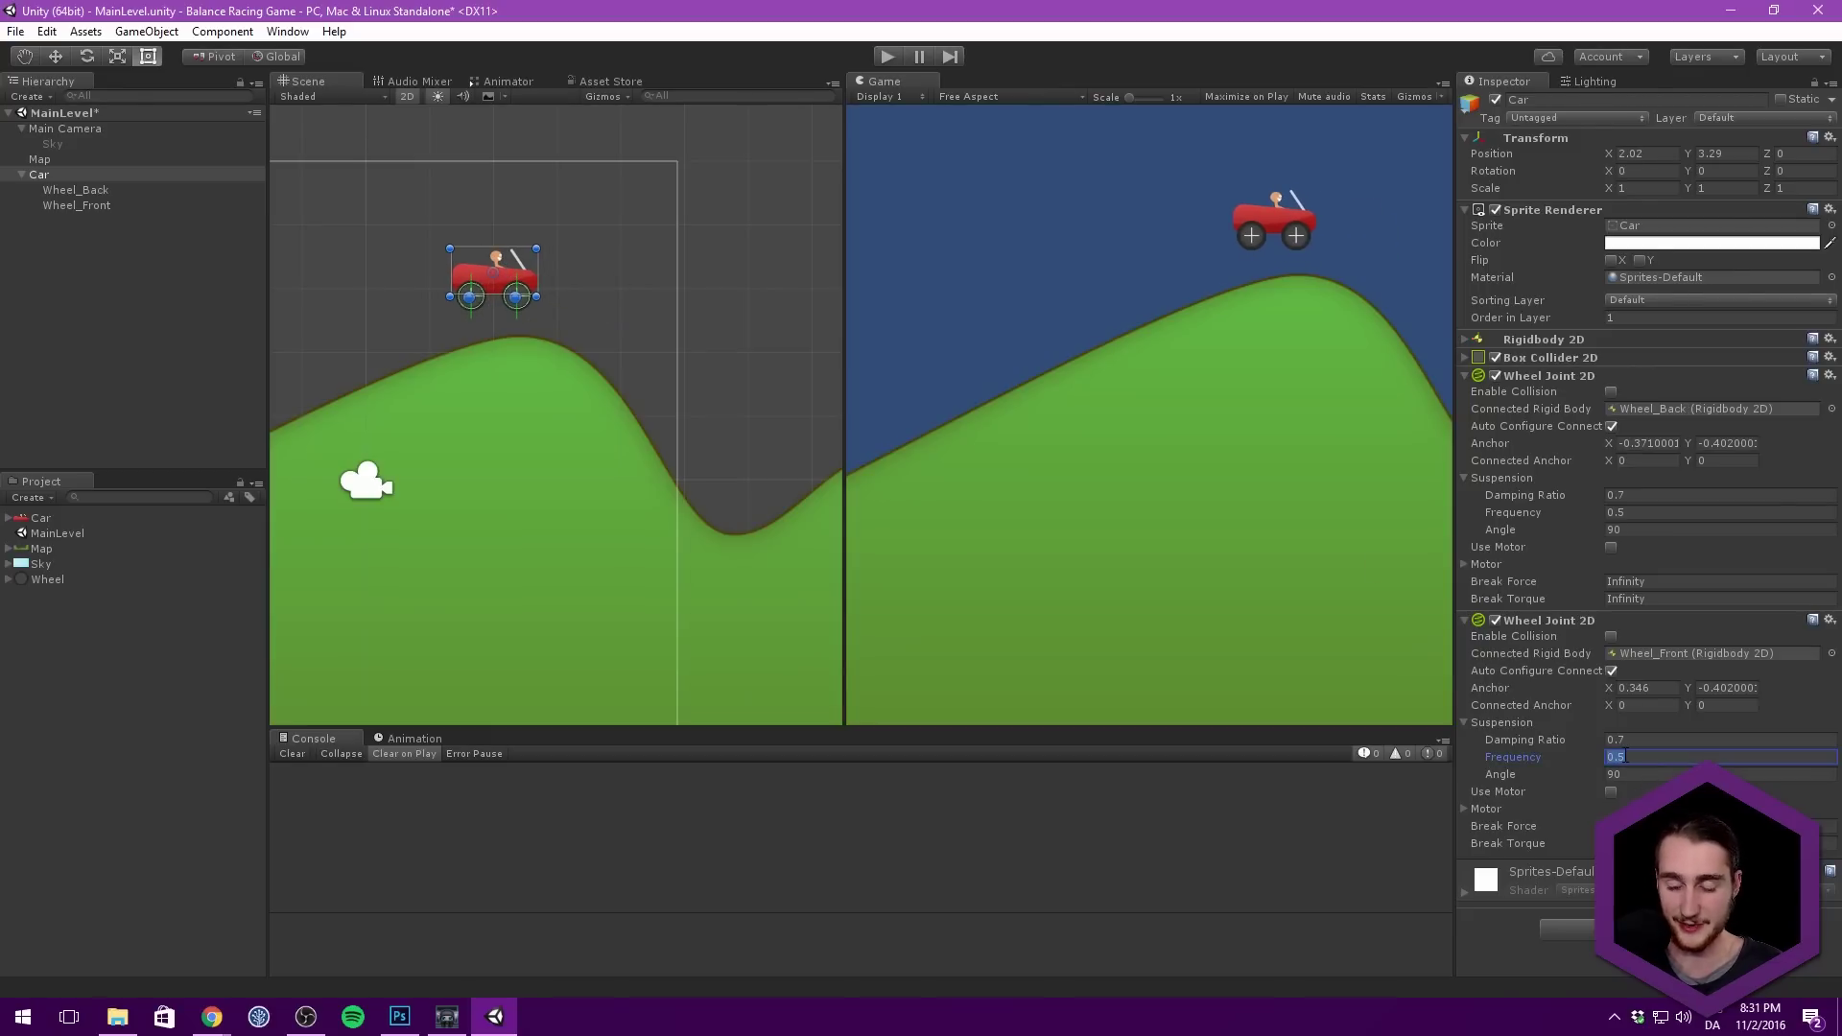
type("10")
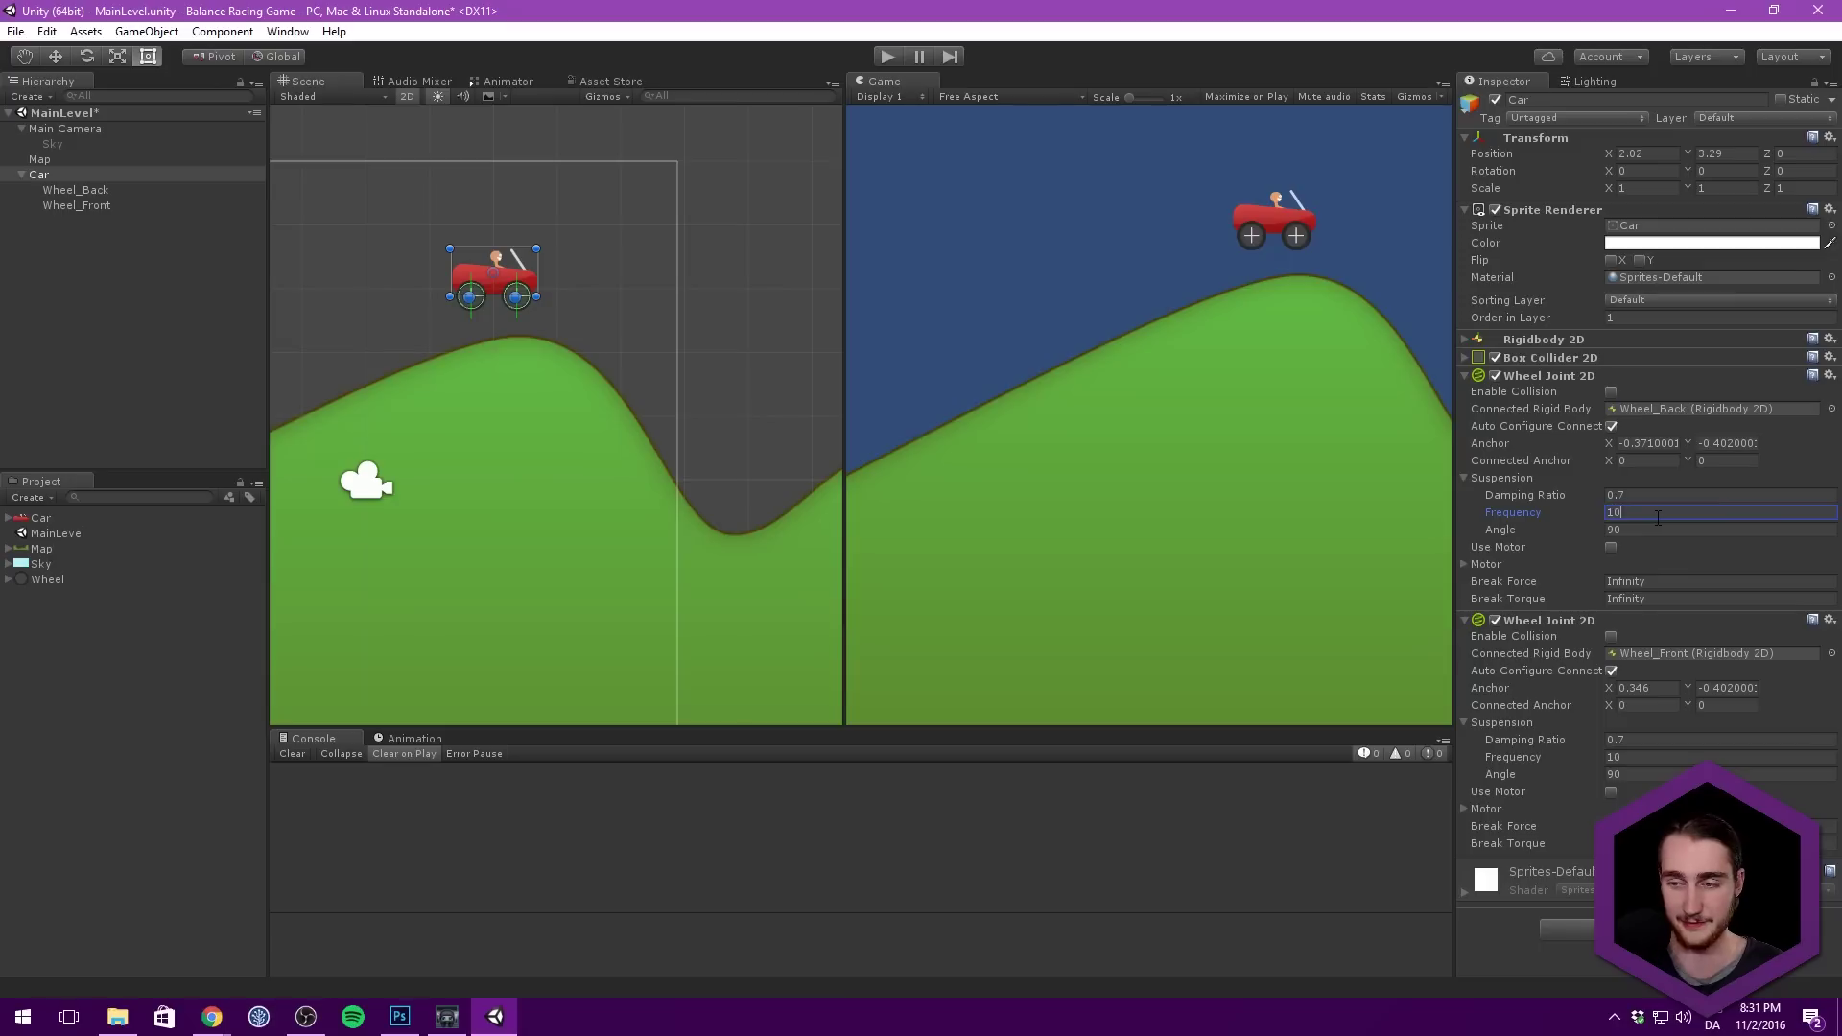
key("ctrl+p")
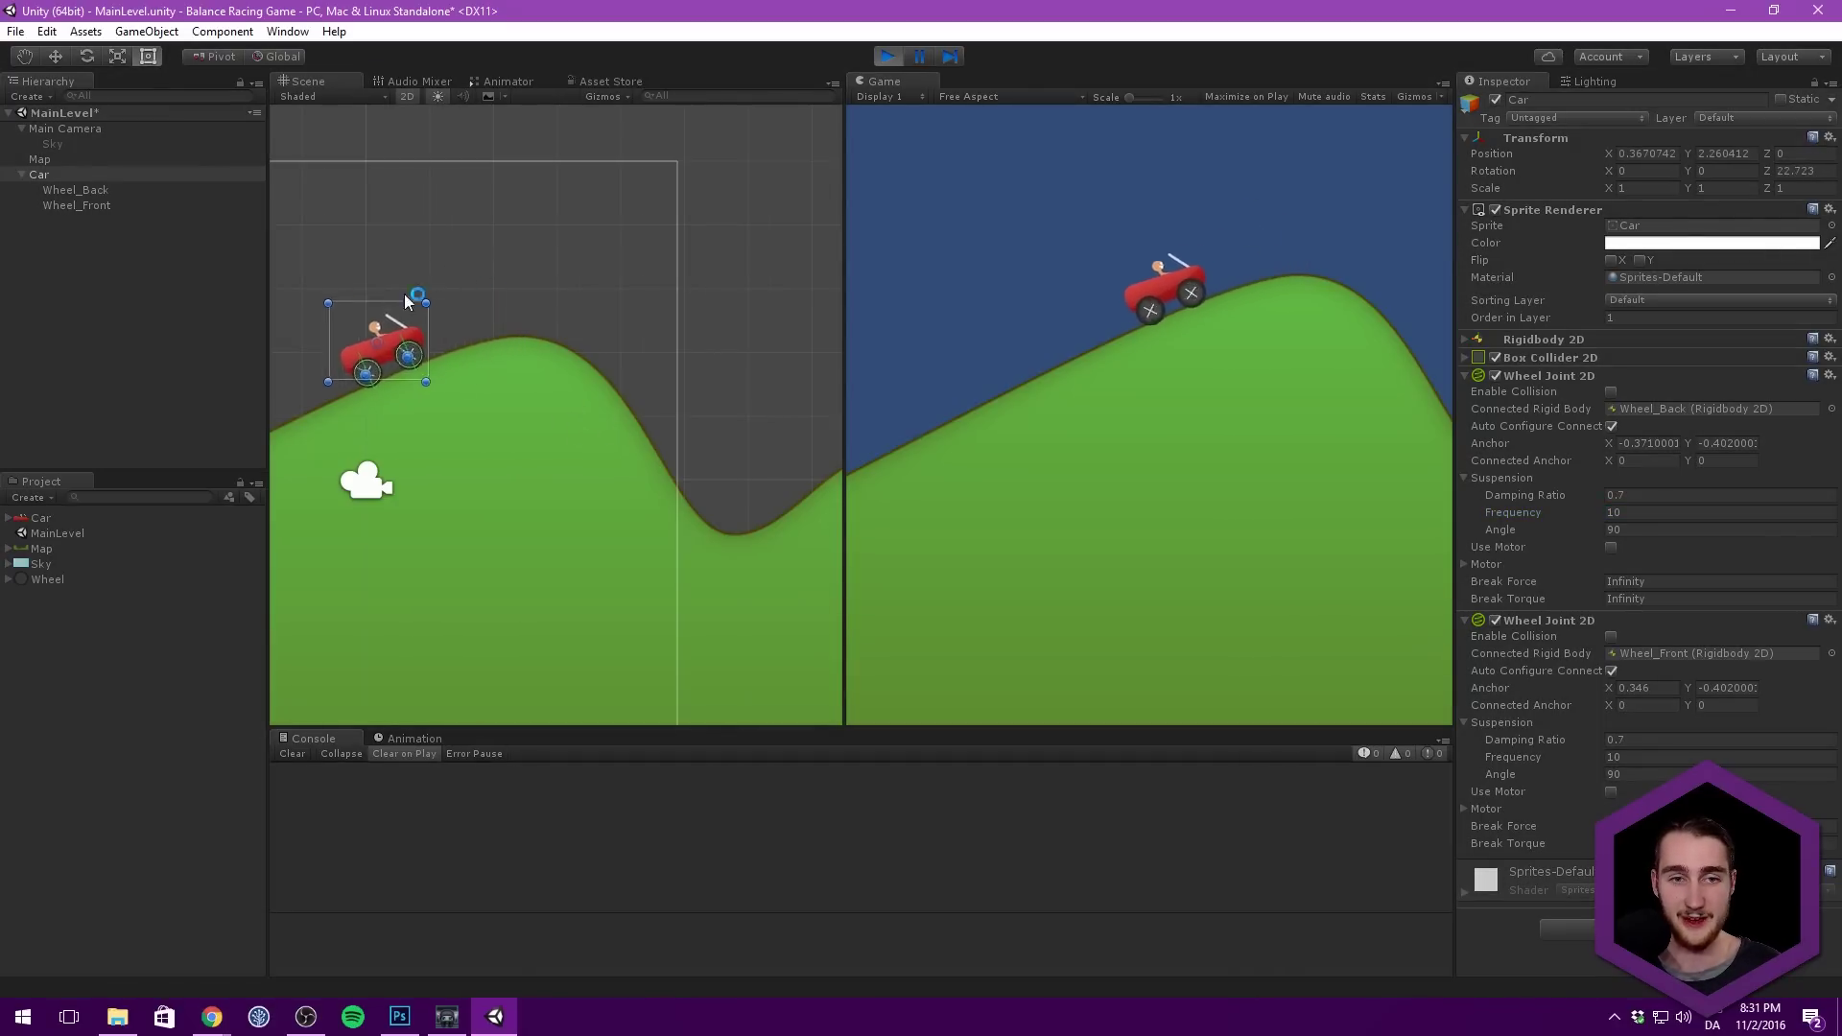
key("shift+f")
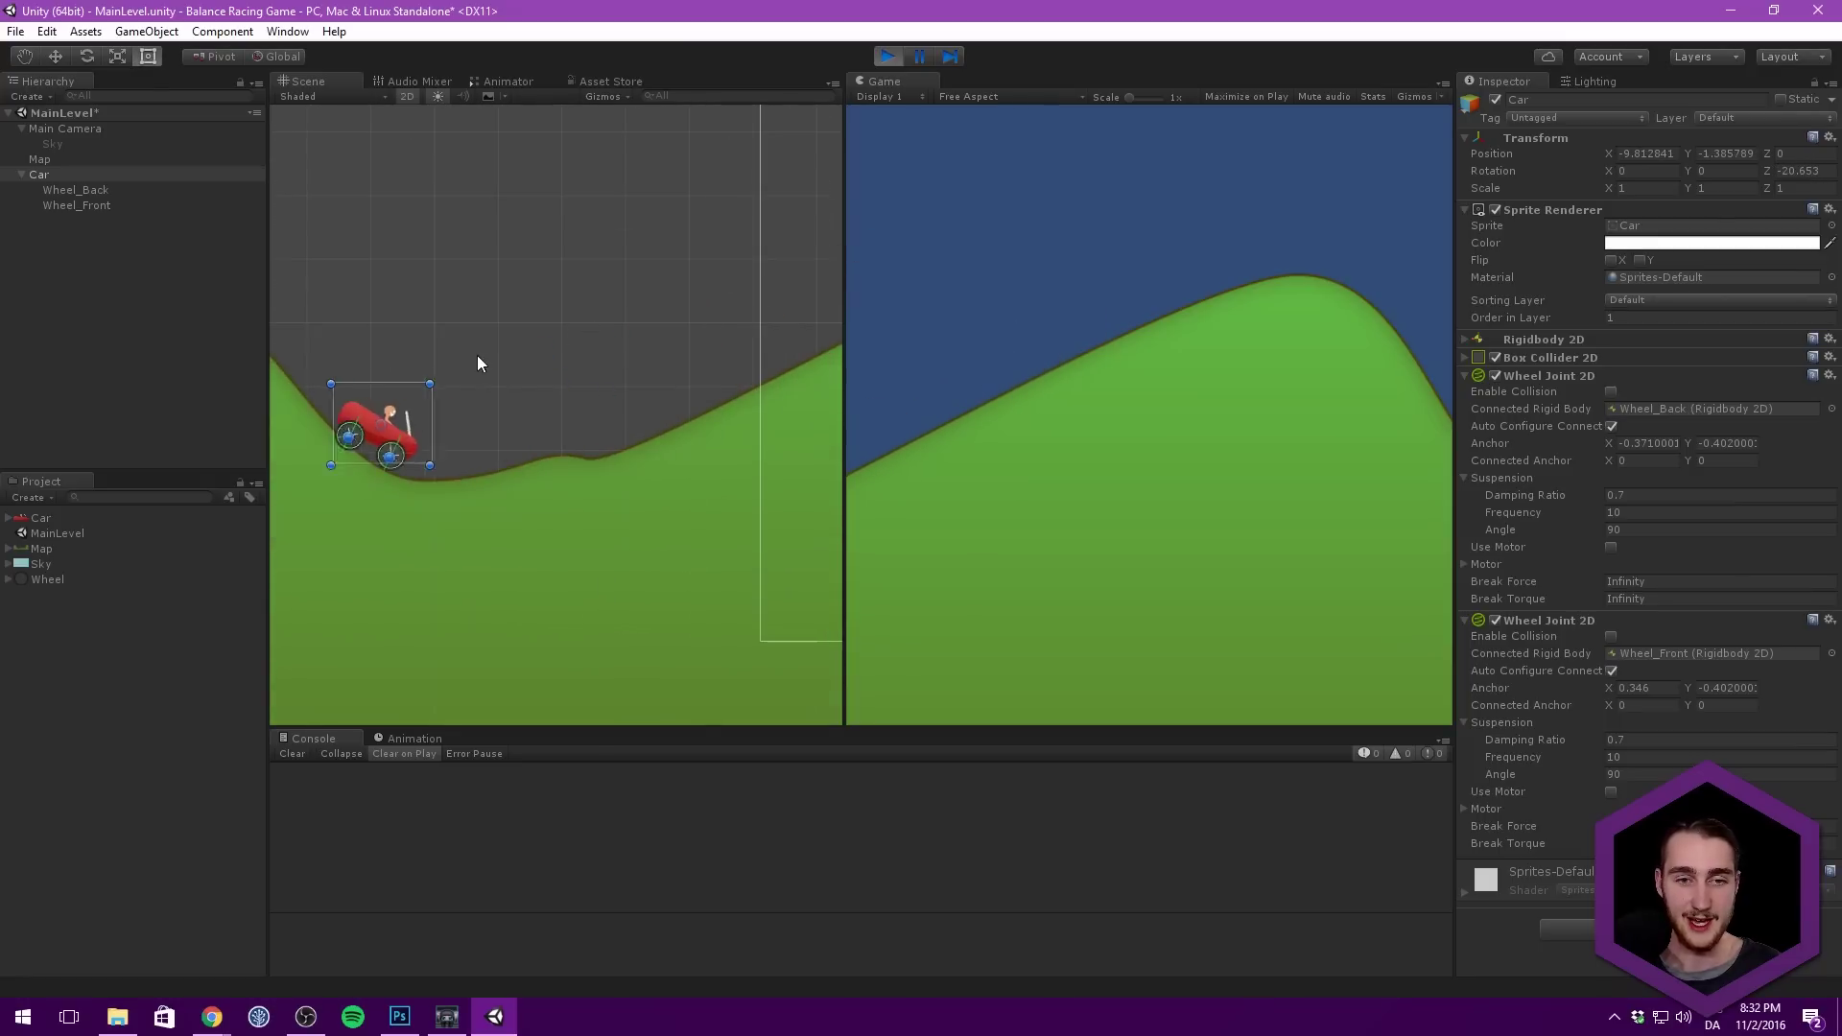
left_click(887, 56)
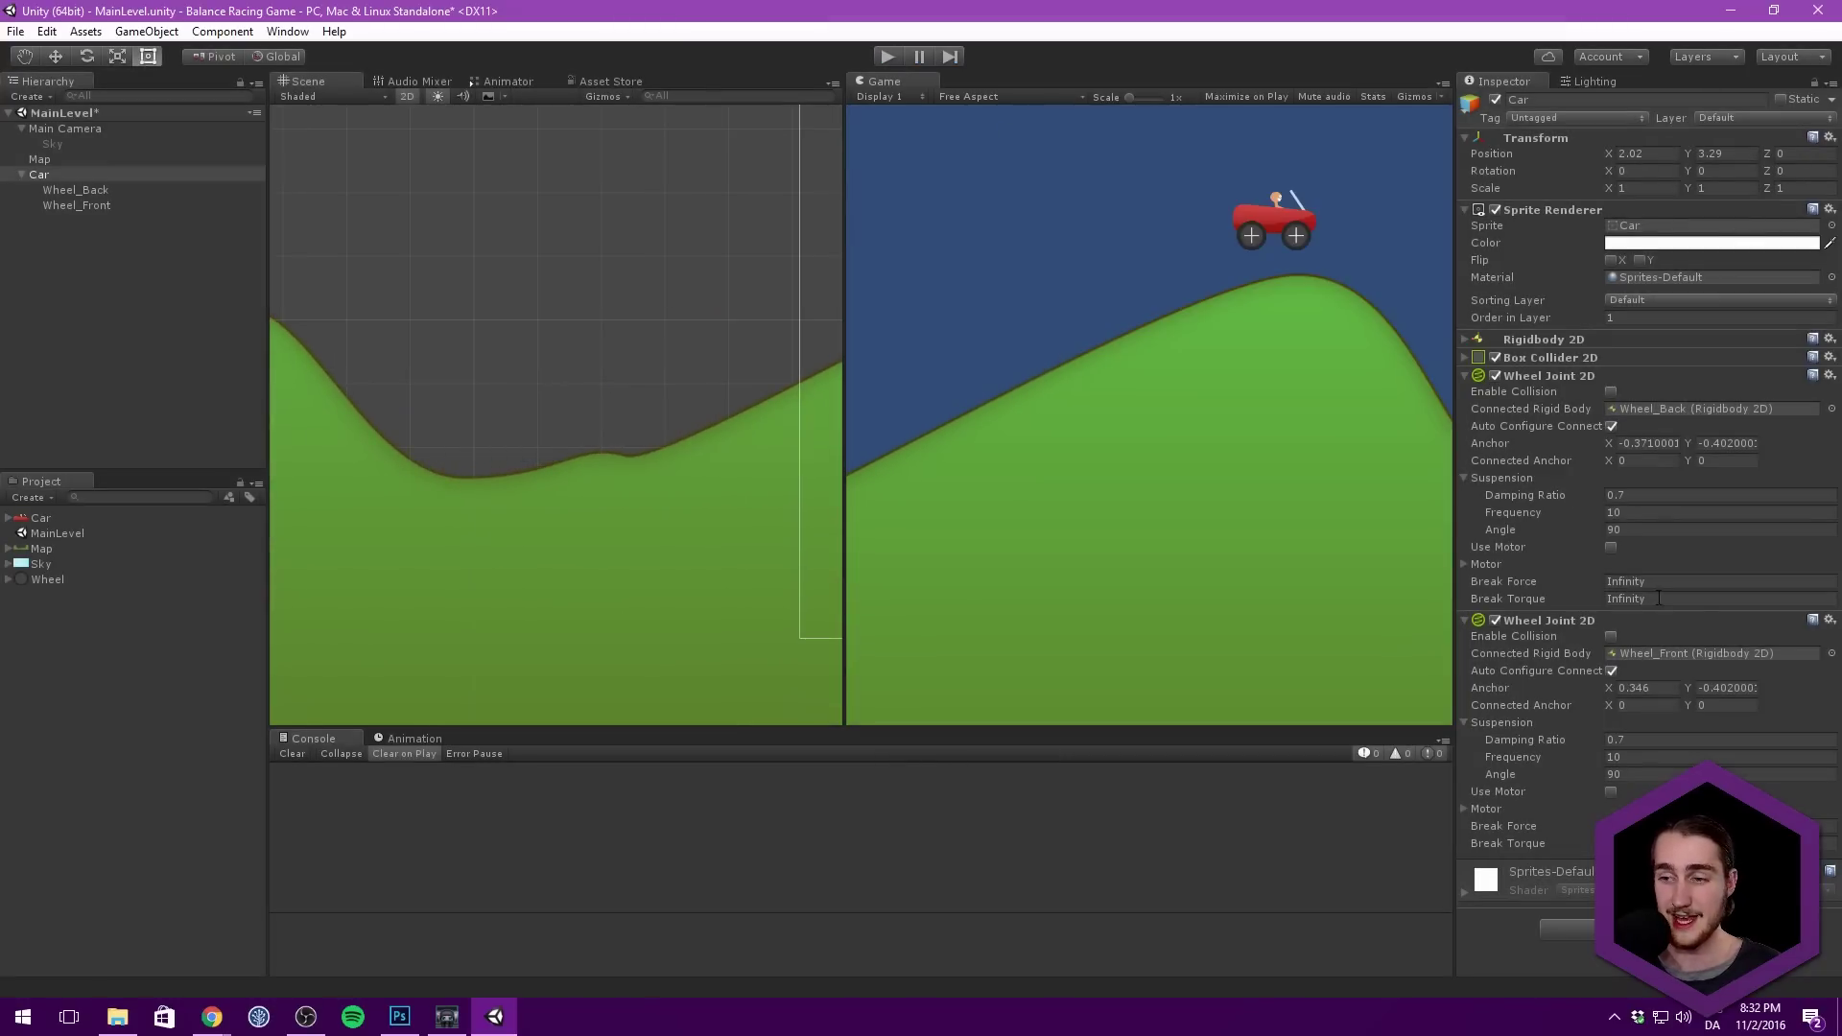
Step: Set the suspension frequency of both wheel joints to 4 and play-test the car
left_click(1642, 514)
type("4")
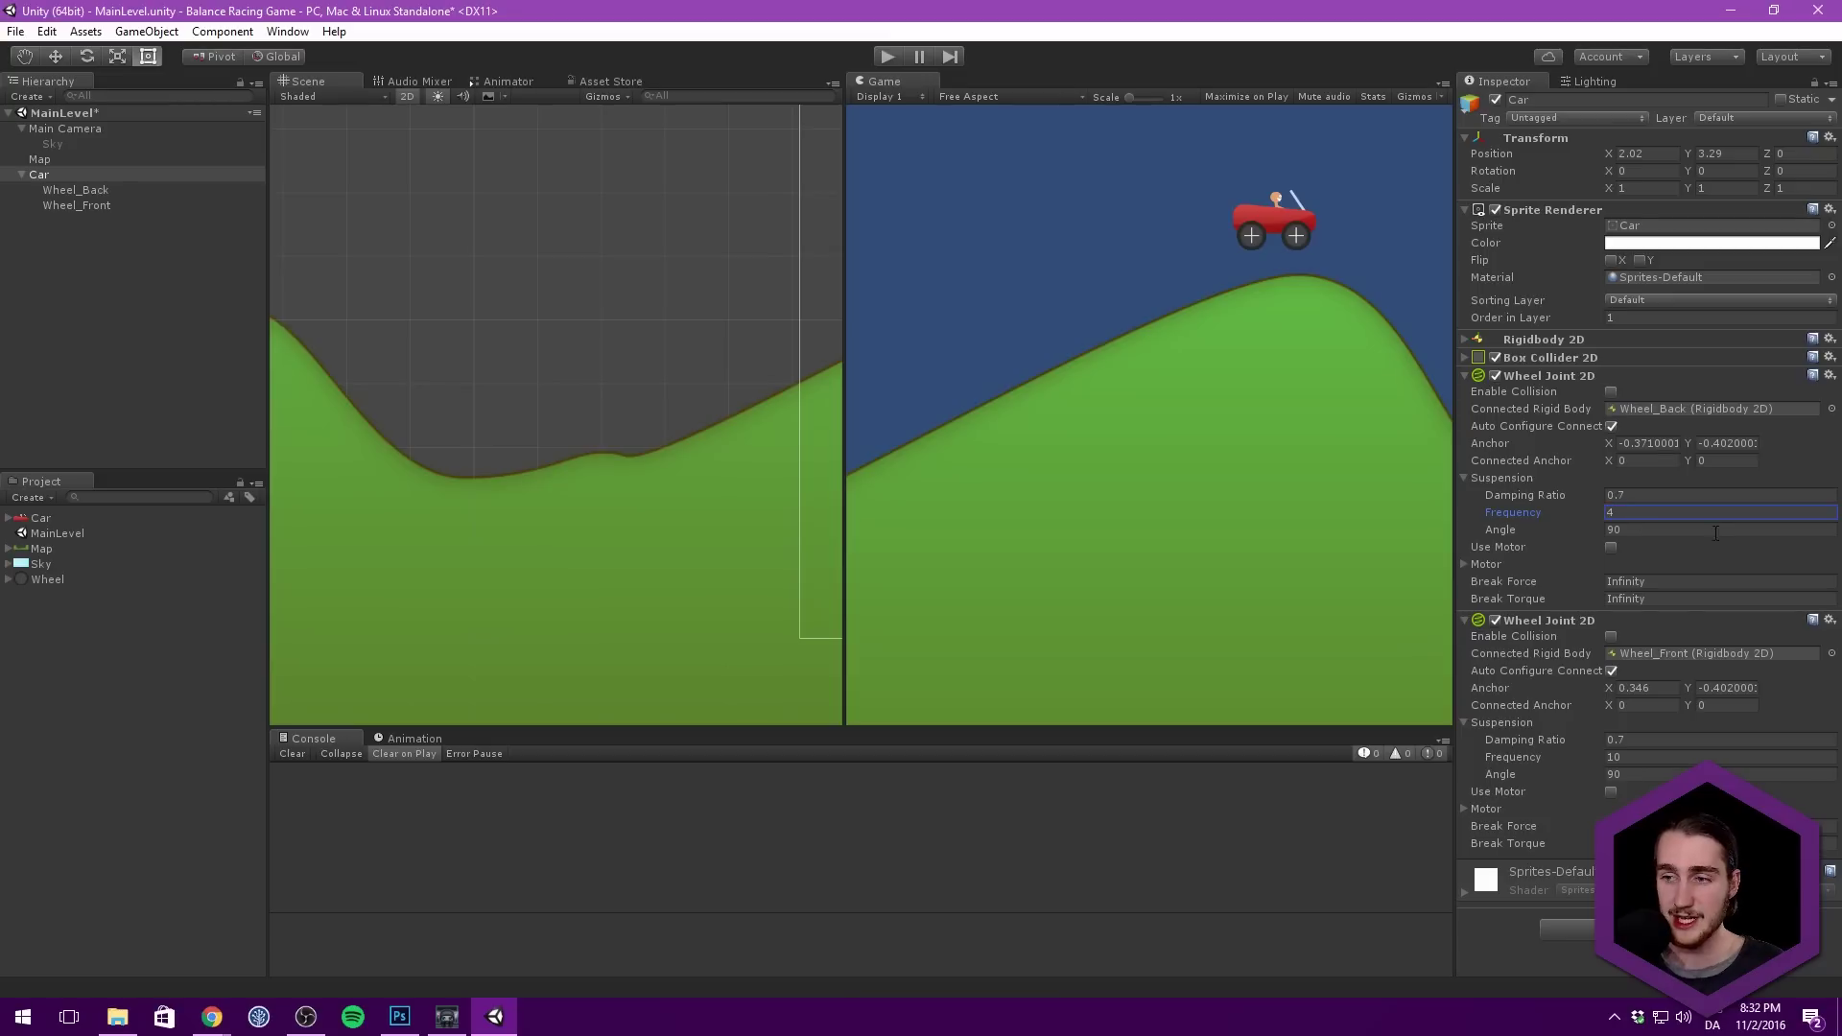
left_click(1630, 756)
type("4")
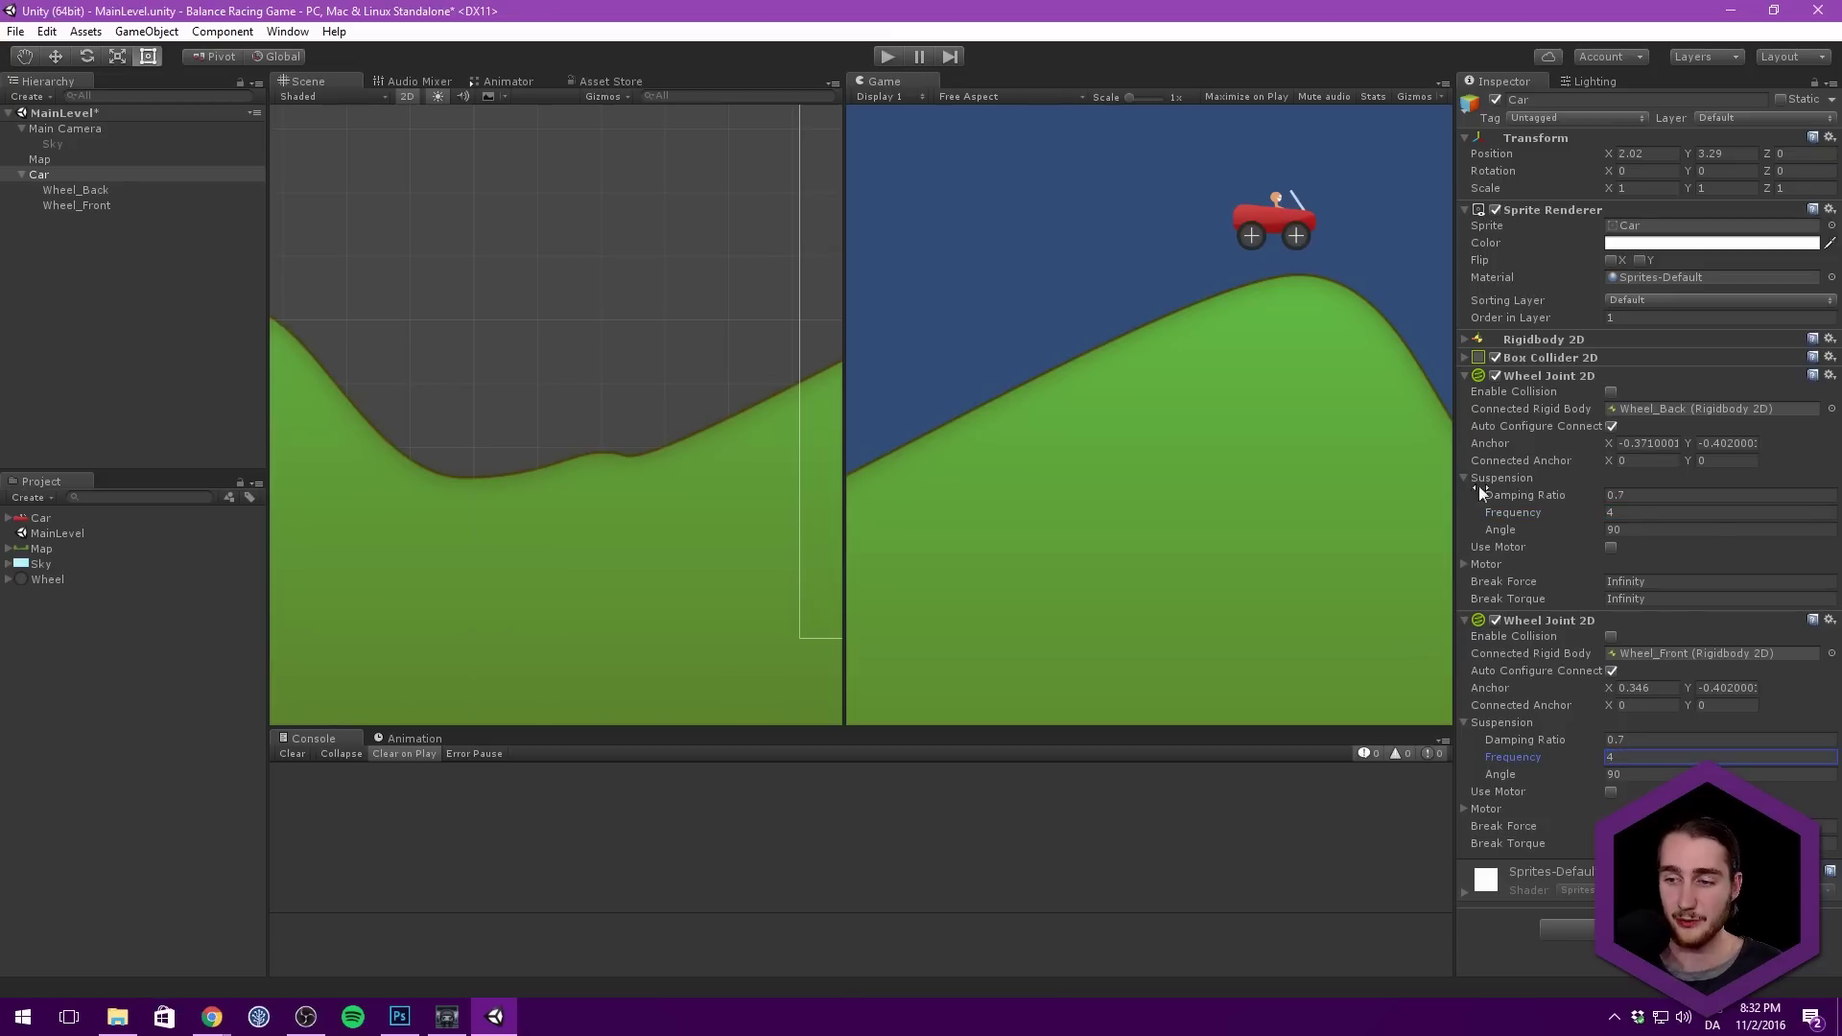
left_click(880, 54)
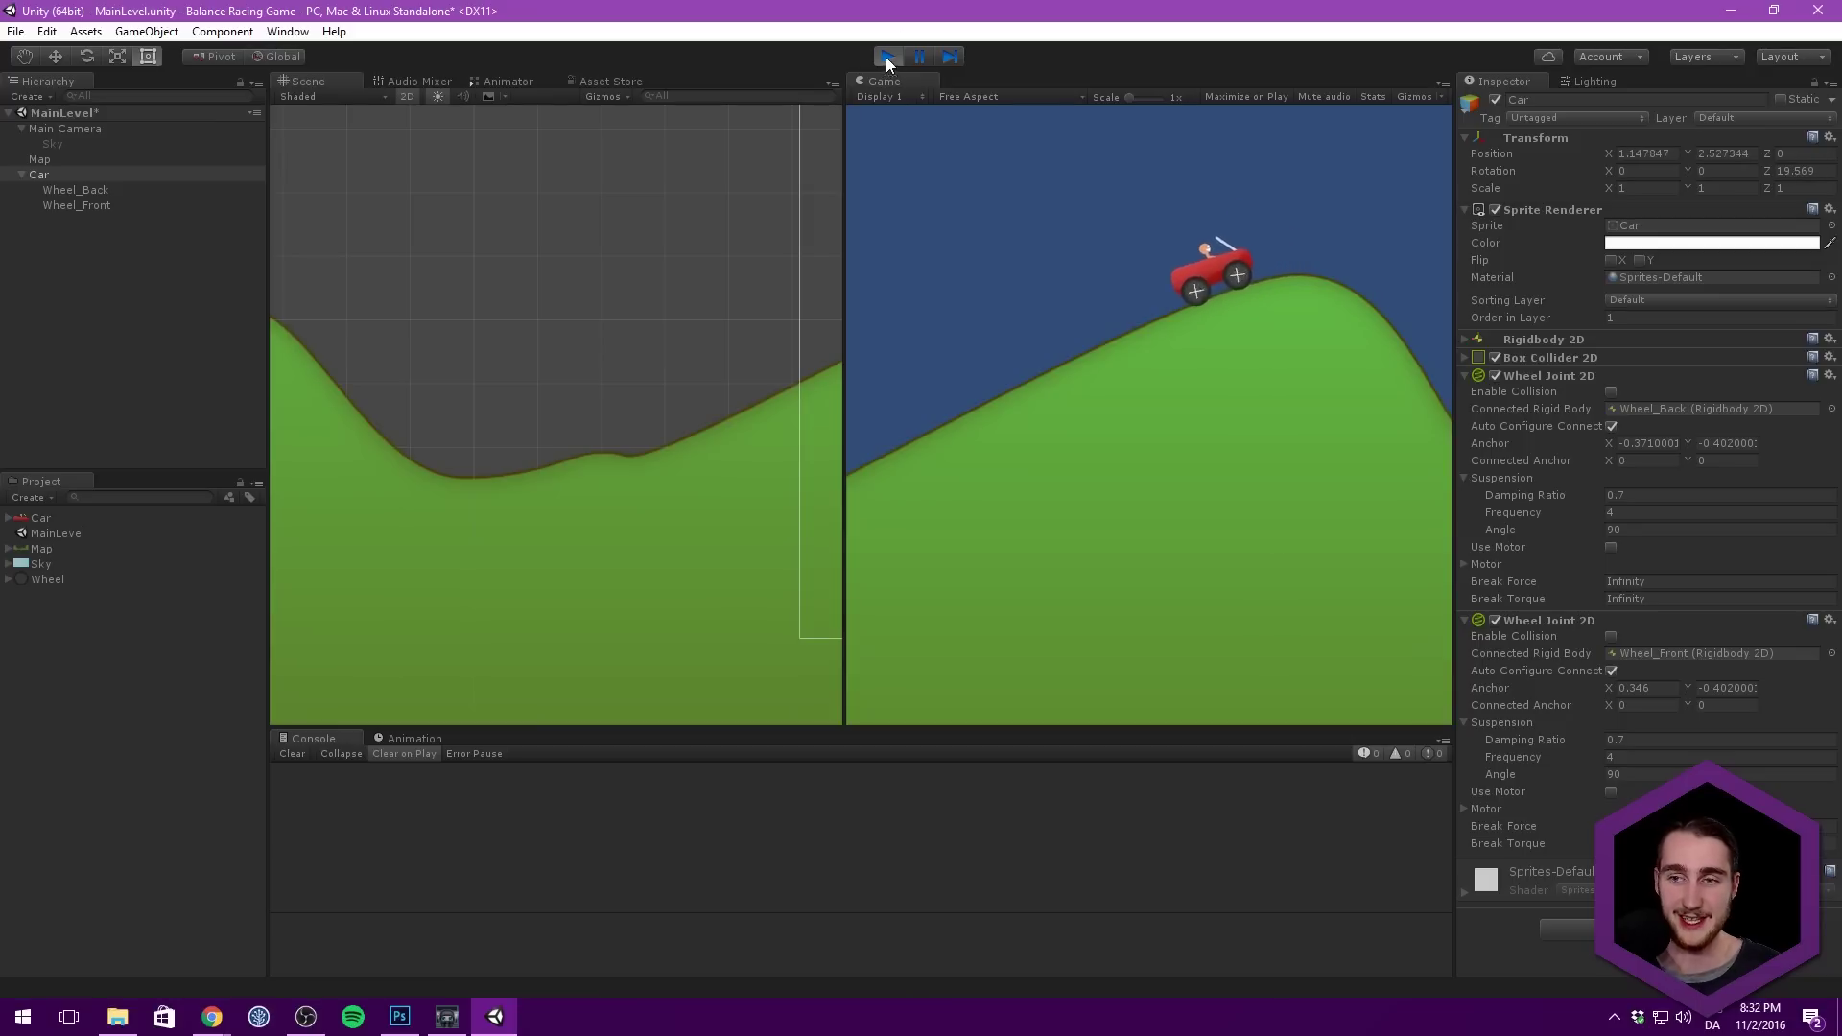
left_click(884, 57)
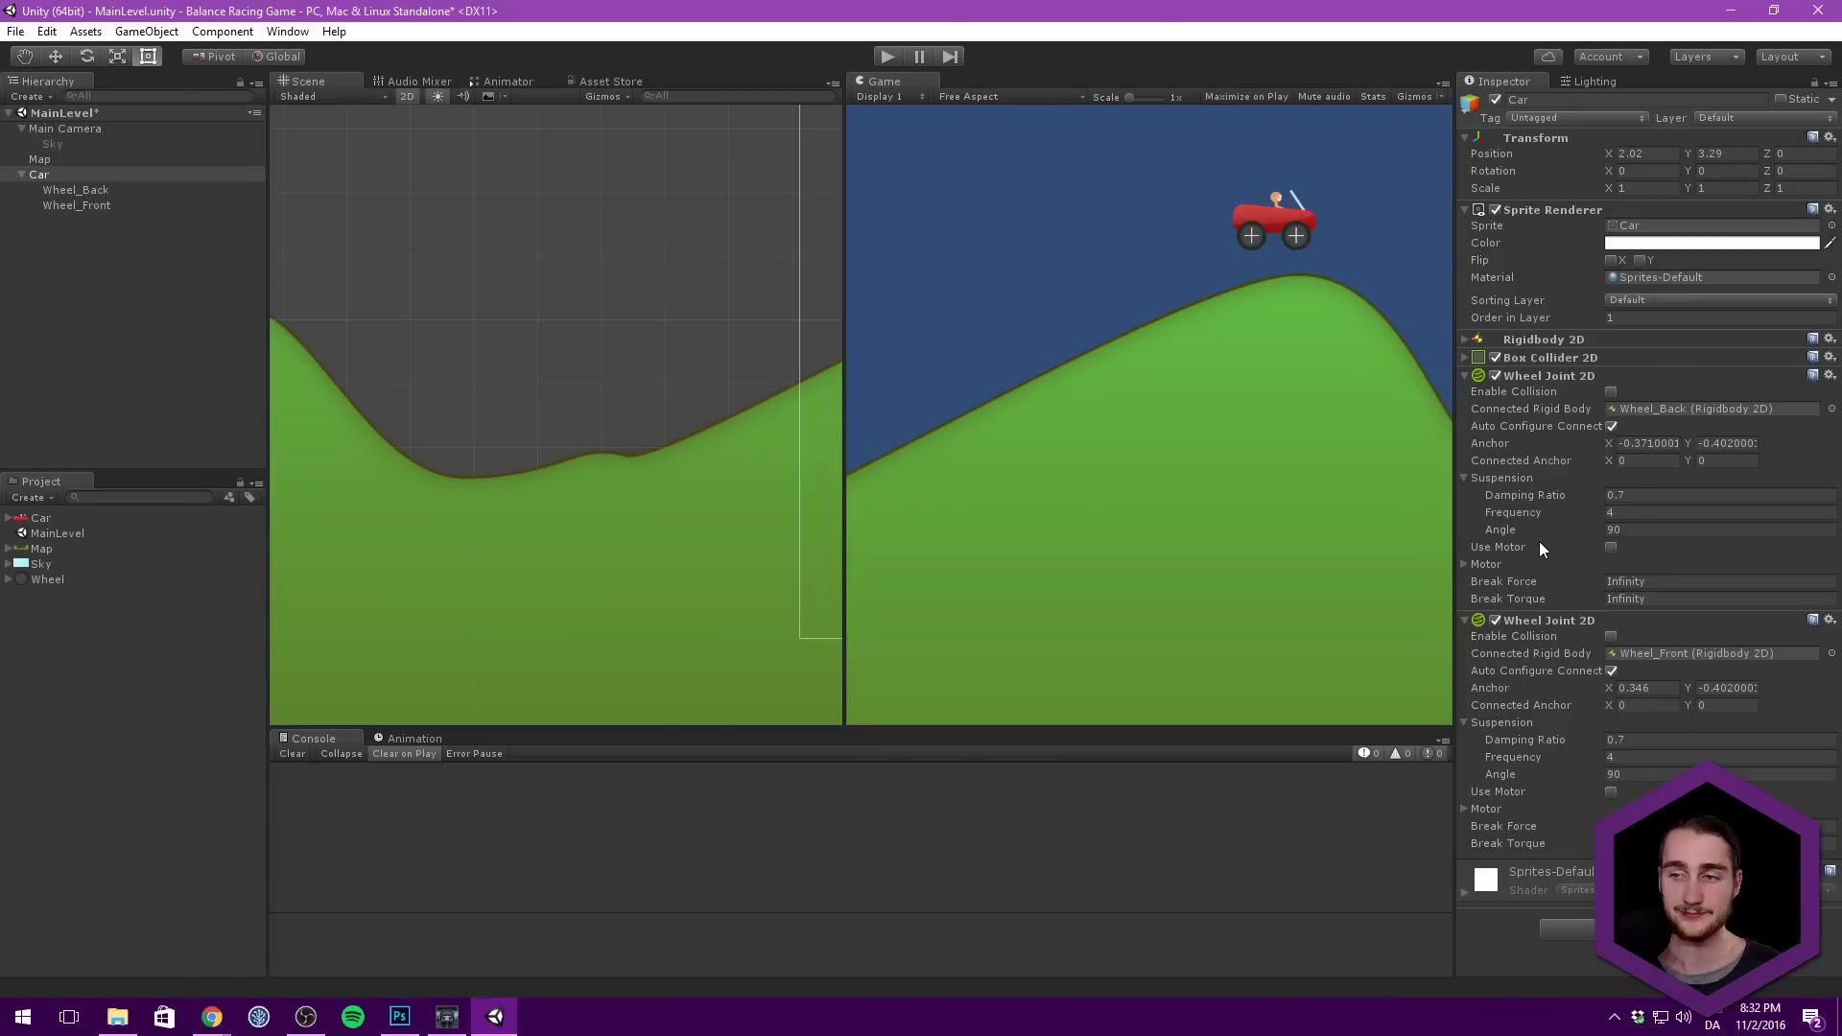
Step: Collapse the suspension settings of both wheel joints, and enable the motor on the back wheel joint with its motor settings expanded
left_click(1516, 479)
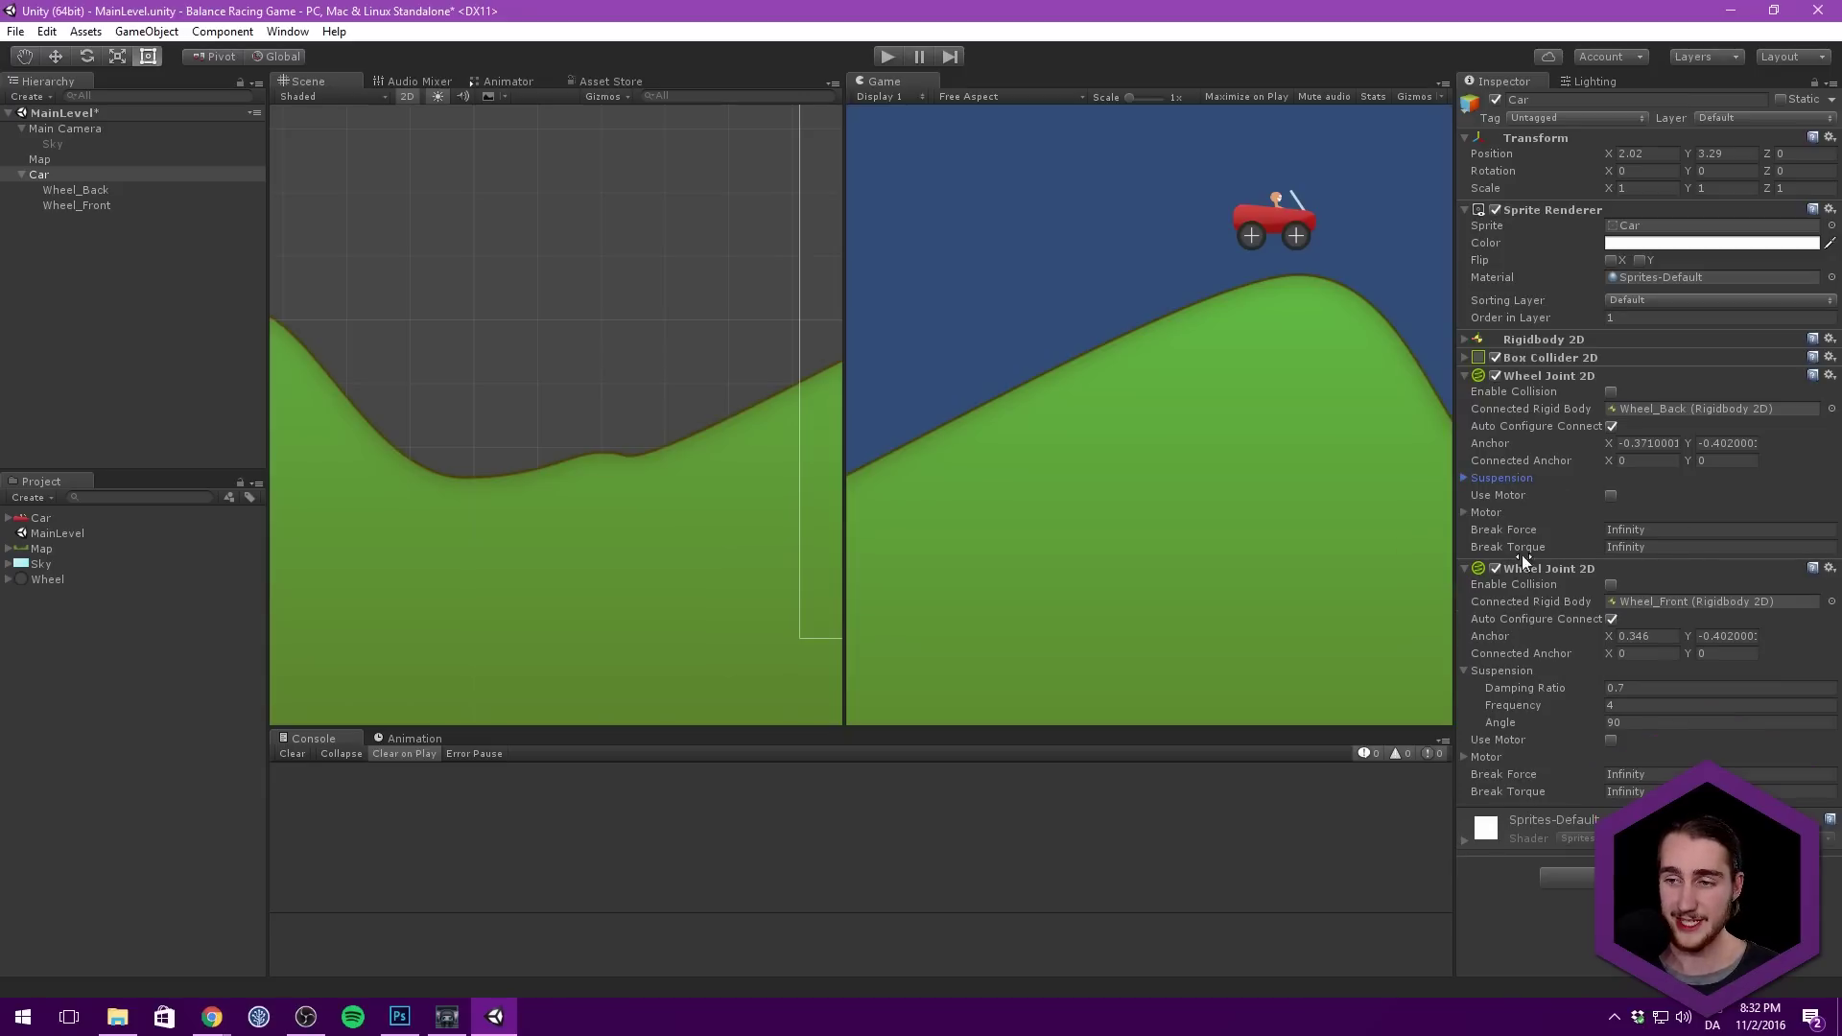
left_click(1513, 671)
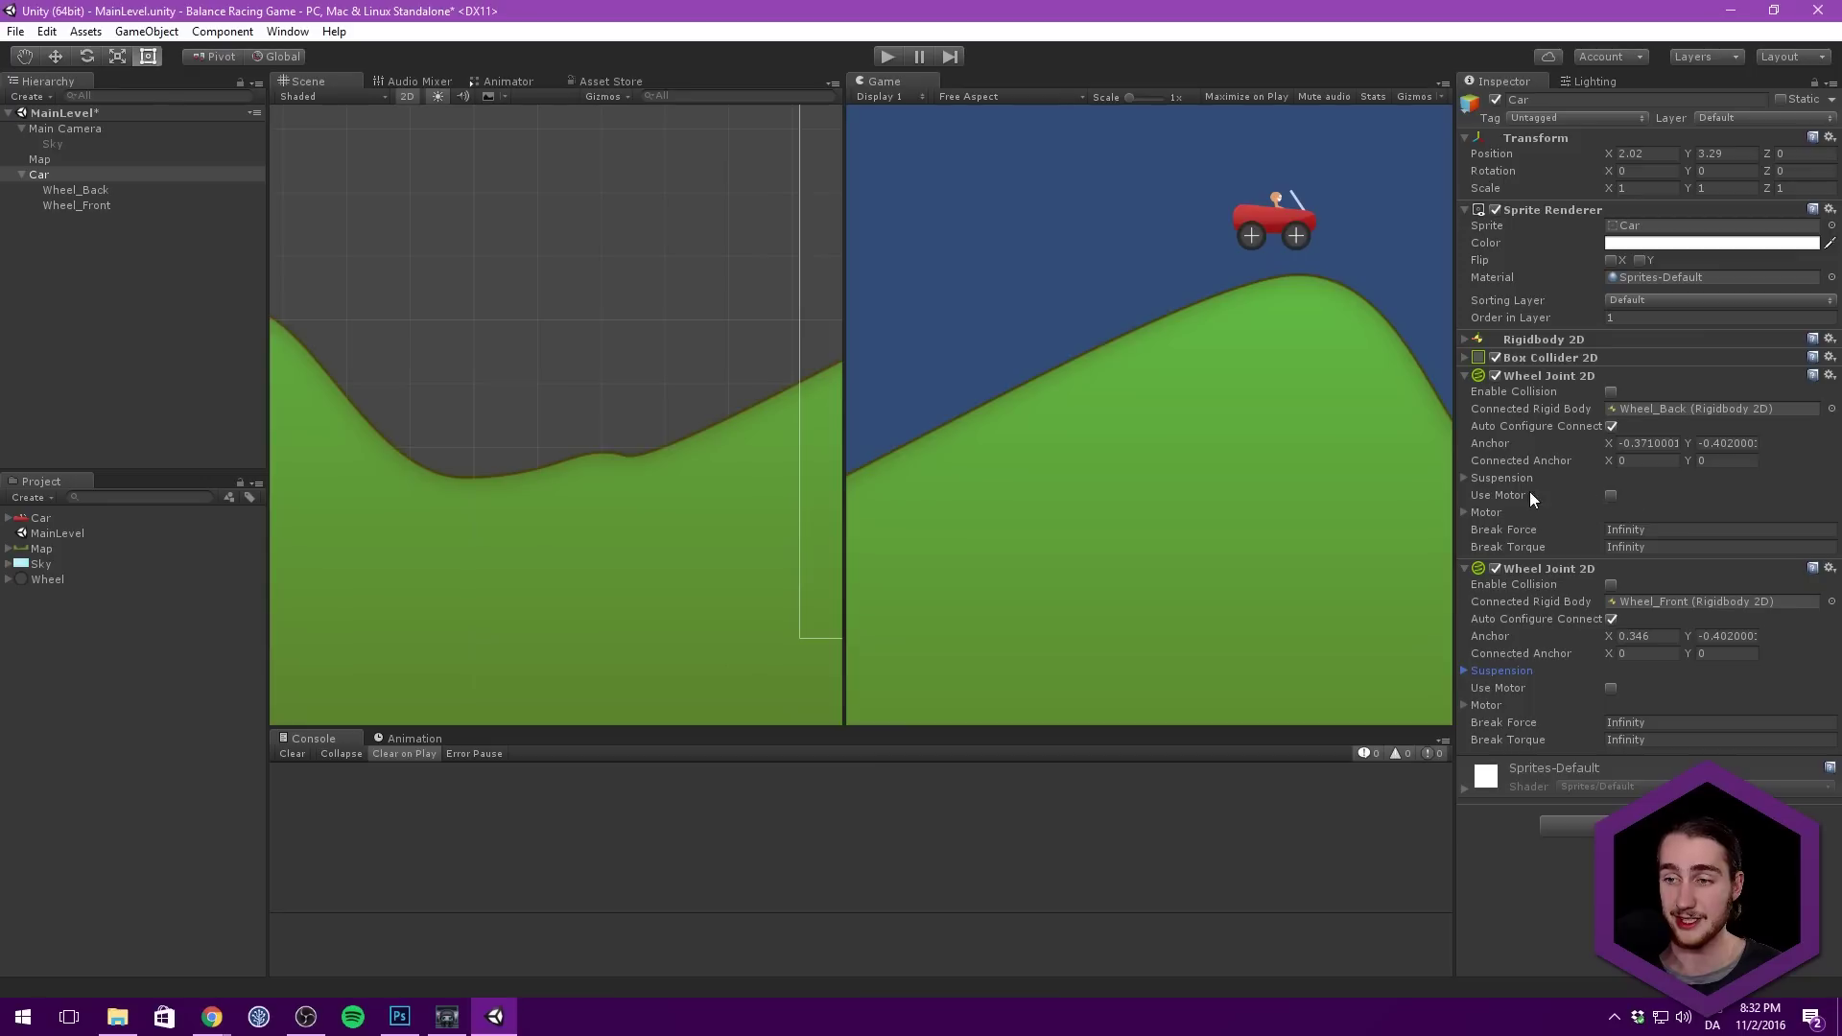
left_click(1610, 496)
left_click(1482, 514)
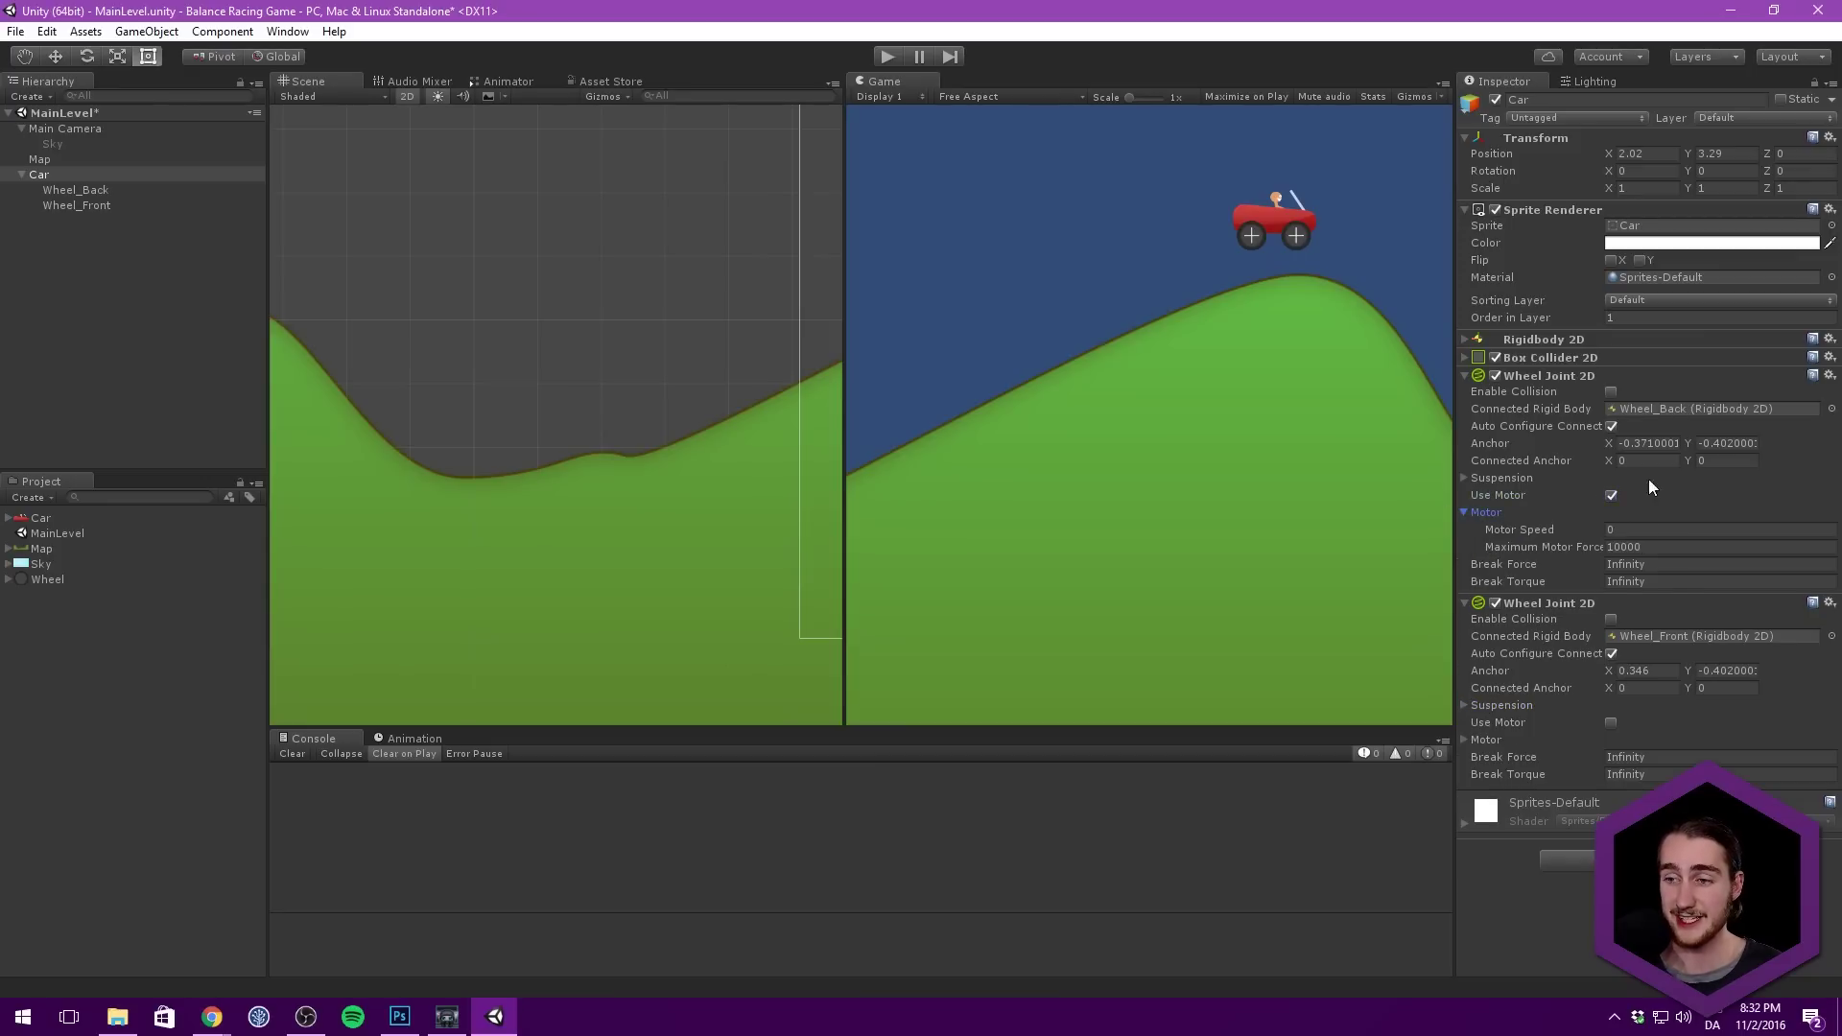
Step: Examine the Motor Speed and Maximum Motor Force settings of the back wheel joint
left_click(1640, 529)
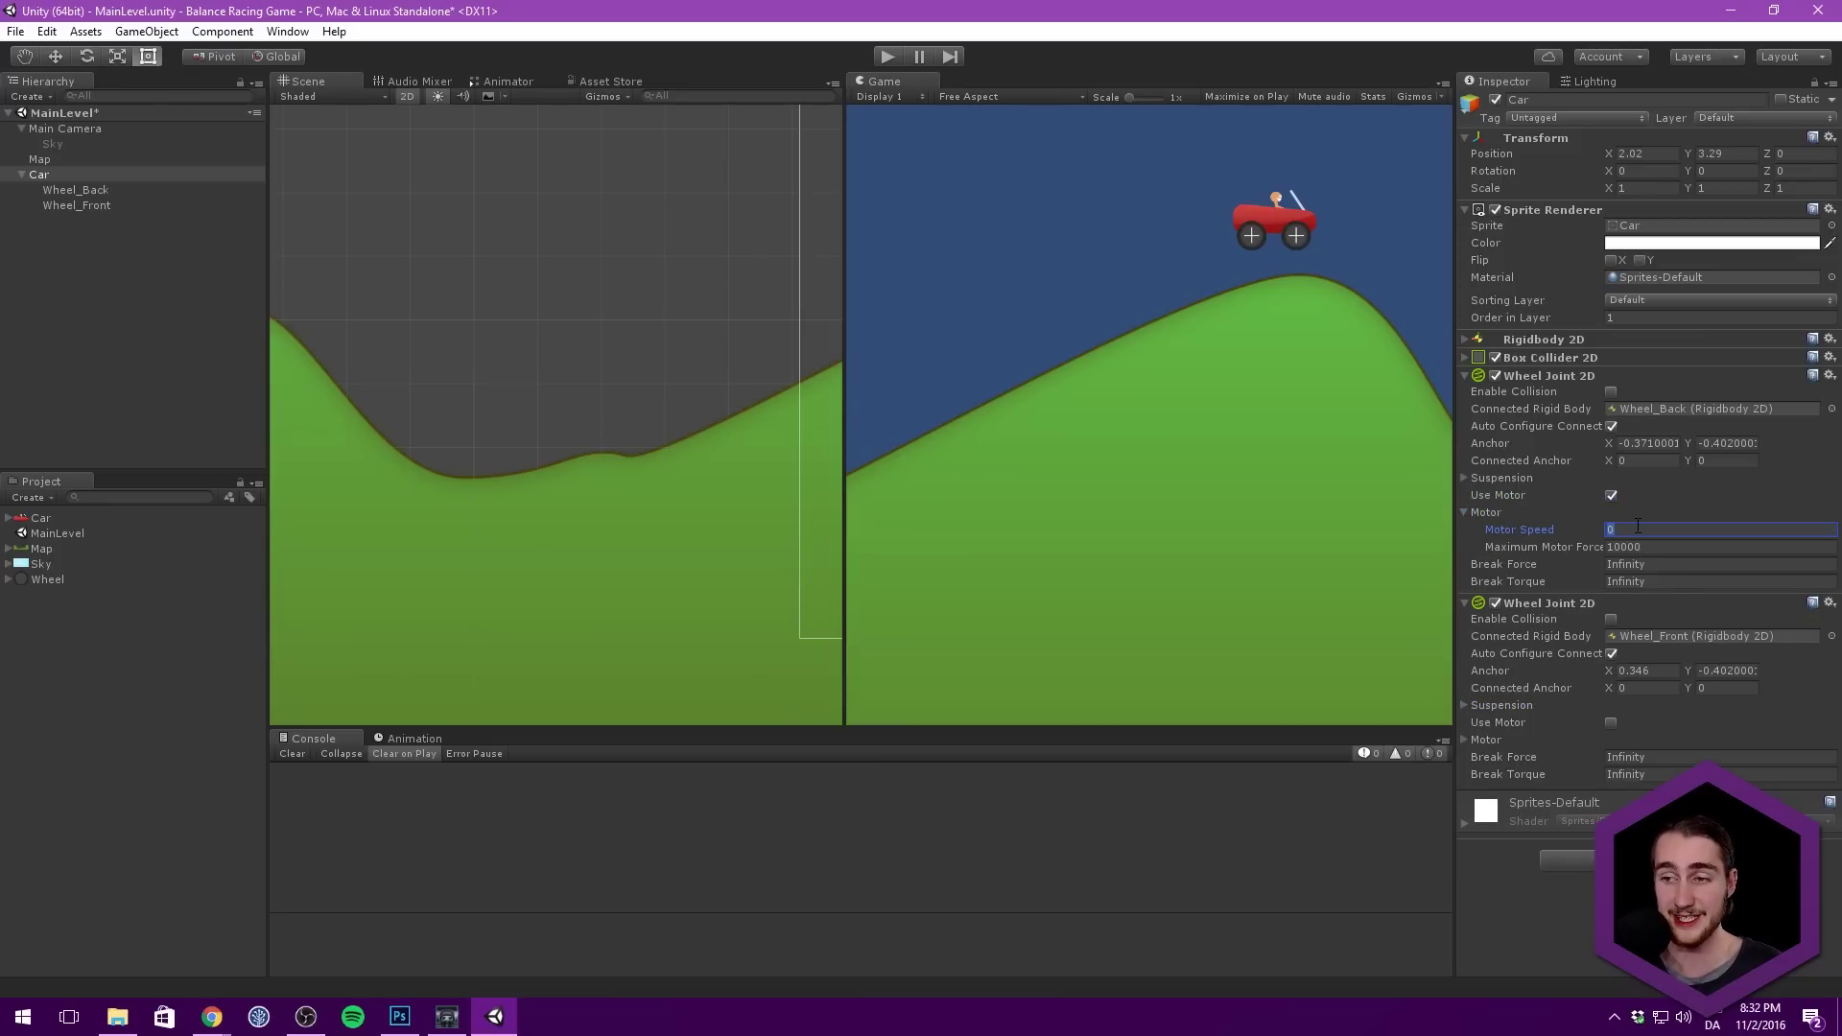
left_click(1519, 549)
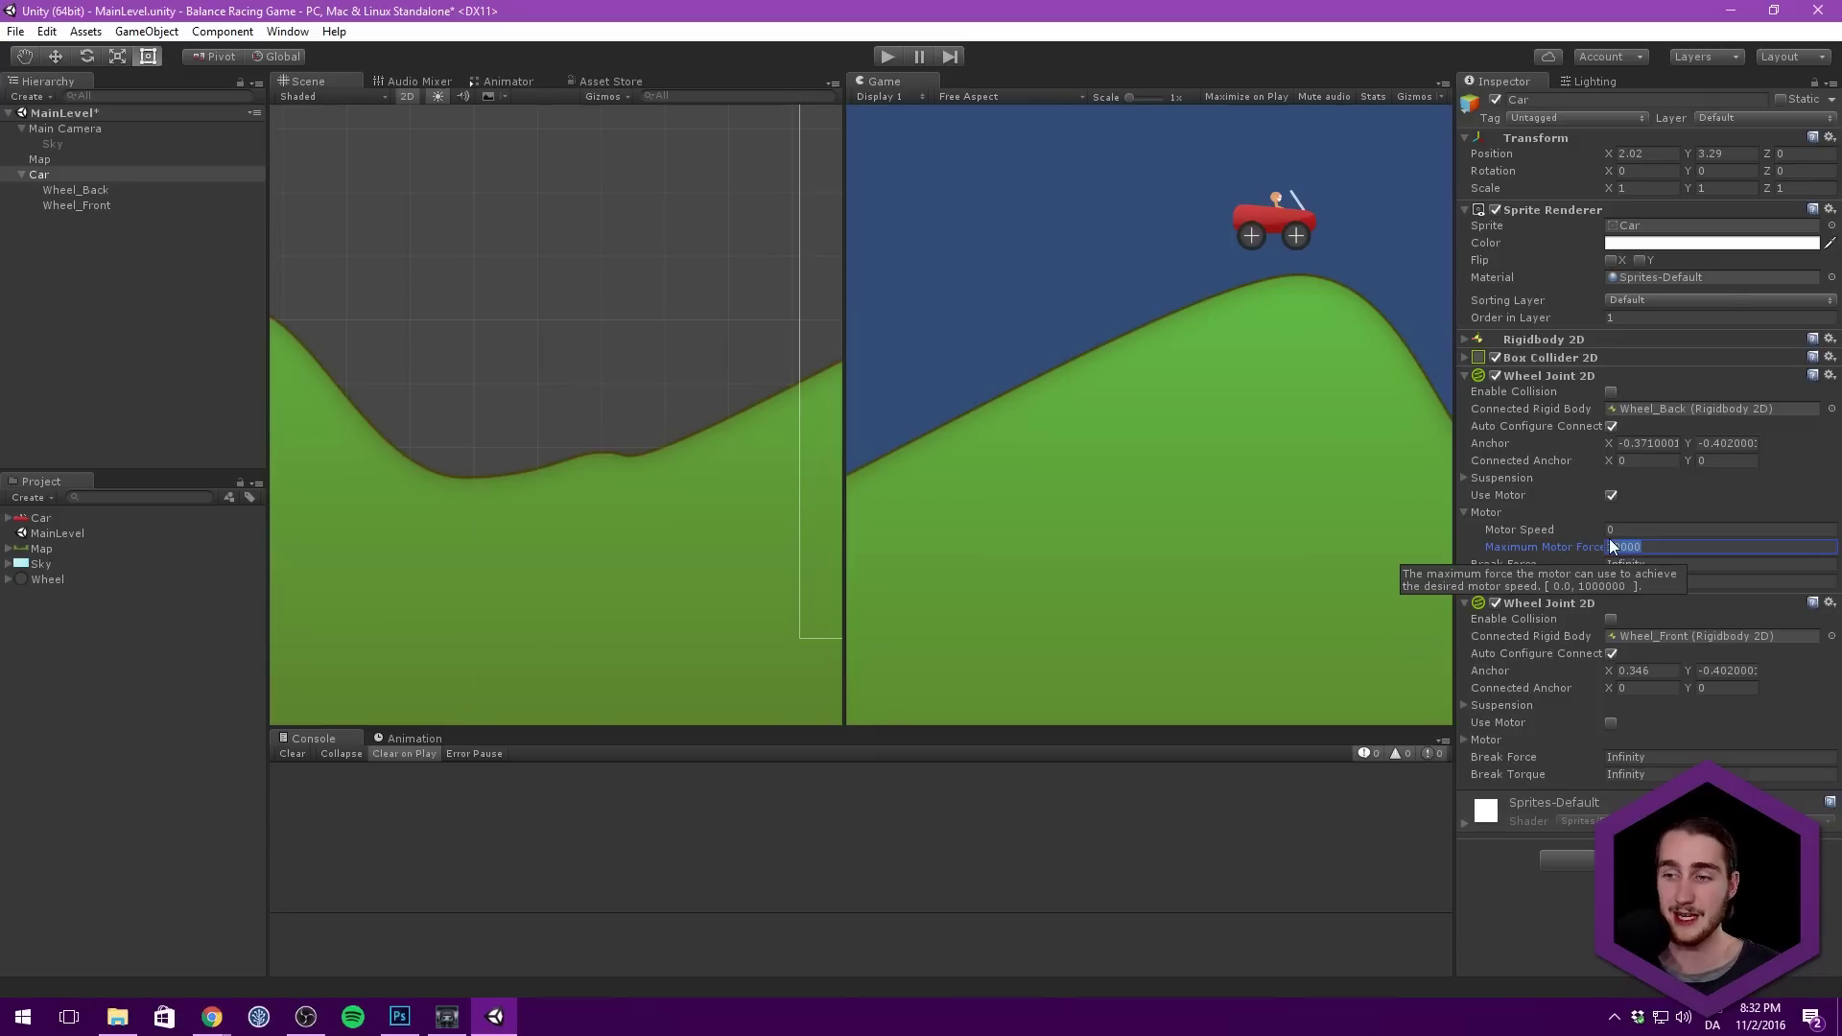
left_click(1549, 529)
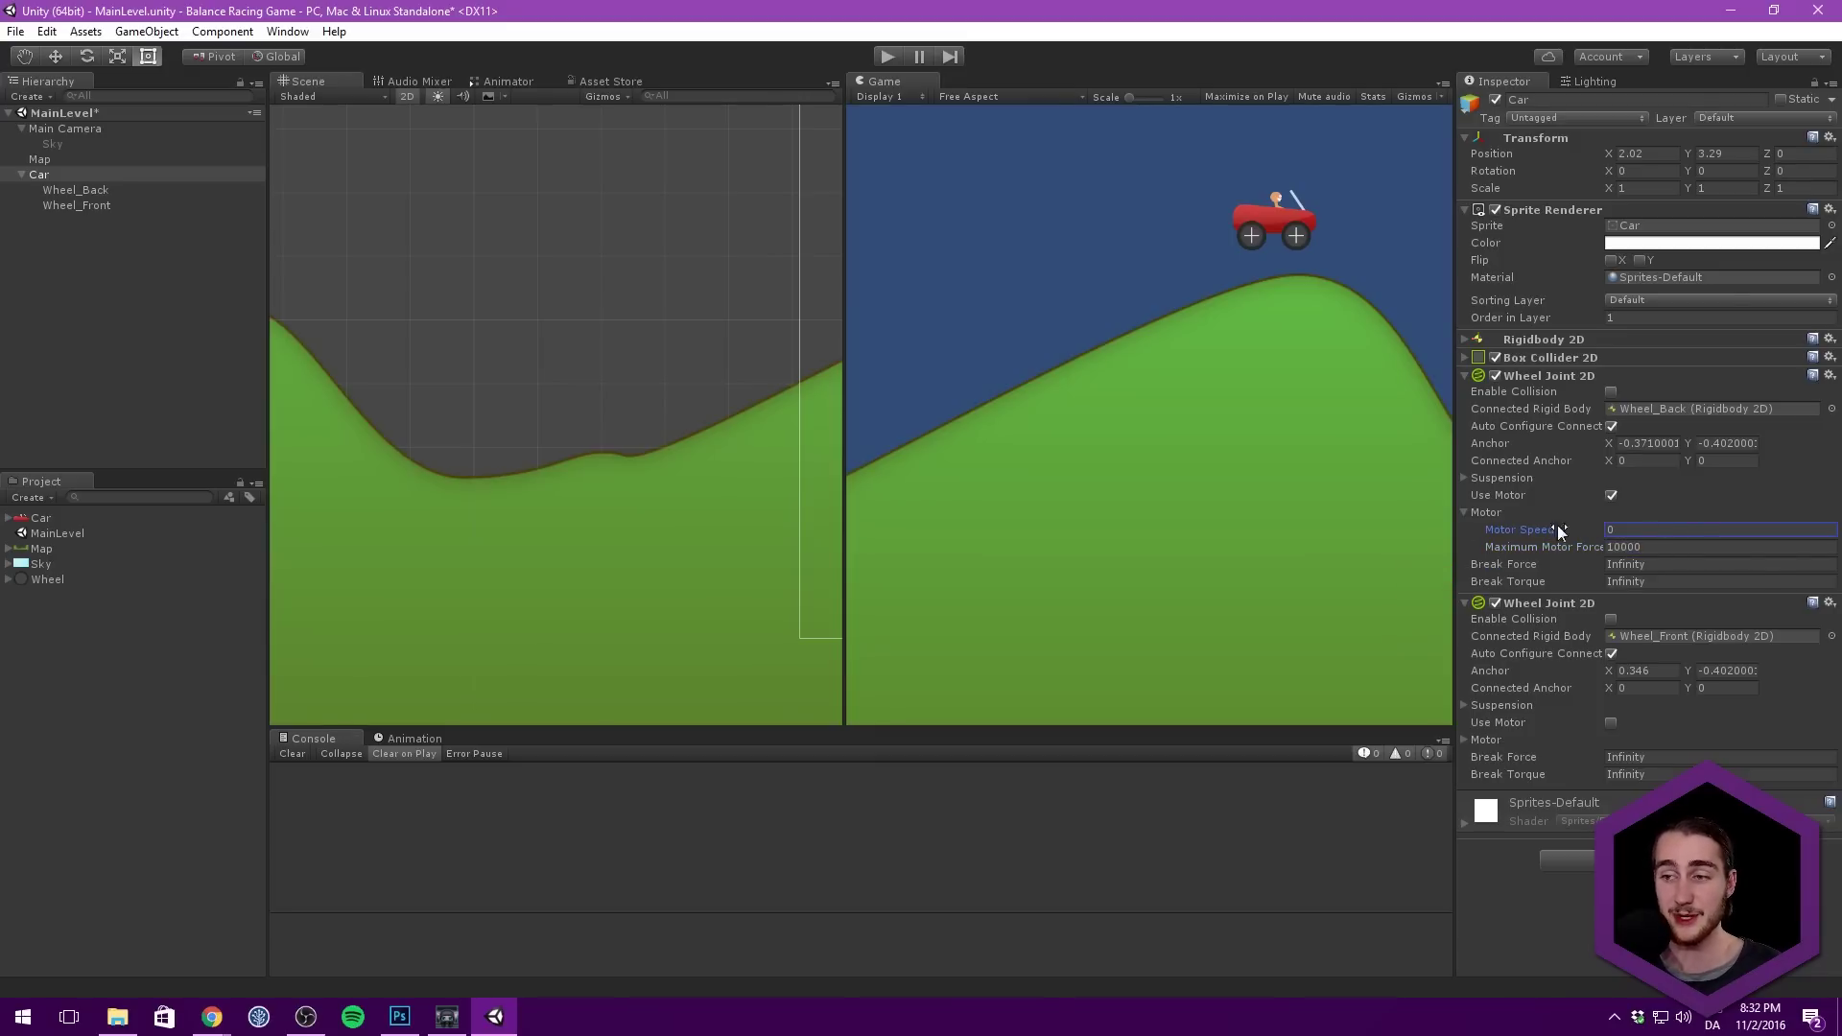
left_click(1646, 547)
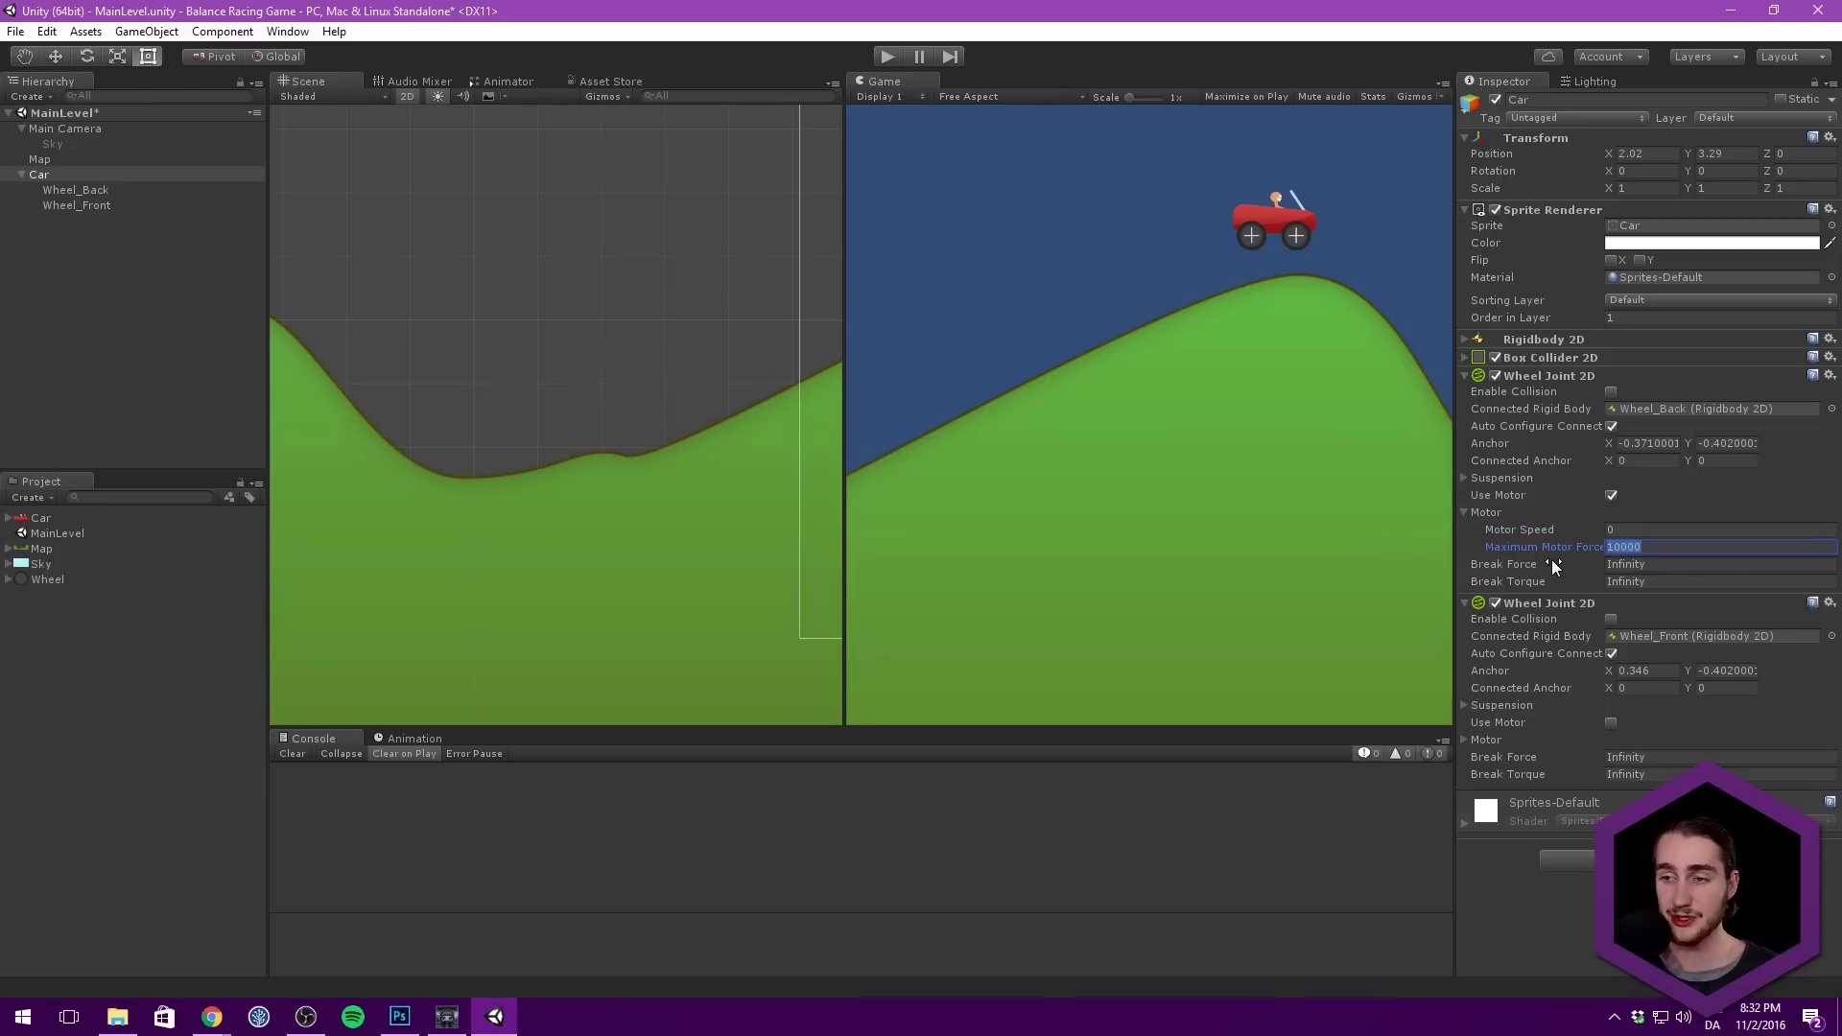
left_click(1511, 516)
left_click(1552, 516)
left_click(1643, 527)
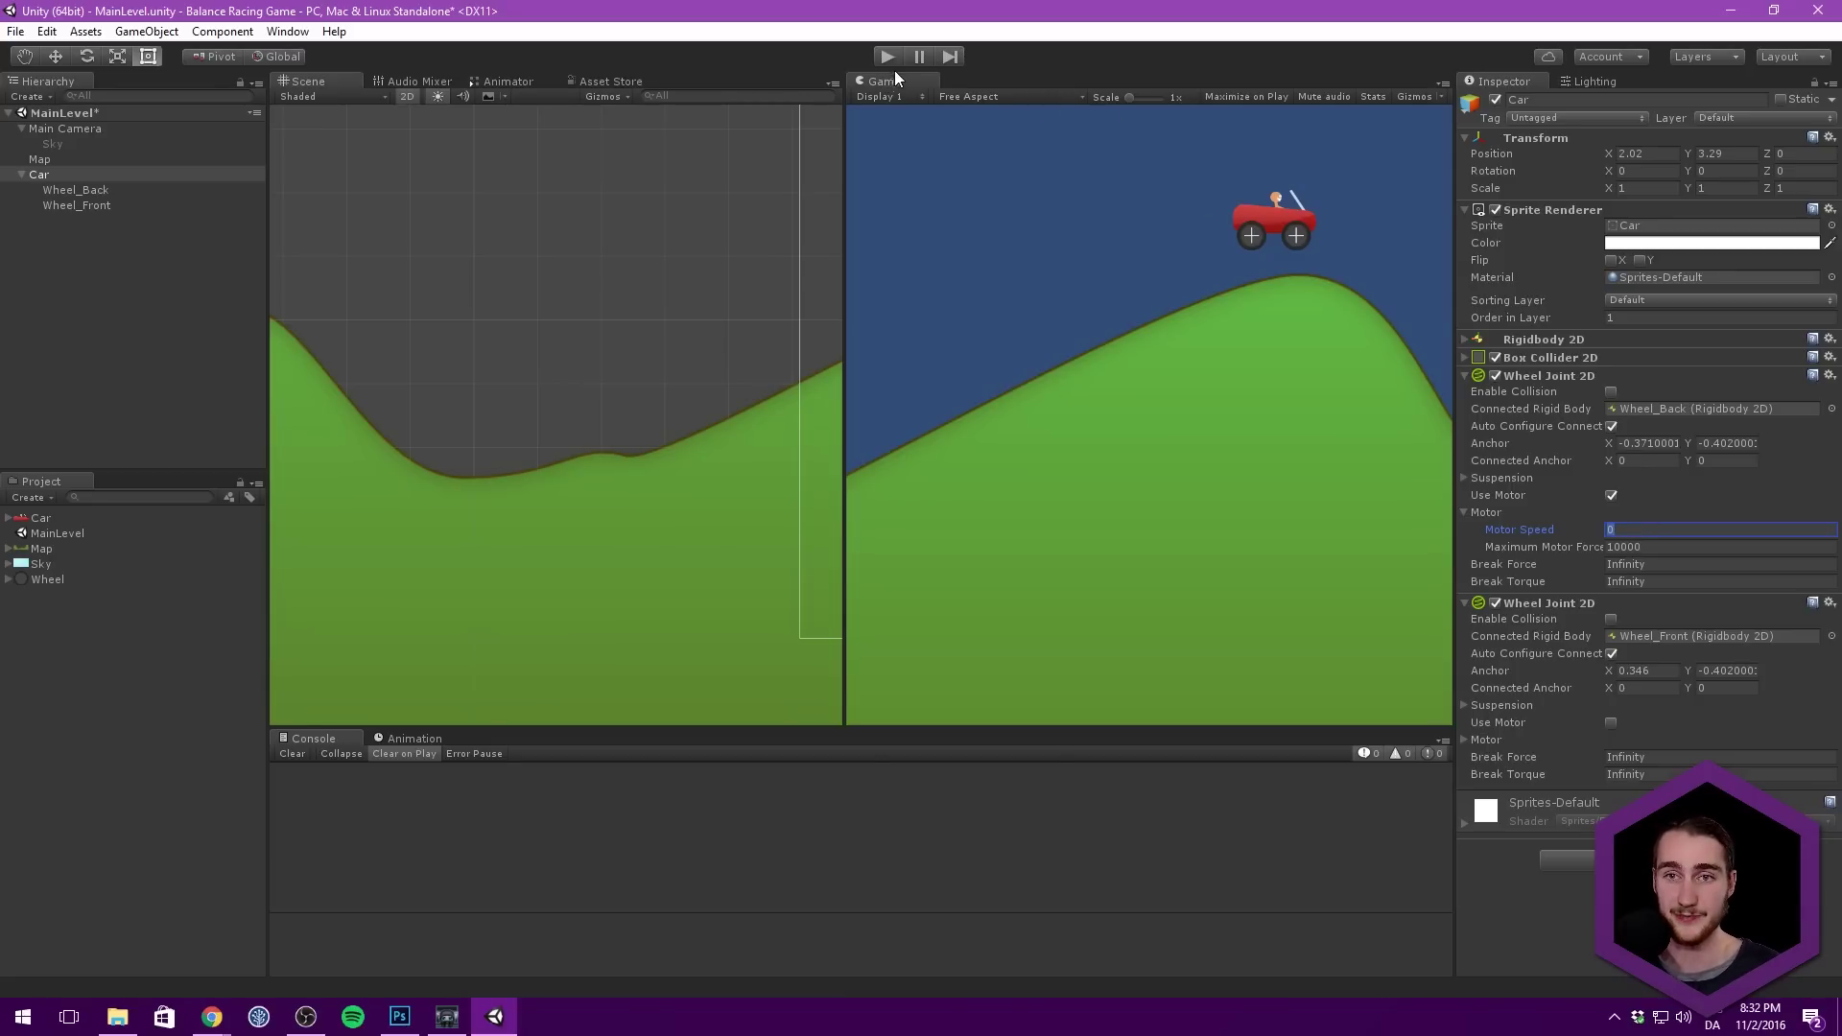
Step: Start the game with the back wheel motor enabled and frame the running car closely in the scene view
key("ctrl+p")
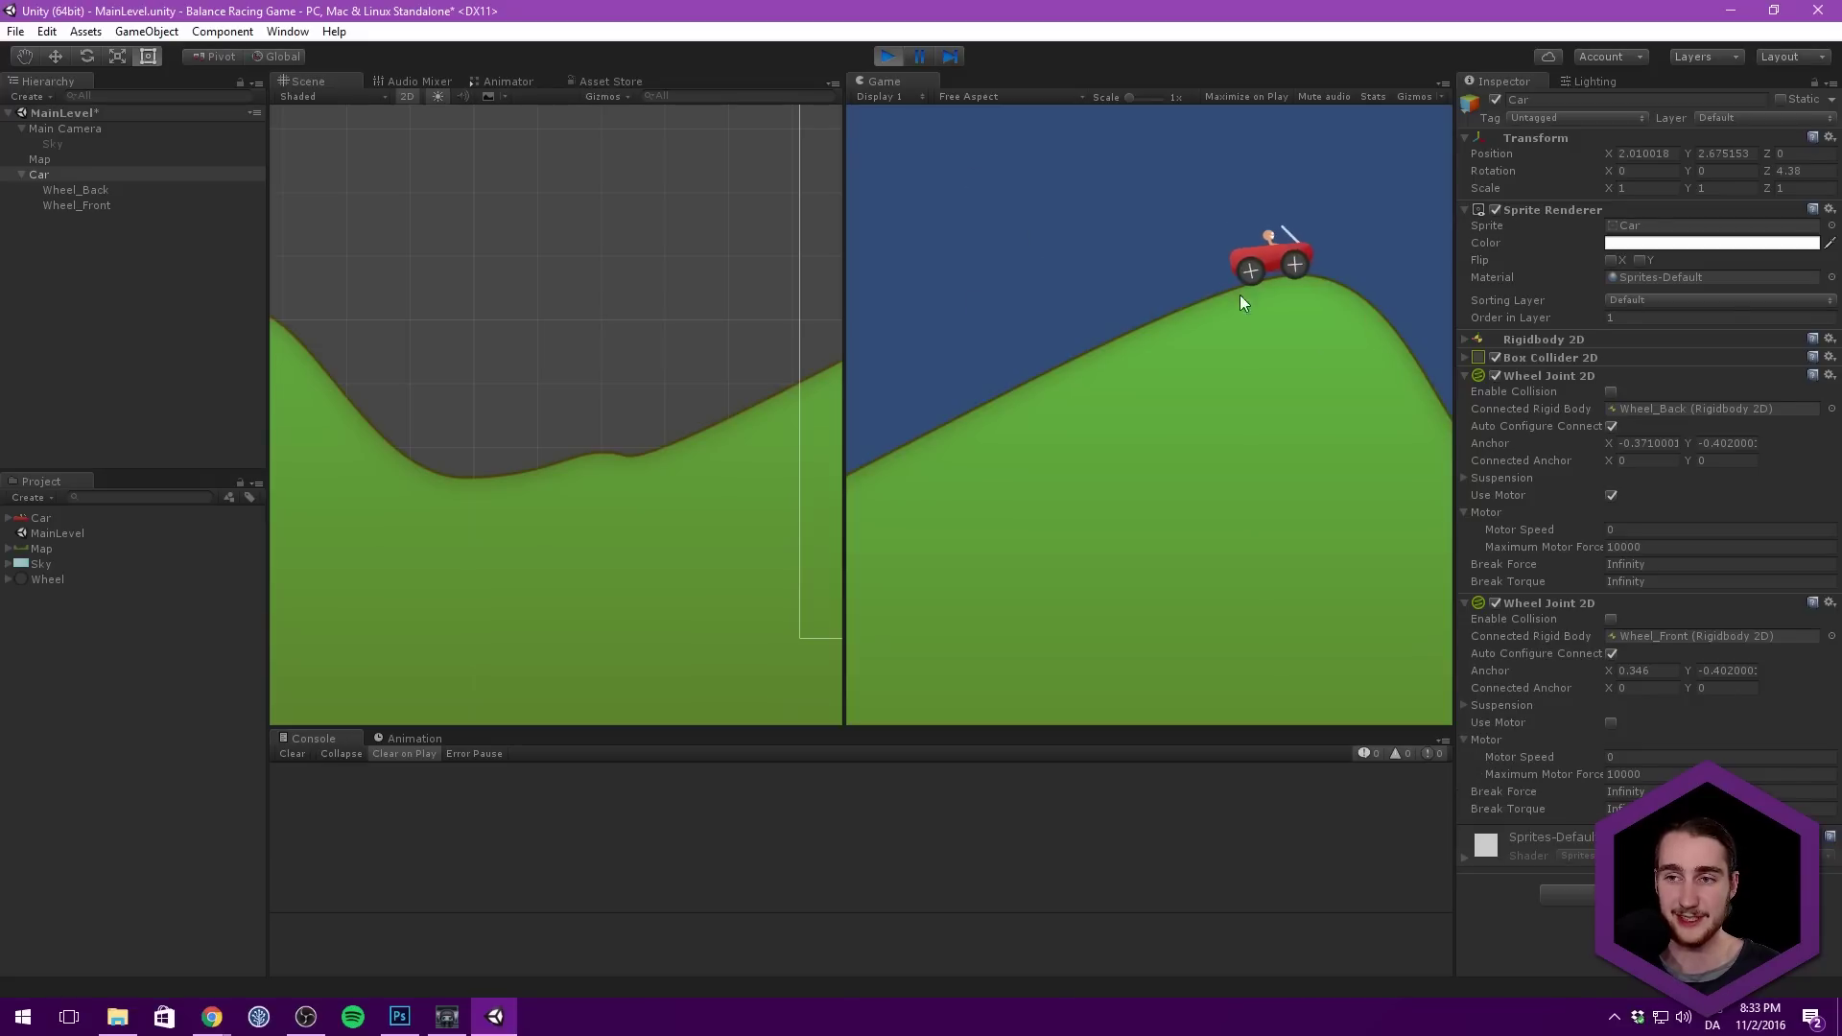
double_click(186, 205)
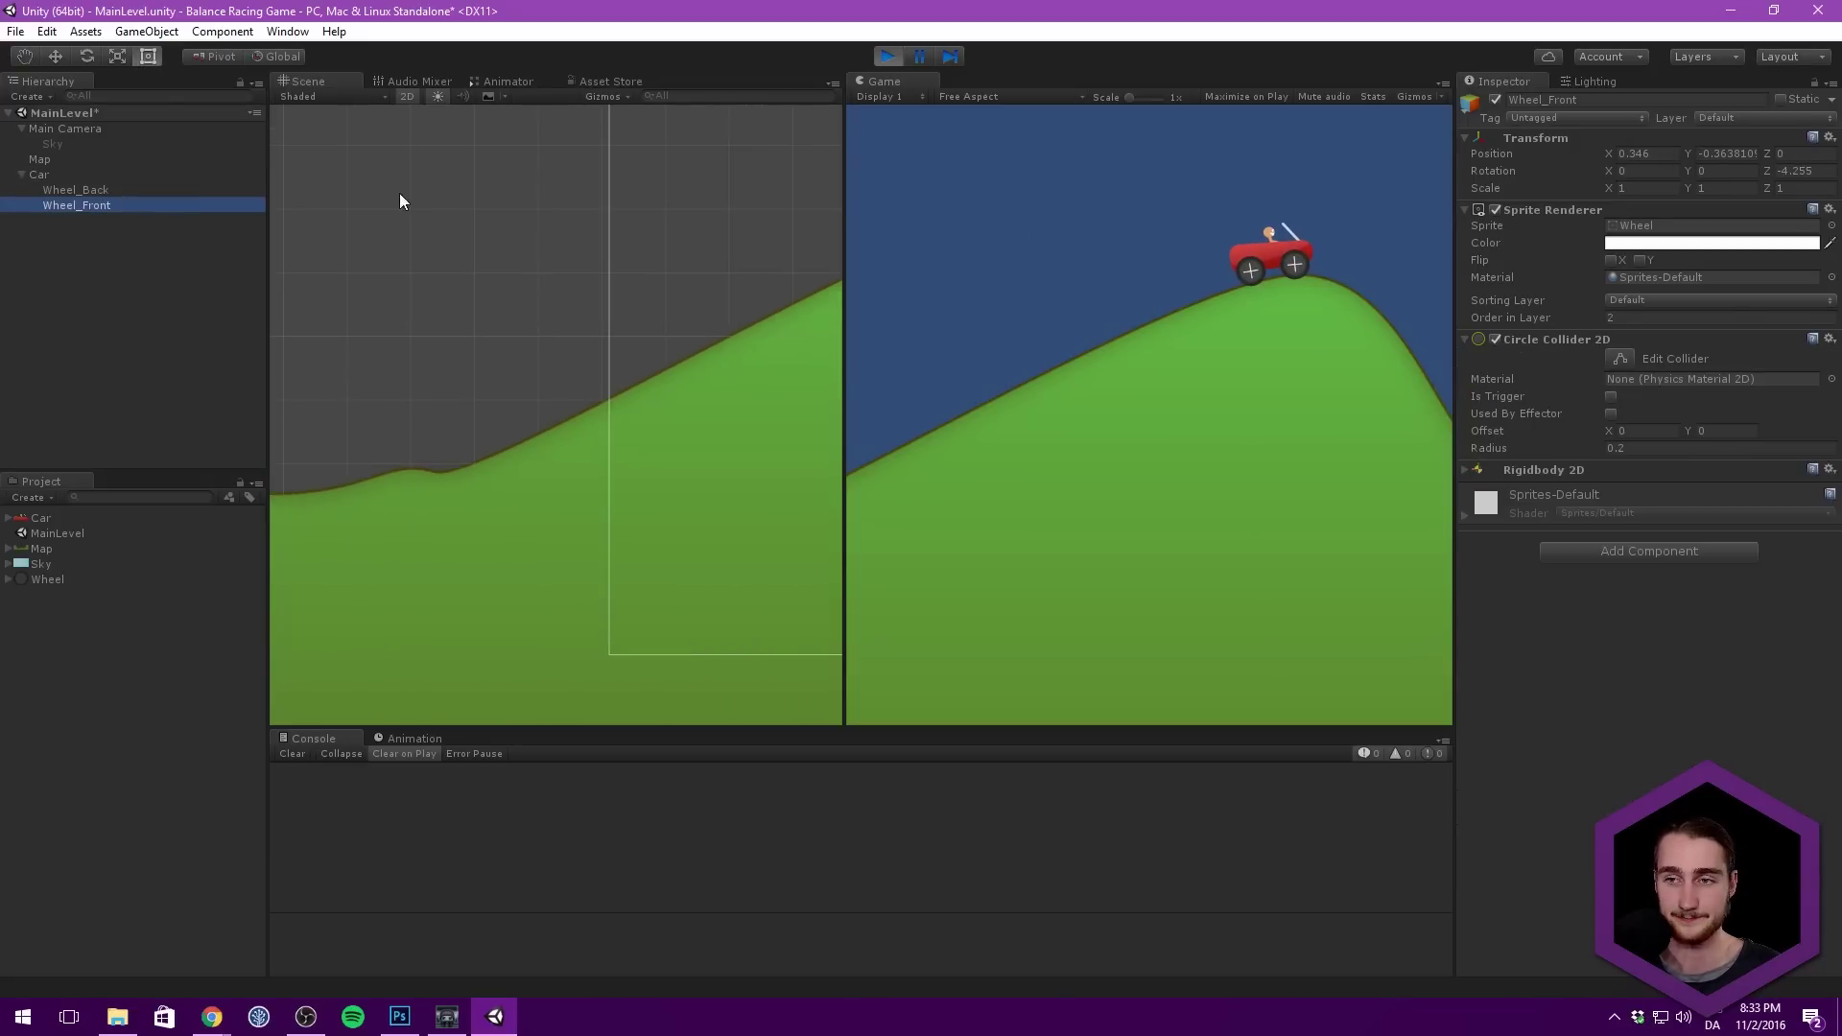
left_click(65, 179)
double_click(71, 188)
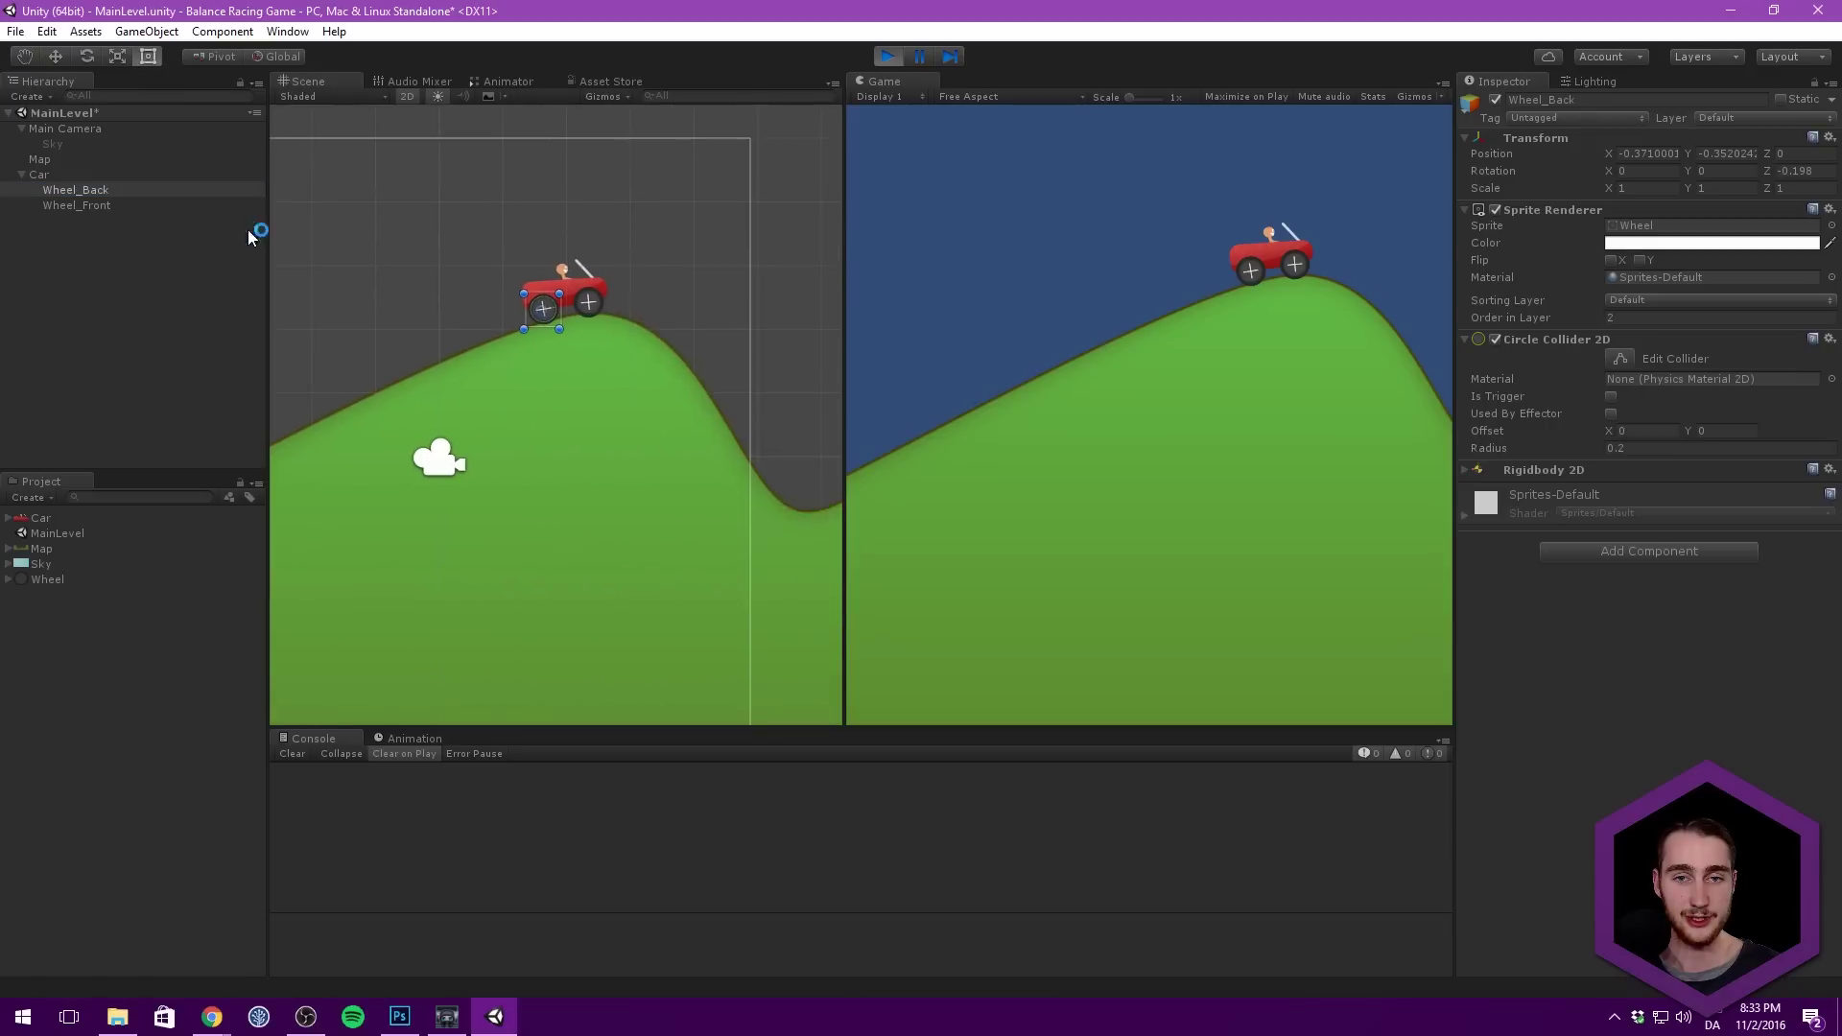
scroll(551, 297, "up", 5)
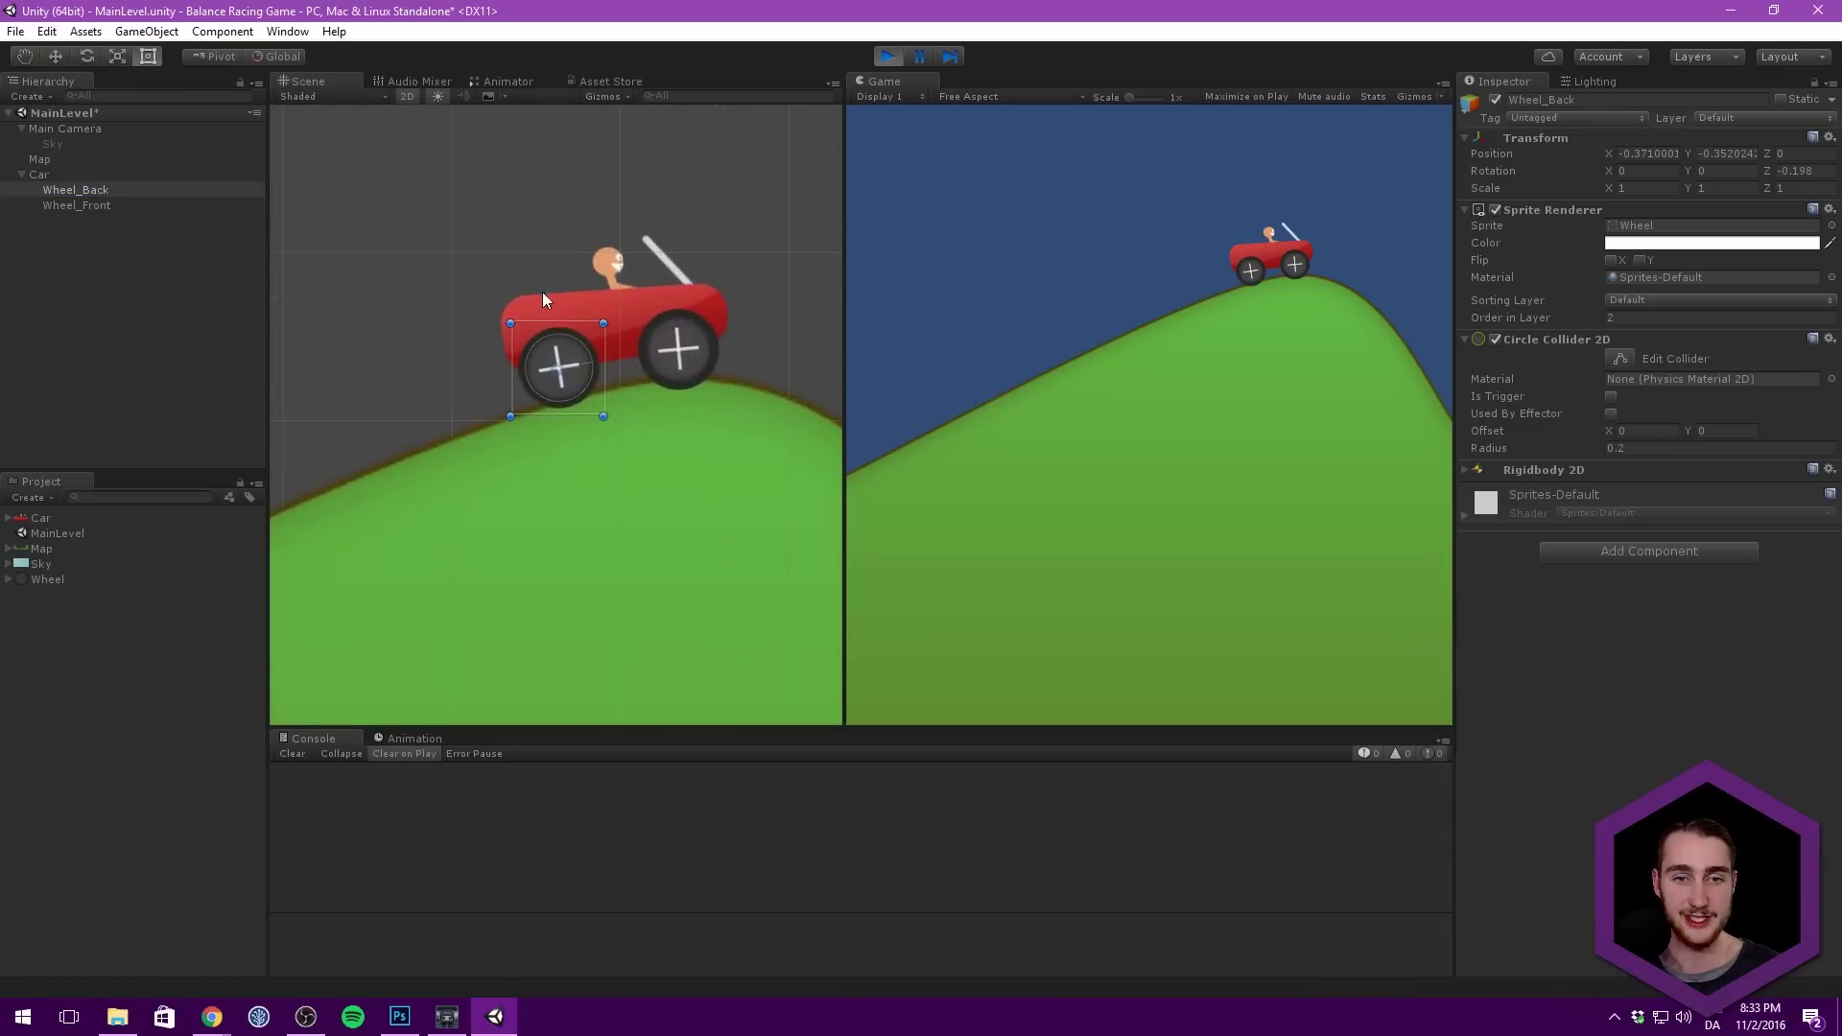
left_click(66, 188)
left_click(67, 174)
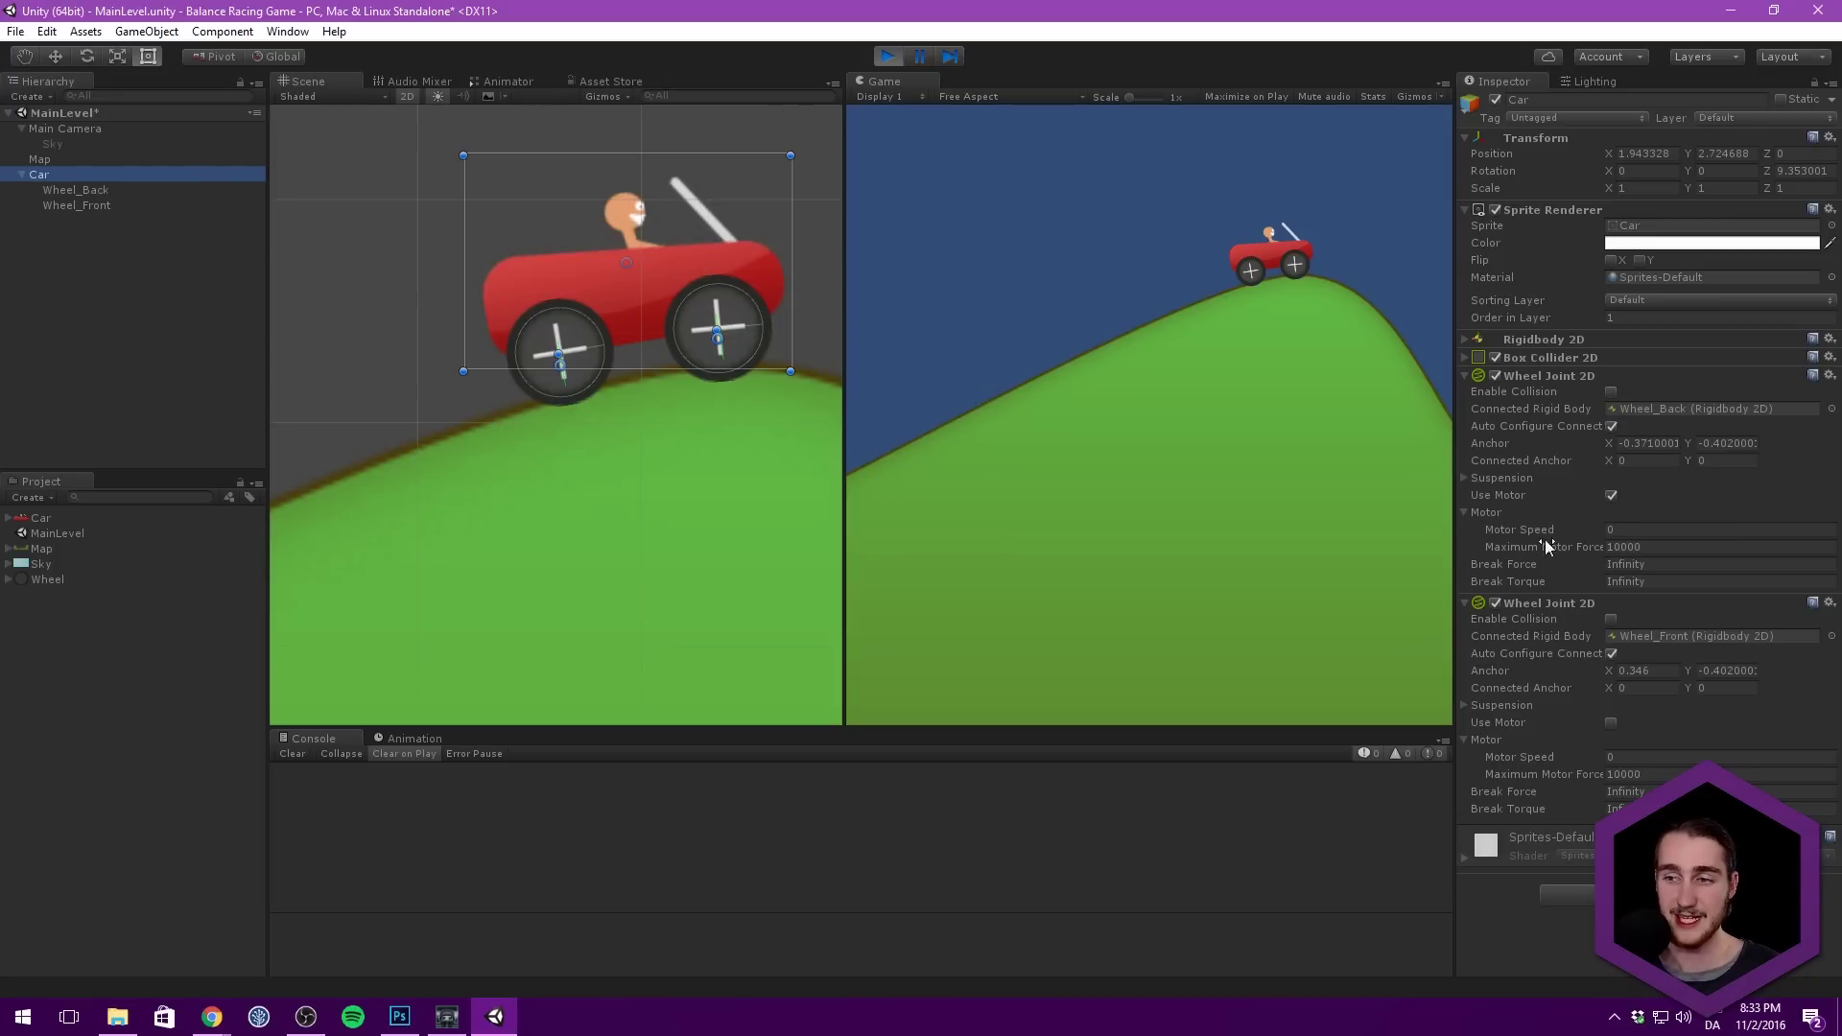
Step: Set the back wheel joint's motor speed to 7.78 during play, follow the car along the hill, and stop the game
left_click(1628, 528)
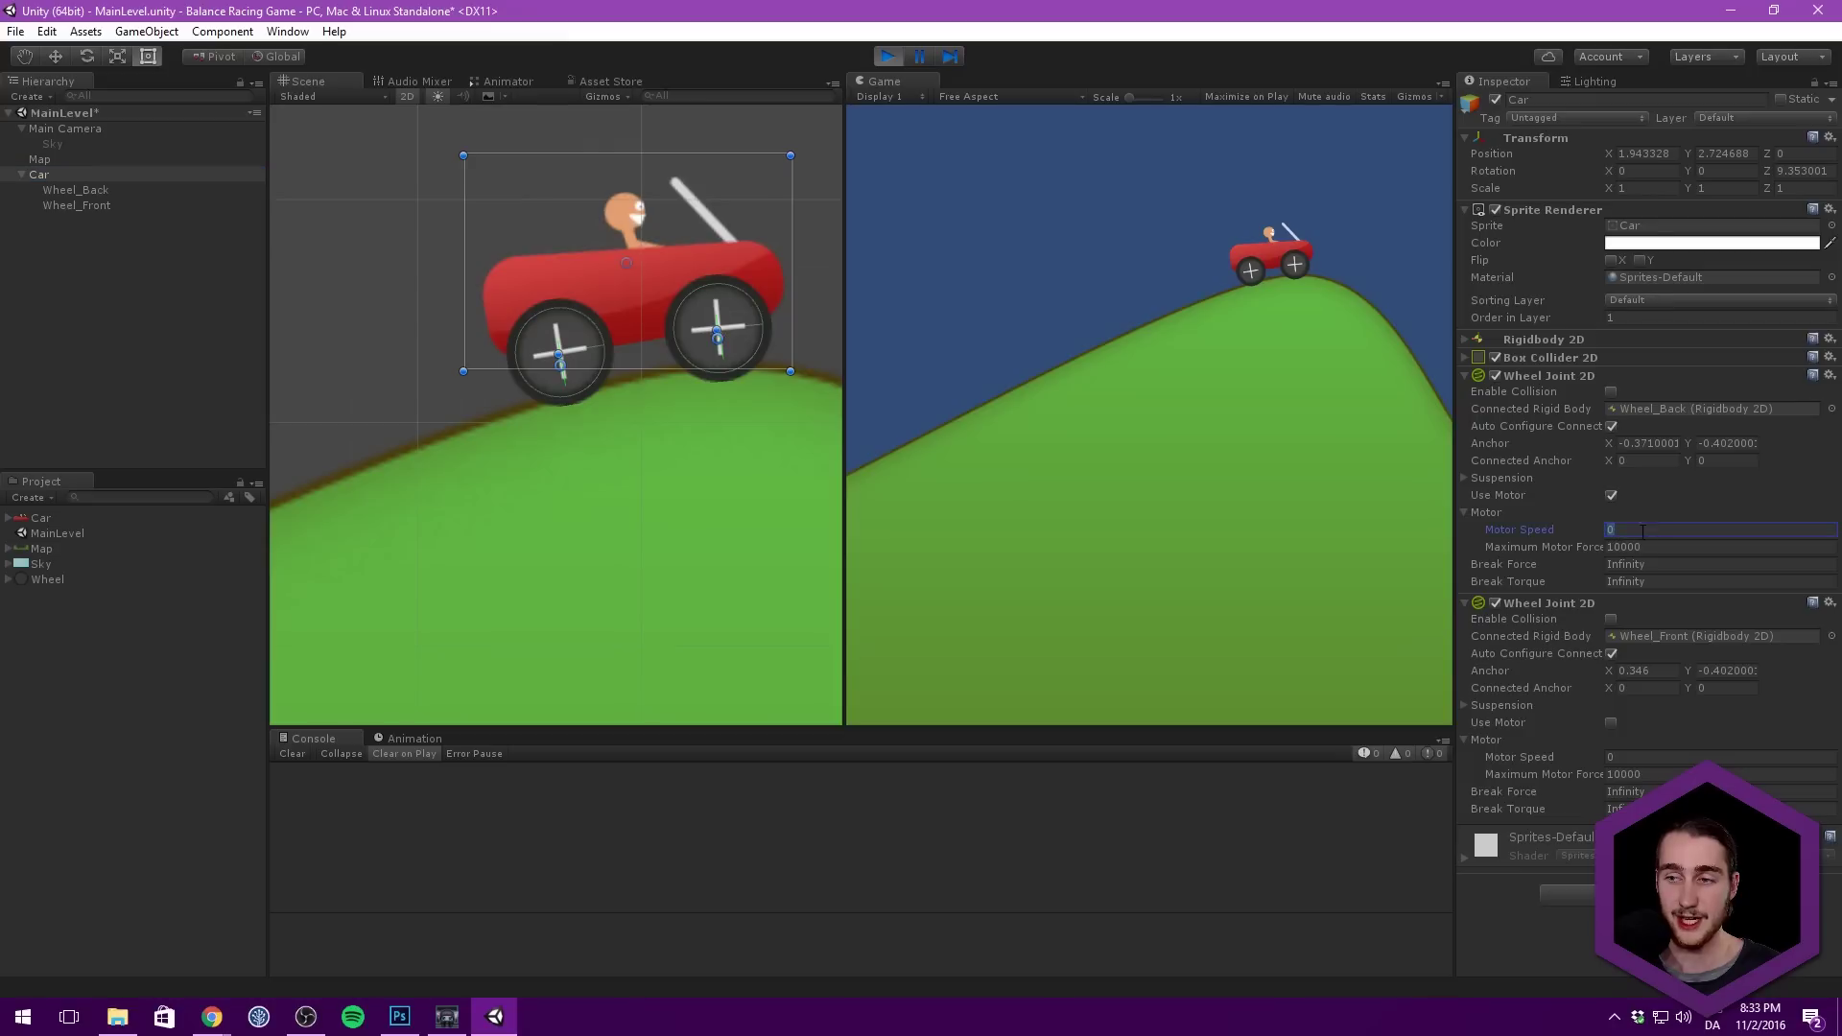
left_click_drag(523, 354, 526, 358)
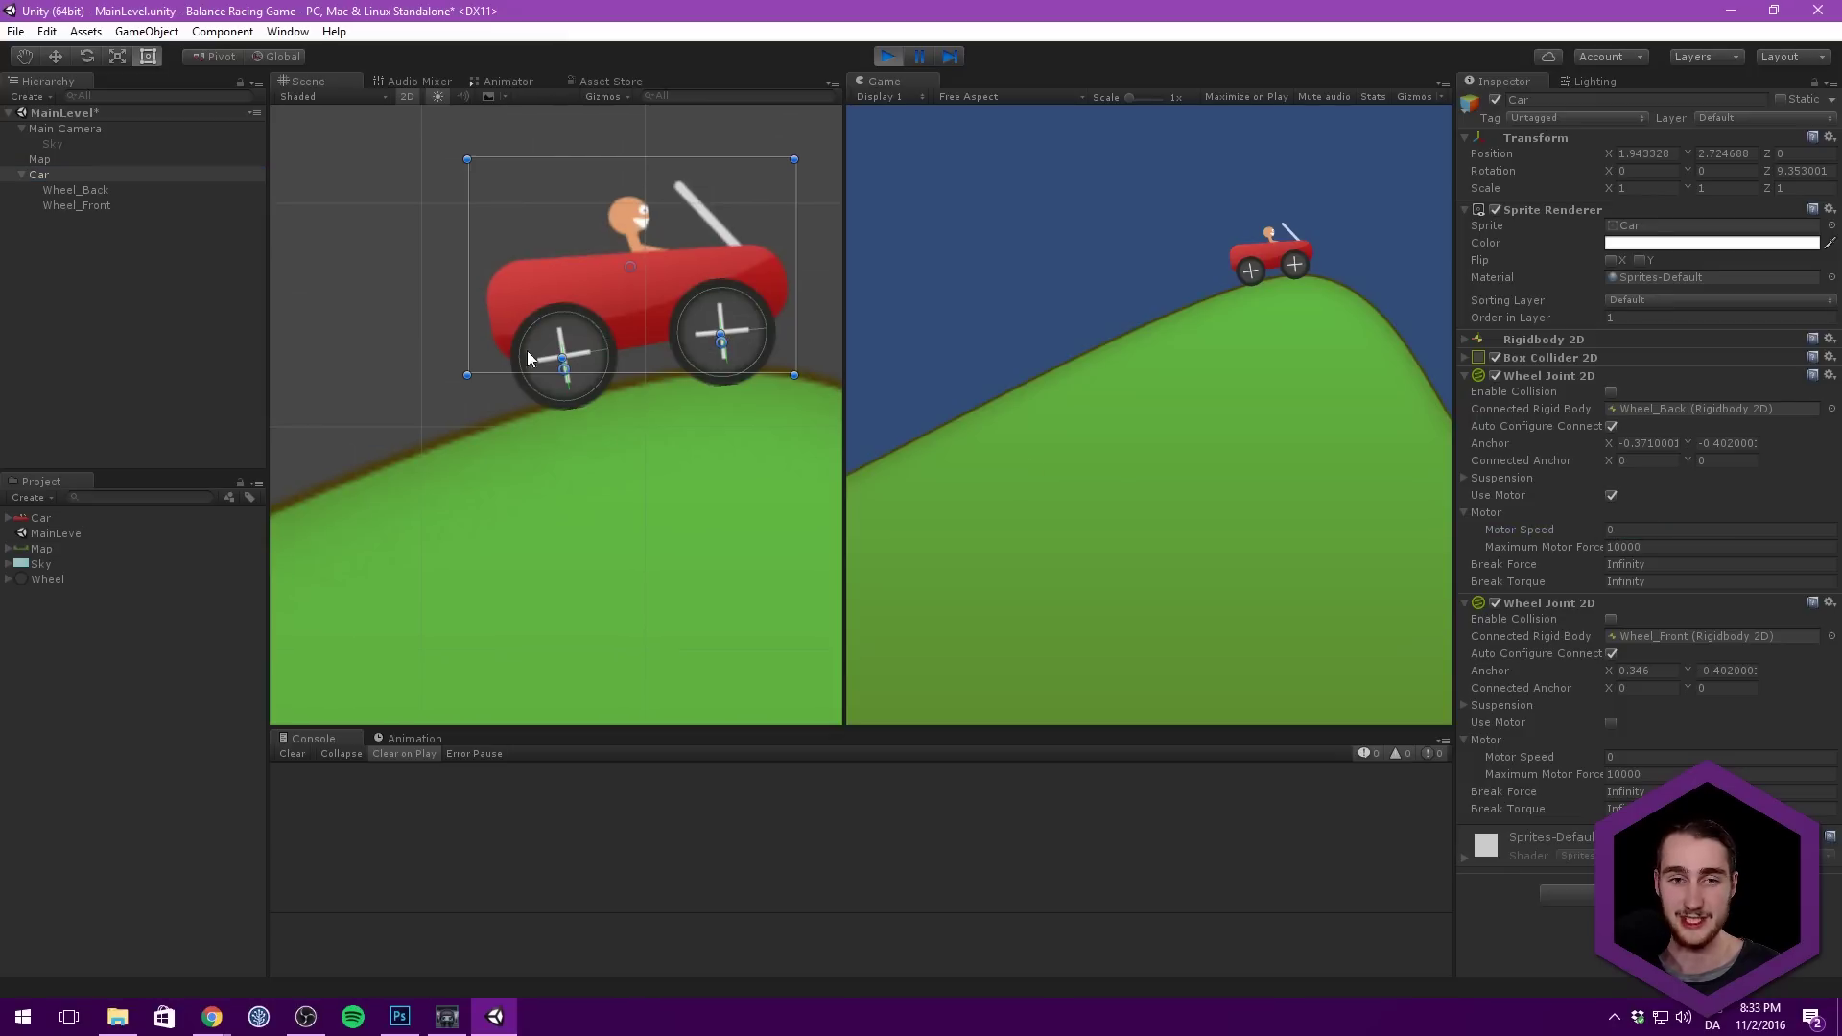
left_click_drag(1542, 532, 1776, 514)
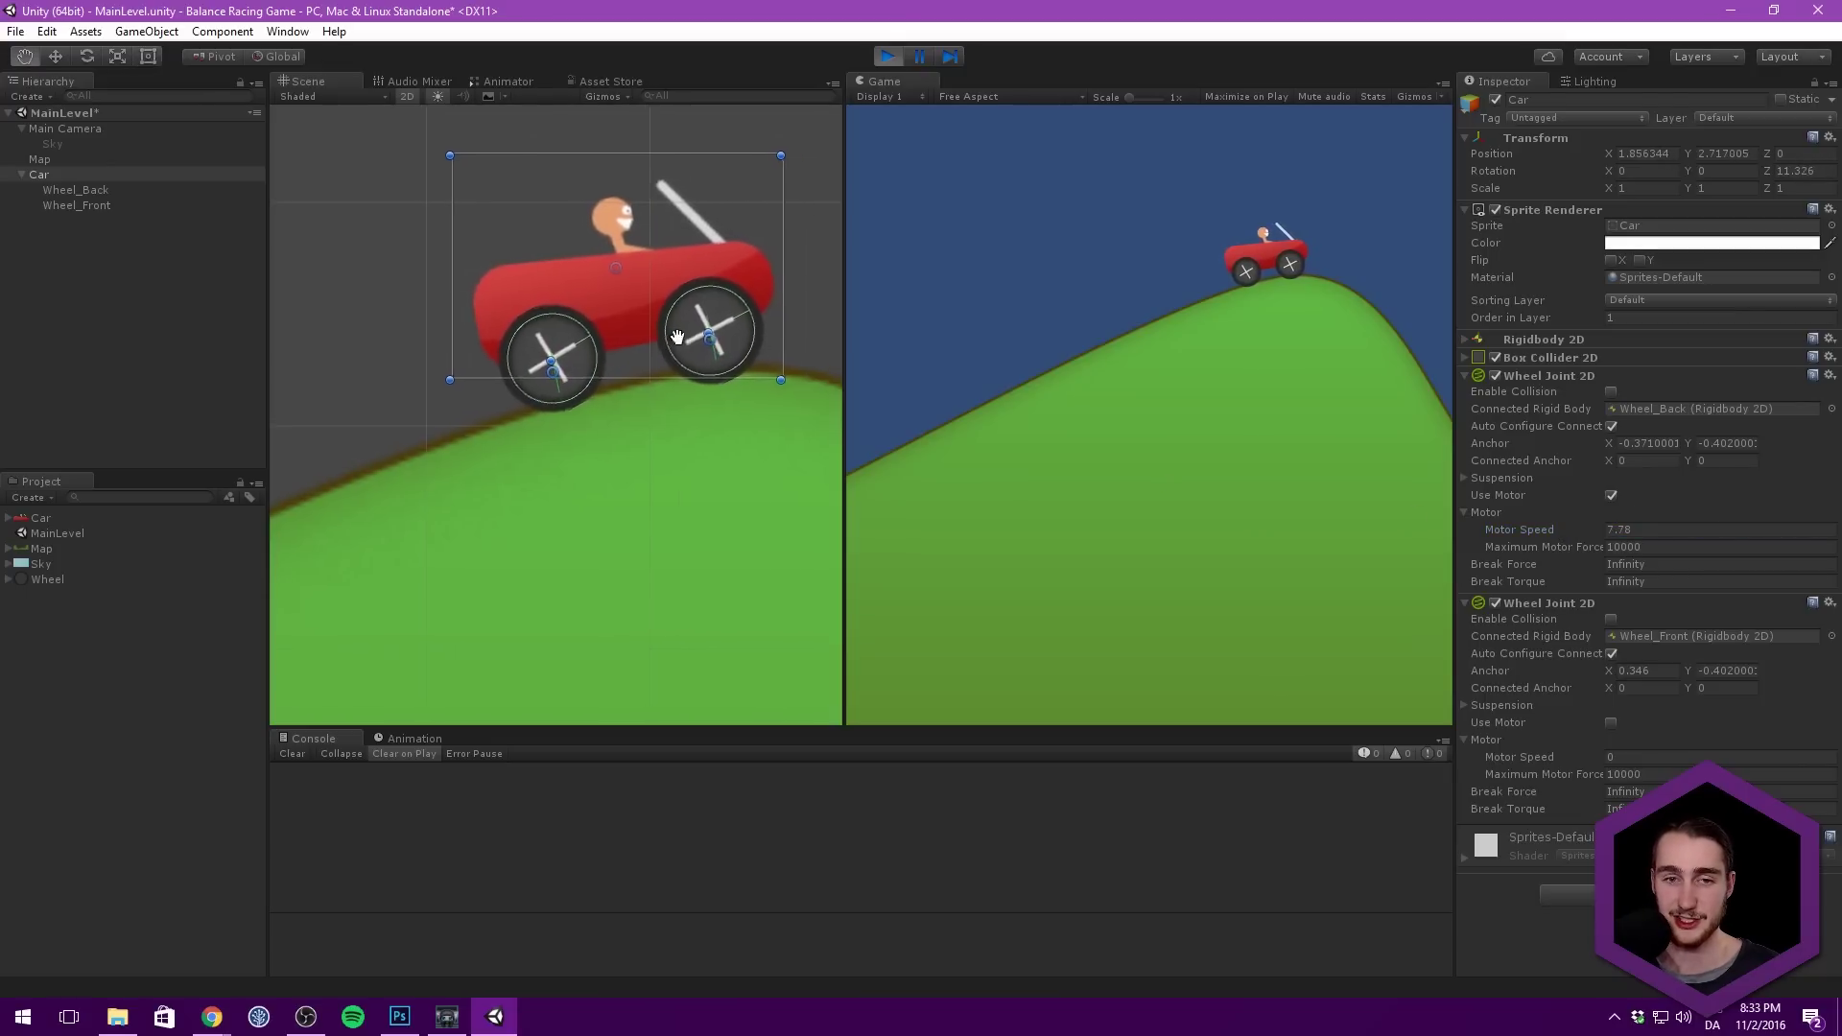
middle_click_drag(635, 336, 693, 330)
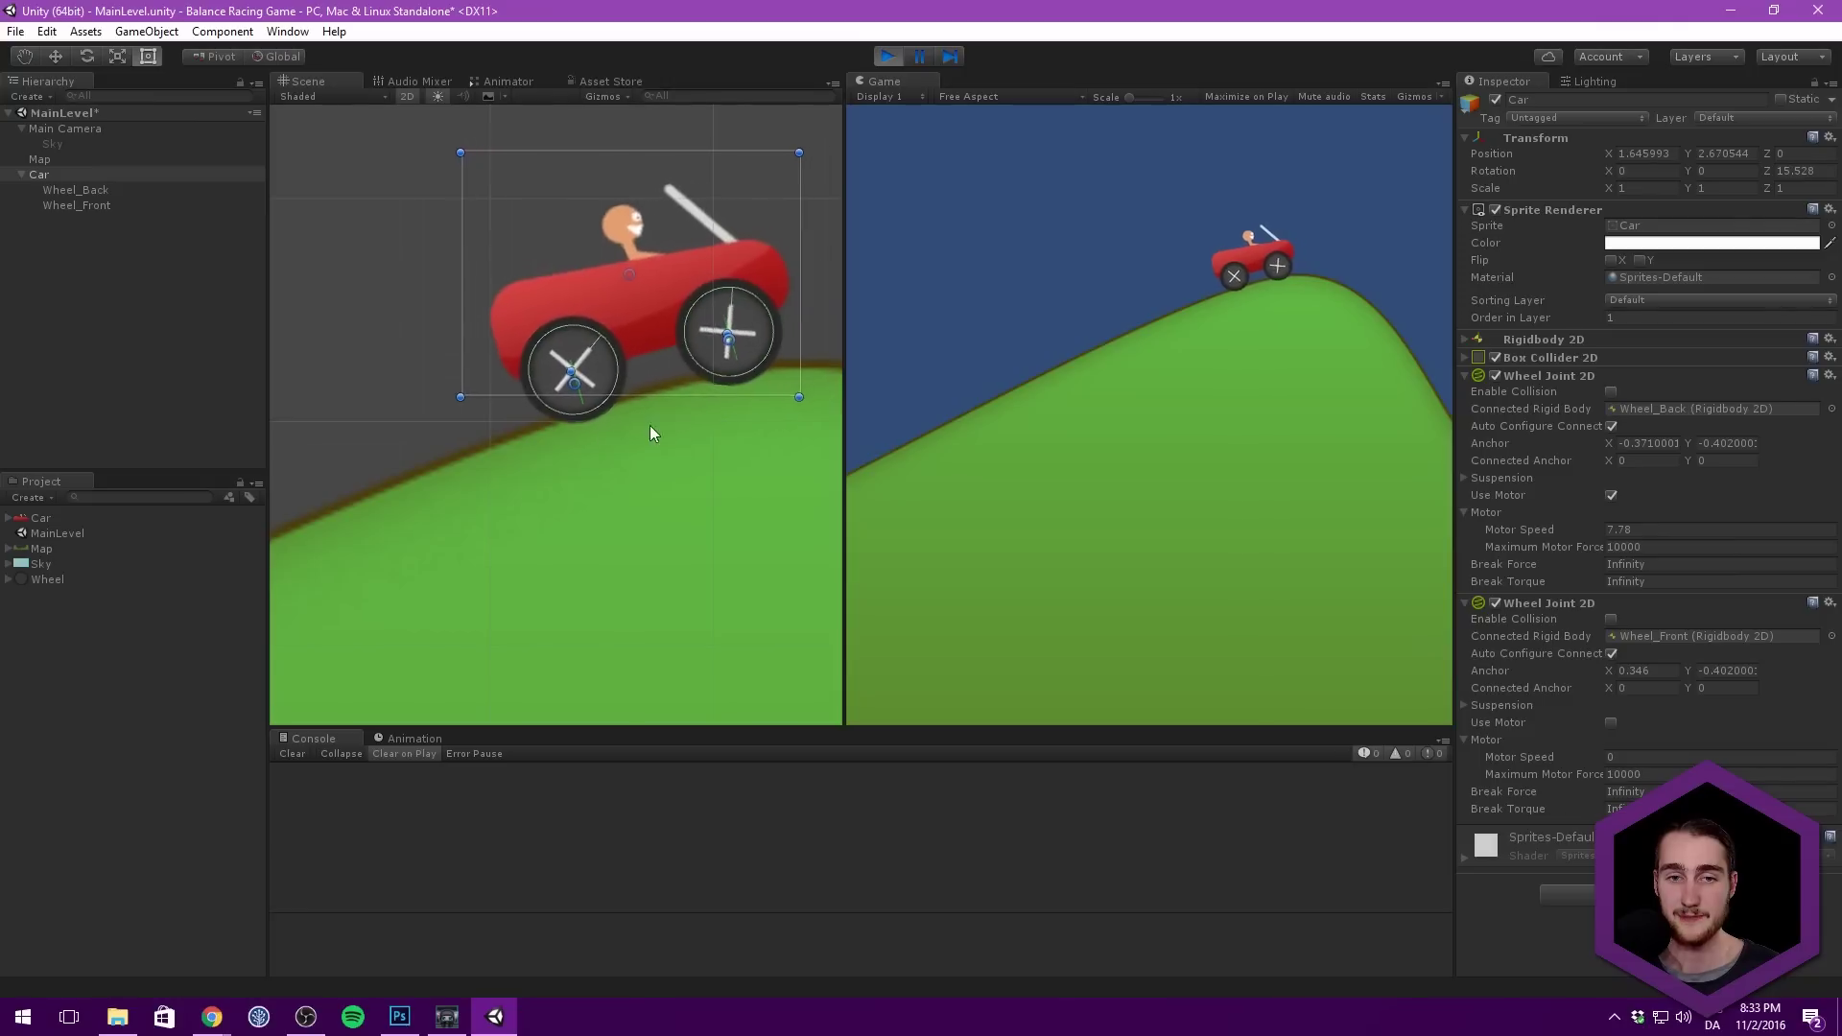
middle_click_drag(648, 424, 786, 338)
scroll(787, 338, "down", 3)
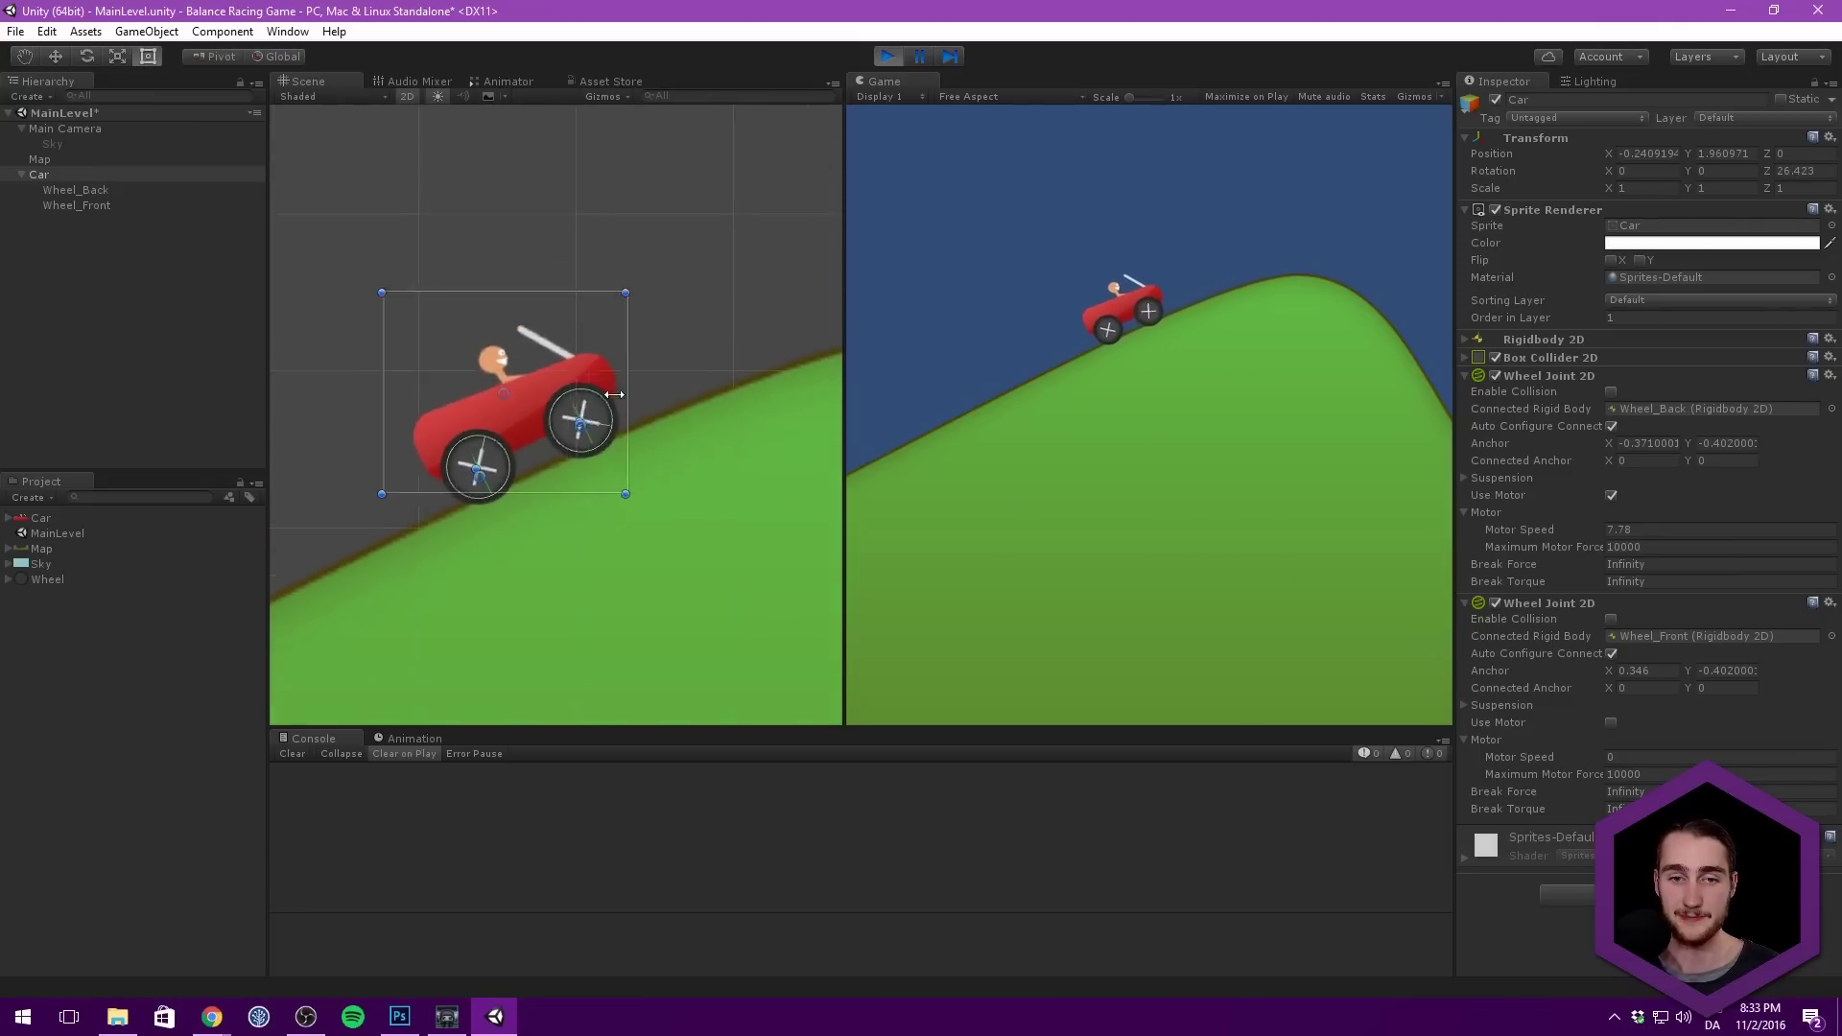
middle_click_drag(534, 415, 1057, 88)
left_click(888, 60)
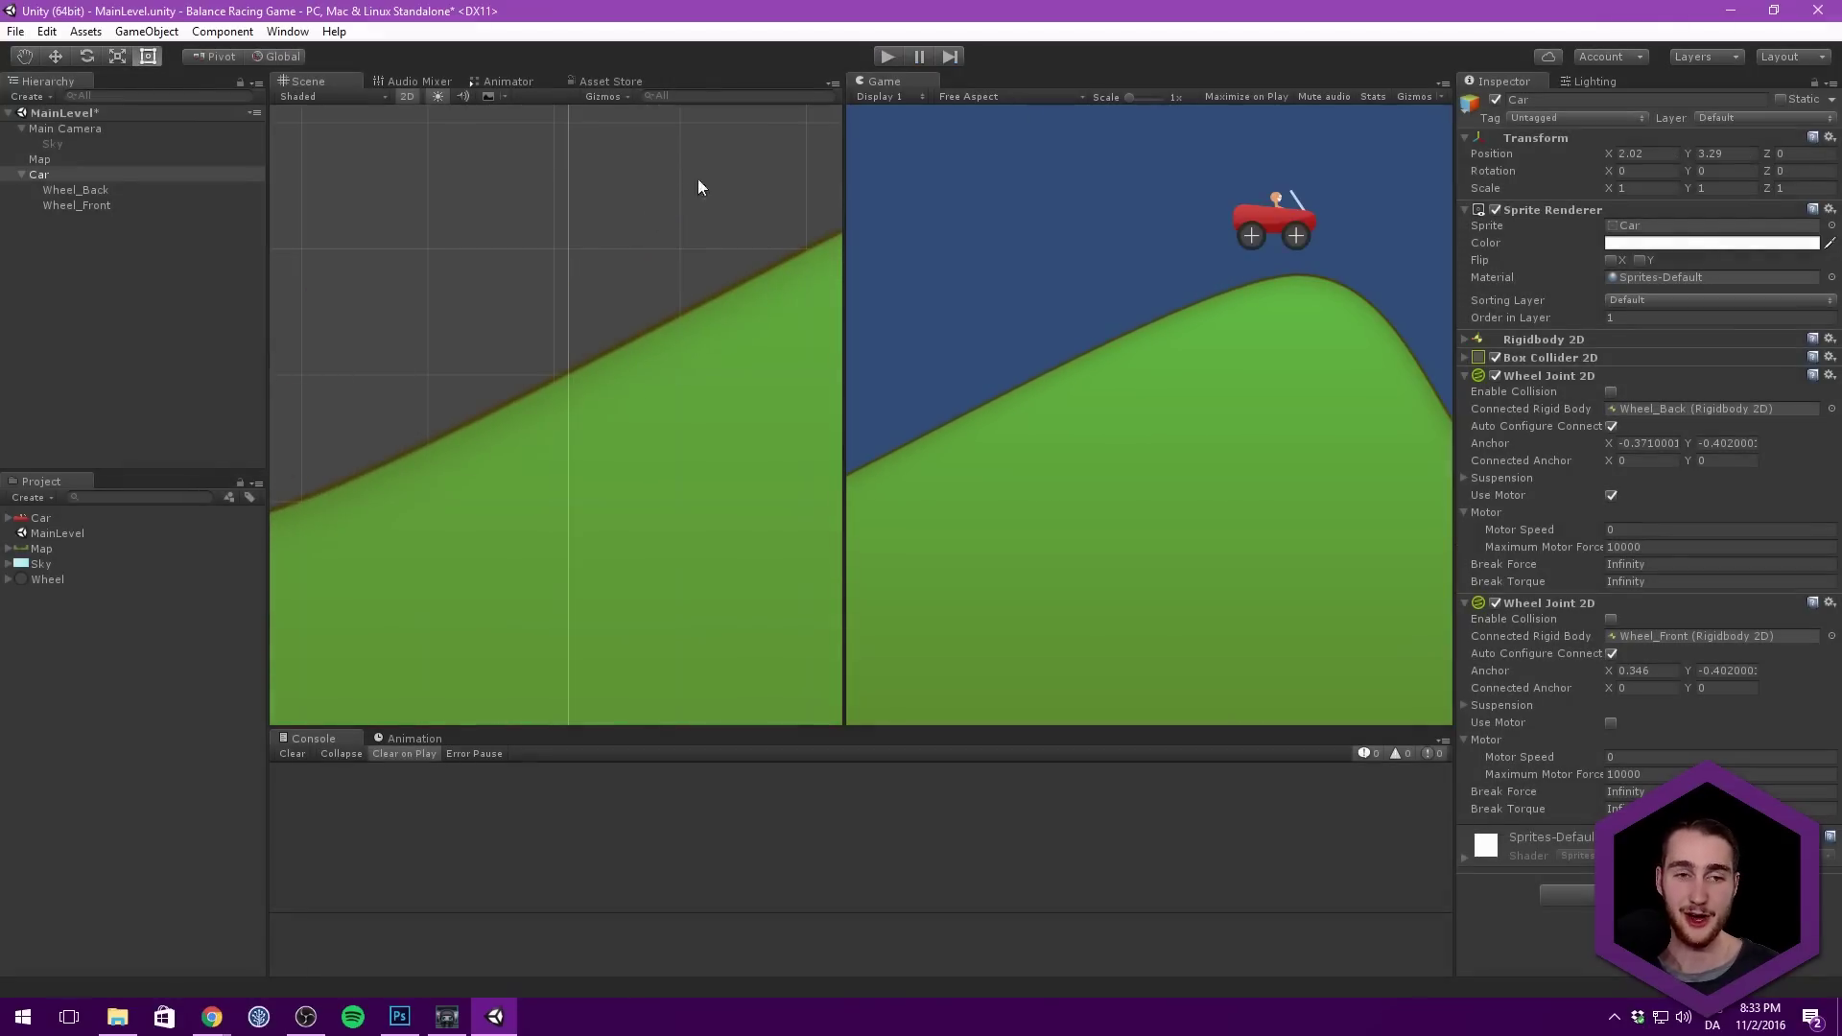
Step: Play-test the car with the back wheel joint's motor speed lowered to -59.5, and stop the game
middle_click_drag(711, 228, 610, 258)
scroll(583, 295, "up", 3)
scroll(579, 348, "up", 3)
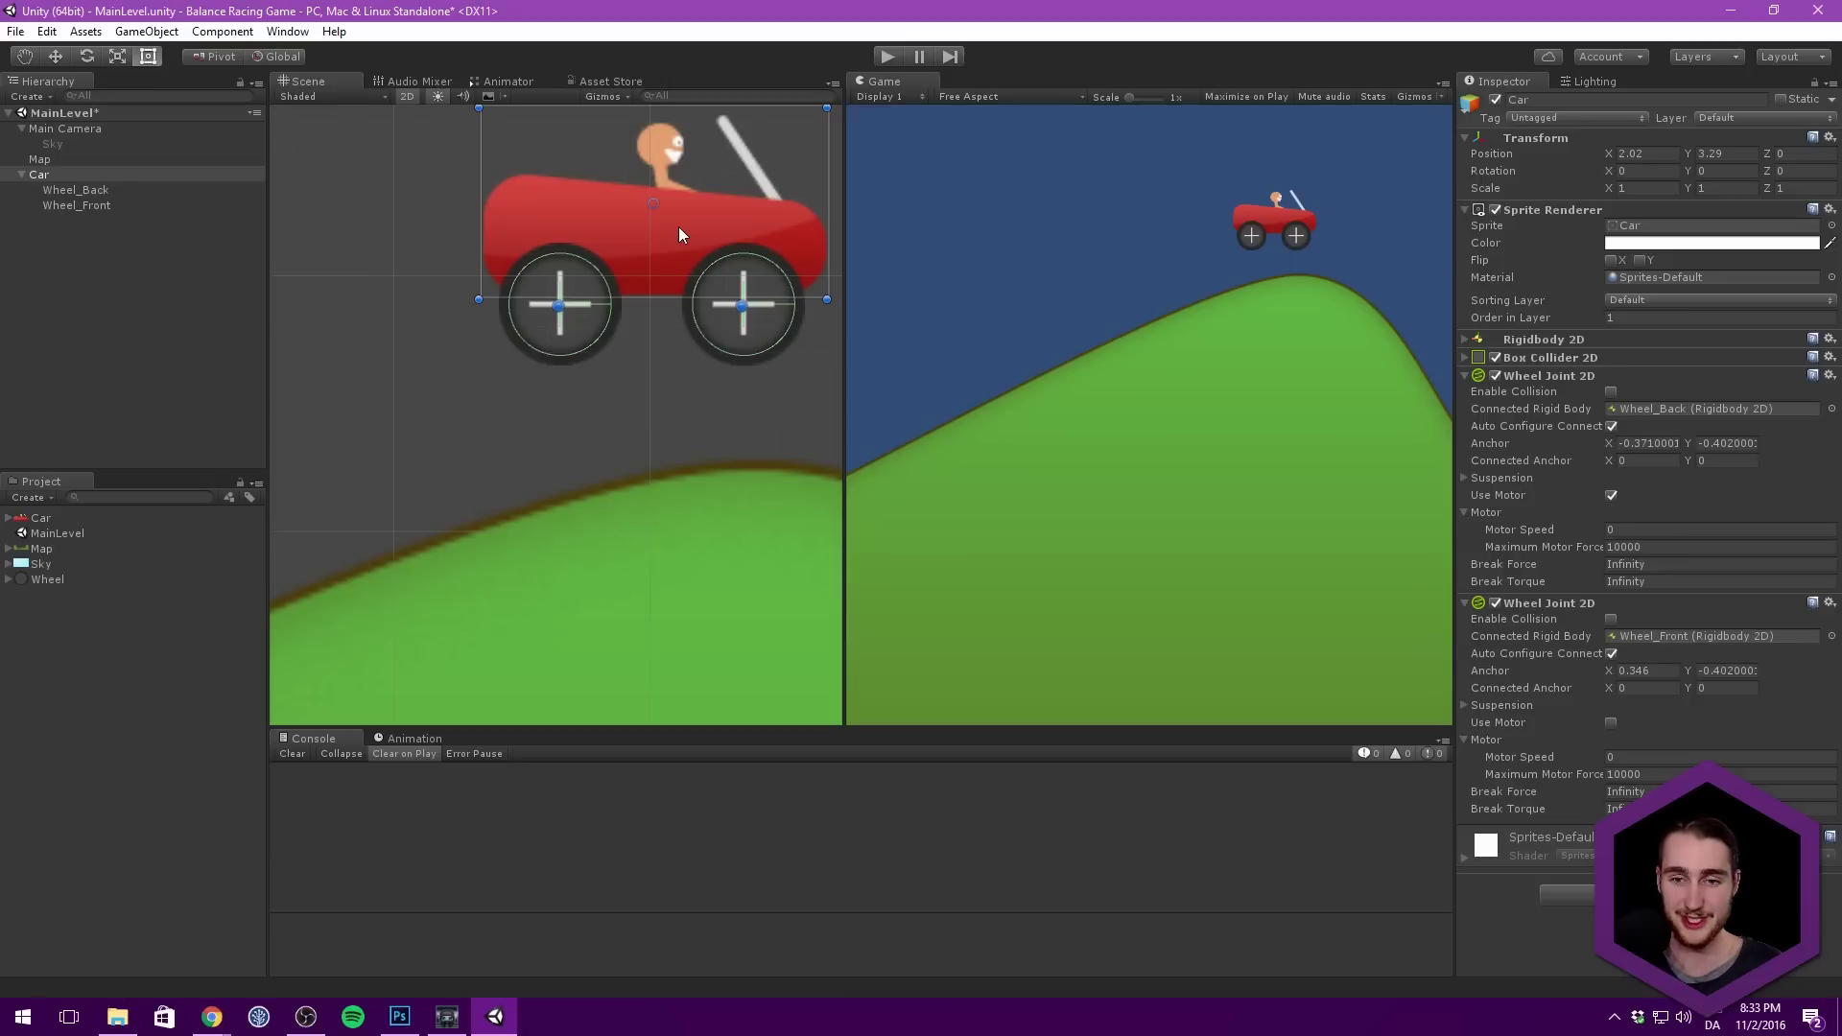
middle_click_drag(677, 226, 499, 254)
scroll(524, 355, "down", 2)
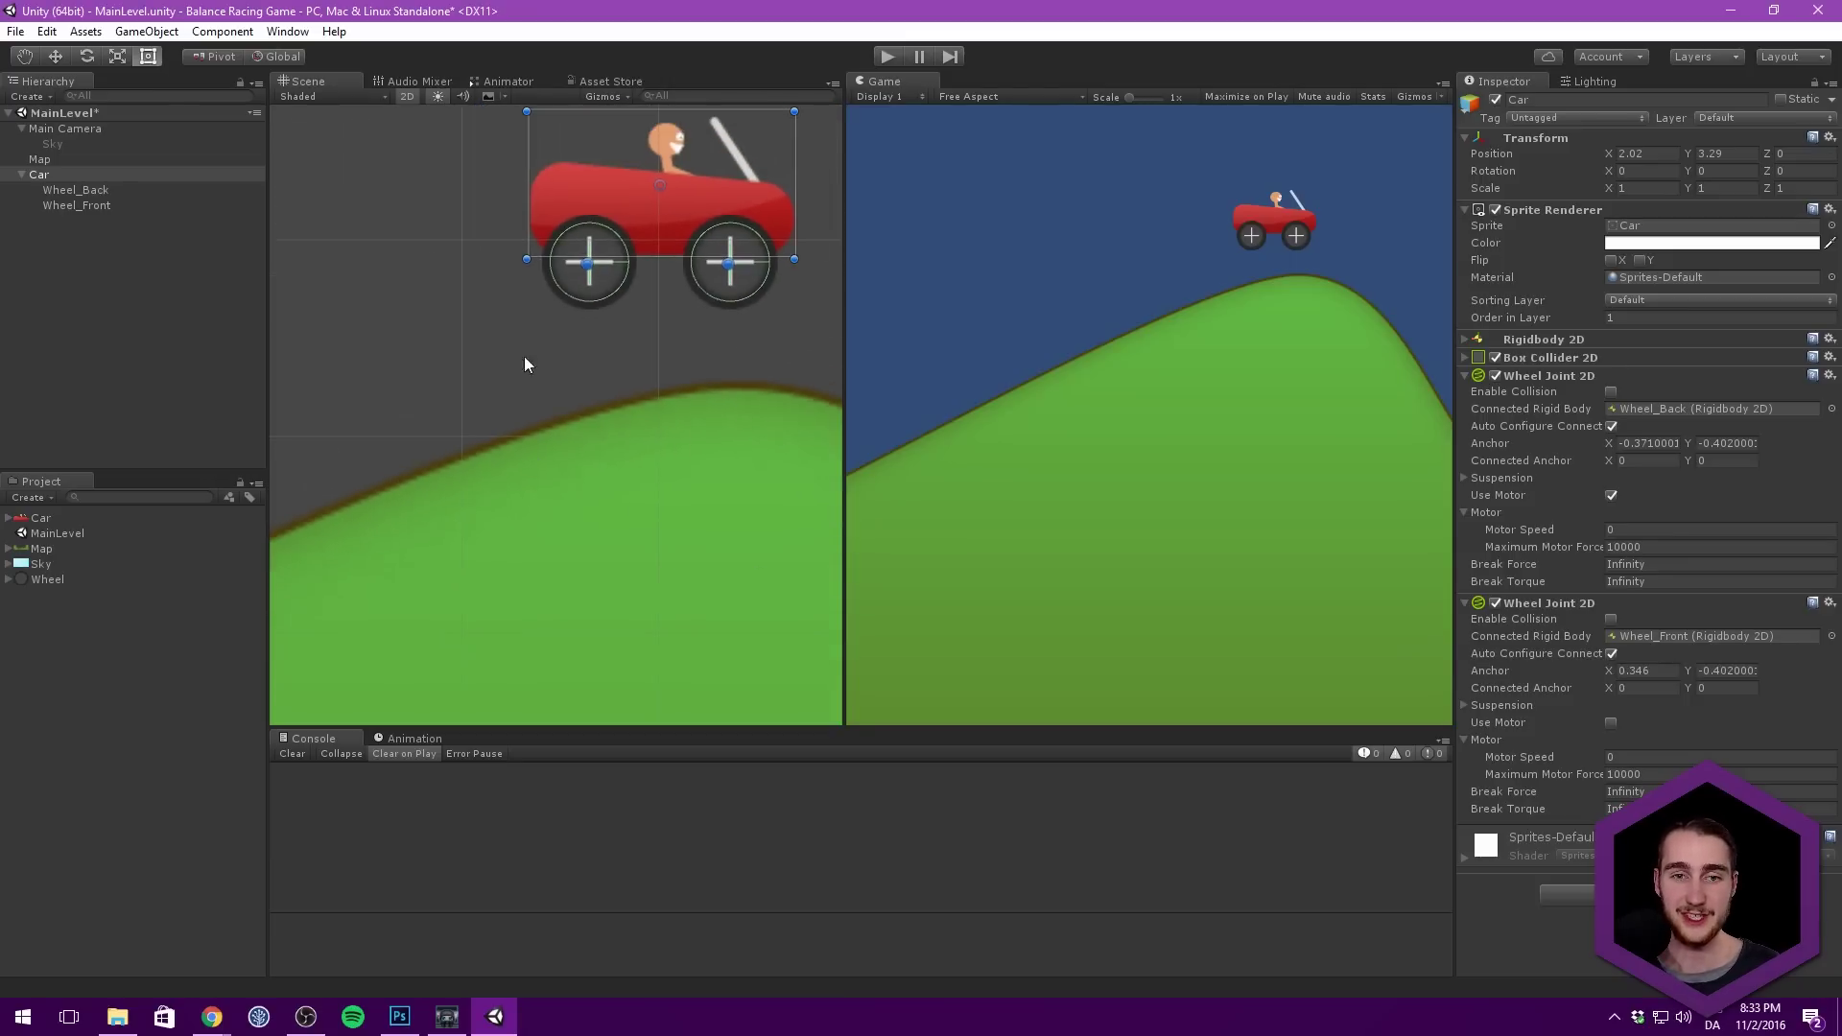
middle_click_drag(665, 251, 606, 322)
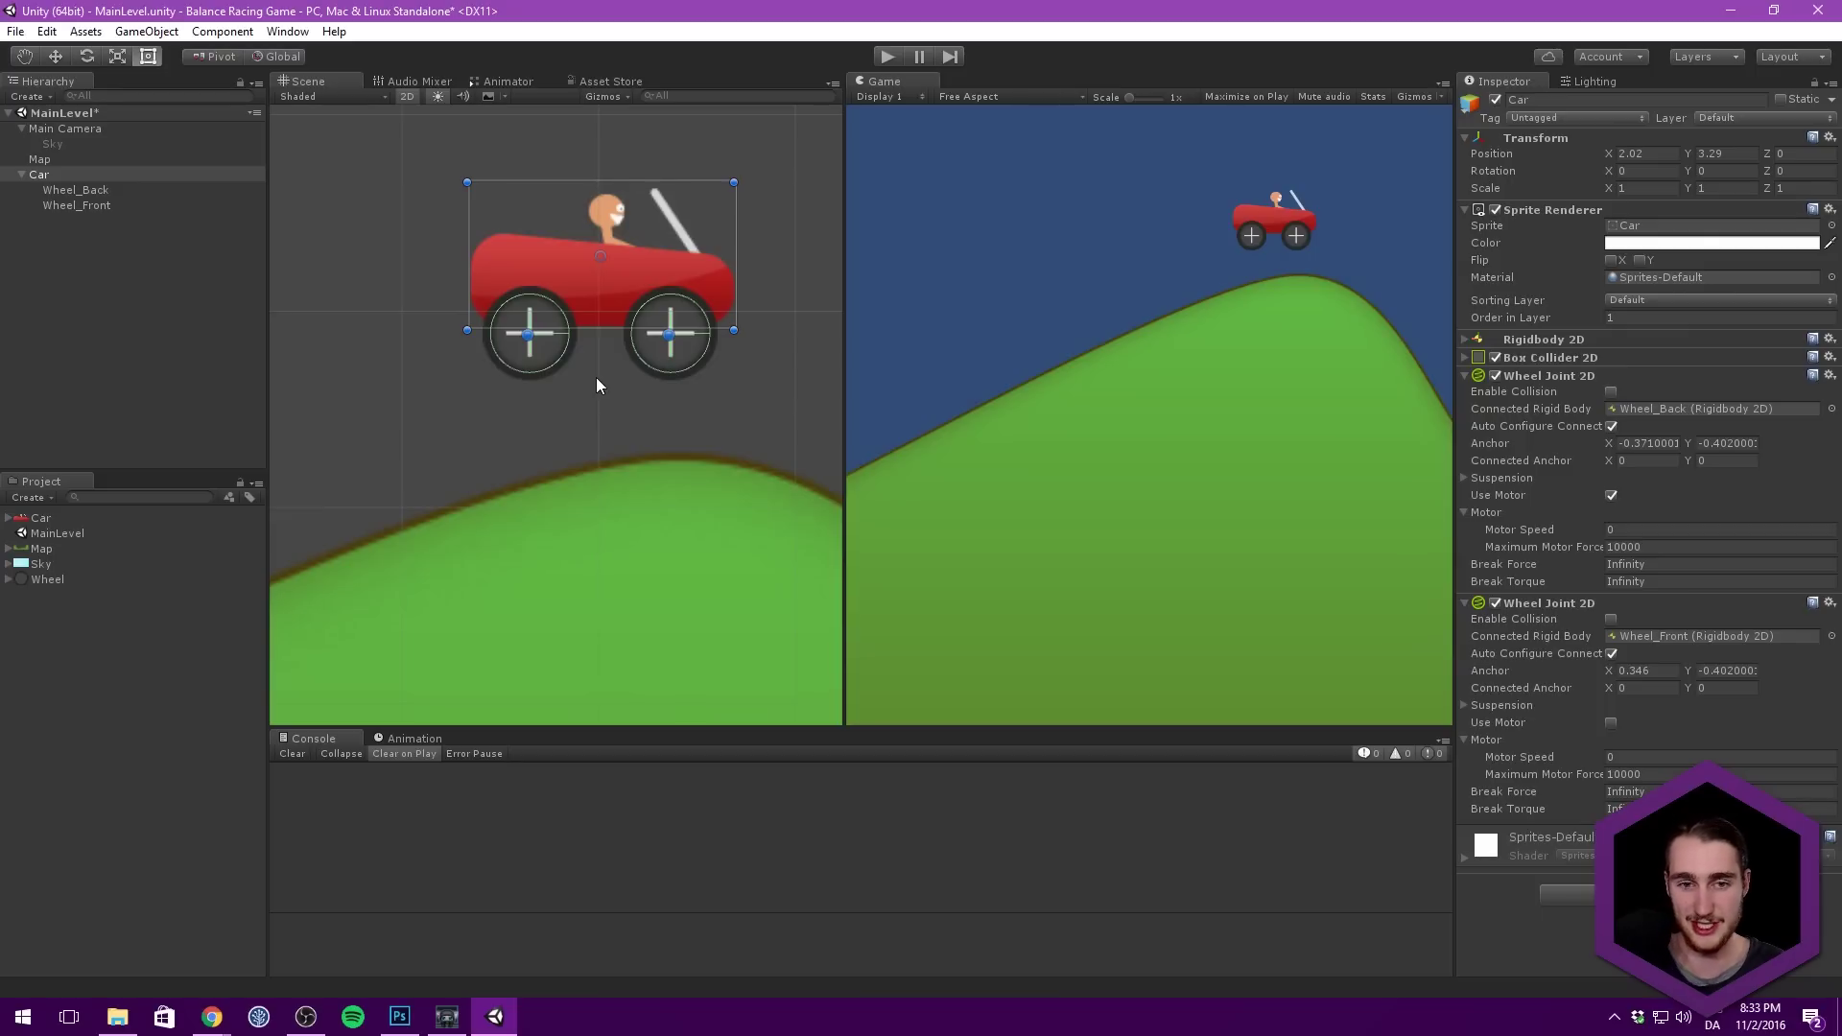
middle_click_drag(626, 336, 653, 322)
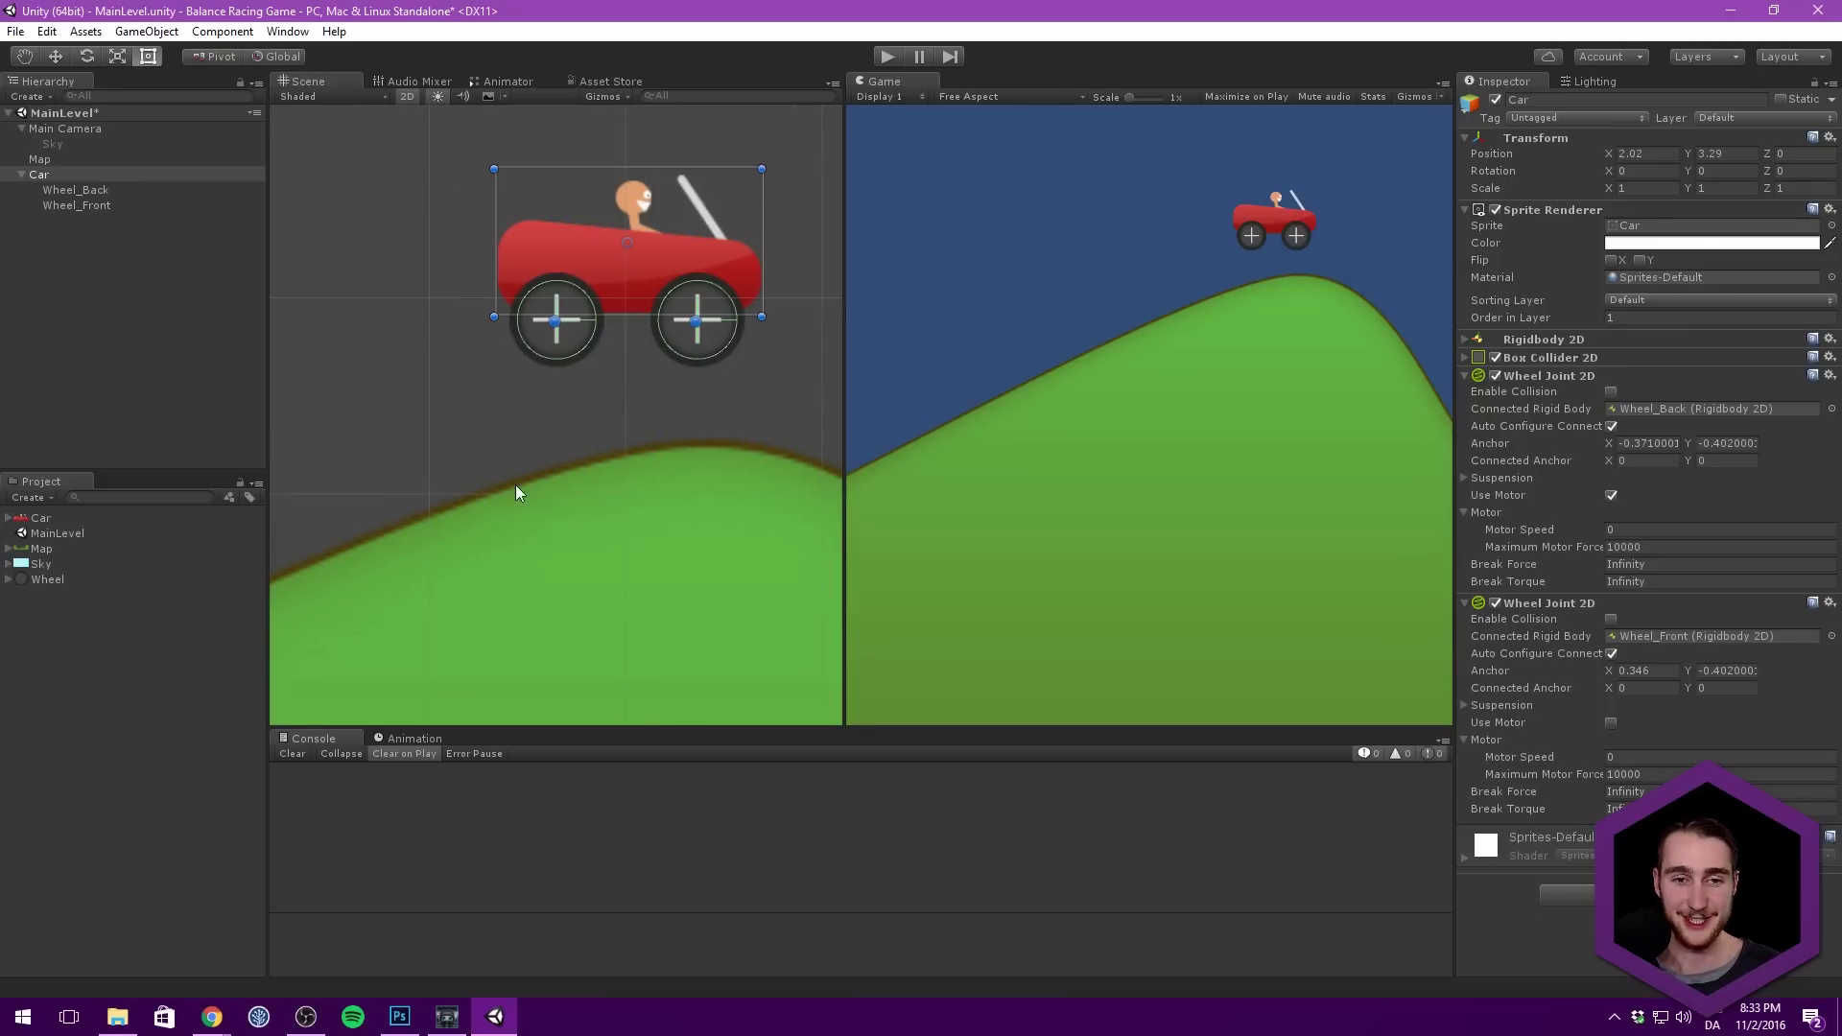
scroll(629, 461, "down", 1)
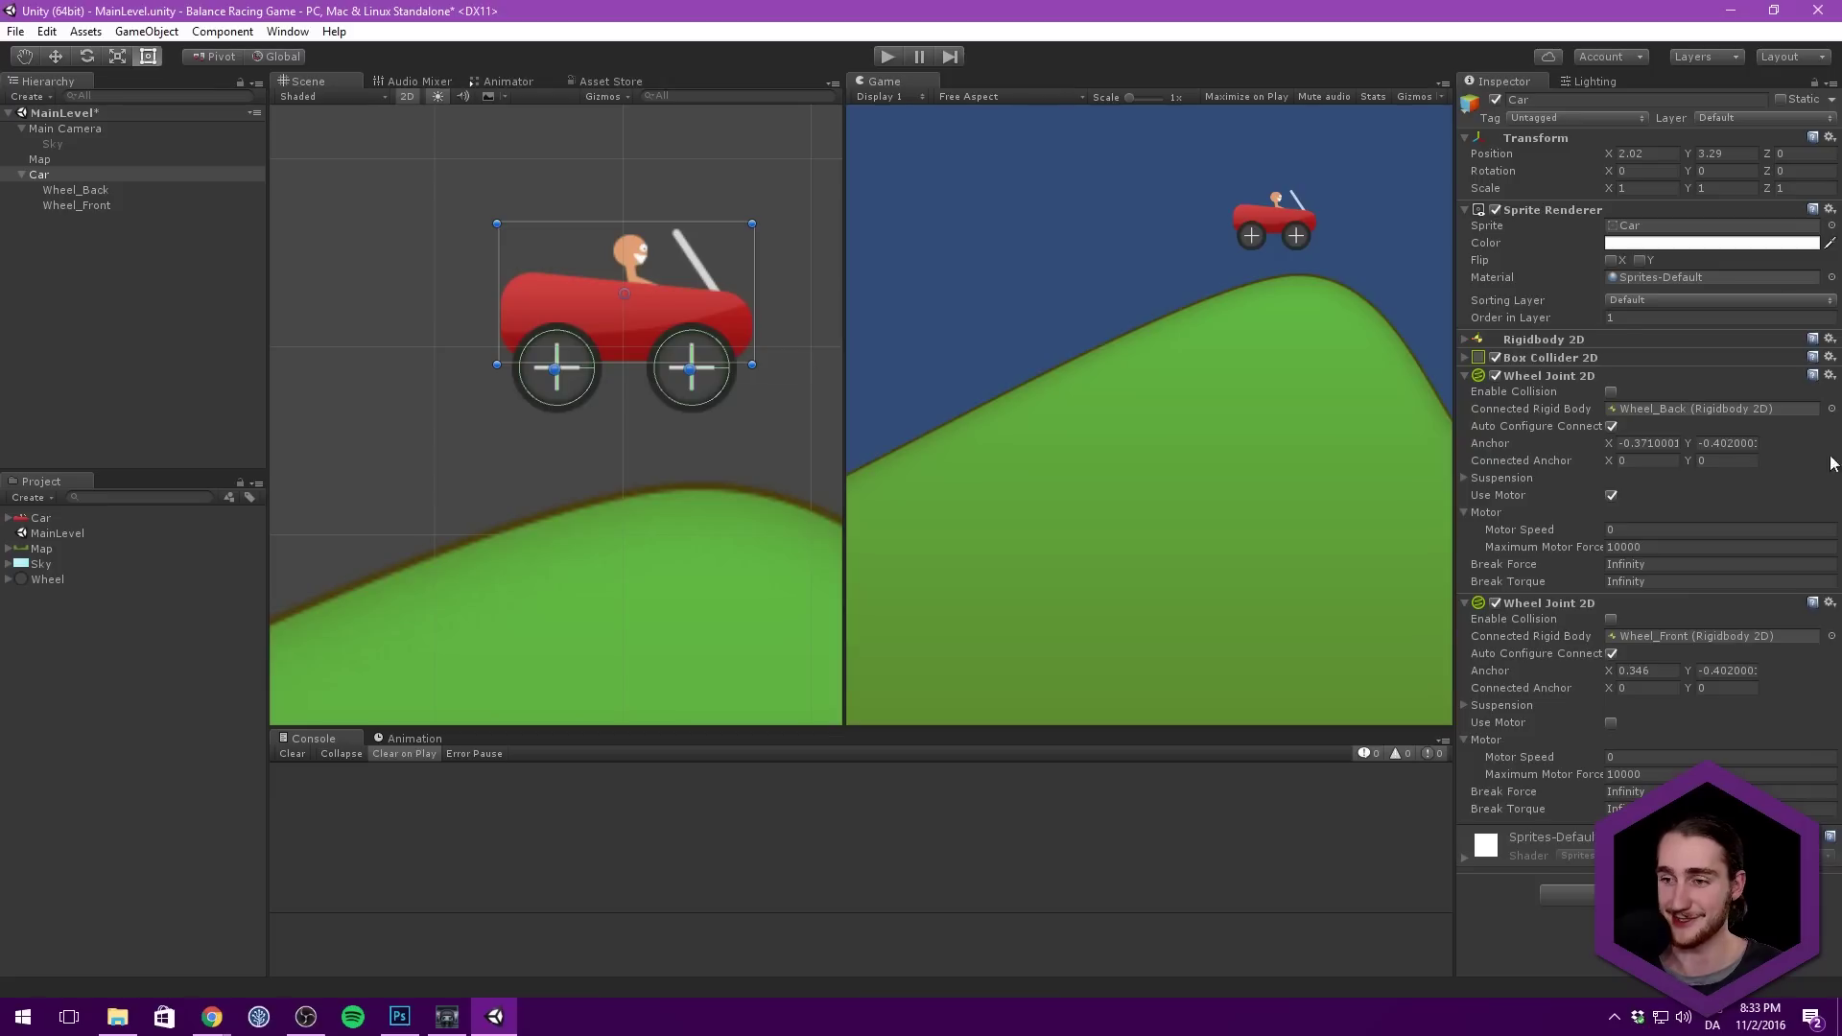
left_click(888, 59)
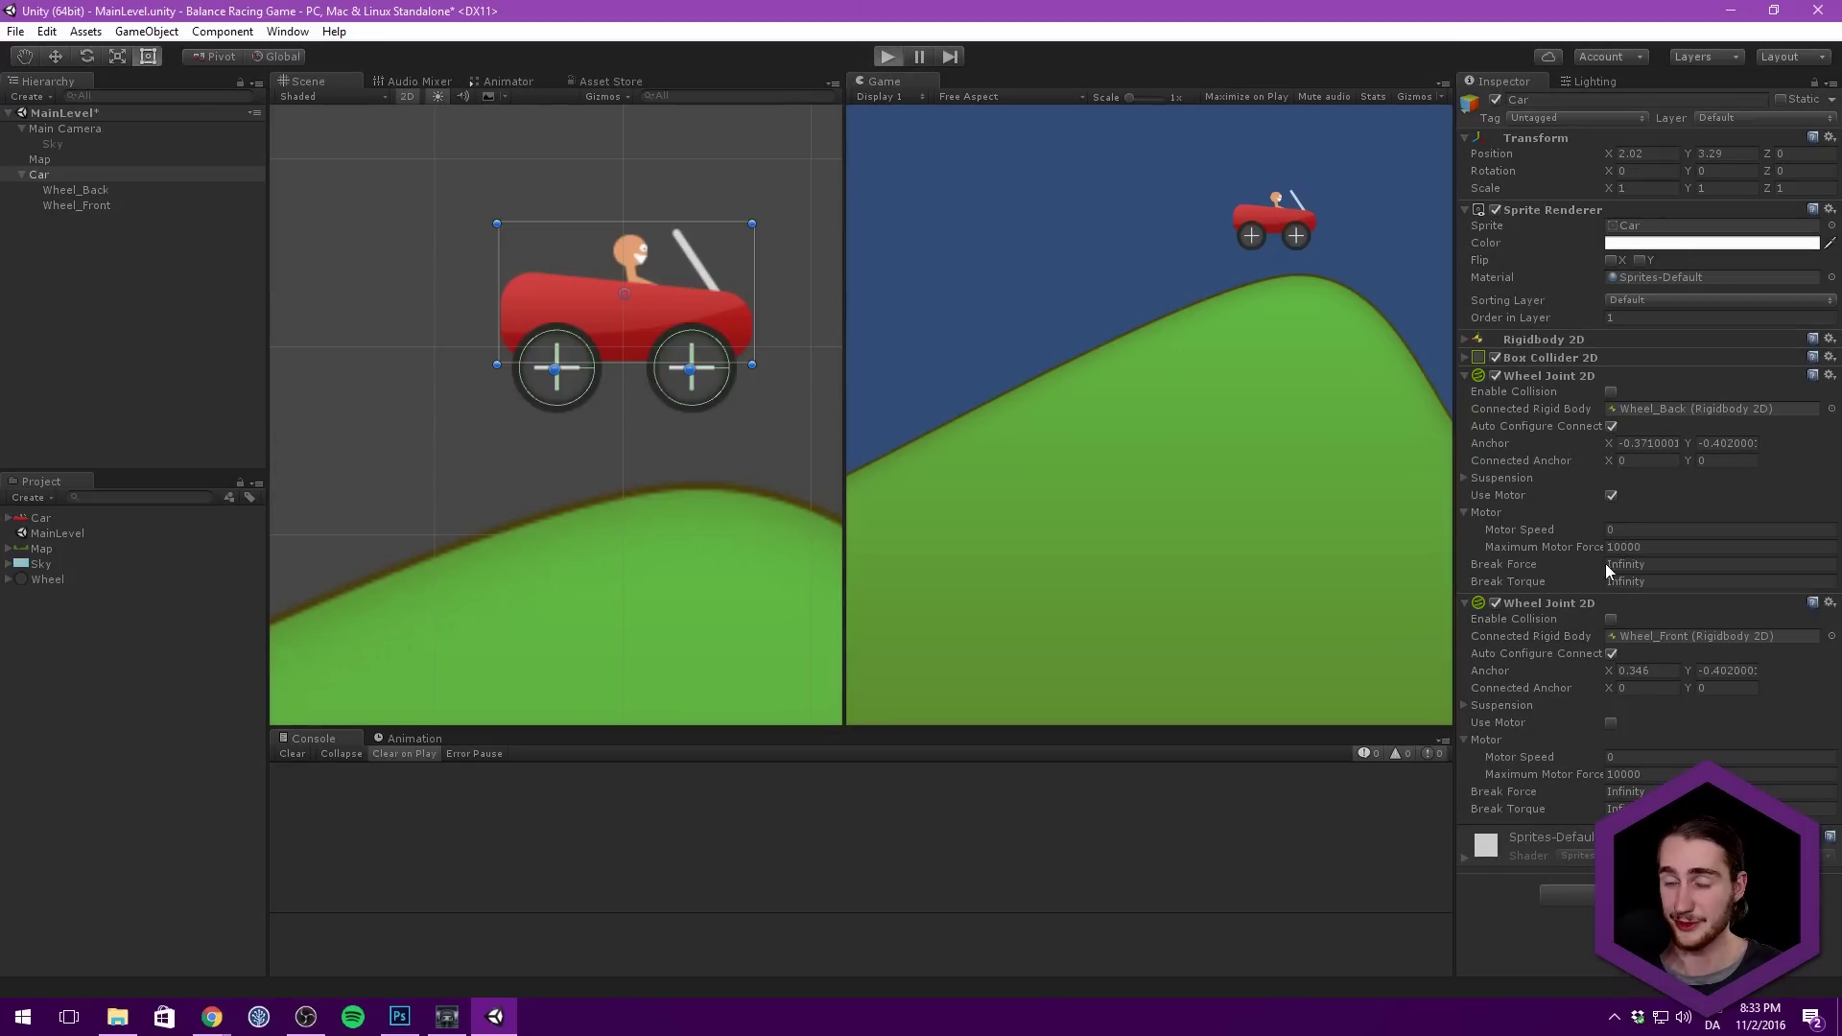
left_click_drag(1556, 527, 528, 455)
left_click_drag(774, 361, 574, 251)
scroll(700, 349, "down", 5)
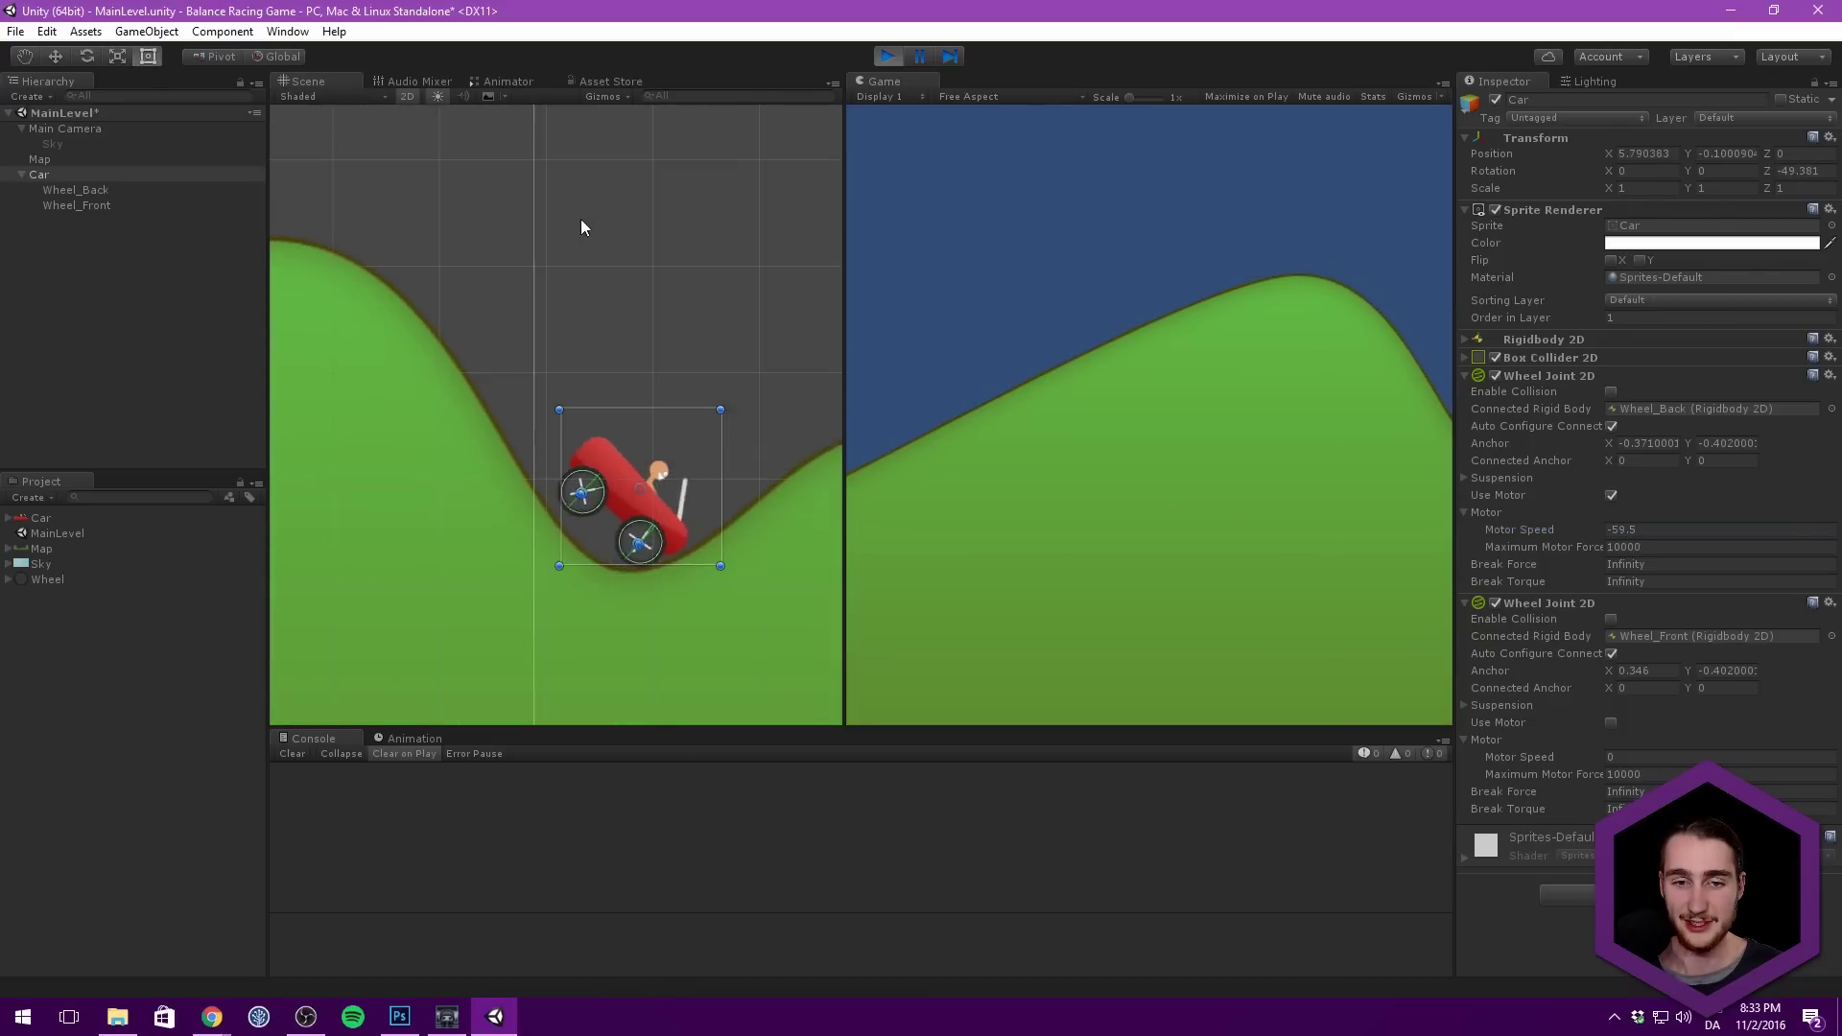
left_click(888, 55)
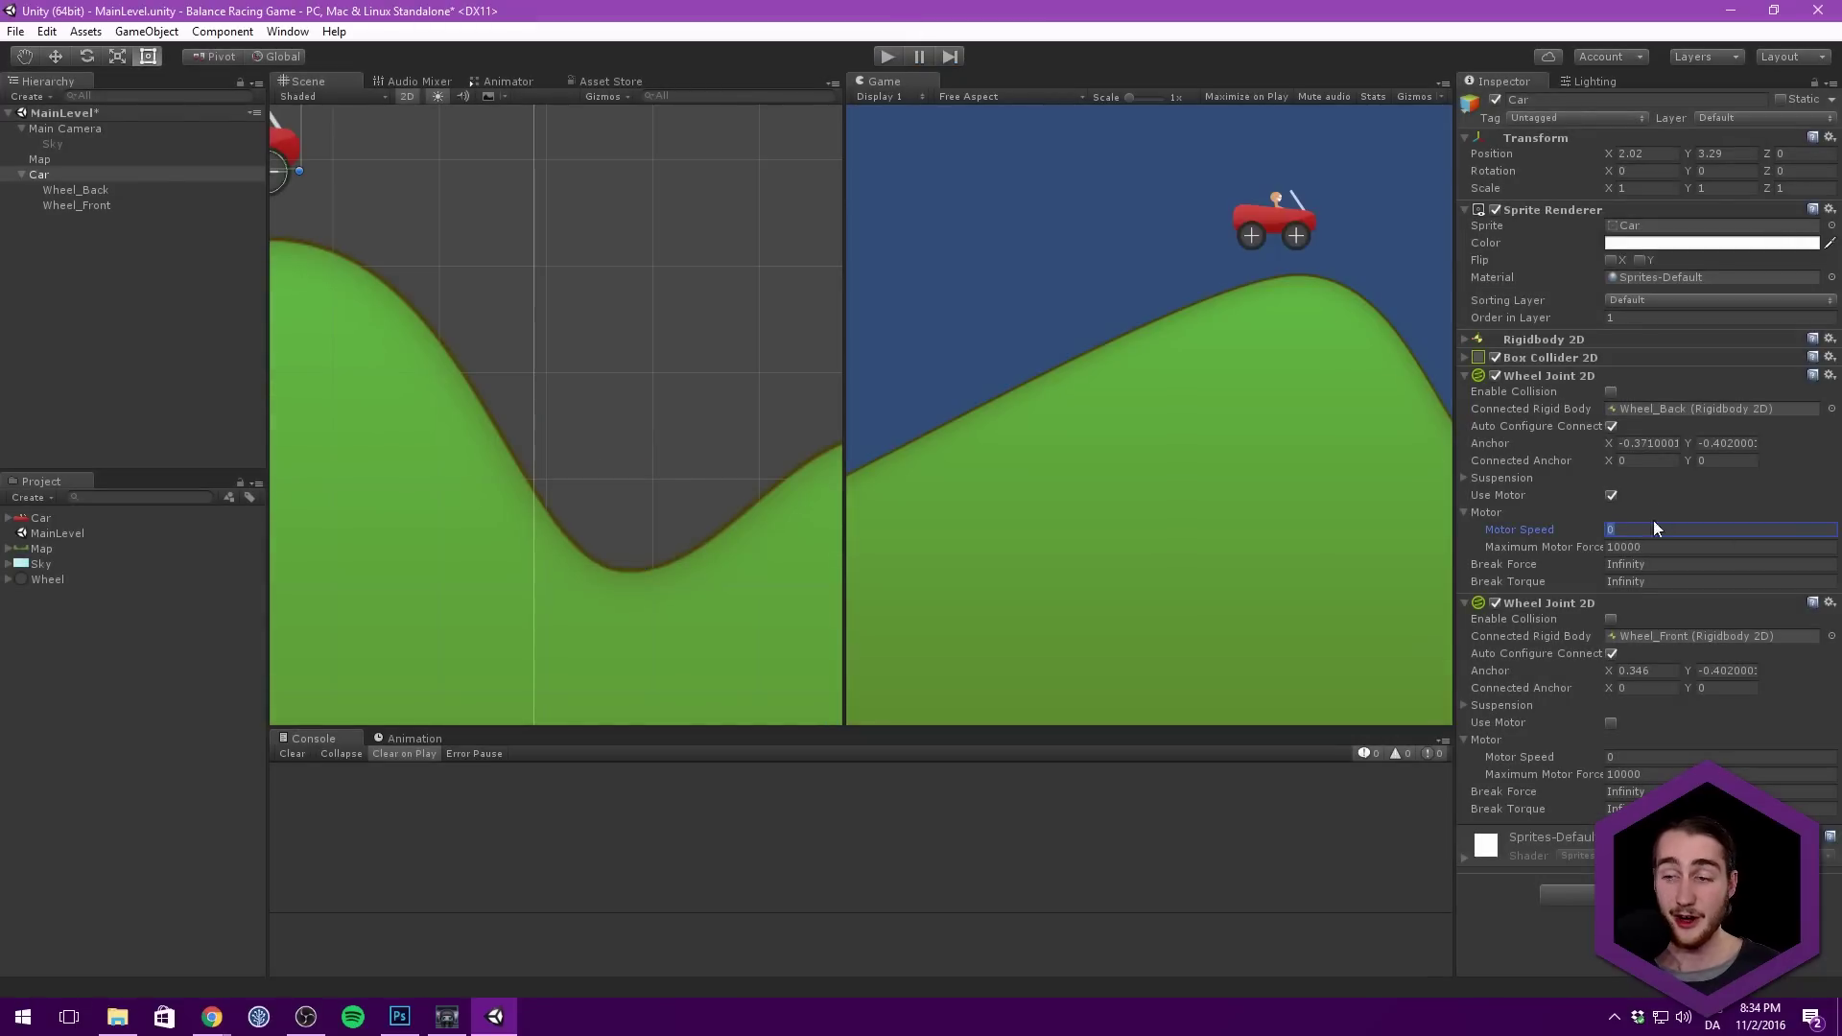
Step: Disable the motor on the back wheel joint, collapse its motor settings, and frame the car in the scene view
left_click(1485, 511)
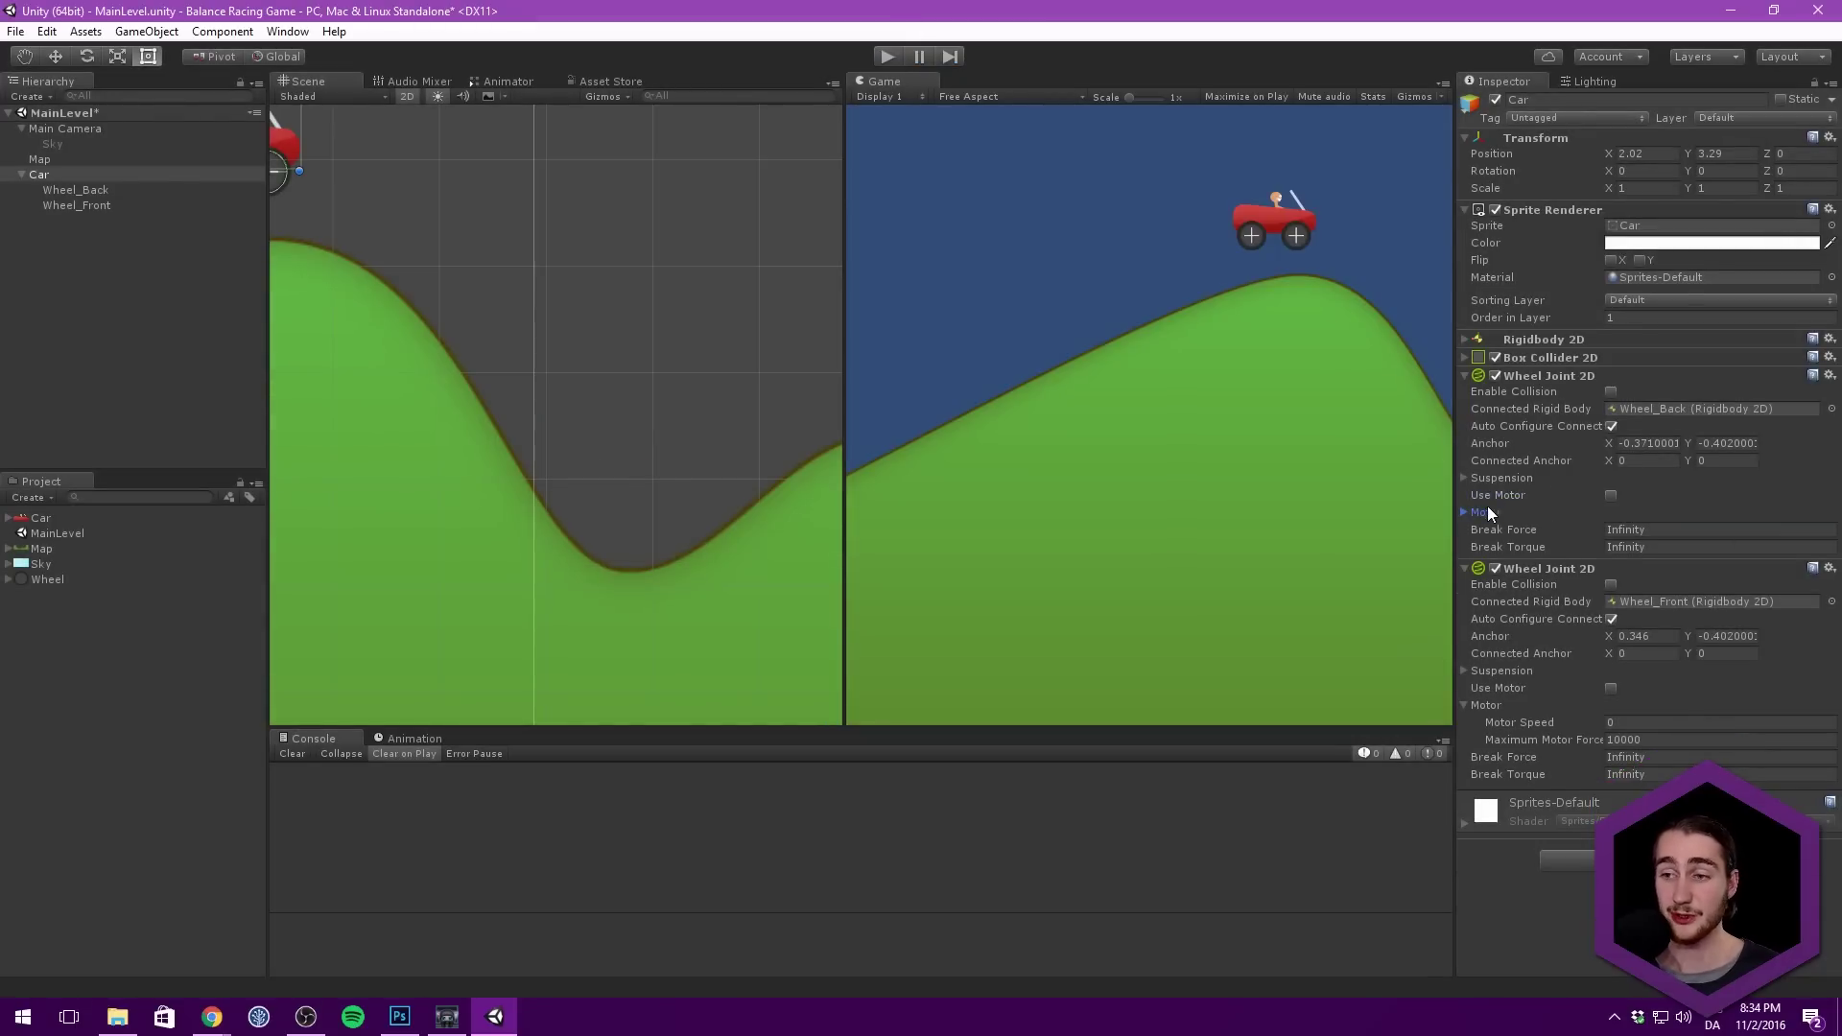
left_click(1611, 496)
key("f")
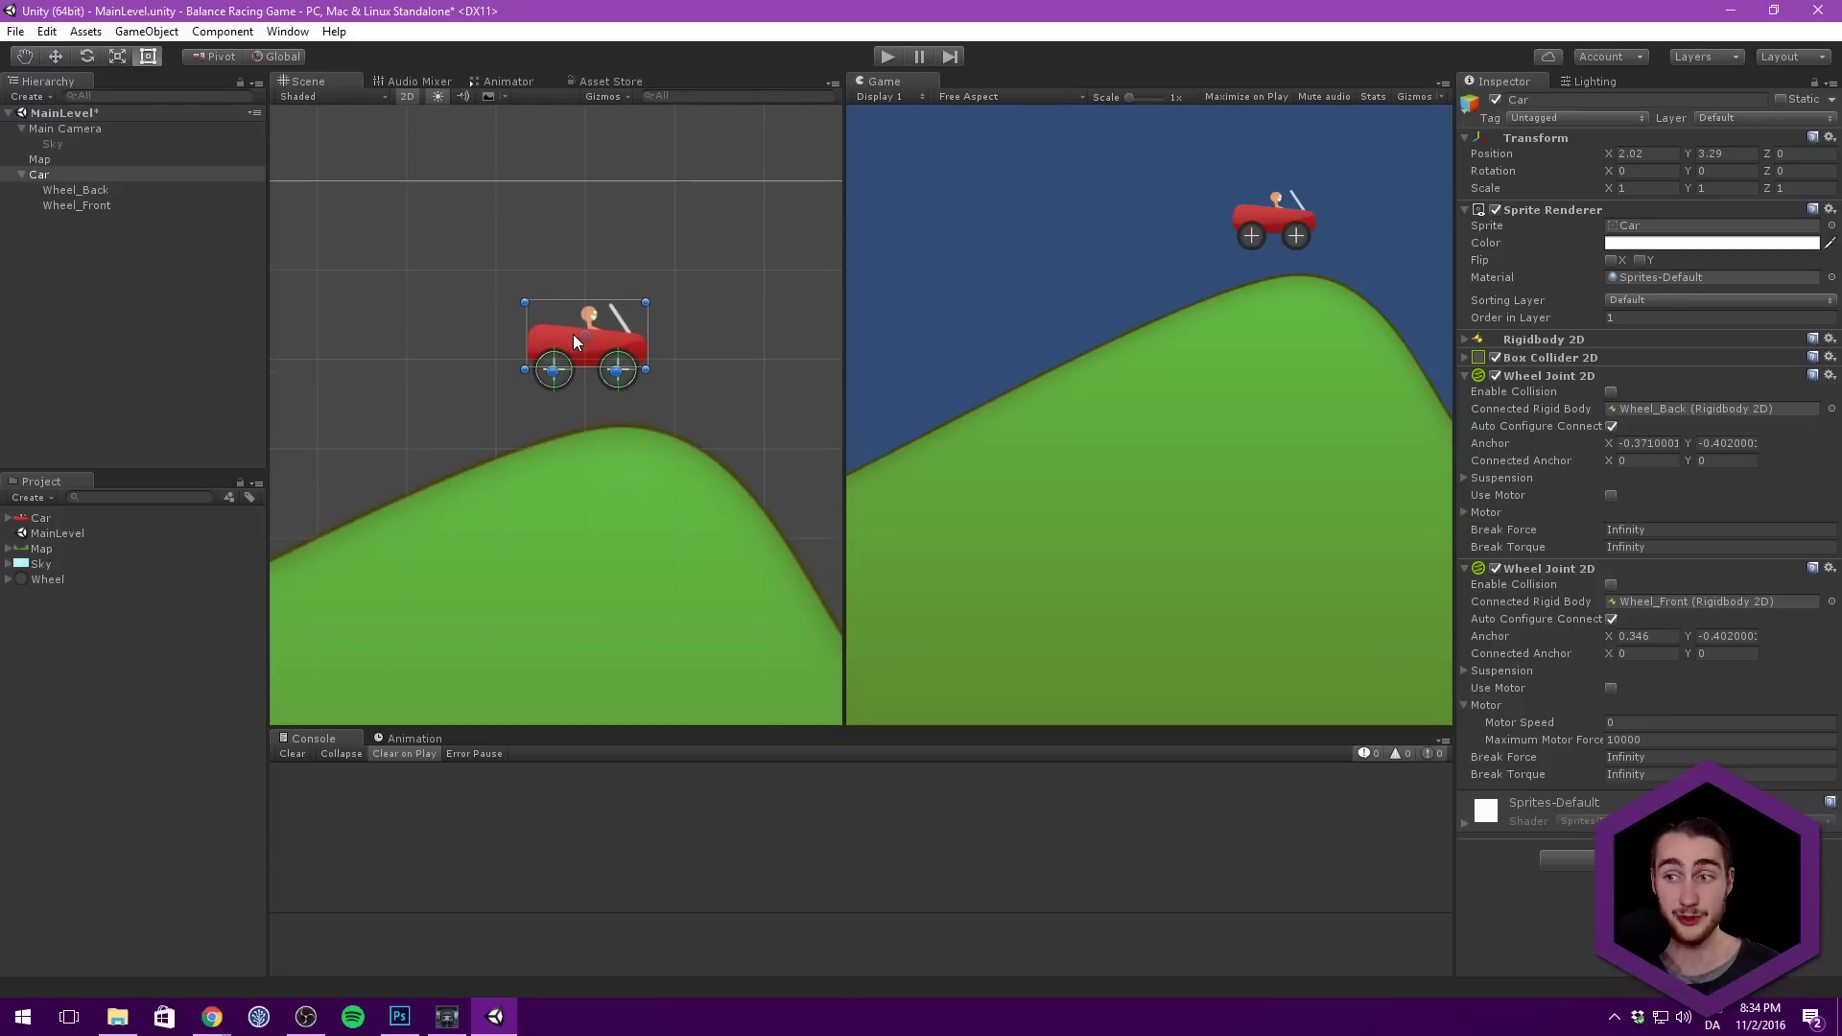
Step: Re-enable the back wheel joint's motor, enter a motor speed of 0, and disable the motor again
left_click(1463, 512)
left_click(1611, 496)
left_click(1537, 530)
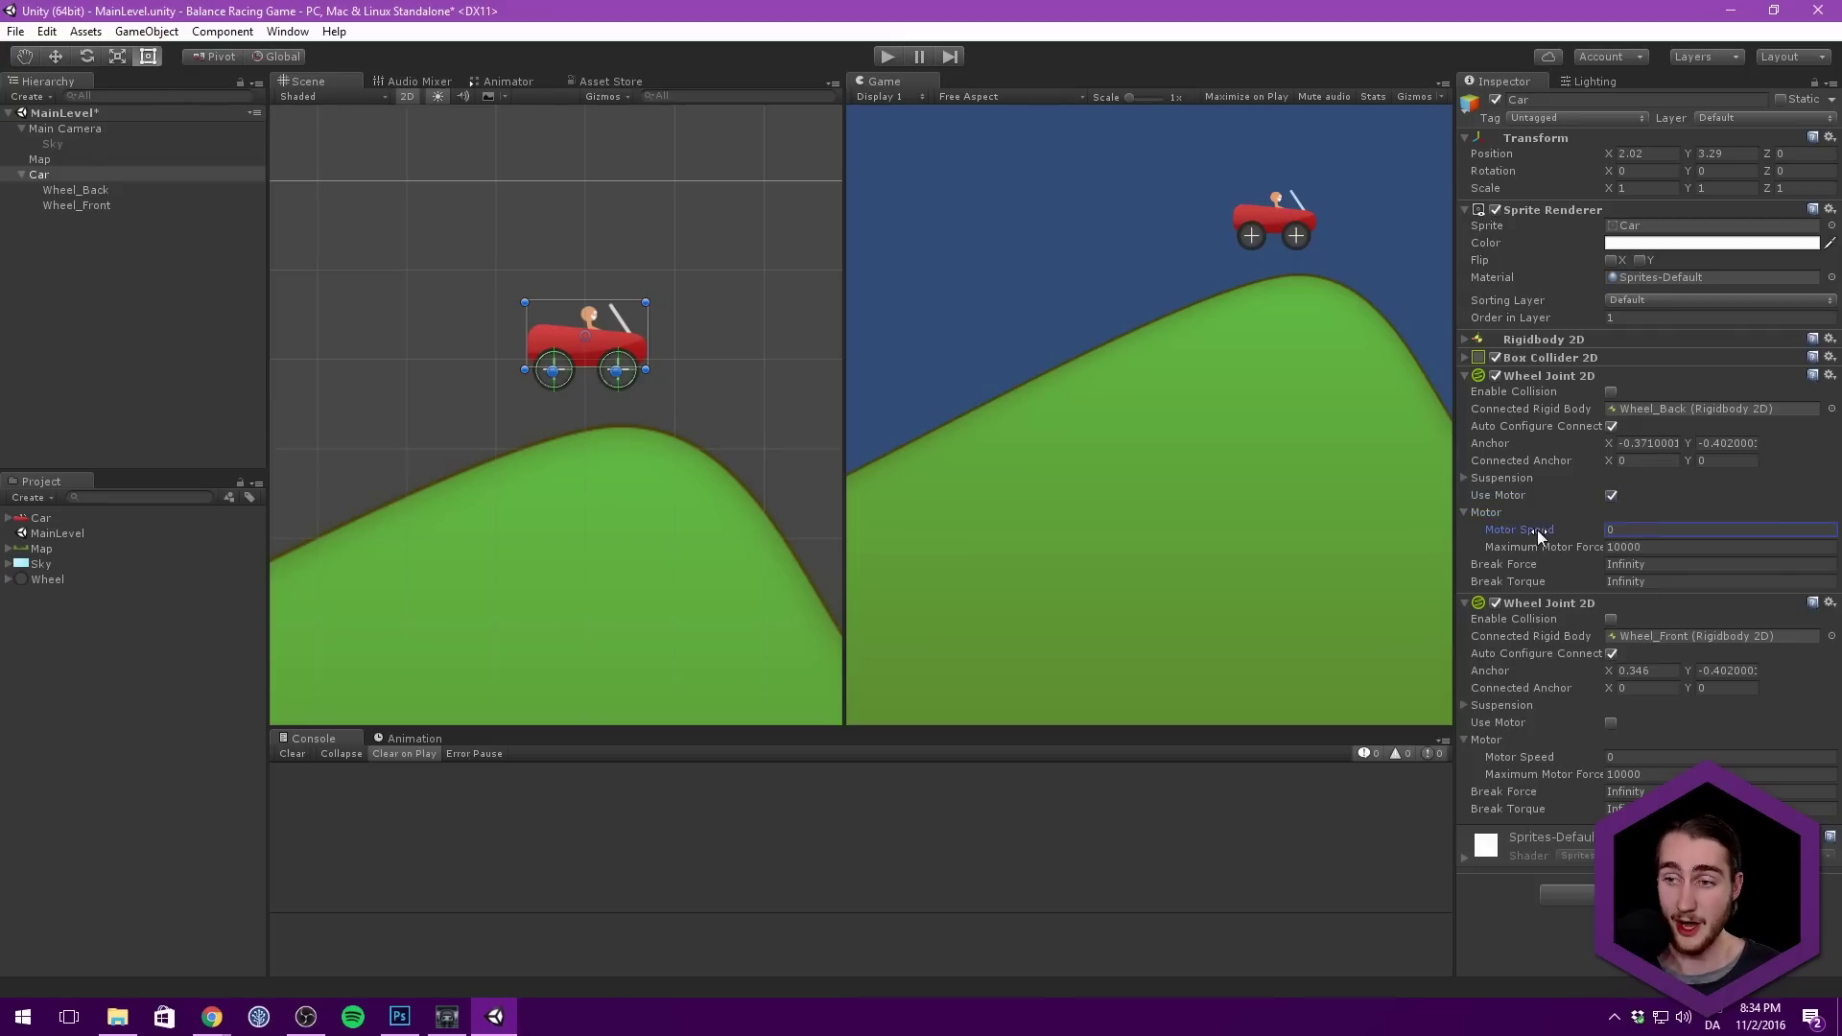
left_click(1621, 530)
type("0")
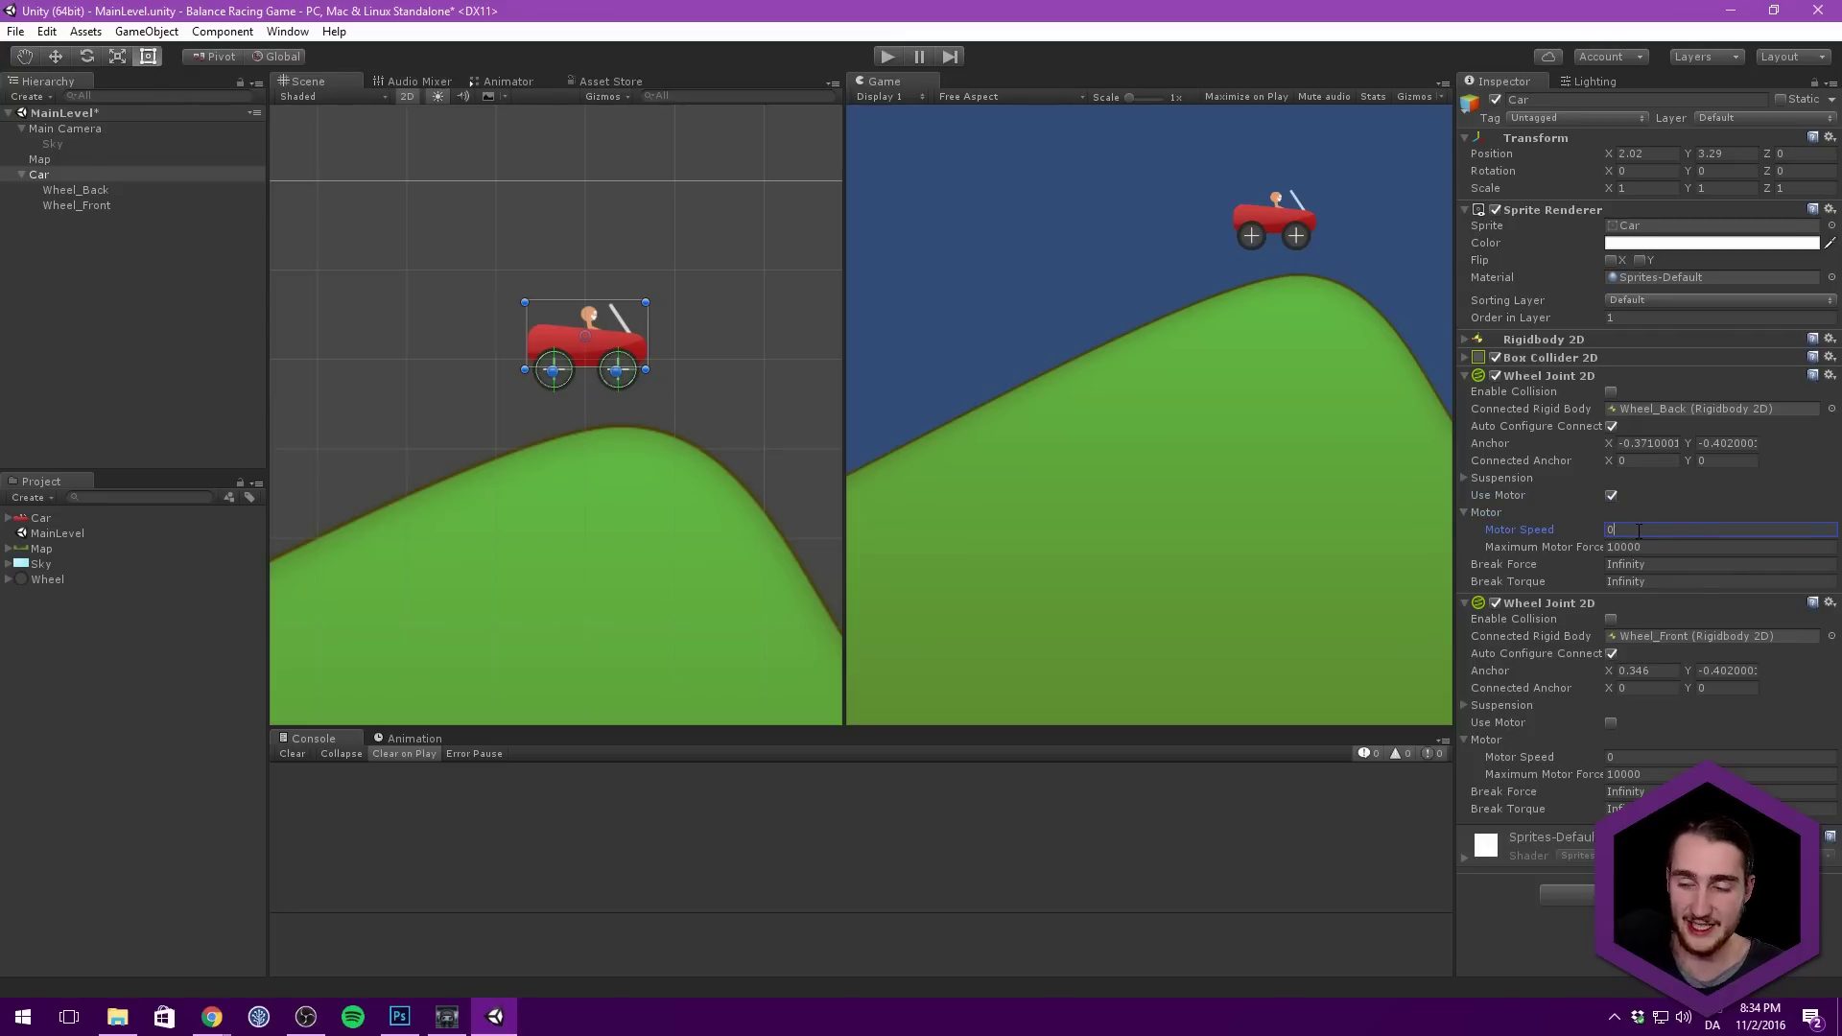
left_click(1496, 512)
left_click(1611, 496)
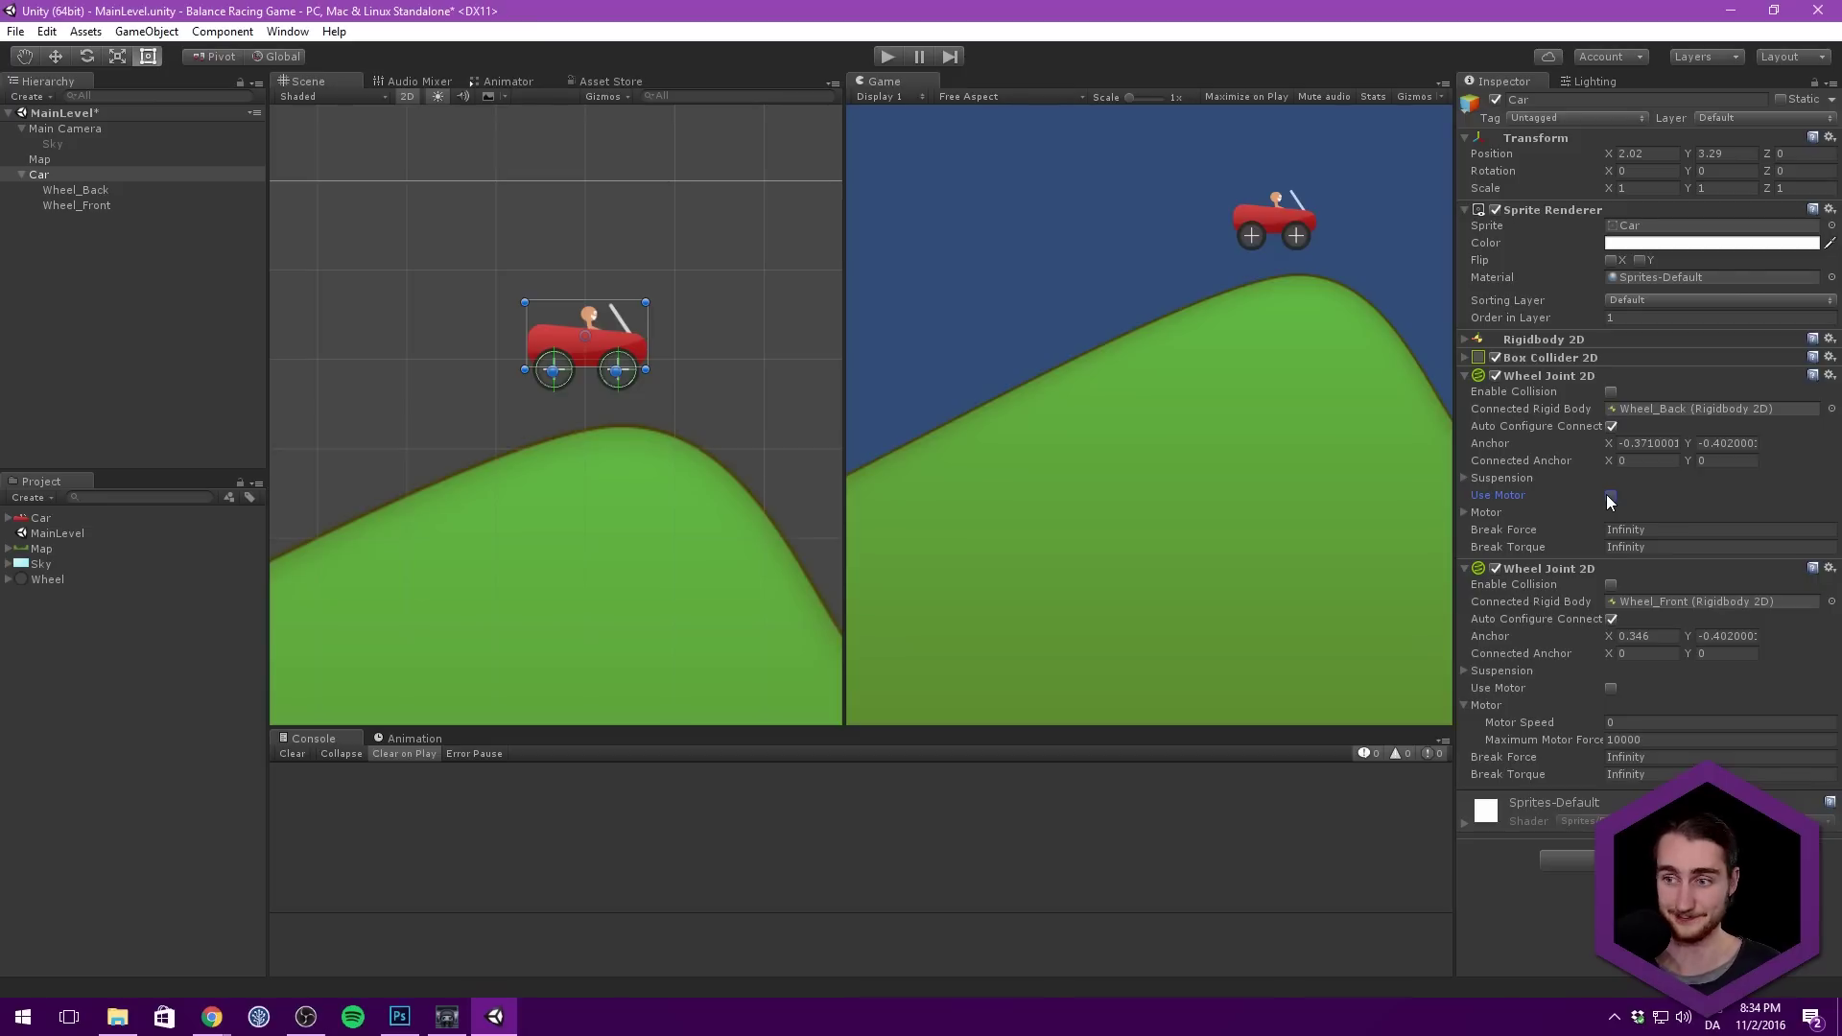
Step: Collapse both wheel joint components on the Car and attach a new C# script named CarController to it
left_click(1585, 377)
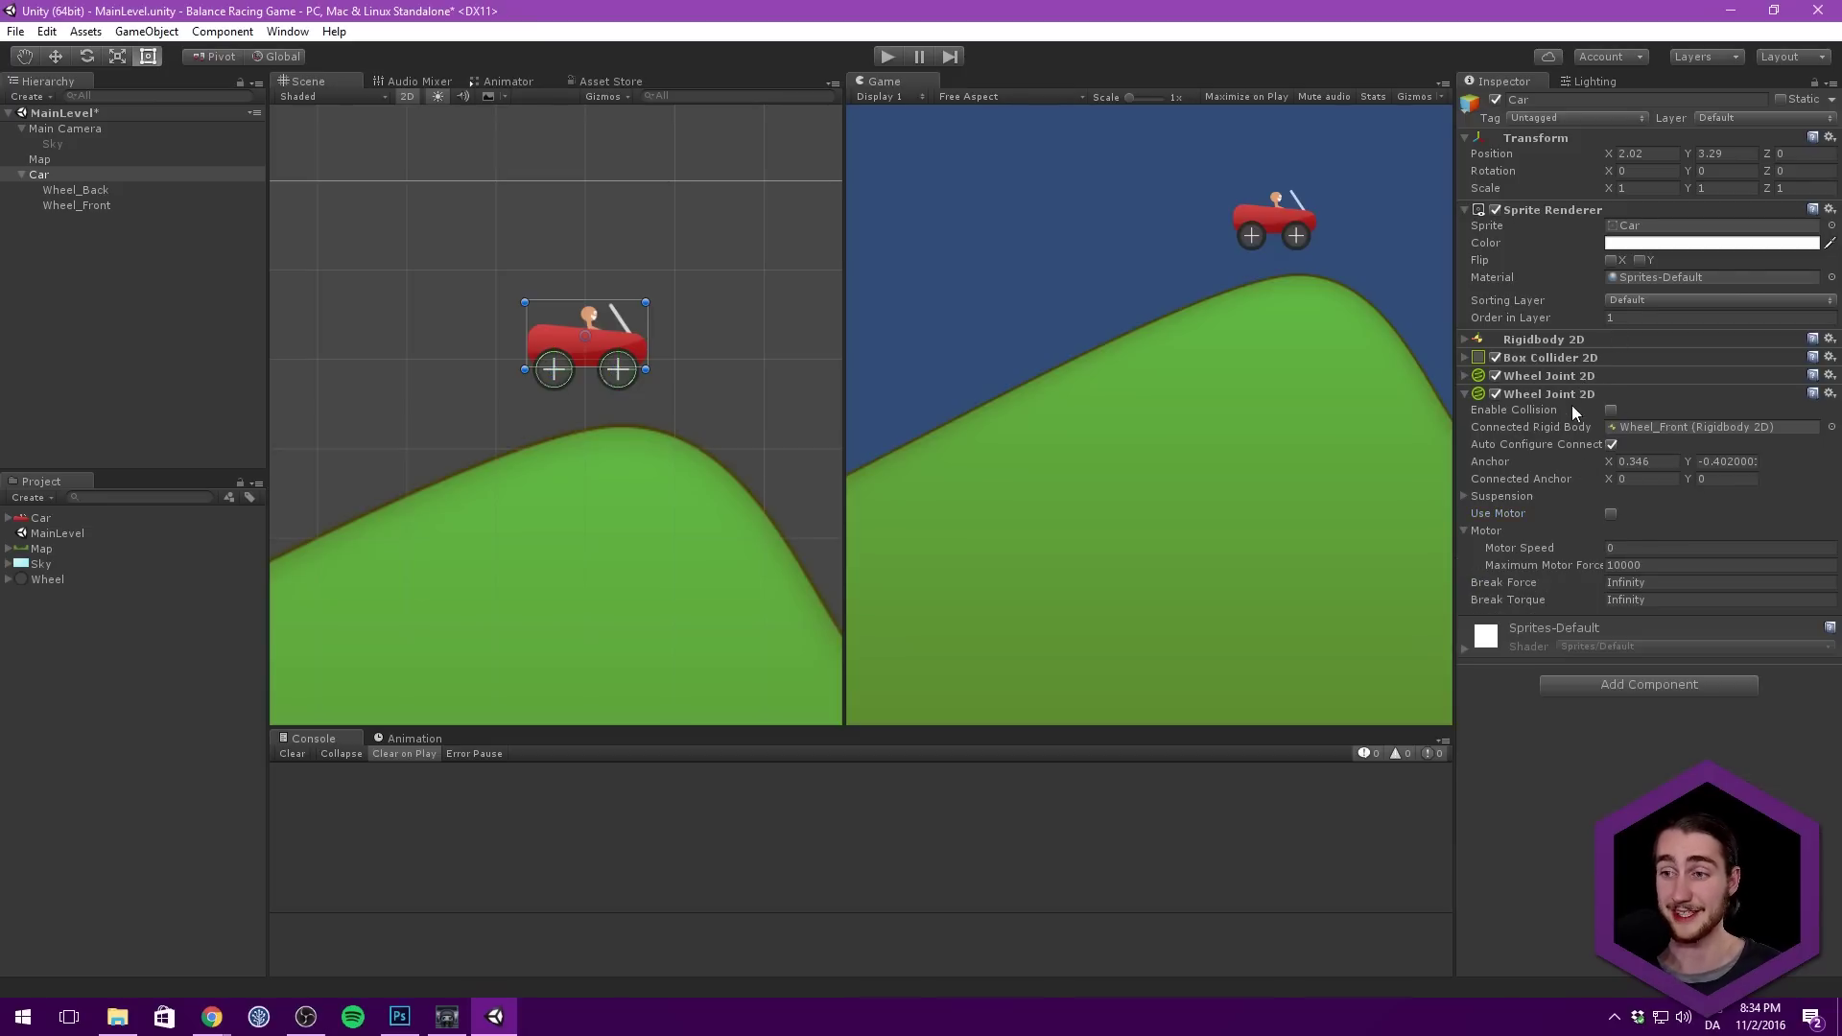
left_click(1567, 399)
left_click(38, 175)
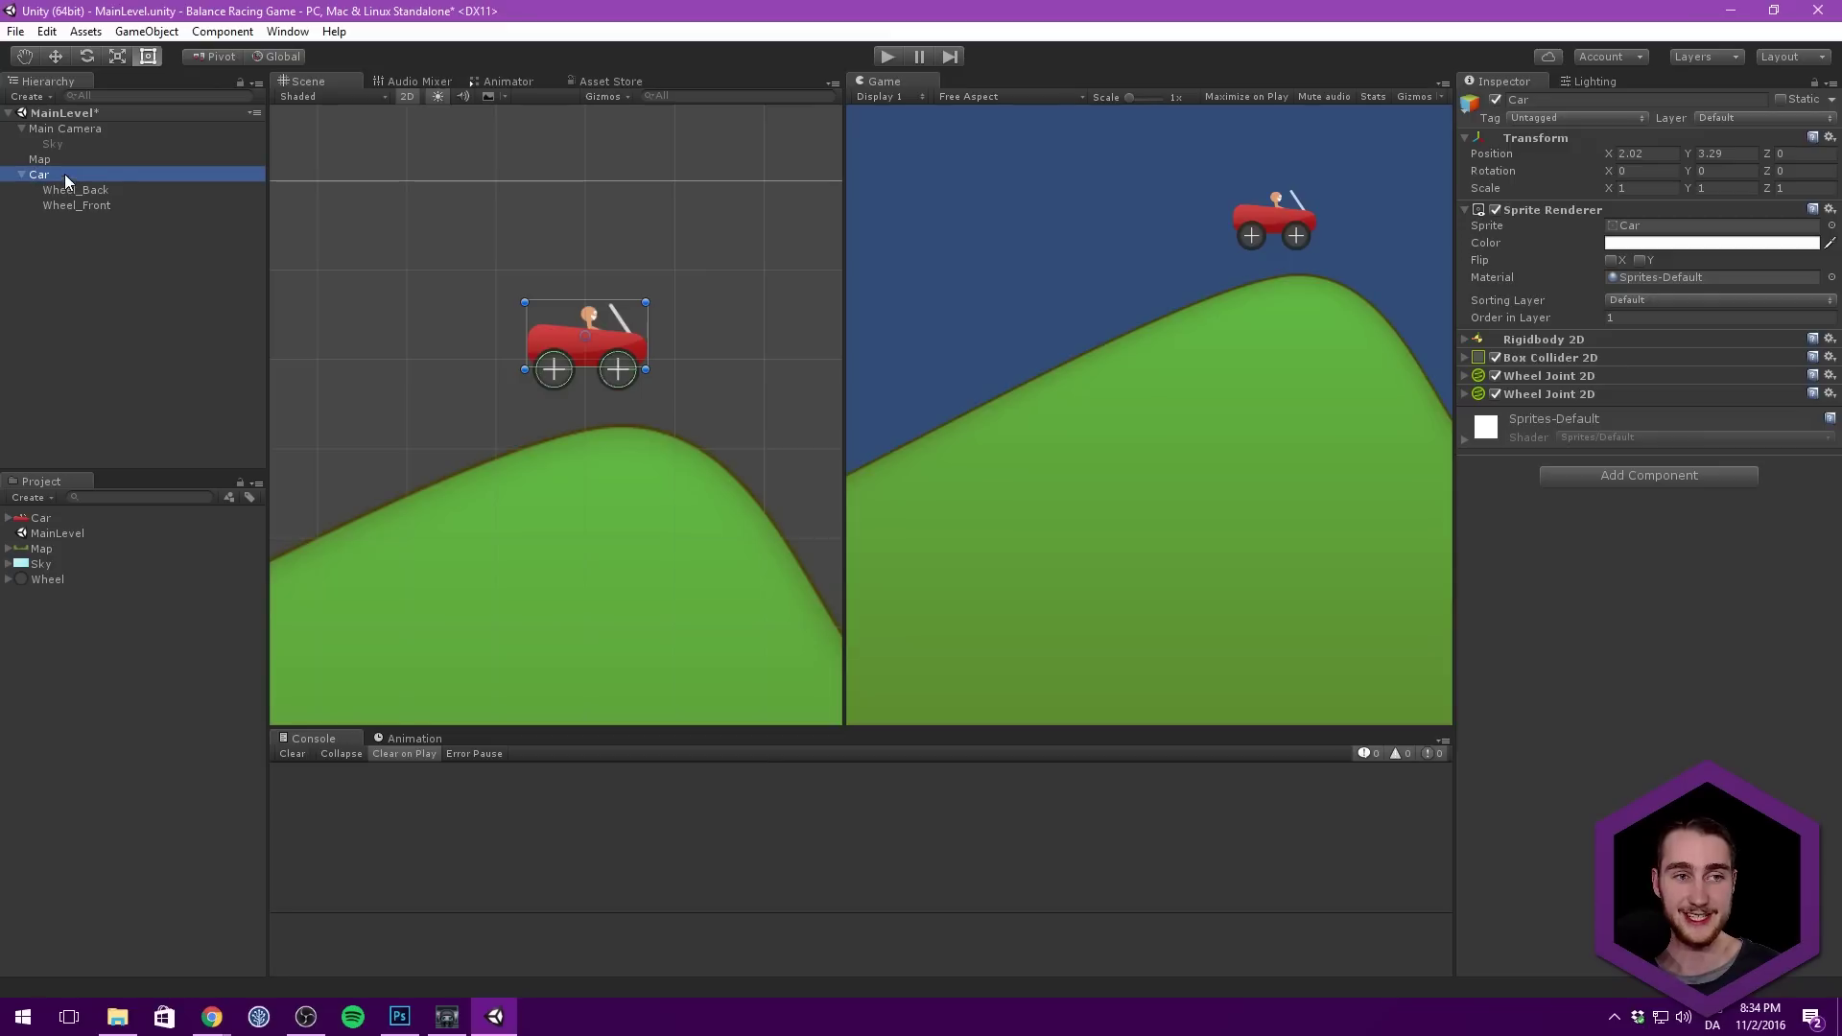
left_click(1656, 476)
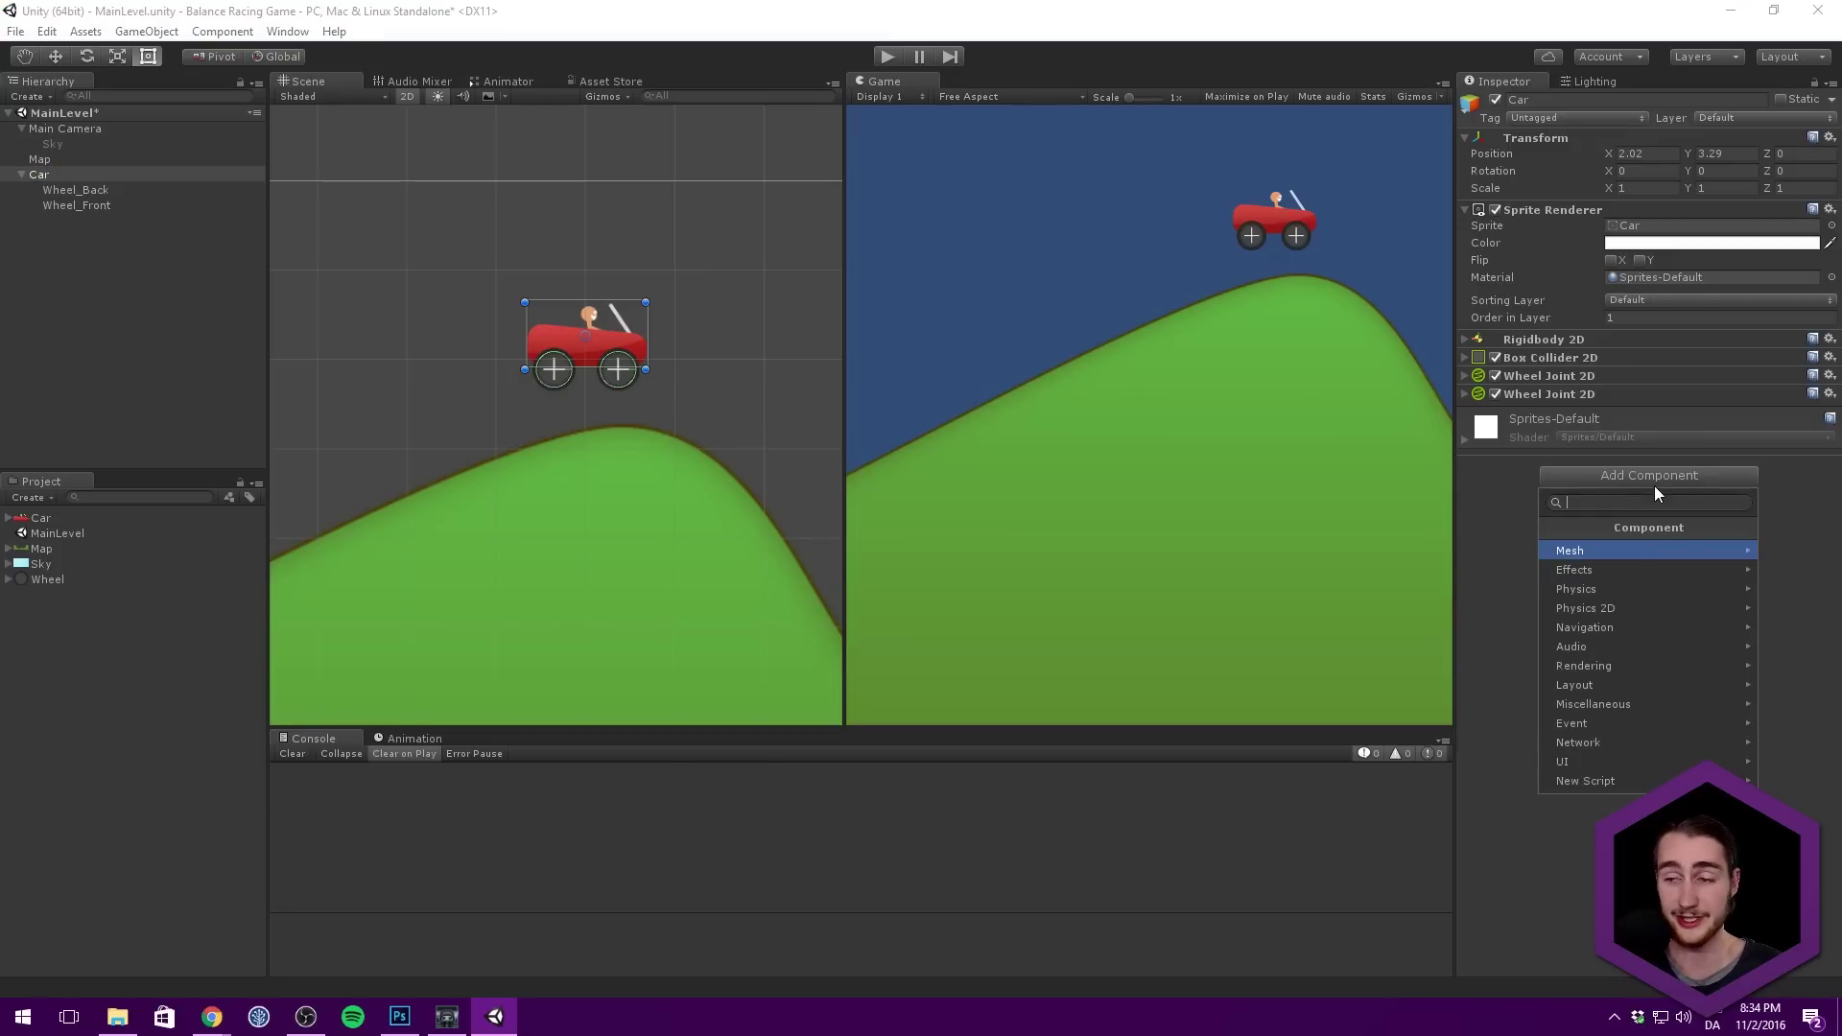
type("CarContro")
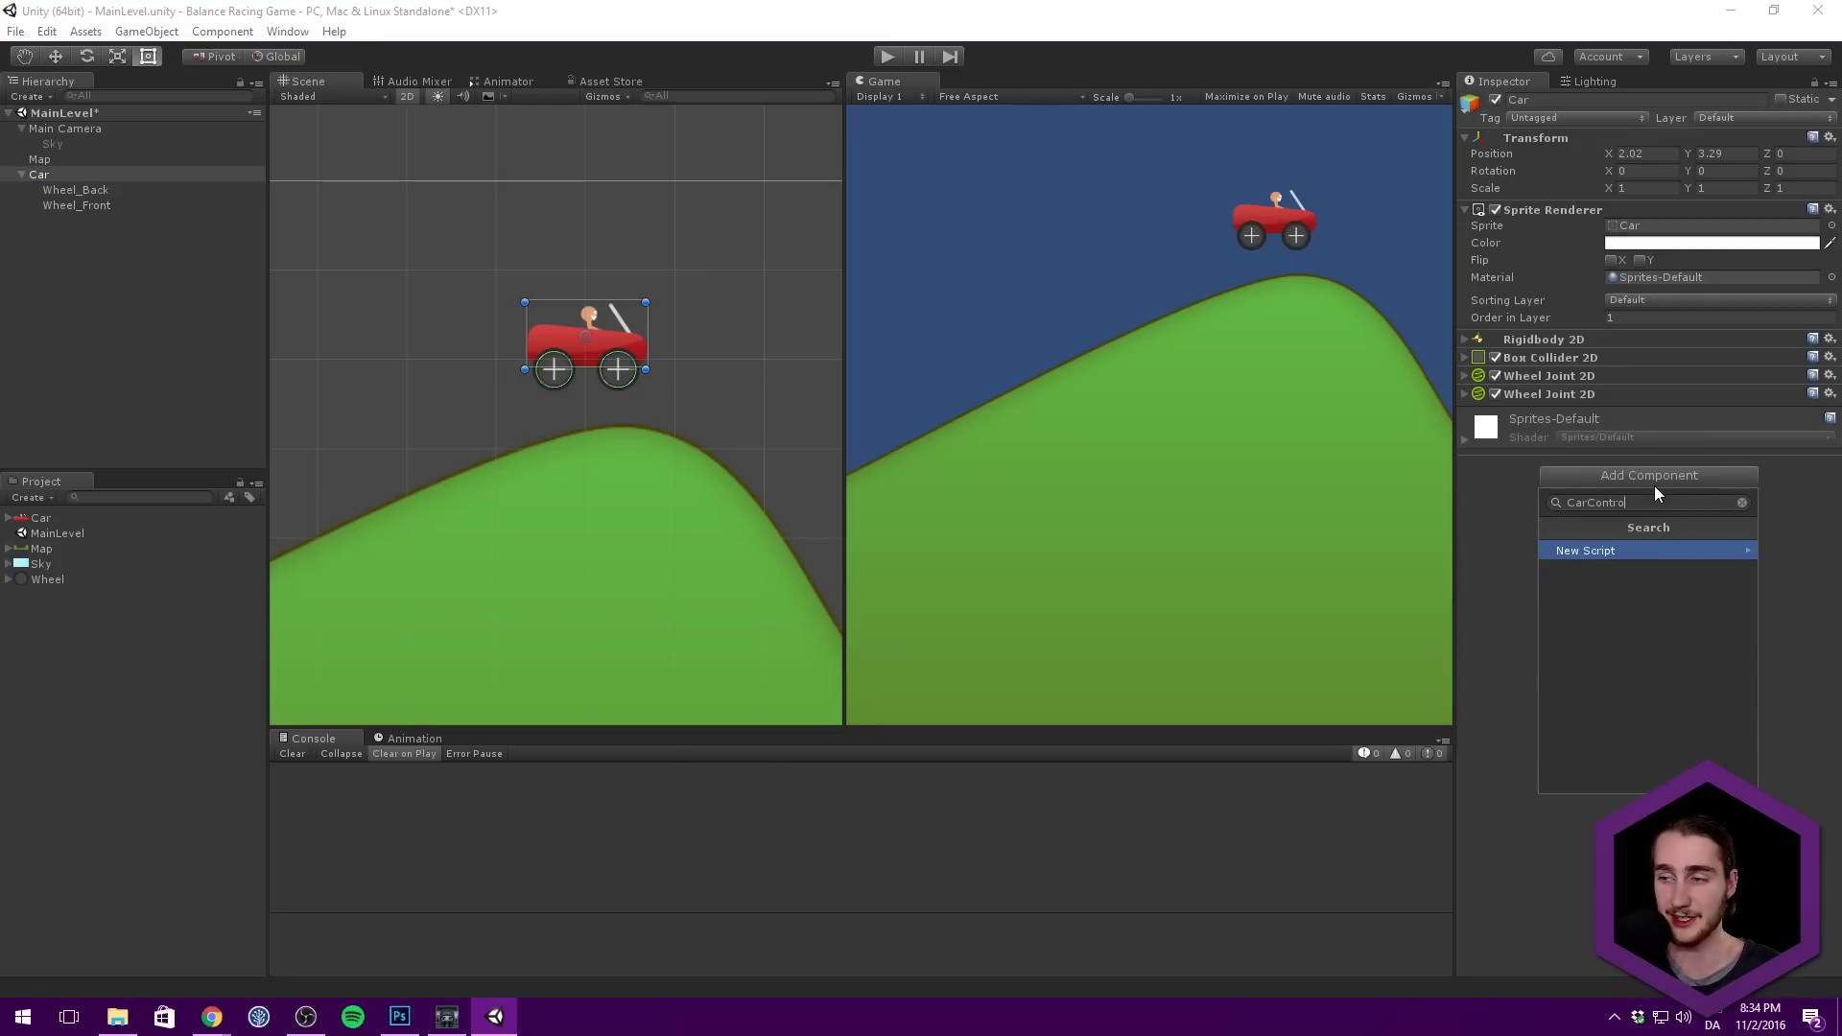
key("Return")
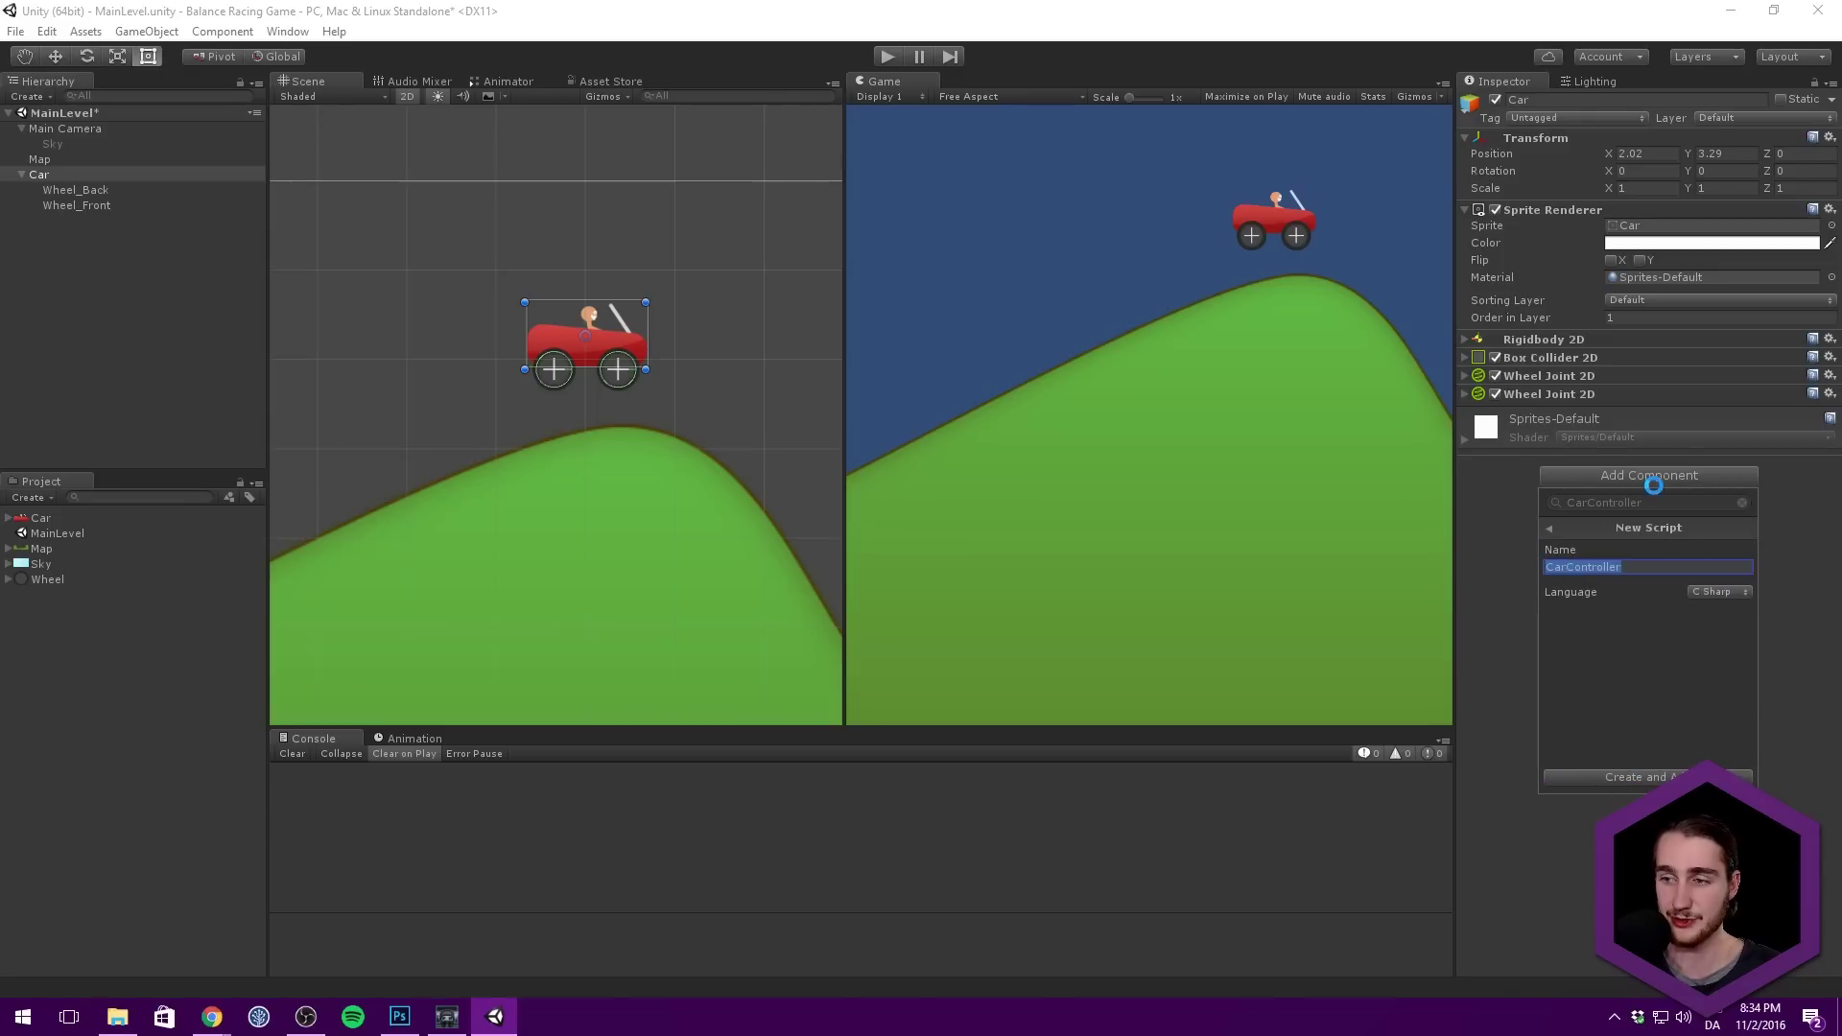
key("Return")
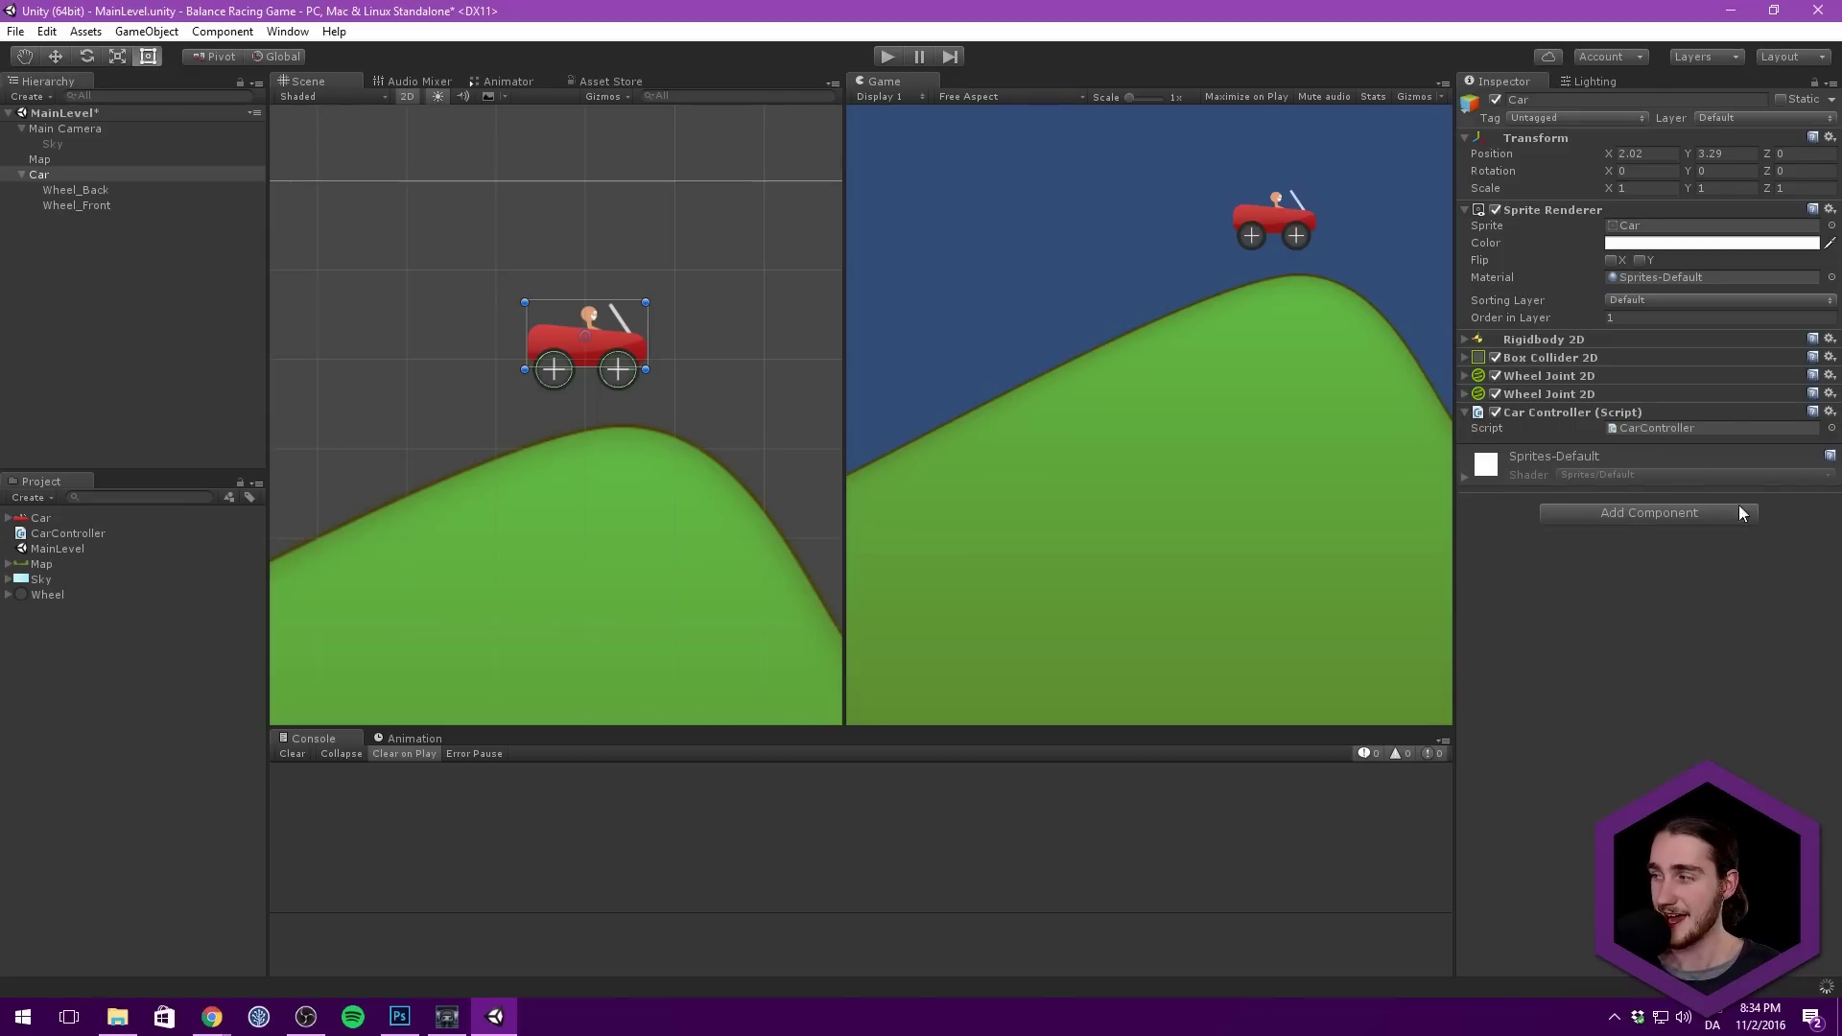
Step: Open the CarController script in Visual Studio and delete the default Start and Update methods with their comments
double_click(1677, 432)
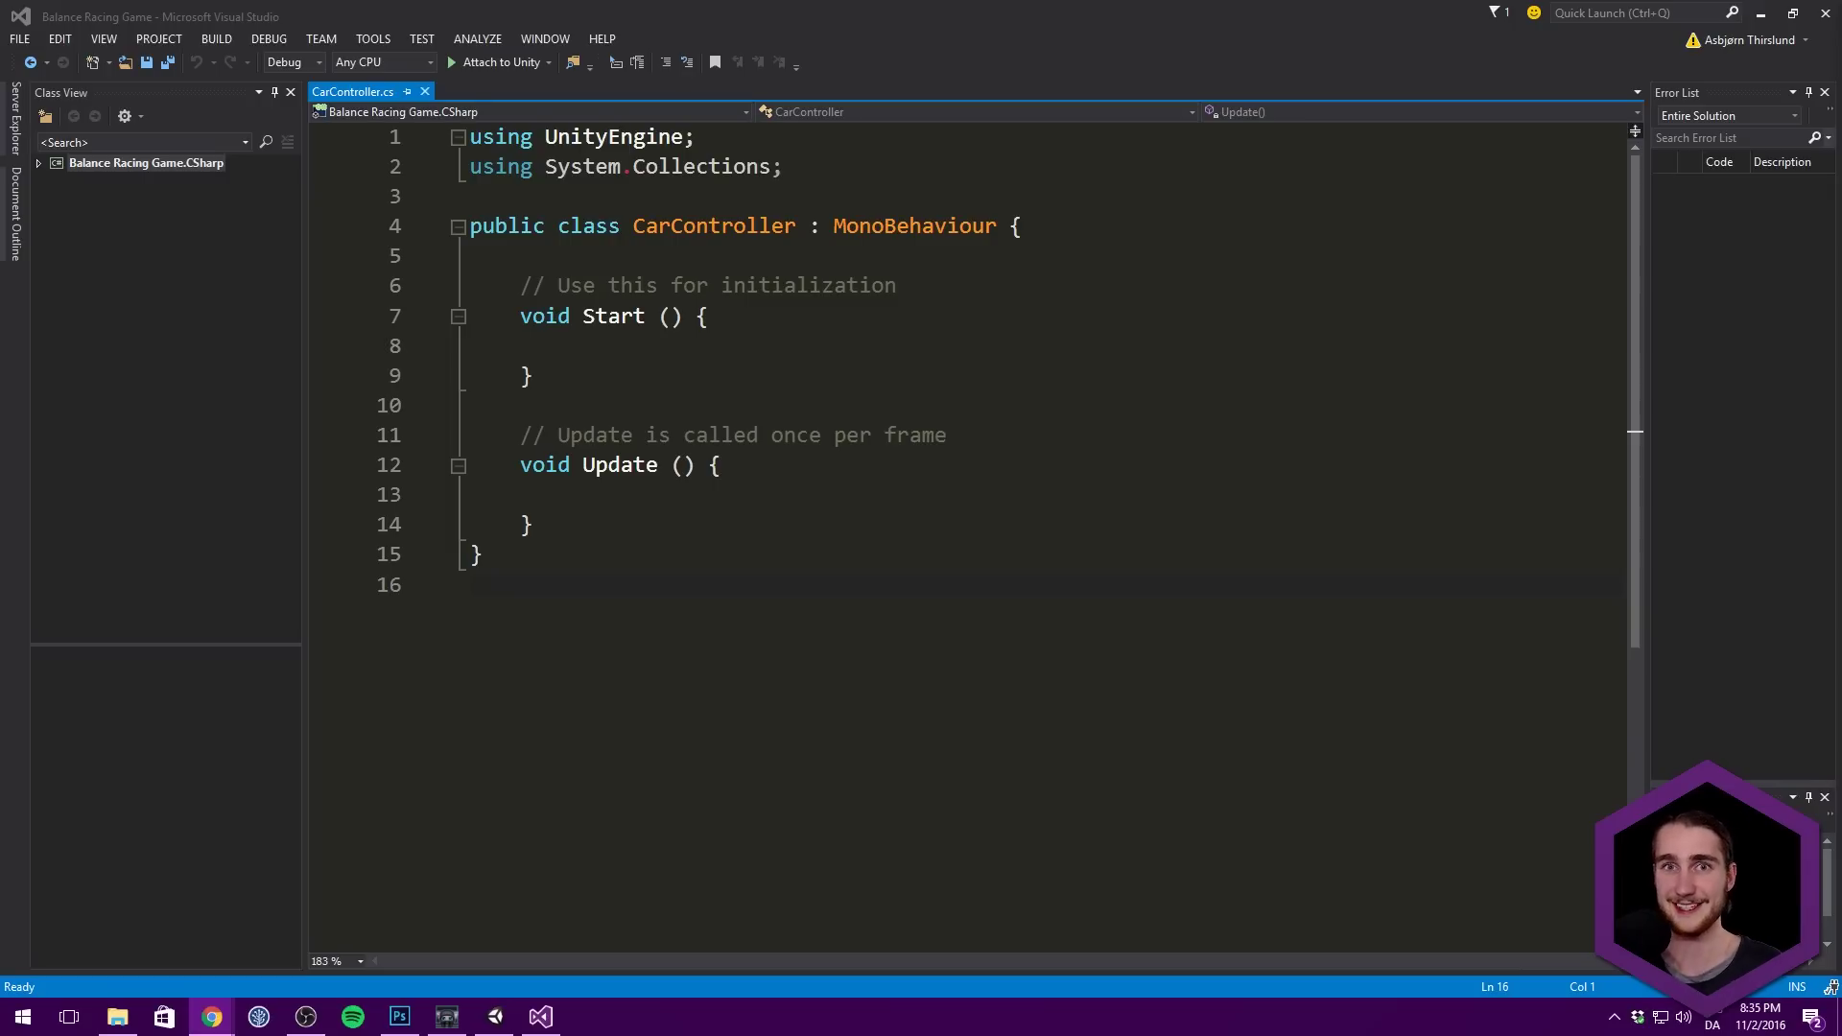
left_click(1025, 524)
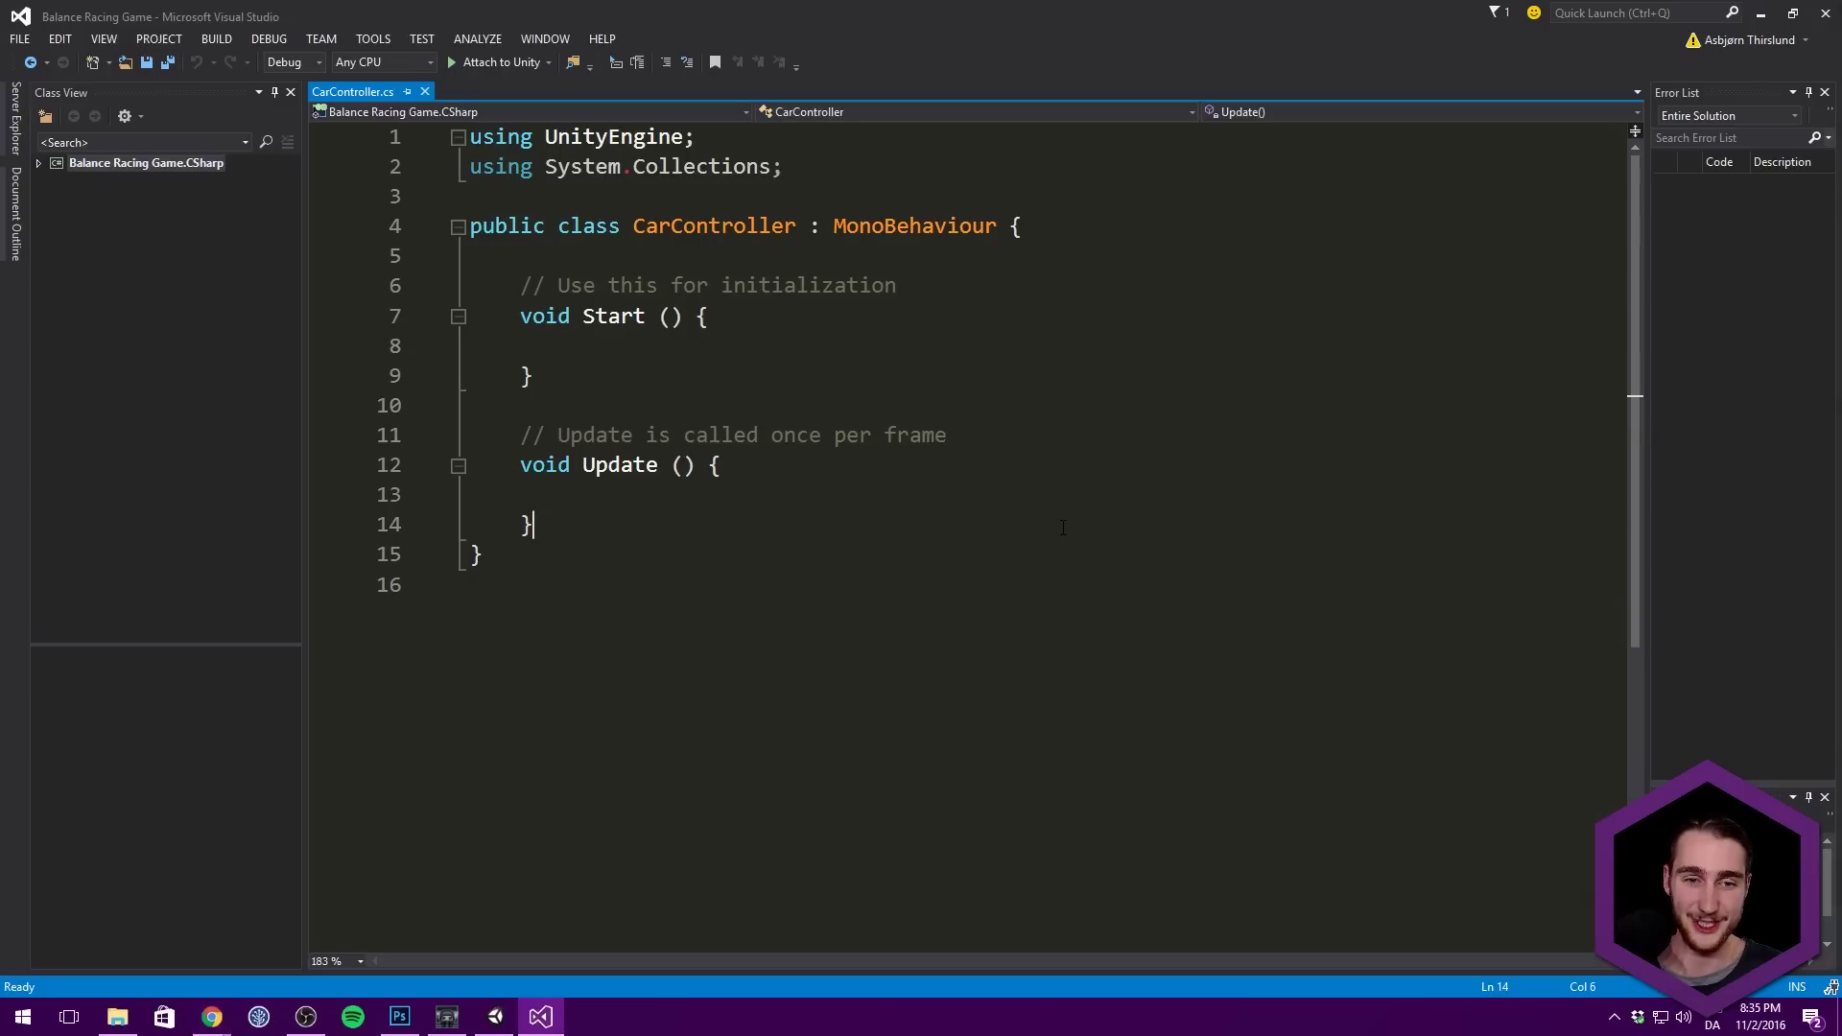
left_click_drag(484, 554, 517, 285)
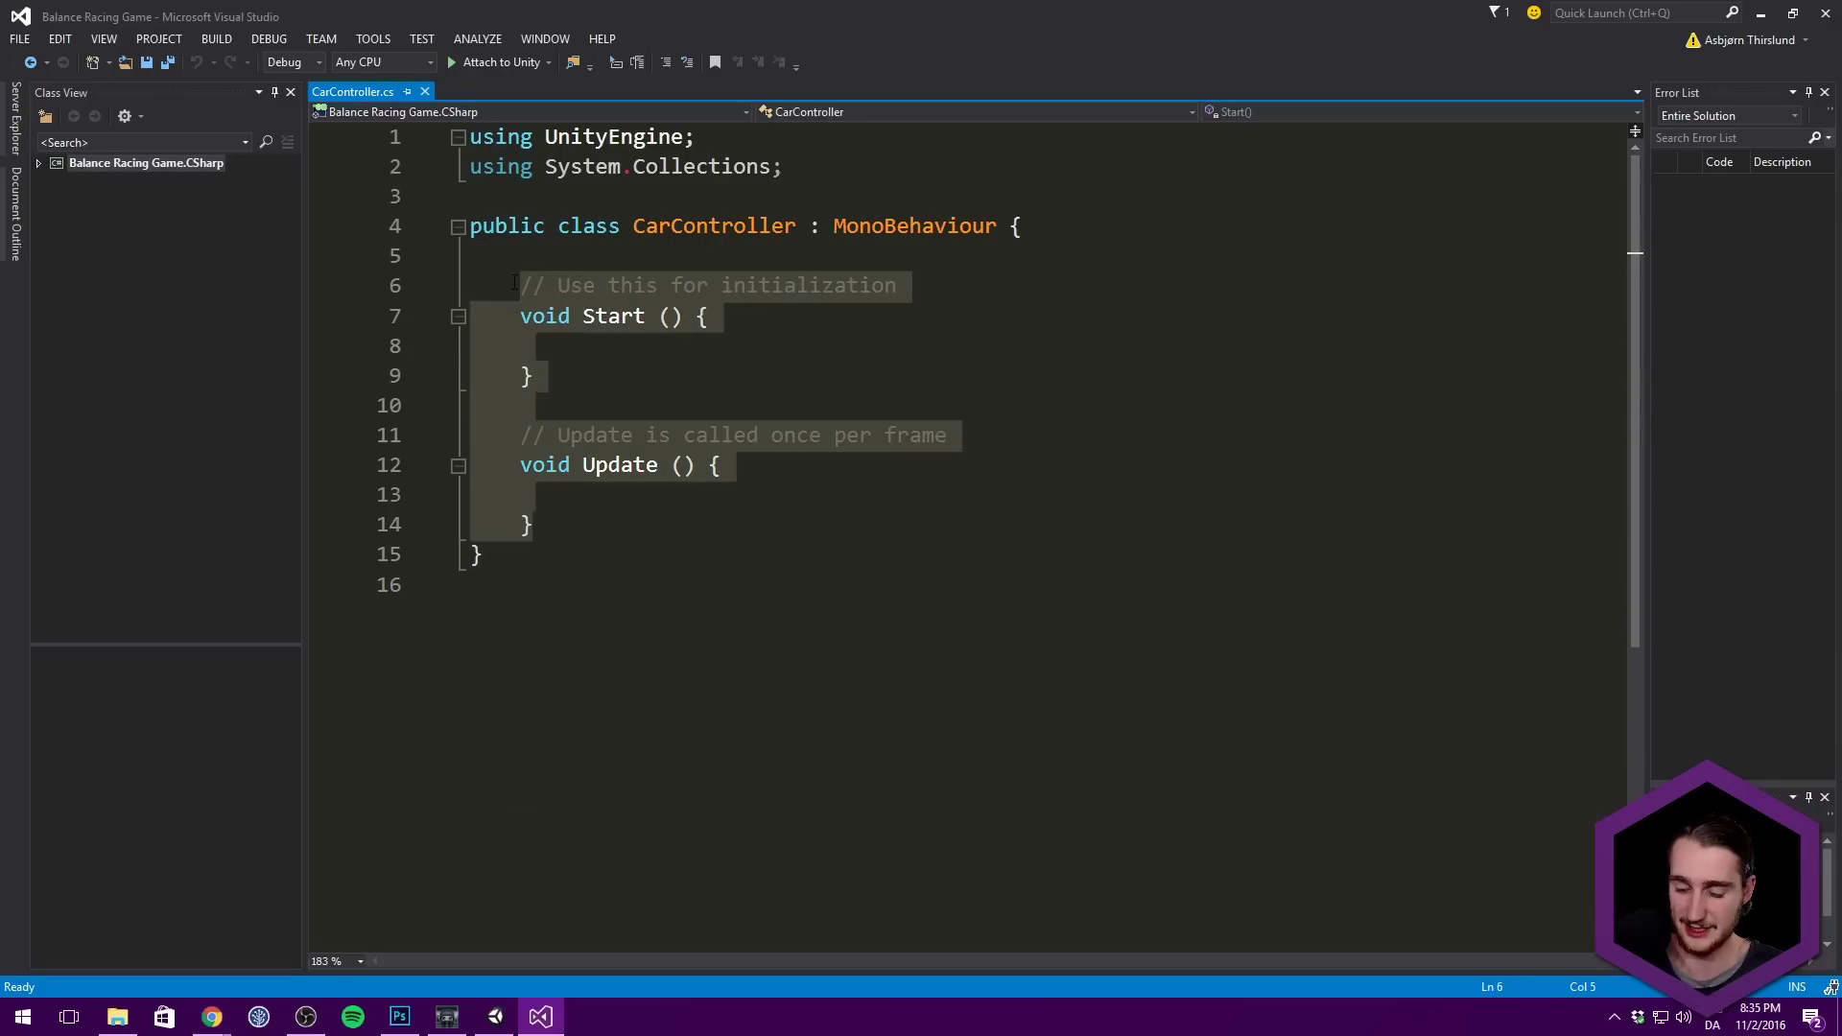
key("BackSpace")
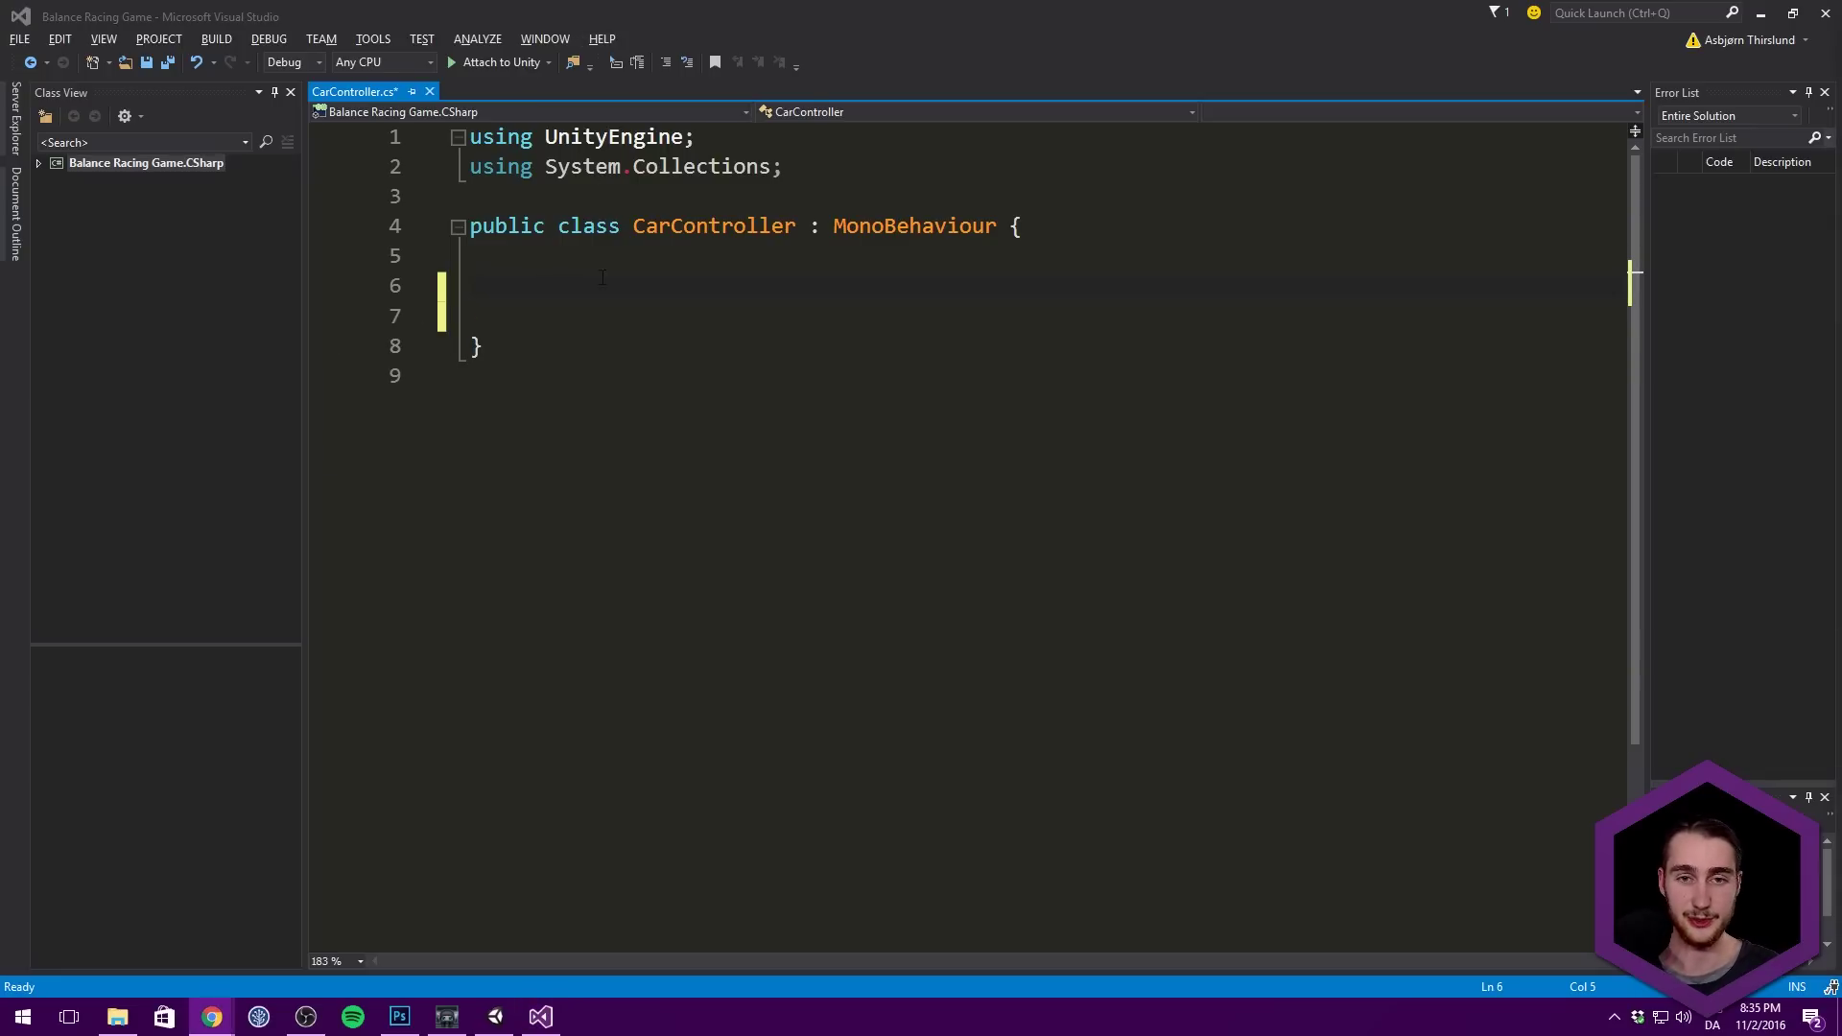
Step: Return to Unity and expand both wheel joints and the back wheel joint's motor settings for review
left_click(1760, 13)
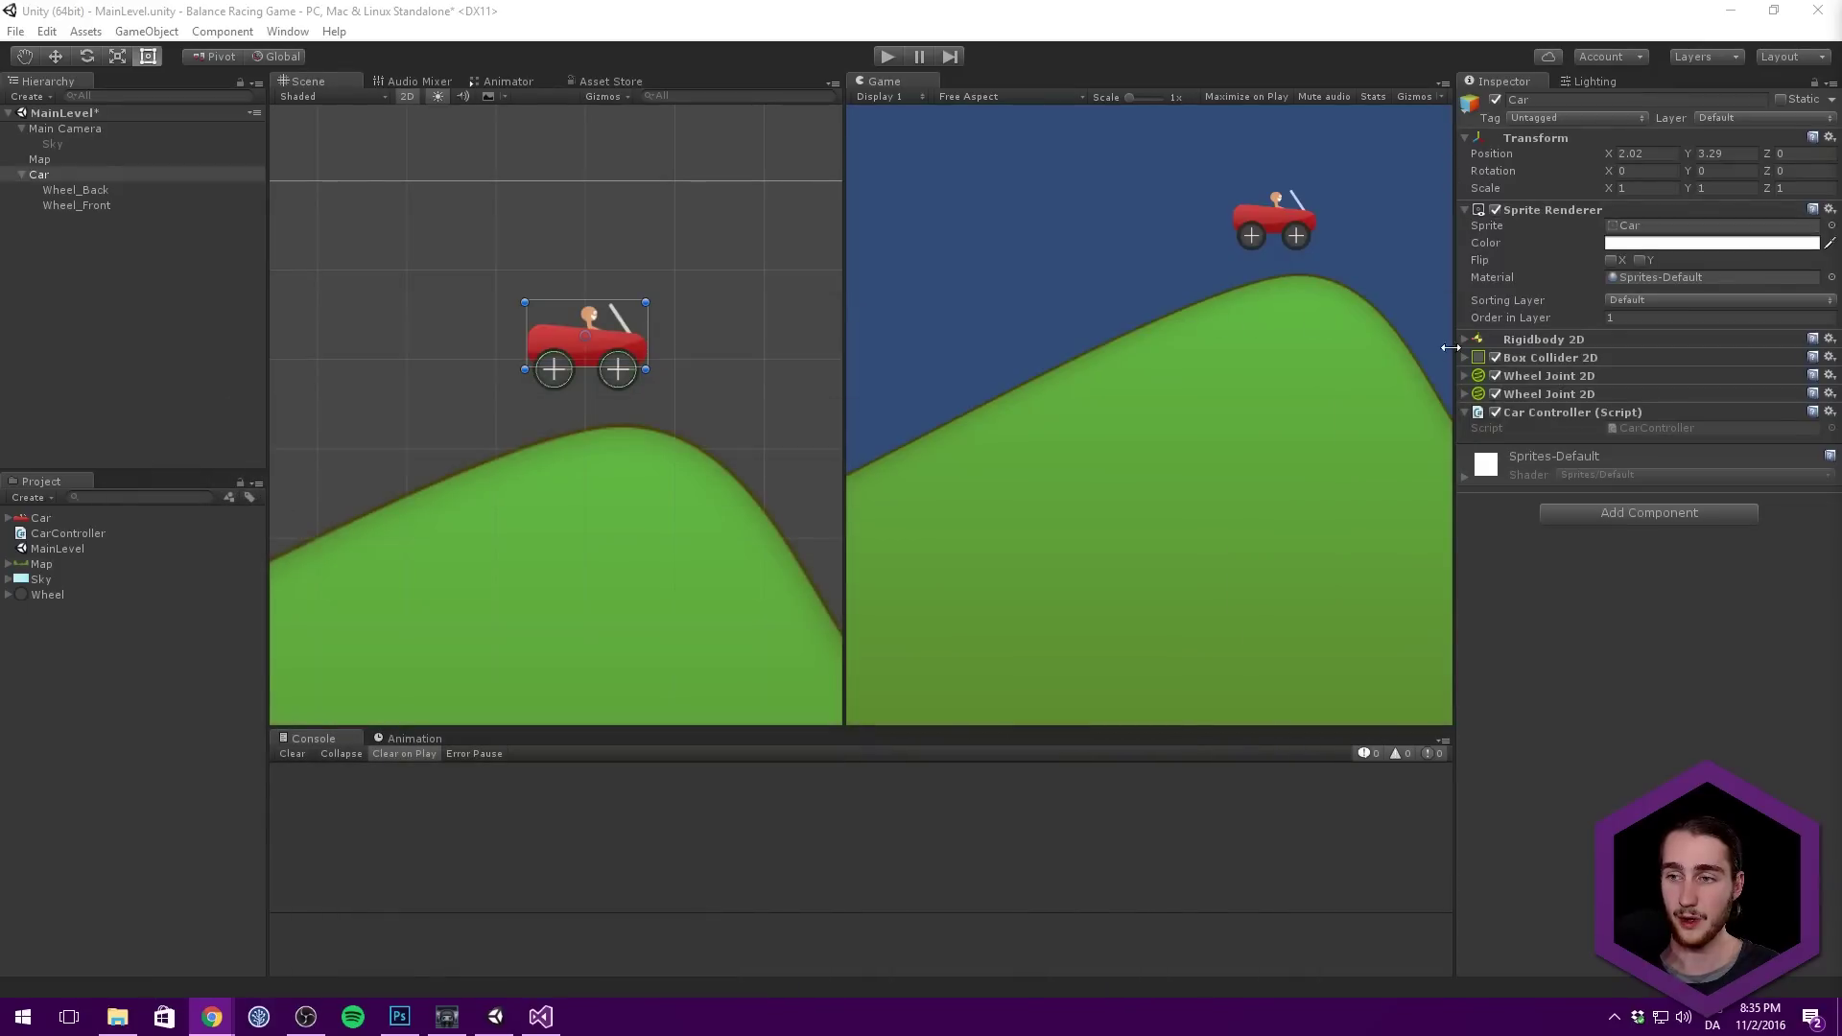
left_click(1535, 376)
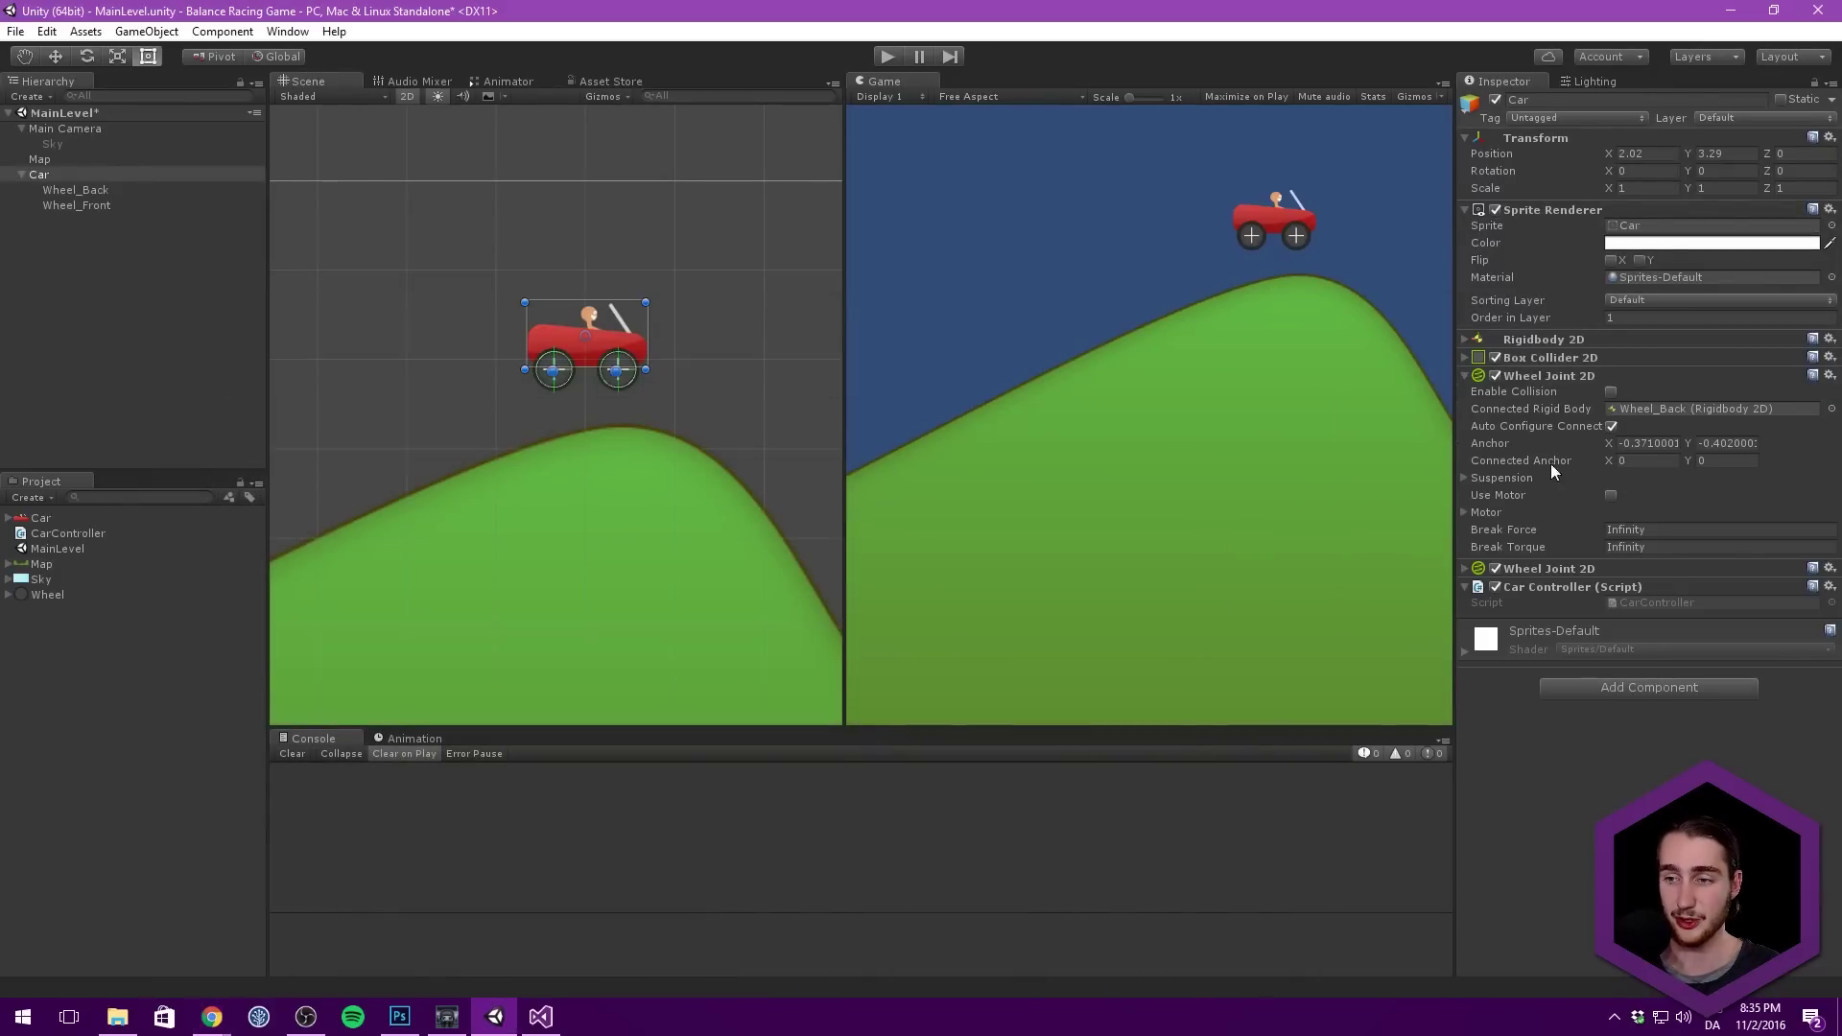
left_click(1551, 570)
left_click(1471, 512)
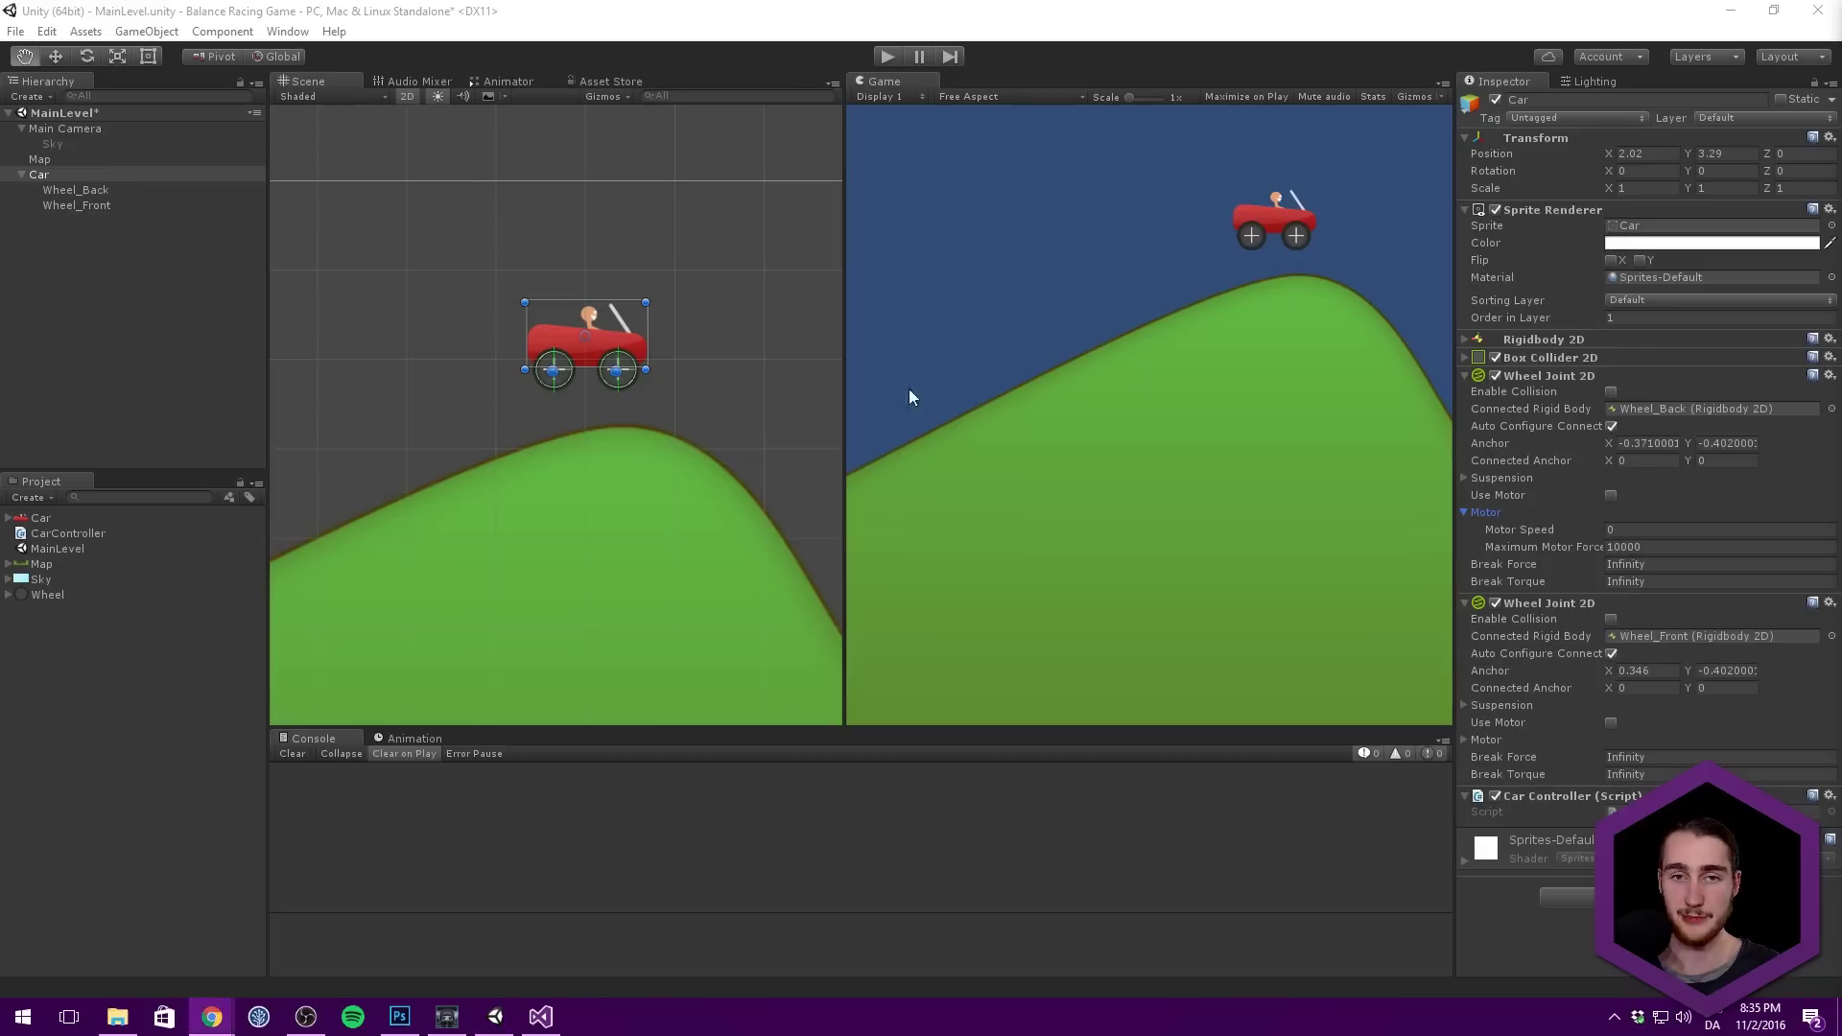
Step: Switch back to Visual Studio and declare a public float speed with the value 1500 in the CarController class
key("alt+Tab")
type("public ")
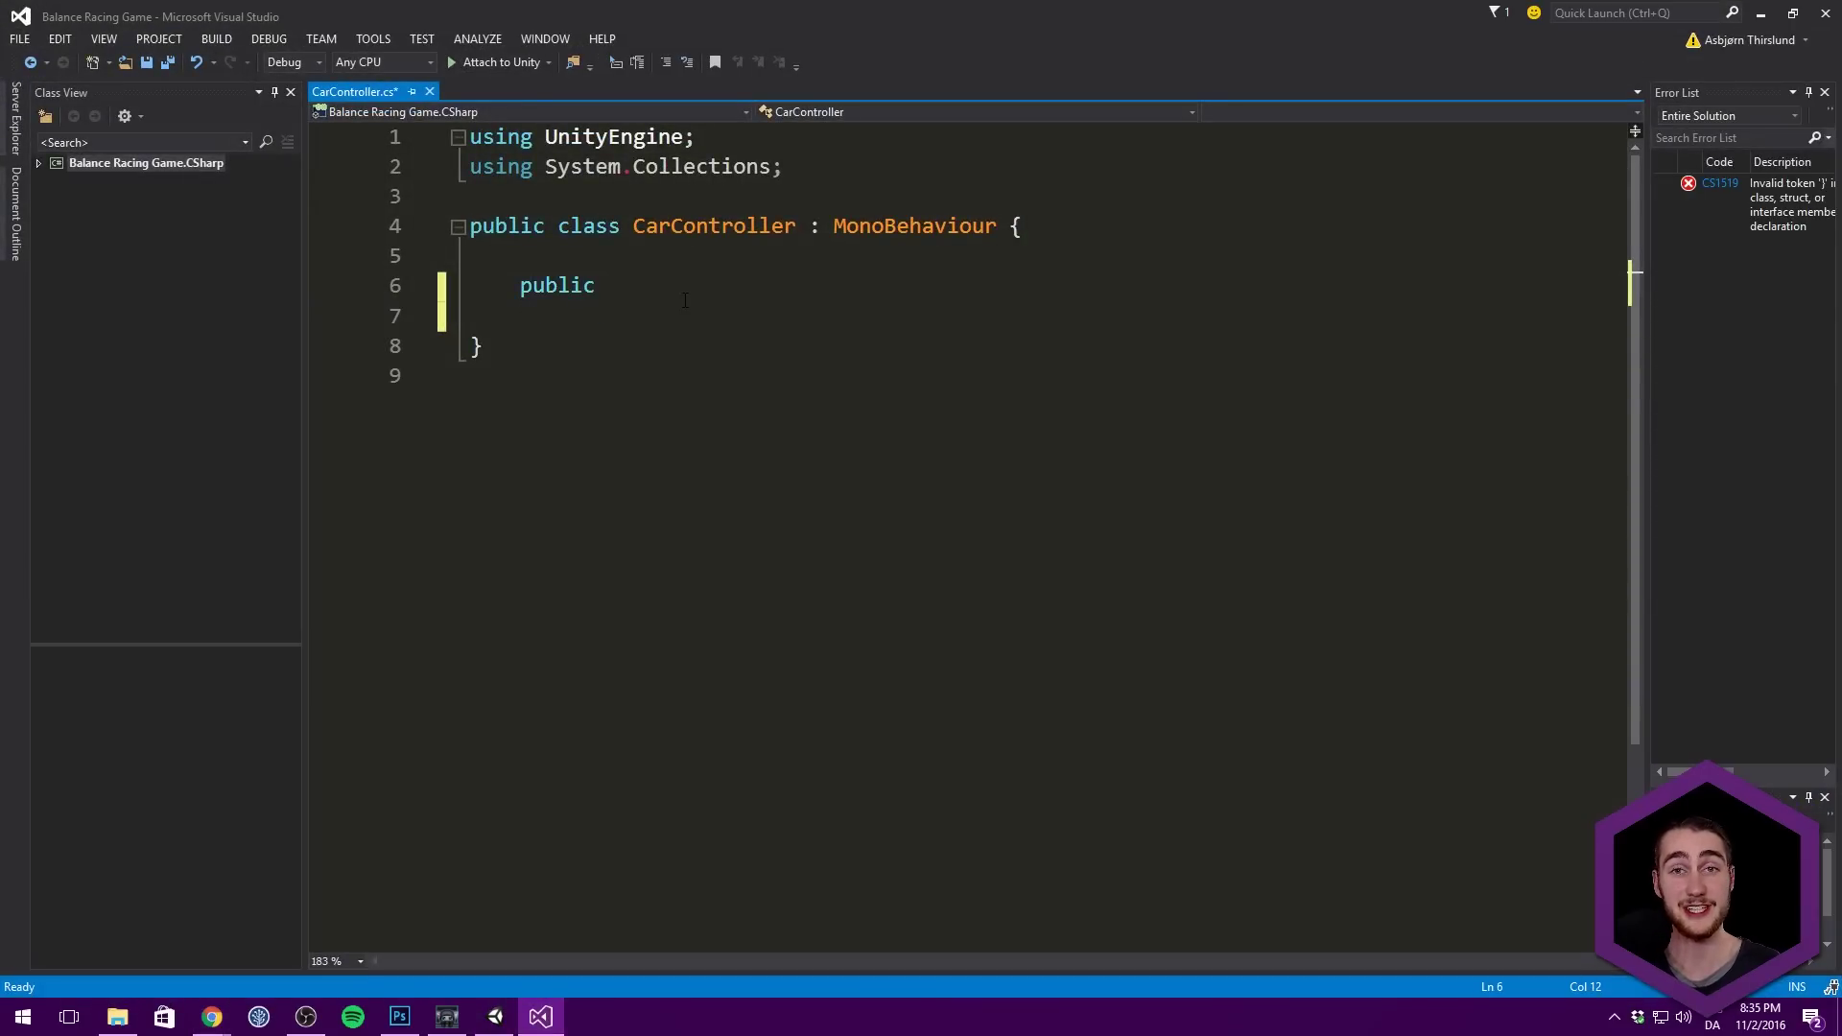
type("floiat")
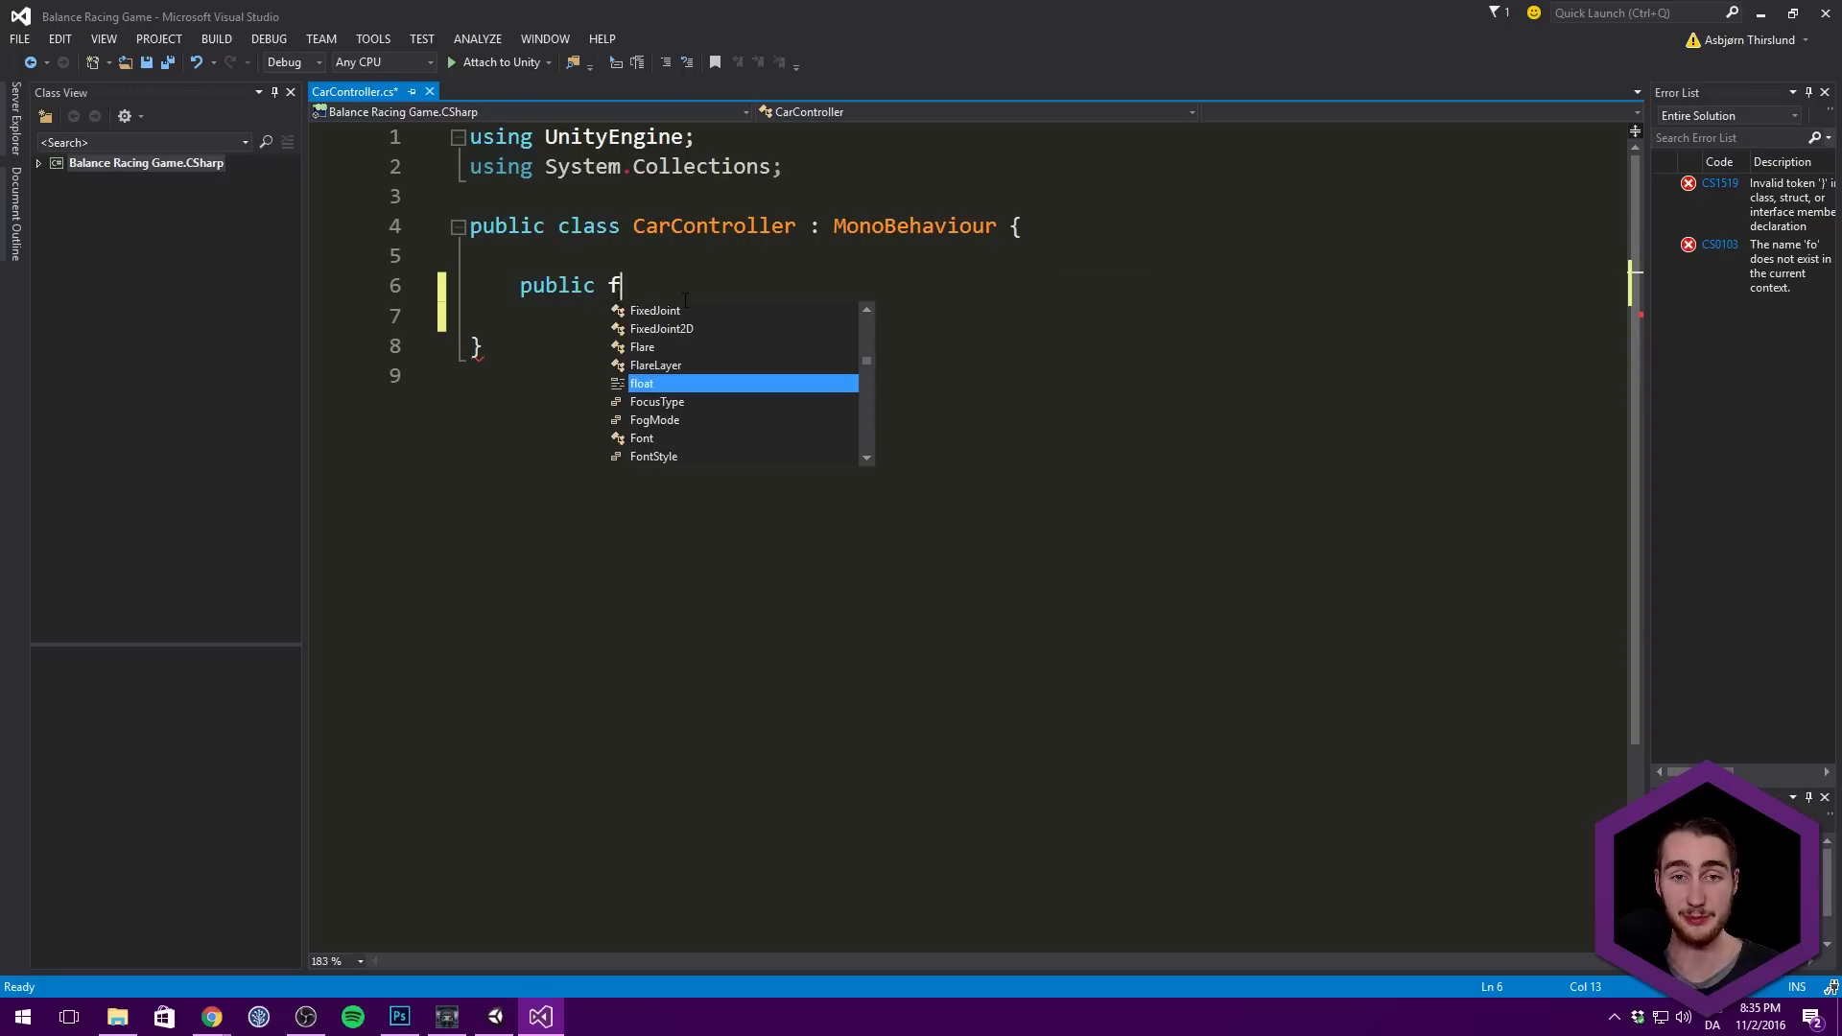
key("BackSpace")
key("BackSpace")
key("BackSpace")
type("at speed =")
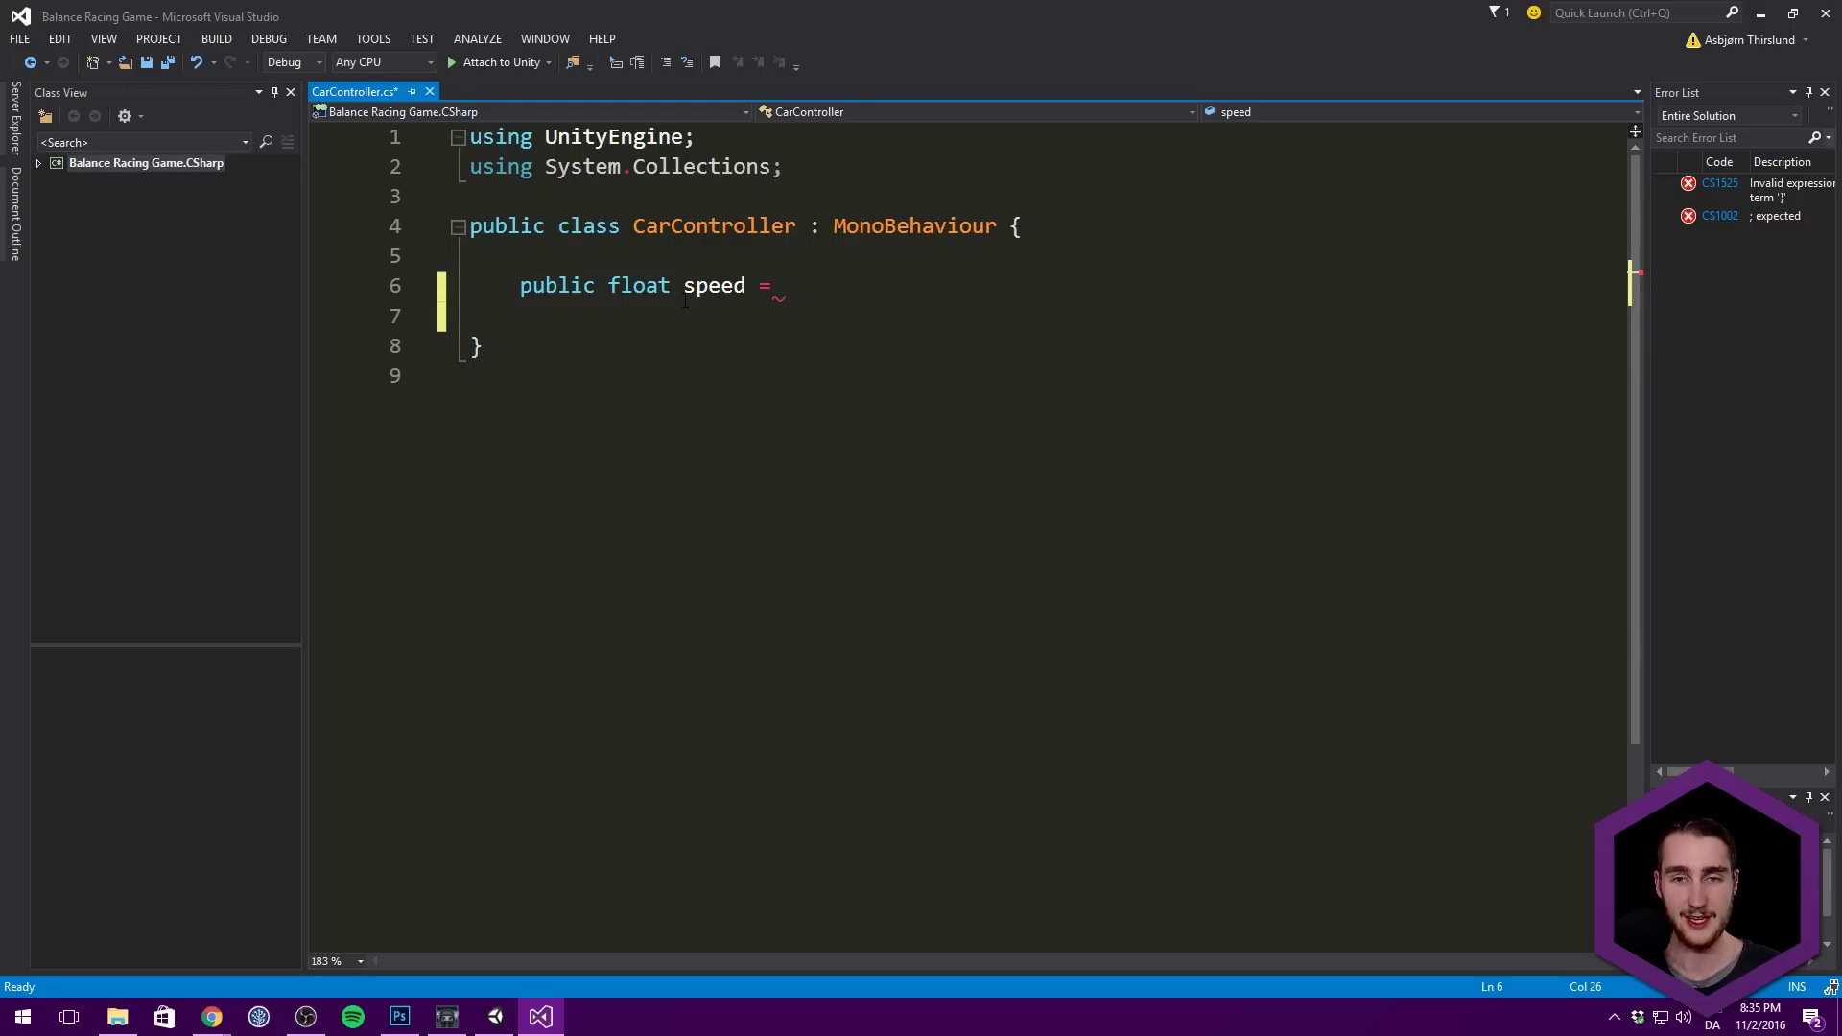
type("1500;")
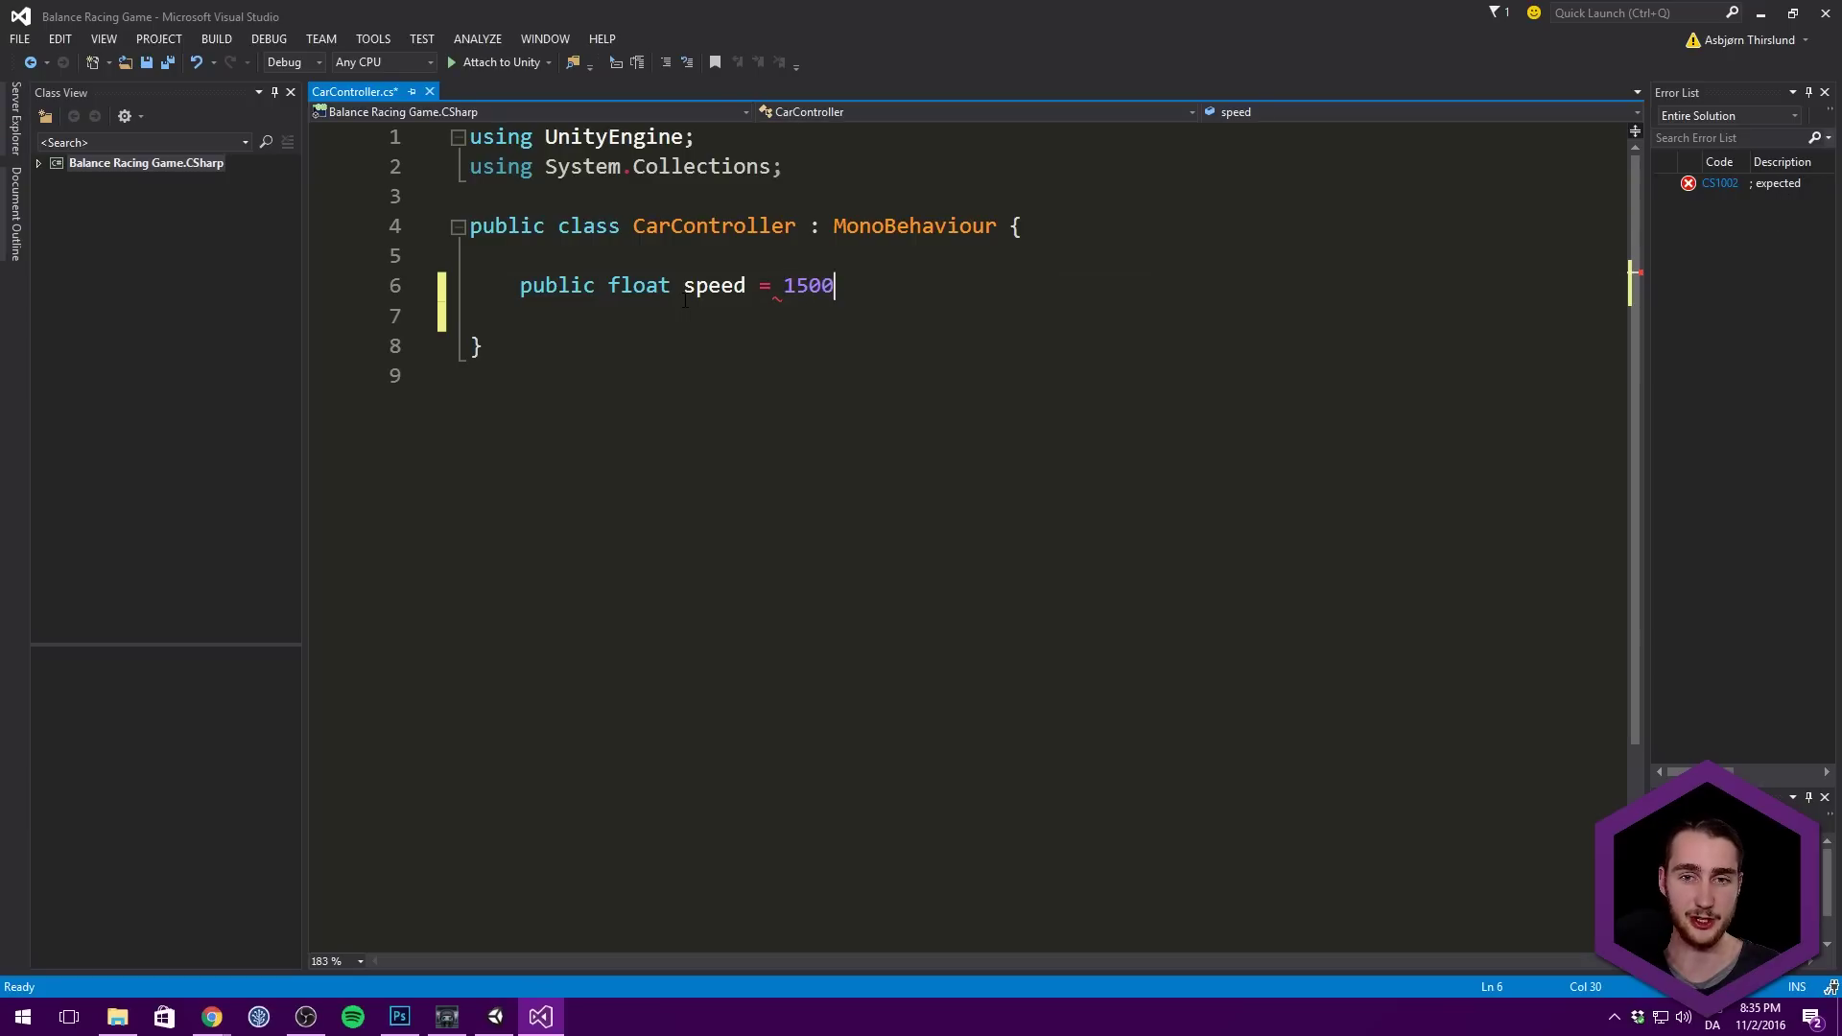
key("Return")
key("Return")
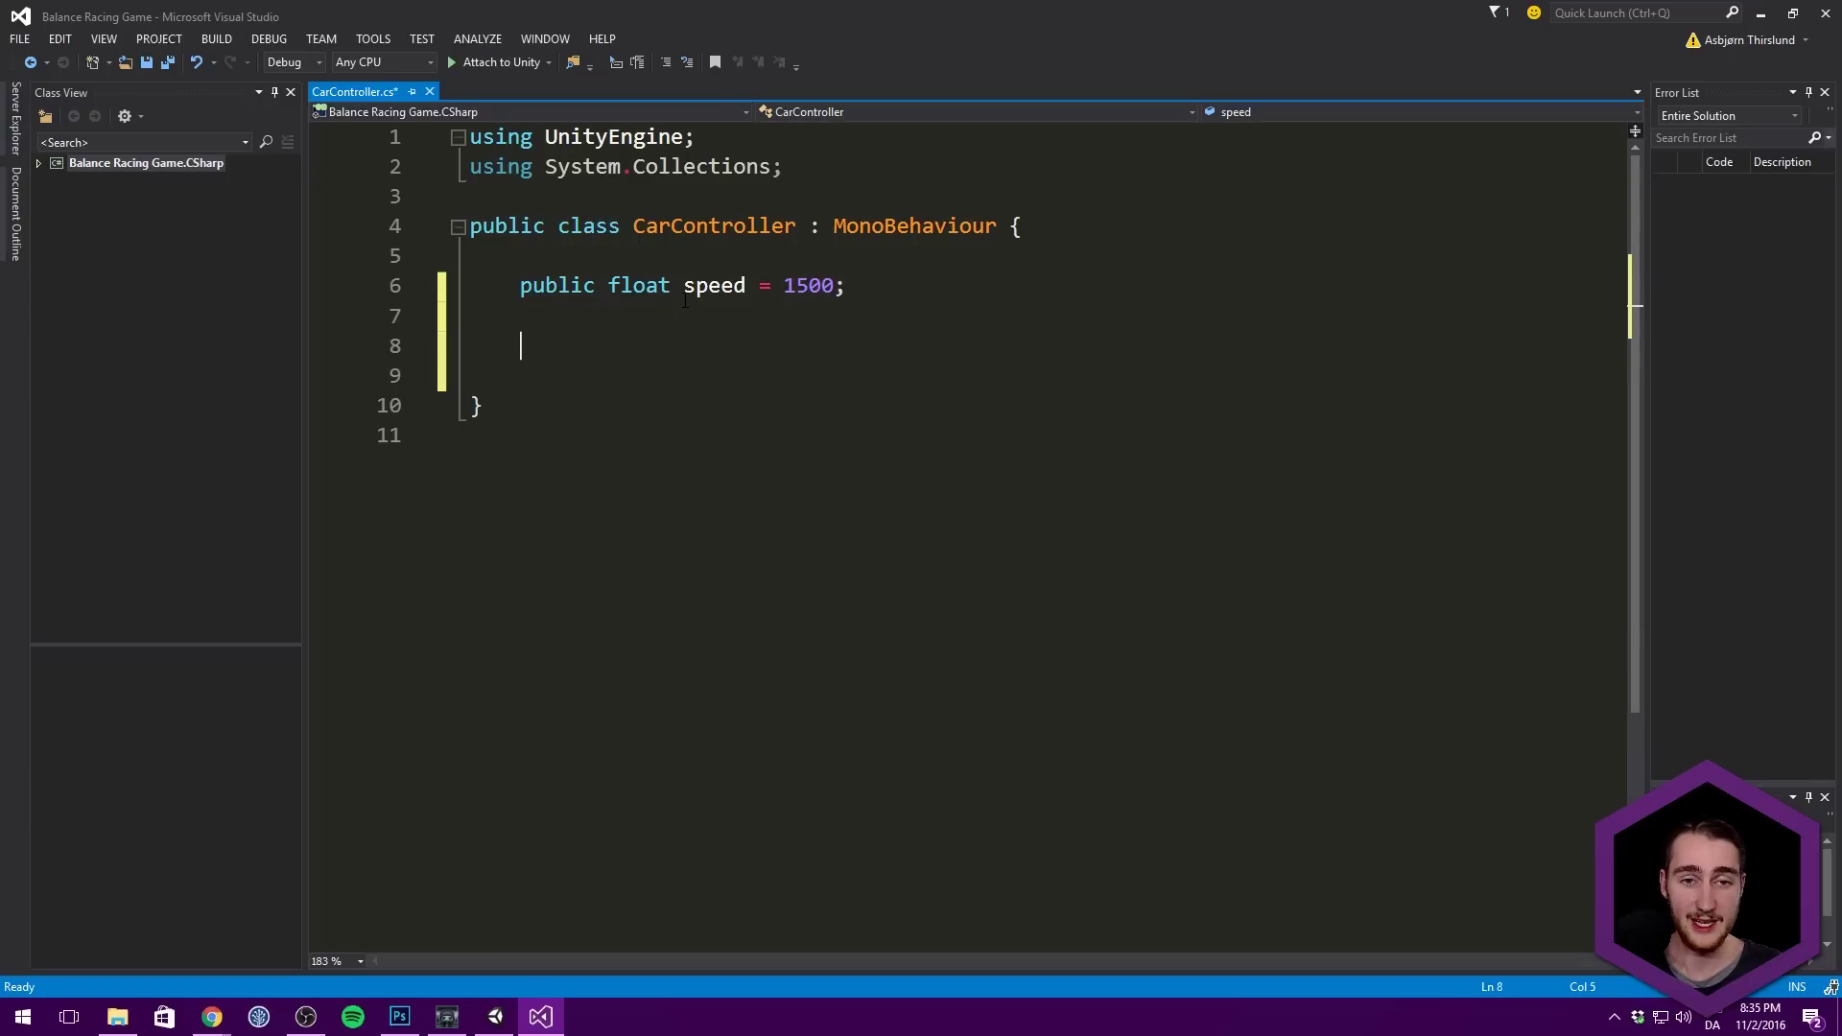
Step: Add an empty void Update () method below the speed variable
type("void")
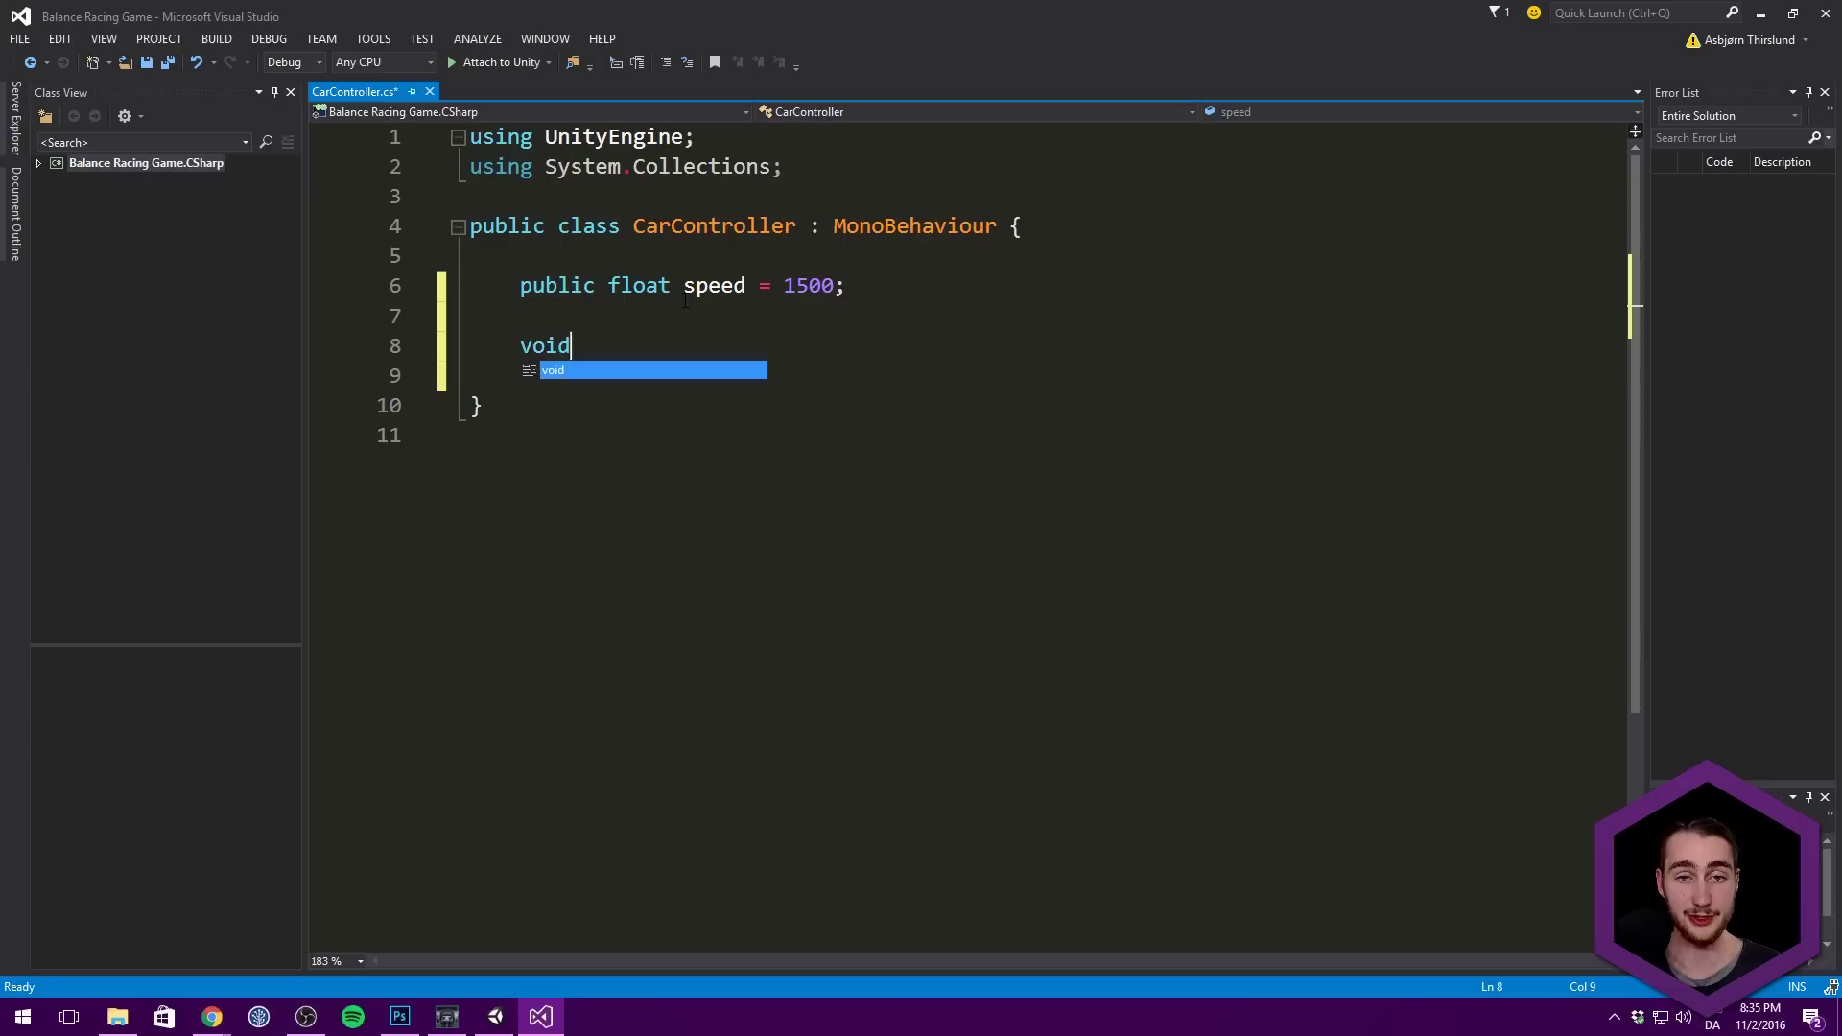
type(" Update () {")
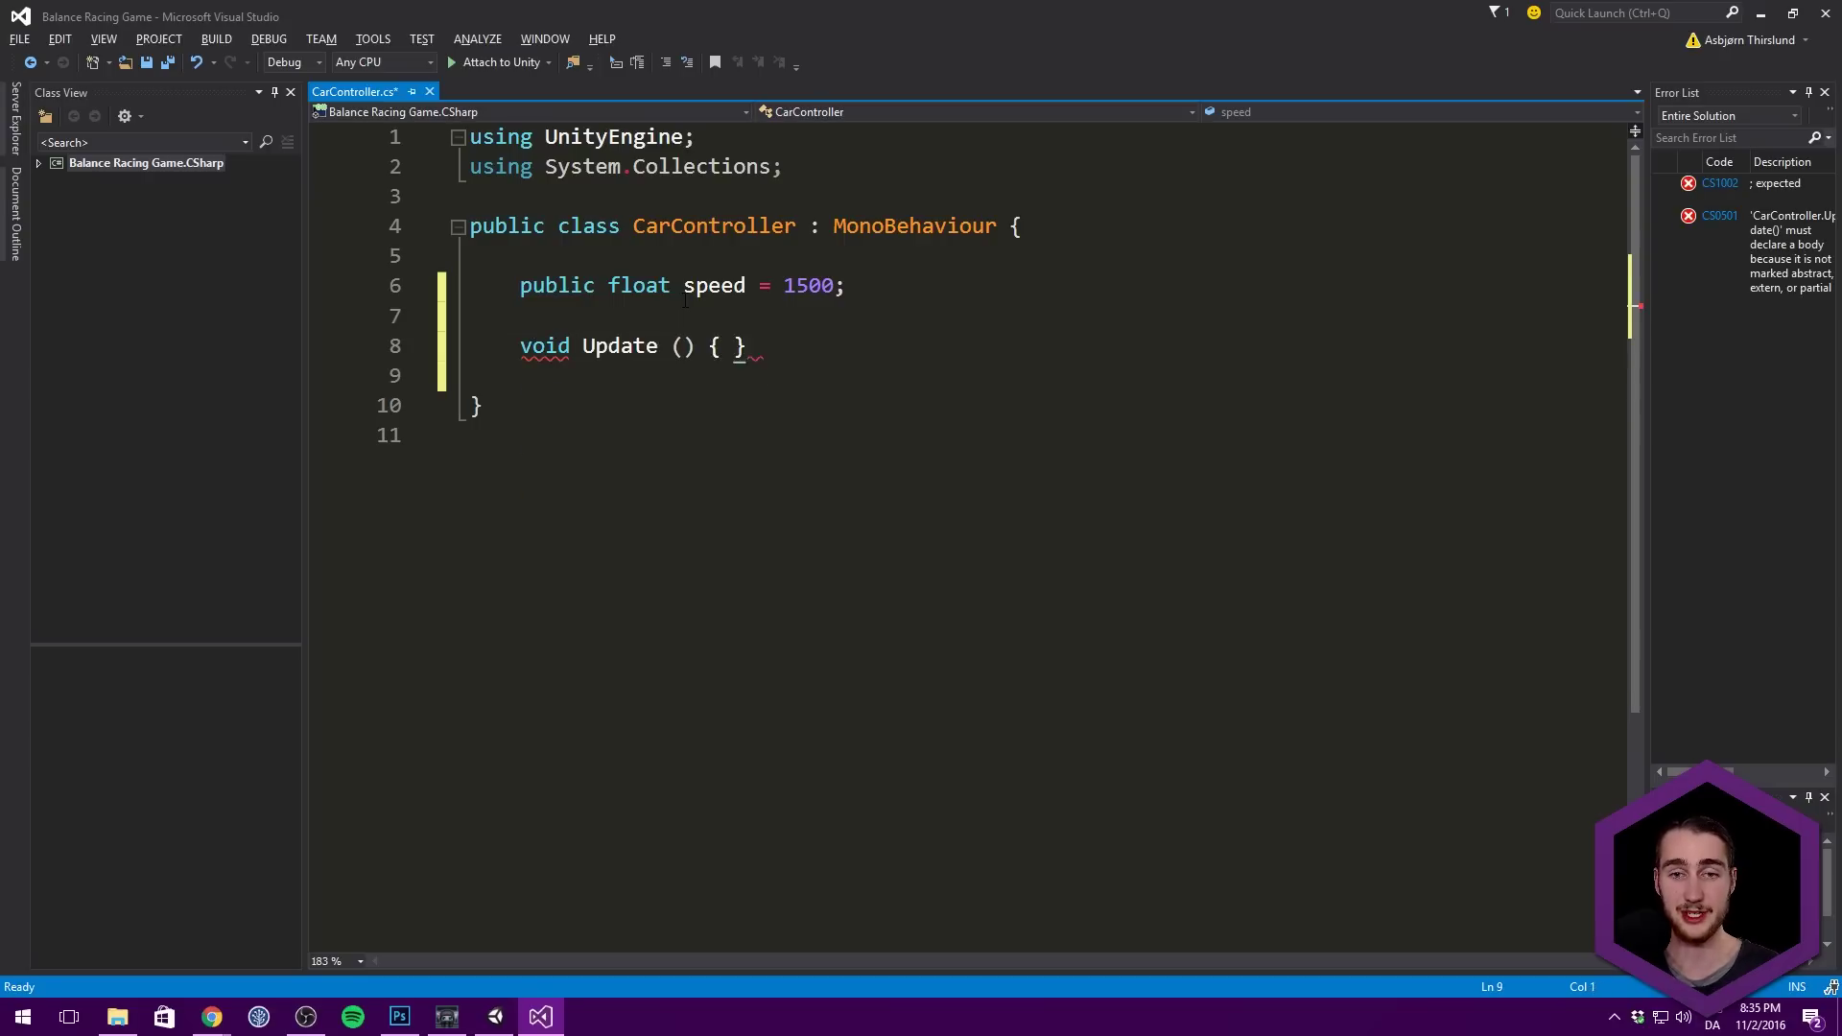
key("Return")
key("Return")
key("Return")
Step: Add an empty void FixedUpdate () method below Update
type("void FIxe")
key("BackSpace")
key("BackSpace")
key("BackSpace")
type("ixedUpdate")
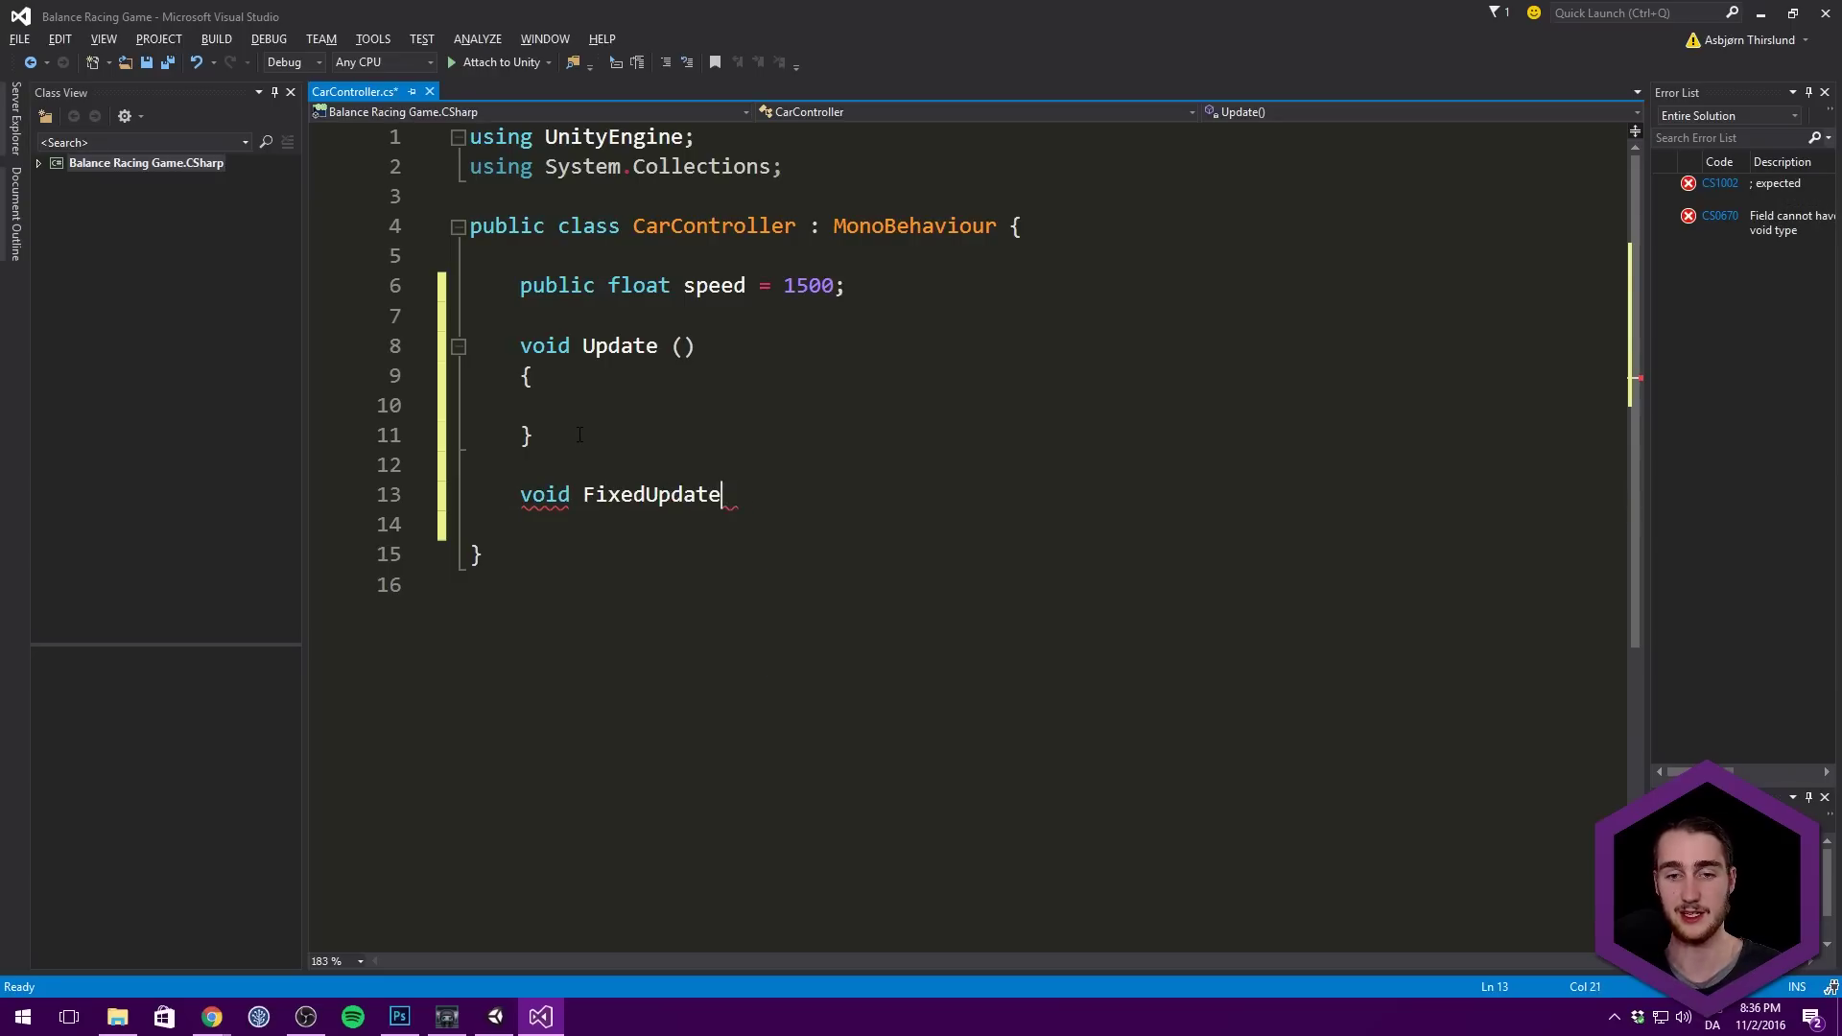
type(" () {")
key("Return")
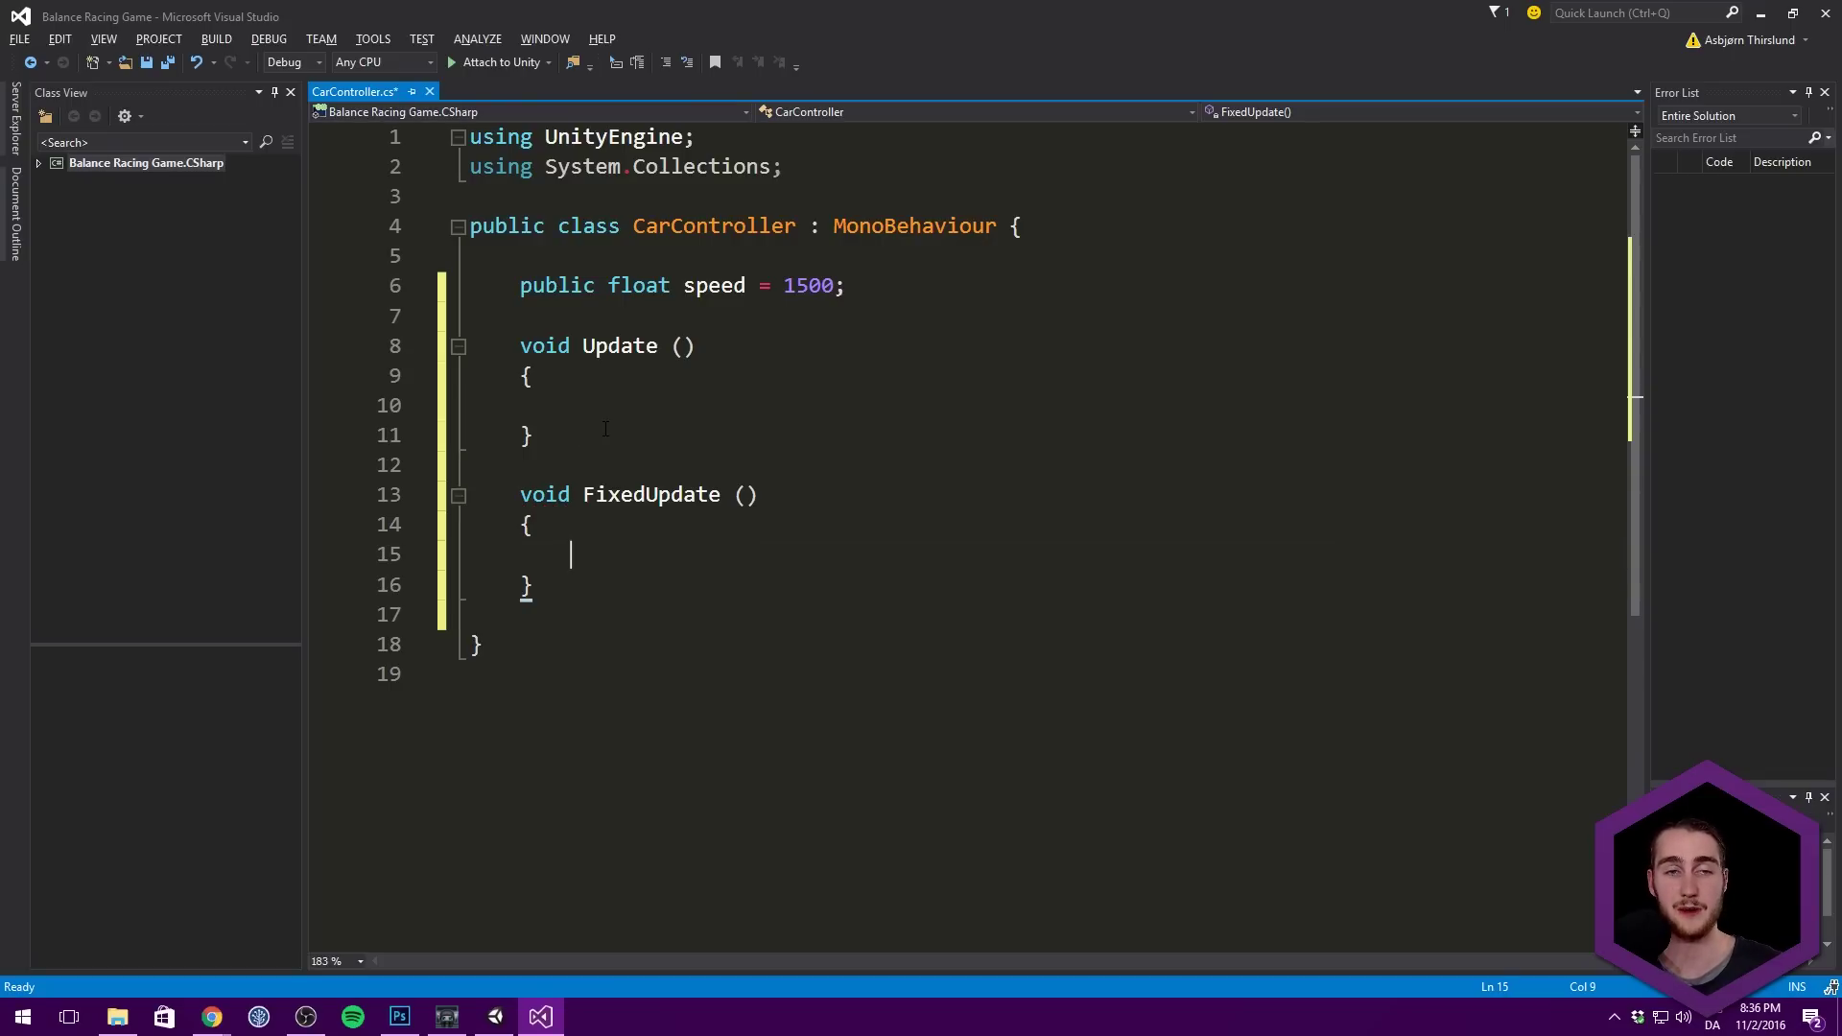
Step: Write the statement Input.GetAxisRaw("Vertical"); inside the Update method
left_click(531, 375)
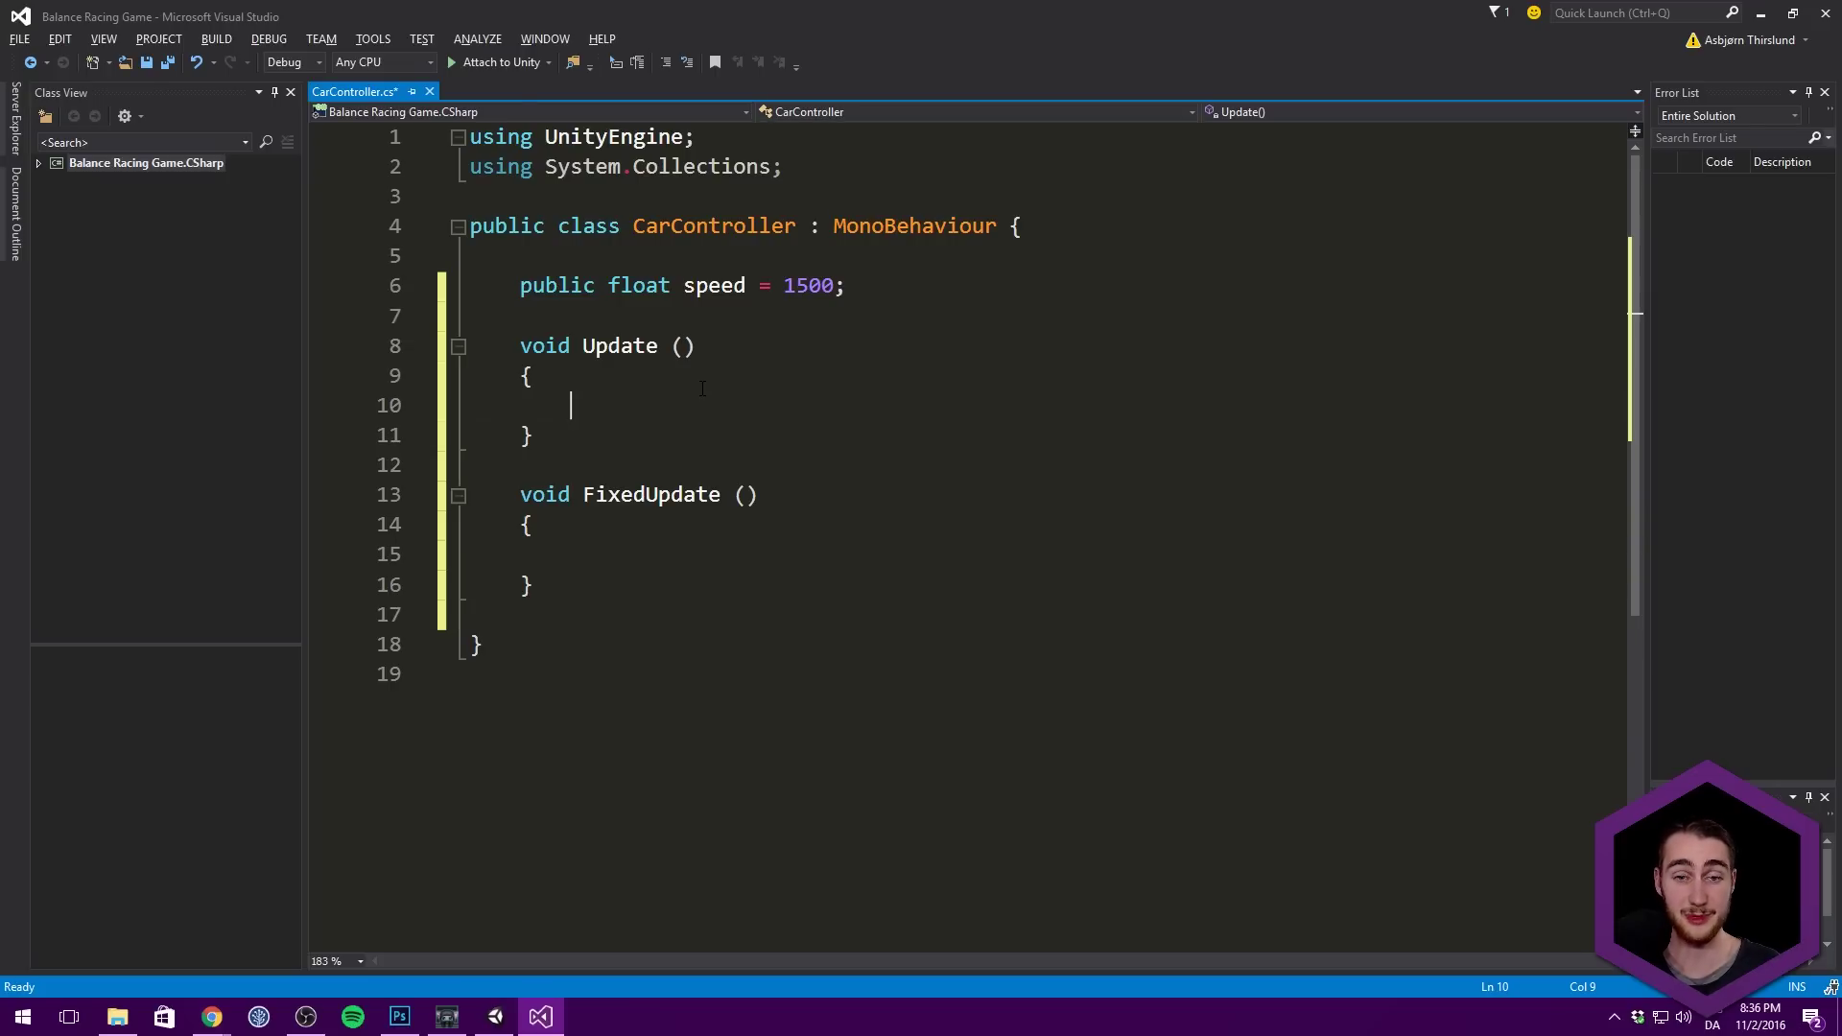
type("Input.Get")
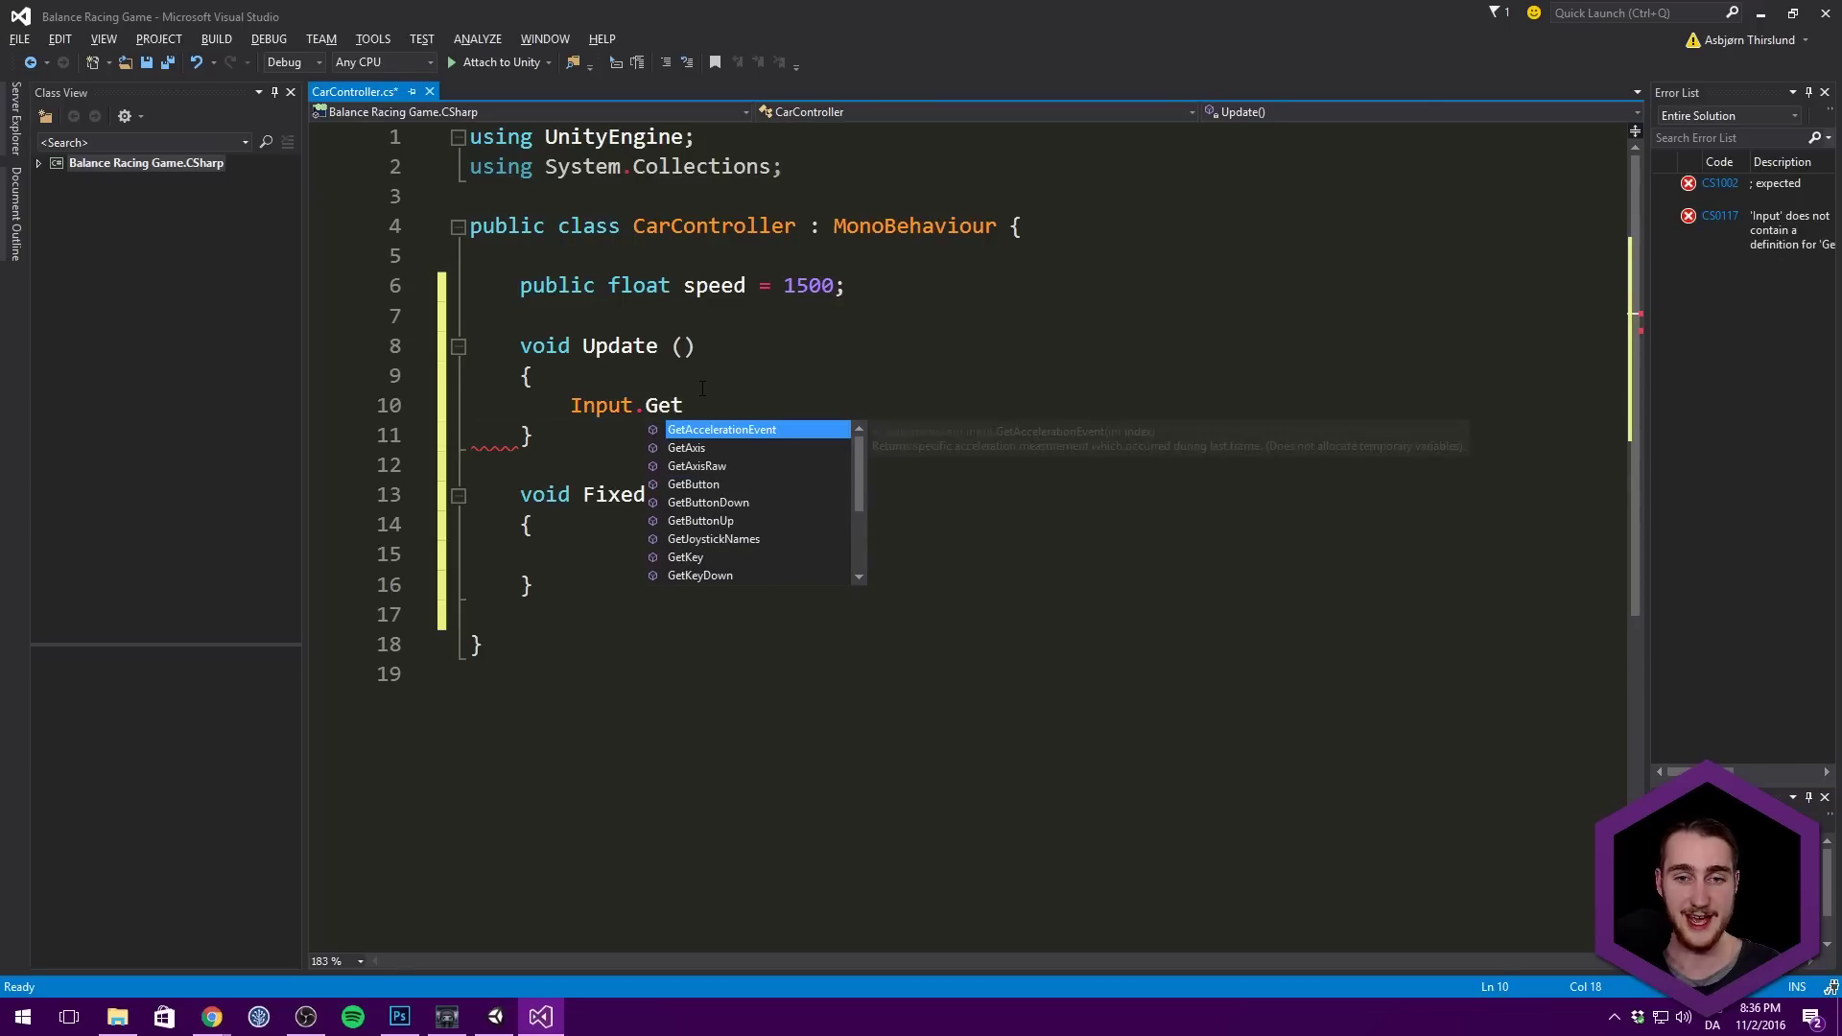
key("Down")
key("Down")
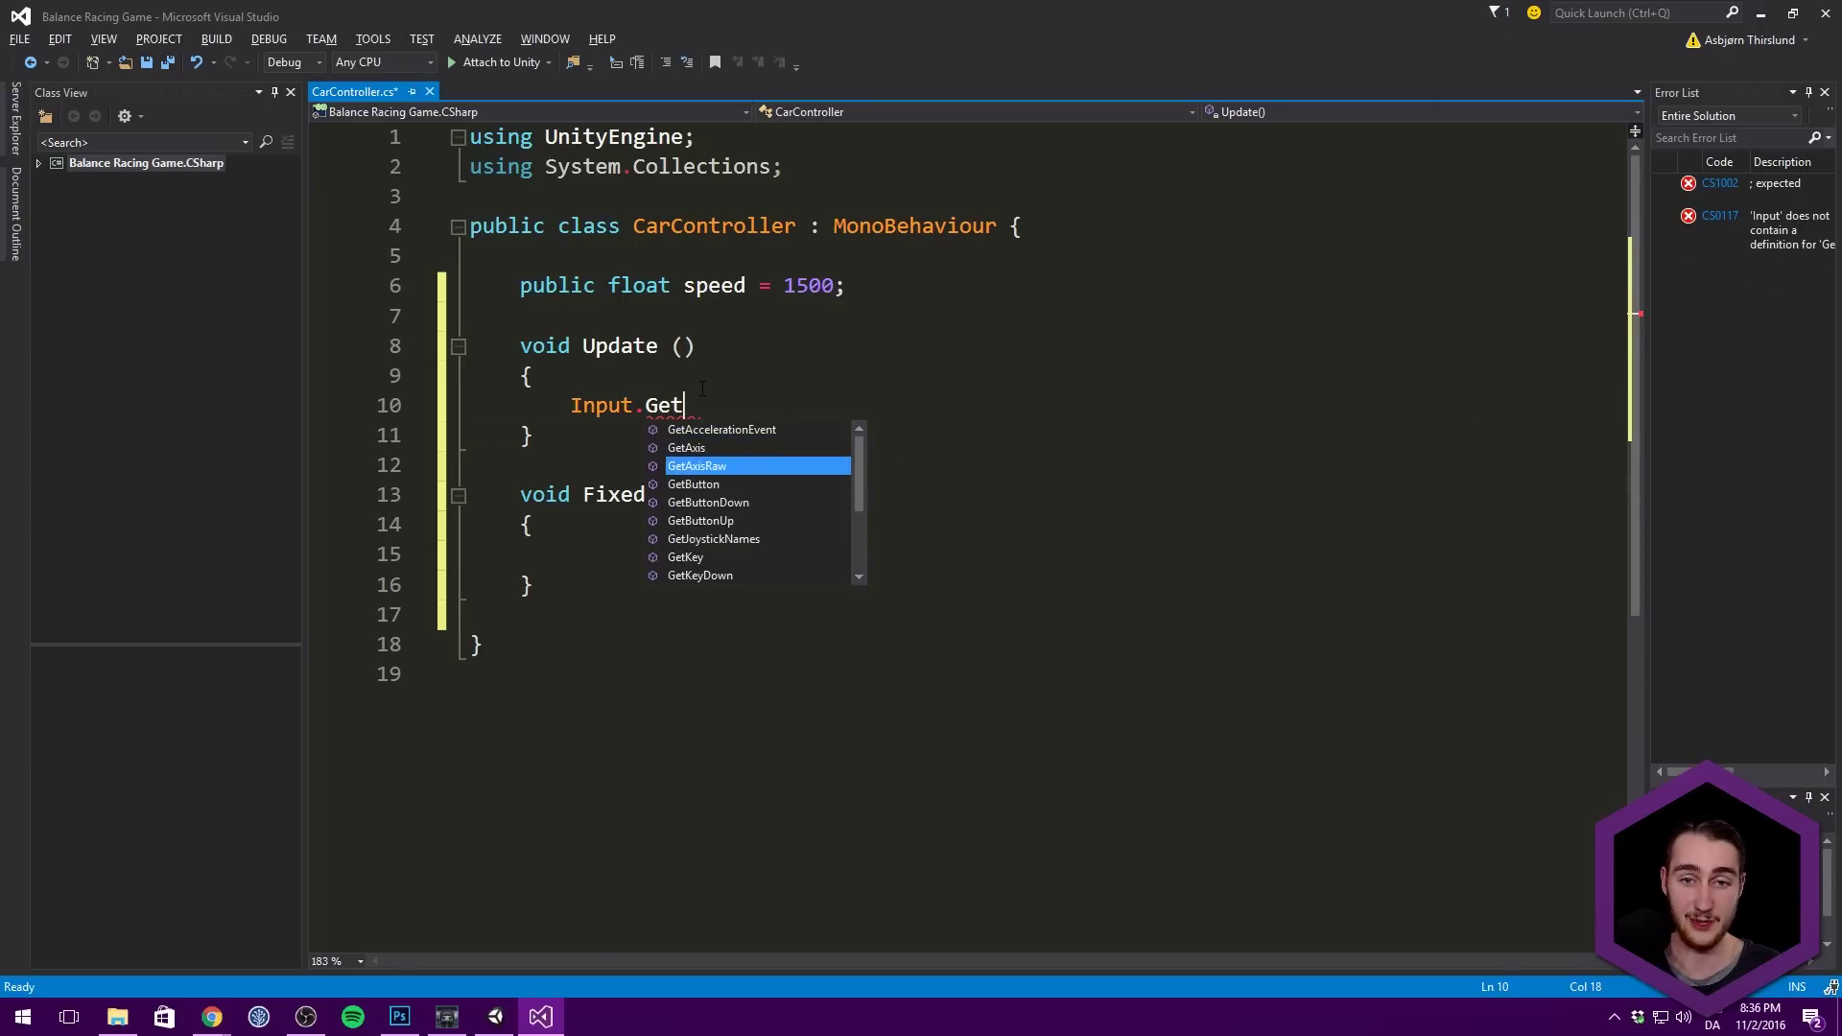
key("Tab")
type("(\"")
key("BackSpace")
key("BackSpace")
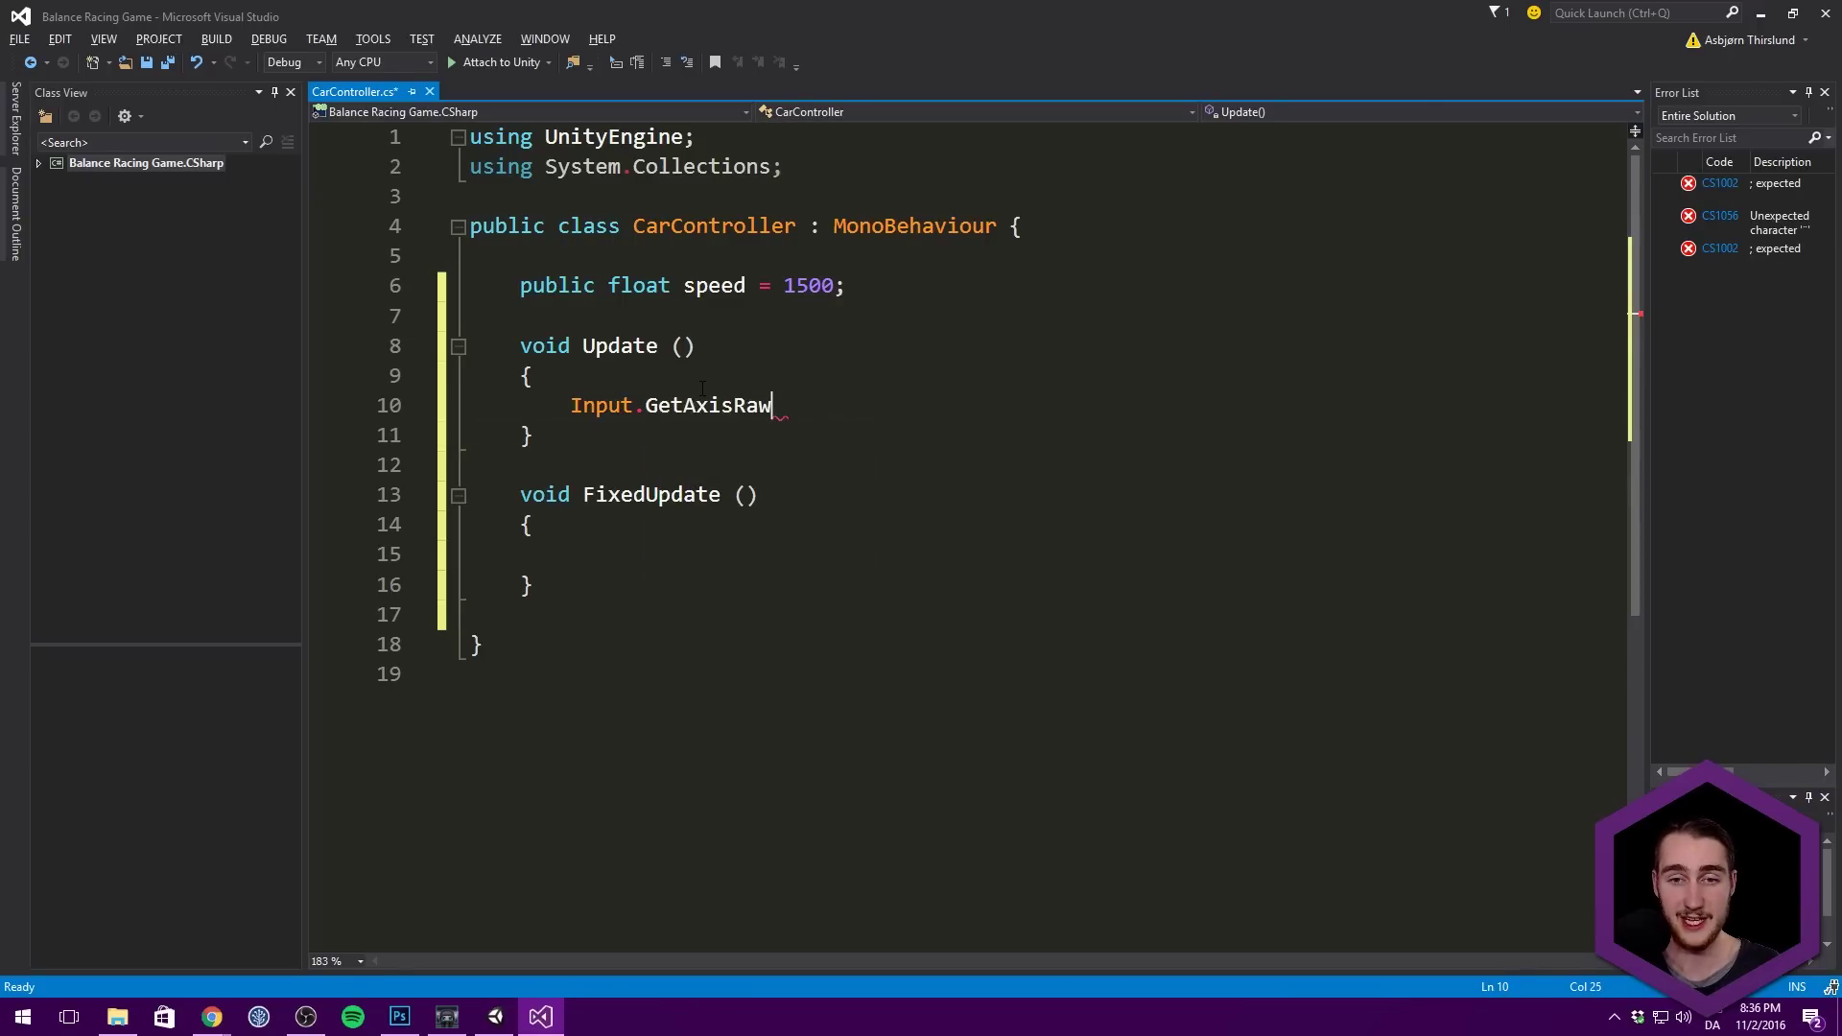
type("(\"Vertical\")")
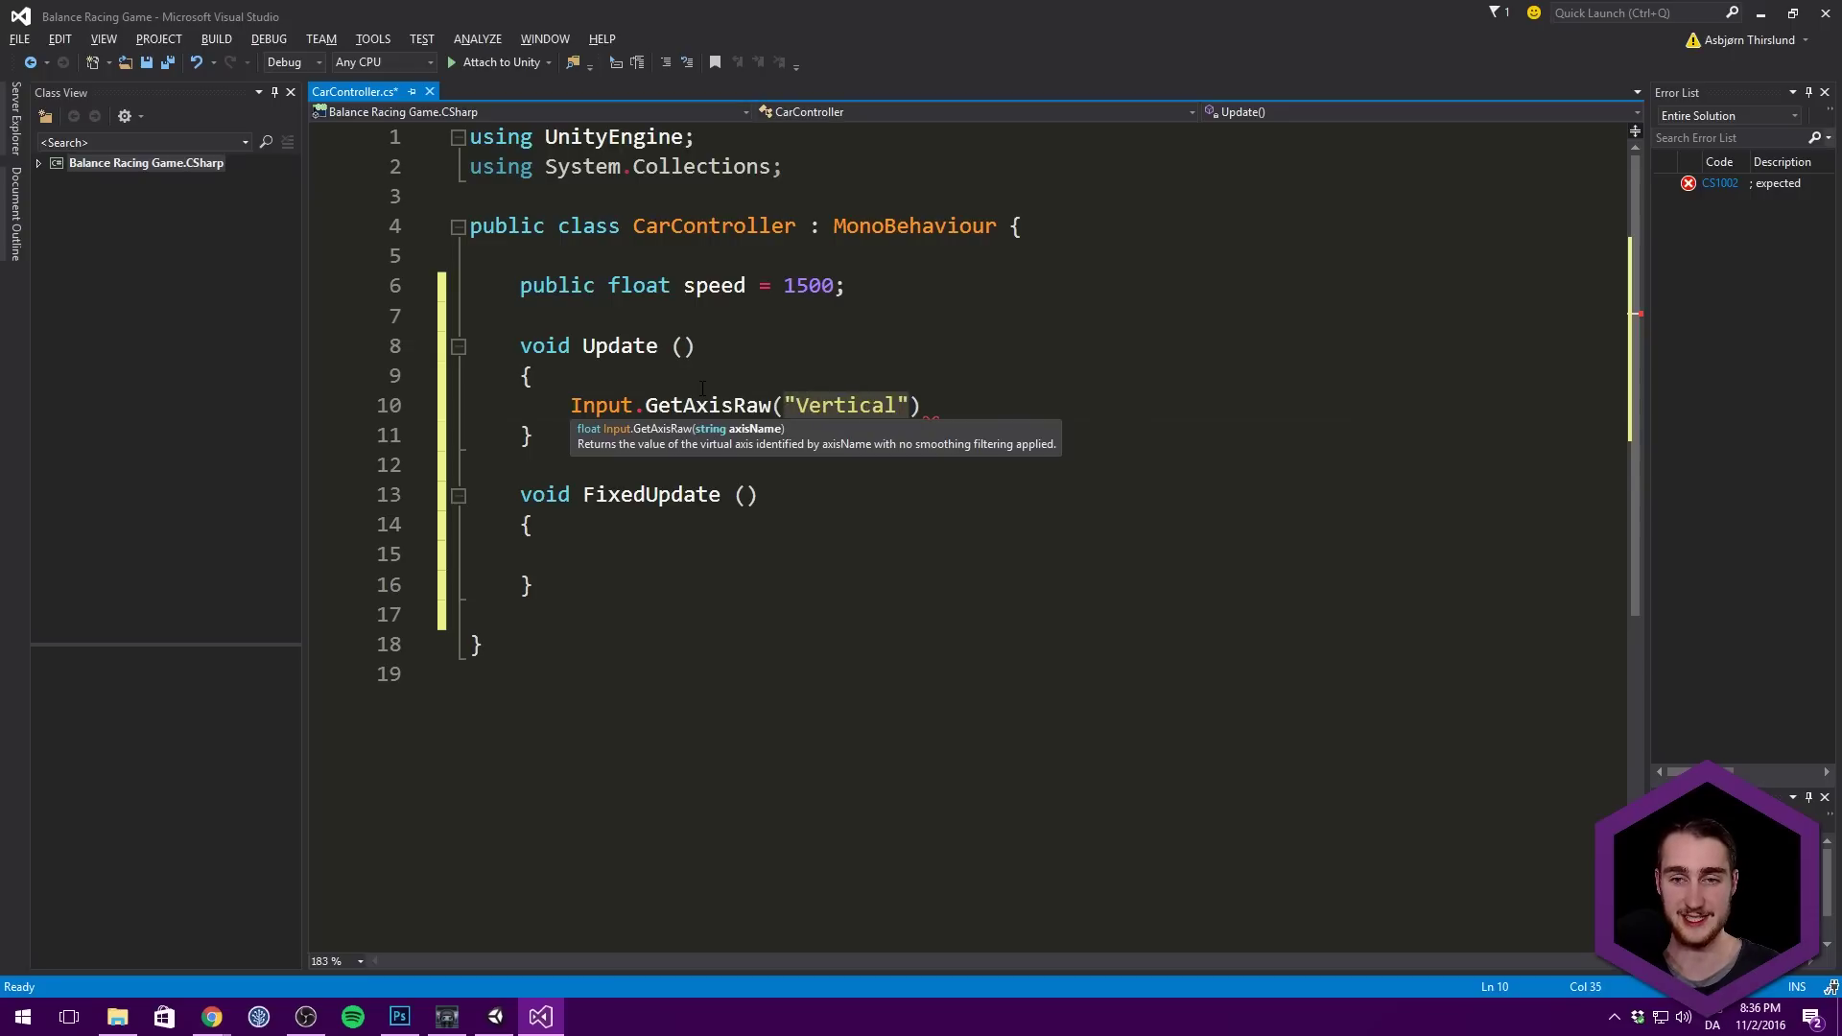
type(";")
left_click_drag(572, 405, 962, 414)
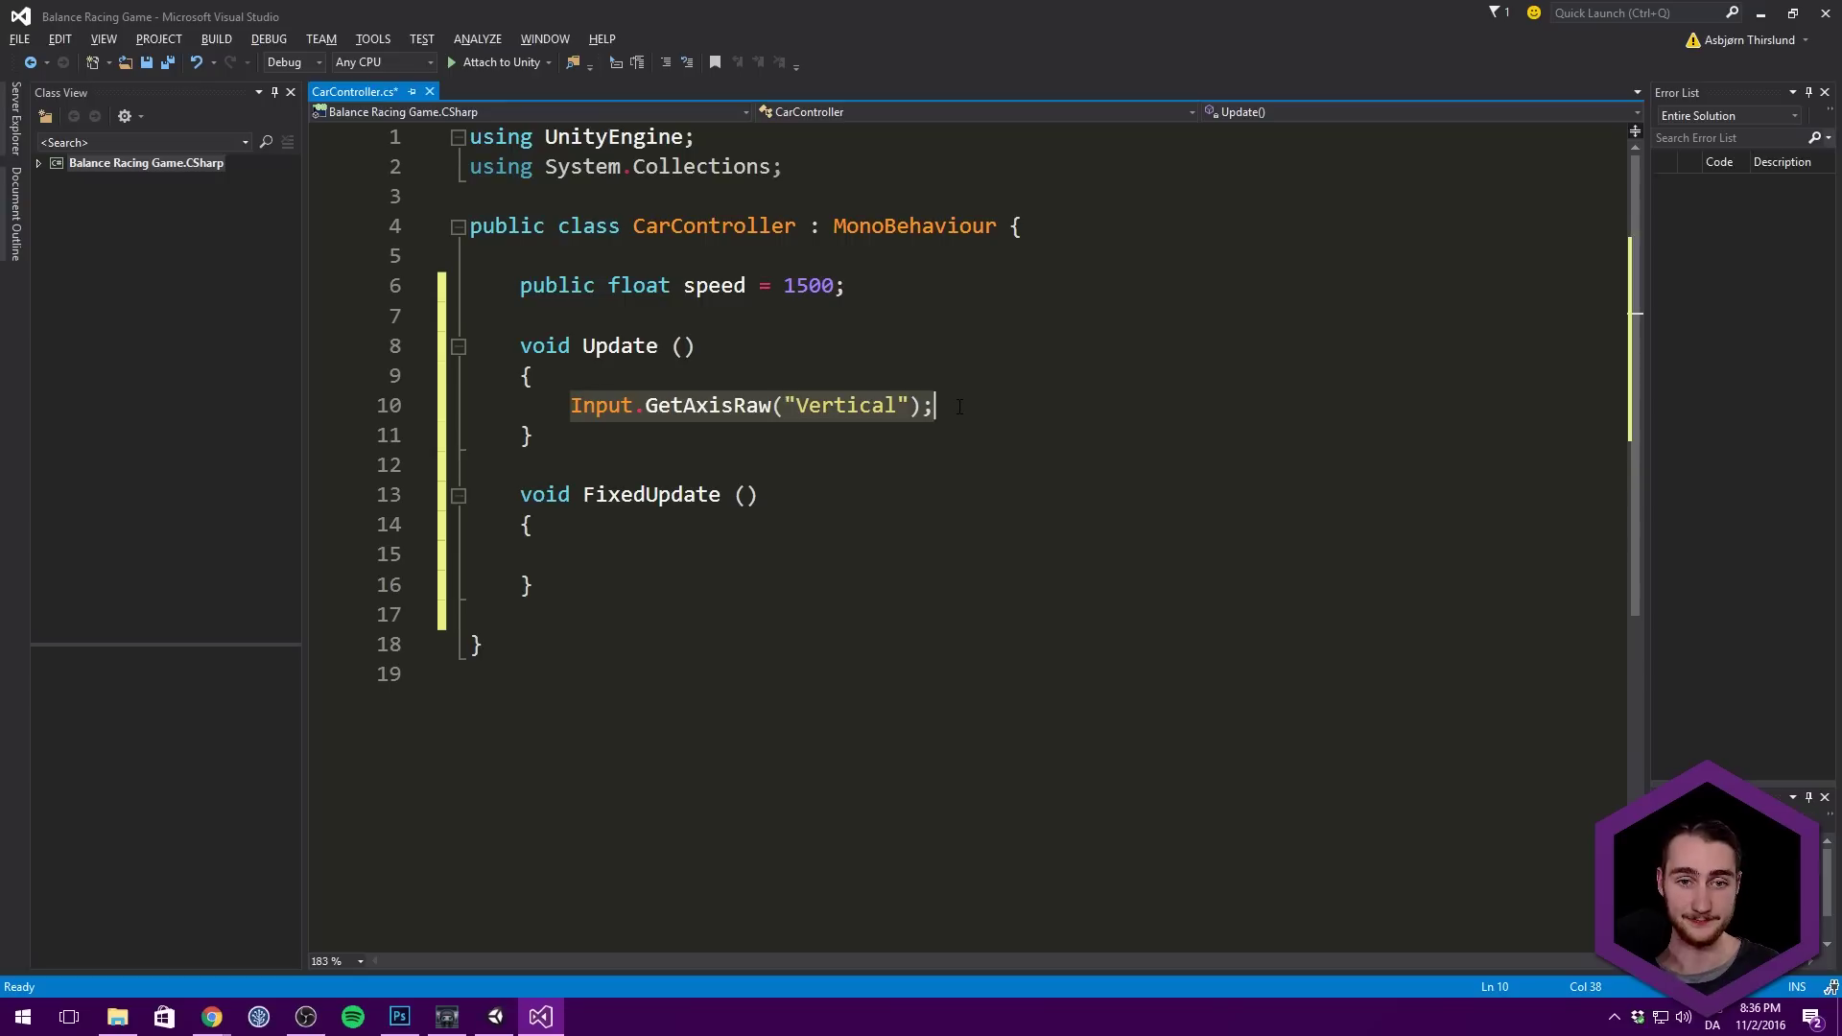
double_click(845, 405)
triple_click(614, 407)
key("Home")
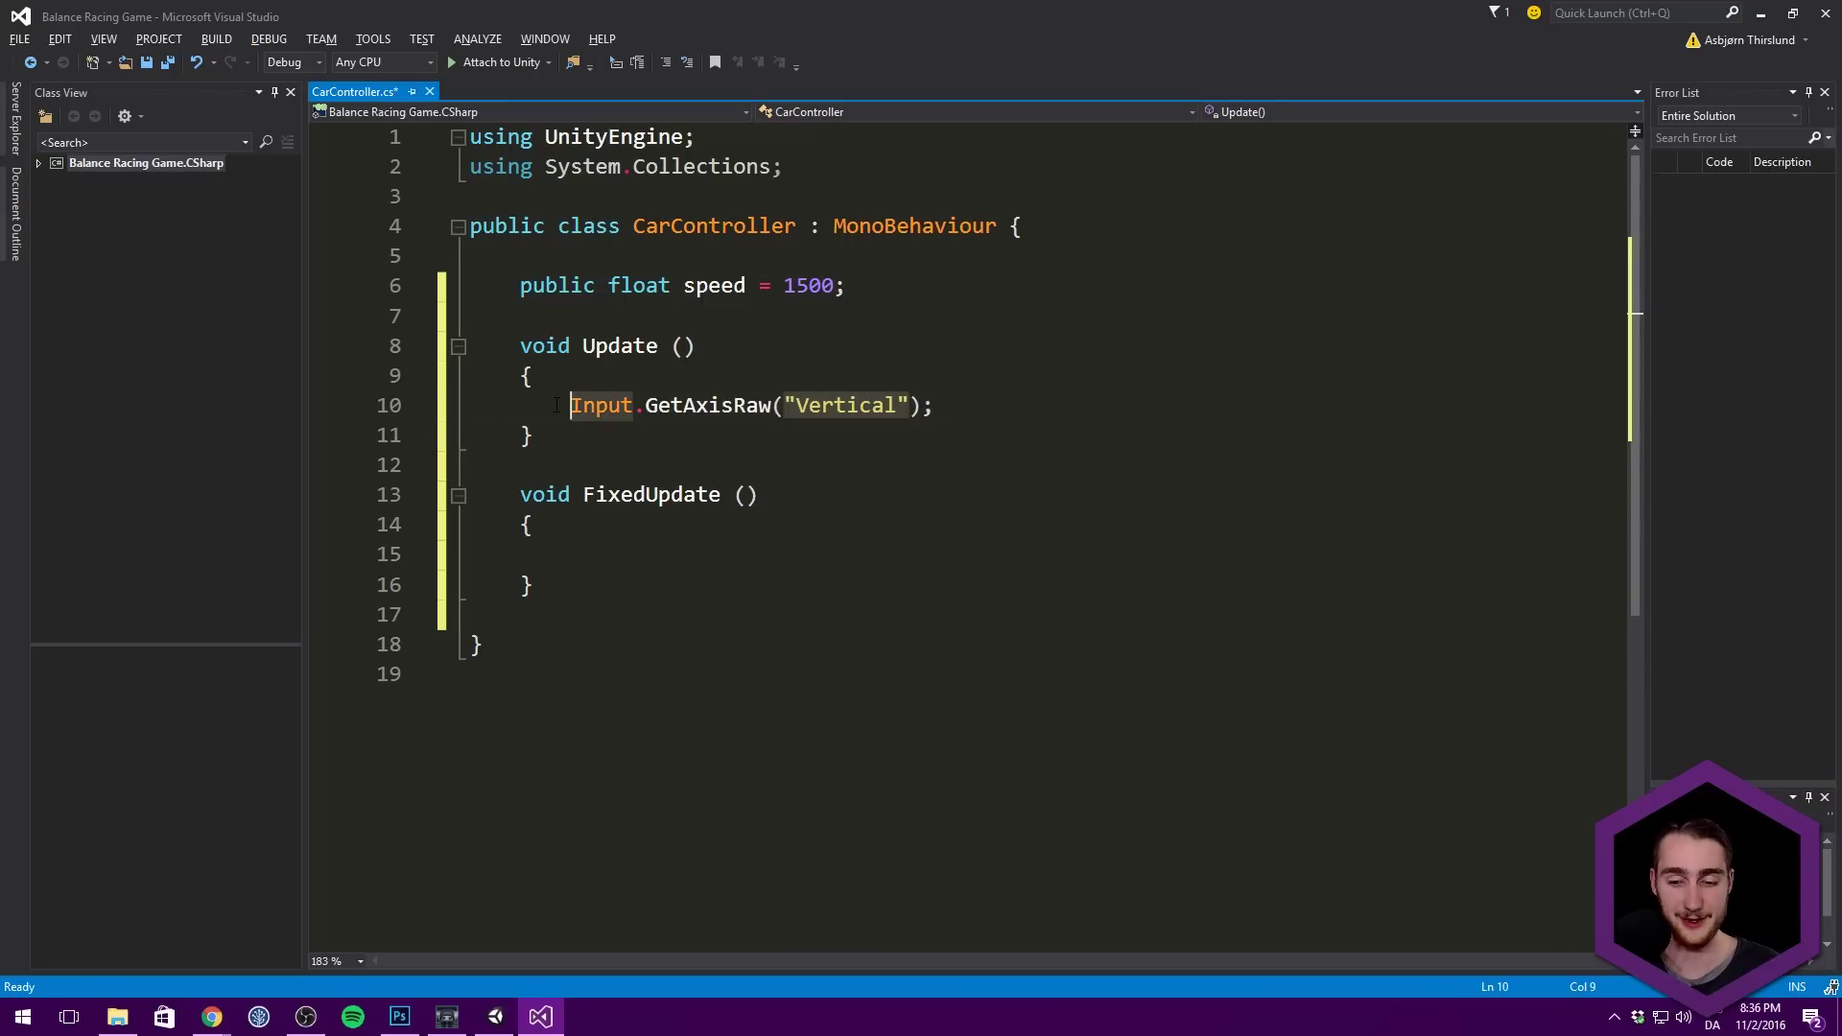
left_click_drag(561, 403, 935, 406)
double_click(805, 286)
left_click(935, 406)
left_click(561, 406)
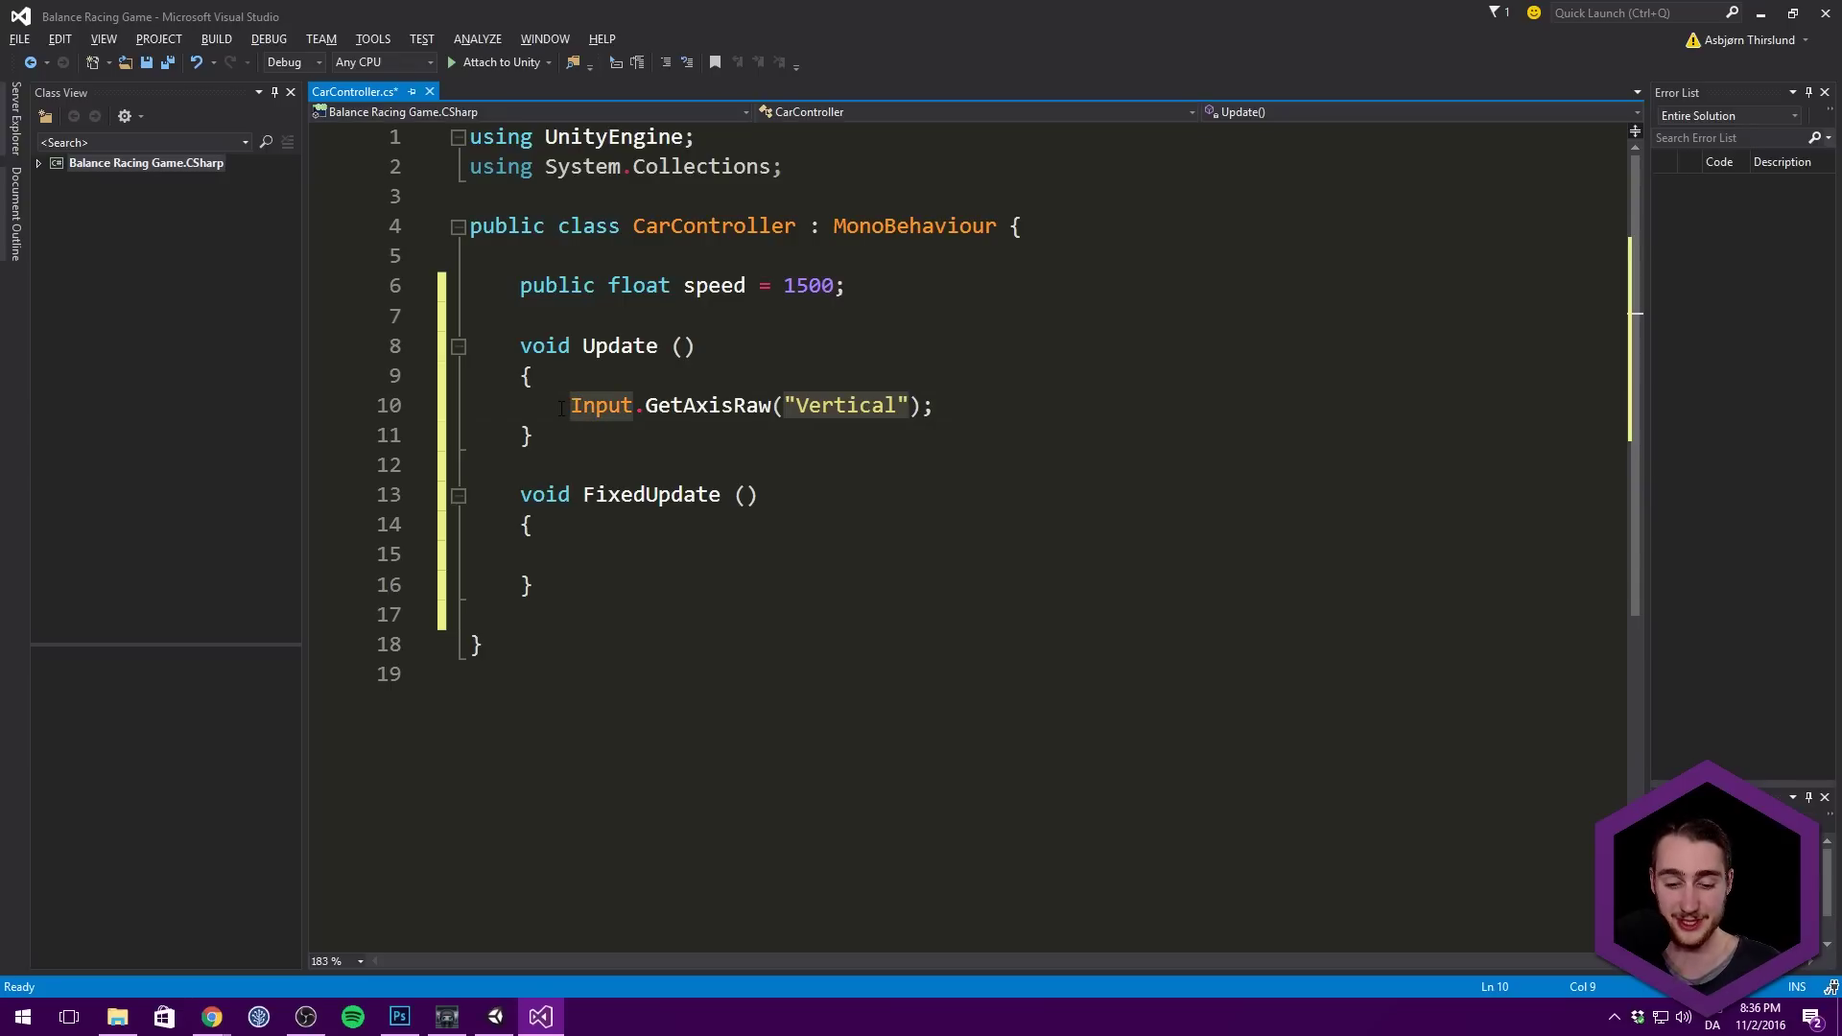
Step: Declare a private float movement initialised to 0f below the speed variable, separated by a blank line
left_click(883, 288)
key("Return")
key("Return")
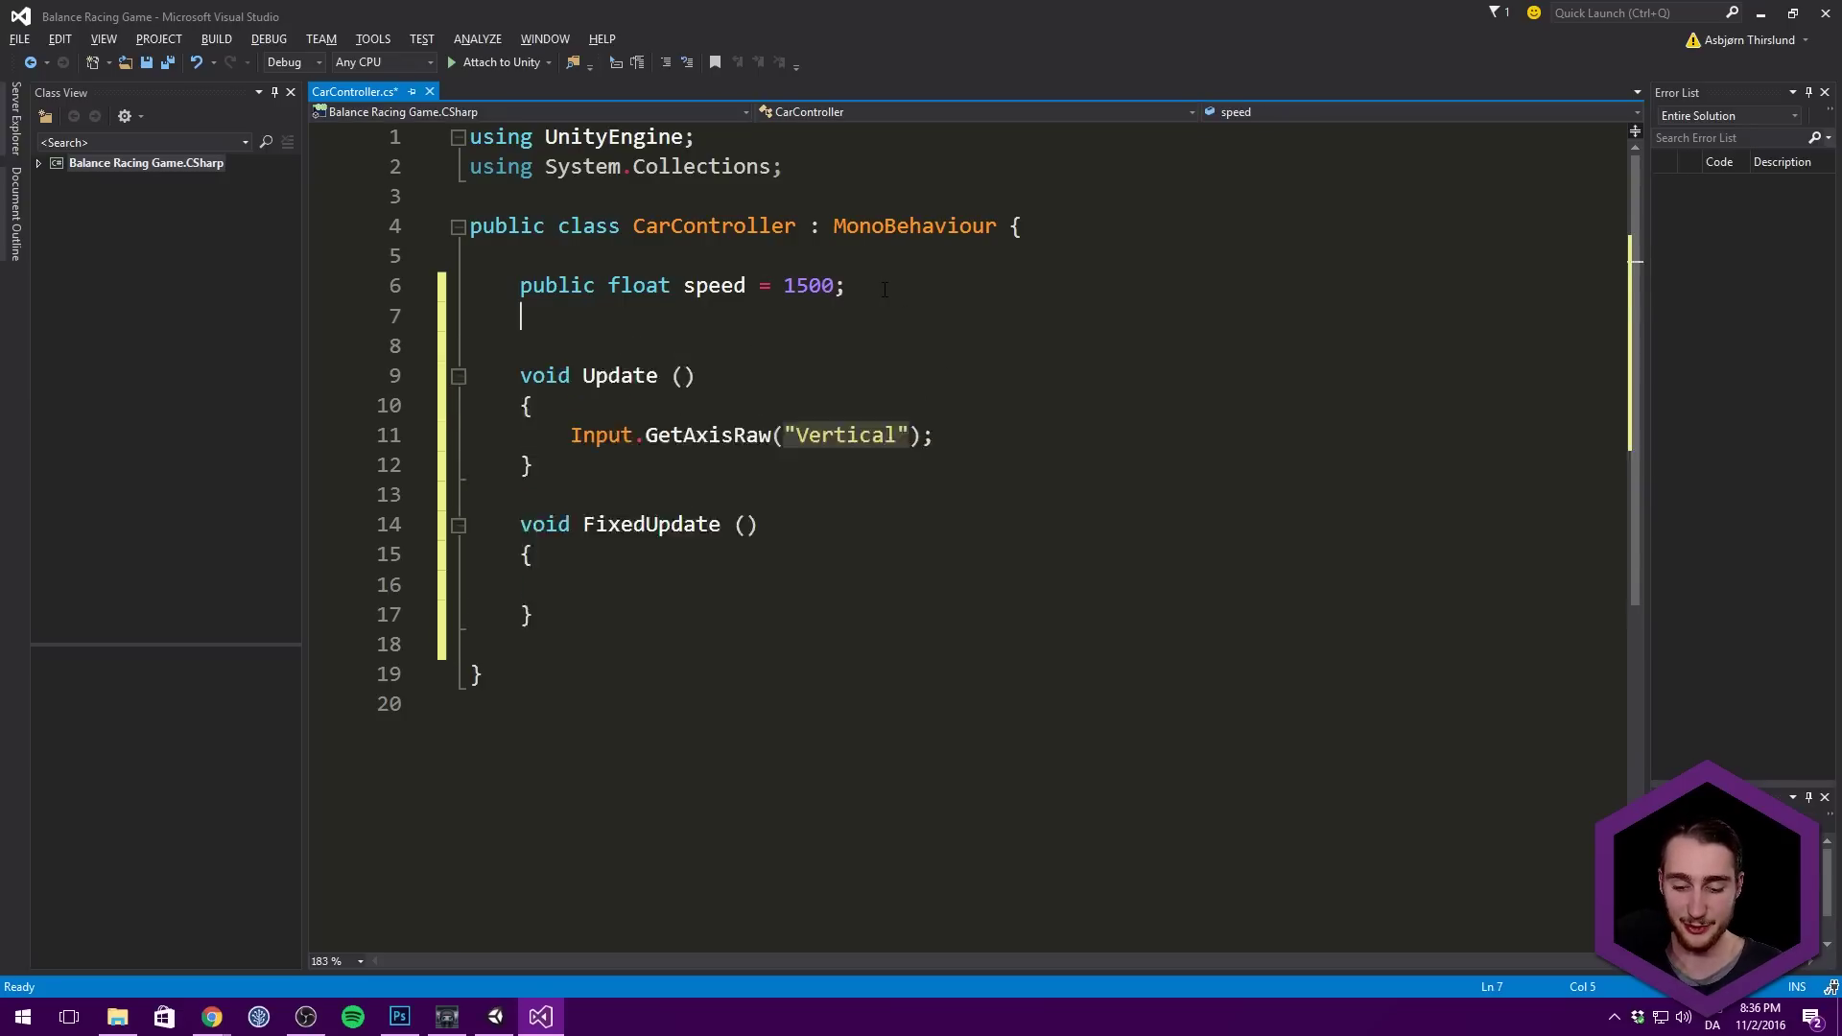
type("private float m")
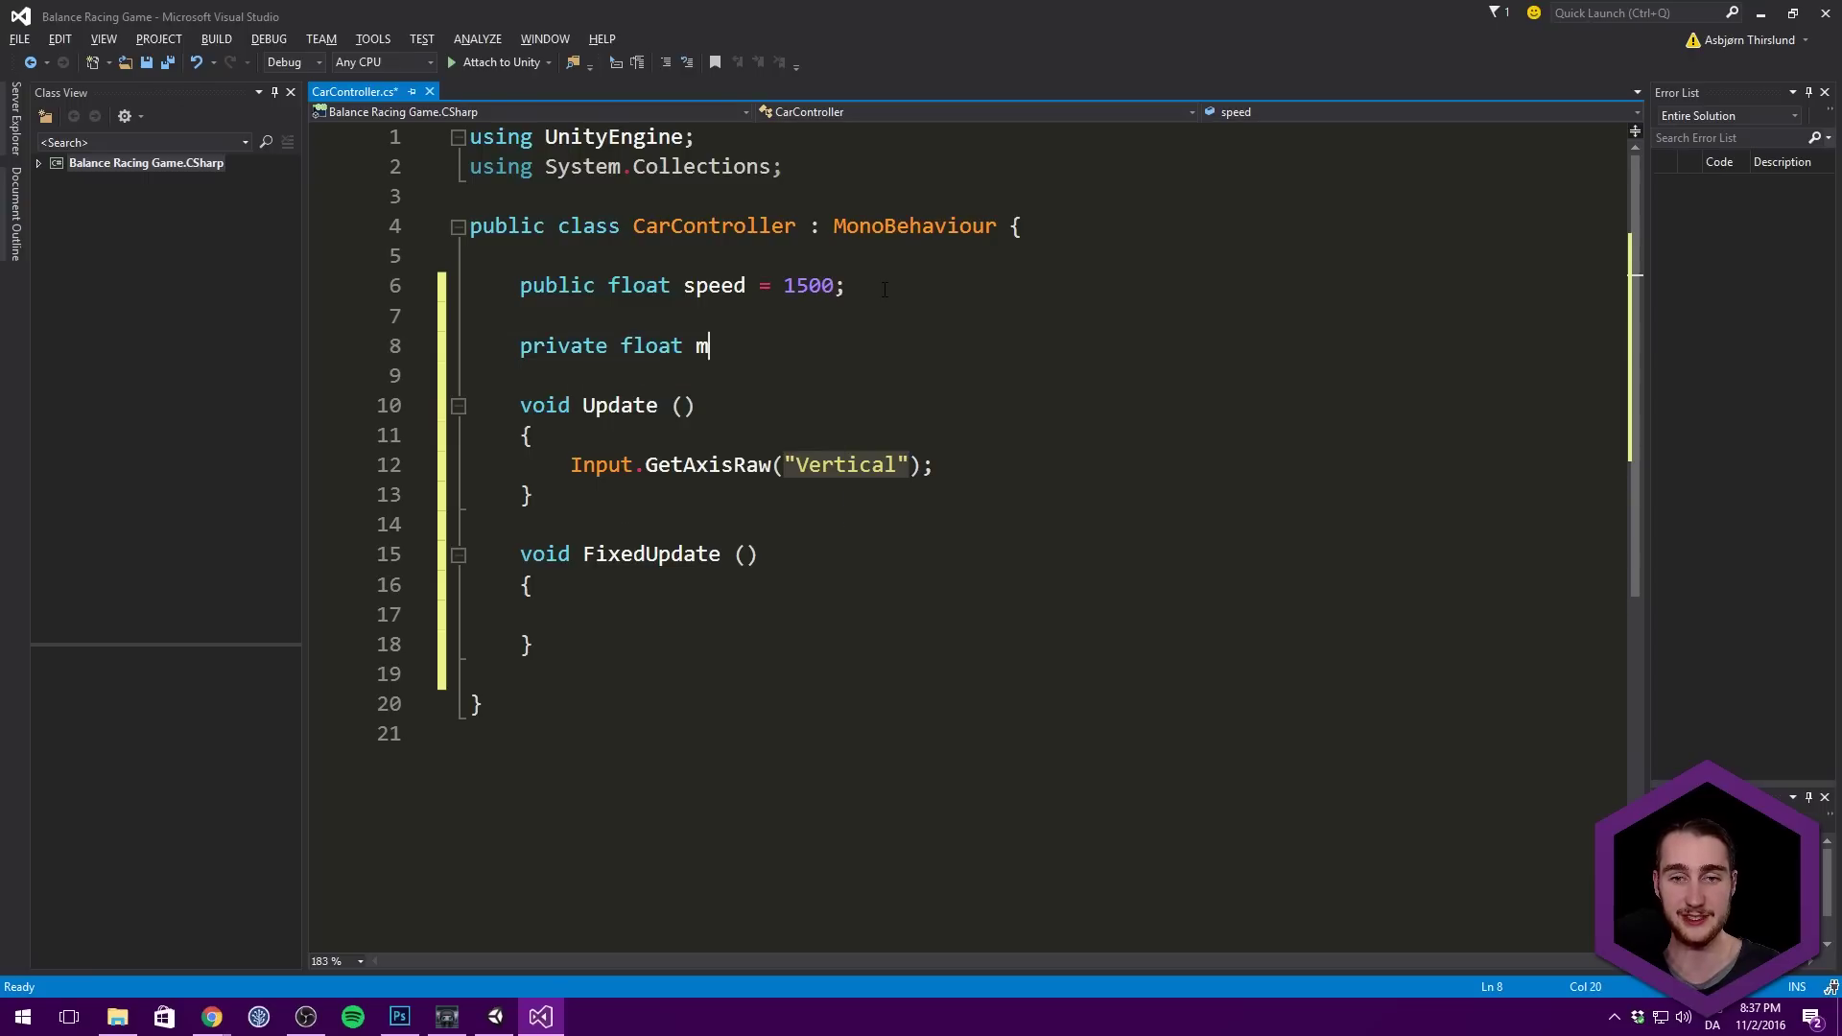
type("ovement;")
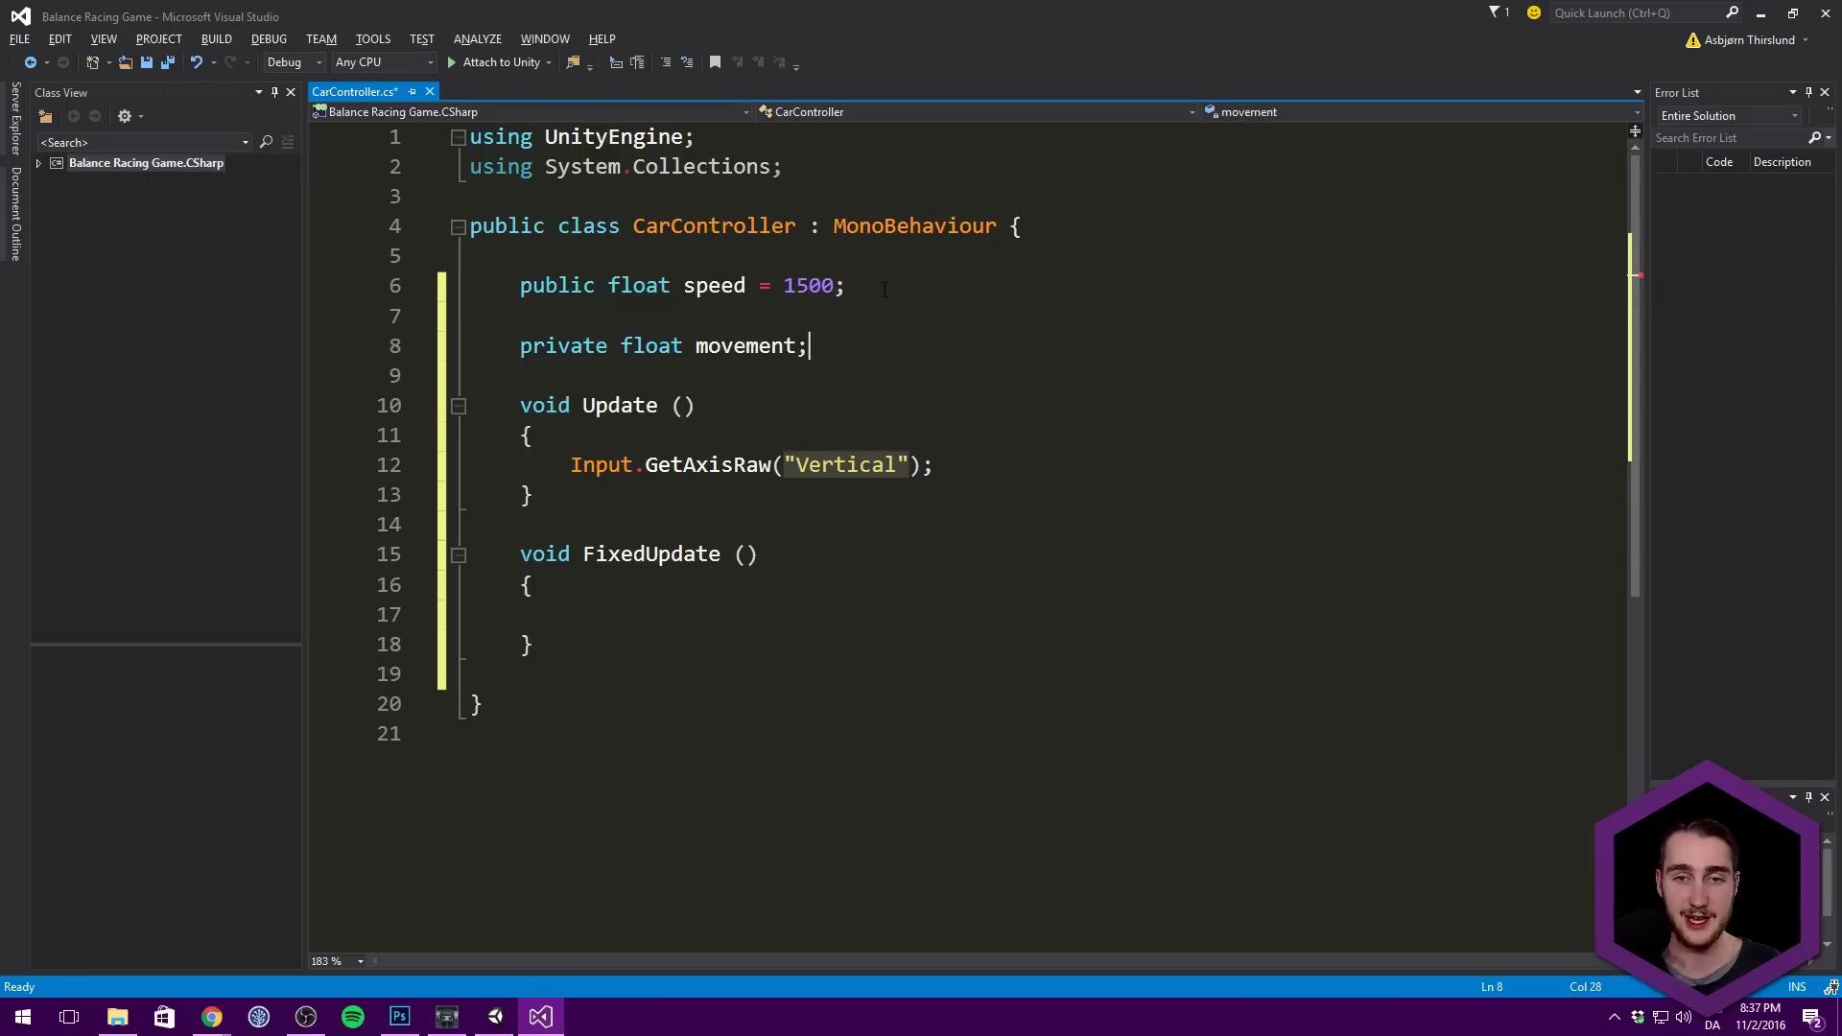
key("BackSpace")
type("= 0f;")
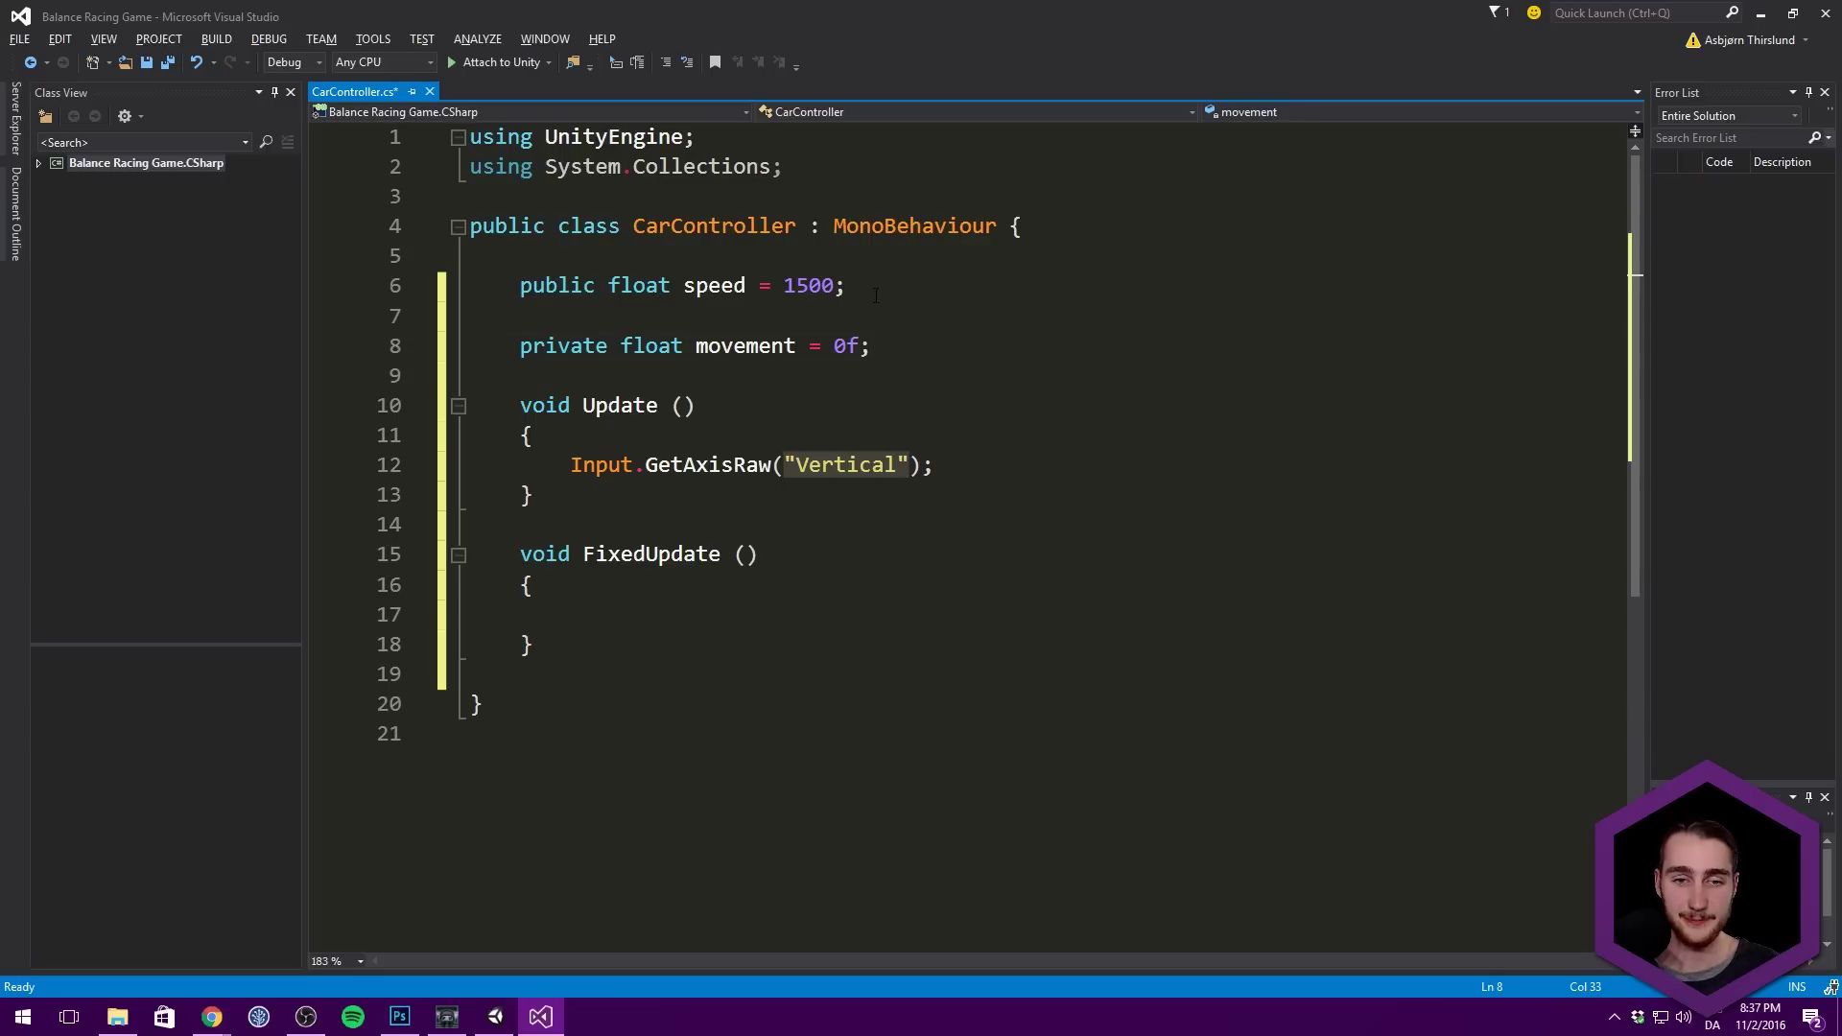
Step: Assign the Input.GetAxisRaw("Vertical") result to the movement variable inside the Update method
left_click(967, 461)
left_click(572, 465)
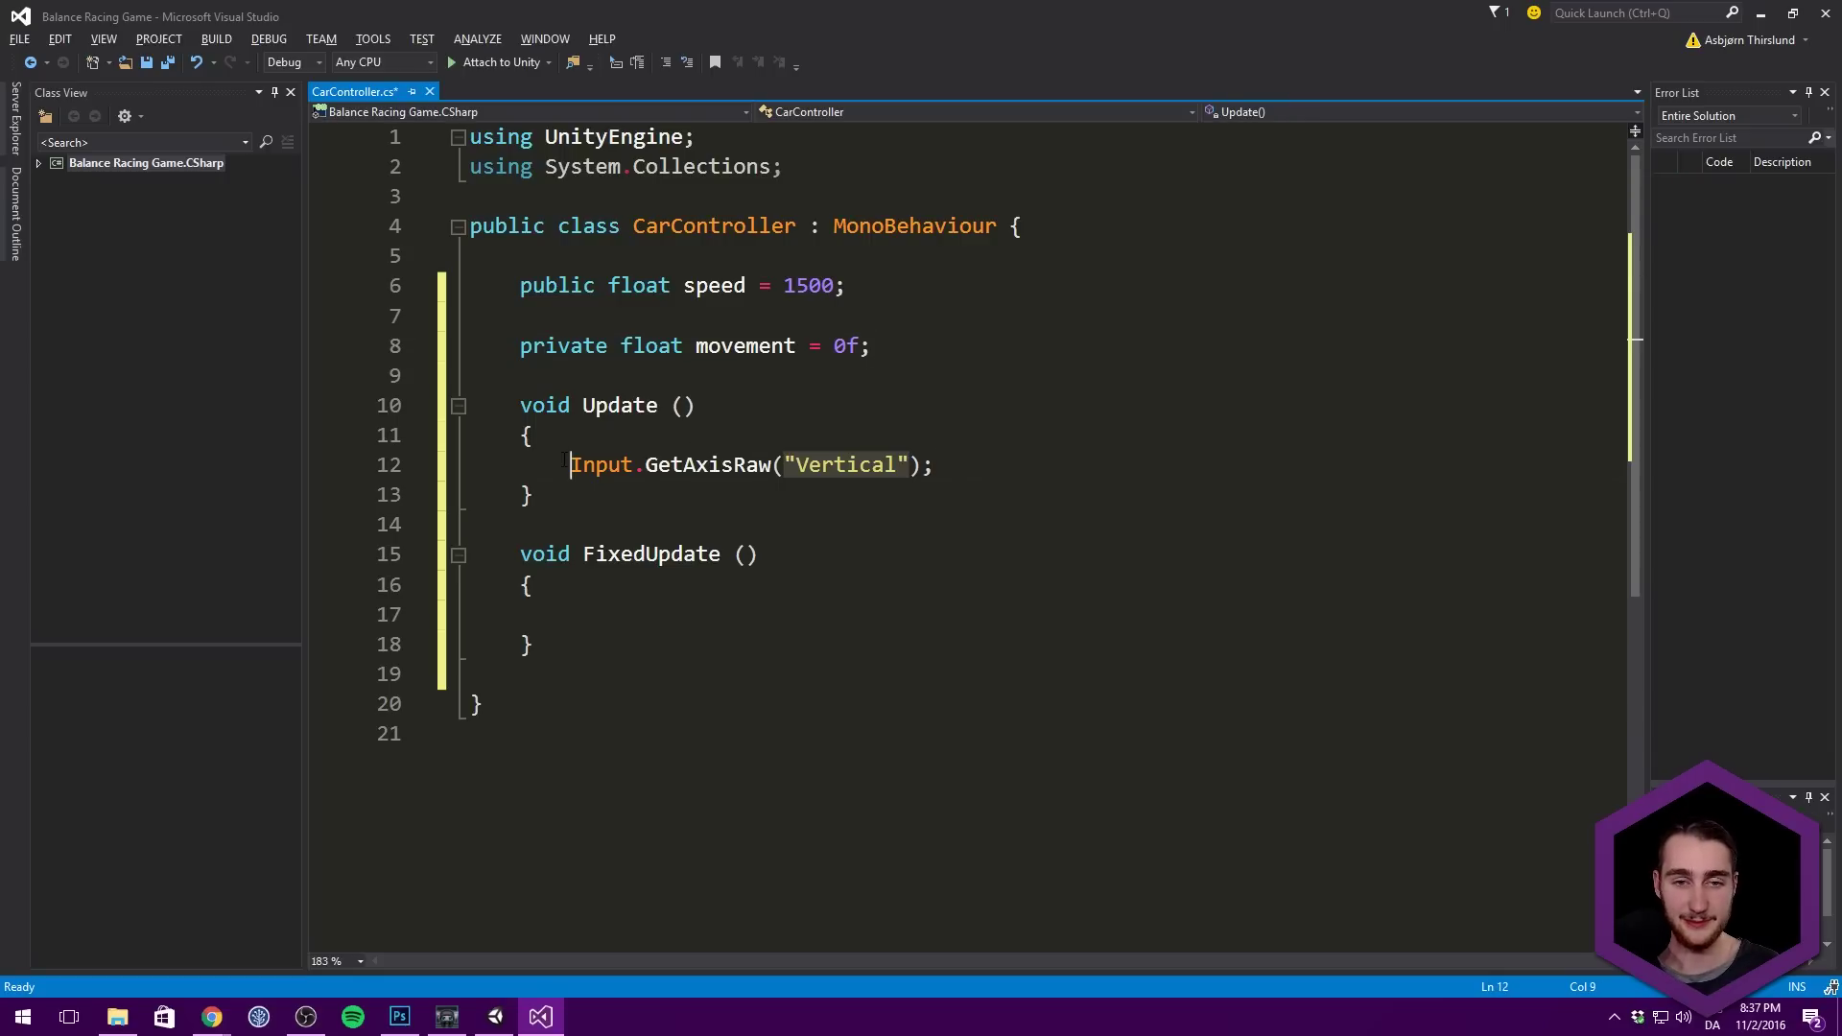
type("mom")
key("BackSpace")
type("vement =")
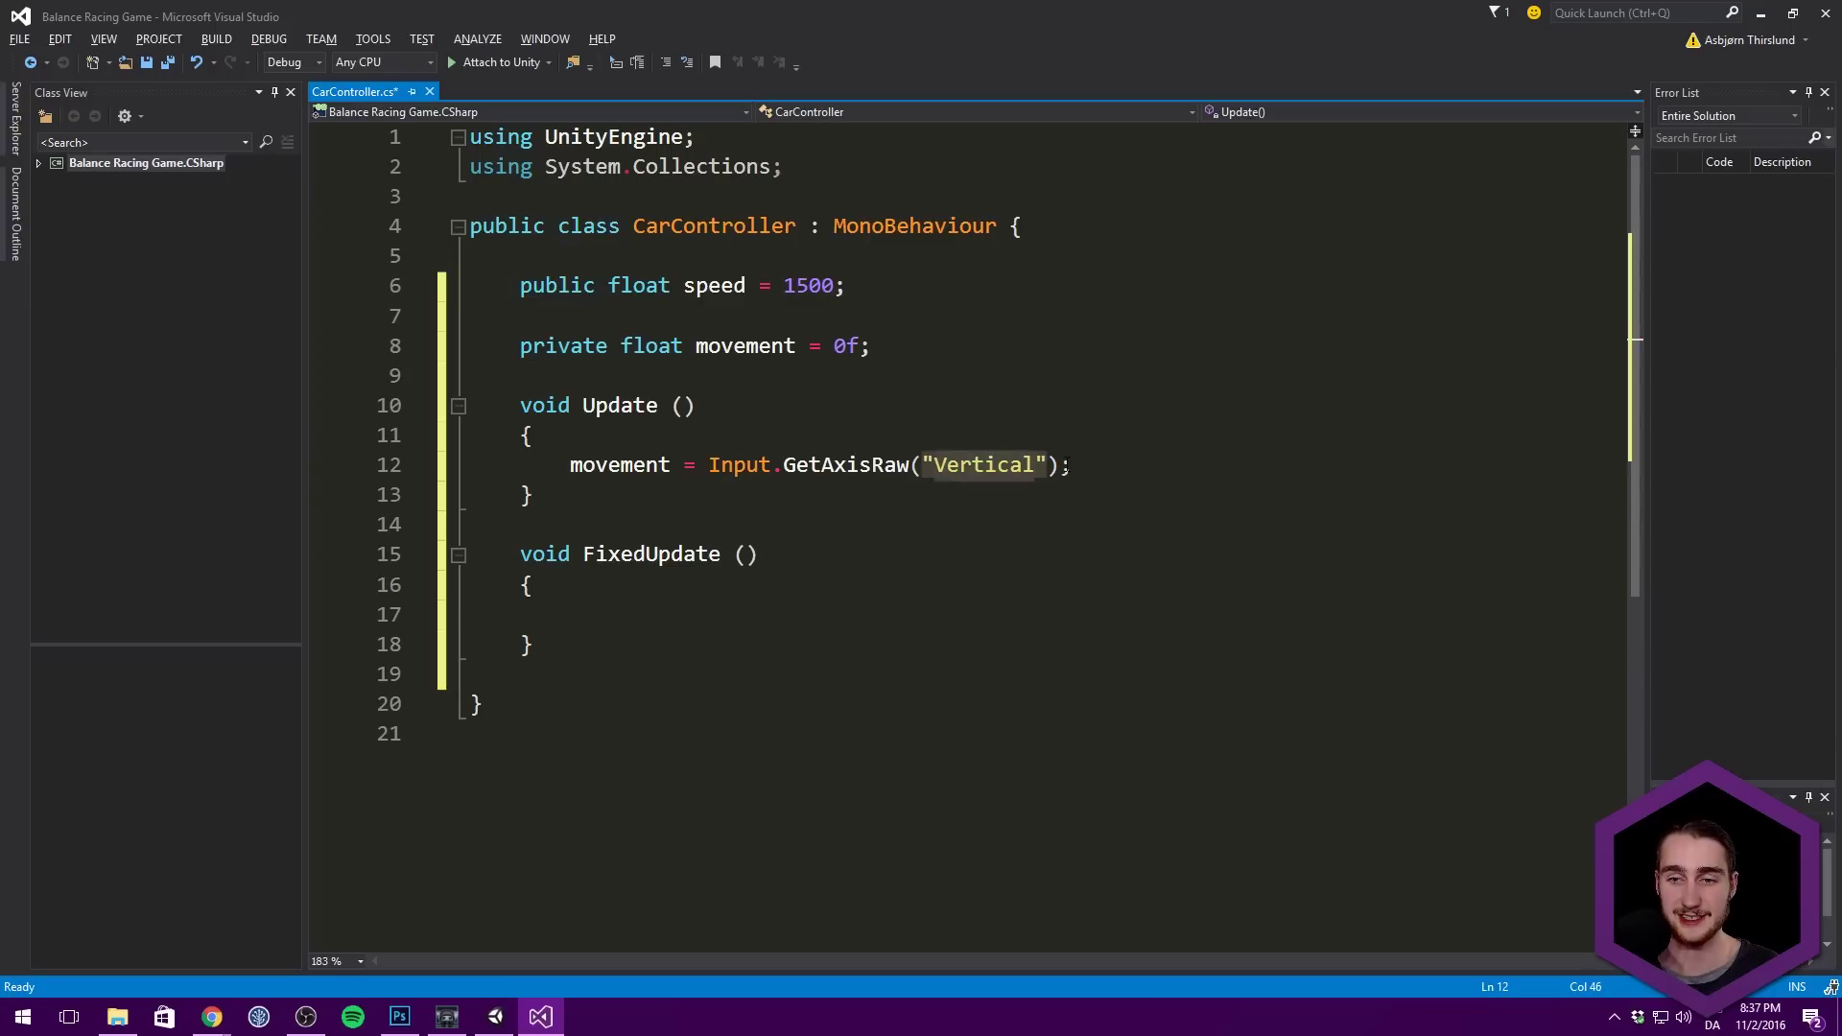
Step: Multiply the vertical axis input by speed in the movement assignment and save the script
left_click(1059, 465)
type("* speed")
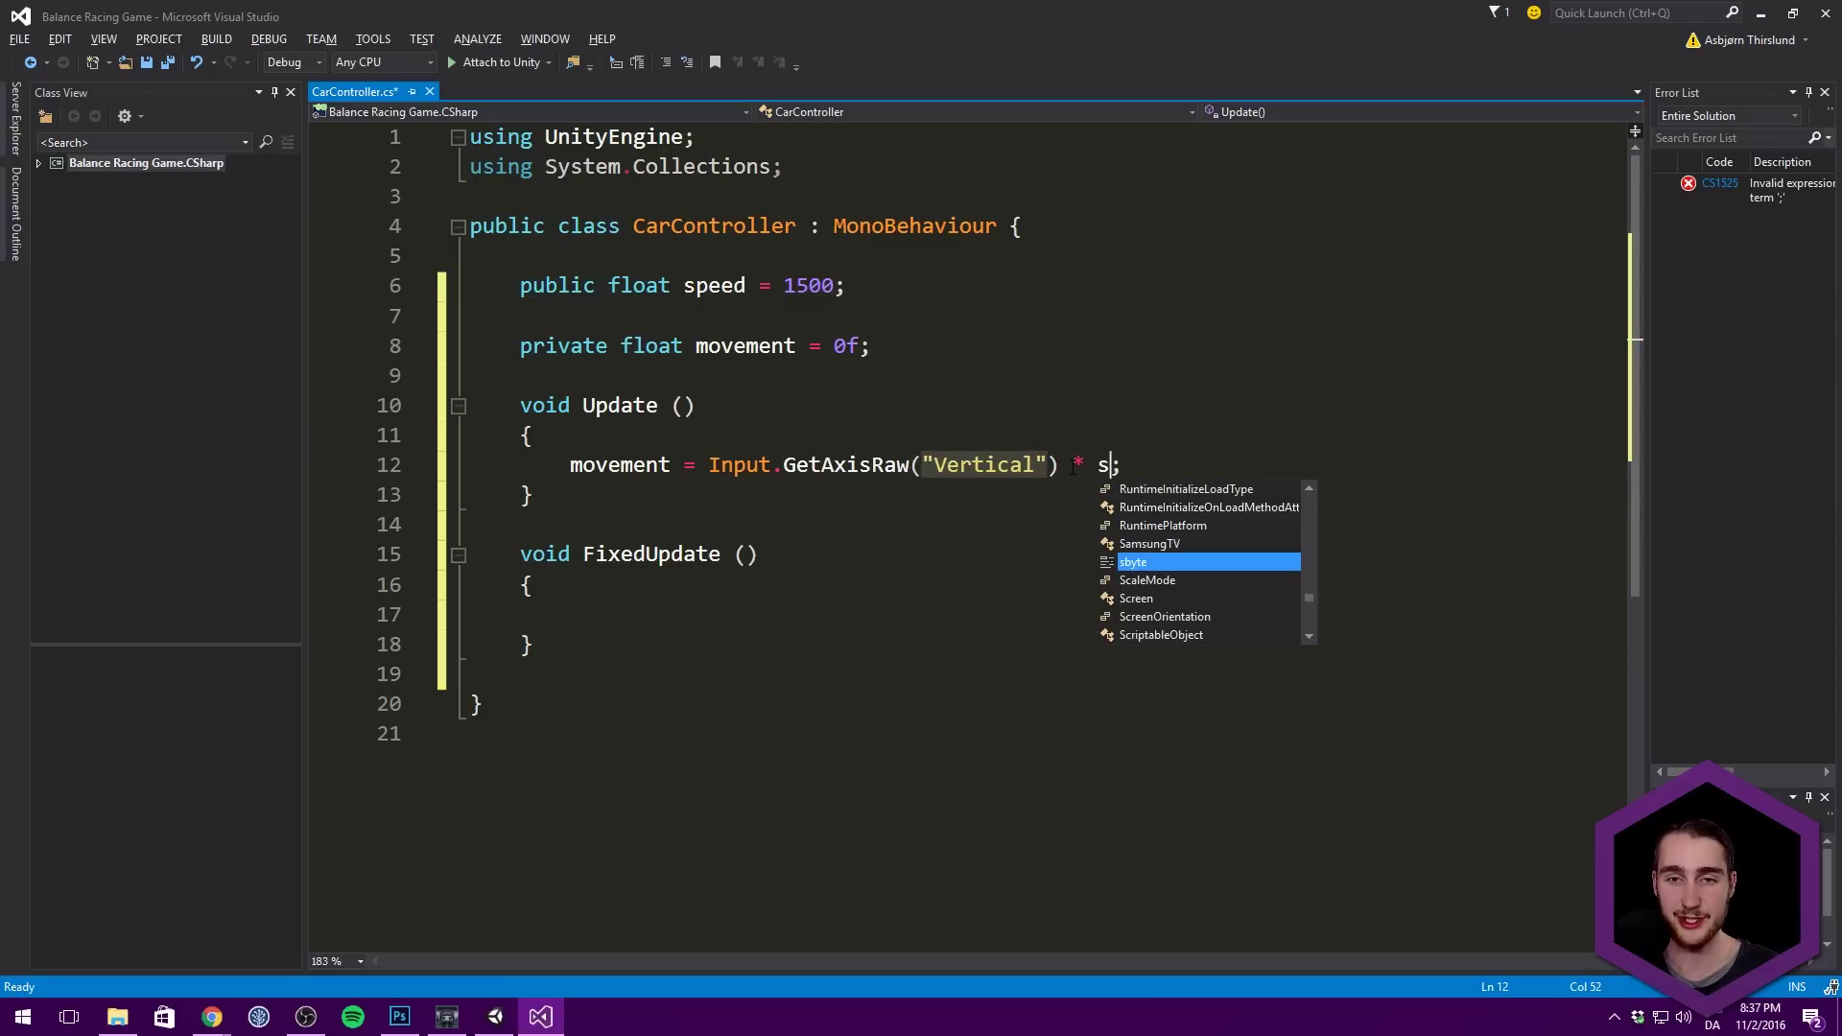
key("ctrl+s")
Step: Negate the vertical axis input in the movement assignment by adding a minus sign before Input
left_click(710, 465)
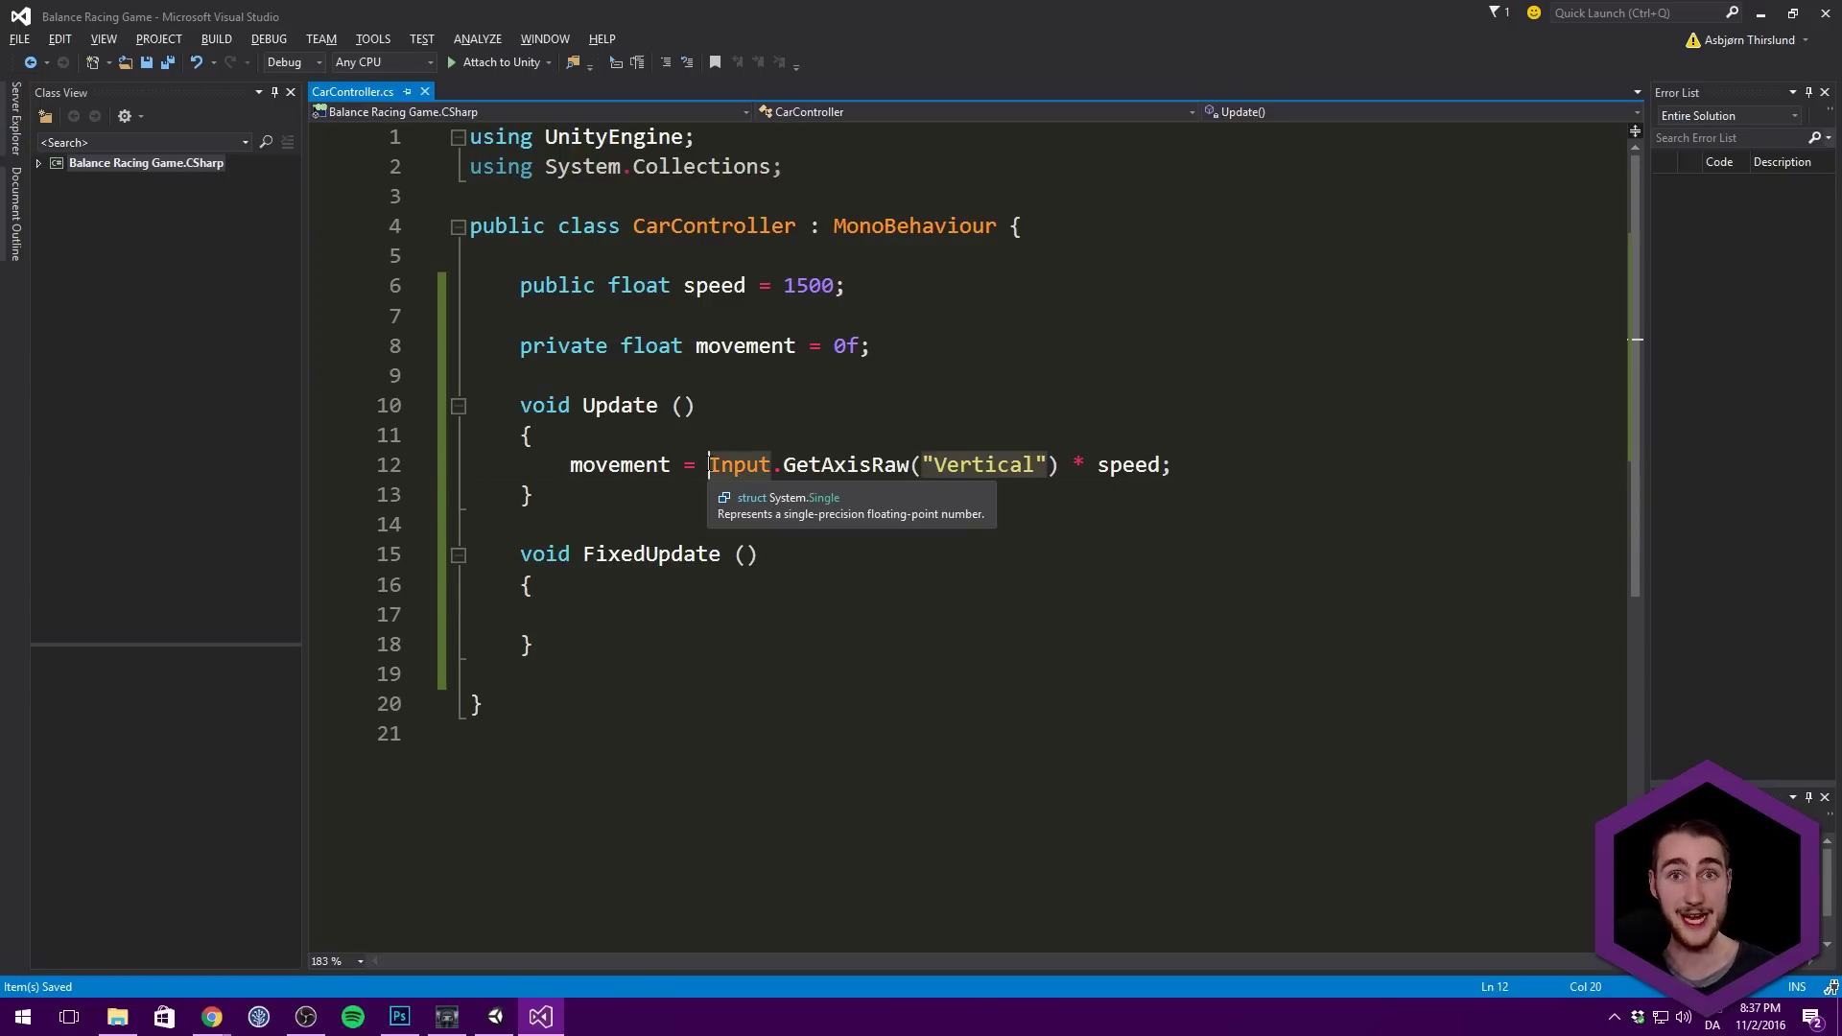
type("-")
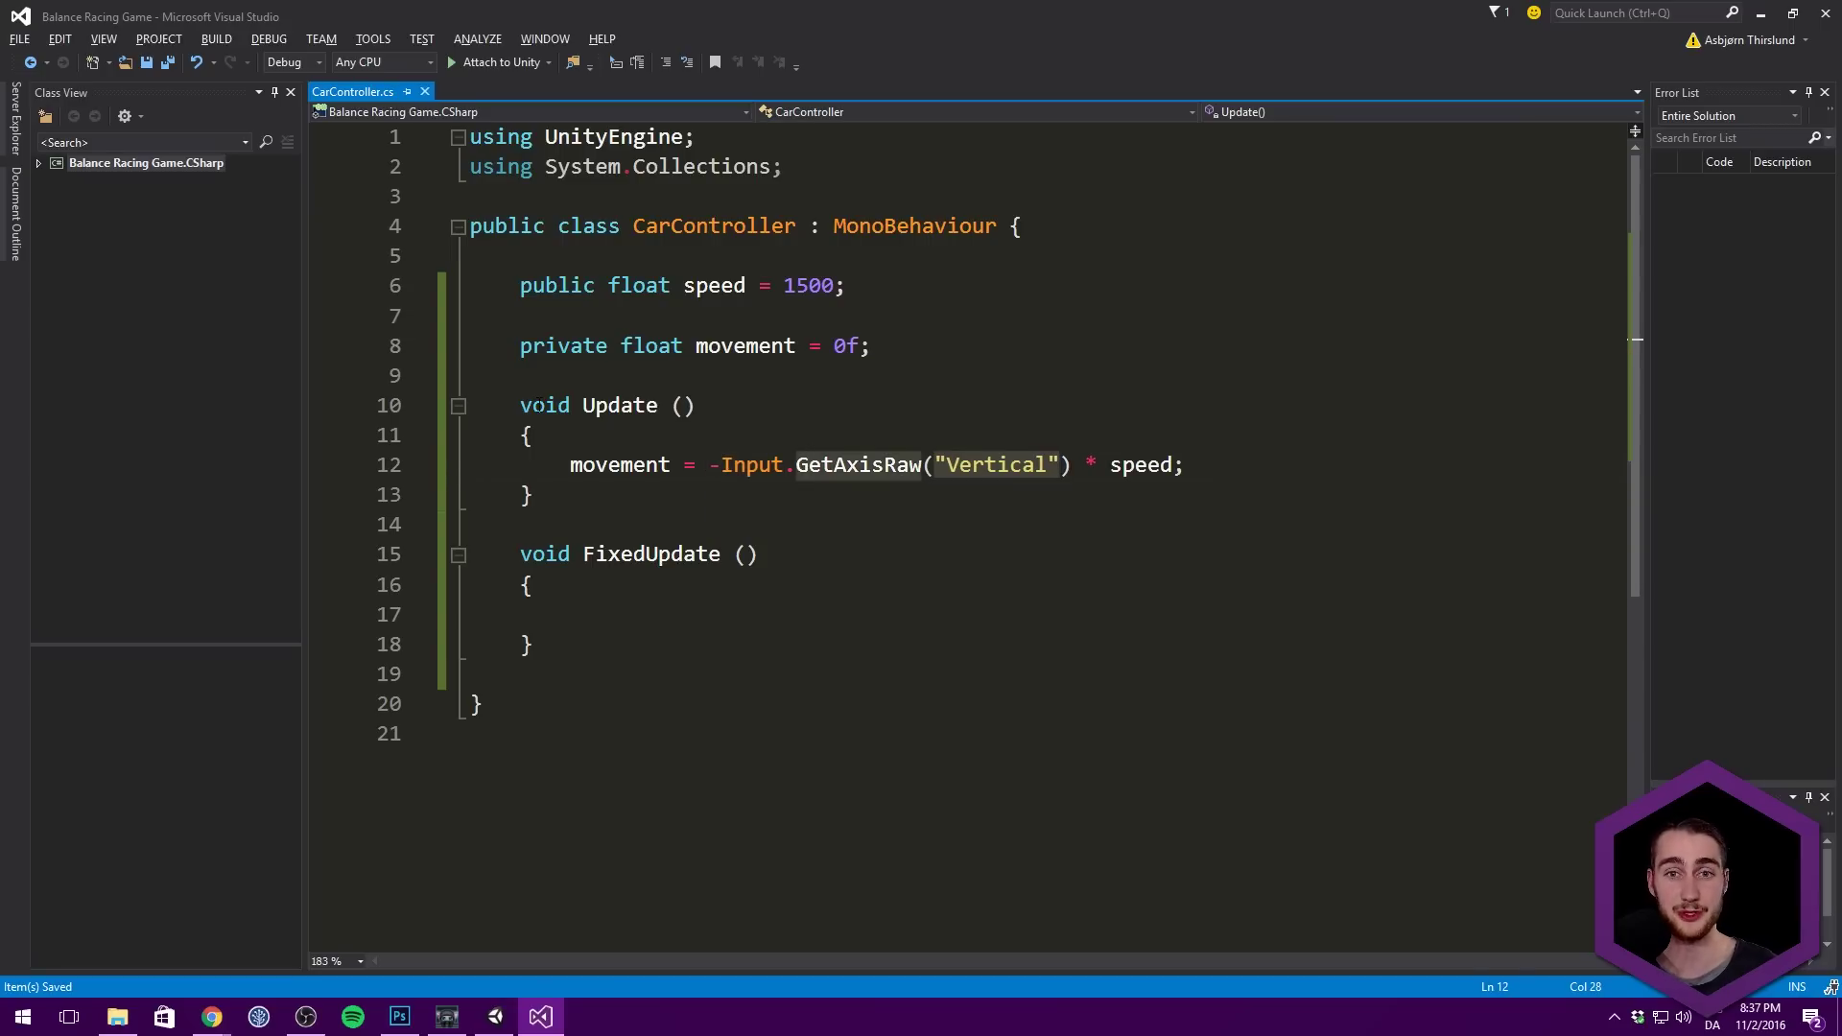
left_click(720, 615)
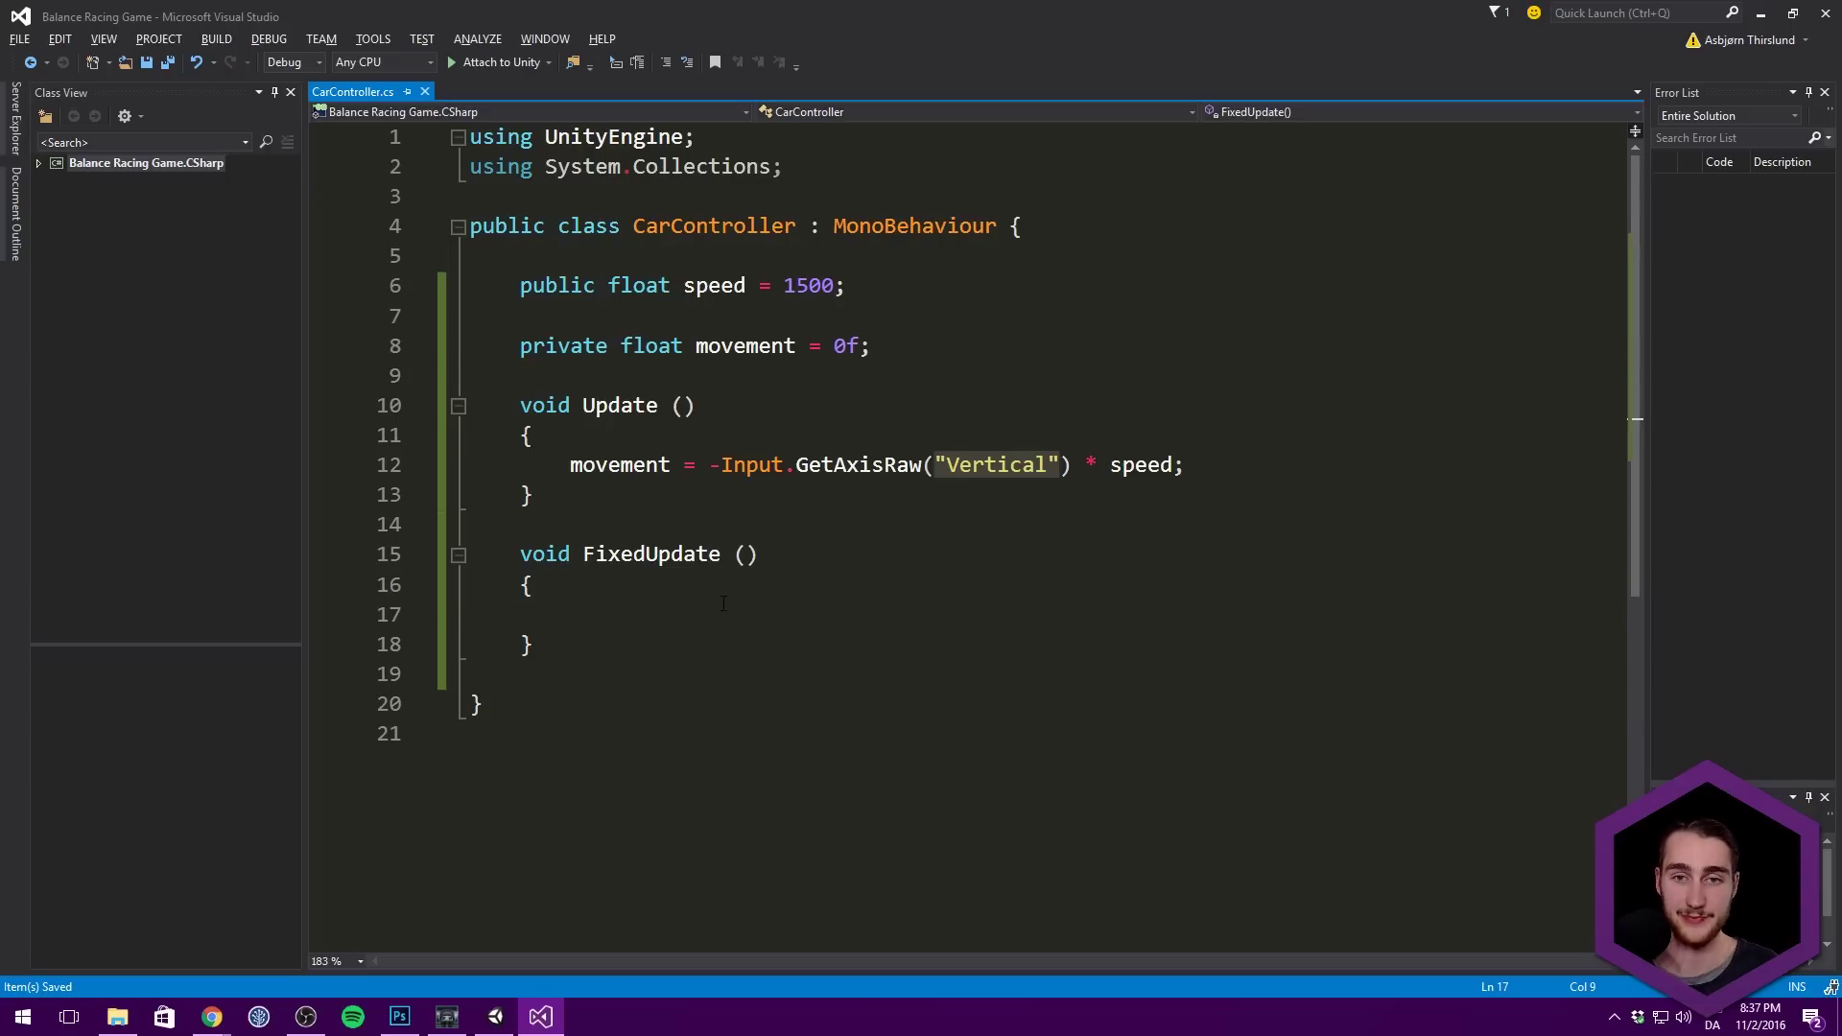
Step: Begin a public variable declaration with a Wheel type below the speed variable, separated by a blank line
left_click(889, 288)
key("Return")
key("Return")
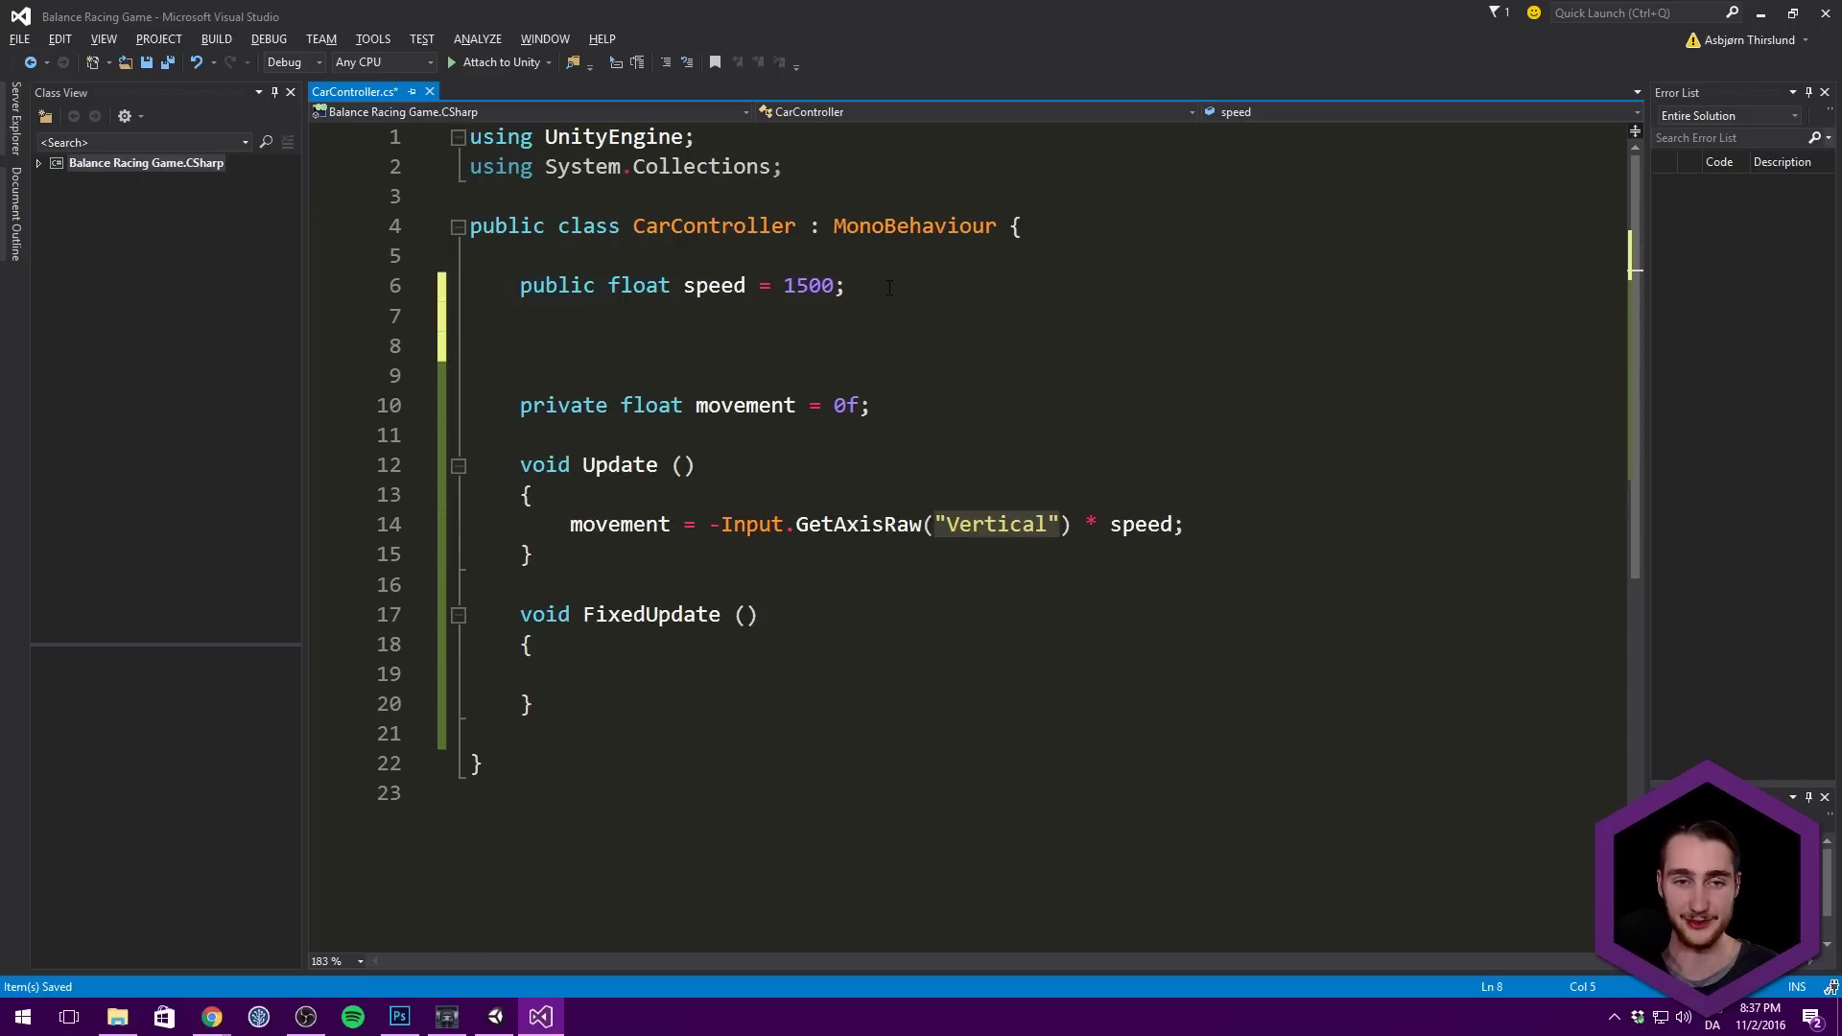
type("public Wheel")
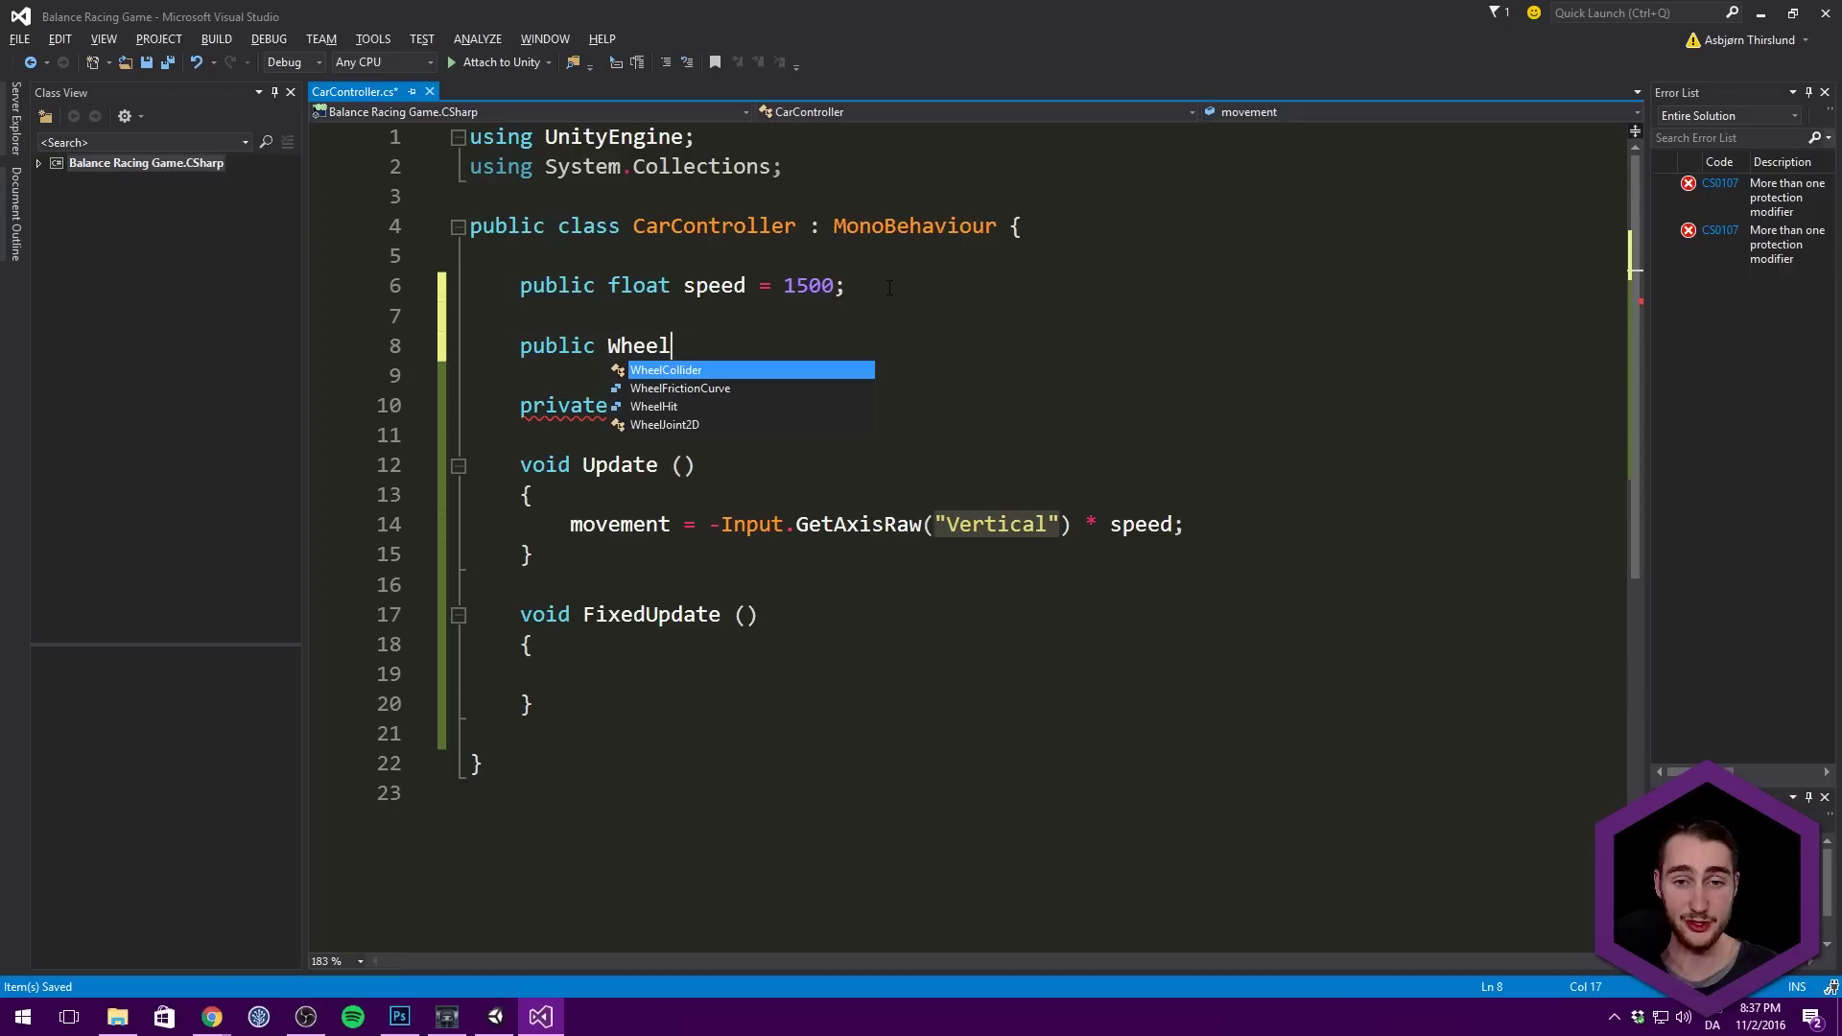
Step: Complete the declaration of a public WheelJoint2D variable named backWheel in the CarController class
key("Down")
key("Down")
key("Down")
key("Tab")
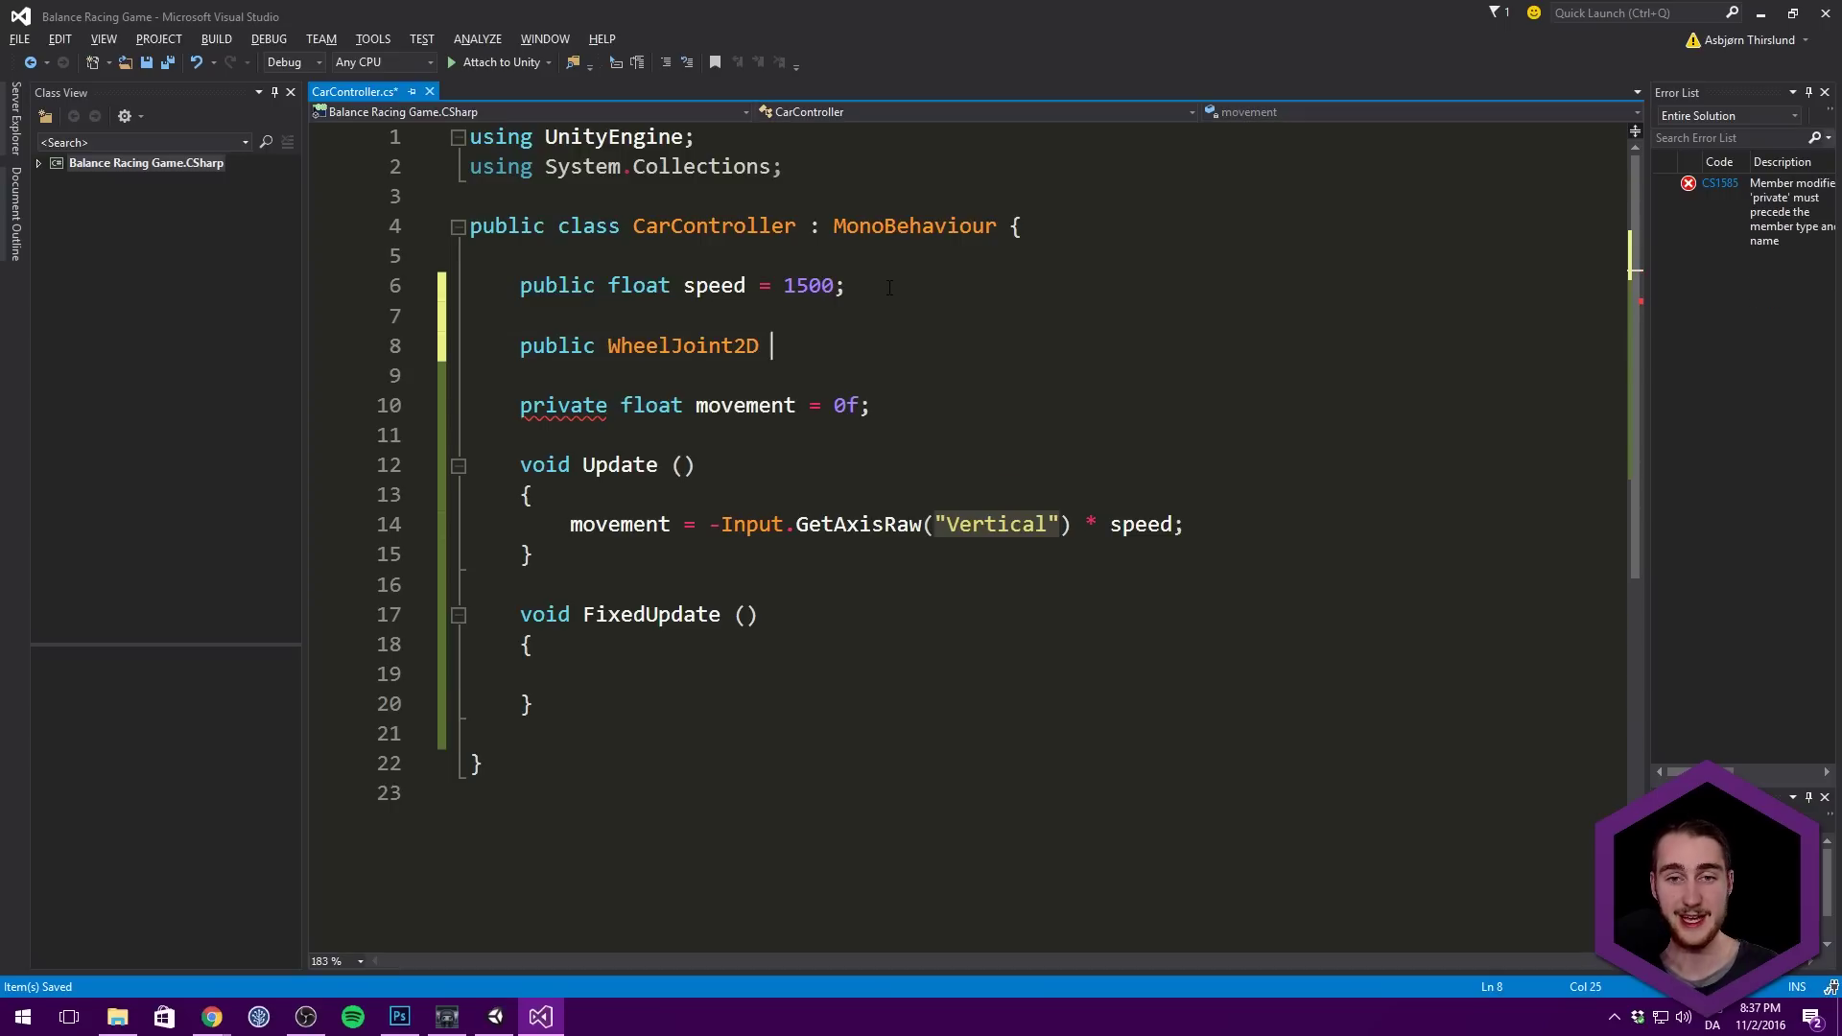
type("backWheel;")
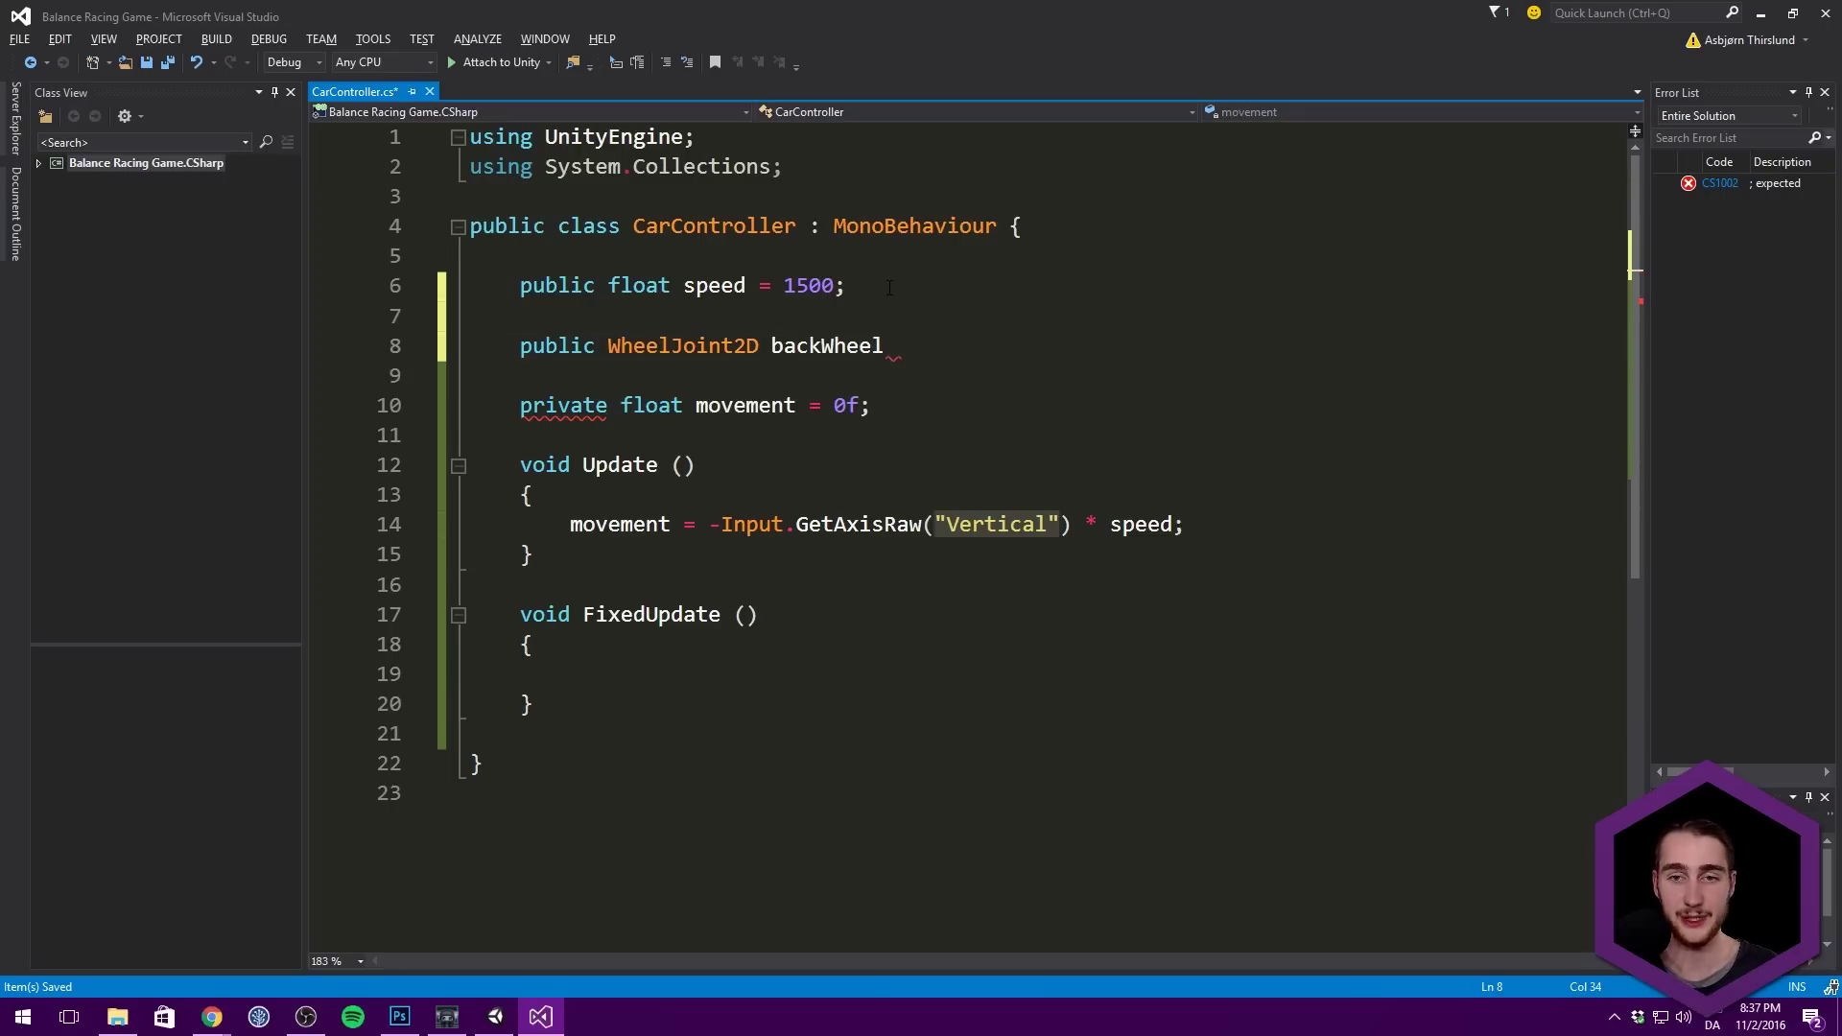
Step: Try to assign movement directly to backWheel.motor.motorSpeed inside FixedUpdate
double_click(827, 345)
key("ctrl+c")
left_click(668, 672)
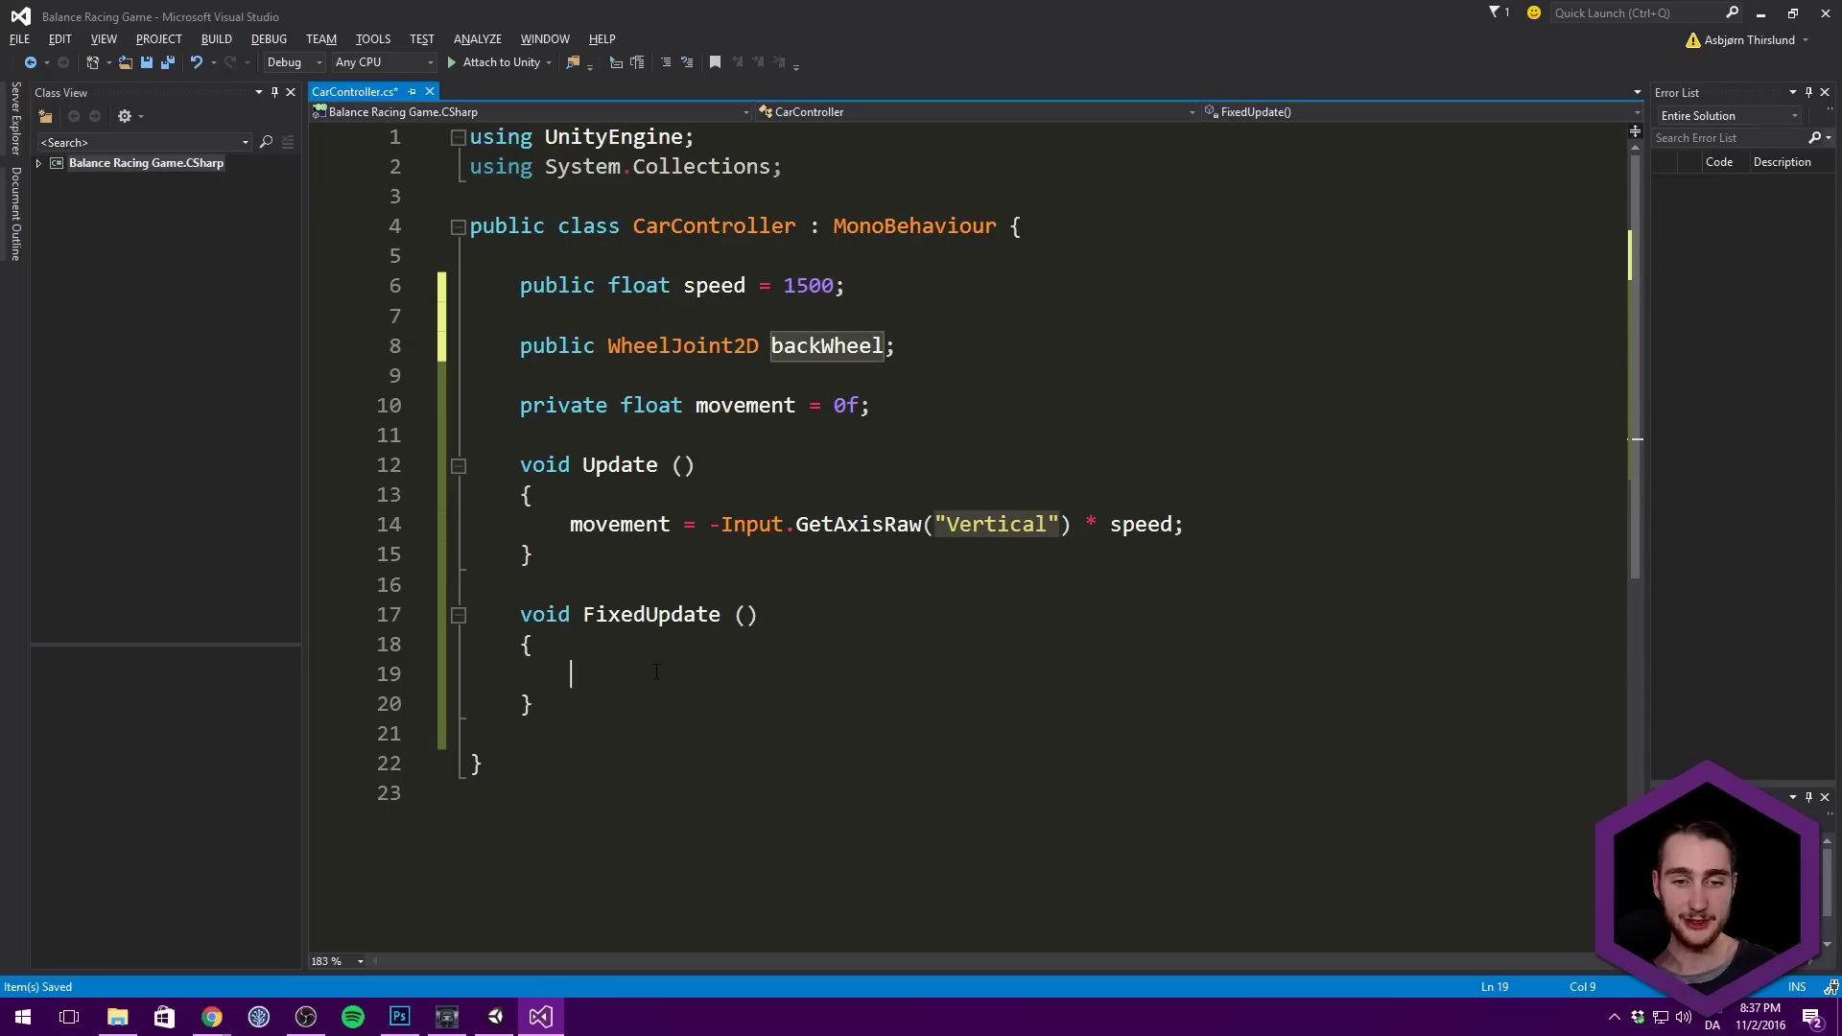
key("ctrl+v")
type(".mo")
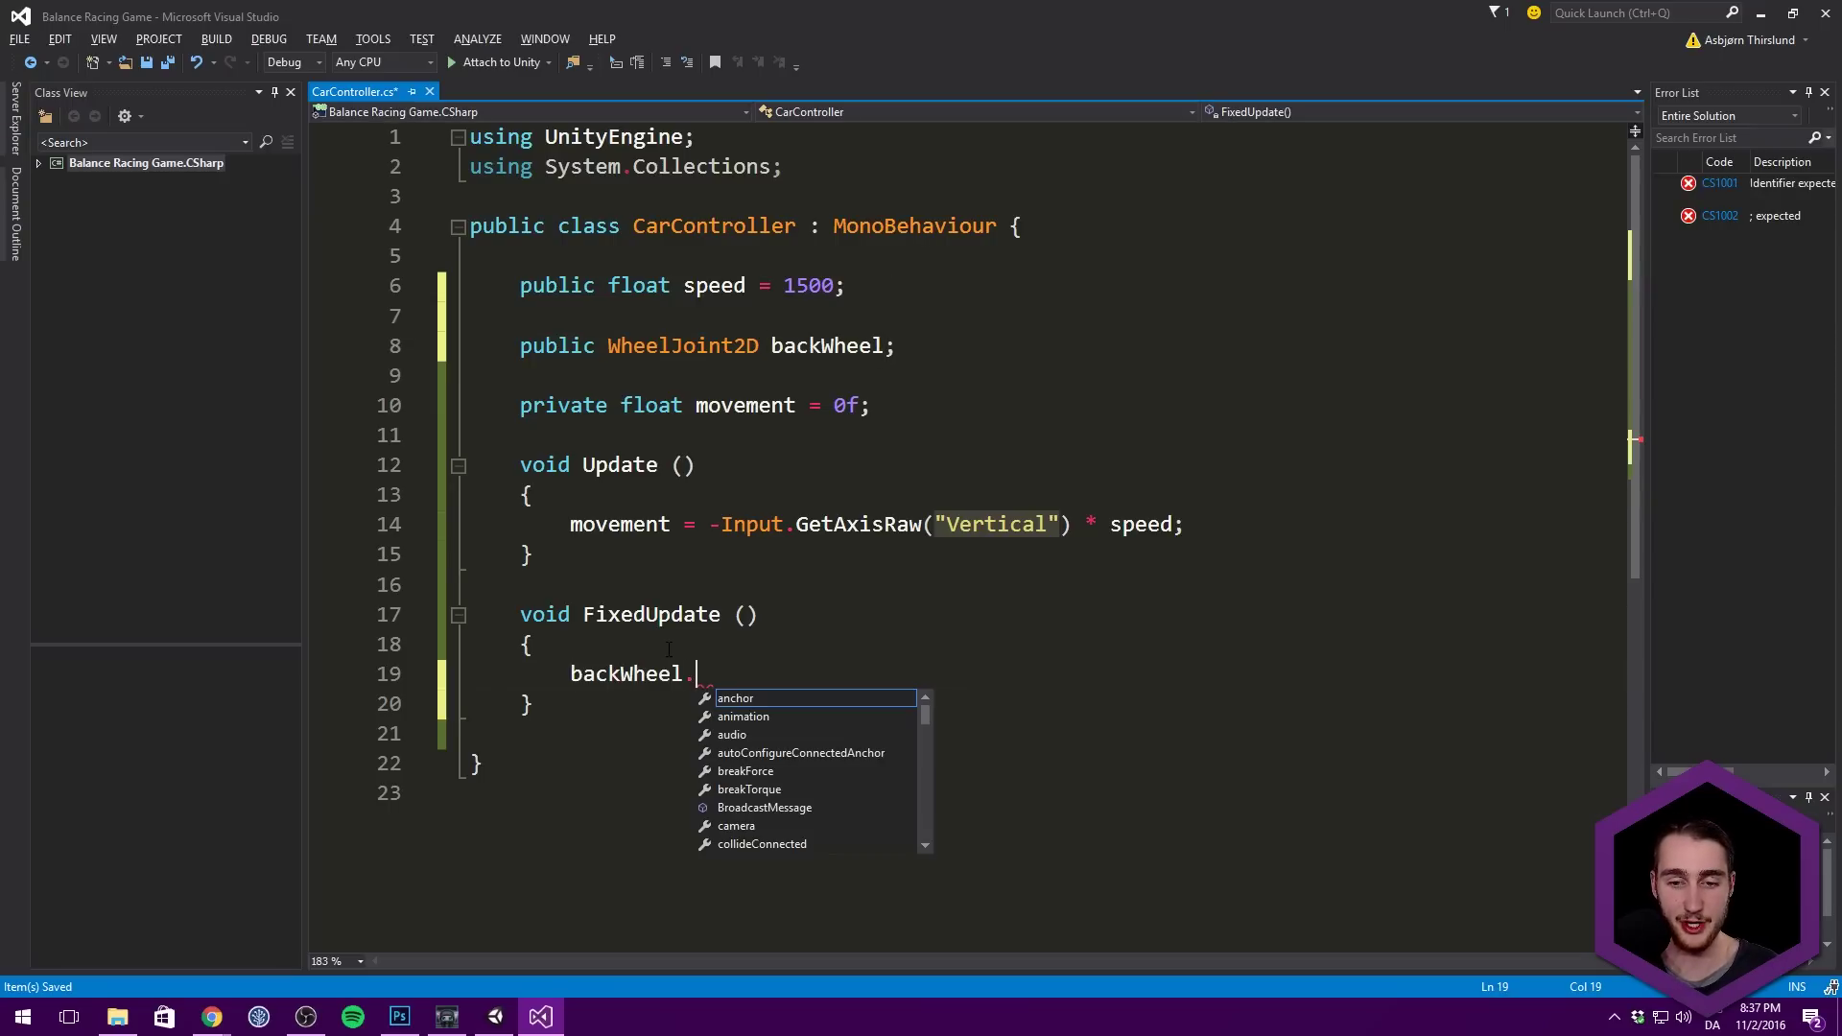
key("Tab")
type(".motor.mo")
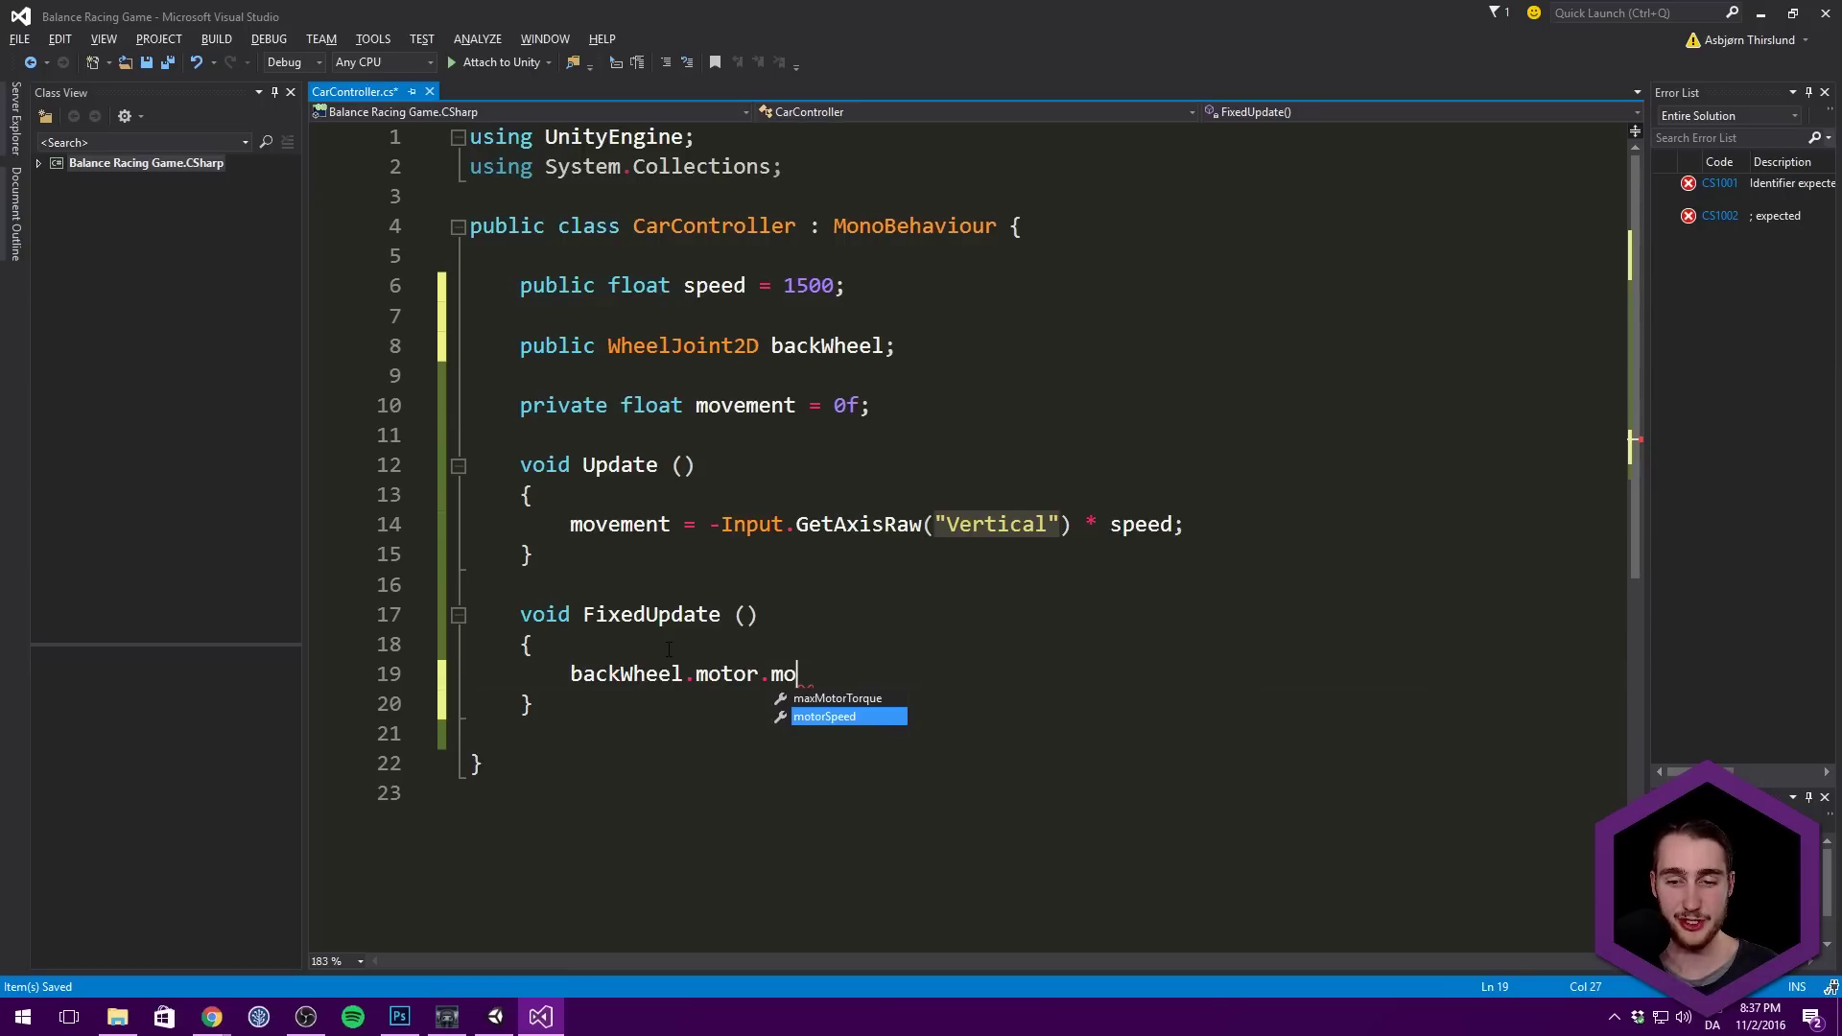
key("Tab")
type("= movement;")
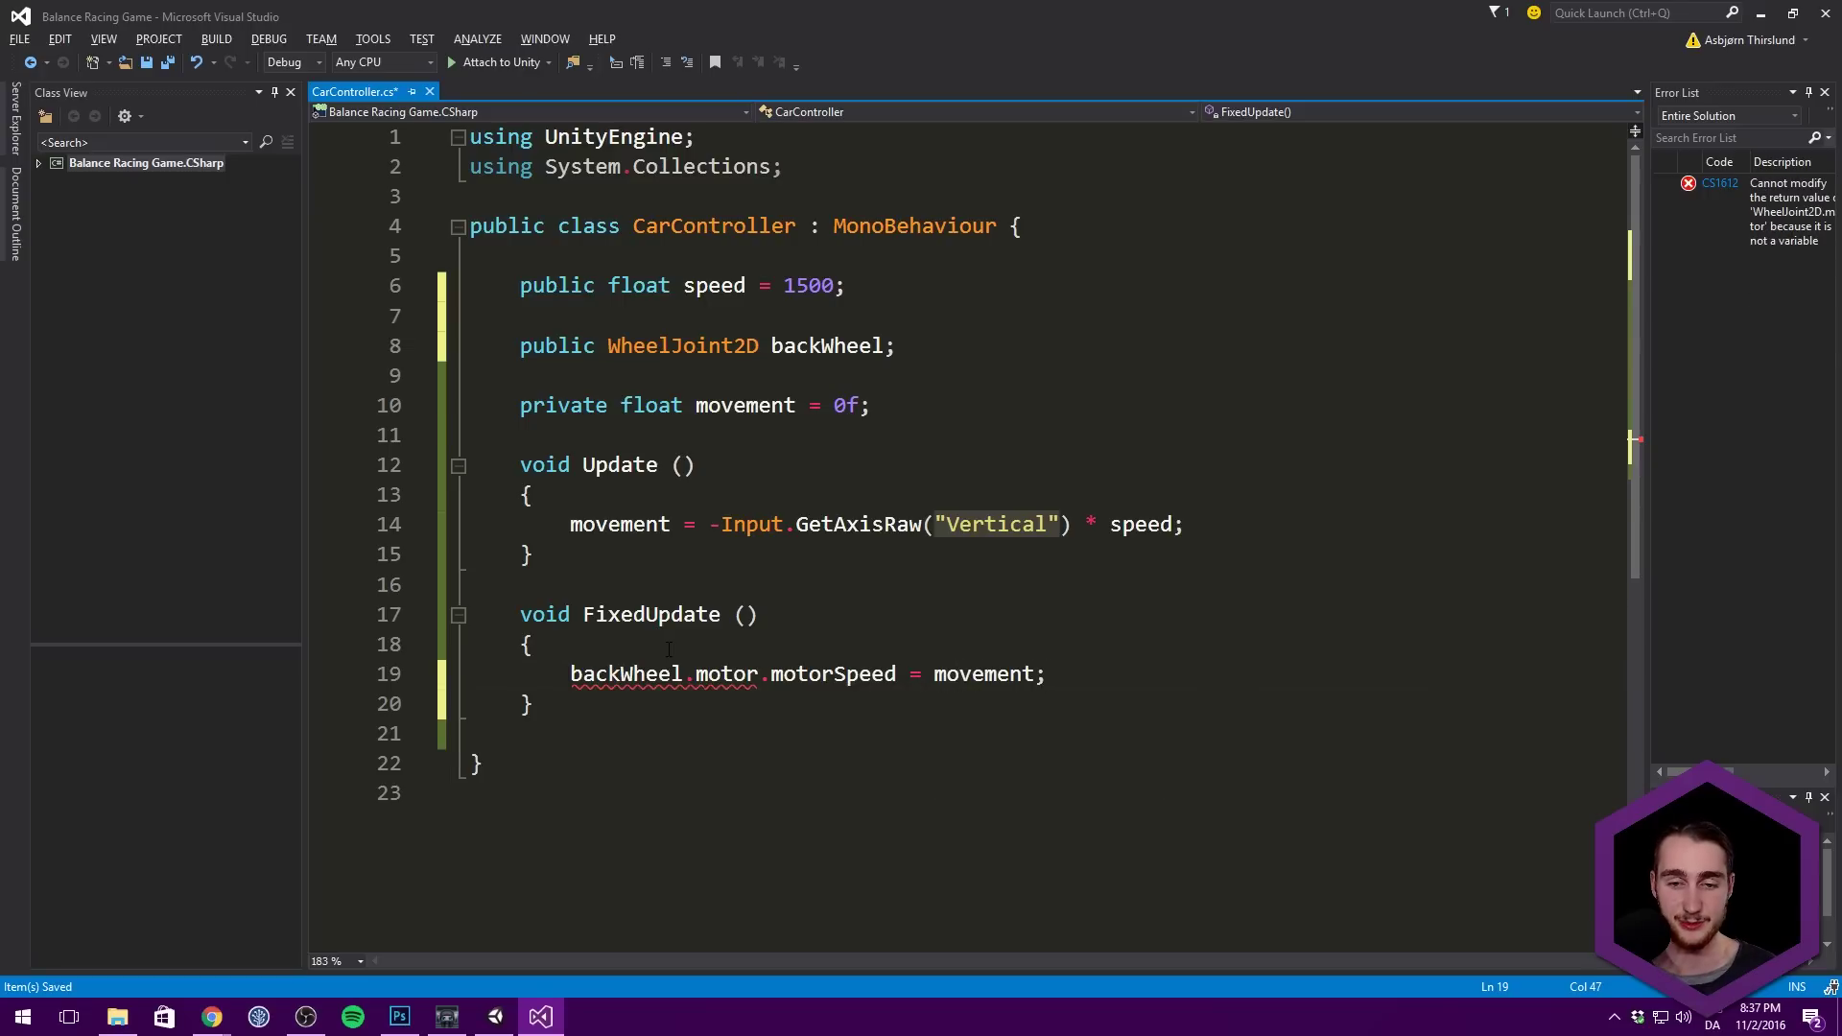
Step: Shorten the FixedUpdate statement to backWheel.motor and check the type of the motor property
key("End")
key("ctrl+shift+Left")
key("ctrl+shift+Left")
key("ctrl+shift+Left")
key("ctrl+shift+Left")
key("ctrl+shift+Left")
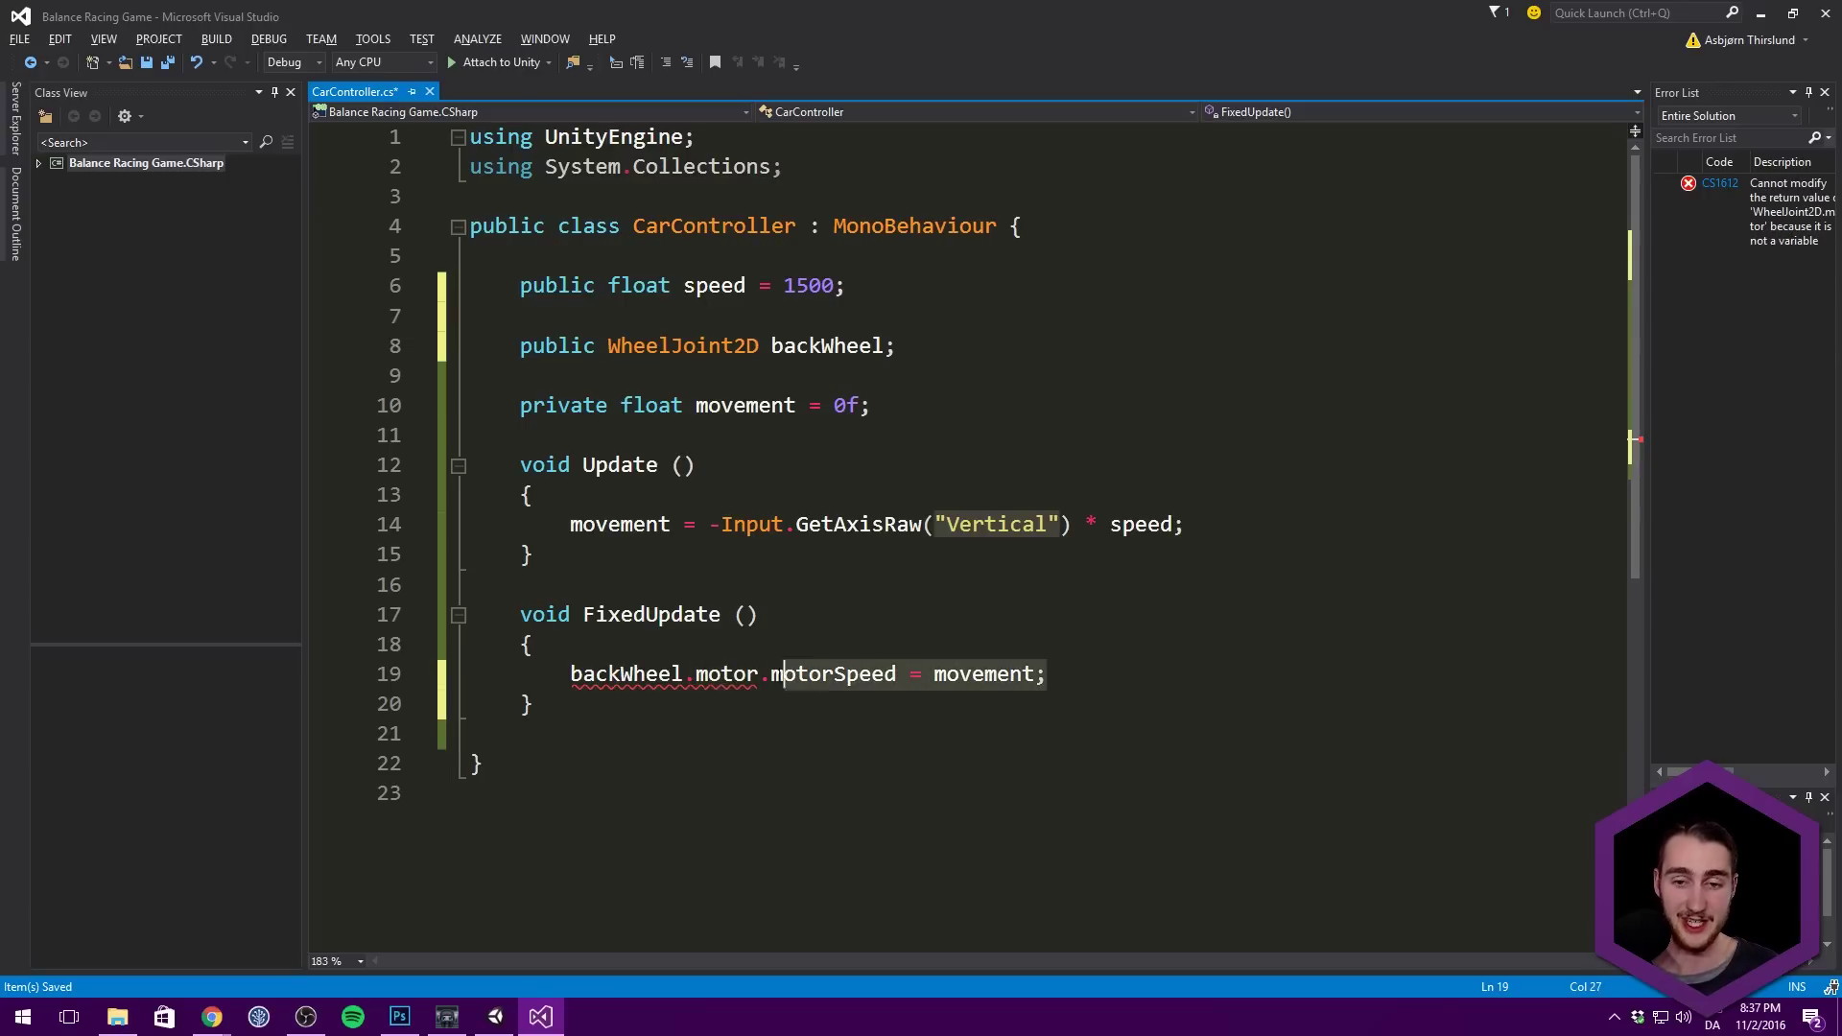
key("BackSpace")
mouse_move(723, 675)
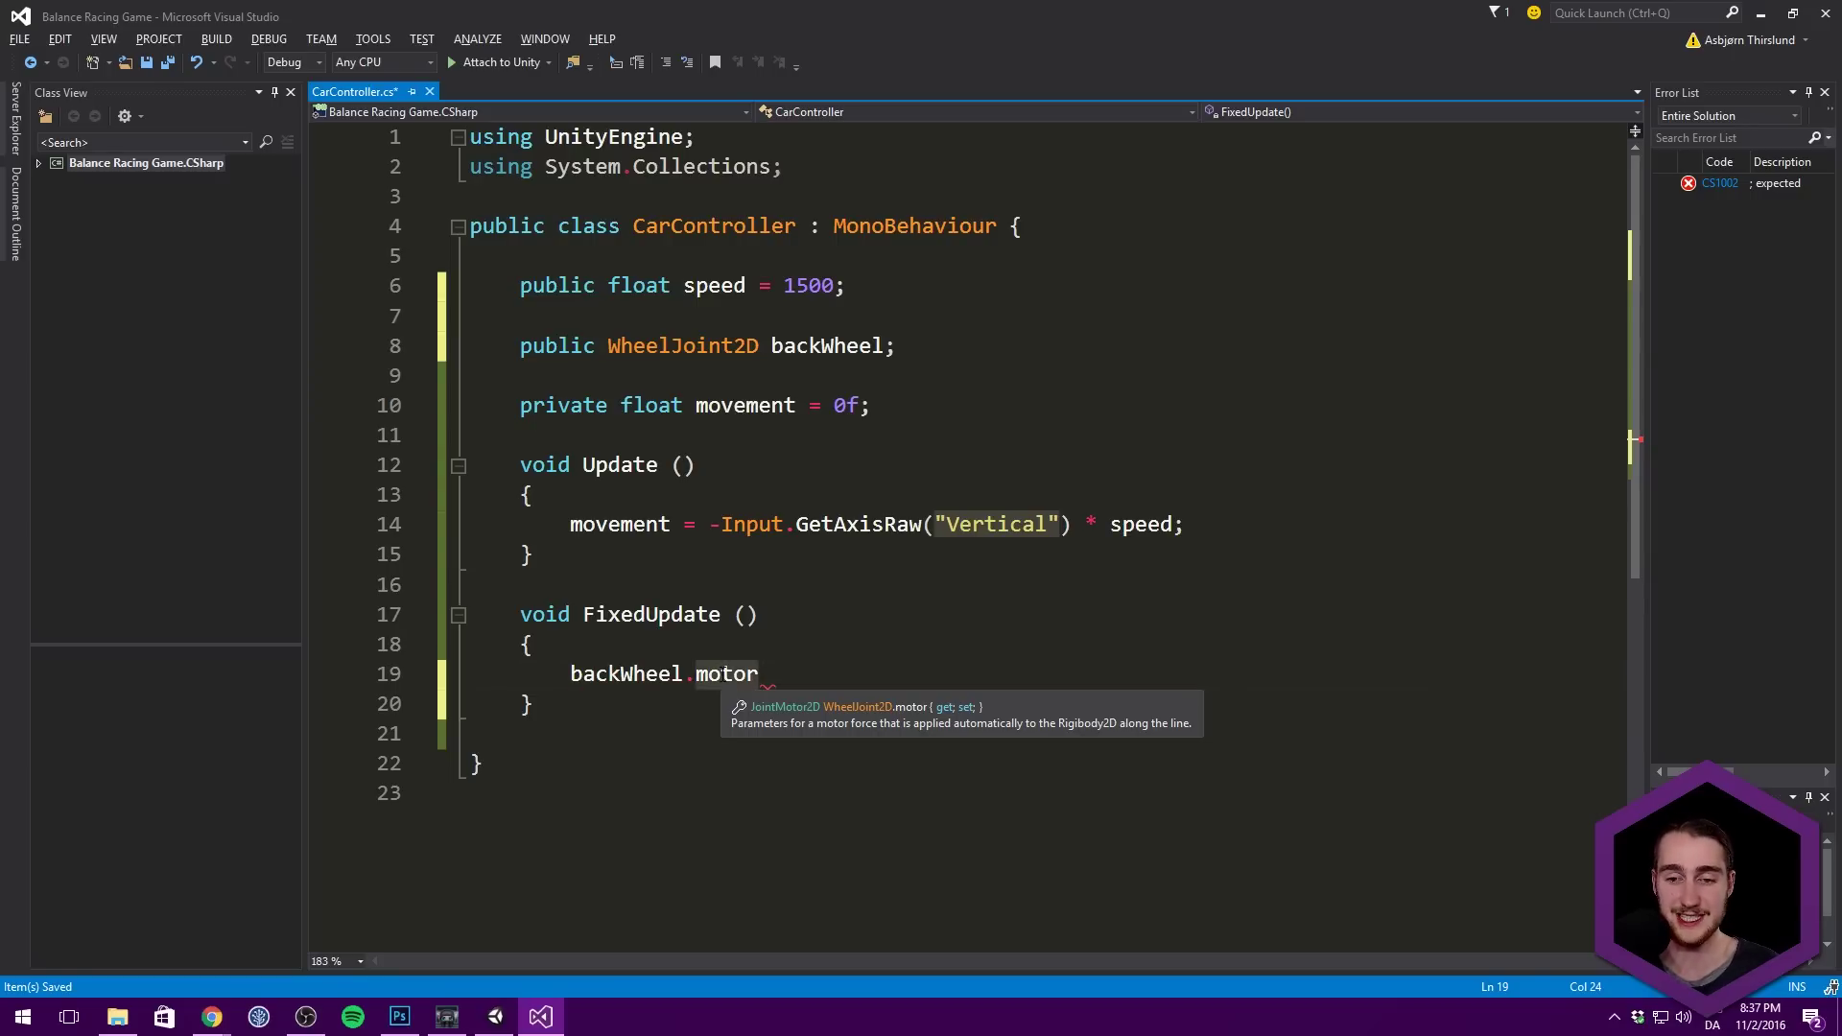
left_click(697, 677)
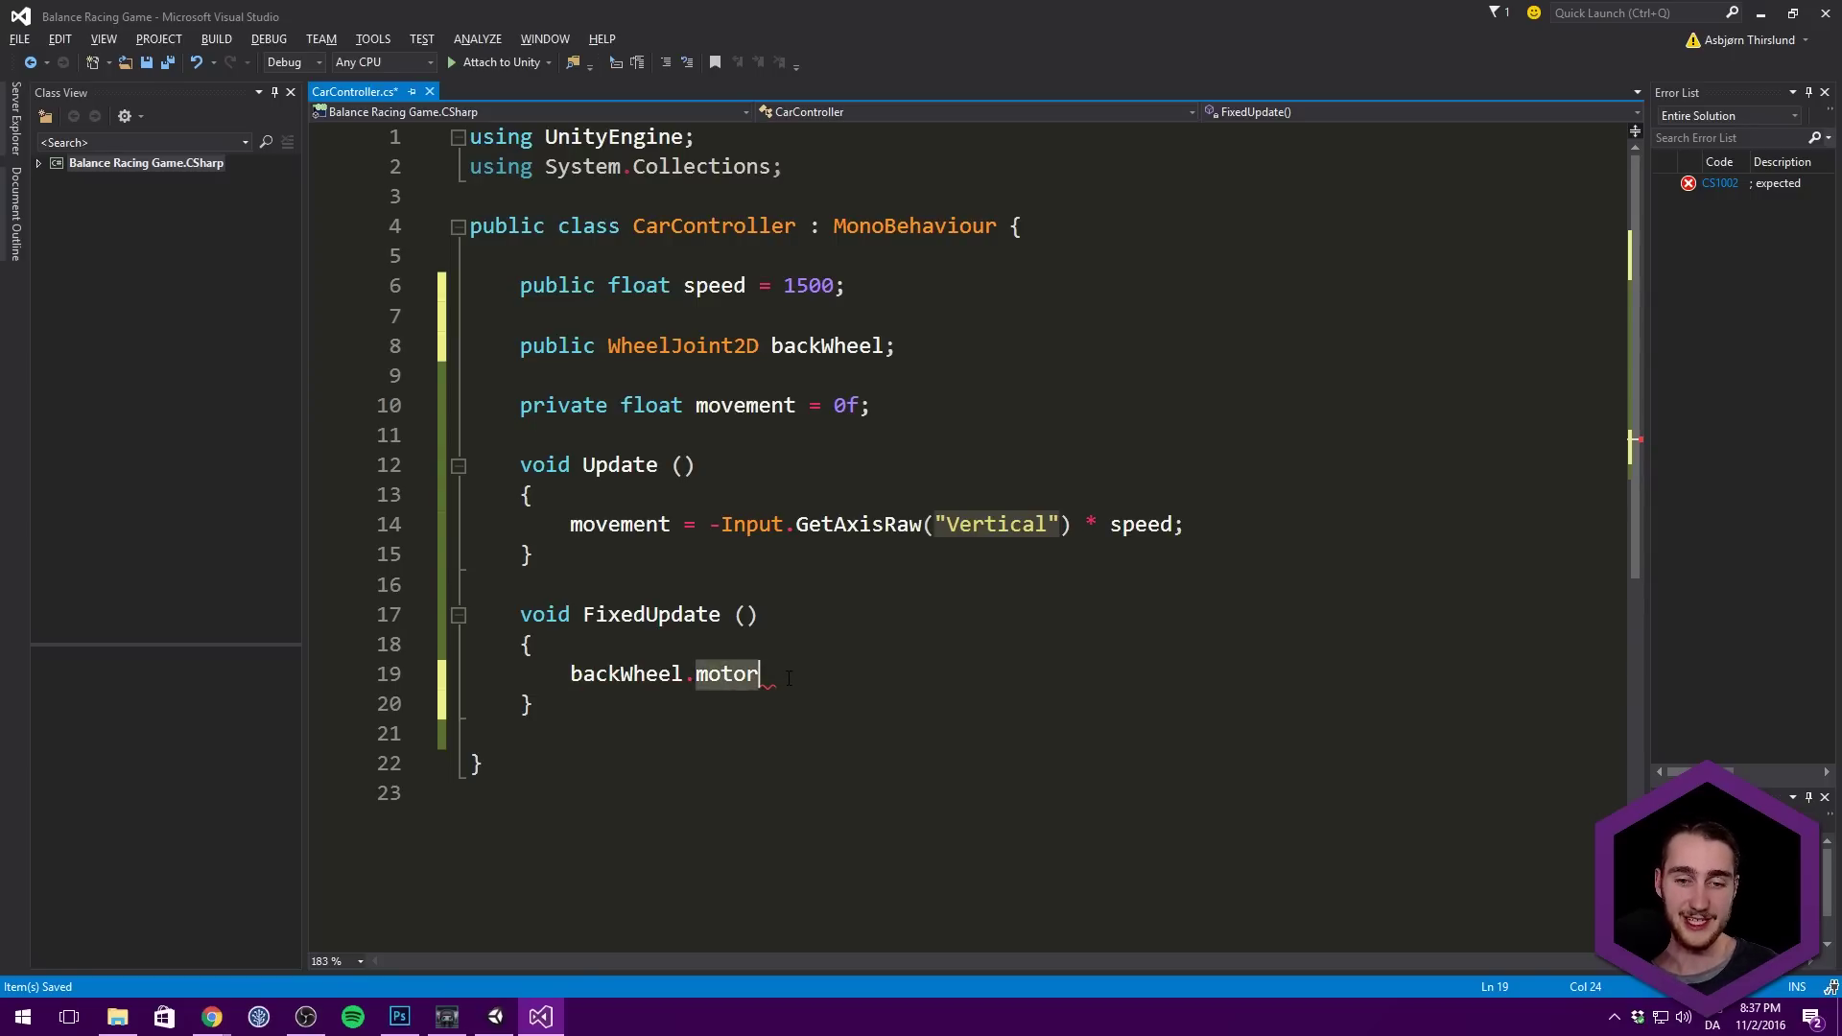
mouse_move(699, 688)
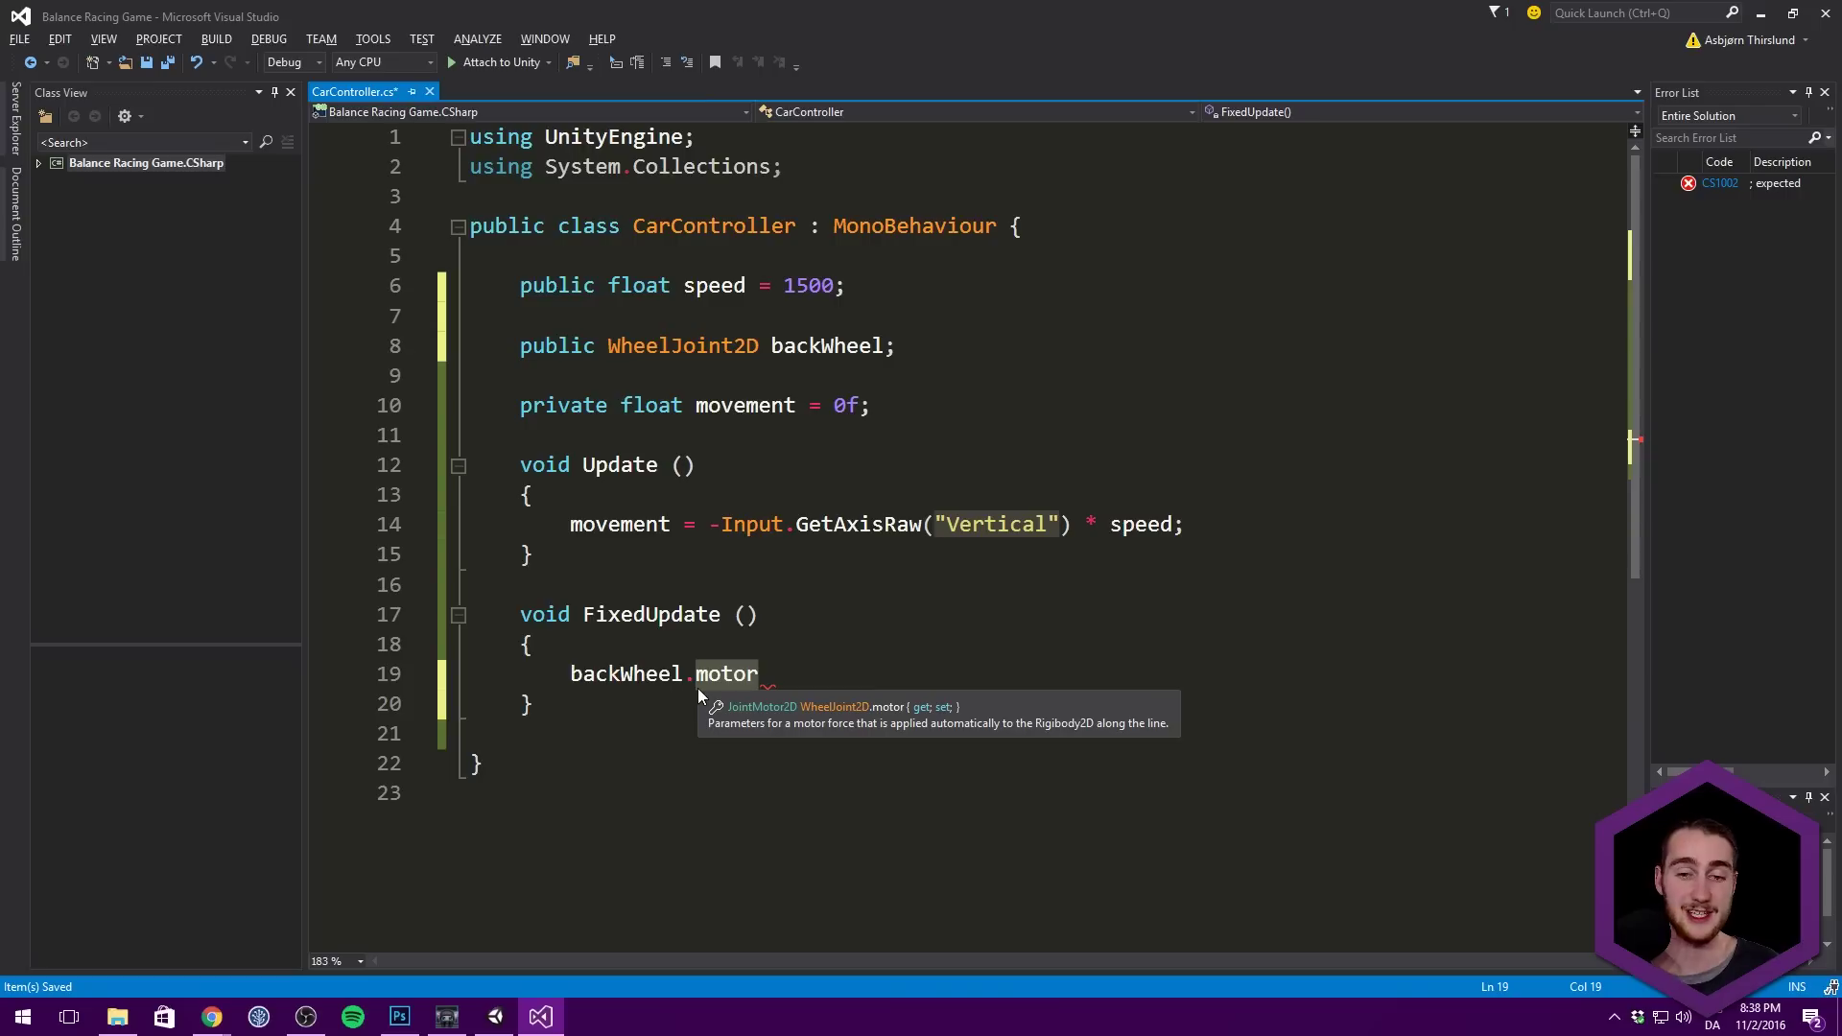
left_click(790, 693)
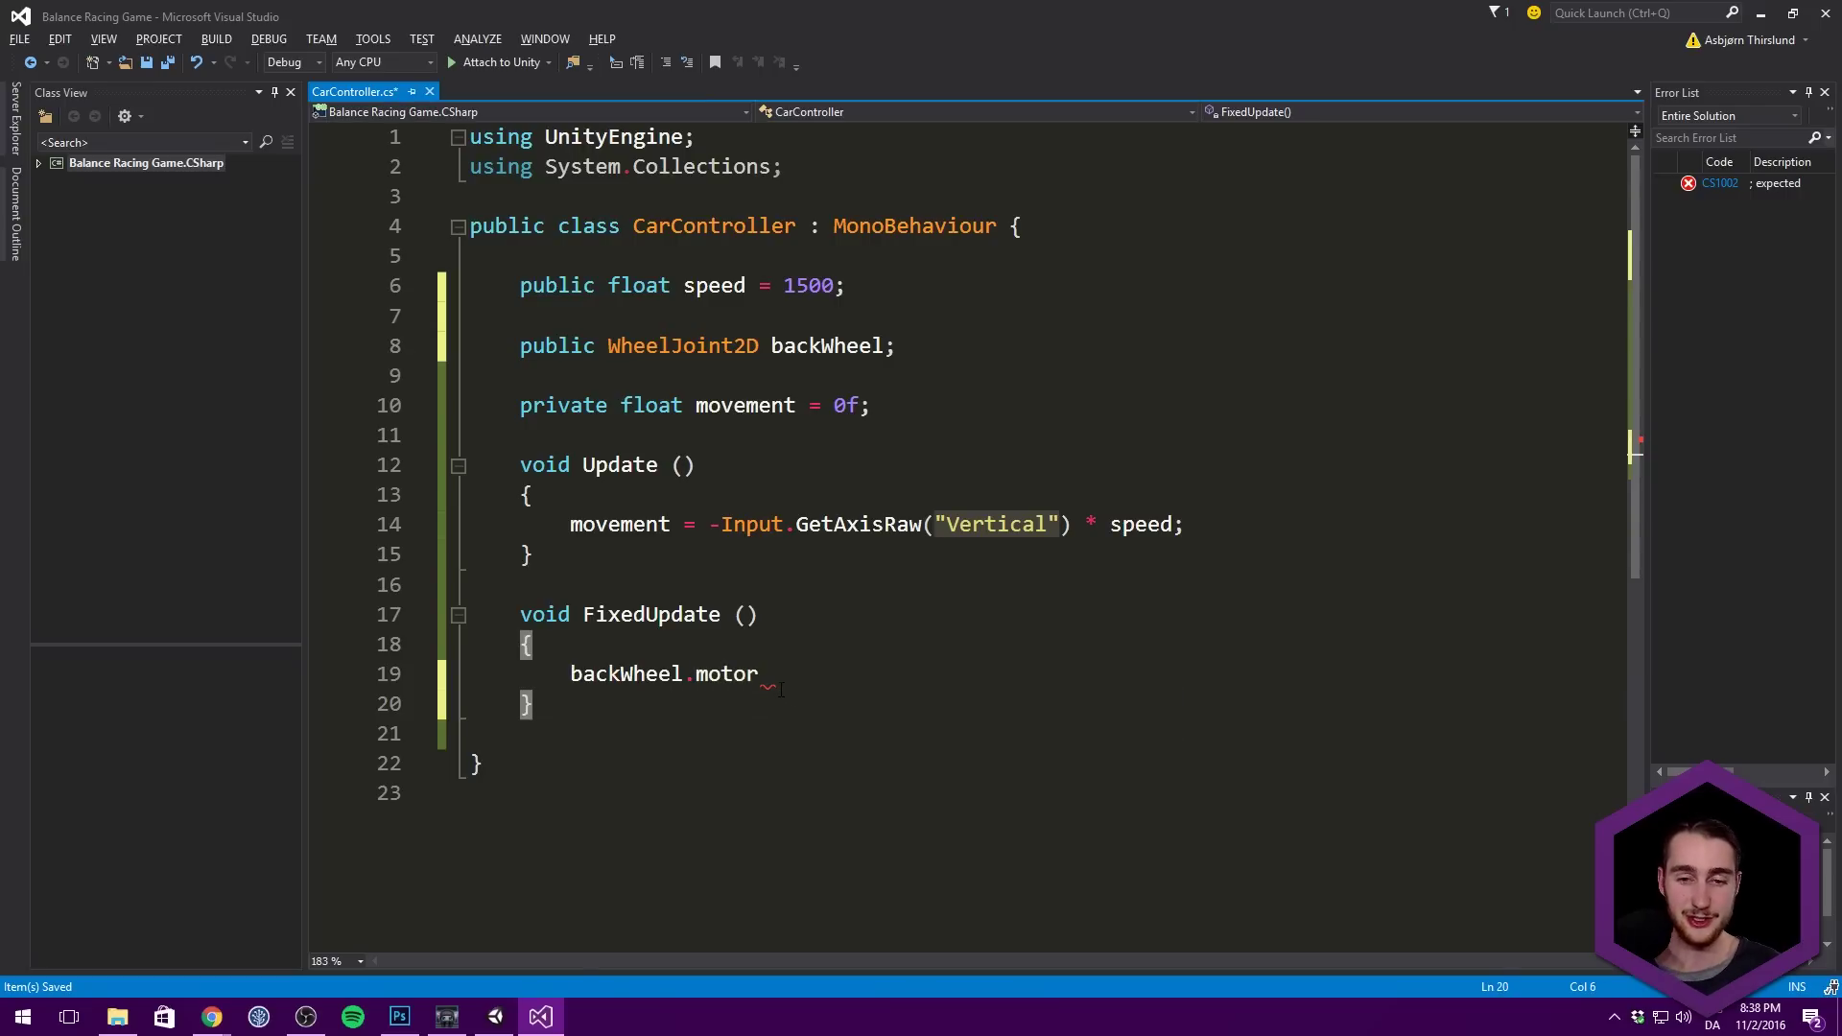
left_click(790, 672)
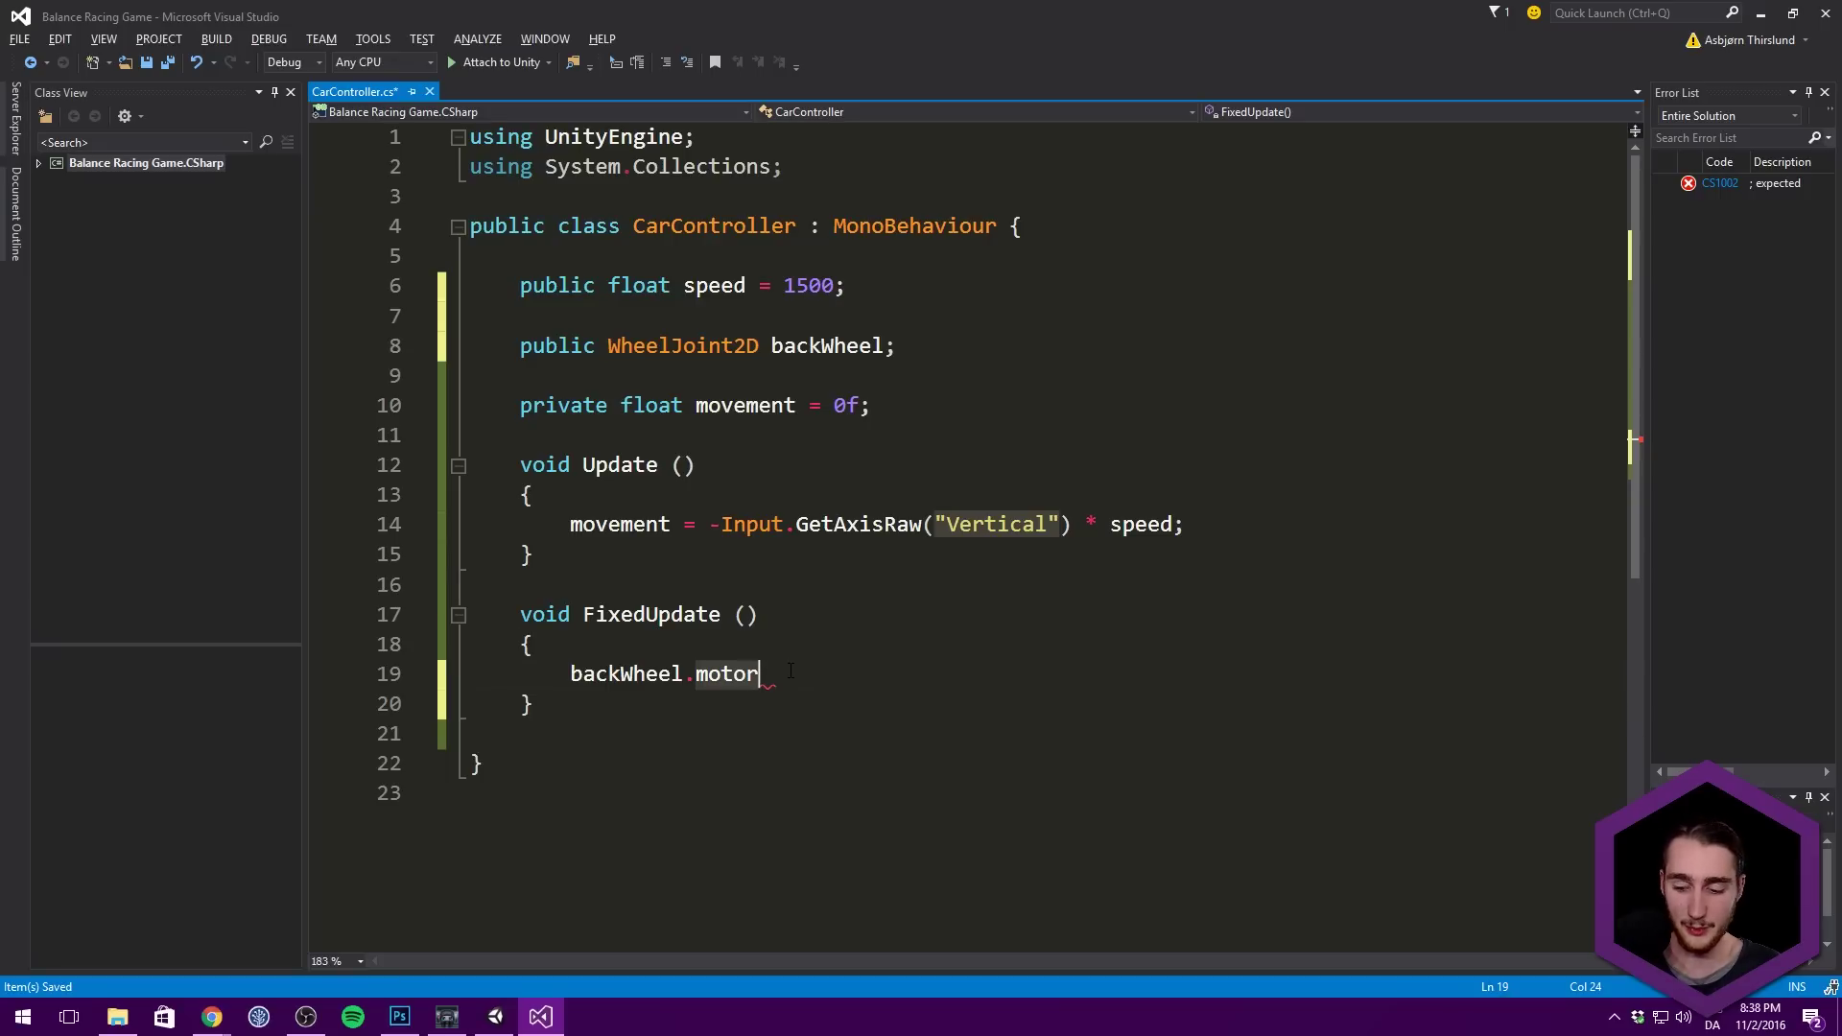
Step: Delete the backWheel.motor statement from FixedUpdate
key("BackSpace")
key("BackSpace")
key("BackSpace")
key("BackSpace")
key("BackSpace")
key("BackSpace")
key("BackSpace")
key("BackSpace")
key("BackSpace")
key("BackSpace")
key("BackSpace")
key("BackSpace")
key("BackSpace")
key("BackSpace")
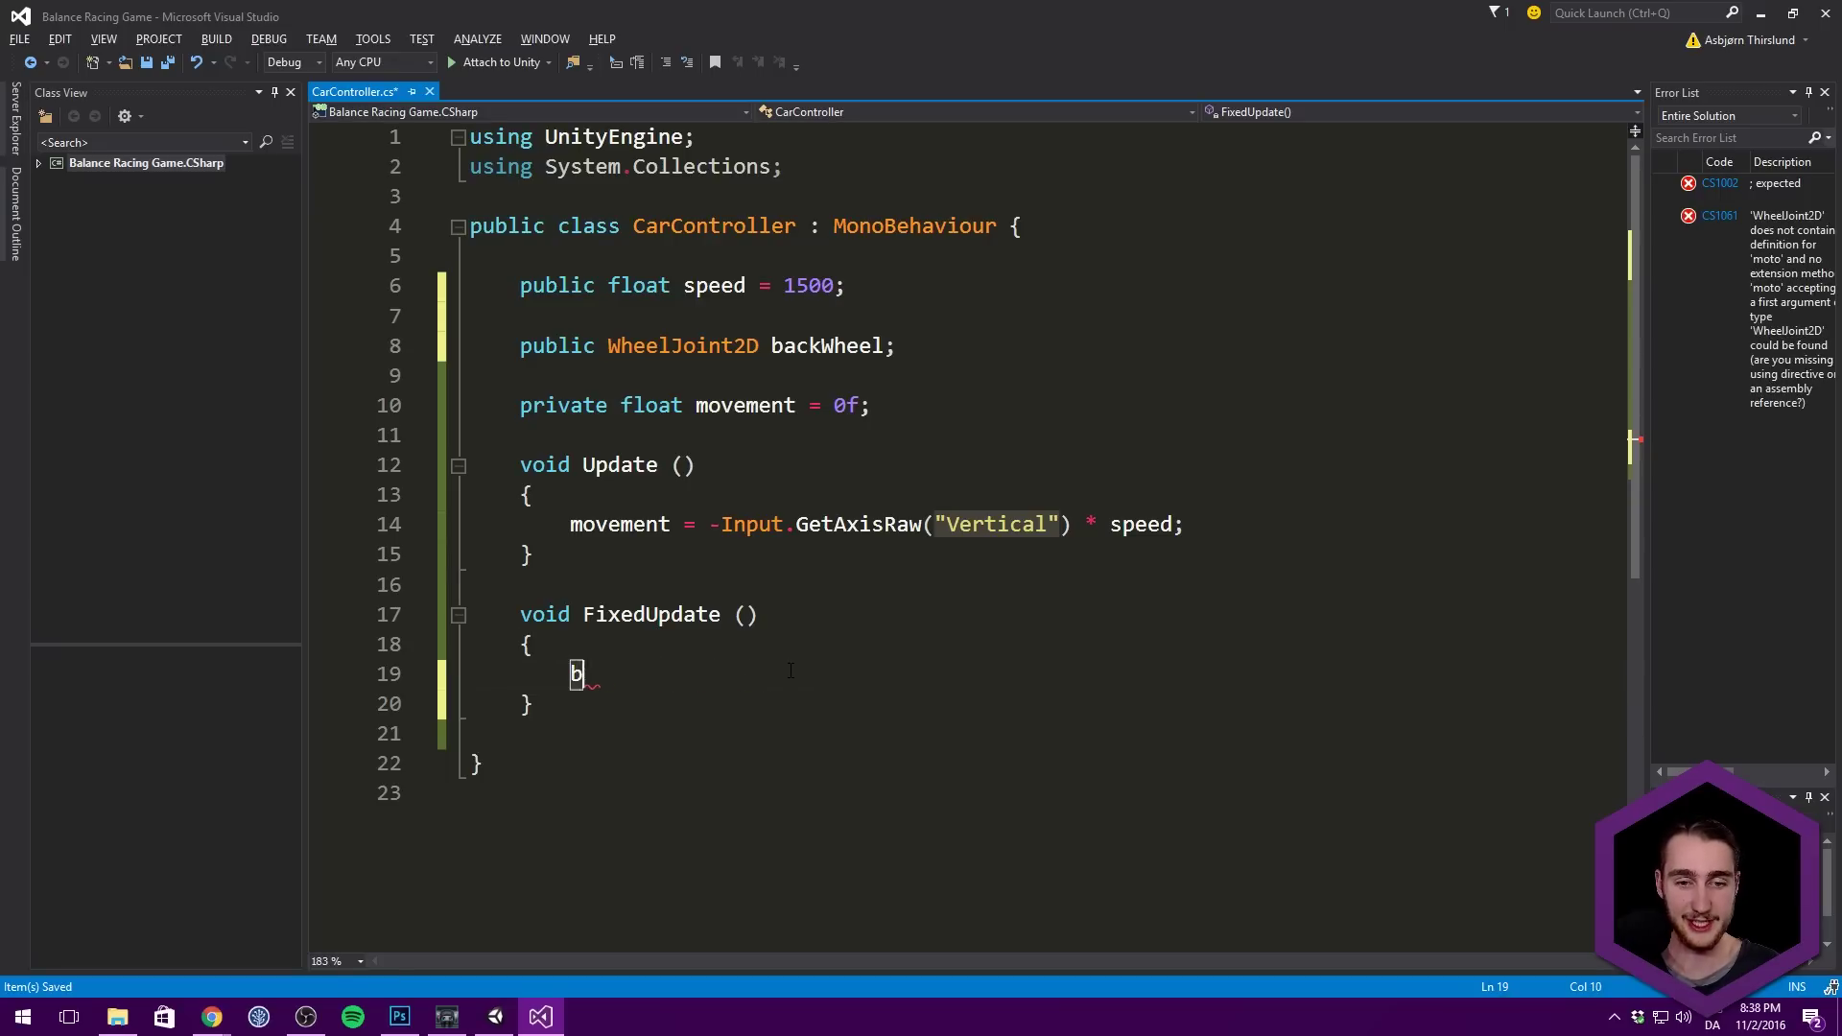
key("BackSpace")
key("BackSpace")
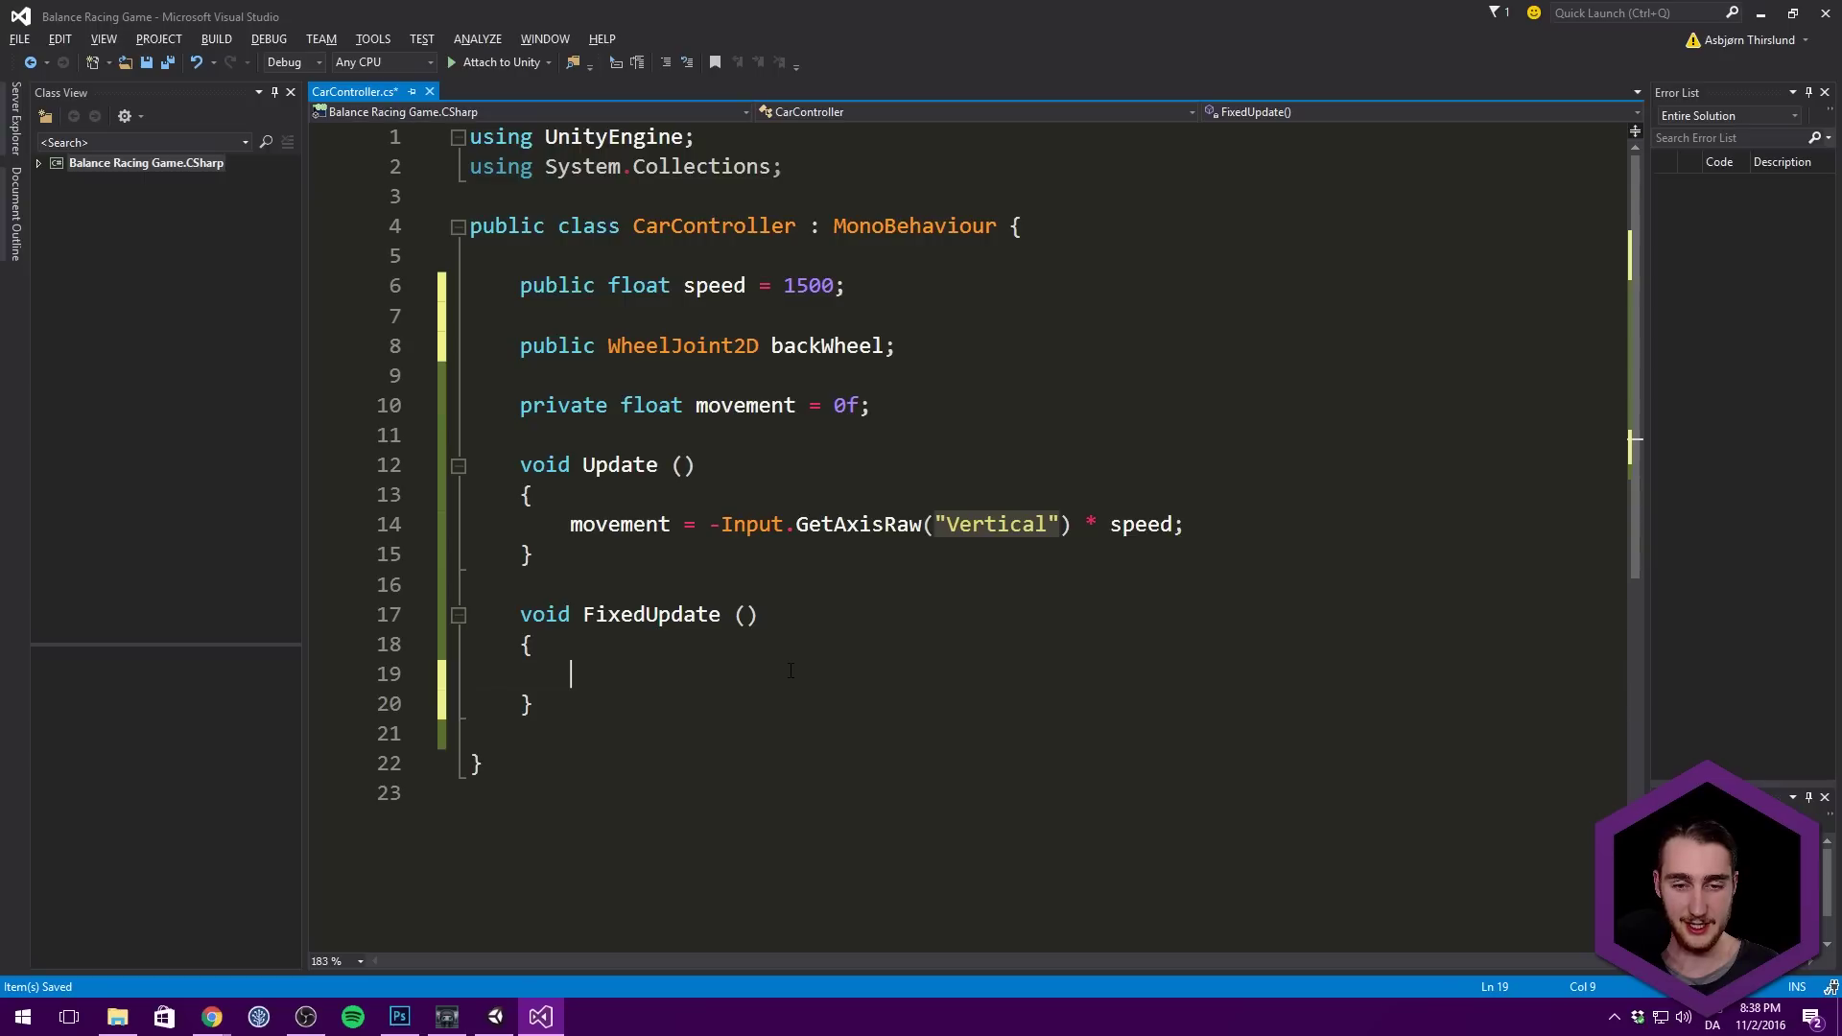
type("bruck")
key("BackSpace")
key("BackSpace")
key("BackSpace")
key("BackSpace")
key("BackSpace")
key("BackSpace")
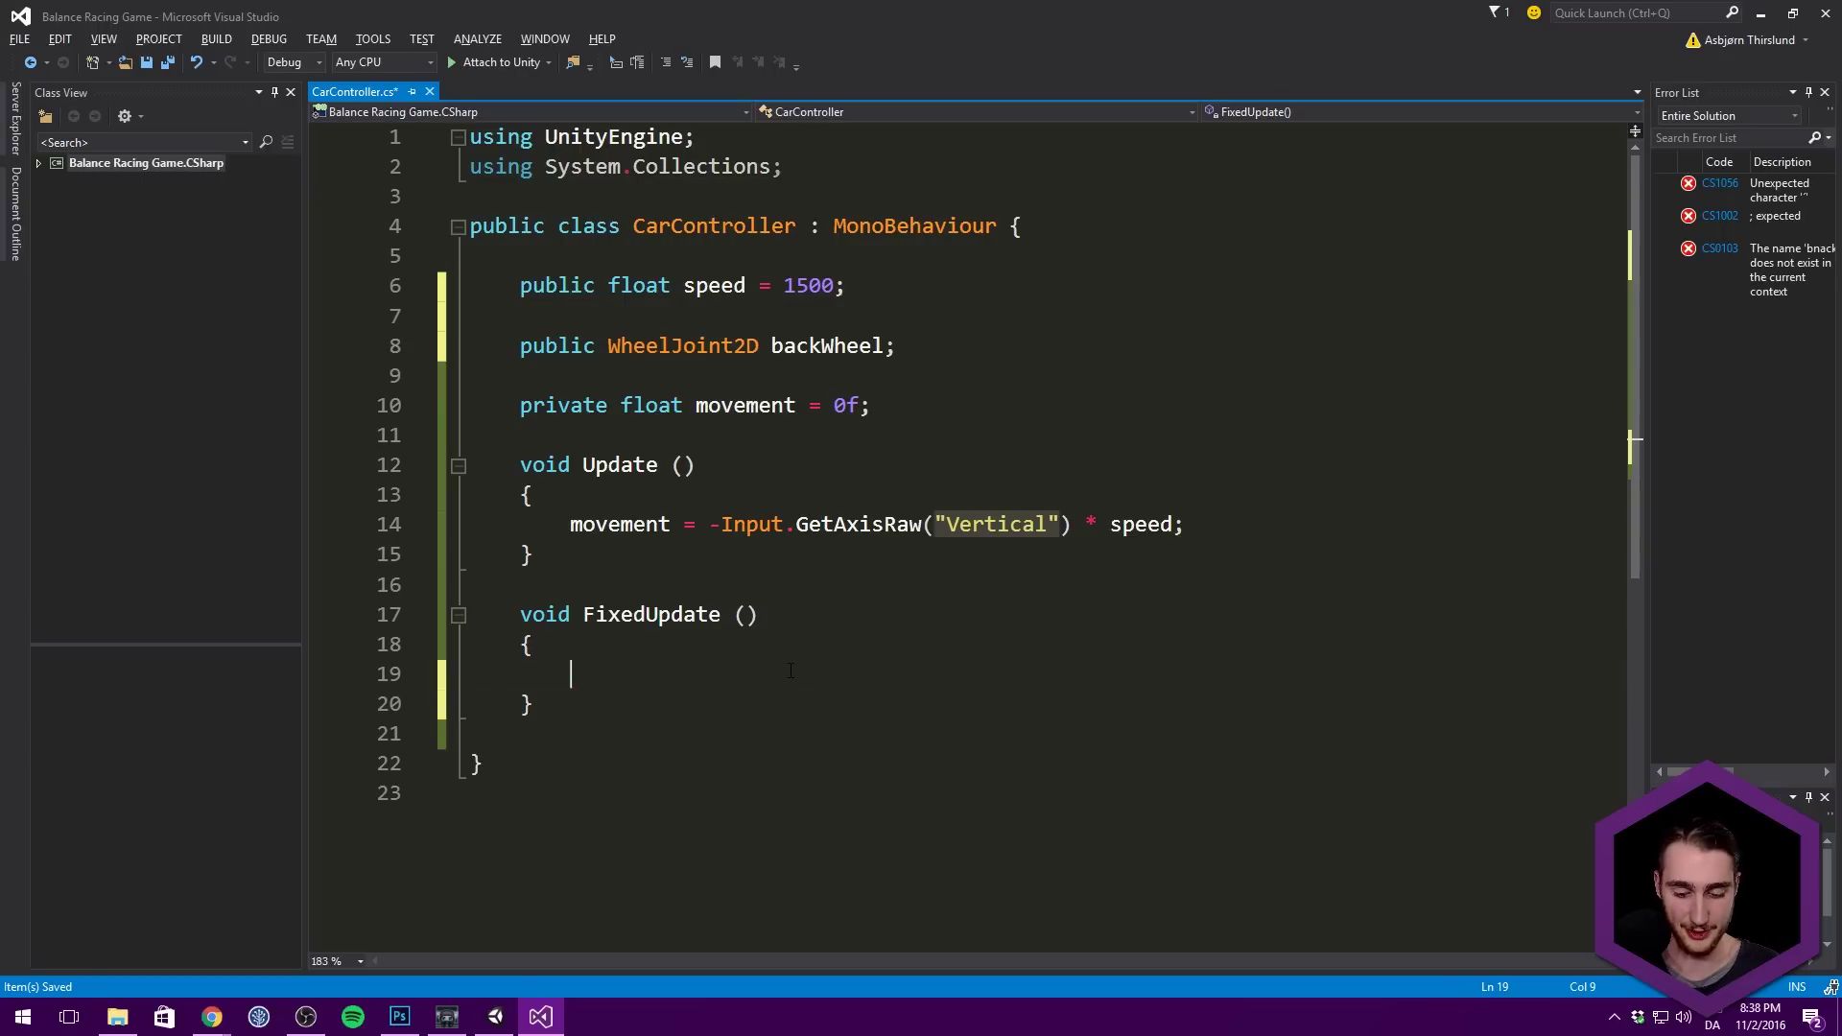
type("backWheel.mo")
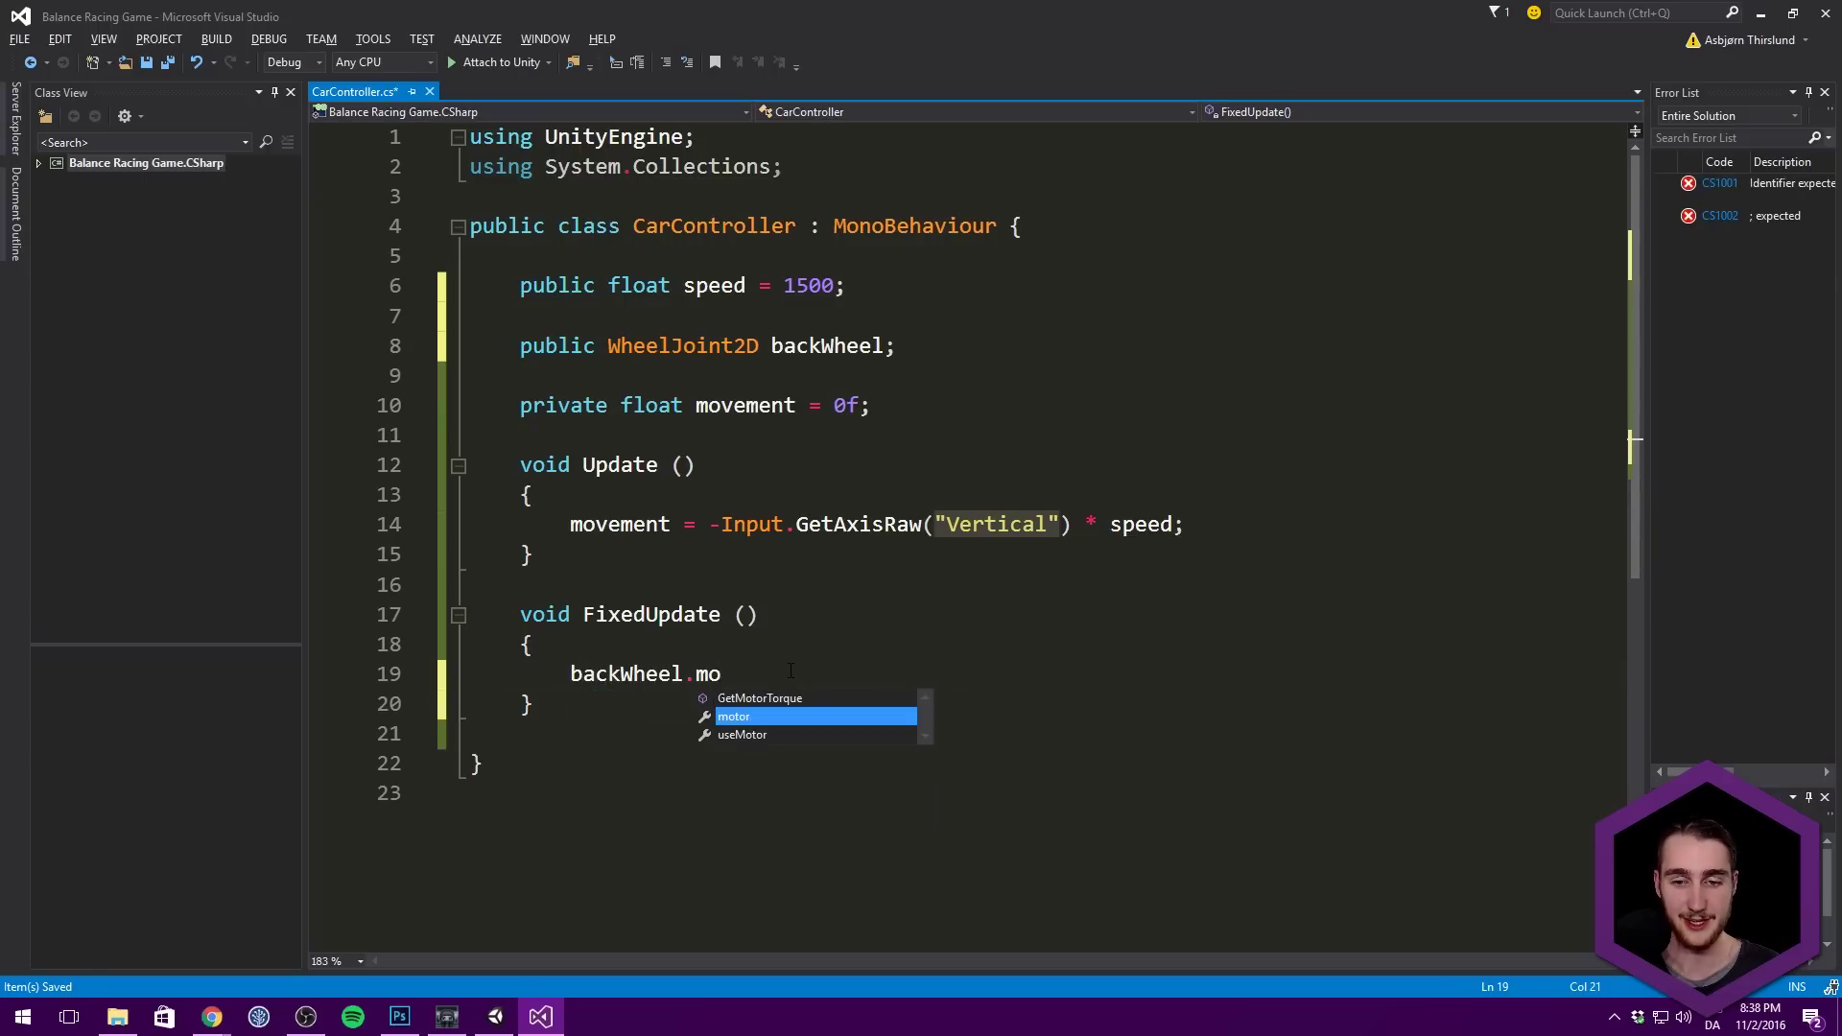
Step: Replace the partial backWheel statement in FixedUpdate with a JointMotor2D variable declaration named motor
left_click_drag(815, 684, 555, 676)
type("J")
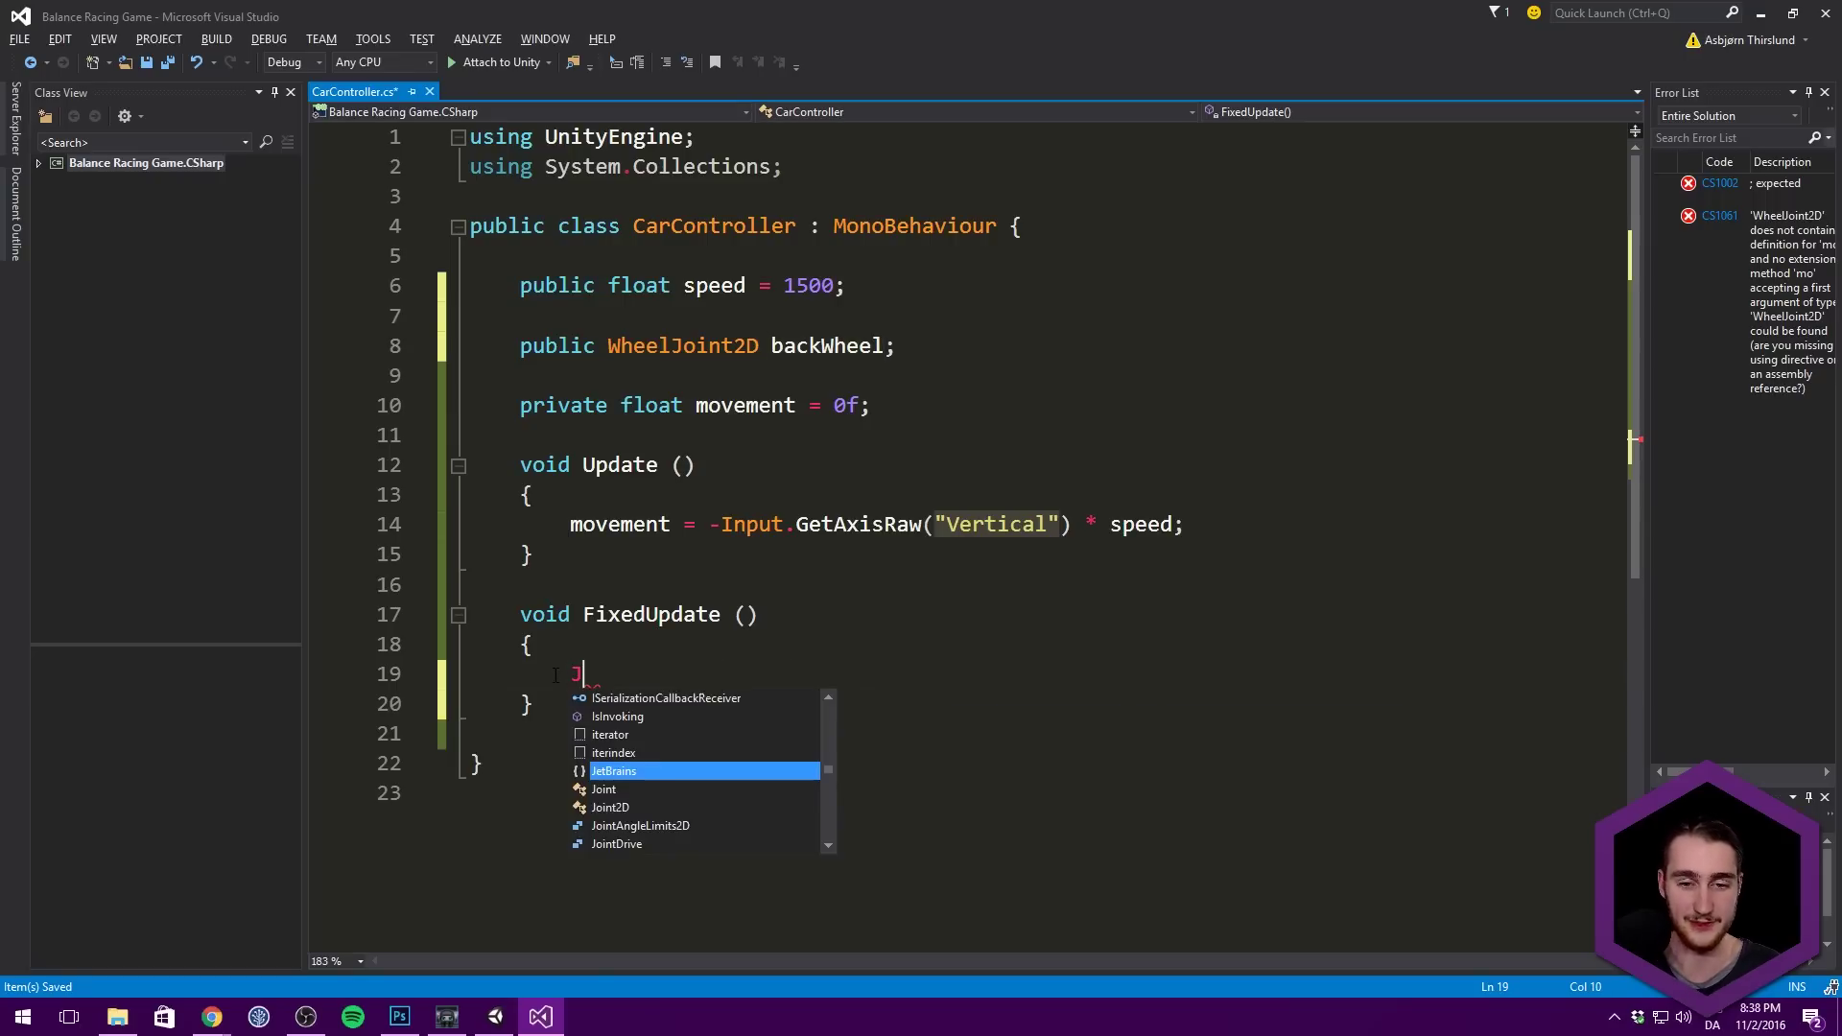
type("oint")
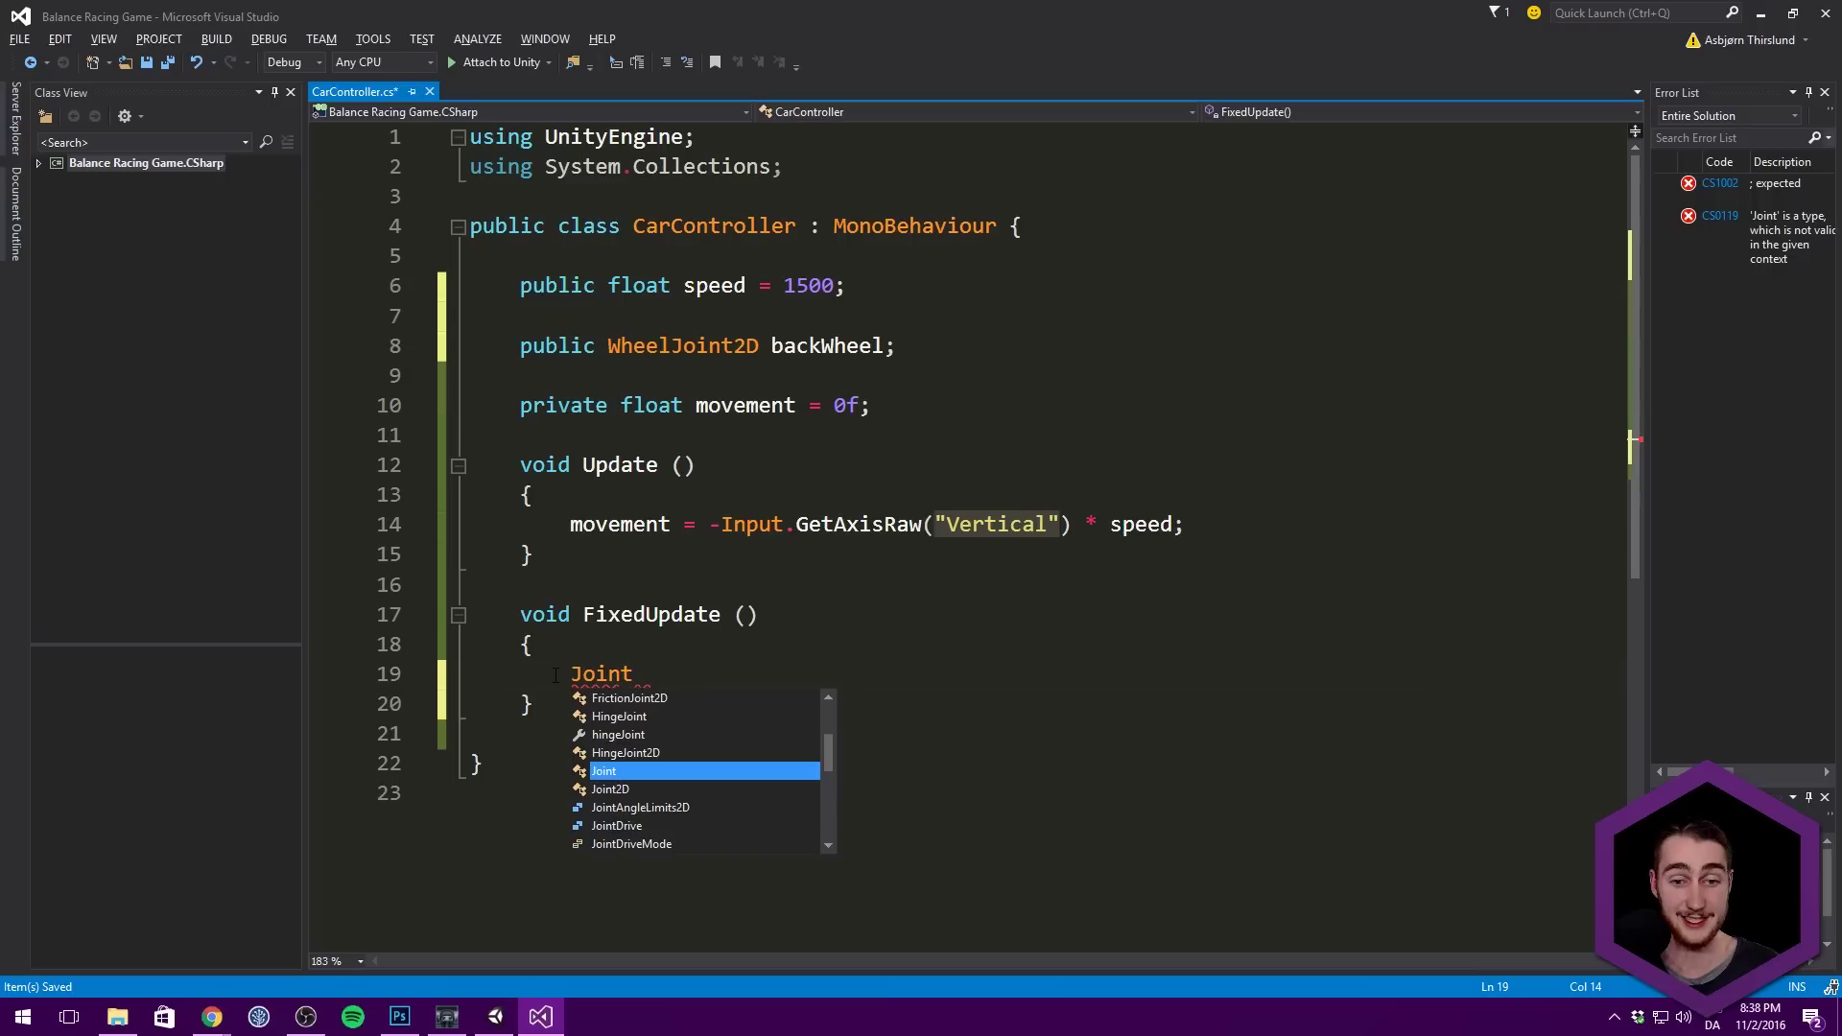
type("Moto")
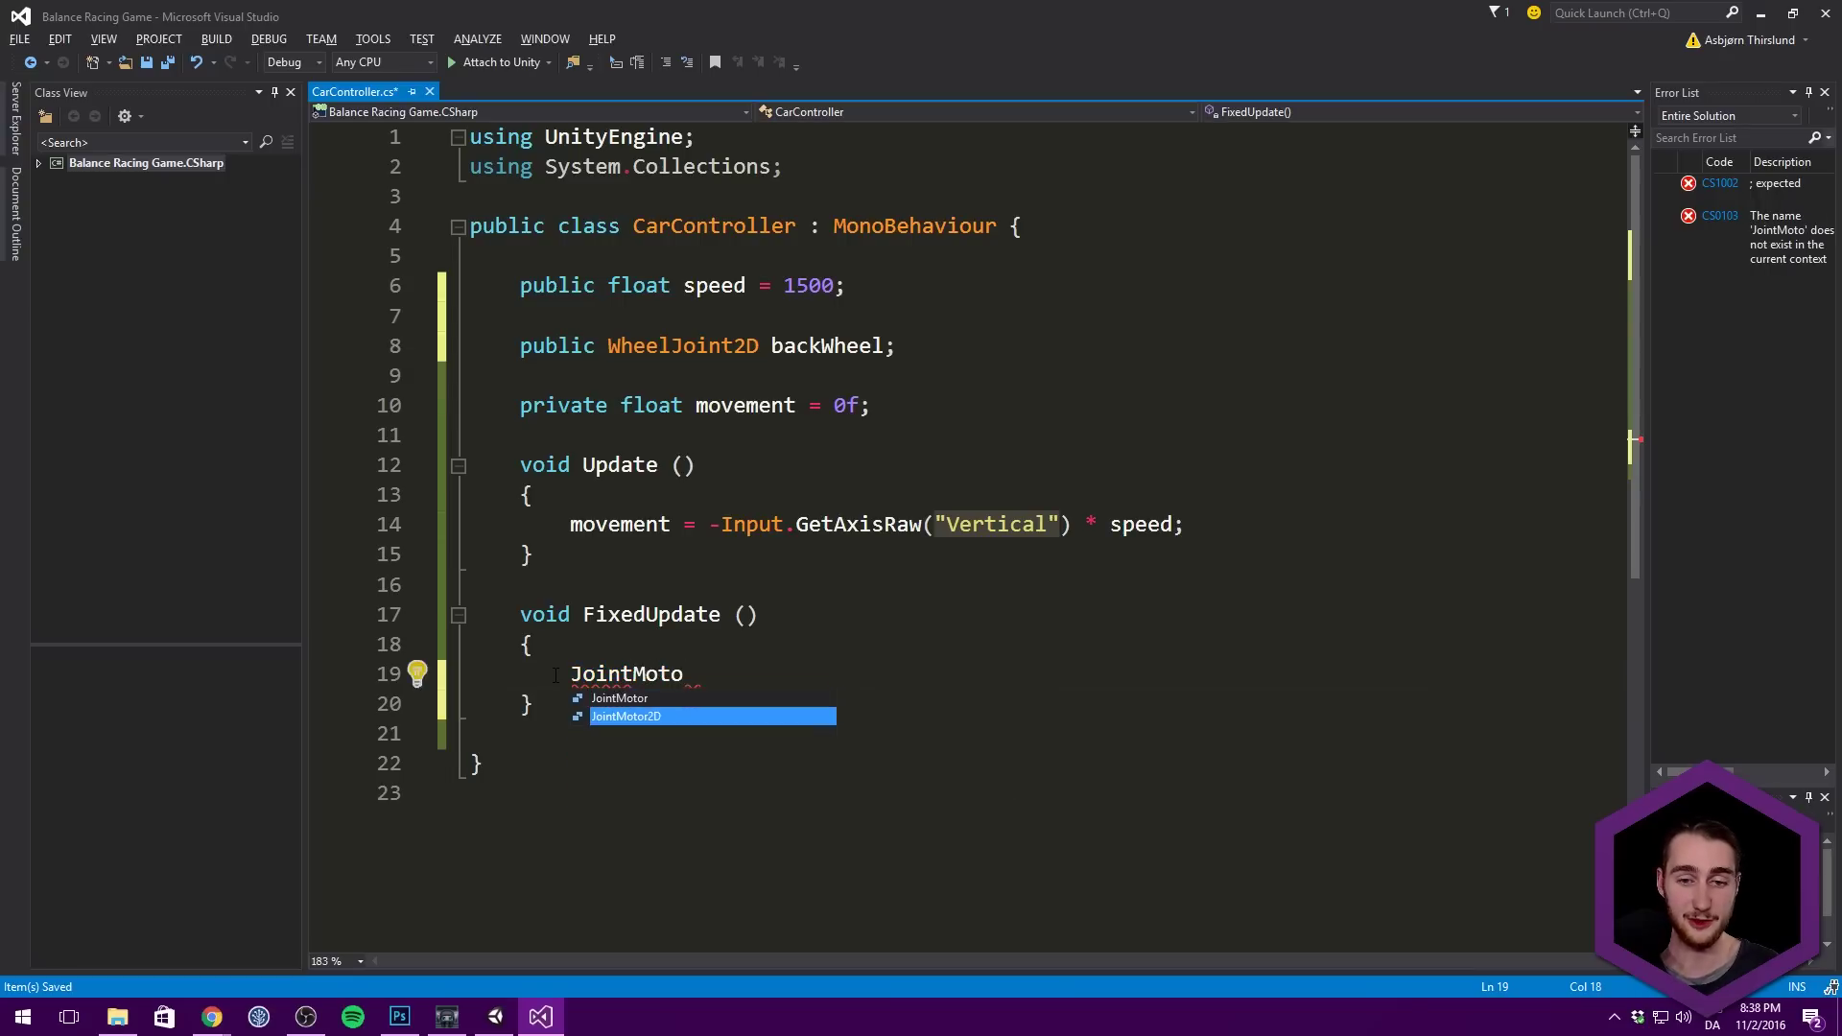
key("Tab")
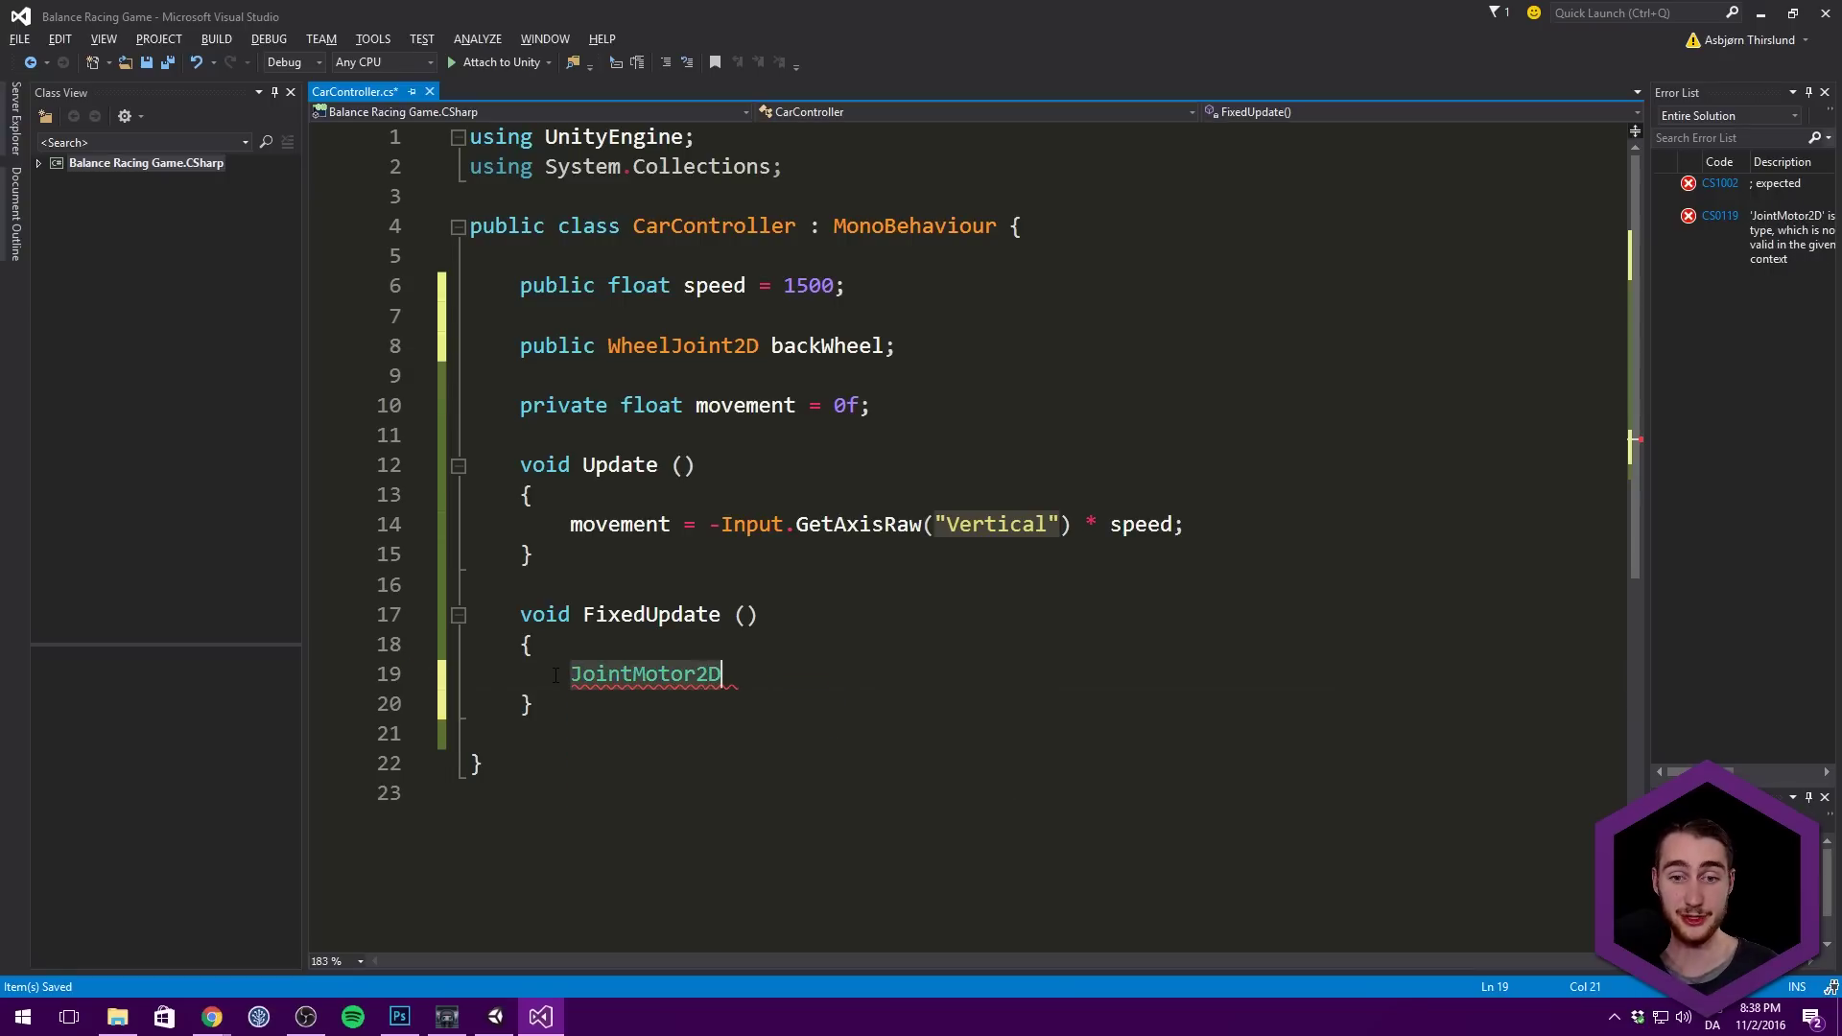
type("motor ")
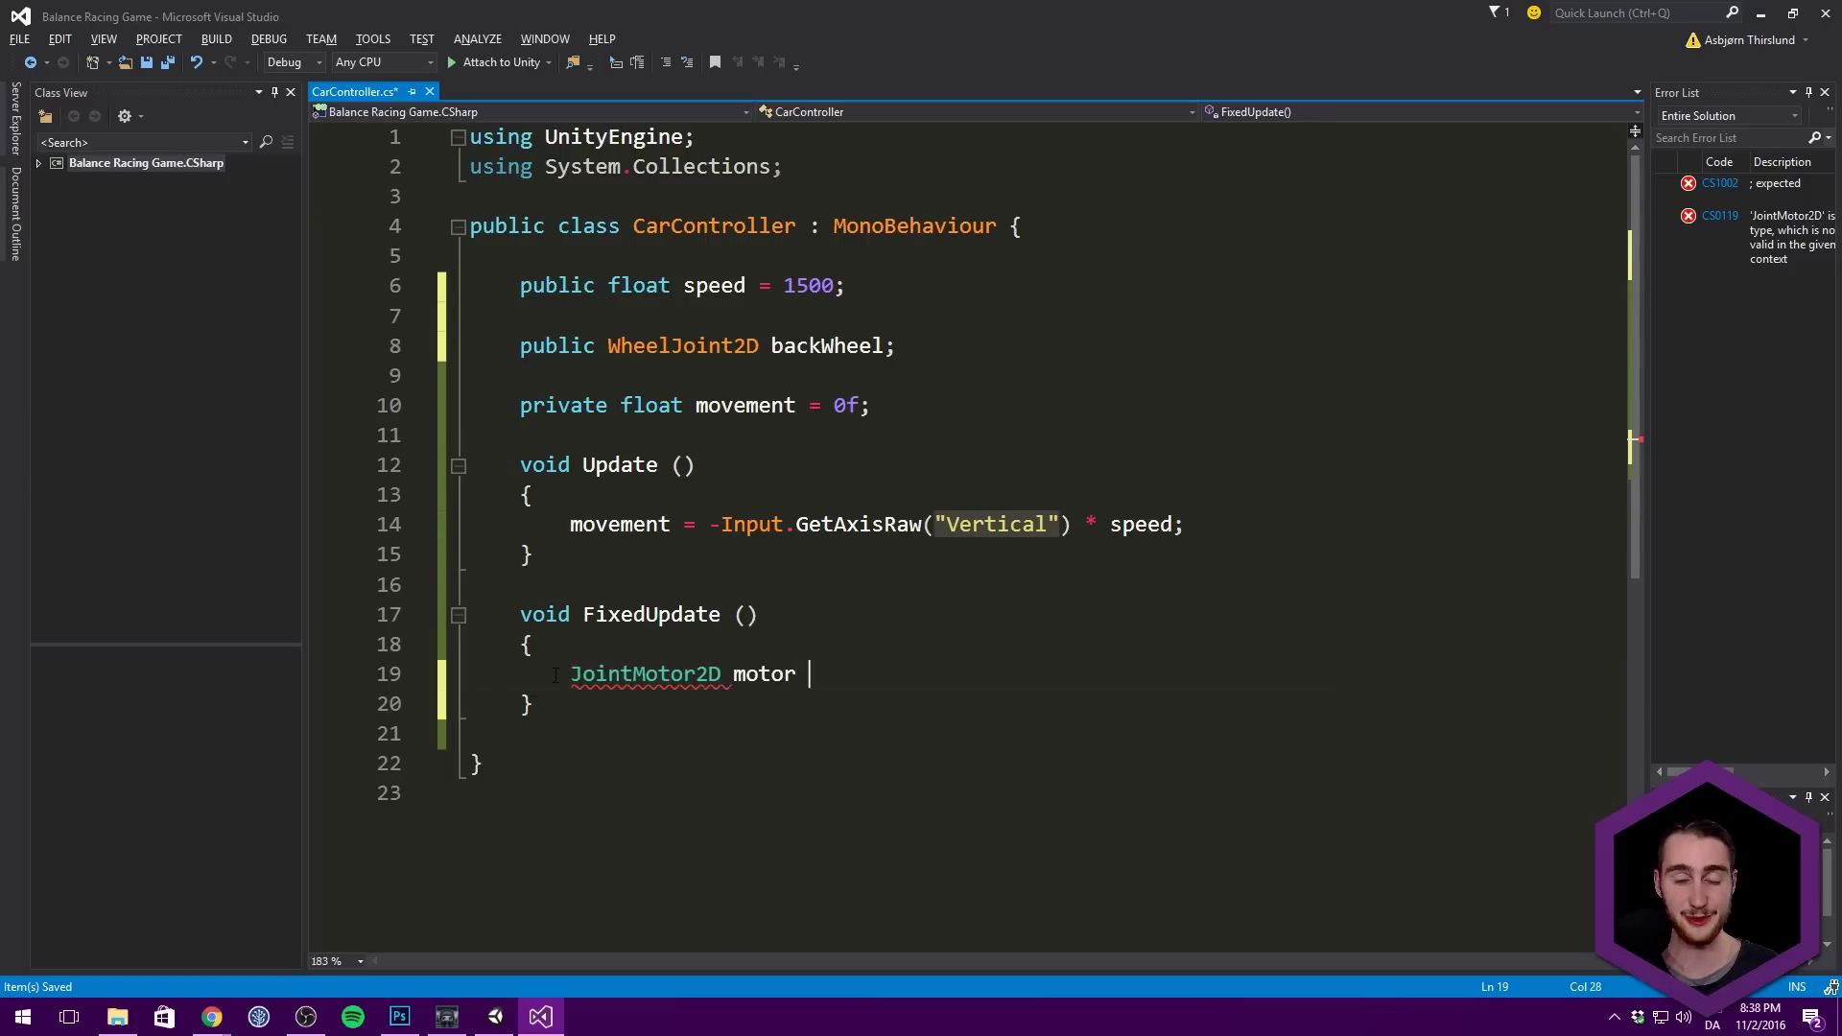
Step: Initialise motor with new JointMotor2D followed by an empty object initializer { } and a semicolon
type("= new J")
key("Tab")
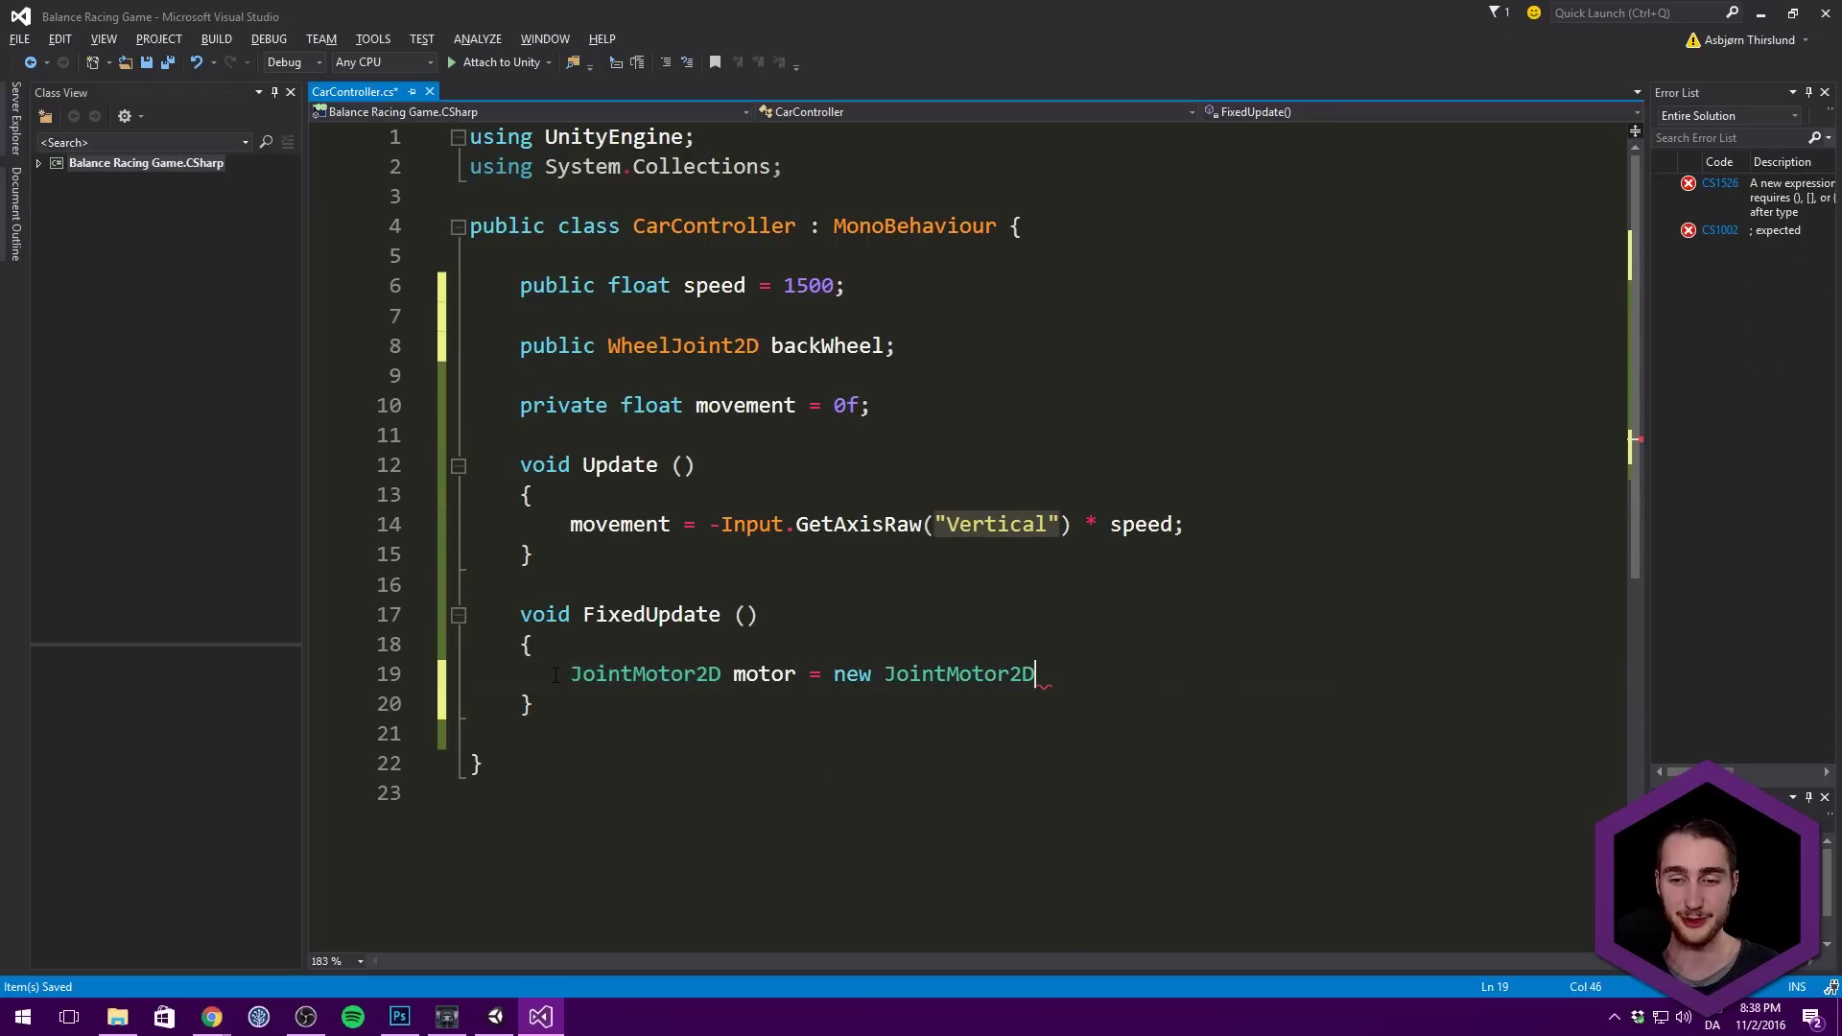
key("End")
type(";")
key("Left")
key("Left")
key("Left")
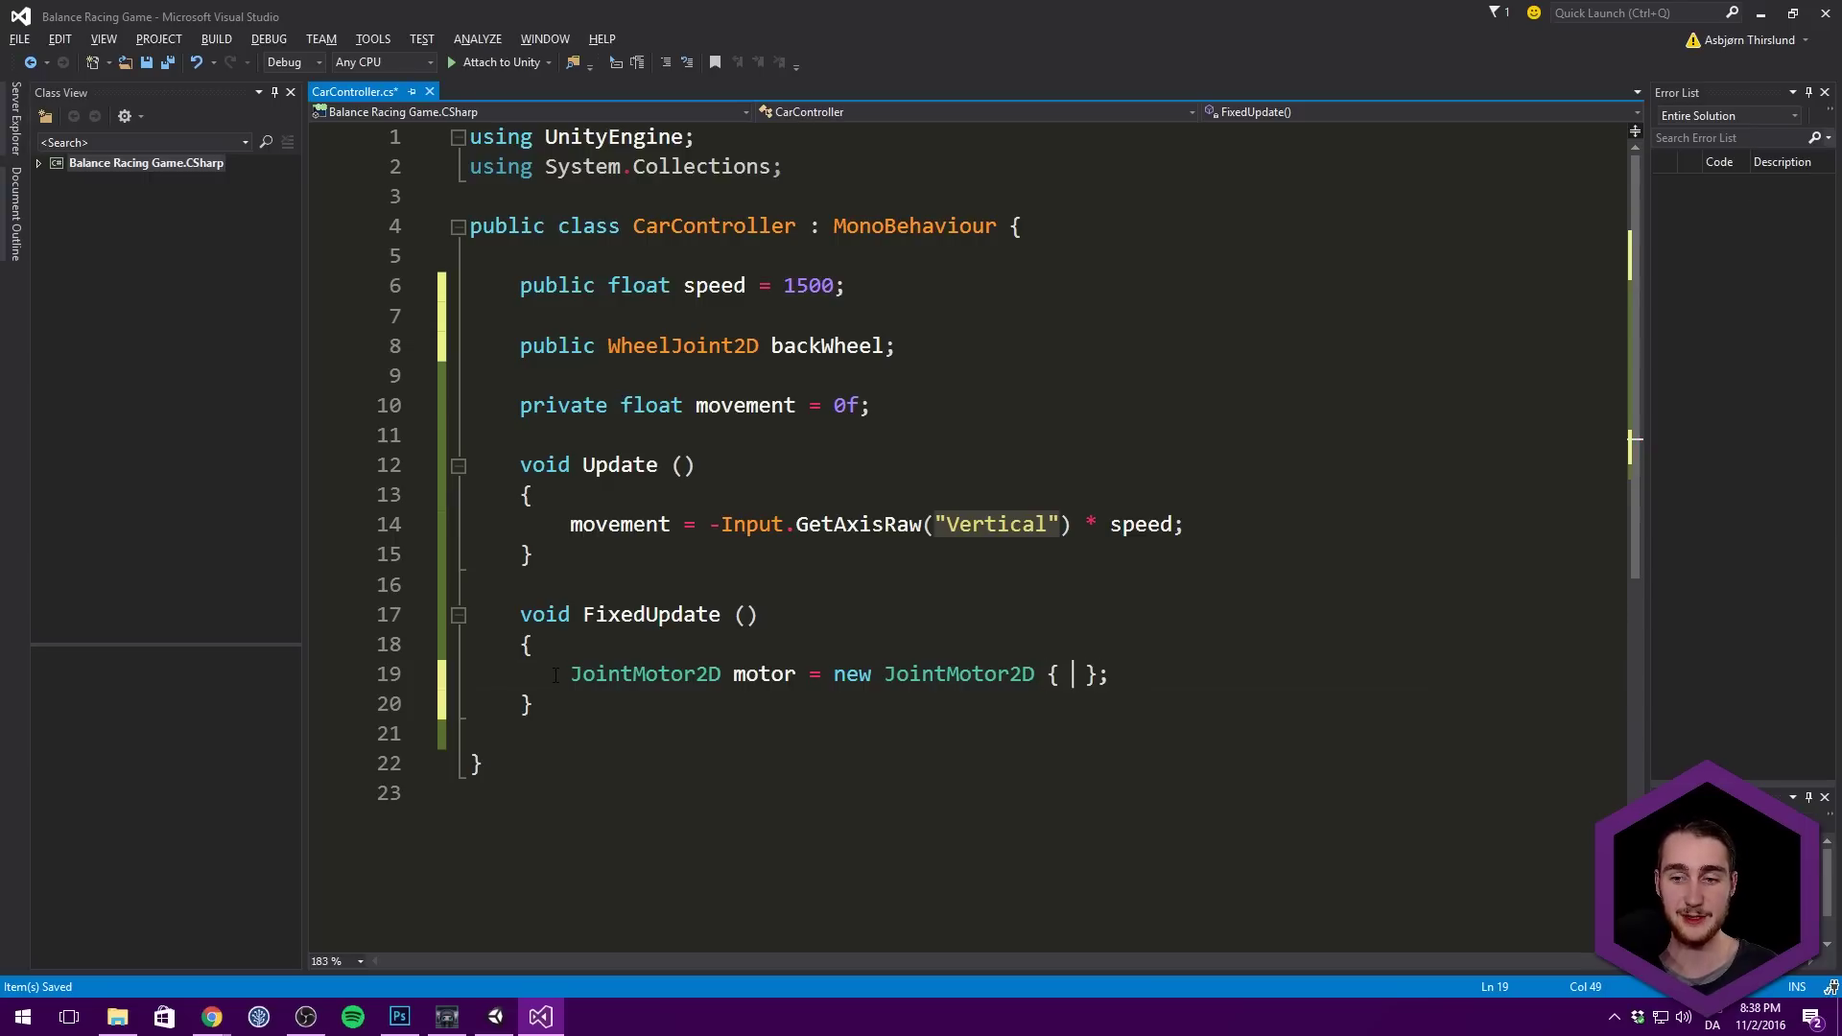
Step: Add motorSpeed = movement to the JointMotor2D object initializer, followed by a comma
key("ctrl+space")
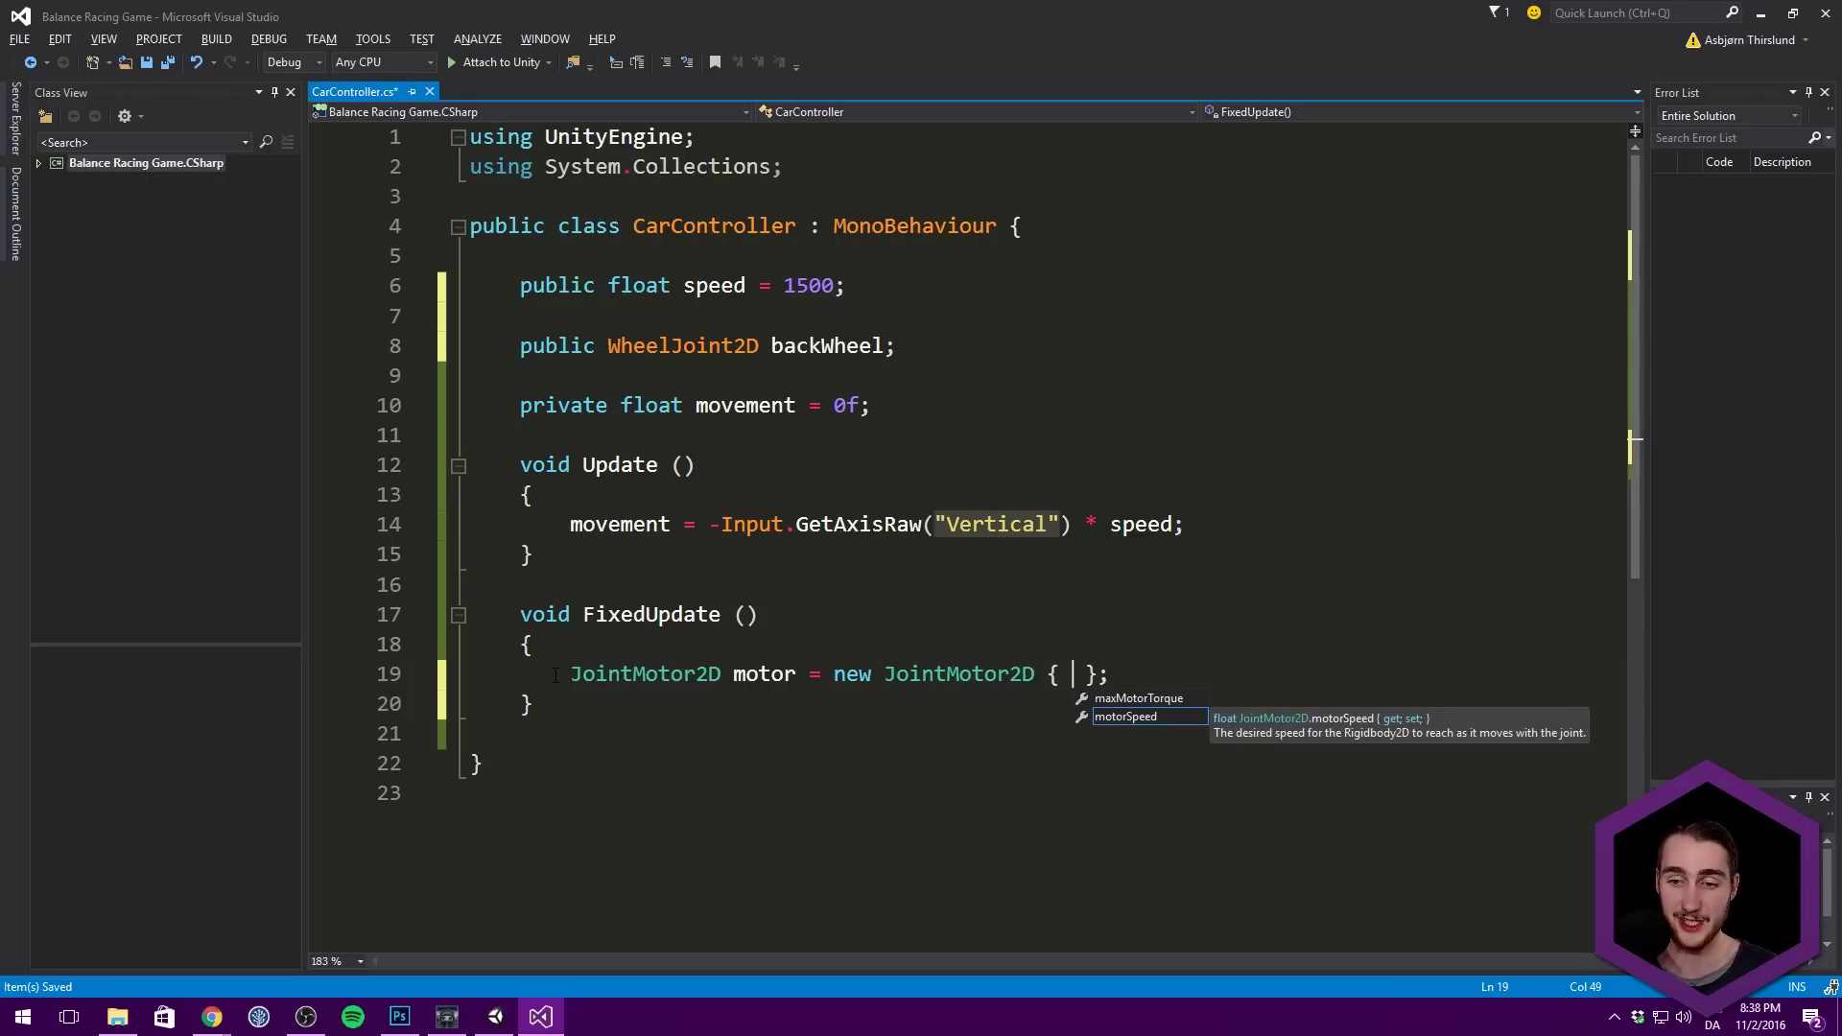
key("Down")
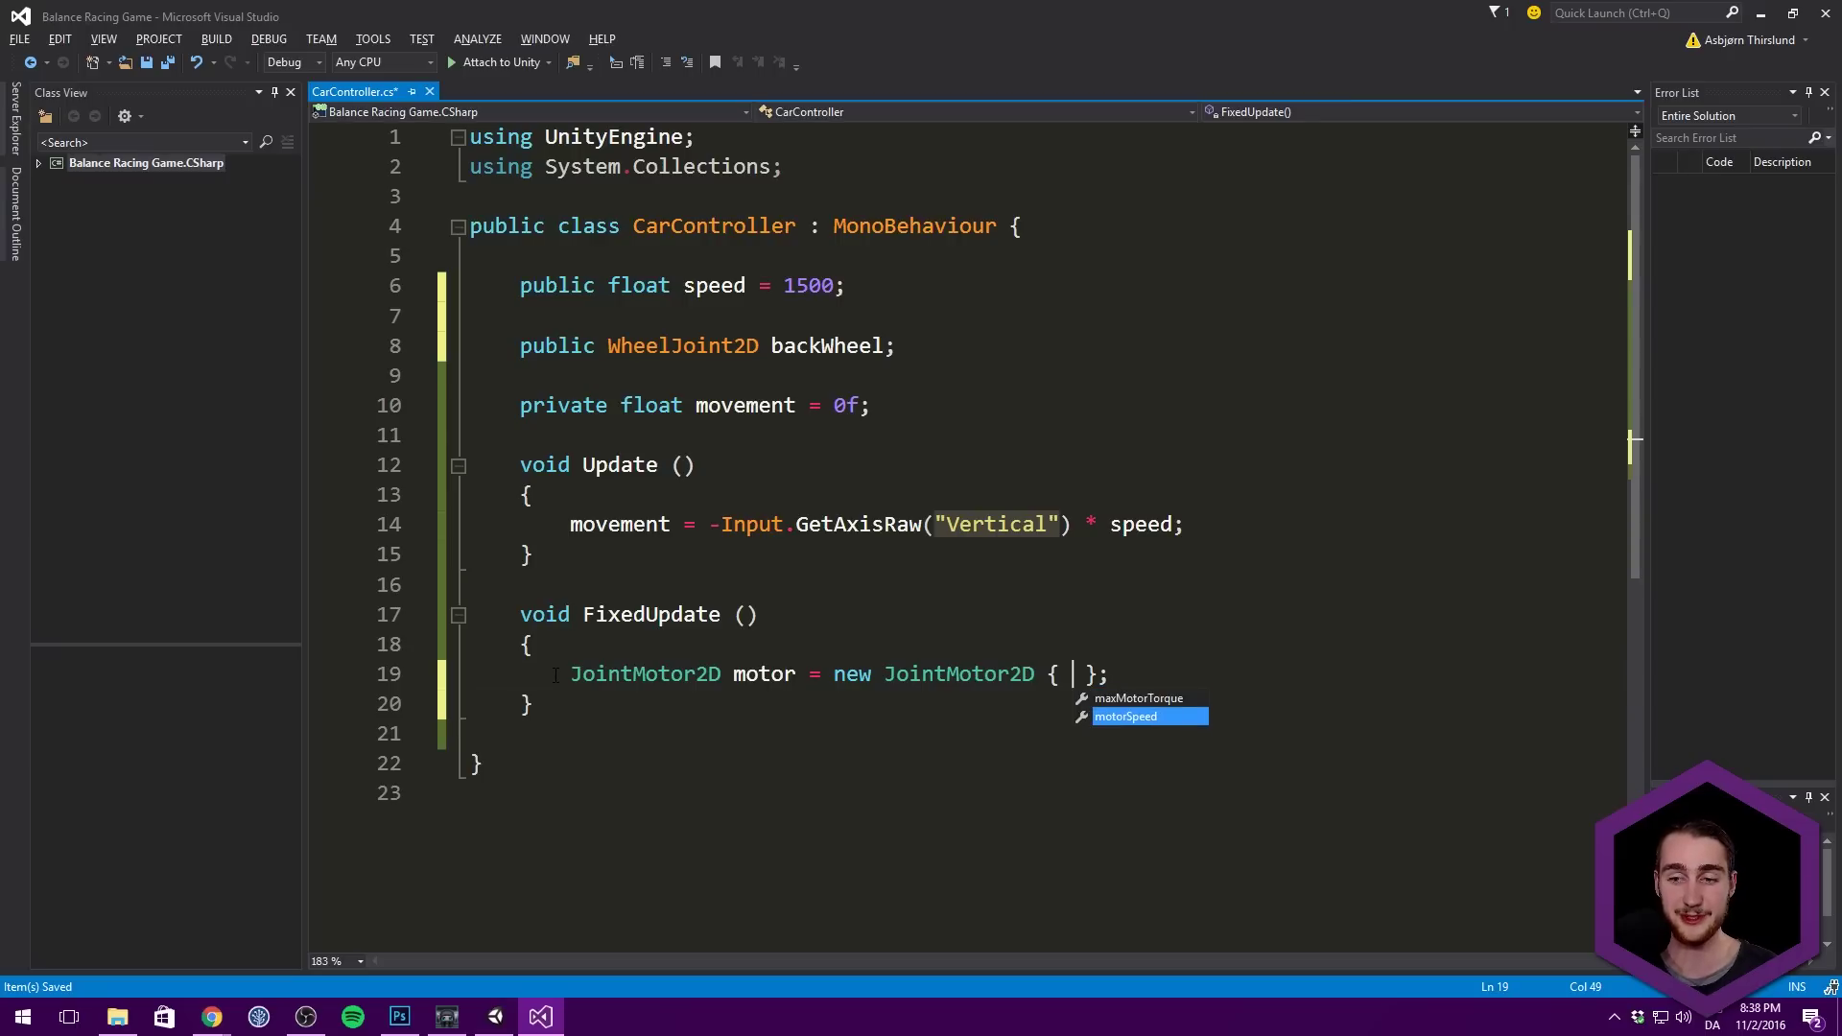
key("Tab")
type("= ")
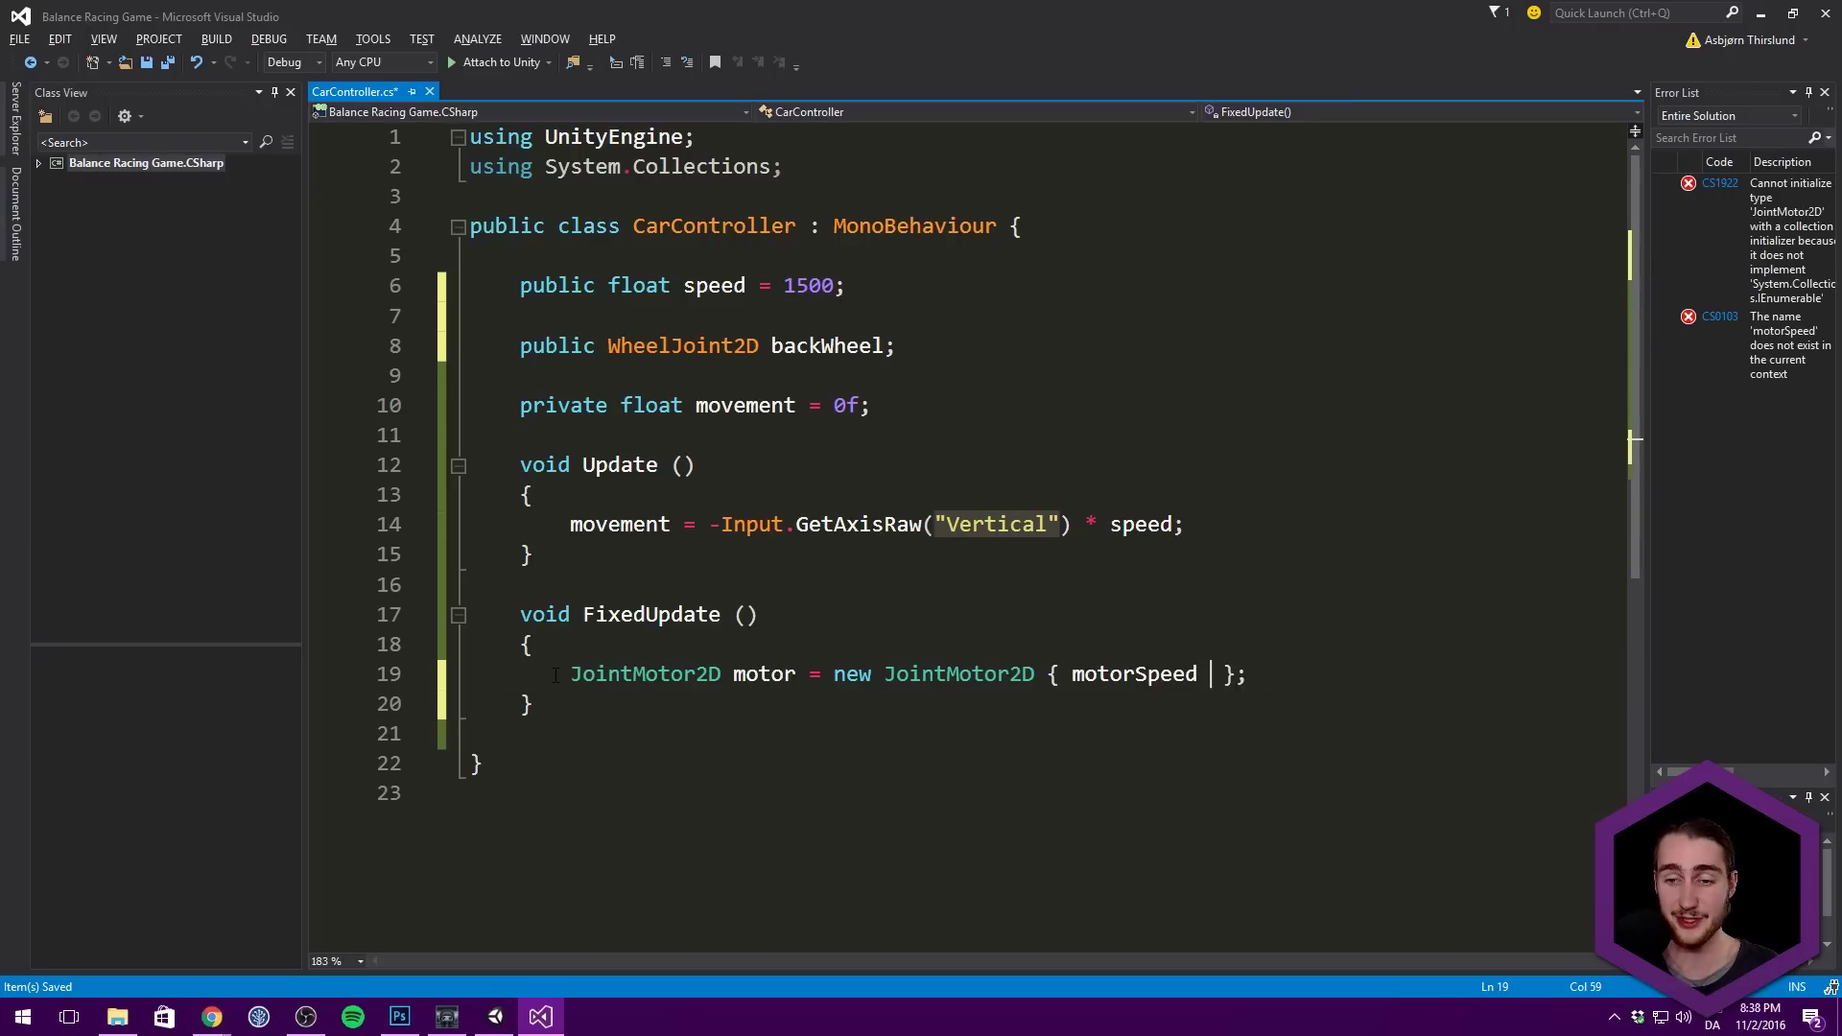
type("movement")
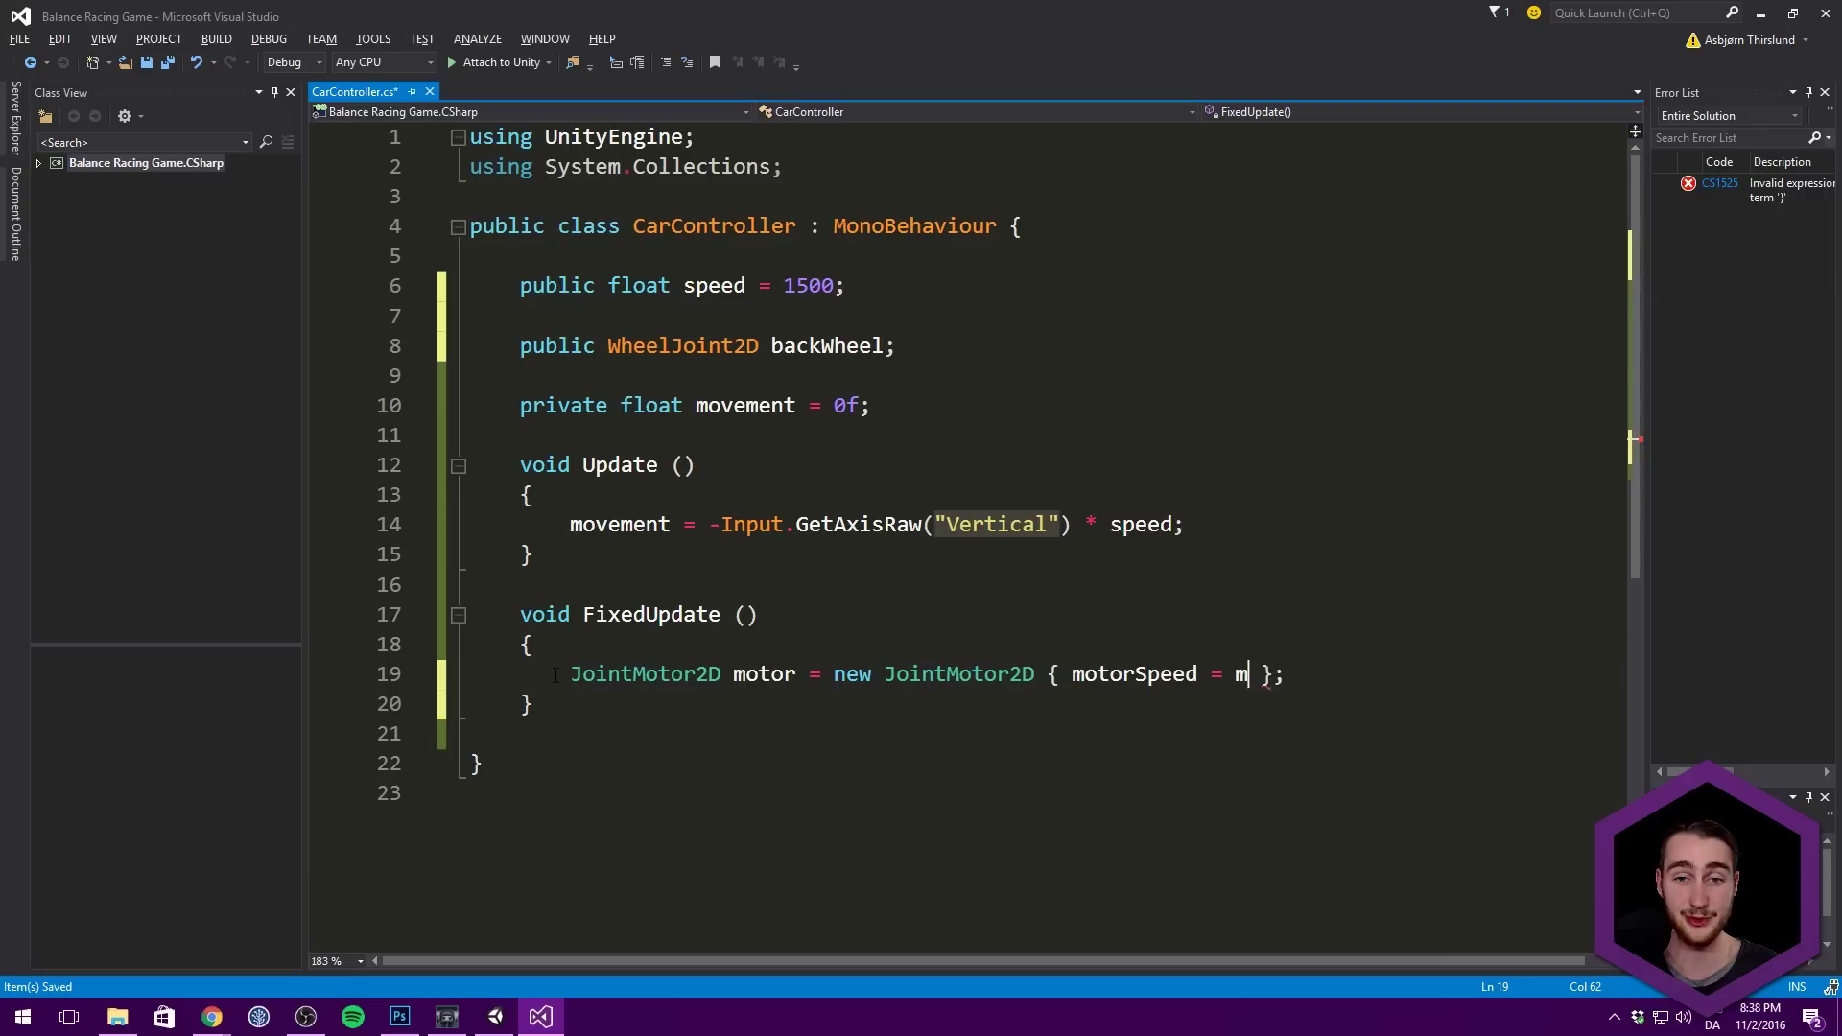
type(", ")
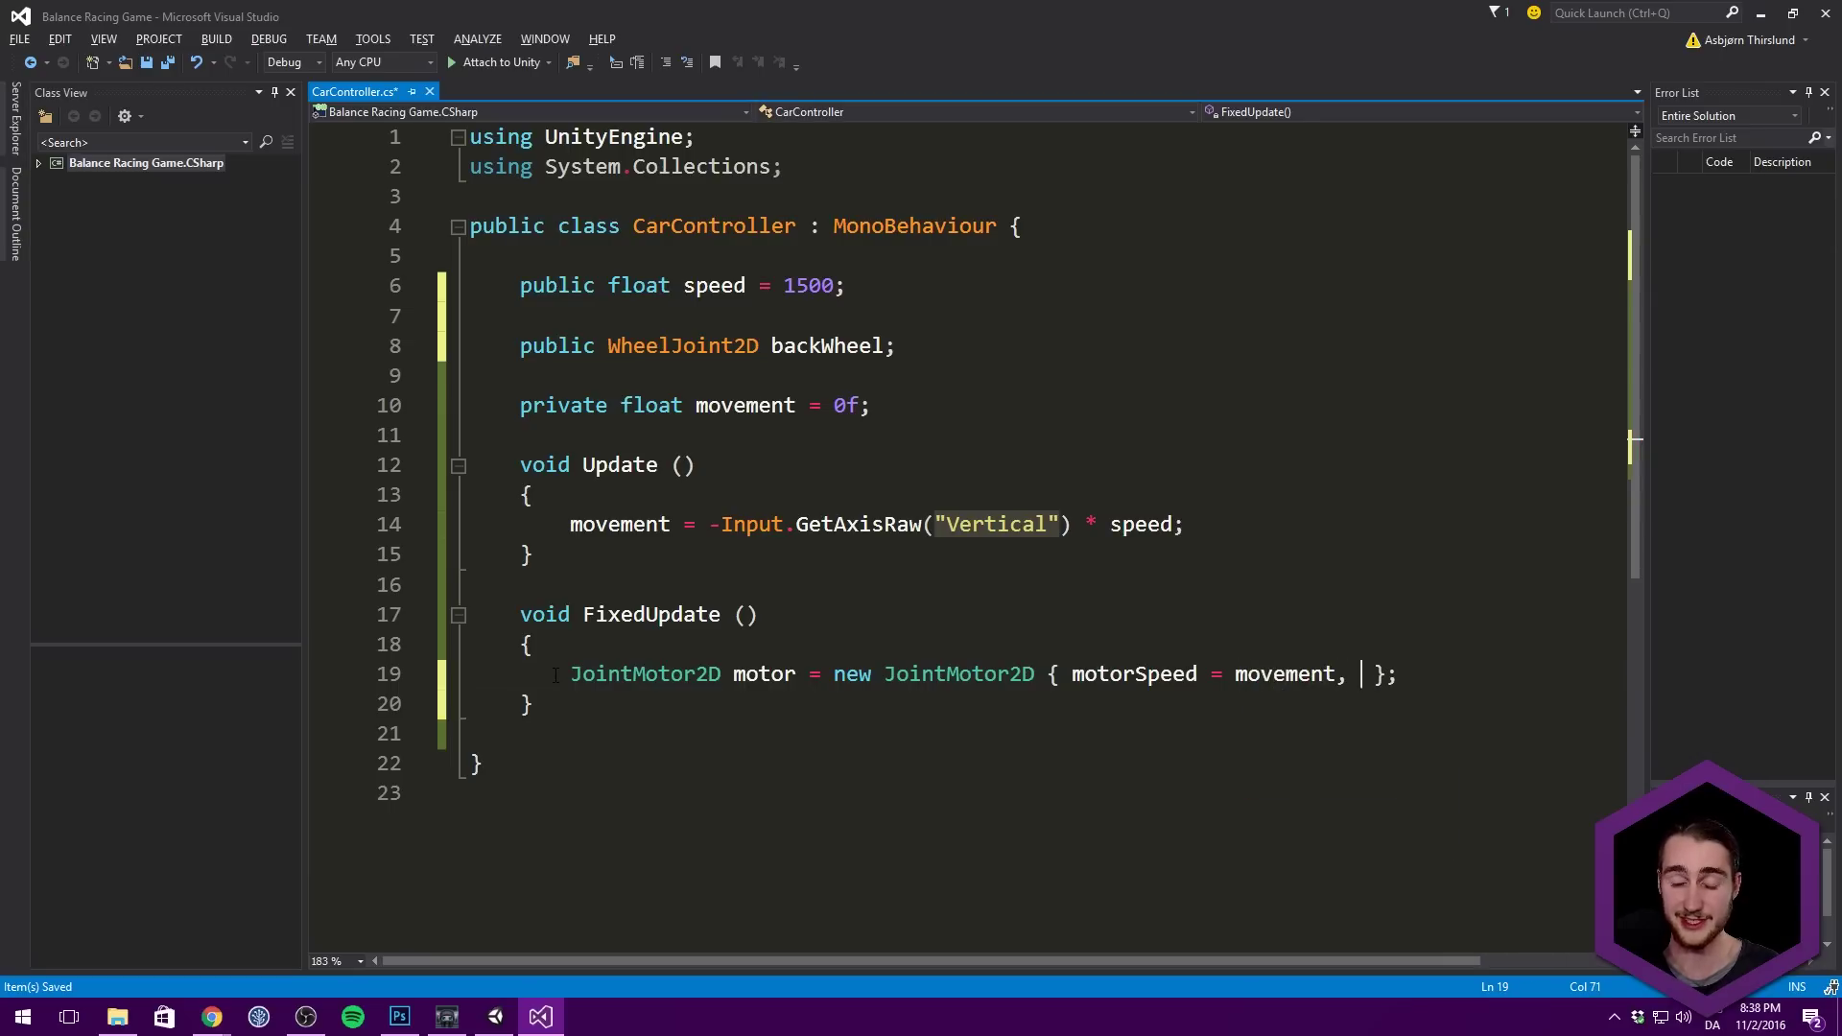
Step: Add maxMotorTorque = backWheel.motor.maxMotorTorque as the second member of the JointMotor2D initializer
type("maxMotorTorque")
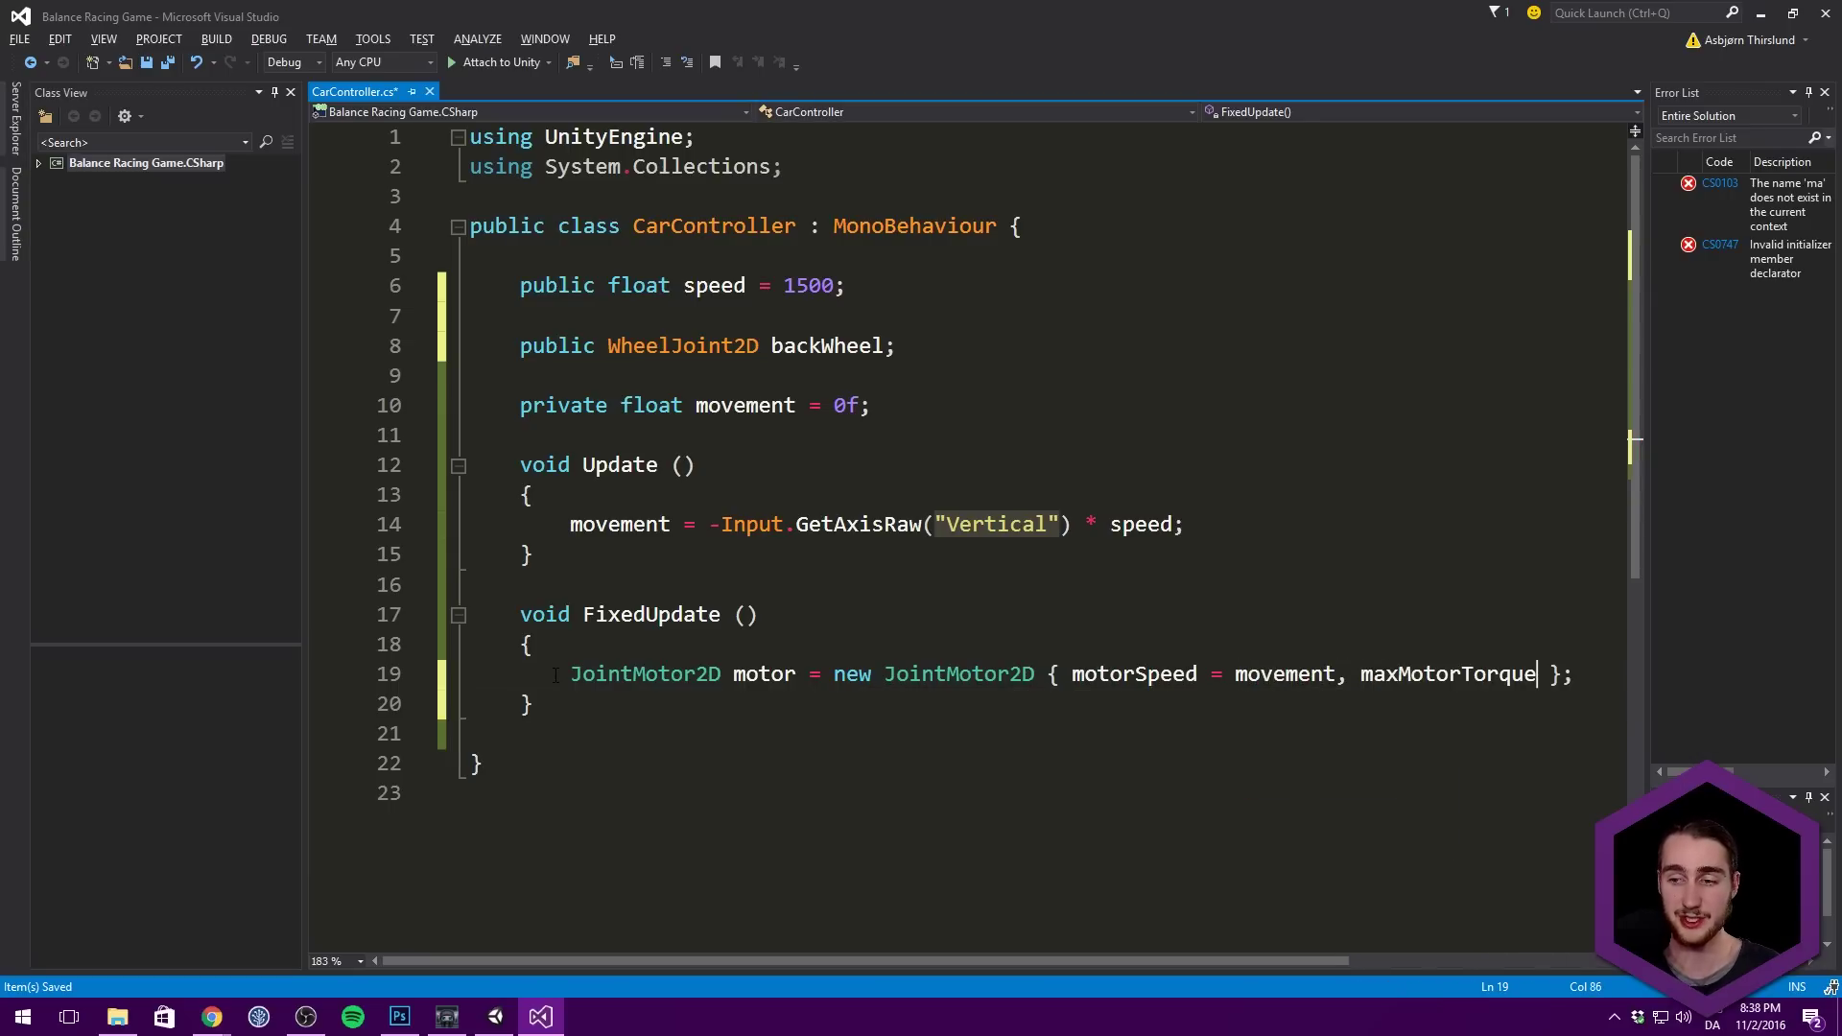
type(" =")
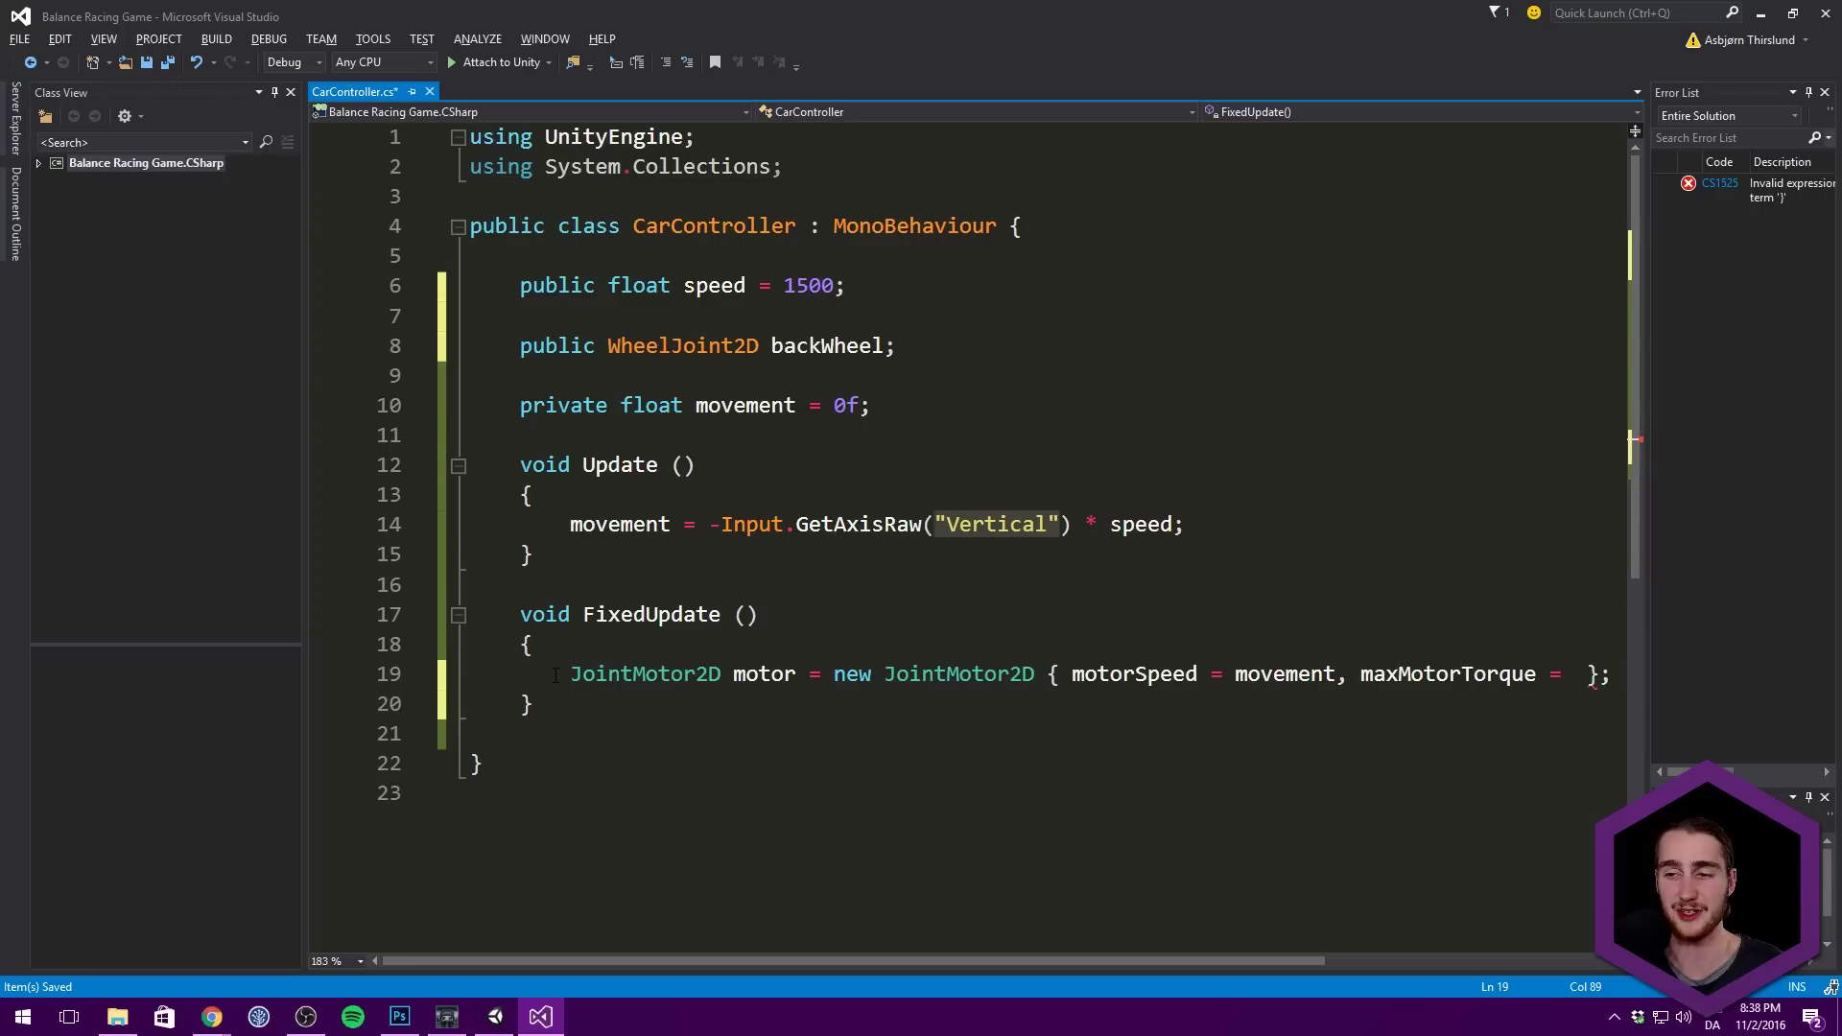
type("backWheel")
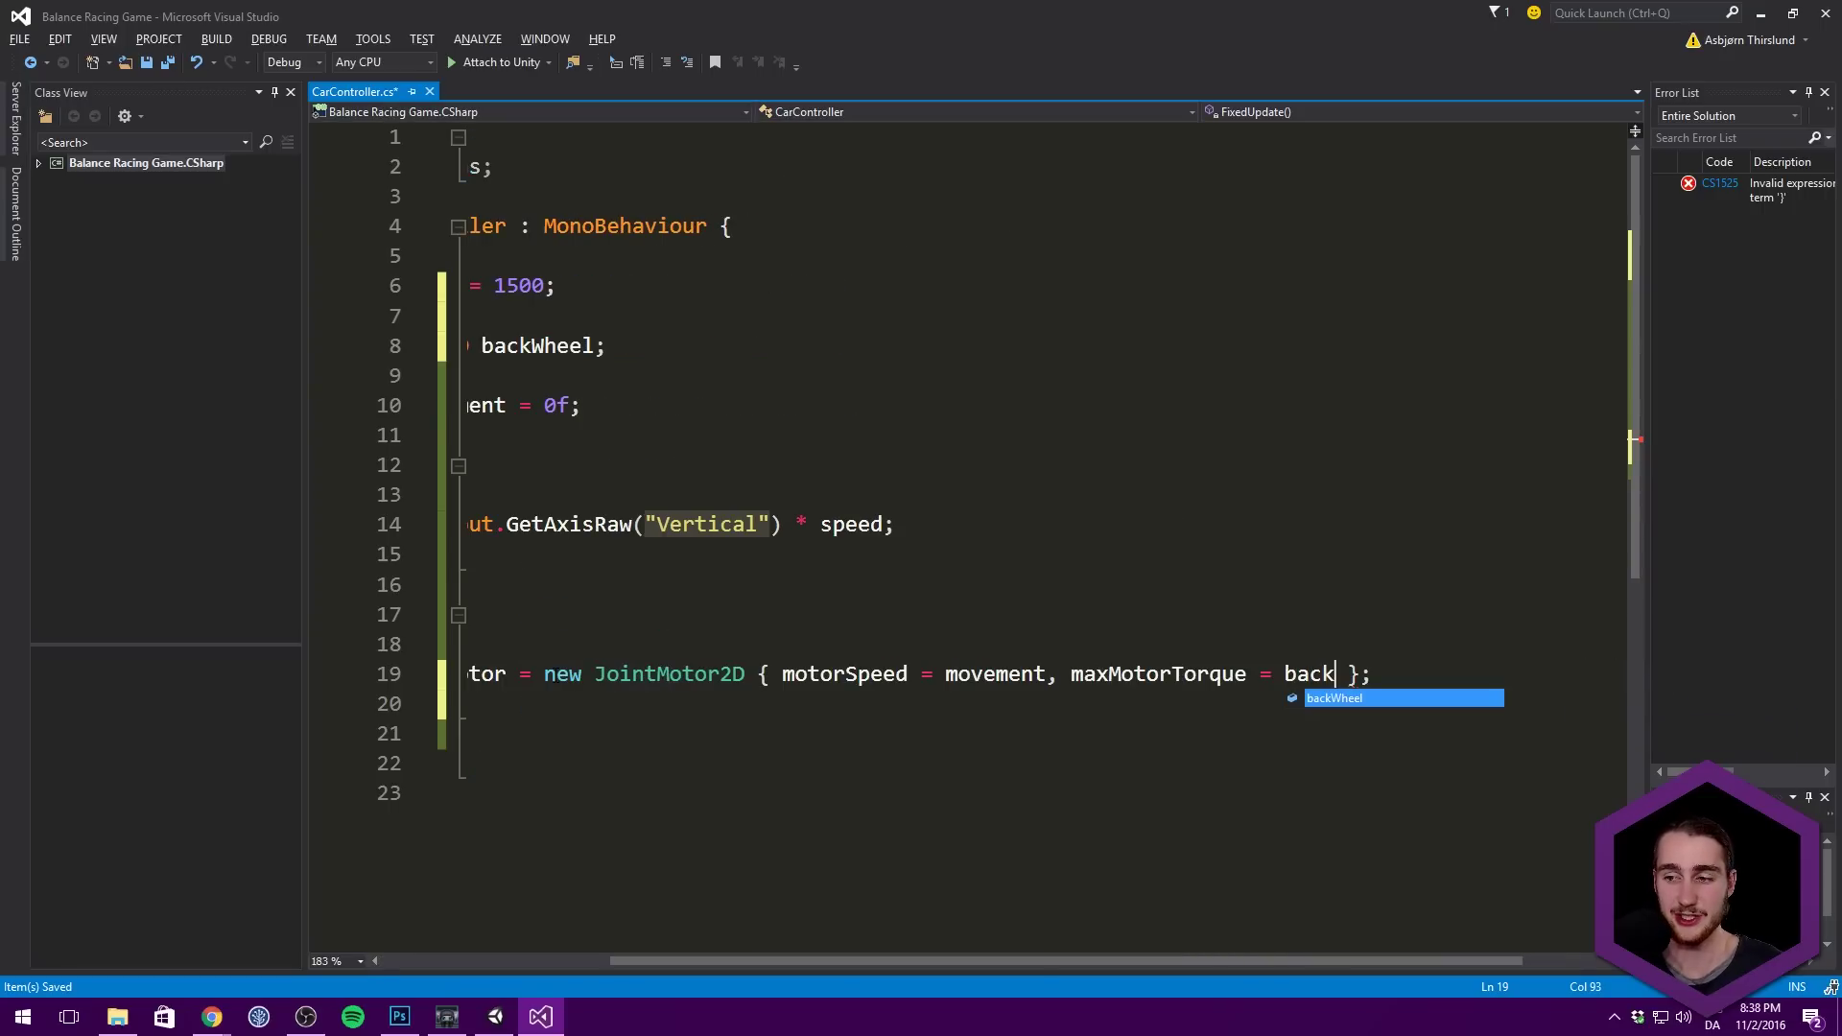
type(".max")
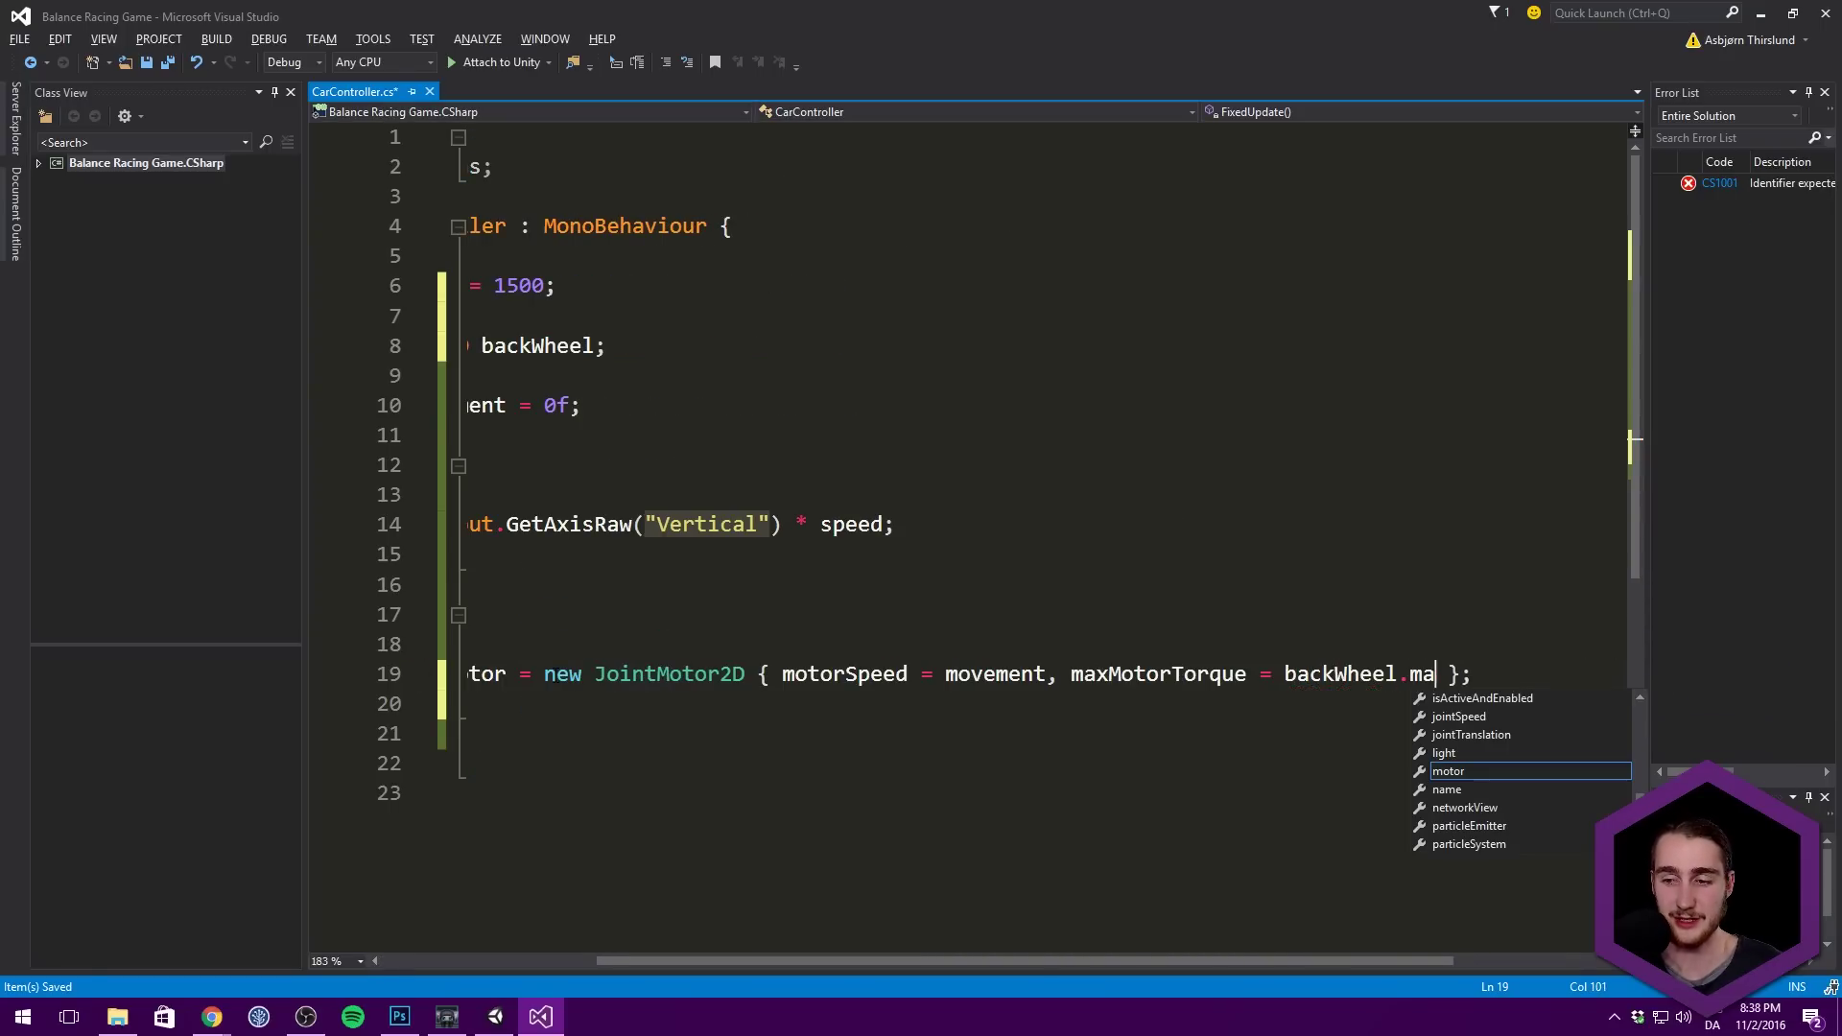
key("BackSpace")
key("BackSpace")
key("BackSpace")
type("motor.maxMotorTorque")
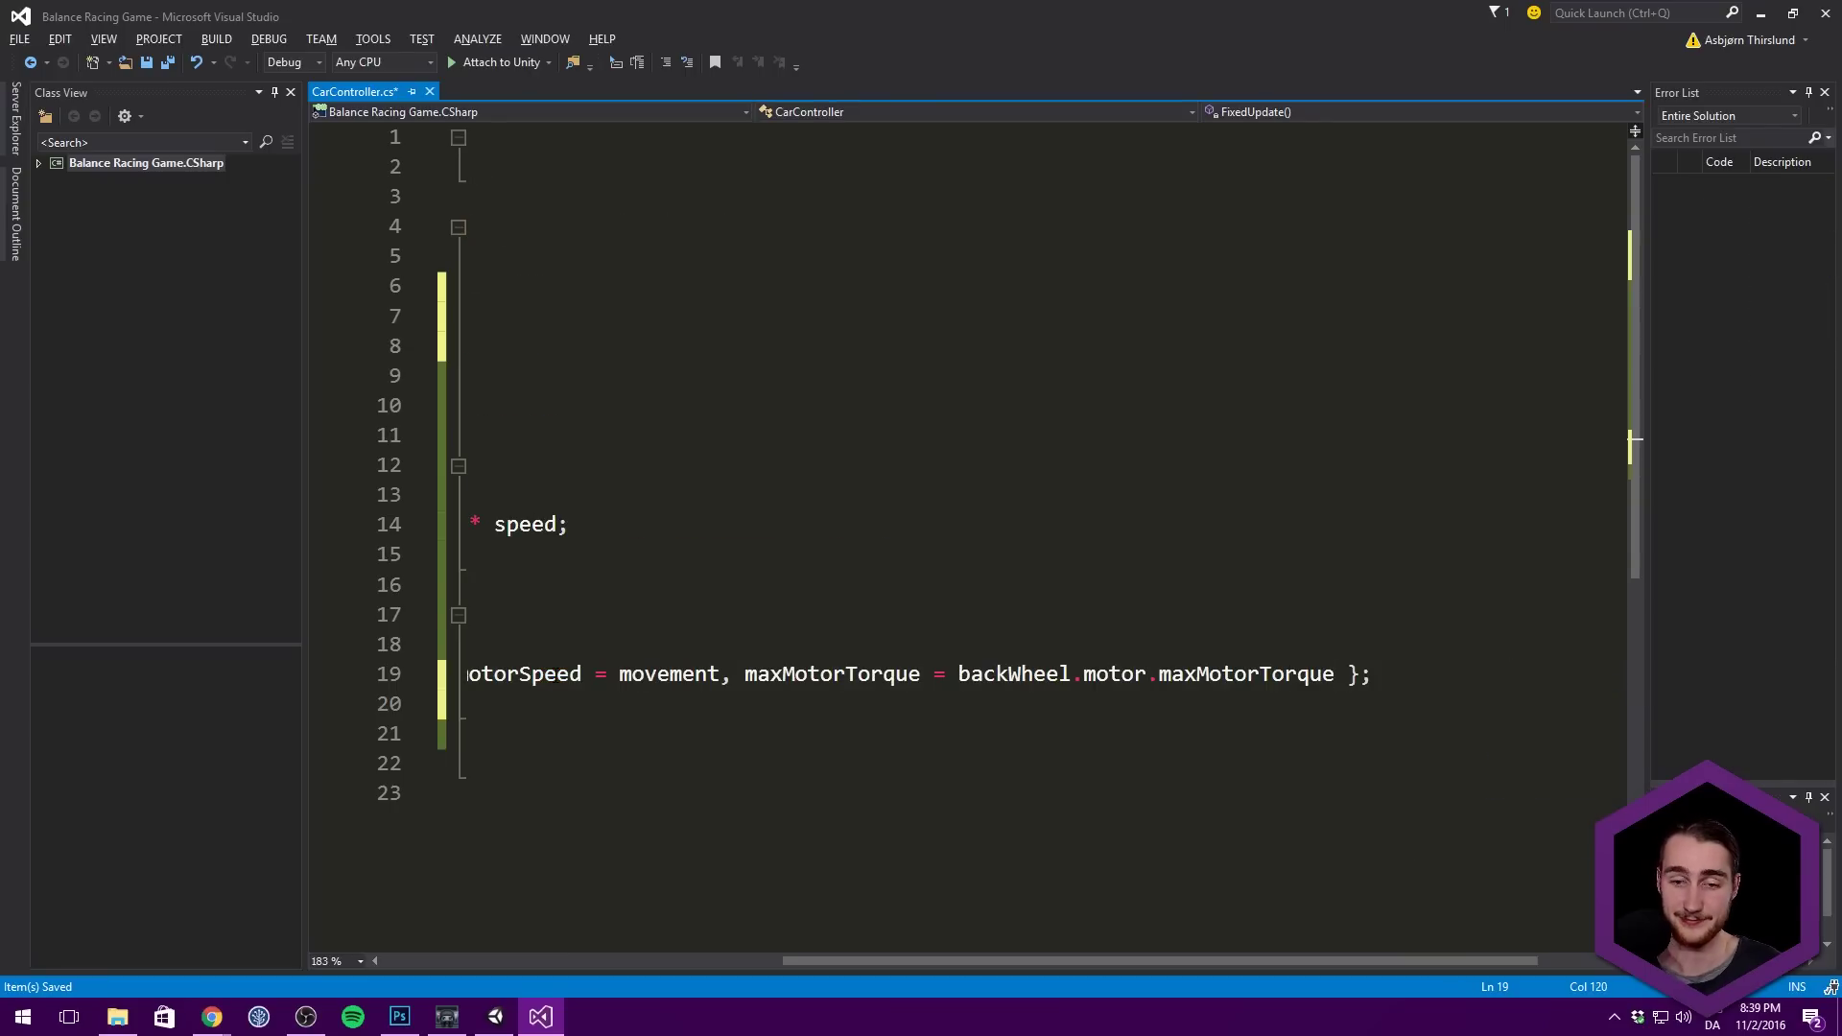
Step: Replace the whole maxMotorTorque assignment in the JointMotor2D initializer with 10000
mouse_move(929, 961)
left_mouse_down()
mouse_move(480, 934)
mouse_move(914, 935)
left_mouse_up()
left_click_drag(825, 674, 1413, 675)
key("BackSpace")
type("10000")
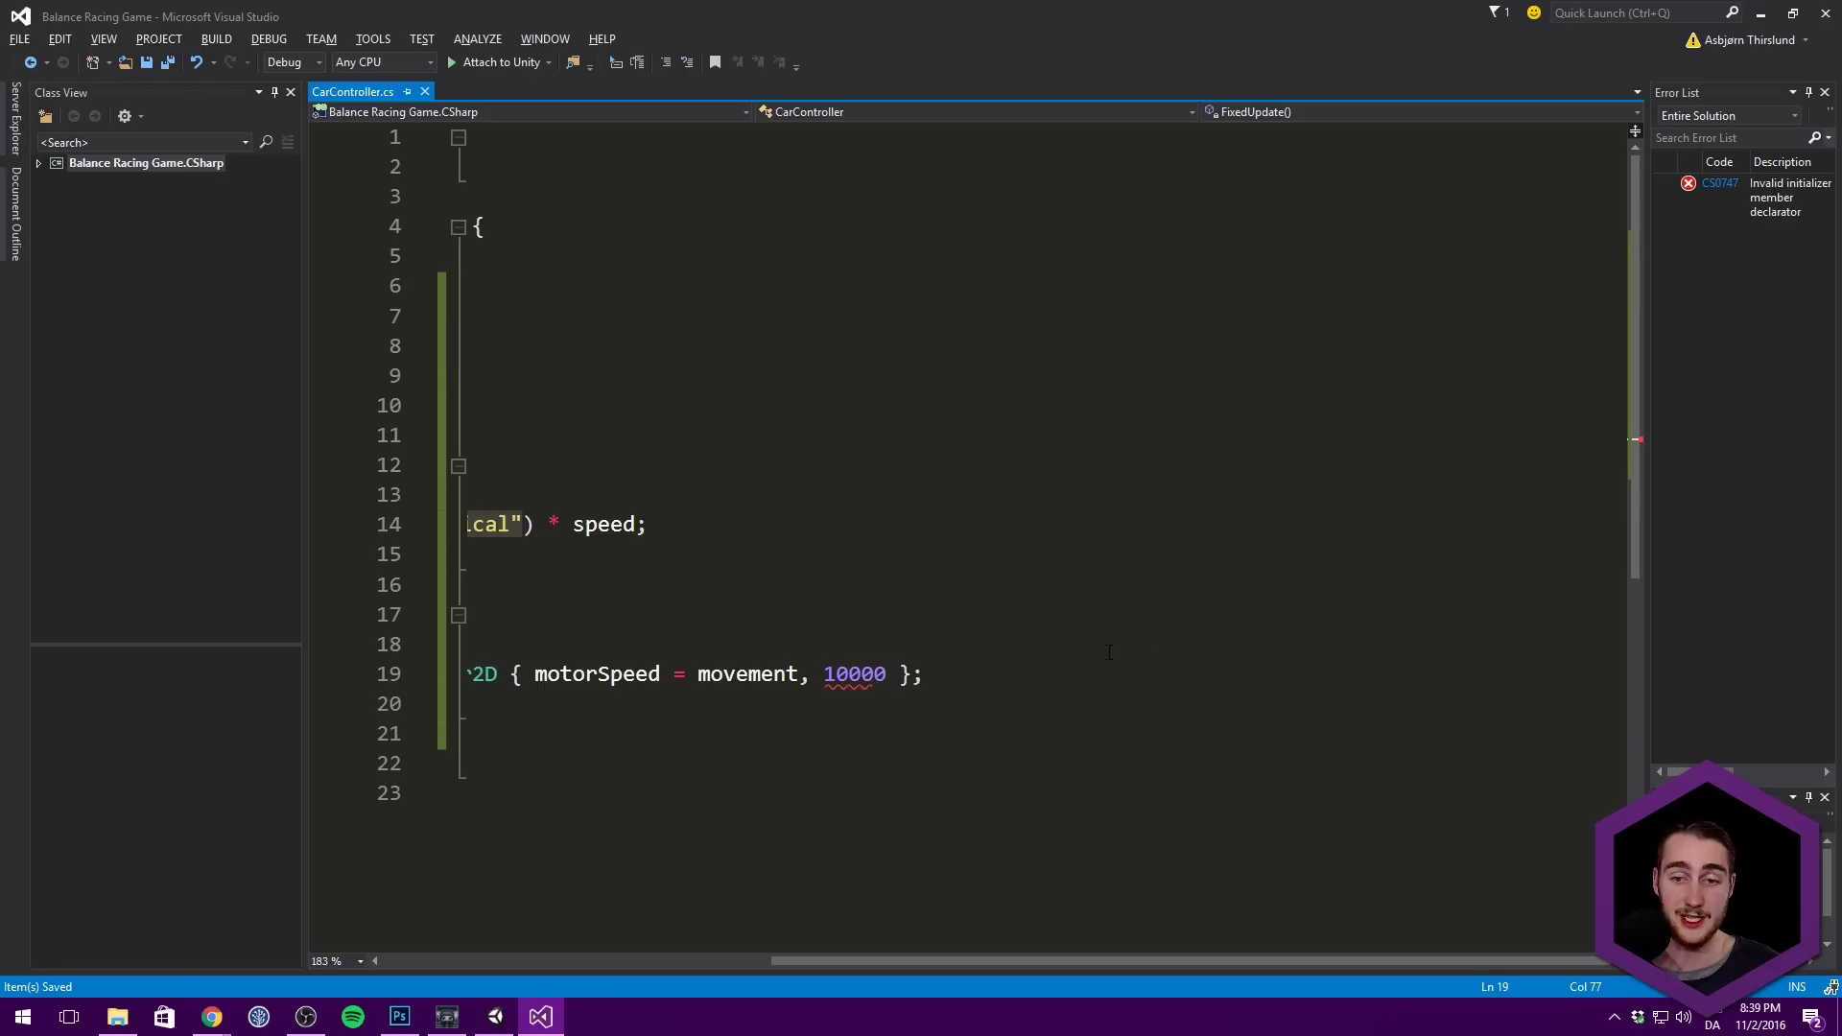
left_click_drag(928, 961, 721, 963)
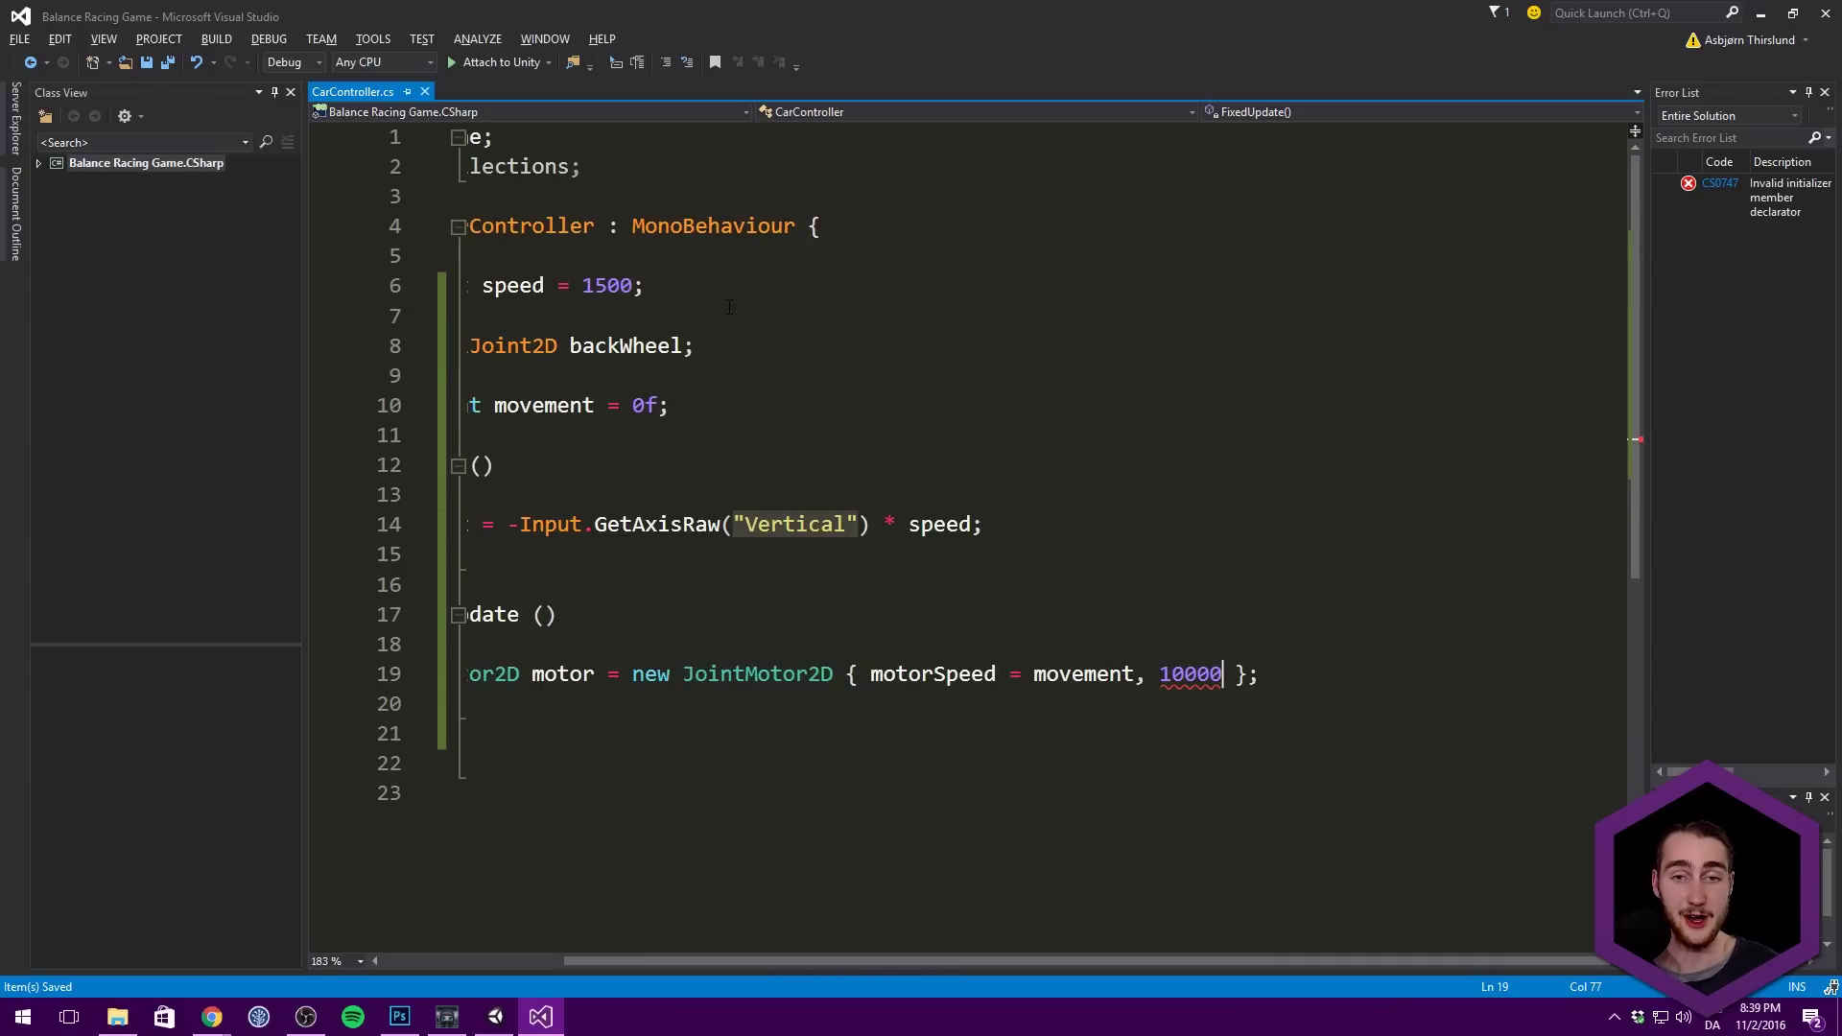
Step: Restore the maxMotorTorque assignment in the JointMotor2D initializer, set its value to 10000, and save the script
key("ctrl+z")
key("ctrl+z")
left_click(1298, 675)
left_click_drag(1297, 674, 1336, 674)
key("BackSpace")
type("10000")
left_click_drag(1151, 961, 556, 898)
key("ctrl+s")
left_click_drag(1191, 962, 1471, 714)
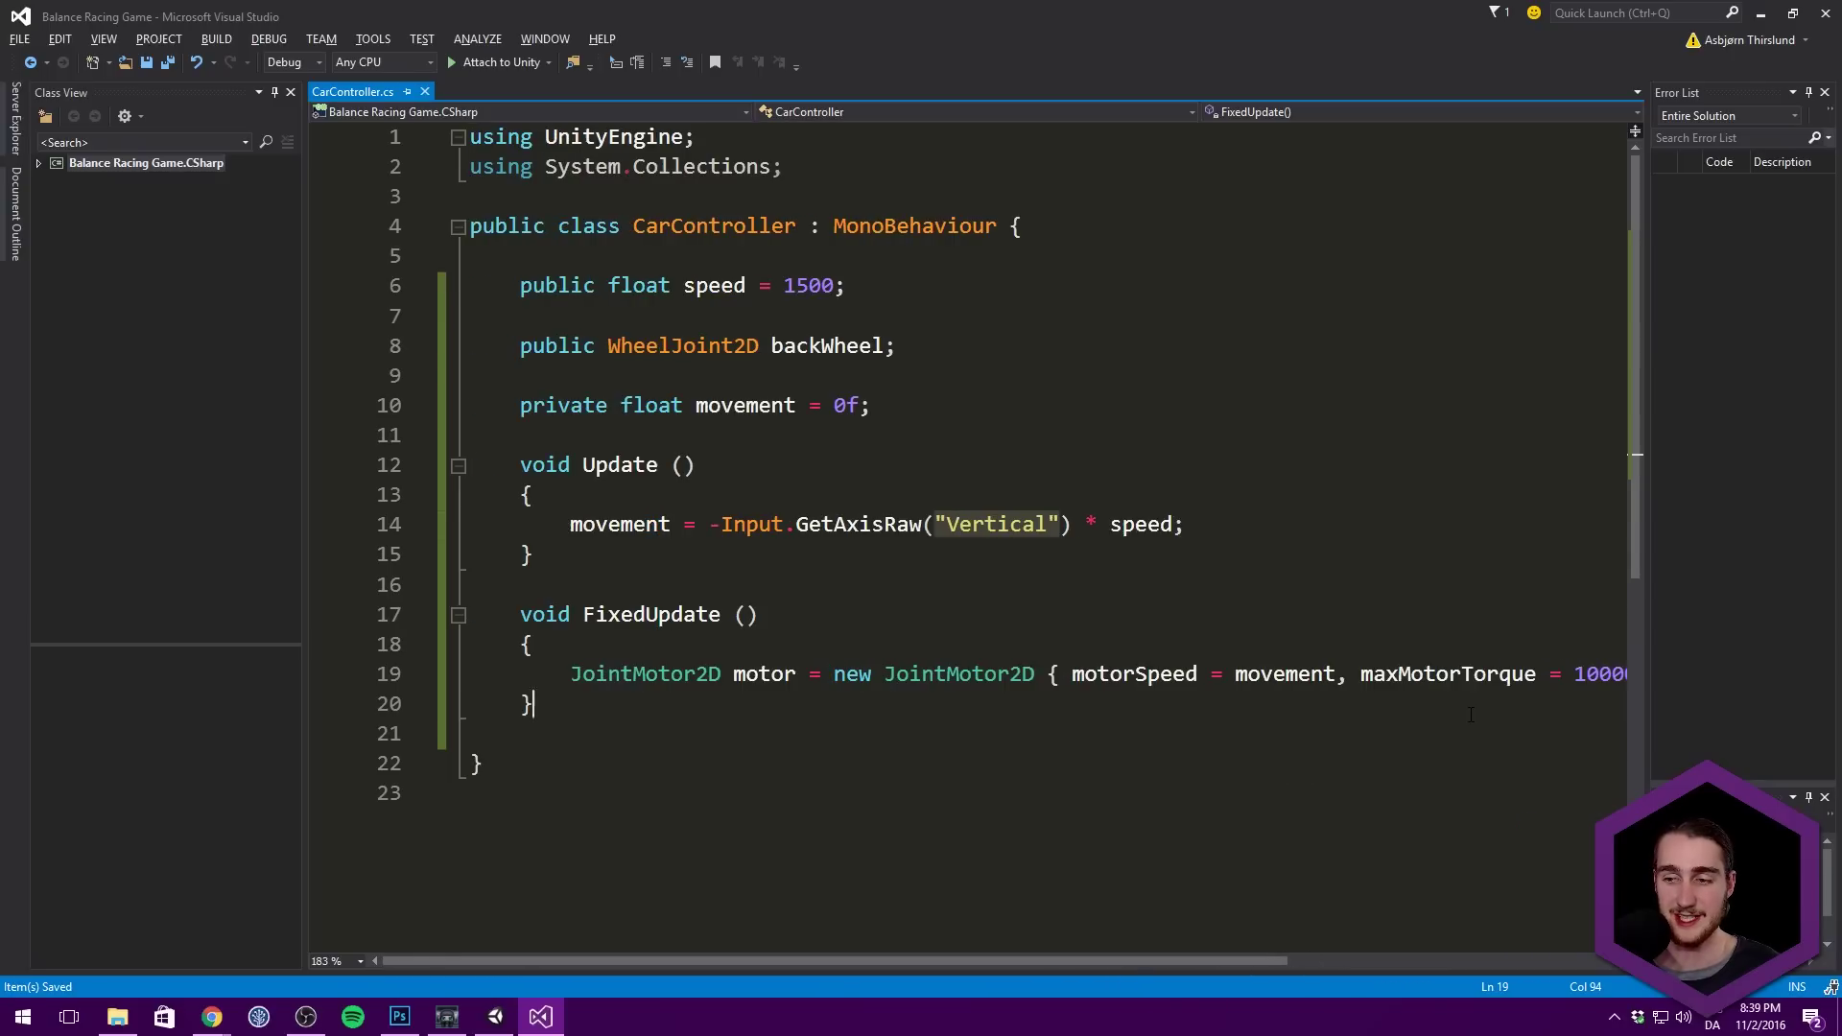
Step: Switch to Unity and examine the Car's back Wheel Joint 2D motor settings, including Maximum Motor Force, then return to the script
key("alt+Tab")
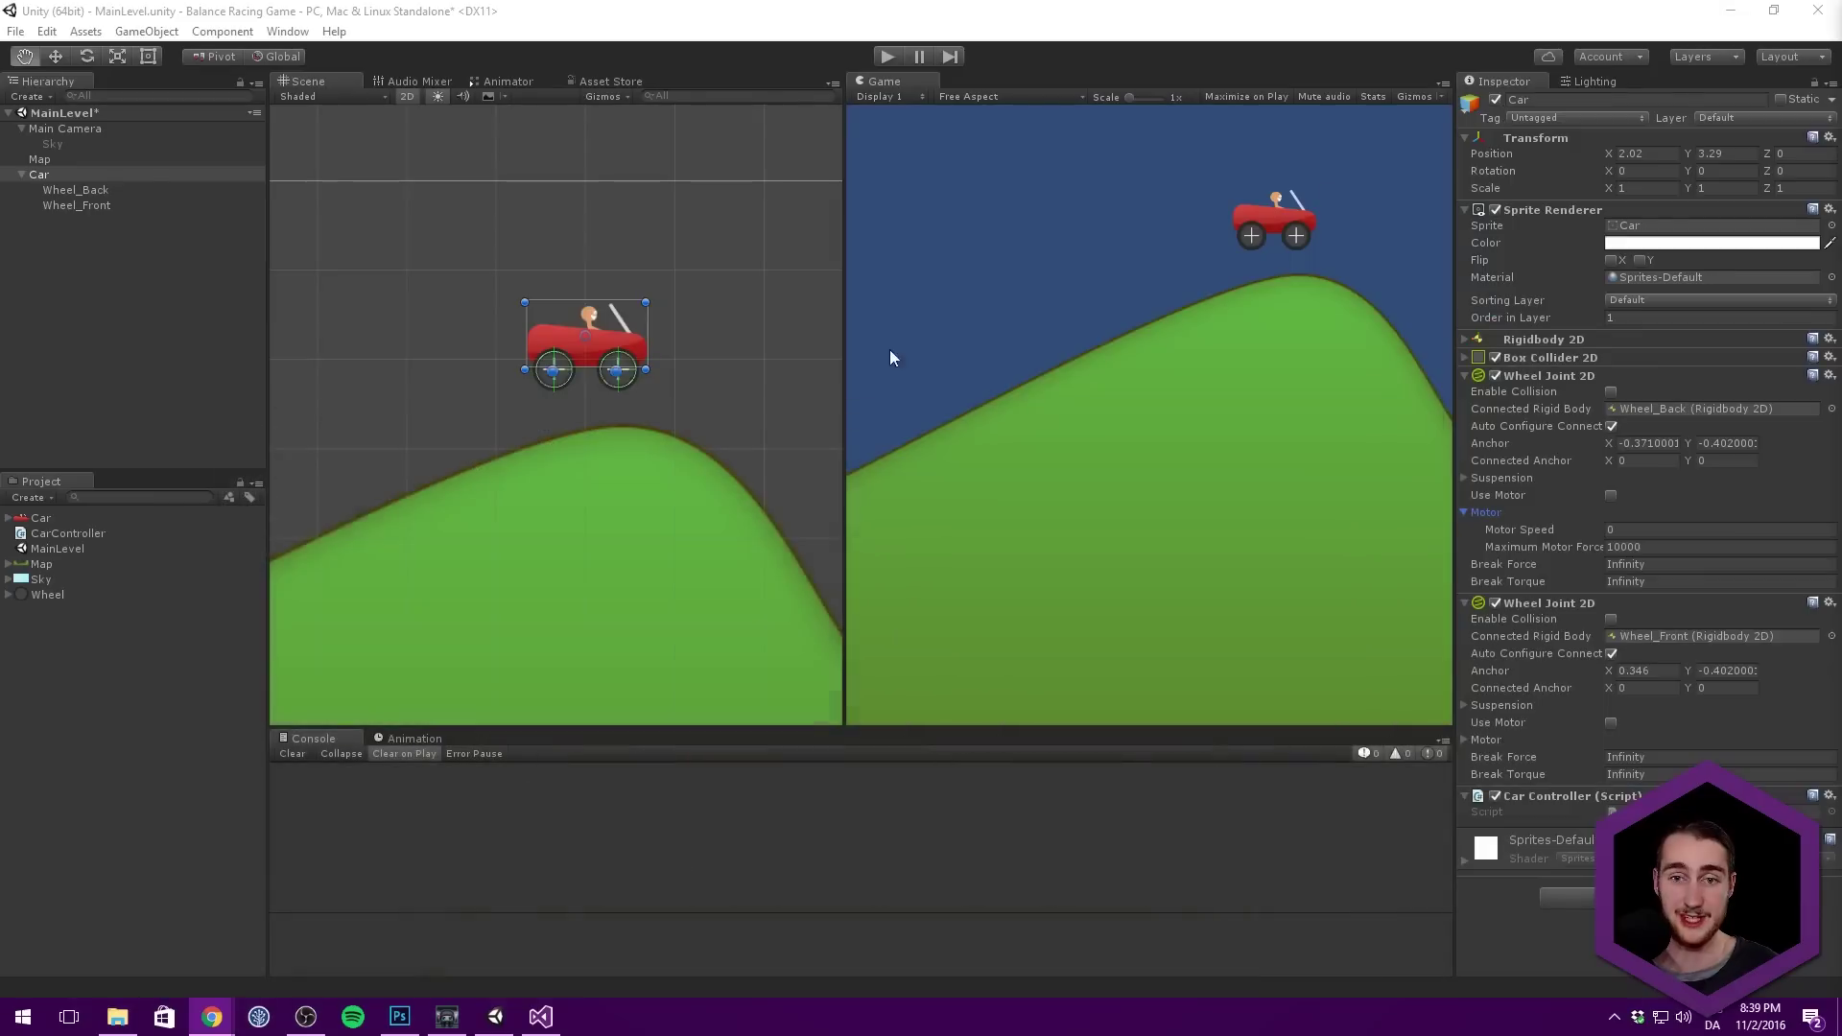
left_click(103, 188)
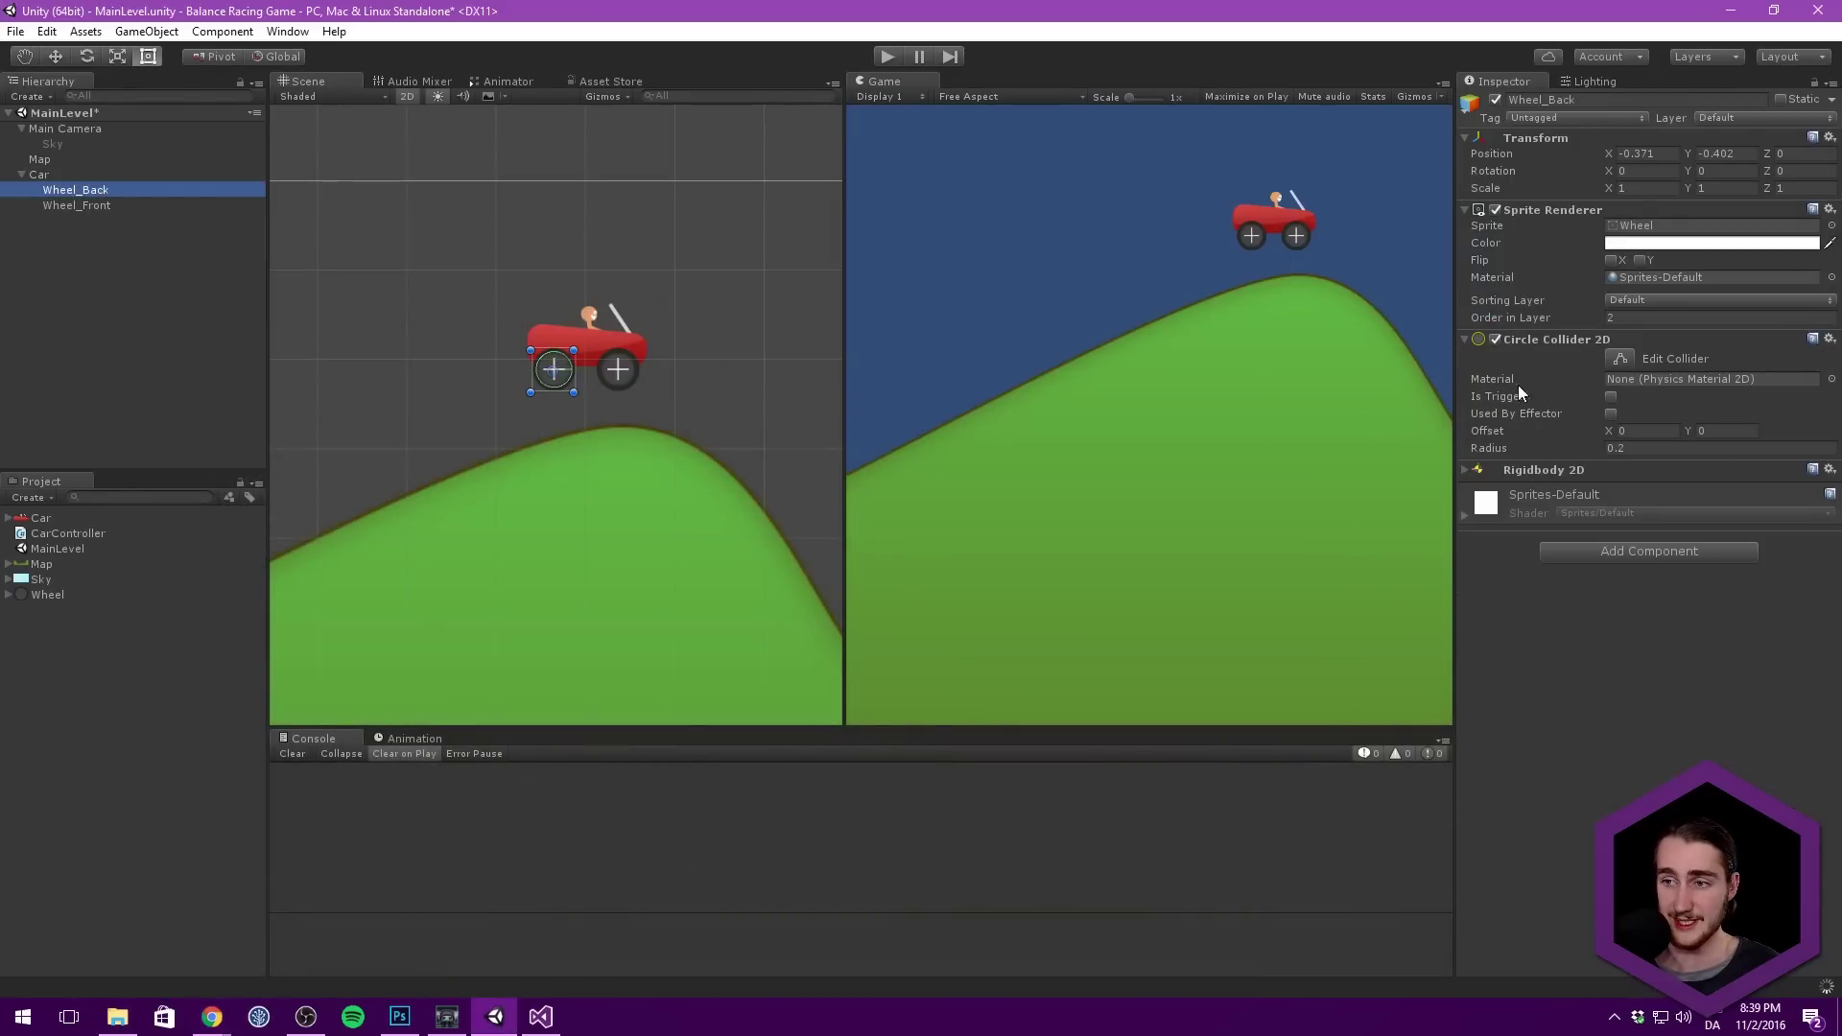
left_click(67, 176)
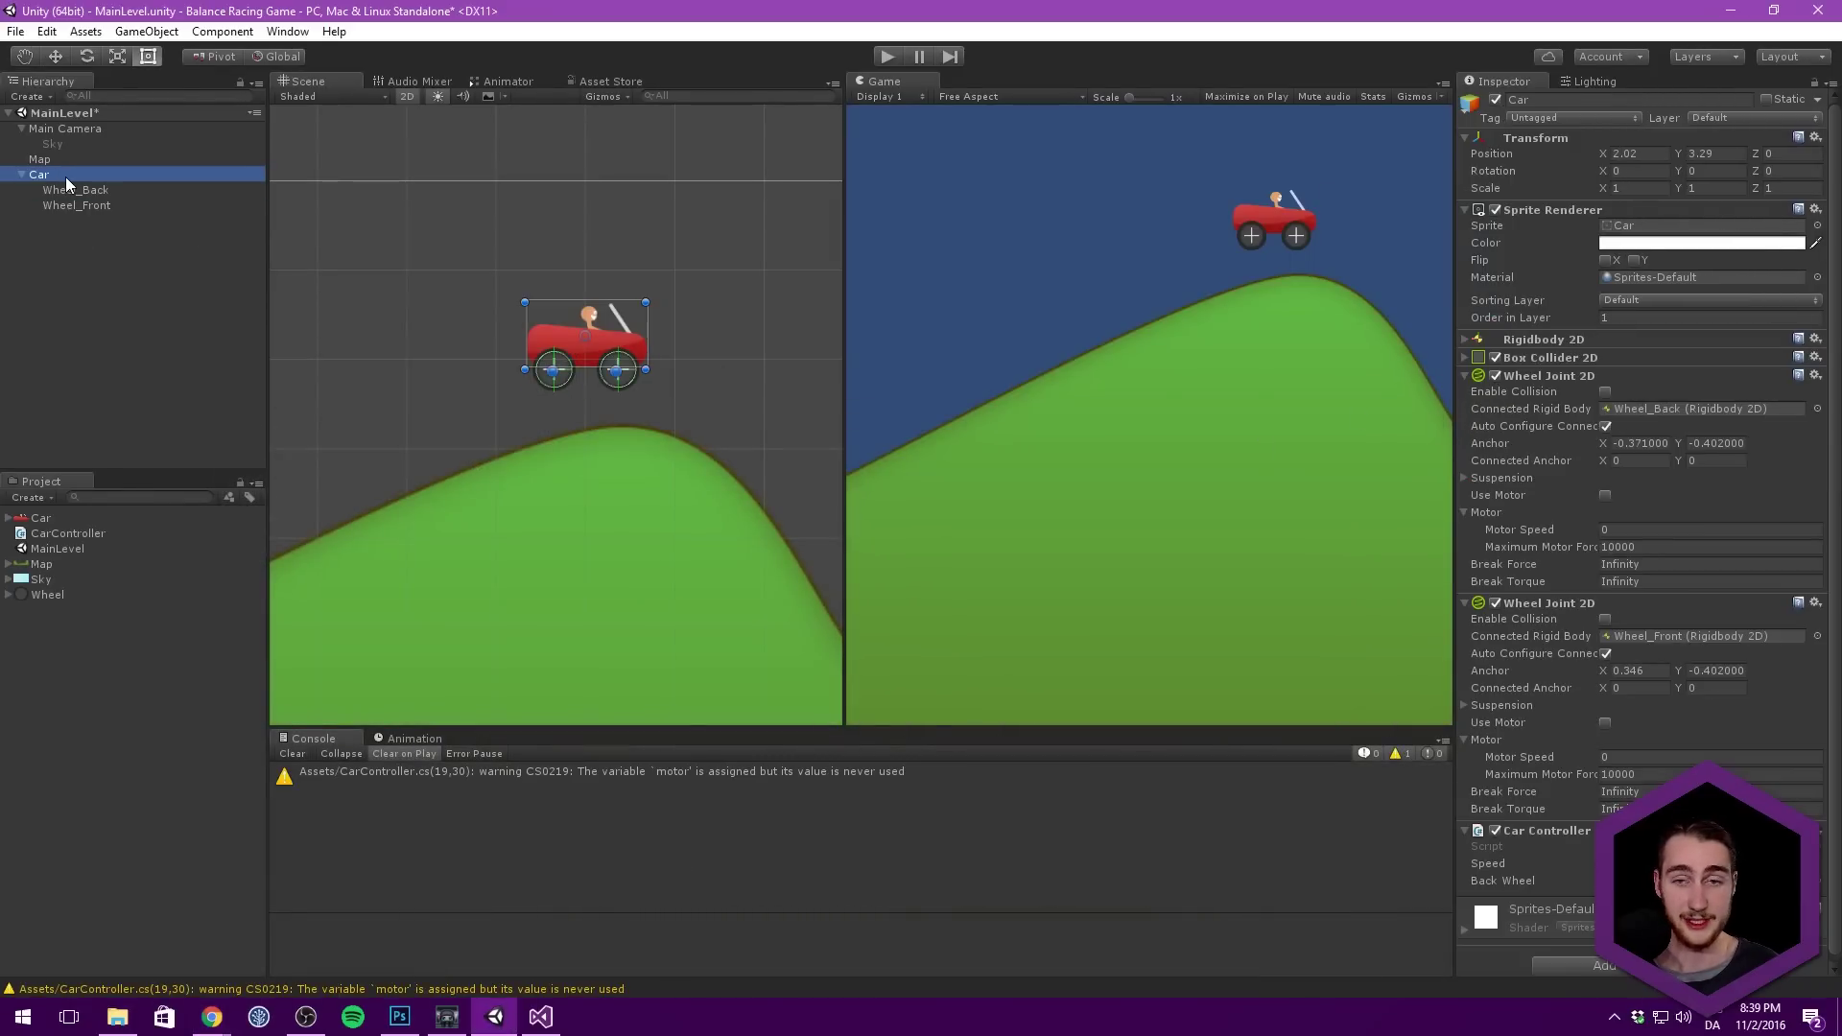
left_click(1656, 540)
key("alt+Tab")
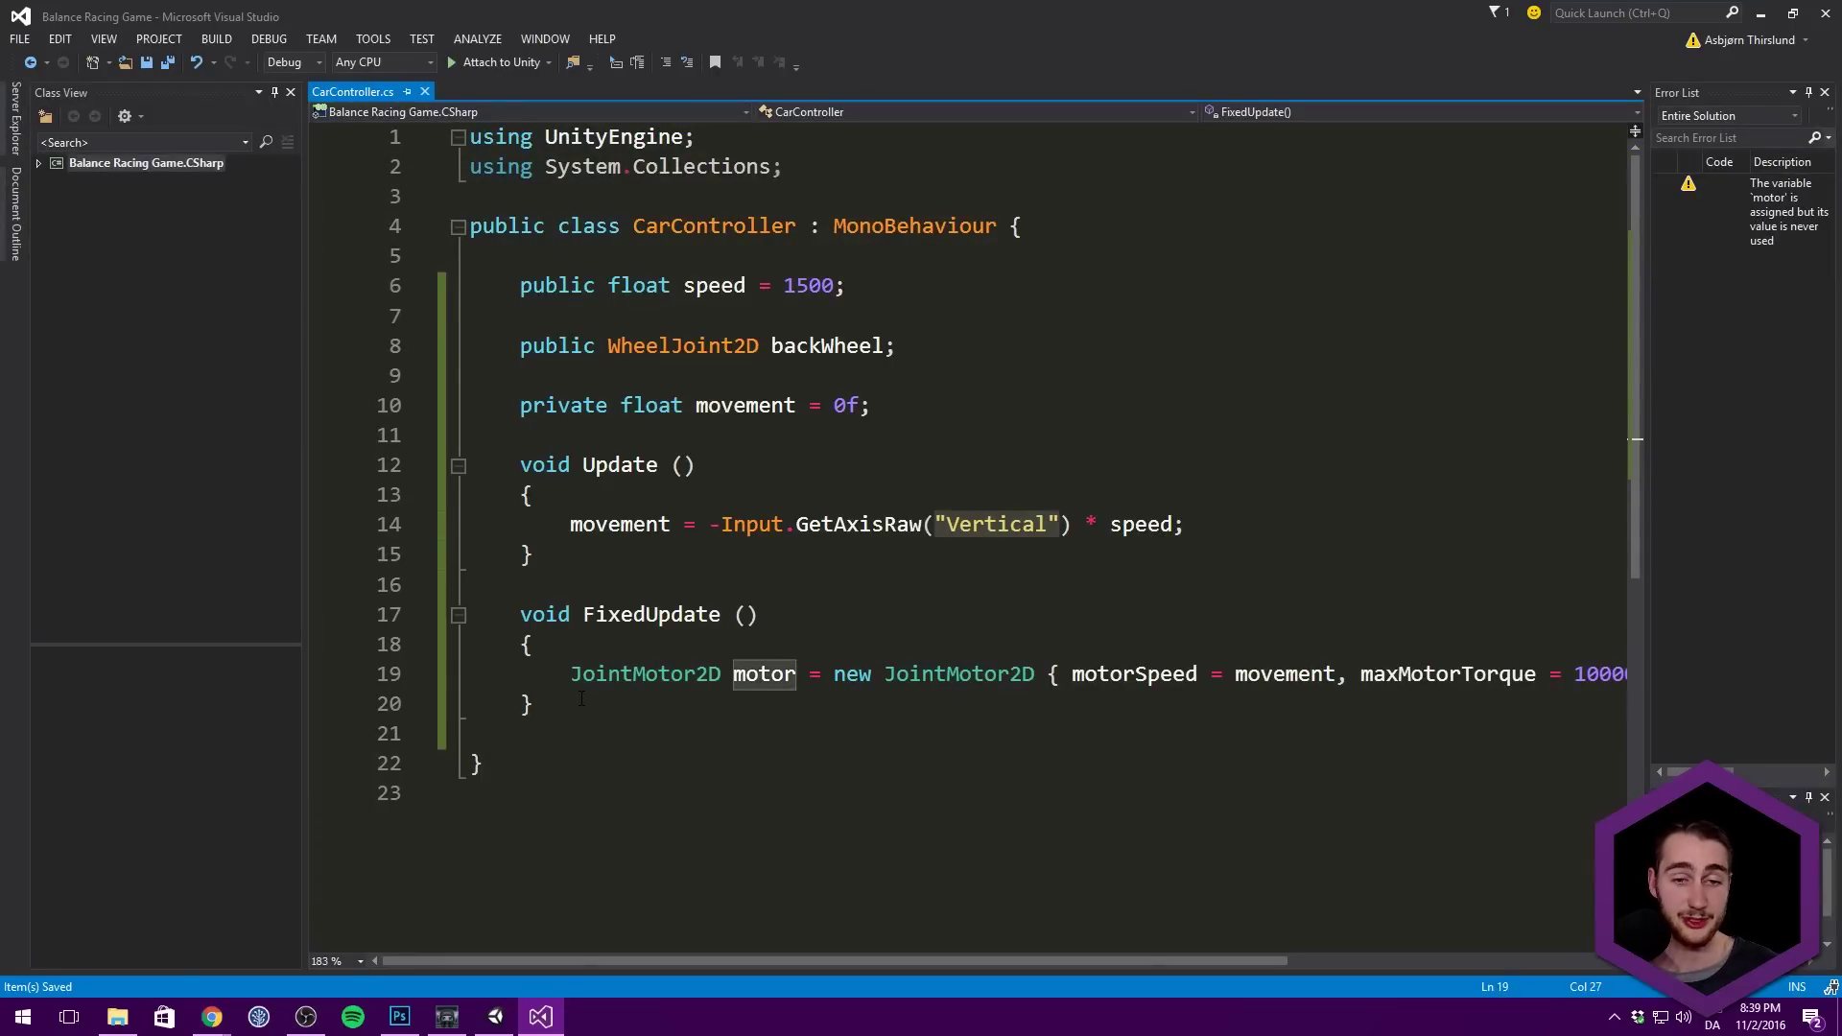
Step: Add the line backWheel.motor = motor; below the motor declaration in FixedUpdate and save the script
left_click(542, 703)
key("Return")
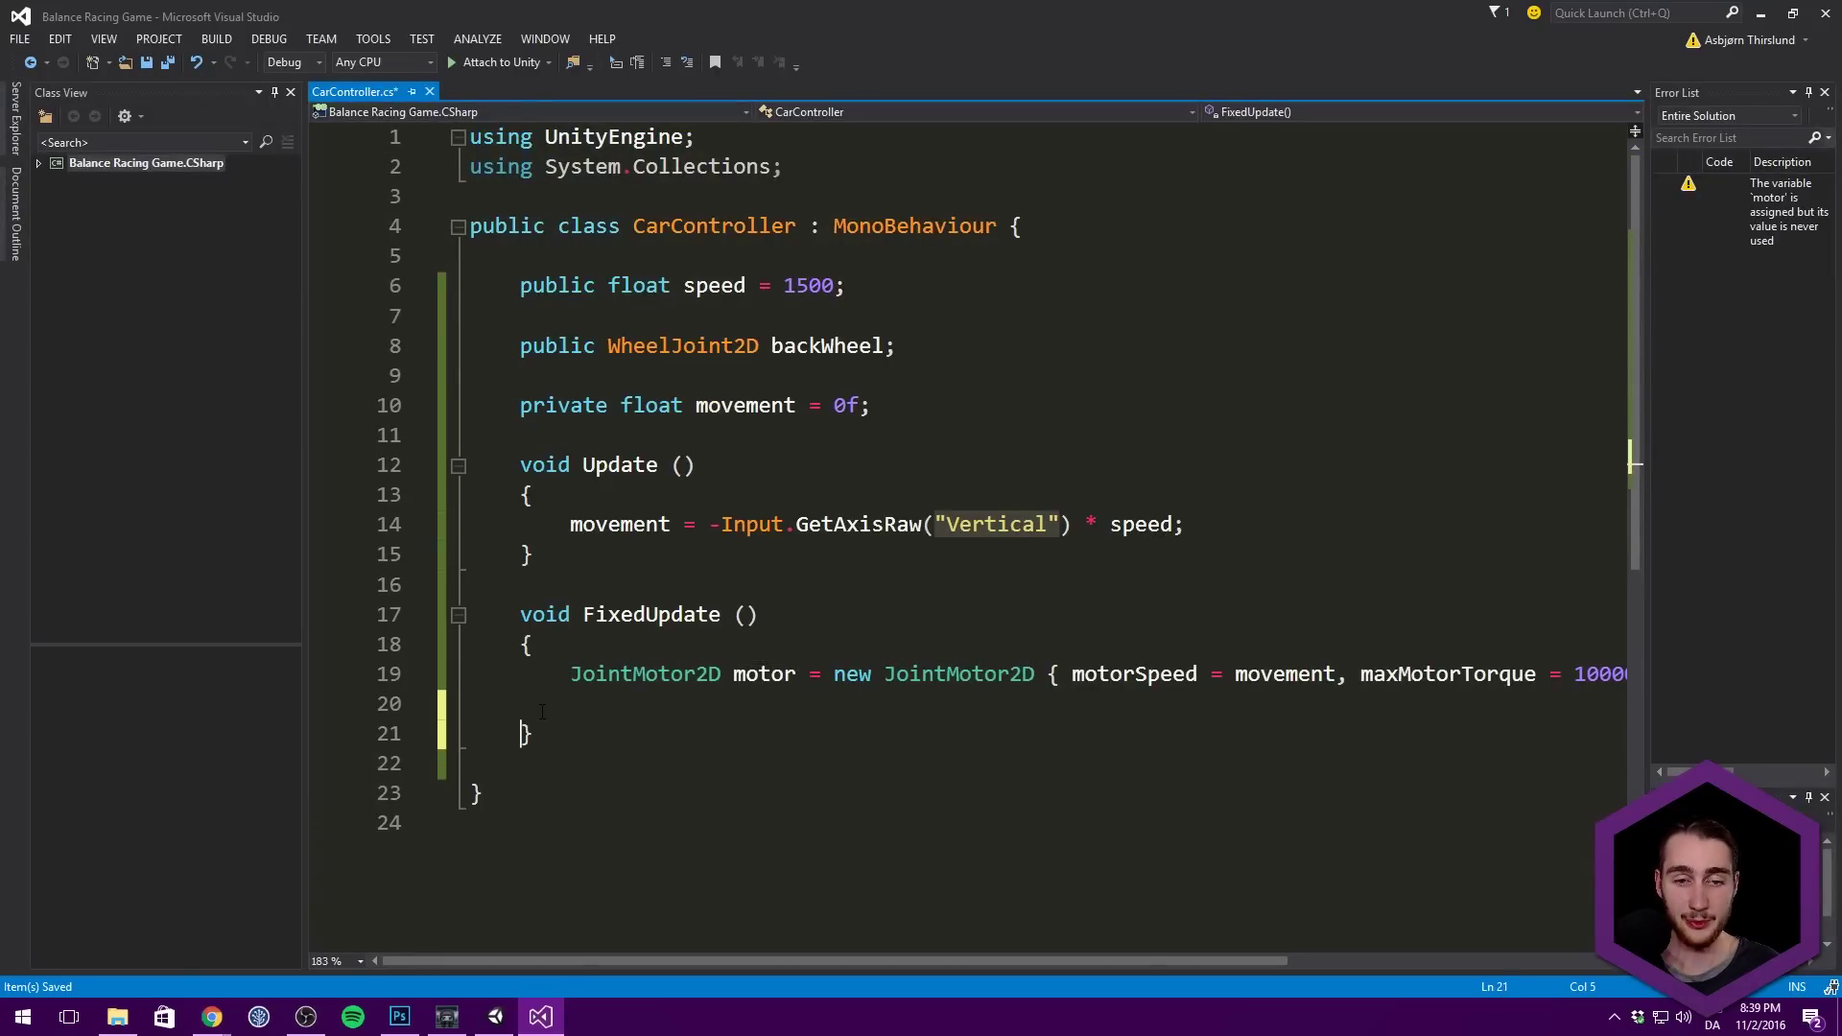
type("backWheel")
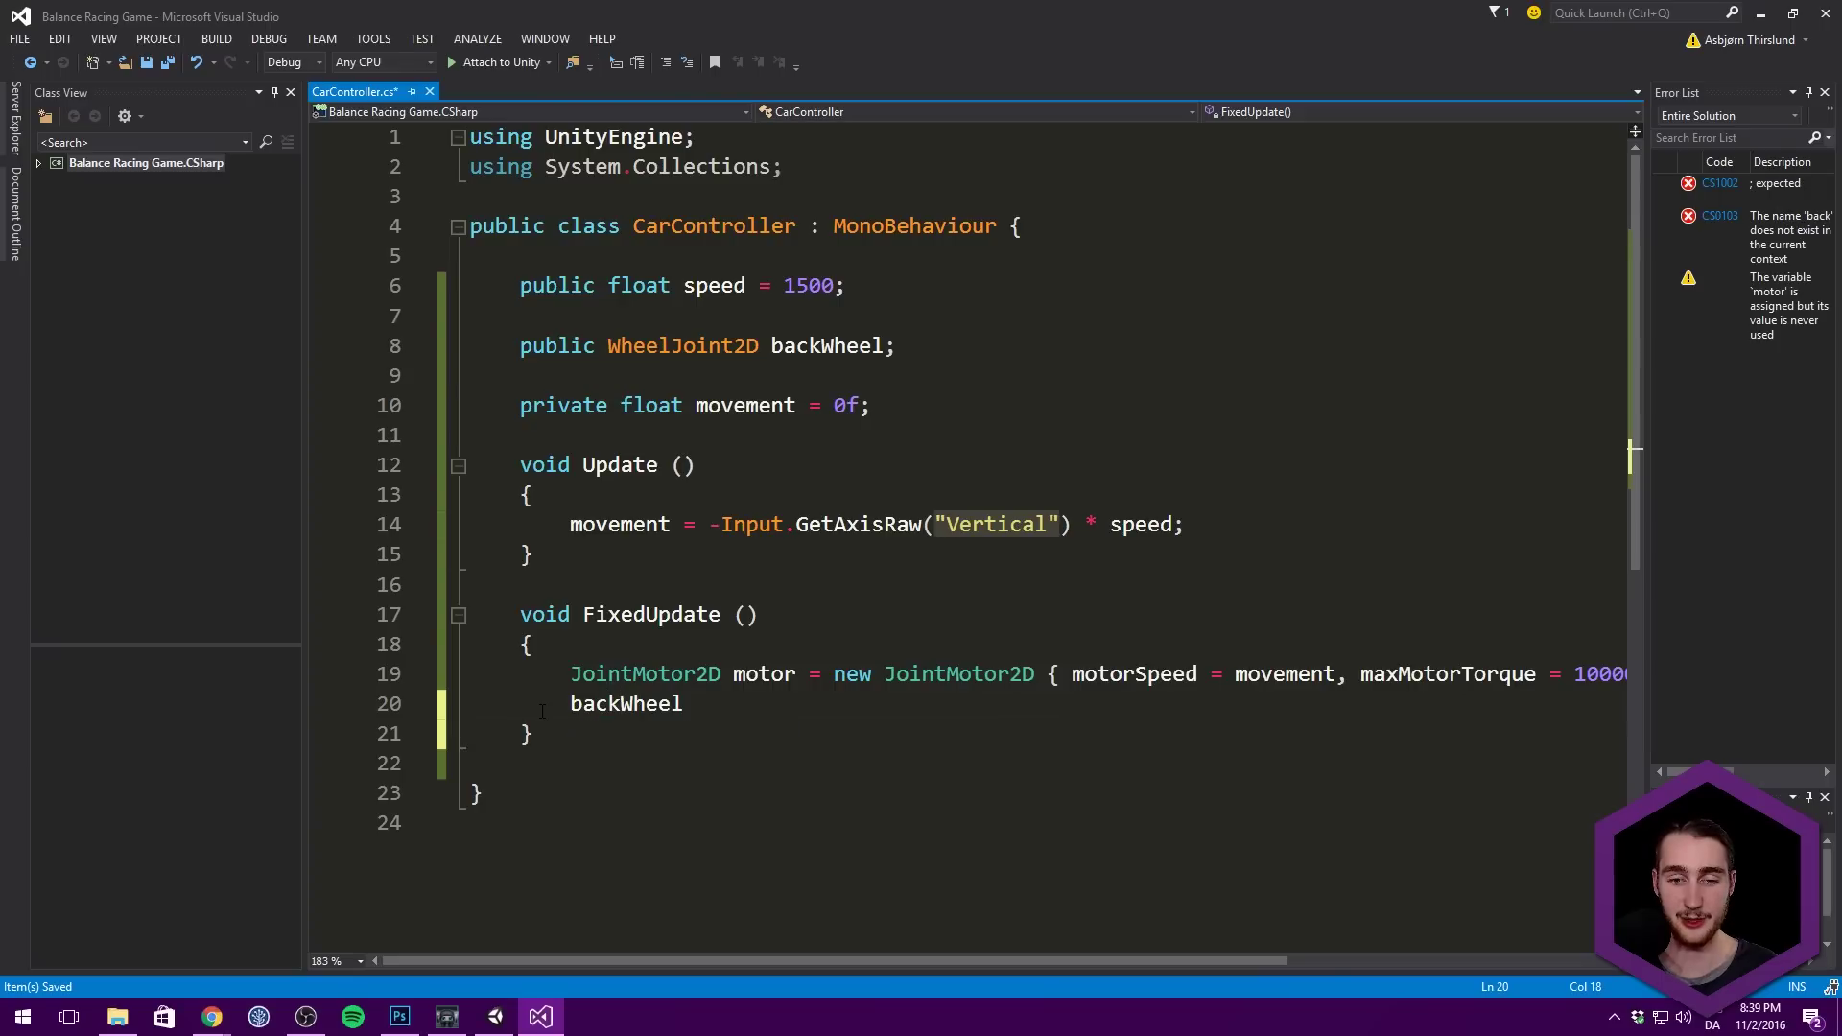
type(".motor")
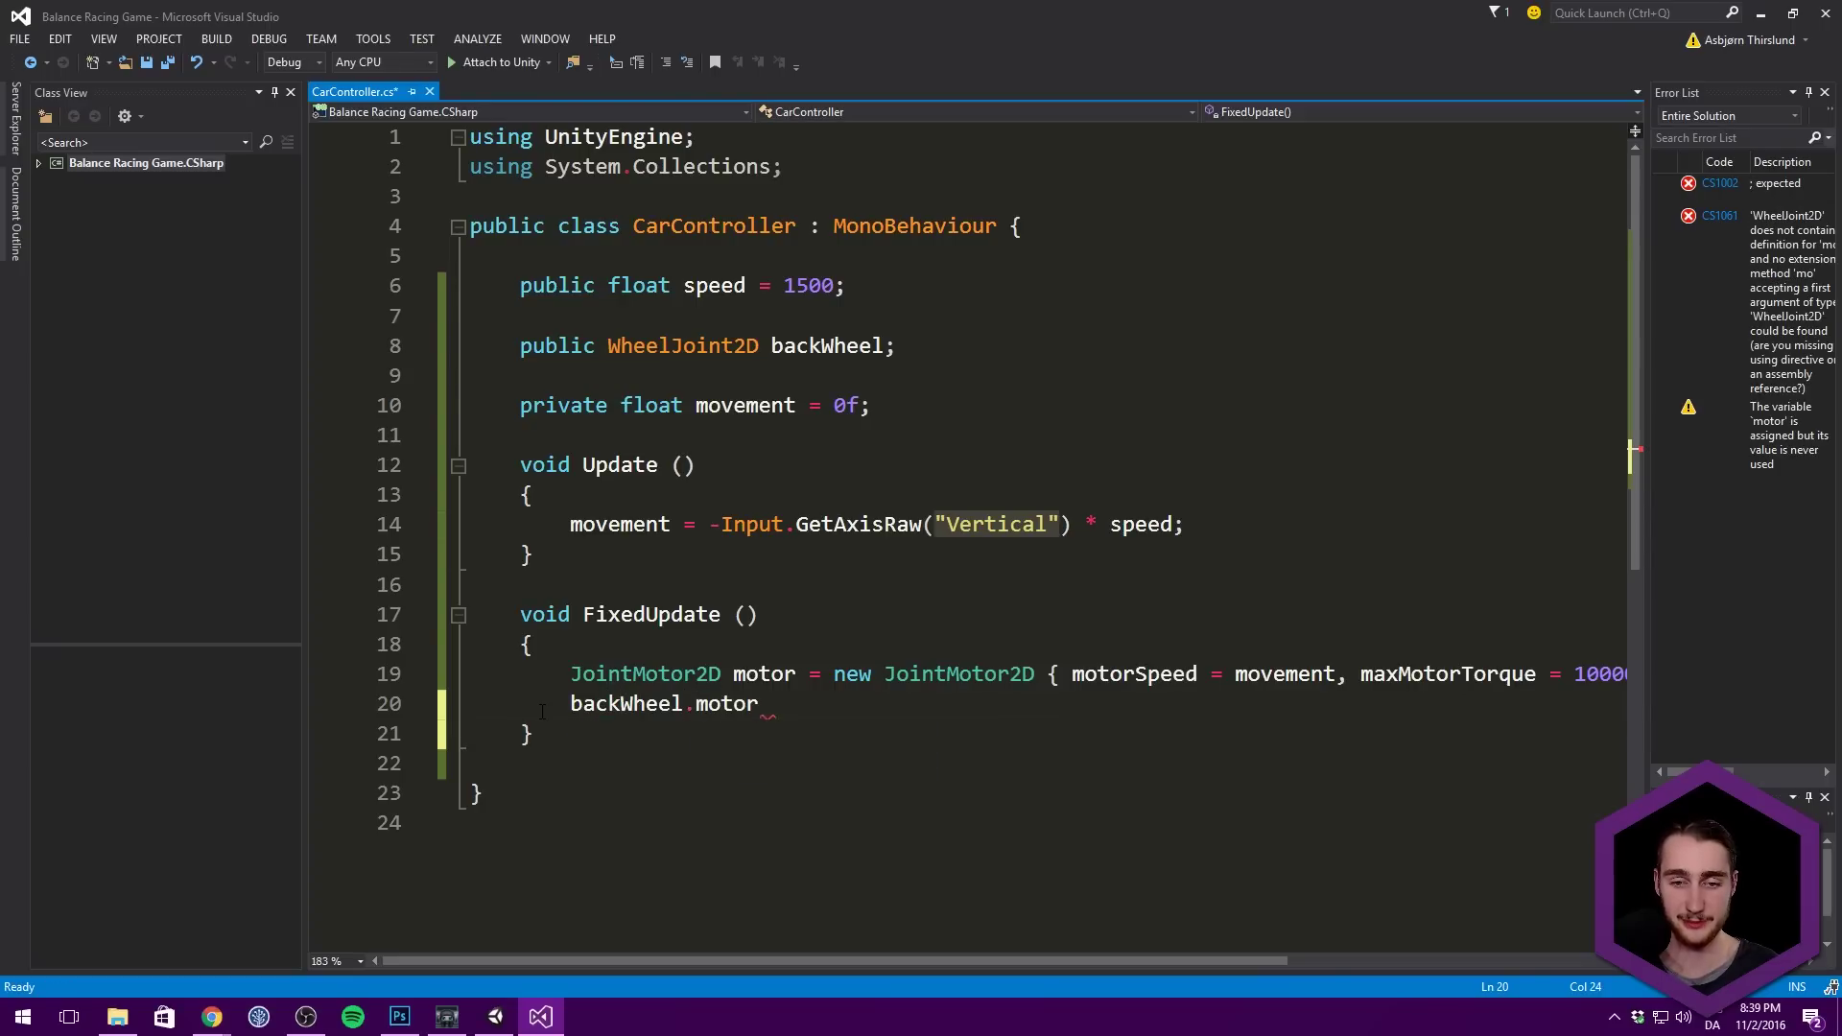
type(" = ")
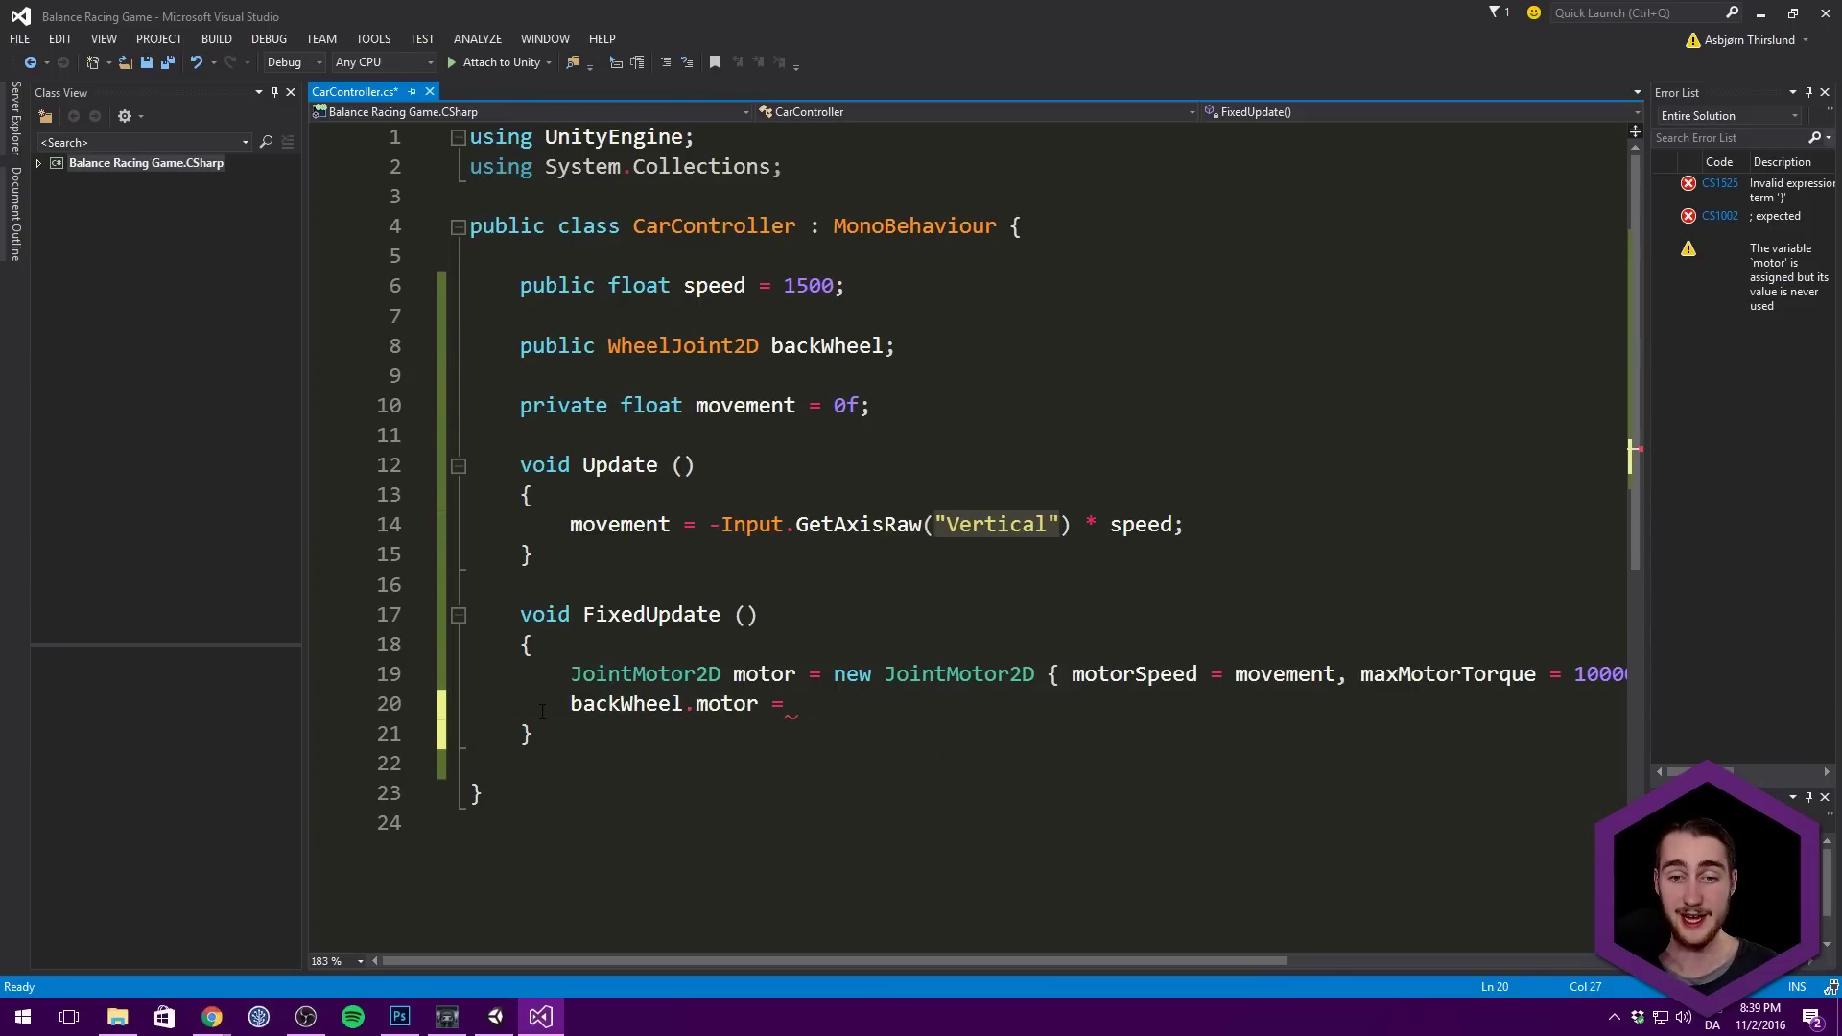
type("motor;")
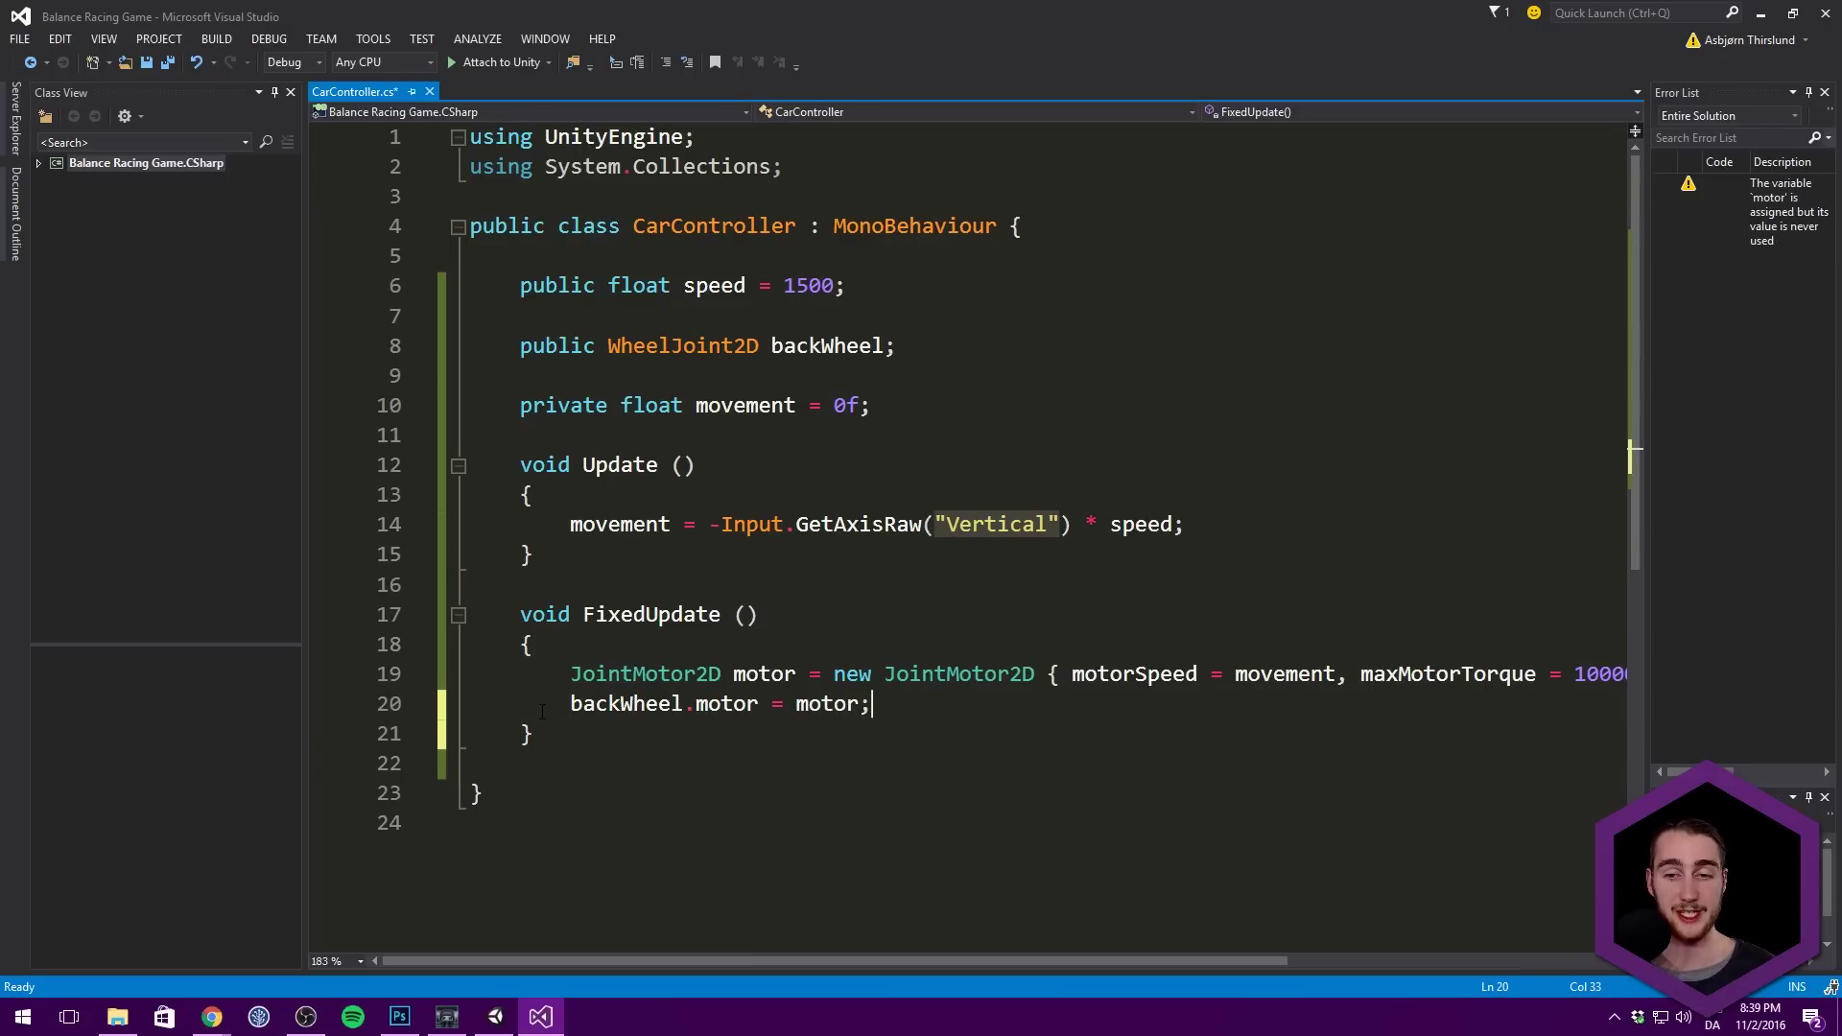
key("ctrl+s")
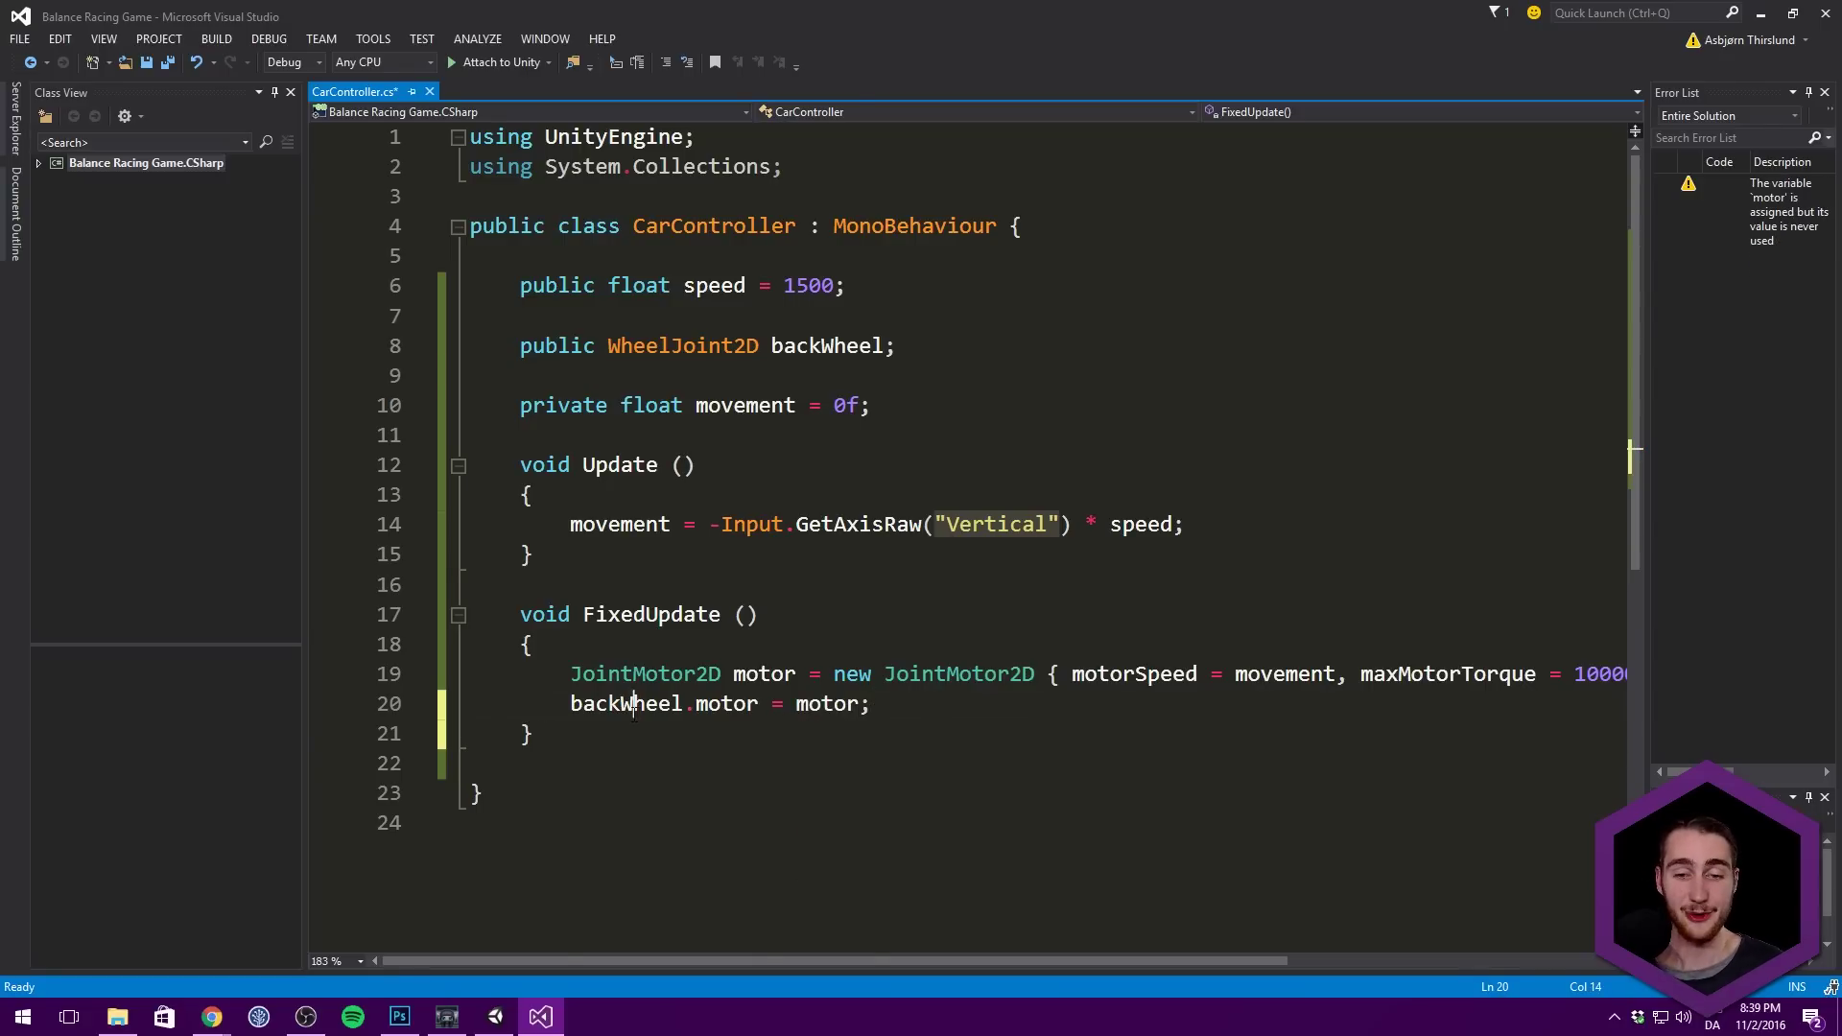
left_click(582, 705)
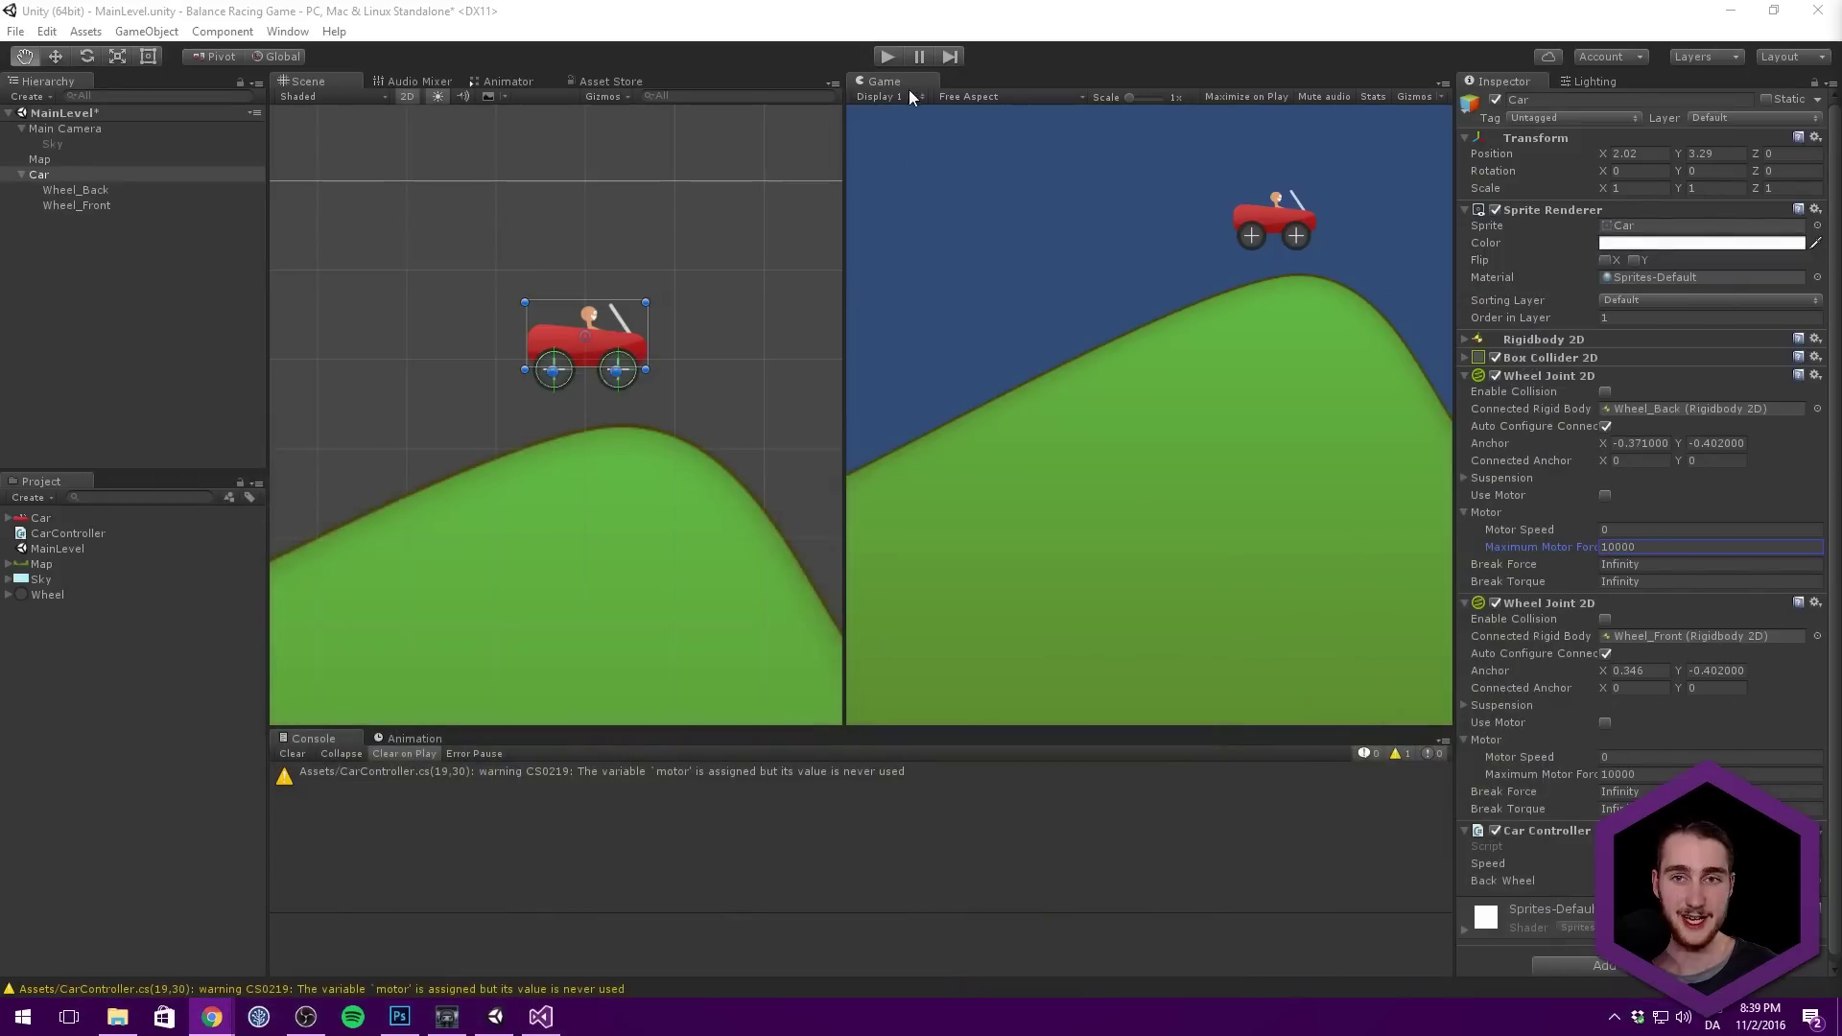
Step: Run the game briefly in Unity, stop it, and check the Car's components in the Inspector
left_click(887, 67)
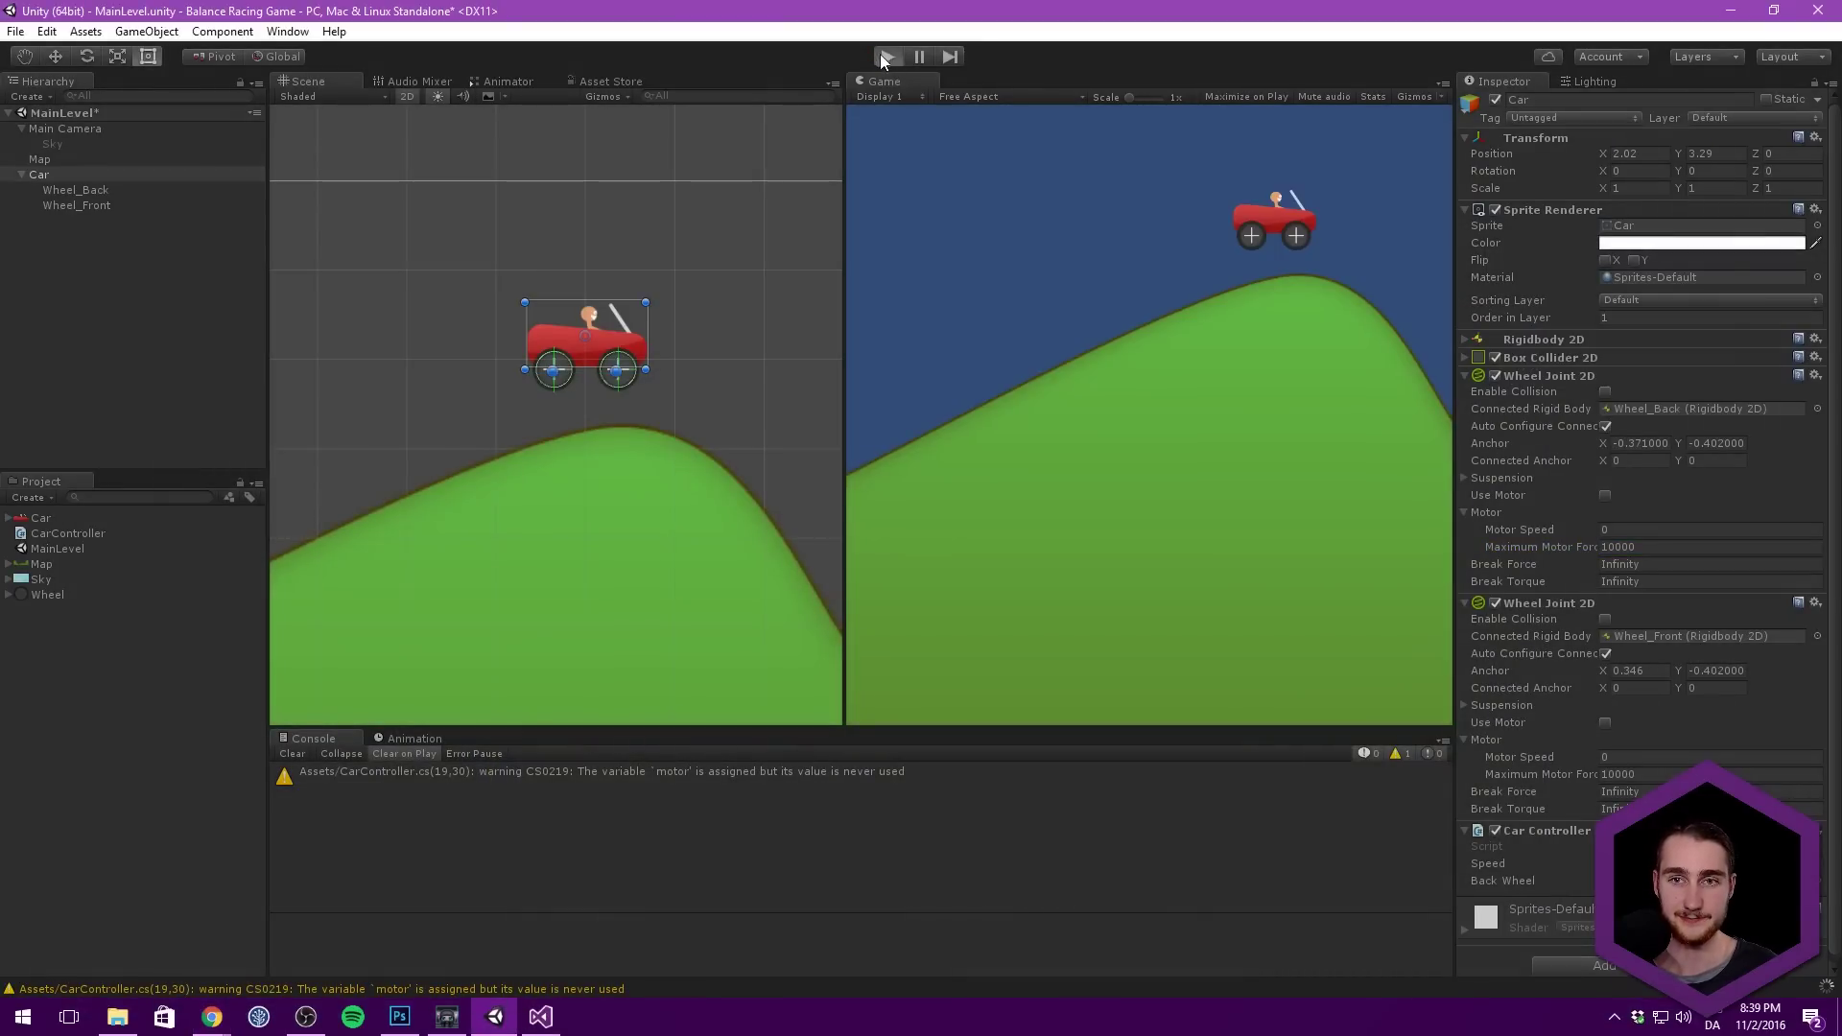
left_click(886, 55)
left_click(886, 54)
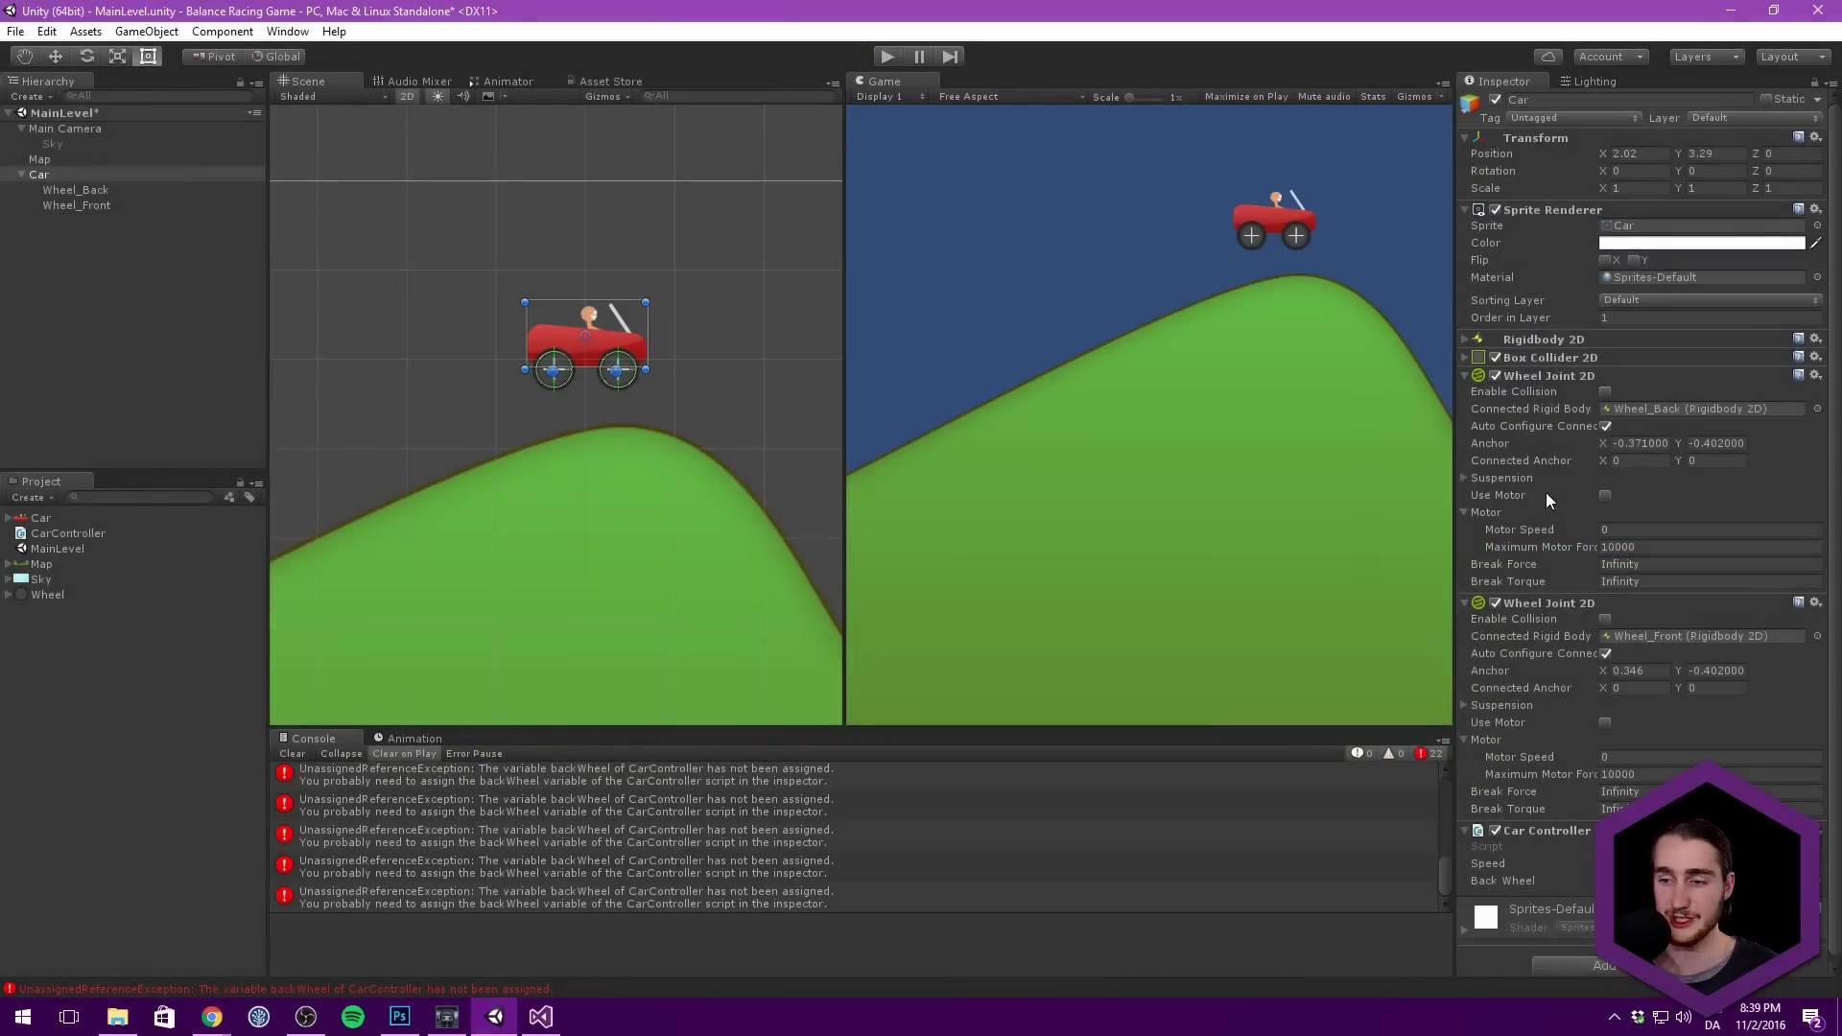
scroll(1528, 636, "down", 1)
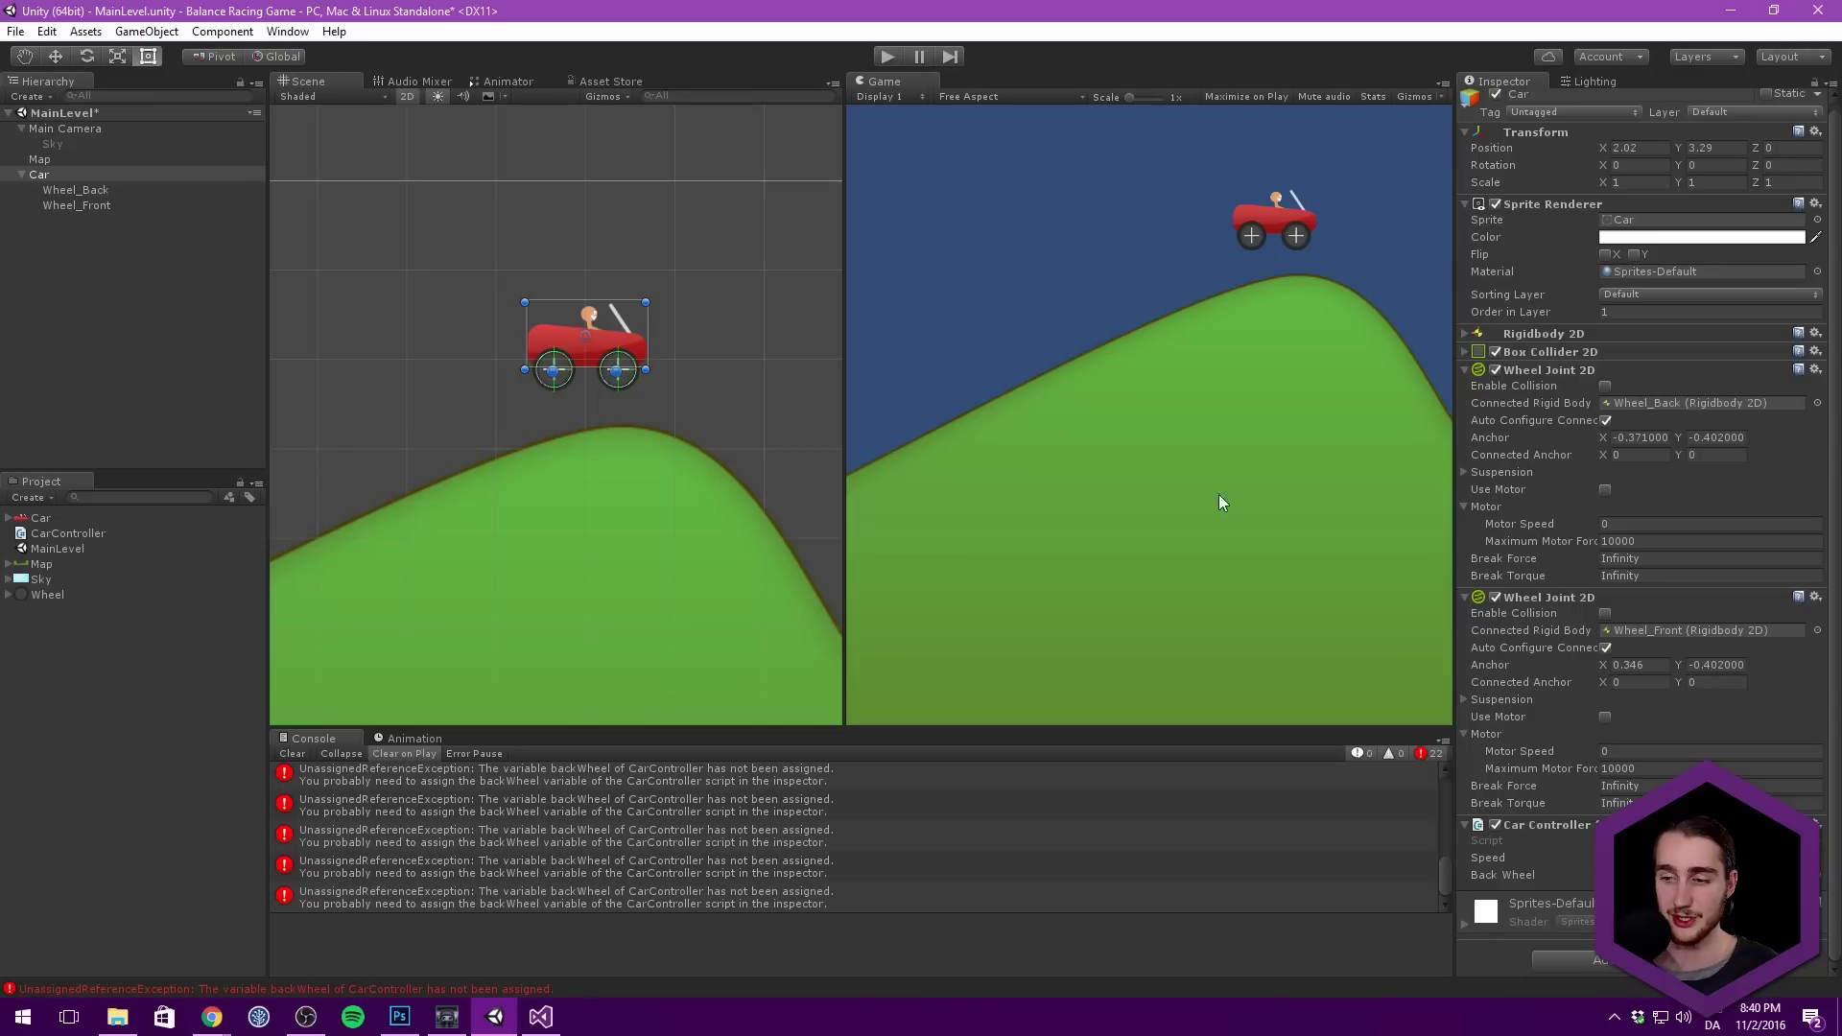
Step: Play-test the car with forward vertical input and stop the game
left_click(884, 56)
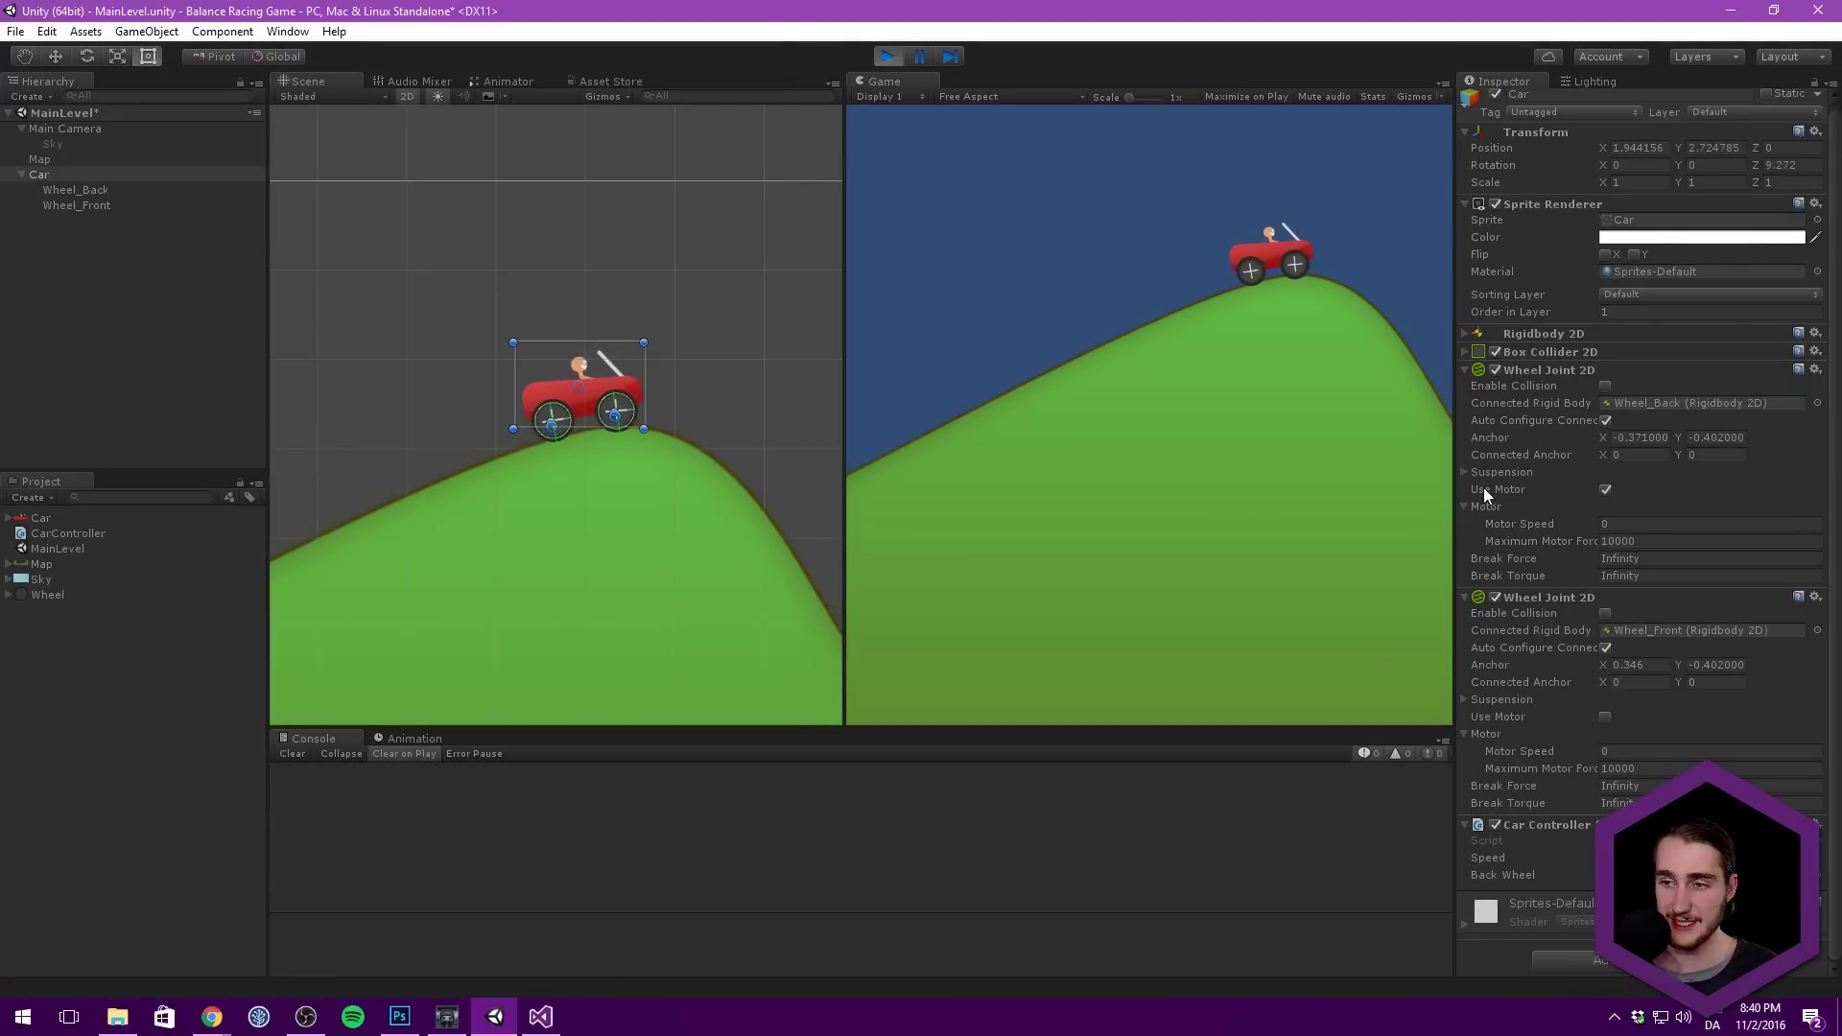
key("Up")
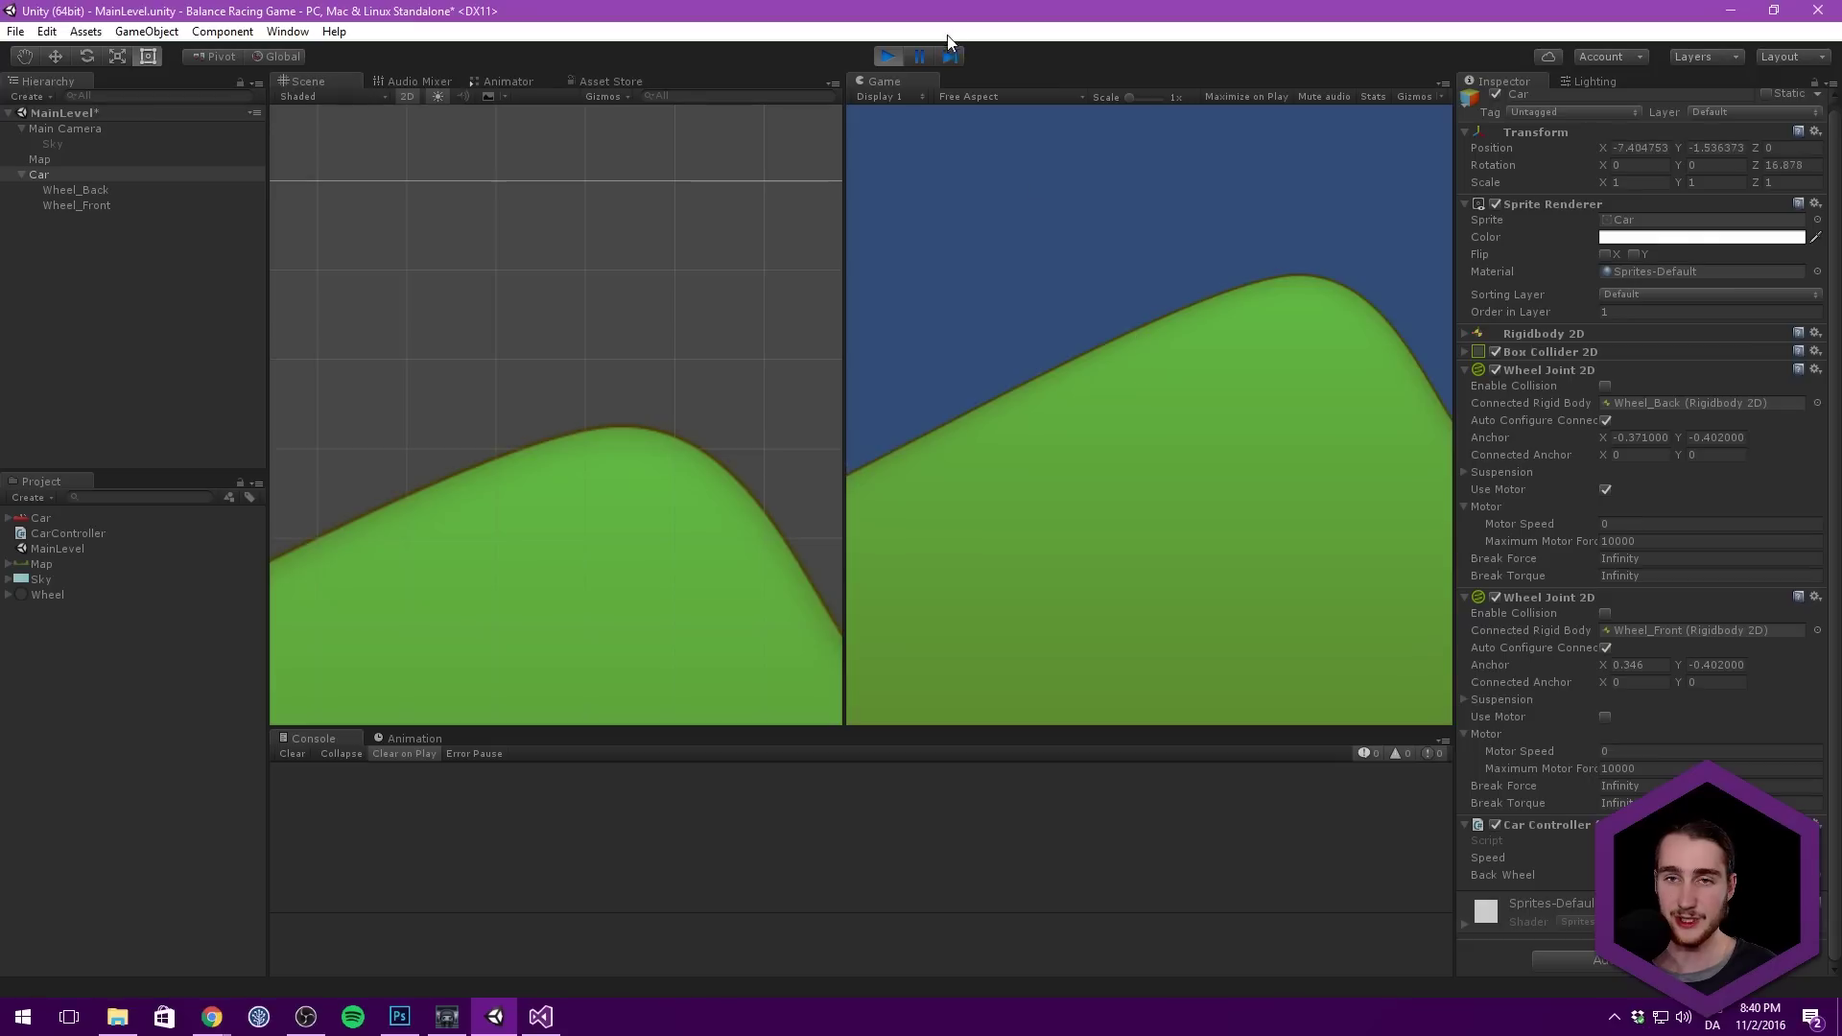
left_click(888, 55)
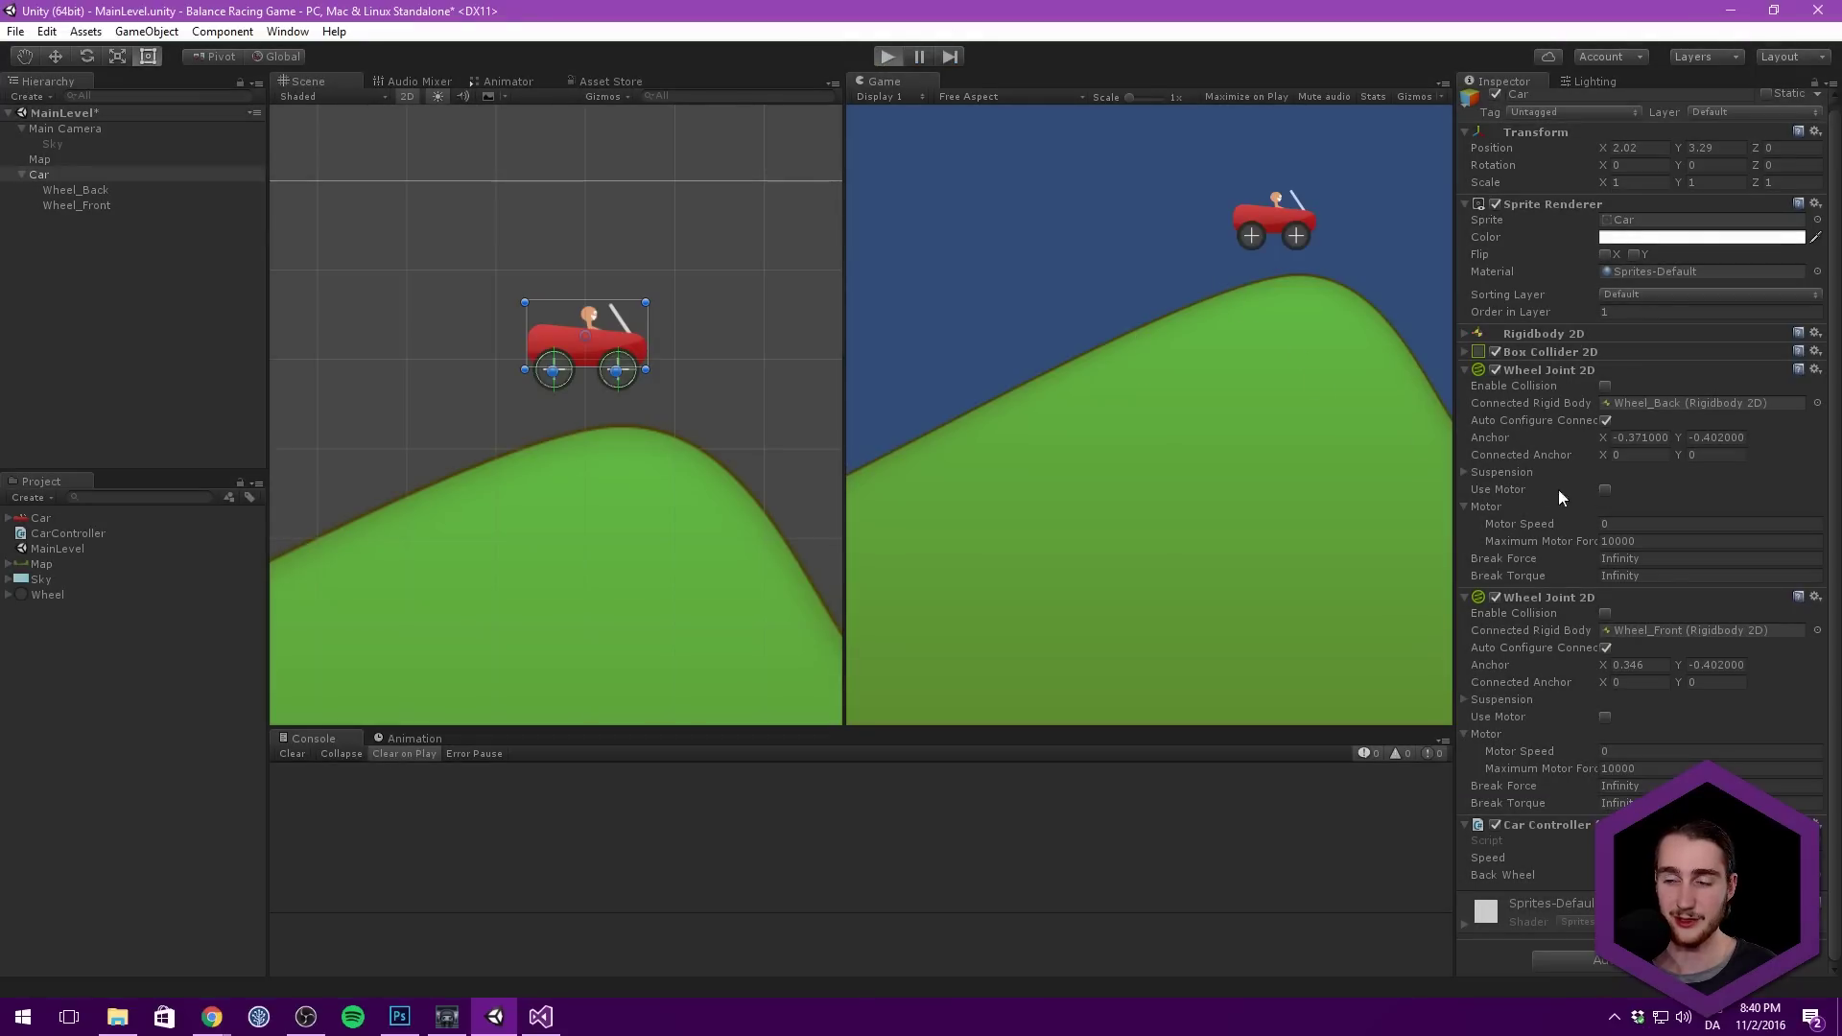
Step: Run the game two more times to check the back wheel joint's Use Motor behaviour, stopping it after each run
key("ctrl+p")
left_click(1605, 490)
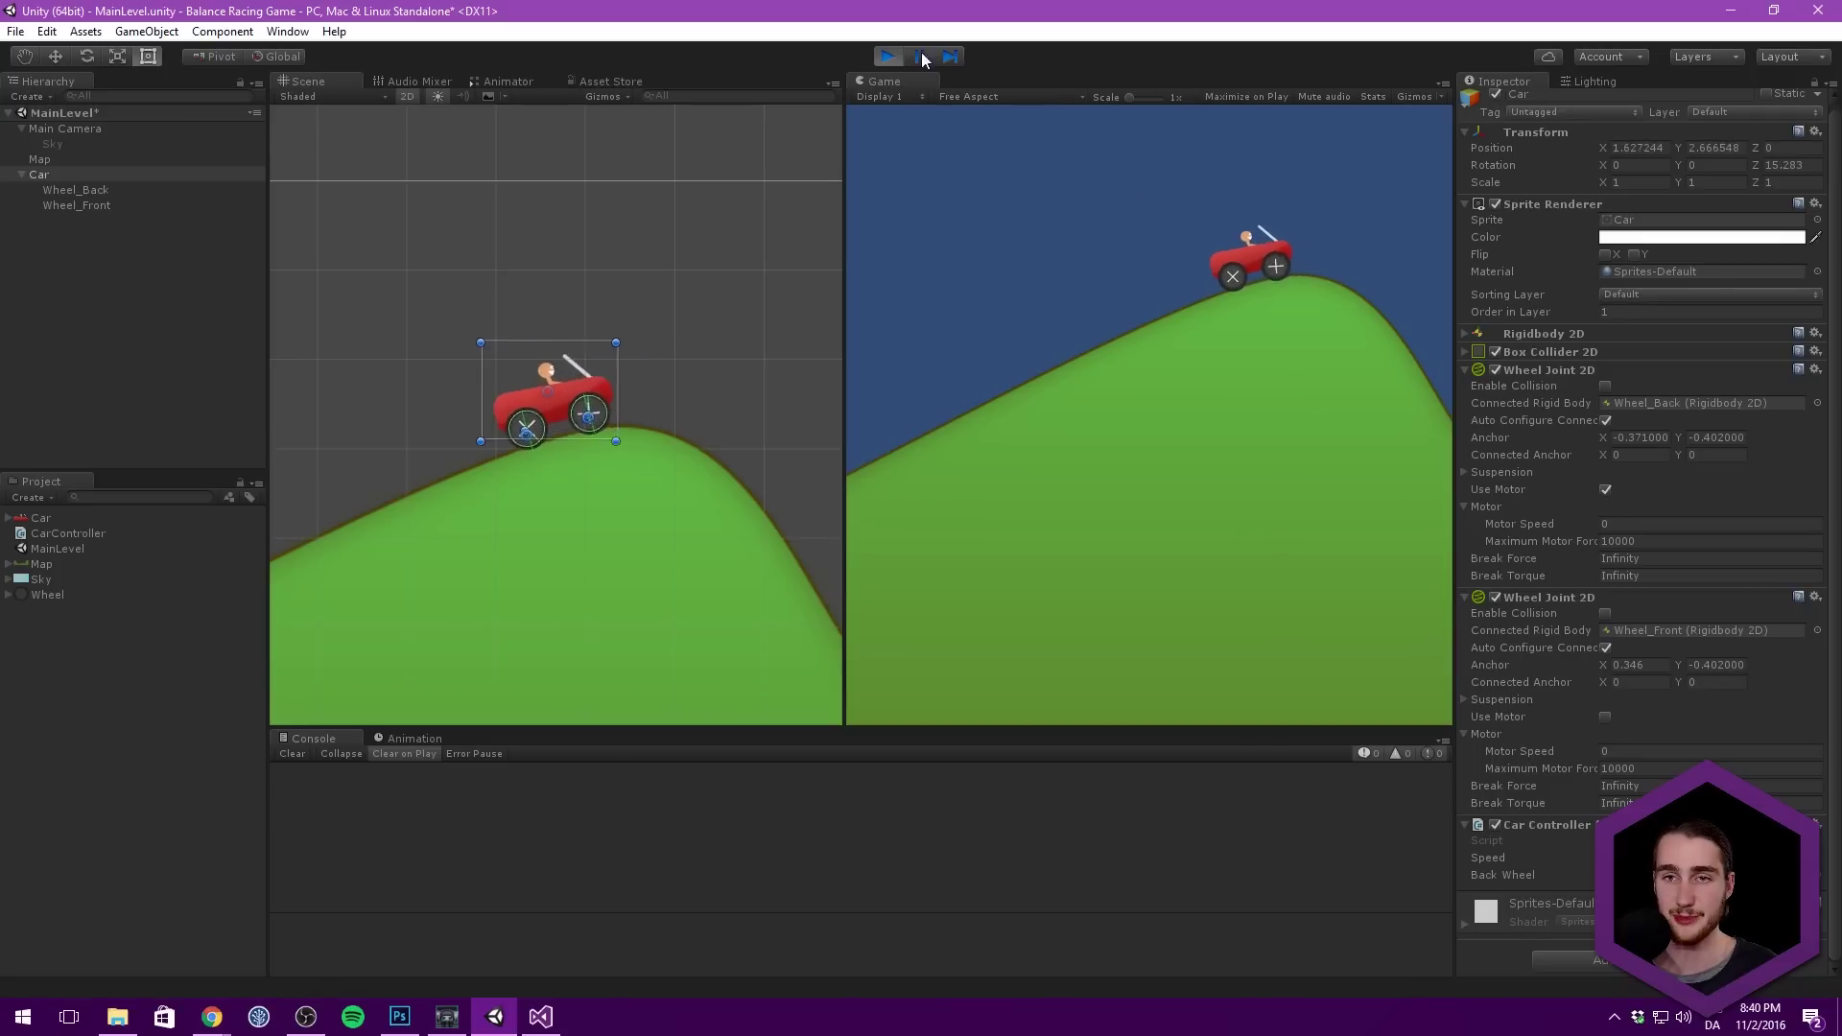
key("ctrl+p")
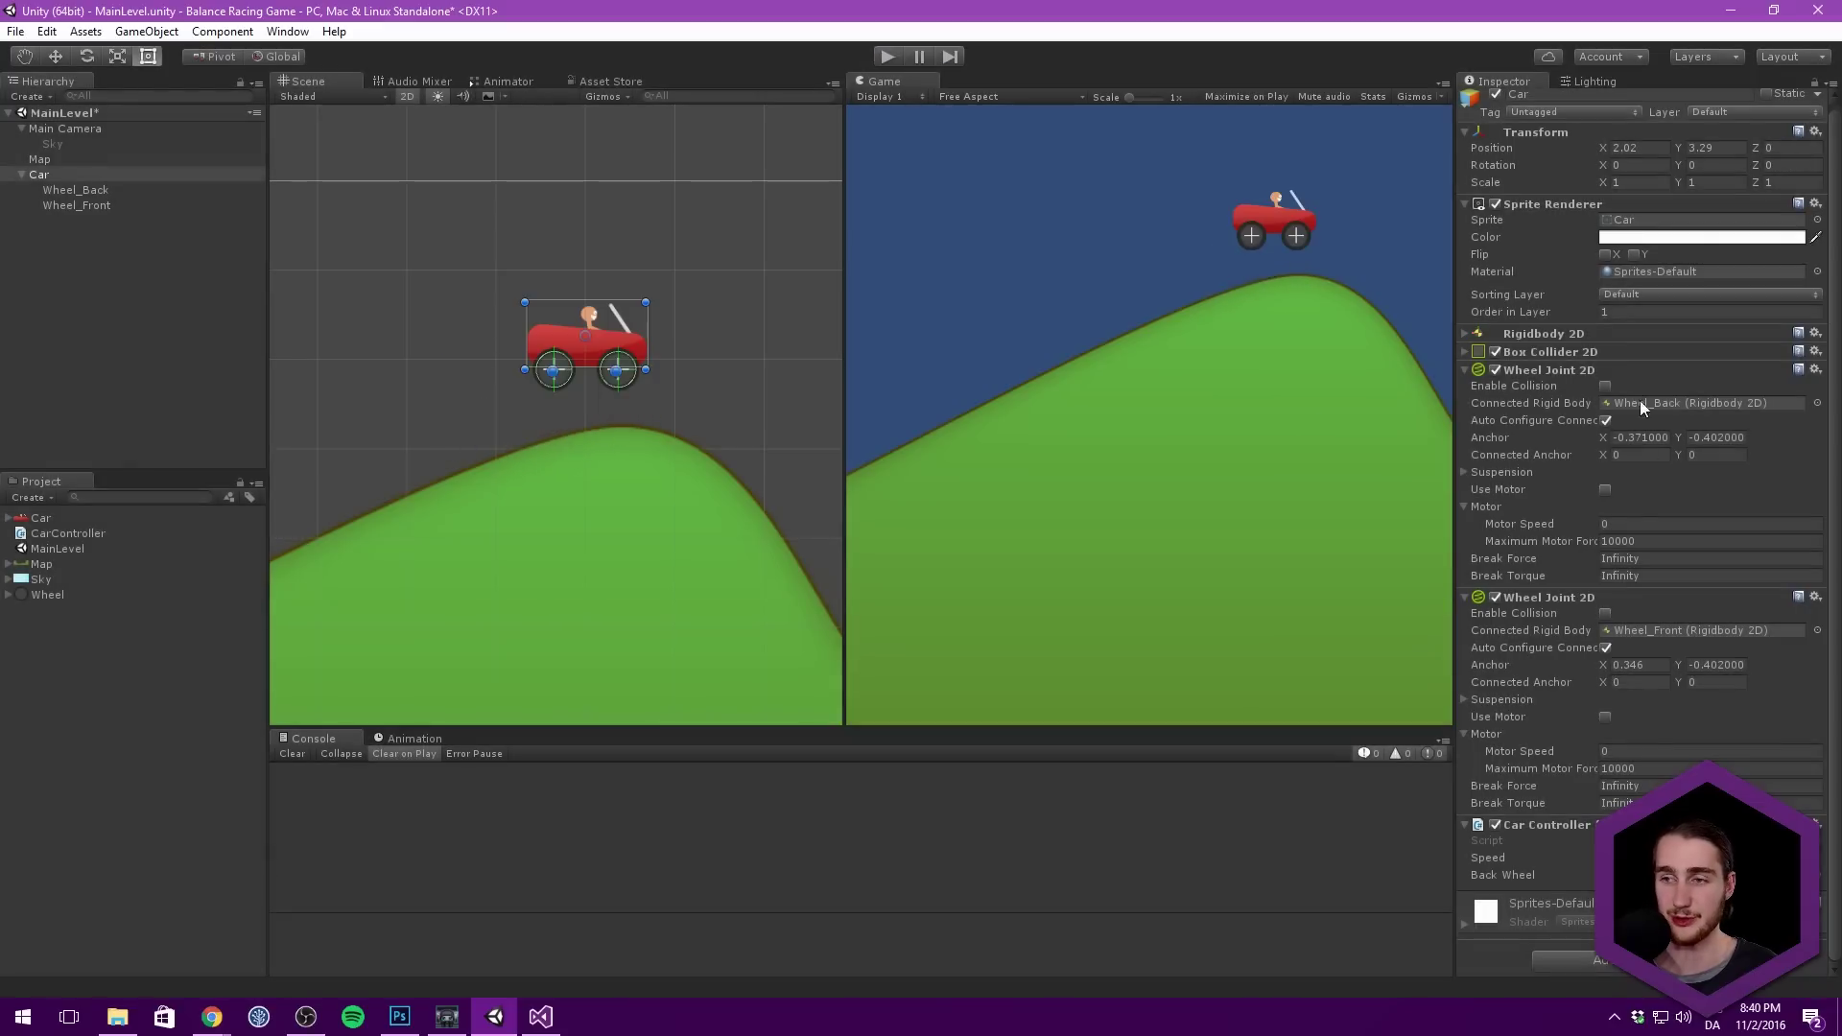
left_click(889, 56)
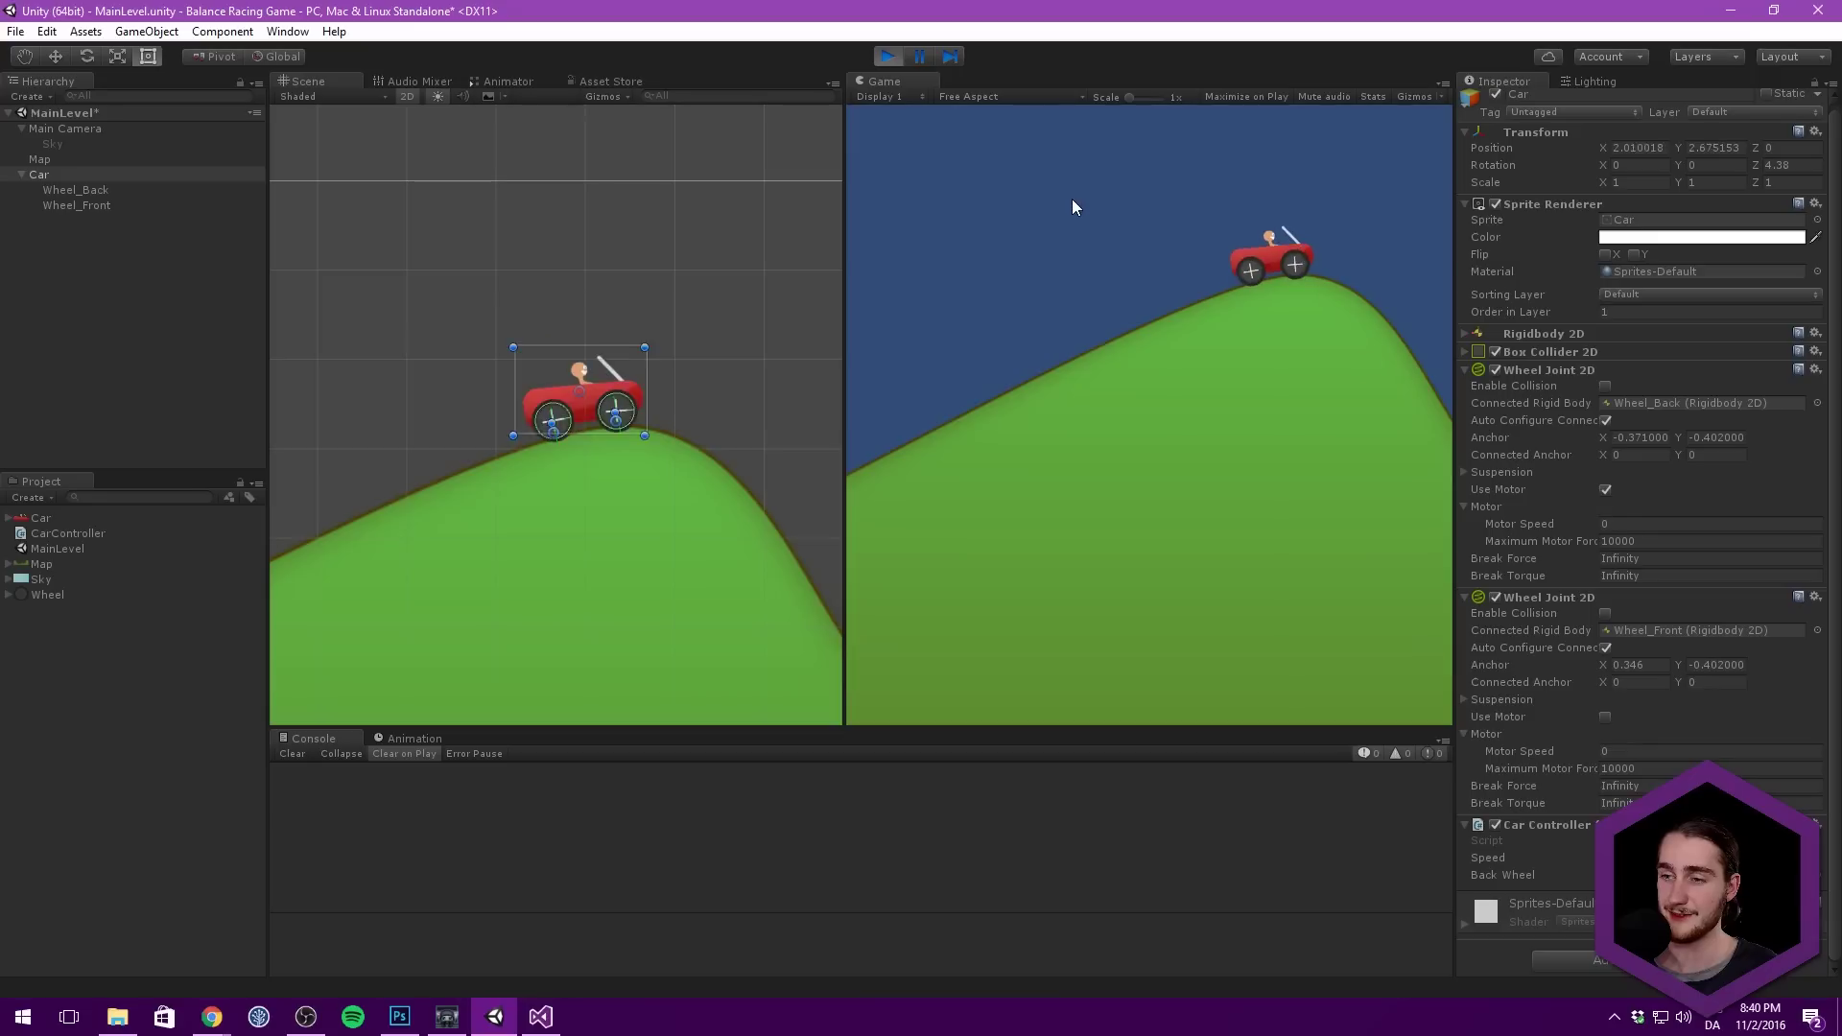
left_click(1605, 490)
left_click(1631, 523)
type("1500")
key("Return")
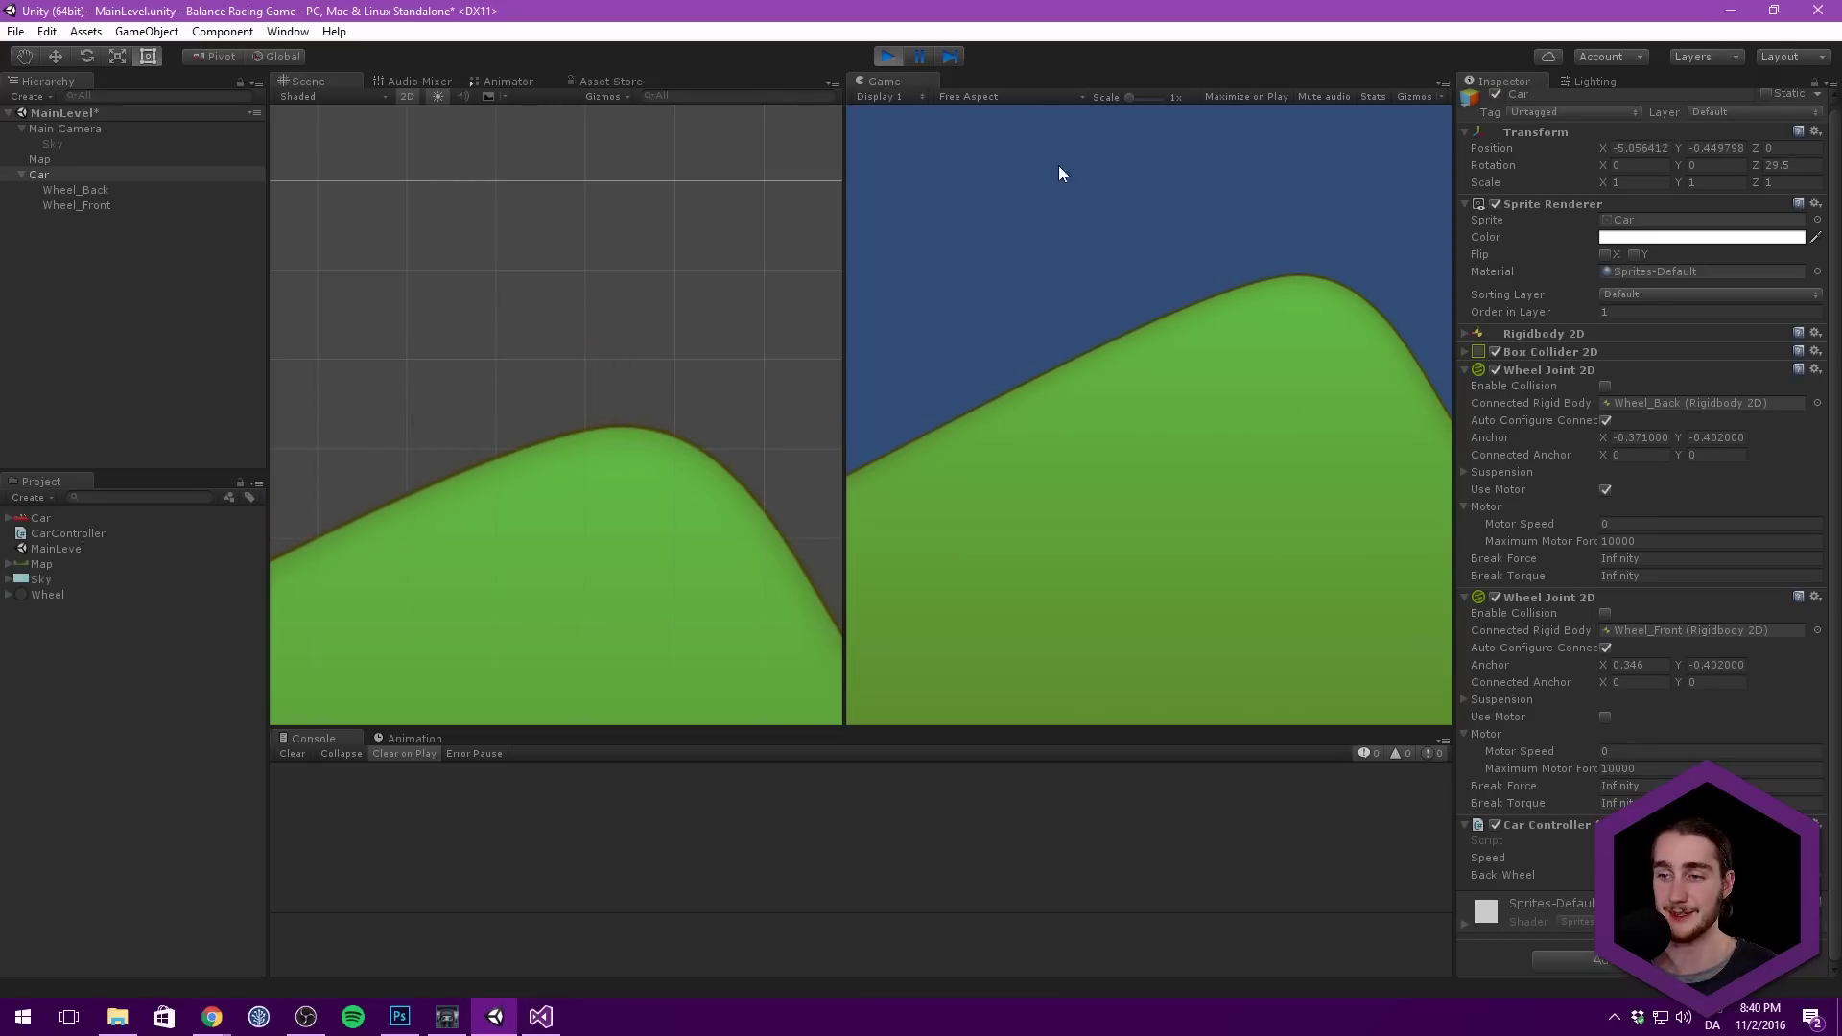
left_click(899, 56)
Step: Switch to Visual Studio and insert an if (movement == 0f) block at the start of FixedUpdate
key("alt+Tab")
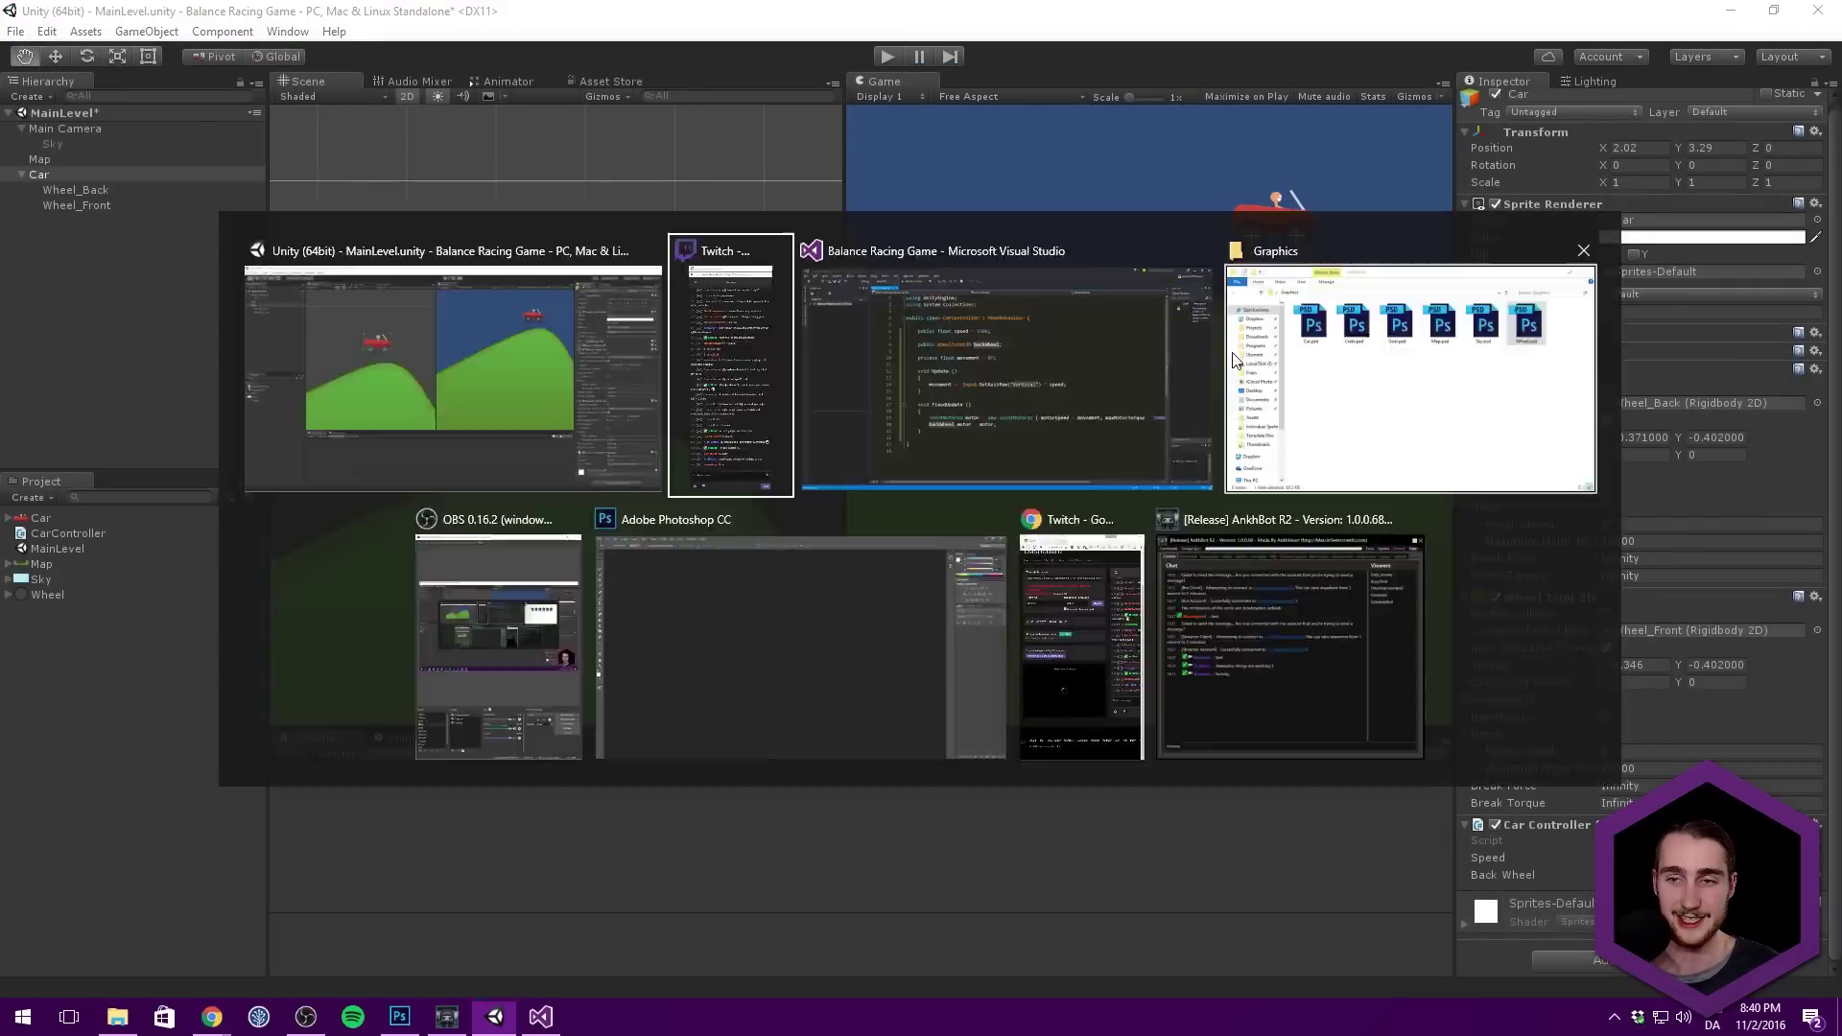
left_click(540, 1016)
left_click(489, 792)
left_click(785, 405)
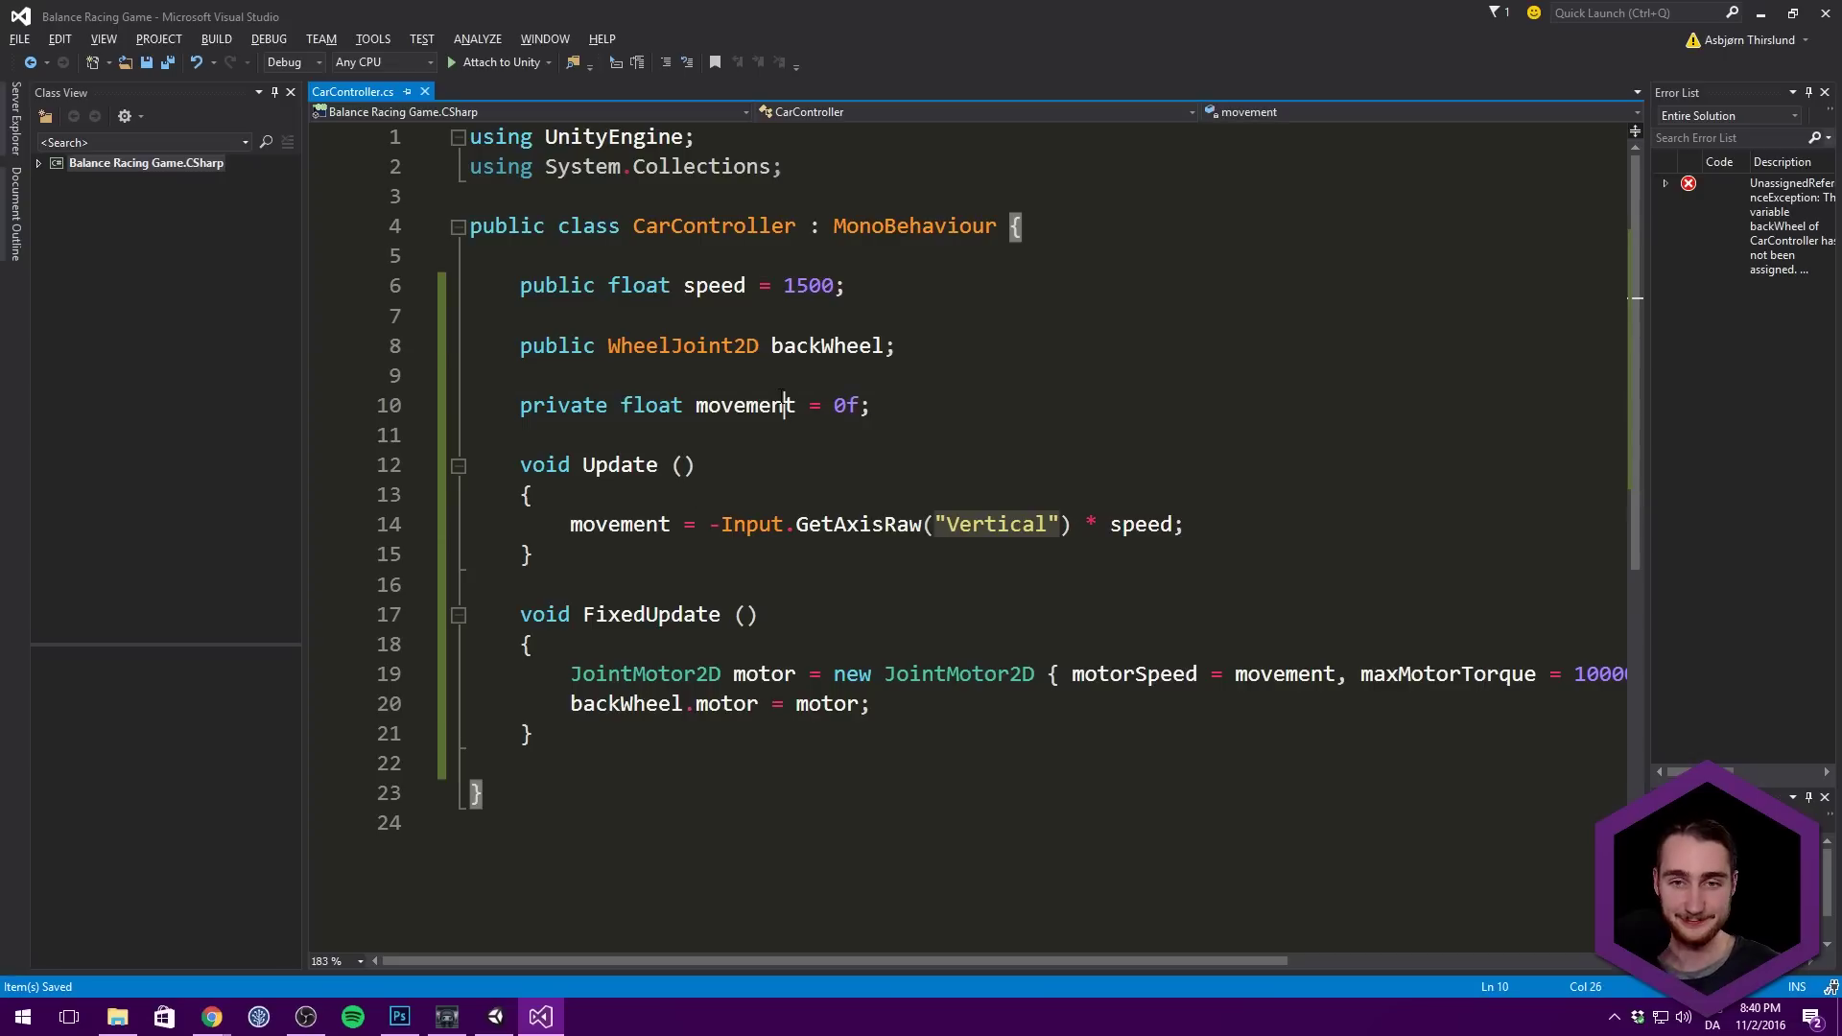
left_click(780, 641)
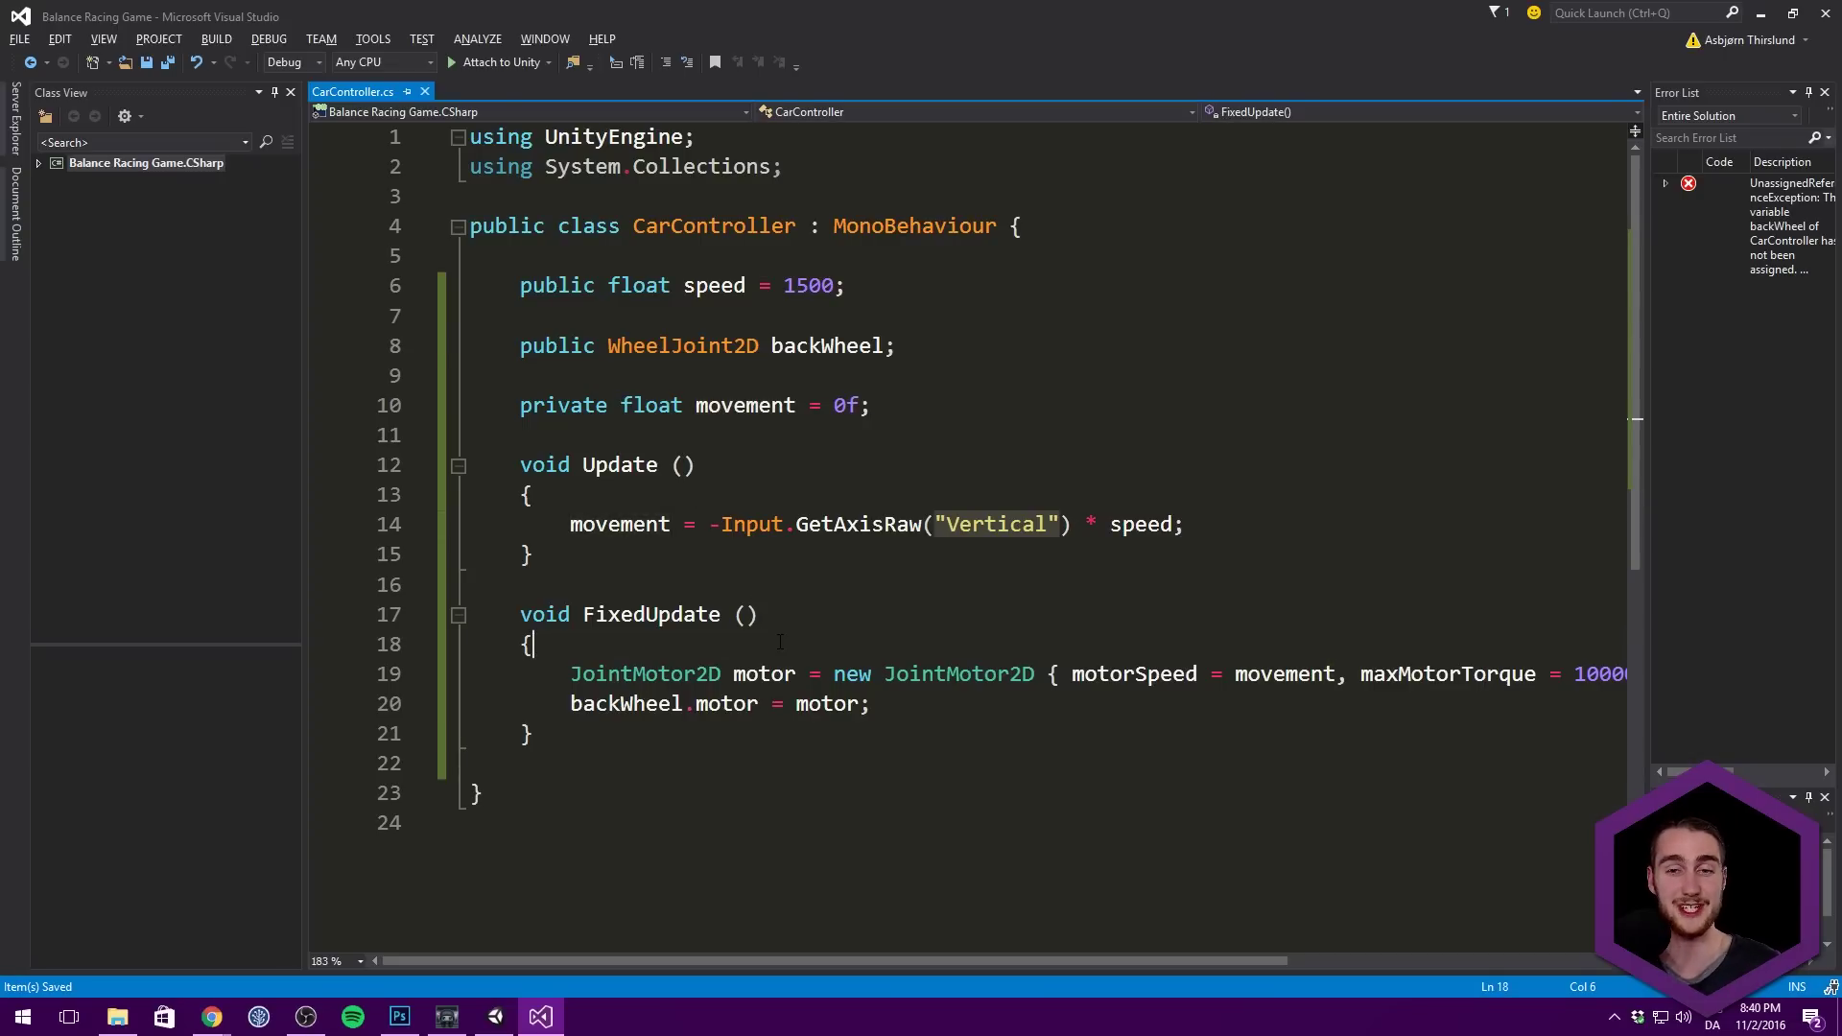
key("Return")
key("Return")
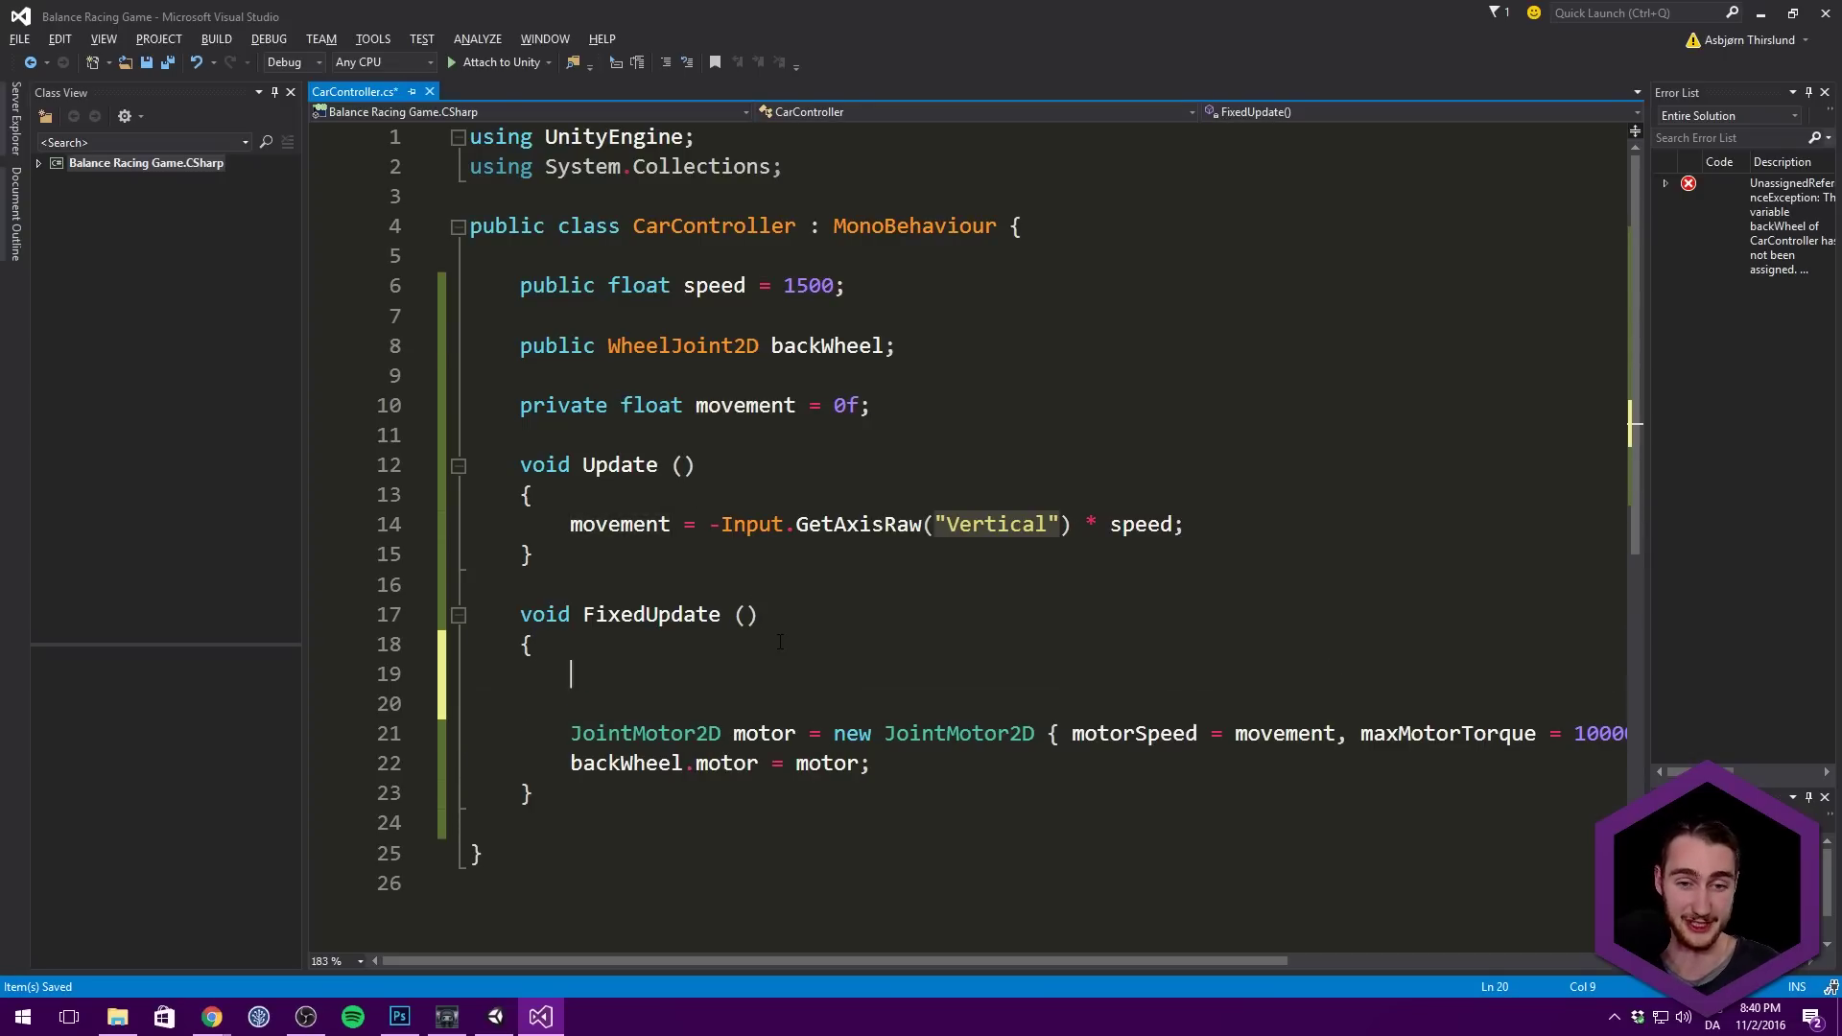
type("if (movement == ")
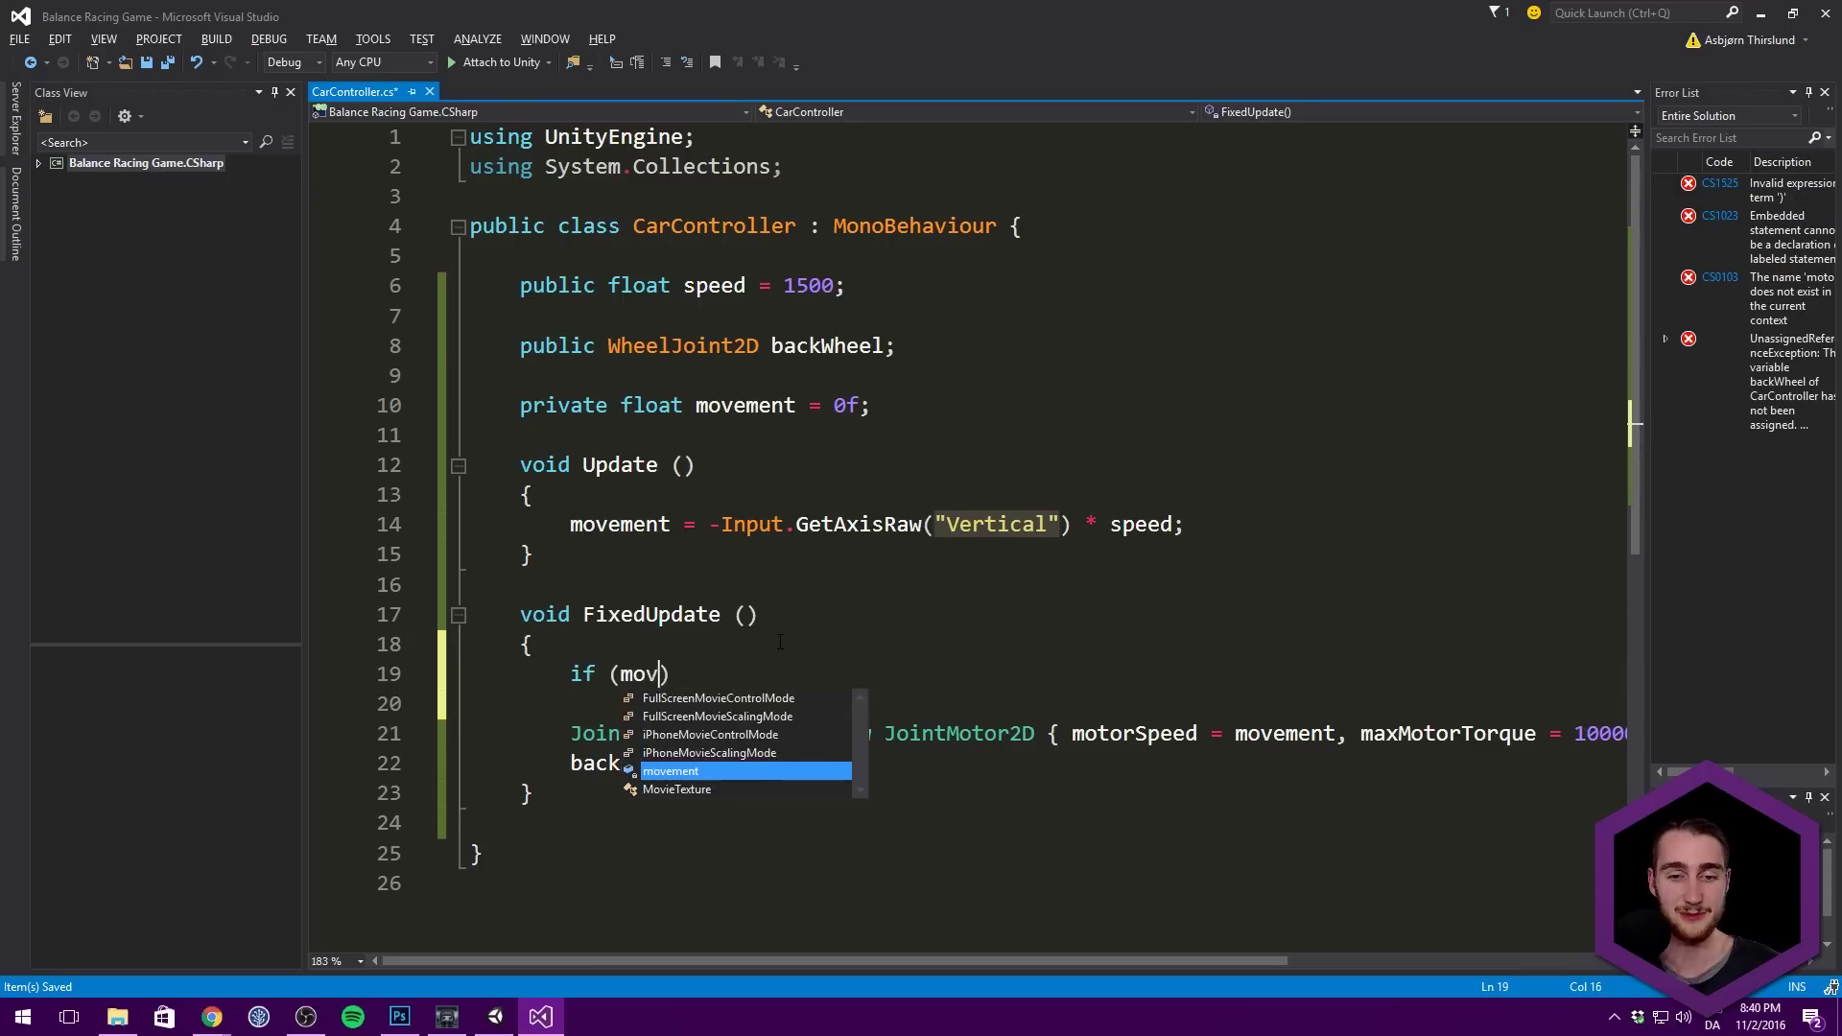
type("0f) {")
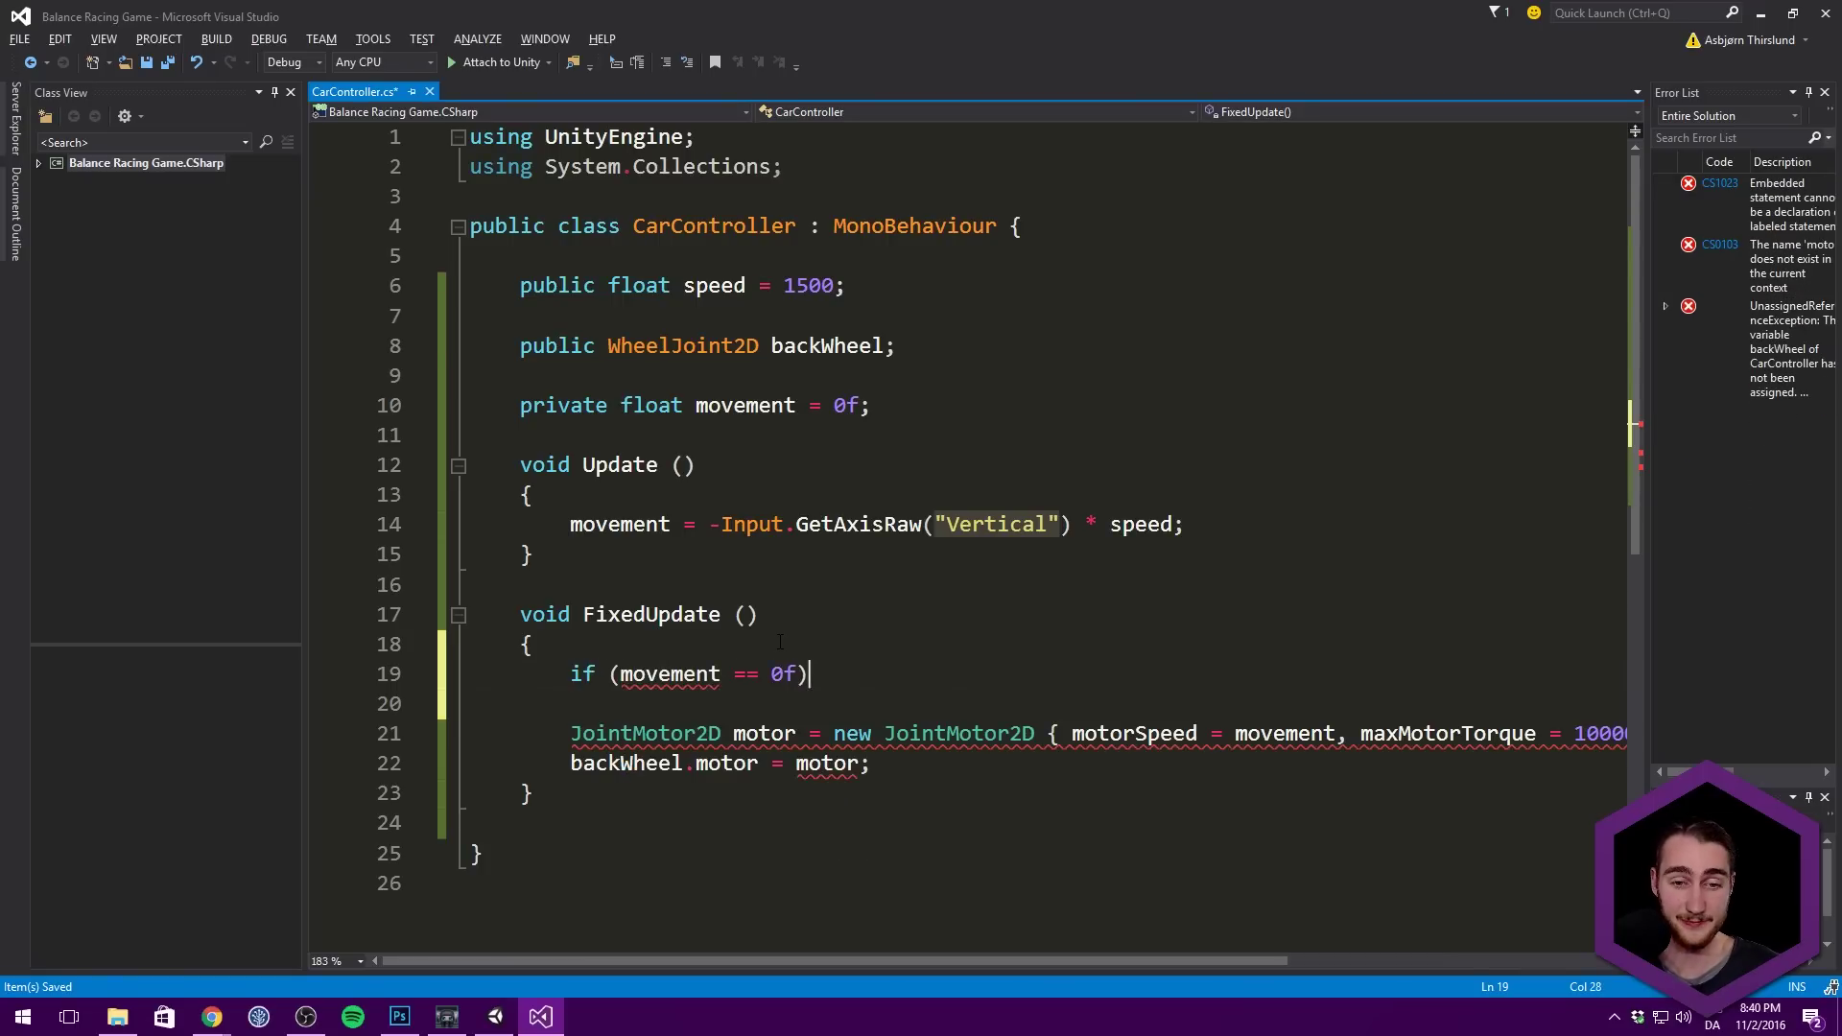
key("Return")
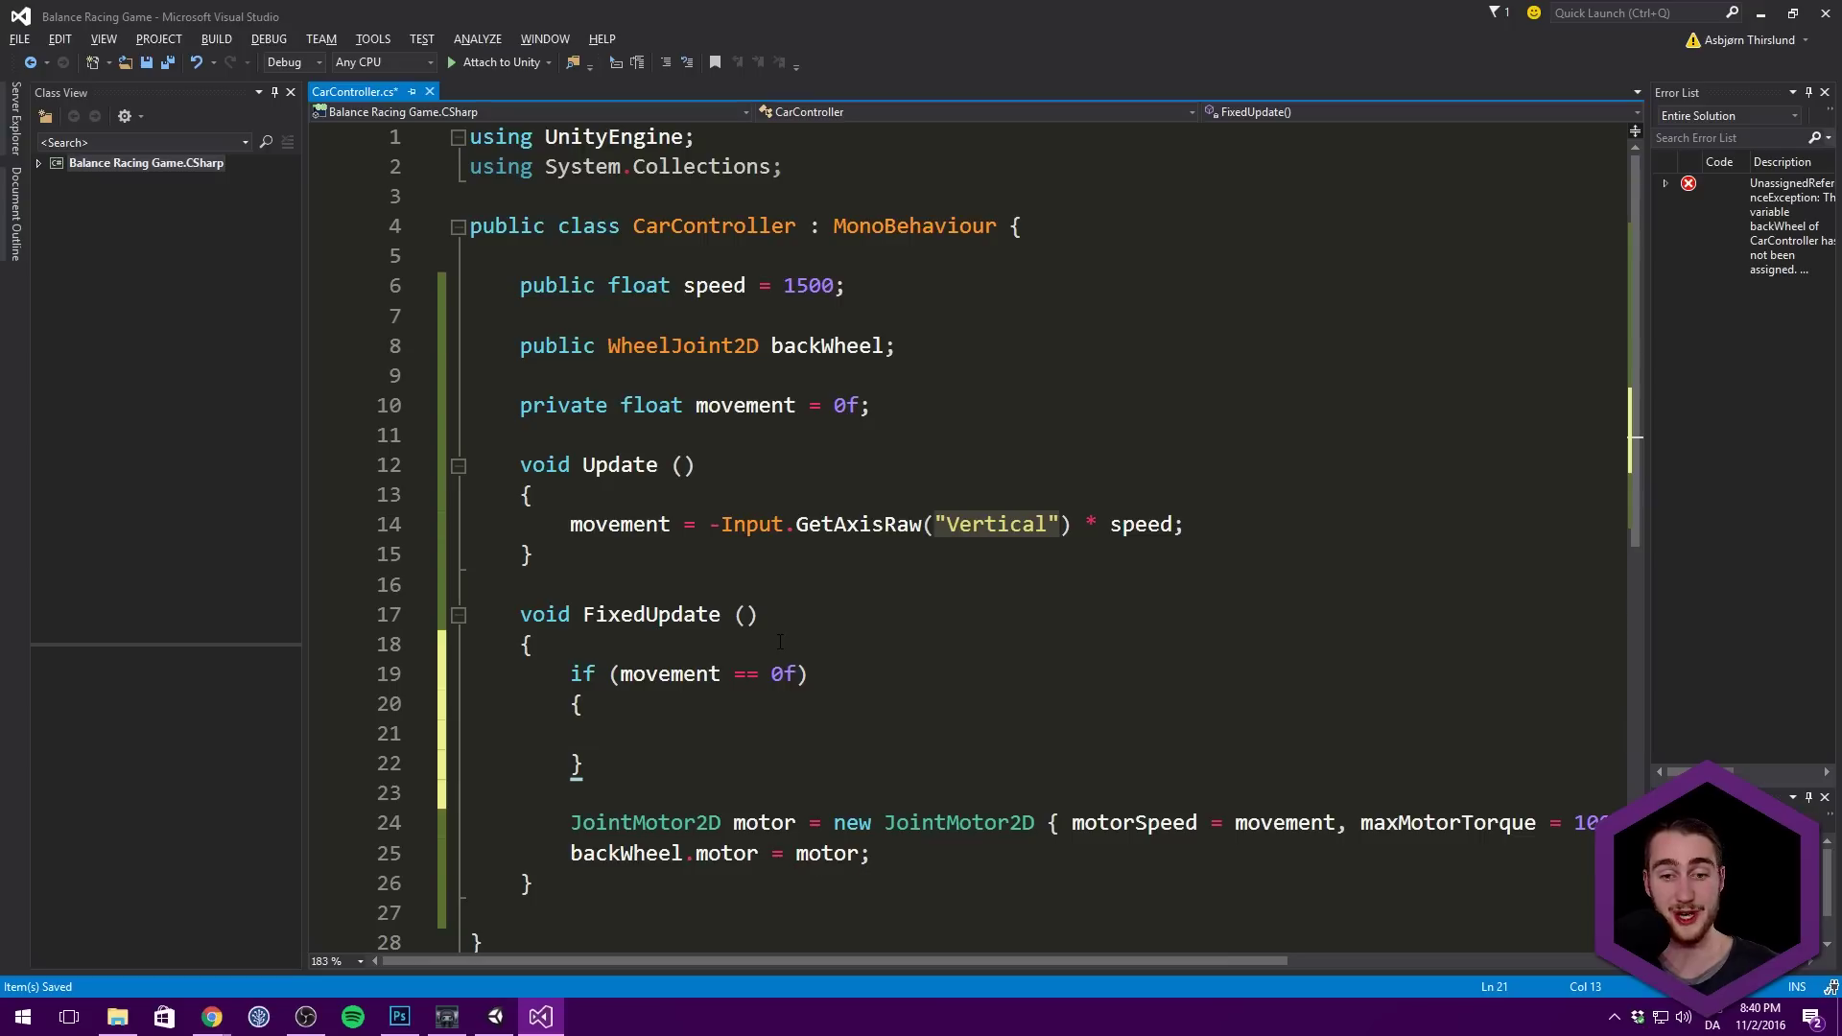
Step: Write backWheel.useMotor = false; inside the if (movement == 0f) block
type("backWheel.mo")
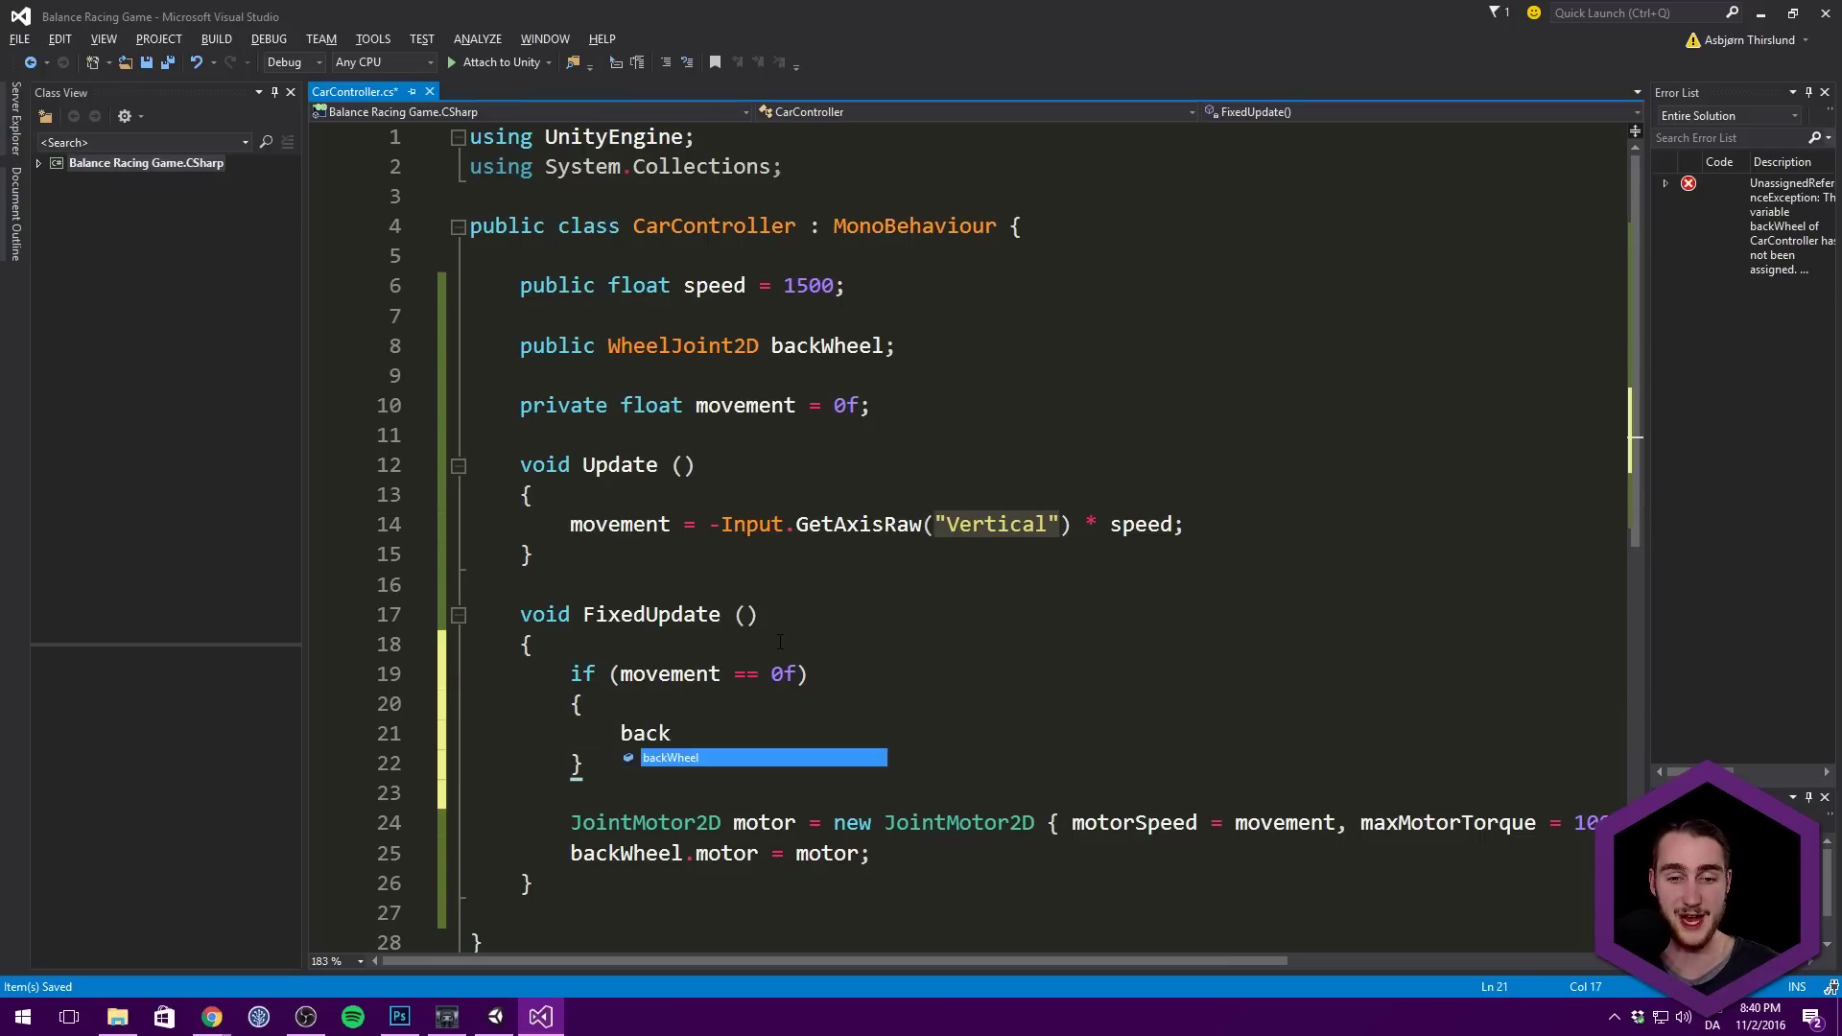
key("Tab")
key("BackSpace")
key("BackSpace")
key("BackSpace")
key("BackSpace")
key("BackSpace")
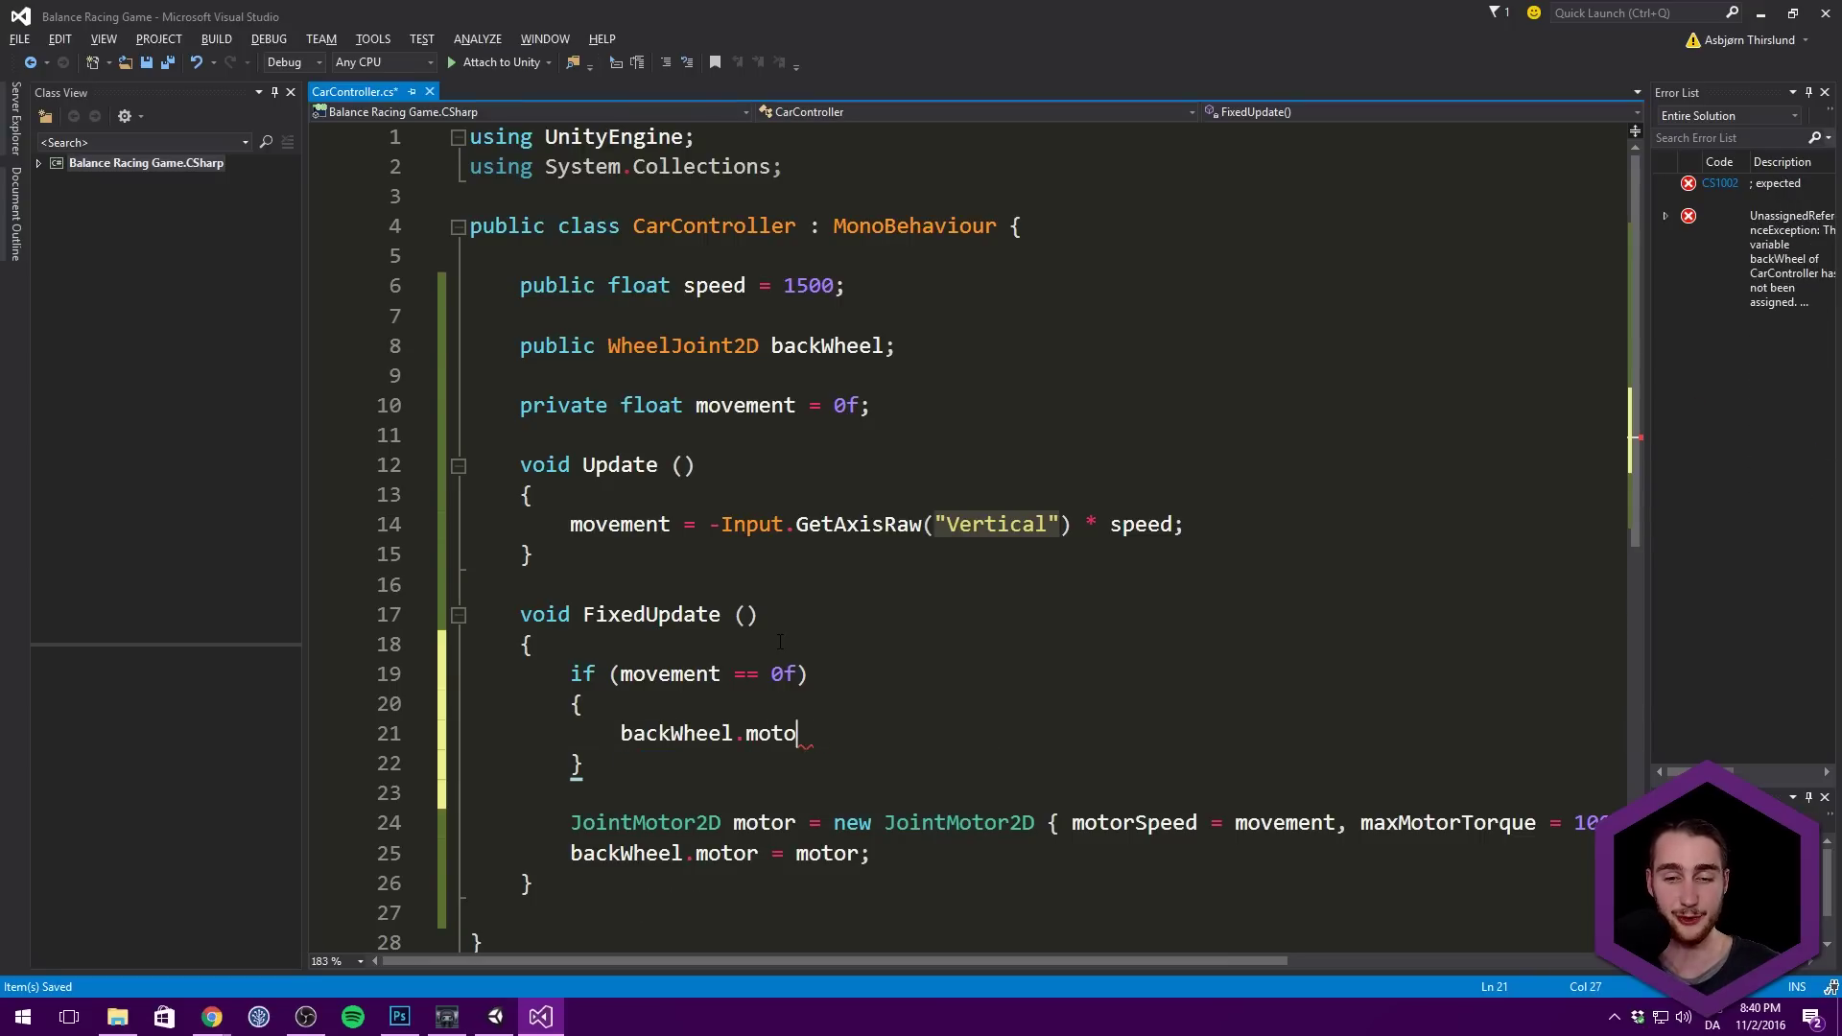
type("us")
key("Tab")
type("= false;")
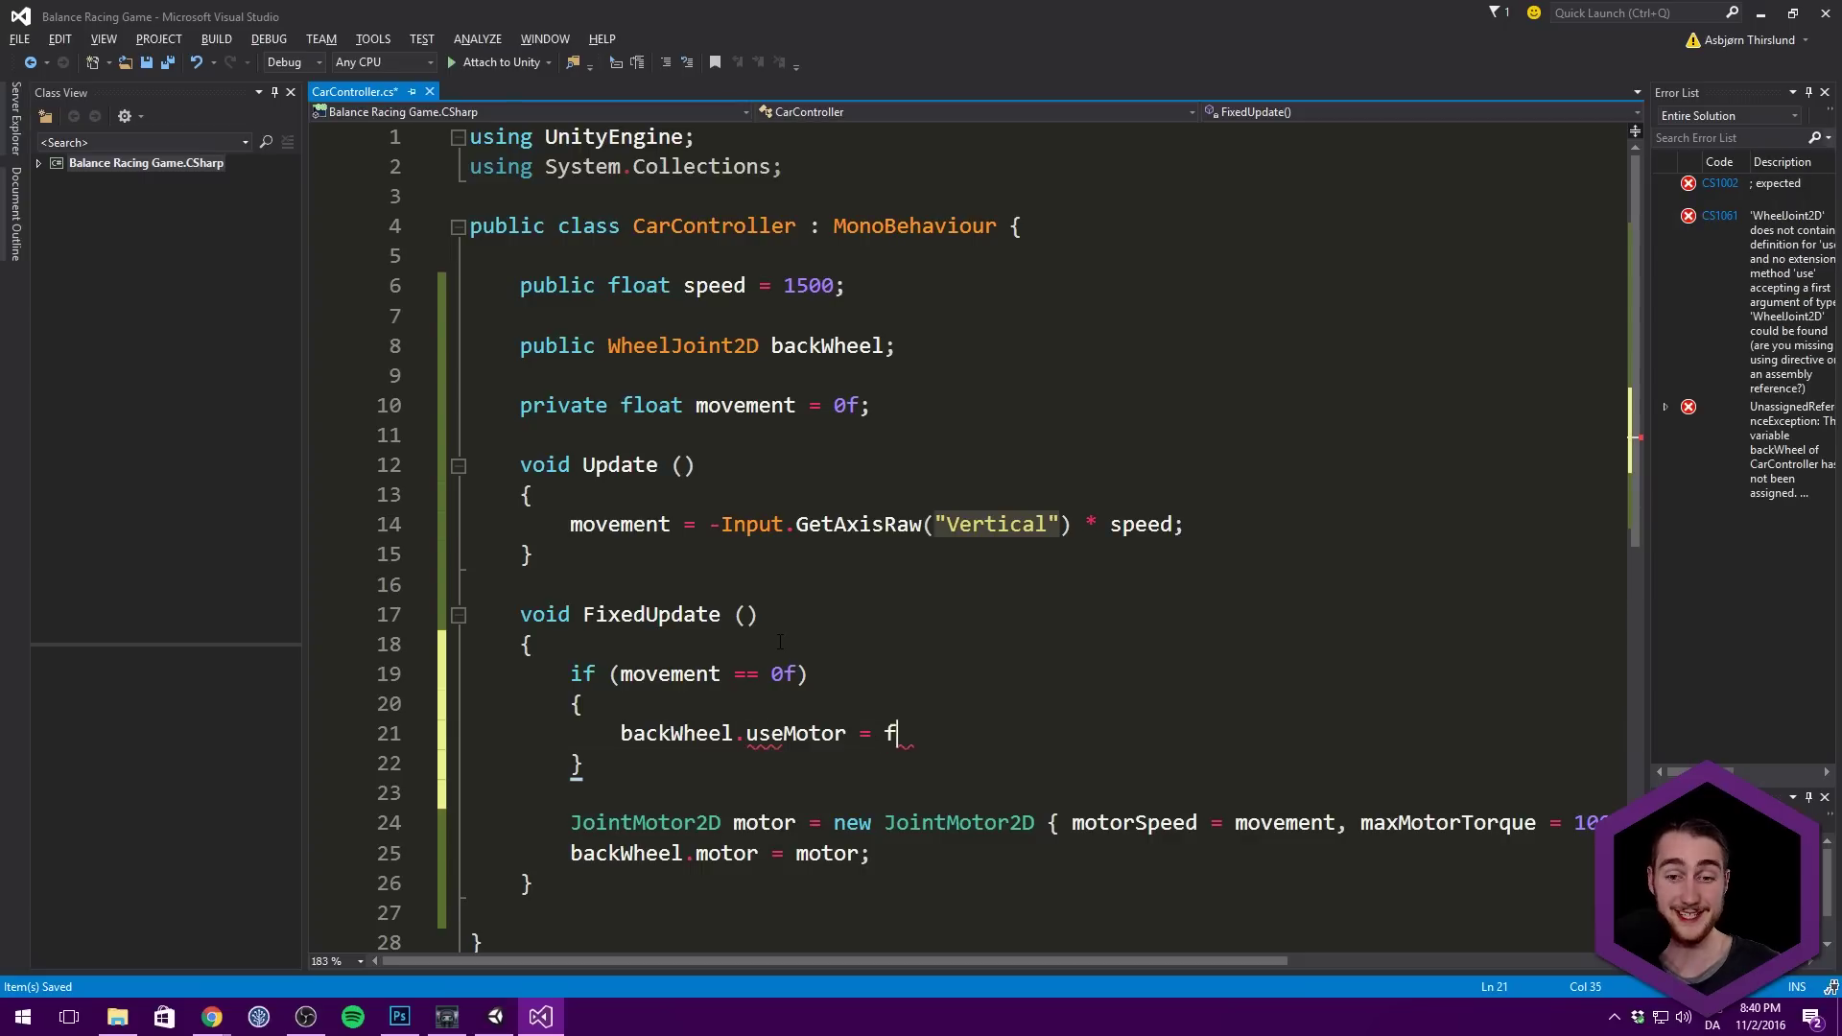
Step: Add an empty else block after the if (movement == 0f) block
type(" else {")
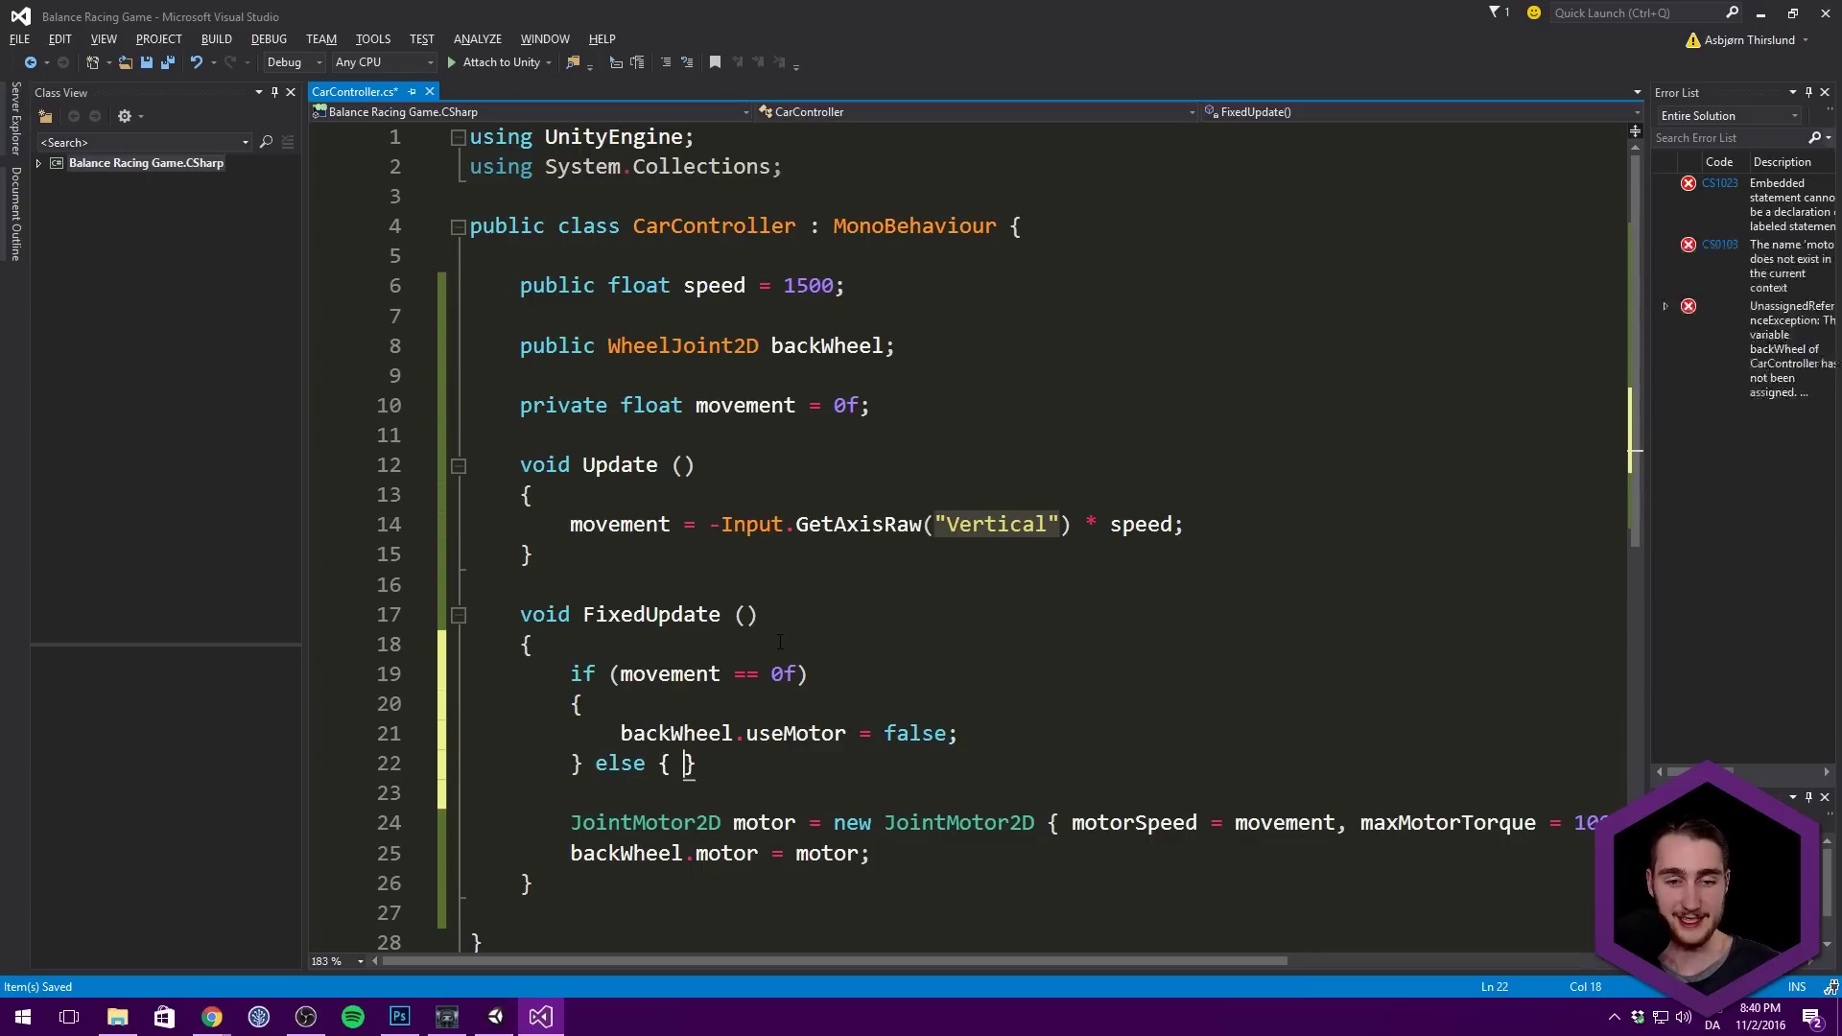
key("Return")
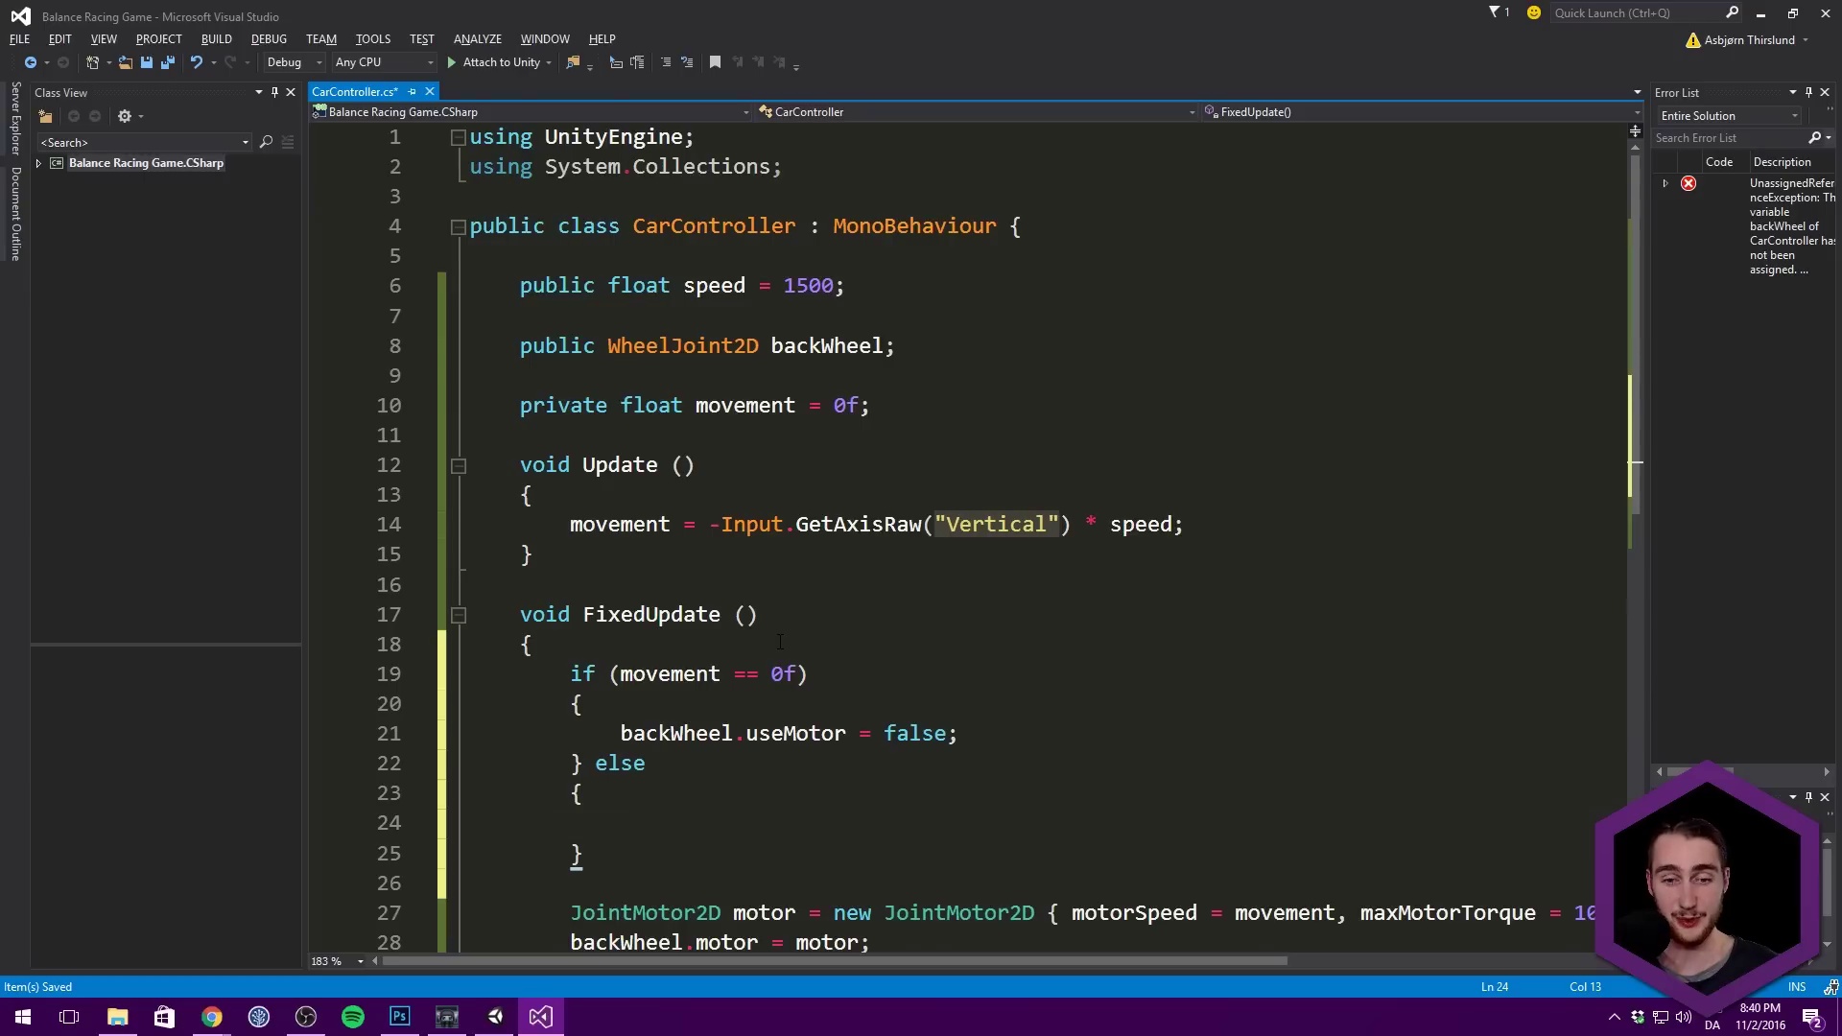
scroll(743, 656, "down", 2)
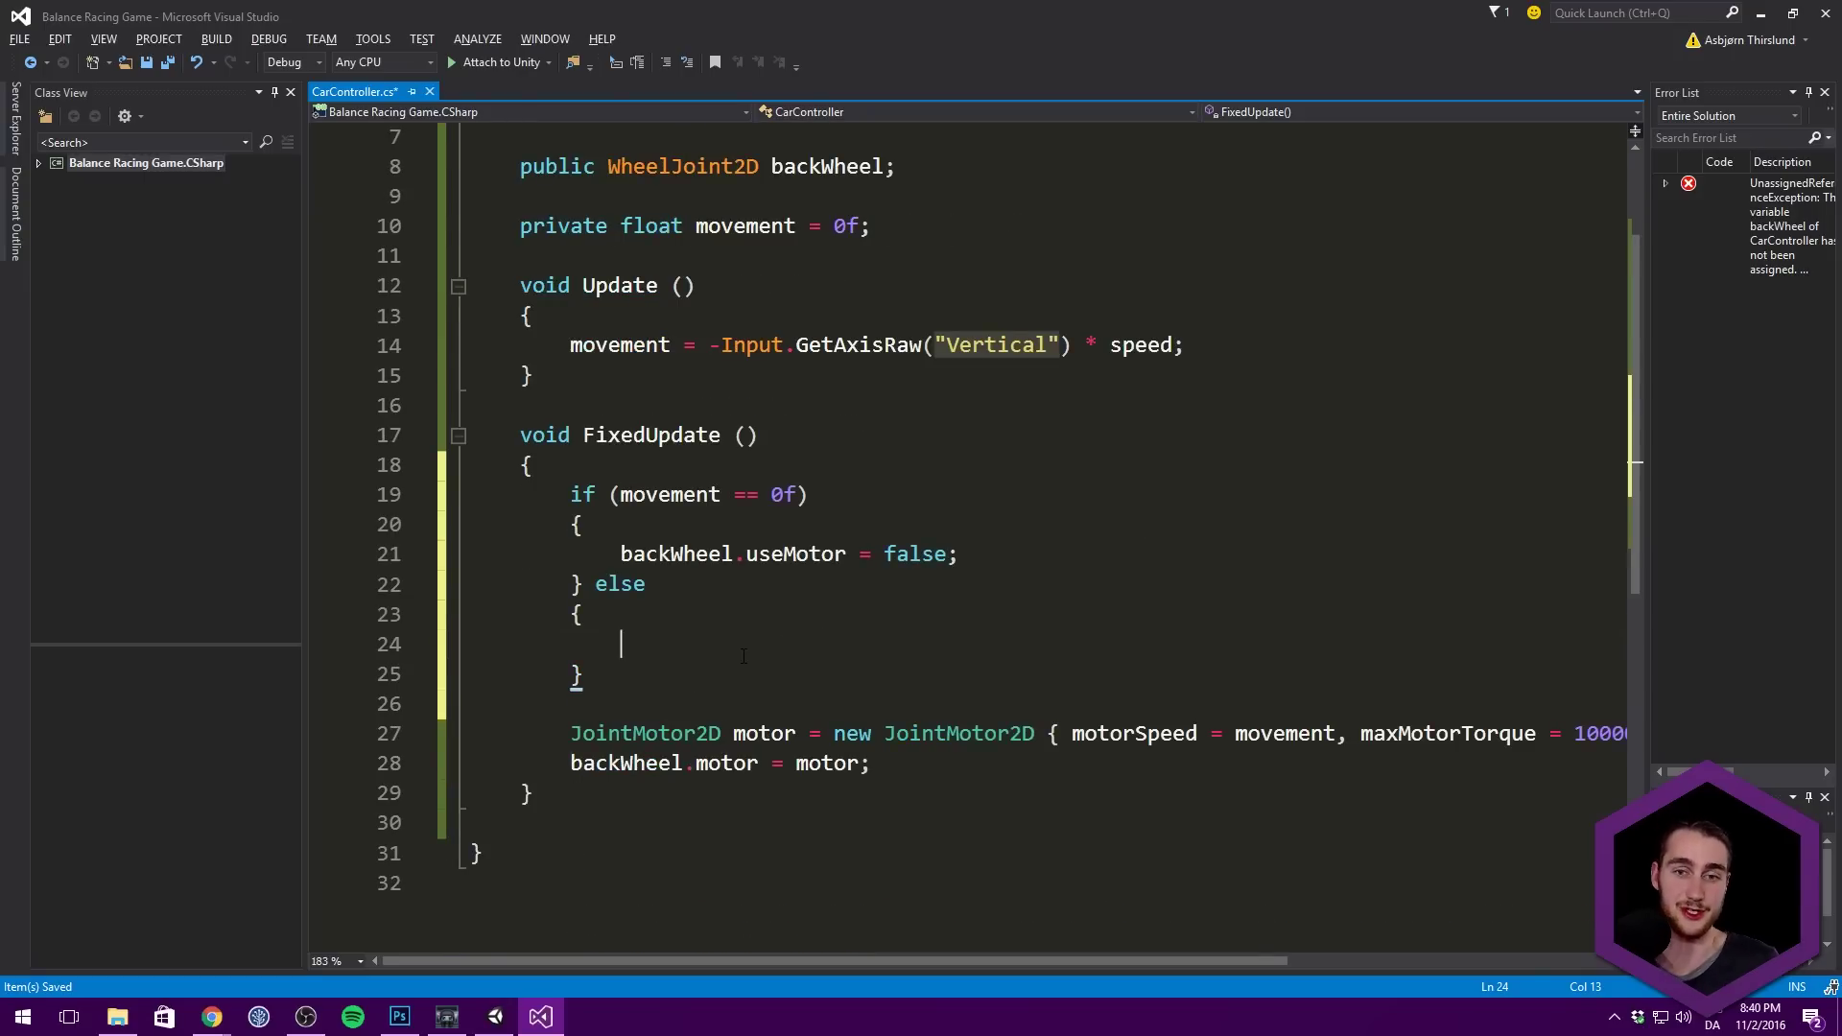
Step: Write backWheel.useMotor = true; inside the else block of FixedUpdate
type("backWheel")
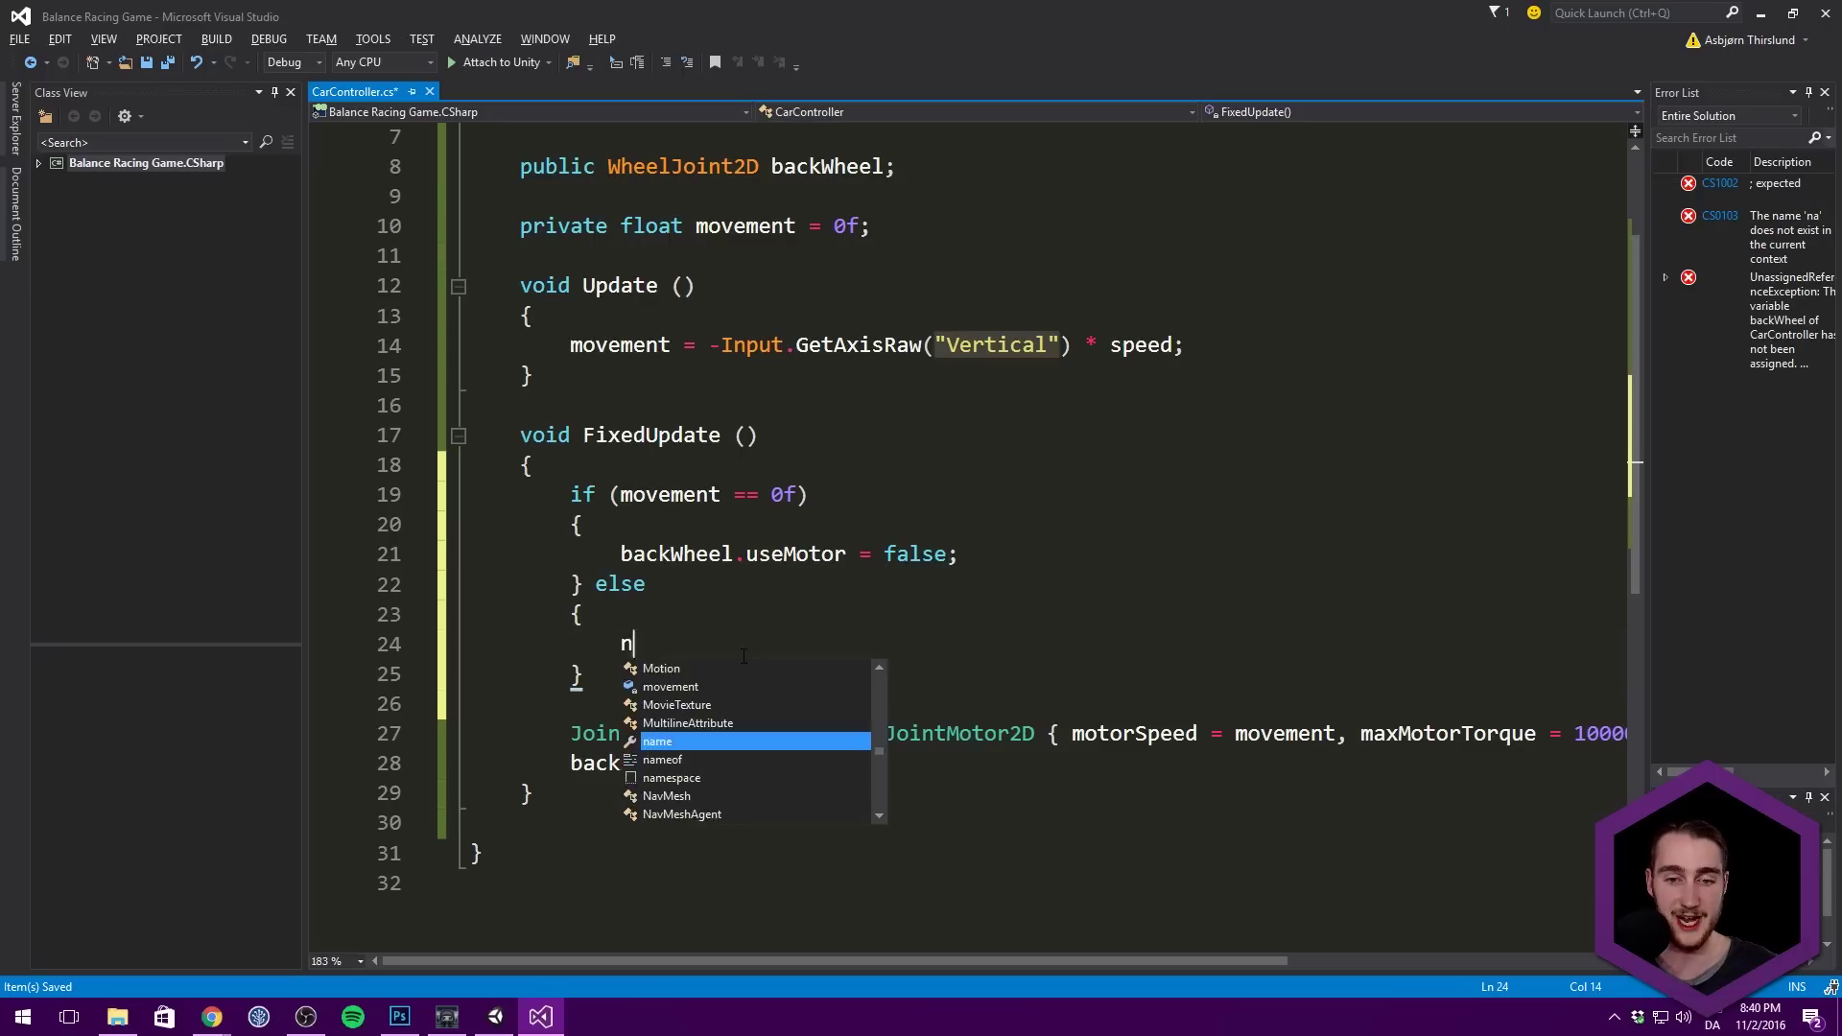
type(".useMotor = true")
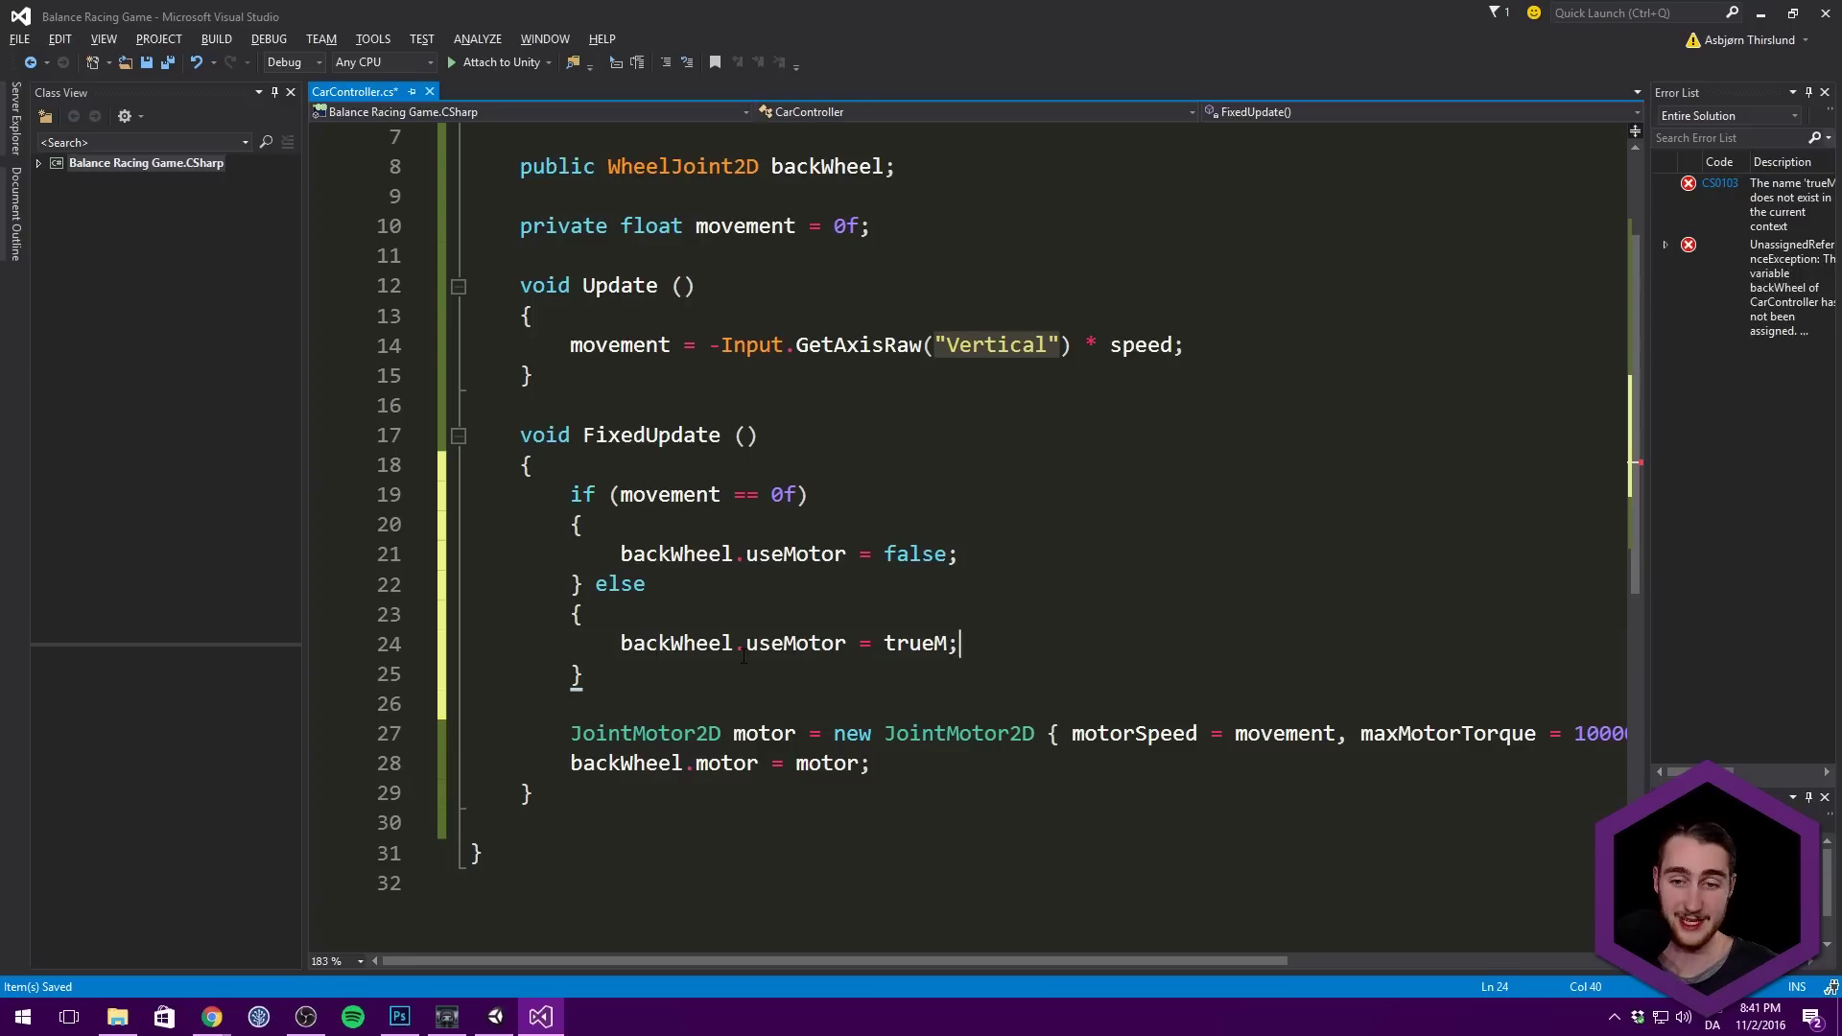
type(";")
Step: Move the JointMotor2D motor declaration and the backWheel.motor = motor; line into the else block, below backWheel.useMotor = true;
left_click_drag(911, 763, 470, 705)
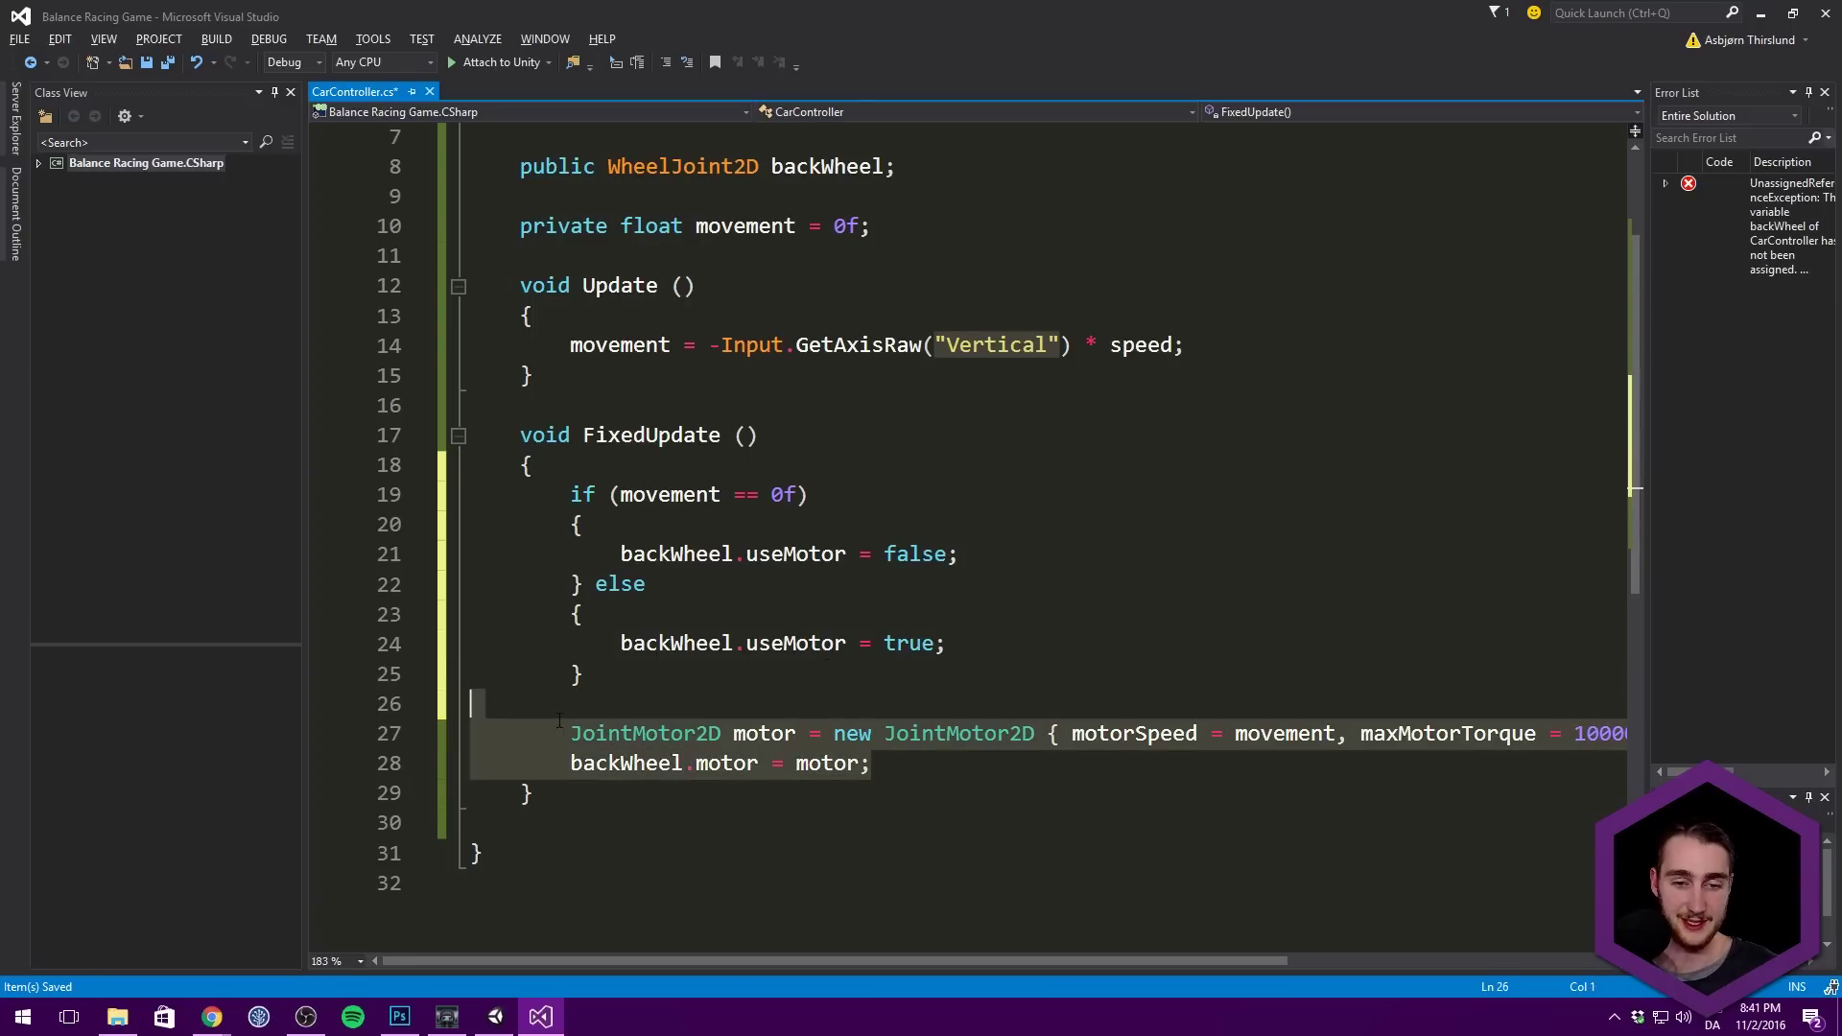
key("Delete")
key("BackSpace")
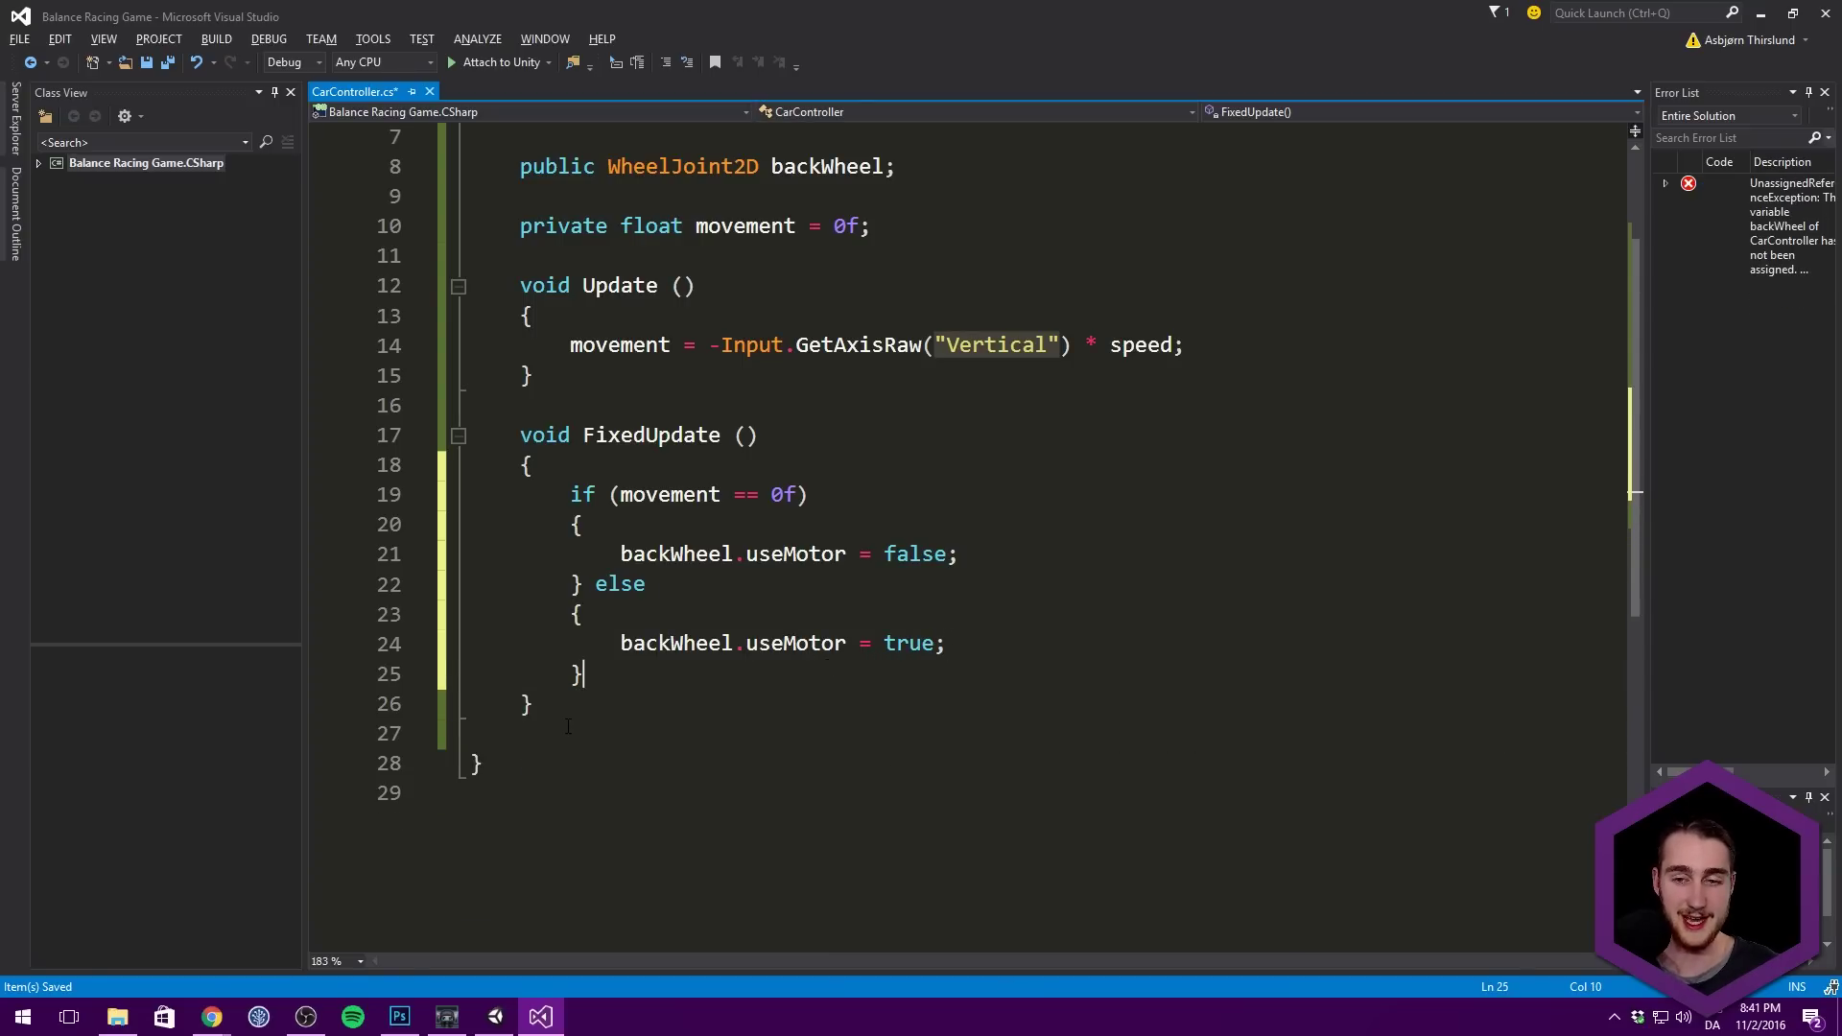
key("Return")
key("ctrl+v")
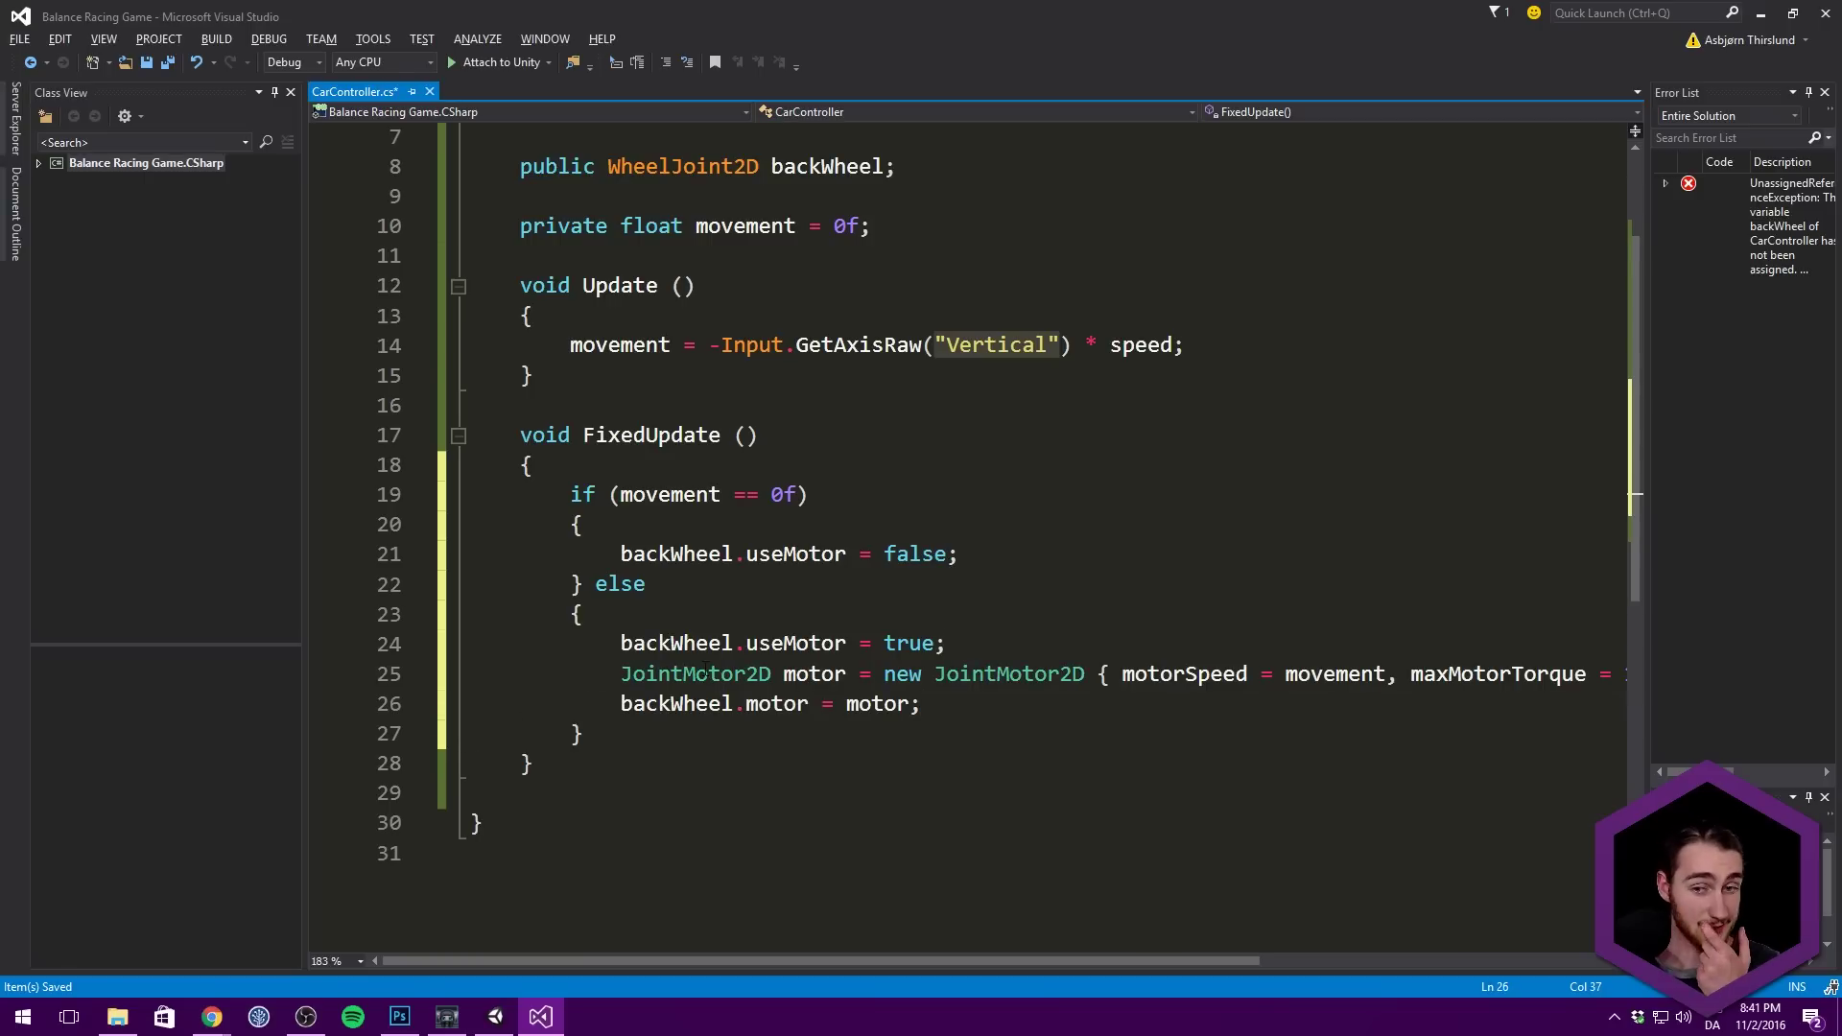
scroll(767, 623, "down", 1)
left_click(760, 614)
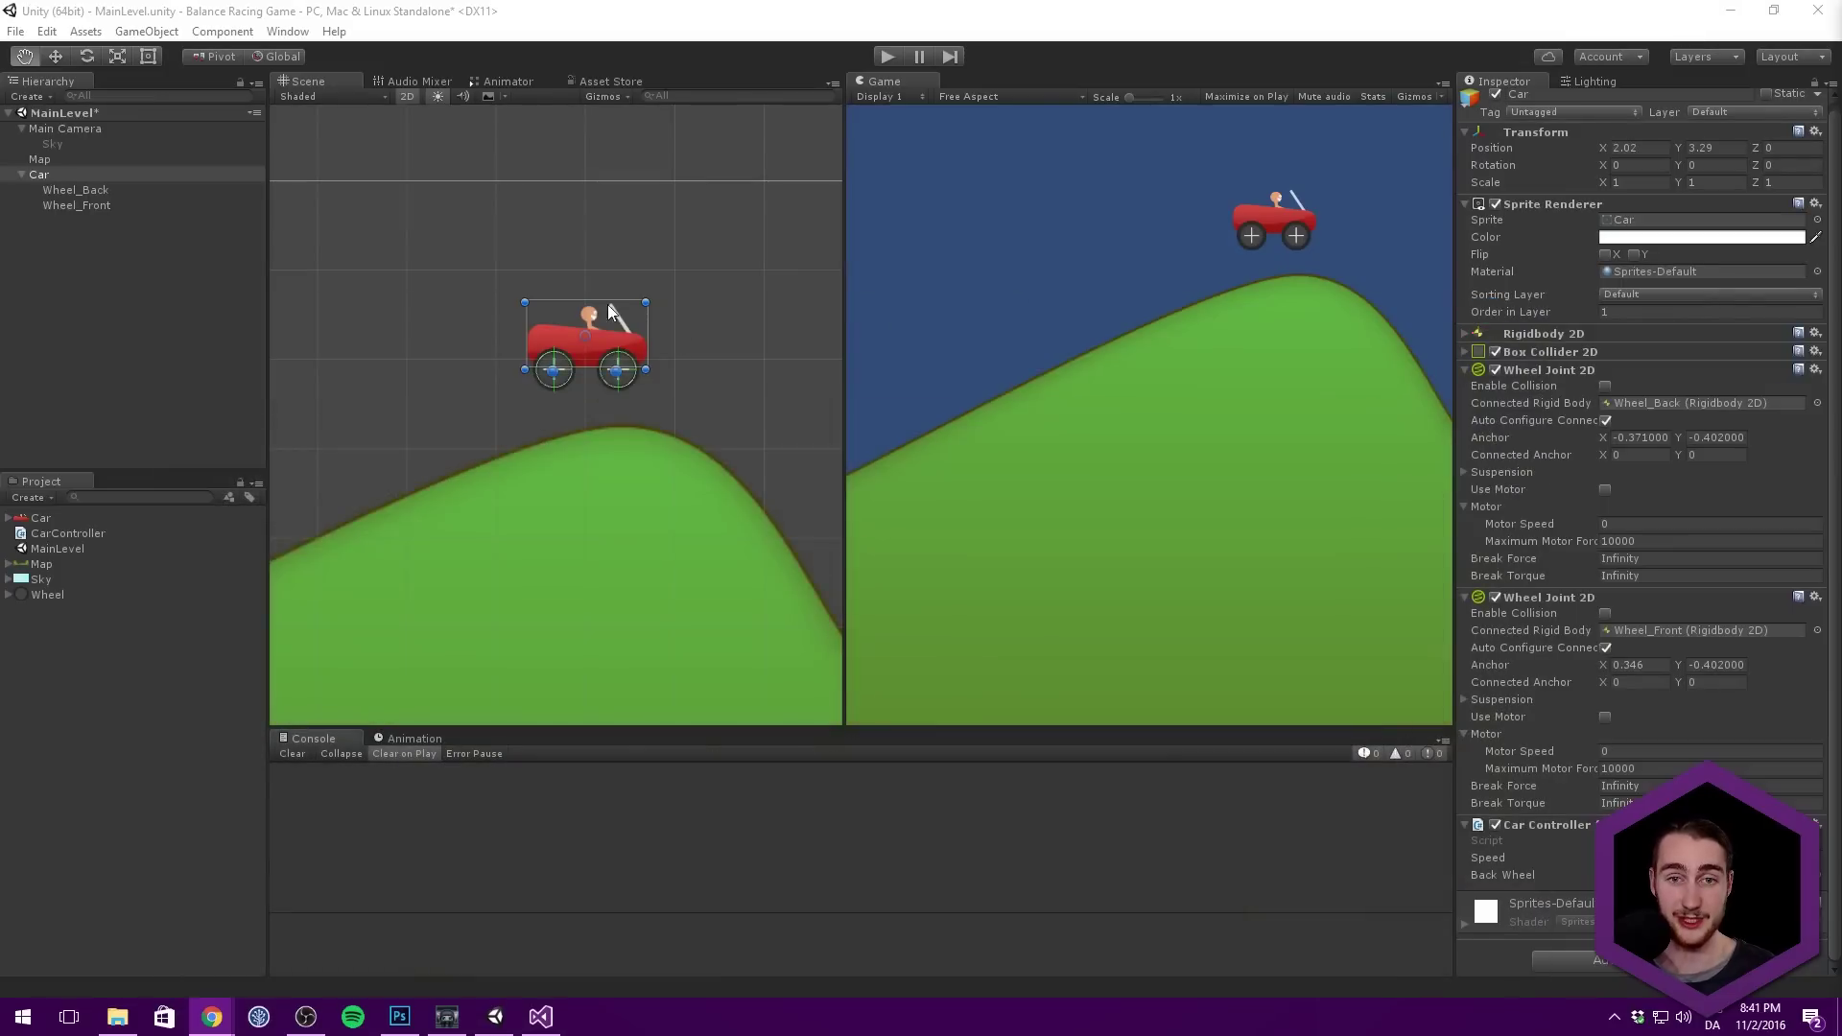
Step: Switch to Unity, run the game with the front wheel joint collapsed to check the back joint's Use Motor toggling, and stop it
middle_click_drag(653, 291, 687, 331)
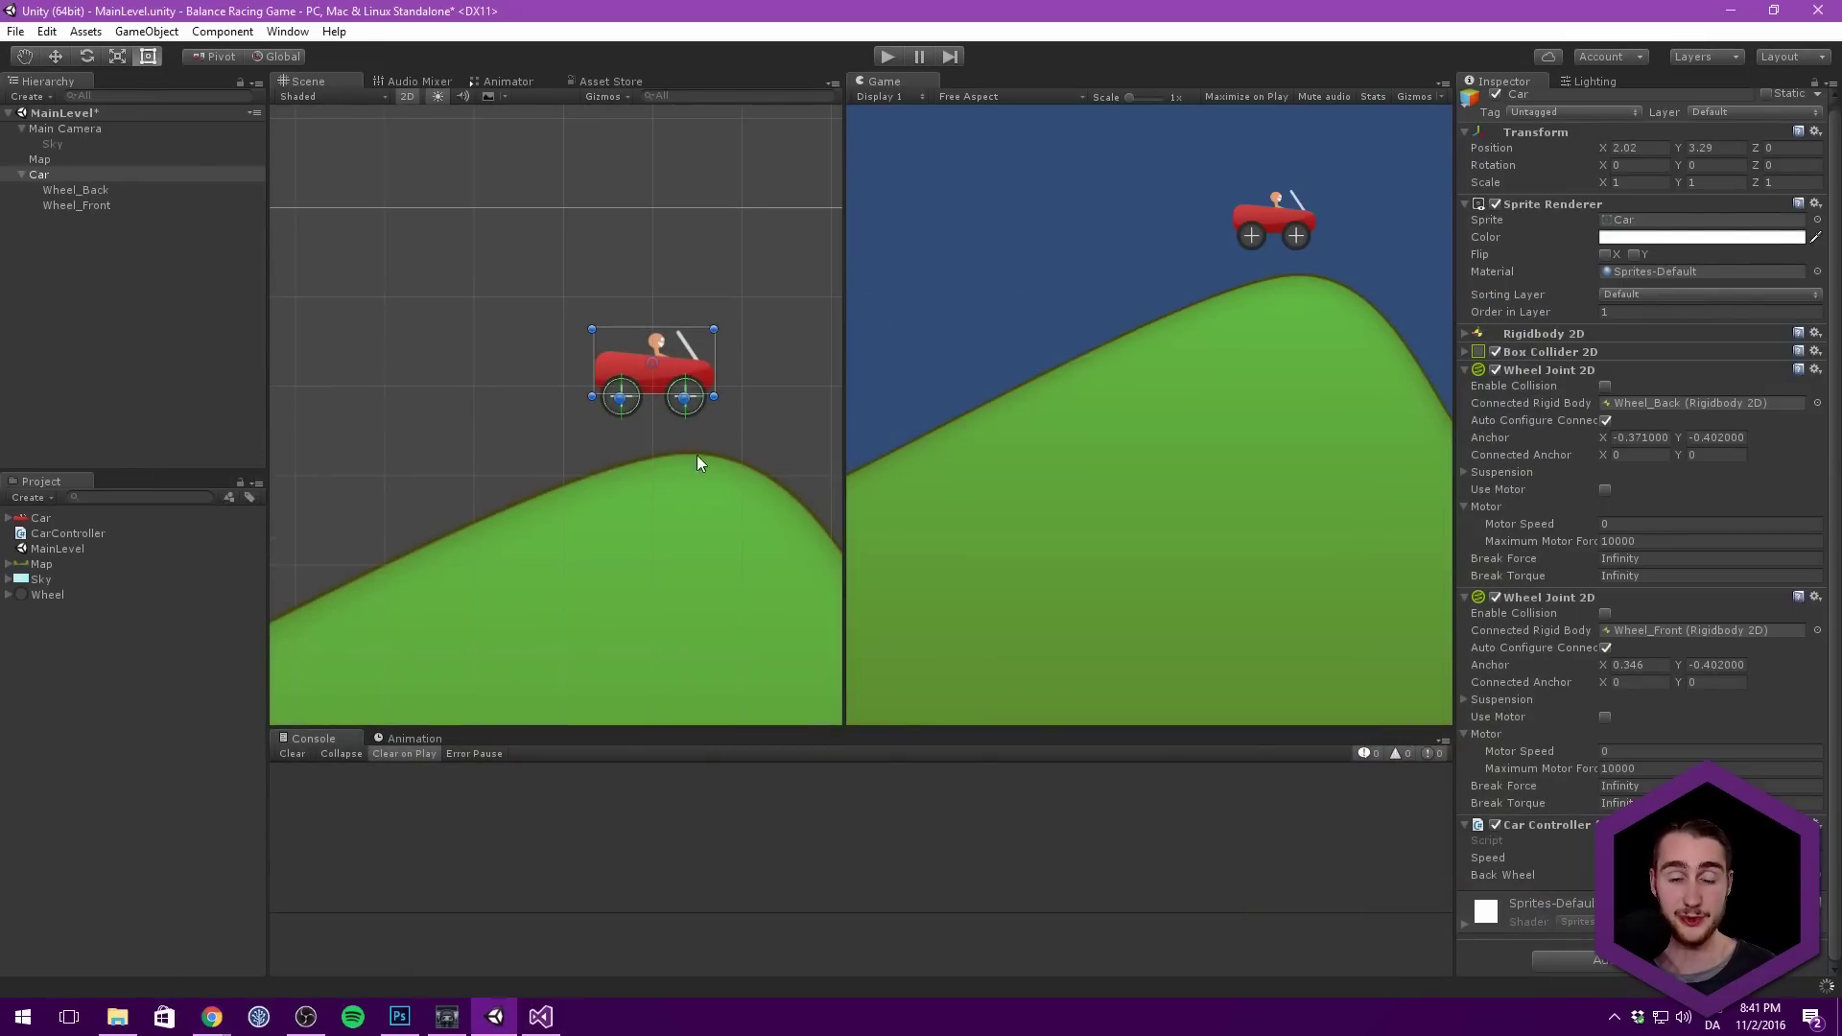
scroll(575, 399, "up", 3)
middle_click_drag(576, 399, 374, 394)
scroll(551, 332, "down", 4)
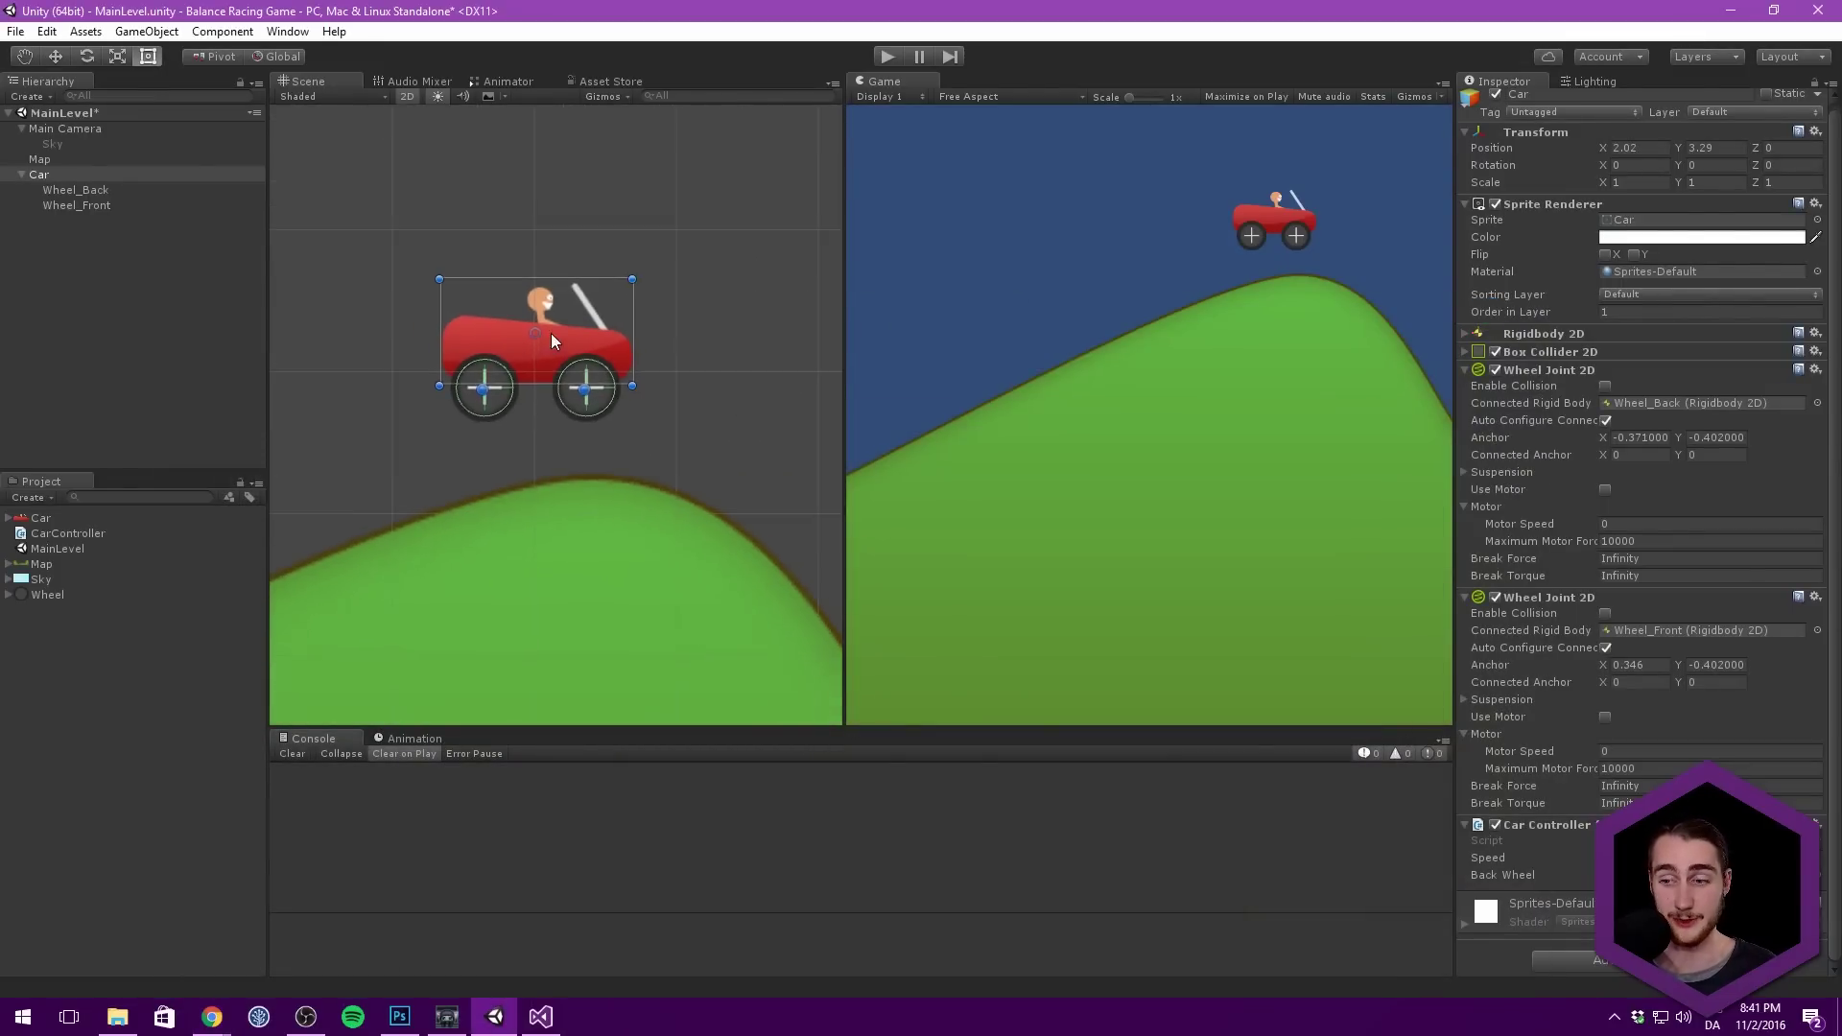
scroll(618, 264, "down", 2)
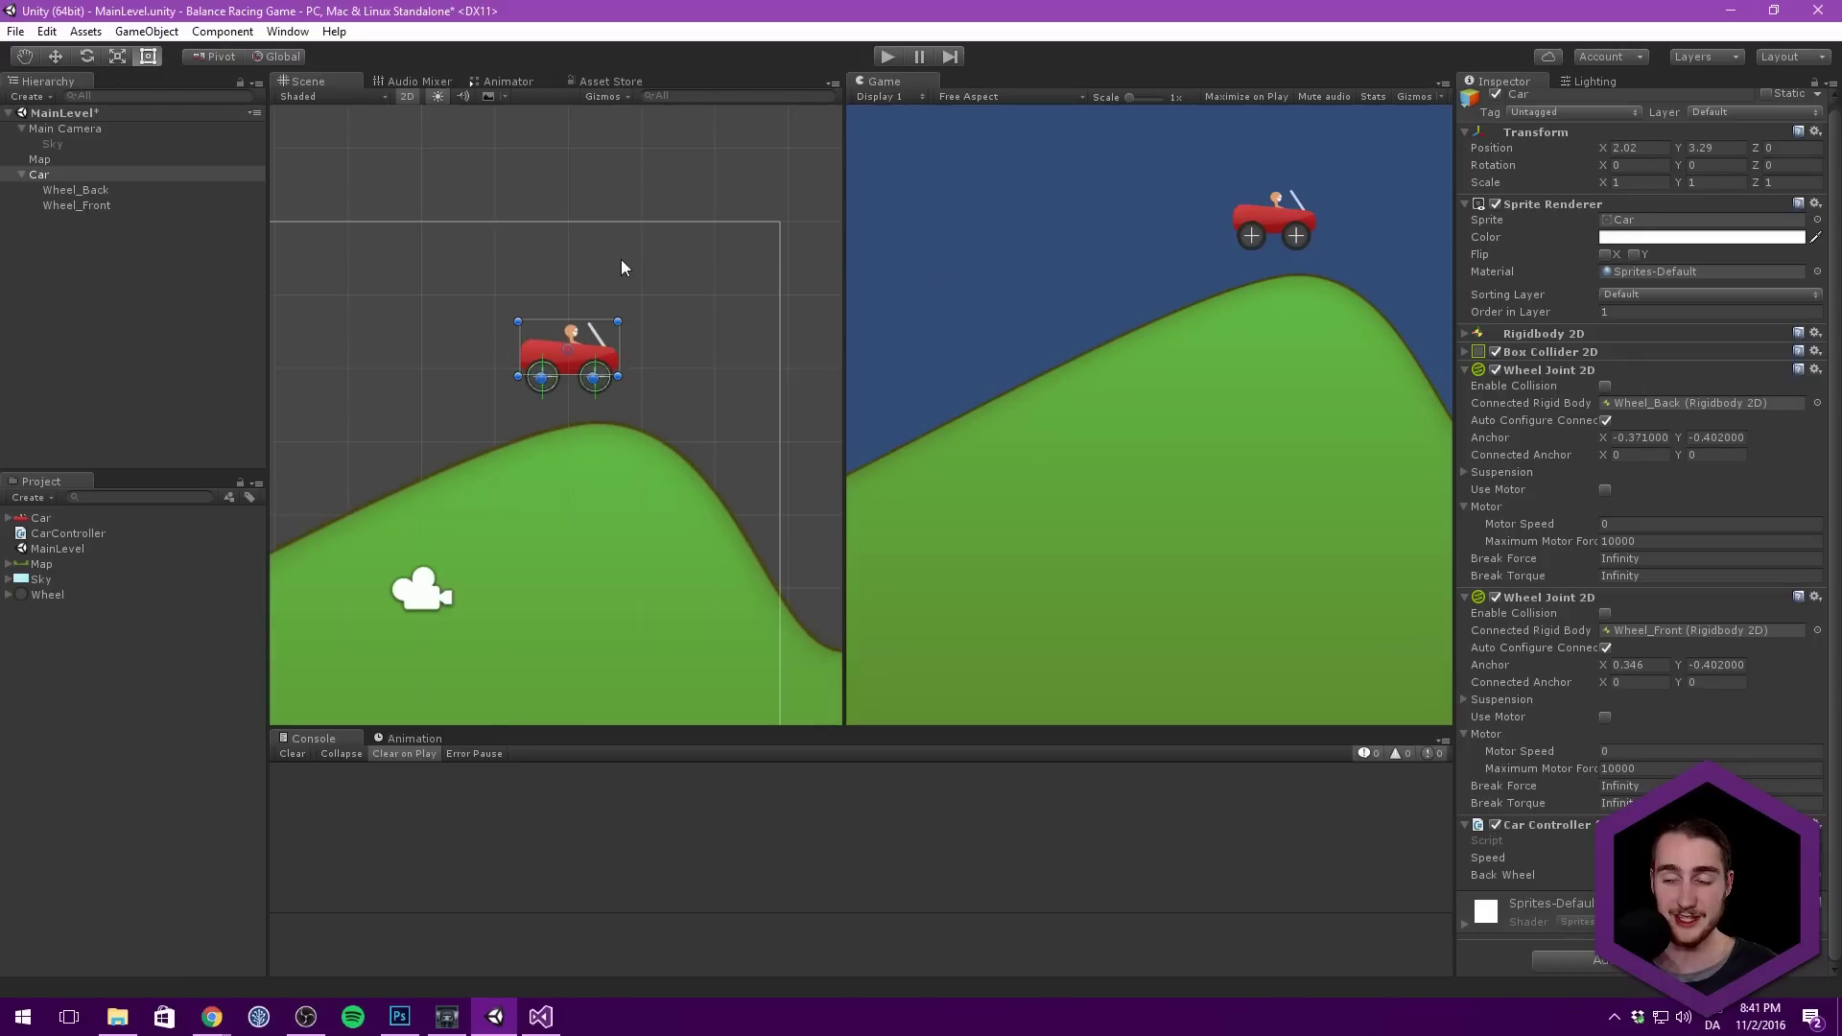
left_click(887, 57)
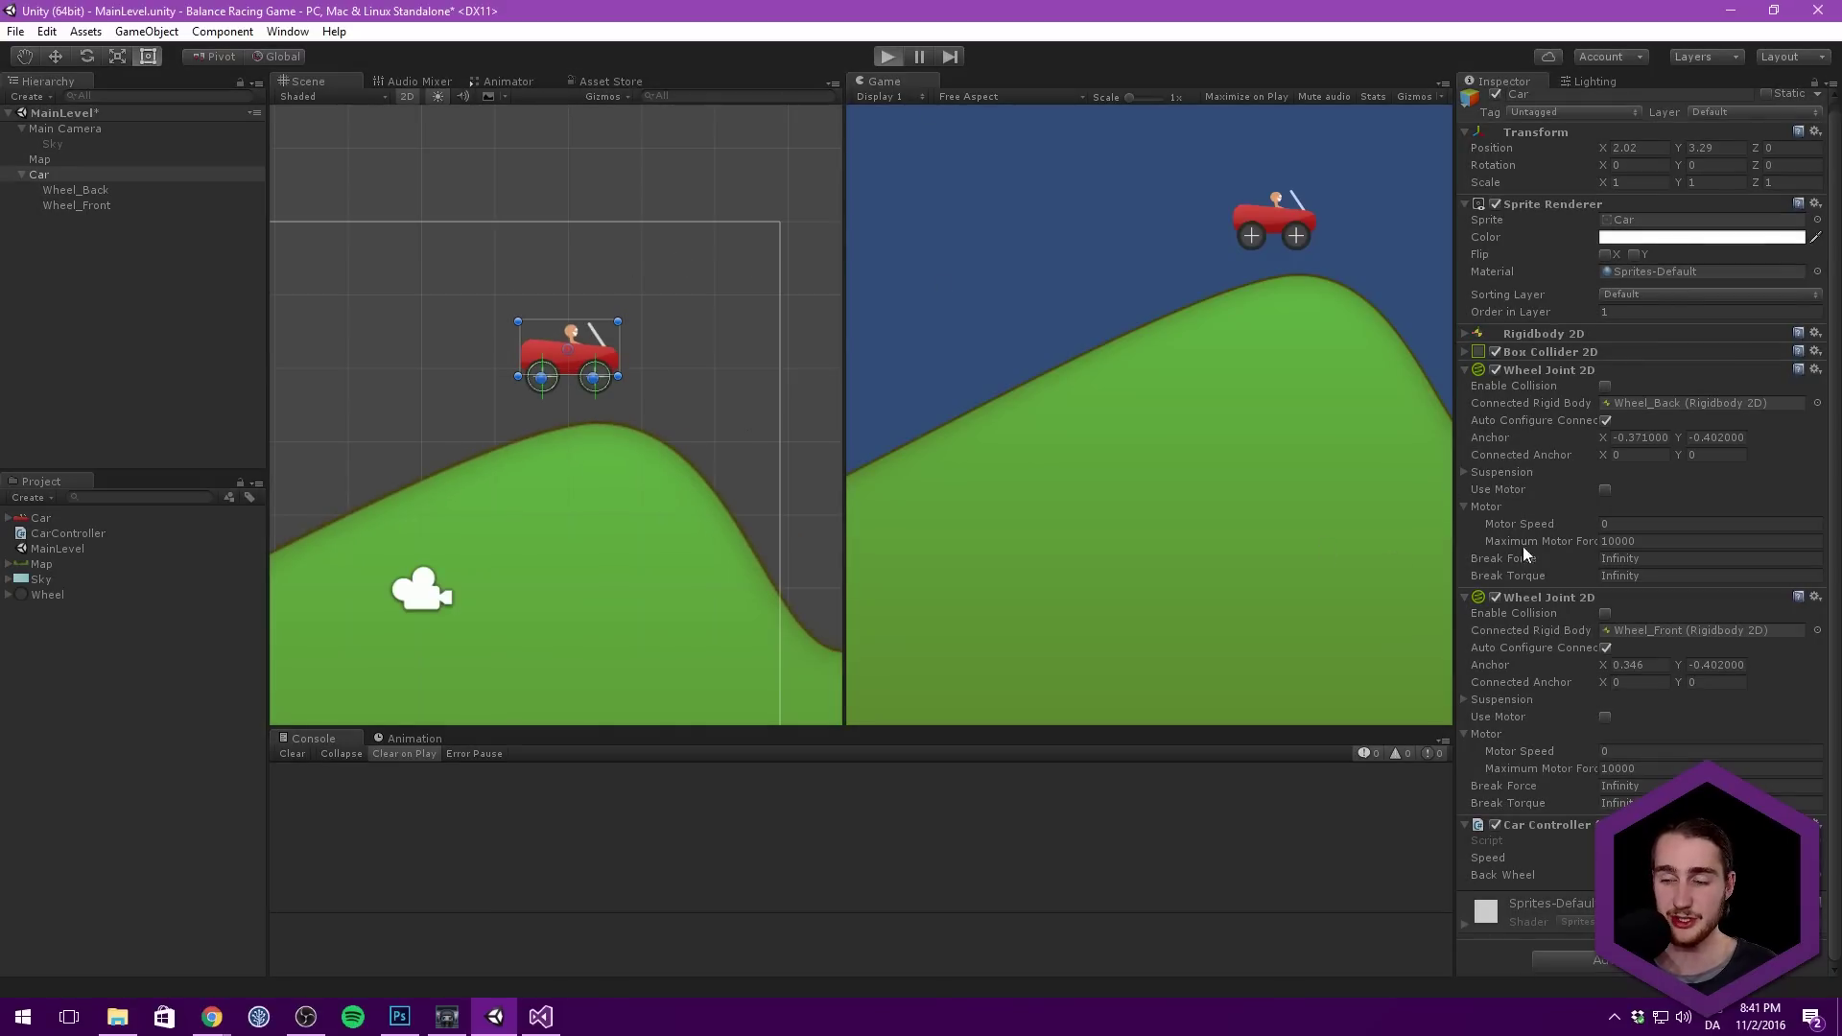
left_click(1548, 597)
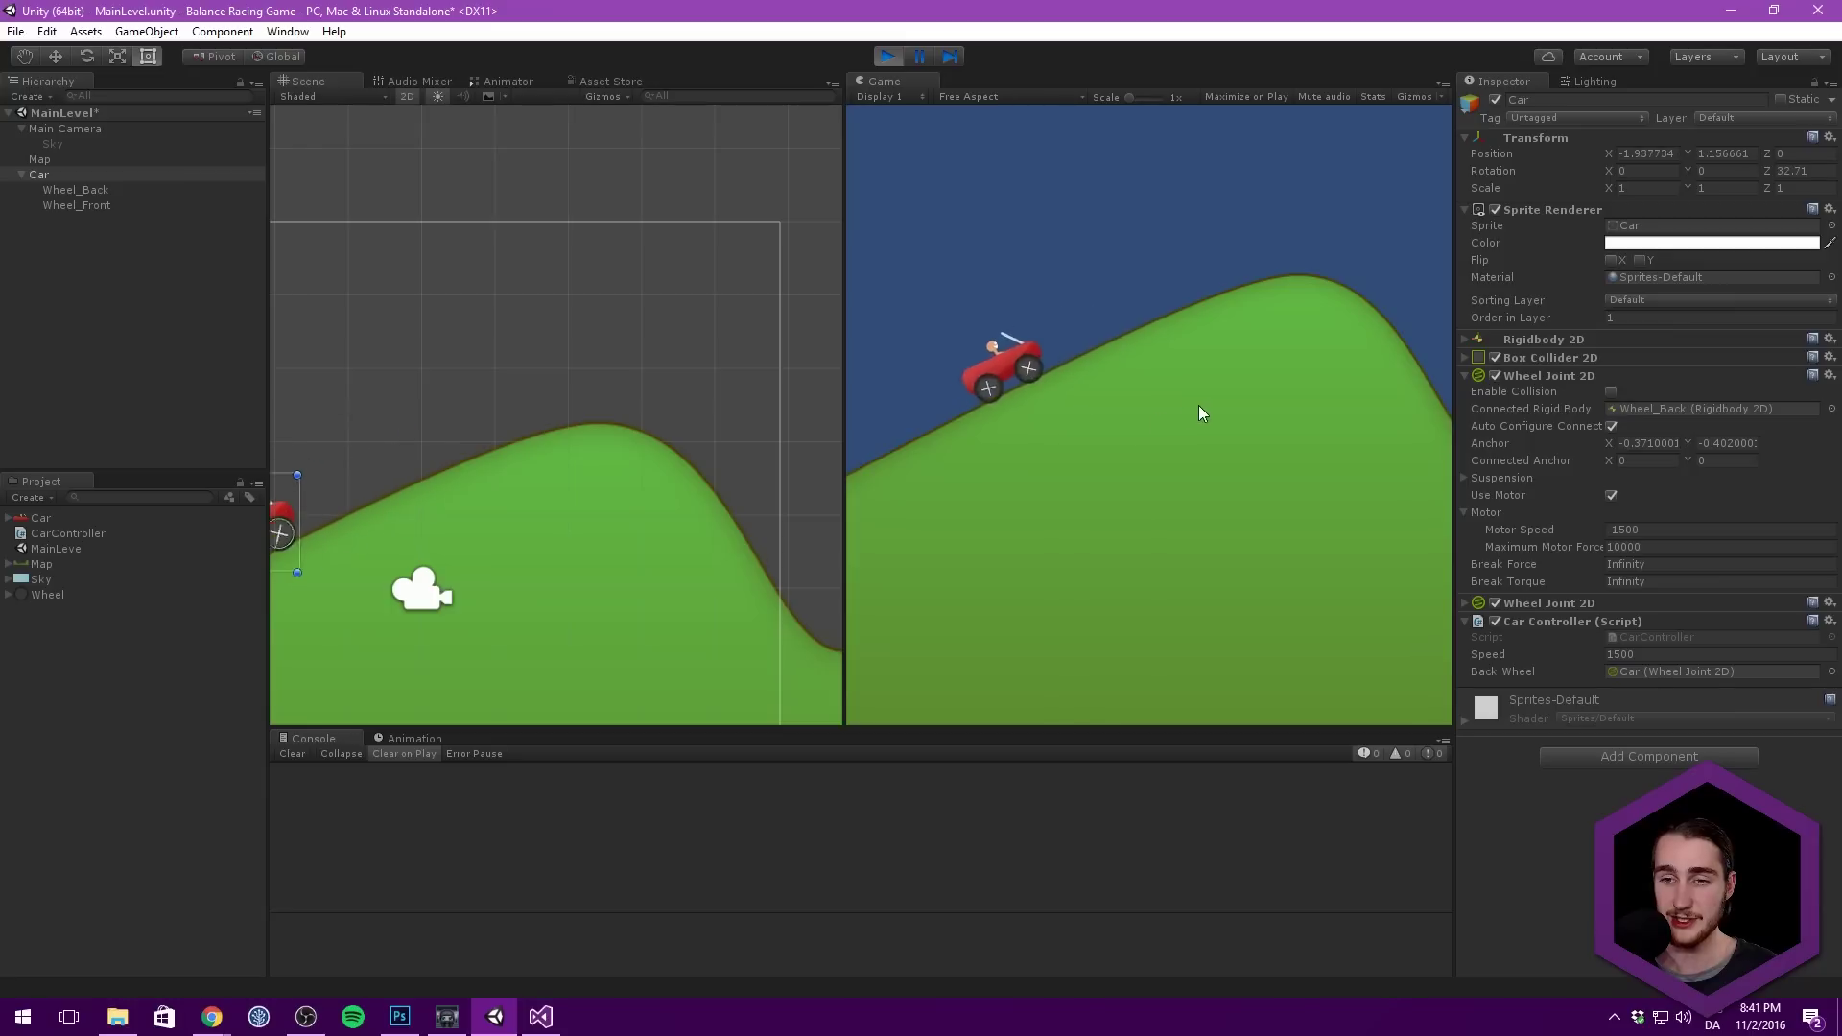
left_click(1149, 301)
key("Up")
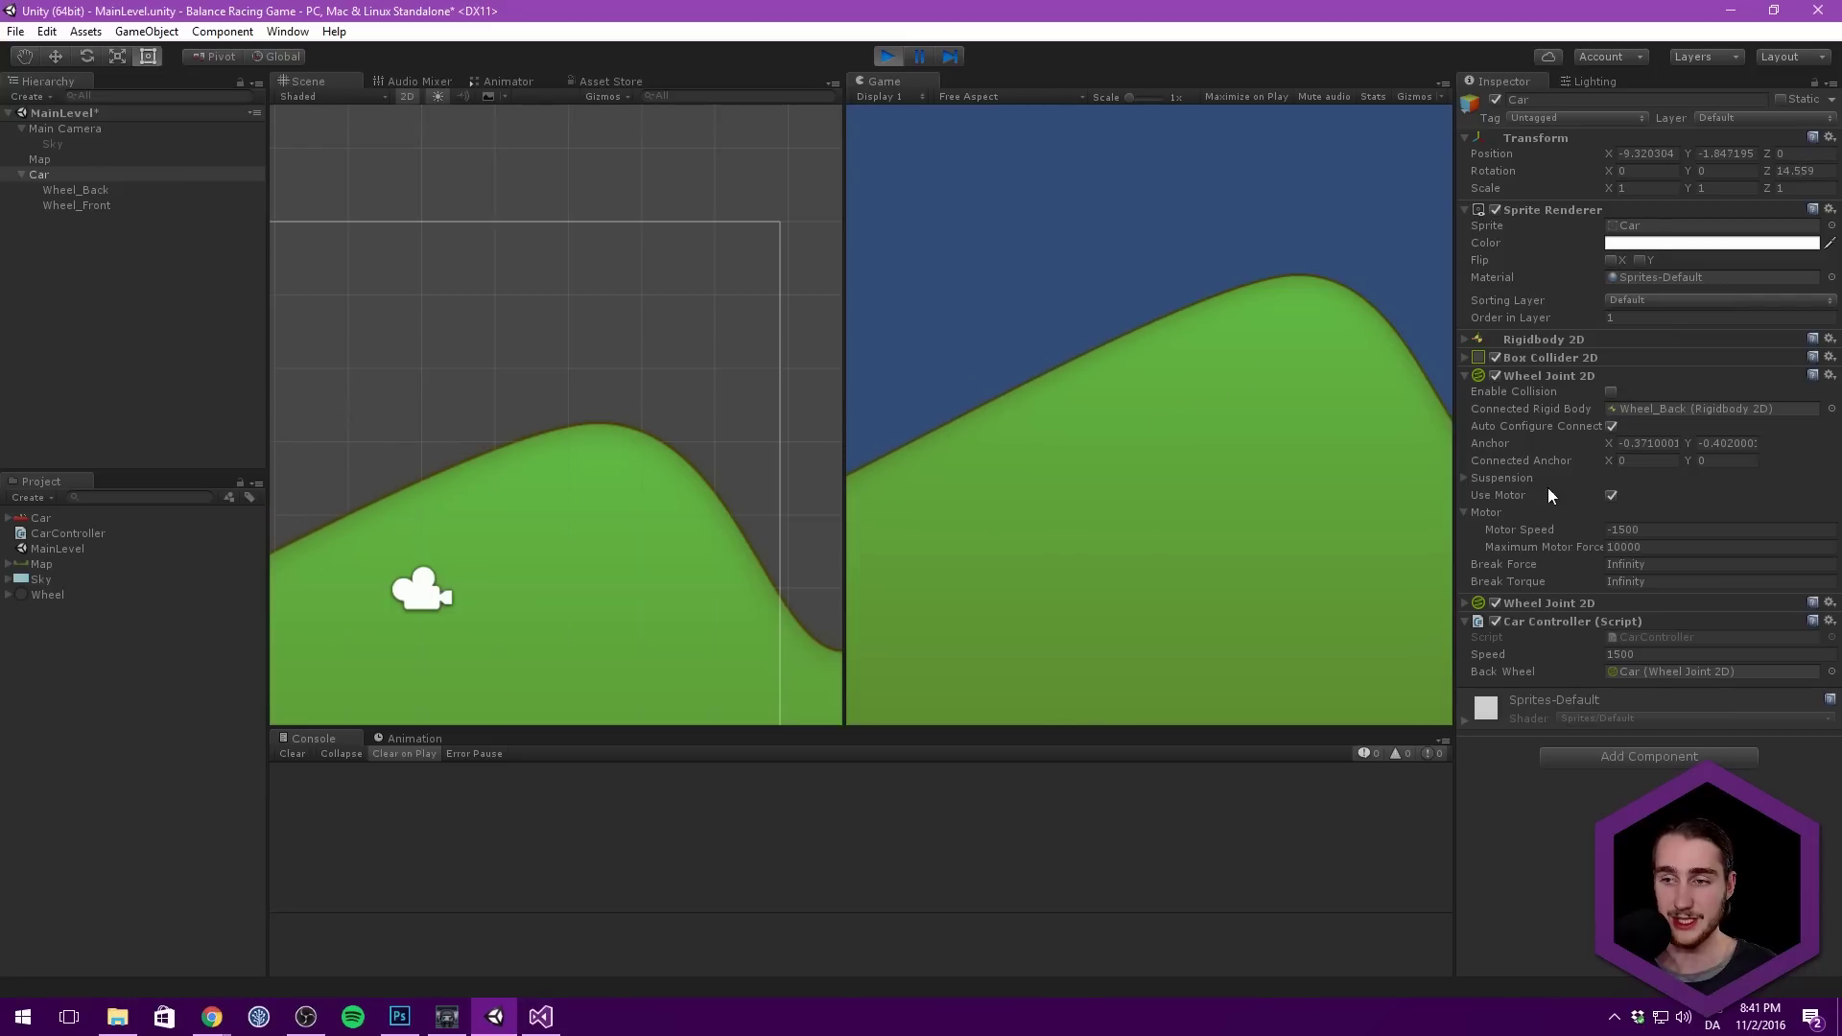
left_click(887, 57)
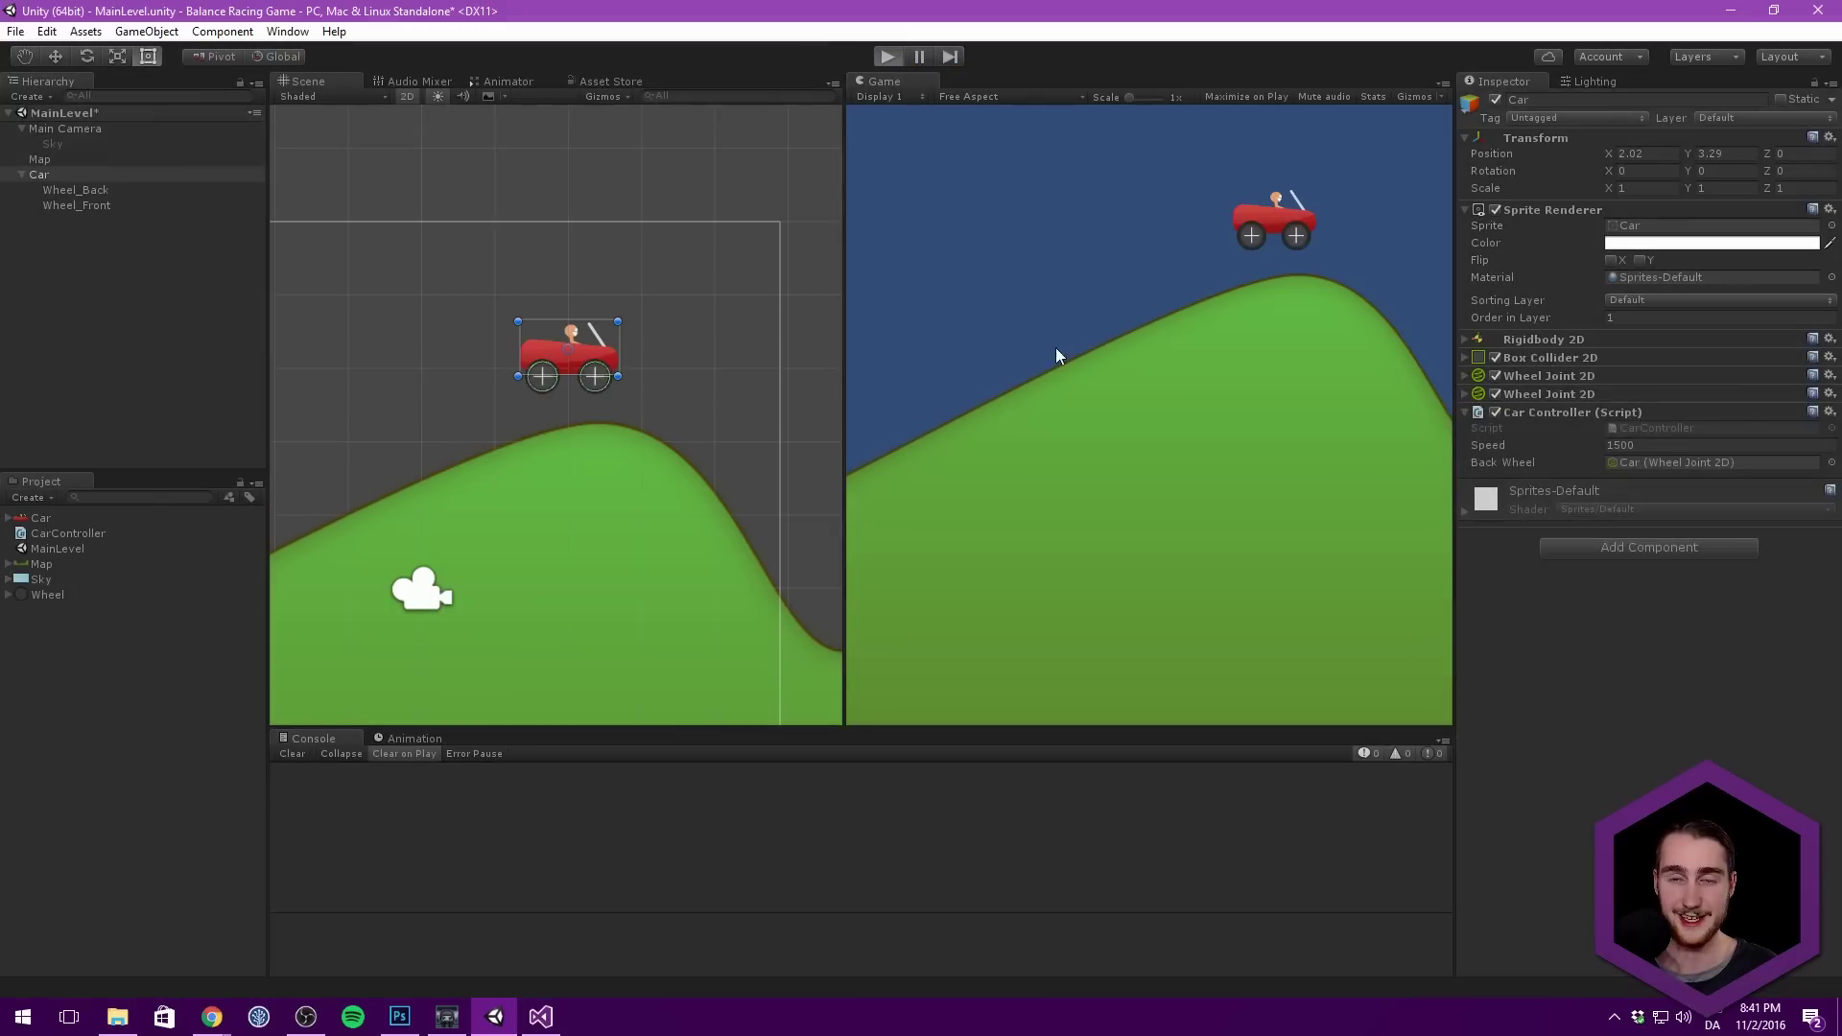
Step: Run the game two more times to watch how the car drives on the hills, stopping it after each run
scroll(720, 211, "down", 3)
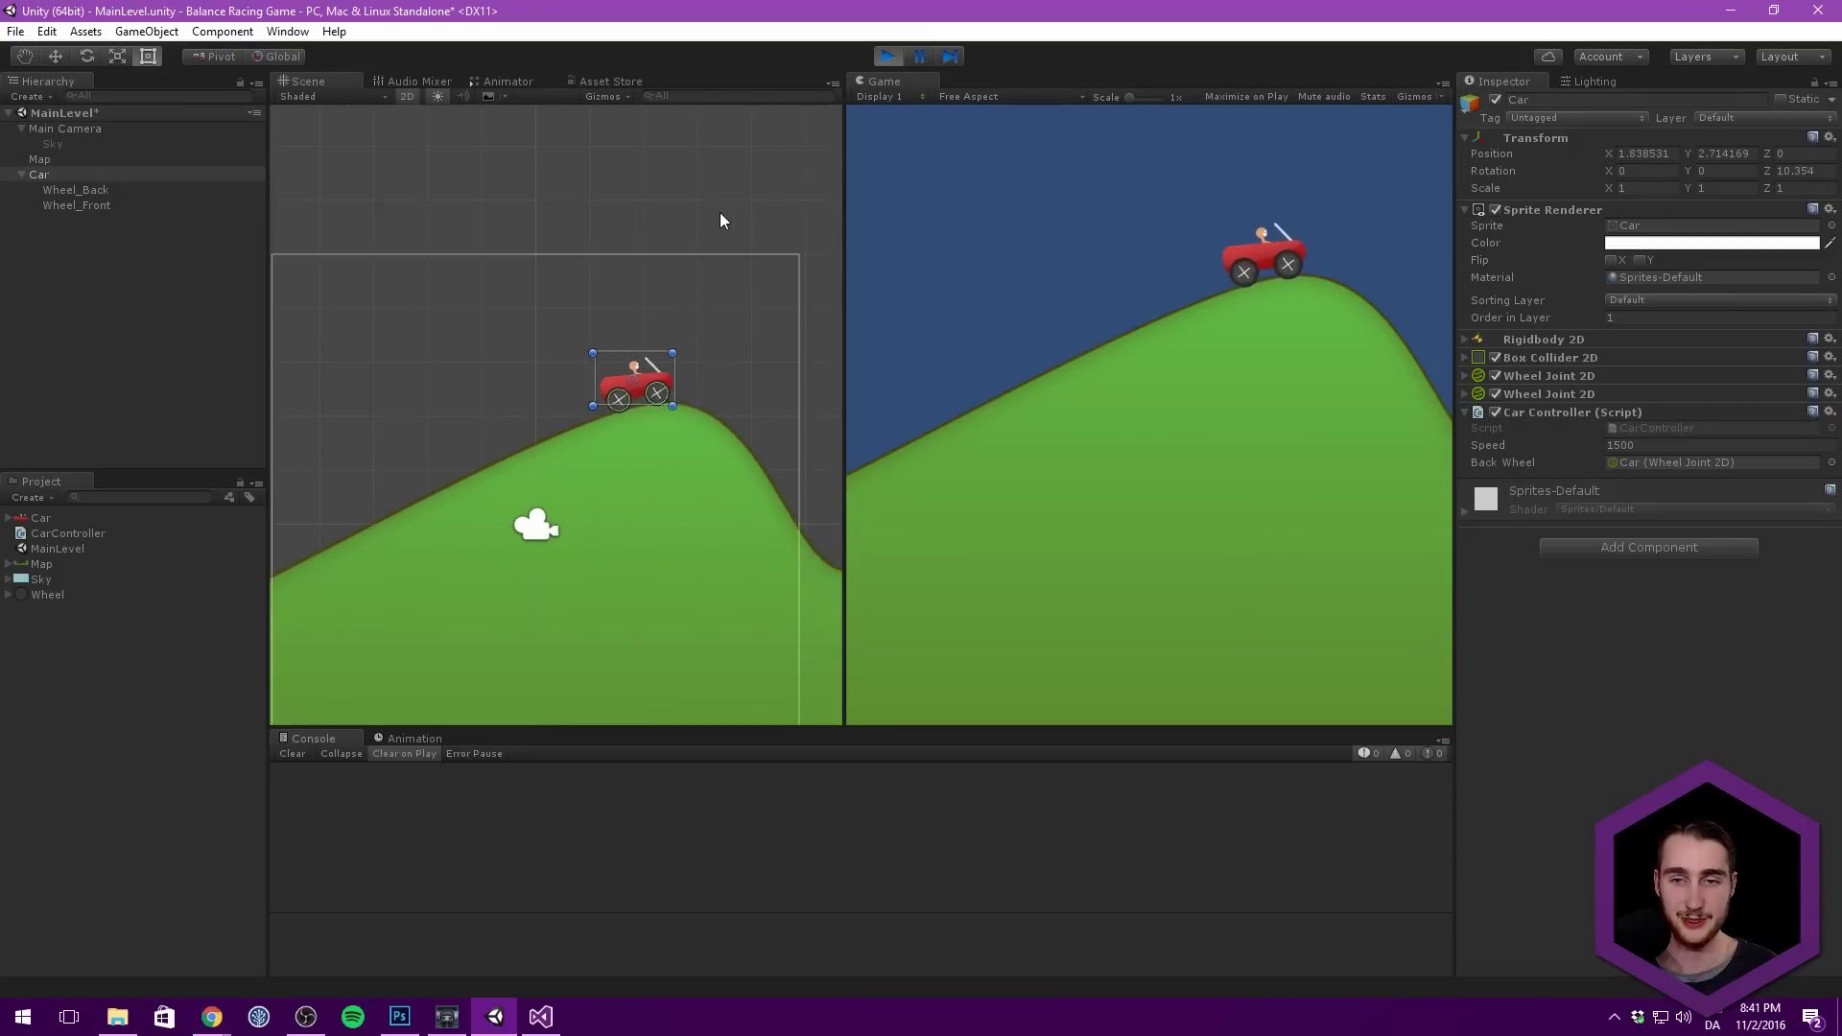
key("w")
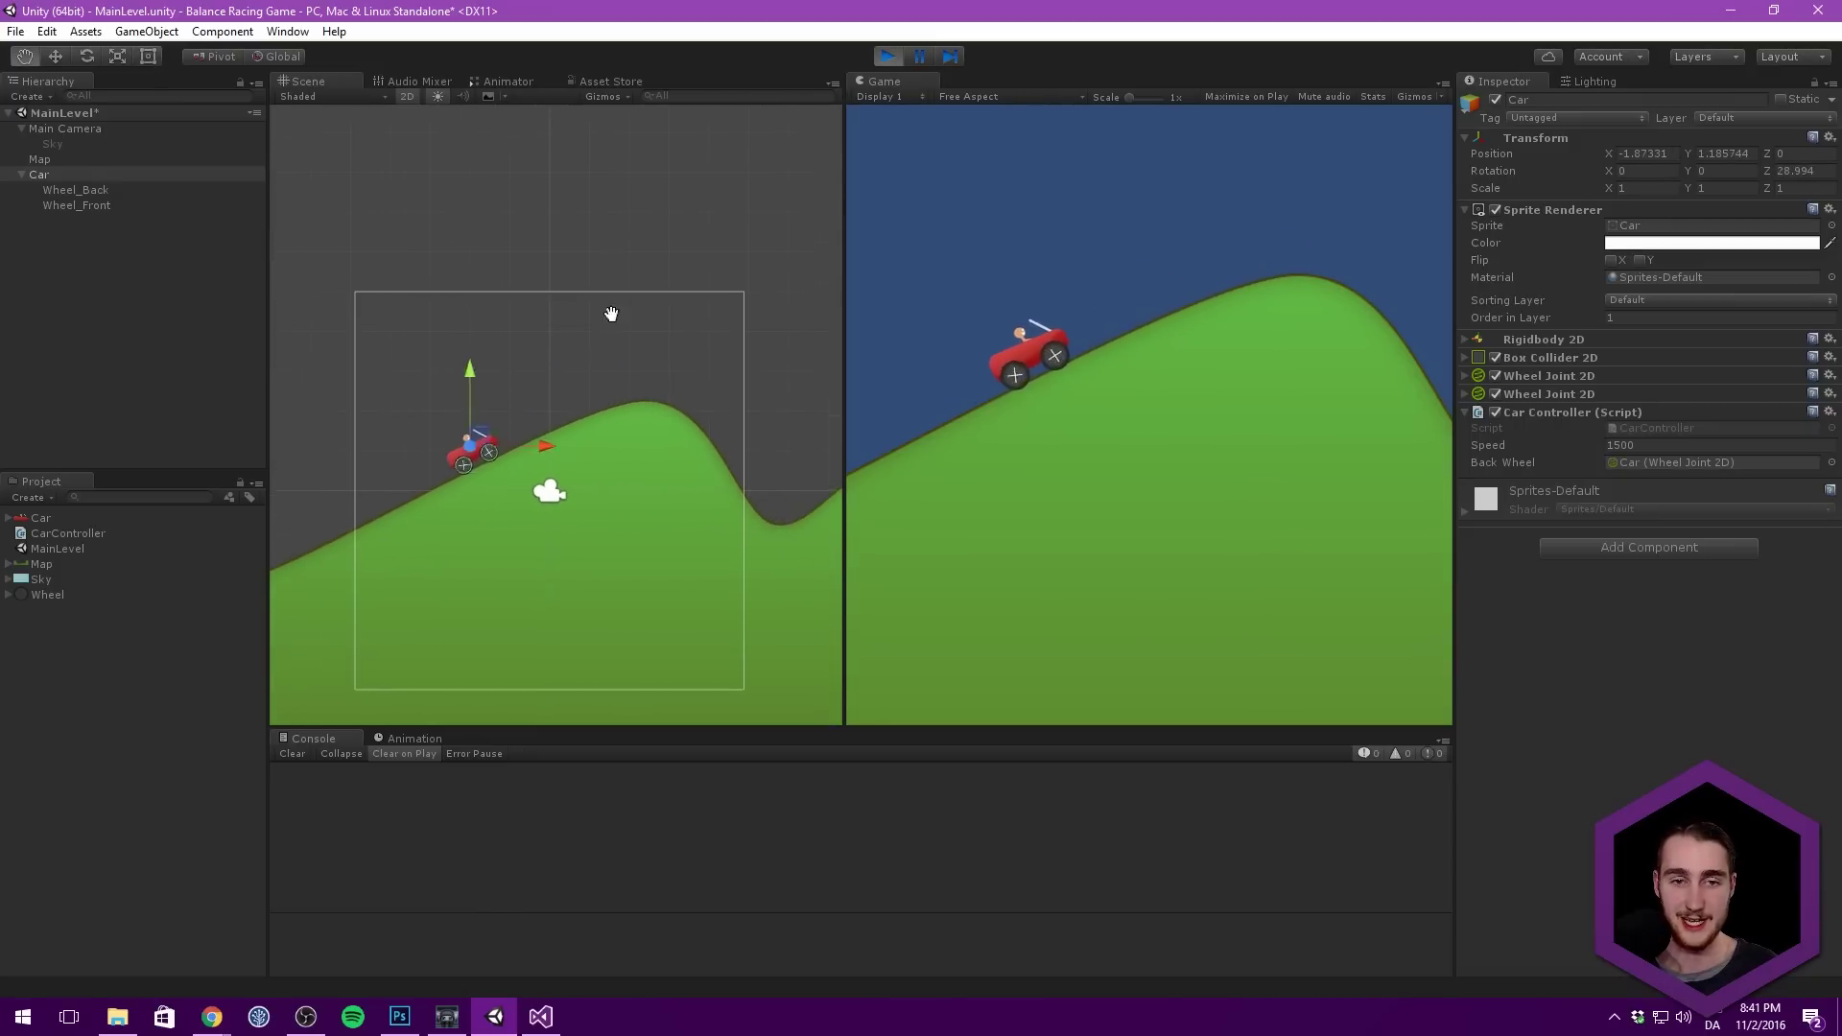
middle_click_drag(538, 361, 715, 297)
middle_click_drag(581, 348, 652, 337)
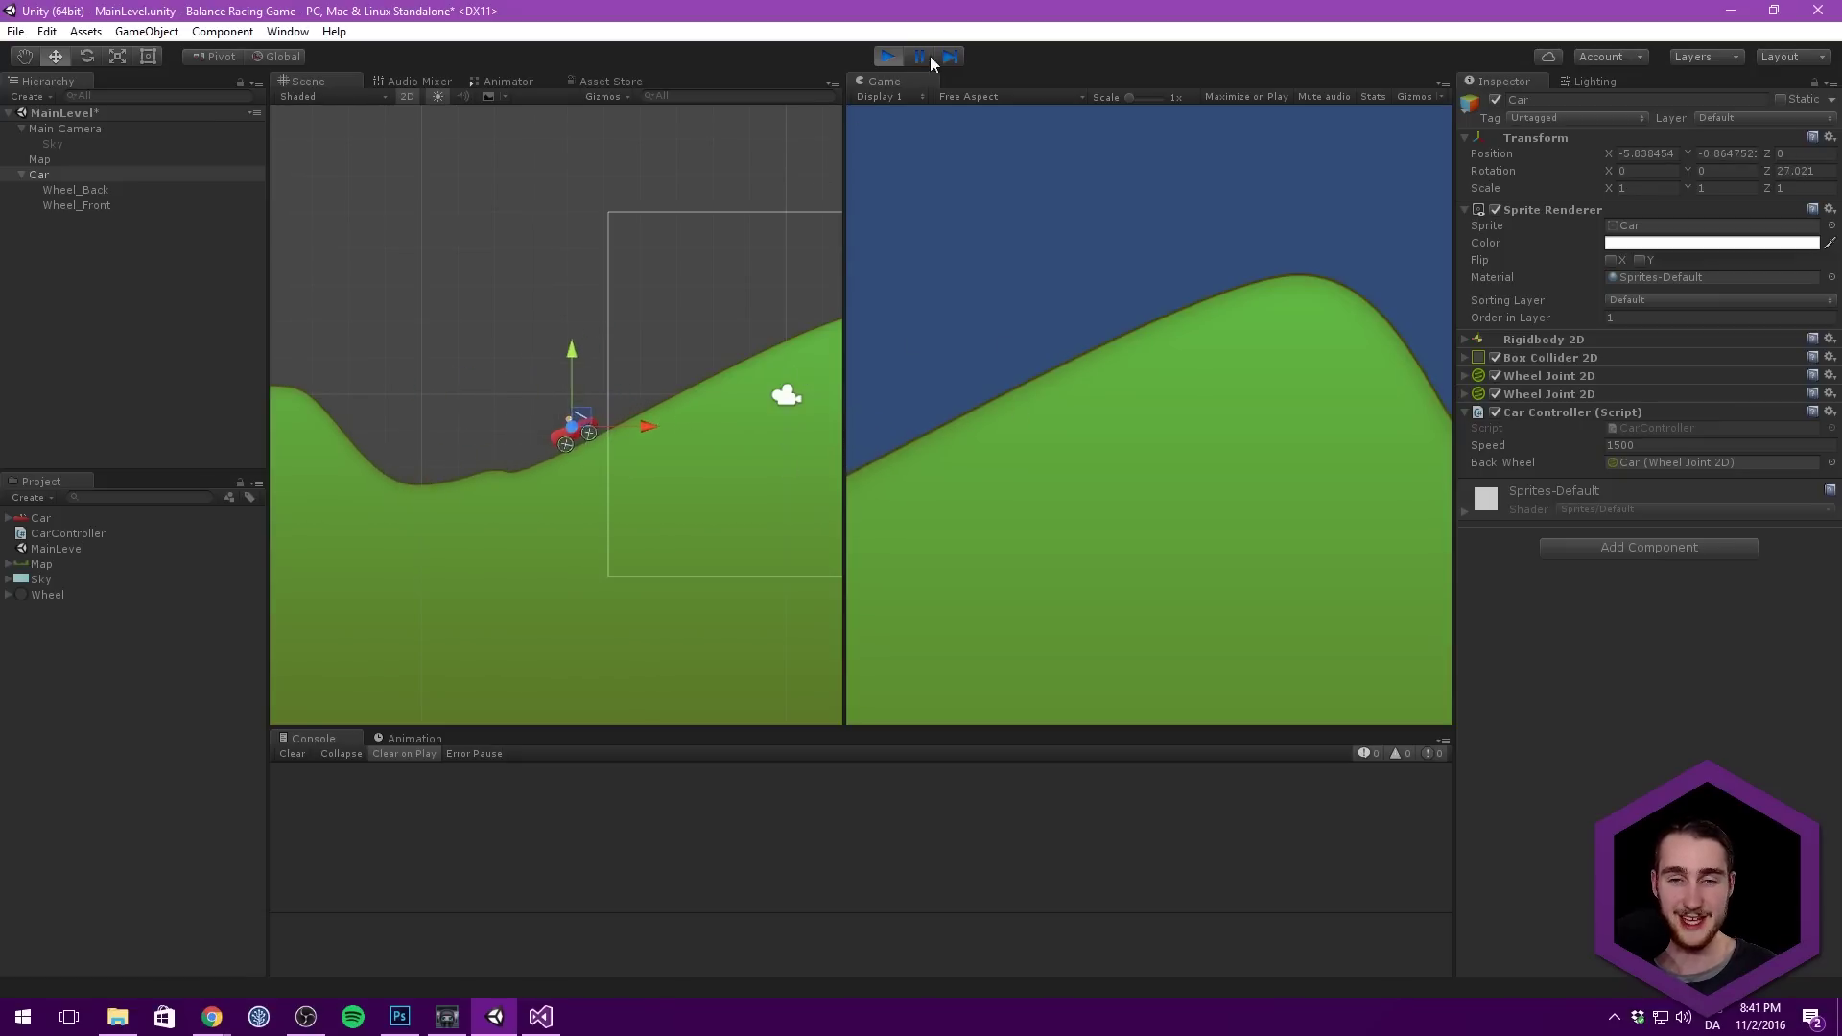
left_click(887, 56)
middle_click_drag(641, 234, 483, 246)
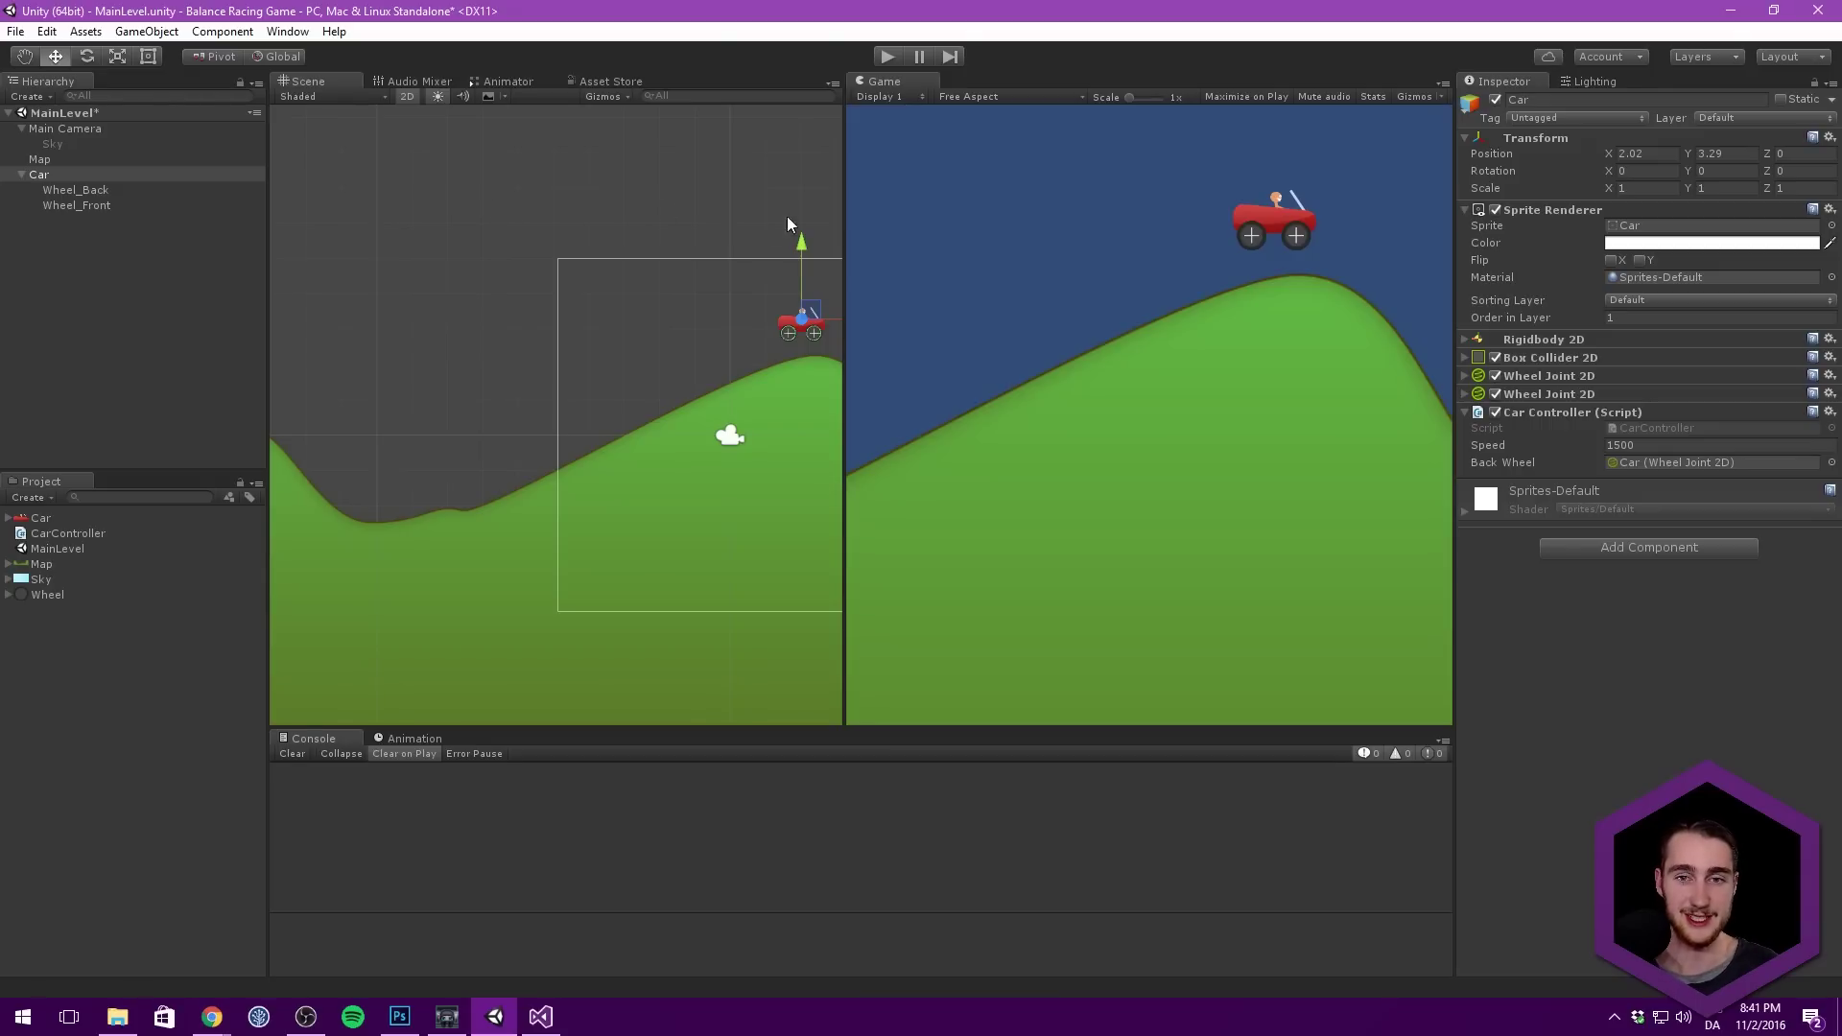
left_click(888, 57)
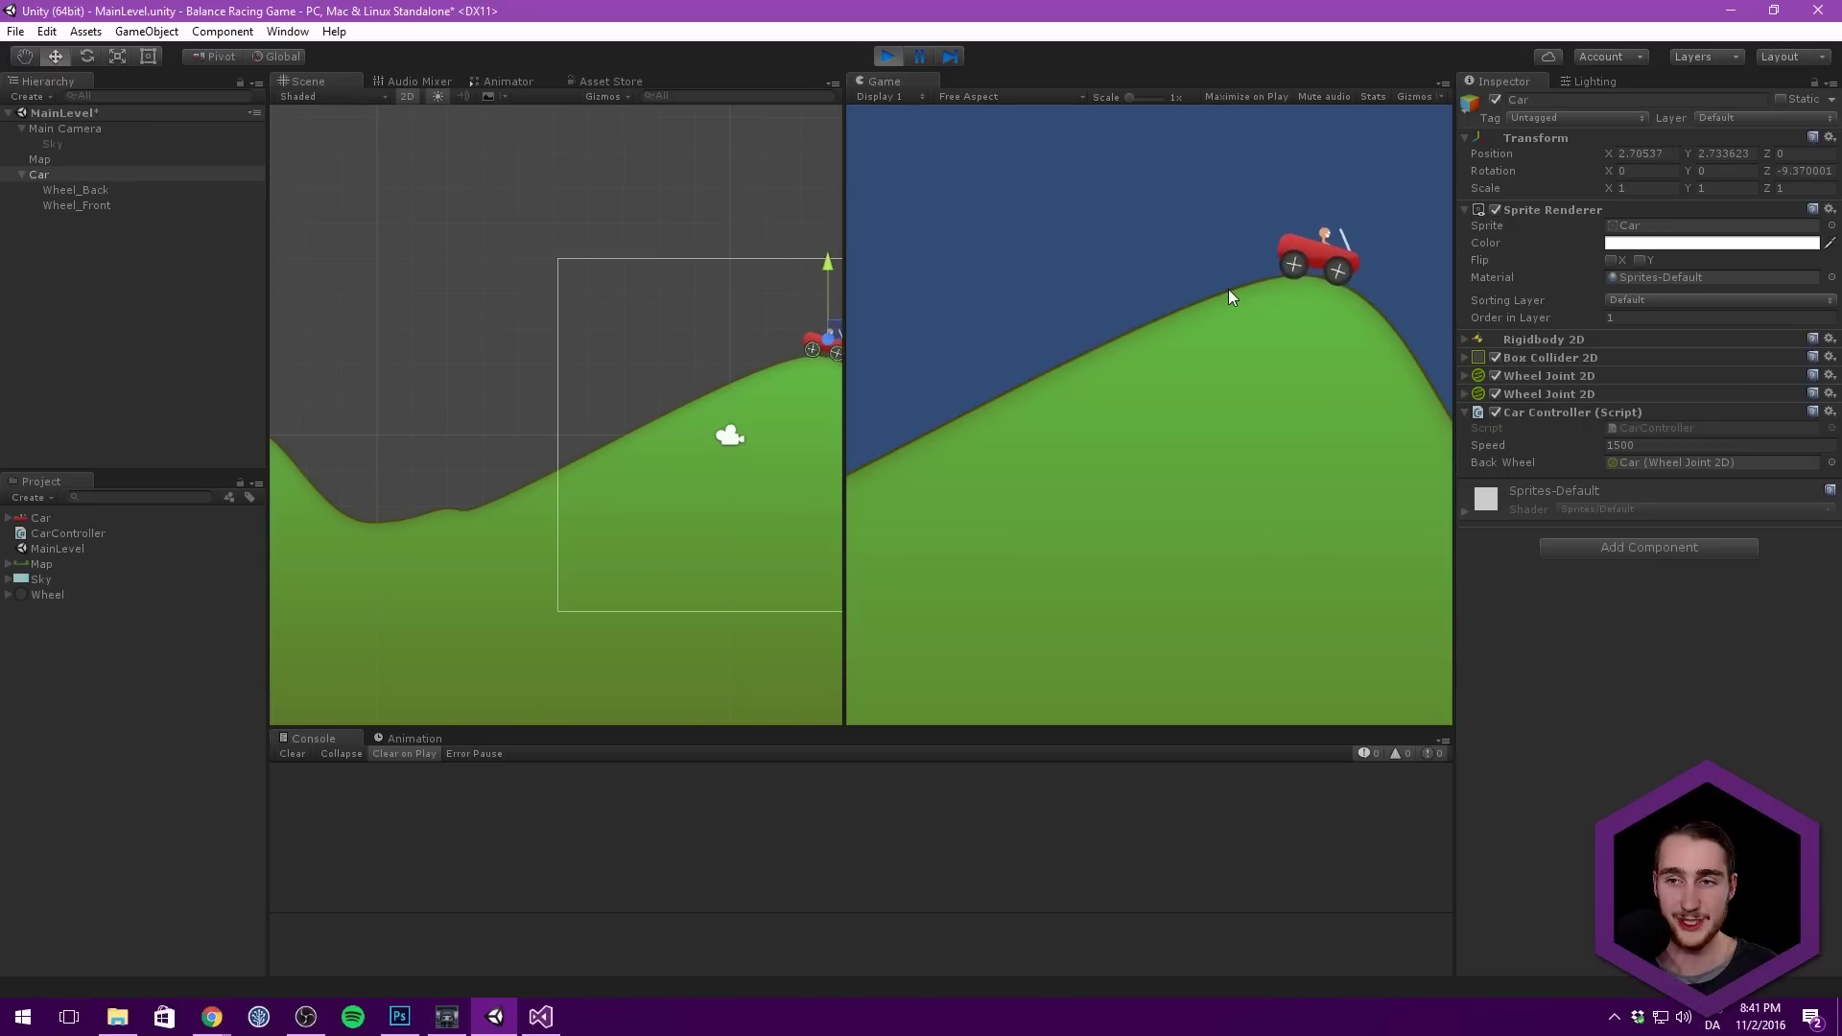
key("ctrl+p")
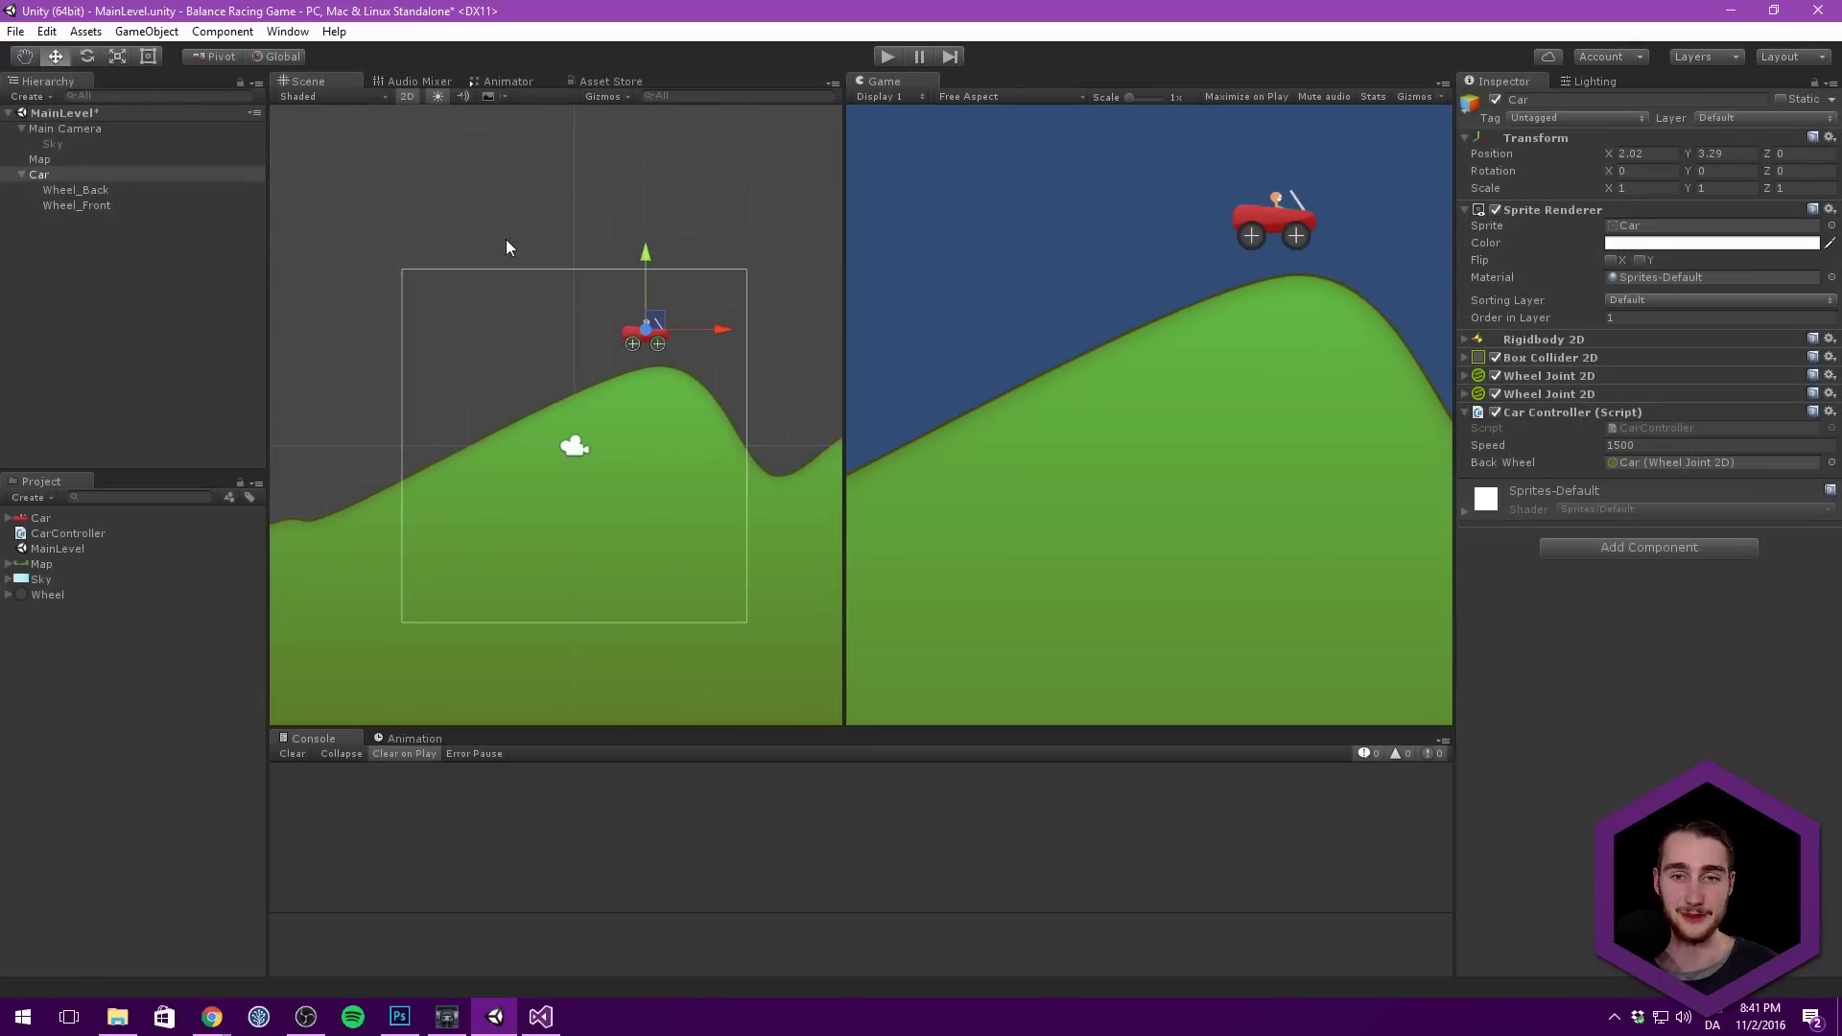
Step: Create a Physics2D Material in the project's assets and name it Map
left_click(135, 299)
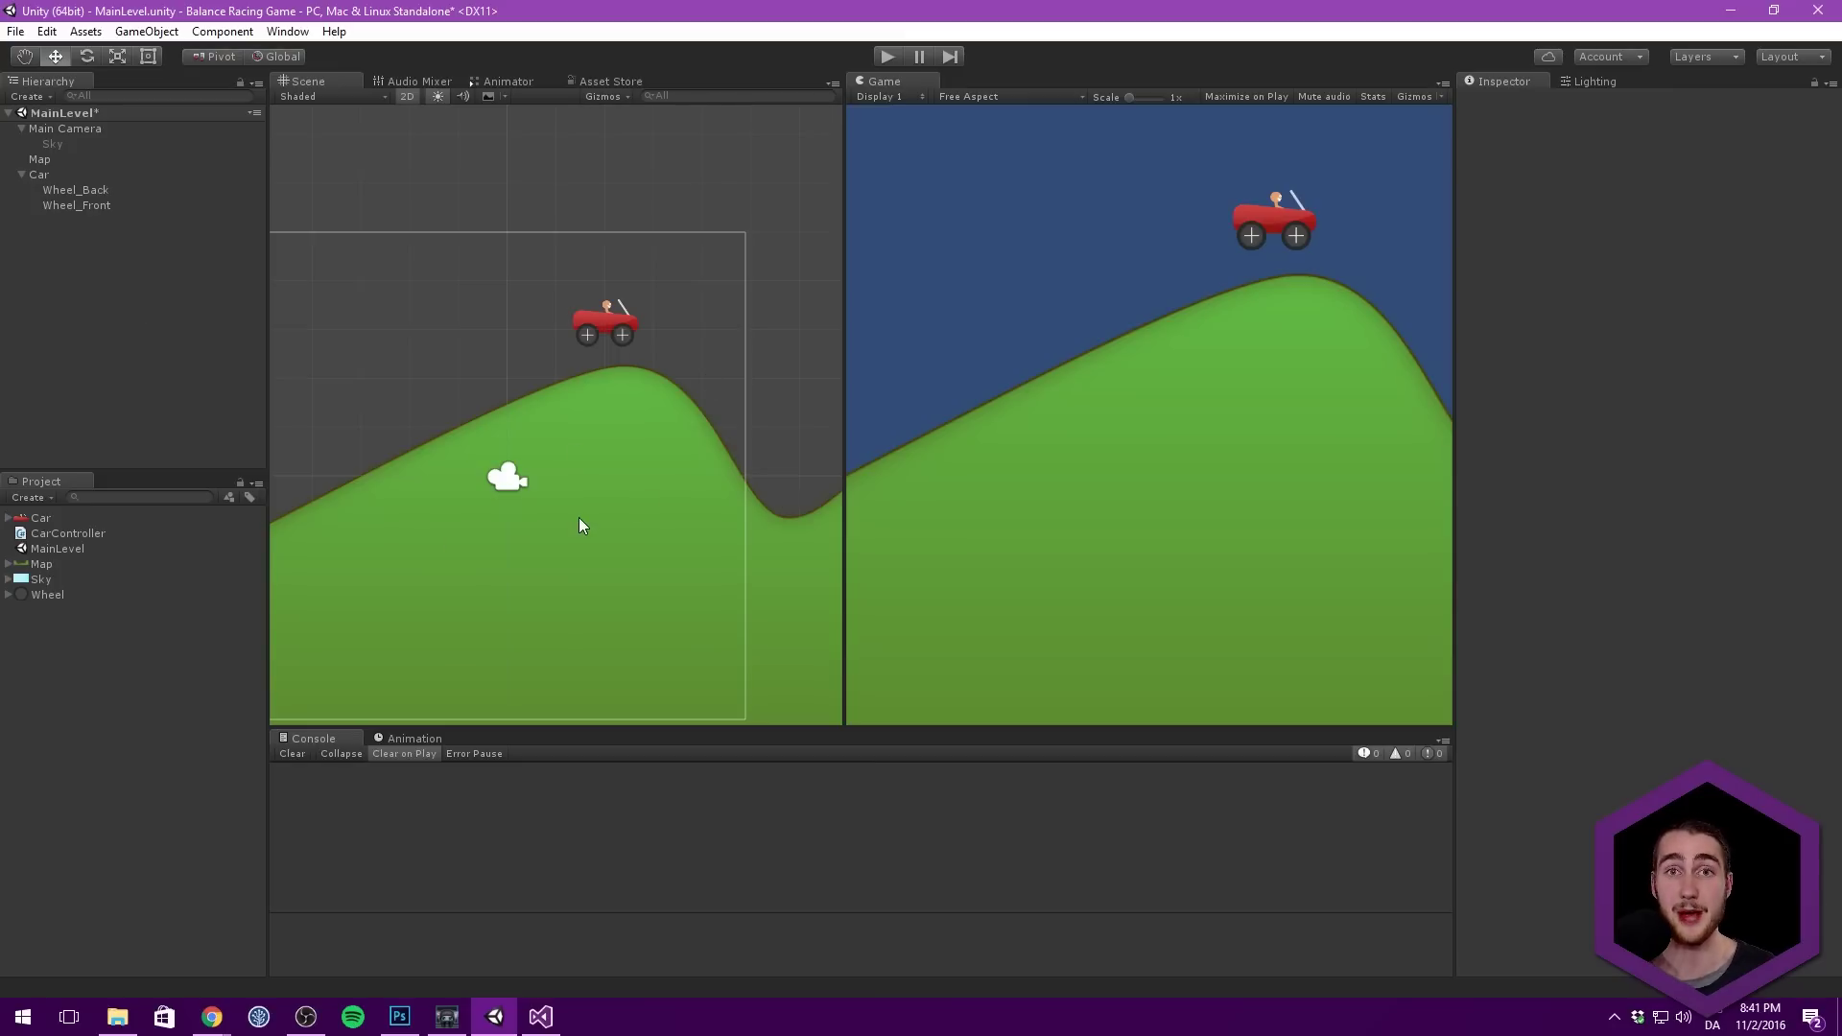
right_click(101, 706)
mouse_move(211, 358)
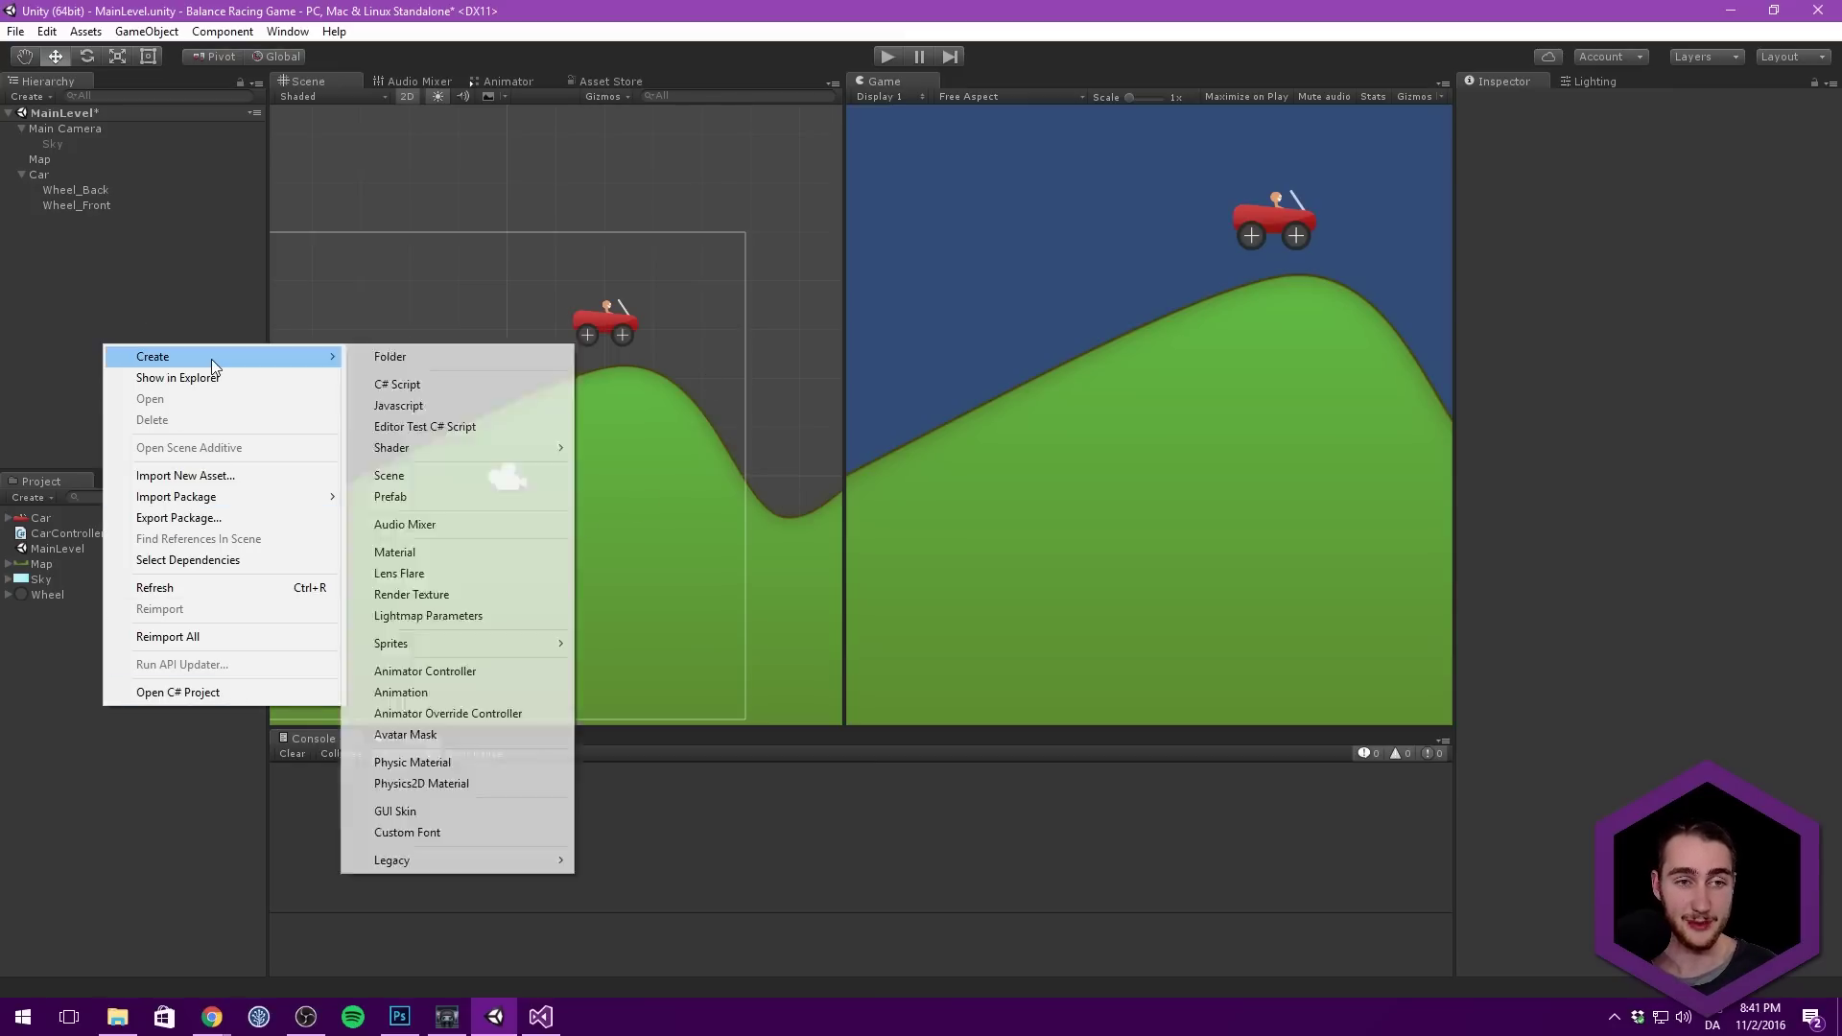
left_click(468, 788)
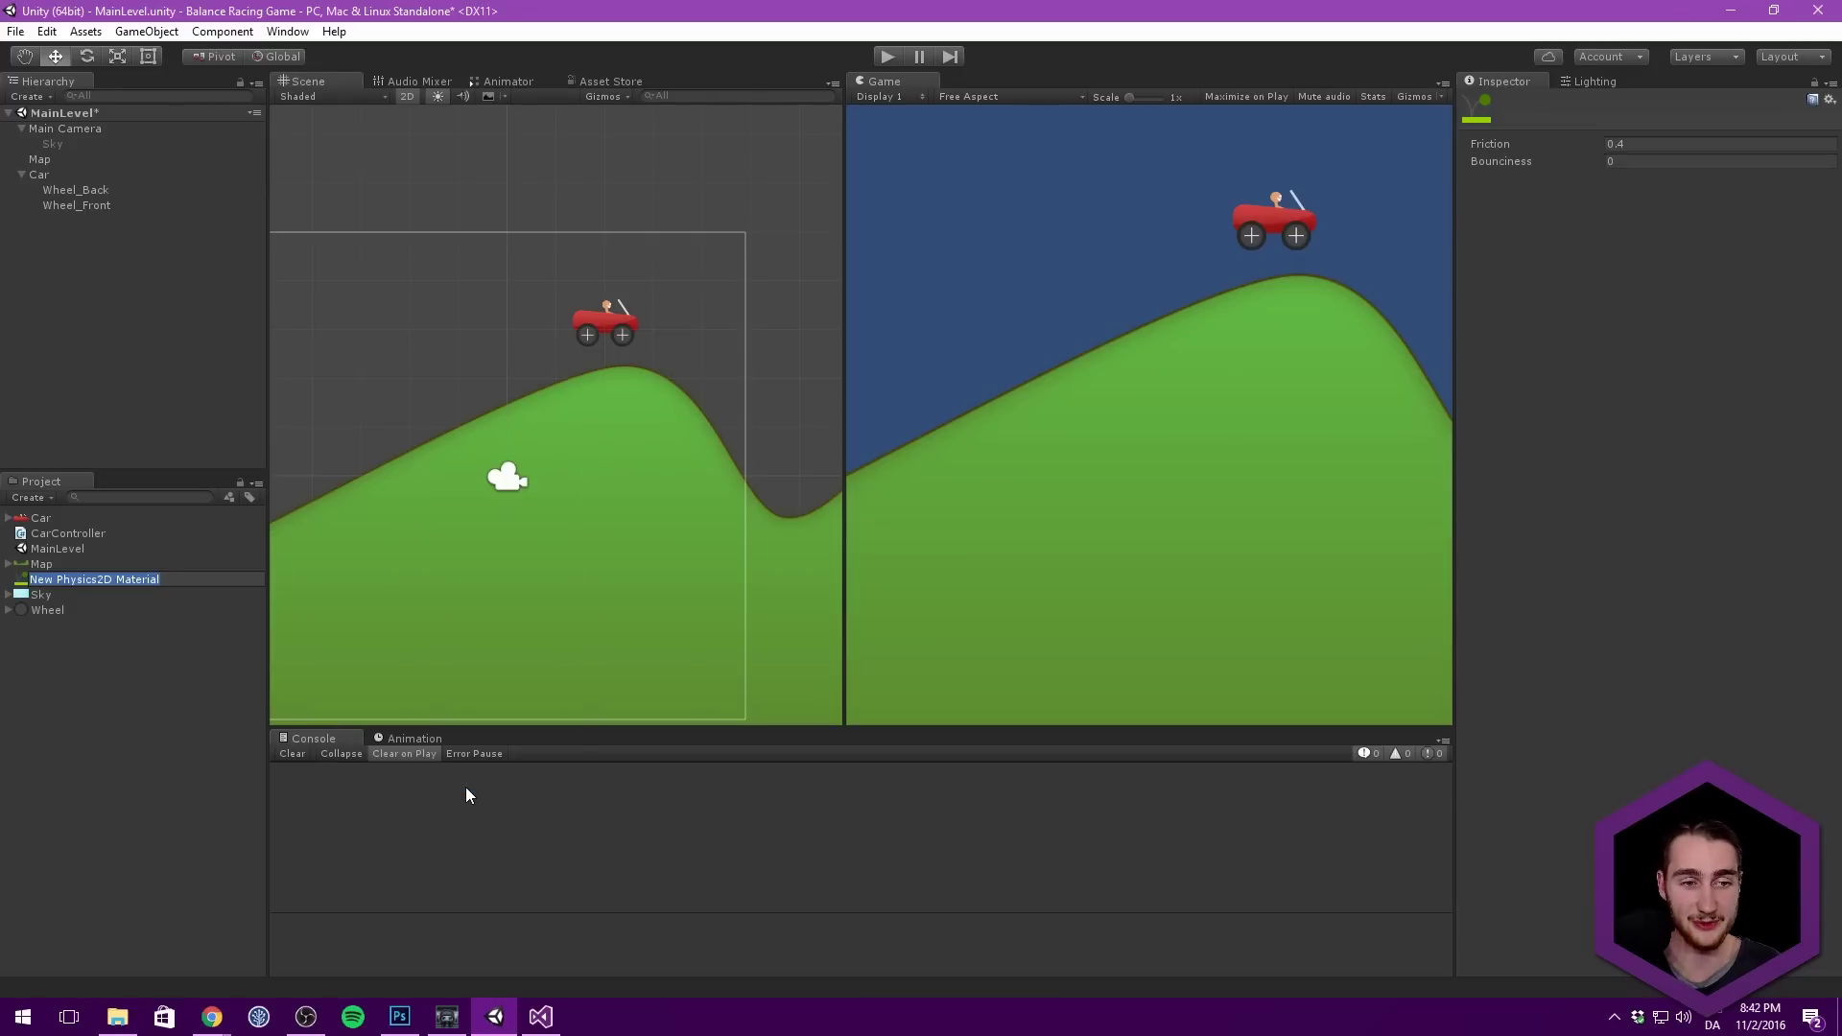
key("BackSpace")
type("Map")
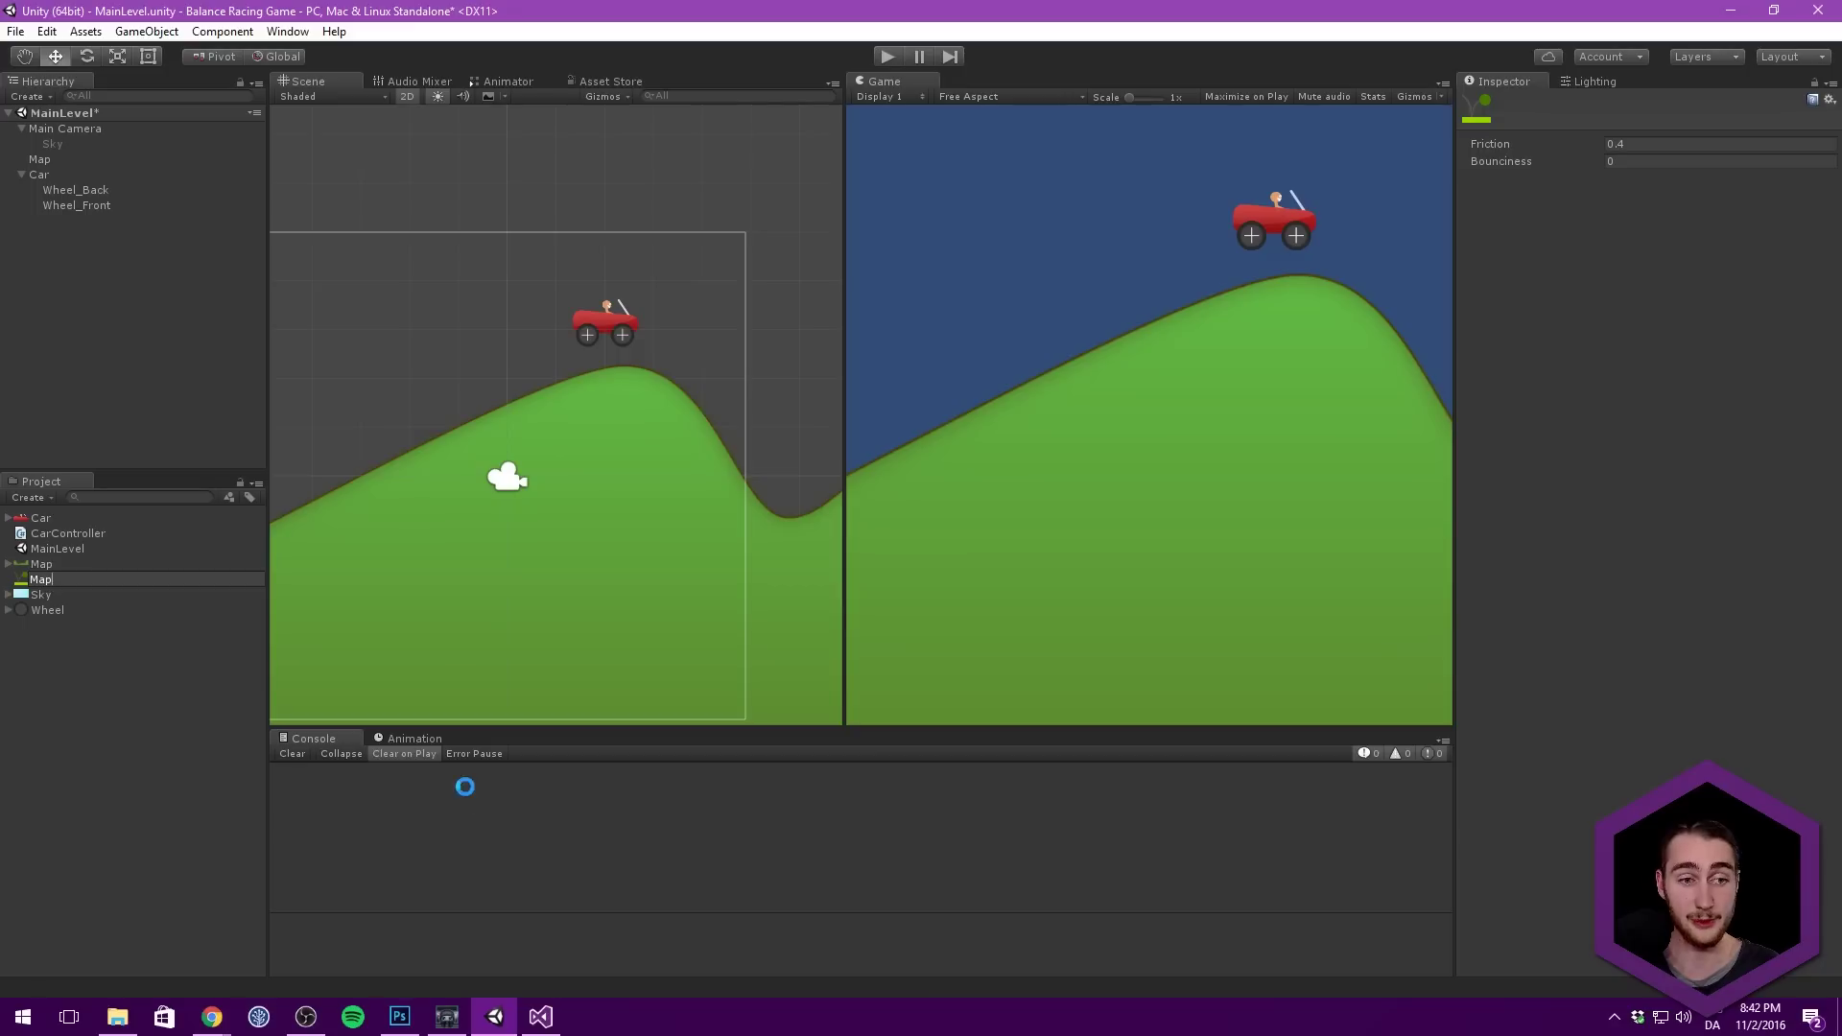
key("Return")
Step: Create a second Physics2D Material in the project's assets and name it Wheels
right_click(100, 681)
mouse_move(257, 328)
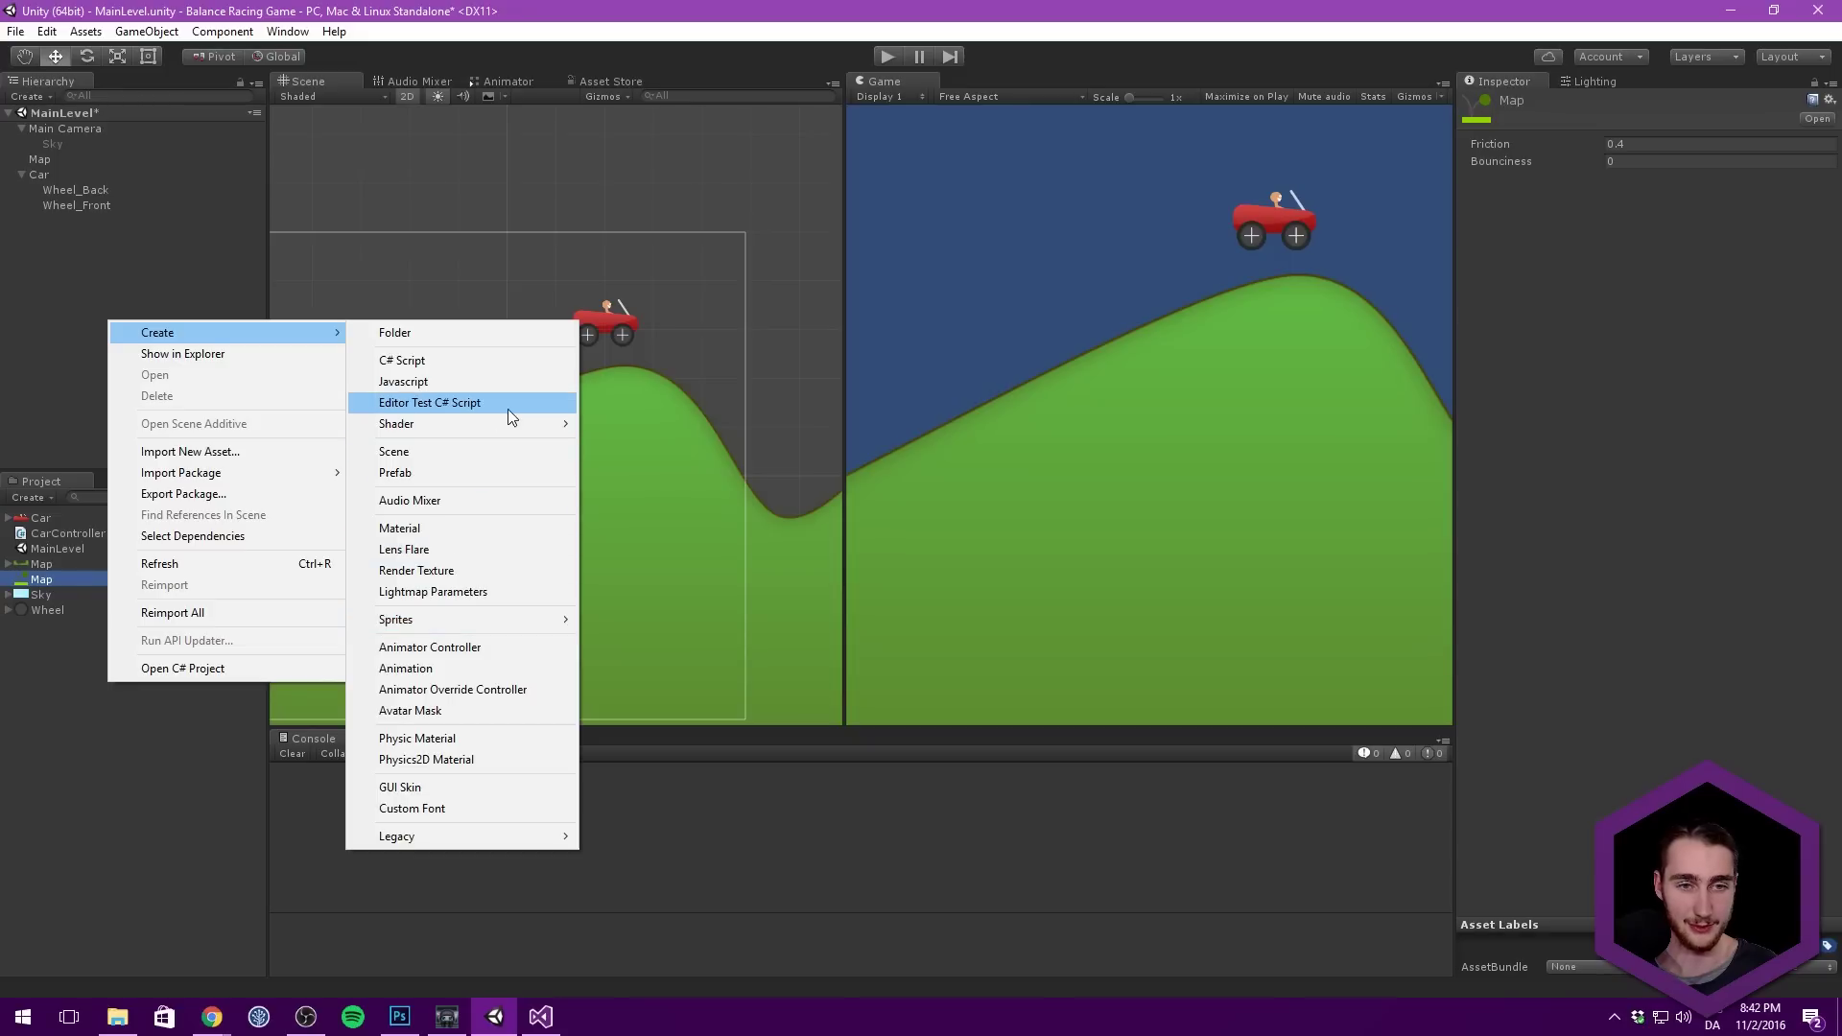
left_click(485, 760)
key("BackSpace")
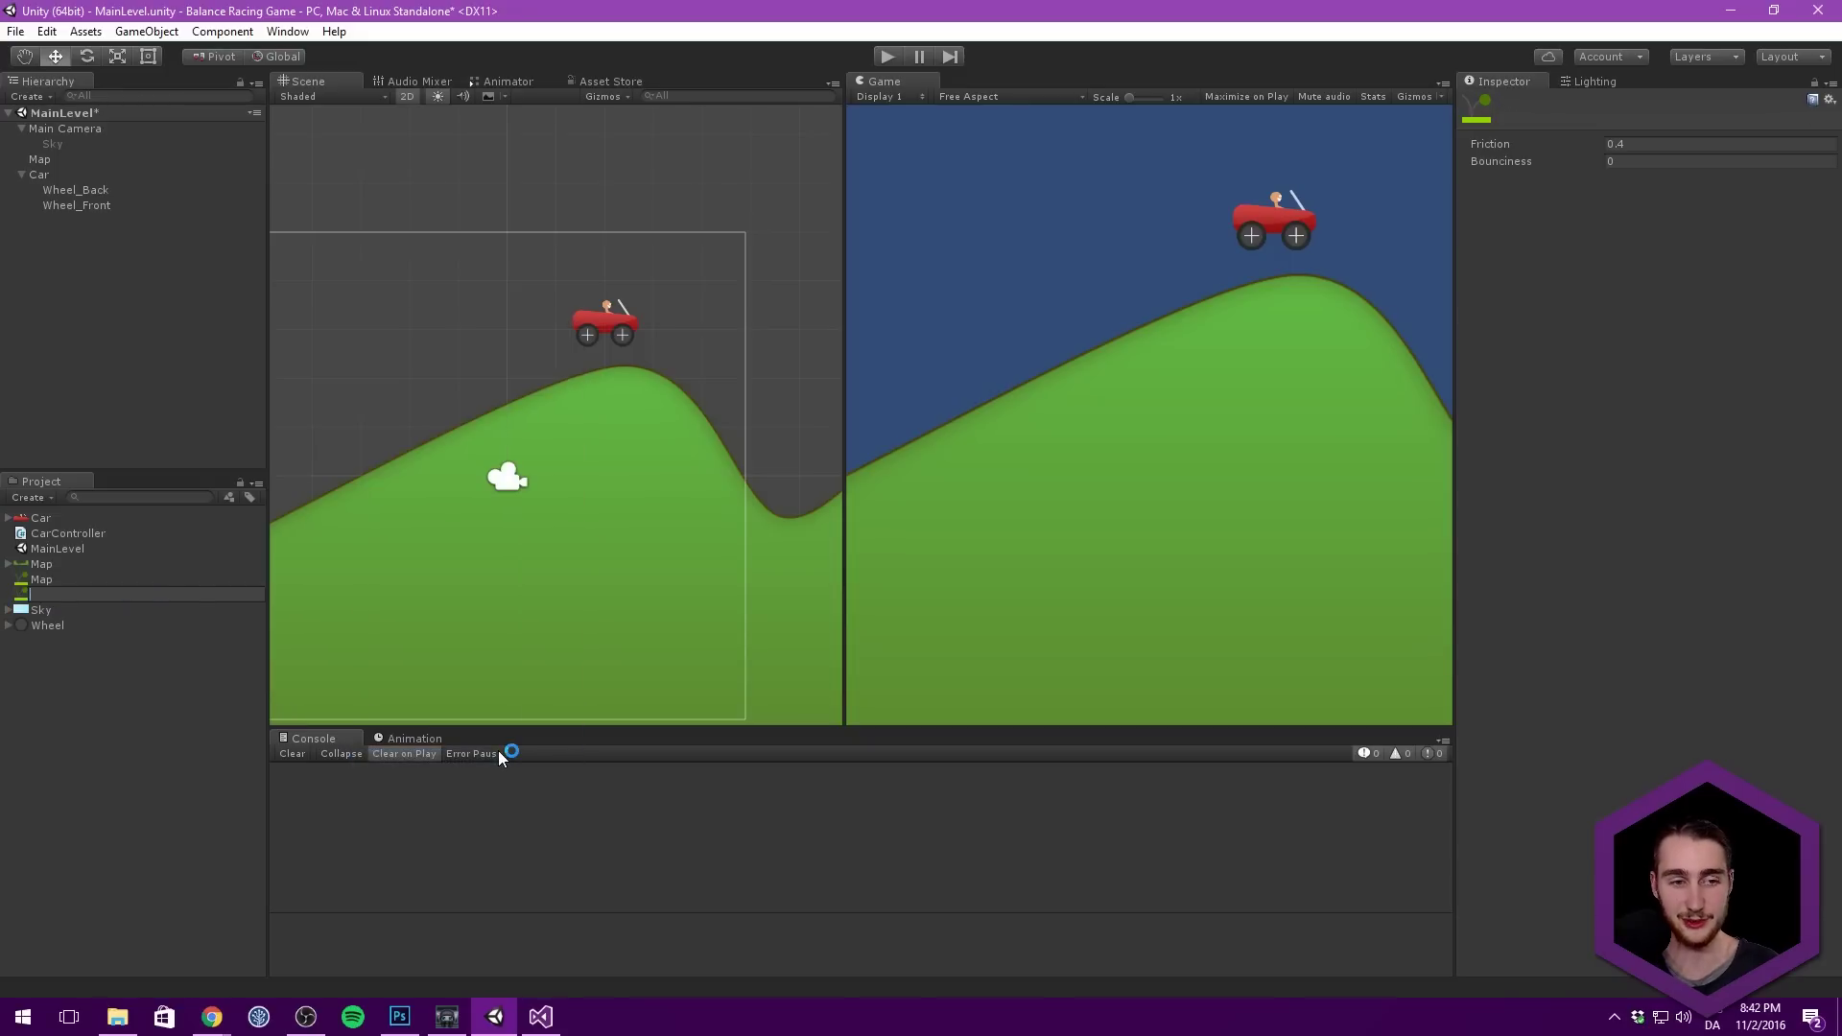
type("Wheels")
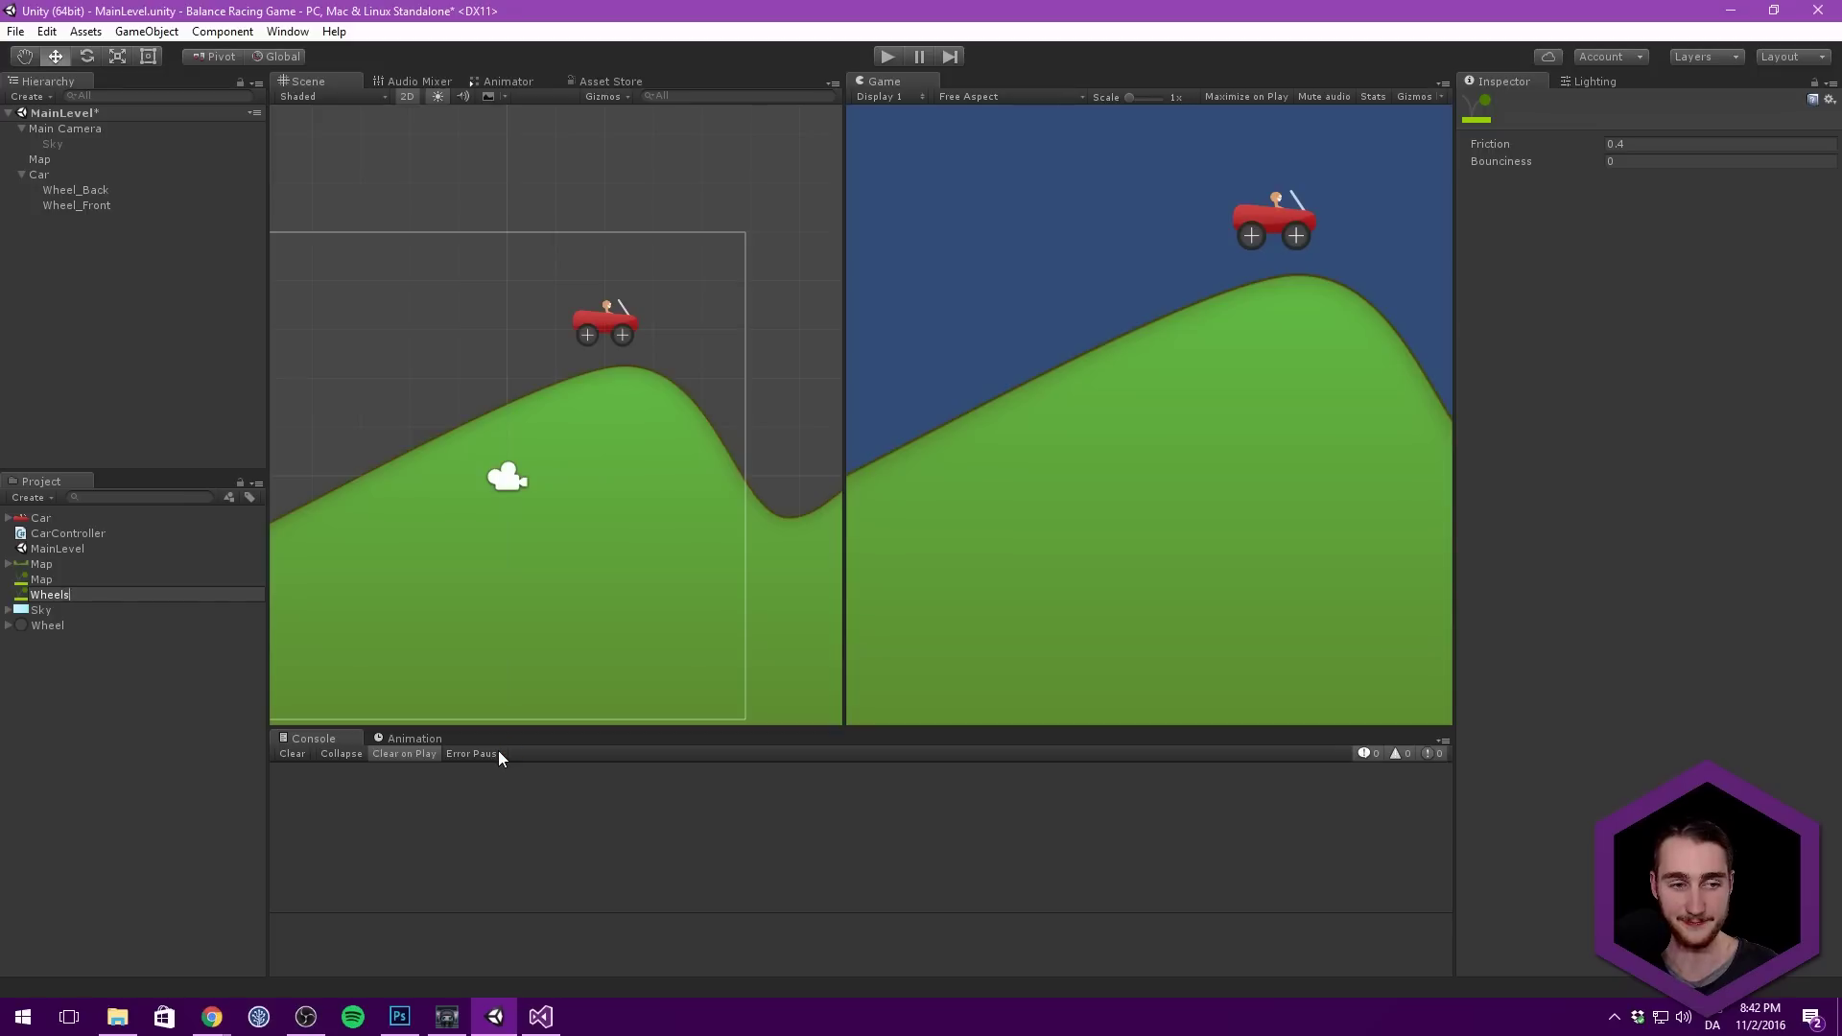
key("Return")
Step: Set the Friction of both the Map and the Wheels physics materials to 1
left_click(44, 580)
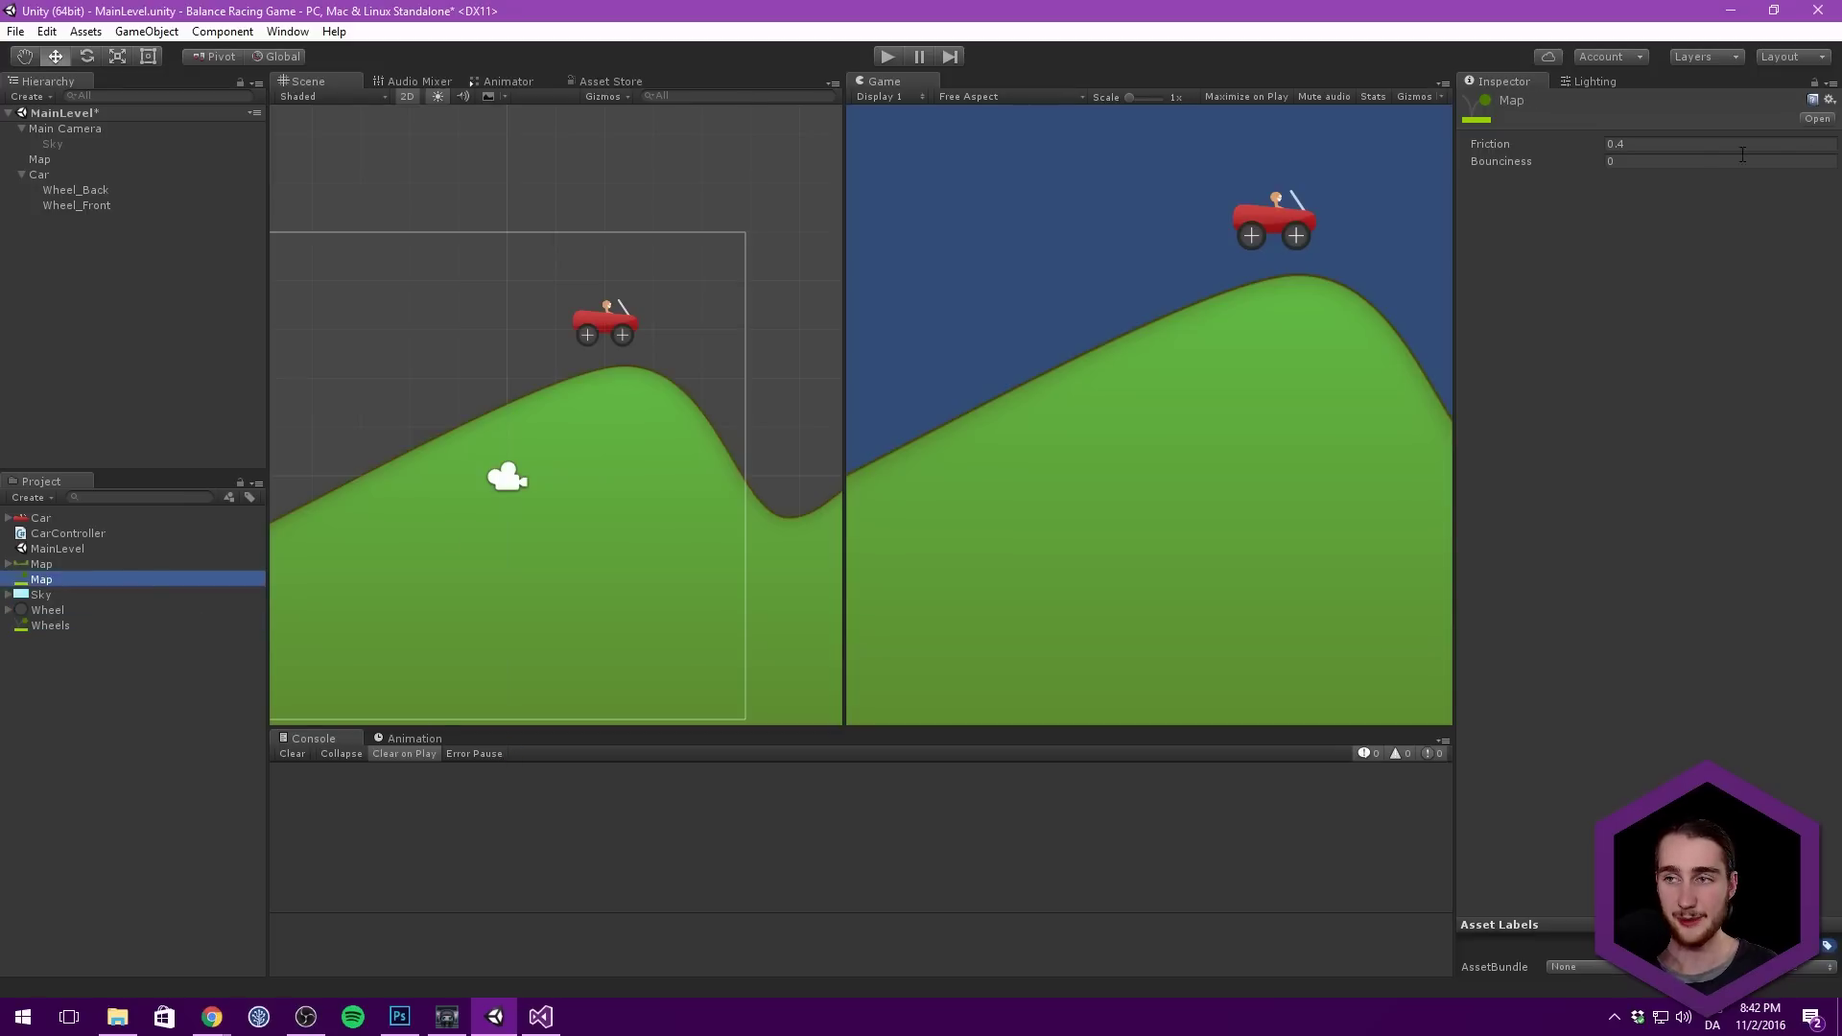
left_click(1699, 145)
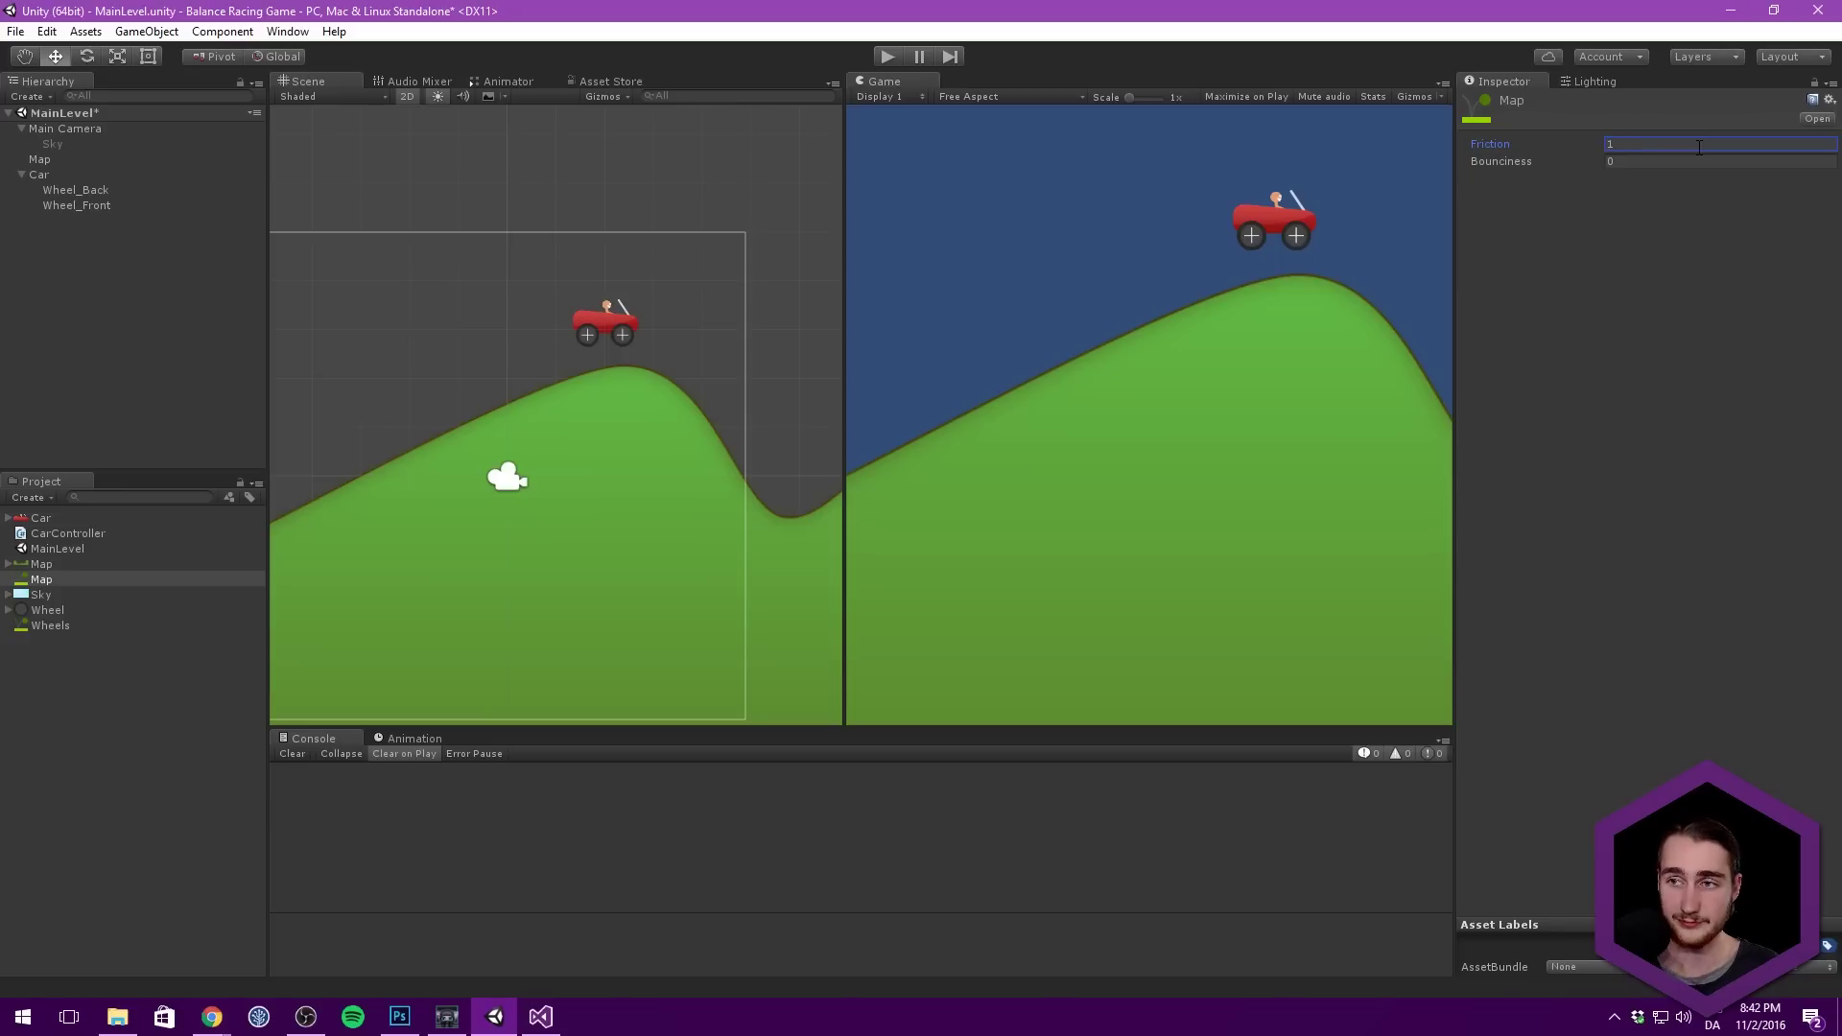
type("1")
left_click(87, 626)
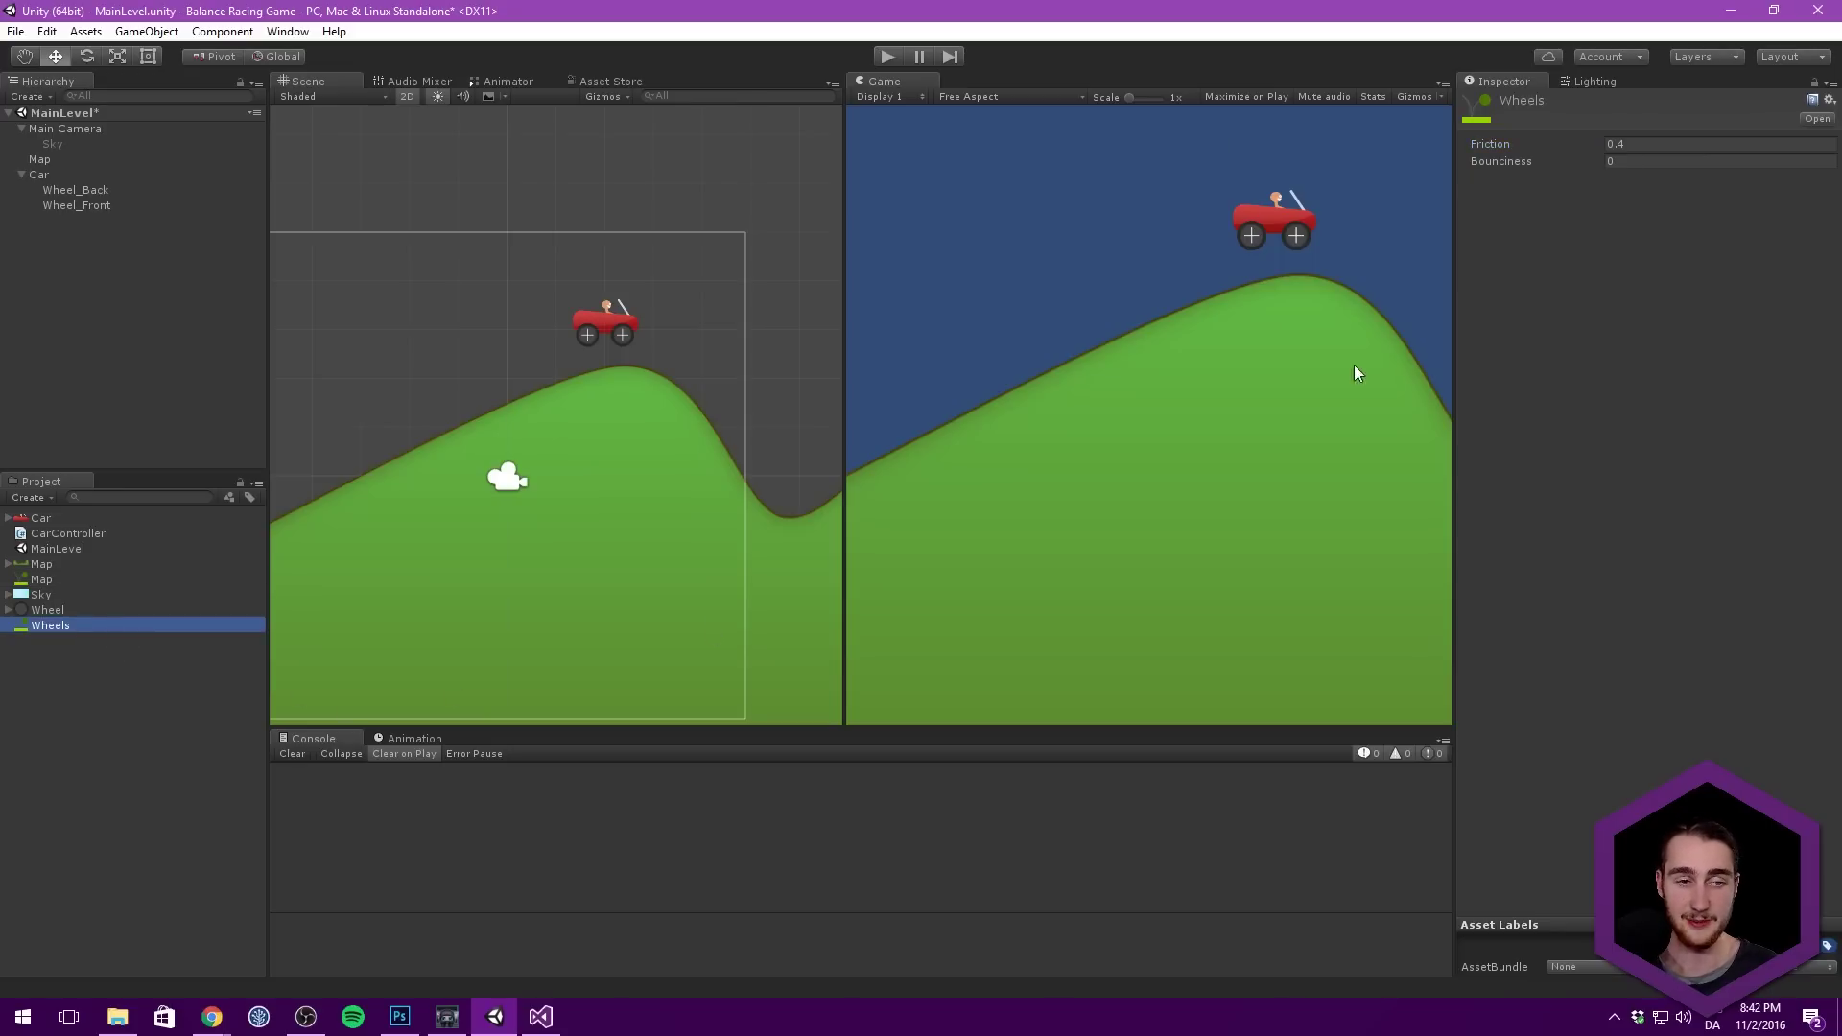
left_click(1676, 145)
type("1")
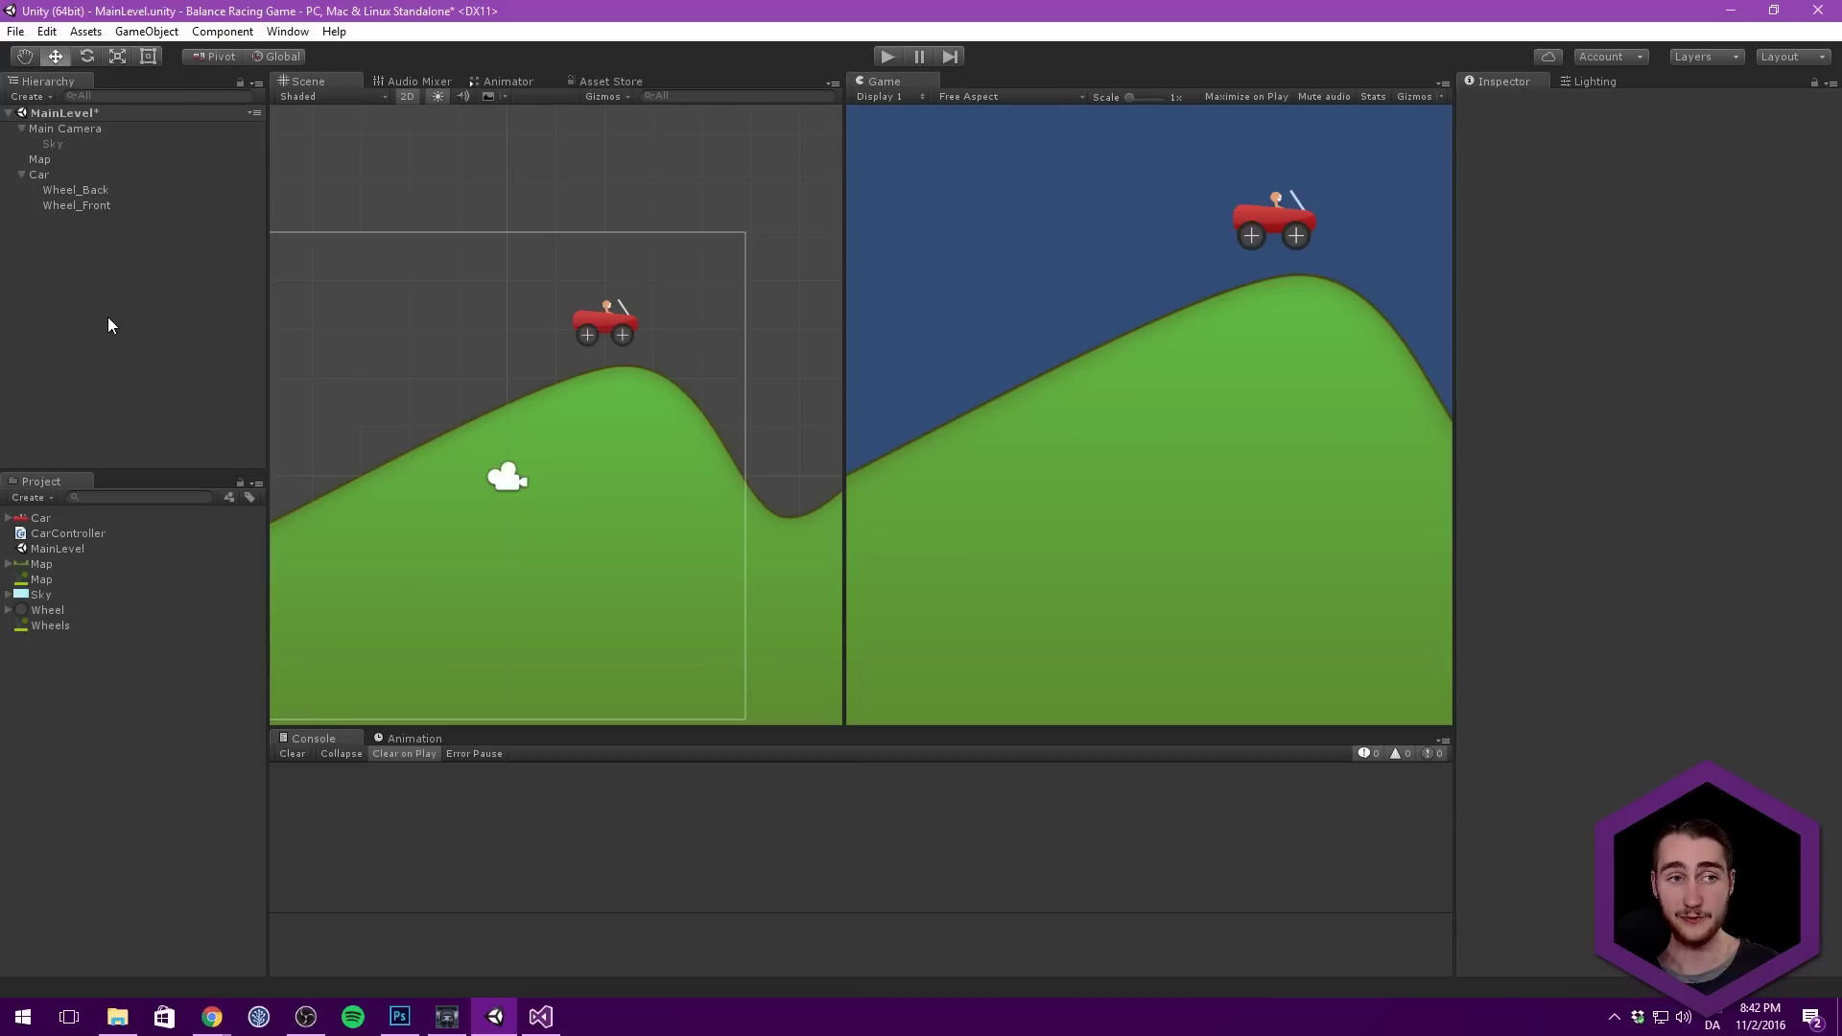
left_click(82, 177)
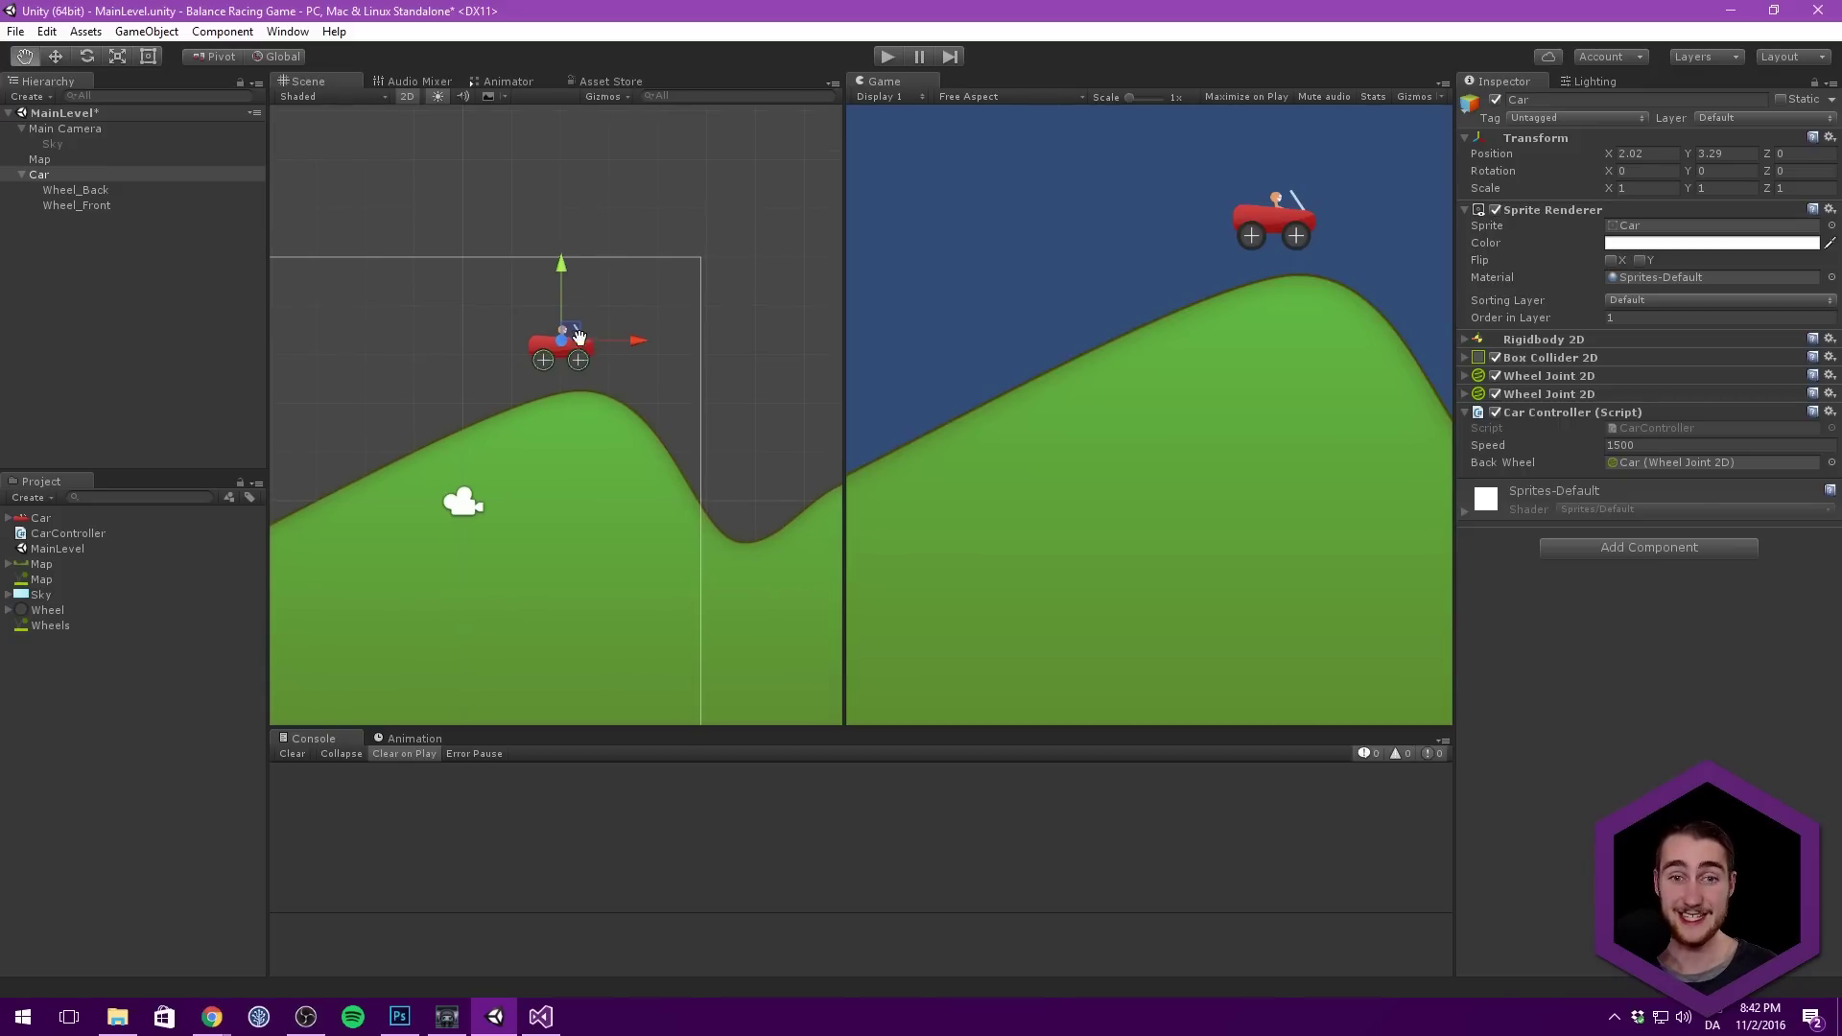
scroll(557, 384, "up", 3)
middle_click_drag(575, 321, 575, 395)
scroll(581, 367, "up", 5)
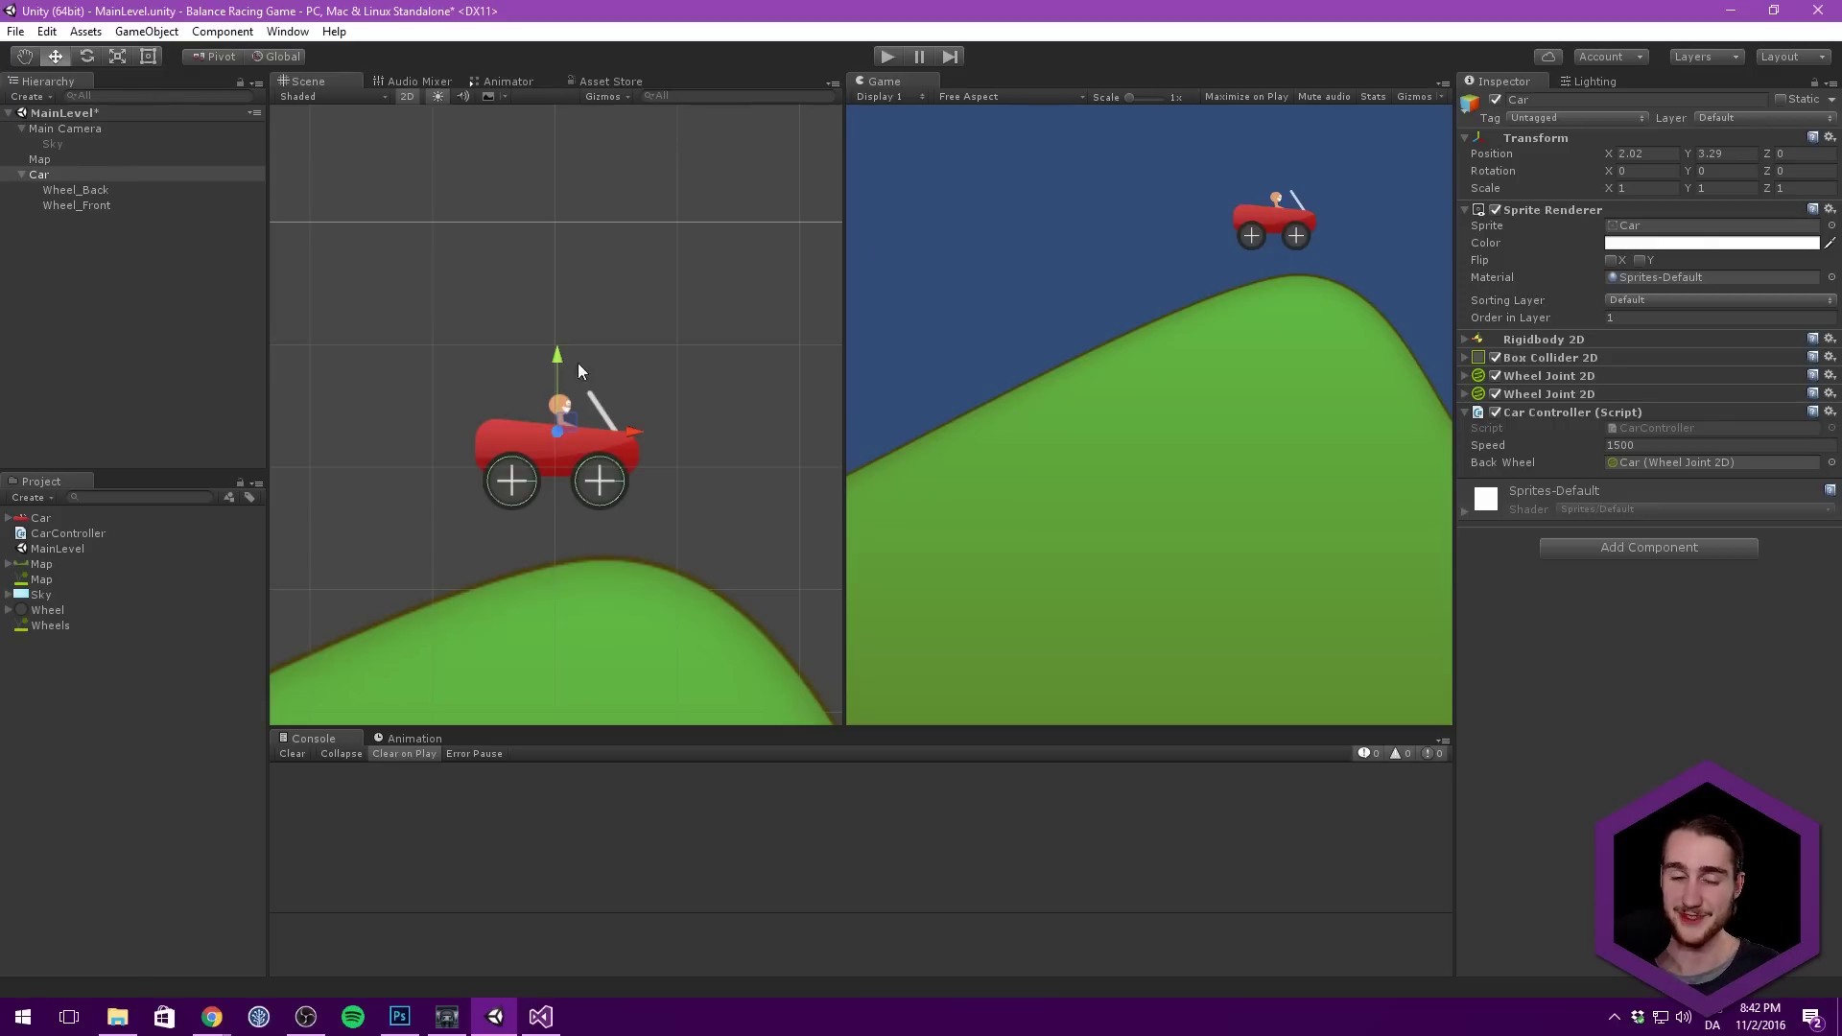
scroll(578, 366, "down", 4)
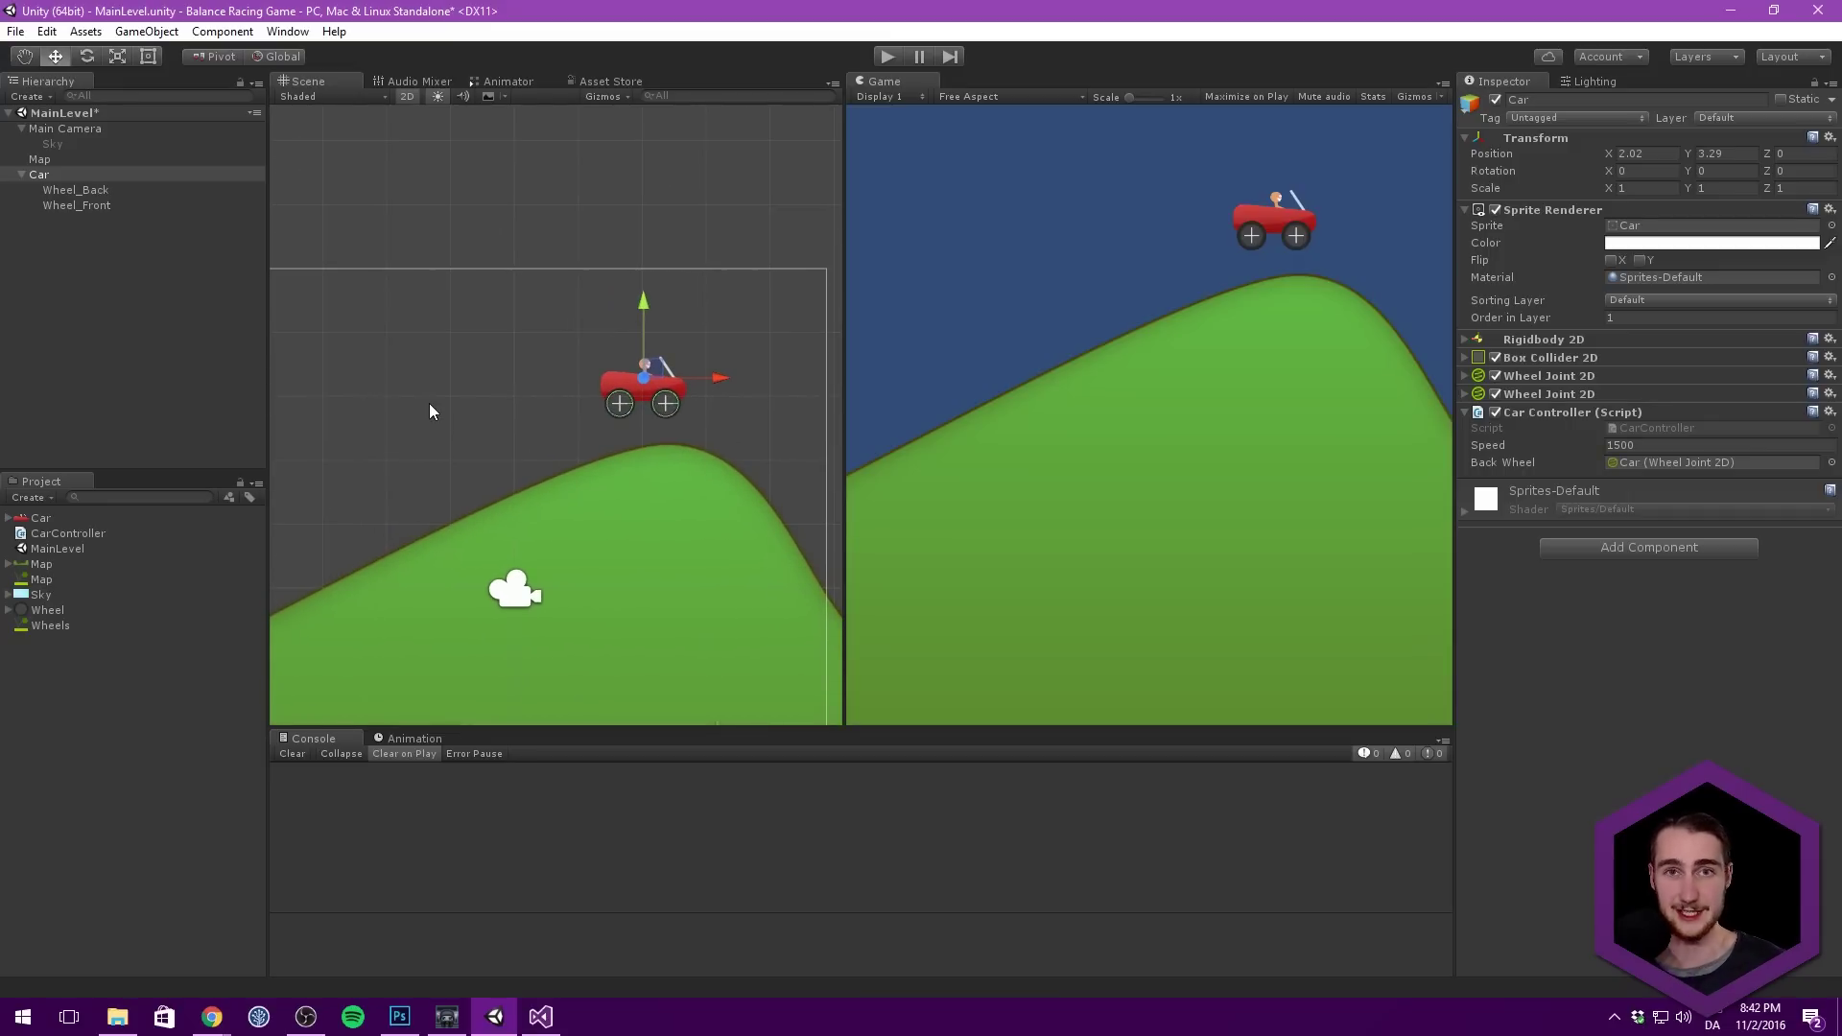
Step: Assign the Map physics material to the Polygon Collider 2D of the Map object in the scene
left_click(40, 577)
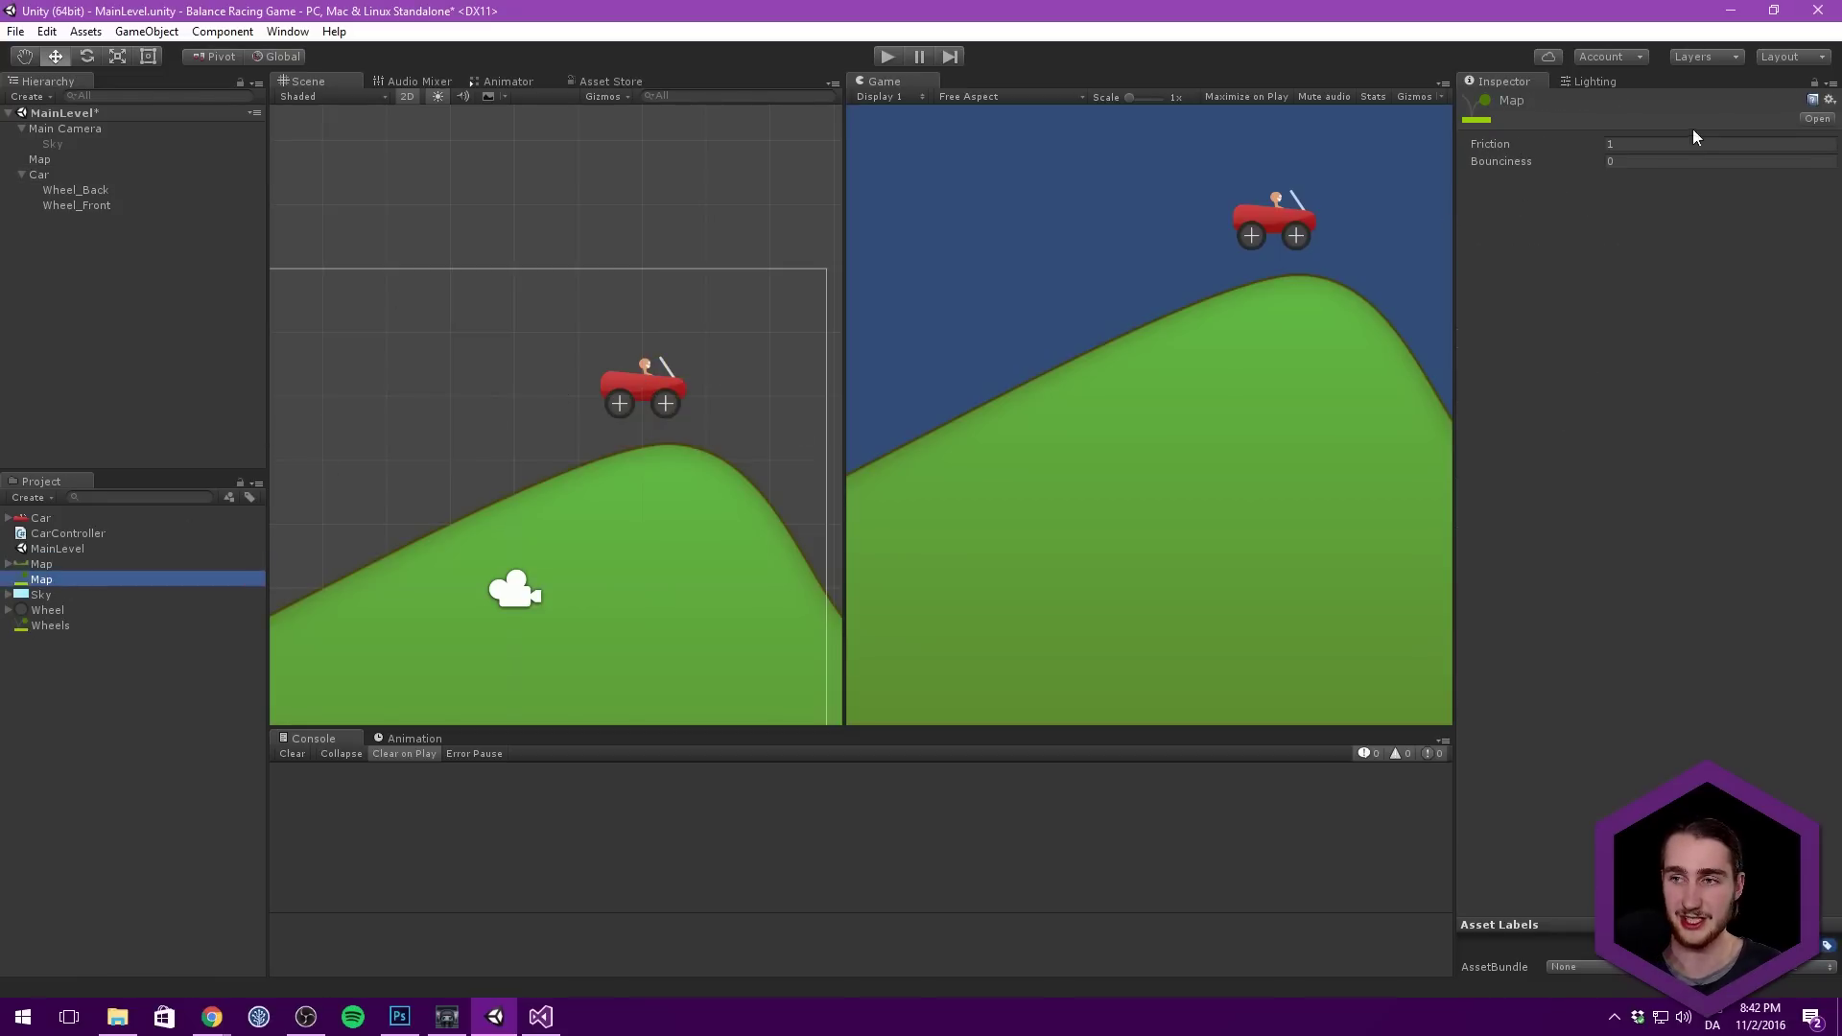
left_click(1693, 143)
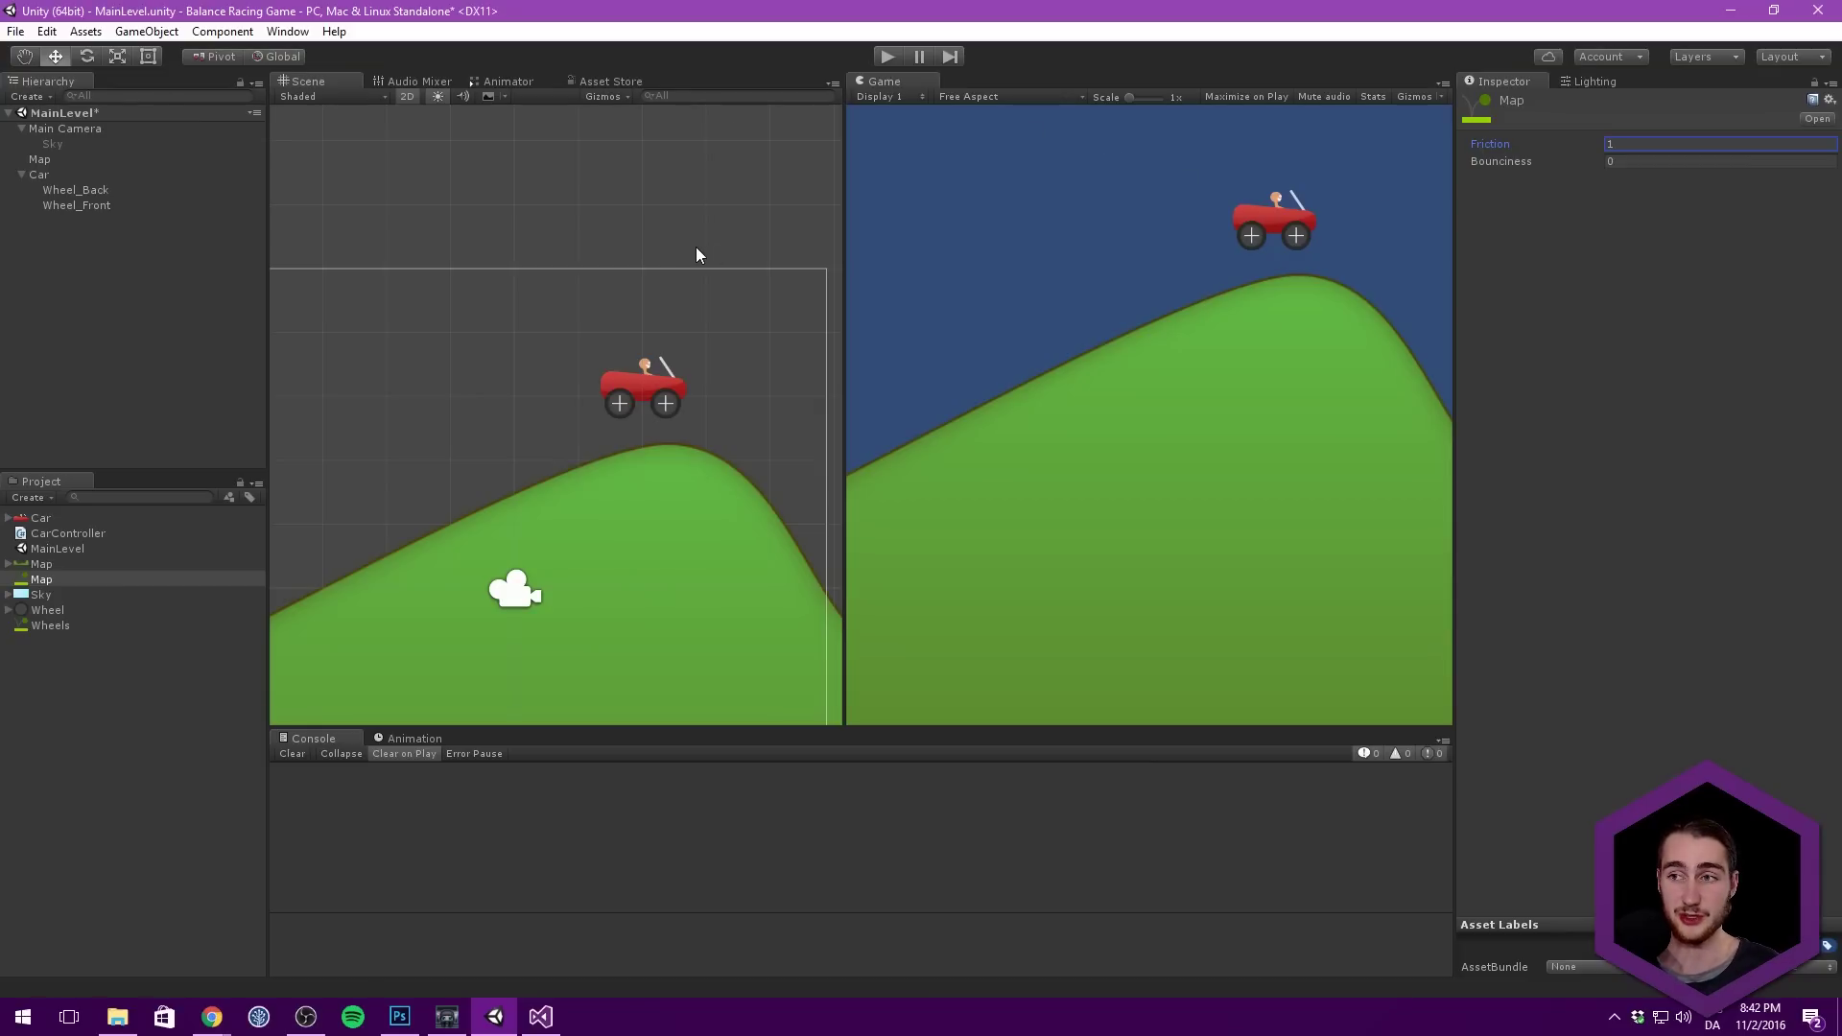
left_click(65, 191)
left_click(63, 175)
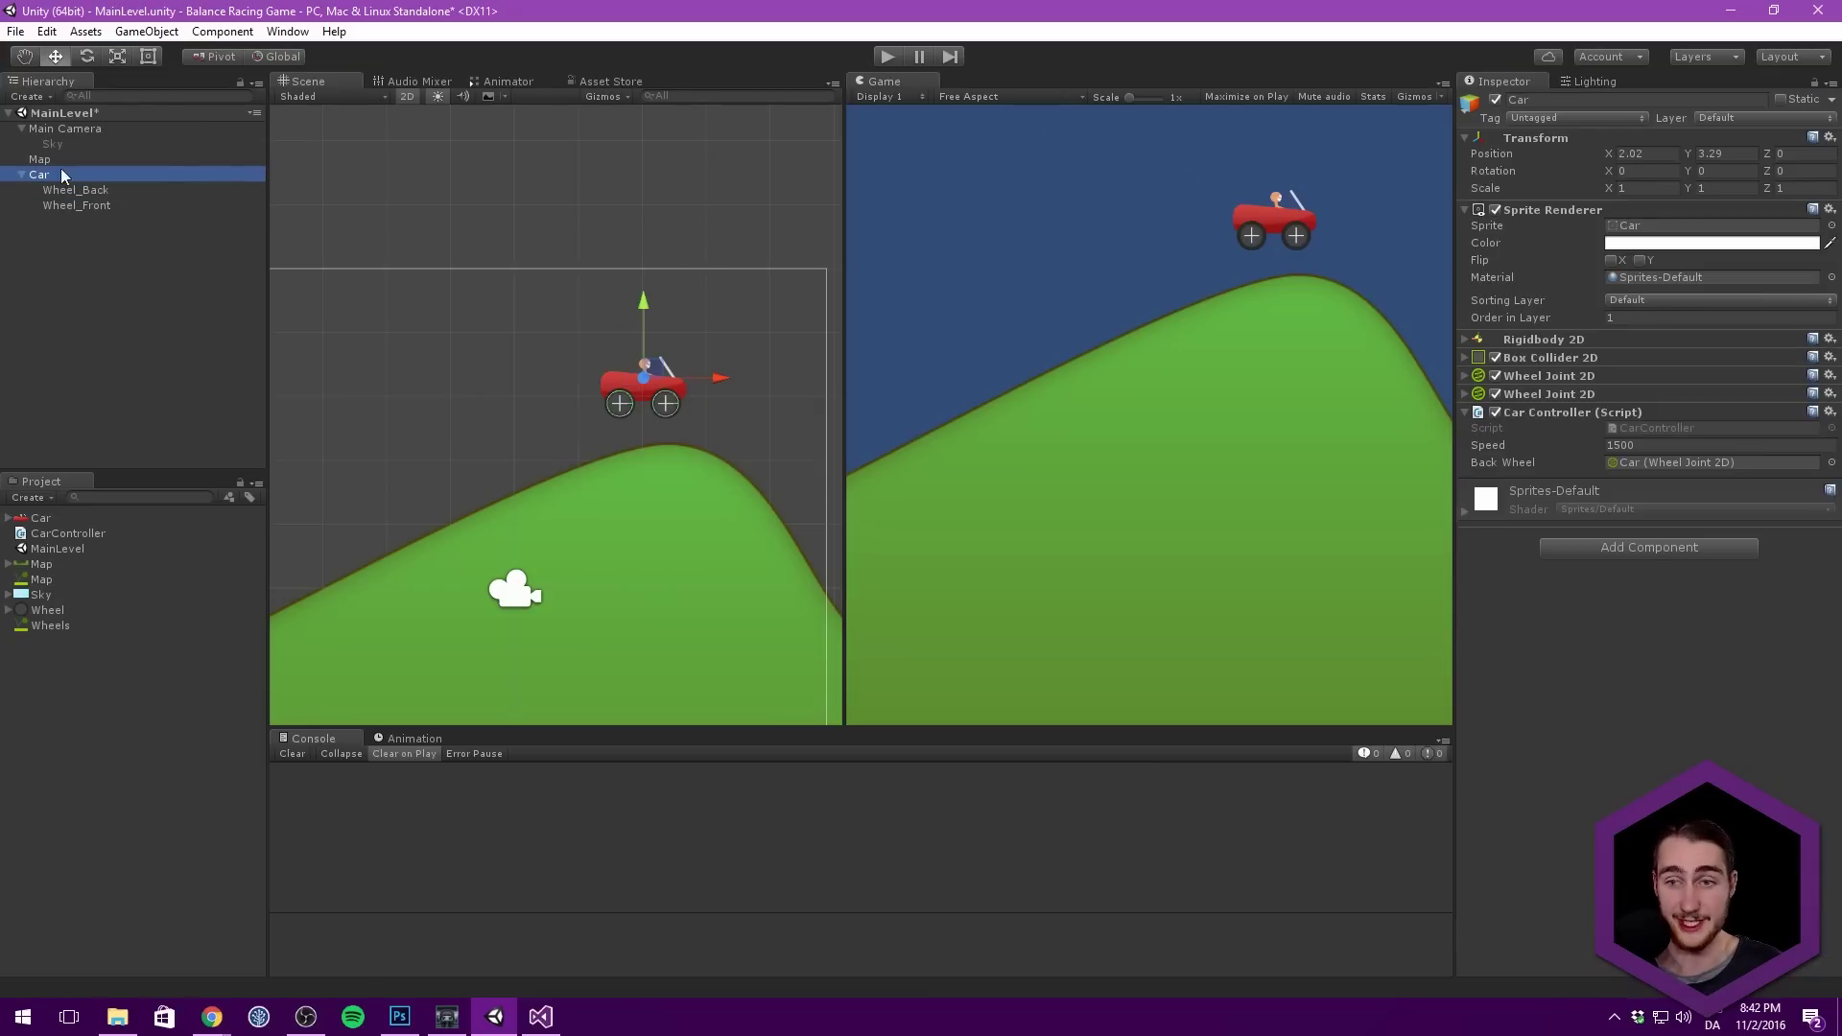
left_click(163, 256)
left_click(41, 159)
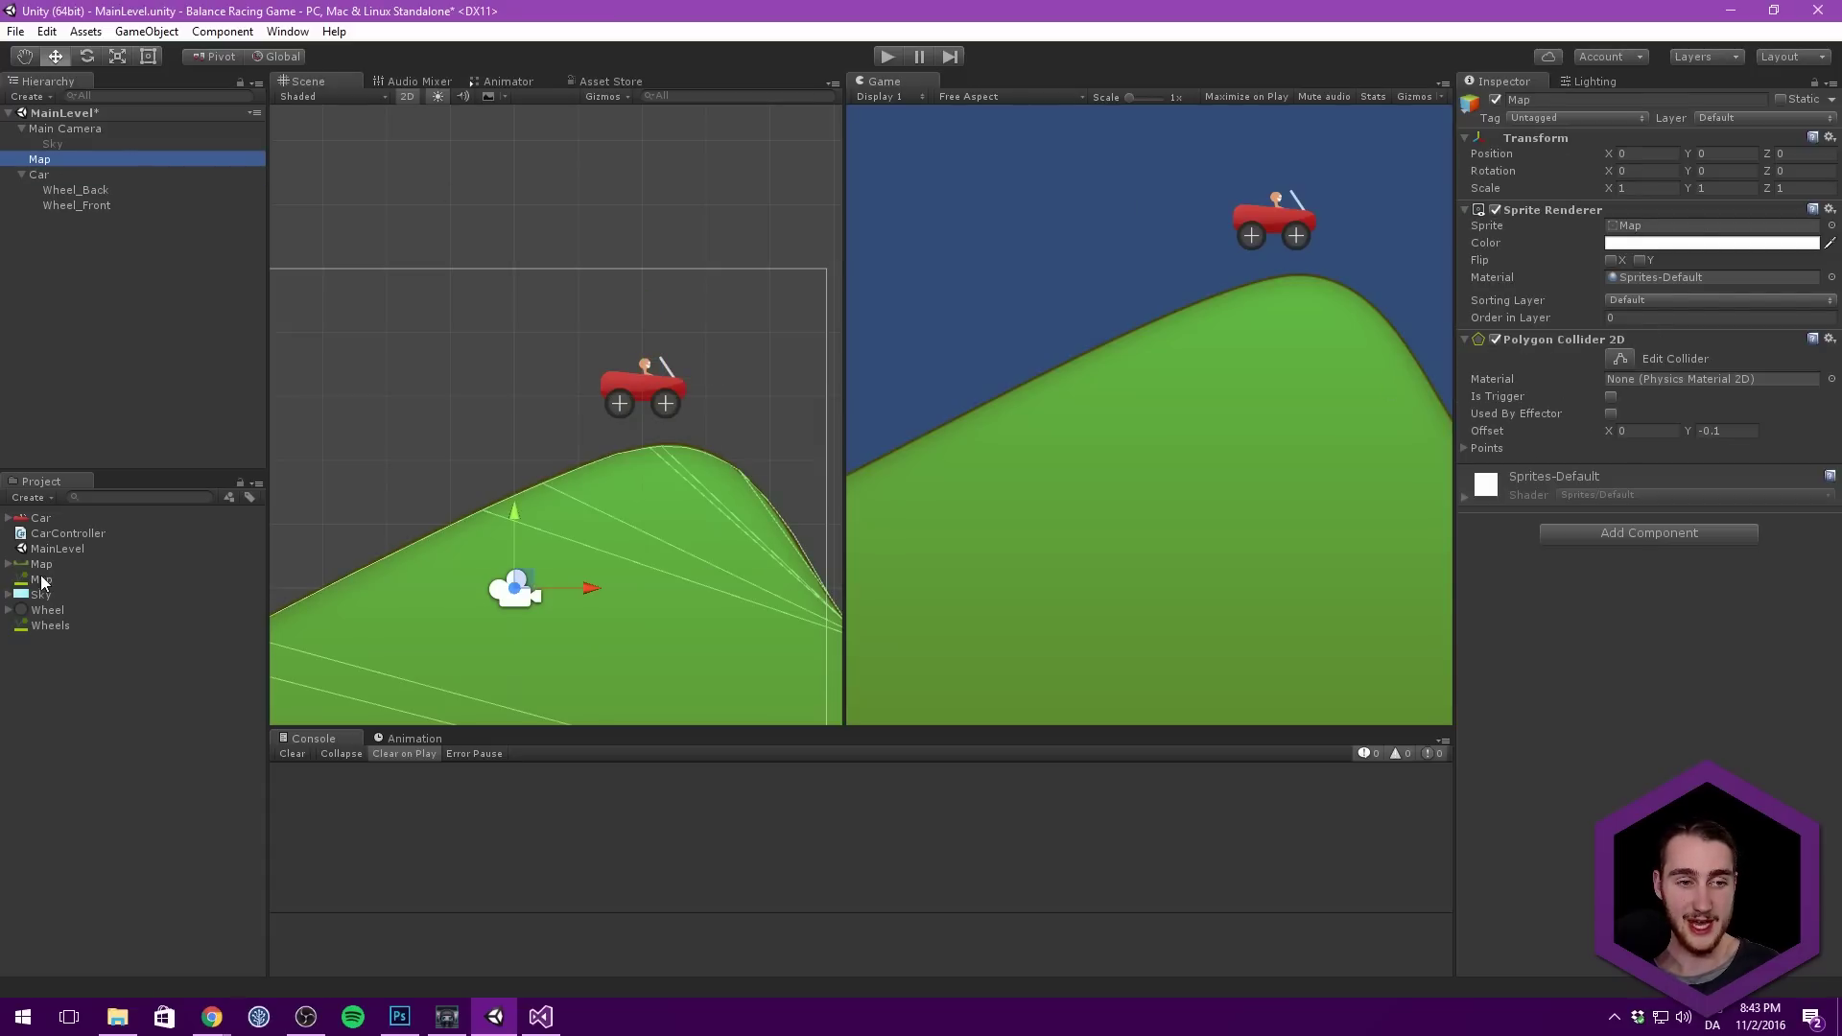
left_click_drag(36, 587, 1688, 382)
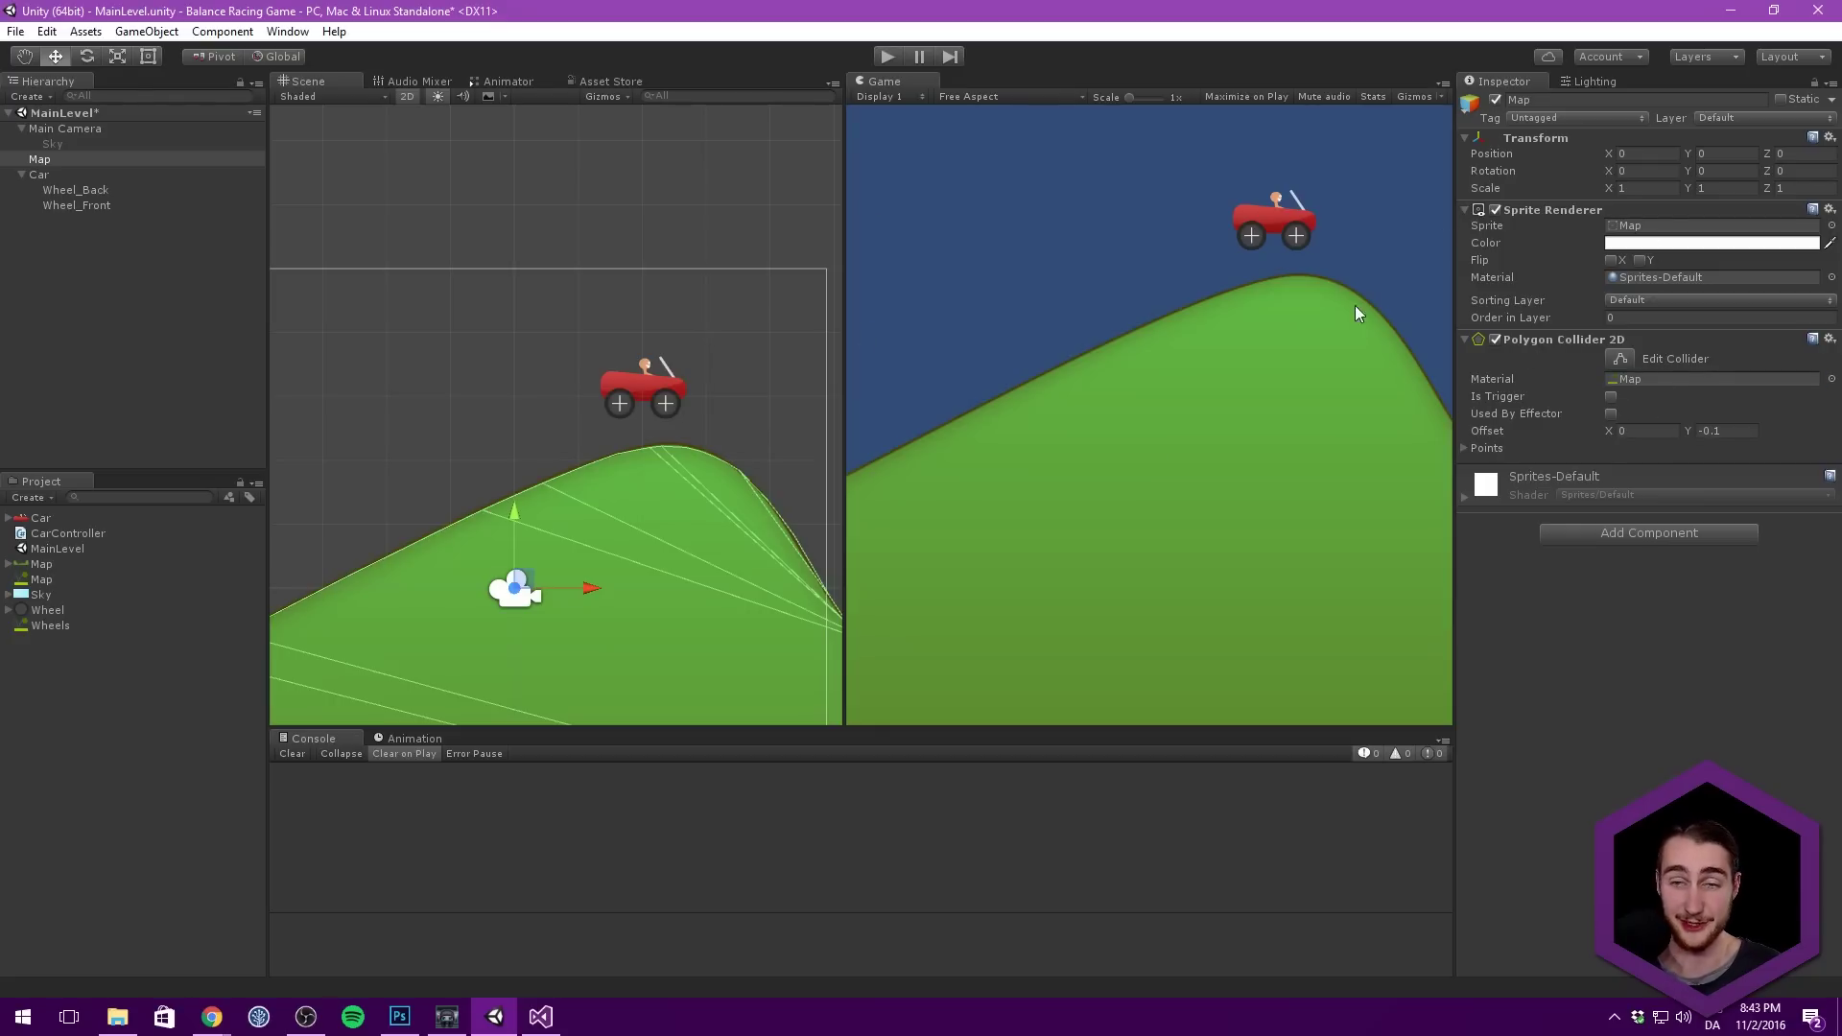
Step: Assign the Wheels physics material to the circle colliders of Wheel_Back and Wheel_Front, and briefly run the game
left_click(106, 191)
left_click(101, 207, "shift")
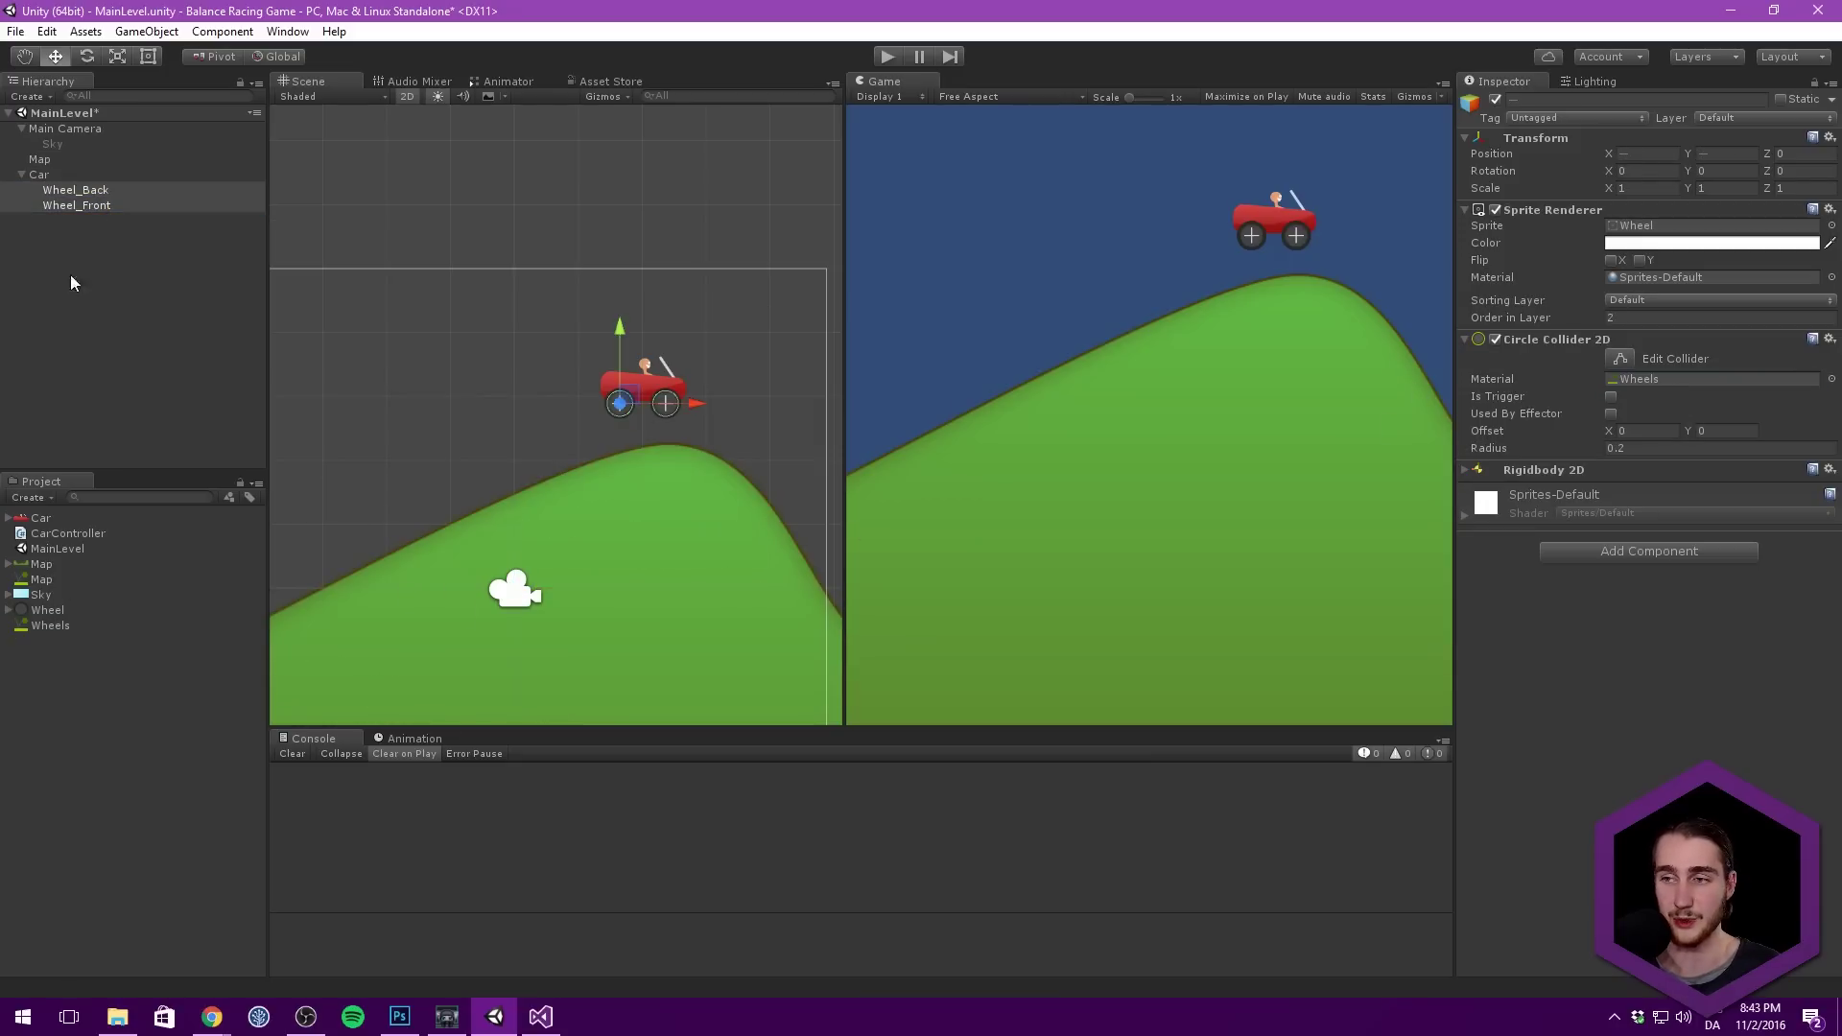
left_click(214, 264)
left_click(887, 55)
left_click(887, 55)
Step: Assign the Wheels physics material to the Car object's Box Collider 2D
left_click(40, 174)
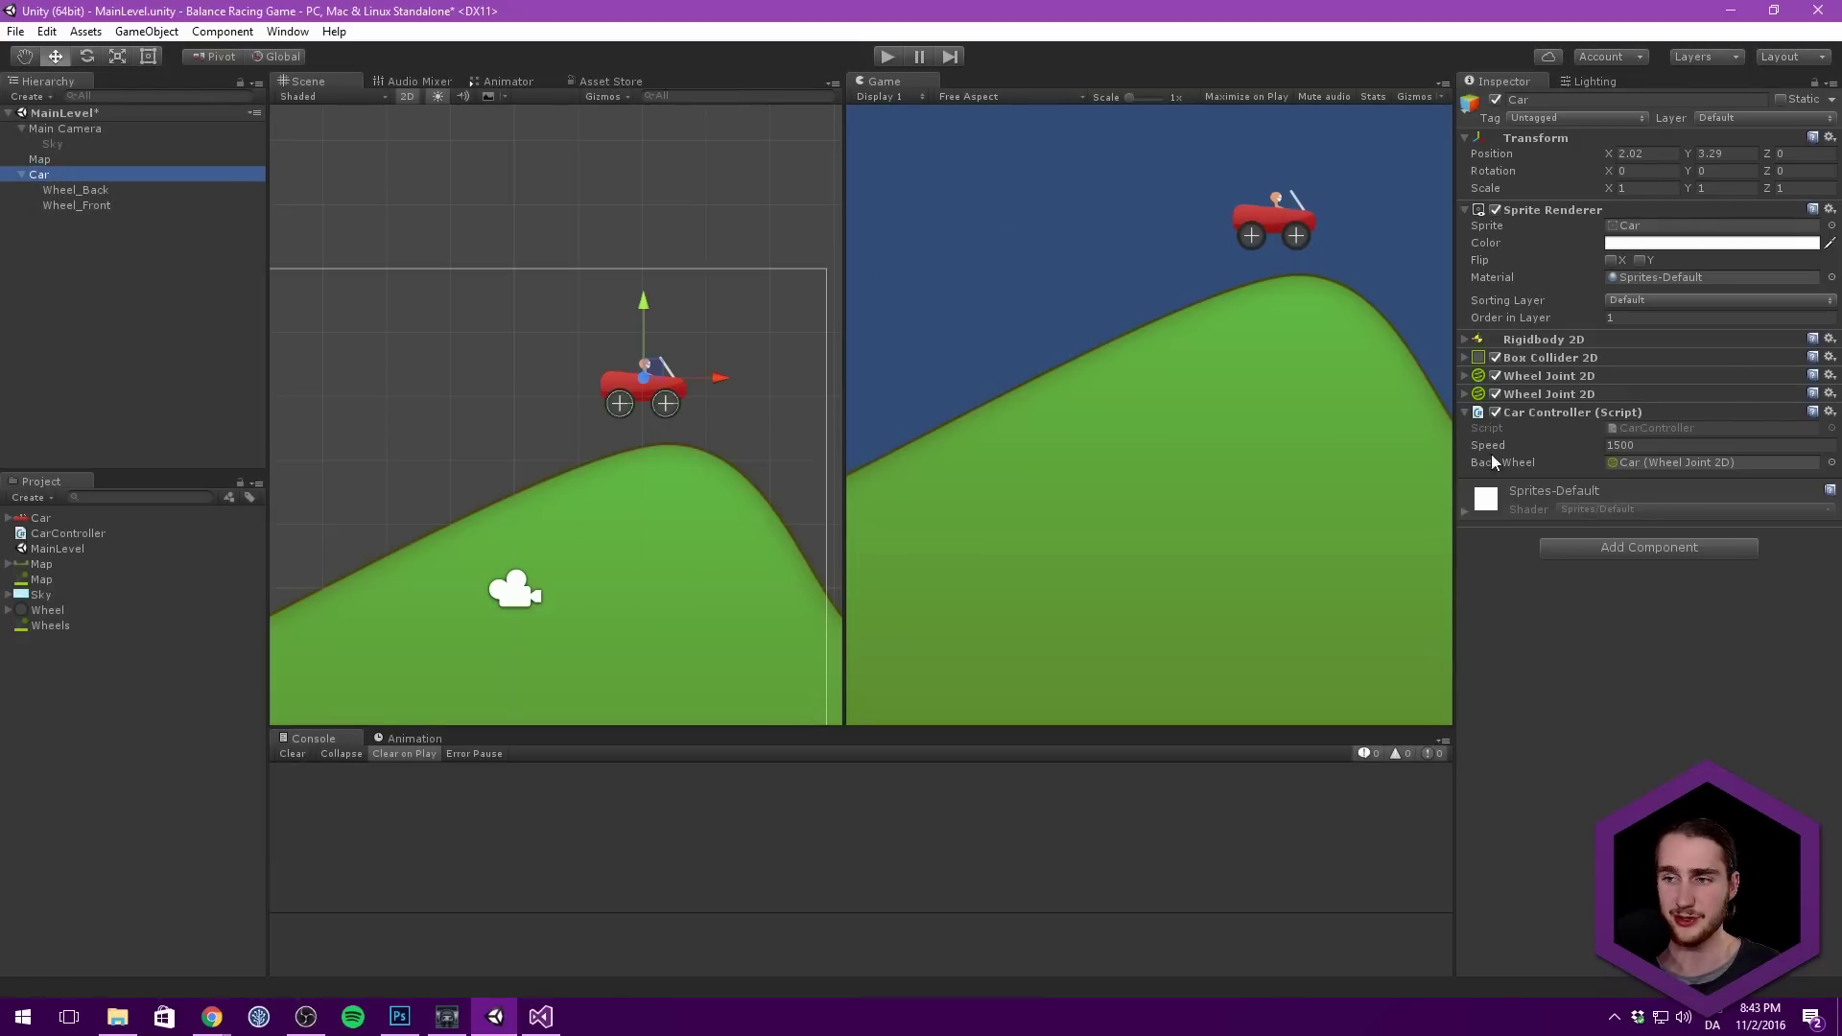
left_click(1546, 357)
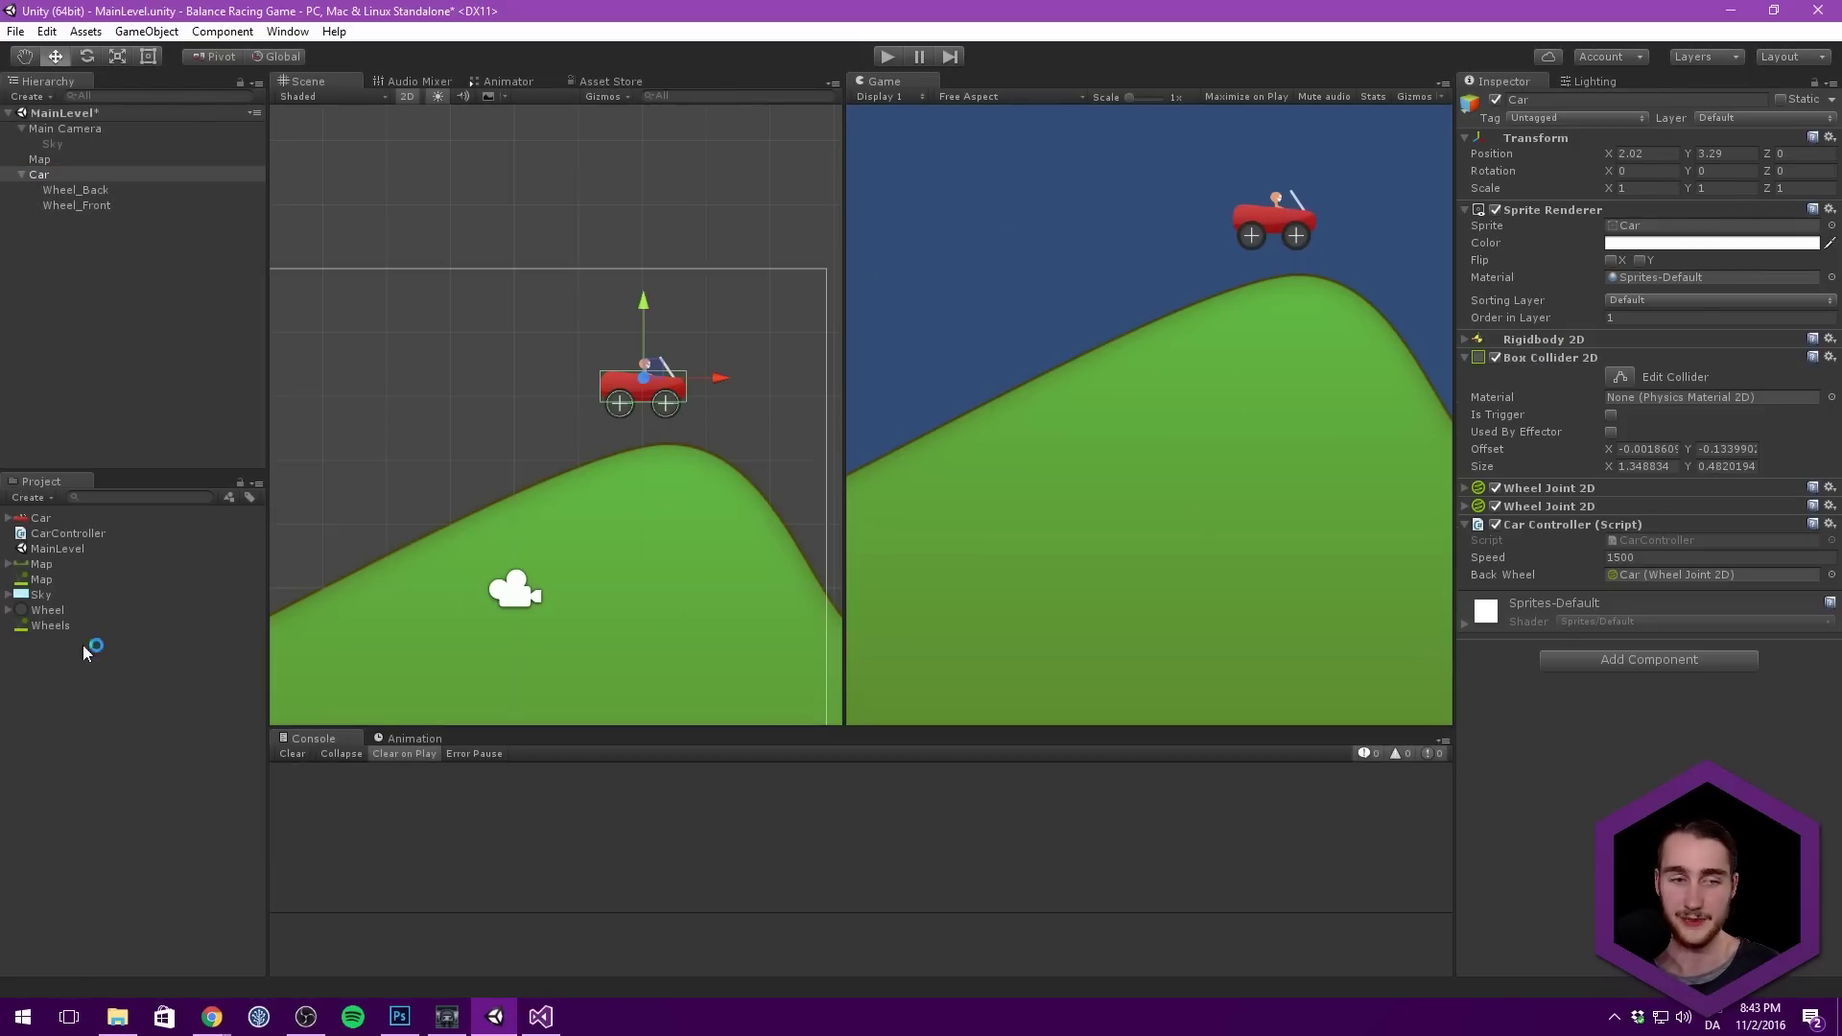
left_click_drag(50, 624, 1712, 396)
Step: Run the game twice to test how the car drives on the hill, stopping it after each run
left_click(880, 57)
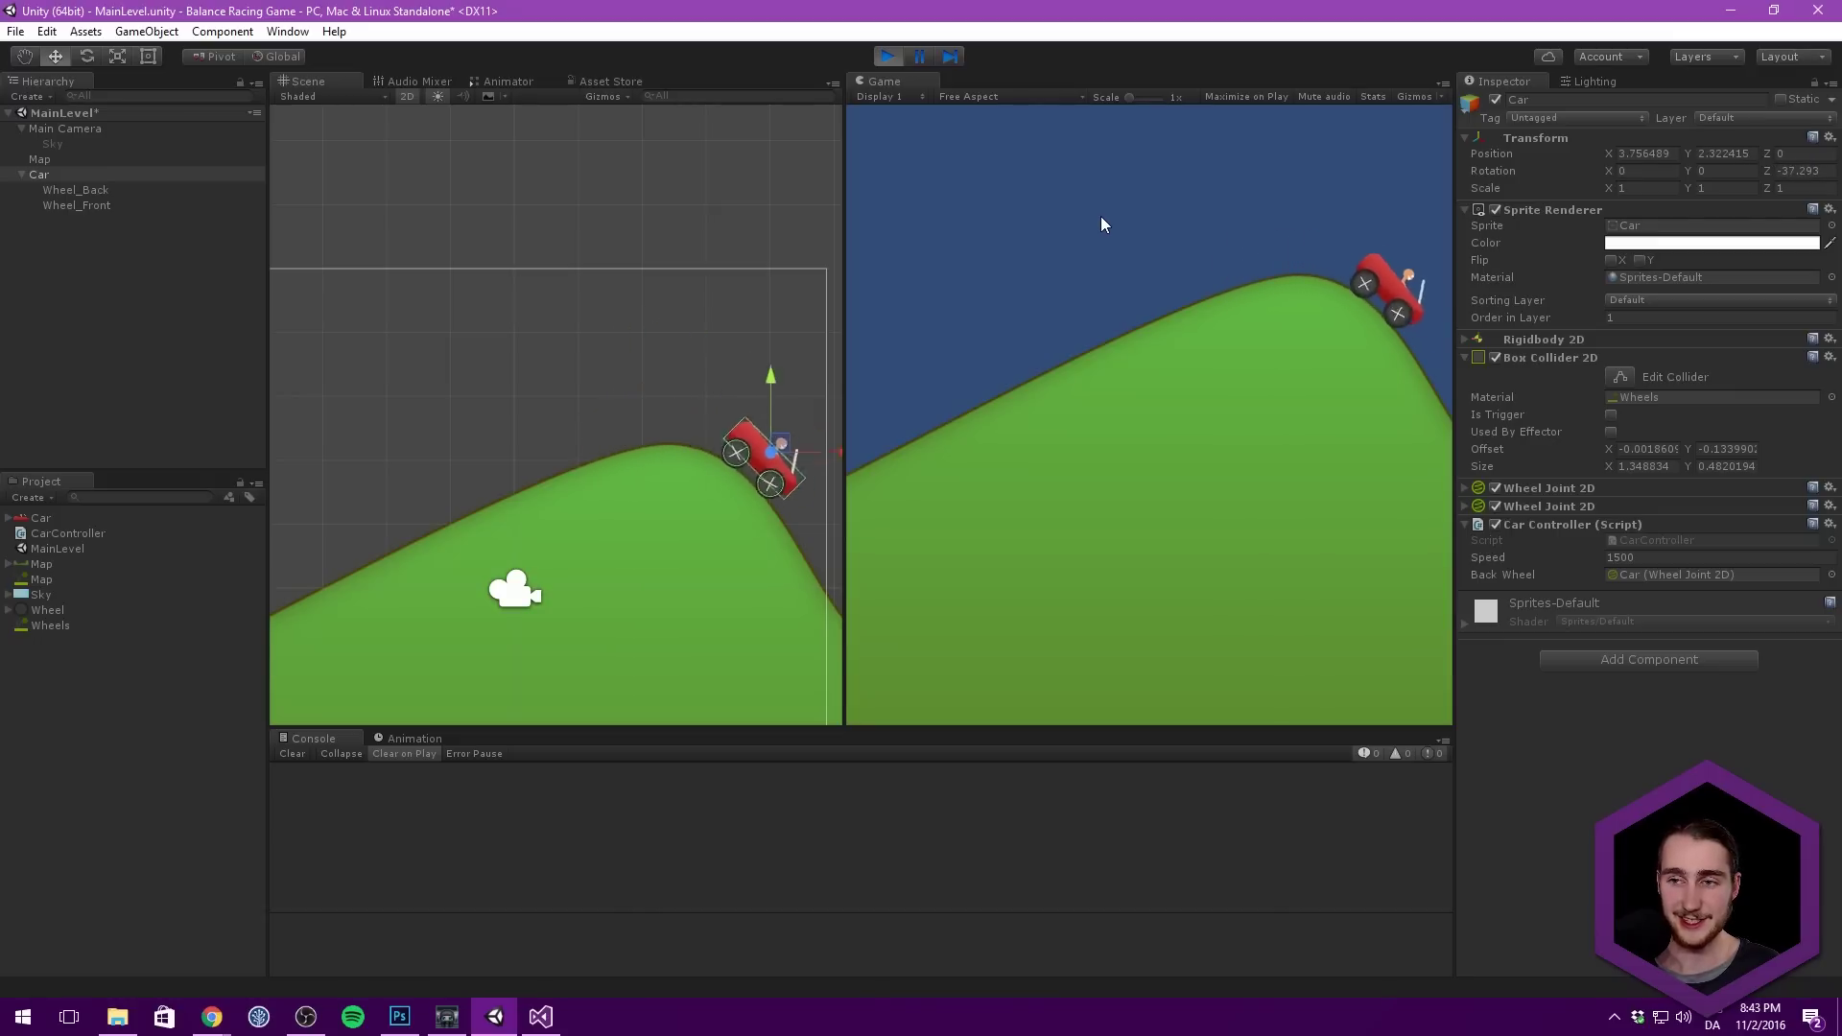
left_click(888, 56)
key("ctrl+p")
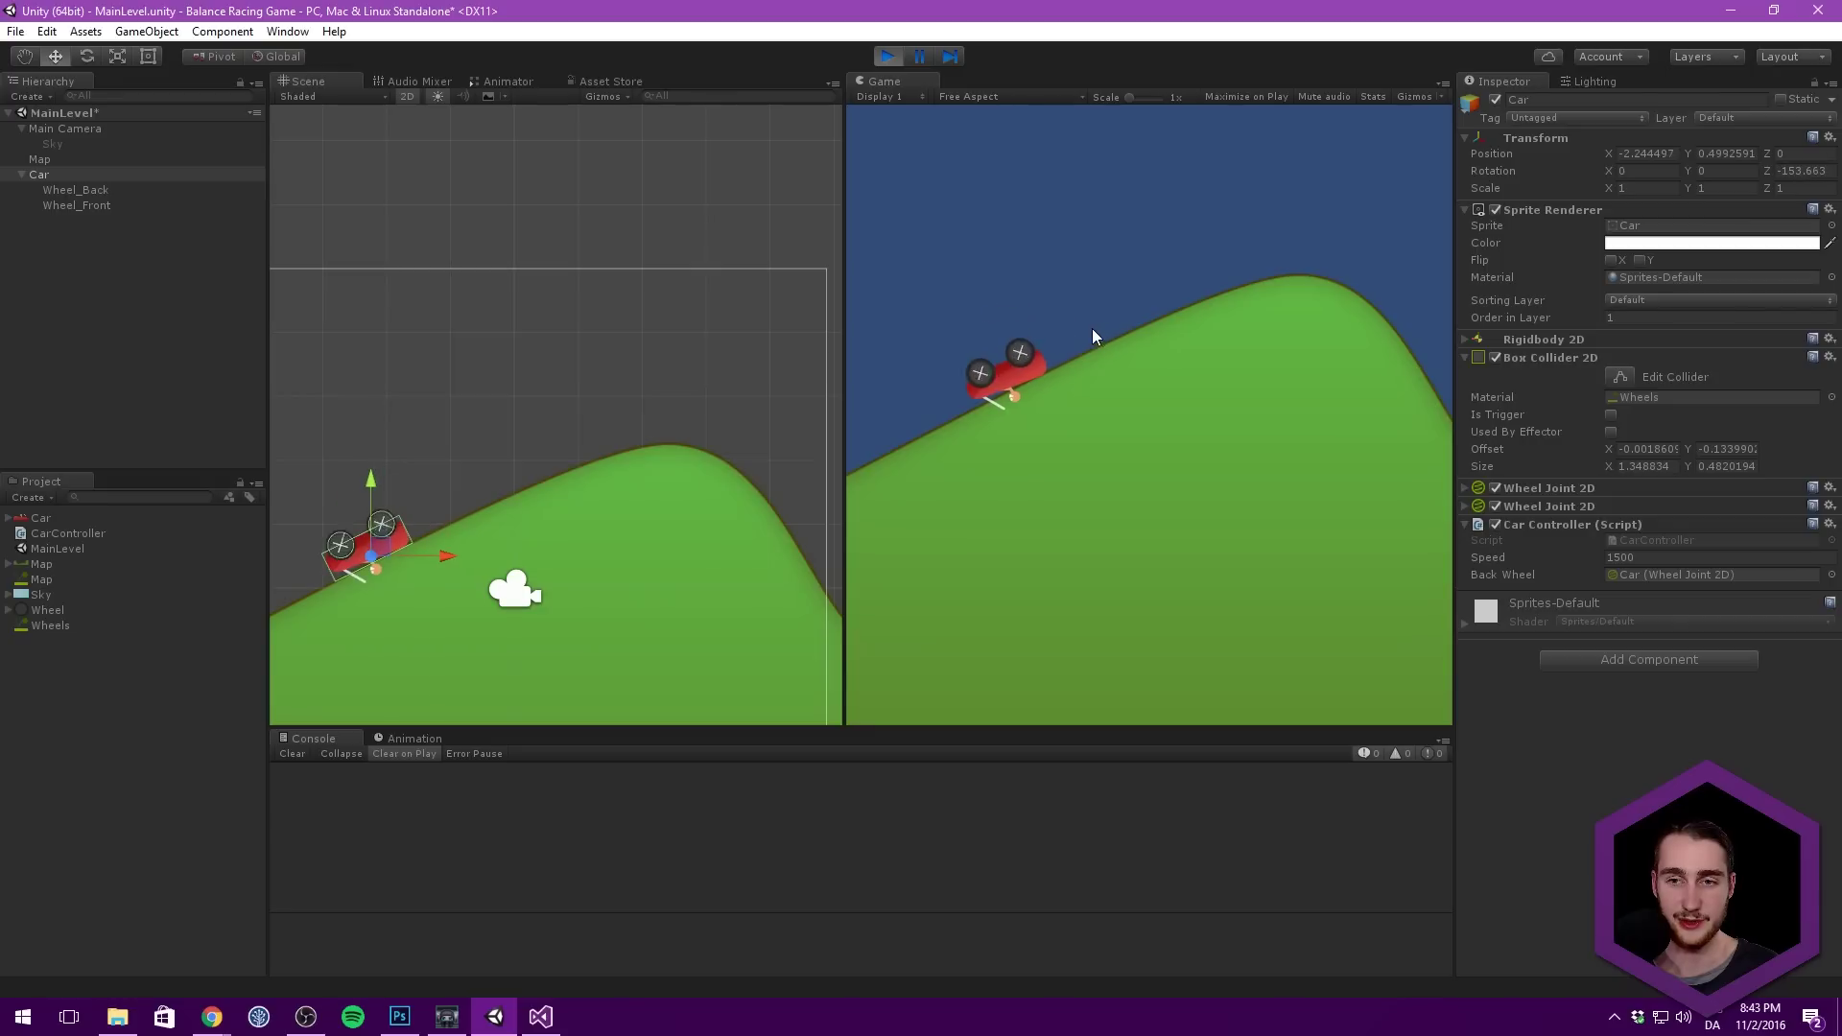
left_click(884, 56)
Step: Add two user layers to the project, naming layer 8 Car_Base and layer 9 Car_Wheels
middle_click_drag(710, 248, 598, 245)
scroll(605, 257, "up", 8)
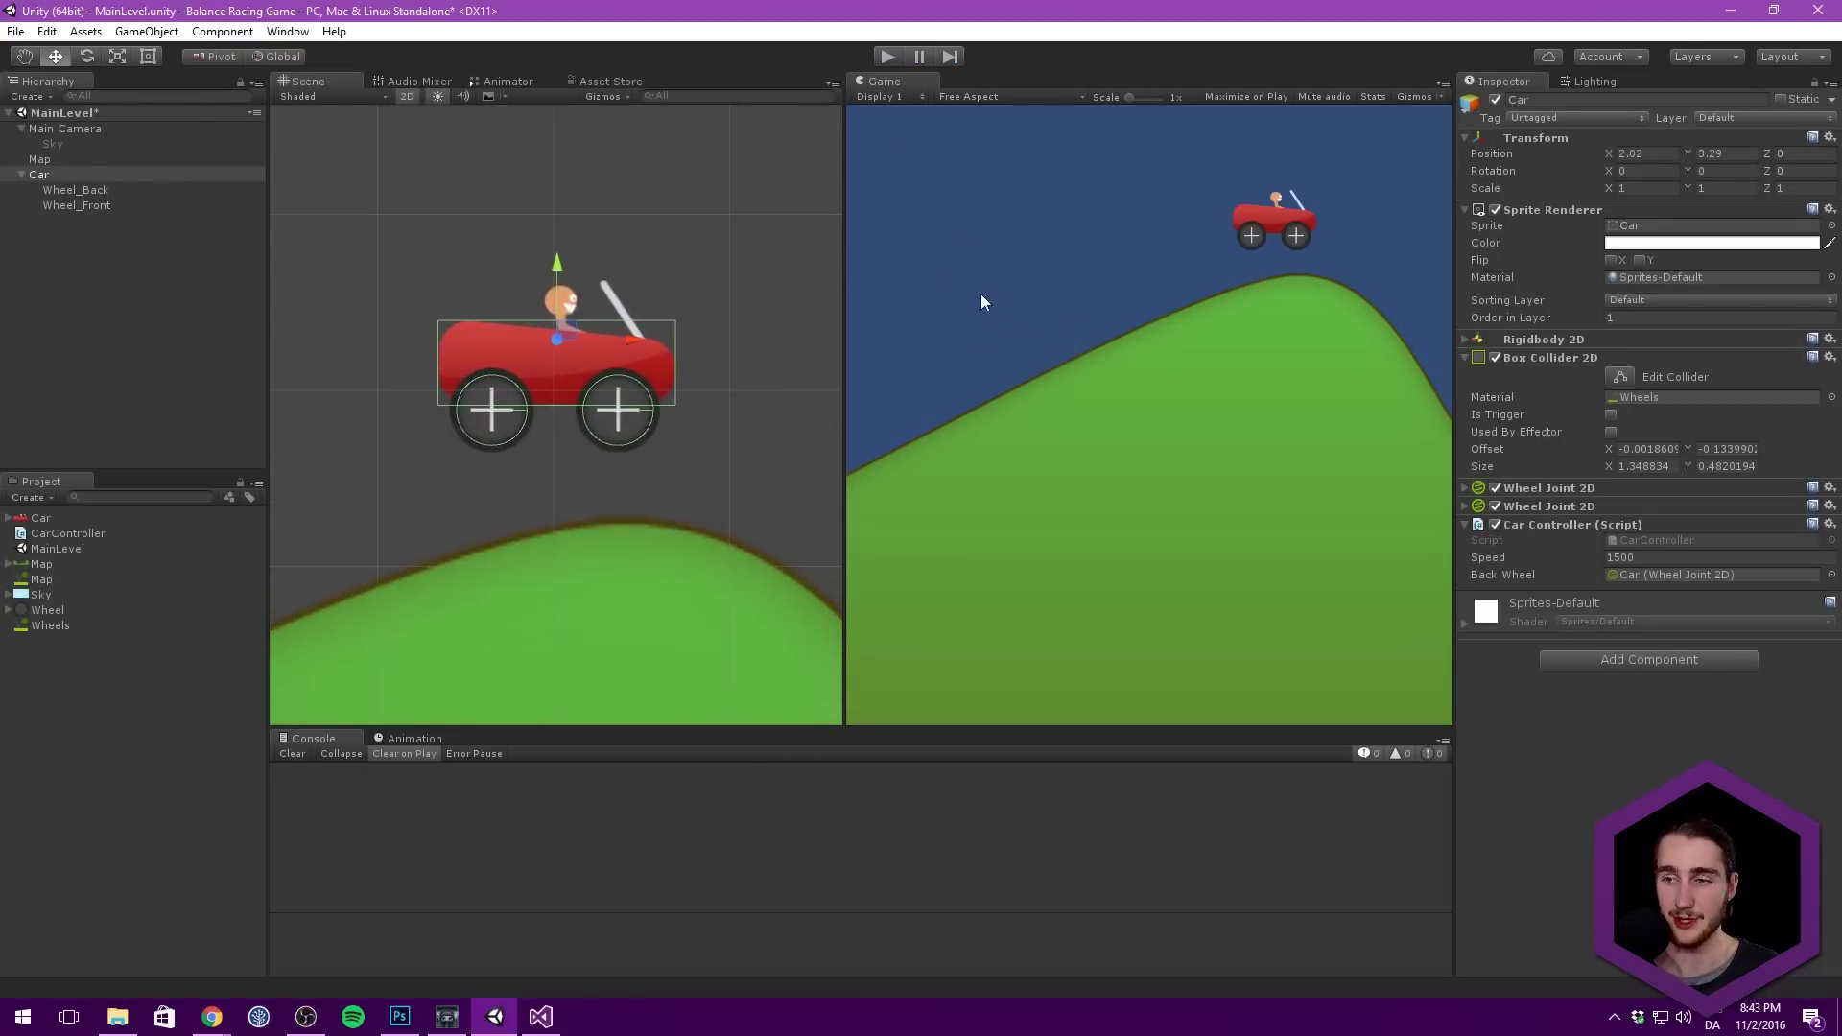
scroll(572, 360, "up", 5)
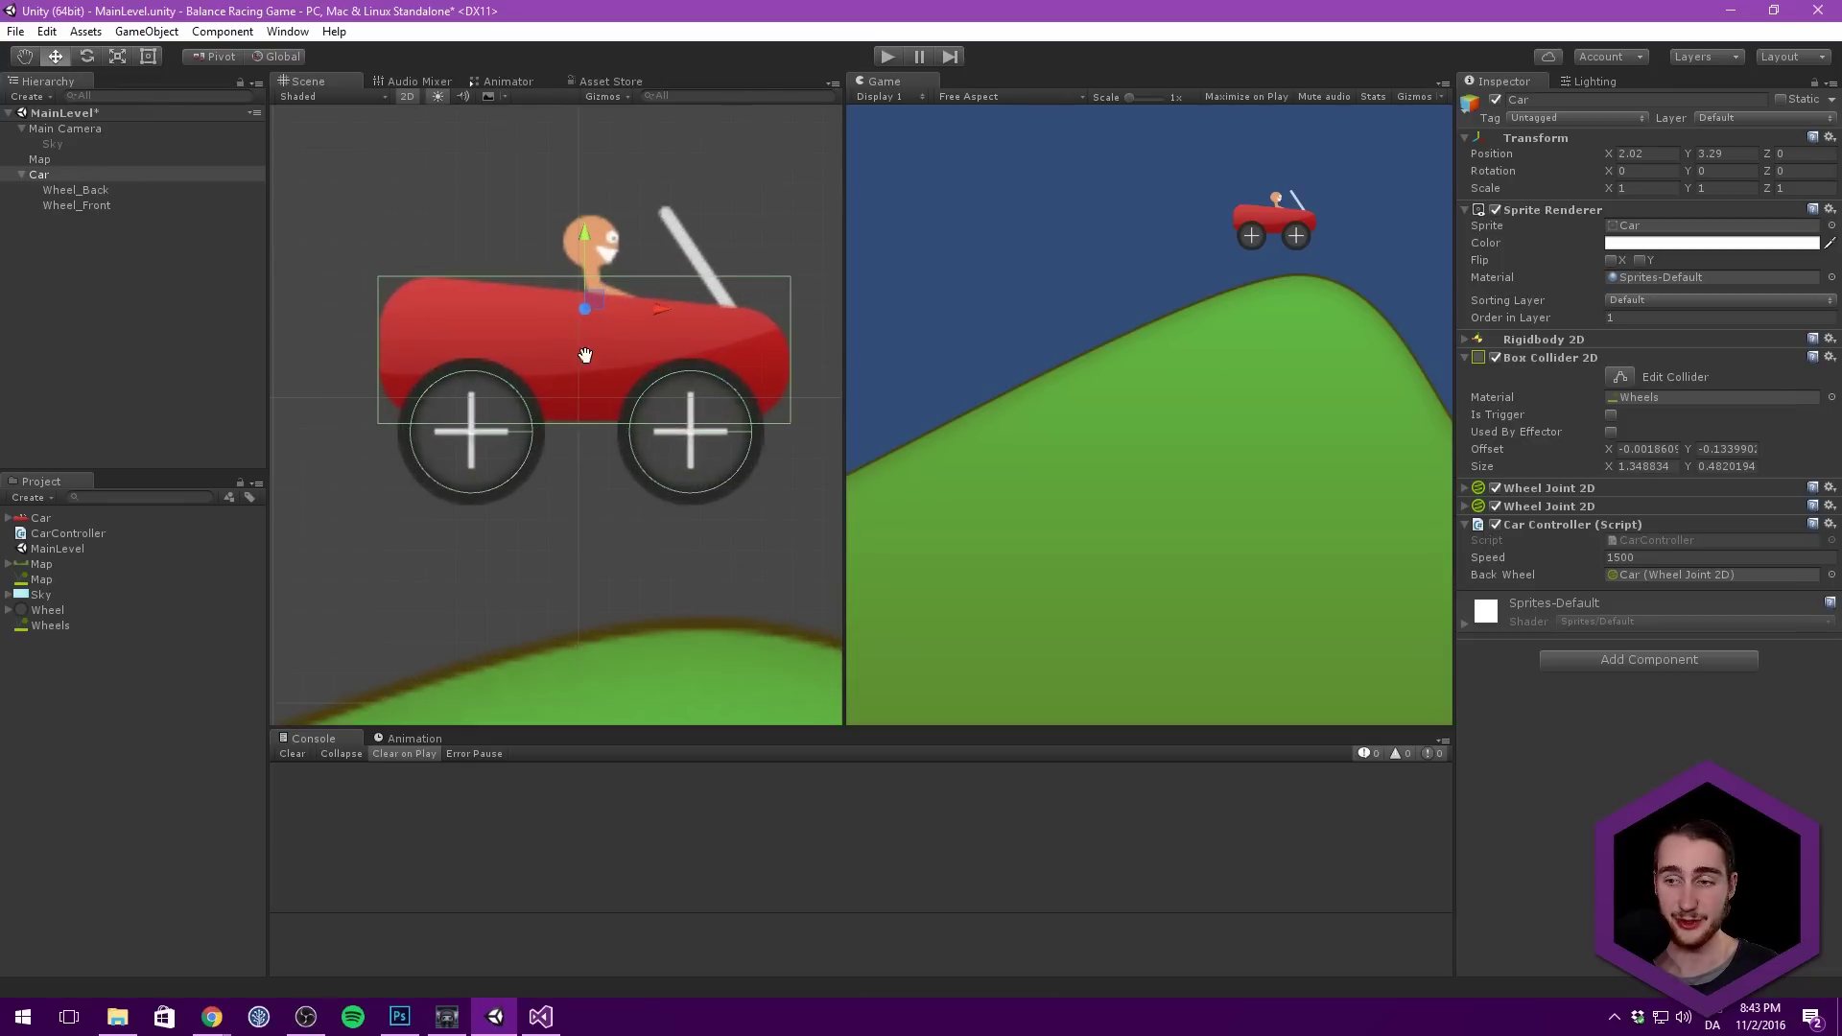
left_click(1525, 507)
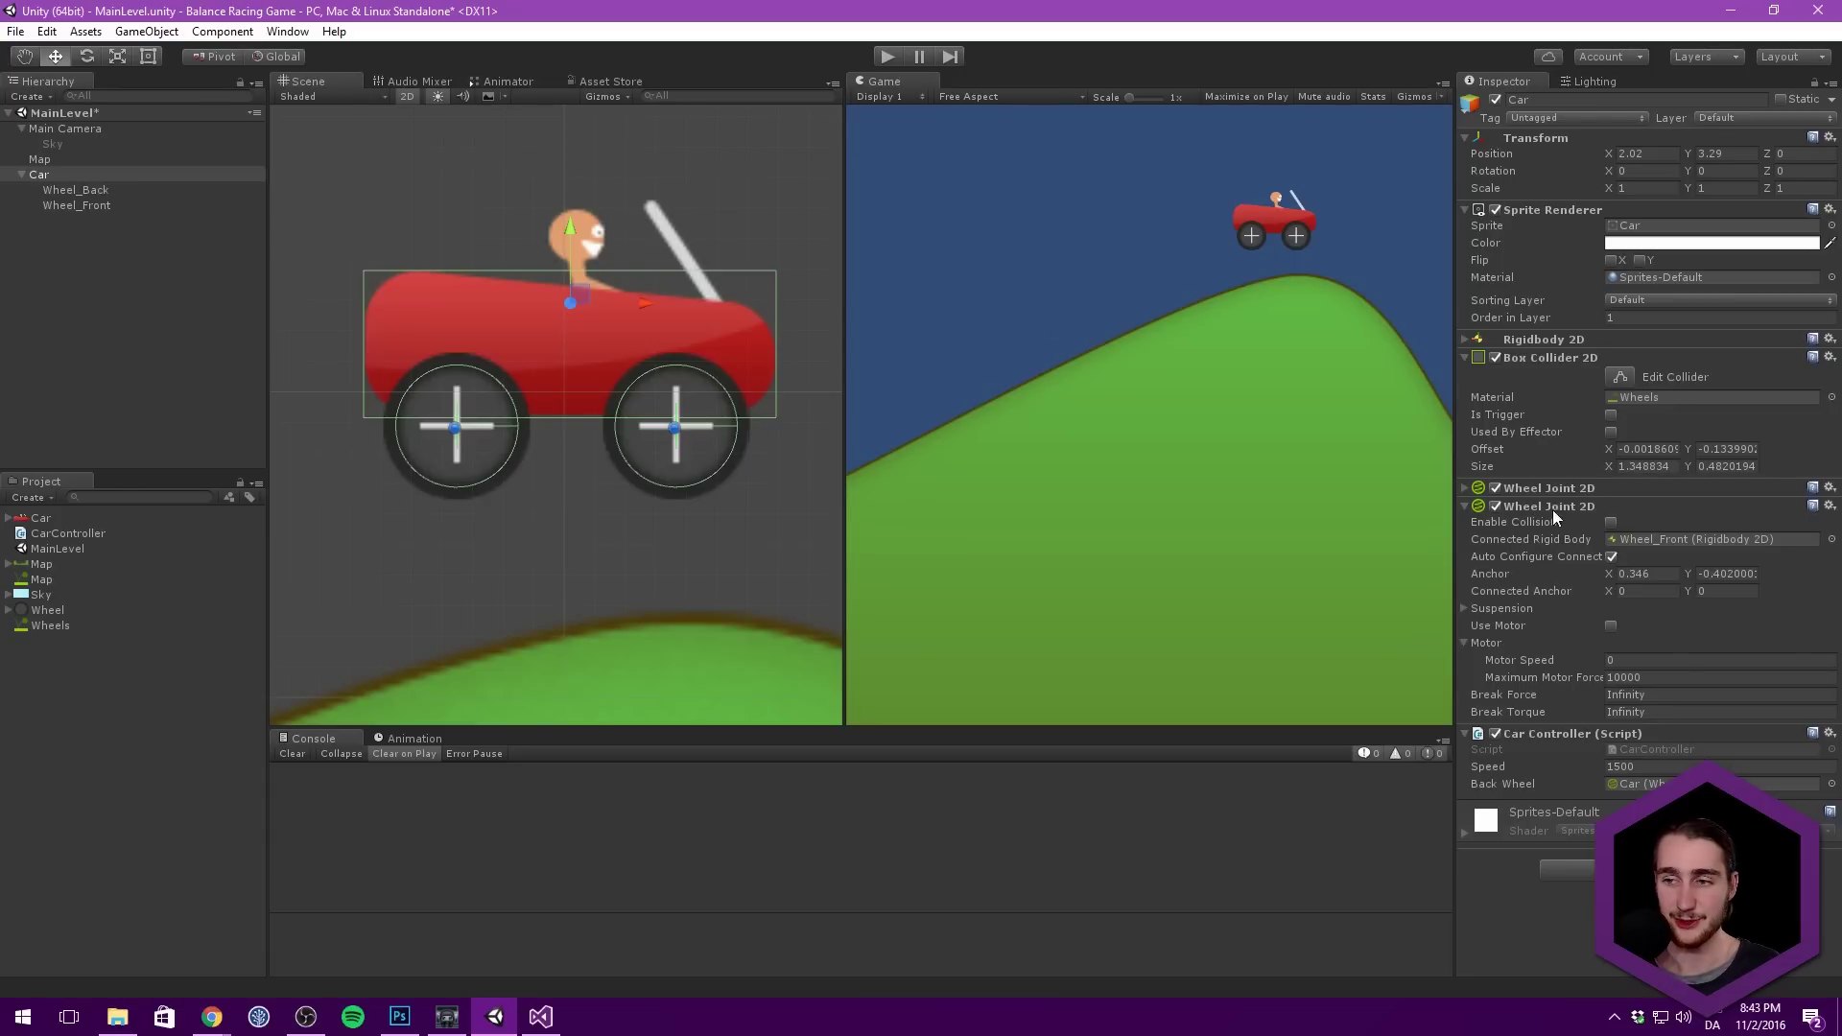
left_click(1552, 507)
left_click(43, 191)
left_click(84, 176)
left_click(1781, 113)
left_click(1779, 253)
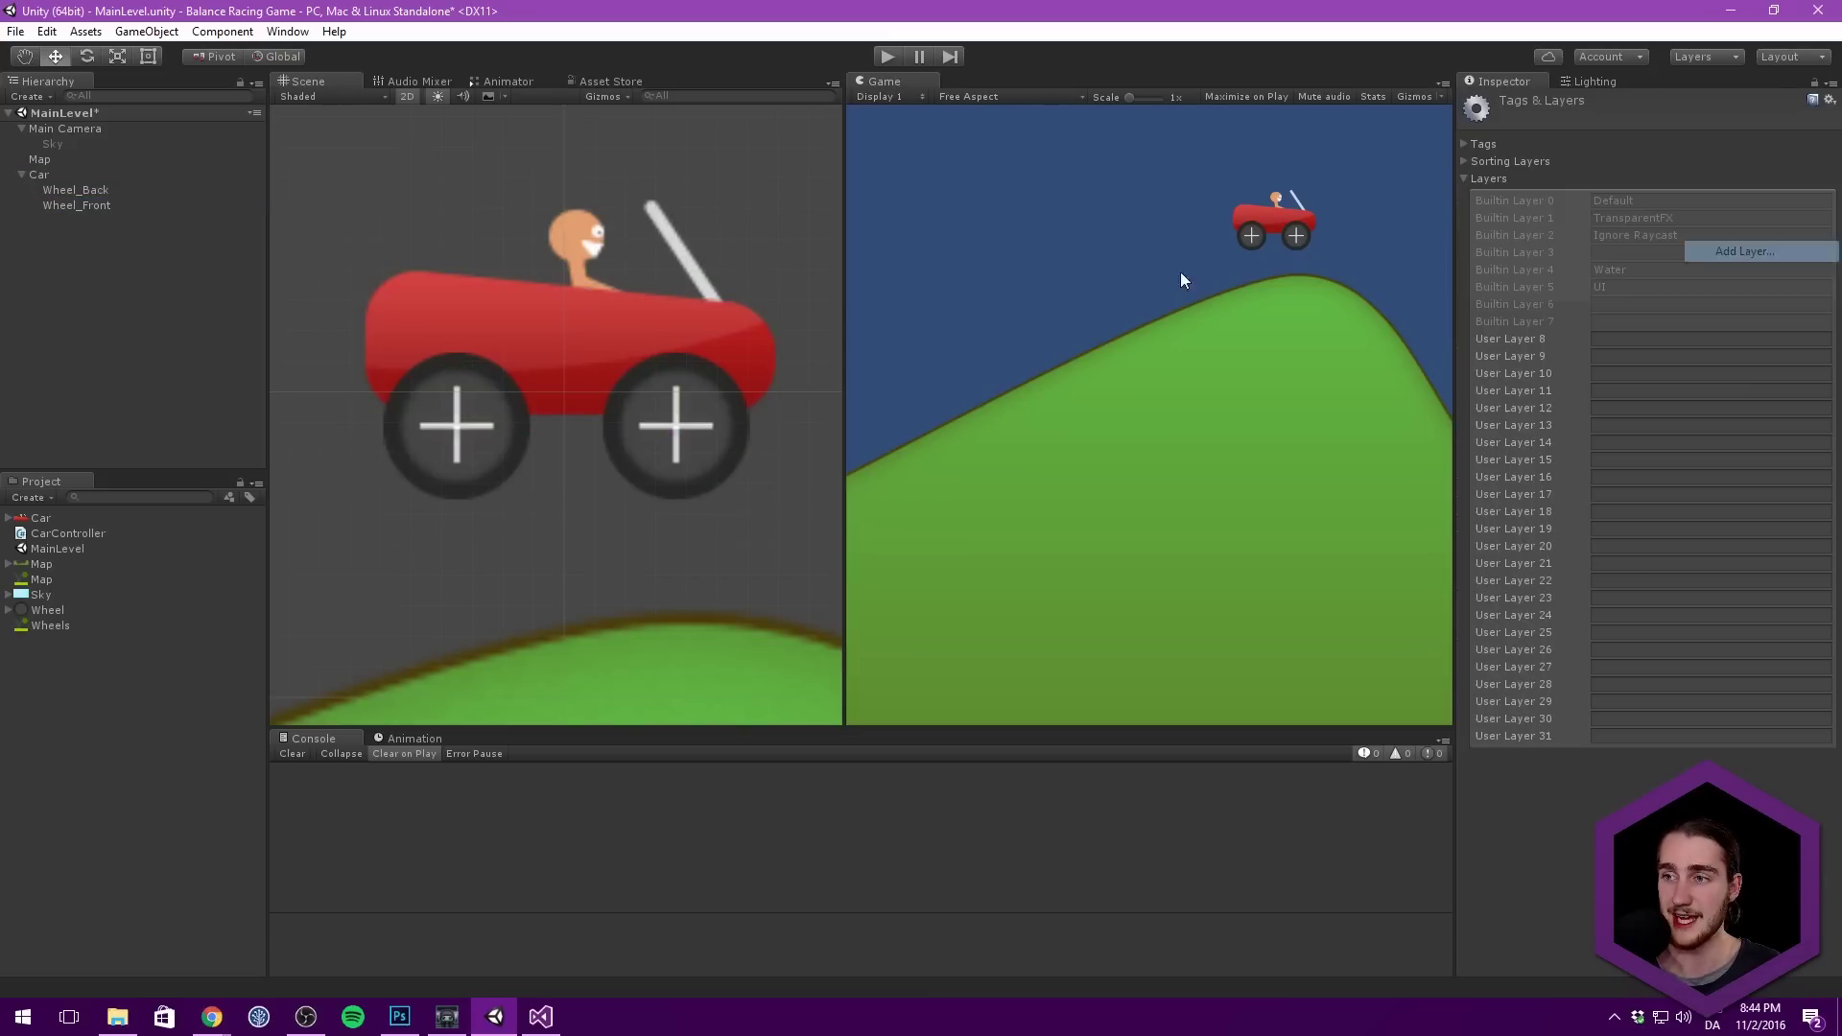
left_click(1623, 340)
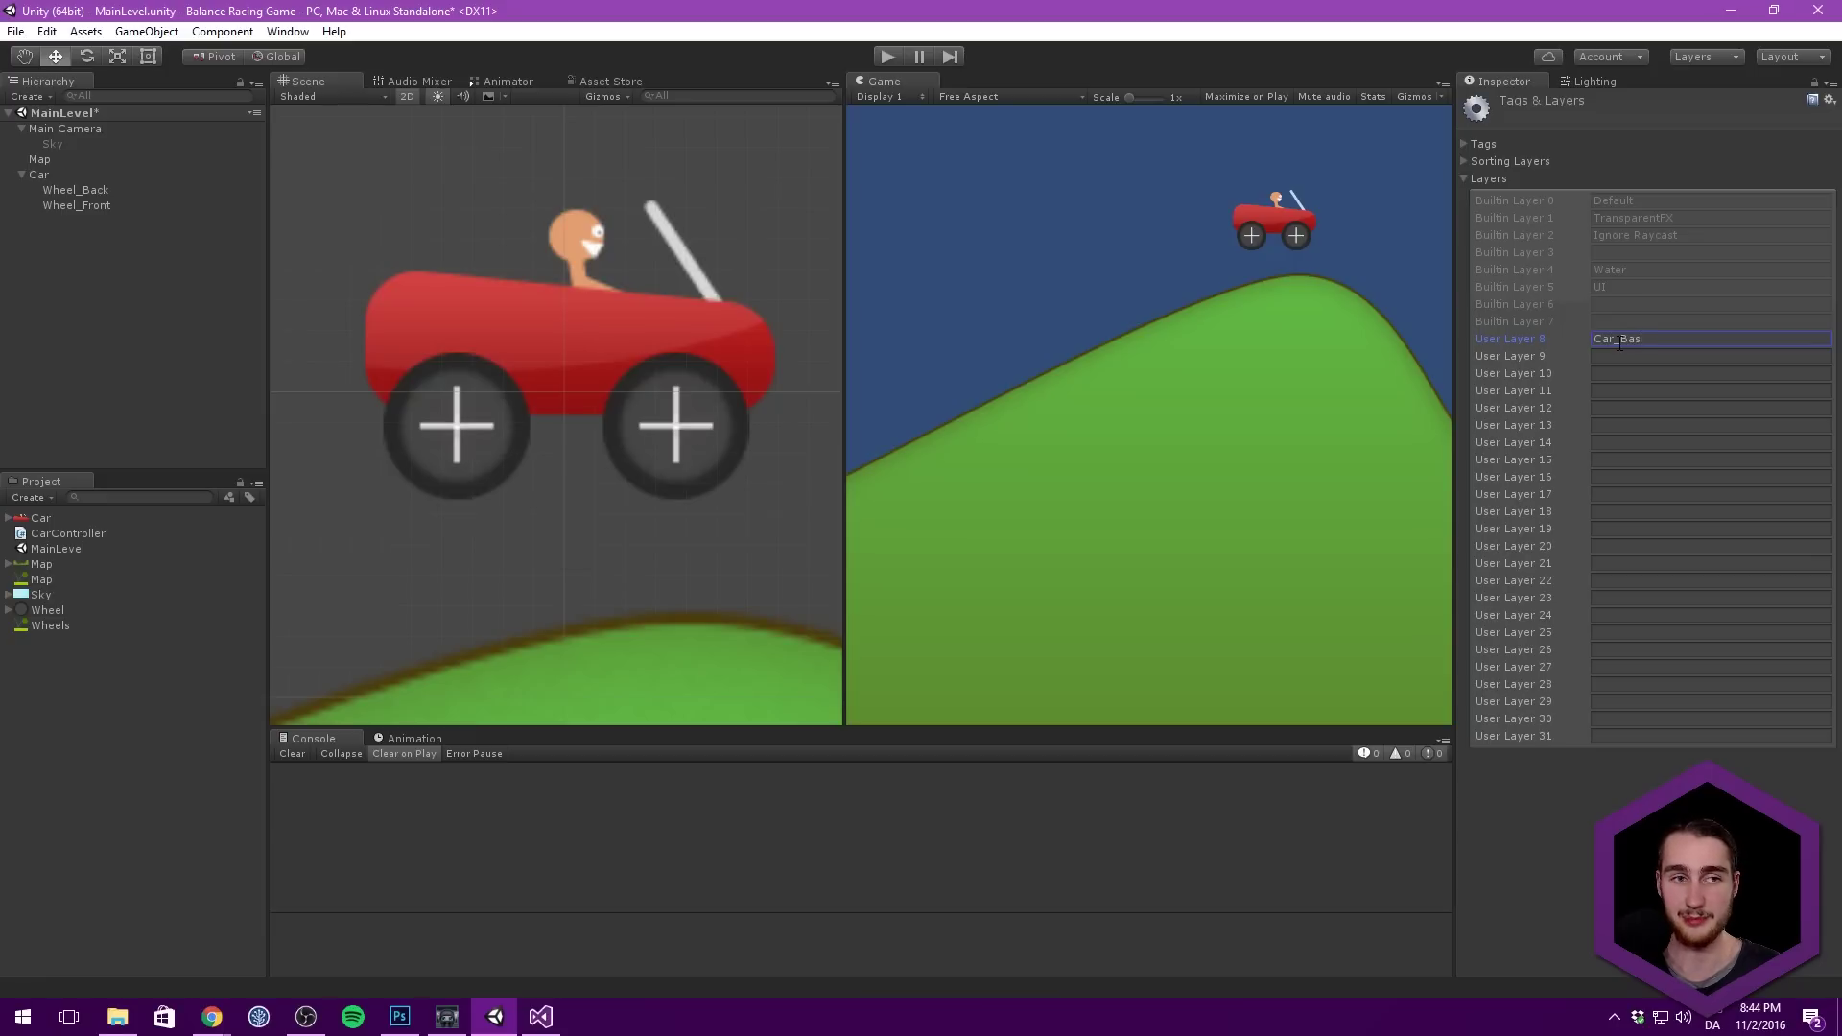
left_click(1639, 357)
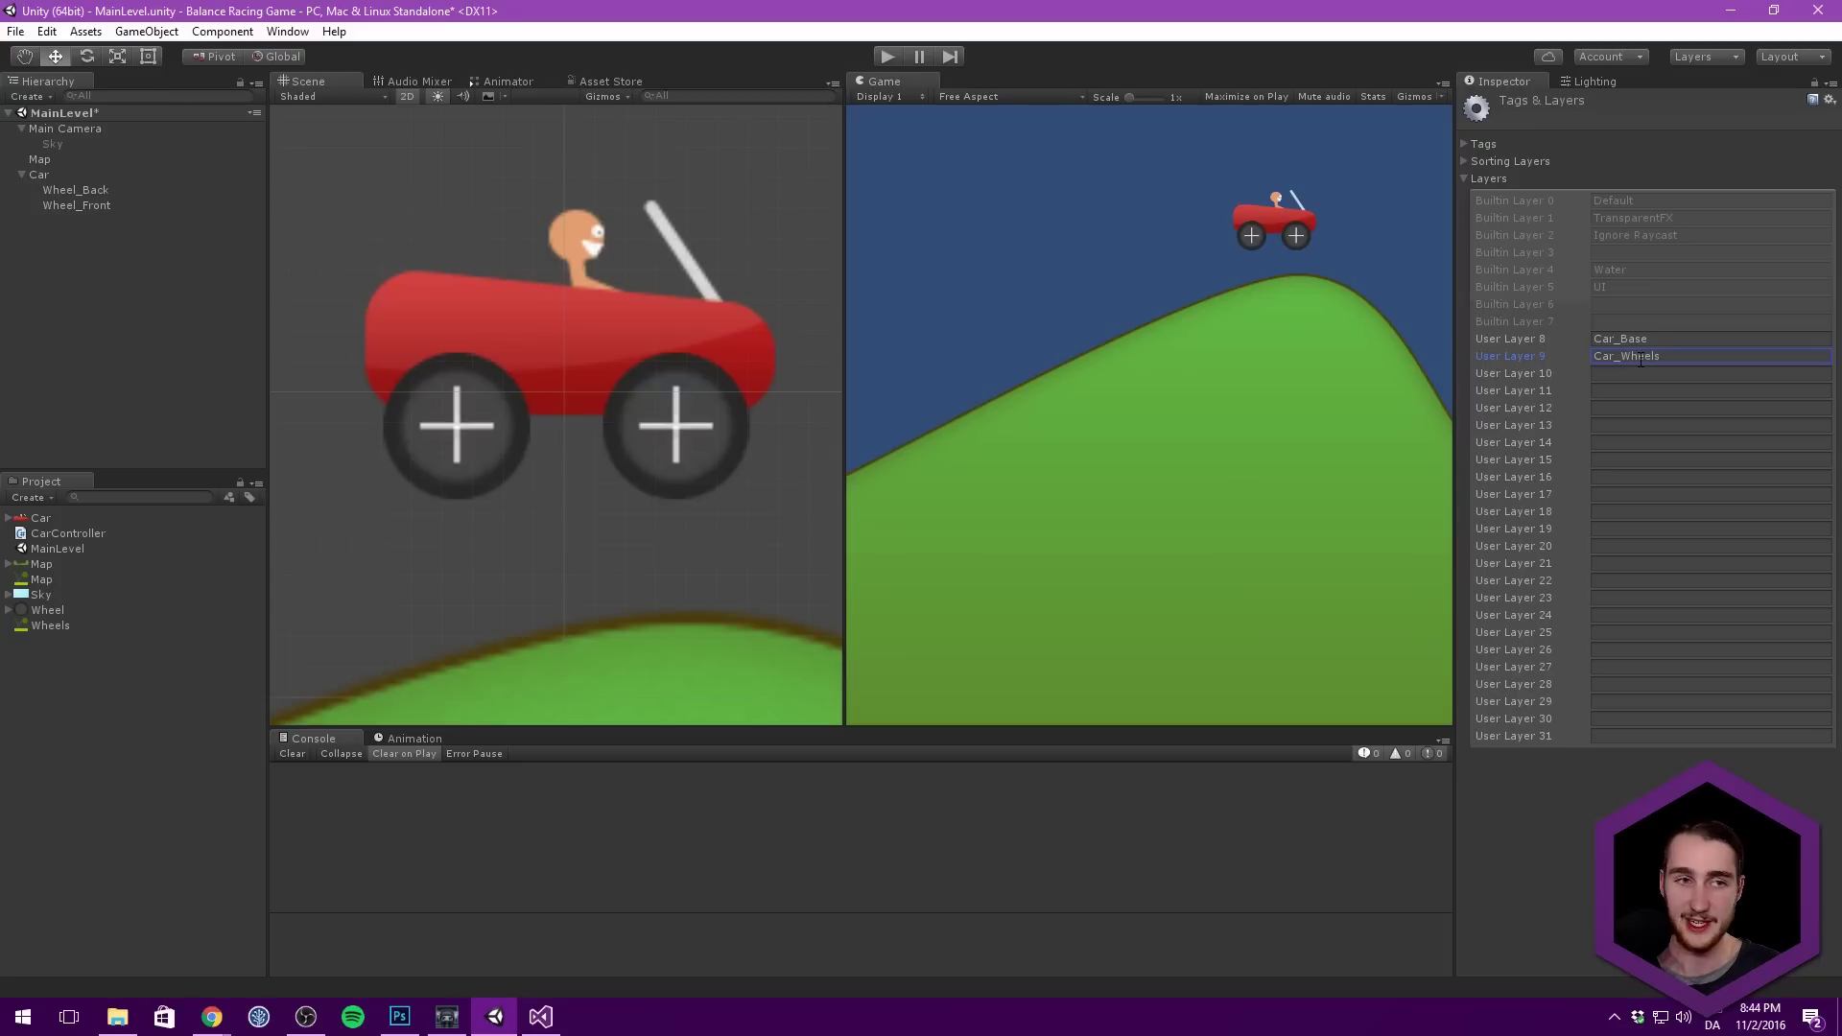
Step: Put both Wheel_Back and Wheel_Front on the Car_Wheels layer
left_click(90, 189)
left_click(90, 204, "shift")
left_click(1738, 114)
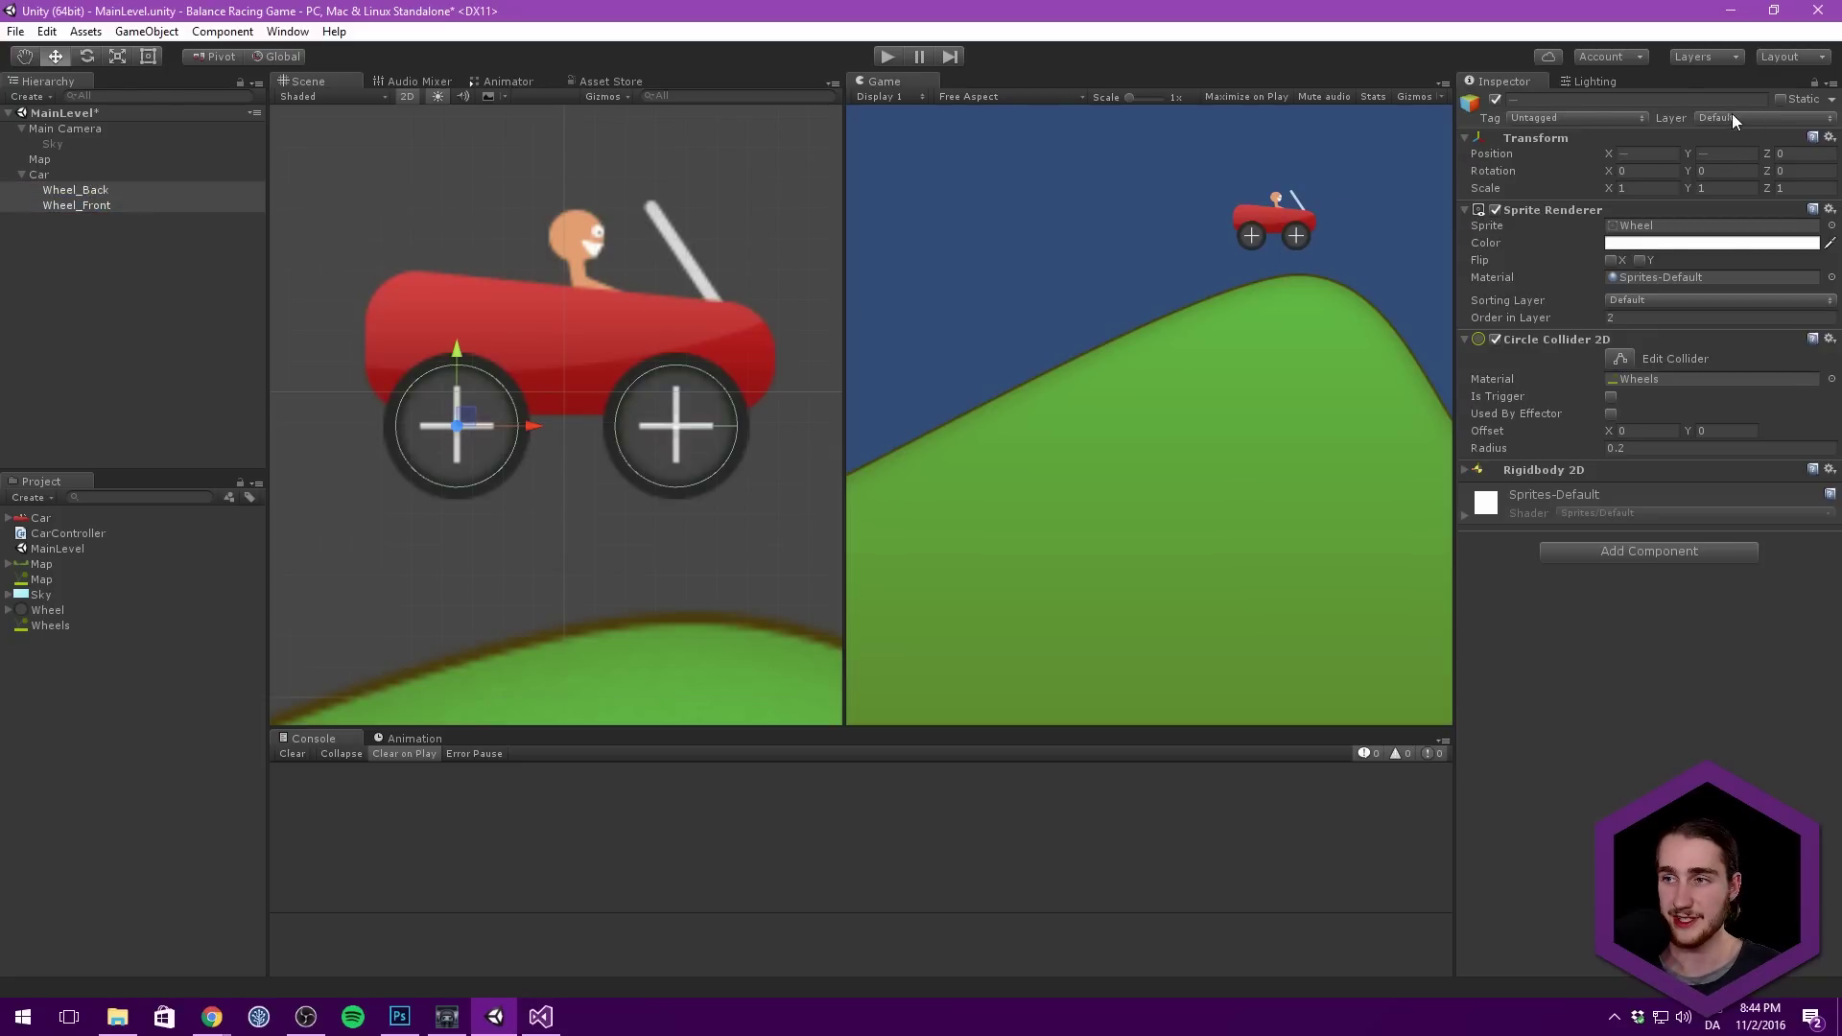
left_click(1744, 266)
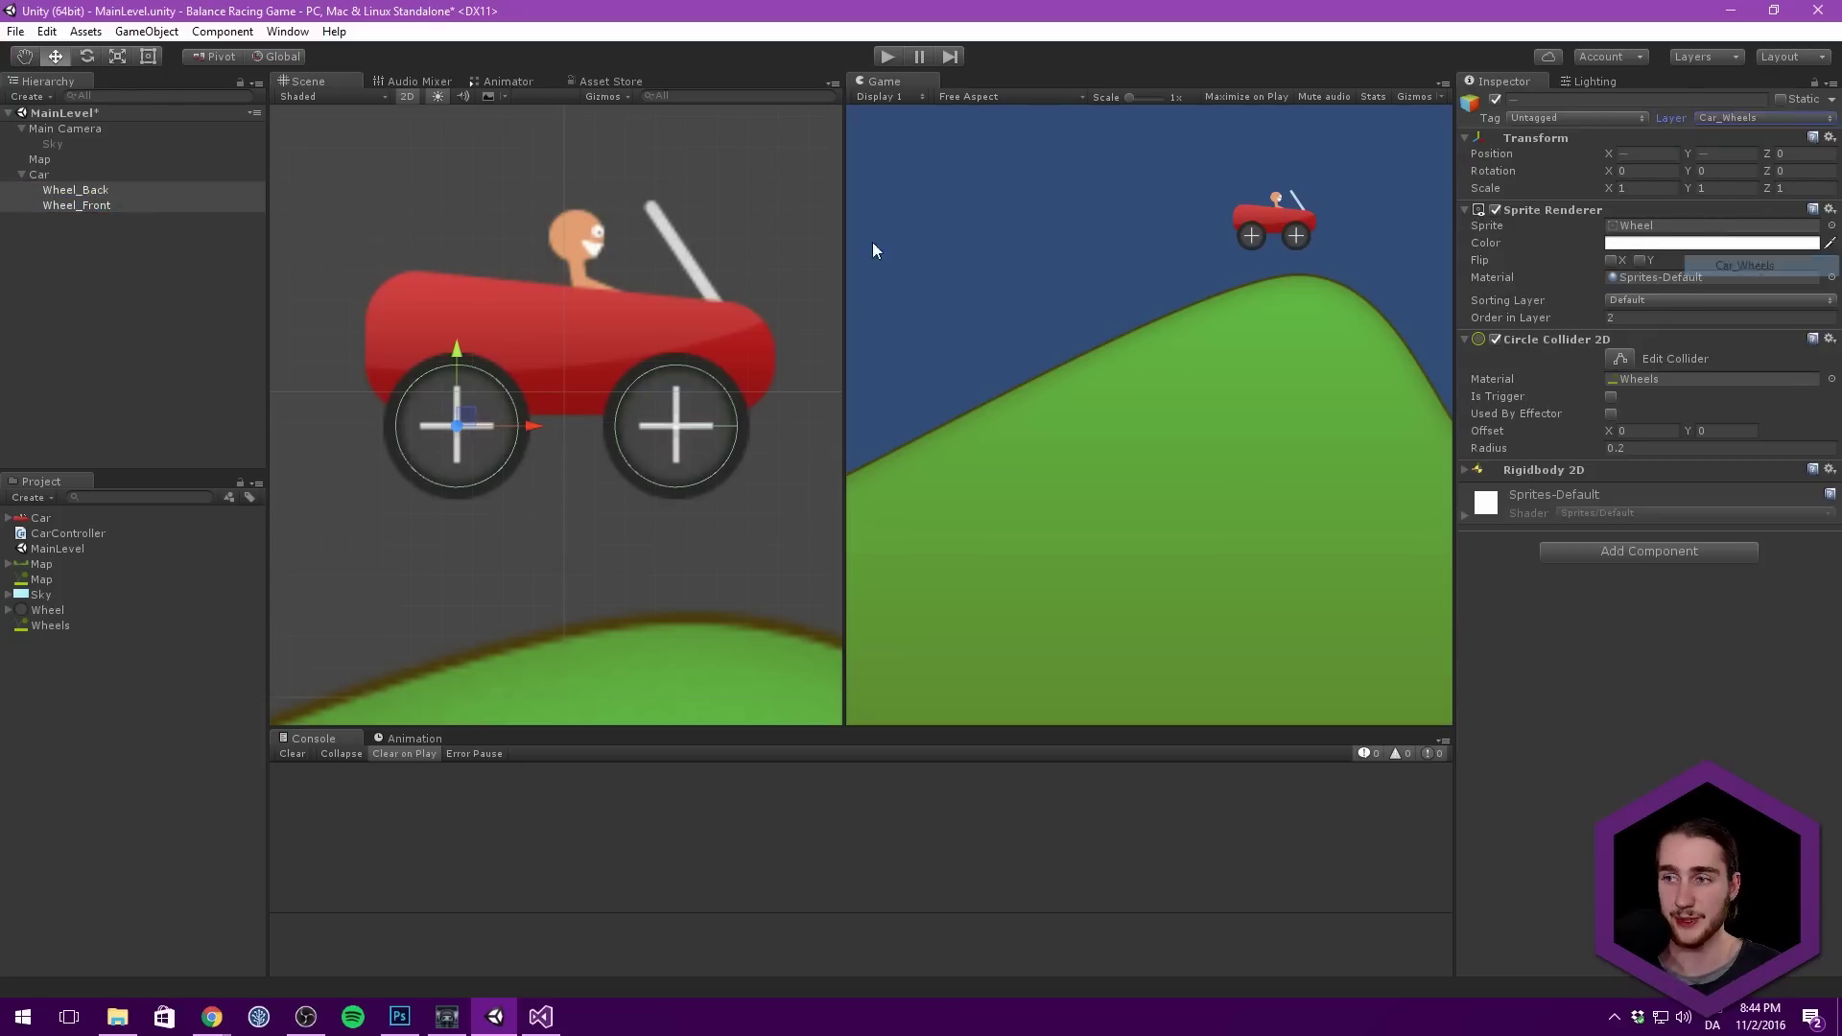
Step: Put the Car object on the Car_Base layer
left_click(68, 176)
left_click(1768, 118)
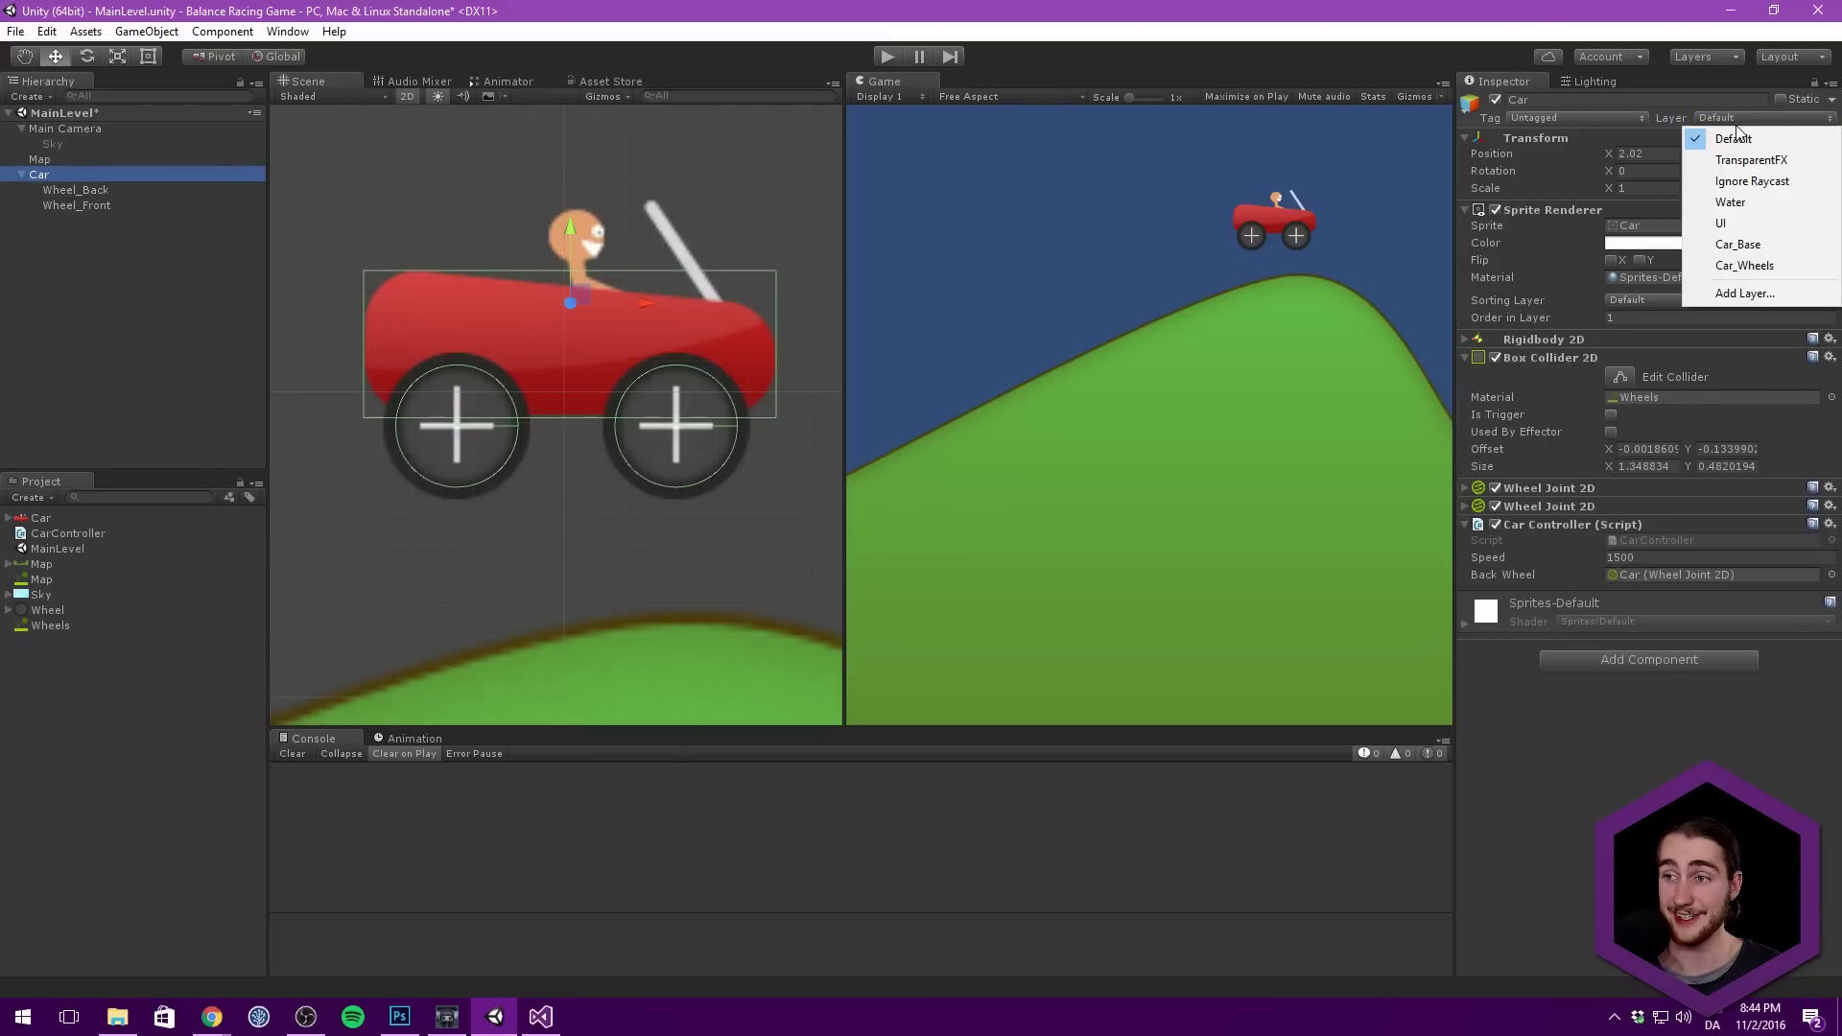
left_click(1788, 247)
left_click(810, 548)
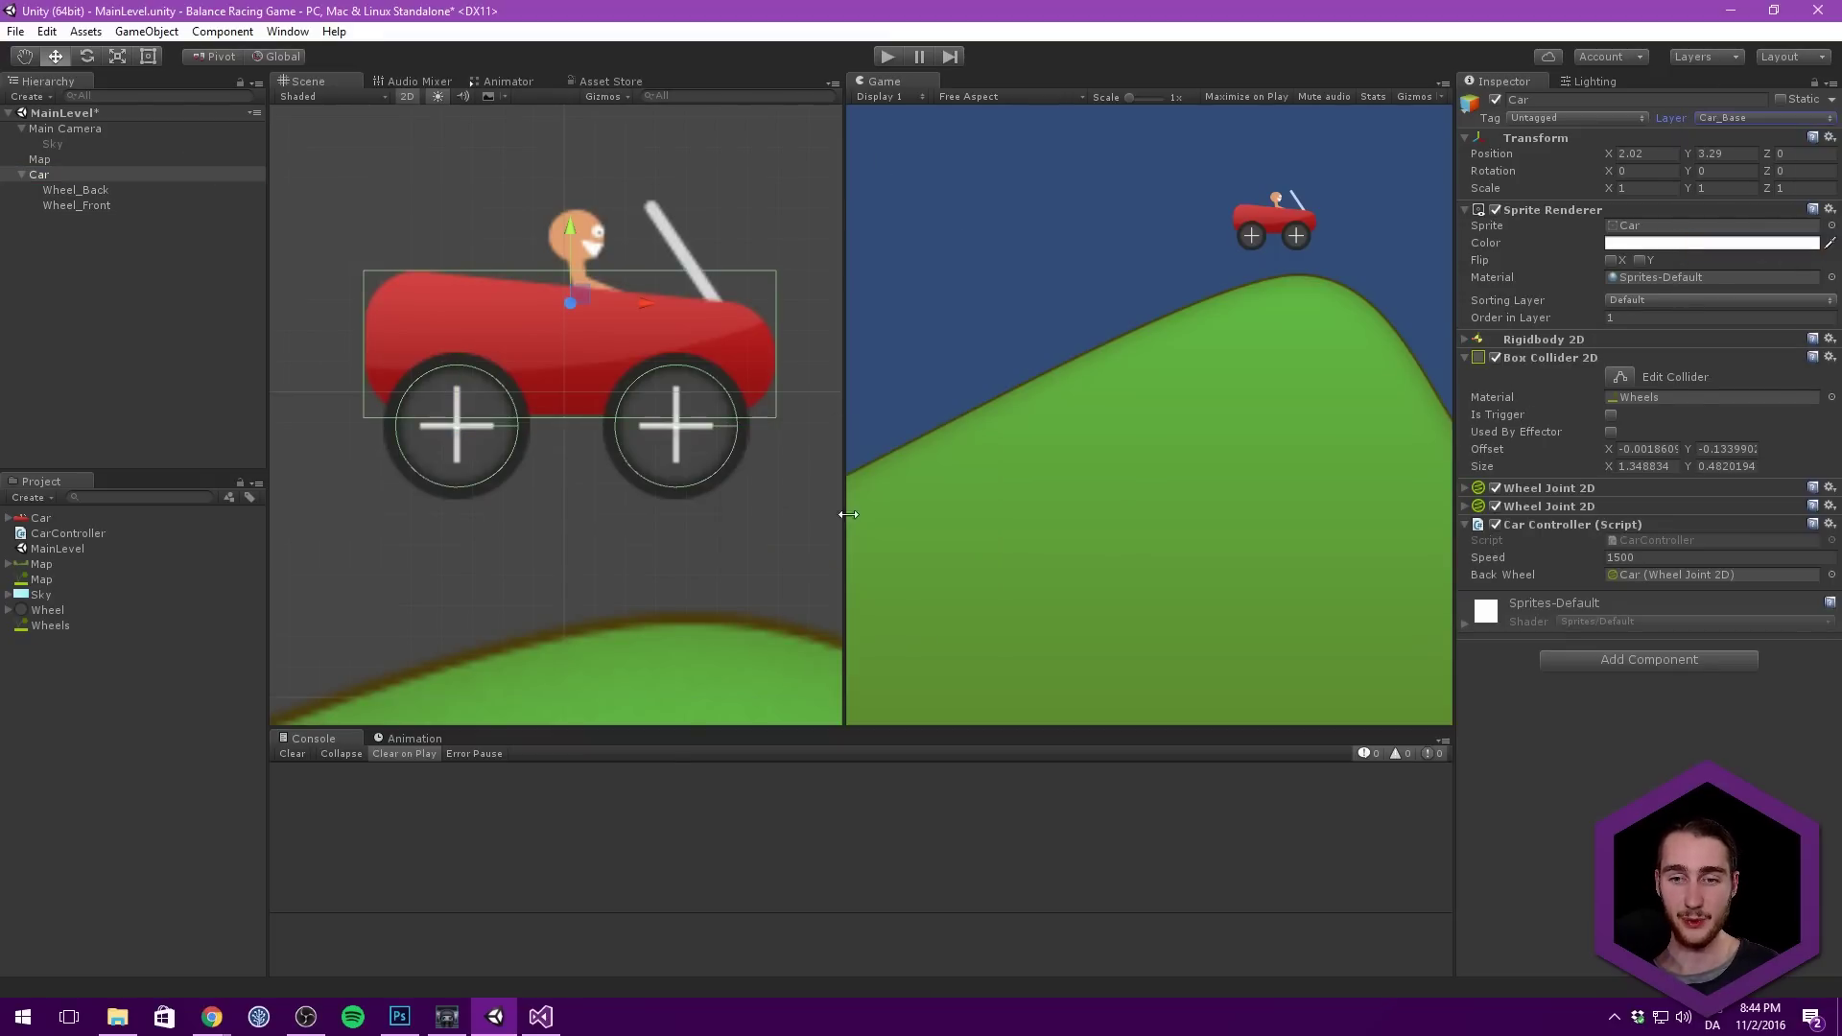
Step: Run the game, drive the car over the hill to check its grip, and stop the game
left_click(885, 57)
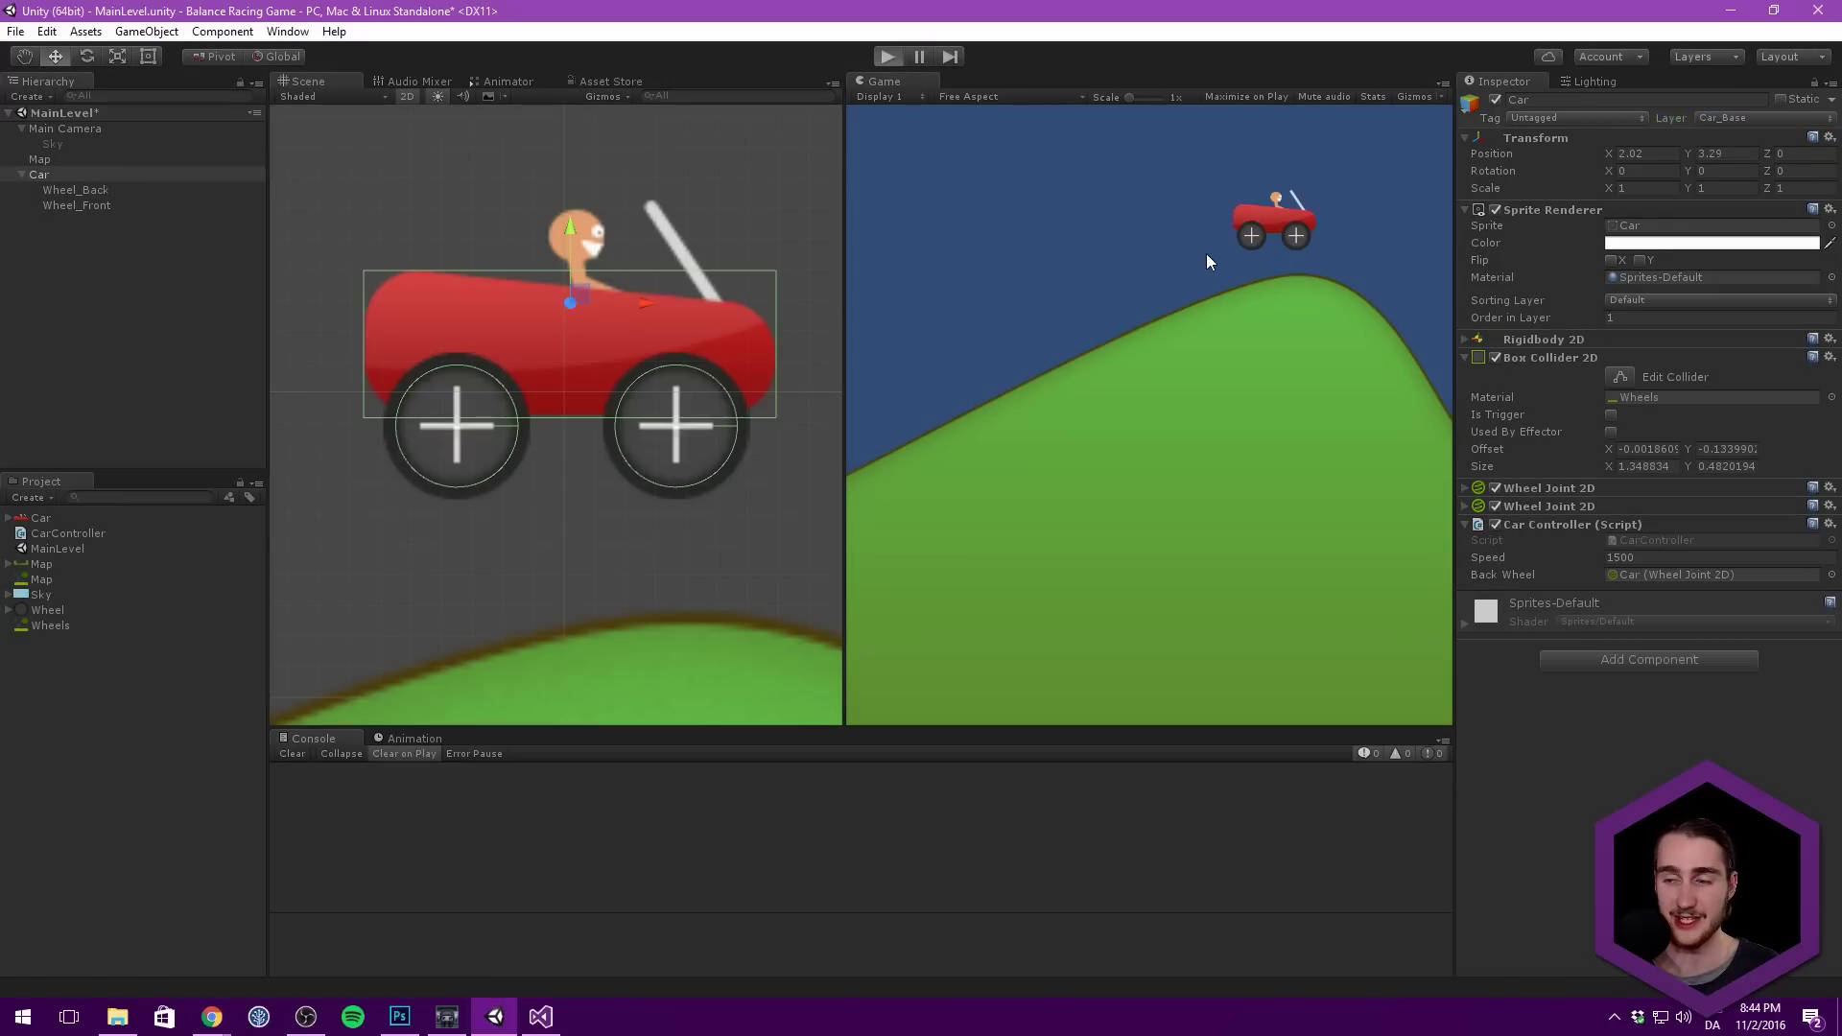
key("Right")
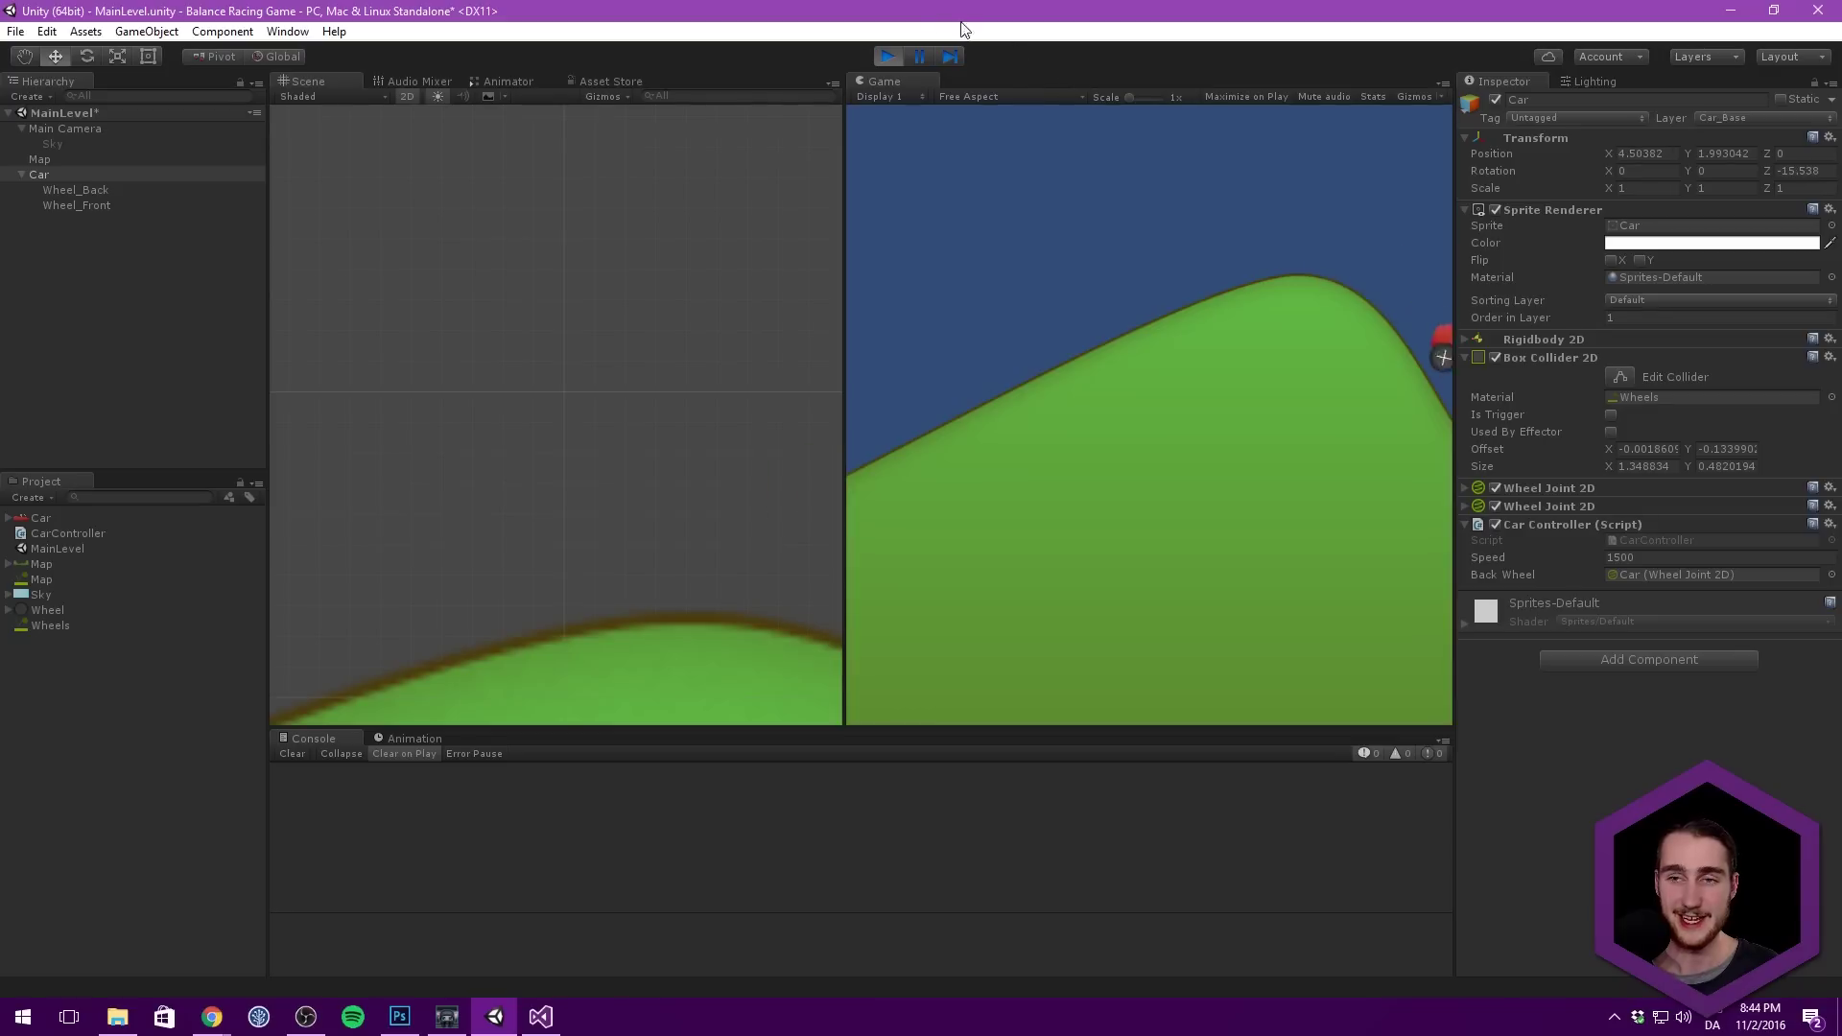
left_click(887, 56)
left_click(125, 370)
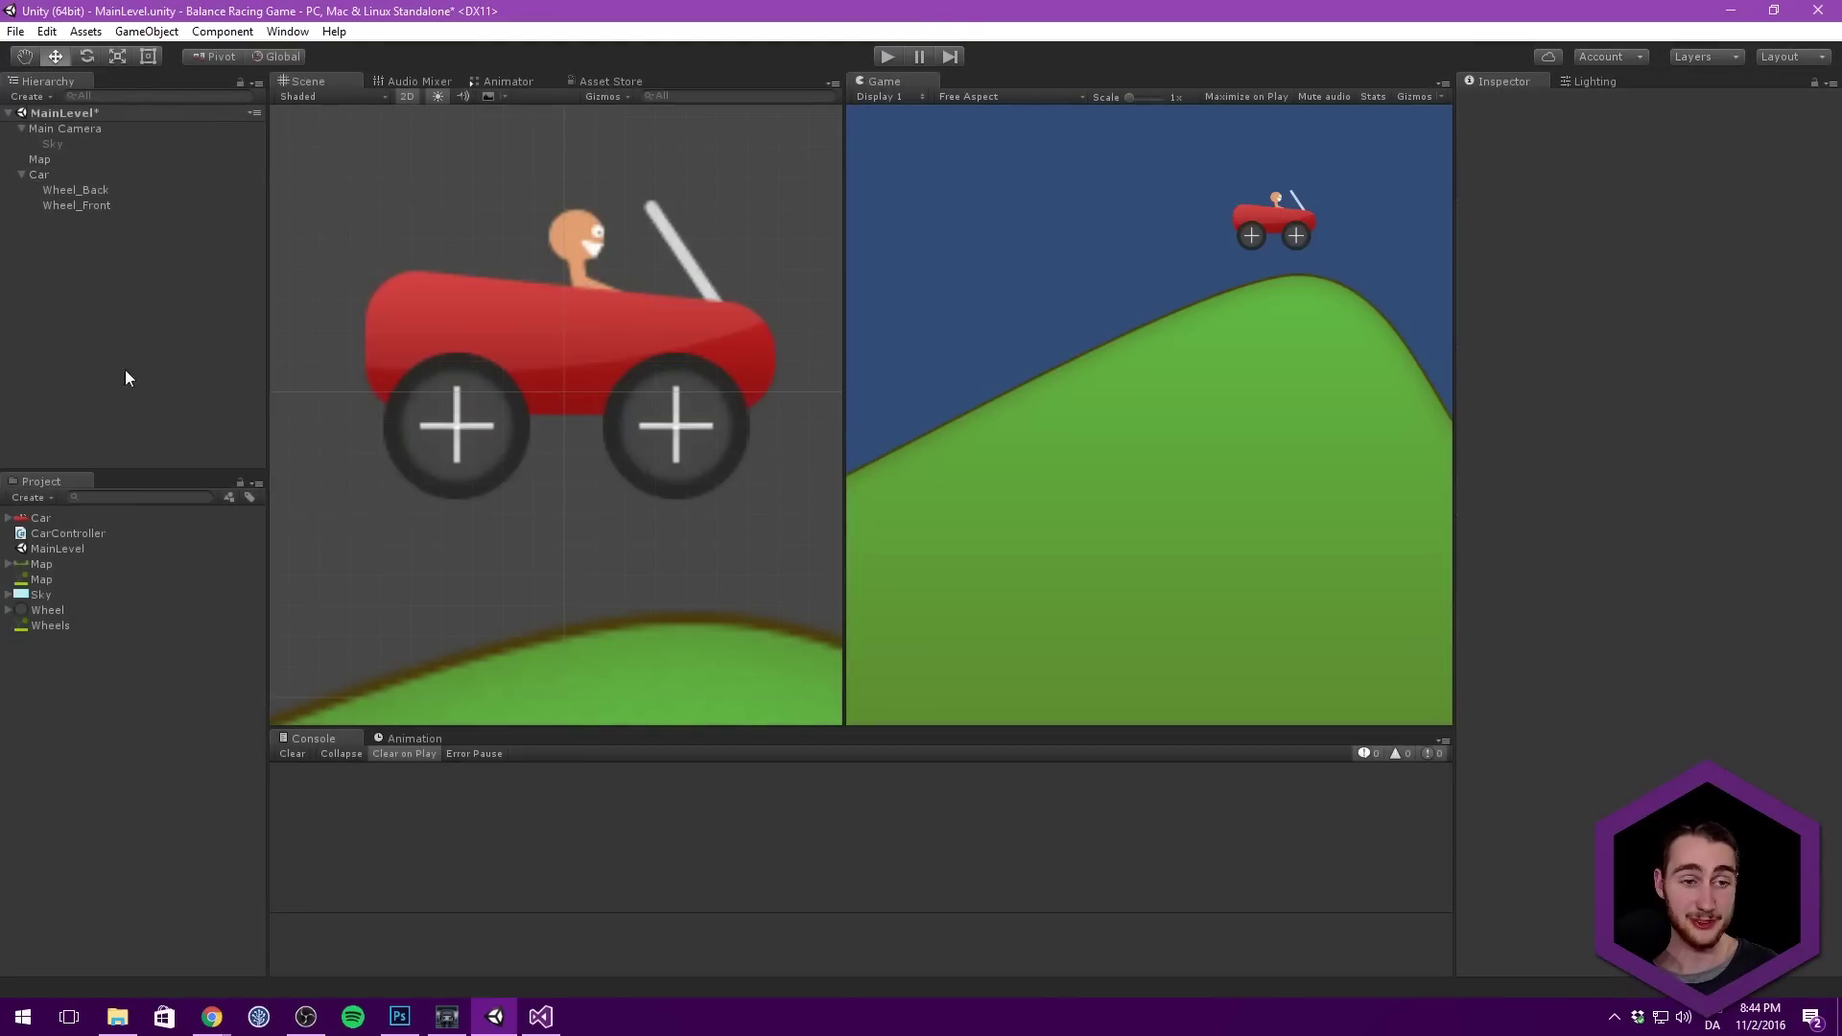
Step: Set the Map physics material's Friction to 0 and run the game once to compare the car's grip
left_click(41, 564)
left_click(41, 579)
left_click(1640, 146)
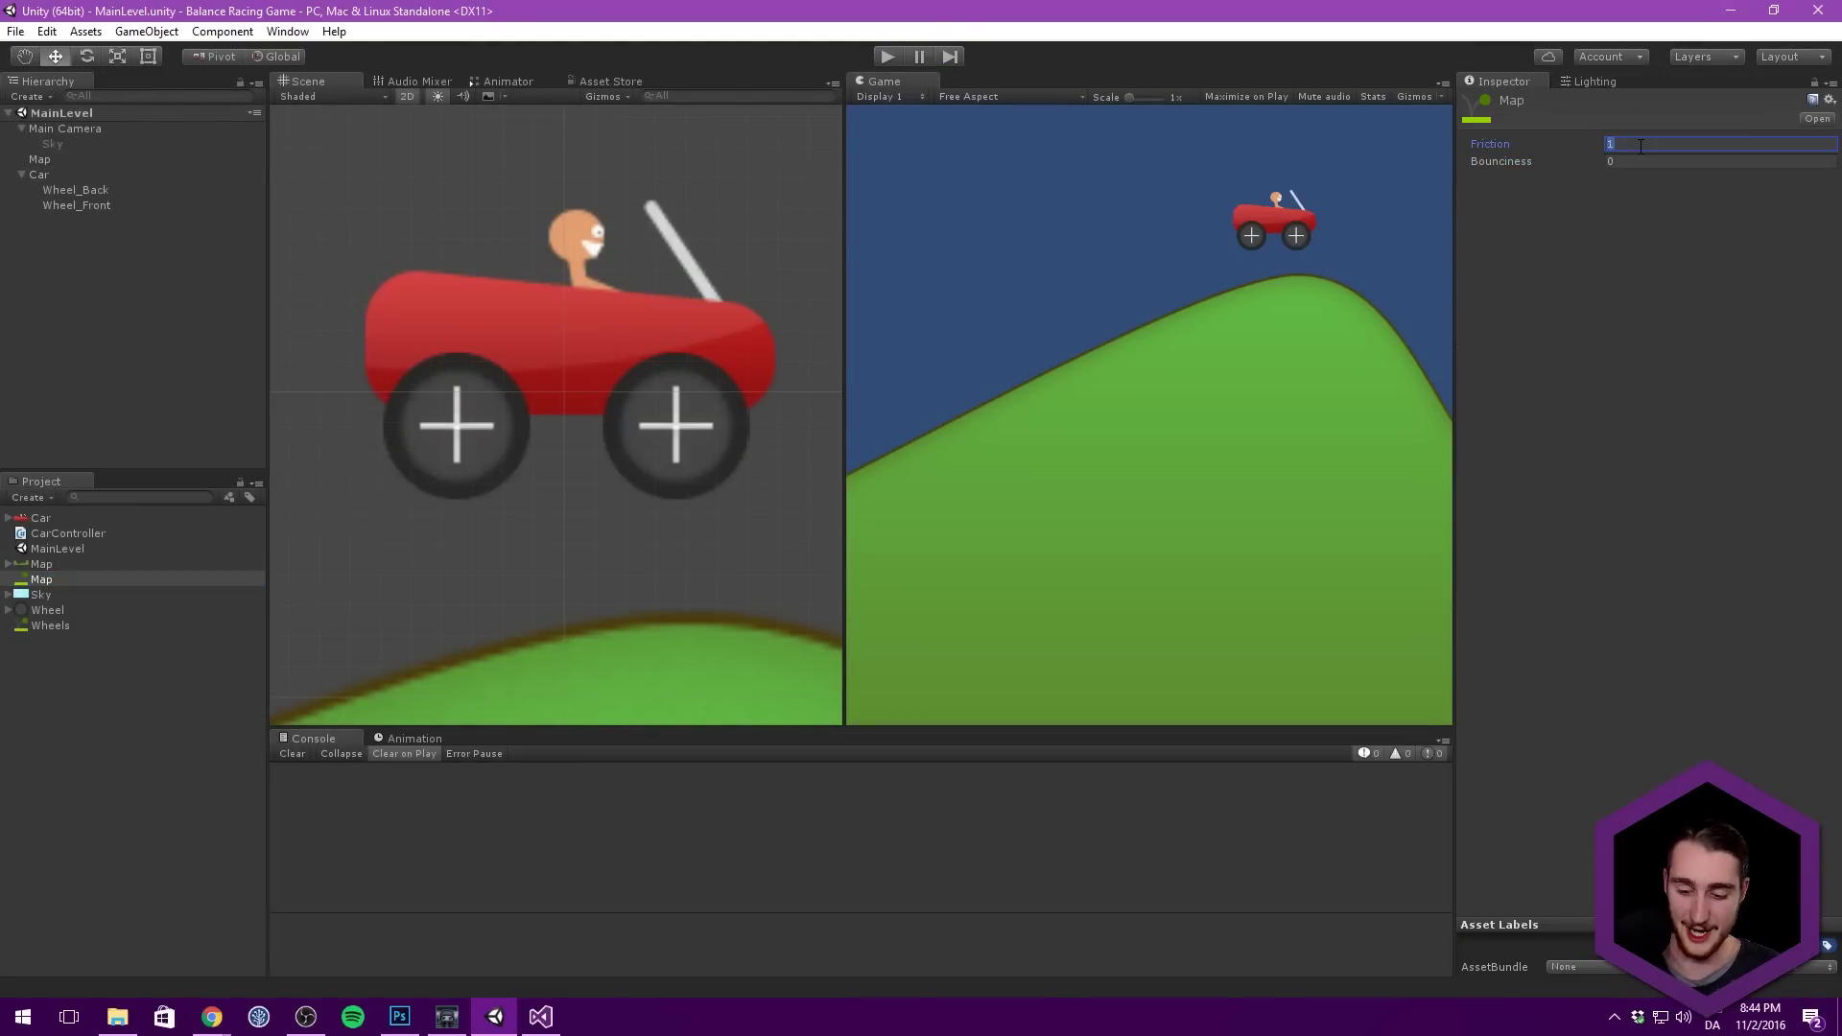
left_click(885, 56)
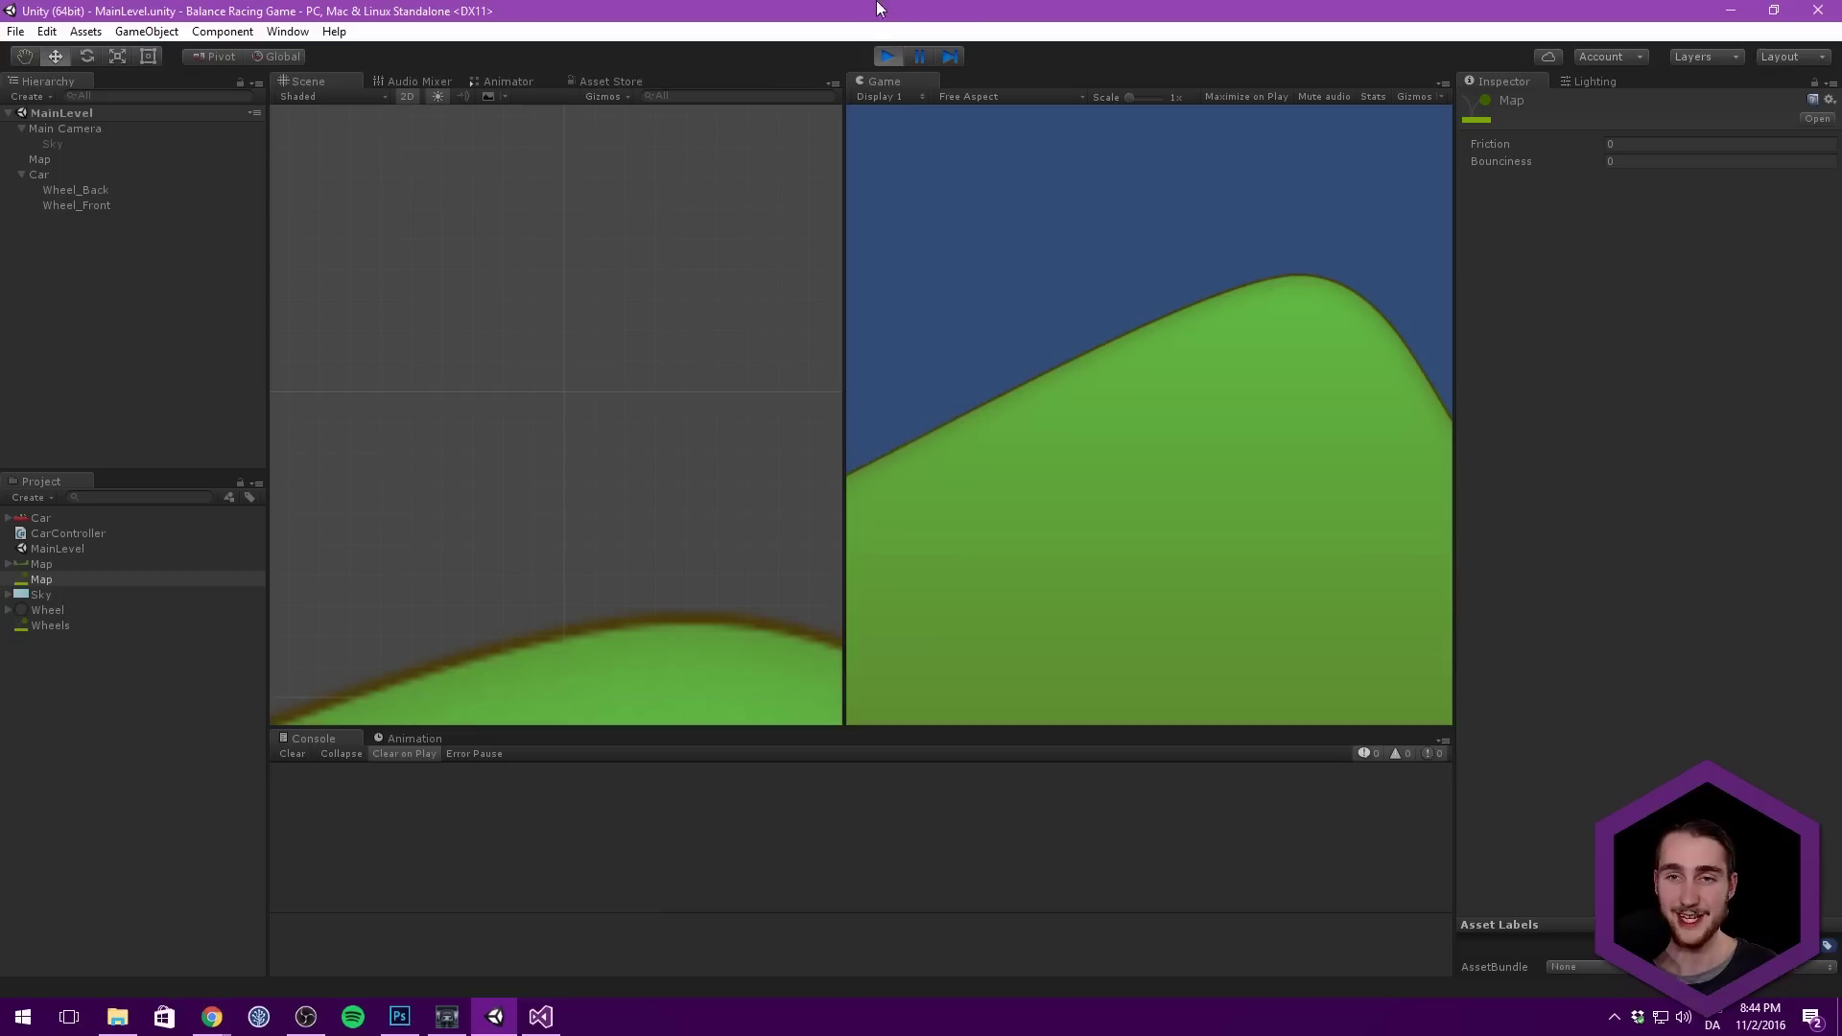
left_click(884, 57)
Step: Set the Map physics material's Friction back to 1
left_click(1678, 143)
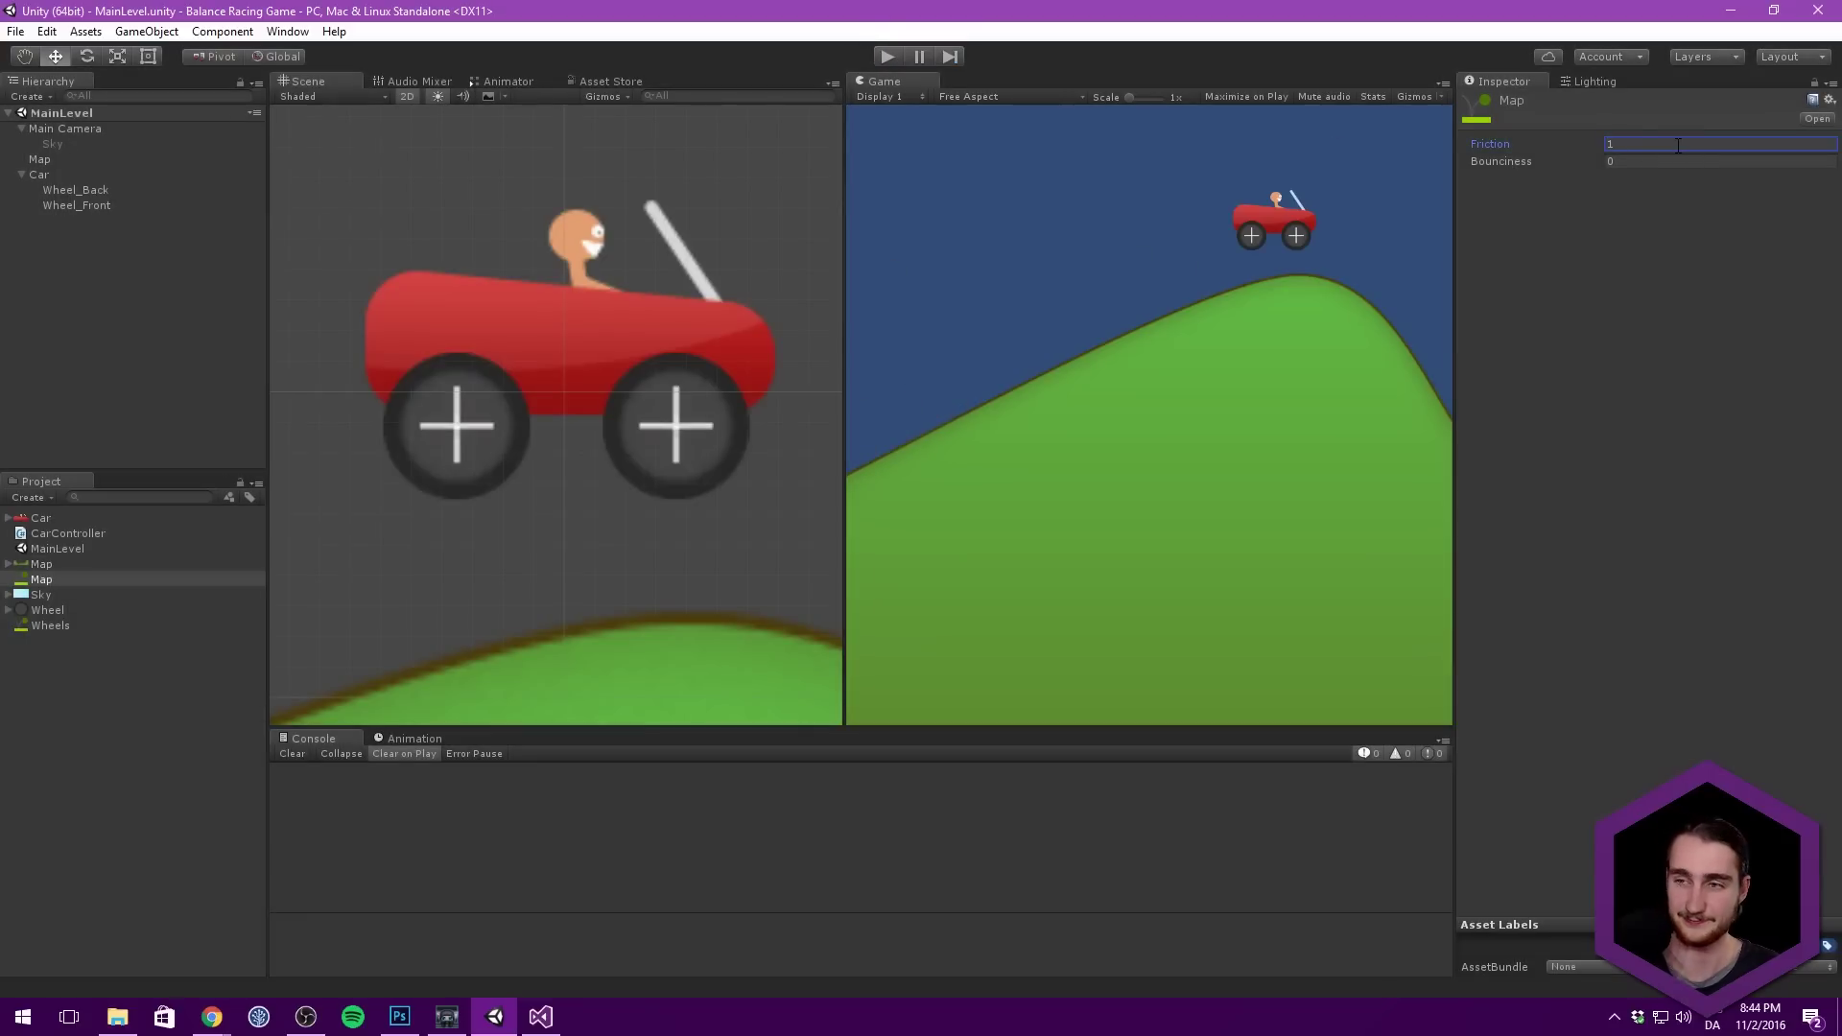
left_click(1097, 297)
left_click(64, 299)
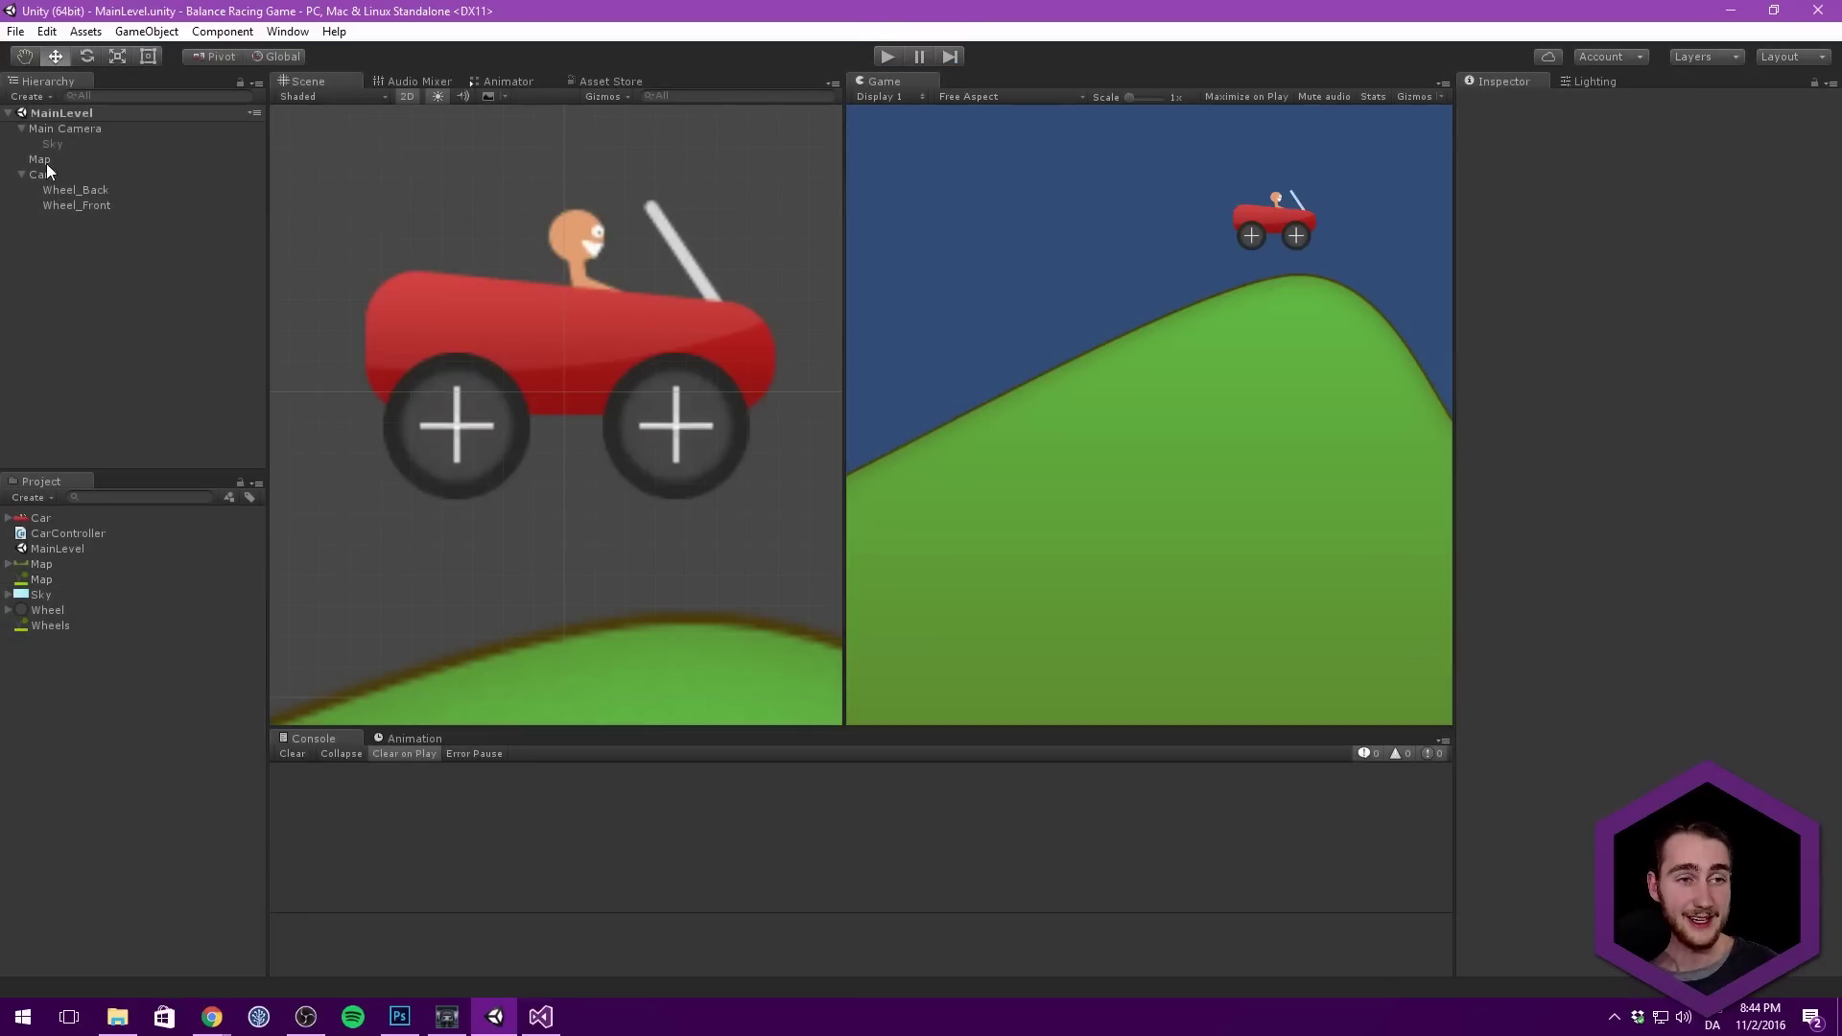
left_click(58, 174)
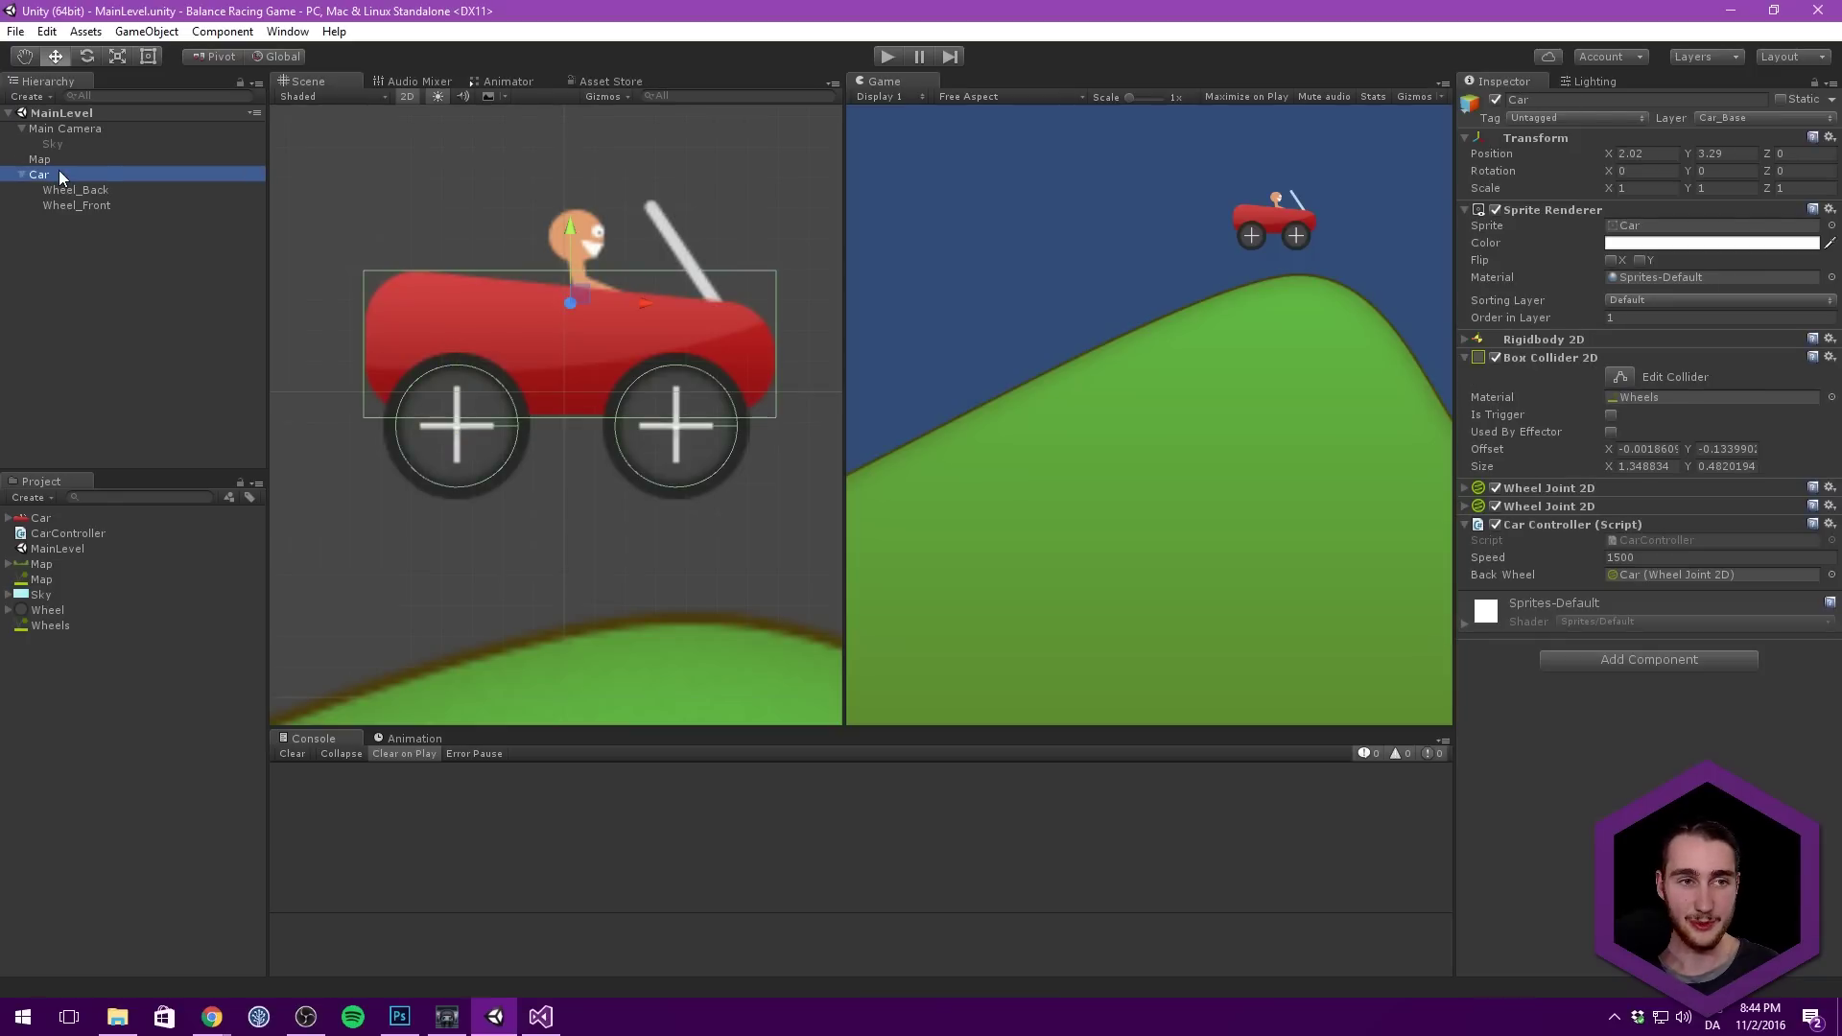
scroll(537, 279, "down", 6)
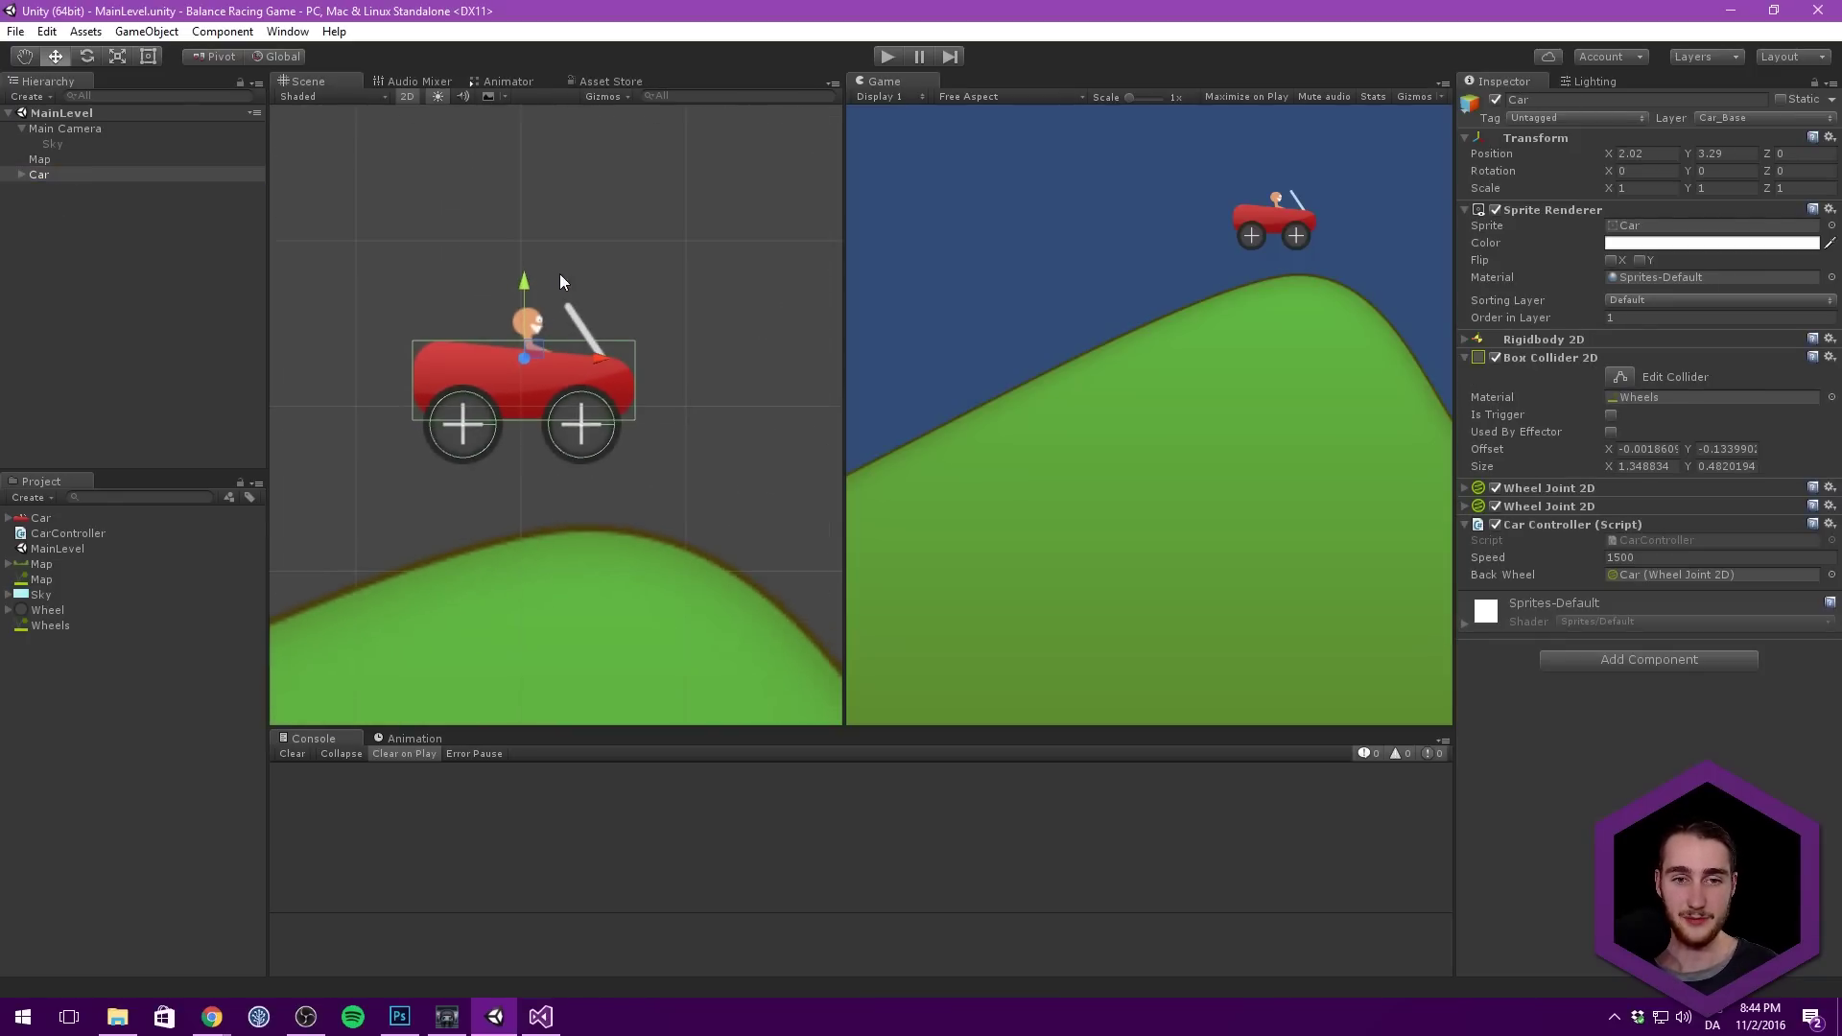
scroll(621, 192, "up", 5)
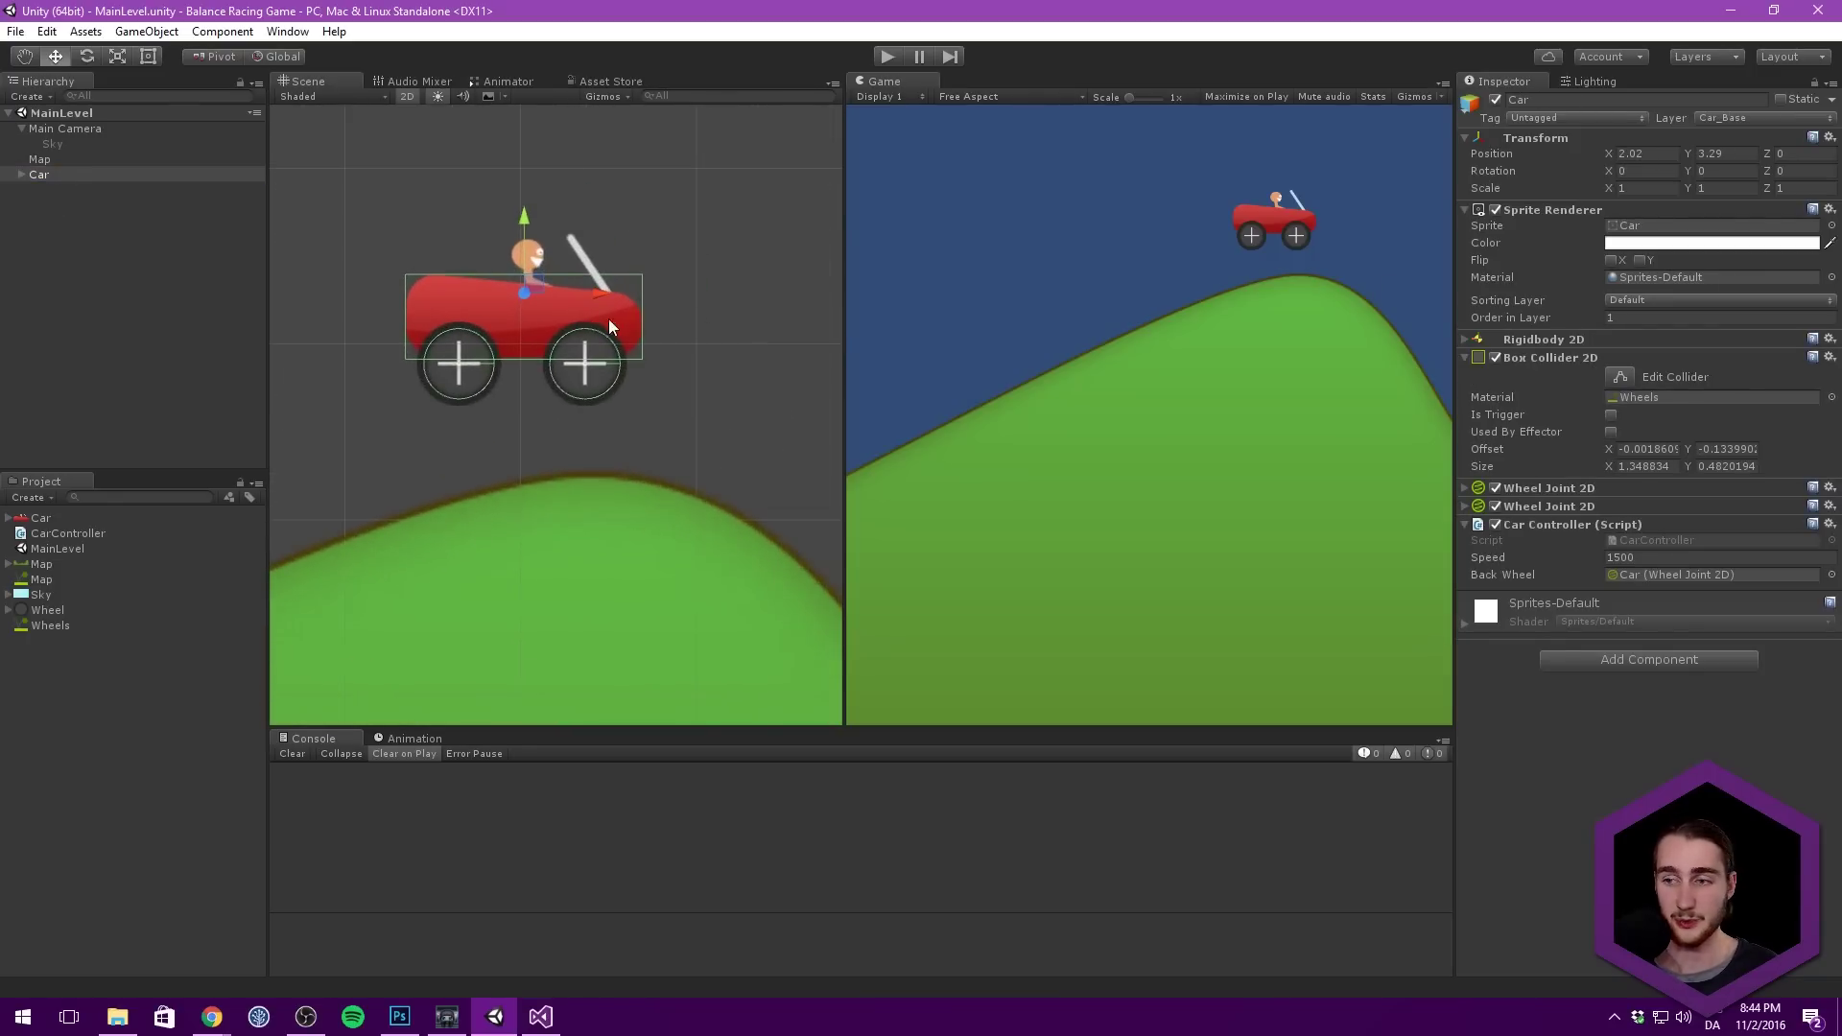
Step: Switch to Visual Studio and declare a public WheelJoint2D field named frontWheel directly below backWheel in the CarController class
left_click(541, 1017)
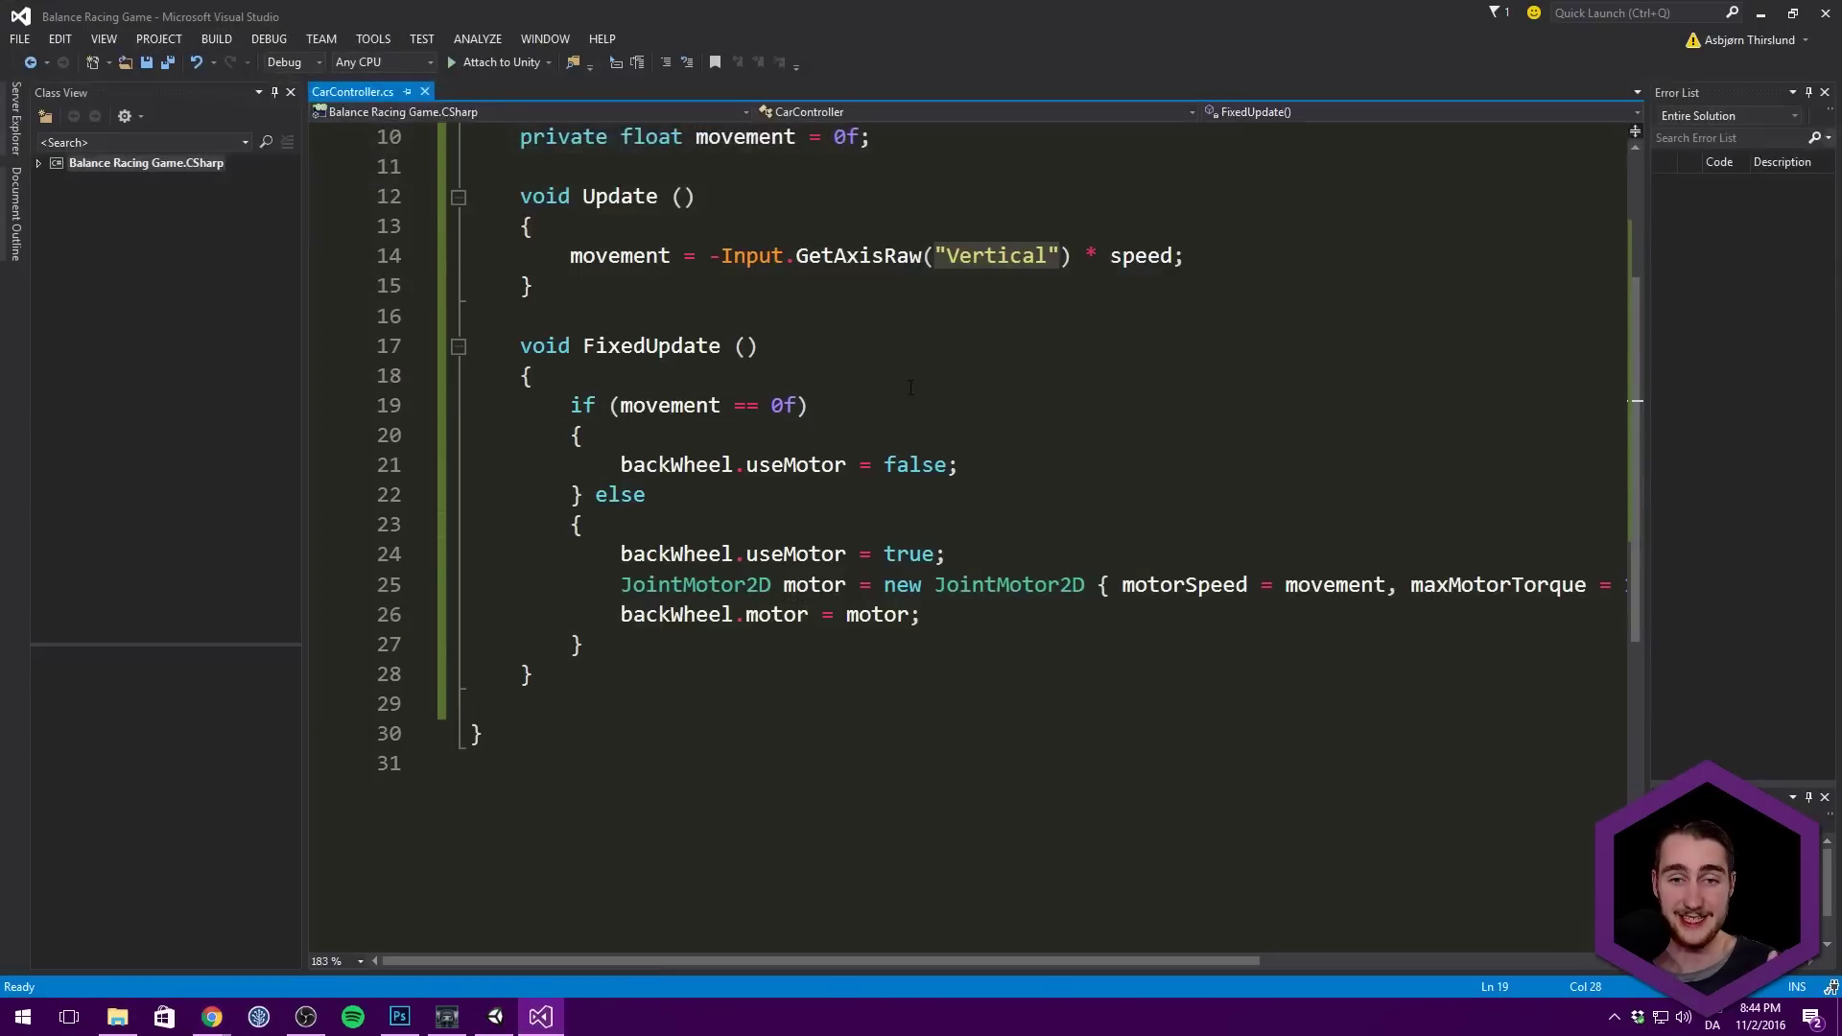
left_click(834, 318)
left_click_drag(897, 347, 506, 347)
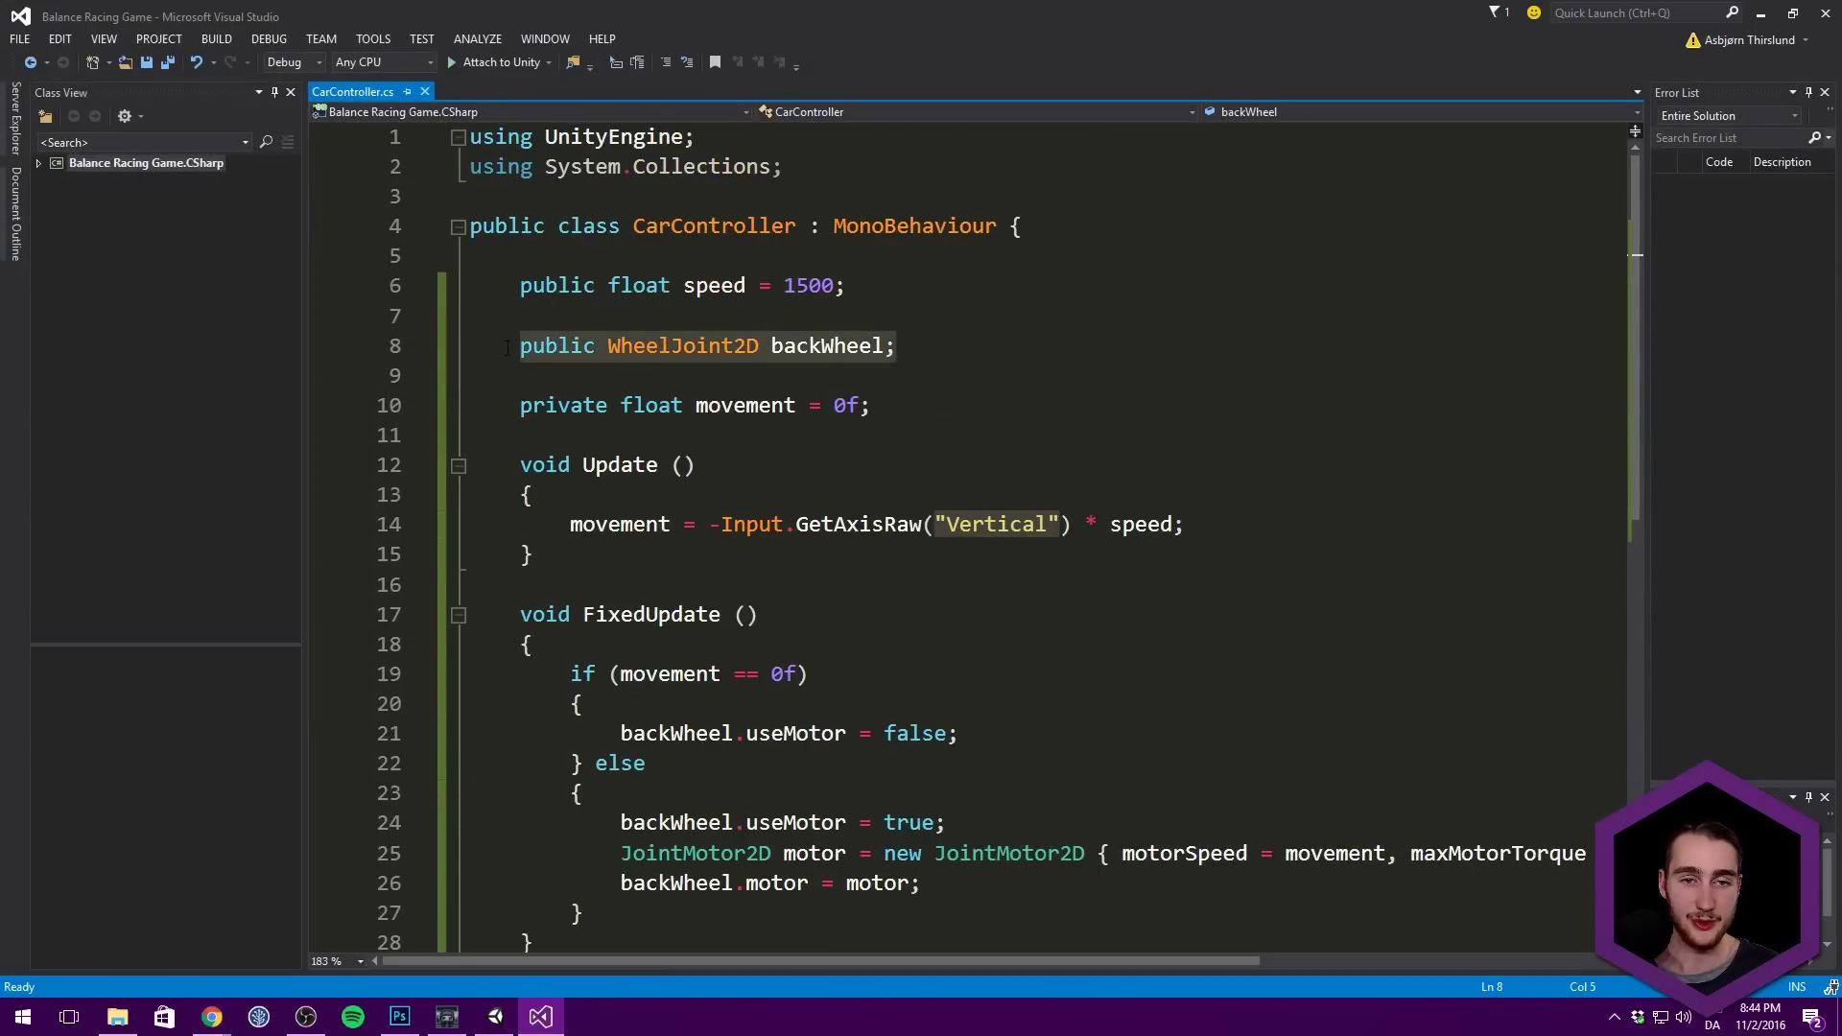
key("ctrl+c")
key("End")
key("Return")
key("ctrl+v")
double_click(831, 376)
type("frontWheel")
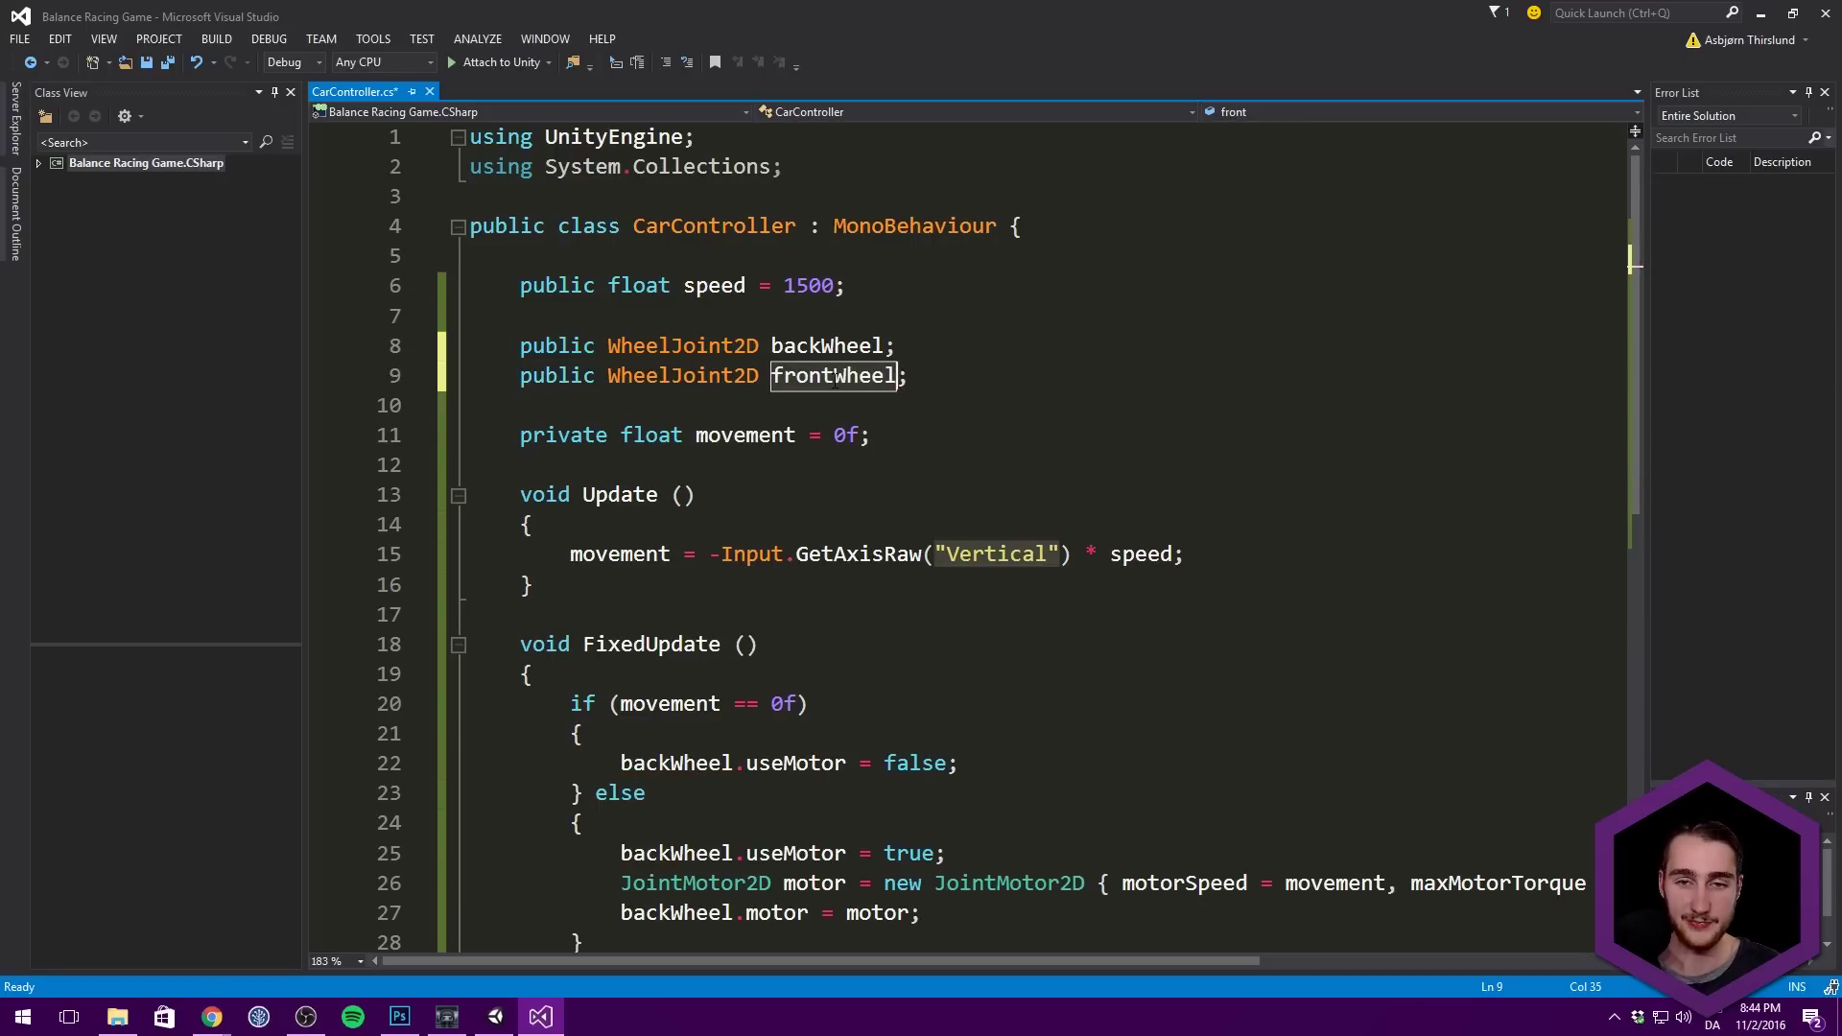
Step: Duplicate the backWheel.useMotor = false; statement onto a new line directly below it in FixedUpdate's if block
scroll(821, 372, "down", 3)
left_click(712, 494)
left_click_drag(958, 494, 619, 494)
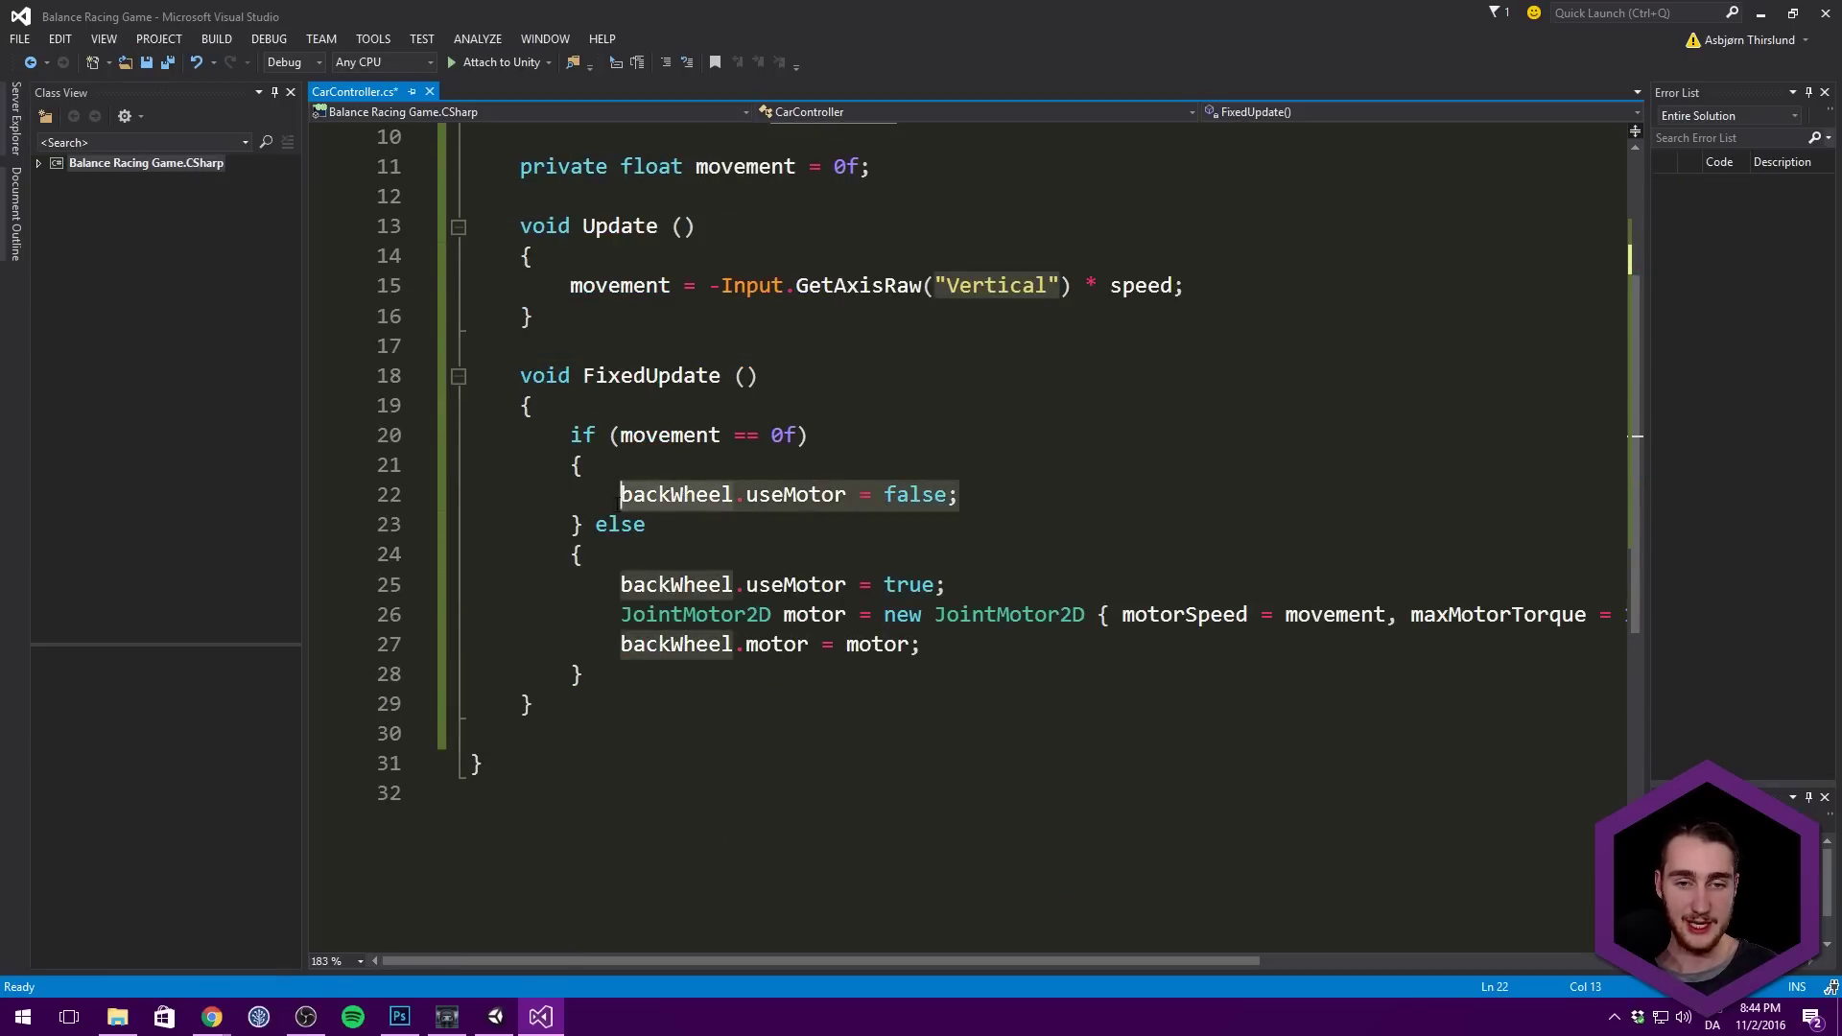
key("ctrl+c")
key("End")
key("BackSpace")
key("Return")
key("ctrl+v")
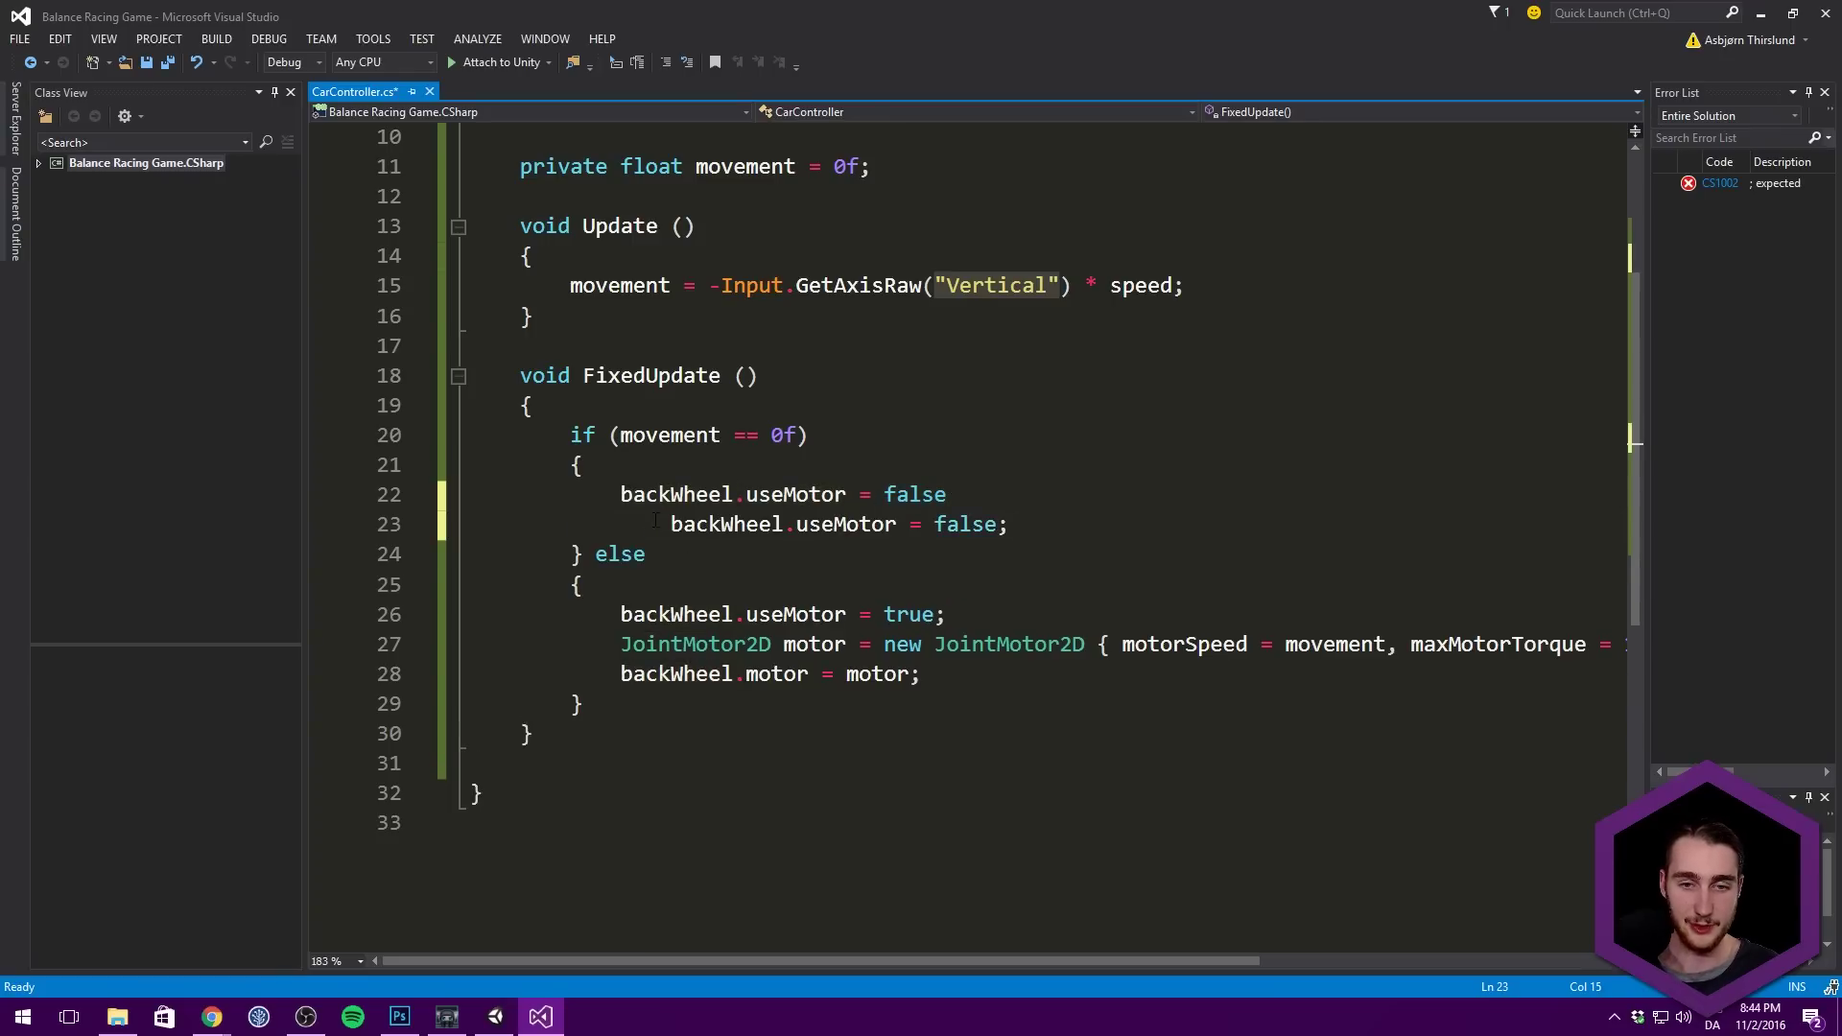
key("BackSpace")
left_click(997, 489)
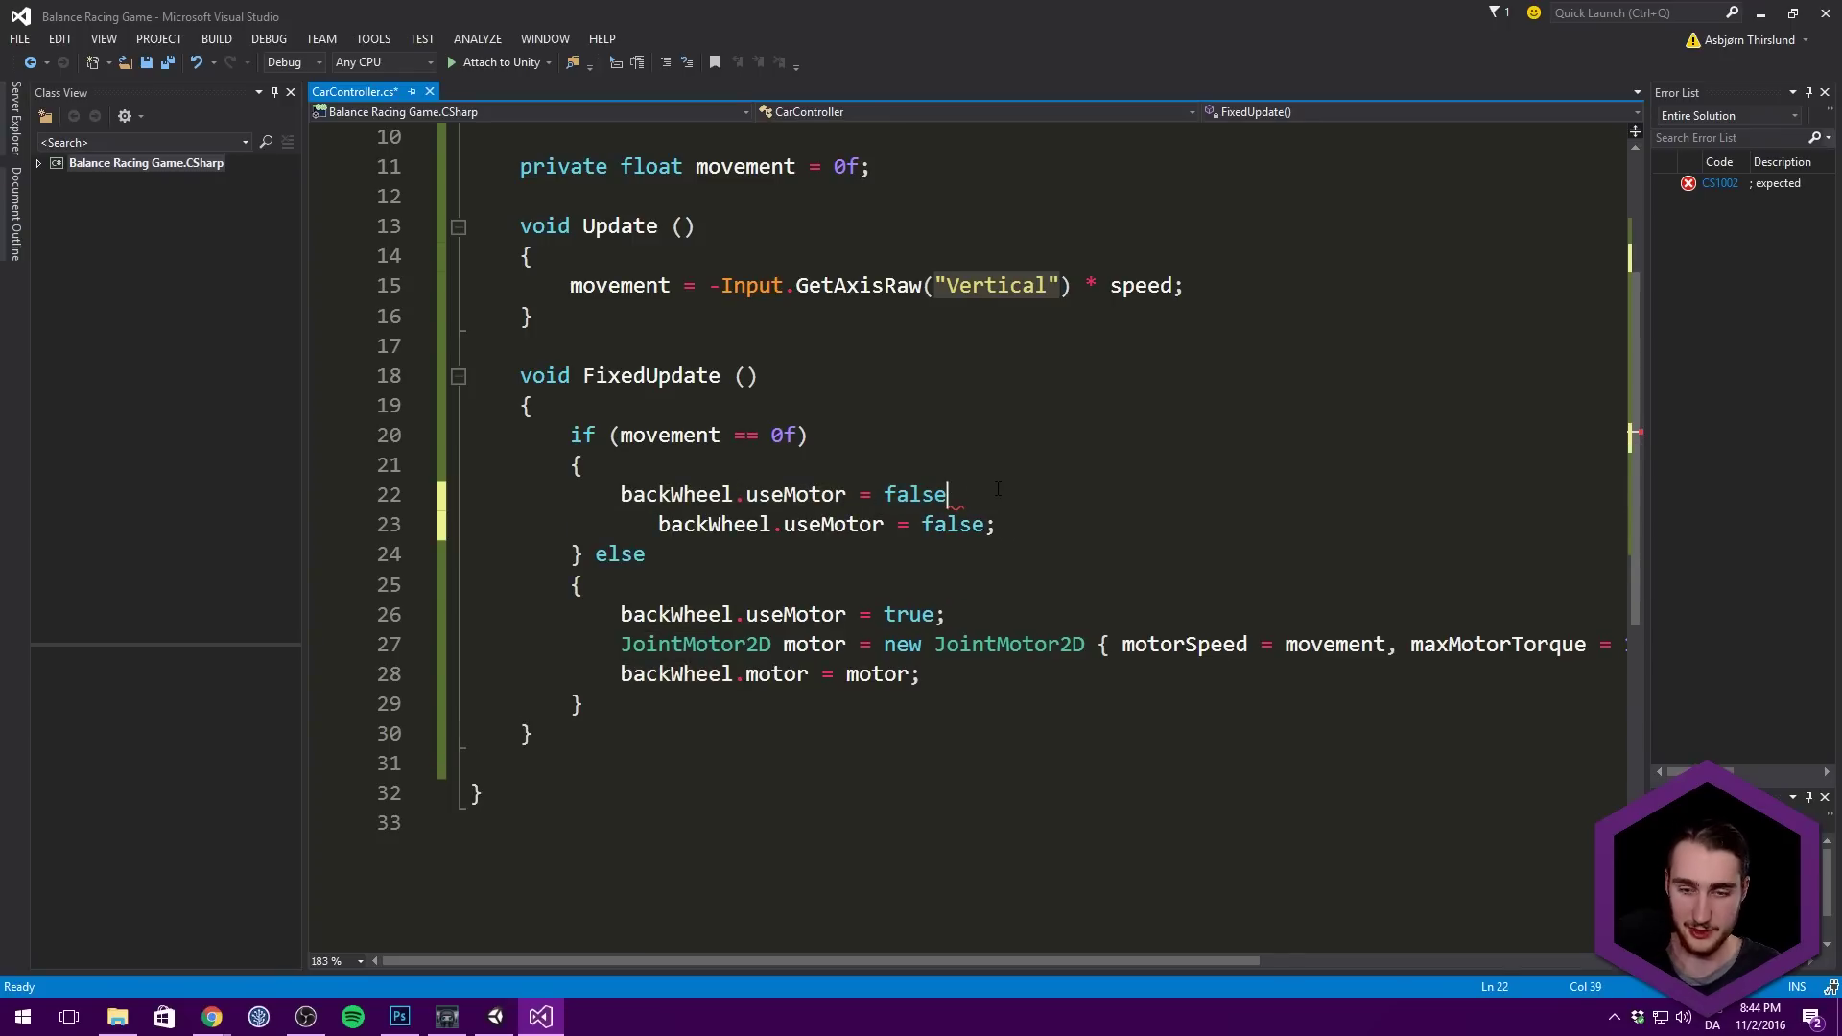
type(";")
Step: Align the duplicated line with the one above and change its variable to frontWheel
left_click_drag(656, 526, 585, 527)
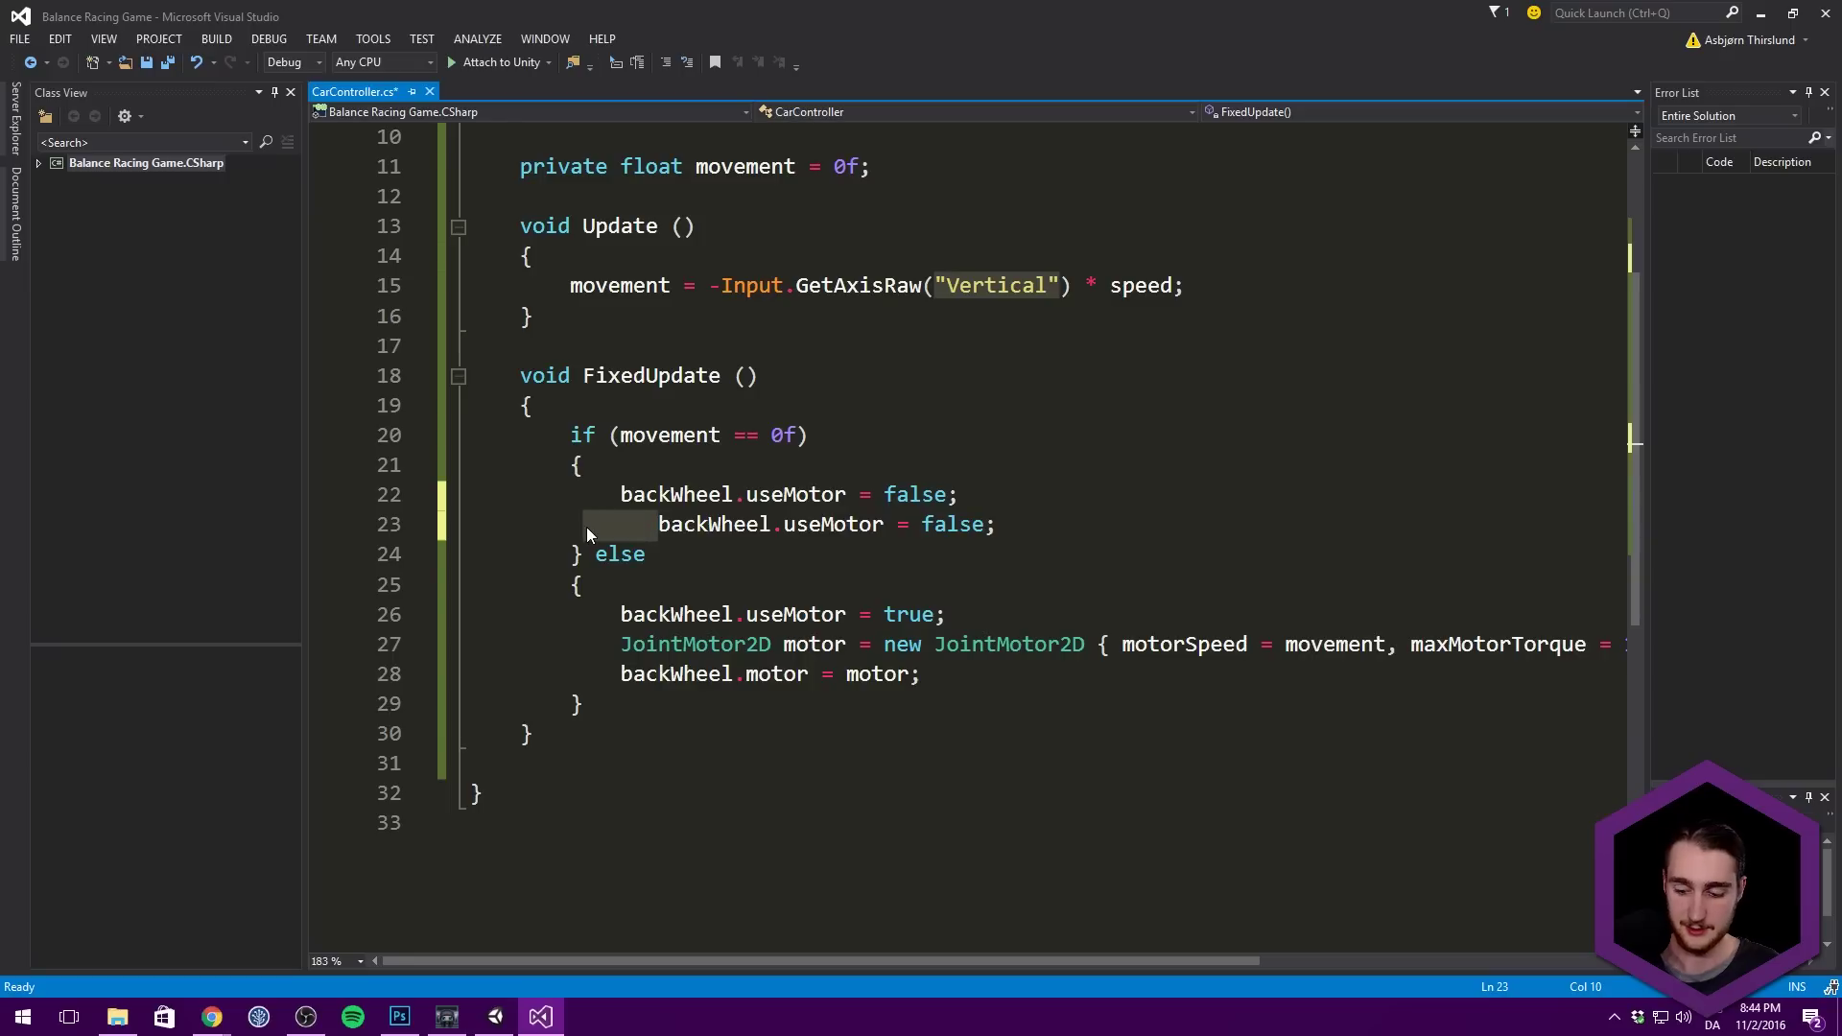
key("BackSpace")
key("Tab")
double_click(678, 523)
type("frontWheel")
Step: Add frontWheel.useMotor = true; below the backWheel line in the else block, leaving an empty line before the JointMotor2D declaration
scroll(863, 518, "down", 1)
left_click(940, 518)
left_click_drag(1017, 532, 621, 523)
left_click(979, 525)
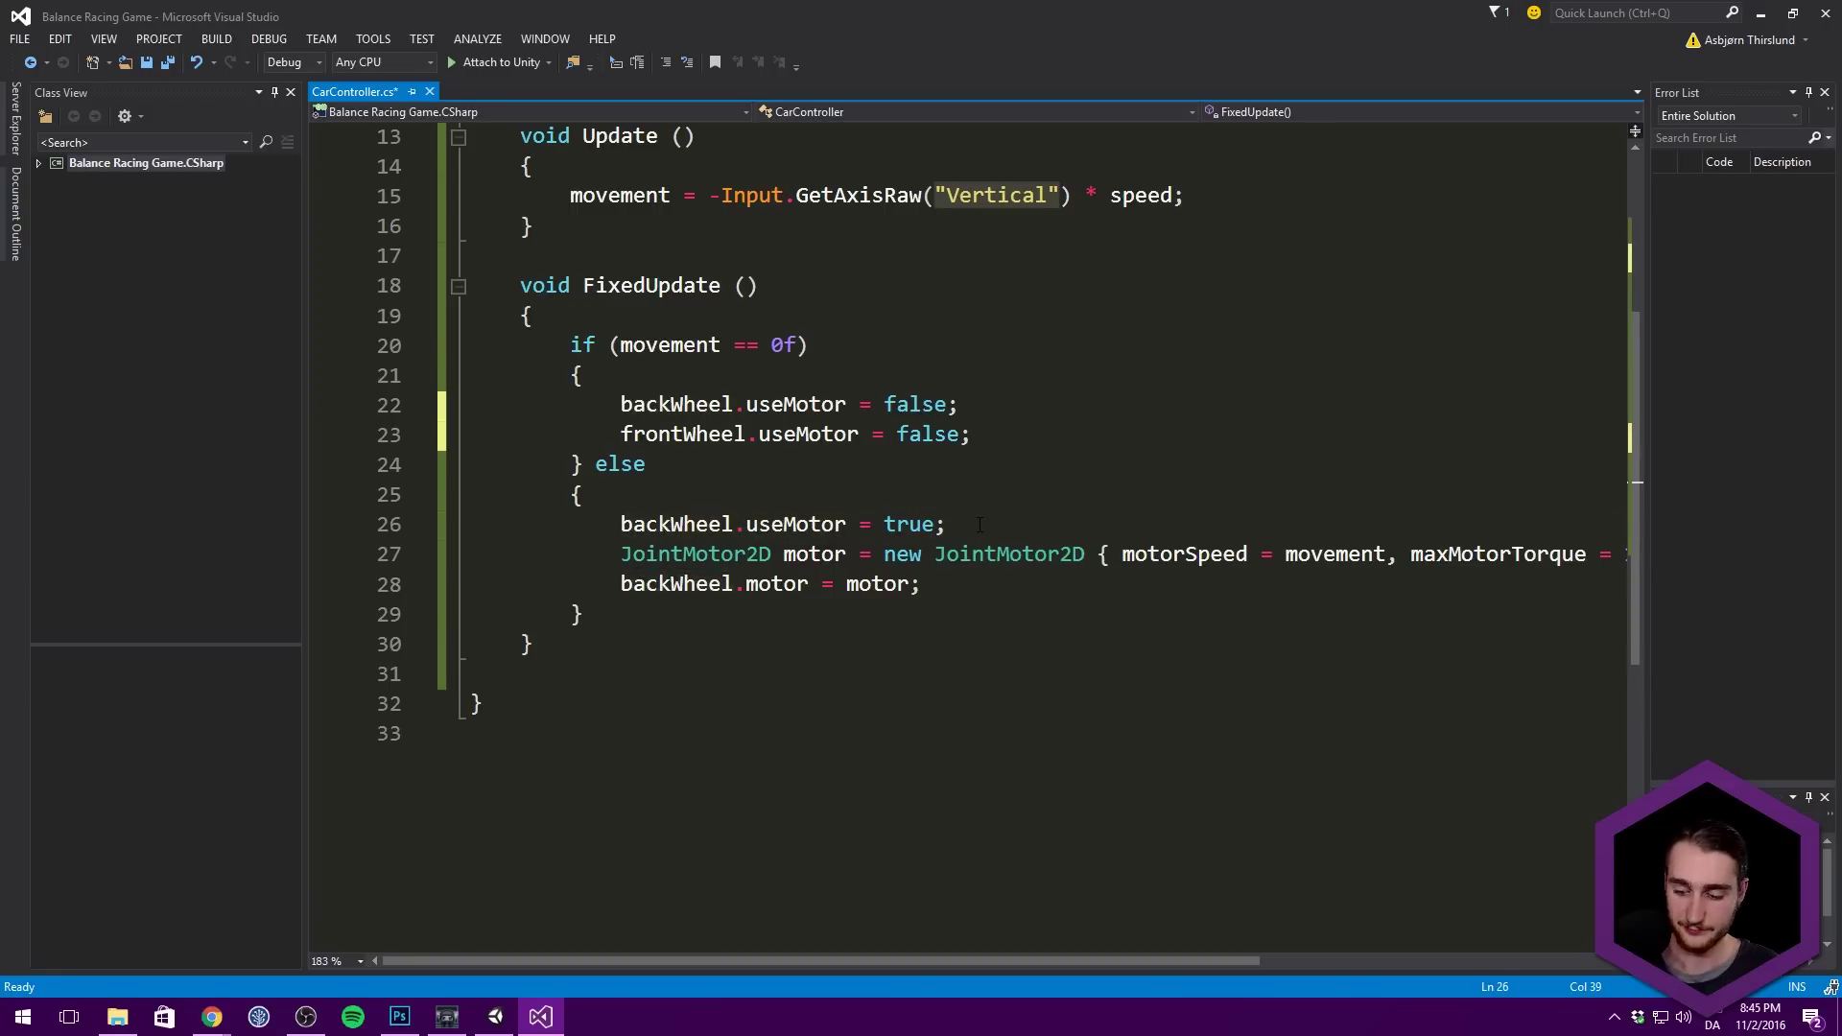
key("Return")
key("Return")
key("Up")
key("ctrl+v")
double_click(701, 555)
type("f")
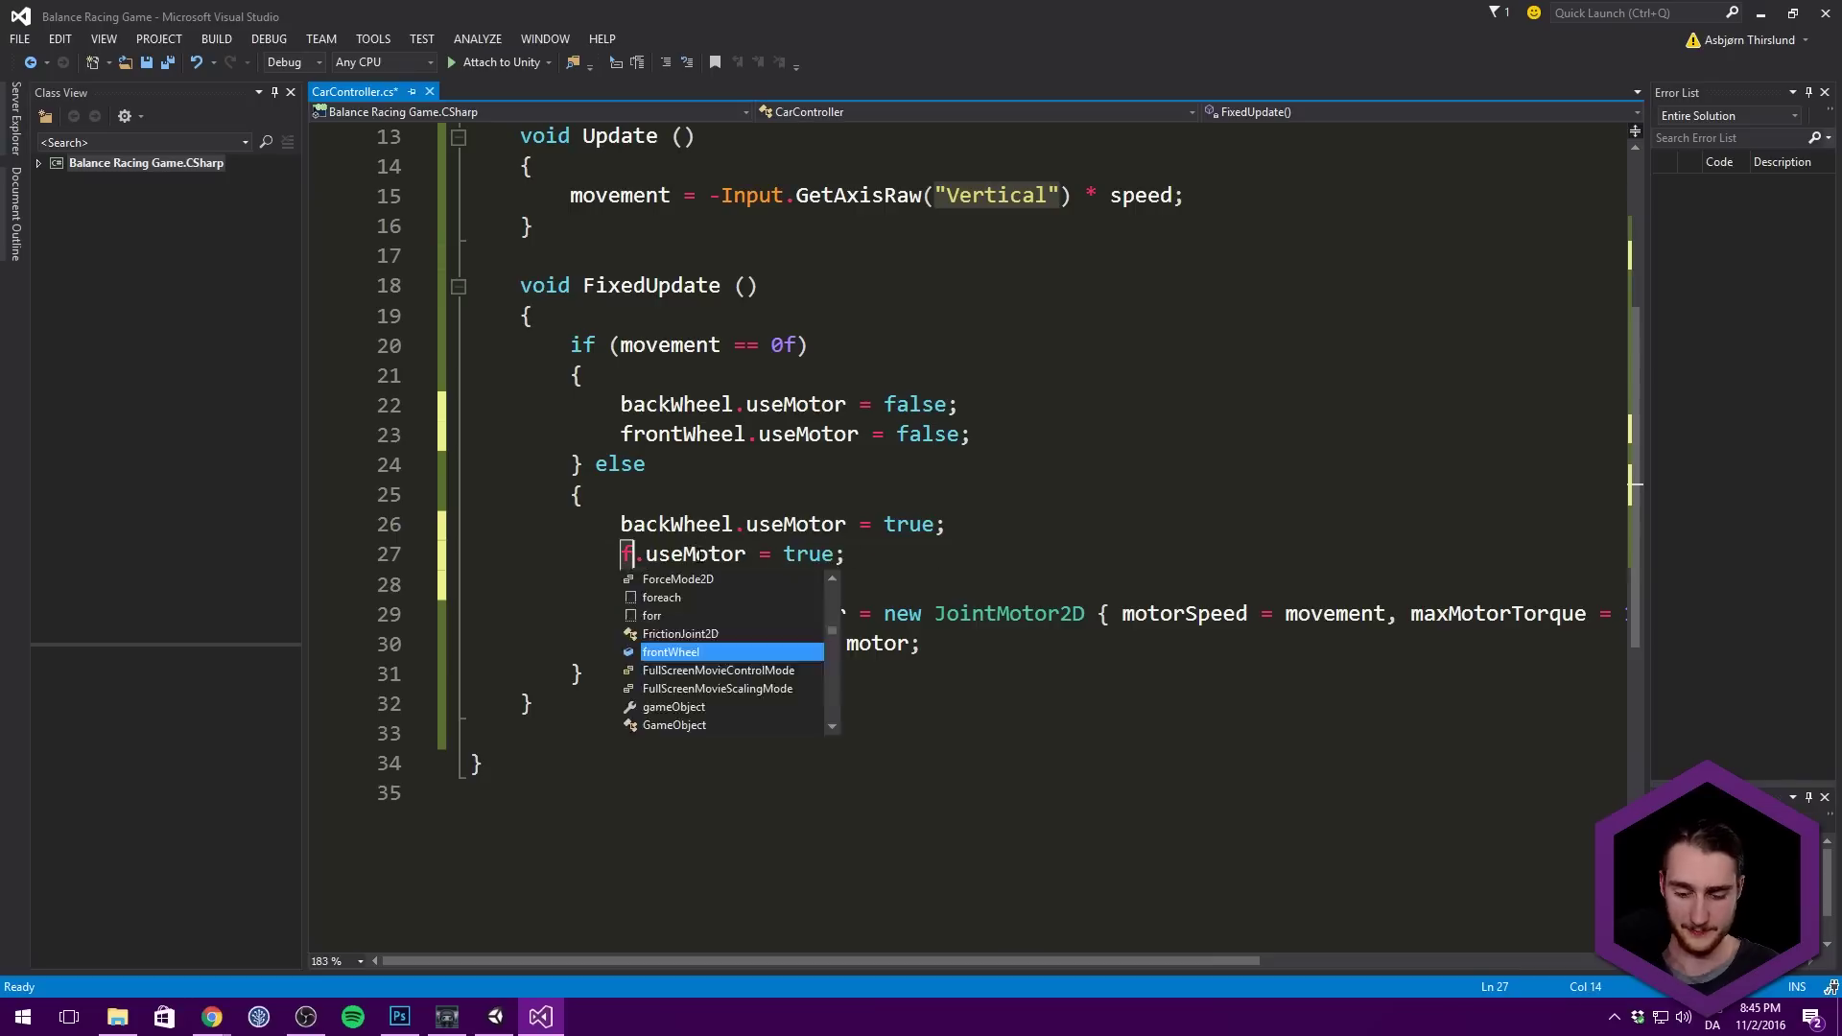
type("ro")
key("Tab")
Step: Add frontWheel.motor = motor; below the backWheel.motor assignment and save the script
left_click(921, 575)
key("Return")
type("front")
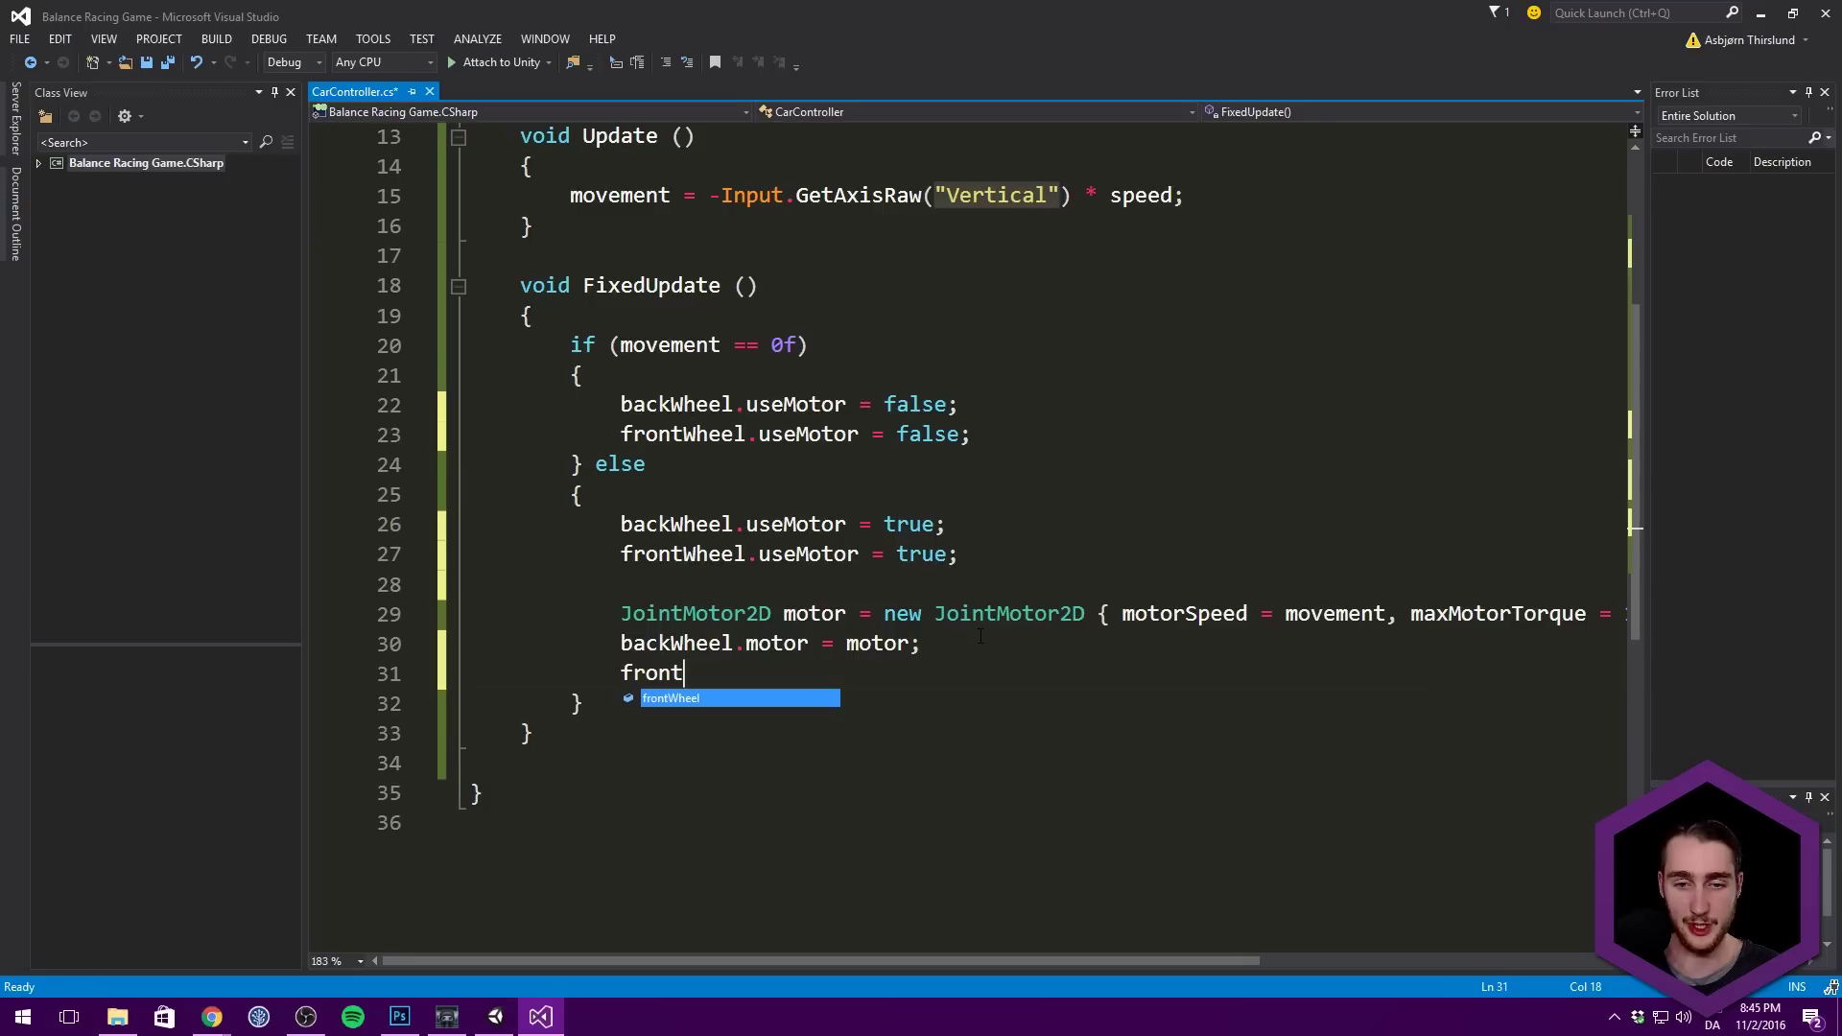
key("Tab")
type("mo")
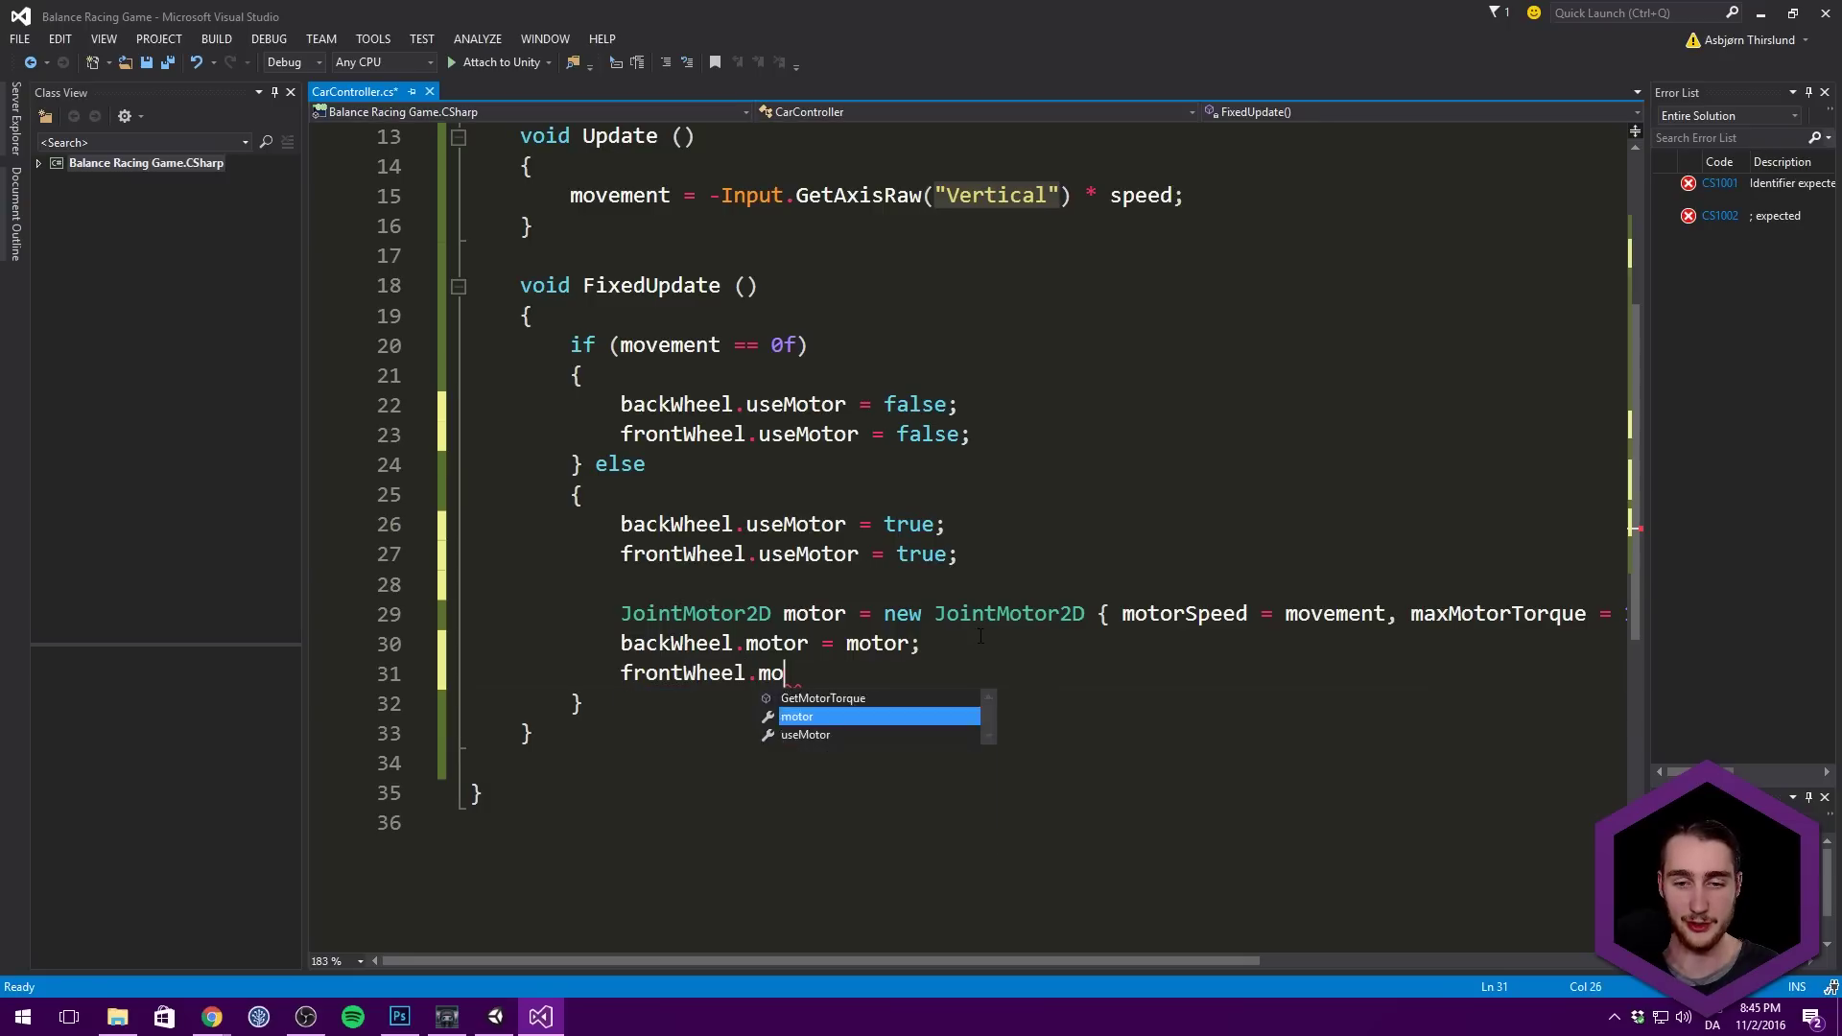
type("tor = motor;")
key("ctrl+s")
Step: Switch to Unity and assign the Car's second Wheel Joint 2D to the Car Controller's Front Wheel reference
key("alt+Tab")
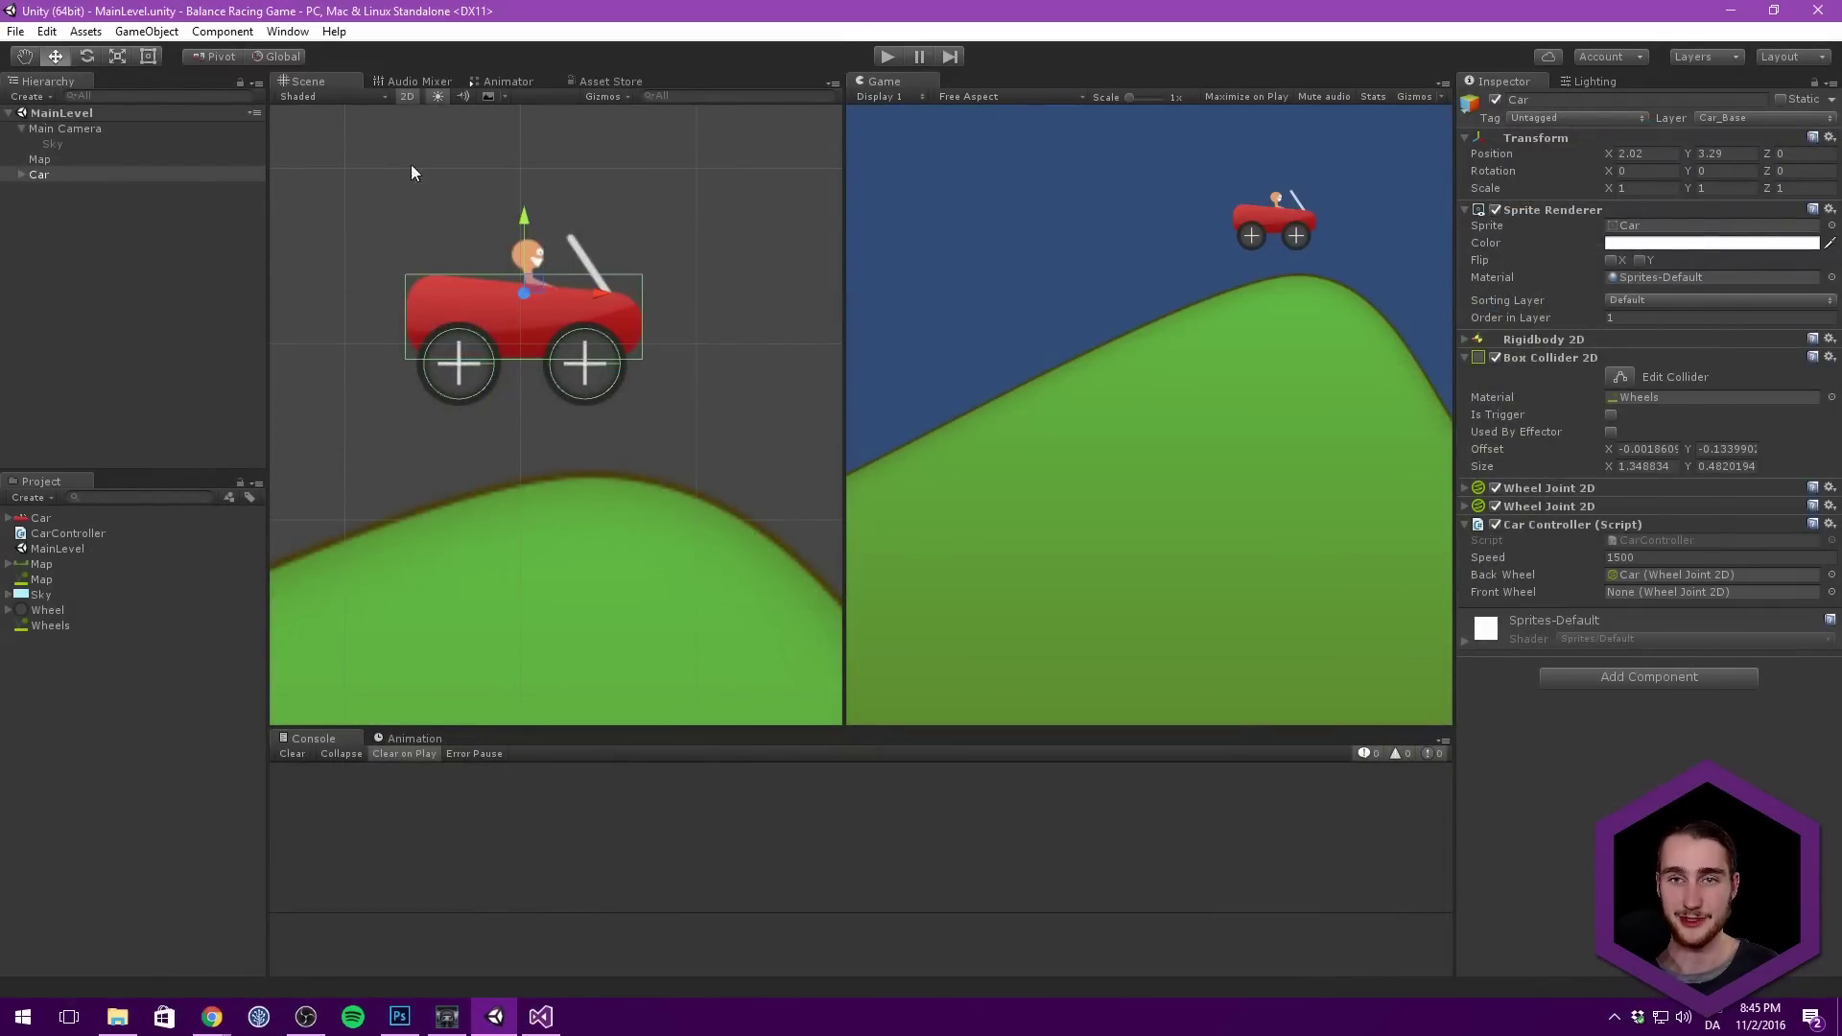
left_click(77, 174)
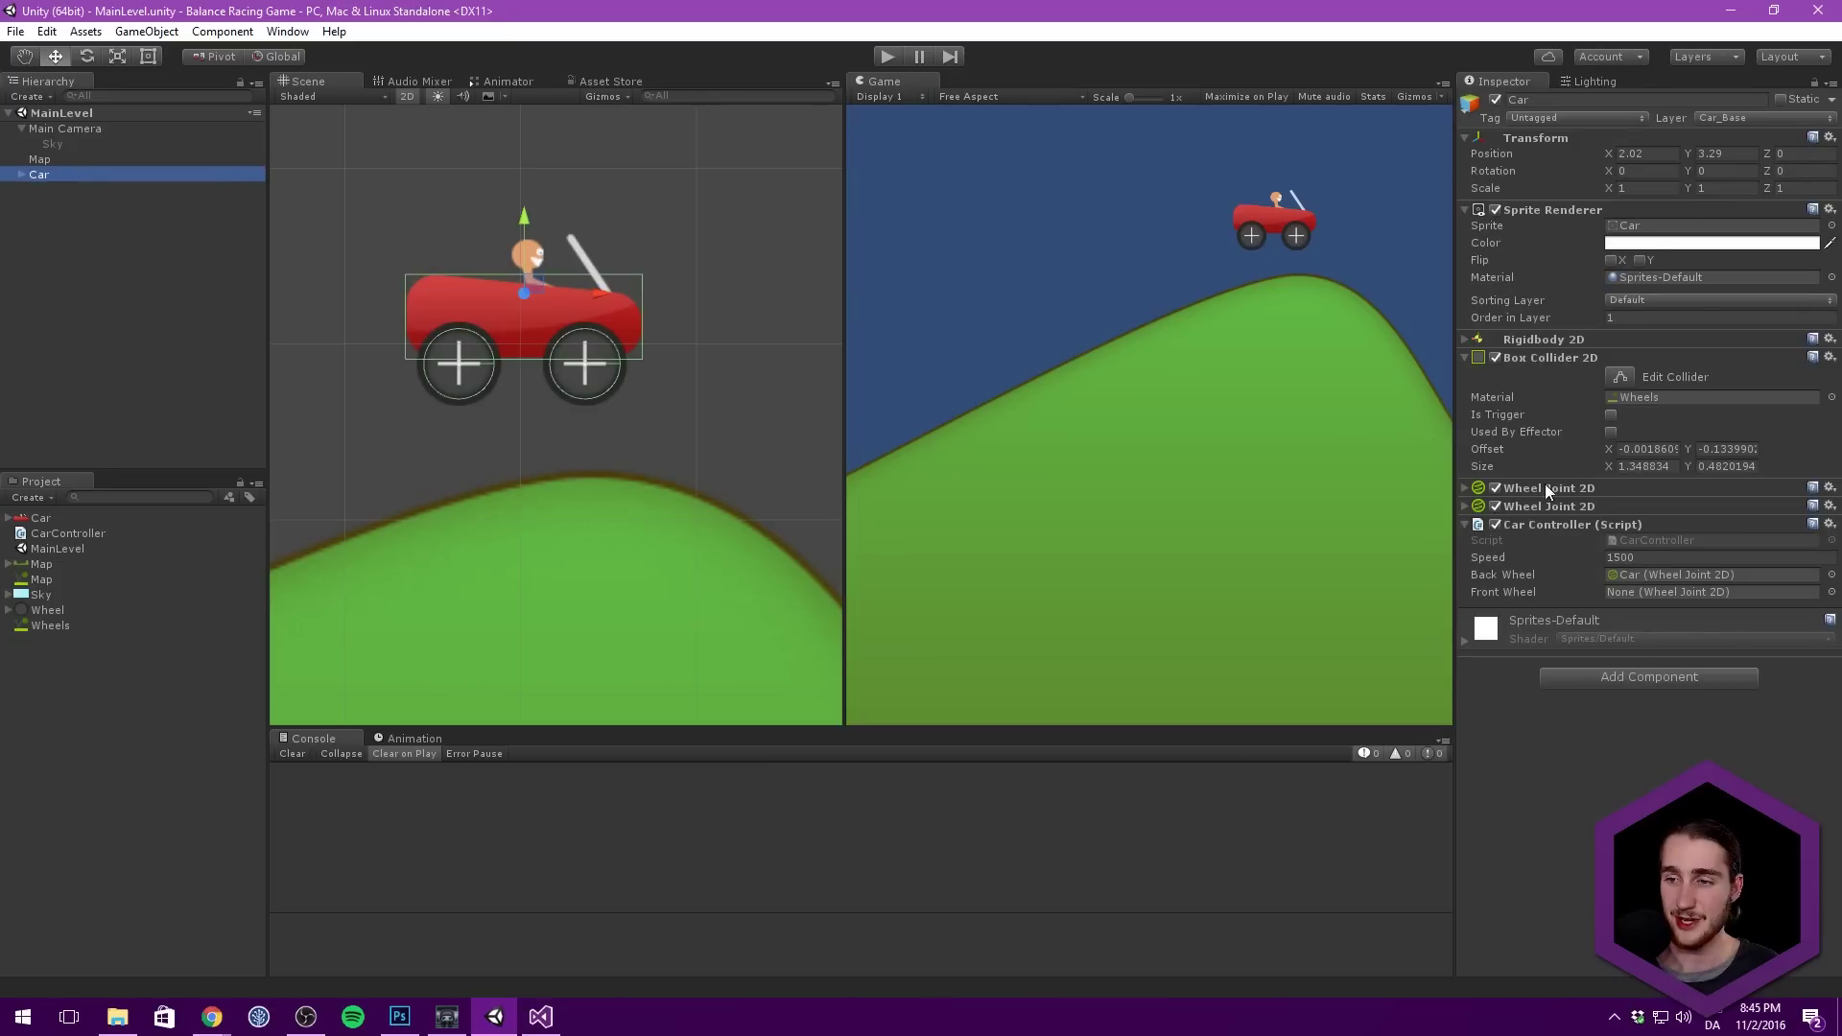
left_click_drag(1544, 504, 1688, 591)
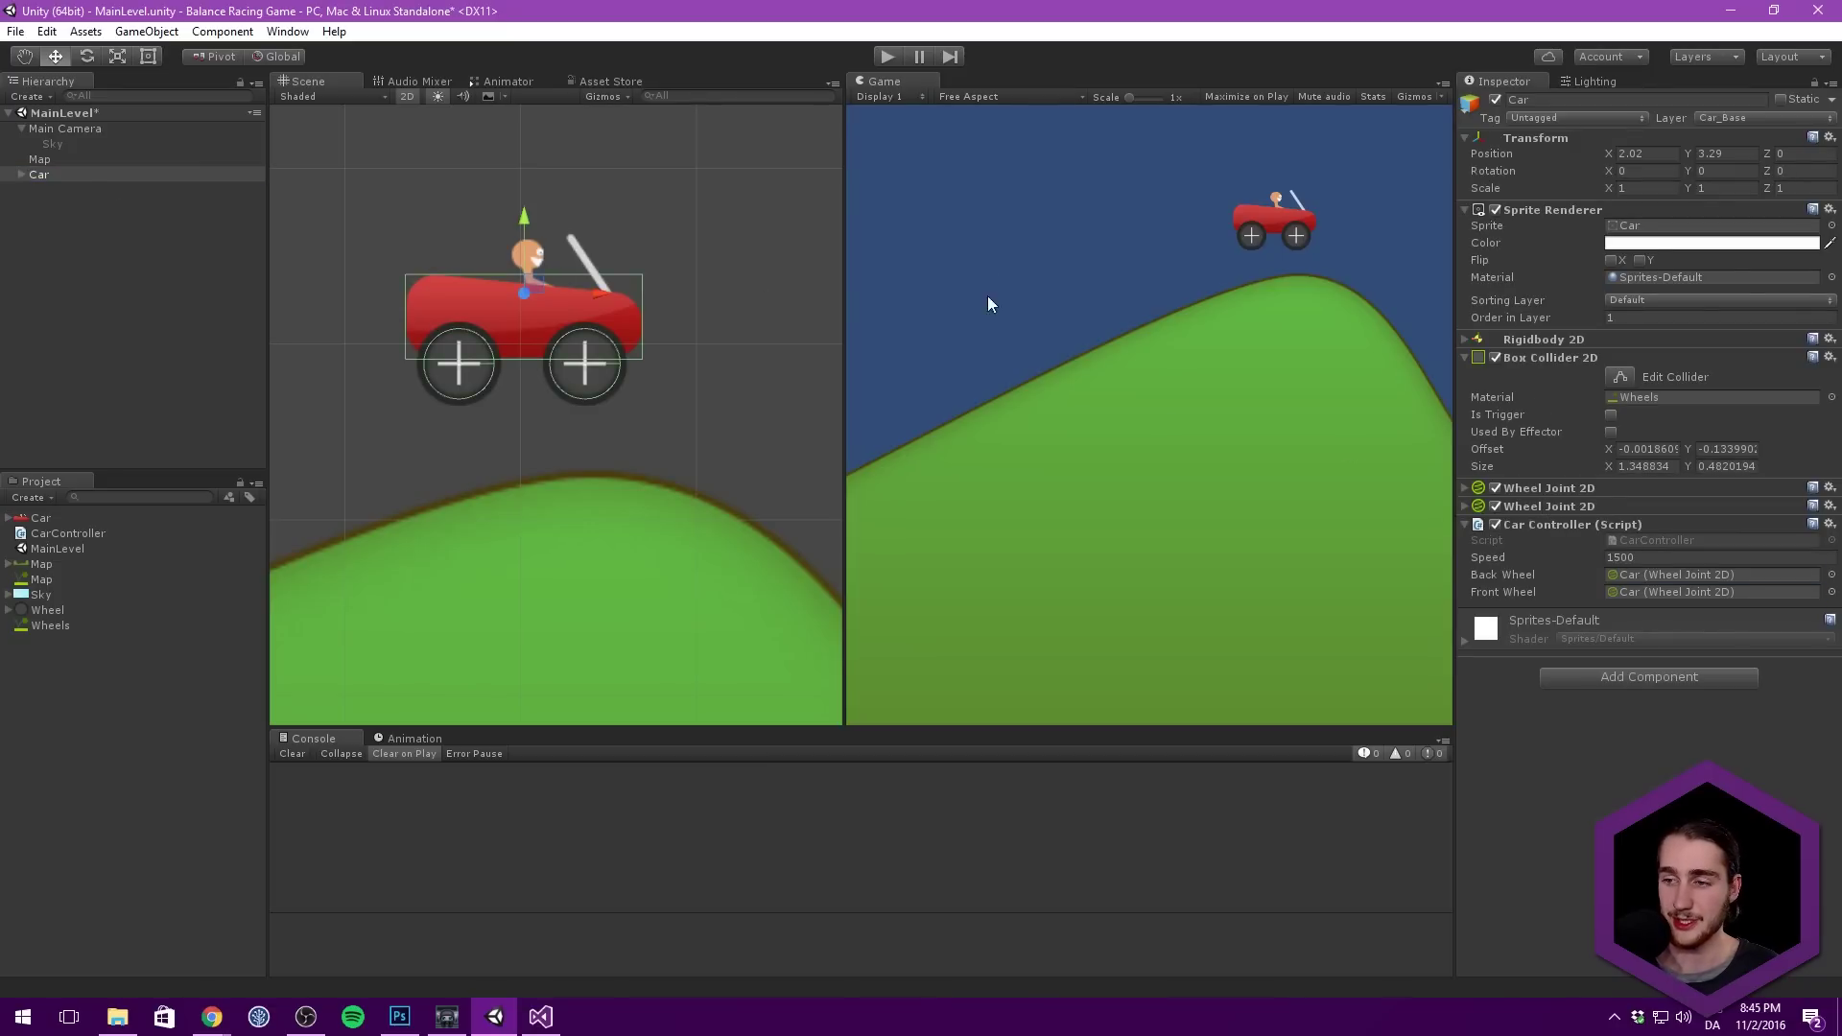
Step: Run the game to test driving the car with both wheels, stop it, and save the scene
left_click(888, 57)
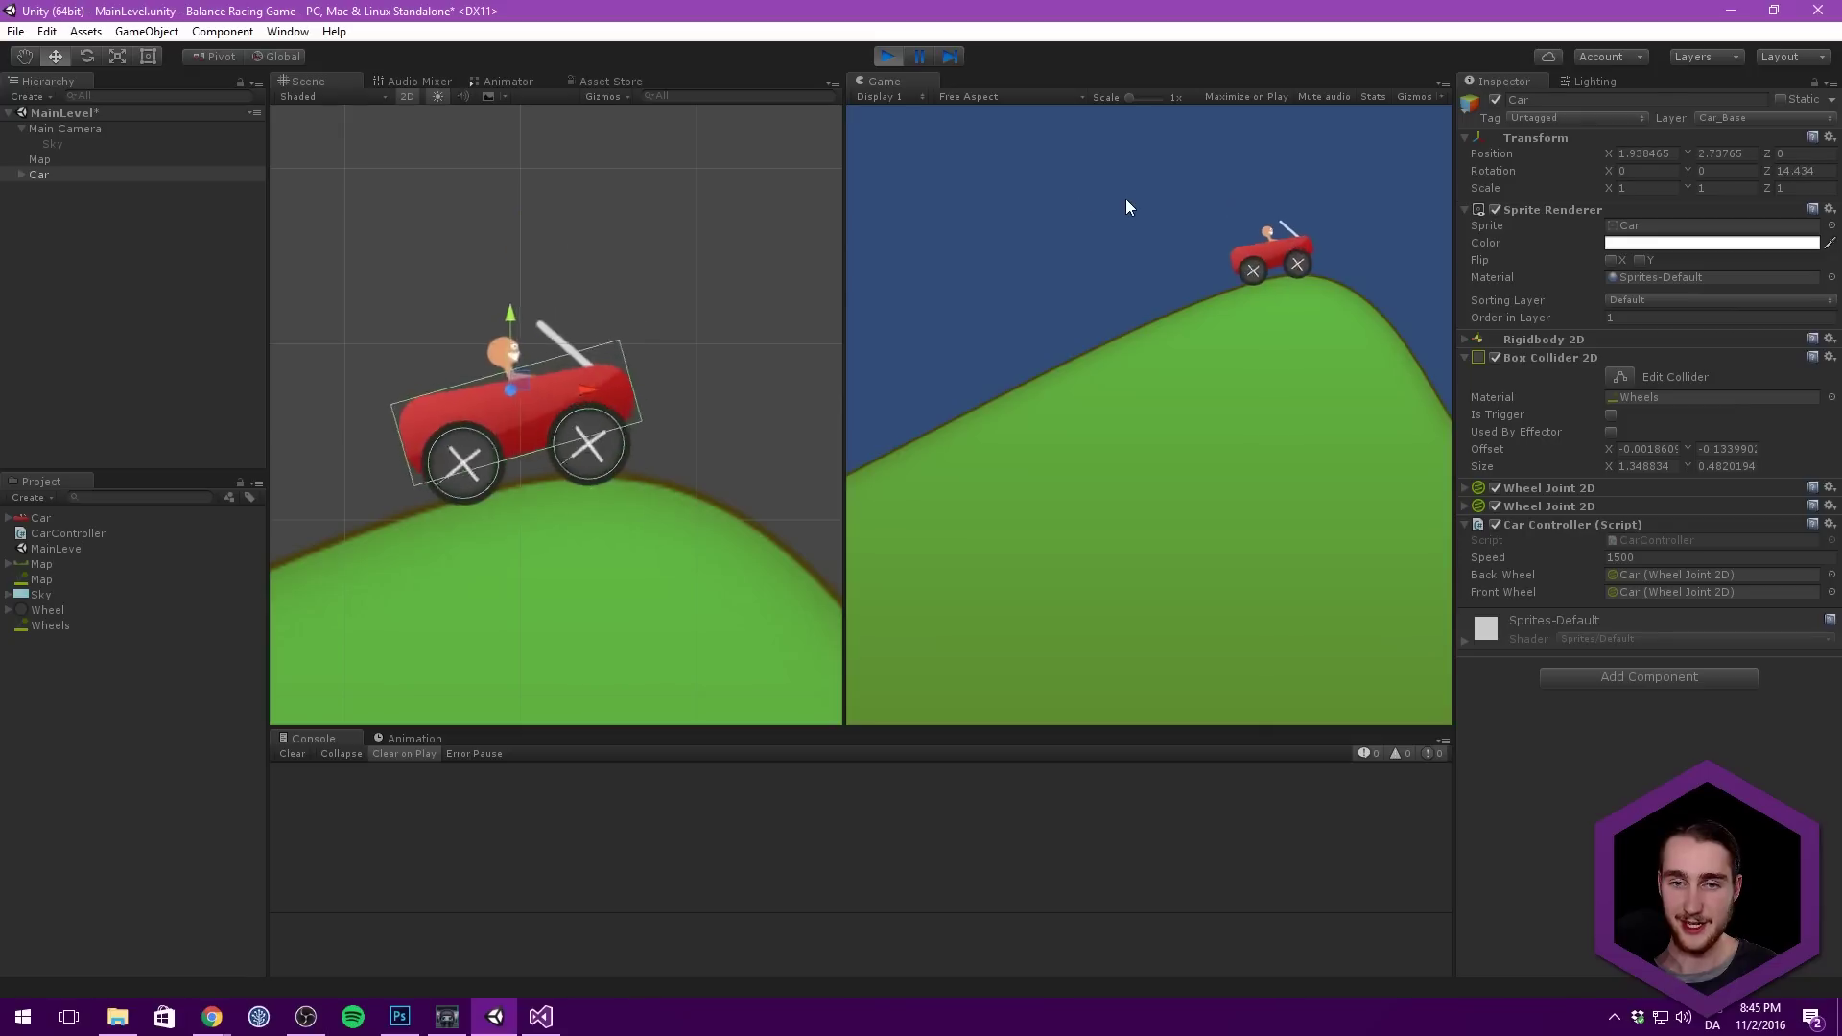
key("Left")
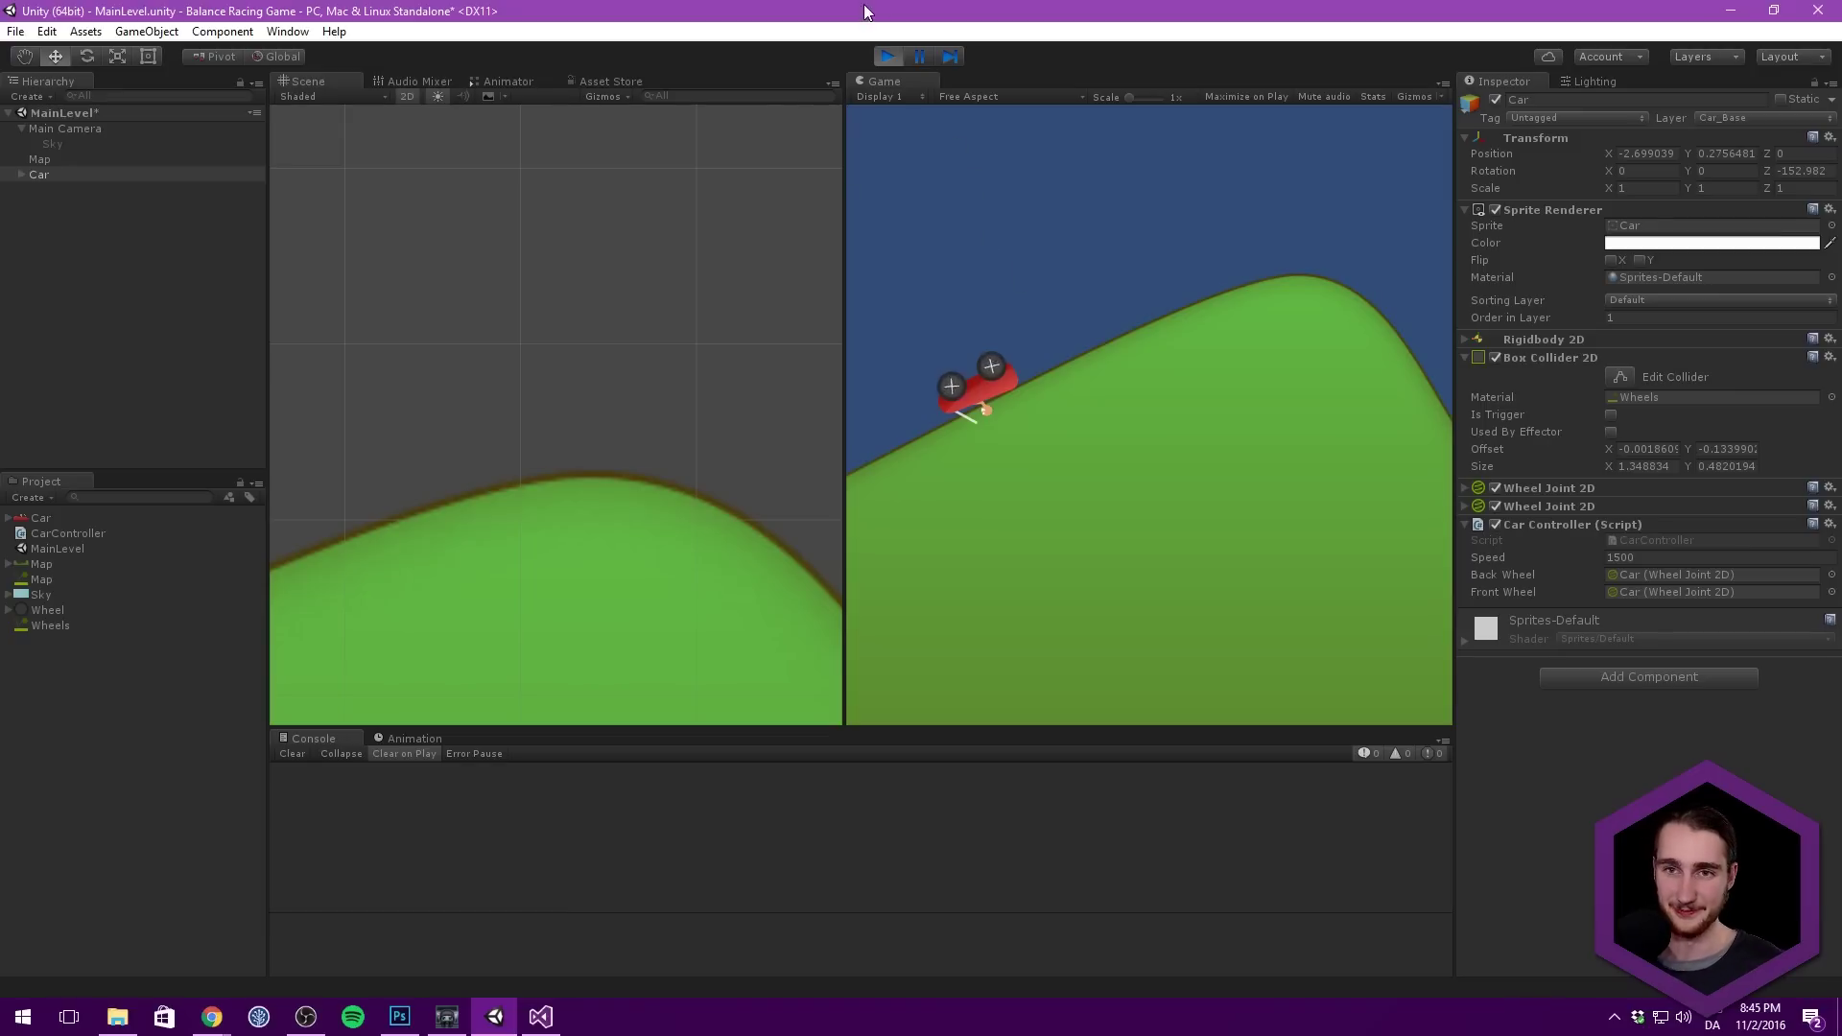
key("ctrl+p")
scroll(583, 247, "down", 2)
key("ctrl+s")
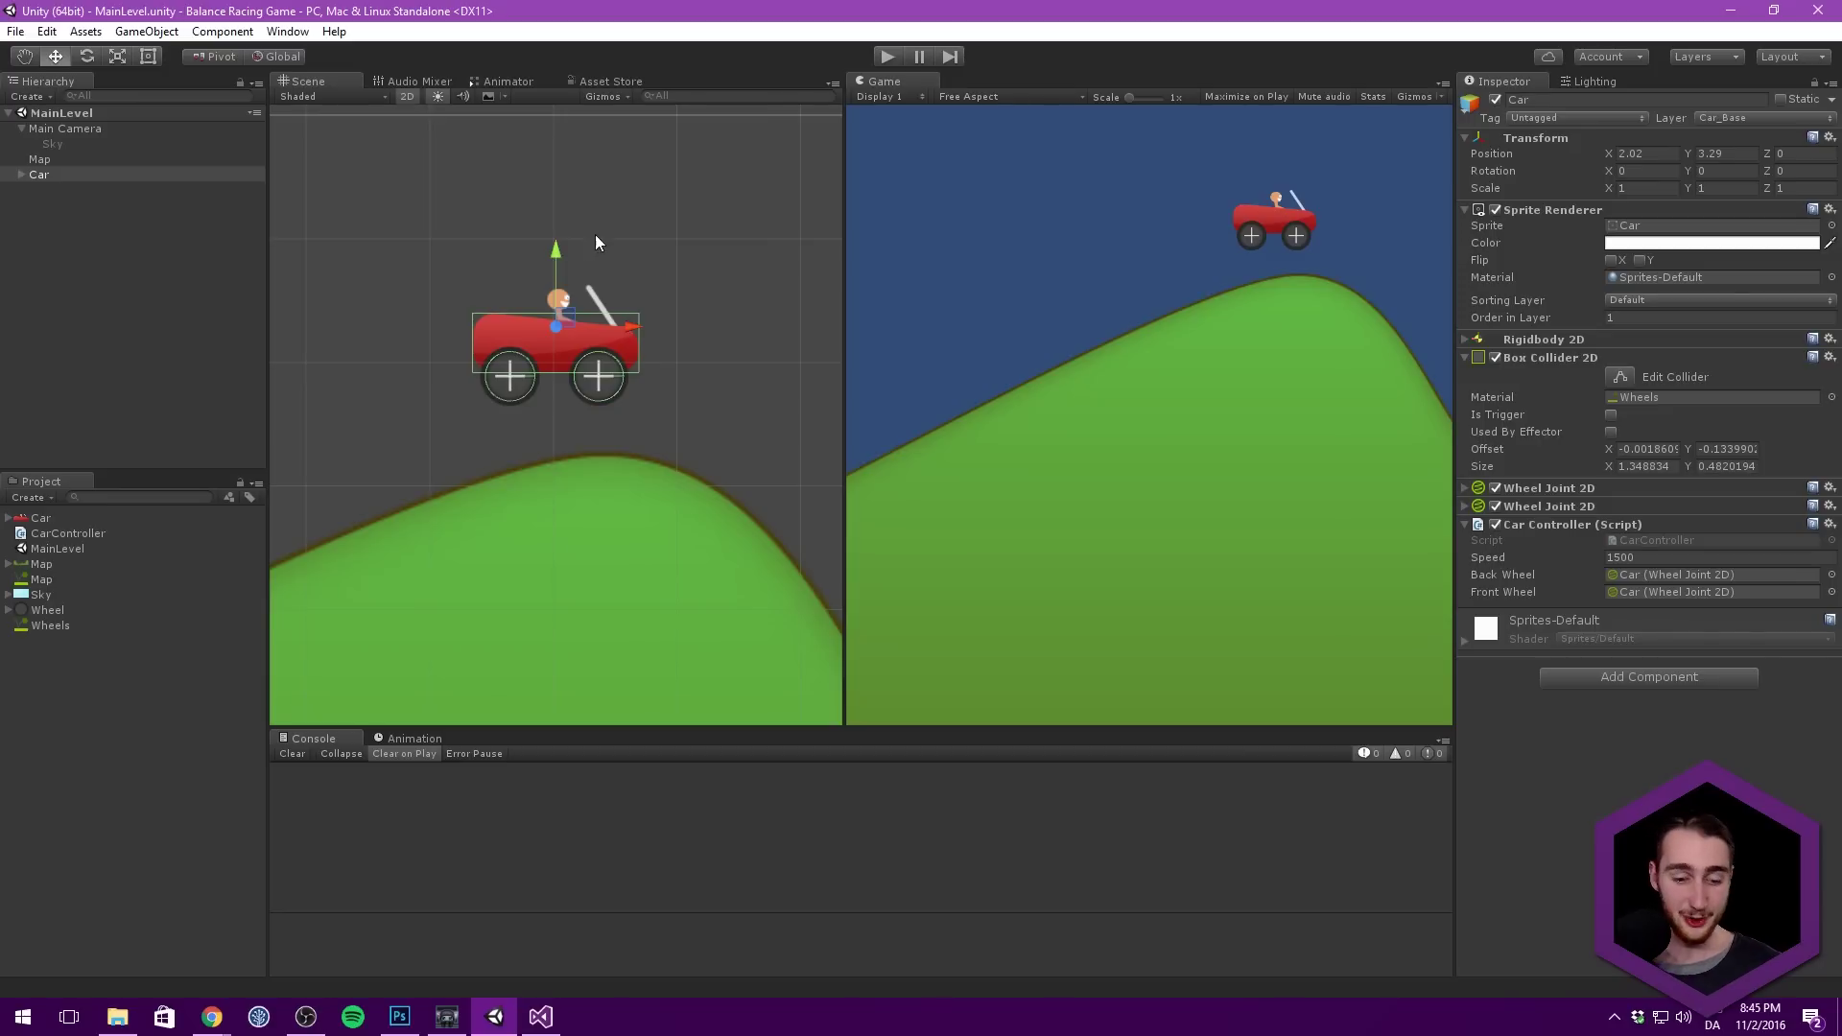
middle_click_drag(593, 237, 597, 232)
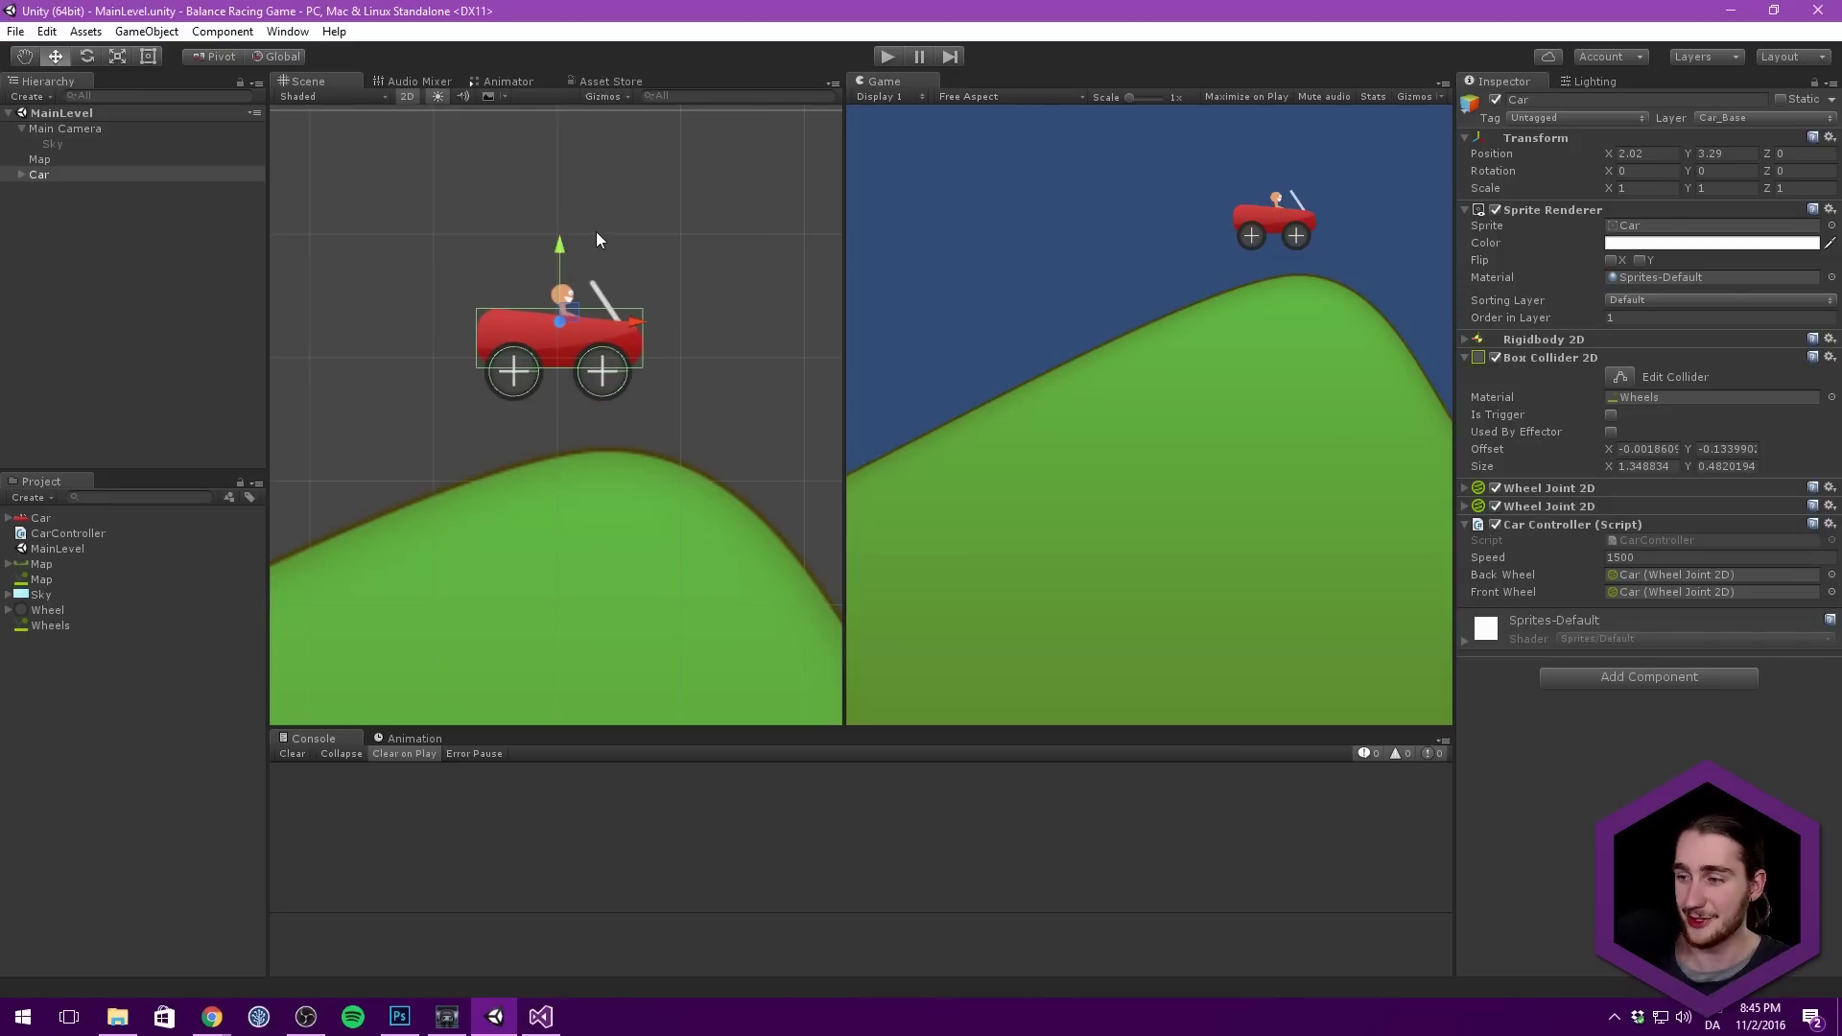
key("alt+Tab")
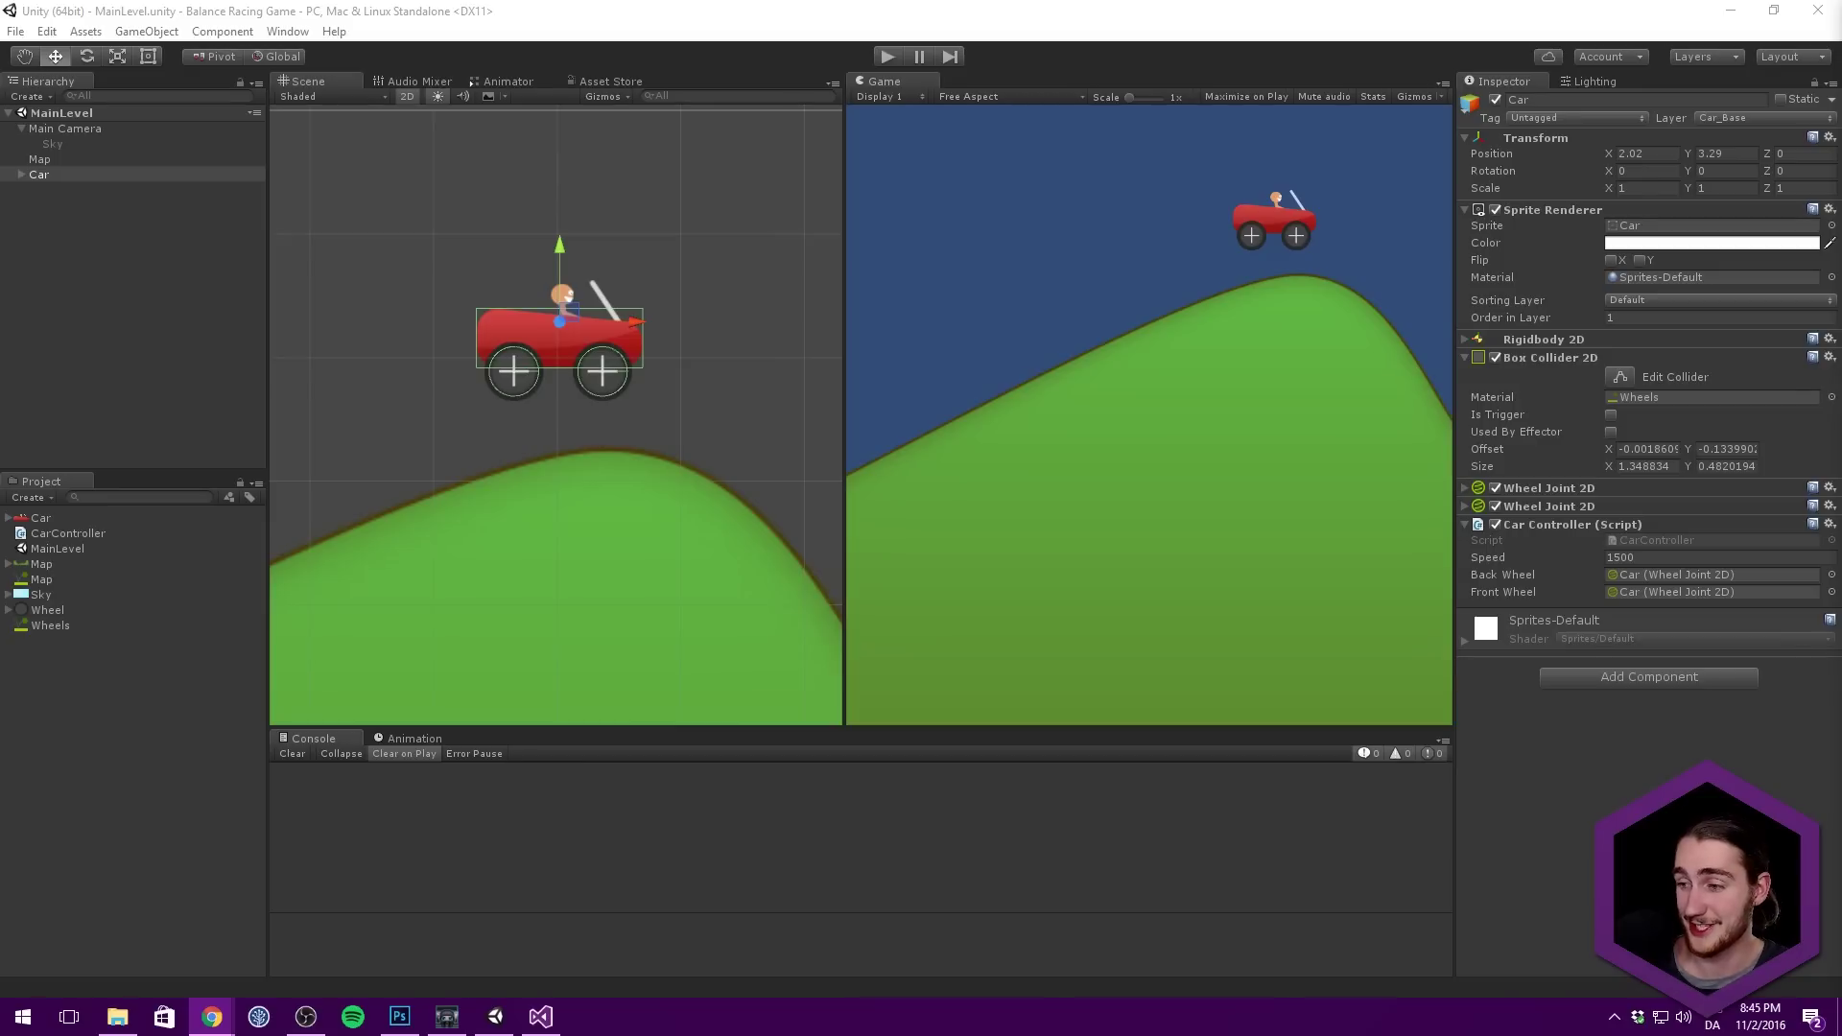
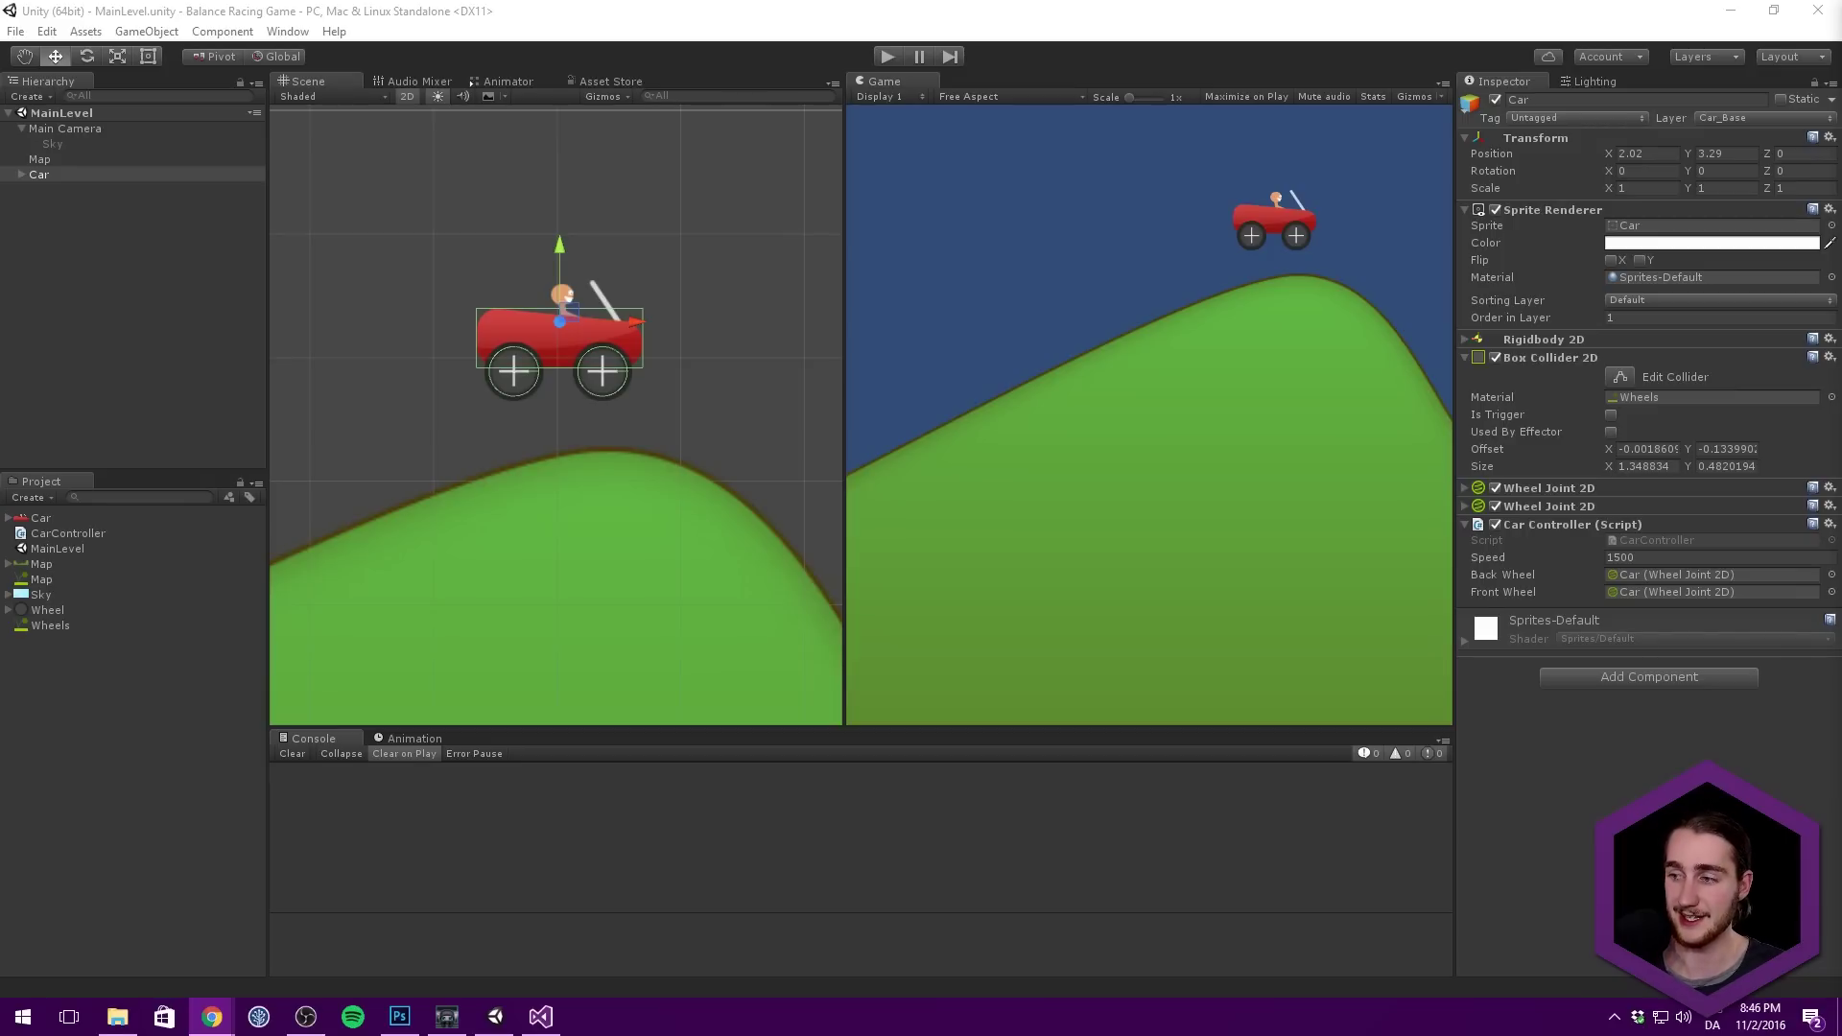
left_click(1245, 365)
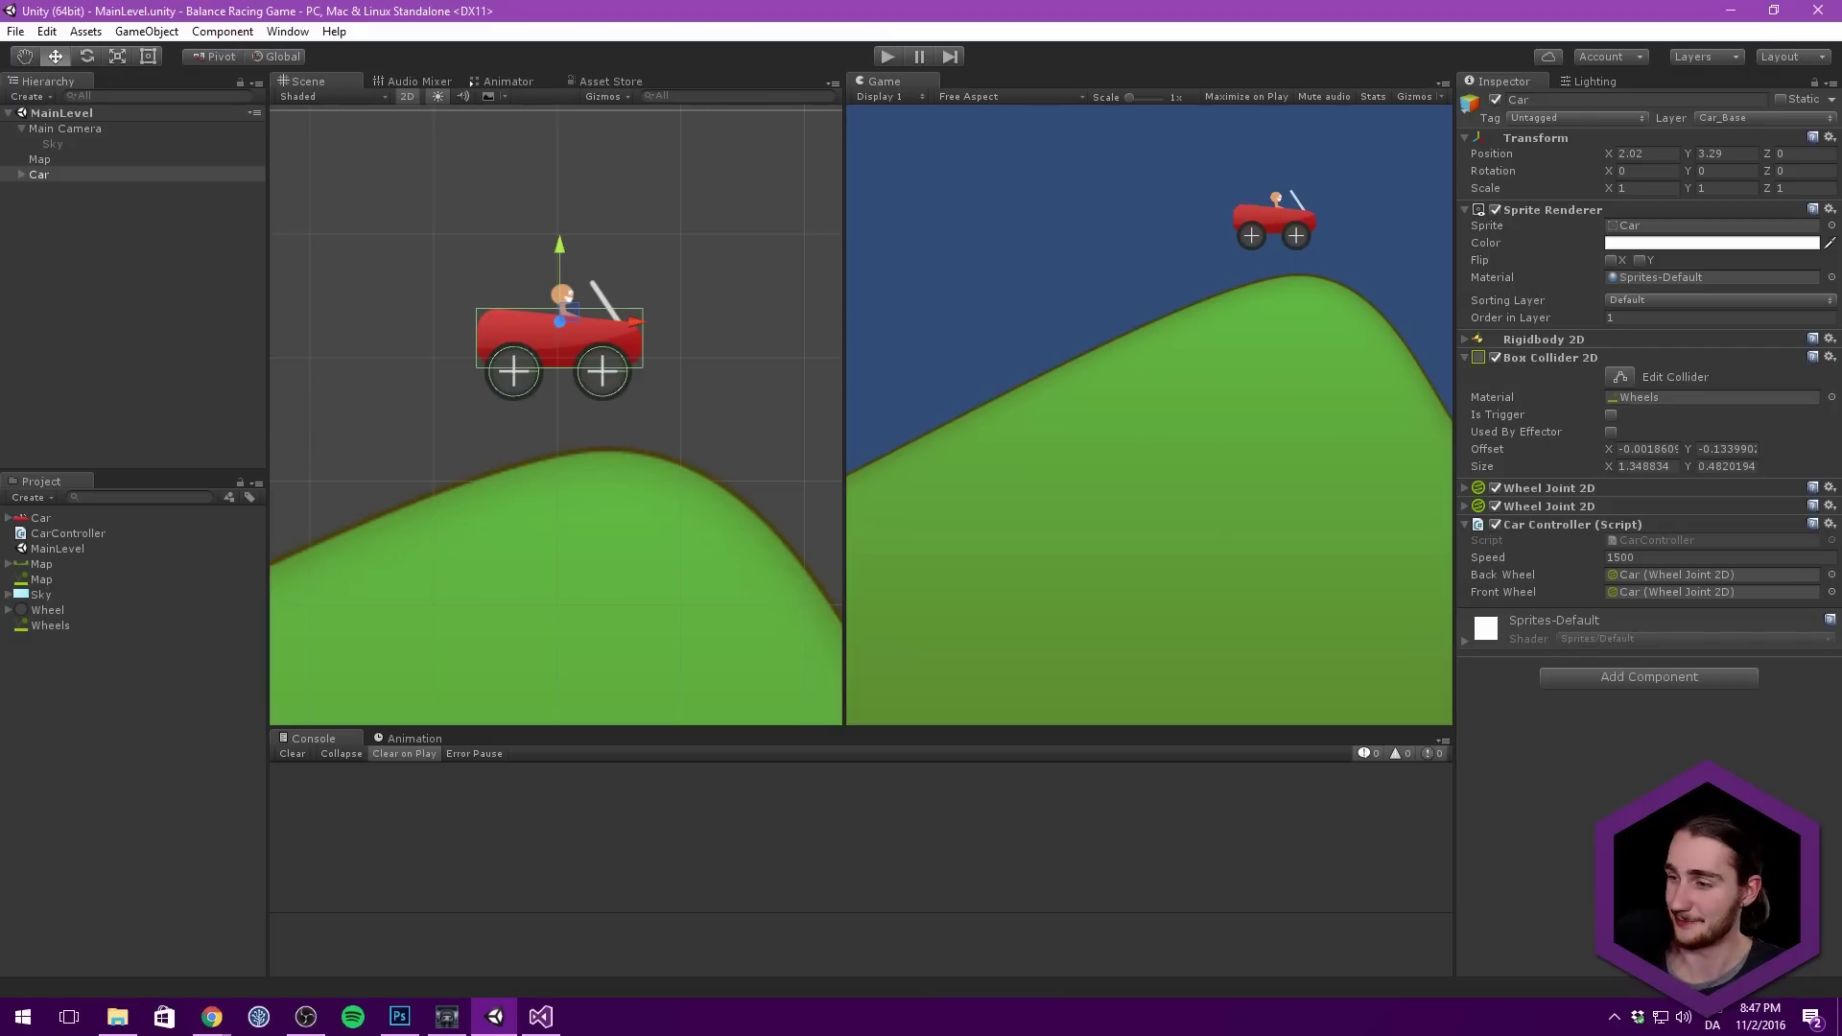
key("alt+Tab")
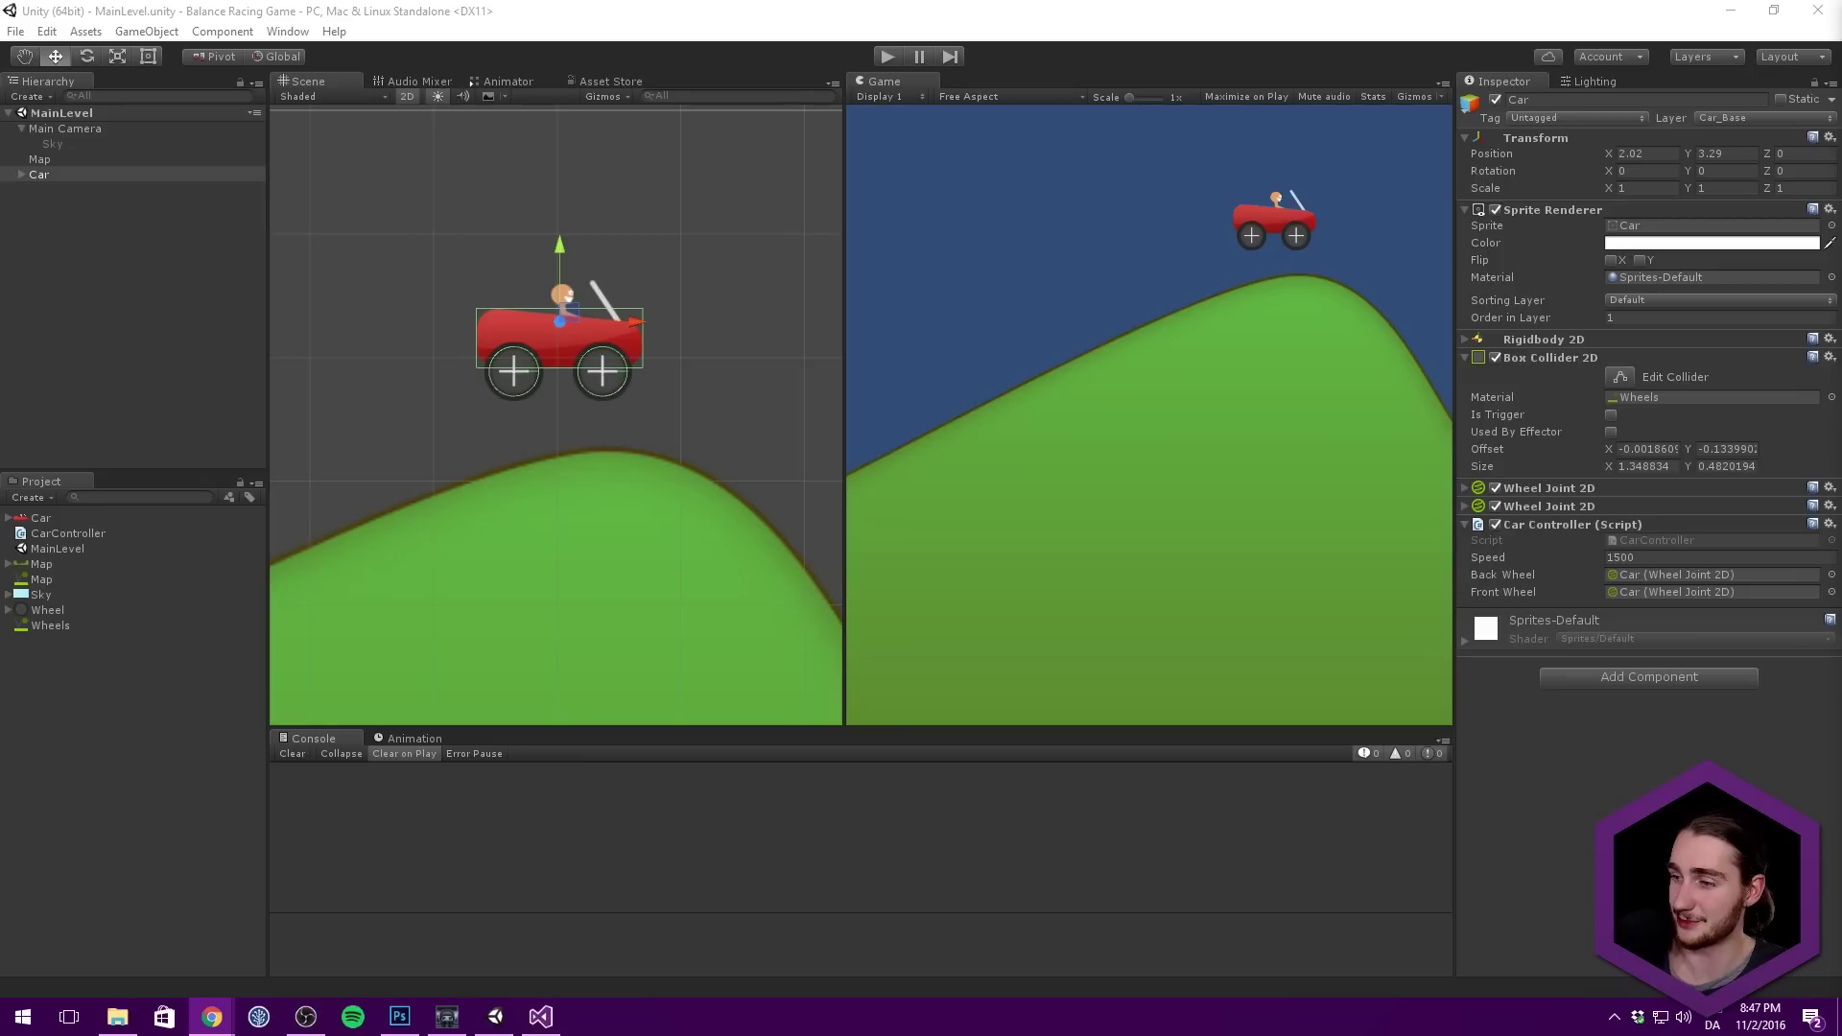
left_click(1337, 493)
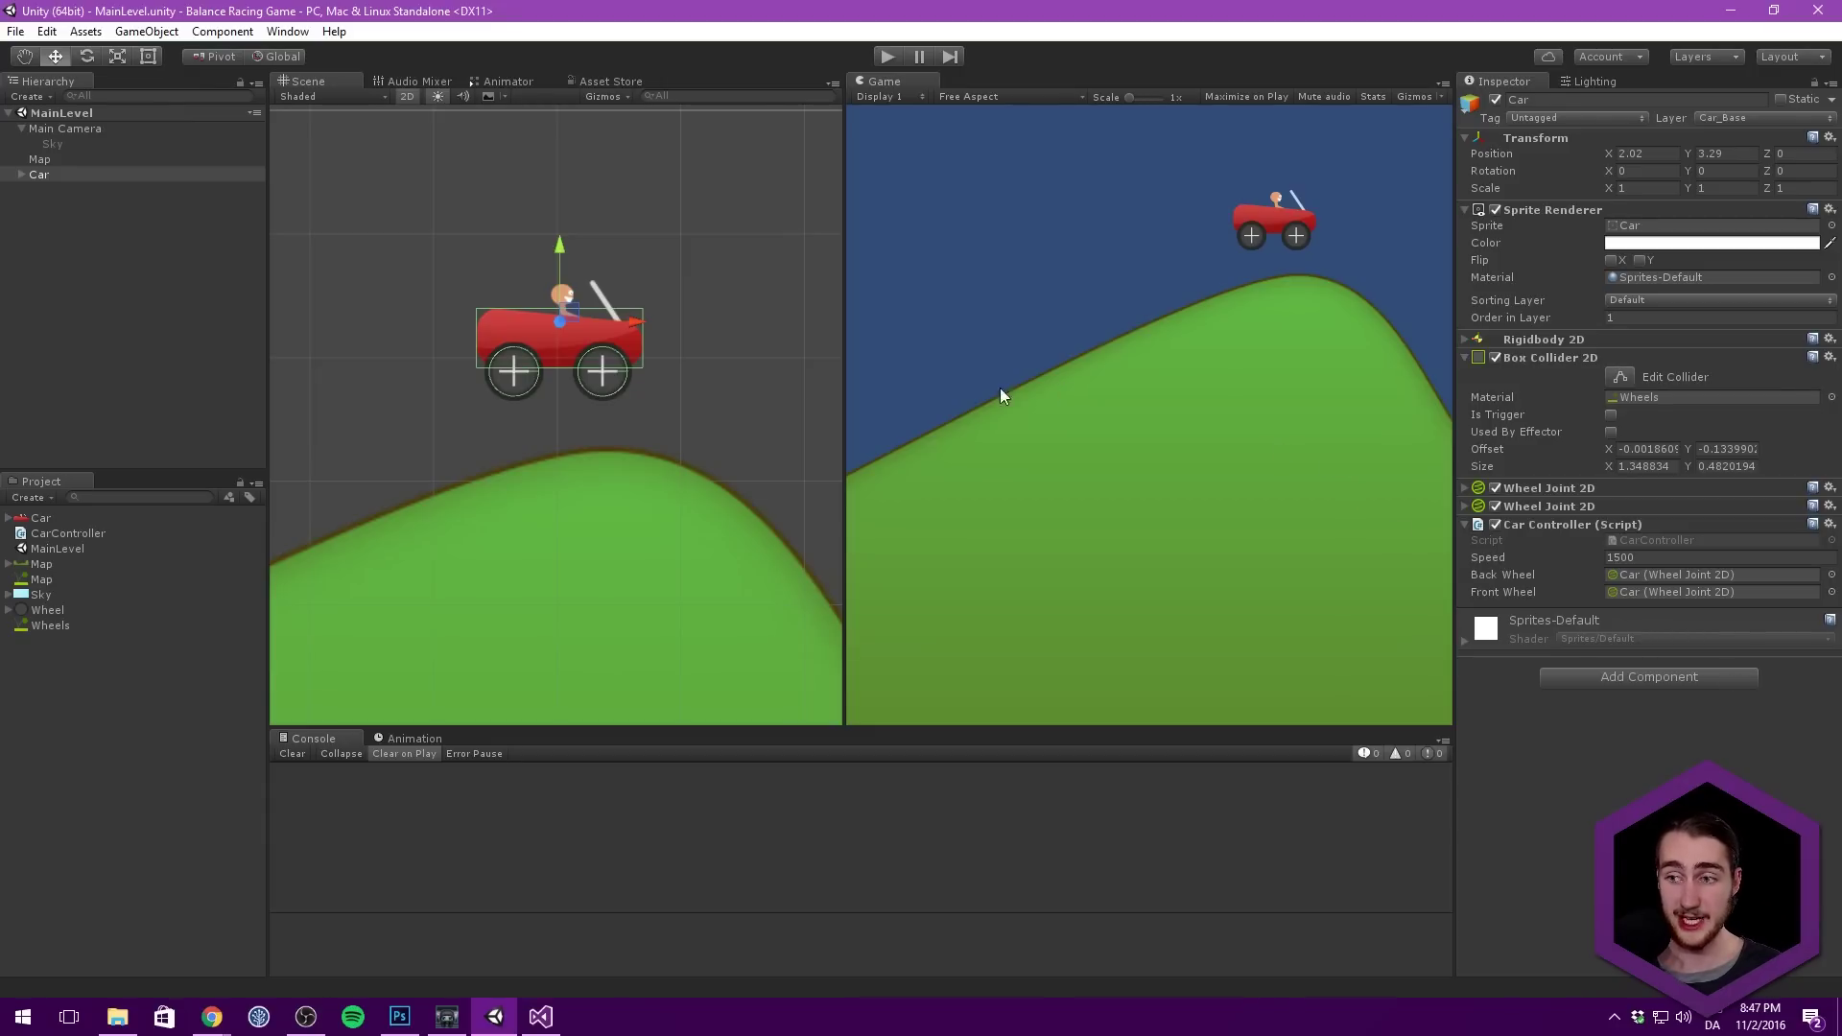
Step: Run the game, lift and rotate the Car in the Scene view to see how it tilts, and stop the game
double_click(57, 175)
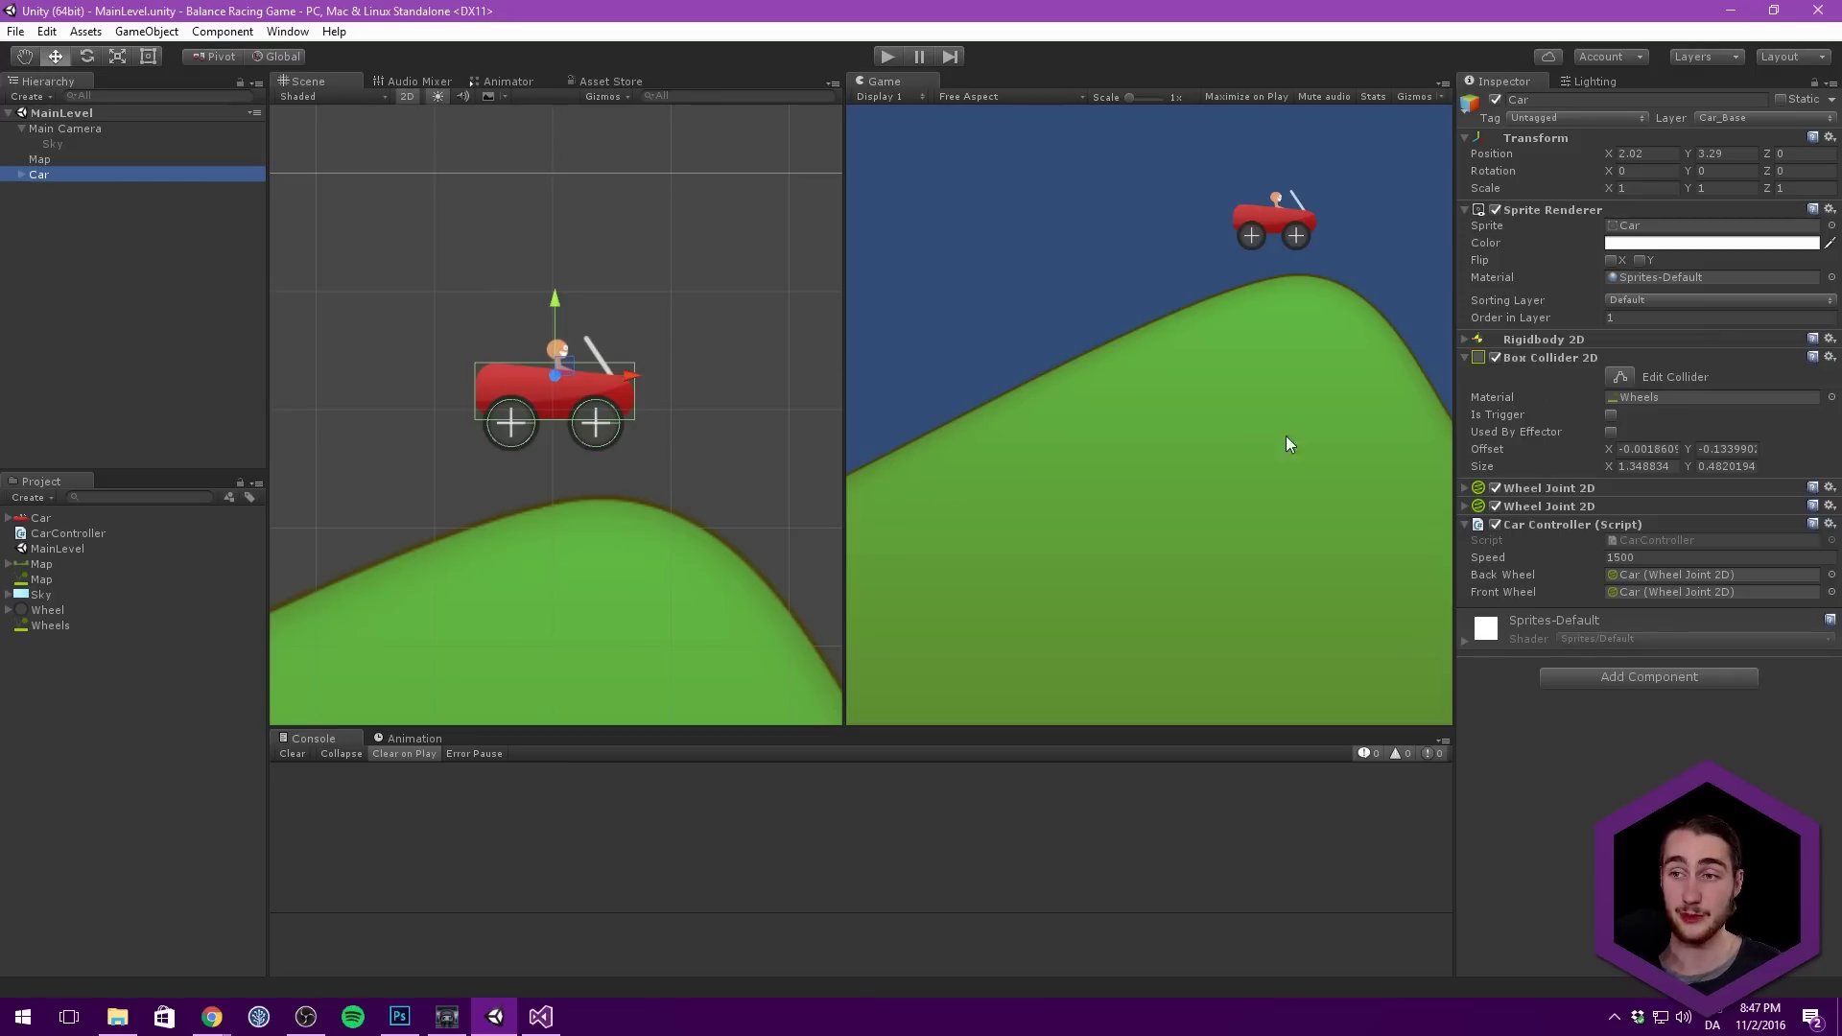
left_click(885, 58)
left_click(61, 172)
left_click_drag(560, 299, 608, 268)
key("r")
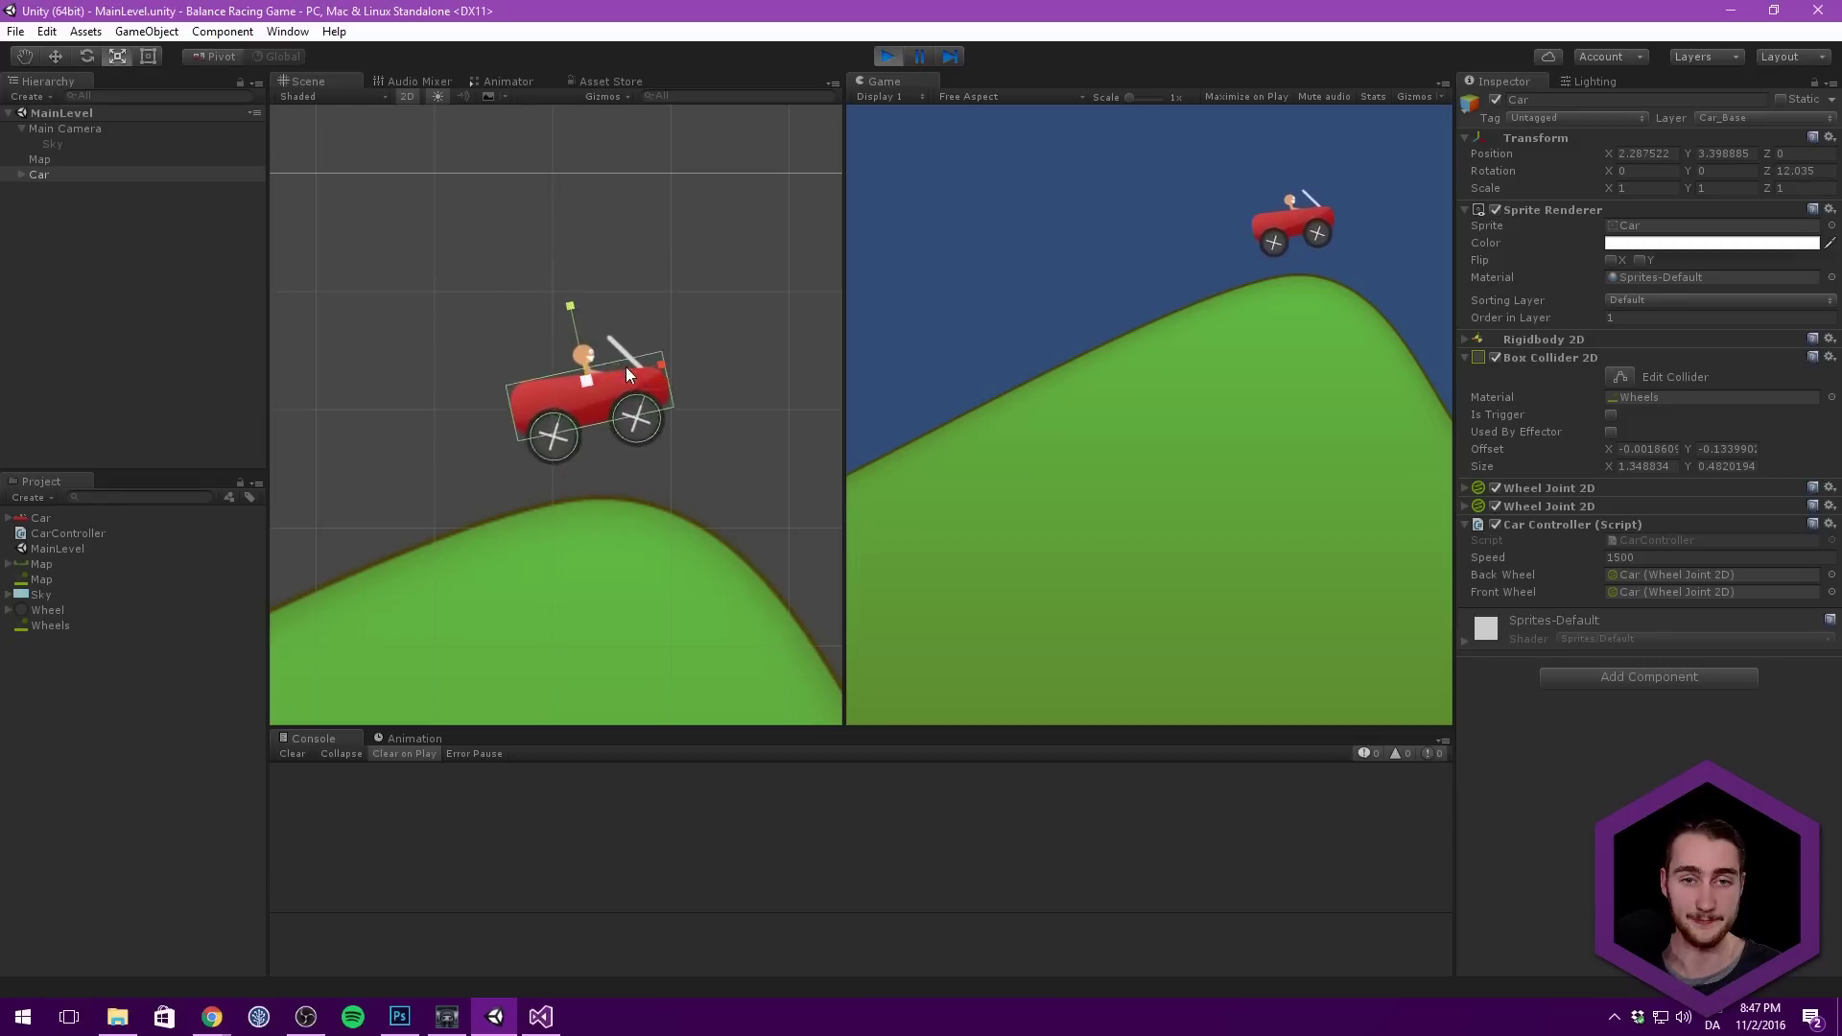
key("e")
left_click_drag(630, 382, 512, 330)
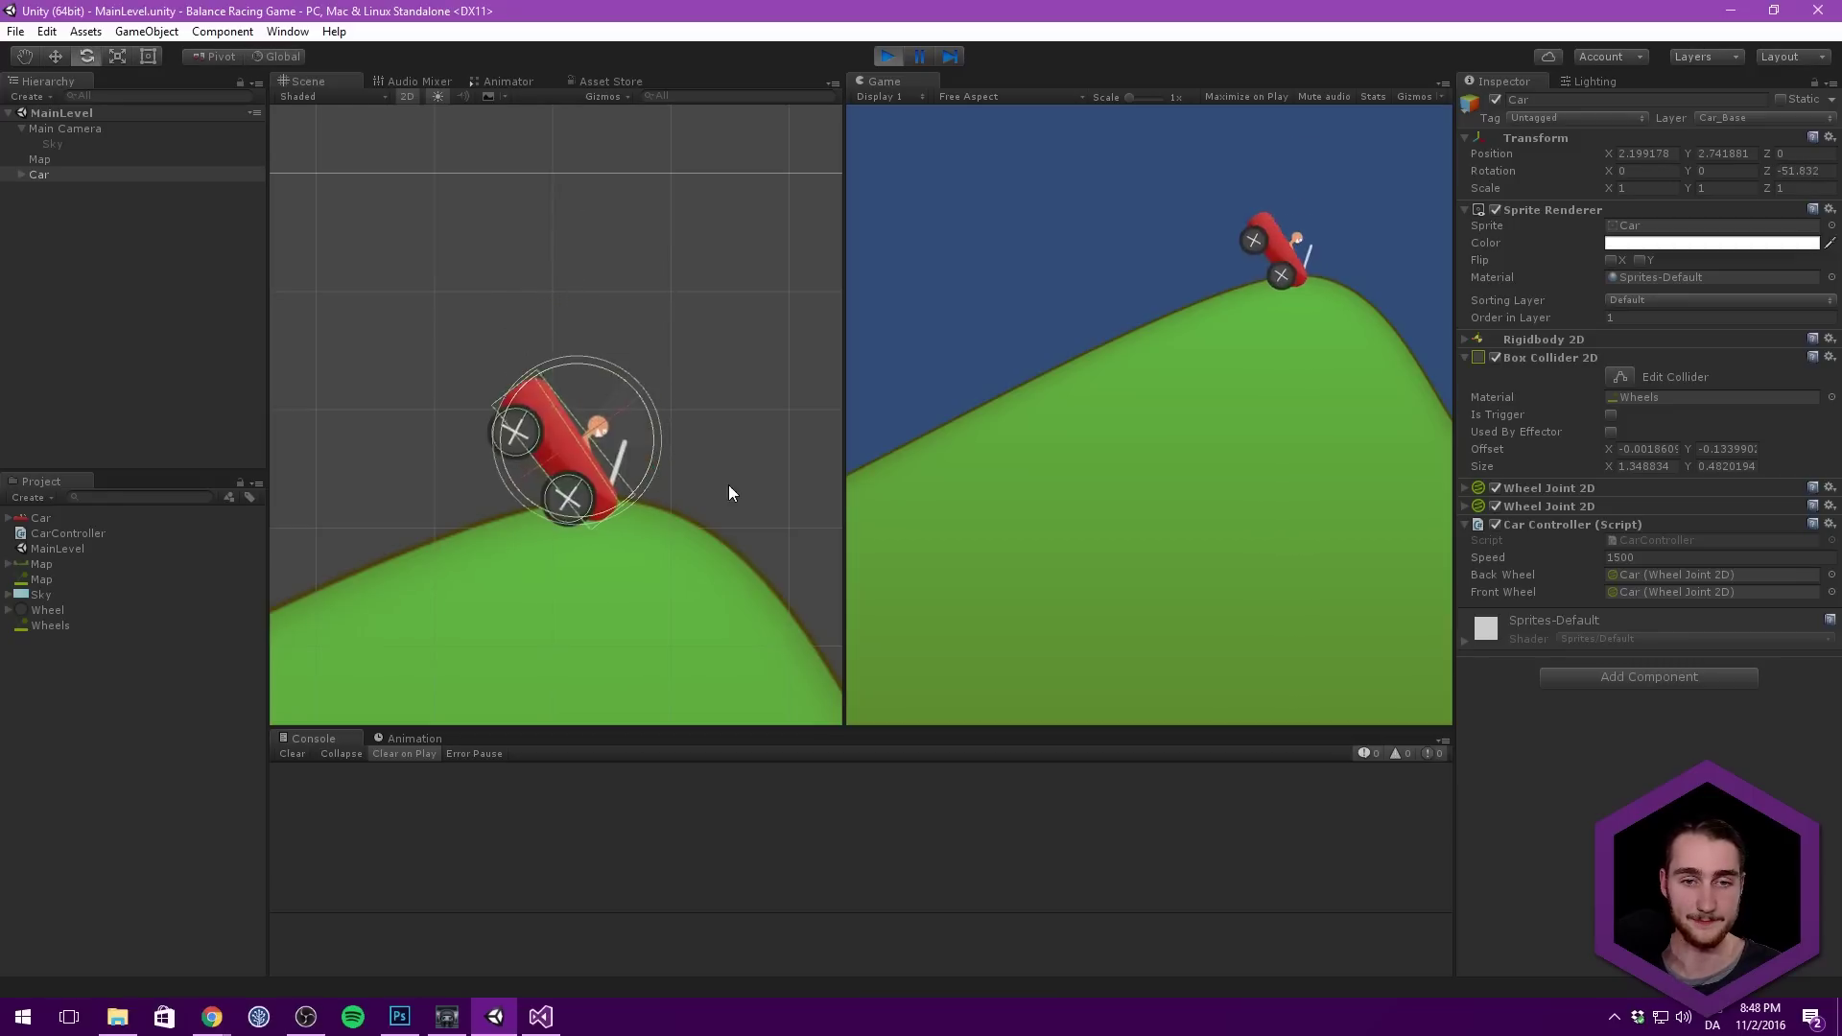
left_click(887, 55)
Step: Open the CarController script and add Input.GetAxisRaw("Horizontal"); below the movement assignment in Update
double_click(1634, 537)
left_click(633, 644)
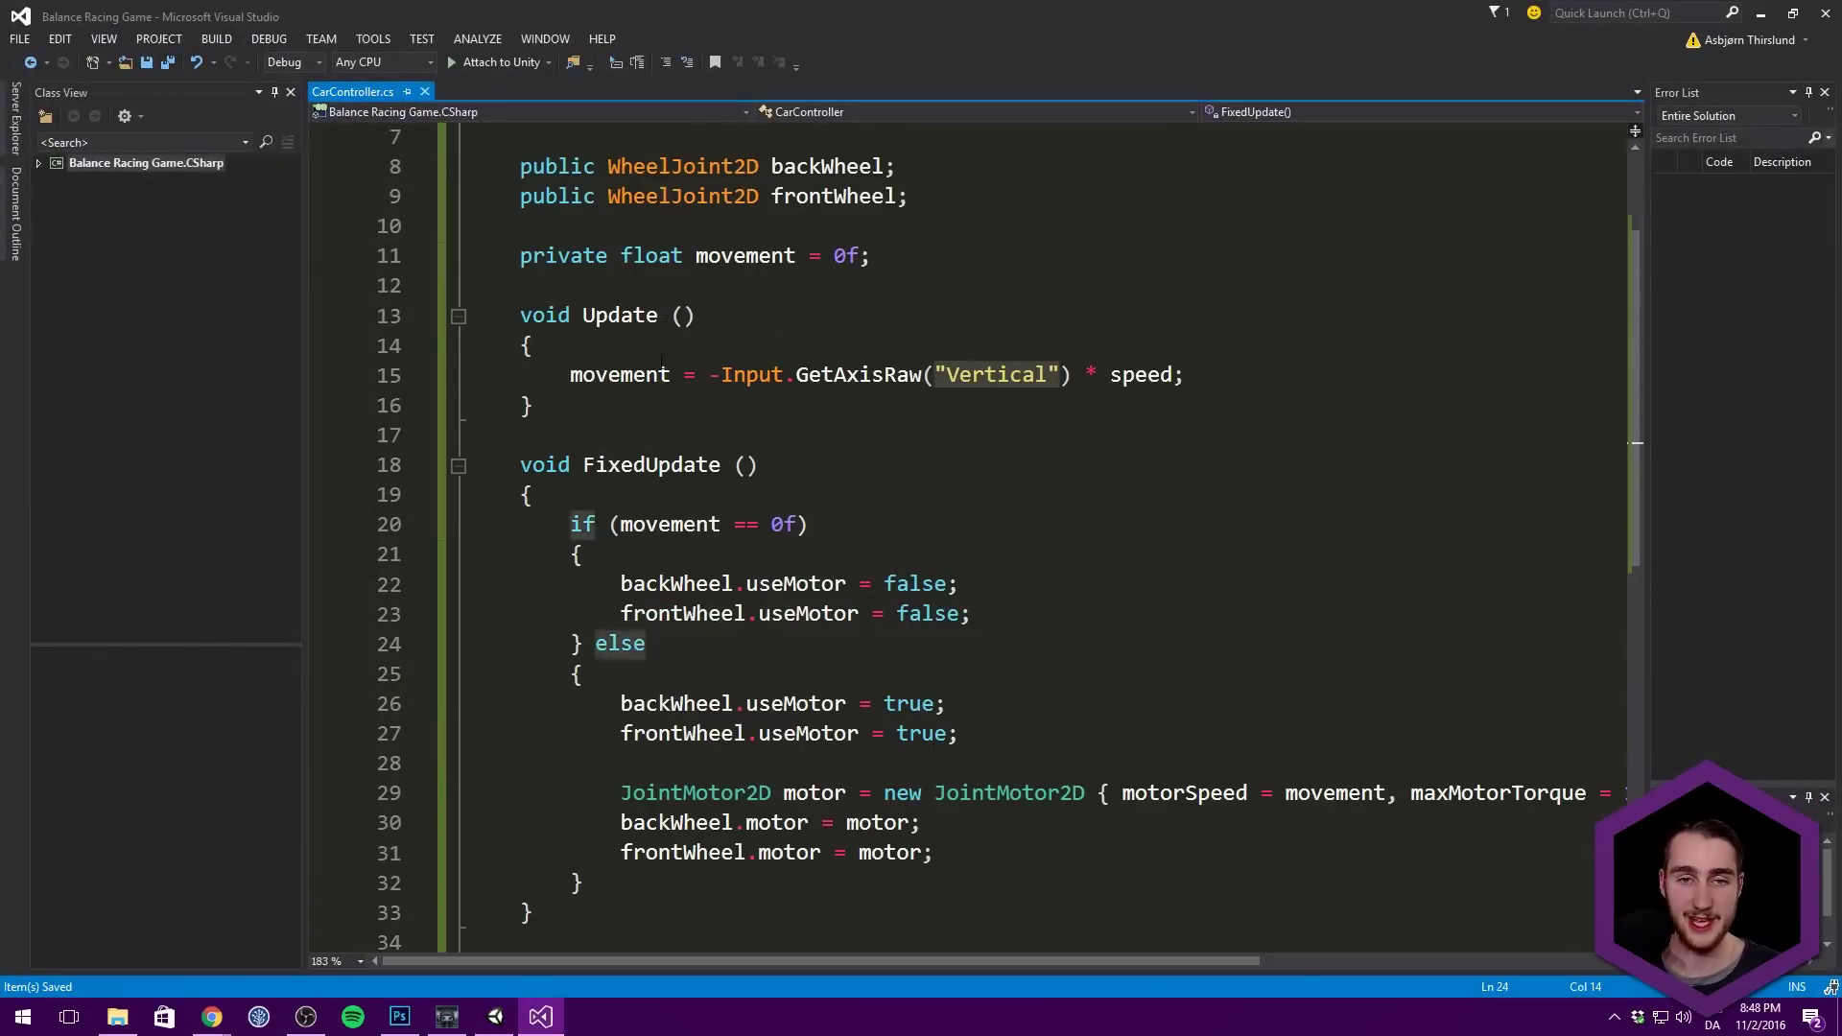
scroll(662, 359, "up", 2)
left_click(619, 554)
left_click(1265, 565)
key("Return")
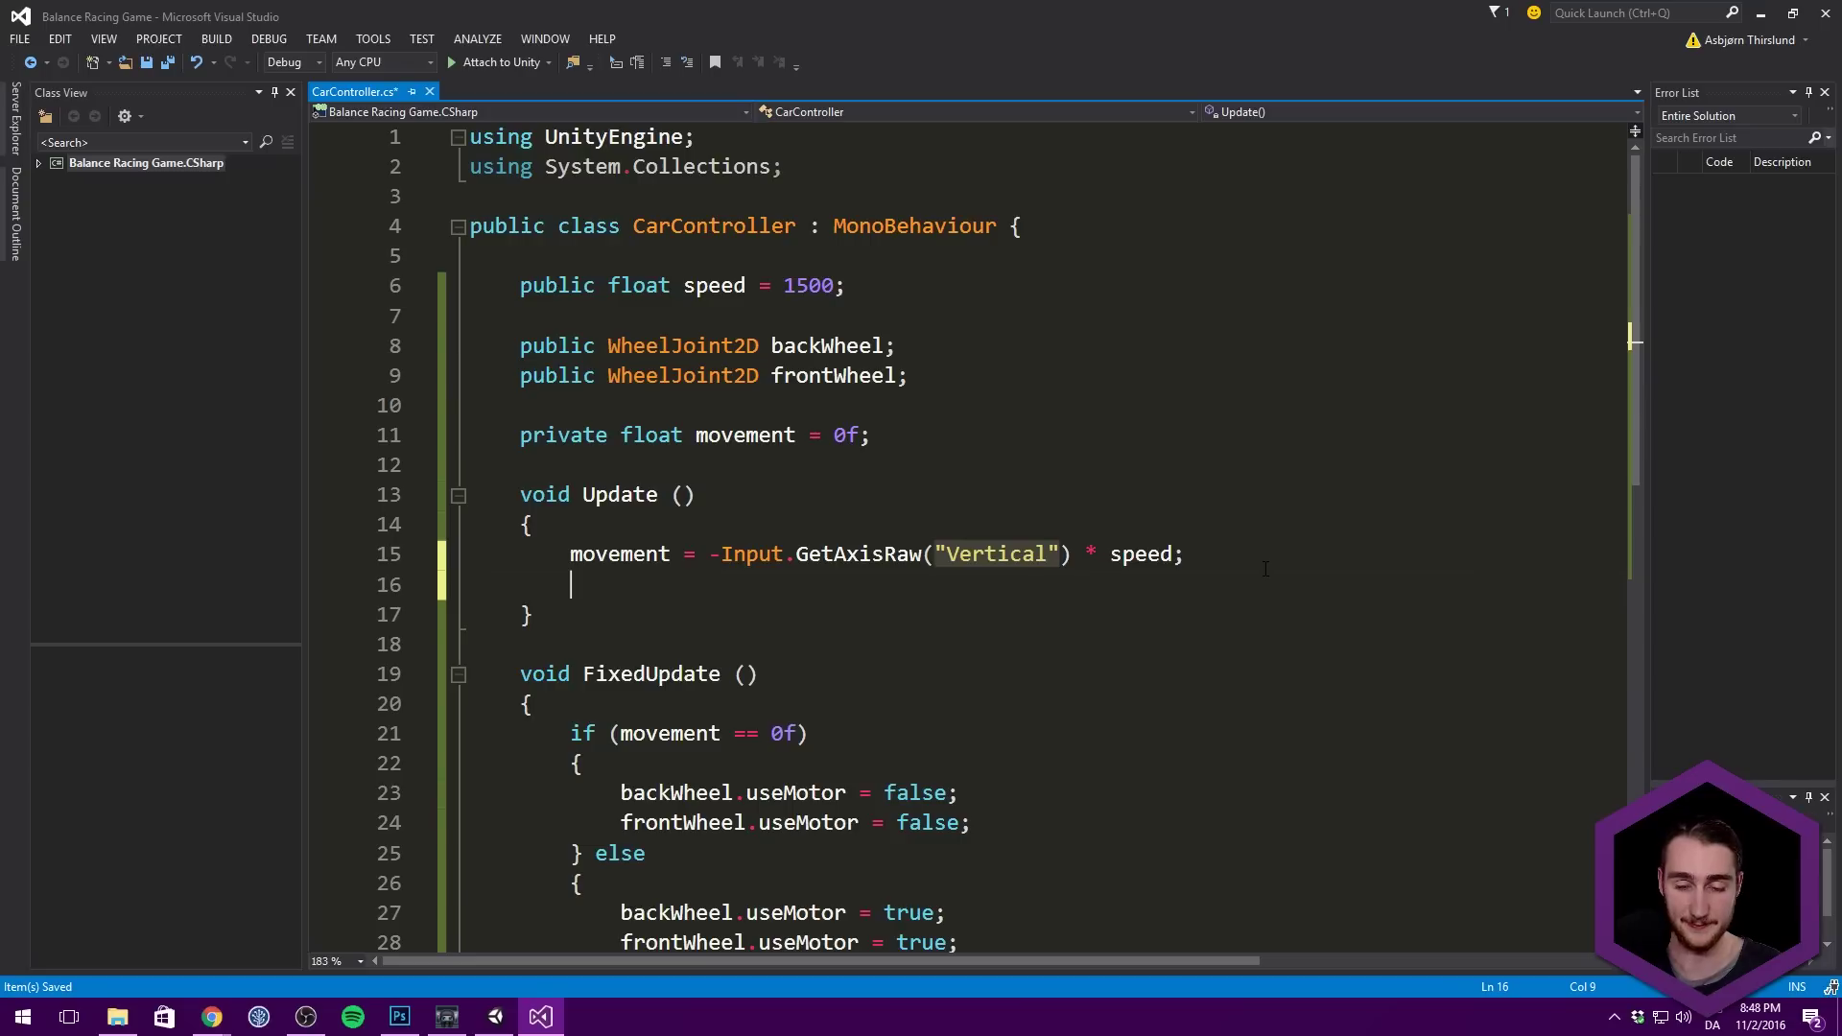
type("Input.Get")
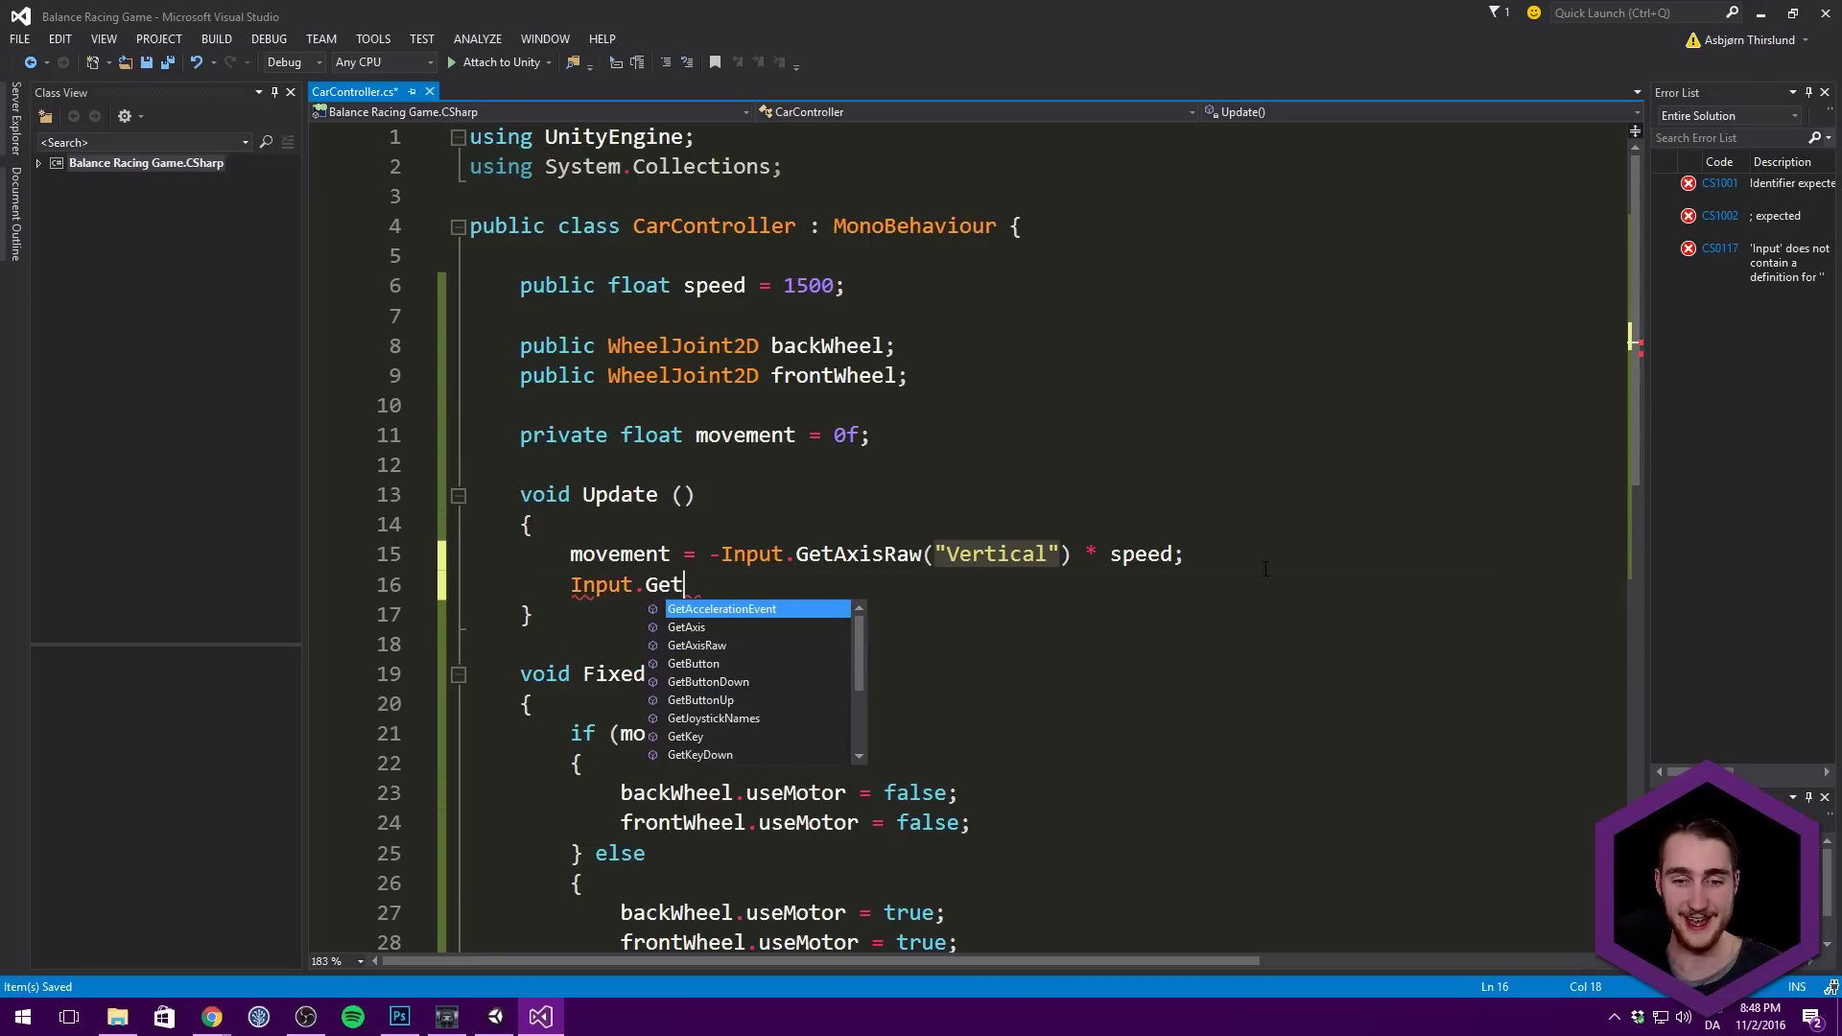
type("Axis")
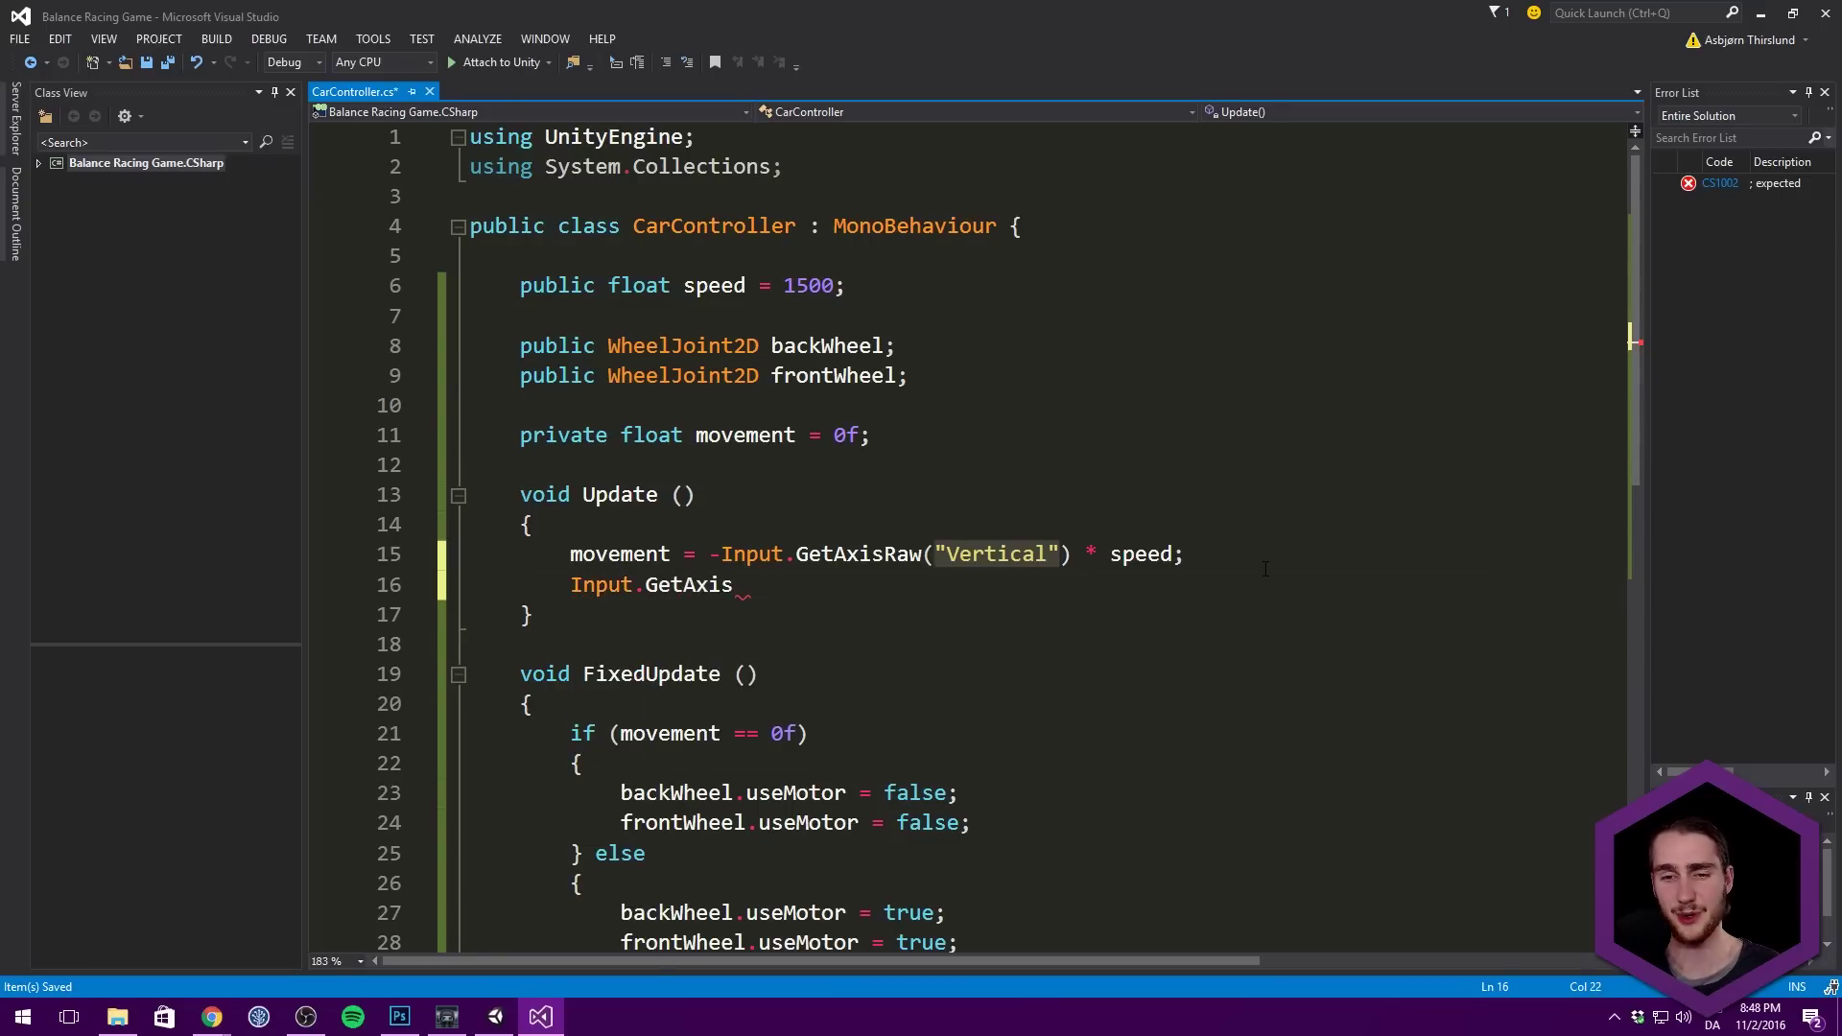
type("(")
key("BackSpace")
key("BackSpace")
type("sRaw(\"")
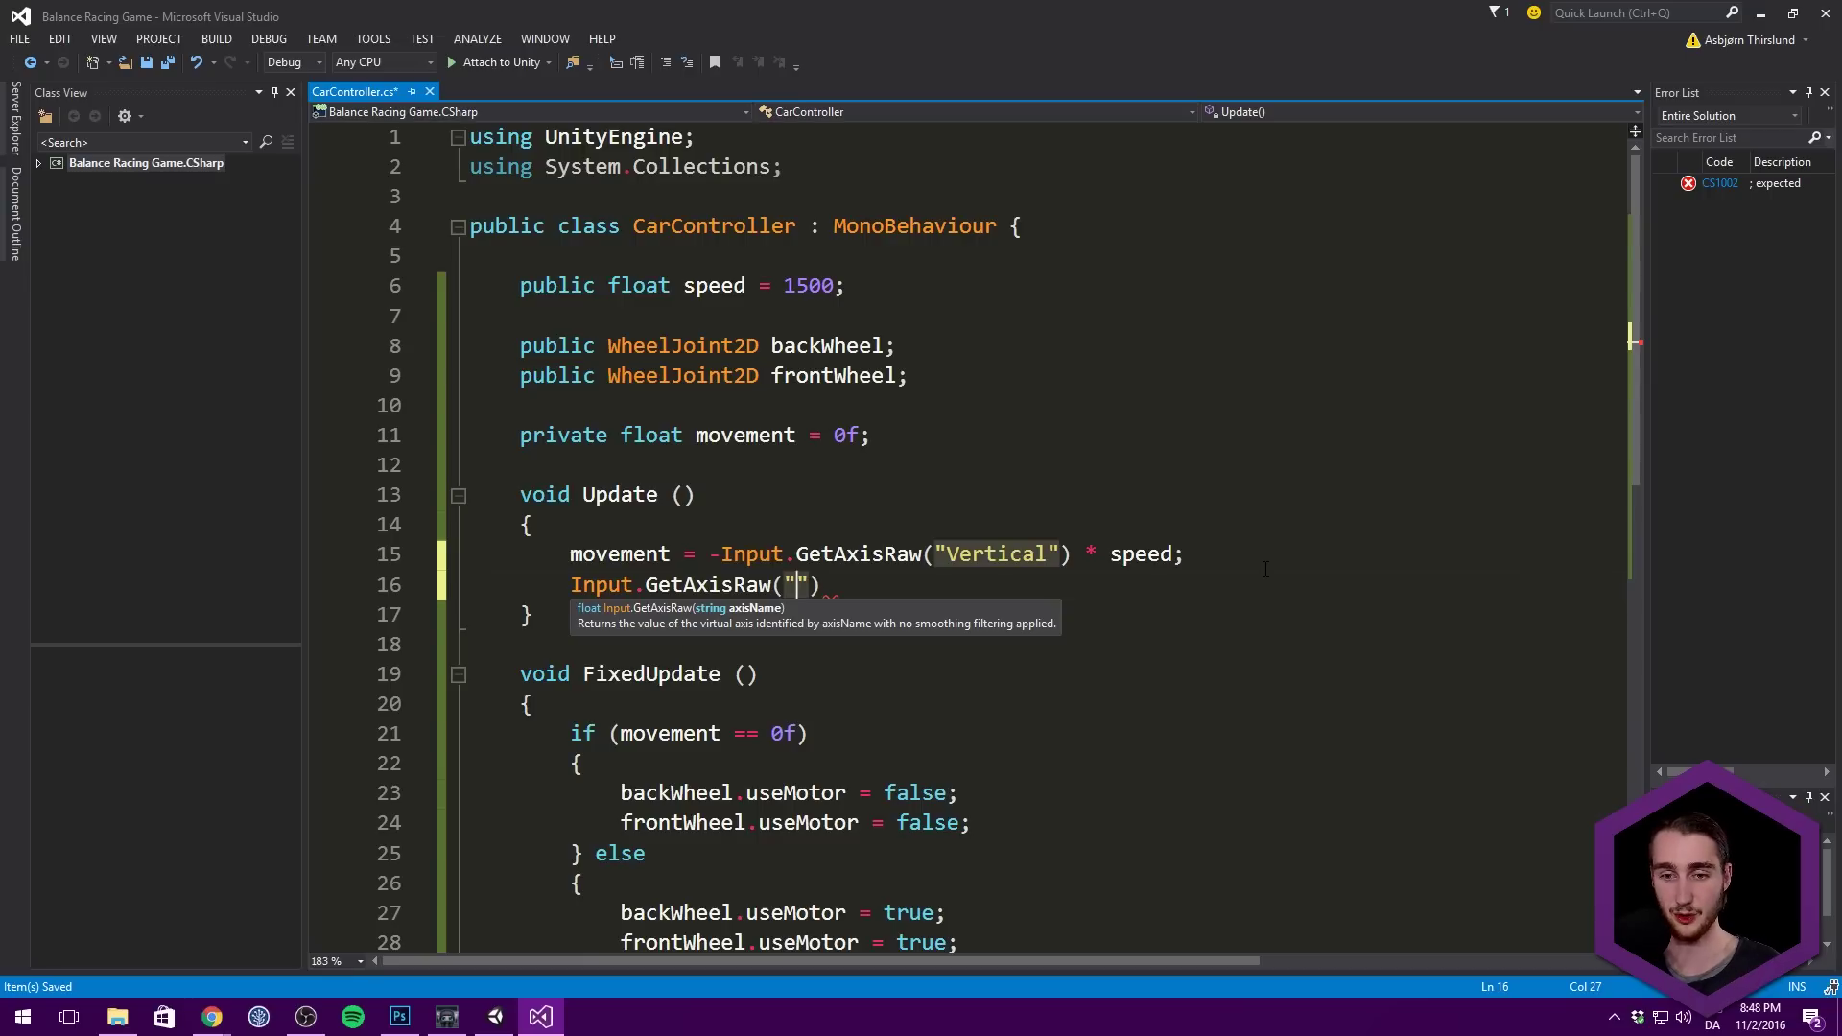
type("Hori")
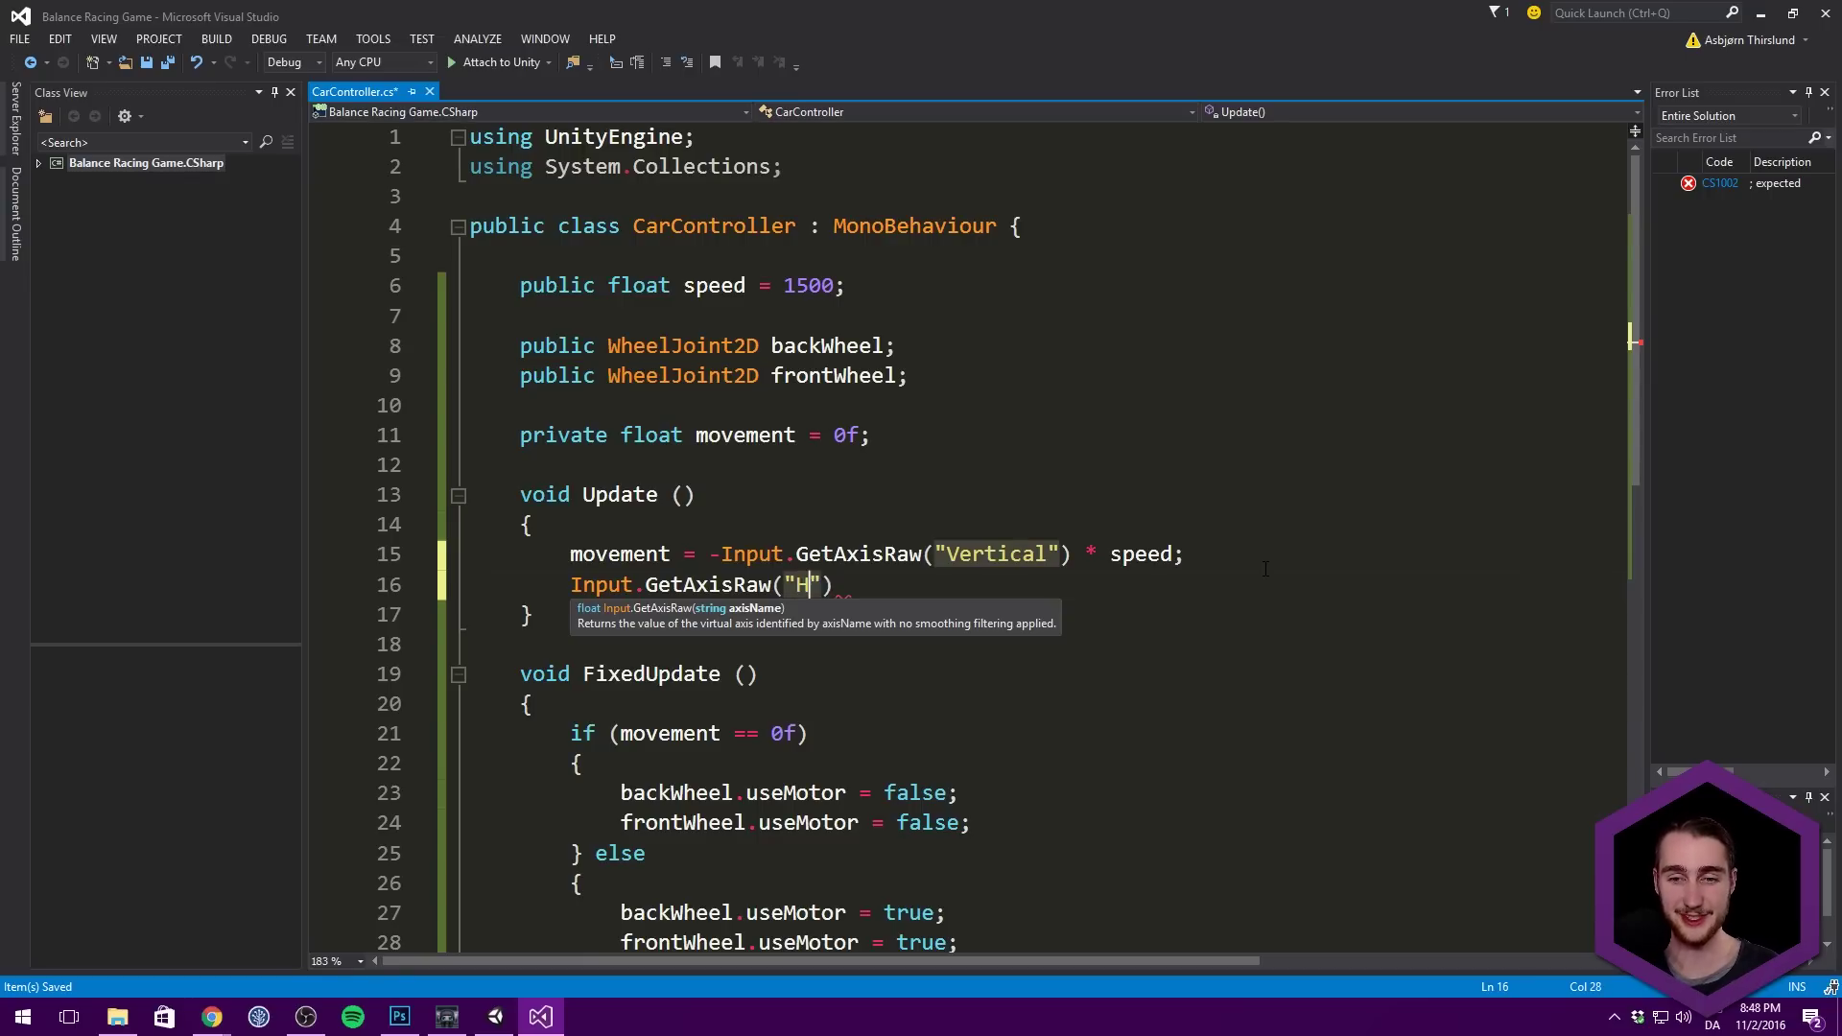
type("zontal\"")
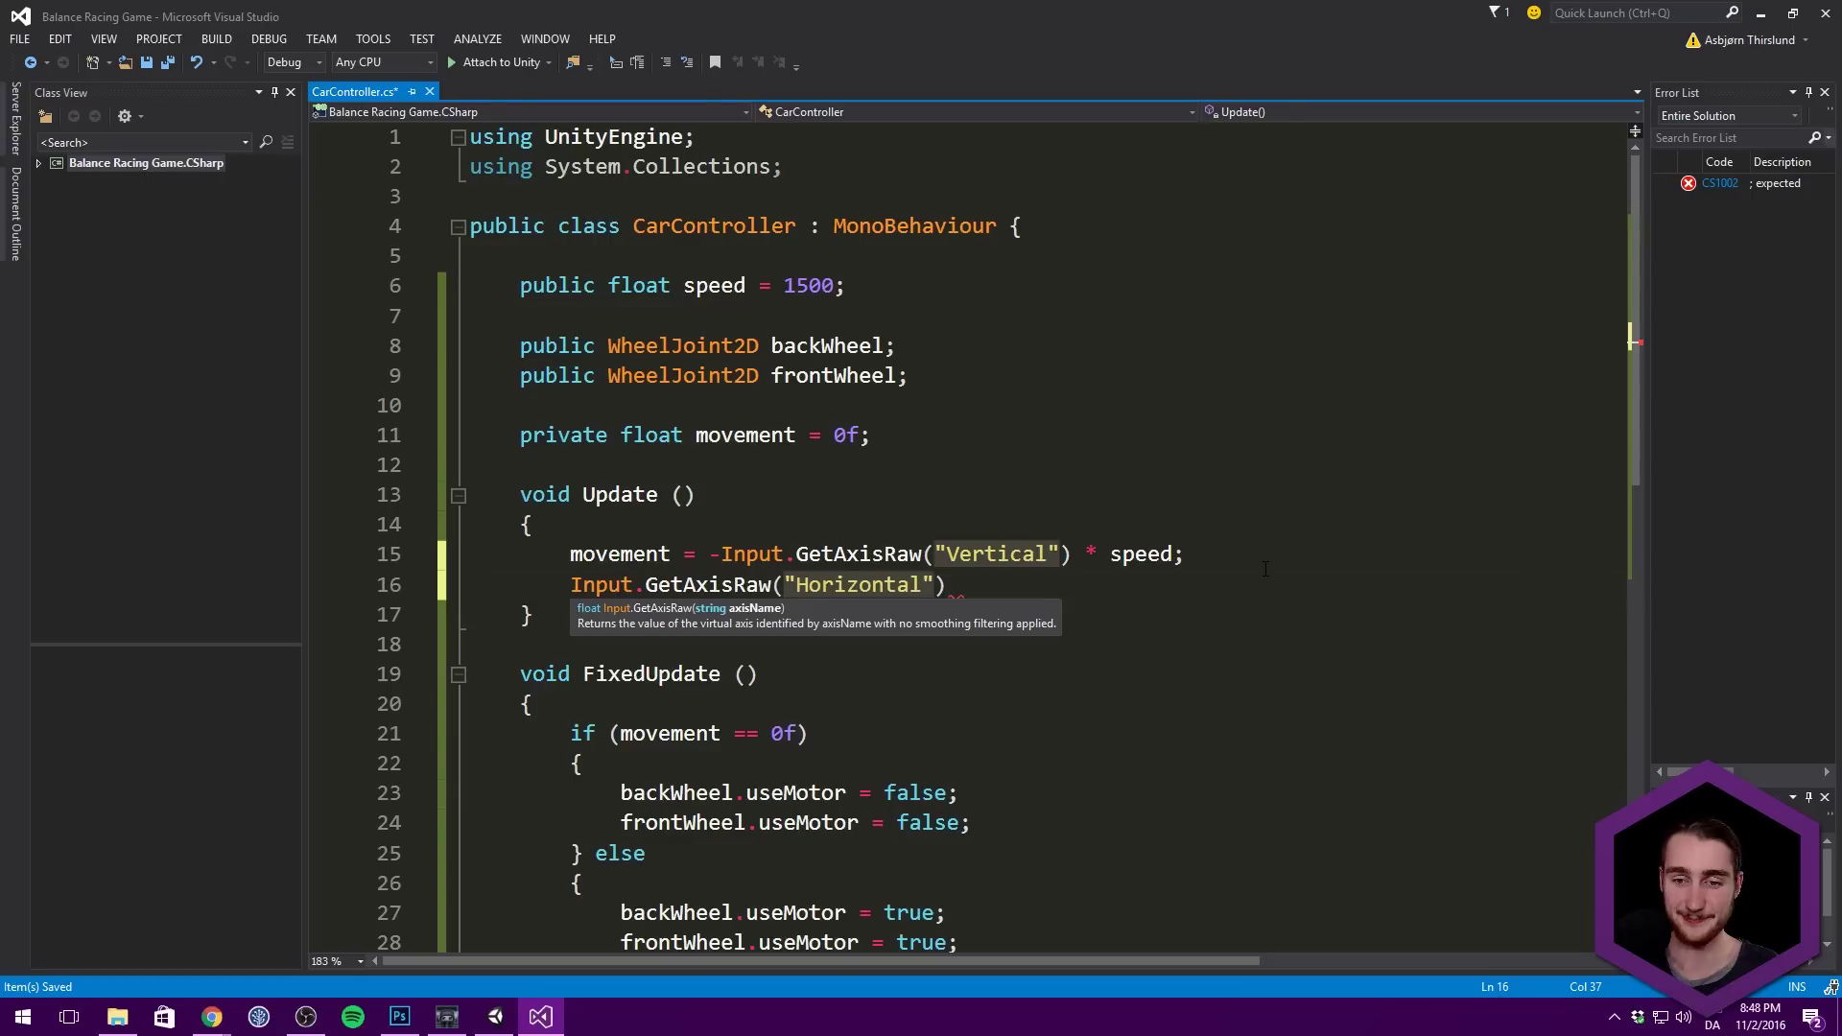
type(");")
Step: Declare a private float named rotation with the value 0f directly below the movement field
left_click(947, 443)
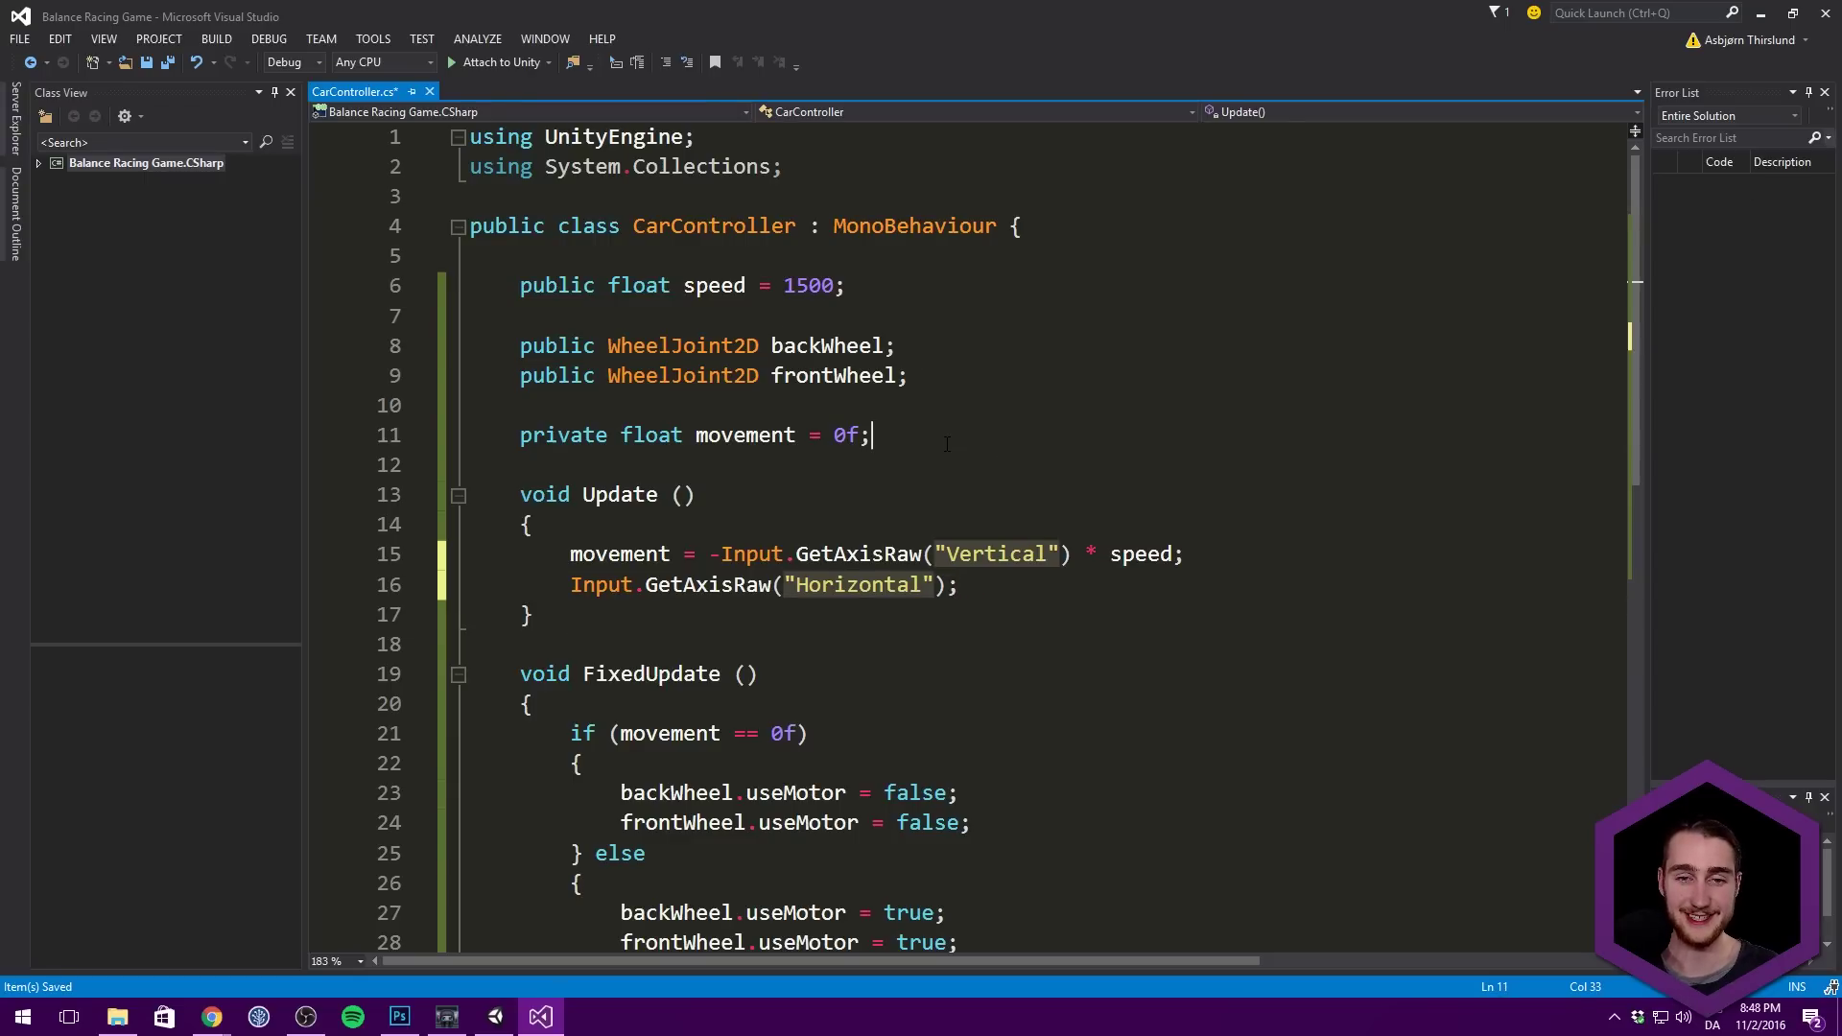
key("Return")
type("privatef")
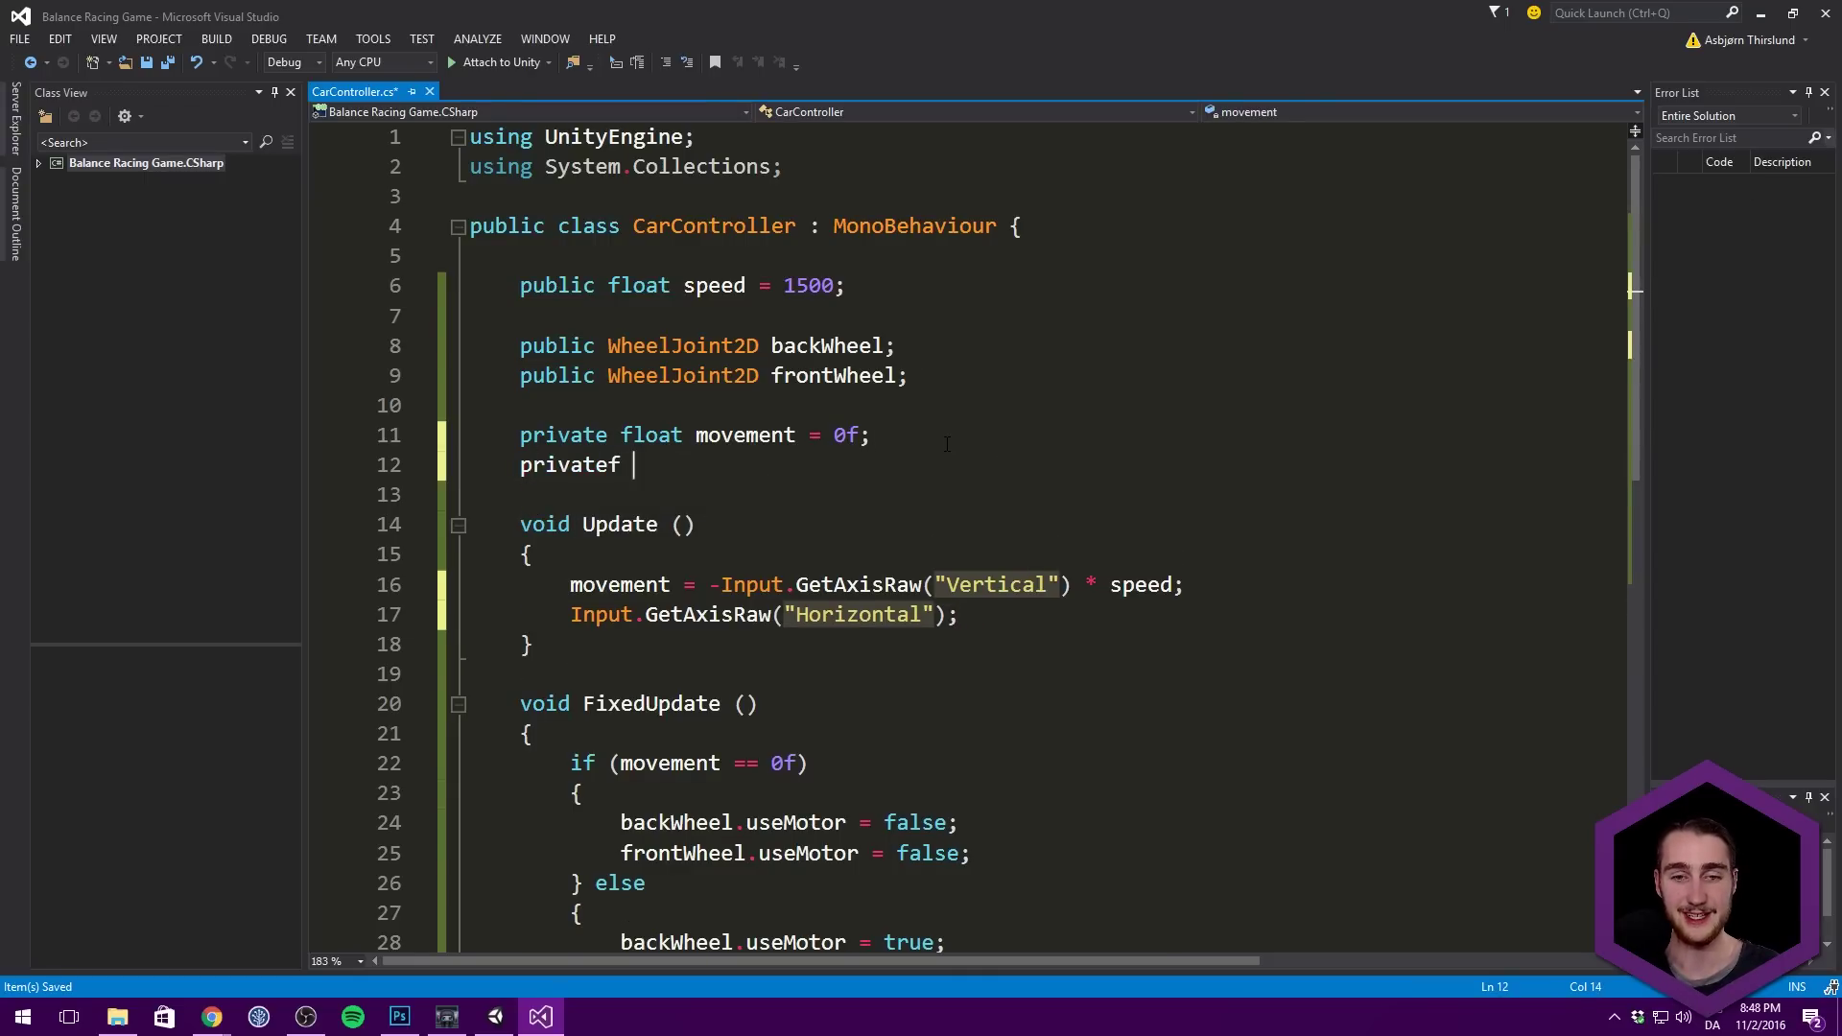
key("BackSpace")
key("BackSpace")
type("float til")
key("BackSpace")
key("BackSpace")
key("BackSpace")
type("rotation = 0f;")
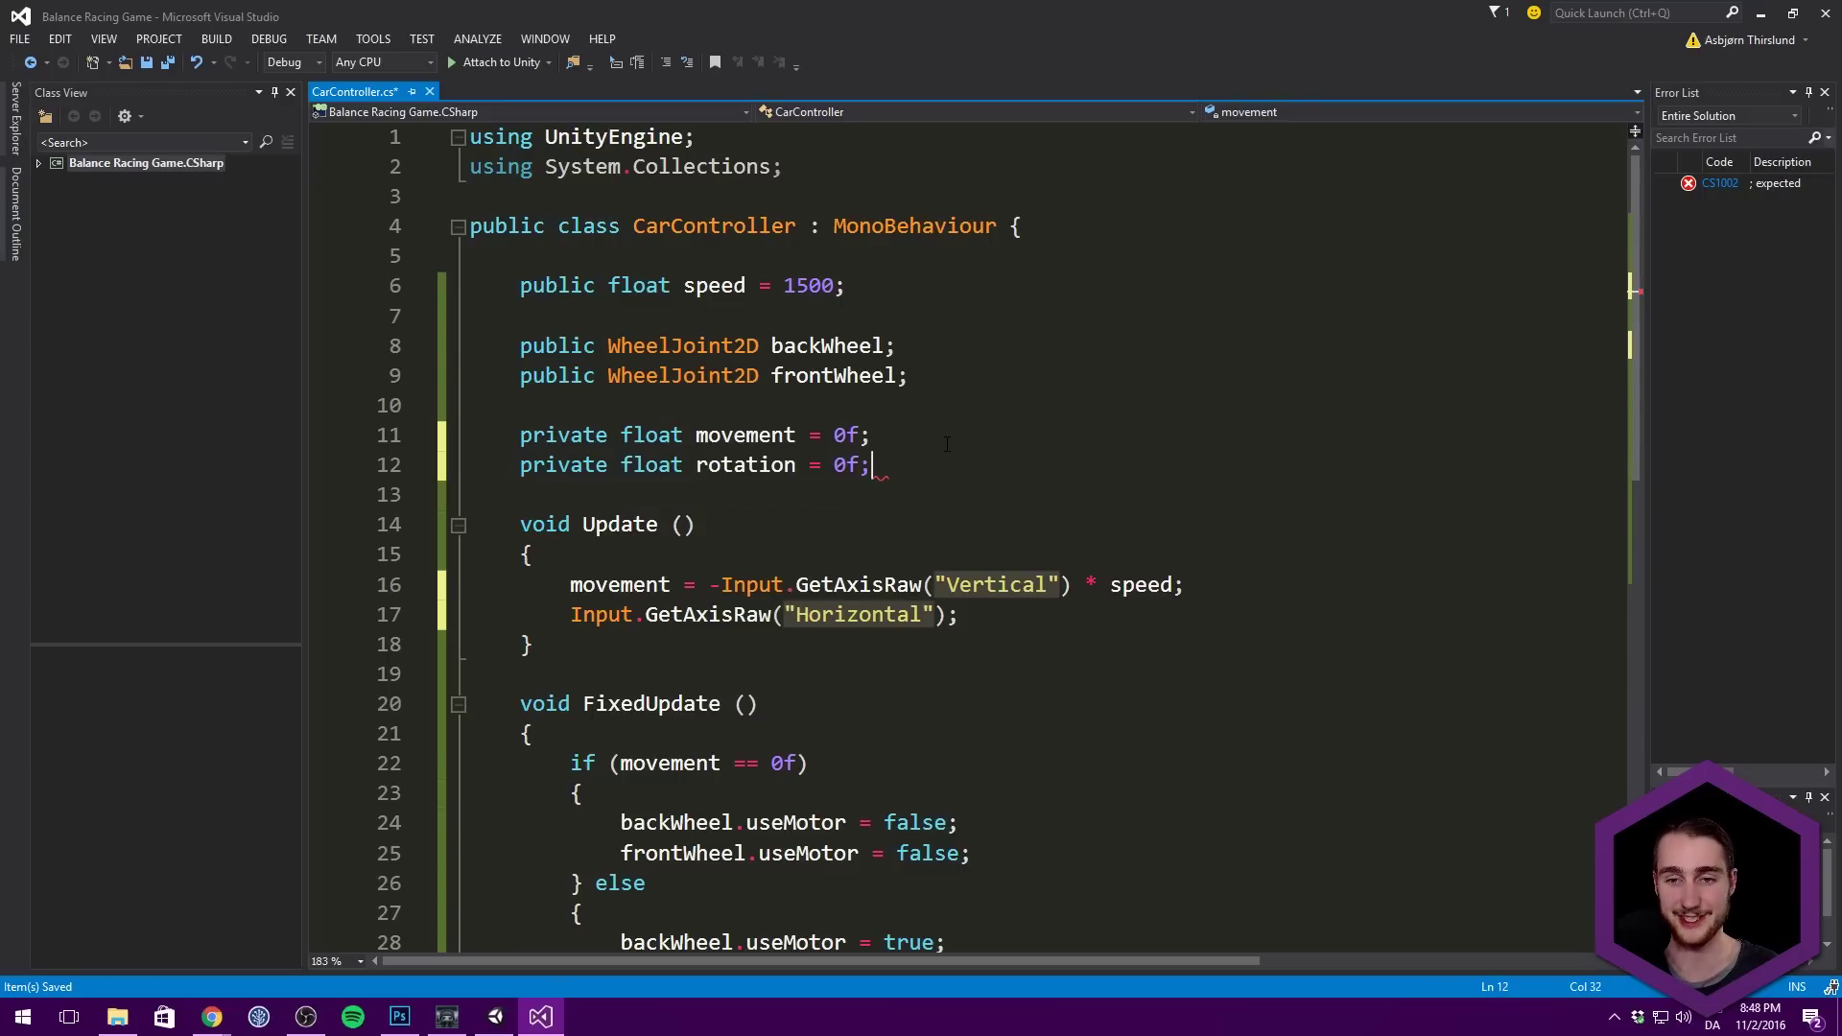
Step: Assign the Horizontal axis input to rotation in Update and save the script
left_click(571, 615)
type("rotation =")
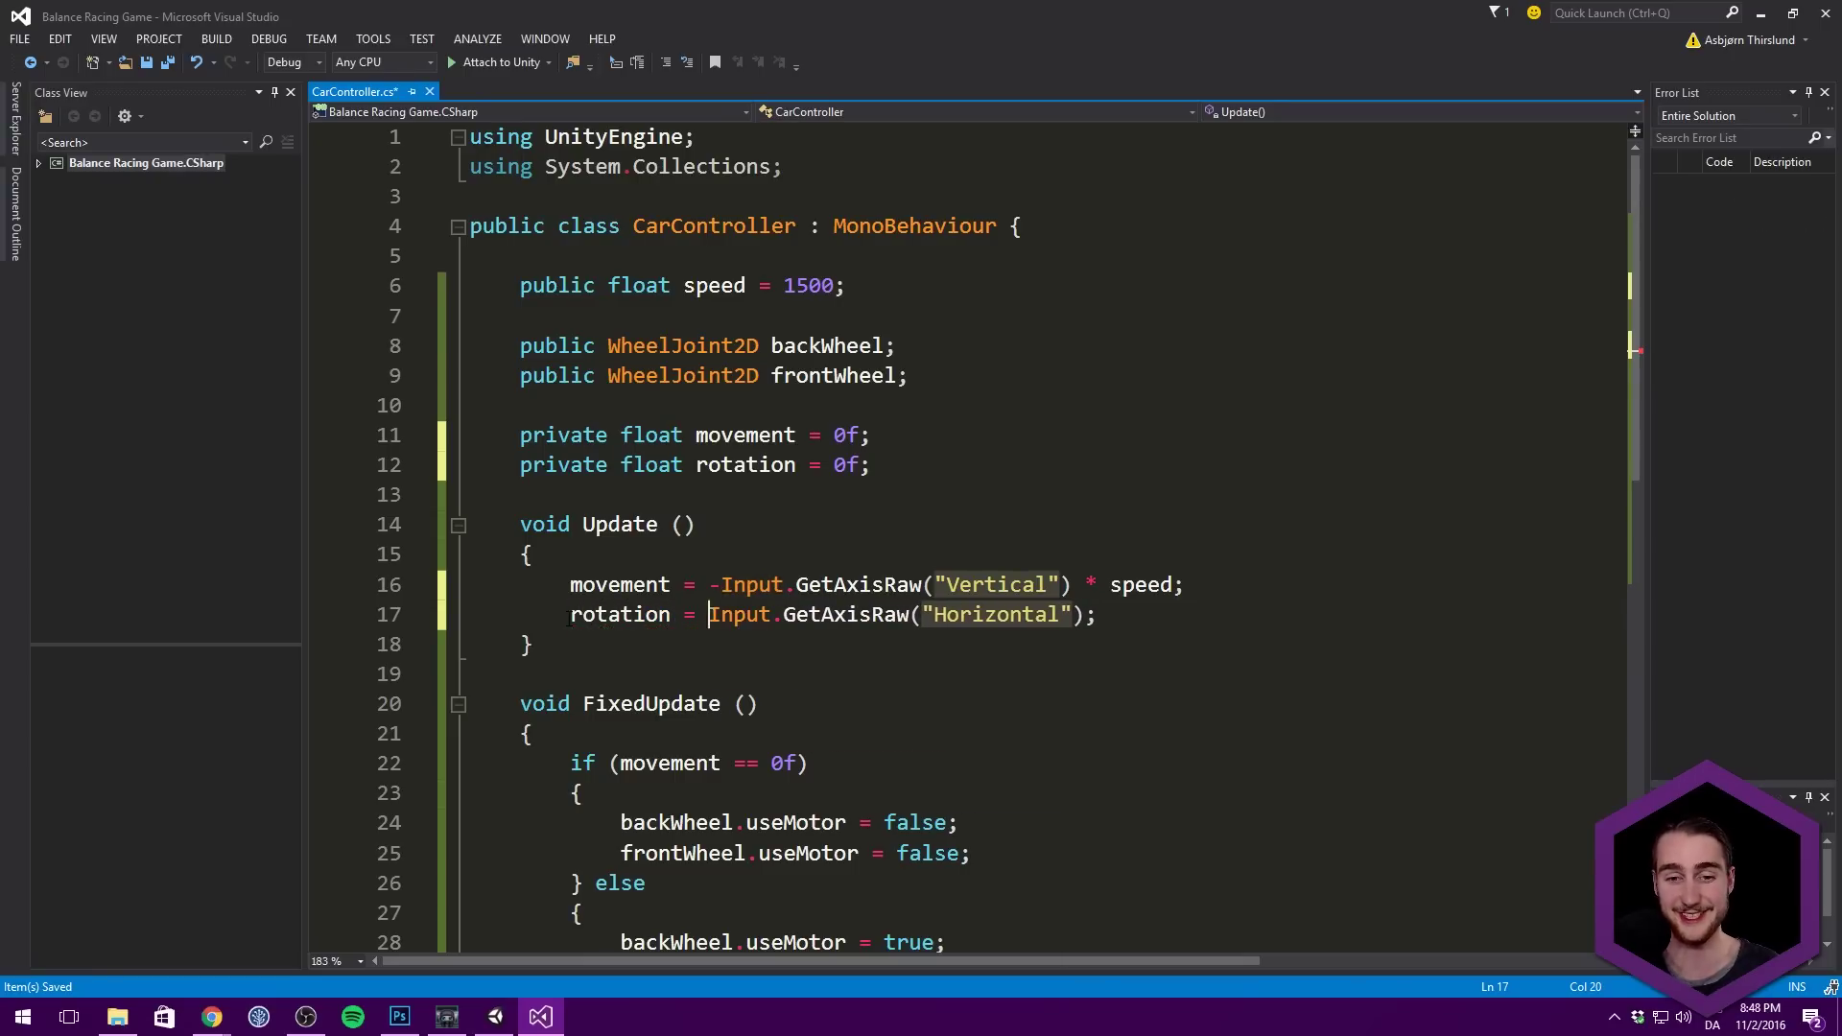
key("ctrl+s")
scroll(668, 511, "down", 4)
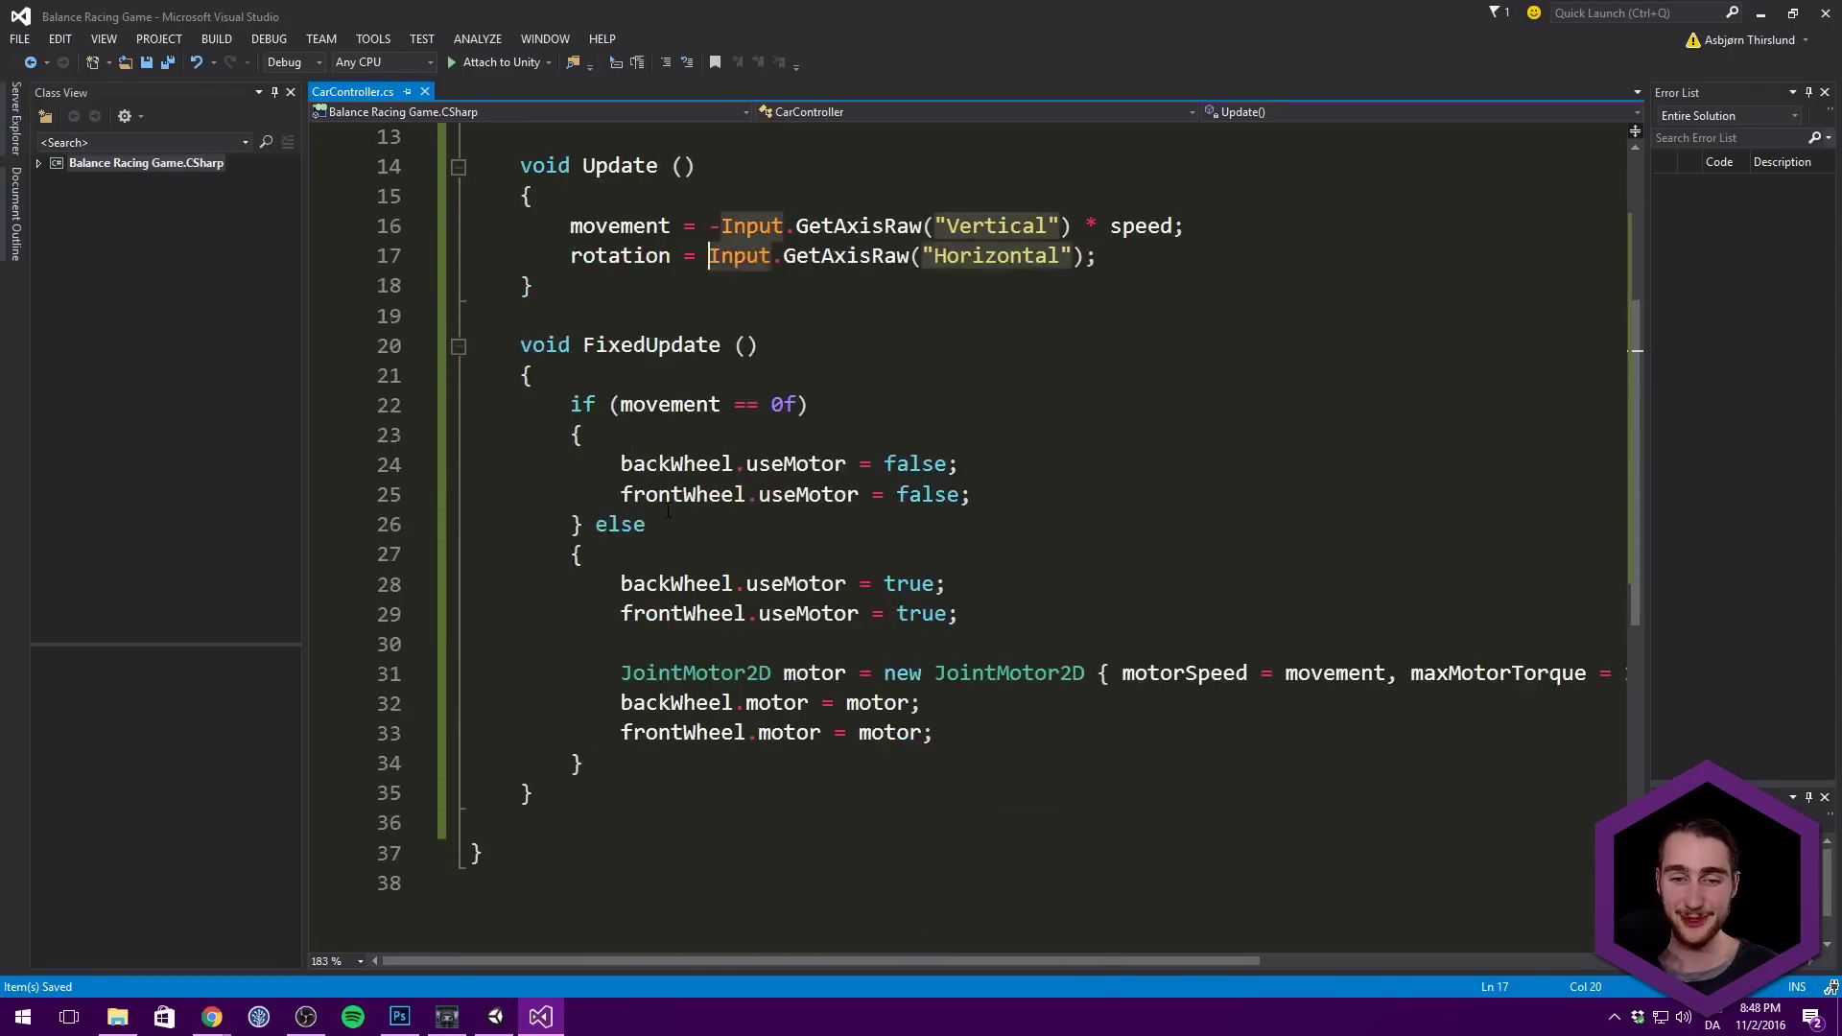
Step: Review the if/else block that controls the wheel motors in FixedUpdate
left_click(775, 540)
key("shift+Up")
key("shift+Up")
key("shift+Up")
key("shift+Up")
key("shift+Up")
key("shift+Up")
key("shift+Up")
key("shift+Up")
key("shift+Up")
key("shift+Up")
key("shift+Up")
key("shift+Up")
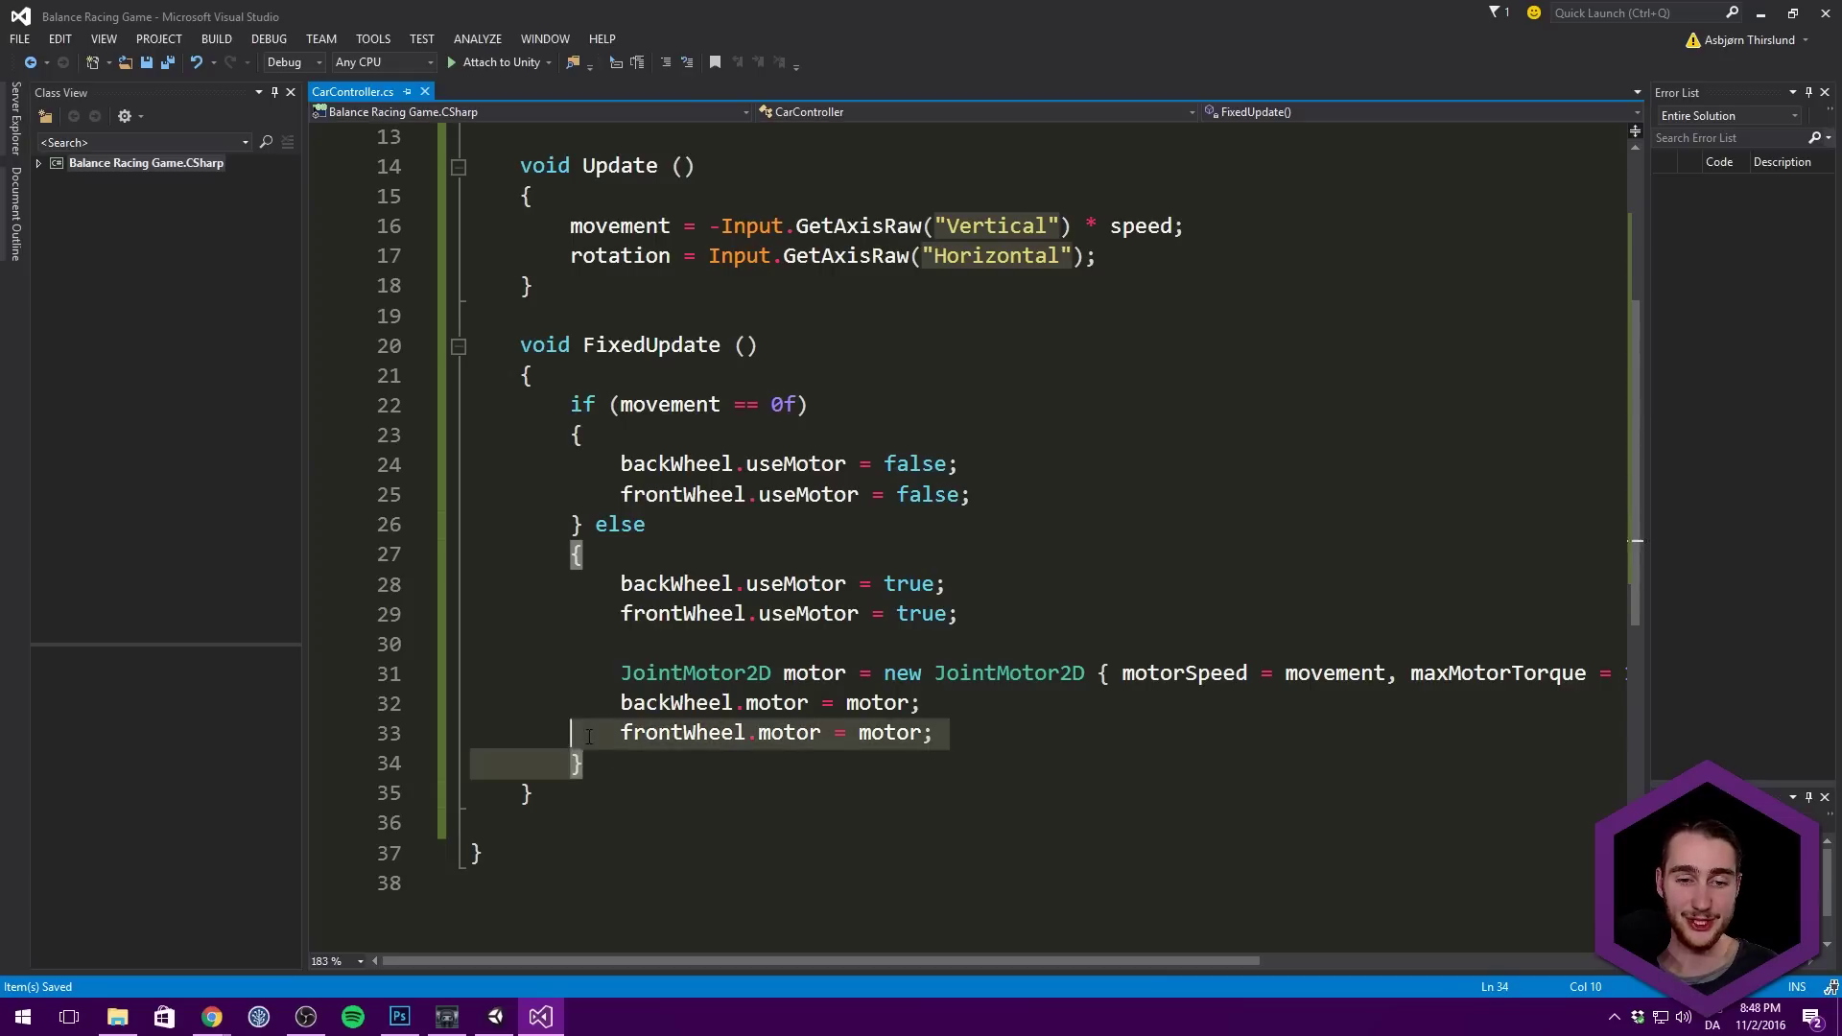
key("shift+Home")
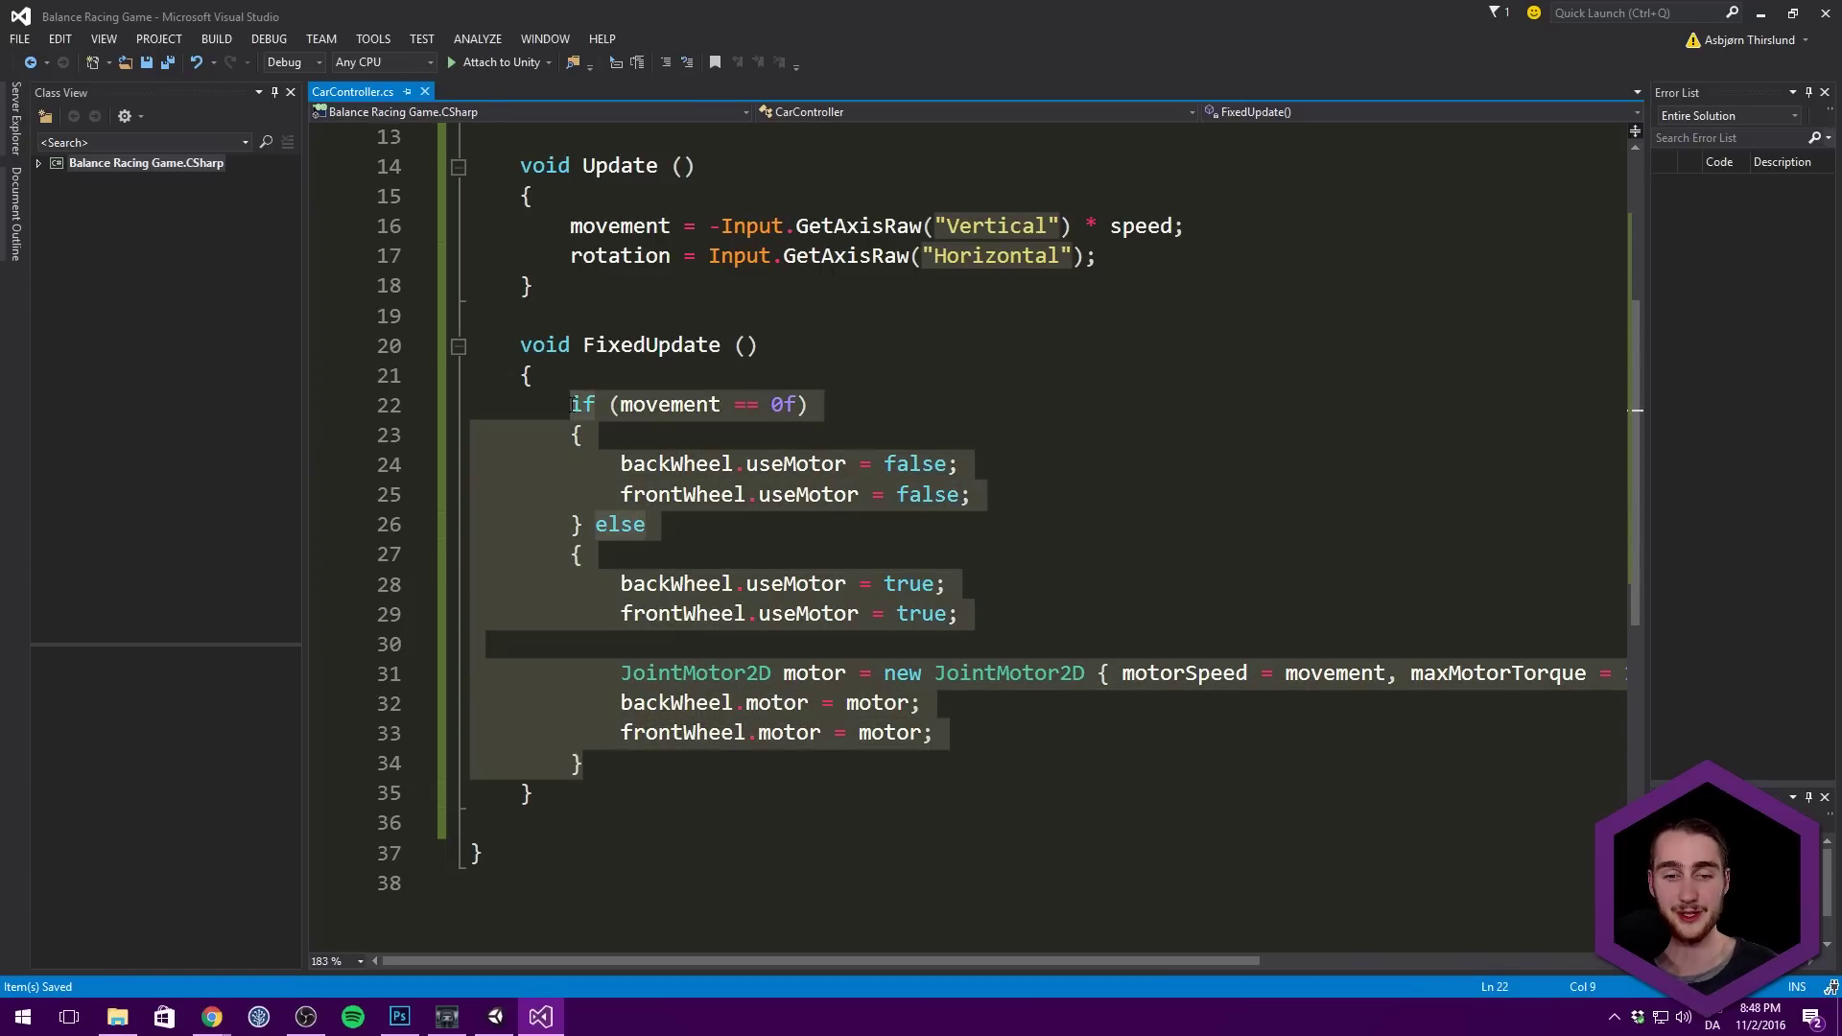
Step: Insert blank lines below the closing brace of the else block in FixedUpdate
left_click(614, 762)
key("Return")
type("'")
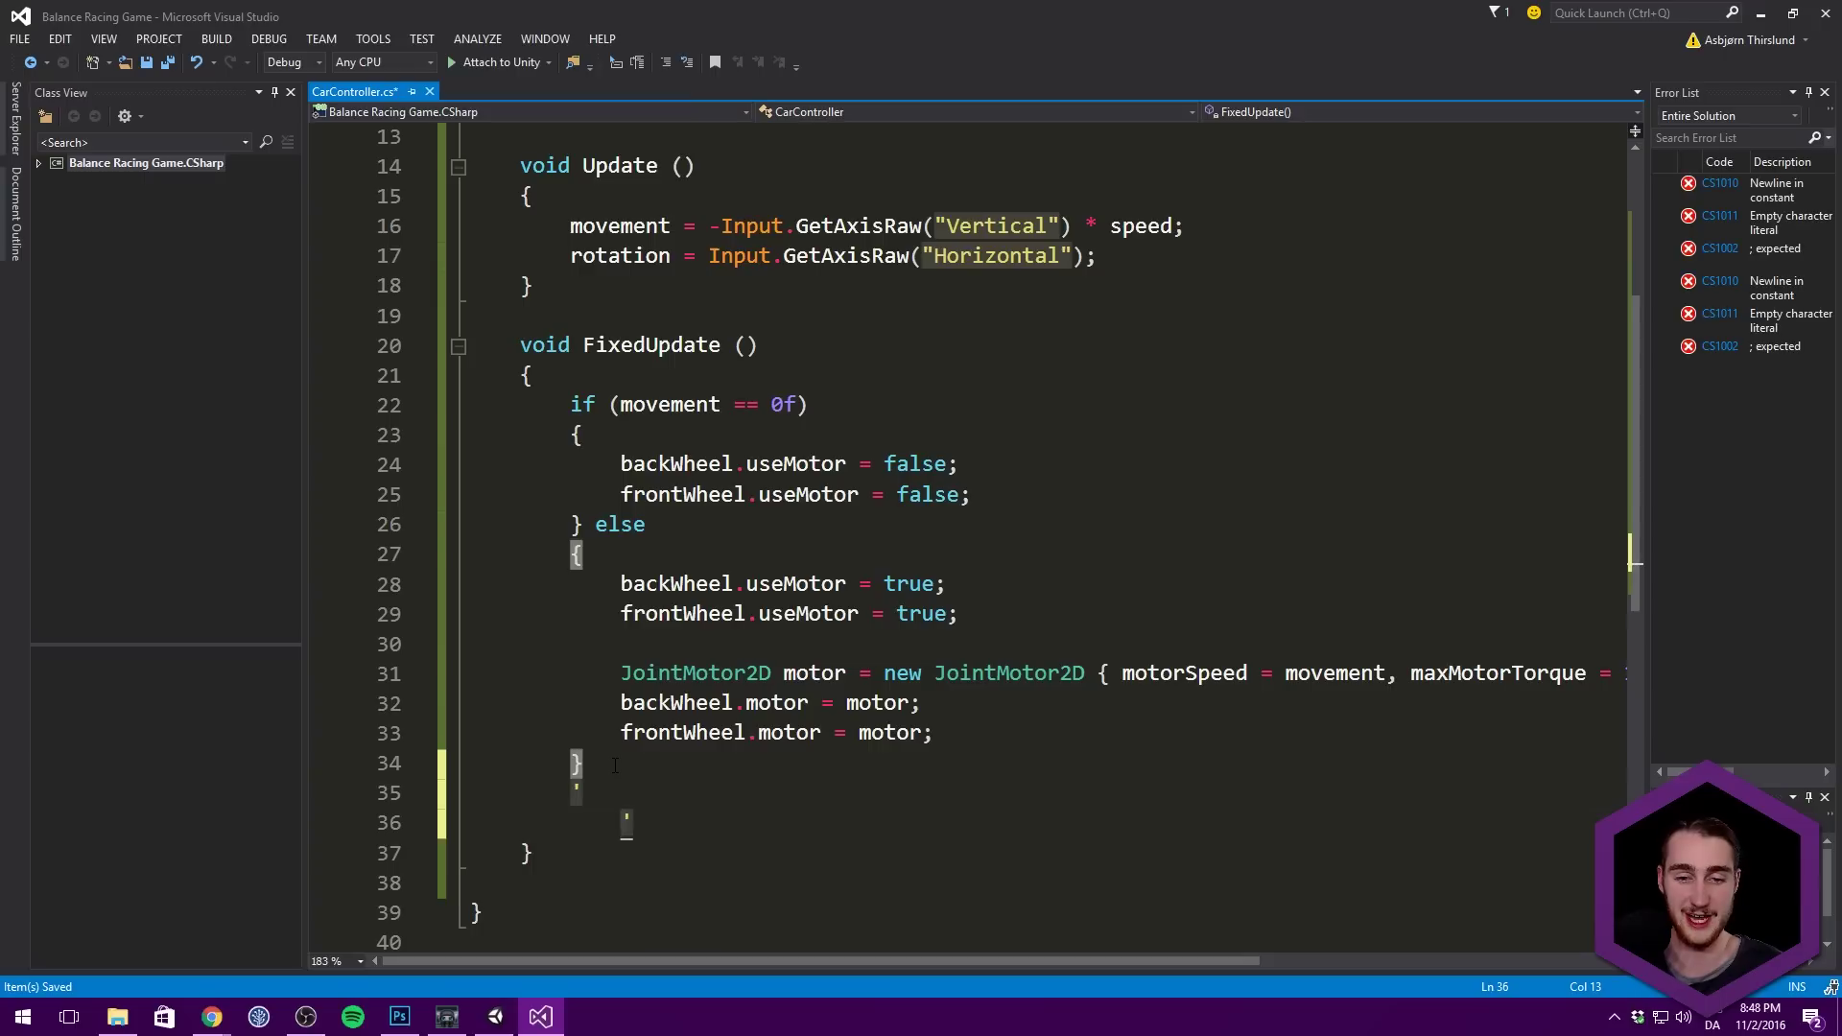
key("BackSpace")
key("Return")
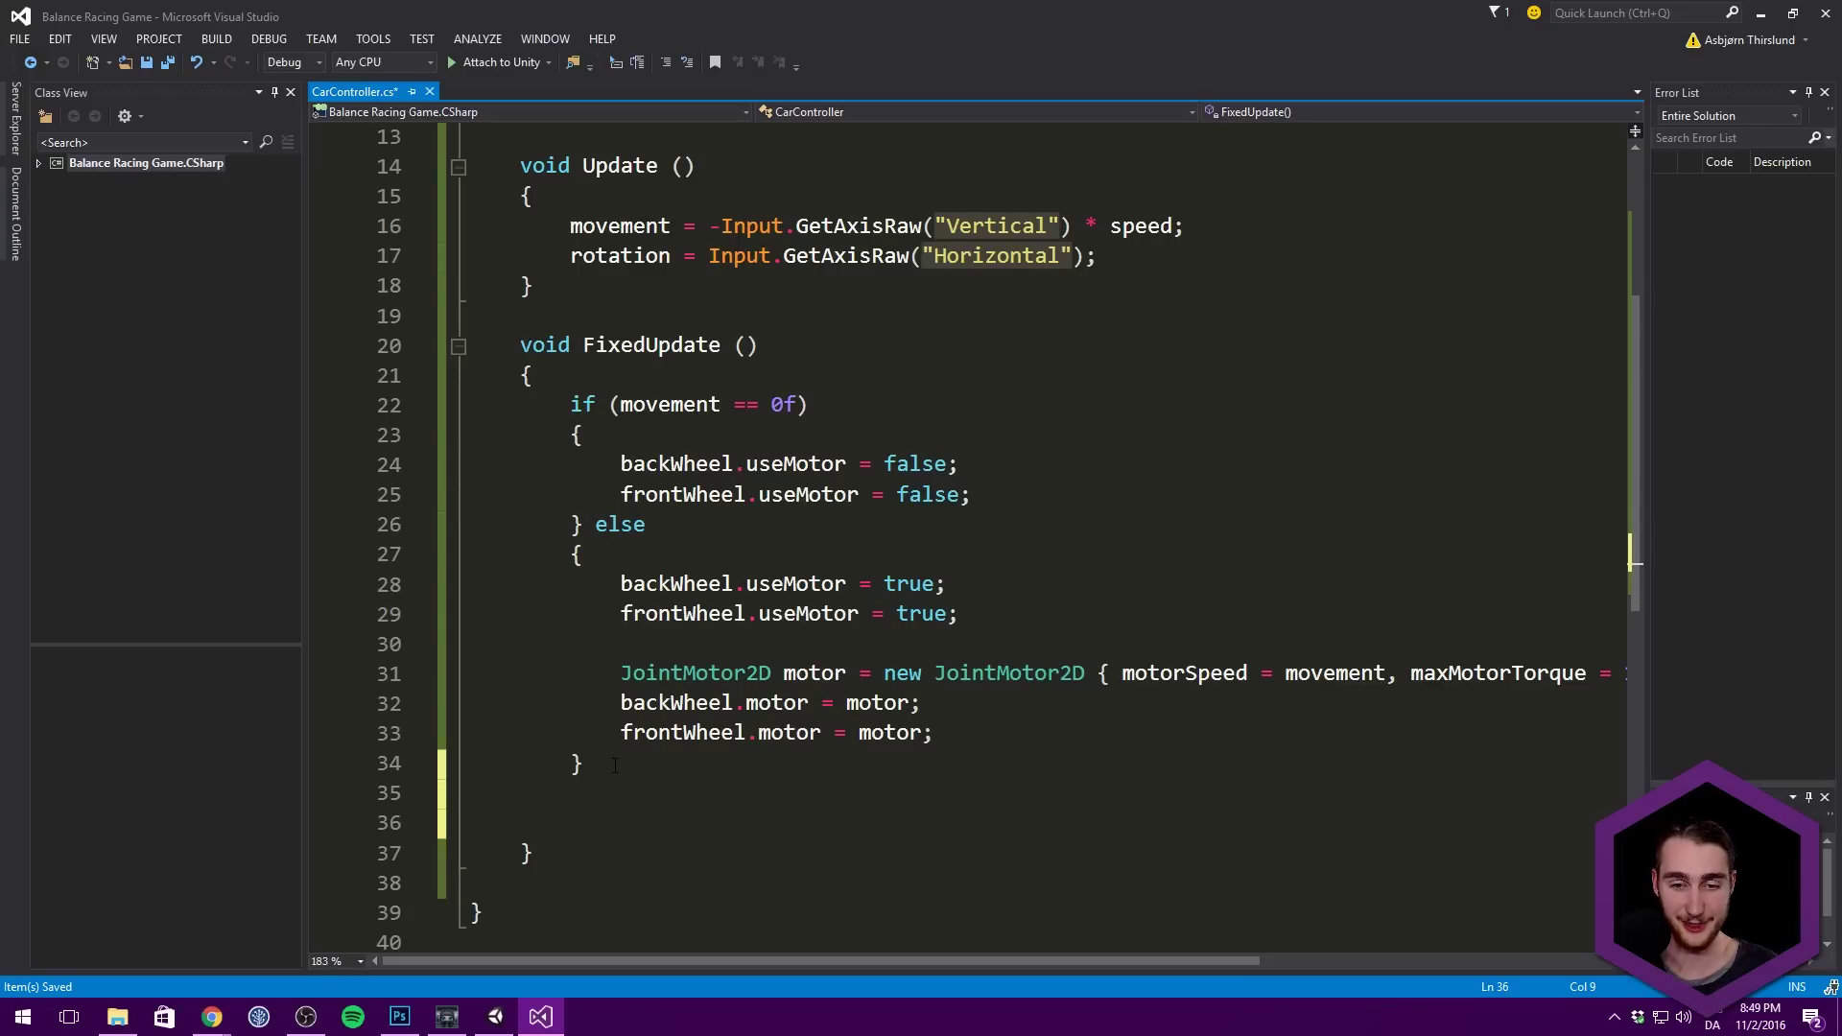
Step: Try adding the attribute [RequireComponent(typeof(Rigidbody2D))] directly above the CarController class declaration
scroll(698, 679, "up", 4)
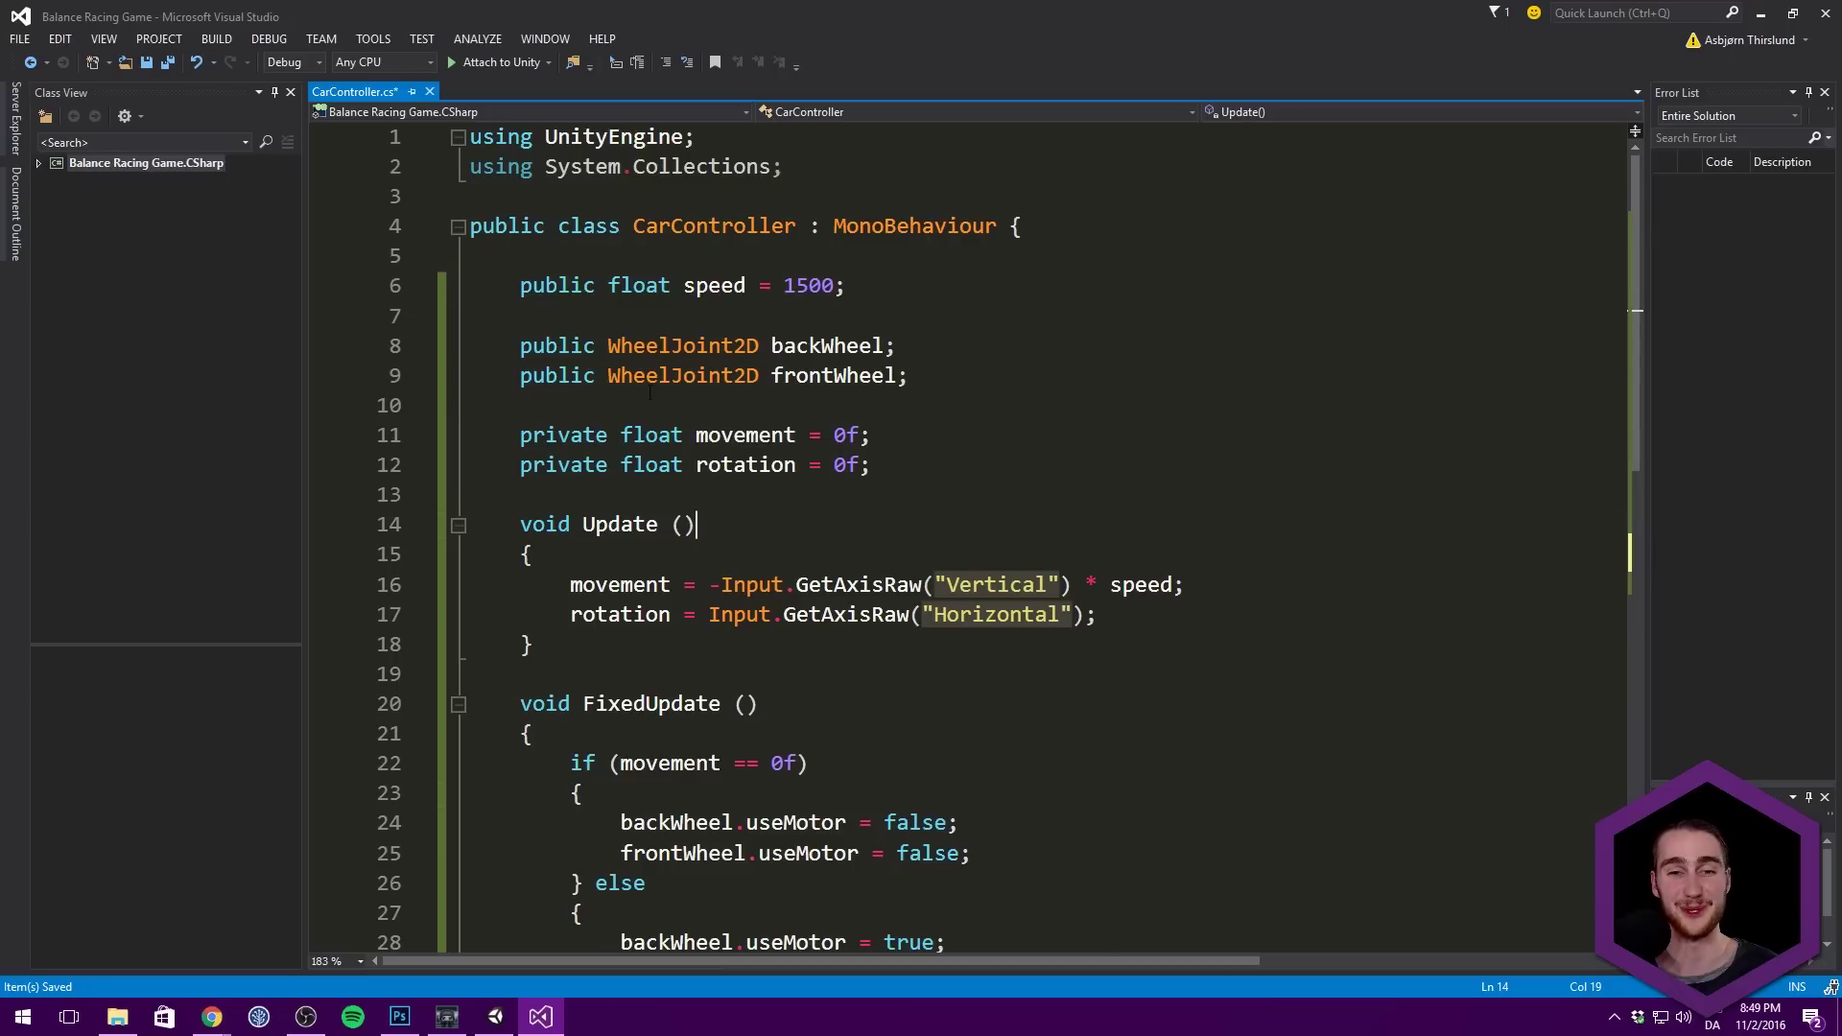
left_click(577, 195)
key("Return")
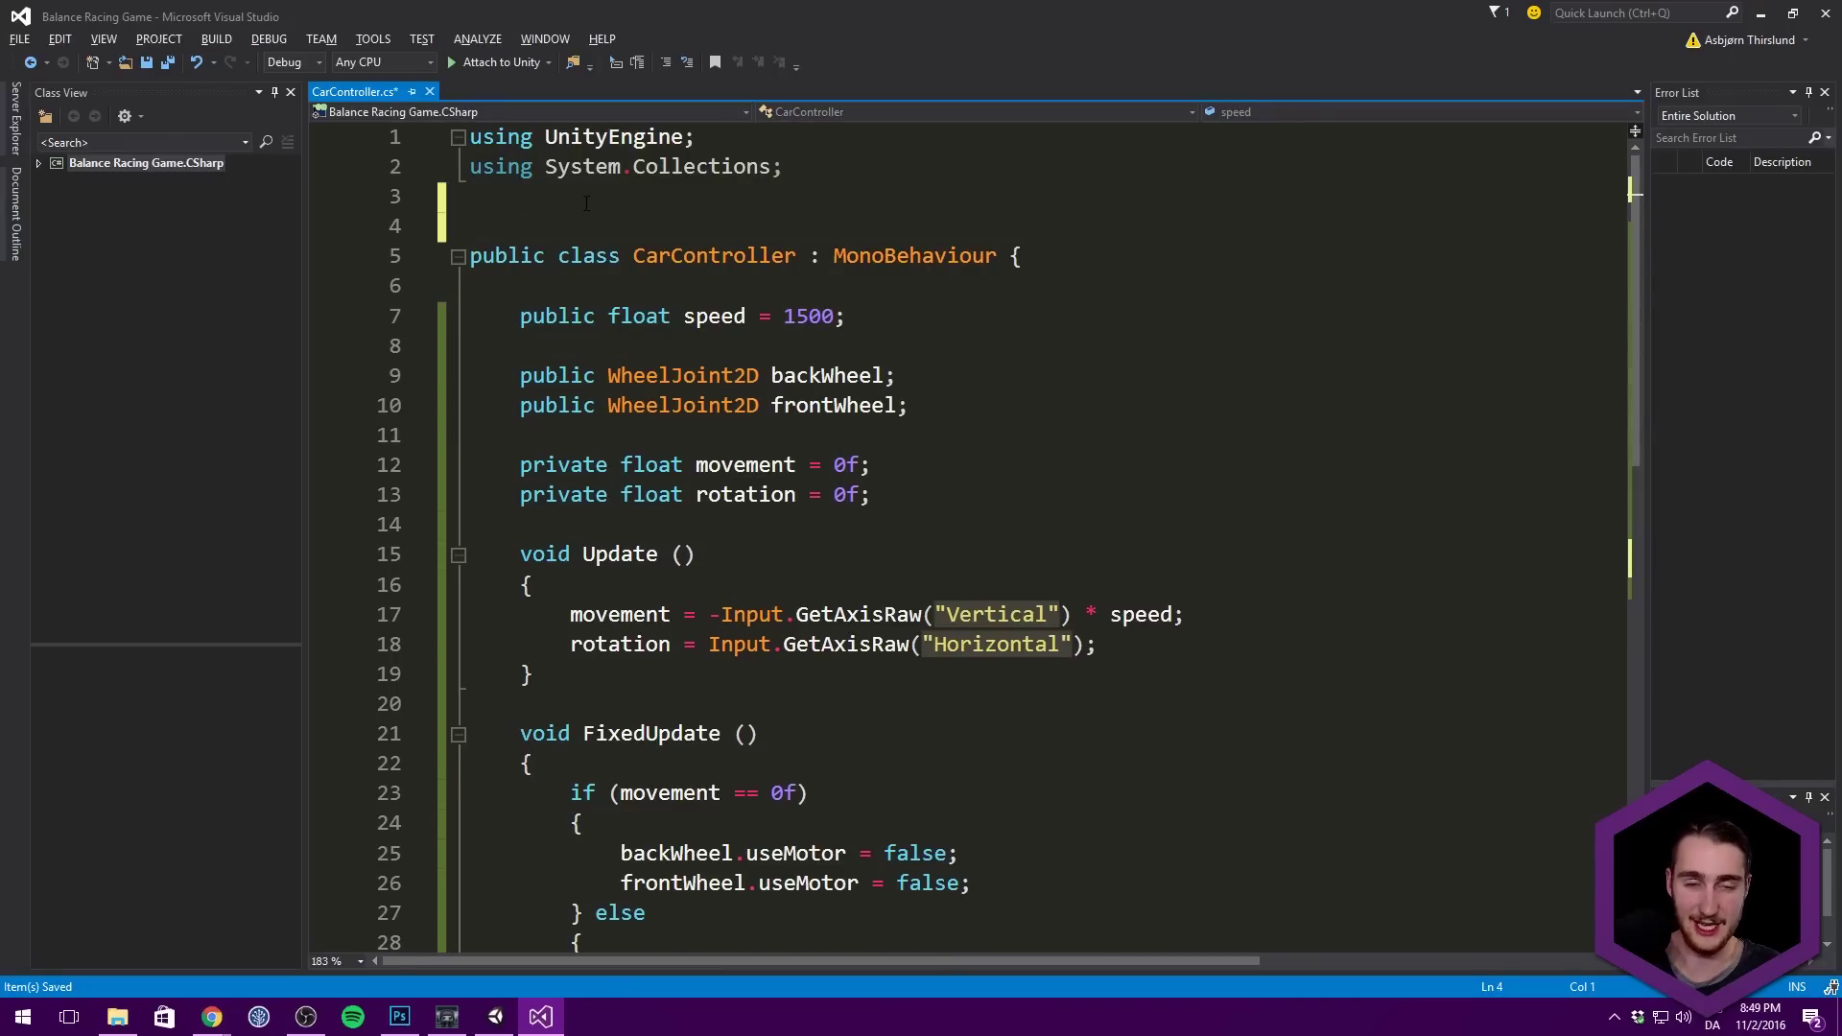
type("[Rig")
key("BackSpace")
key("BackSpace")
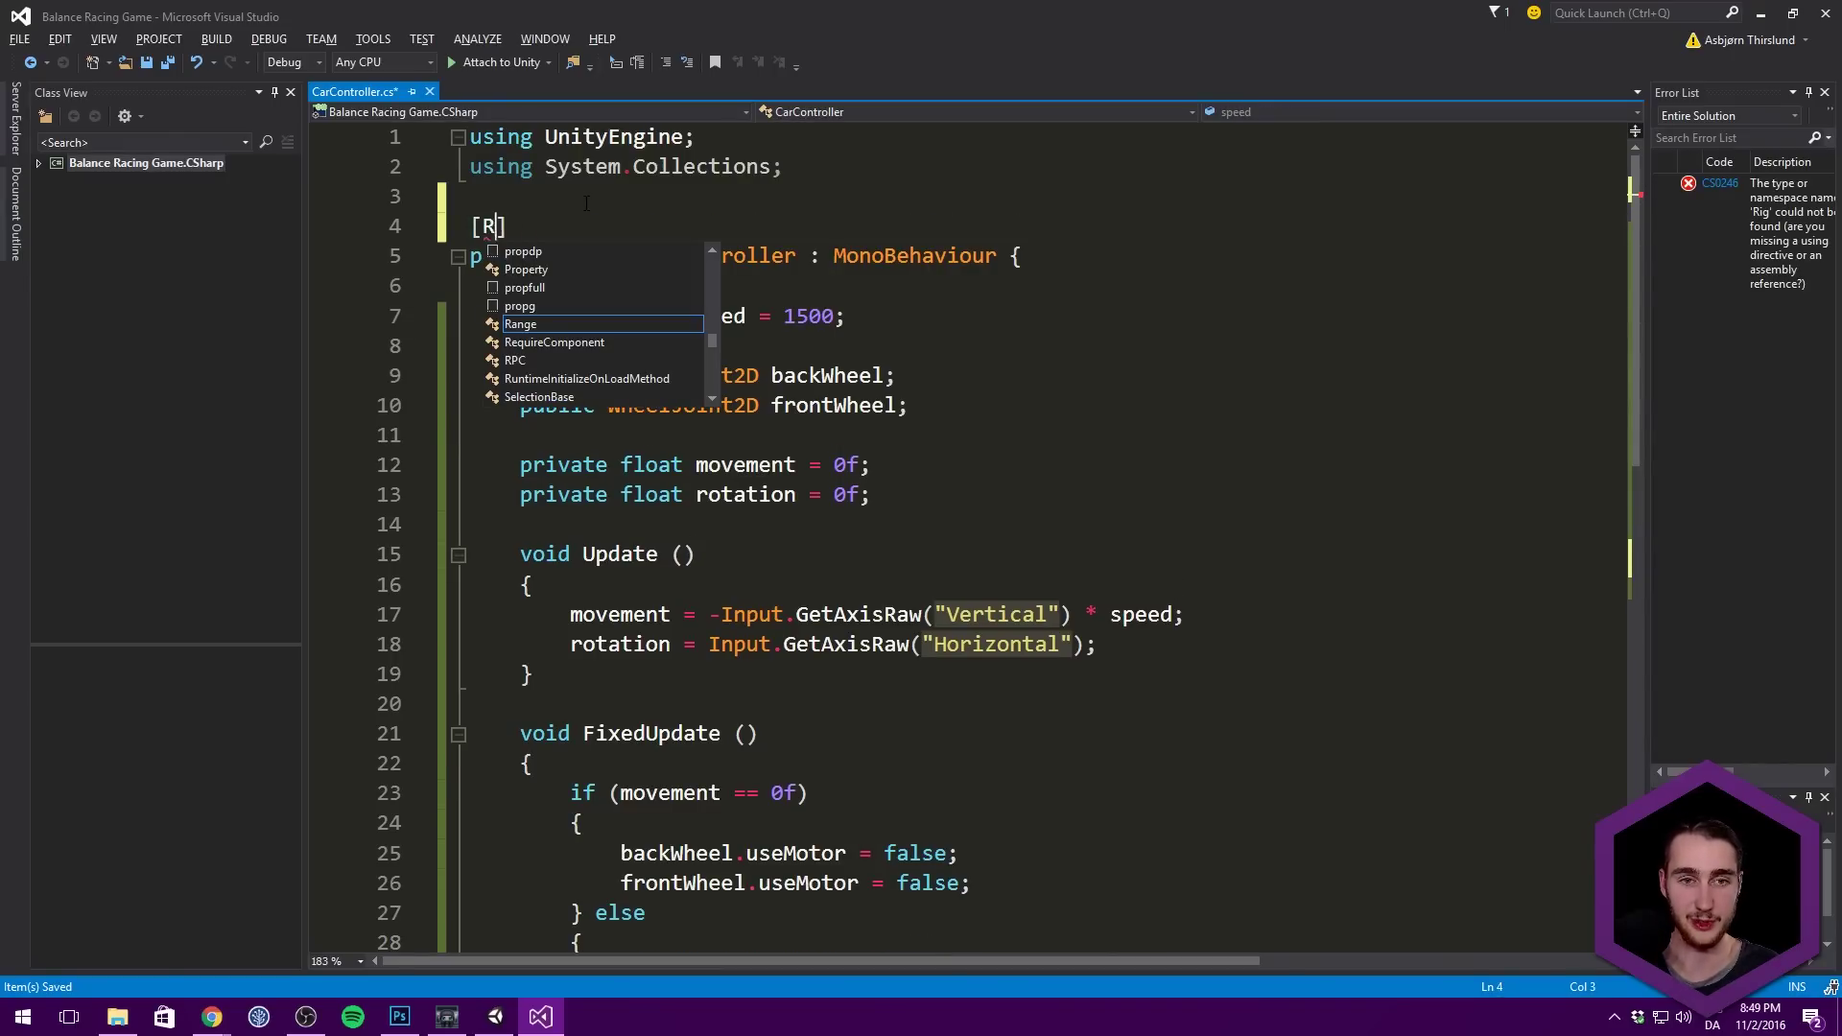
type("equireComponent(")
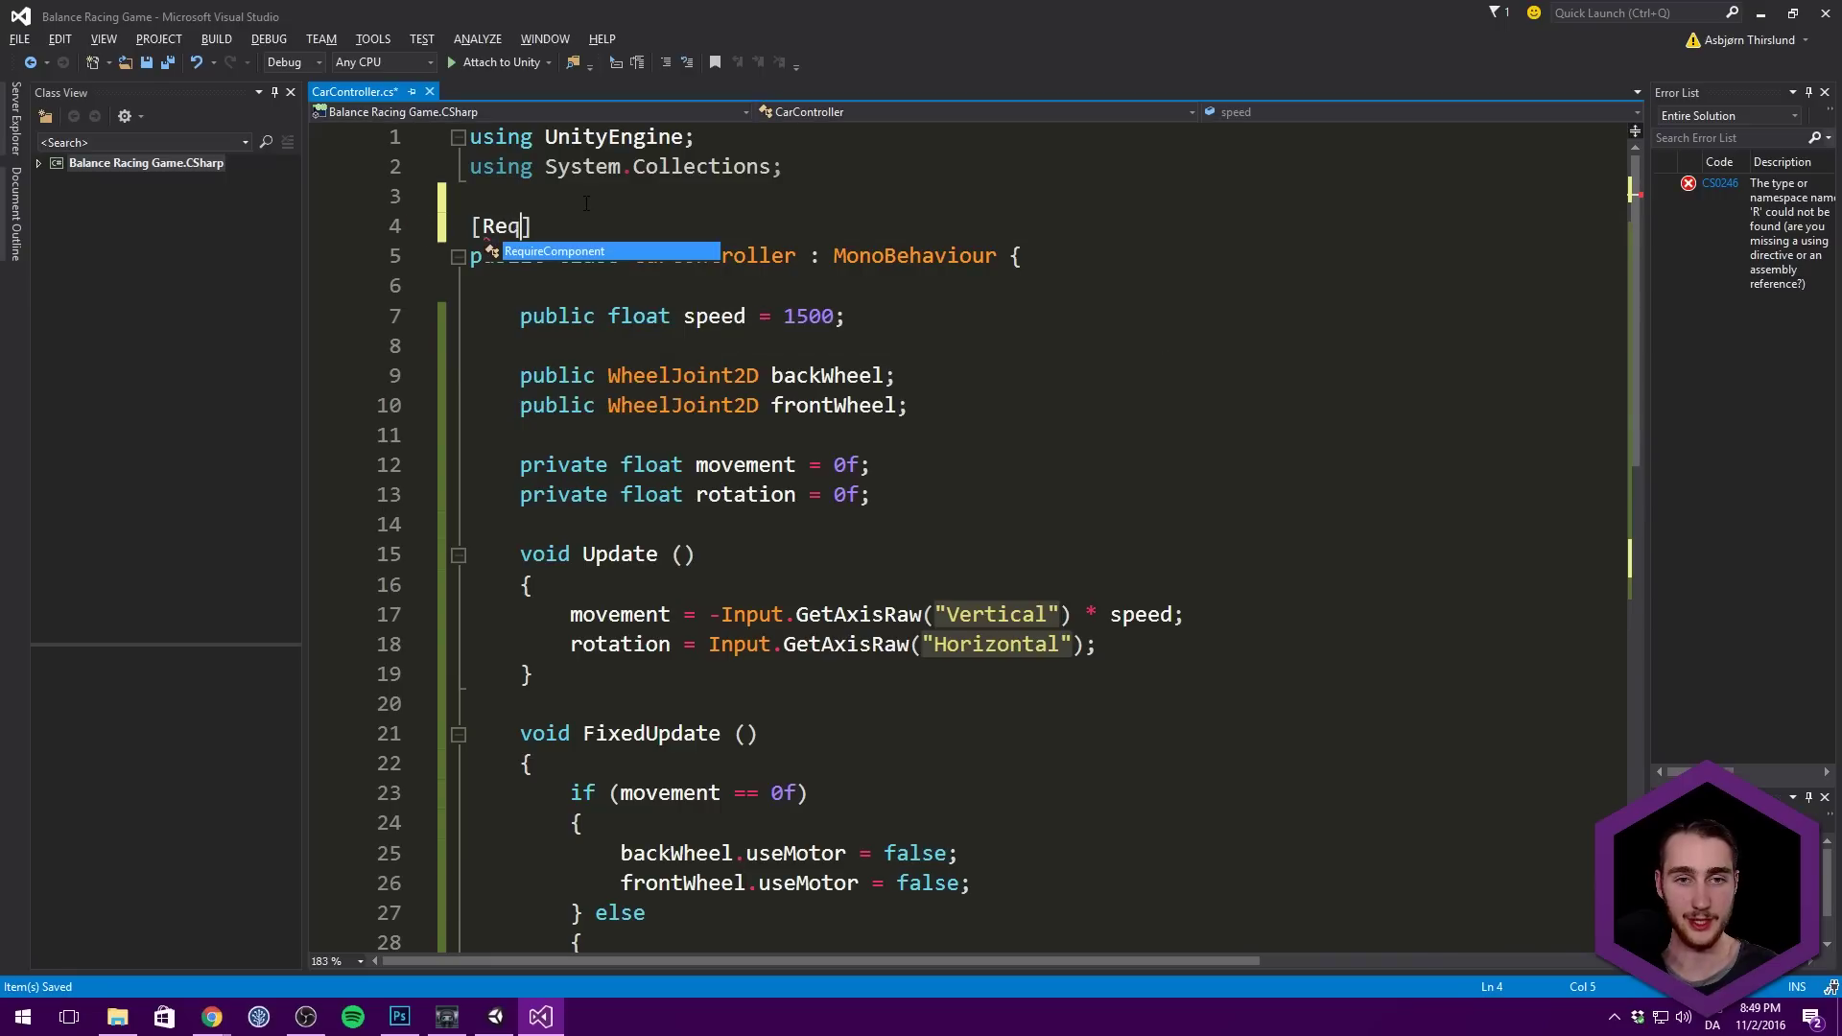
type("typeof(Rigi")
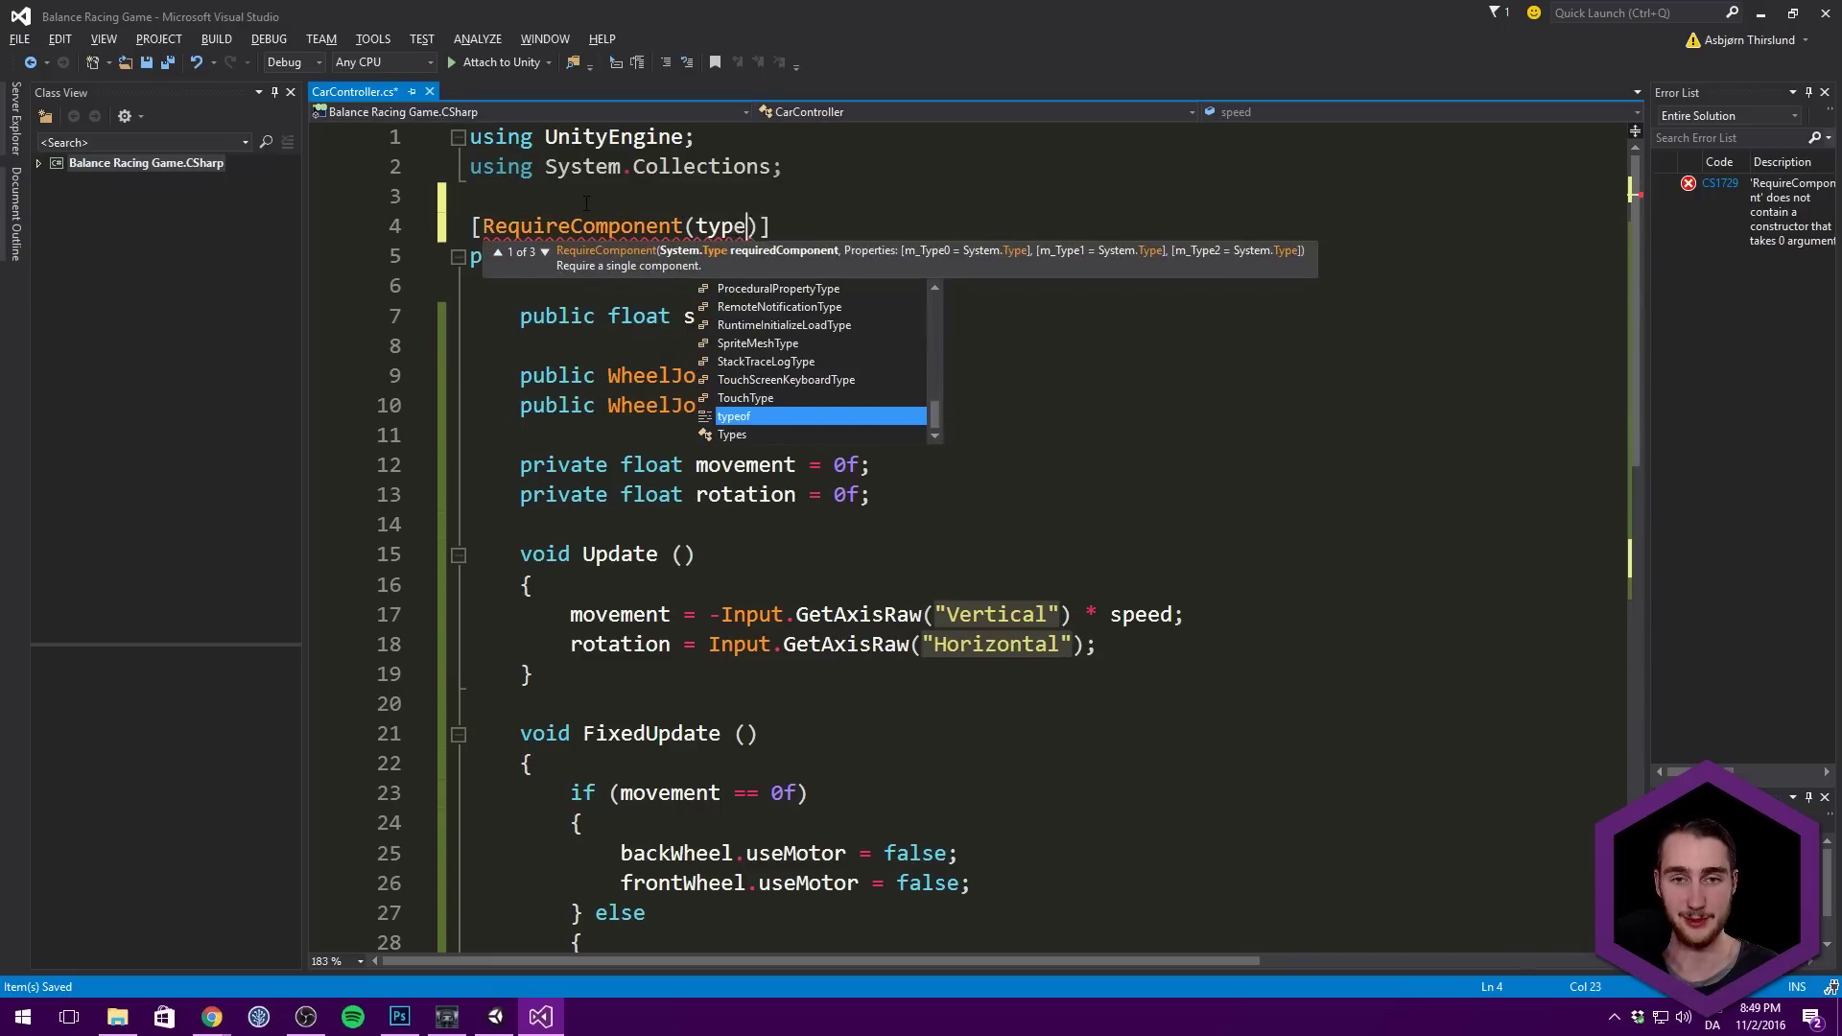
key("Down")
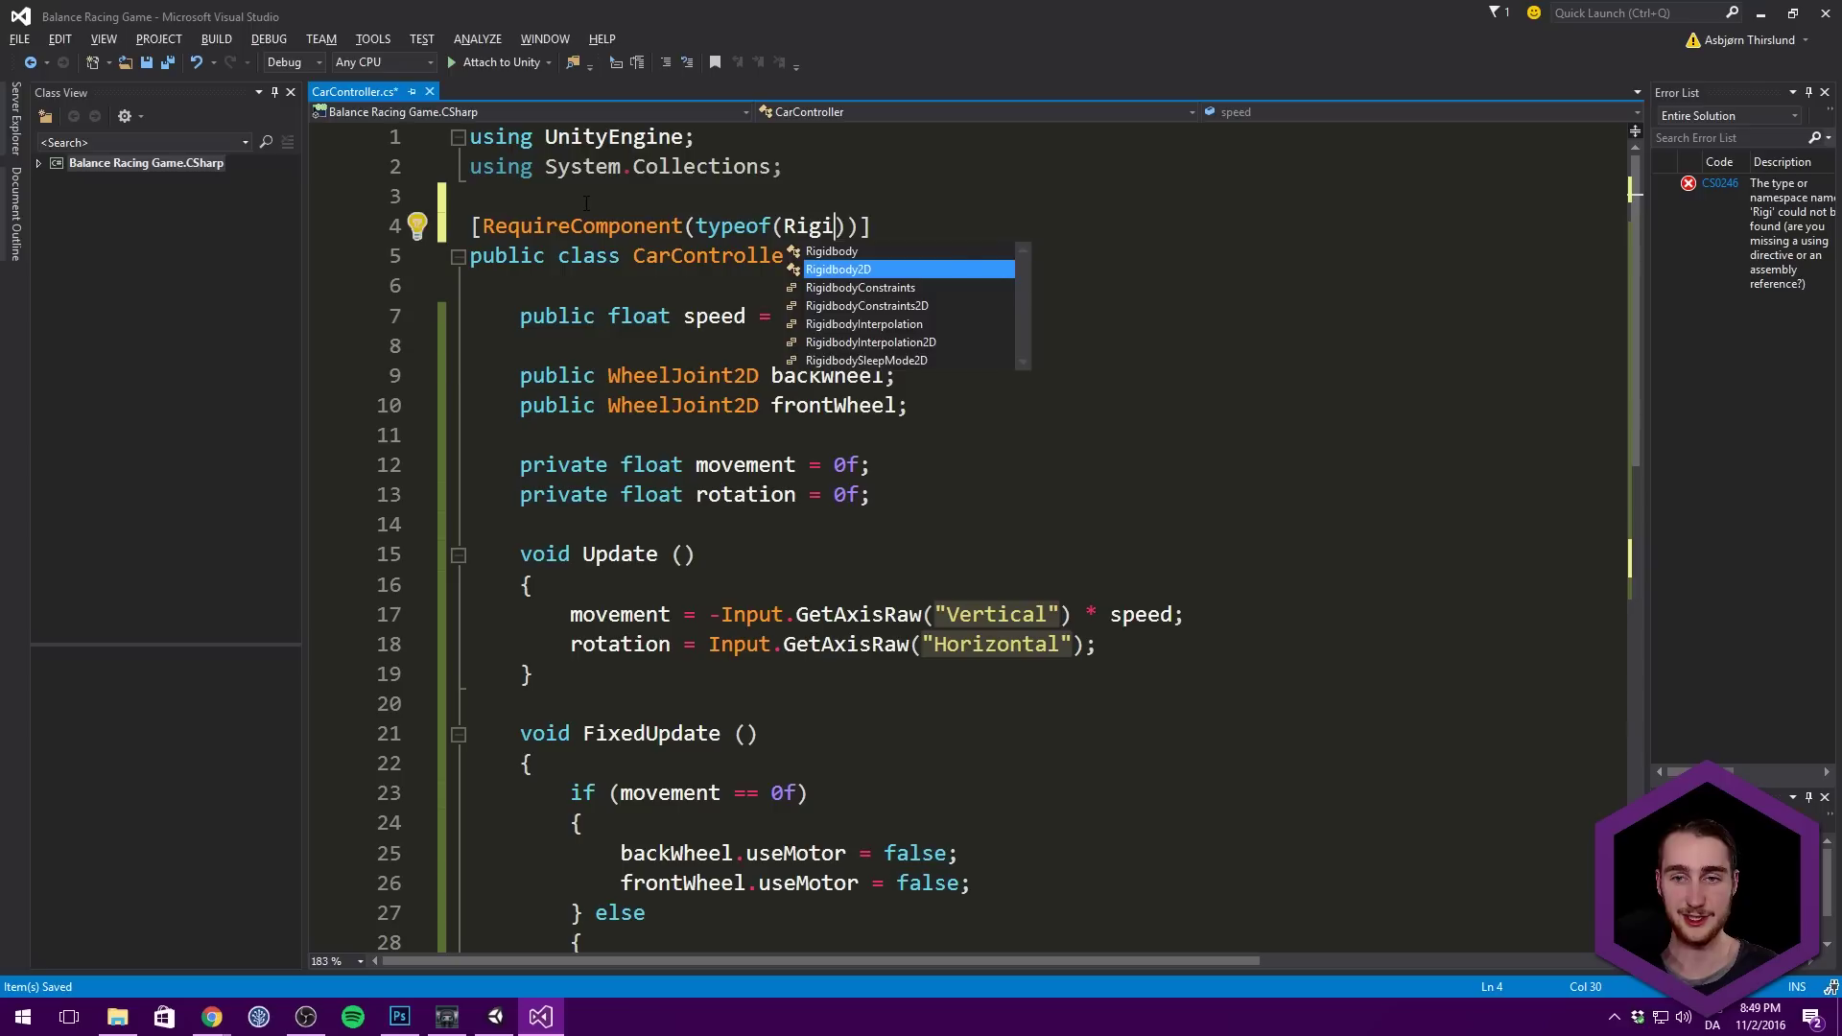
key("Tab")
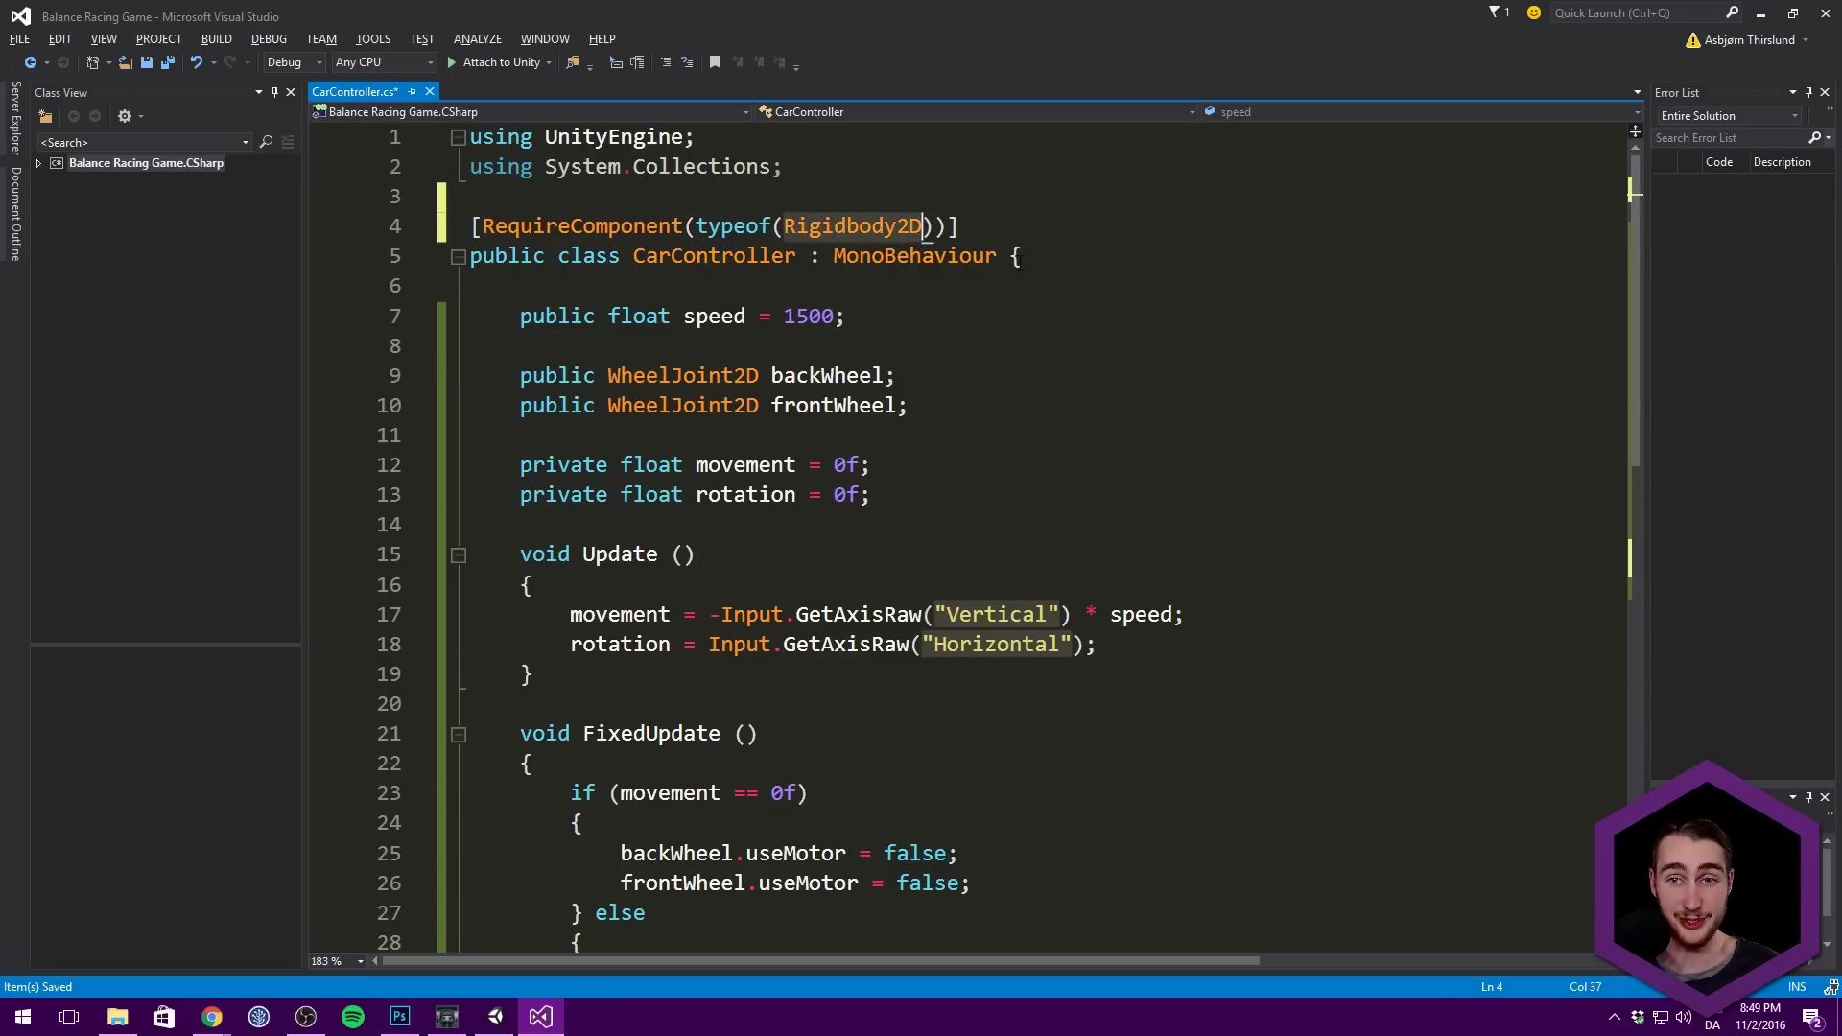
left_click_drag(959, 227, 464, 223)
left_click(671, 495)
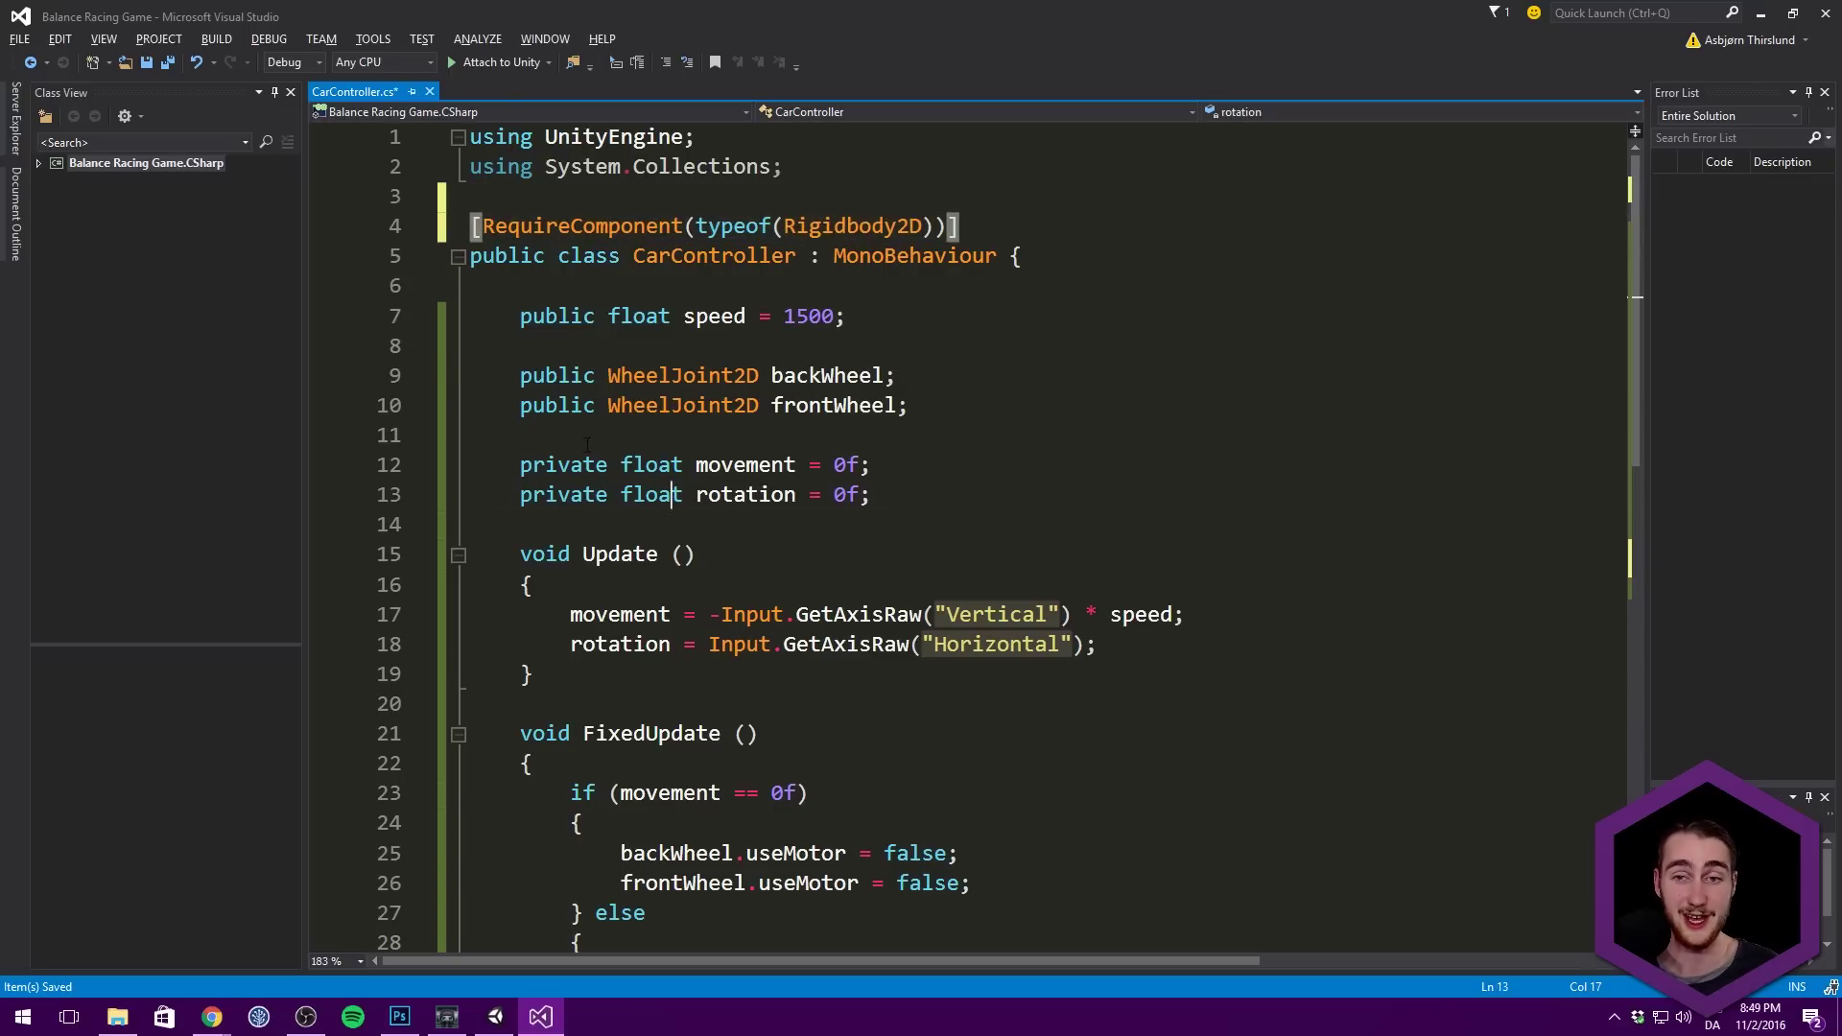
double_click(677, 266)
key("Down")
key("Down")
key("Down")
key("Down")
key("Down")
key("Down")
key("Down")
key("Down")
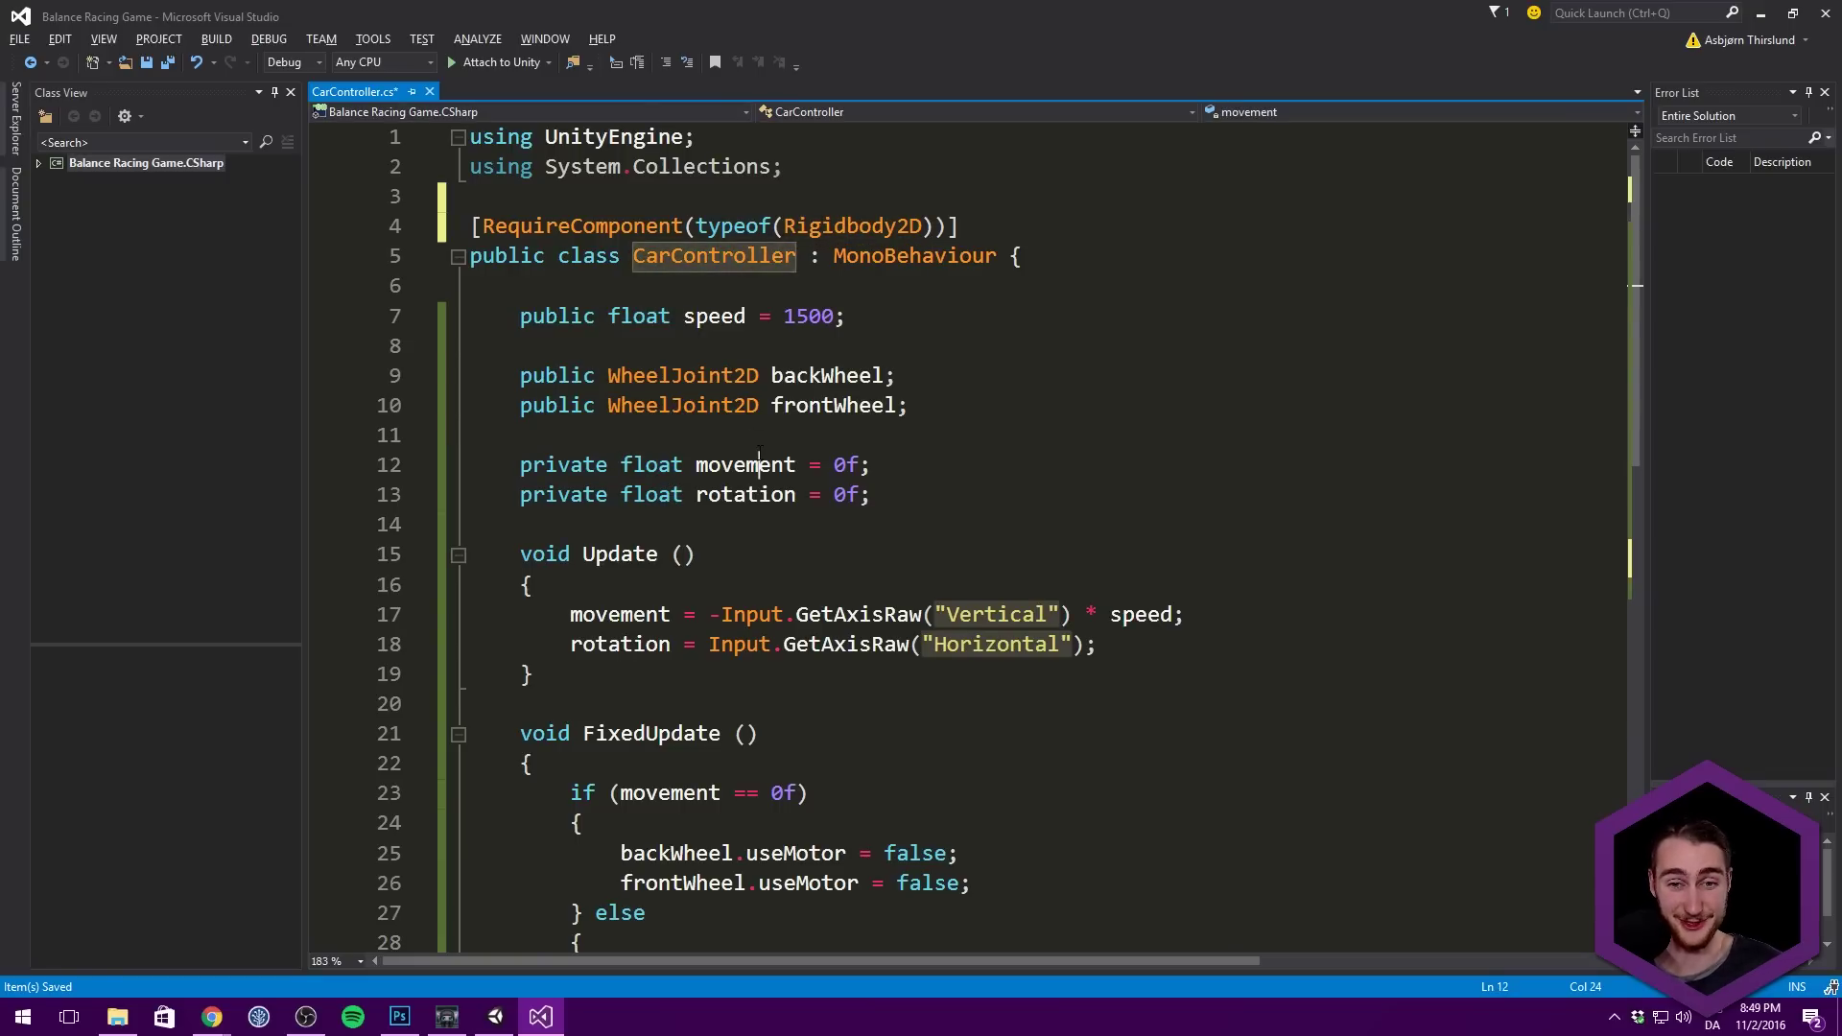
key("End")
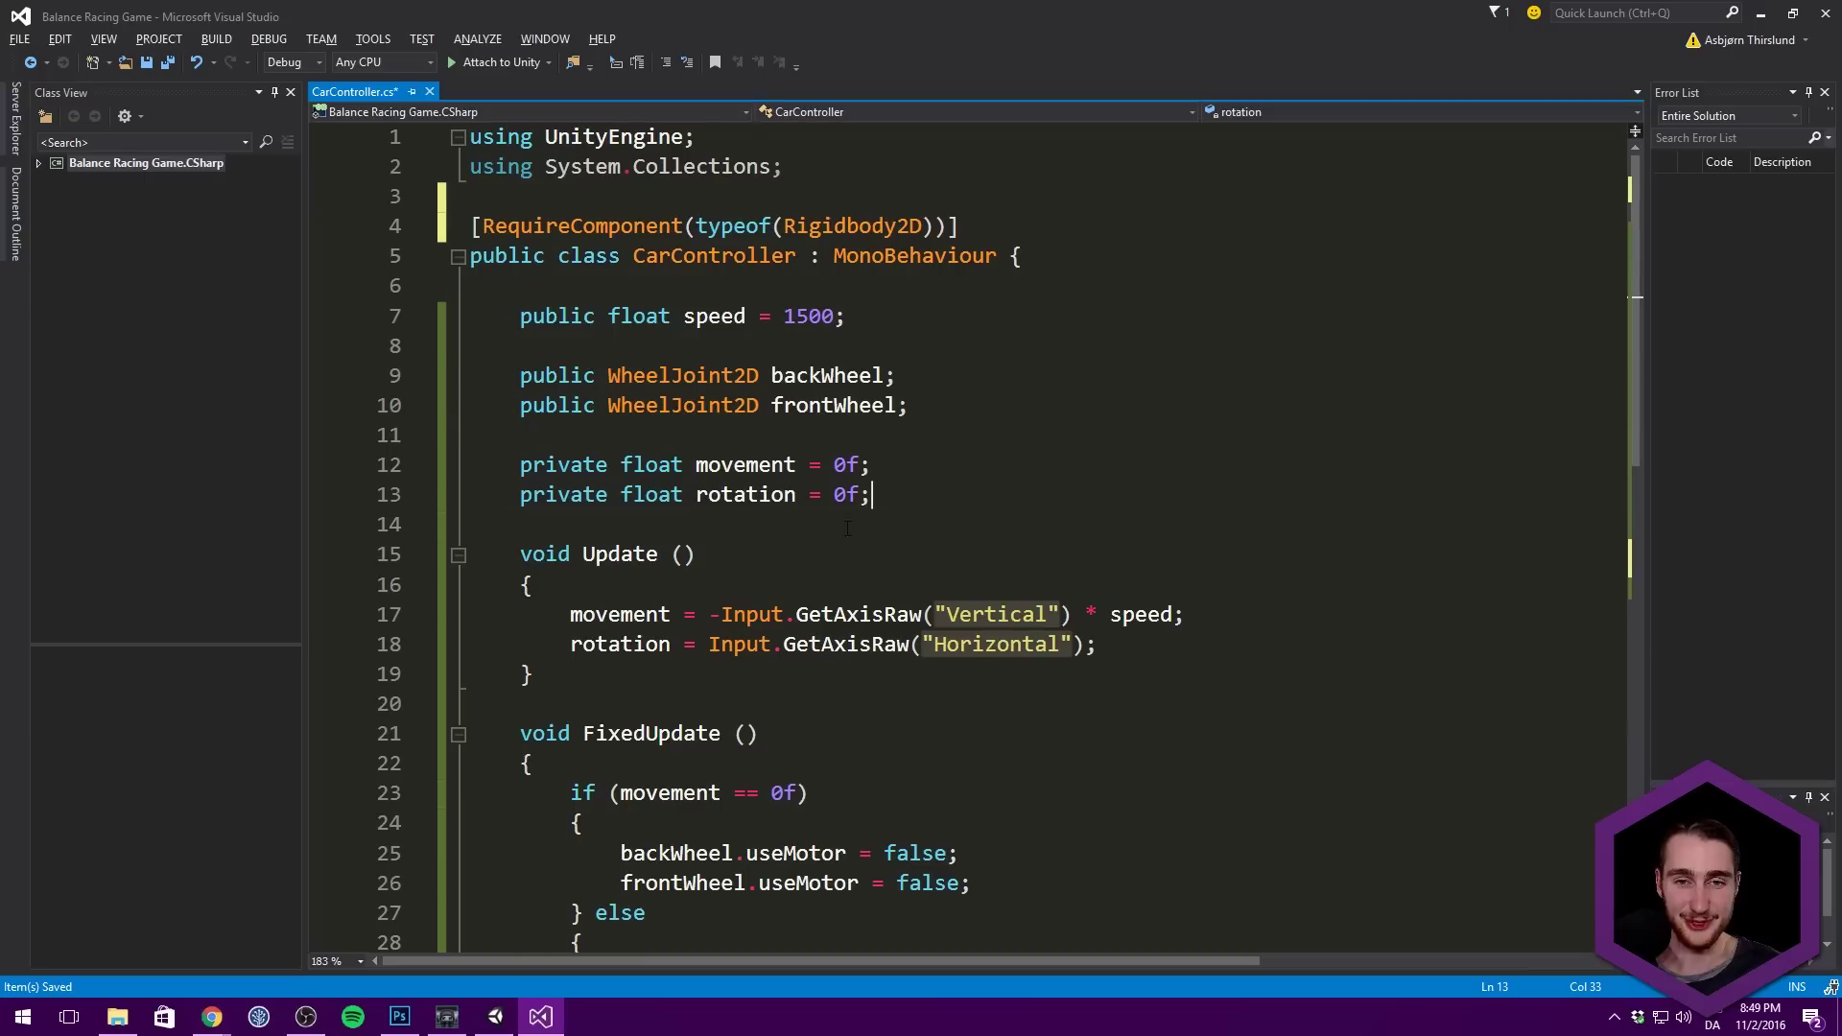
Step: Delete the RequireComponent attribute line above the CarController class
left_click(1012, 224)
key("shift+Home")
key("BackSpace")
key("BackSpace")
Step: Declare a public Rigidbody2D field named rb below the frontWheel field, separated by a blank line
left_click(846, 434)
left_click(916, 375)
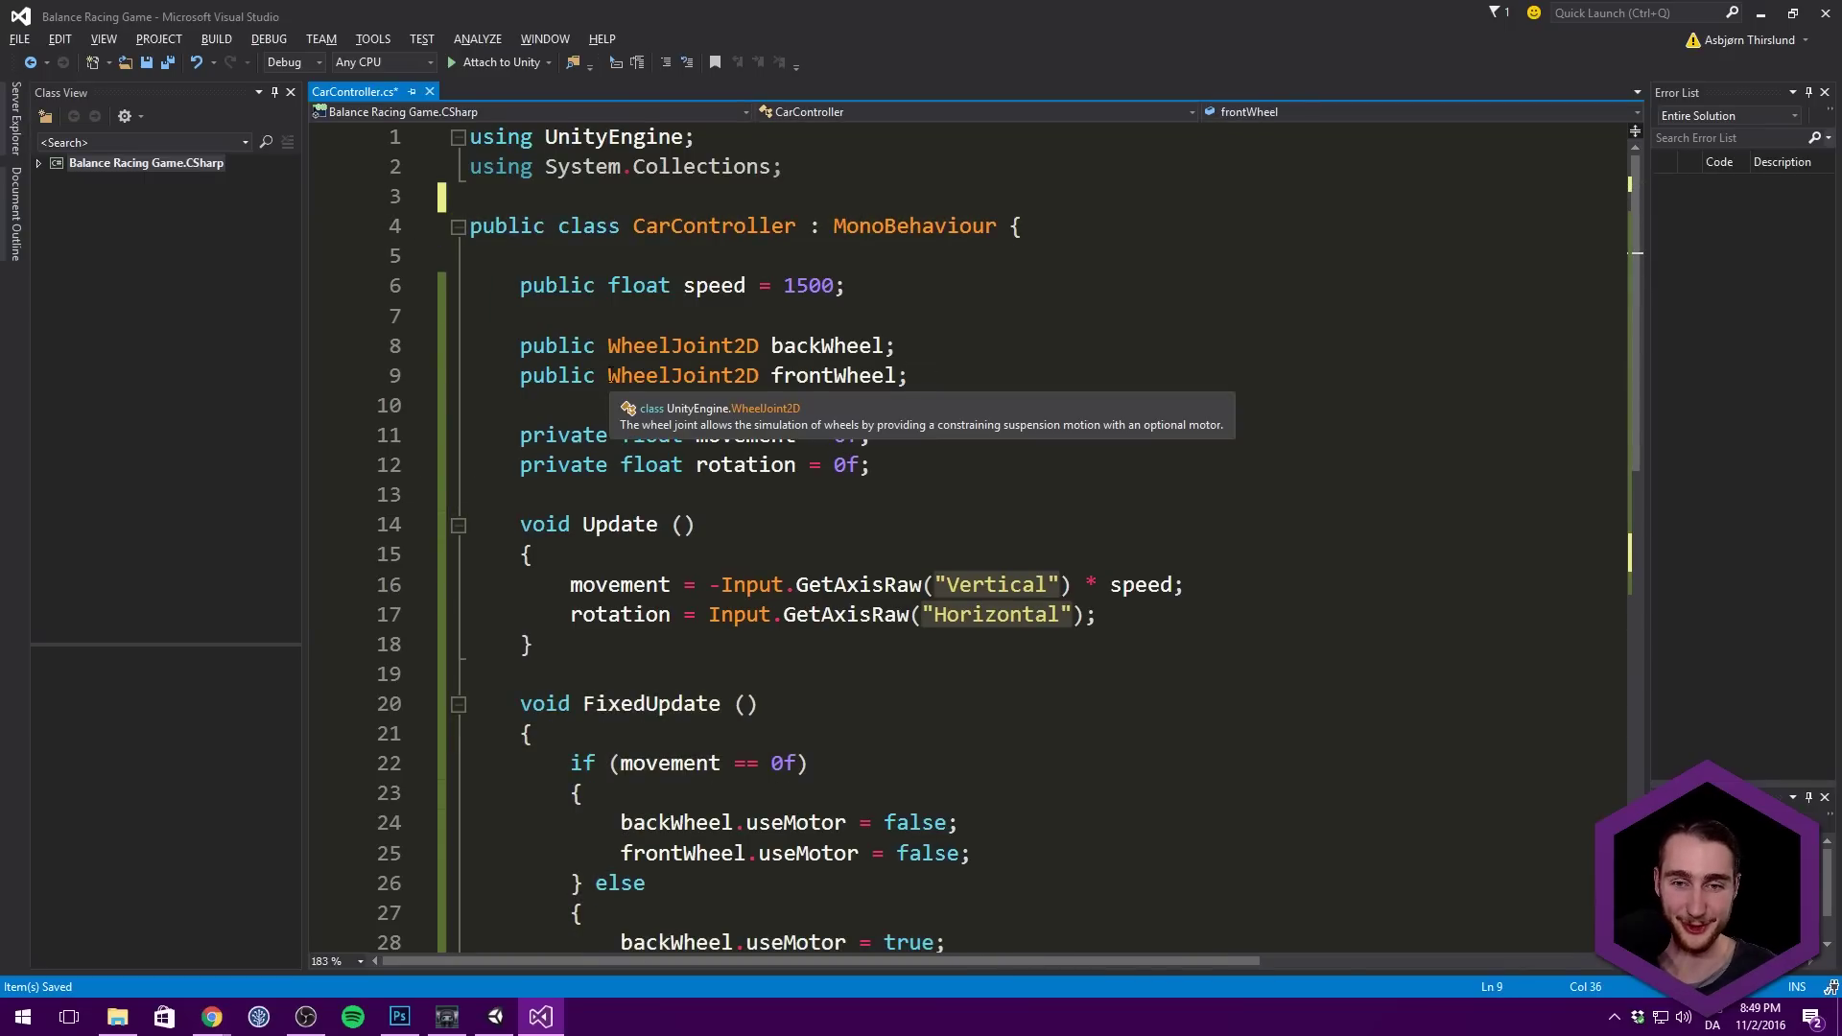
key("Return")
key("Return")
type("public ")
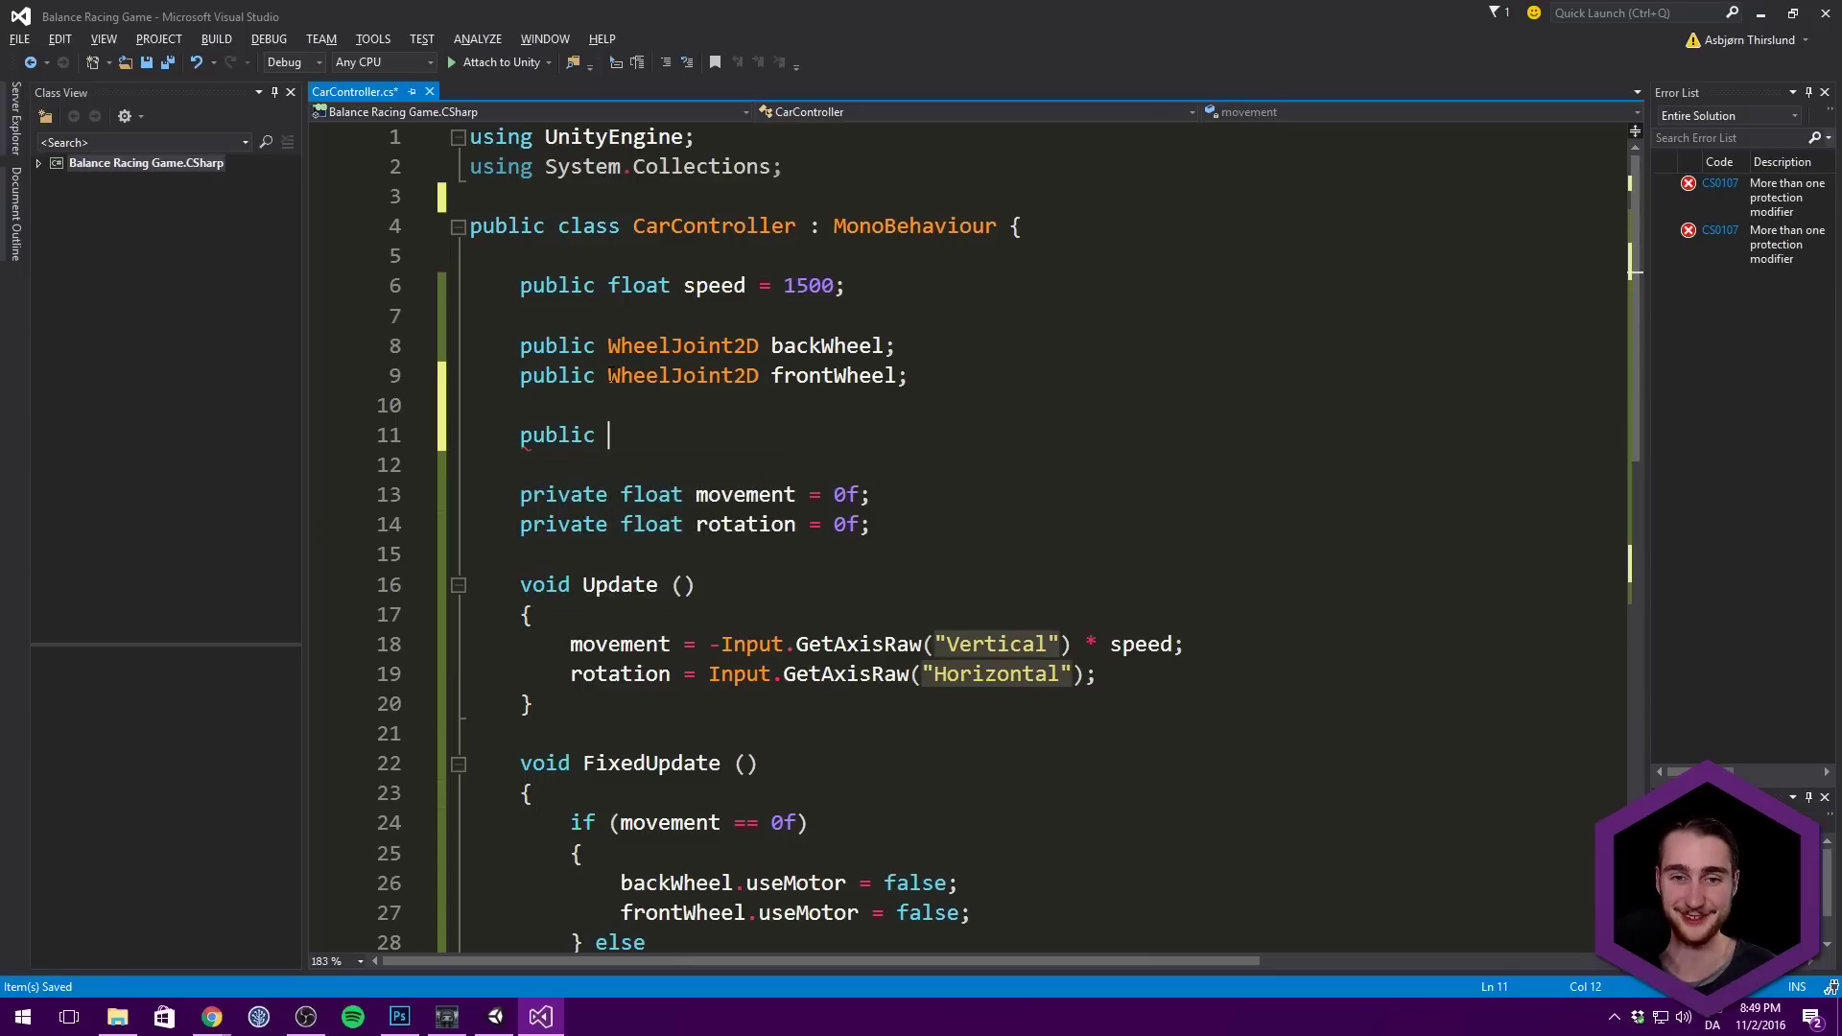
type("C")
key("BackSpace")
type("Rigidbody2D ")
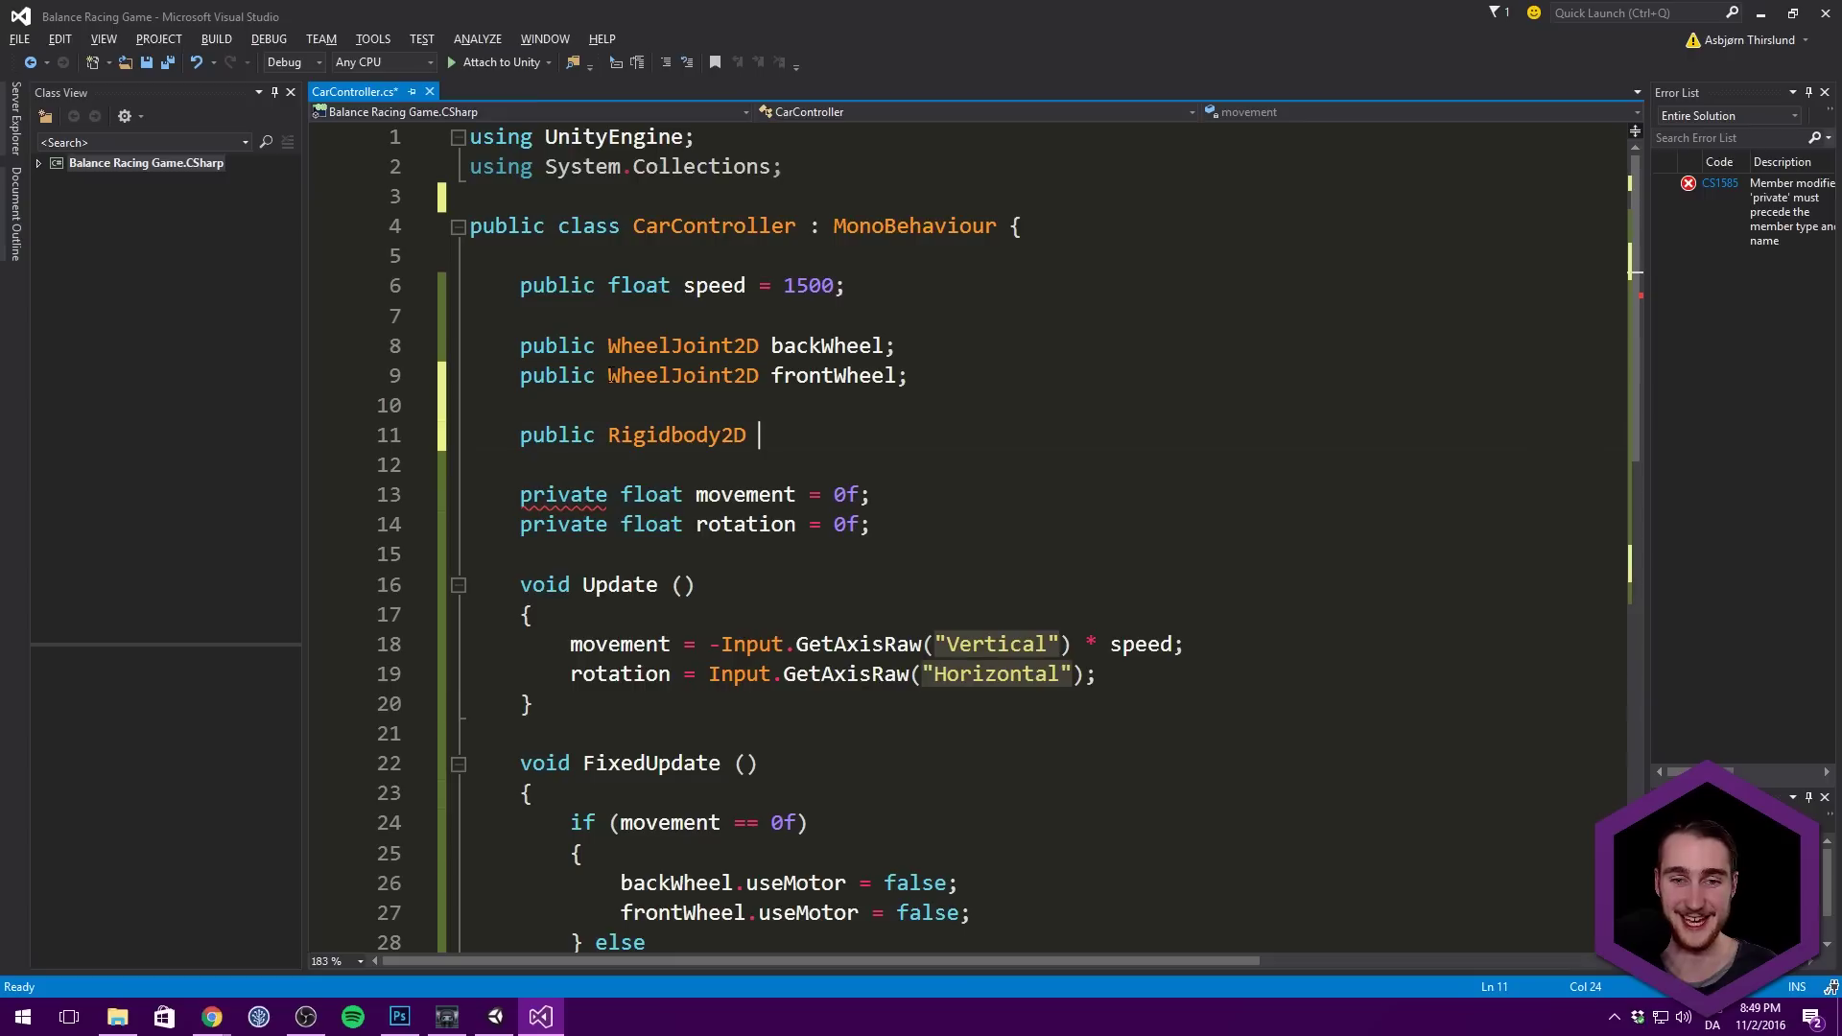
type("rb;")
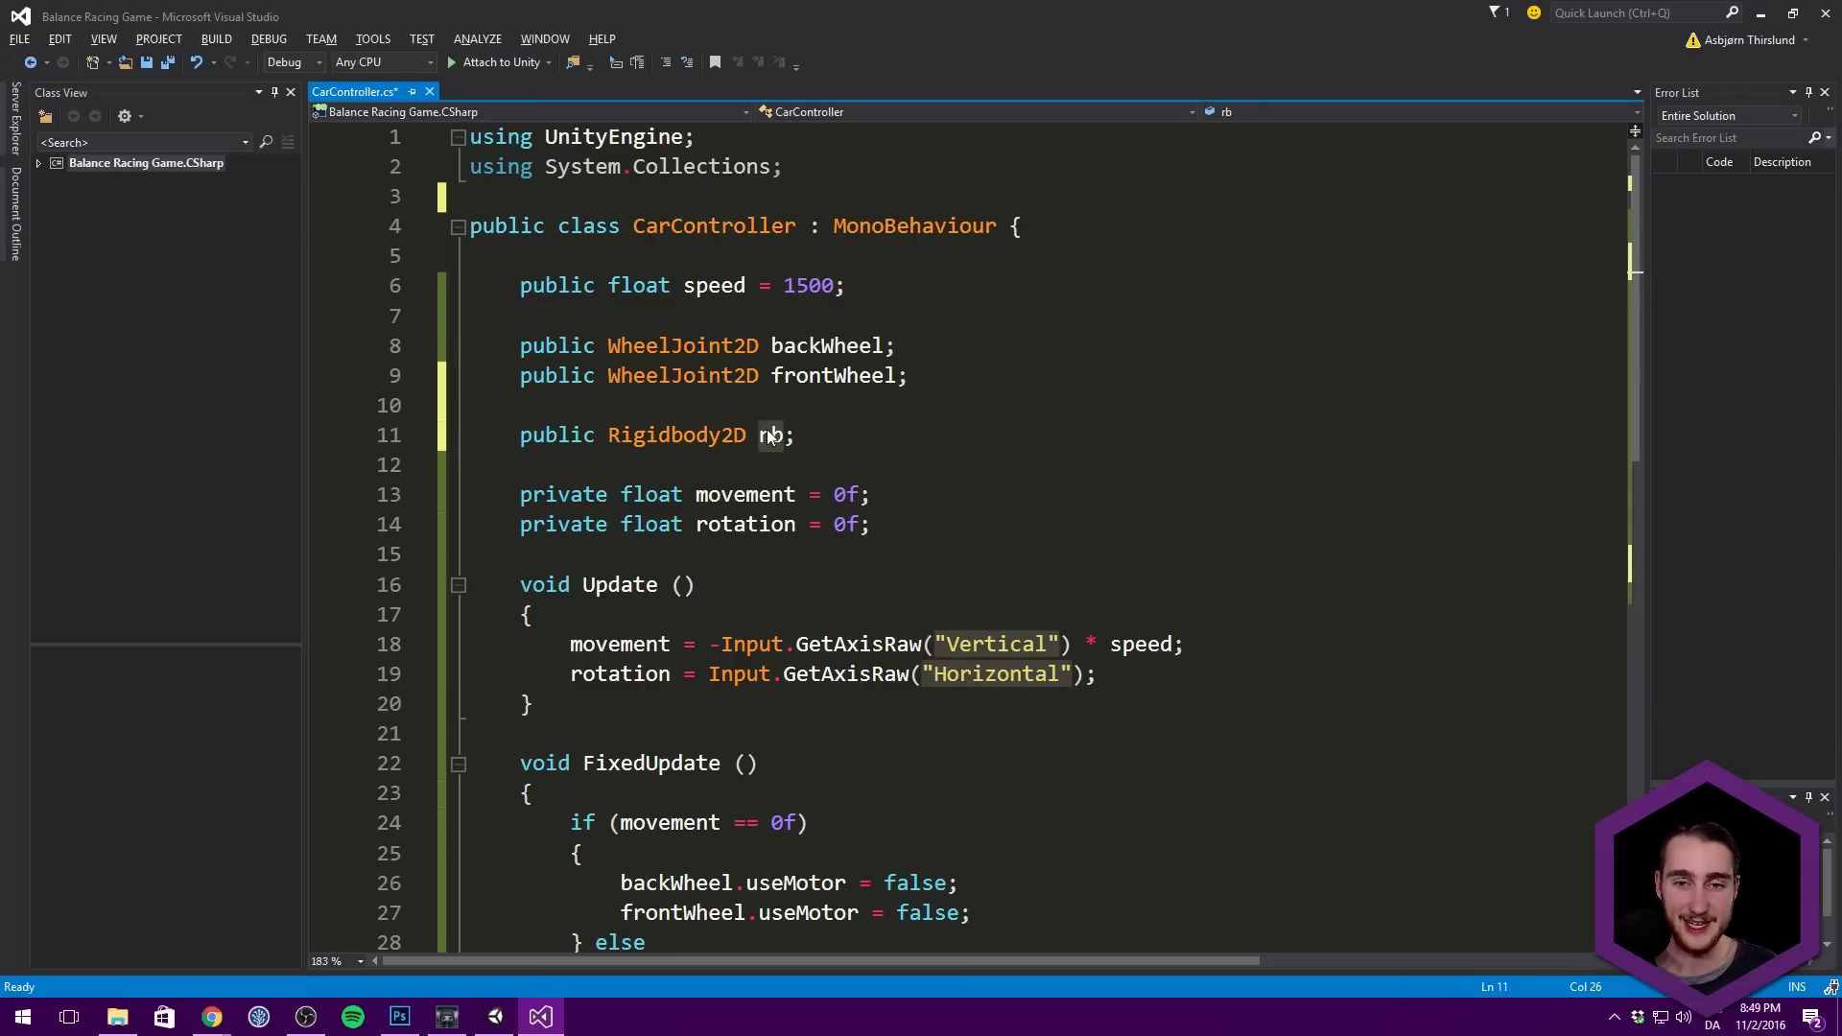
Step: Add rb.AddTorque(-rotation); at the end of FixedUpdate, below the if/else block
scroll(654, 524, "down", 6)
left_click(684, 708)
type("rb")
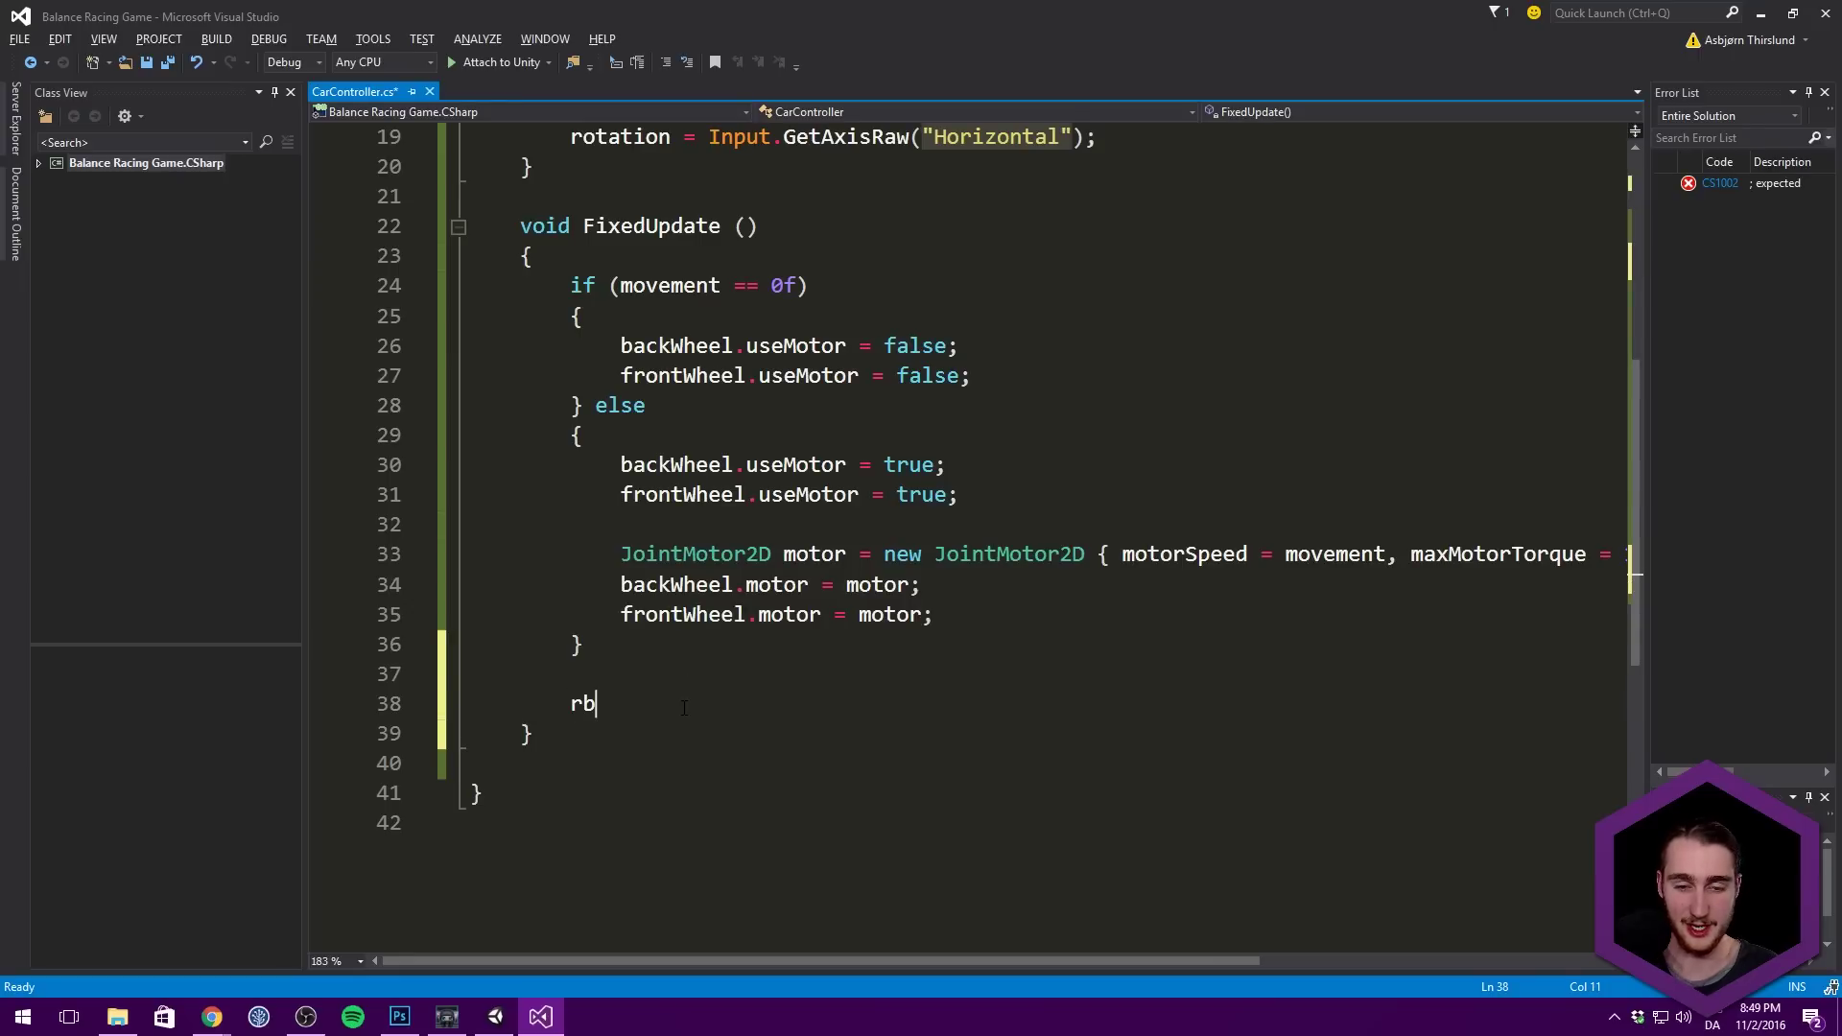
type(".Add")
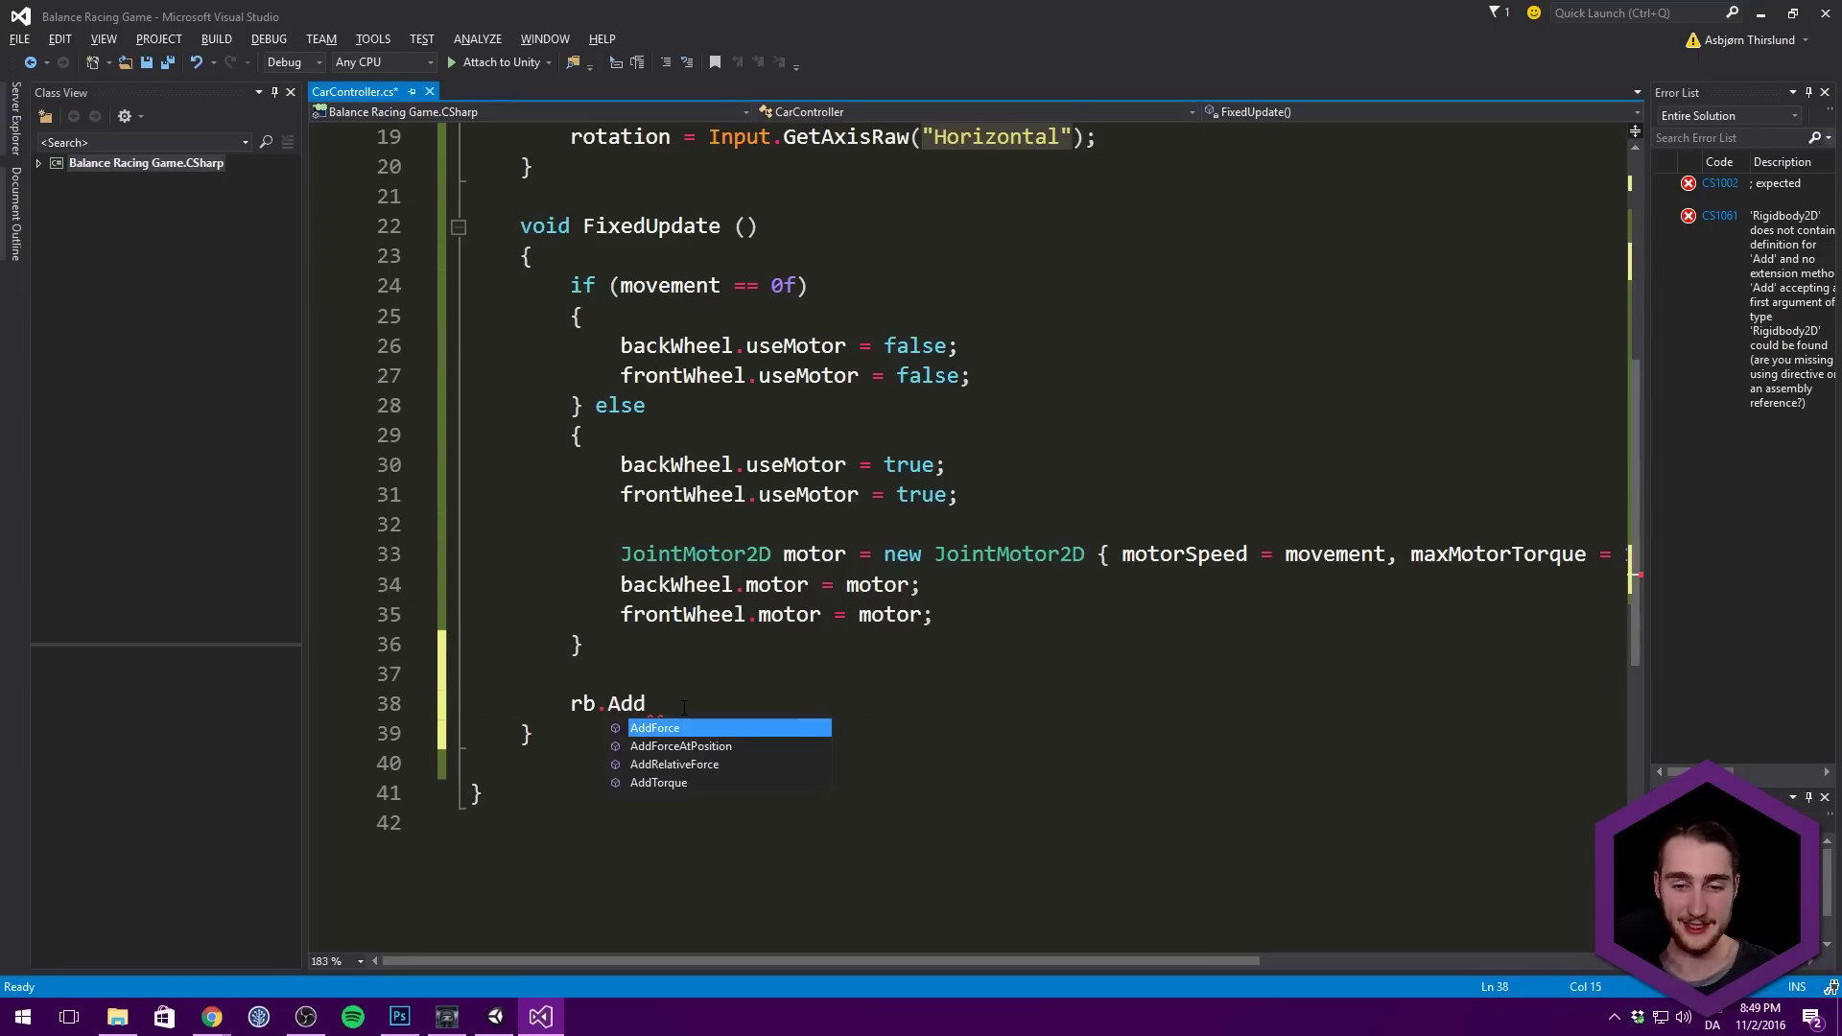
key("Down")
key("Down")
key("Down")
key("Tab")
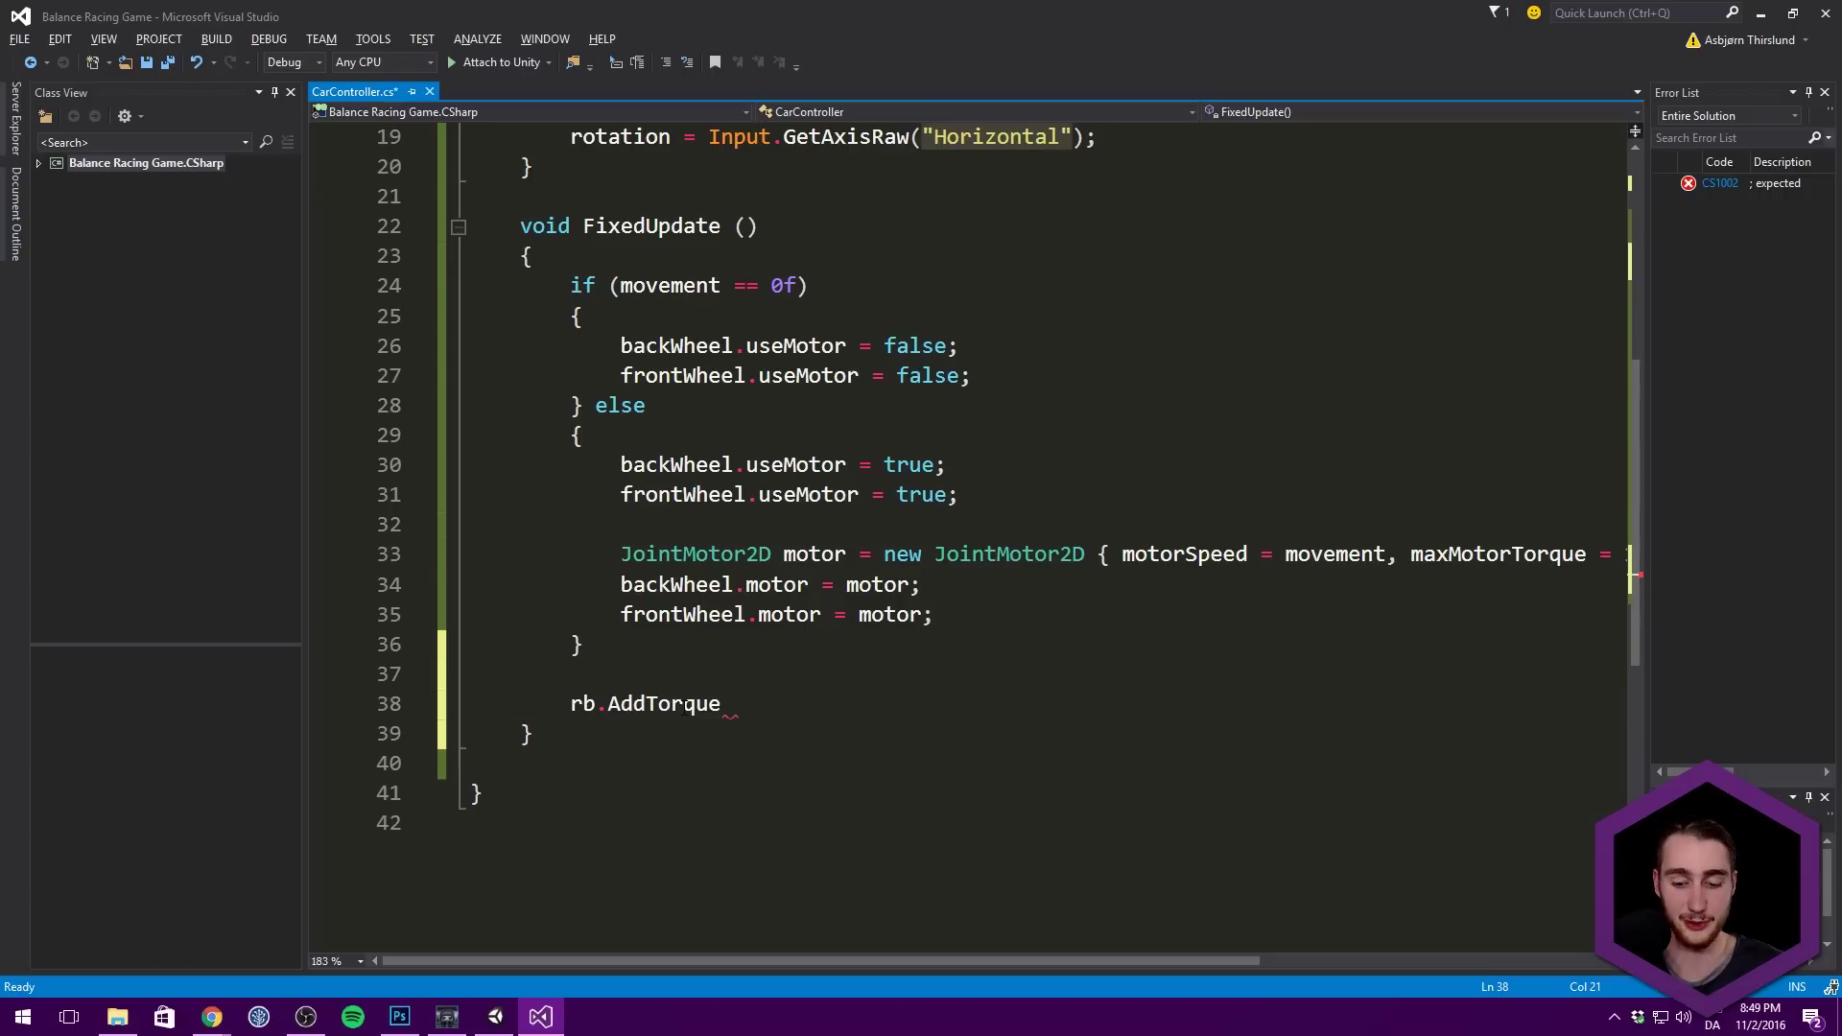
type("(")
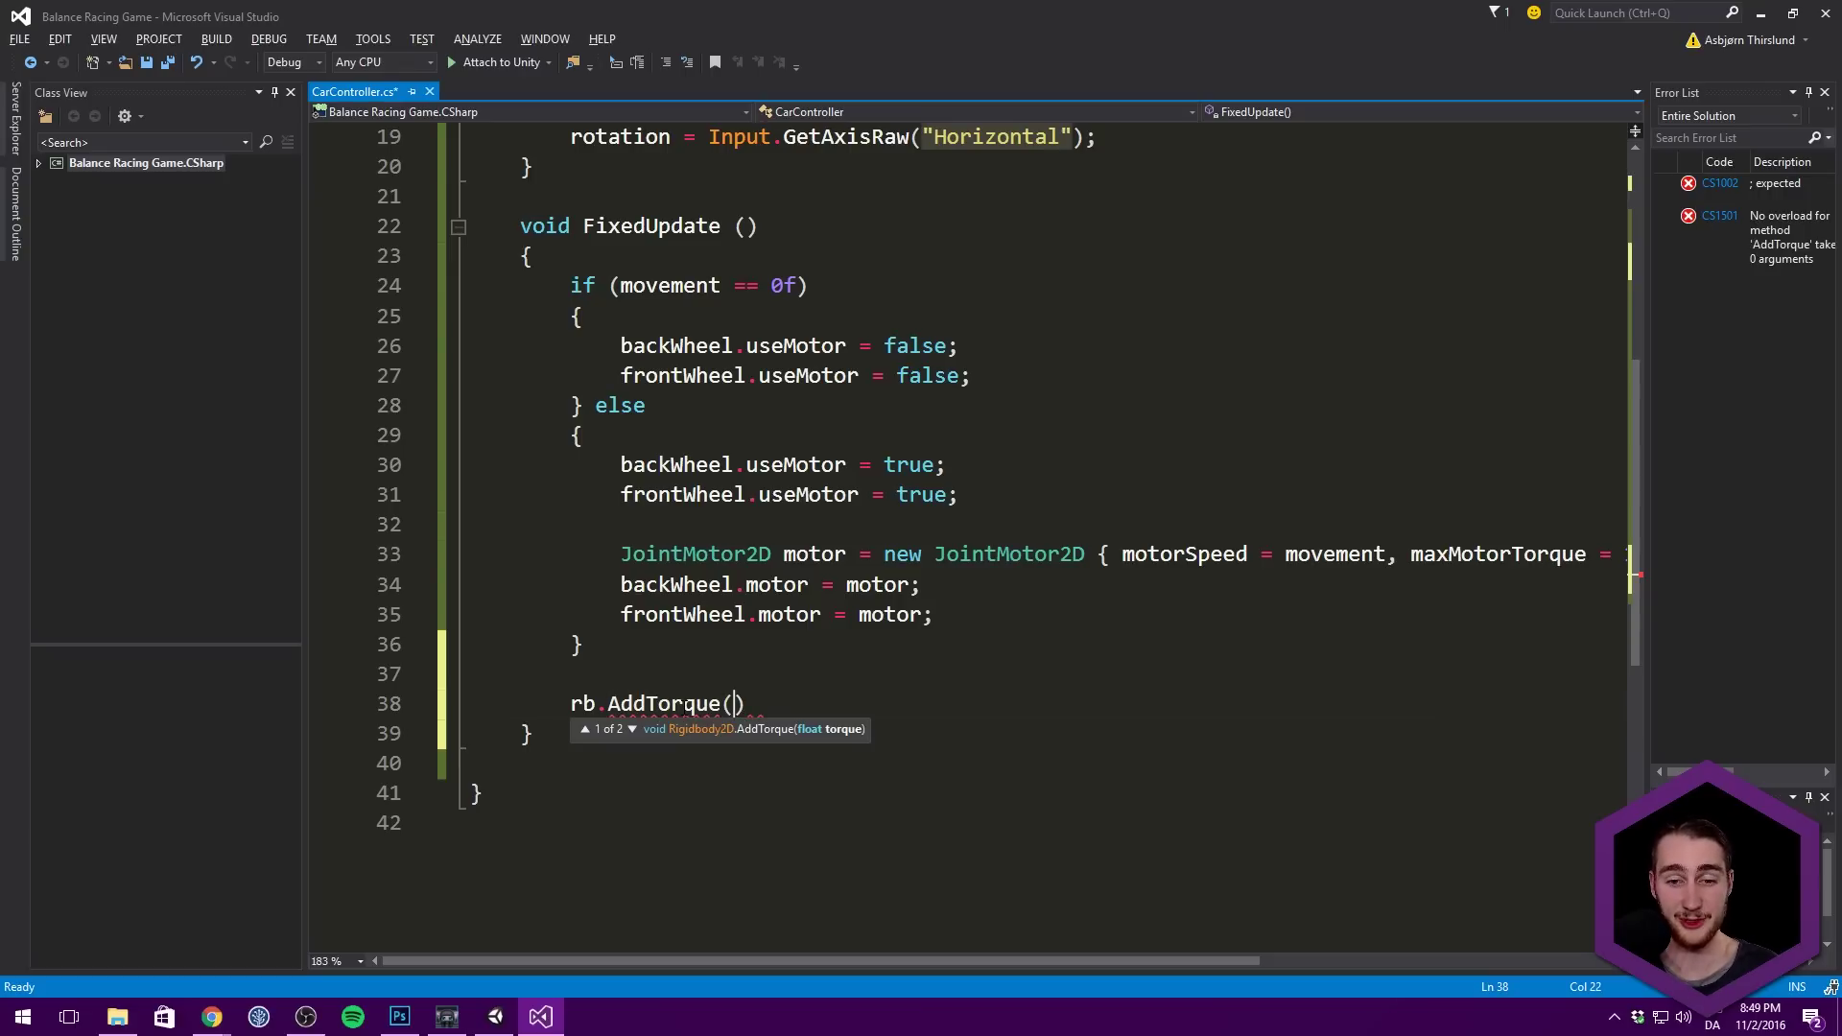
type("rotation);")
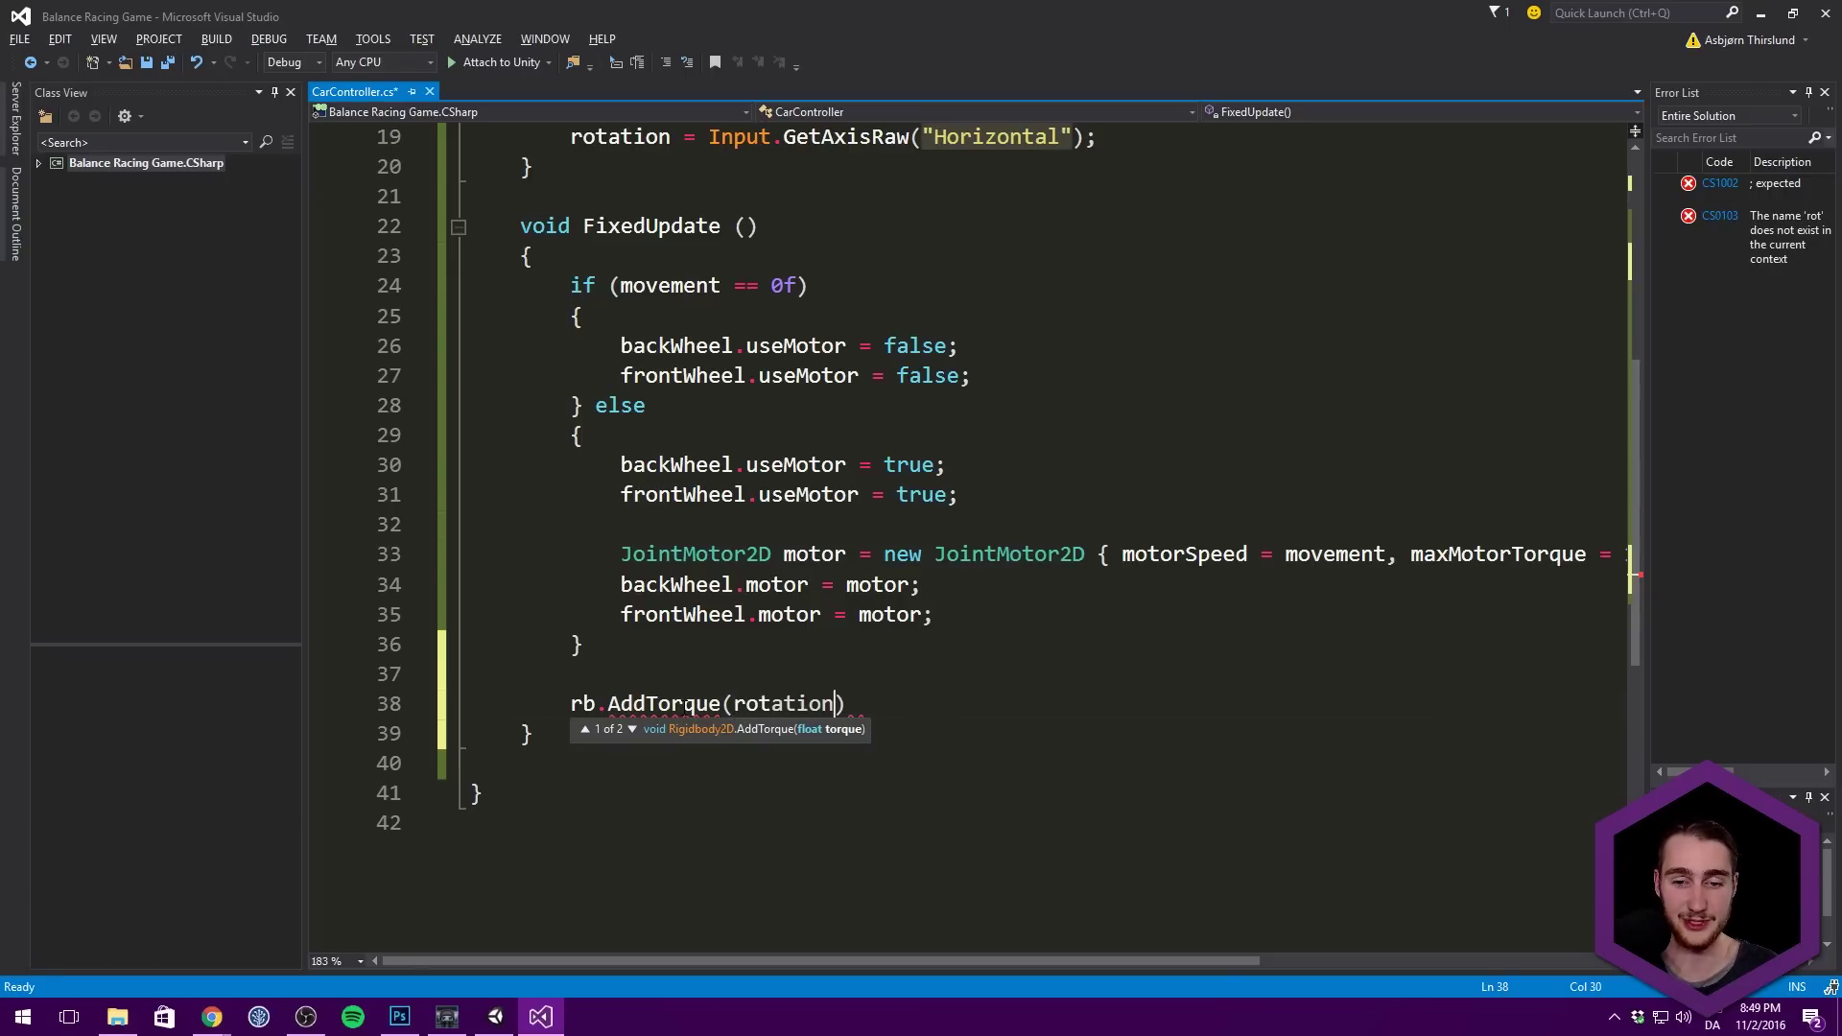
left_click(737, 706)
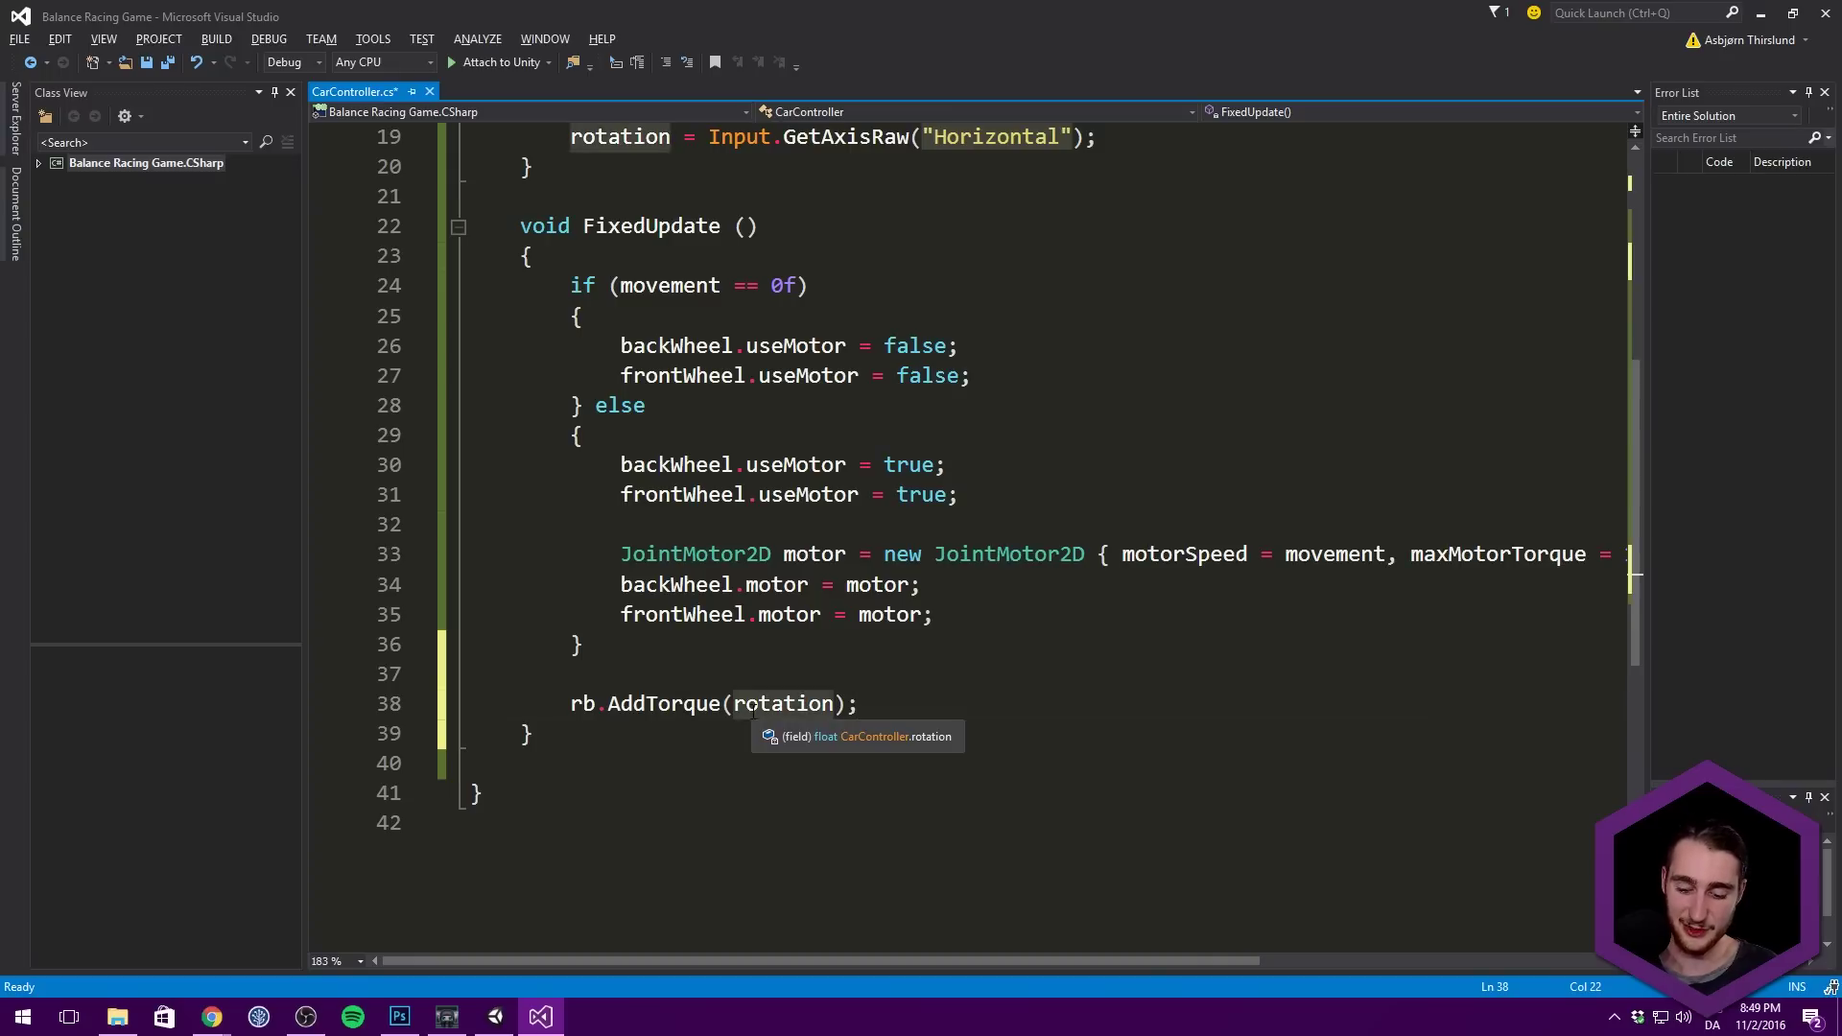
type("-")
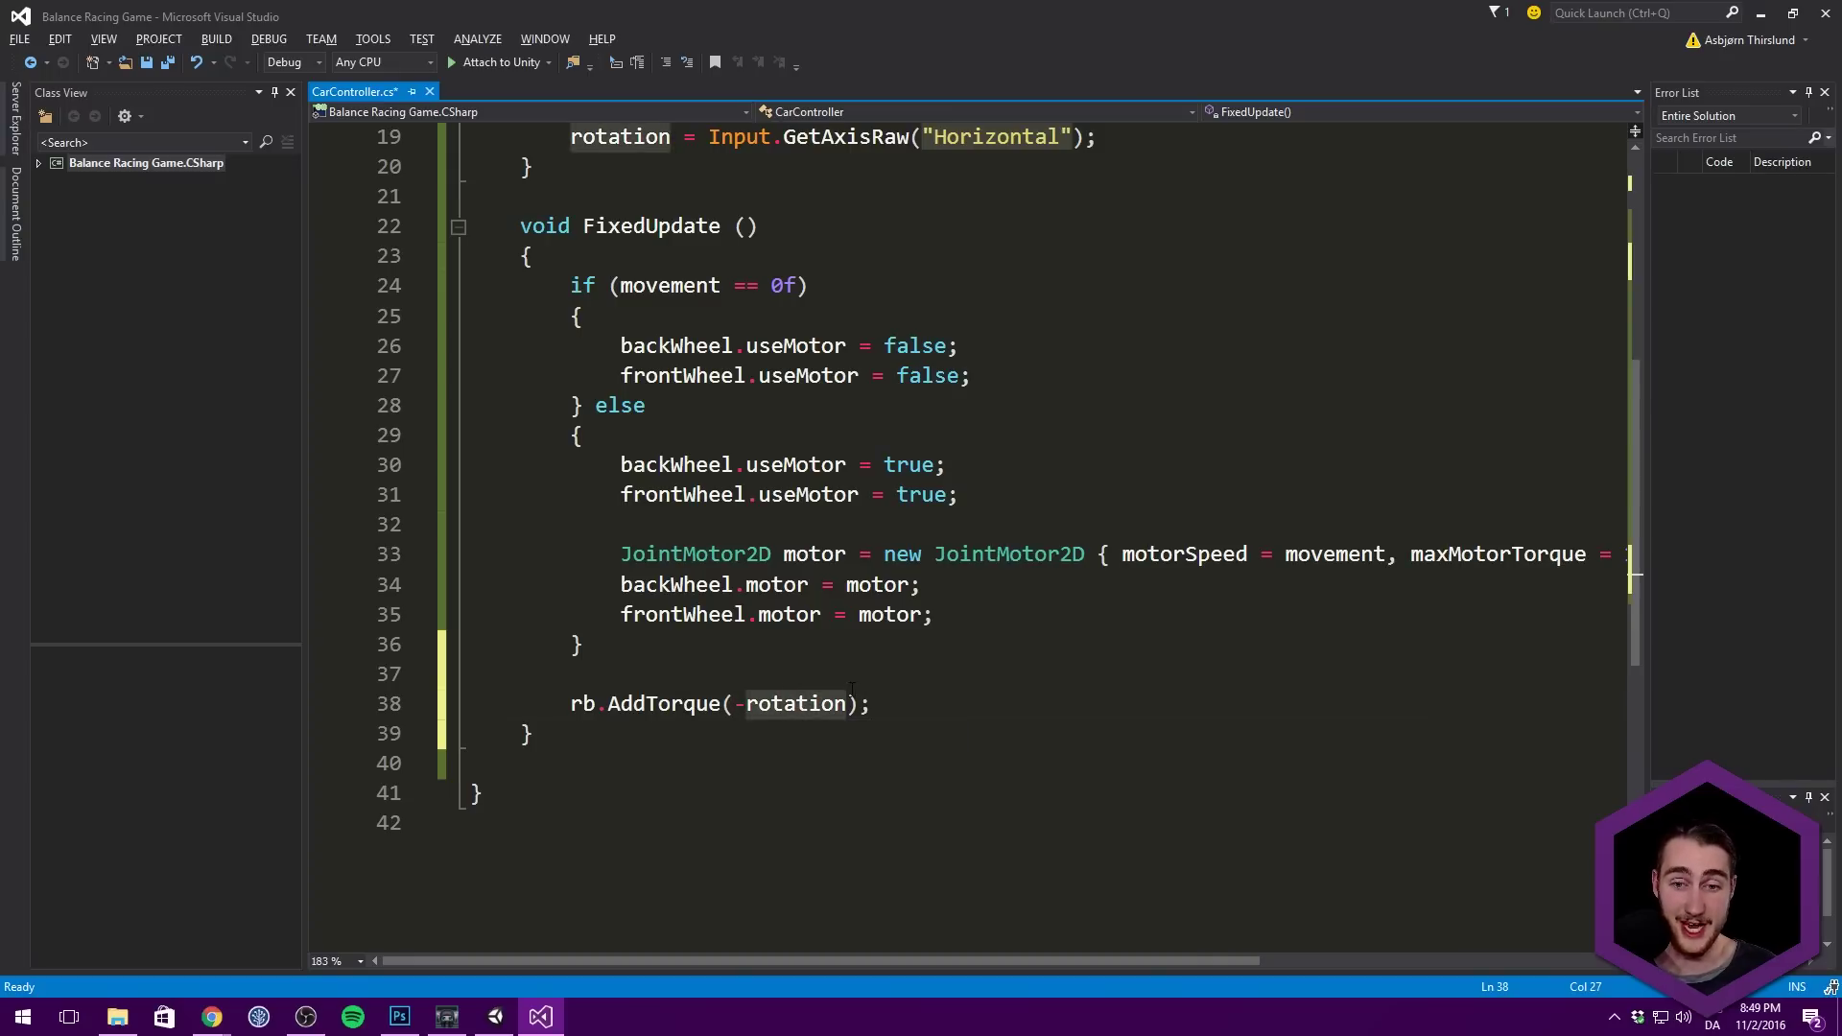
Step: Declare a public float named rotationSpeed with the value 15f directly below the speed field
scroll(811, 594, "up", 6)
left_click(823, 436)
left_click(766, 308)
key("ctrl+Return")
type("public float ")
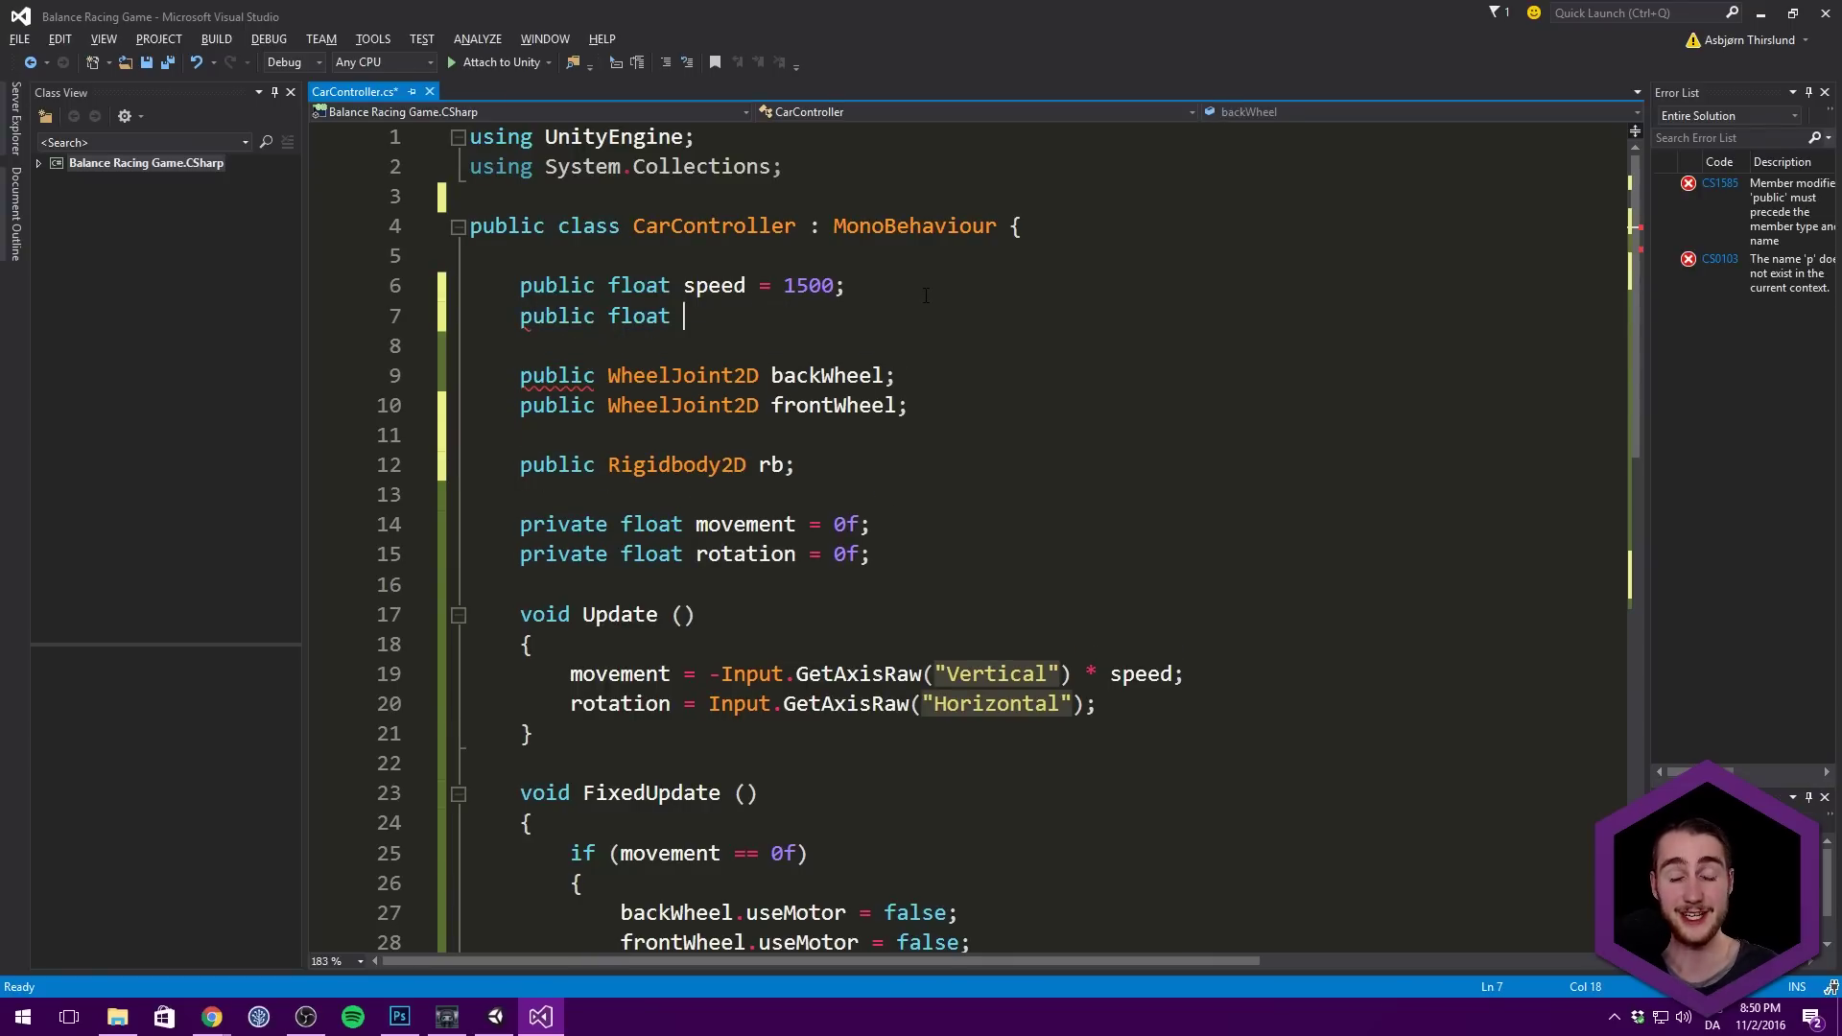
type("rotationSpeed ")
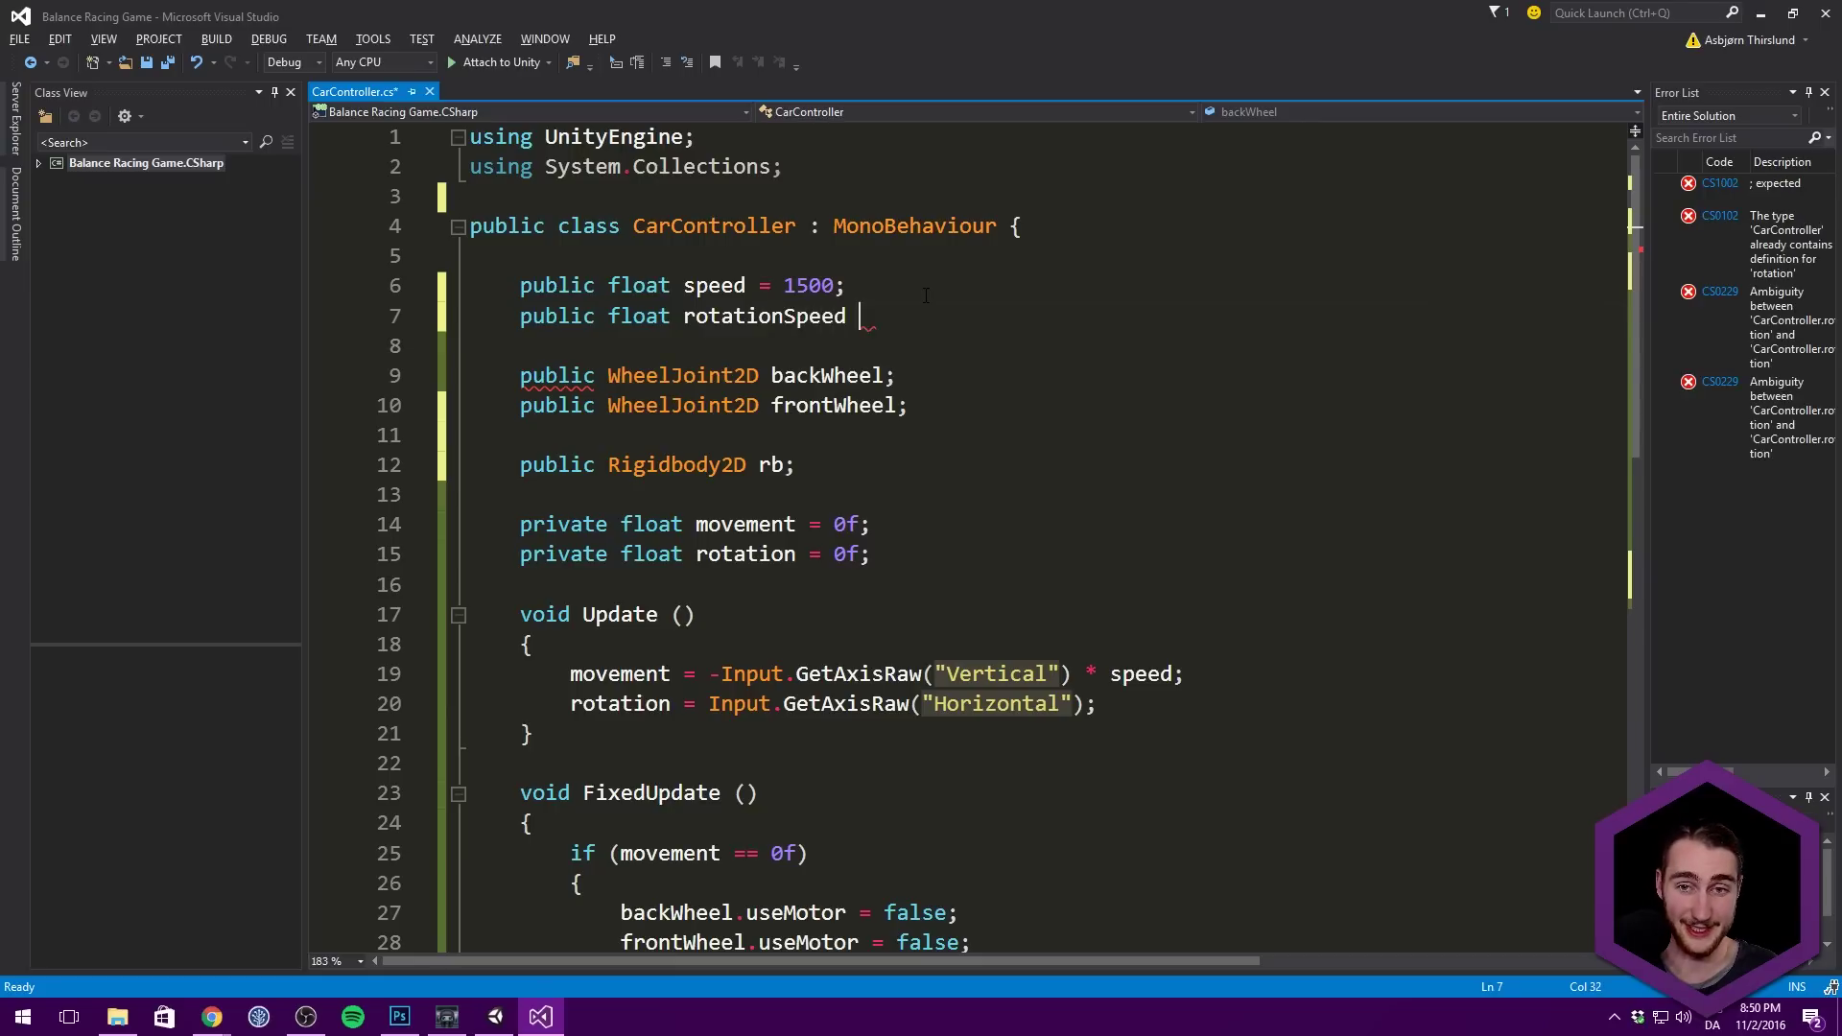
type("= 15f")
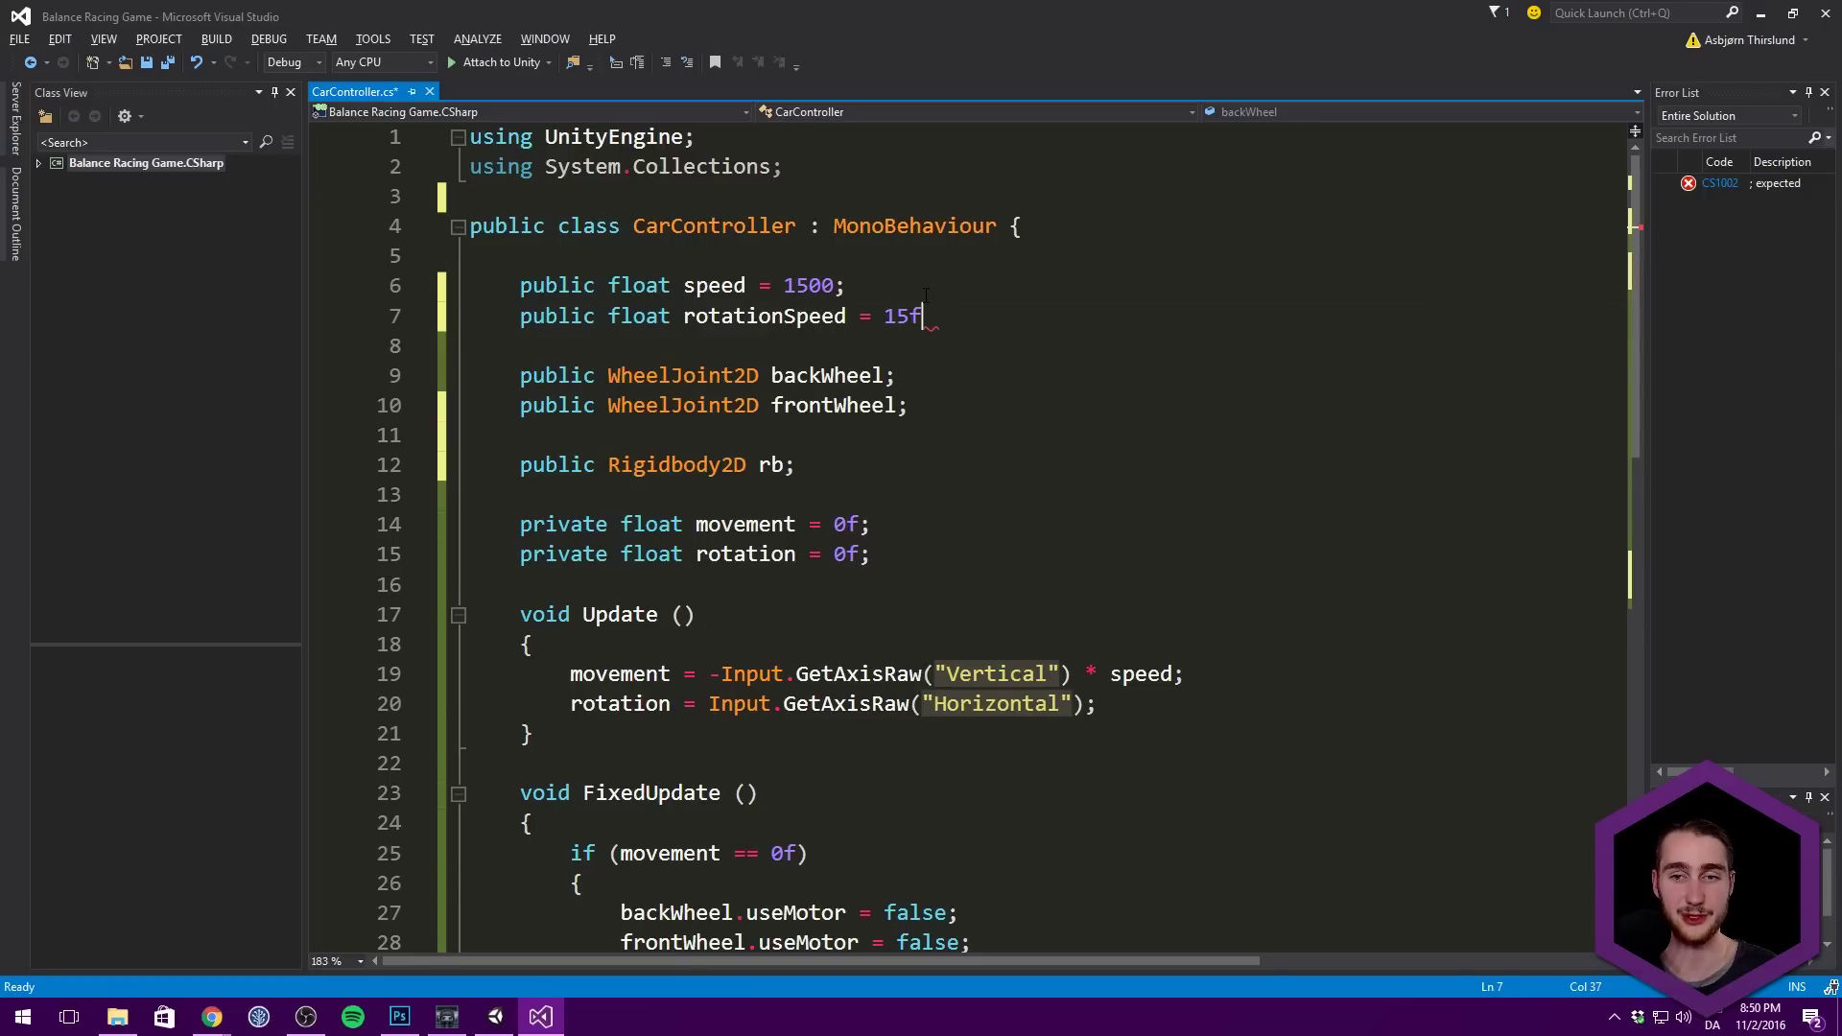
type(";")
Step: Multiply -rotation by rotationSpeed in the AddTorque call and save the script
key("Up")
key("Down")
key("Down")
key("Down")
key("Down")
scroll(892, 719, "down", 6)
left_click(892, 714)
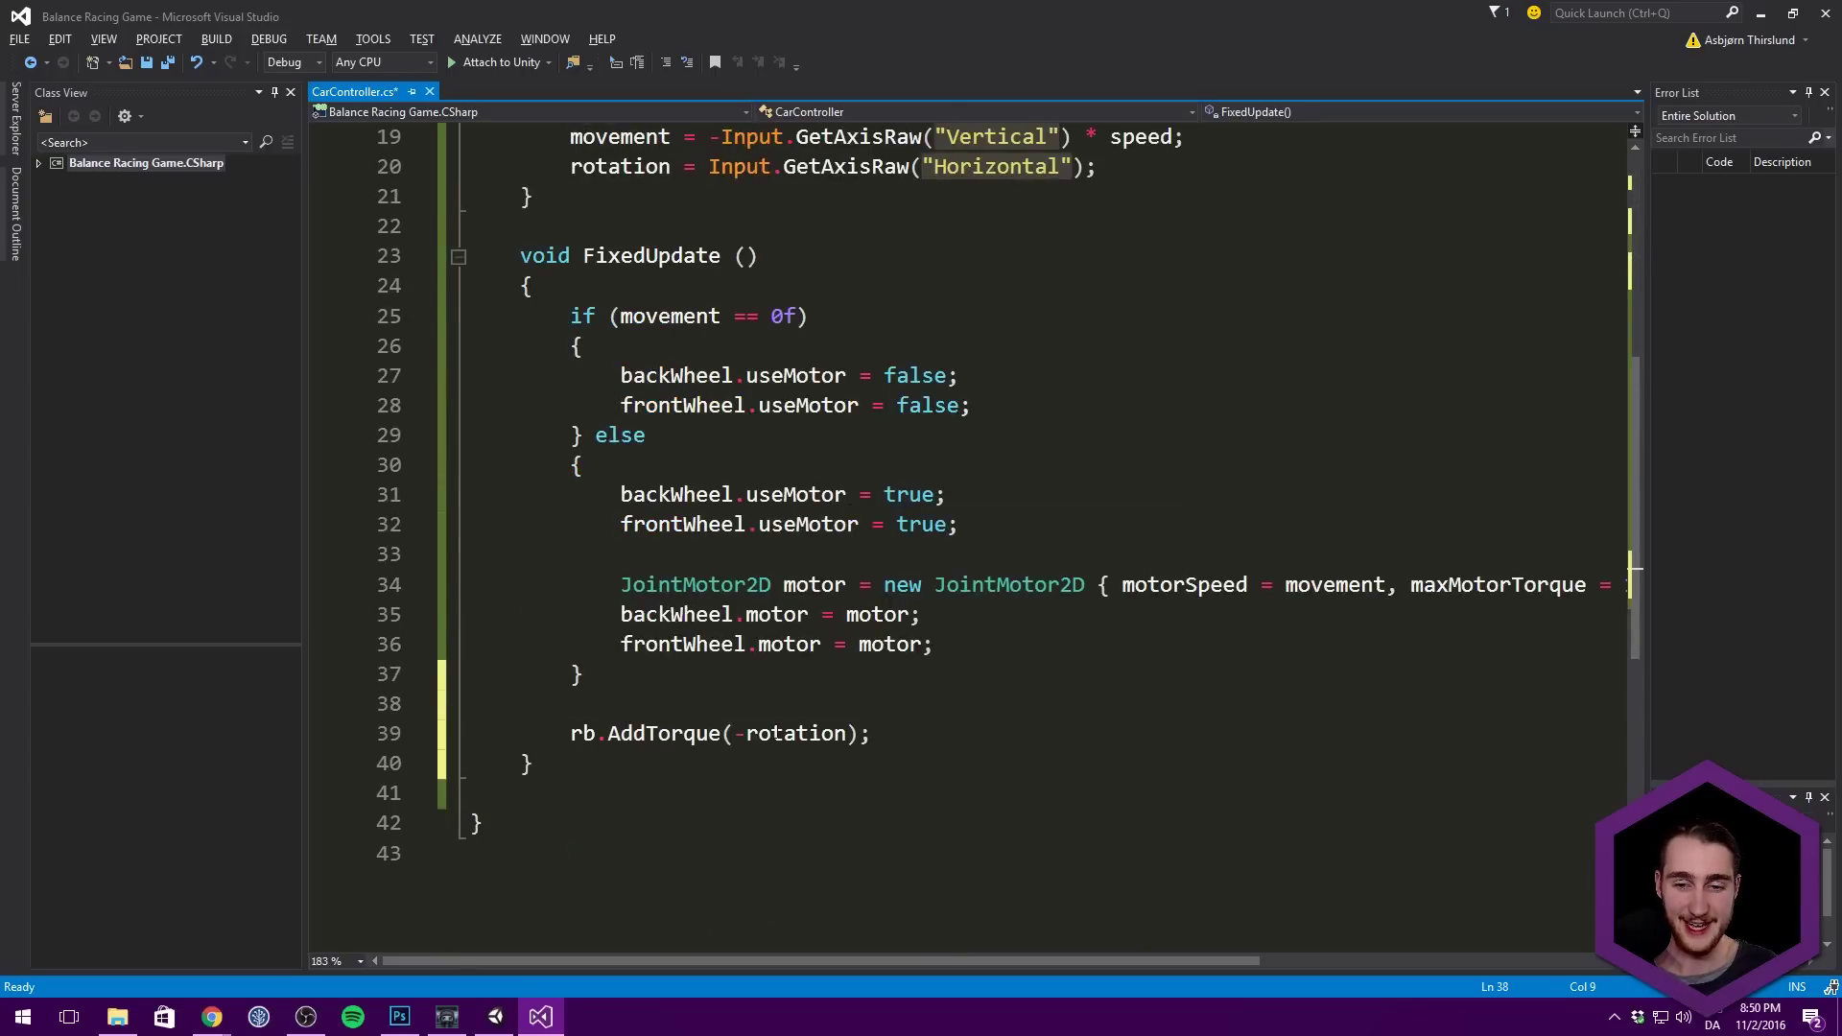
type("* rot")
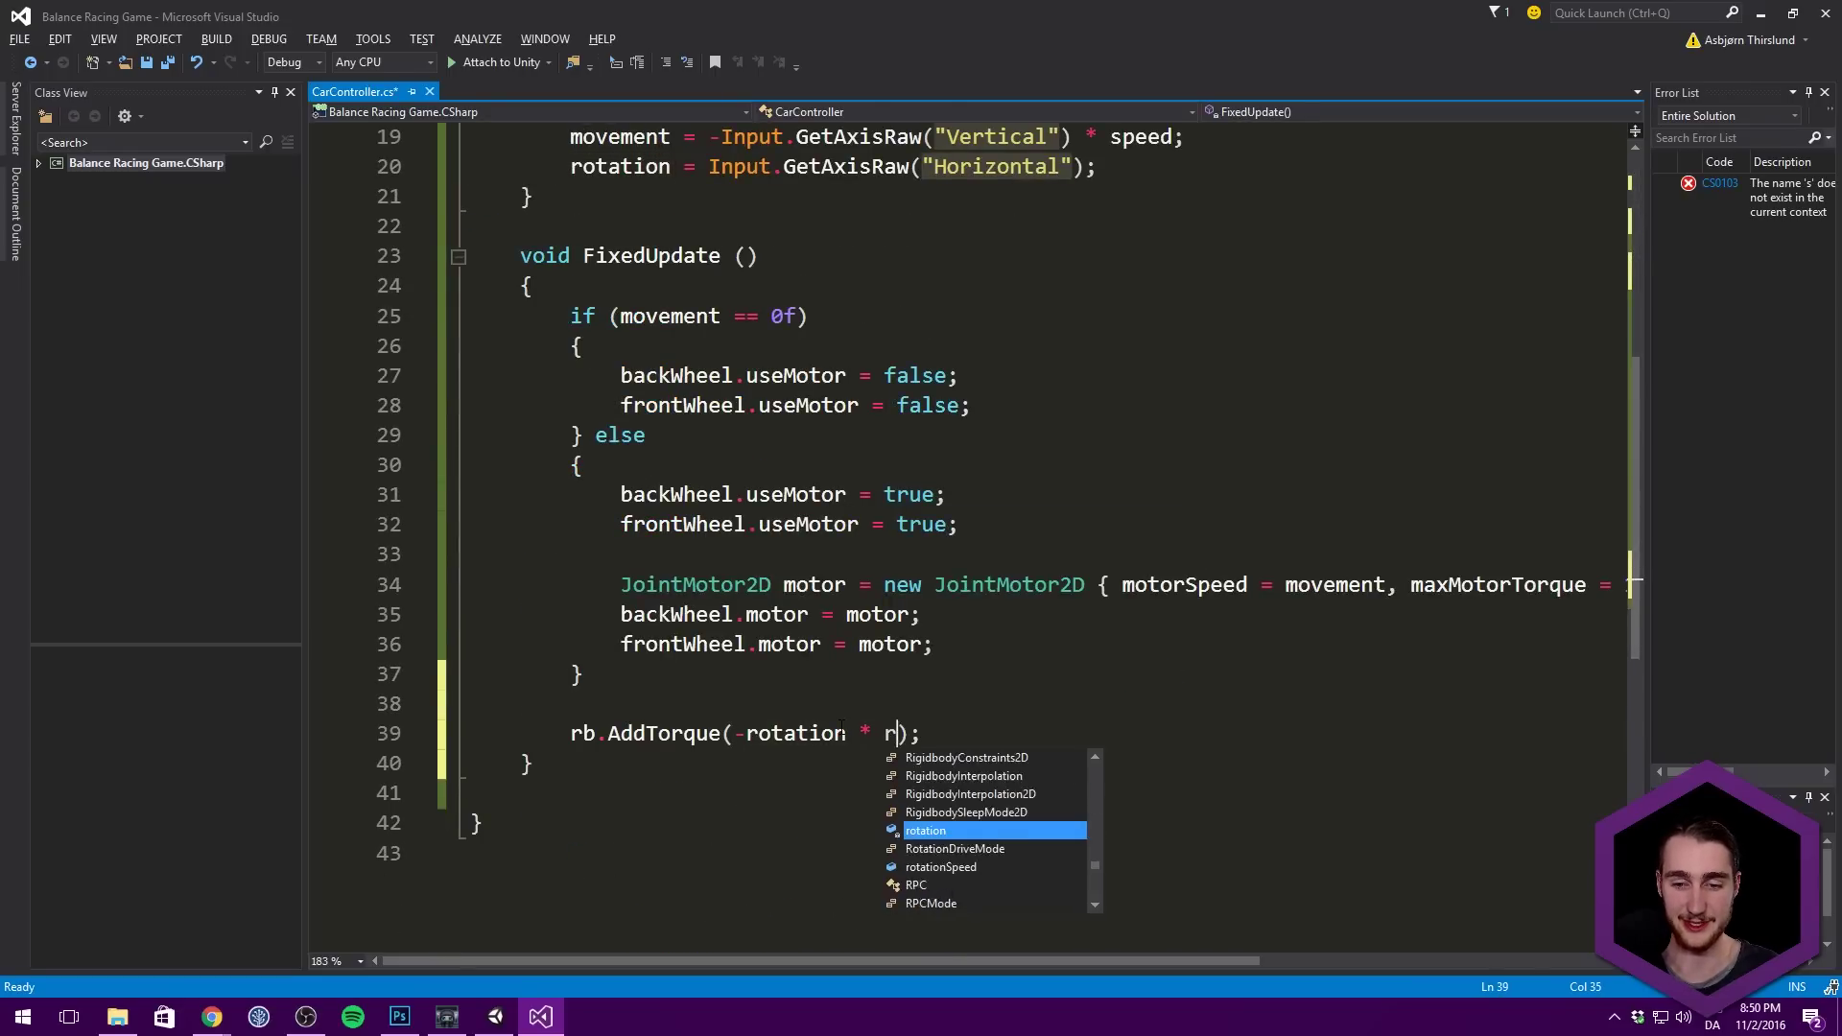
key("Tab")
type("Speed")
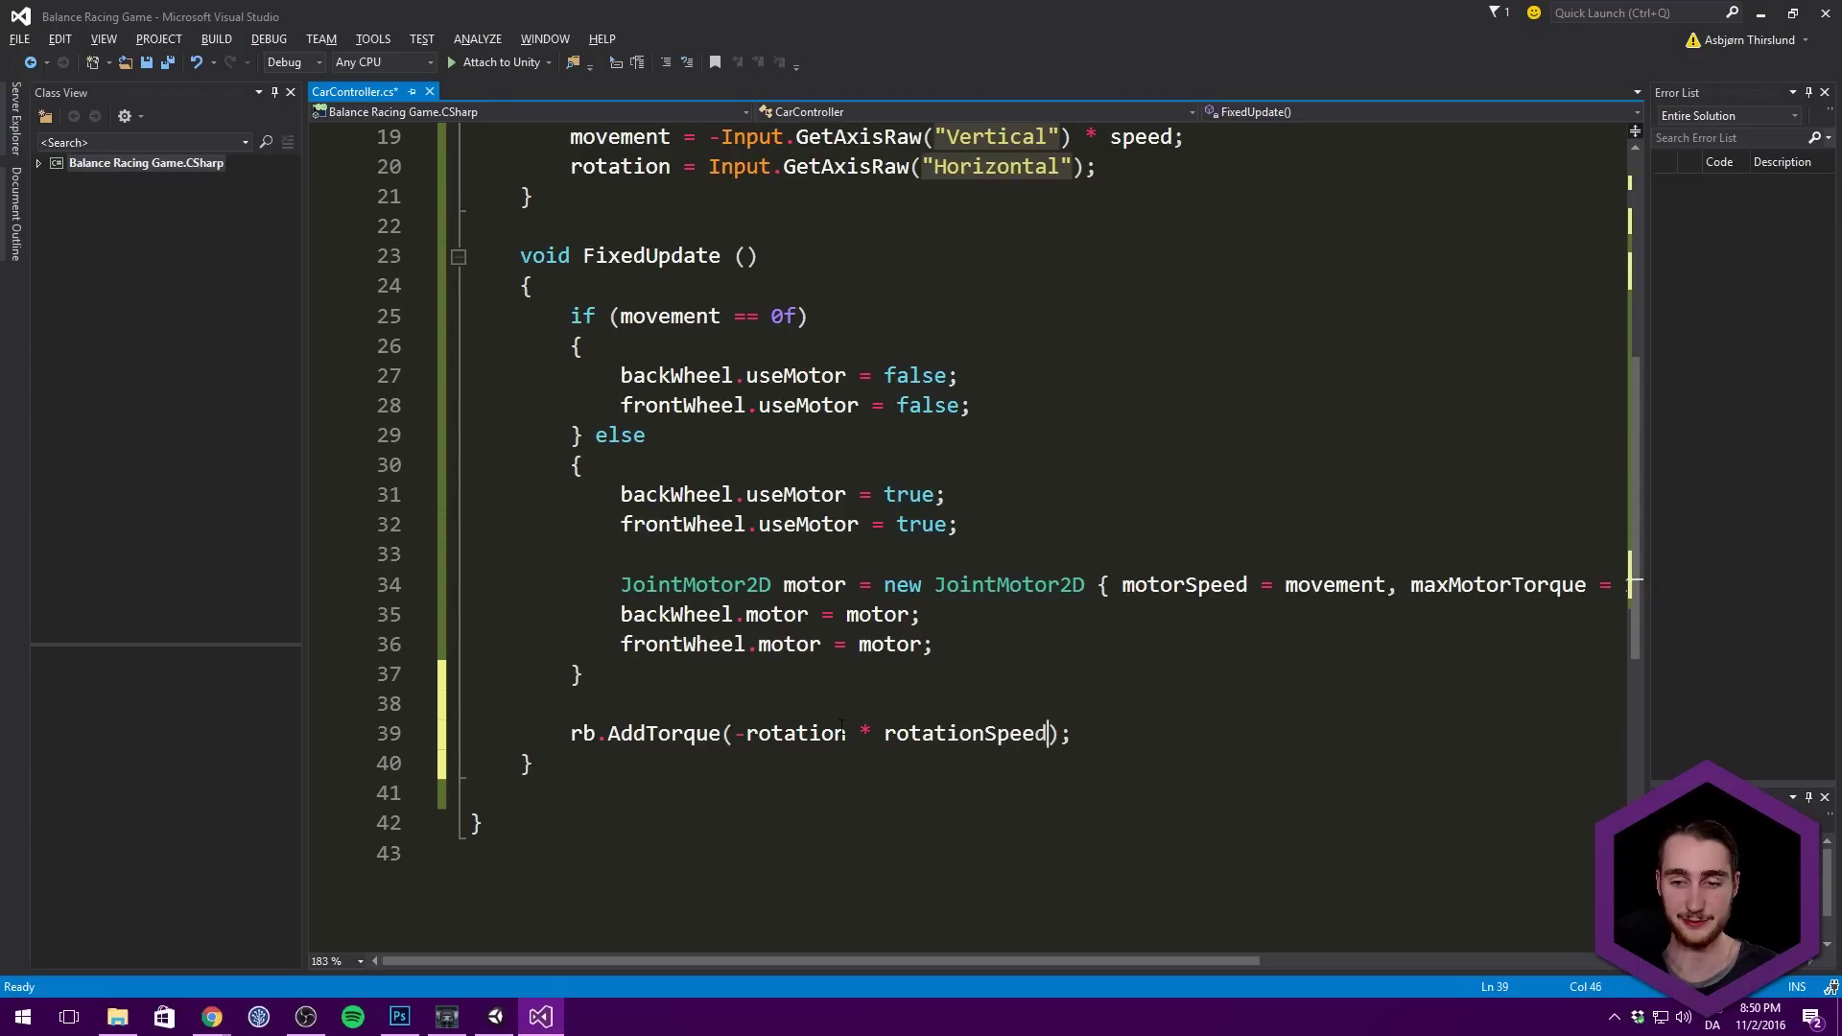
key("ctrl+s")
Step: Extend the AddTorque argument with * Time.fixedDeltaTime, save the script and switch to Unity
type("*")
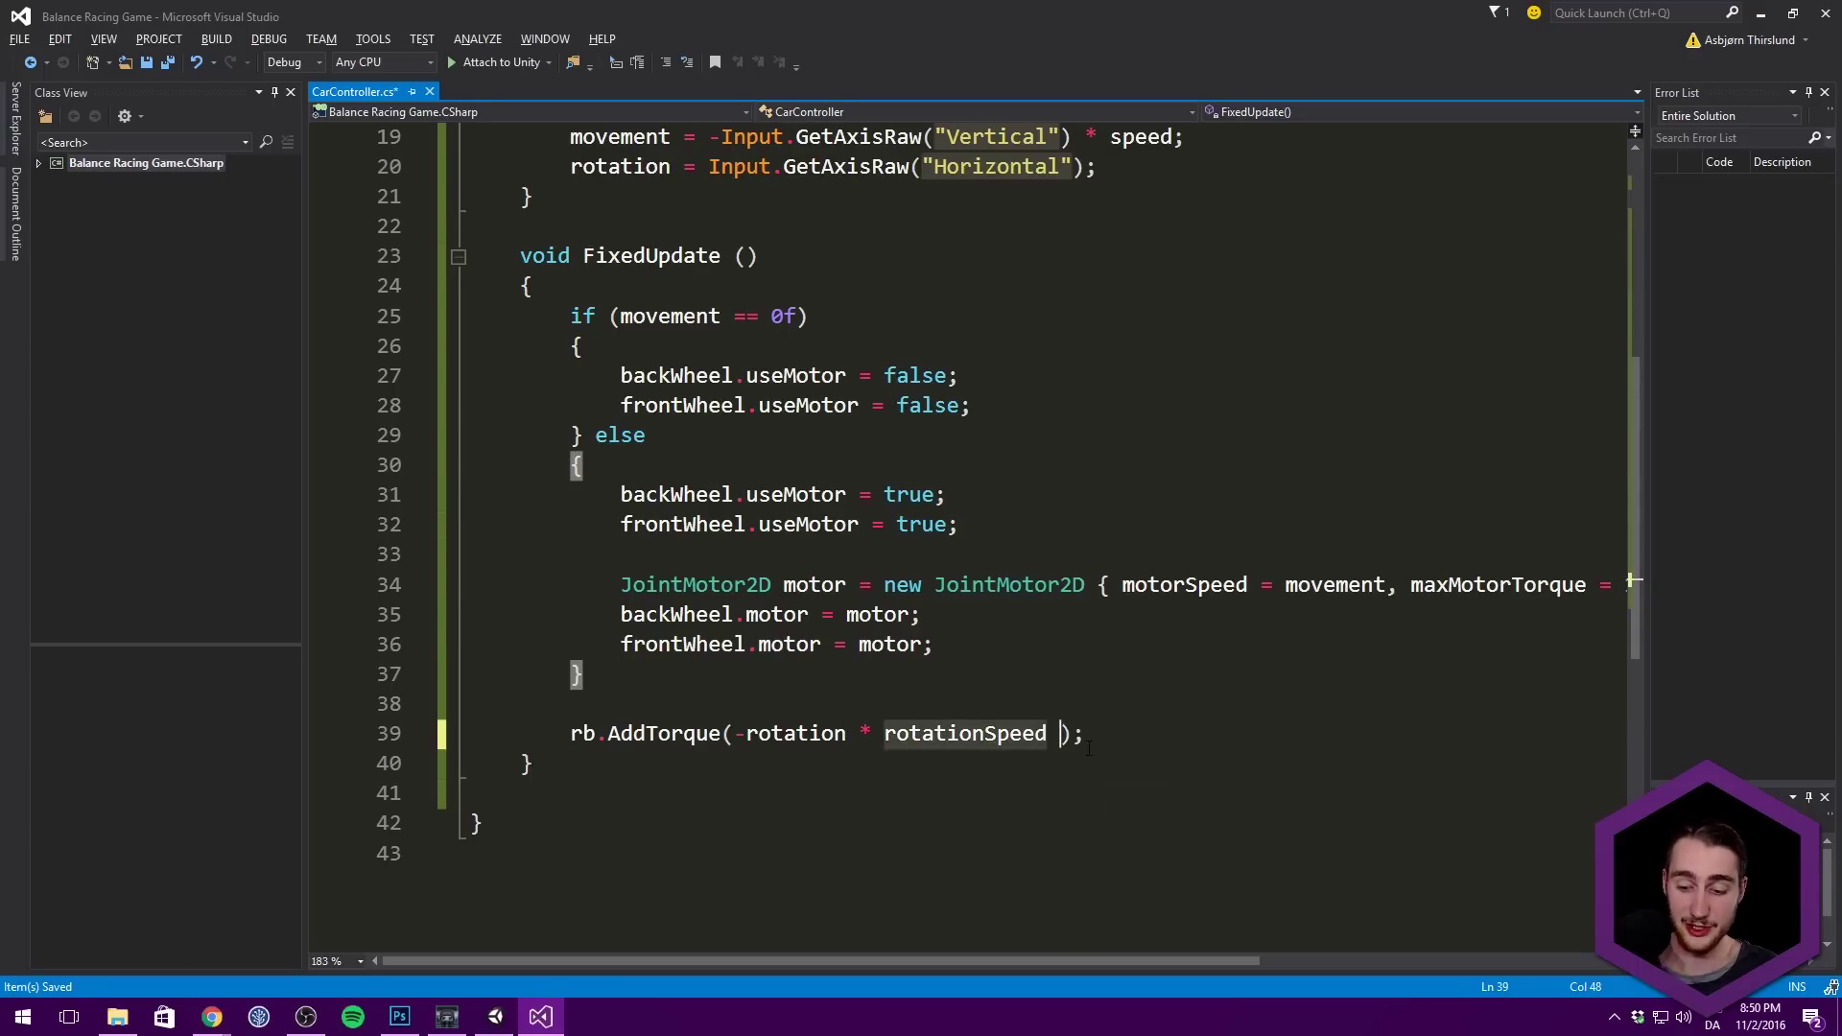
type(" Time.fix")
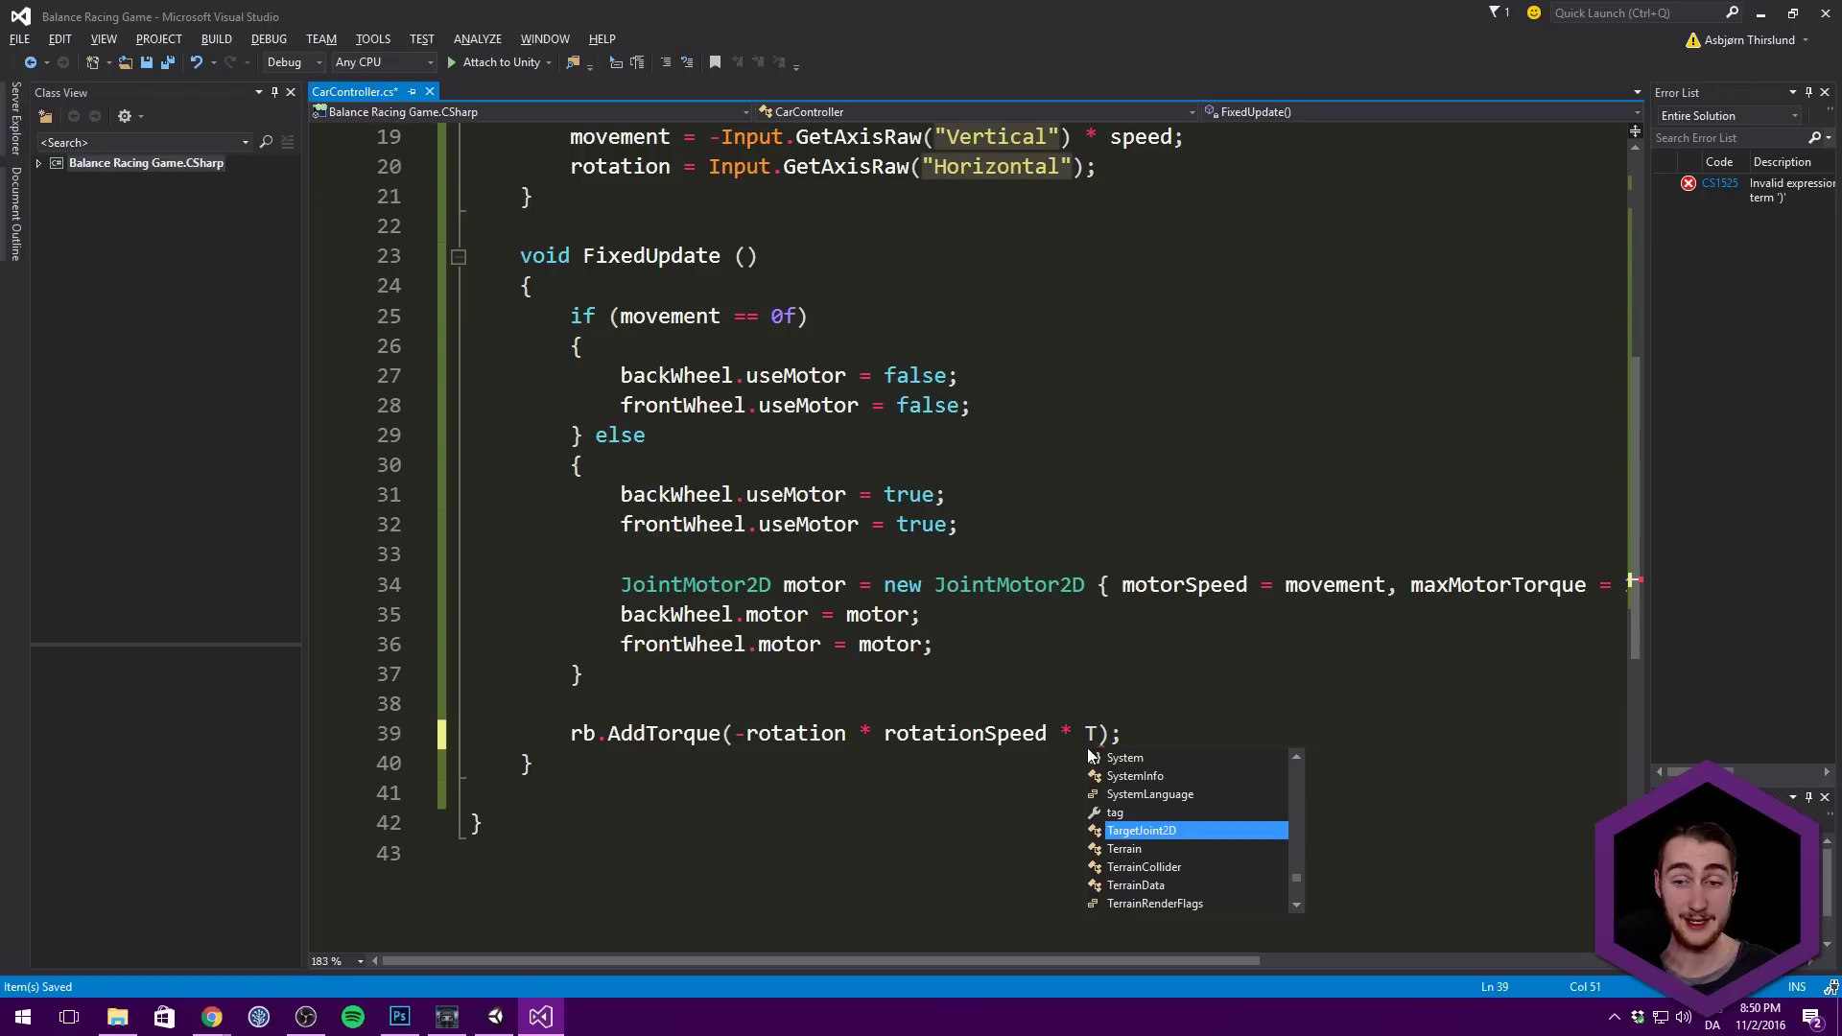
key("Tab")
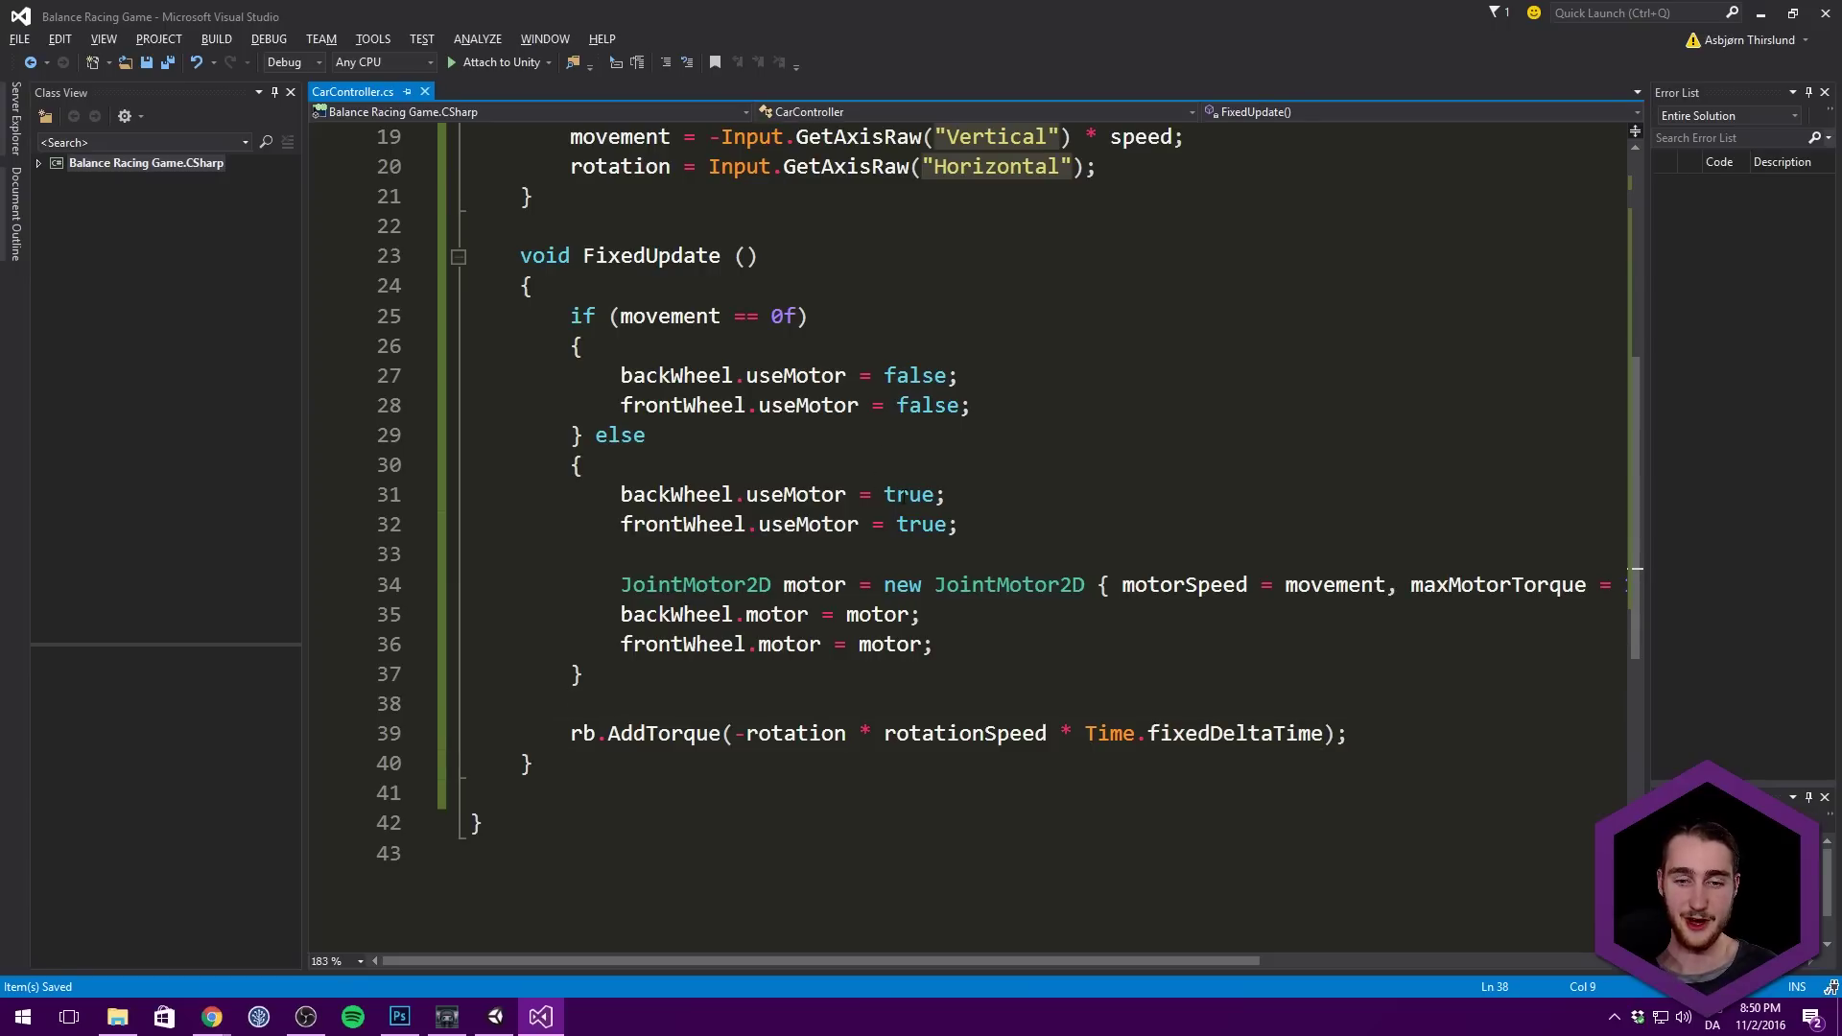
key("alt+Tab")
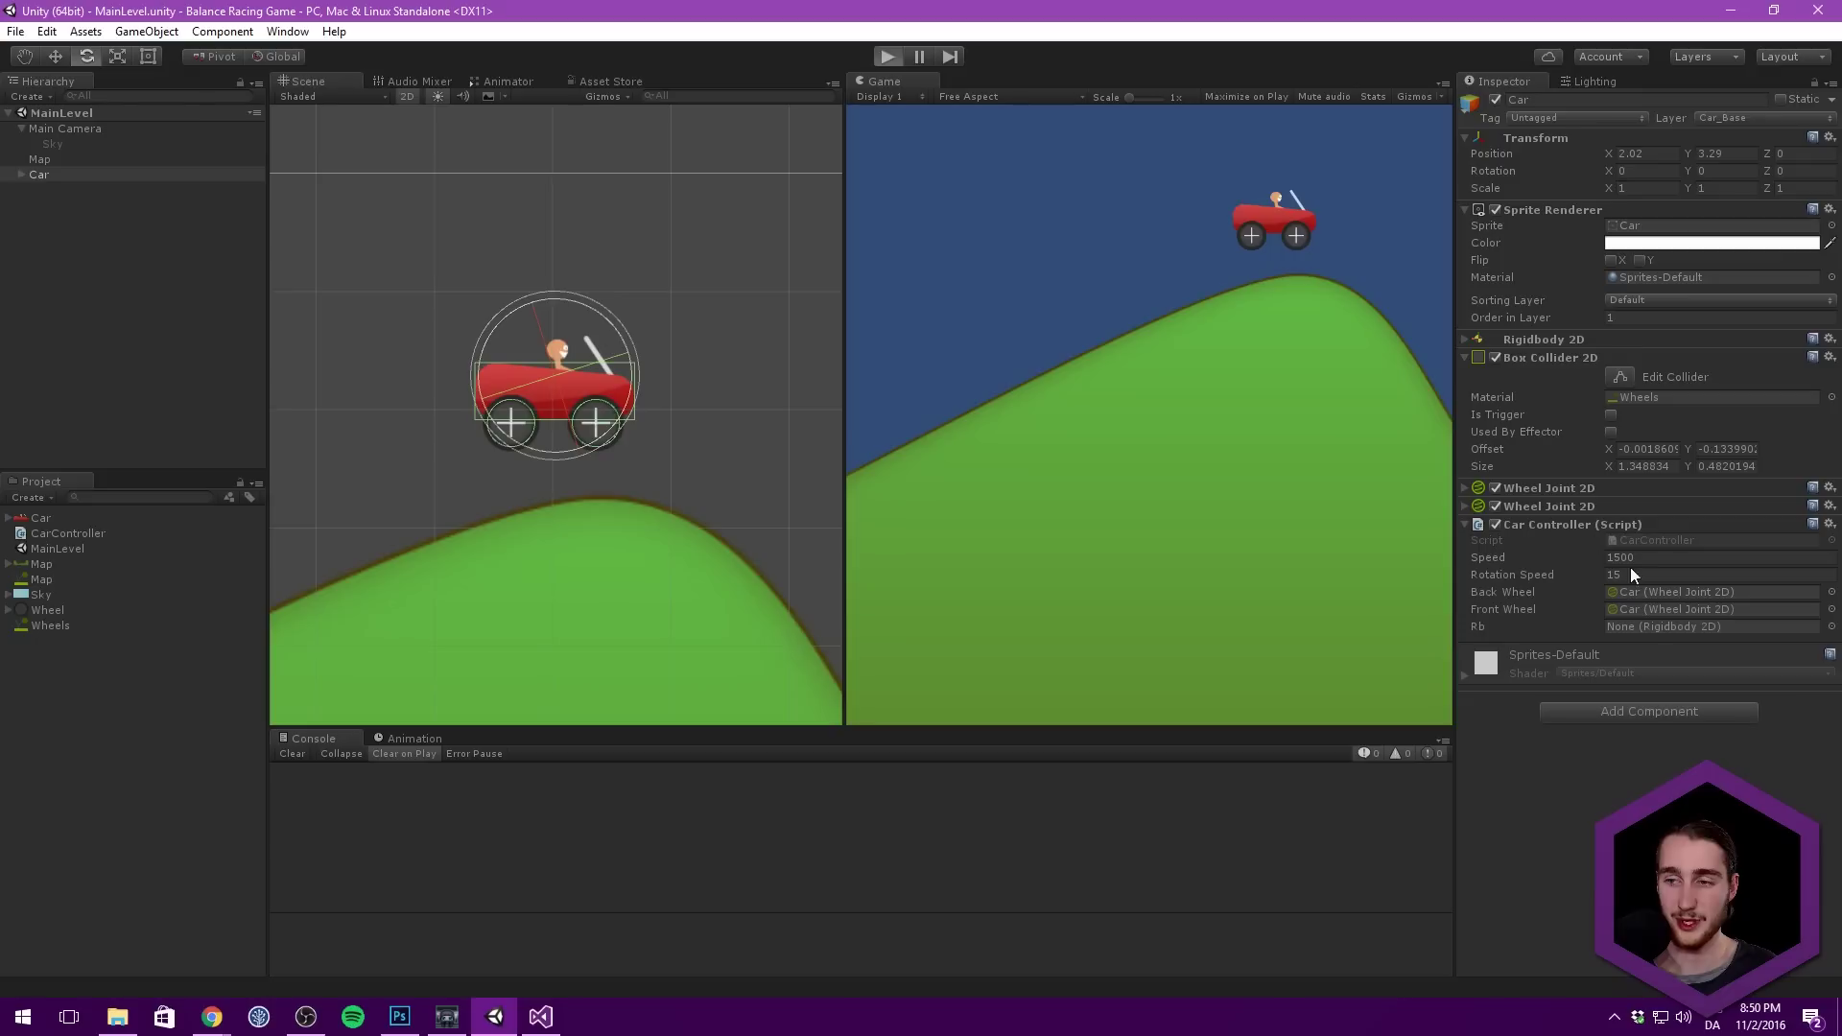
Step: Assign the car's Rigidbody 2D to the Rb field of the Car Controller script and test the rotation in play mode
key("ctrl+p")
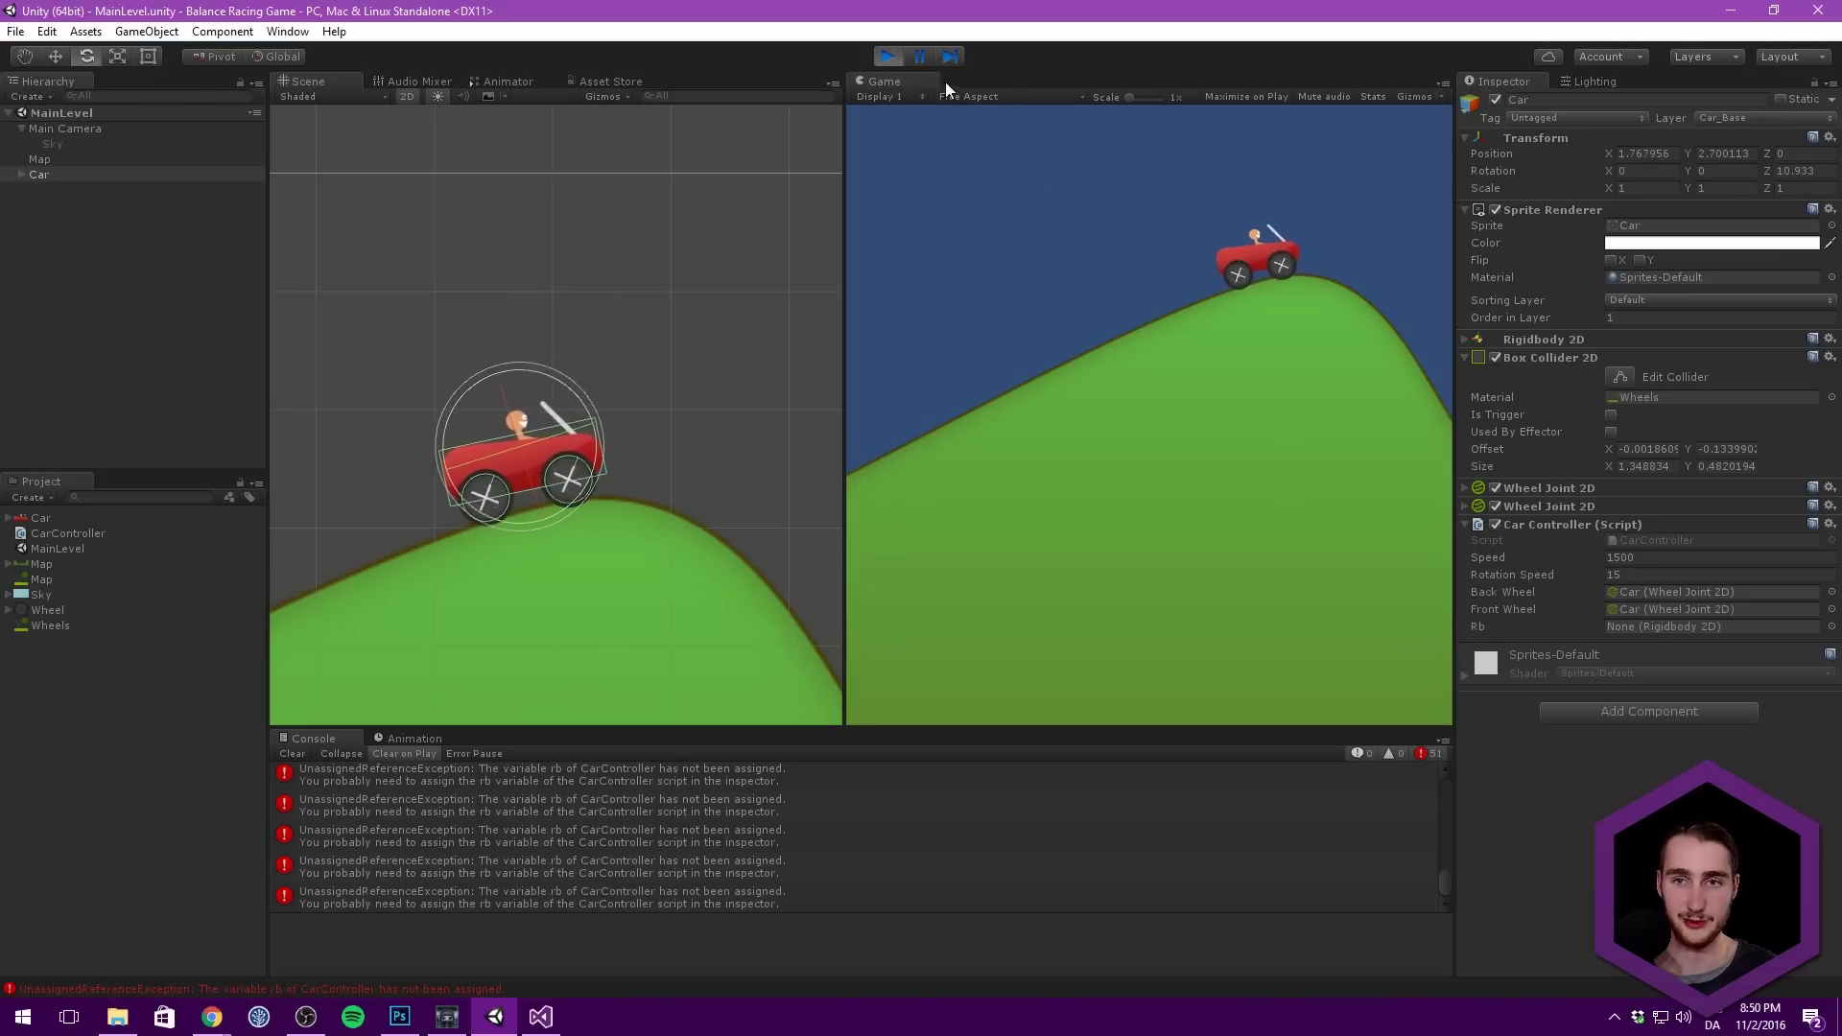
key("ctrl+p")
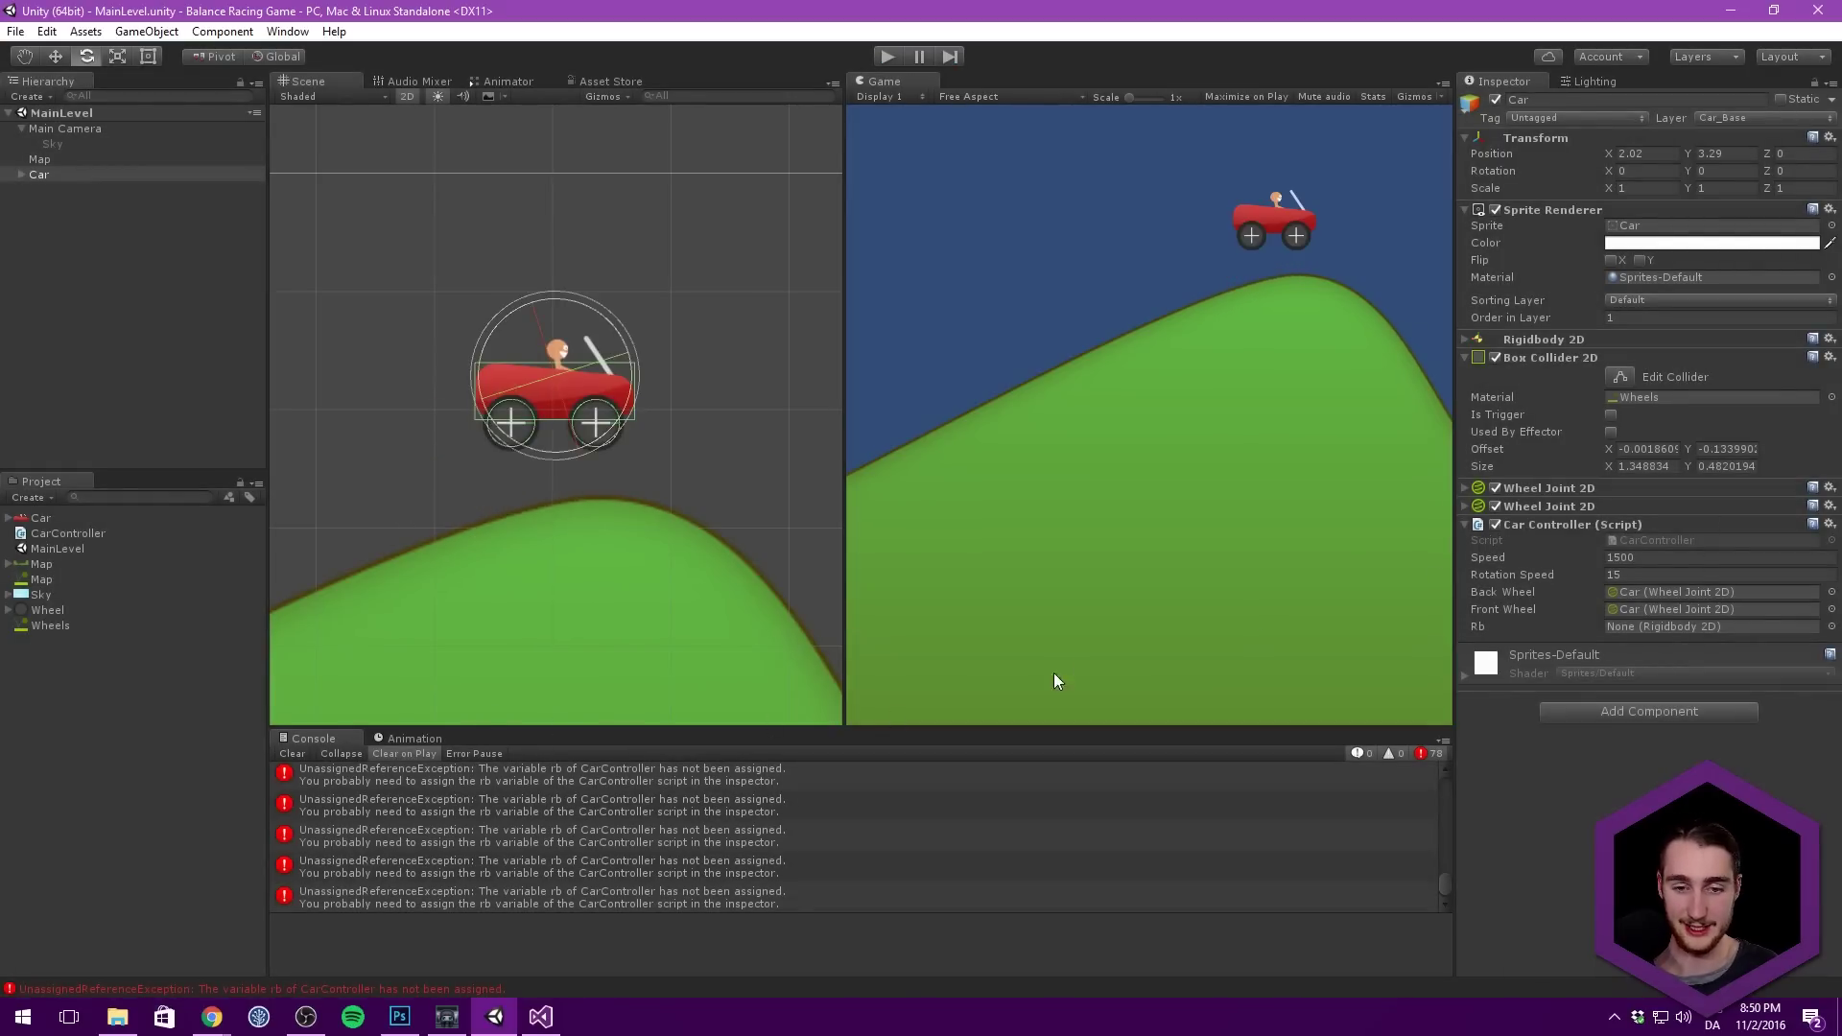
left_click_drag(1539, 338, 1697, 626)
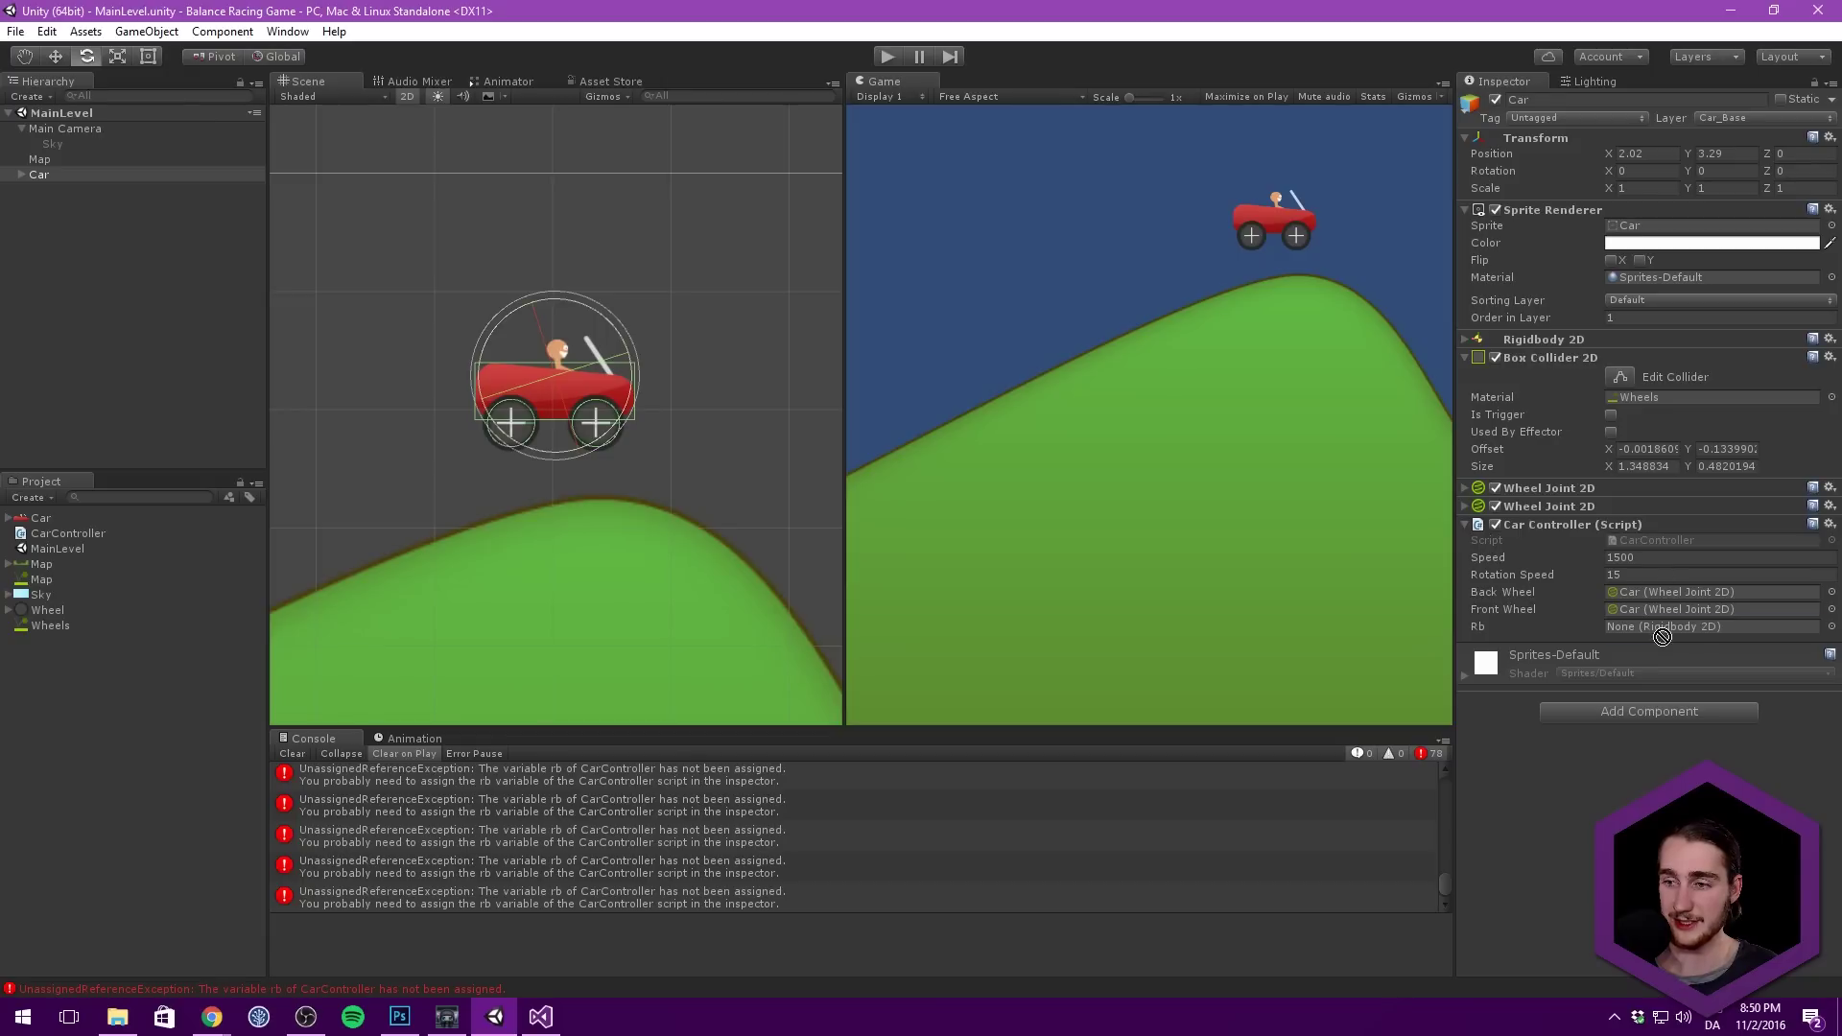
key("ctrl+p")
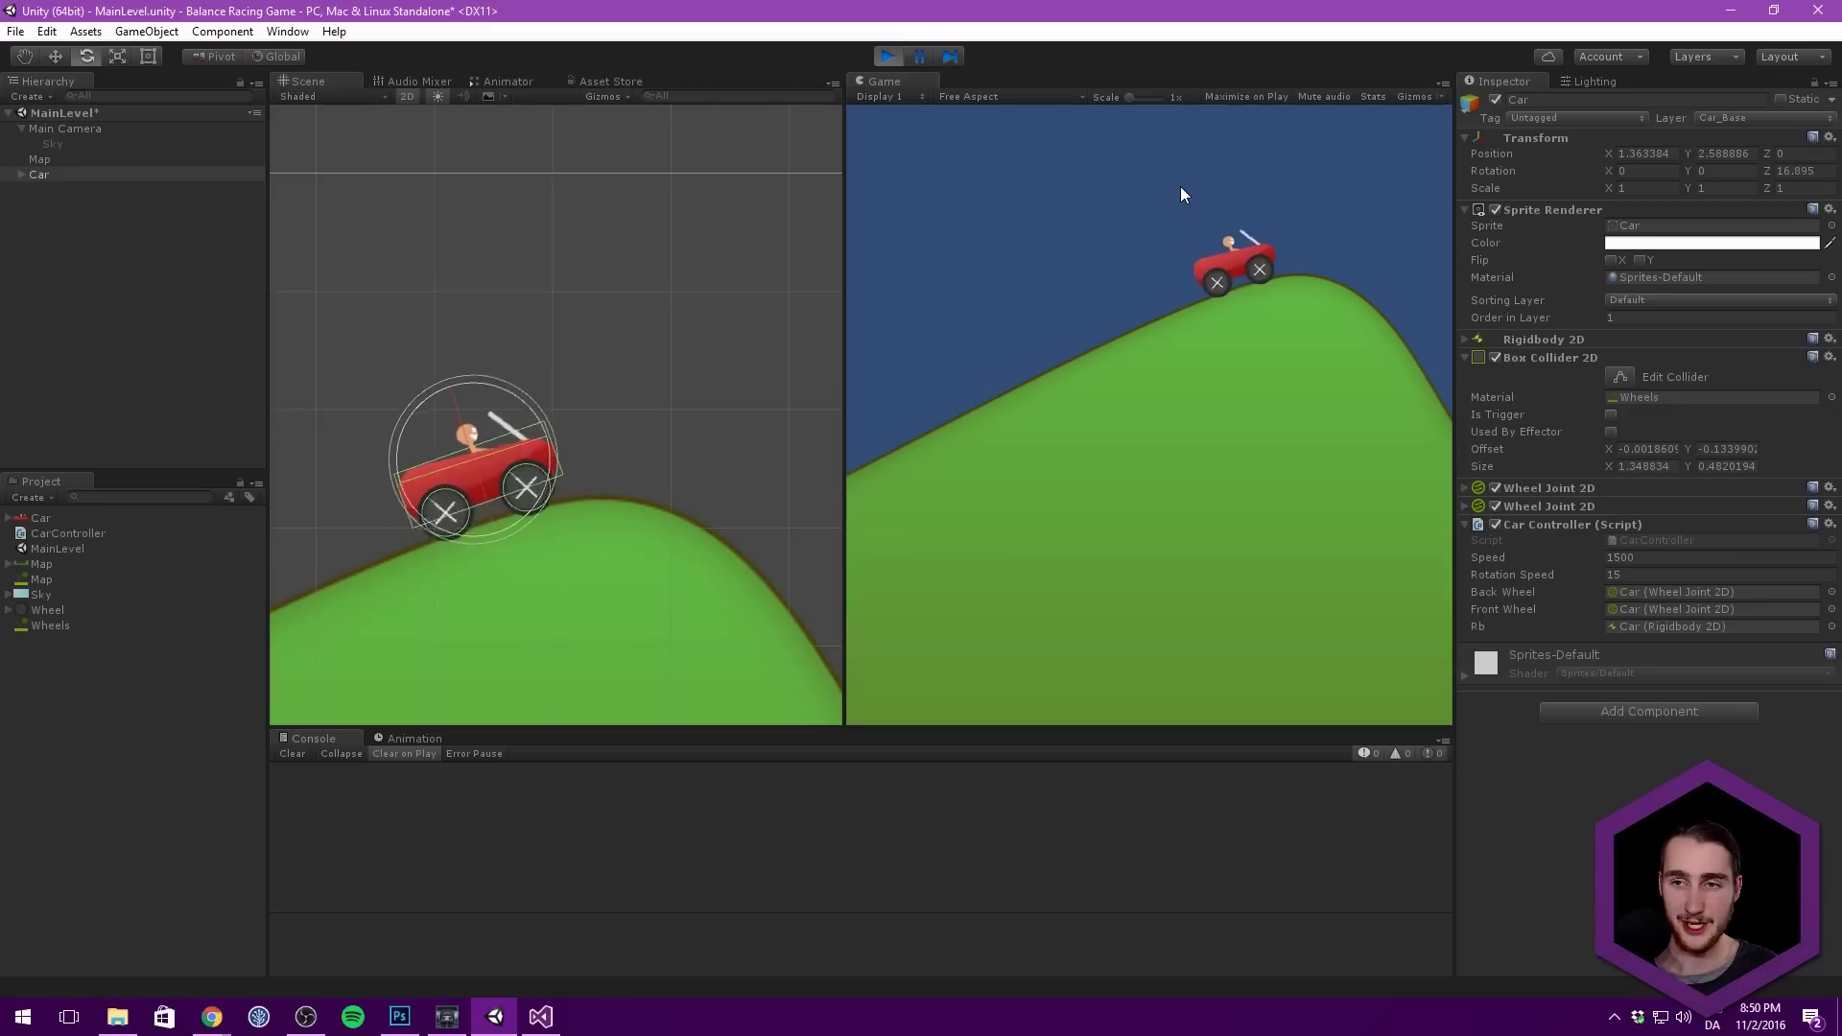
left_click(887, 56)
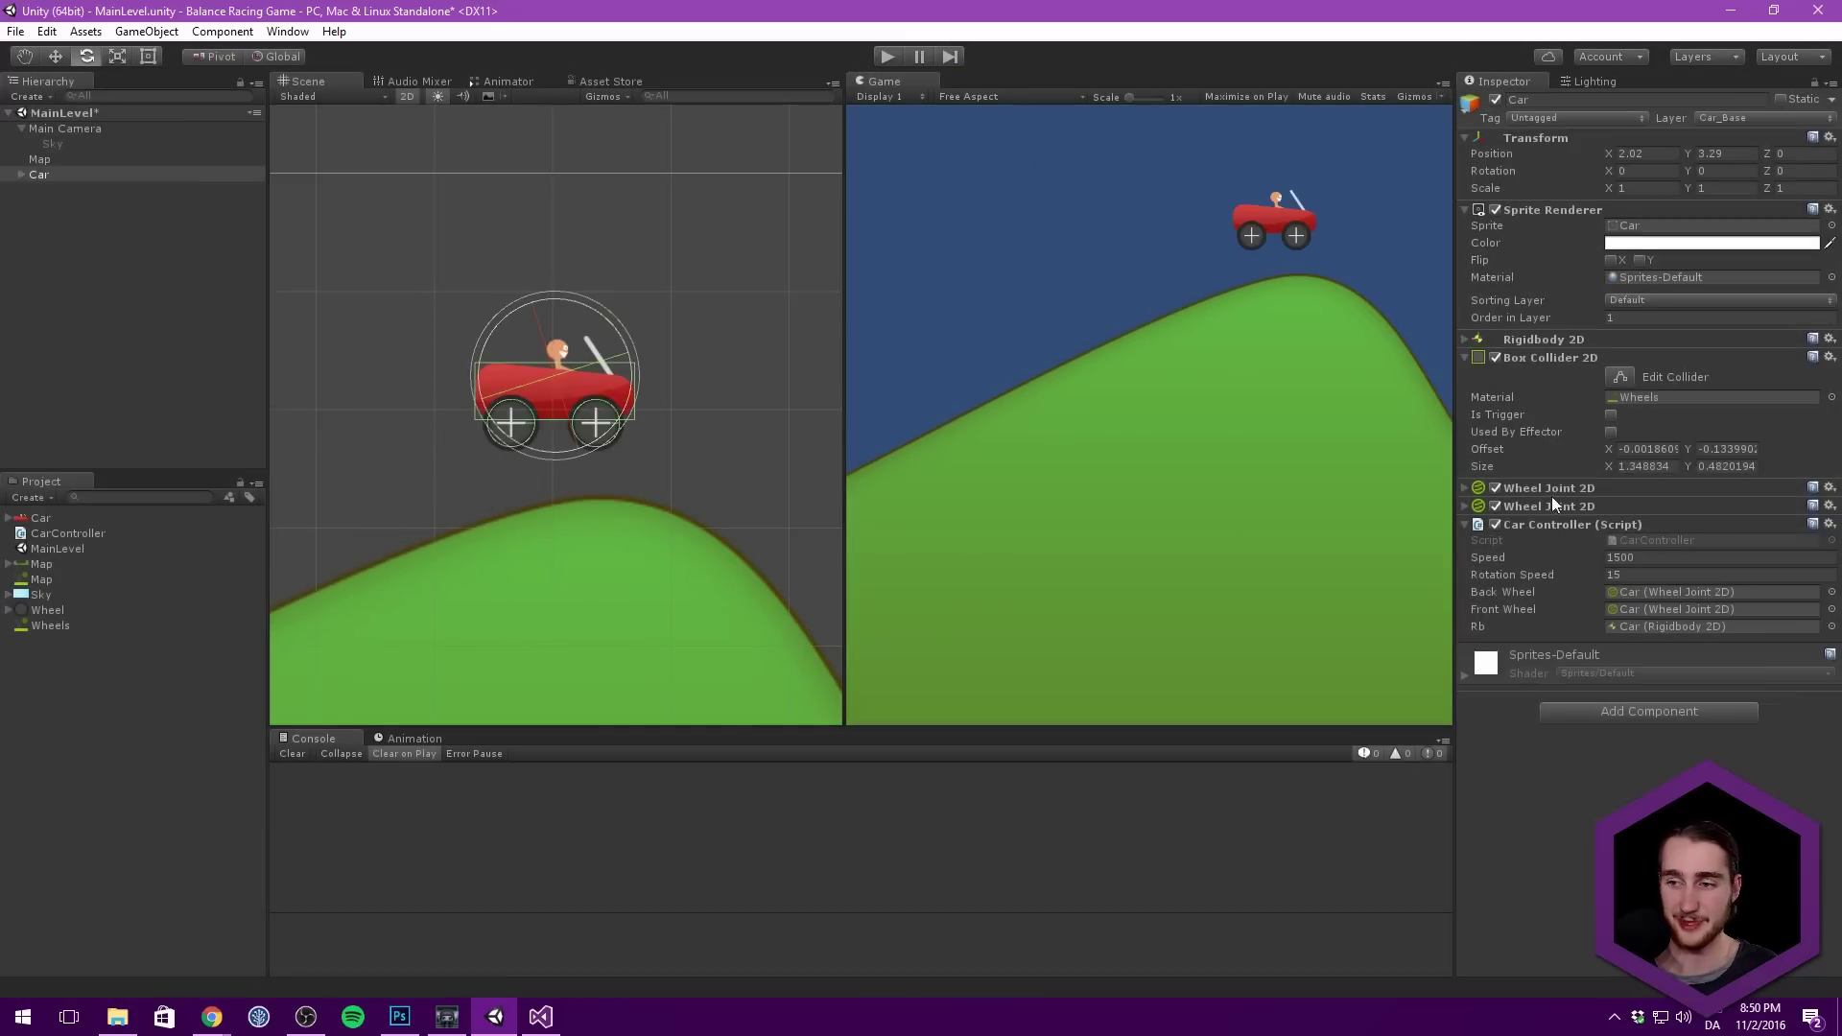
Step: Try a Rotation Speed of 1500 on the Car Controller script and test the car in play mode
left_click(1653, 574)
left_click(1654, 575)
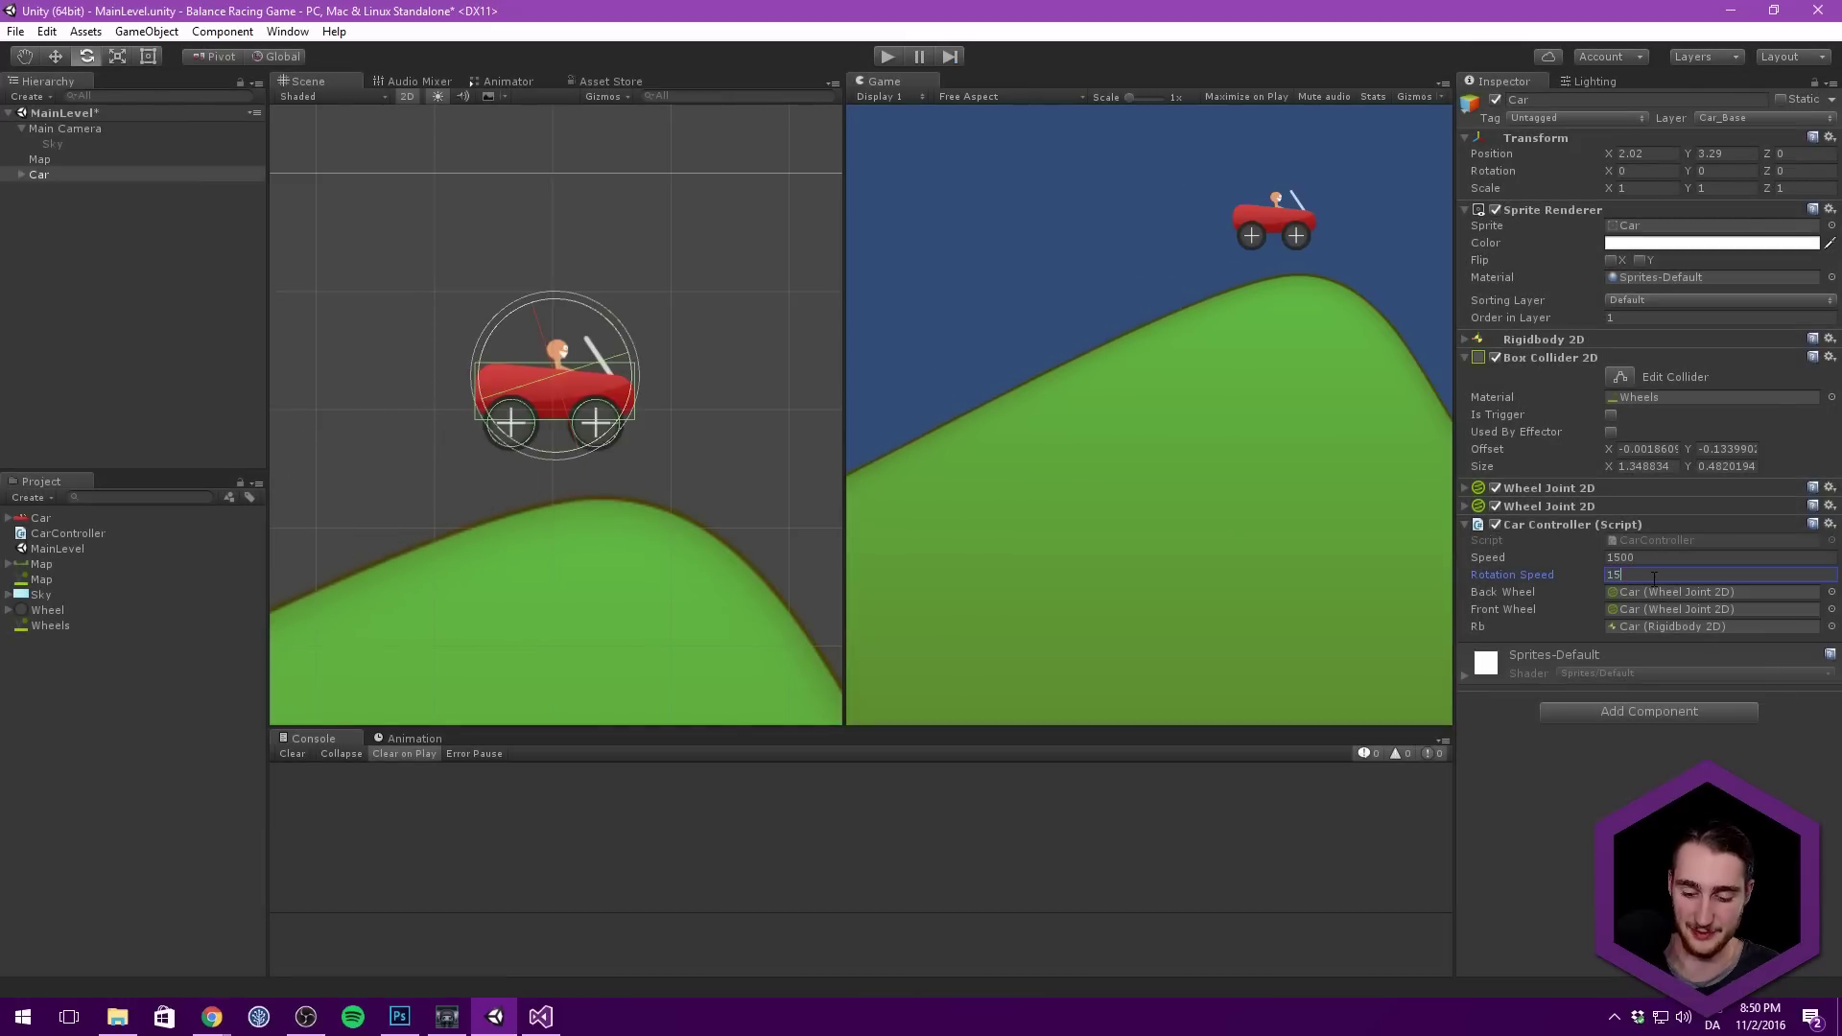
key("ctrl+p")
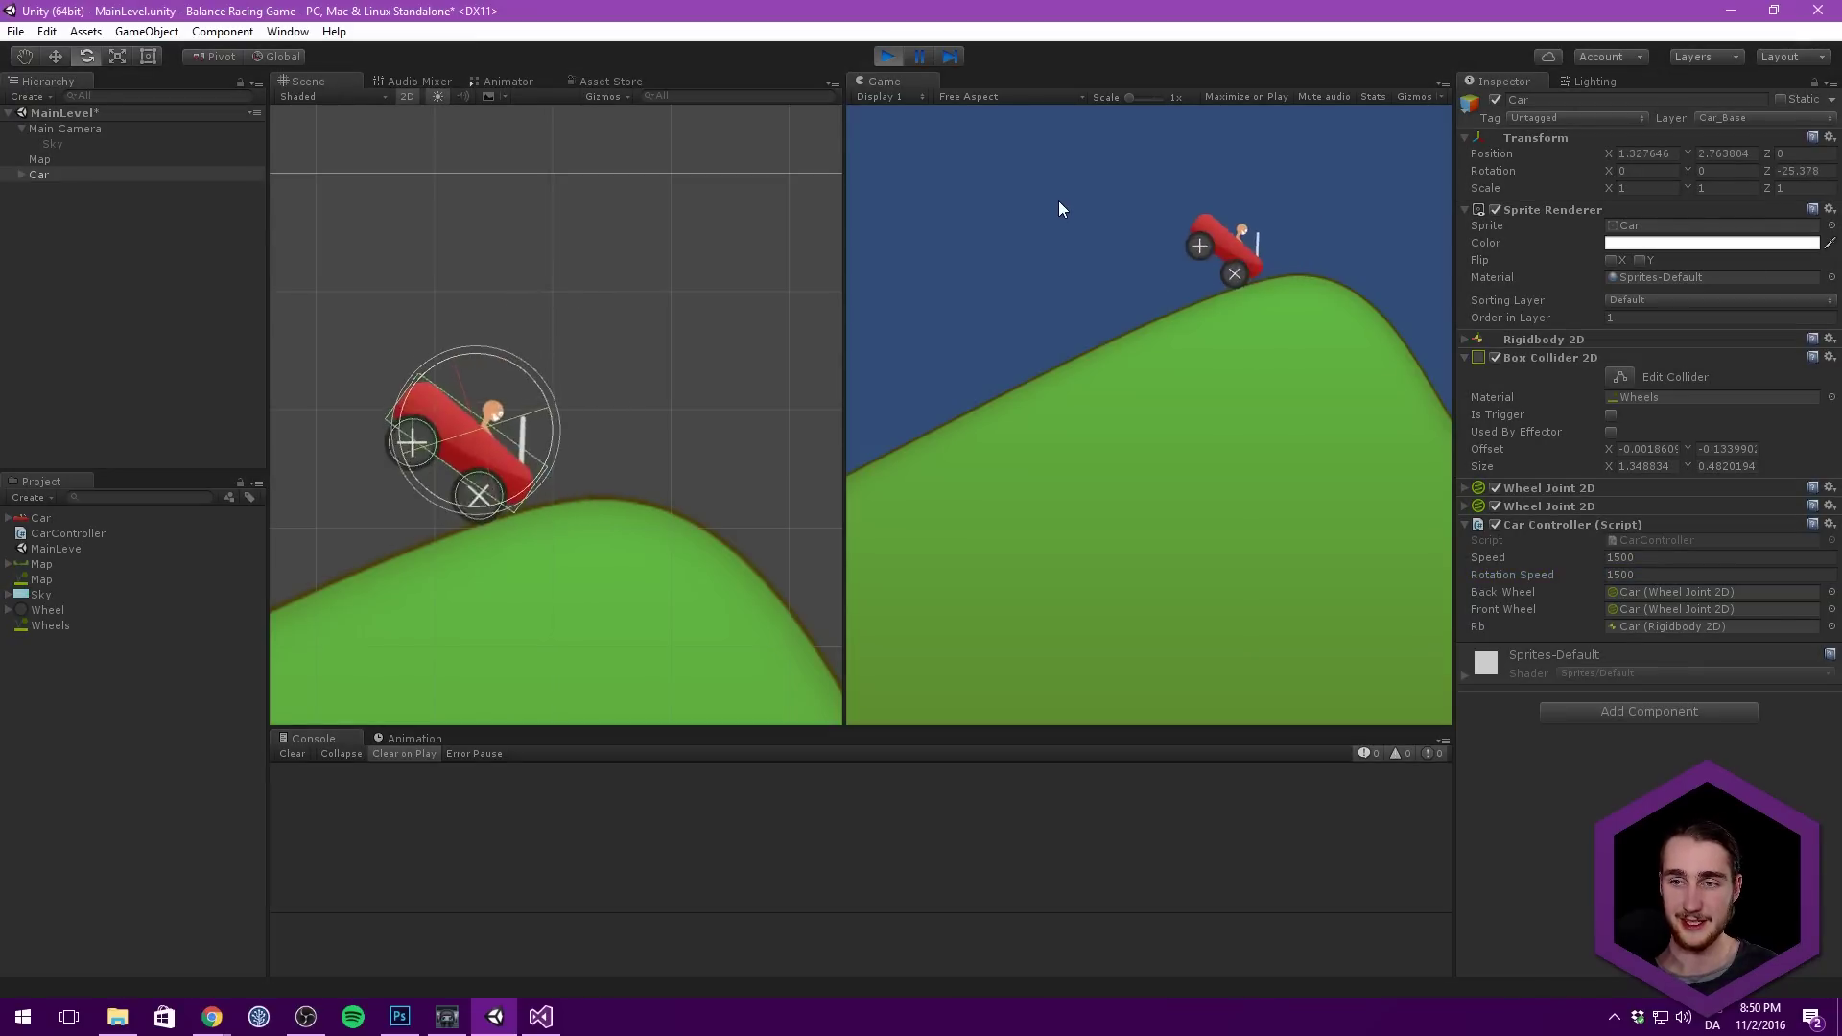
key("Right")
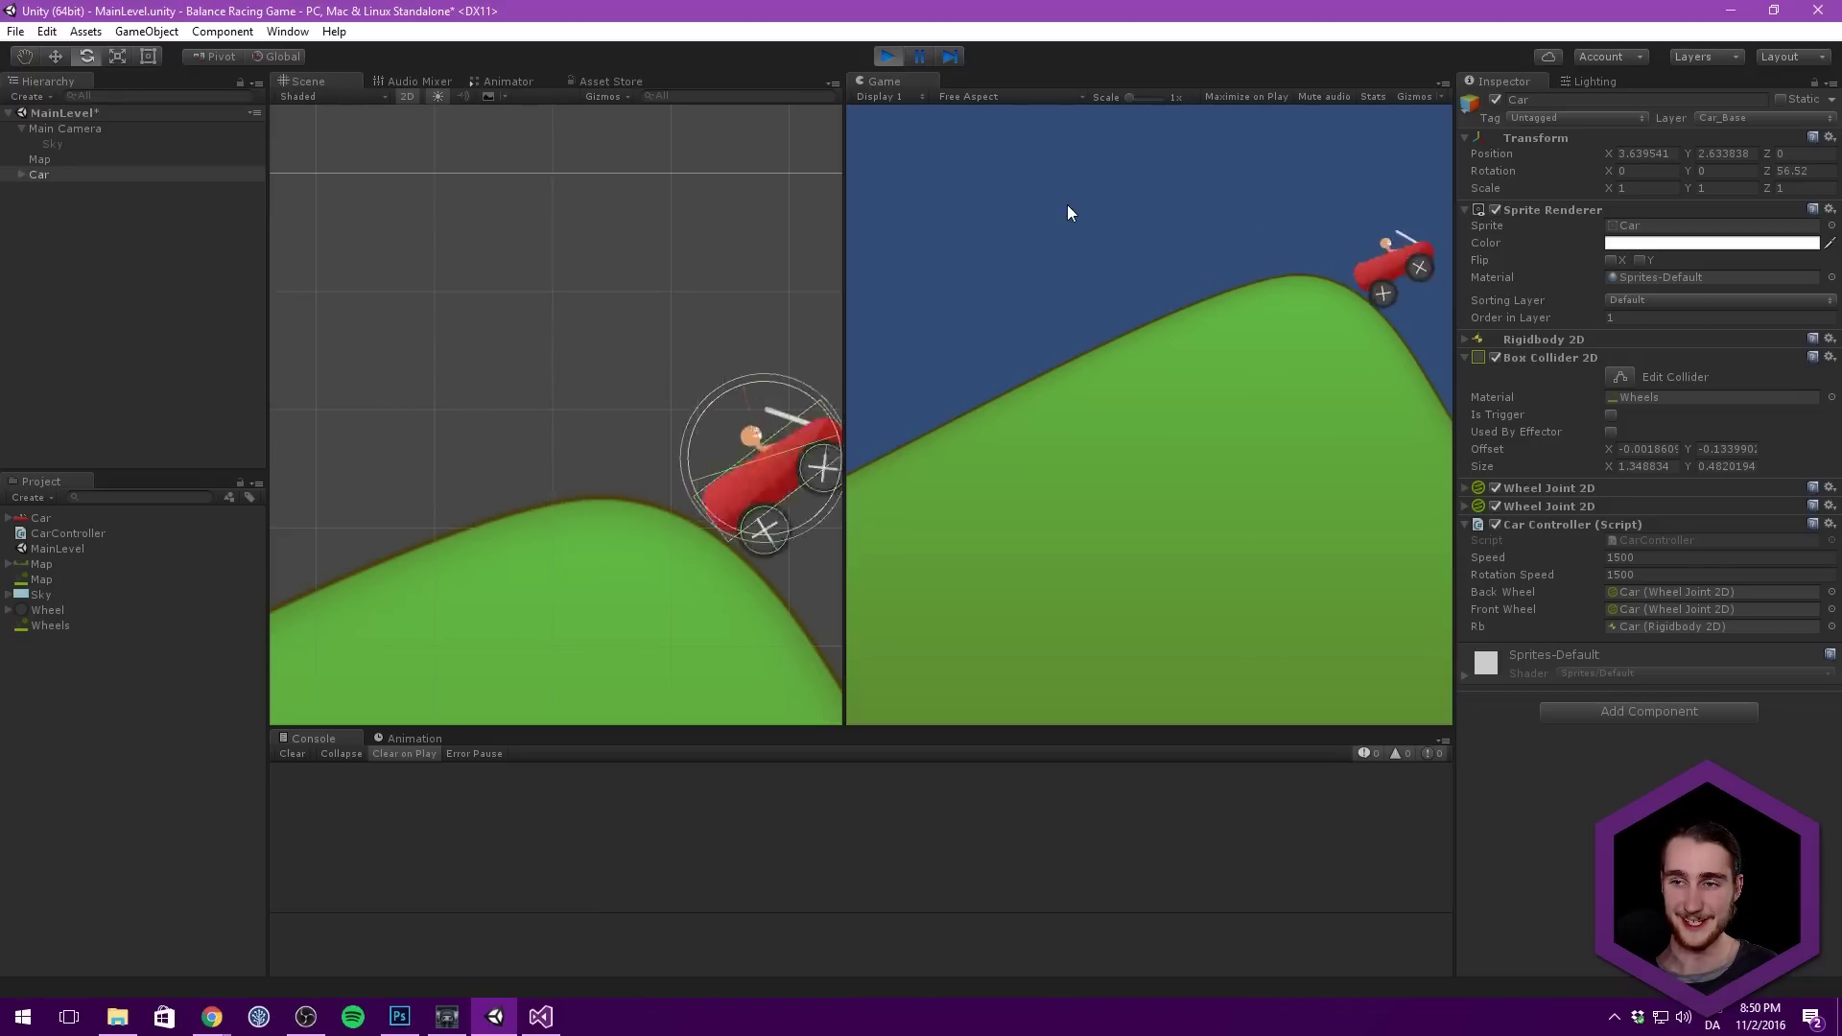
key("ctrl+p")
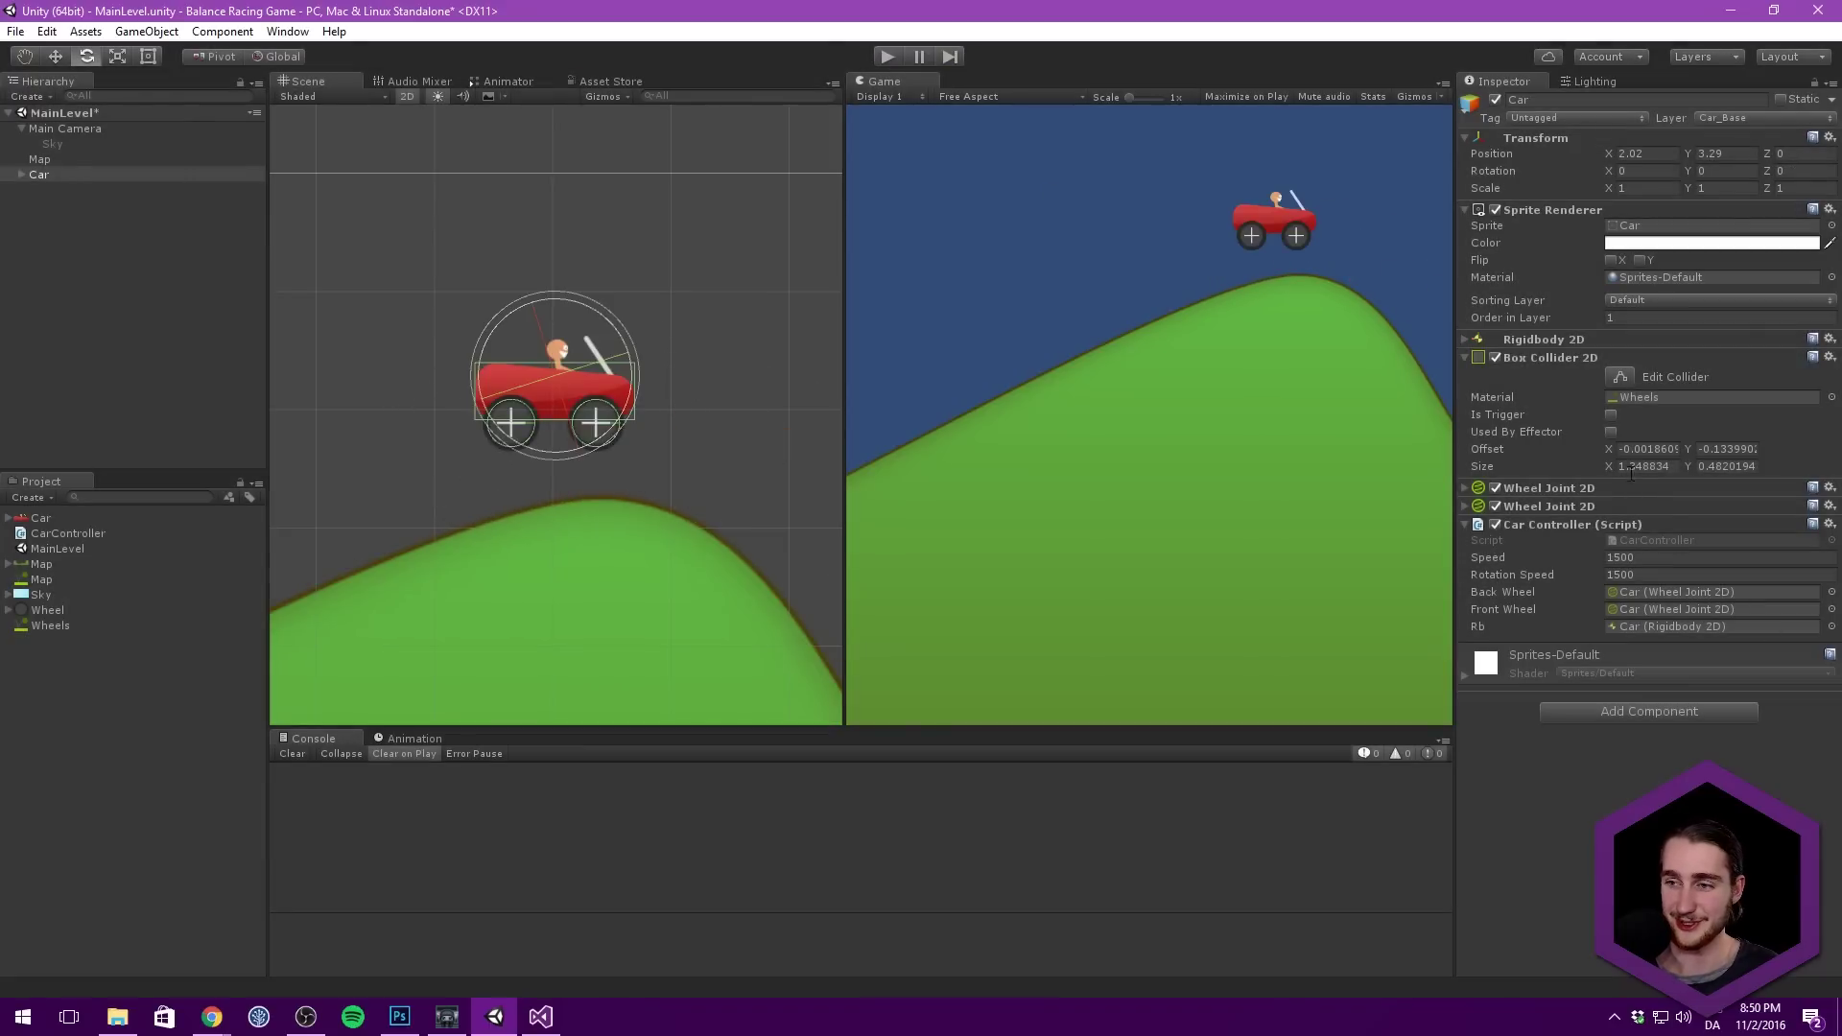
Step: Set the Car Controller's Rotation Speed to 800 and run the game briefly to try it
left_click(1643, 573)
type("1000")
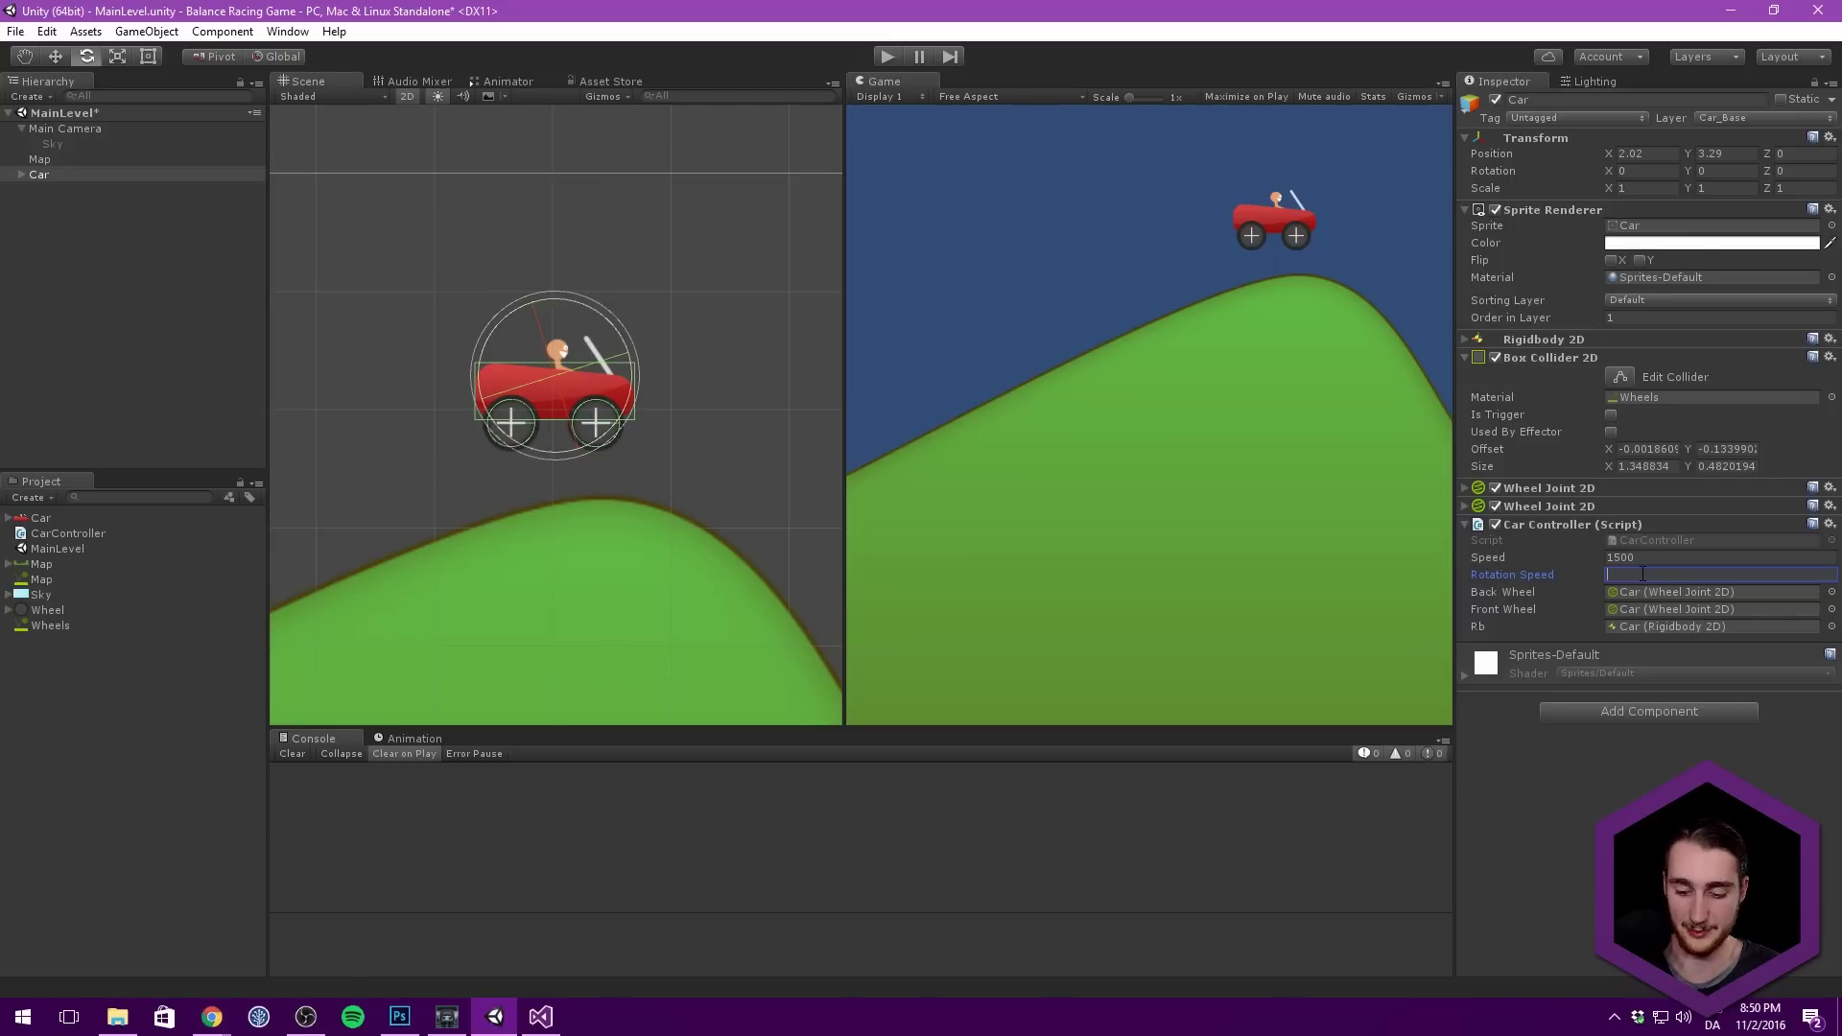
left_click(1682, 573)
left_click(889, 56)
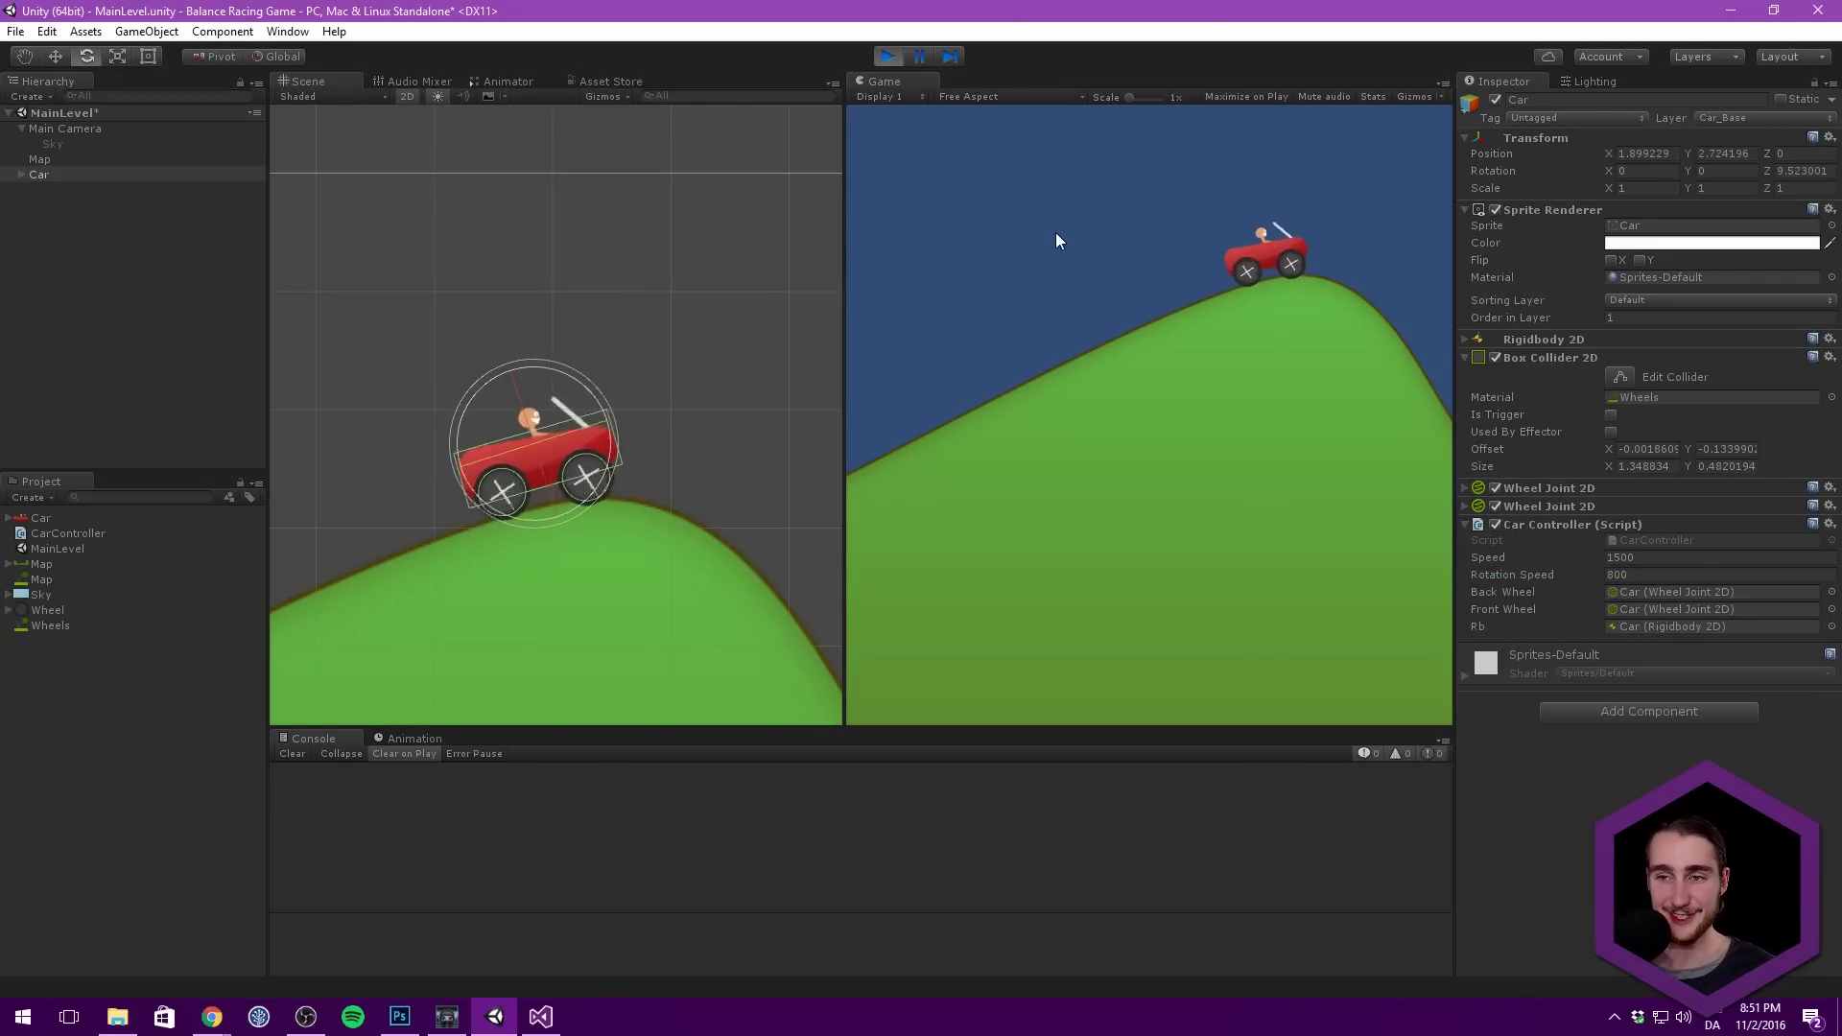
left_click(887, 57)
Step: Run the game again and drive the car over the hill to check how it rotates, ending with play mode stopped
left_click(886, 58)
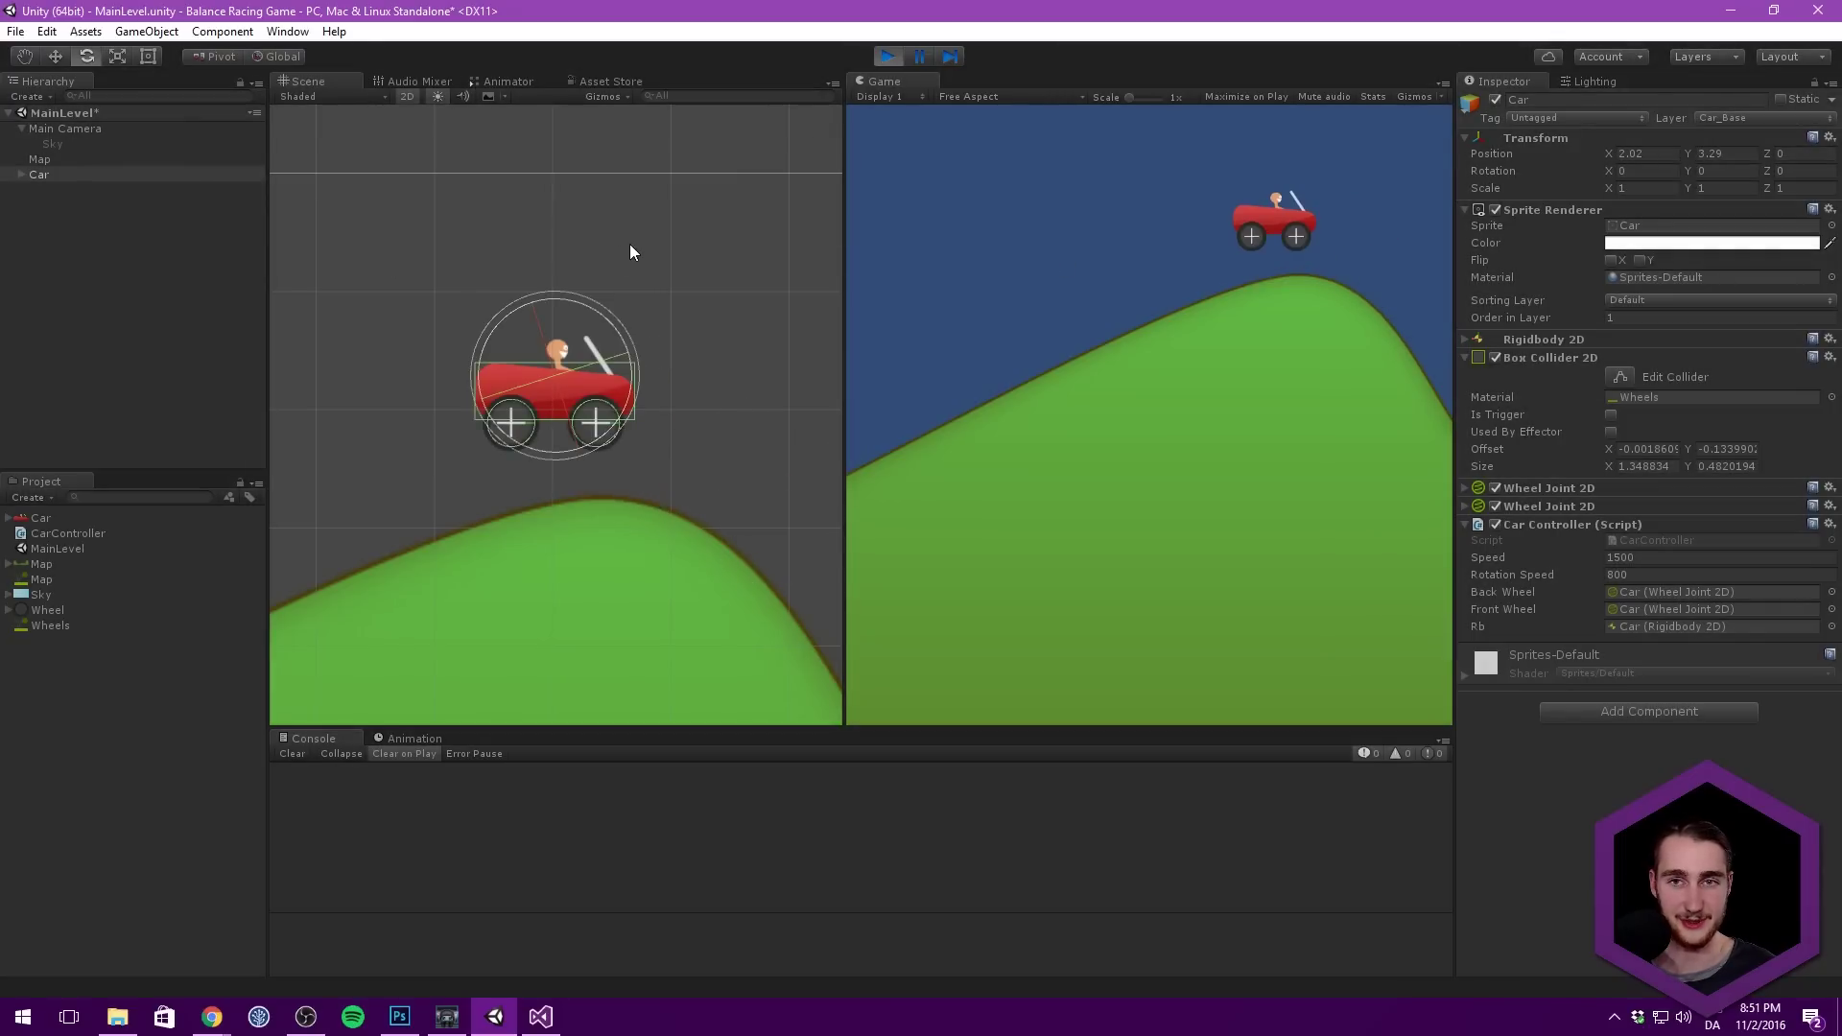
scroll(508, 288, "down", 8)
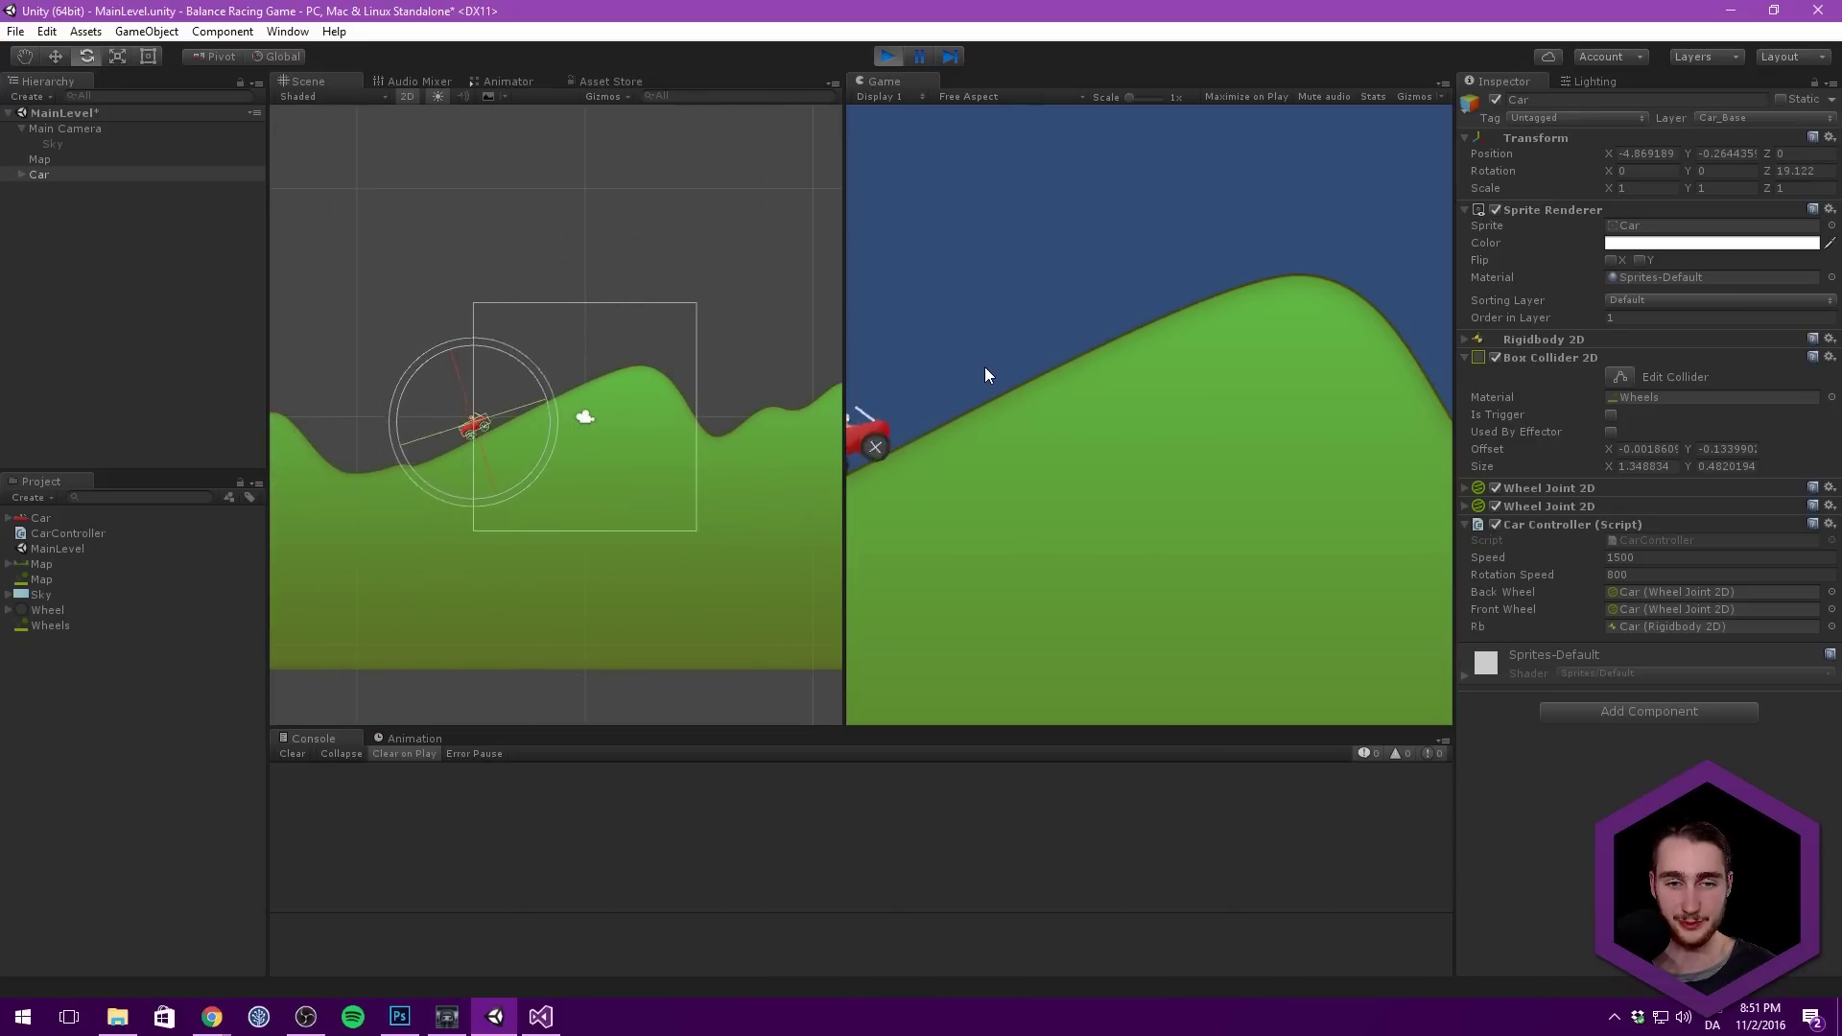
key("Right")
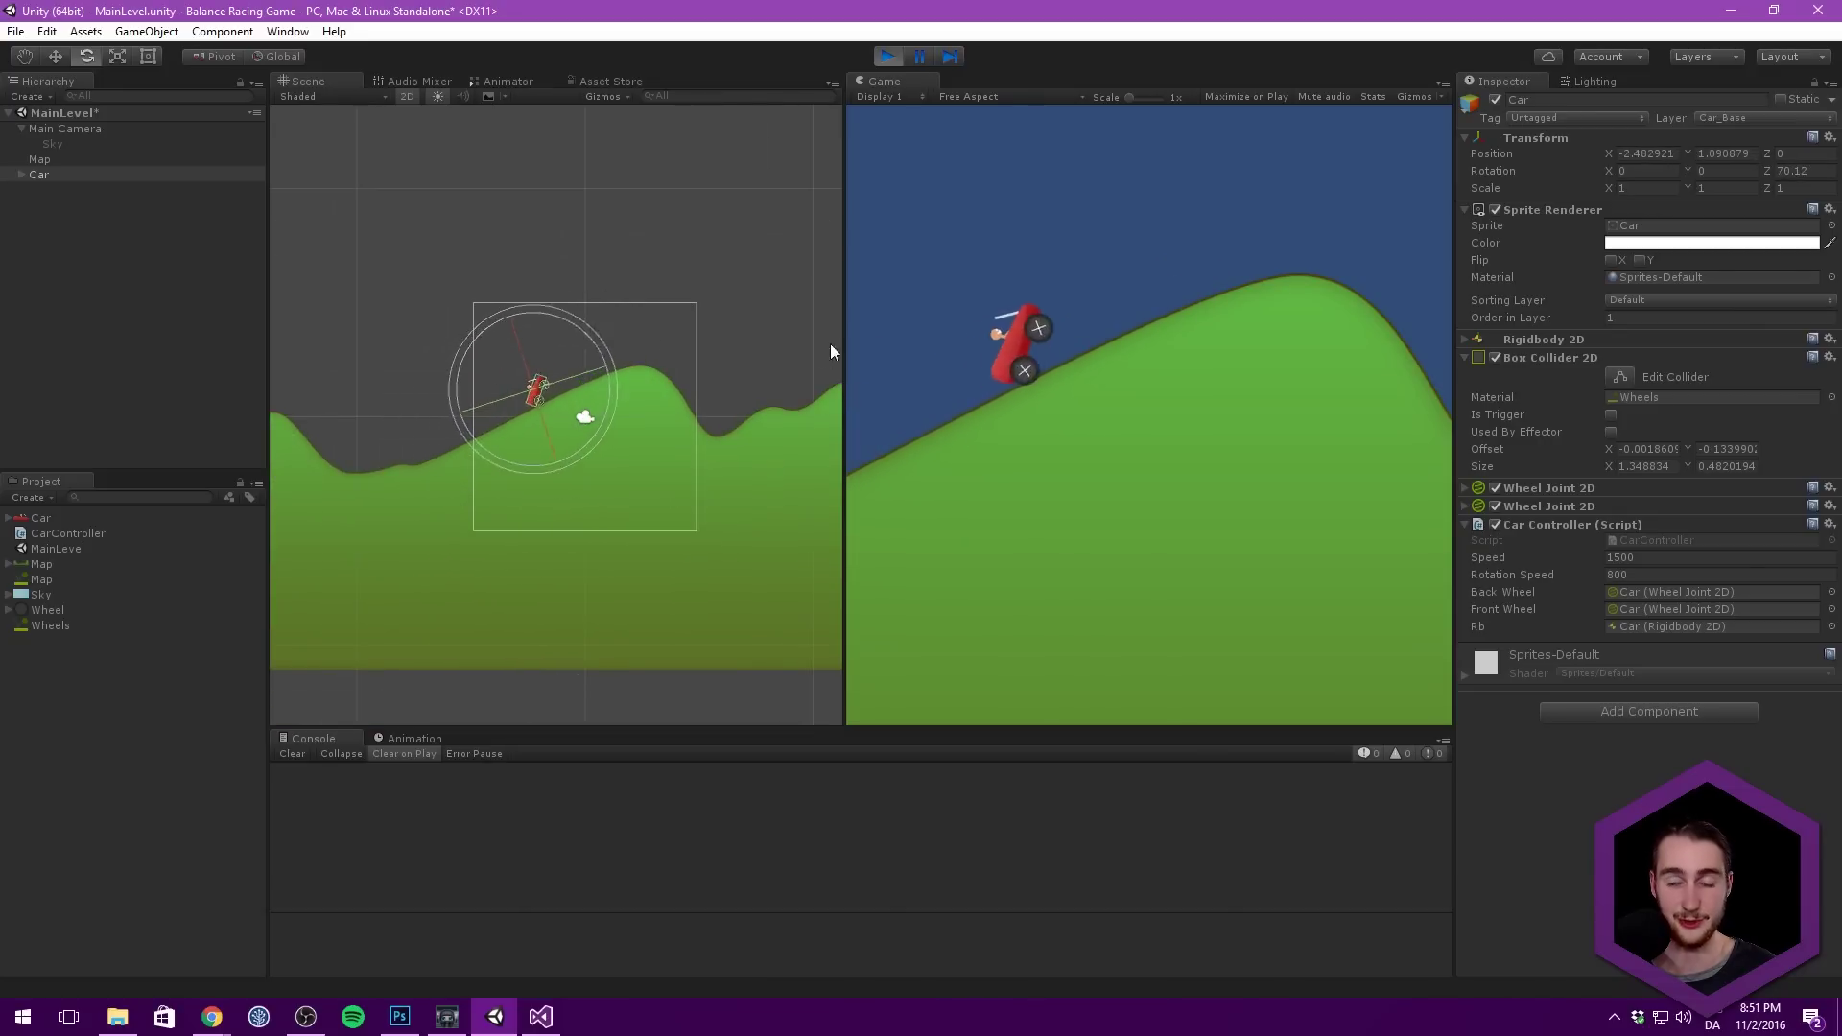
key("Right")
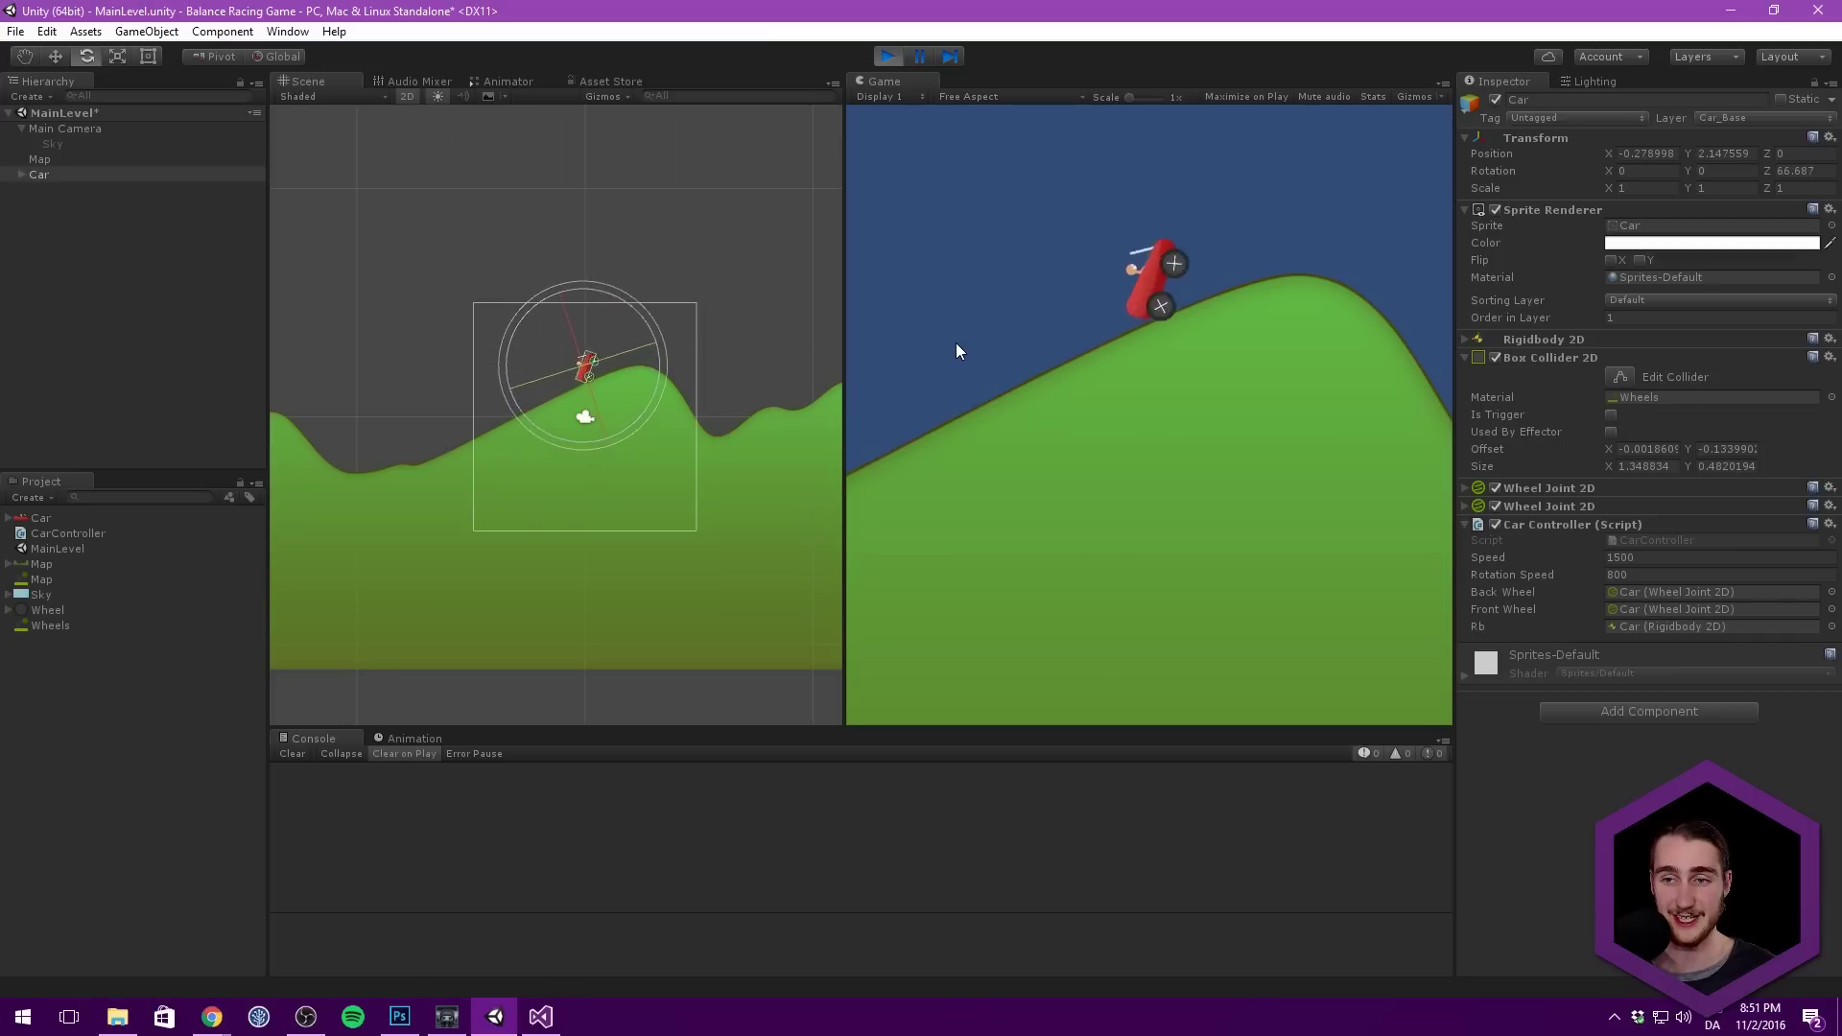
key("Right")
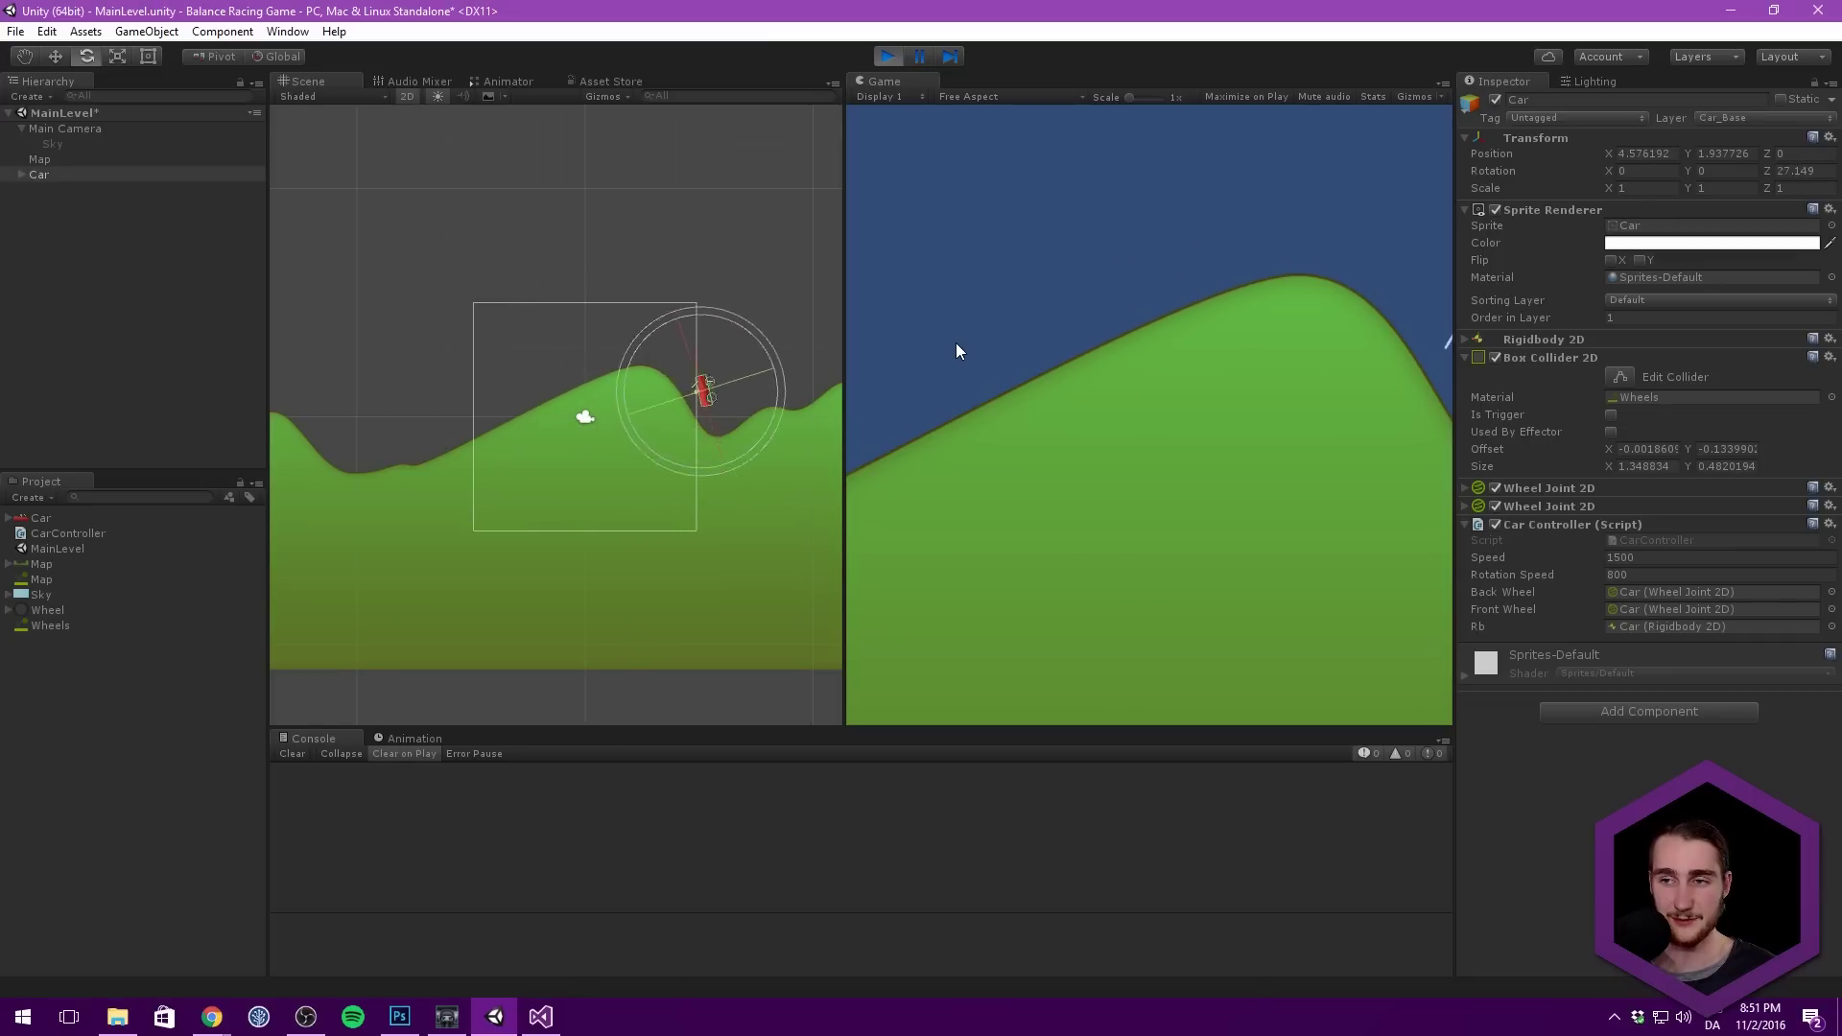
left_click(888, 56)
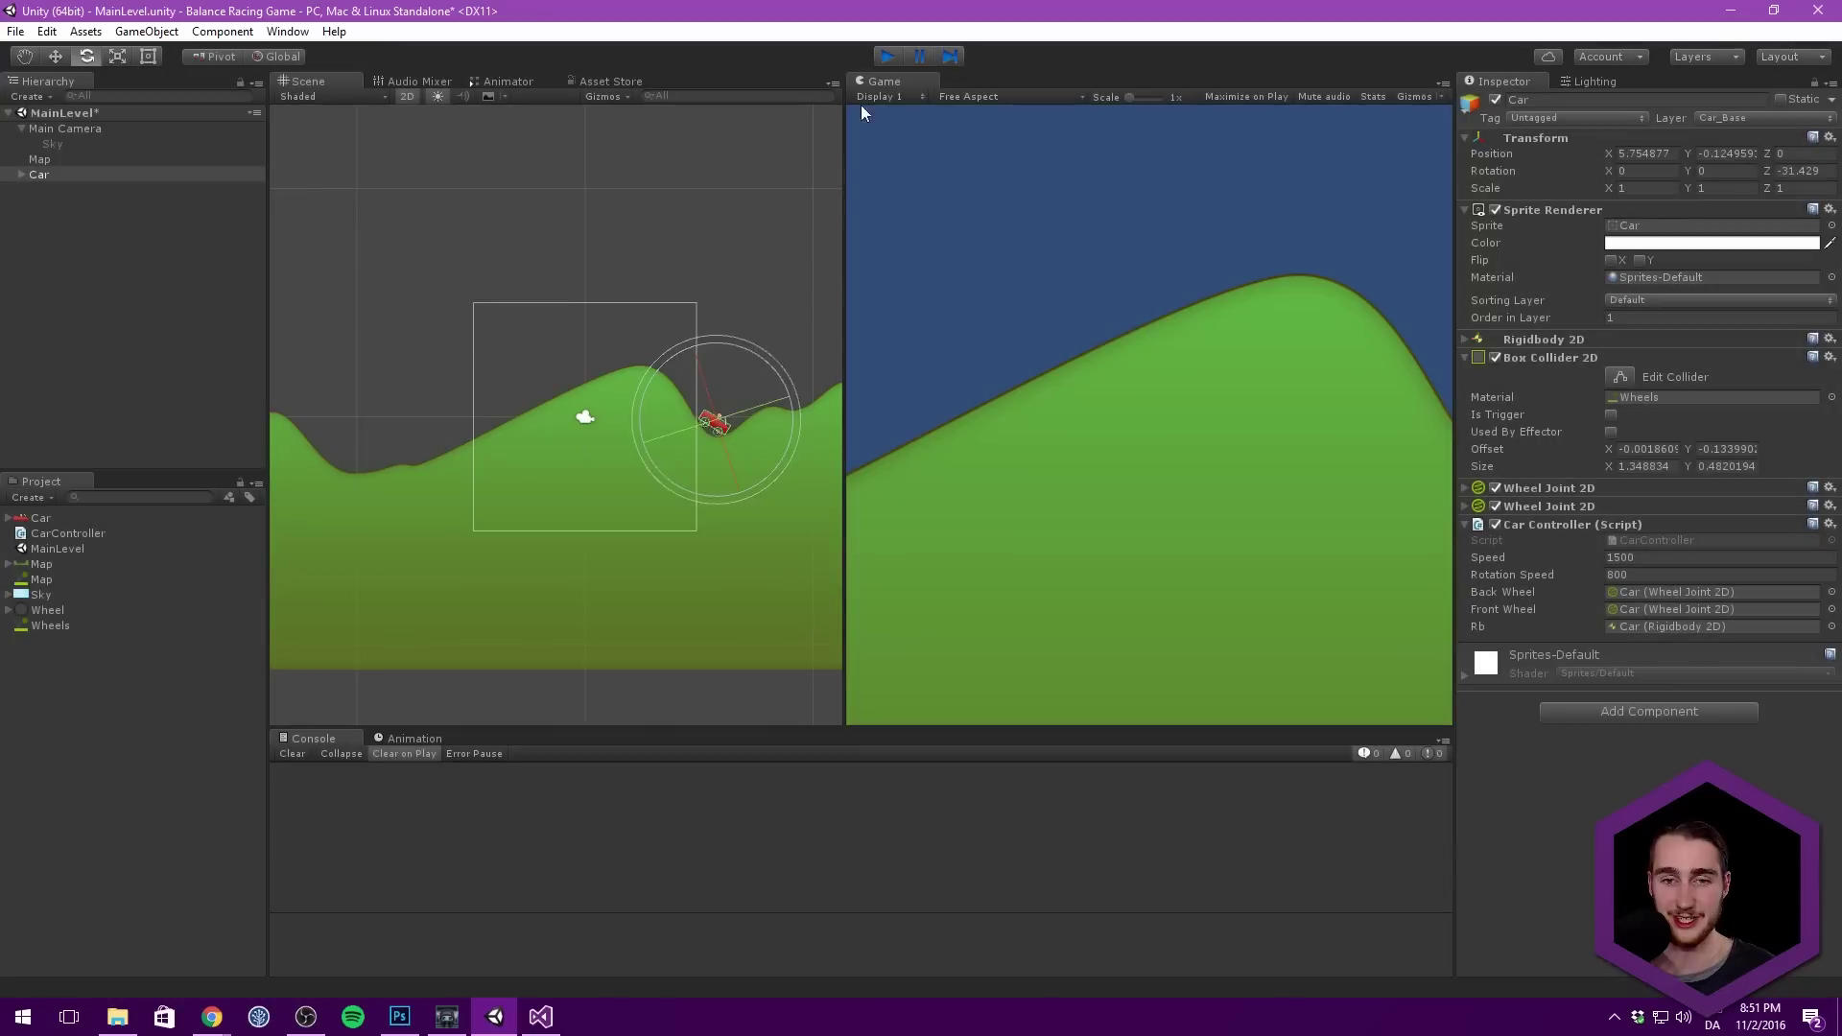
Step: Deselect the car and save the MainLevel scene
scroll(671, 251, "down", 2)
left_click(181, 320)
left_click(44, 171)
left_click(154, 319)
key("ctrl+s")
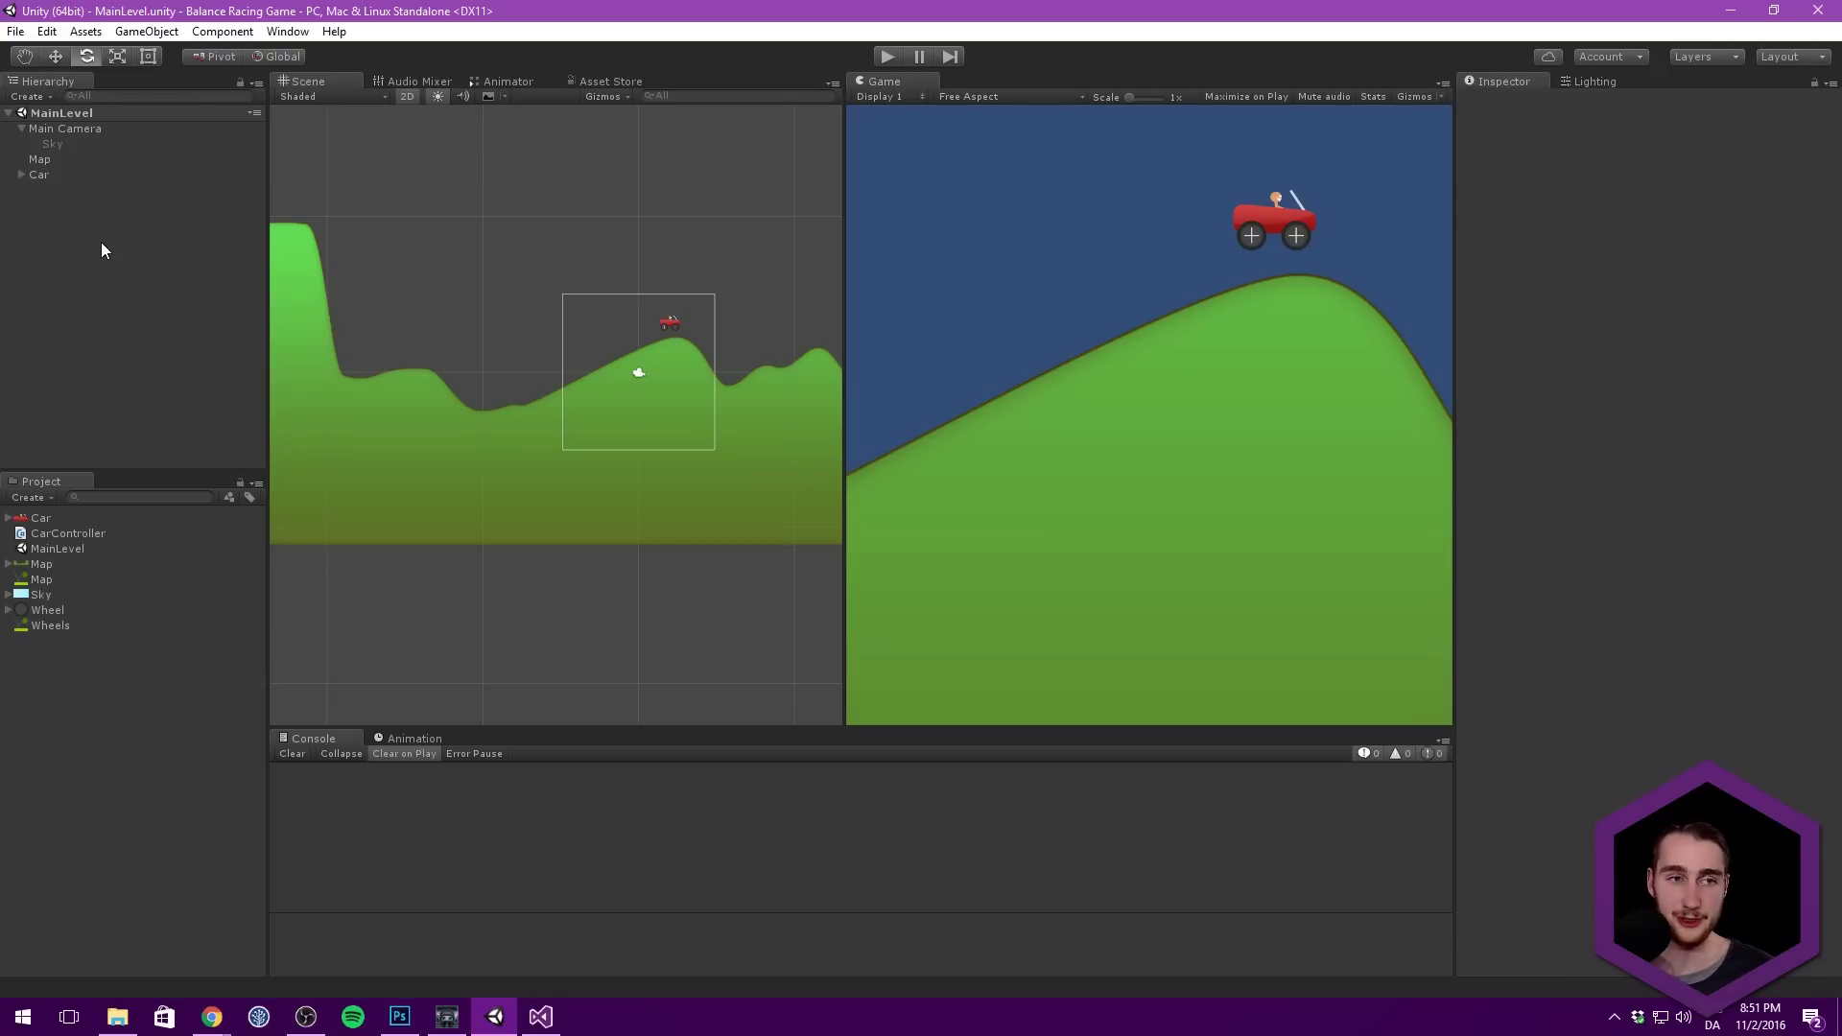
Step: Reactivate the Sky object under Main Camera and collapse the camera's children in the hierarchy
left_click(77, 143)
left_click(1495, 100)
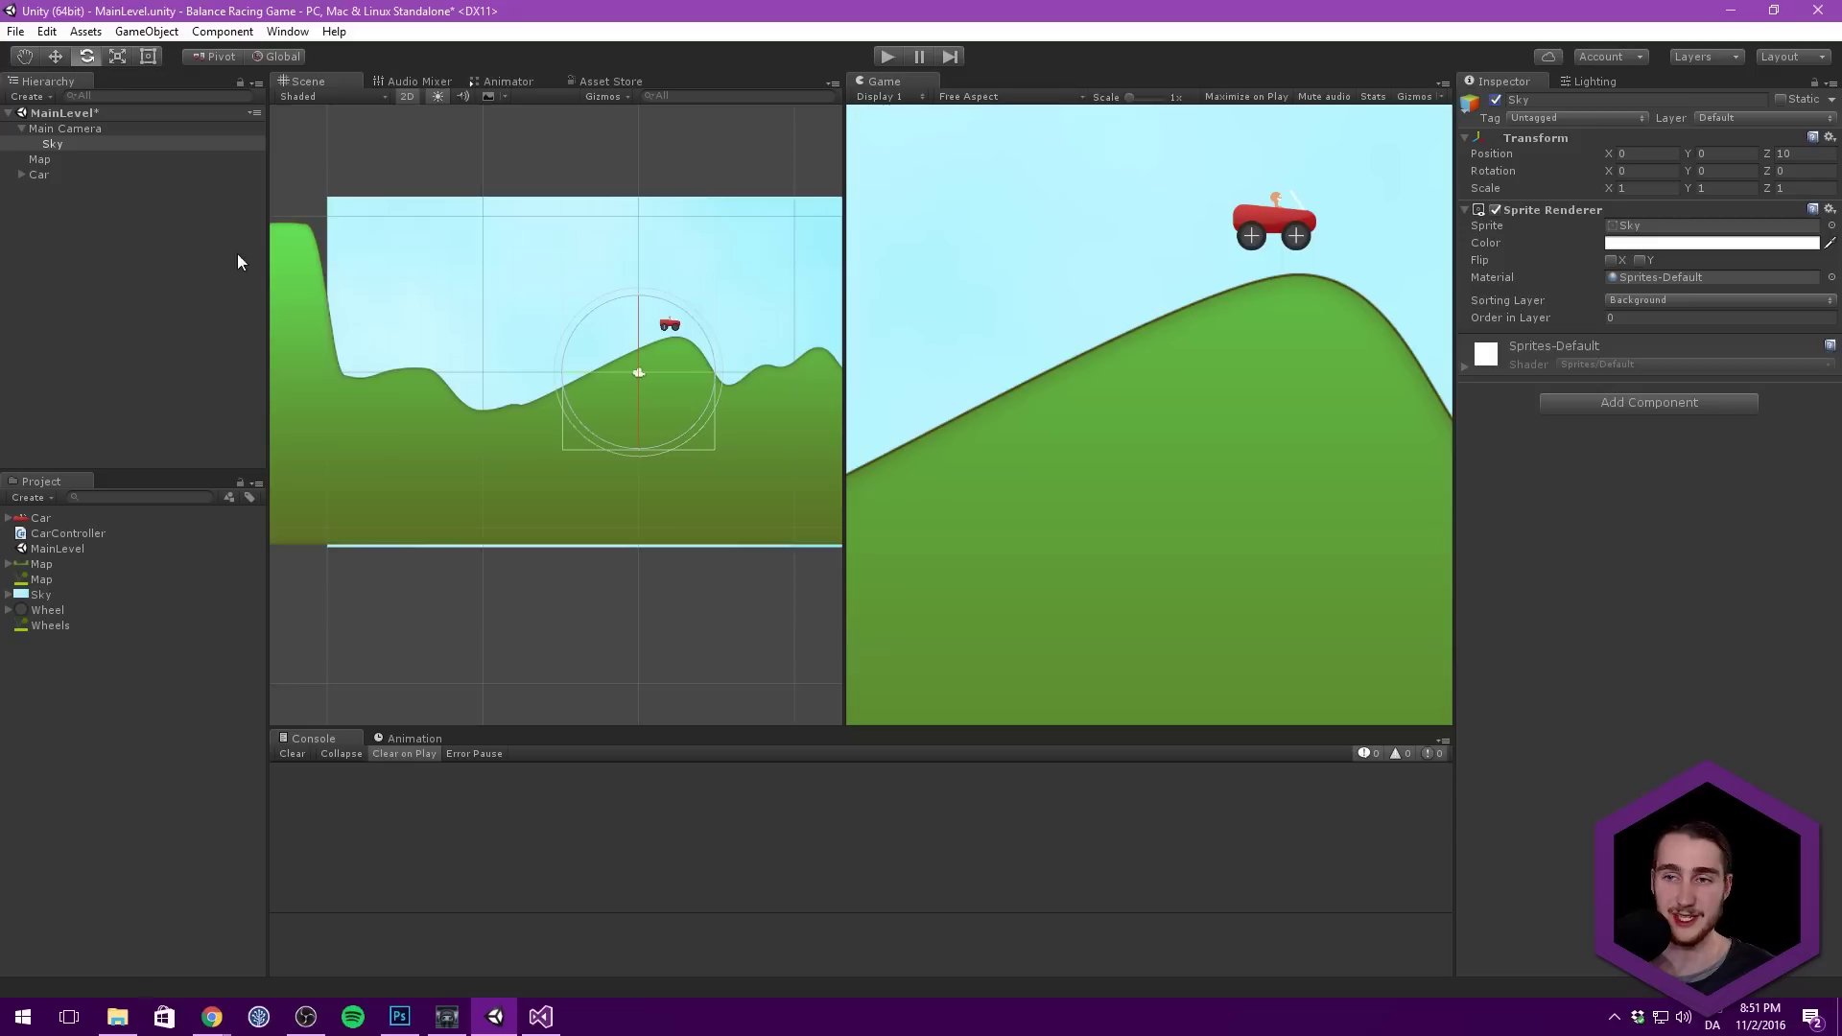
left_click(102, 251)
middle_click_drag(578, 264, 556, 337)
scroll(497, 337, "up", 2)
left_click(92, 177)
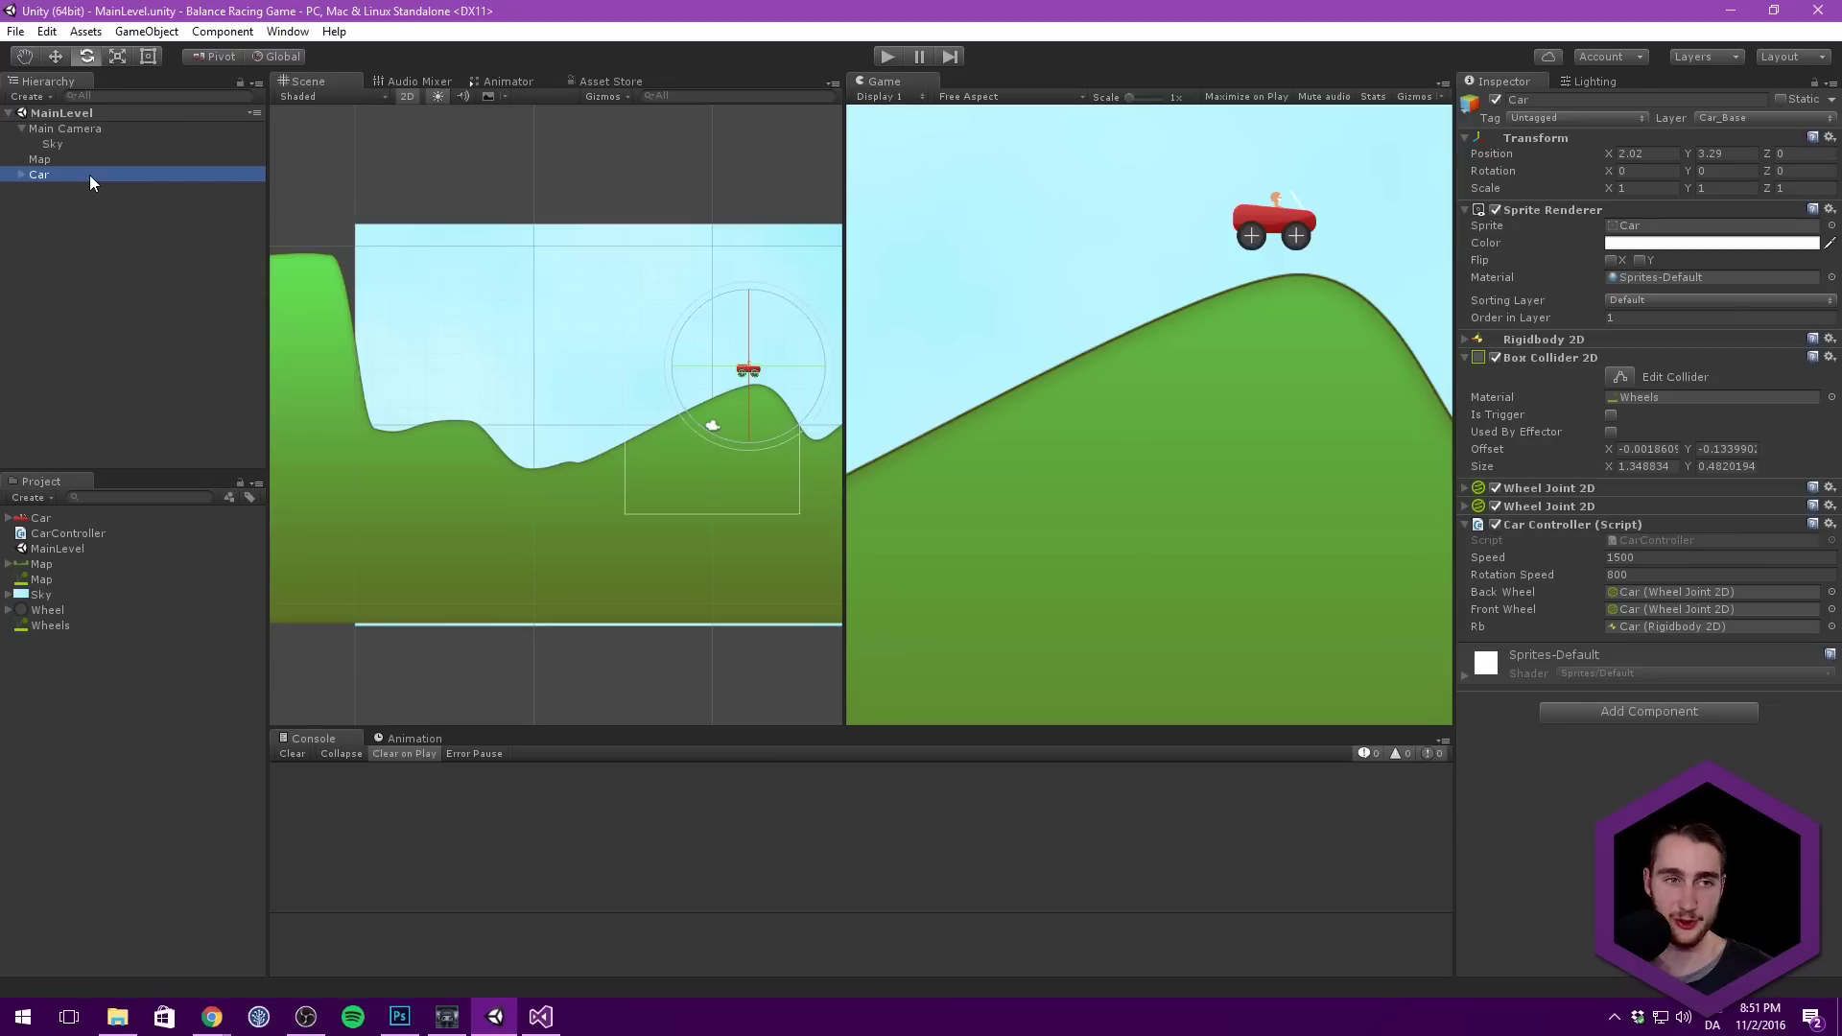
left_click(21, 128)
left_click(128, 256)
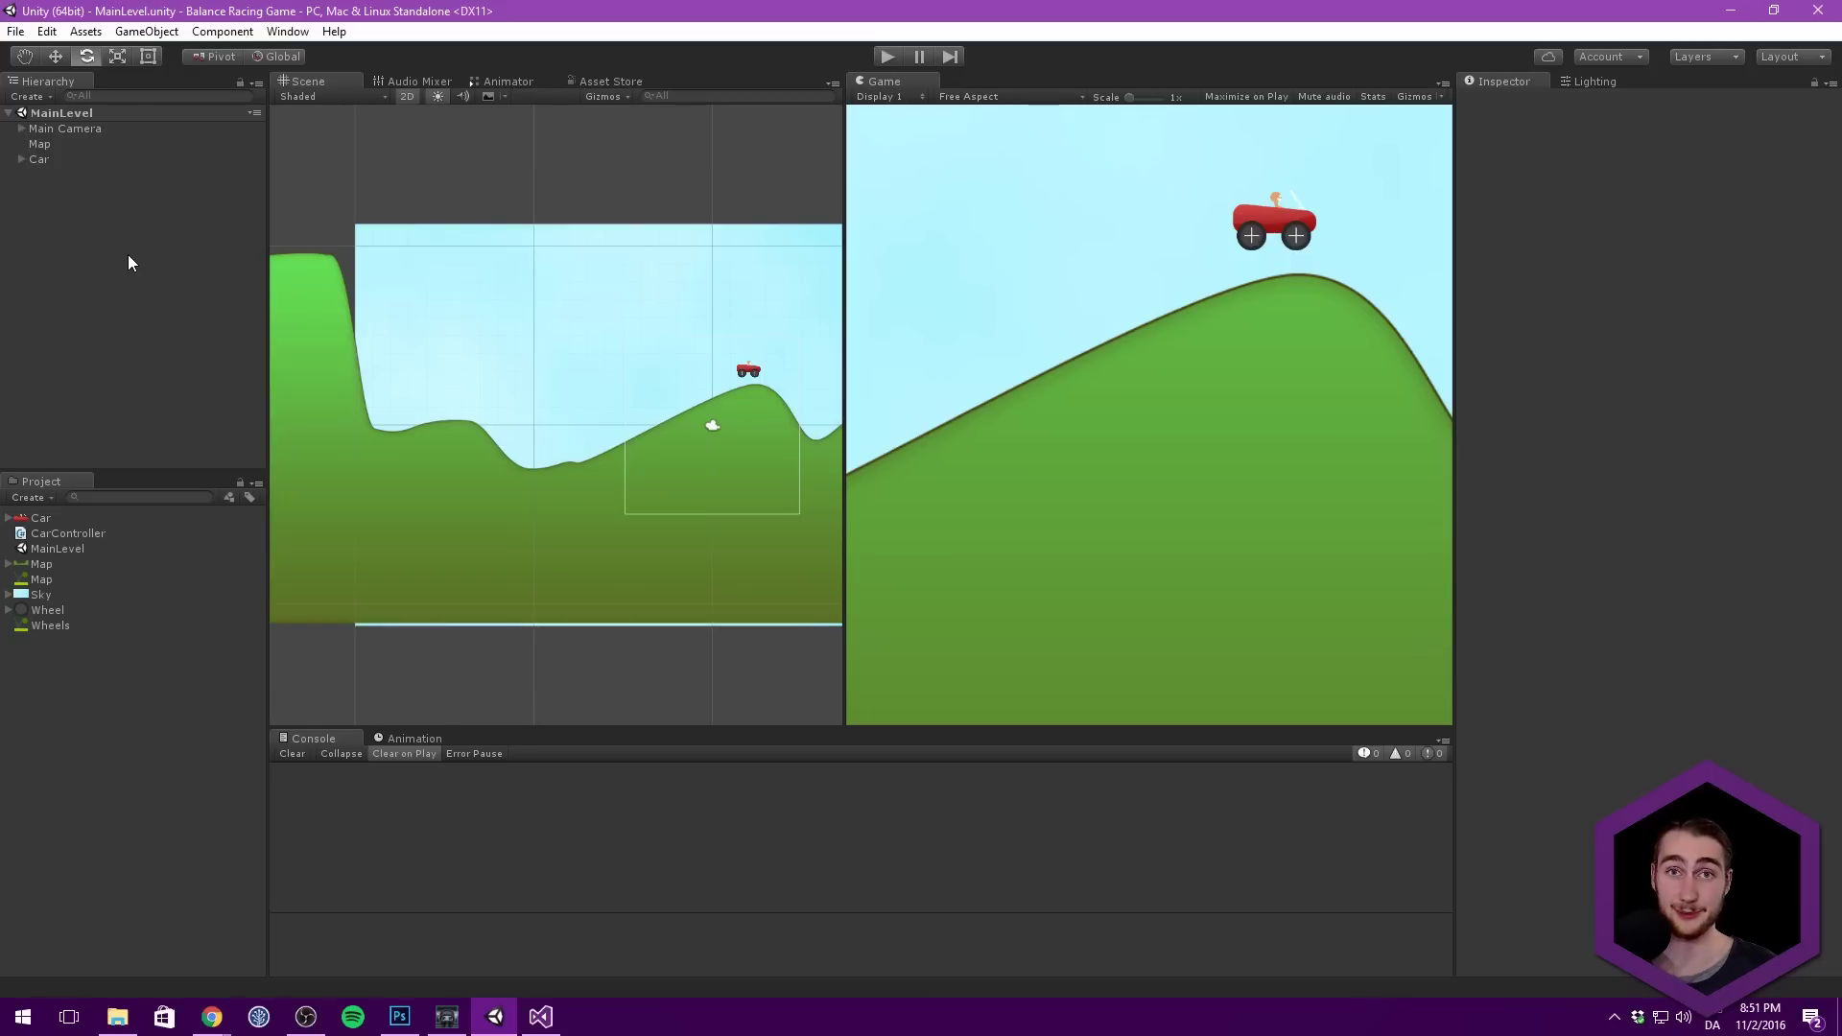
key("alt+Tab")
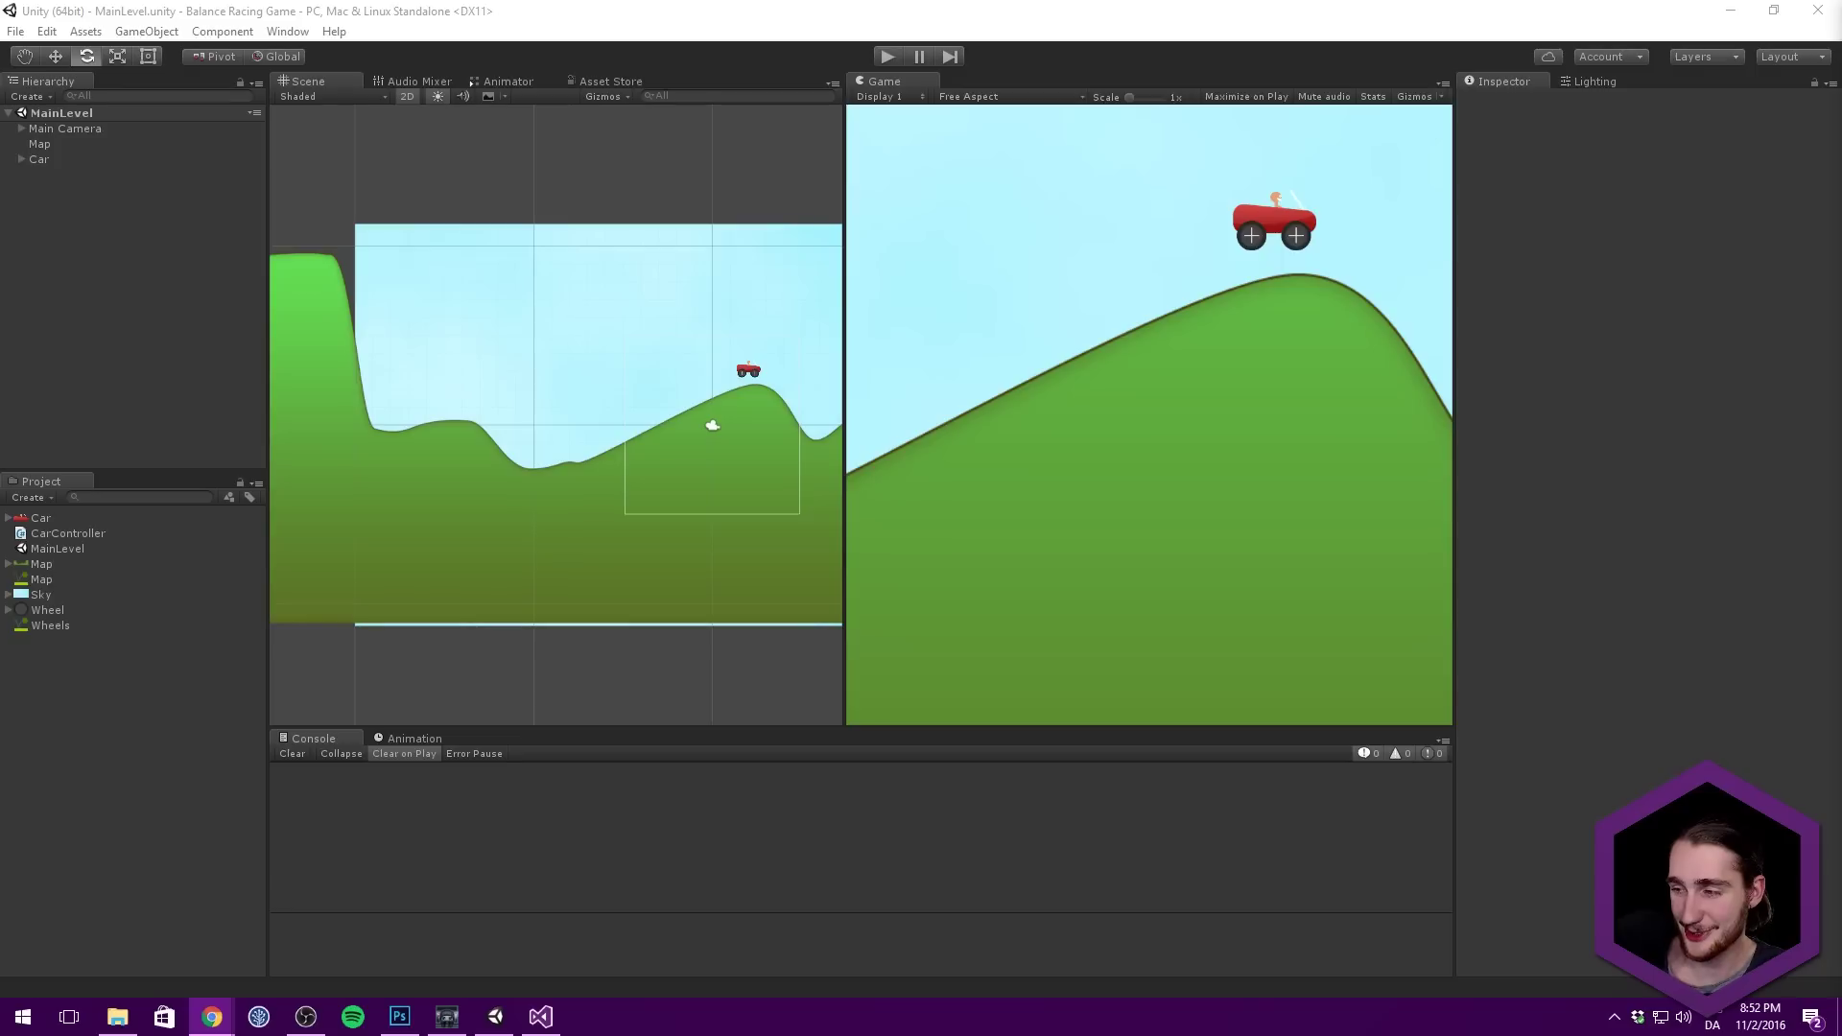
left_click(1598, 472)
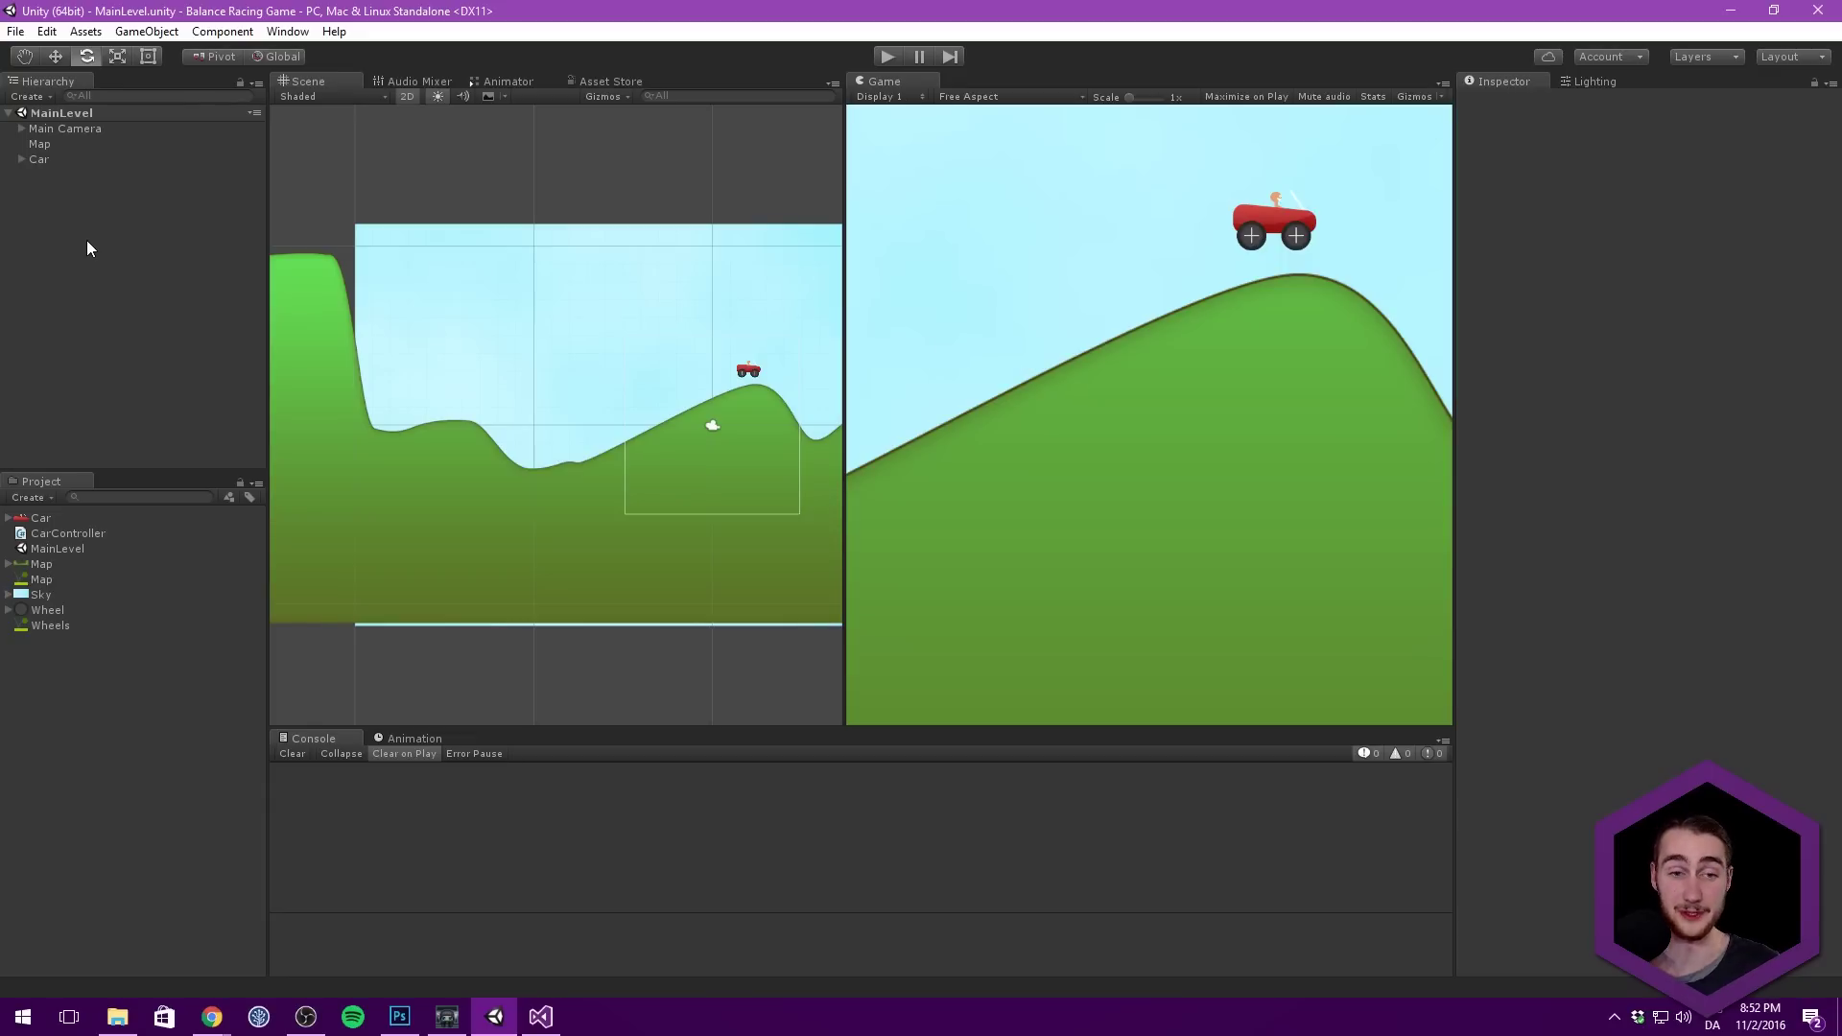
Step: Make Main Camera a child of Car and move it just above the car, to about X 0.21, Y 0.79
scroll(448, 240, "down", 2)
middle_click_drag(447, 240, 401, 297)
scroll(446, 297, "up", 3)
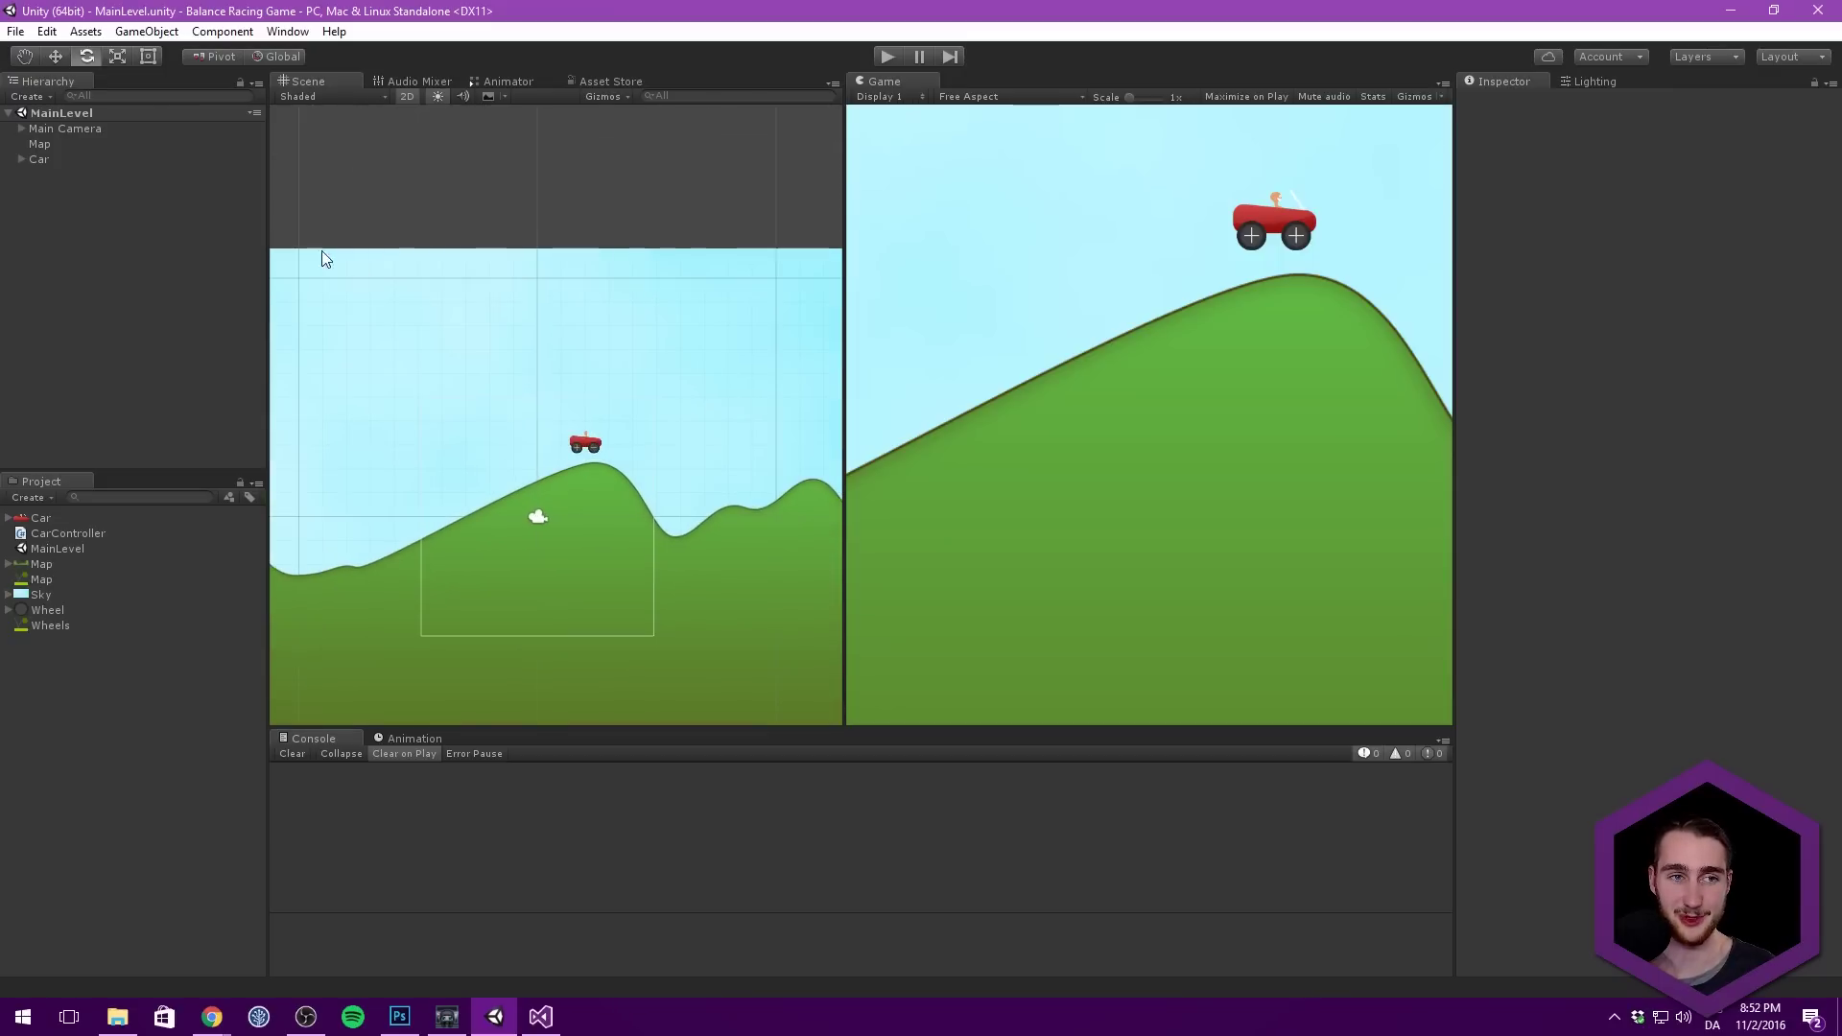
left_click(19, 160)
left_click_drag(86, 129, 71, 159)
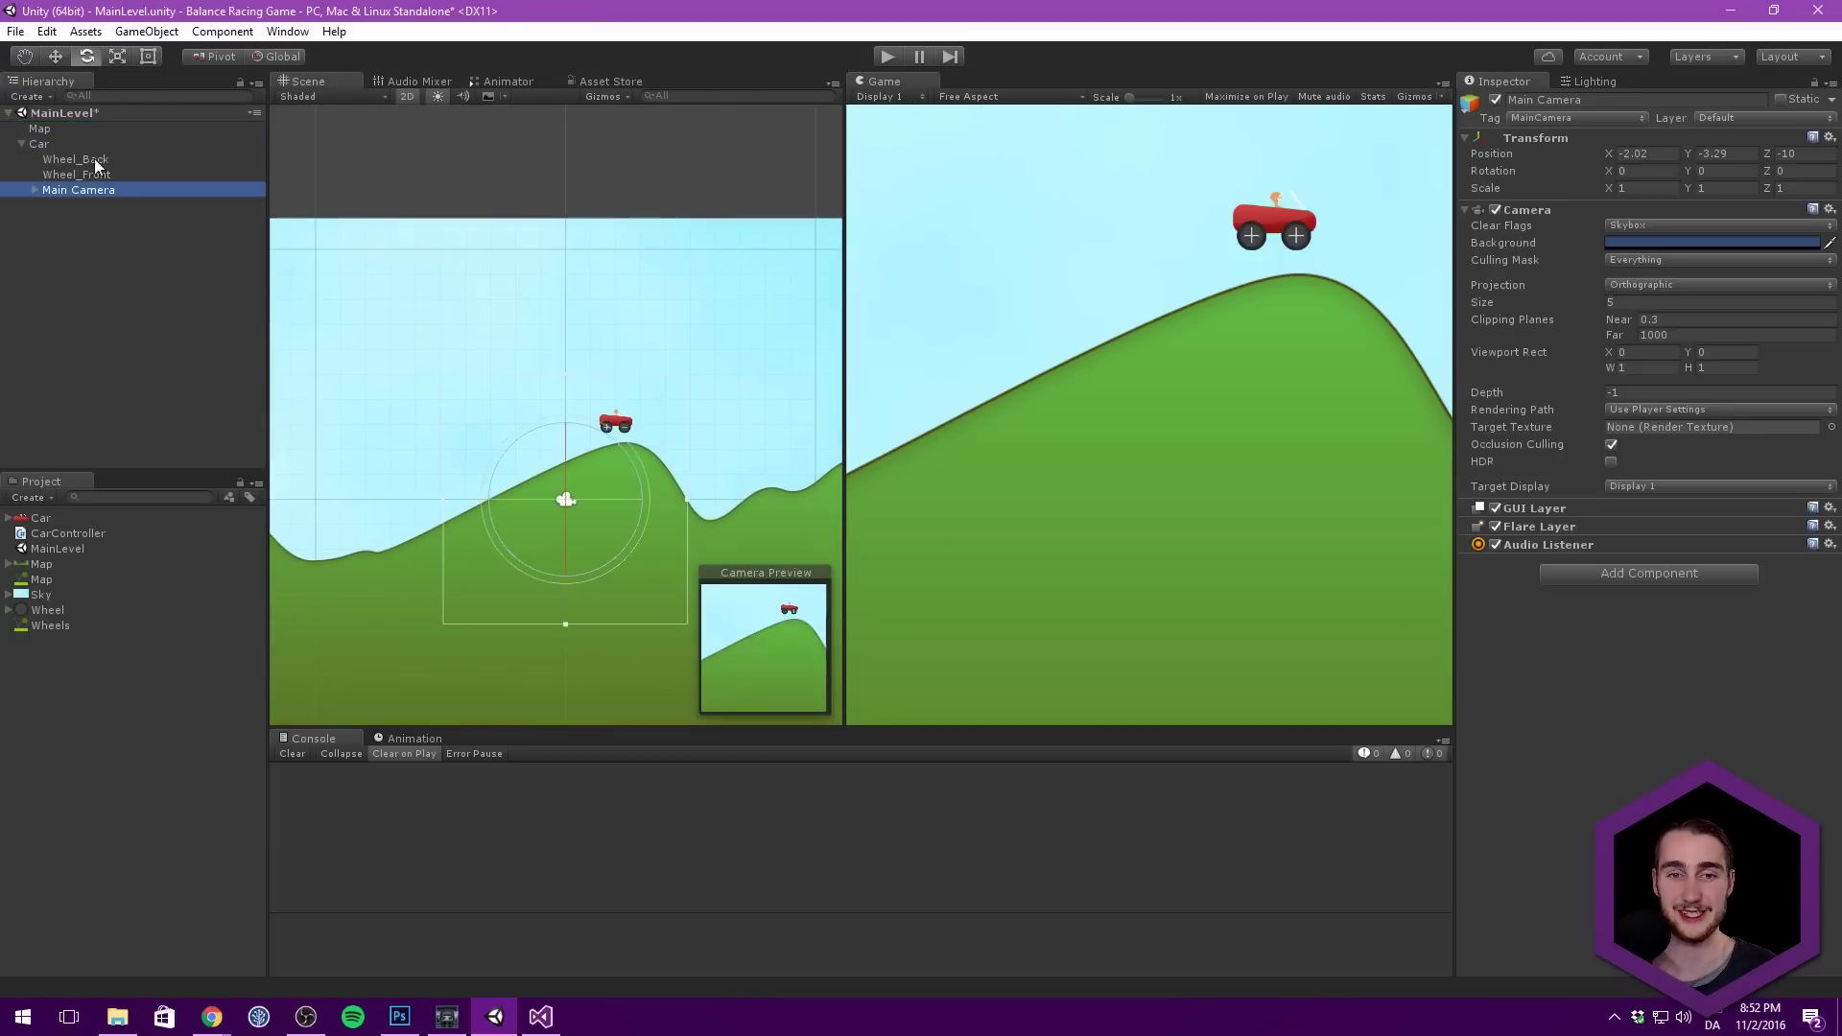
key("w")
left_click_drag(579, 487, 635, 386)
Step: Run the game twice to check how the camera behaves while parented to the car, and stop it
left_click(885, 58)
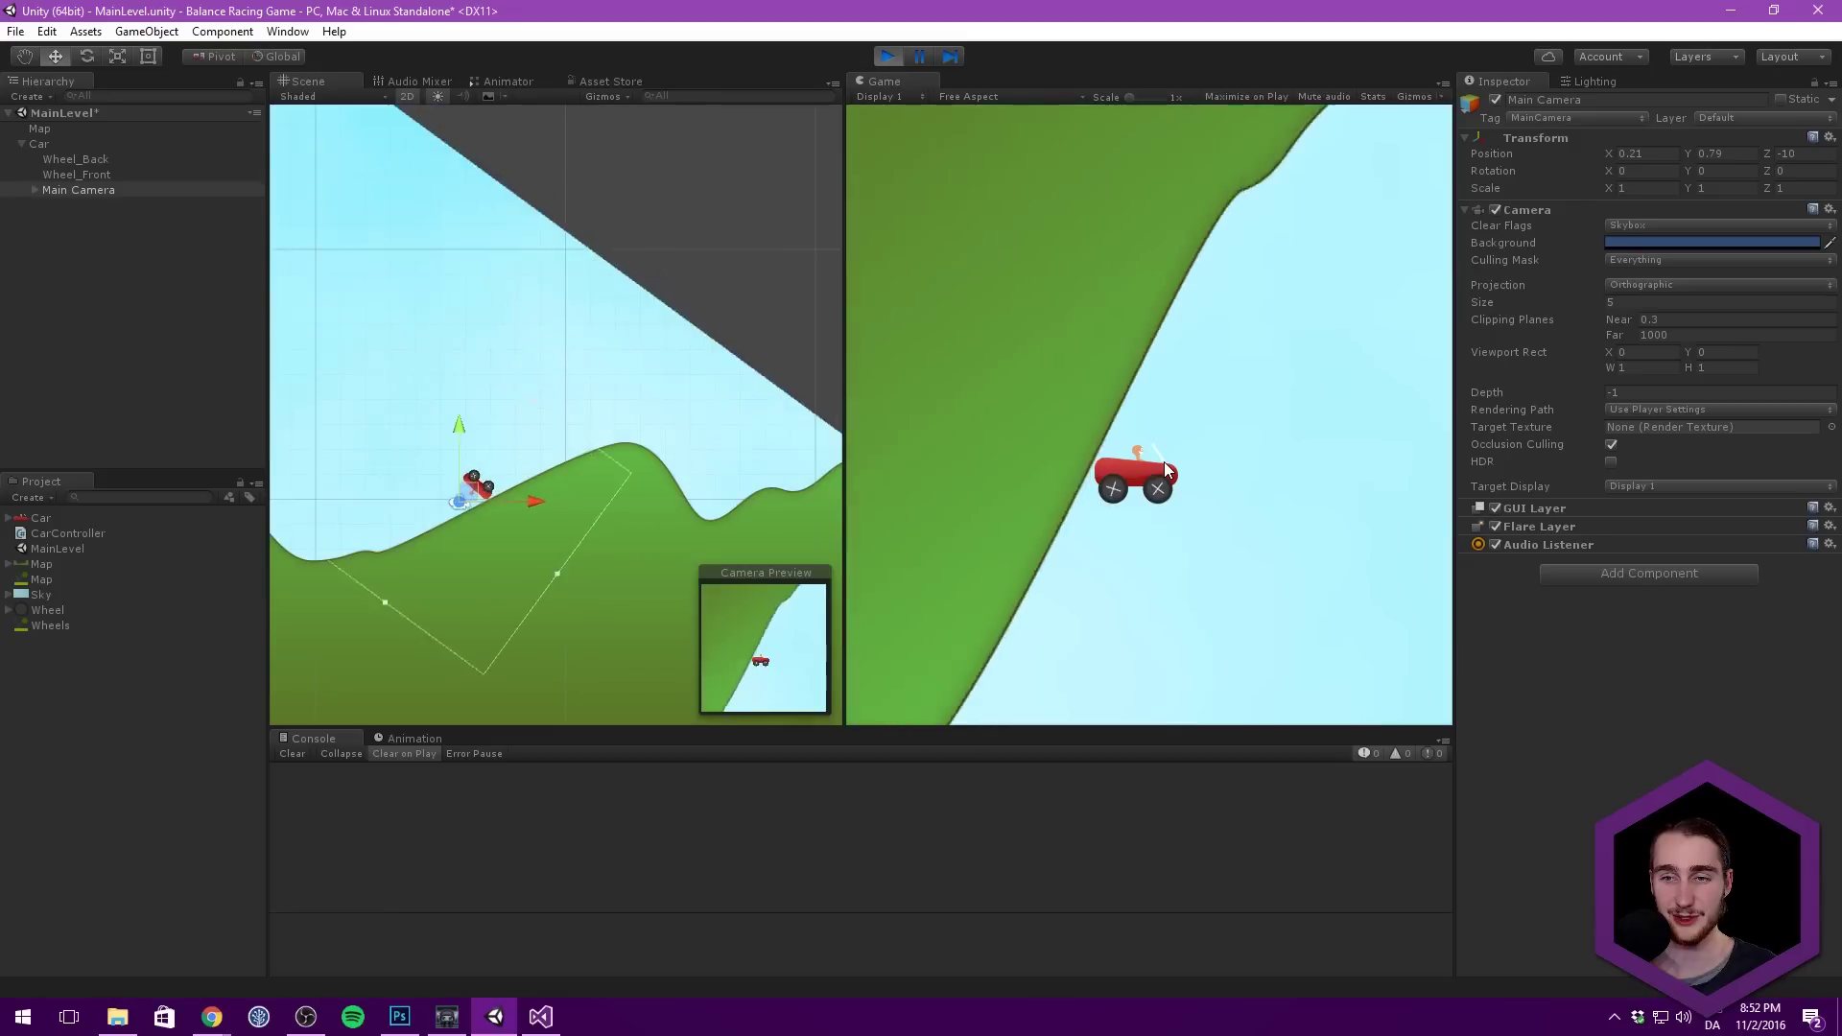
left_click(888, 56)
left_click(888, 56)
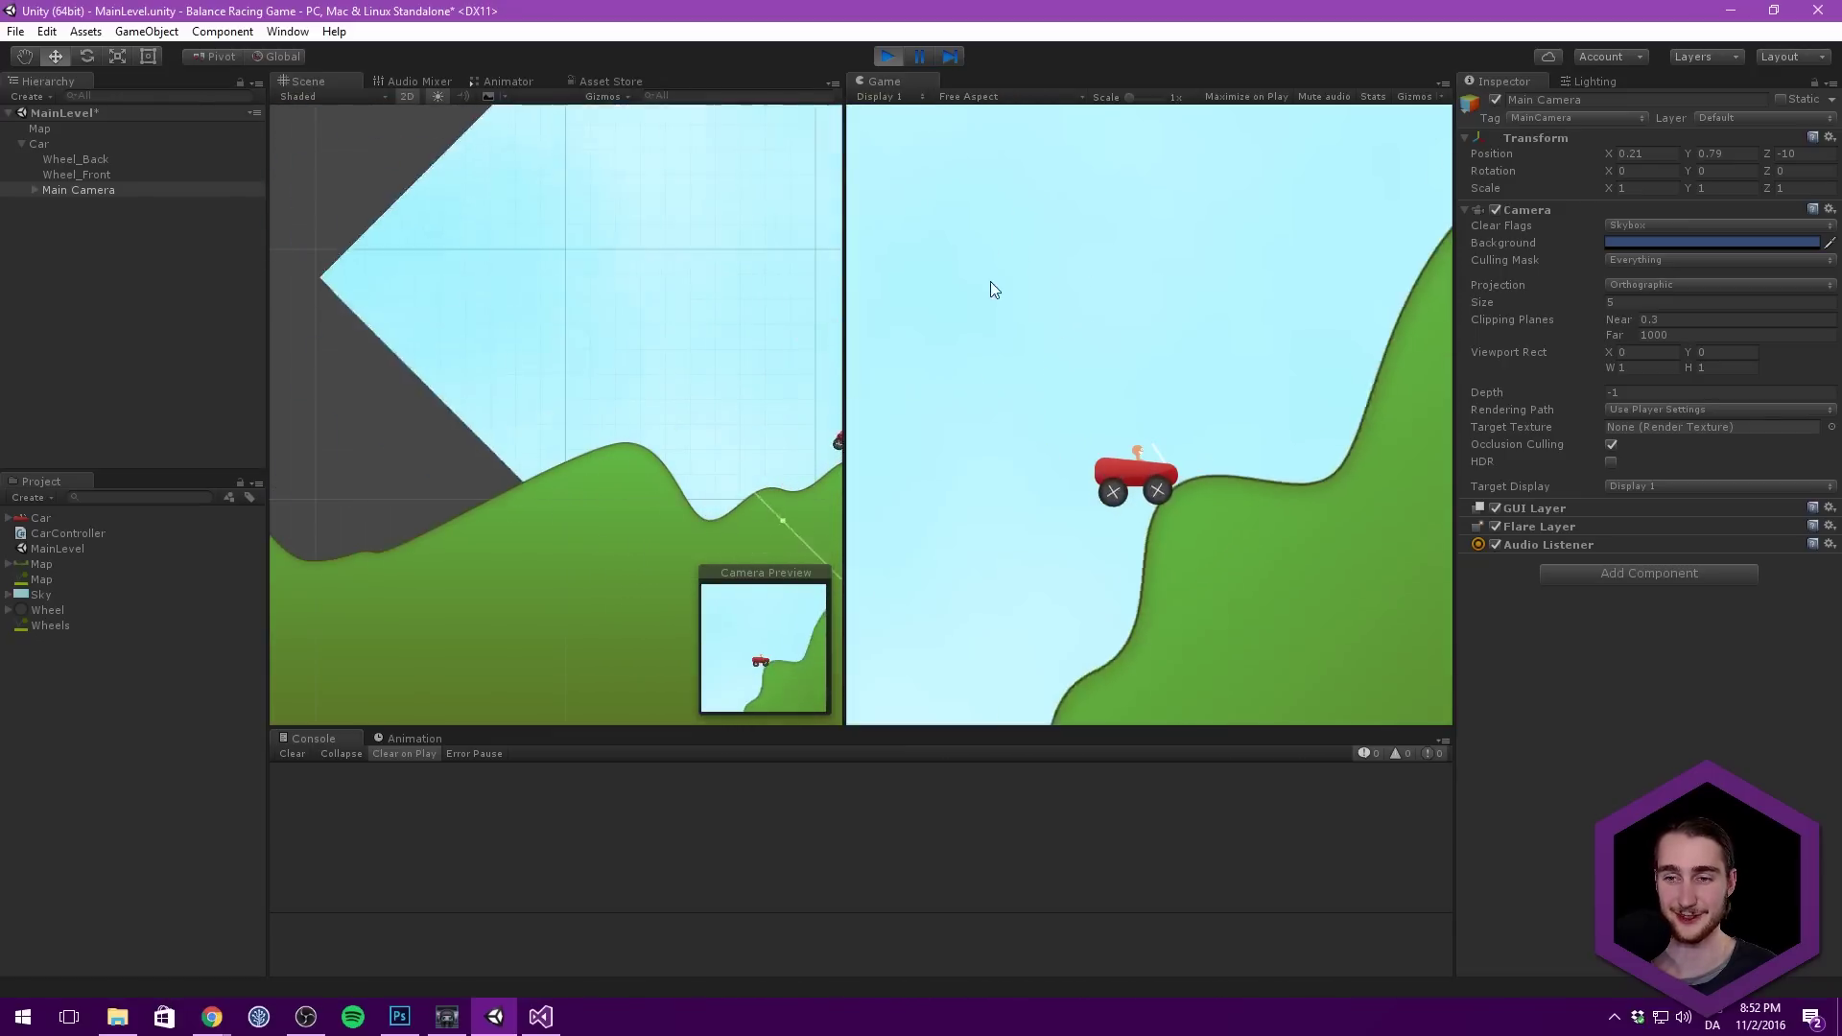
left_click(886, 56)
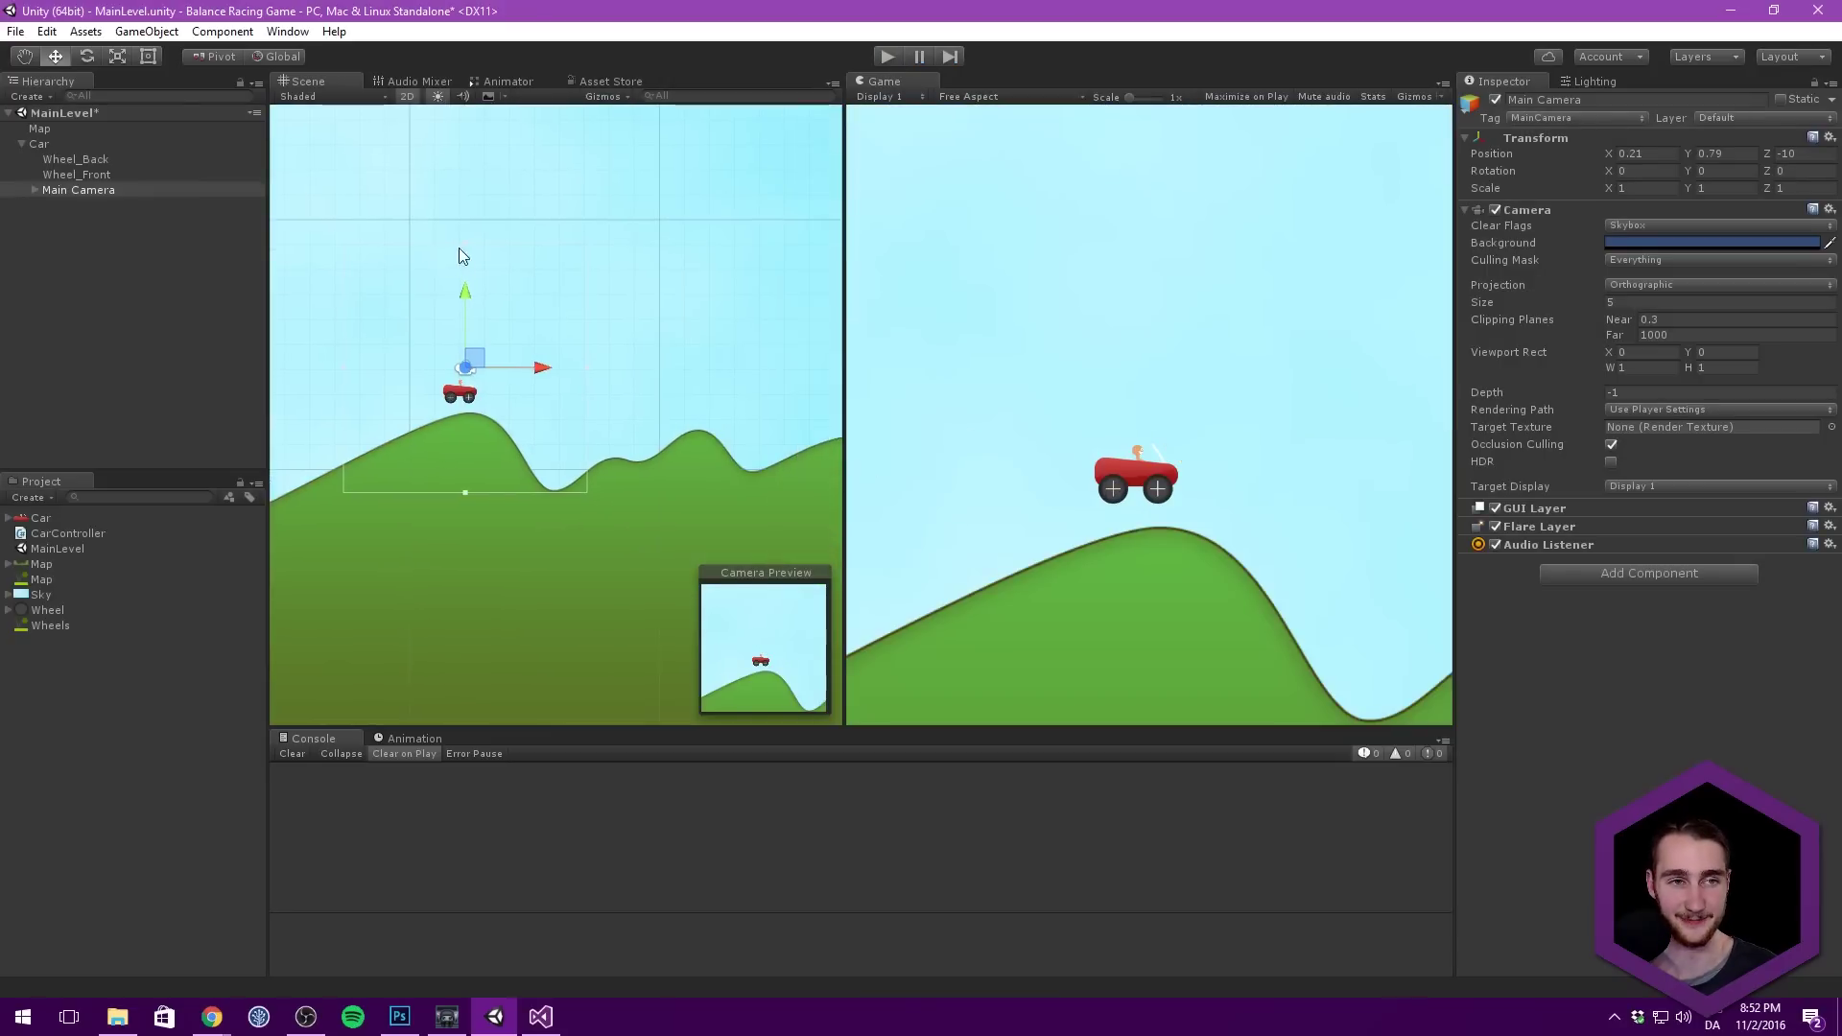
Step: Move Main Camera out of Car to the scene root and reposition it near the car at about X 1.93, Y 3.43
left_click_drag(111, 190, 66, 121)
left_click(22, 160)
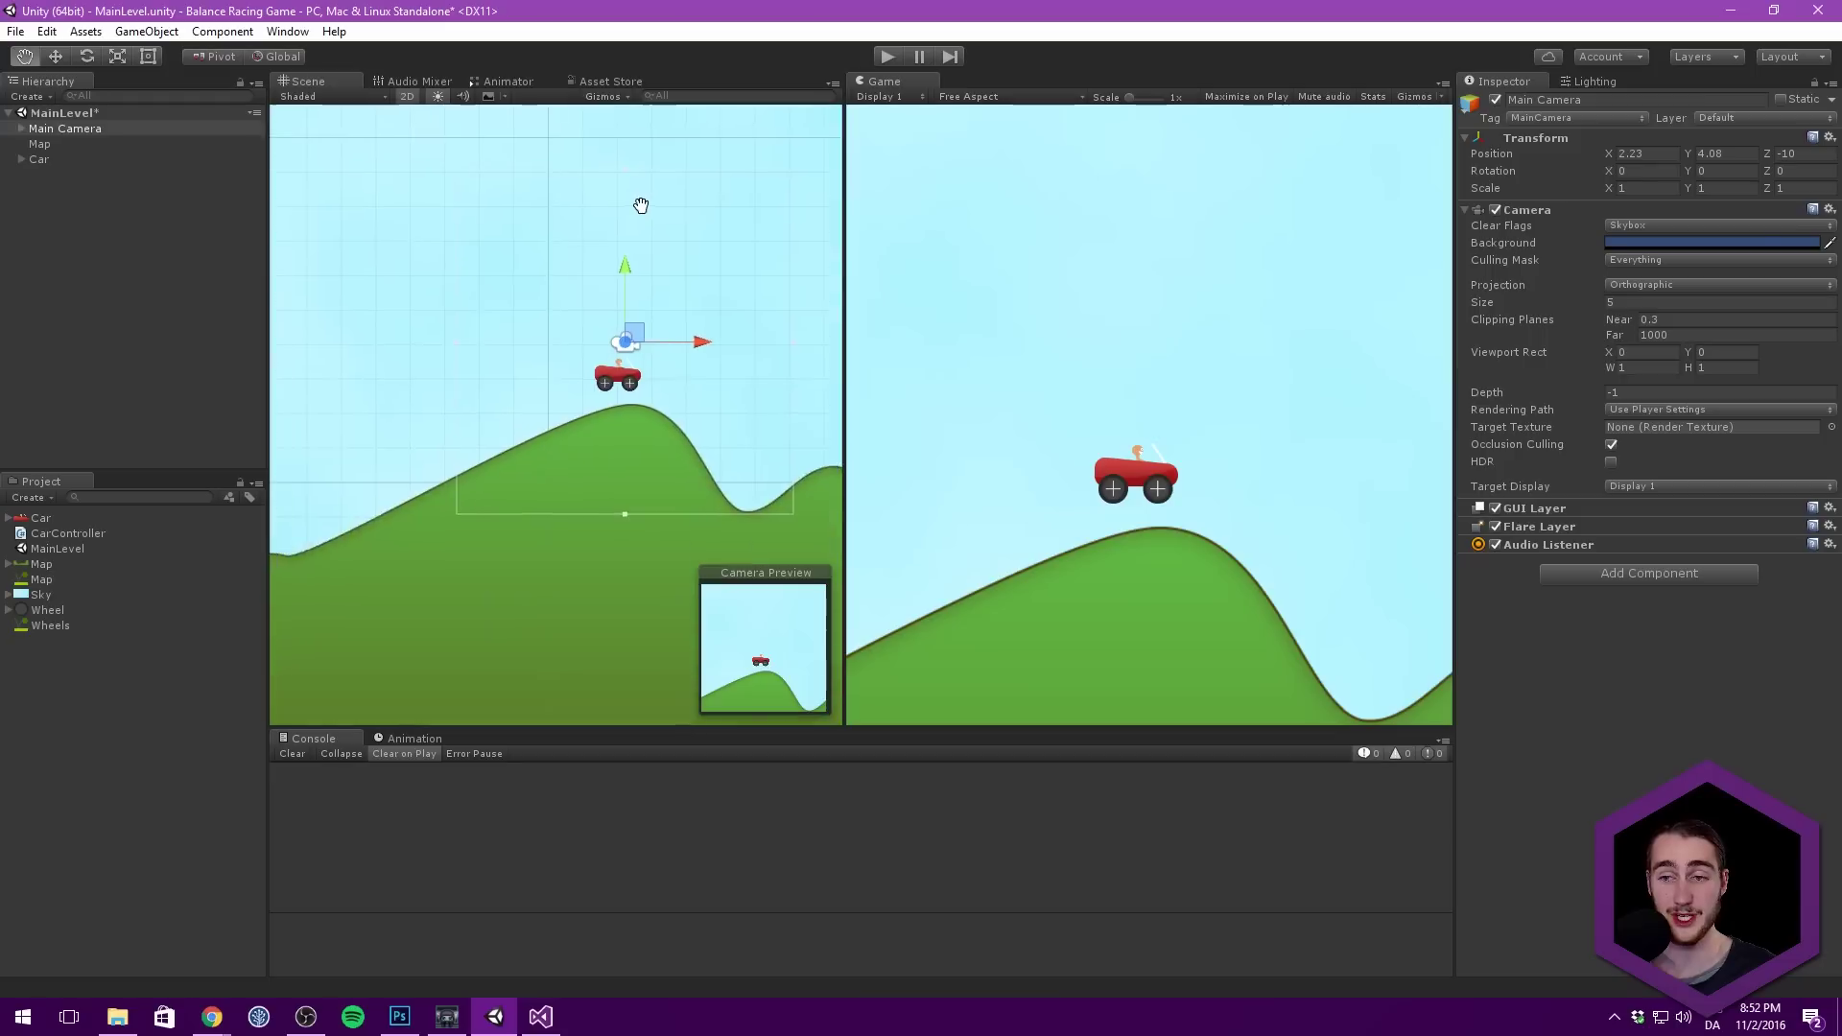
scroll(613, 345, "down", 2)
left_click_drag(618, 353, 615, 371)
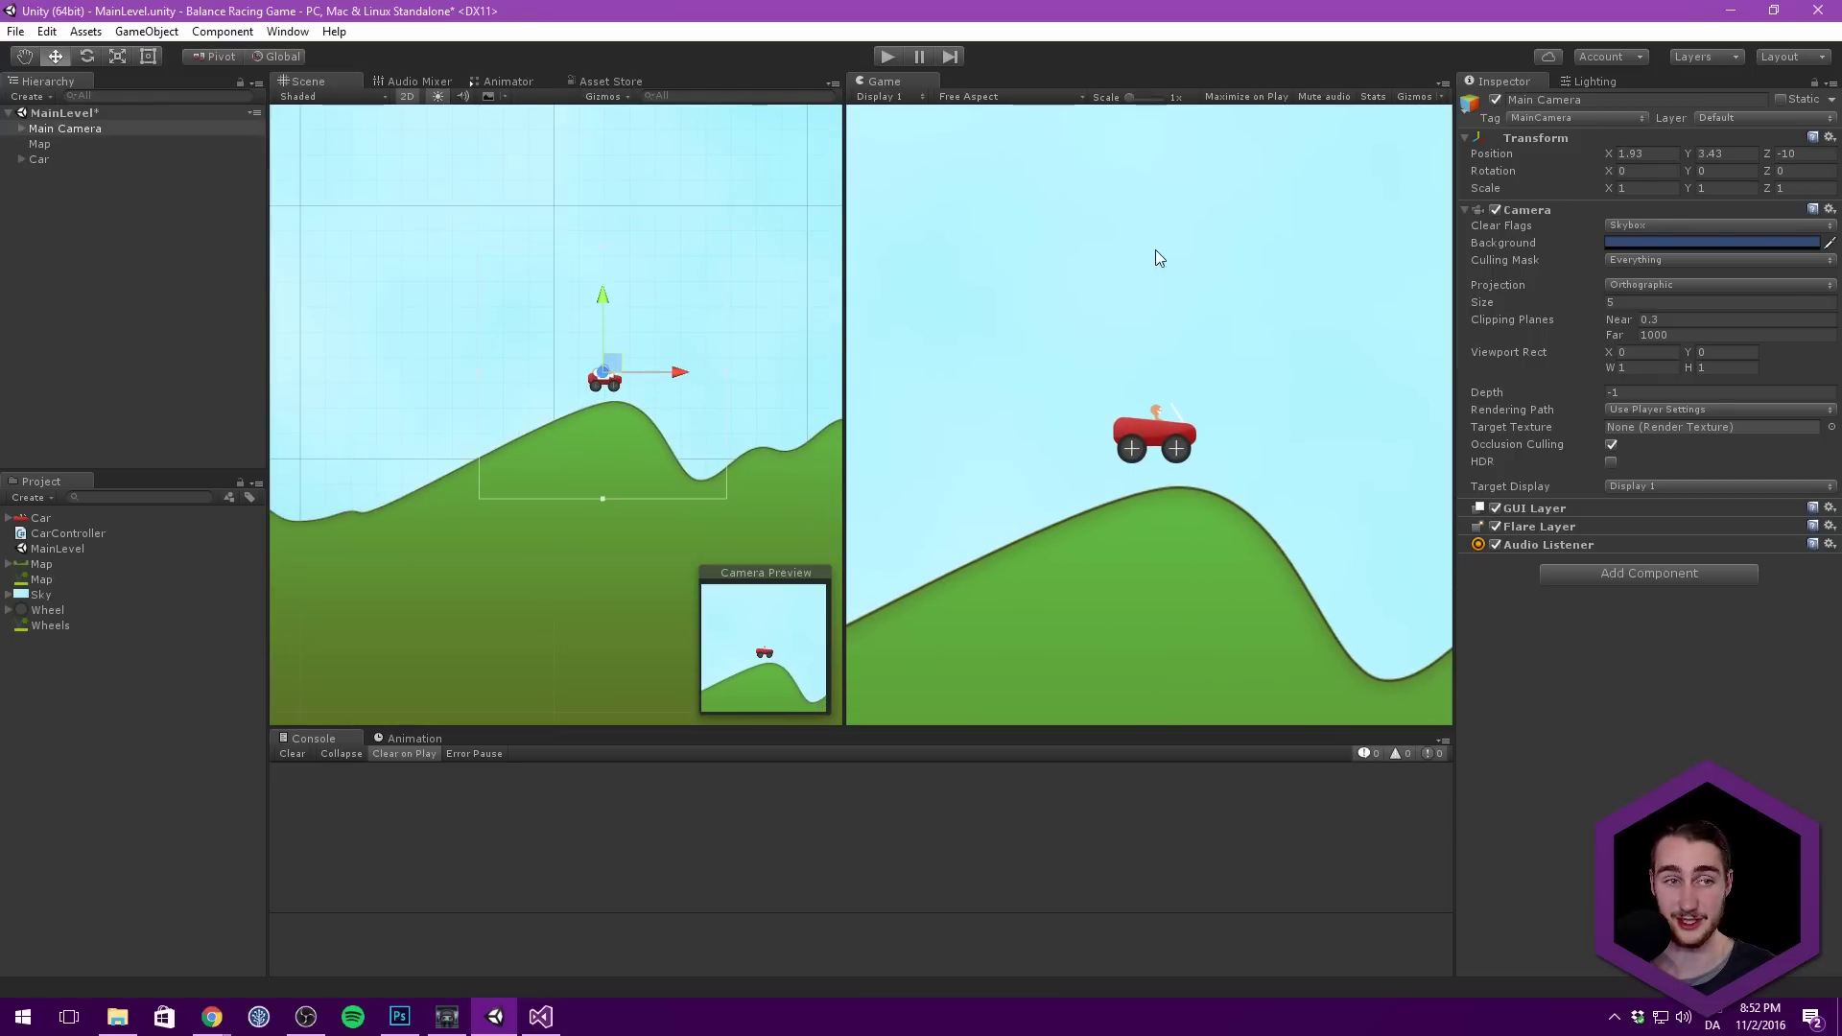
Step: Save the scene and add a new script component named CameraController to Main Camera
left_click(153, 236)
left_click(89, 128)
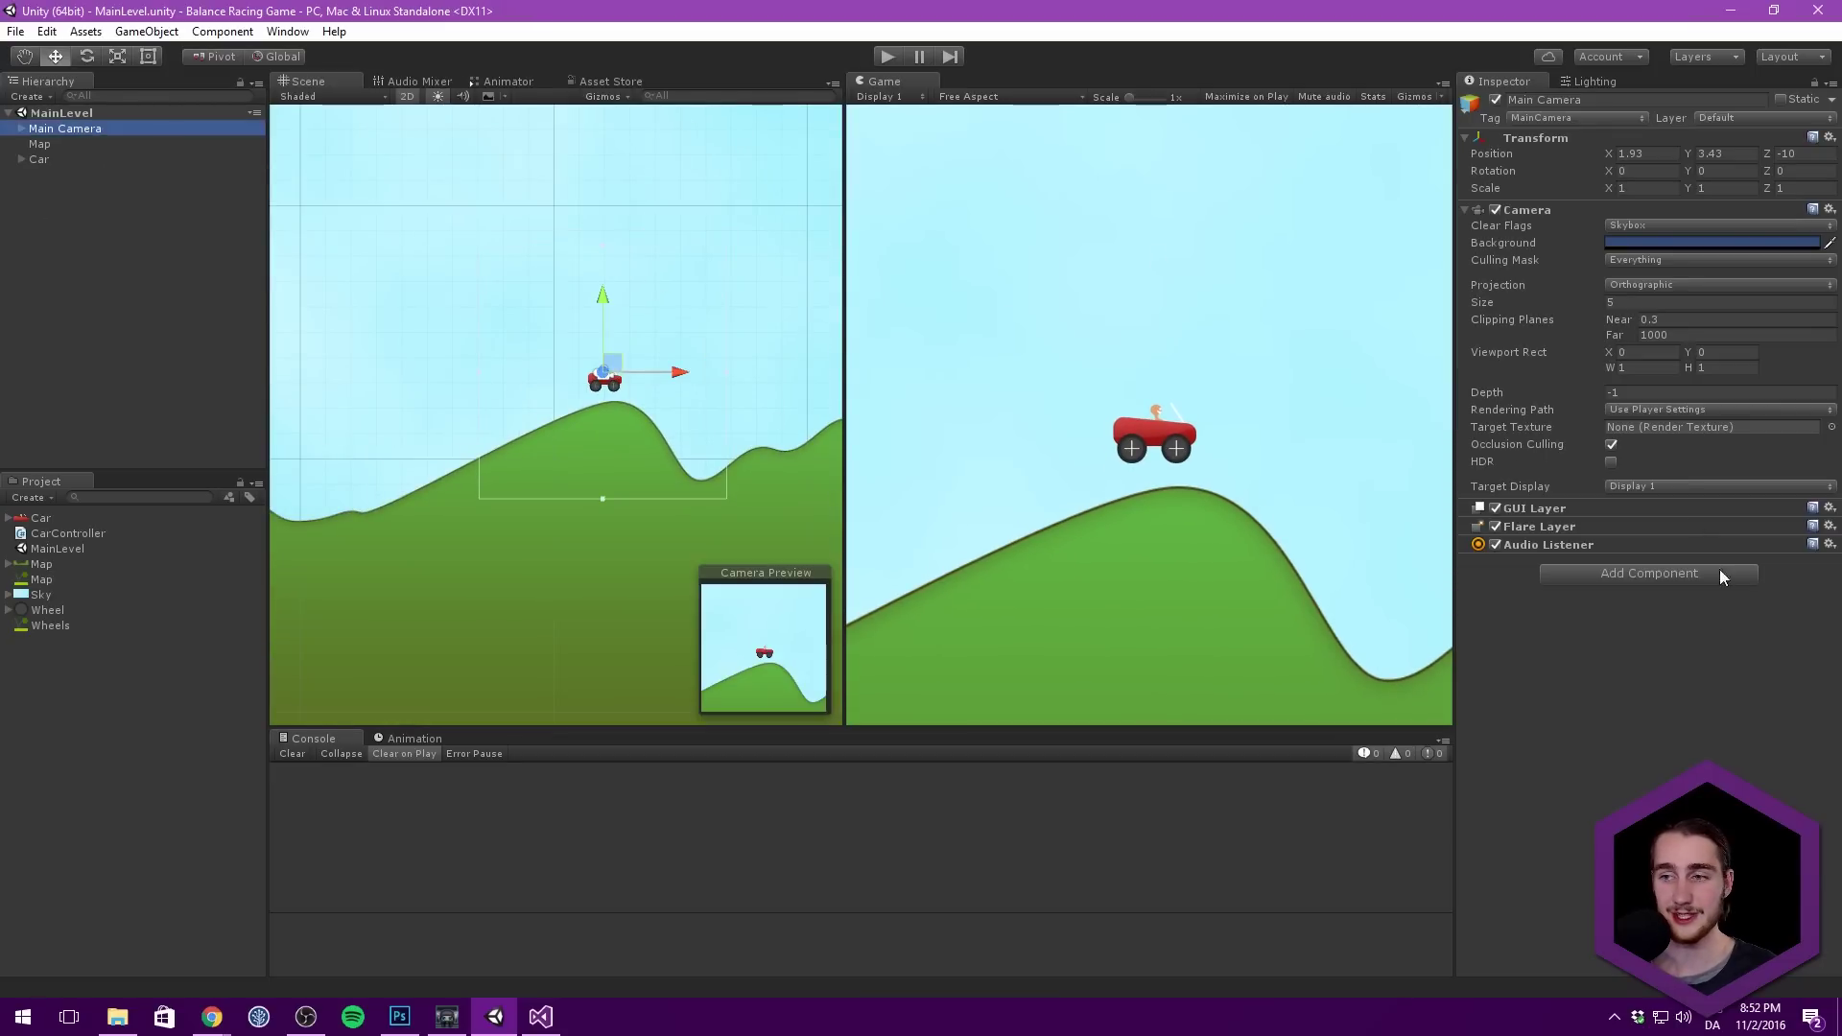
key("ctrl+s")
left_click(1642, 572)
key("BackSpace")
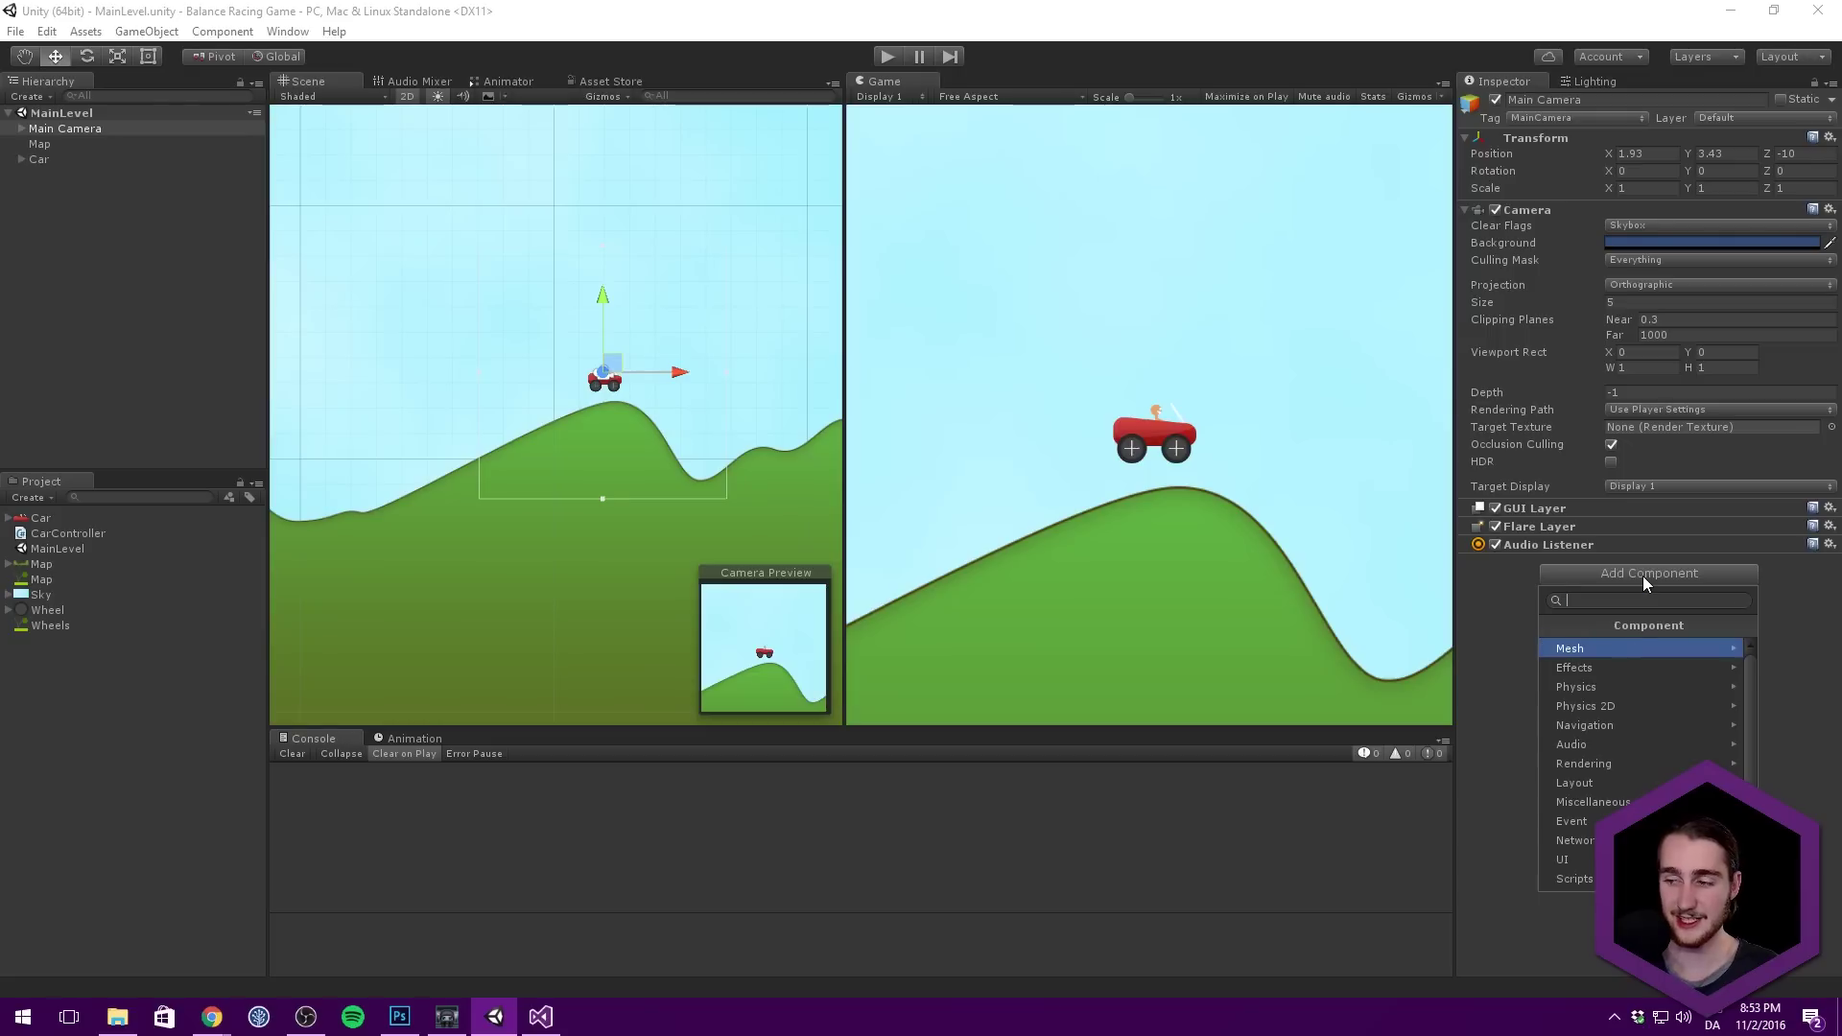
type("Ca")
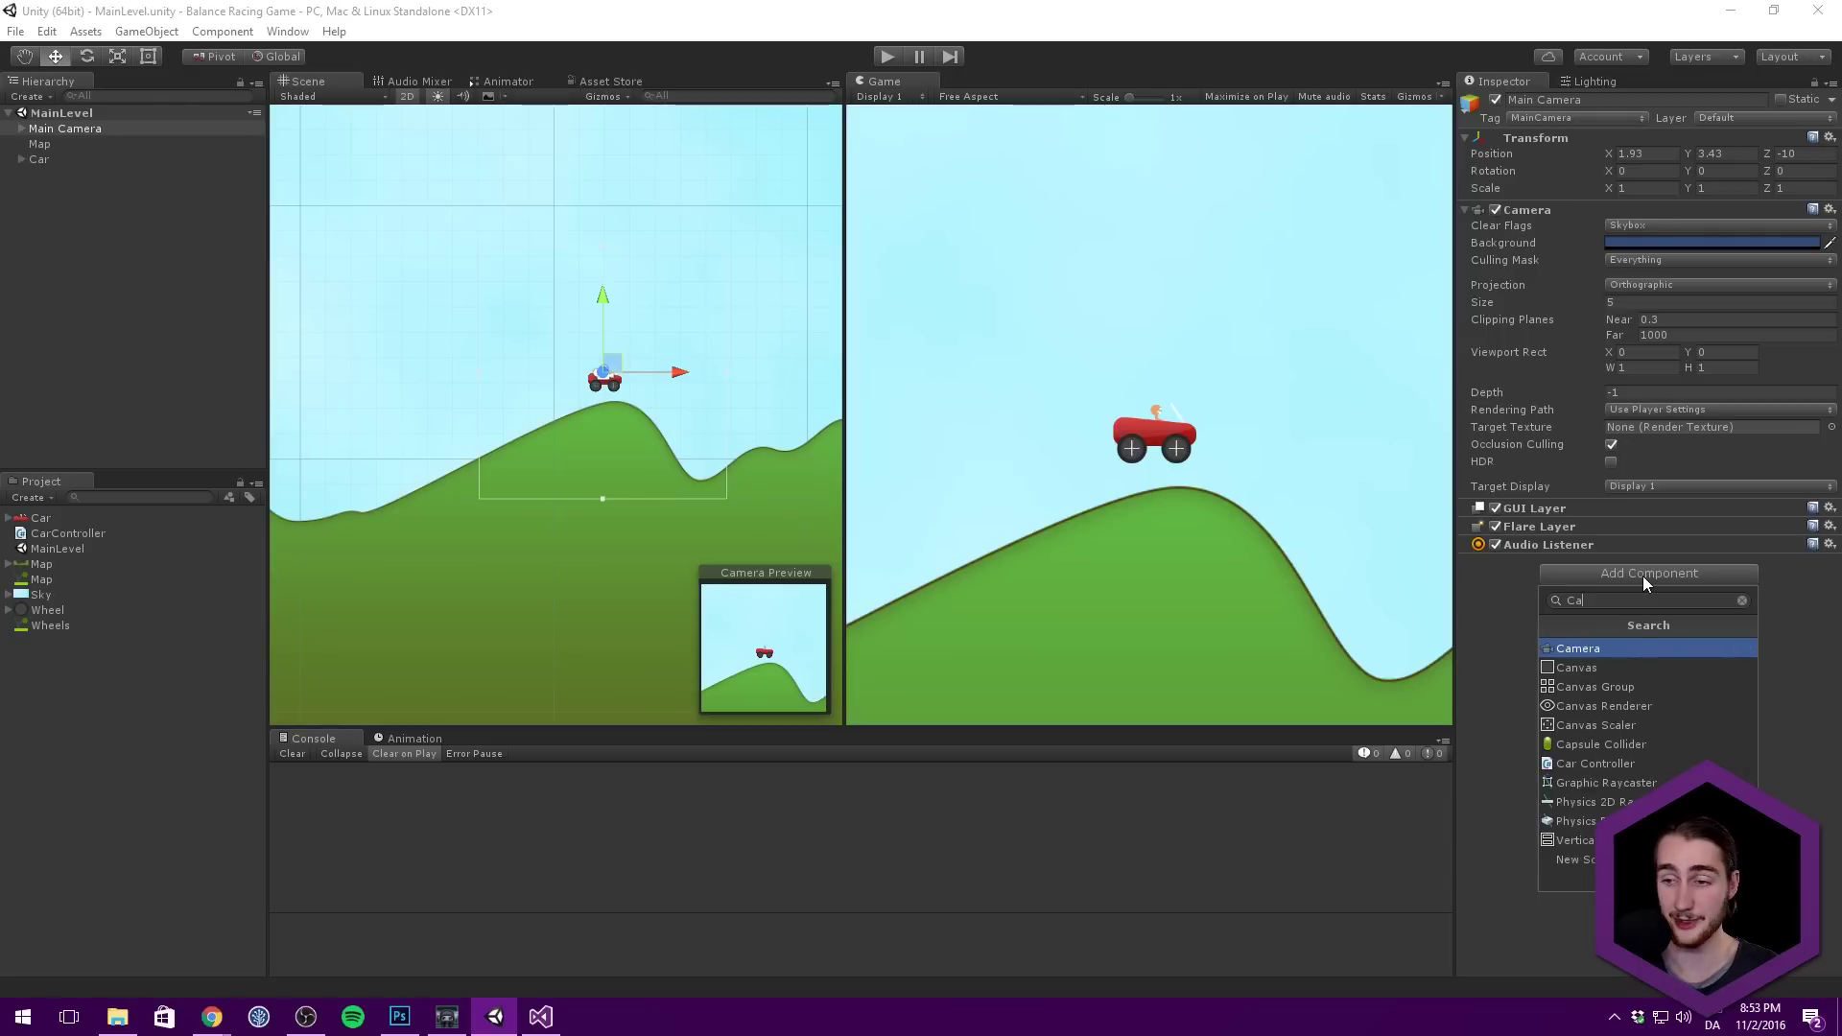
type("meraController")
key("Return")
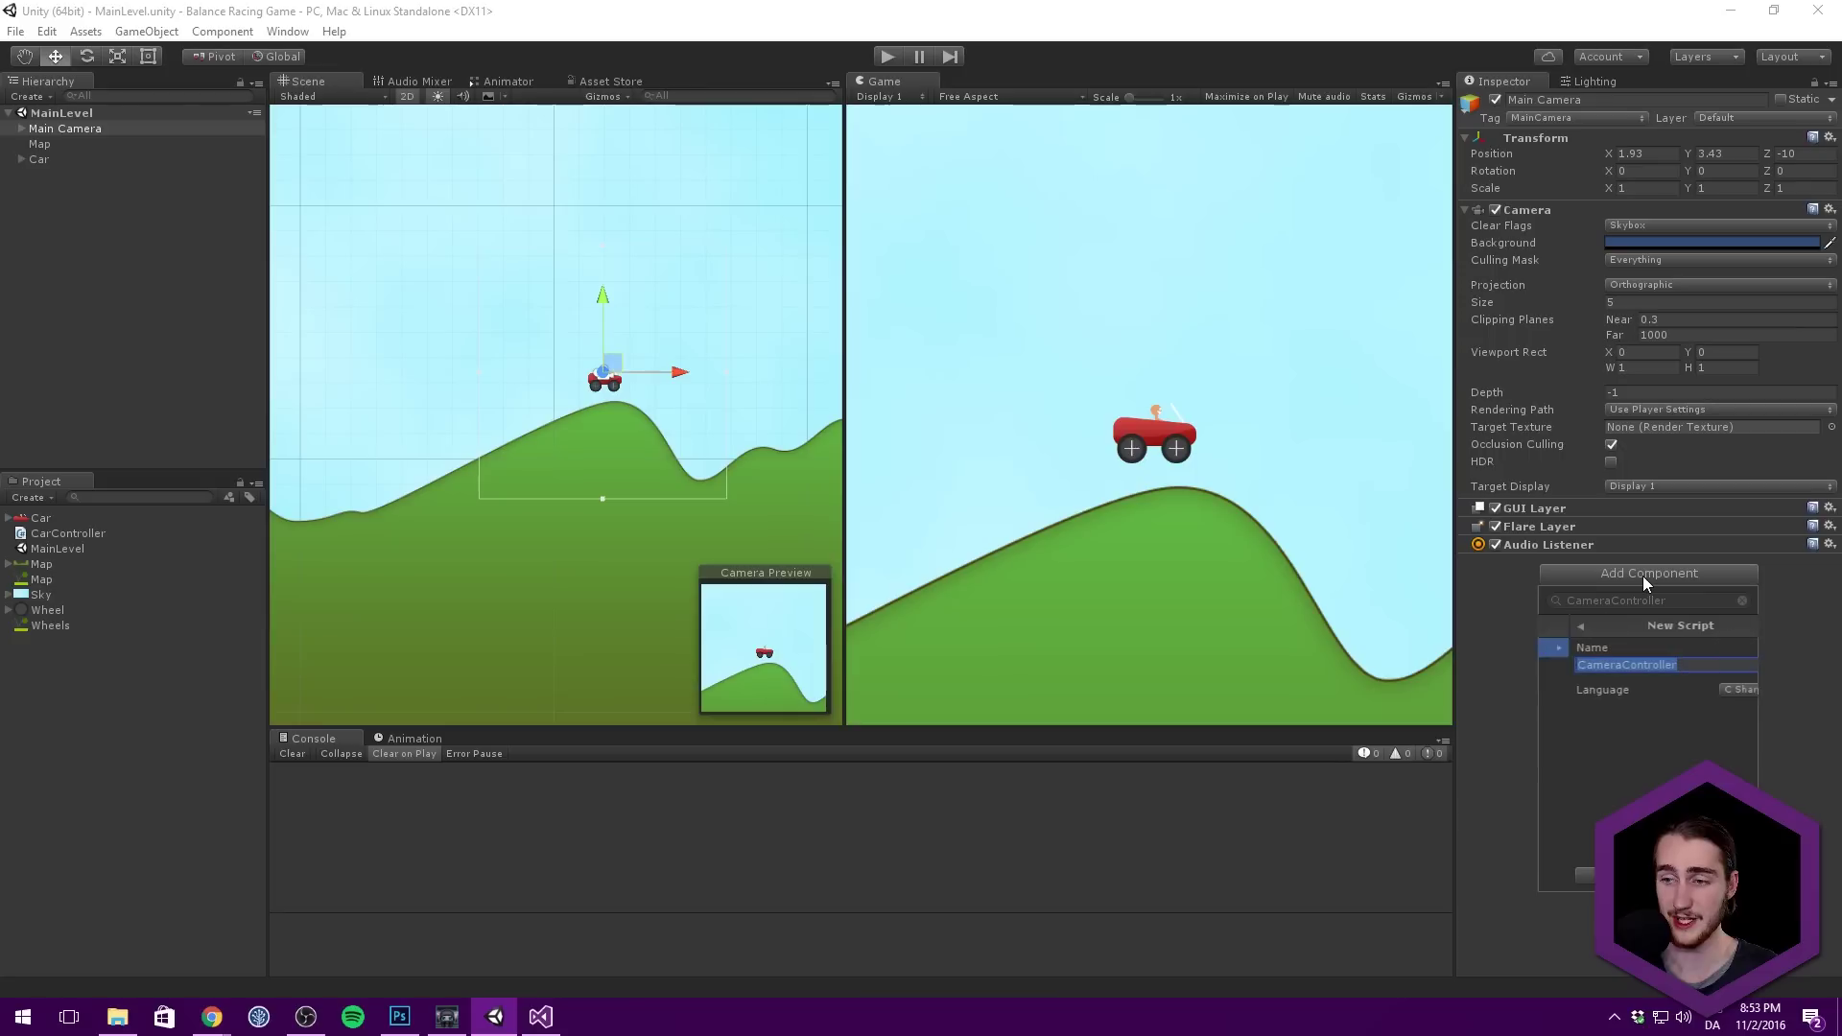
key("Return")
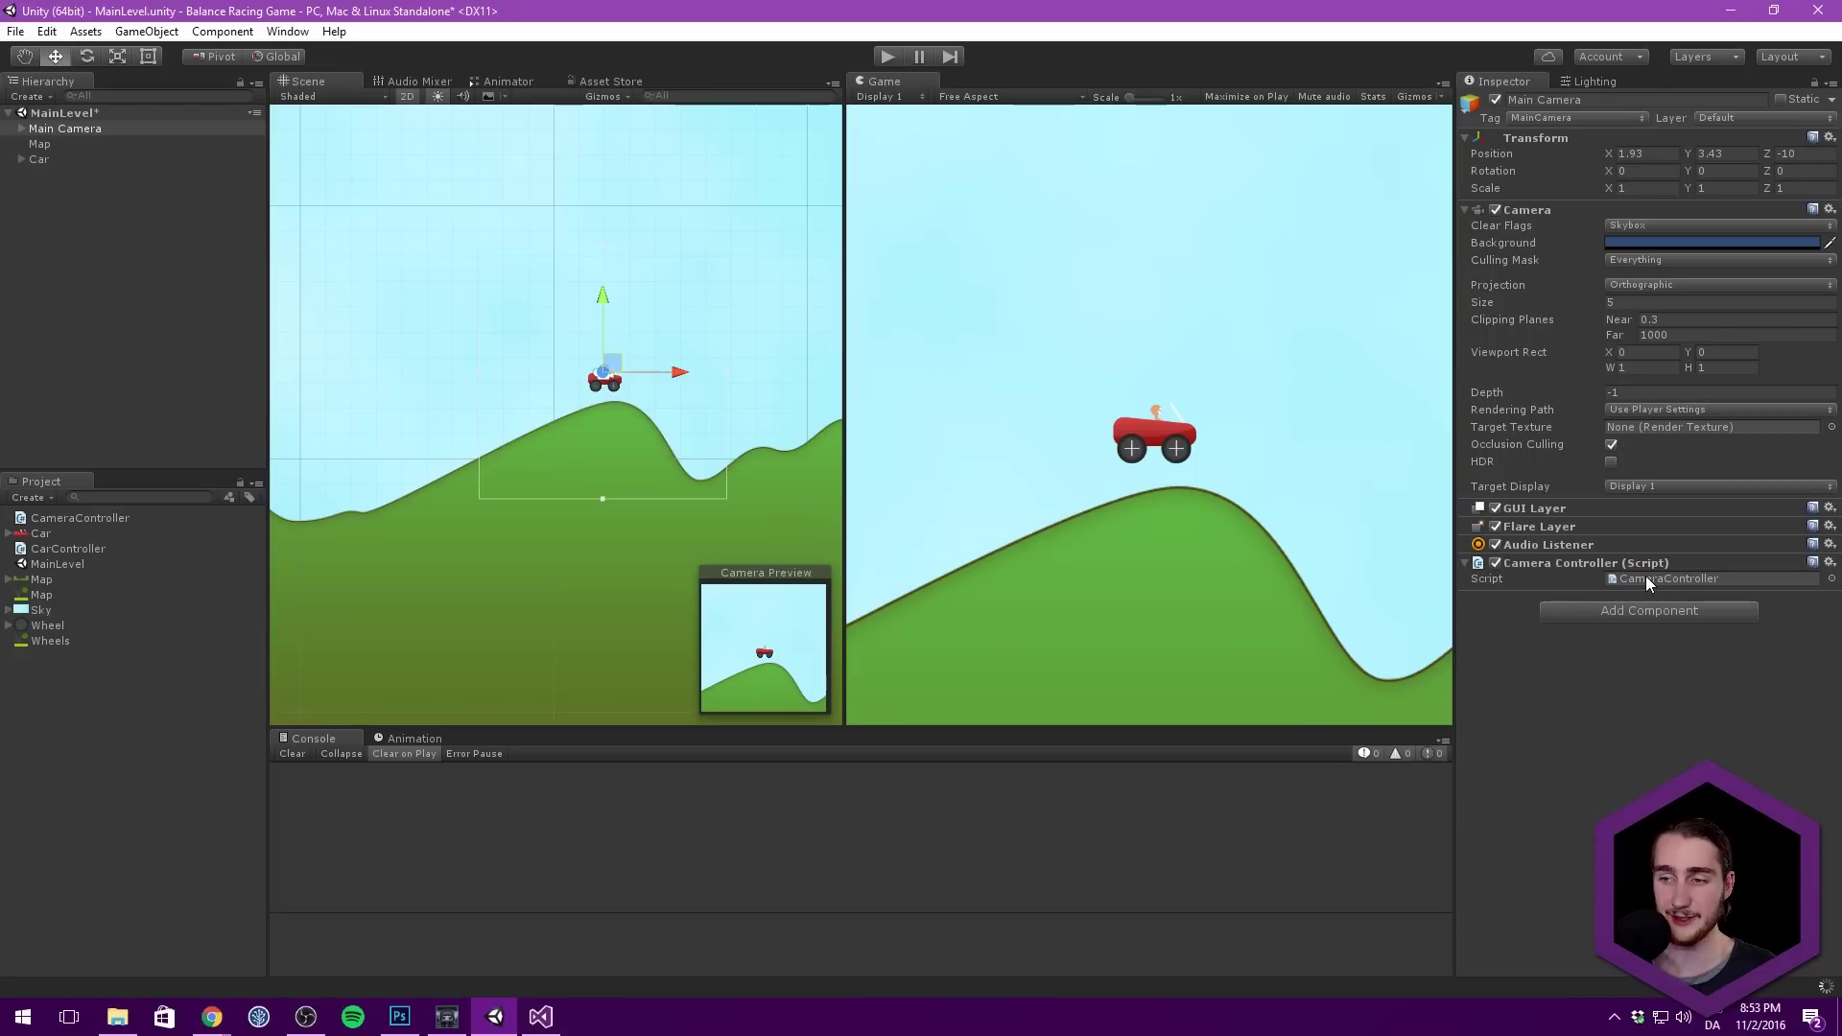
Step: Open the CameraController script in Visual Studio, reload the project, and remove the default Start and Update methods with their comments
double_click(1683, 581)
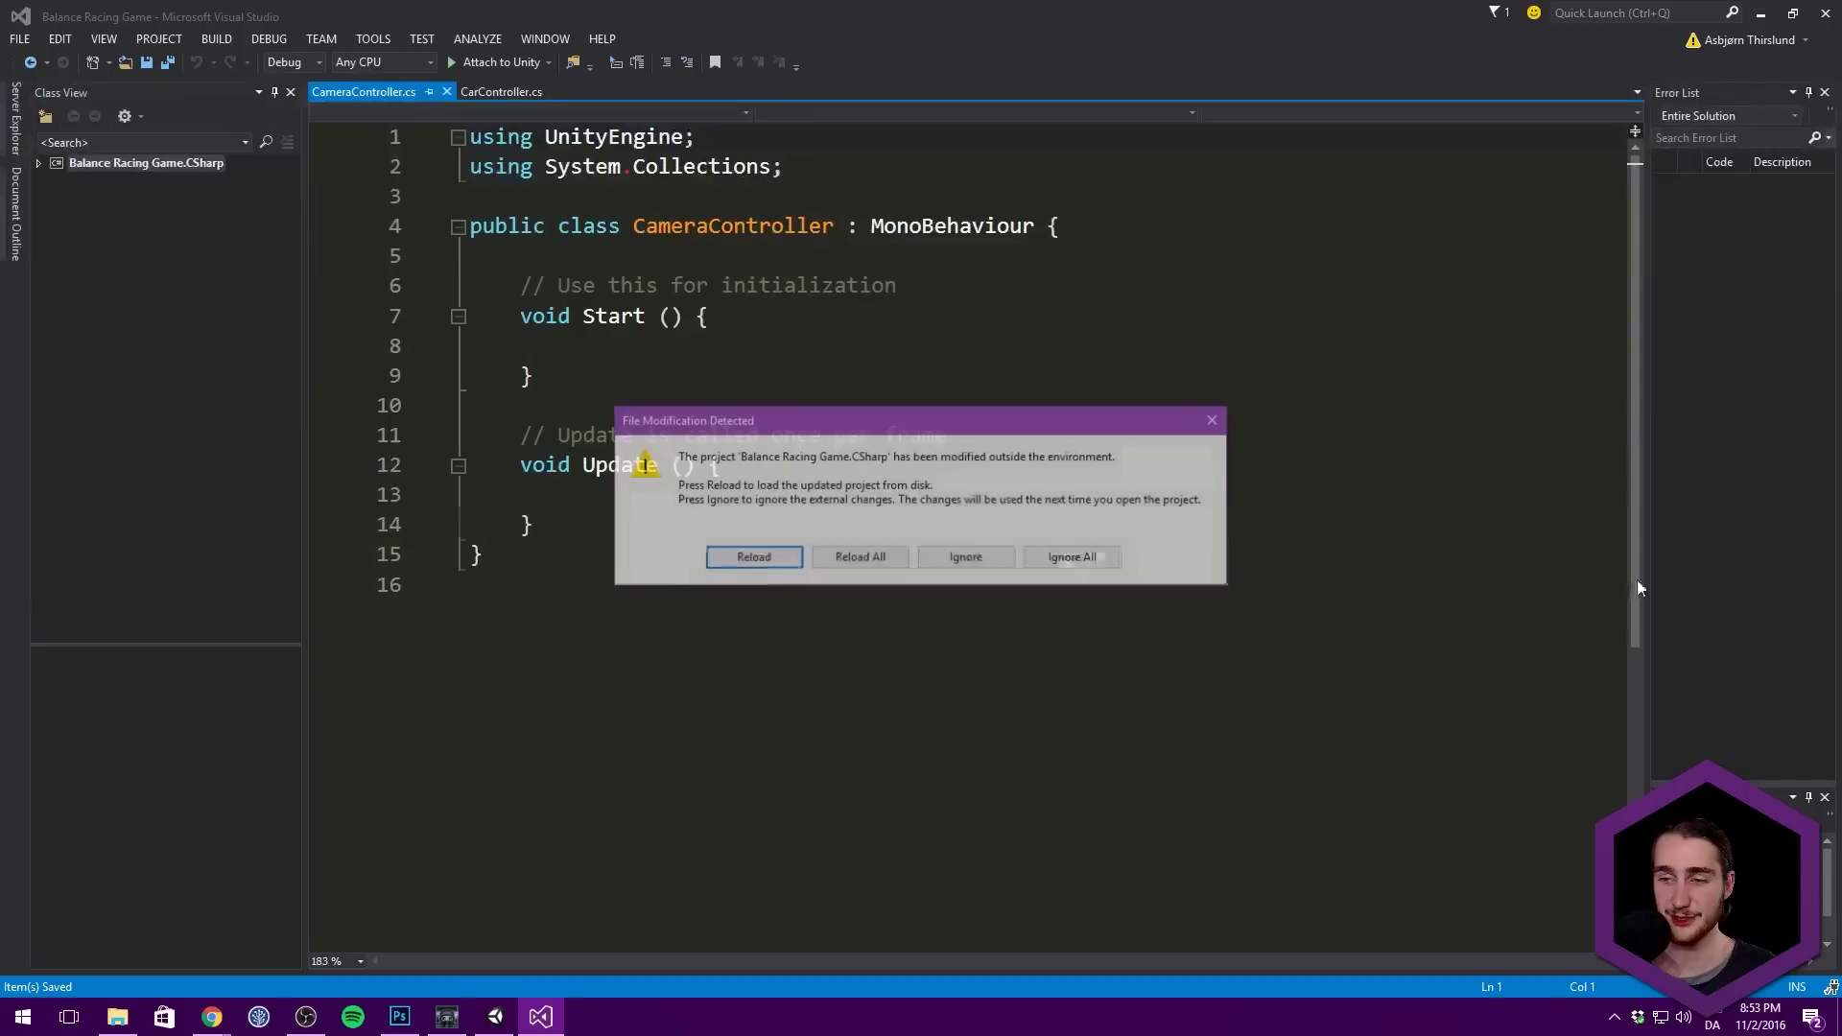
left_click(752, 557)
left_click_drag(535, 523, 519, 285)
left_click_drag(535, 524, 520, 285)
key("BackSpace")
key("Return")
key("Return")
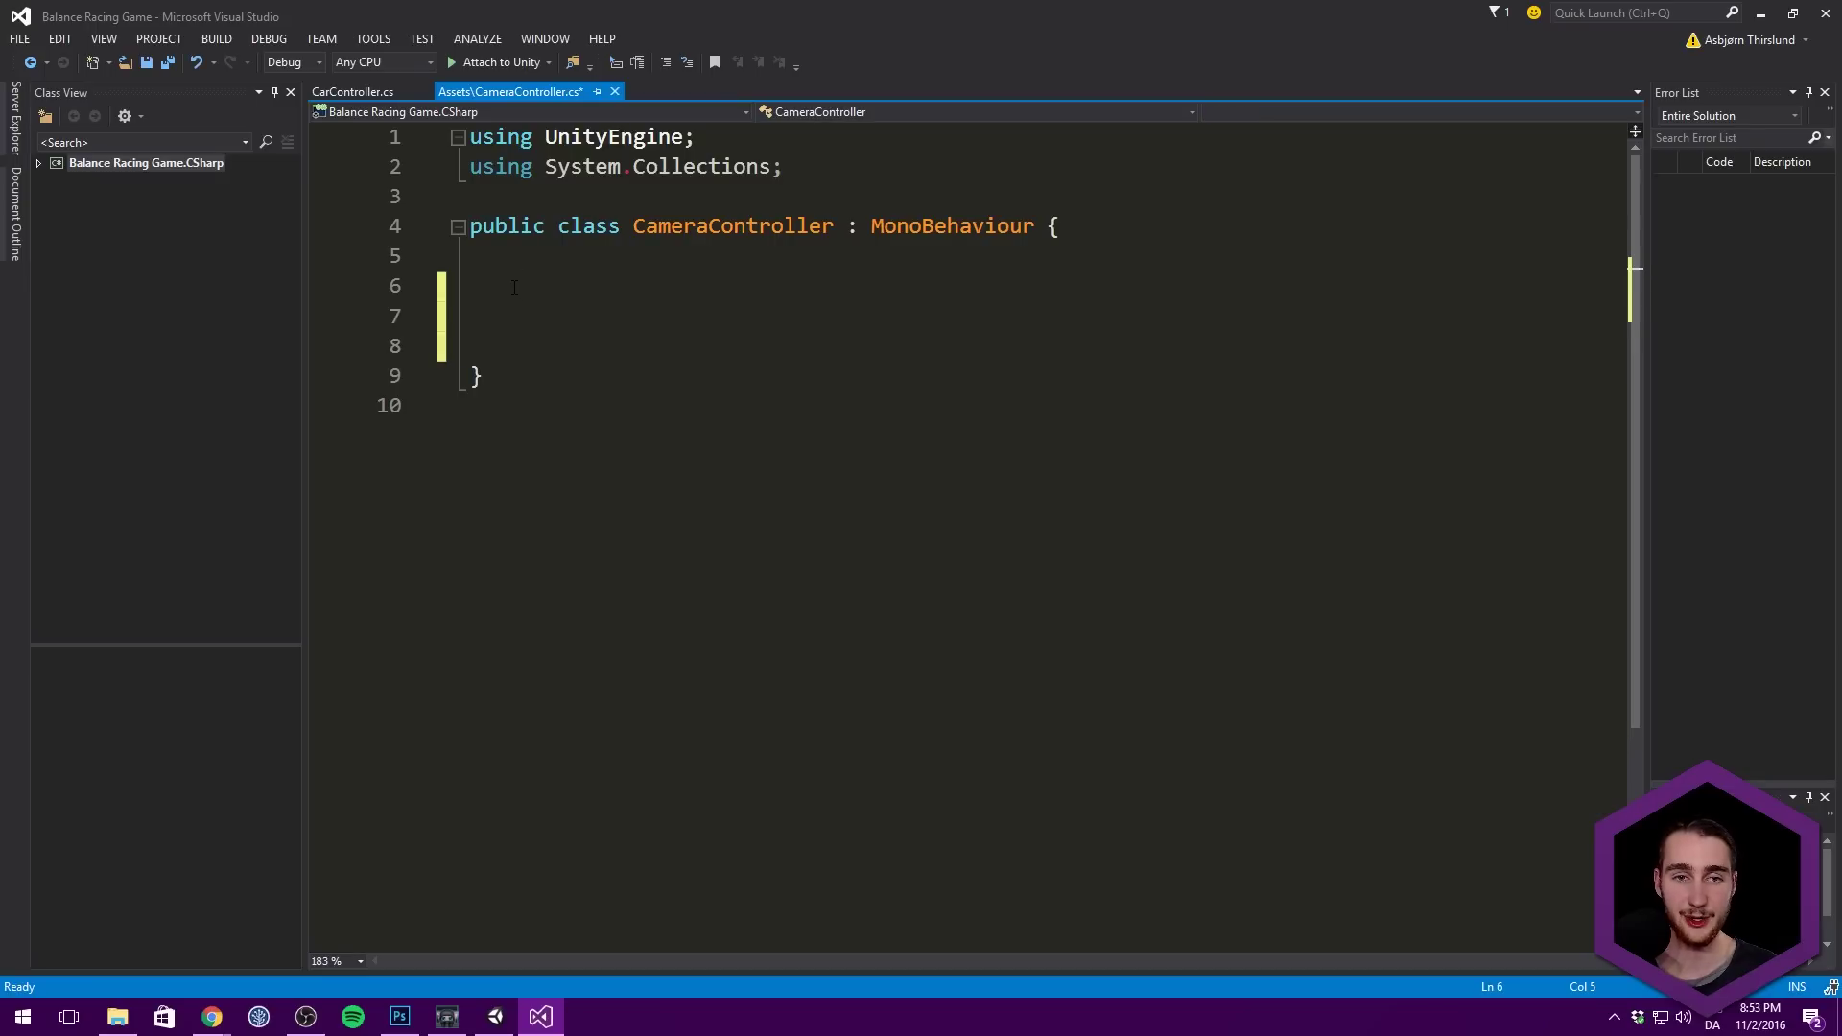
Step: Declare a public Transform variable named target in the CameraController class and save the script
type("public T")
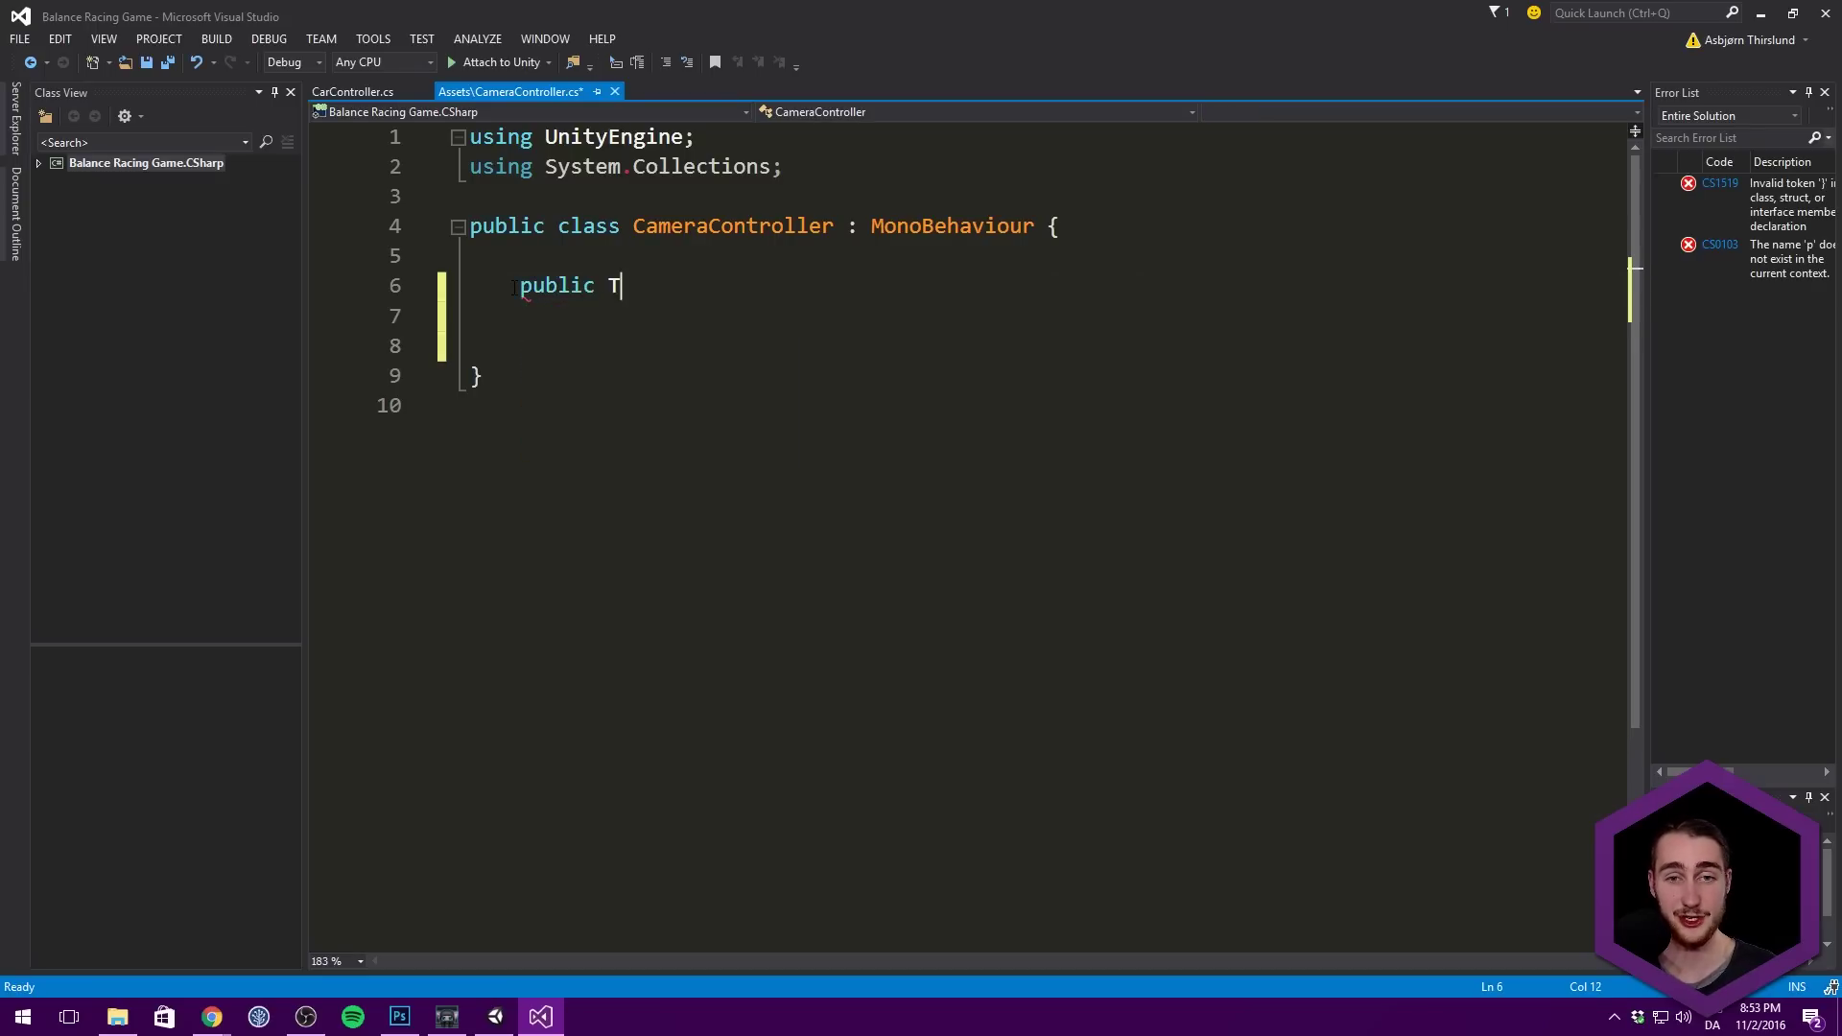
type("ransform target;")
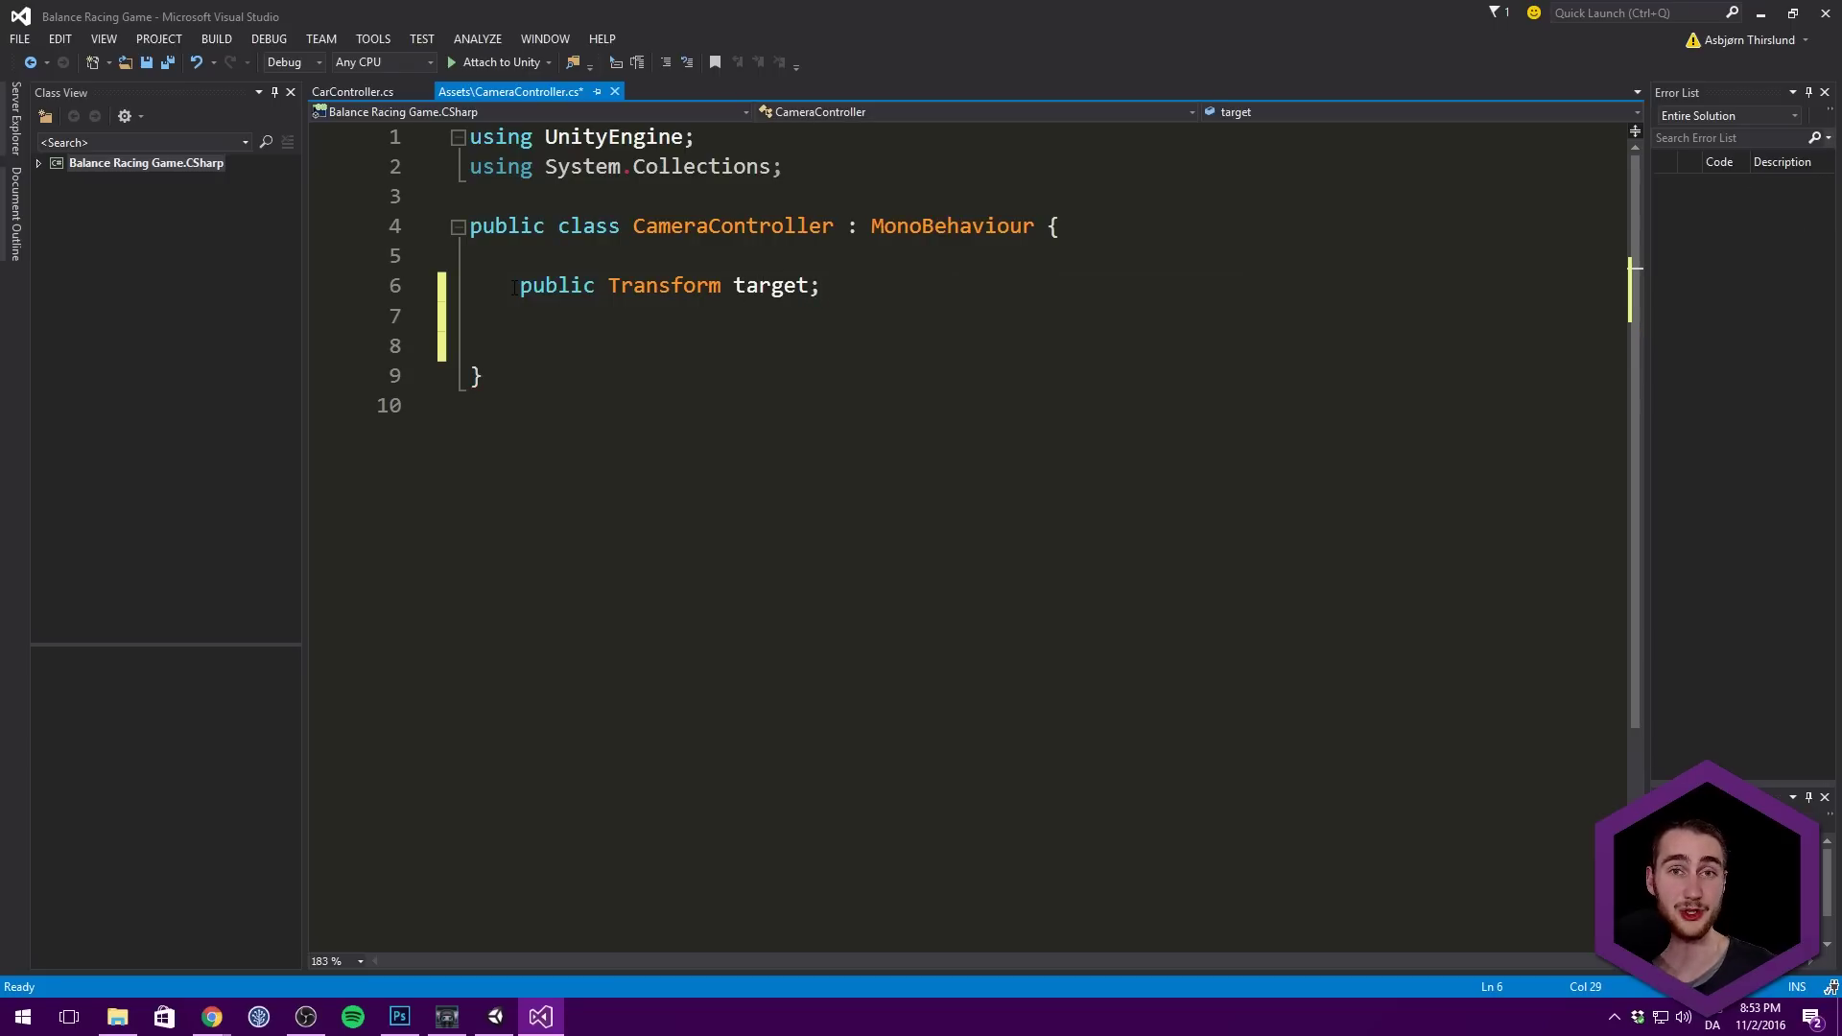
key("Return")
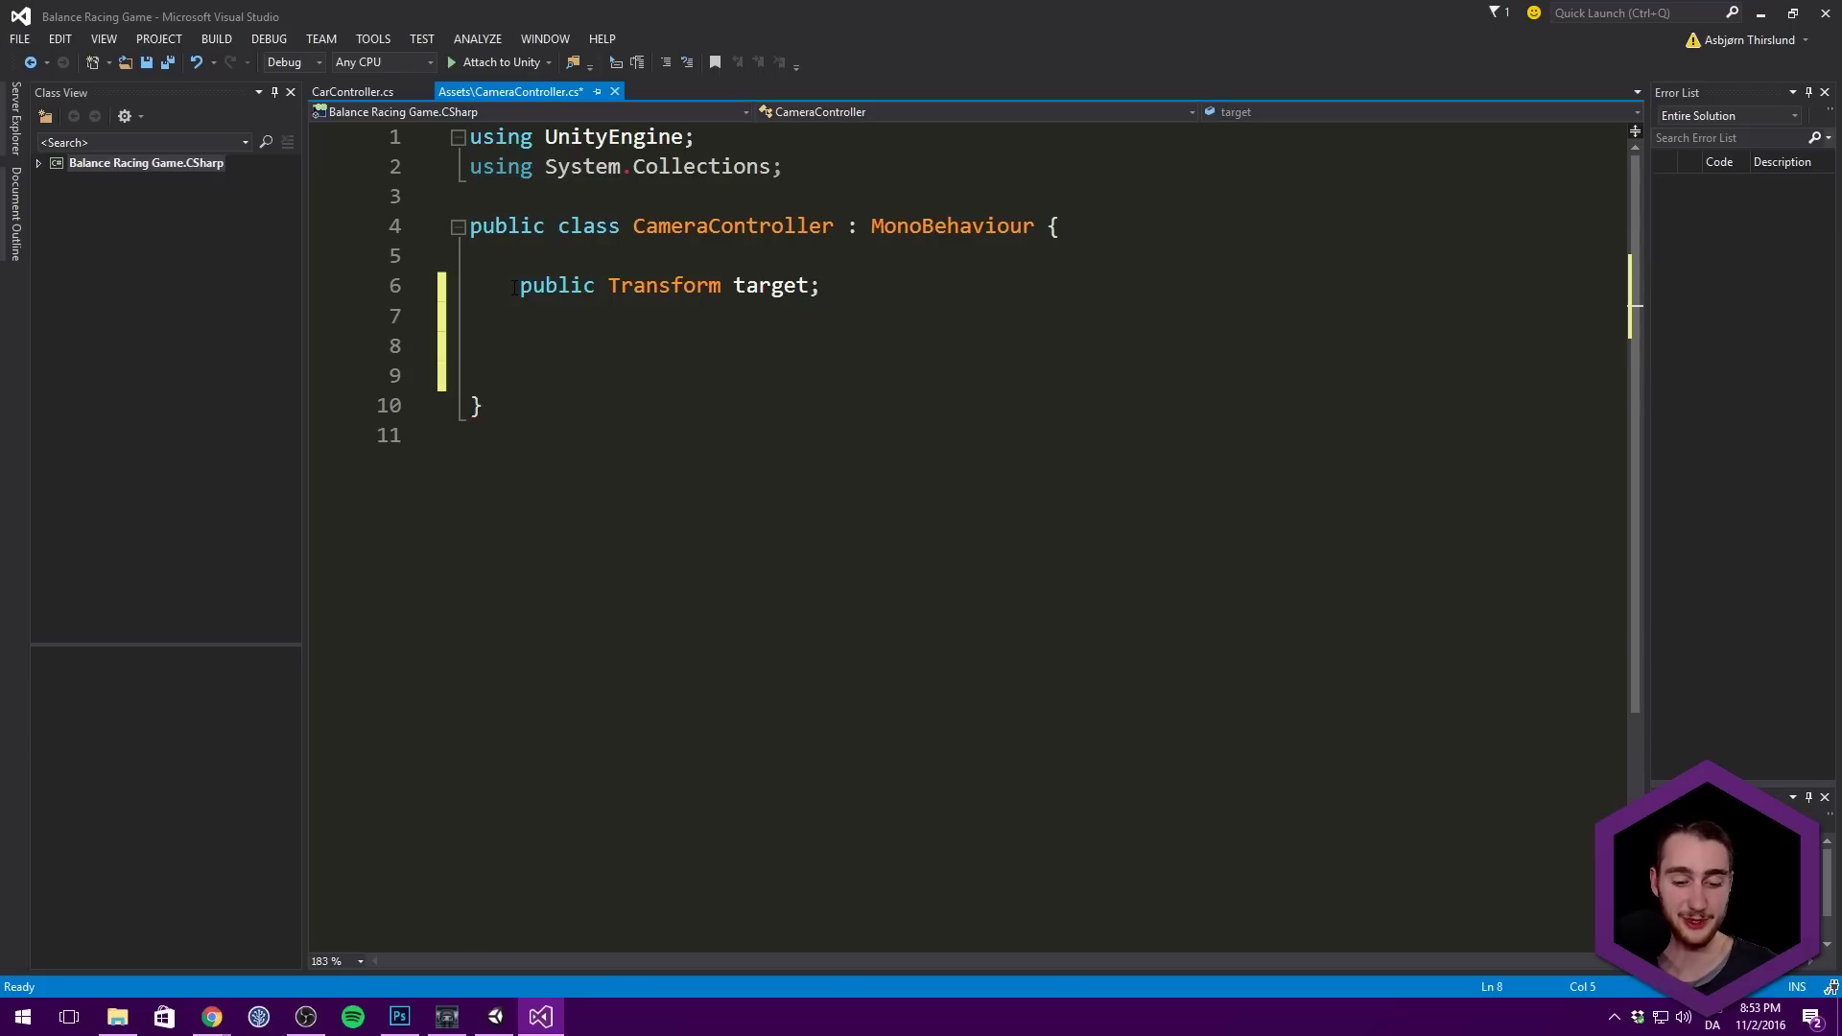
key("ctrl+s")
scroll(507, 267, "up", 1, "ctrl")
scroll(591, 275, "down", 1)
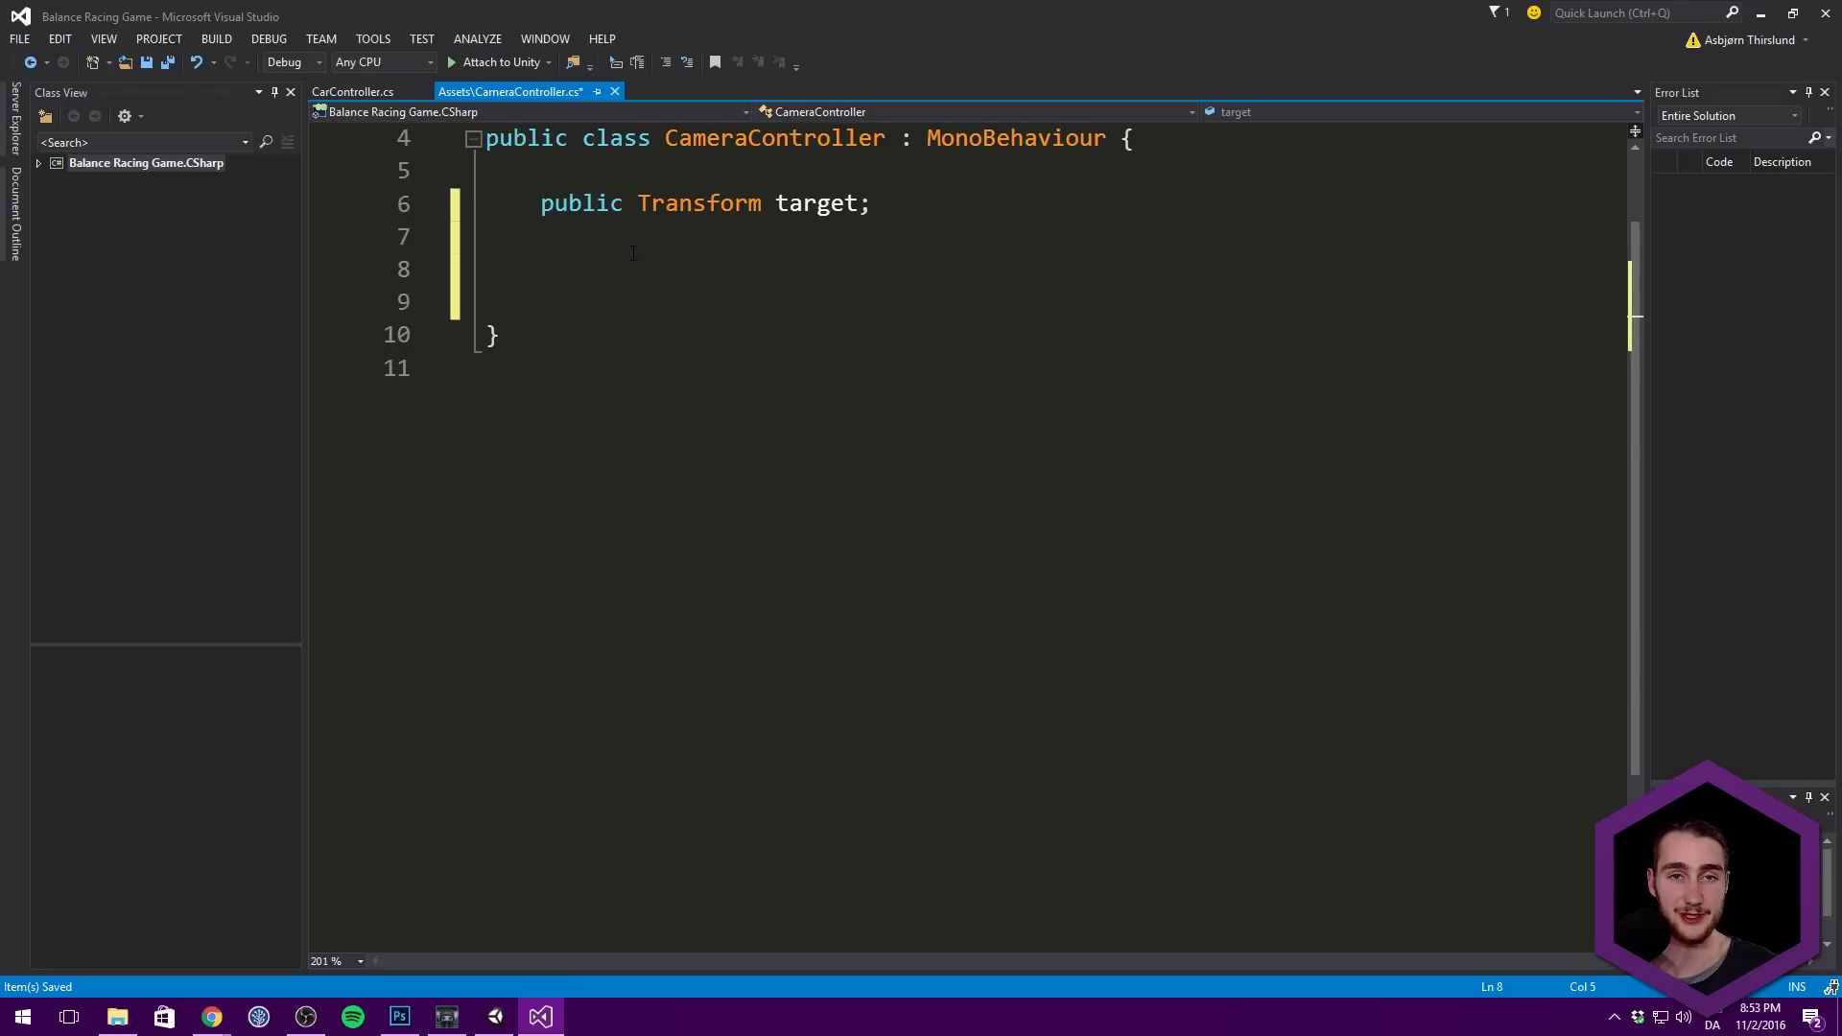
scroll(633, 253, "down", 5, "ctrl")
Step: Switch to Unity and assign the Car object as the Target of Main Camera's Camera Controller component
key("alt+Tab")
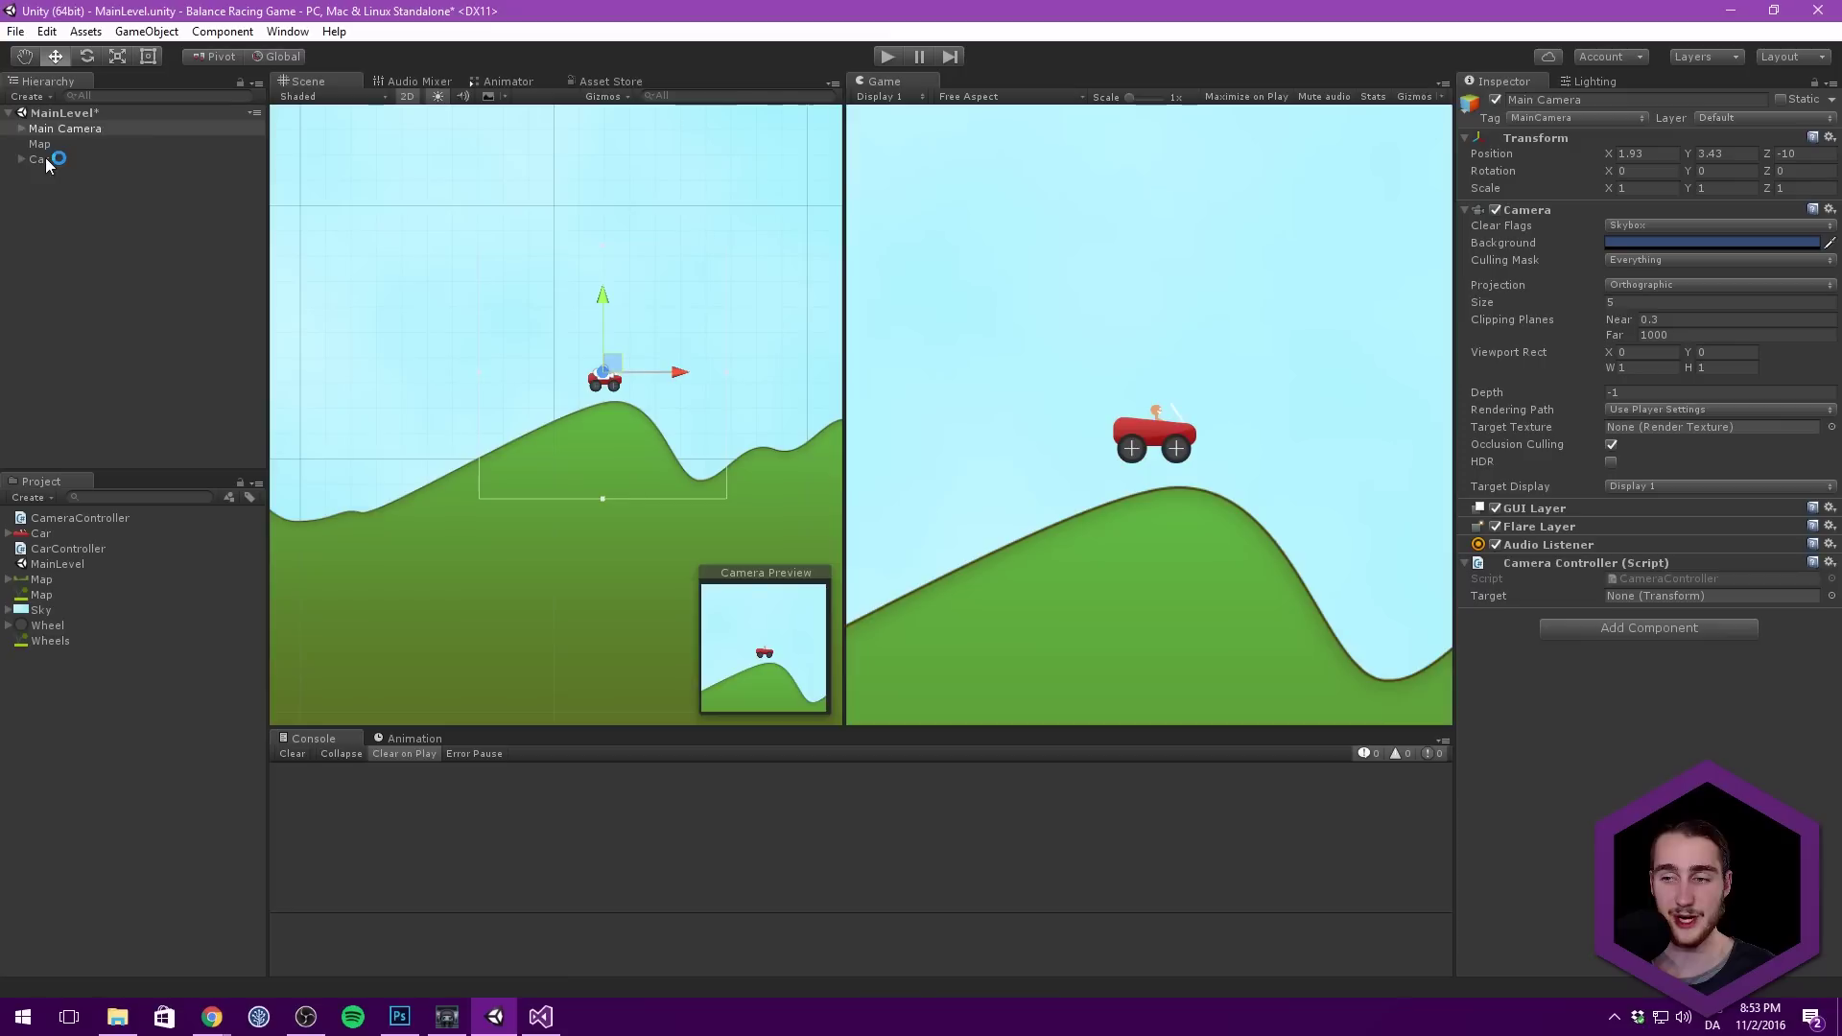
left_click_drag(41, 160, 1707, 596)
Step: Back in Visual Studio, add a FixedUpdate method containing transform.position = target.position; and save the script
key("alt+Tab")
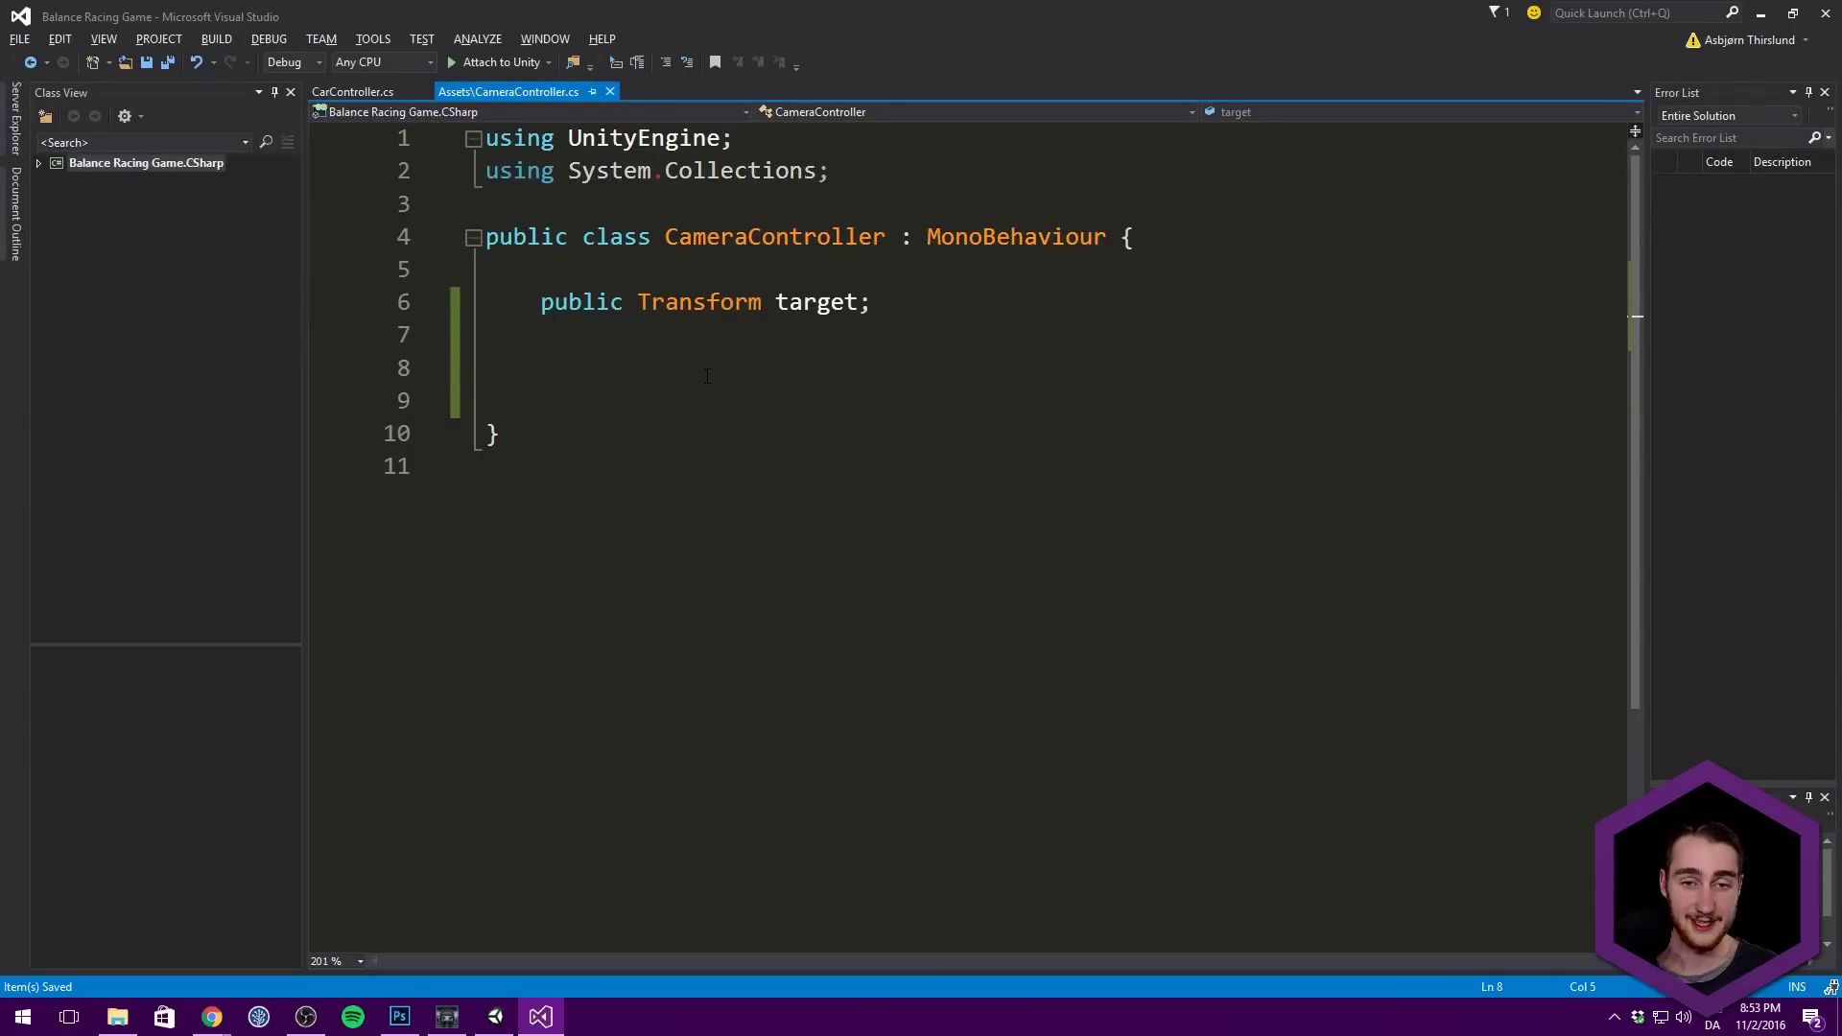
type("void FixedUpdate ()")
key("Return")
type("{")
key("Return")
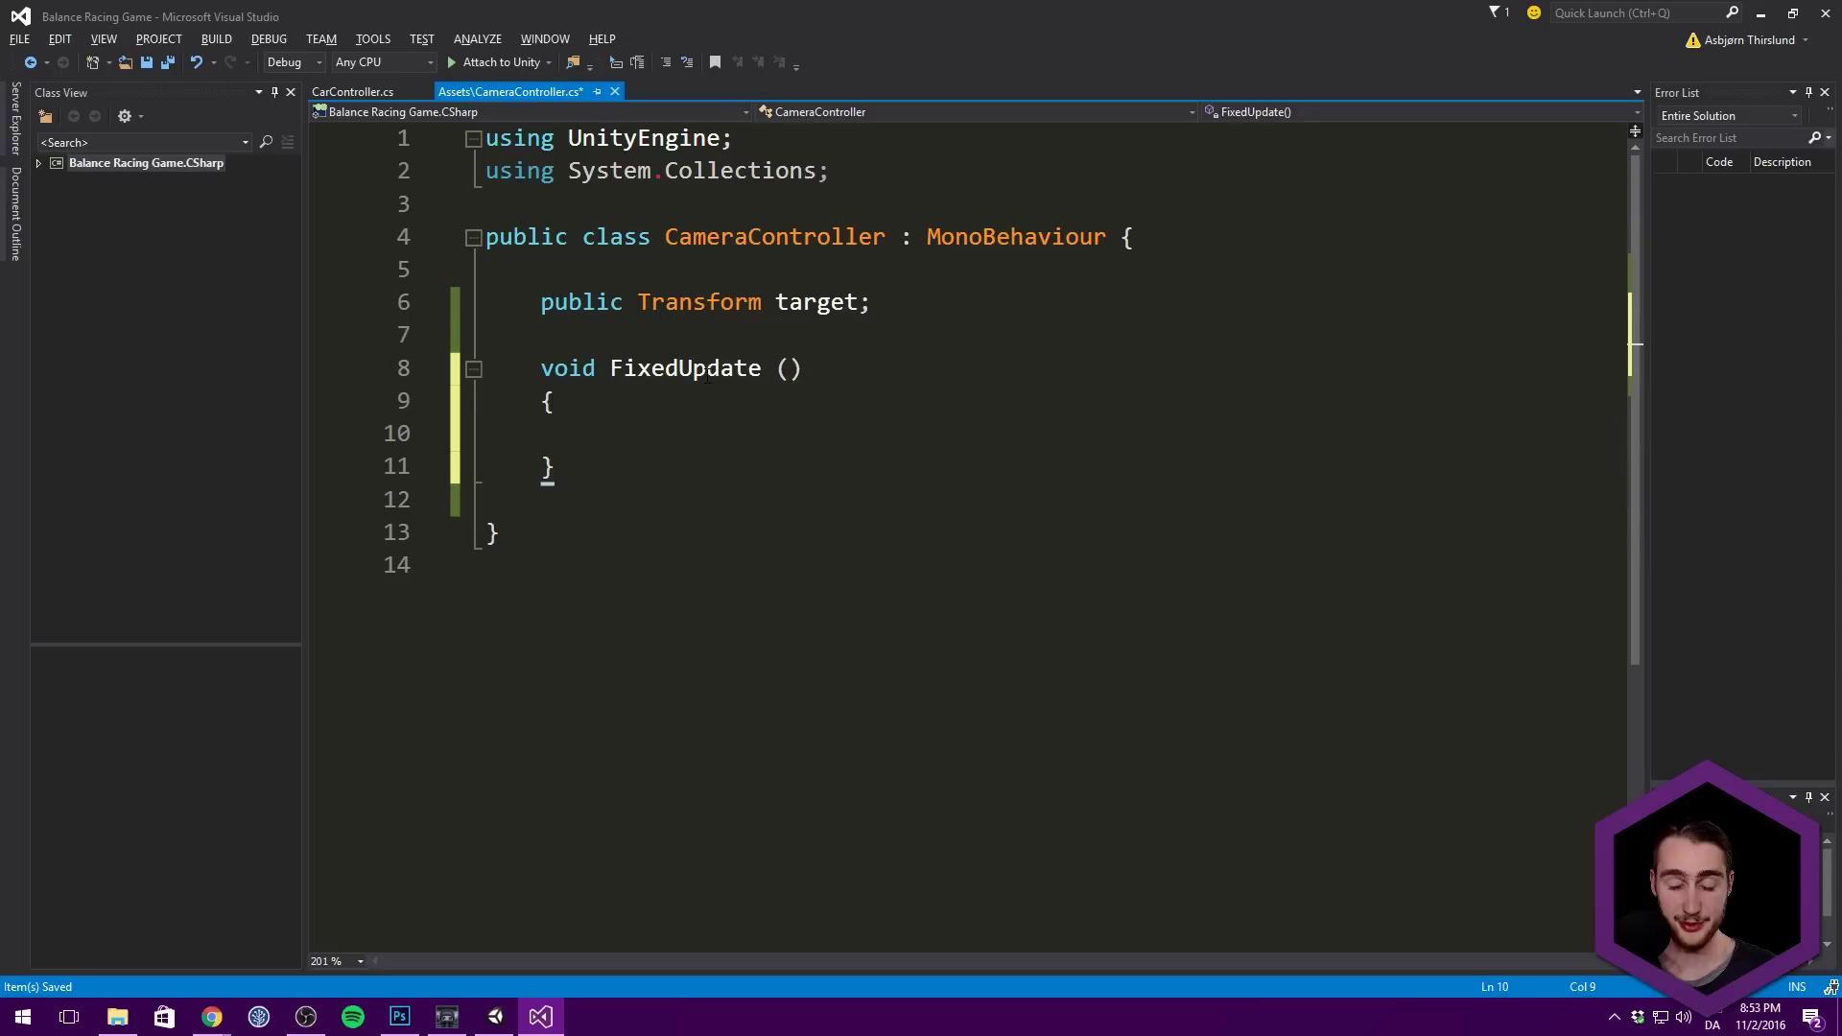
type("transform.position = target.position;")
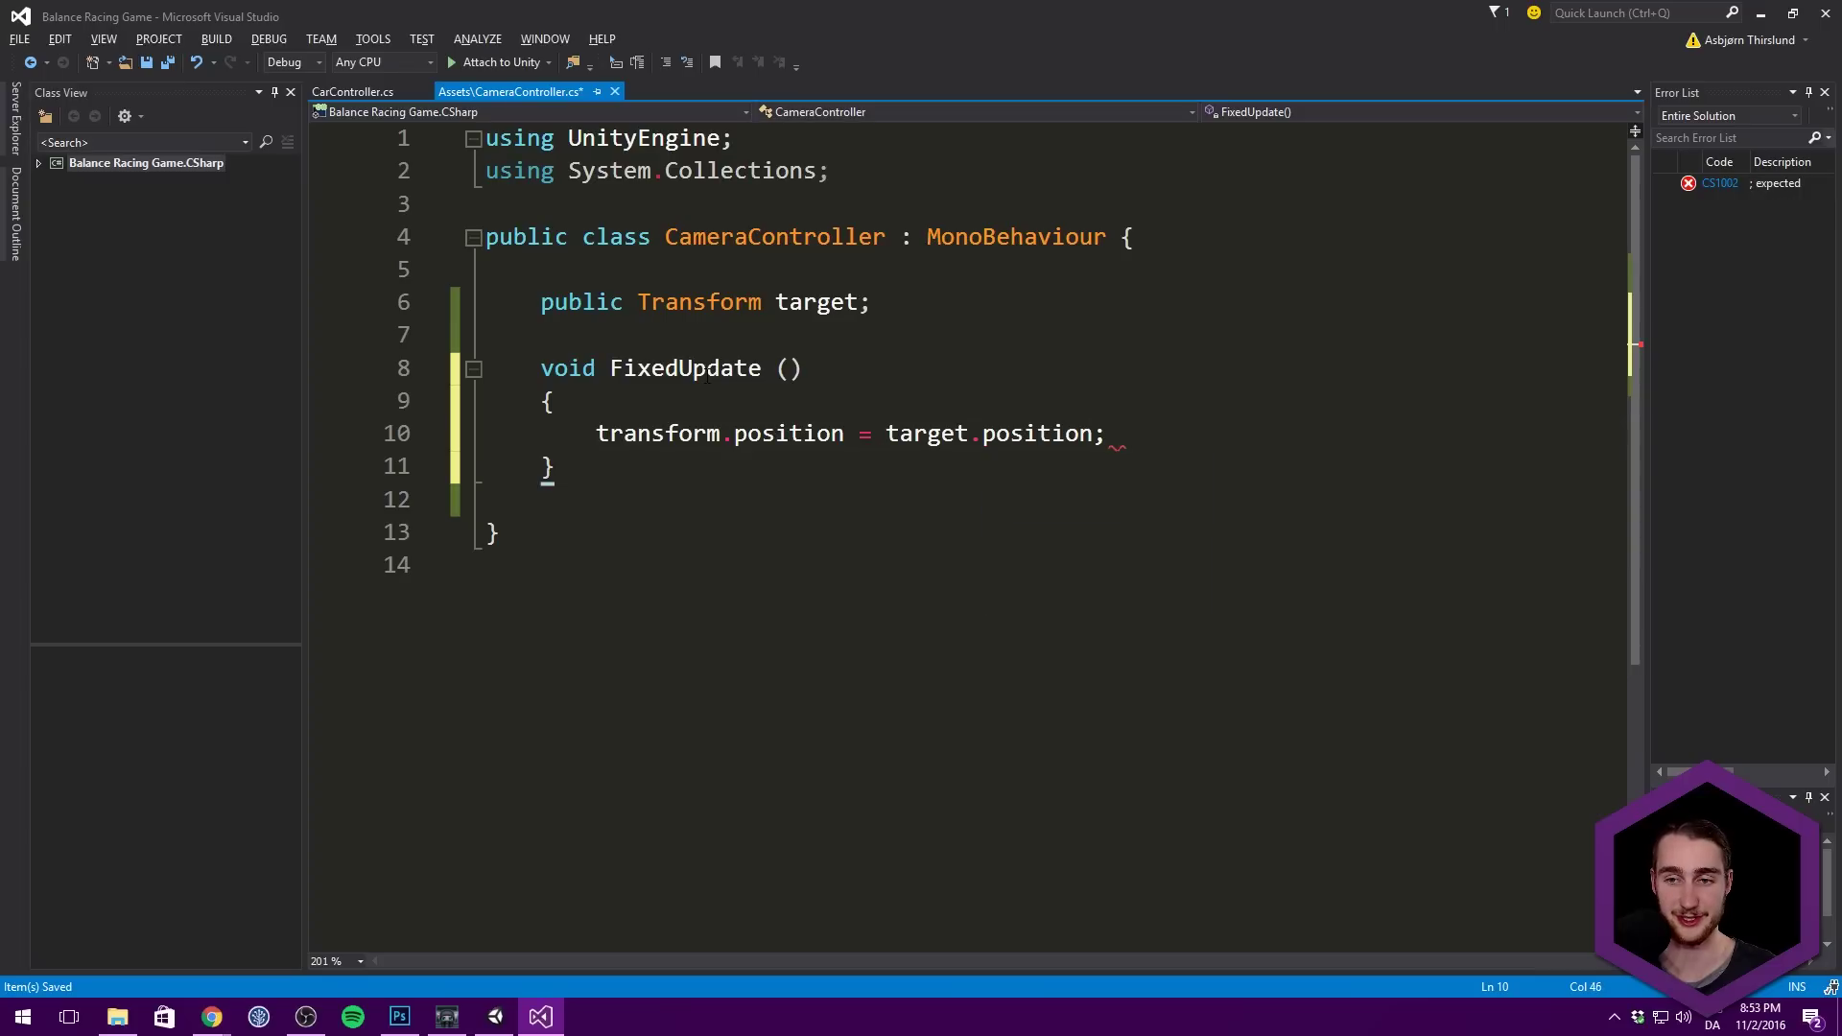
left_click(694, 371)
key("ctrl+s")
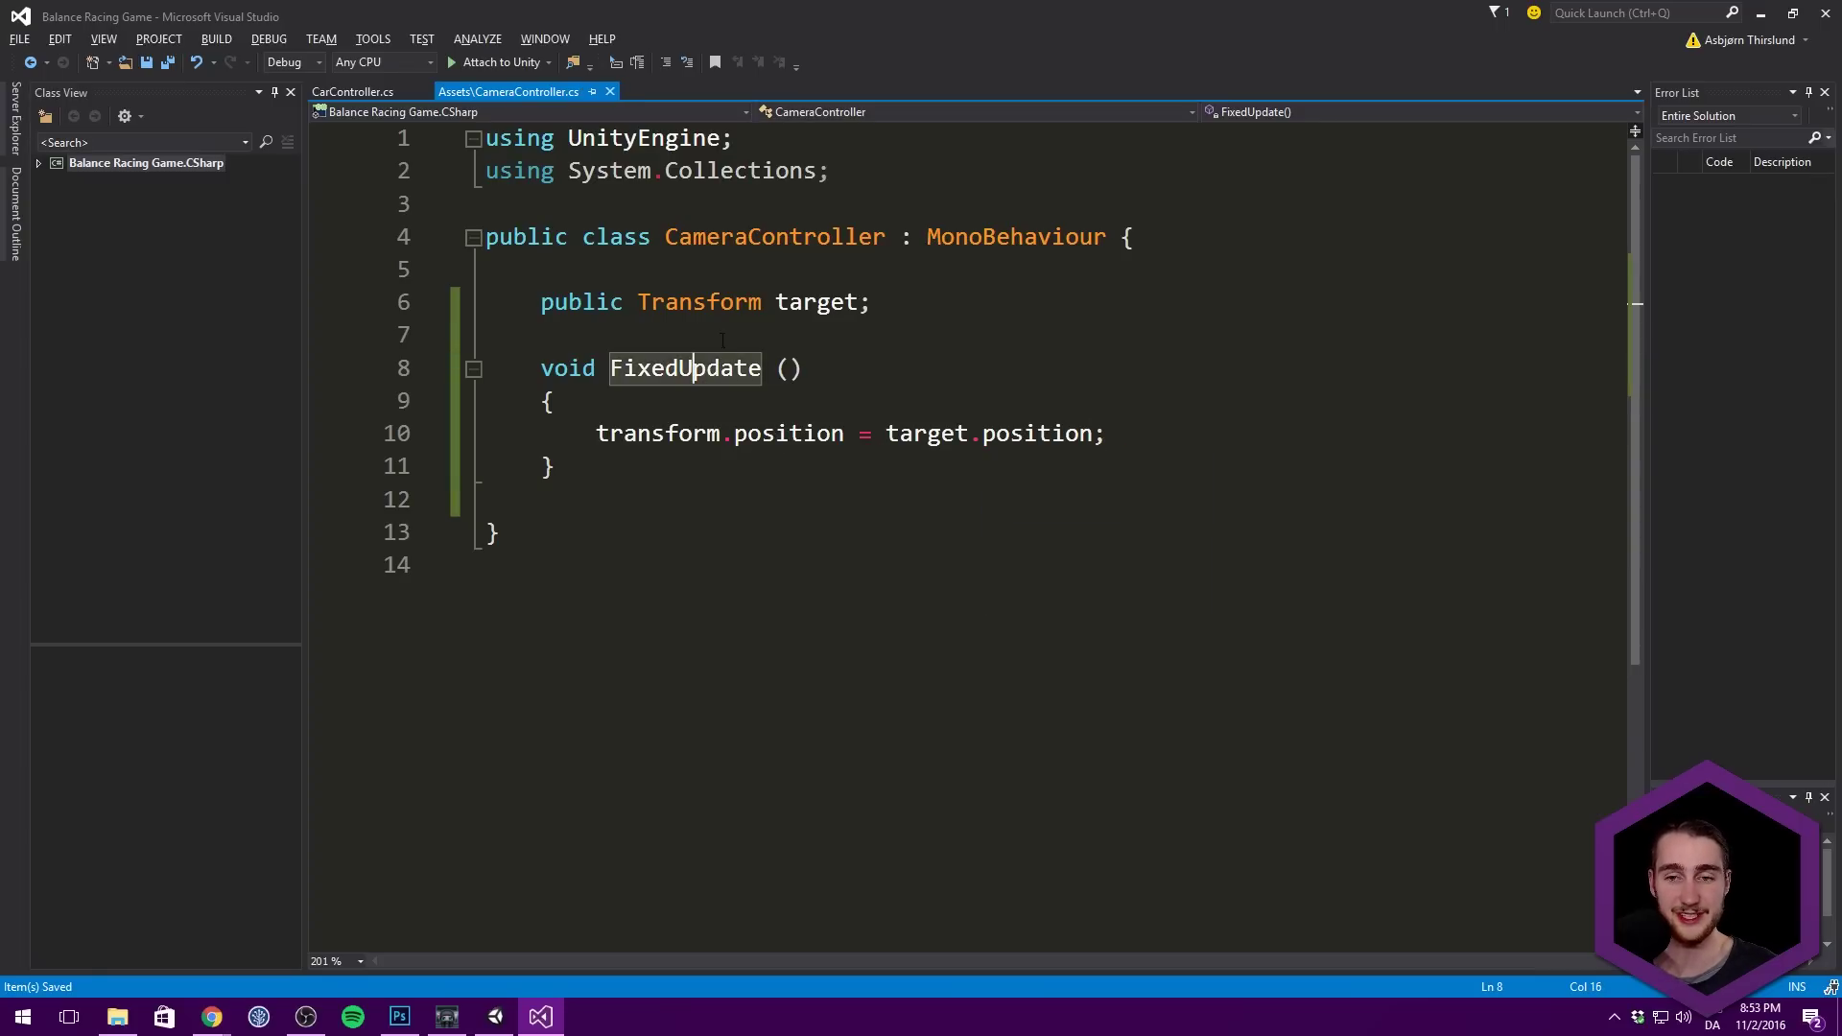
left_click(994, 434)
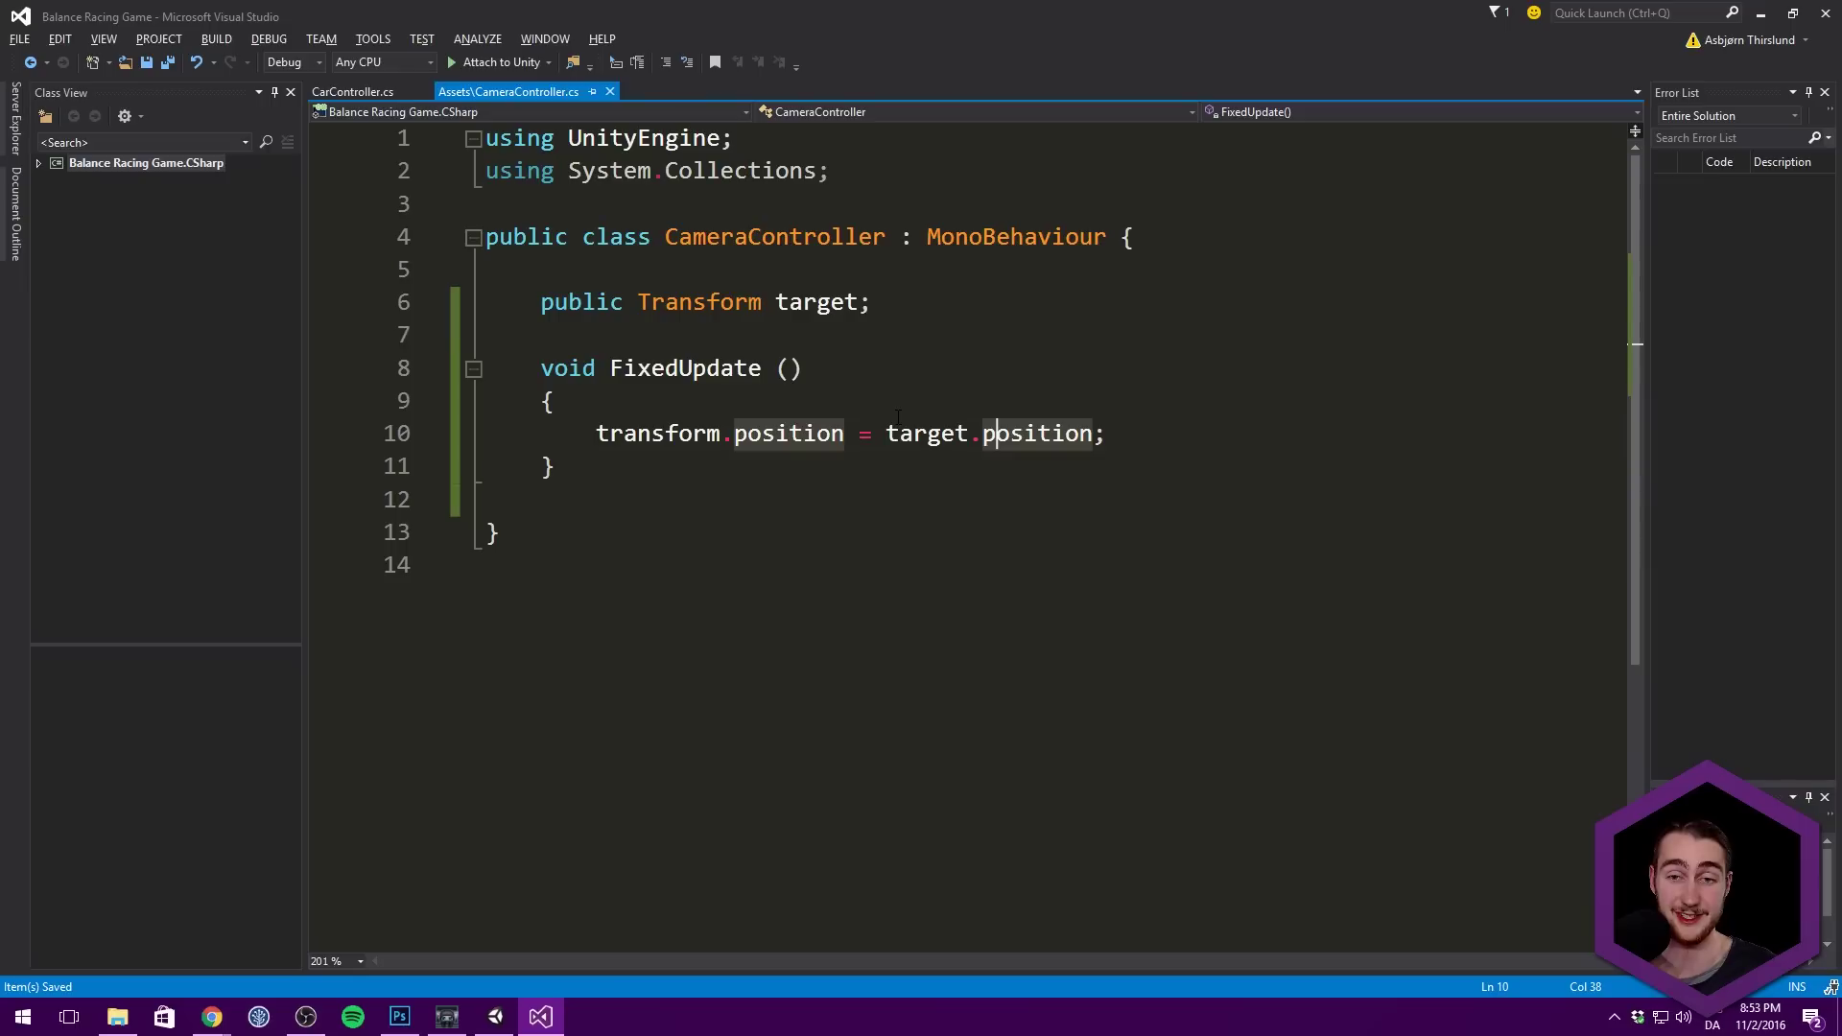
Step: Switch to Unity, run the game, and inspect Main Camera's depth in the 3D scene view, trying to pull it back along Z
left_click(1760, 14)
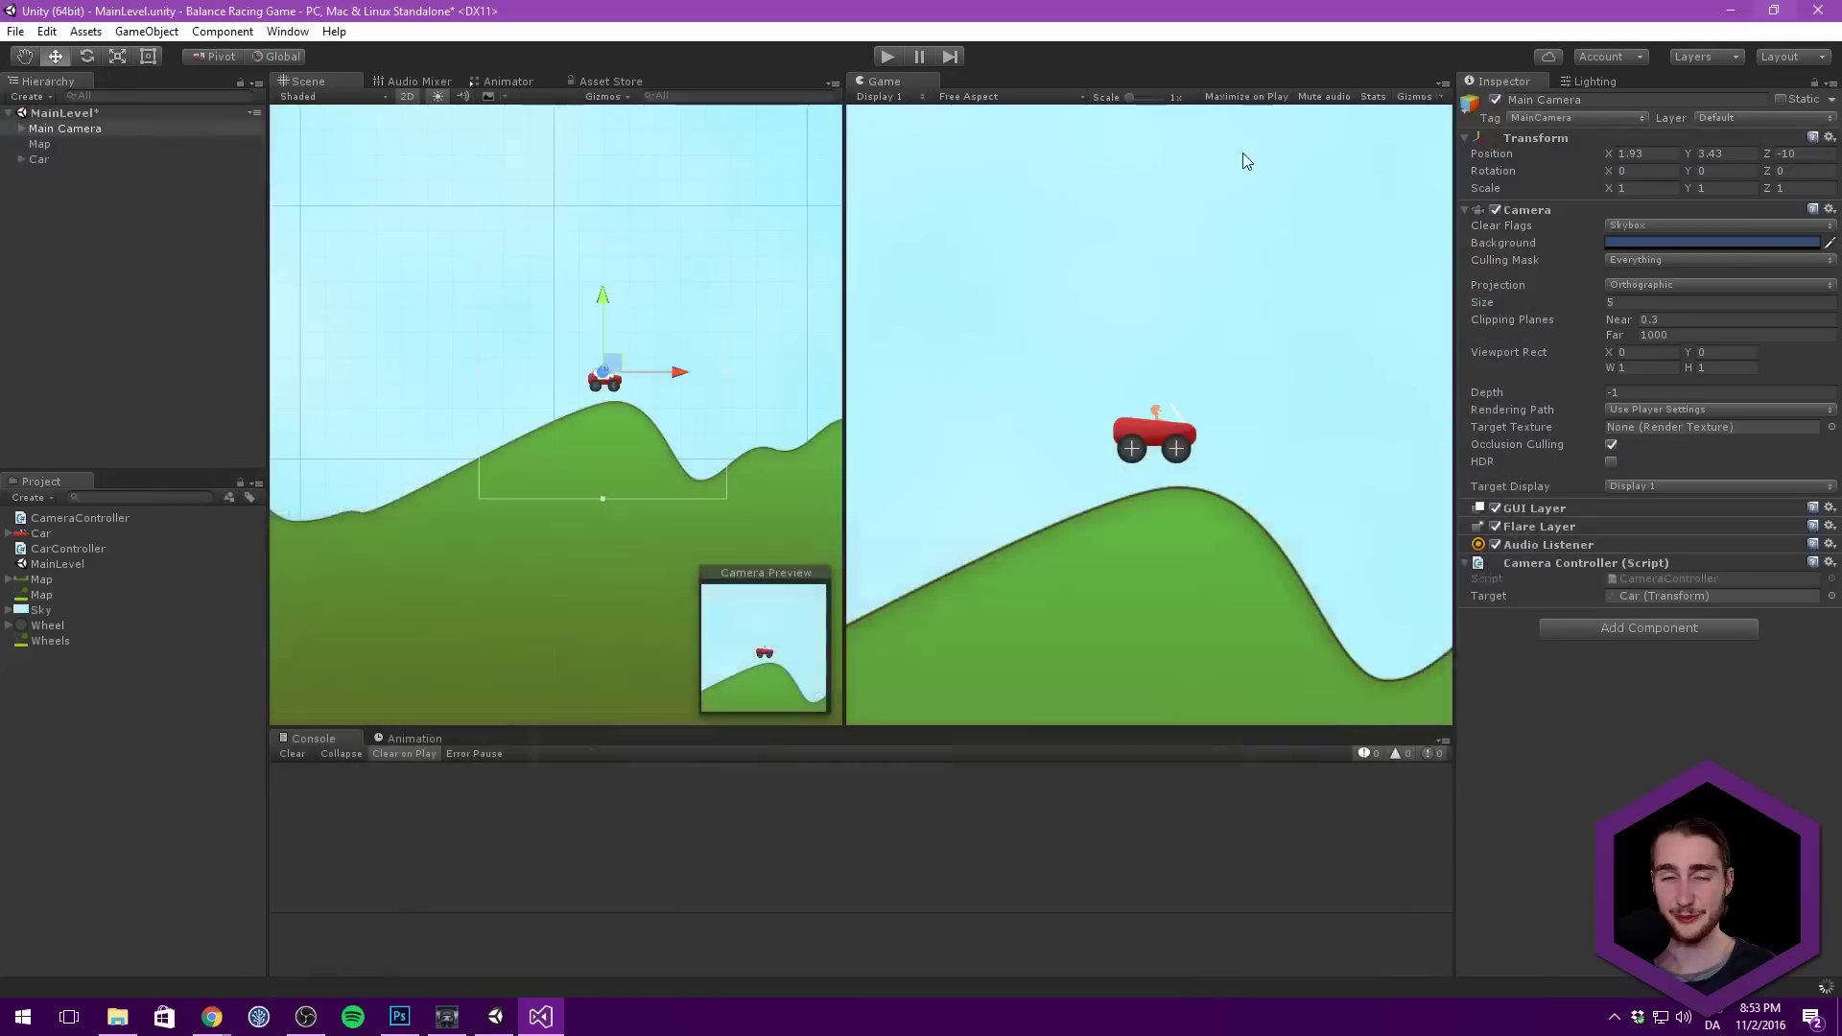
left_click(888, 57)
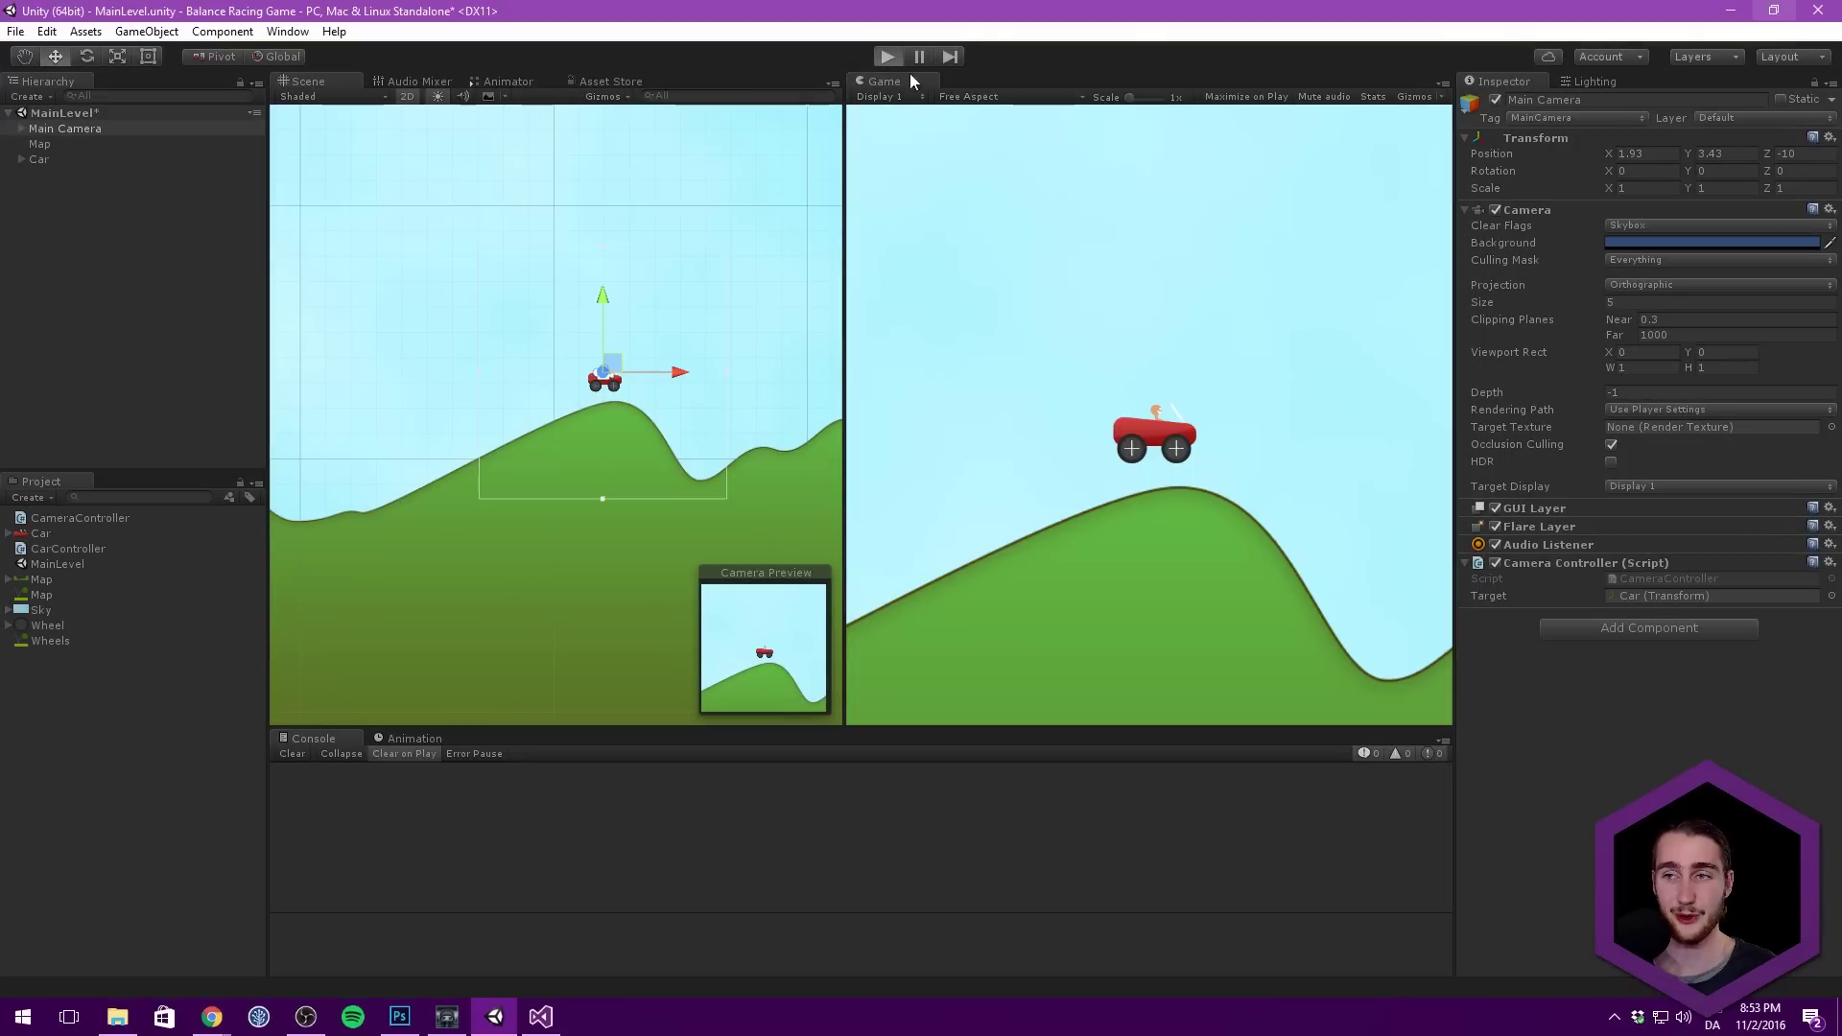
middle_click_drag(429, 301, 418, 303)
left_click(406, 96)
left_click_drag(393, 123, 572, 304, "alt")
mouse_move(636, 405)
left_mouse_down()
mouse_move(539, 403)
mouse_move(625, 403)
left_mouse_up()
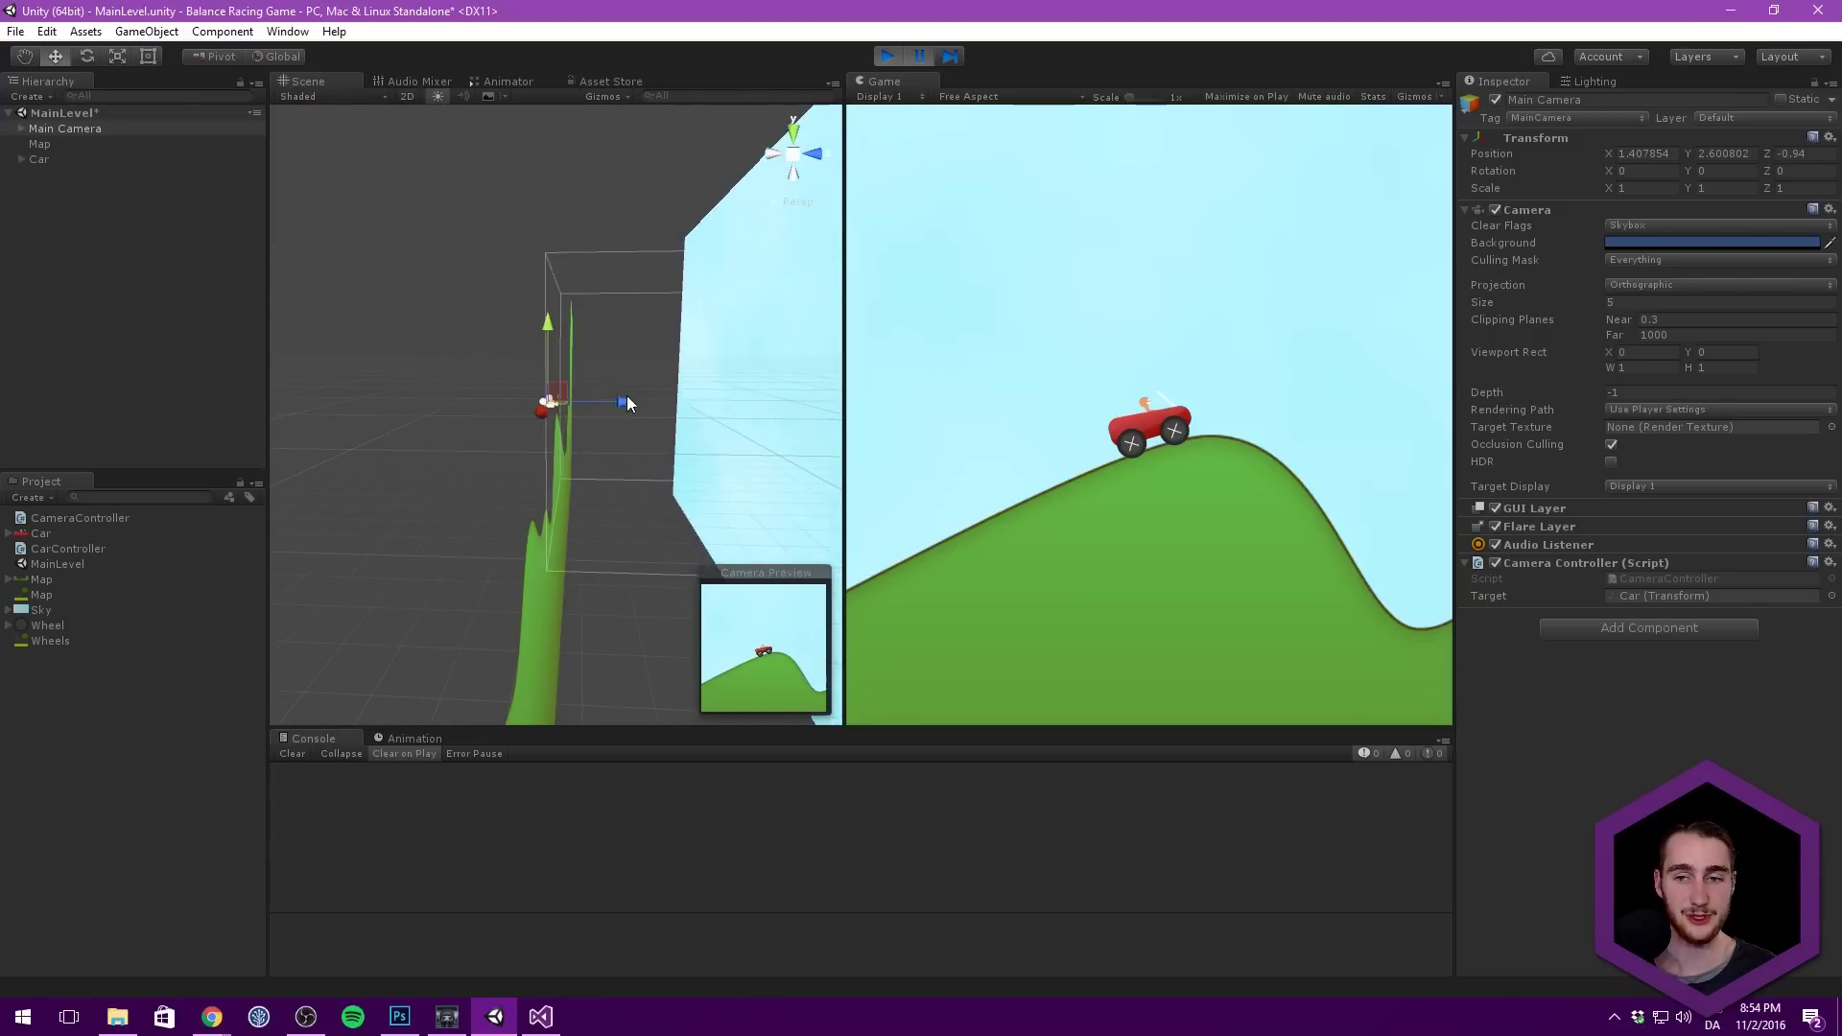
middle_click_drag(690, 329, 696, 307)
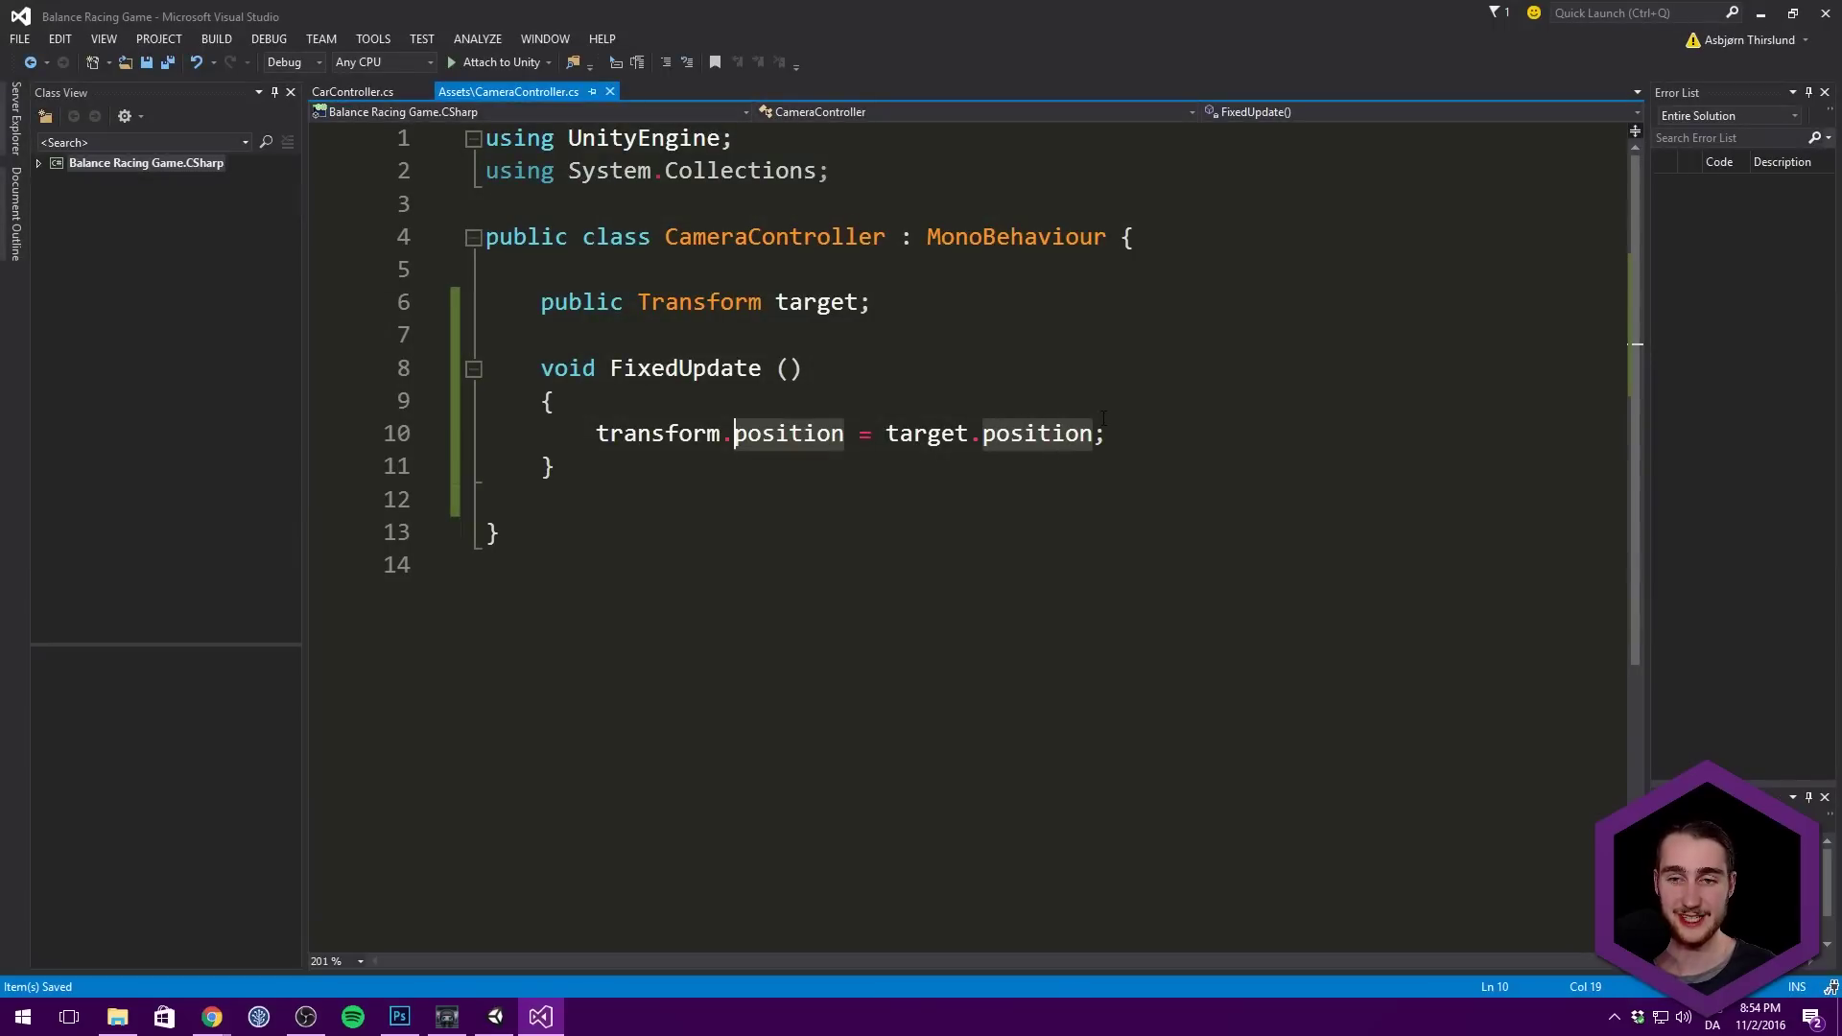
Step: In the script's FixedUpdate, replace the position line with Vector3 newPosition = target.position; followed by newPosition.z = -10;
left_click_drag(1104, 422, 588, 439)
key("BackSpace")
type("Vector3 ")
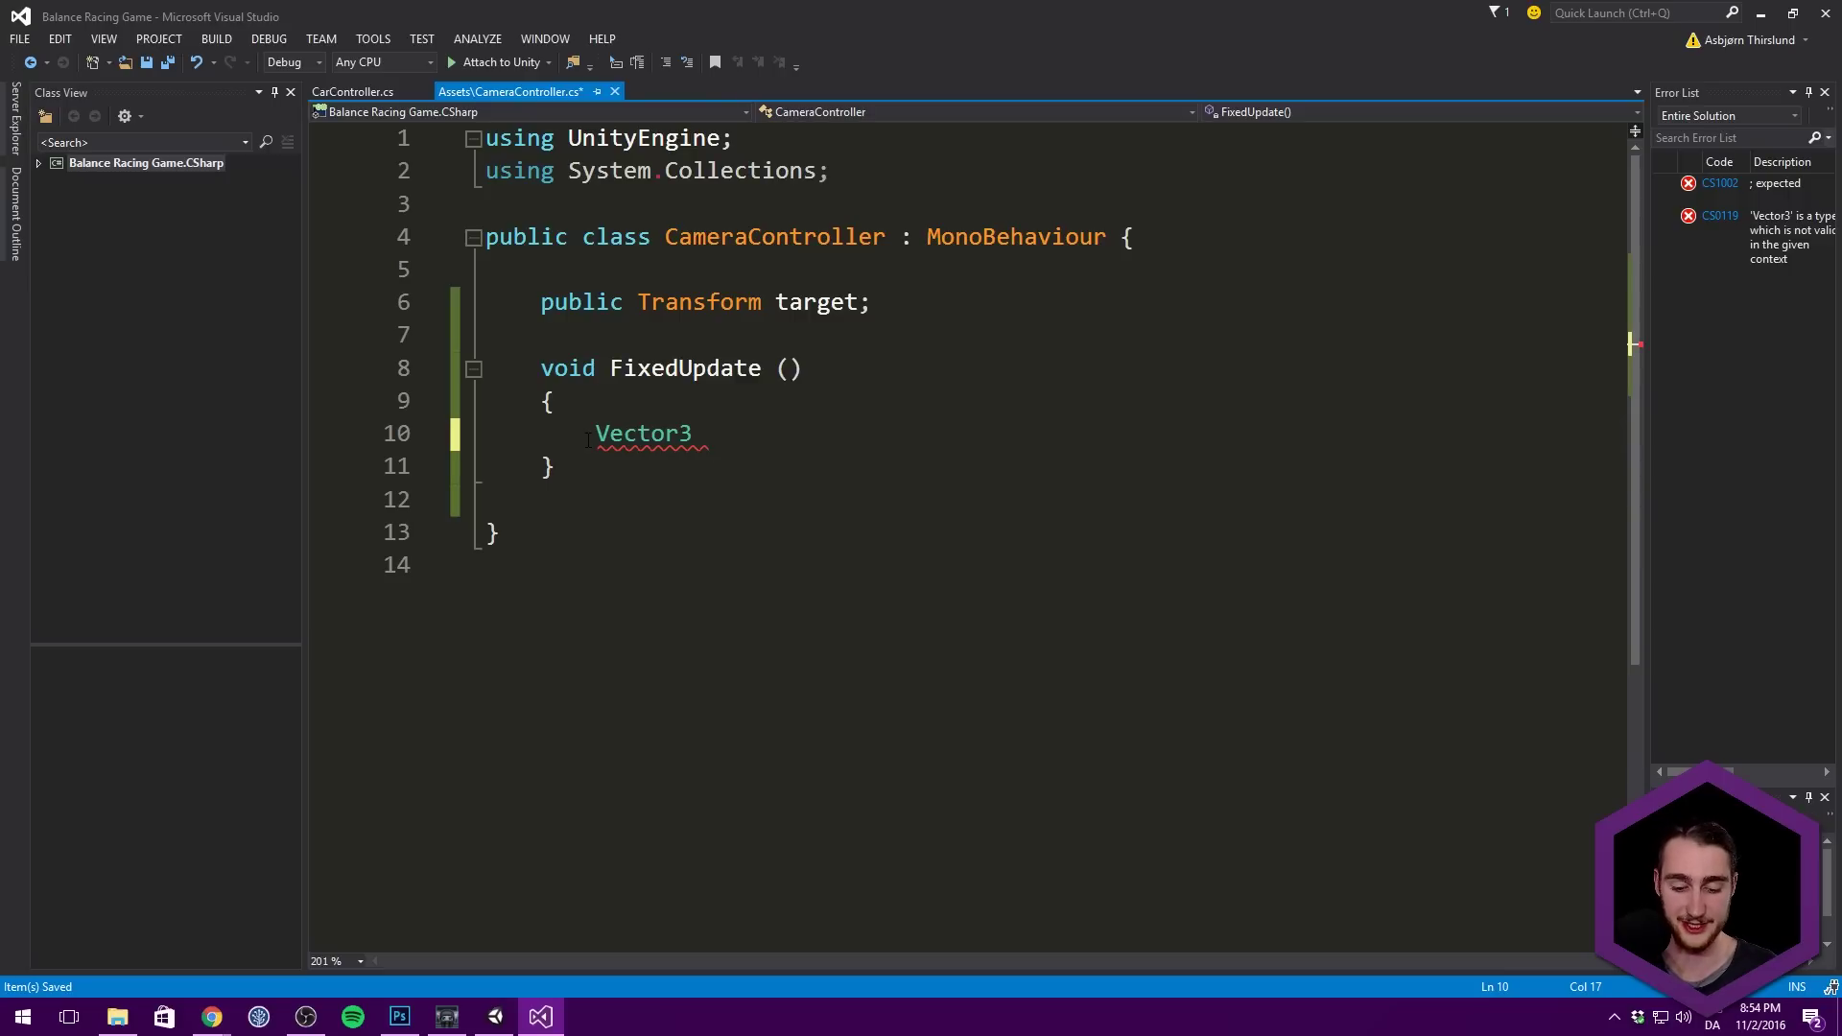
type("newPositi")
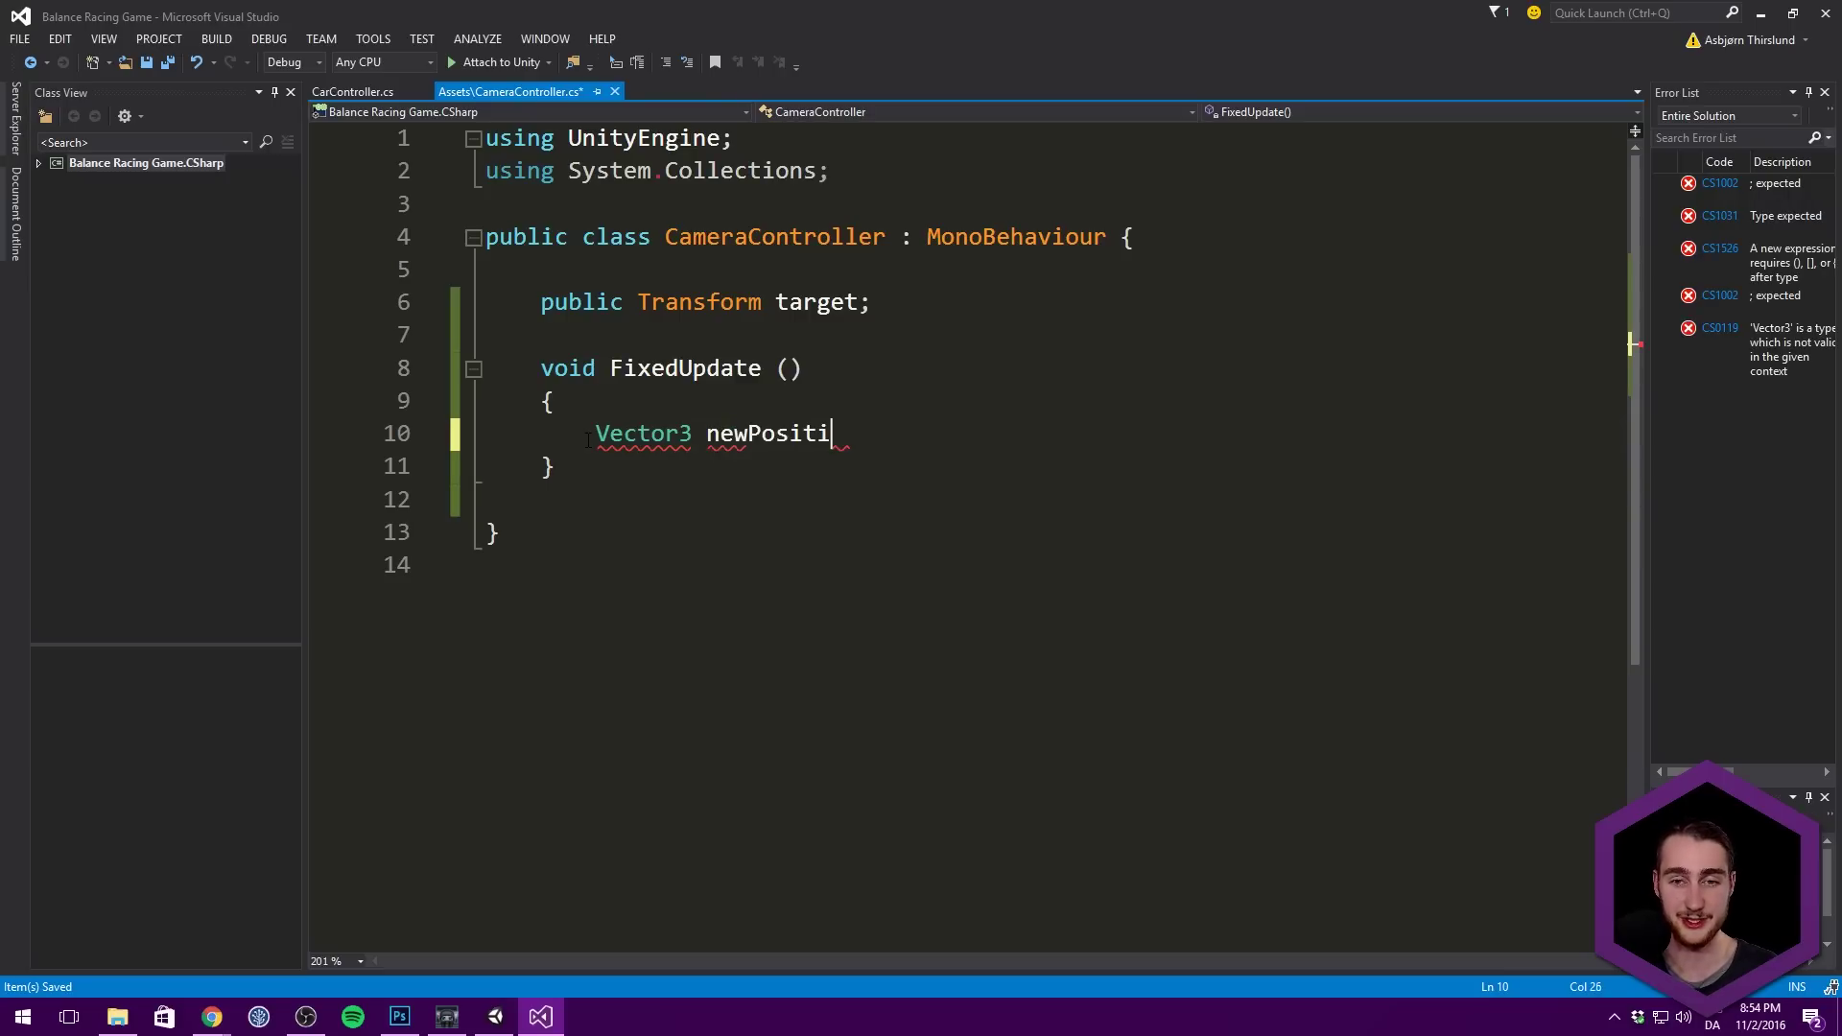
type("on = target.position")
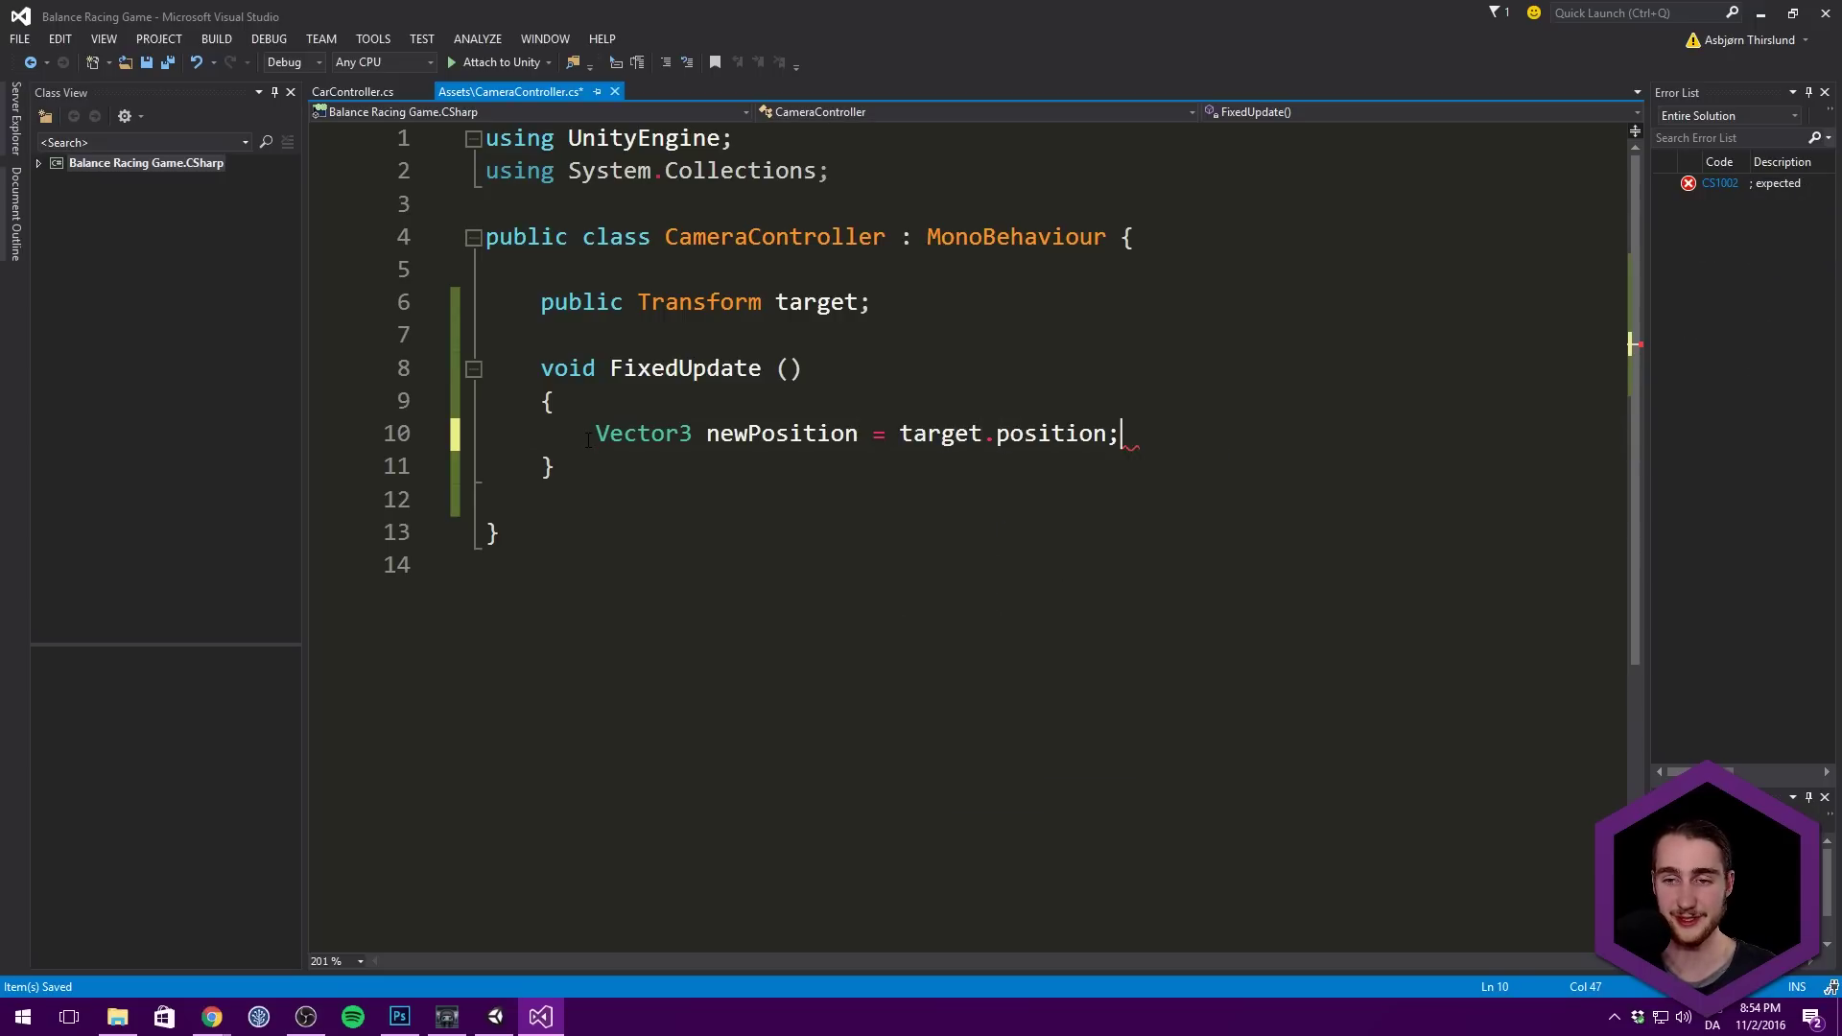
type(";")
key("Return")
type("newPosition.z")
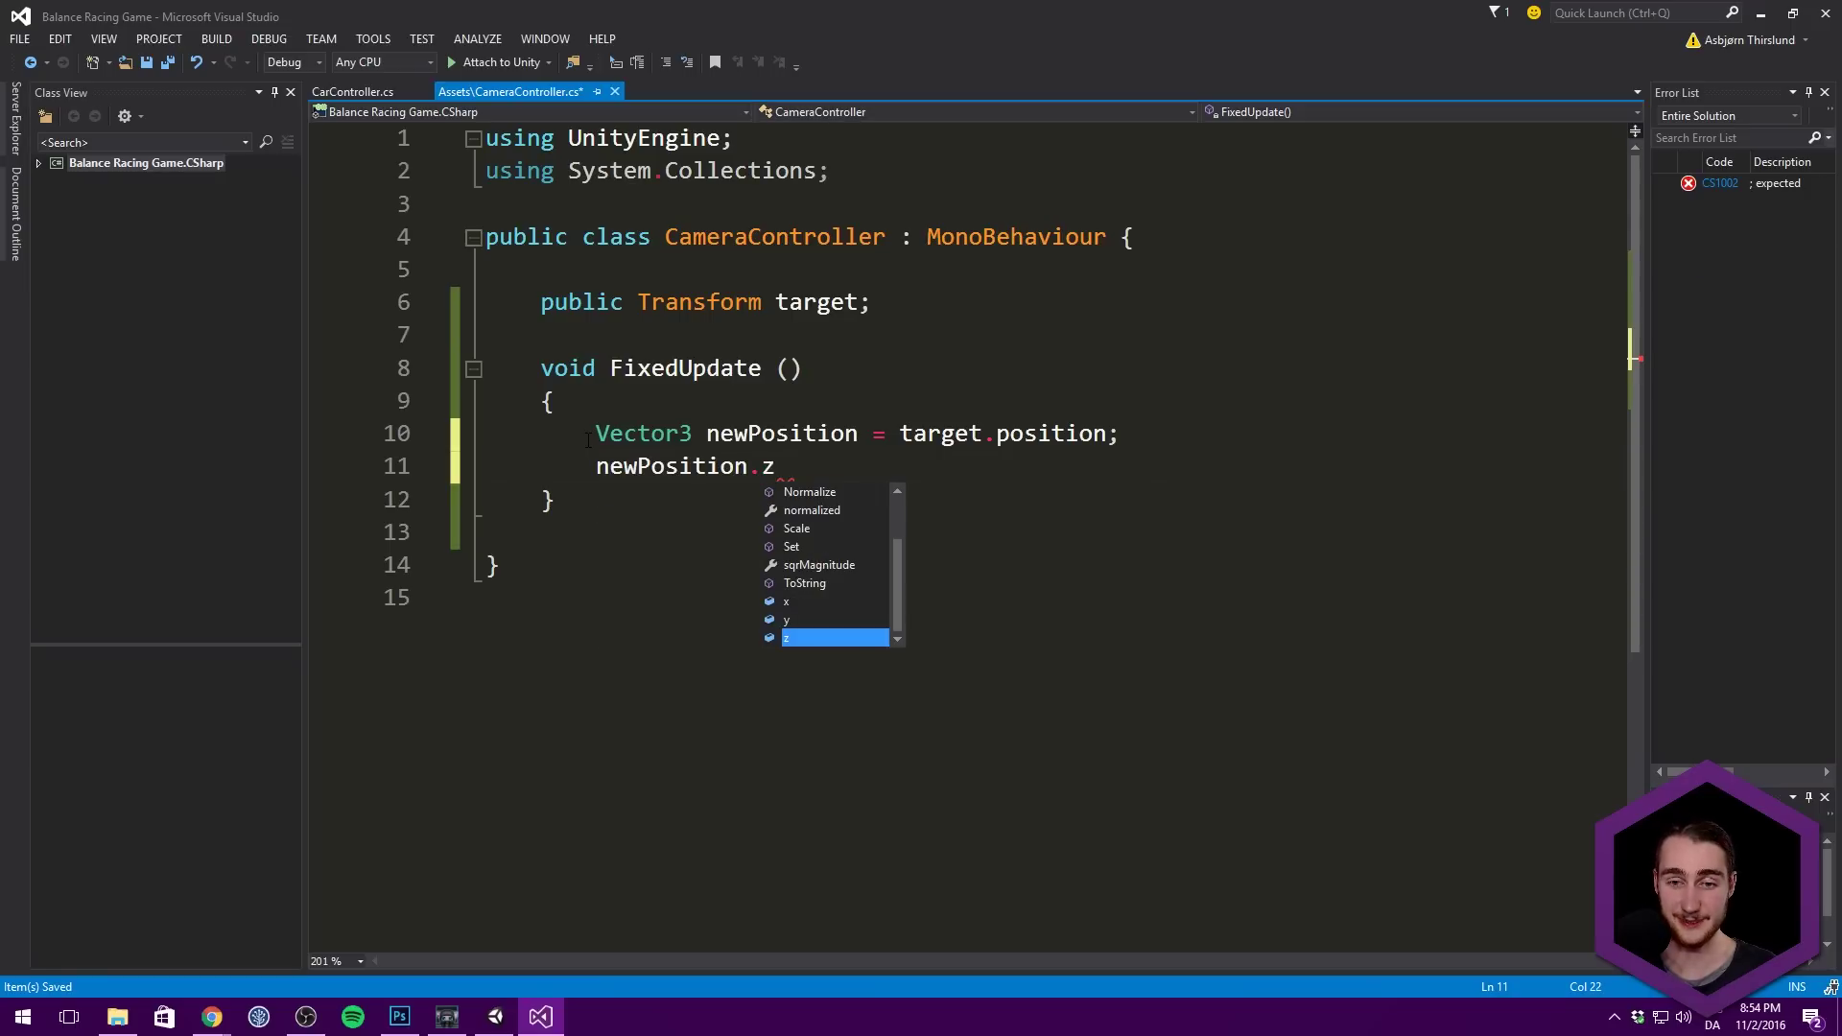
key("Escape")
type("= -10;")
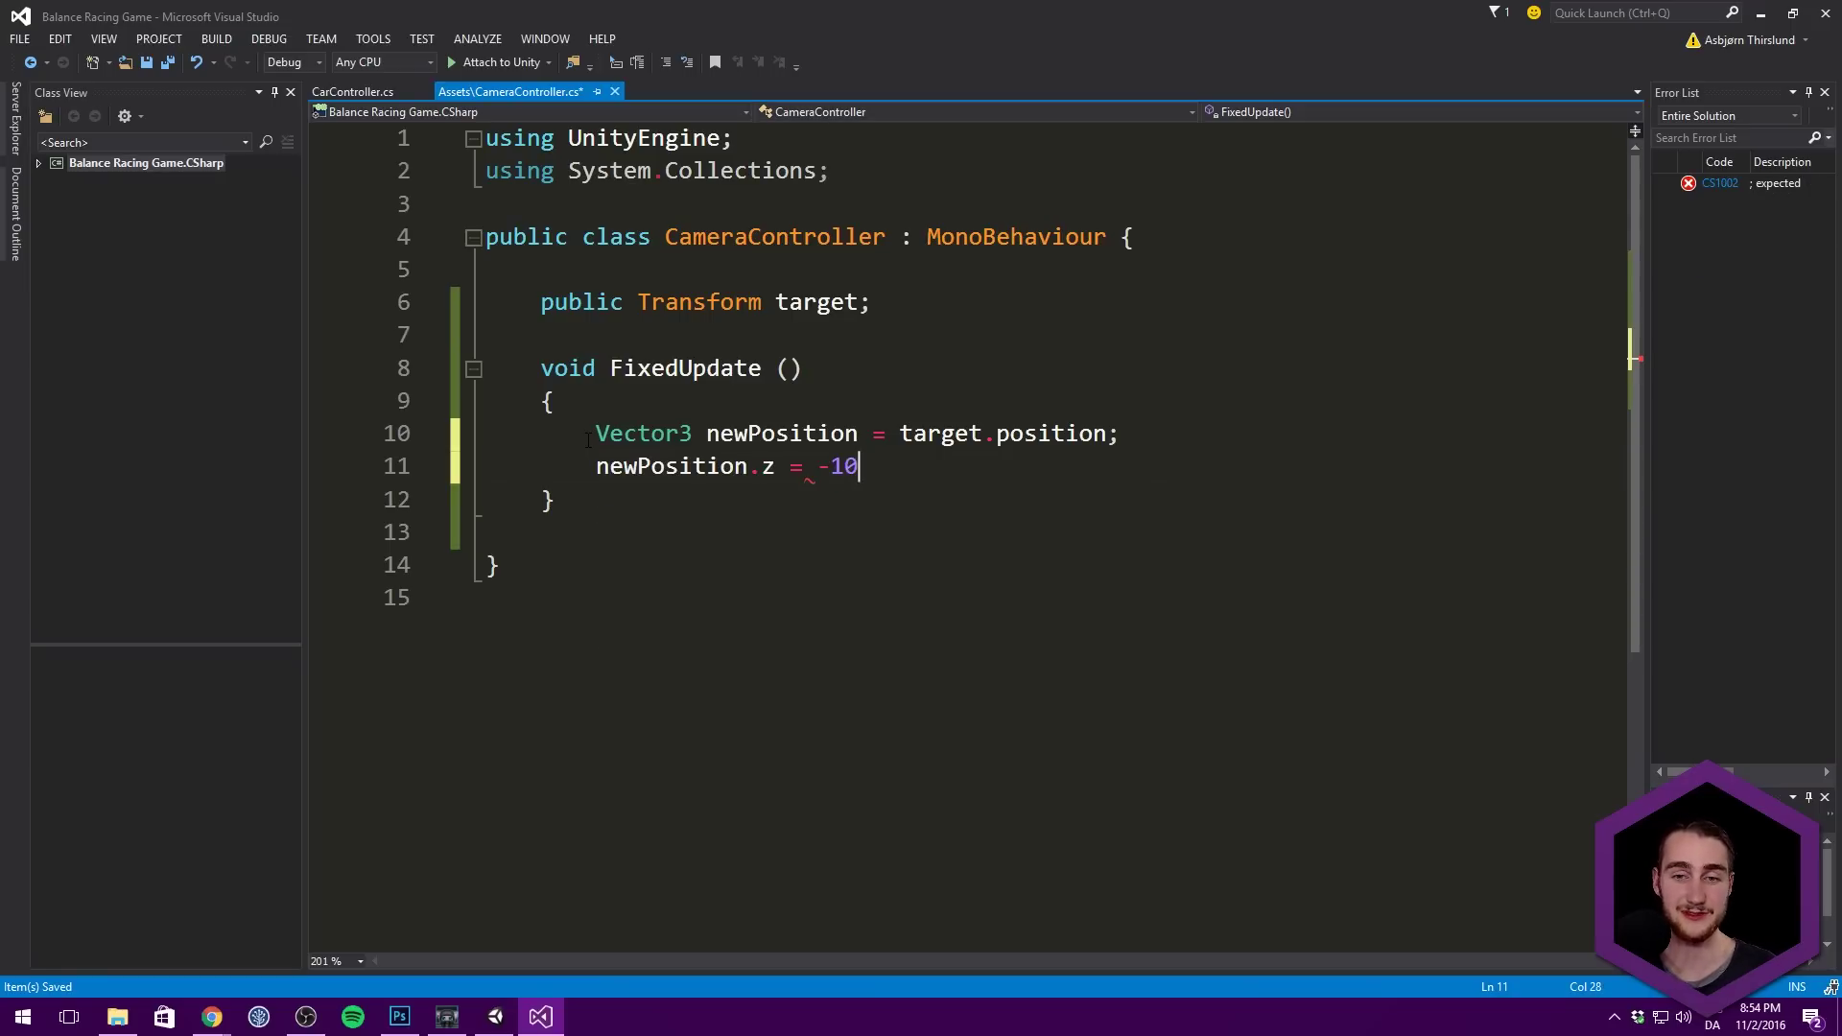
key("Return")
key("Return")
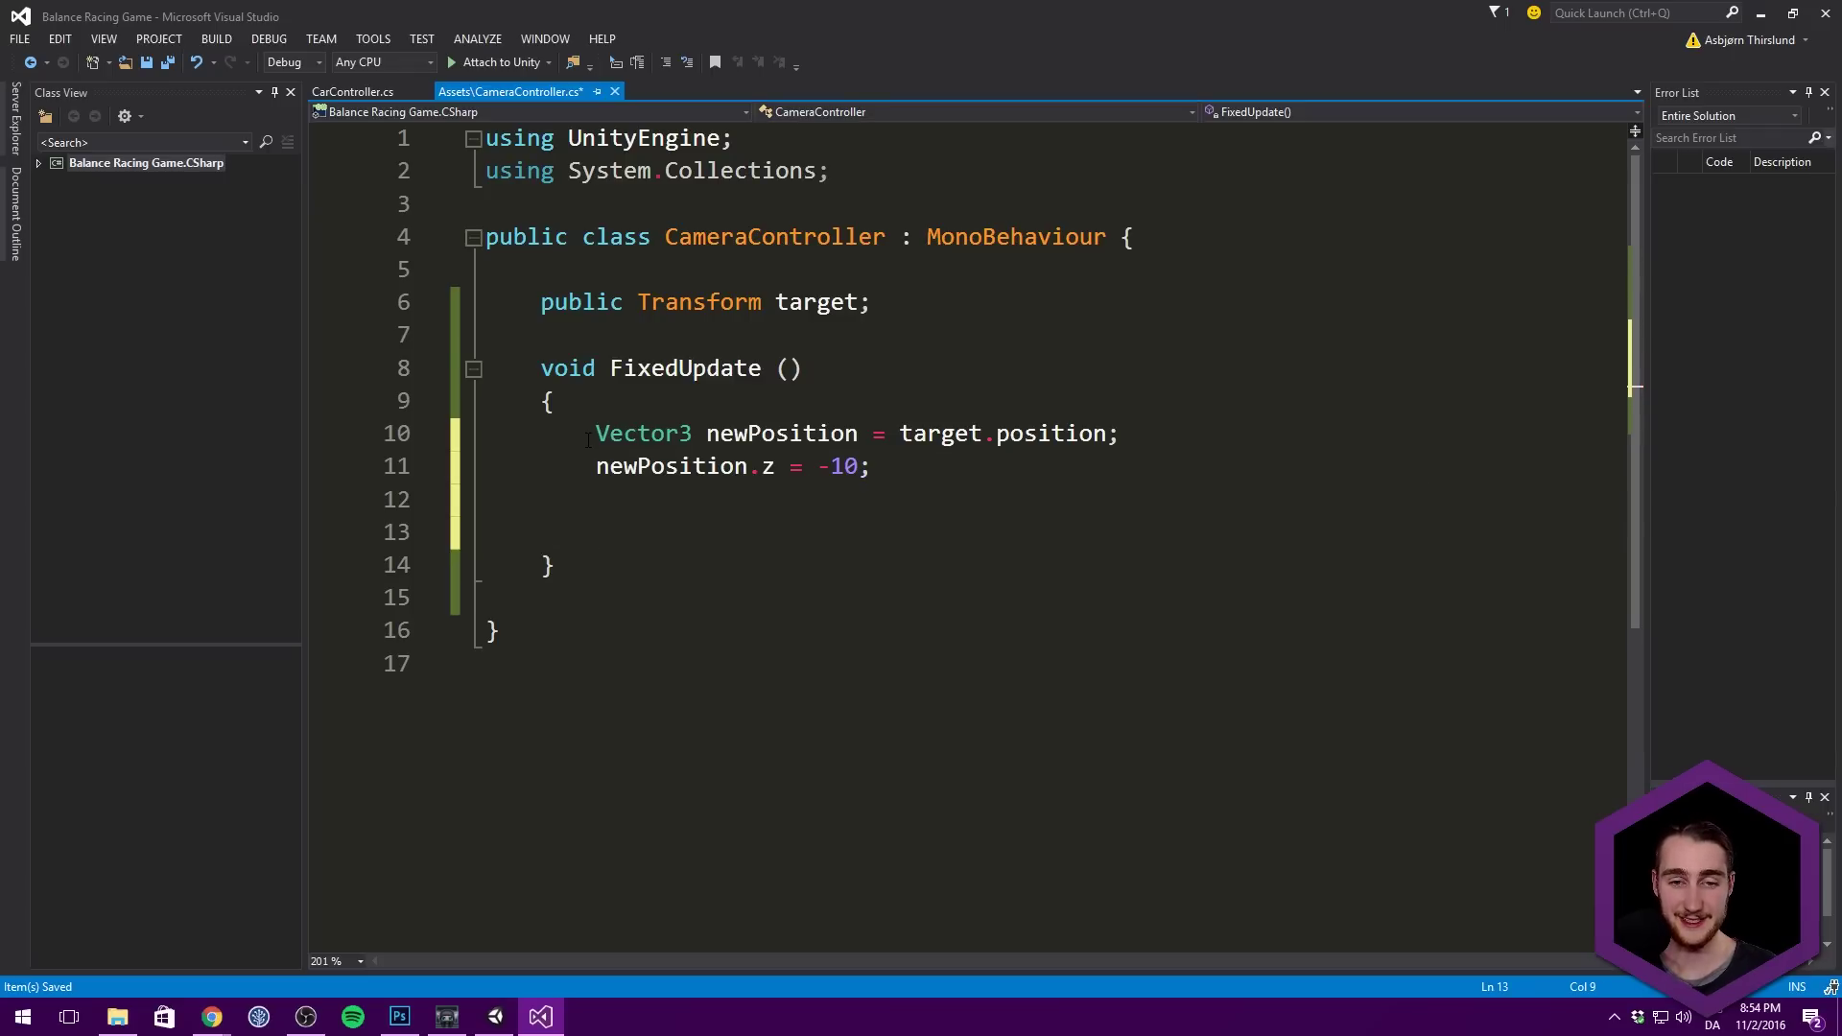
Step: Finish FixedUpdate with the line transform.position = newPosition; and save the script
type("transform.")
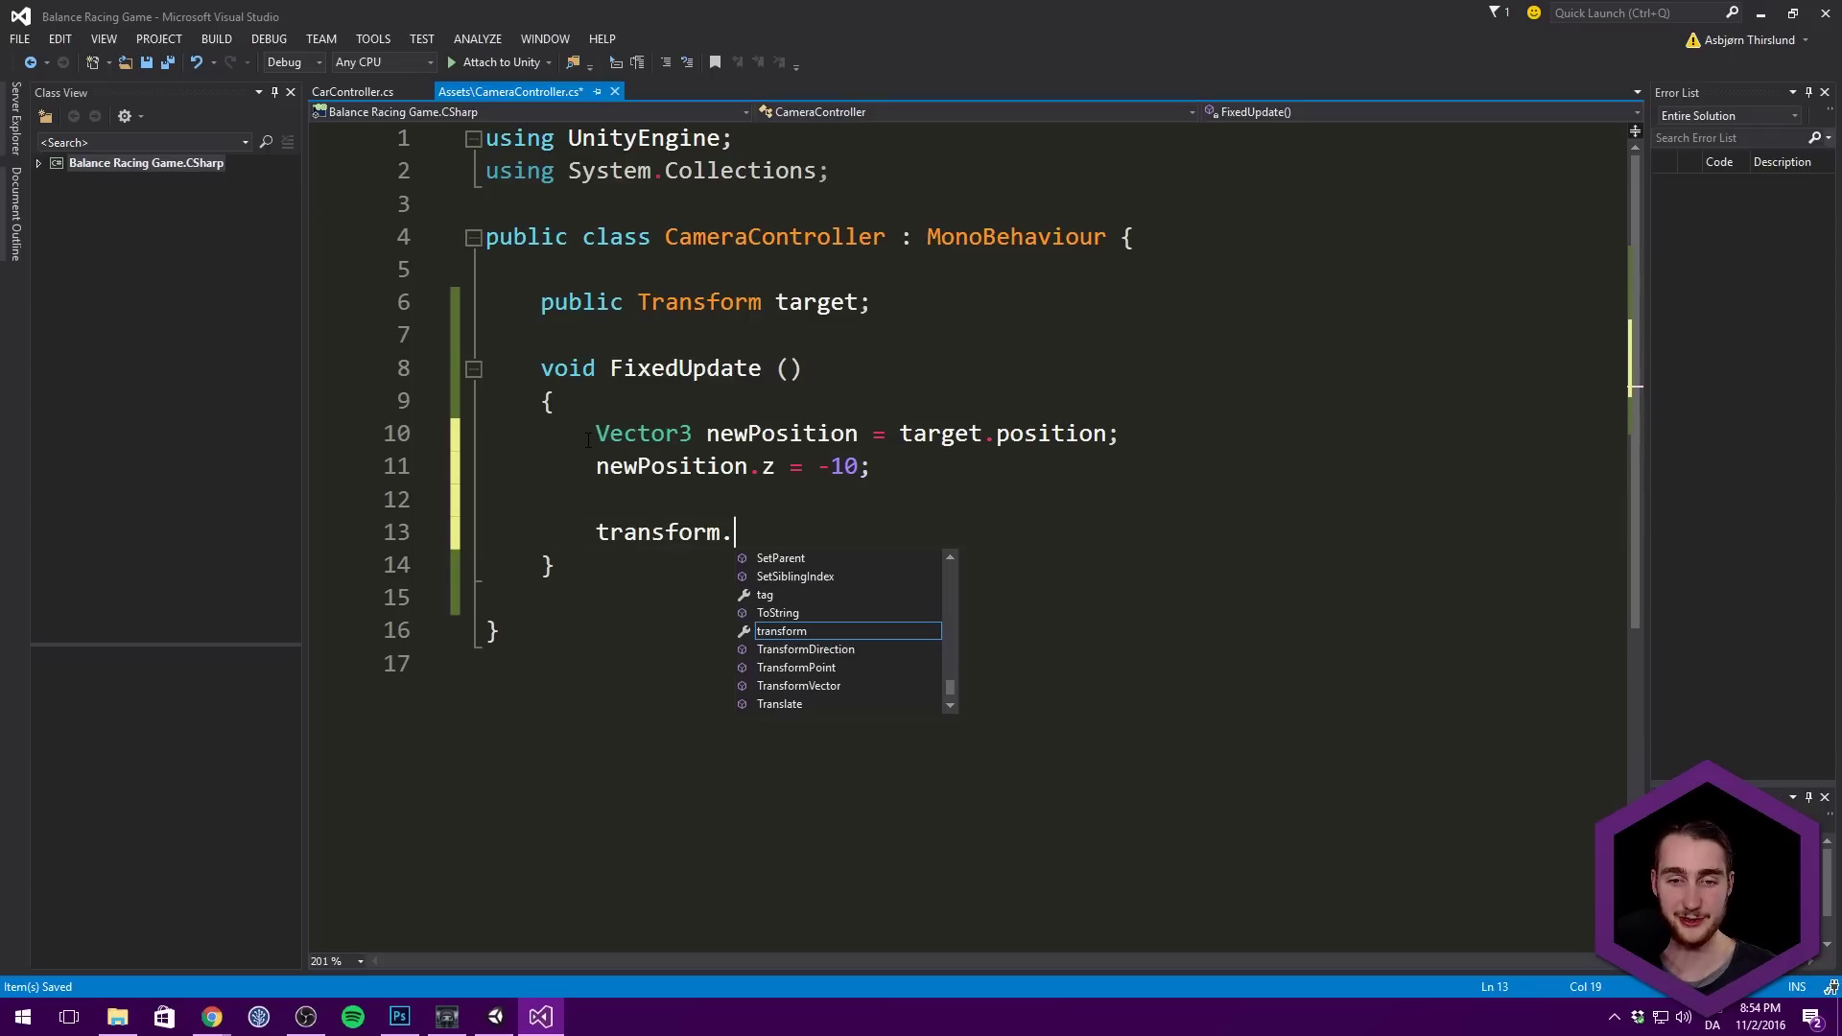
type("position = ")
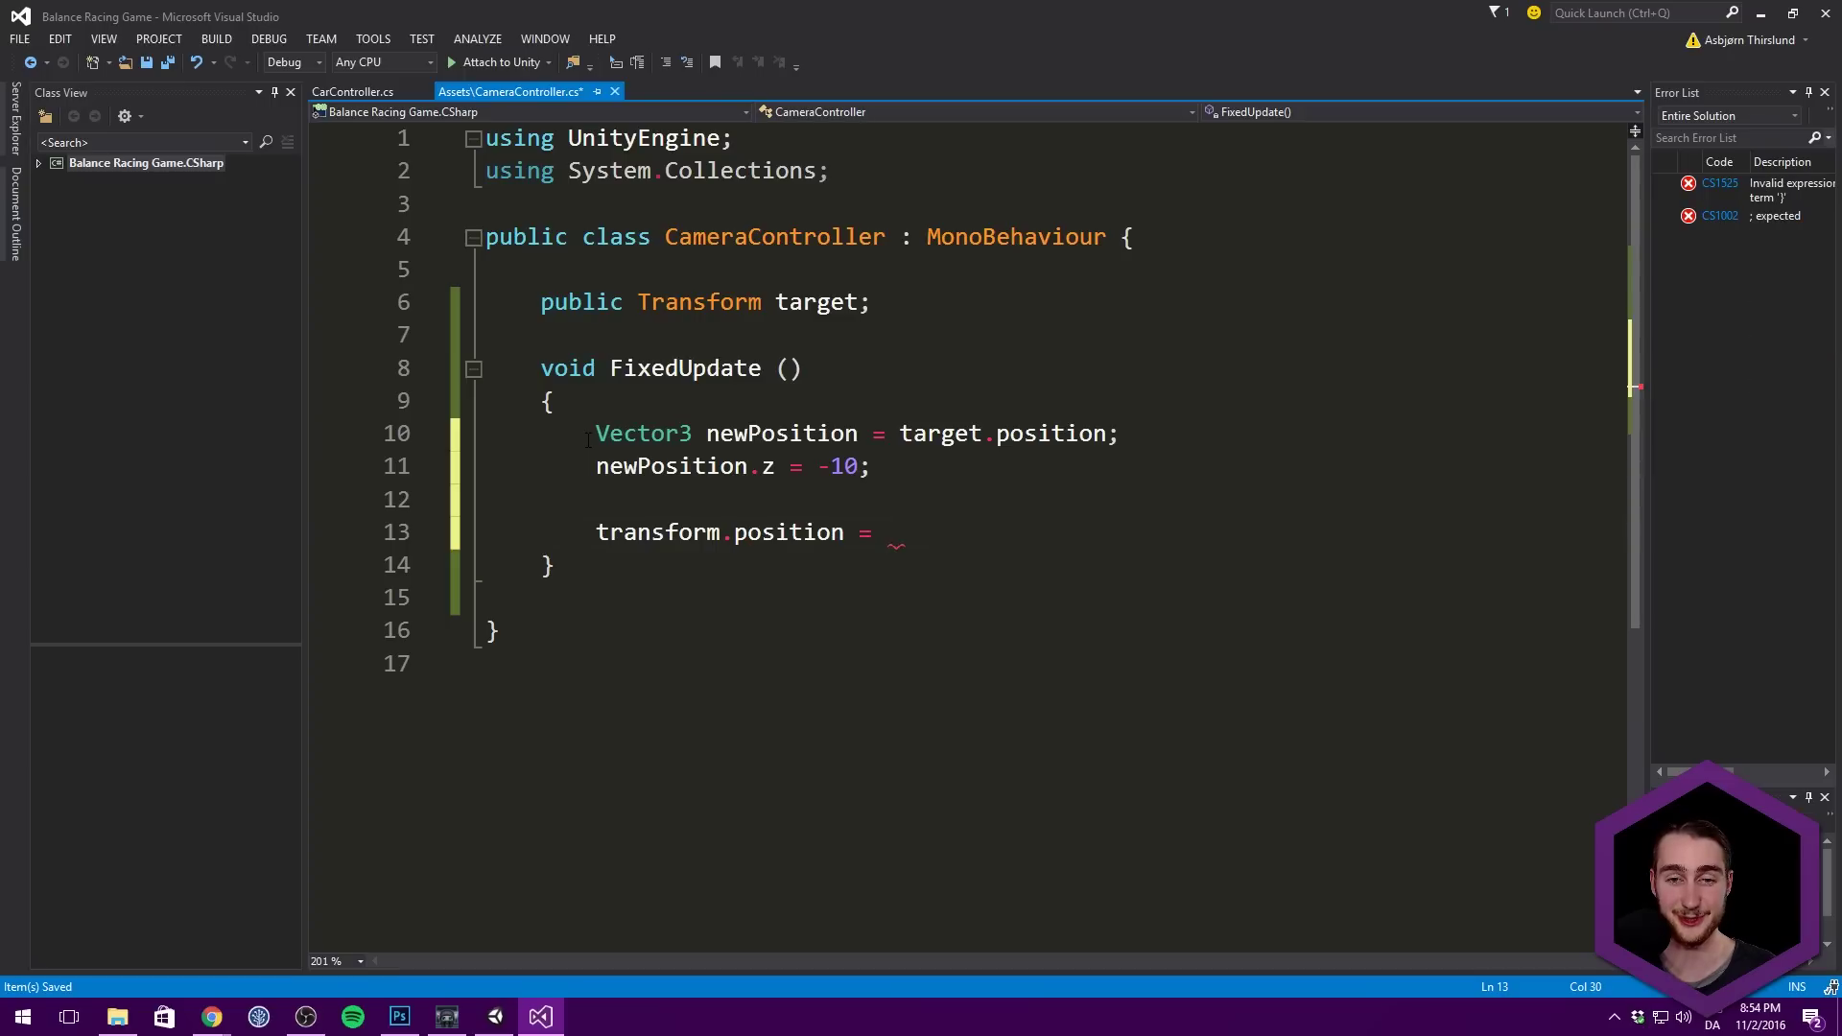
type("newPosition;")
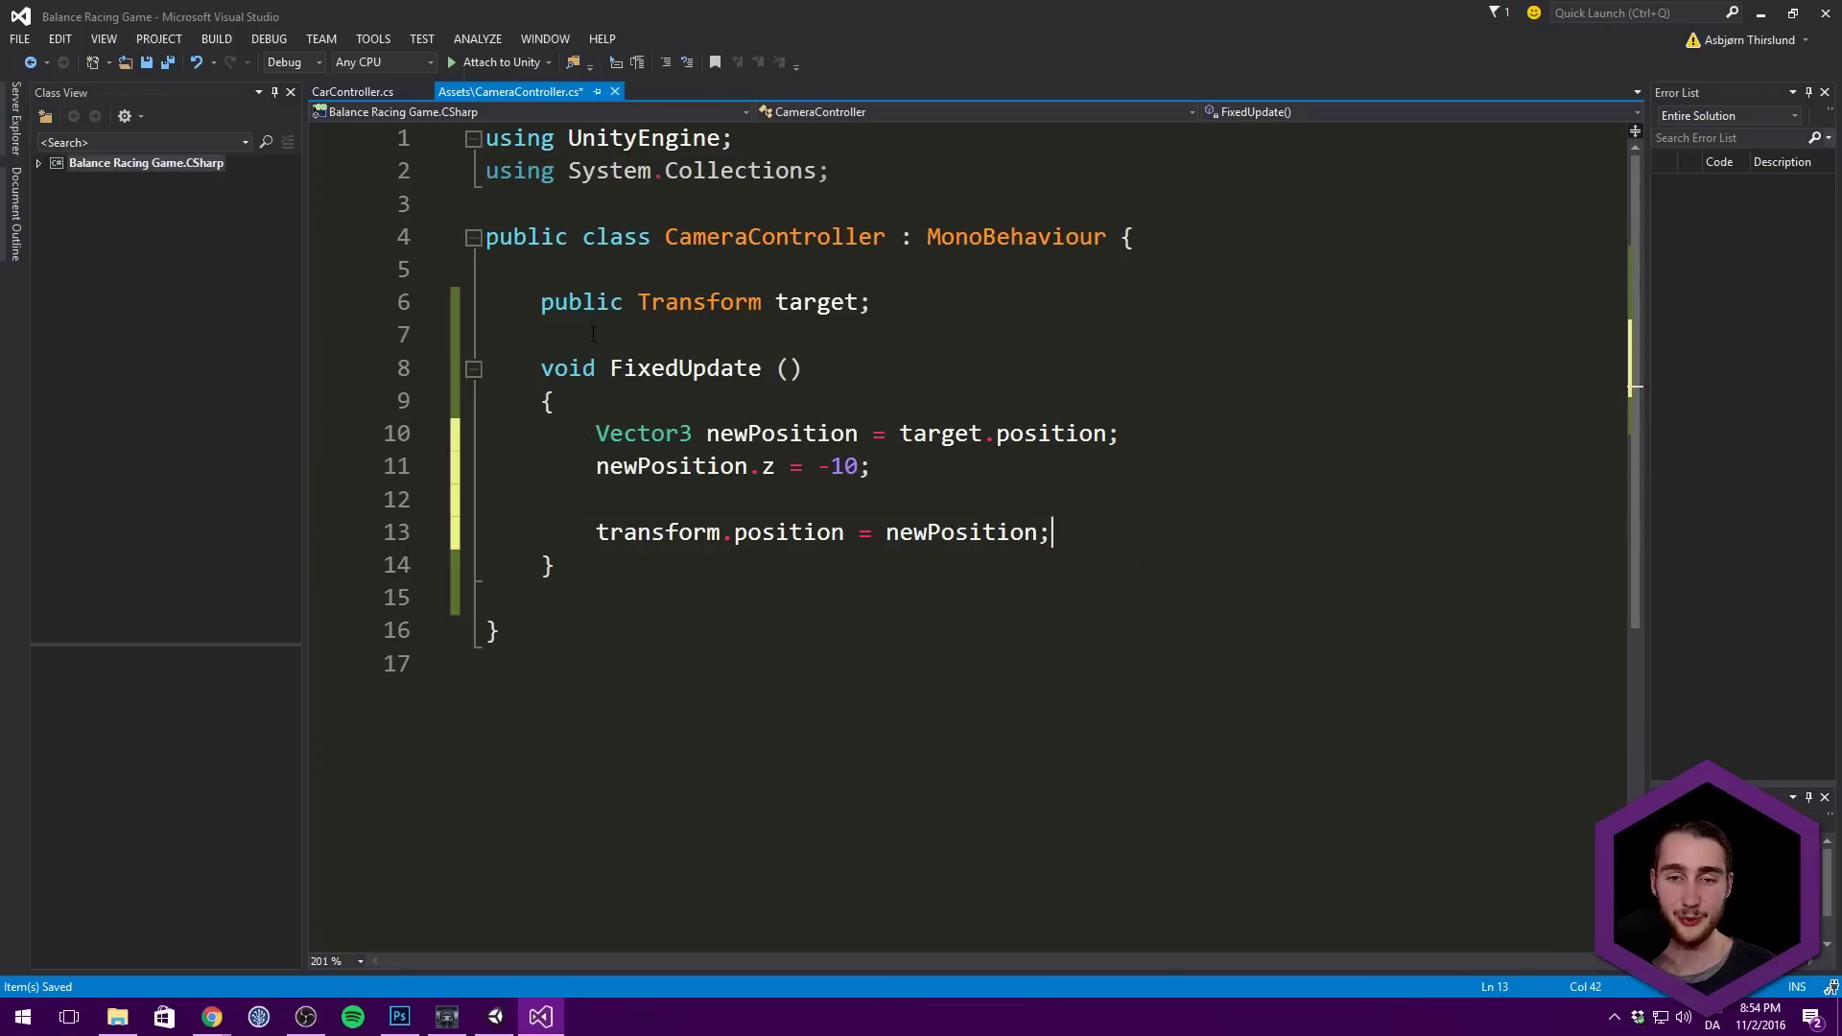
key("ctrl+s")
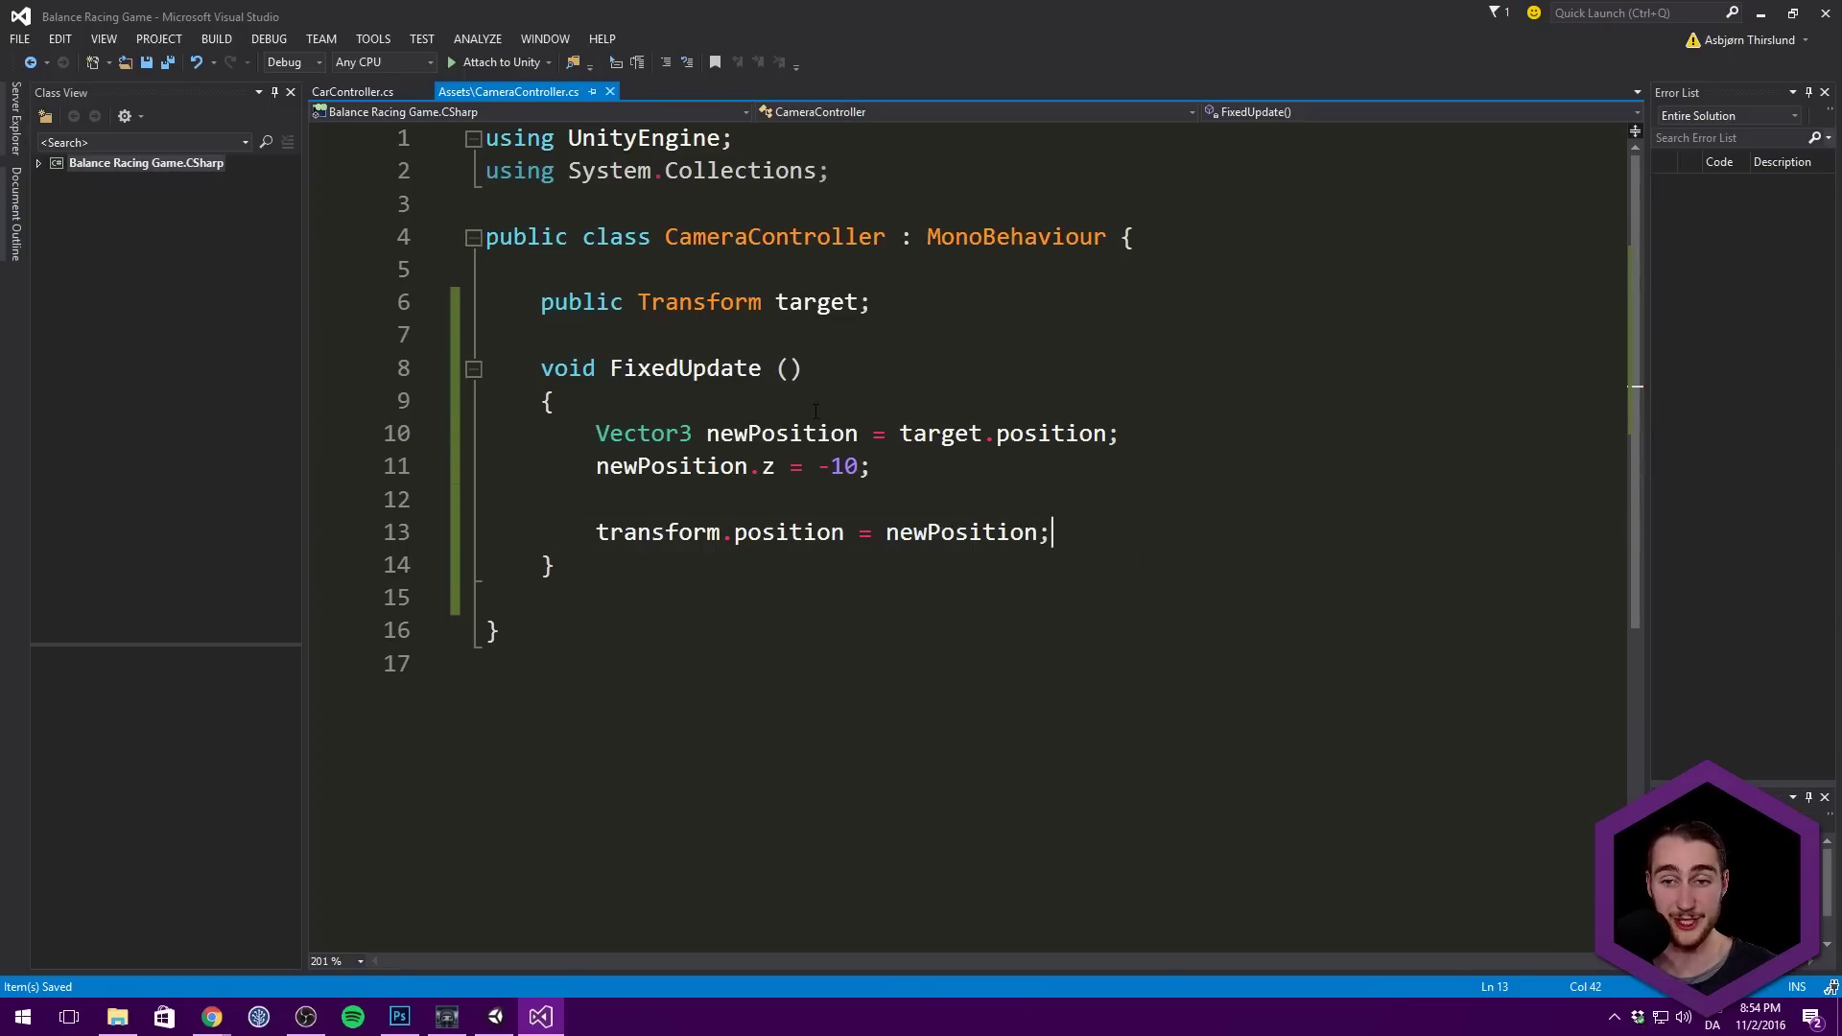
left_click(610, 466)
left_click(920, 471)
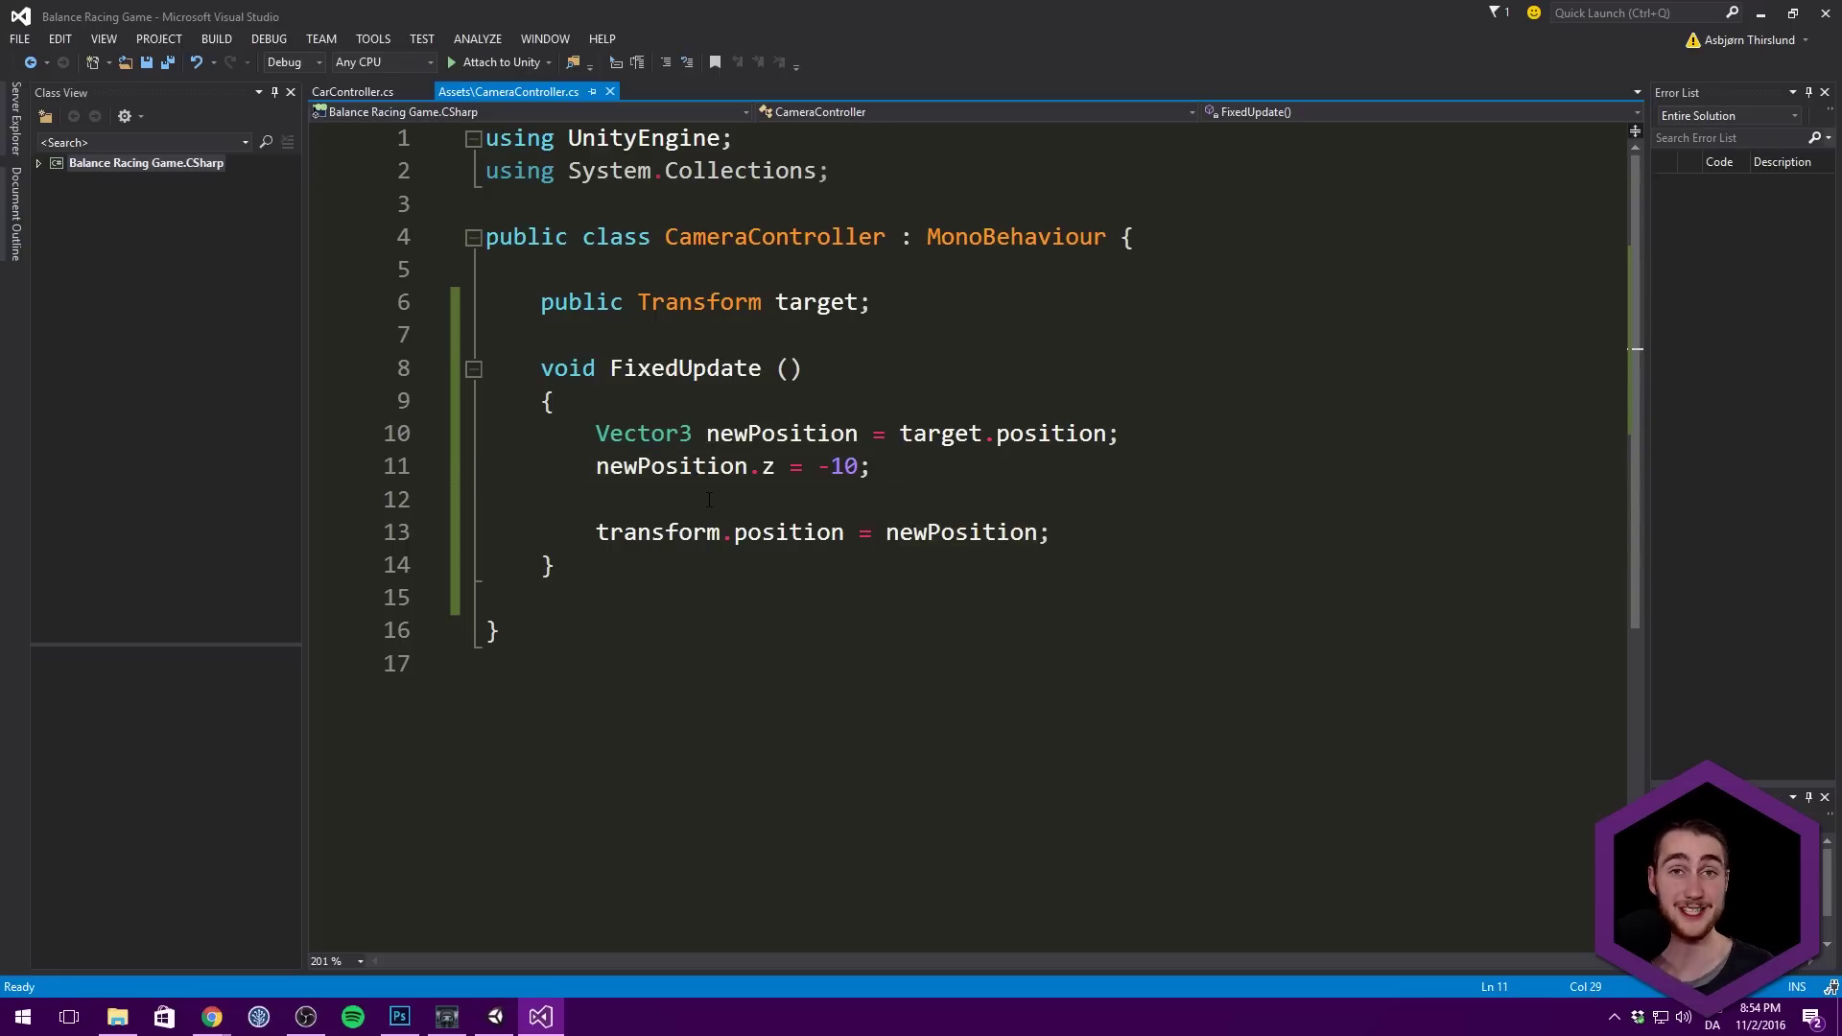
key("ctrl+s")
Step: Switch to Unity, run the game to check how the camera follows the car, stop it, and save the scene
left_click(1764, 12)
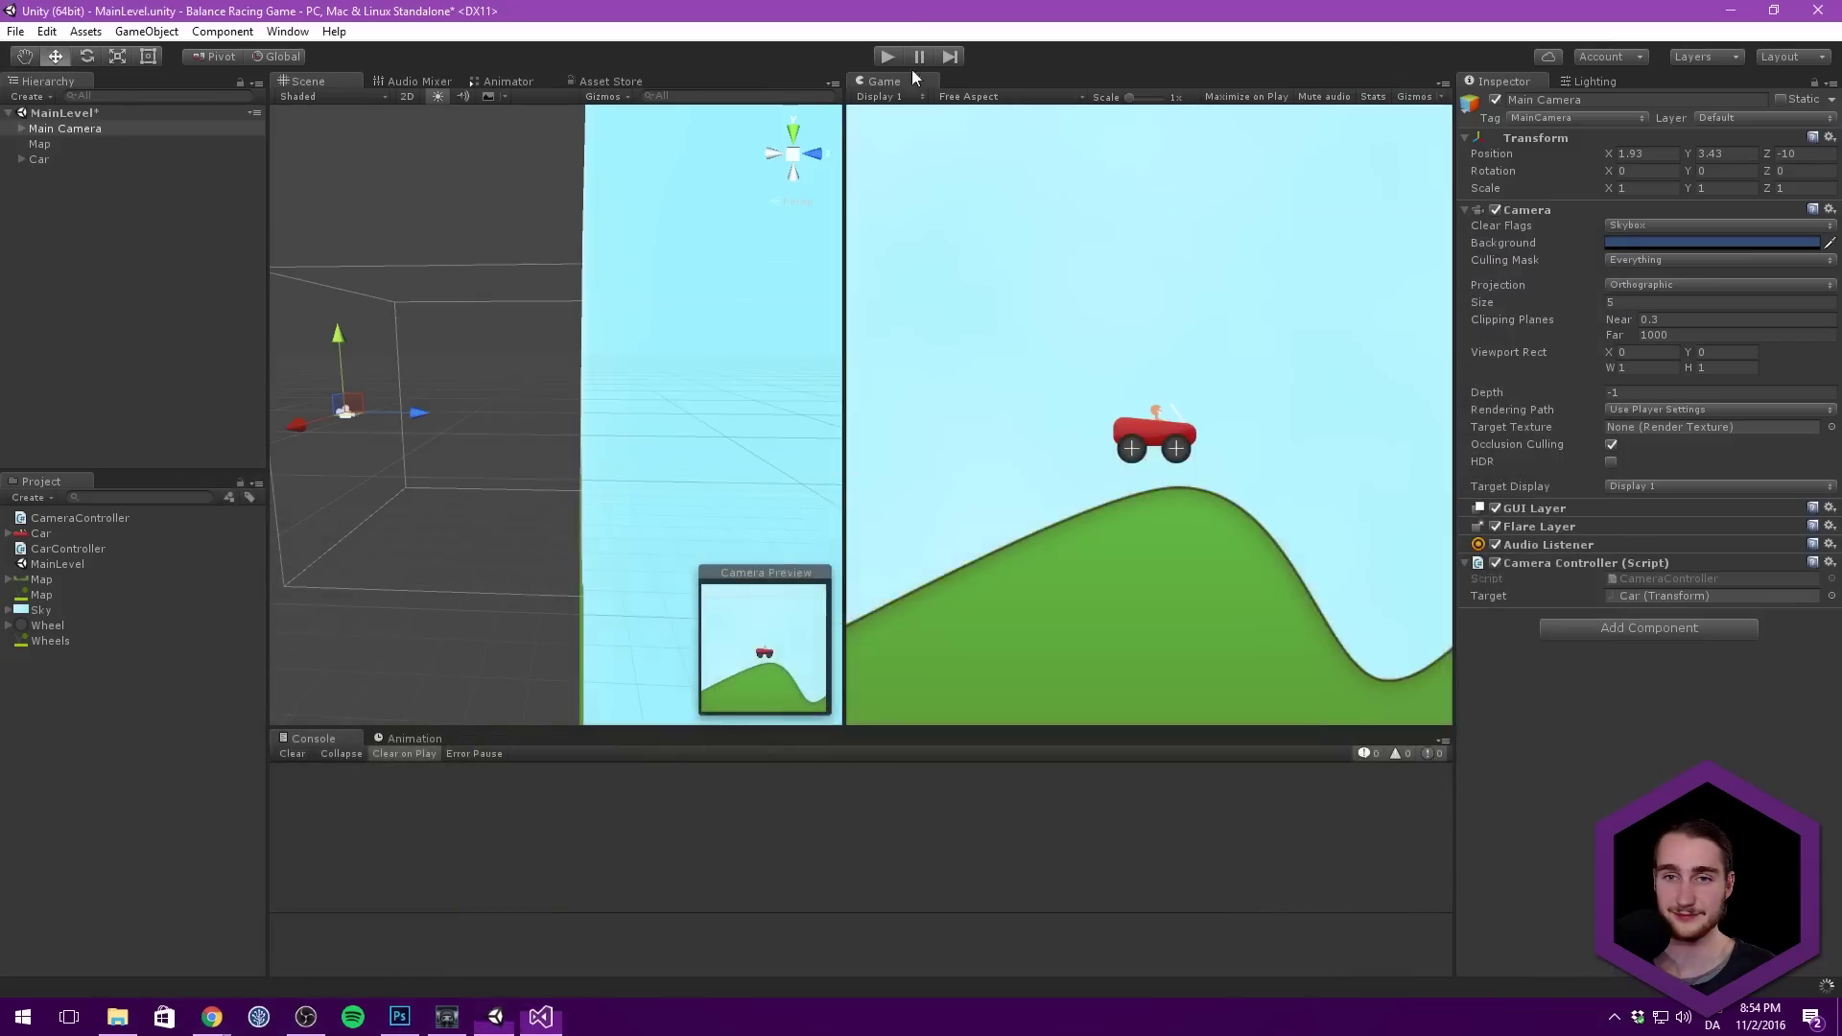
key("ctrl+p")
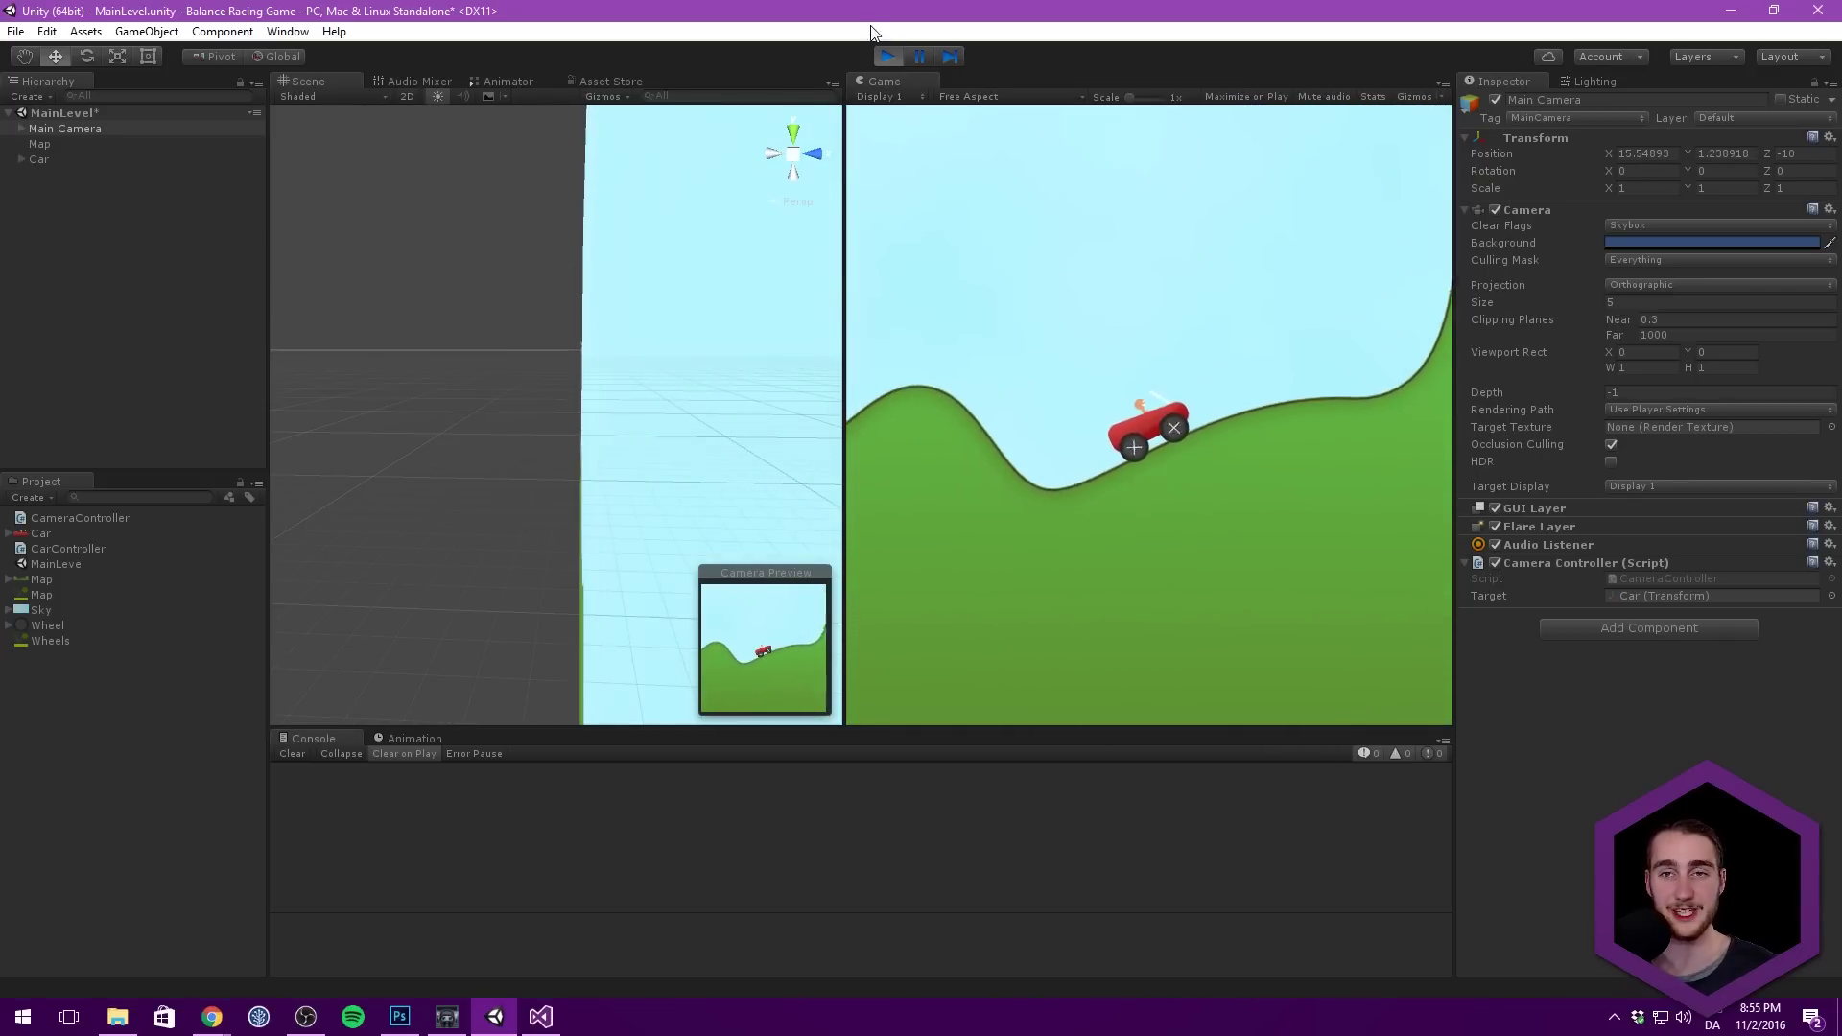
left_click(886, 55)
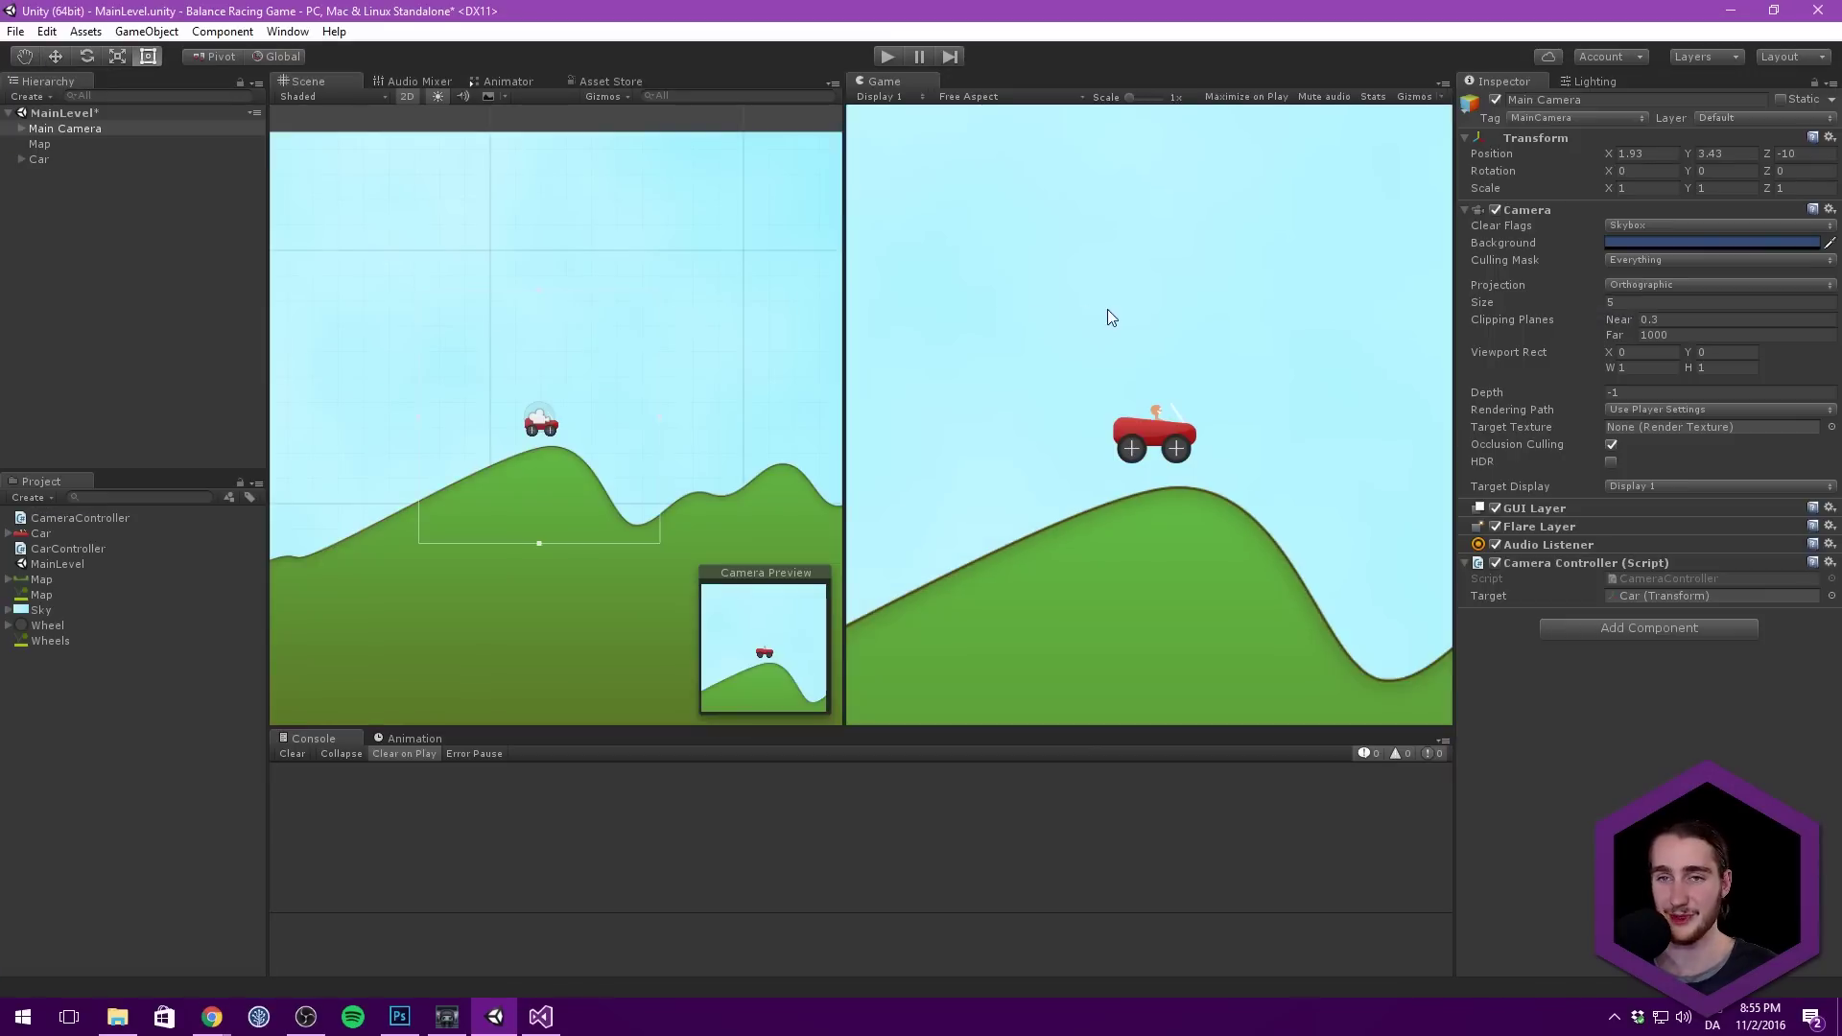
left_click(75, 273)
left_click(540, 1015)
left_click(509, 1015)
mouse_move(510, 1013)
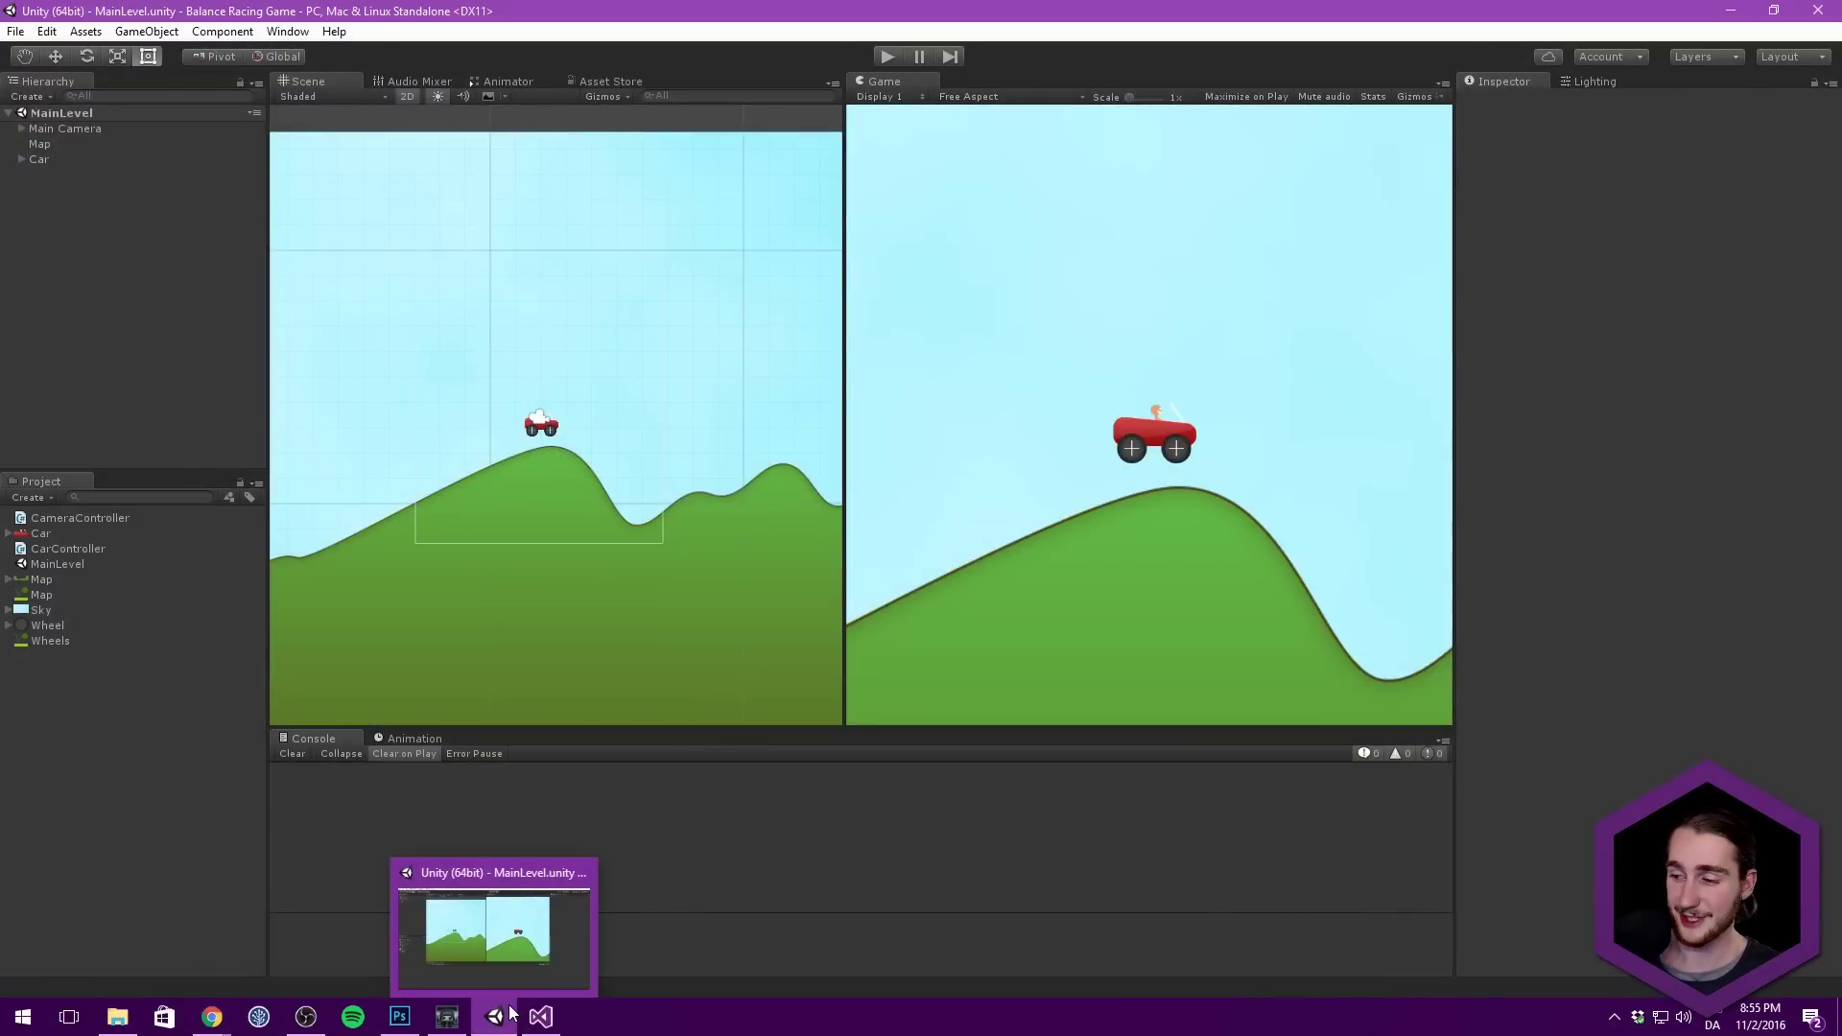
key("alt+Tab")
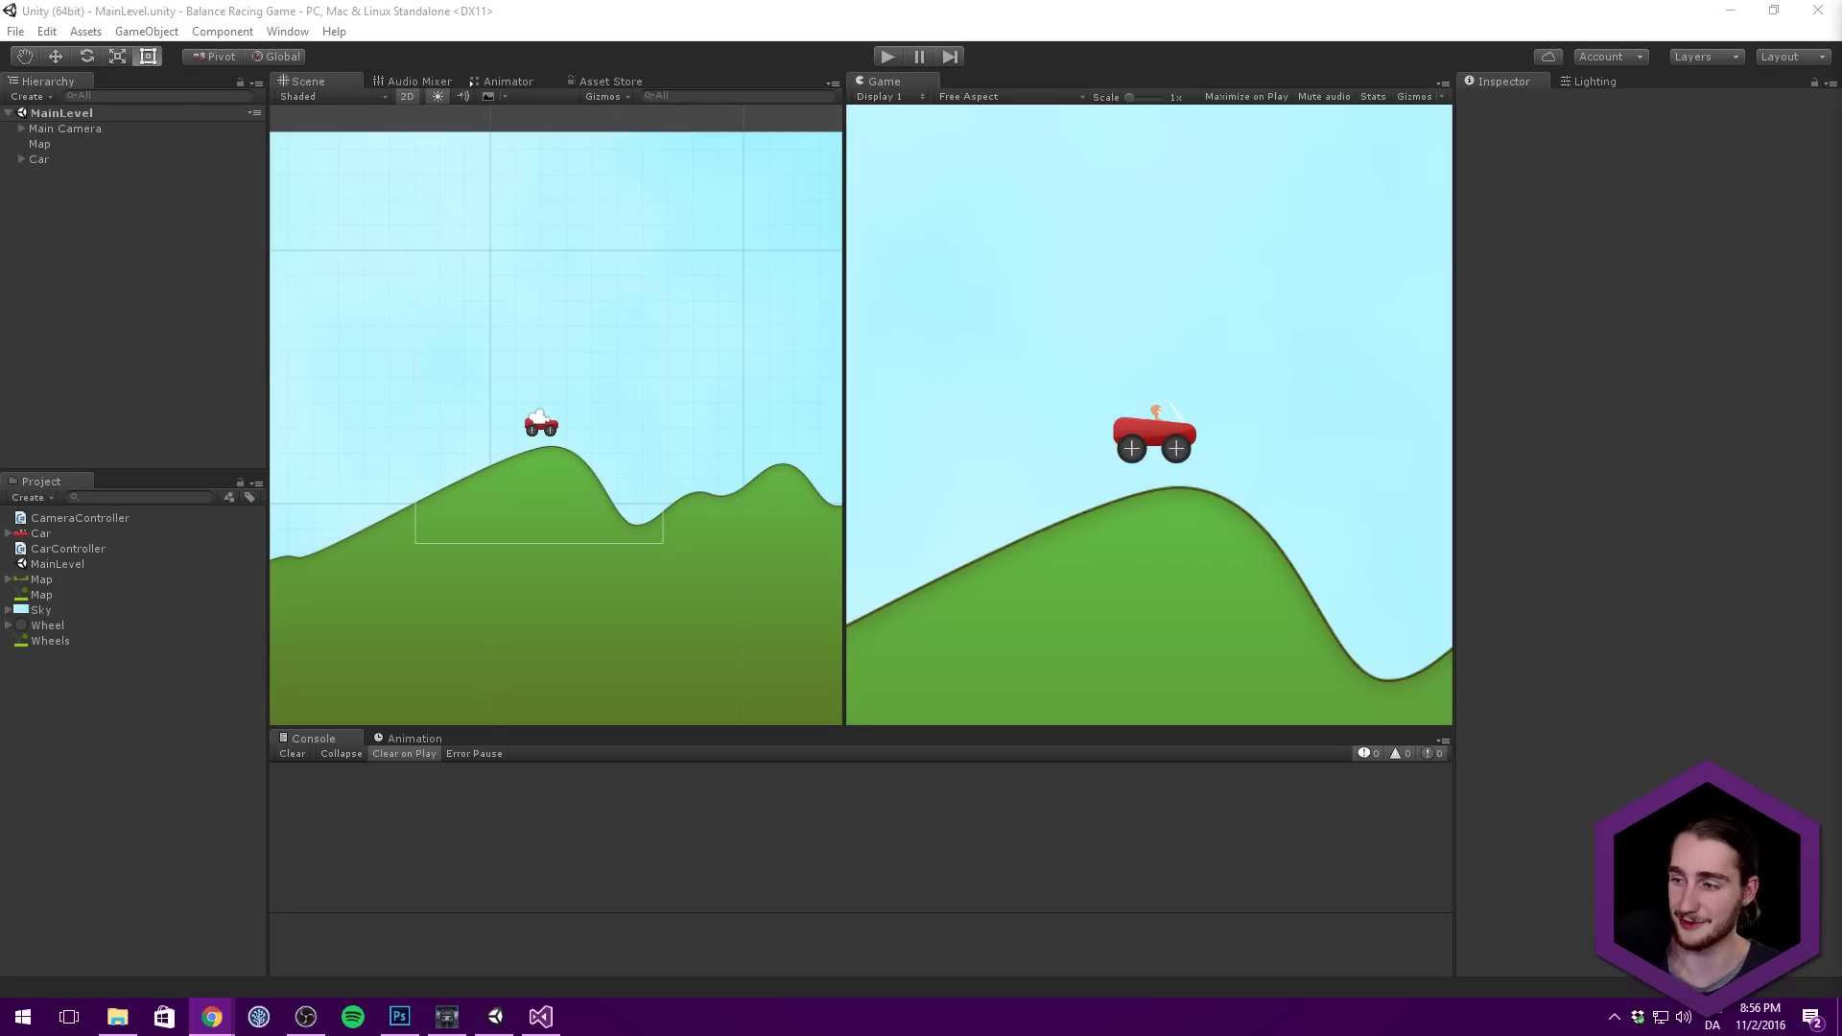
left_click(1324, 538)
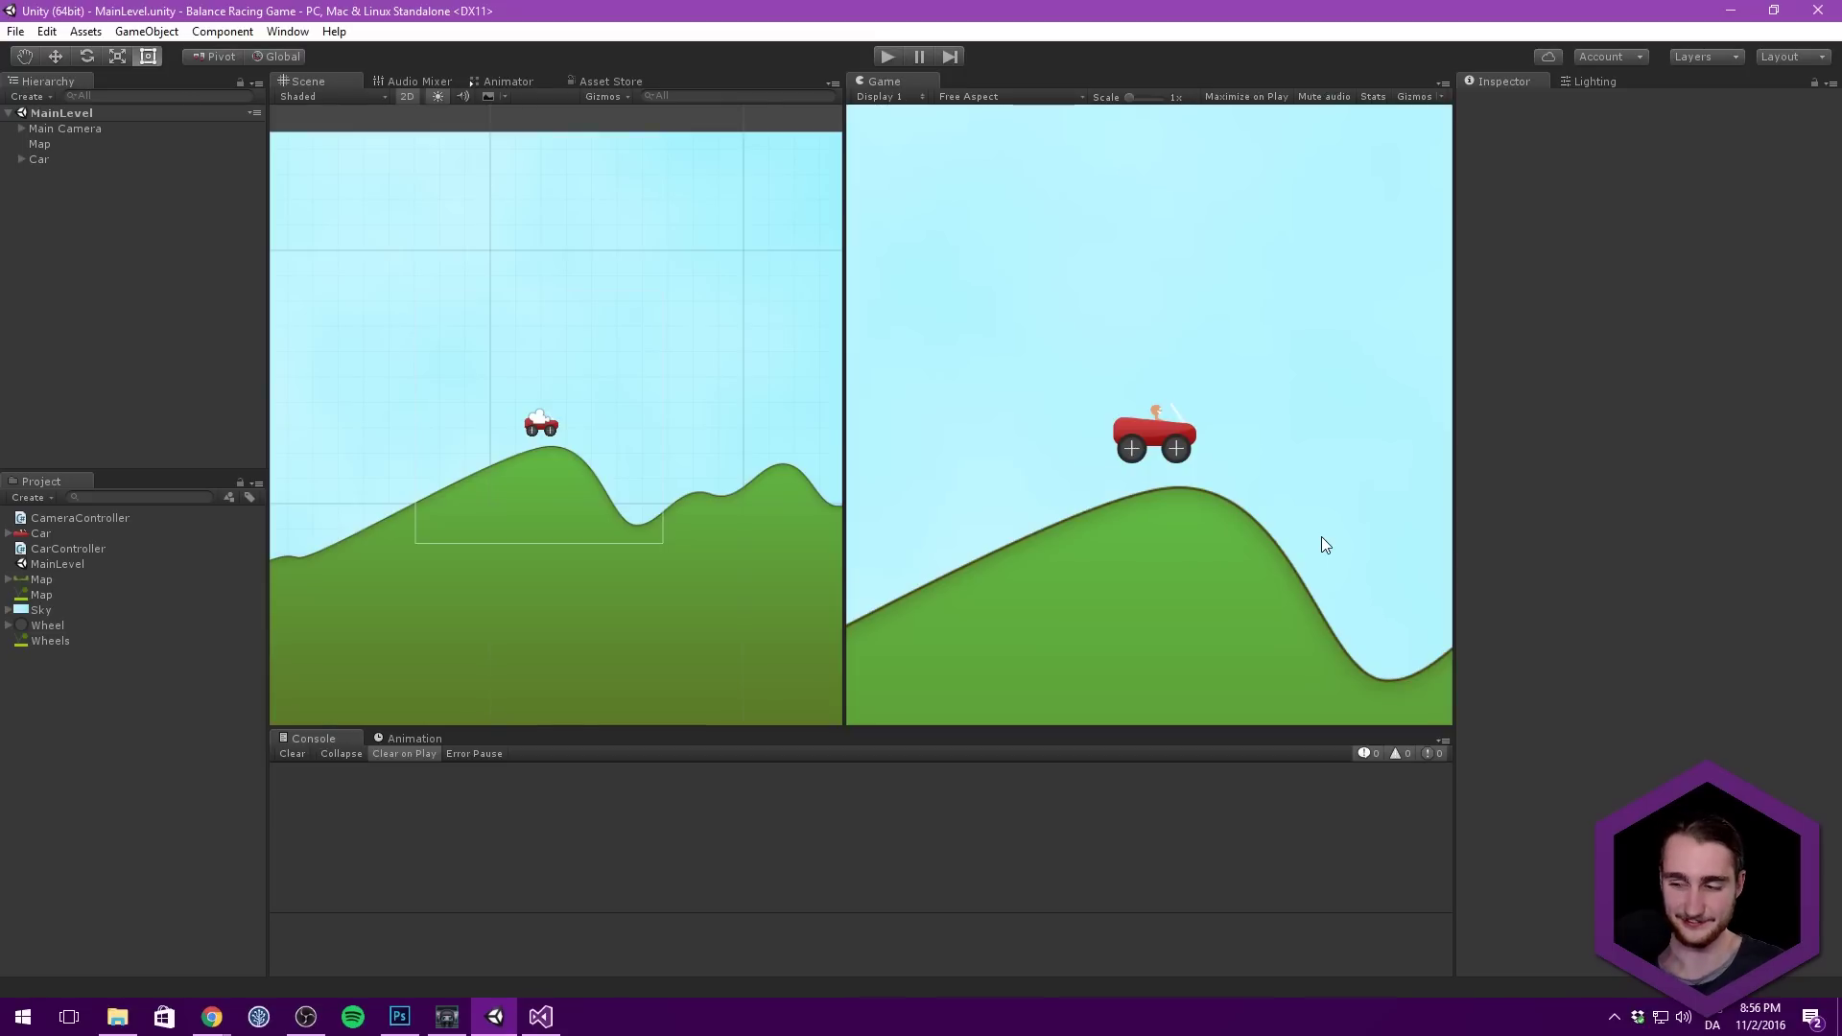
key("alt+Tab")
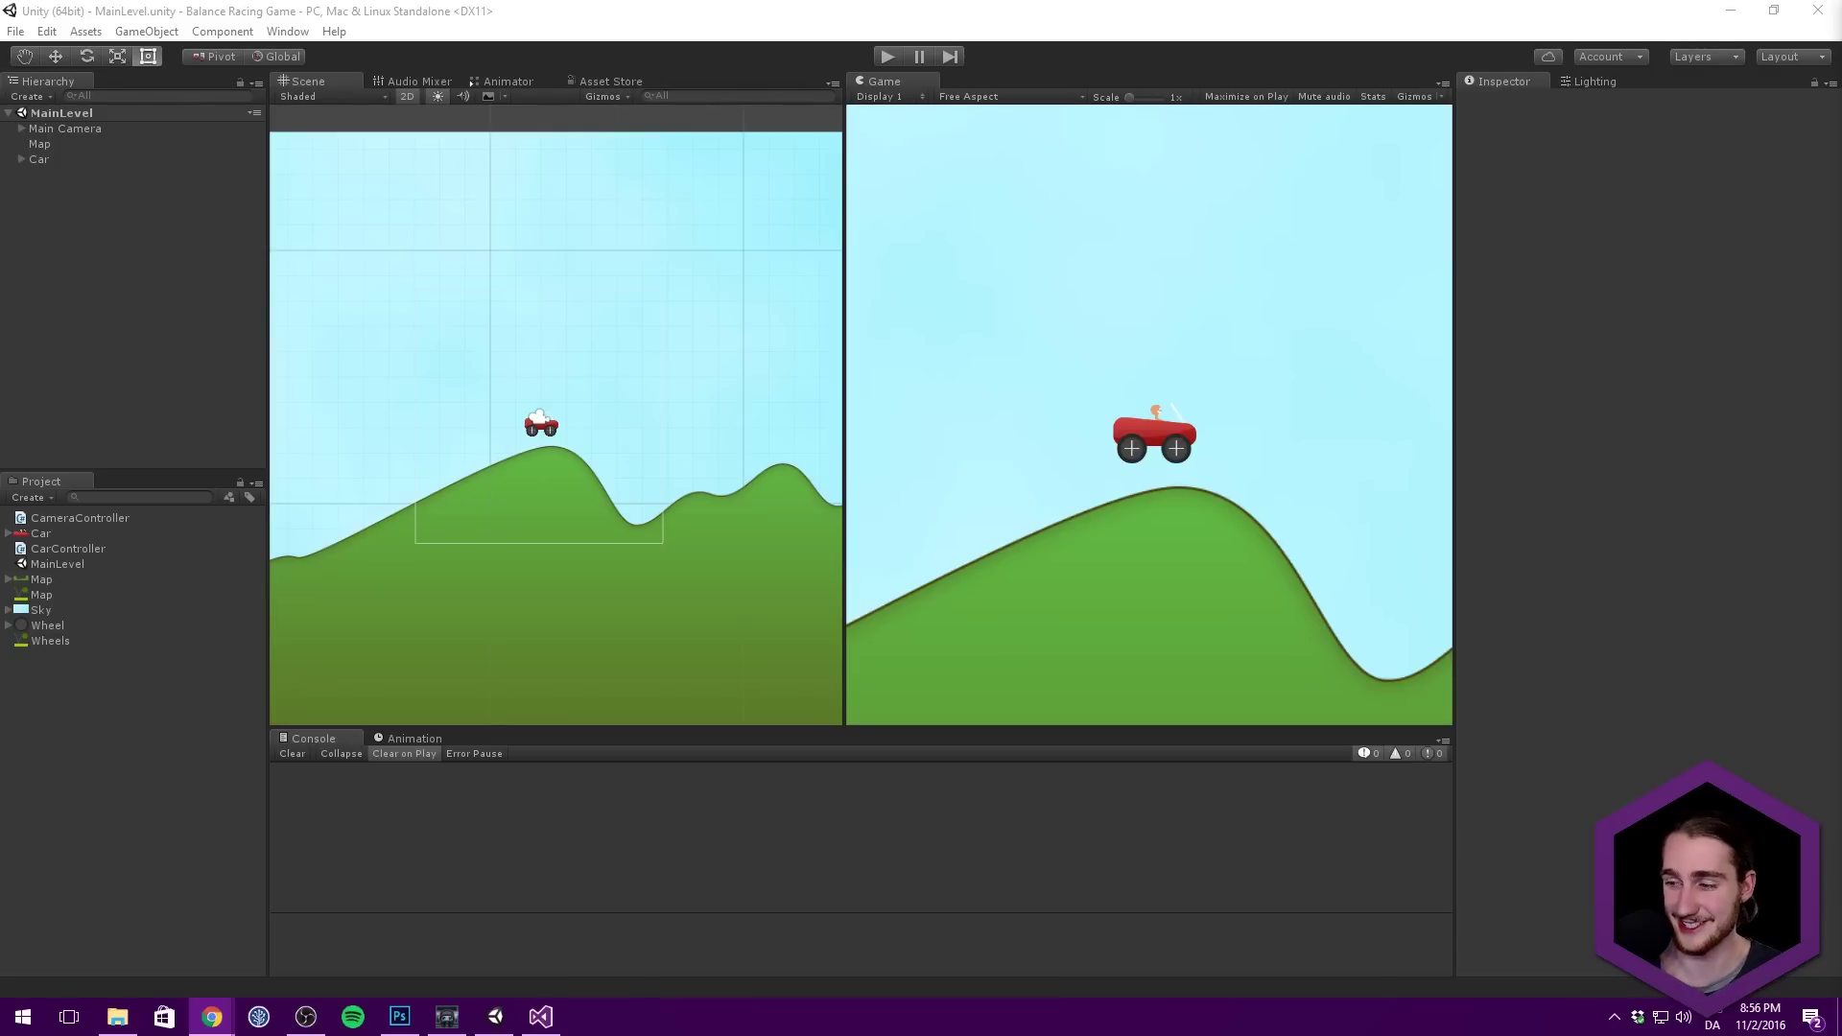
left_click(1125, 482)
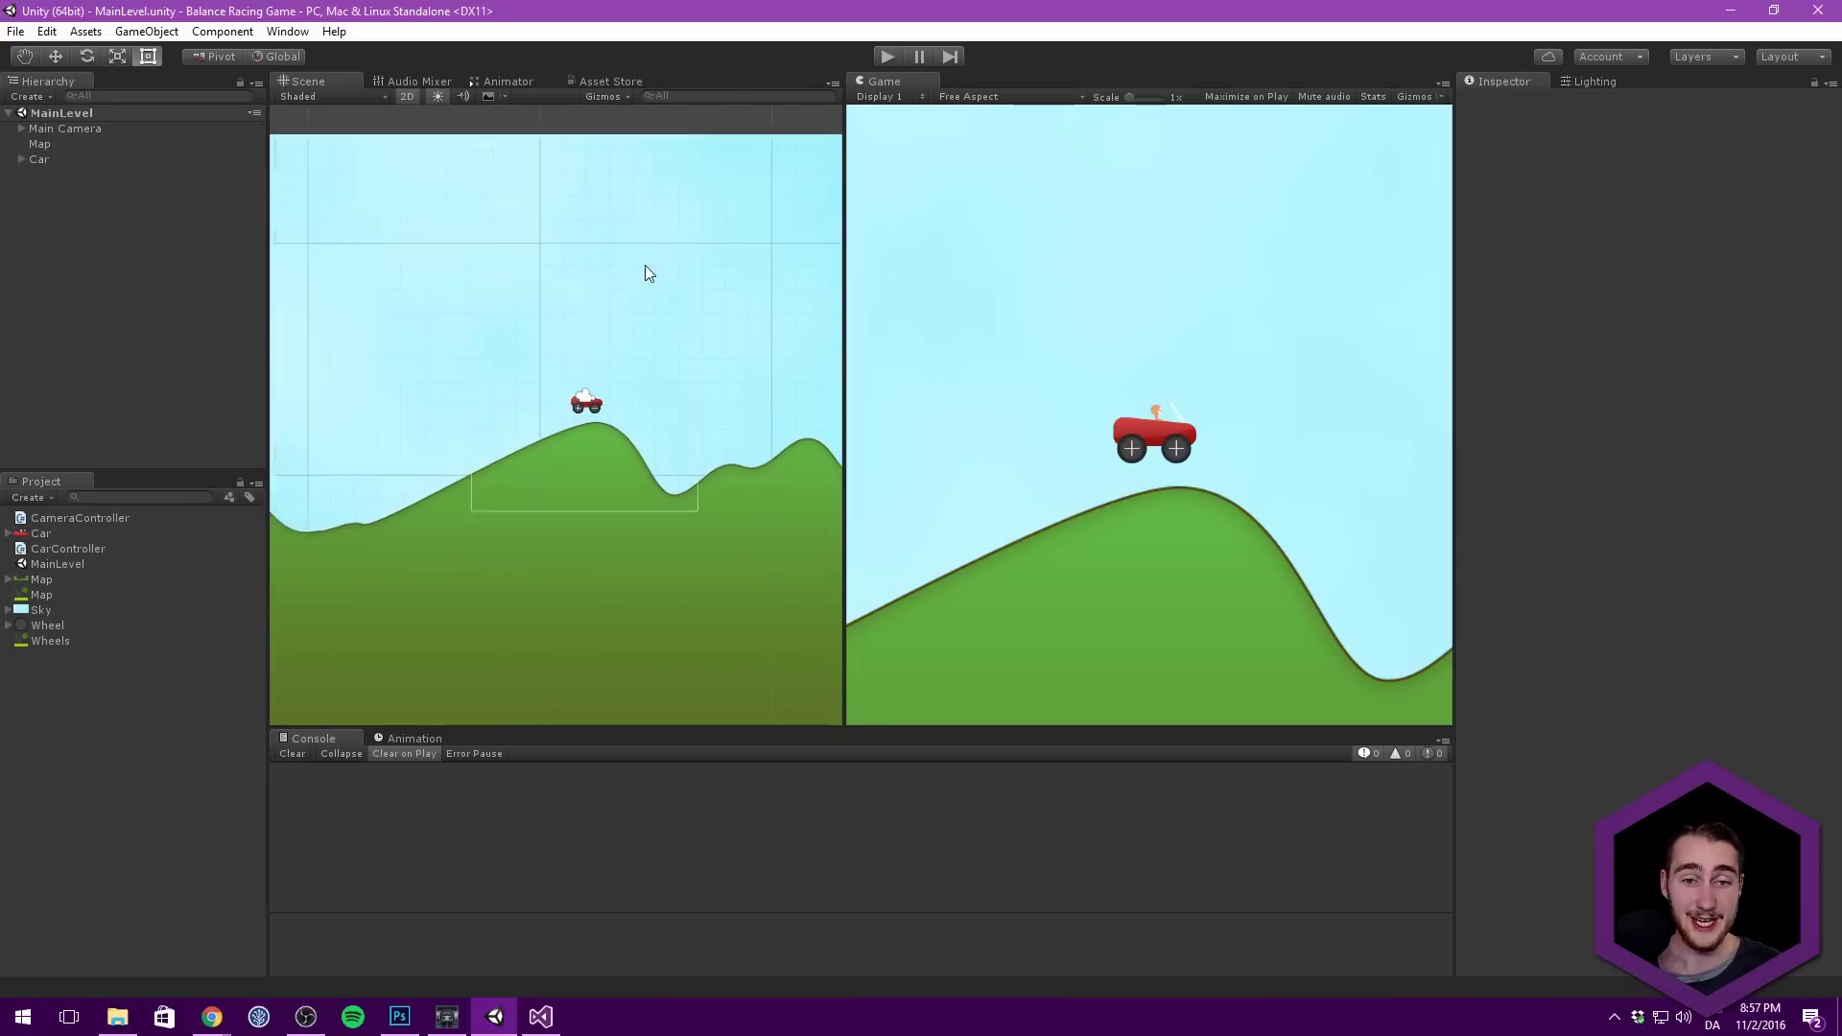
Step: Examine the whole map, the sky's extent and the car on the hilltop in the scene view
scroll(662, 354, "down", 3)
left_click(480, 487)
key("Right")
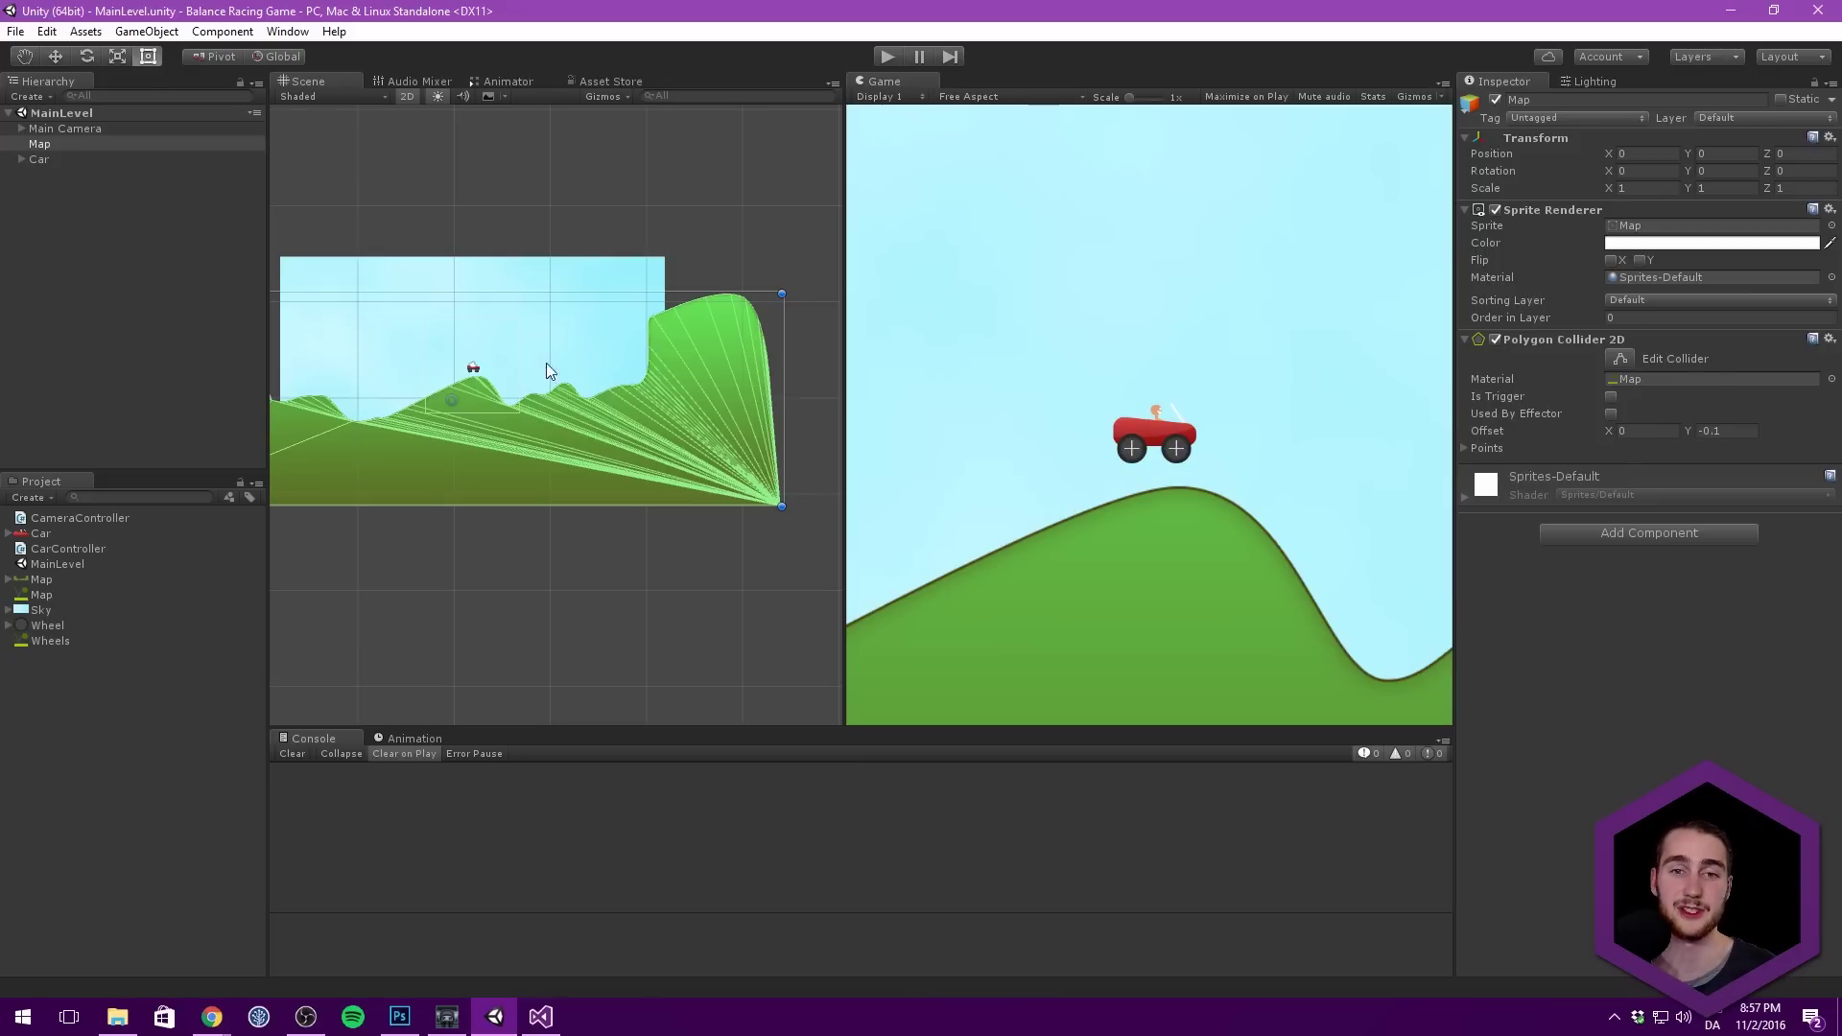
key("Left")
left_click(554, 210)
scroll(576, 235, "down", 3)
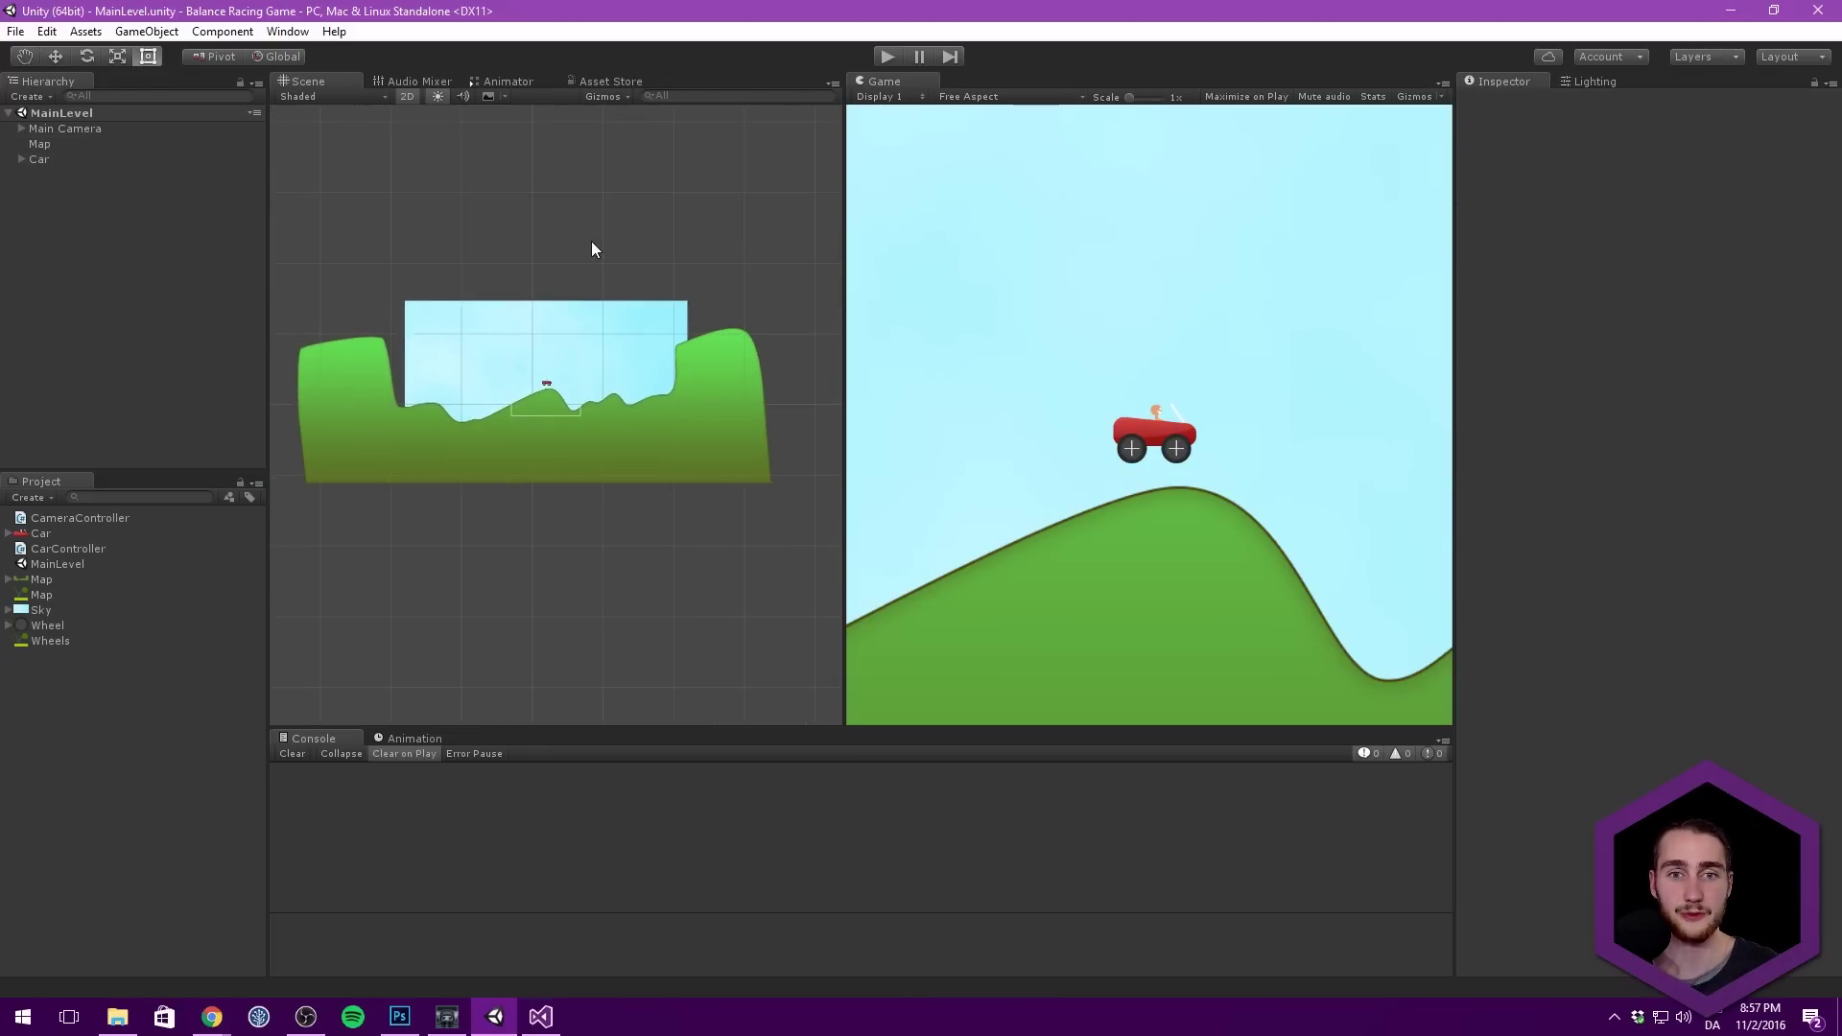
middle_click_drag(591, 259, 606, 264)
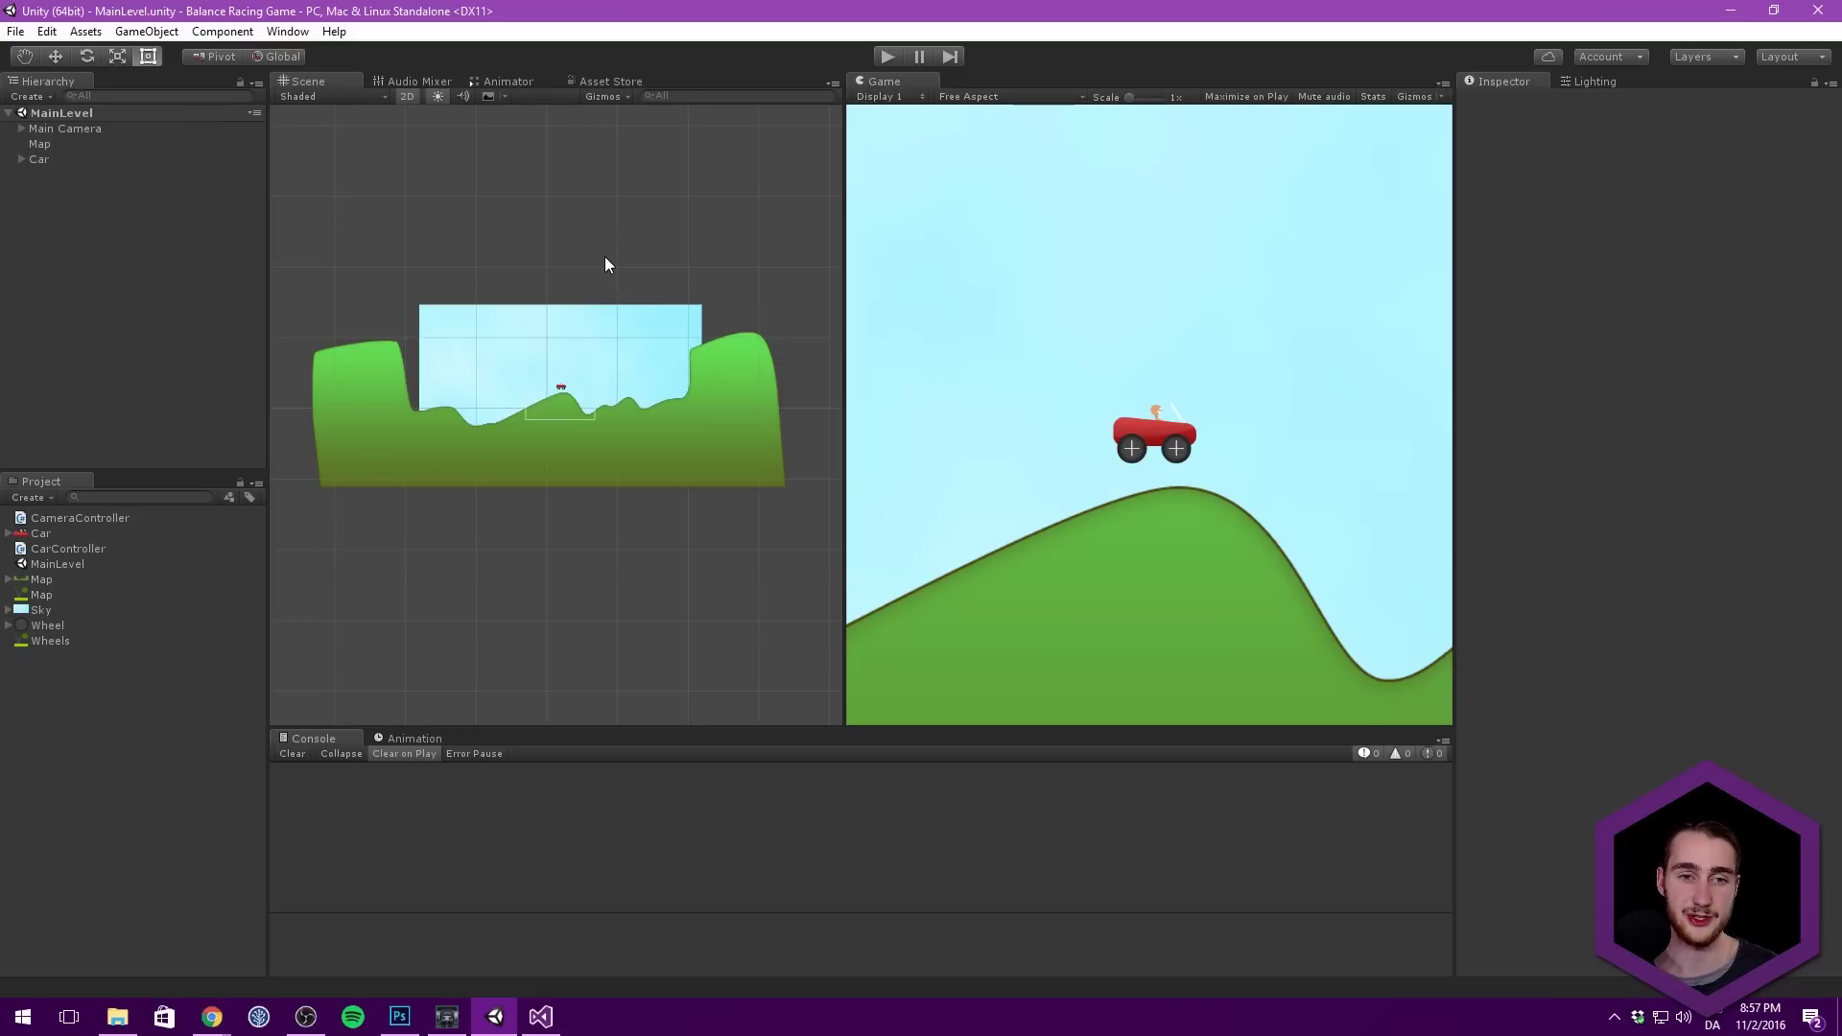
scroll(595, 305, "up", 2)
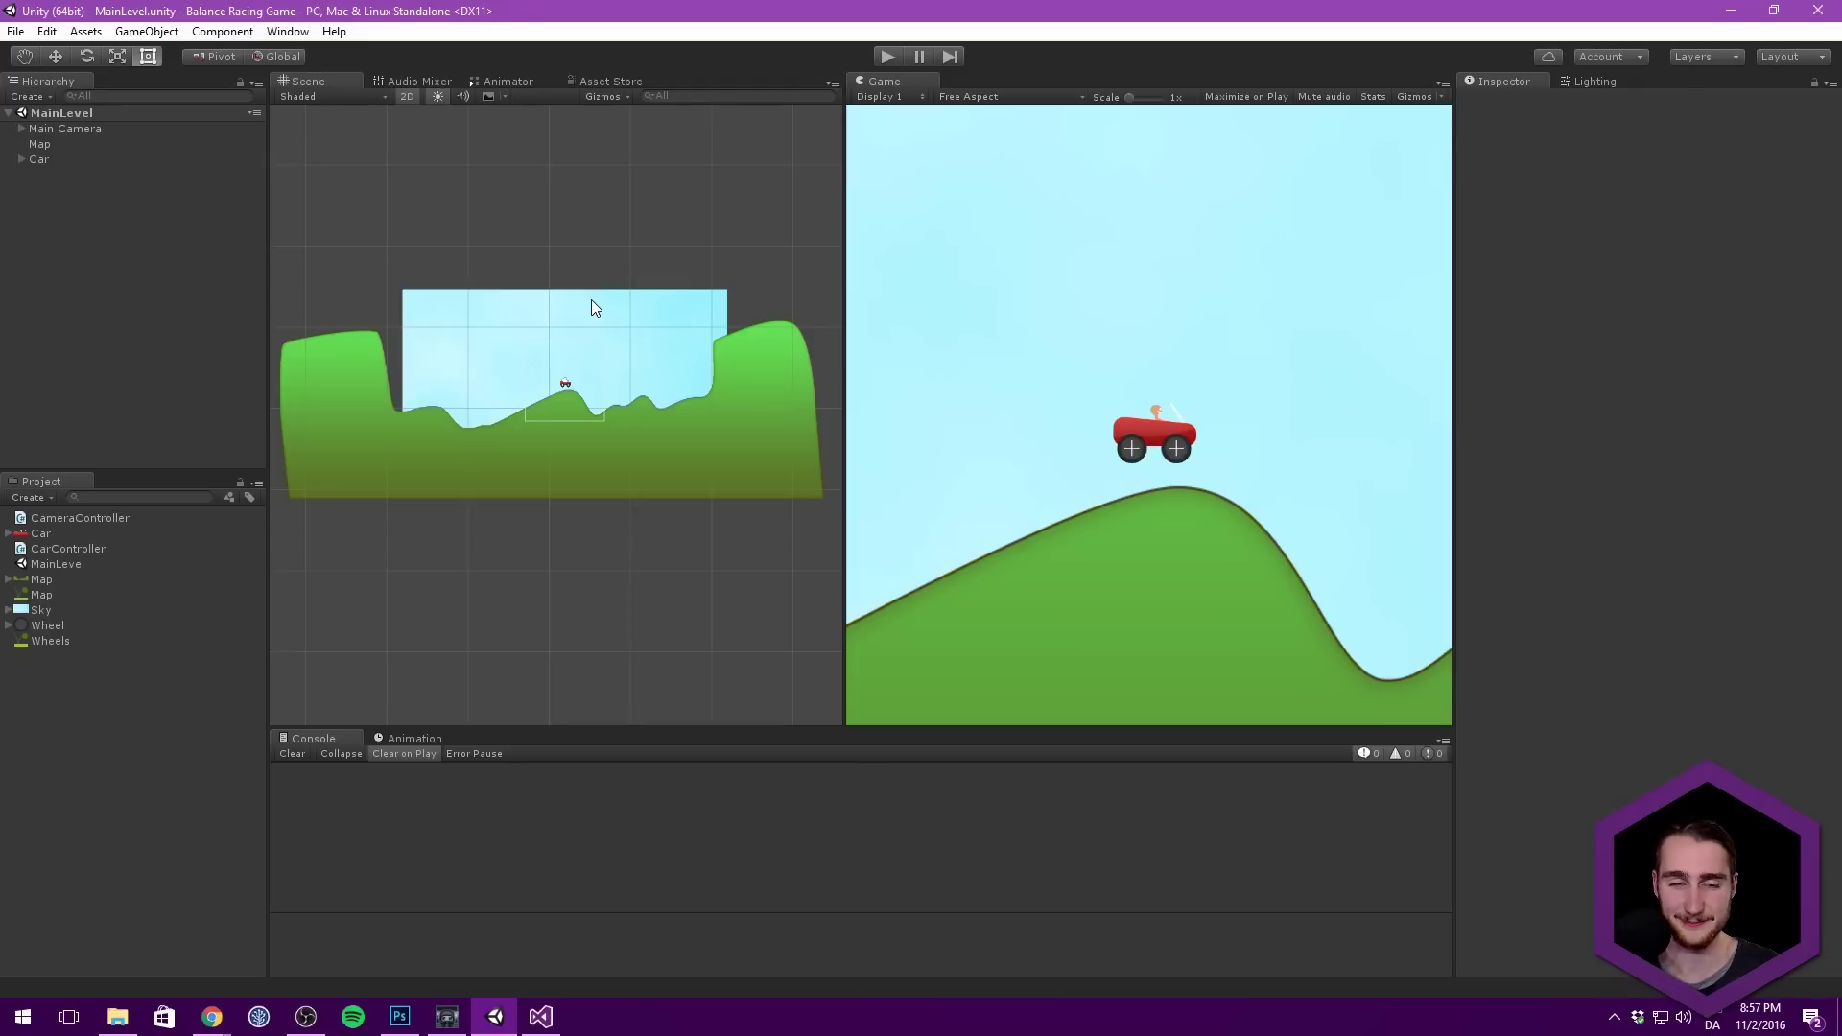
scroll(644, 295, "down", 1)
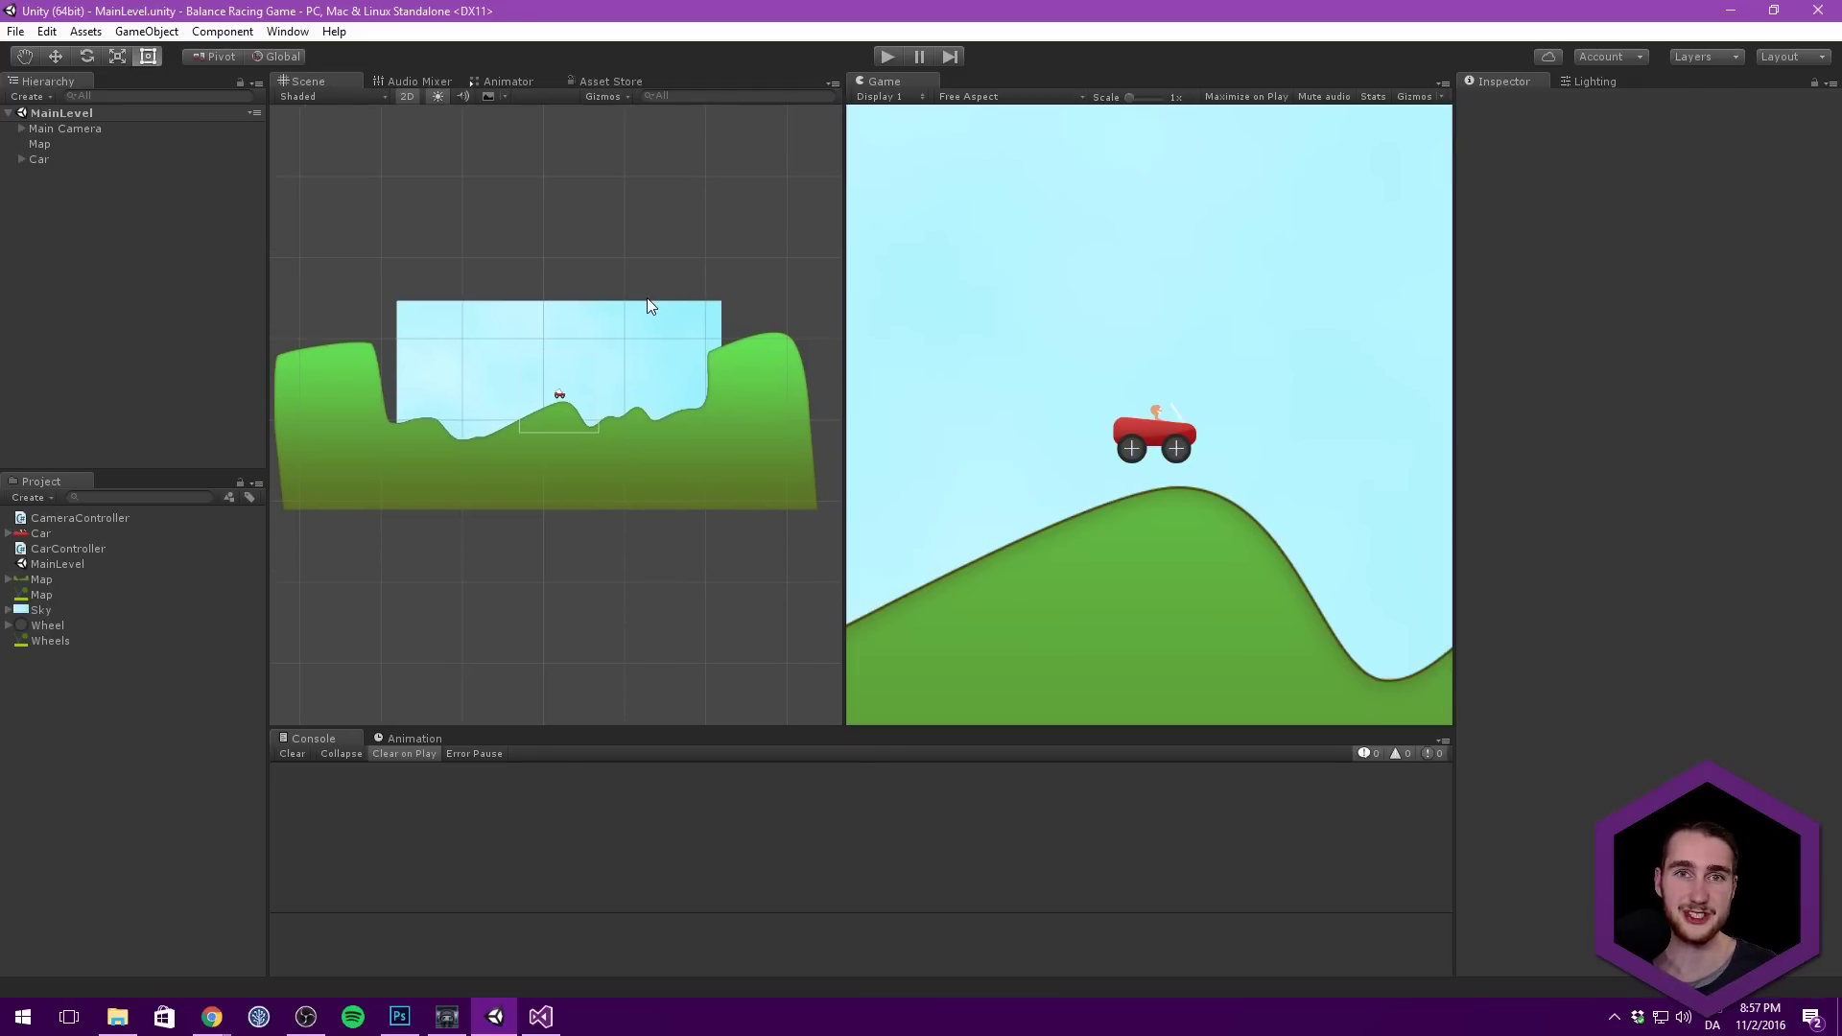
scroll(643, 295, "down", 2)
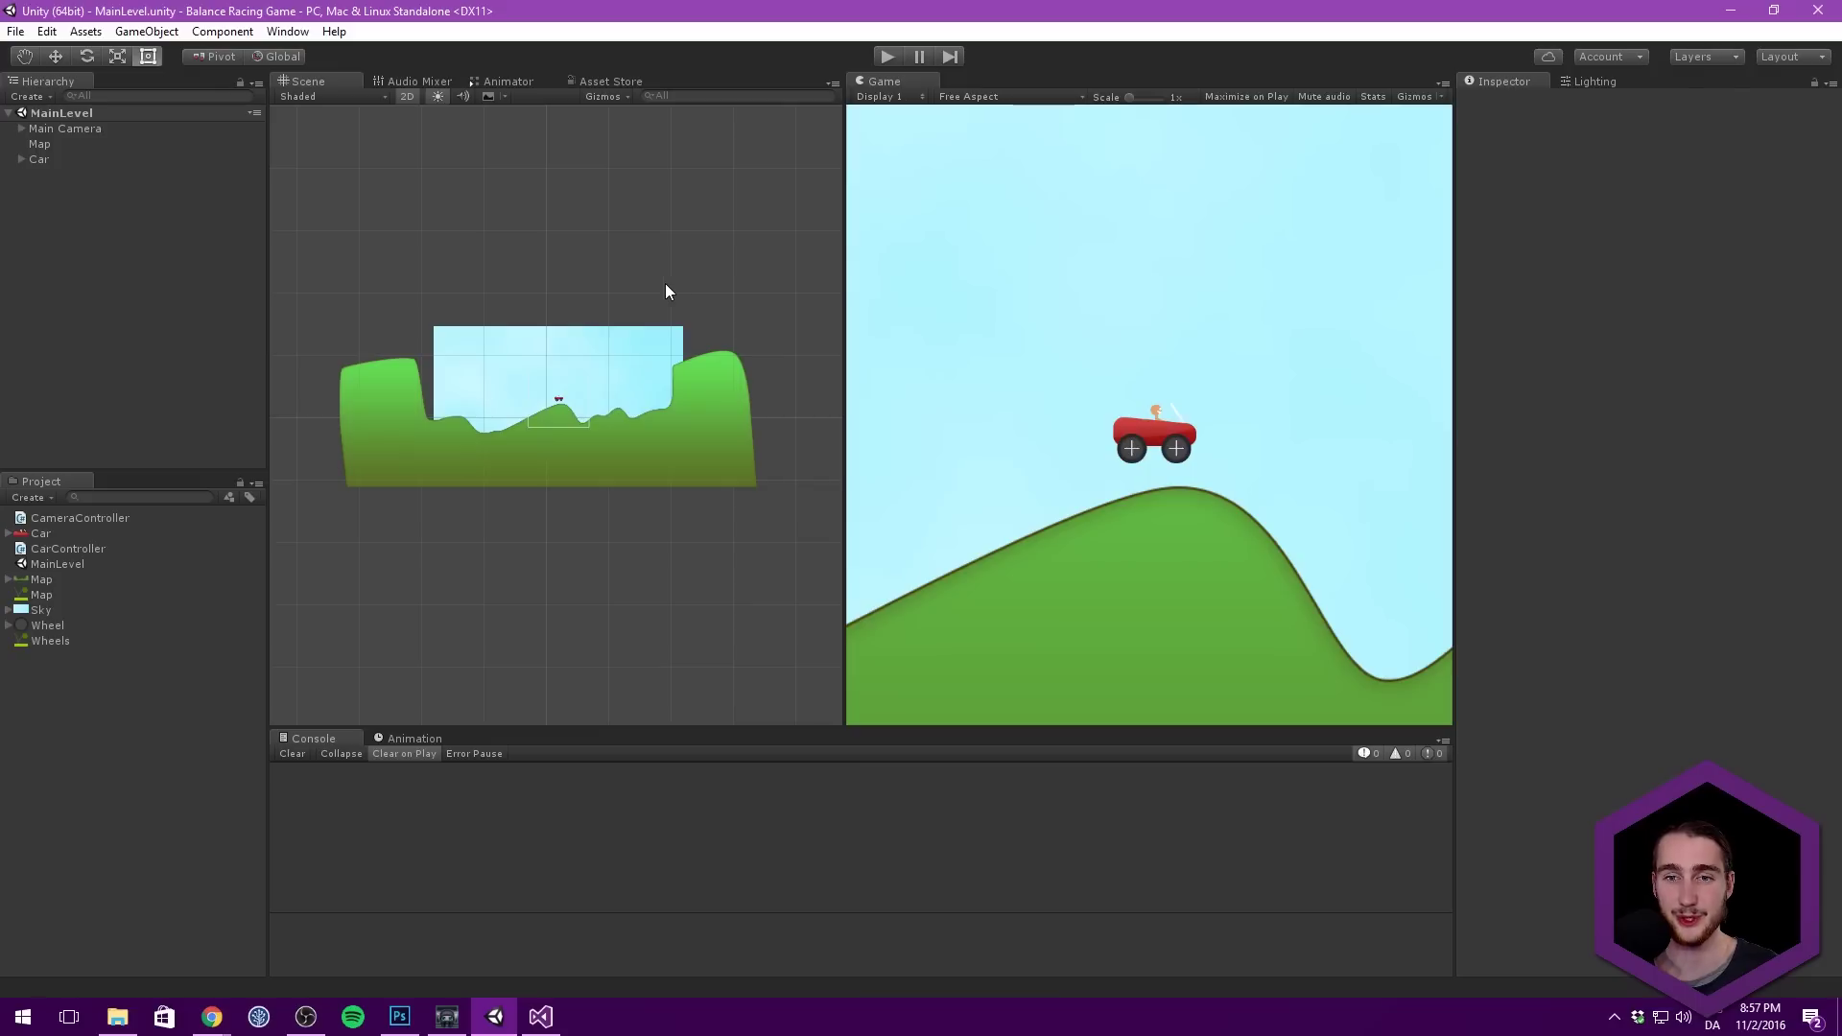
scroll(683, 274, "up", 2)
scroll(665, 269, "down", 1)
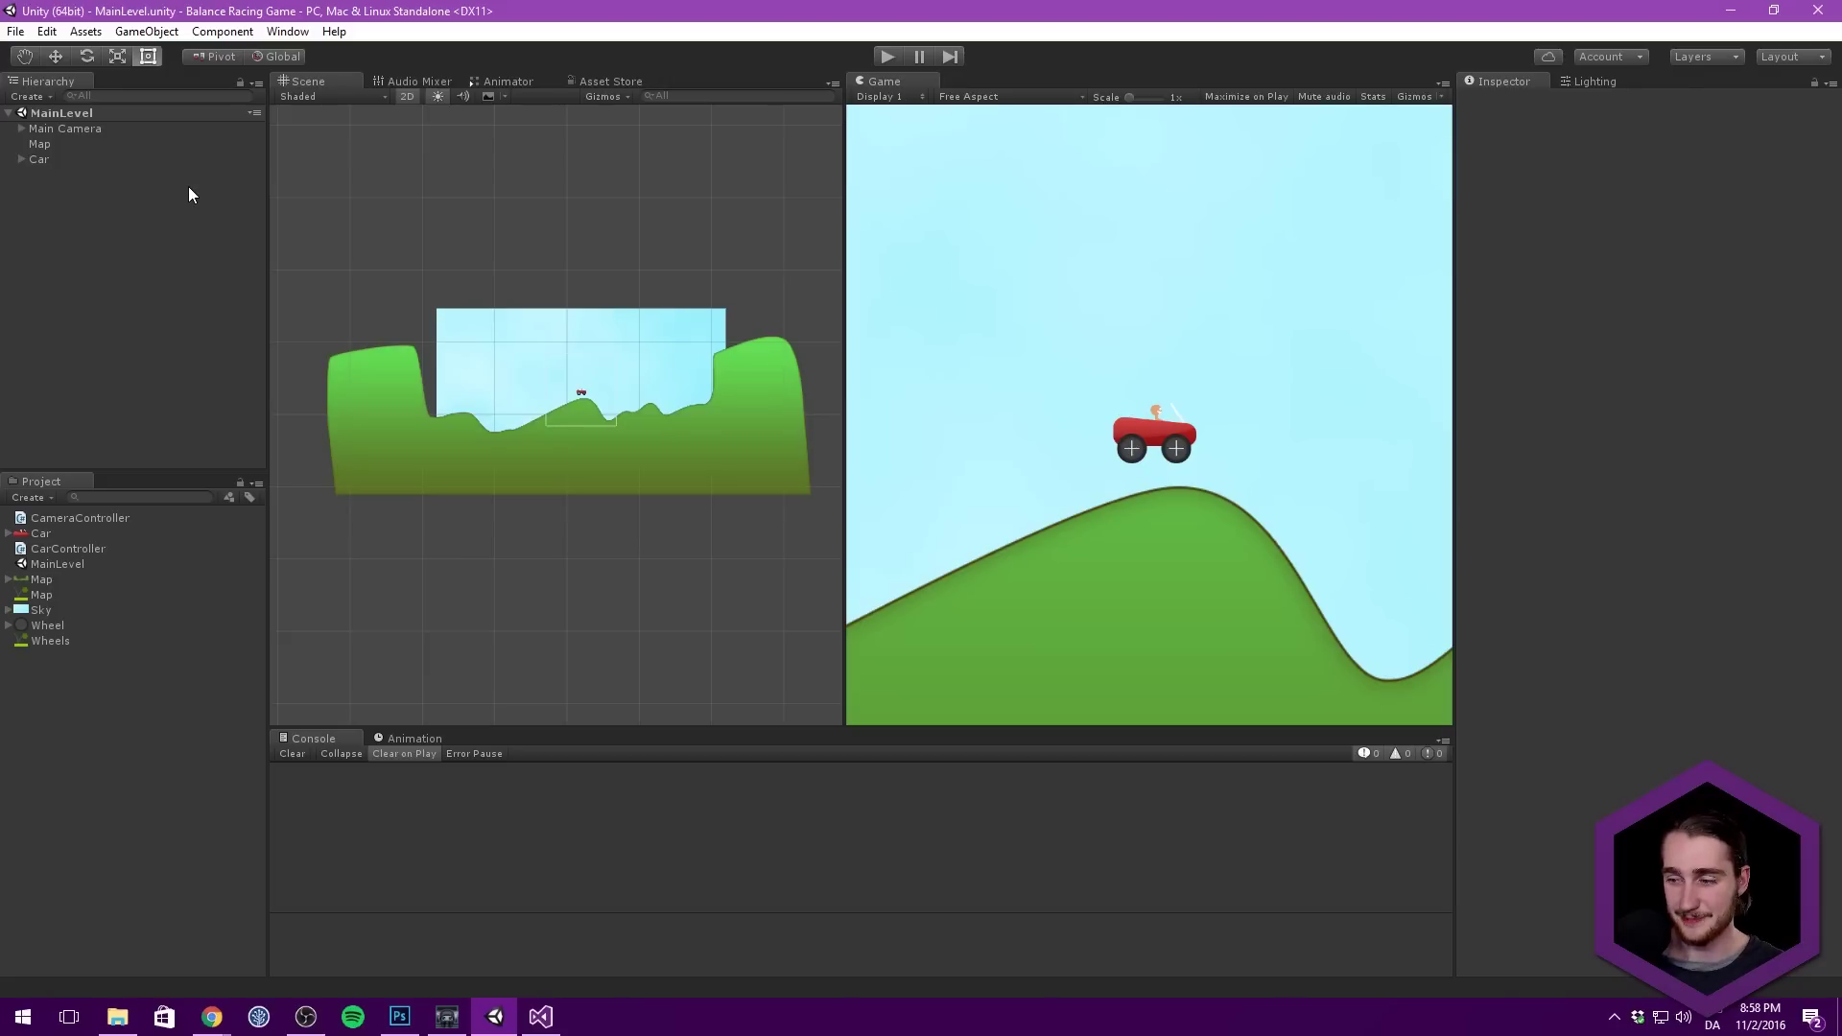
scroll(503, 211, "up", 4)
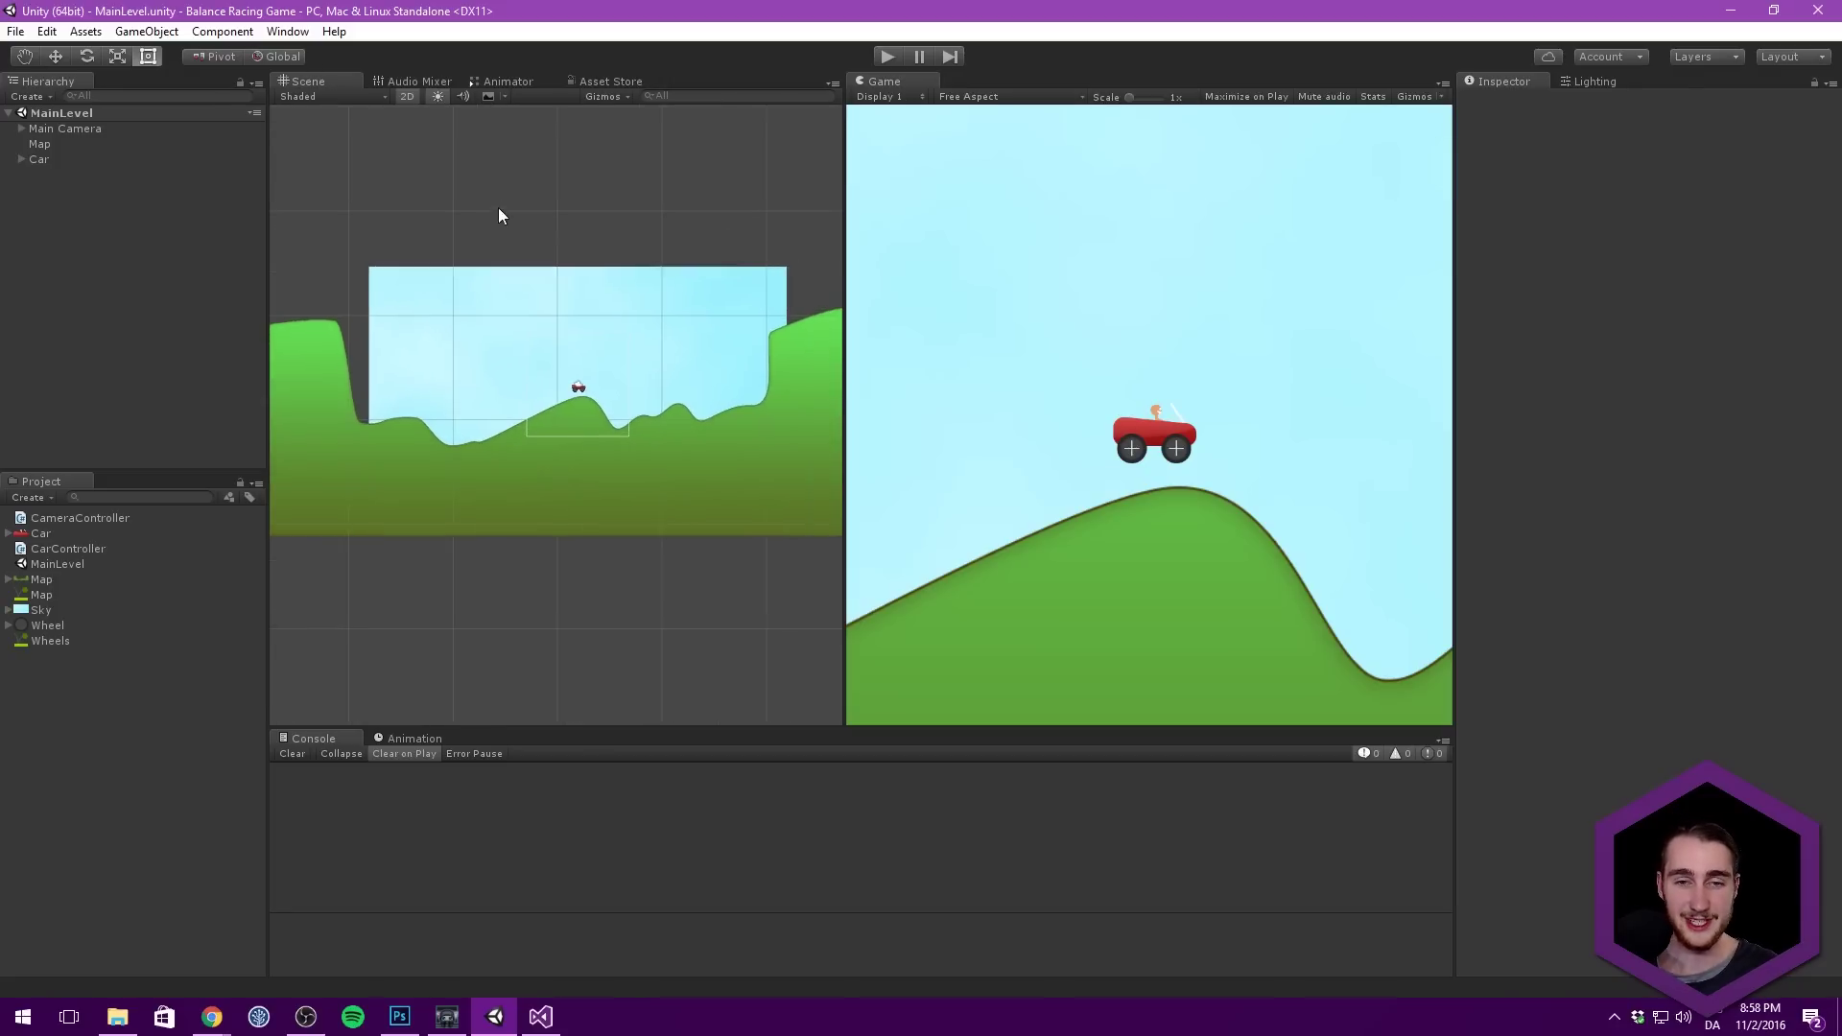
scroll(516, 209, "down", 1)
scroll(516, 209, "up", 10)
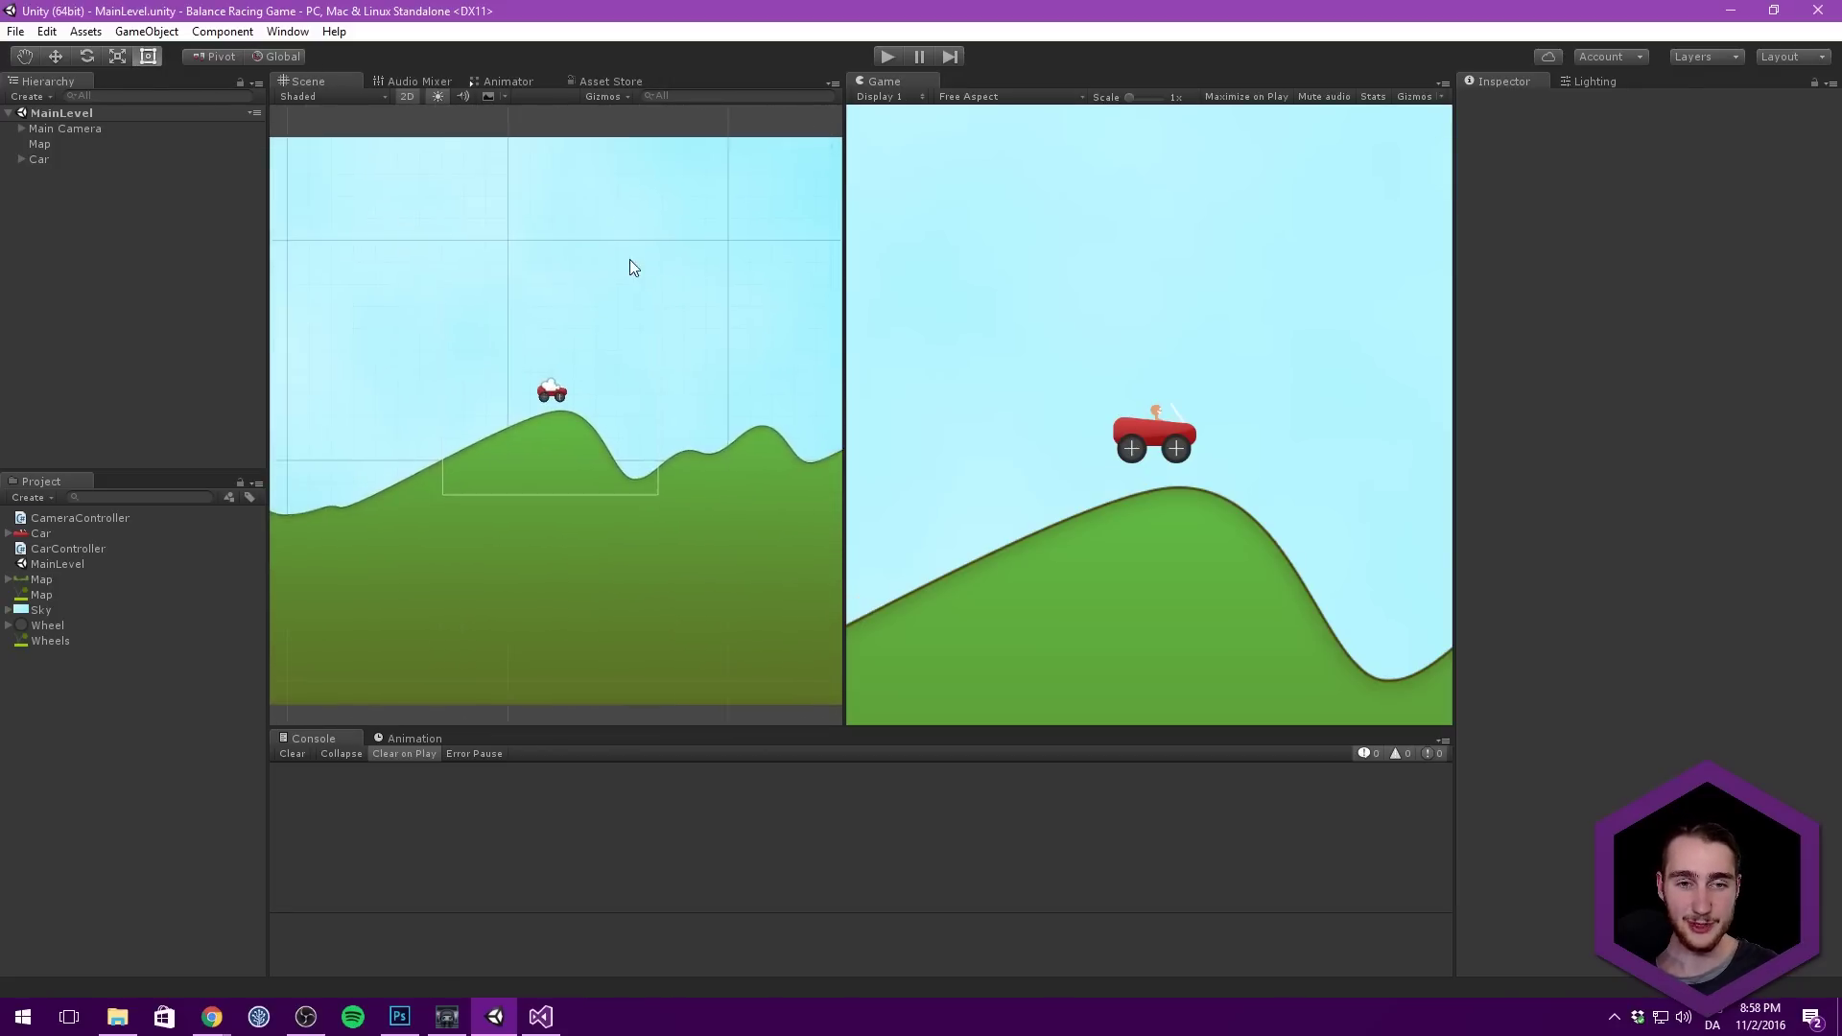
scroll(623, 331, "up", 6)
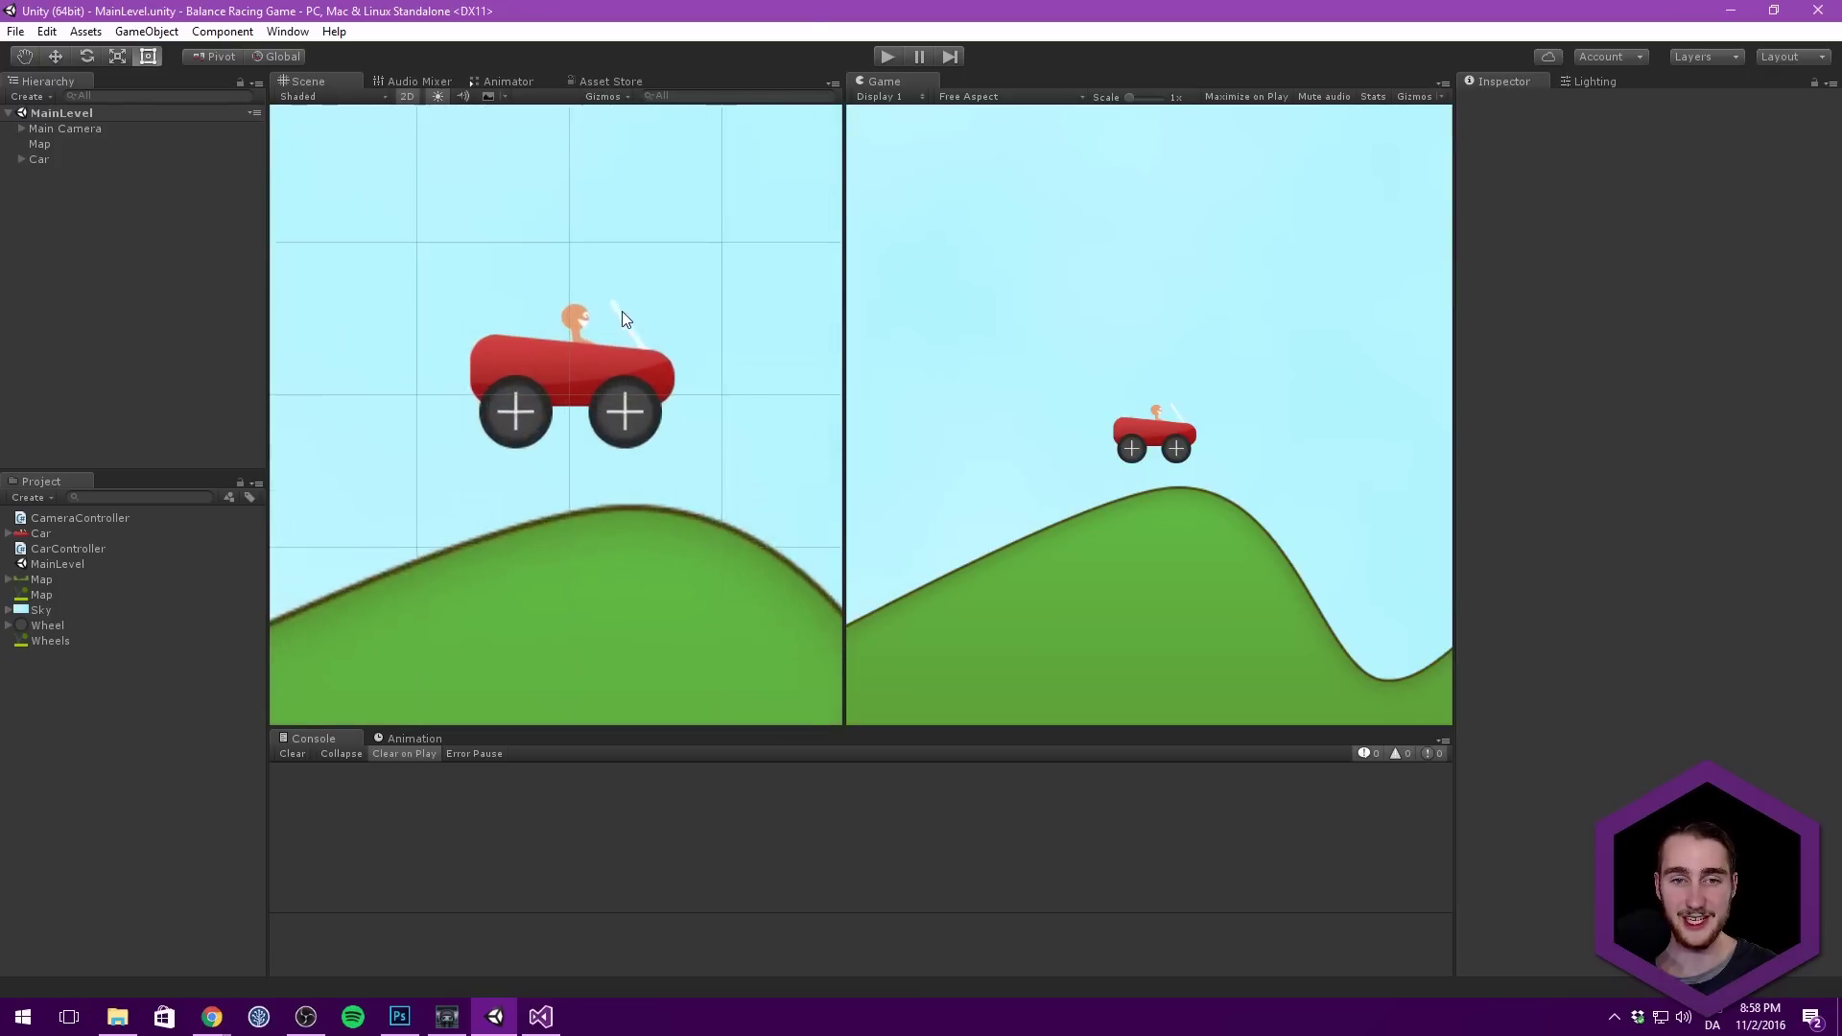
scroll(485, 221, "down", 10)
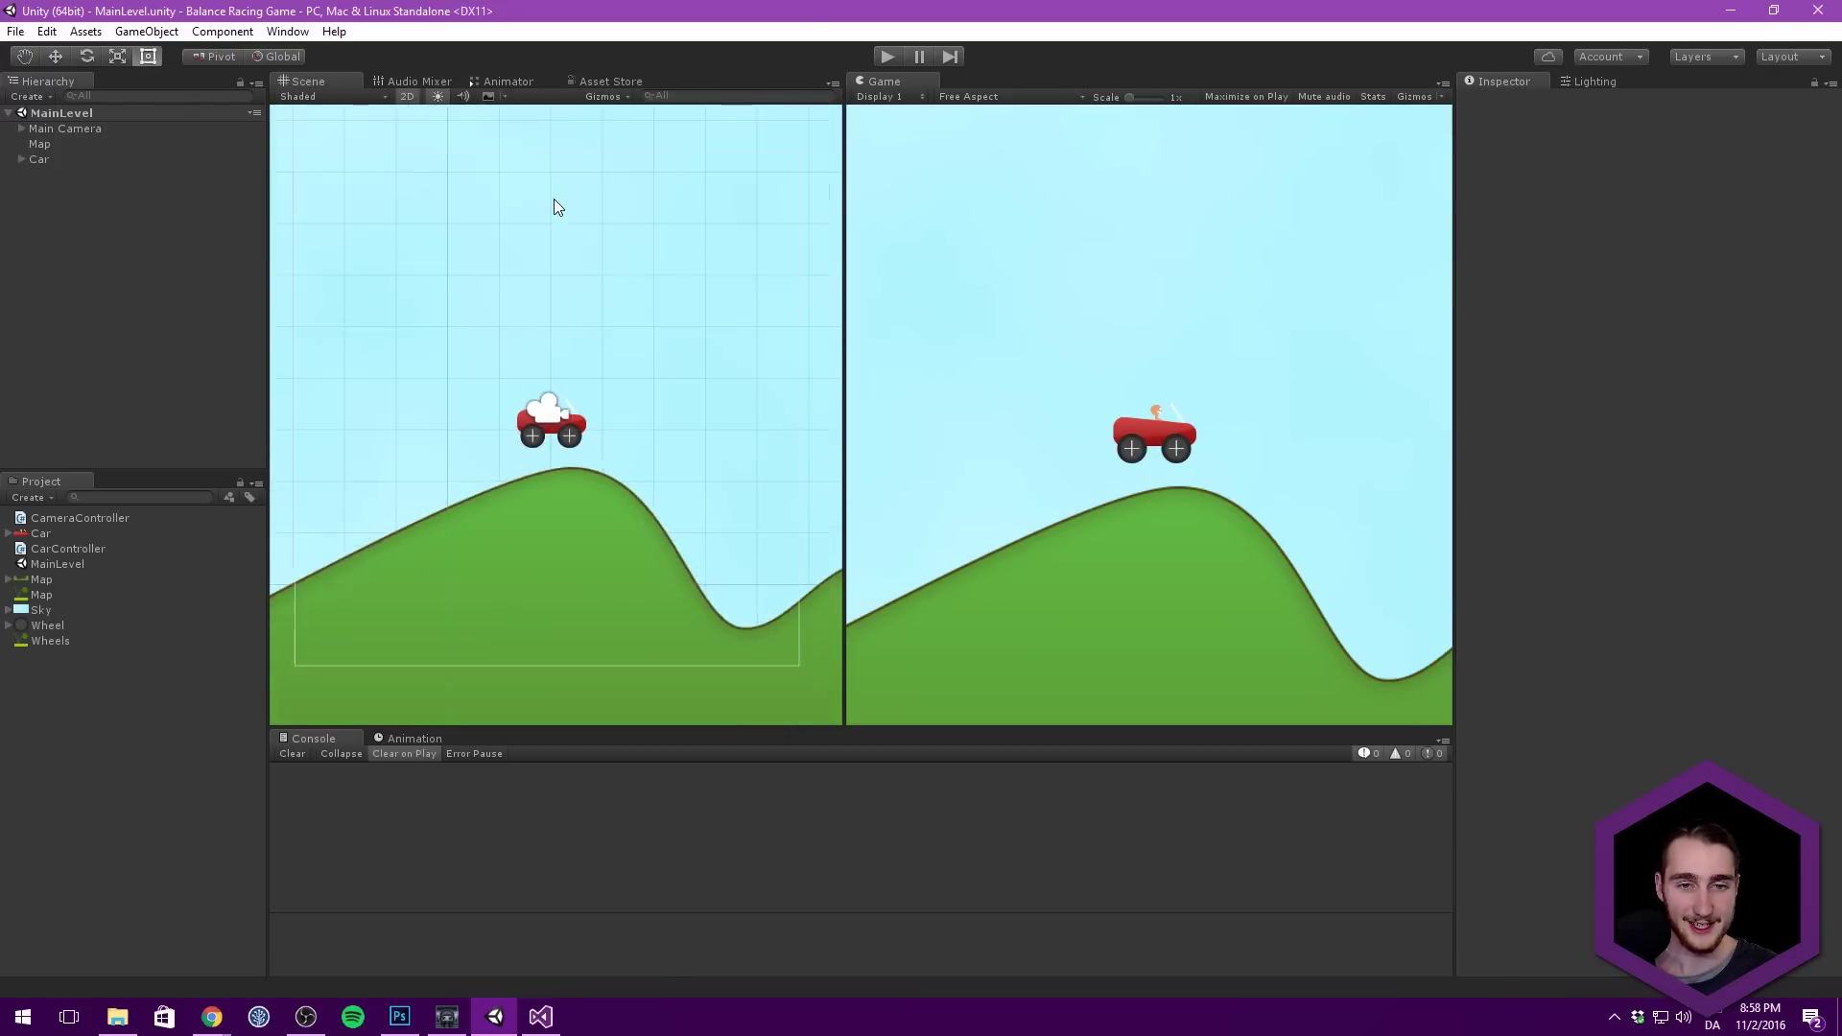
scroll(516, 232, "up", 5)
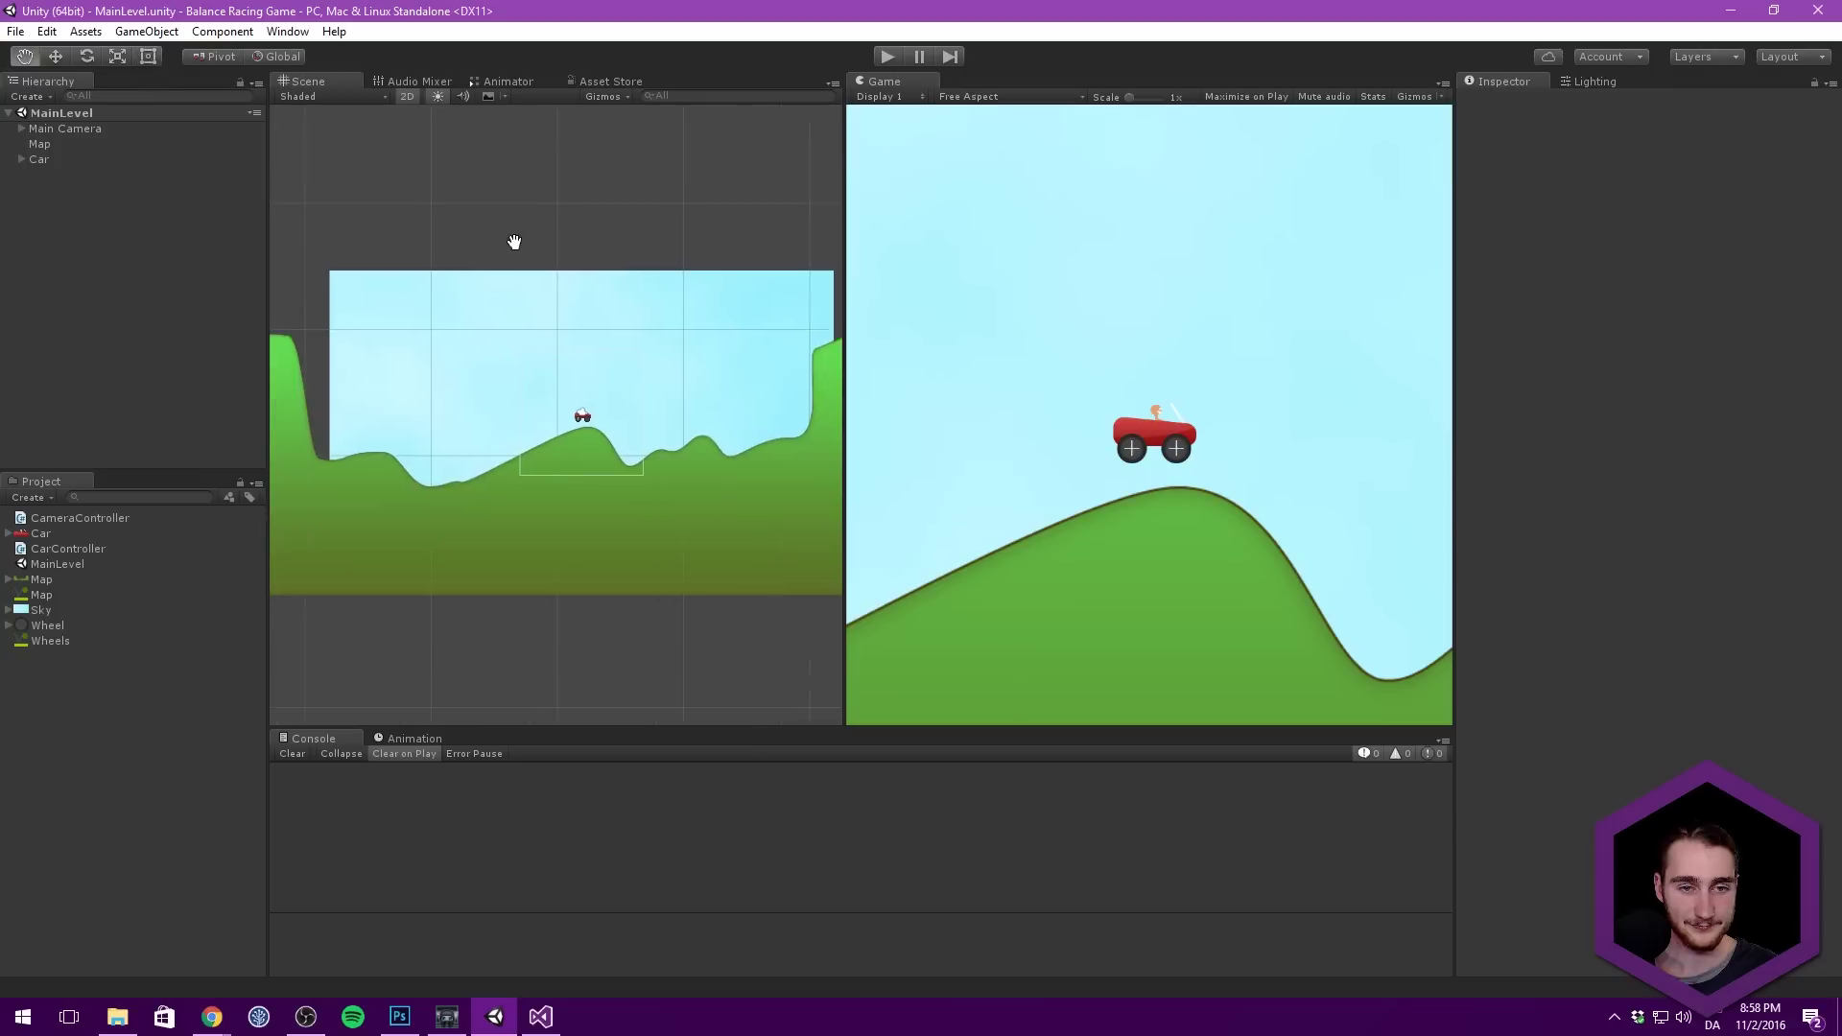
Step: Move the Car to the valley beside the map's left wall, about X -17.98, Y 1.08, and Main Camera to about X -16.31, Y 2.21
left_click(38, 159)
key("w")
left_click_drag(648, 402, 408, 425)
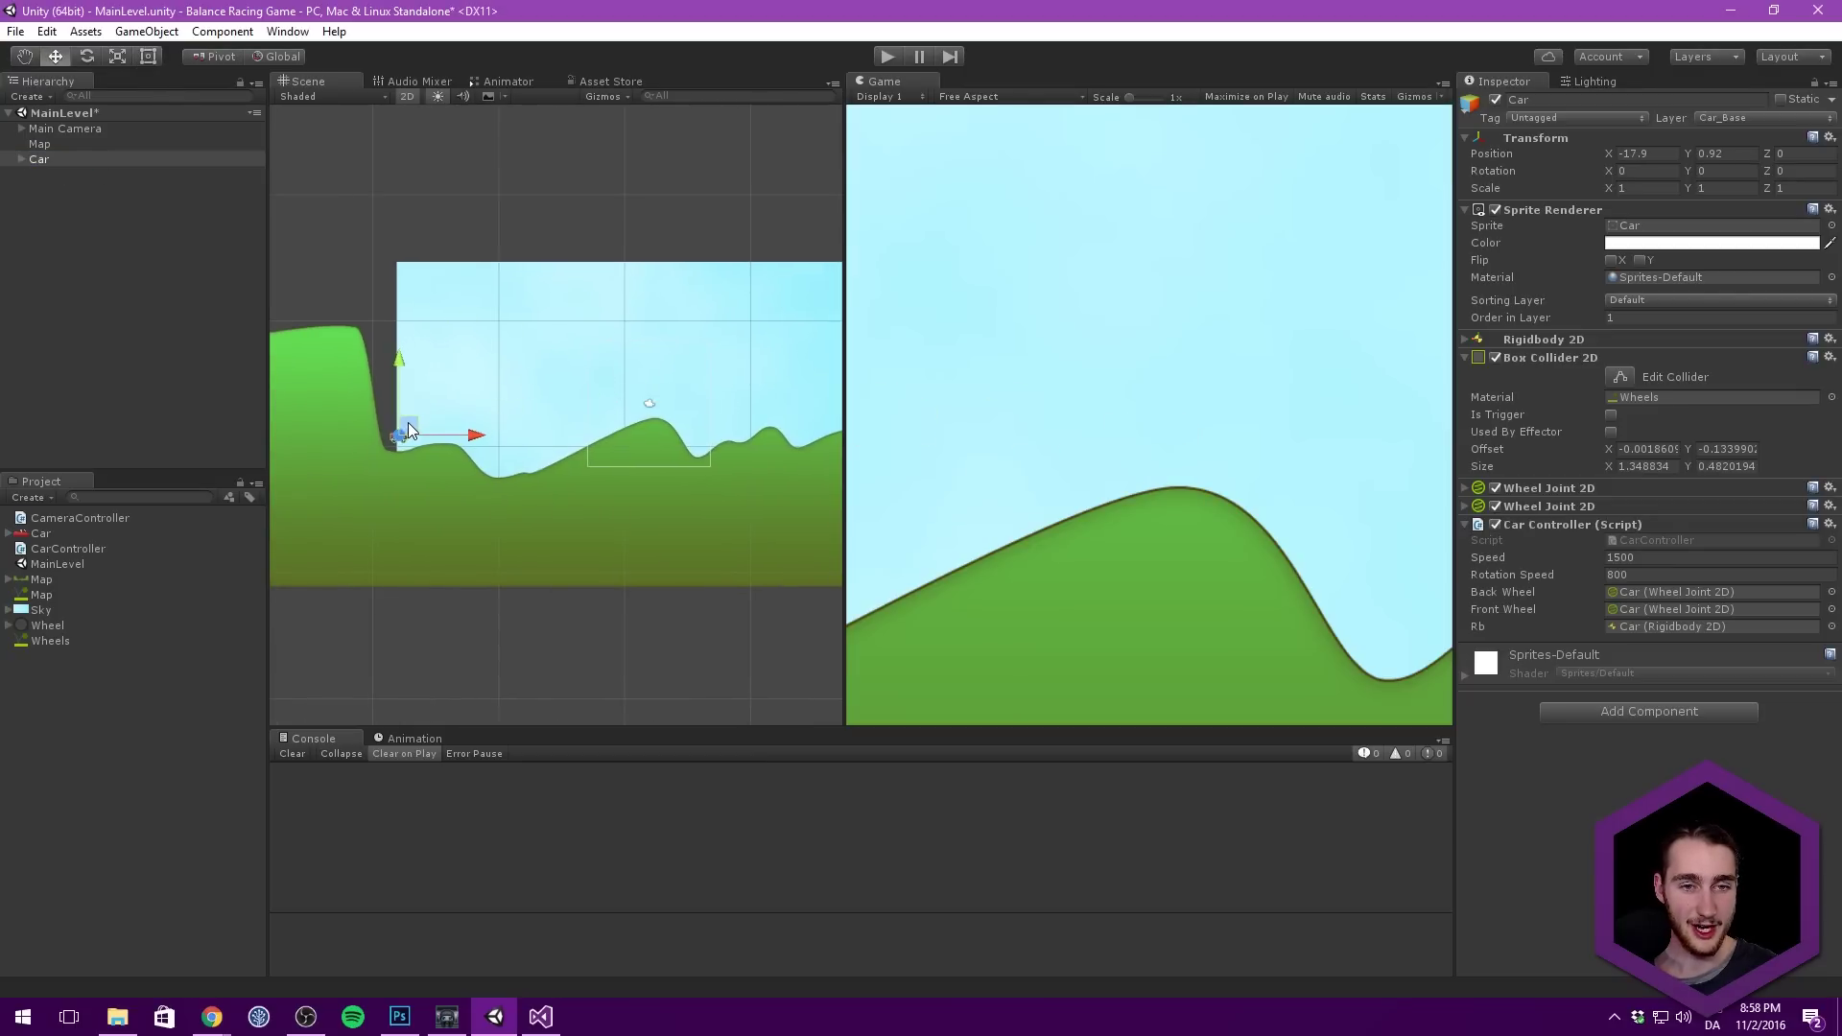
left_click(67, 129)
left_click_drag(642, 393, 435, 404)
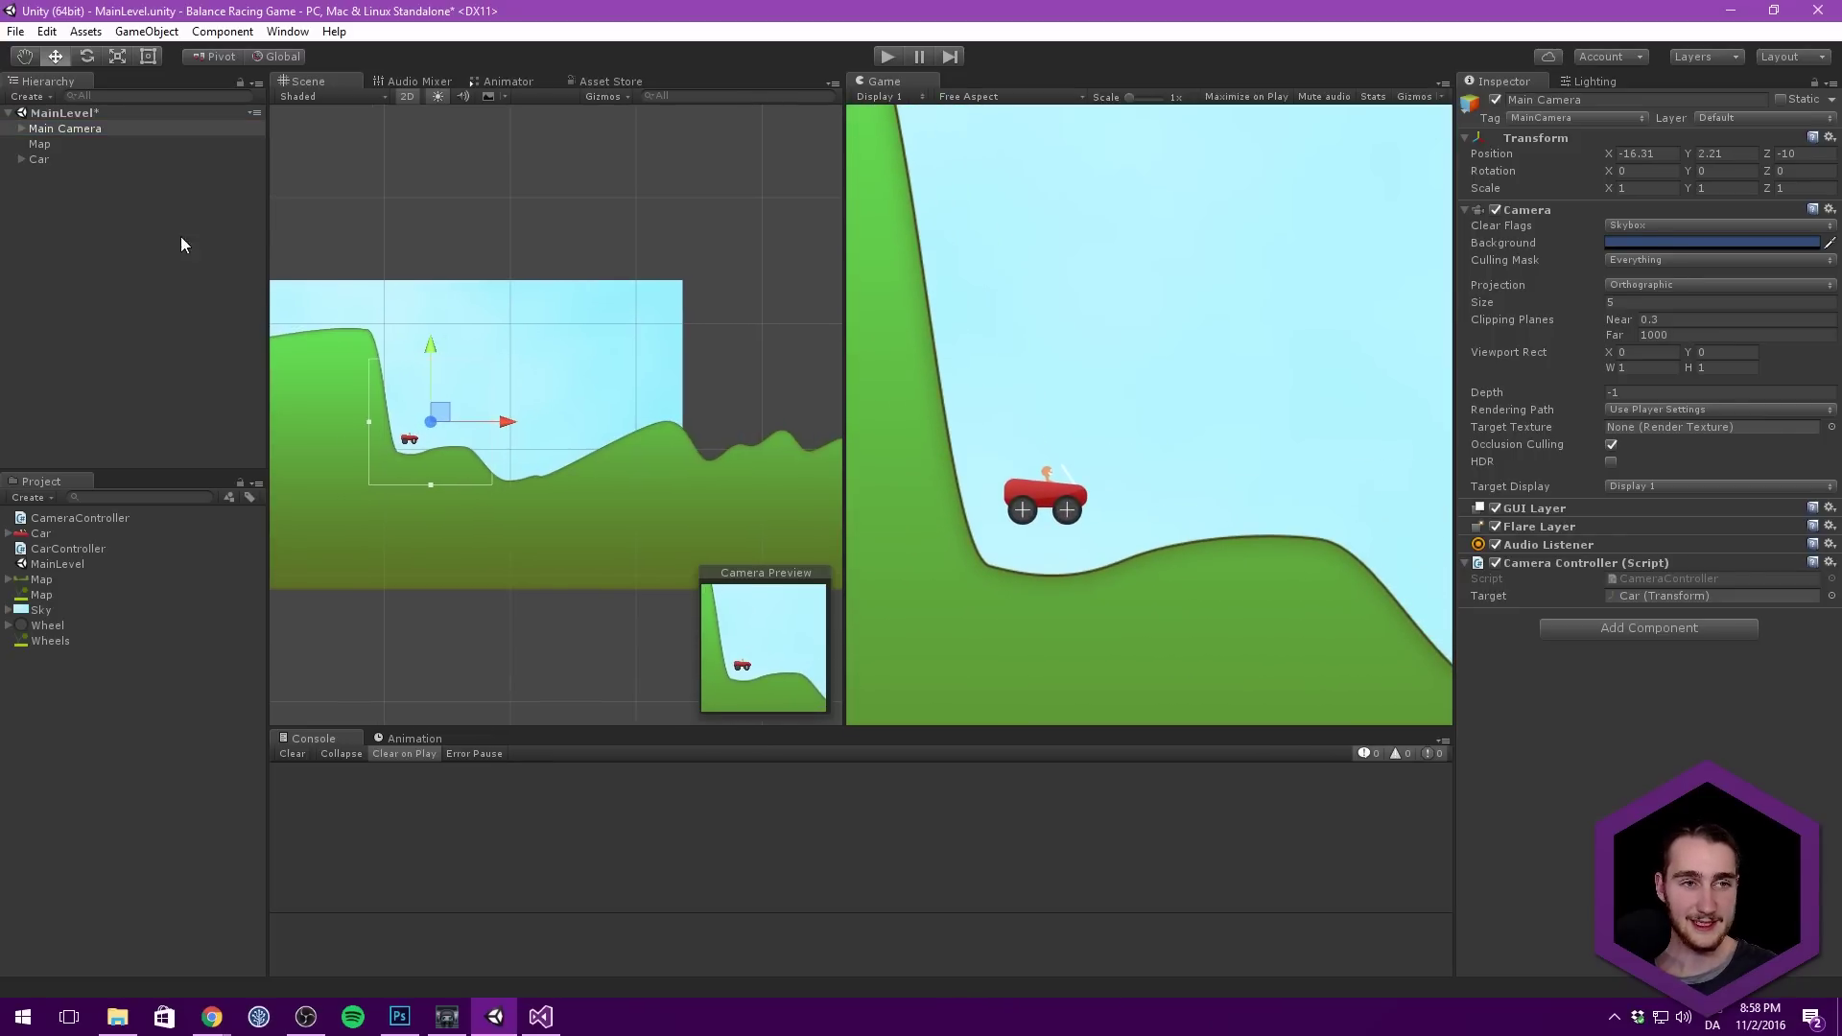
Step: Focus the view on the Car and add a second Box Collider 2D component to it
left_click(58, 160)
key("f")
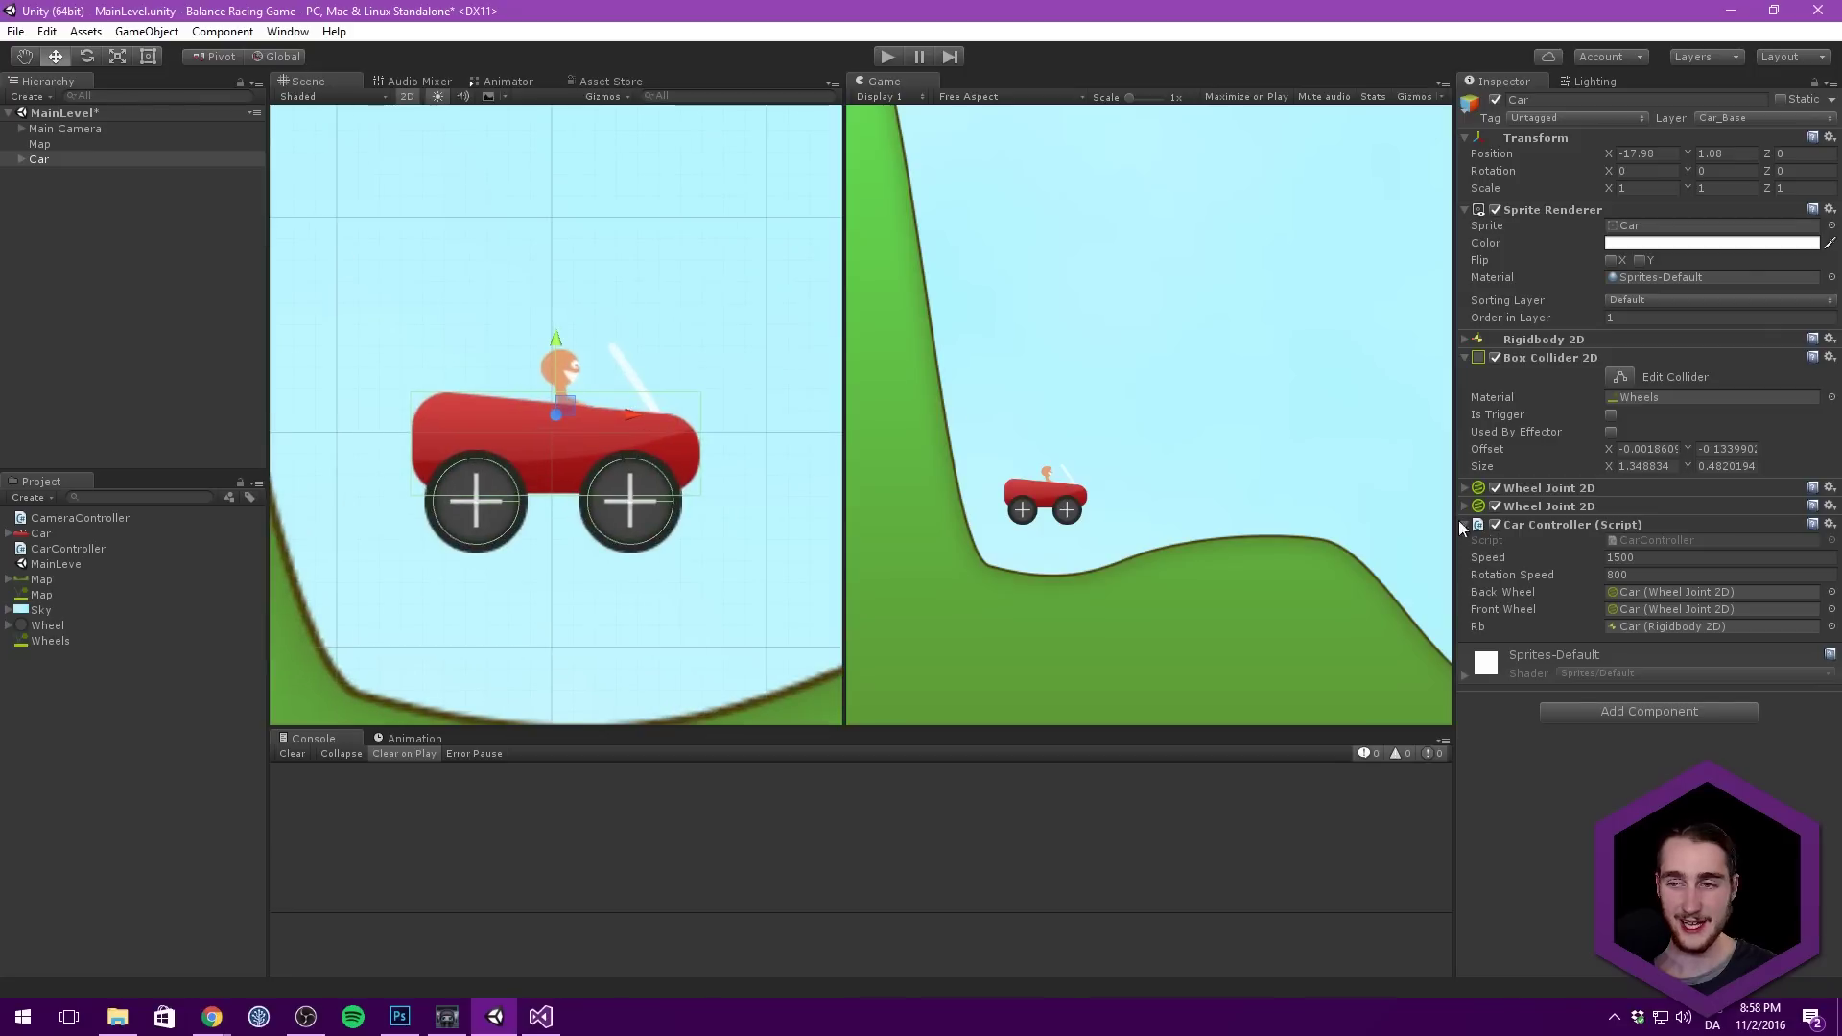
left_click(1650, 714)
type("box")
key("Down")
key("Return")
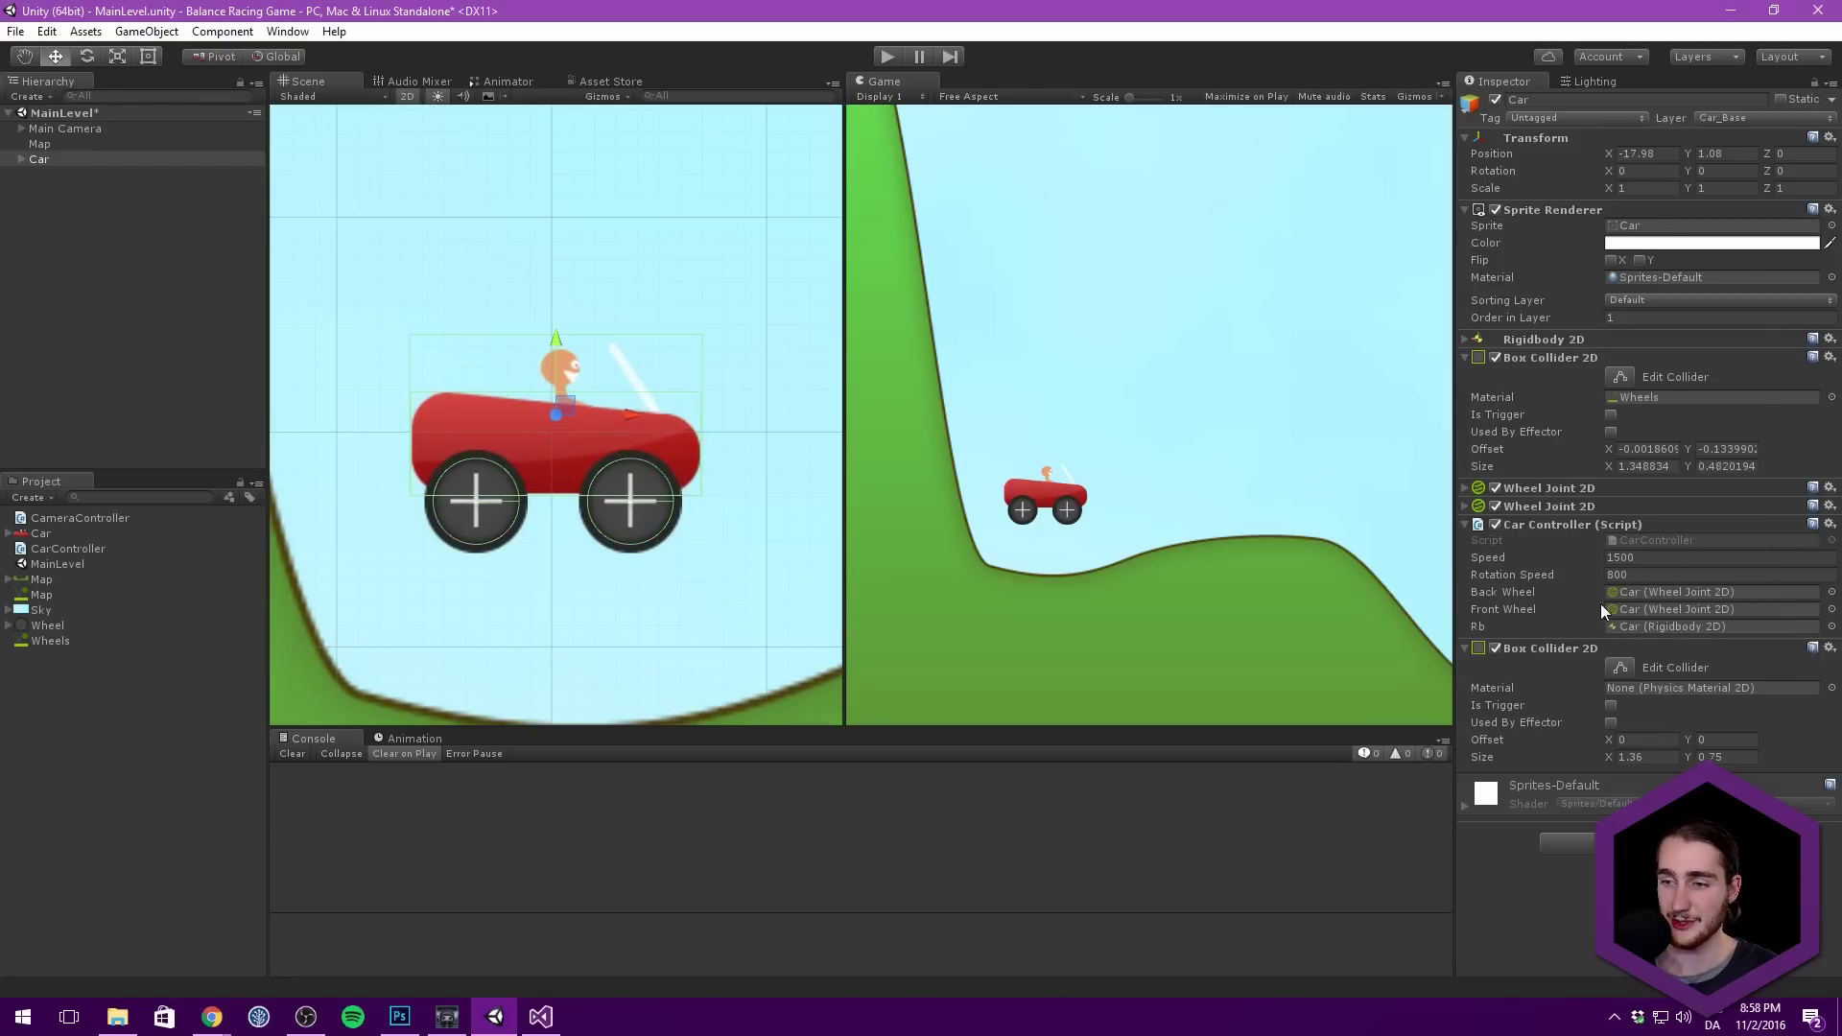
Step: Reorder the new Box Collider 2D to sit directly below the Car's first one, and enable its Is Trigger option
left_click(1535, 524)
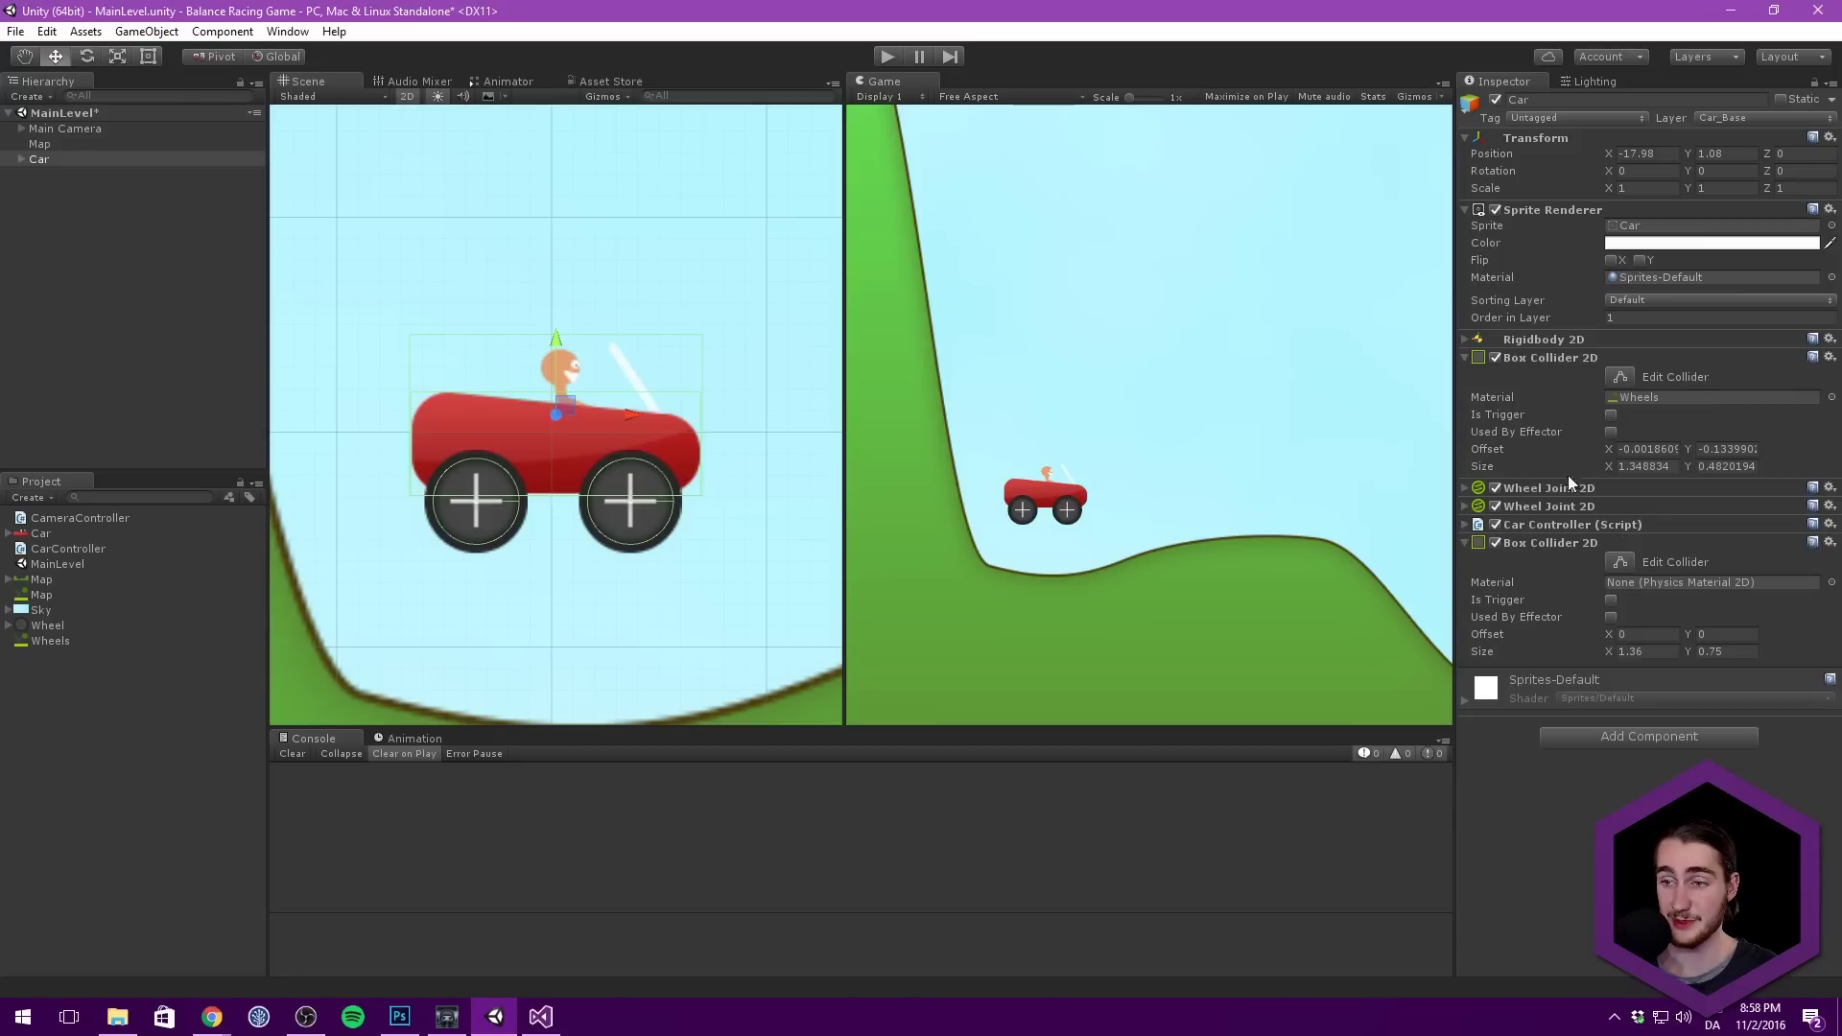
right_click(1579, 545)
left_click(1642, 607)
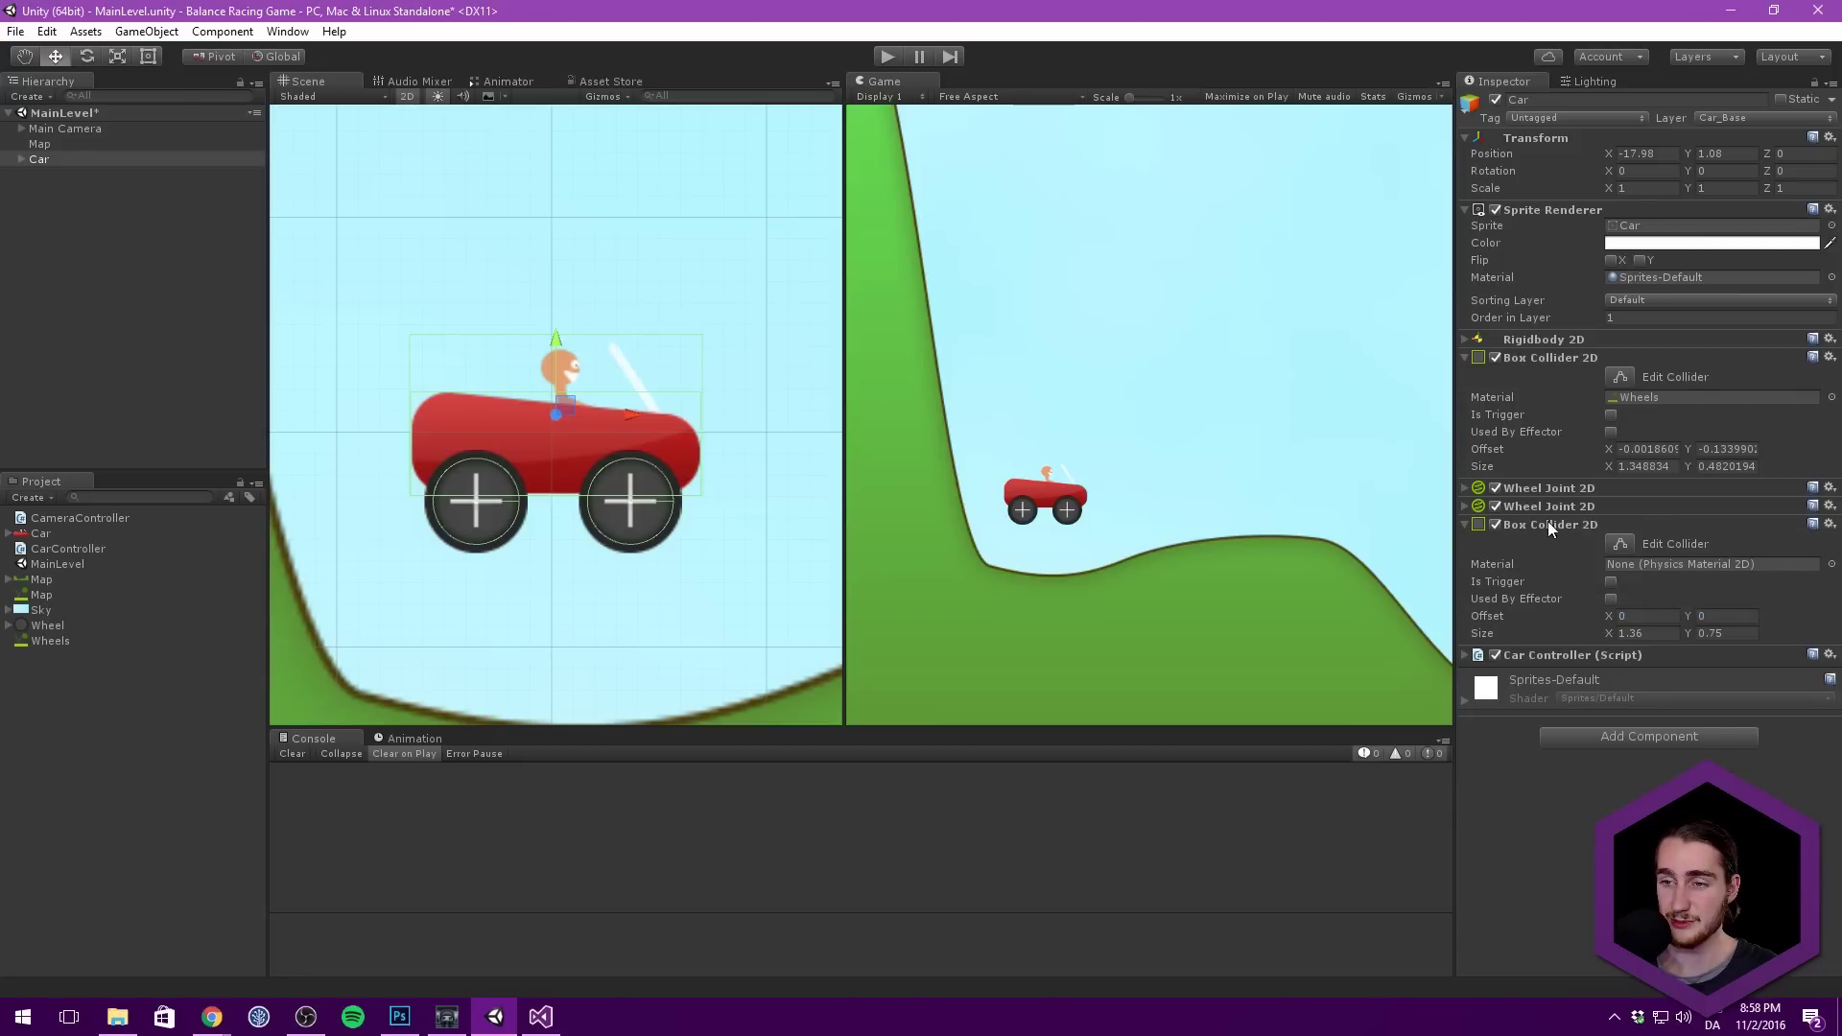
right_click(1551, 523)
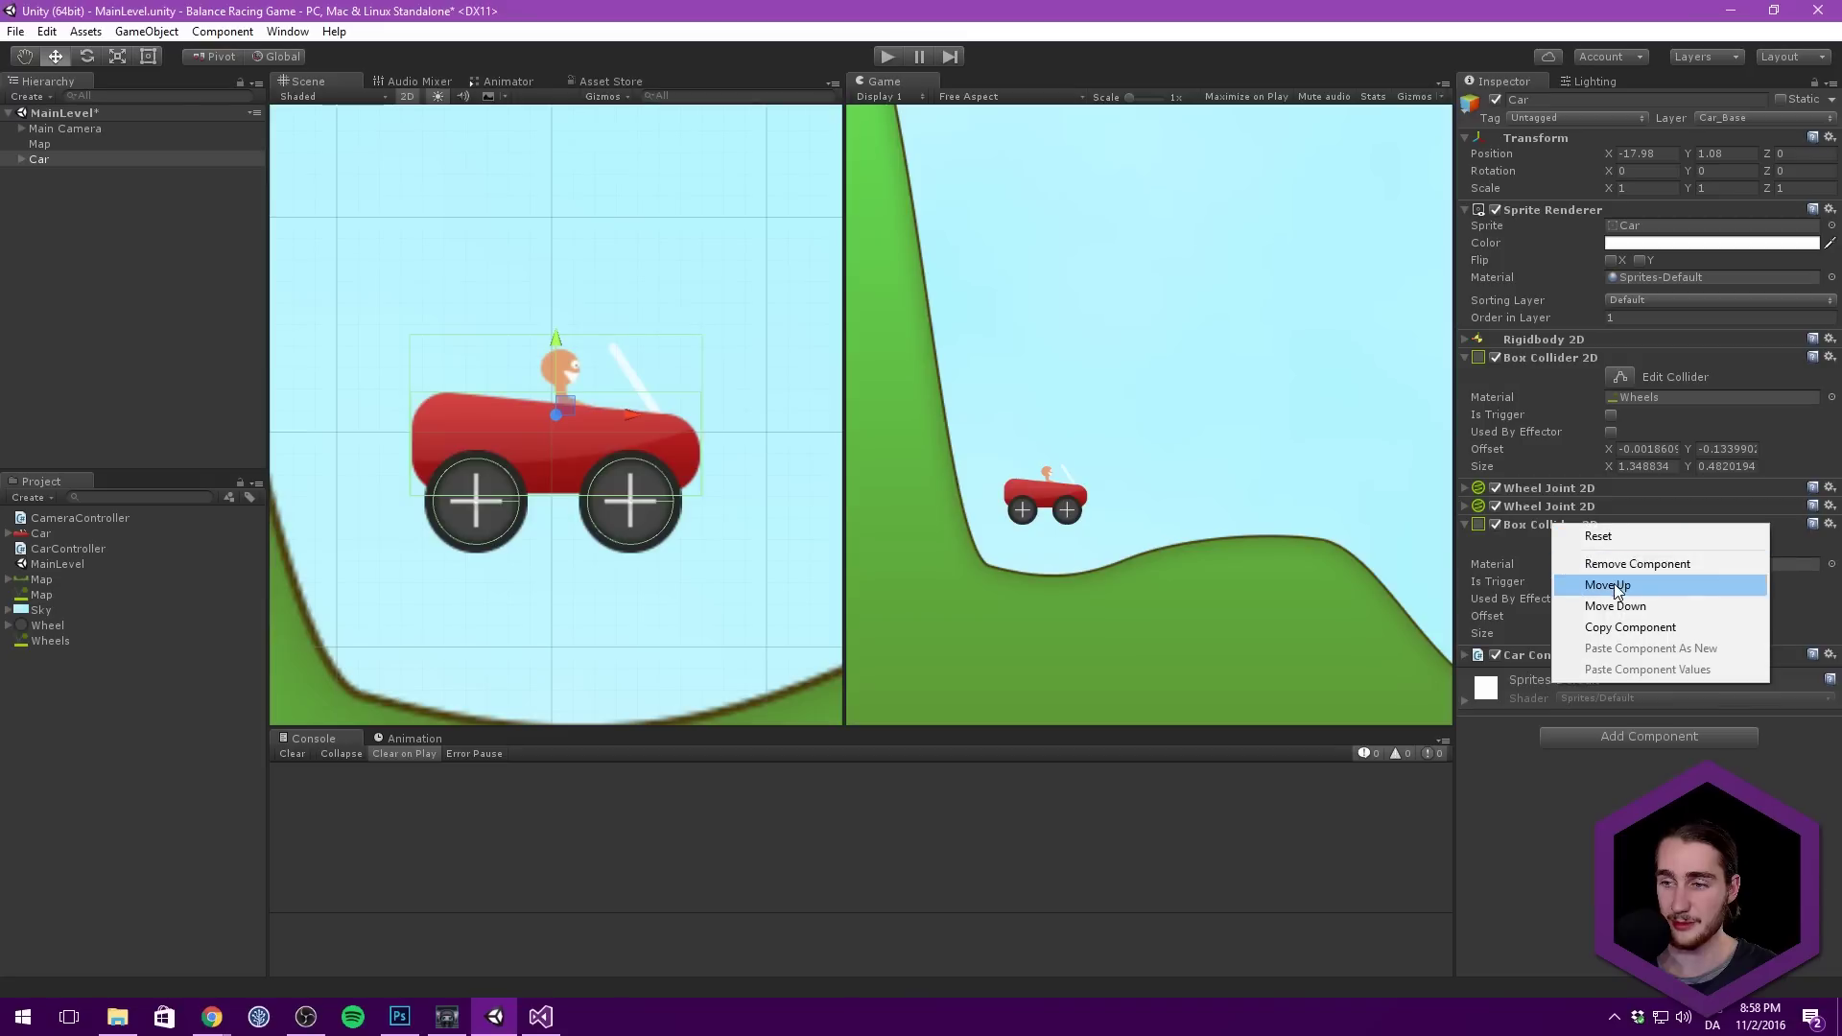
left_click(1619, 579)
right_click(1553, 506)
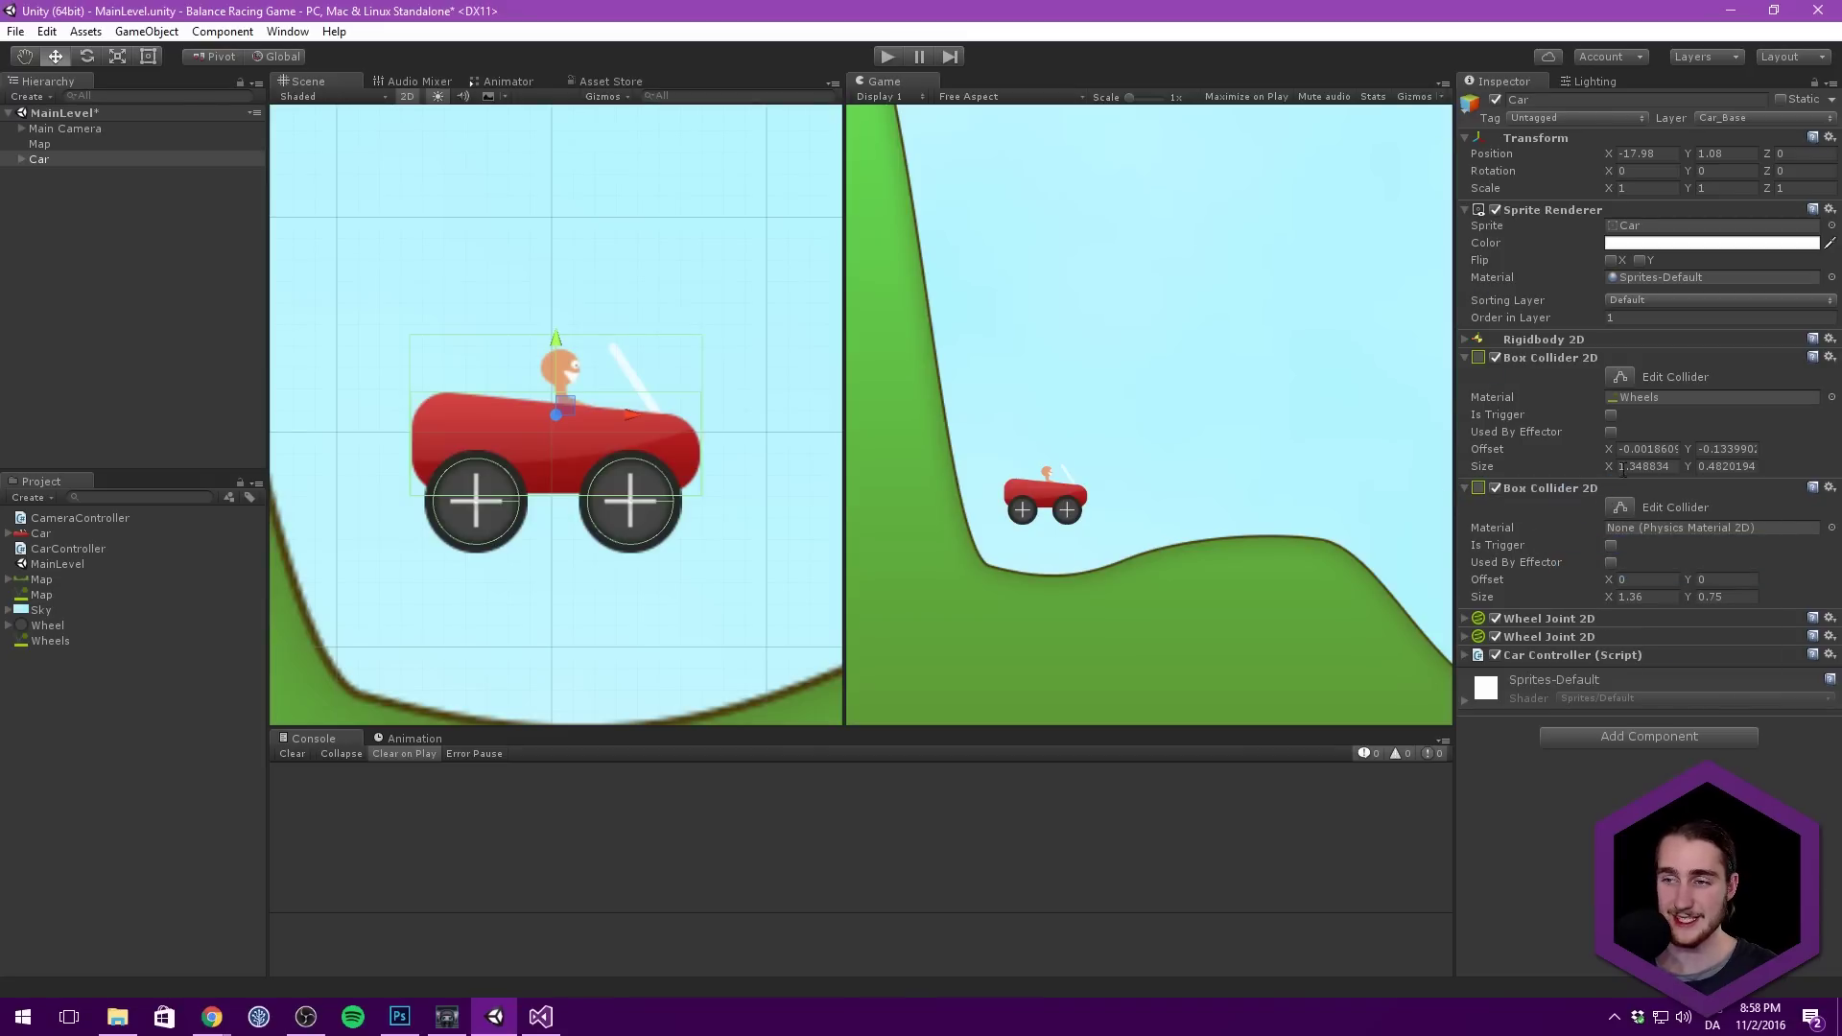
left_click(1611, 545)
Step: Deactivate the Sky object under Main Camera so the car's collider outlines stand out
scroll(717, 413, "up", 2)
scroll(719, 412, "up", 1)
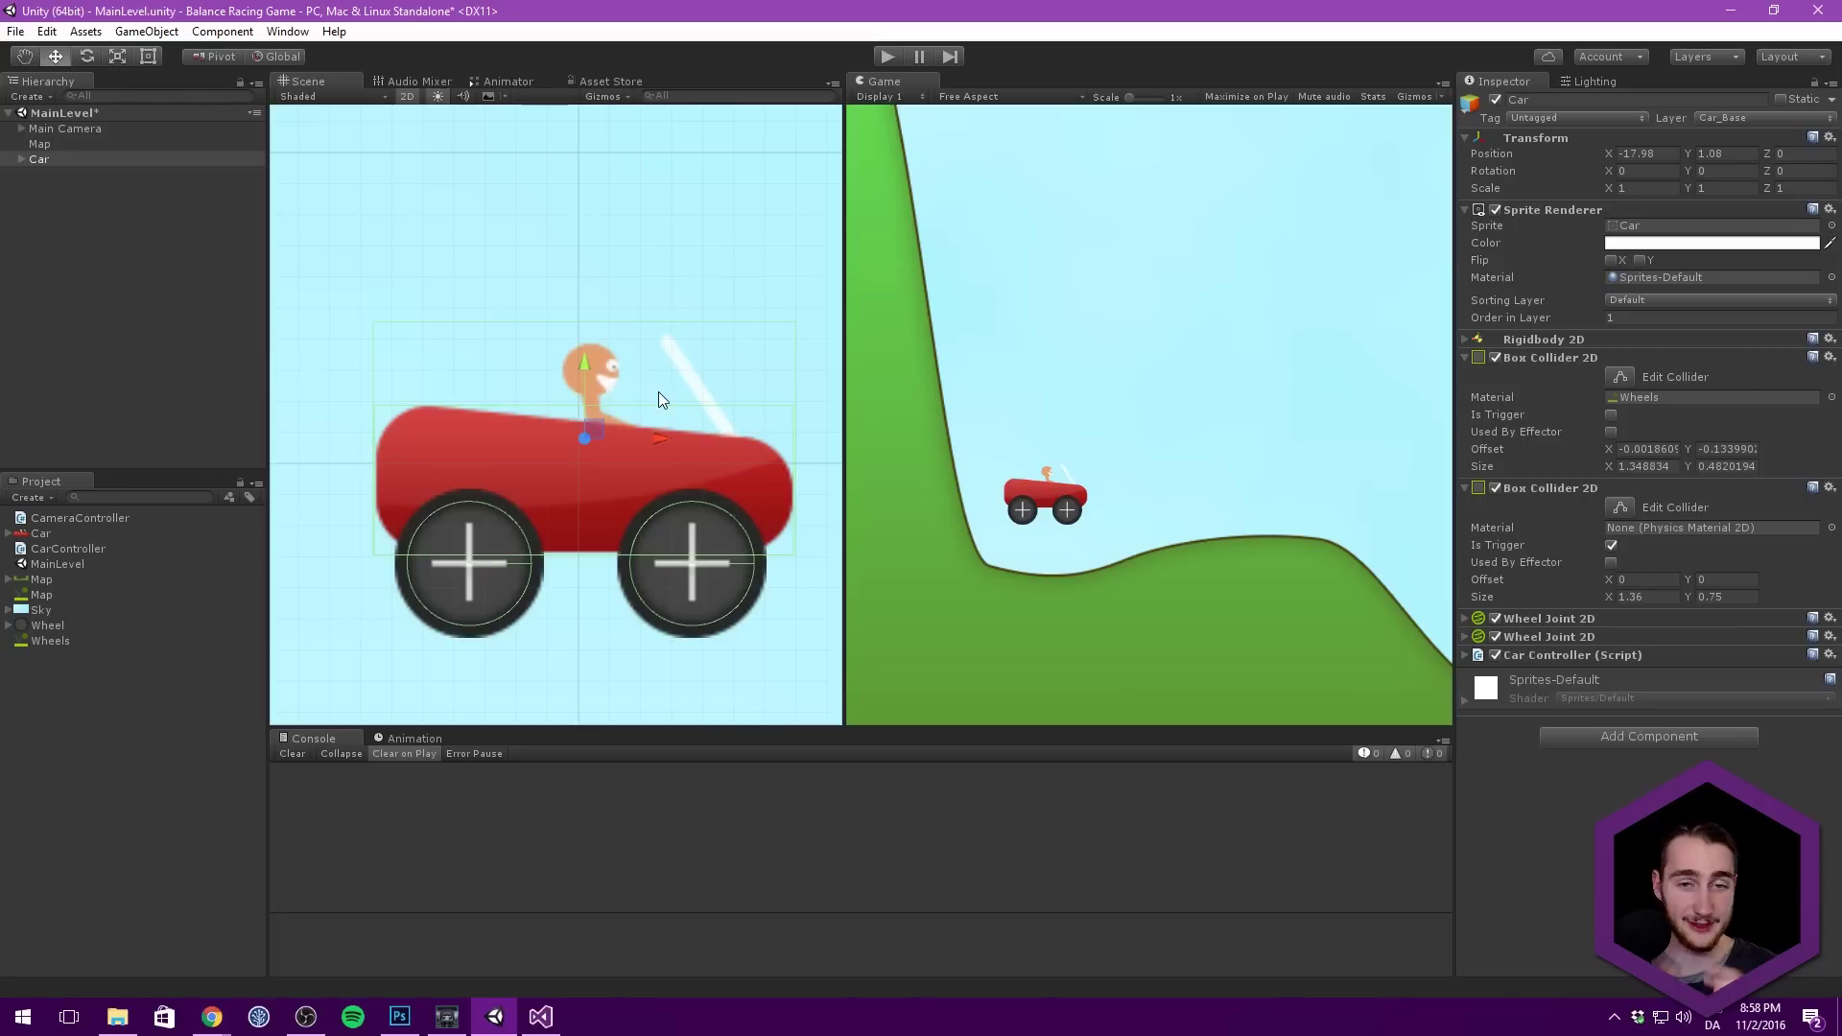
middle_click_drag(624, 361, 540, 413)
left_click(812, 143)
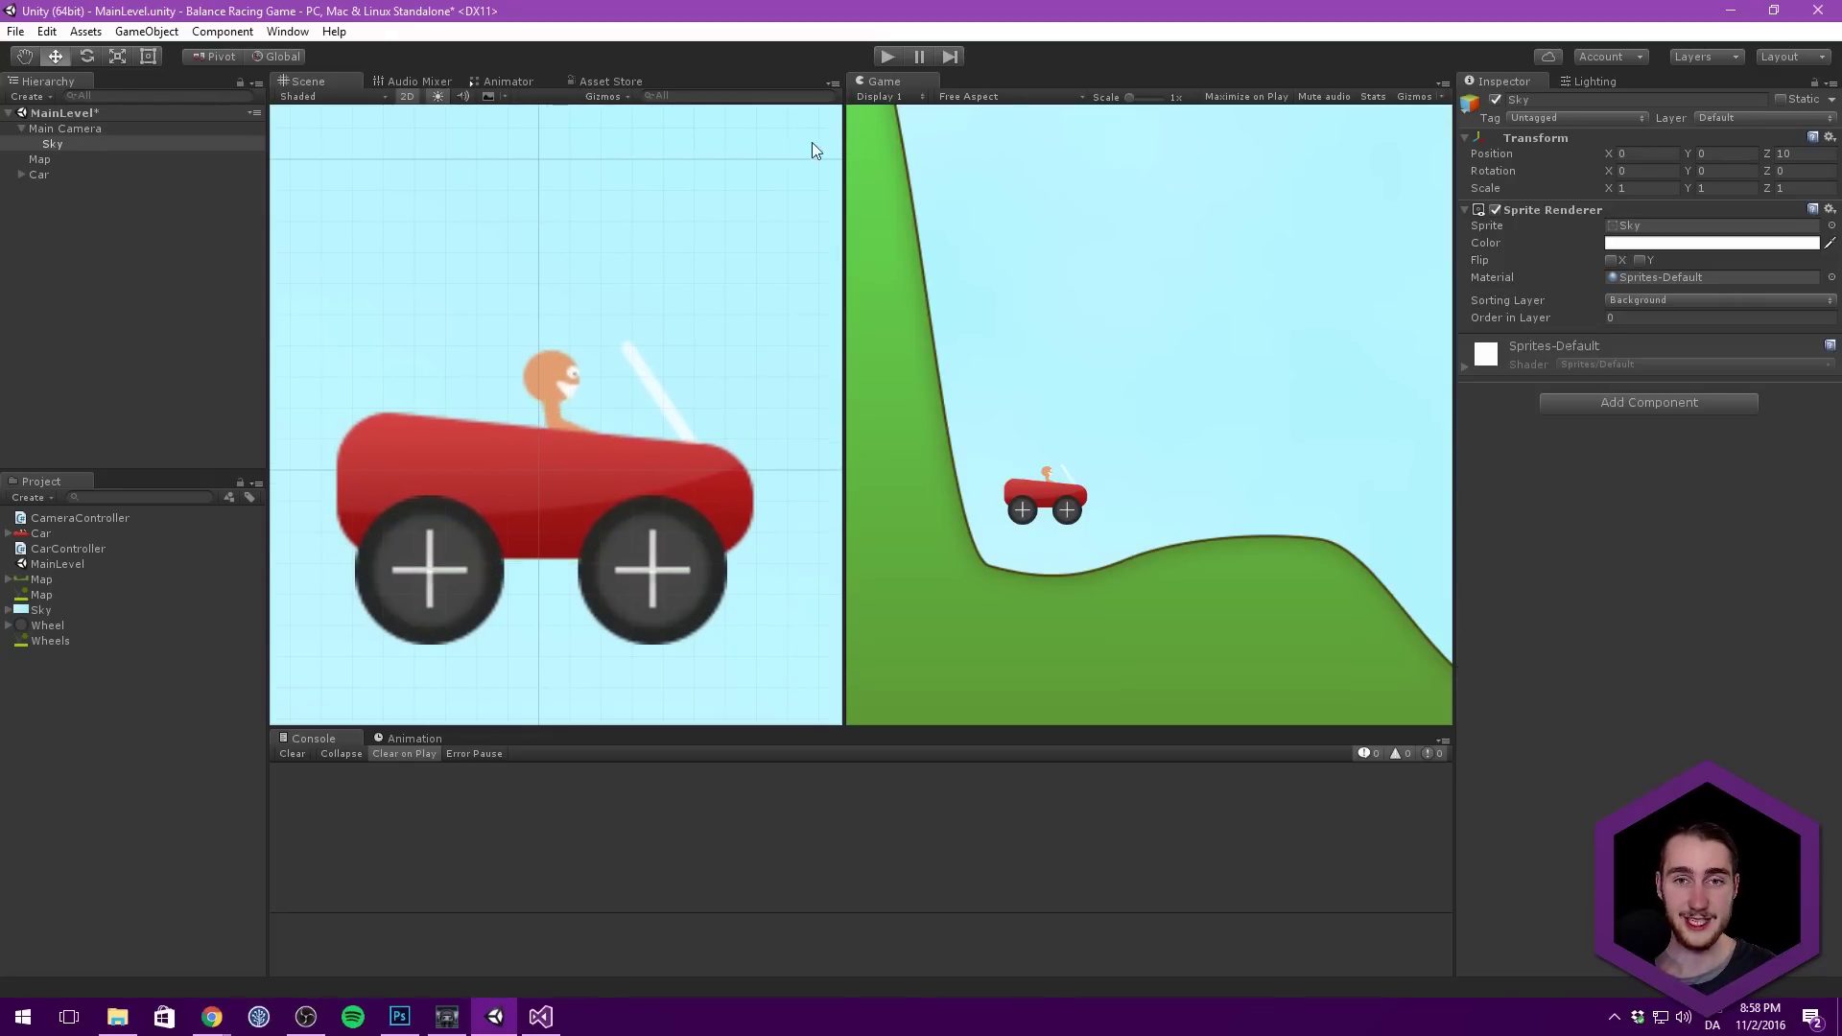
left_click(1495, 98)
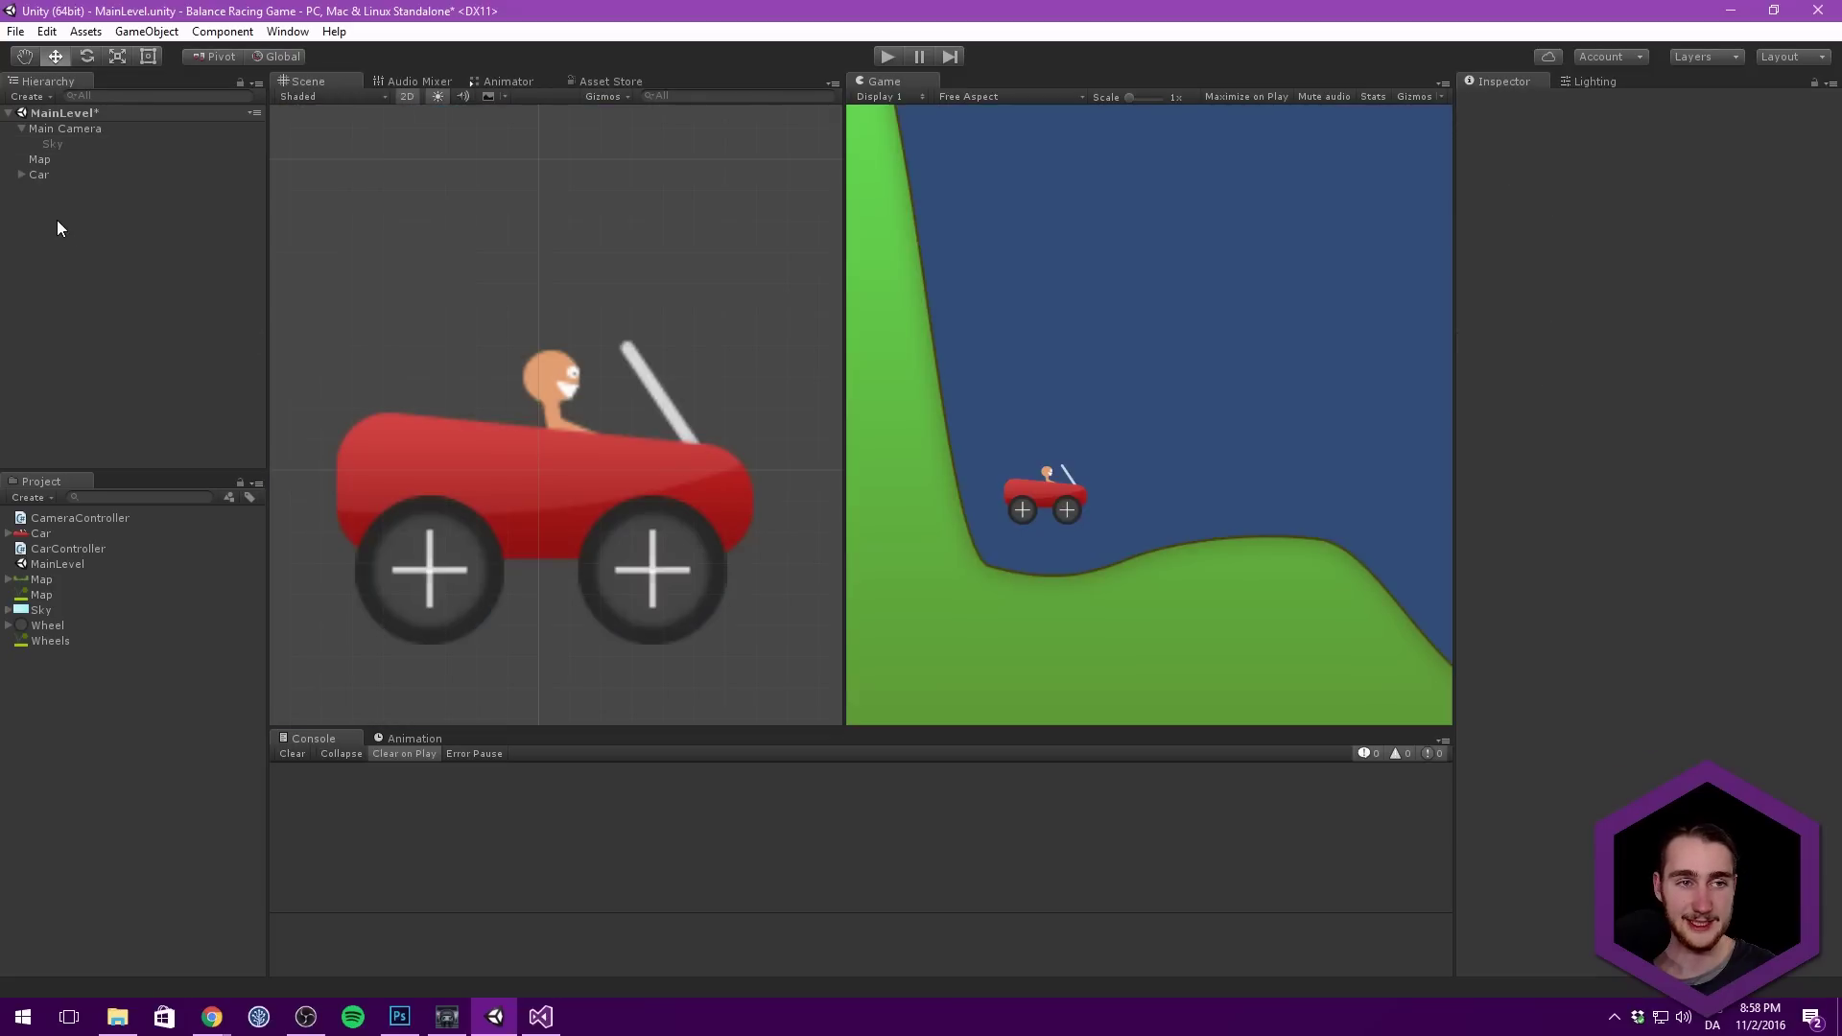
Step: Shrink the Car's trigger box collider to fit around the driver's head, about 0.19 by 0.25 in size
left_click(41, 175)
left_click(1628, 505)
left_click_drag(756, 445, 581, 416)
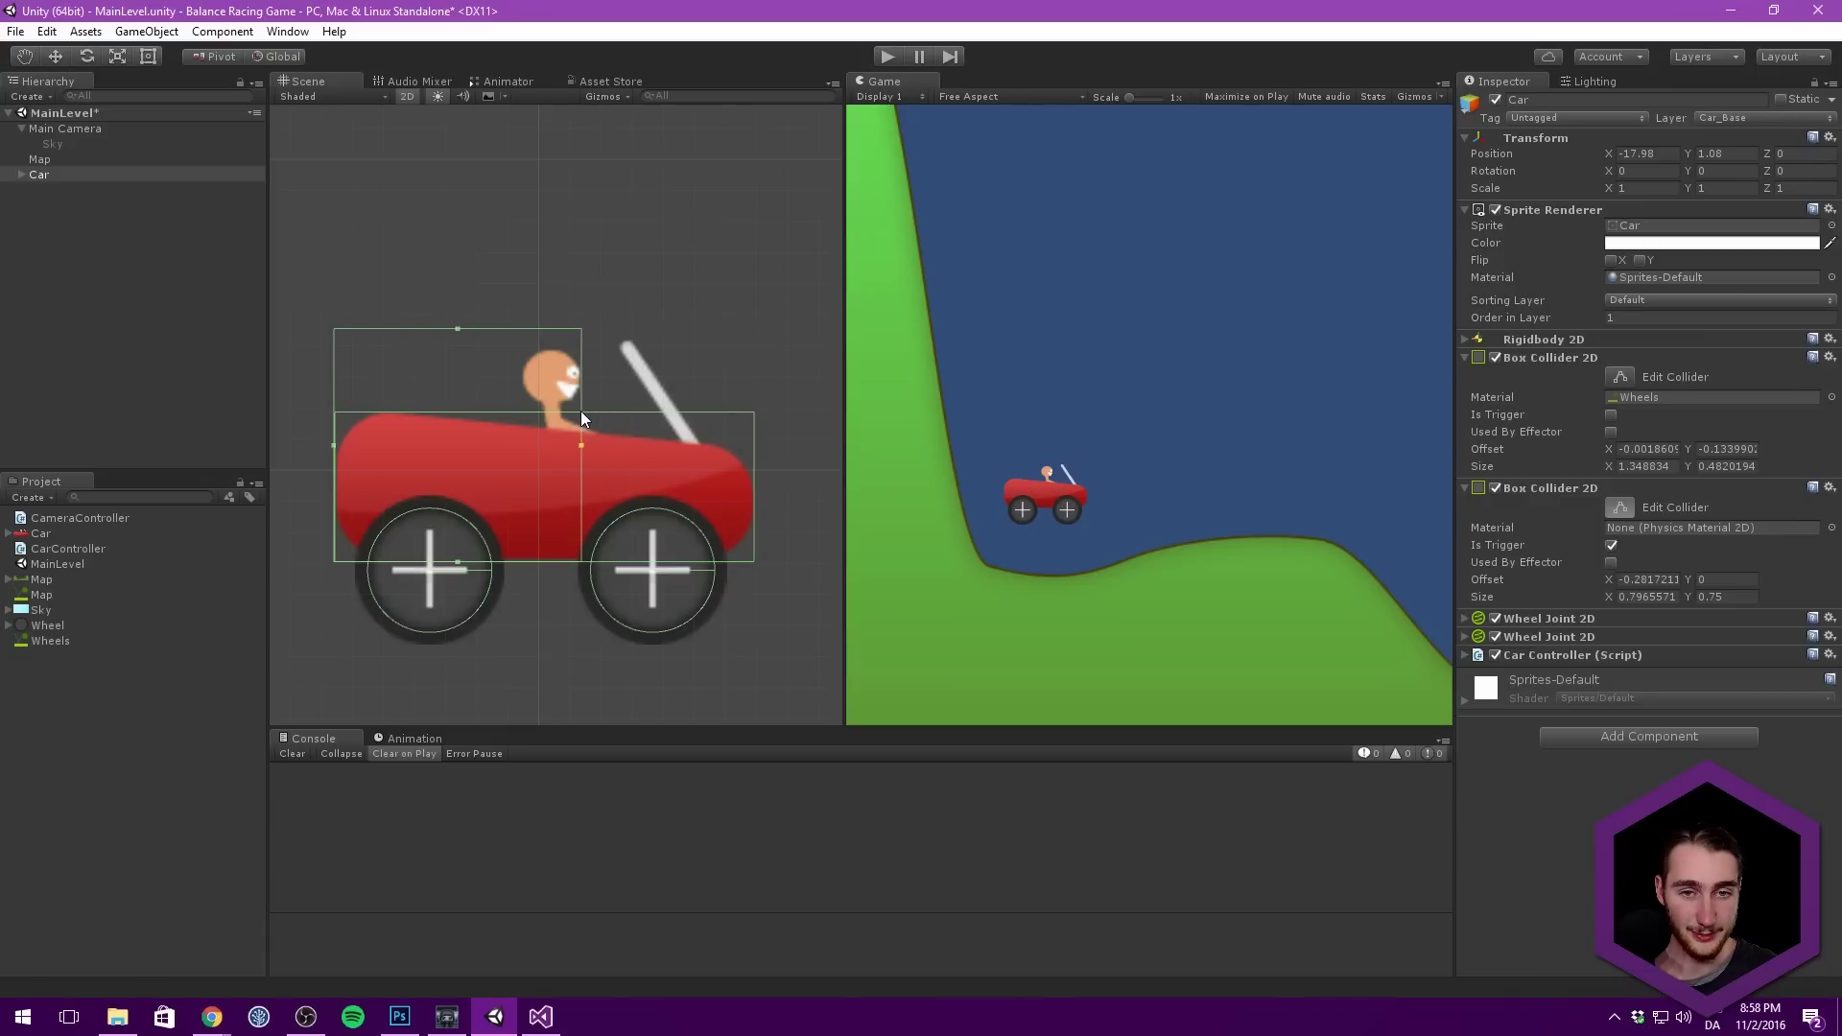
left_click(458, 325)
left_click(59, 174)
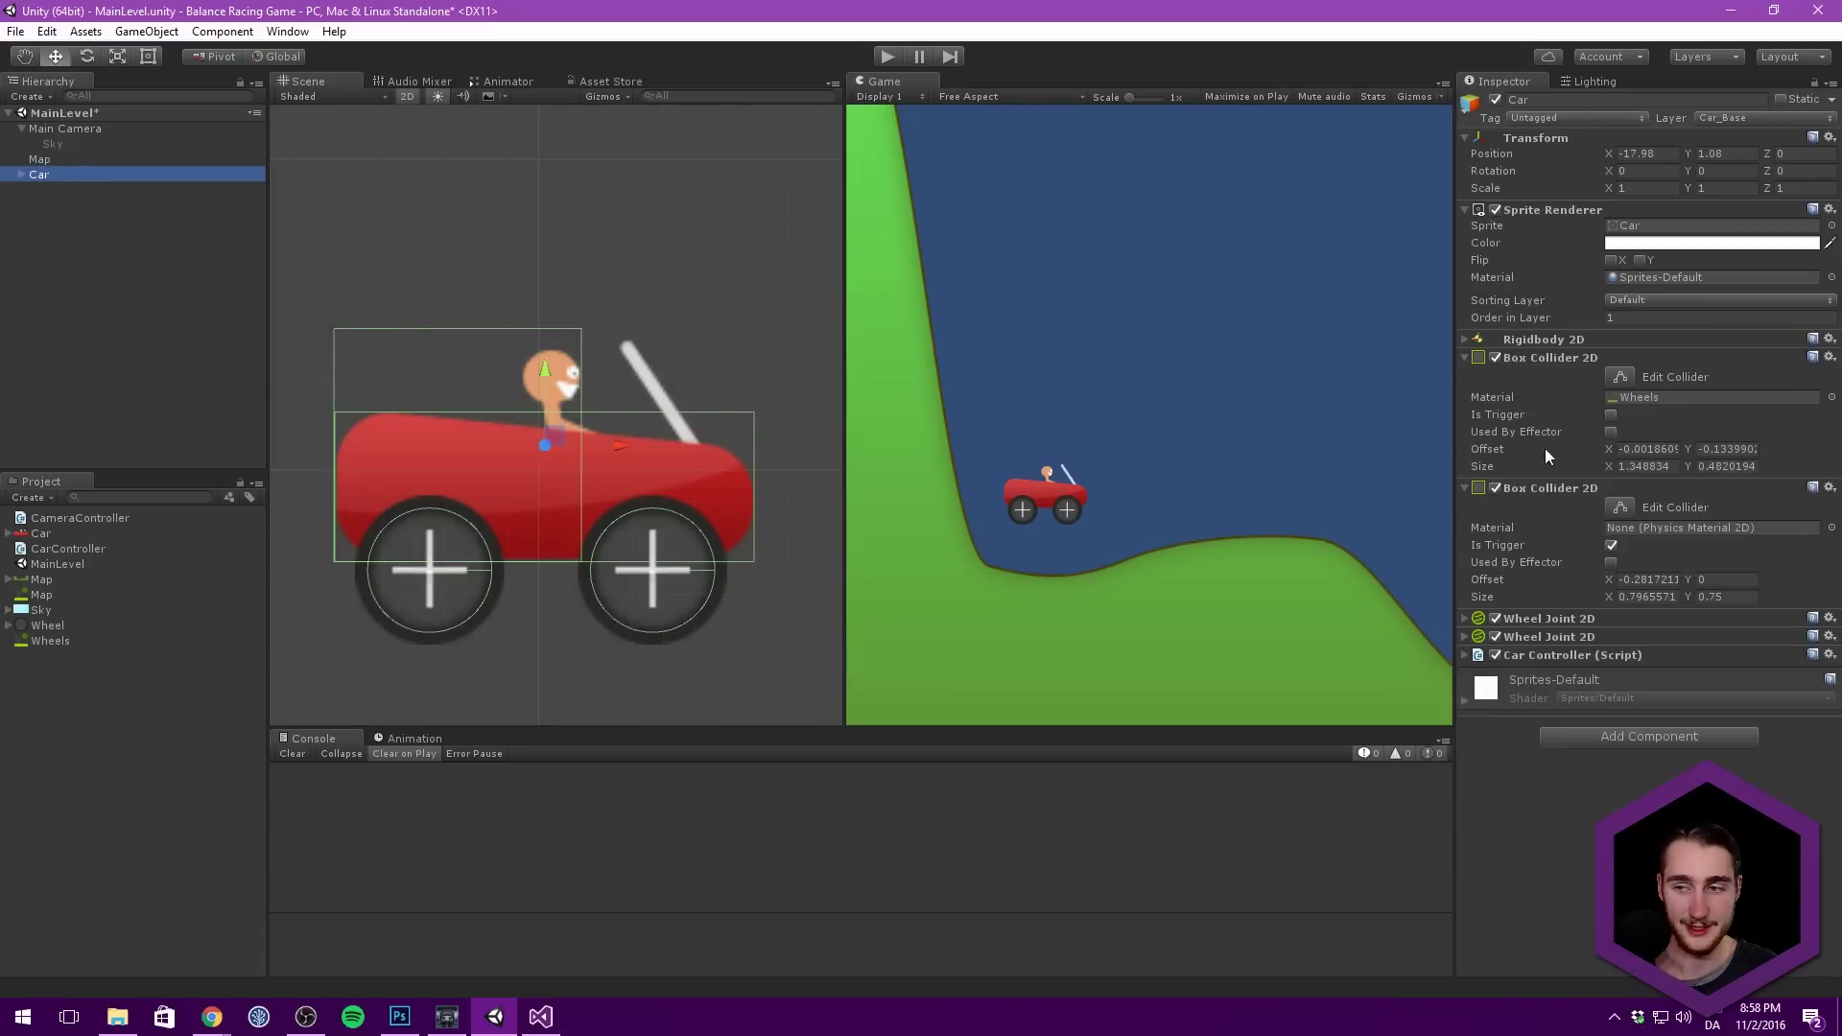
left_click(1620, 509)
left_click_drag(455, 328, 459, 351)
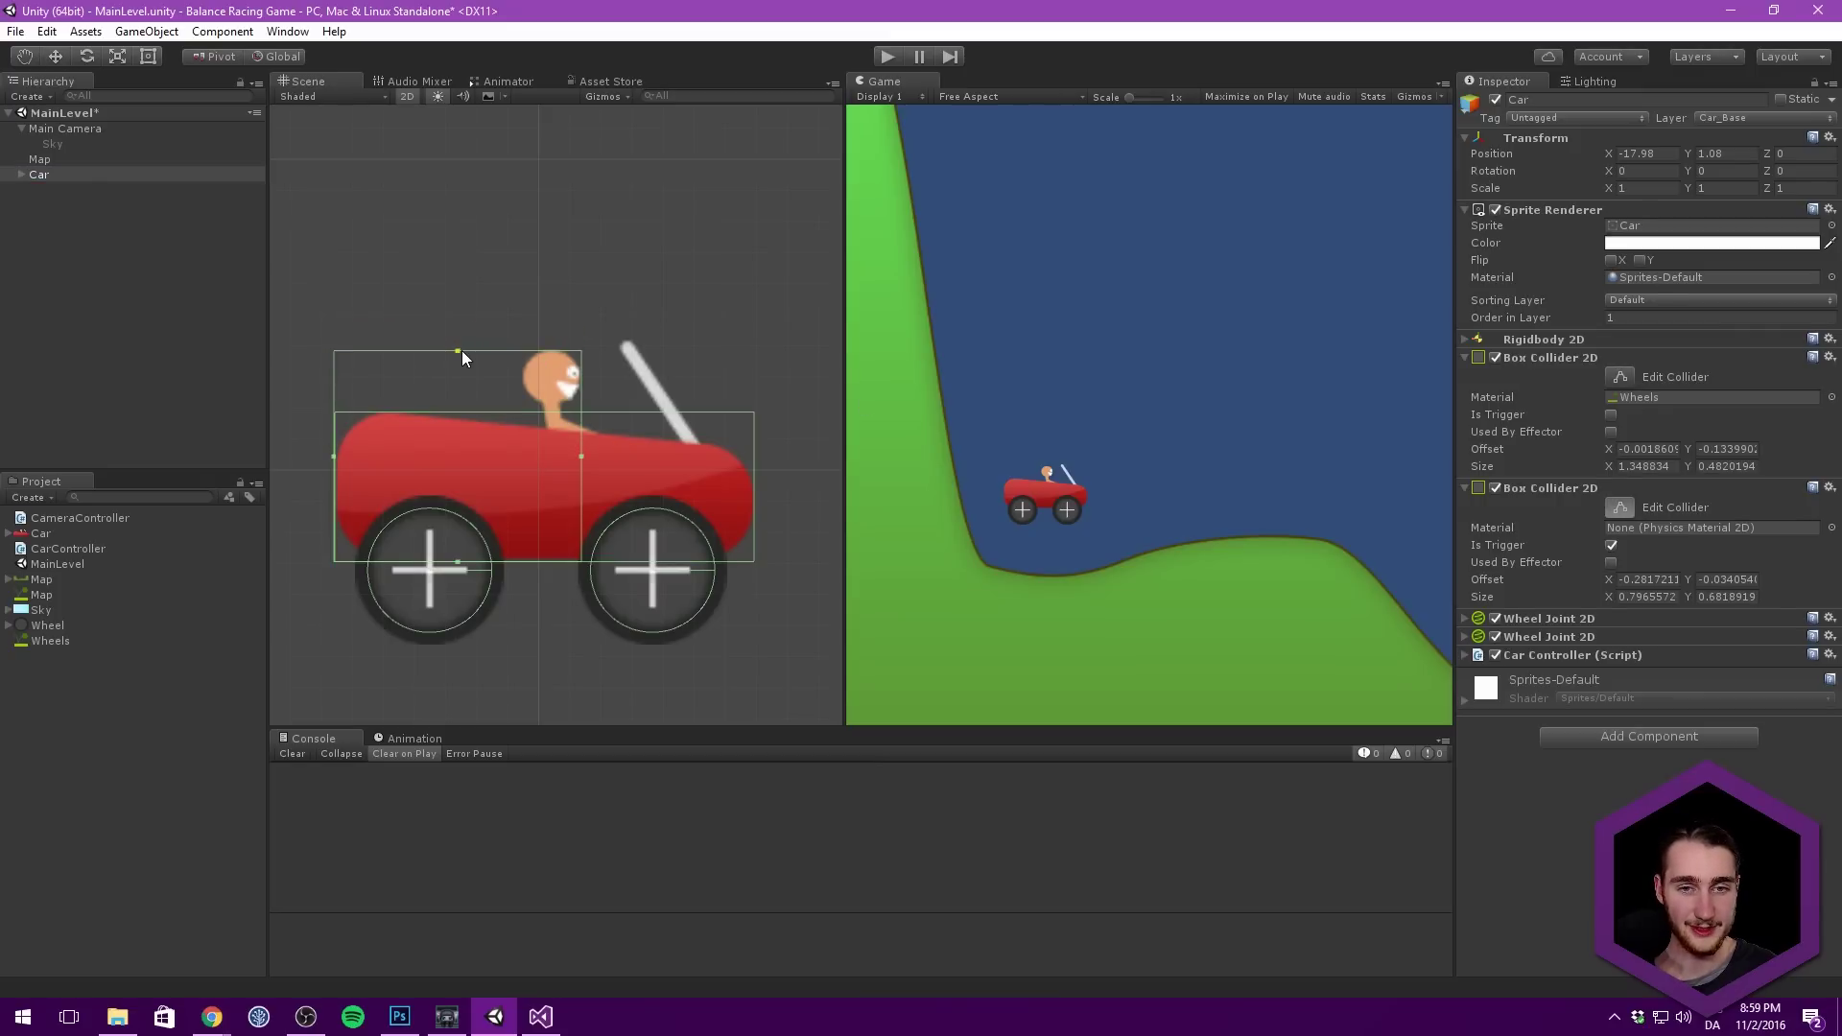
left_click_drag(335, 457, 522, 447)
left_click_drag(556, 561, 590, 427)
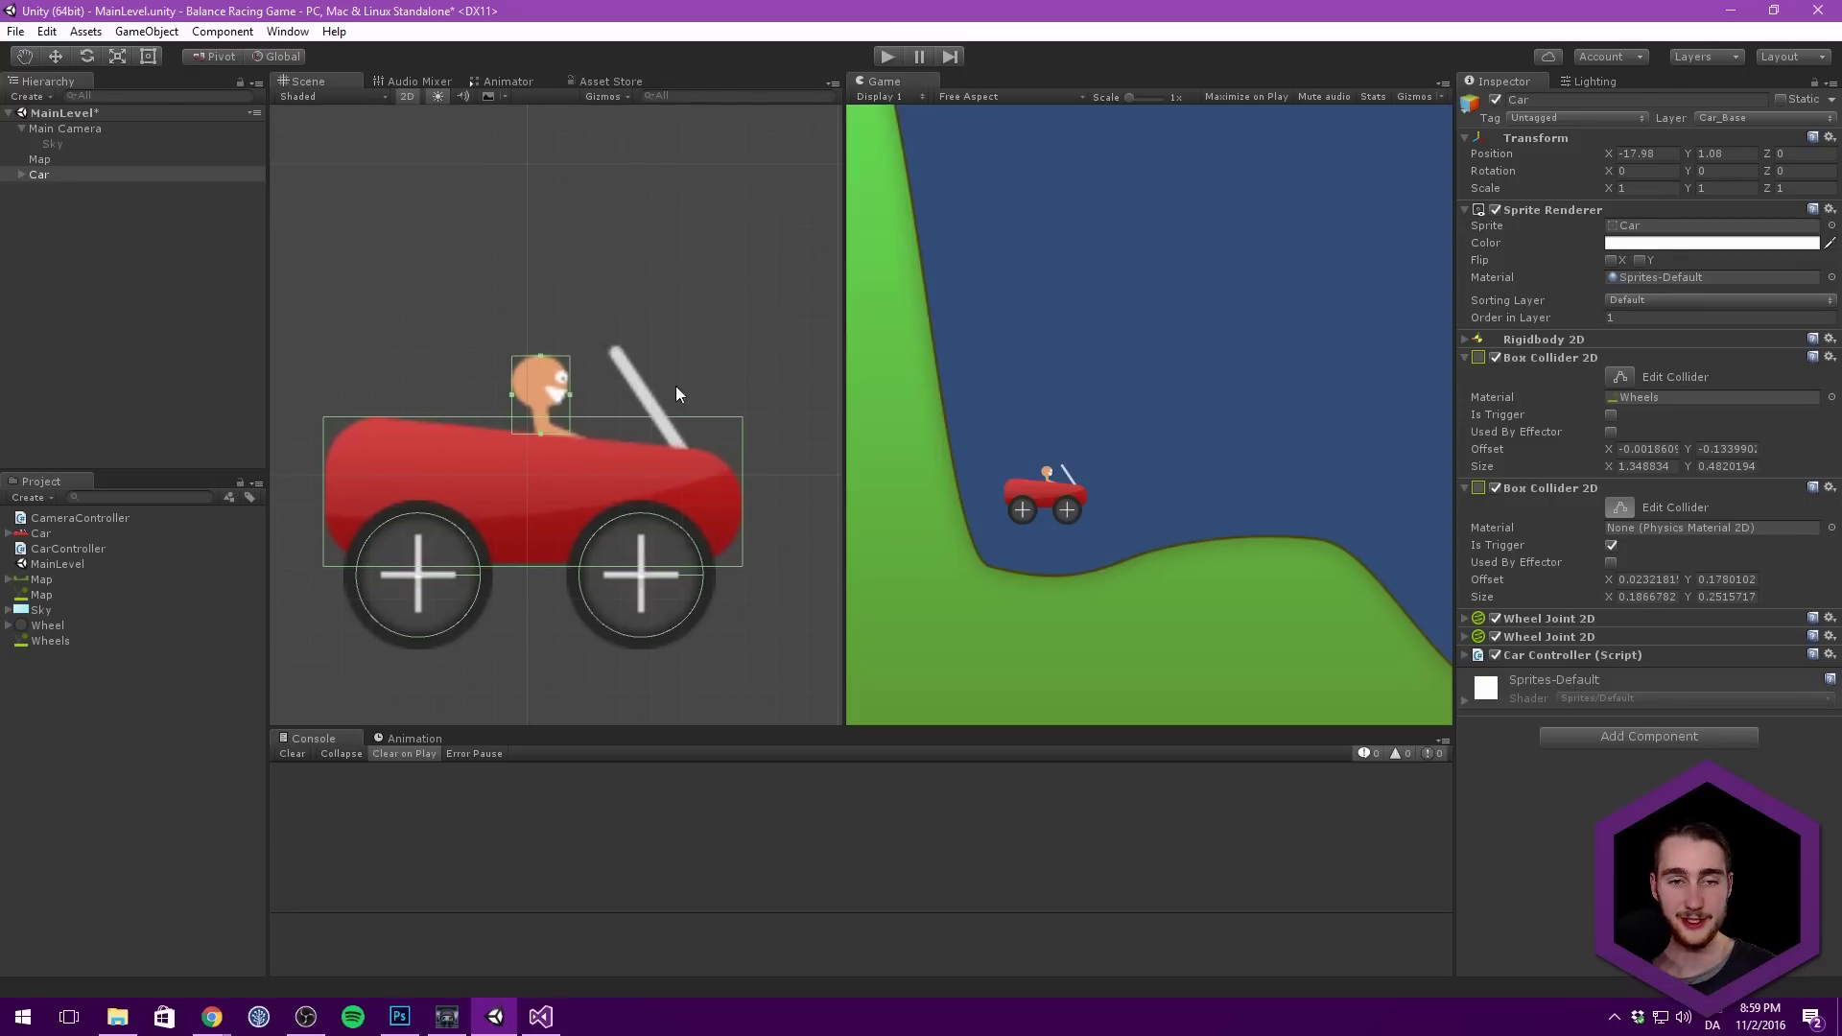
left_click(731, 429)
Step: Lower the top edge of the Car's body collider slightly, to a height of about 0.448, and finish editing it
left_click(40, 174)
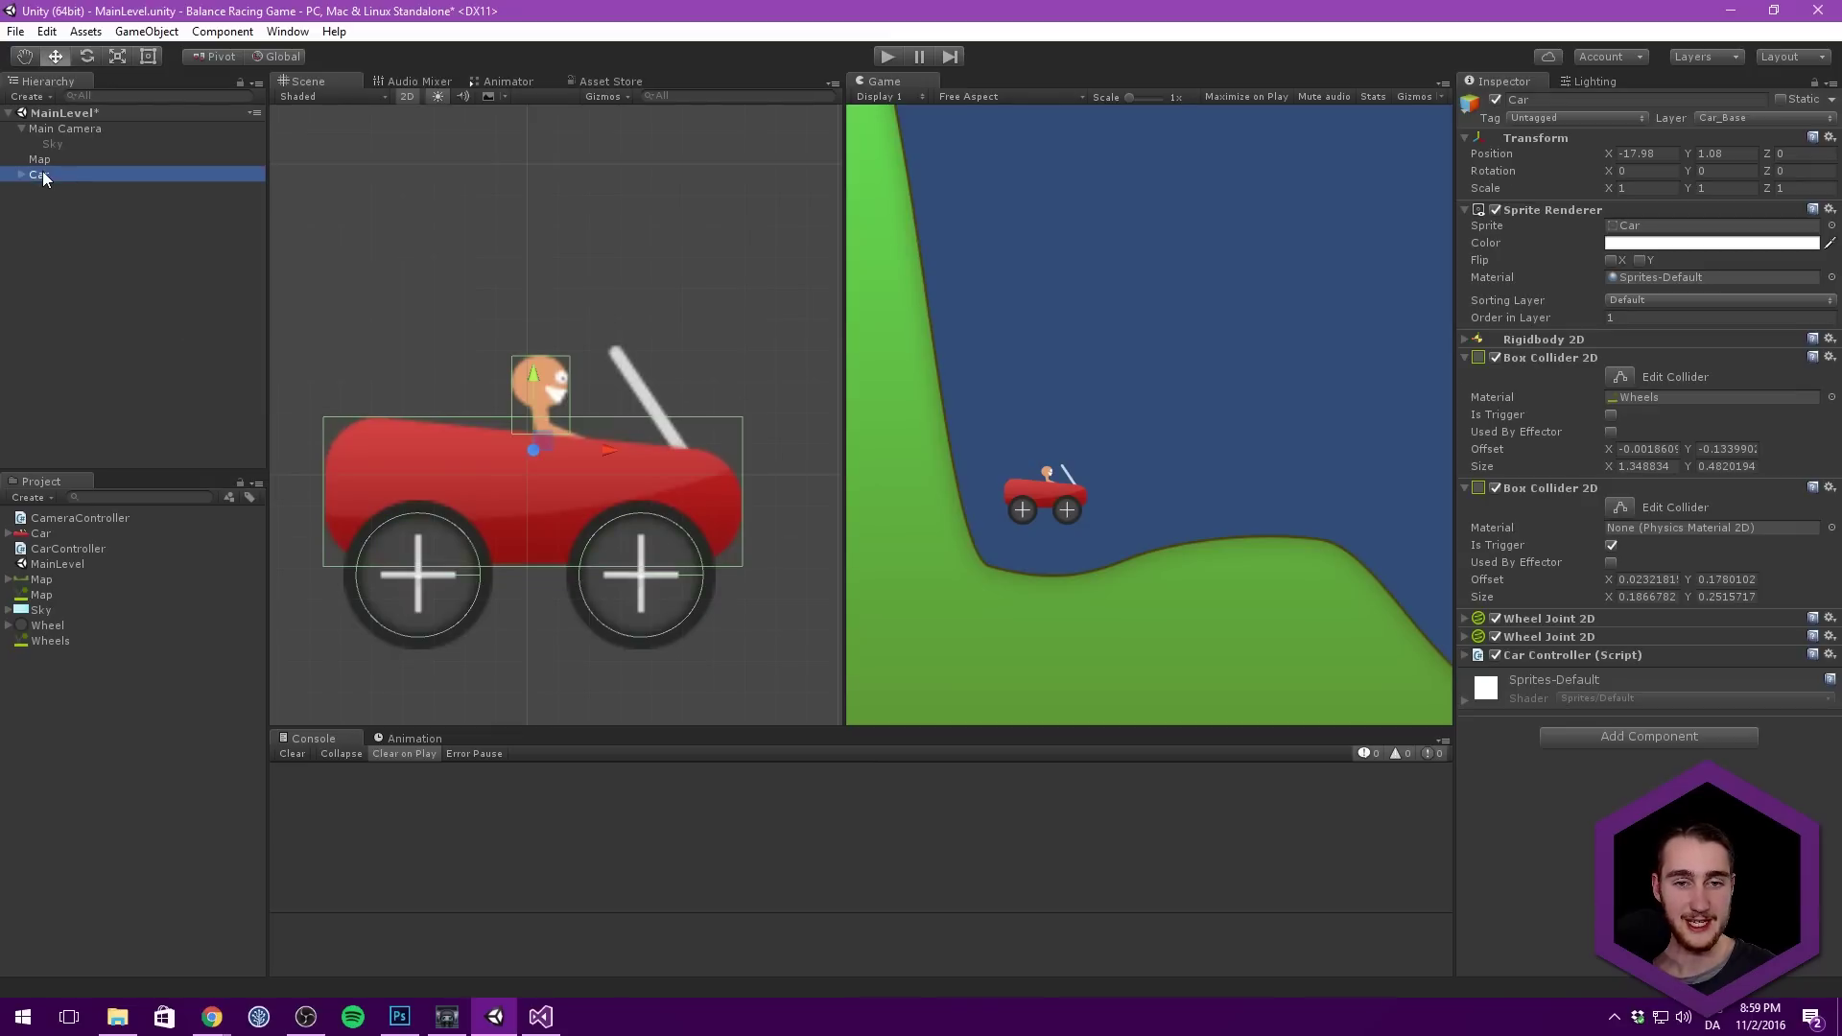
left_click(1619, 376)
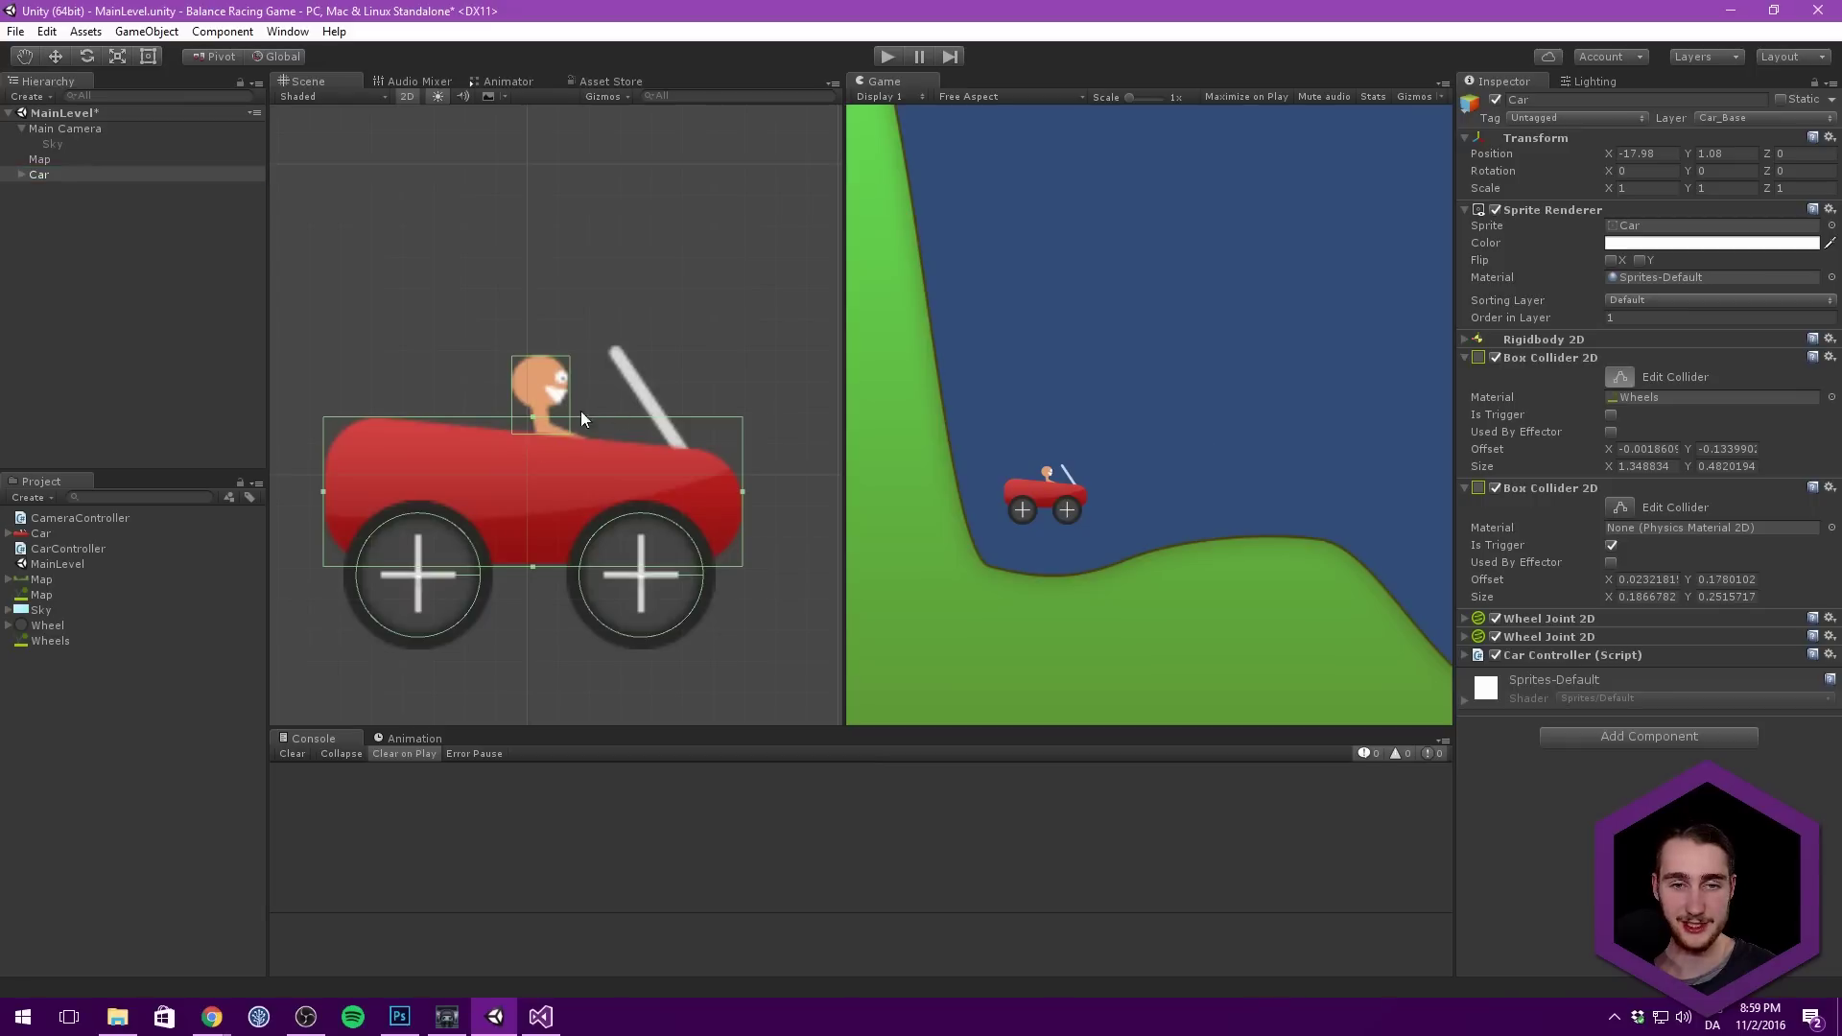
left_click_drag(532, 417, 530, 428)
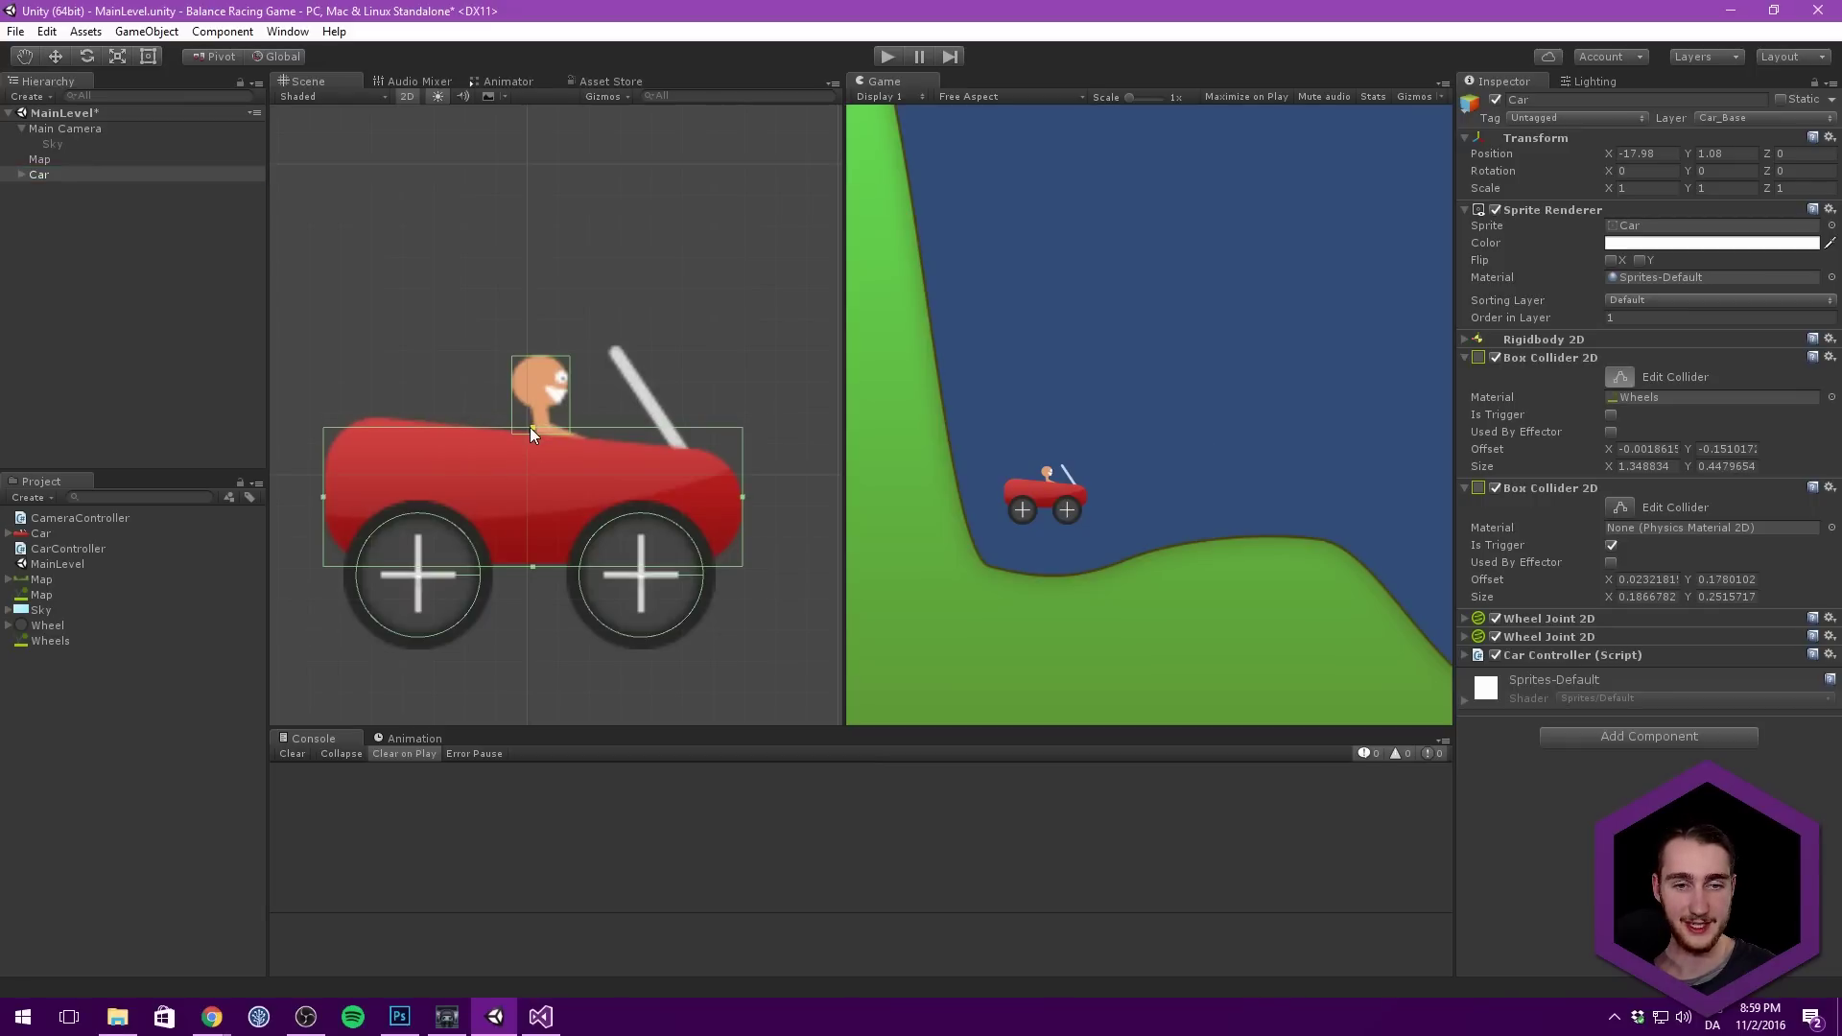
middle_click_drag(529, 428, 600, 343)
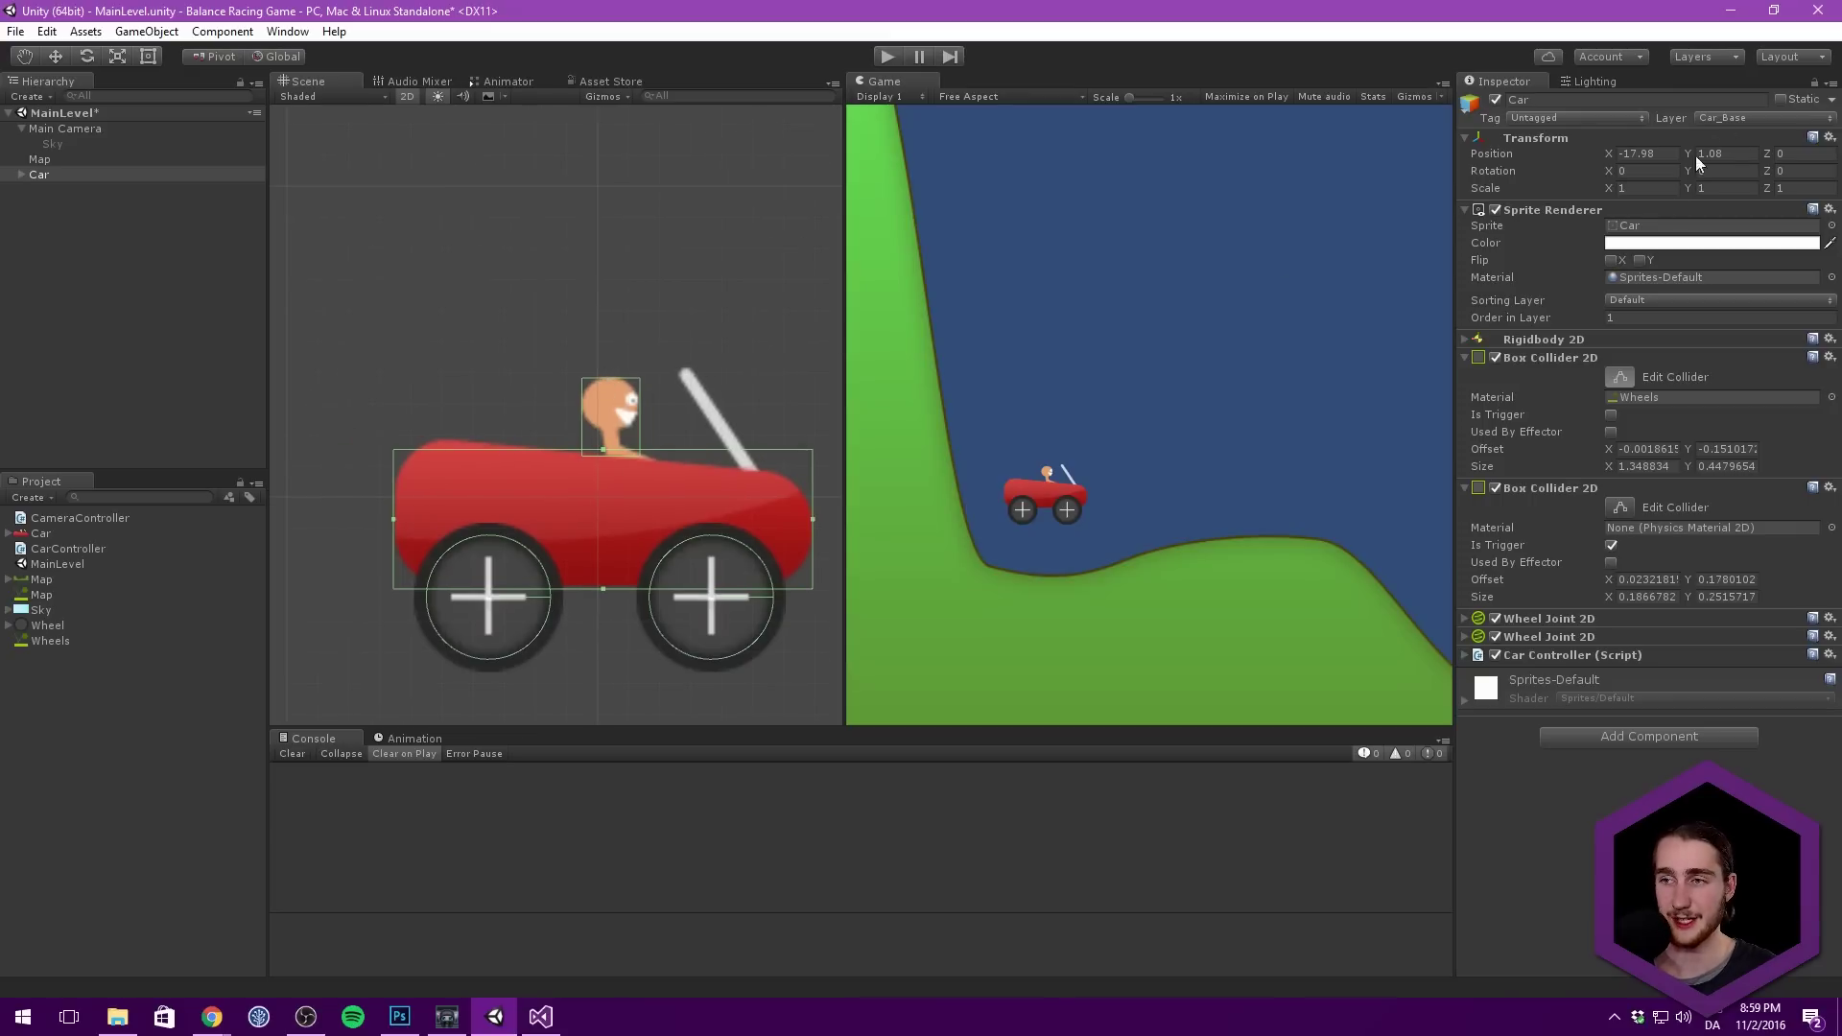
left_click(1614, 375)
left_click(49, 309)
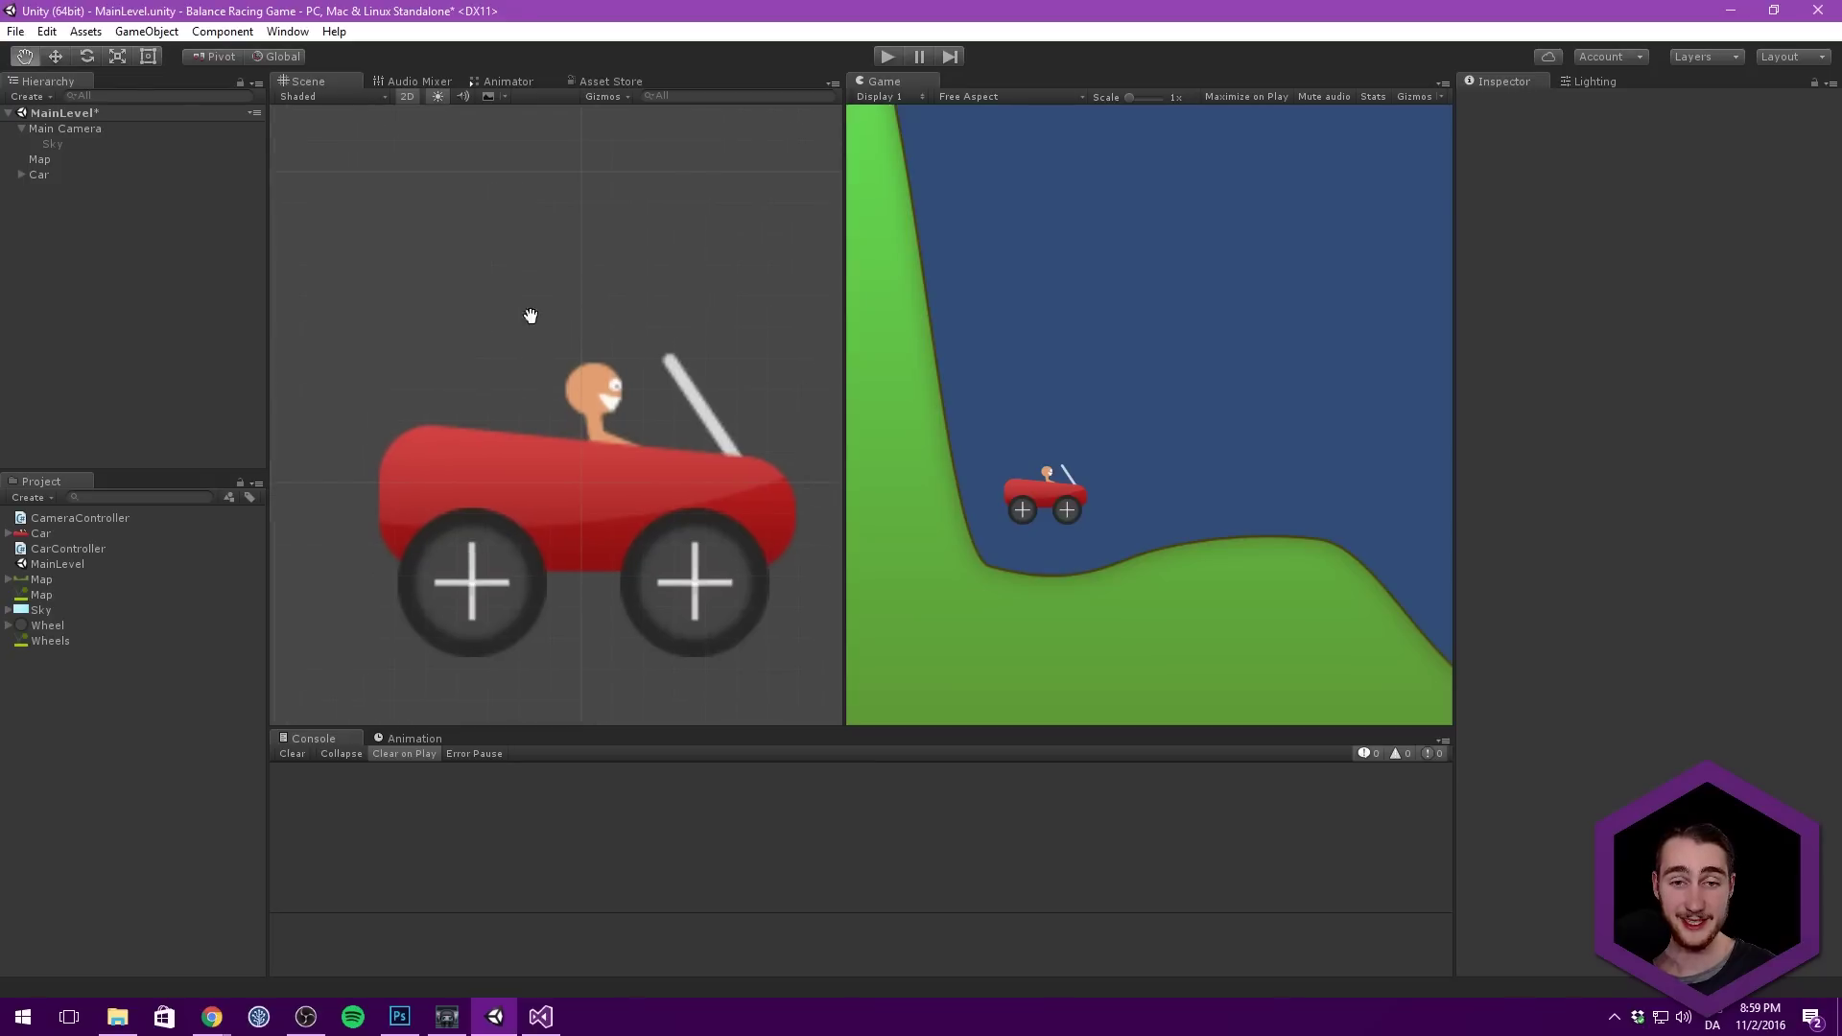
Step: Start adding a new script component named EndGame to the Car
scroll(527, 313, "down", 2)
left_click(69, 172)
left_click(1610, 415)
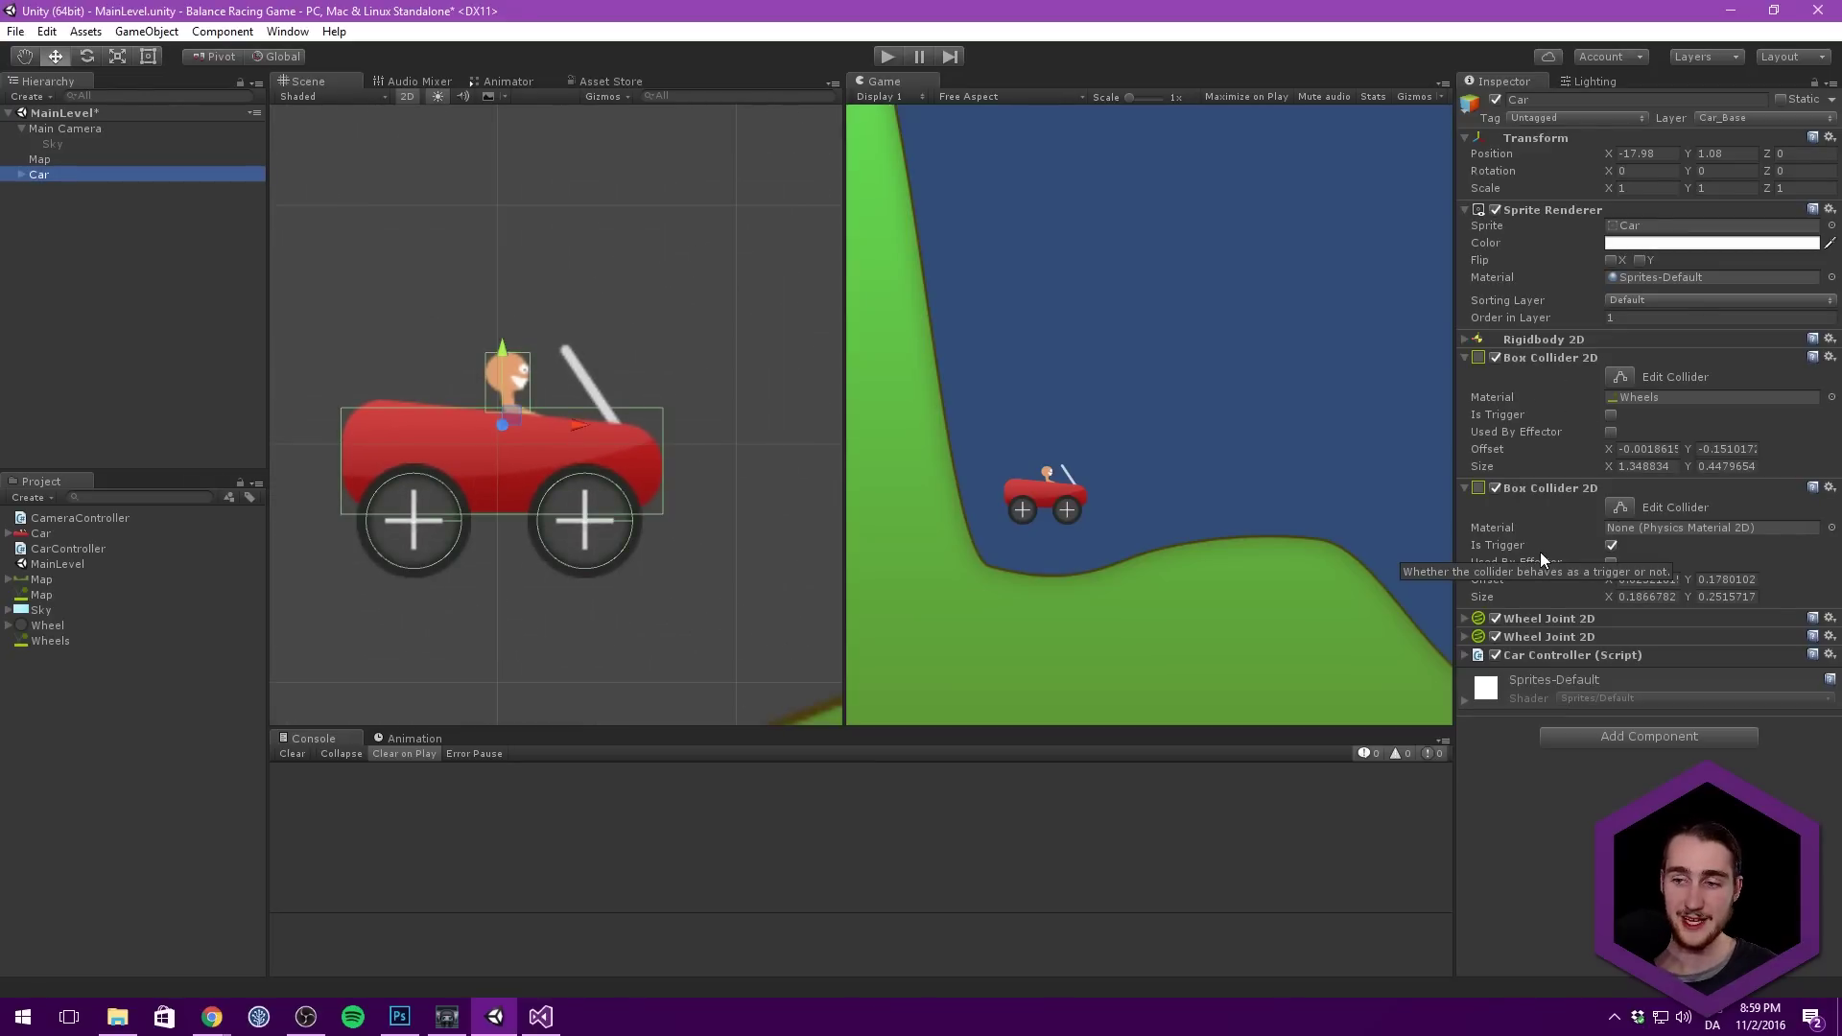
left_click(1584, 737)
left_click(1582, 734)
left_click(1627, 740)
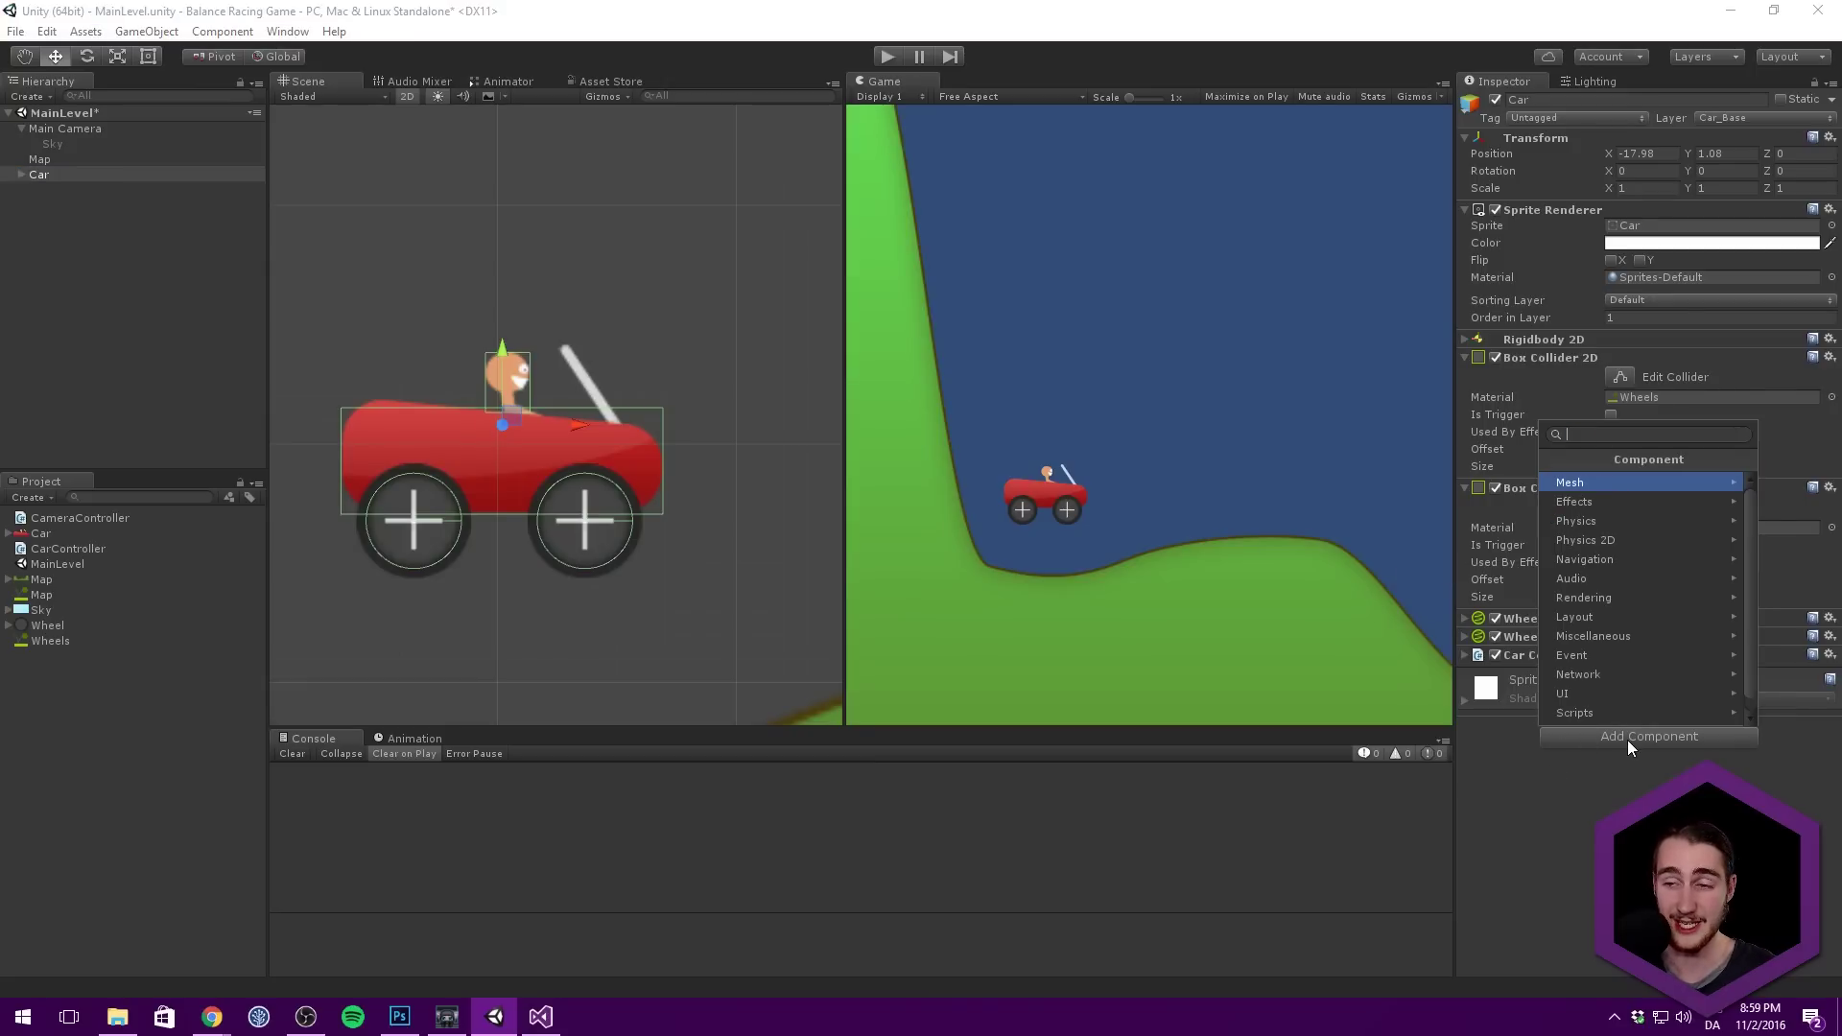
type("EndGame")
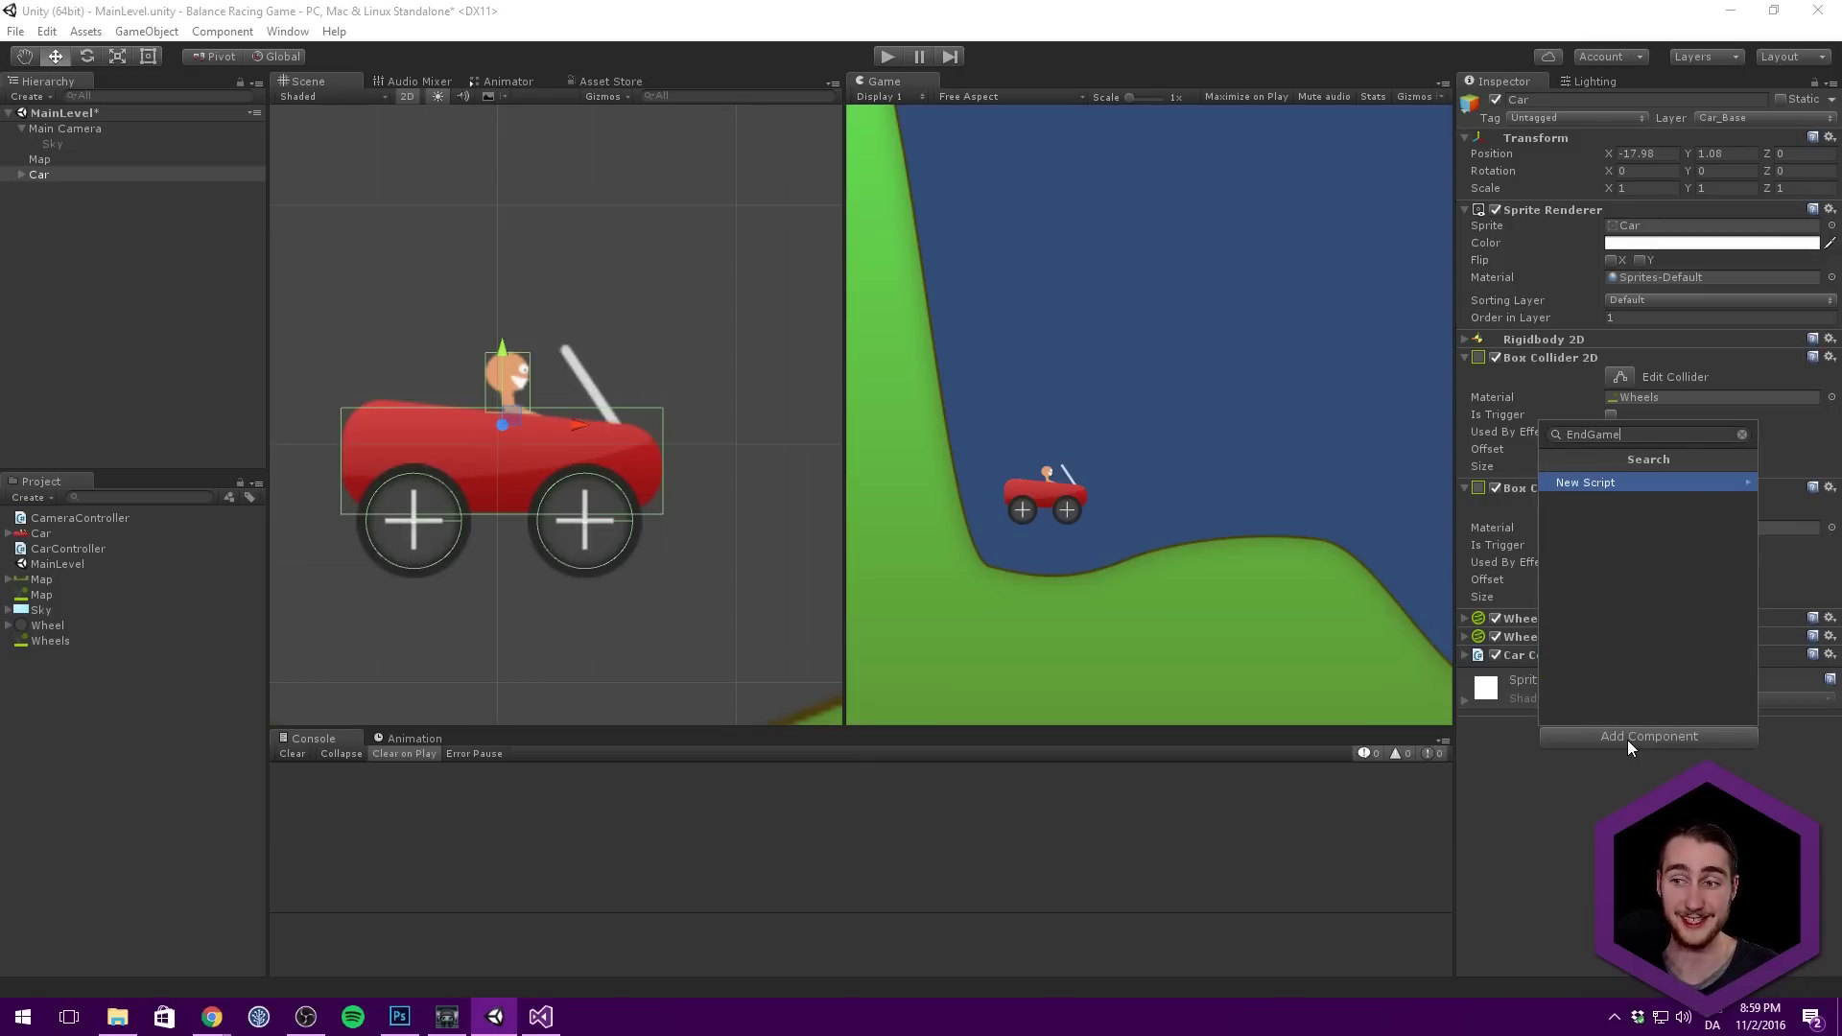
Step: Create a new script named EndGame on the Car object and open it for editing in Visual Studio
key("Return")
key("Return")
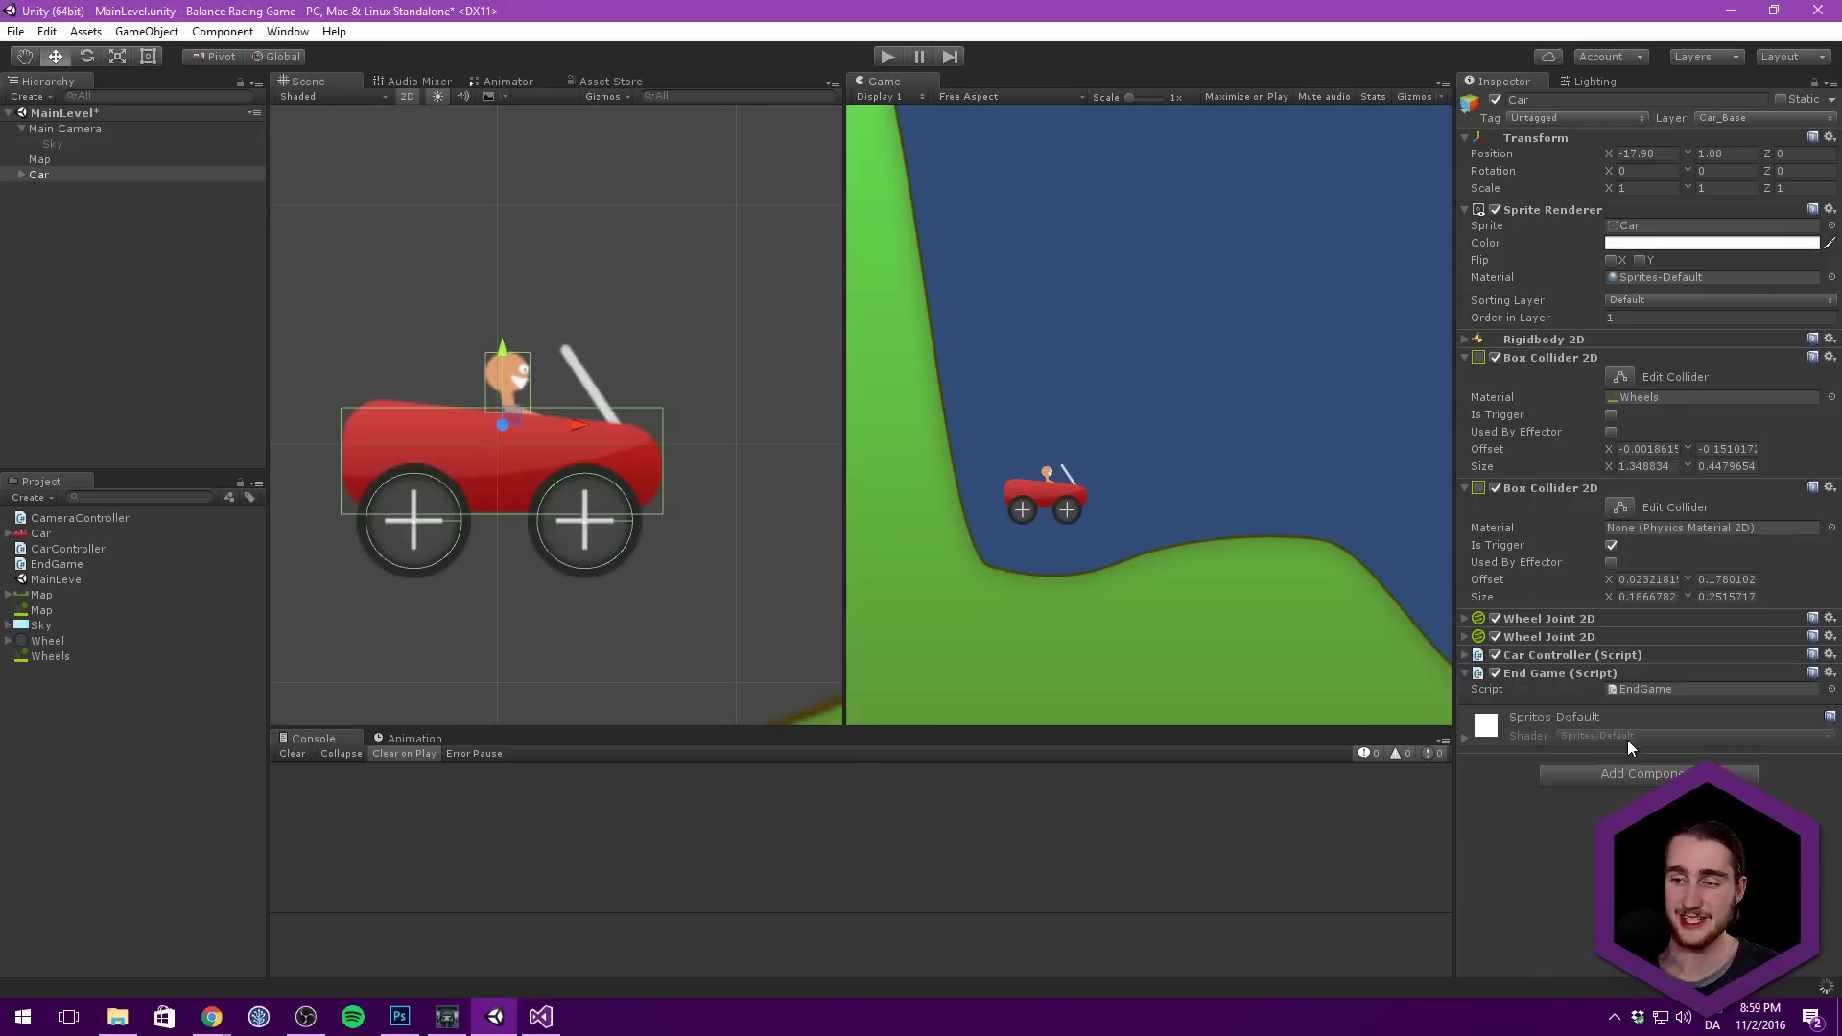
key("alt+Tab")
left_click(879, 561)
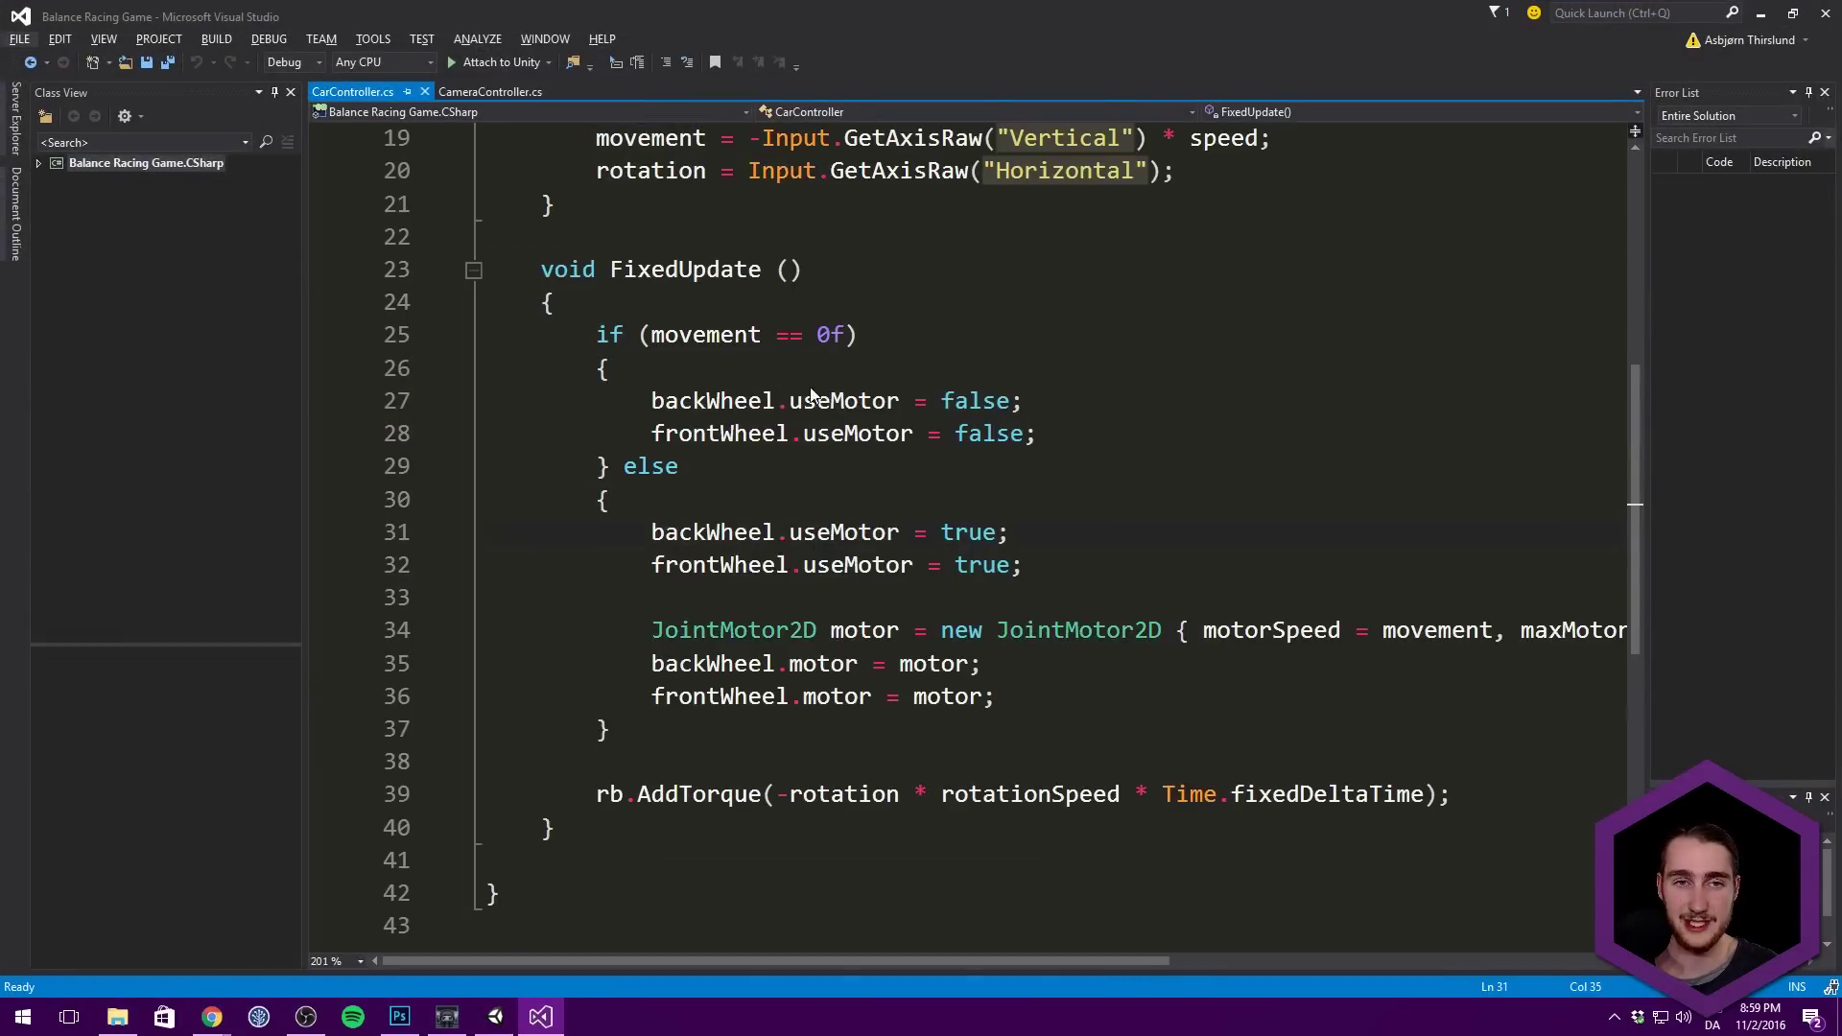
key("alt+Tab")
double_click(1648, 691)
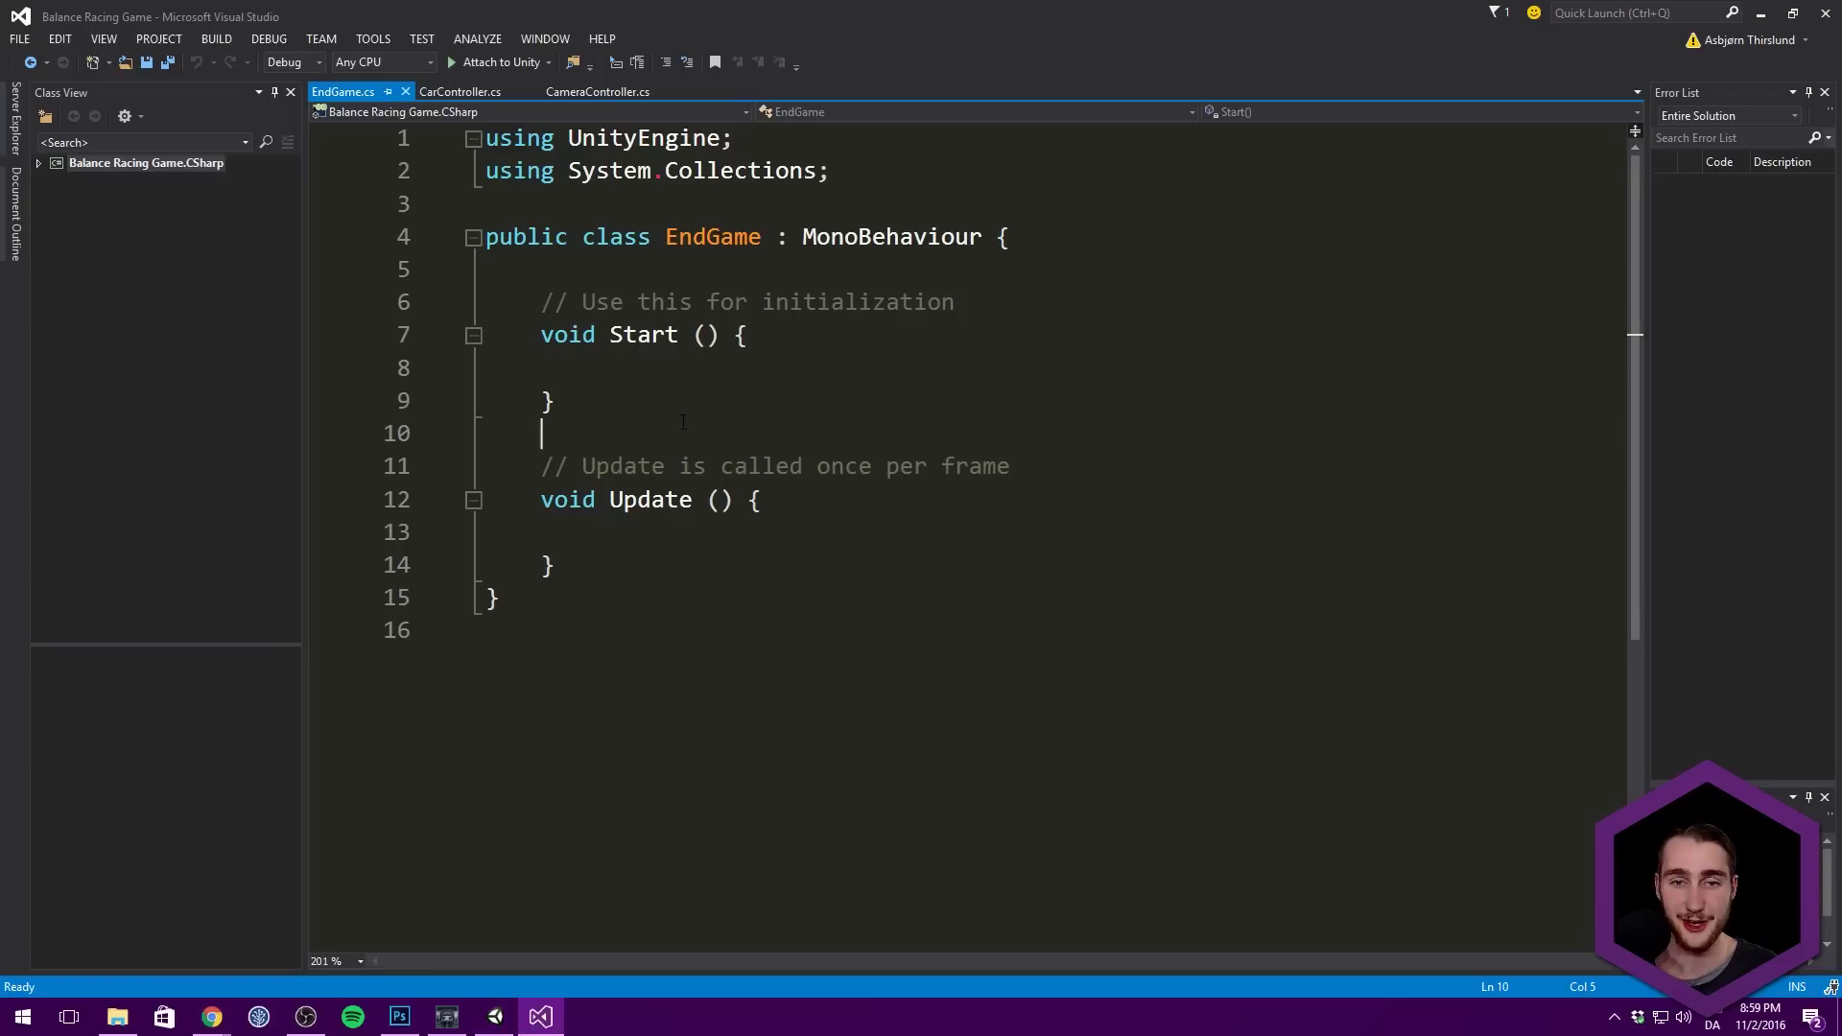
Step: Replace the template Start and Update methods with an empty void OnTriggerEnter2D () method
left_click_drag(554, 566, 543, 313)
key("BackSpace")
type("void OnTriggerEnt")
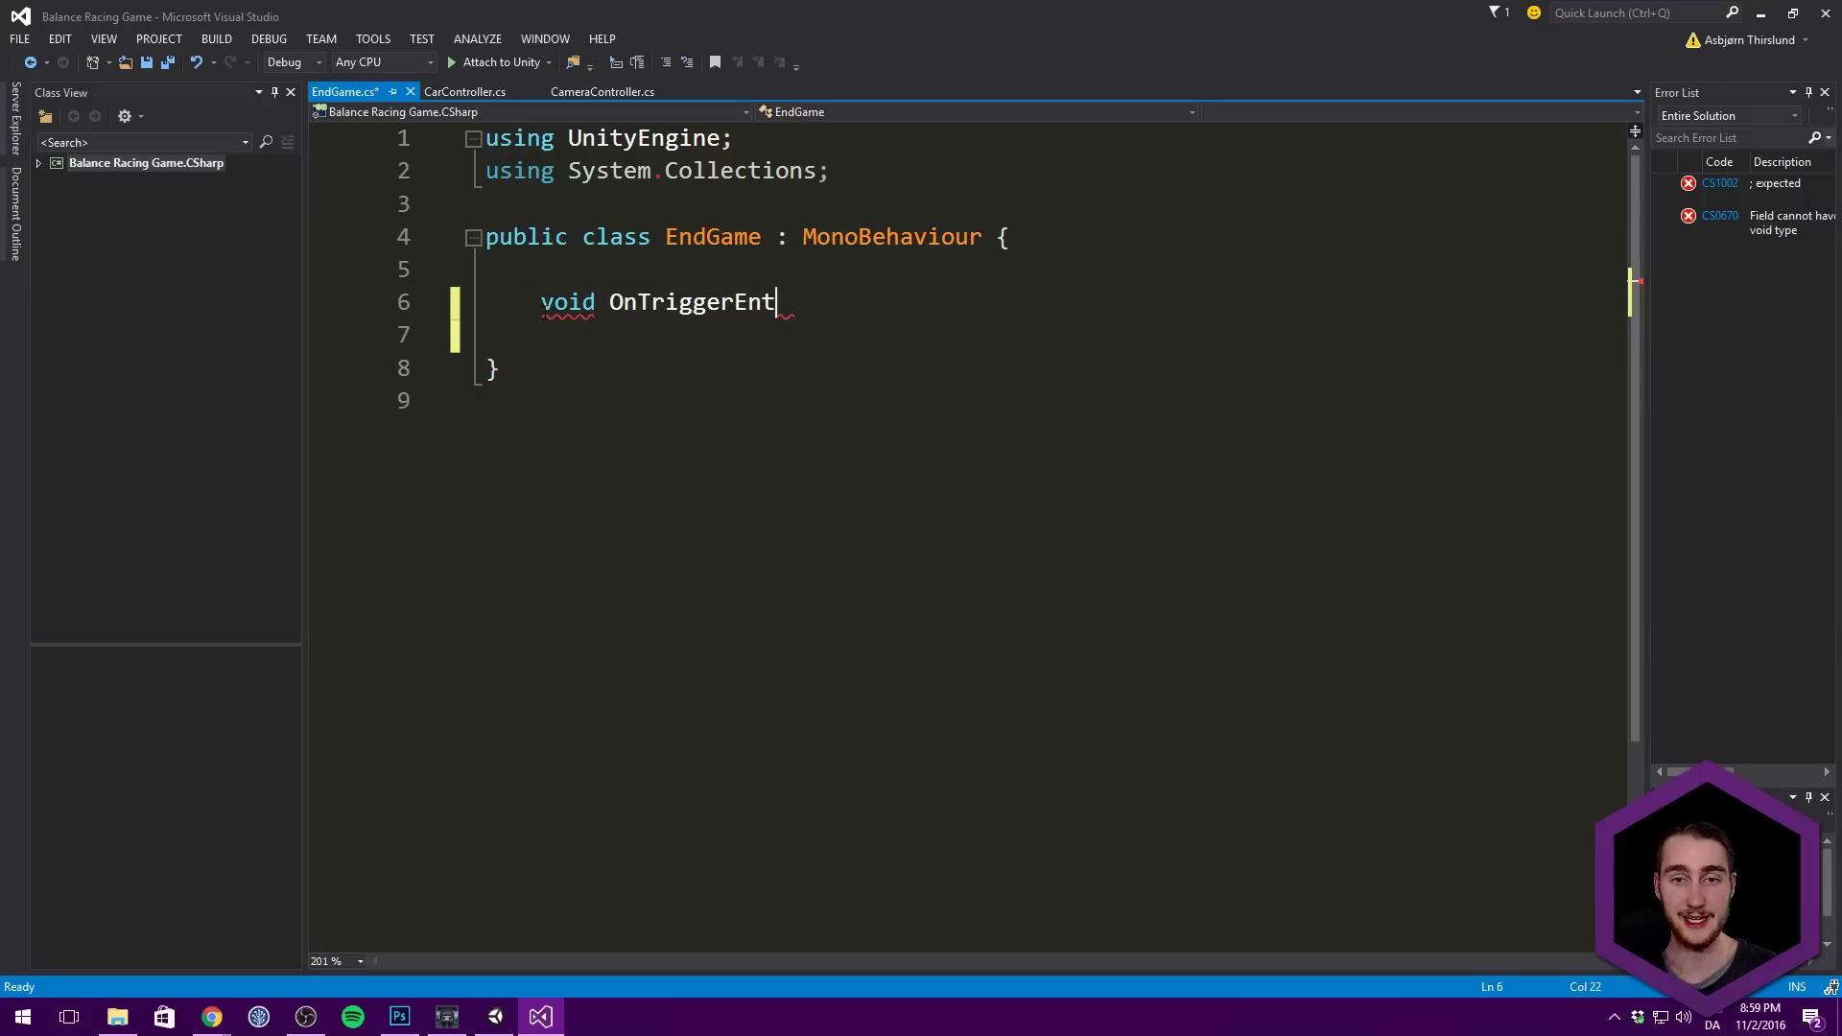
type("er2D ()")
key("Return")
type("{")
key("Return")
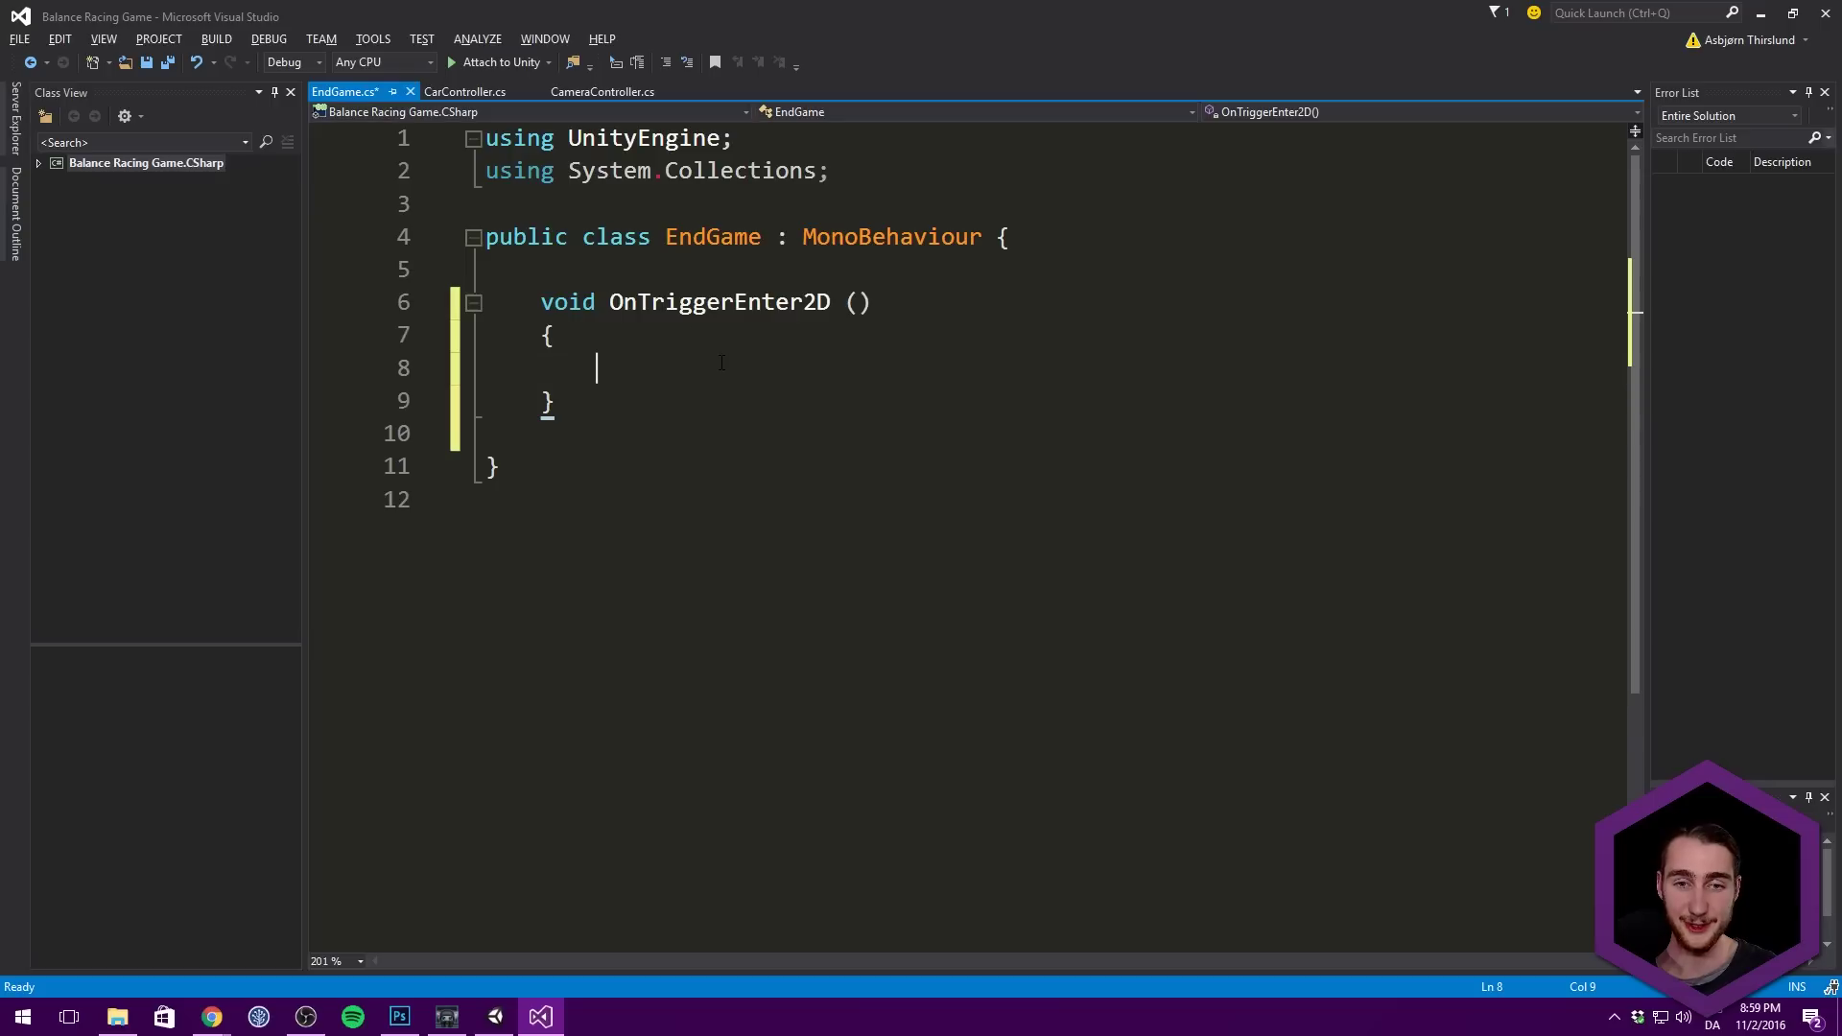
left_click(871, 303)
key("Down")
key("Down")
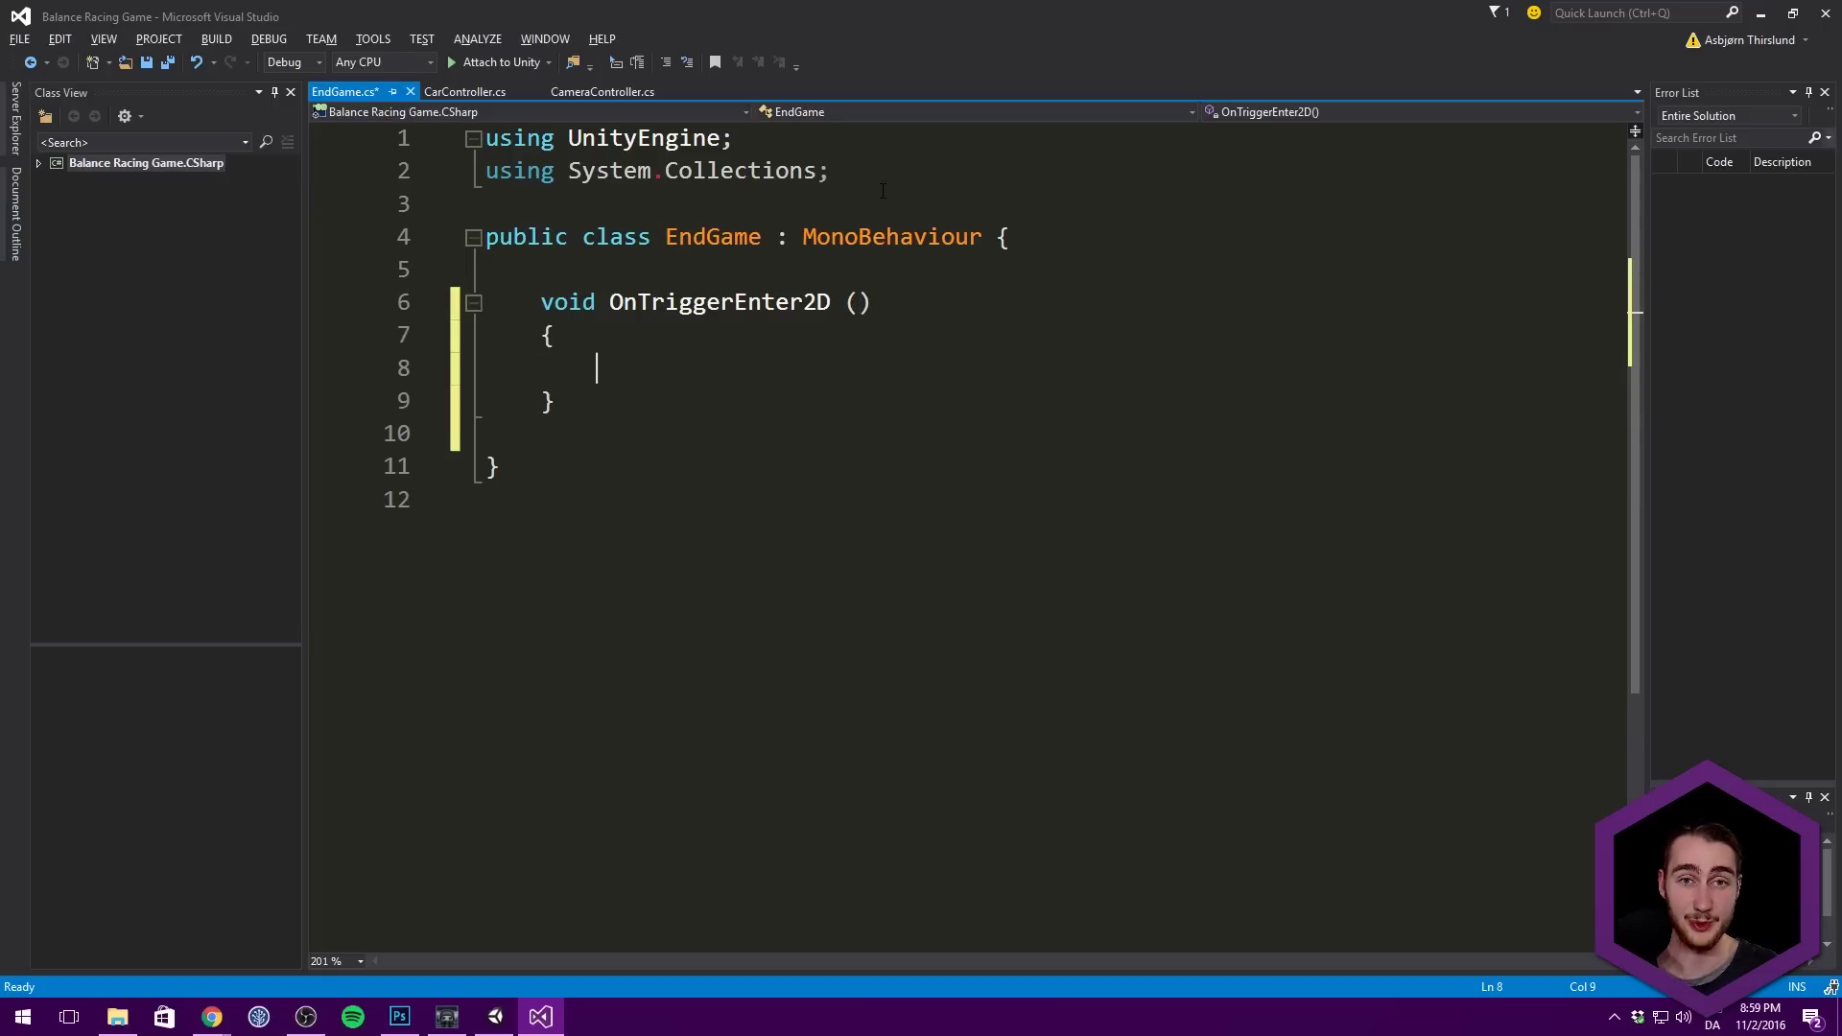
Step: Replace the System.Collections import with using UnityEngine.SceneManagement;
left_click(570, 171)
key("shift+End")
type("Uni")
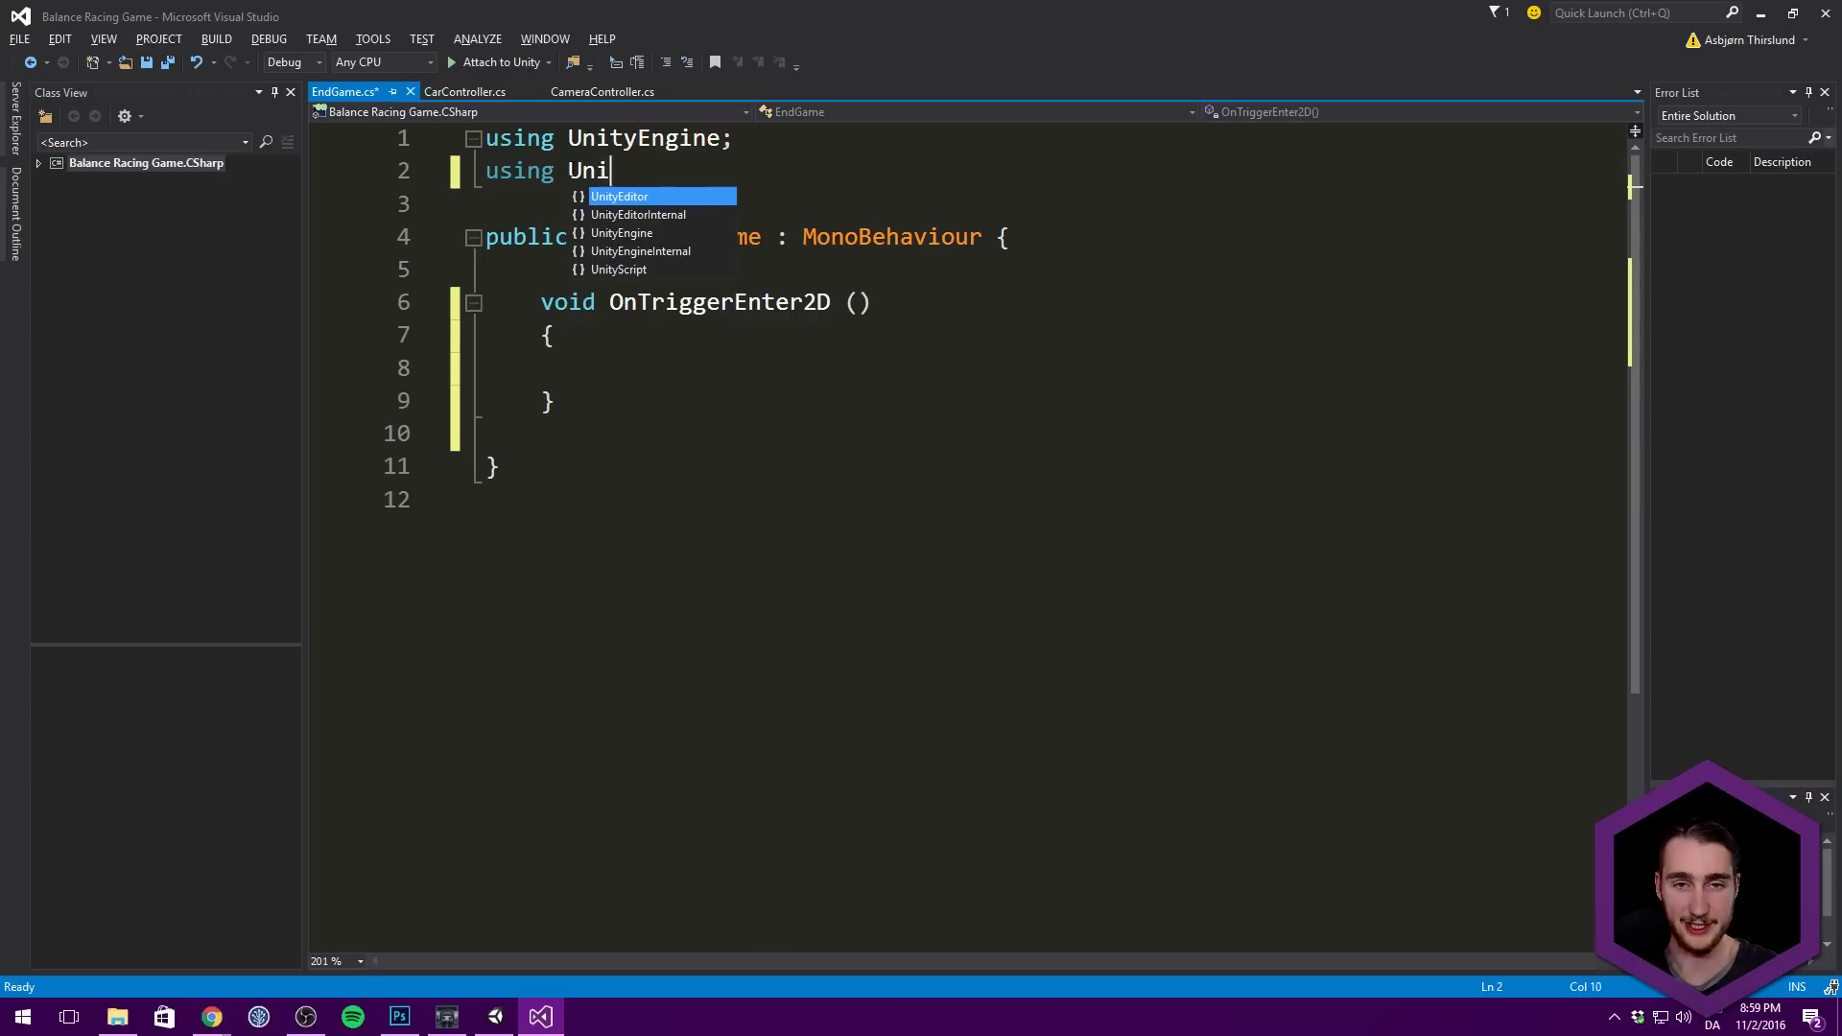
type("tyEngine.SceneManagement;")
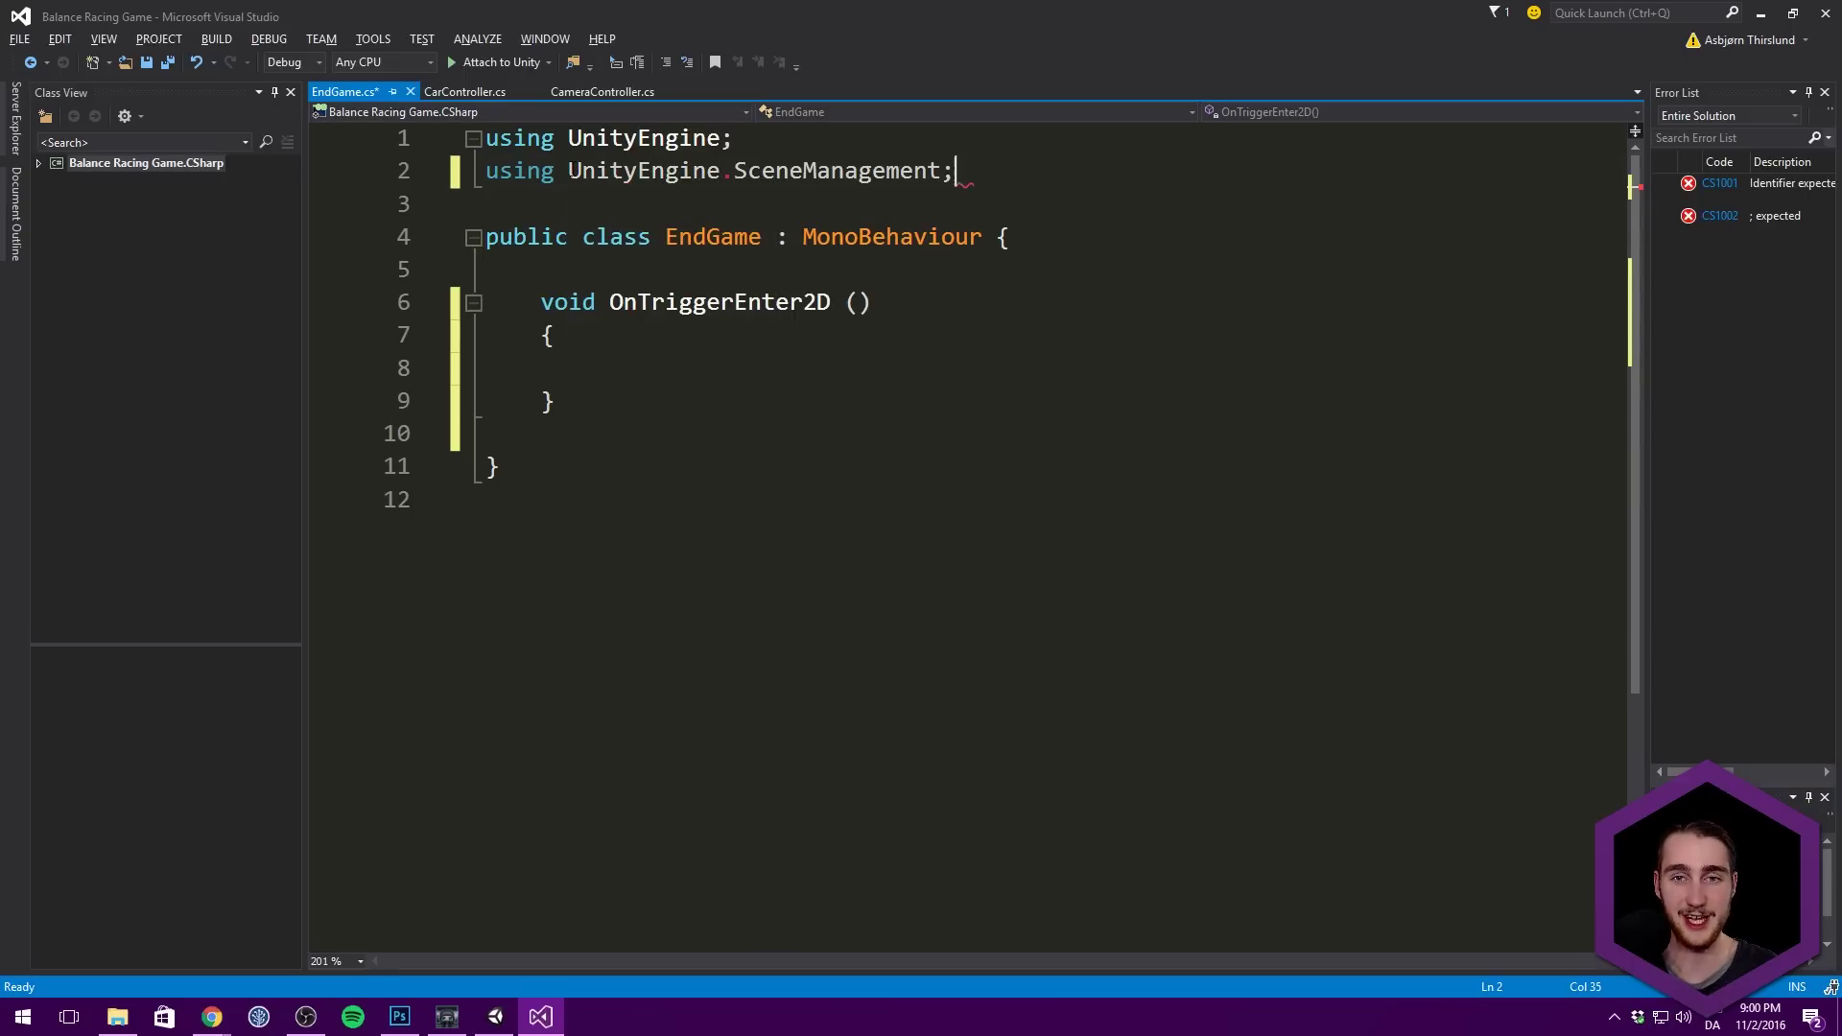
Step: Inside OnTriggerEnter2D, add SceneManager.LoadScene(SceneManager.GetActiveScene().buildIndex); and save the script
left_click(691, 360)
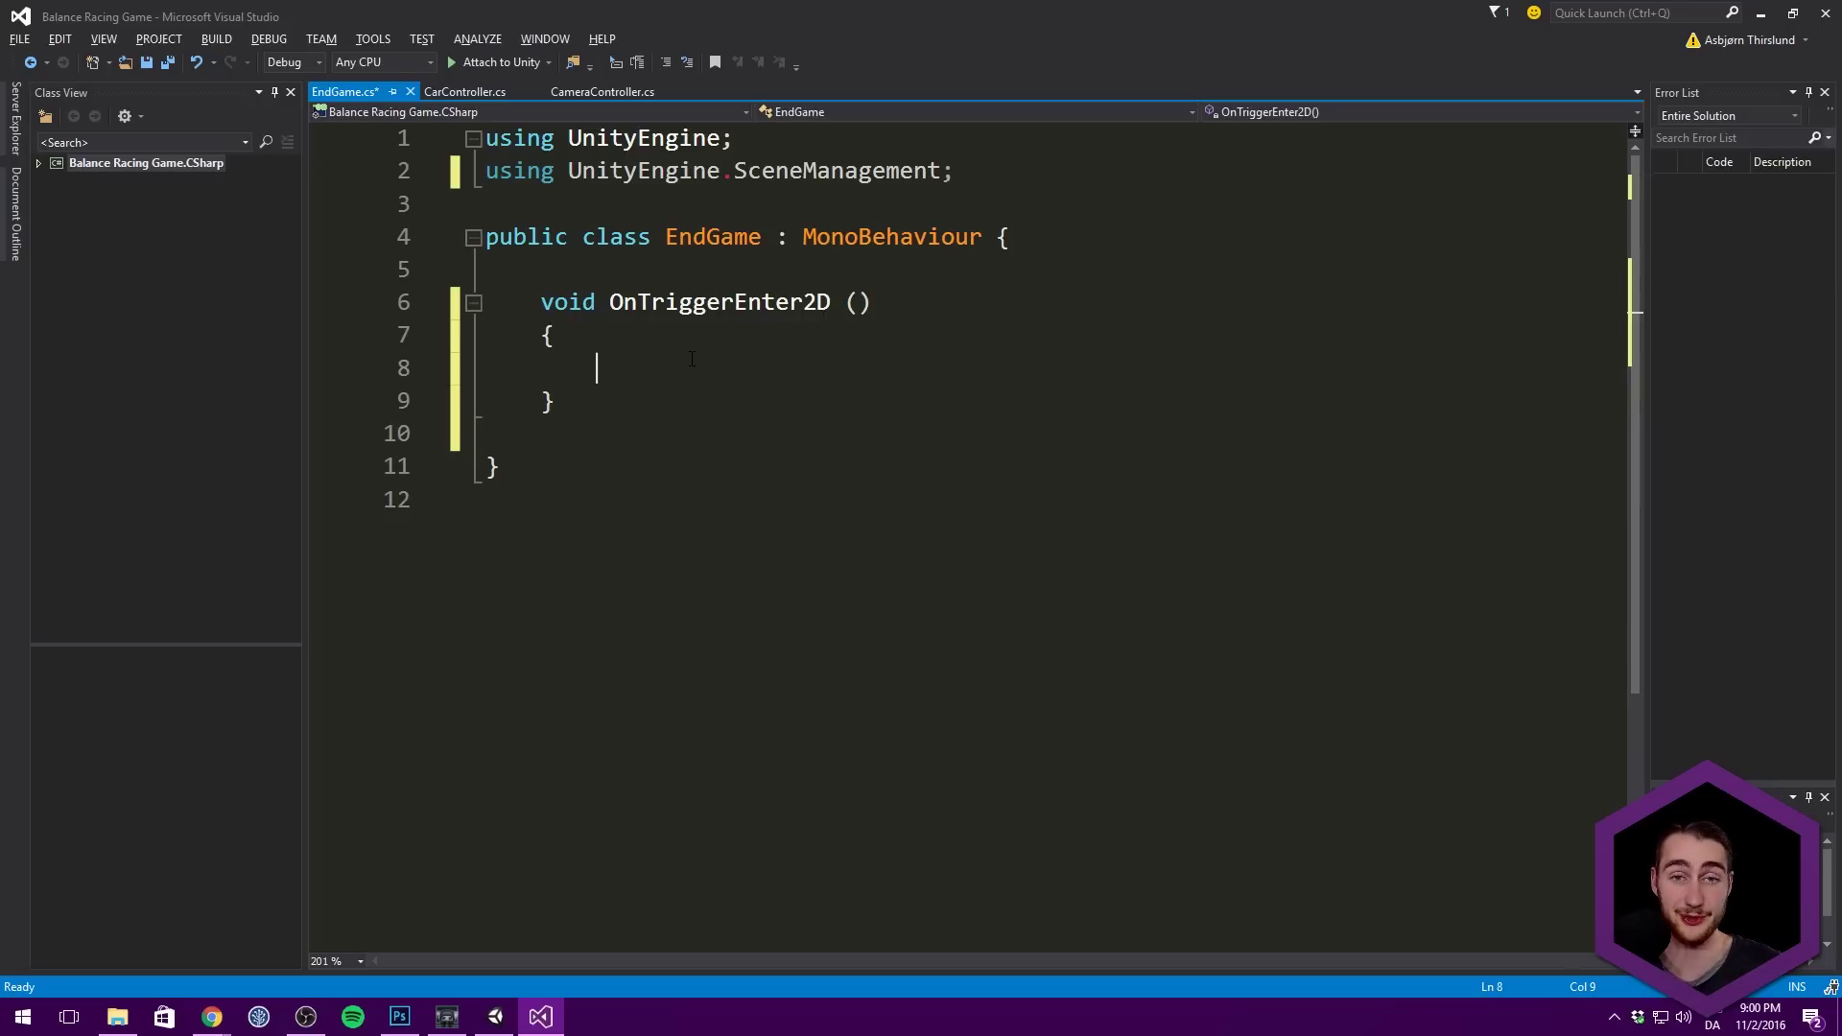
type("Scen")
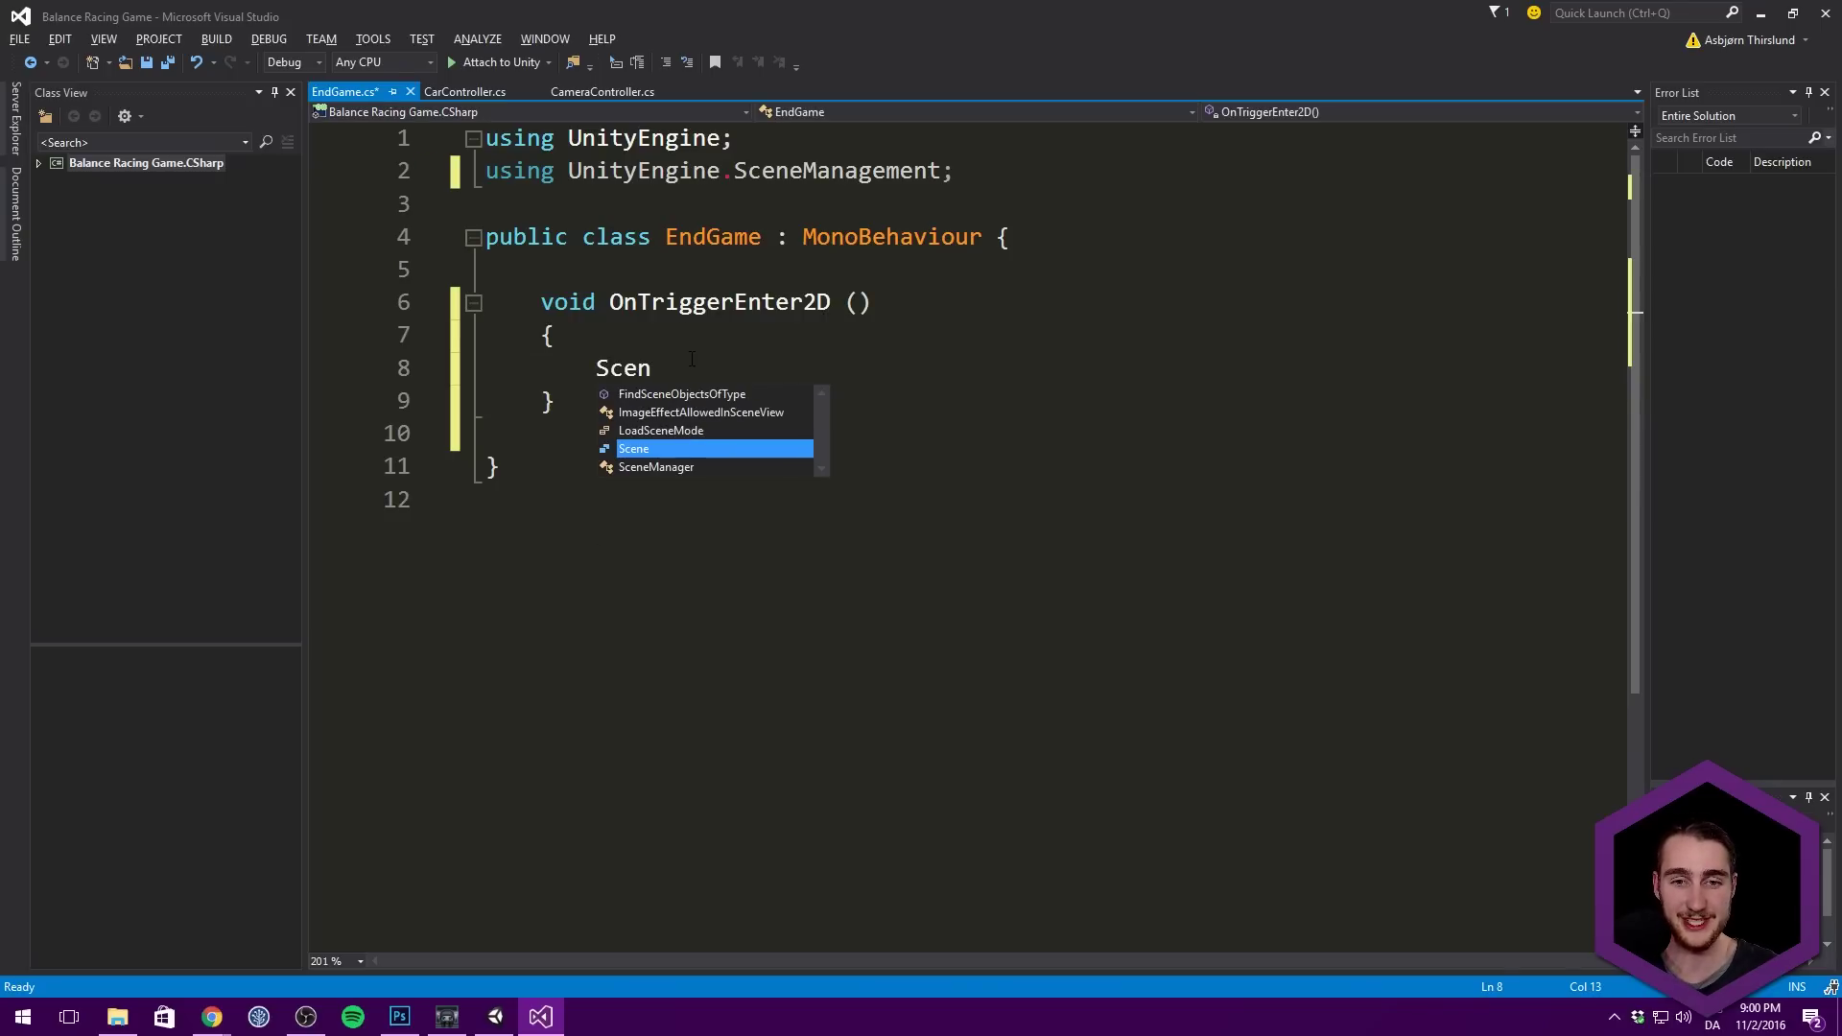
type("eManager.")
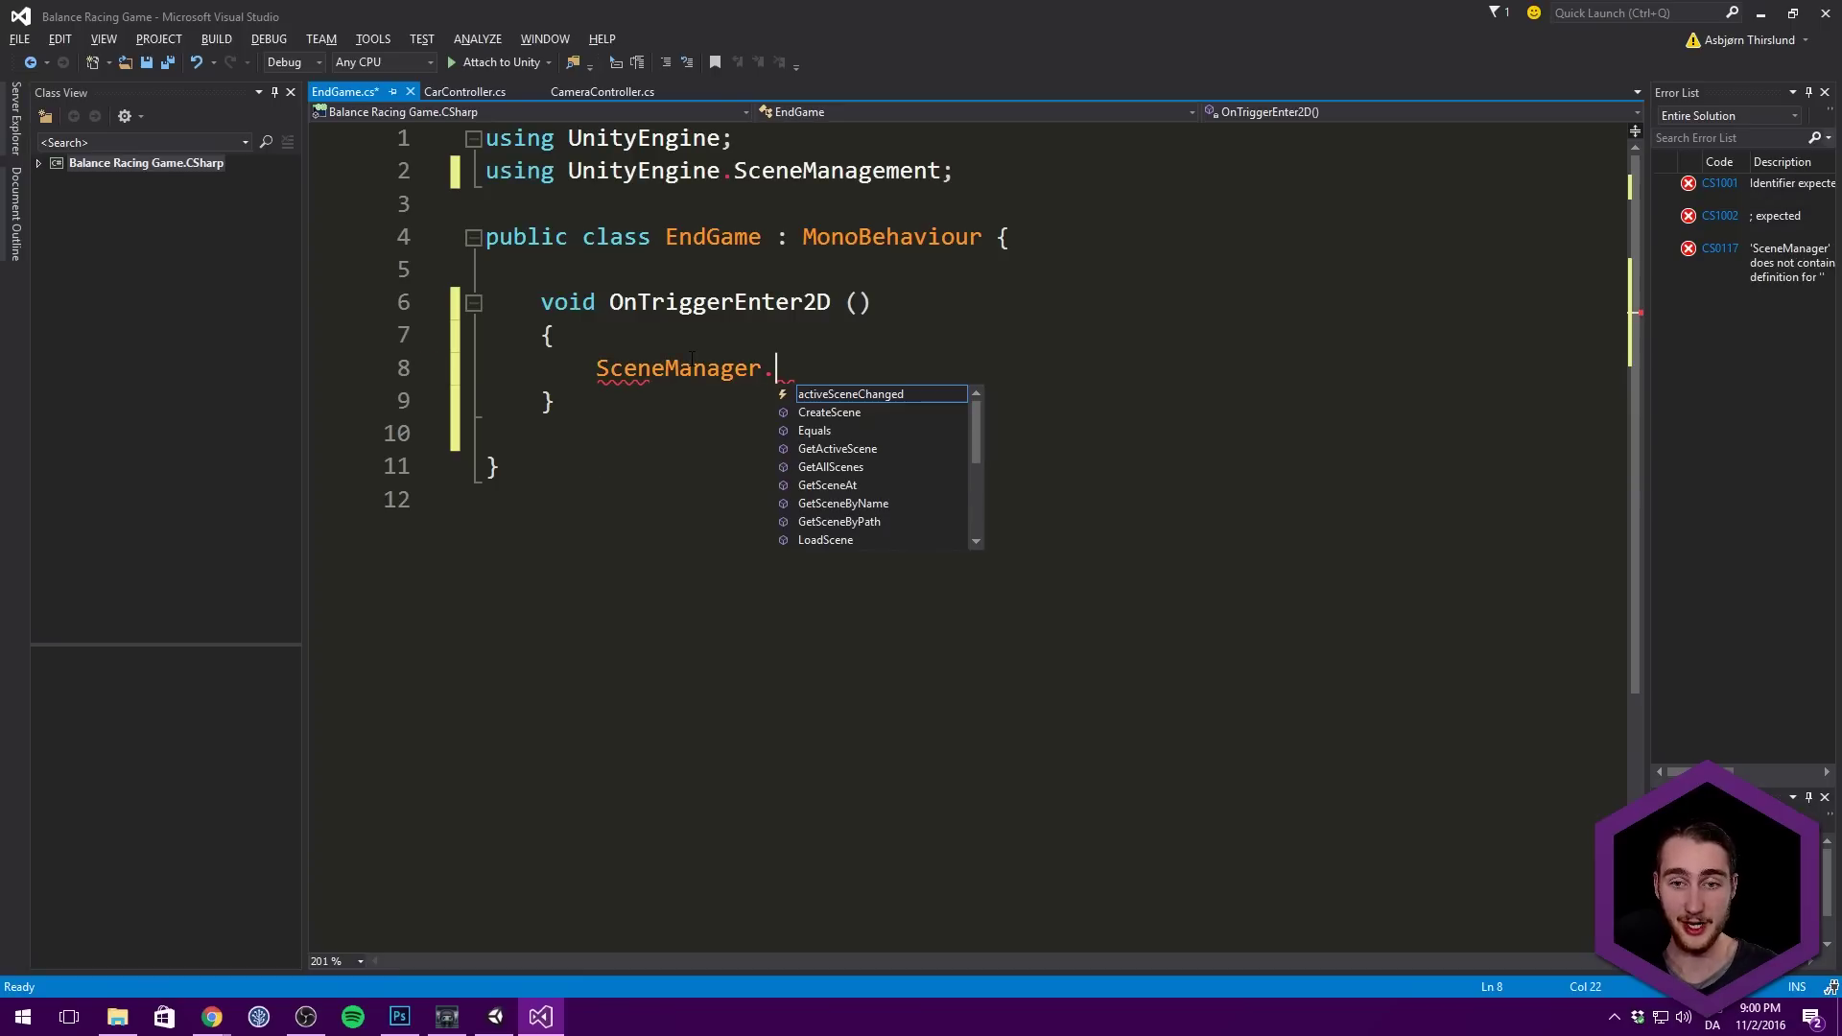
type("LoadScene(")
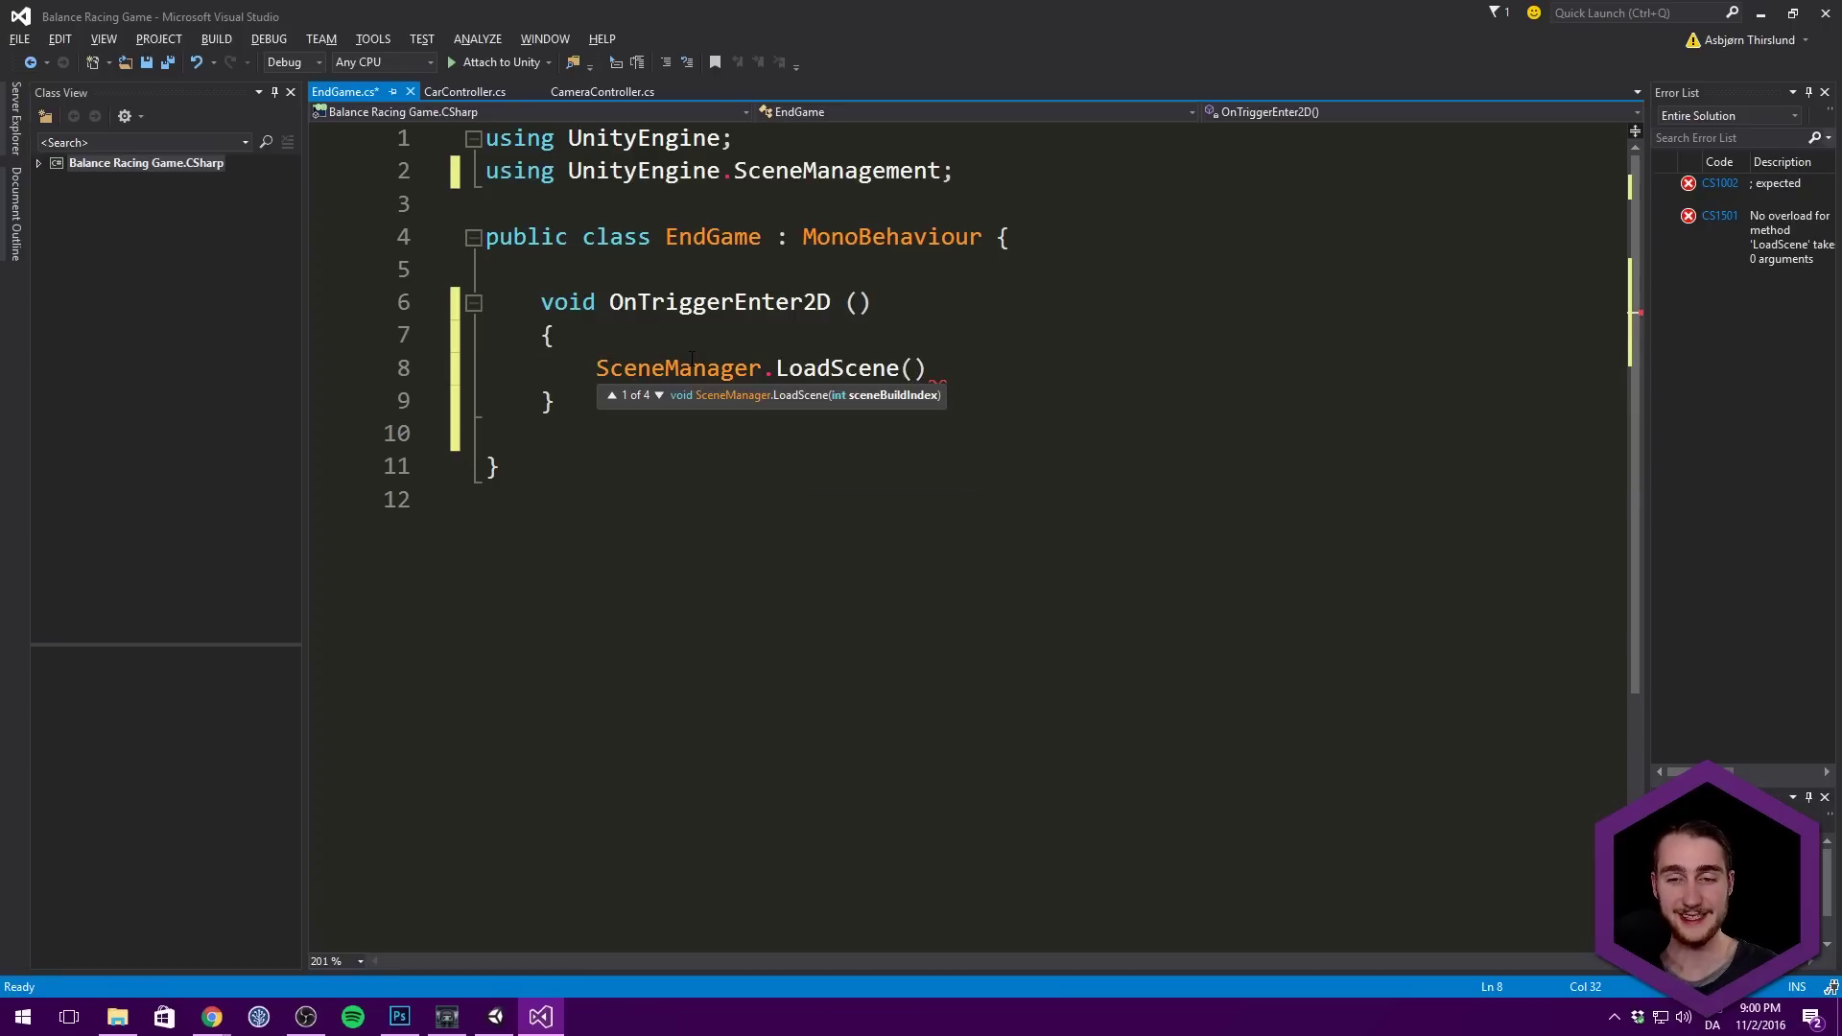
type("SceneManager.")
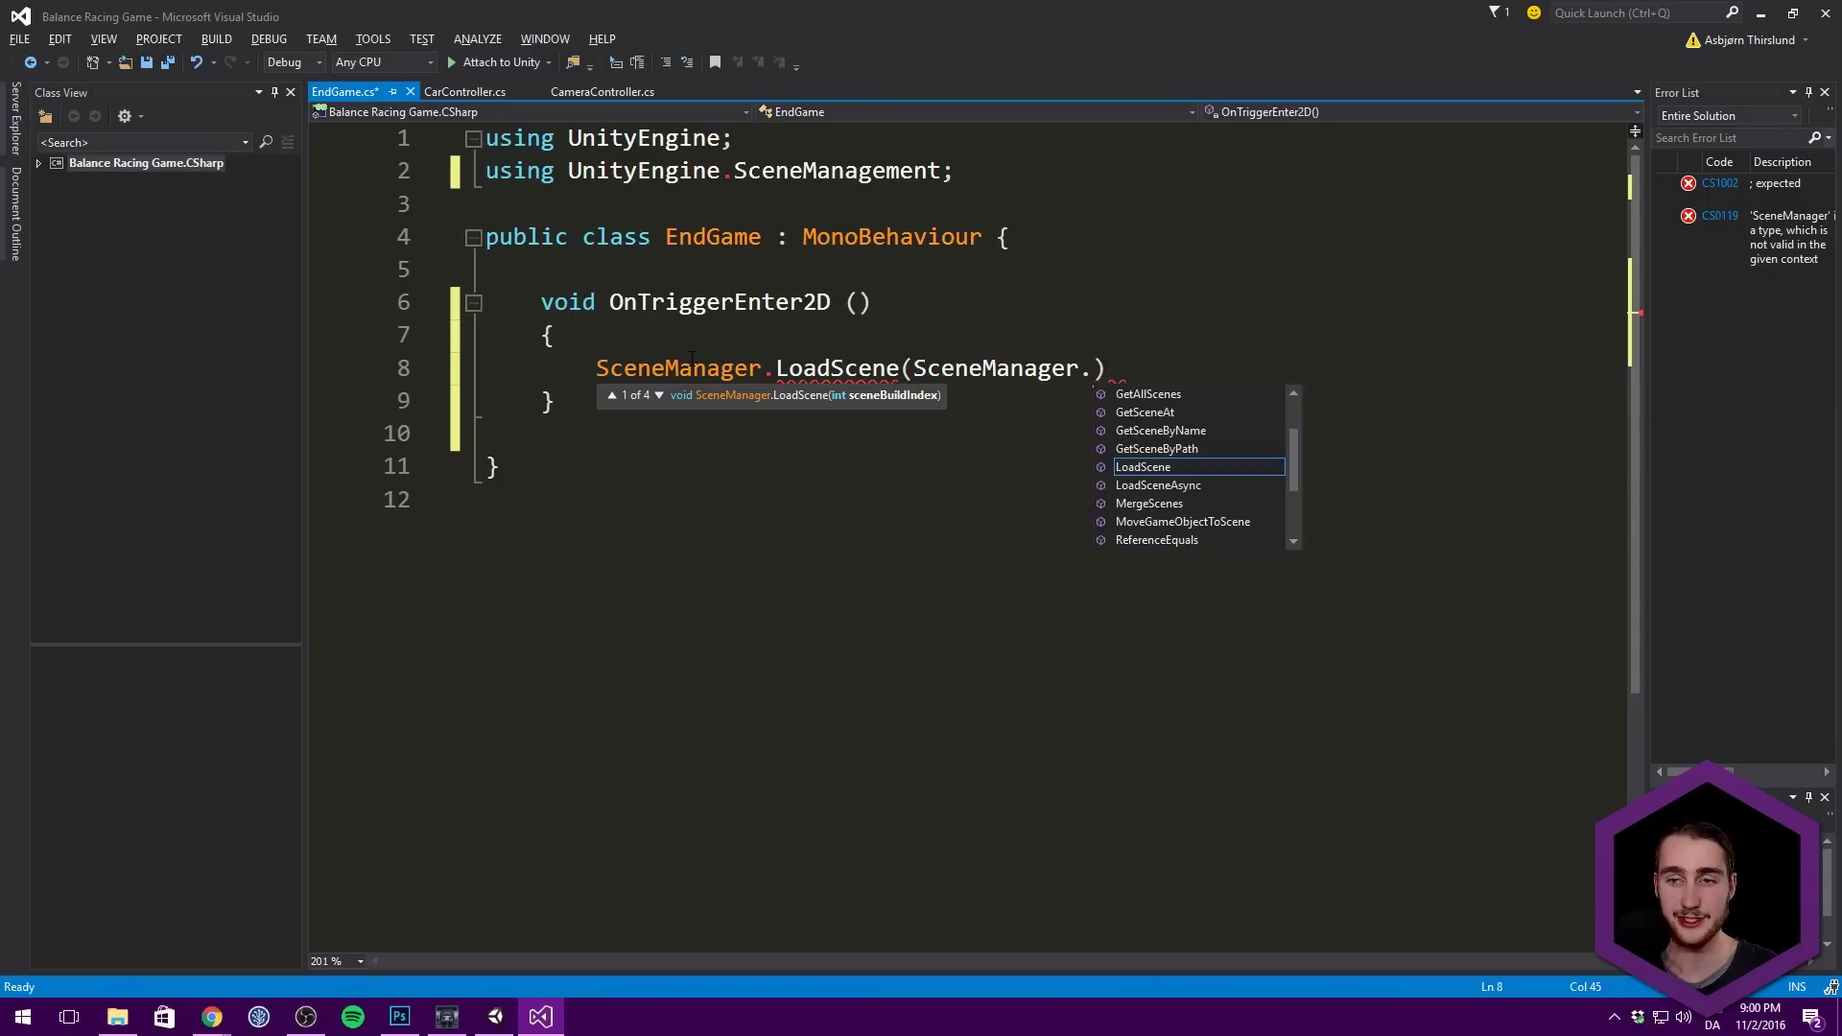
type("GetActiveScene().buildIndex")
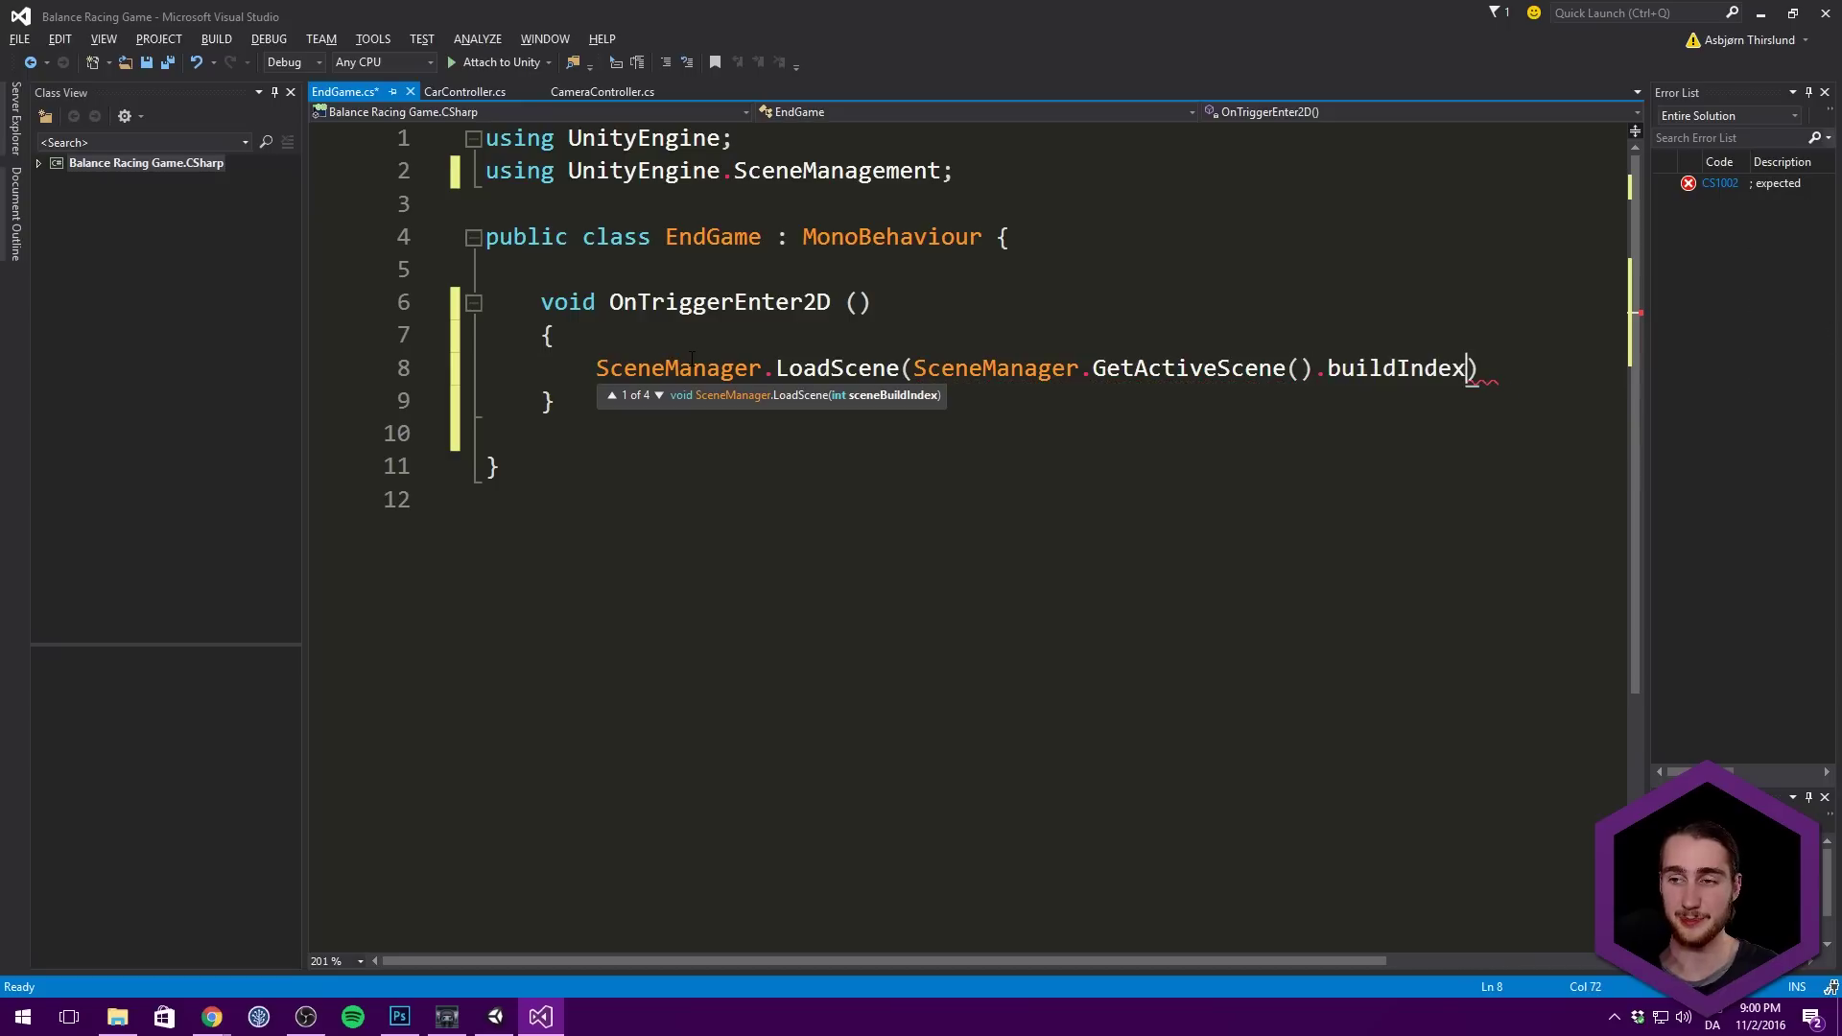
type(");")
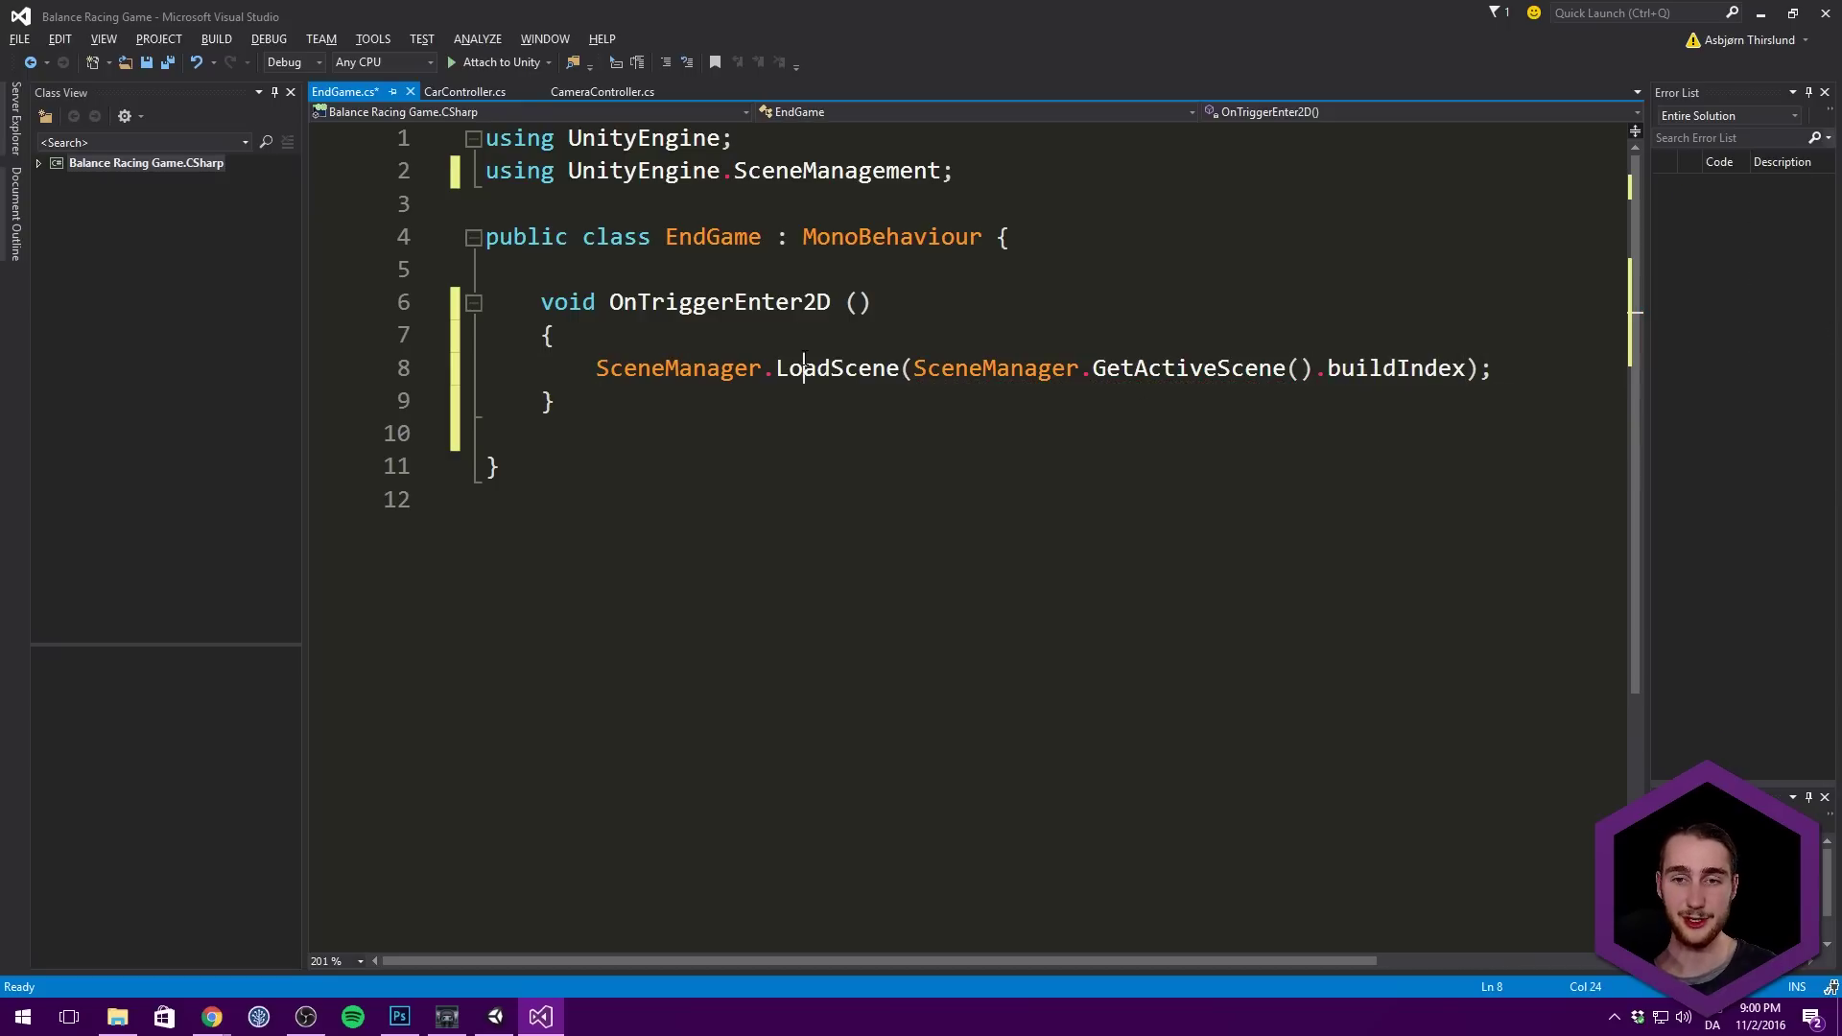
left_click(903, 370)
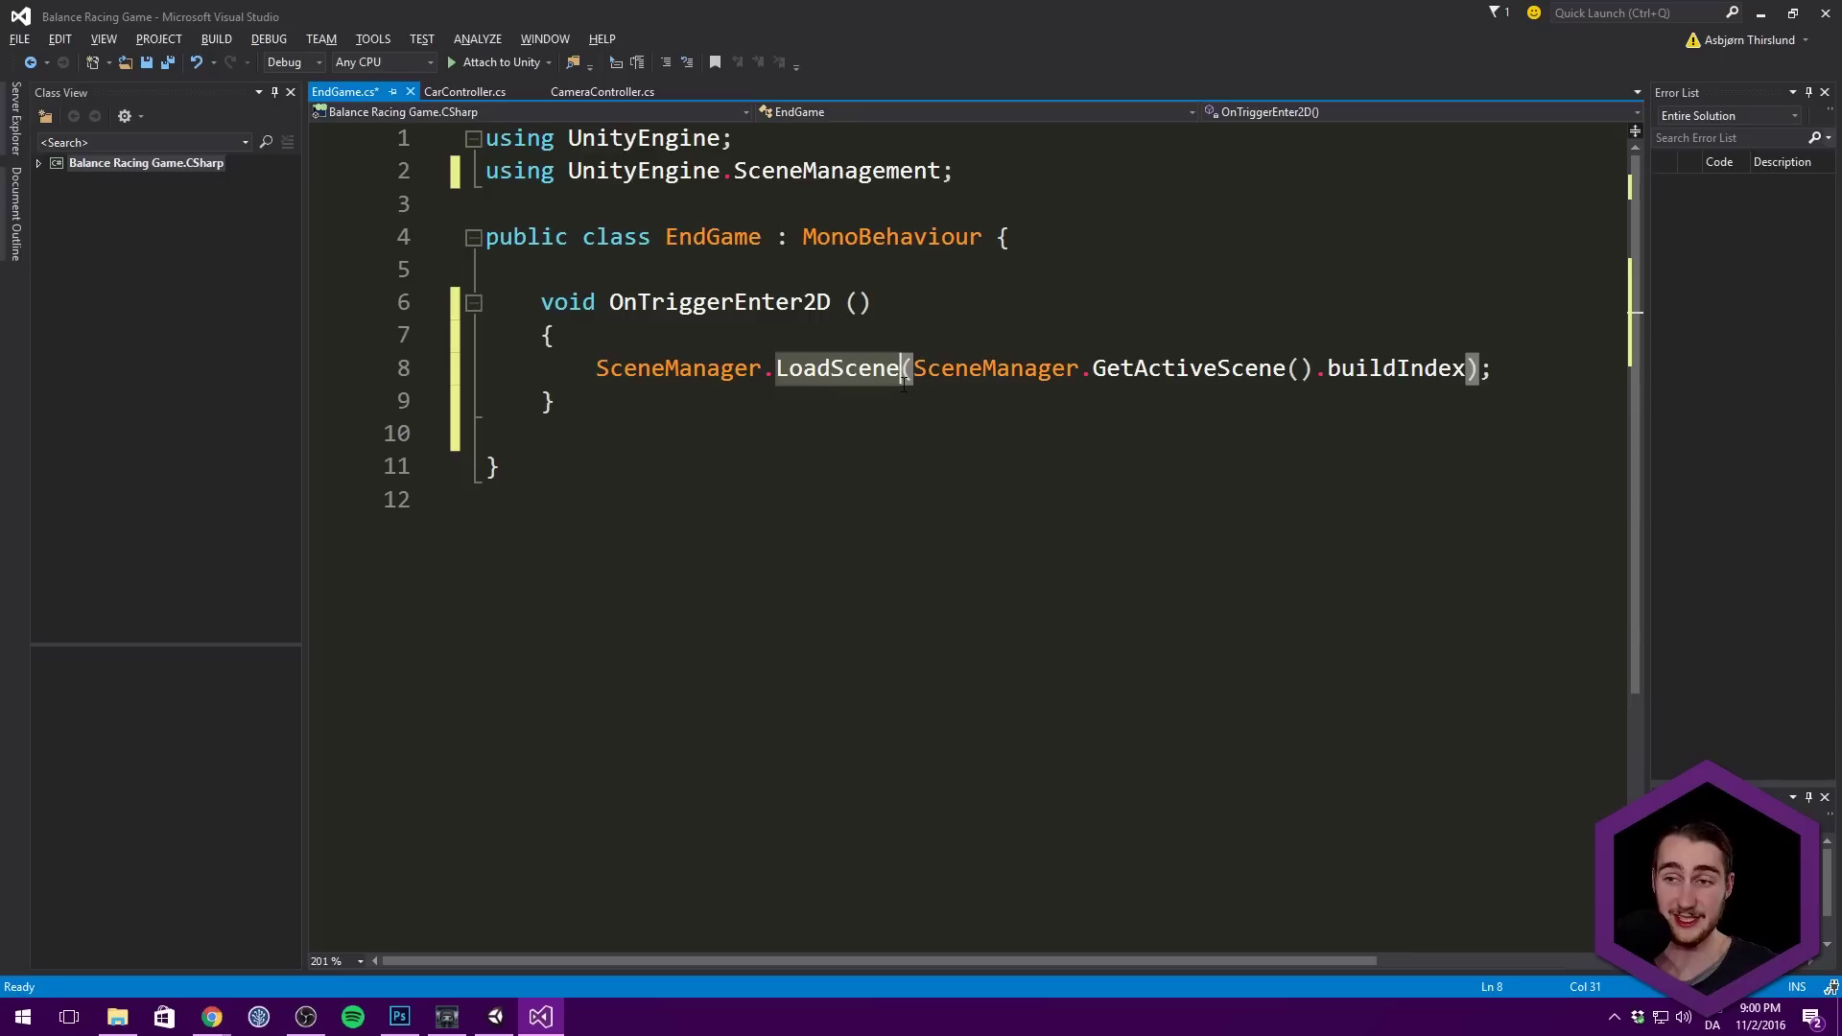
key("ctrl+s")
Step: Switch to Unity, run the game and examine the car's colliders in the scene while it plays
left_click(1761, 14)
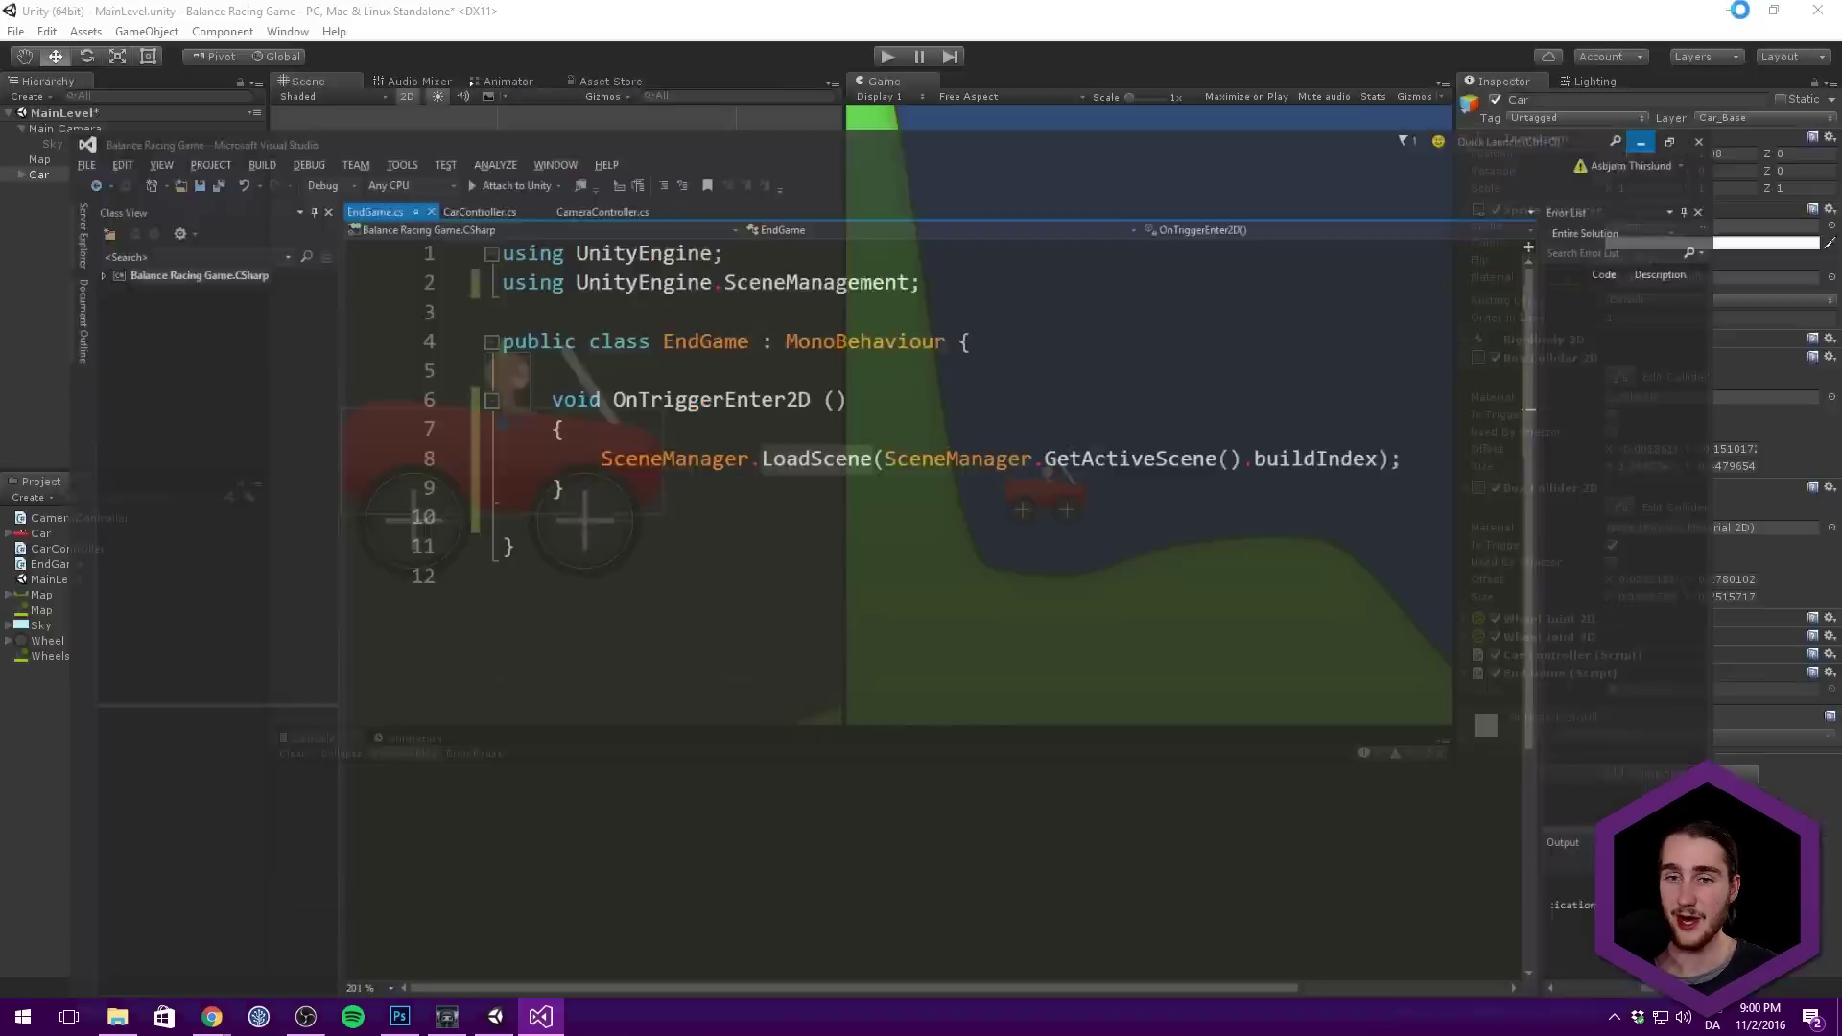
left_click(889, 53)
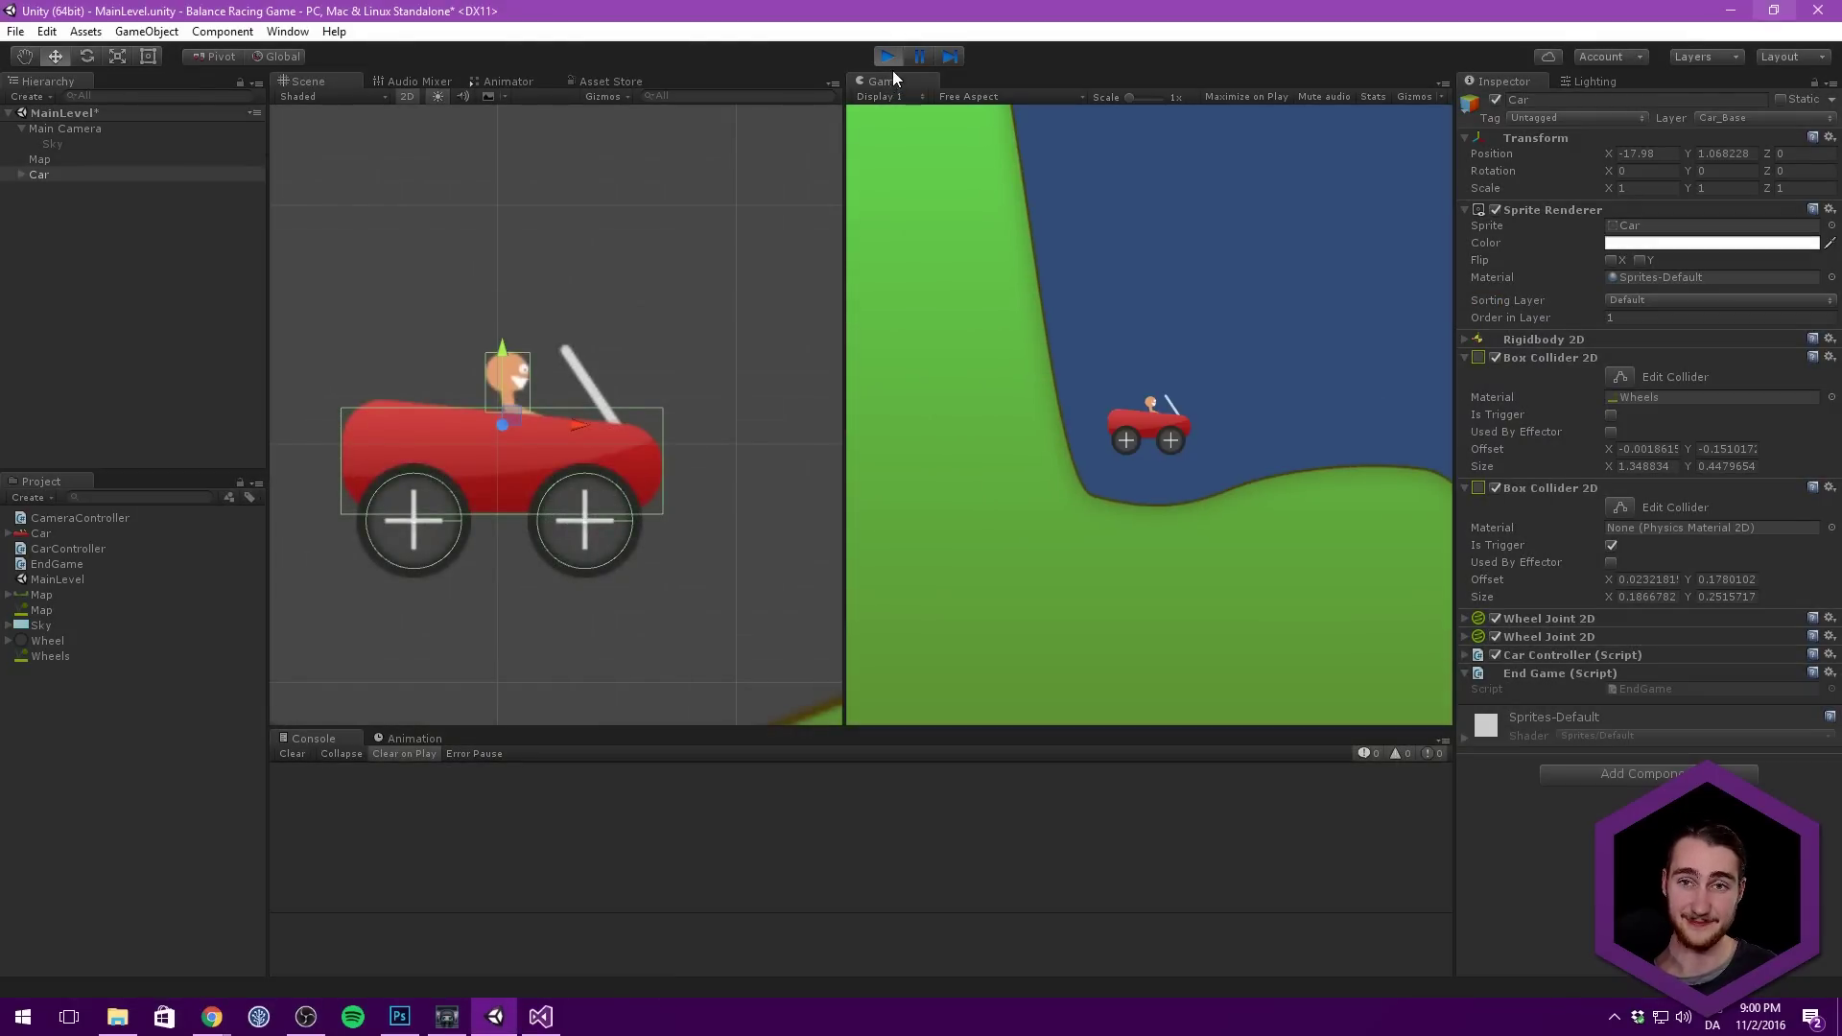
middle_click_drag(623, 298, 611, 205)
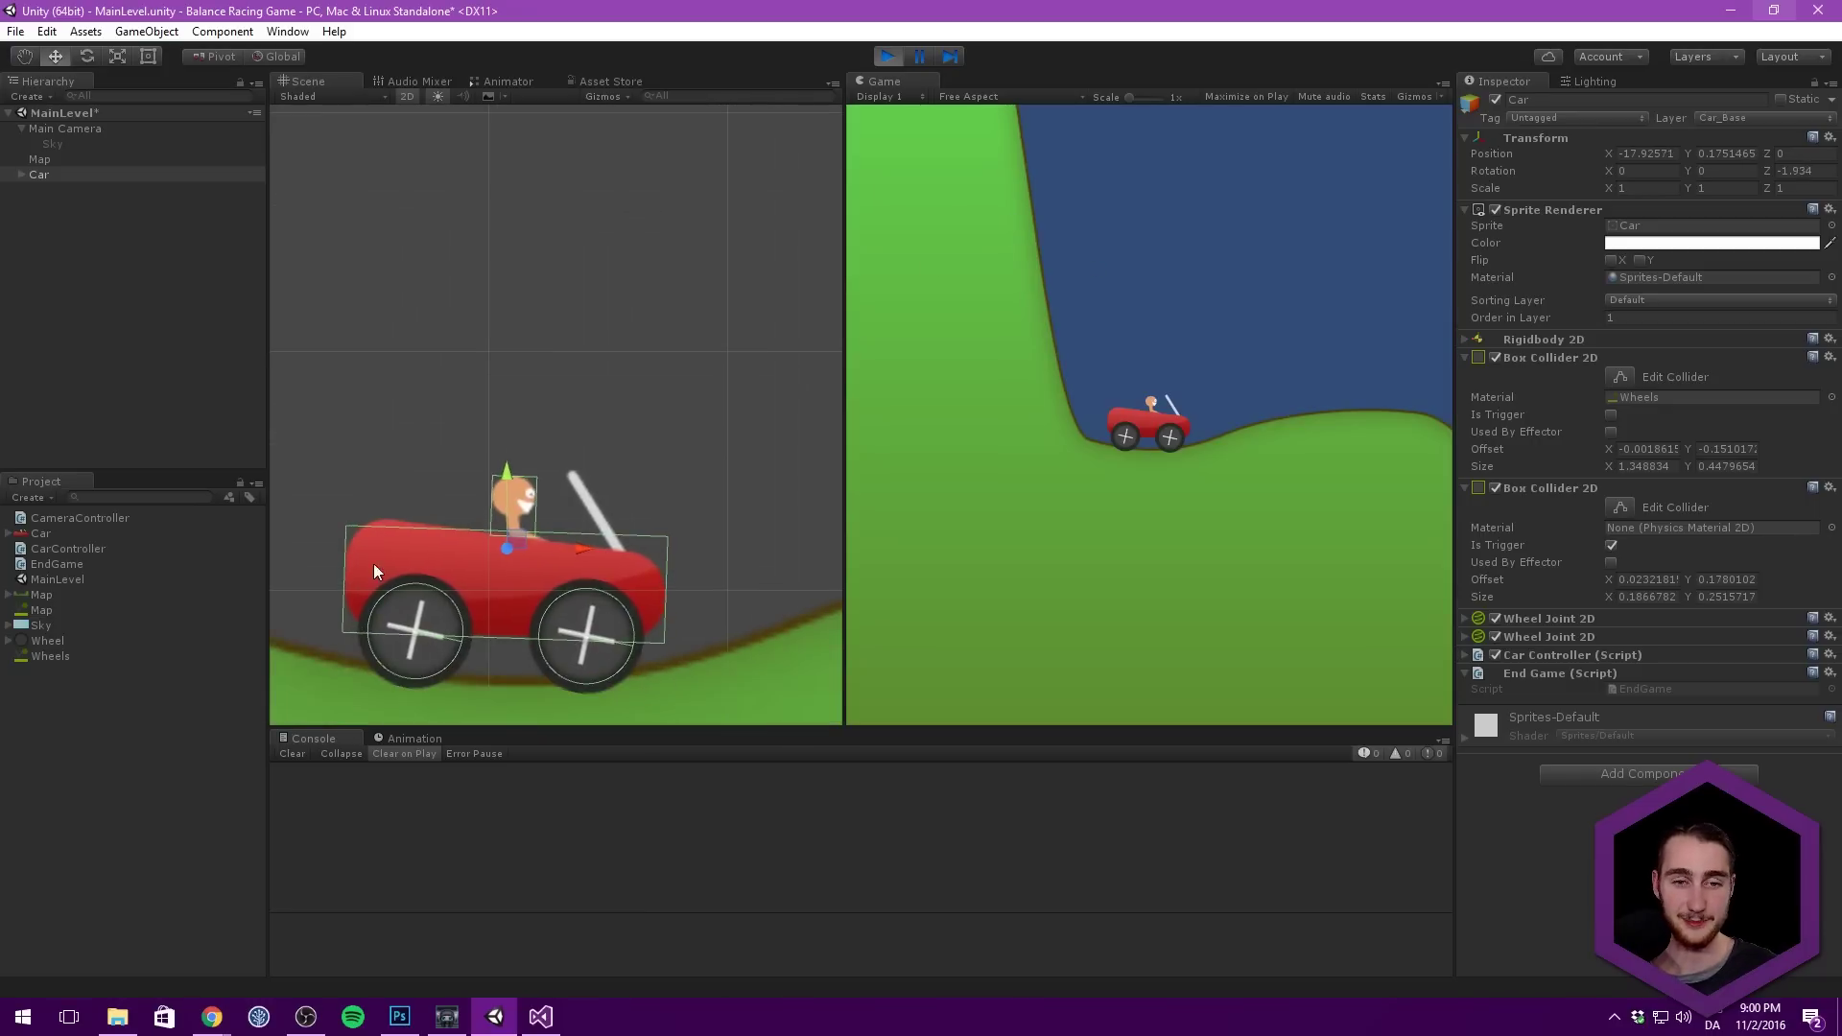
middle_click_drag(486, 577, 466, 549)
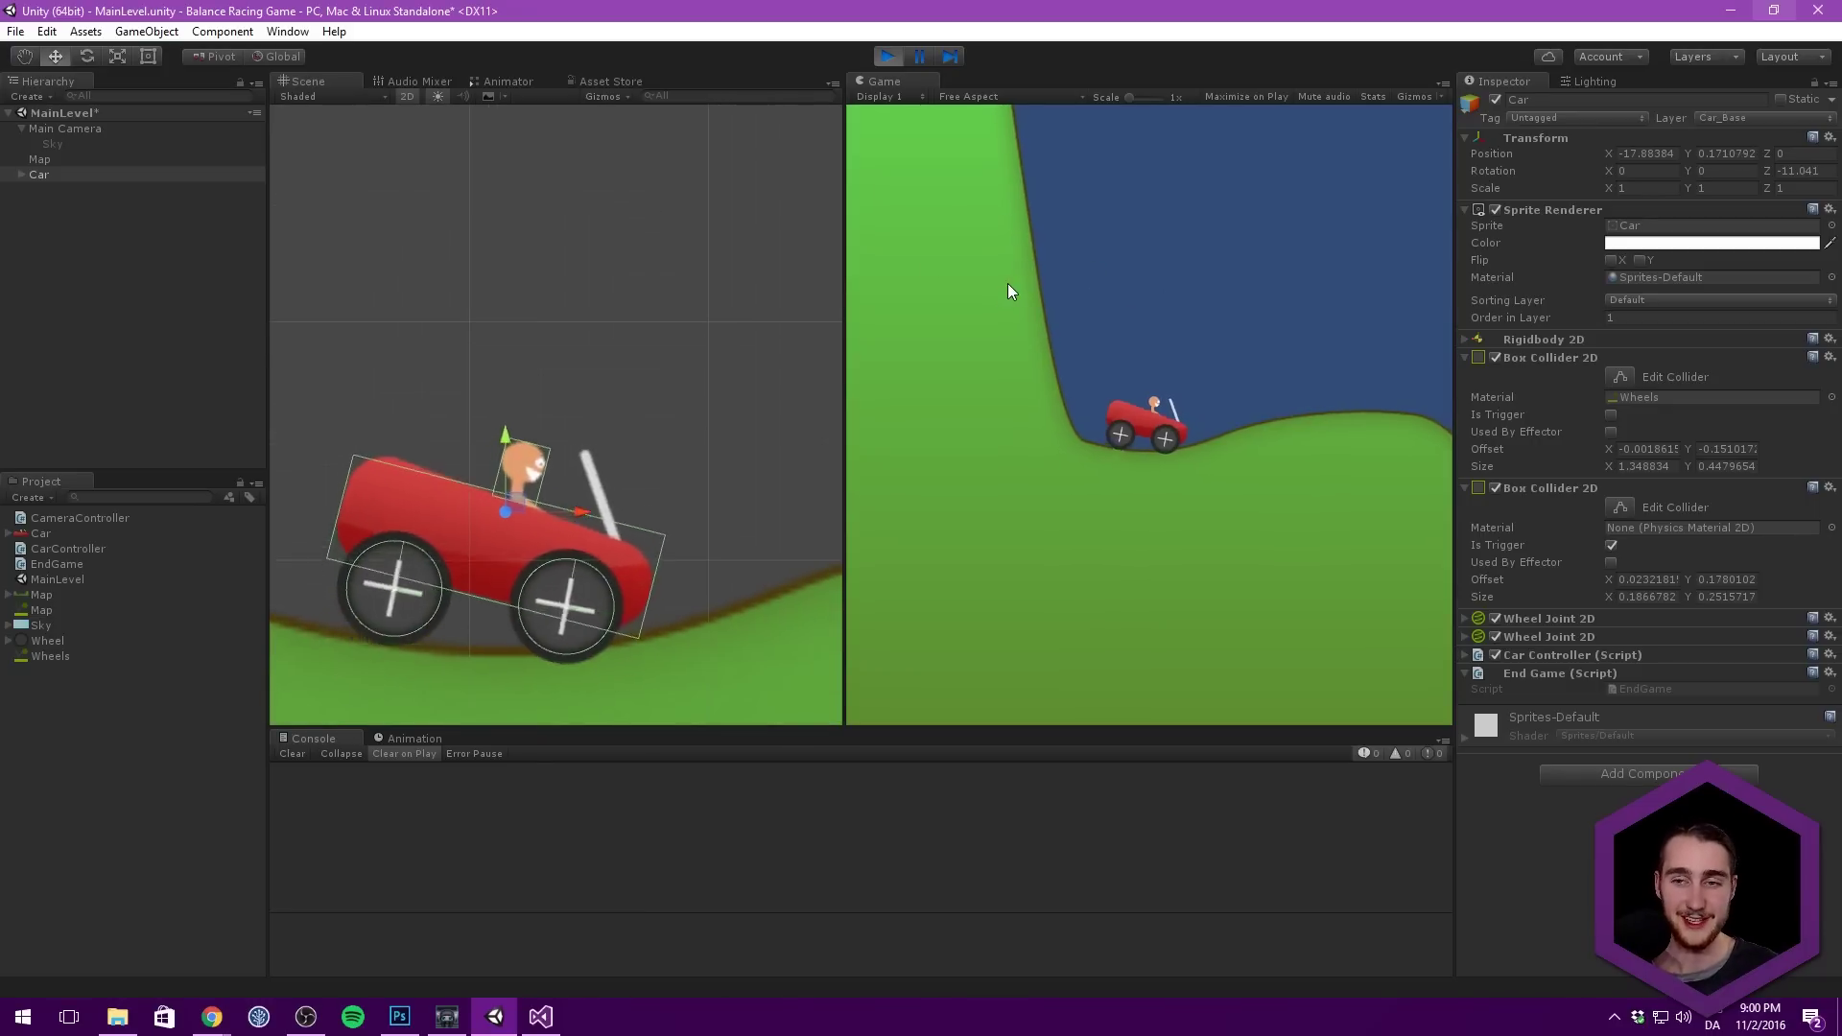
left_click(112, 301)
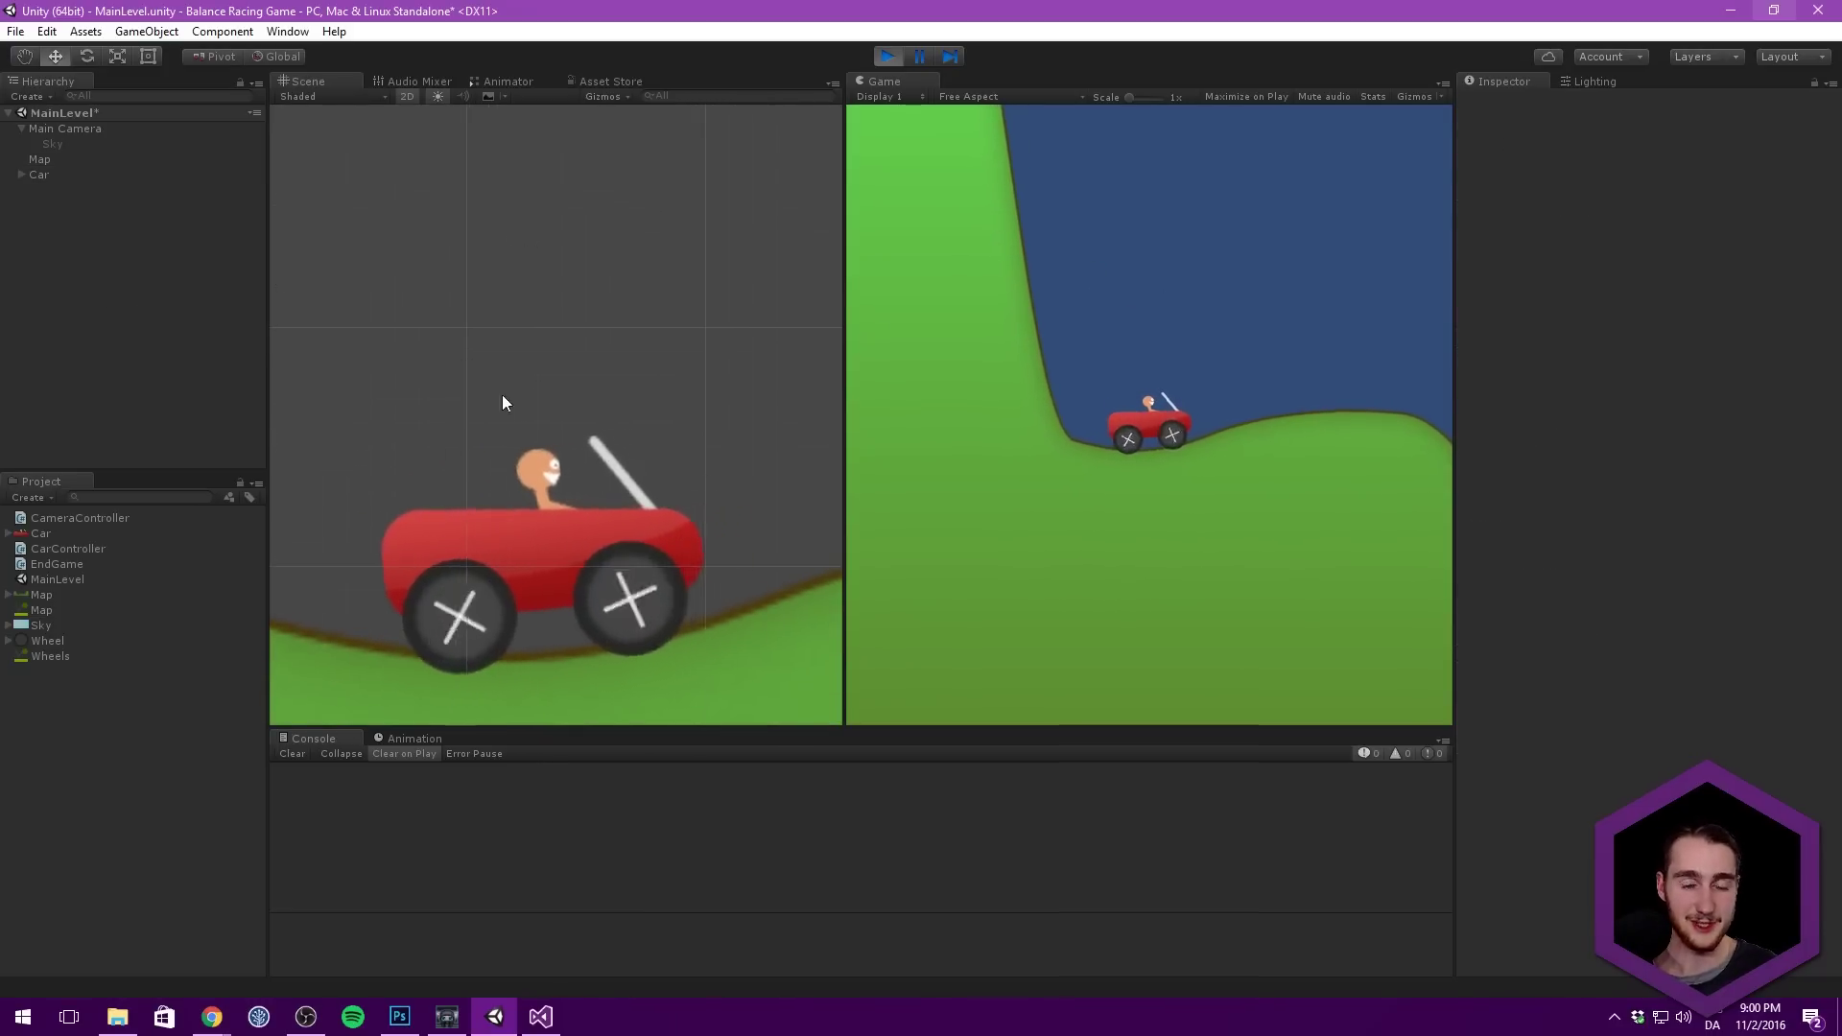
scroll(568, 296, "up", 3)
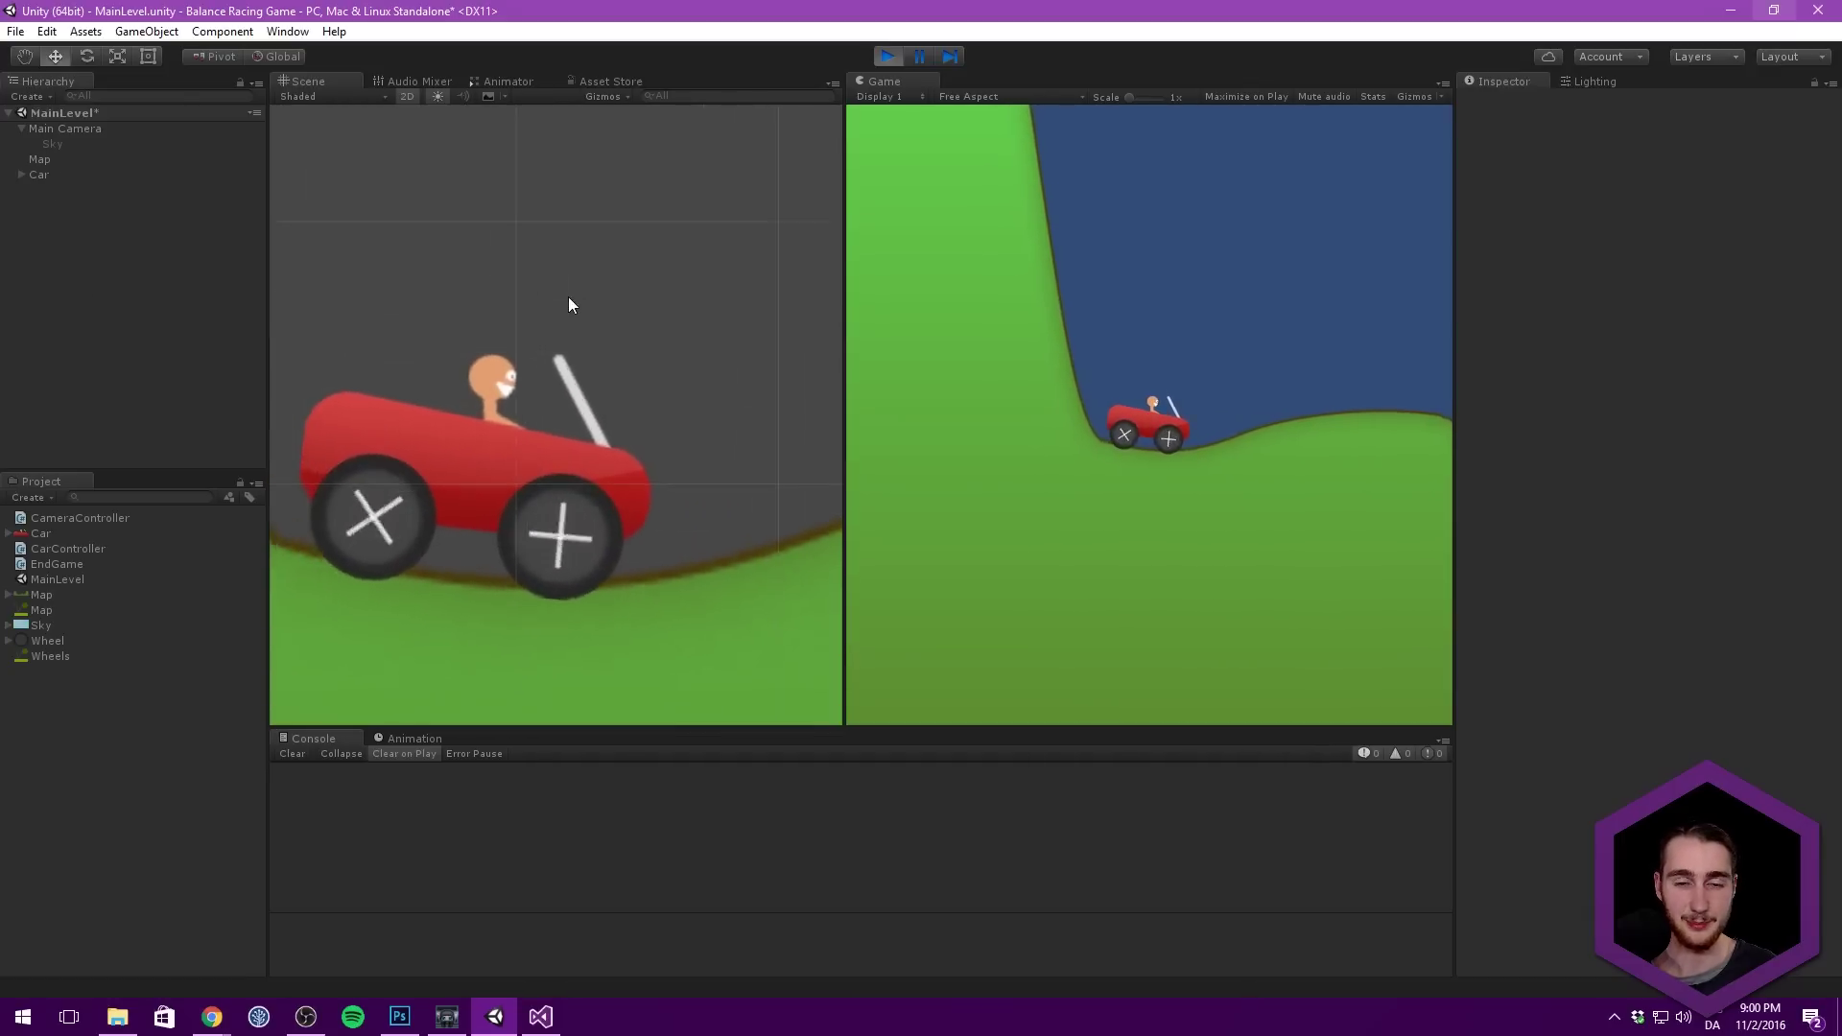
left_click(50, 172)
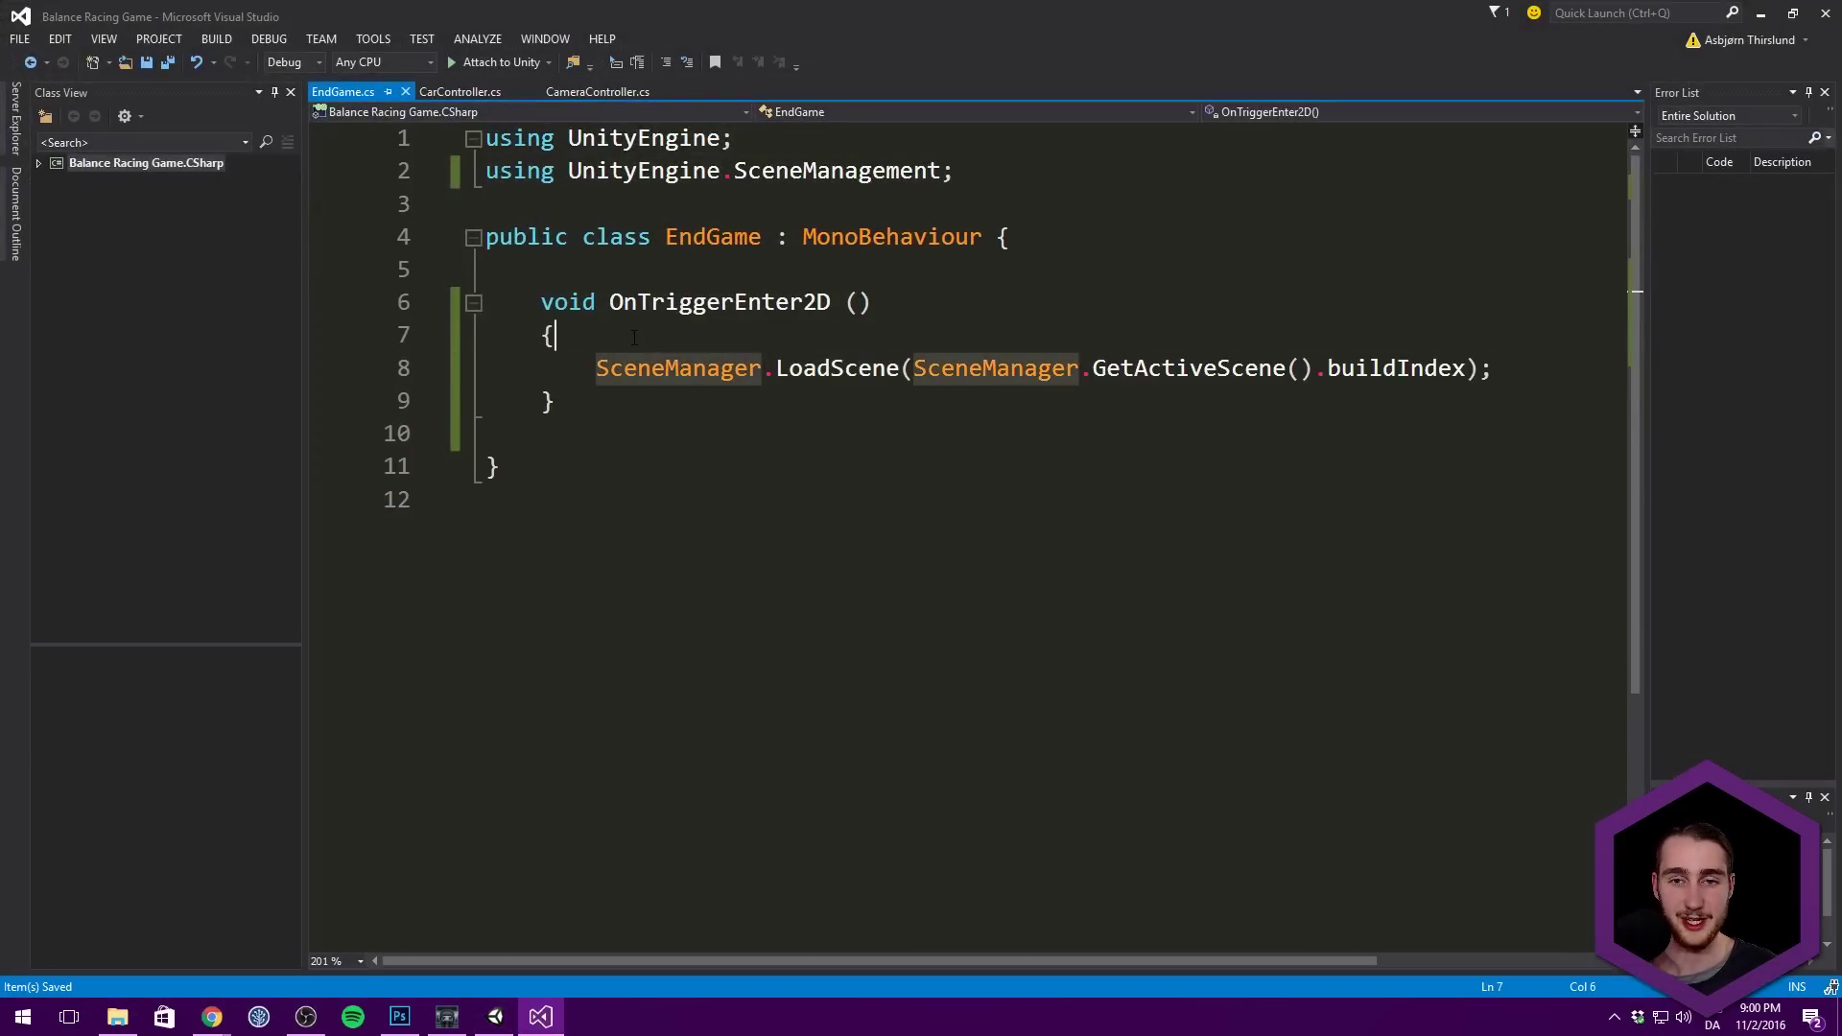
key("alt+Tab")
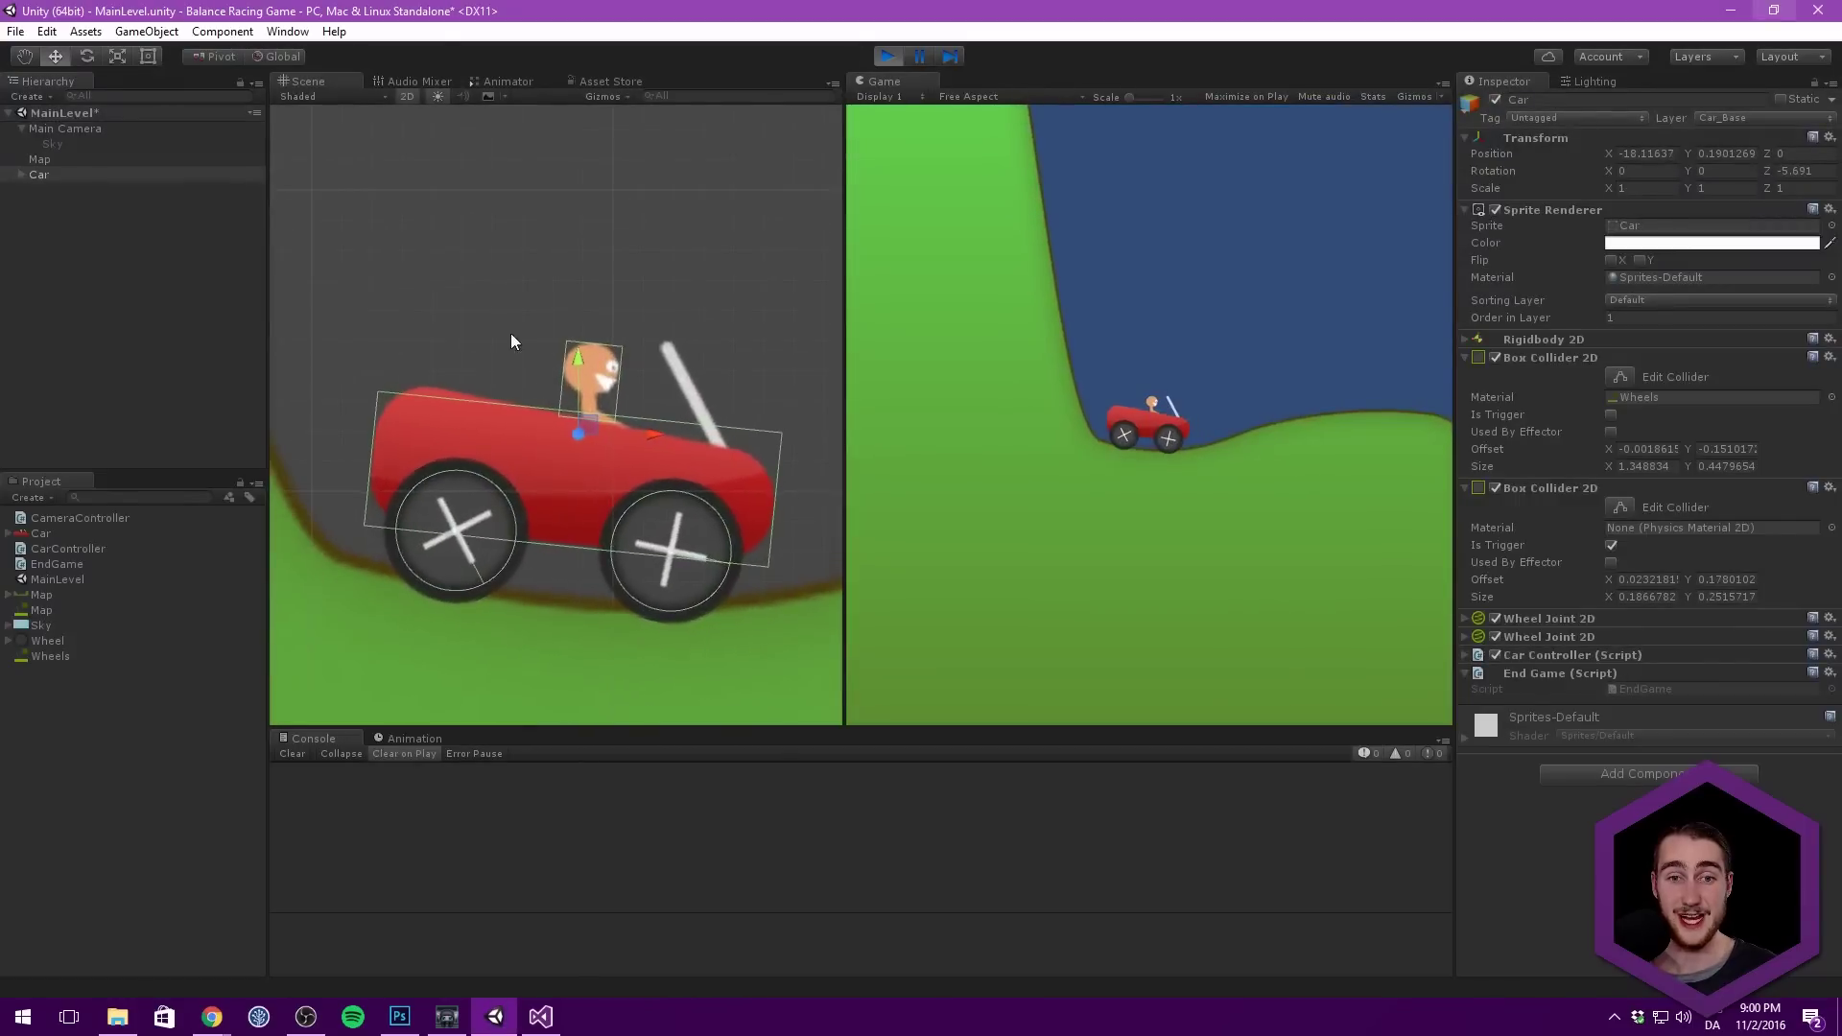
scroll(568, 326, "down", 2)
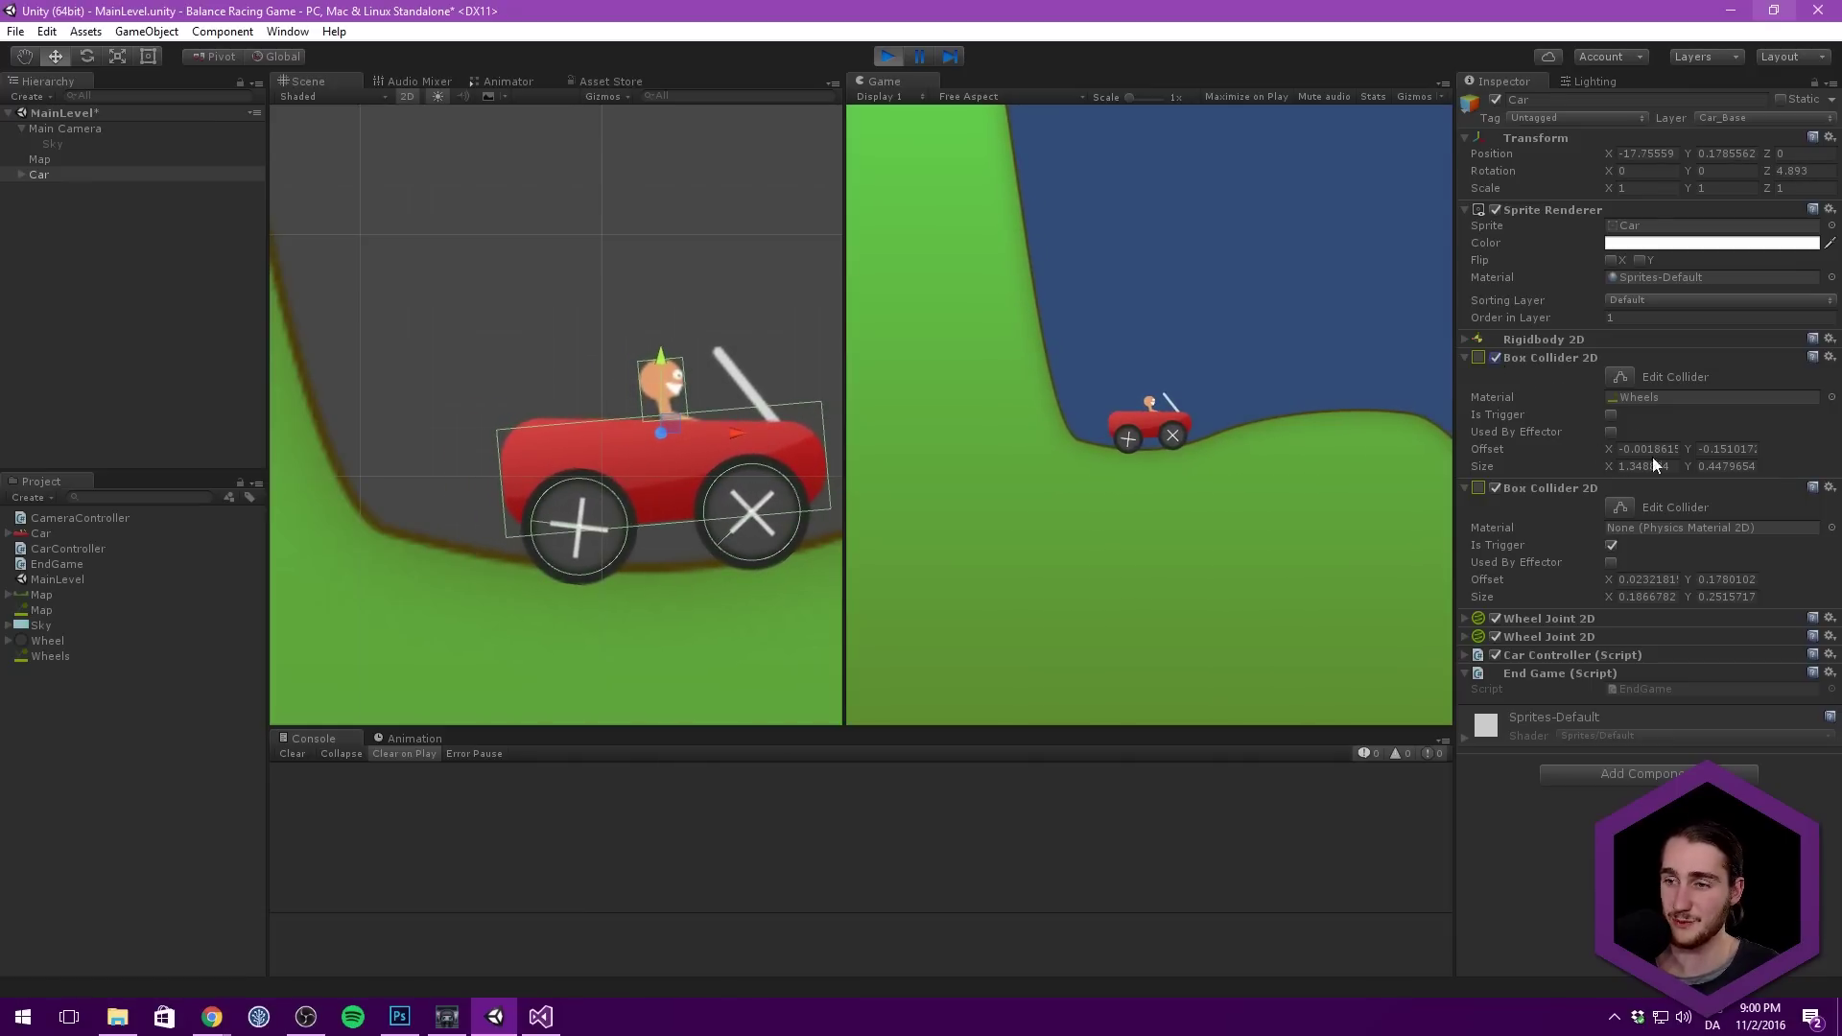
Step: Try shifting the car body's Box Collider 2D vertically by changing its Y offset while the game runs, then deselect the car
left_click(1703, 448)
type("0.15")
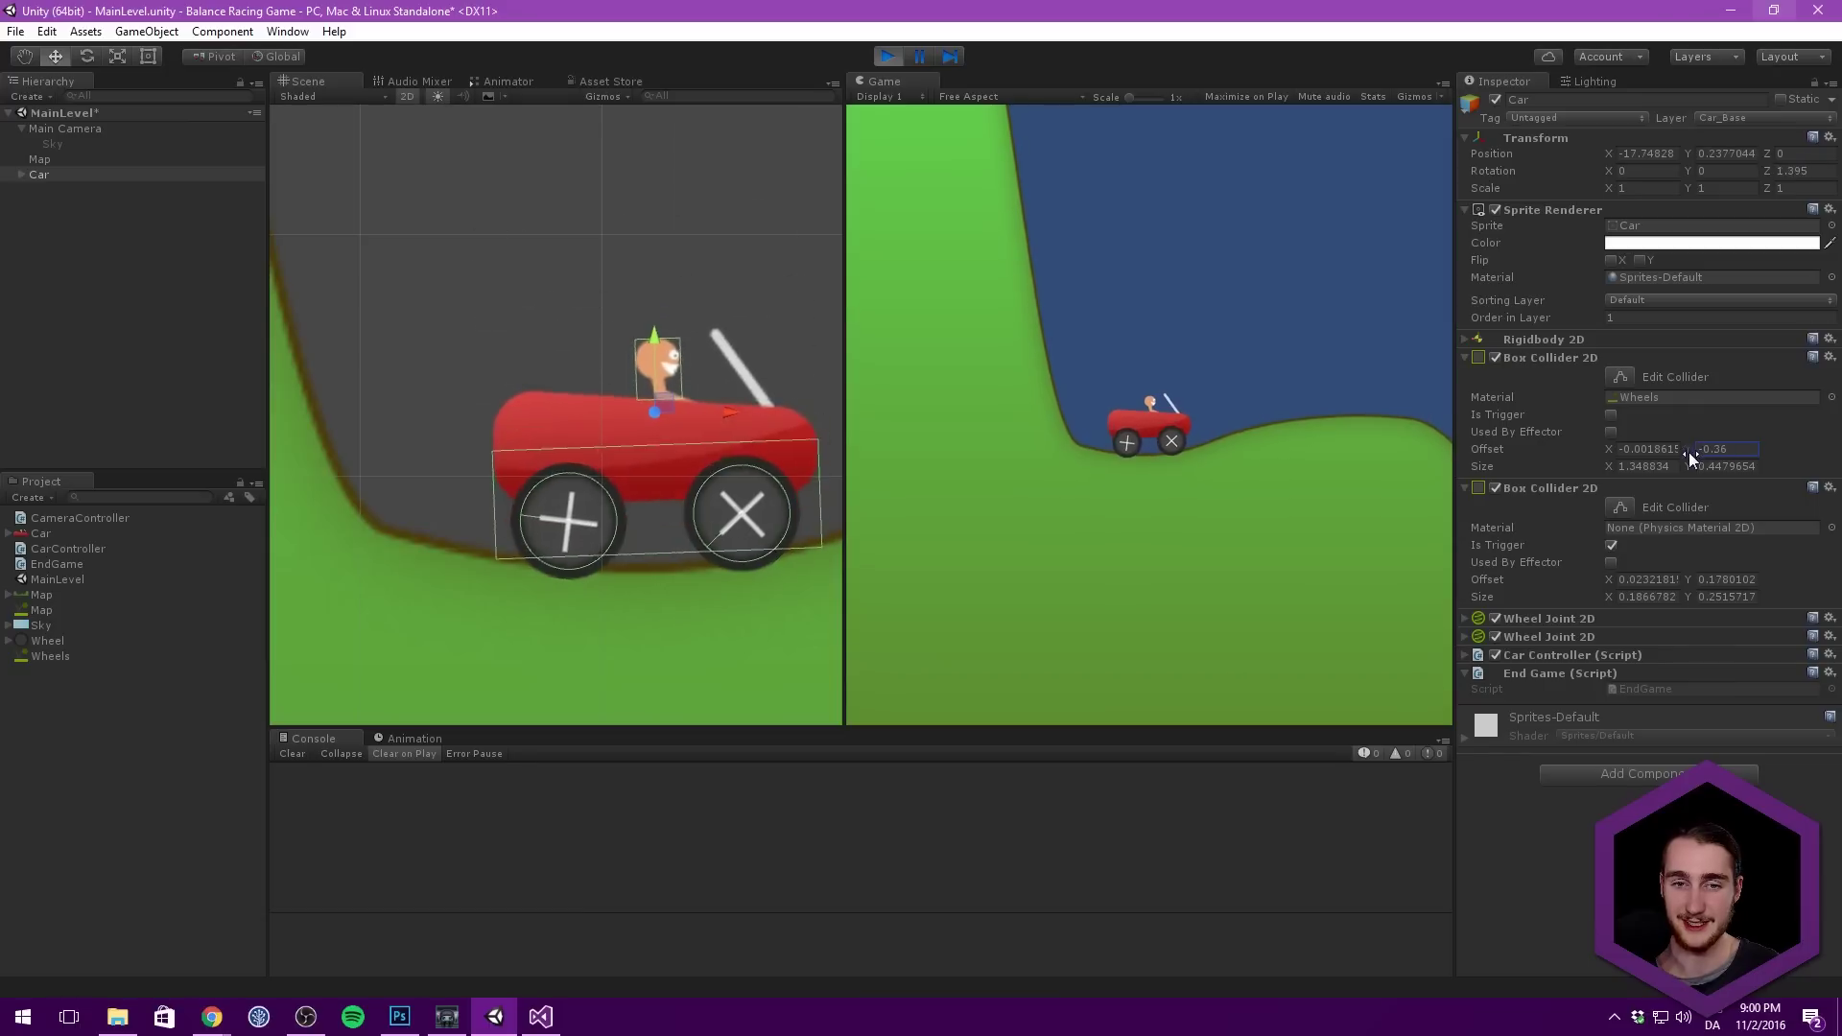
left_click_drag(1689, 451, 1625, 434)
left_click(153, 364)
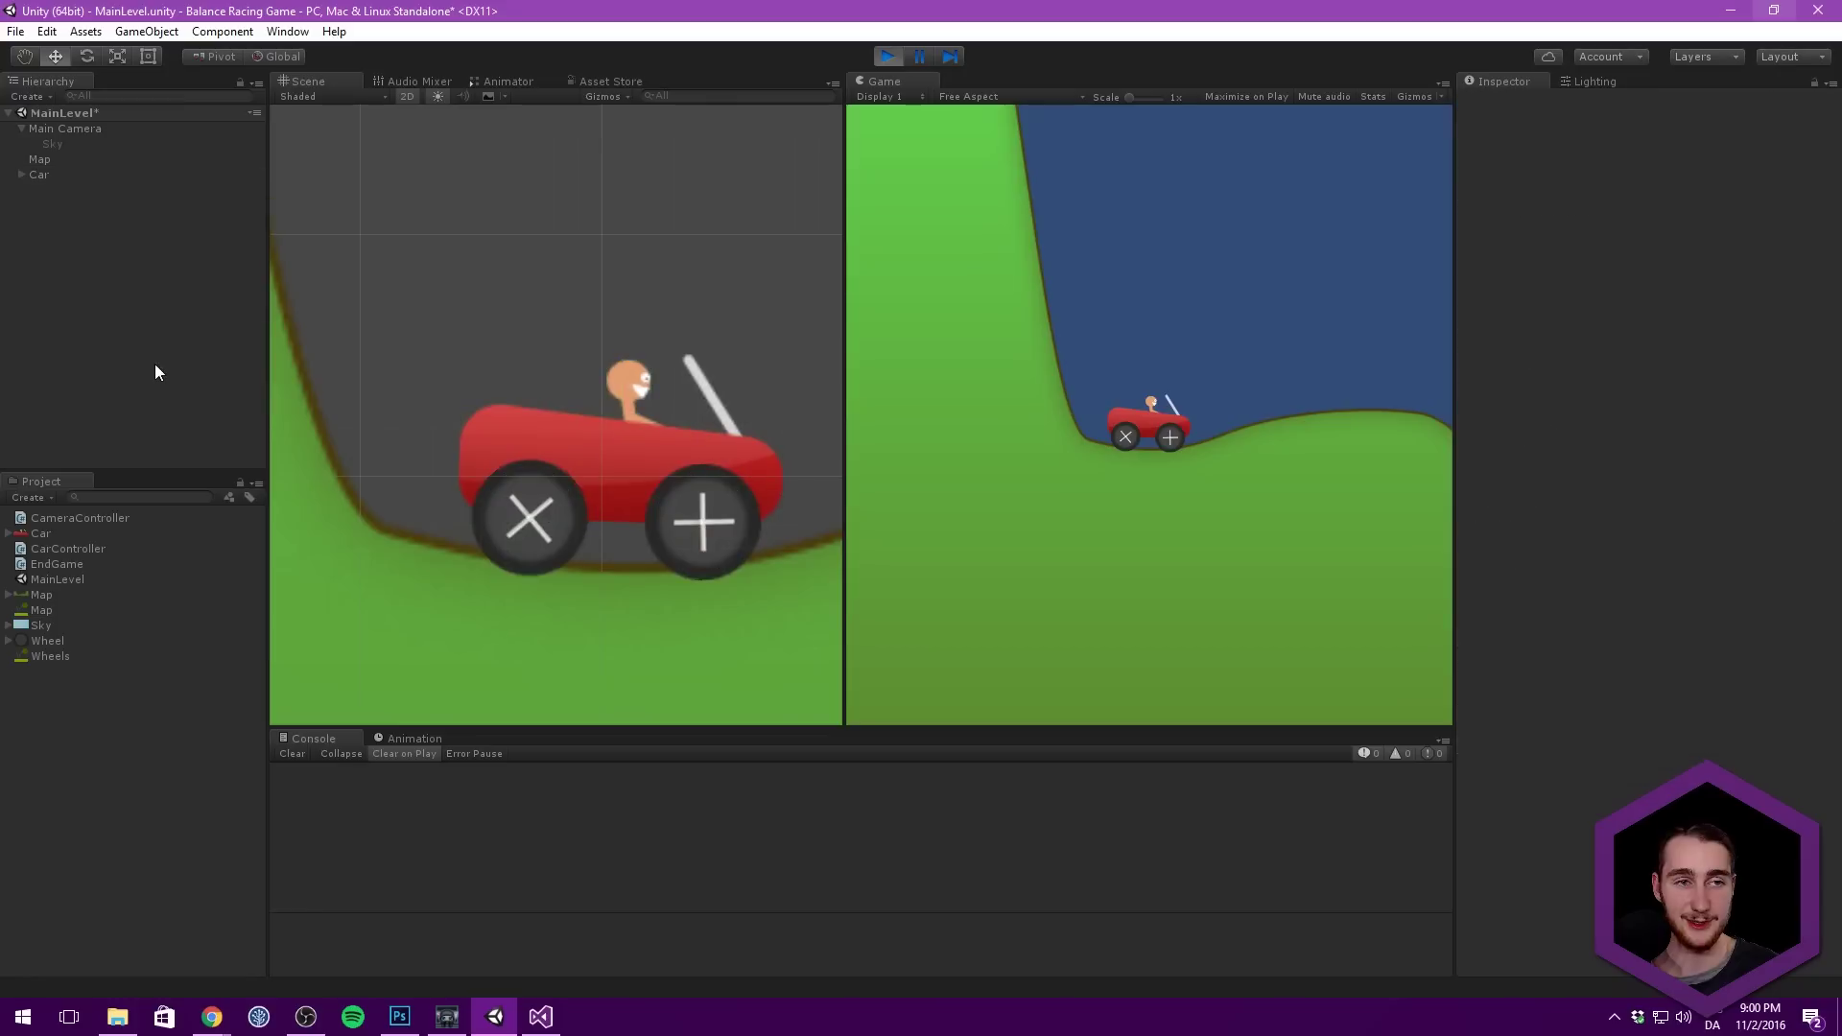
Step: Create a new 2D sprite in the running scene and assign it the UISprite image
right_click(126, 384)
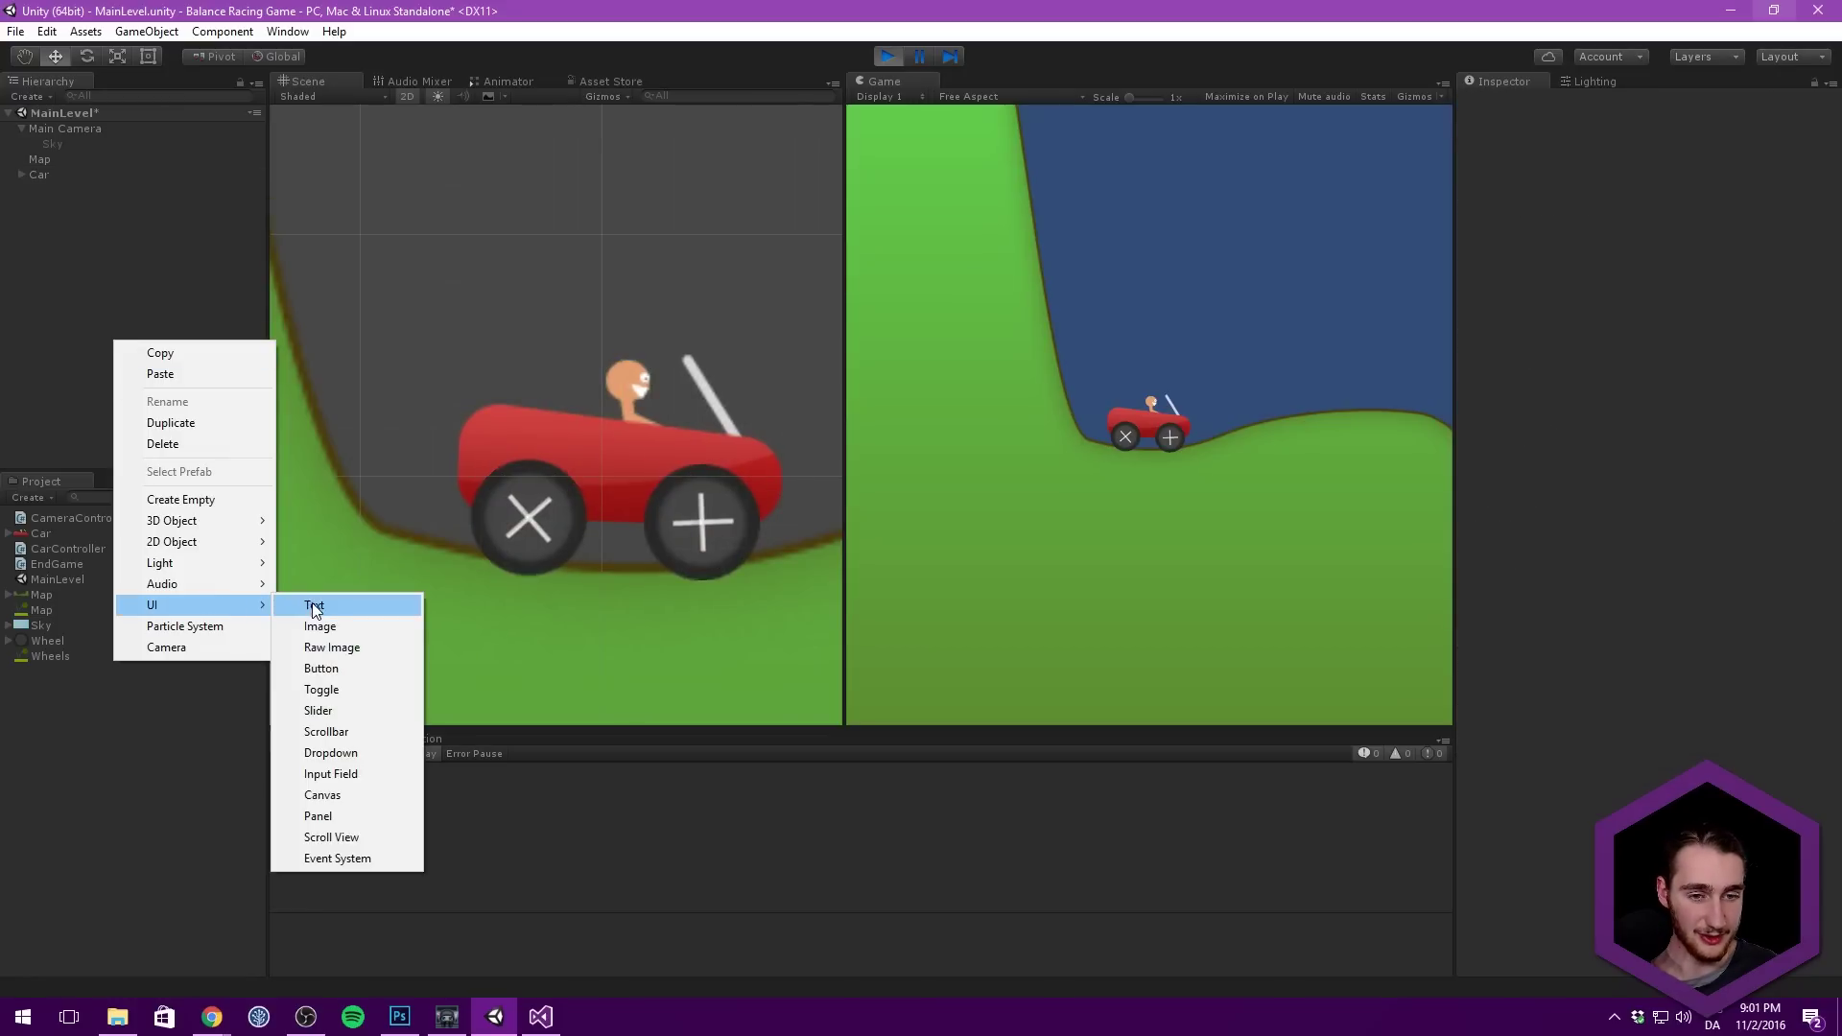
mouse_move(200, 606)
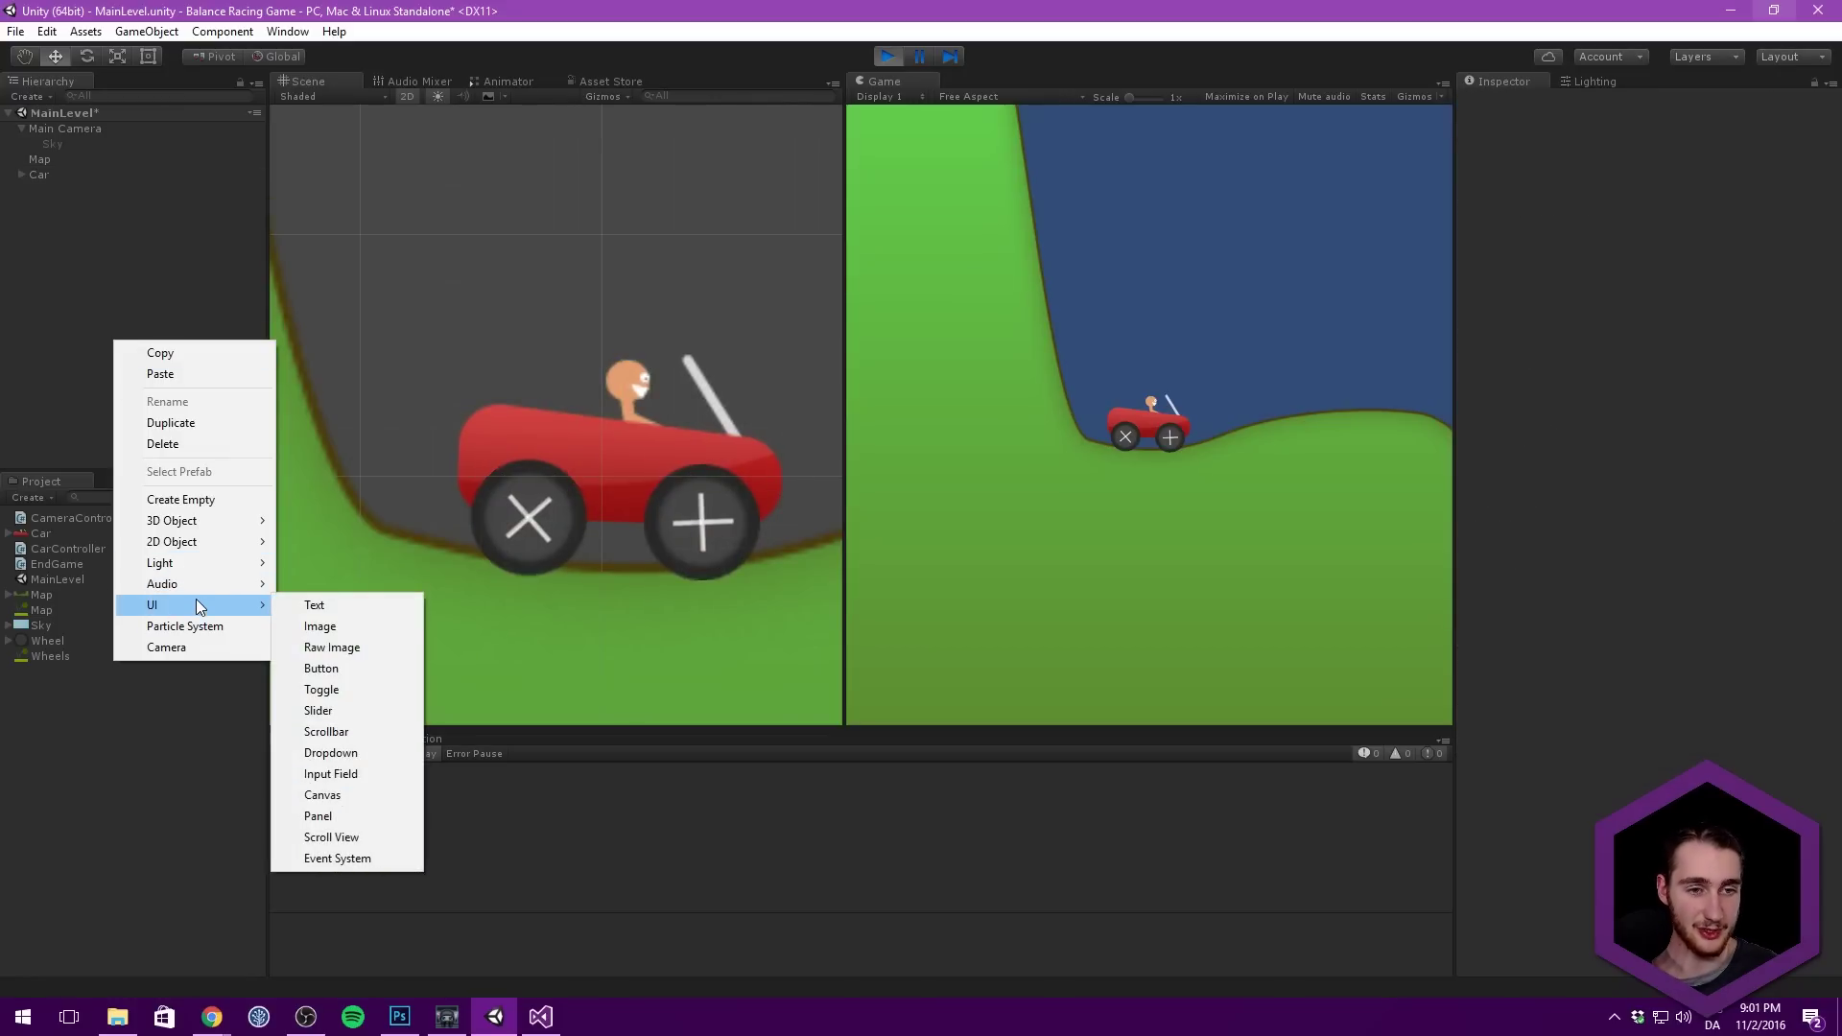
mouse_move(205, 545)
left_click(351, 541)
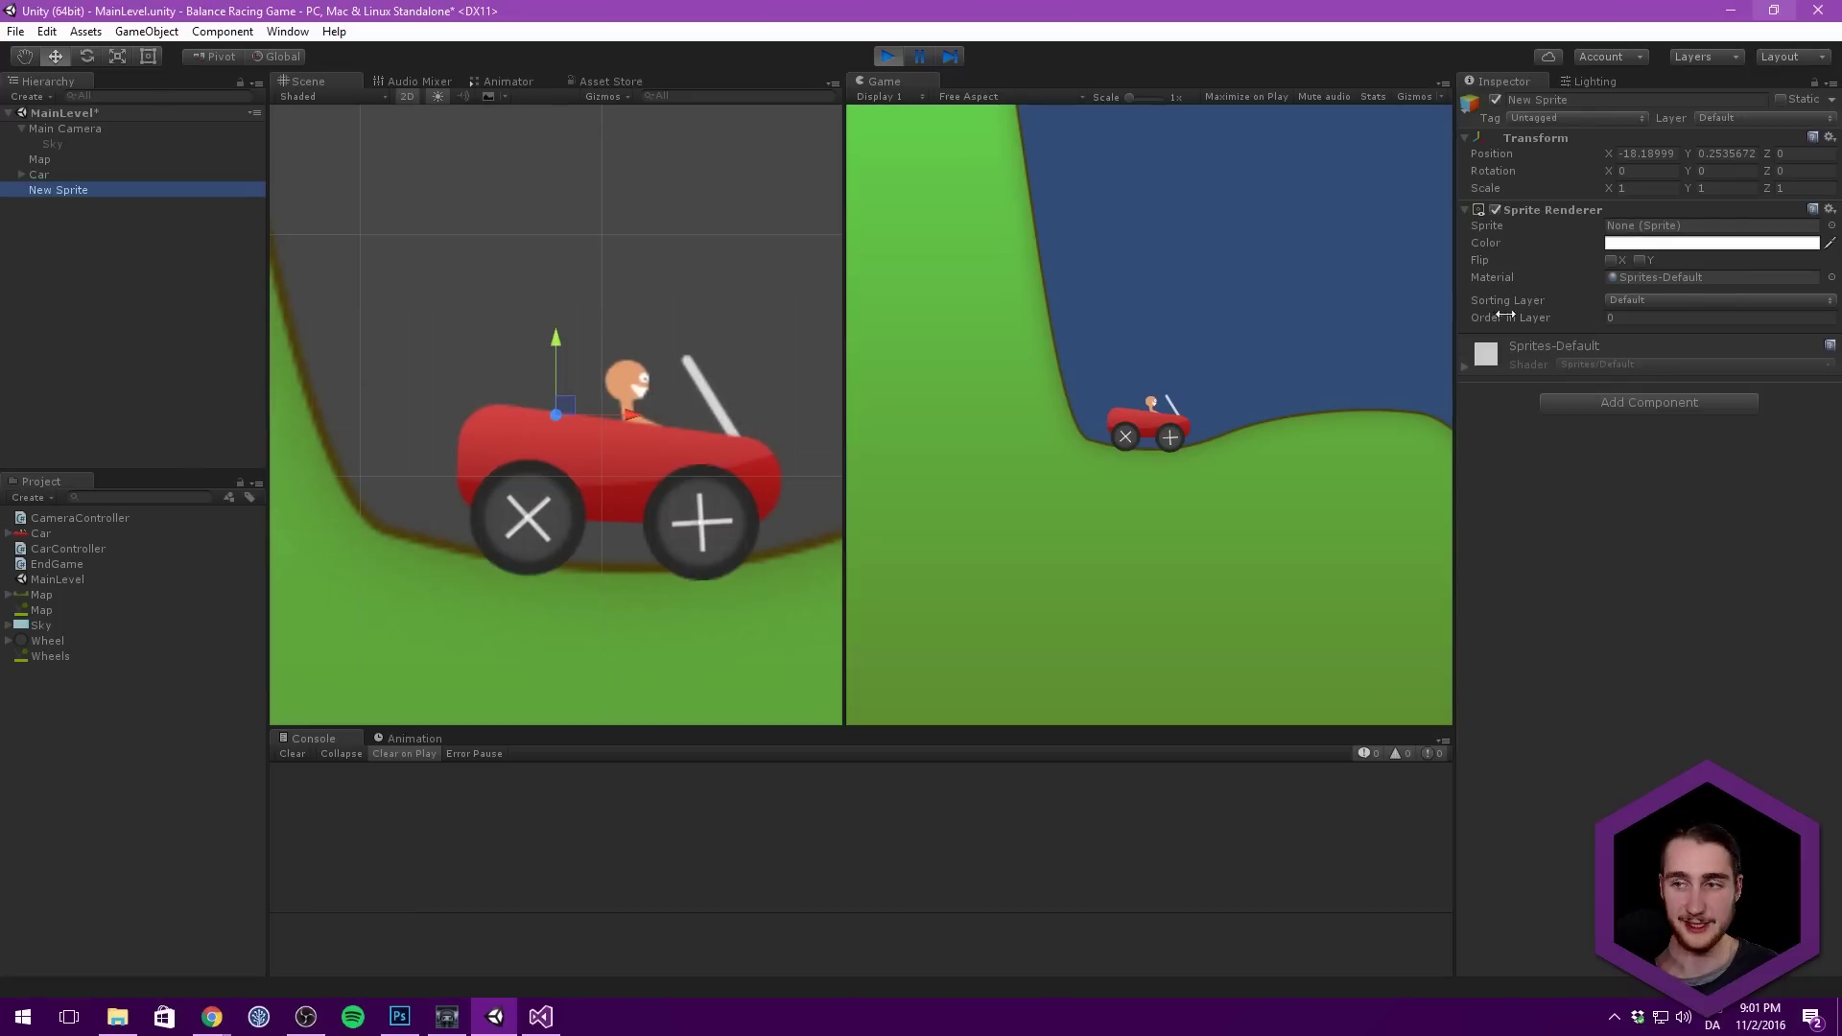
left_click(1831, 225)
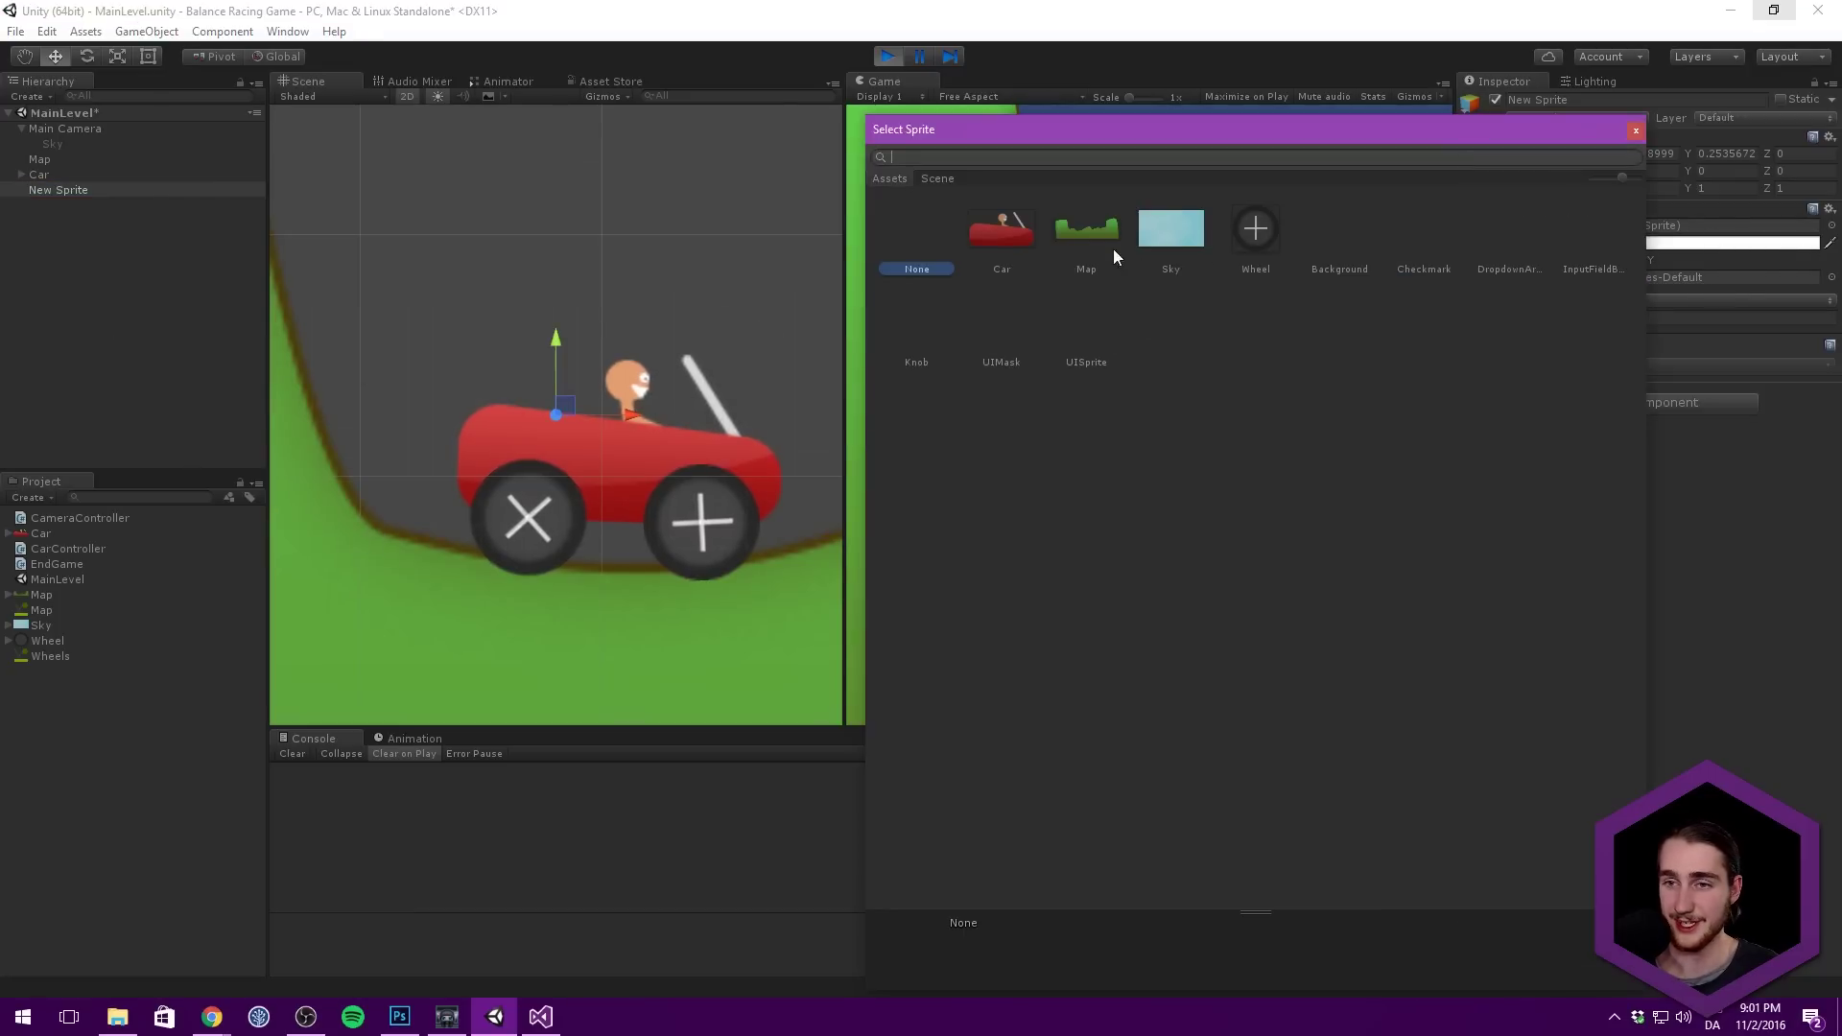
left_click(1087, 334)
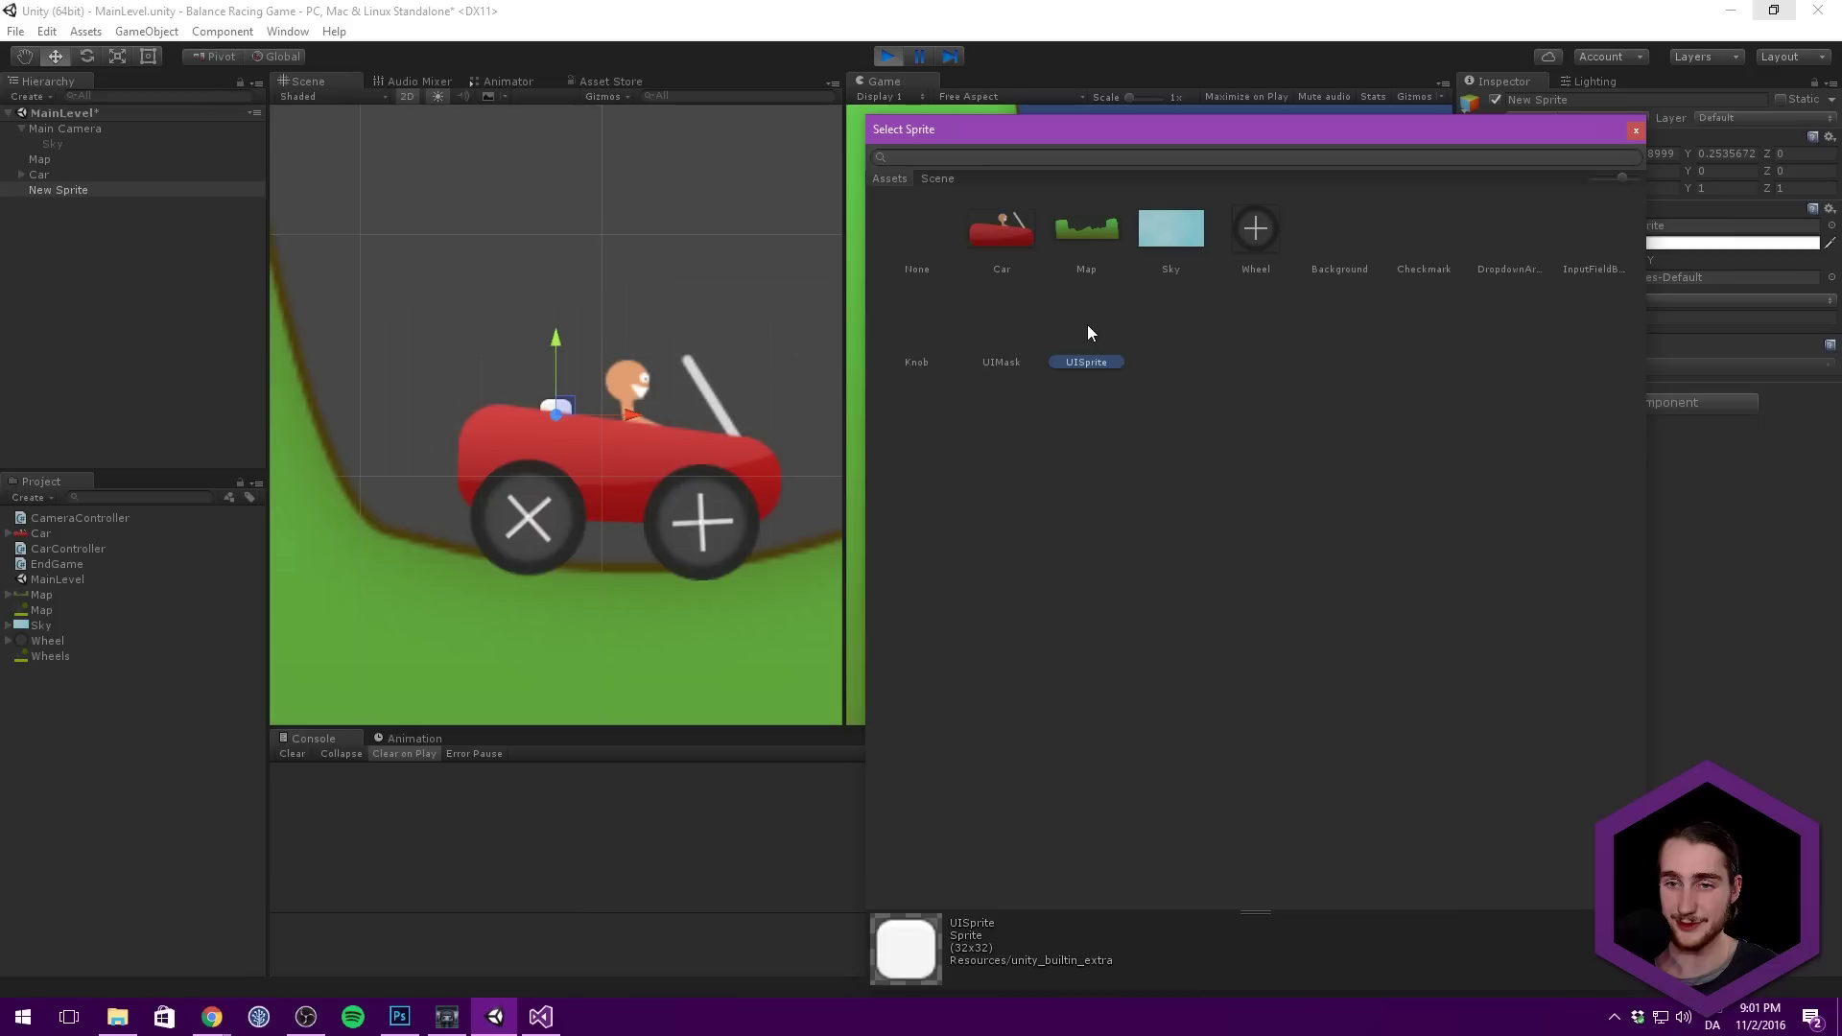
left_click(1635, 129)
Step: Add a collider component to the new sprite to test the level restart, and stop the game
left_click(1661, 395)
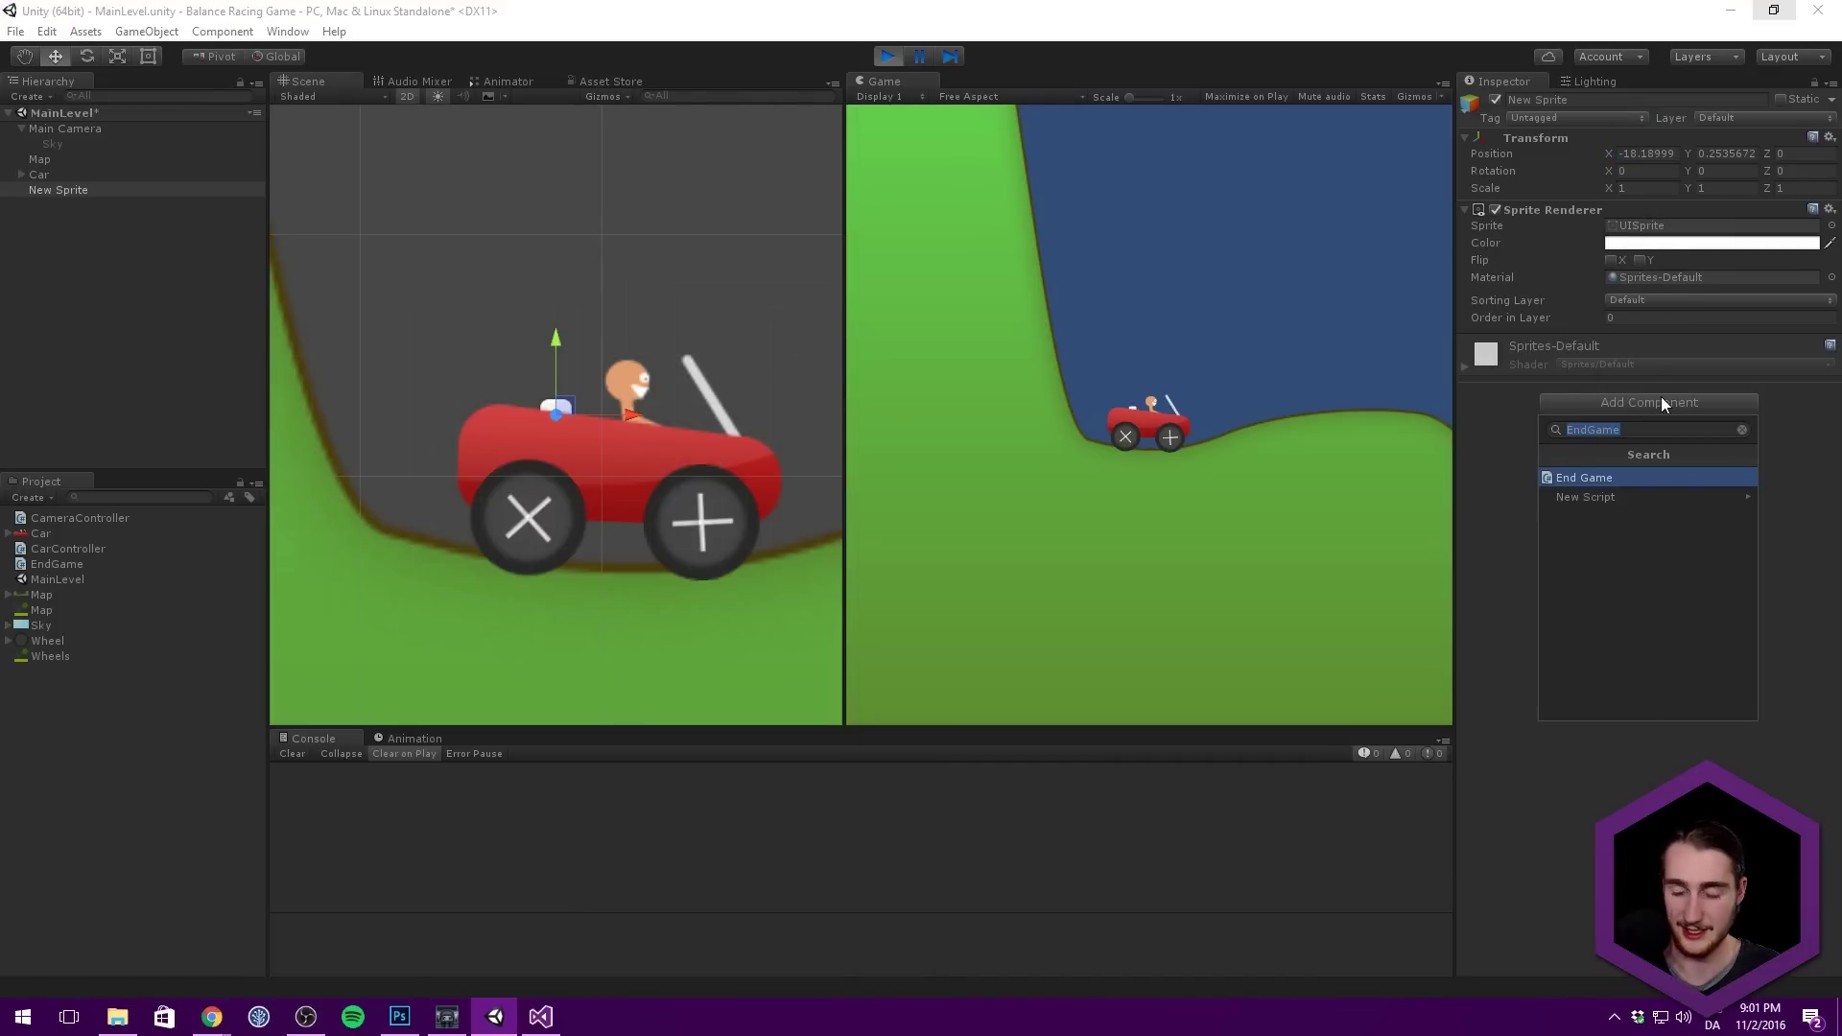
type("collider")
key("Down")
key("Return")
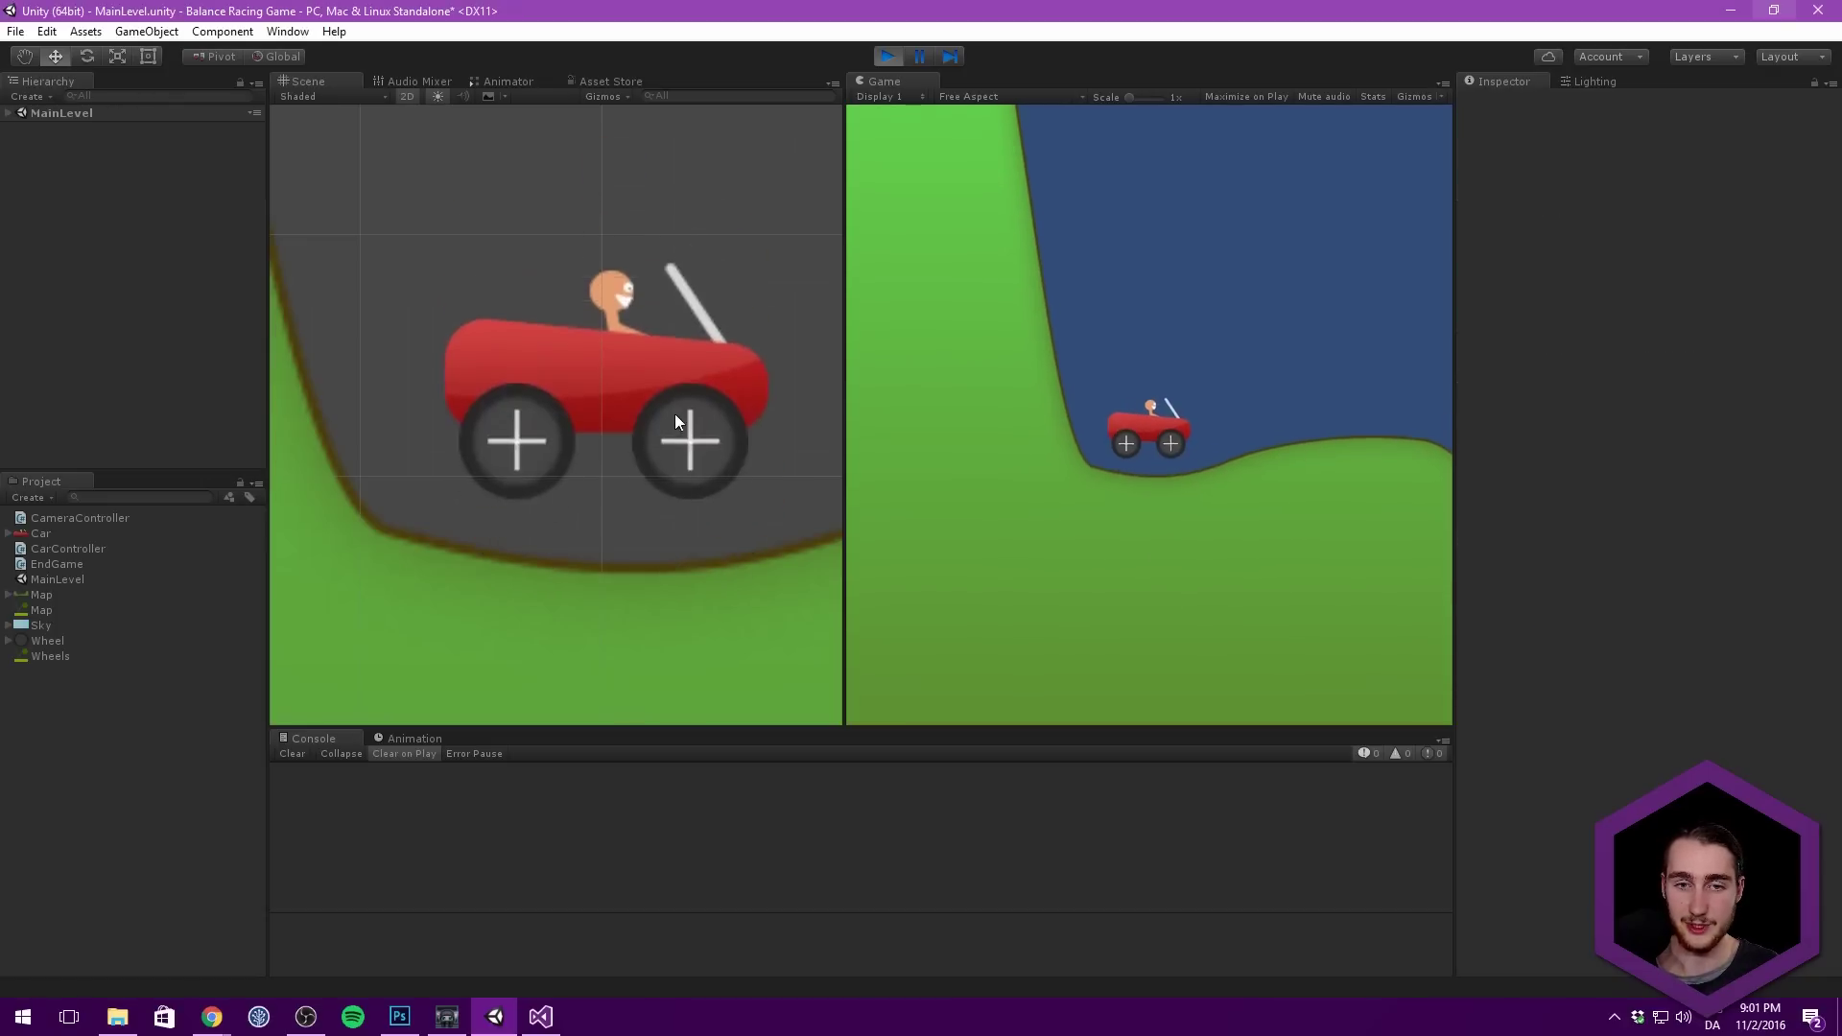
left_click(890, 55)
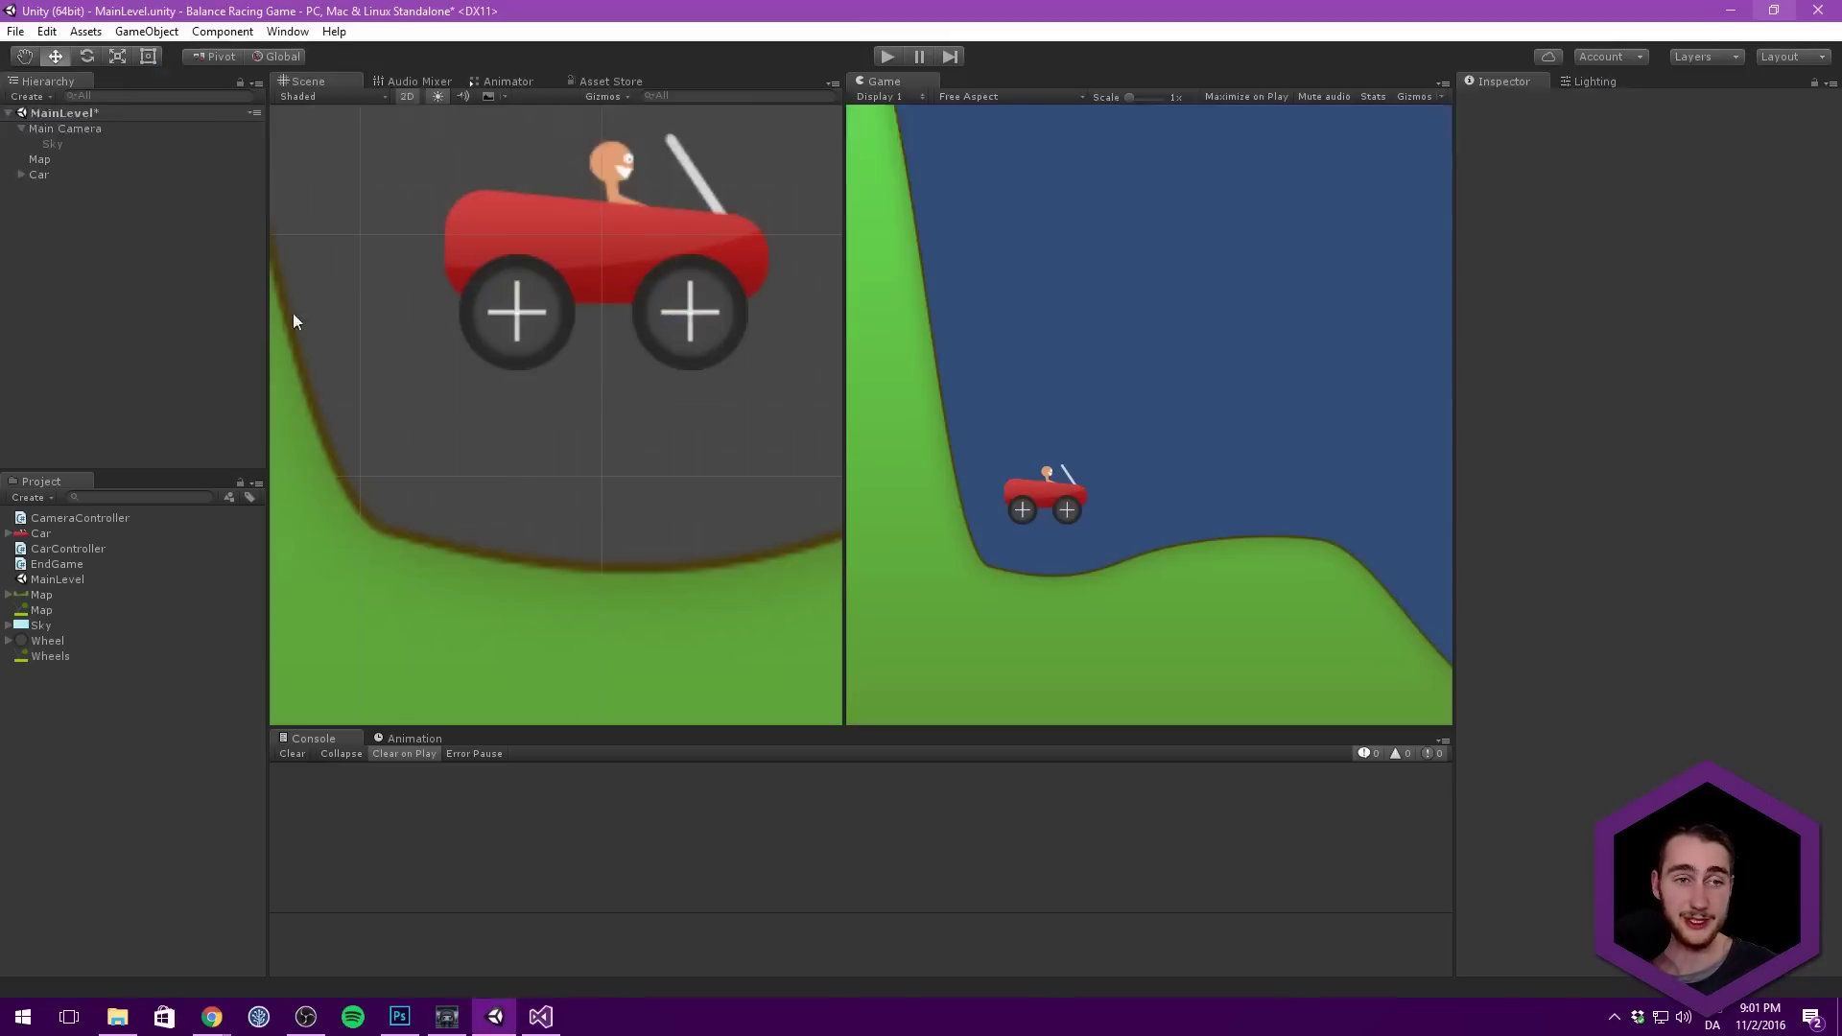
Step: Select the car and examine its colliders around the body, wheels and driver's head in the scene
left_click(40, 174)
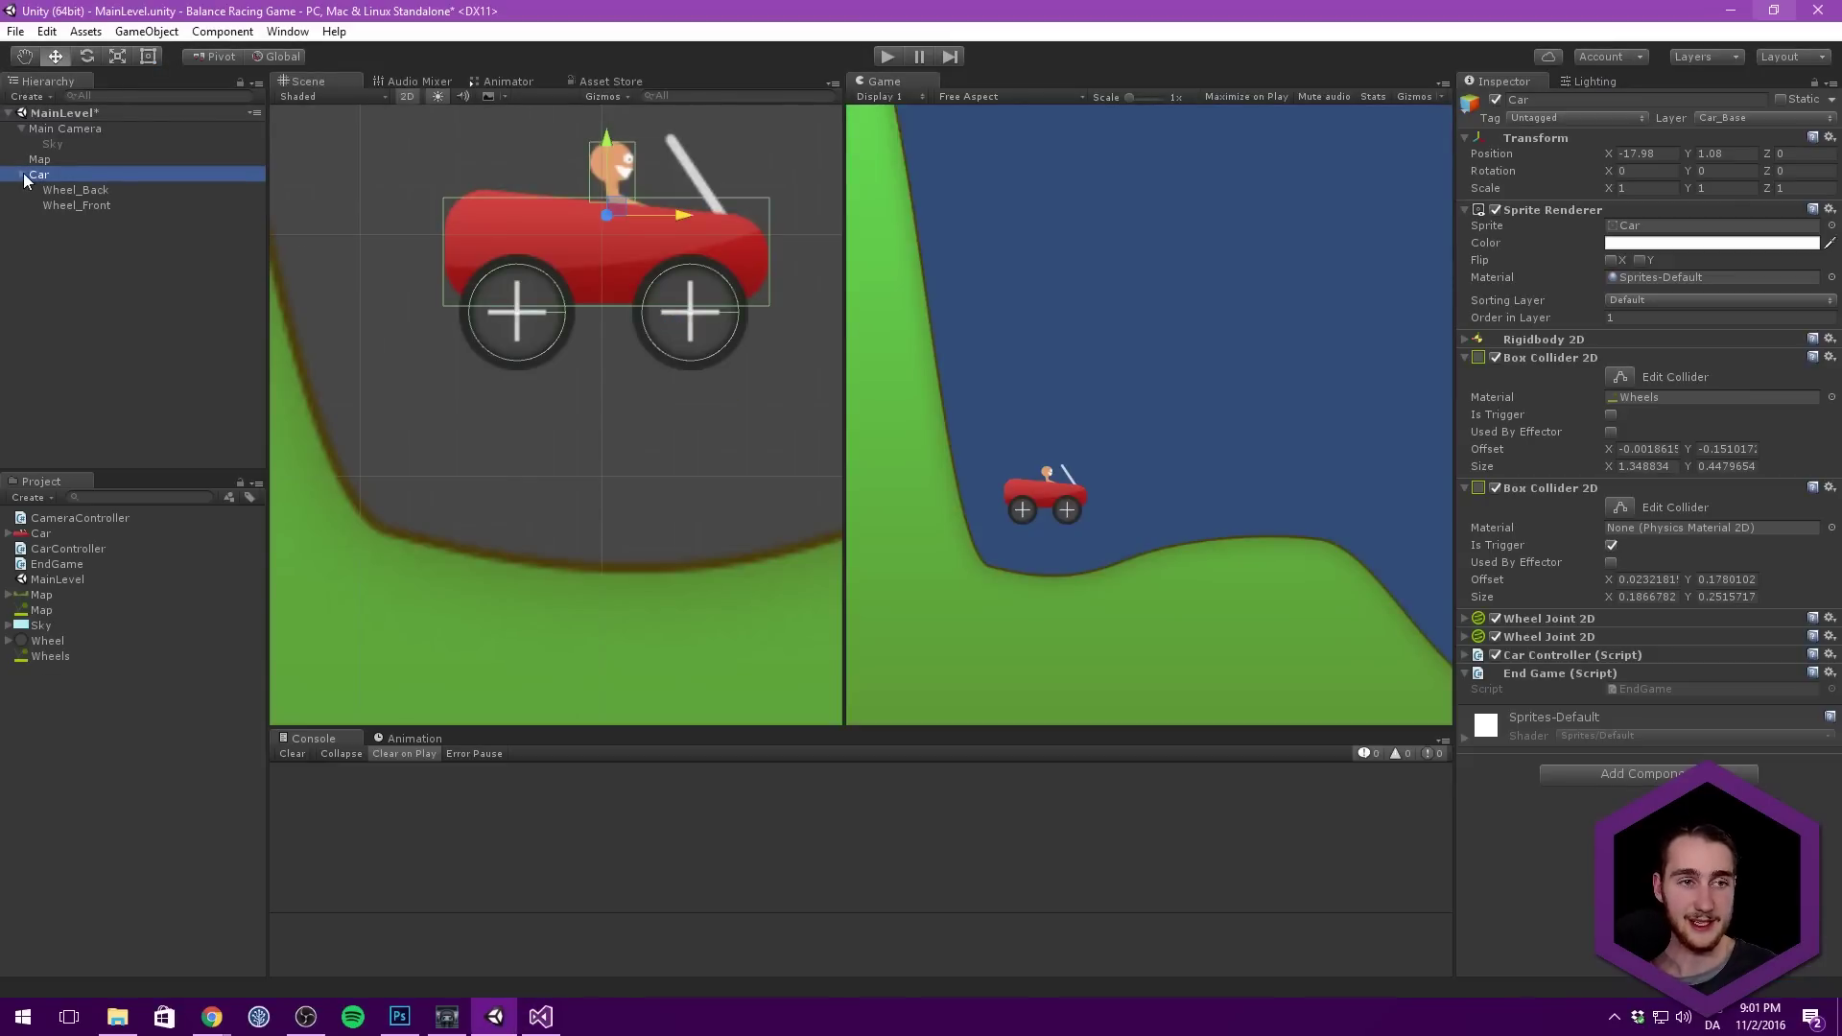
left_click(20, 175)
key("f")
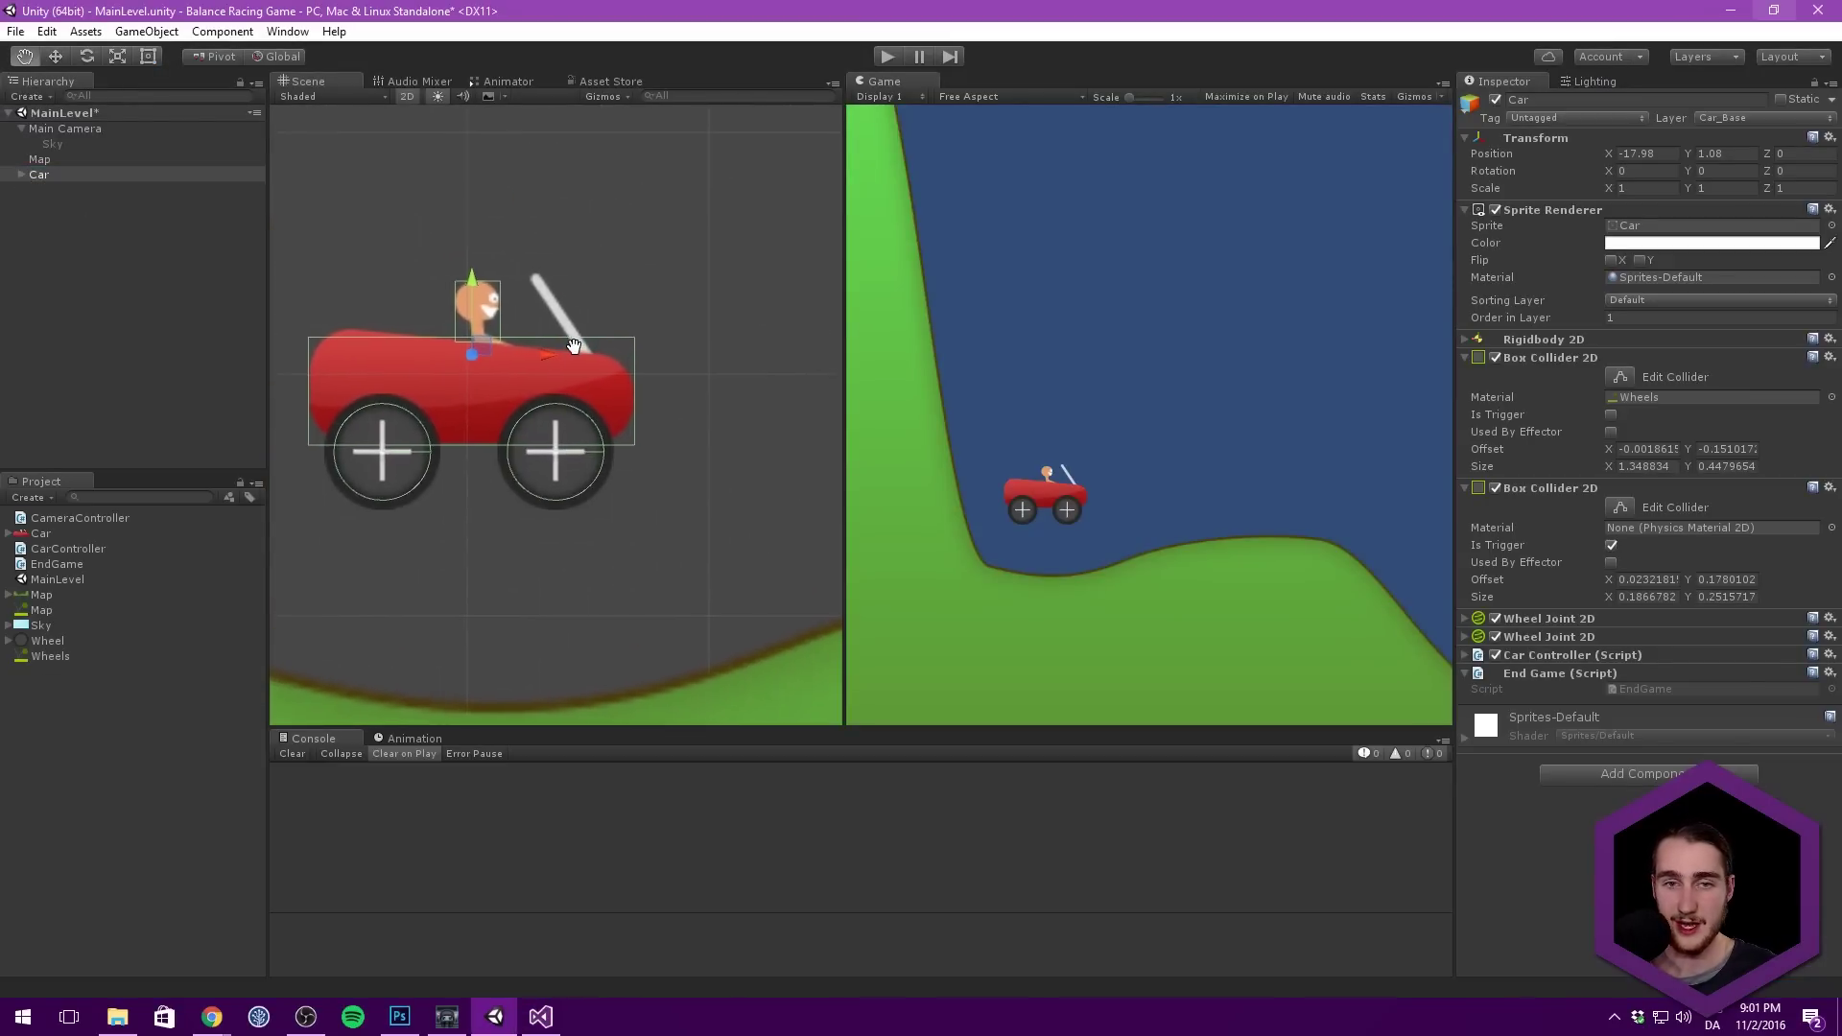
left_click(163, 192)
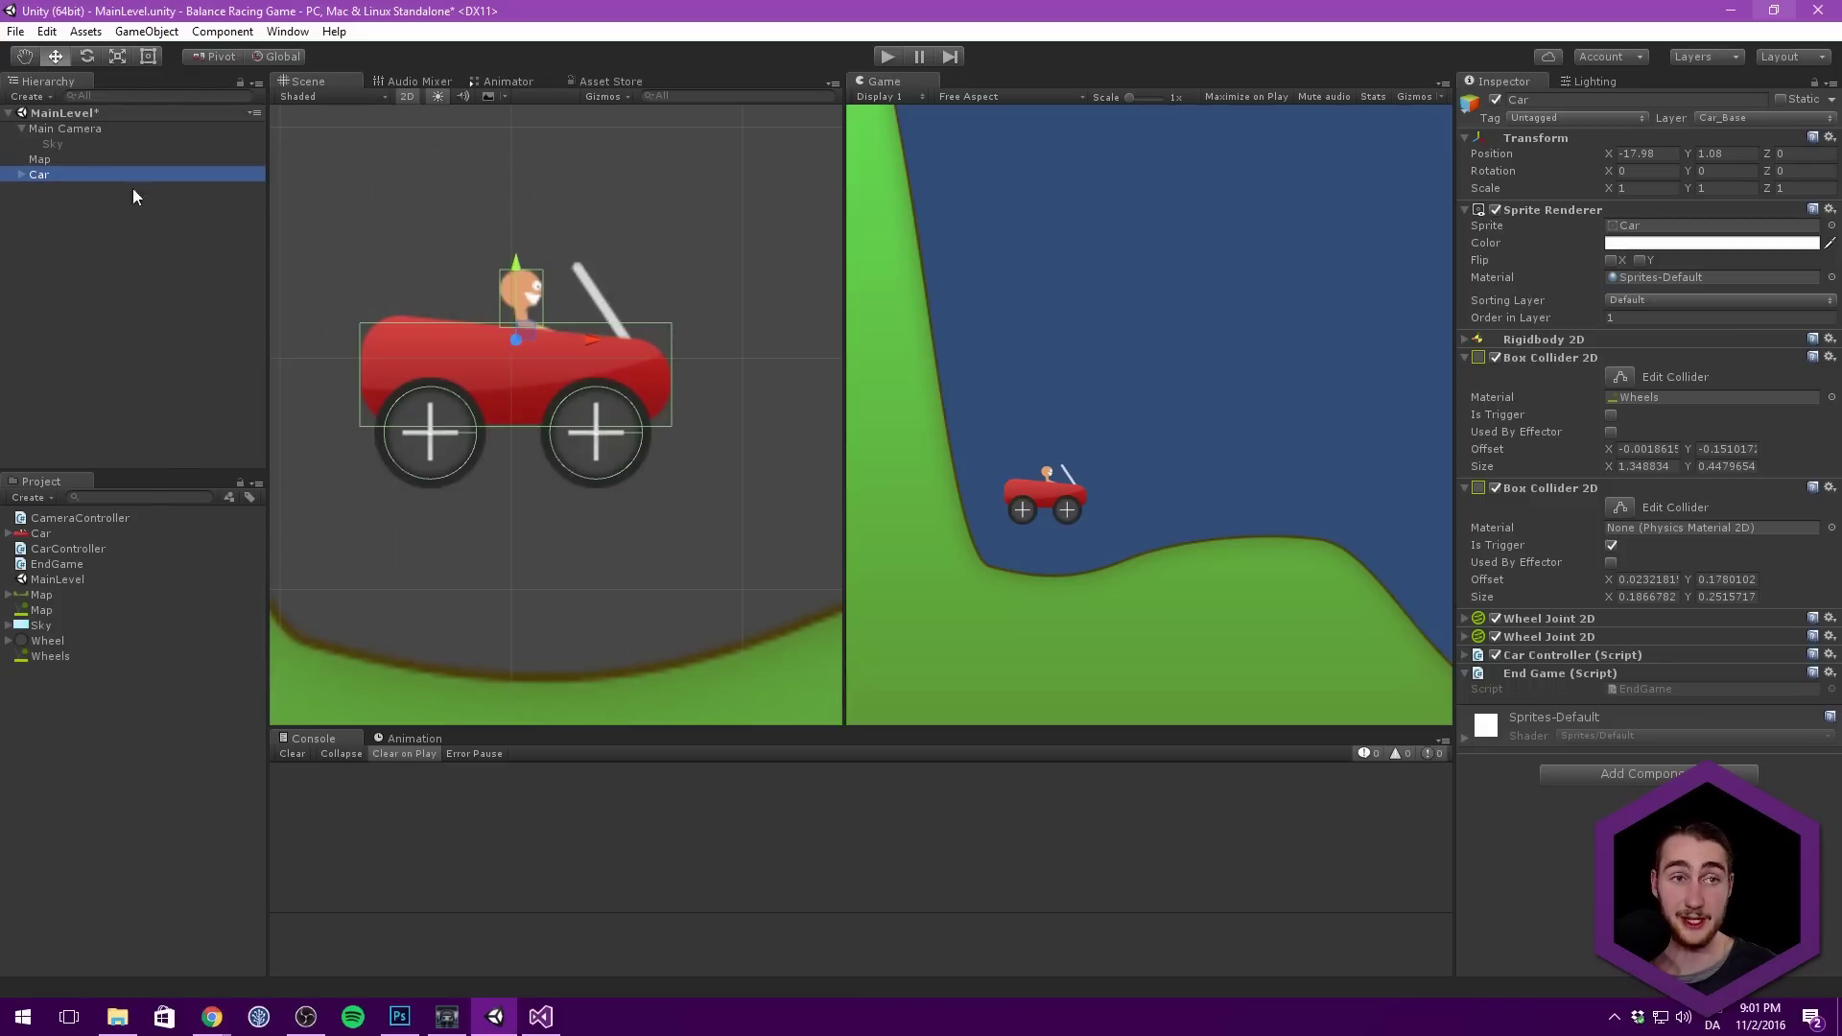
Step: In the Physics 2D layer collision matrix, disable collisions of Car_Wheels with itself and Car_Base with itself
left_click(16, 31)
mouse_move(47, 36)
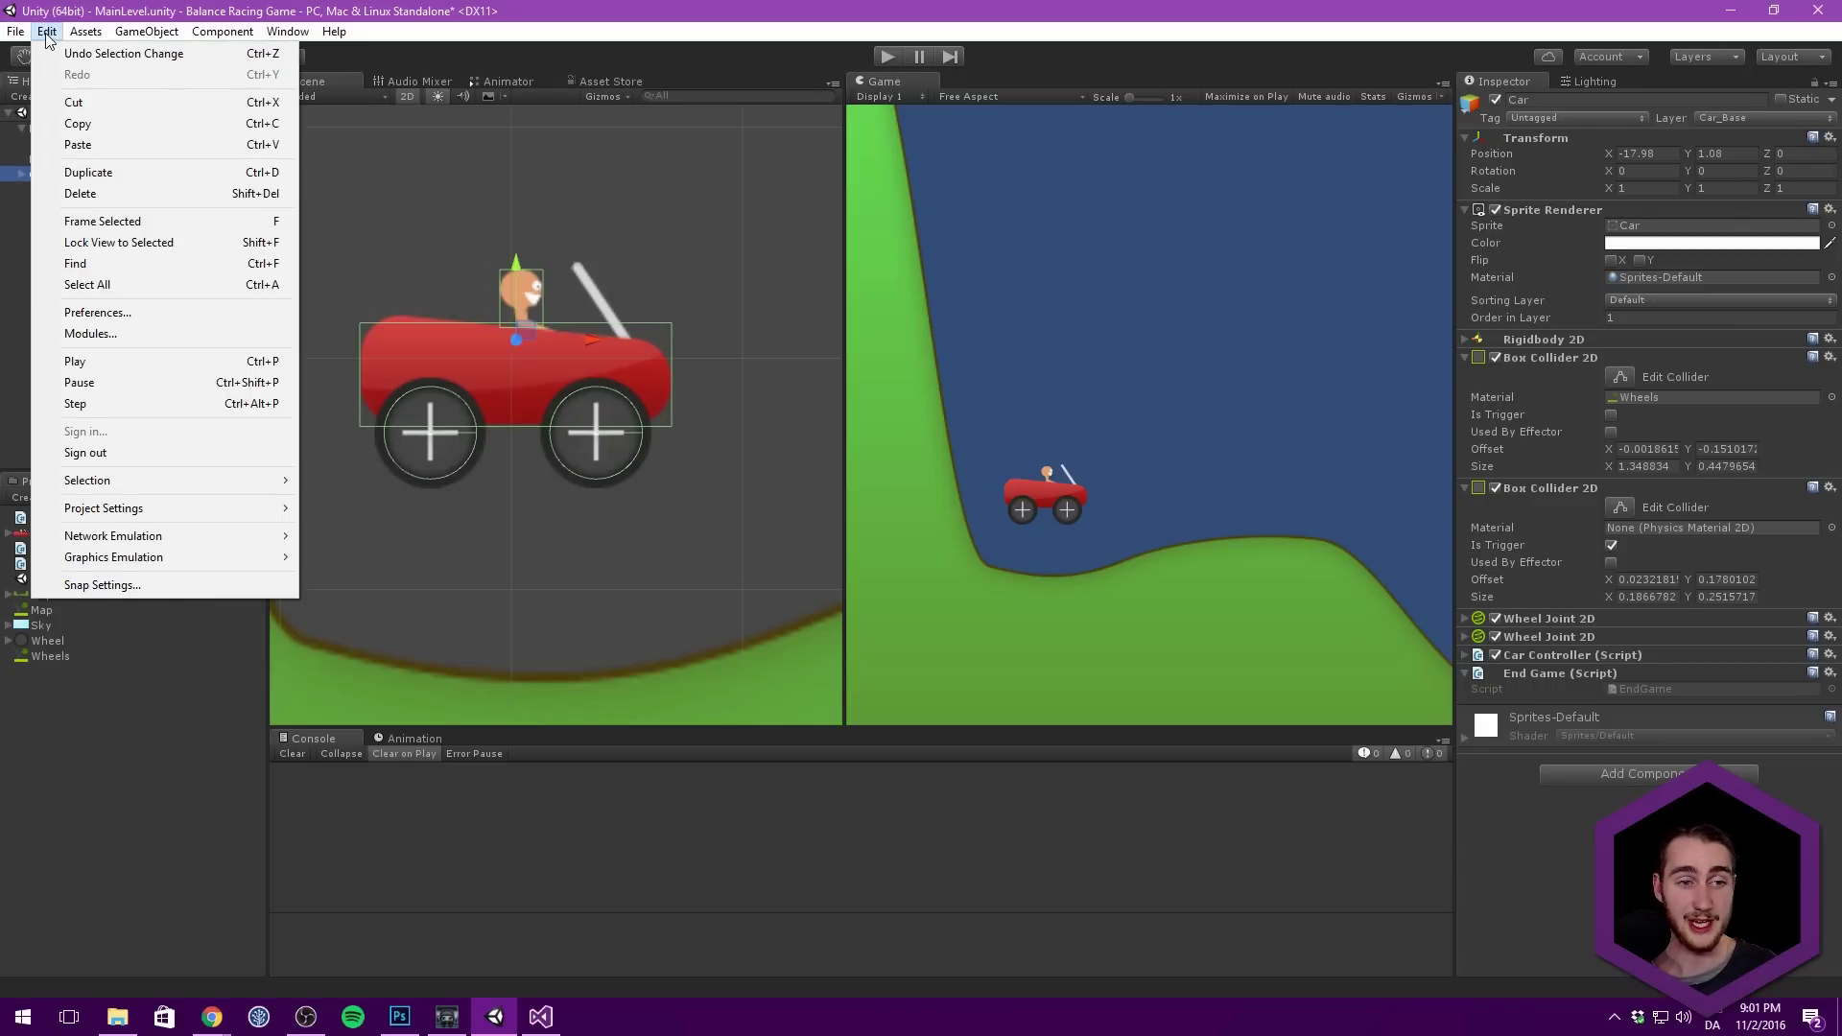
mouse_move(163, 510)
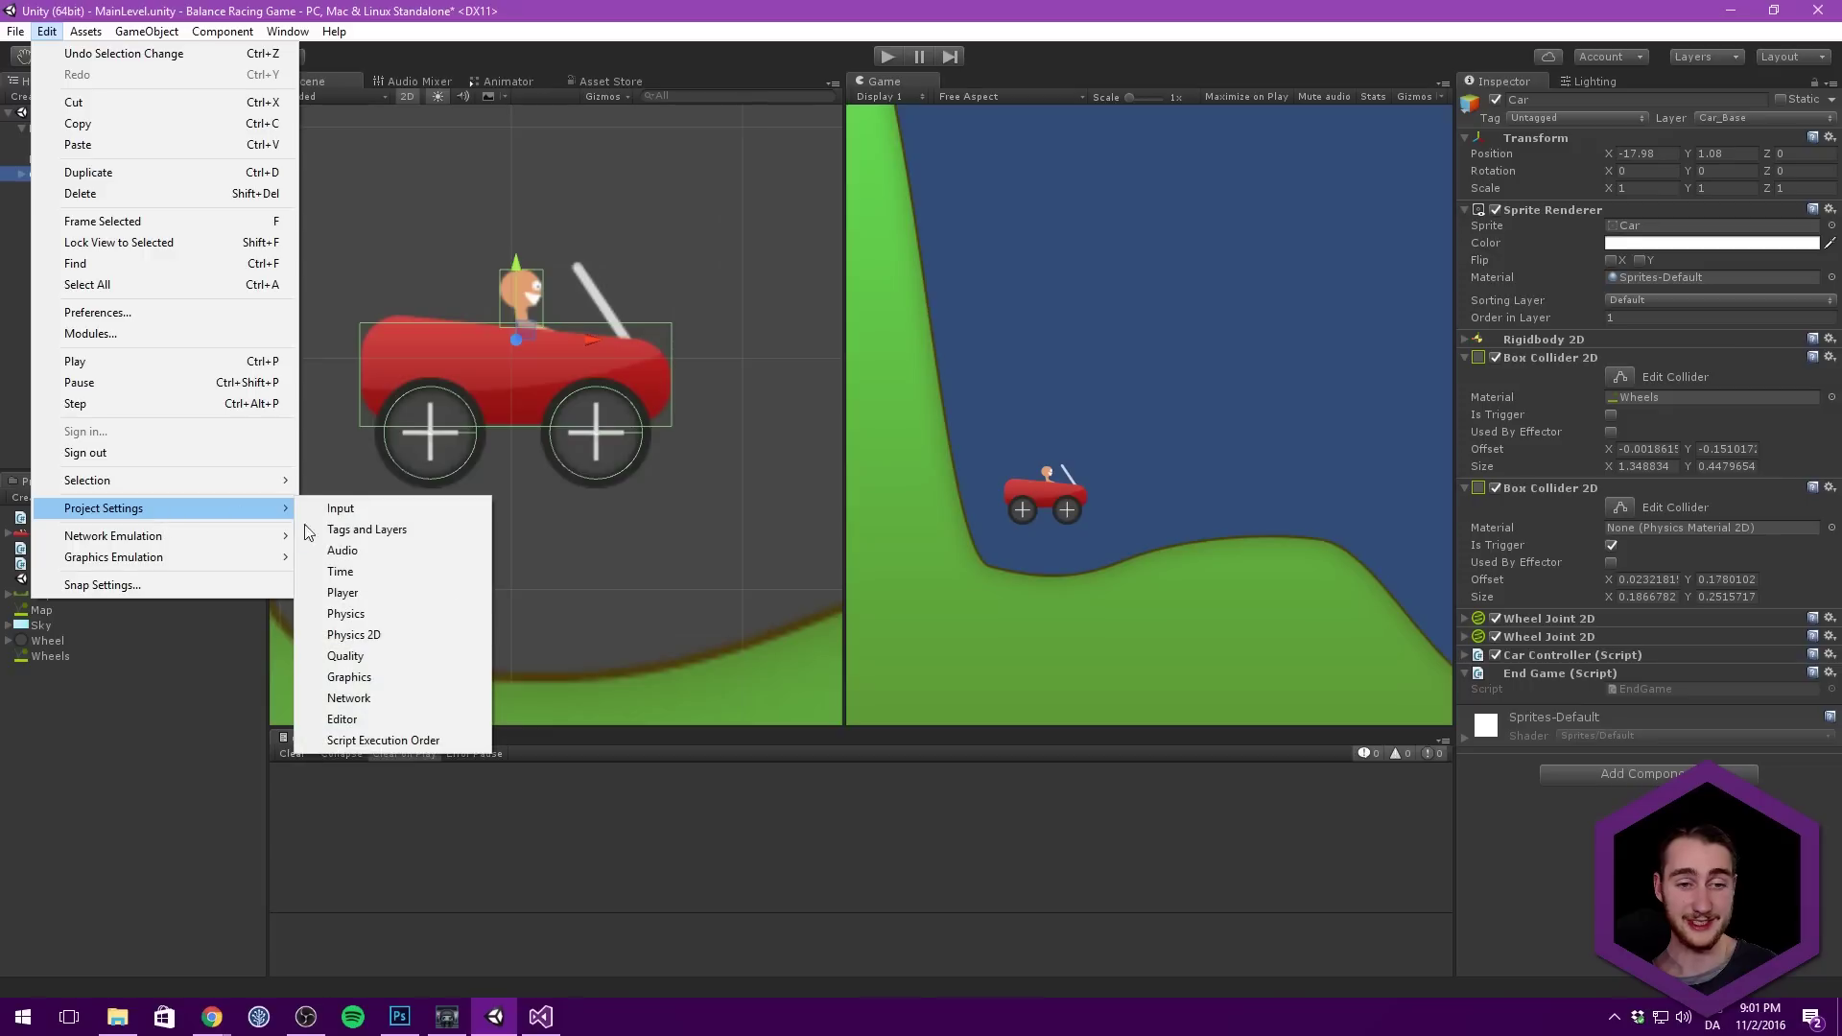
left_click(418, 637)
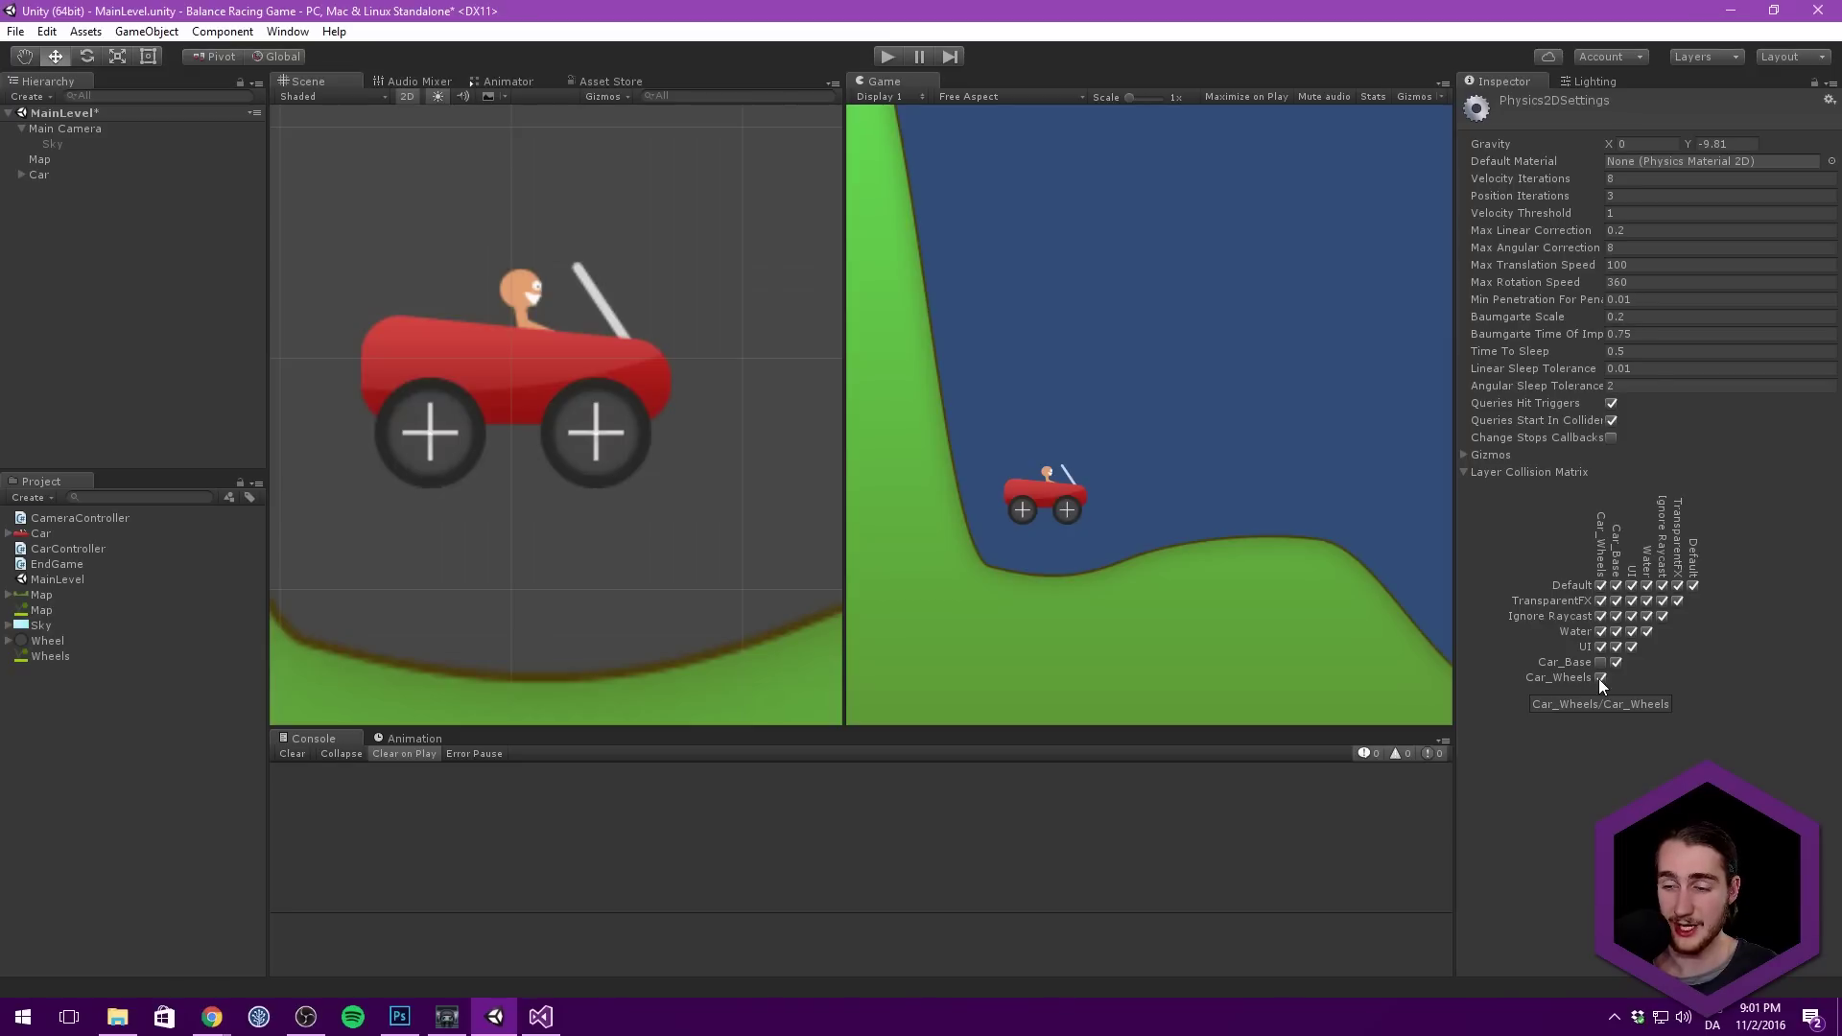
left_click(1601, 677)
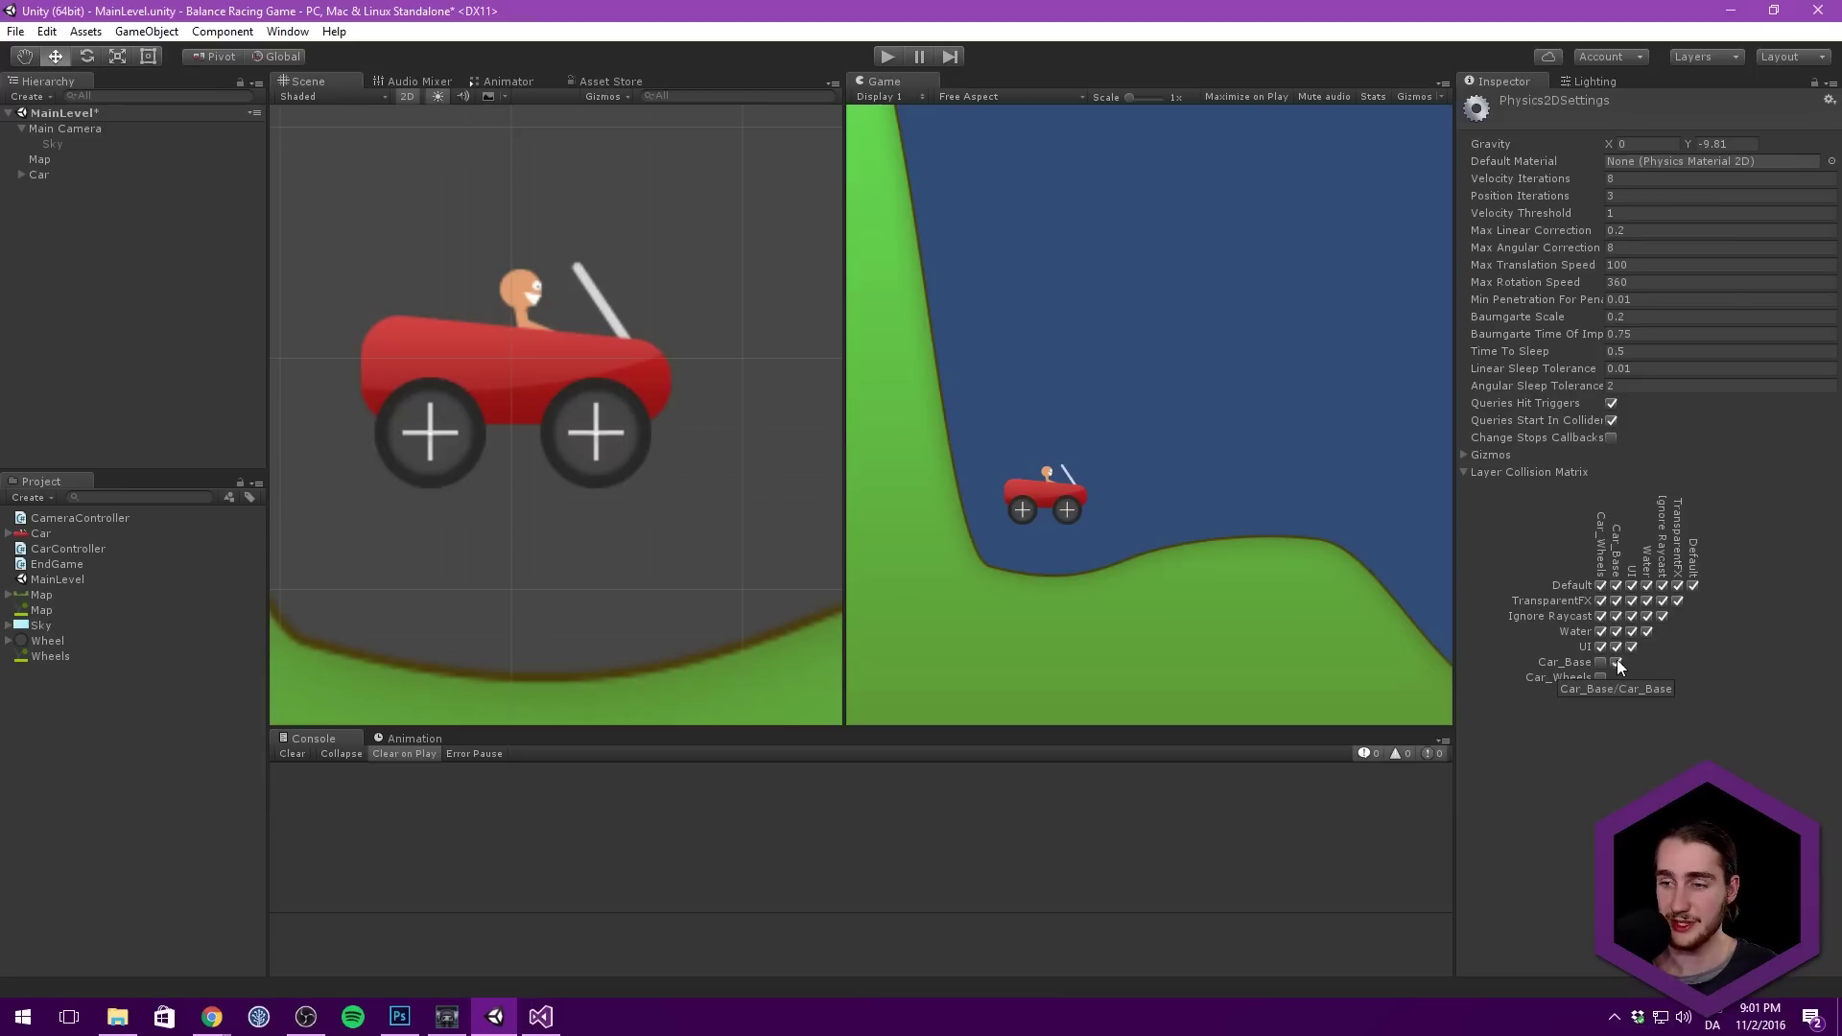
Step: Run the game, drive the car until it tips over to test the level restart, and stop the game
middle_click_drag(479, 402, 595, 270)
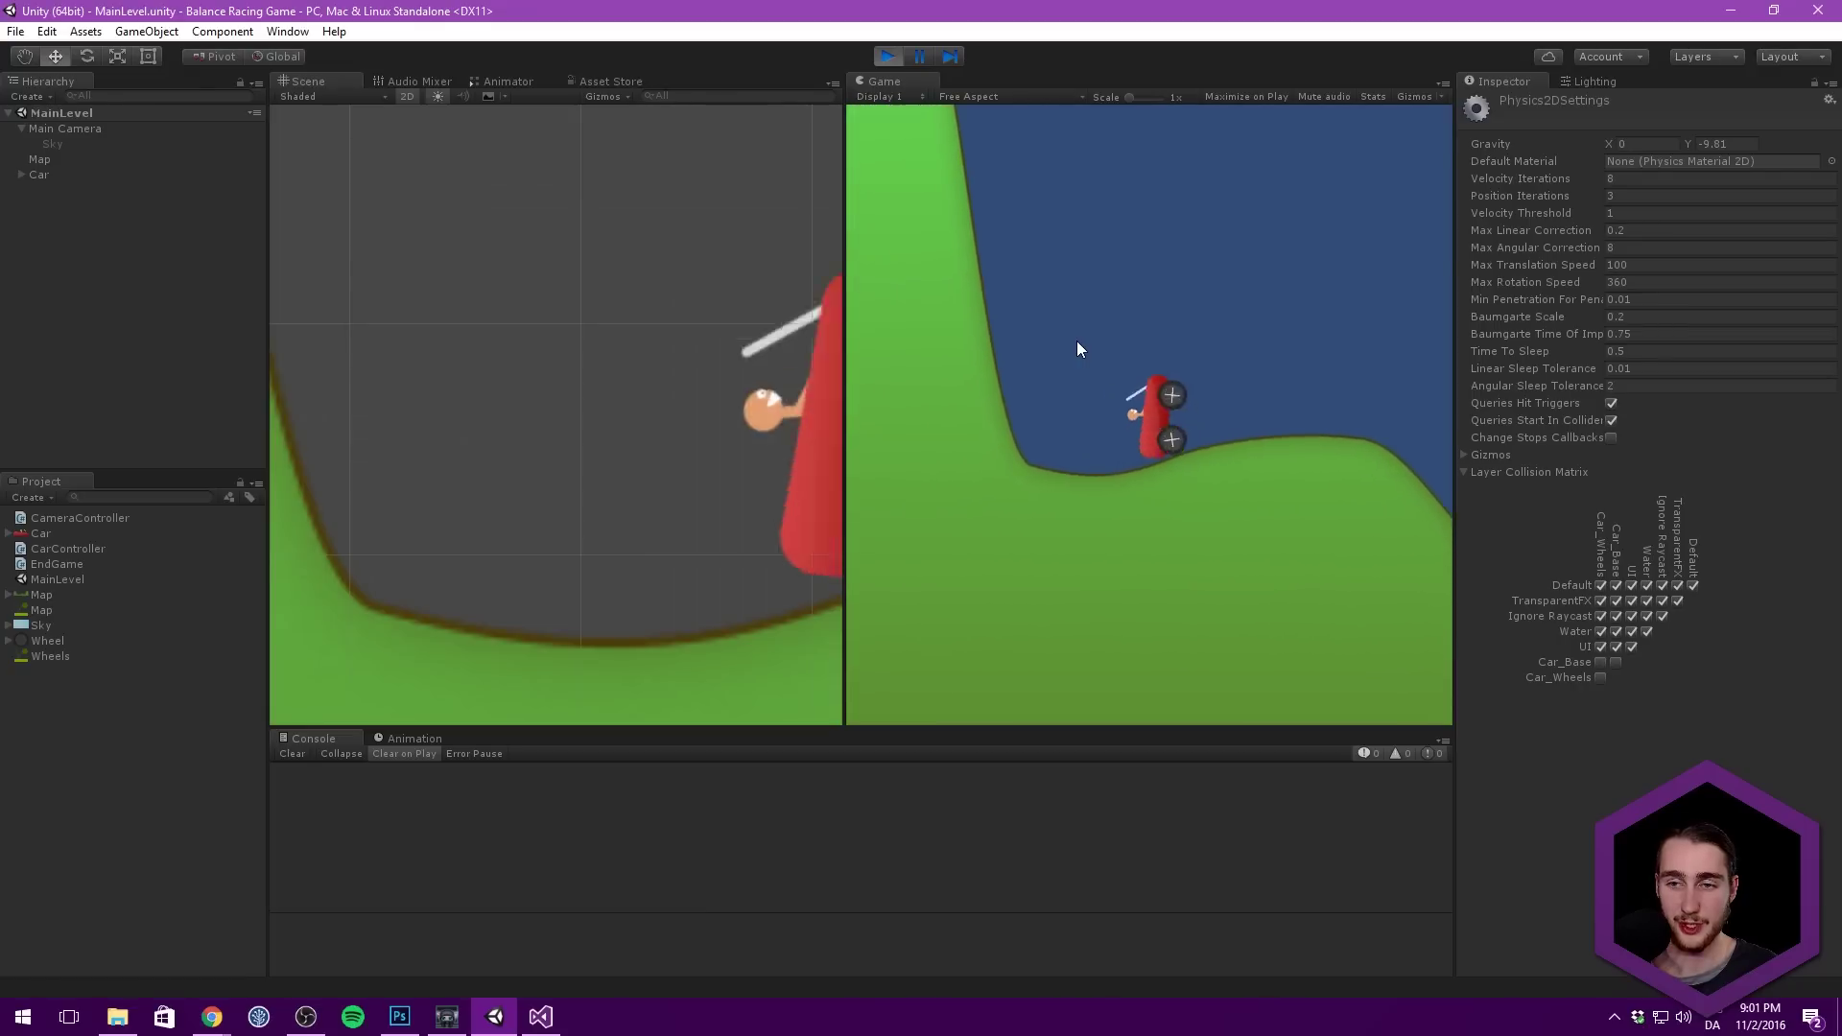
key("Right")
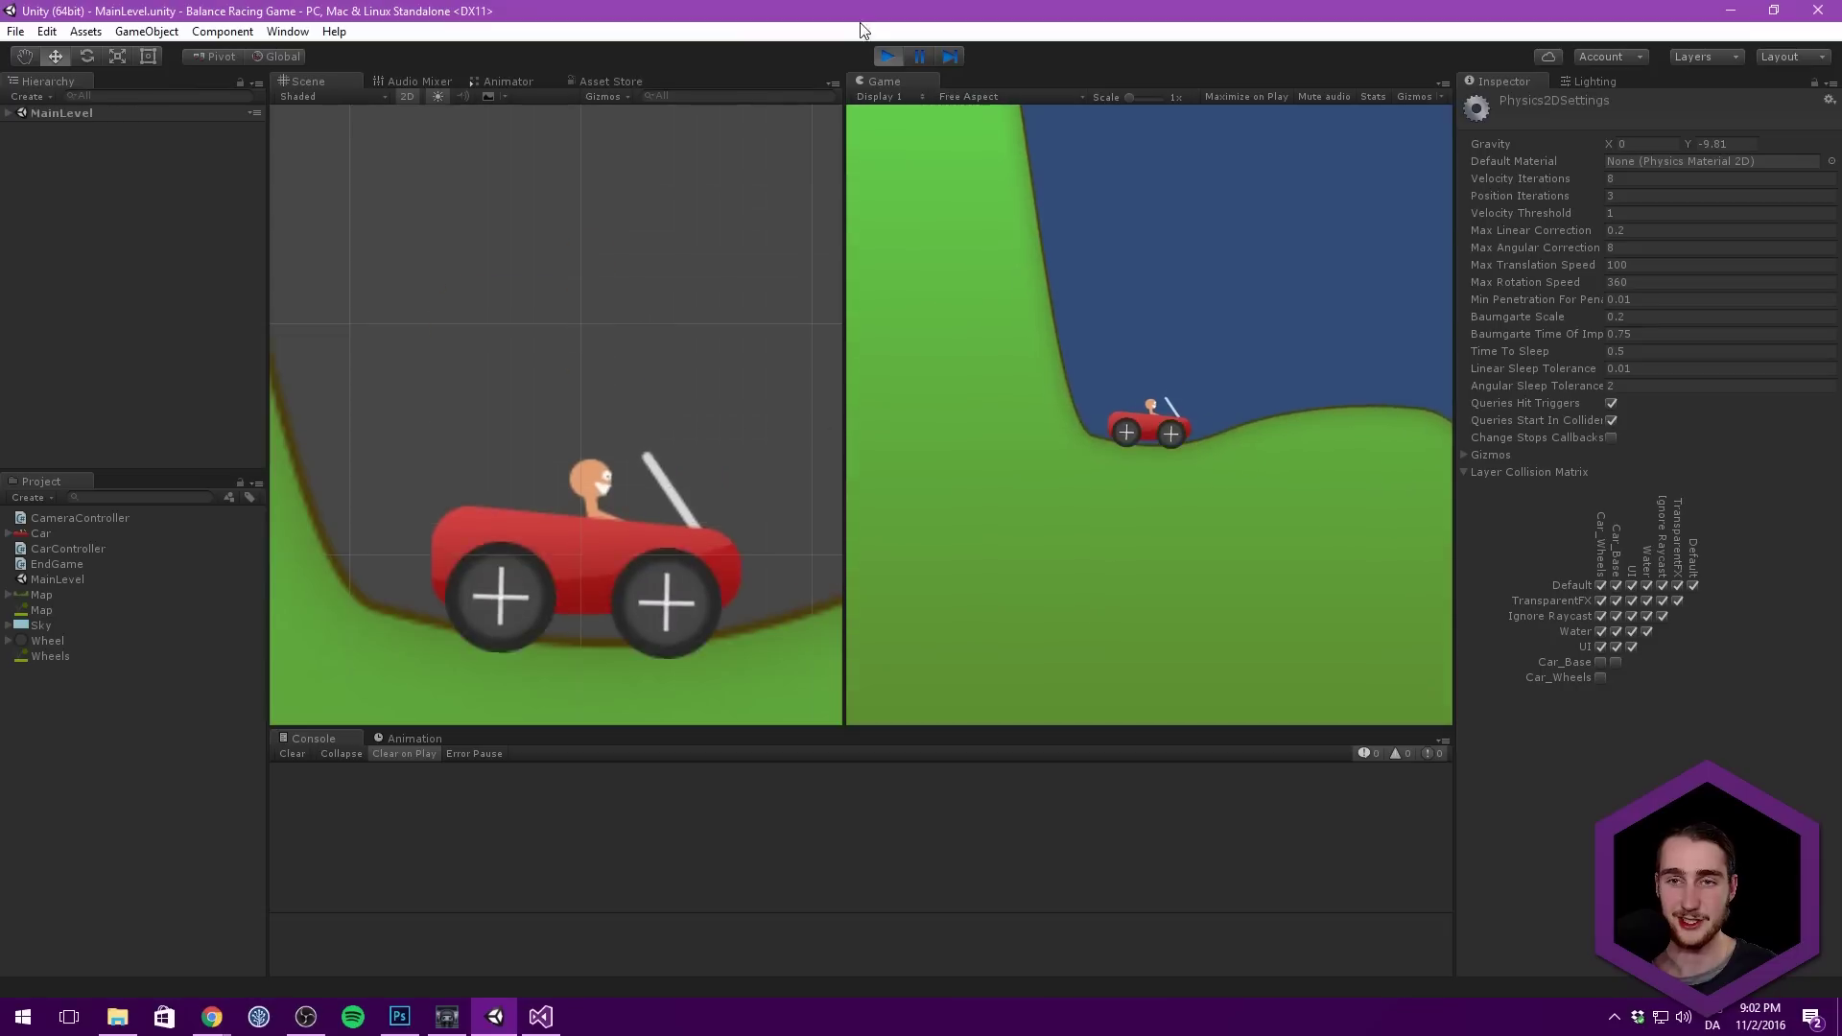
left_click(887, 56)
Step: Activate the Sky object under Main Camera and save the scene
left_click(62, 131)
left_click(61, 142)
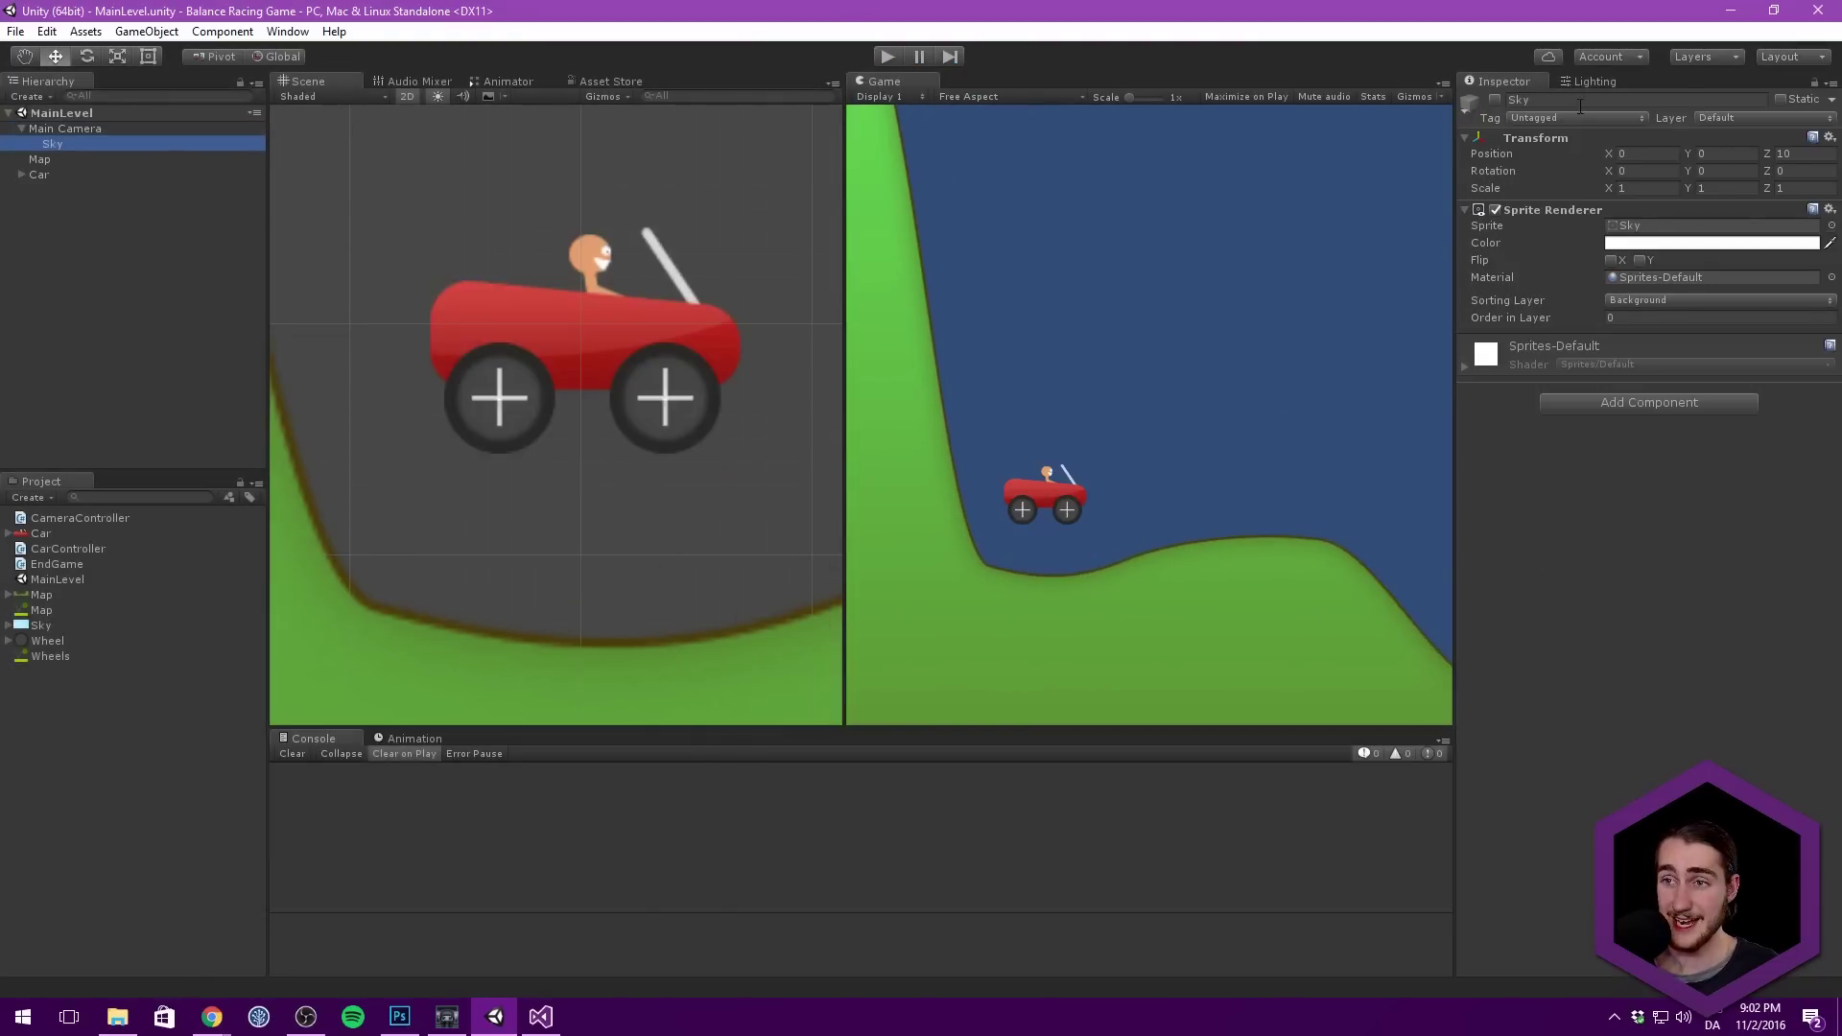
left_click(123, 286)
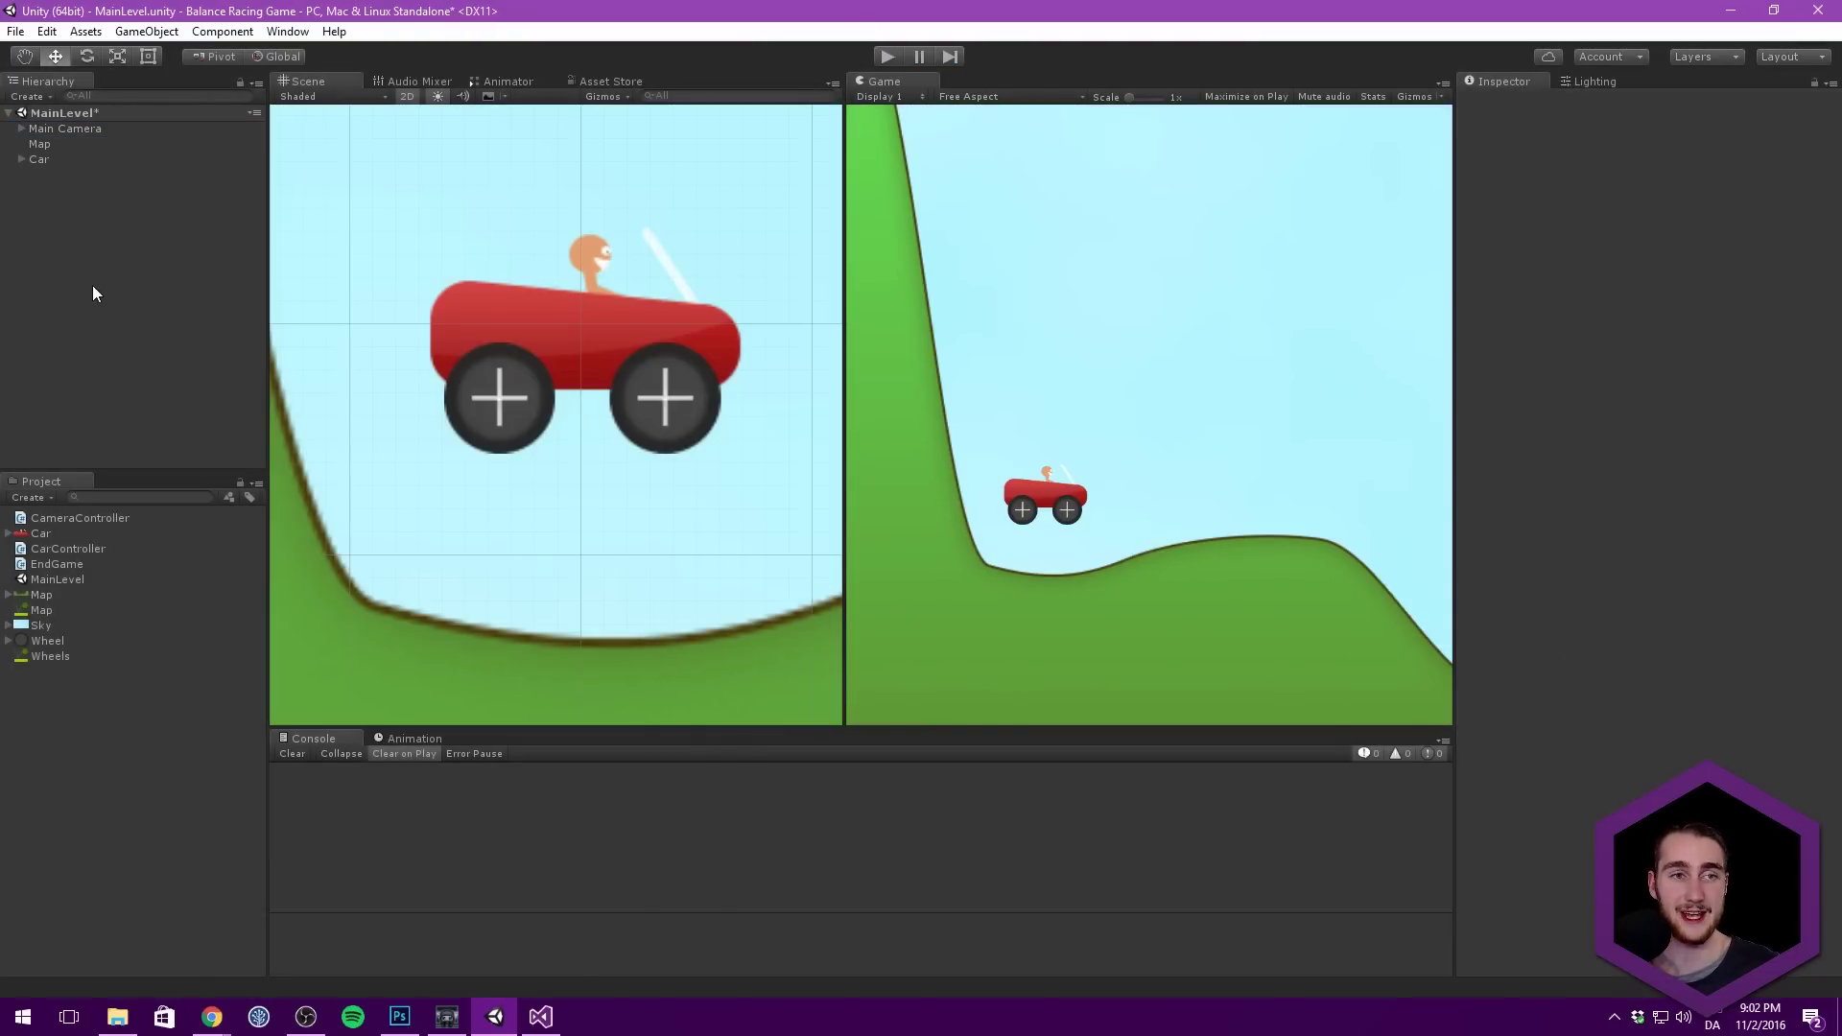
scroll(537, 283, "up", 3)
scroll(614, 297, "down", 6)
key("ctrl+s")
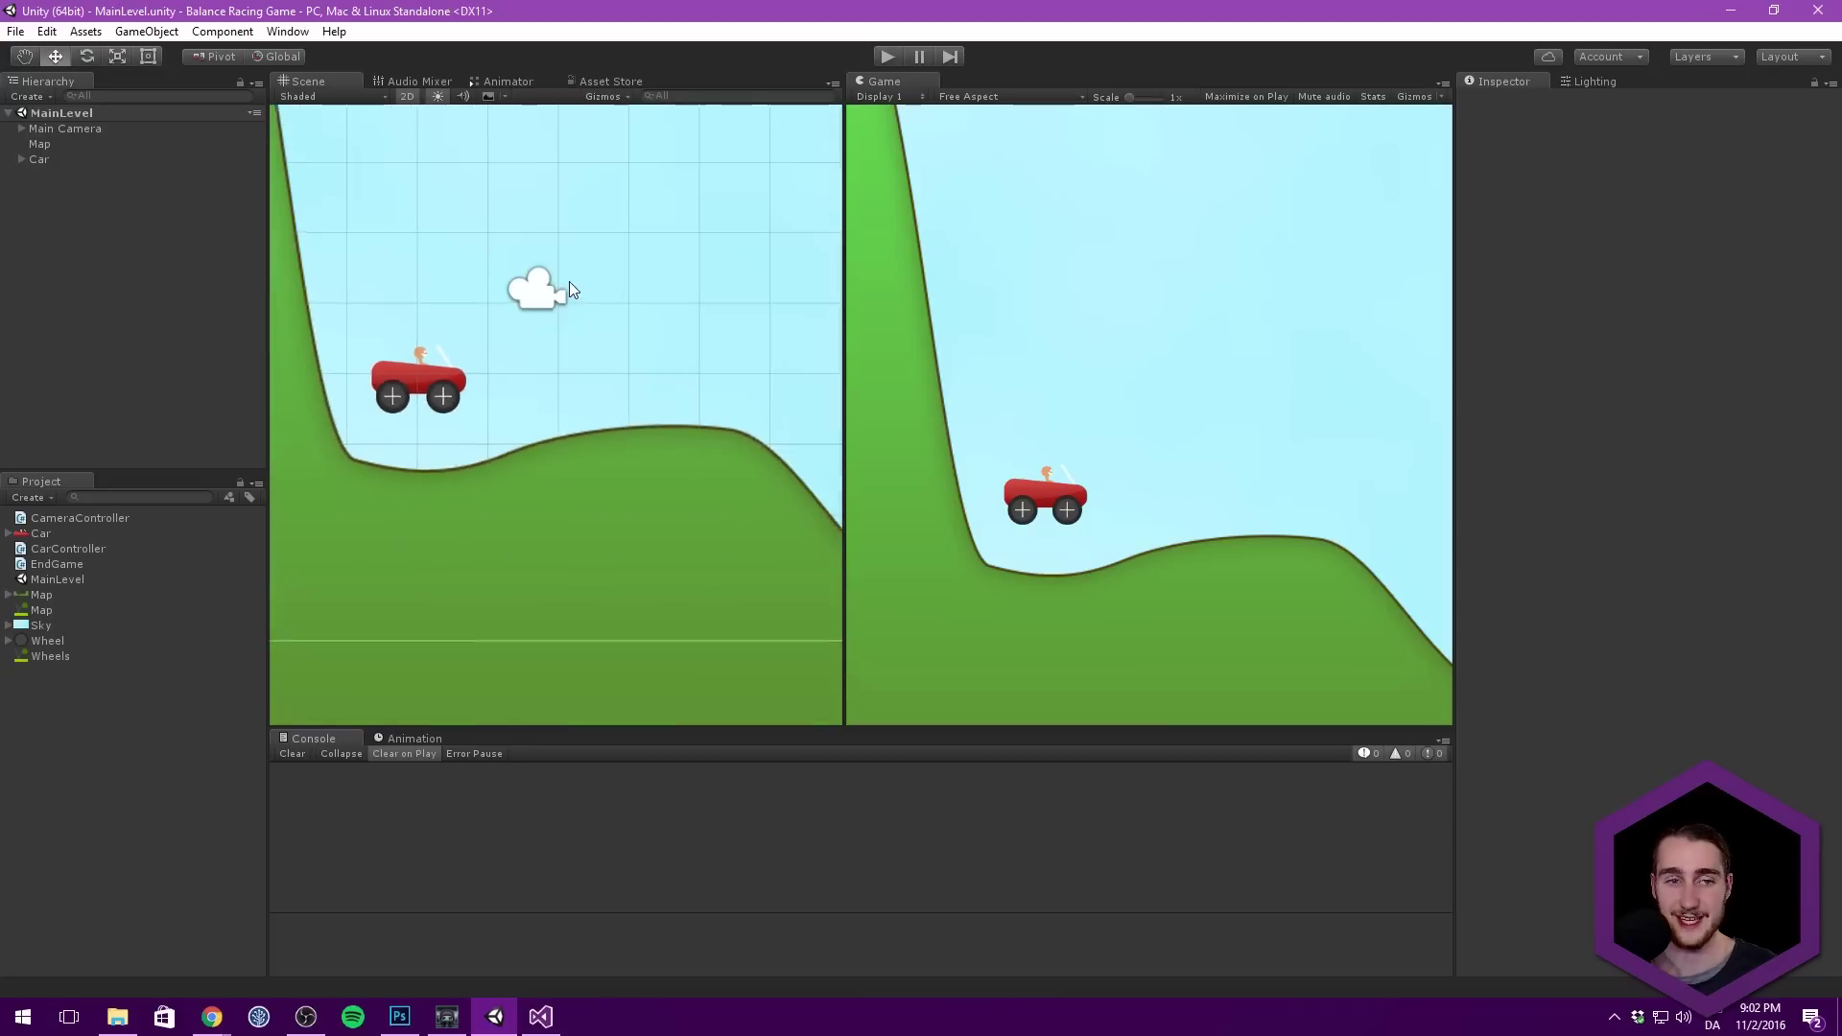
Step: Widen the Scene view and look over the full terrain of the map, briefly viewing the game at full size
left_click_drag(269, 280, 243, 281)
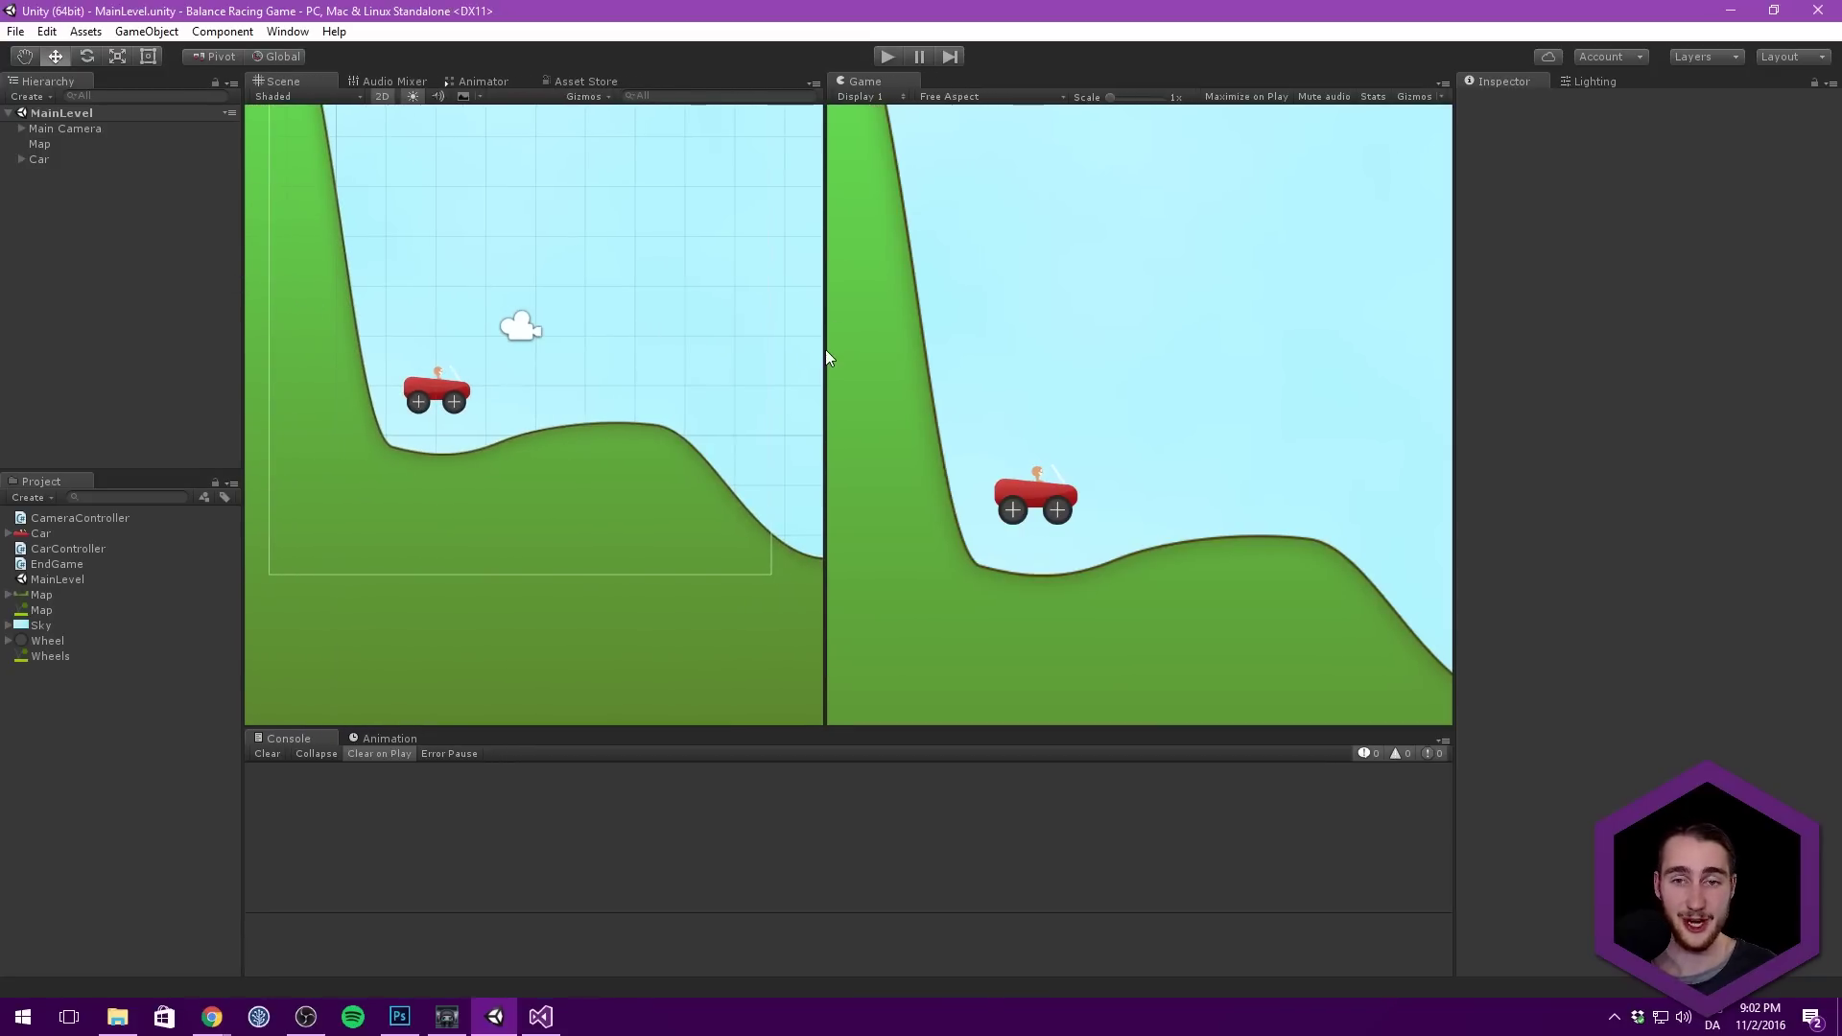
scroll(523, 292, "down", 4)
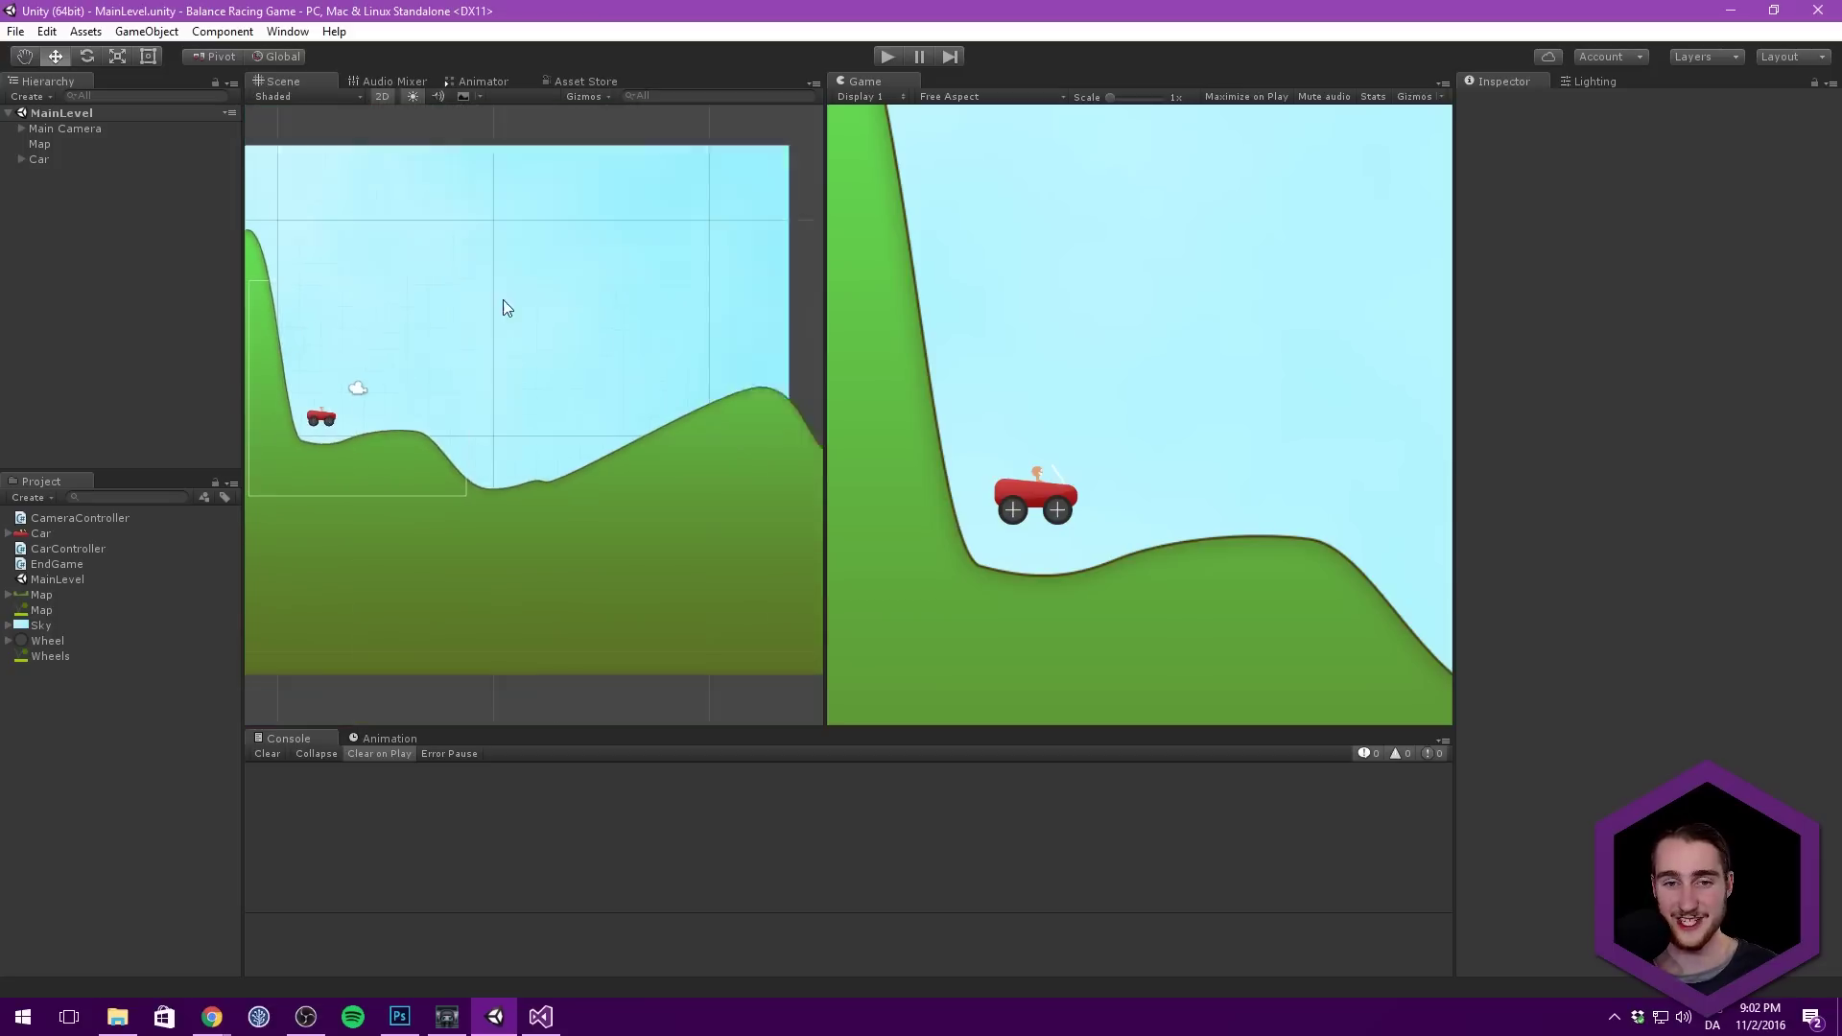
scroll(505, 307, "down", 6)
mouse_move(633, 304)
middle_mouse_down()
mouse_move(538, 292)
mouse_move(624, 312)
middle_mouse_up()
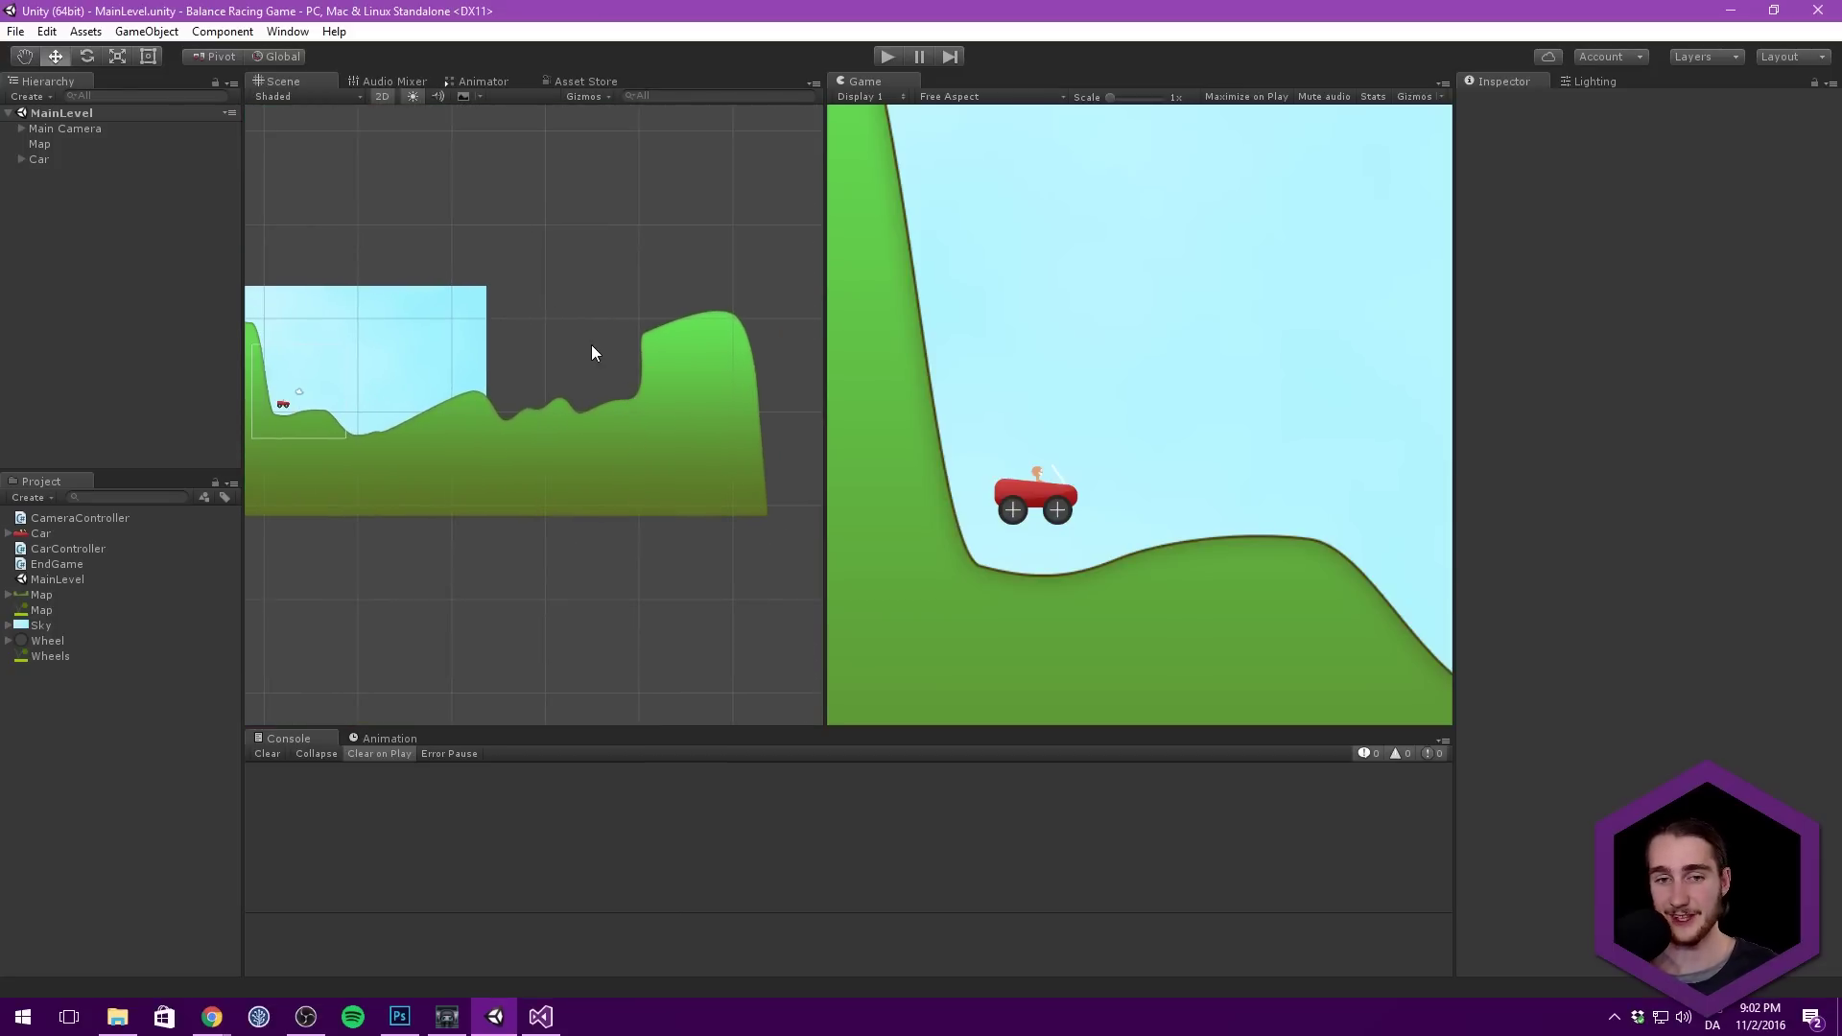
middle_click_drag(624, 383, 624, 403)
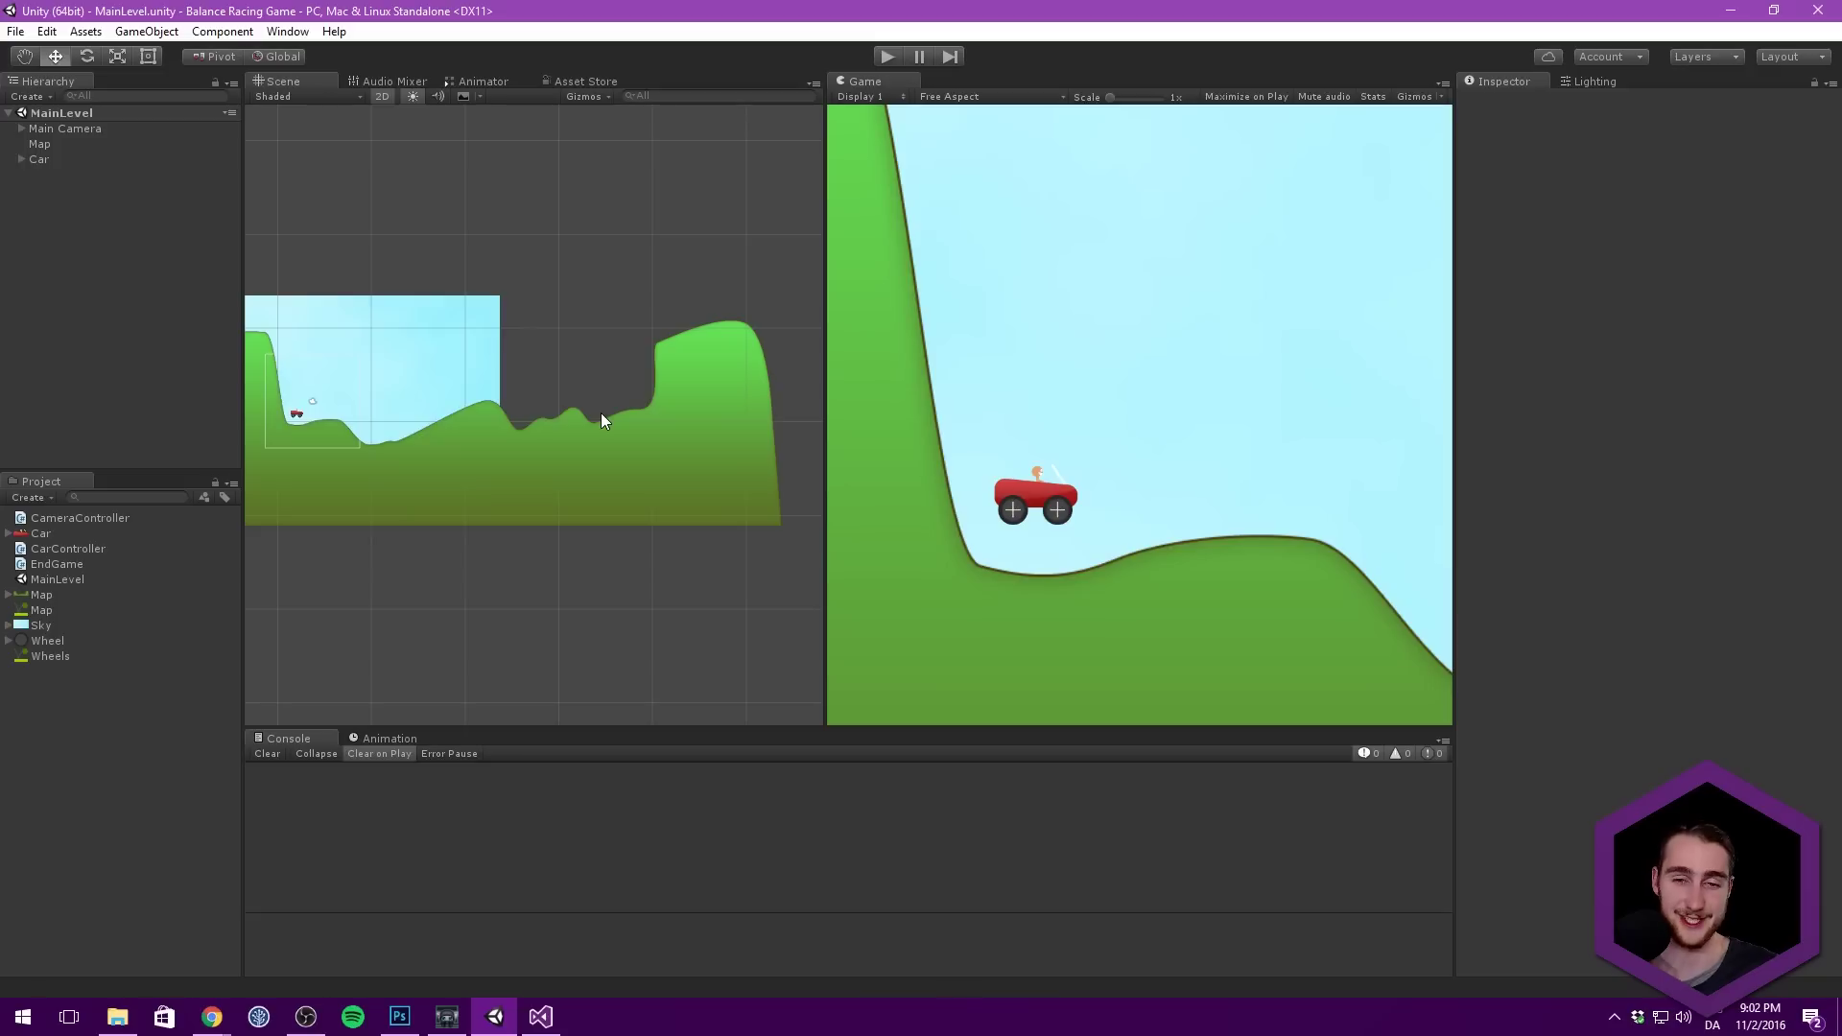
middle_click_drag(535, 370, 581, 367)
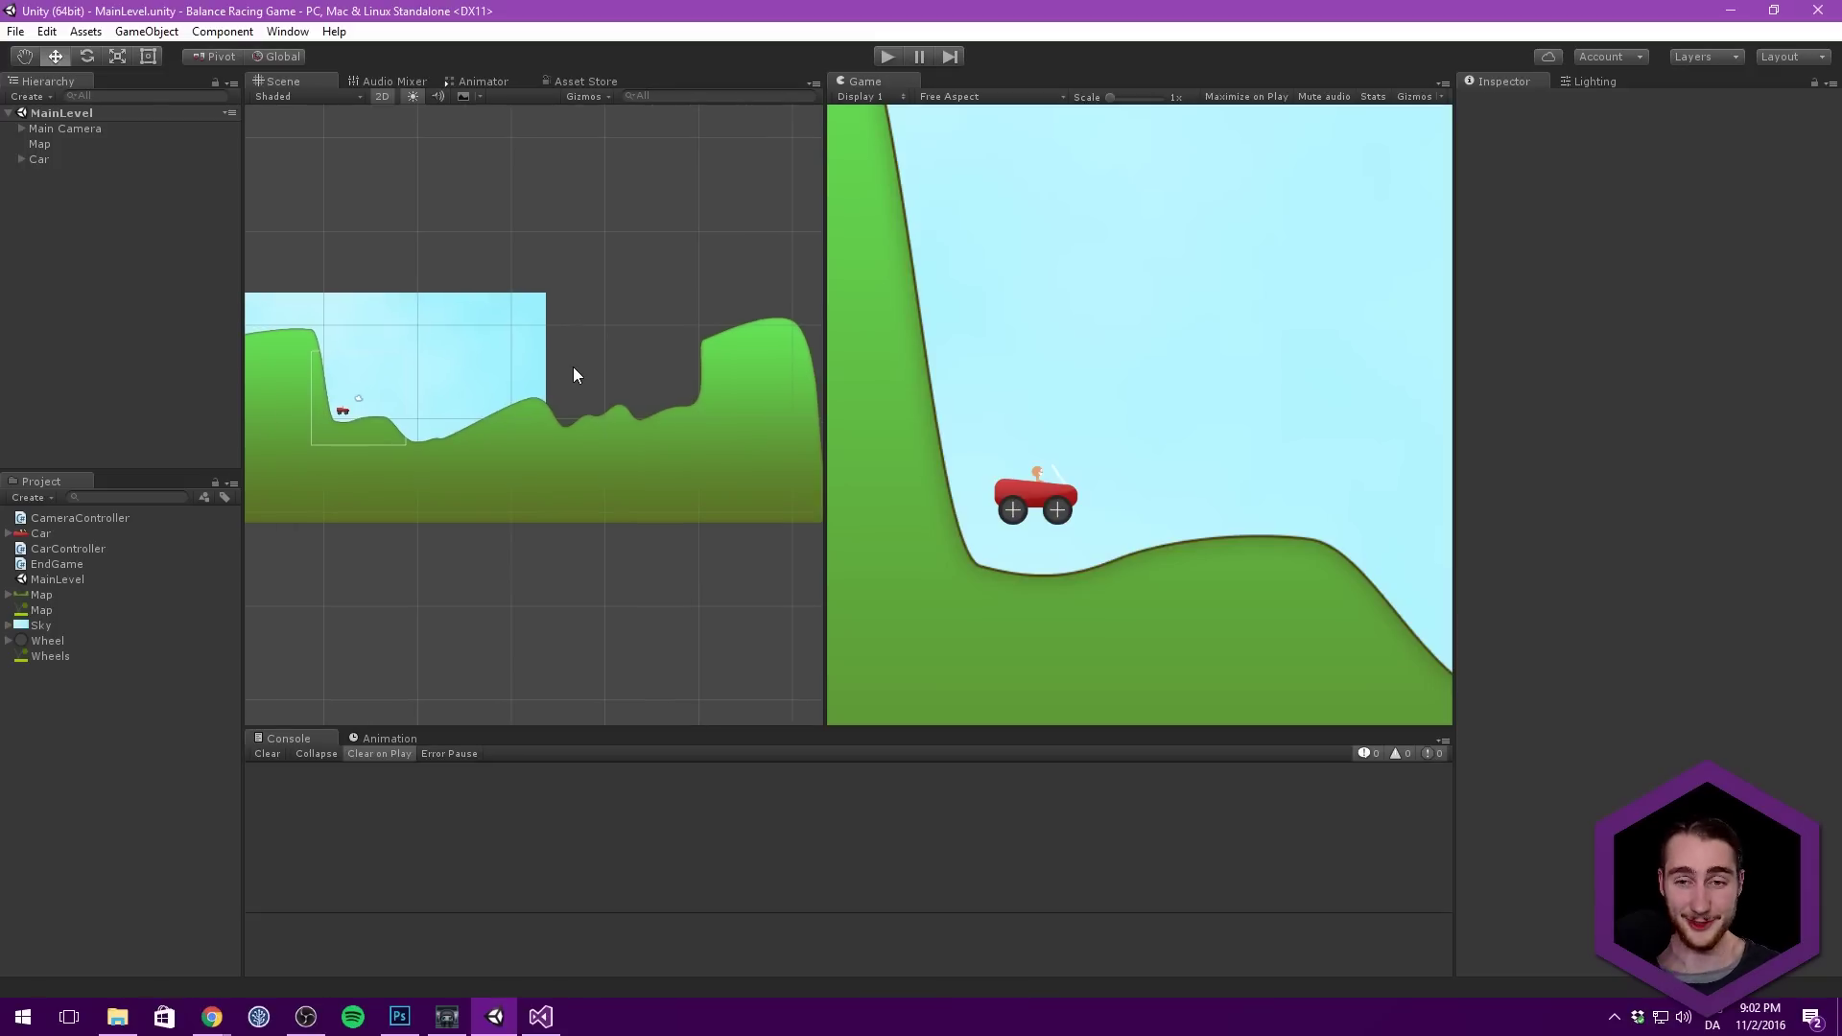
key("alt+Tab")
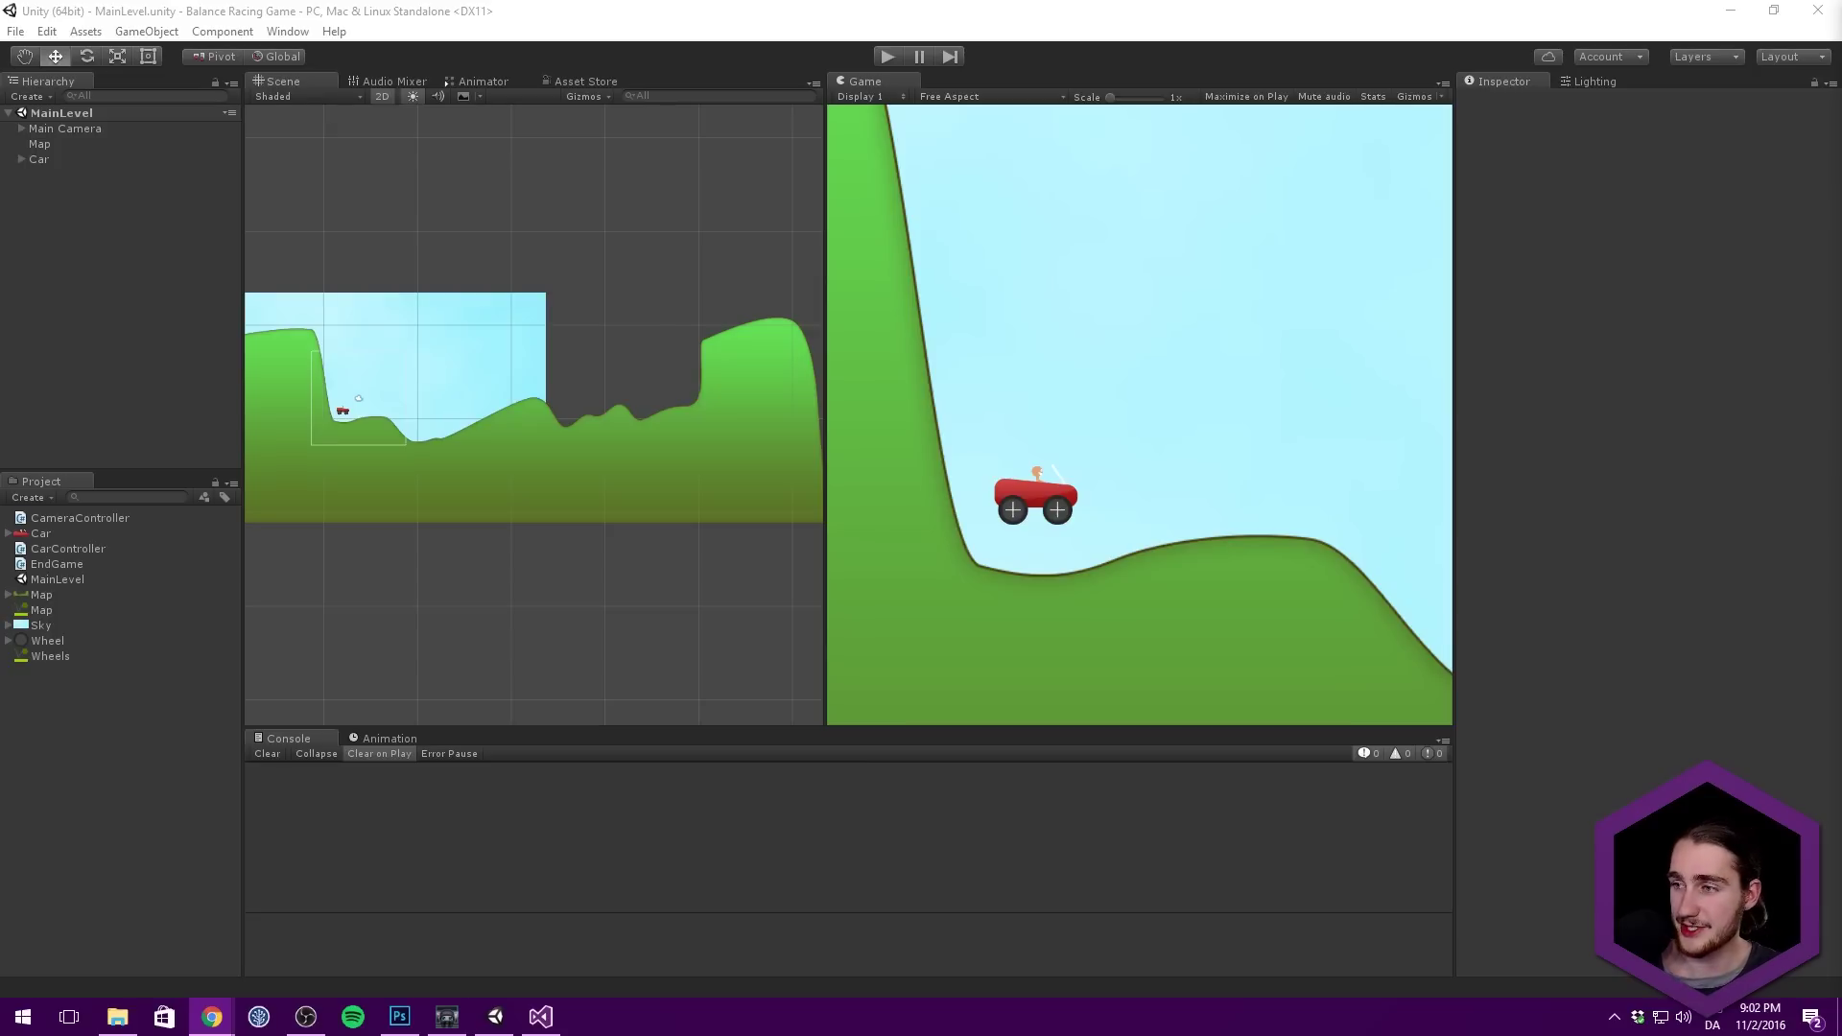
left_click(606, 290)
scroll(555, 268, "down", 3)
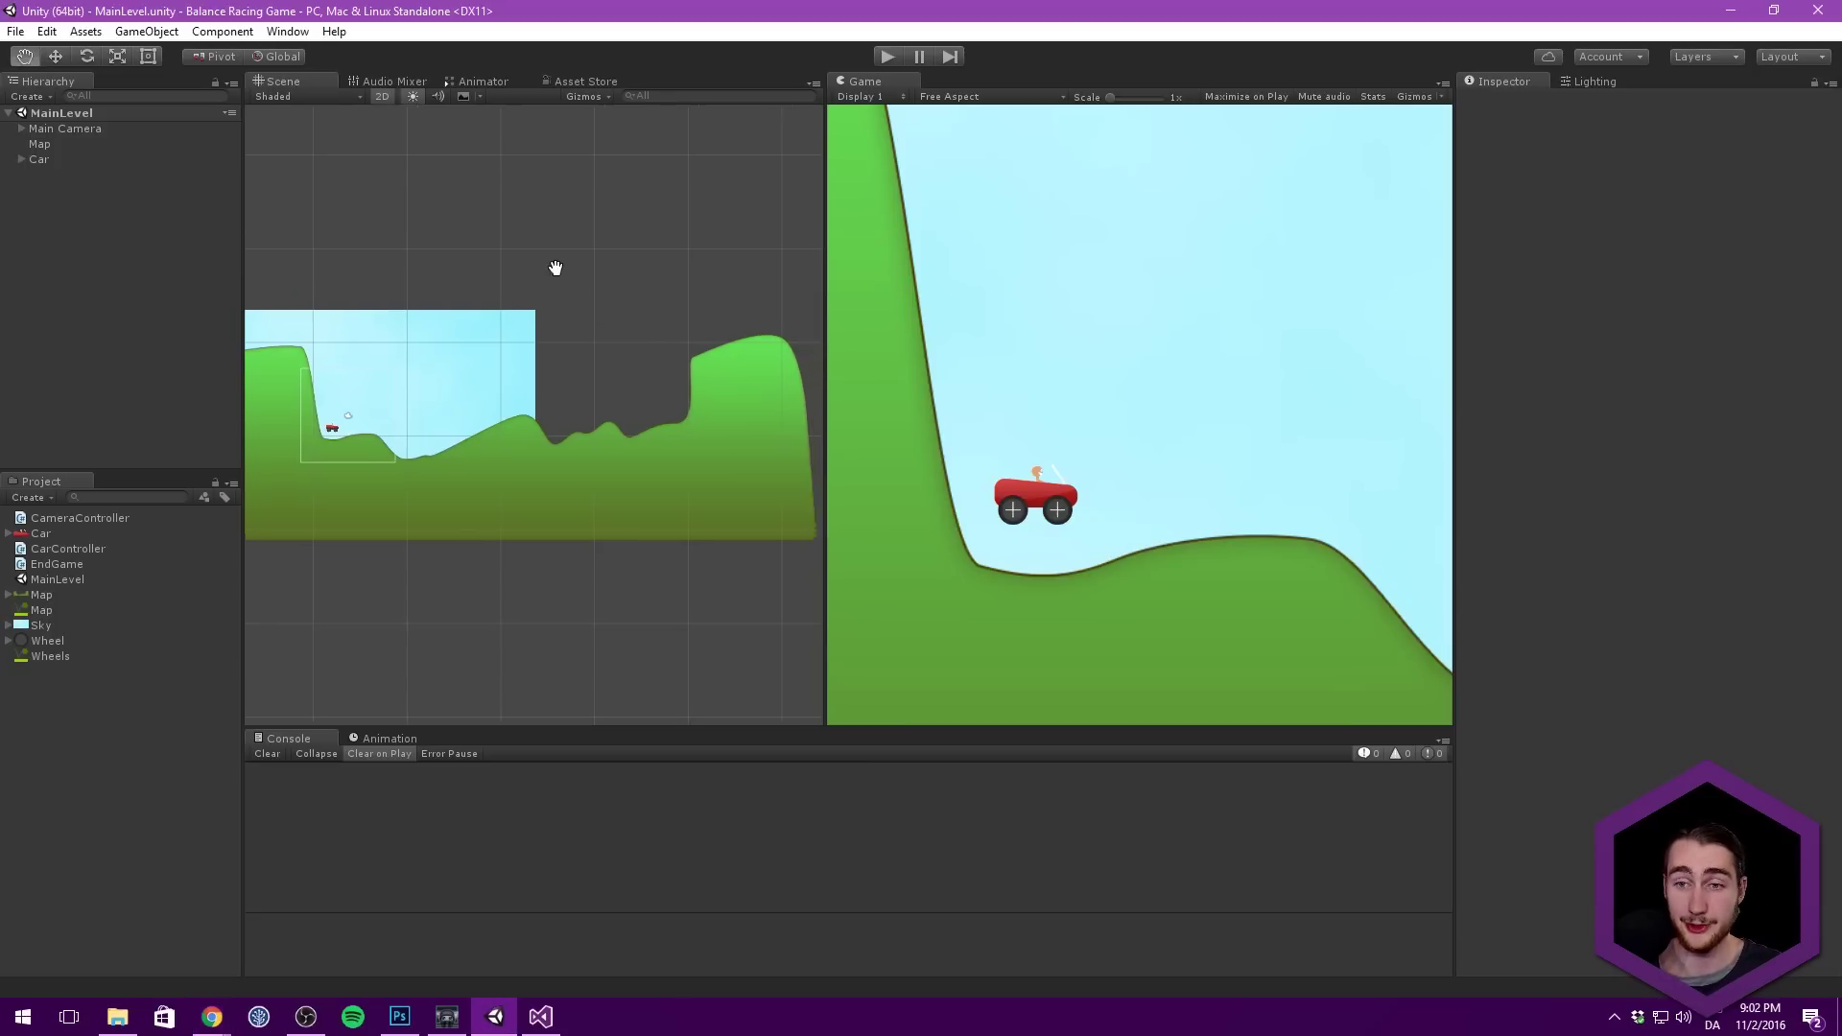
scroll(501, 335, "up", 5)
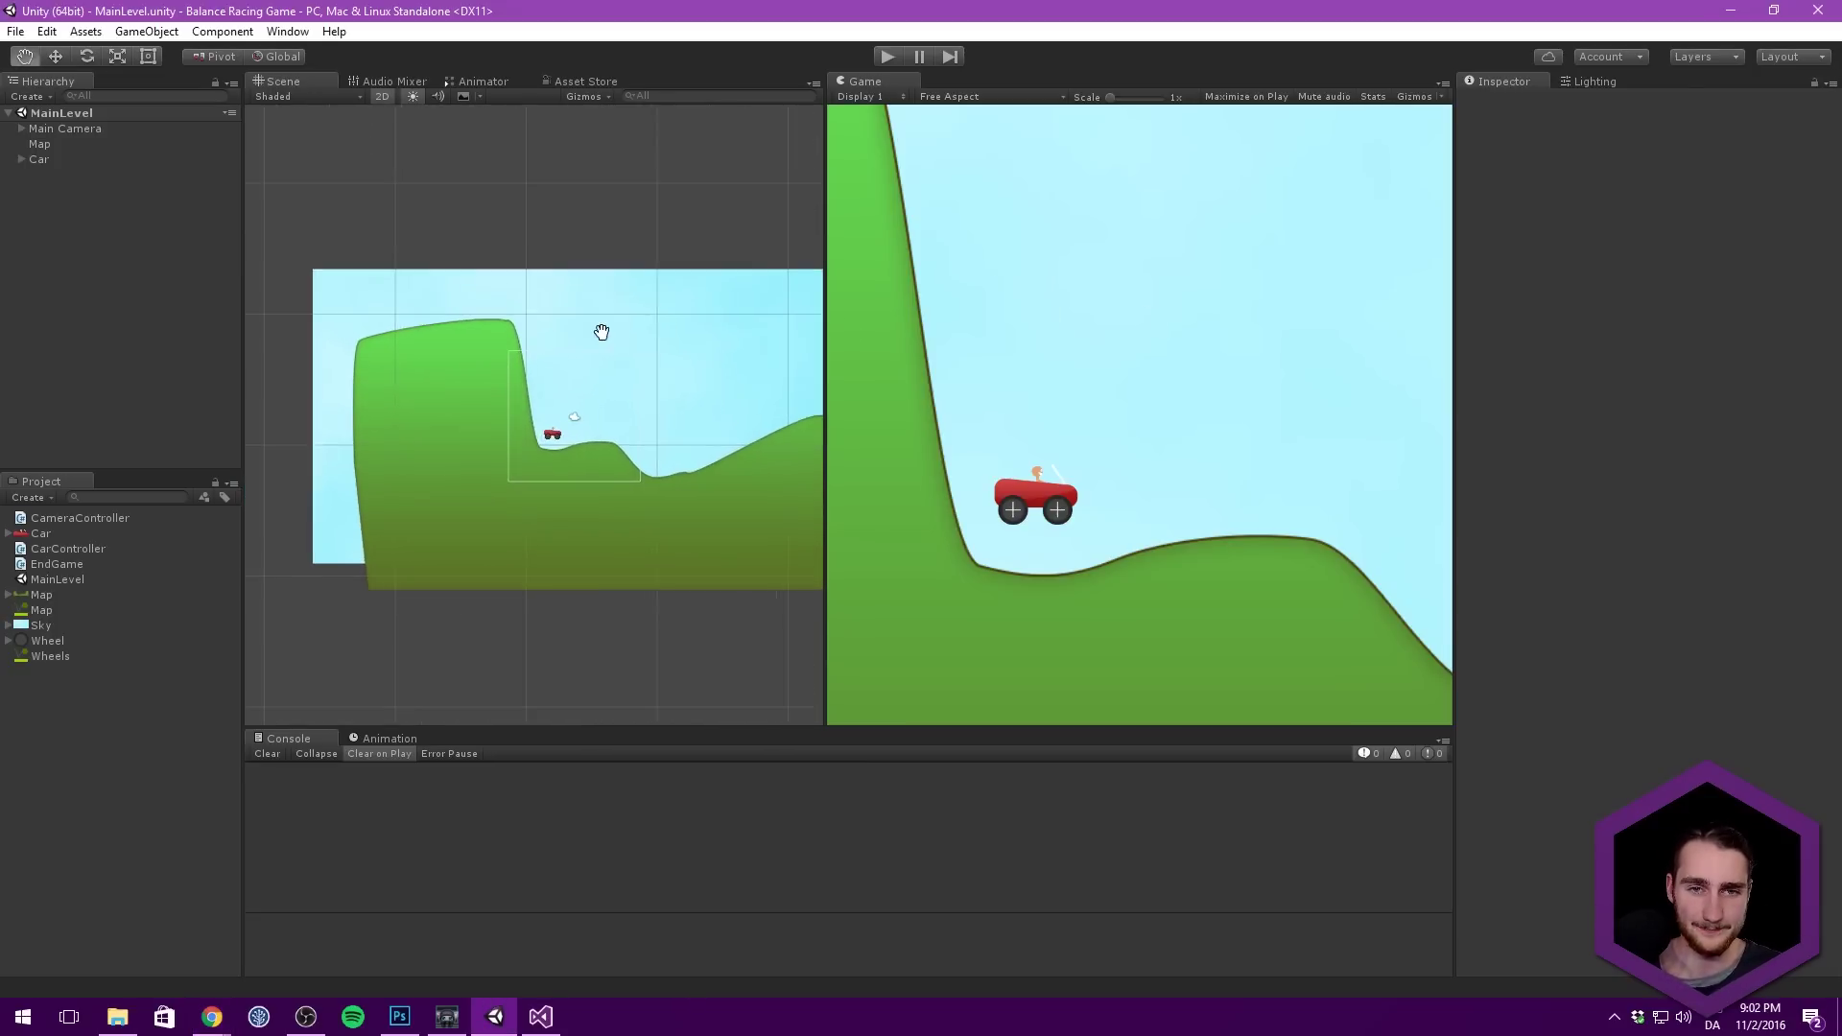
key("shift+space")
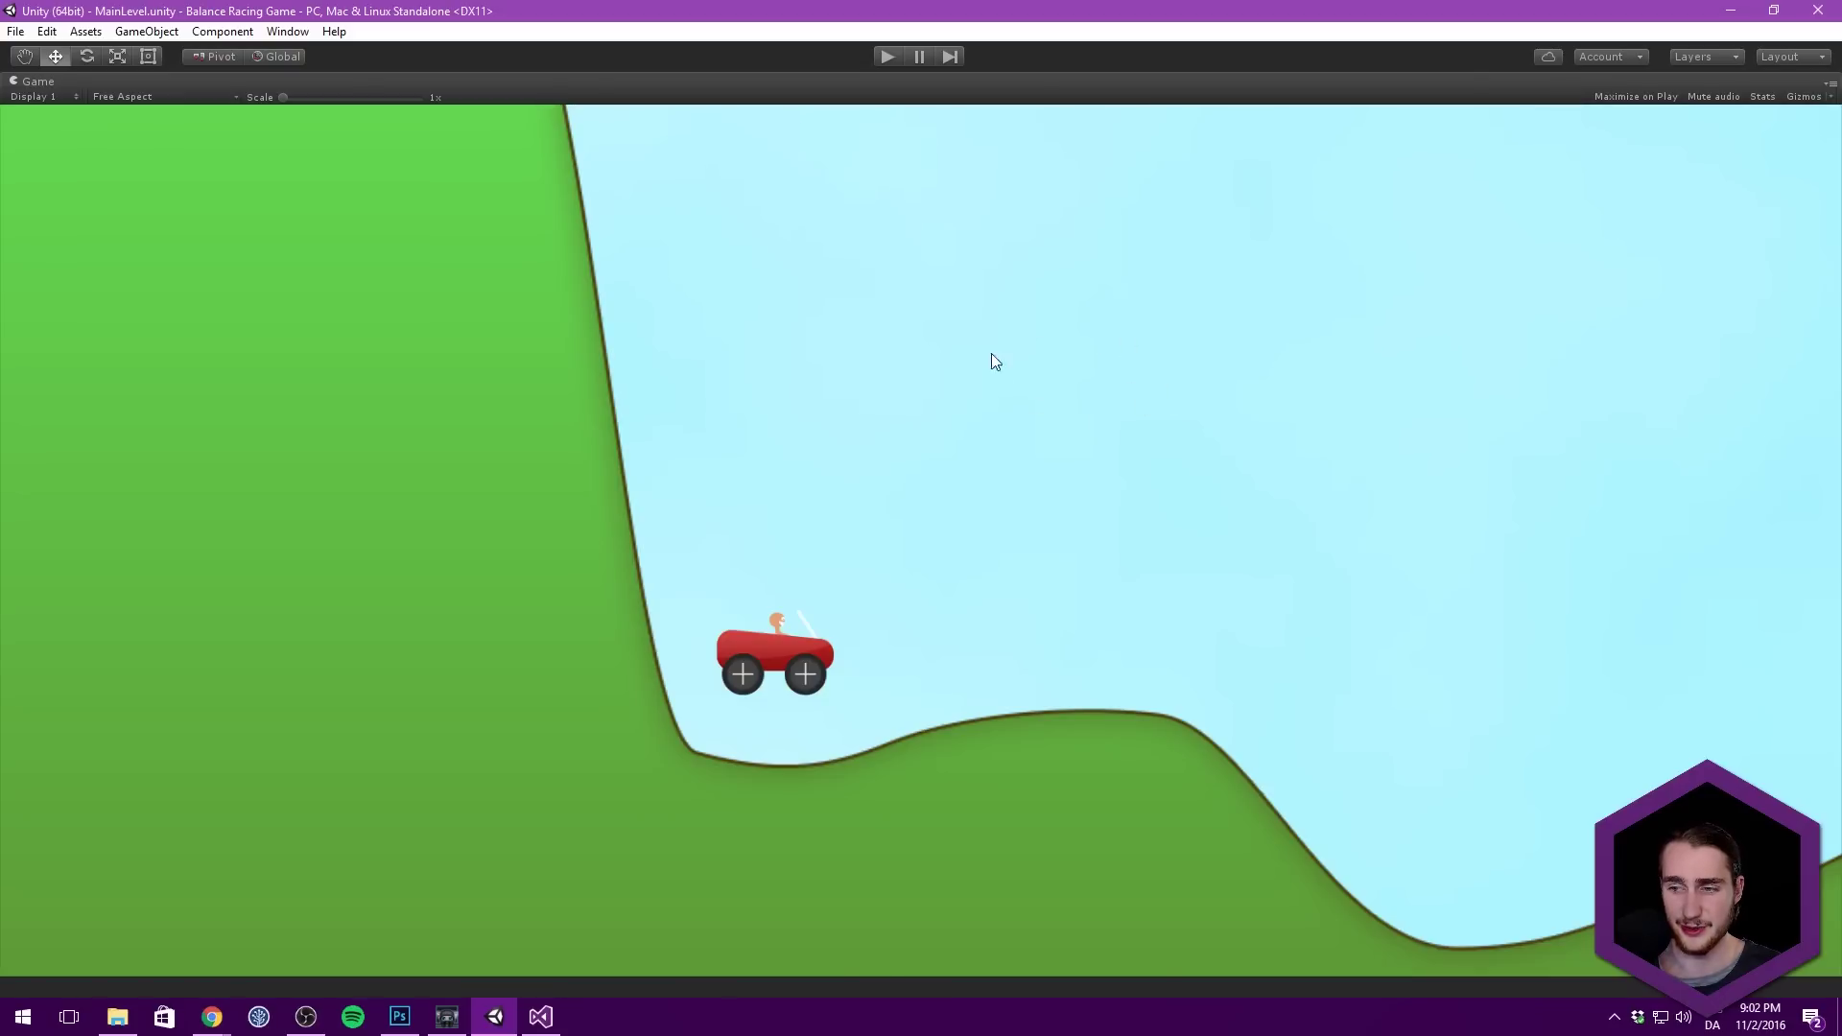
key("shift+space")
scroll(576, 317, "down", 3)
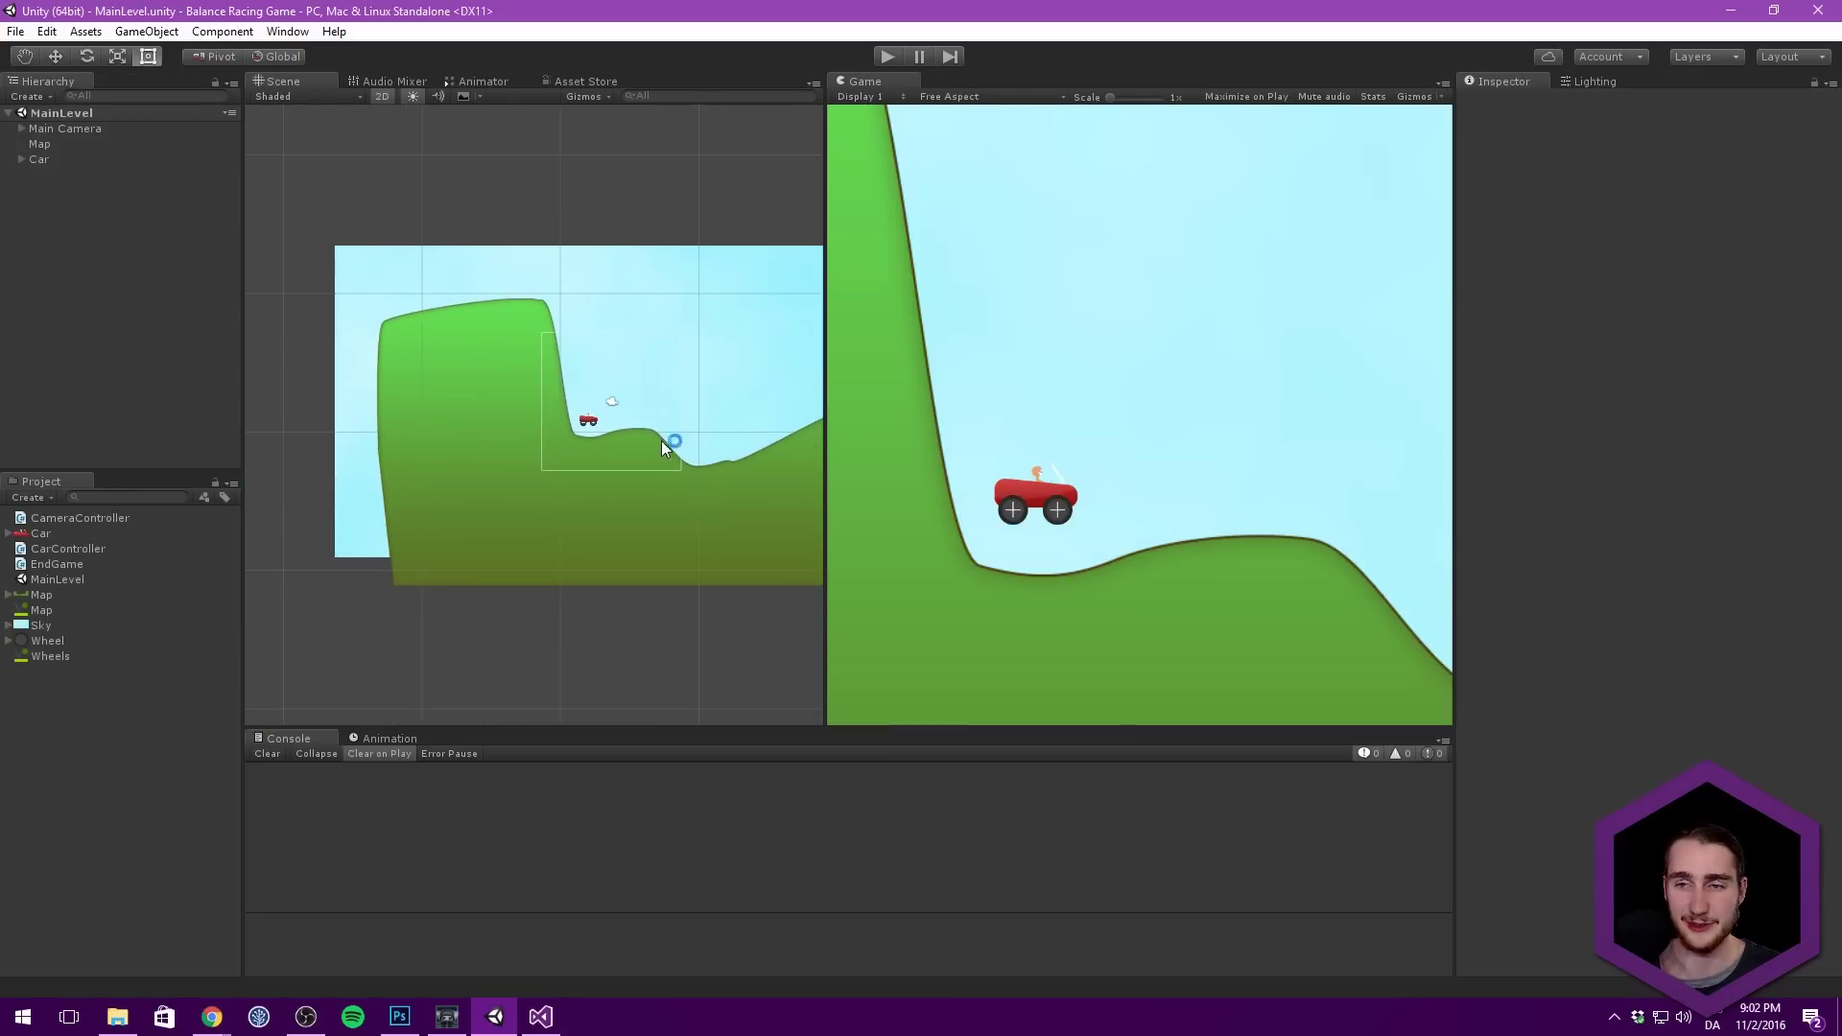
middle_click_drag(658, 317, 469, 307)
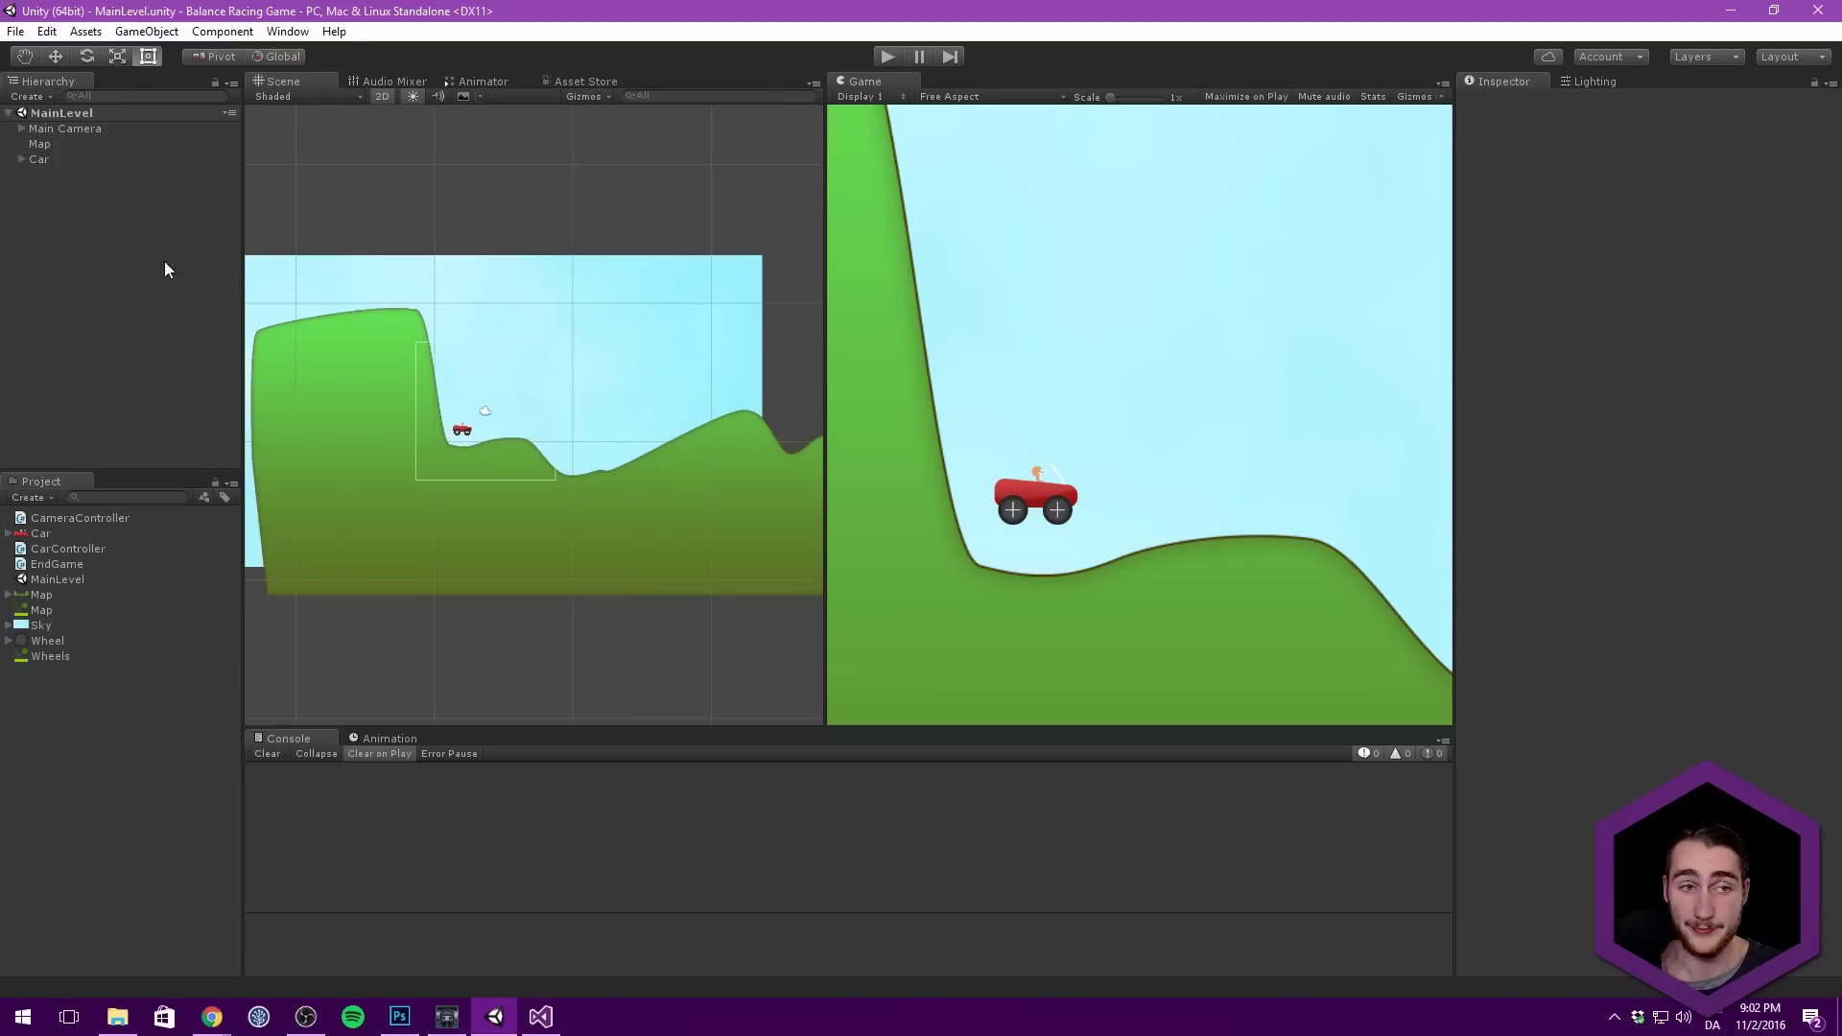
Step: Expand the car in the hierarchy, frame it, and inspect its two Box Collider 2D components up close
left_click(29, 160)
left_click(20, 158)
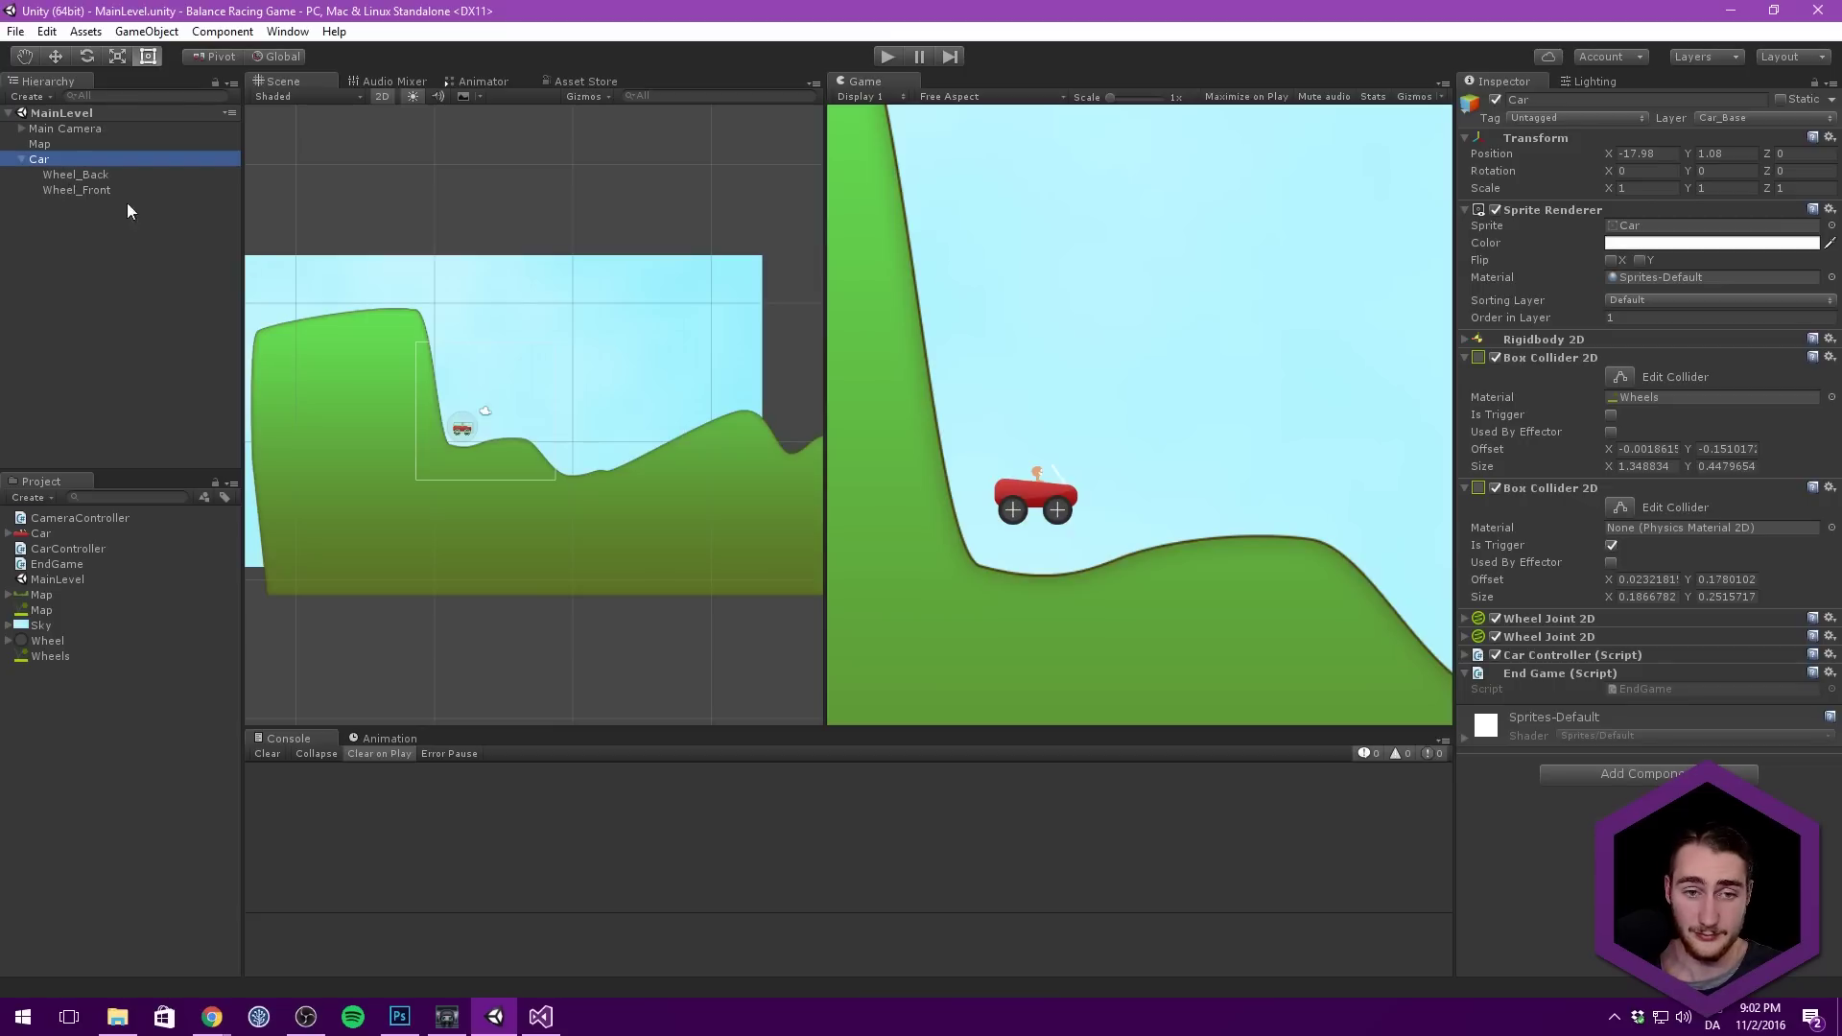
key("f")
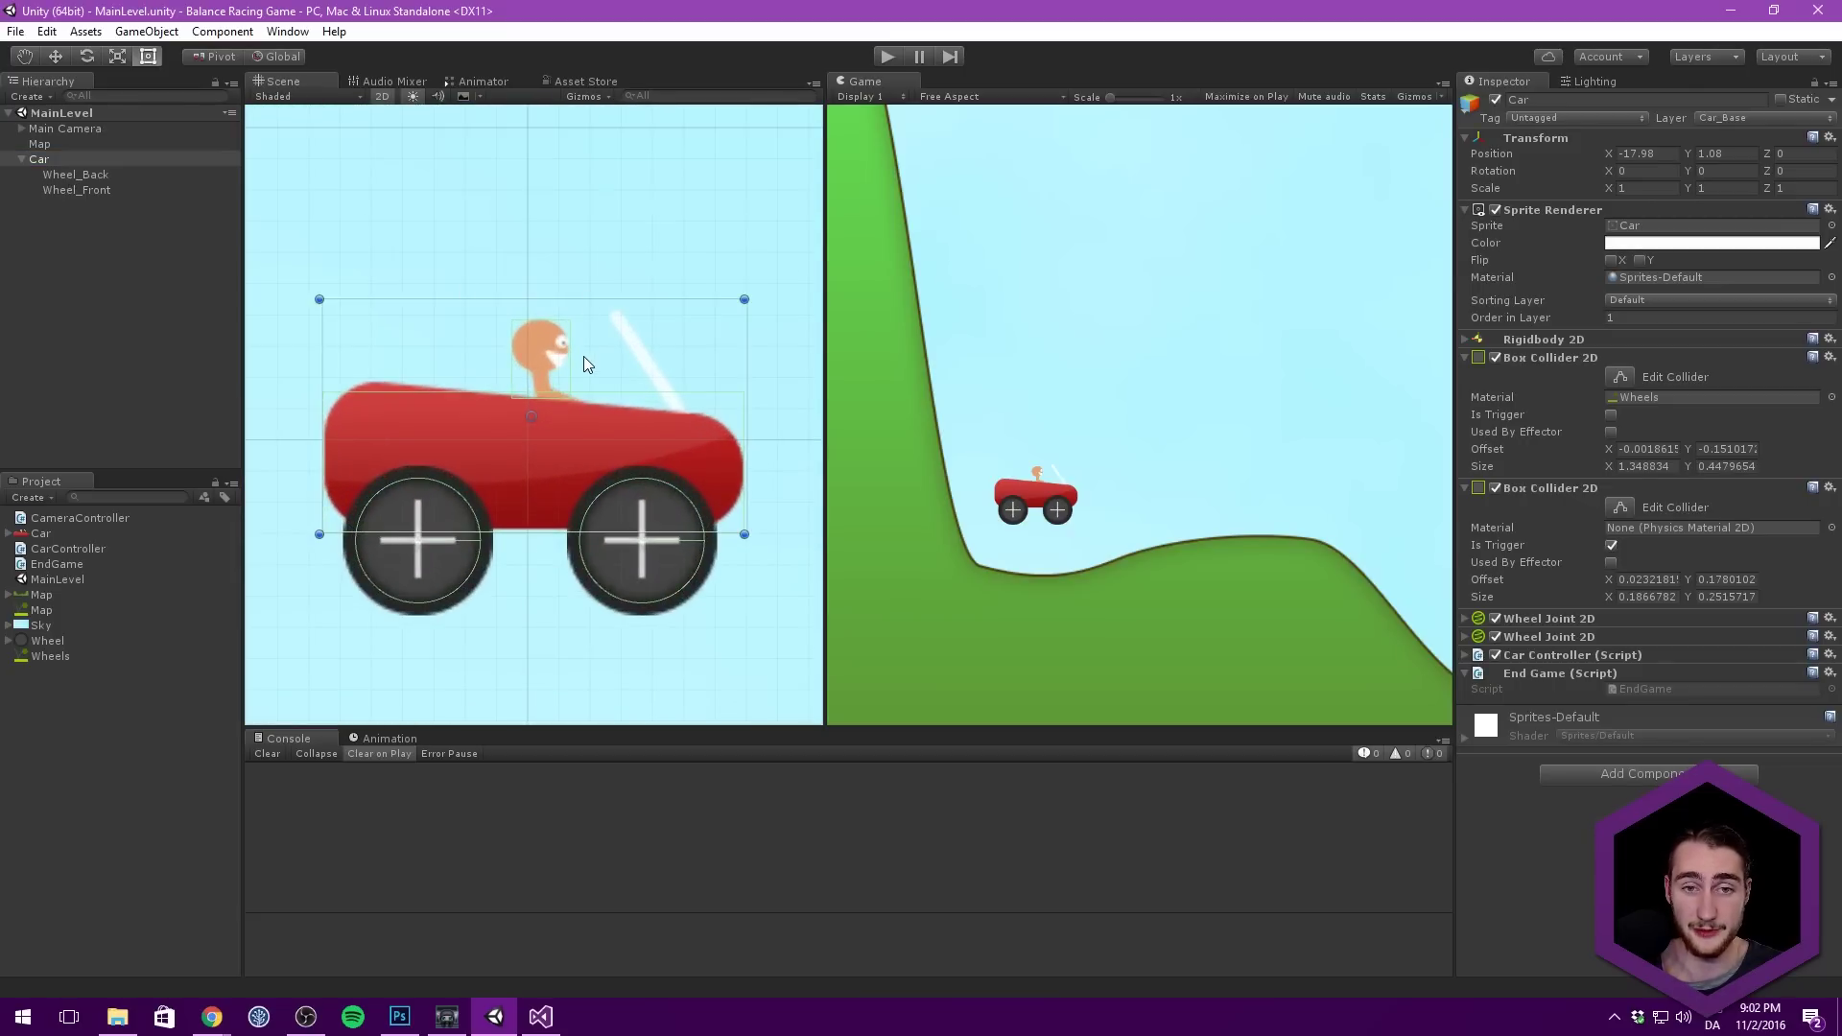
scroll(583, 360, "up", 2)
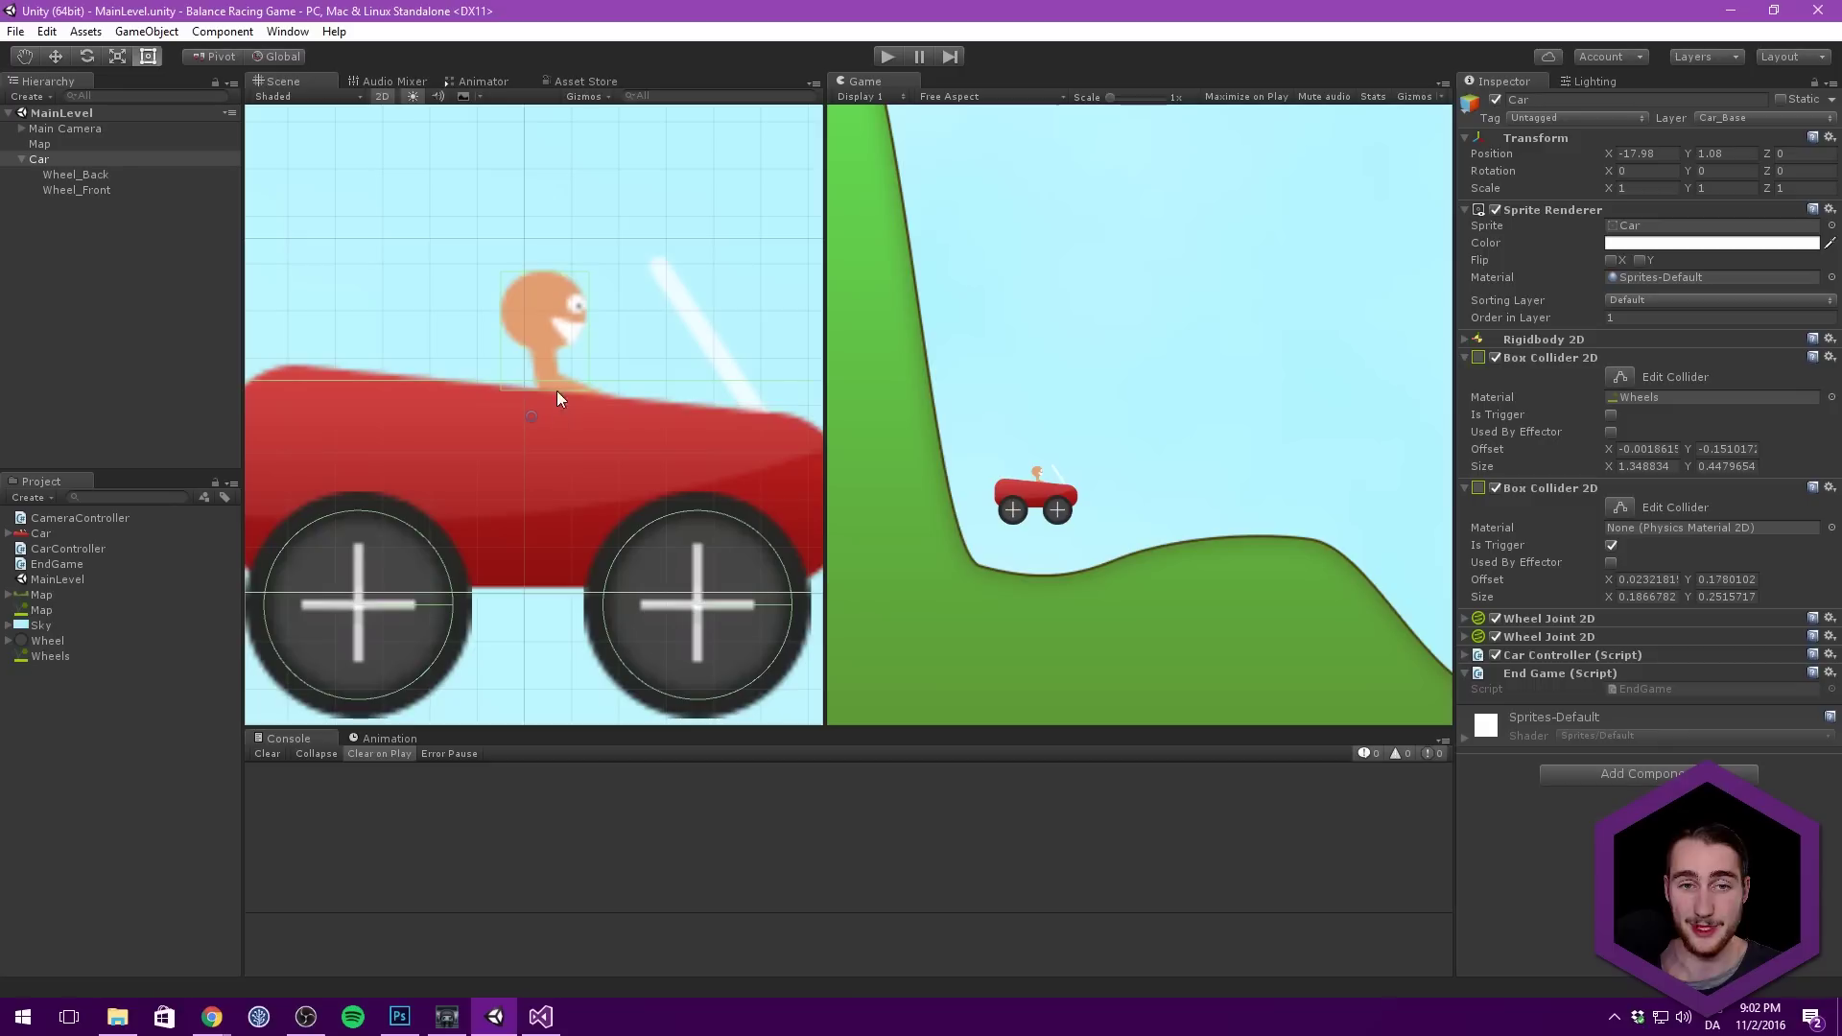
middle_click_drag(591, 330, 543, 376)
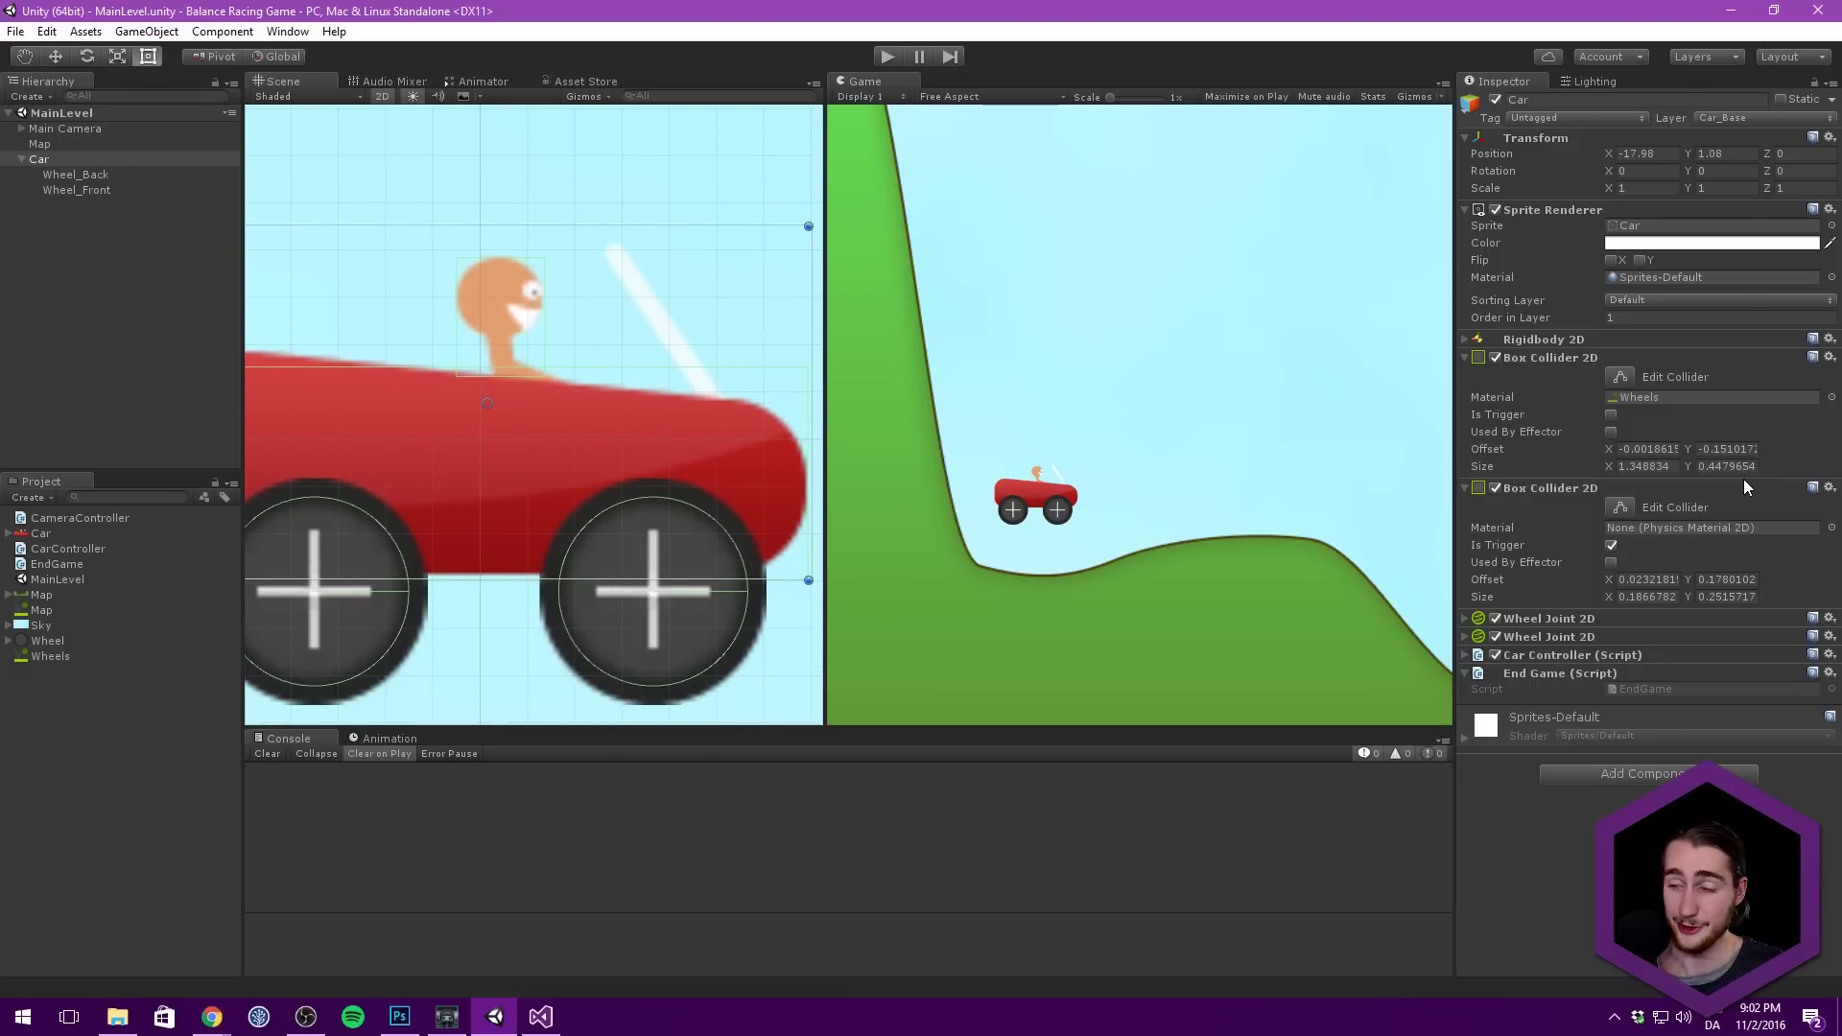
key("alt+Tab")
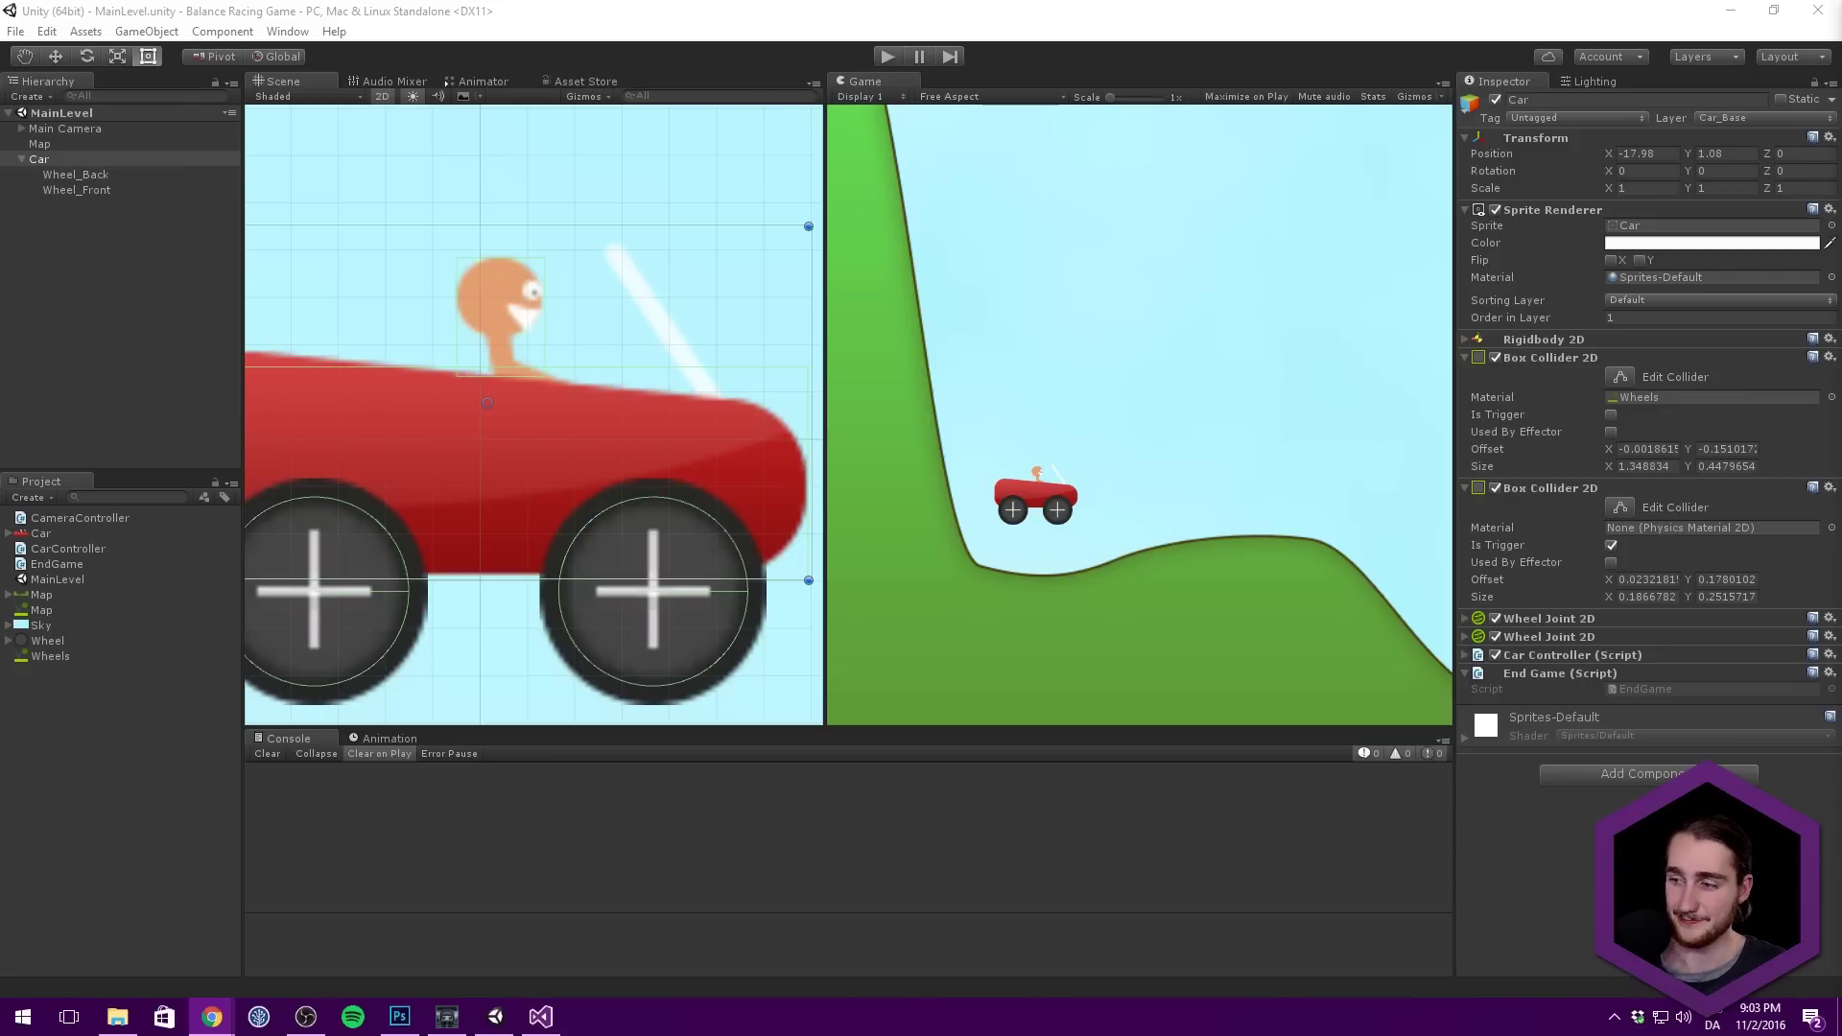
middle_click_drag(643, 334, 687, 370)
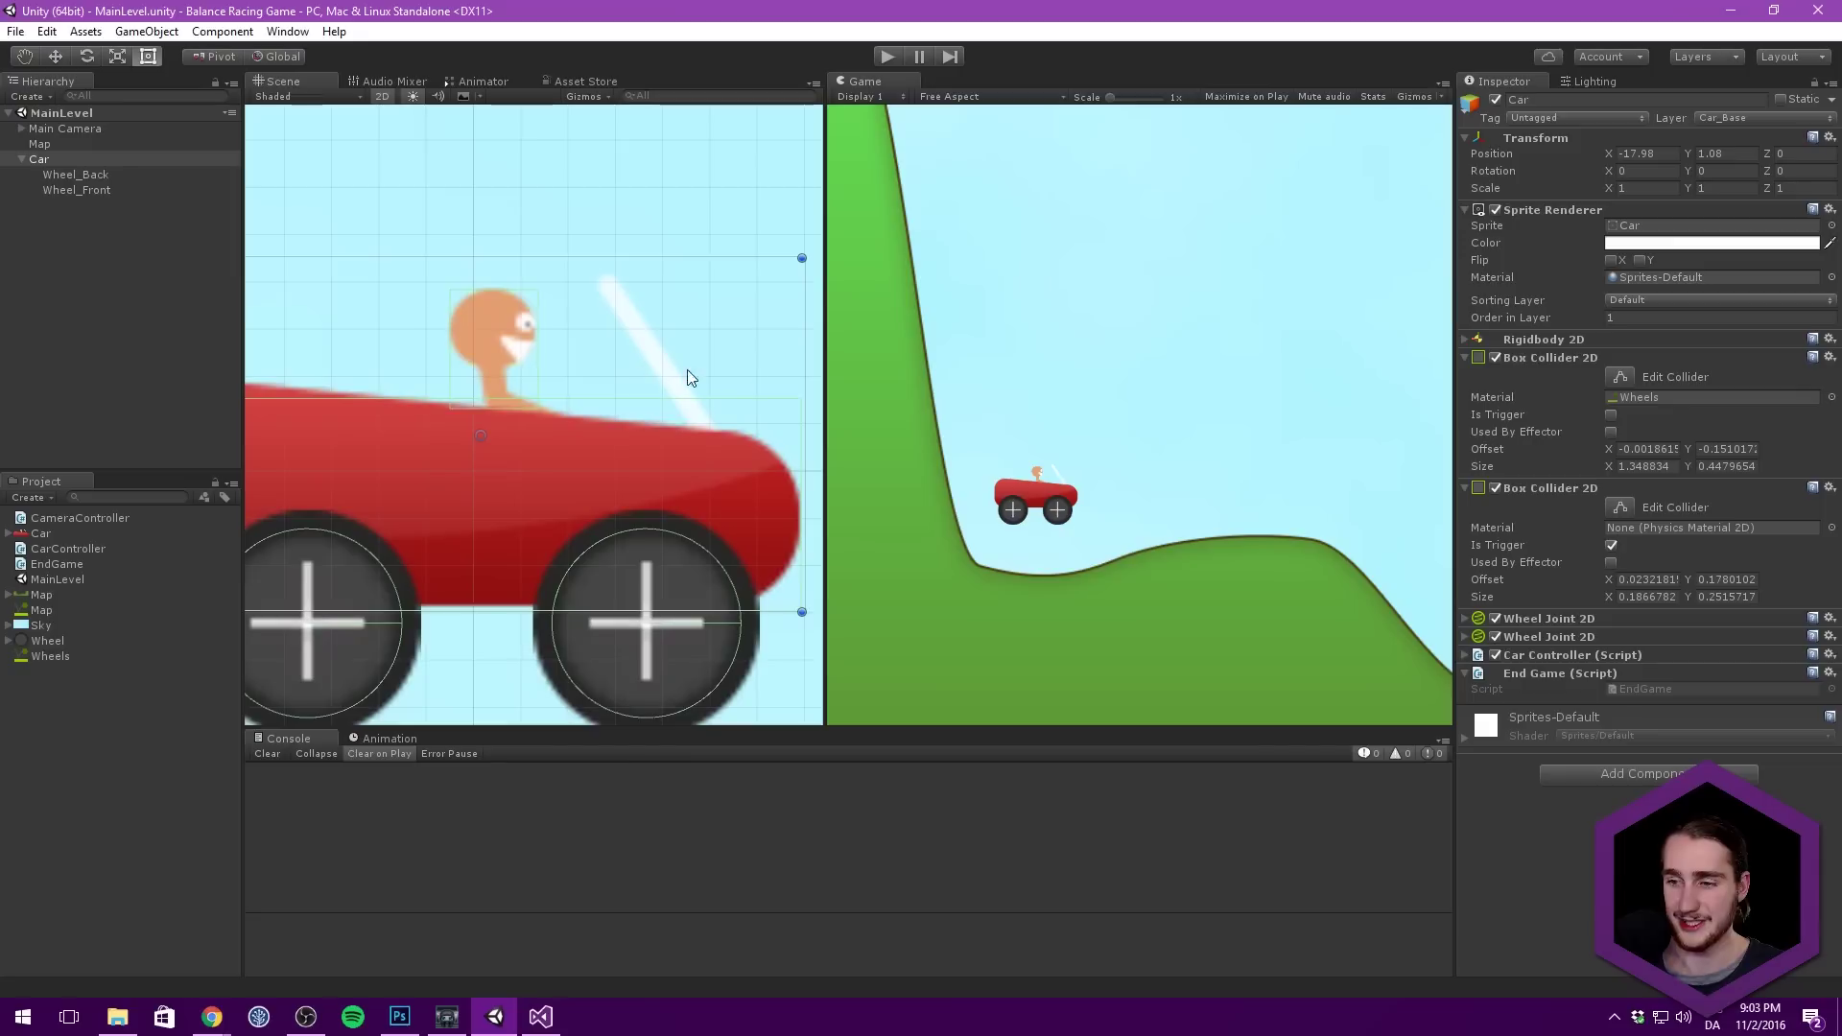
scroll(614, 353, "down", 6)
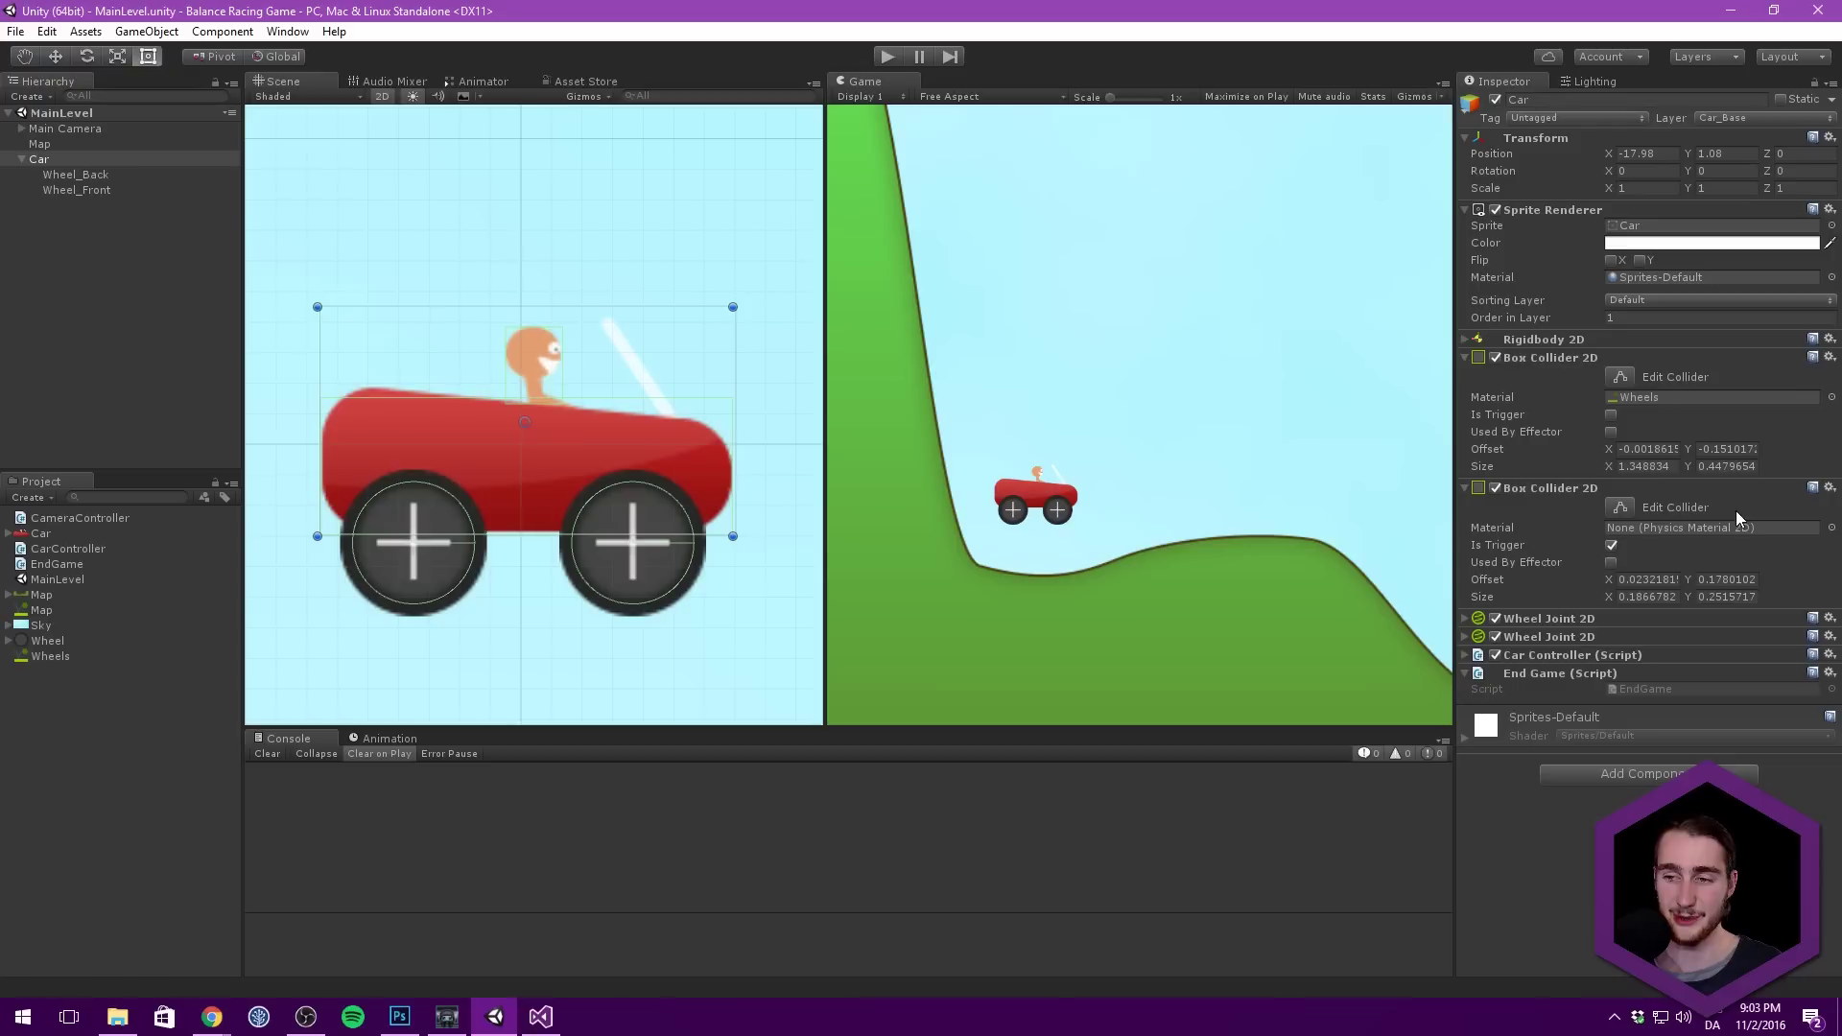
key("alt+Tab")
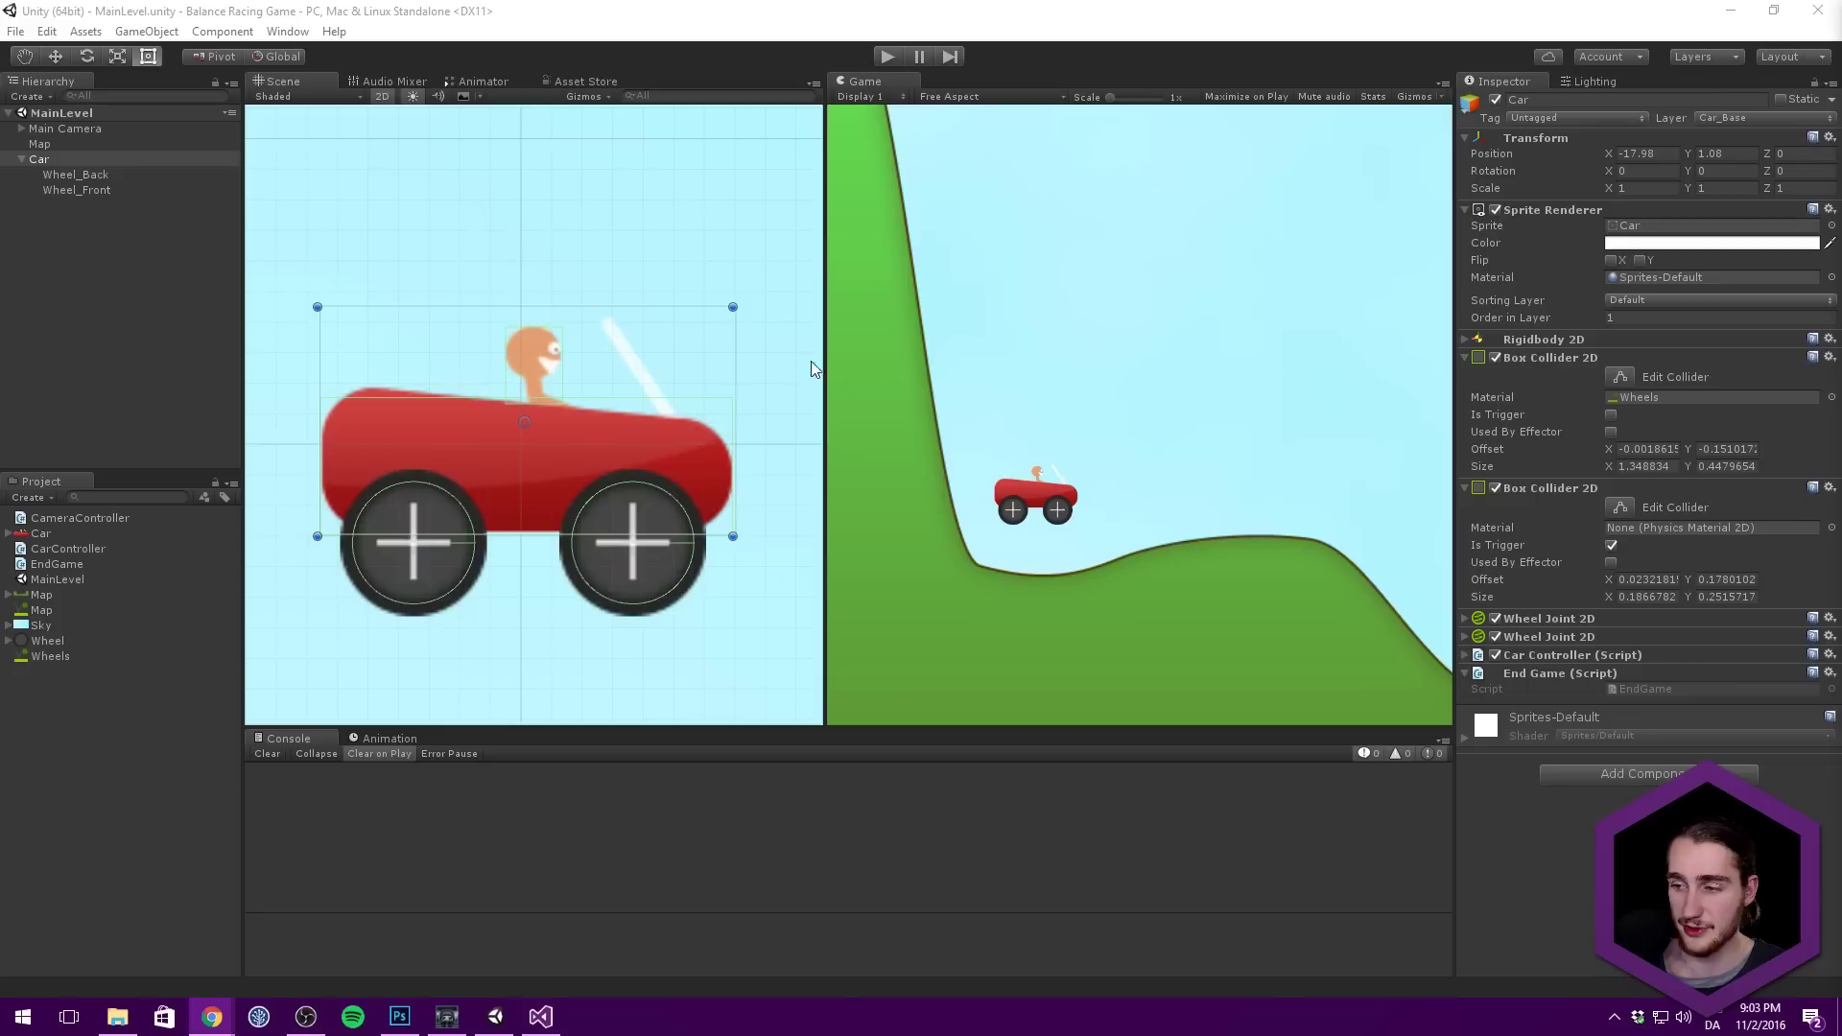
key("alt+Tab")
Step: Select the Map terrain and add an Edge Collider 2D component to it
scroll(801, 357, "down", 2)
scroll(633, 340, "down", 4)
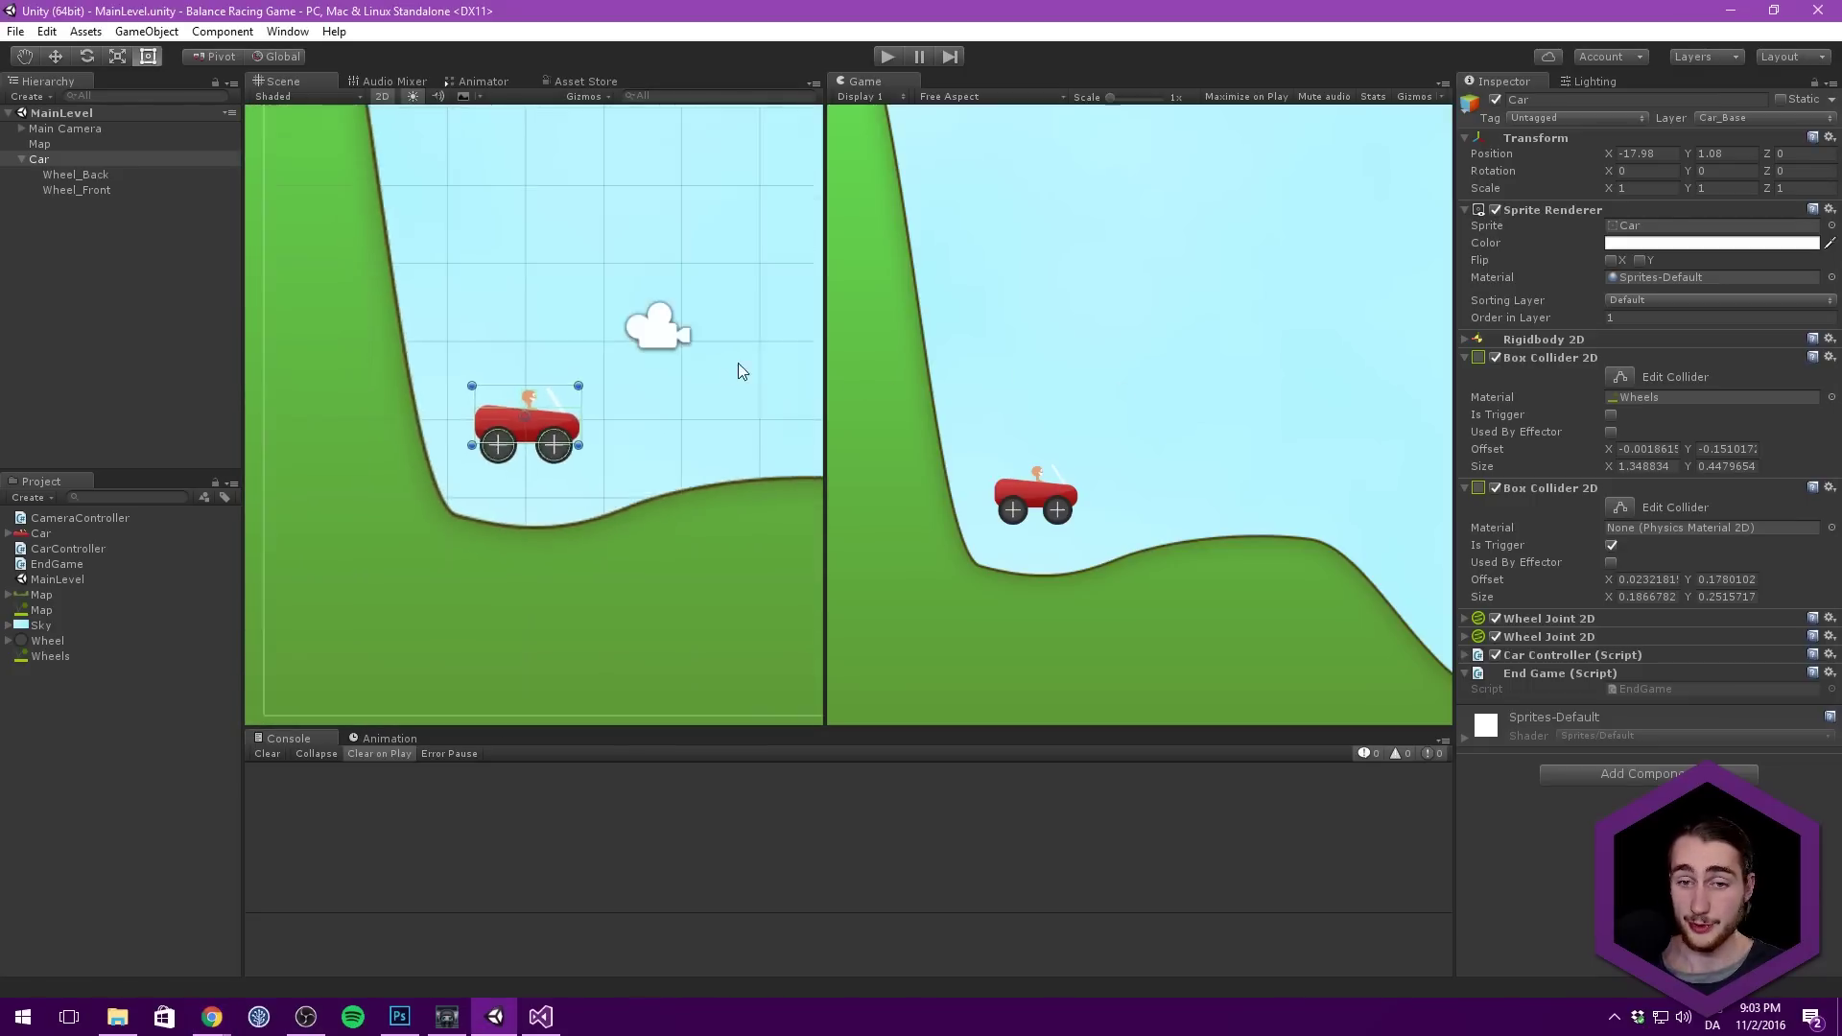
scroll(533, 298, "down", 3)
left_click(653, 593)
scroll(579, 286, "down", 2)
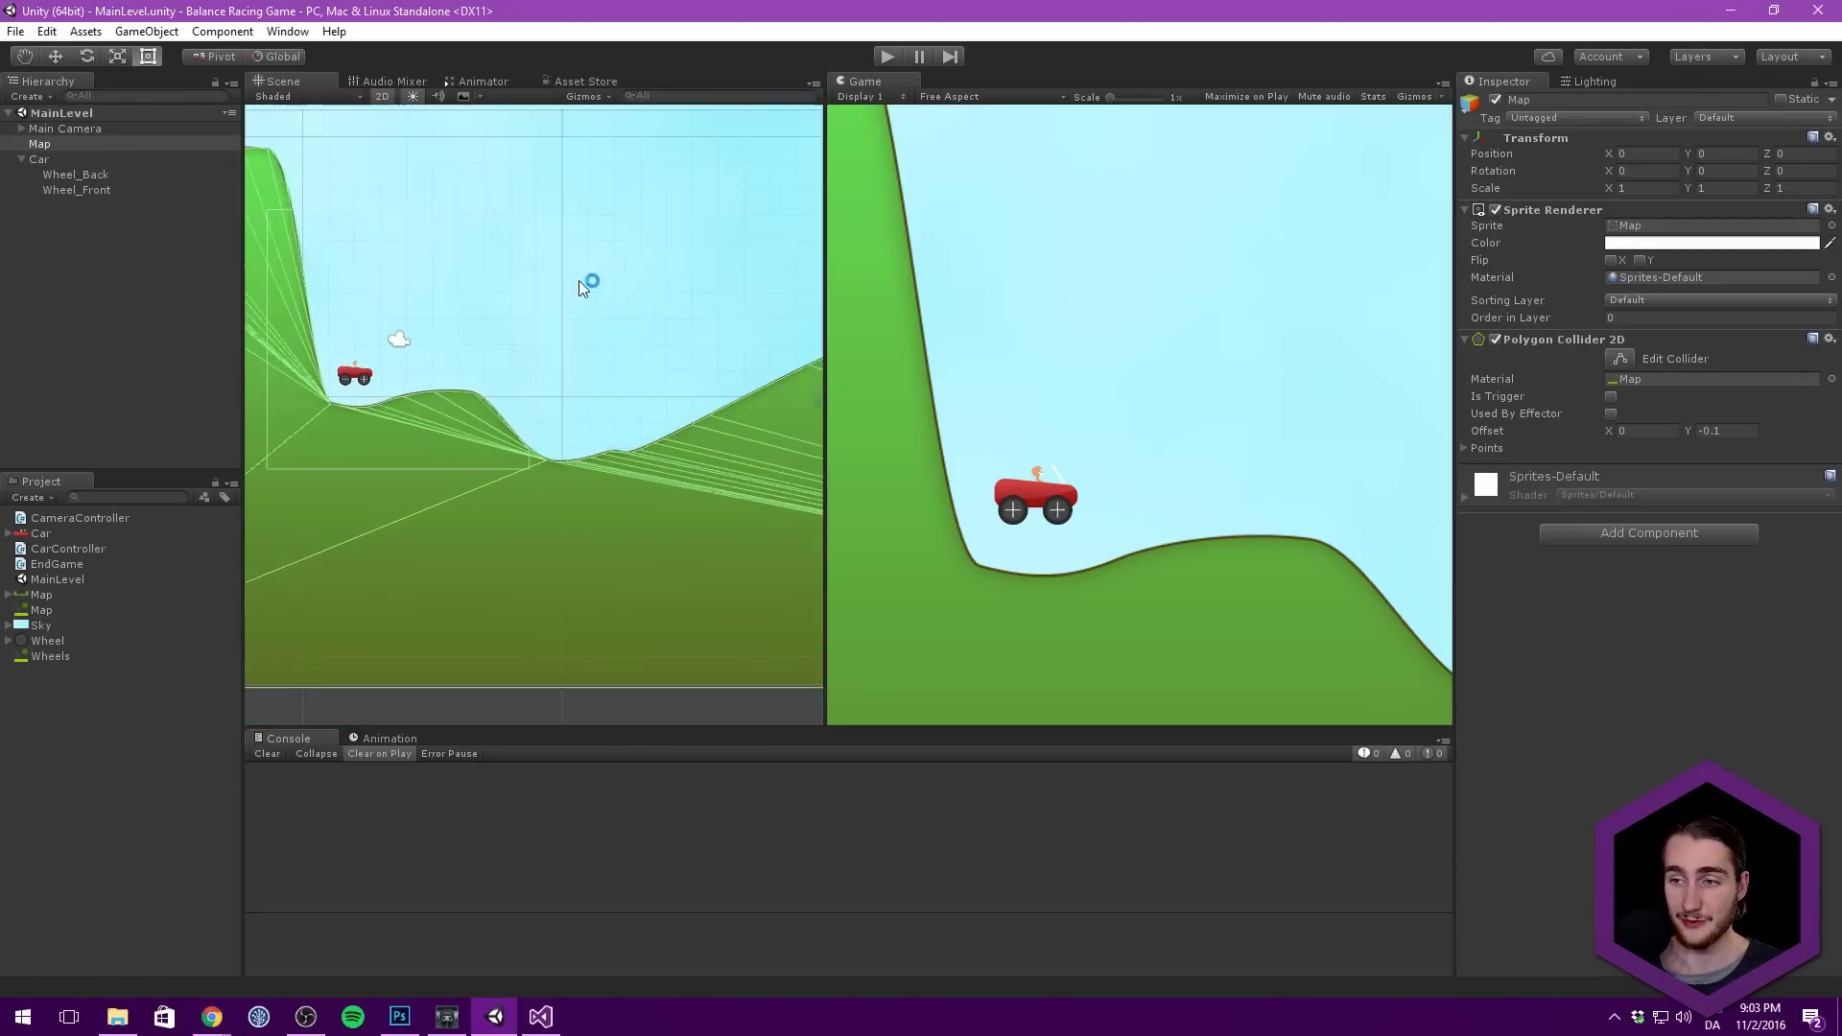
scroll(652, 276, "down", 2)
left_click(1648, 533)
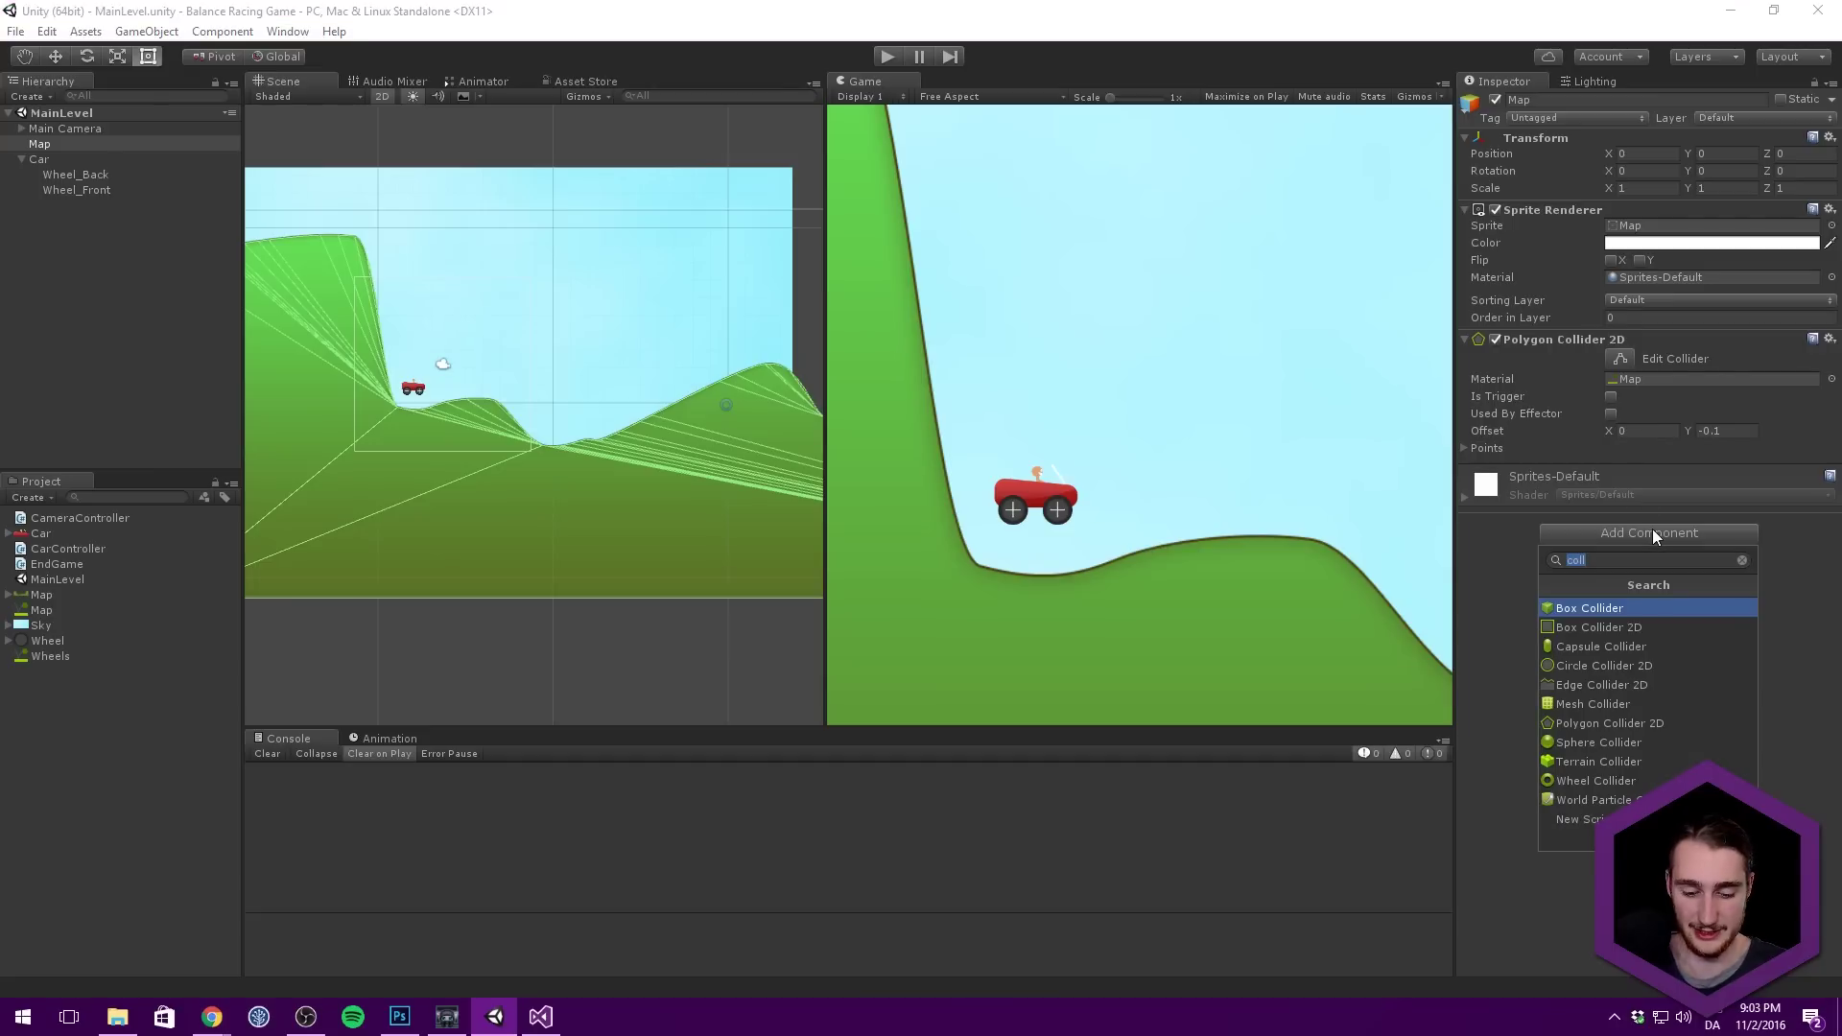
type("edge")
key("Return")
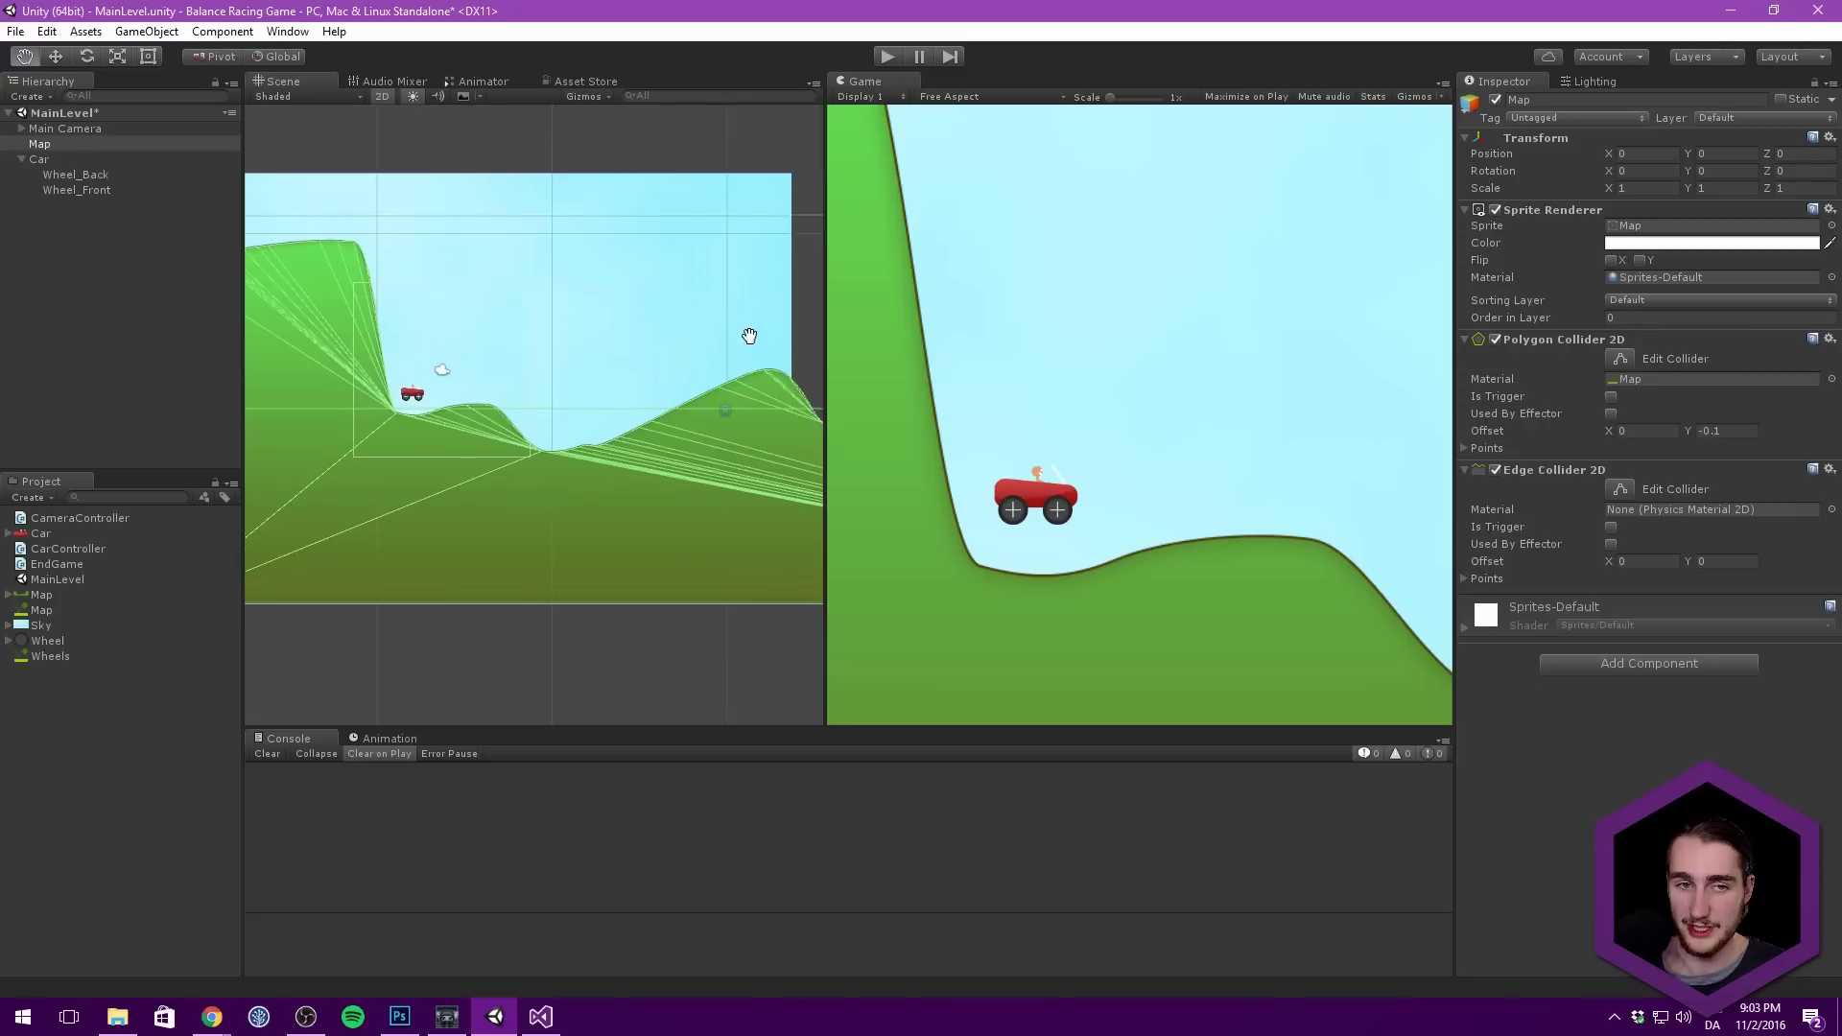
Step: Disable the Map's Polygon Collider 2D and try moving one end of the Edge Collider 2D line into the terrain's valley
left_click(1494, 338)
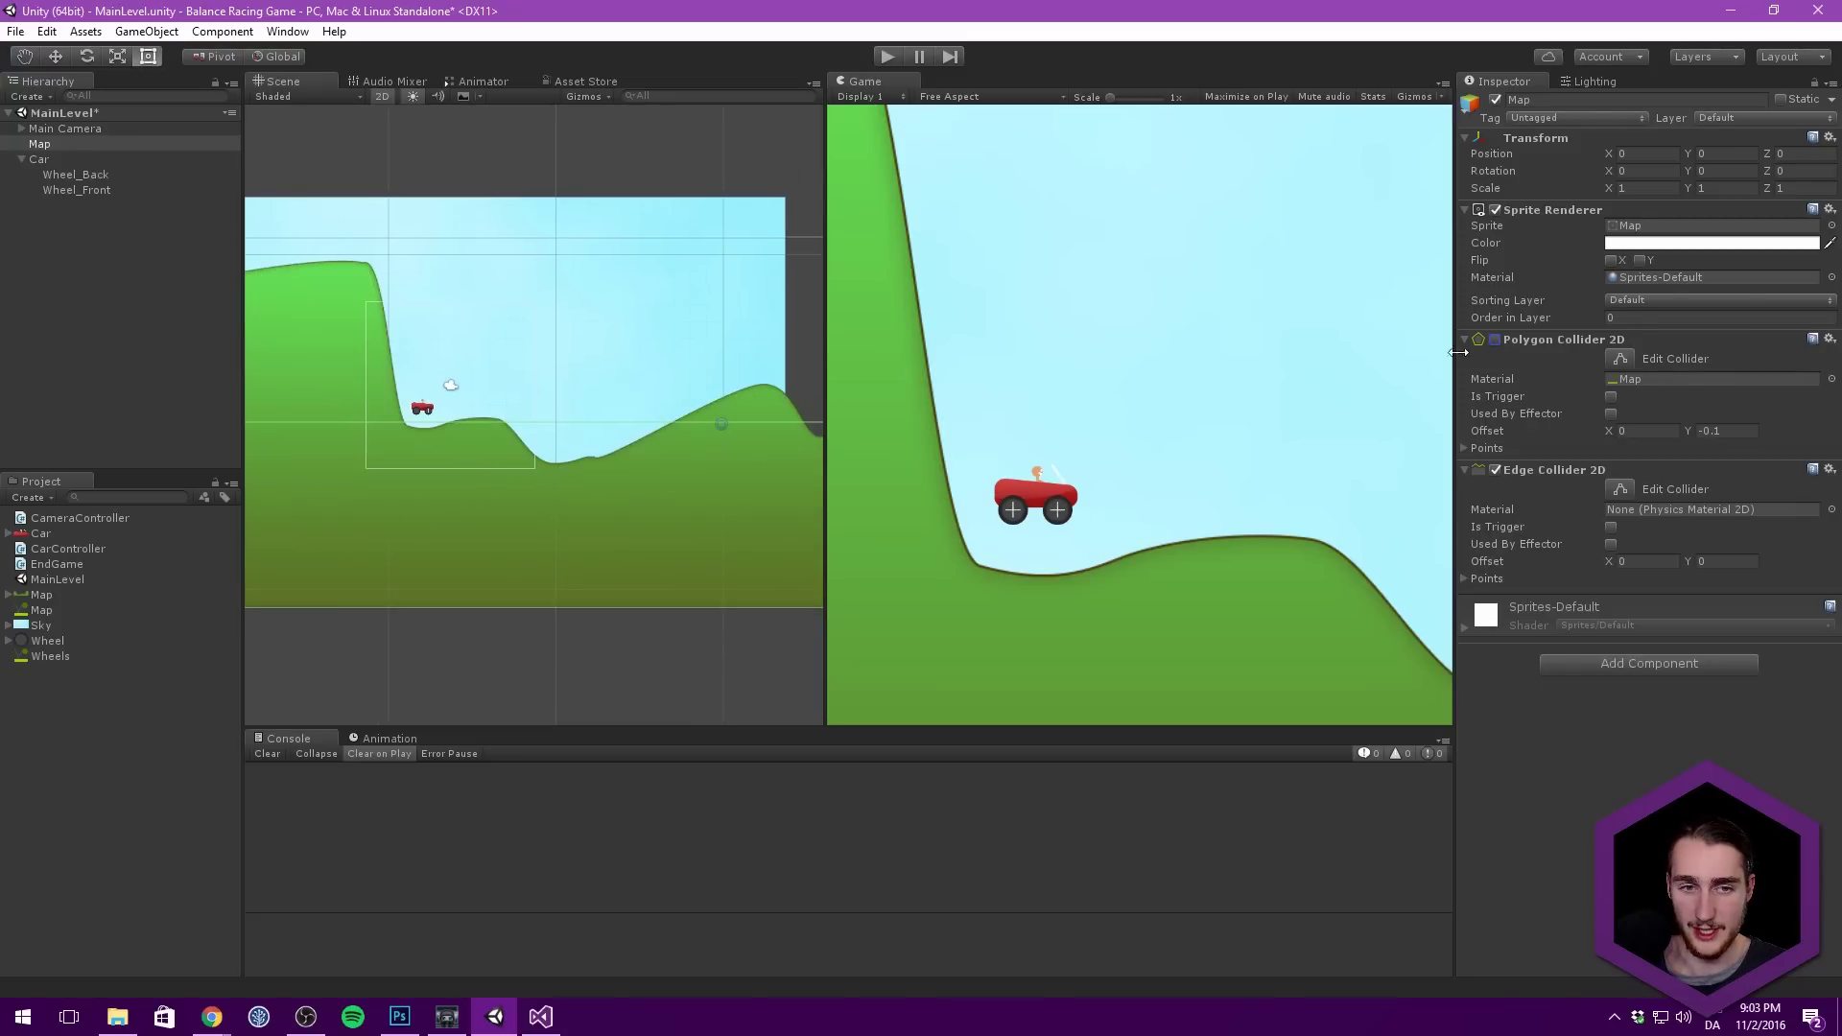
scroll(367, 285, "down", 5)
scroll(531, 304, "up", 1)
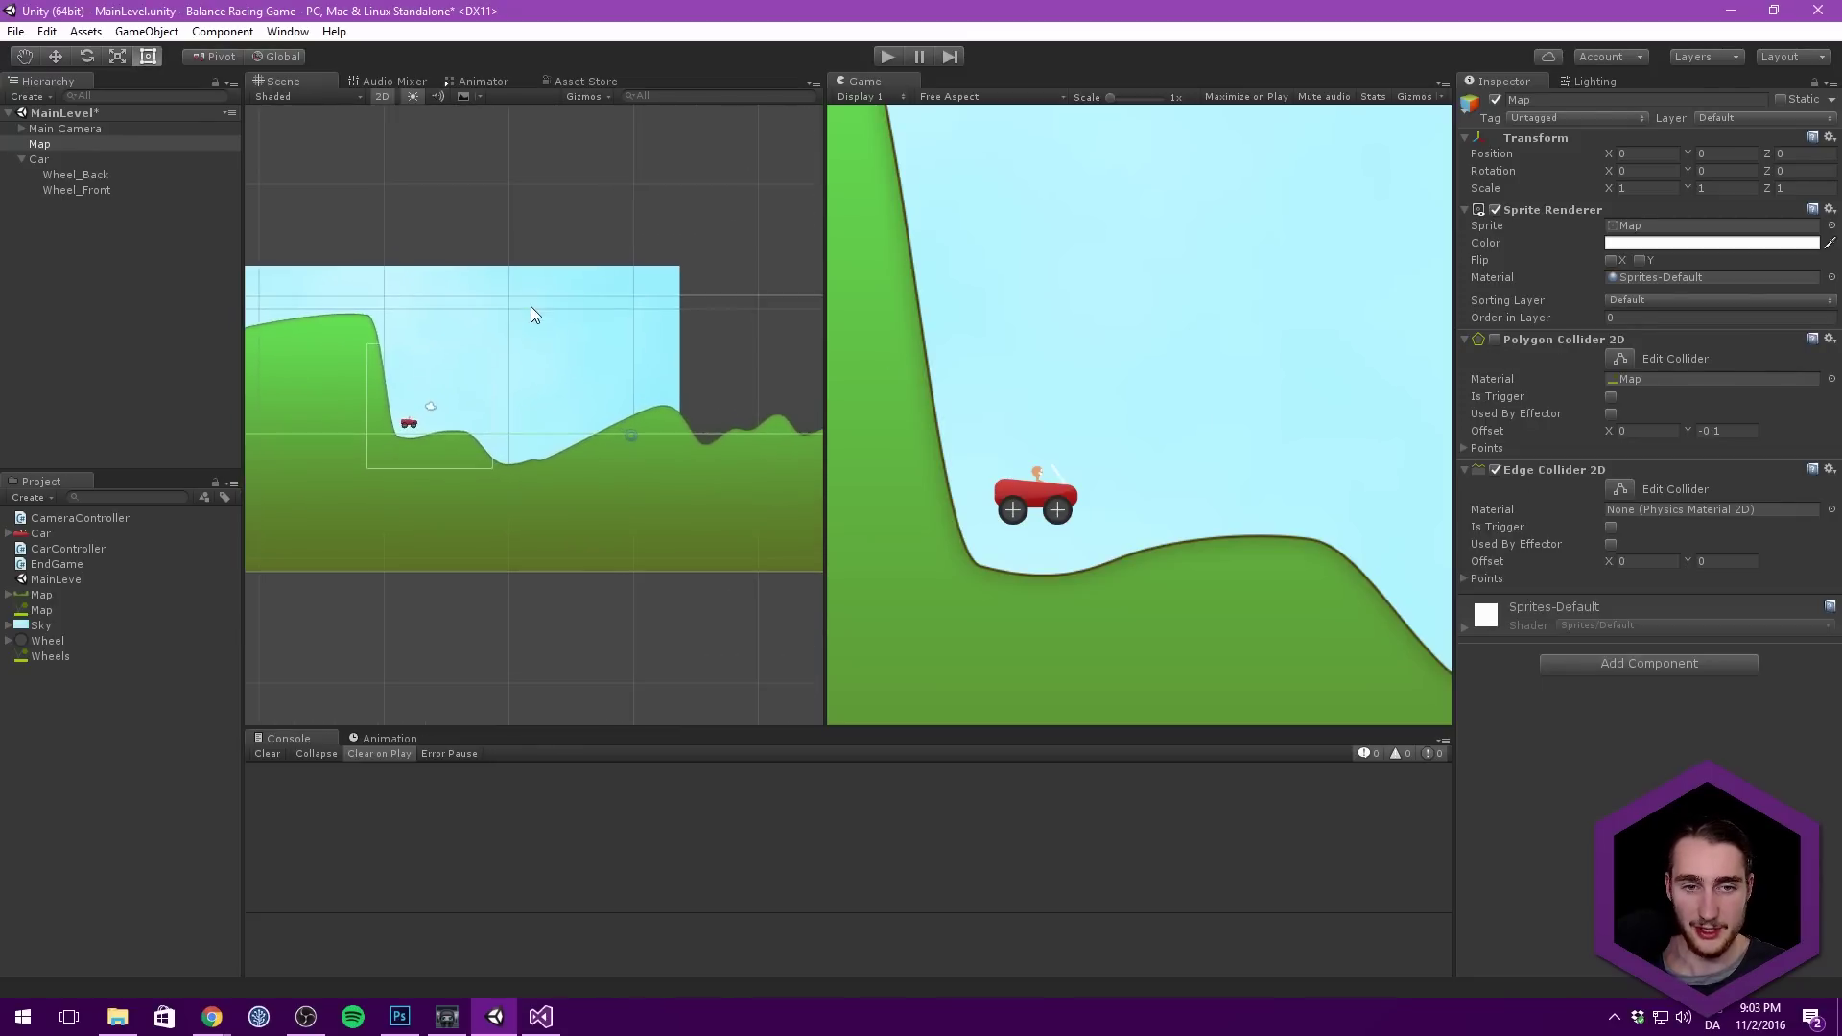
scroll(534, 309, "down", 4)
scroll(538, 313, "up", 3)
left_click(1477, 579)
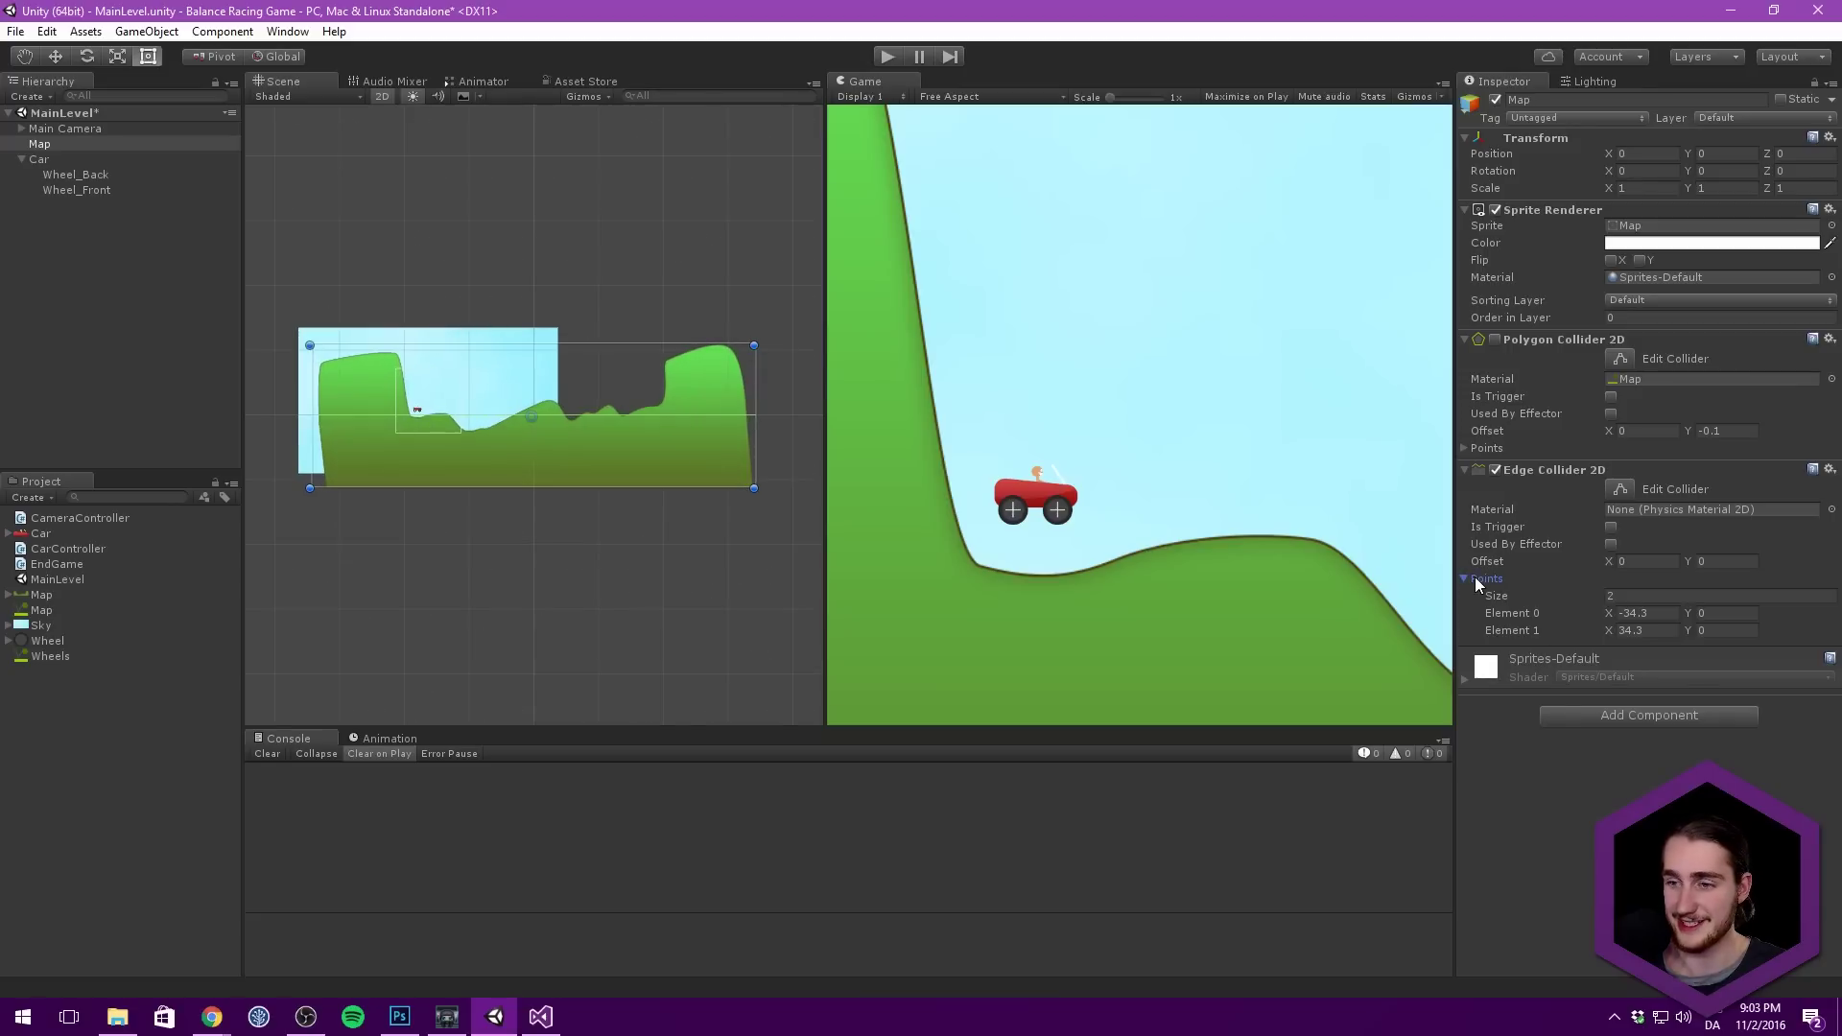
left_click(1476, 578)
left_click(1619, 490)
left_click_drag(468, 417, 446, 418)
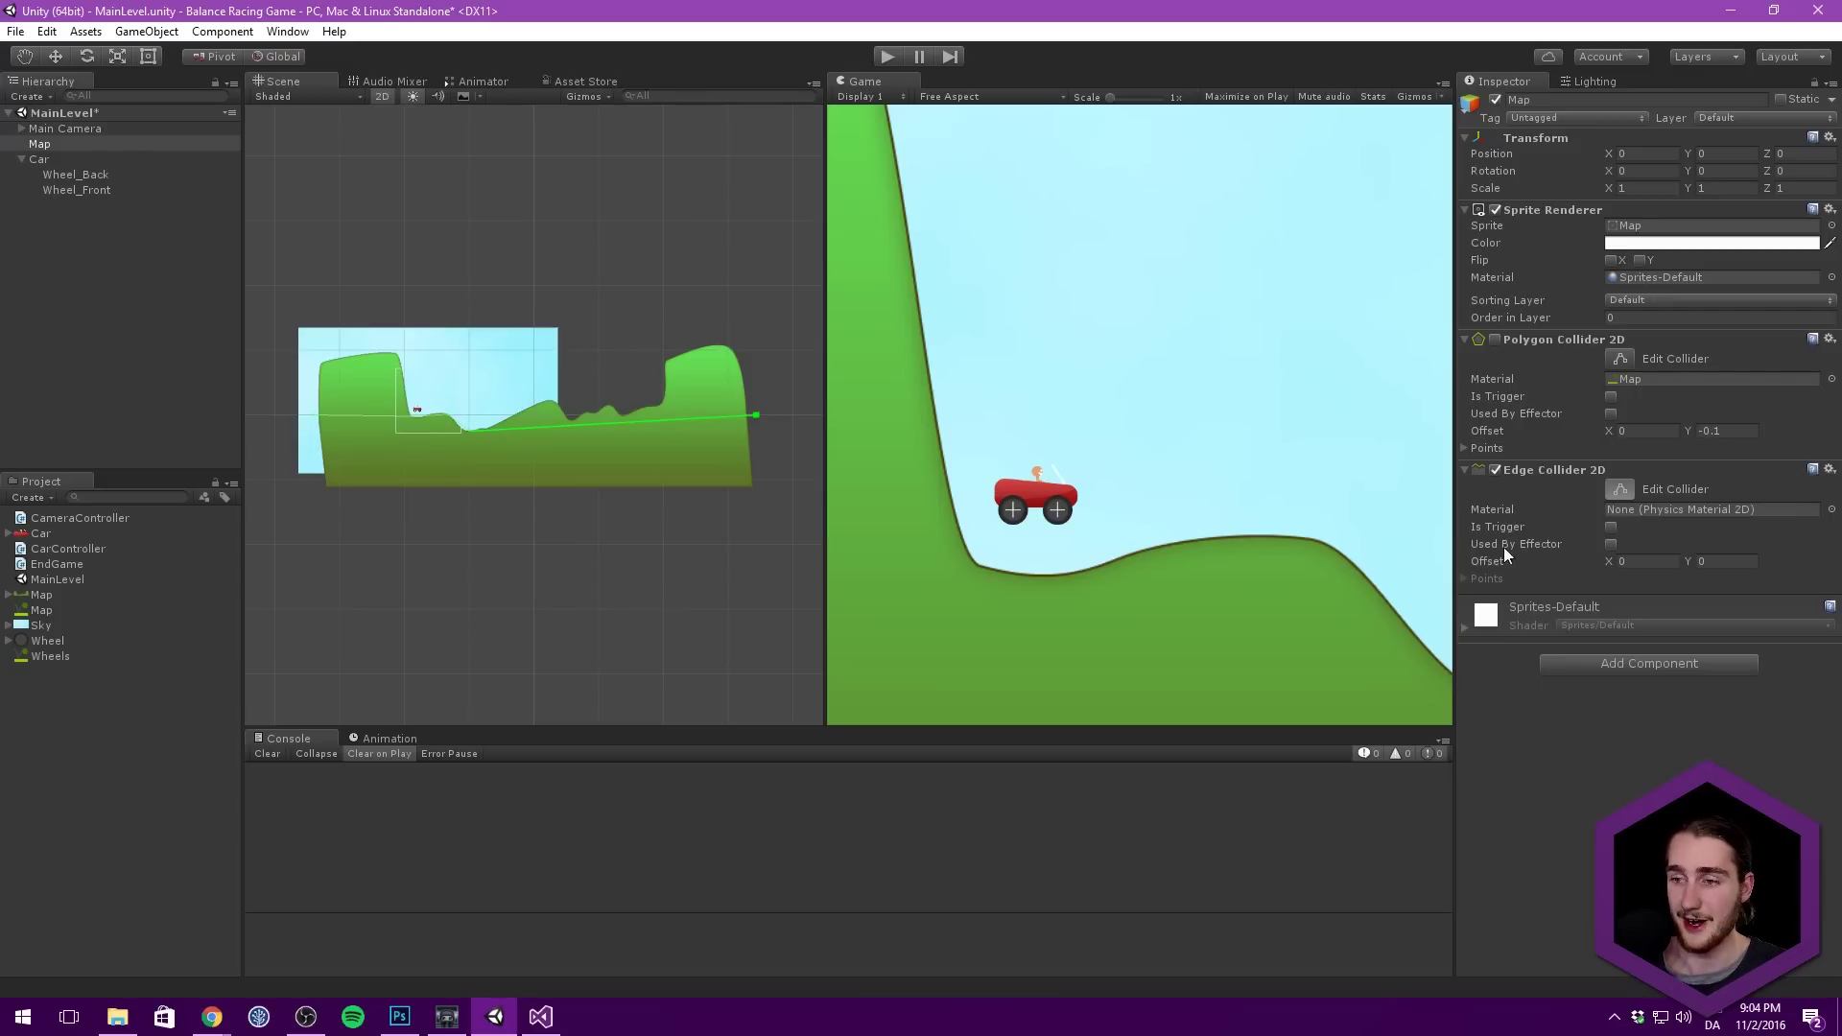
Step: Remove the Edge Collider 2D from Map and re-enable its Polygon Collider 2D
left_click(1622, 490)
right_click(1540, 474)
left_click(1611, 498)
left_click(1494, 340)
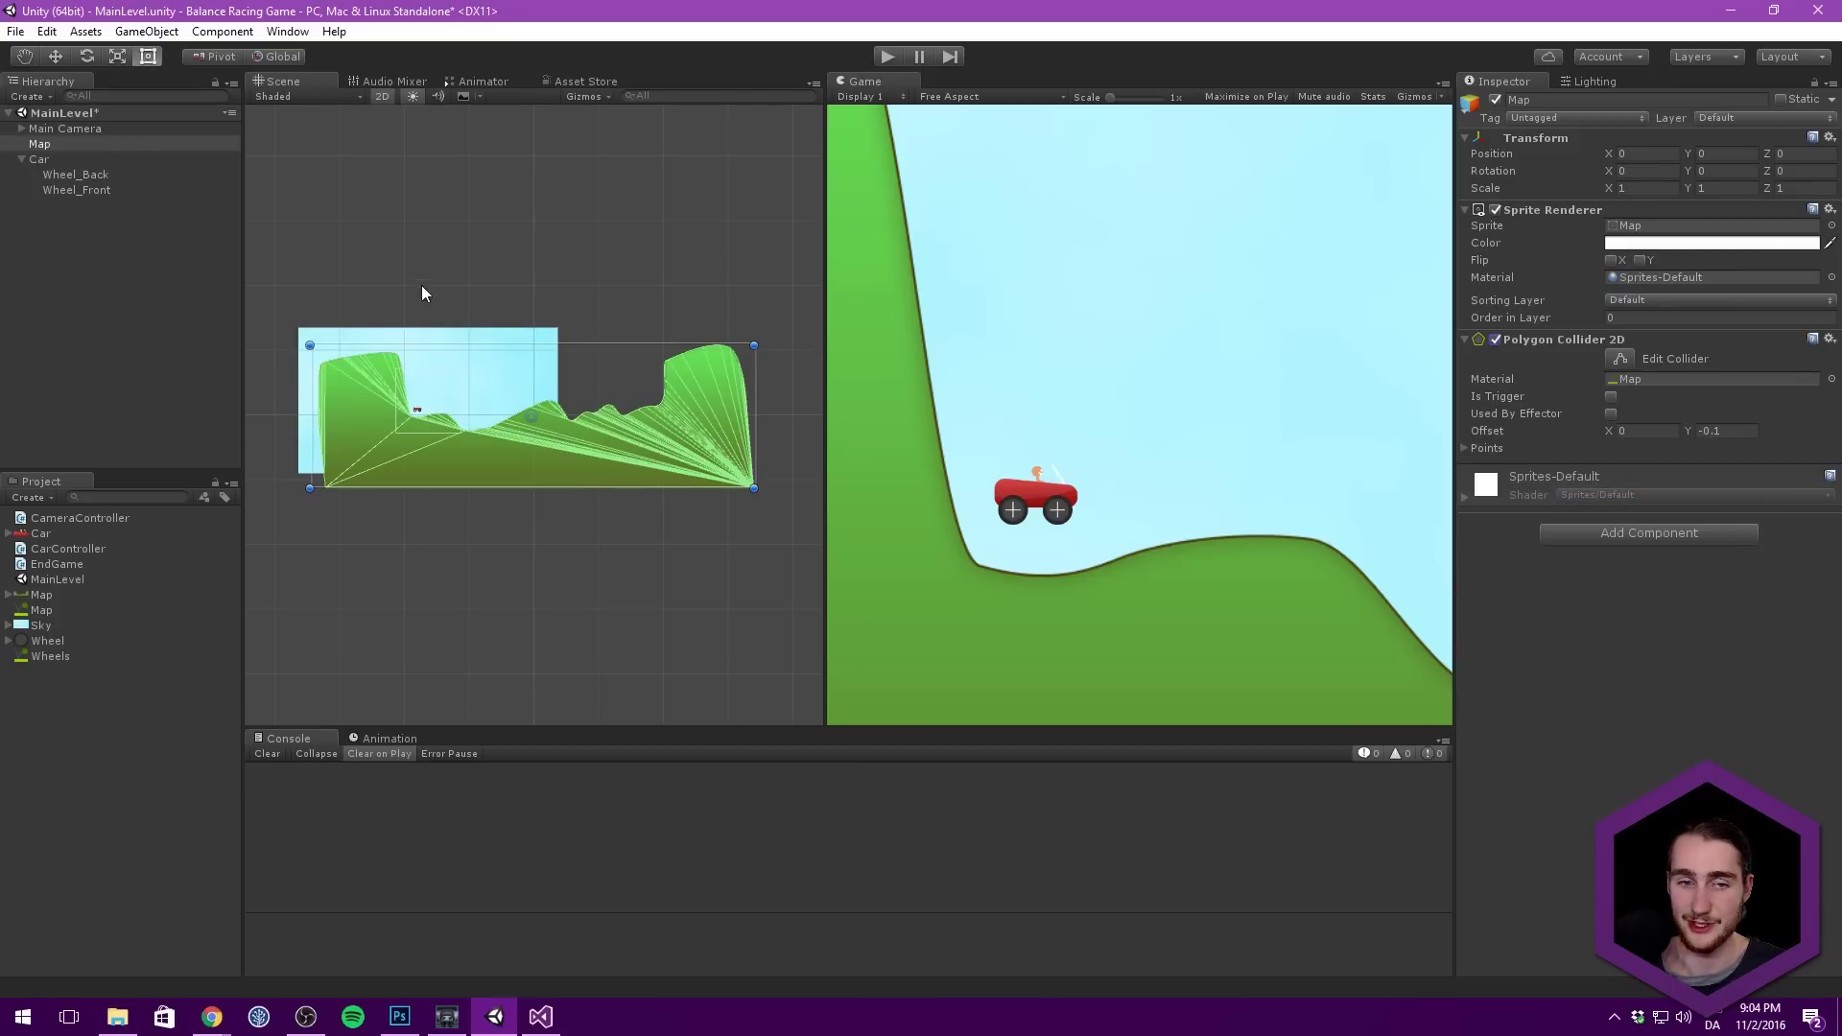
left_click(119, 287)
scroll(532, 284, "up", 5)
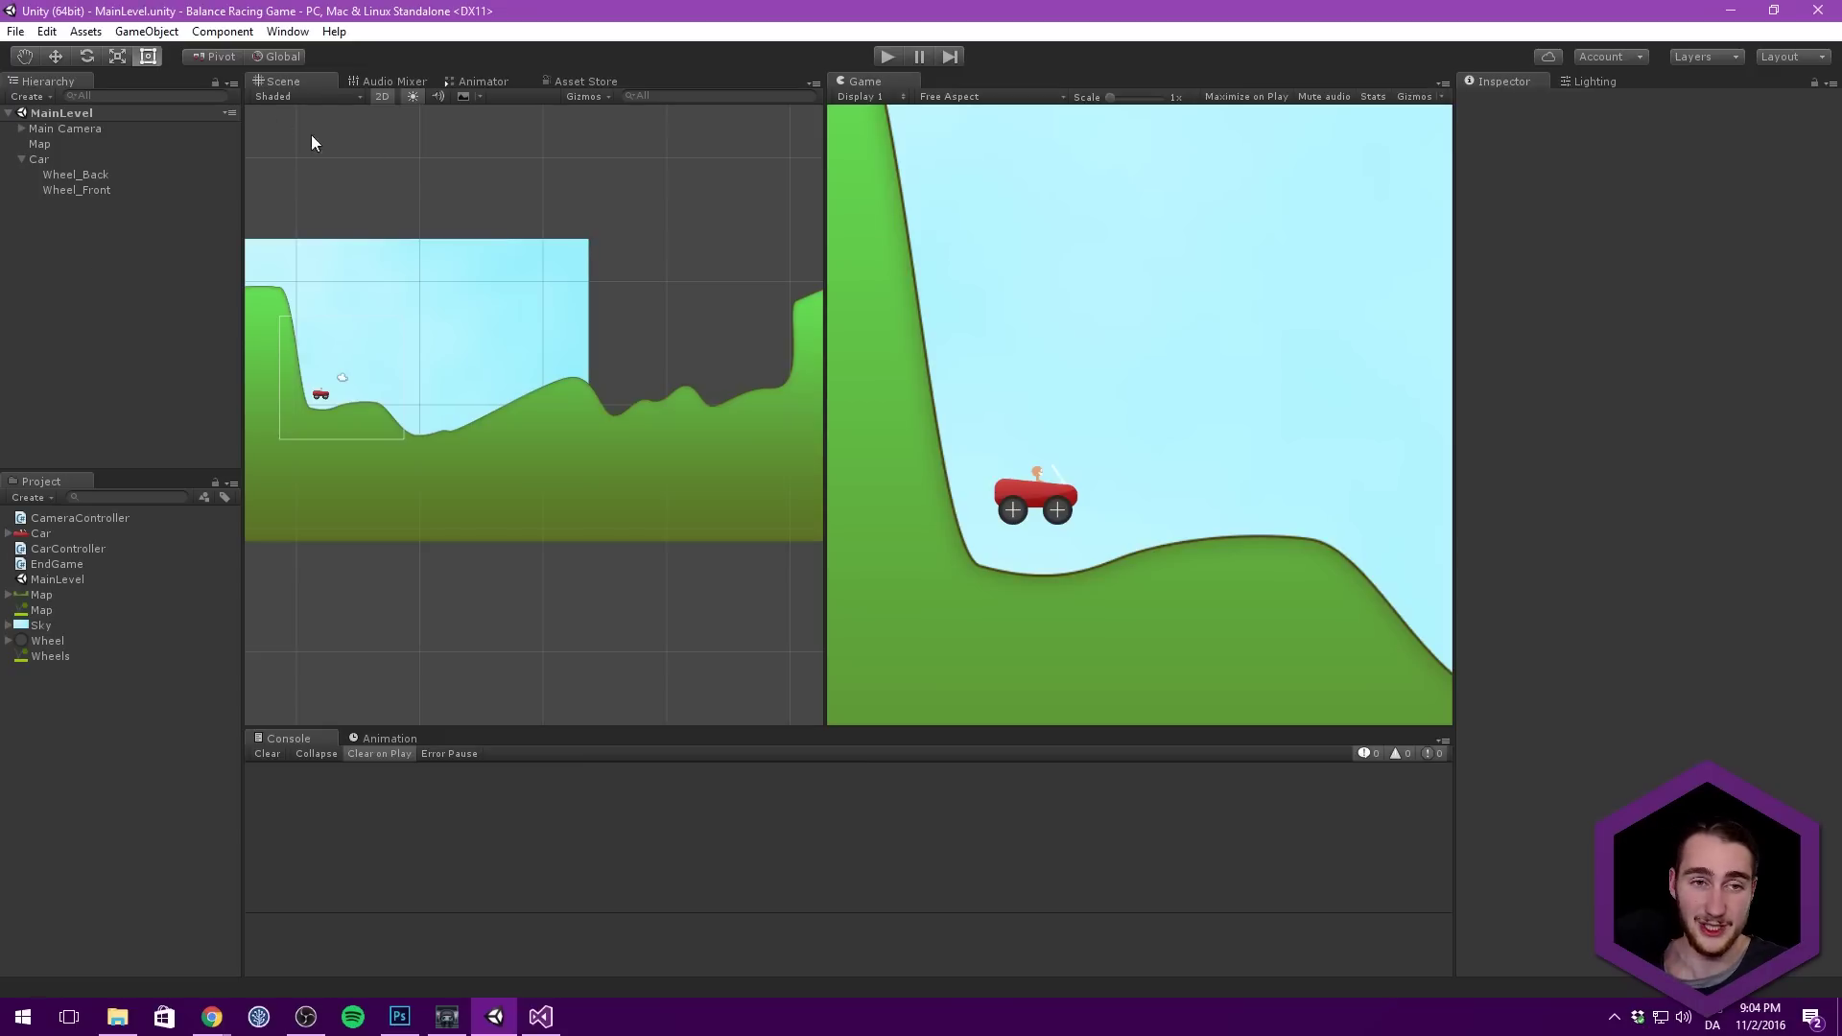
middle_click_drag(308, 144, 310, 221)
scroll(314, 220, "up", 2)
scroll(516, 187, "down", 3)
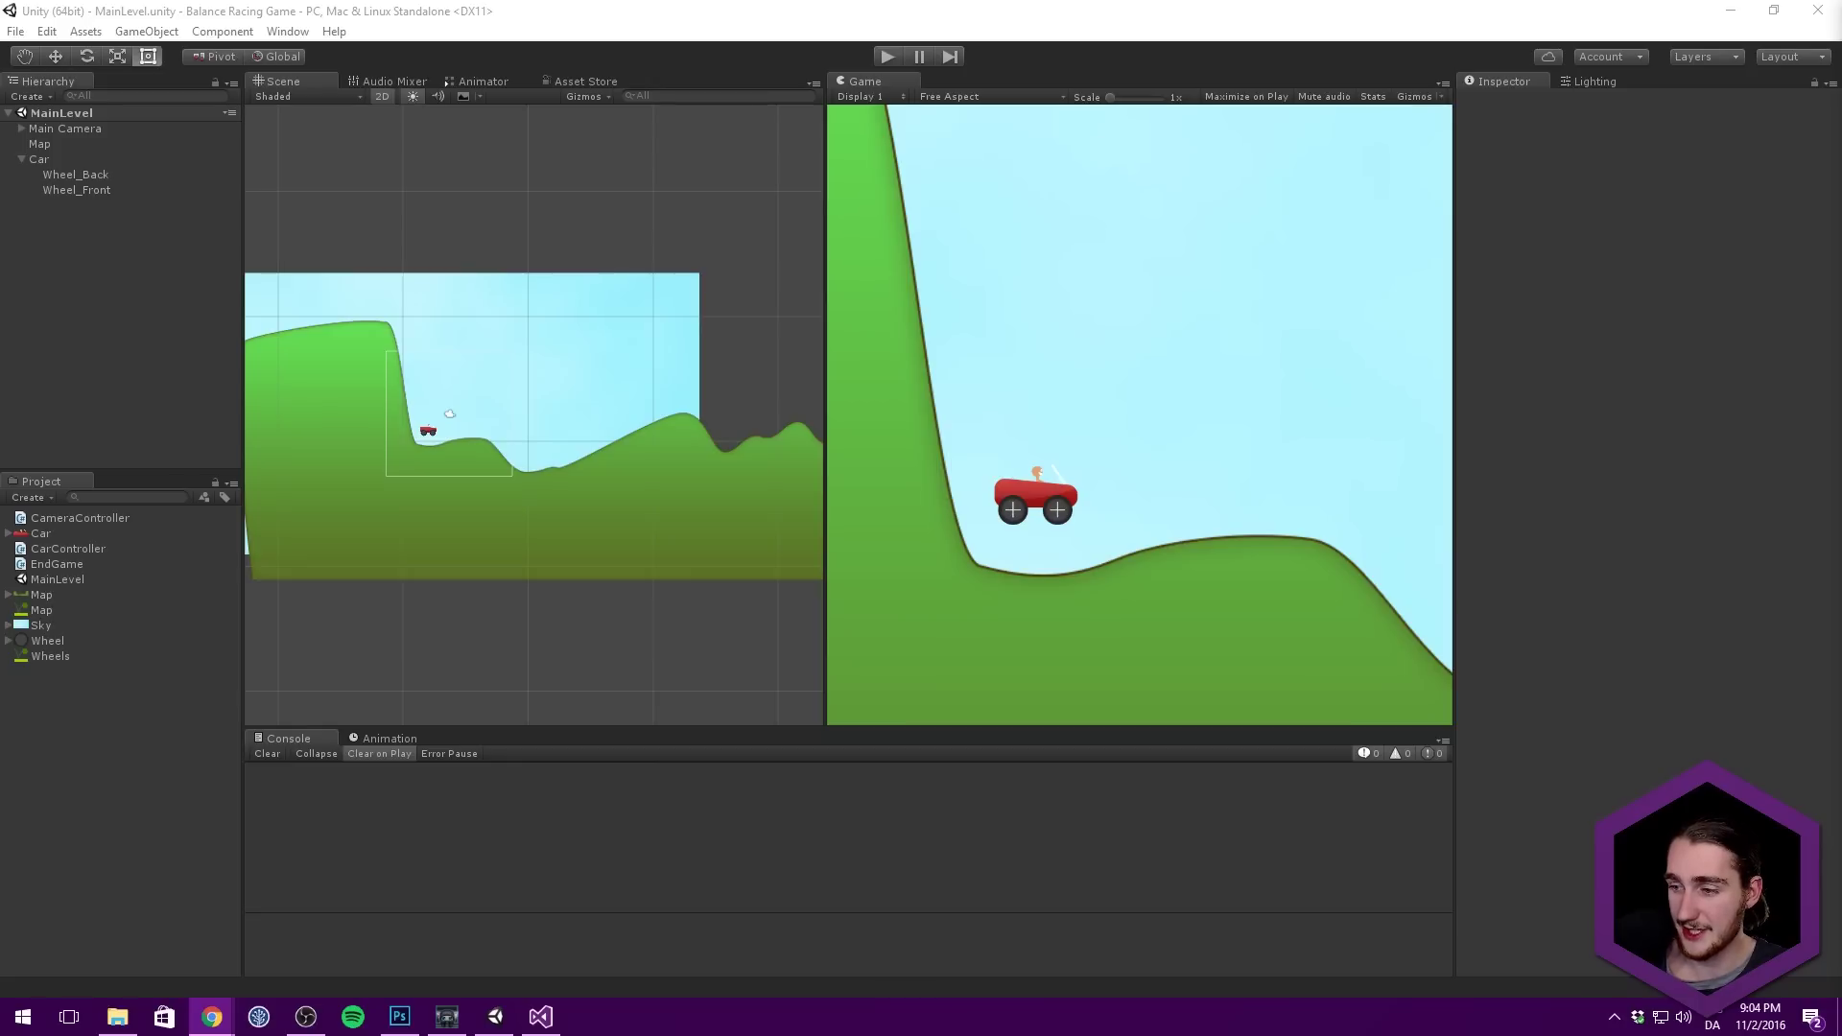
left_click(1034, 258)
Step: Maximize the Game view and restore the normal layout, repeating the full-size toggle once
right_click(875, 84)
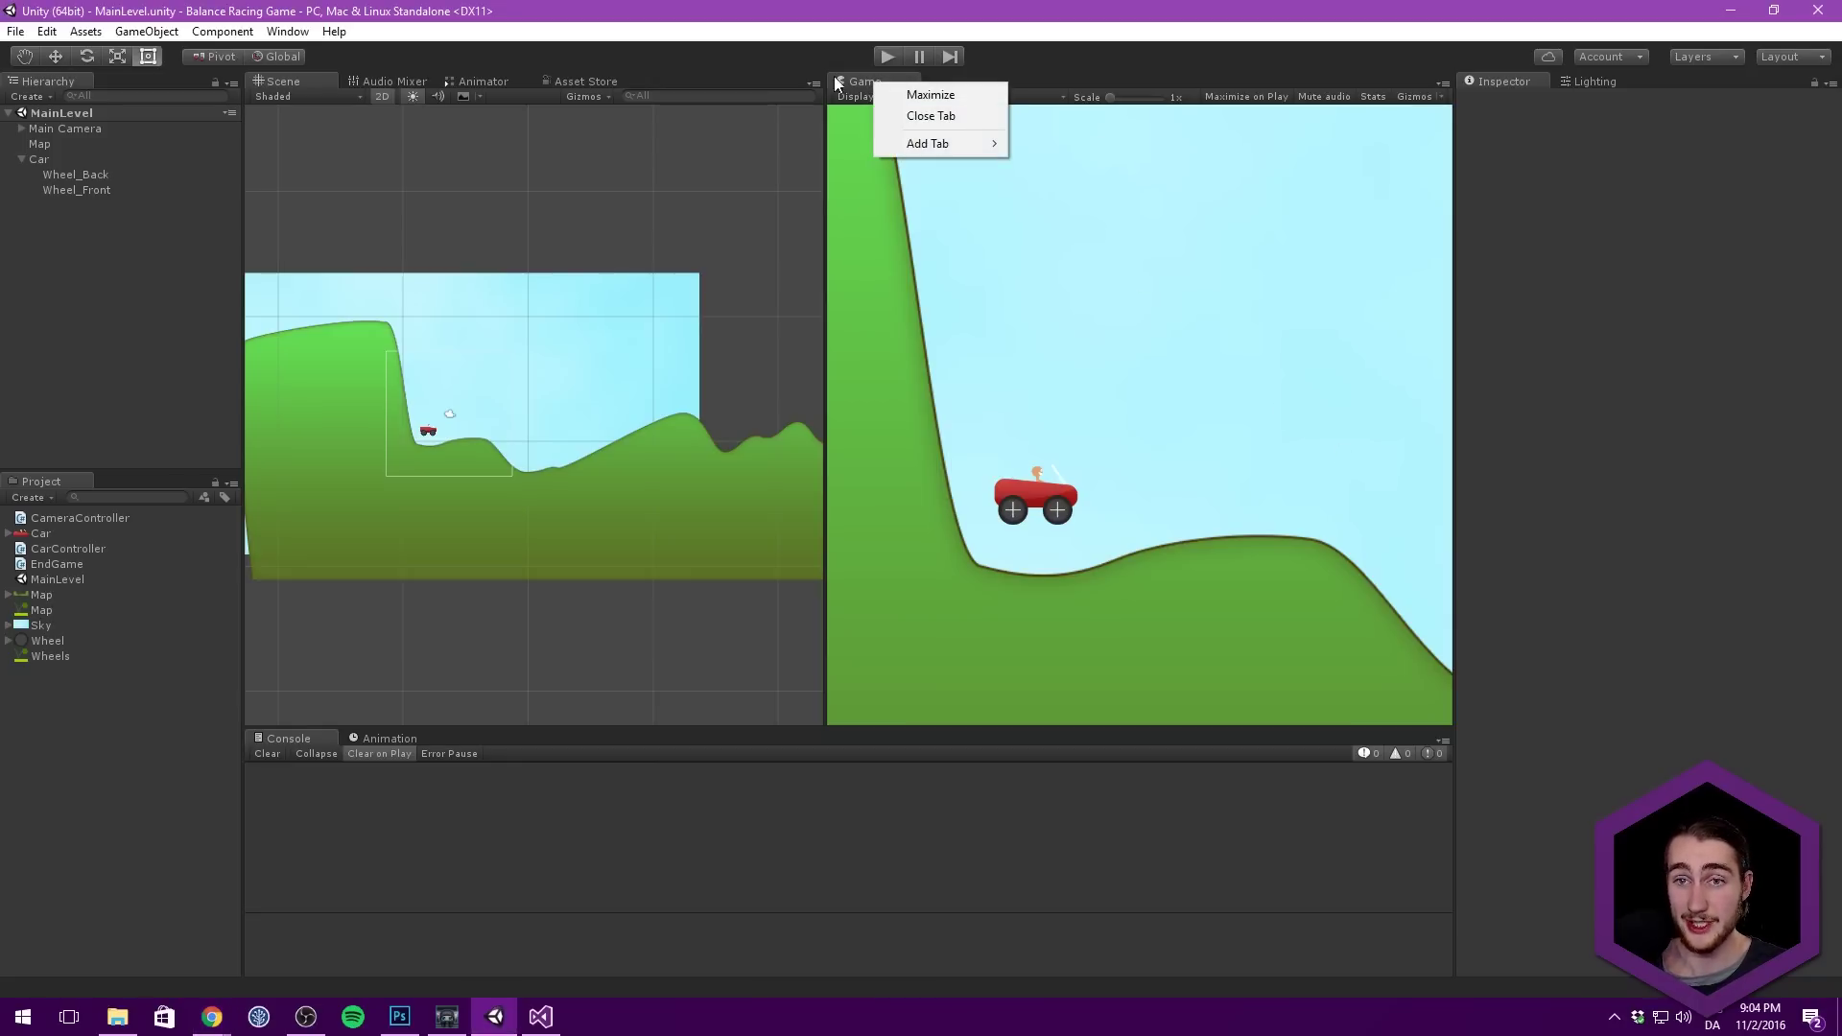
left_click(927, 94)
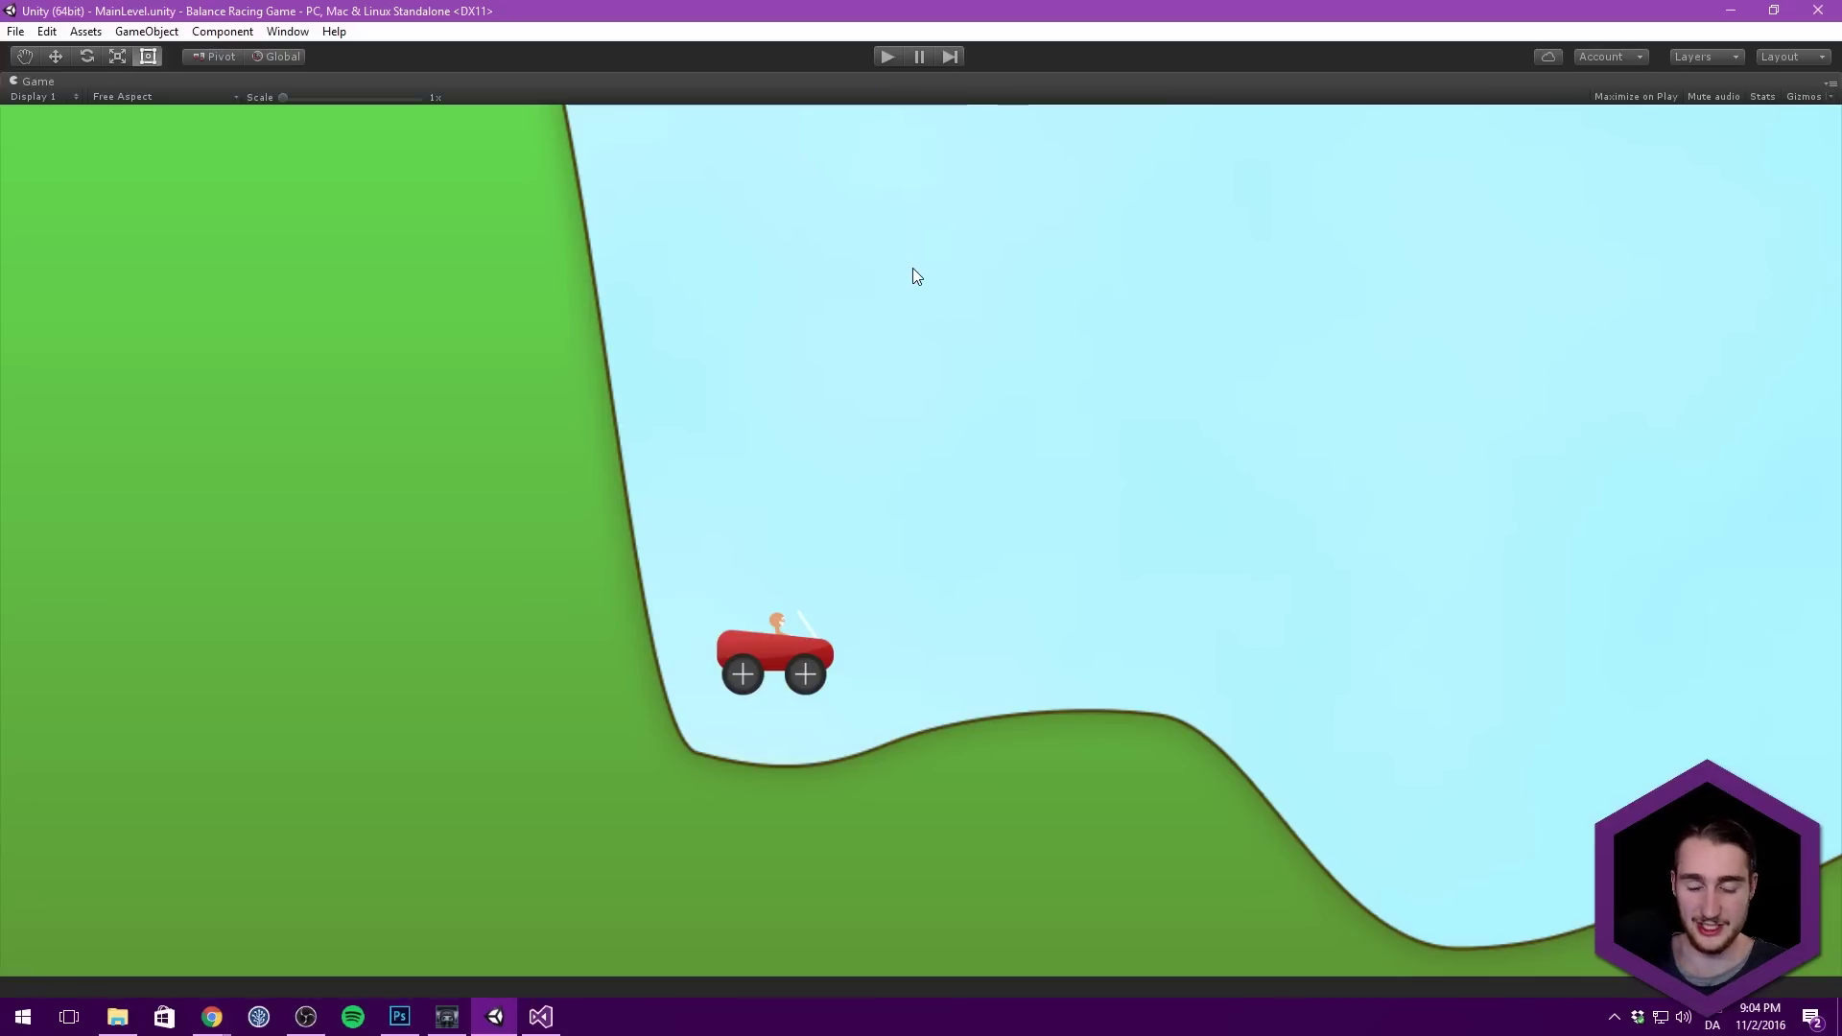
key("shift+space")
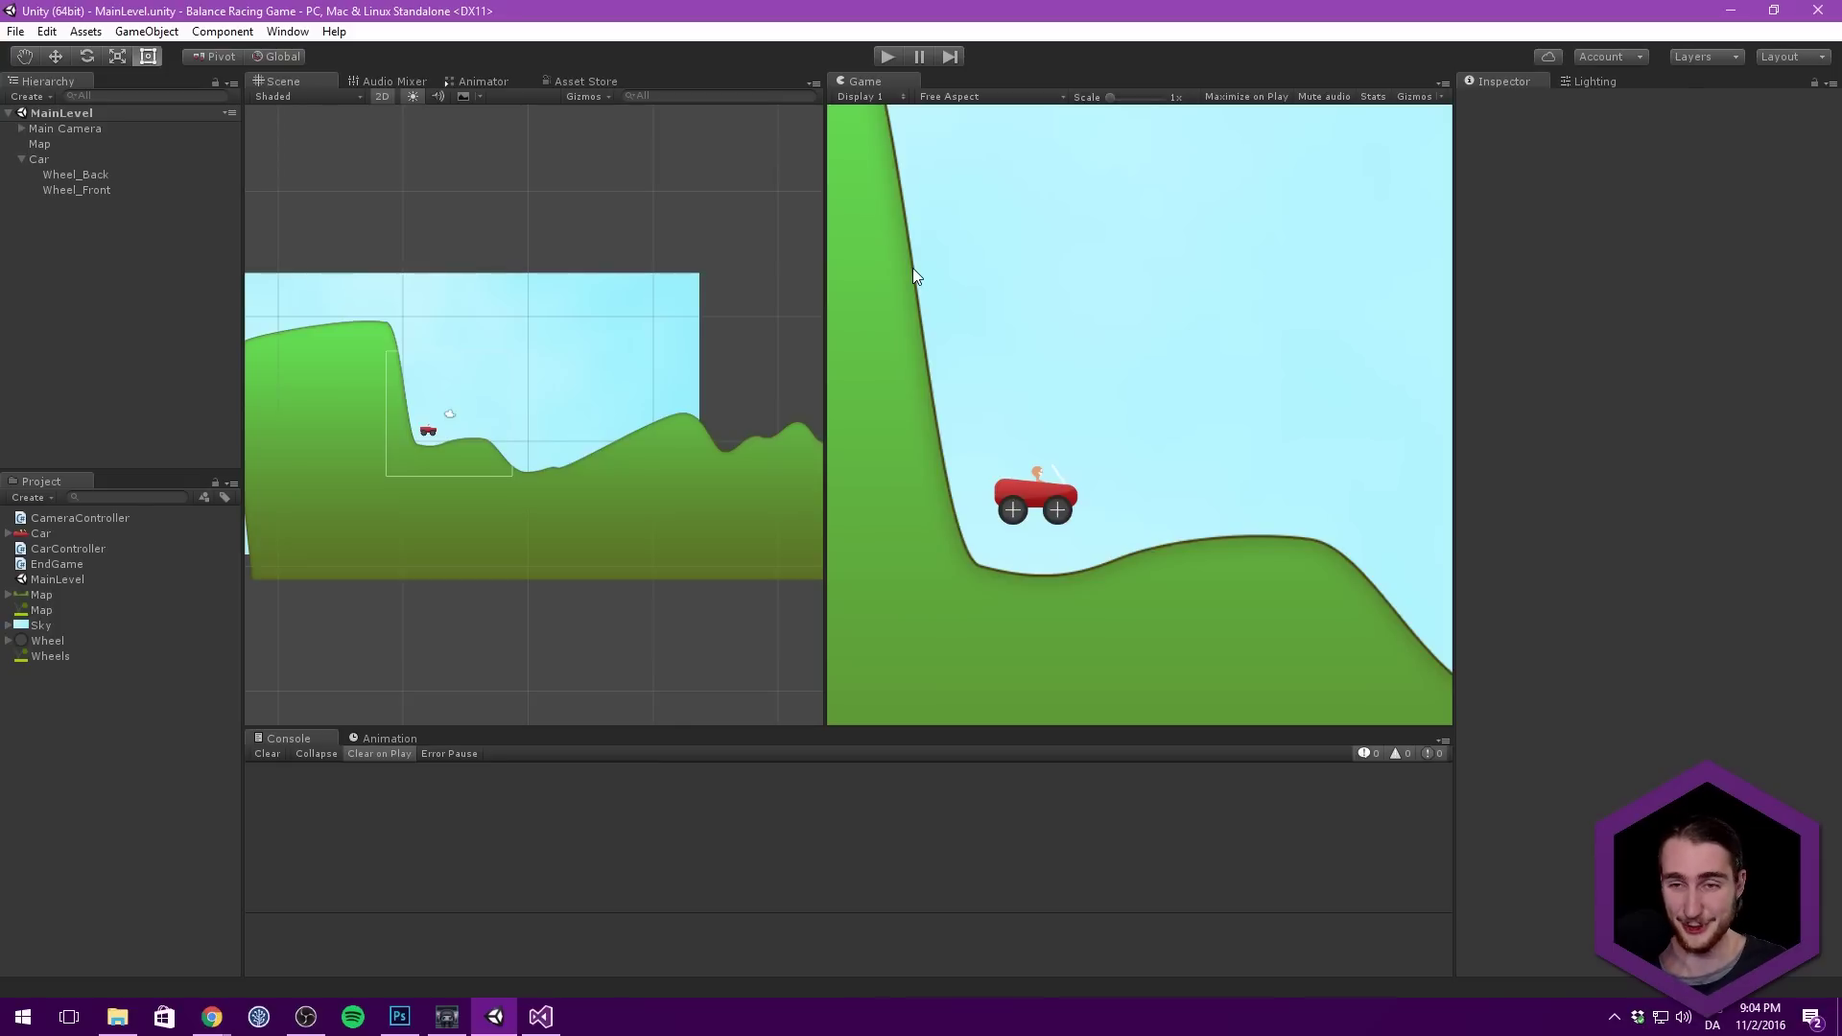
key("shift+space")
key("shift+space")
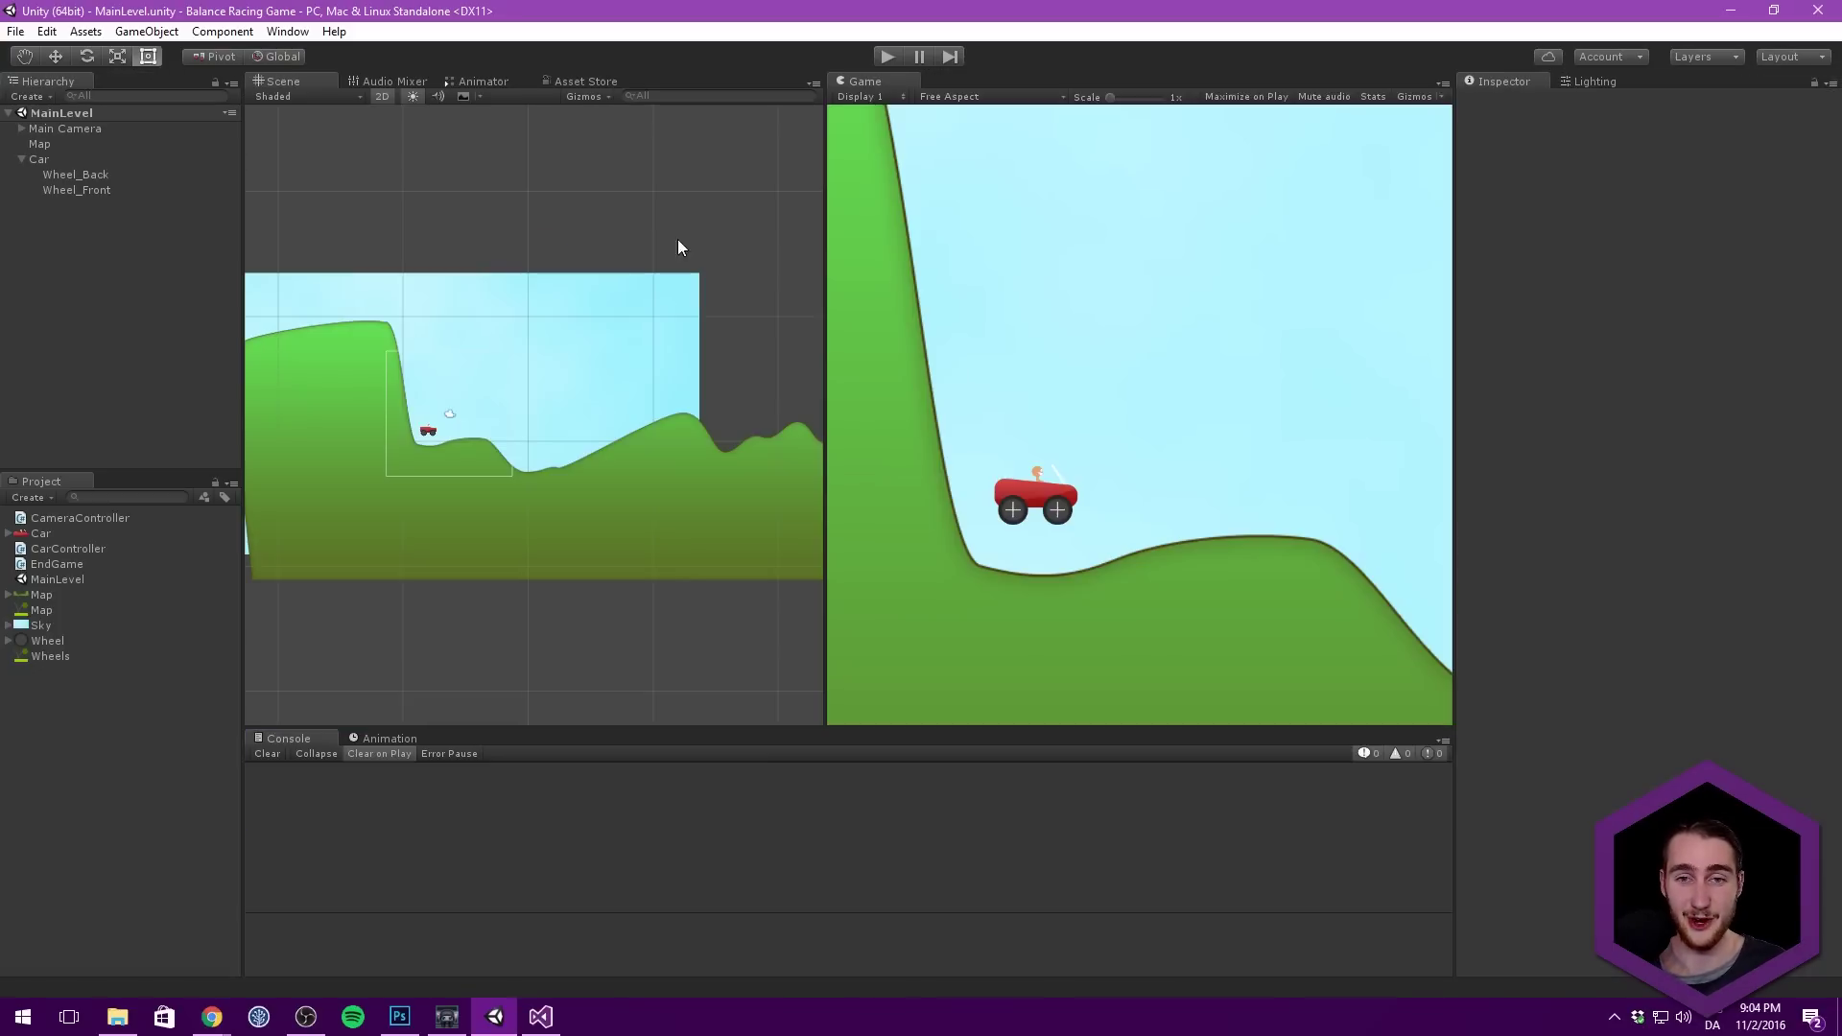
Step: Toggle the Scene view between full size and the normal layout several times
key("shift+space")
key("shift+space")
key("shift+space")
key("shift+space")
key("shift+space")
key("shift+space")
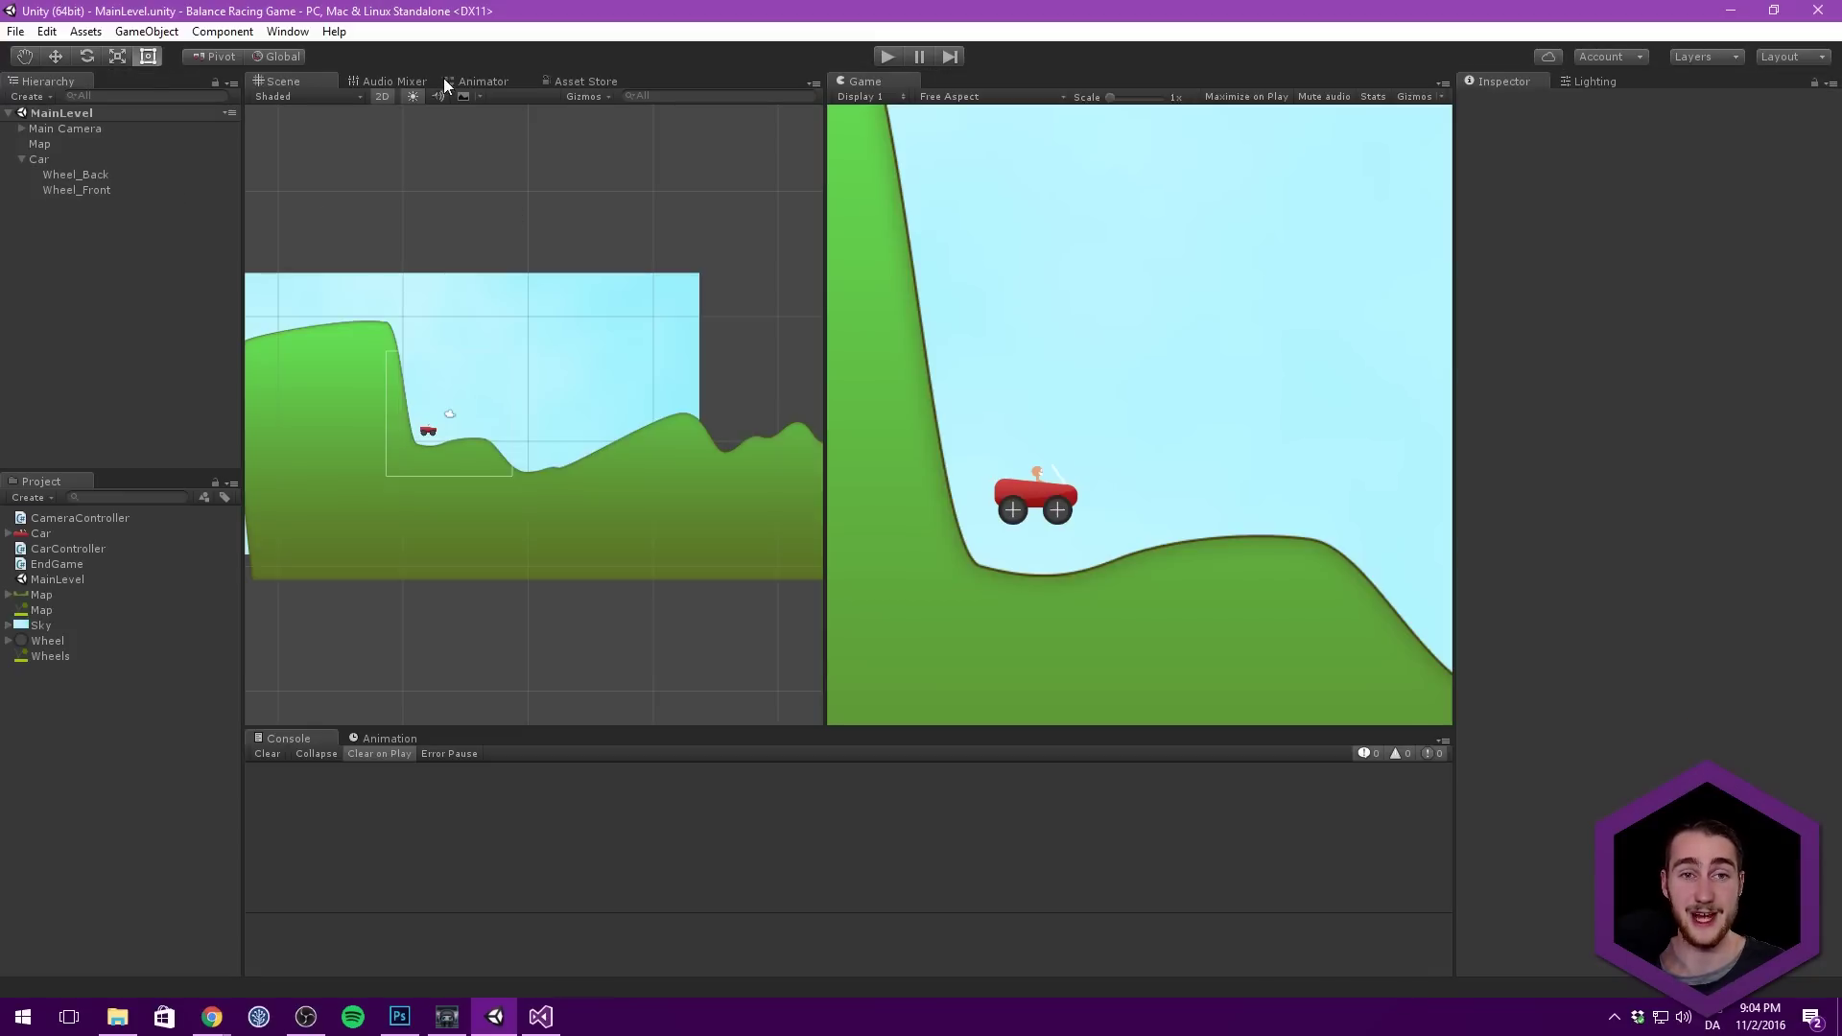
Step: Show the Animator window and toggle it between full size and the normal layout
left_click(447, 81)
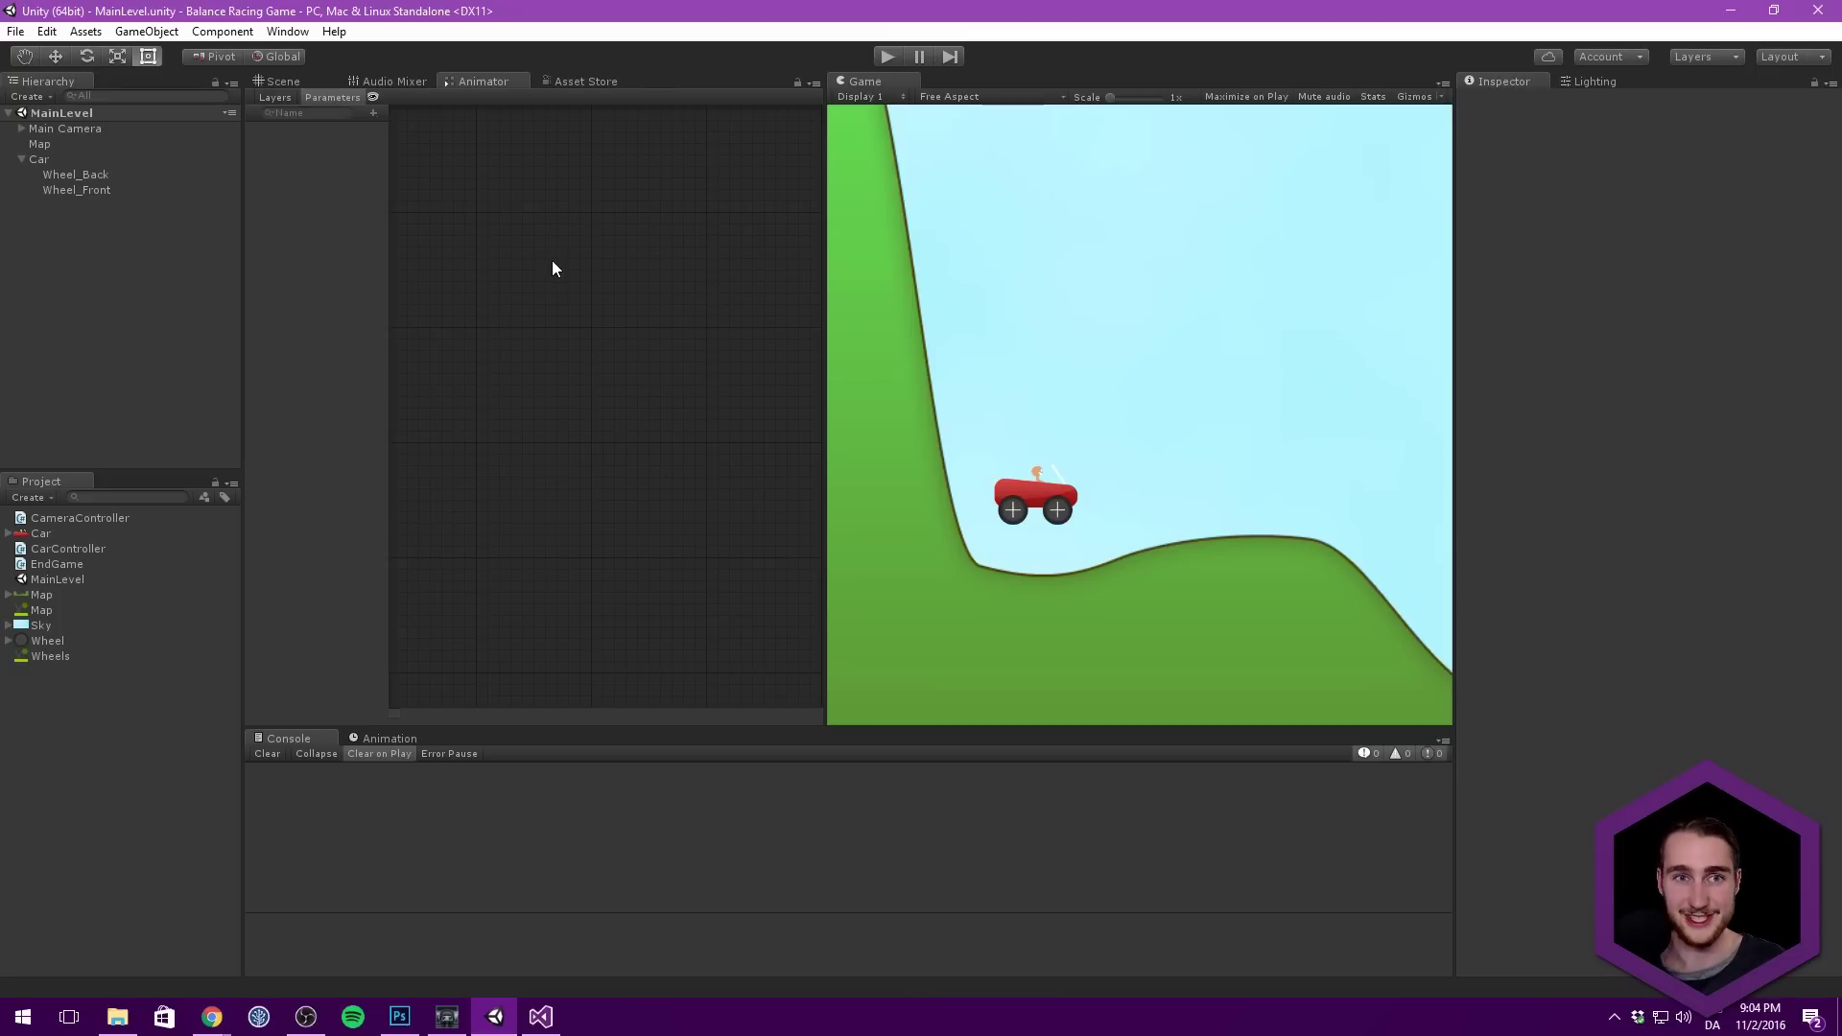
key("shift+space")
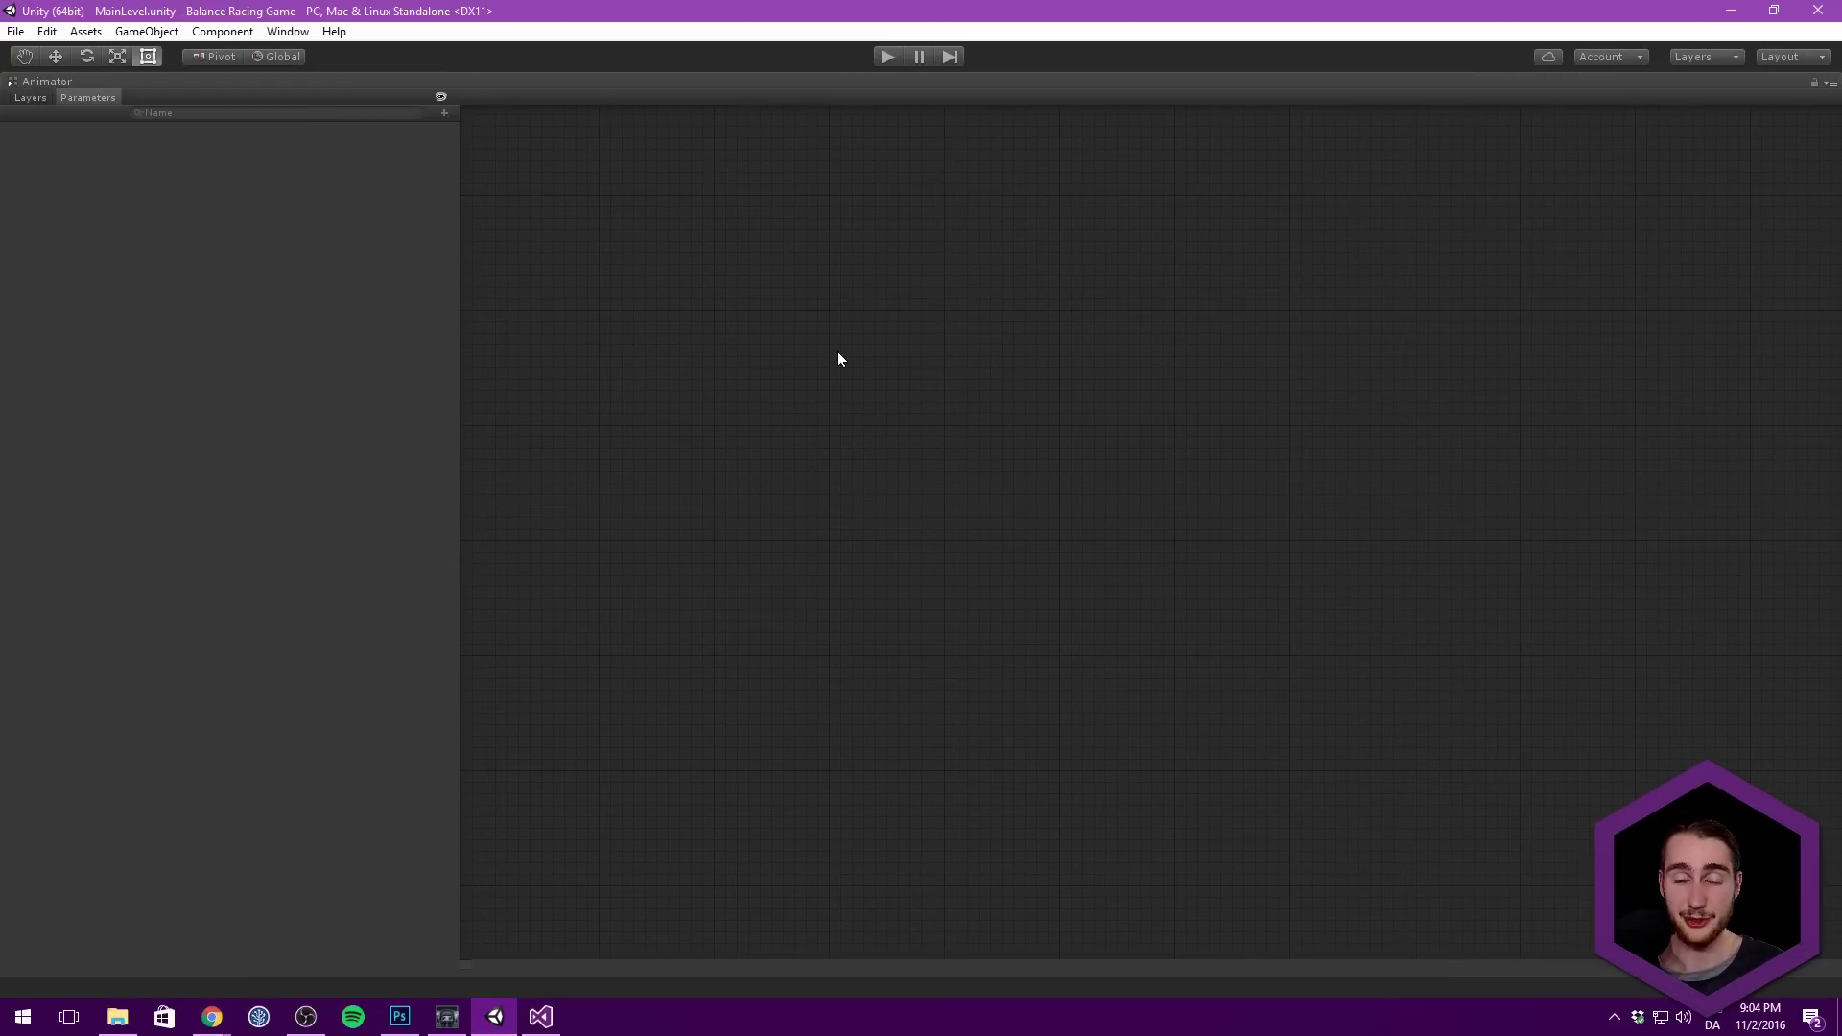
key("shift+space")
key("shift+space")
key("shift+space")
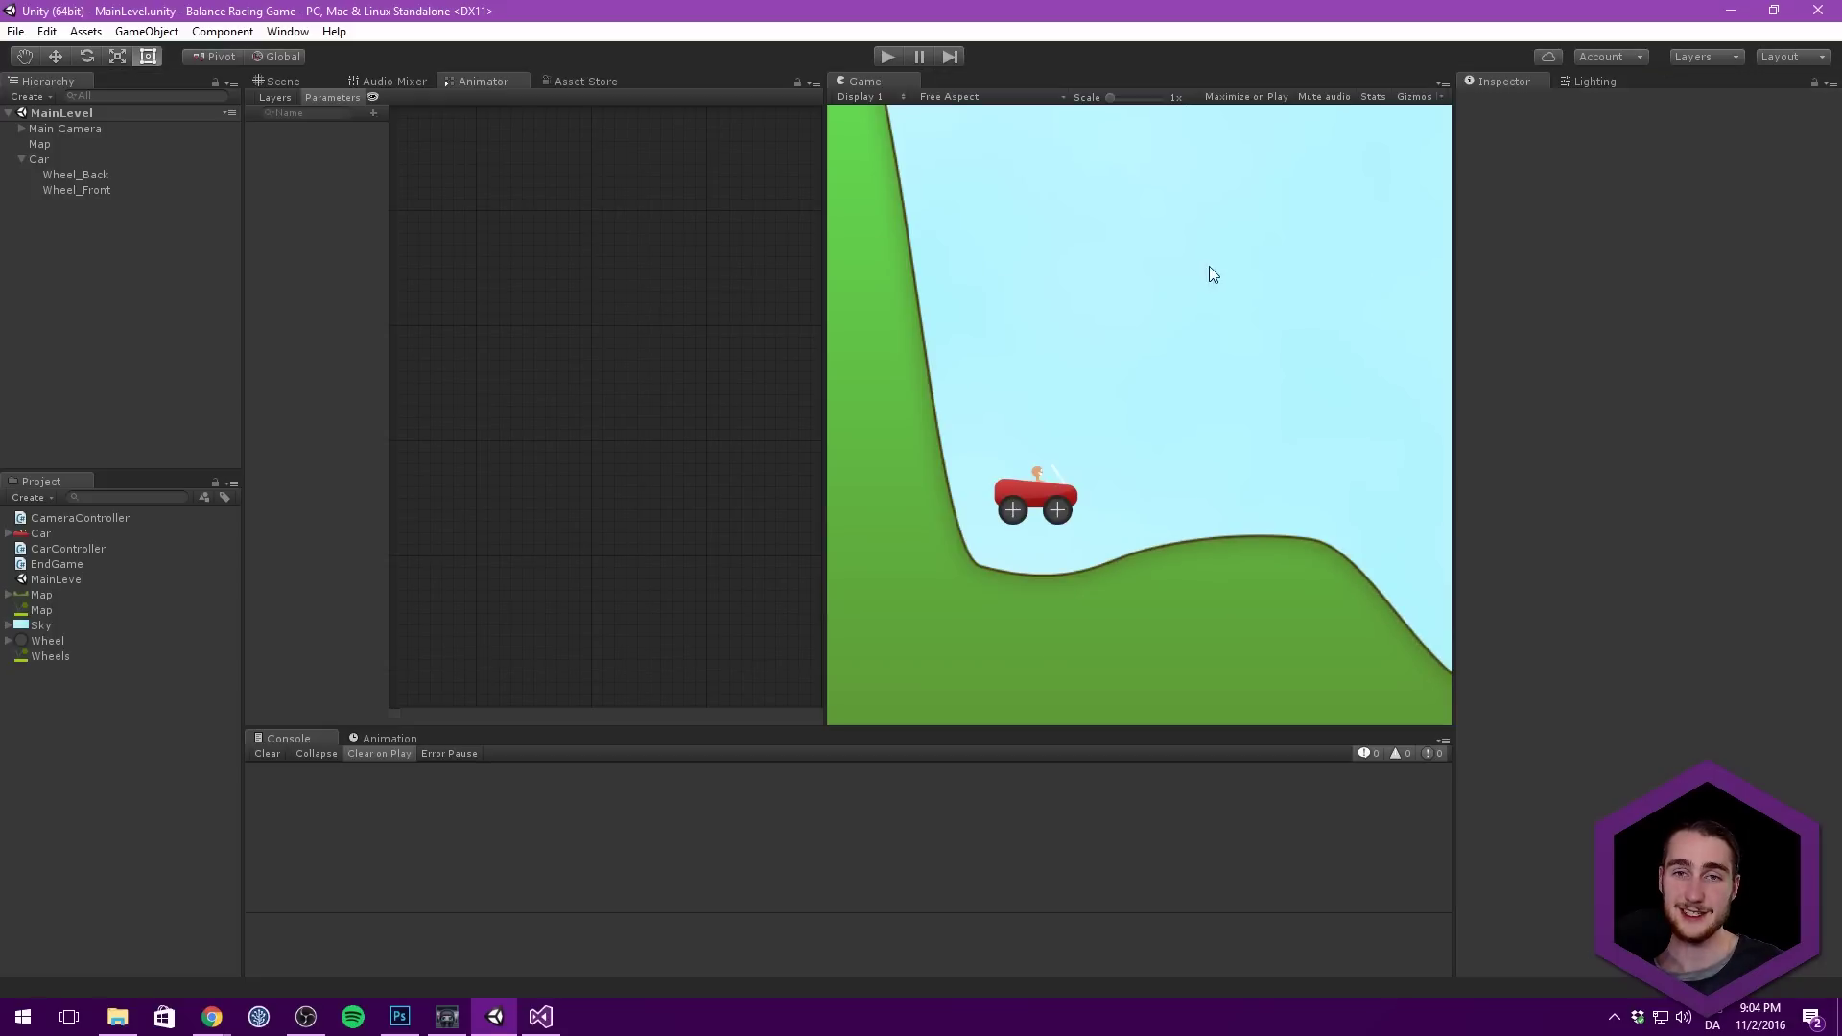
key("alt+Tab")
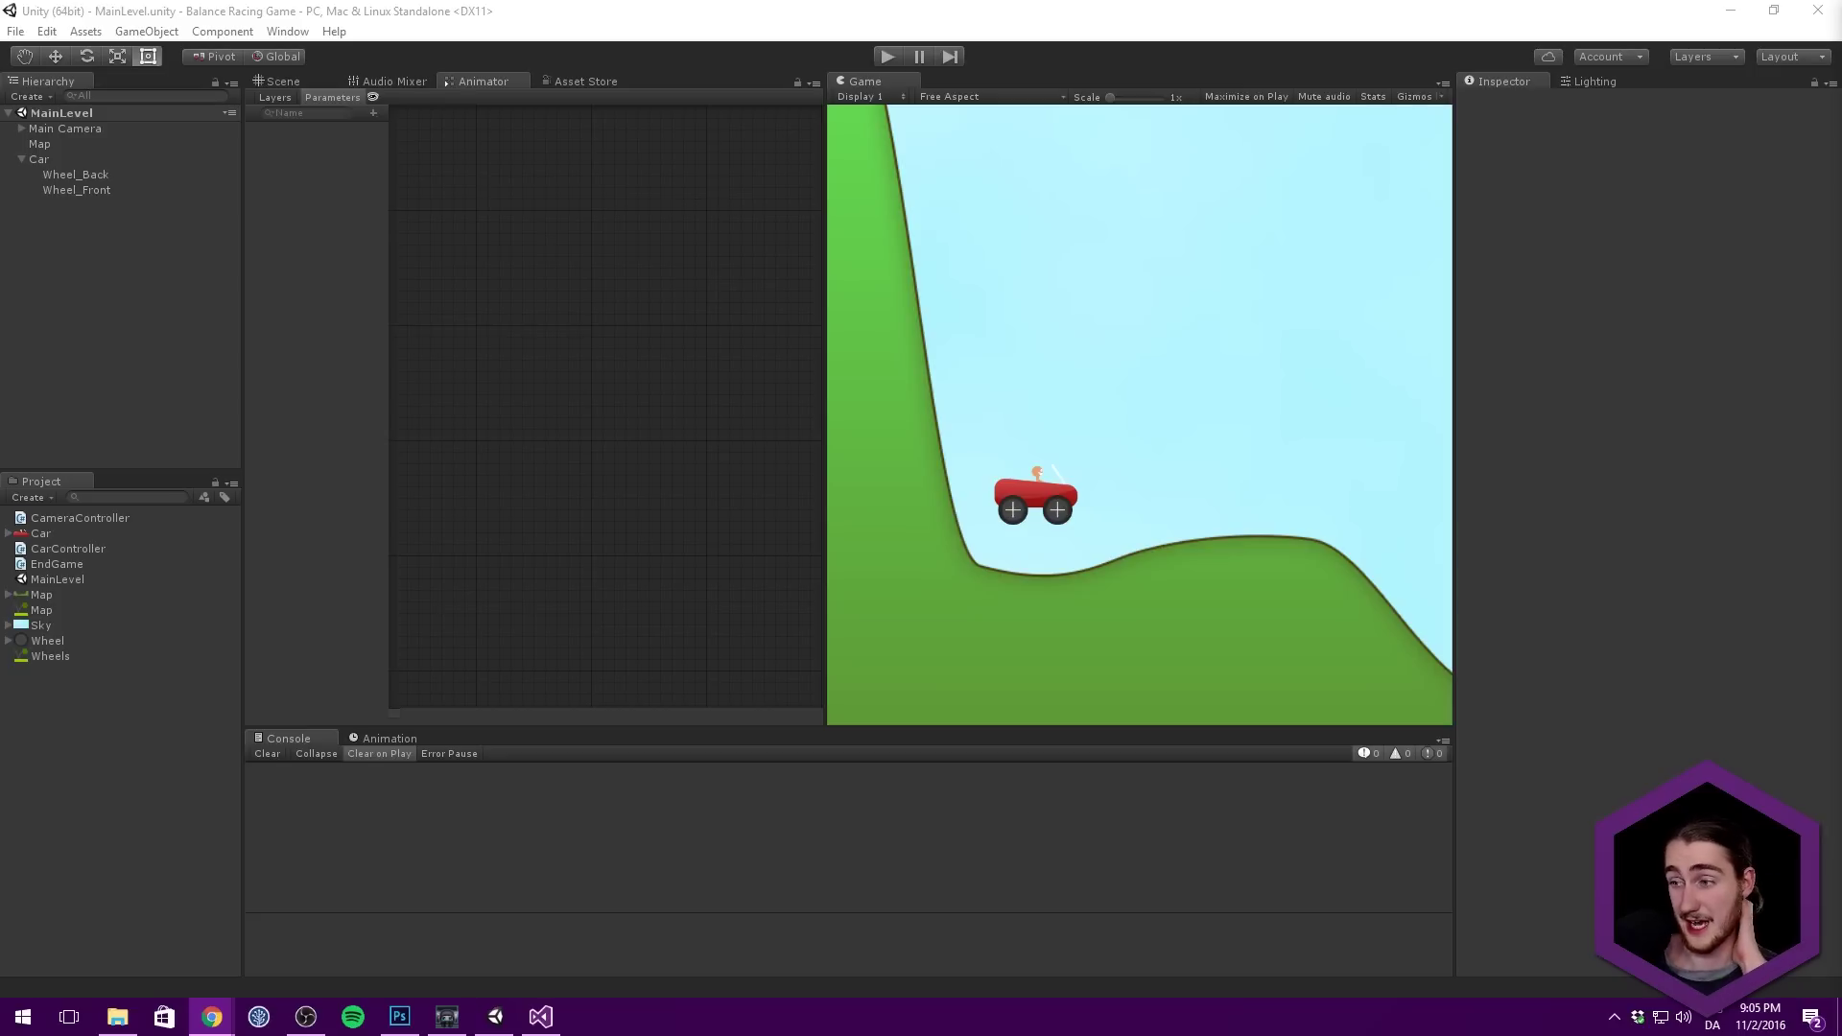
left_click(1390, 511)
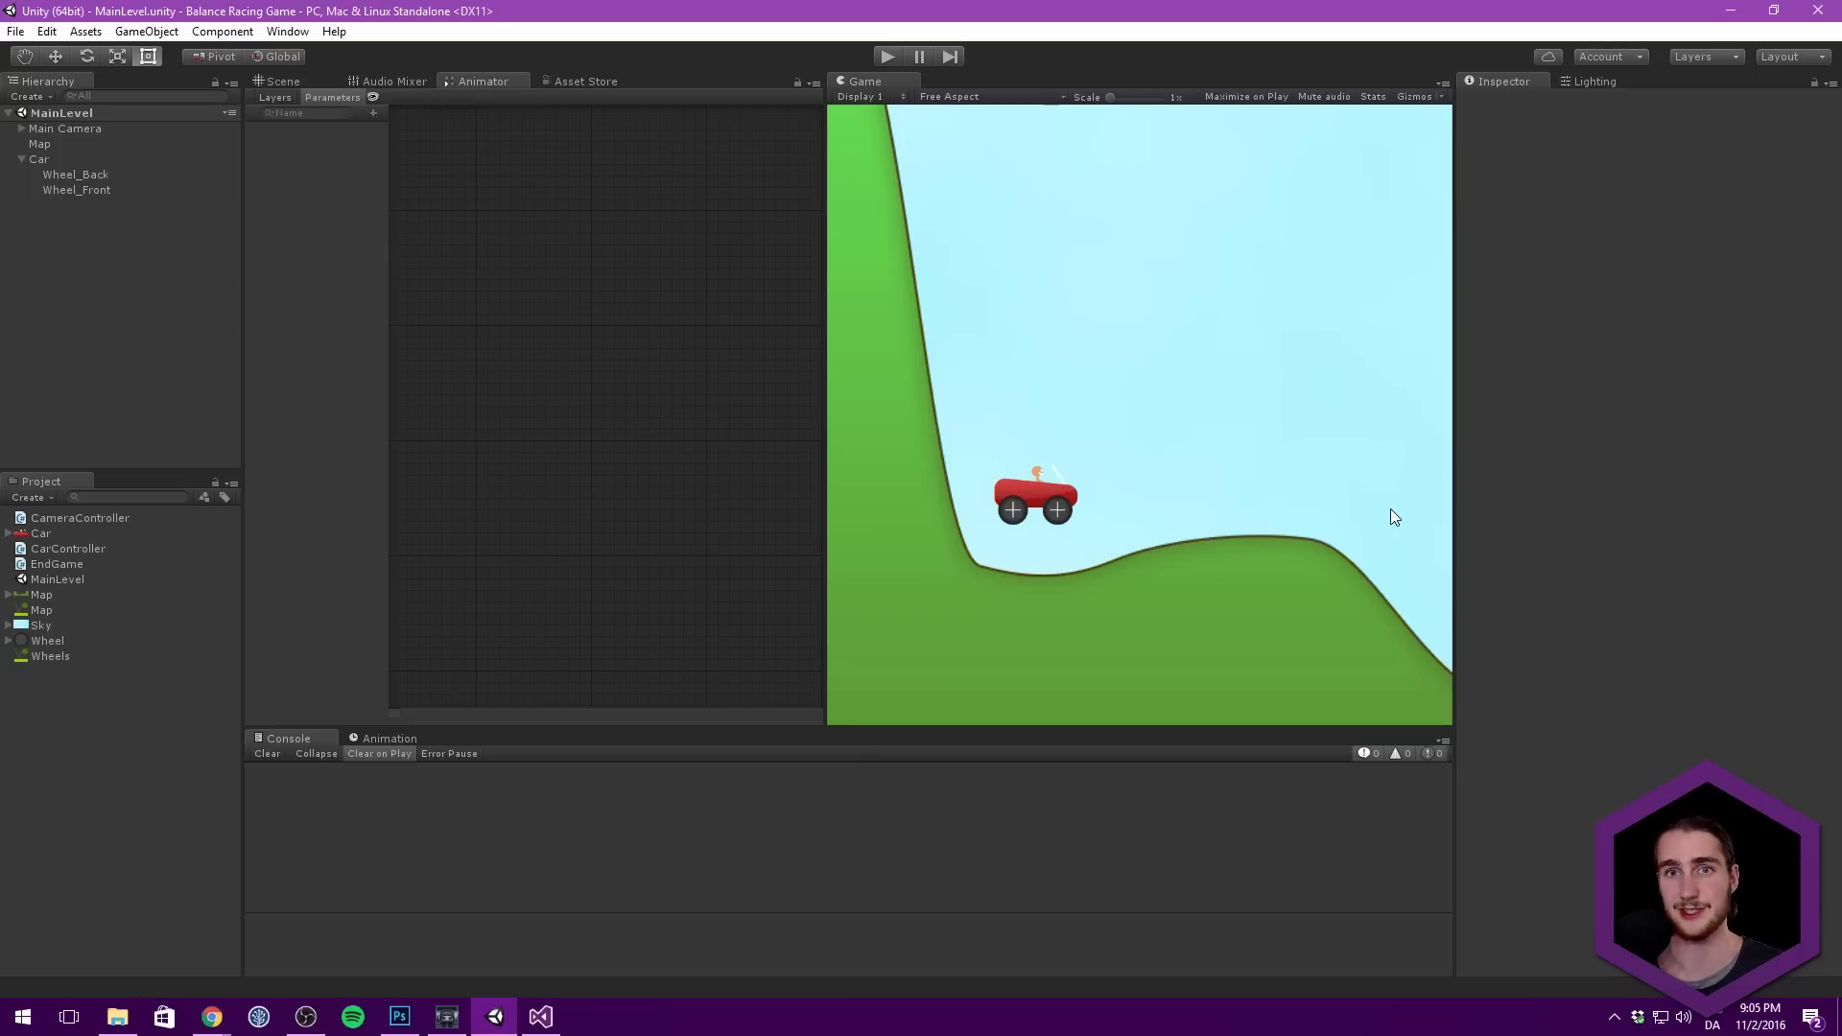
key("alt+Tab")
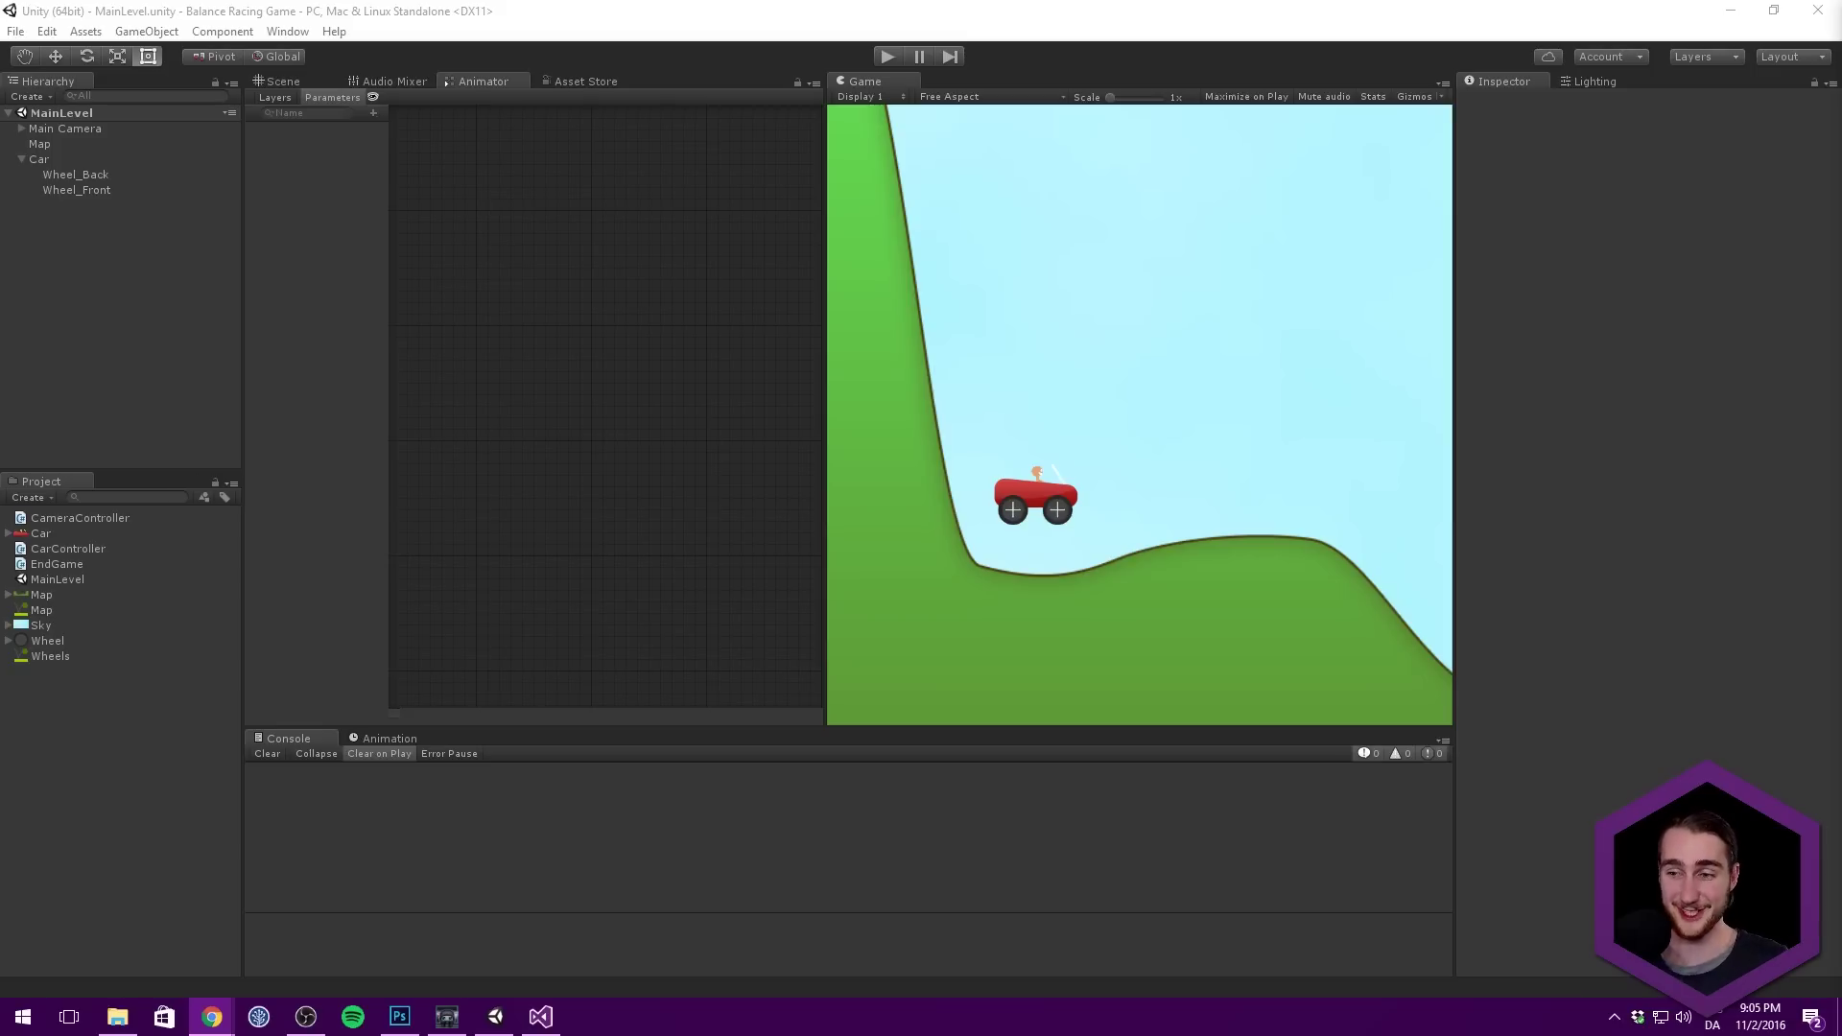
left_click(717, 437)
Step: Return to the Scene view, look over the Car's components, and deselect and collapse the Car in the hierarchy
left_click(283, 81)
scroll(518, 326, "up", 3)
scroll(485, 315, "down", 2)
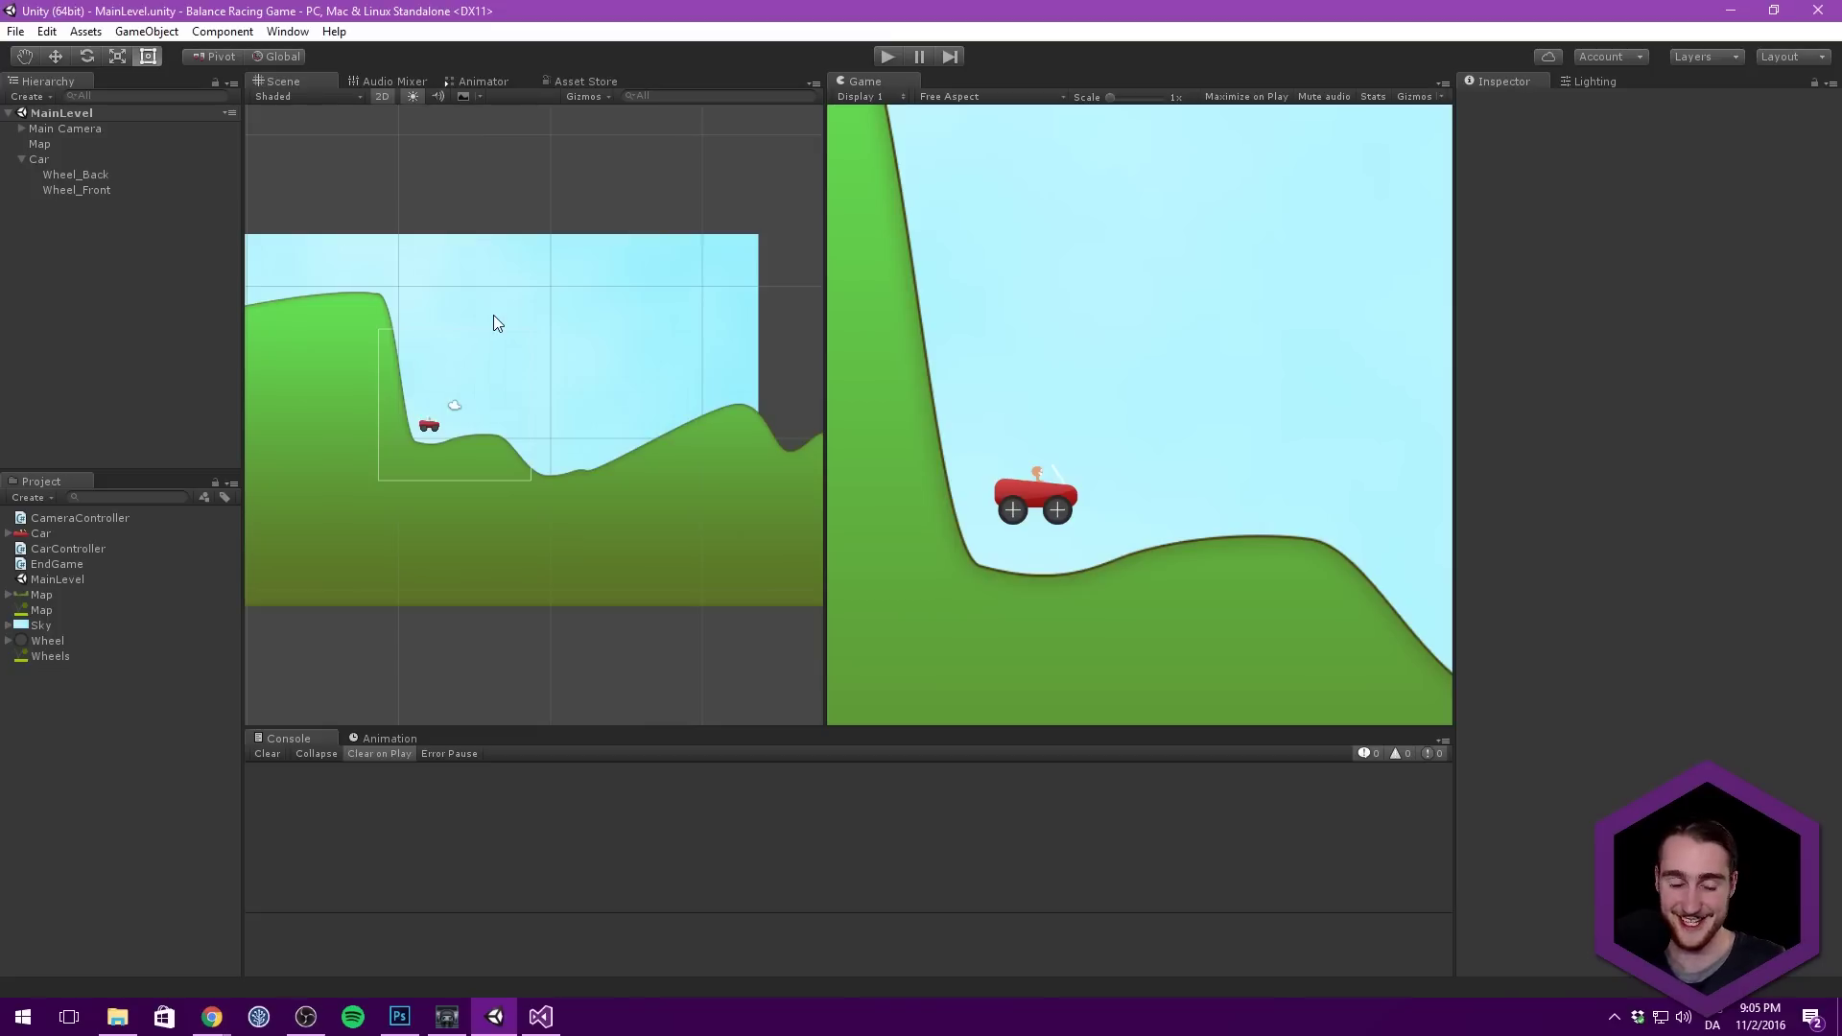
left_click(96, 159)
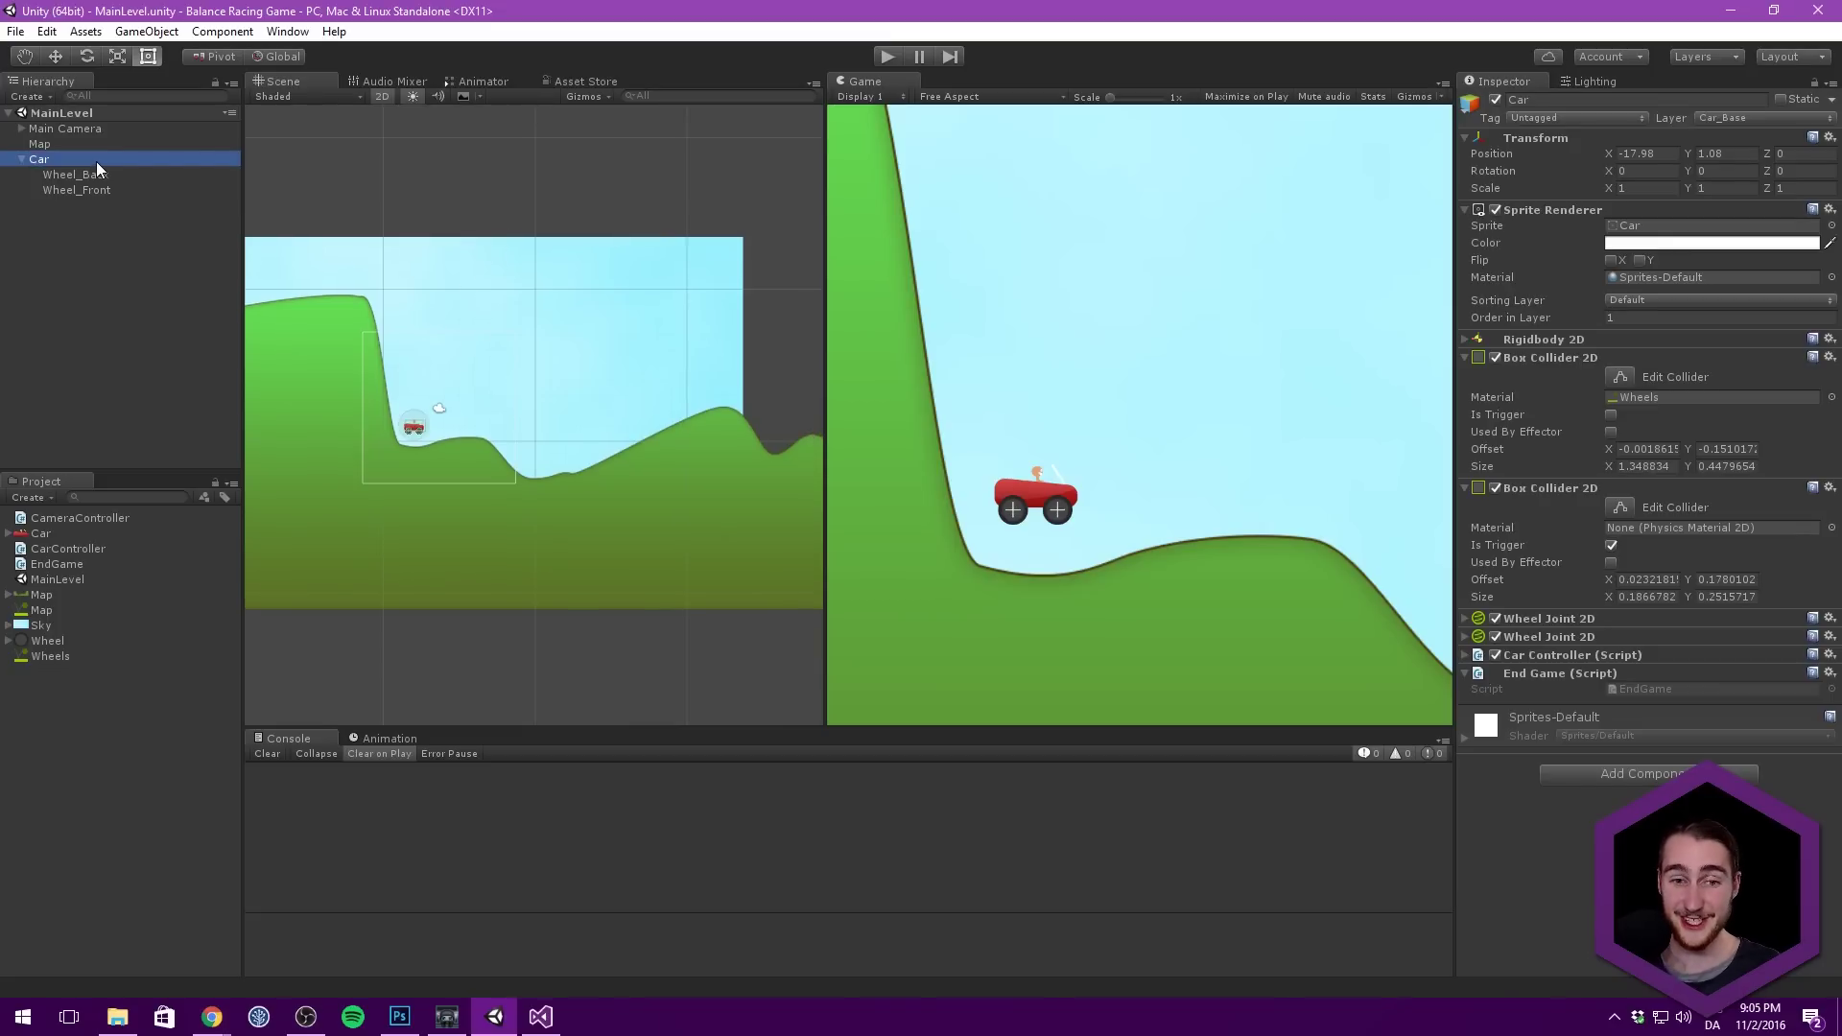
left_click(129, 274)
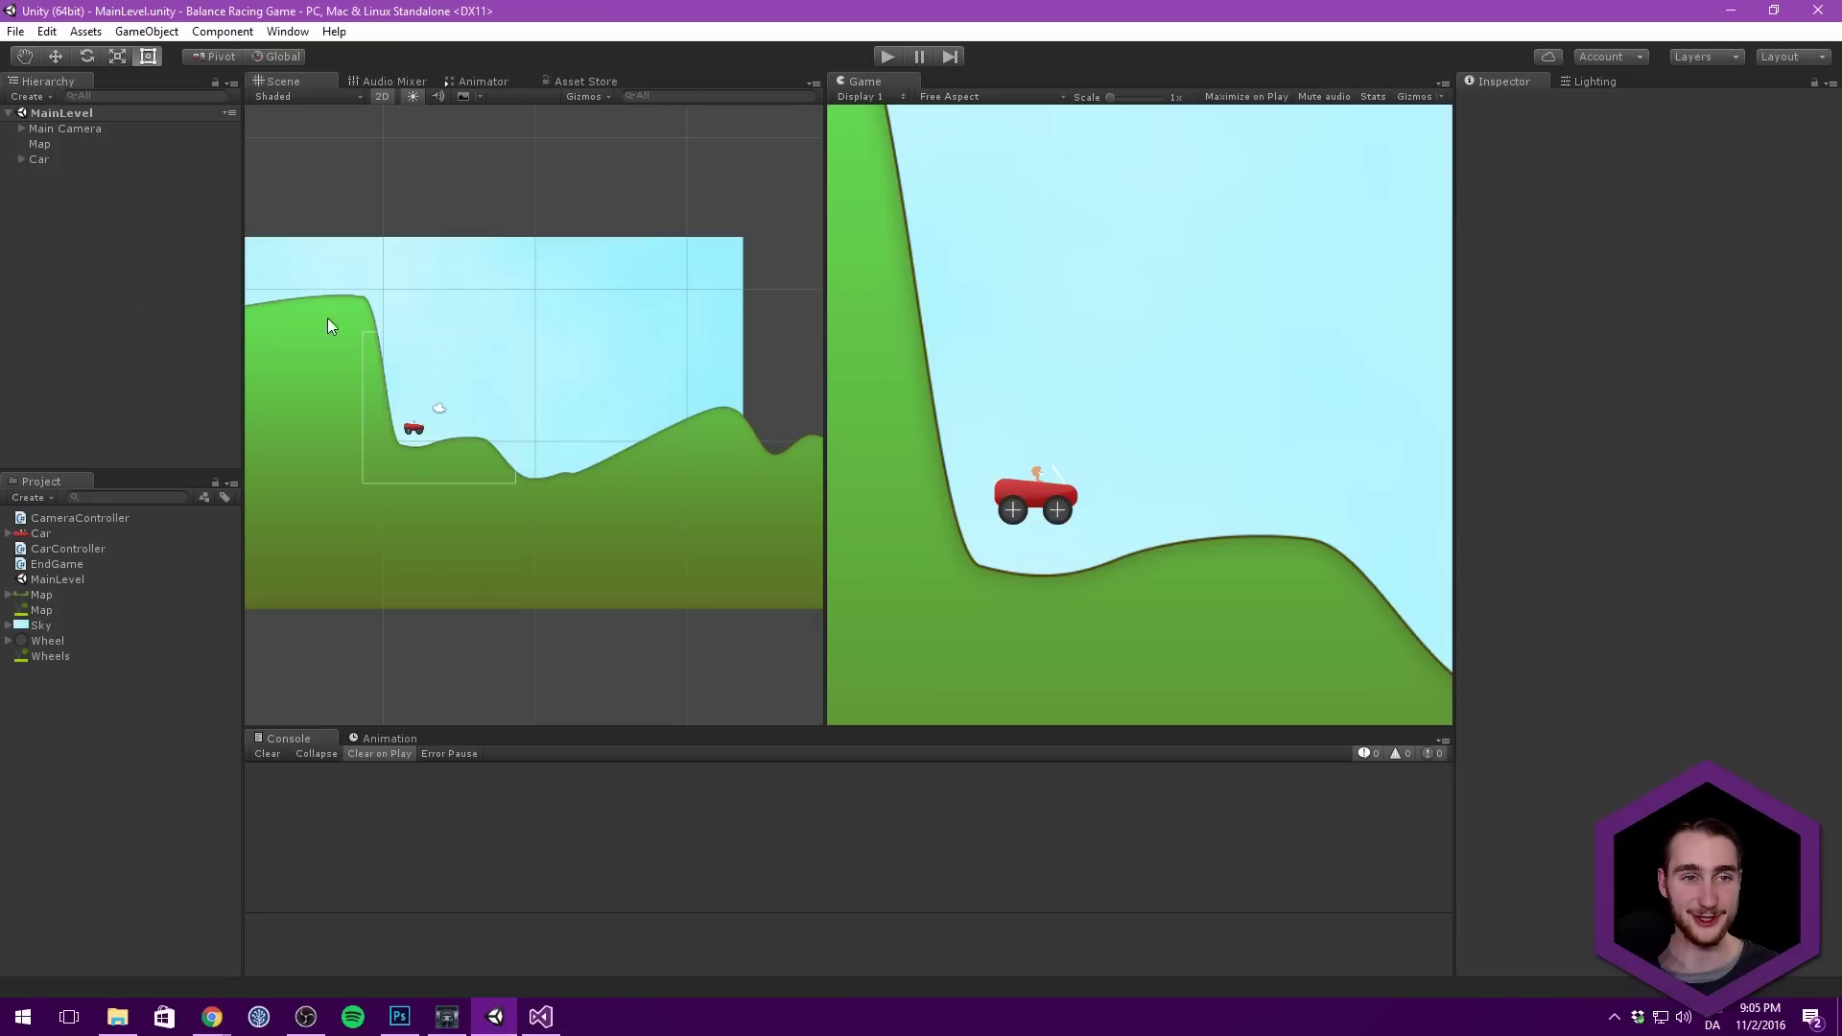
scroll(422, 321, "up", 2)
scroll(504, 318, "down", 1)
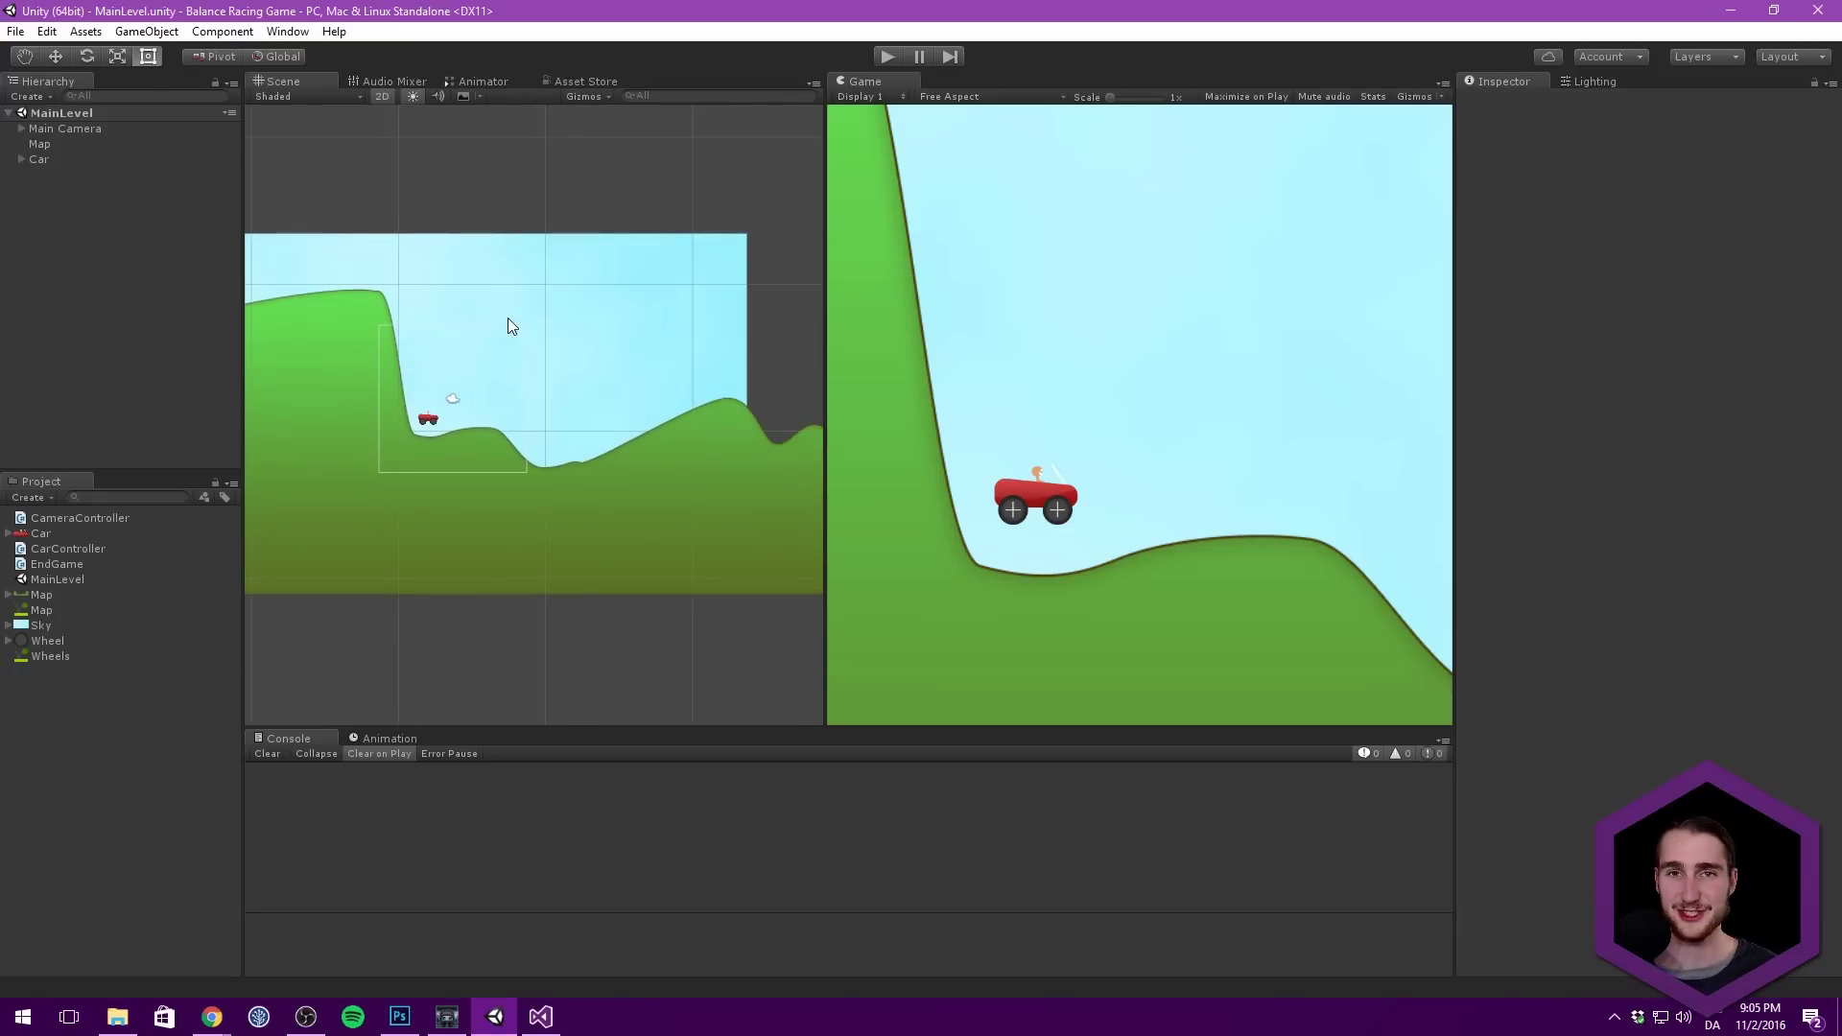
middle_click_drag(575, 301, 538, 300)
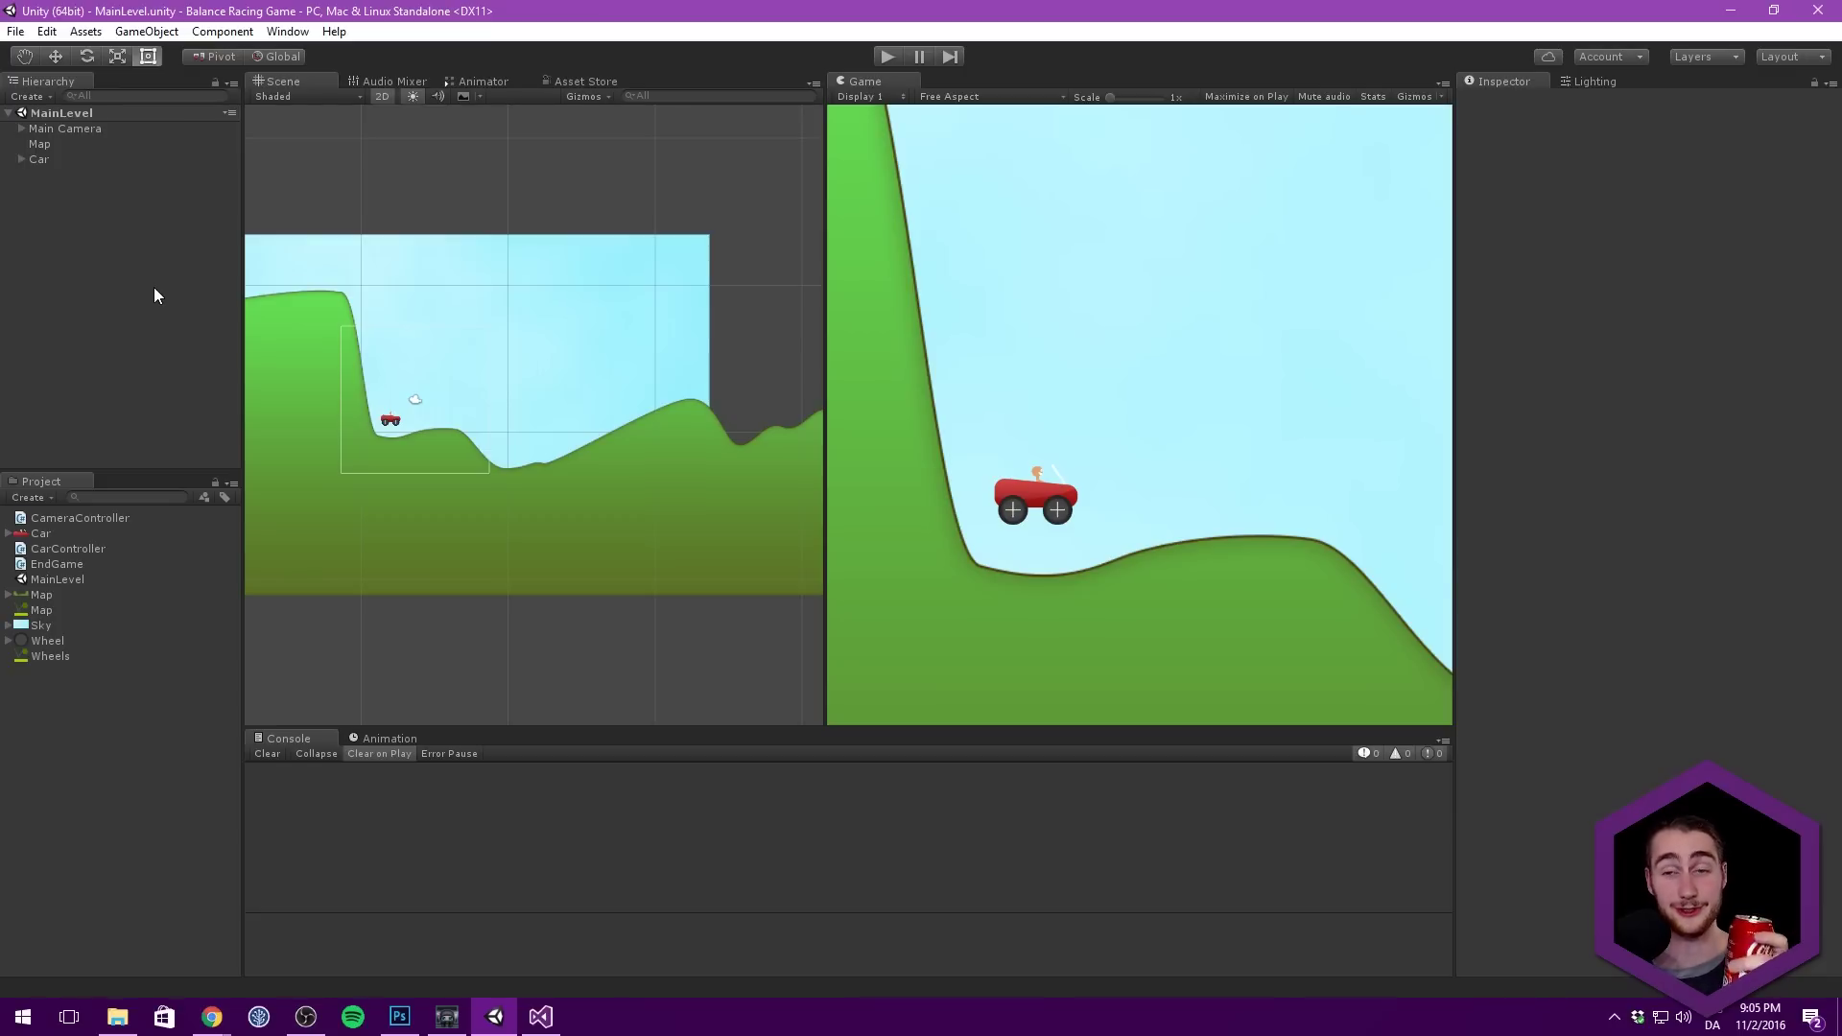
middle_click_drag(361, 307, 394, 317)
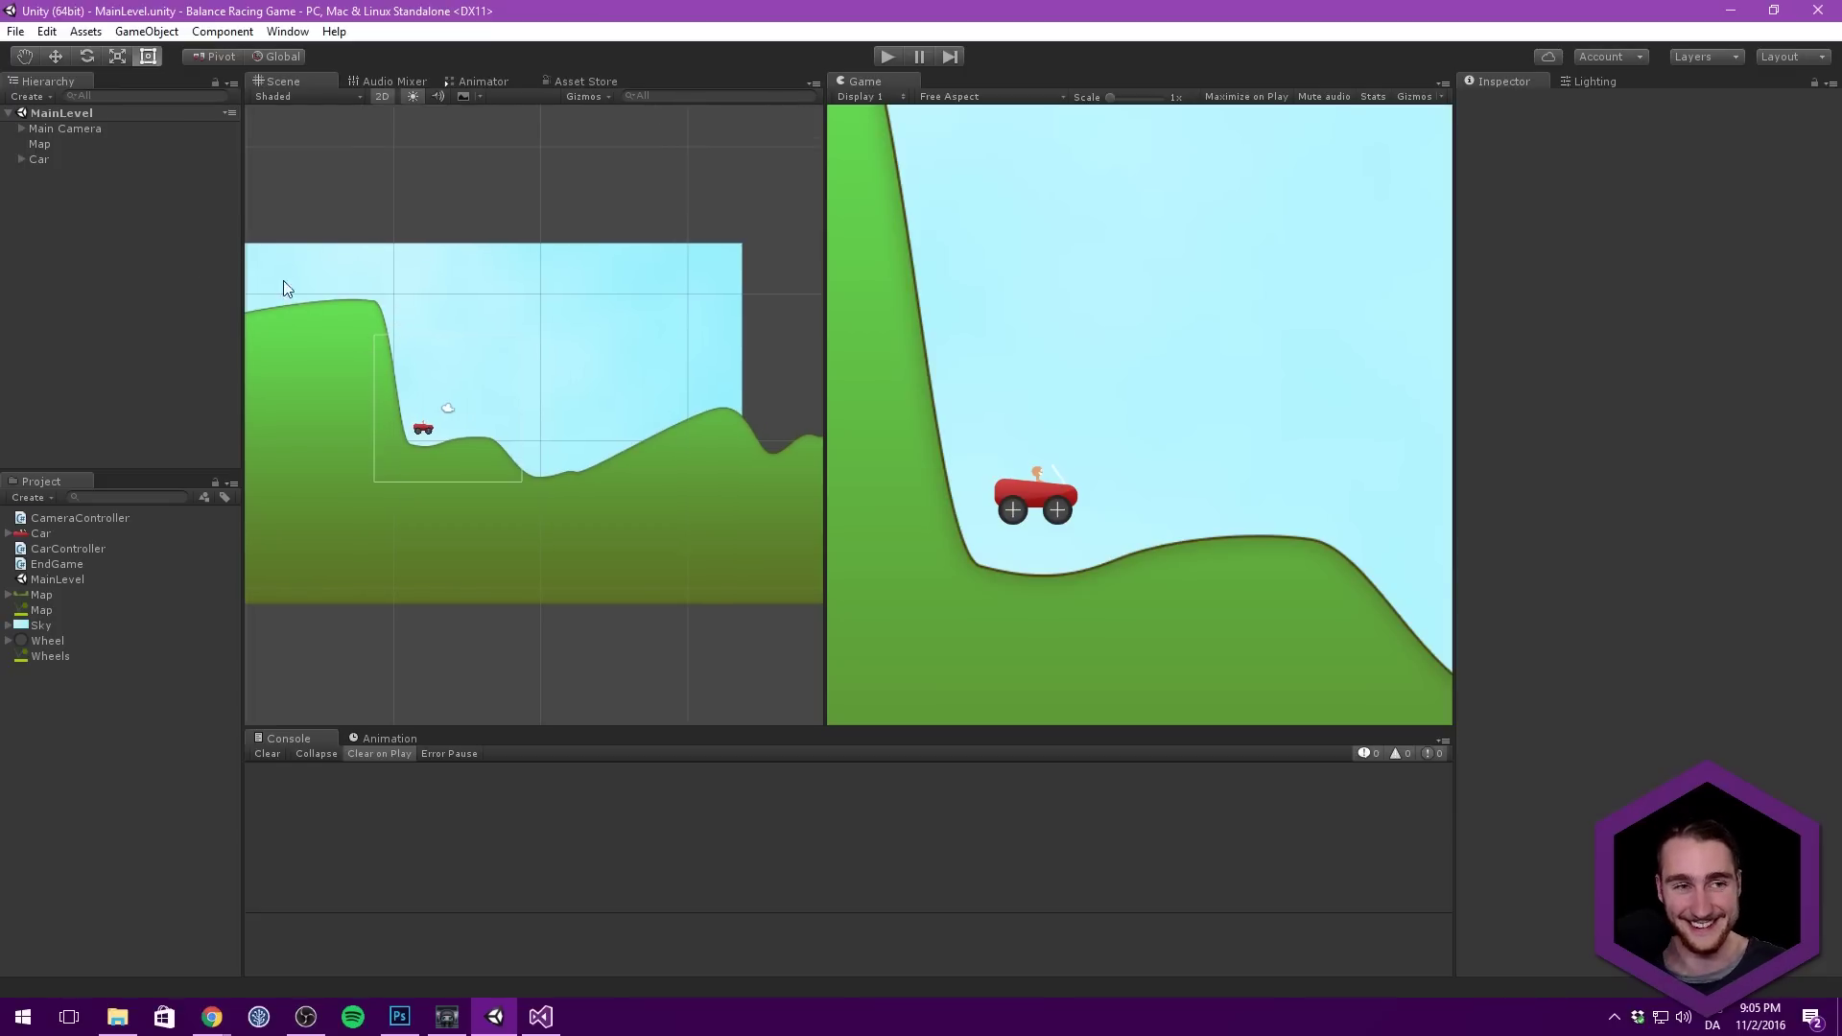
Step: Import Goal.psd from the Graphics folder into the project's assets
scroll(508, 262, "up", 1)
scroll(505, 263, "up", 2)
scroll(457, 290, "up", 1)
middle_click_drag(457, 290, 343, 272)
scroll(527, 284, "down", 4)
scroll(748, 320, "up", 2)
scroll(514, 320, "up", 2)
scroll(670, 361, "up", 2)
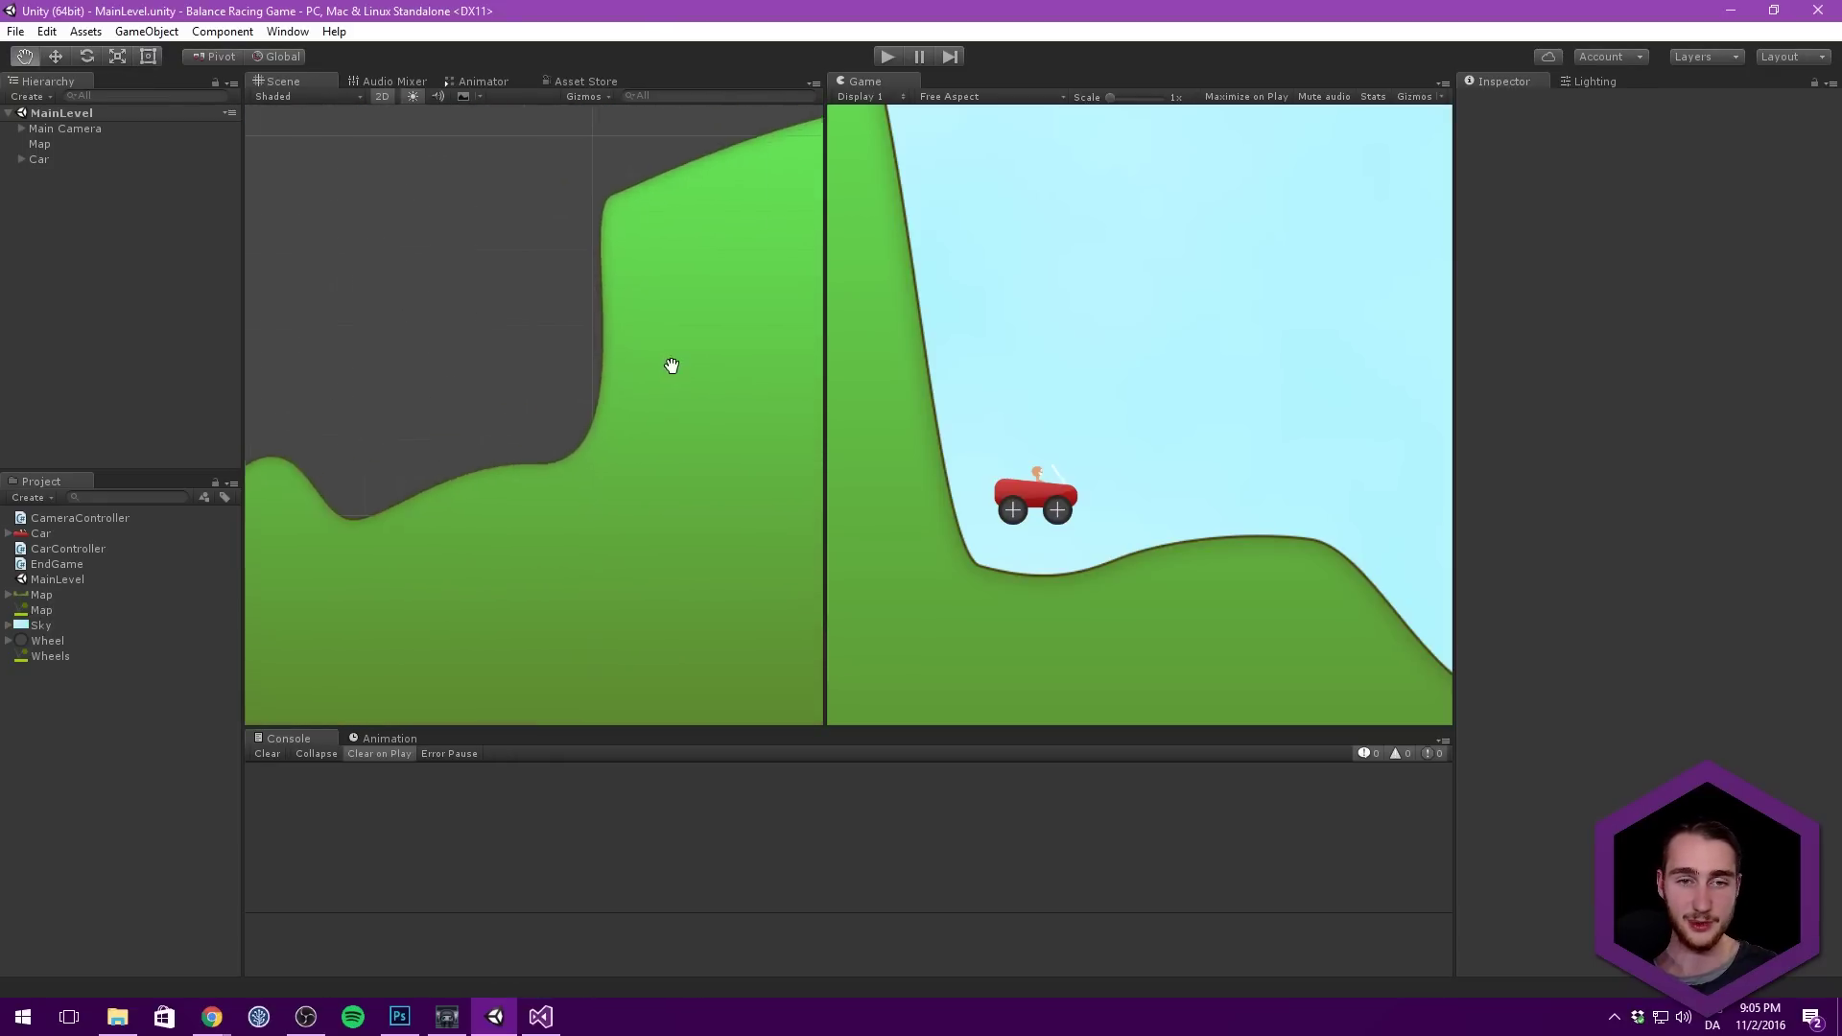
scroll(575, 393, "up", 1)
scroll(509, 378, "up", 1)
scroll(375, 477, "up", 1)
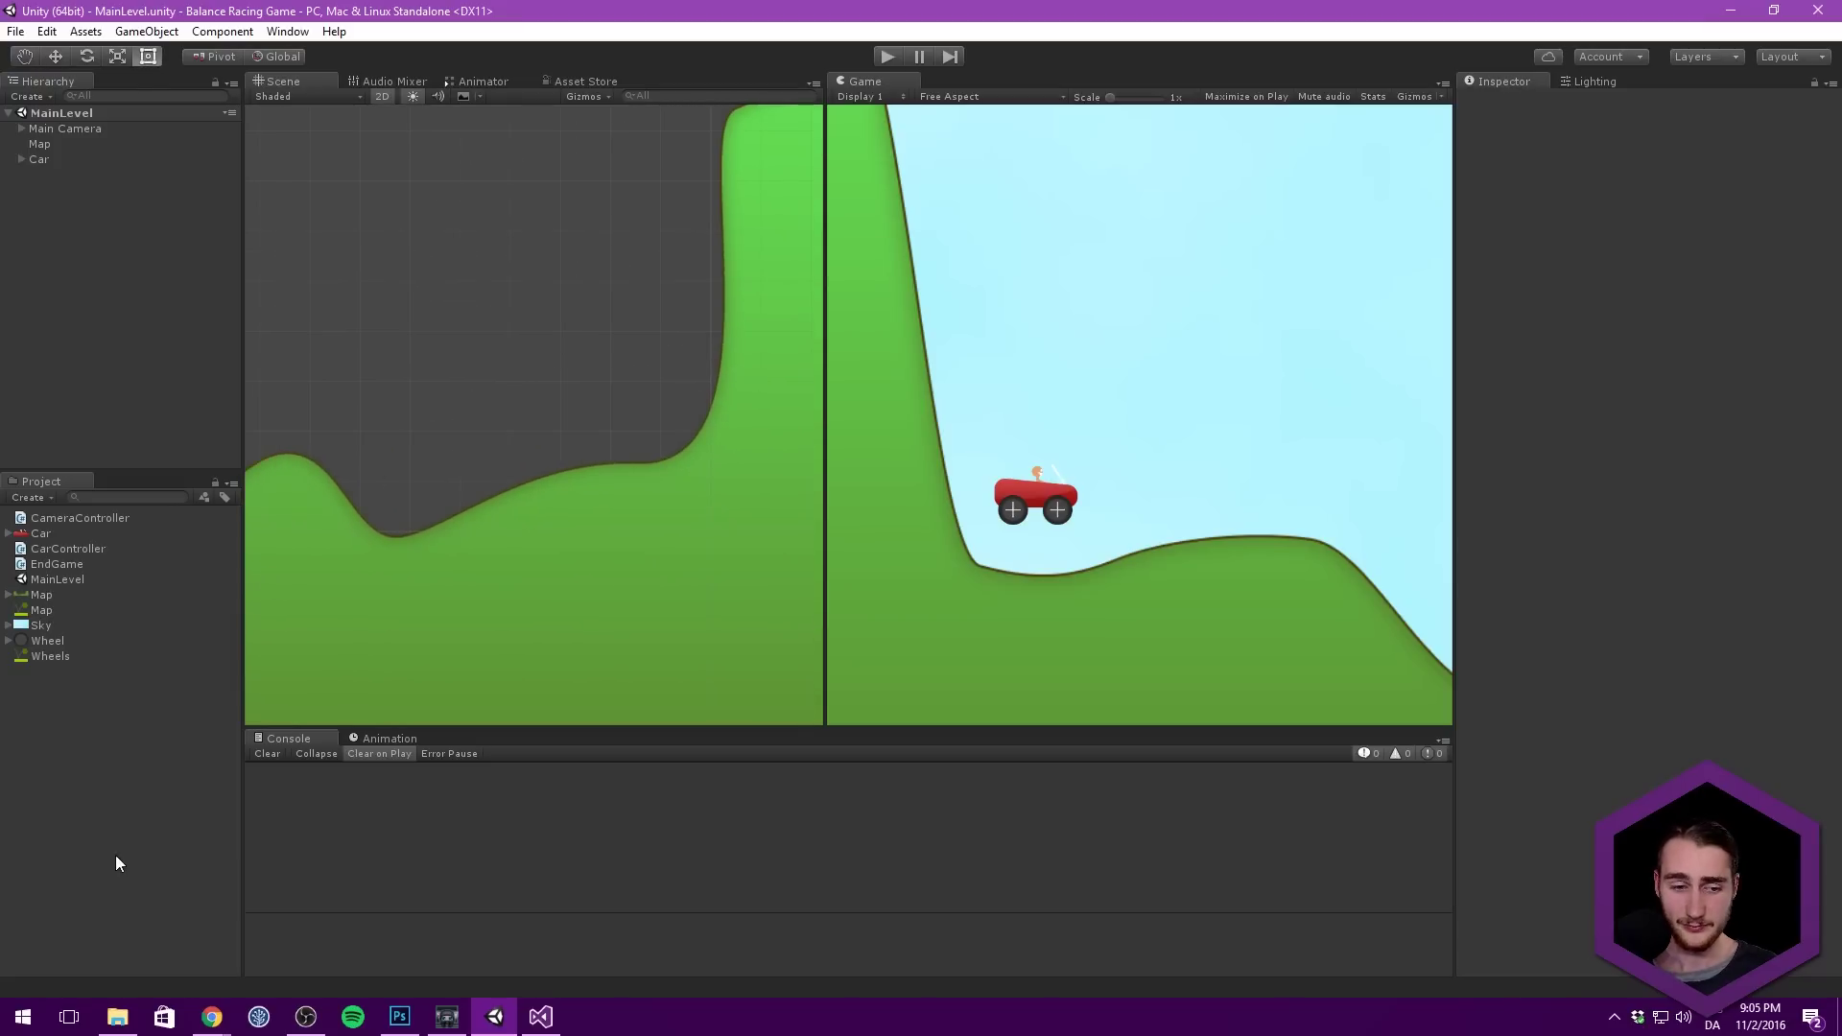
left_click(117, 1016)
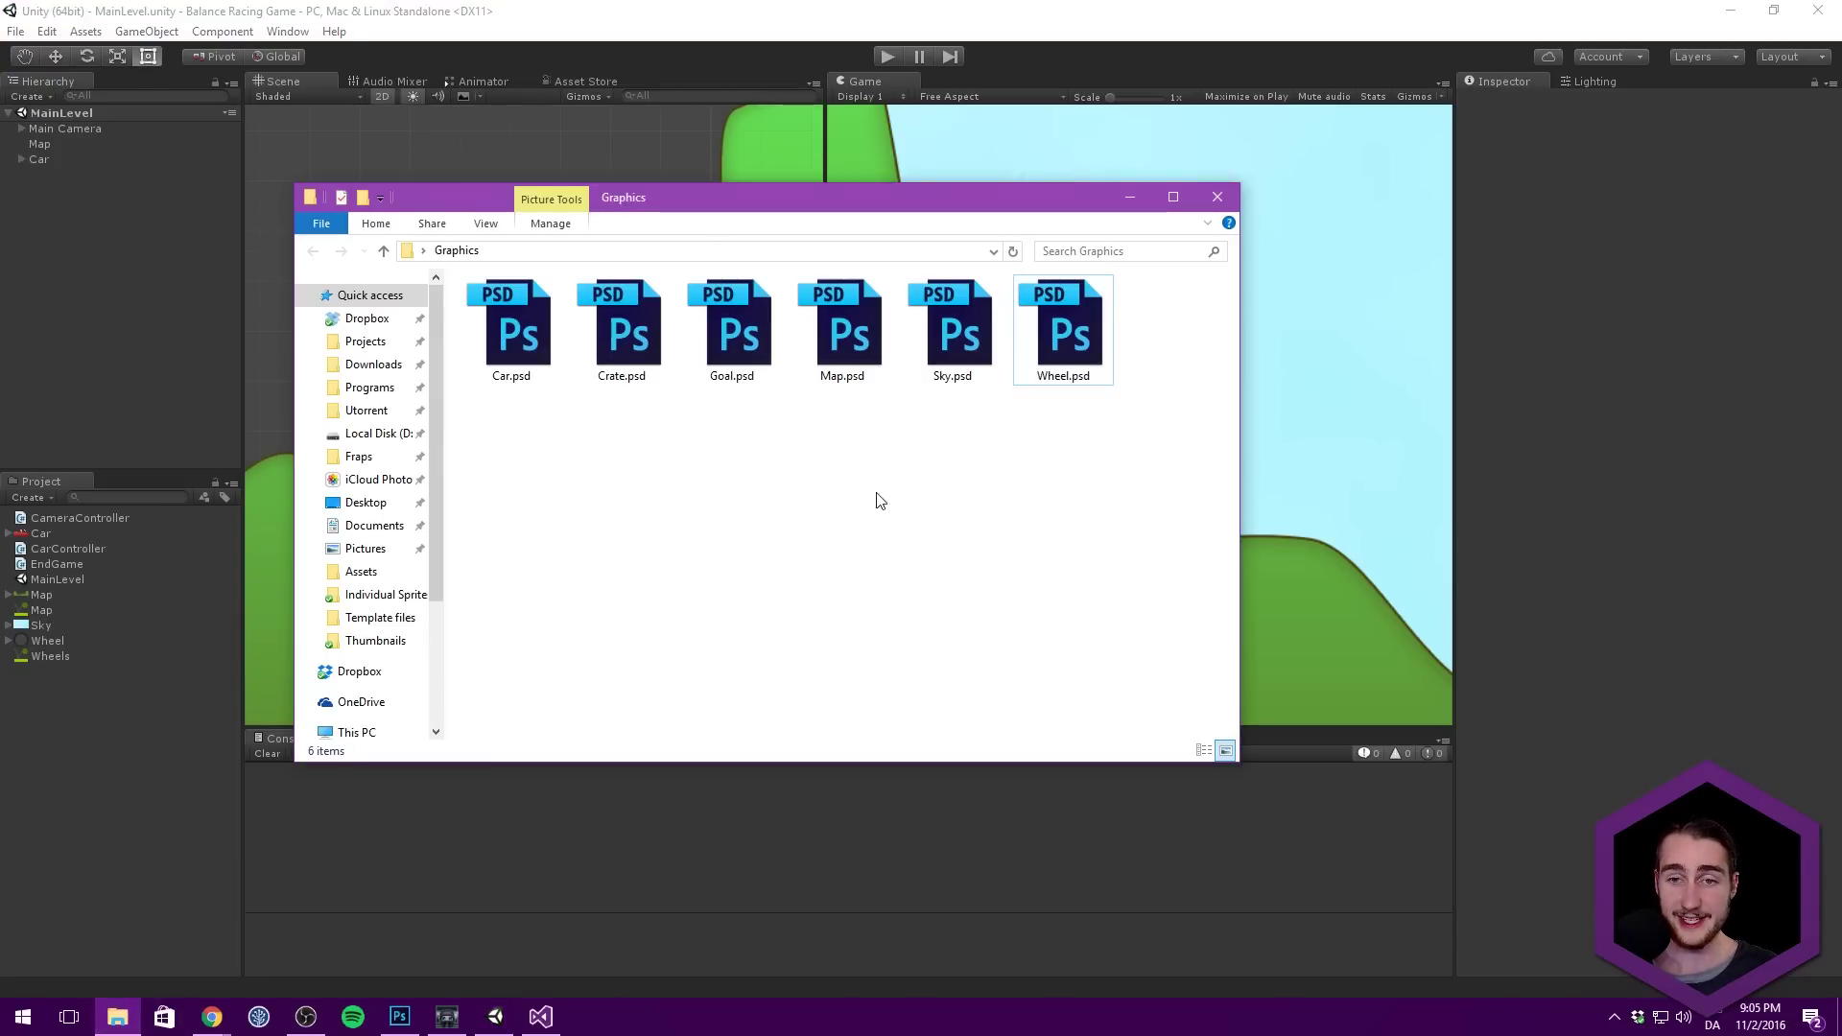
left_click(716, 297)
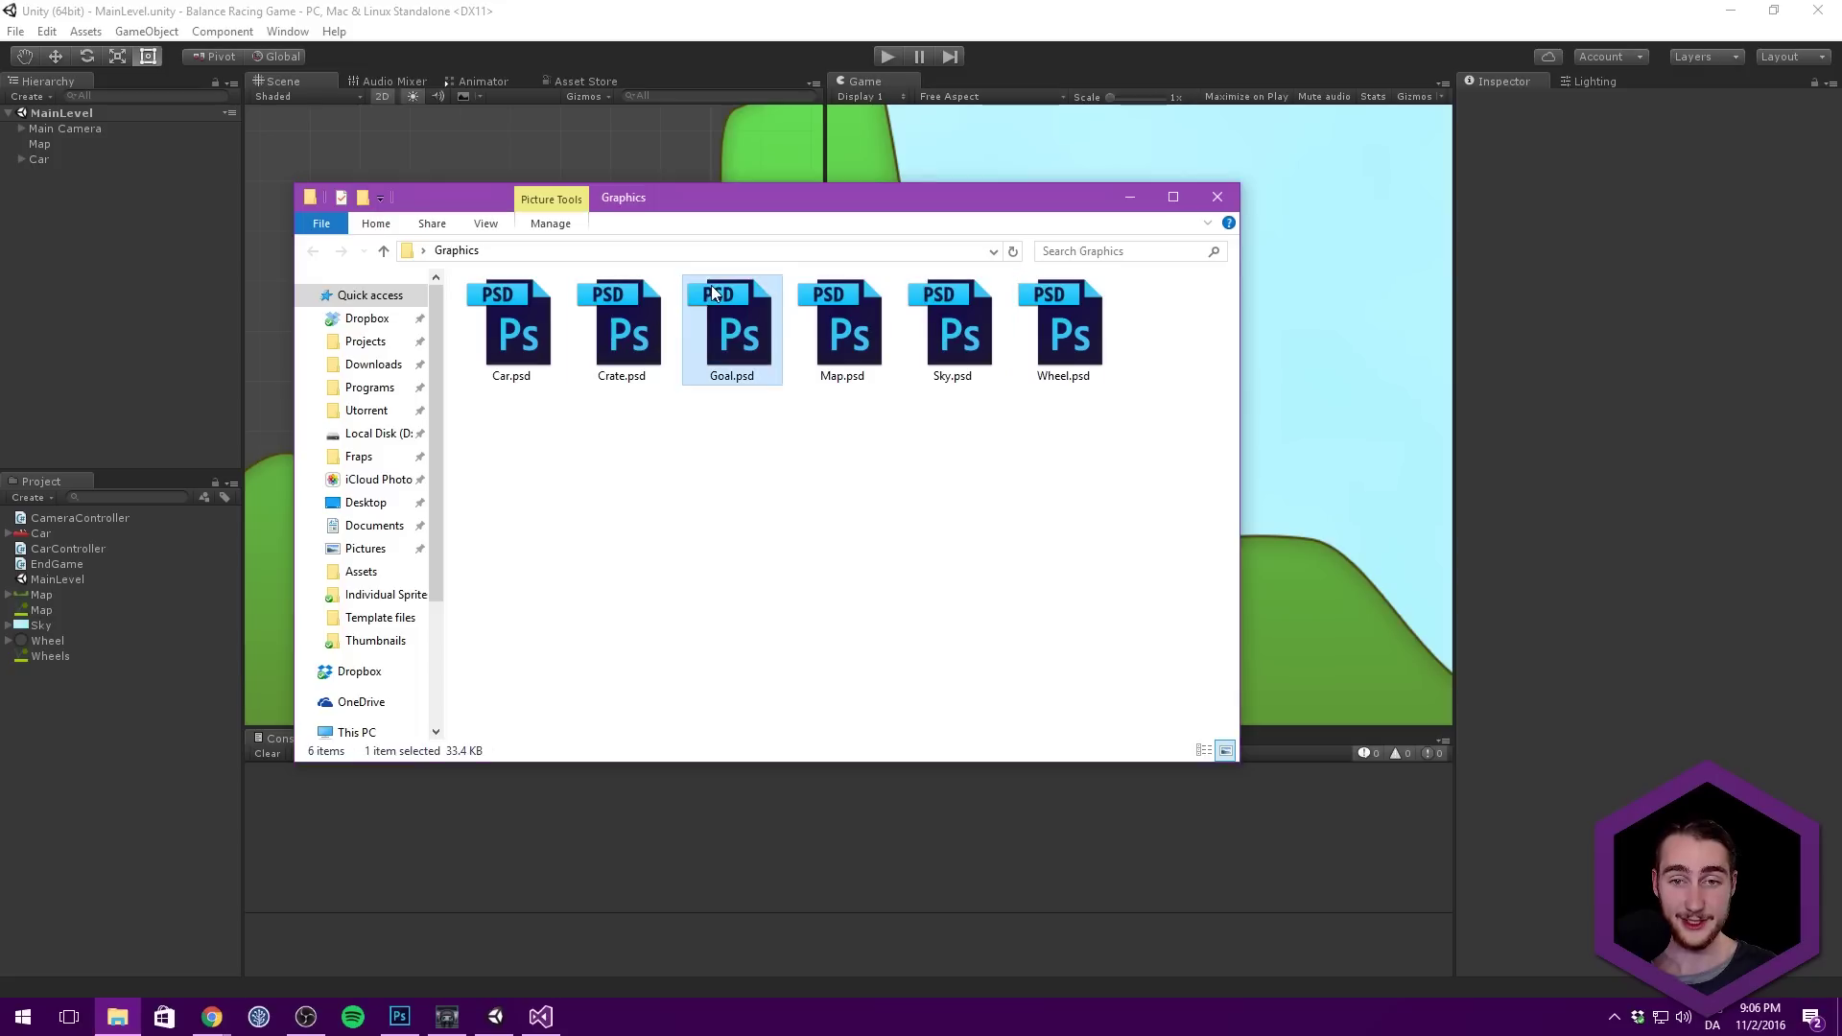
left_click_drag(717, 343, 88, 510)
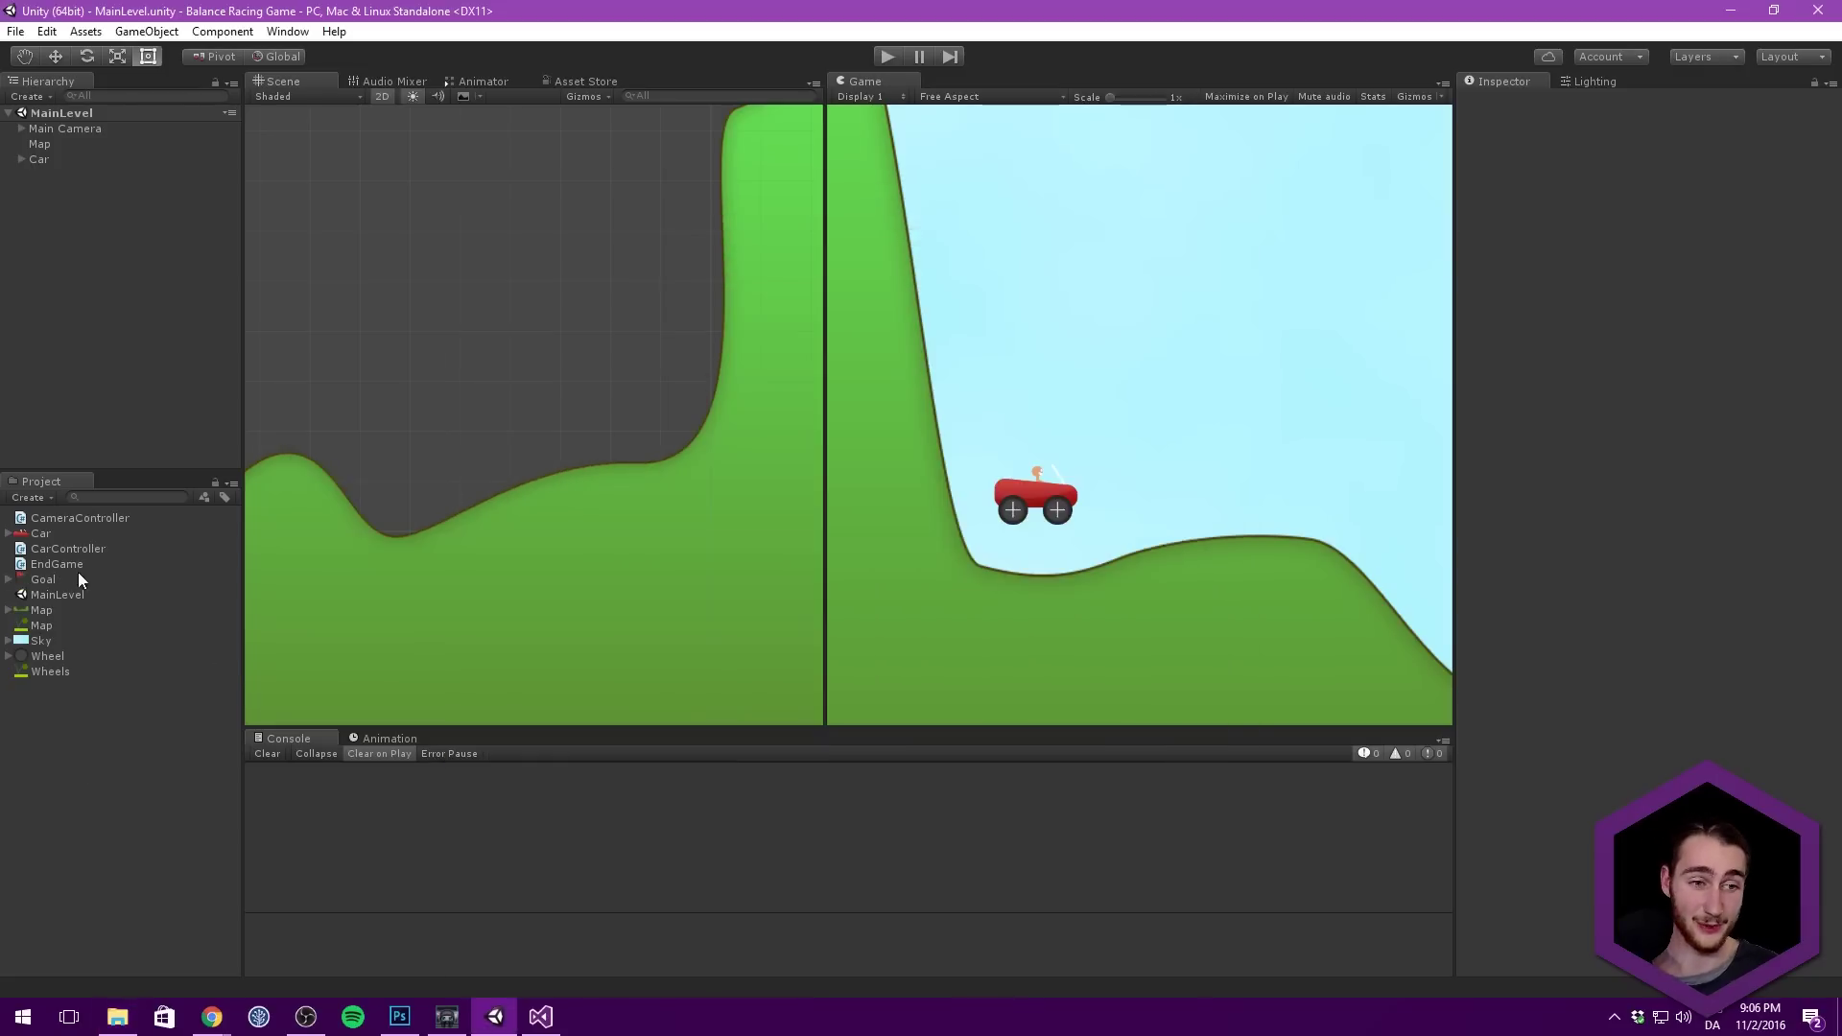
Step: Place the Goal flag on the flat ground before the steep wall at the map's far end, about X 18.88, Y 1.8
left_click_drag(78, 575, 689, 466)
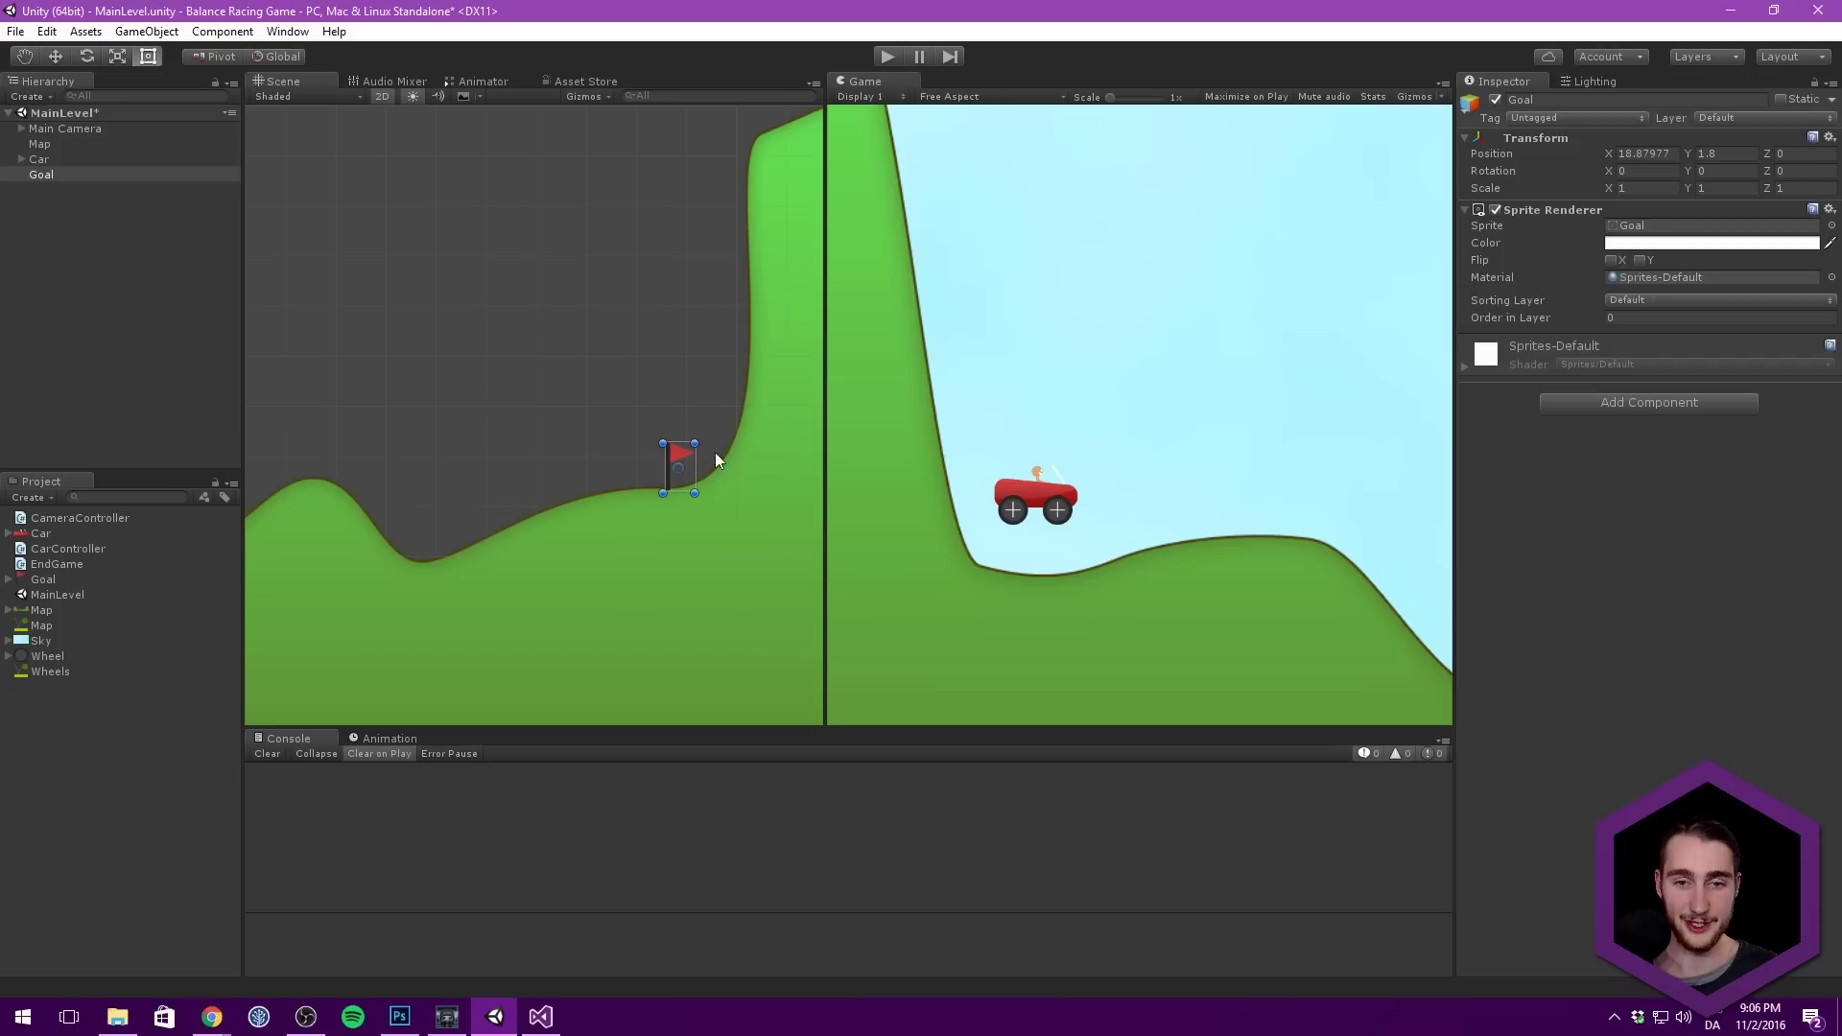
left_click(190, 322)
left_click(684, 457)
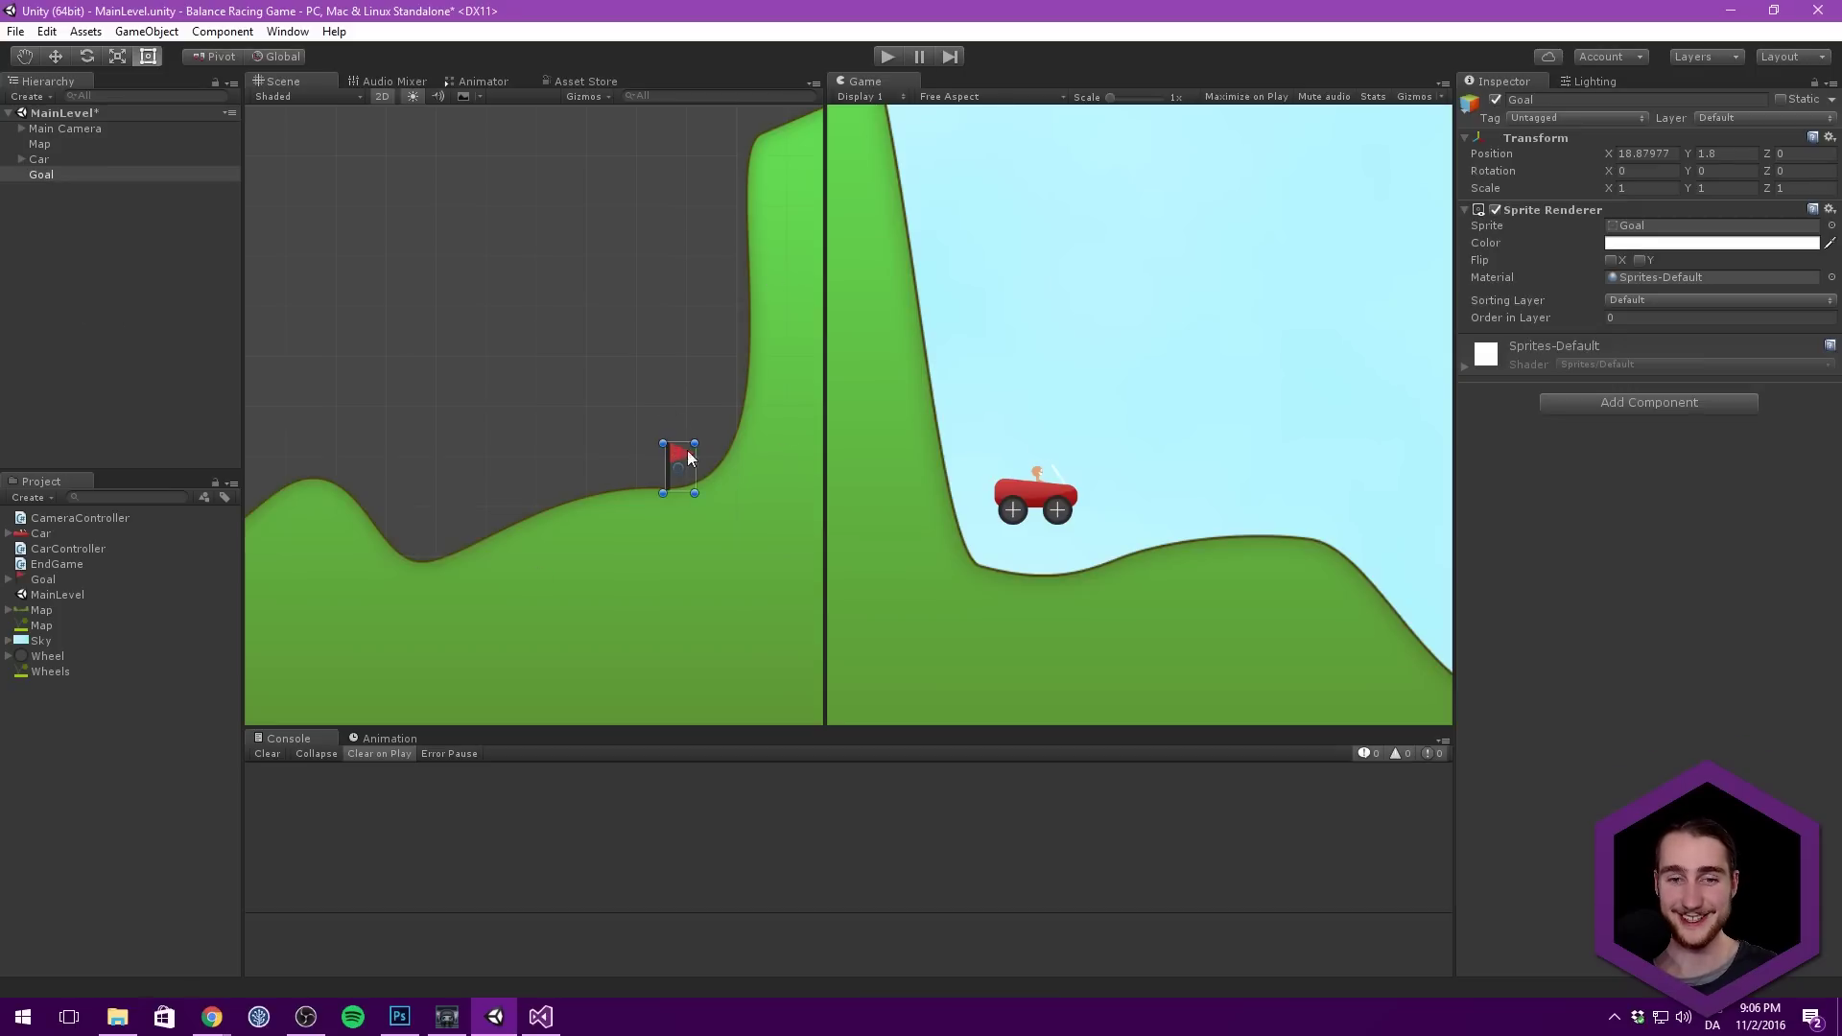
left_click(487, 357)
middle_click_drag(486, 357, 549, 469)
Step: Run the game and move the Car across the terrain to just before the Goal flag
left_click(882, 58)
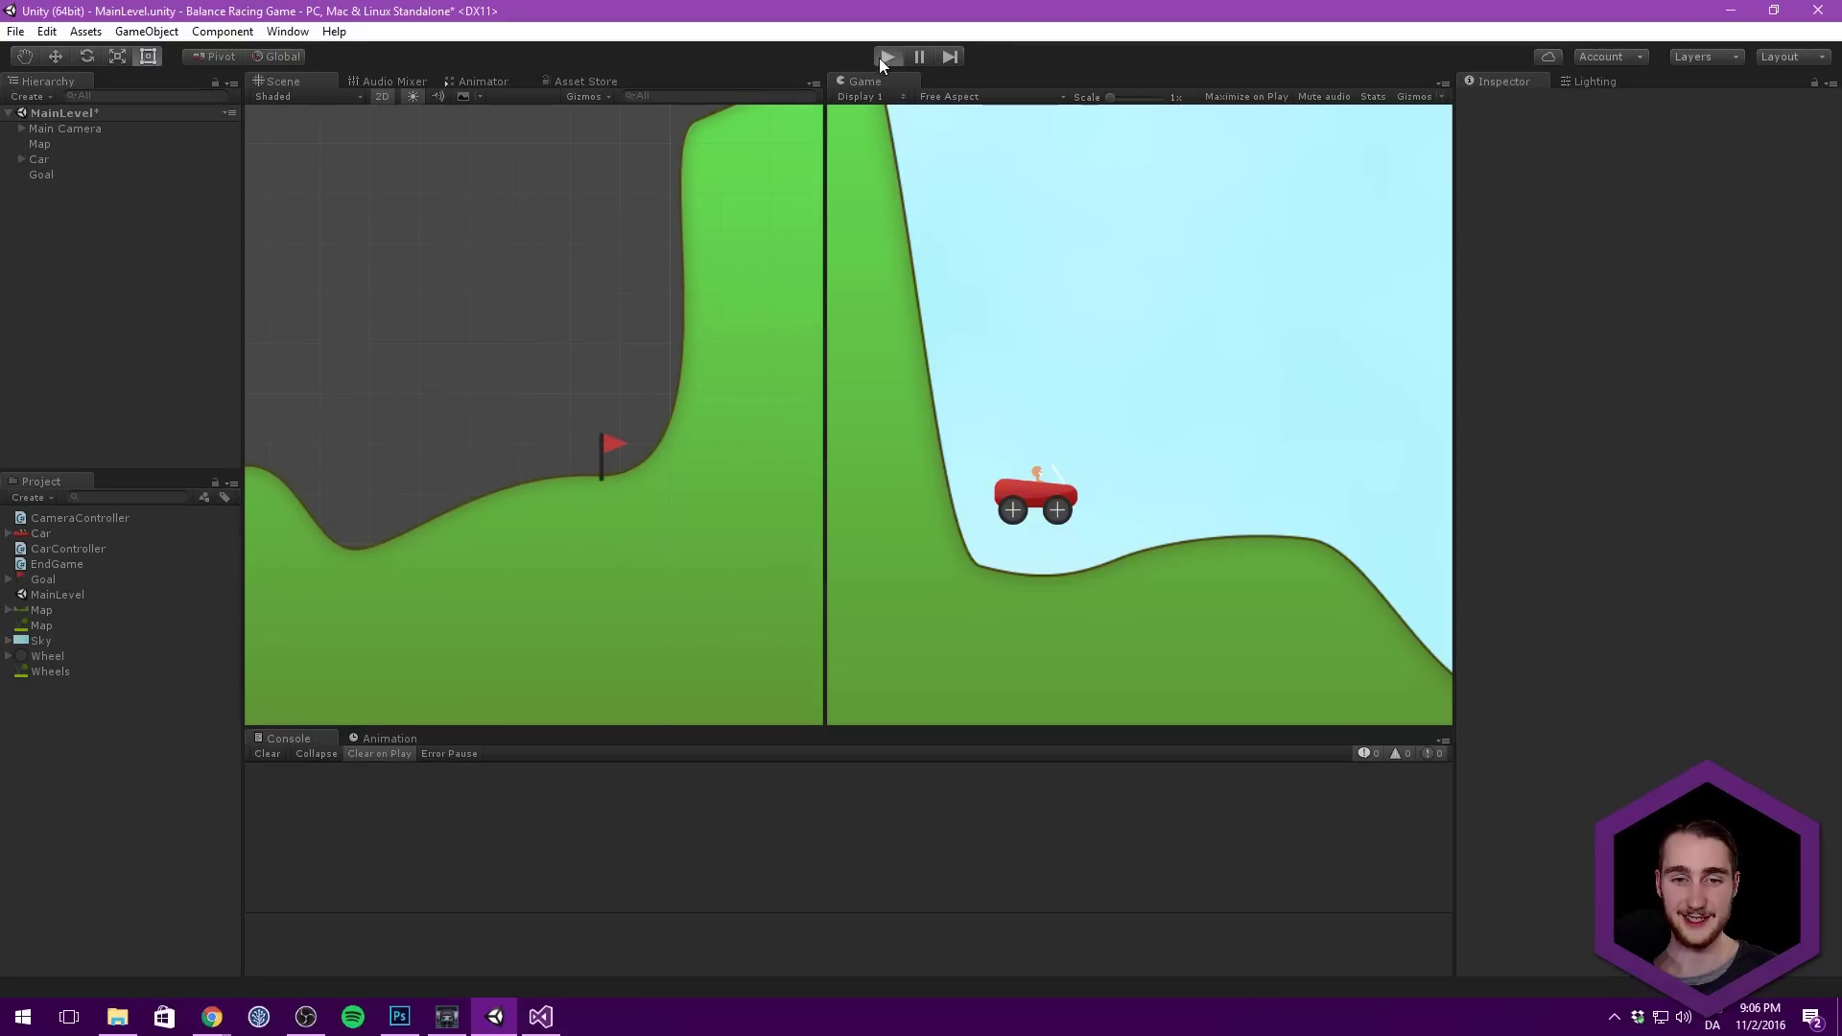
key("Right")
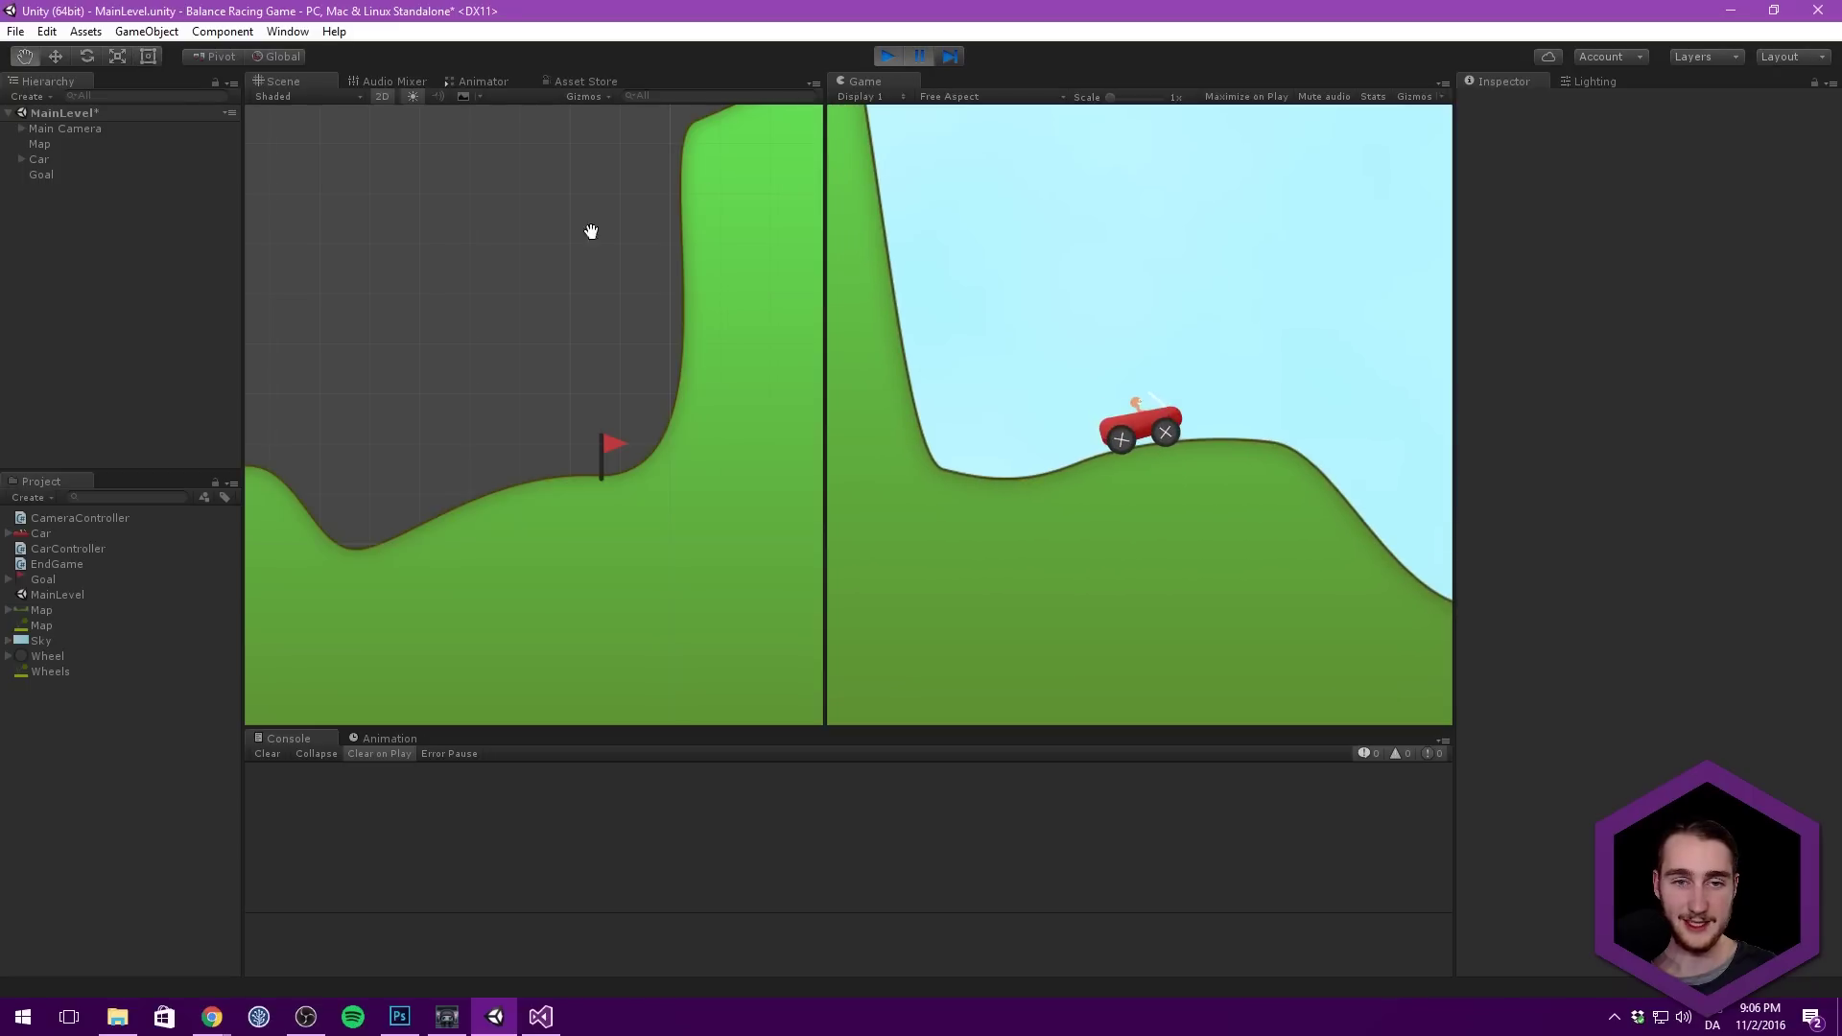
scroll(504, 278, "down", 5)
scroll(447, 299, "down", 3)
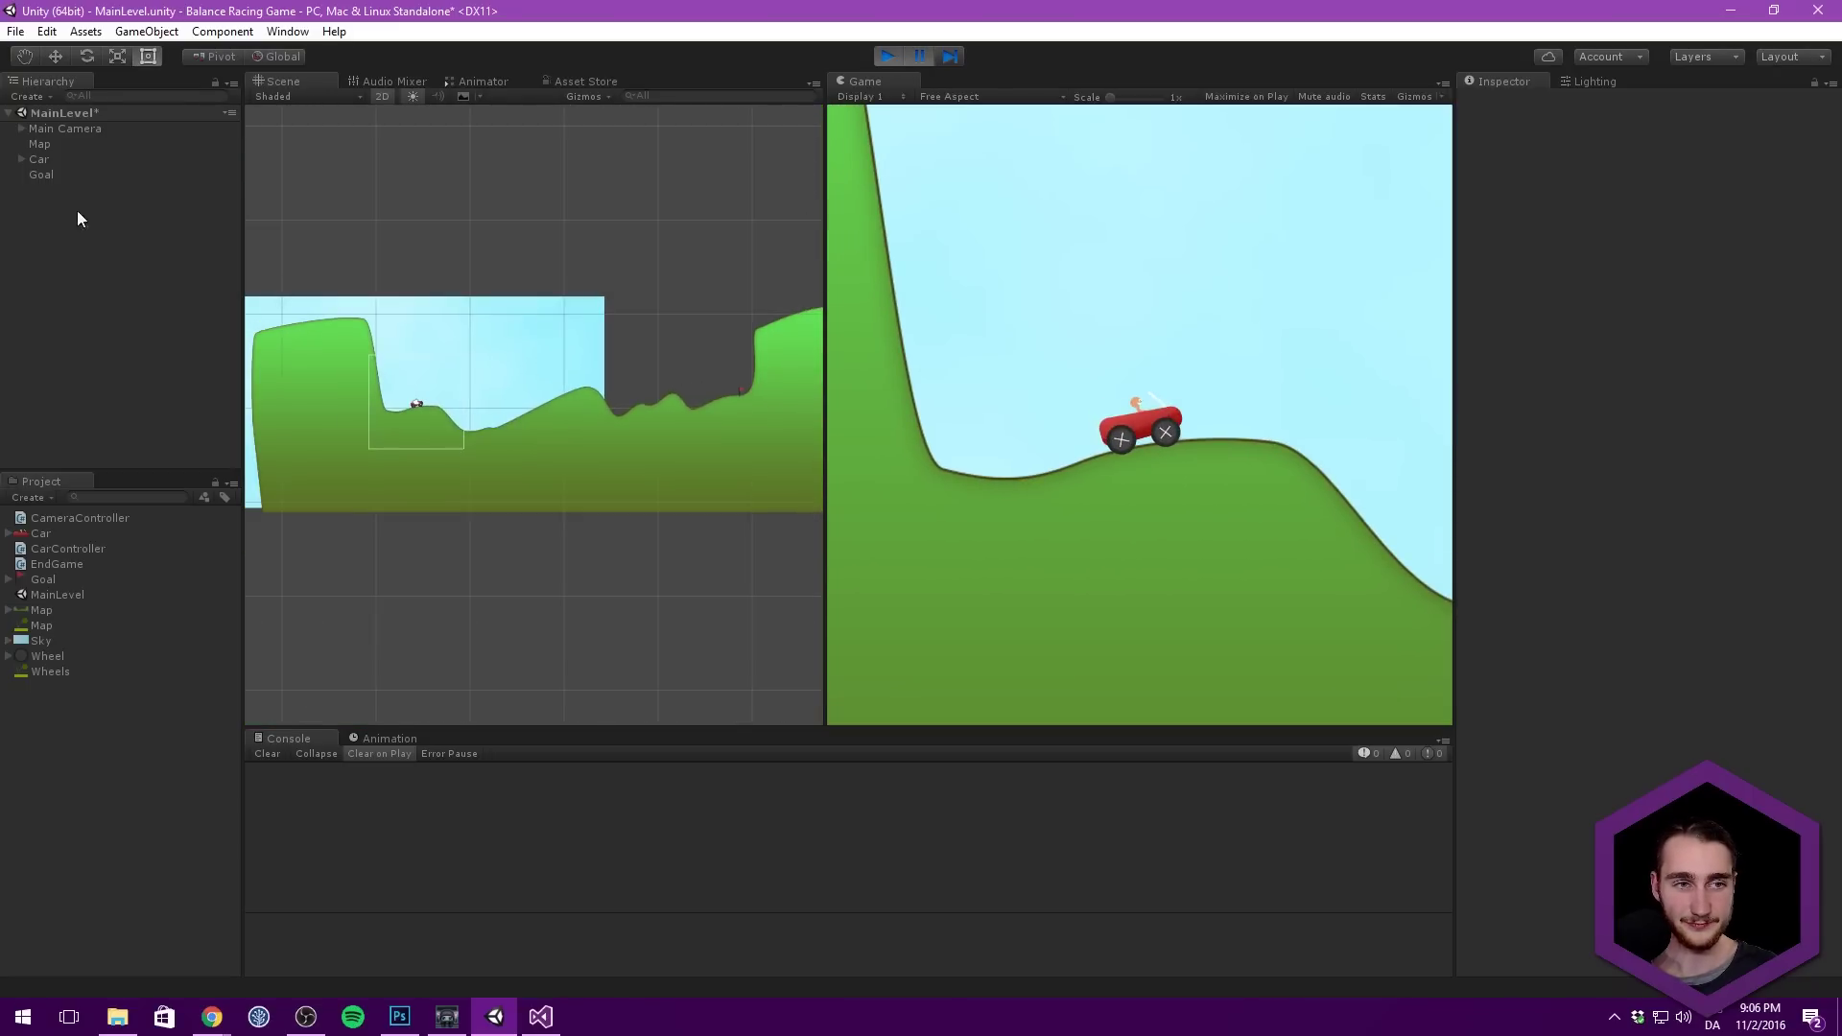
left_click(39, 158)
key("w")
left_click_drag(439, 397, 711, 384)
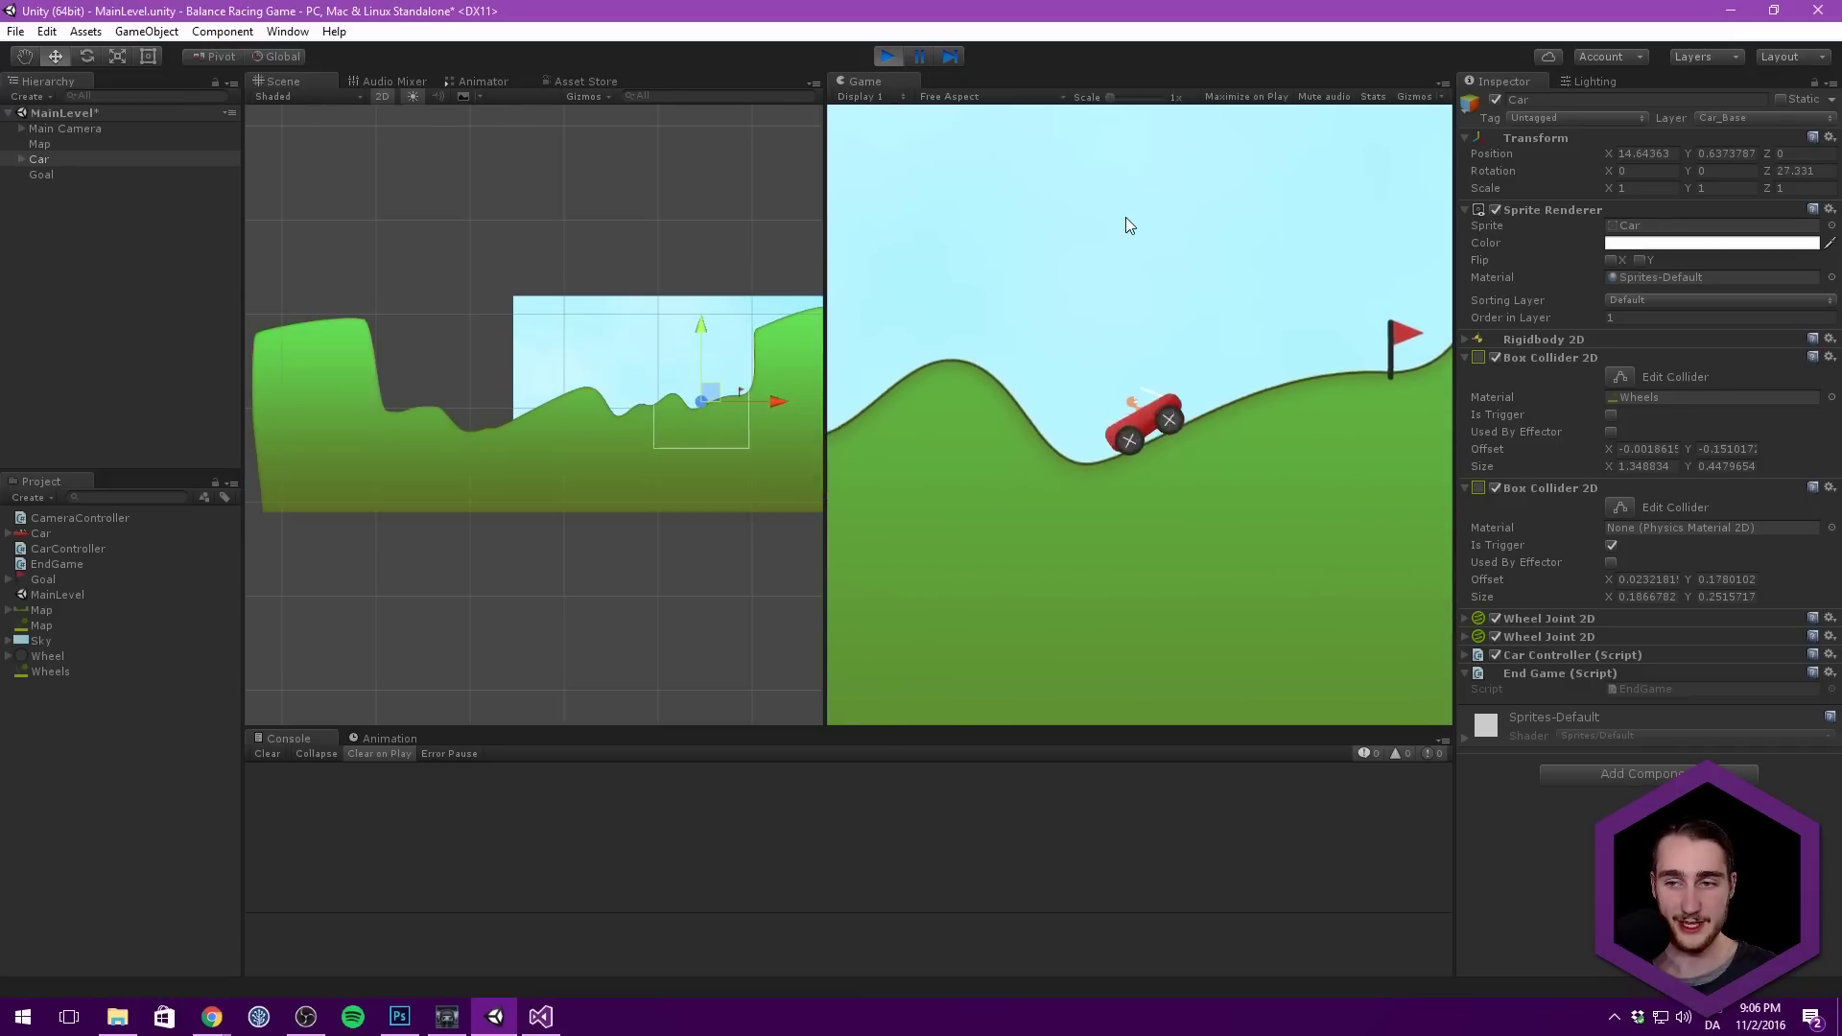
Step: Drive the Car up to the Goal flag and stop the running game
key("Right")
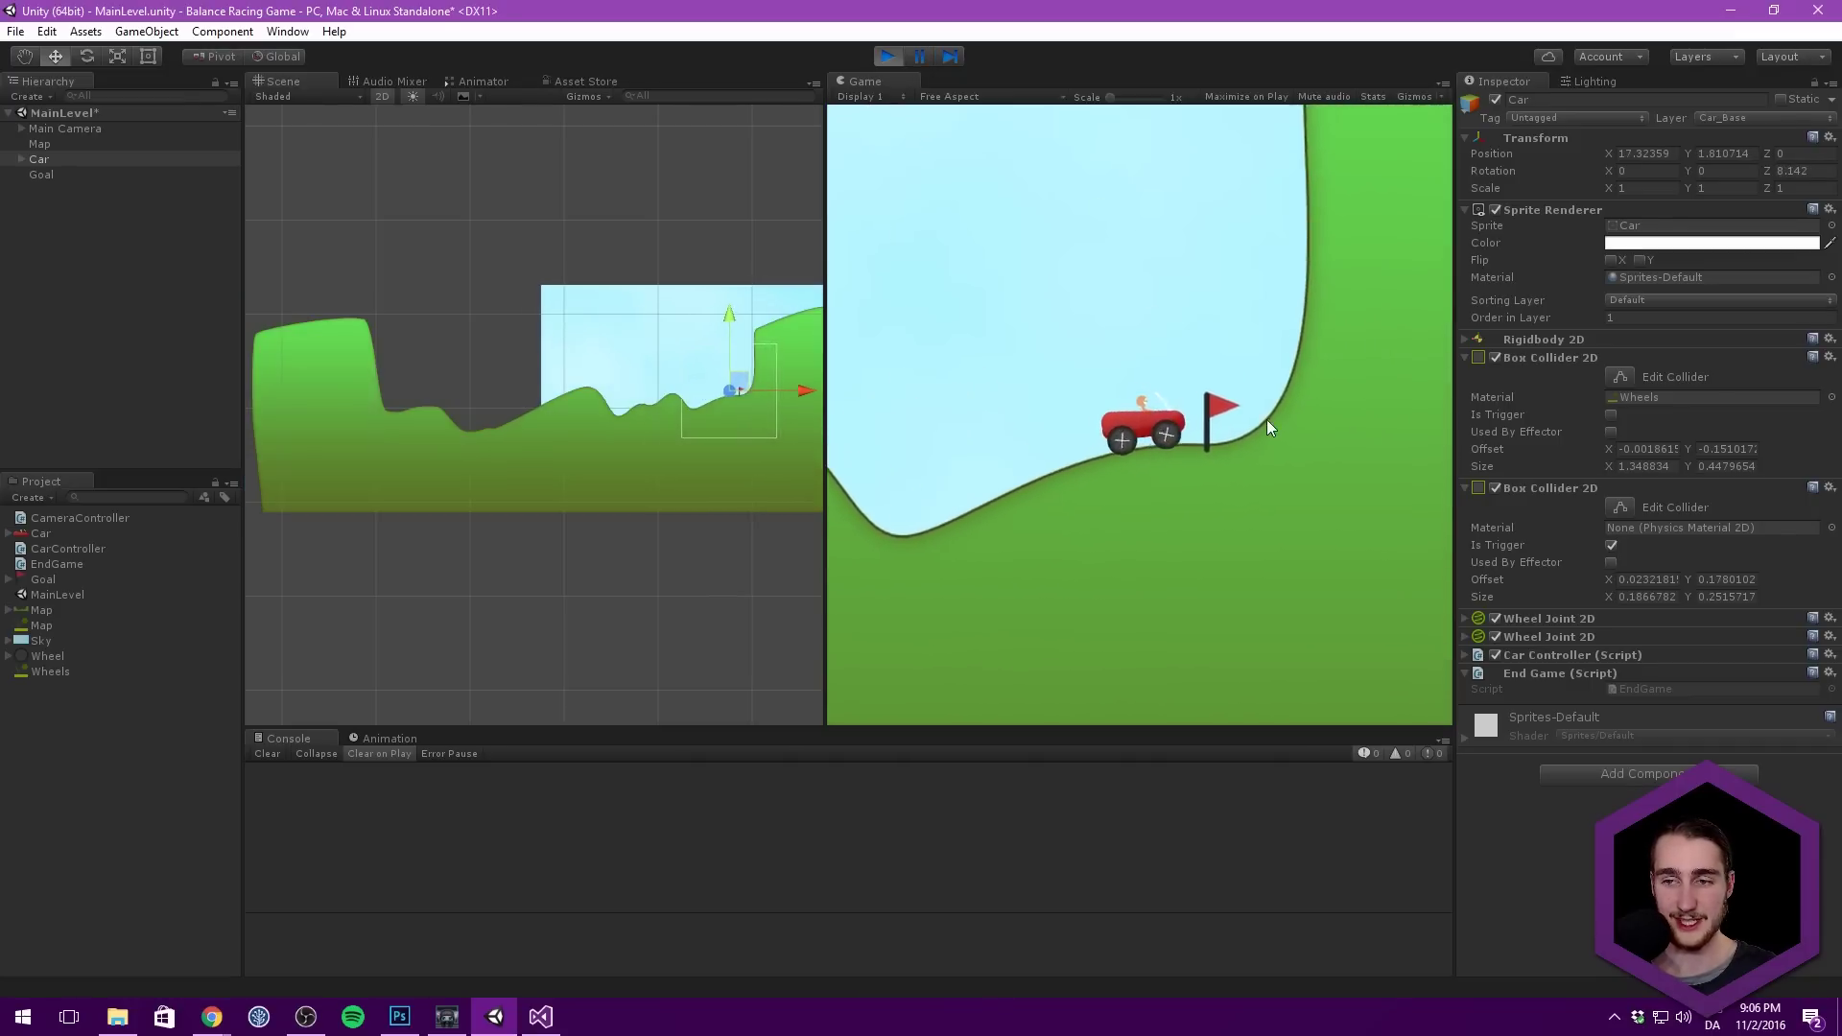
left_click(887, 56)
Step: Add a Box Collider 2D to the Goal object and set it as a trigger
double_click(44, 174)
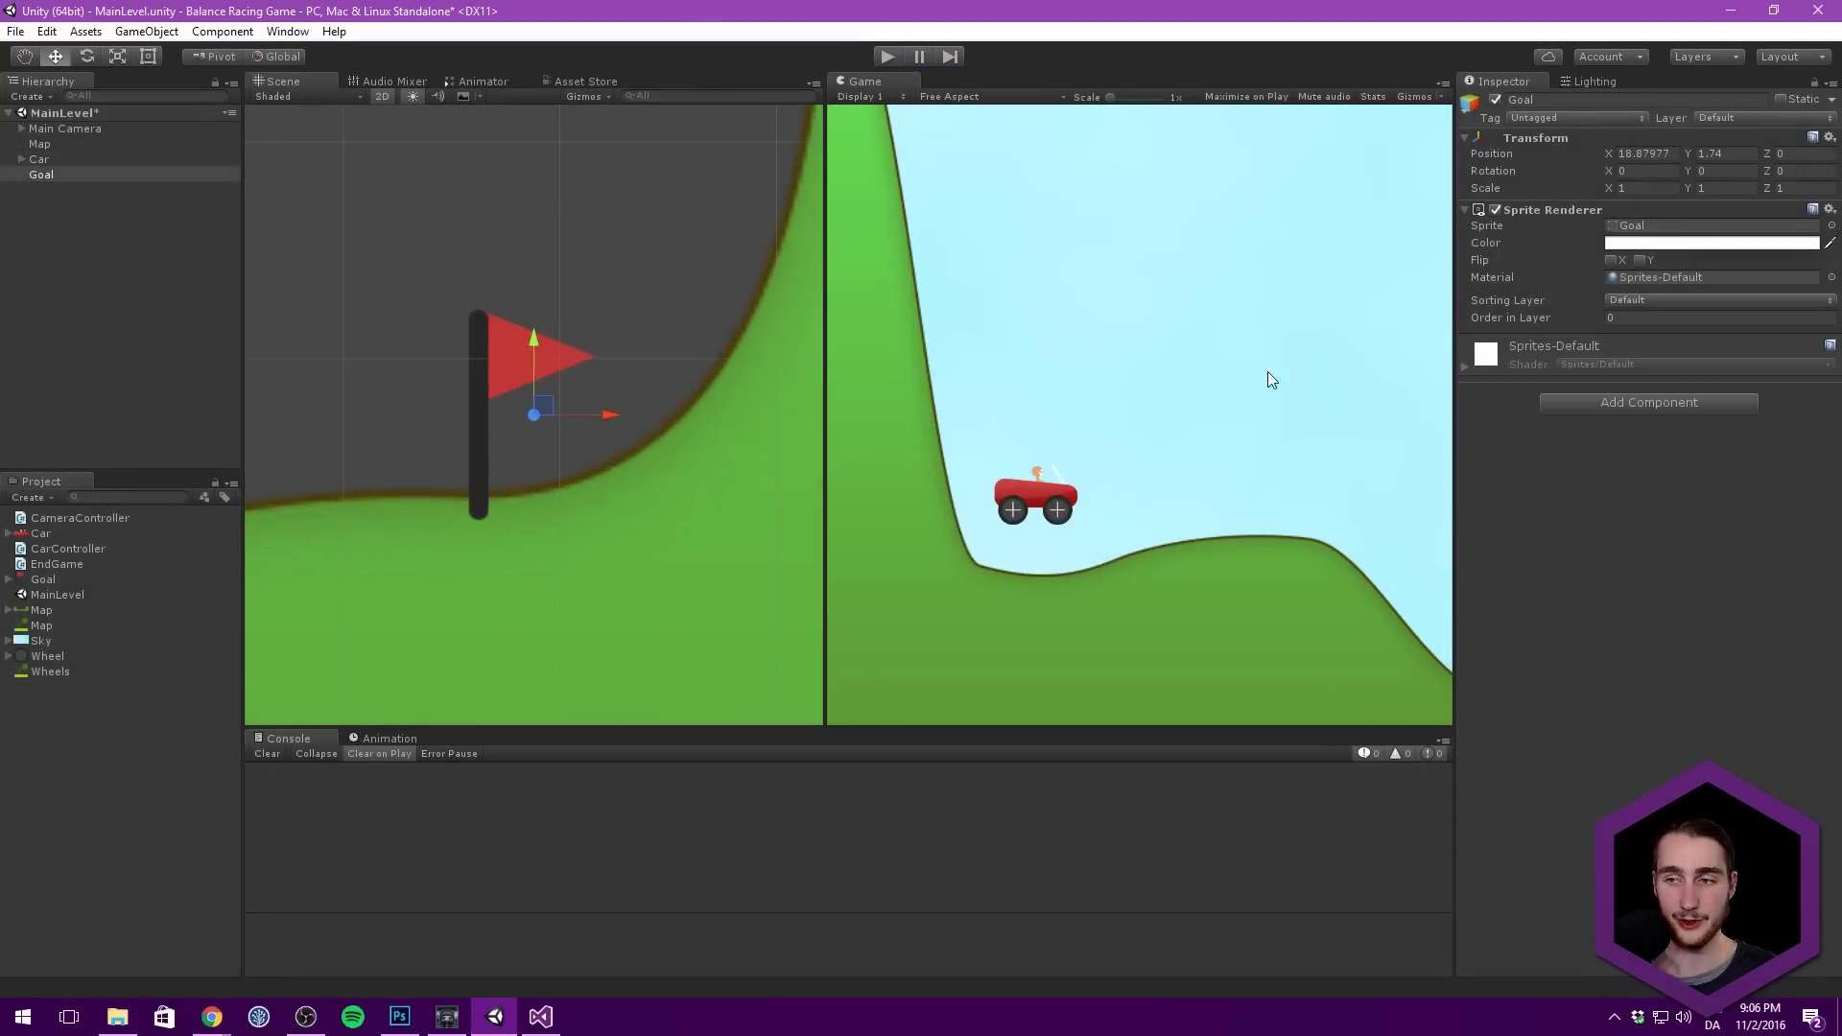
left_click(1631, 403)
key("BackSpace")
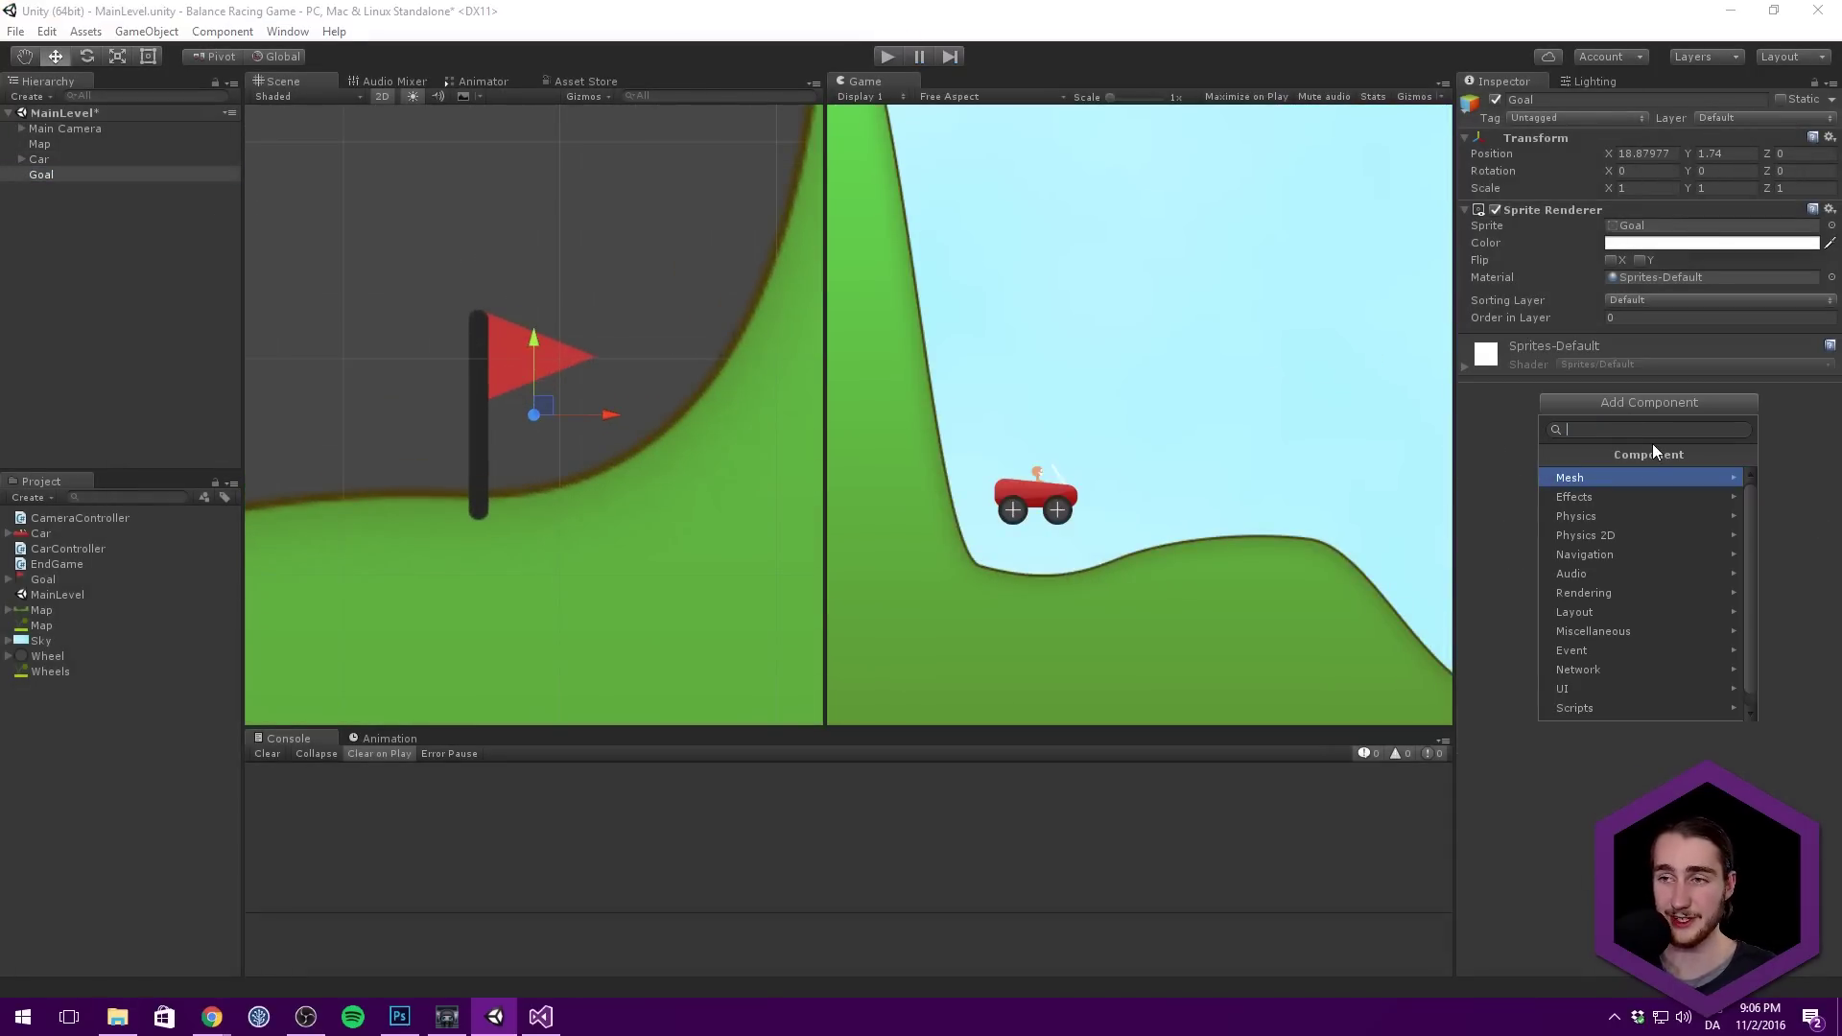
type("box")
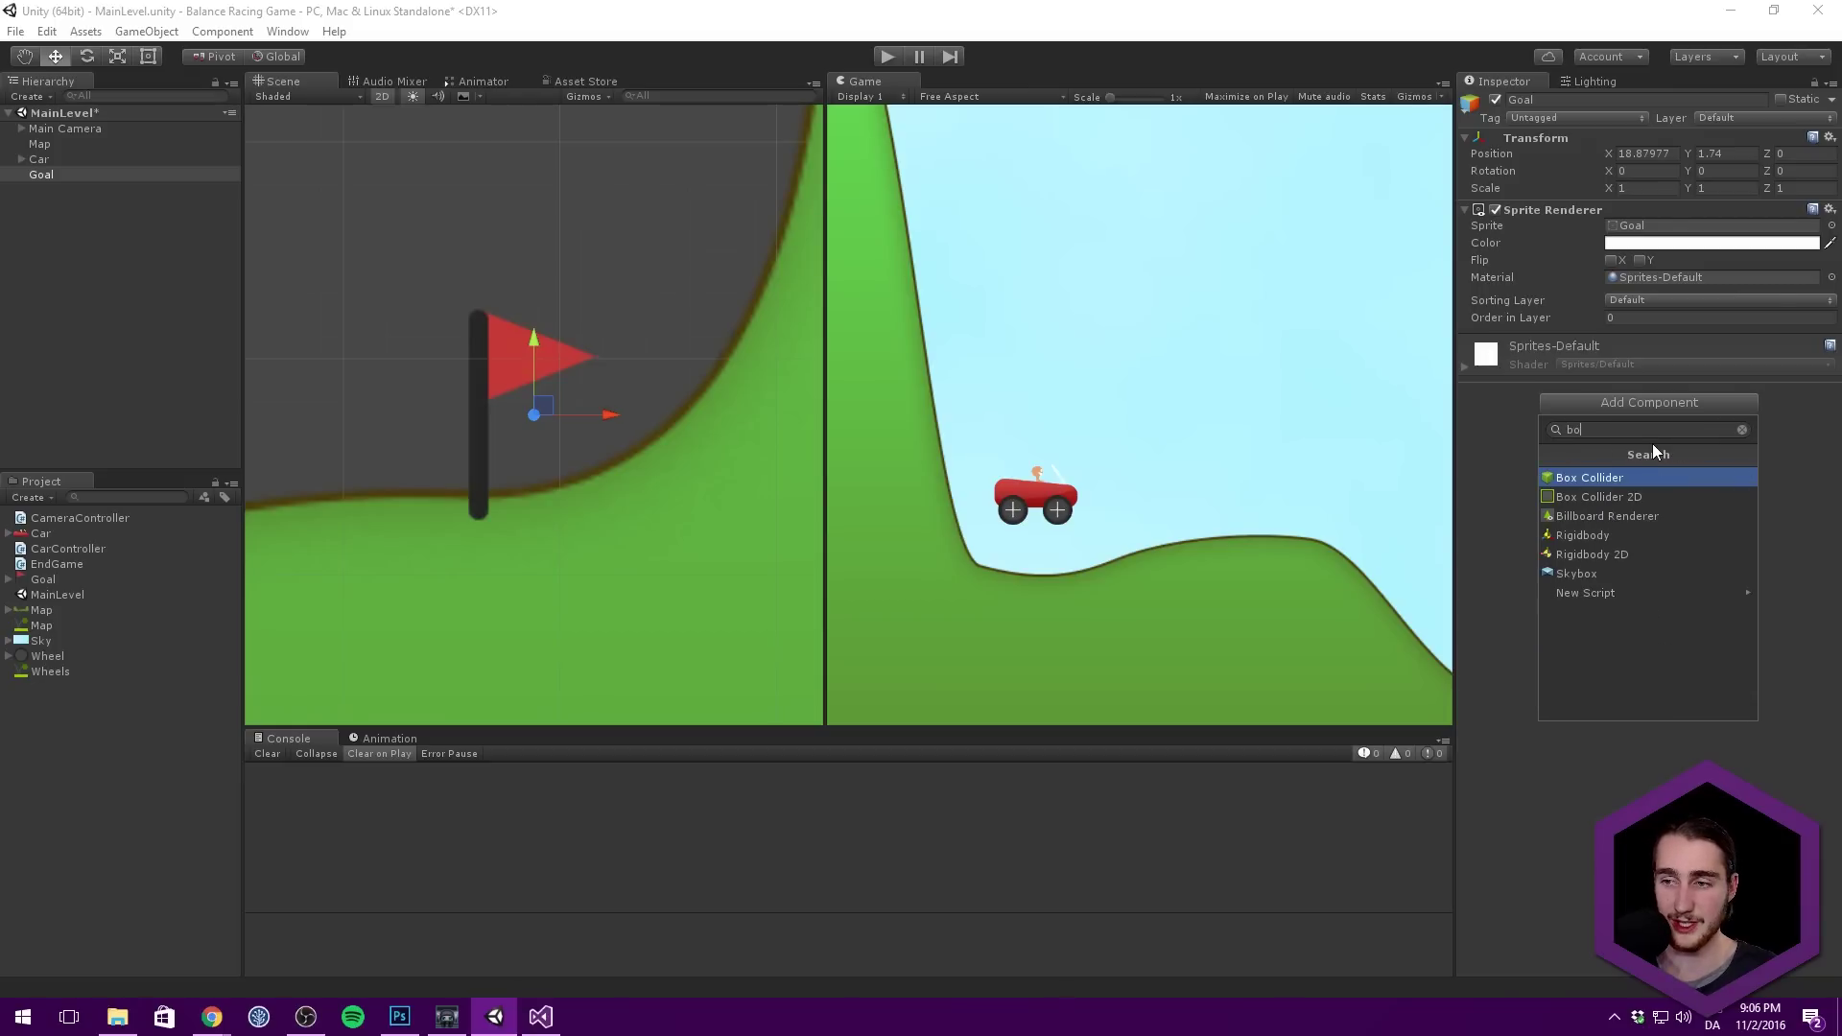
key("Down")
key("Return")
middle_click_drag(659, 397, 753, 340)
left_click(1610, 396)
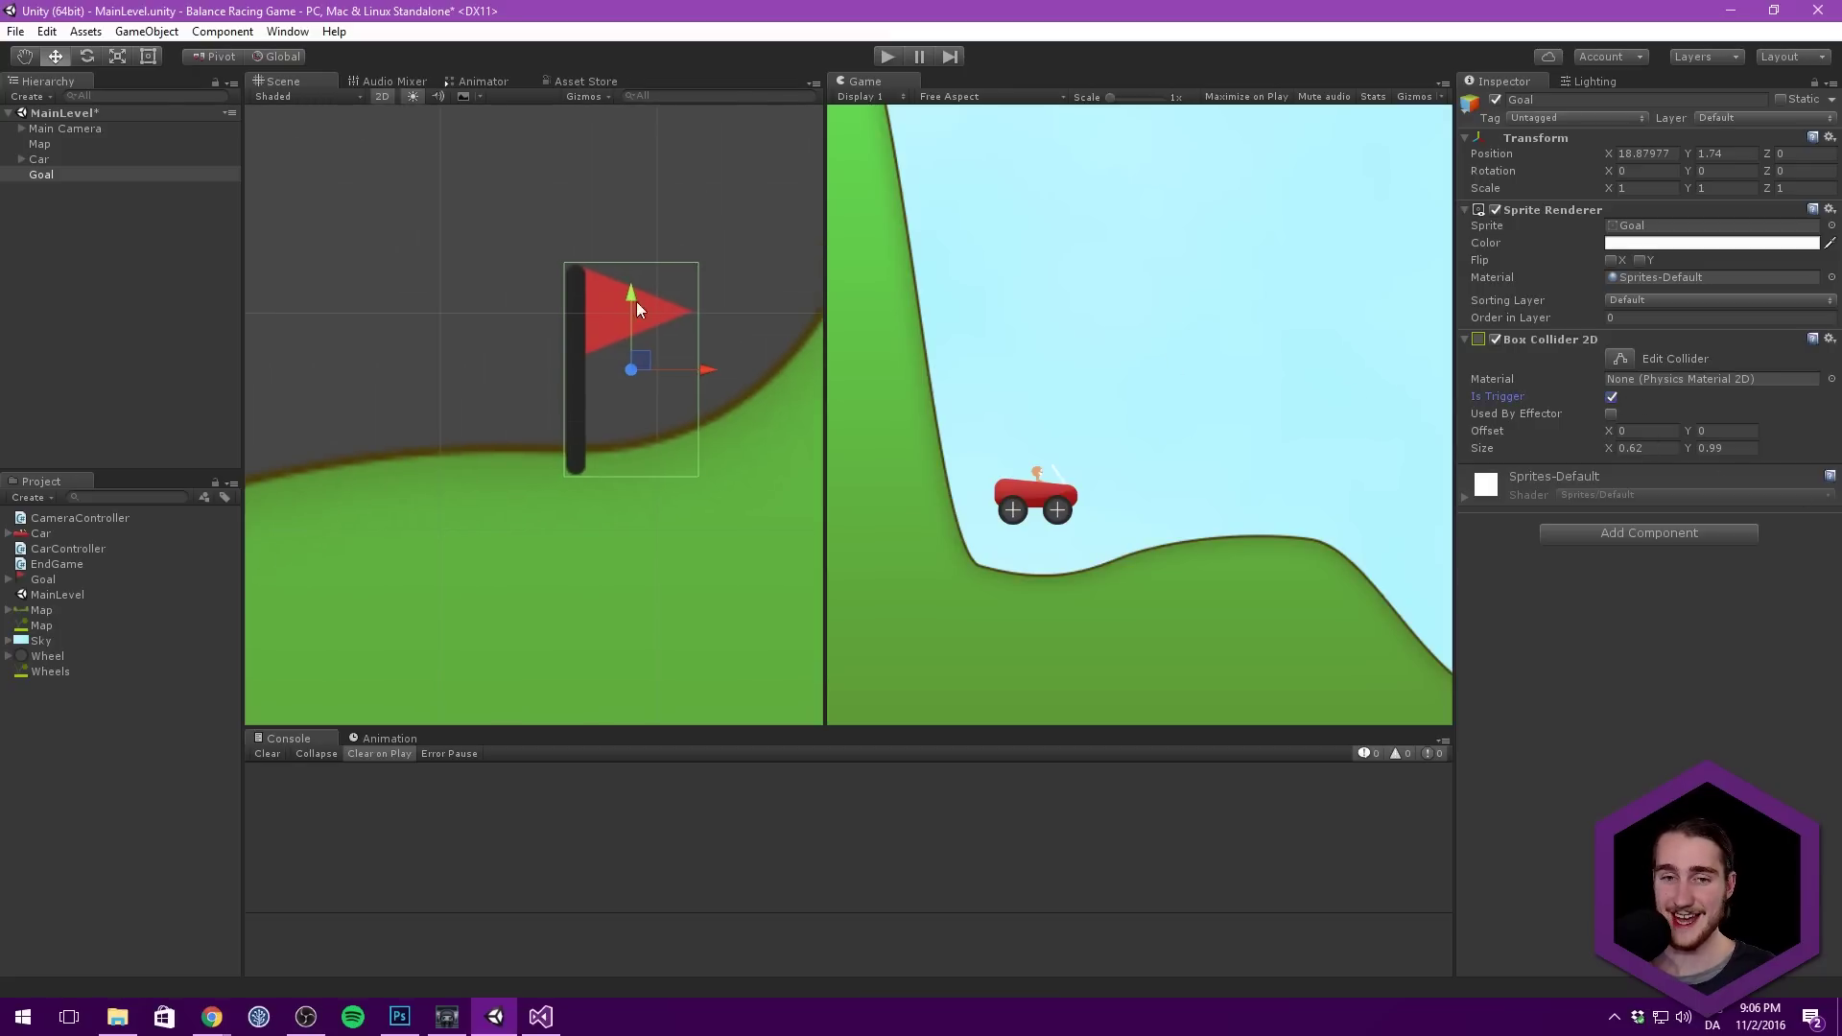
Step: Add a new C# script named Goal to the Goal object and open it in Visual Studio, reloading all modified projects
scroll(636, 301, "down", 2)
left_click(1669, 535)
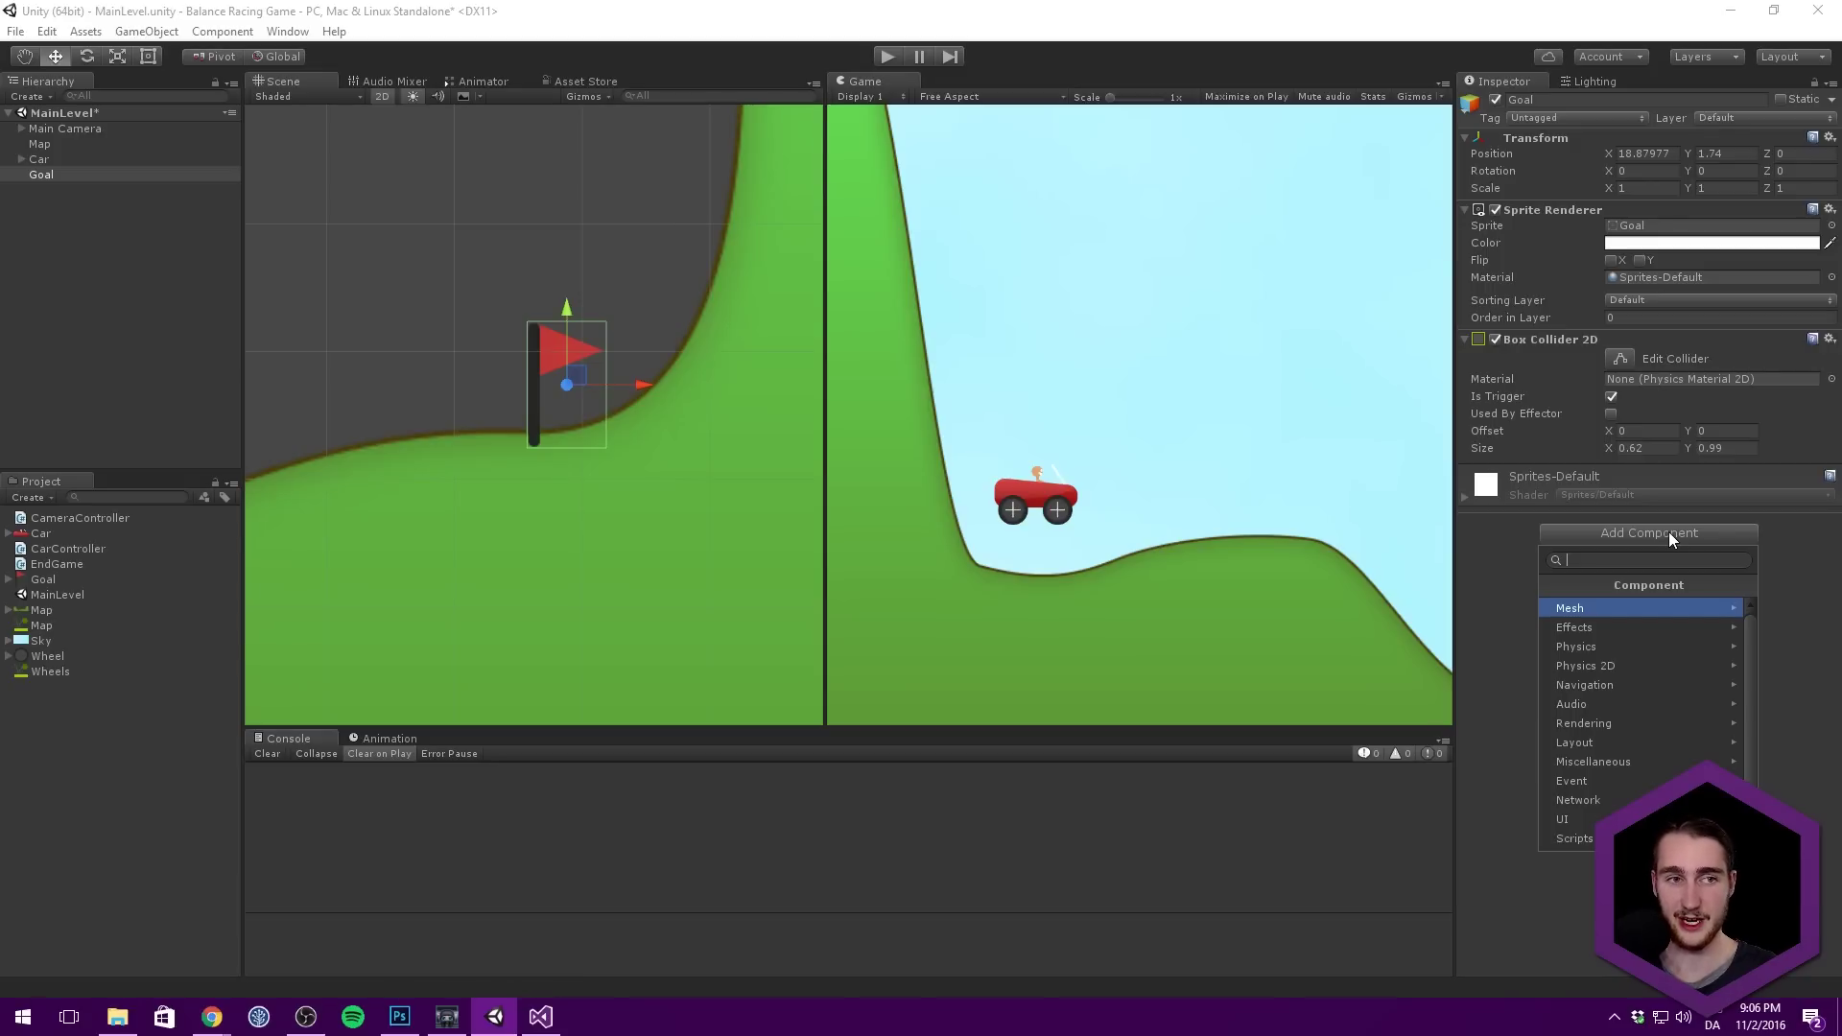
type("Goal")
key("Return")
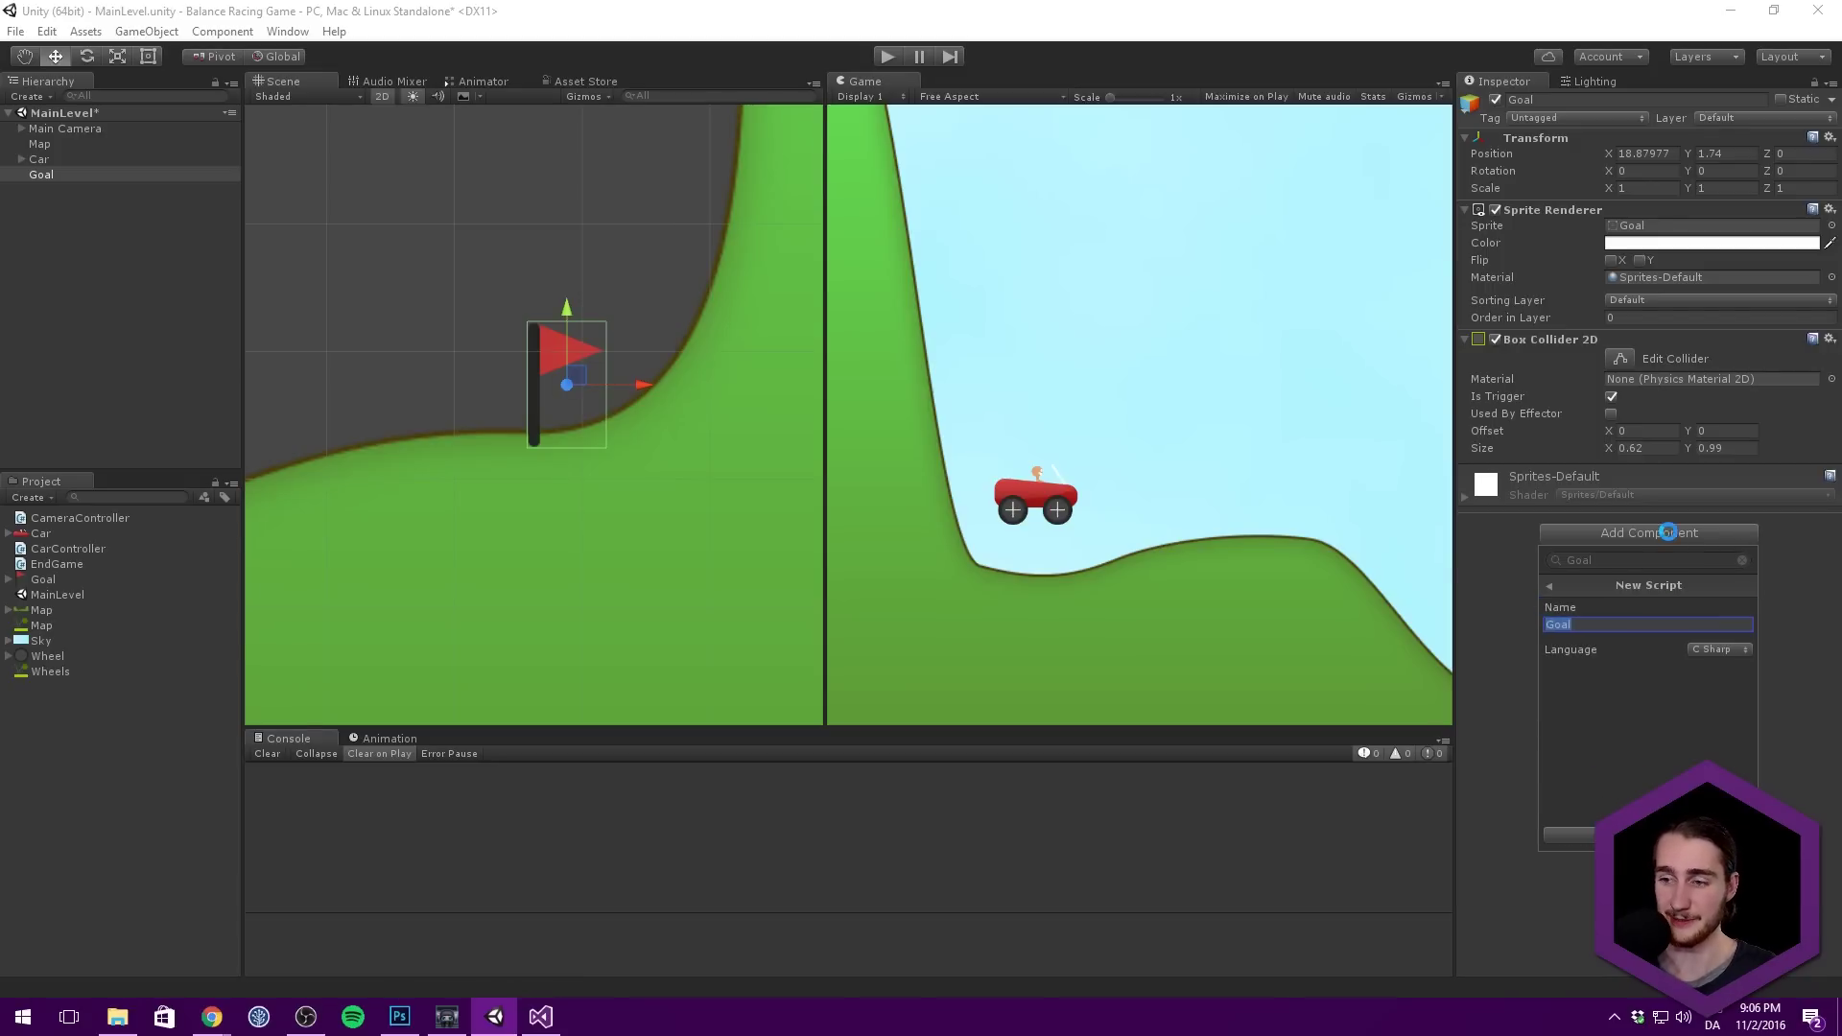
key("Return")
double_click(1650, 485)
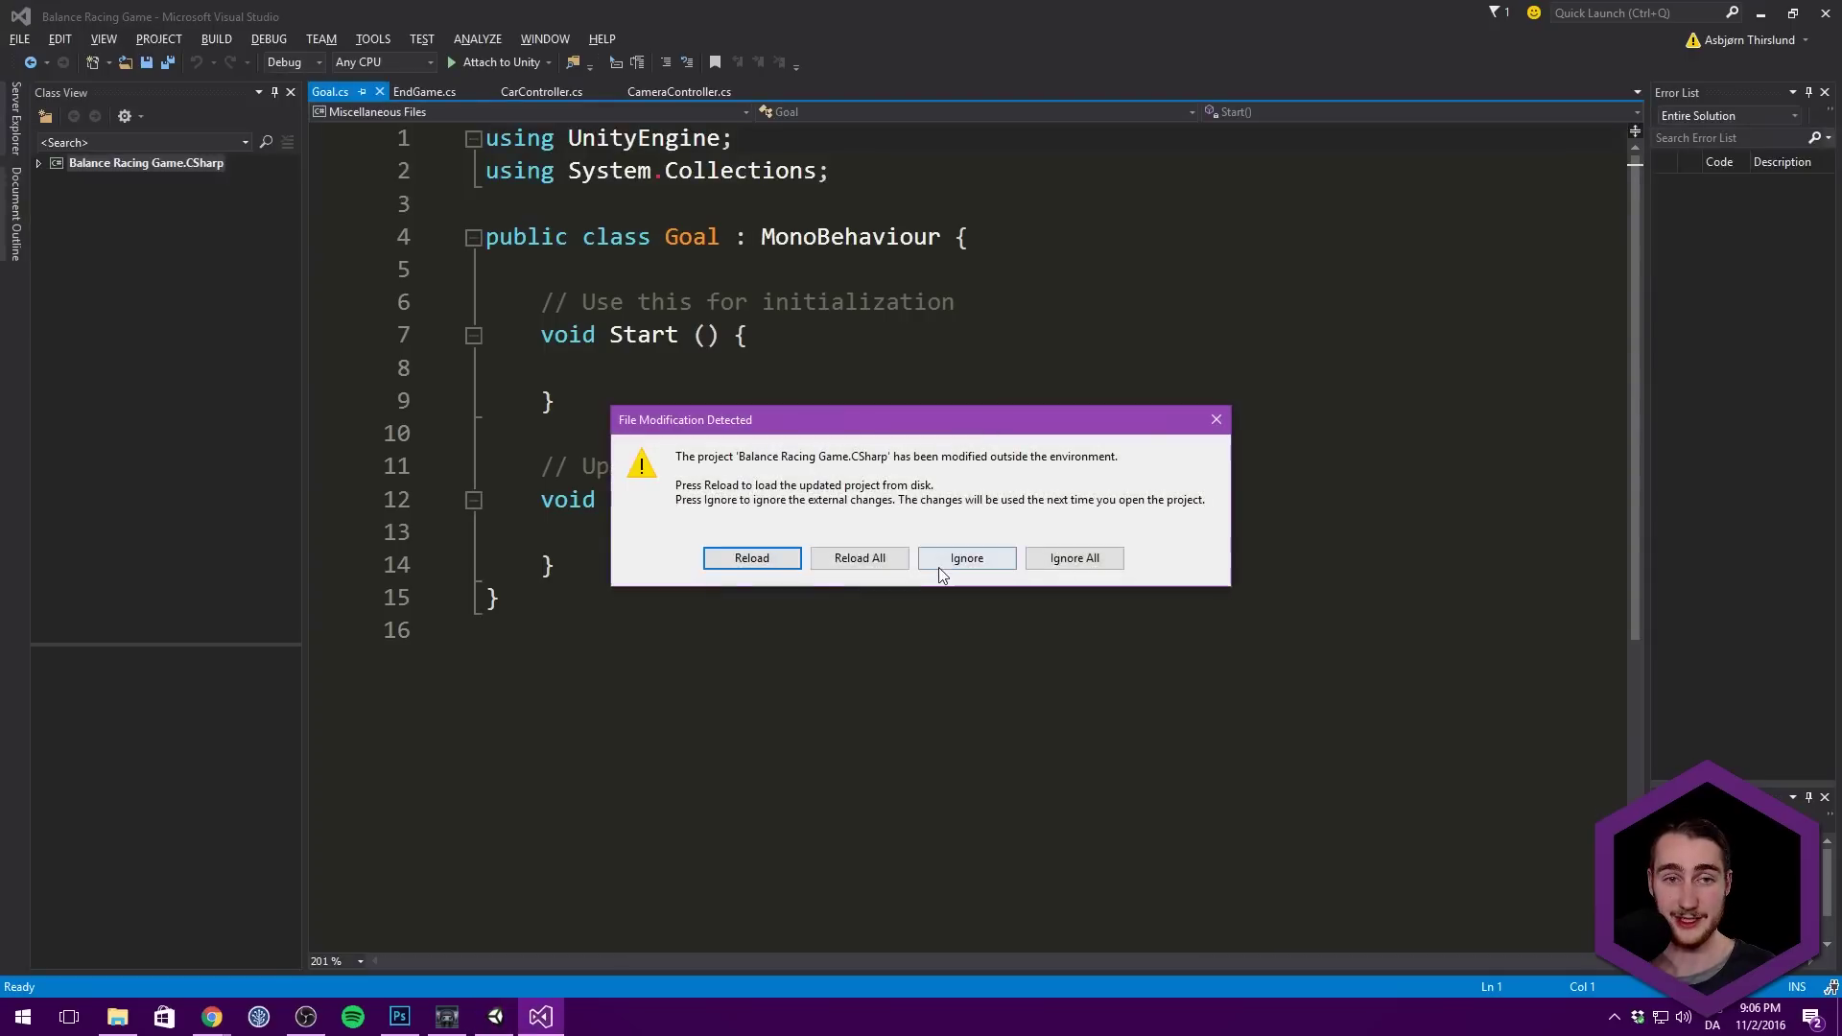
left_click(860, 557)
Step: Replace the default Start and Update methods in Goal.cs with an empty void OnTriggerEnter2D () method
left_click_drag(554, 566, 540, 302)
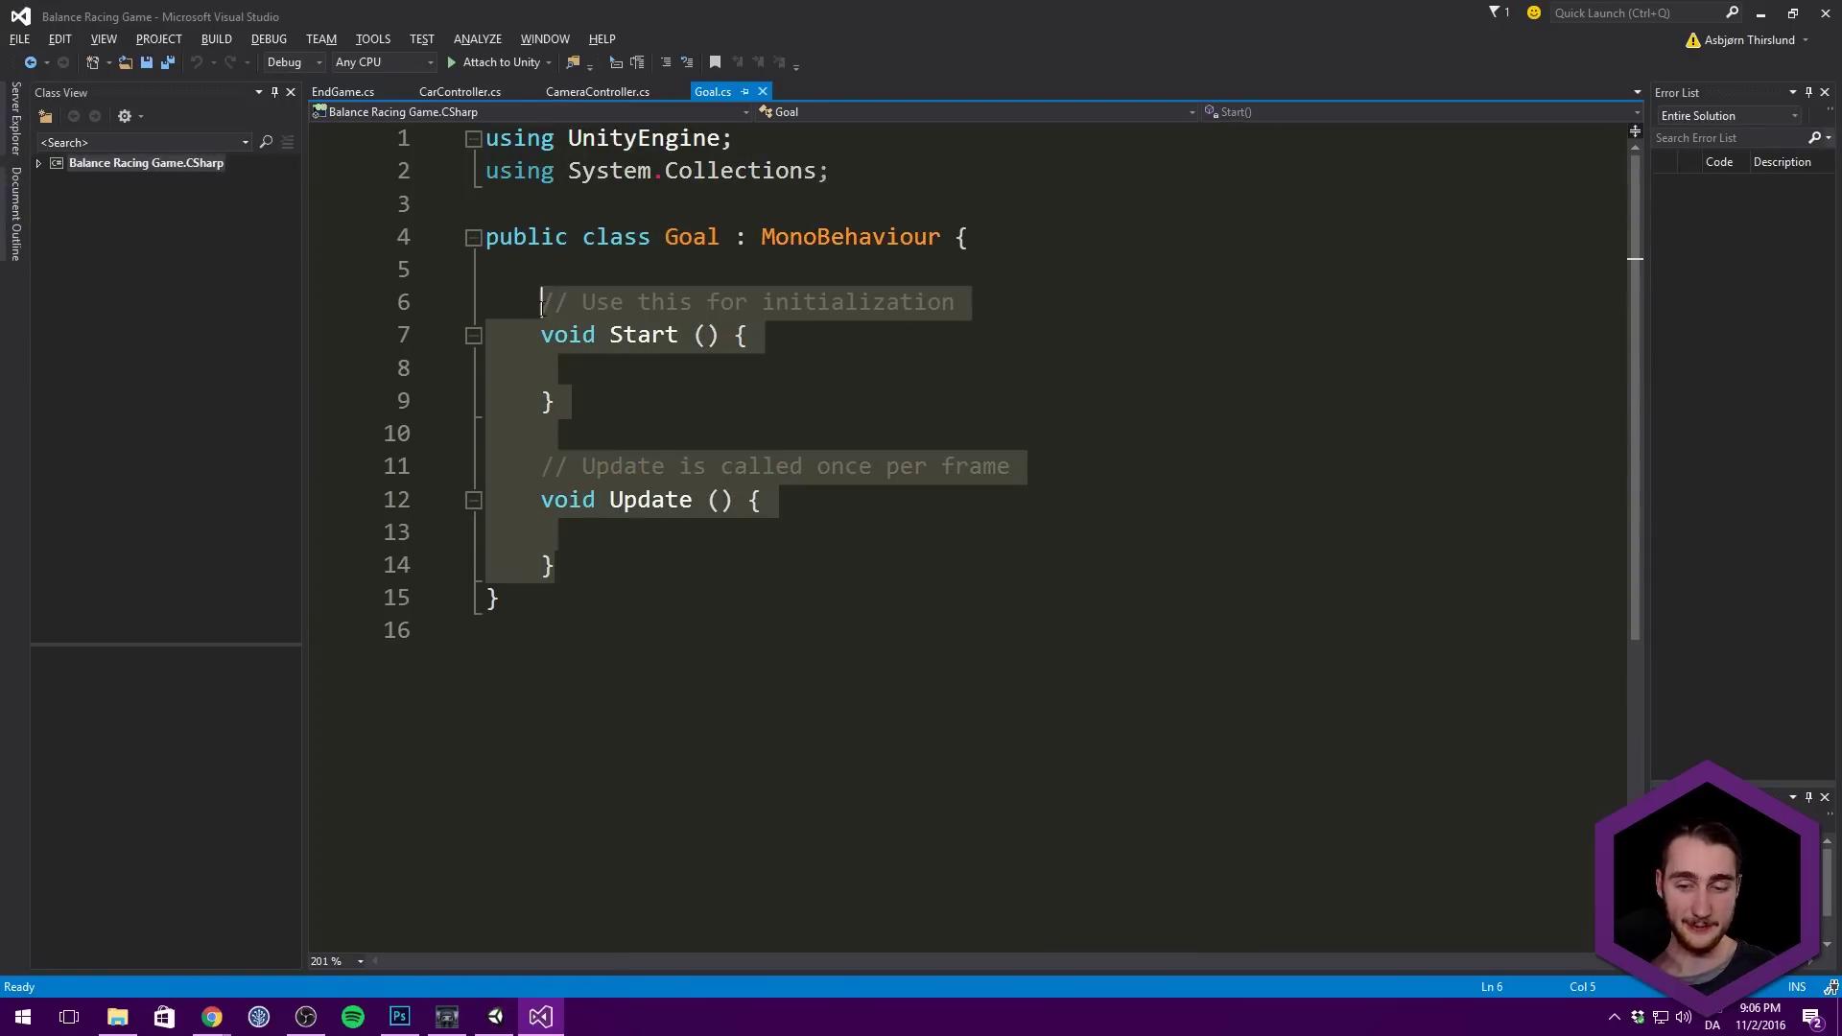
key("Return")
key("Up")
type("void ")
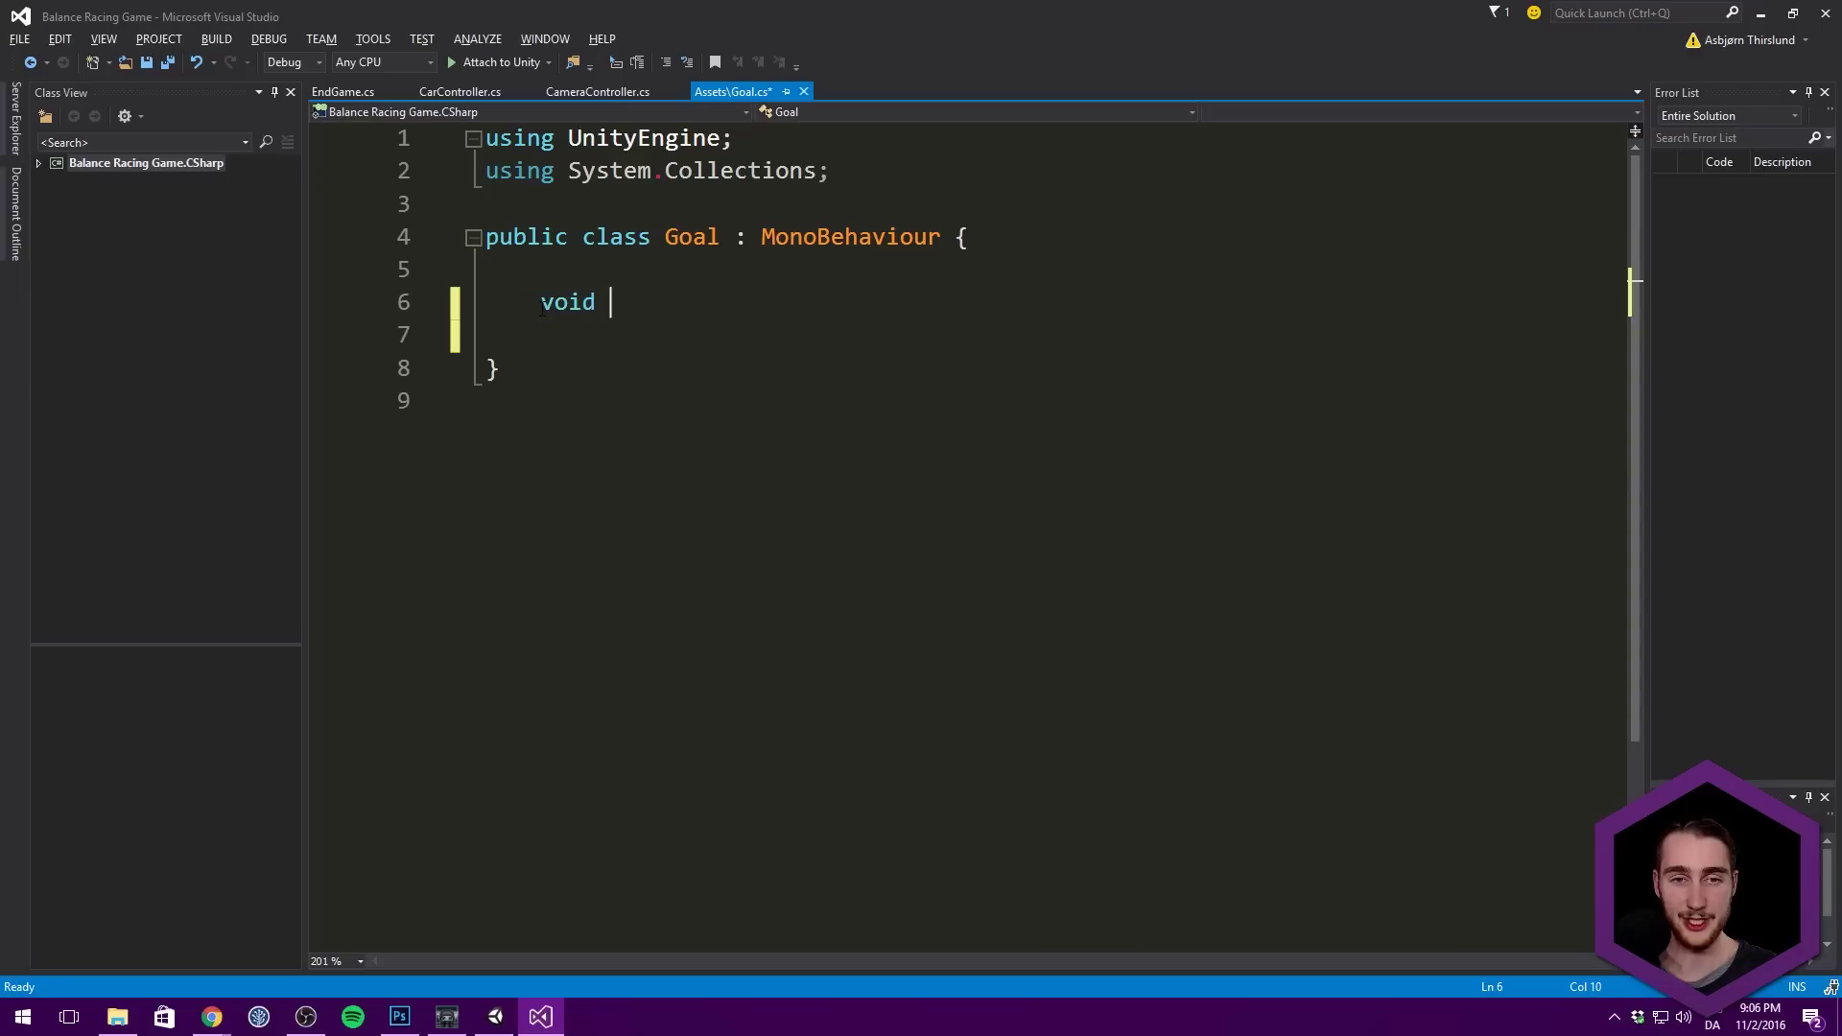
type("OnTriggerEnter2D ()")
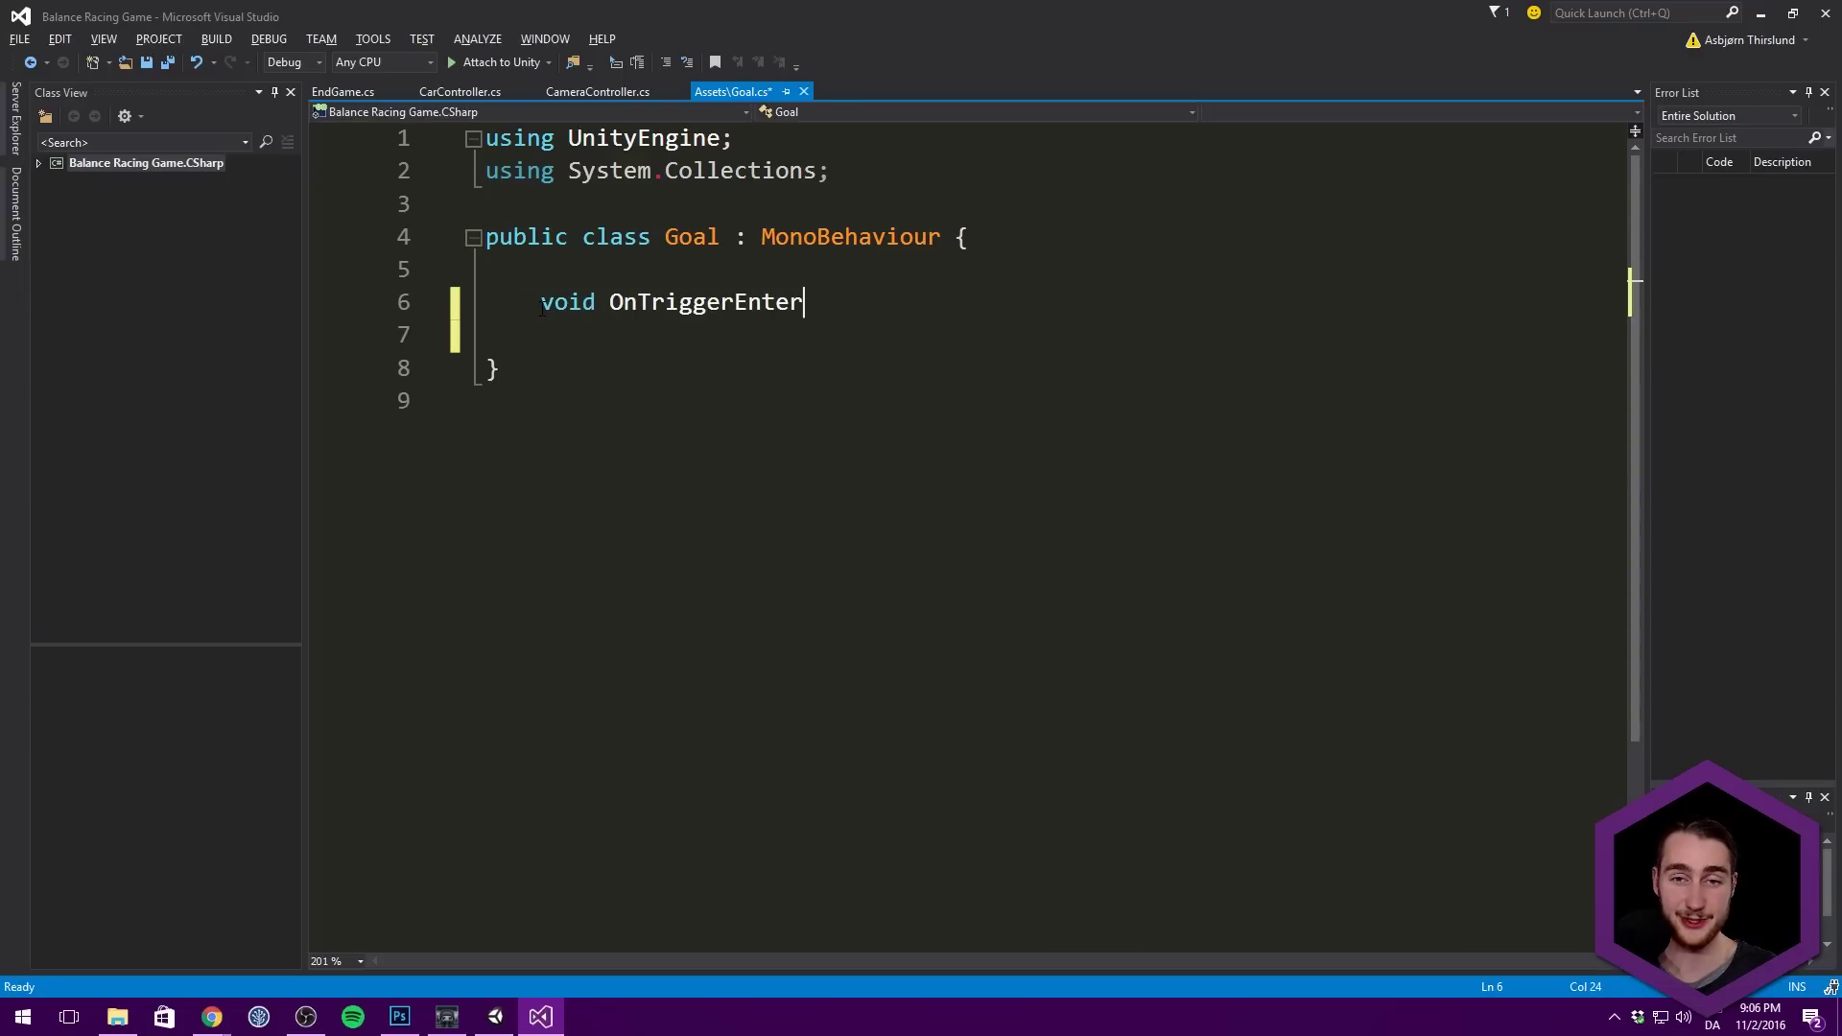
key("Return")
type("{")
key("Return")
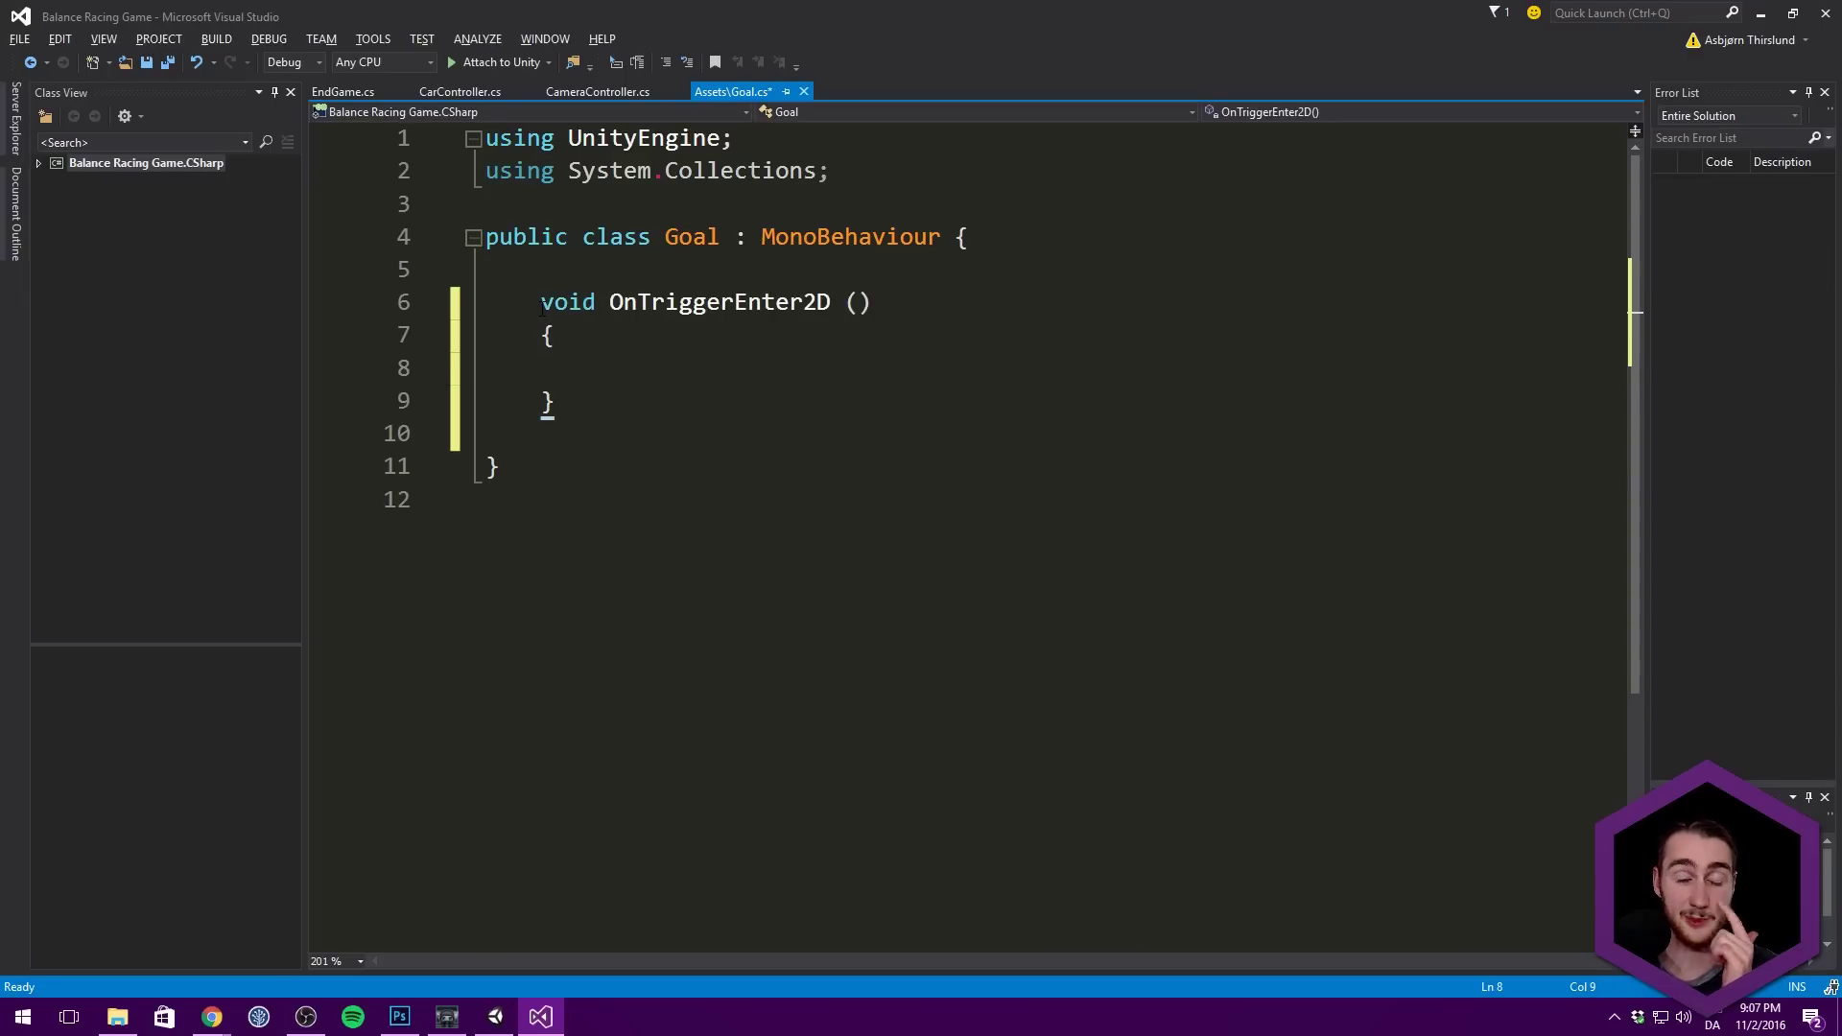
Step: Give the OnTriggerEnter2D method a Collider2D parameter named colInfo
left_click(858, 302)
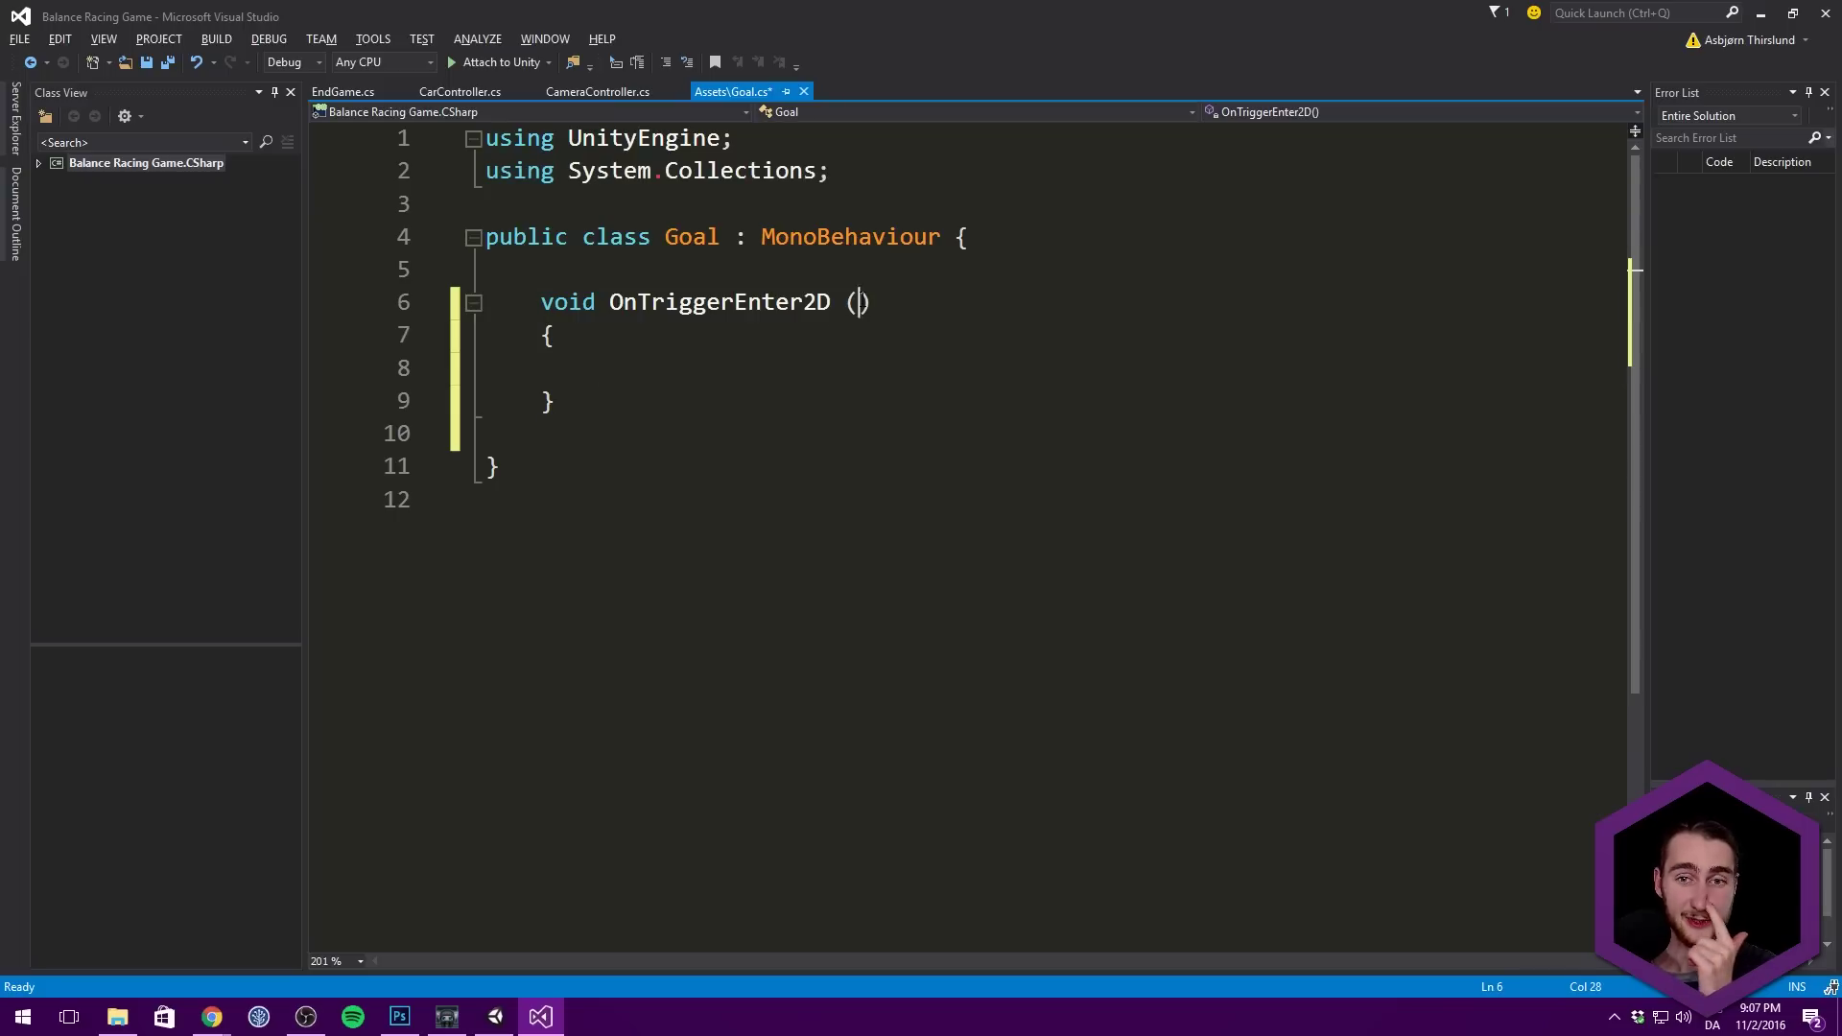
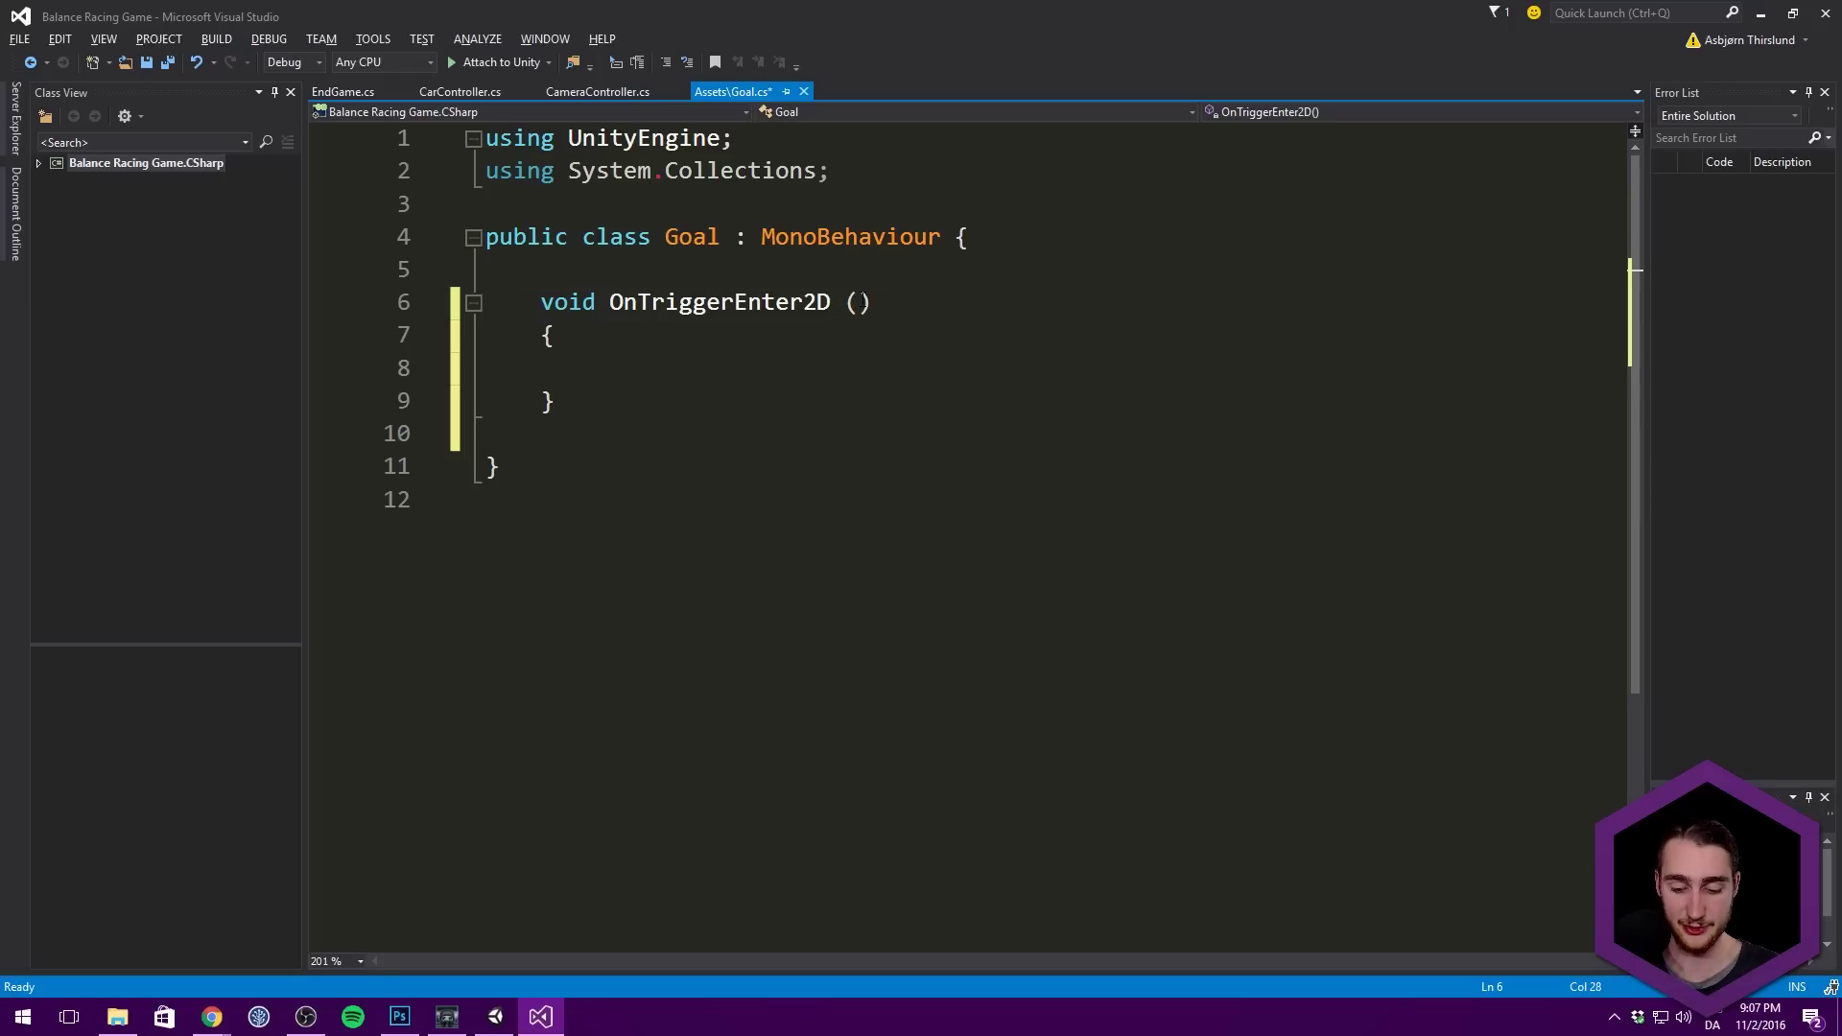
type("Collider2D")
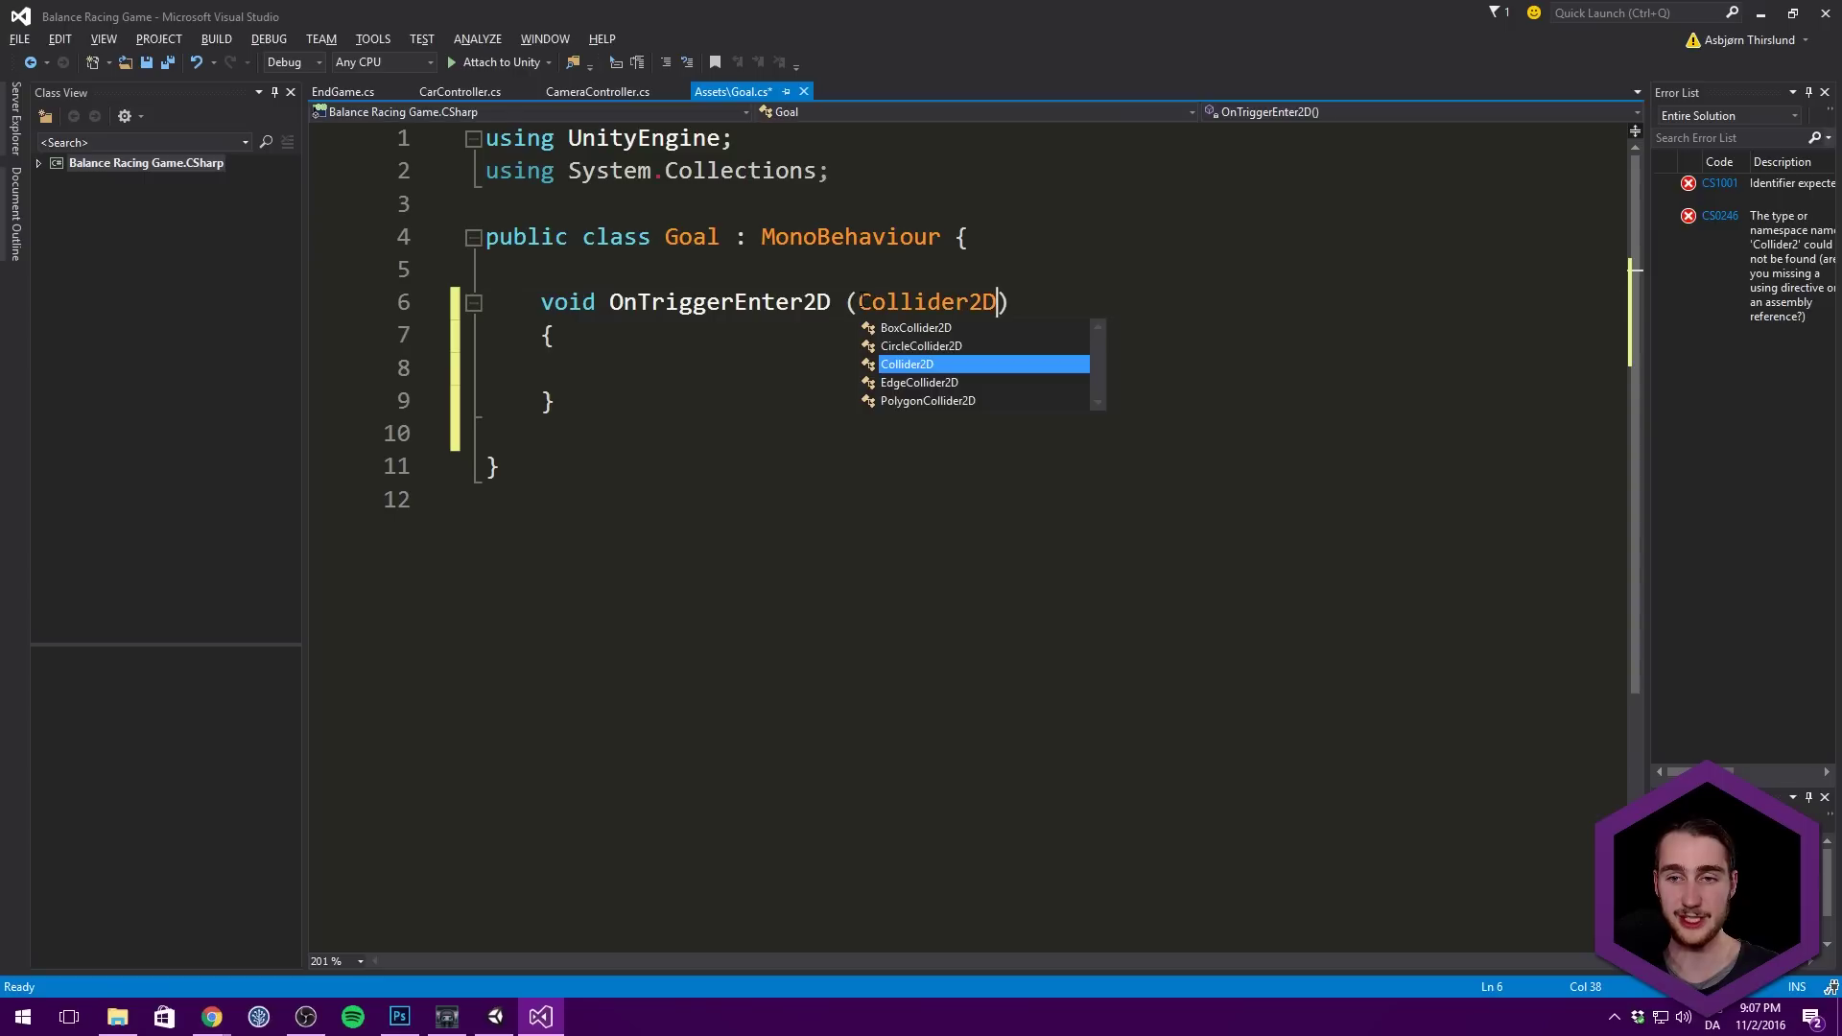
type(" colINfo")
key("BackSpace")
key("BackSpace")
key("BackSpace")
type("nfo")
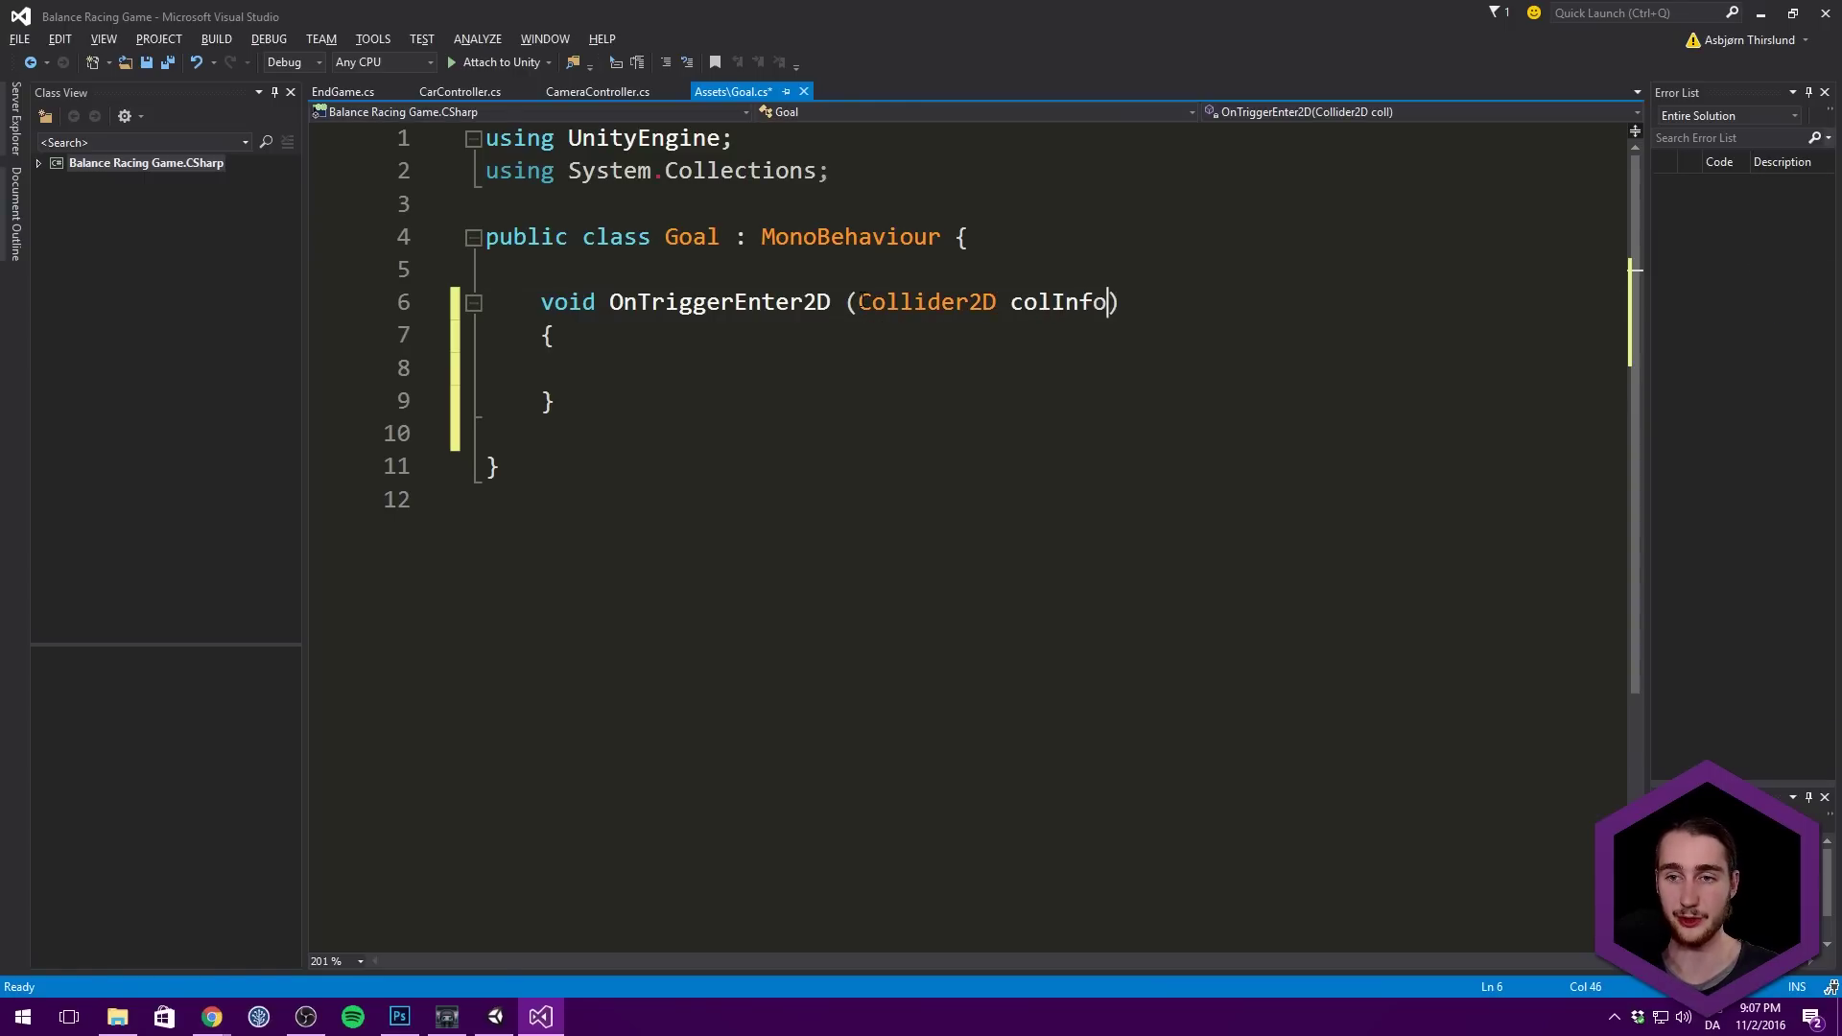
left_click(785, 352)
type("colInfo.")
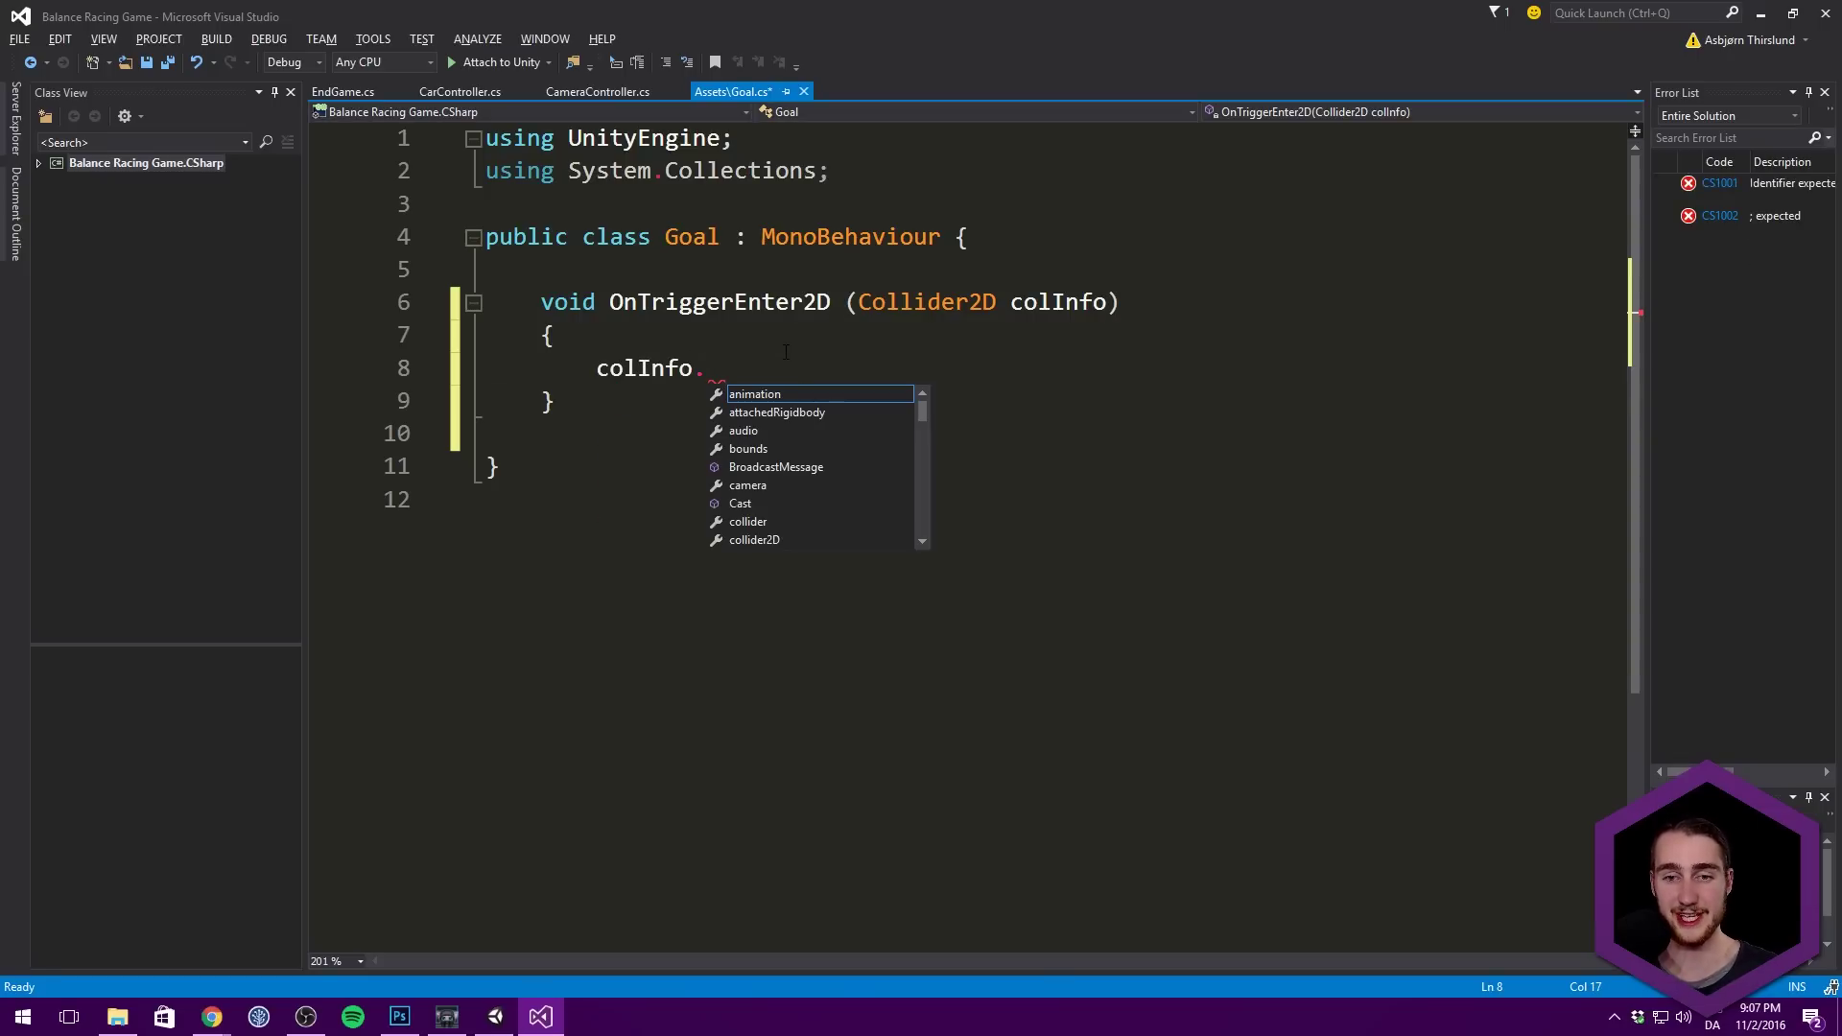
type("name")
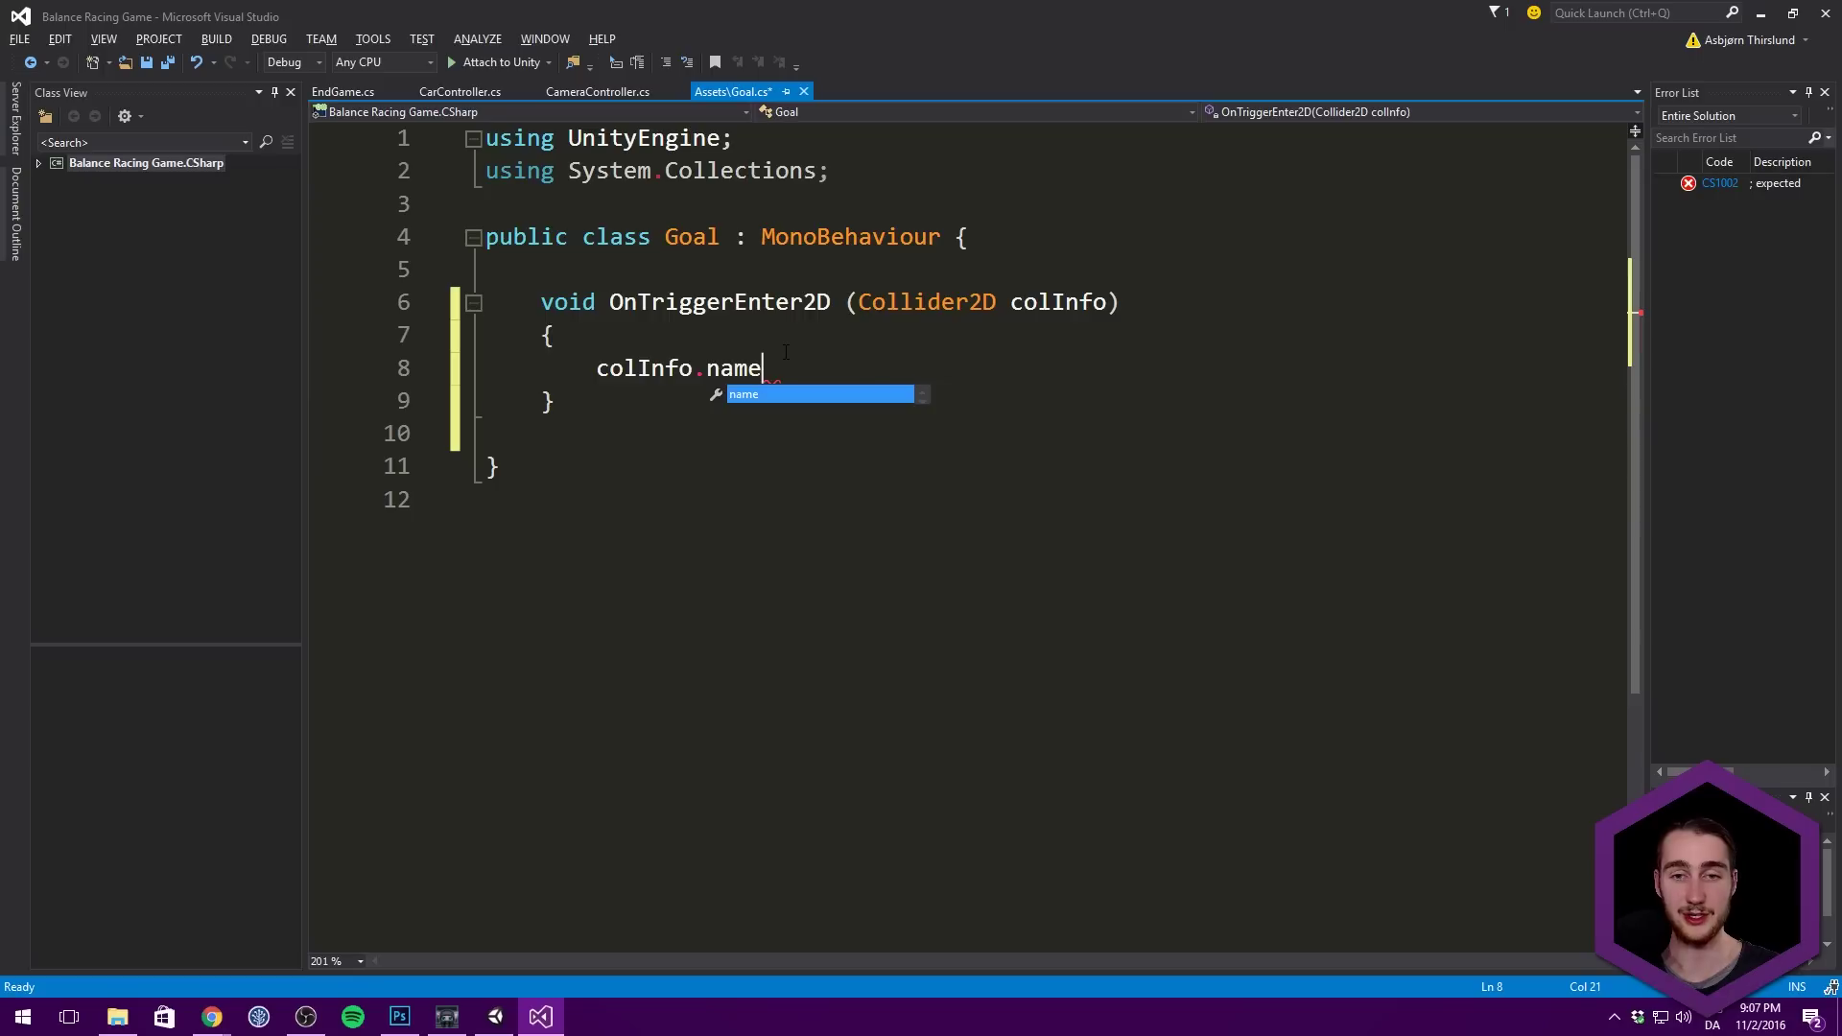
key("BackSpace")
key("BackSpace")
key("BackSpace")
key("BackSpace")
type("tag")
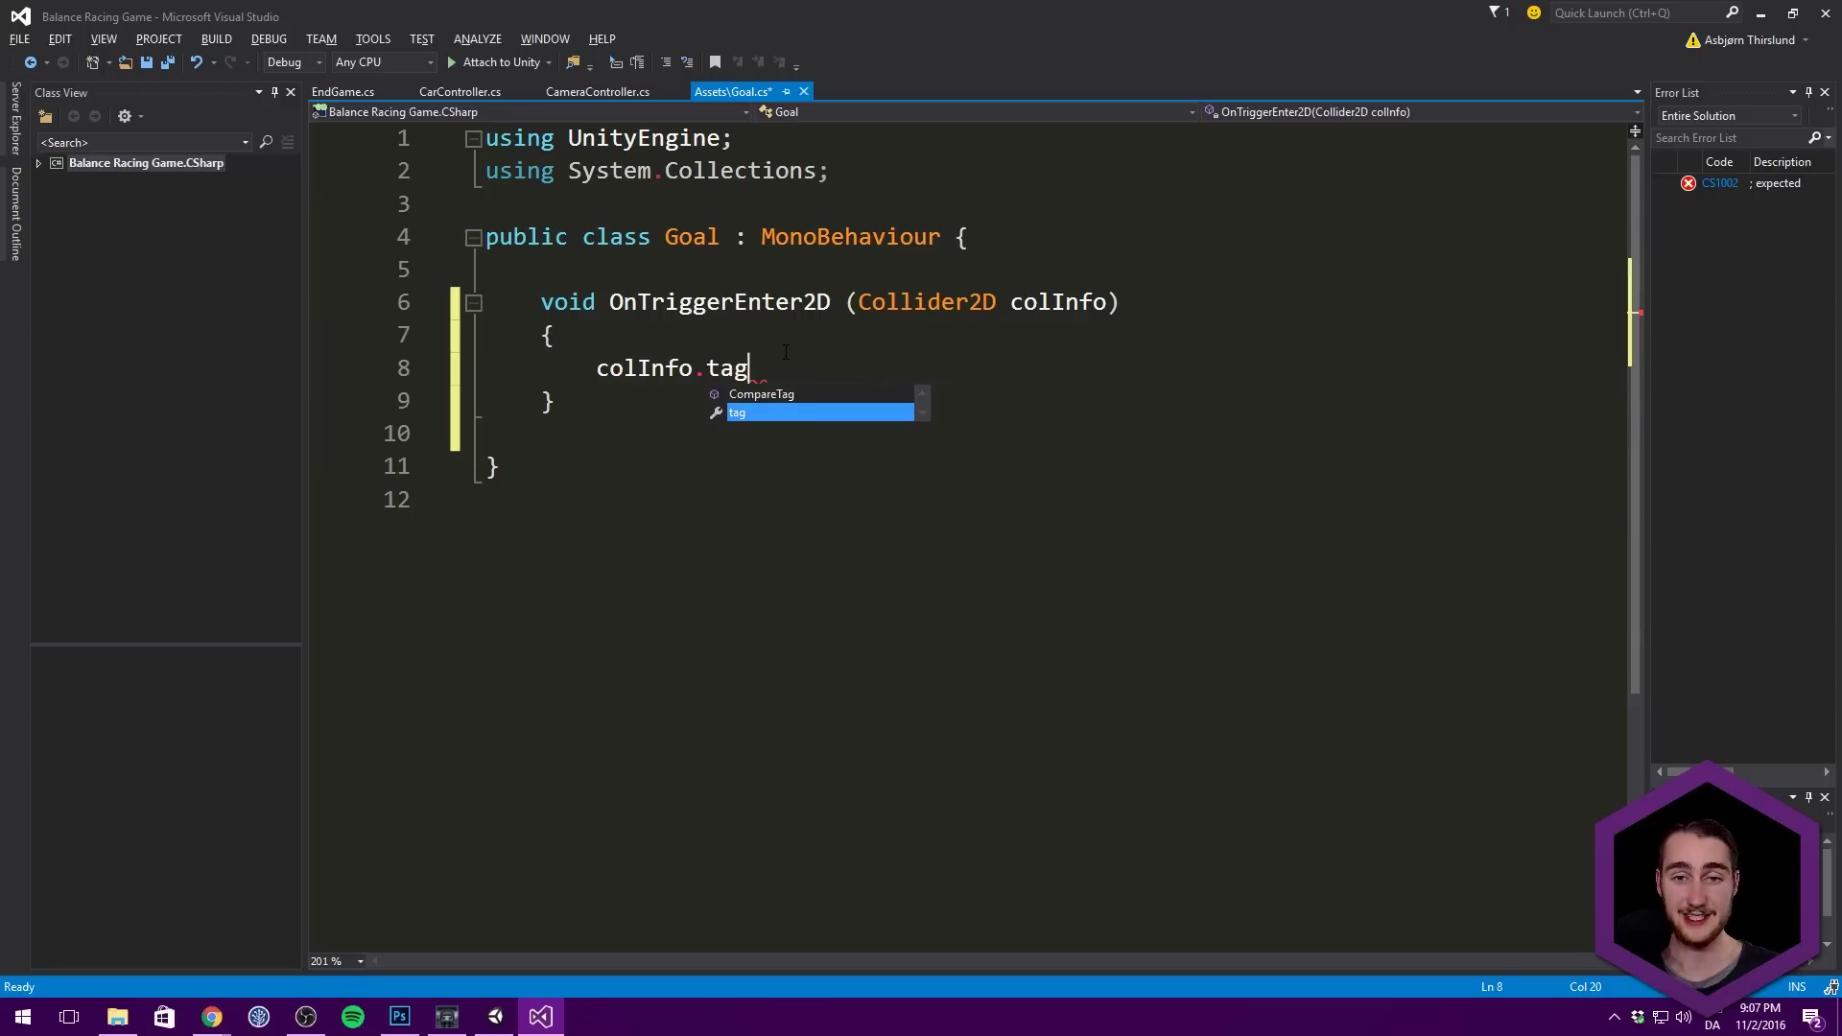
key("BackSpace")
key("BackSpace")
key("BackSpace")
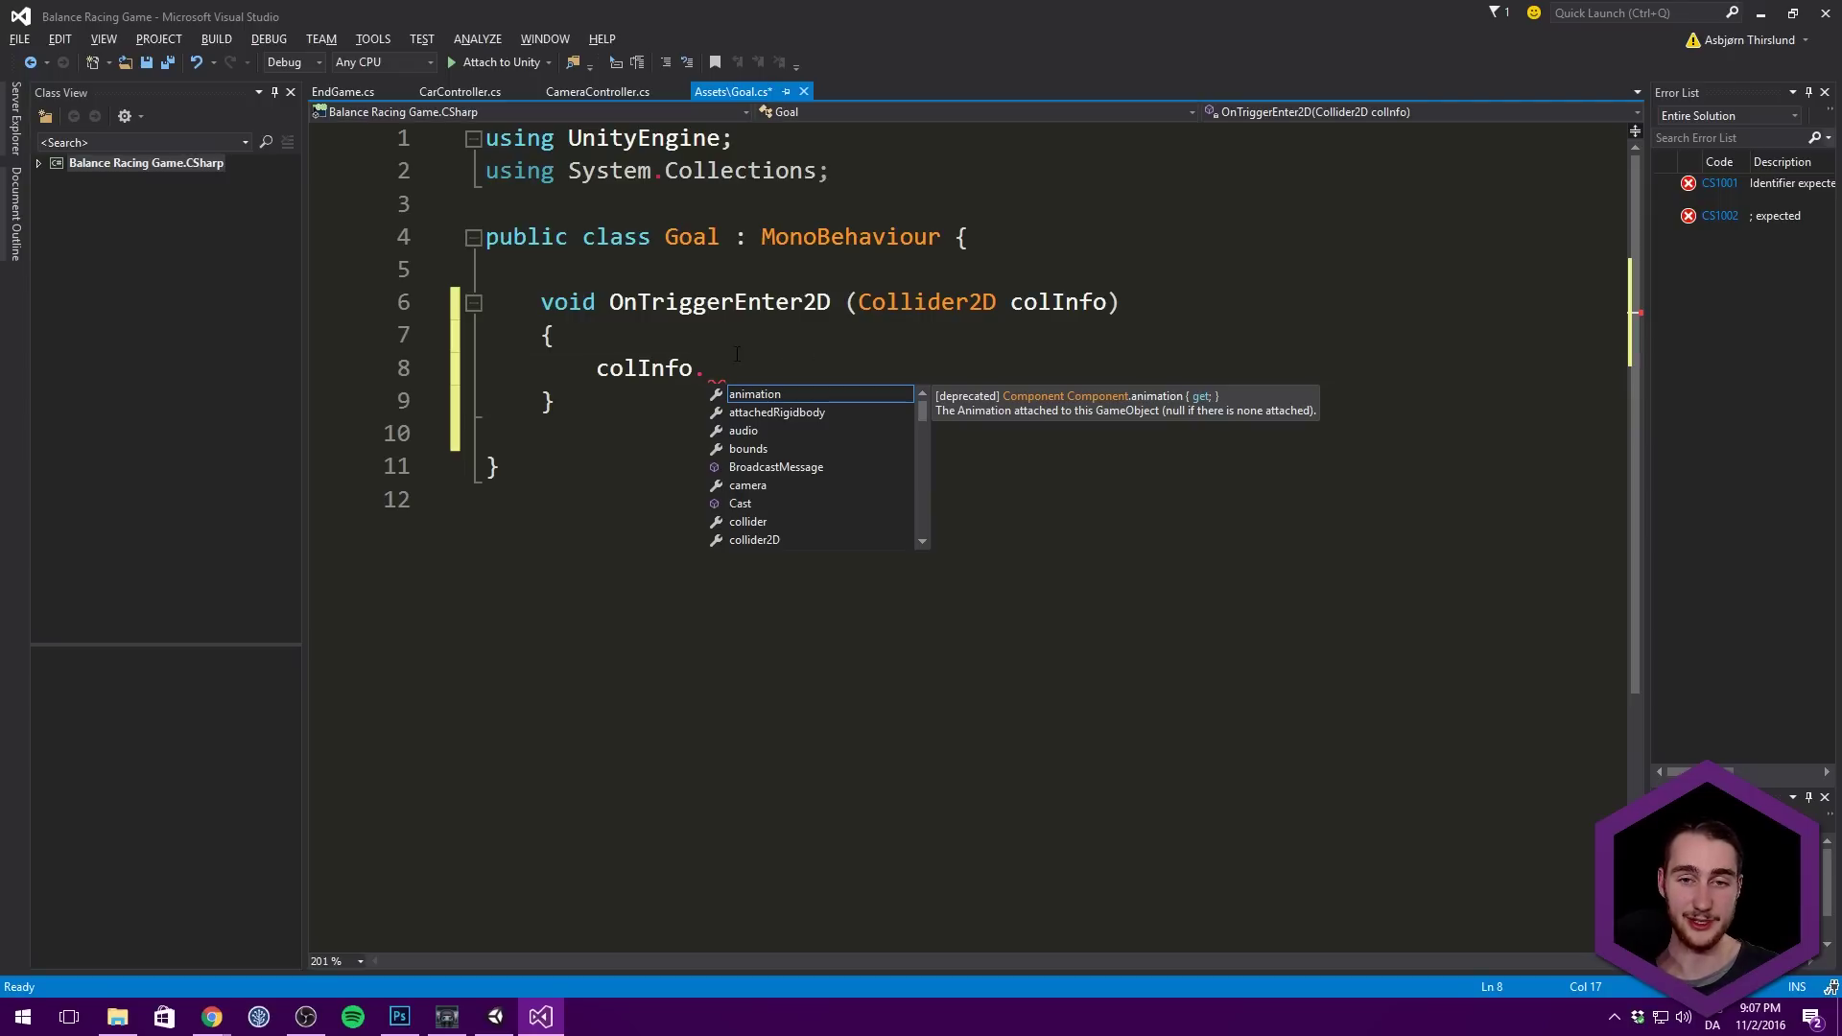
left_click_drag(708, 368, 595, 368)
key("BackSpace")
Step: Add an if (colInfo.tag == "Player") statement with an empty block inside OnTriggerEnter2D
type("if (col")
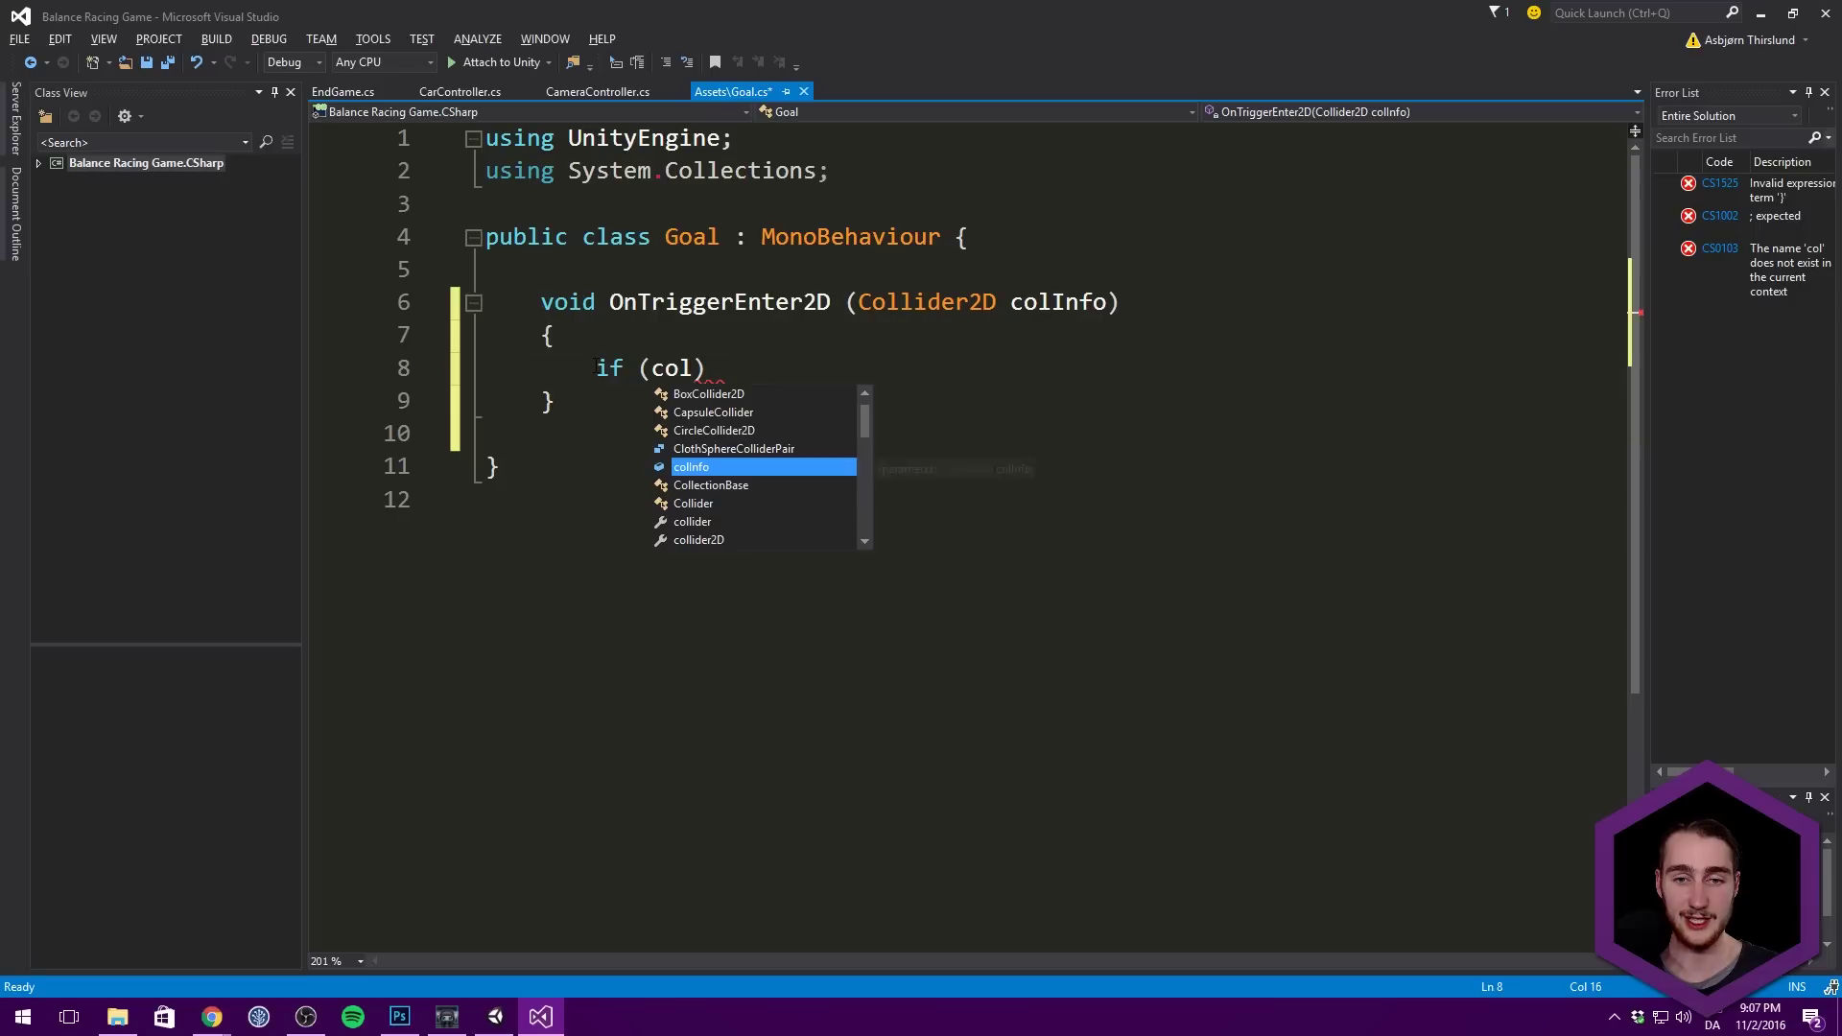
key("Tab")
type(".co")
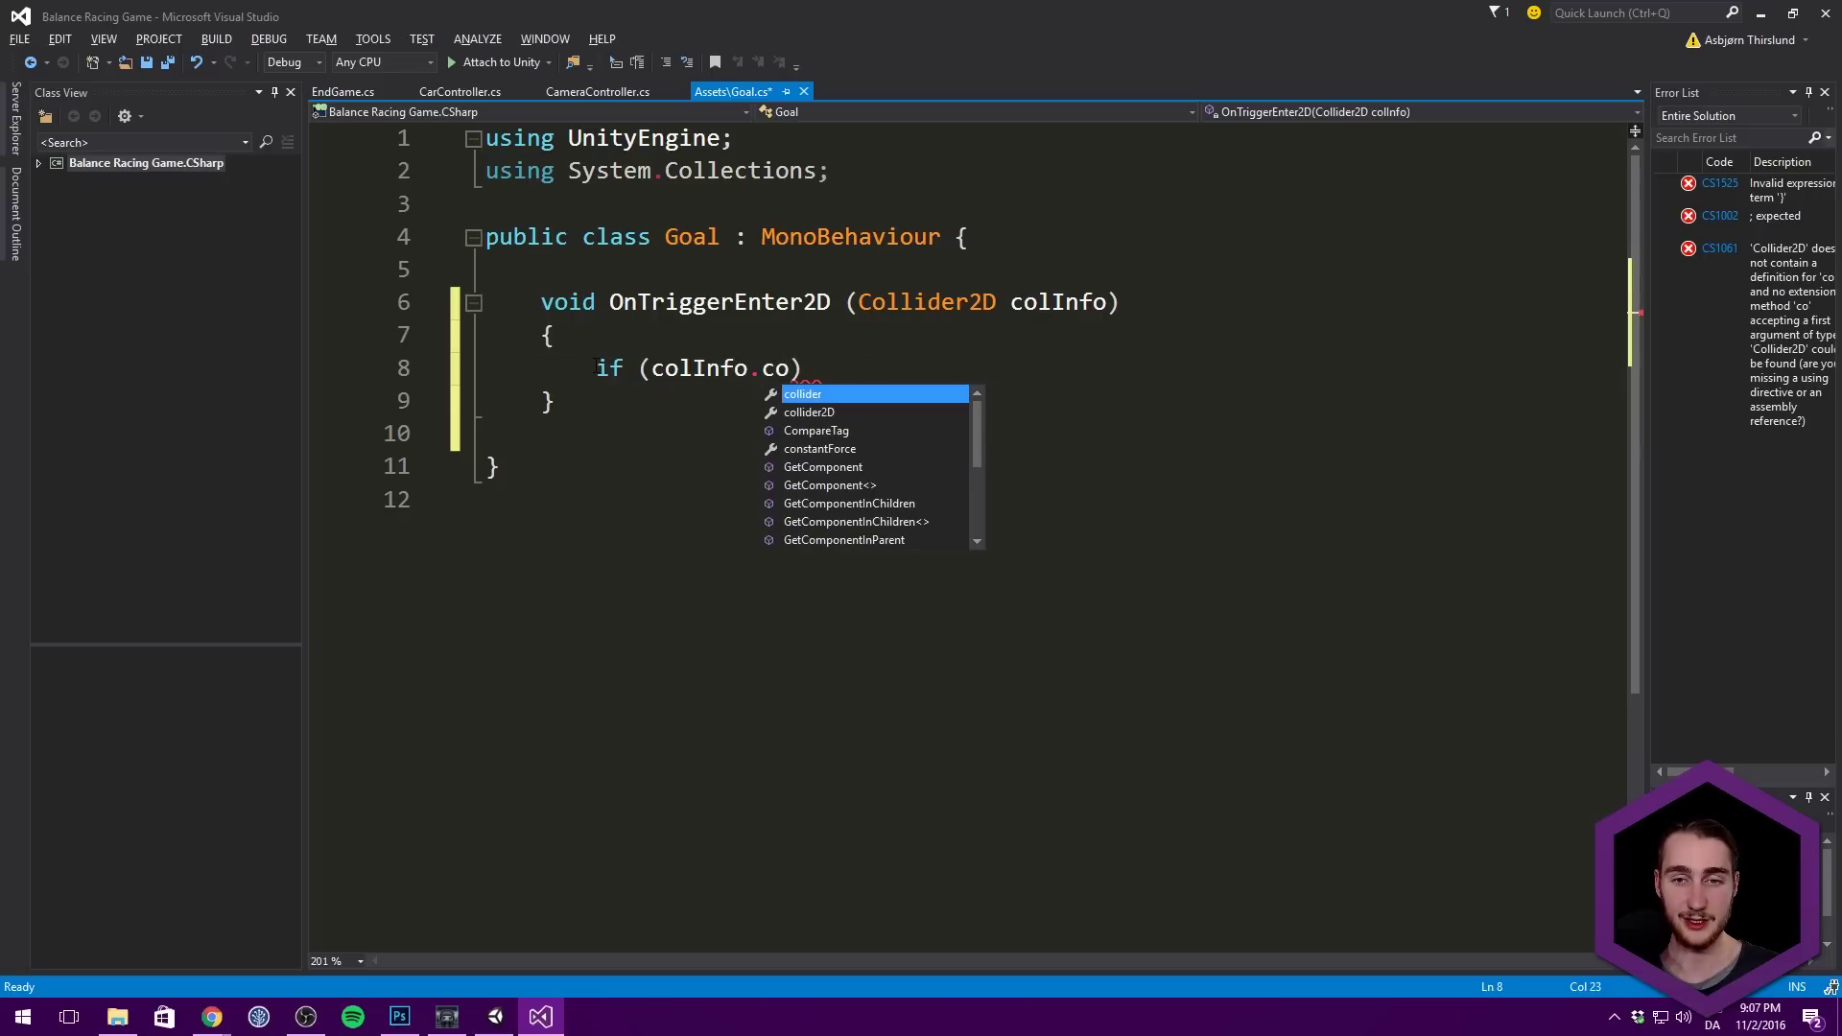
key("BackSpace")
key("BackSpace")
type("n")
key("BackSpace")
type("tag == \"")
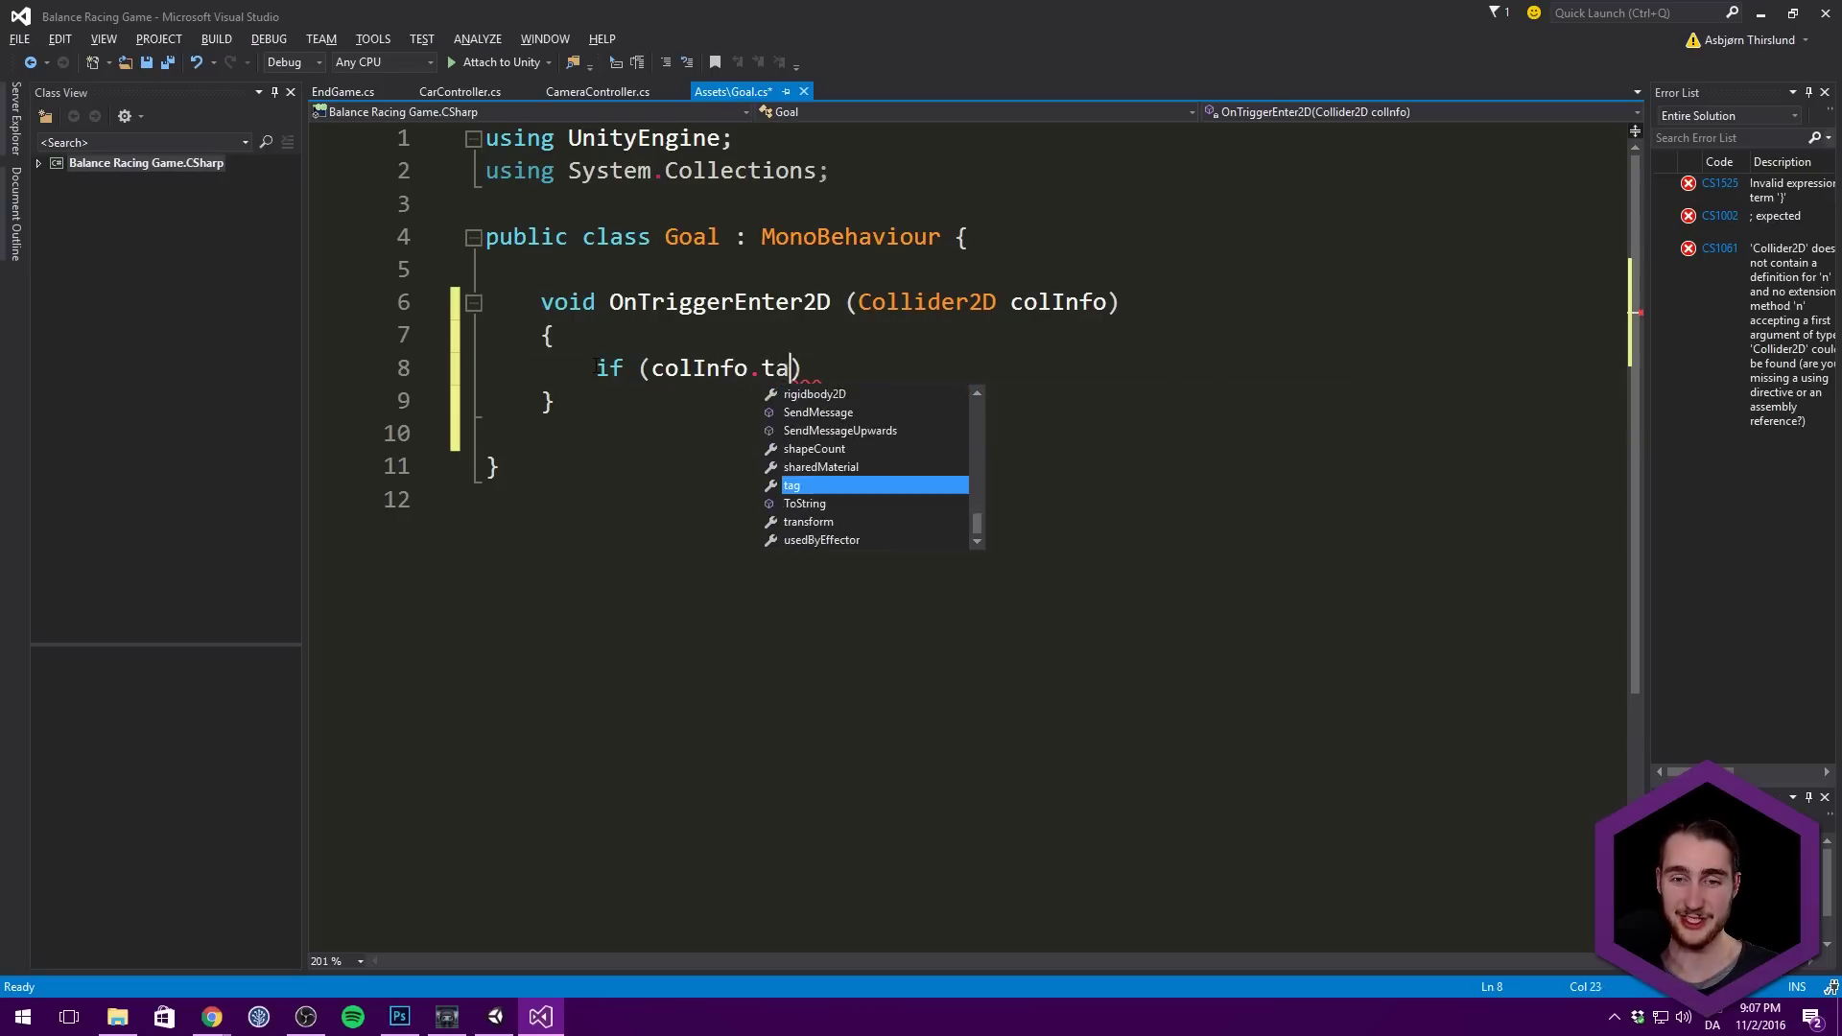
type("Player\")")
key("Return")
type("{")
key("Return")
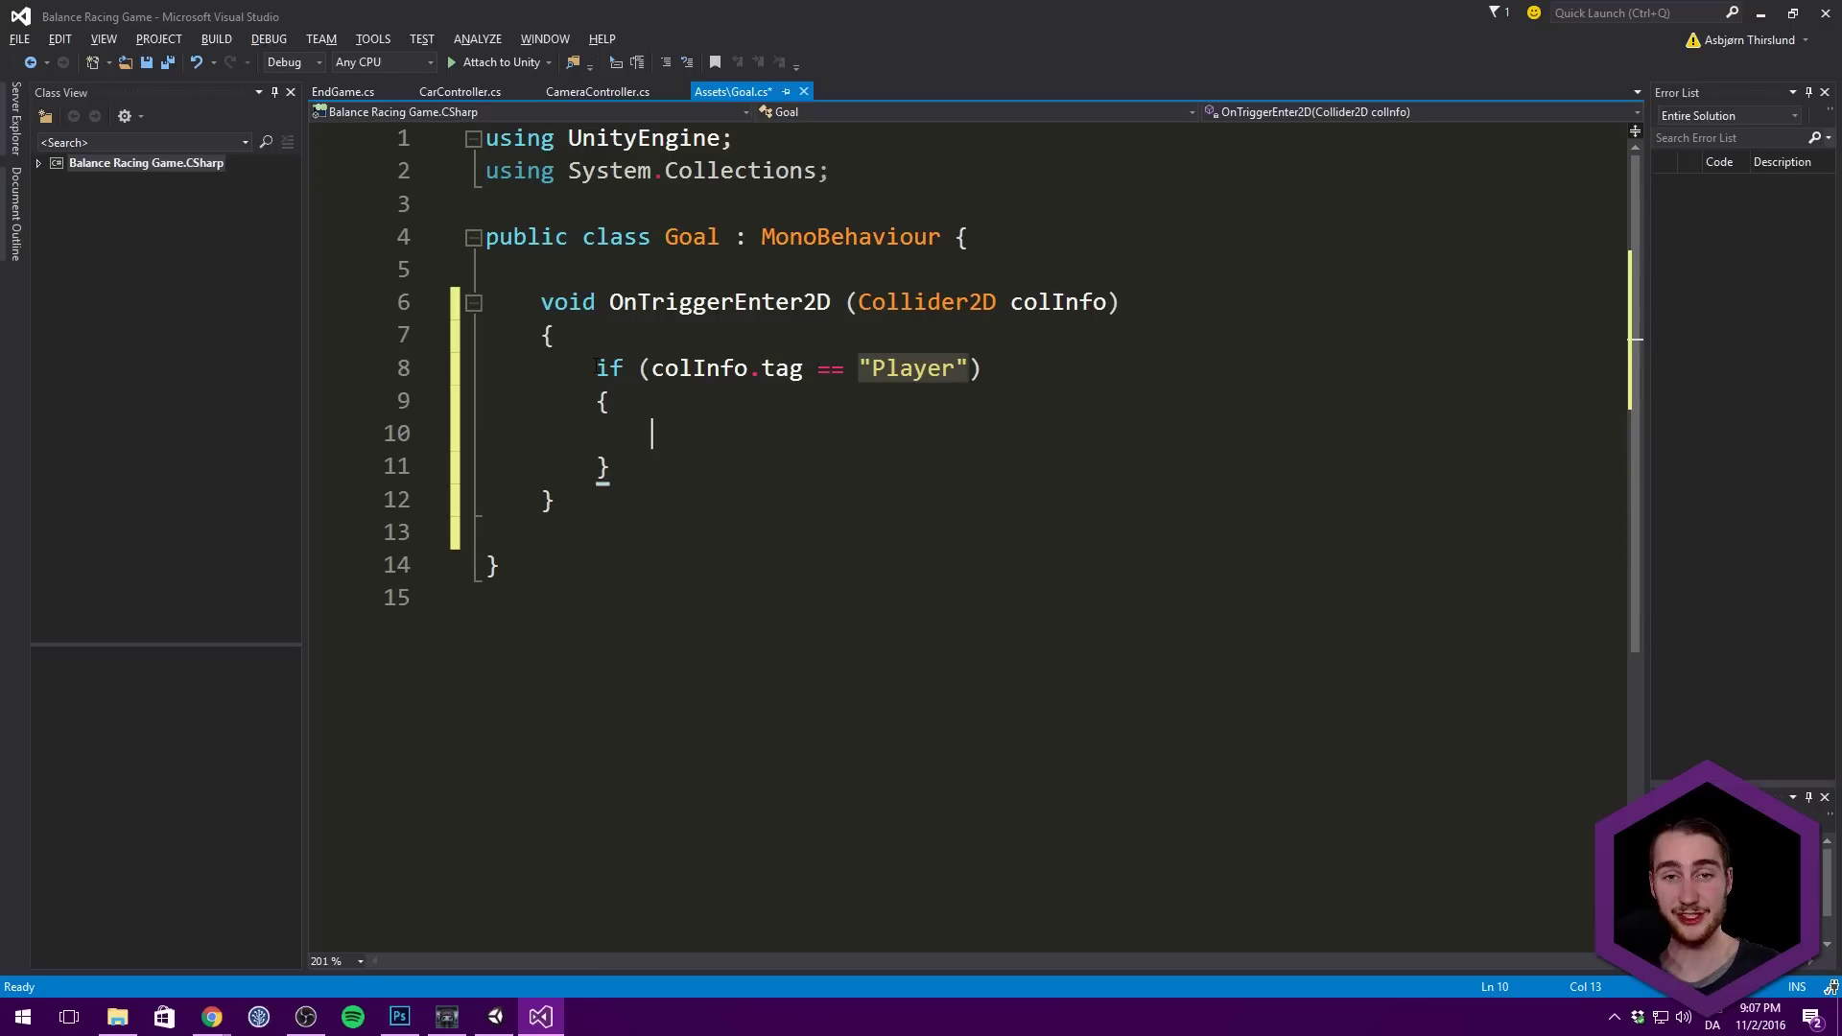
Step: Log "GAME WON! :D" with Debug.Log inside the Player tag check and save the script
type("Deb")
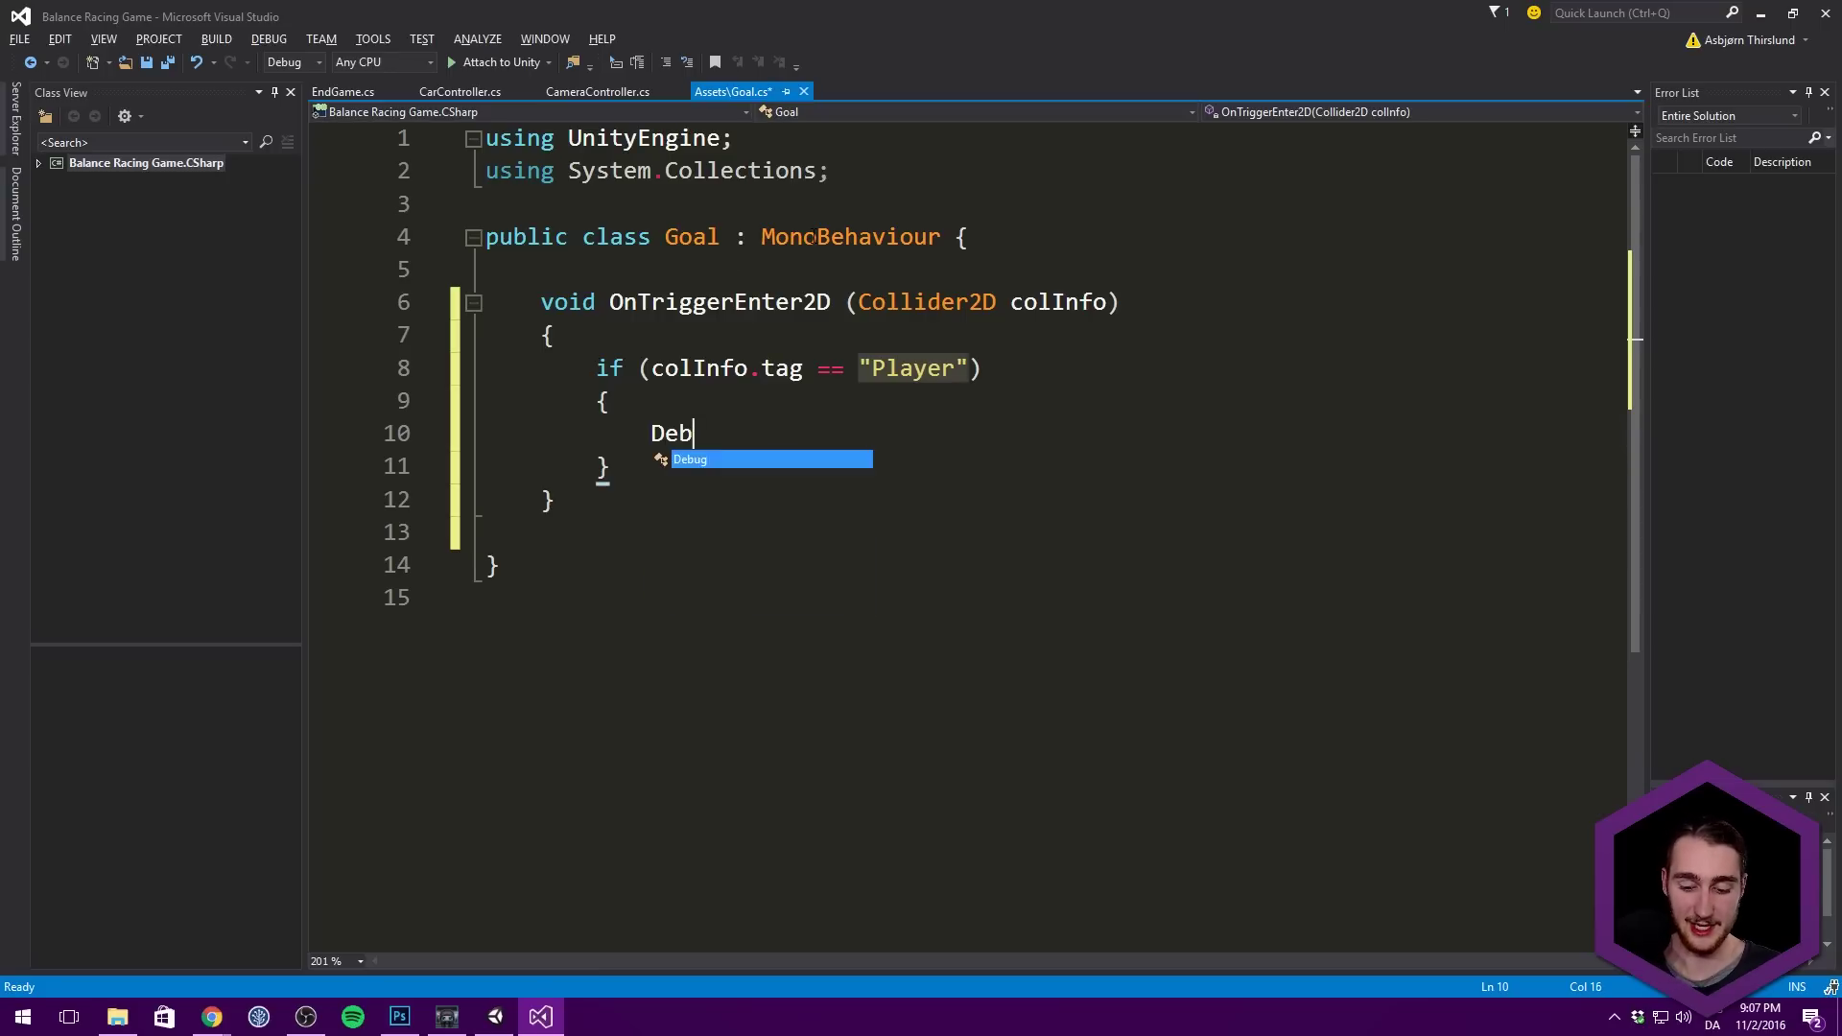
type("ug.Log (")
key("BackSpace")
key("BackSpace")
type("(\"")
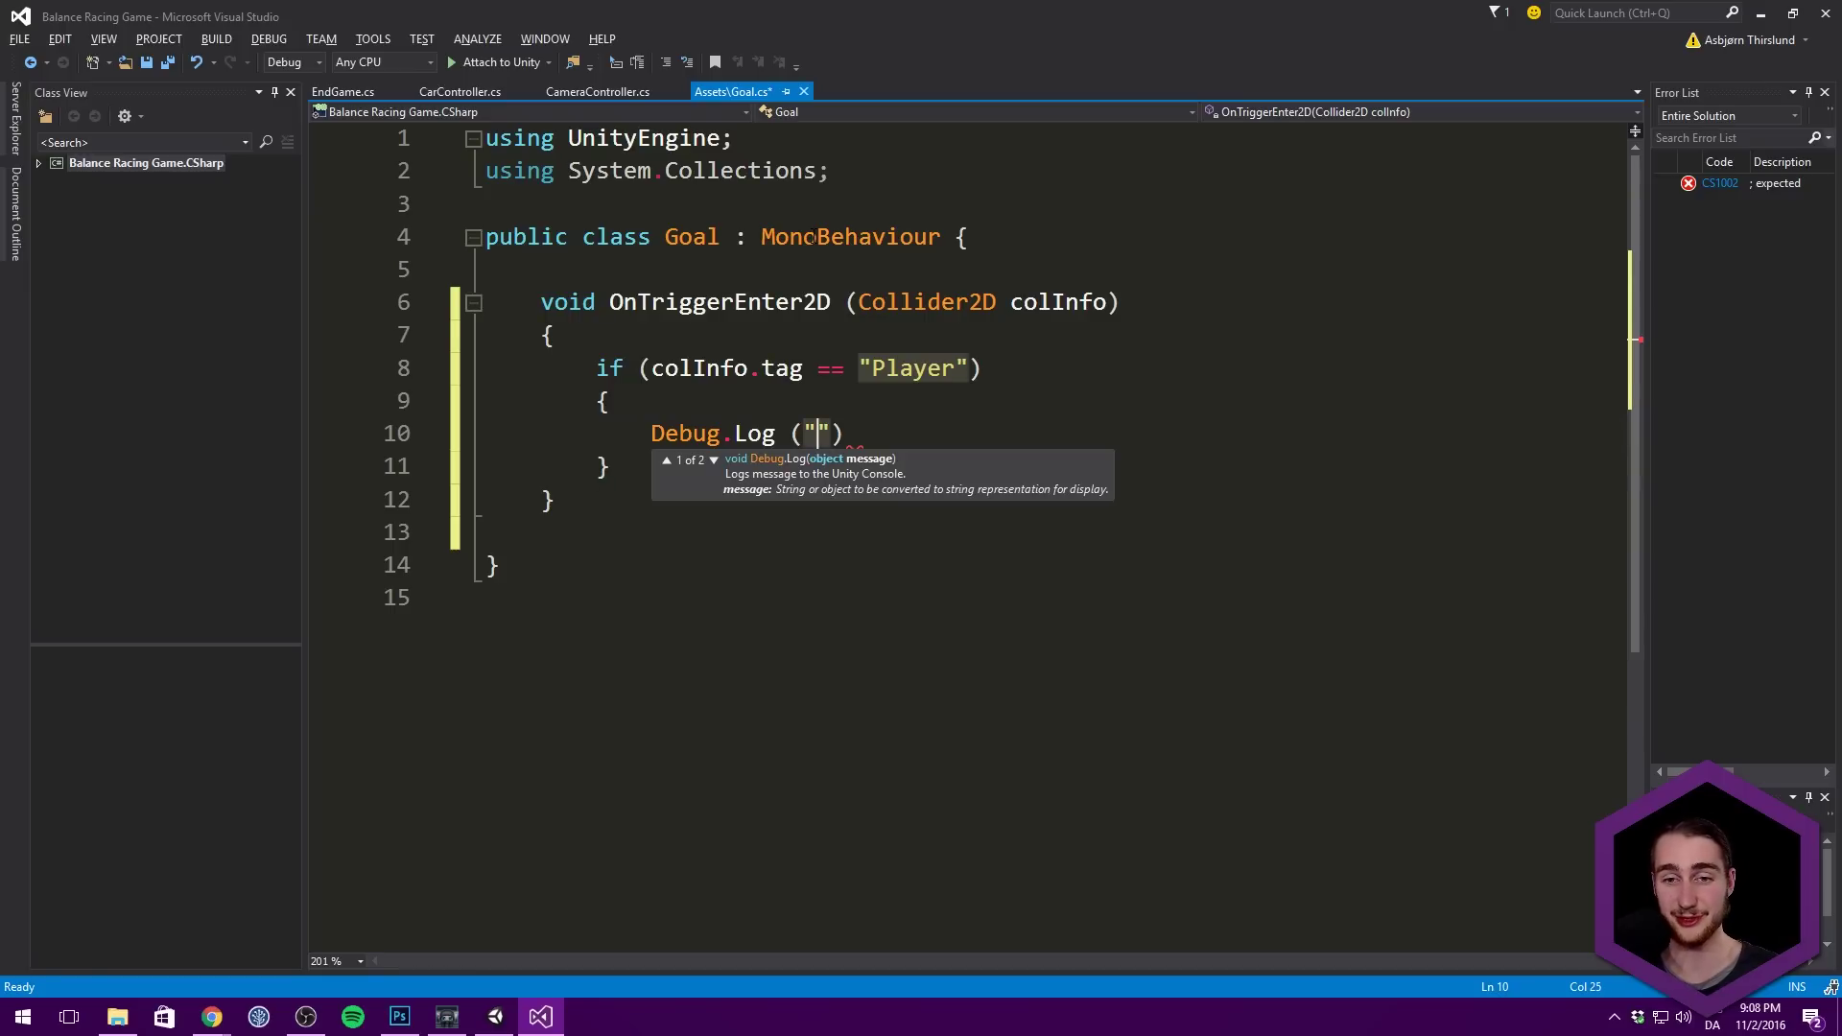
type("GAME WON! :D")
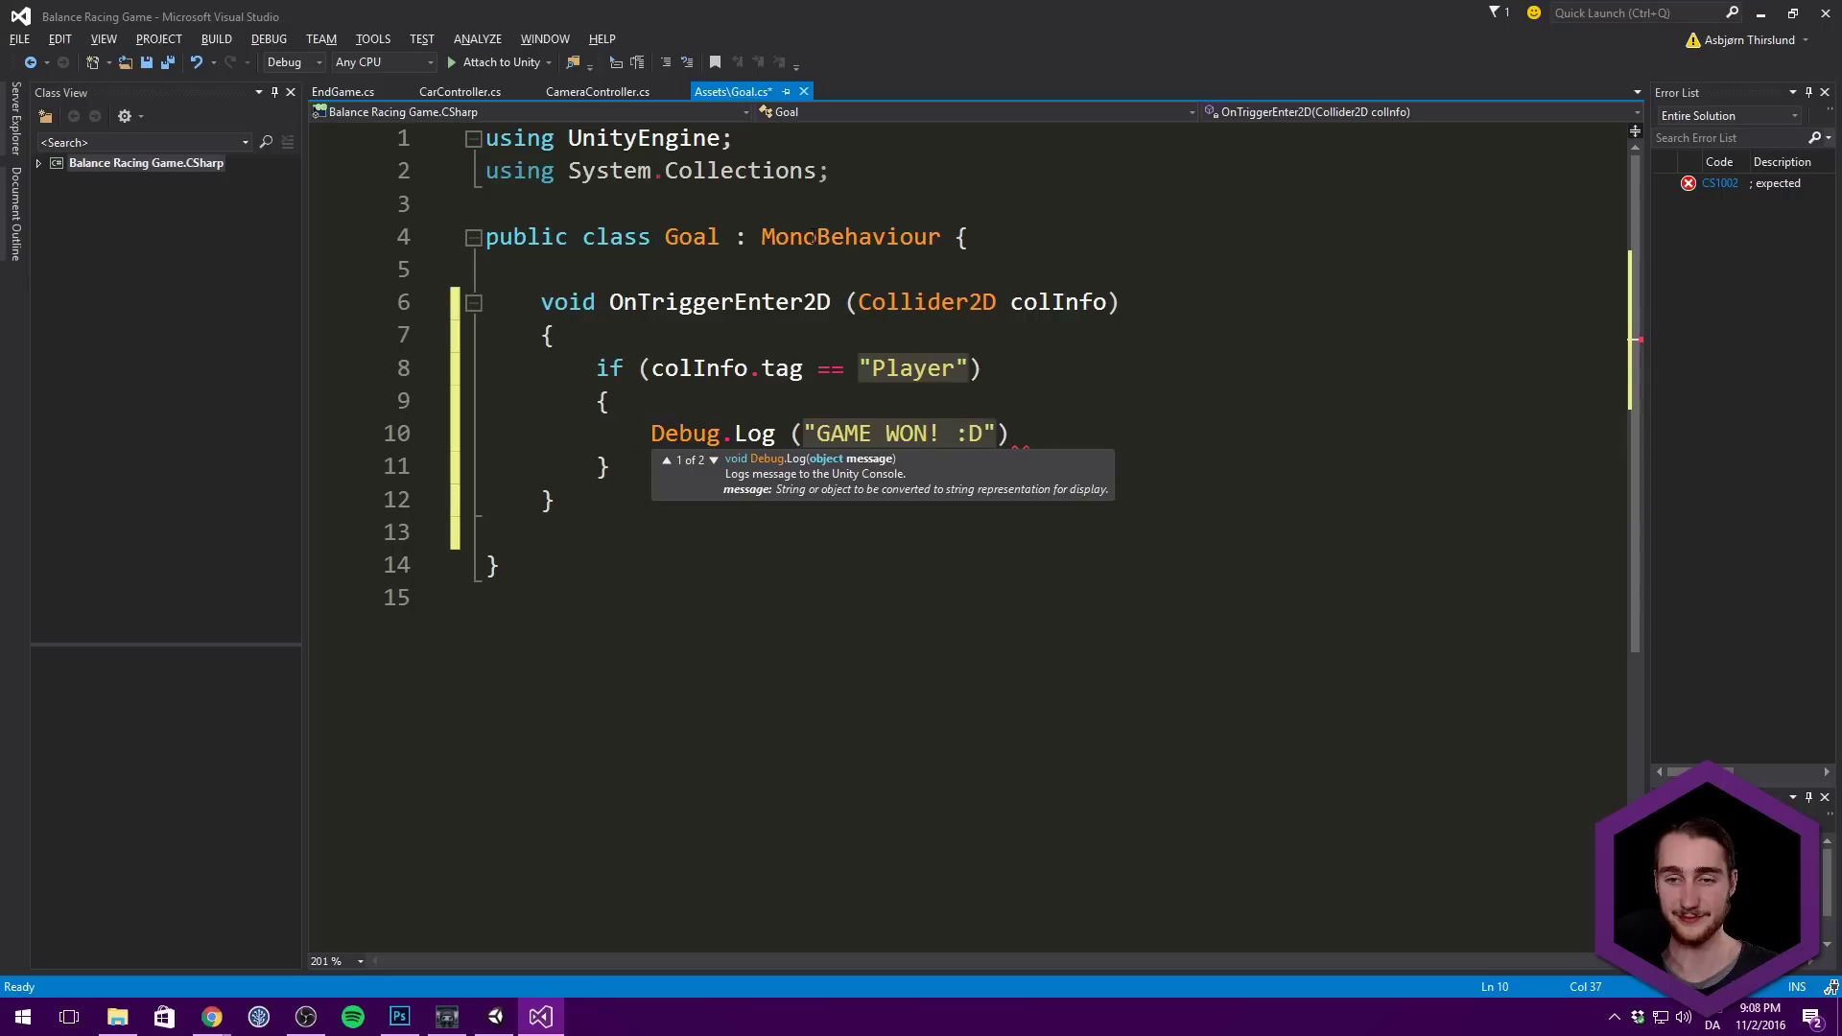
key("End")
type(";")
key("ctrl+s")
left_click(804, 434)
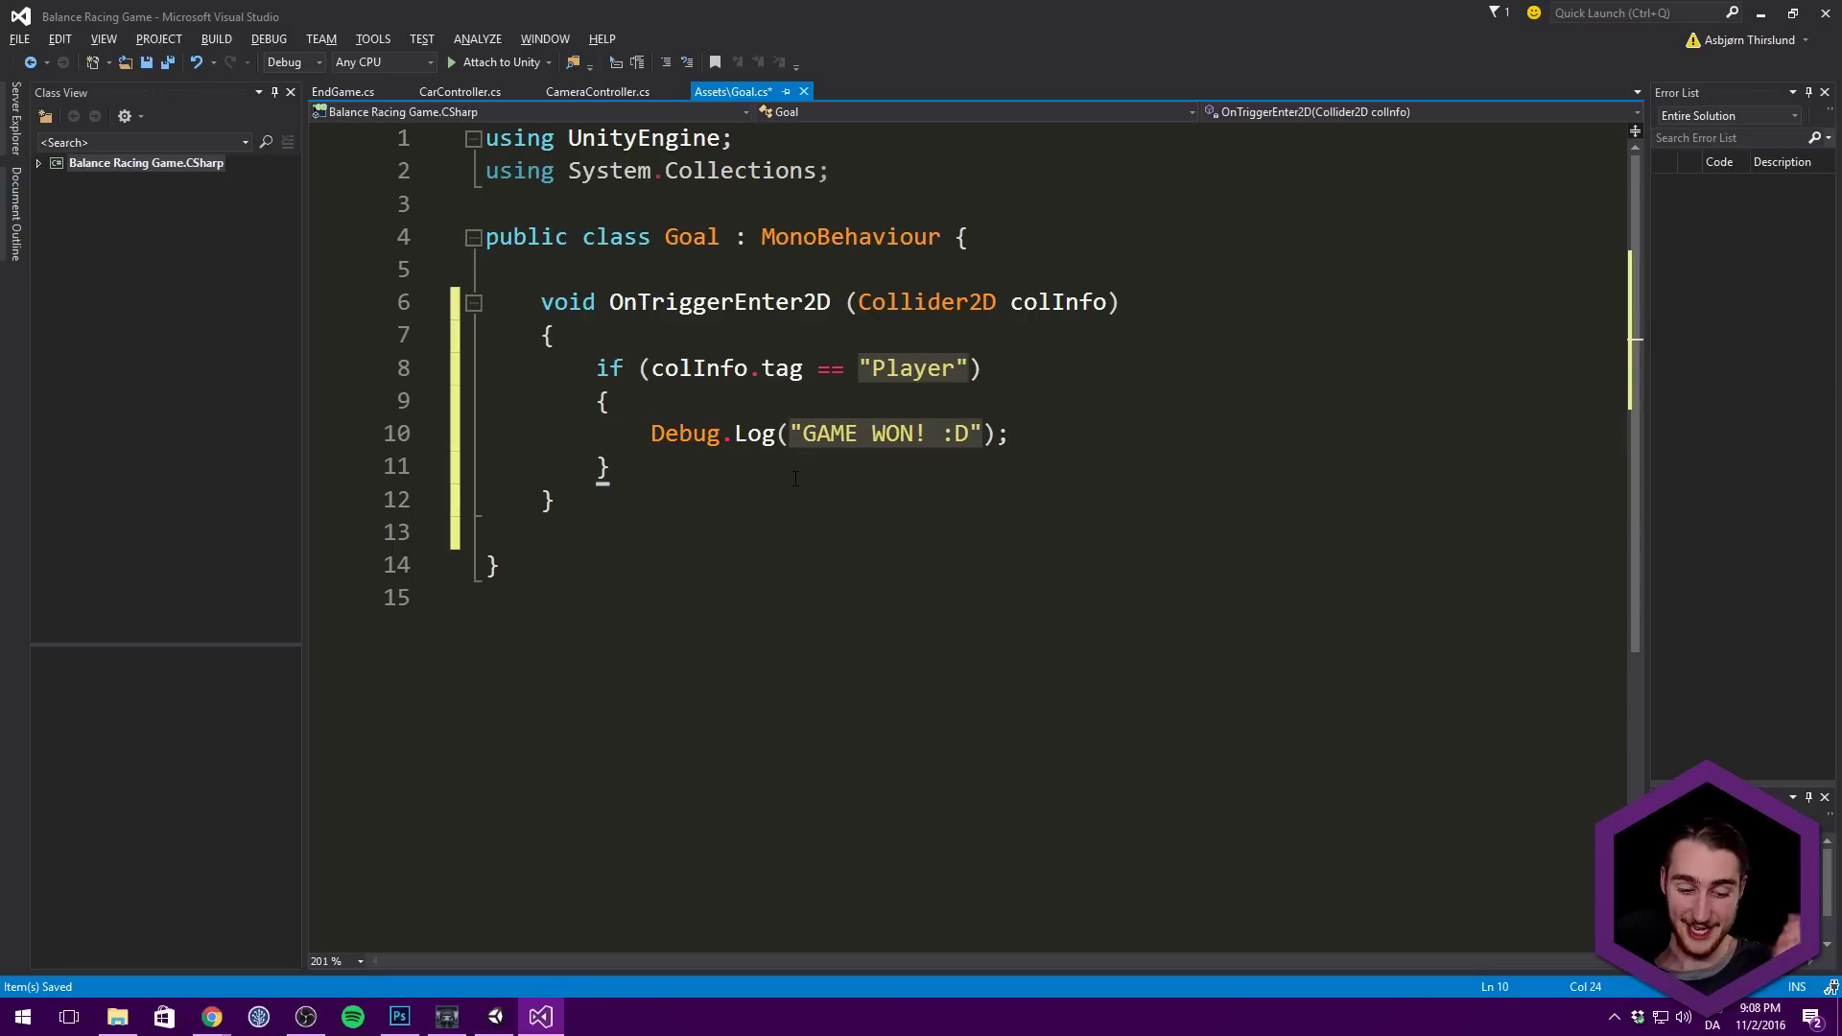
key("ctrl+s")
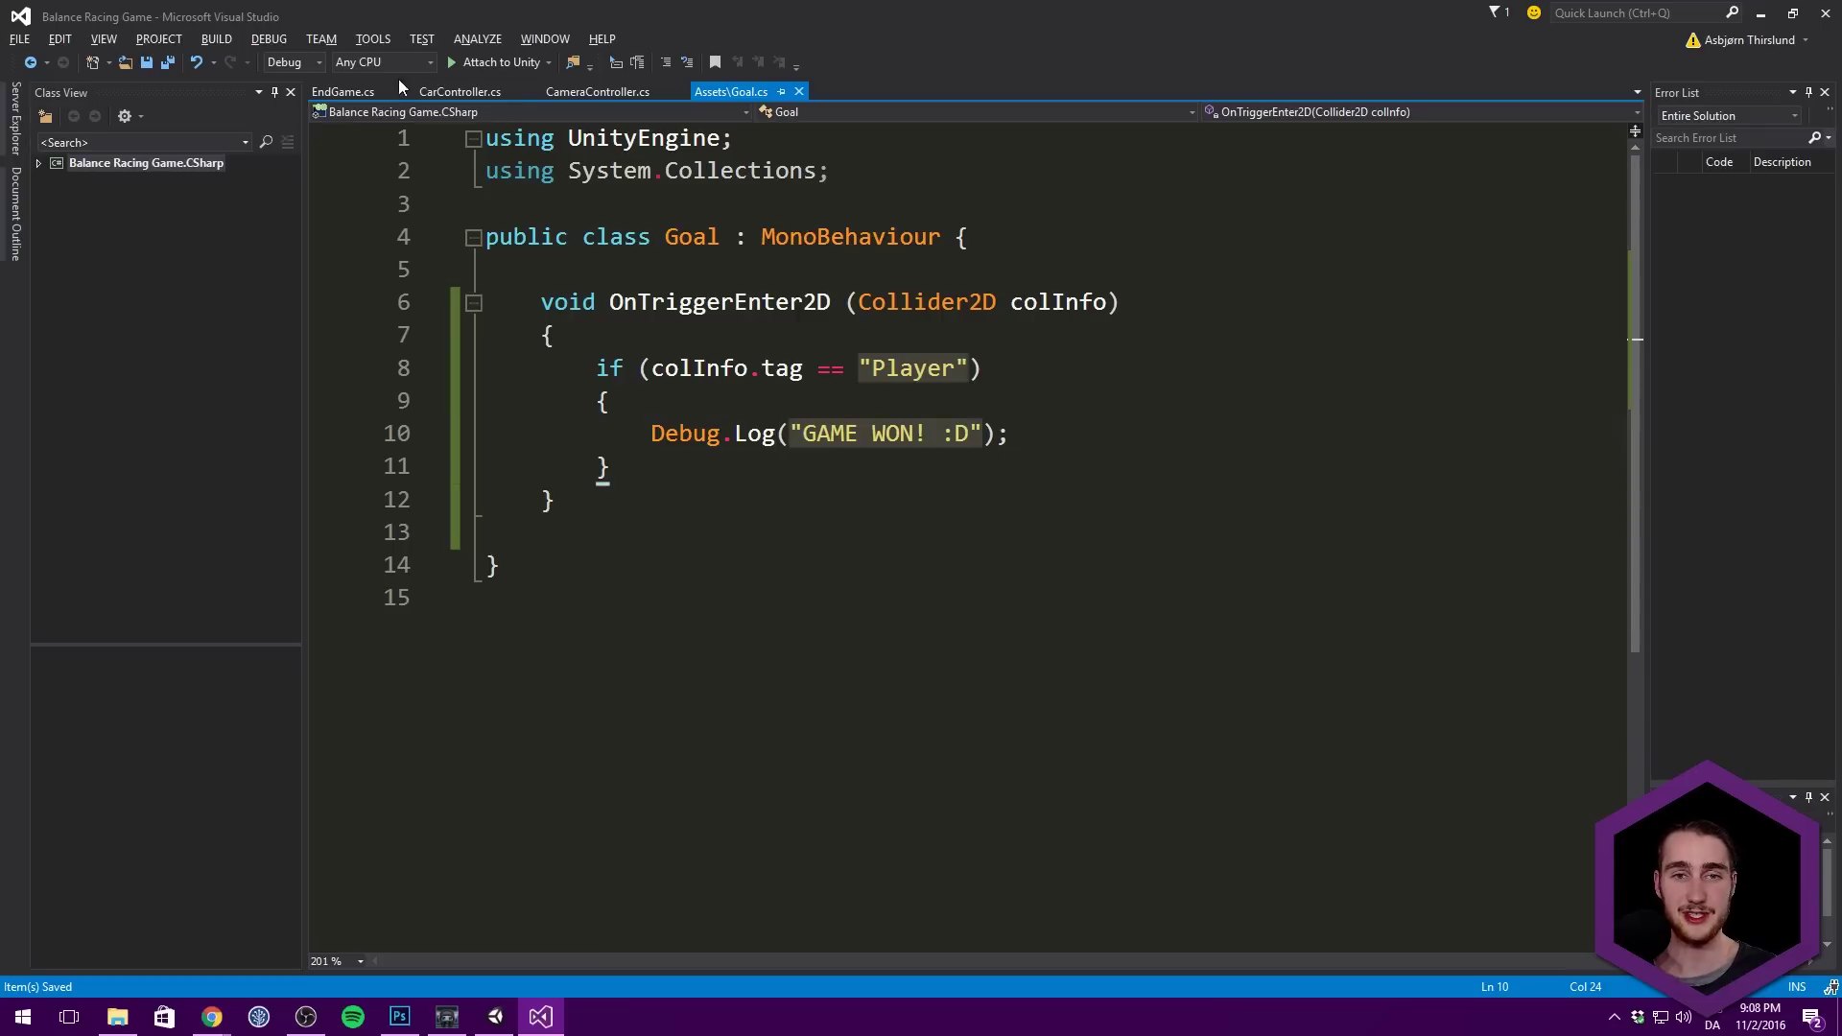
Step: Replace the System.Collections import with UnityEngine.SceneManagement
left_click_drag(872, 162, 568, 171)
type("Un")
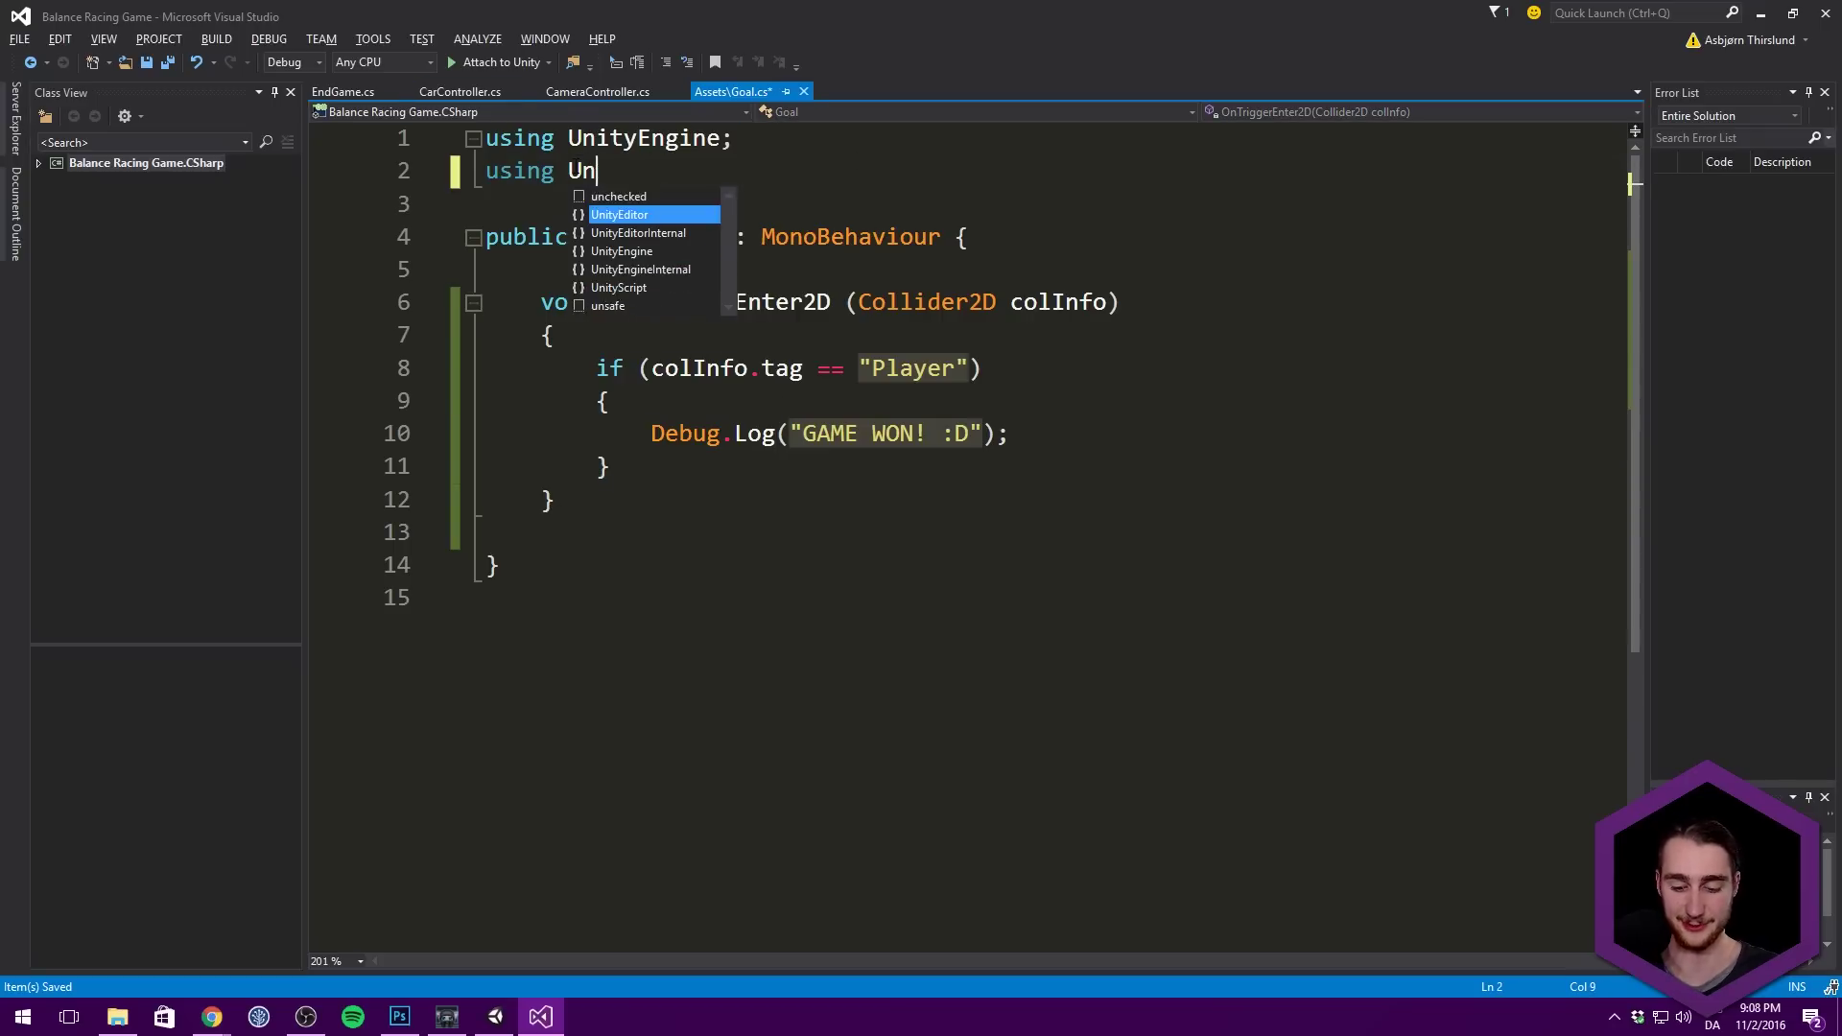
type("ityEngine.")
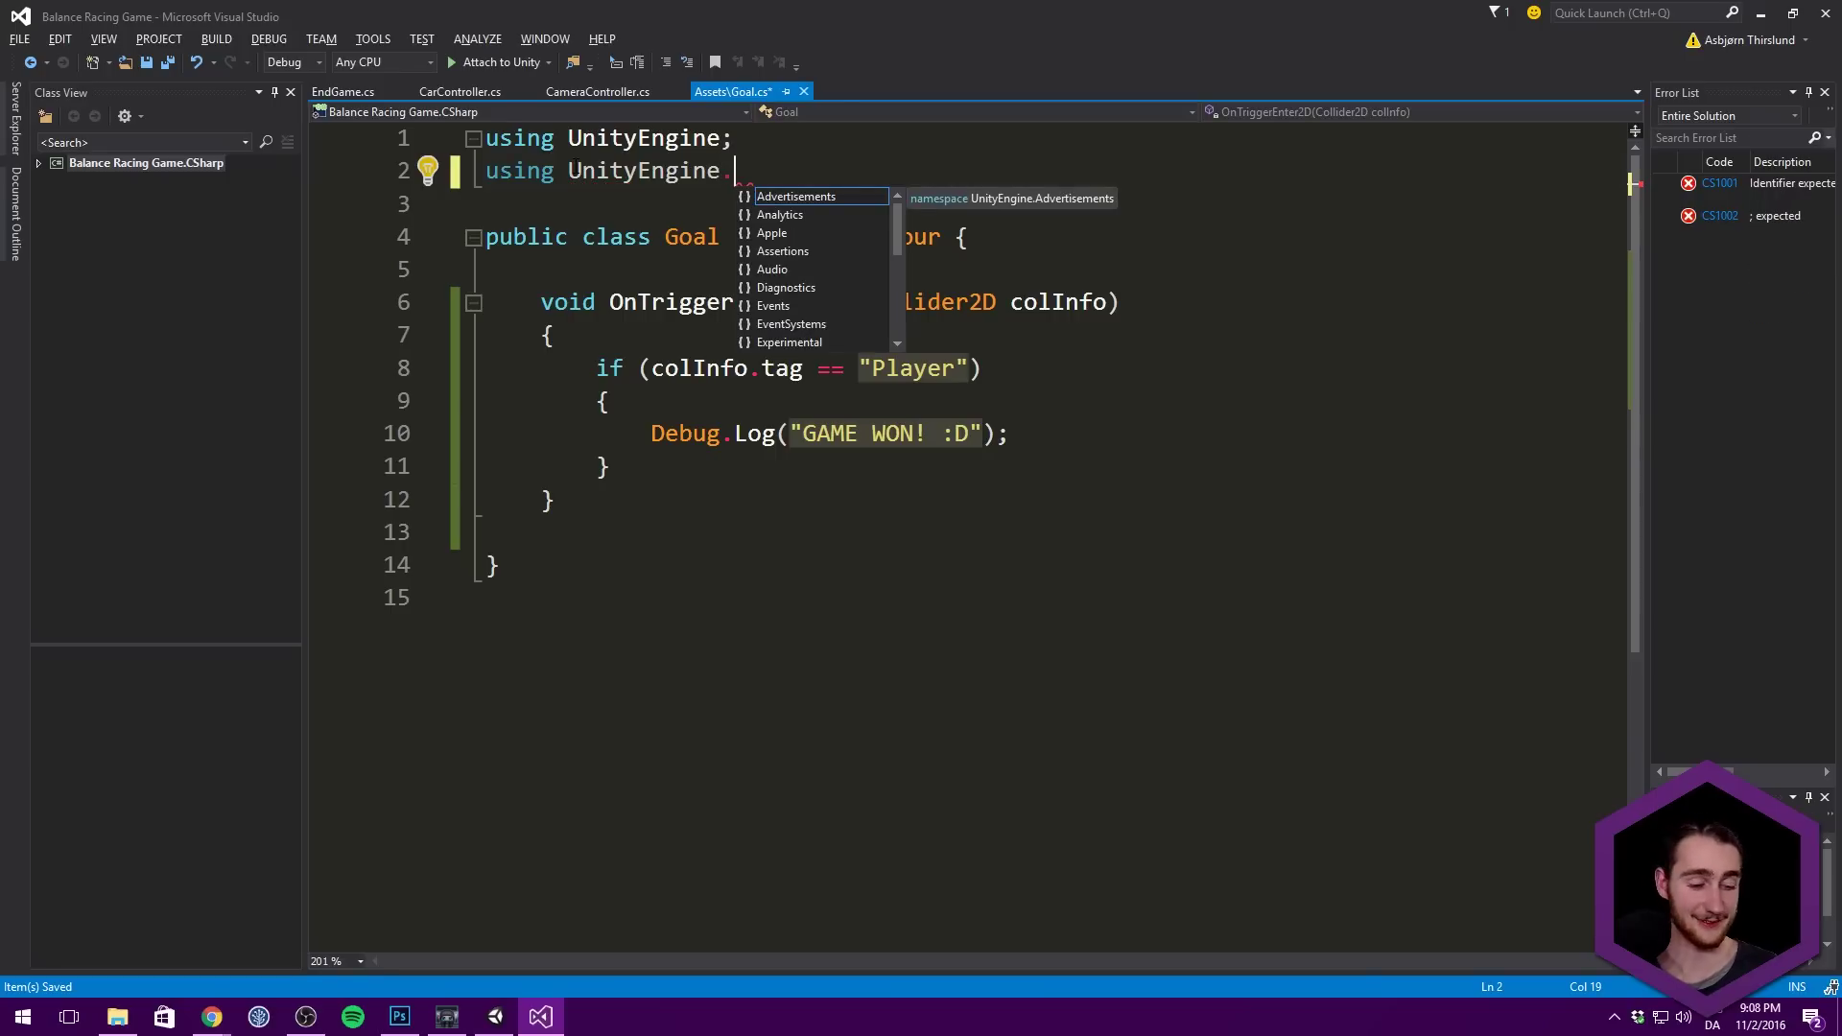
type("SceneManagement;")
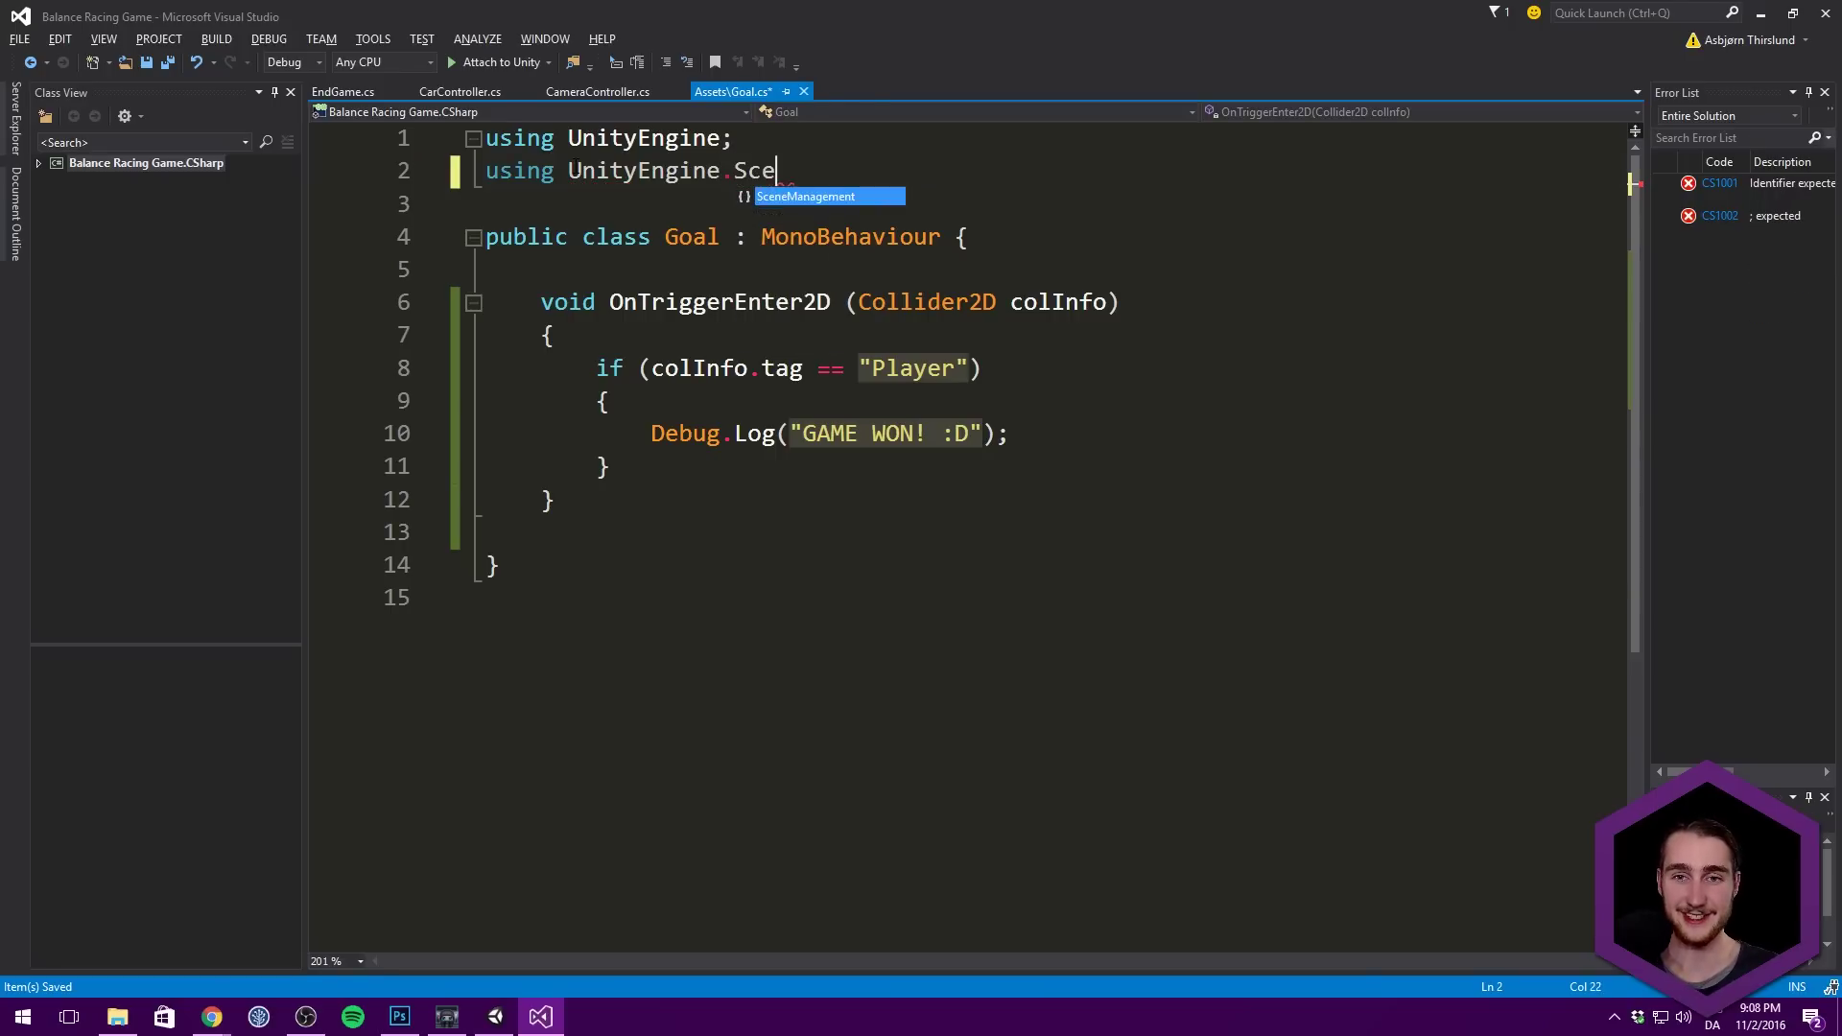
Step: Add a SceneManager.LoadScene call on a new line below the "GAME WON! :D" log statement
left_click(1040, 428)
key("Return")
type("SceneManager")
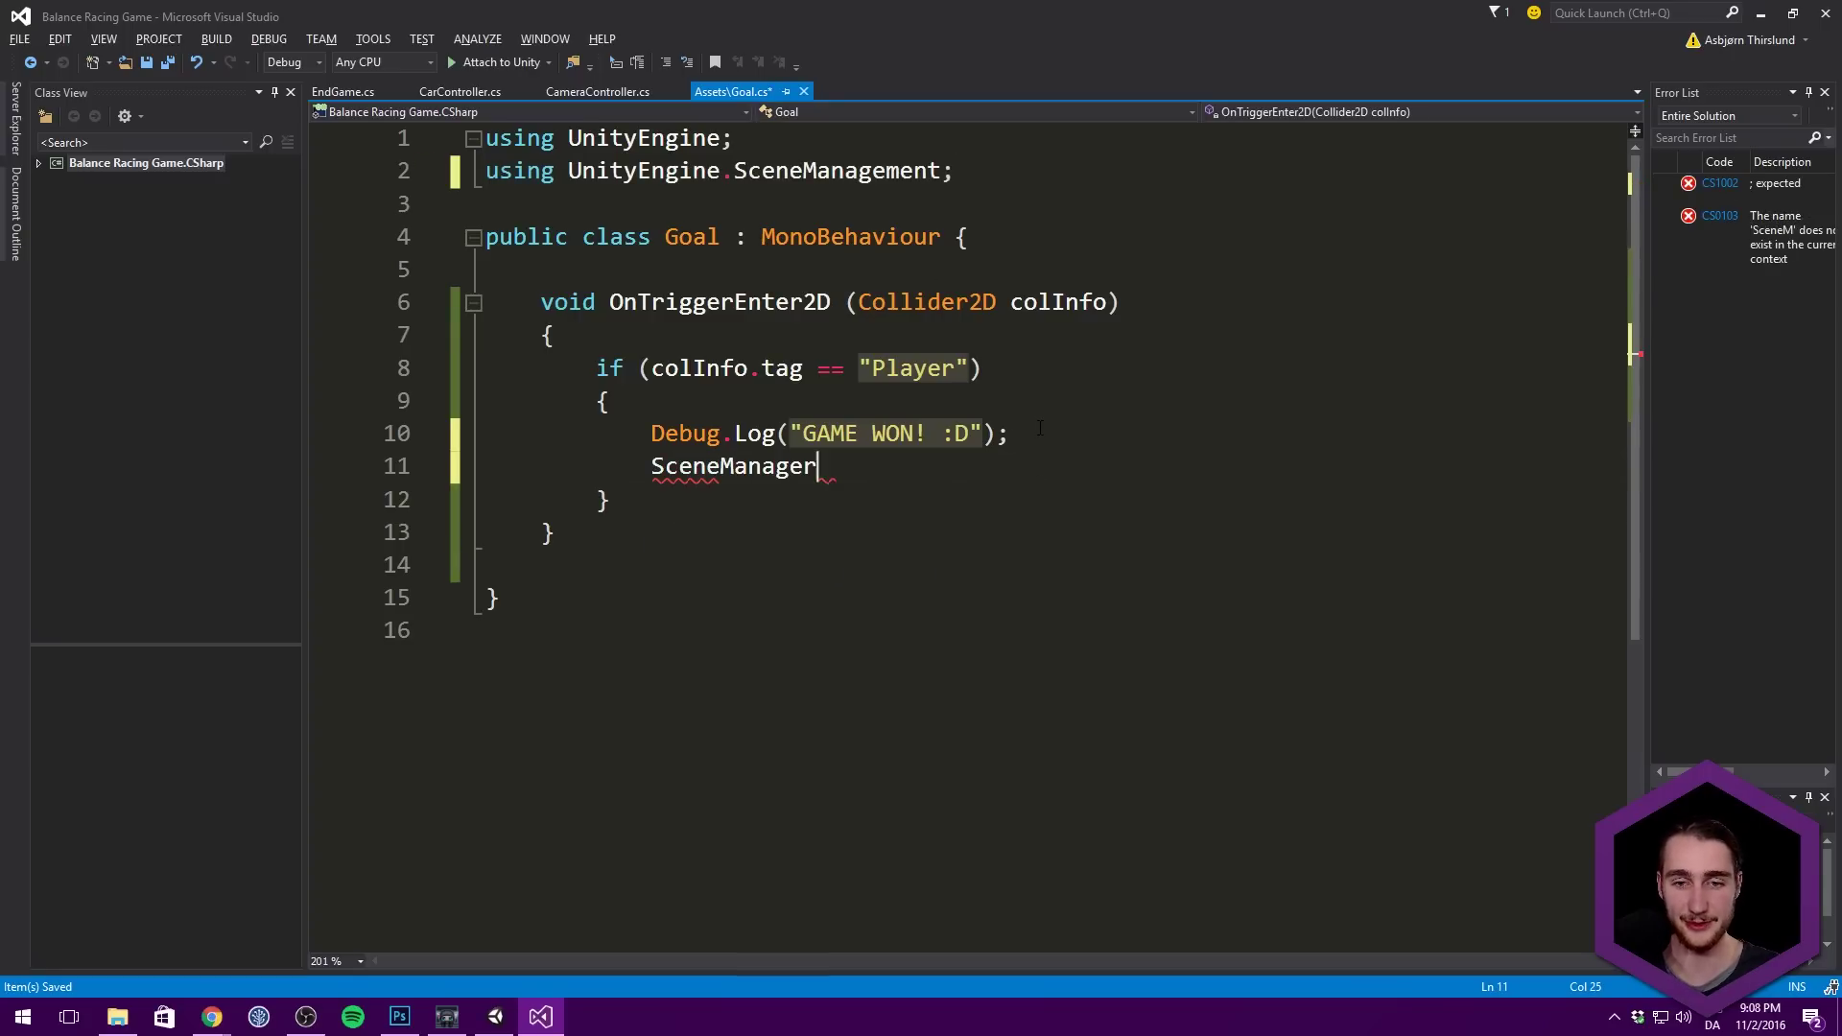
type(".LoadScene( S")
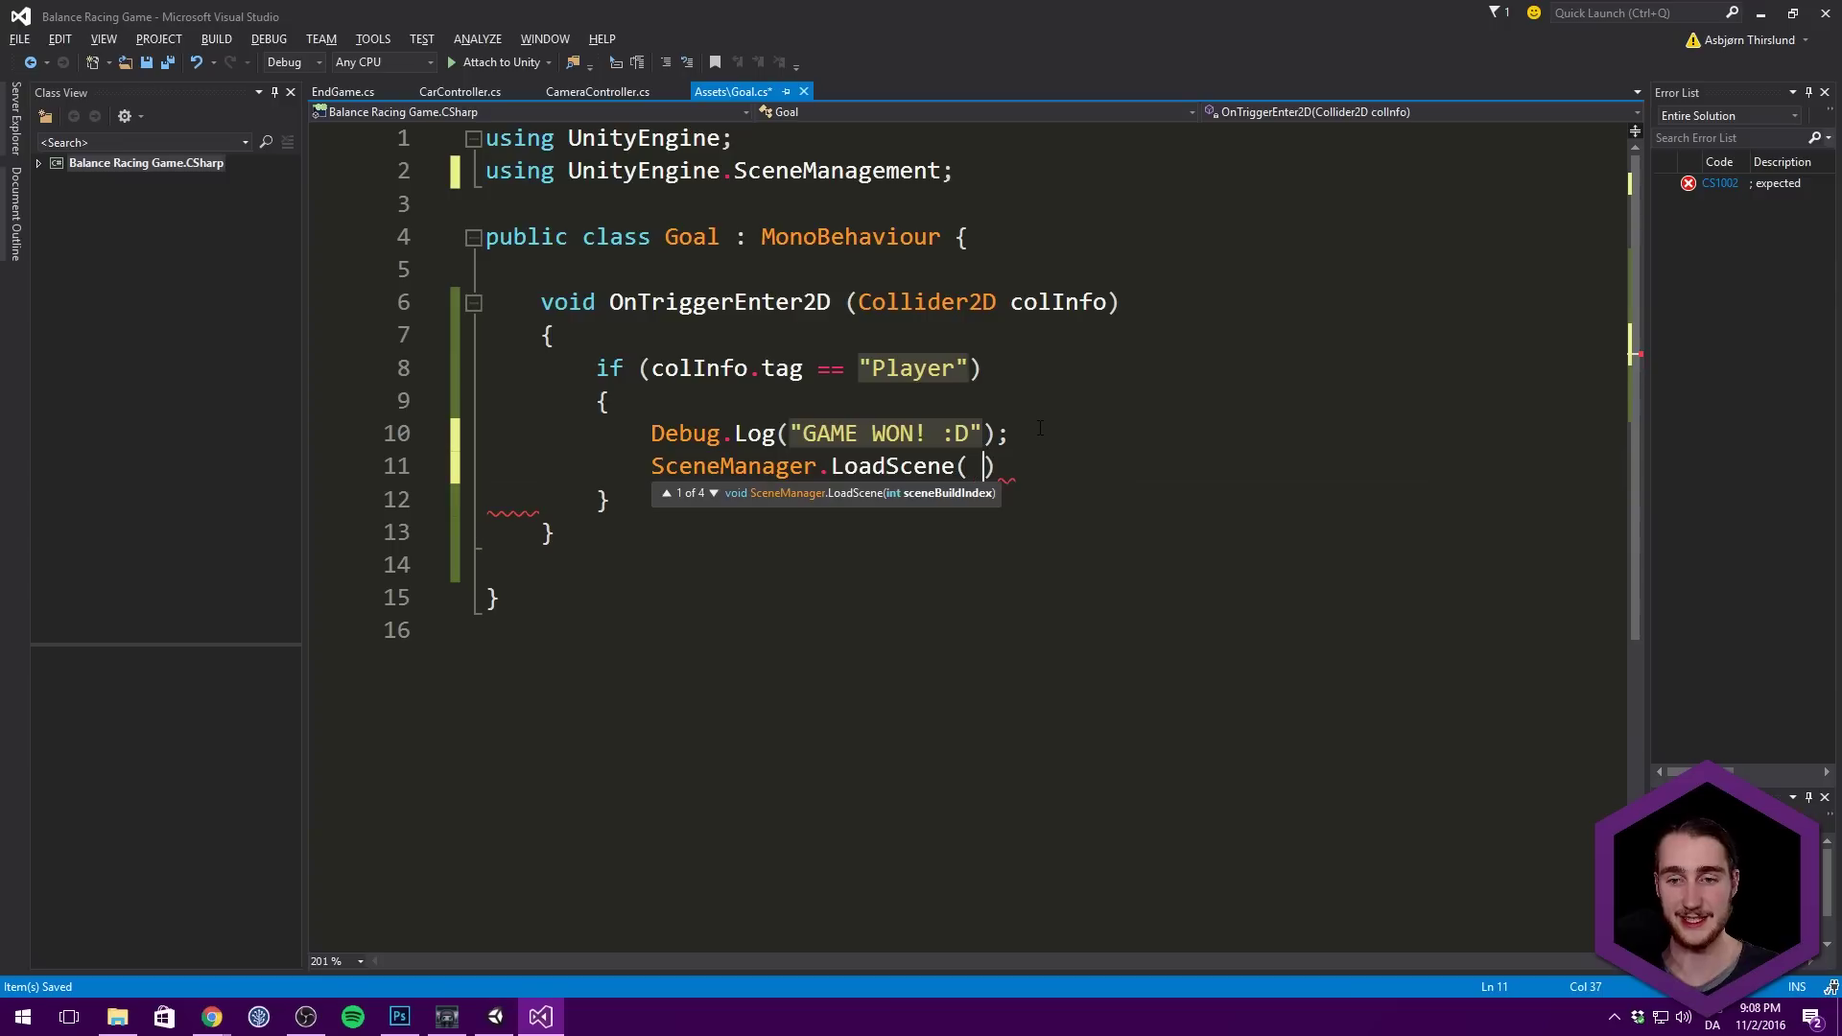
Step: Pass SceneManager.GetActiveScene().buildIndex as the LoadScene argument and end the statement with a semicolon
type("ceneManager.G")
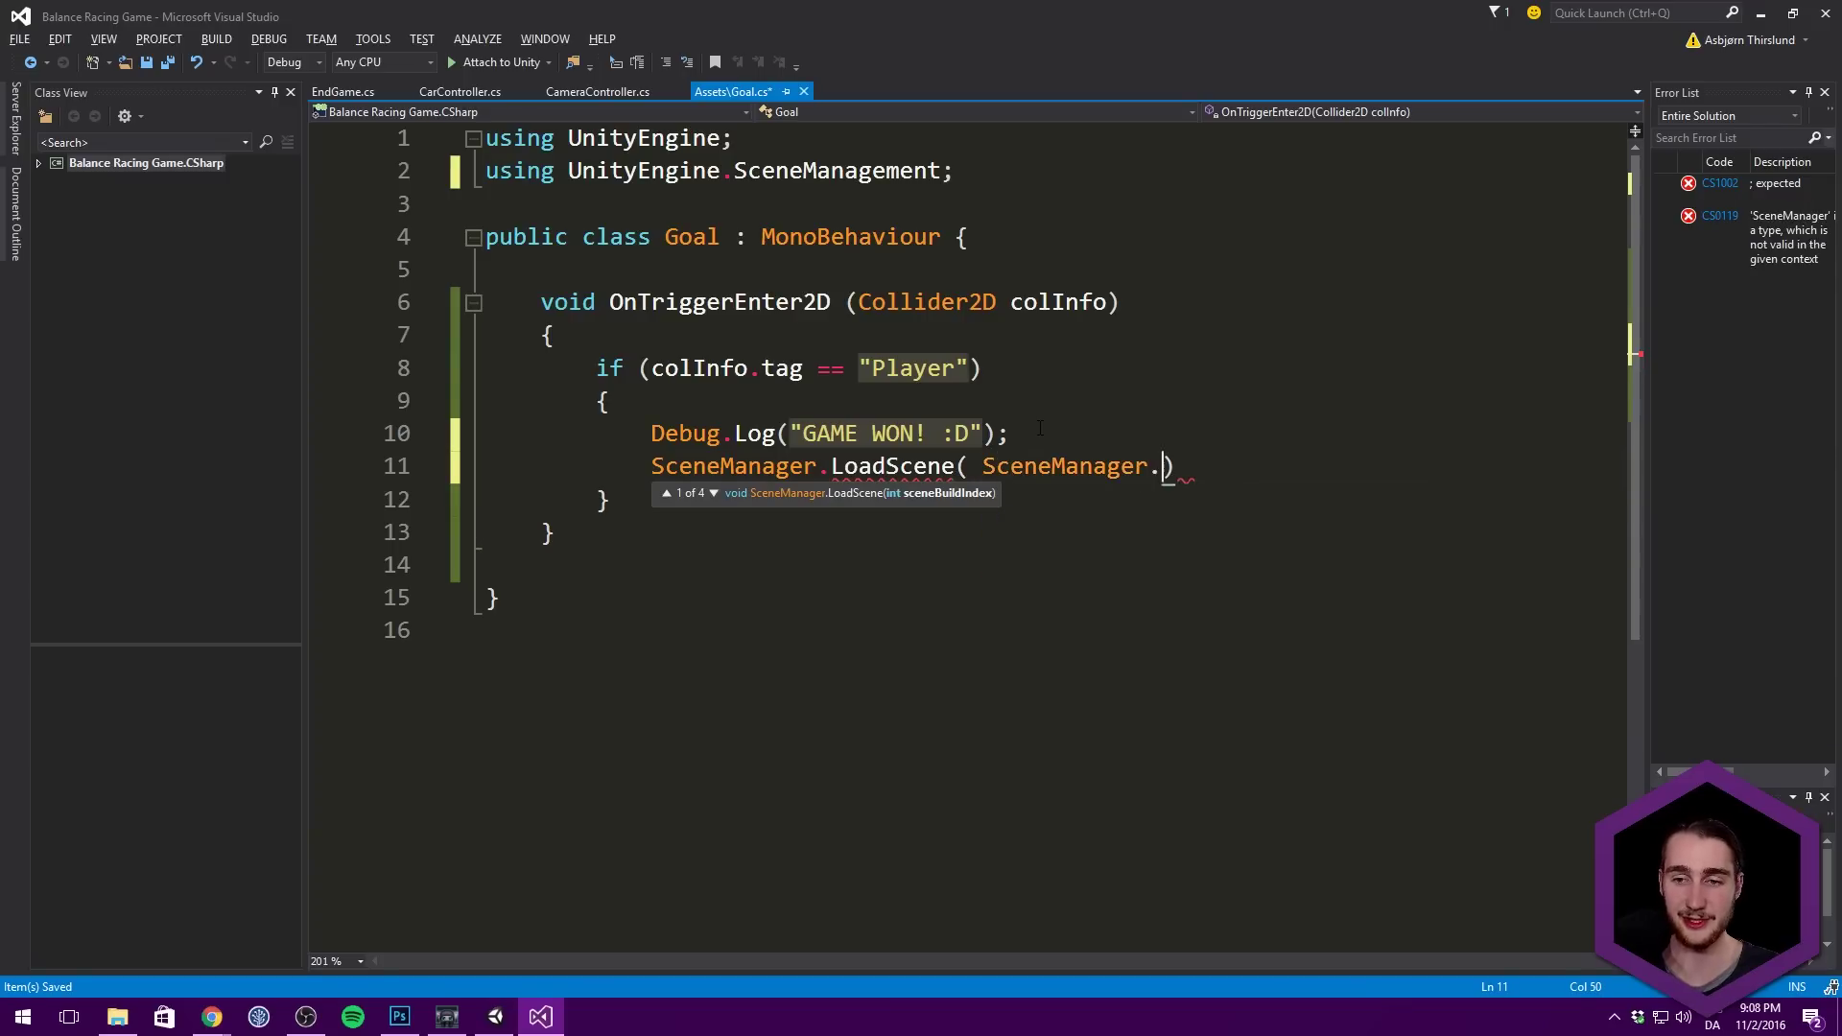
key("Tab")
type(".bu")
key("Return")
key("BackSpace")
key("BackSpace")
key("BackSpace")
key("BackSpace")
key("BackSpace")
key("BackSpace")
key("BackSpace")
key("BackSpace")
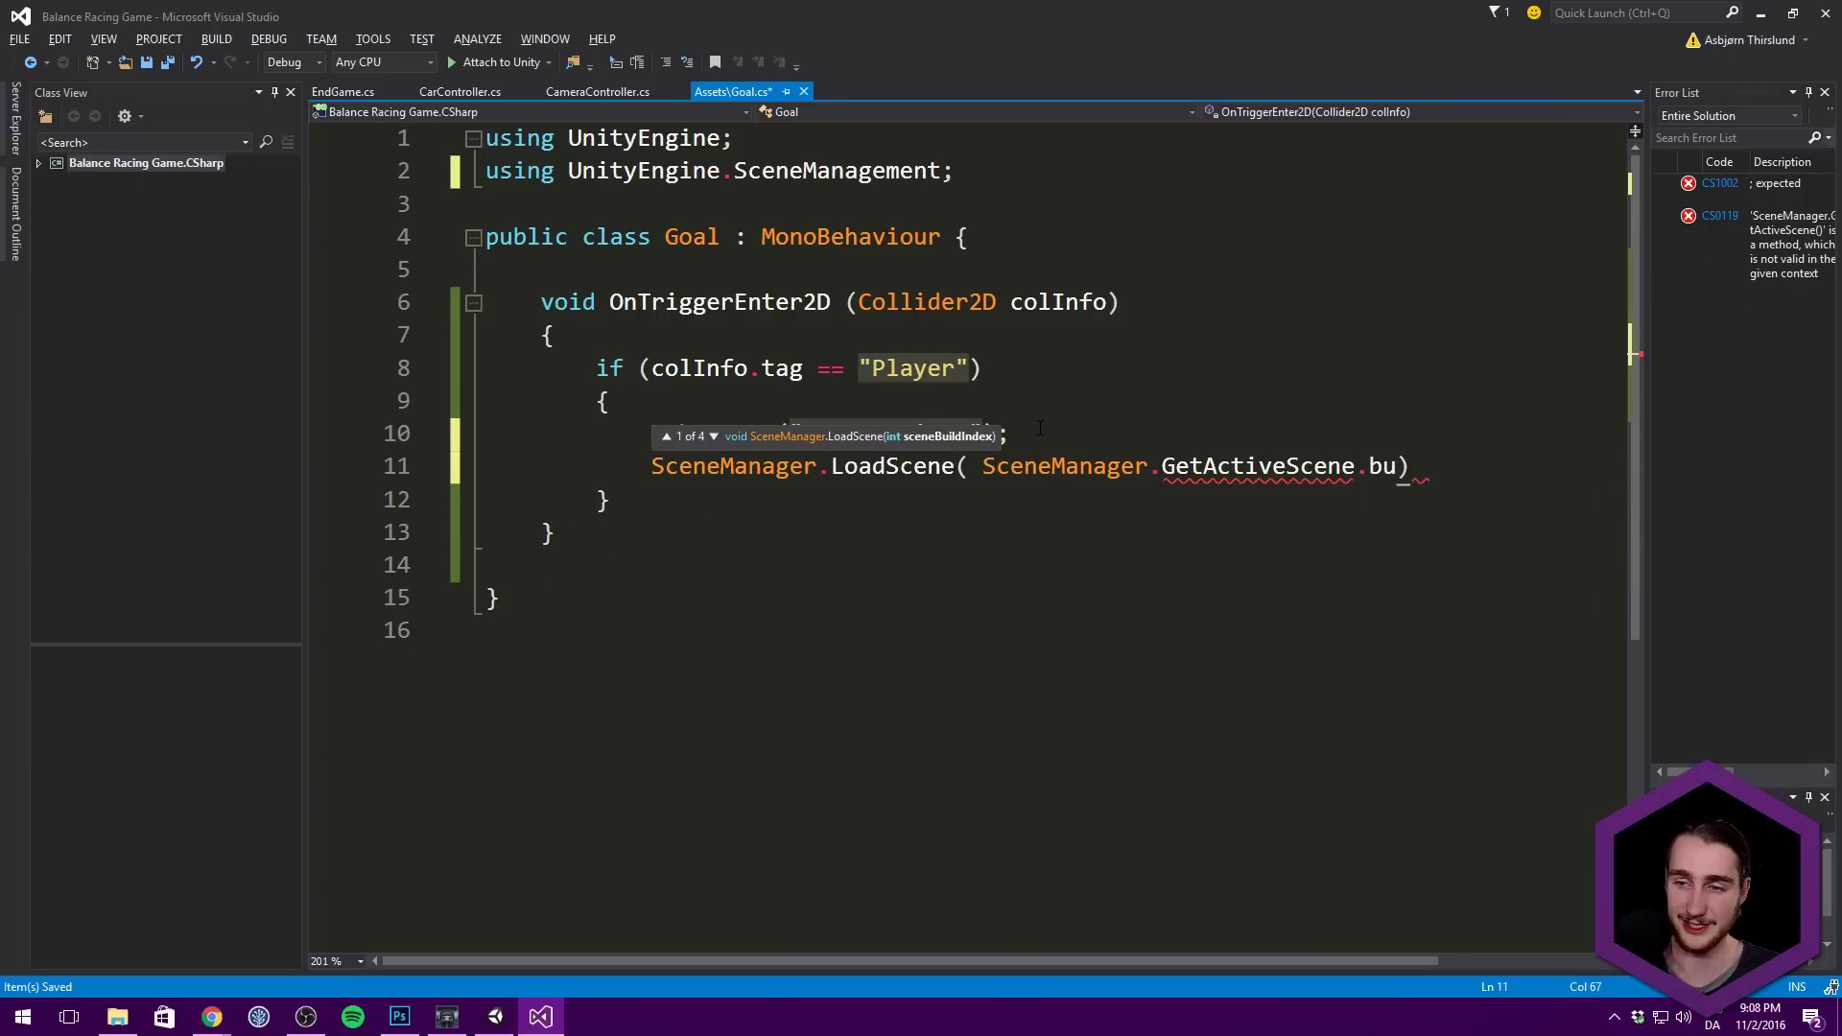
type("()")
type("bu")
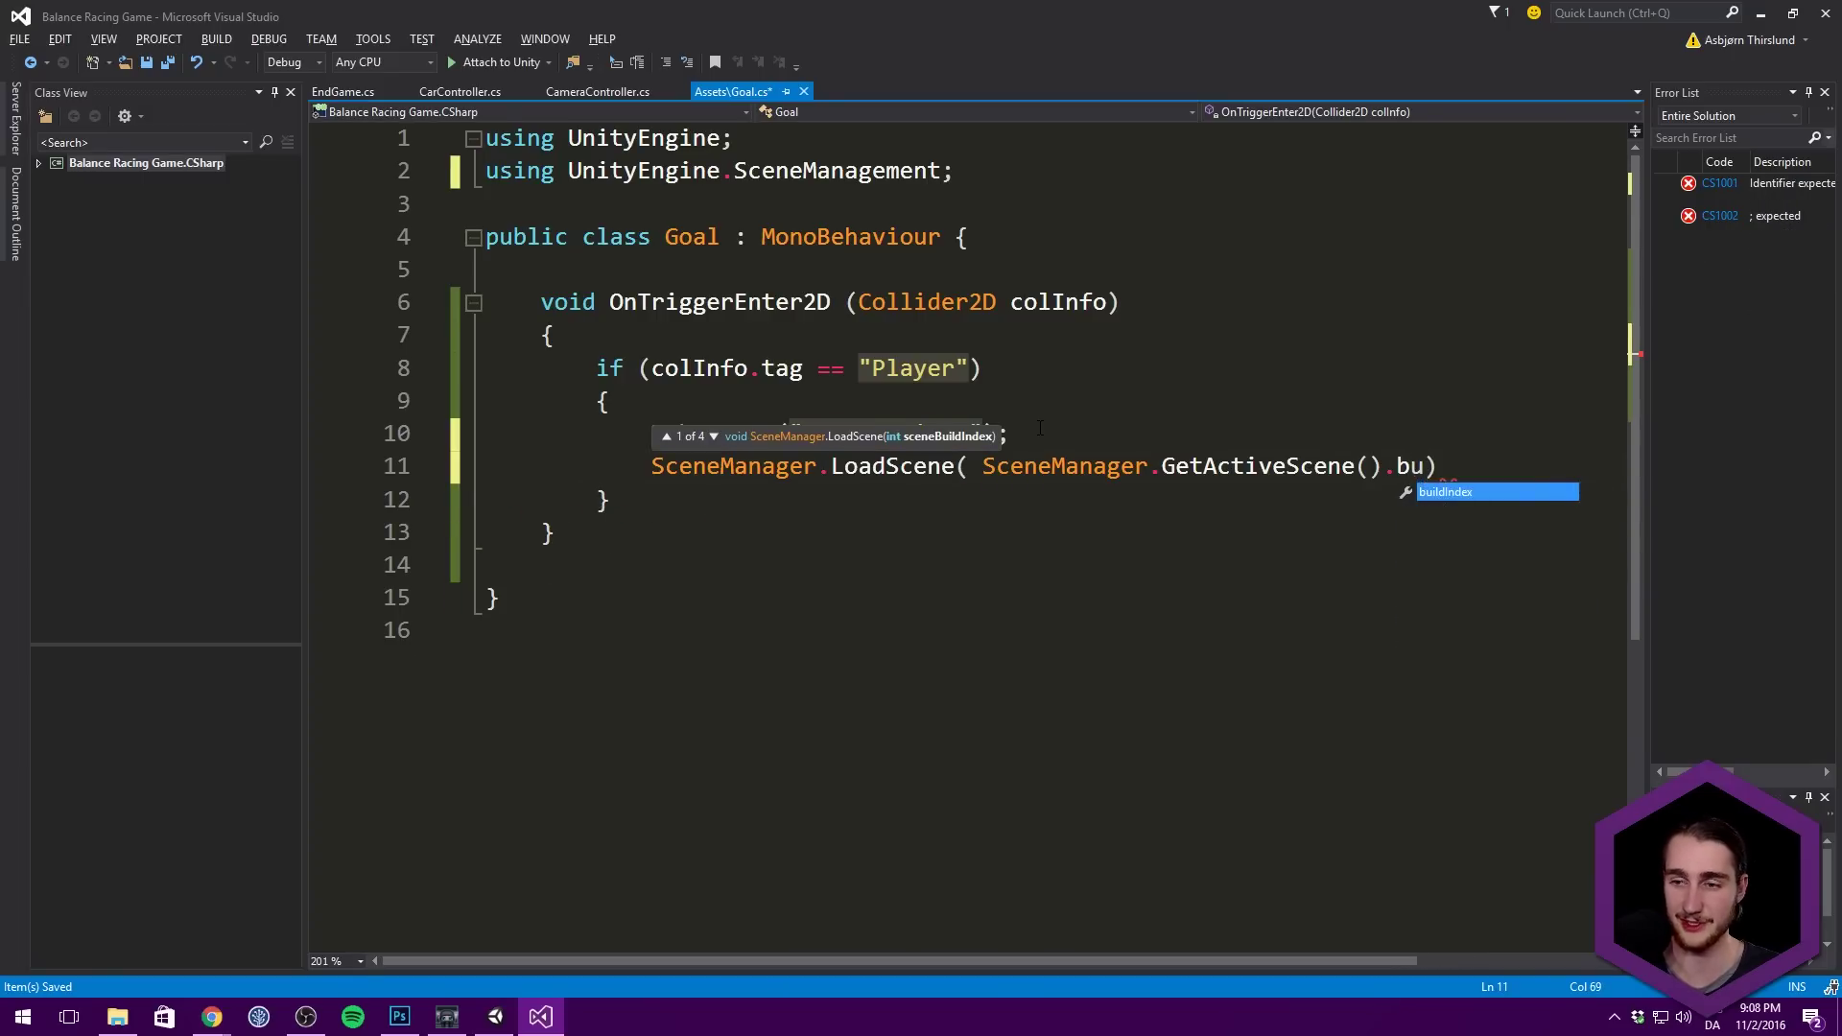
key("Tab")
key("End")
type(";")
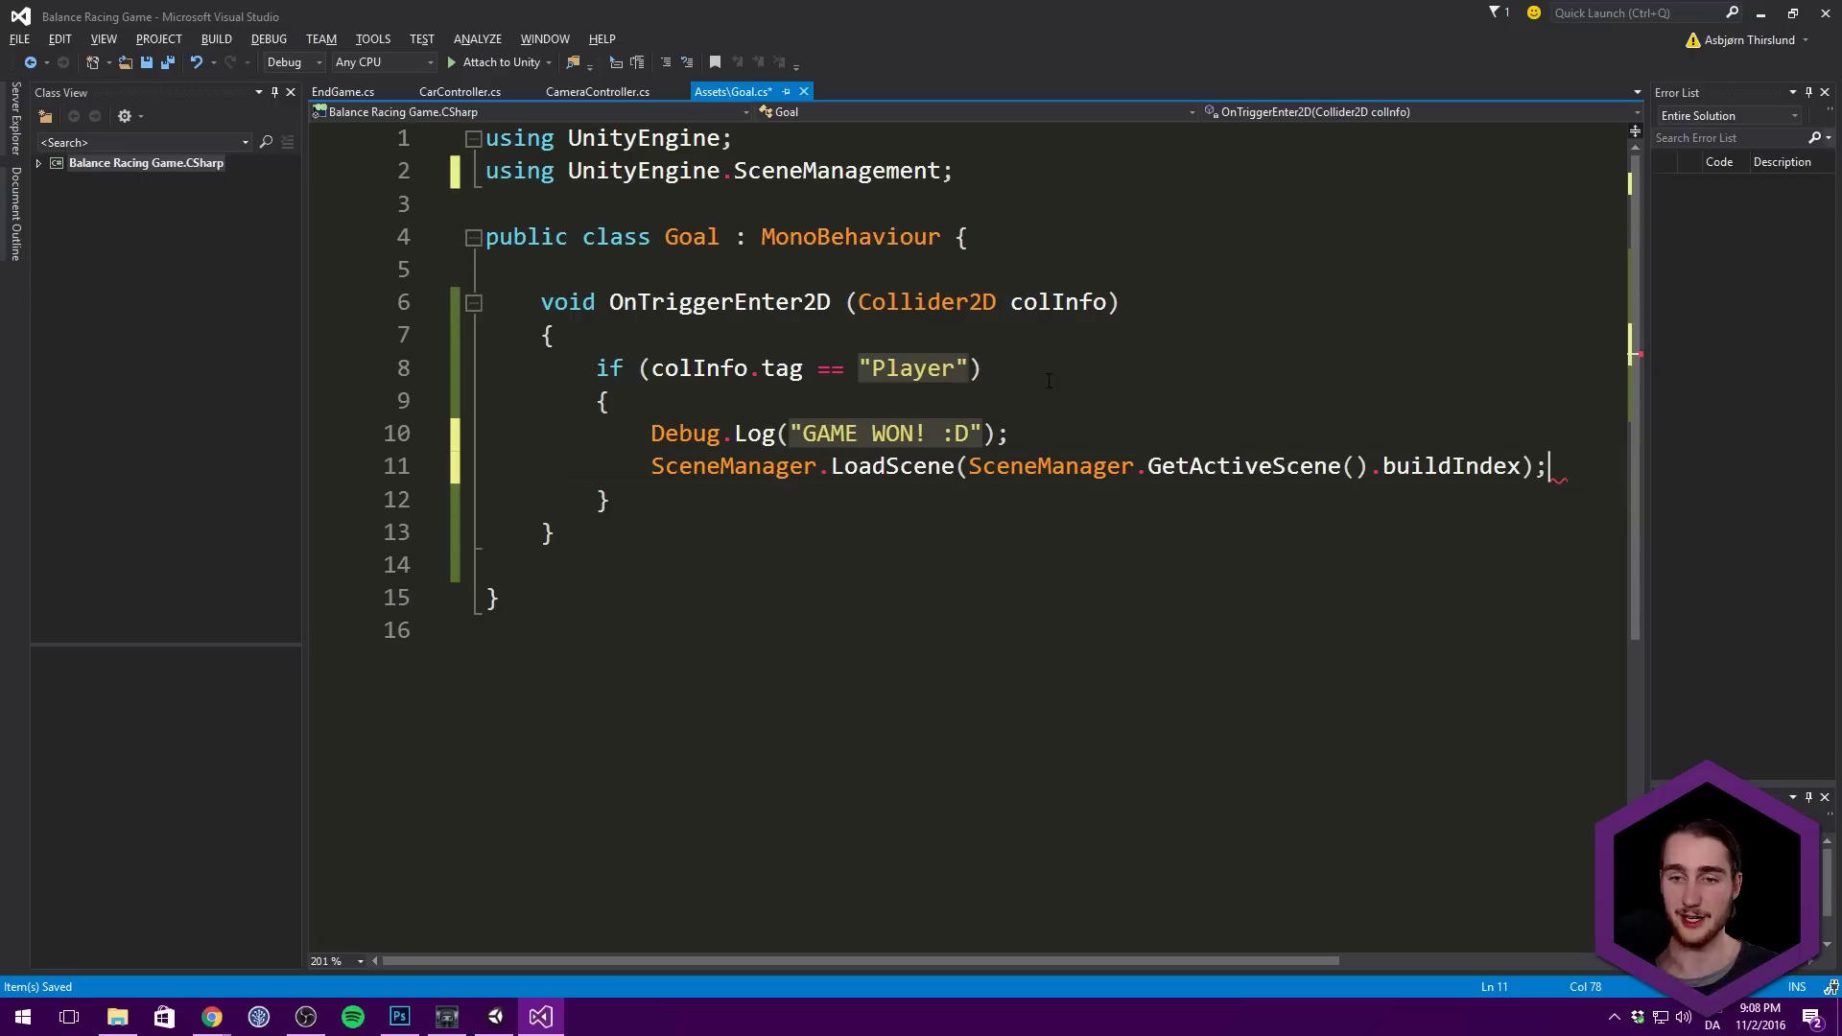
Step: Switch to Unity and move the Car close to the goal flag, to about X 15.8, Y 1.4
left_click(1760, 14)
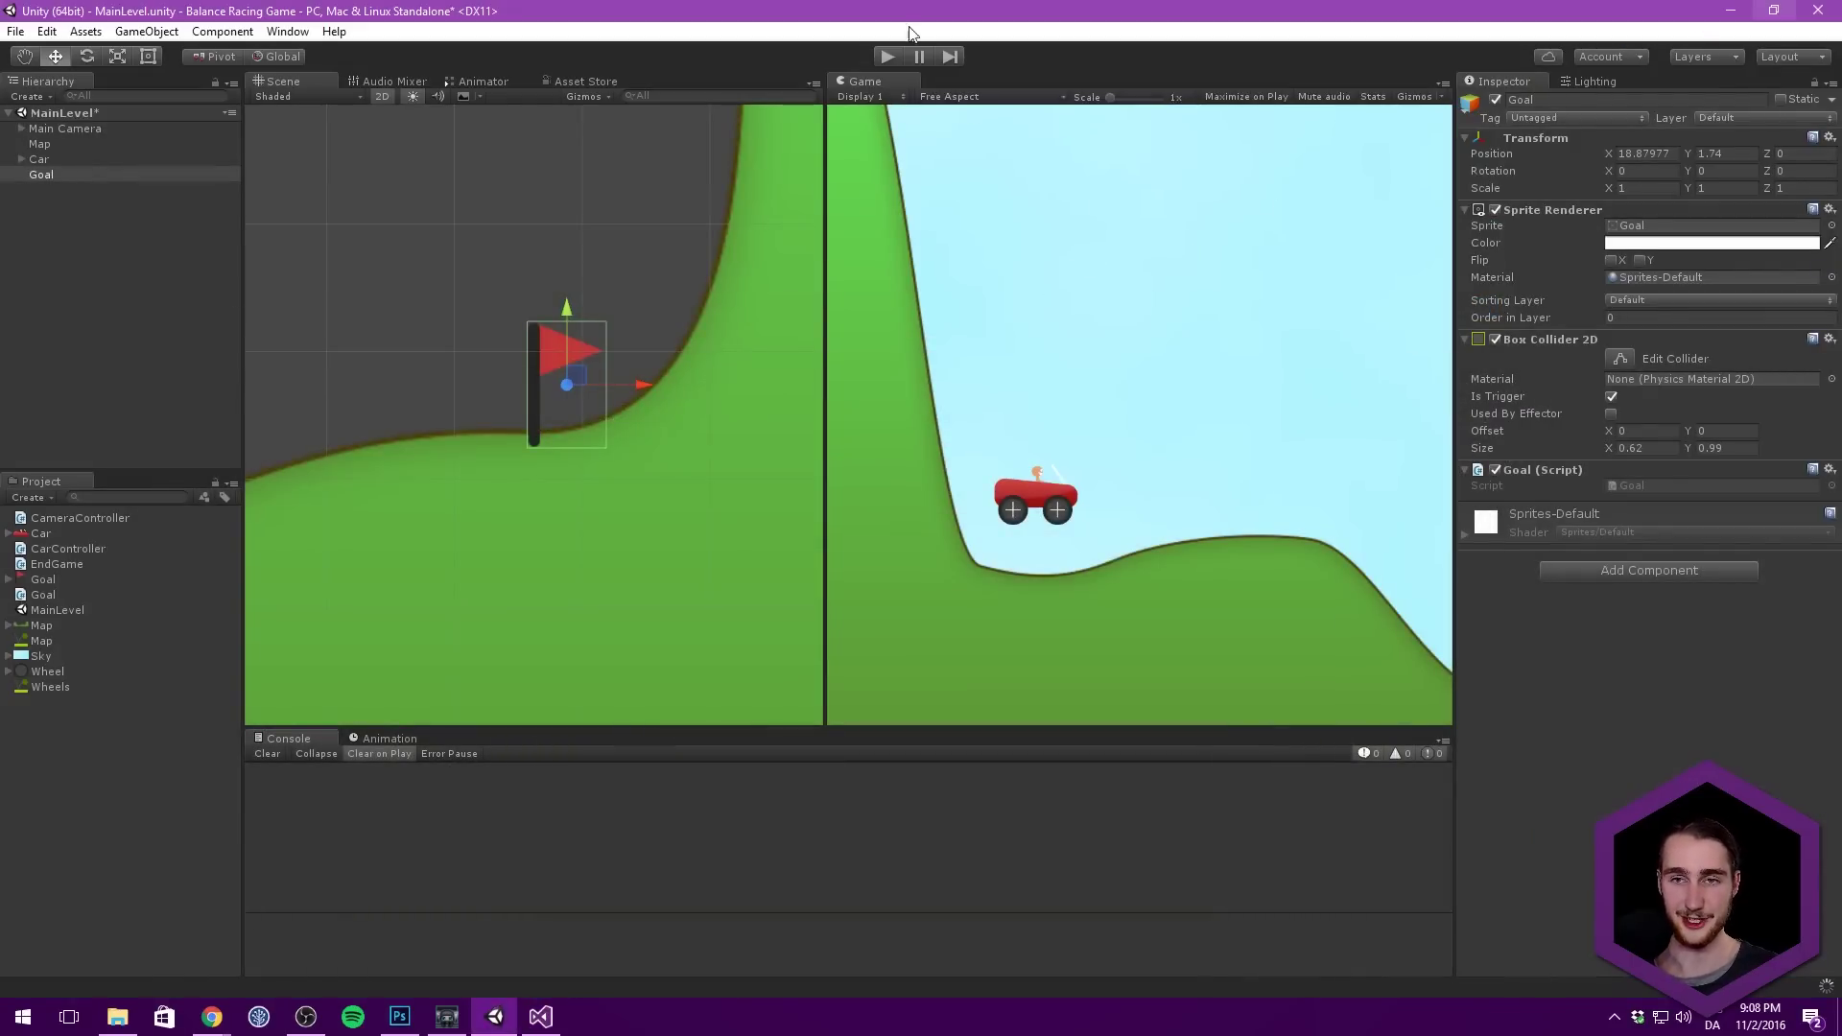
scroll(358, 169, "down", 5)
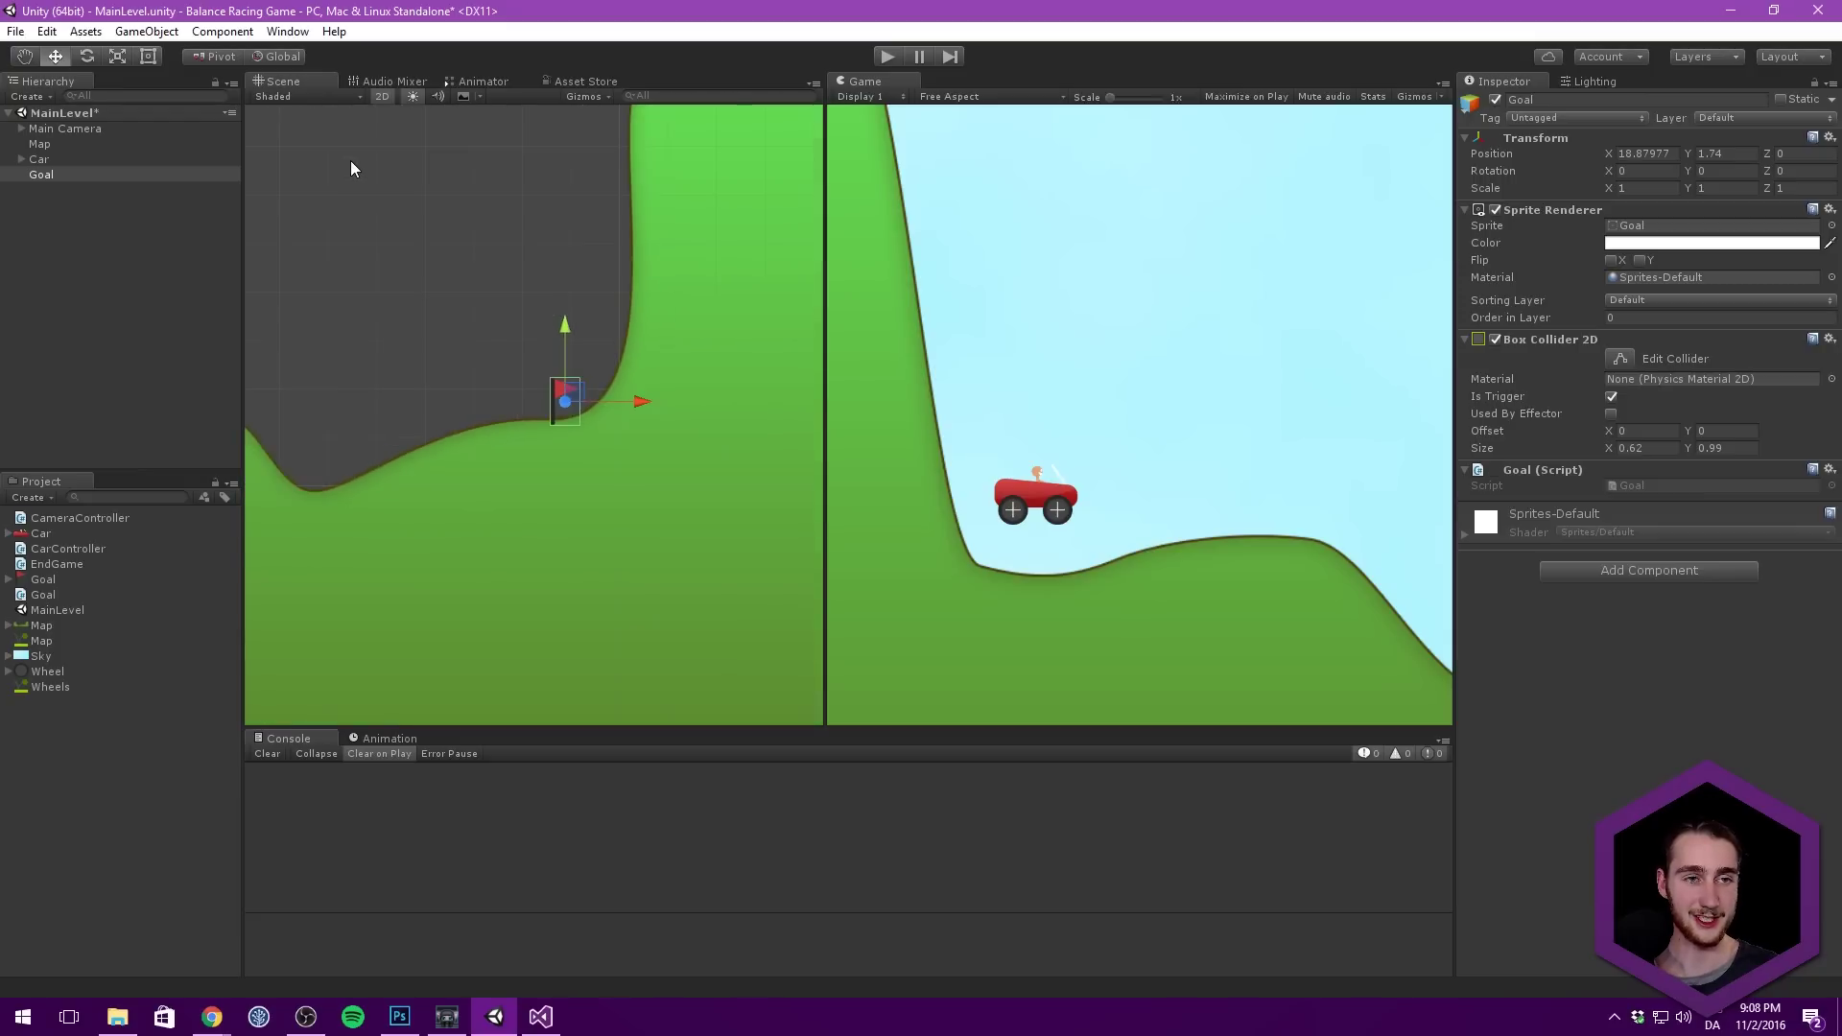
left_click(114, 159)
scroll(571, 272, "down", 5)
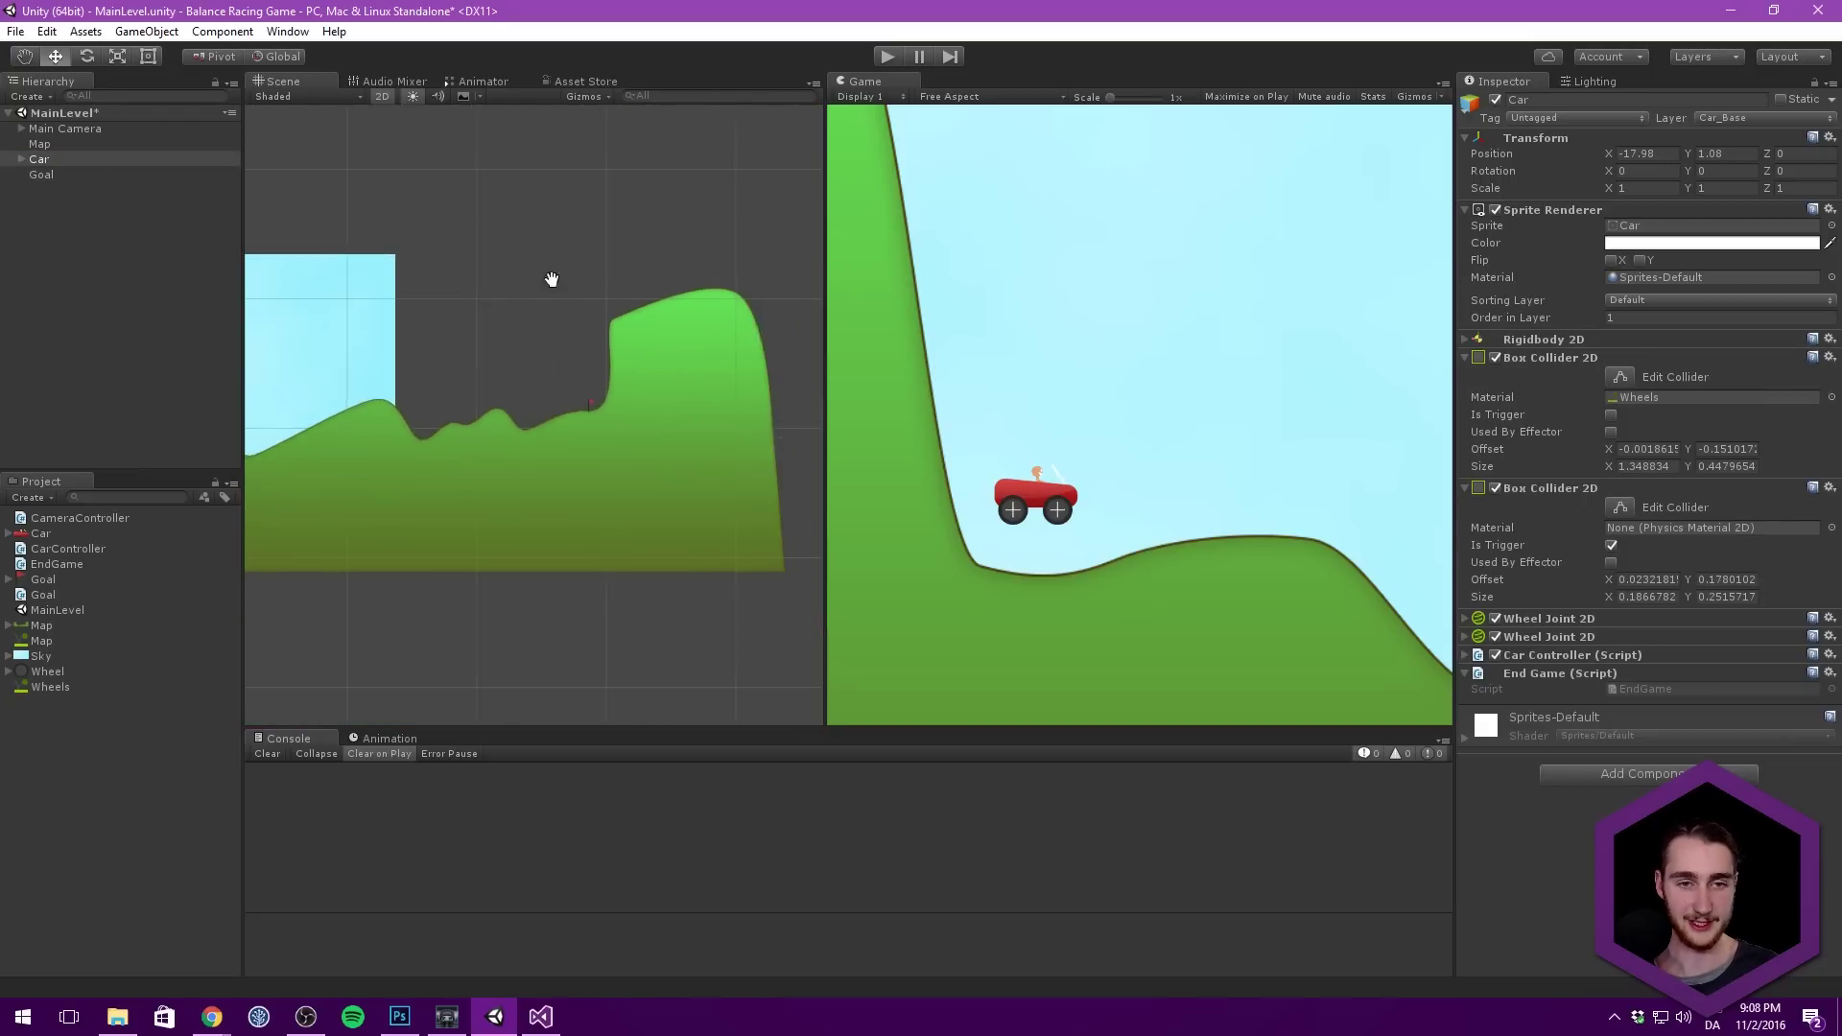
key("f")
left_click_drag(451, 393, 761, 383)
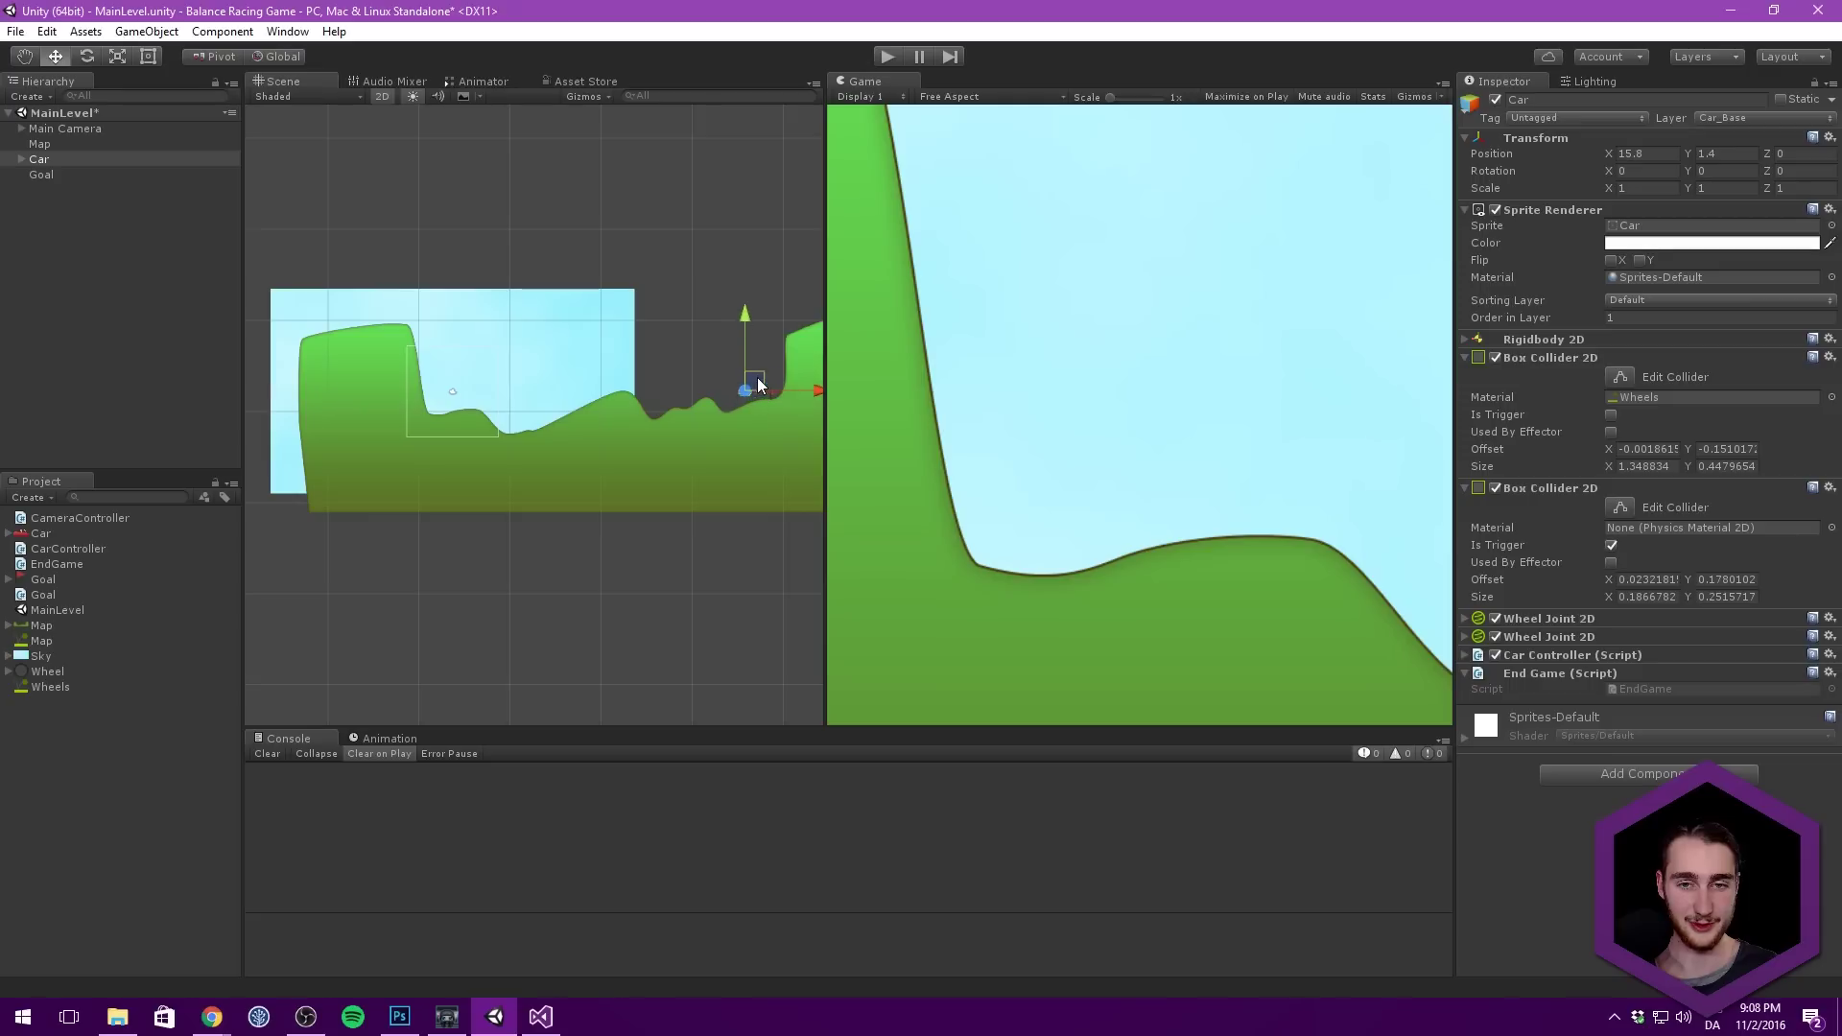
Step: Playtest the level by driving the car towards the goal flag, and stop the game
left_click(889, 58)
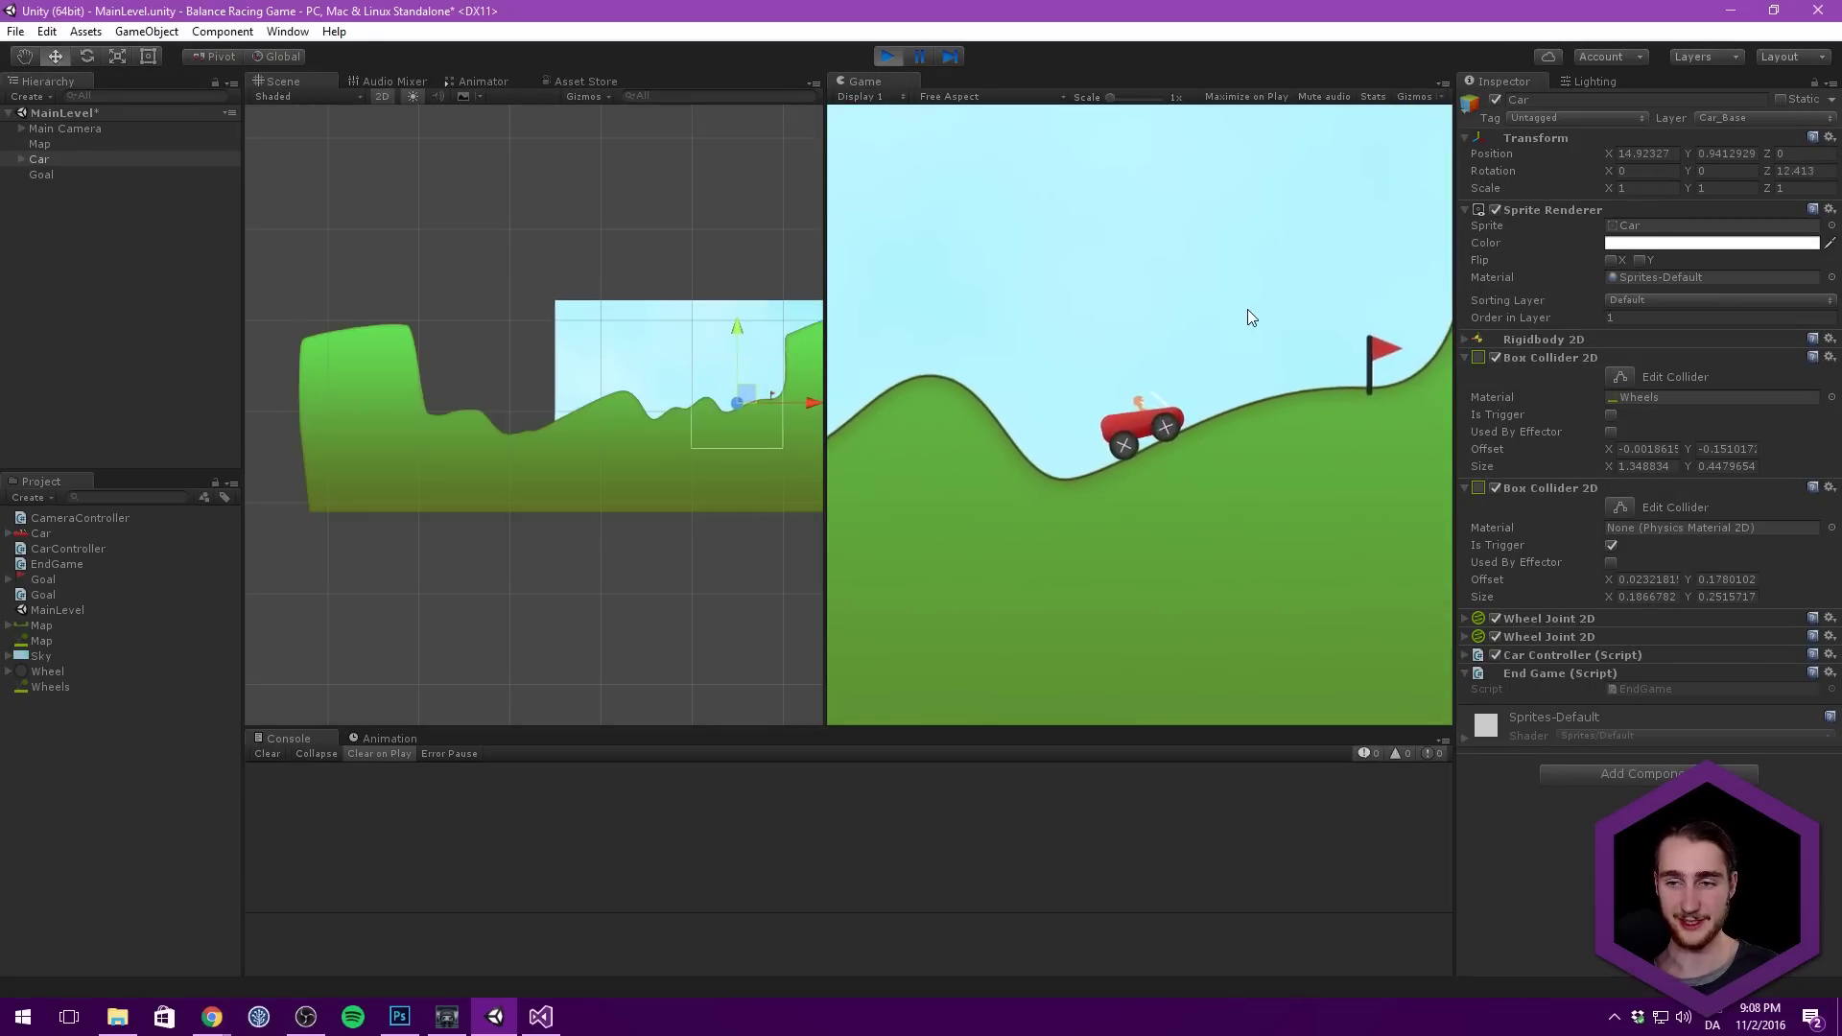
key("Right")
key("Right")
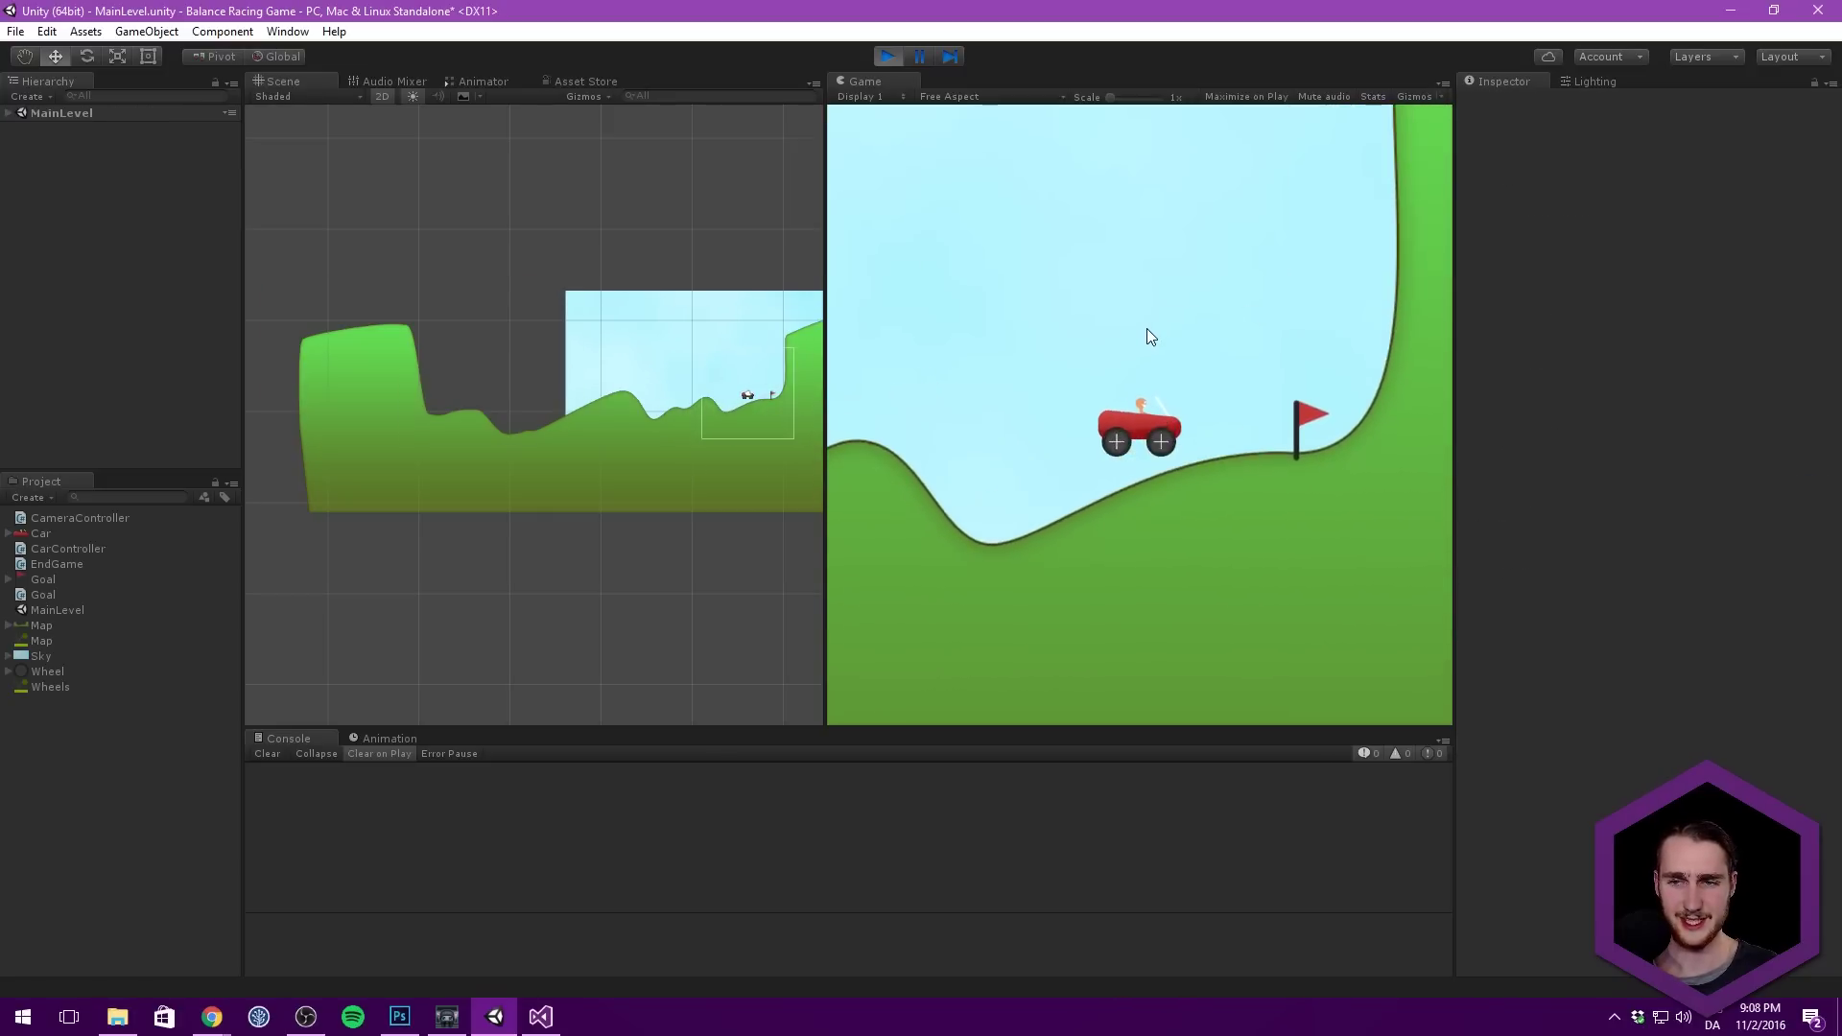
key("Right")
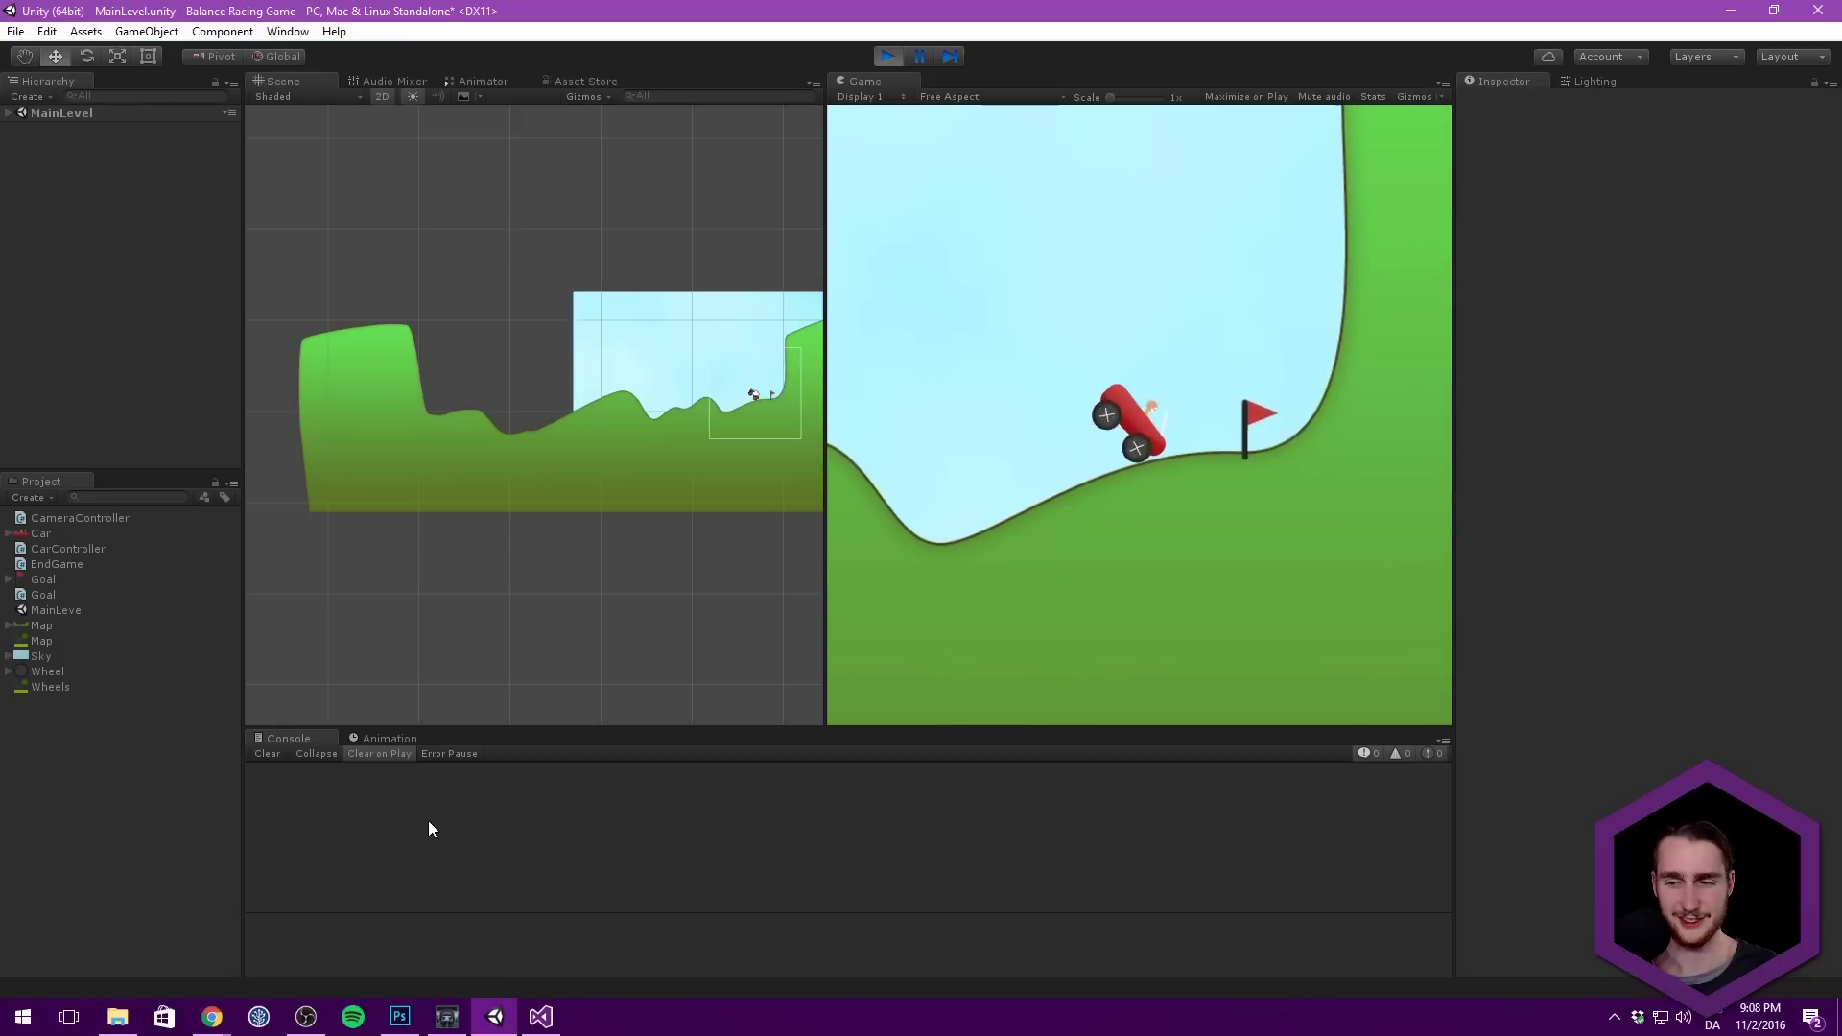
key("Left")
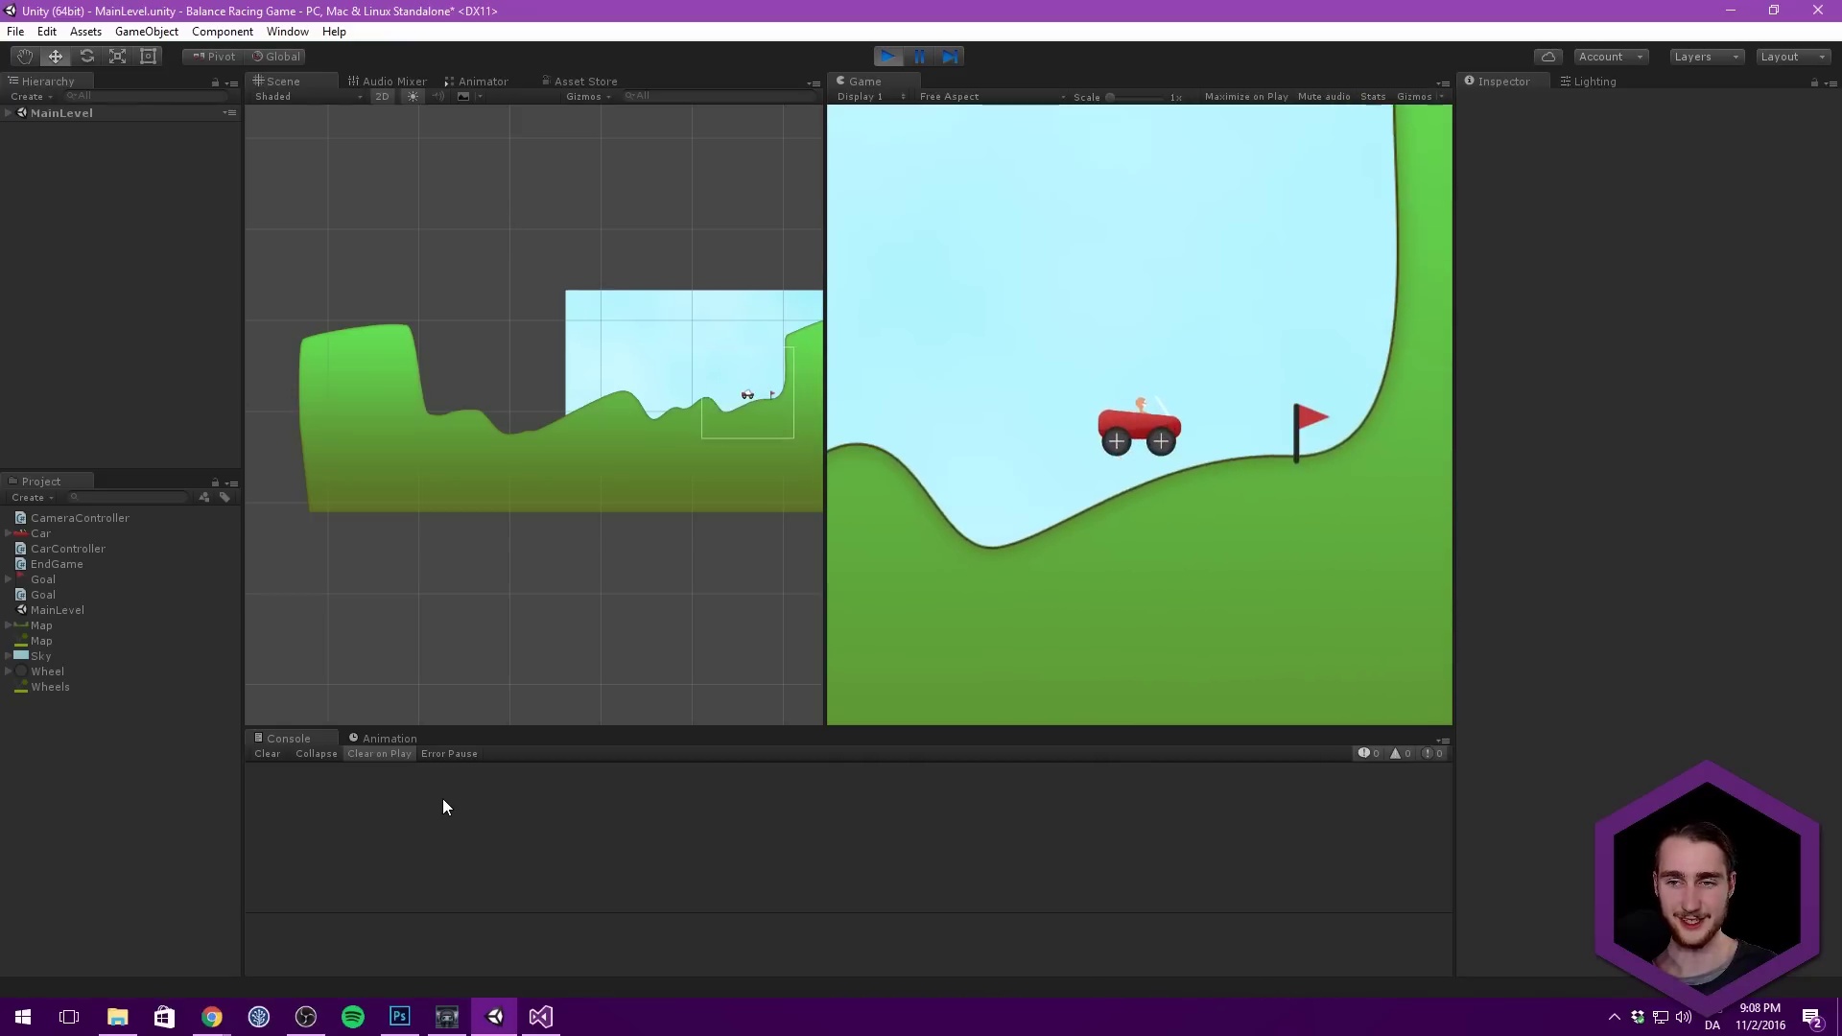
left_click(888, 56)
Step: Switch to Visual Studio and review the Debug.Log and LoadScene lines in the Goal script
key("alt+Tab")
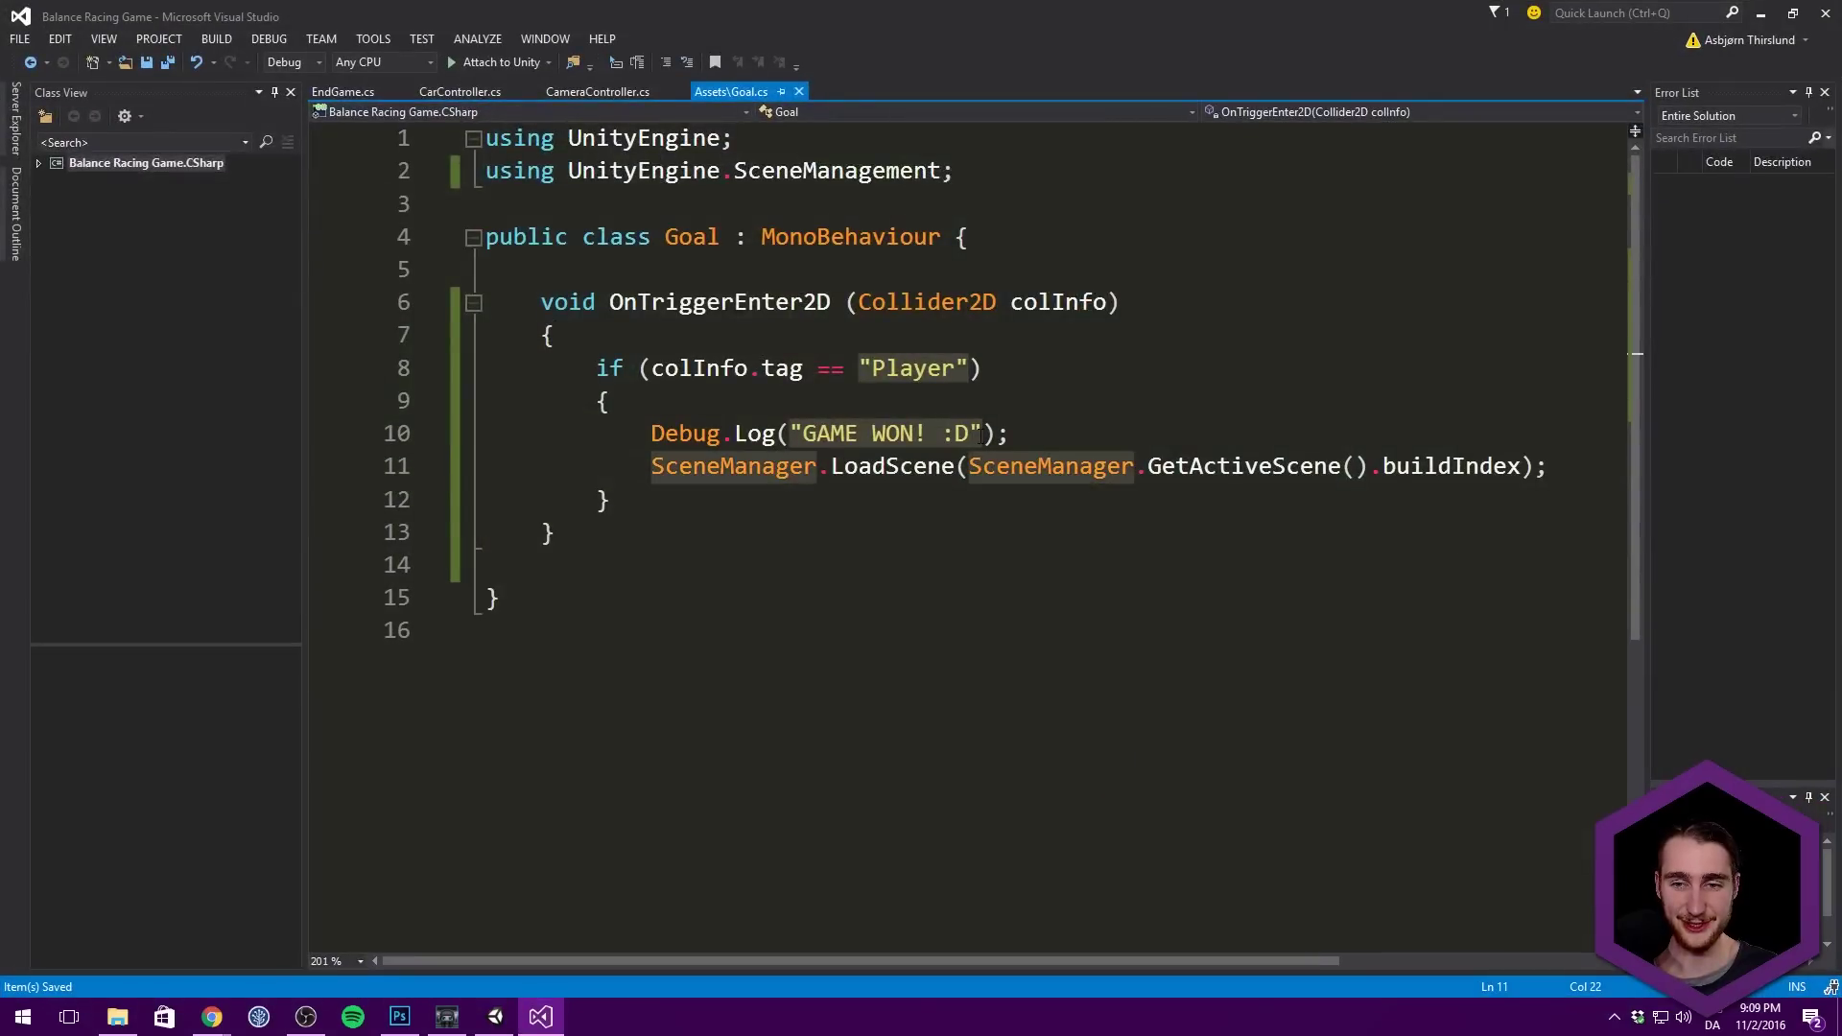
left_click_drag(1009, 433, 651, 432)
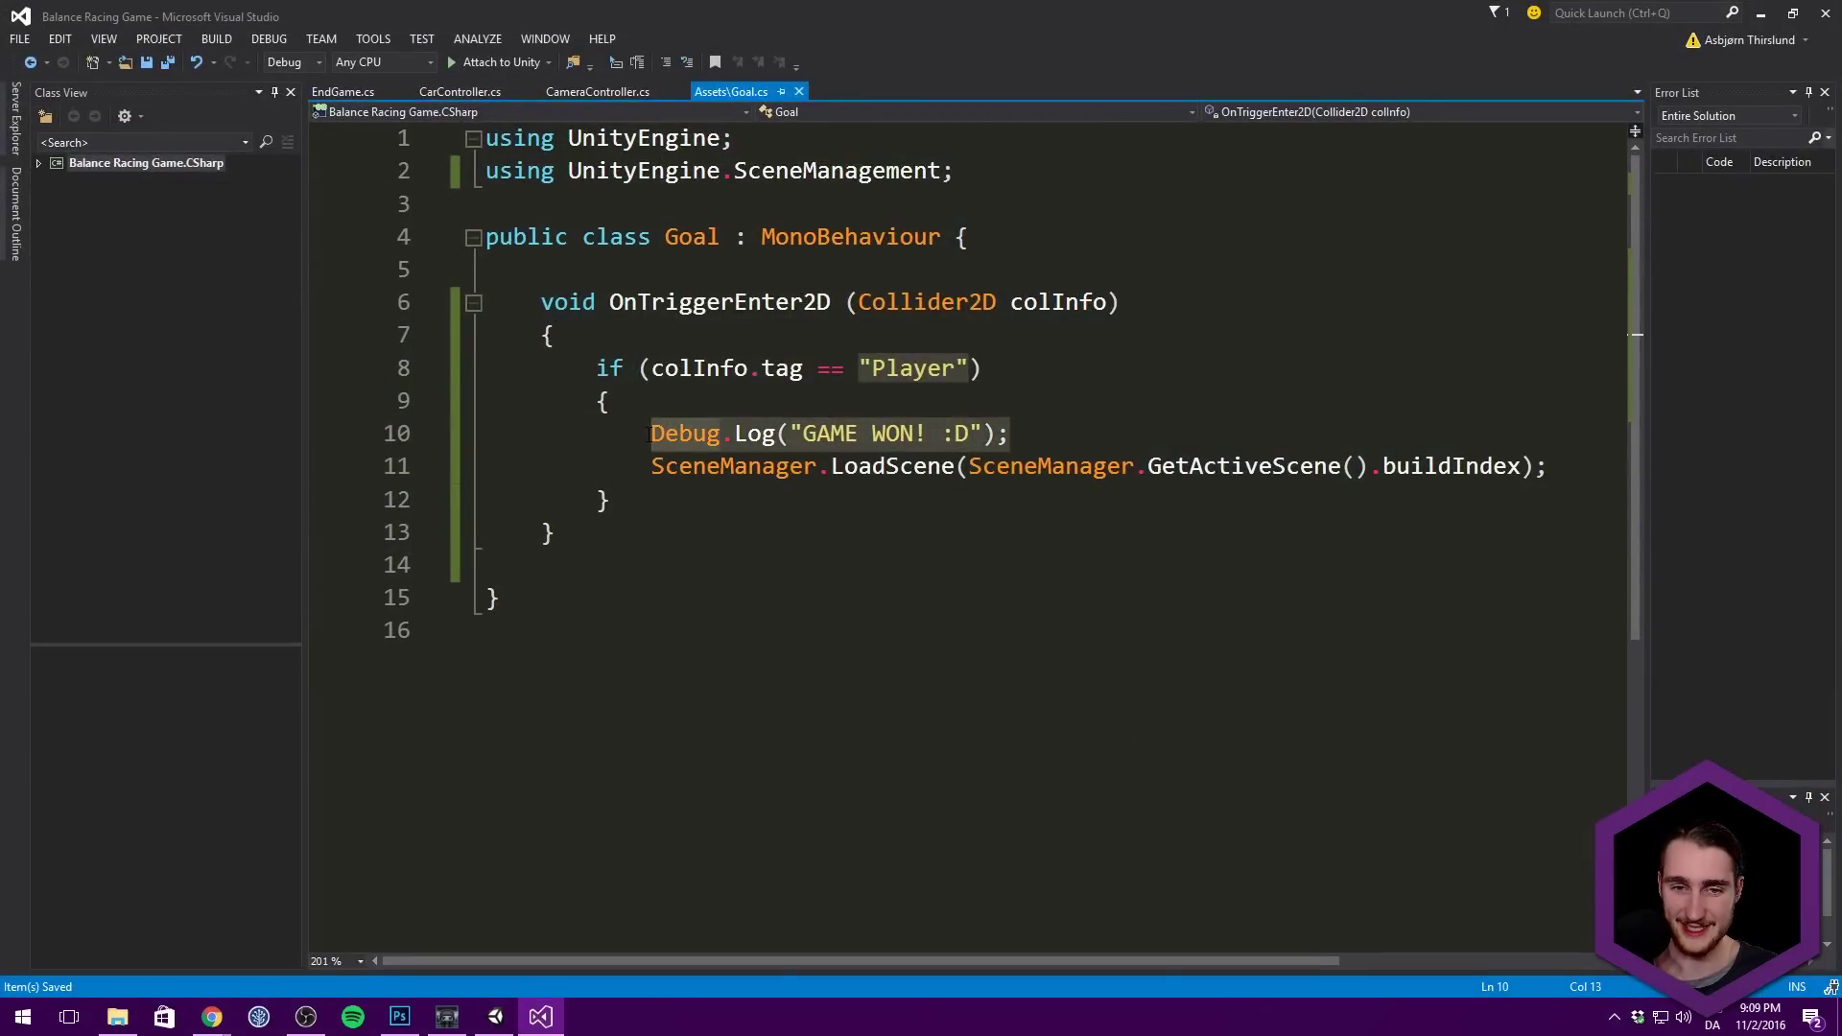
left_click(682, 441)
left_click(886, 435)
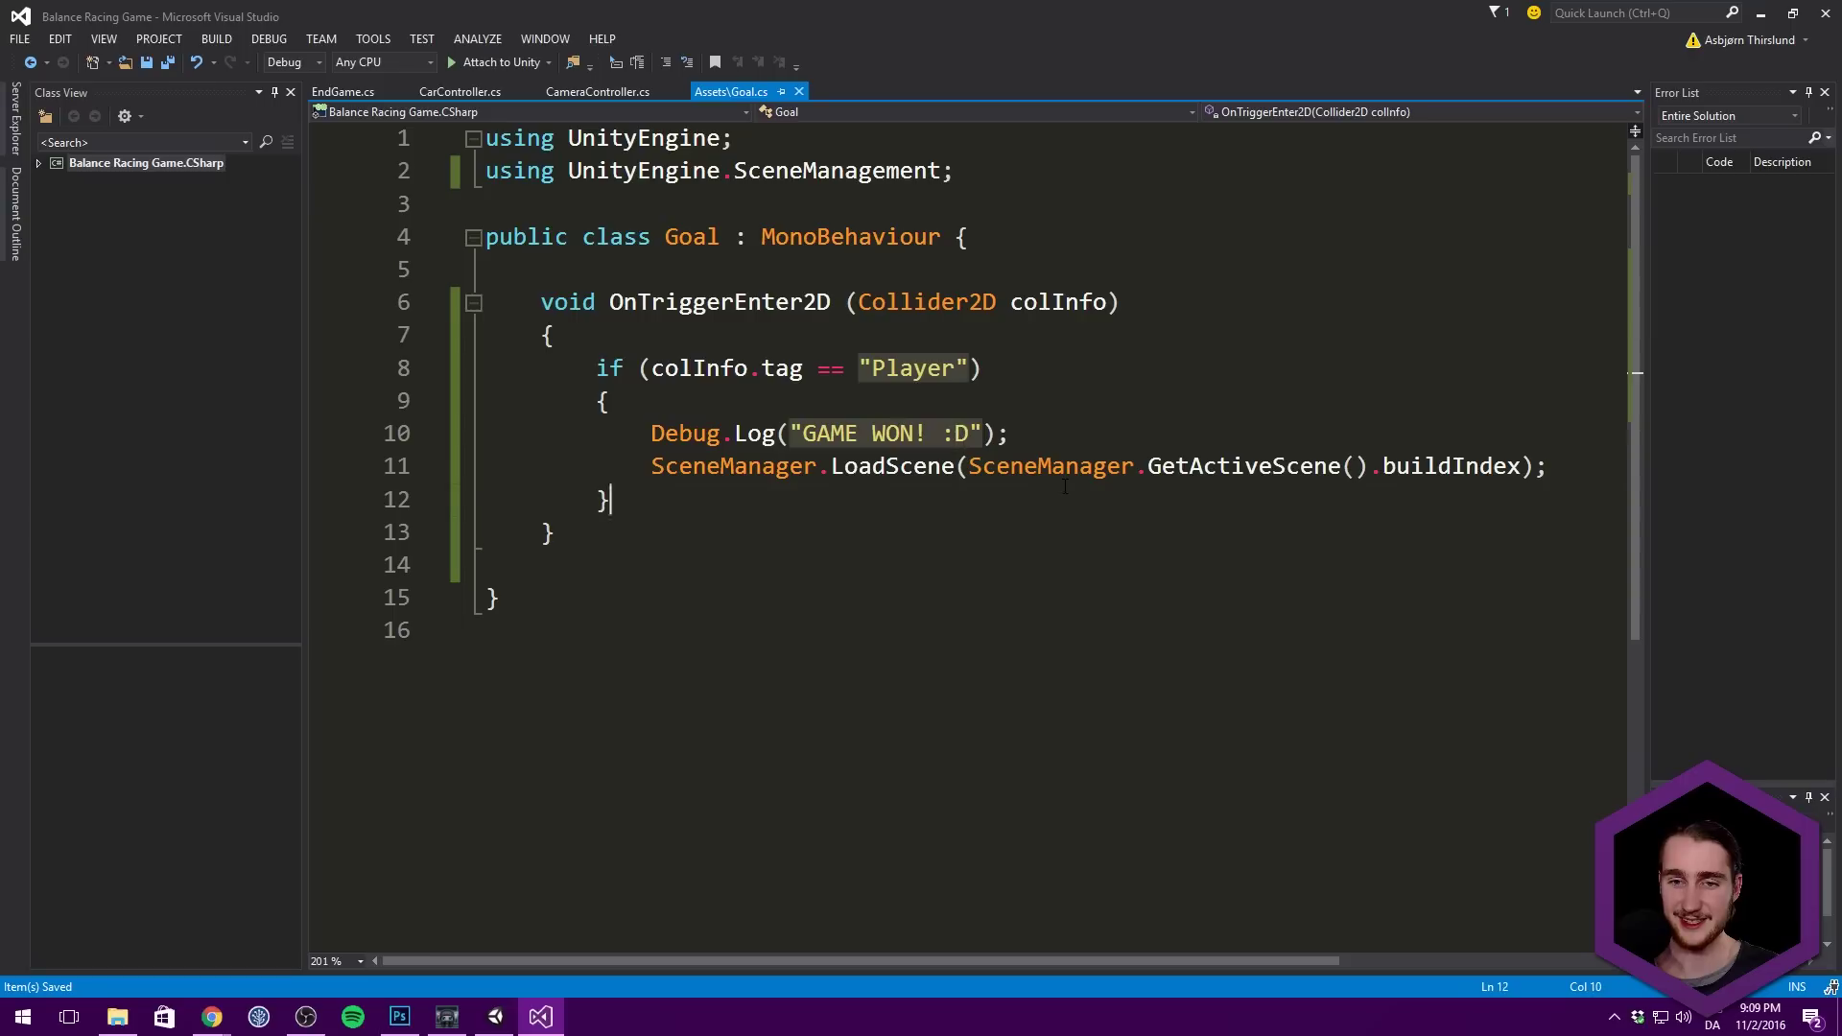
double_click(844, 465)
left_click_drag(1009, 433, 484, 433)
left_click(969, 433)
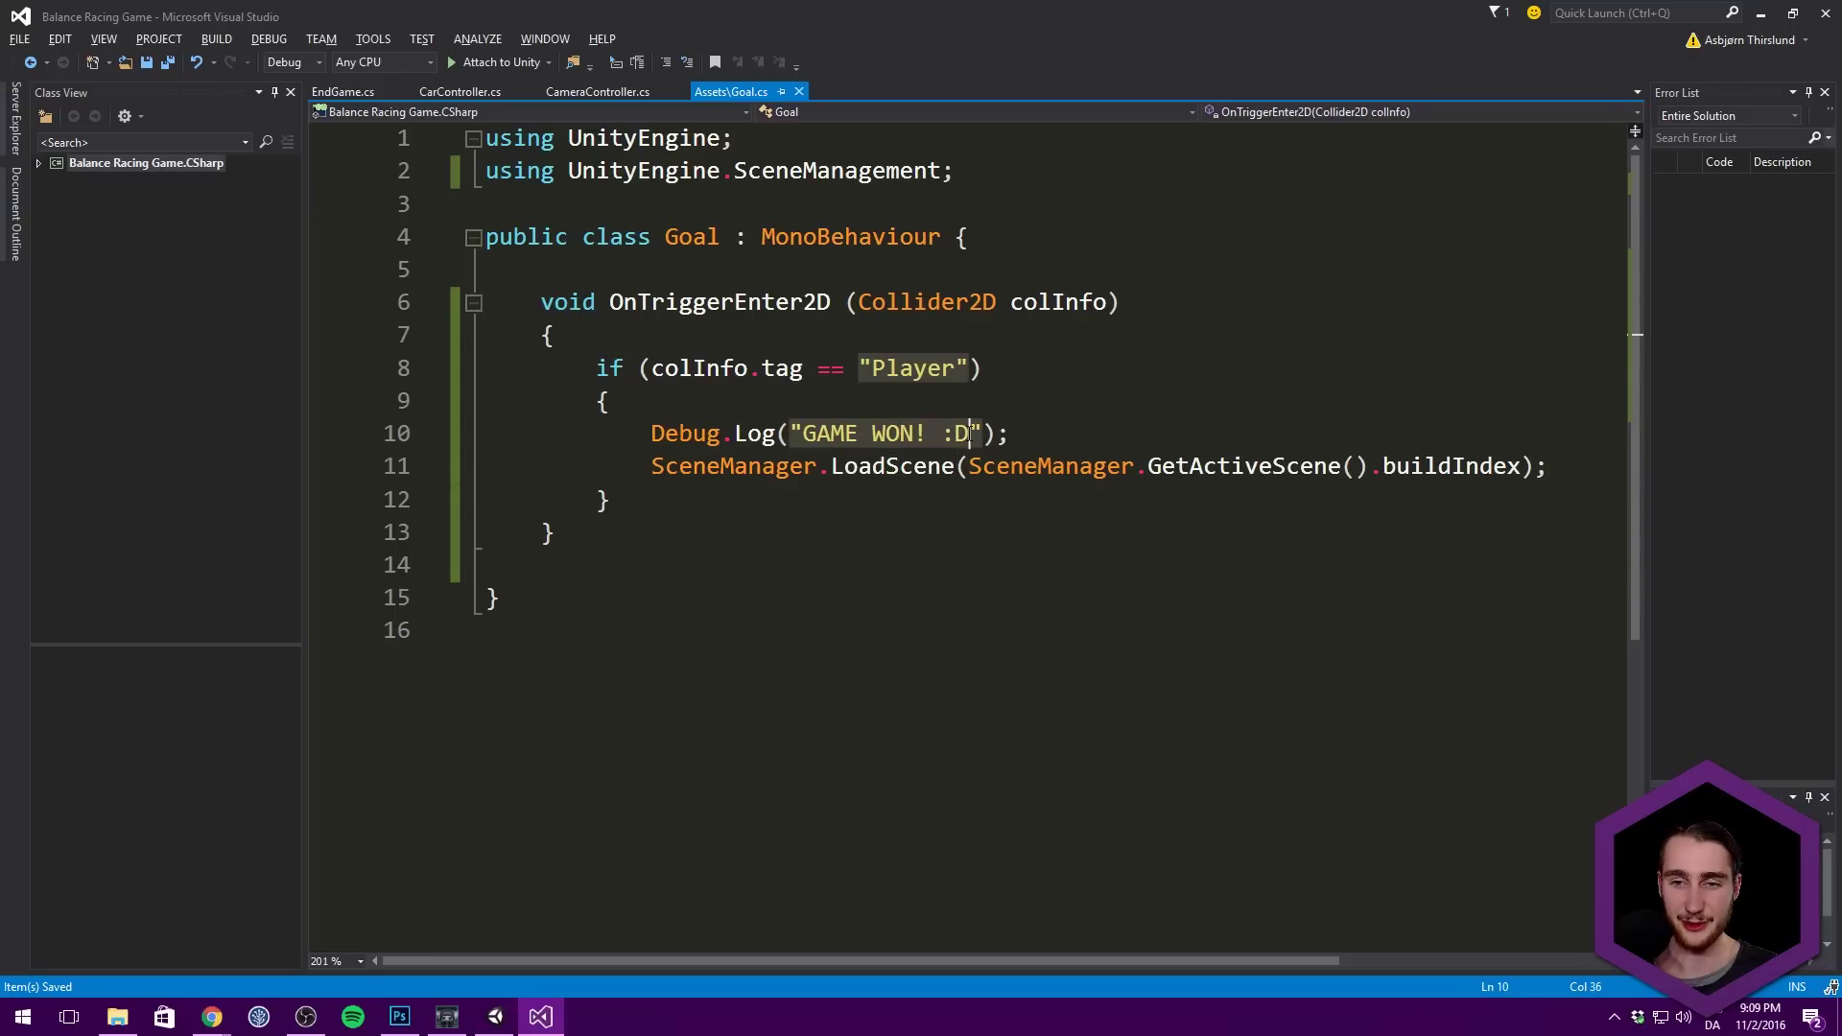
Step: Run the game again in Unity and recheck the Goal script's Player tag check and scene-loading line
key("alt+Tab")
left_click(885, 53)
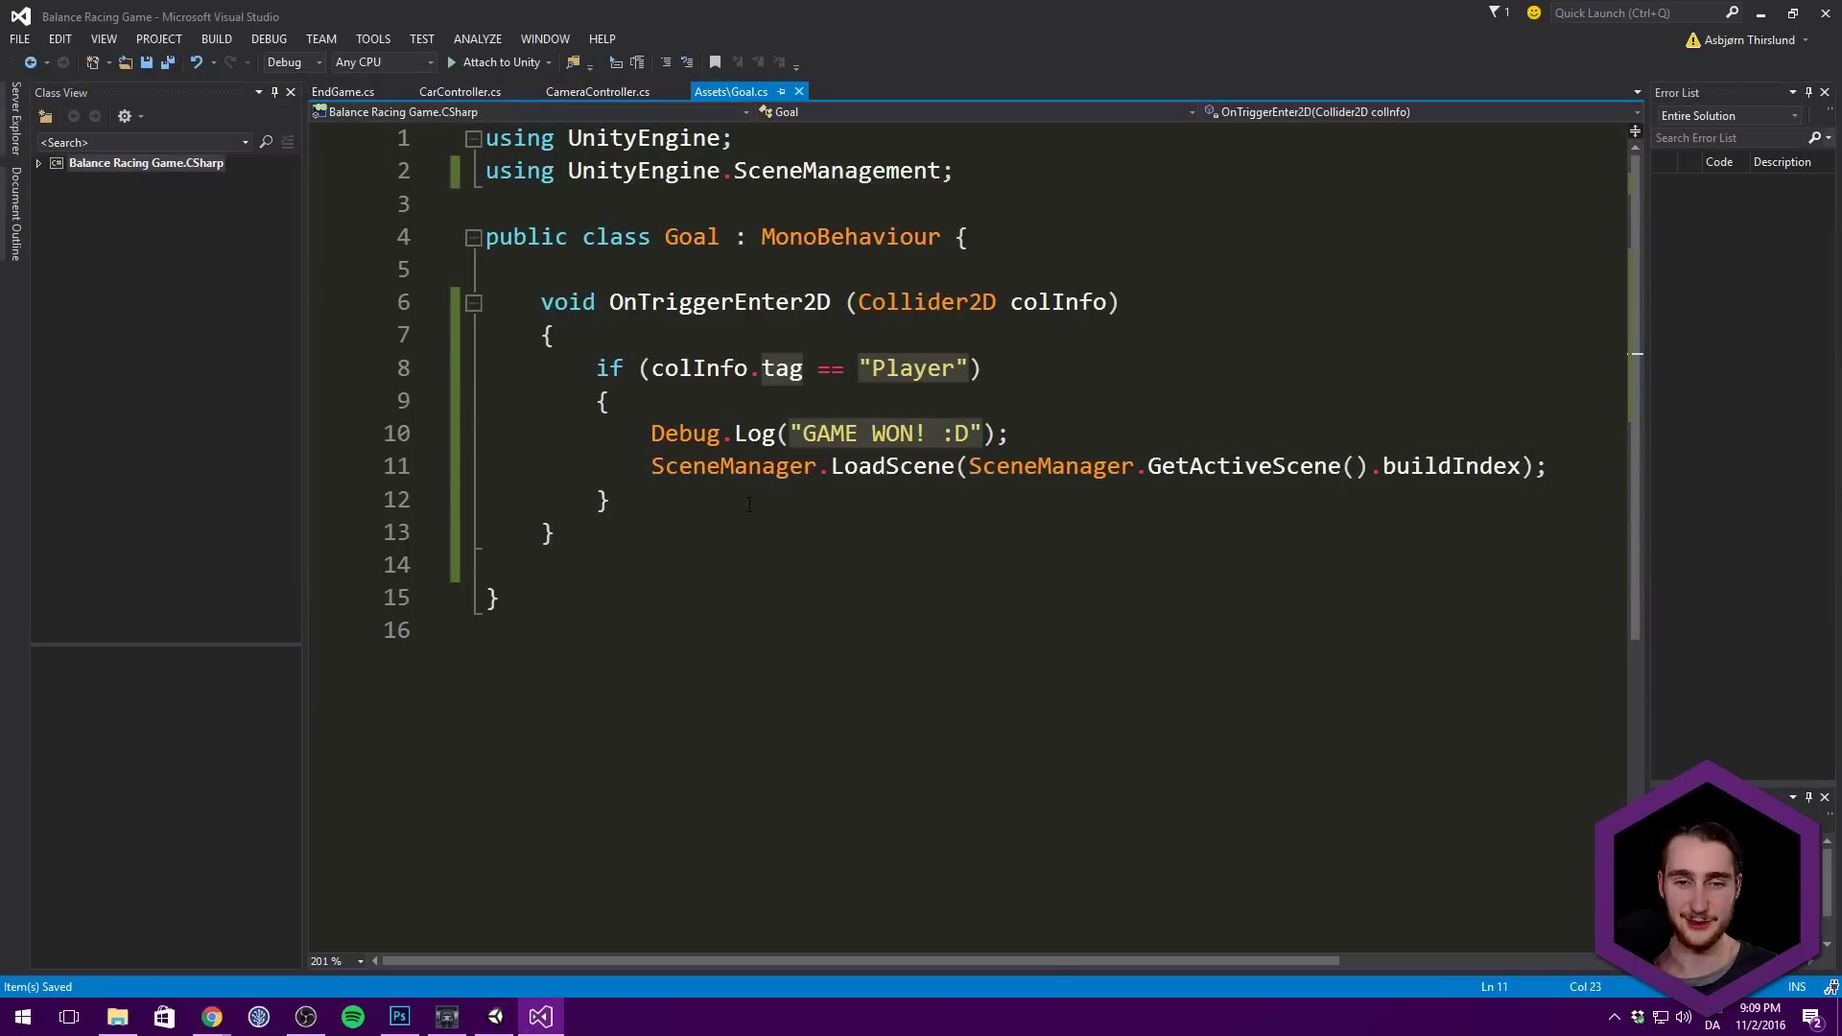
left_click(767, 476)
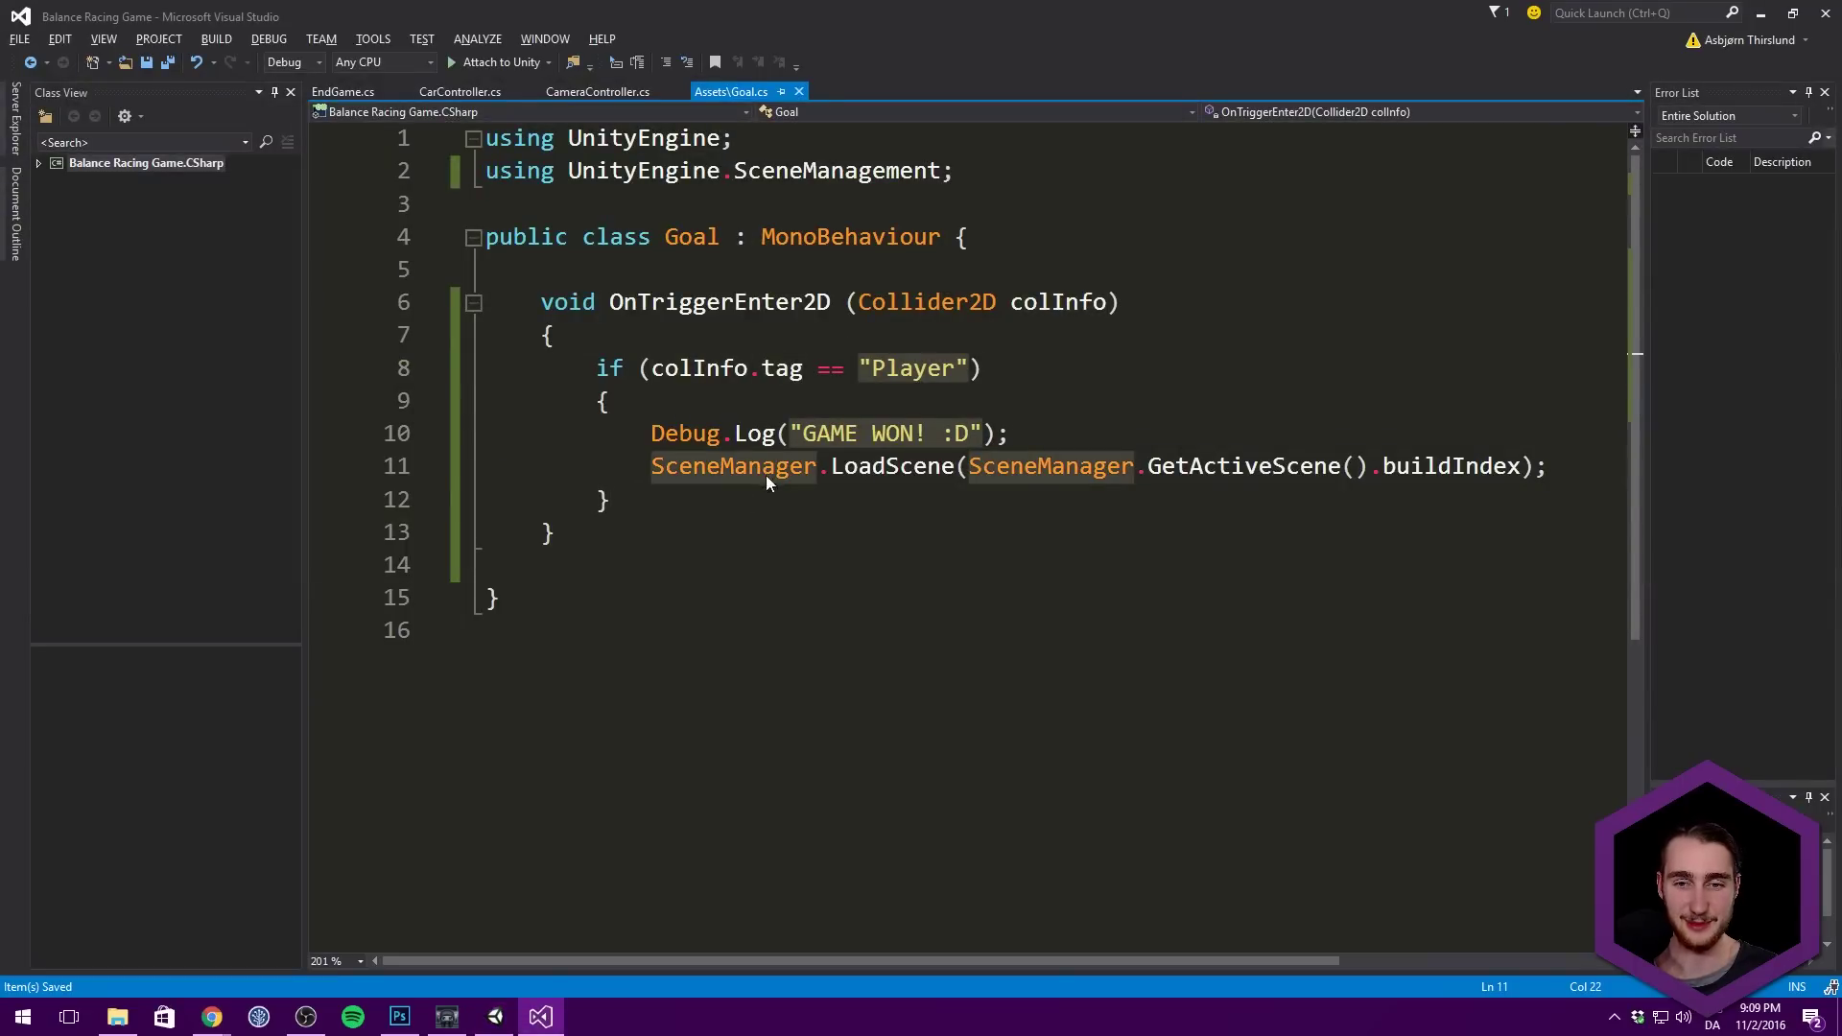
key("alt+Tab")
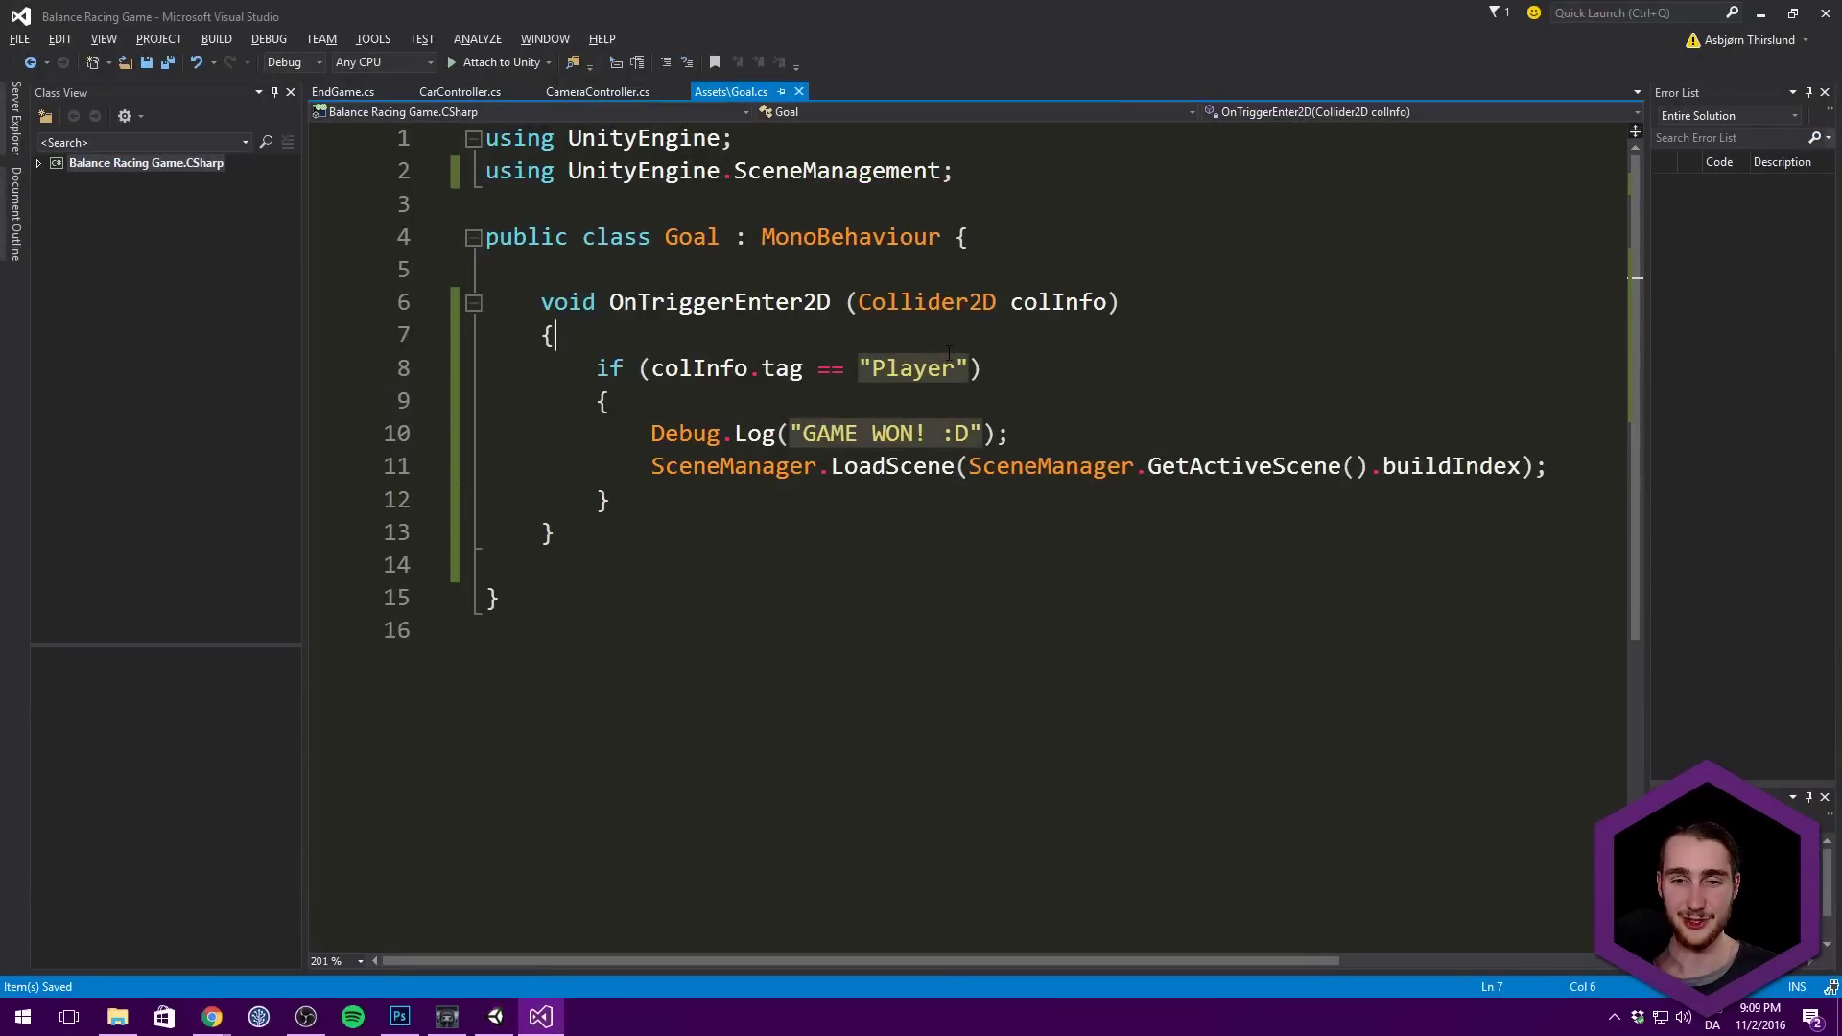
key("alt+Tab")
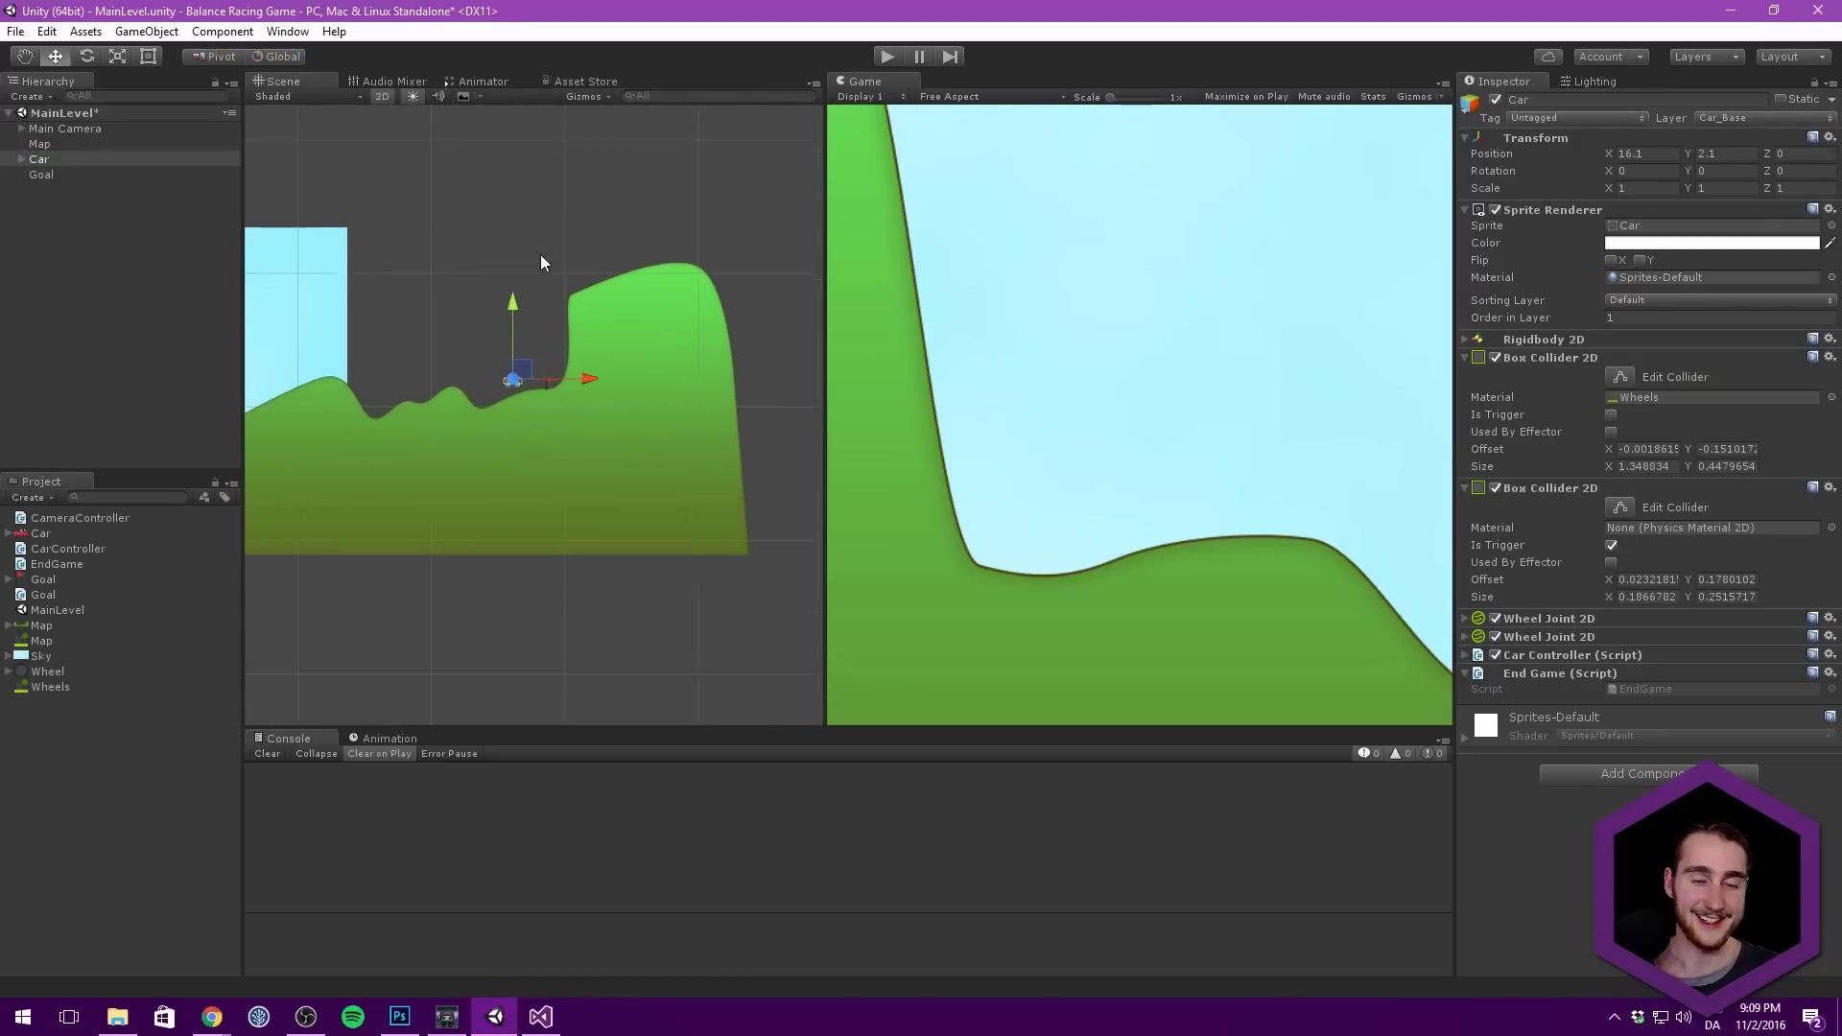
Step: Examine the Car, its child wheel objects and its placement relative to the goal flag in the scene
middle_click_drag(537, 227, 436, 205)
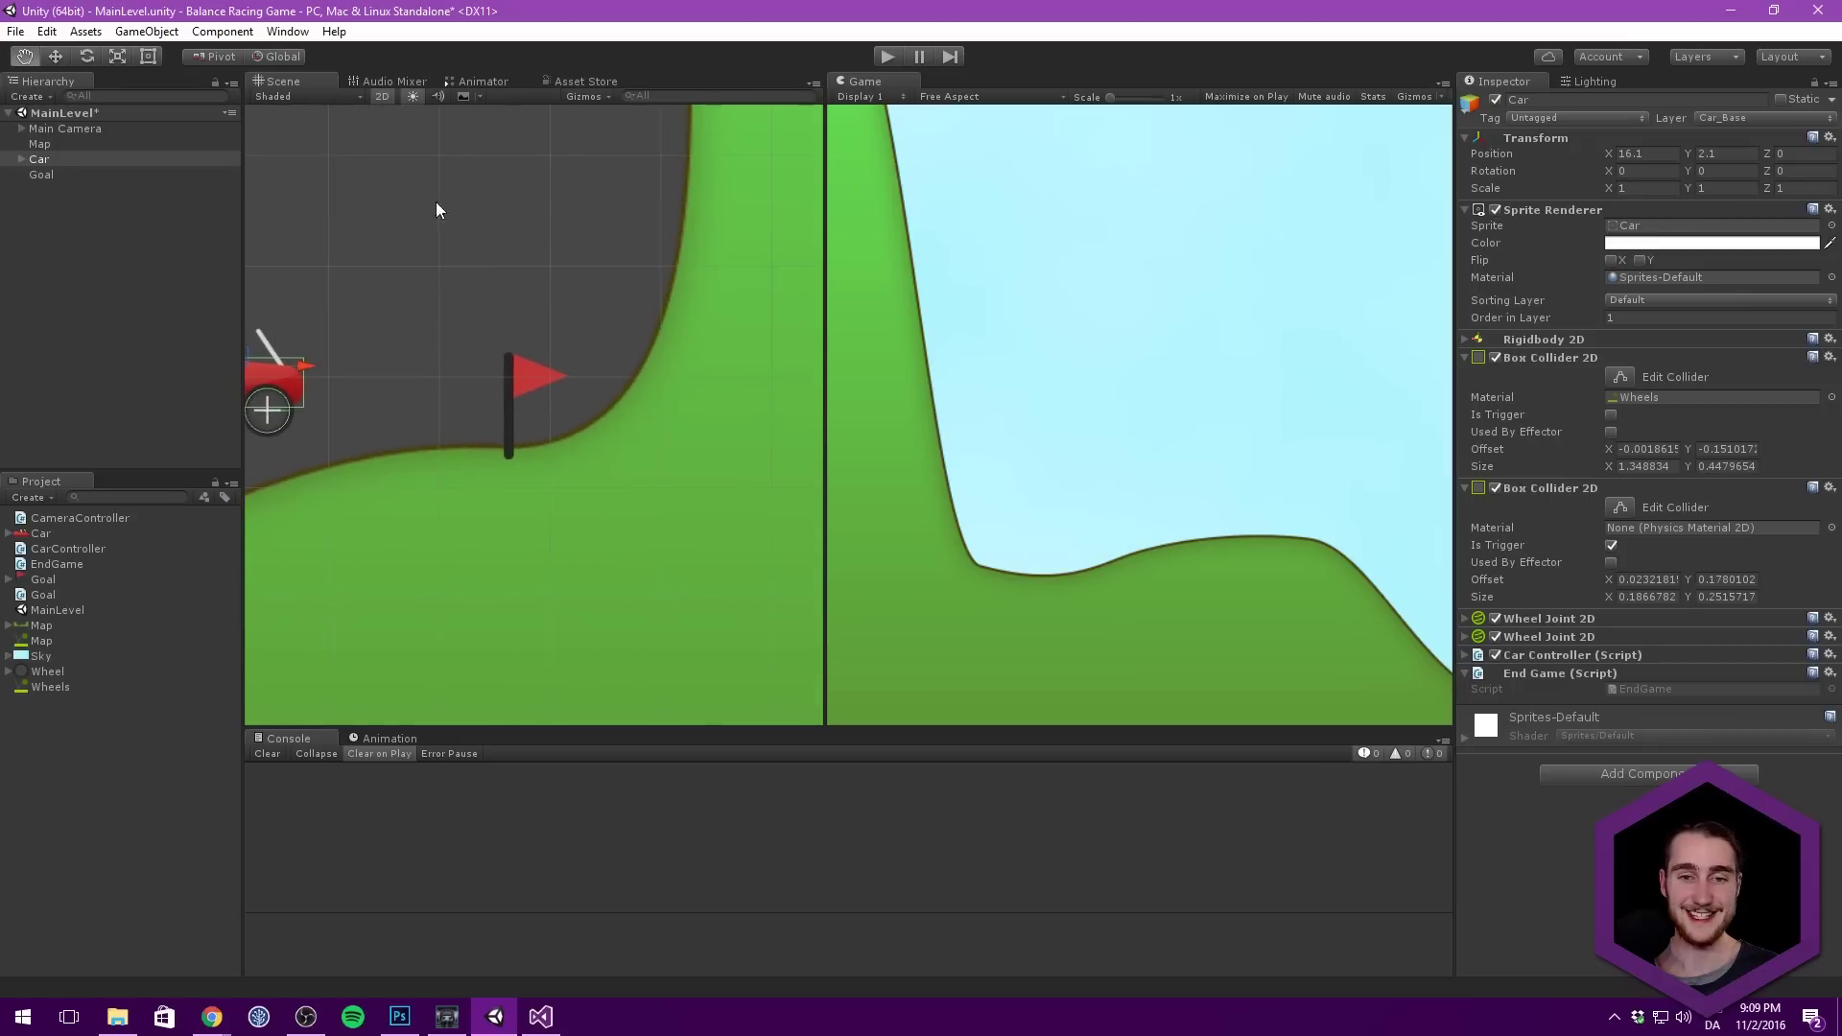
key("f")
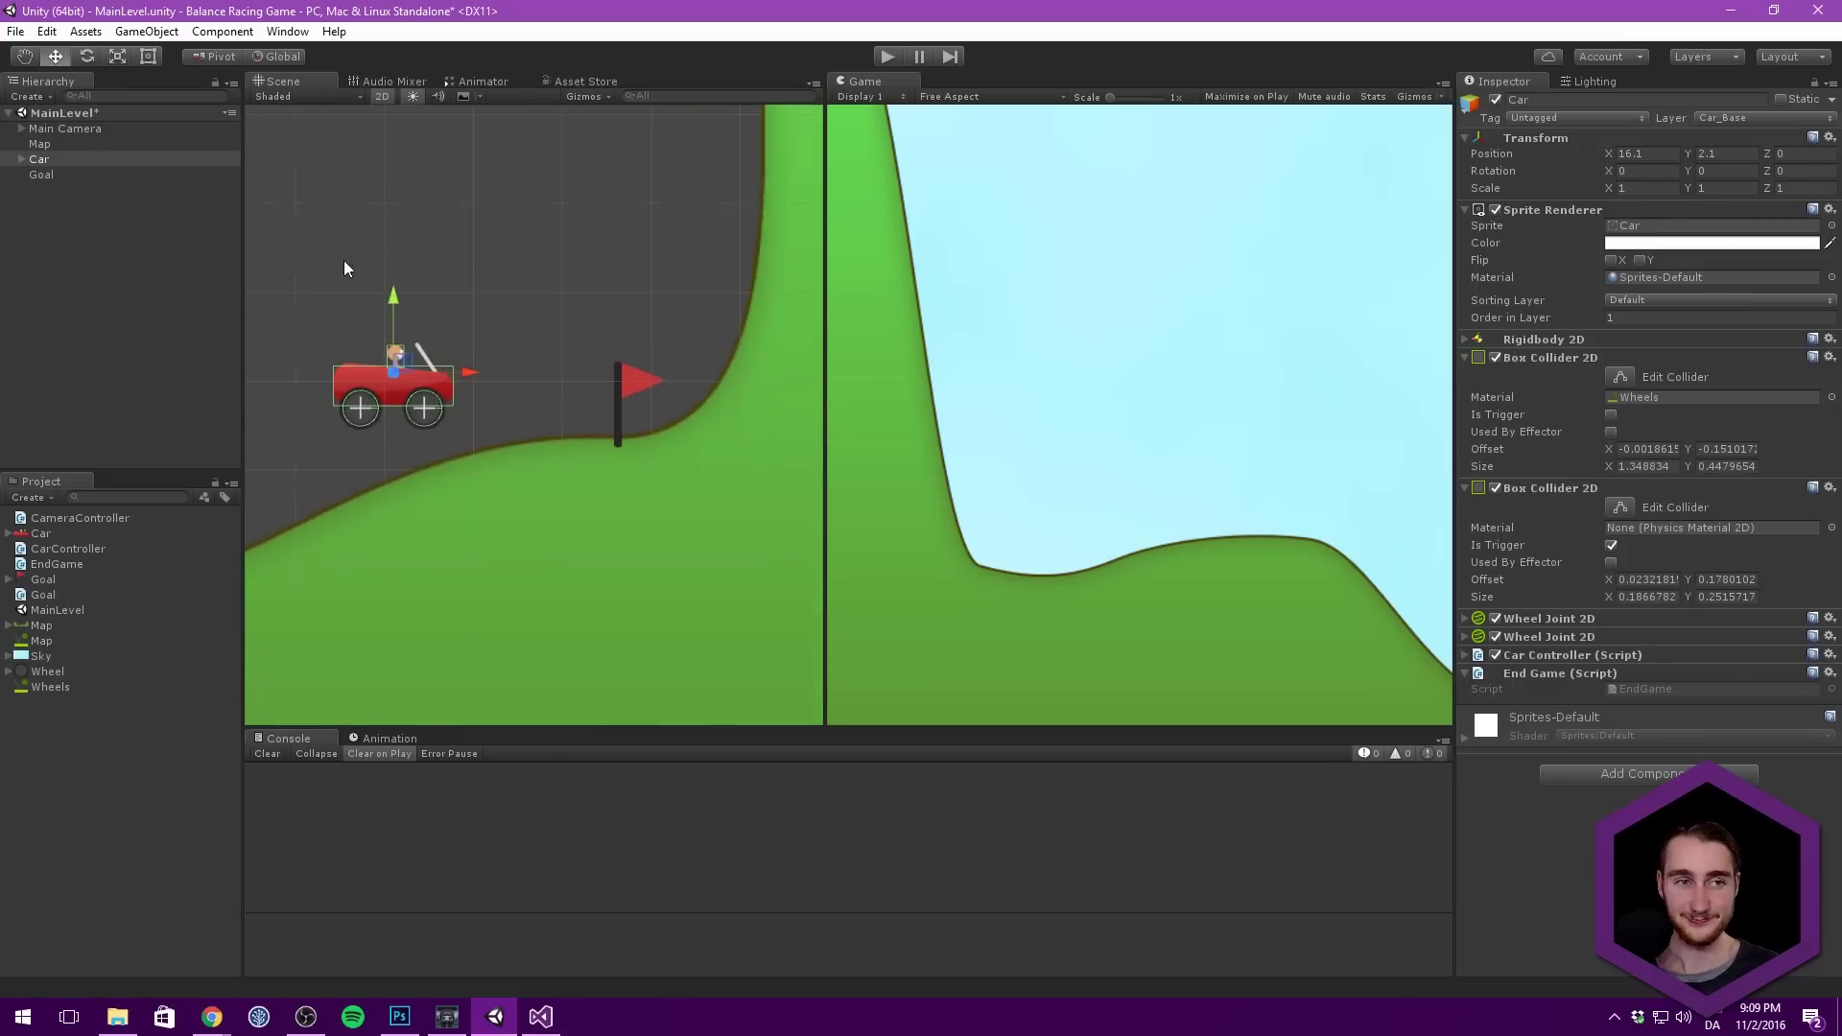
left_click(19, 158)
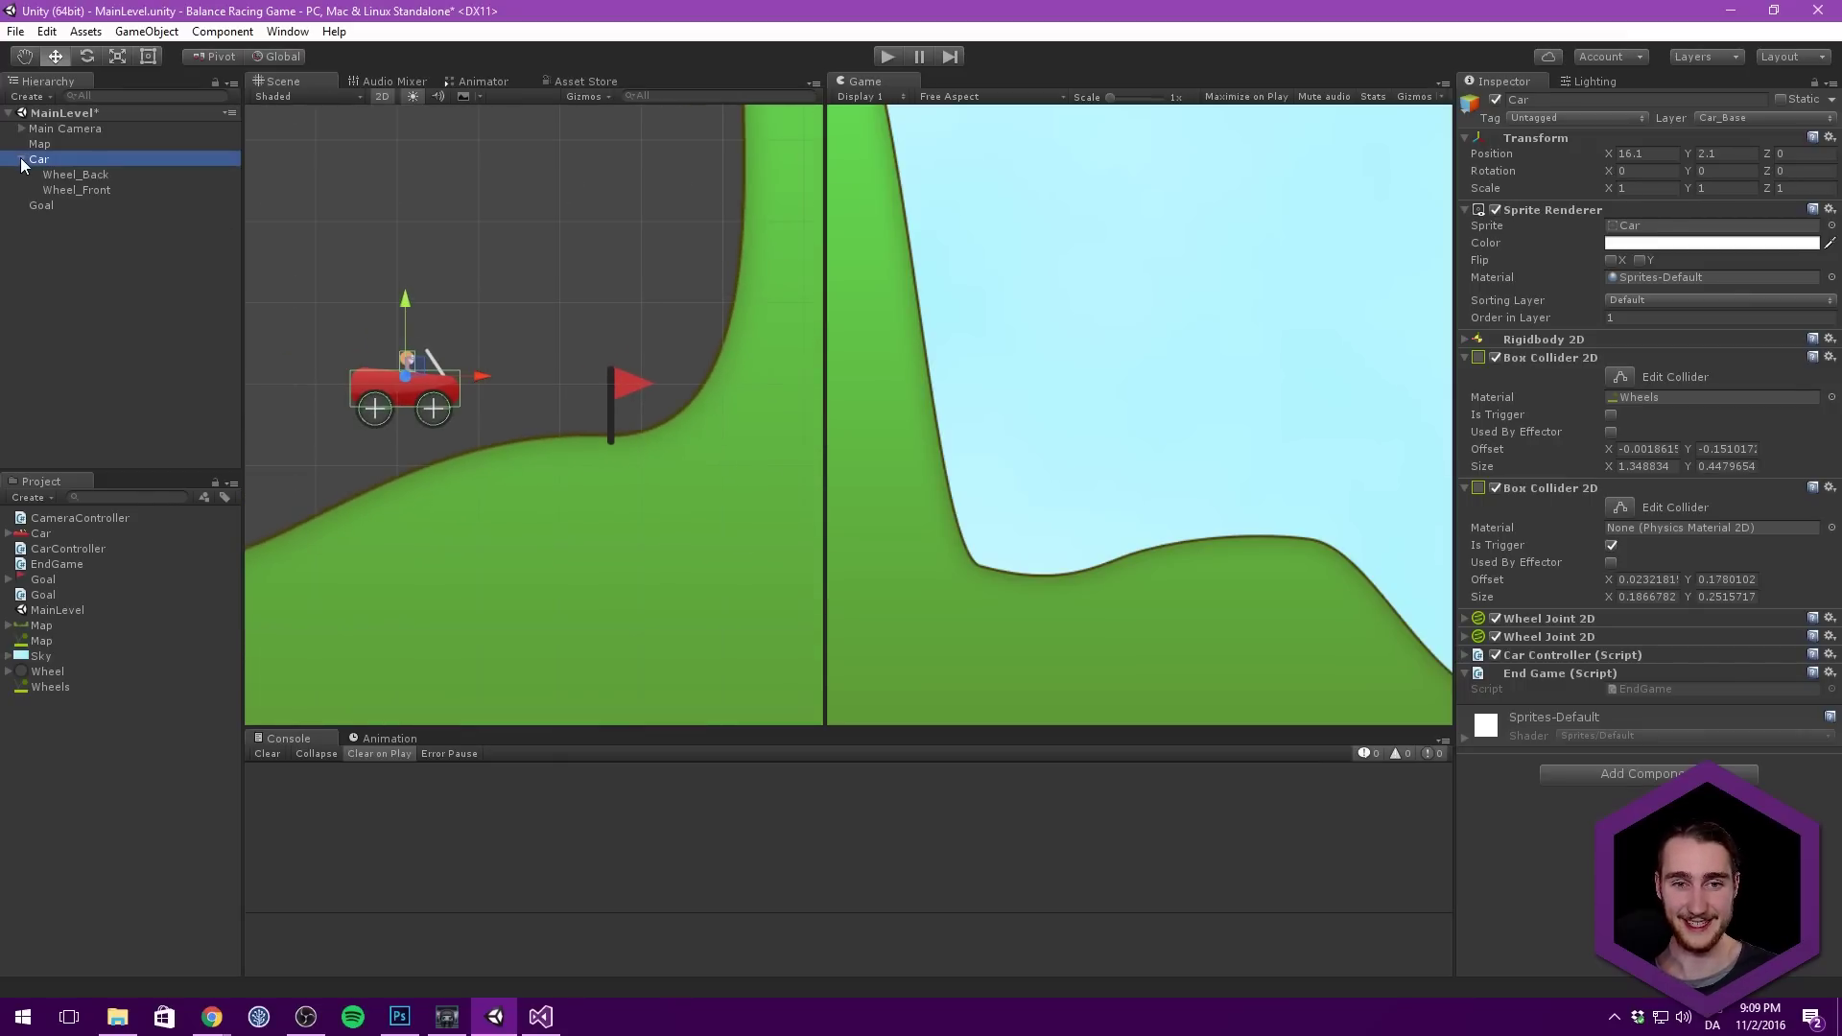
middle_click_drag(481, 230, 438, 197)
middle_click_drag(497, 375, 520, 366)
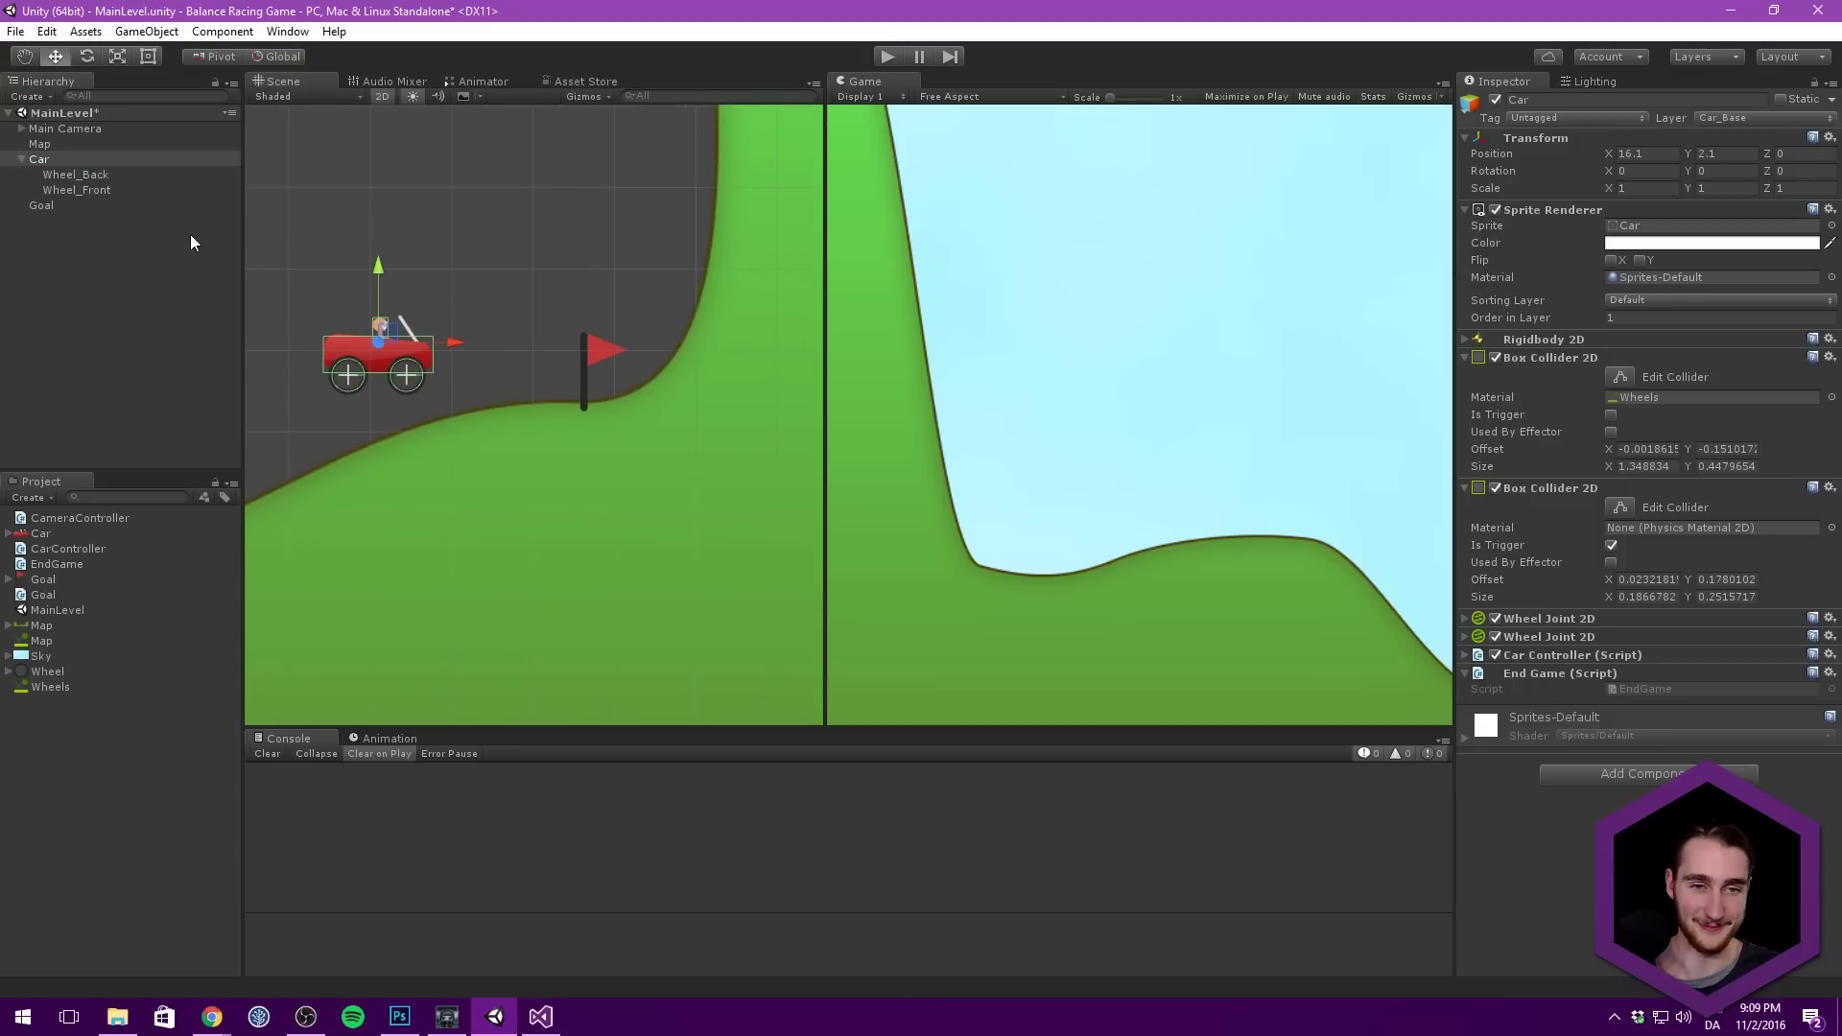
key("Left")
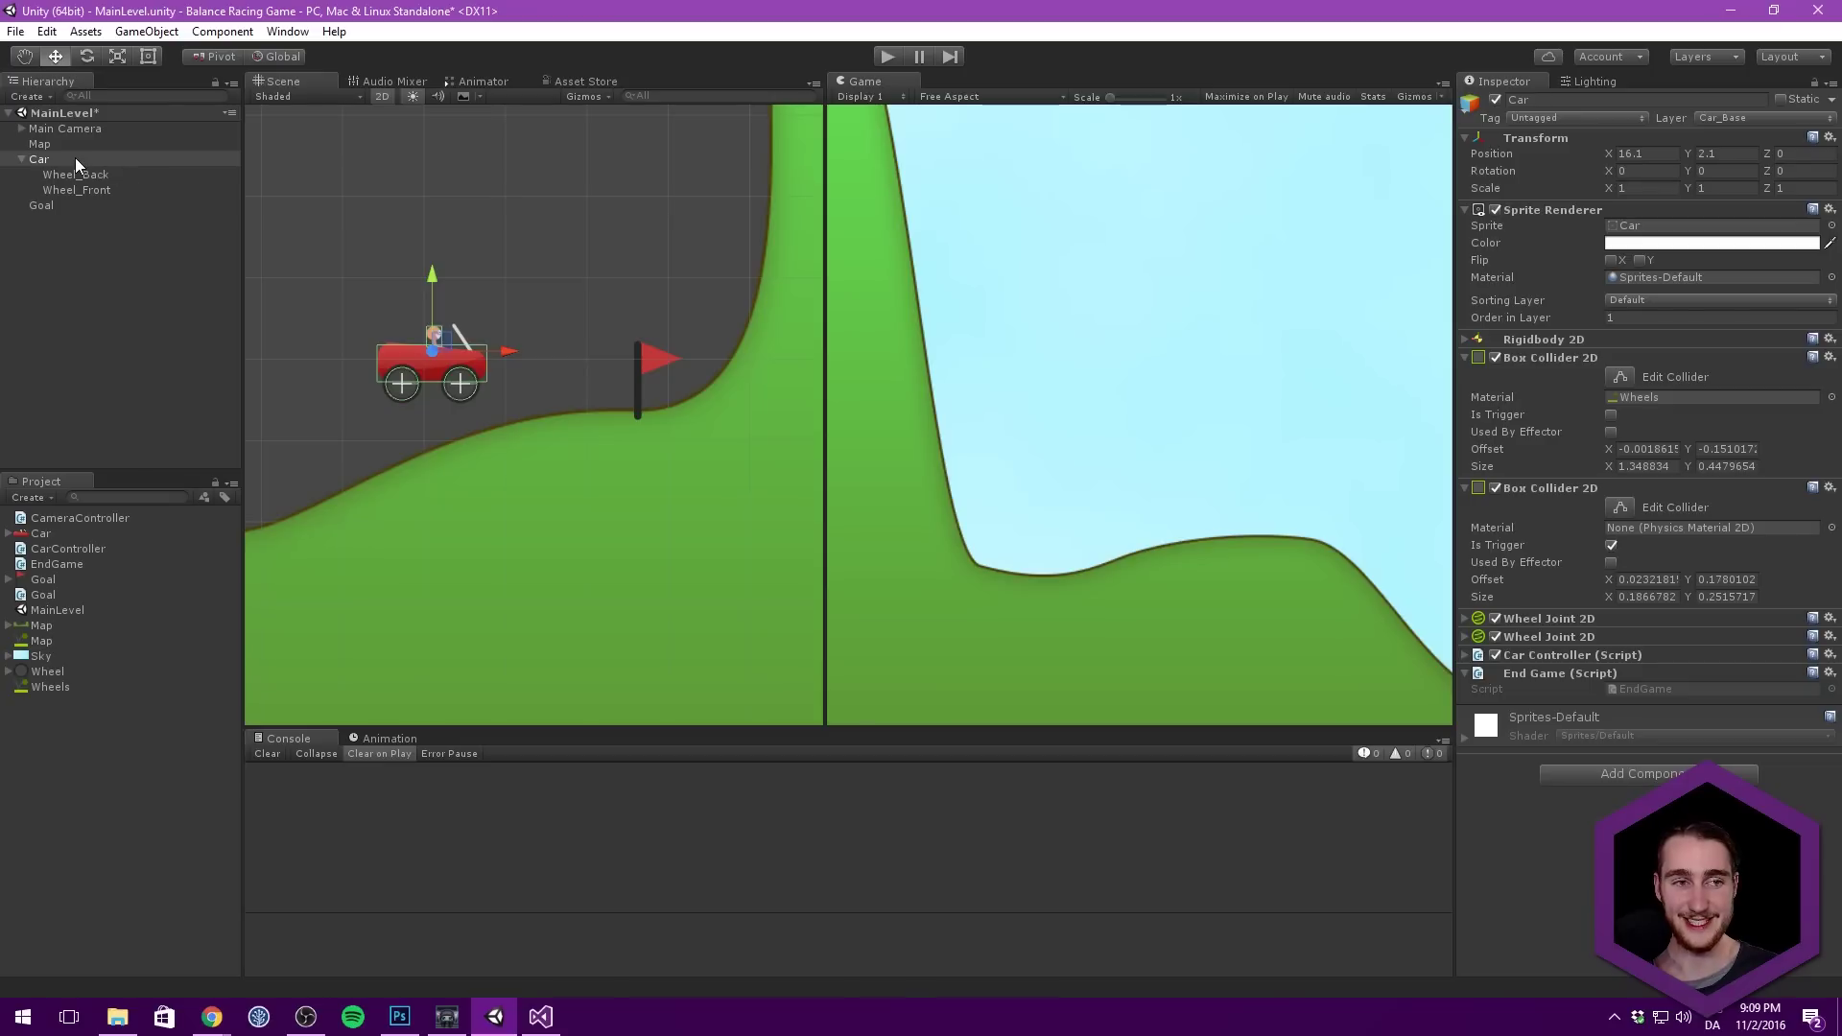
left_click(42, 33)
left_click(42, 35)
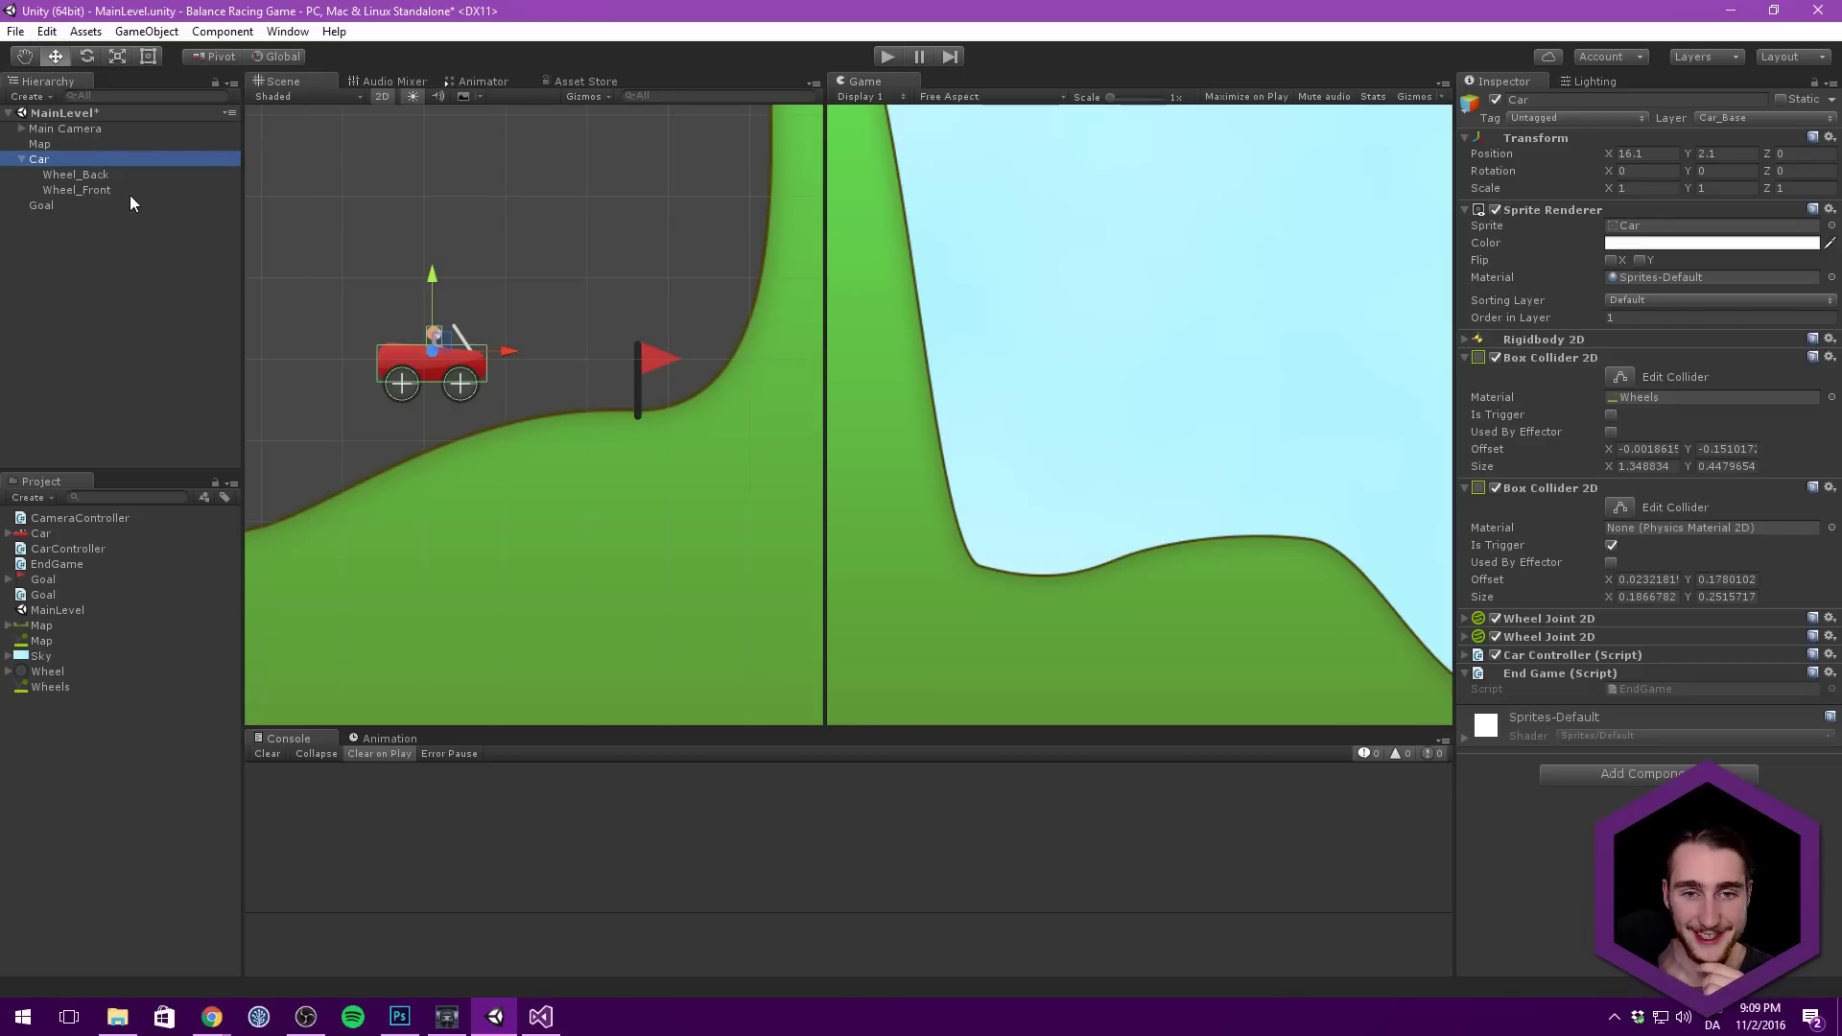
middle_click_drag(529, 290, 536, 259)
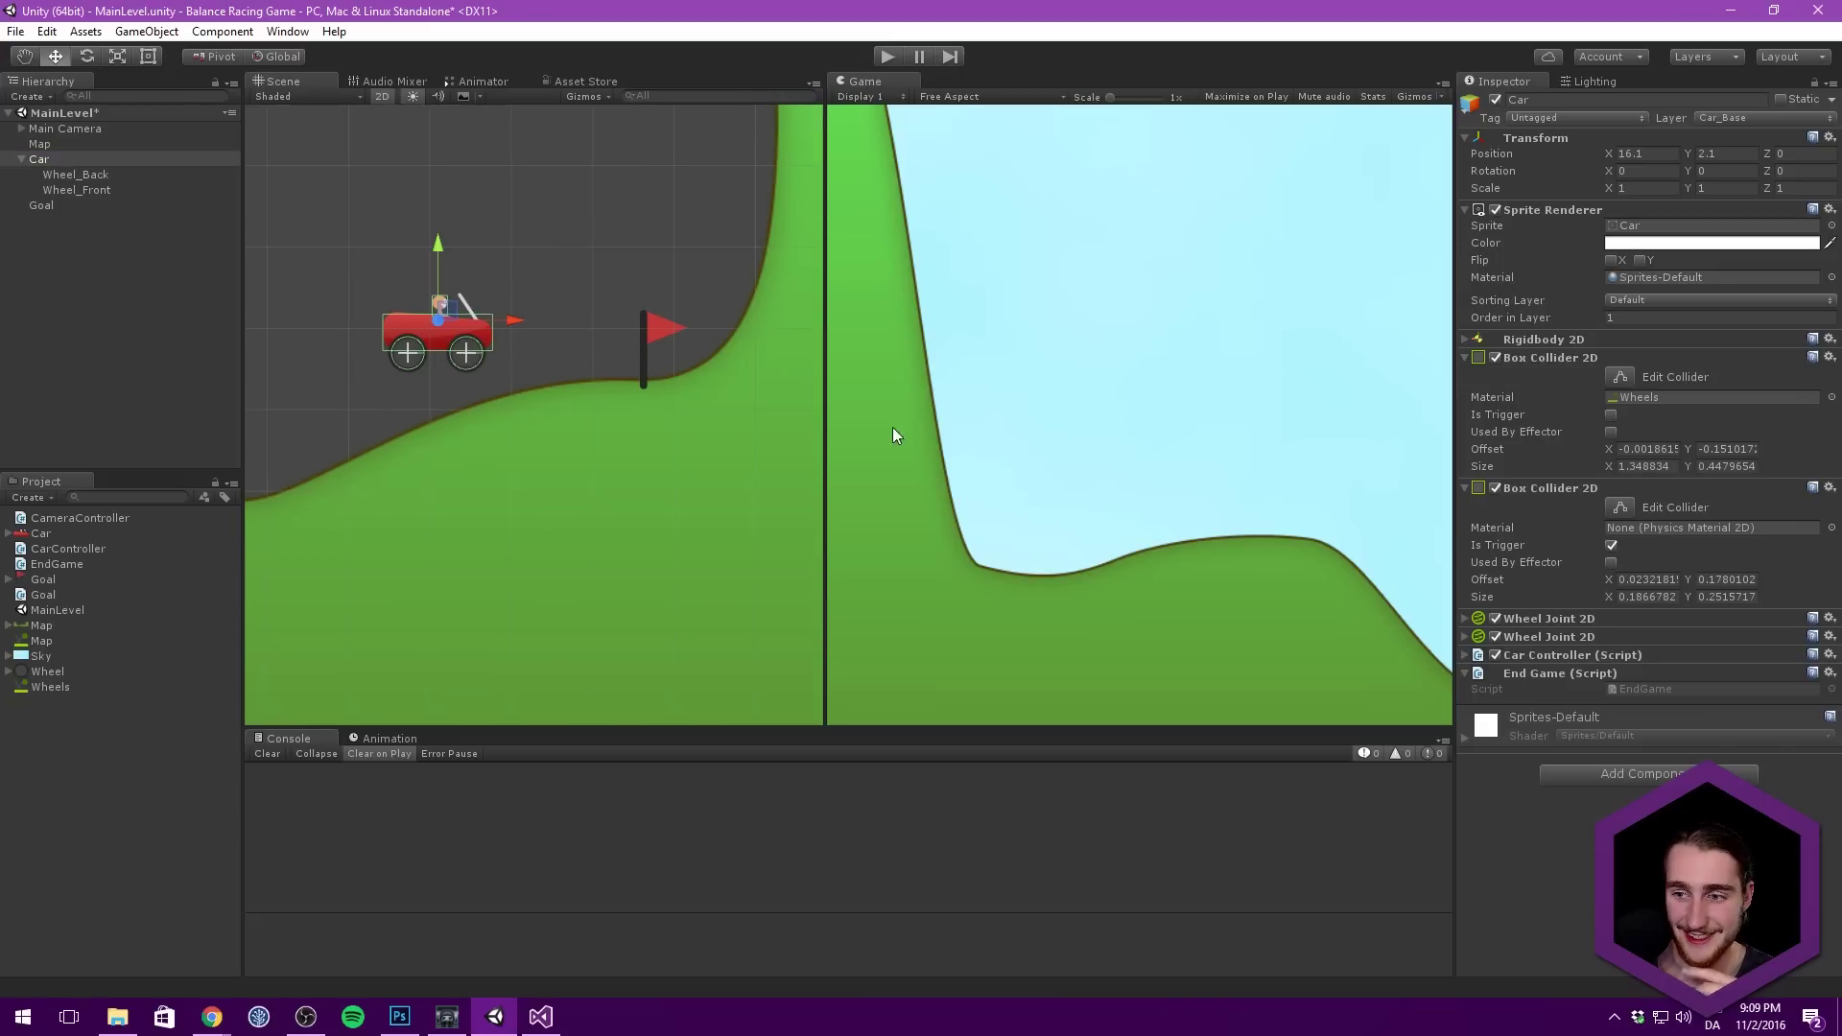
double_click(1665, 690)
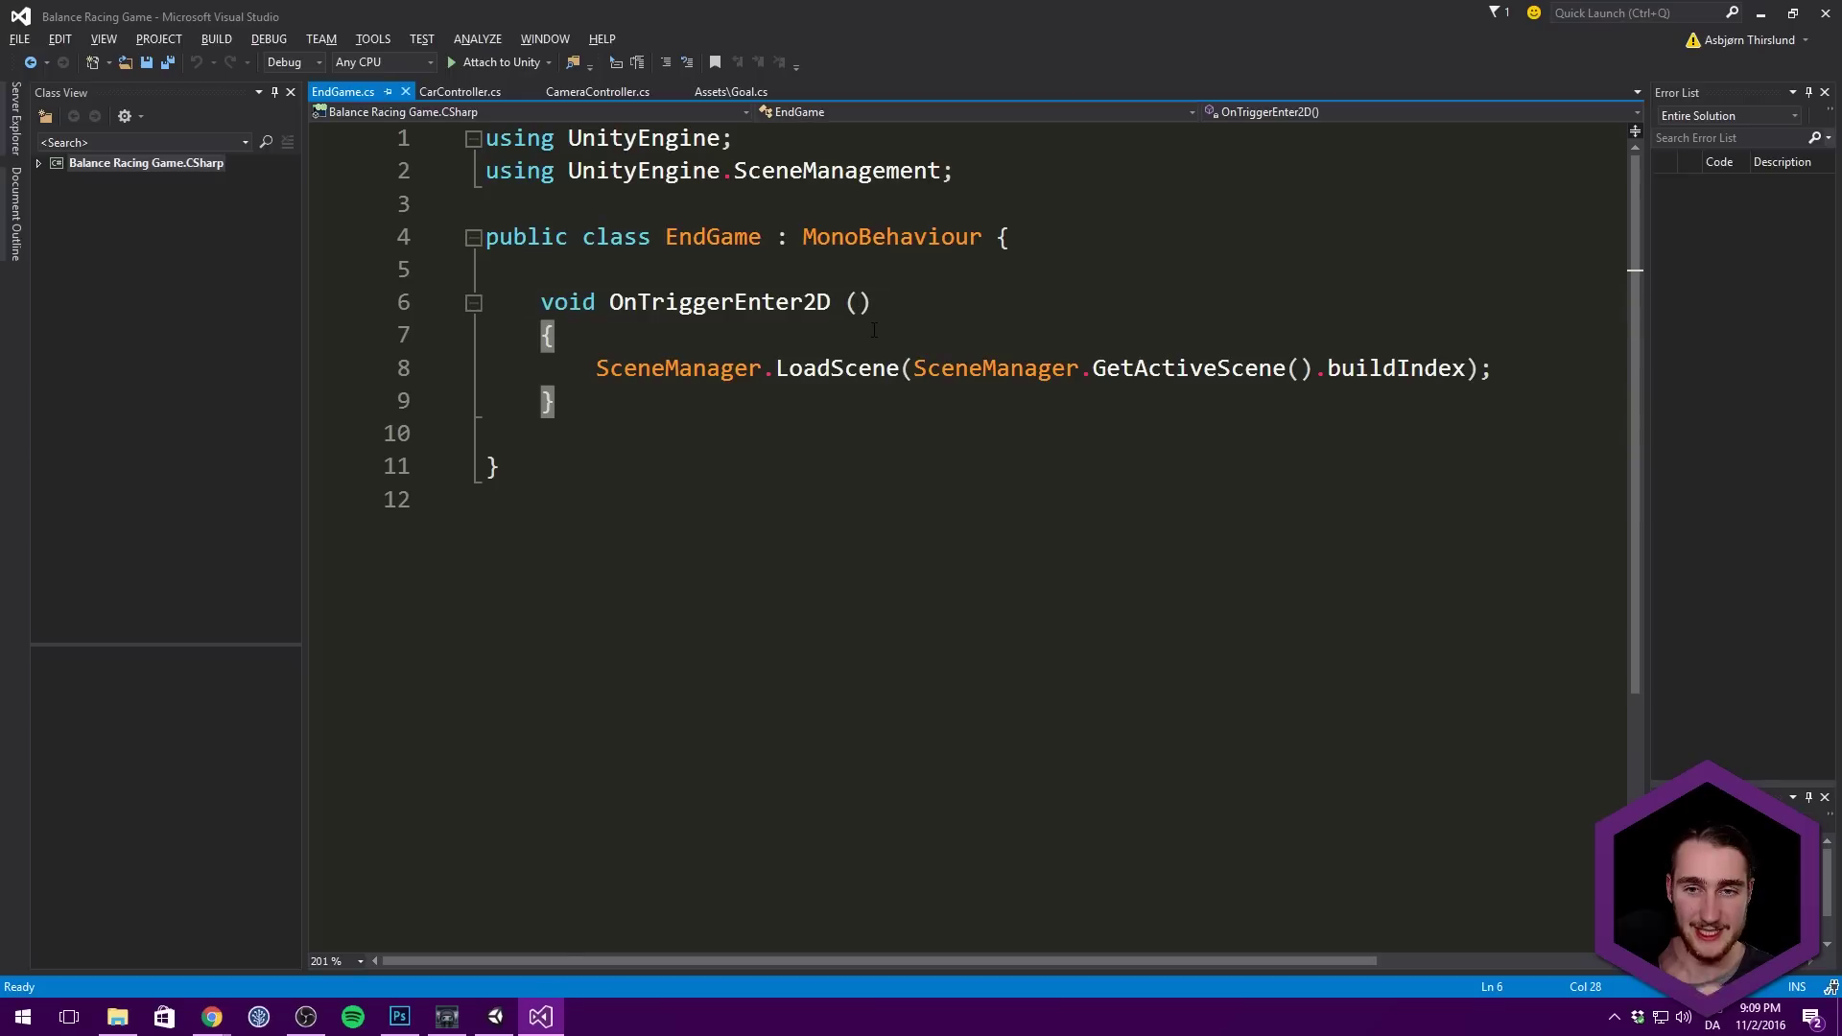
type("Col")
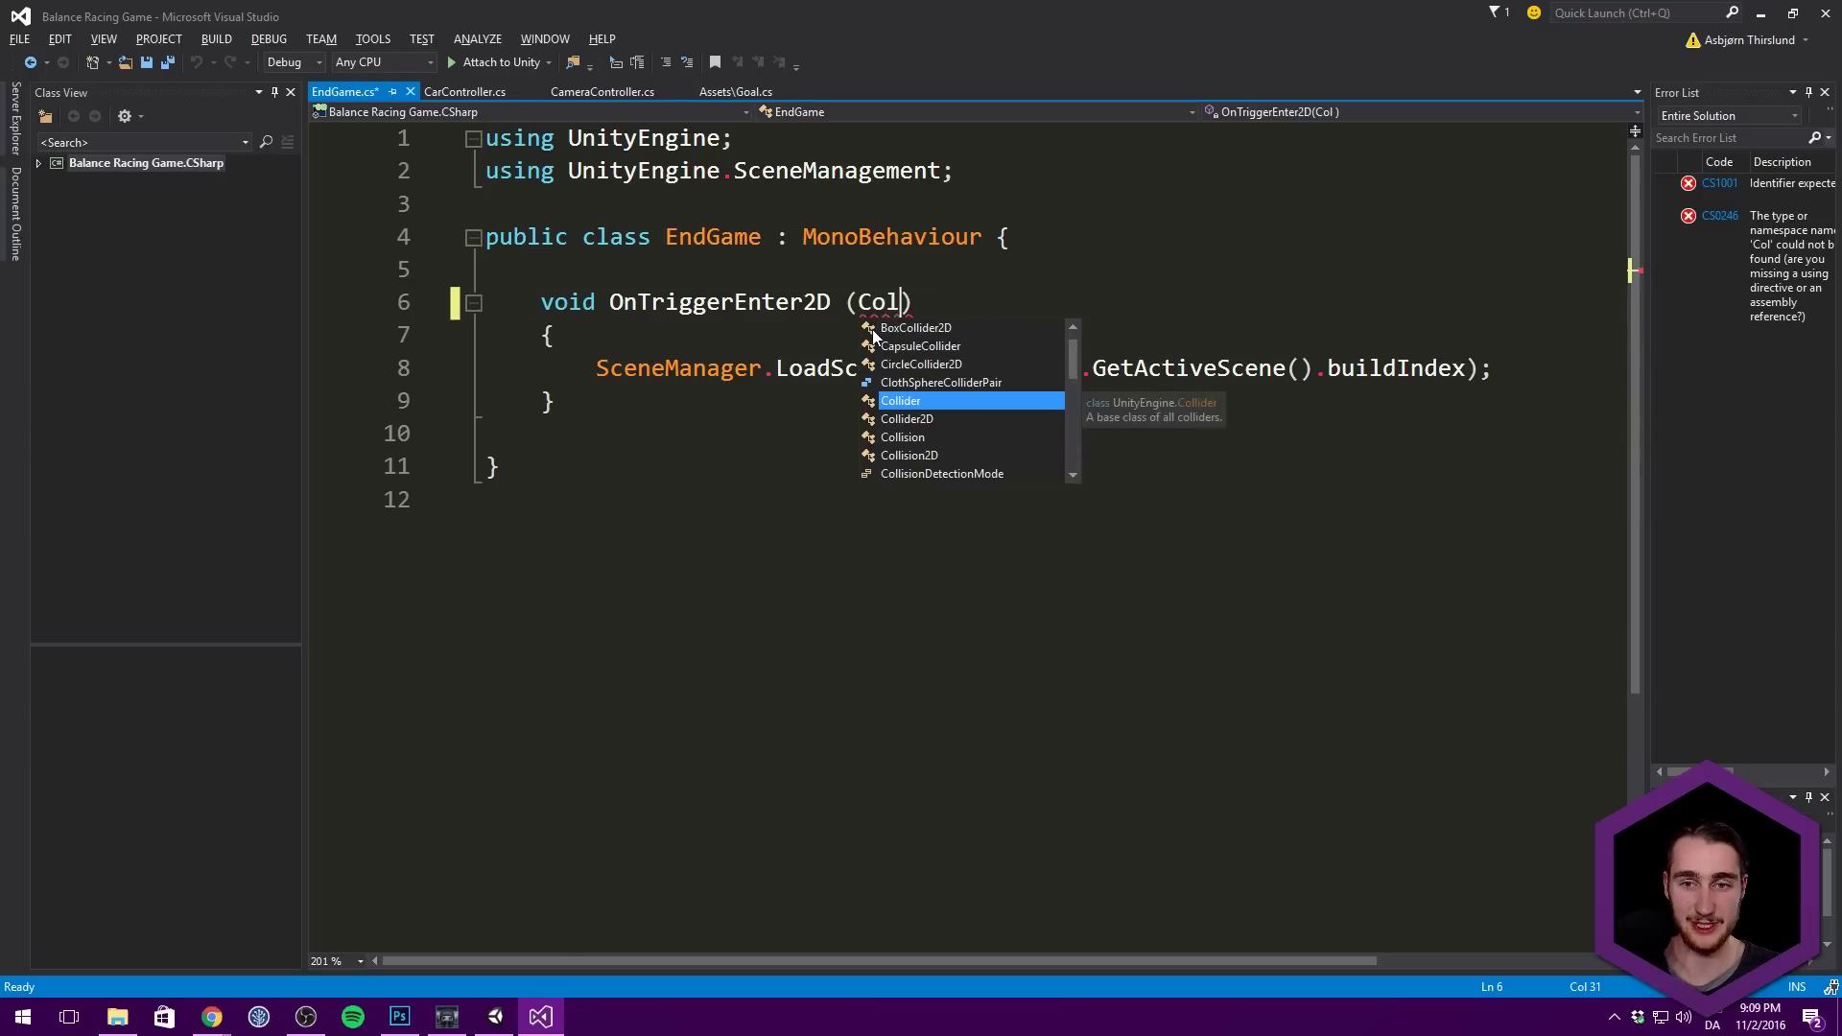
key("BackSpace")
key("BackSpace")
key("BackSpace")
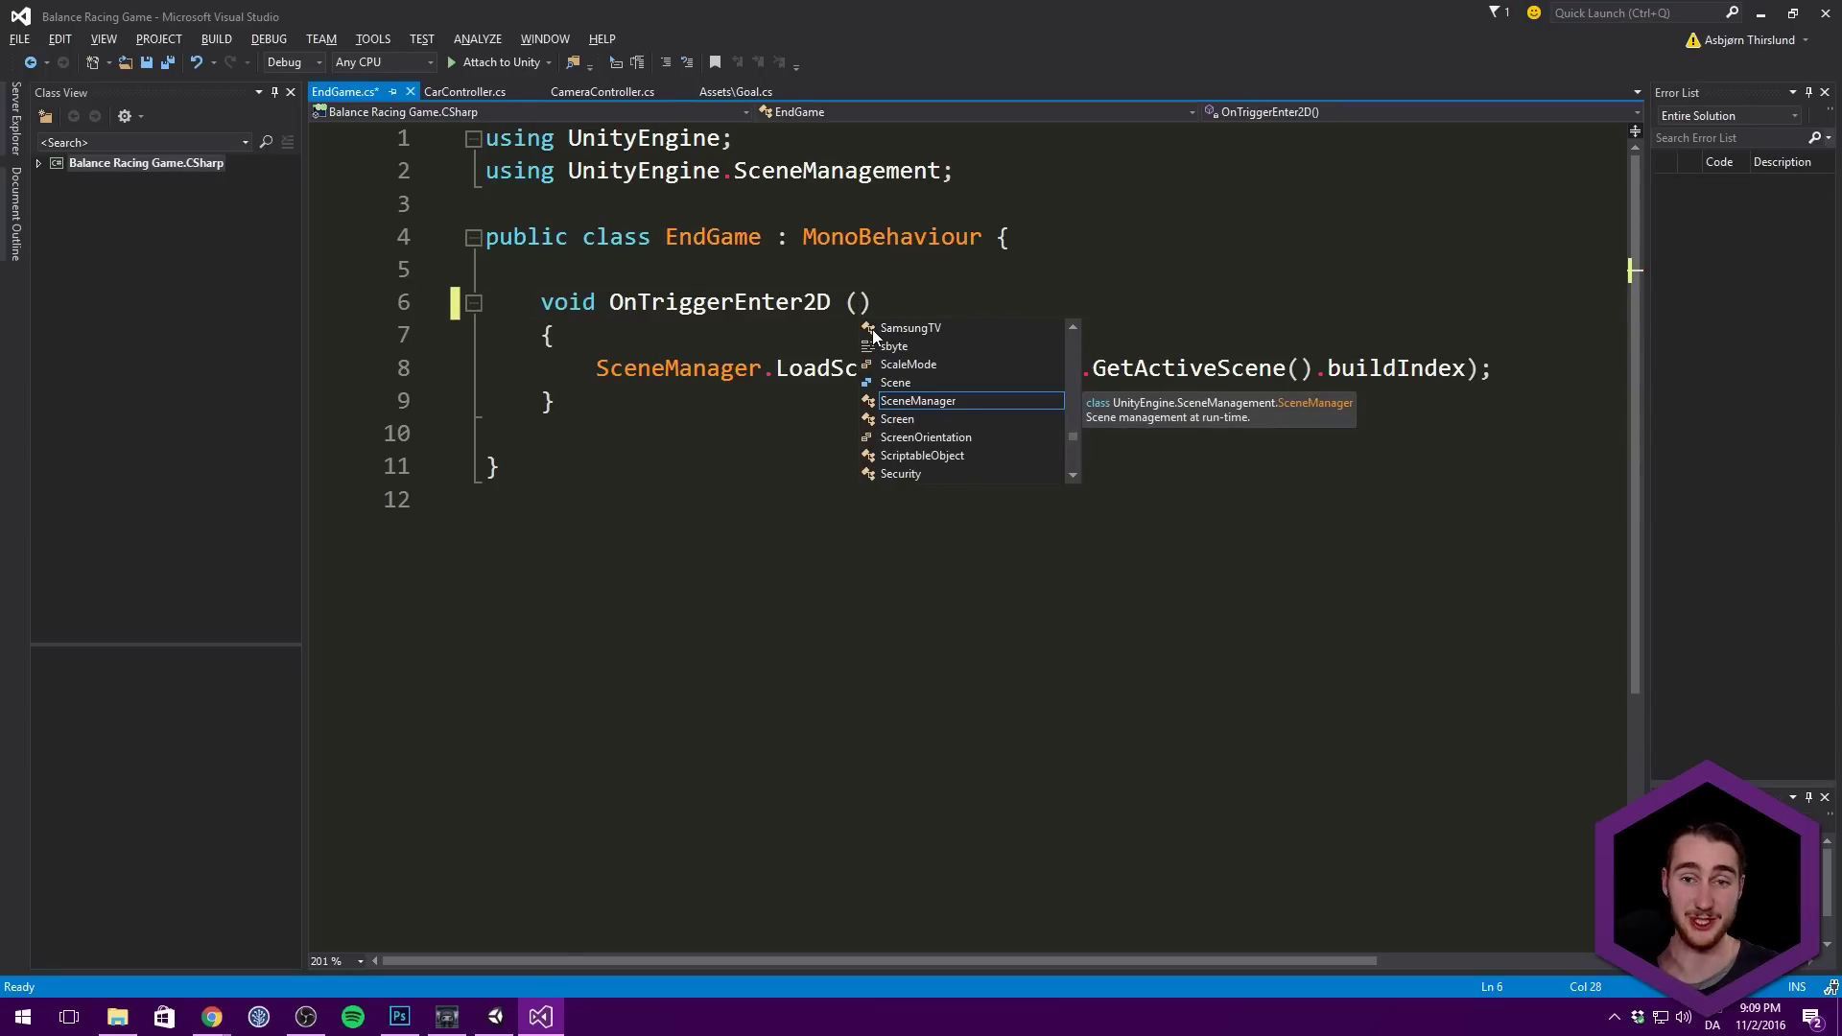
key("Escape")
Step: Switch to Unity and inspect the Car, Wheel_Back and Wheel_Front objects
key("alt+Tab")
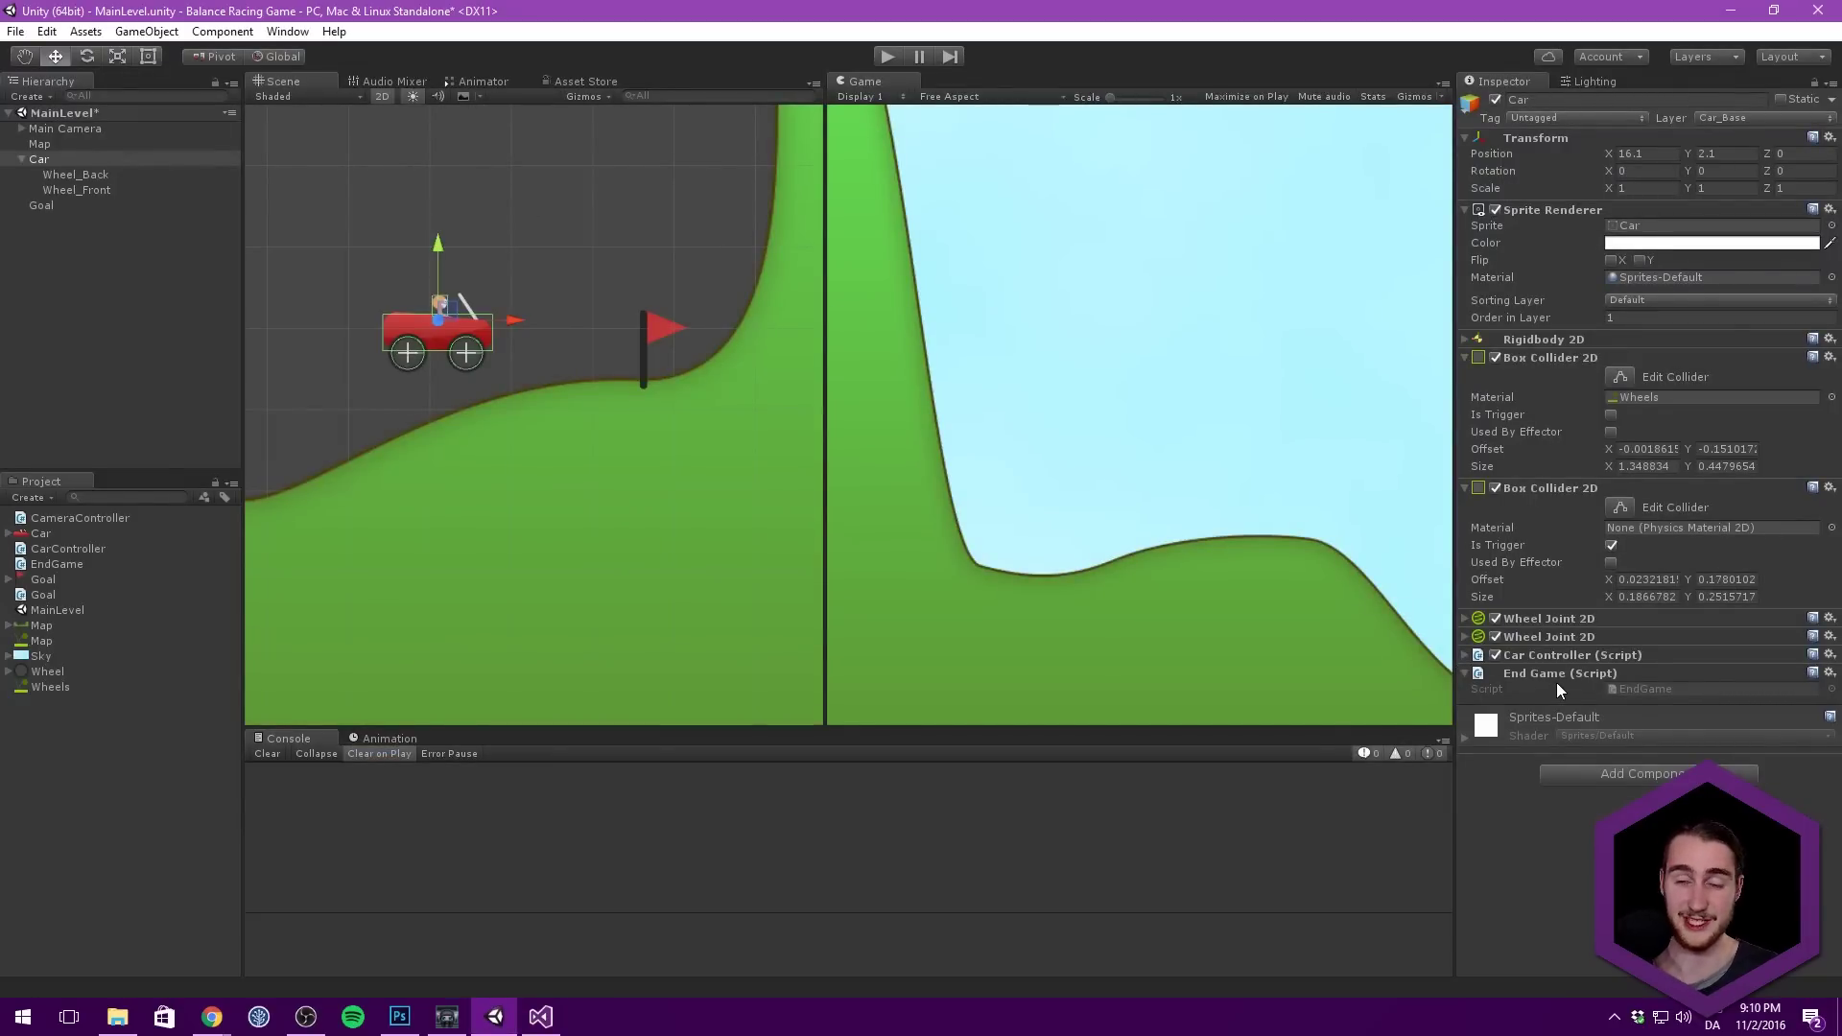
left_click(130, 175)
left_click(106, 184)
left_click(101, 158)
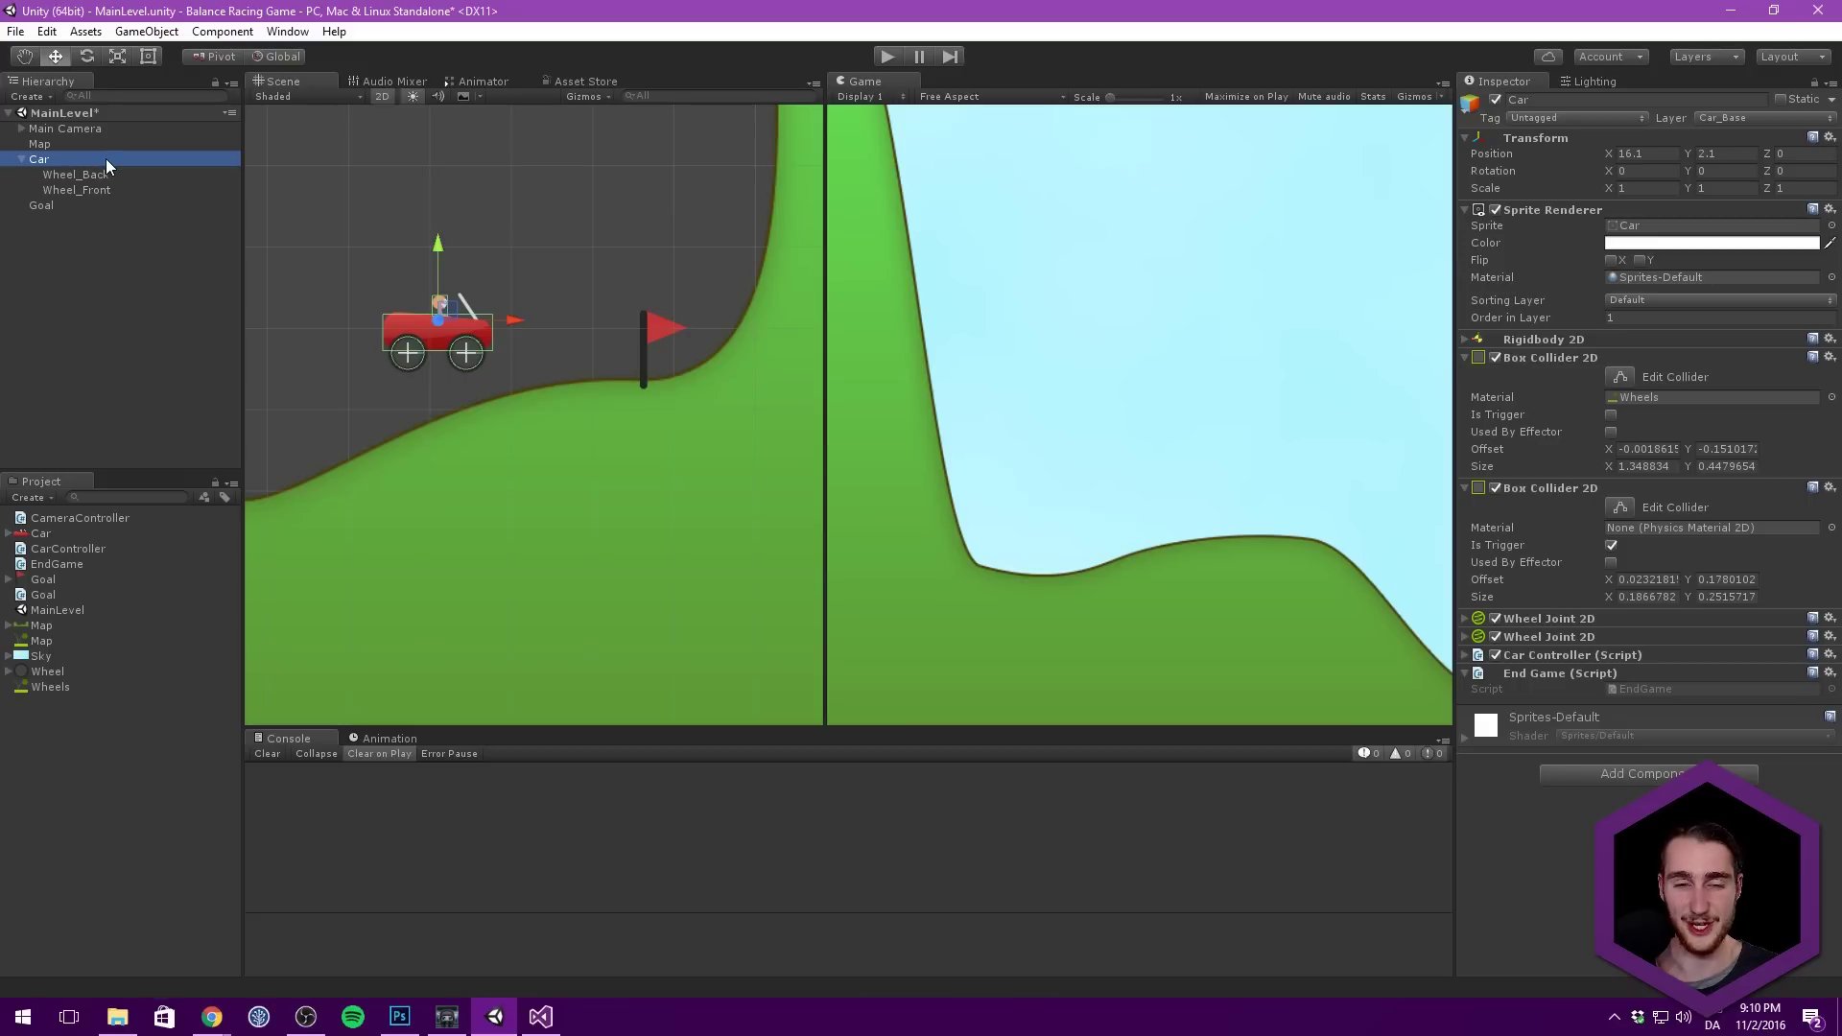
left_click(99, 175)
left_click(96, 189)
left_click(96, 175)
left_click(97, 161)
left_click(86, 31)
left_click(48, 33)
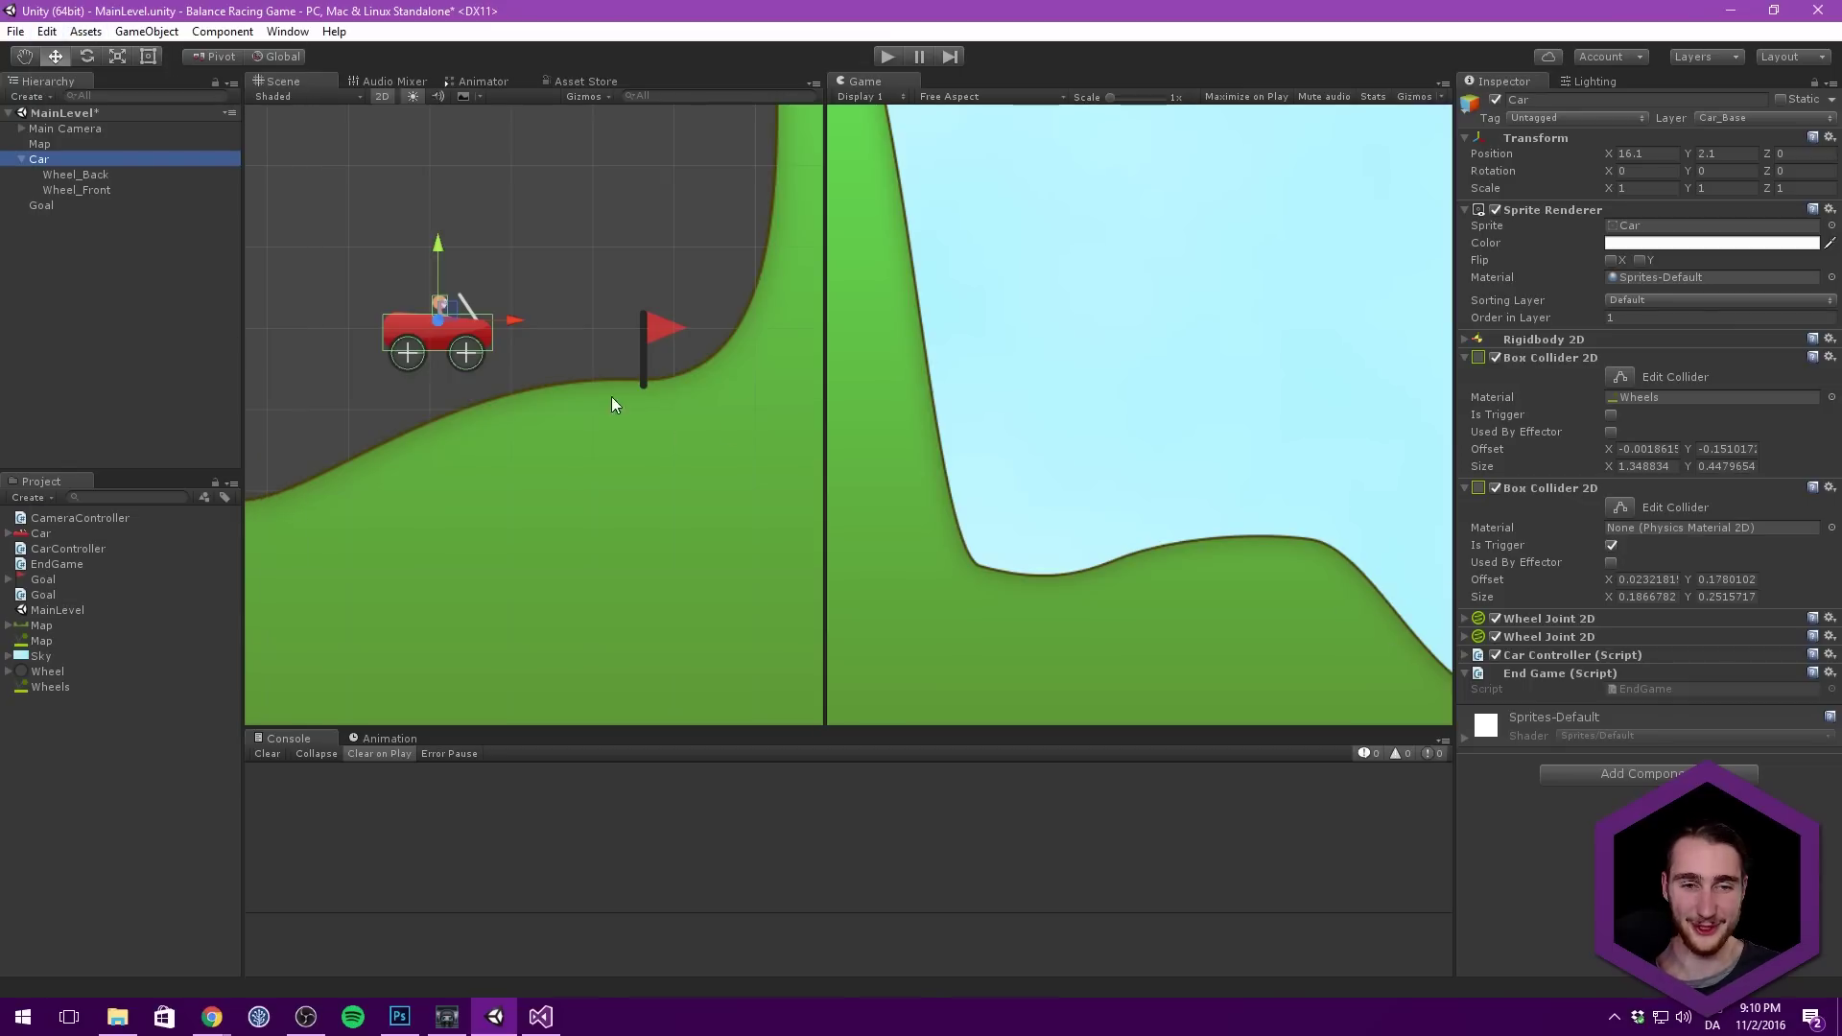
Step: Switch to Visual Studio and save the EndGame script with its OnTriggerEnter2D method left without parameters
key("alt+Tab")
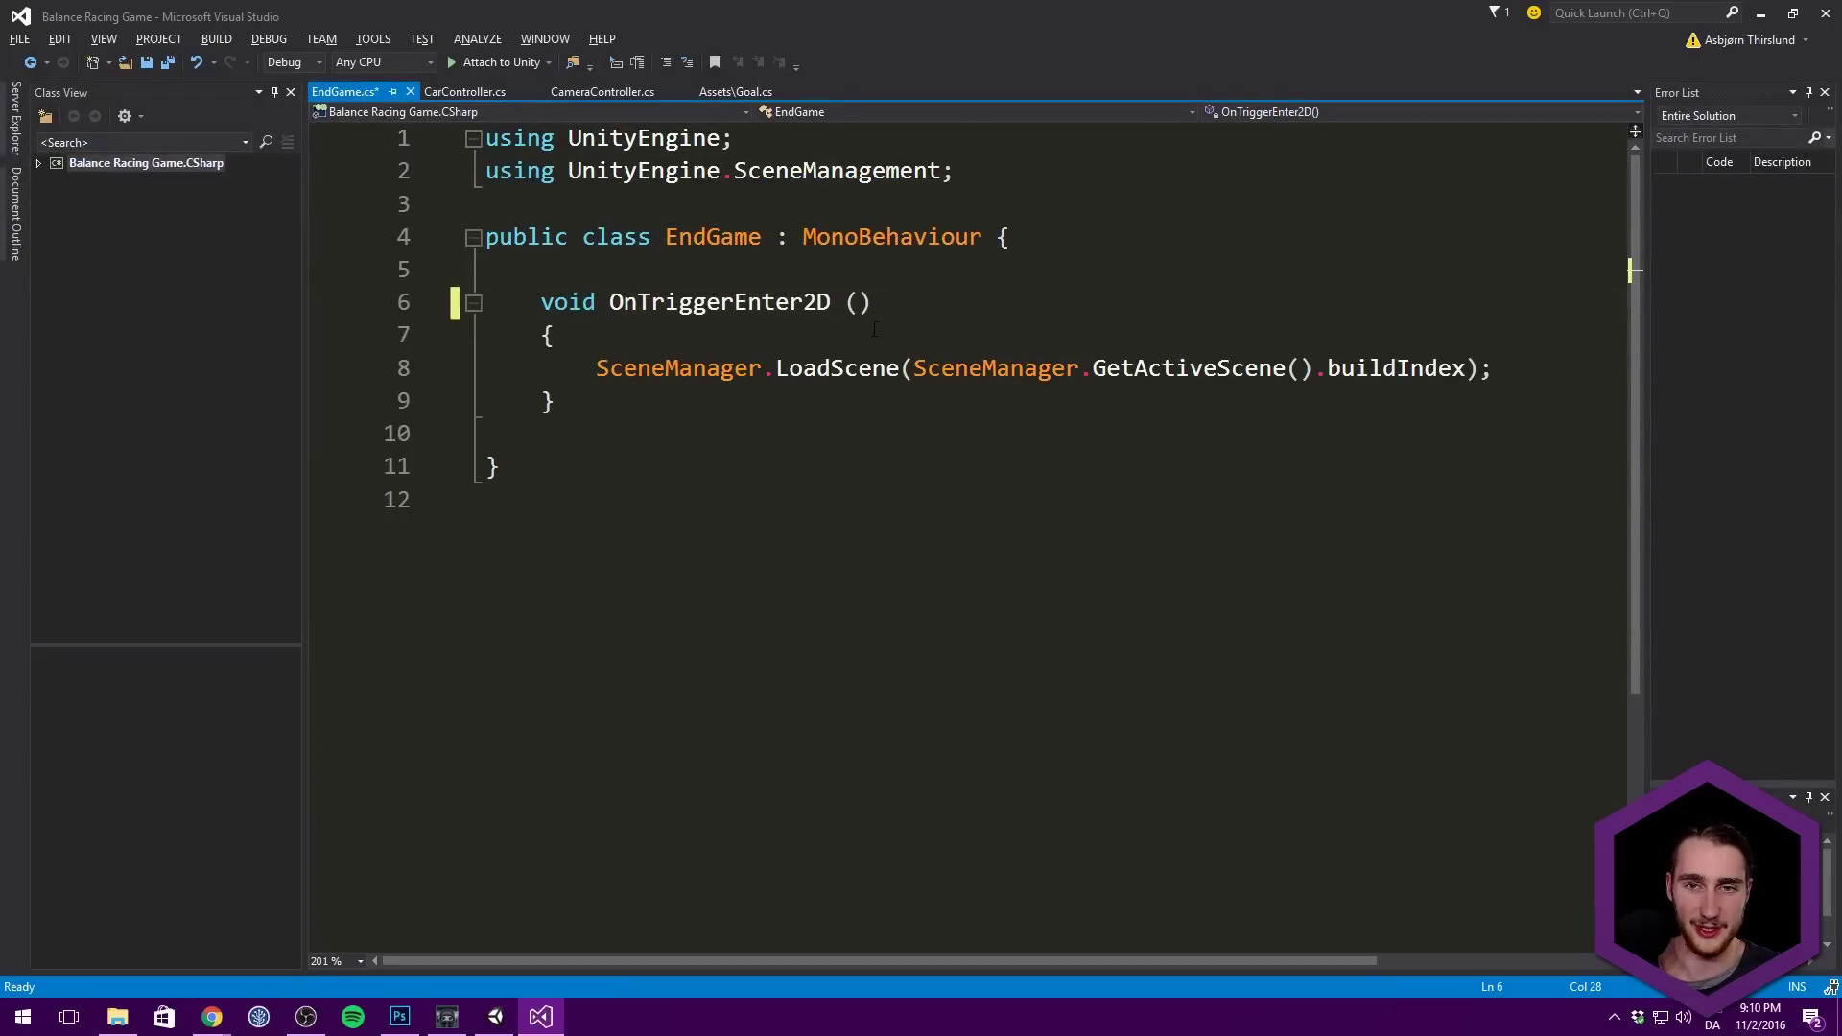
key("ctrl+space")
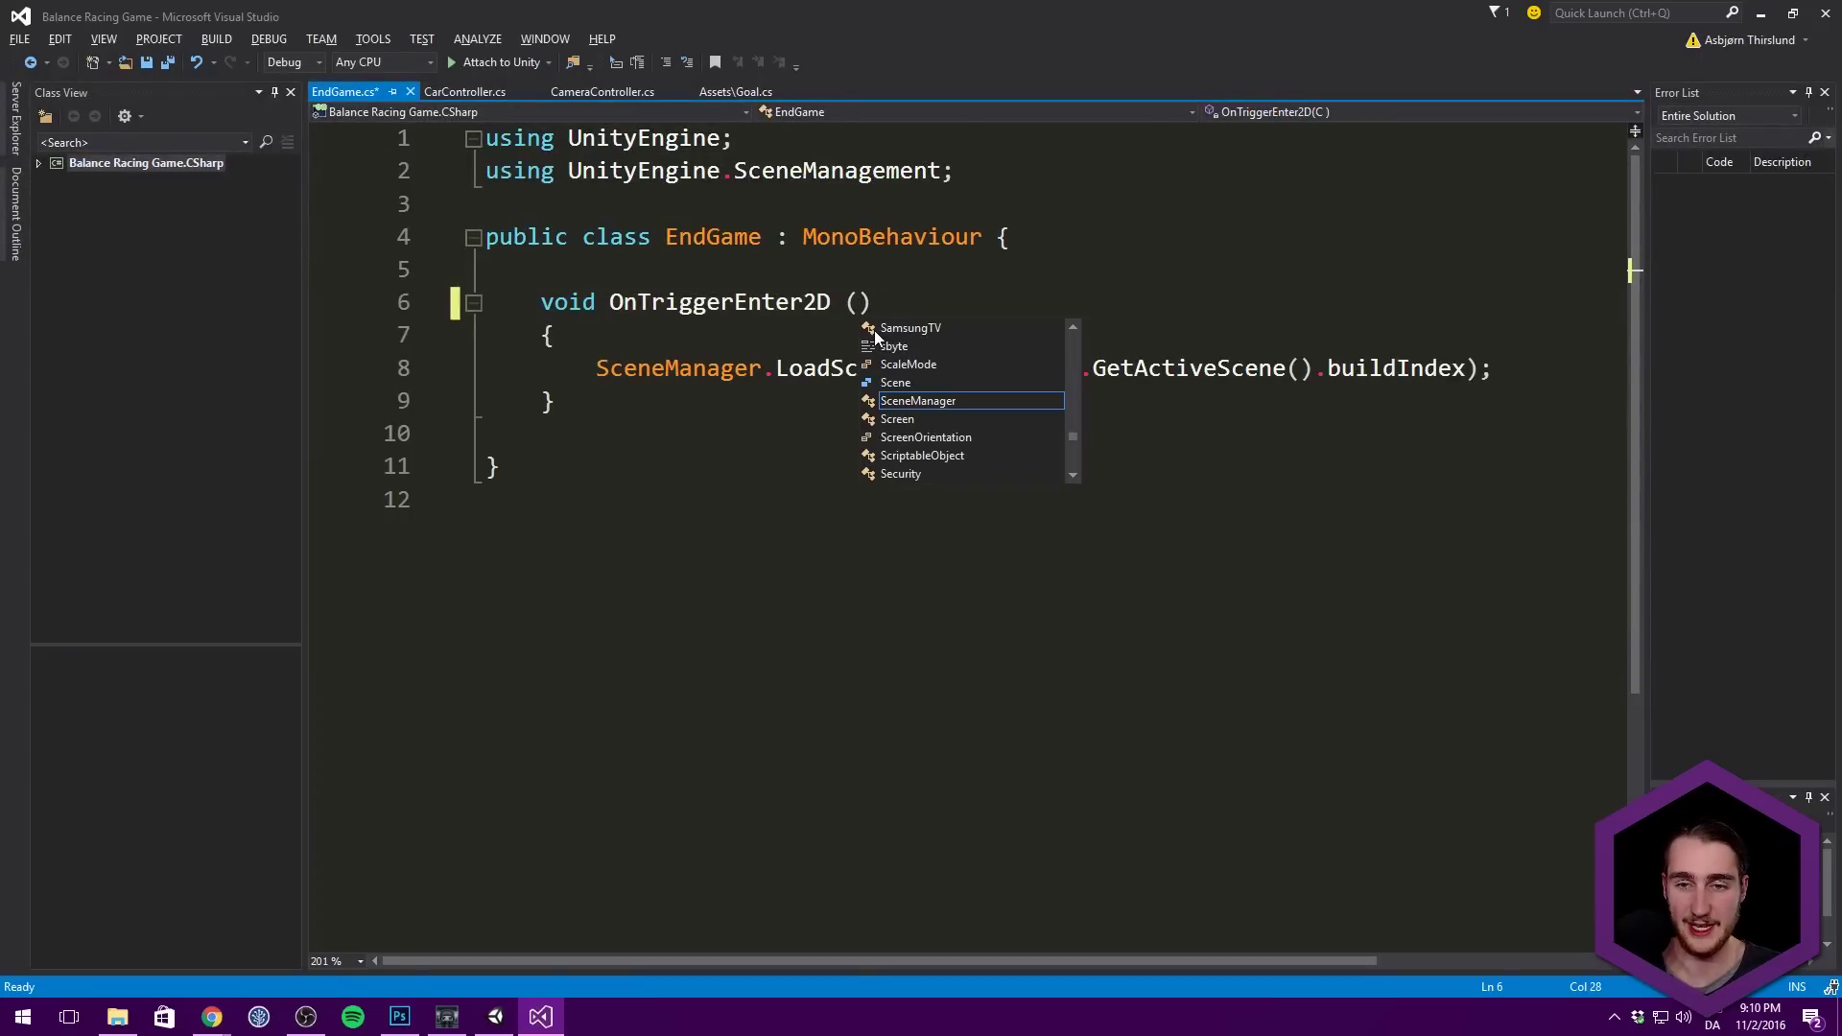
key("ctrl+s")
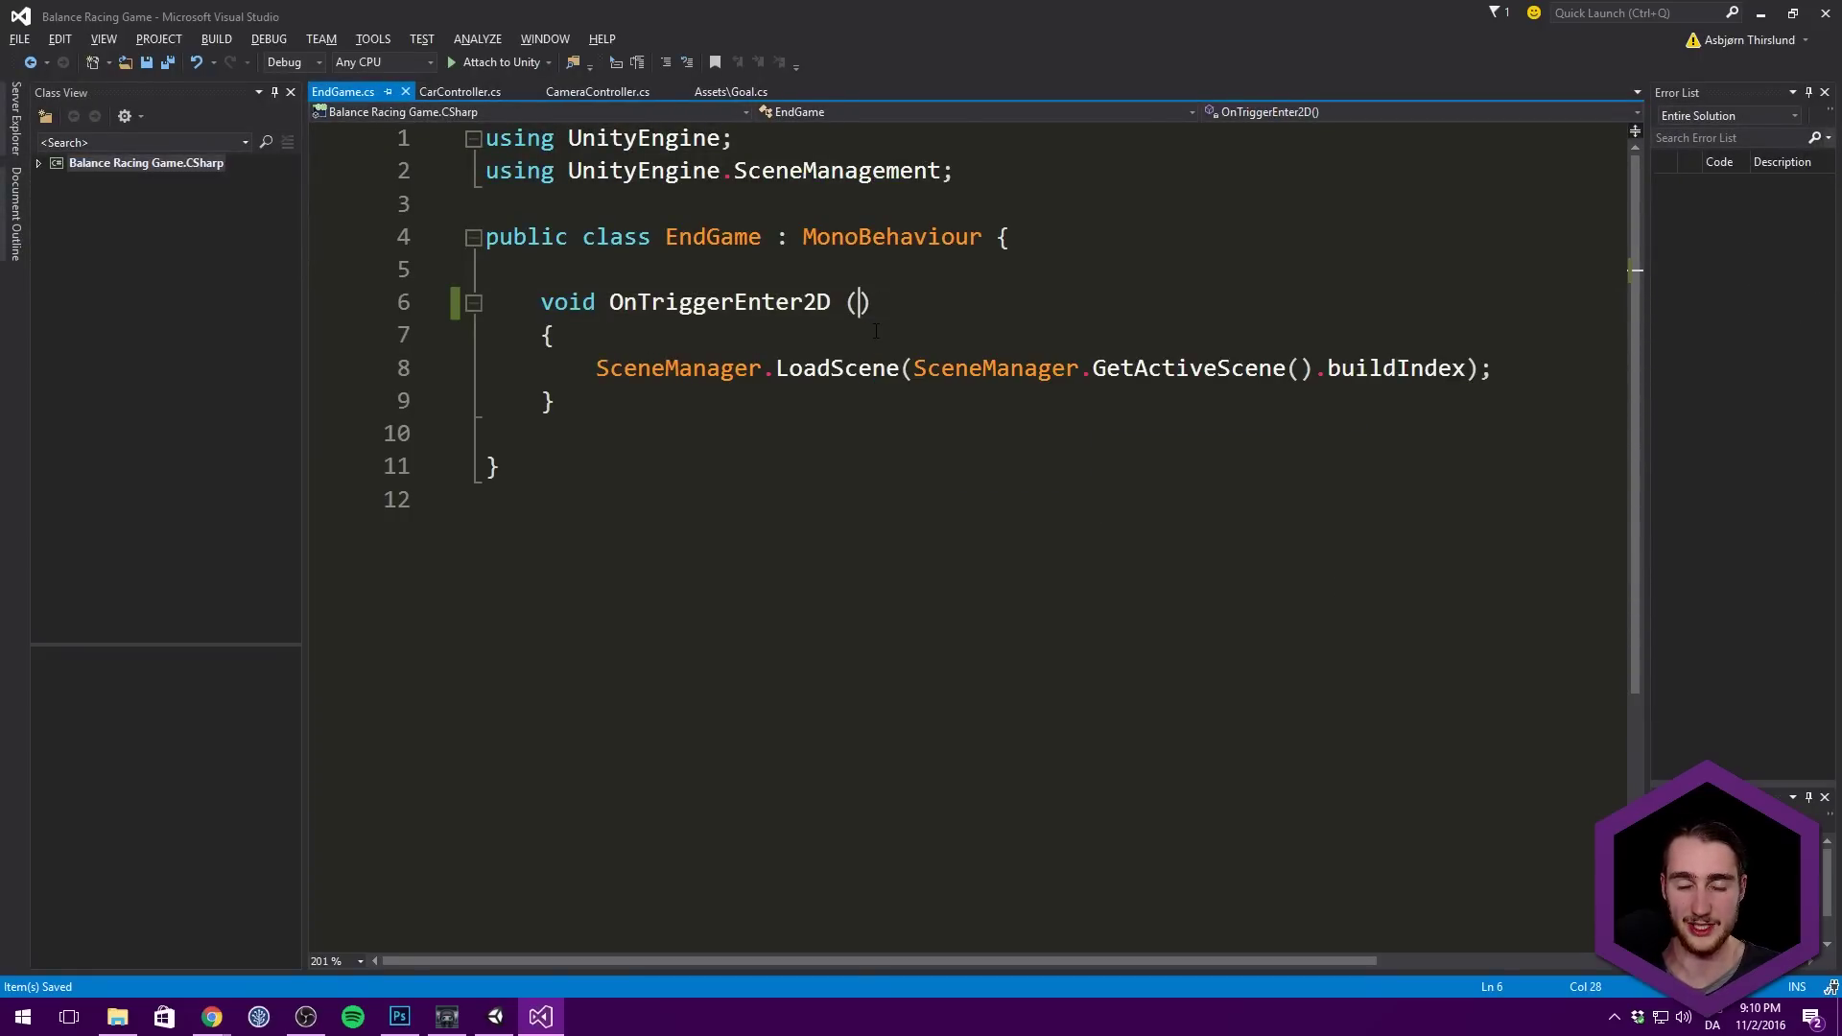
Step: Switch to Unity and open the Physics 2D project settings to examine the layer collision matrix
key("alt+Tab")
left_click(46, 30)
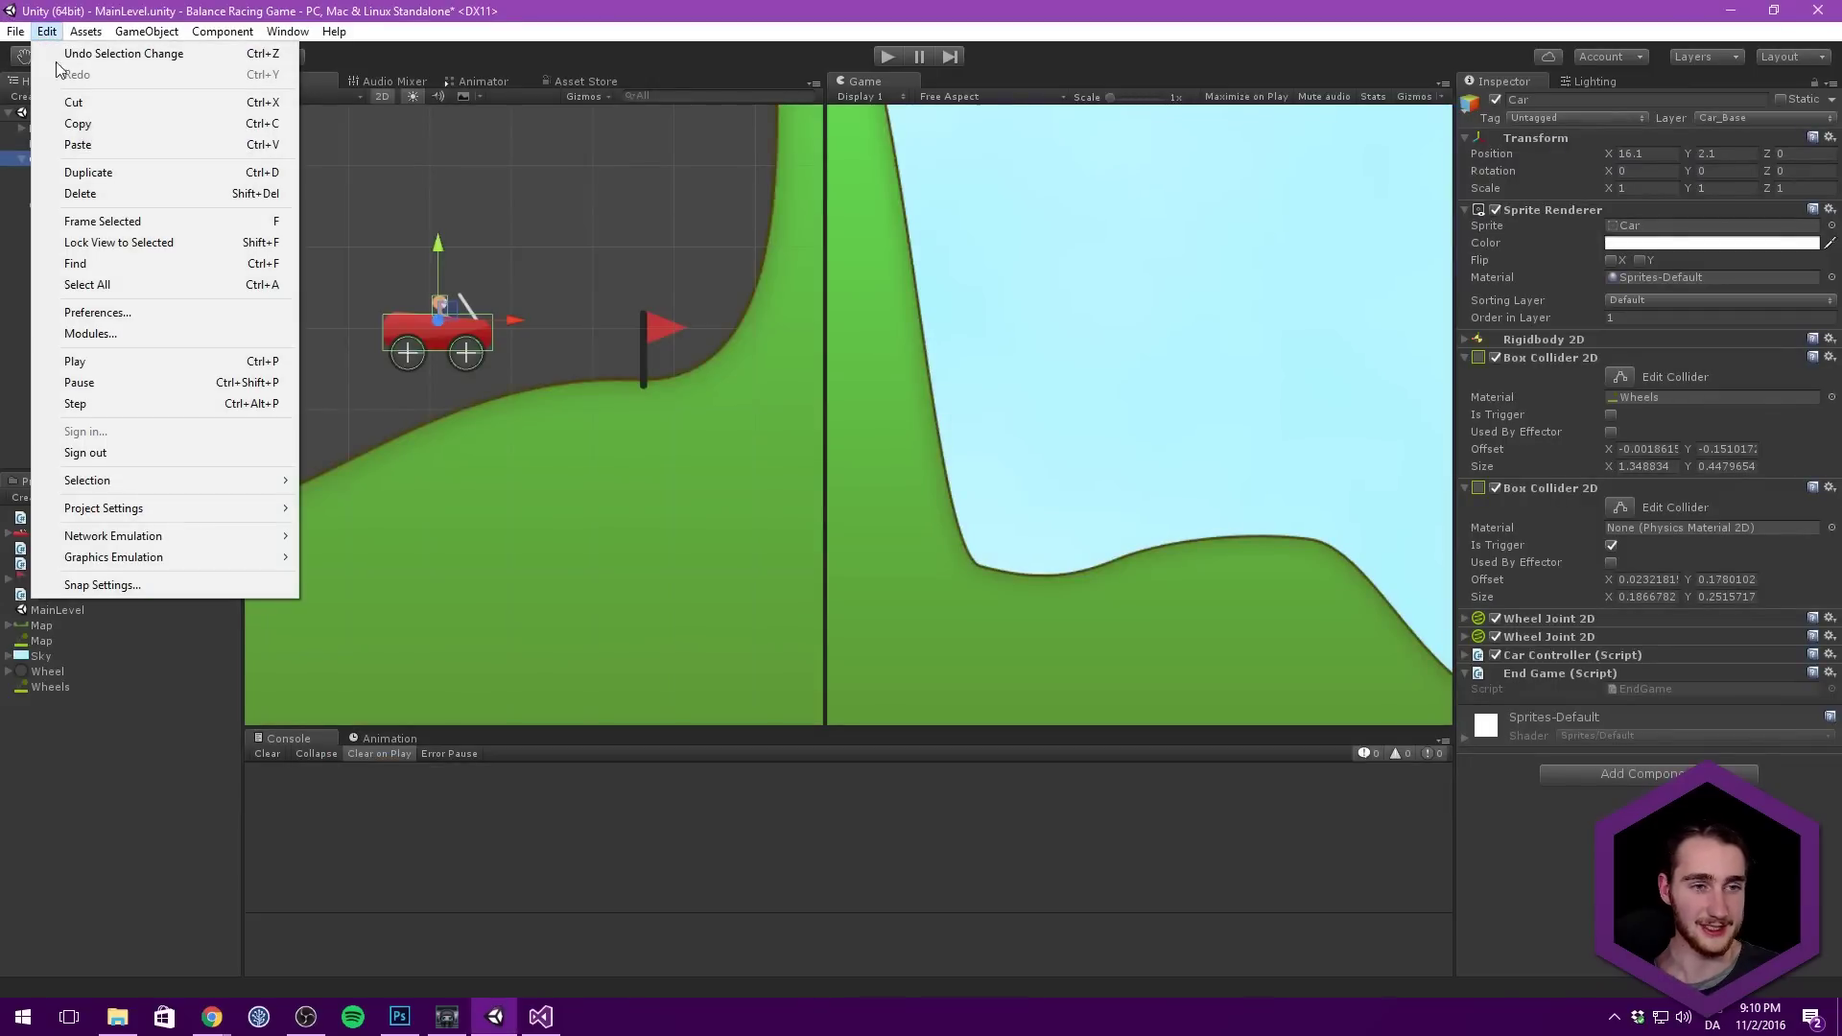
mouse_move(169, 505)
left_click(397, 631)
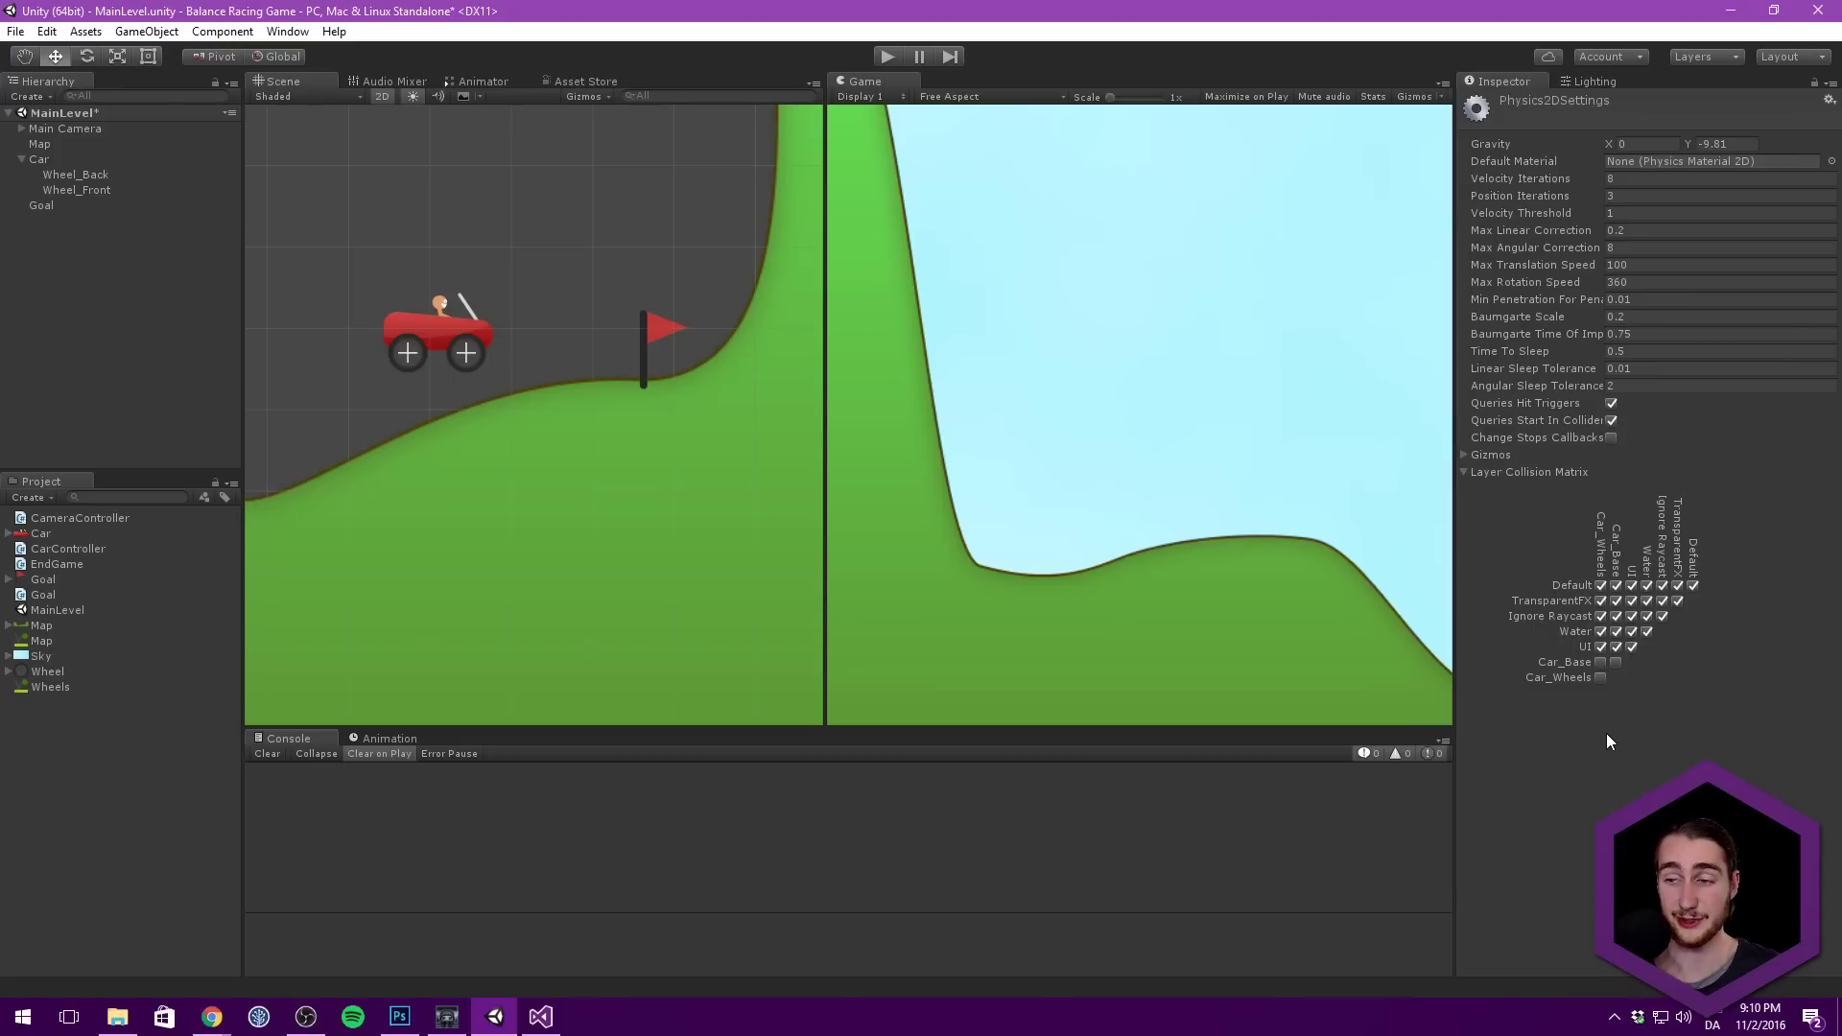
Step: In the Goal script in Visual Studio, replace the tag property in the if condition with a CompareTag call
key("alt+Tab")
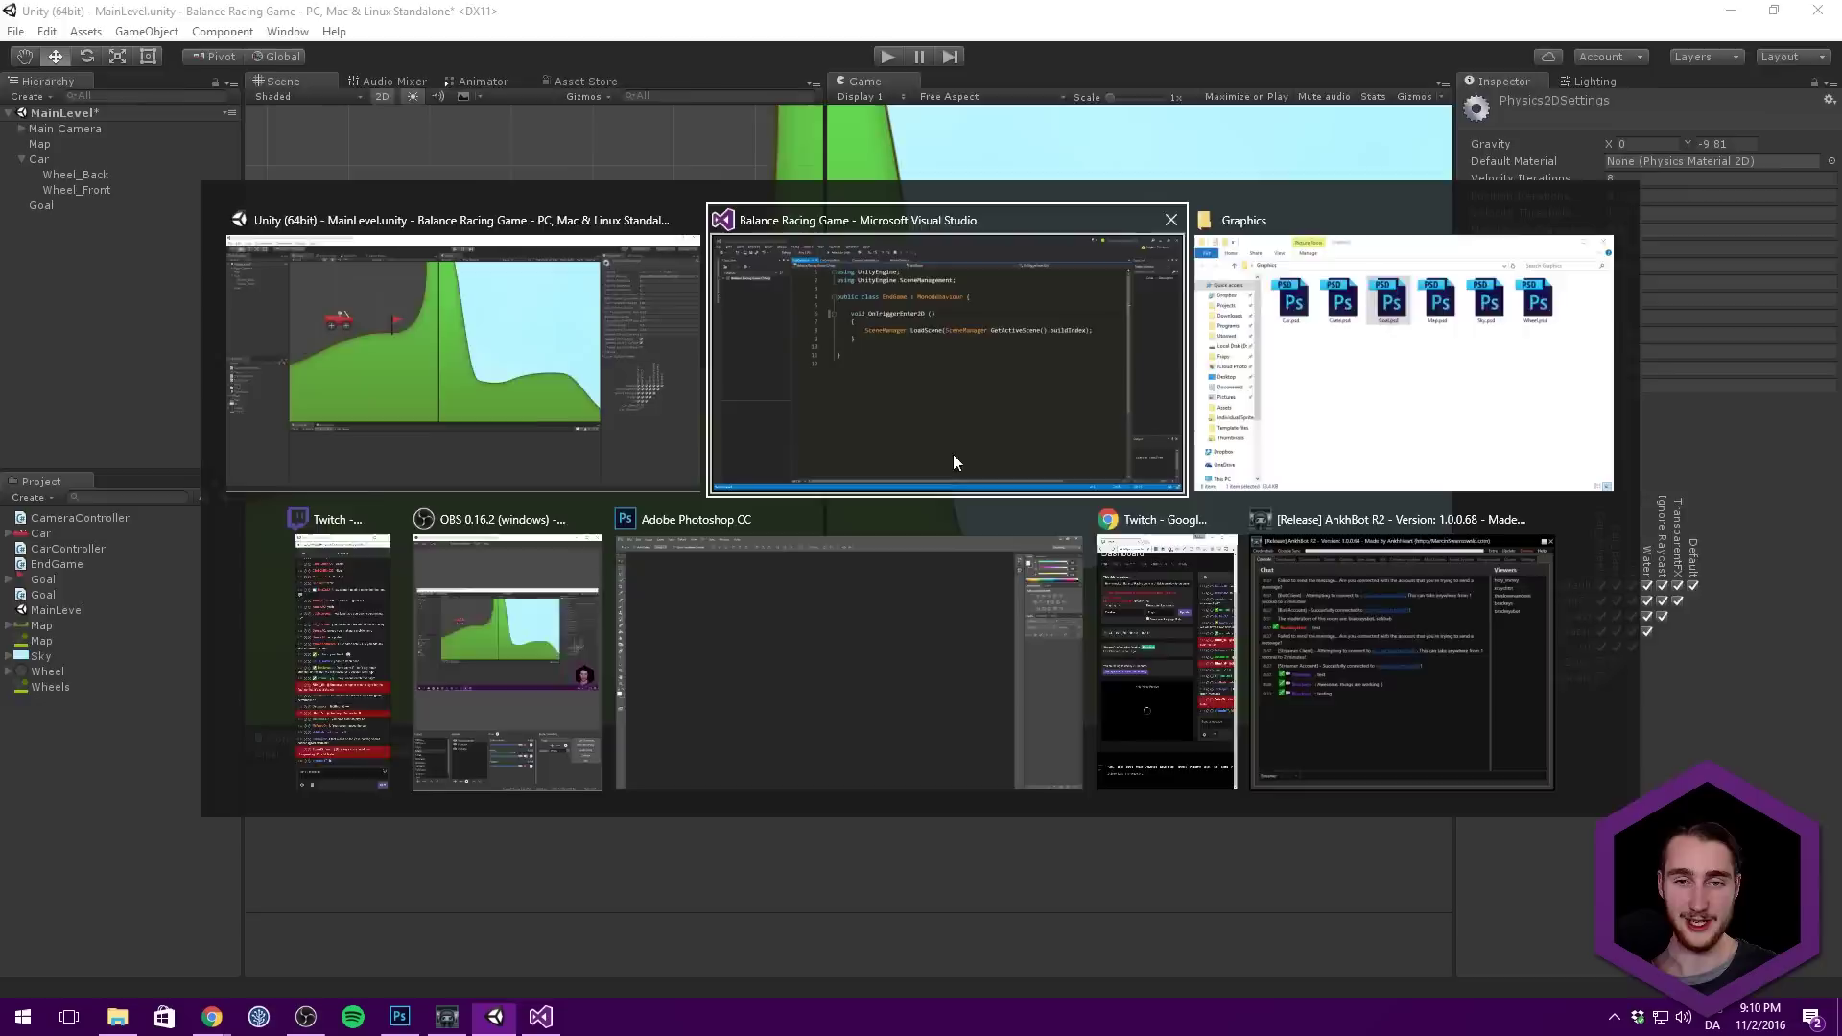
left_click(731, 91)
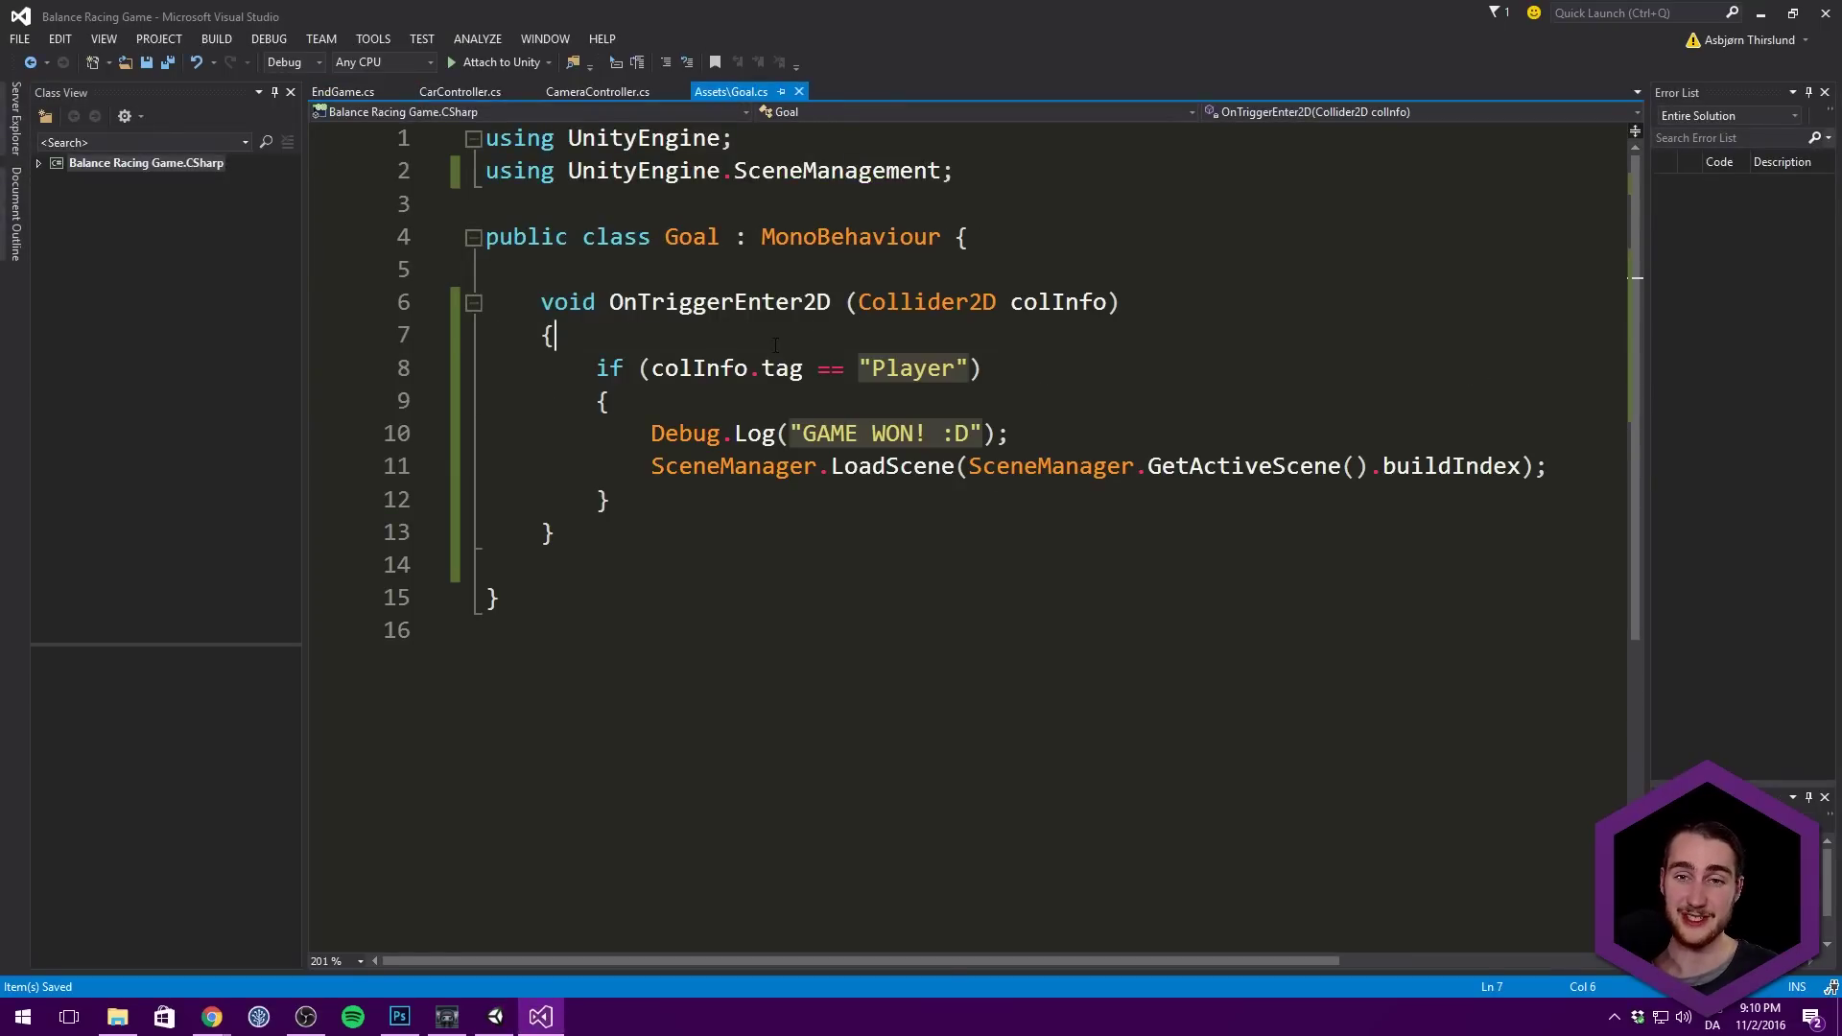
left_click(724, 368)
left_click(804, 369)
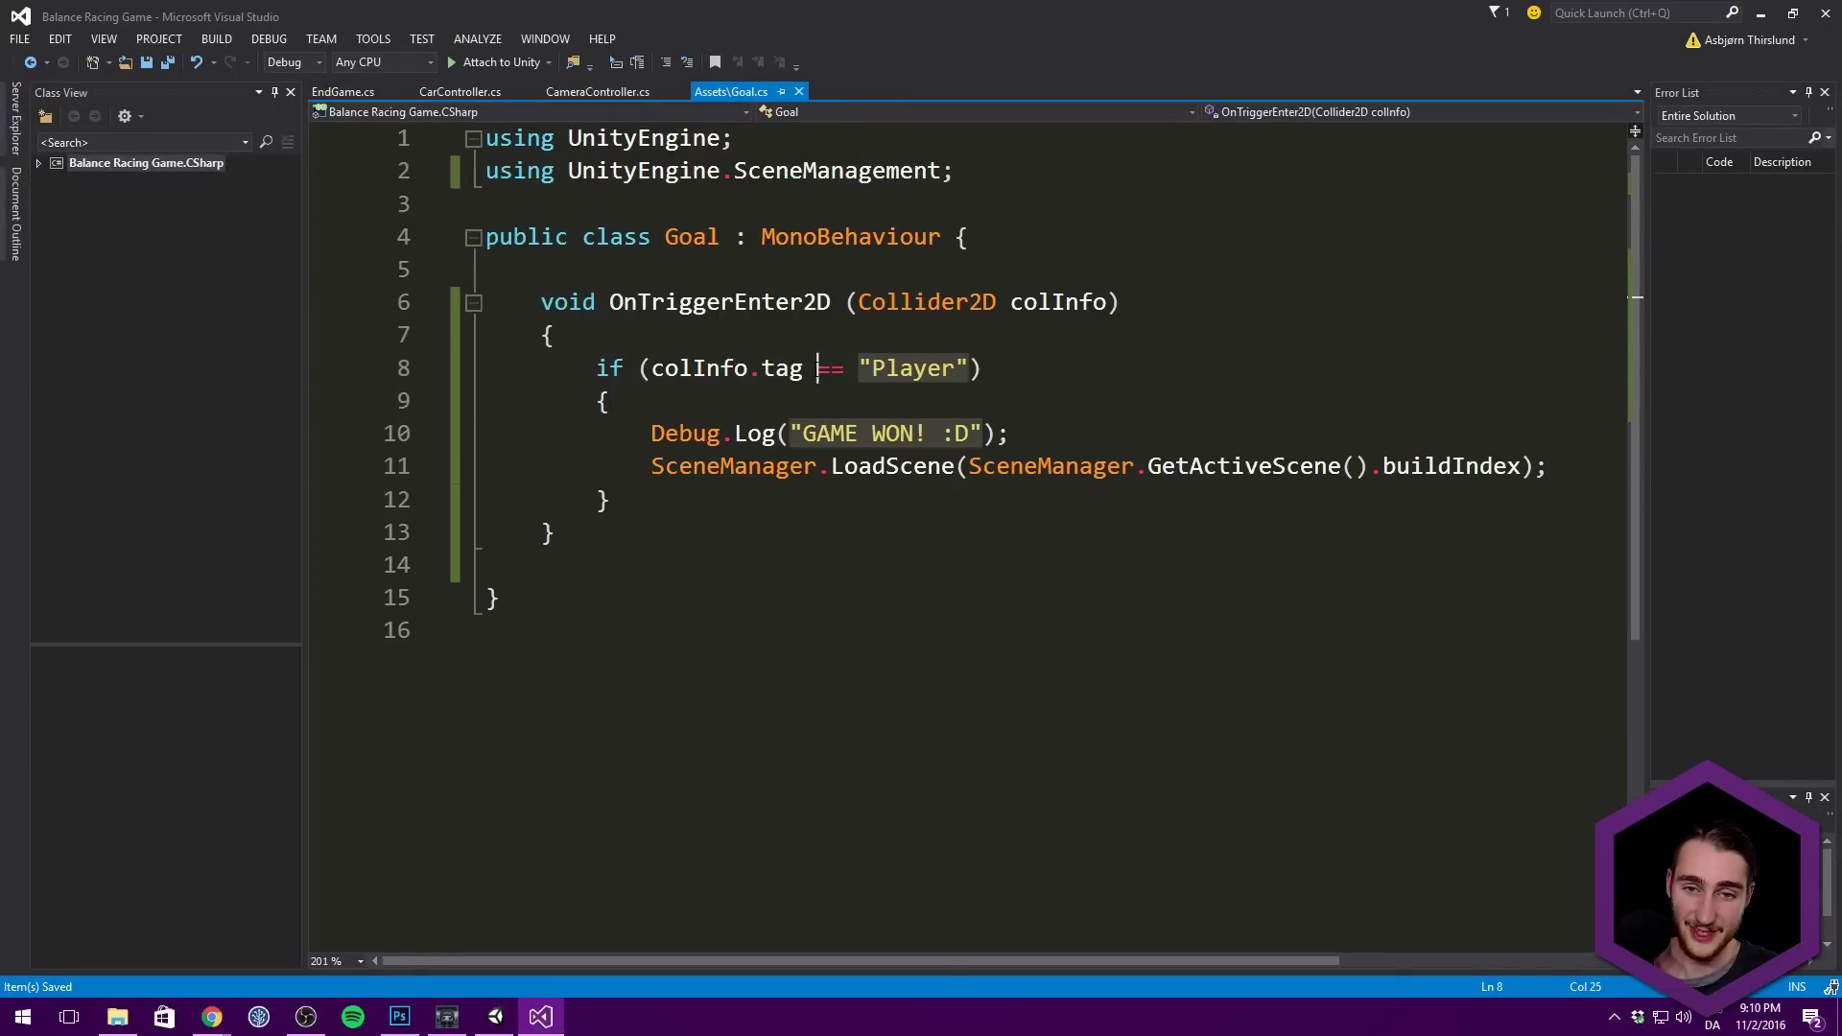
key("BackSpace")
key("BackSpace")
key("BackSpace")
key("BackSpace")
type(".comp")
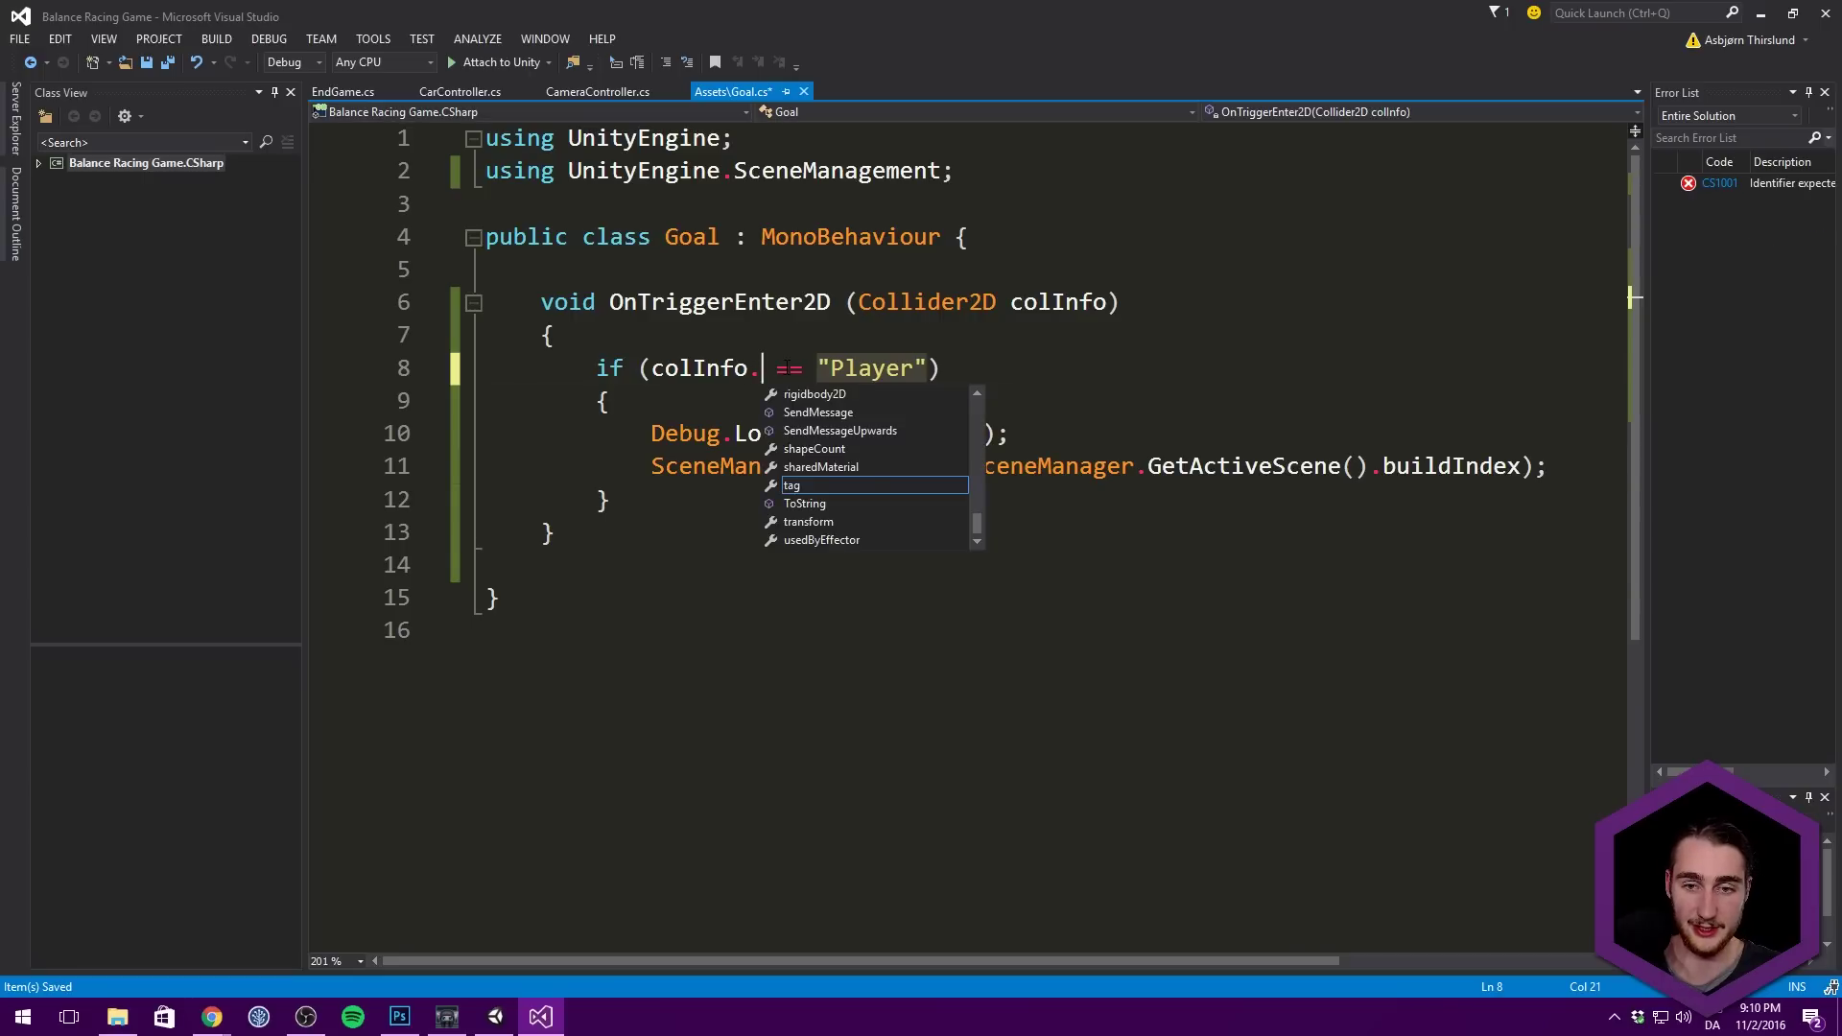
key("Tab")
type("(")
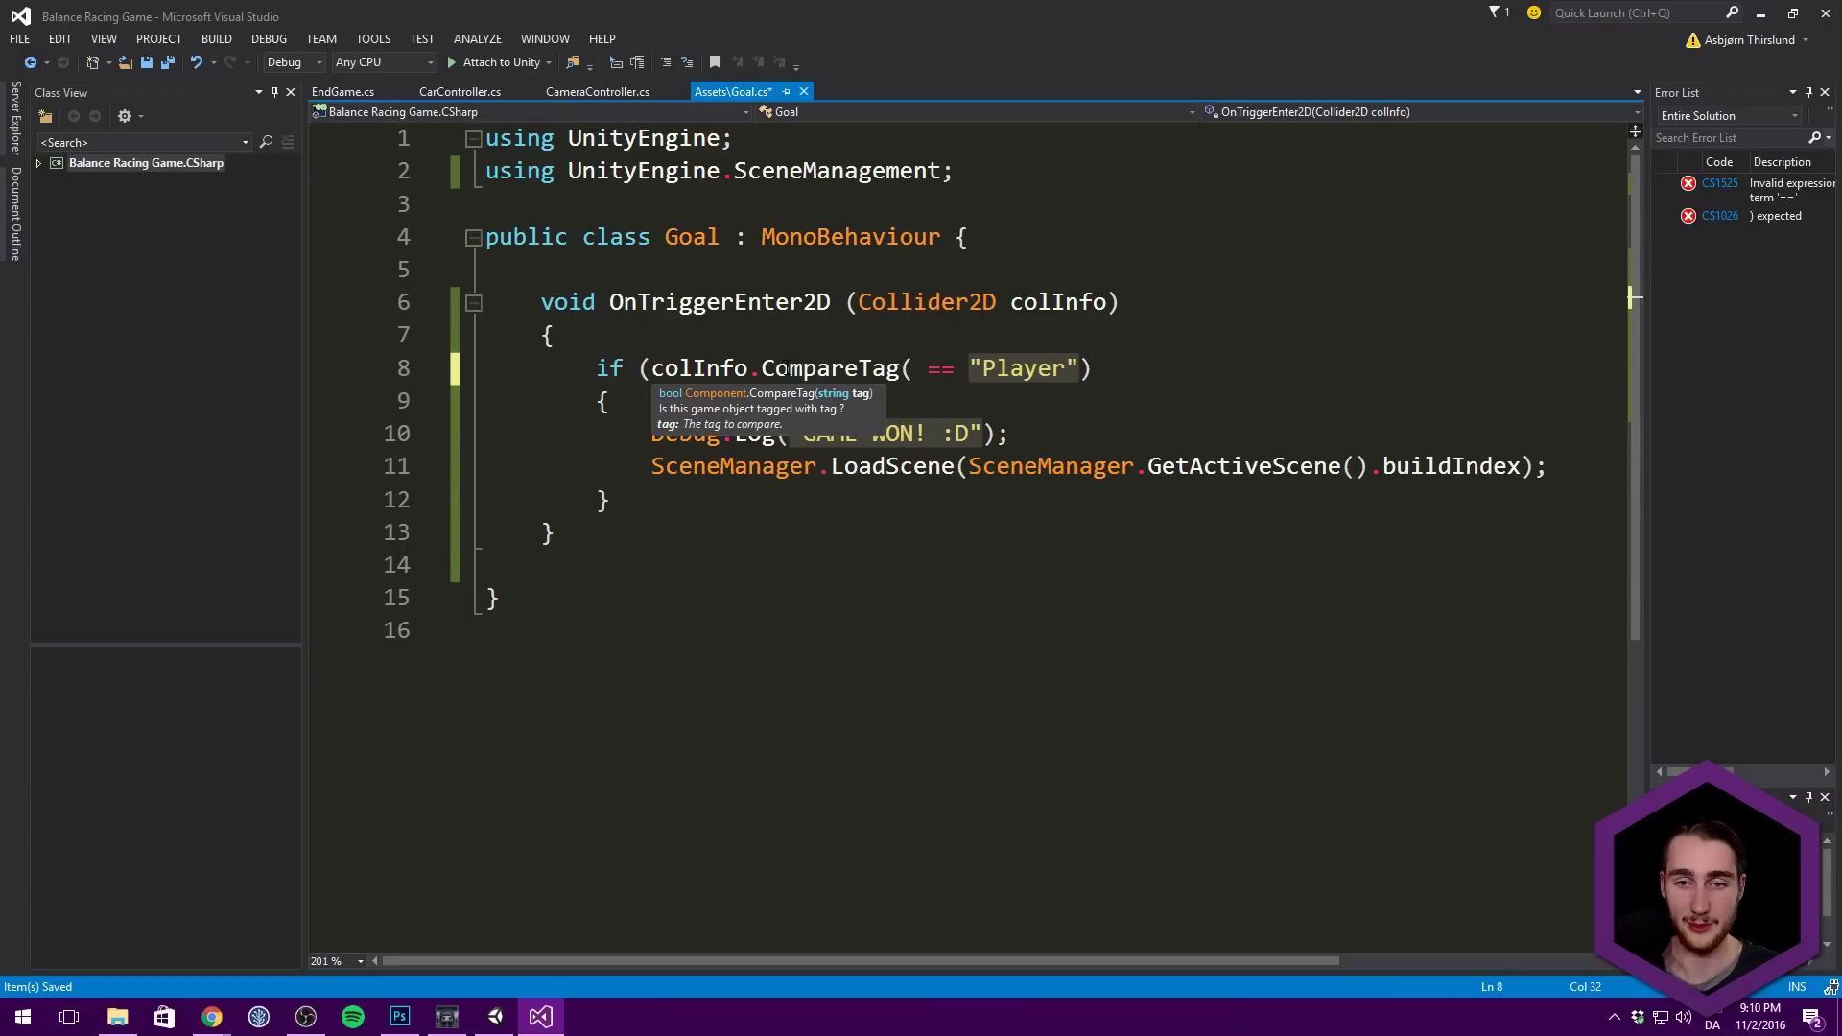
Step: Remove the == operator so "Player" becomes the CompareTag argument, add the closing parenthesis and save the Goal script
key("shift+Right")
key("shift+Right")
key("shift+Right")
key("shift+Right")
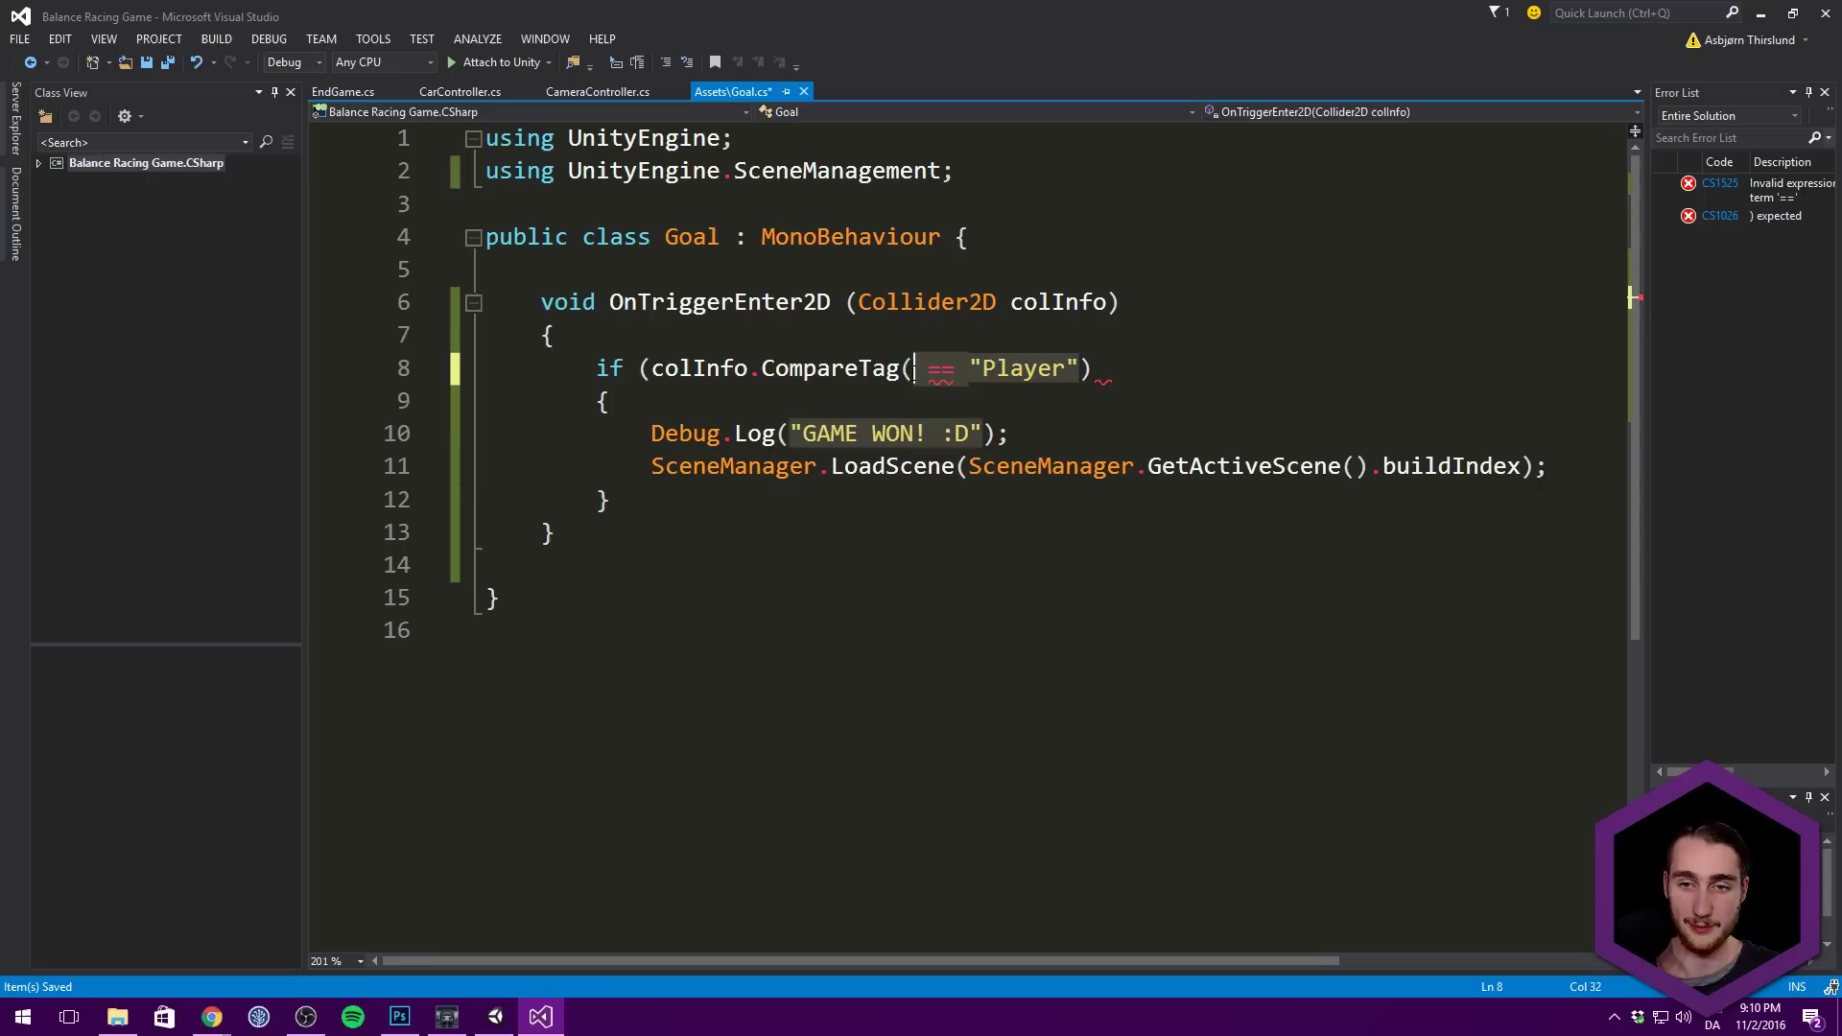
key("Delete")
key("Right")
key("Right")
key("Right")
key("Right")
key("Right")
key("Right")
key("Right")
key("Right")
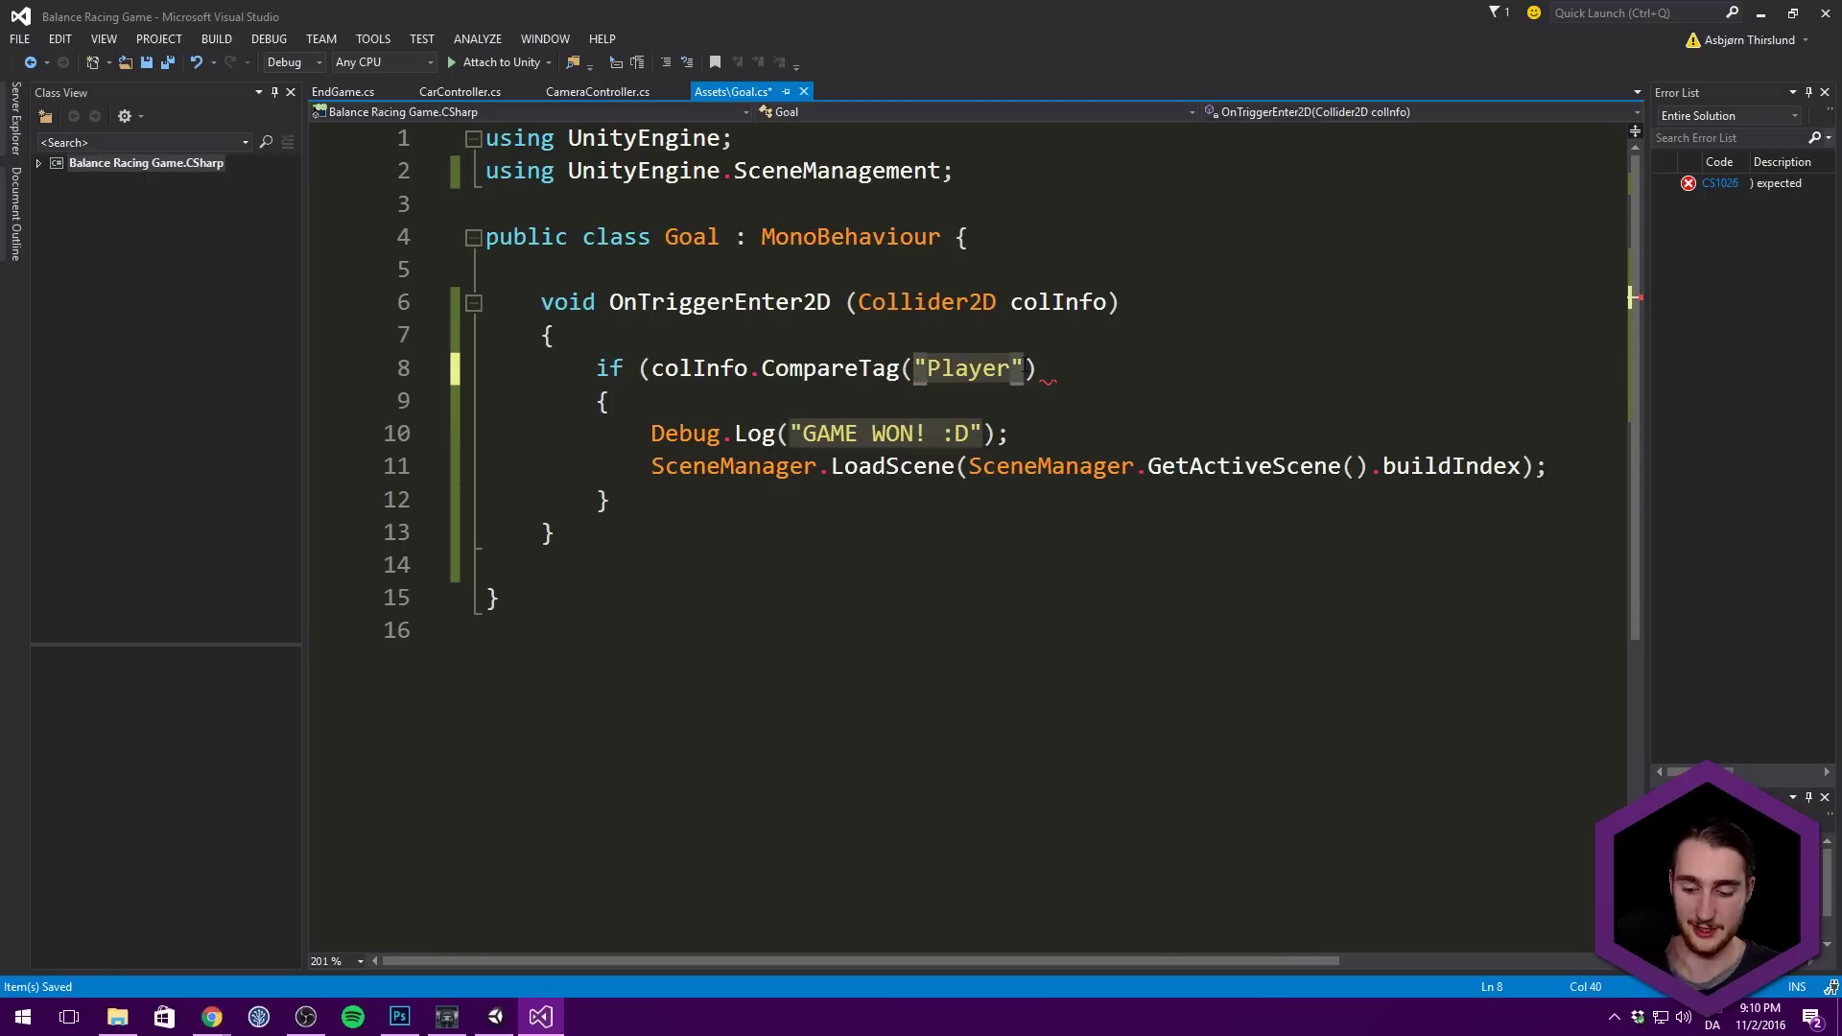
type(")")
key("ctrl+s")
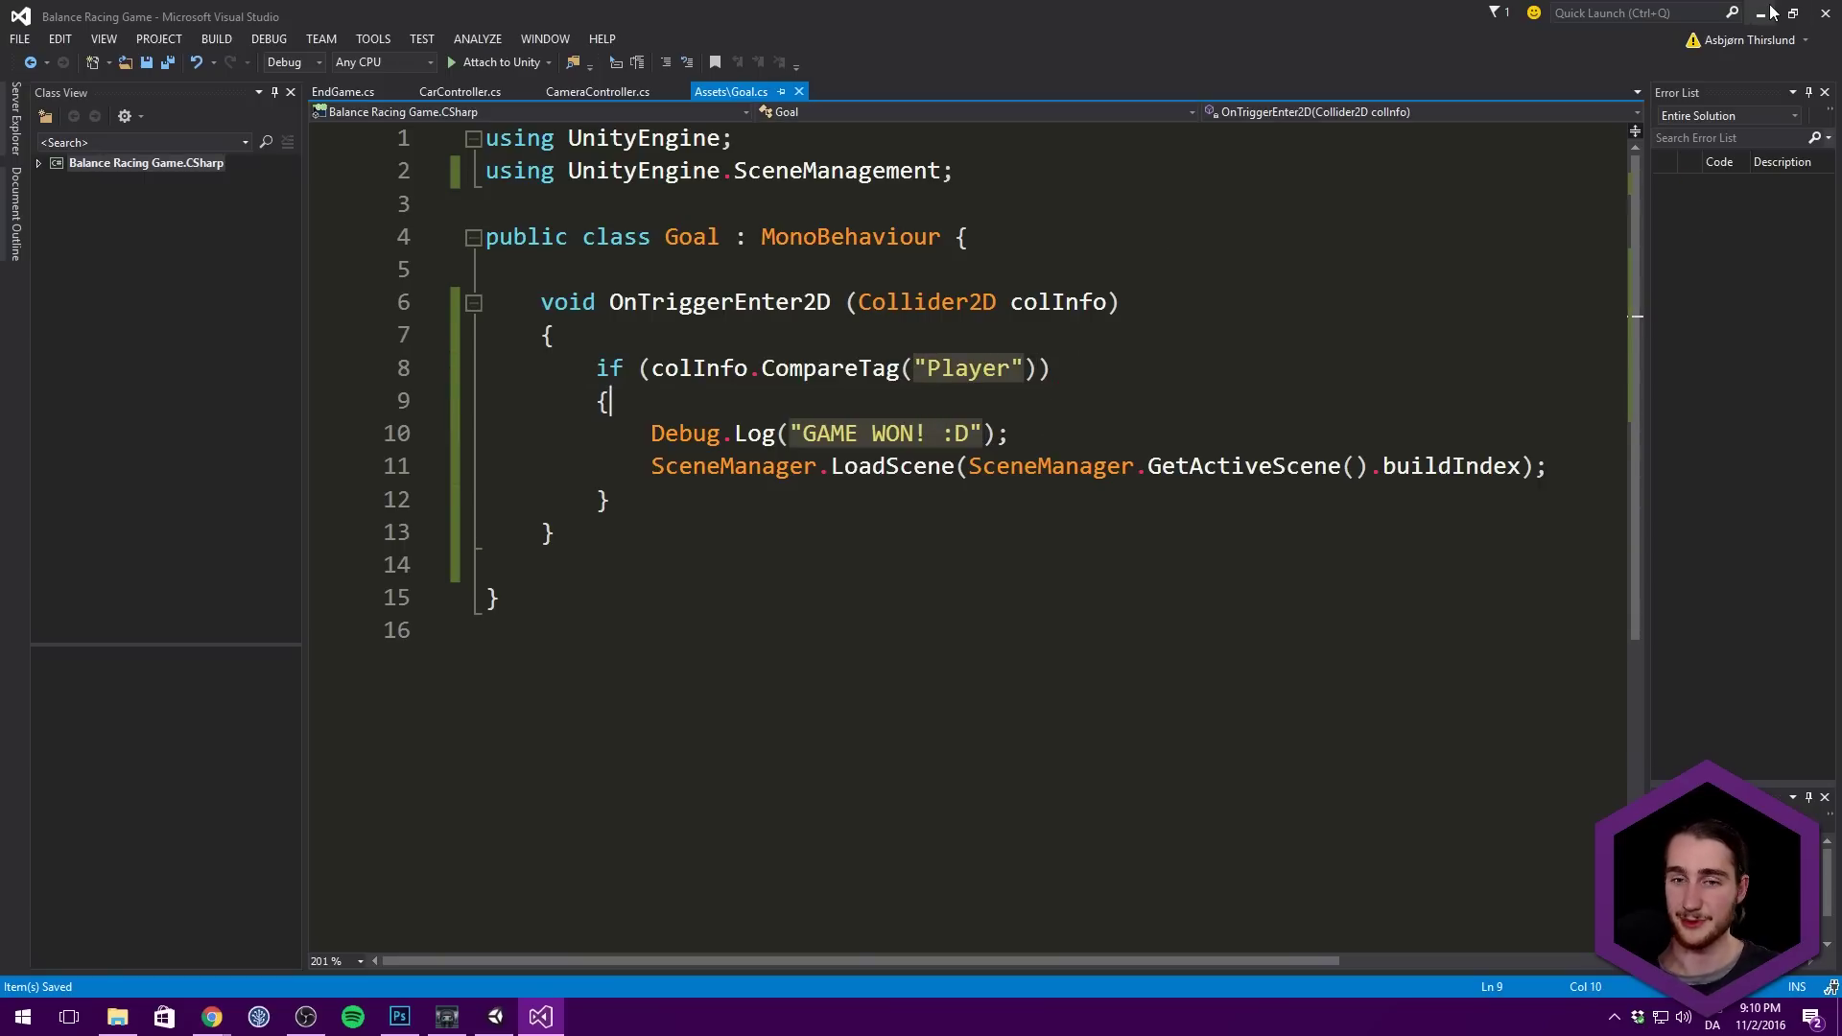
Step: Return to Unity, run the game to test the goal flag, and stop it
left_click(1760, 13)
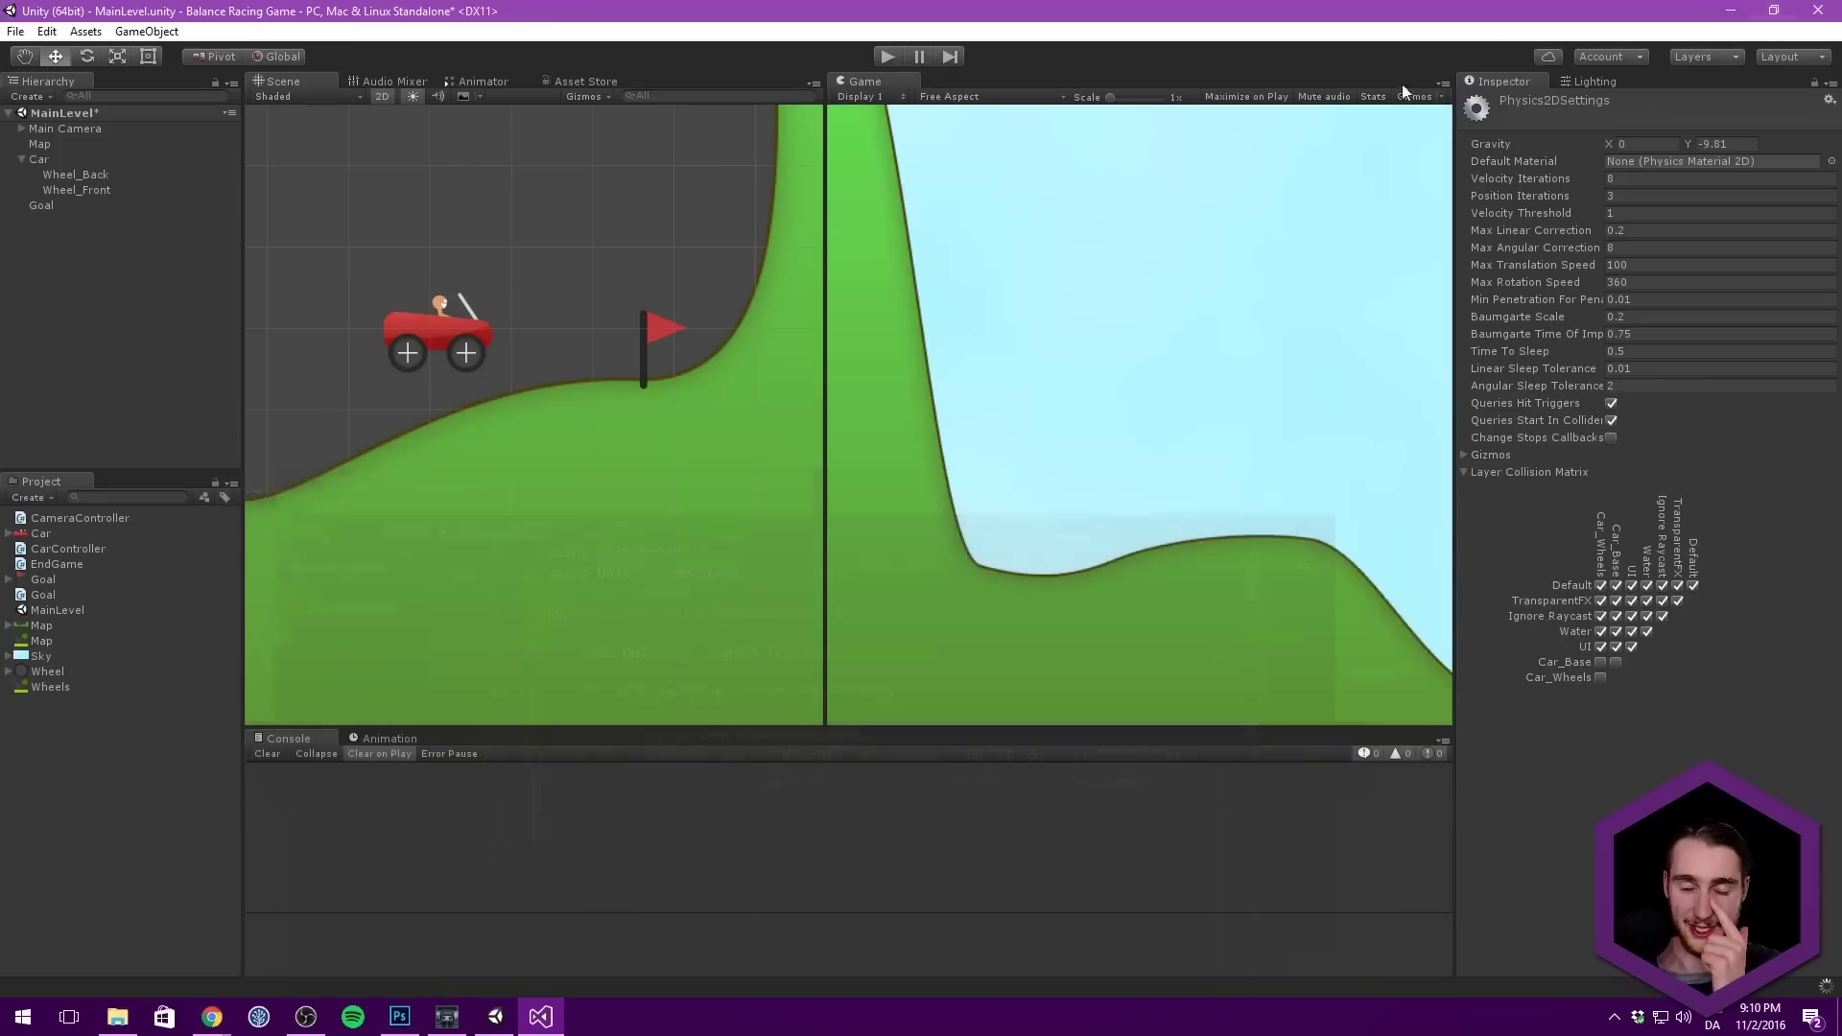
left_click(889, 55)
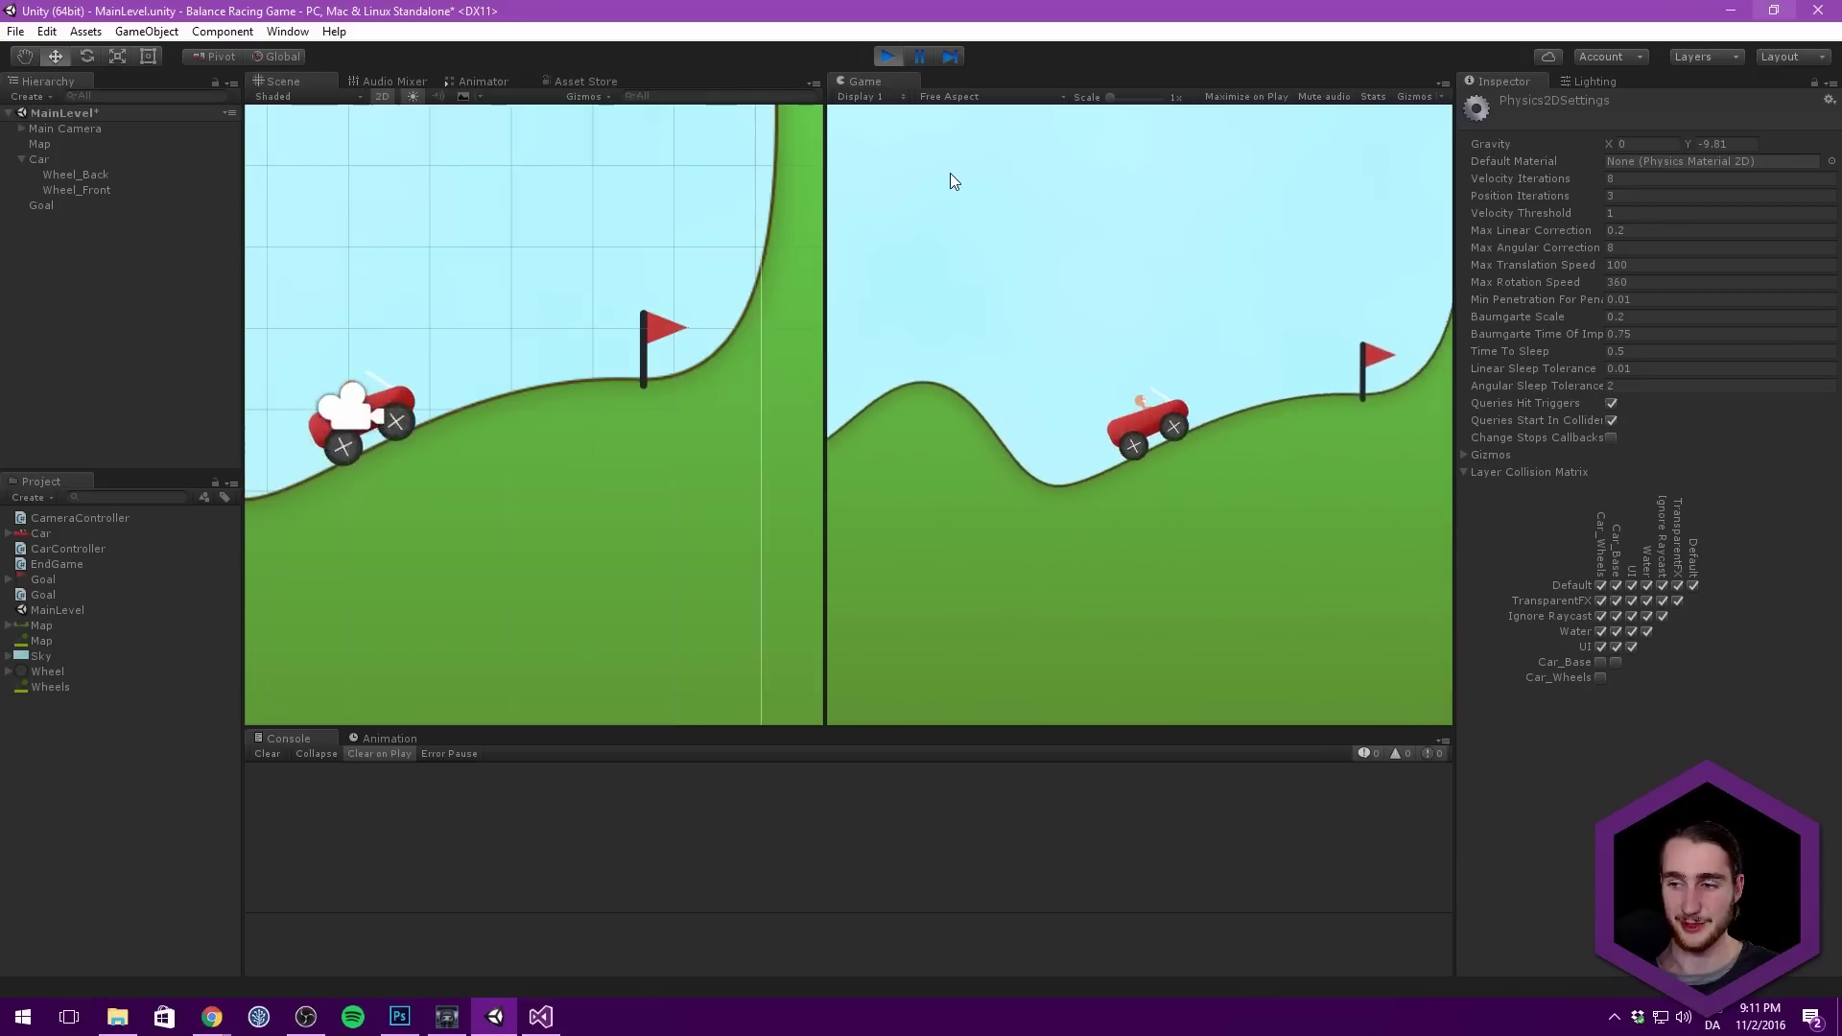
left_click(892, 57)
middle_click_drag(633, 235, 584, 235)
Step: In Visual Studio, add a Collider2D colInfo parameter to OnTriggerEnter2D in the EndGame script
left_click(540, 1016)
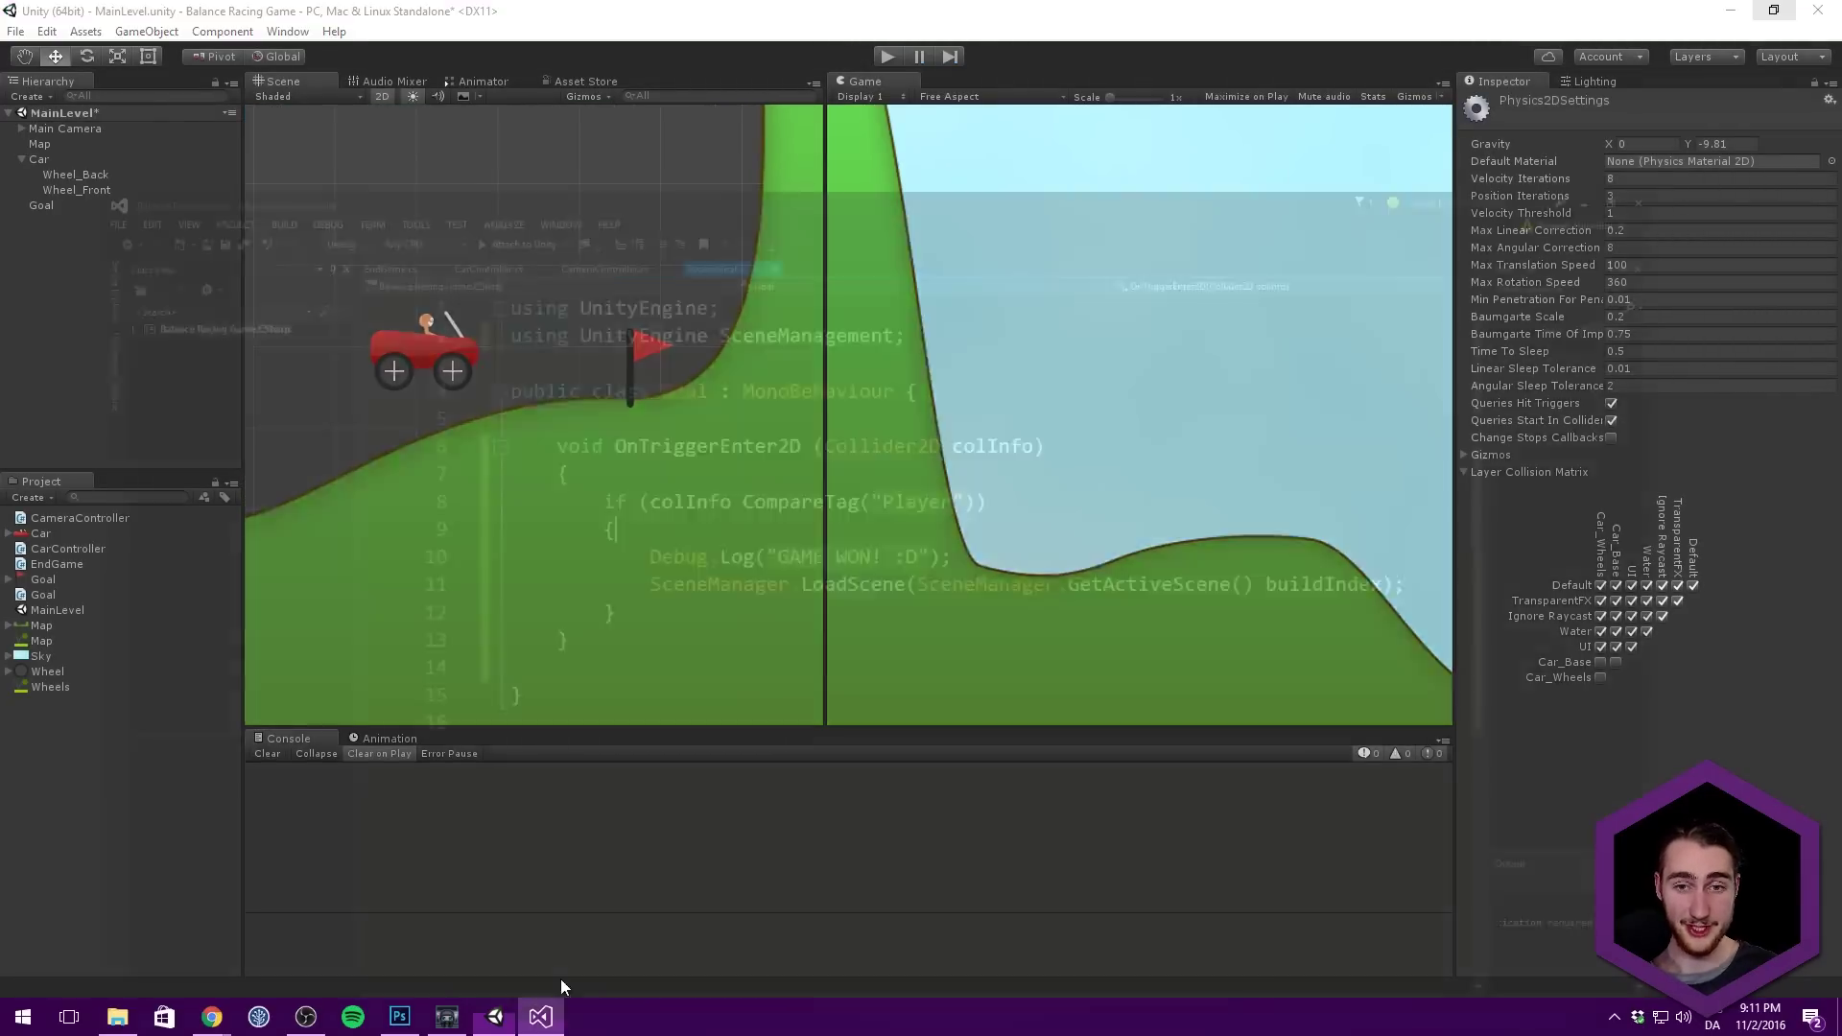
left_click(349, 91)
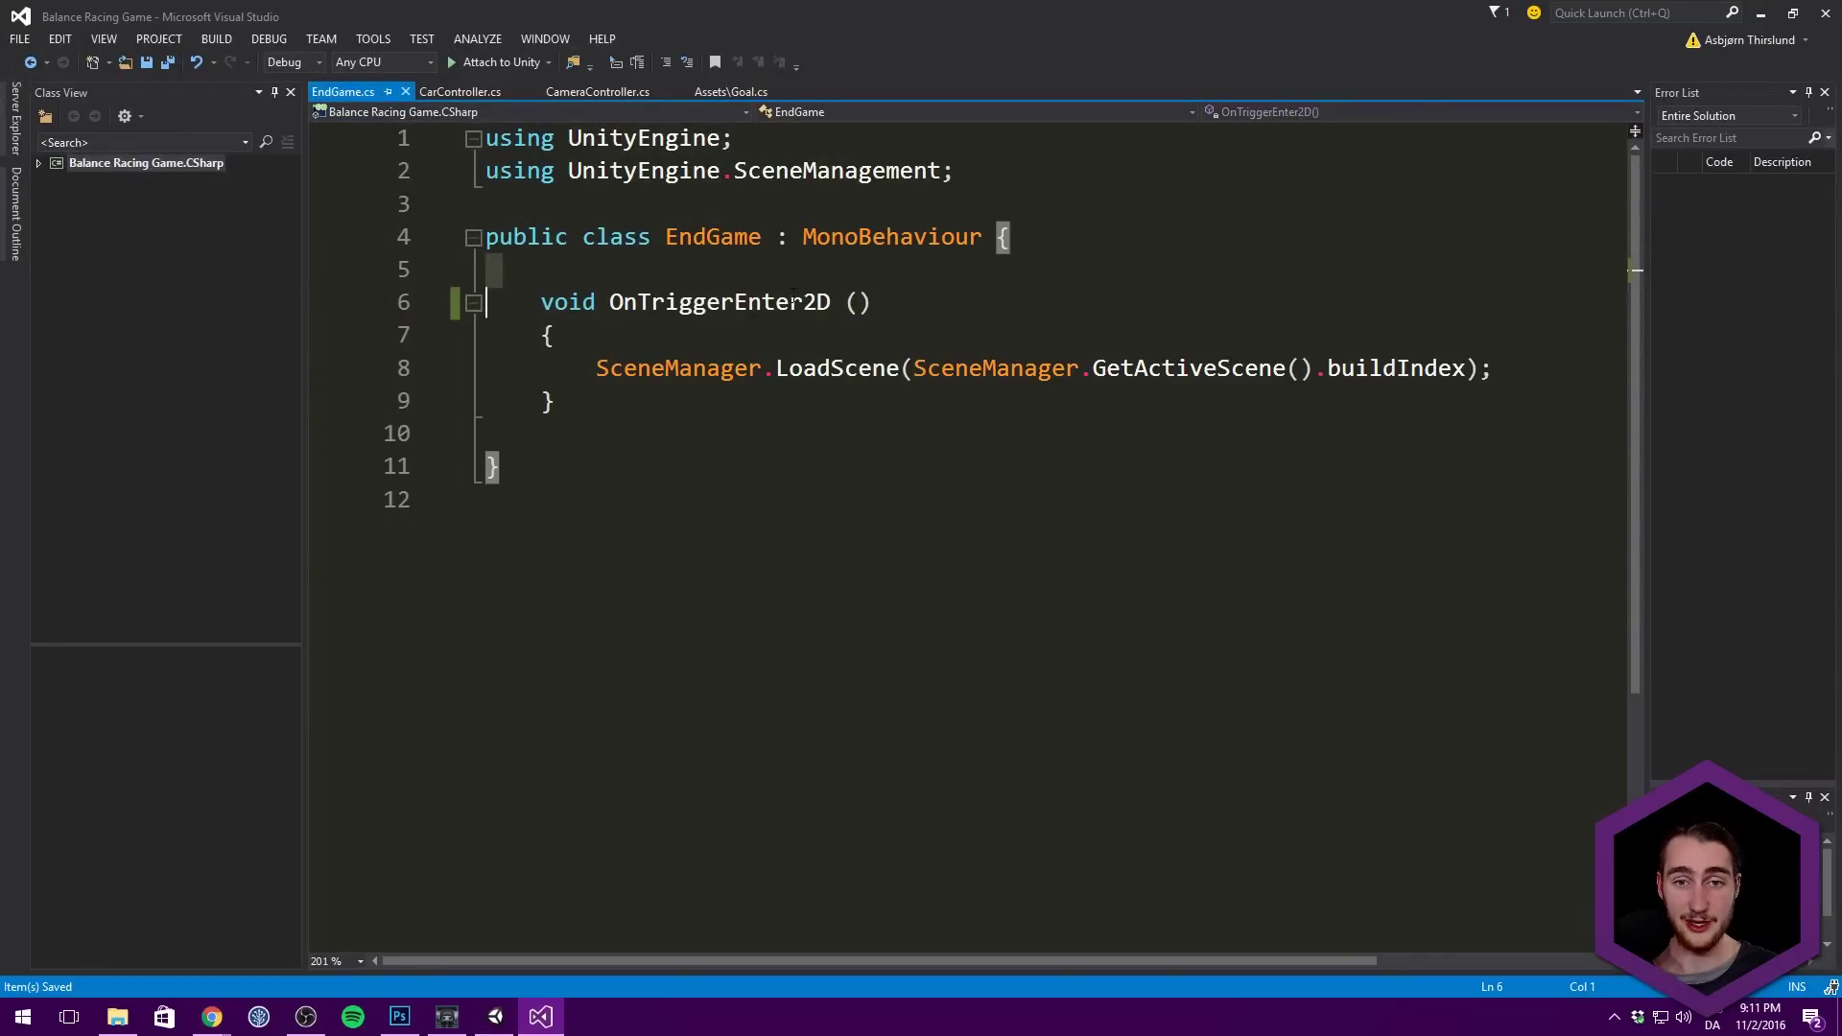
type("Collider2D")
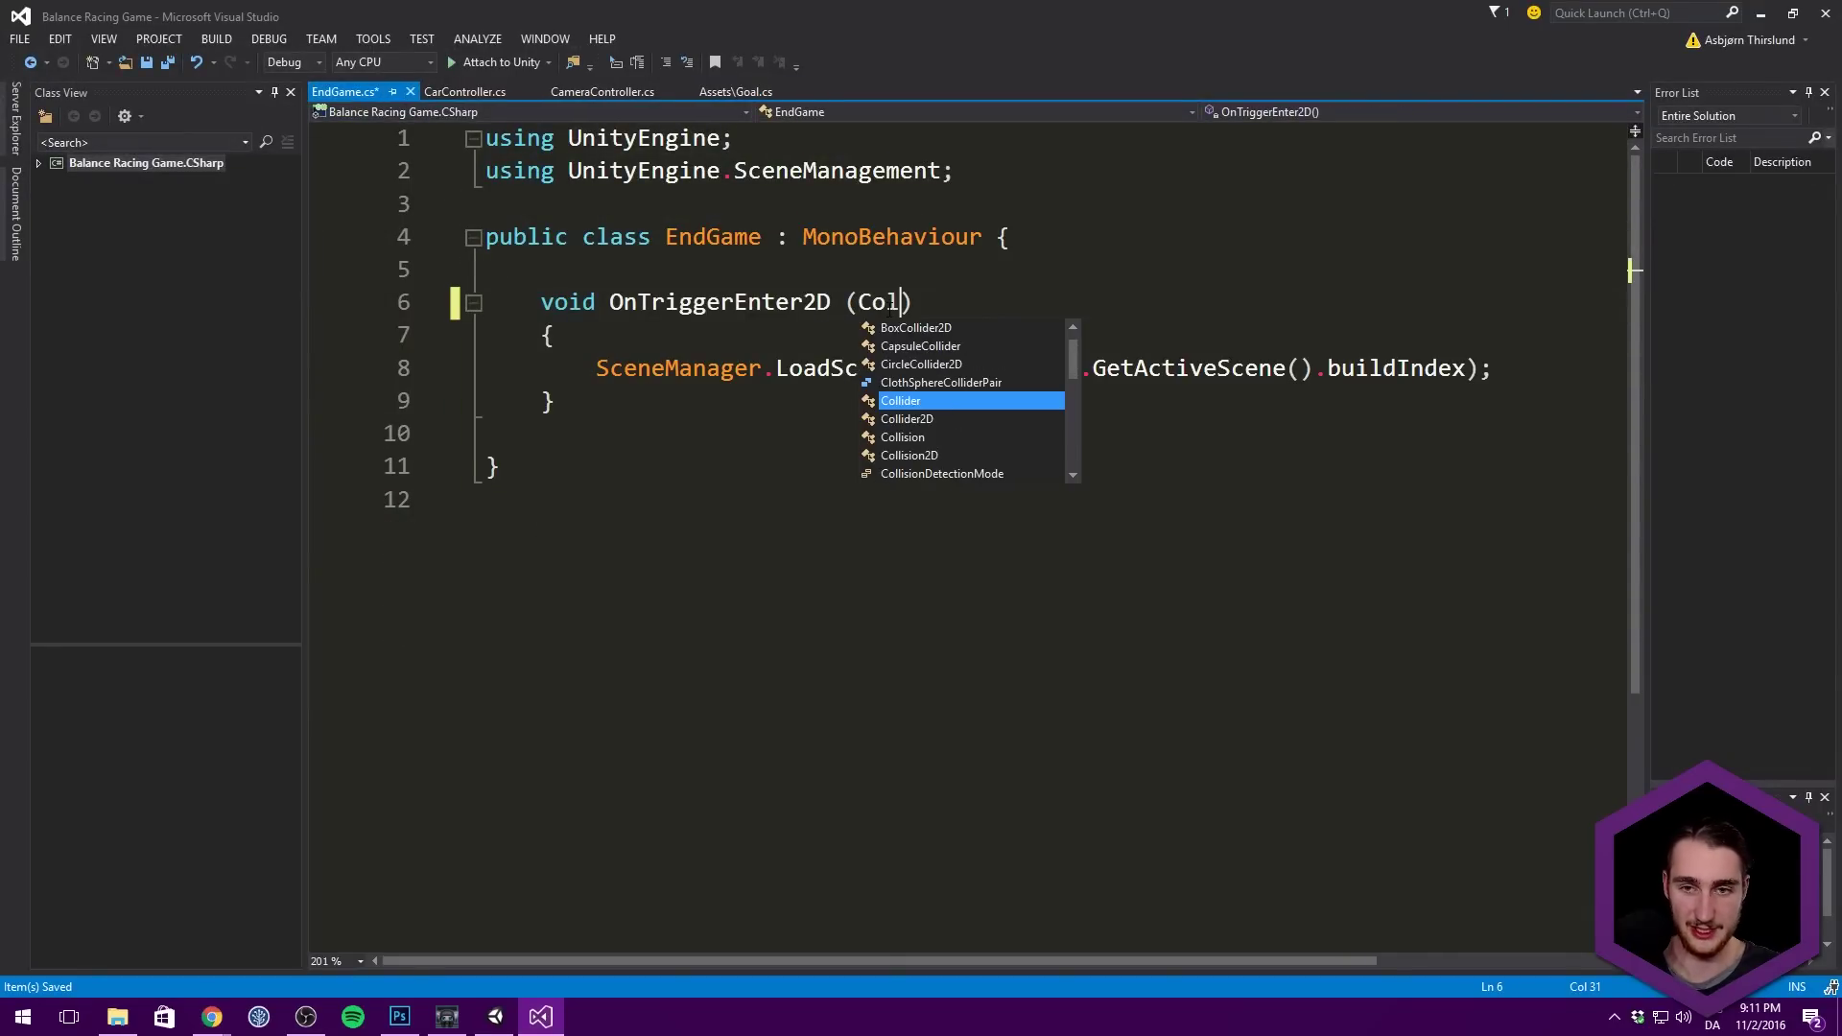
type(" colInfo")
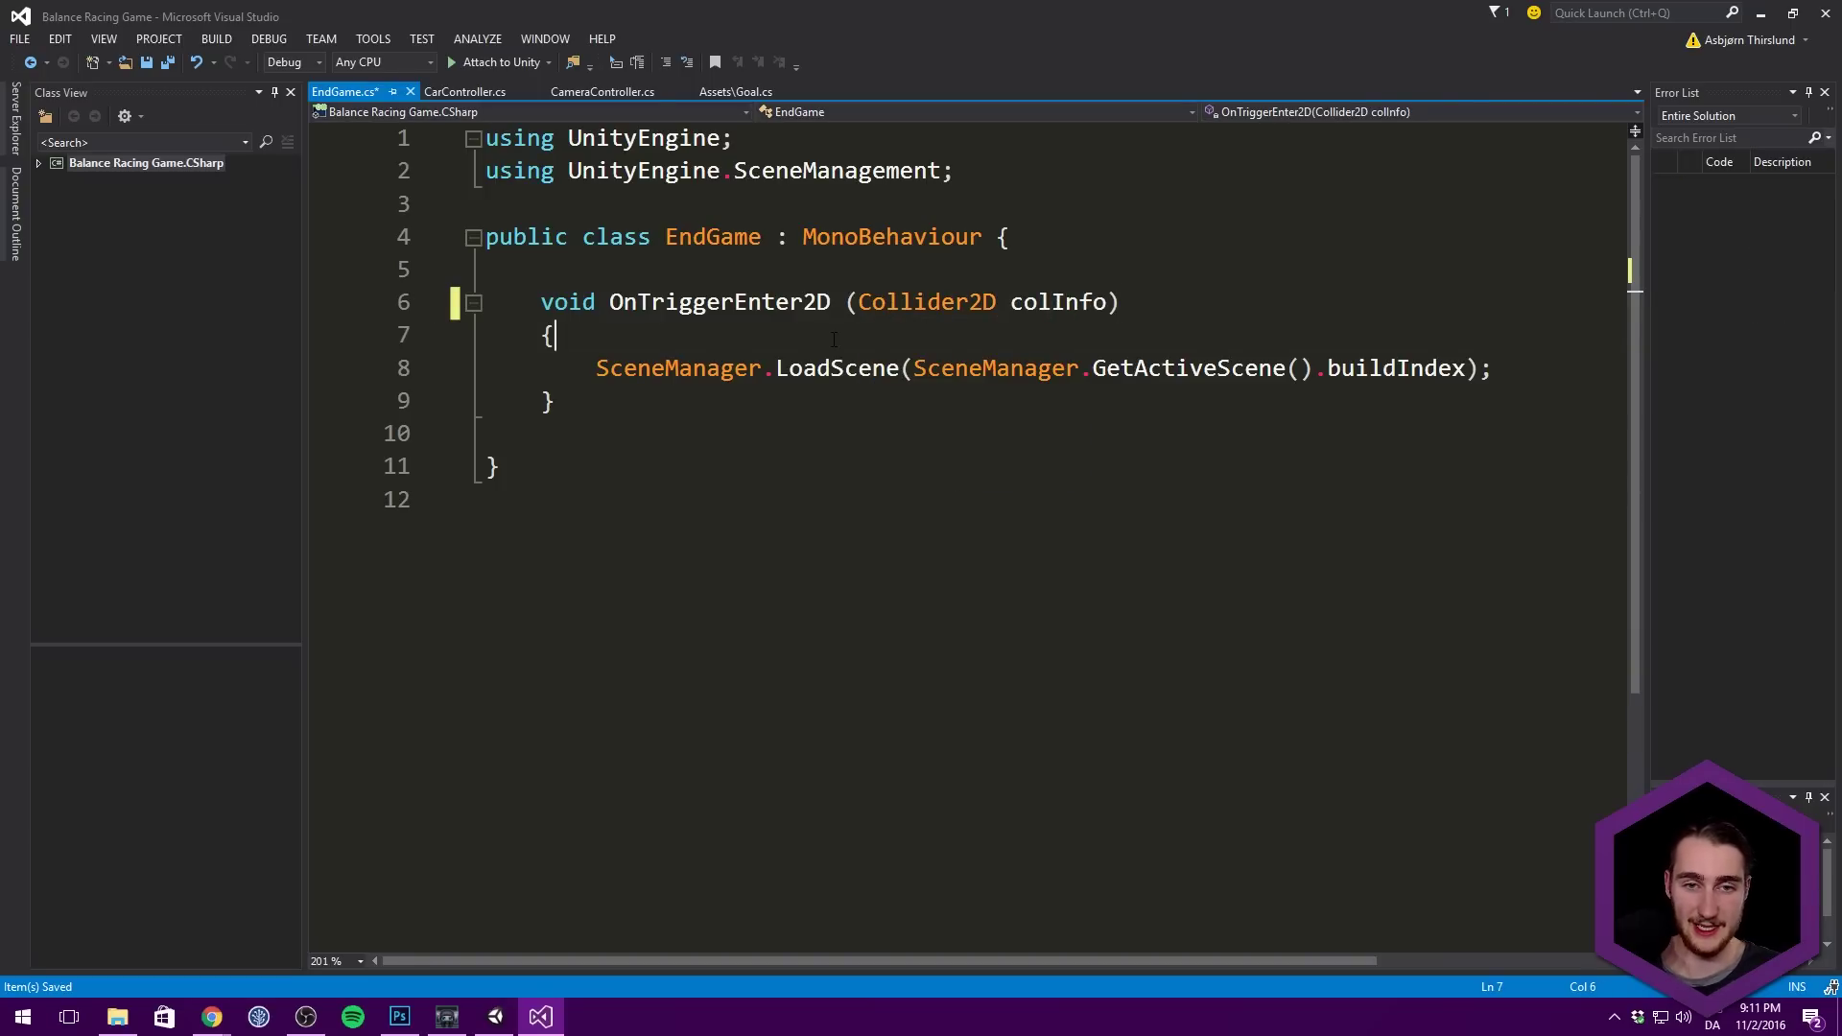
Step: Above the LoadScene line in OnTriggerEnter2D, add the condition if (colInfo.CompareTag("Collidable"))
key("Return")
type("if (colInfo")
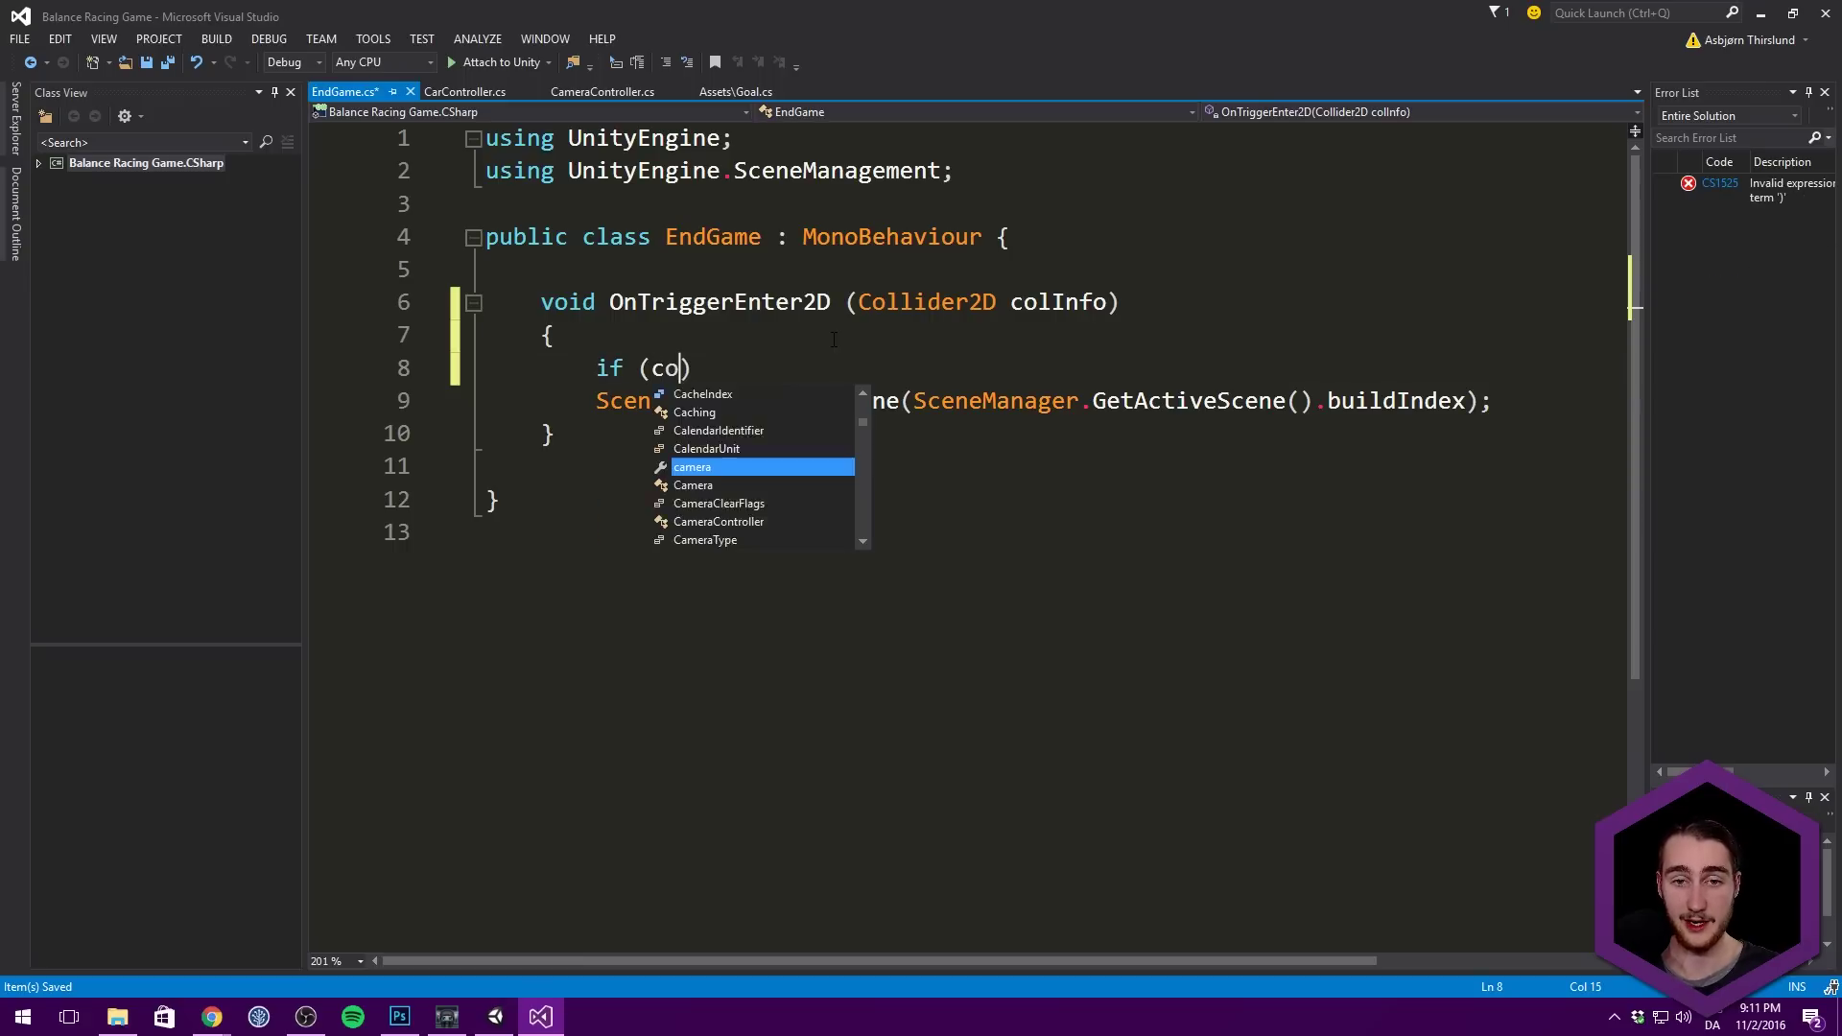
type(".la")
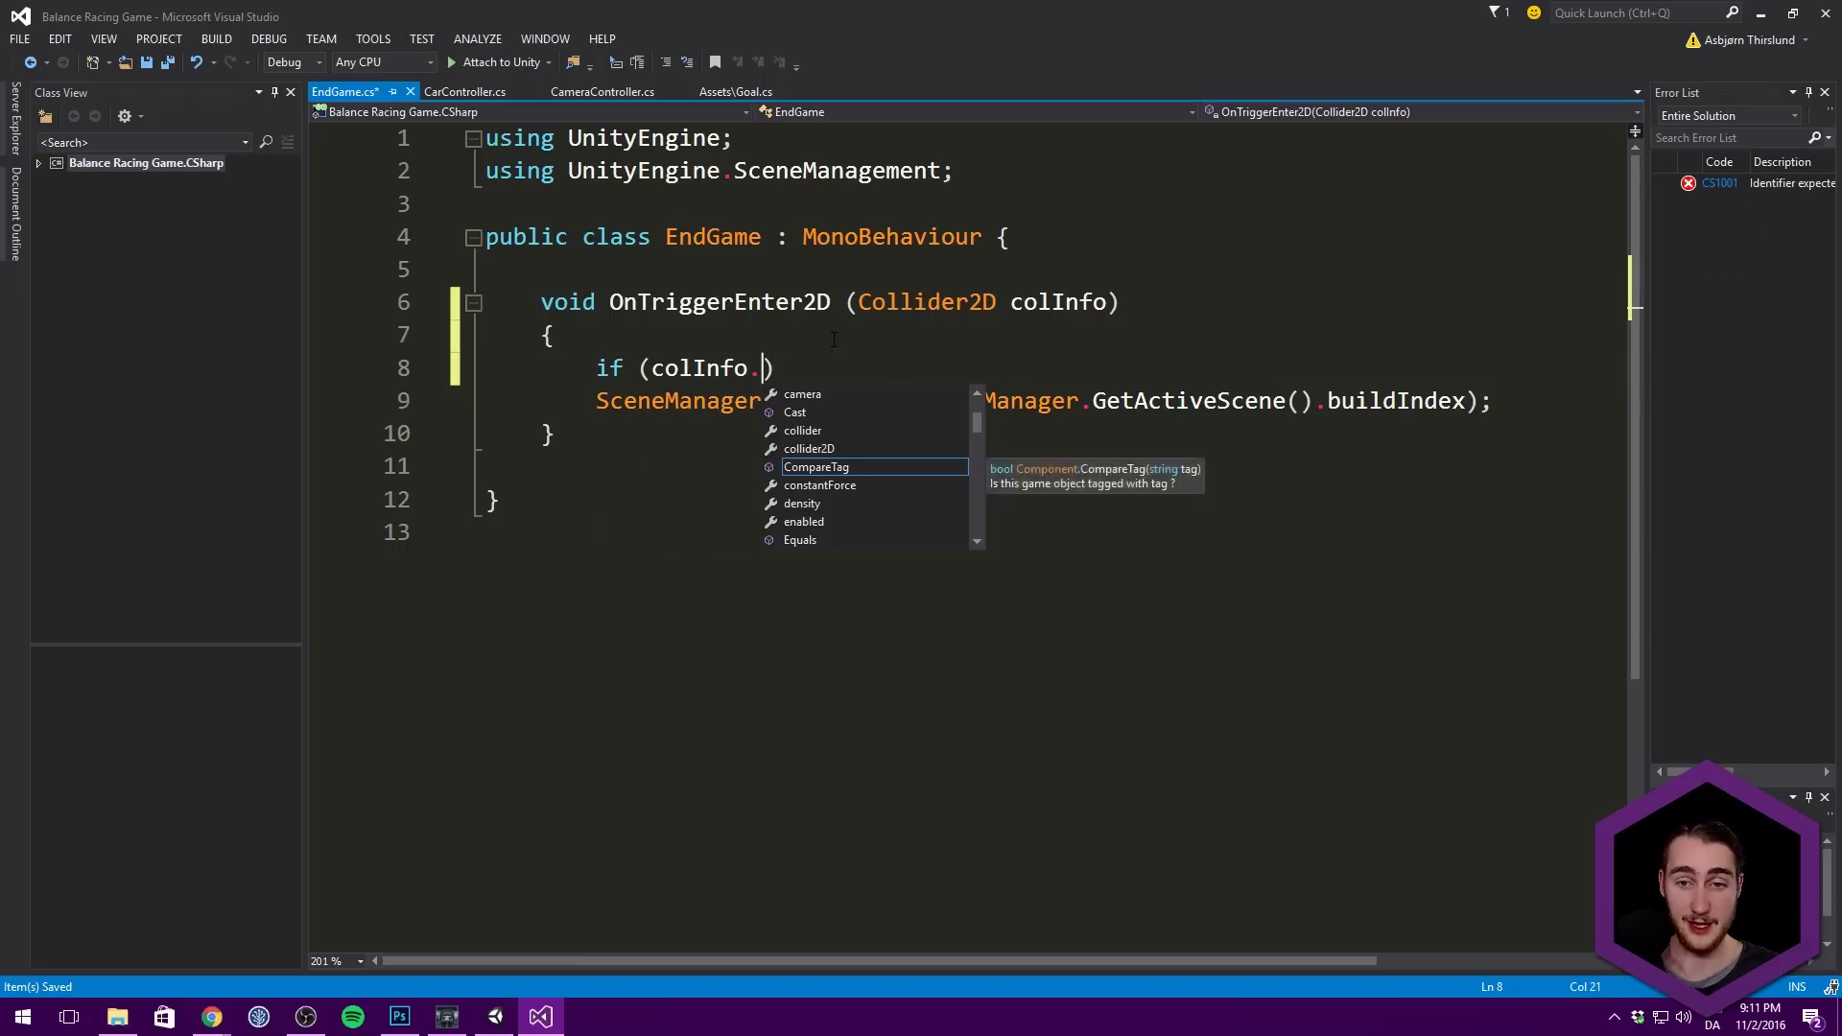
key("BackSpace")
key("BackSpace")
type("tag")
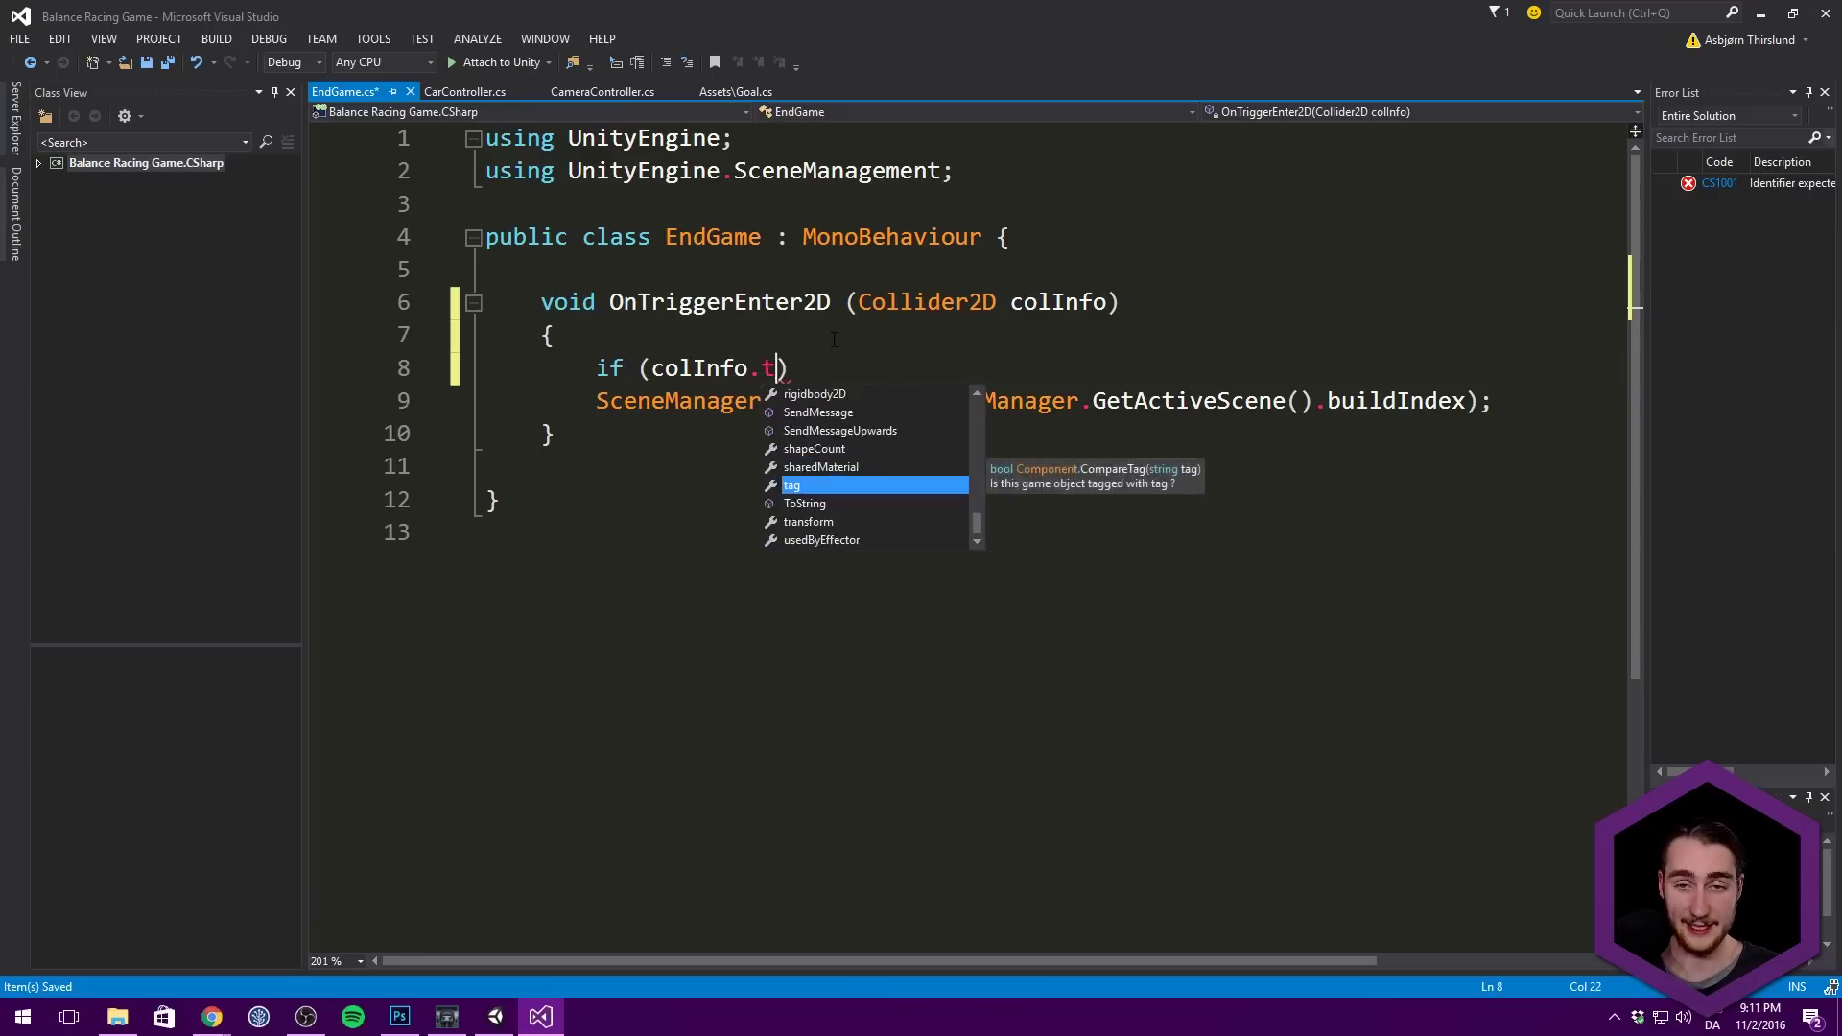
key("BackSpace")
key("BackSpace")
key("BackSpace")
key("BackSpace")
key("BackSpace")
type(".Com")
key("Tab")
type("(\"")
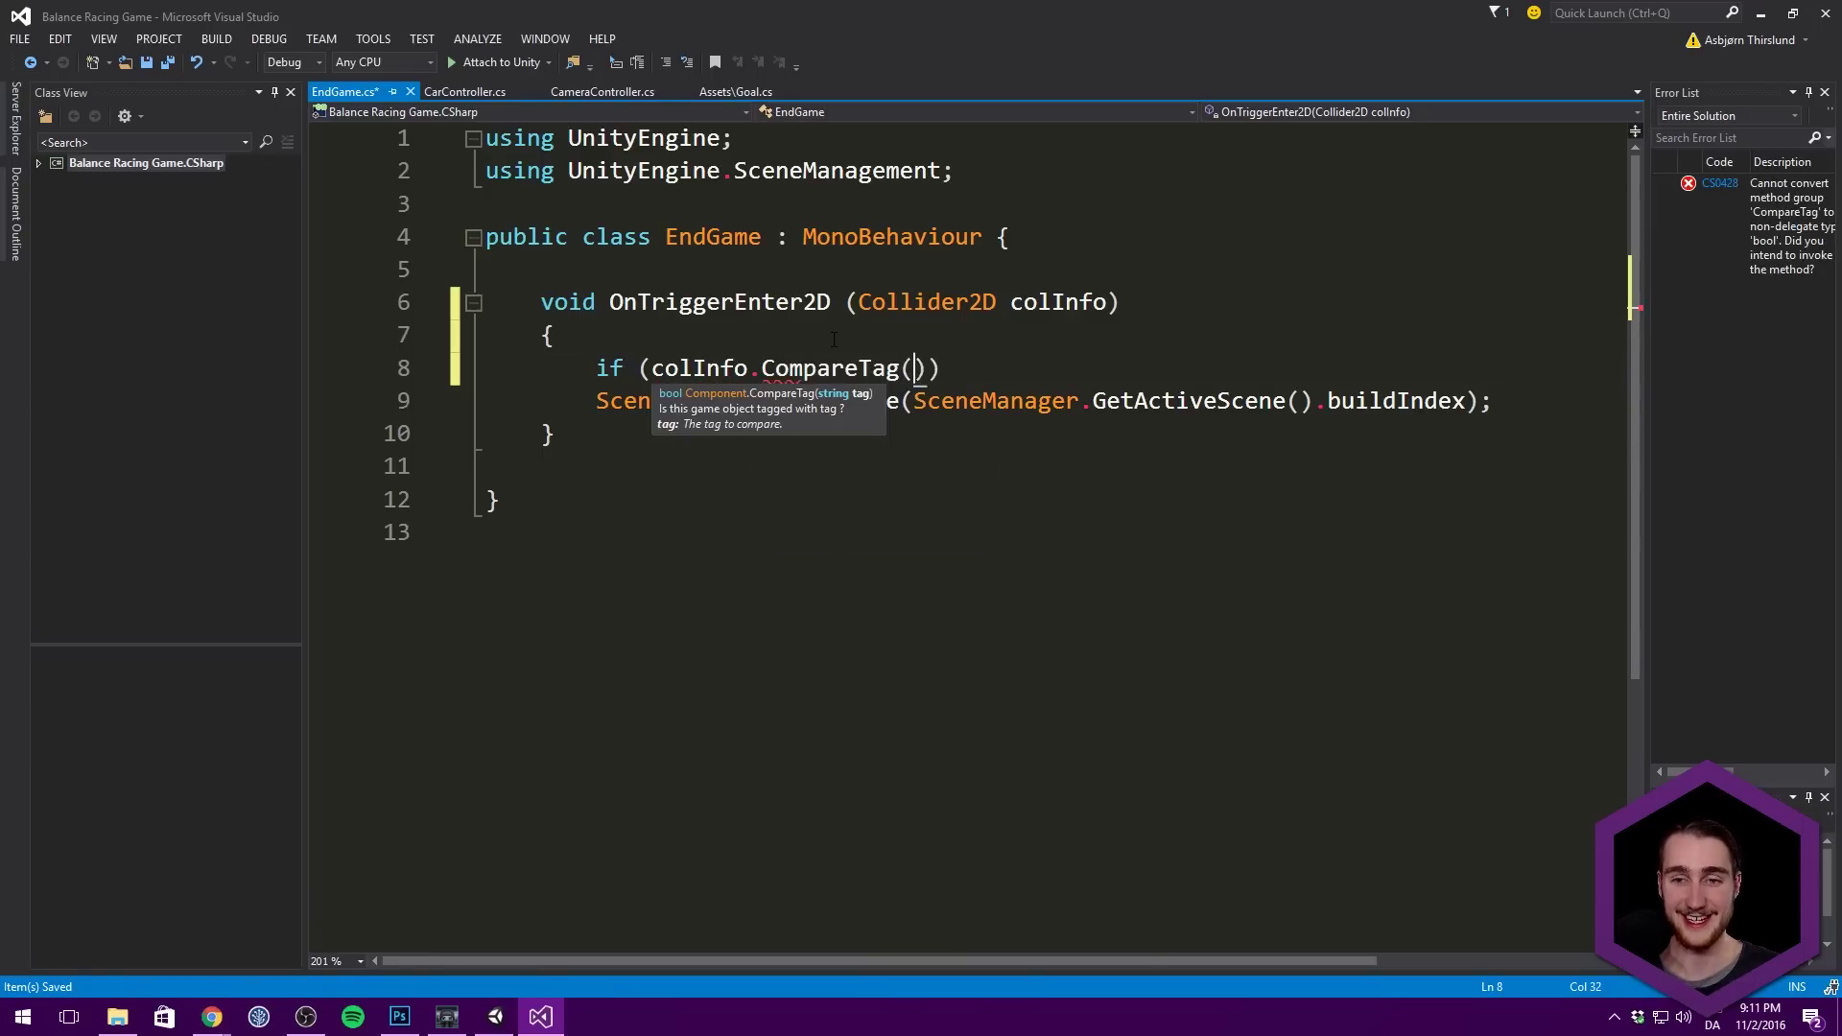
type("Collidable")
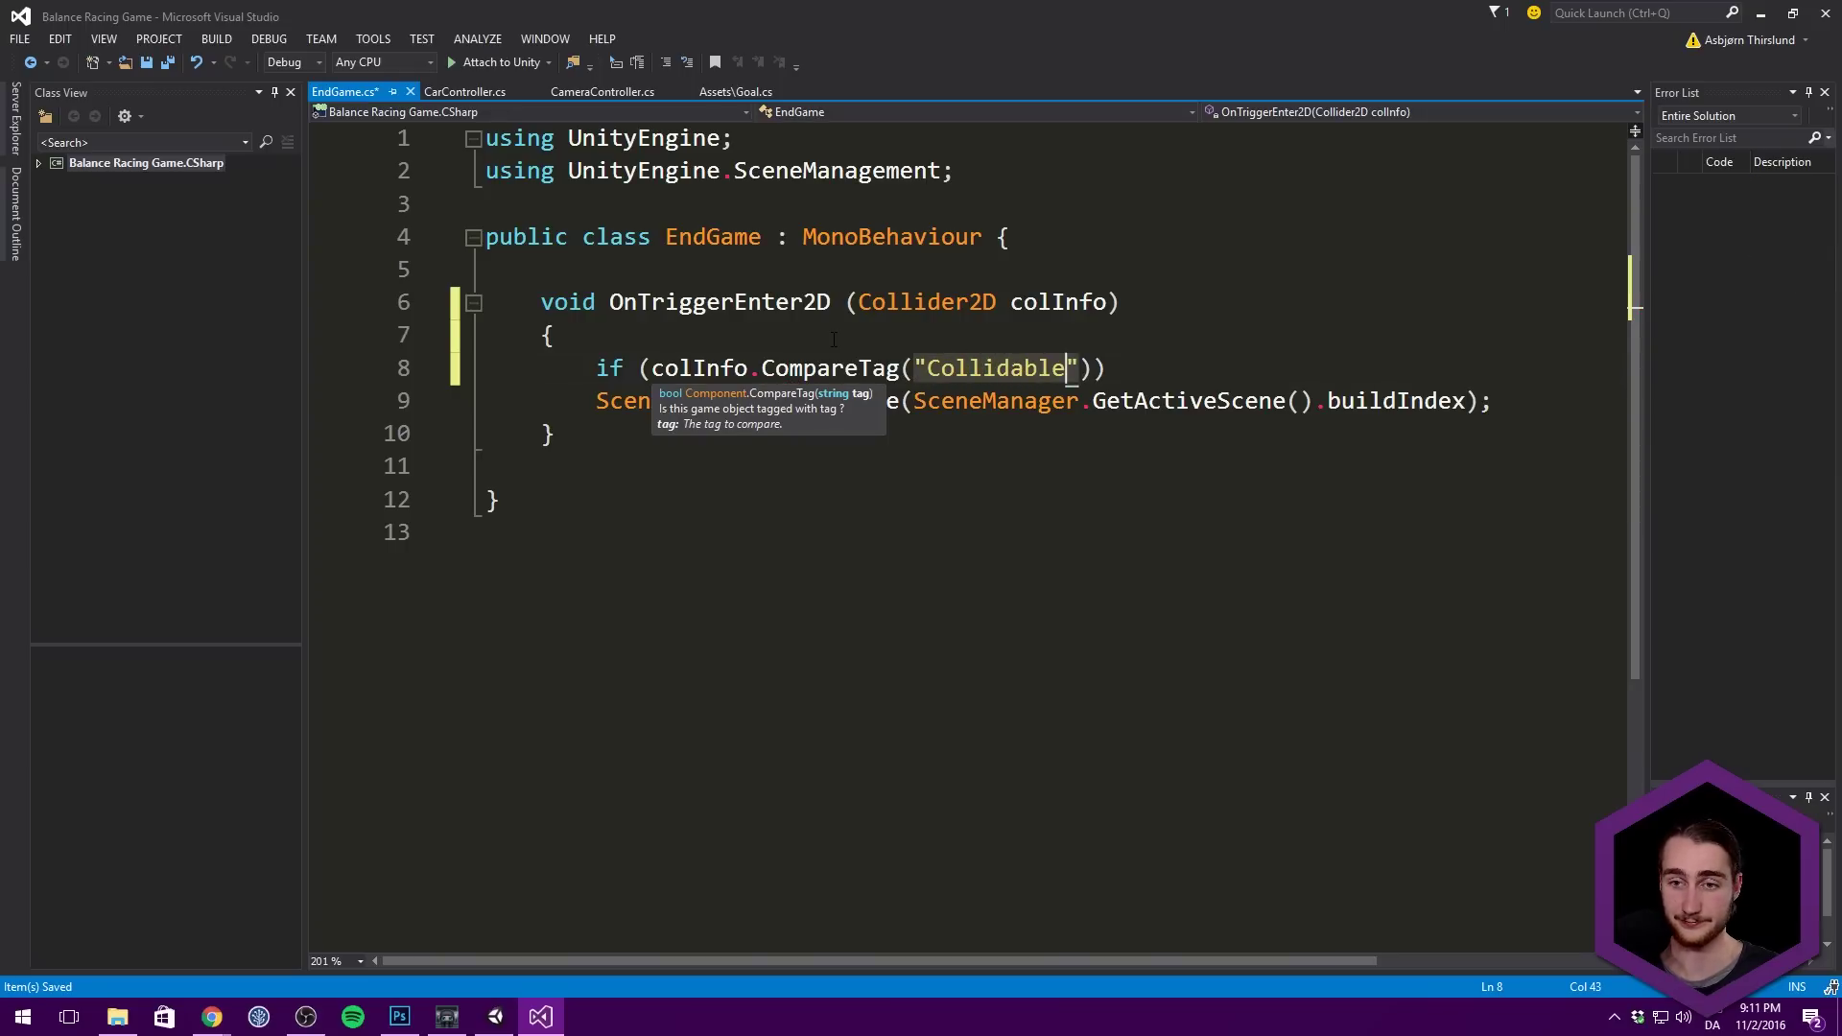
type("\")")
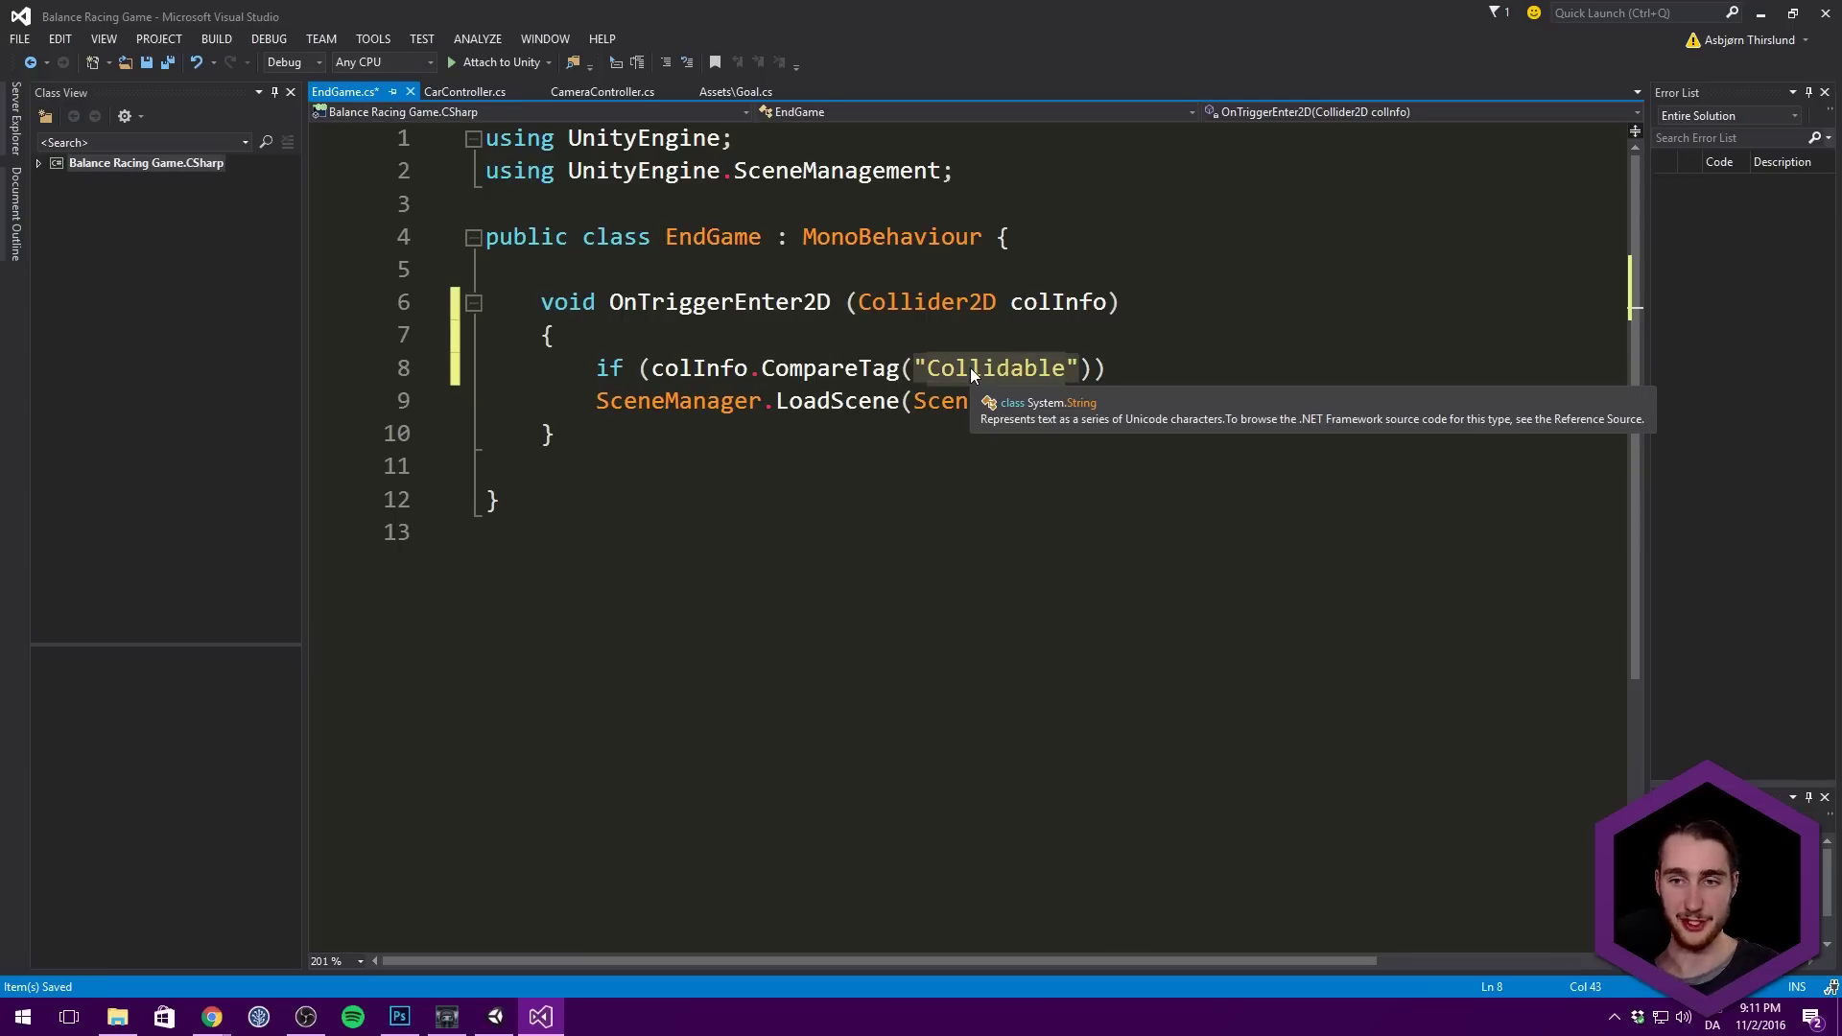
Step: Give the Collidable condition a braced block, move the SceneManager.LoadScene line into it and save the EndGame script
key("End")
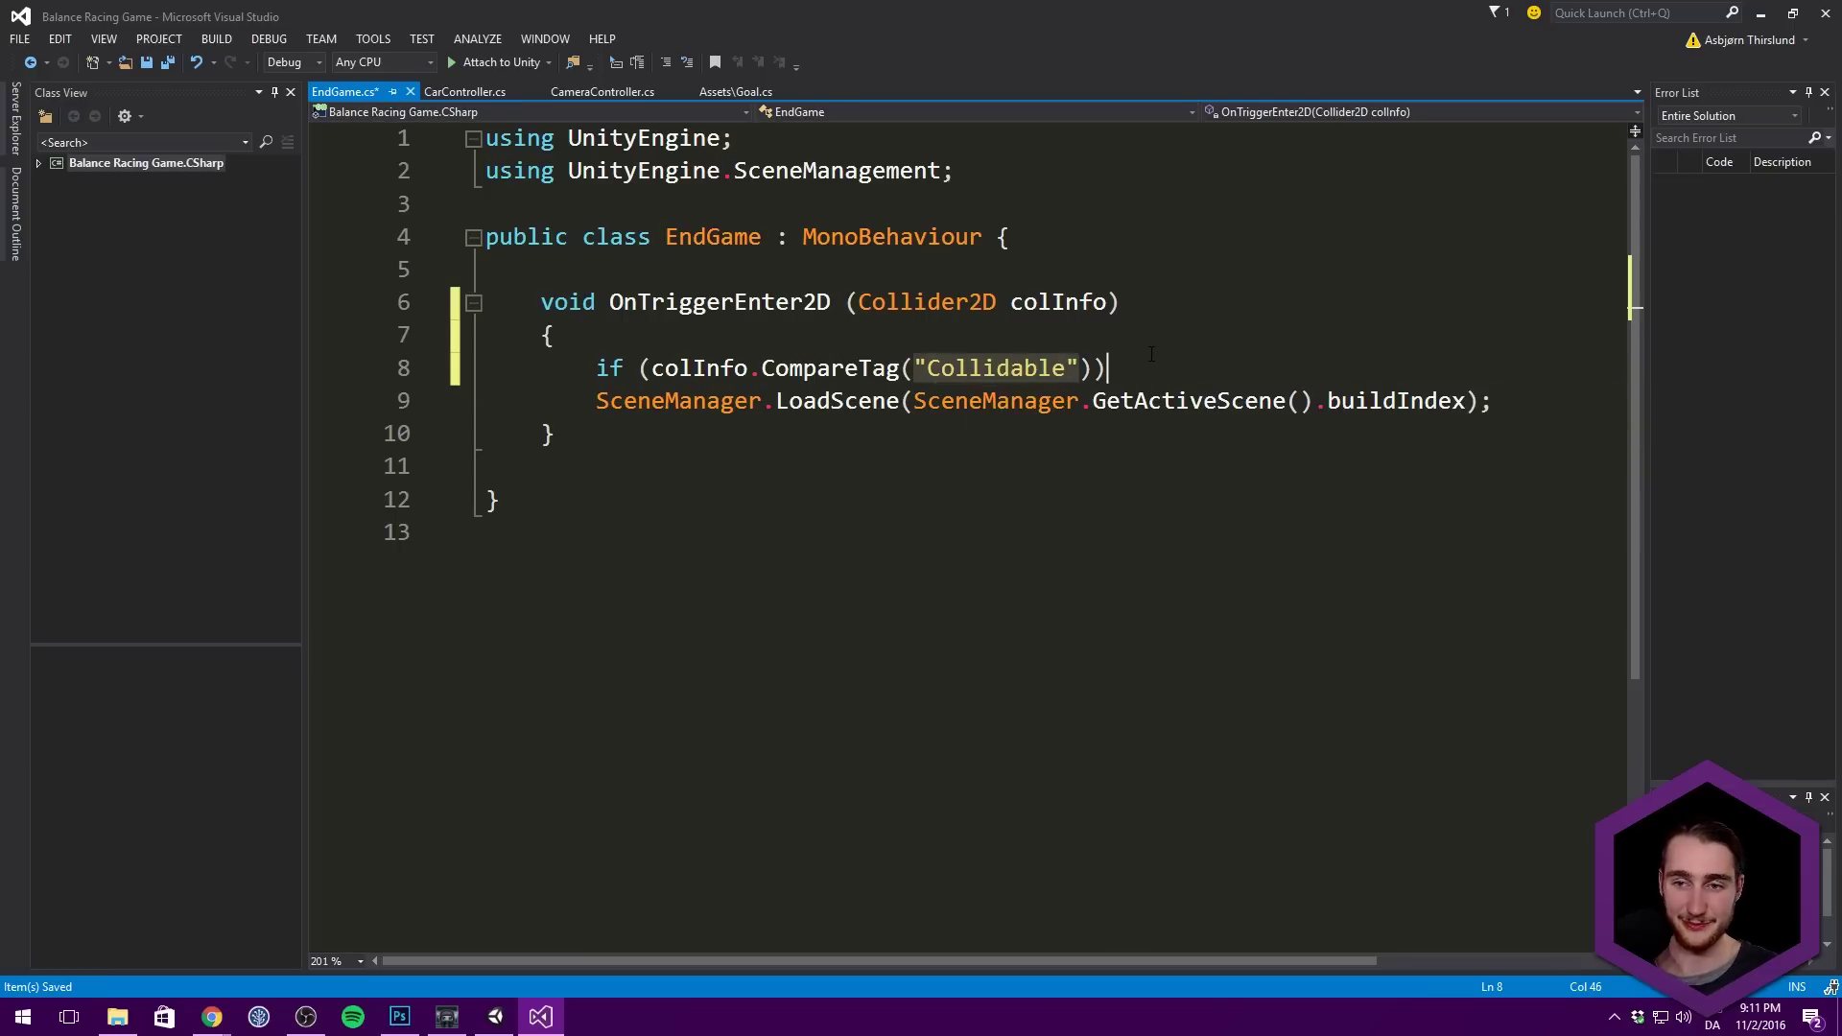
type("{")
key("Return")
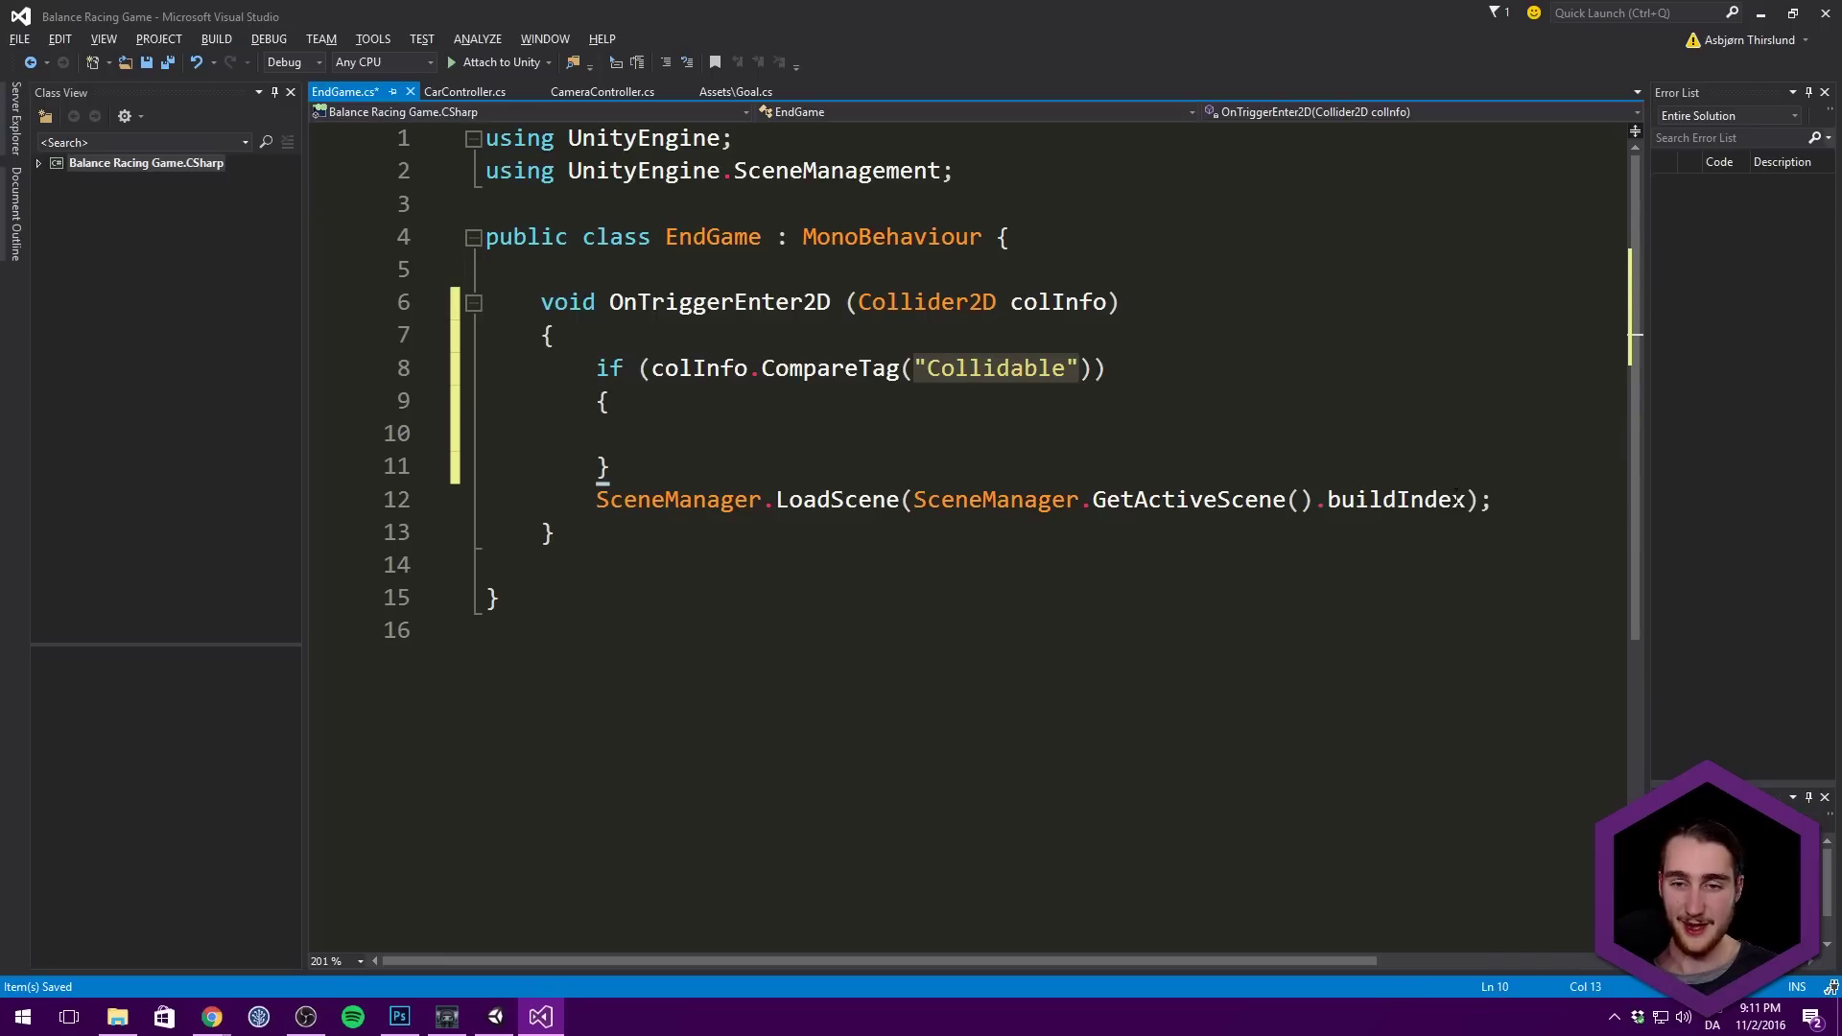
left_click_drag(1516, 508, 596, 500)
key("ctrl+x")
key("BackSpace")
key("BackSpace")
key("BackSpace")
key("BackSpace")
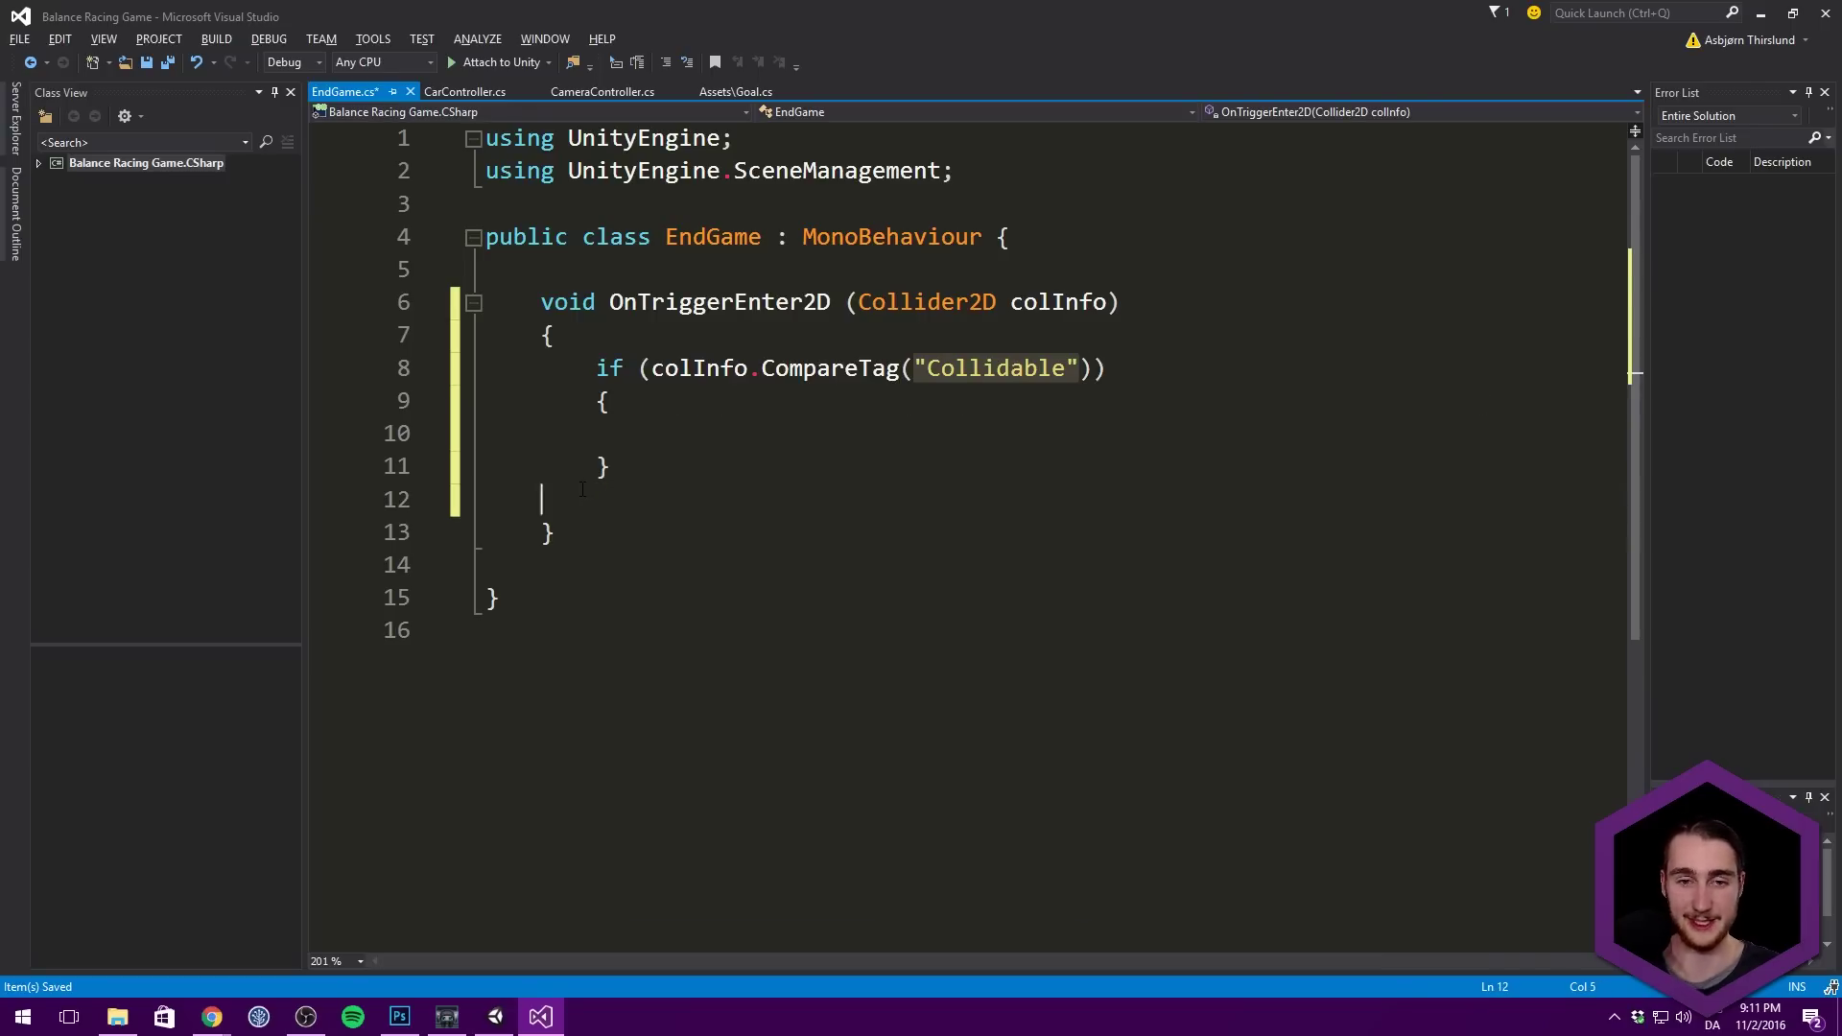
key("Up")
key("ctrl+v")
key("ctrl+s")
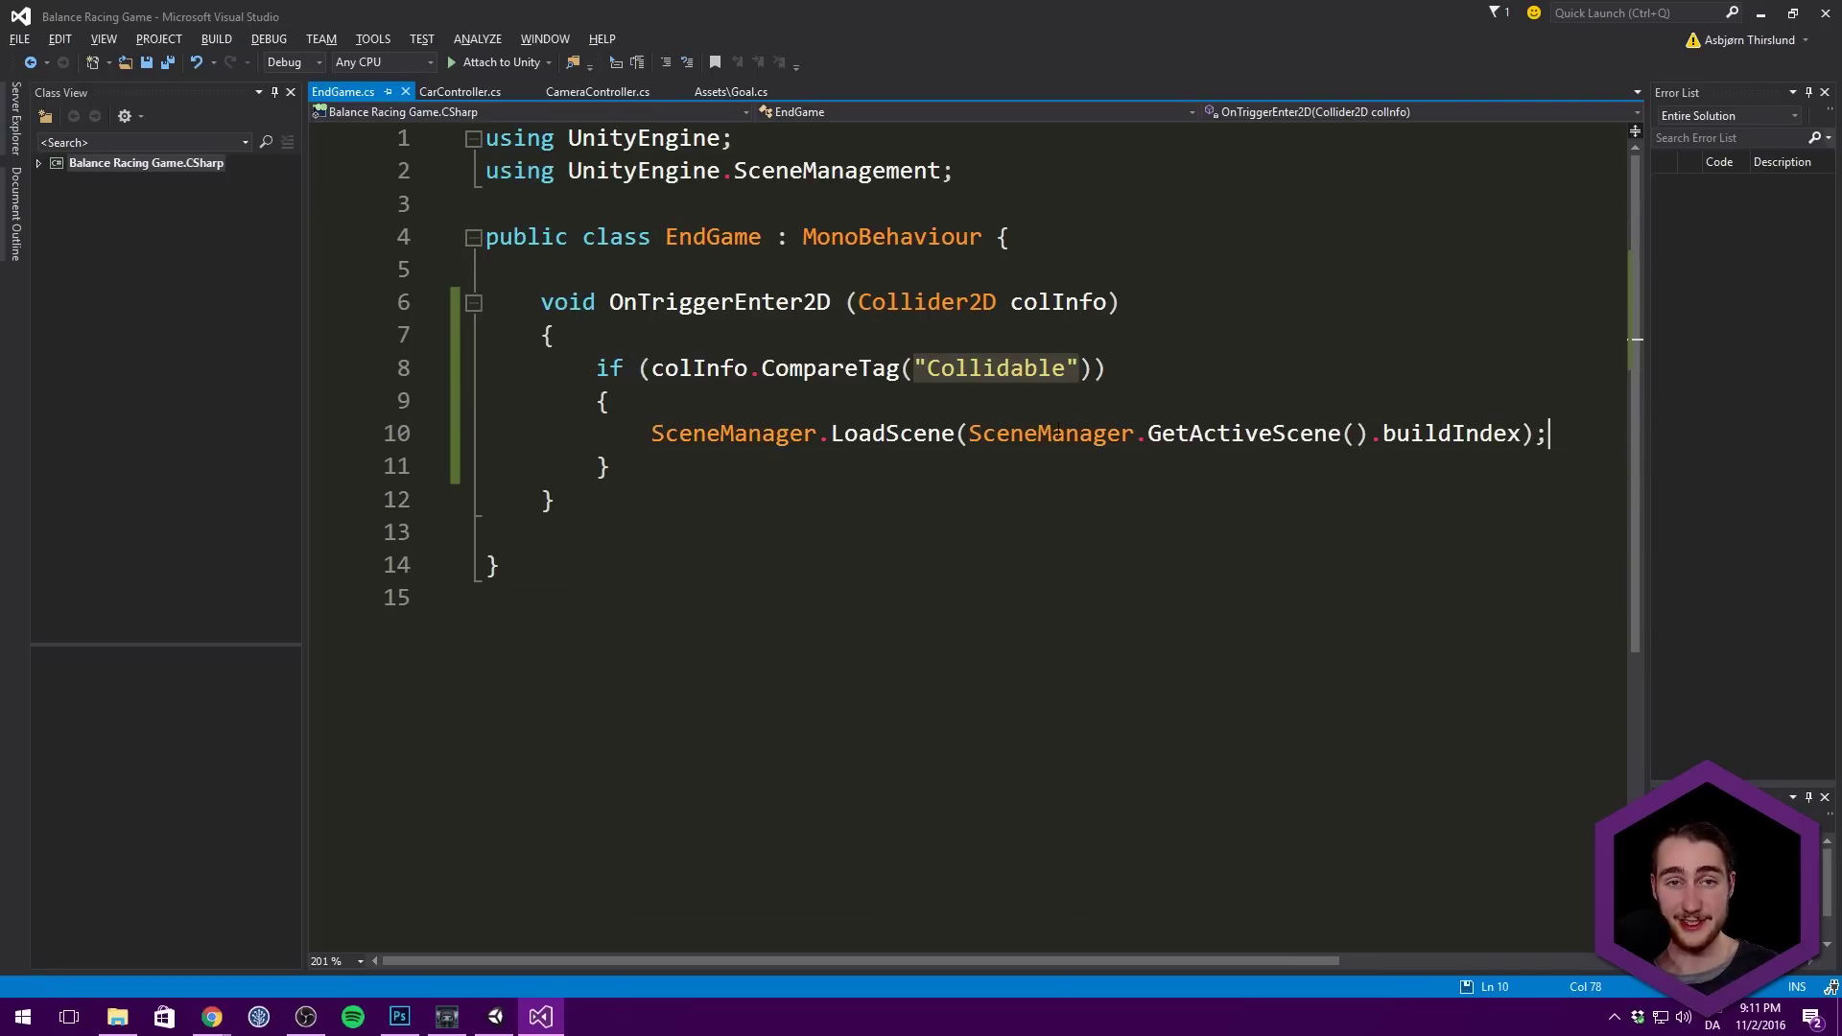
Step: Return to Unity and, starting from the Map object's tag options, add a new tag named Collidable
left_click(1756, 13)
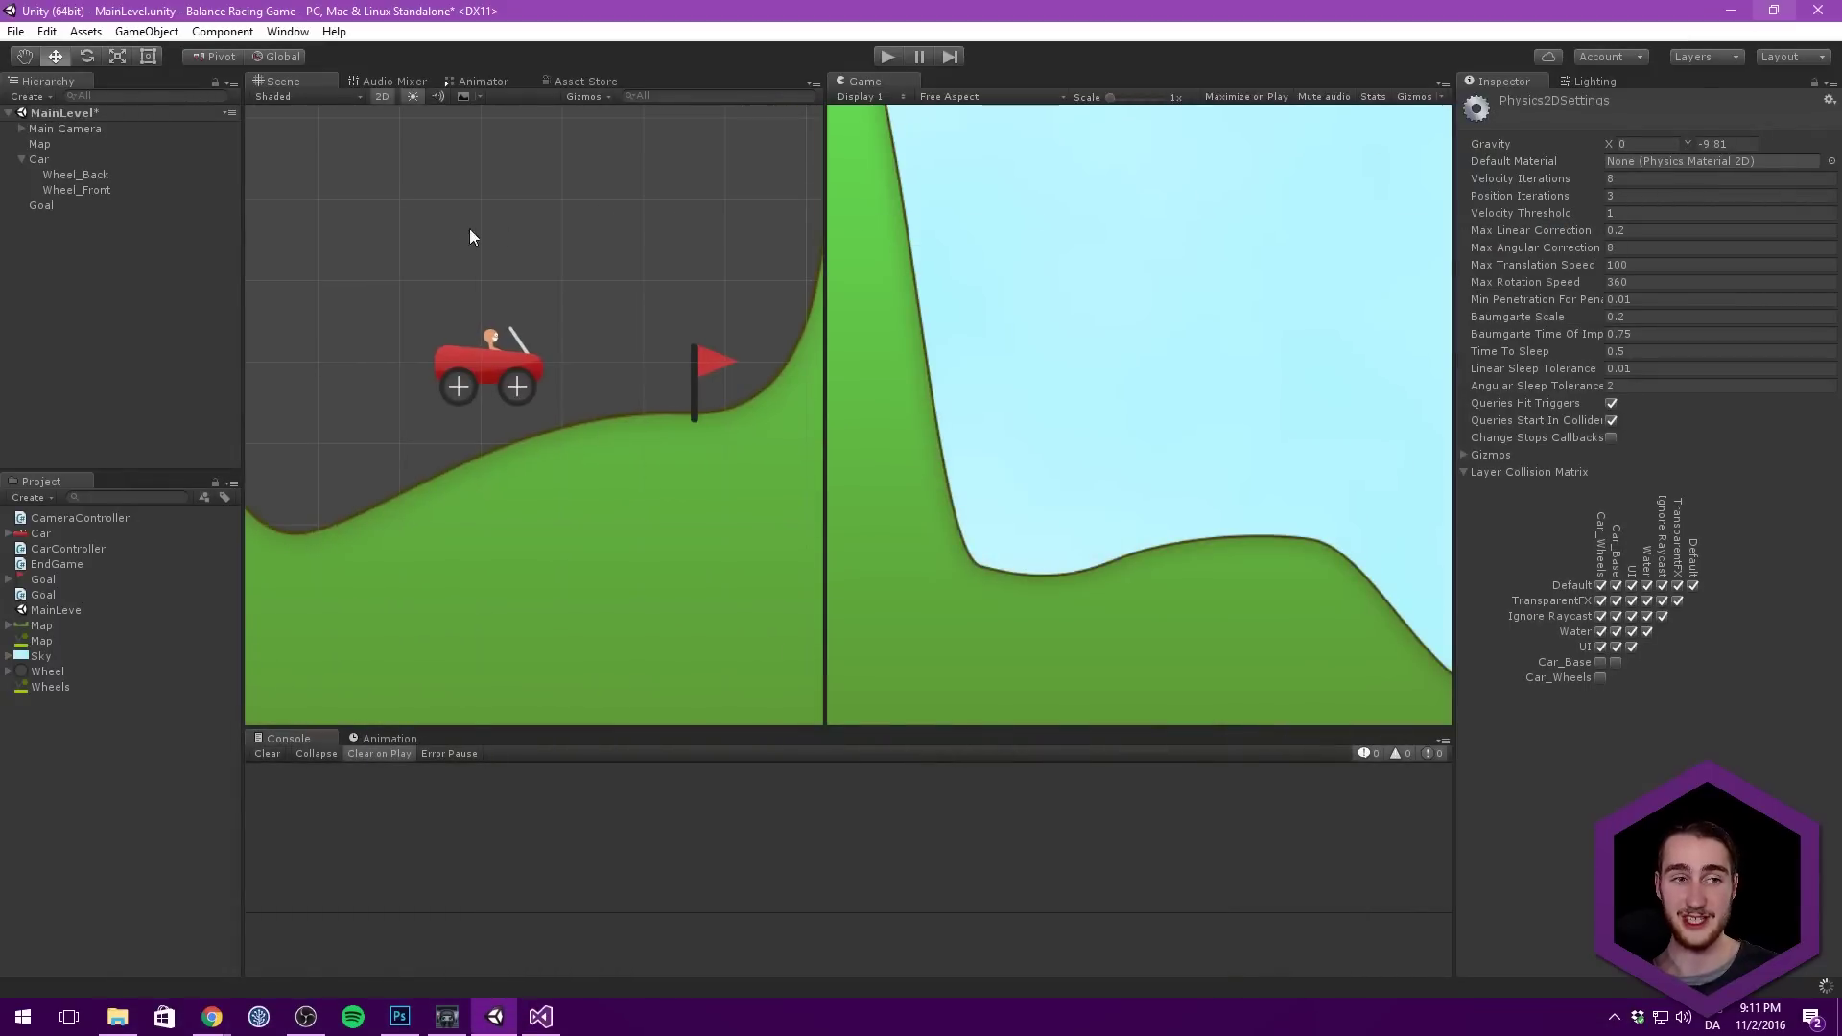
left_click(45, 146)
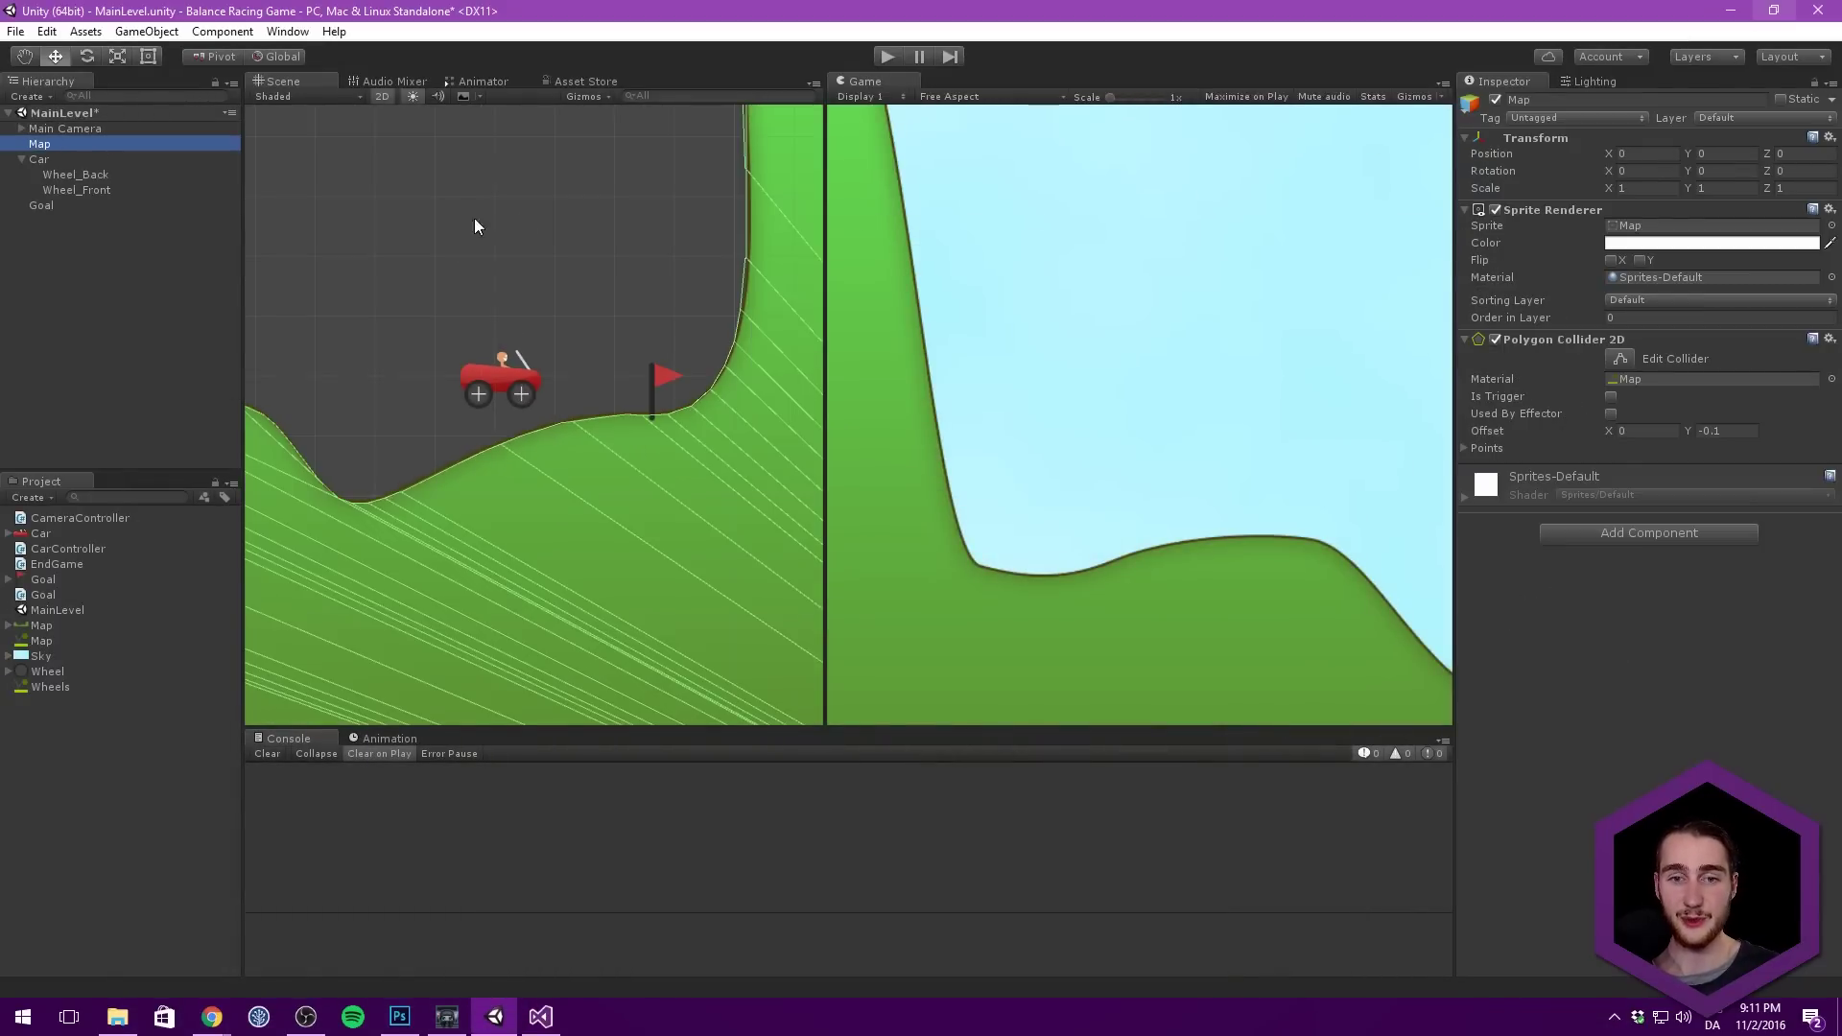
scroll(474, 226, "down", 2)
left_click(1724, 116)
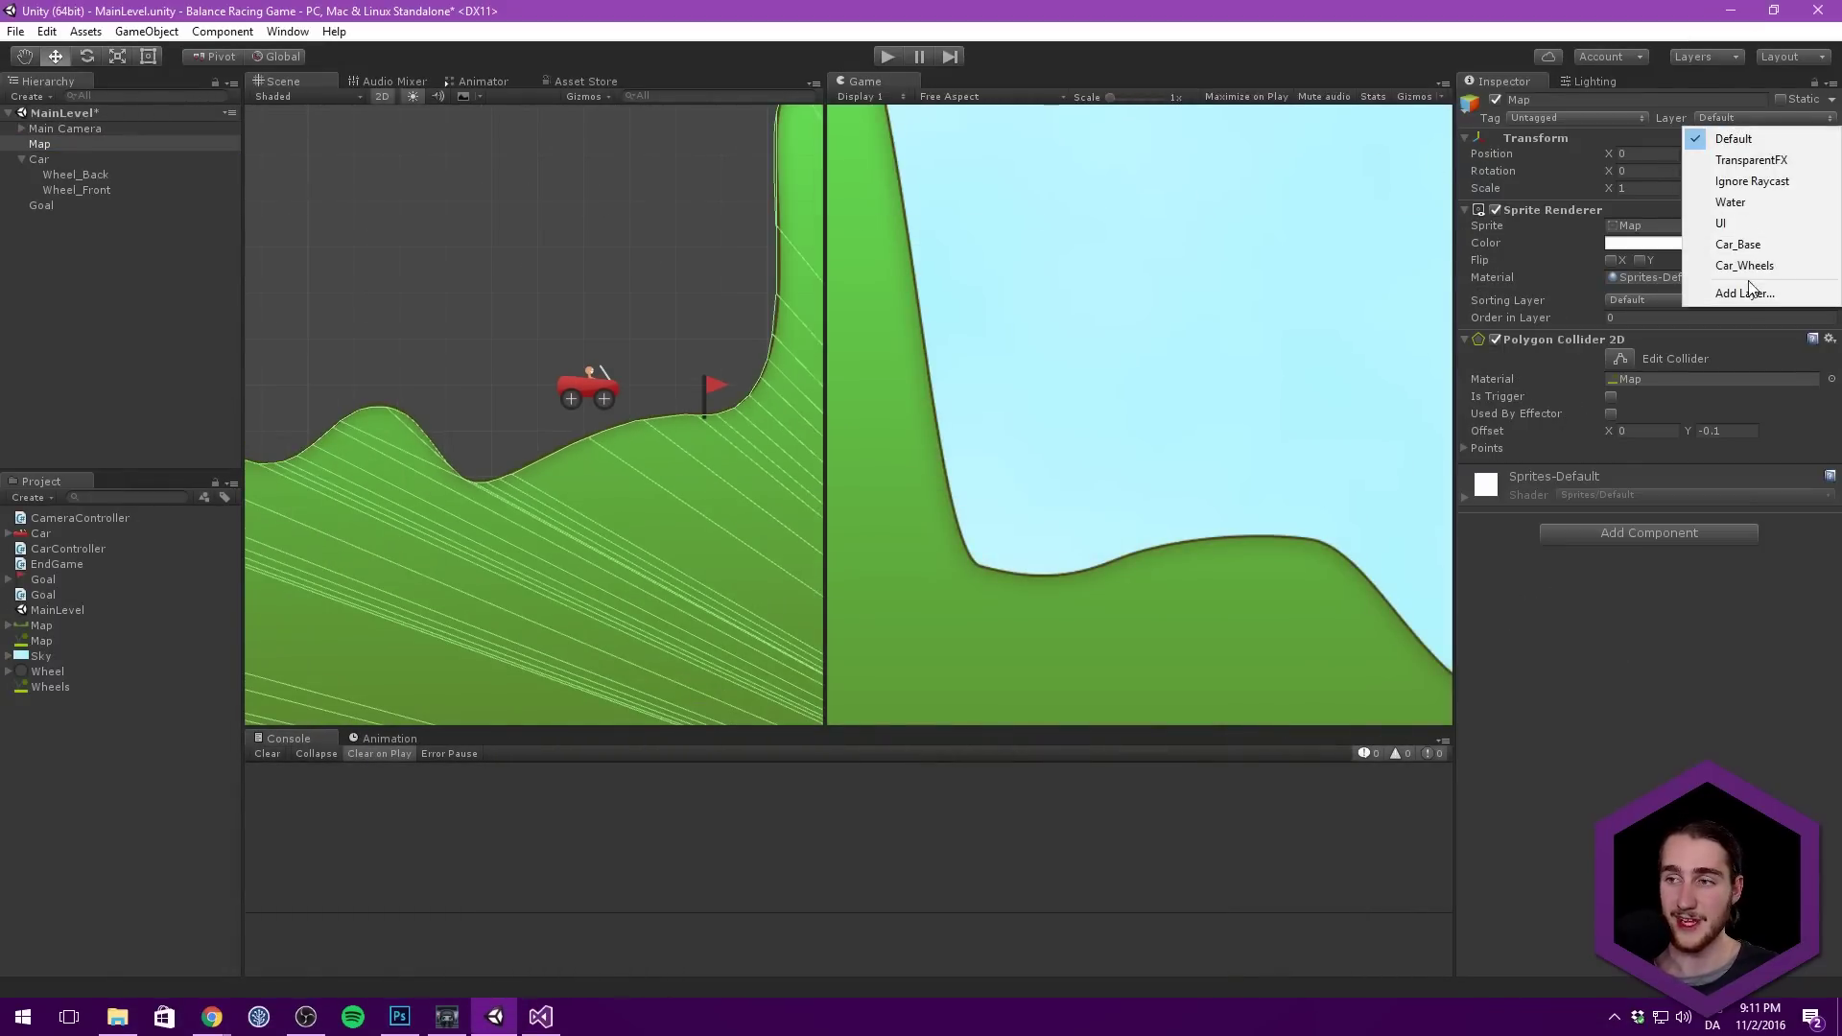
left_click(1598, 123)
left_click(1563, 291)
left_click(1799, 185)
left_click(1664, 165)
type("Collidable")
left_click(1067, 368)
left_click(996, 367)
key("BackSpace")
type("a")
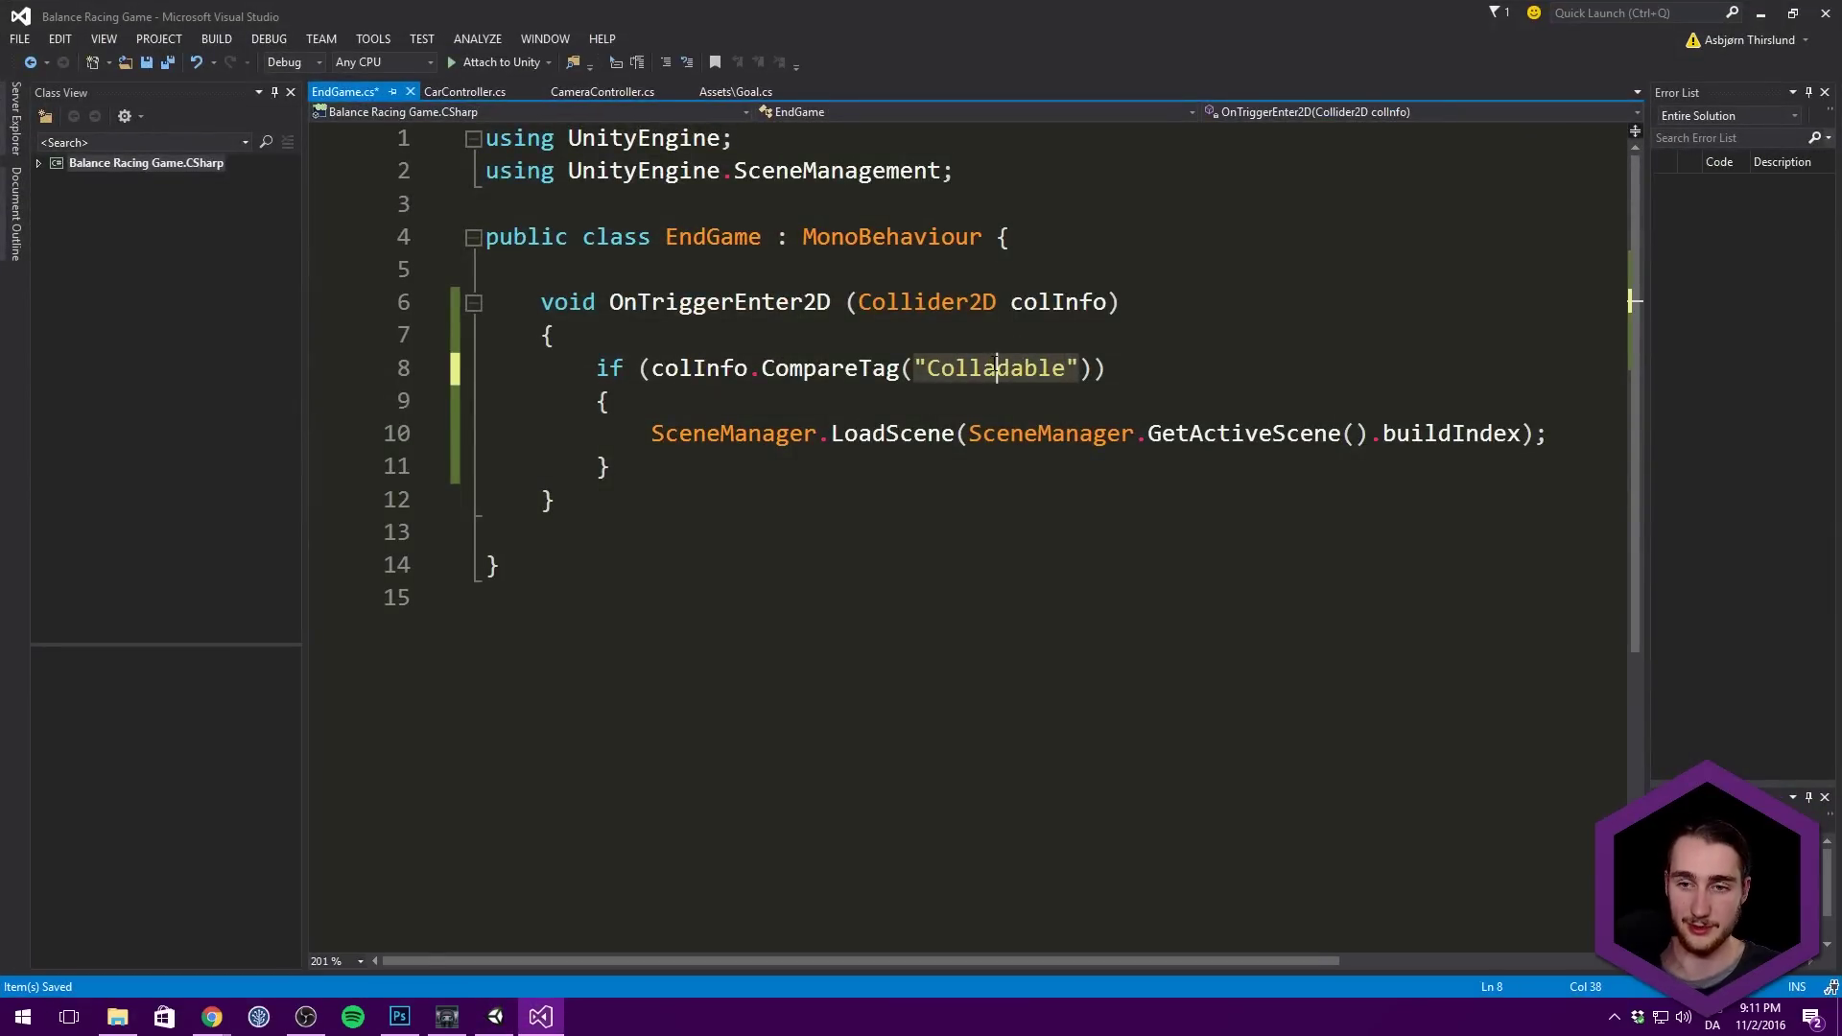
key("ctrl+z")
key("ctrl+z")
left_click(1092, 405)
Step: Return to Unity, finish adding the Collidable tag and assign it to the Map object
key("alt+Tab")
left_click(1678, 374)
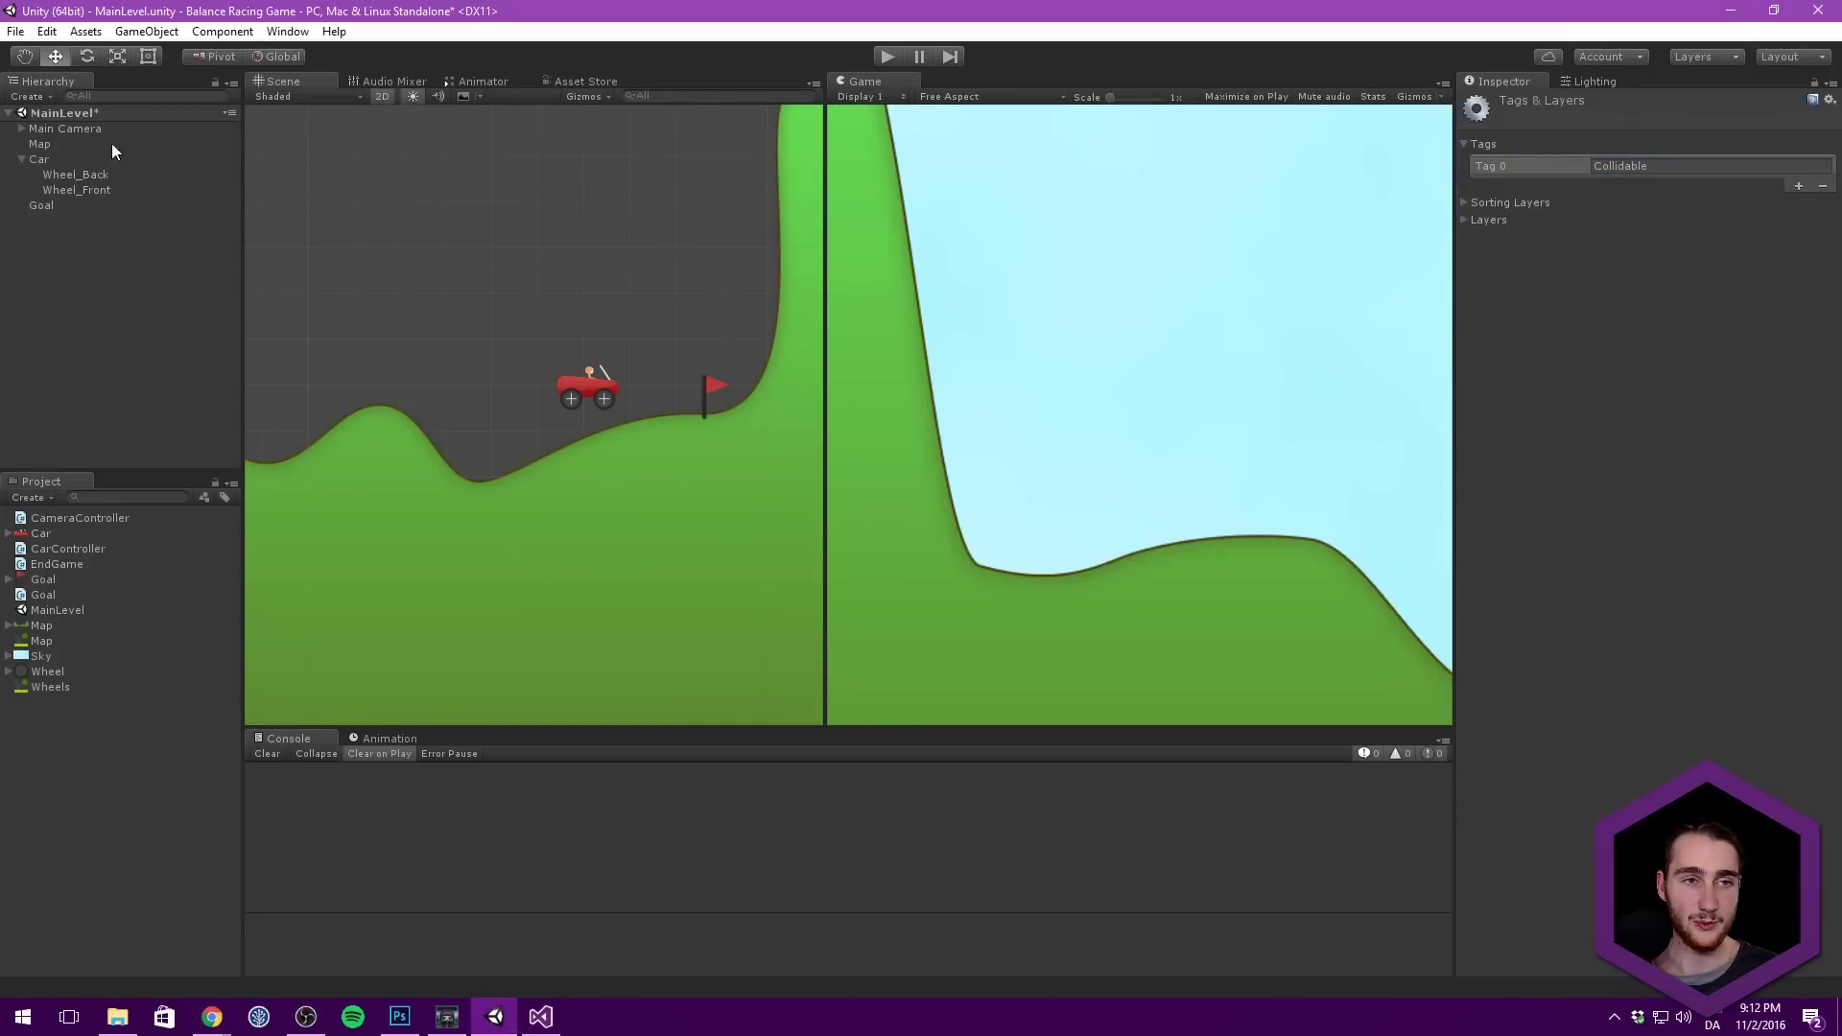
left_click(67, 146)
left_click(1607, 118)
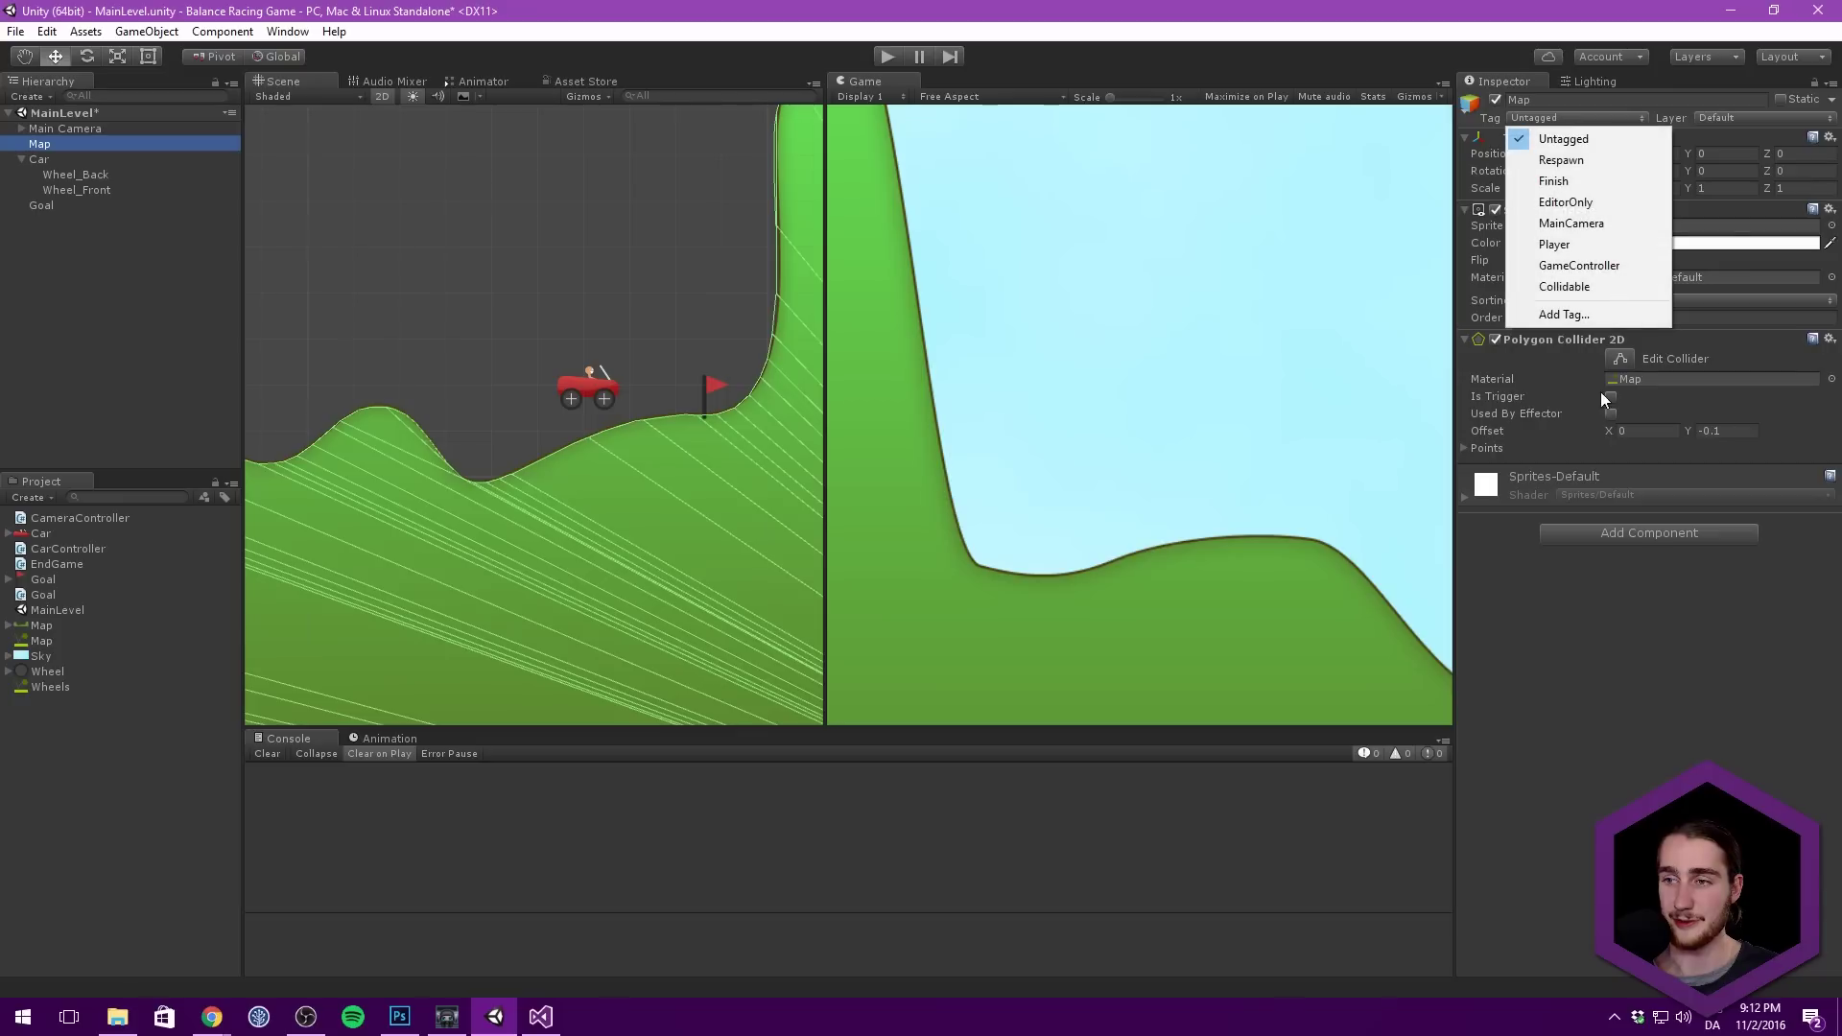
left_click(1583, 288)
left_click(193, 188)
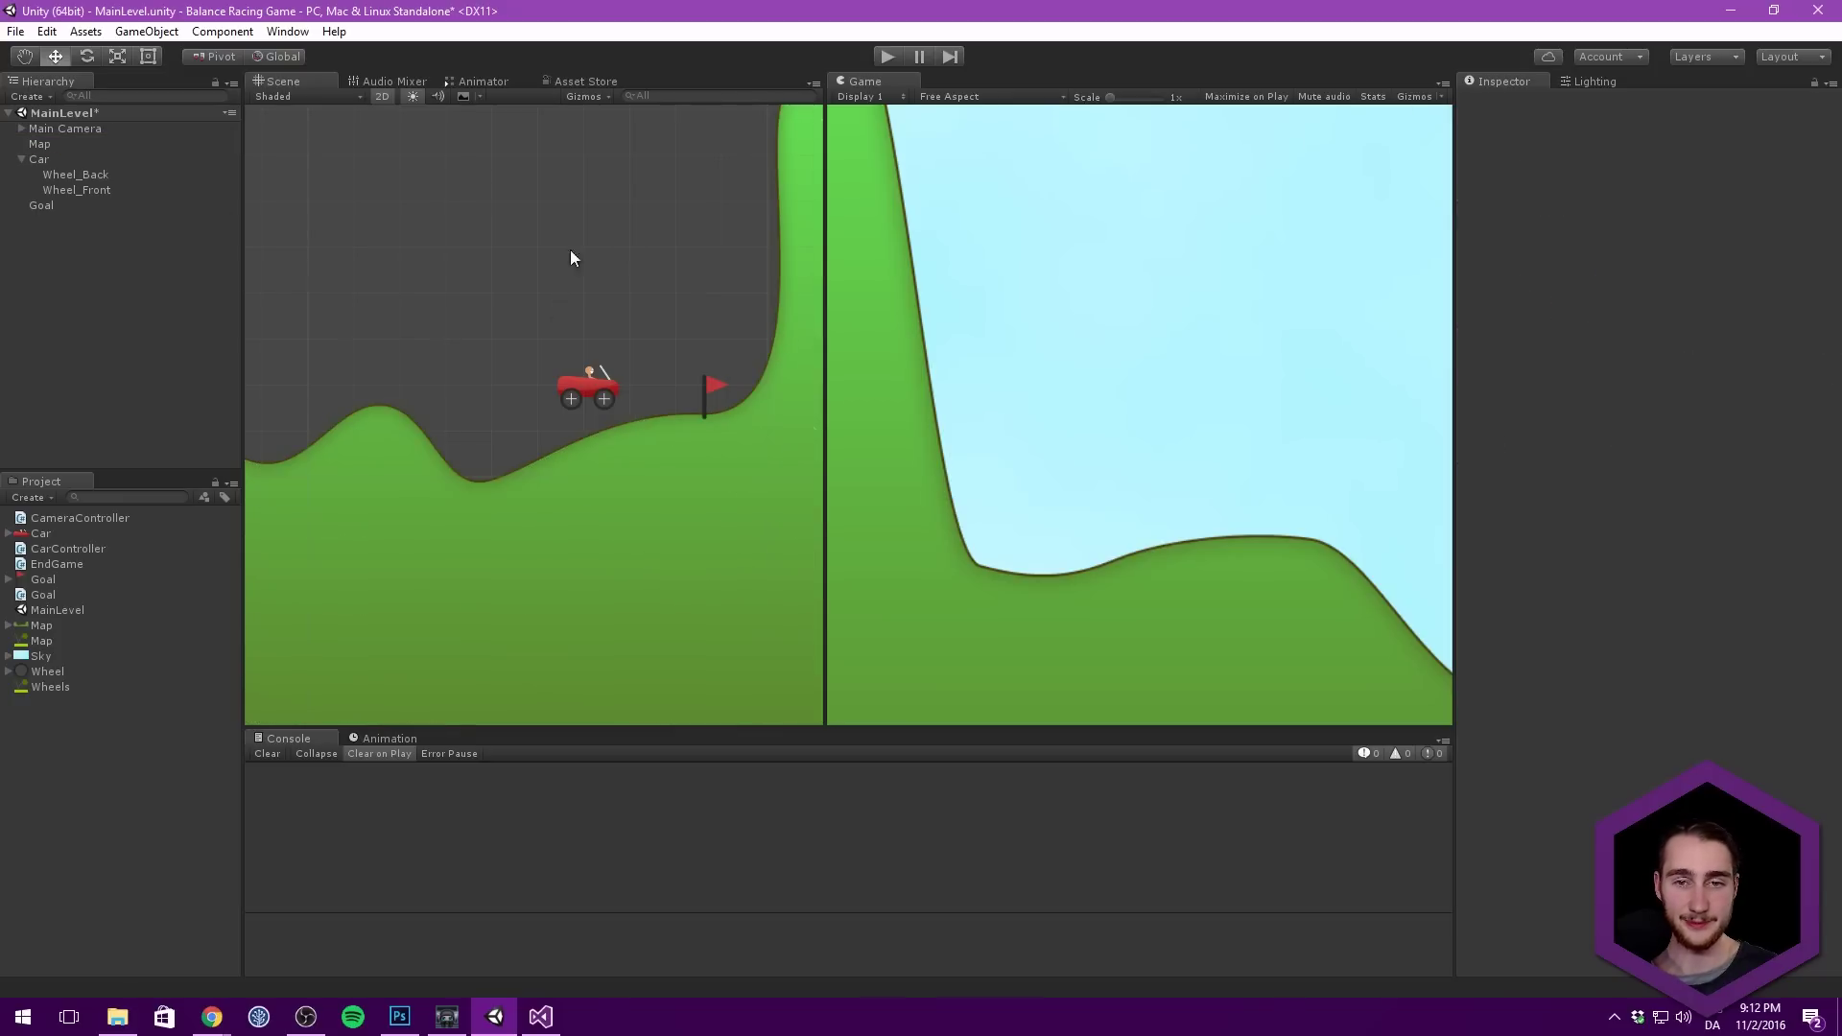
Step: Play-test the scene by driving the car to the goal flag, and stop the game
left_click(887, 56)
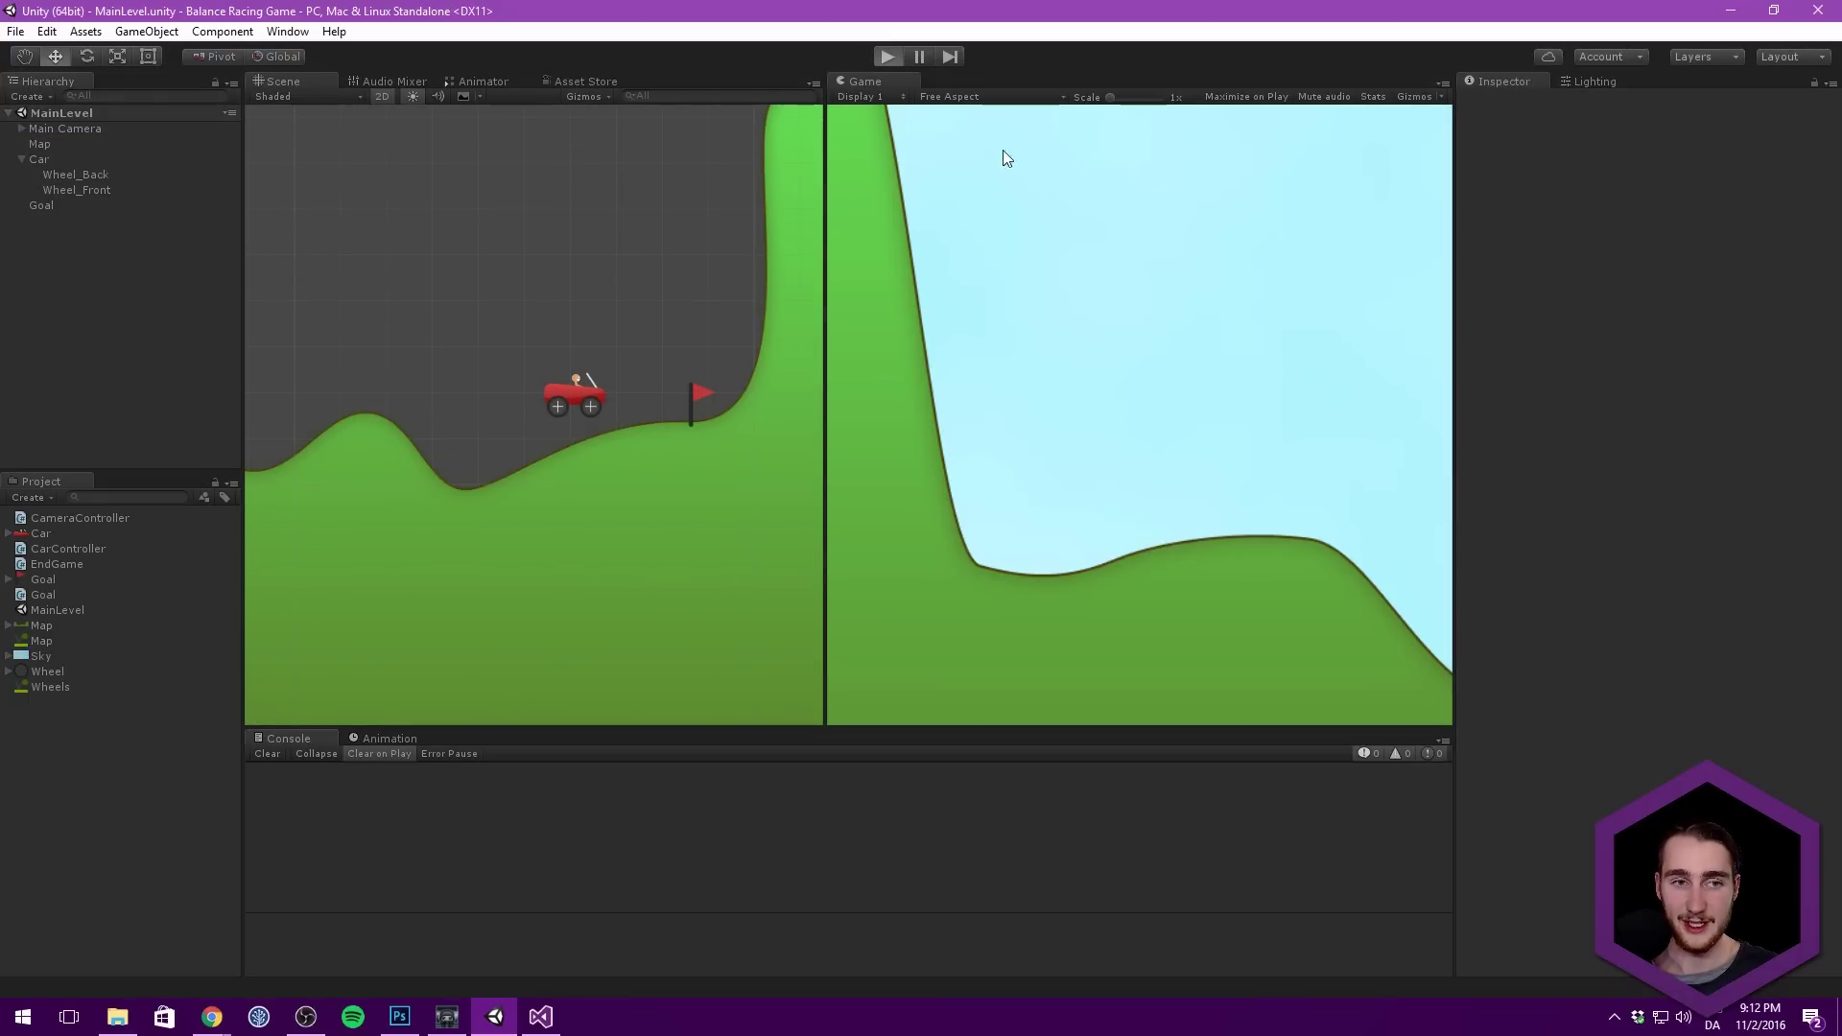
key("Right")
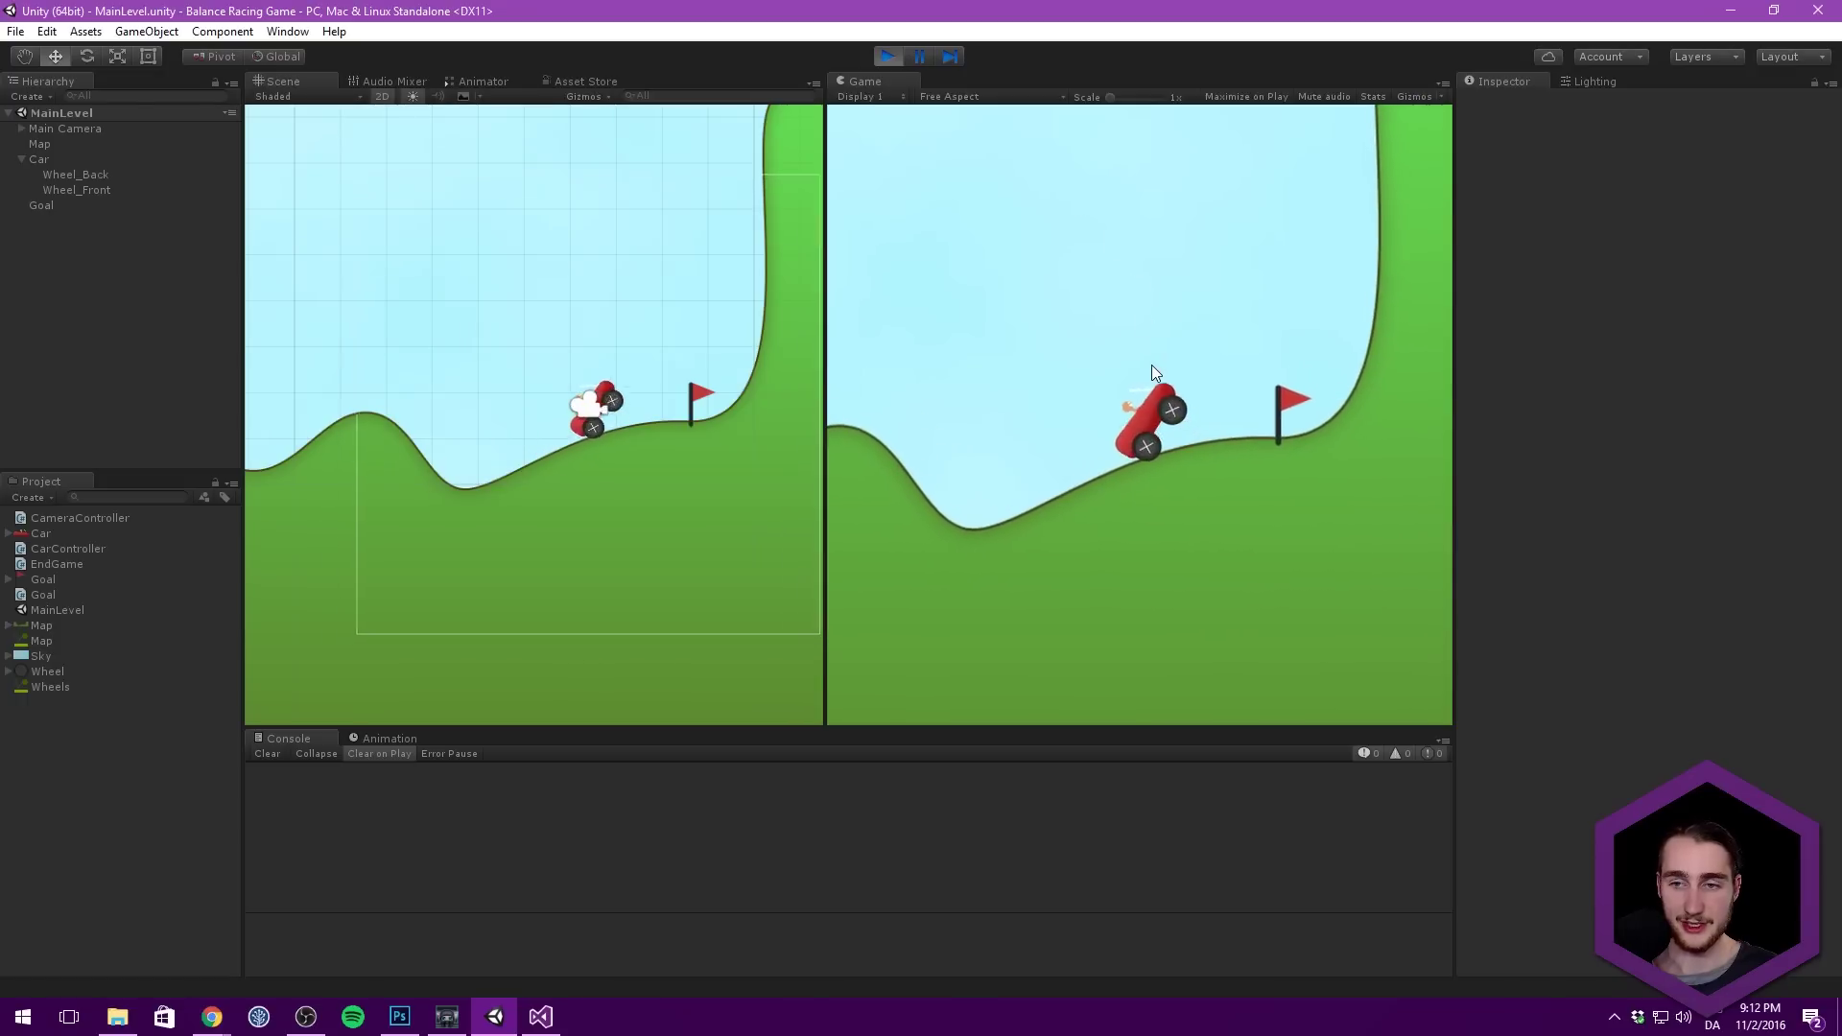
key("Right")
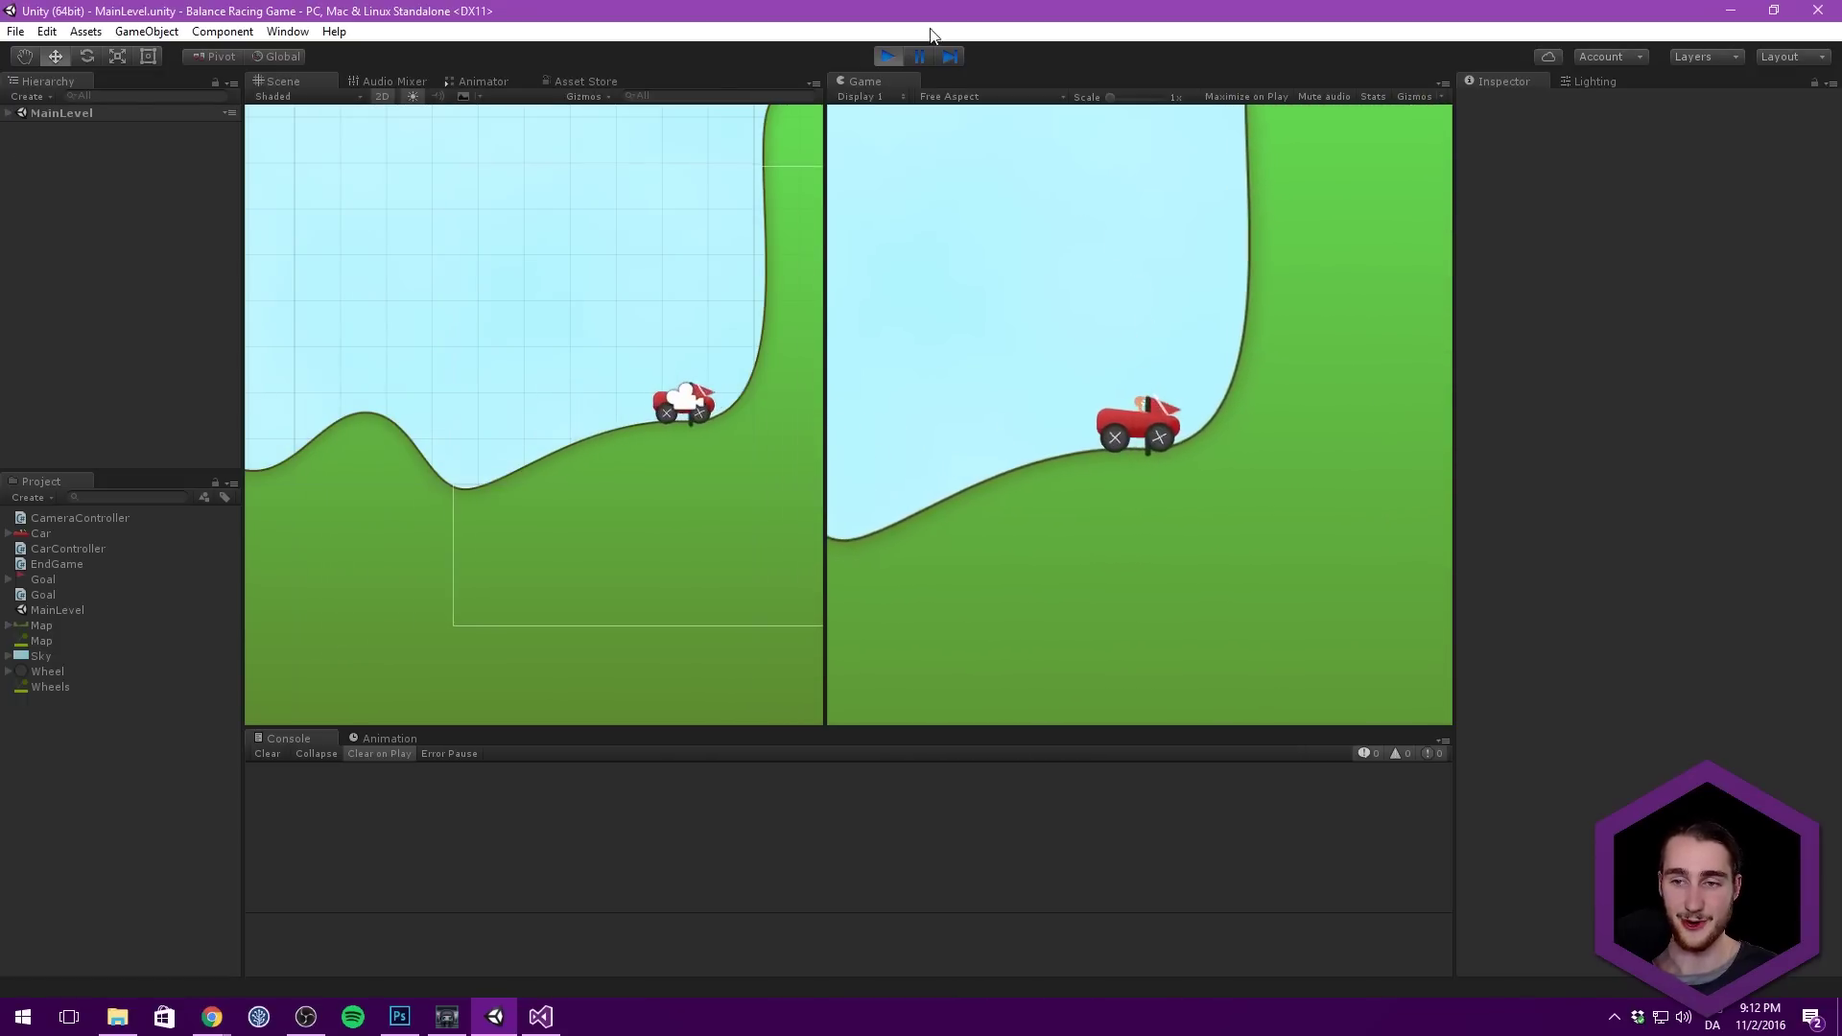
left_click(888, 56)
Step: Set the Goal sprite's Order in Layer to 5 and run a short play test with the car beside the flag
left_click(41, 159)
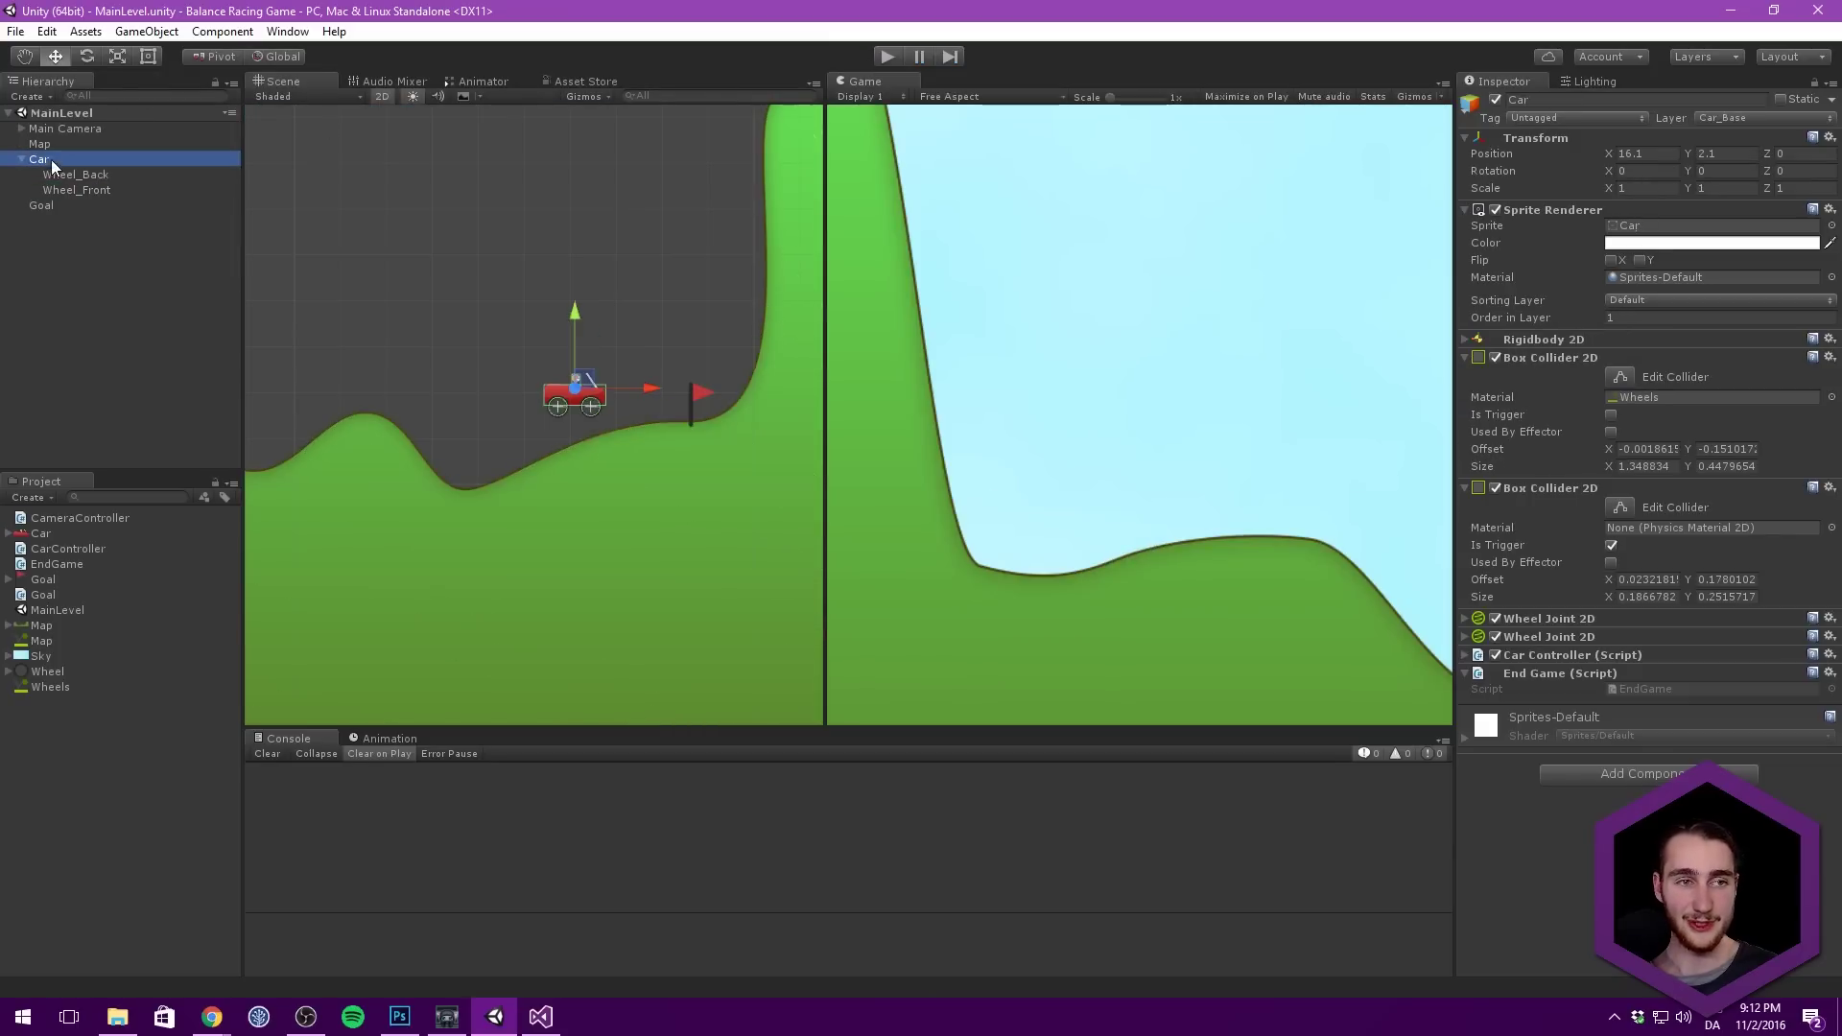
left_click(115, 205)
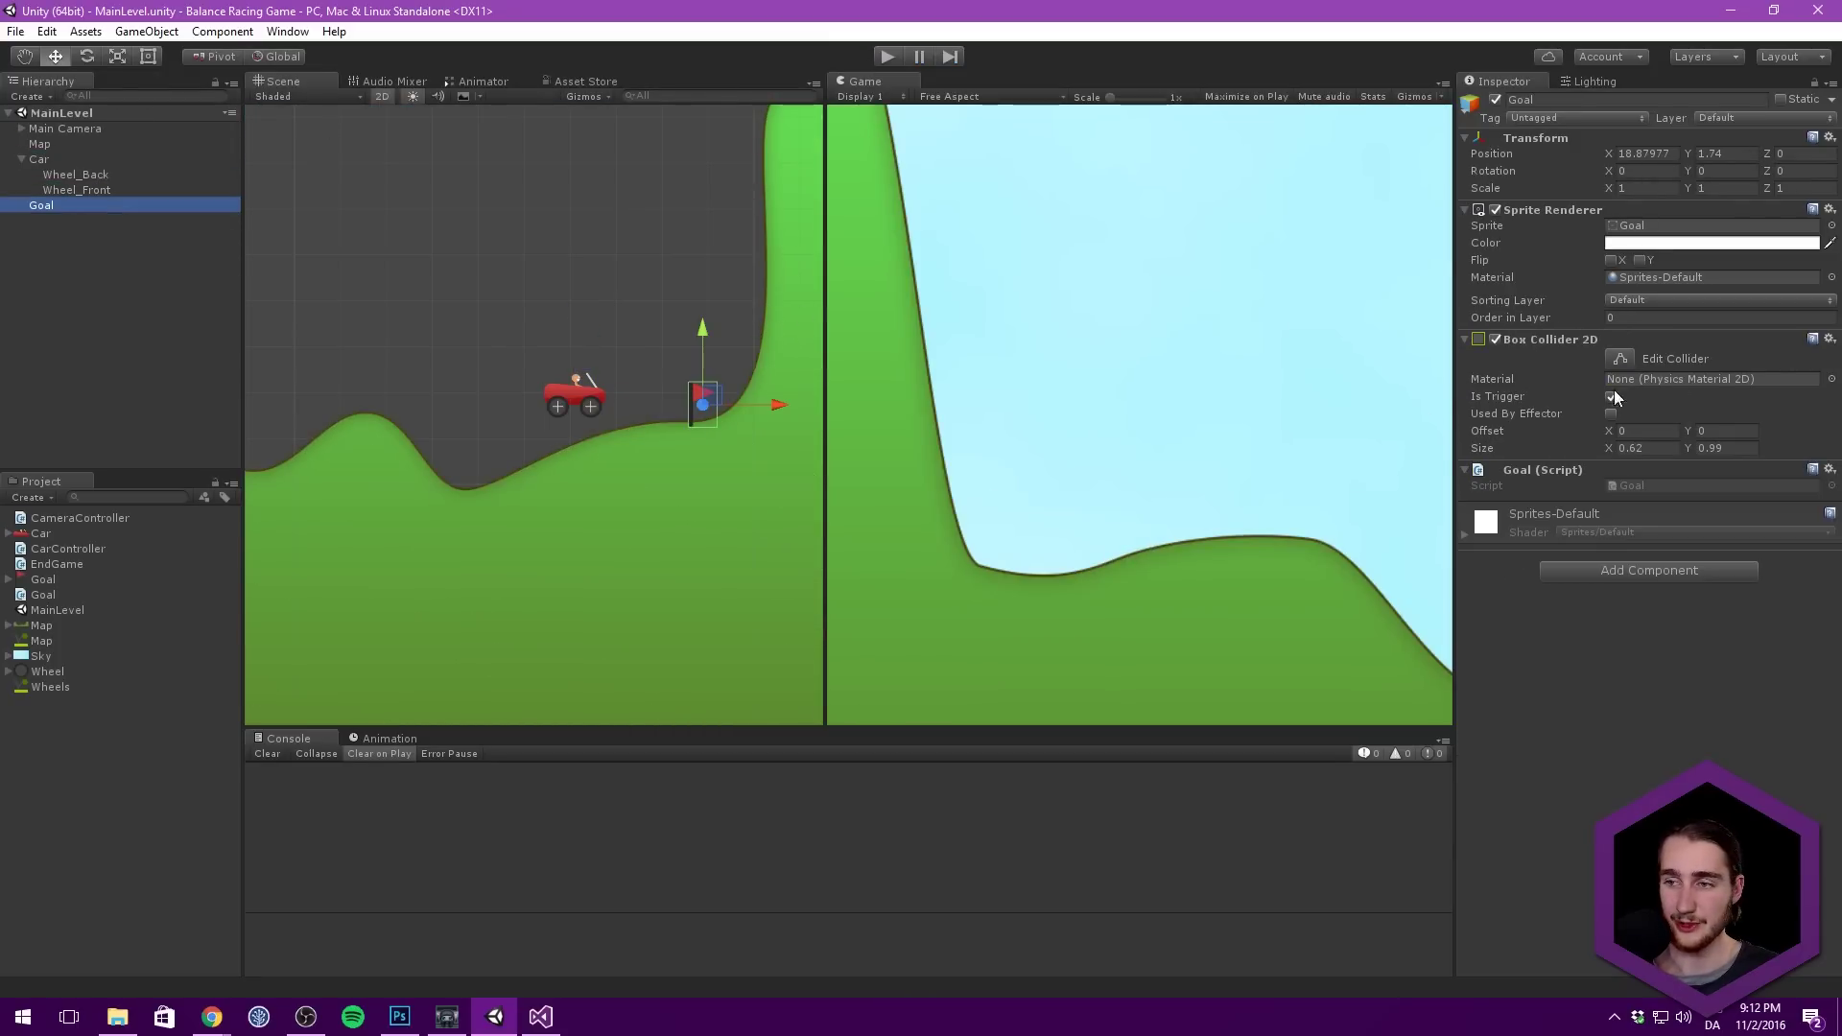
left_click(1648, 317)
type("5")
left_click(887, 56)
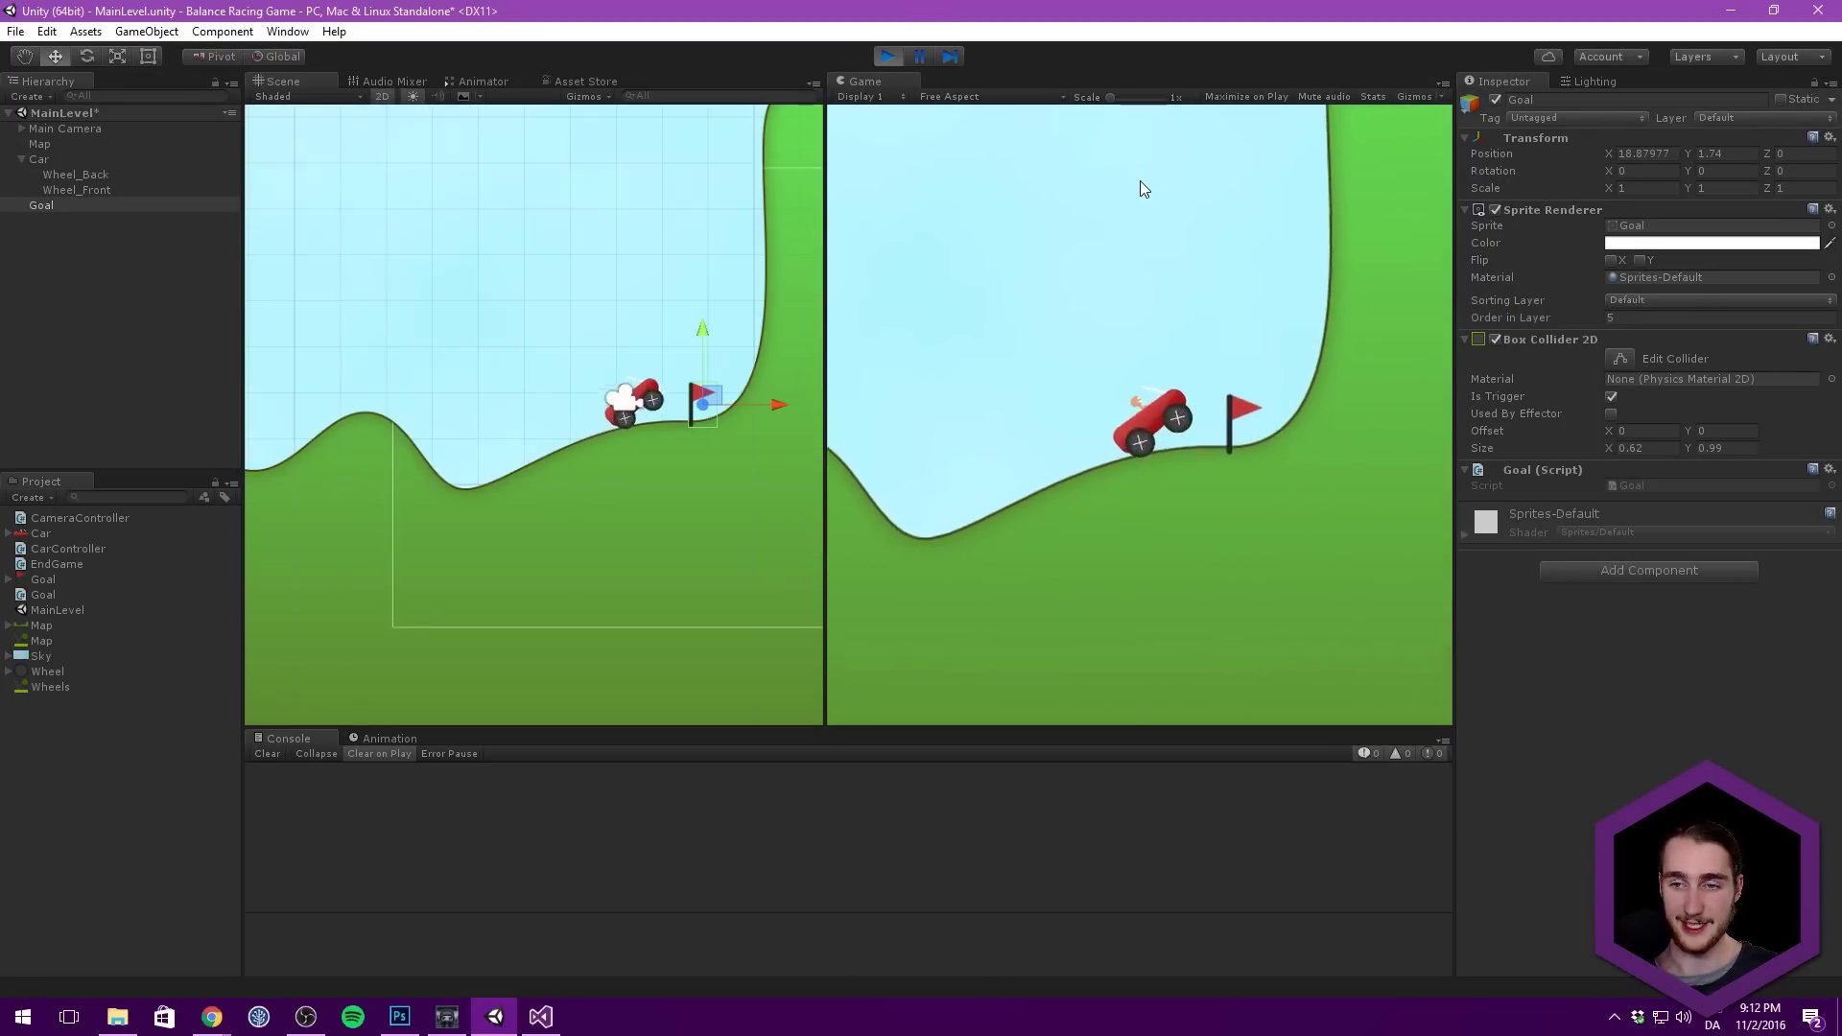
left_click(888, 56)
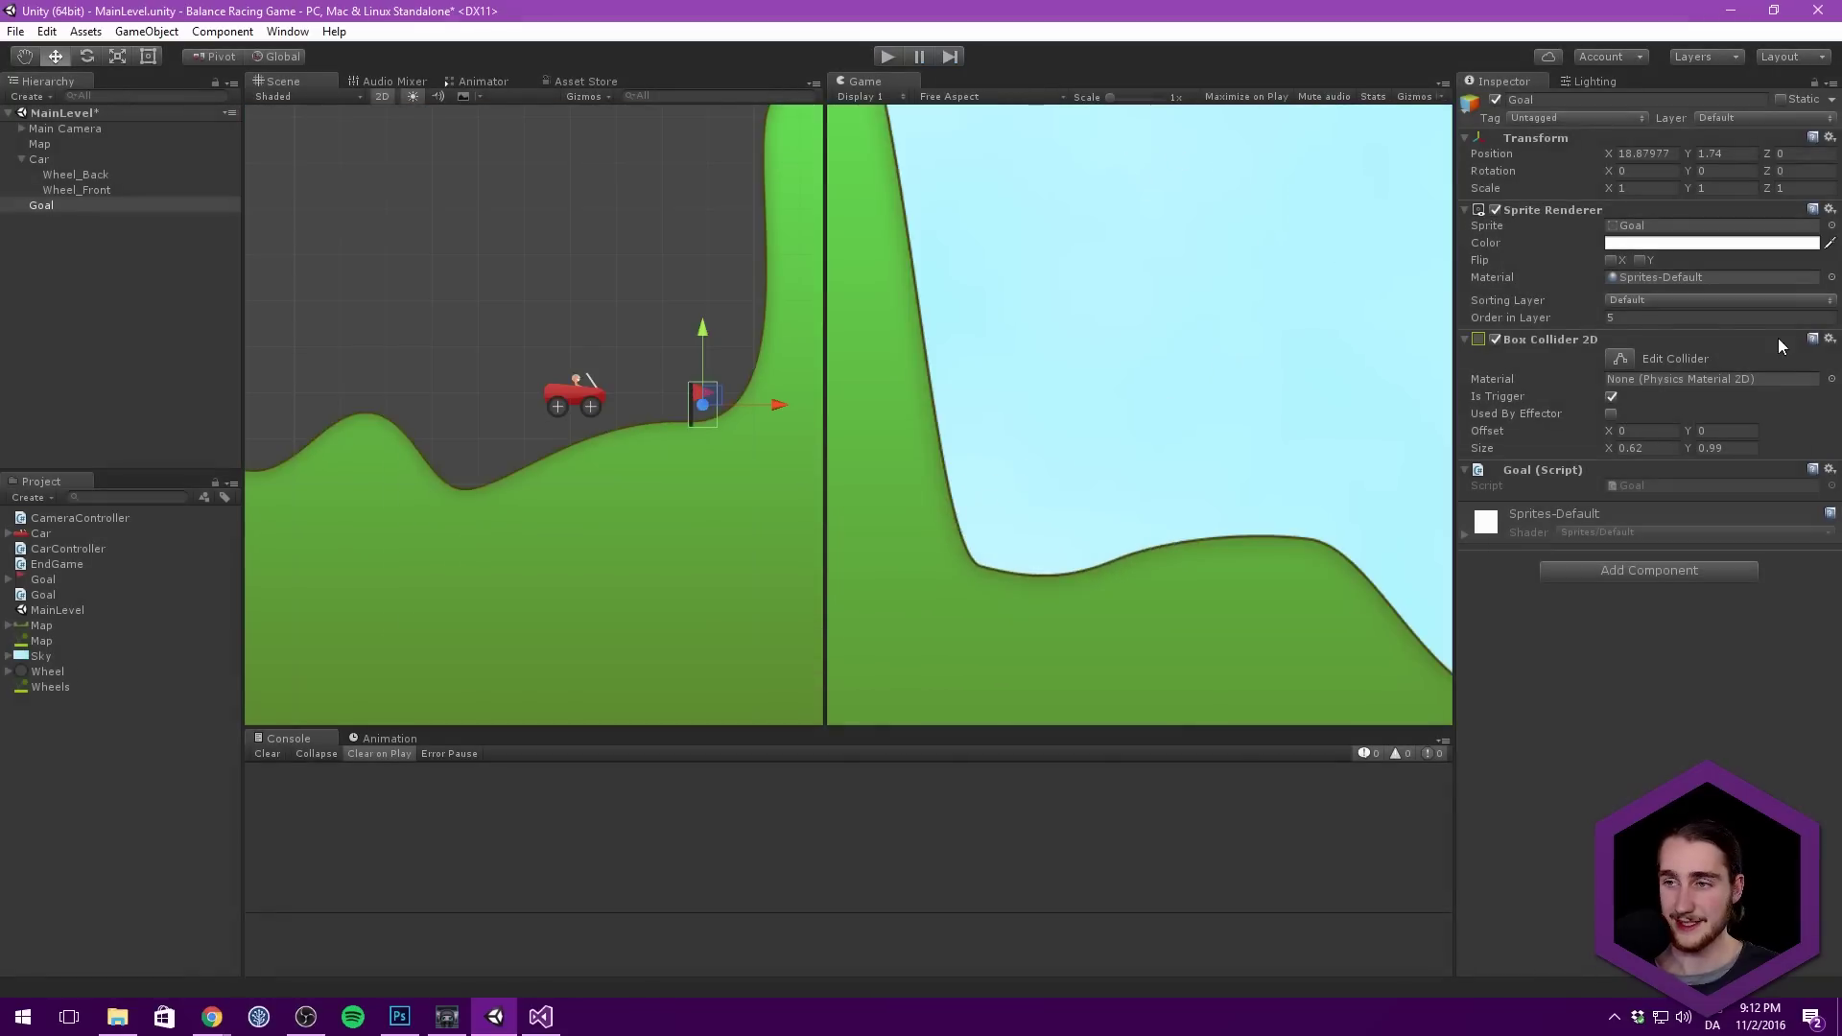
Step: Assign the Player tag to the parent Car object and play-test reaching the goal flag
left_click(96, 189)
left_click(80, 174)
left_click(86, 189)
left_click(58, 173)
left_click(43, 161)
left_click(21, 159)
left_click(48, 143)
left_click(50, 174)
left_click(38, 162)
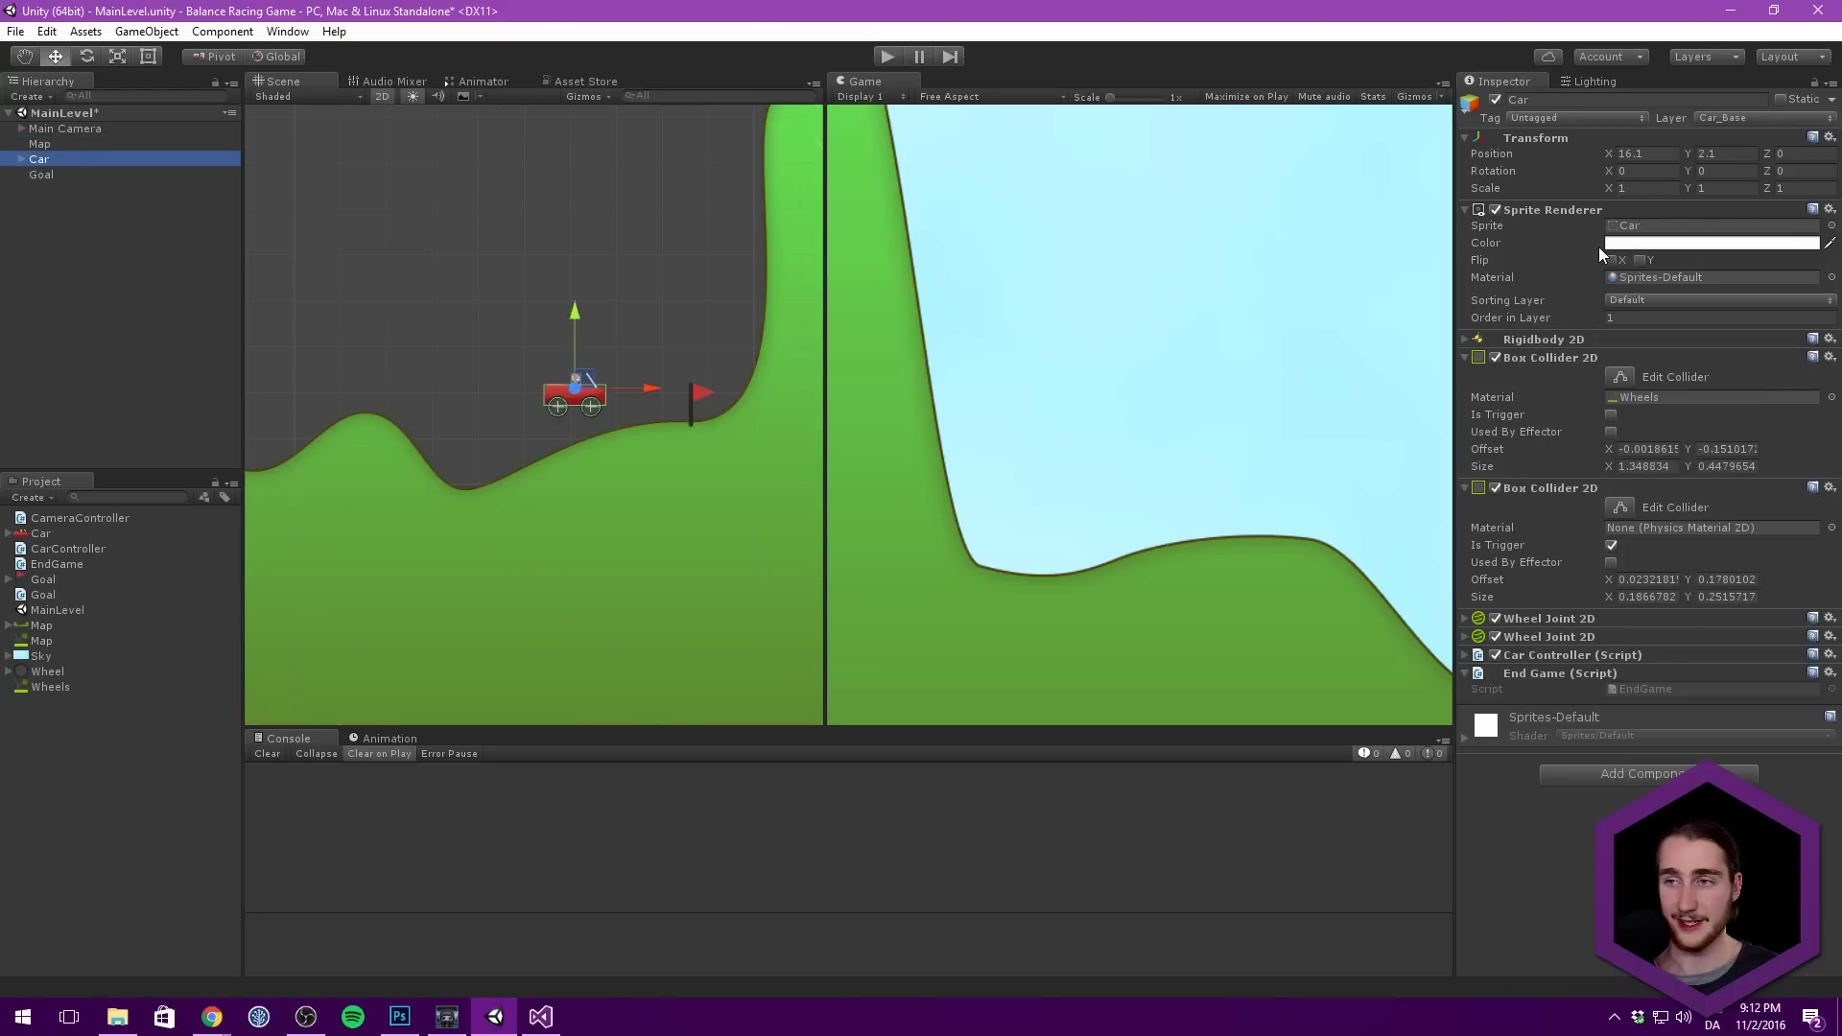
left_click(1549, 115)
left_click(1568, 237)
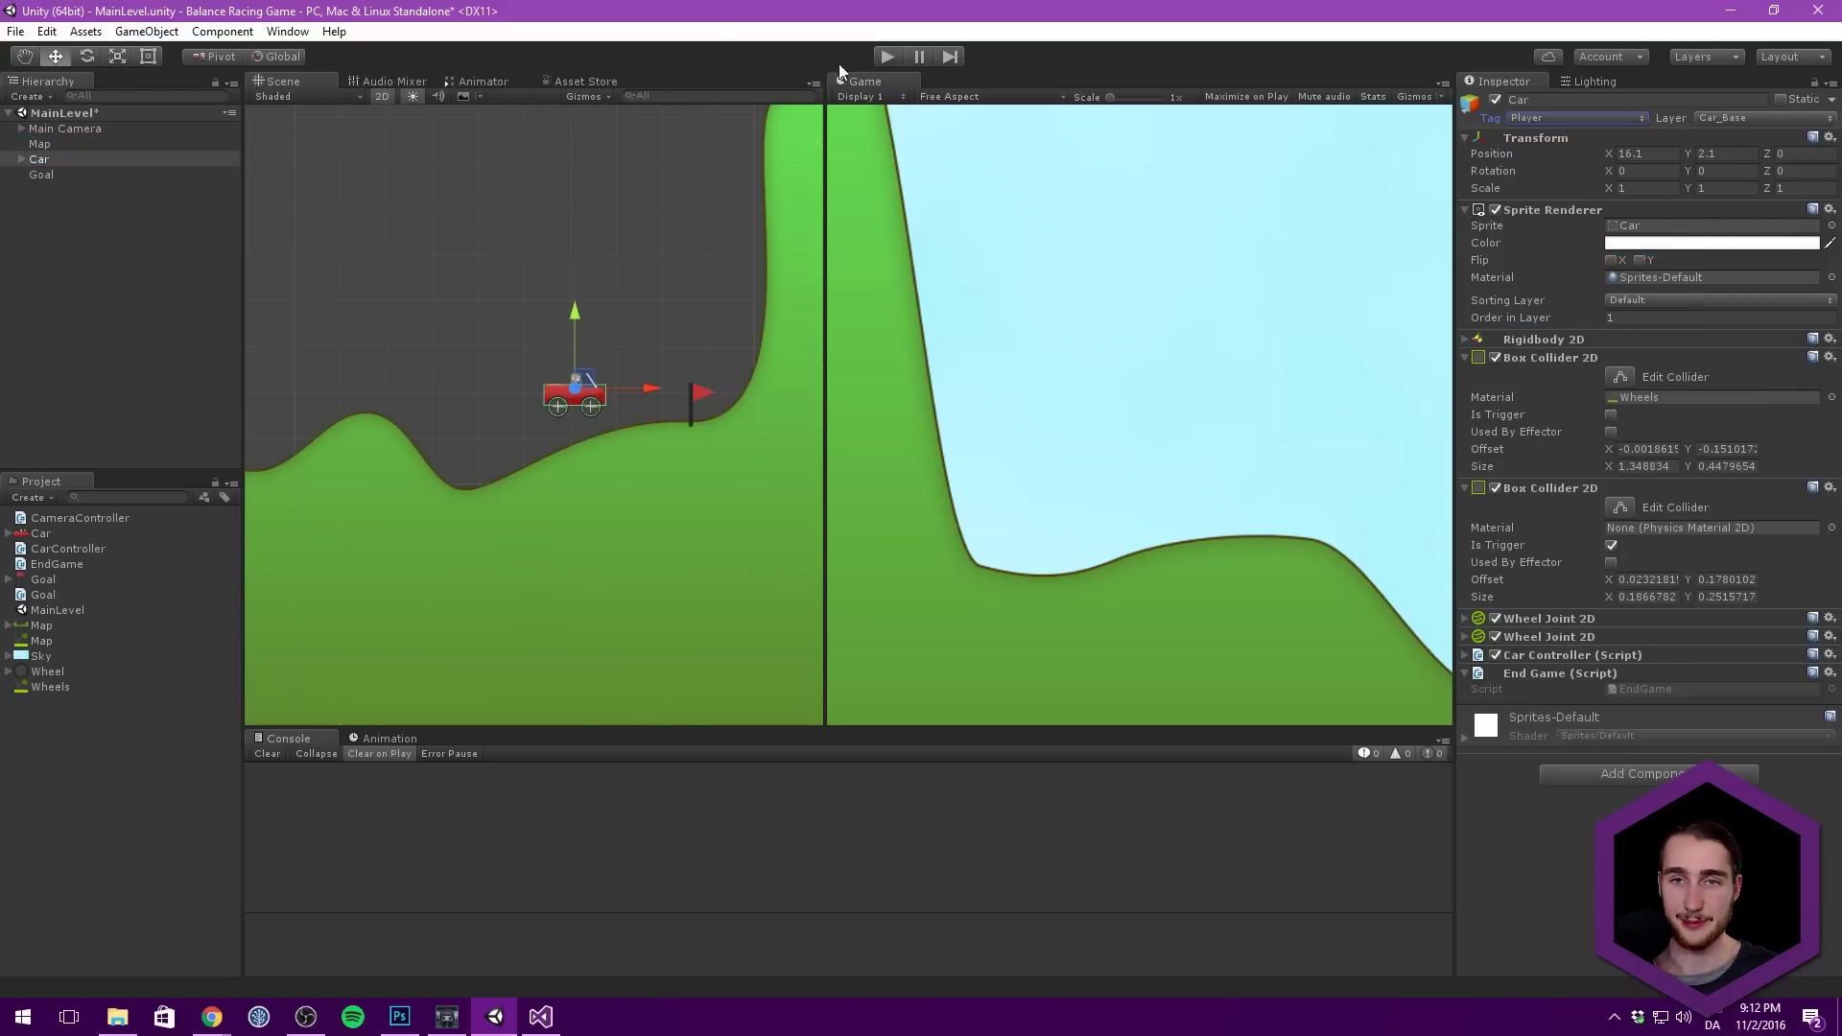
left_click(885, 56)
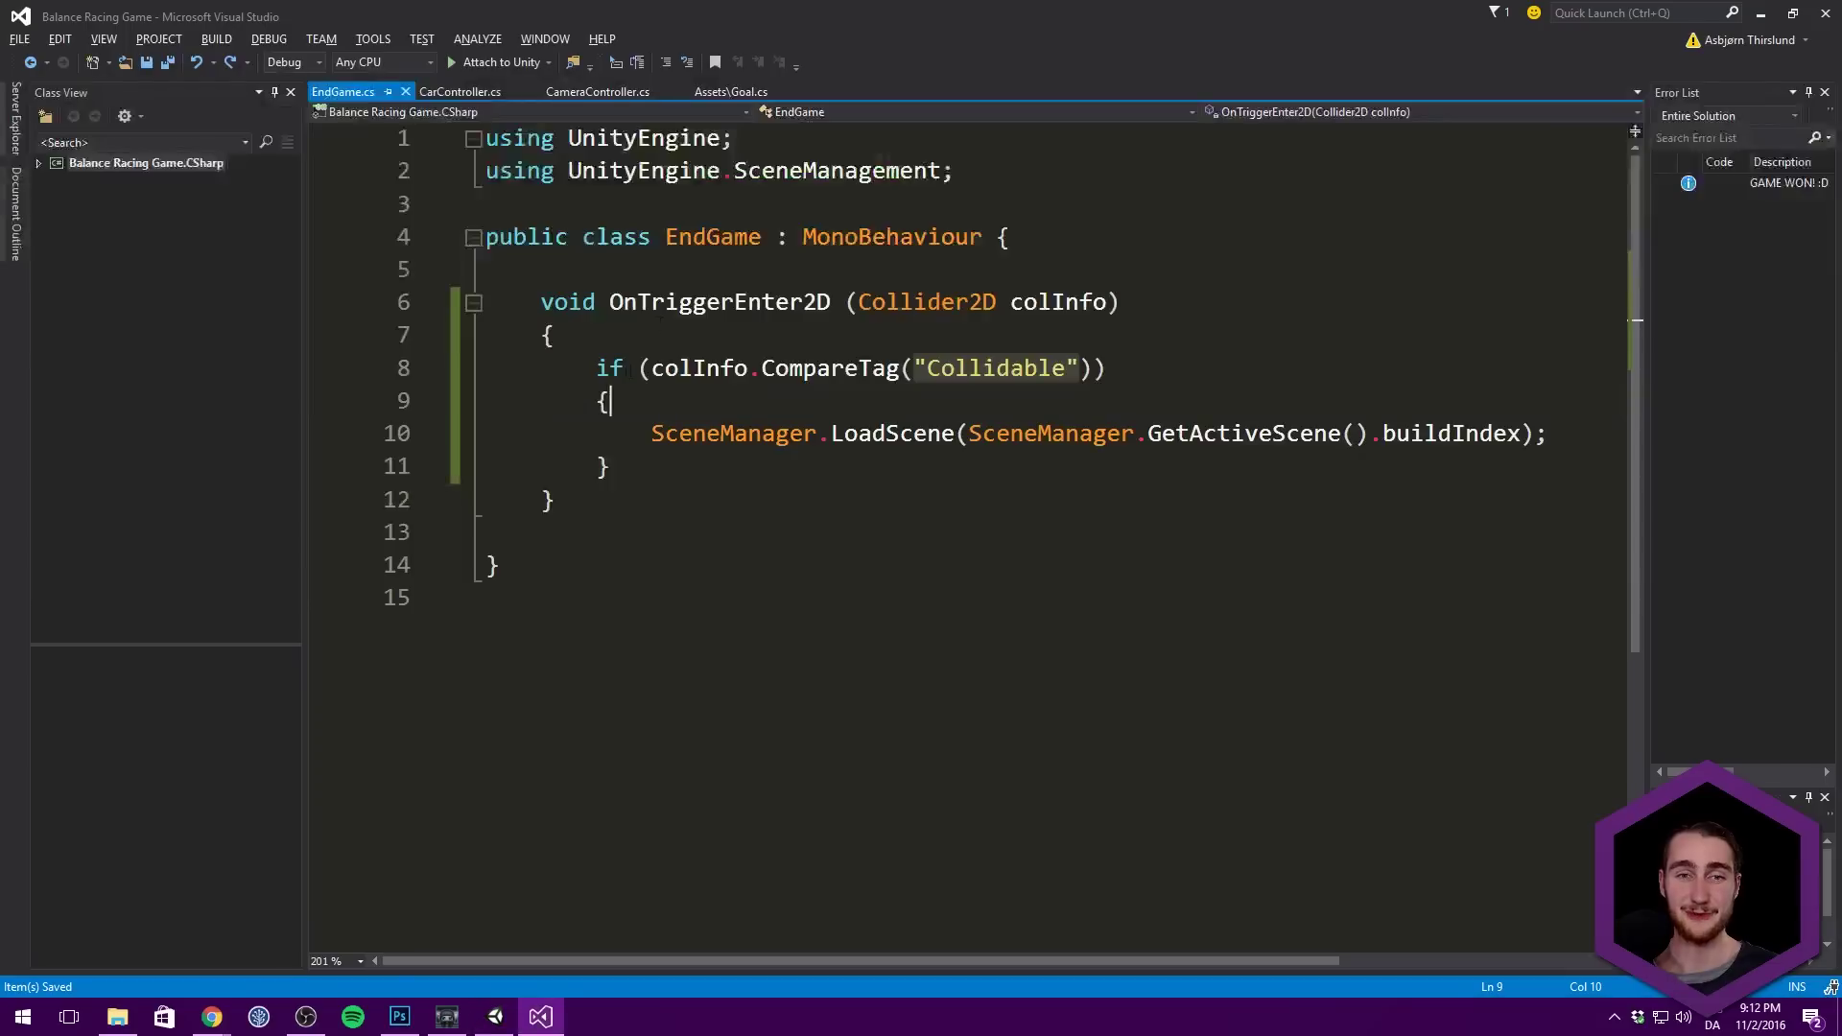
Step: In Visual Studio, review the trigger check in the EndGame script and the using lines of the Goal script
left_click(707, 368)
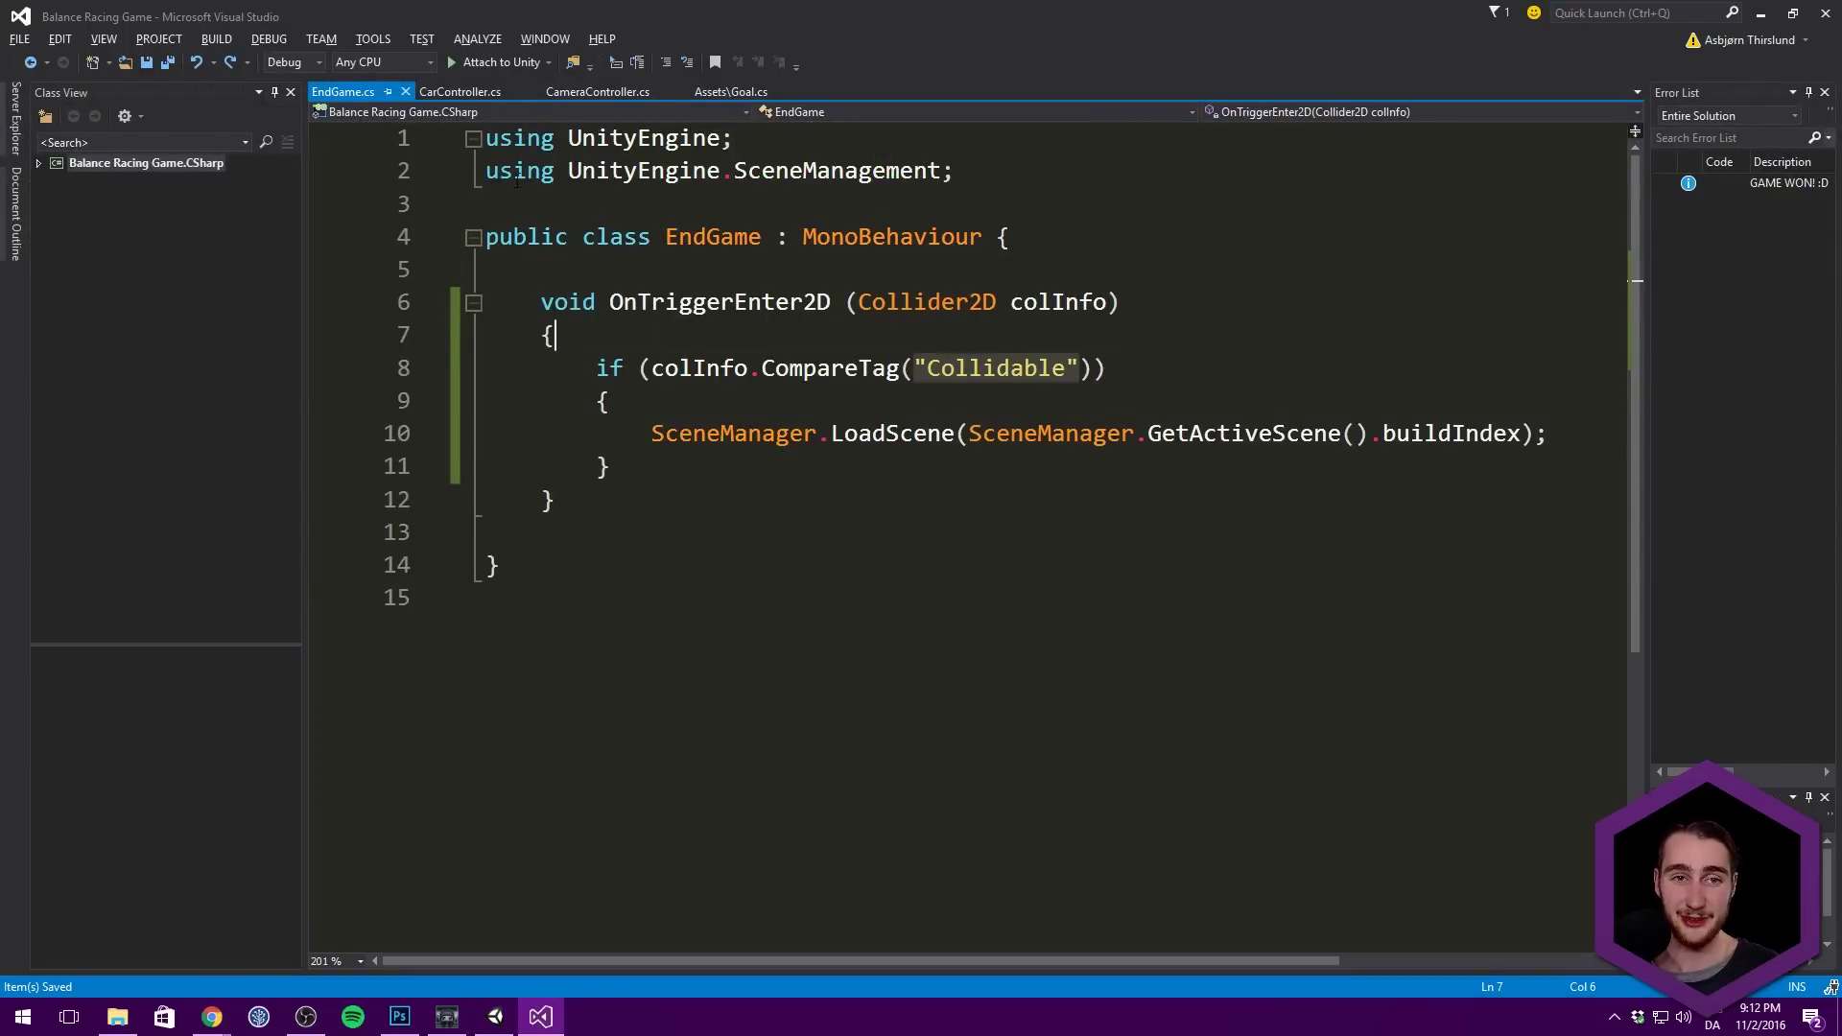
left_click(730, 91)
left_click(610, 169)
left_click(873, 170)
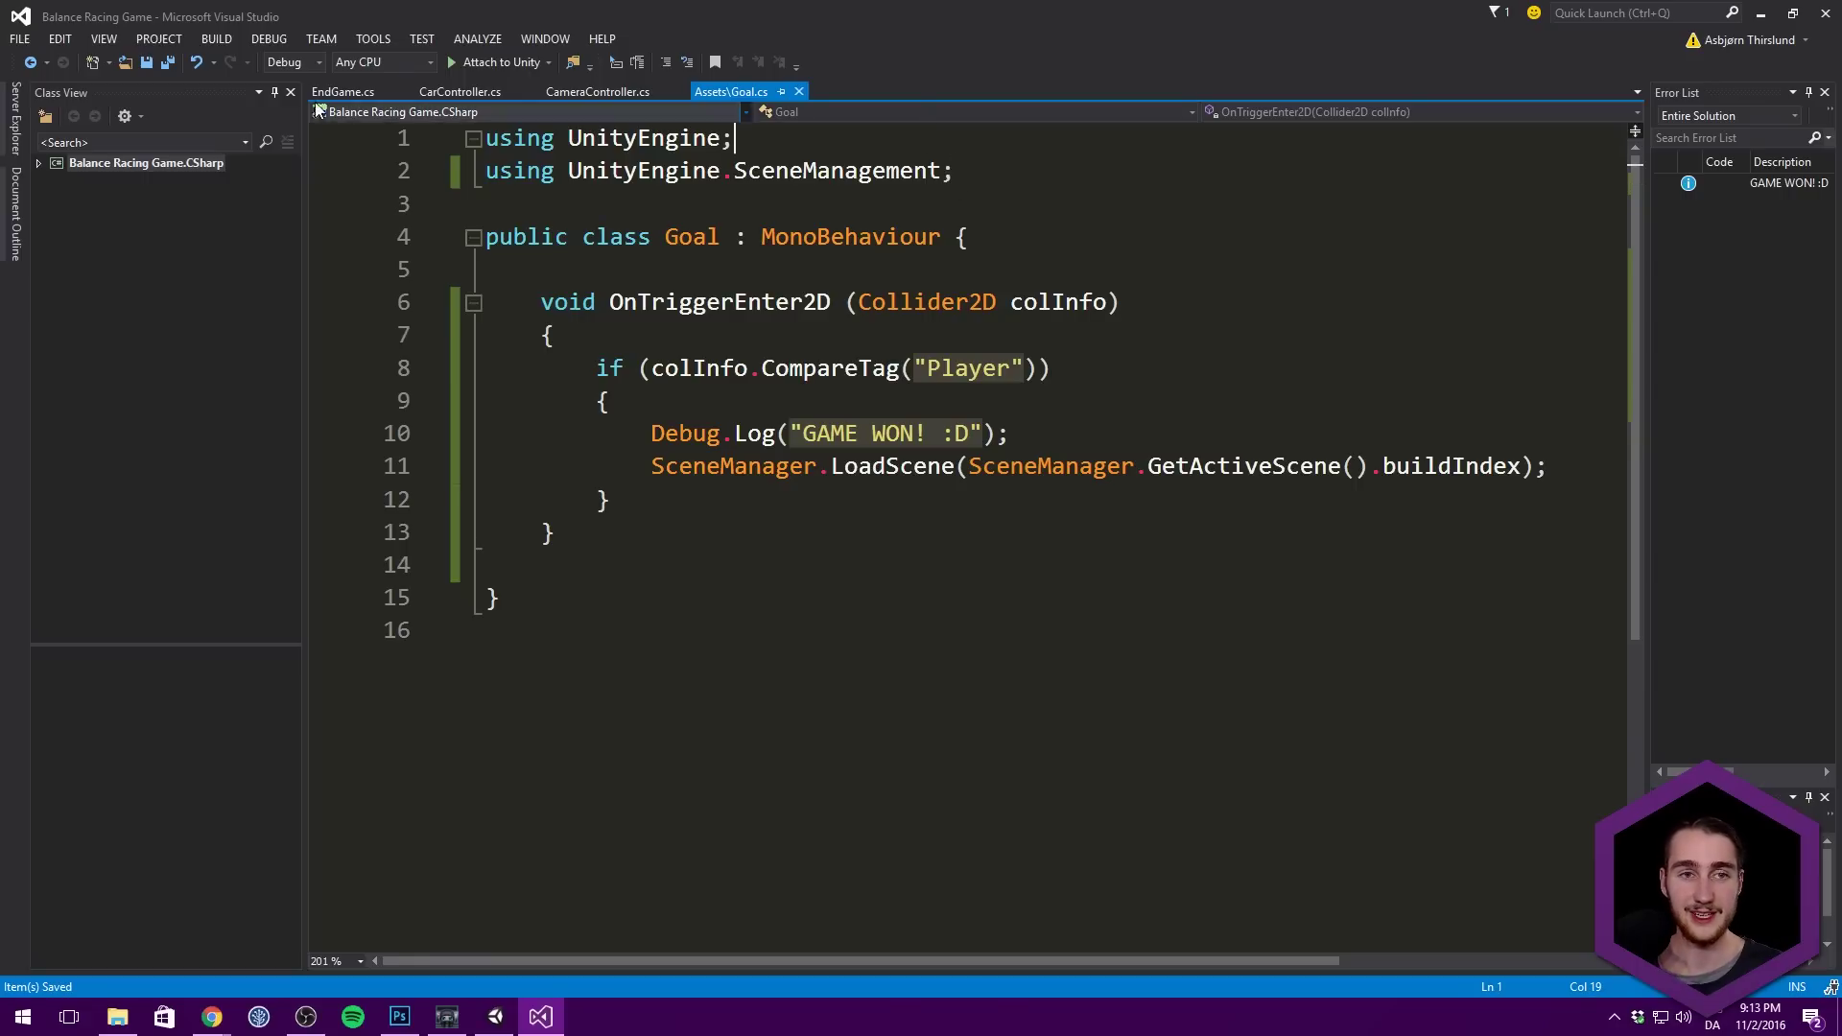
Step: Back in Unity, move the Car to the starting valley of the map, at about X -17.75, Y 0.97
key("alt+Tab")
scroll(723, 271, "down", 5)
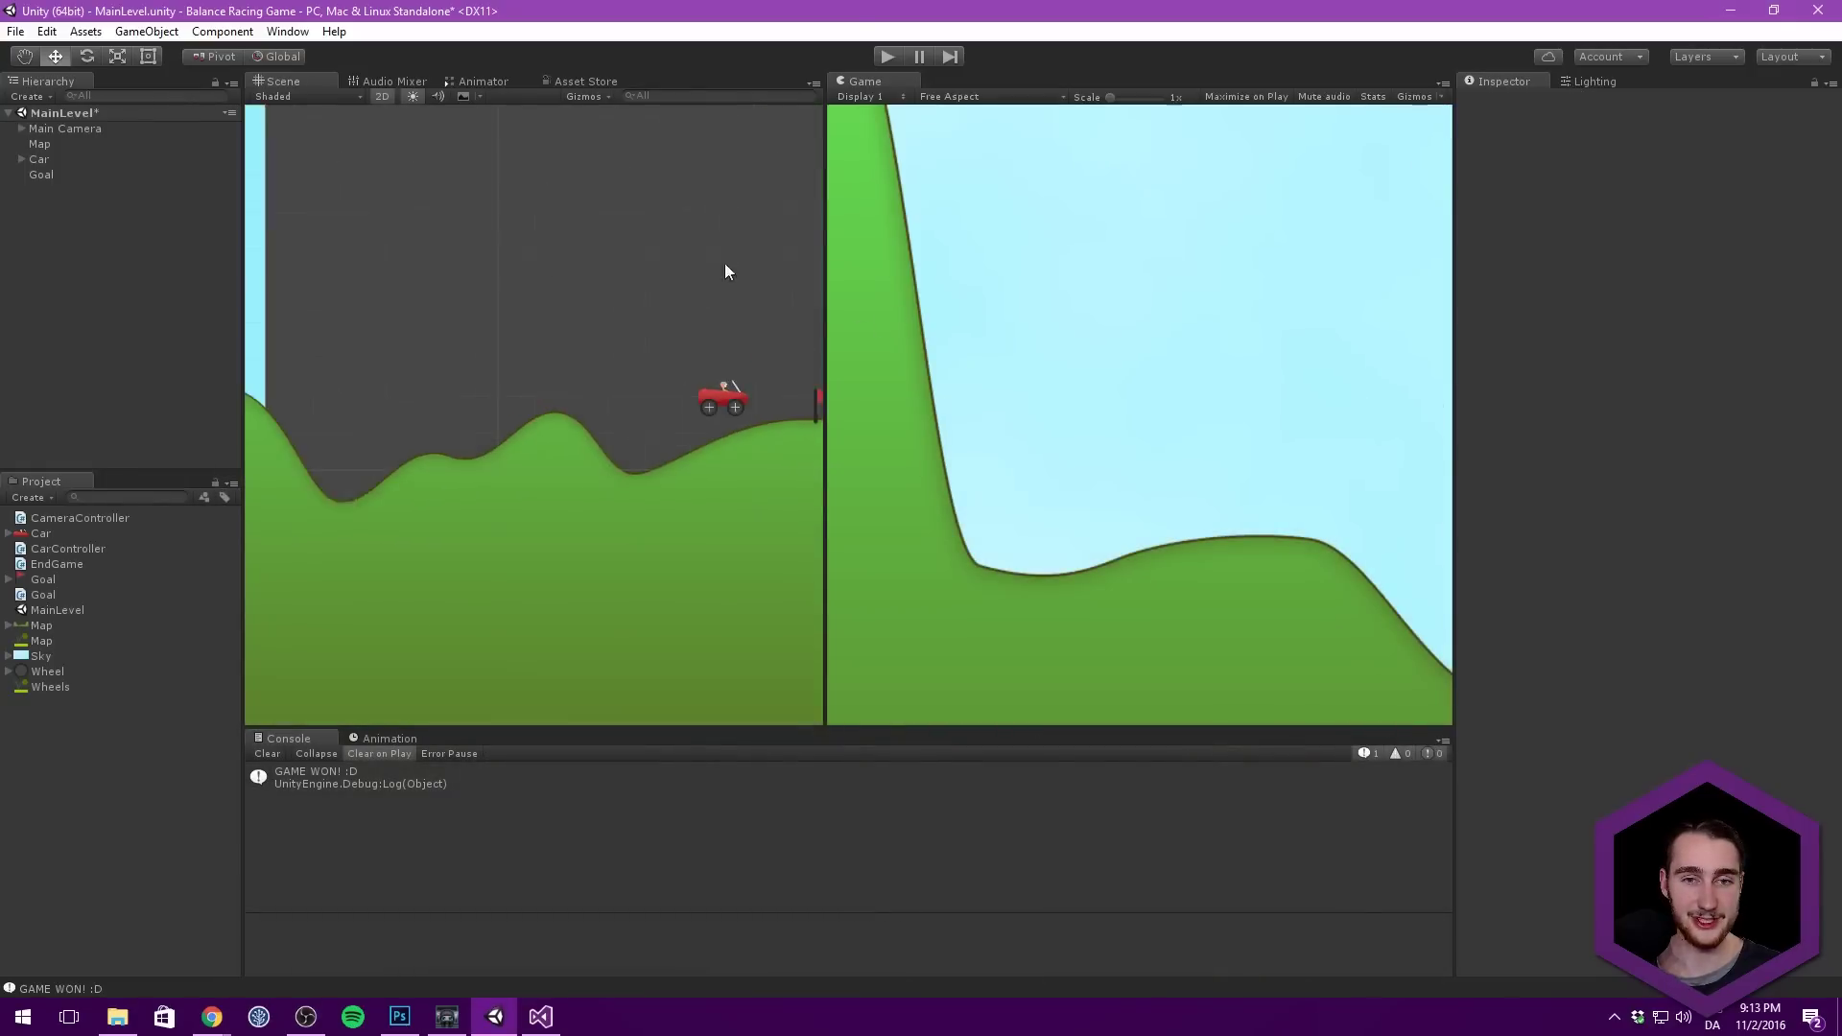
middle_click_drag(434, 284, 571, 279)
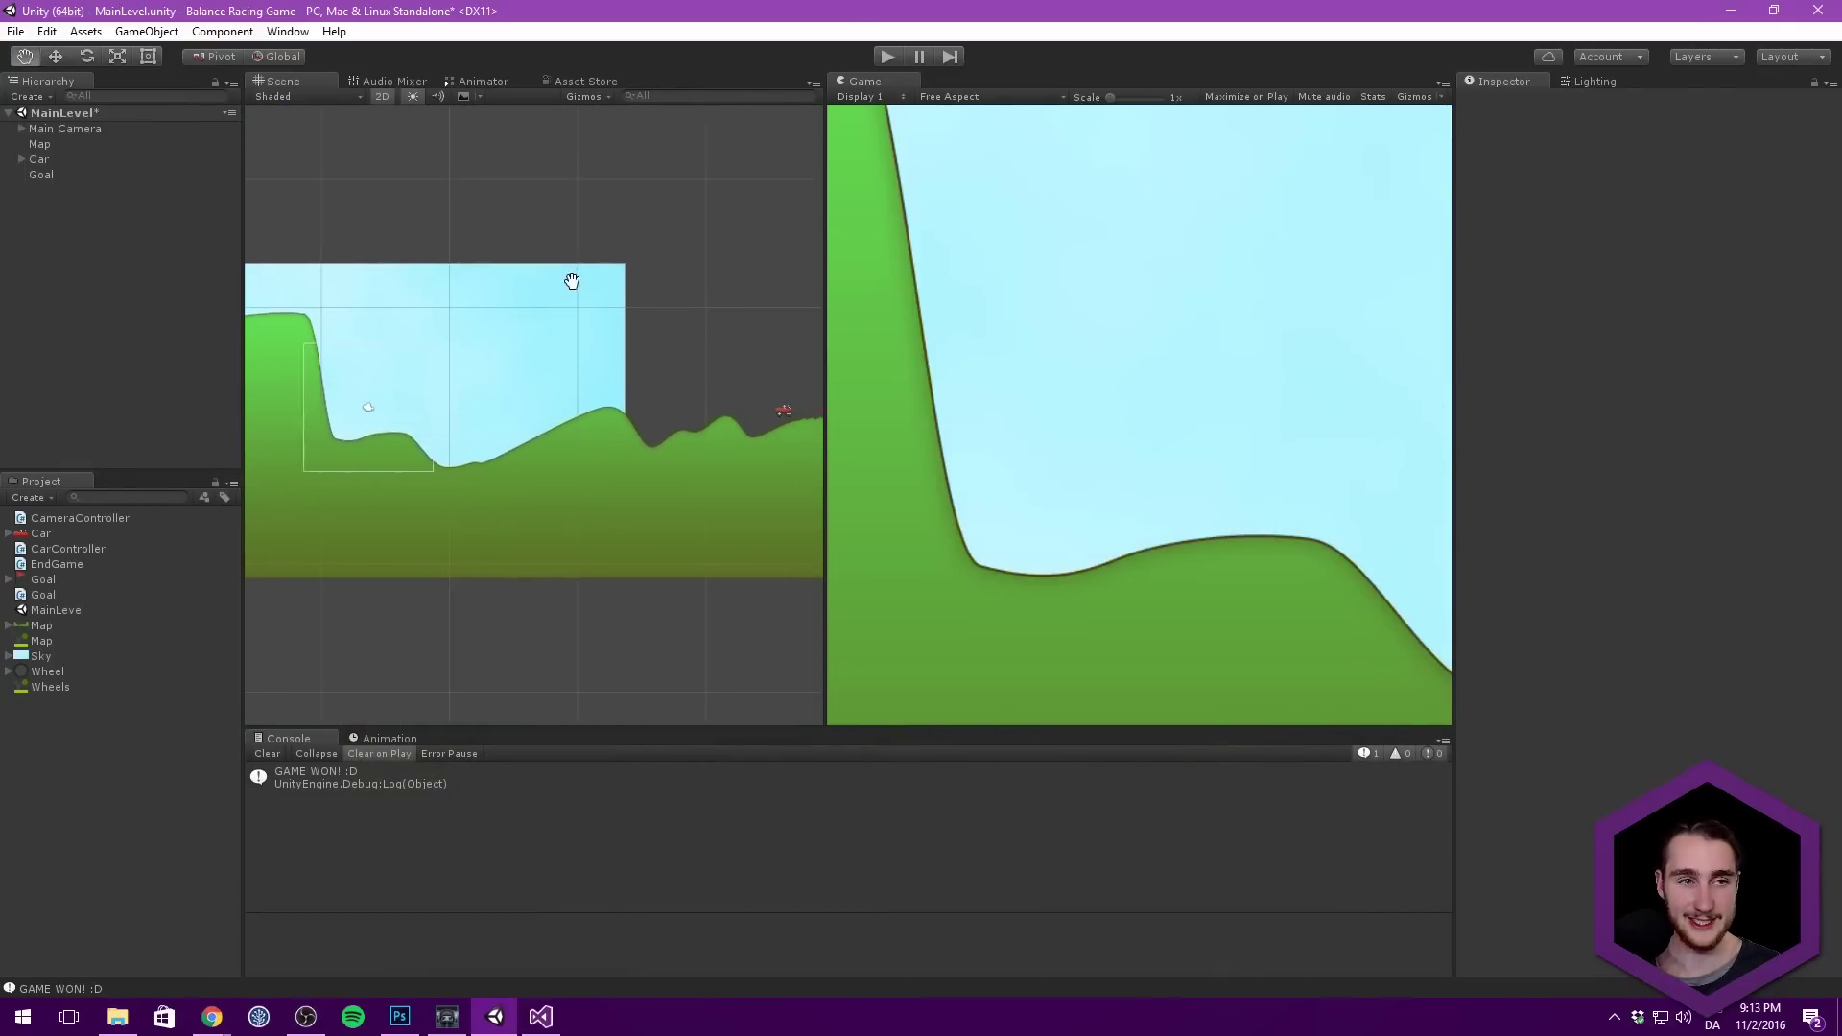
left_click(38, 158)
middle_click_drag(705, 398, 801, 386)
left_click_drag(801, 384, 377, 385)
Step: Import Crate.psd from the Graphics folder and place a crate above the large hill at about X -0.54, Y 2.75
middle_click_drag(473, 342, 437, 347)
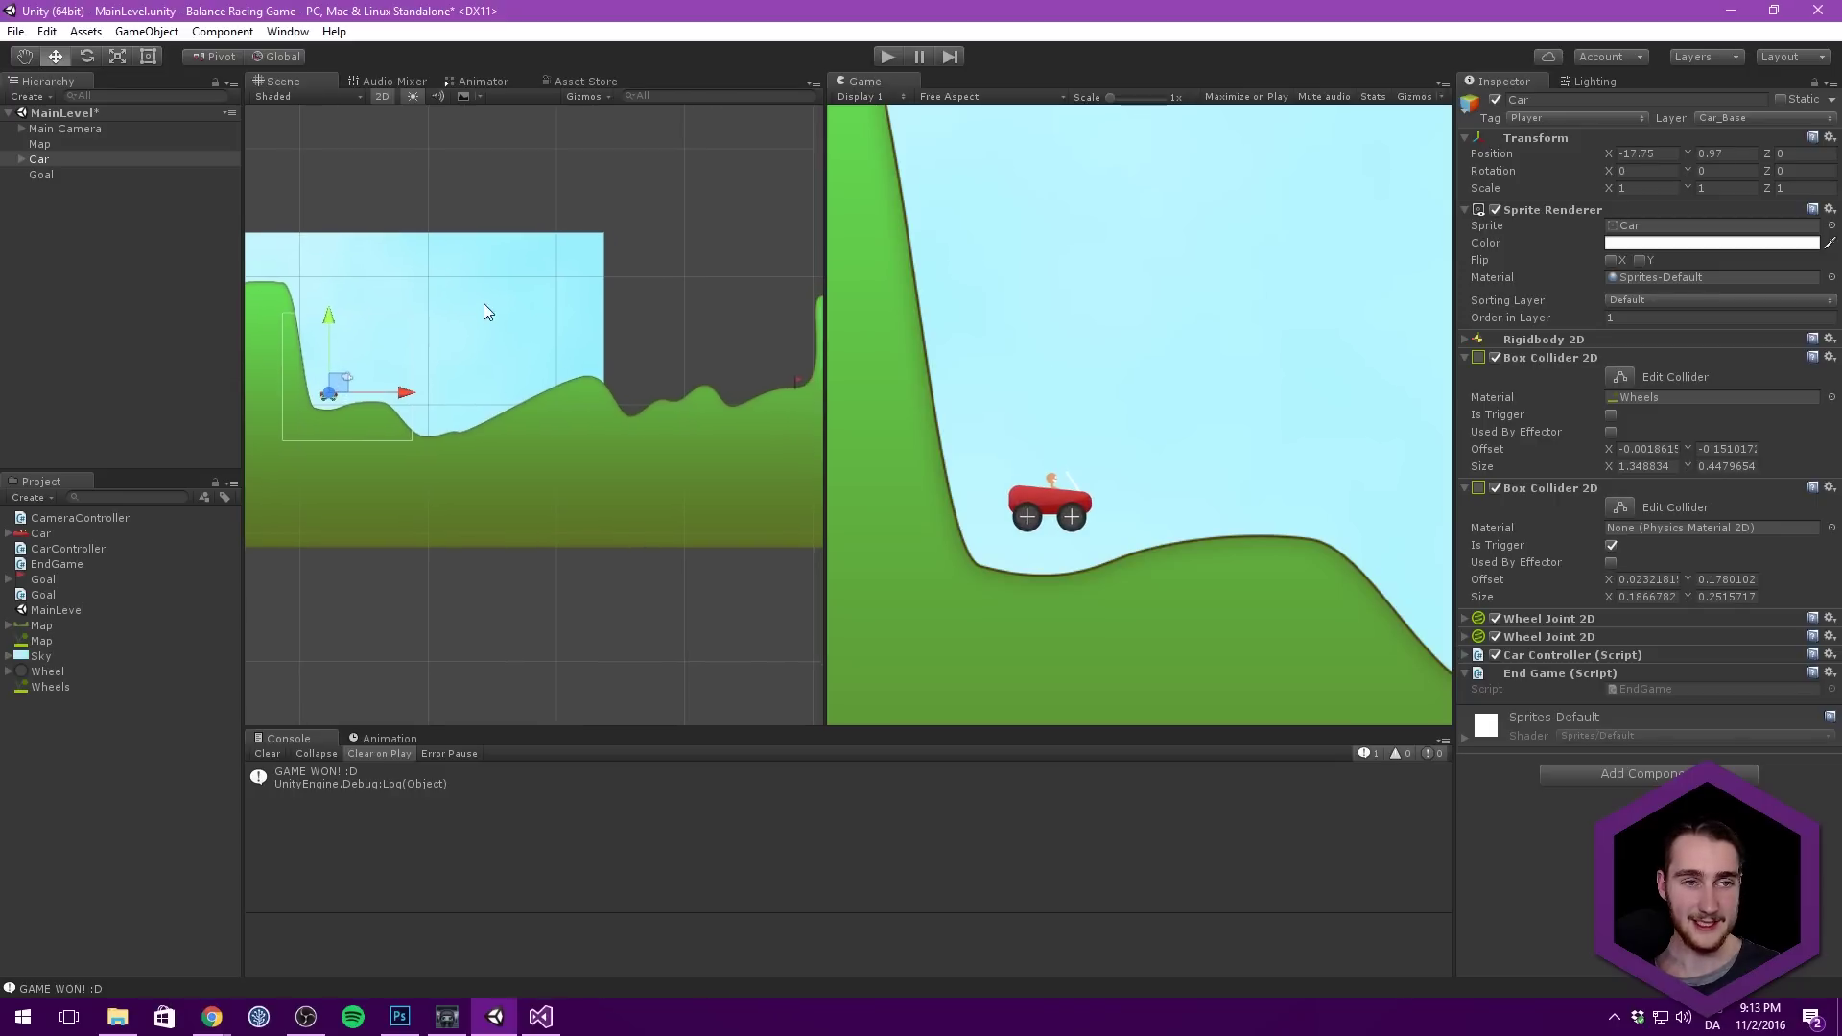
scroll(485, 306, "up", 4)
left_click(117, 1017)
left_click(609, 374)
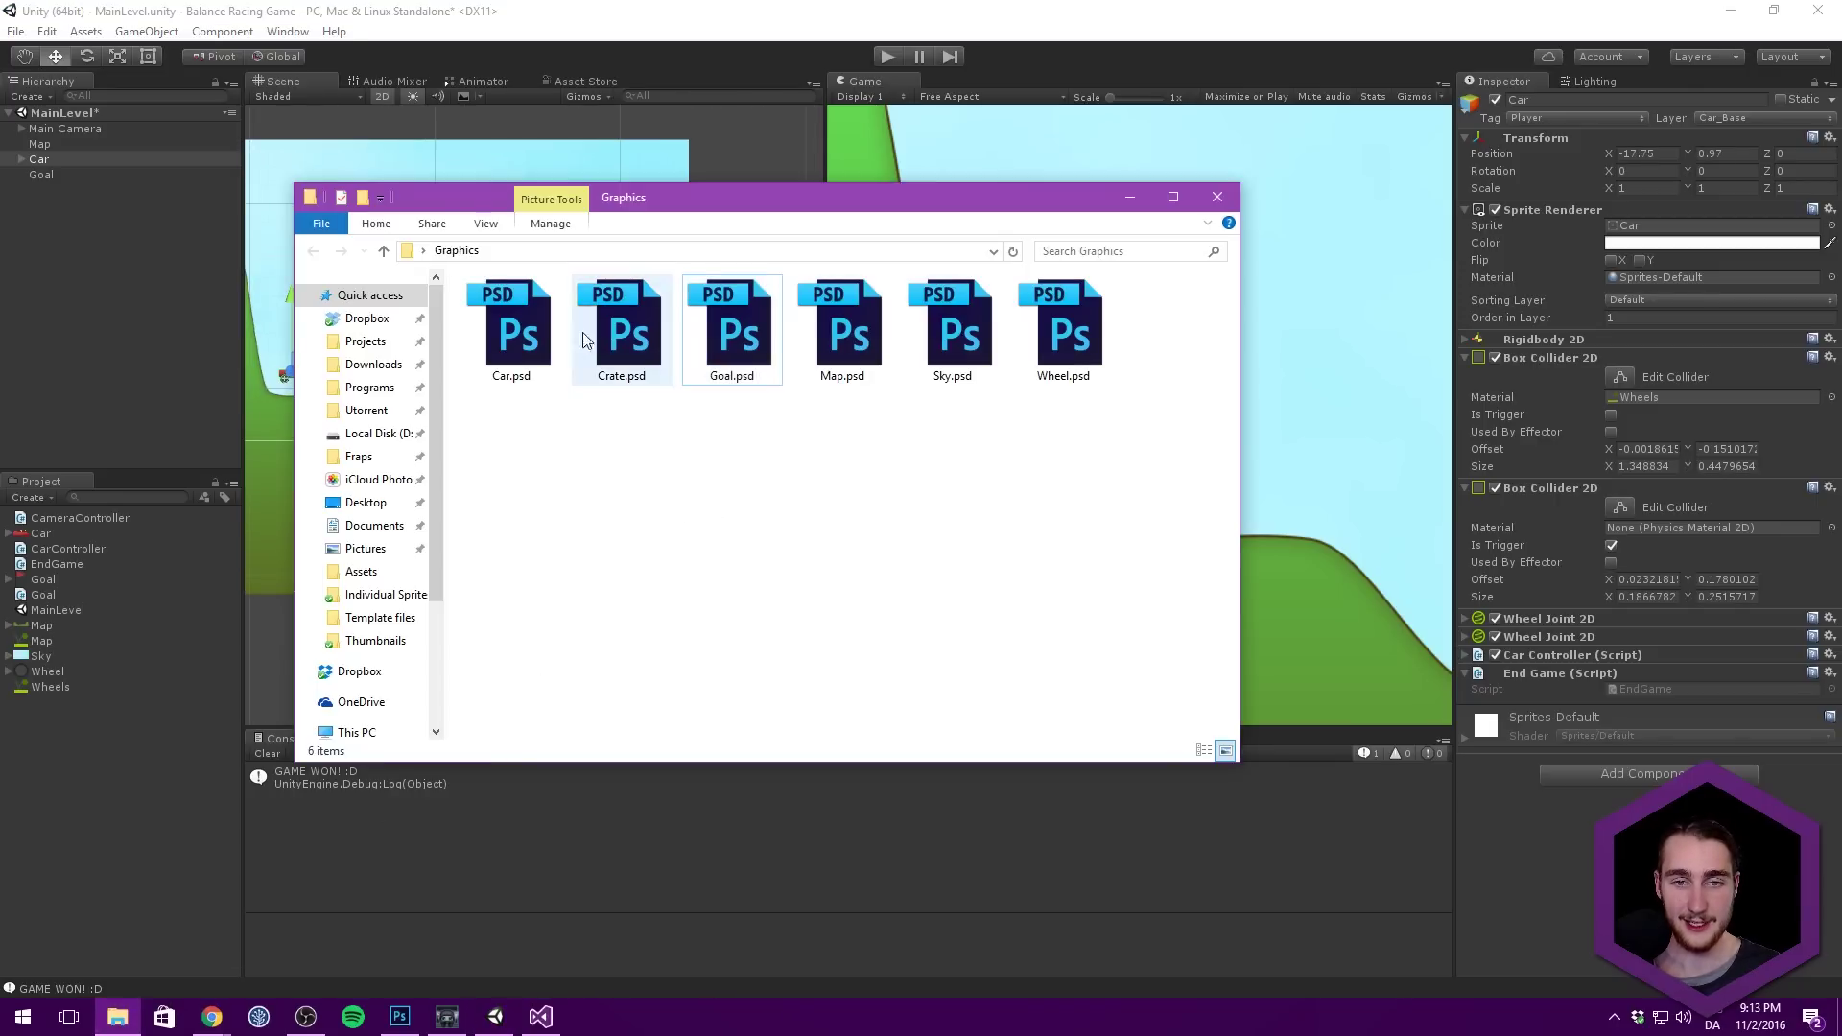
left_click_drag(604, 381, 43, 729)
left_click_drag(44, 564, 58, 345)
scroll(596, 252, "up", 3)
left_click_drag(657, 385, 654, 289)
middle_click_drag(654, 289, 595, 341)
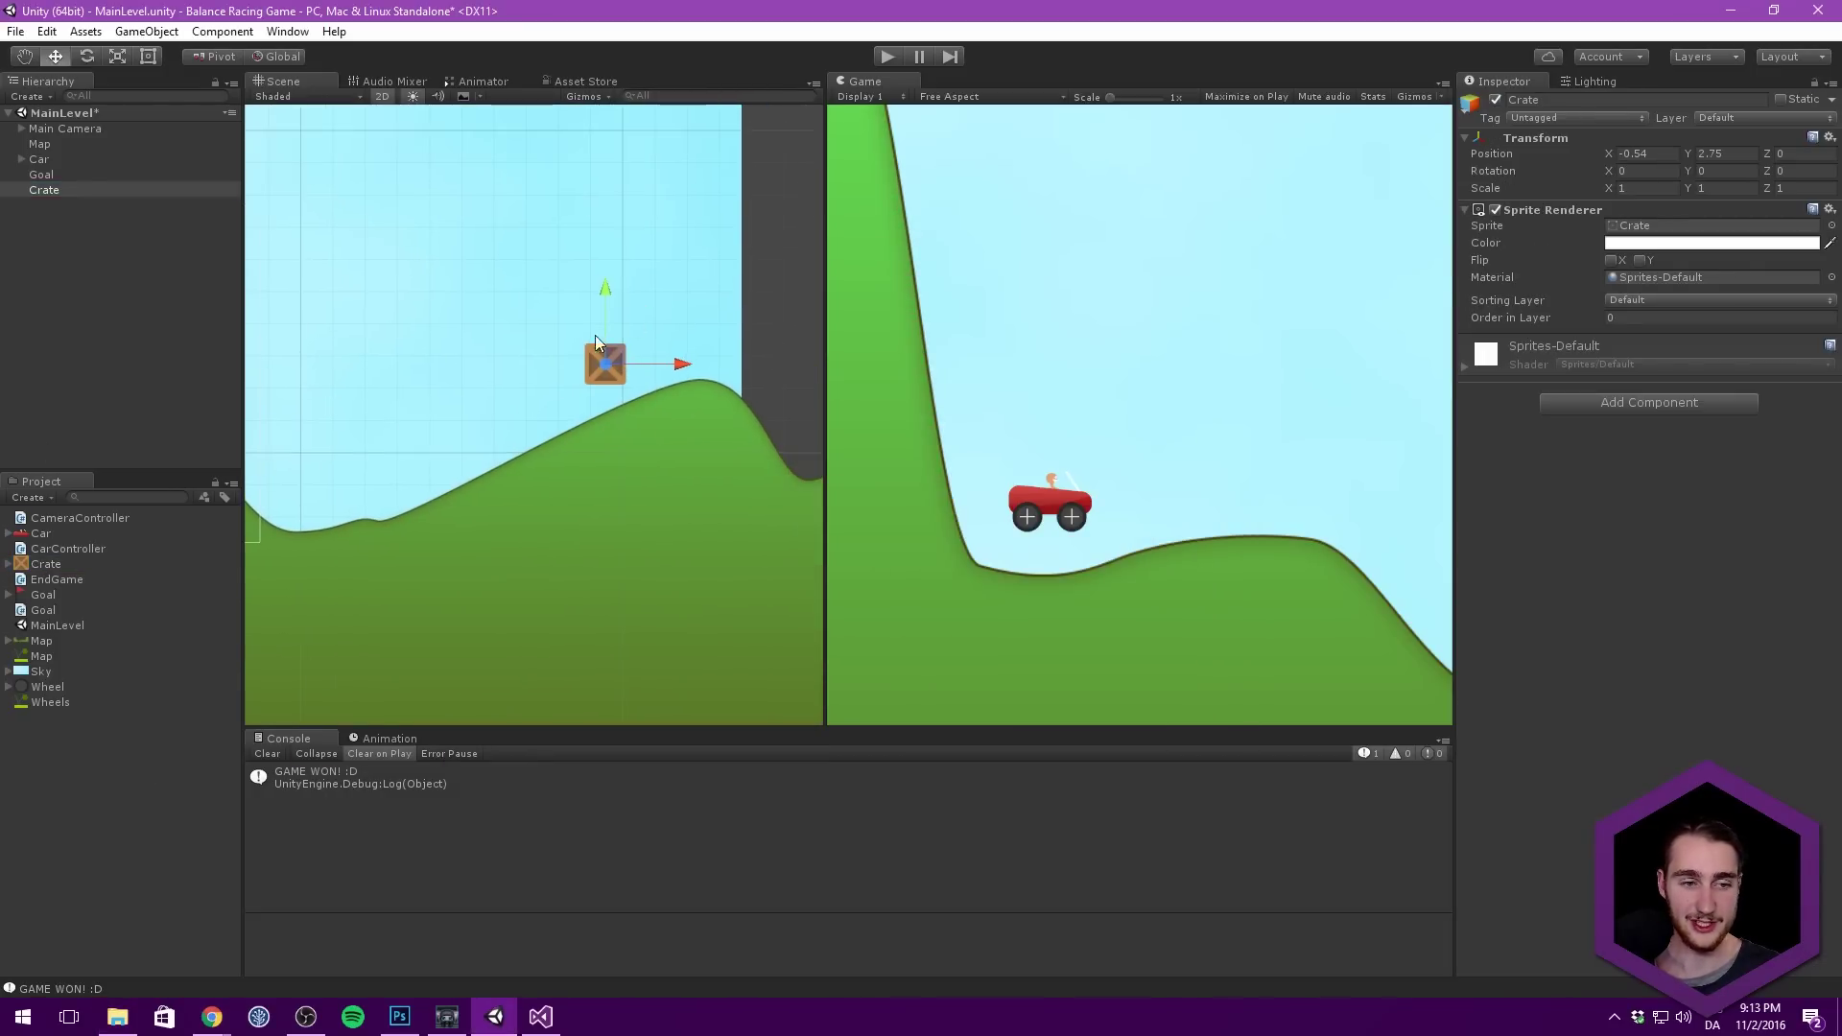
Step: Set the Crate sprite's Pixels Per Unit to 200 and apply the import setting
left_click(53, 564)
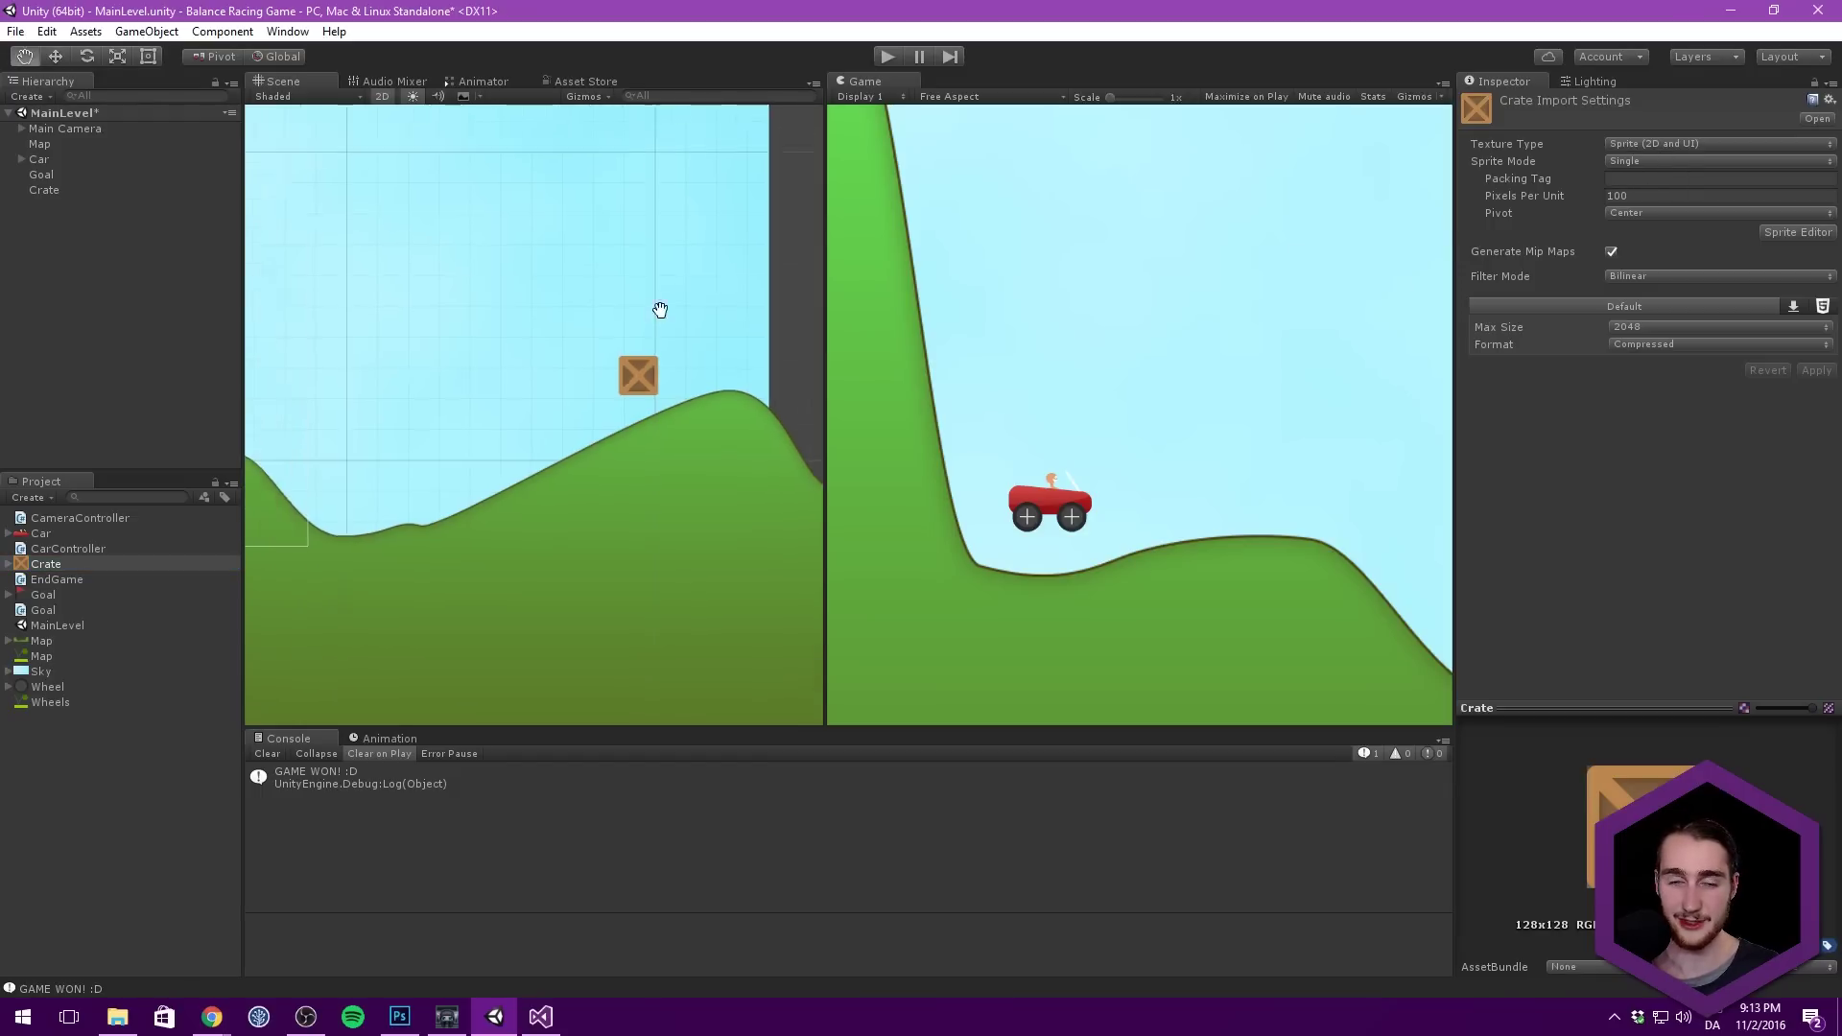
scroll(652, 304, "down", 3)
scroll(537, 288, "up", 3)
left_click(1656, 195)
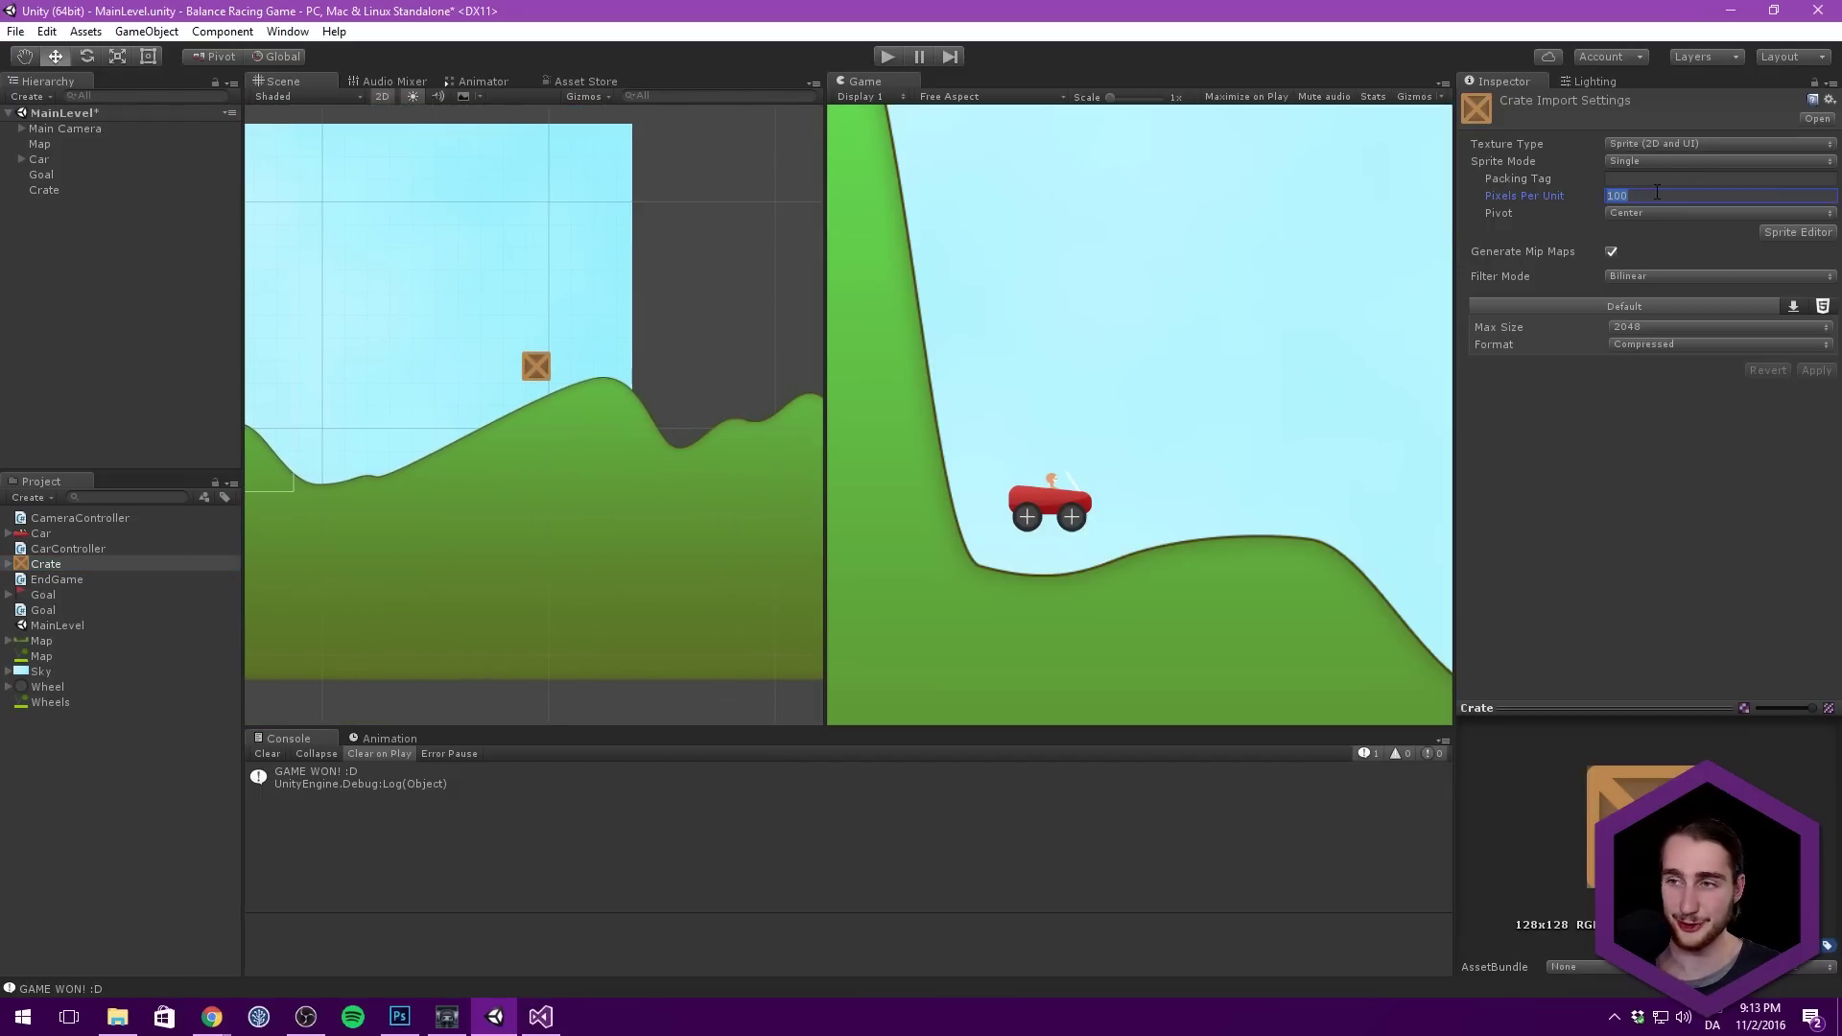
type("200")
left_click(1816, 371)
Step: Turn off Generate Mip Maps for the Crate sprite, set its format to Truecolor and apply the changes
mouse_move(729, 305)
middle_mouse_down()
mouse_move(924, 303)
mouse_move(711, 311)
middle_mouse_up()
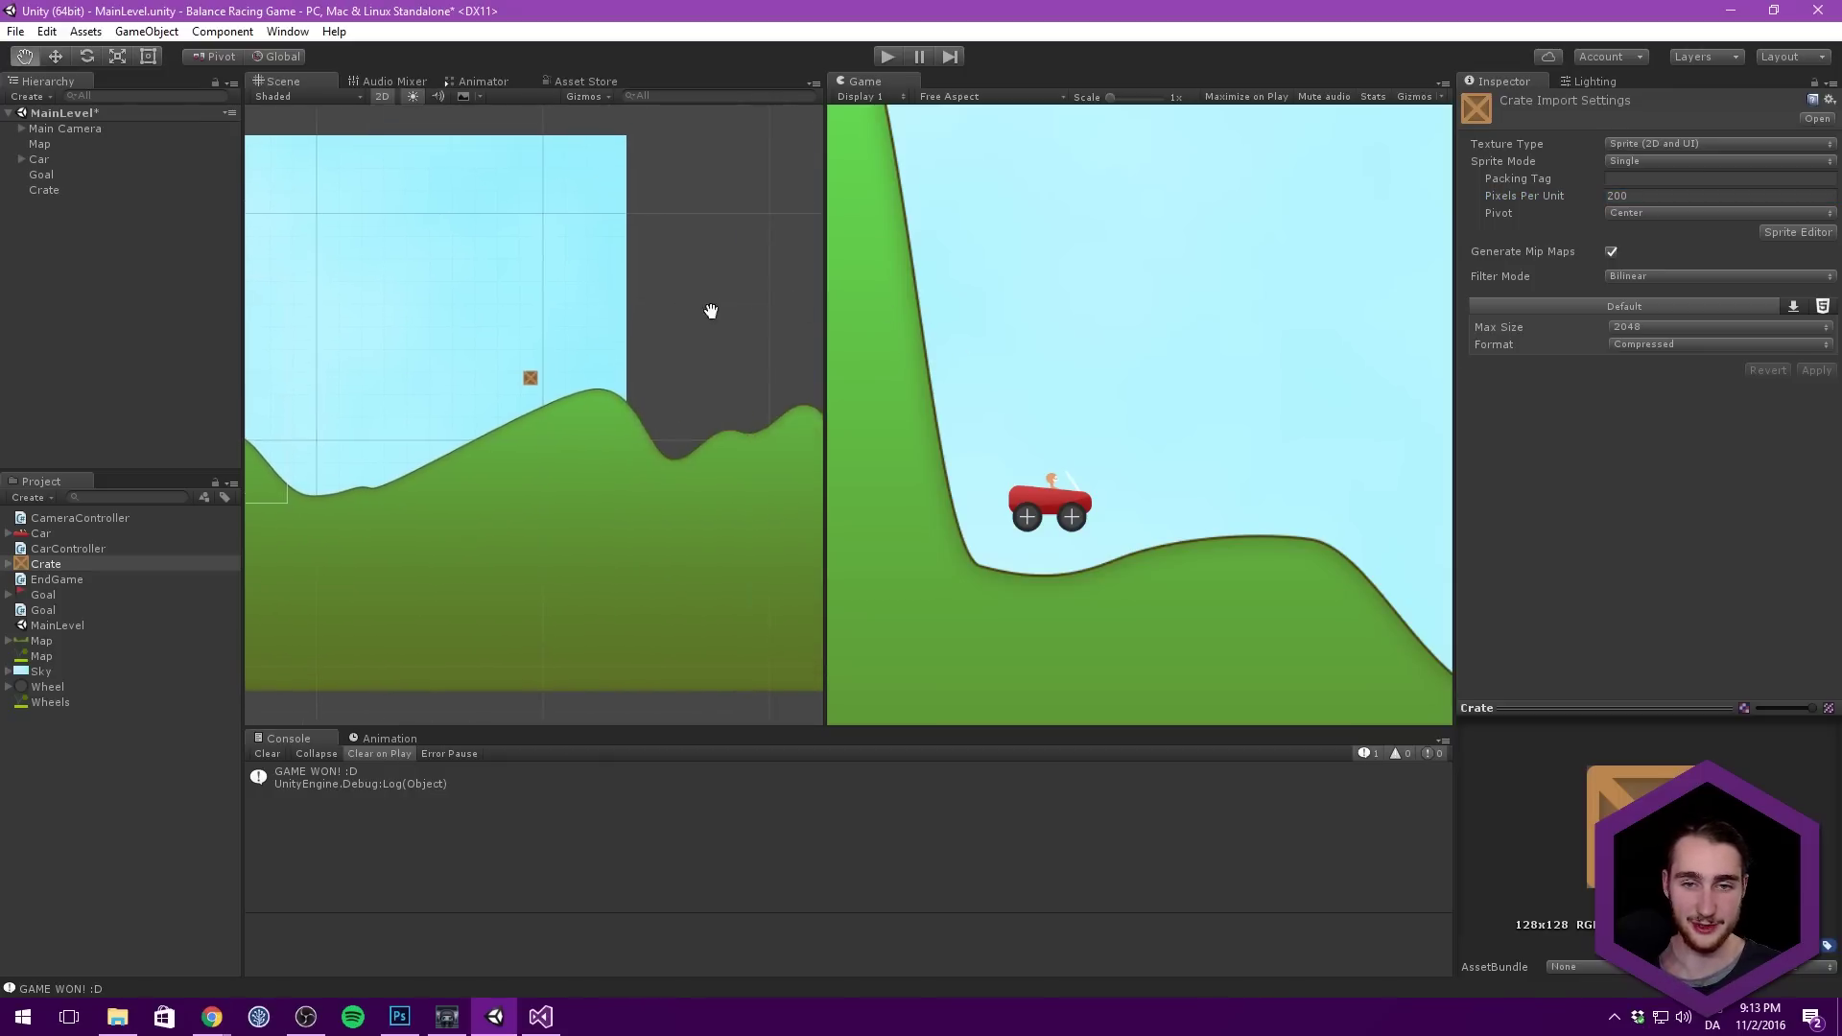
scroll(645, 336, "up", 10)
middle_click_drag(640, 374, 649, 377)
left_click(1612, 252)
scroll(642, 337, "up", 3)
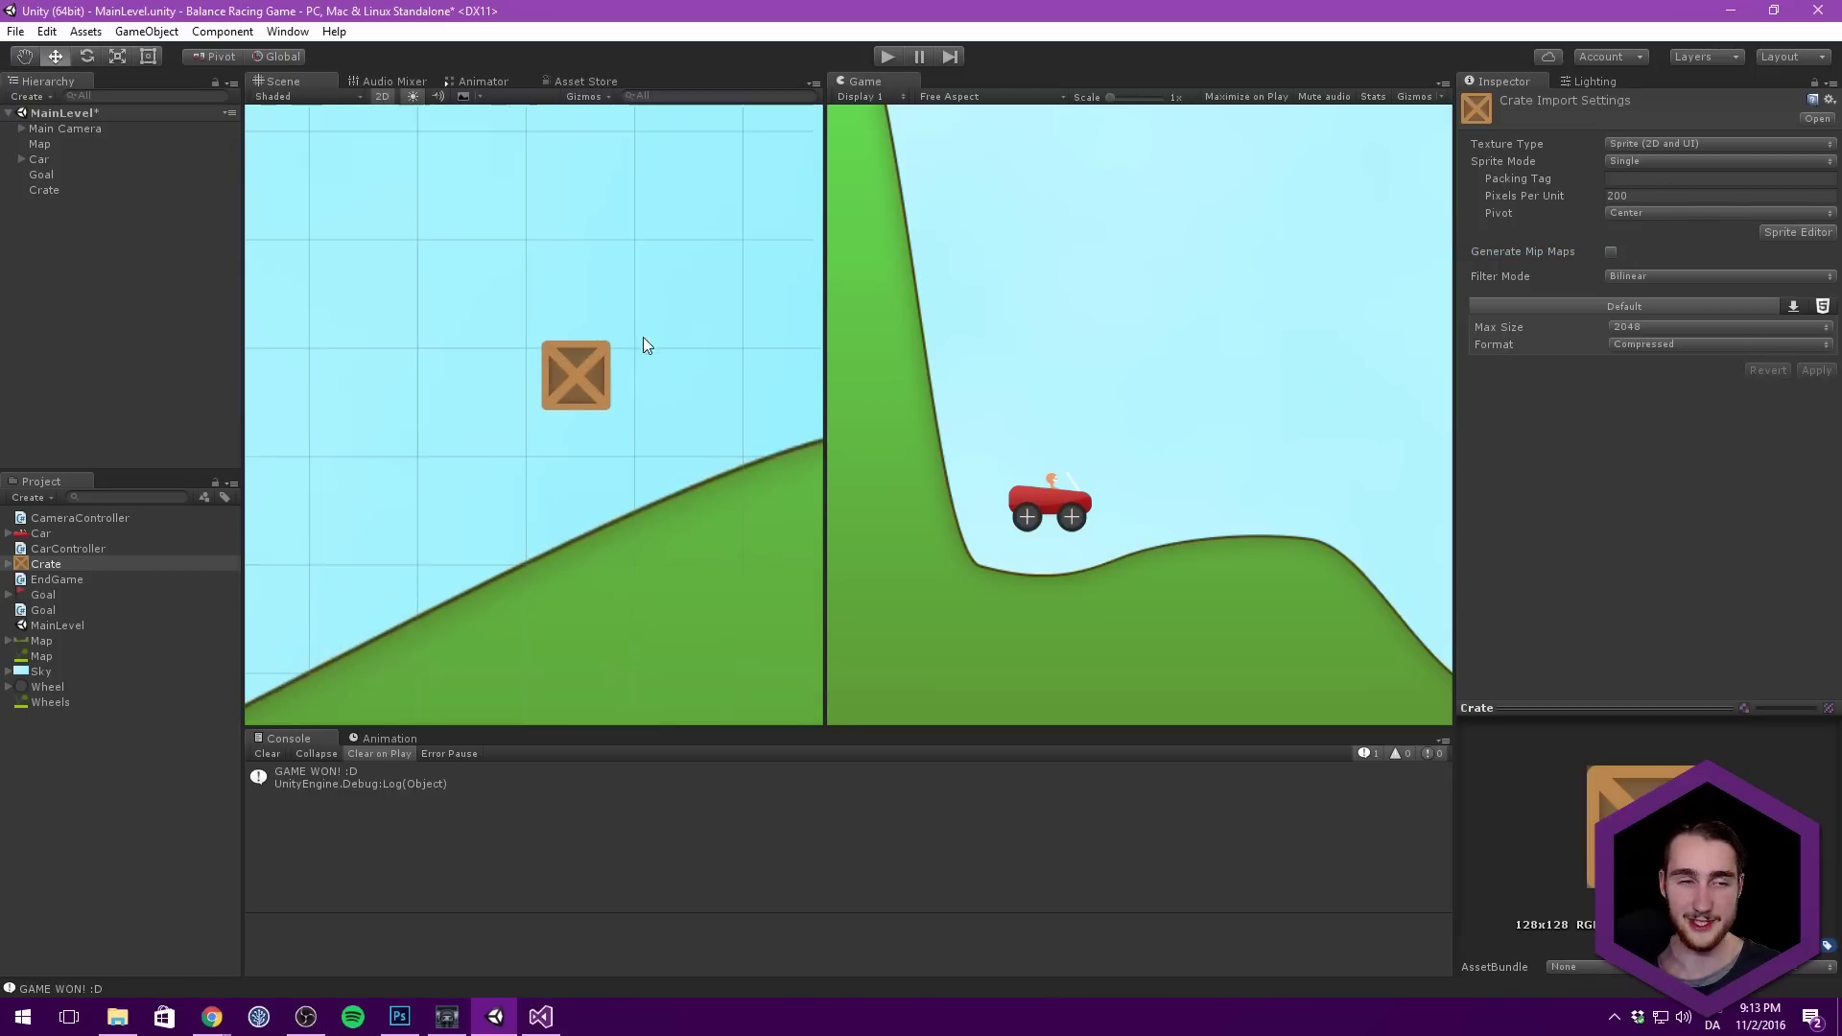
left_click(1689, 344)
left_click(1659, 399)
left_click(1816, 370)
middle_click_drag(496, 339, 543, 336)
scroll(572, 350, "up", 2)
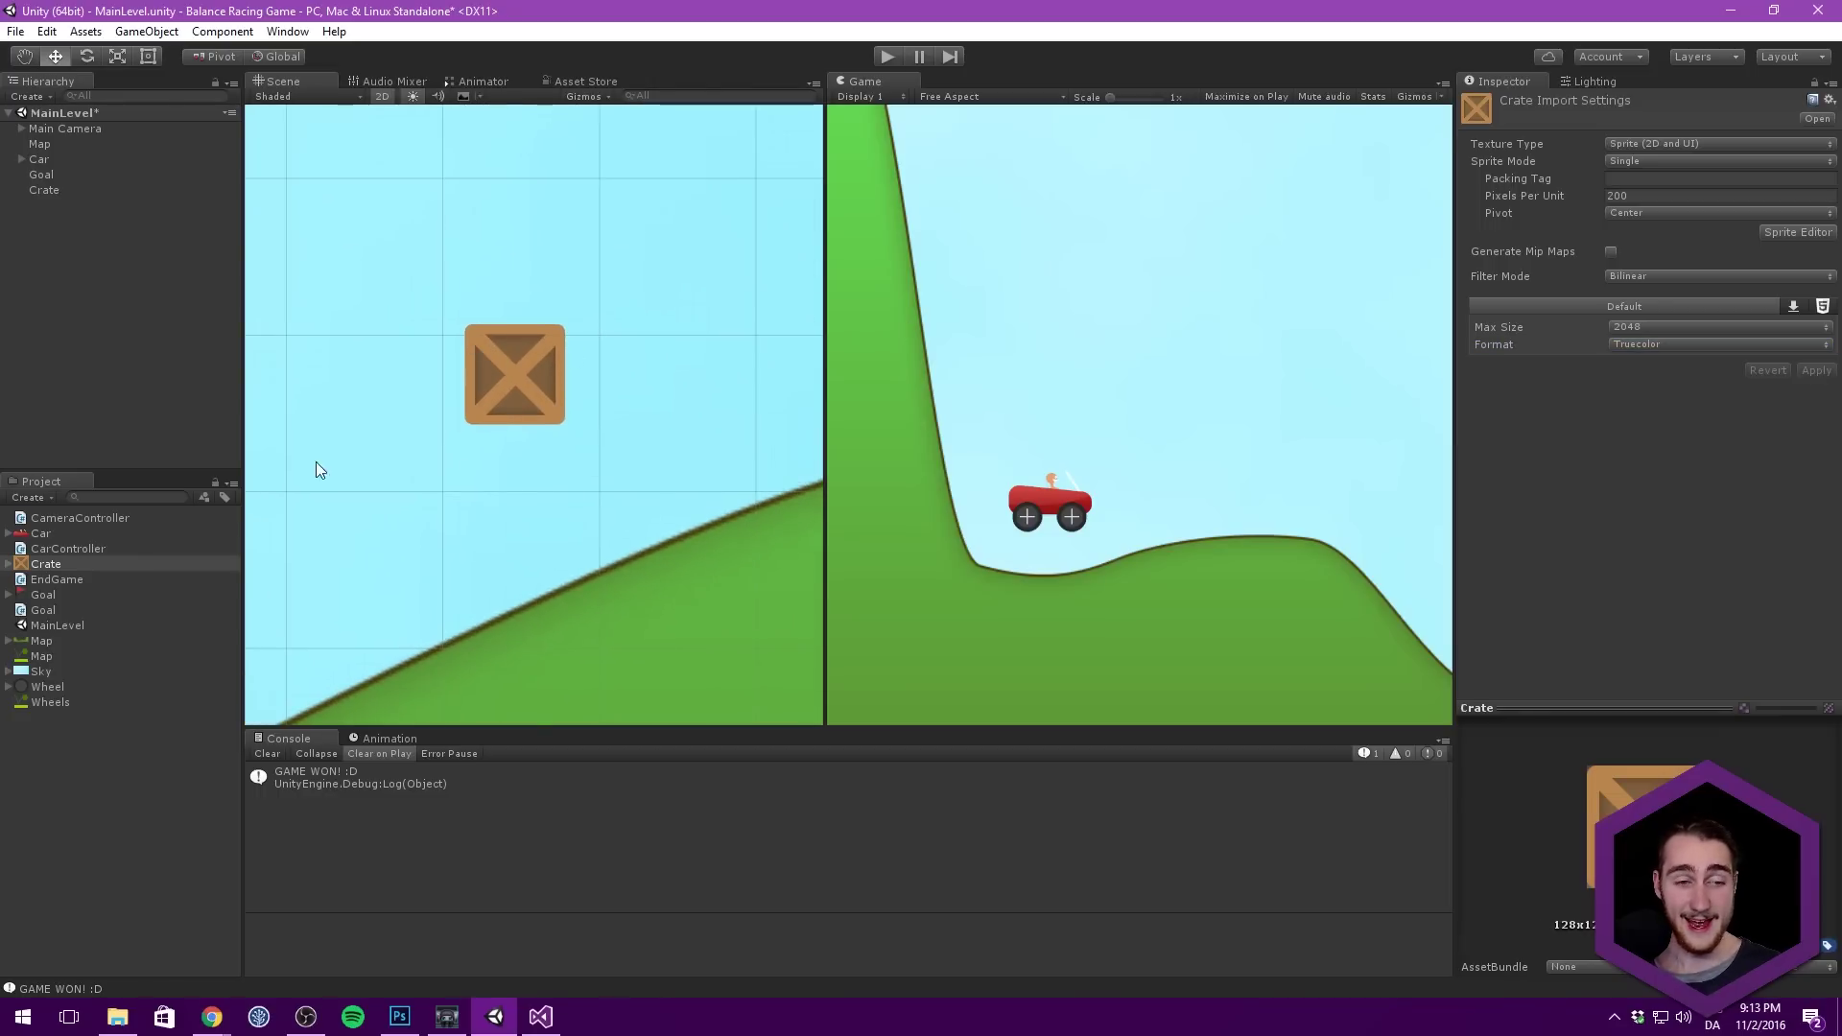
Step: Add a Box Collider 2D component to the Crate object in the scene
left_click(60, 192)
left_click(1614, 402)
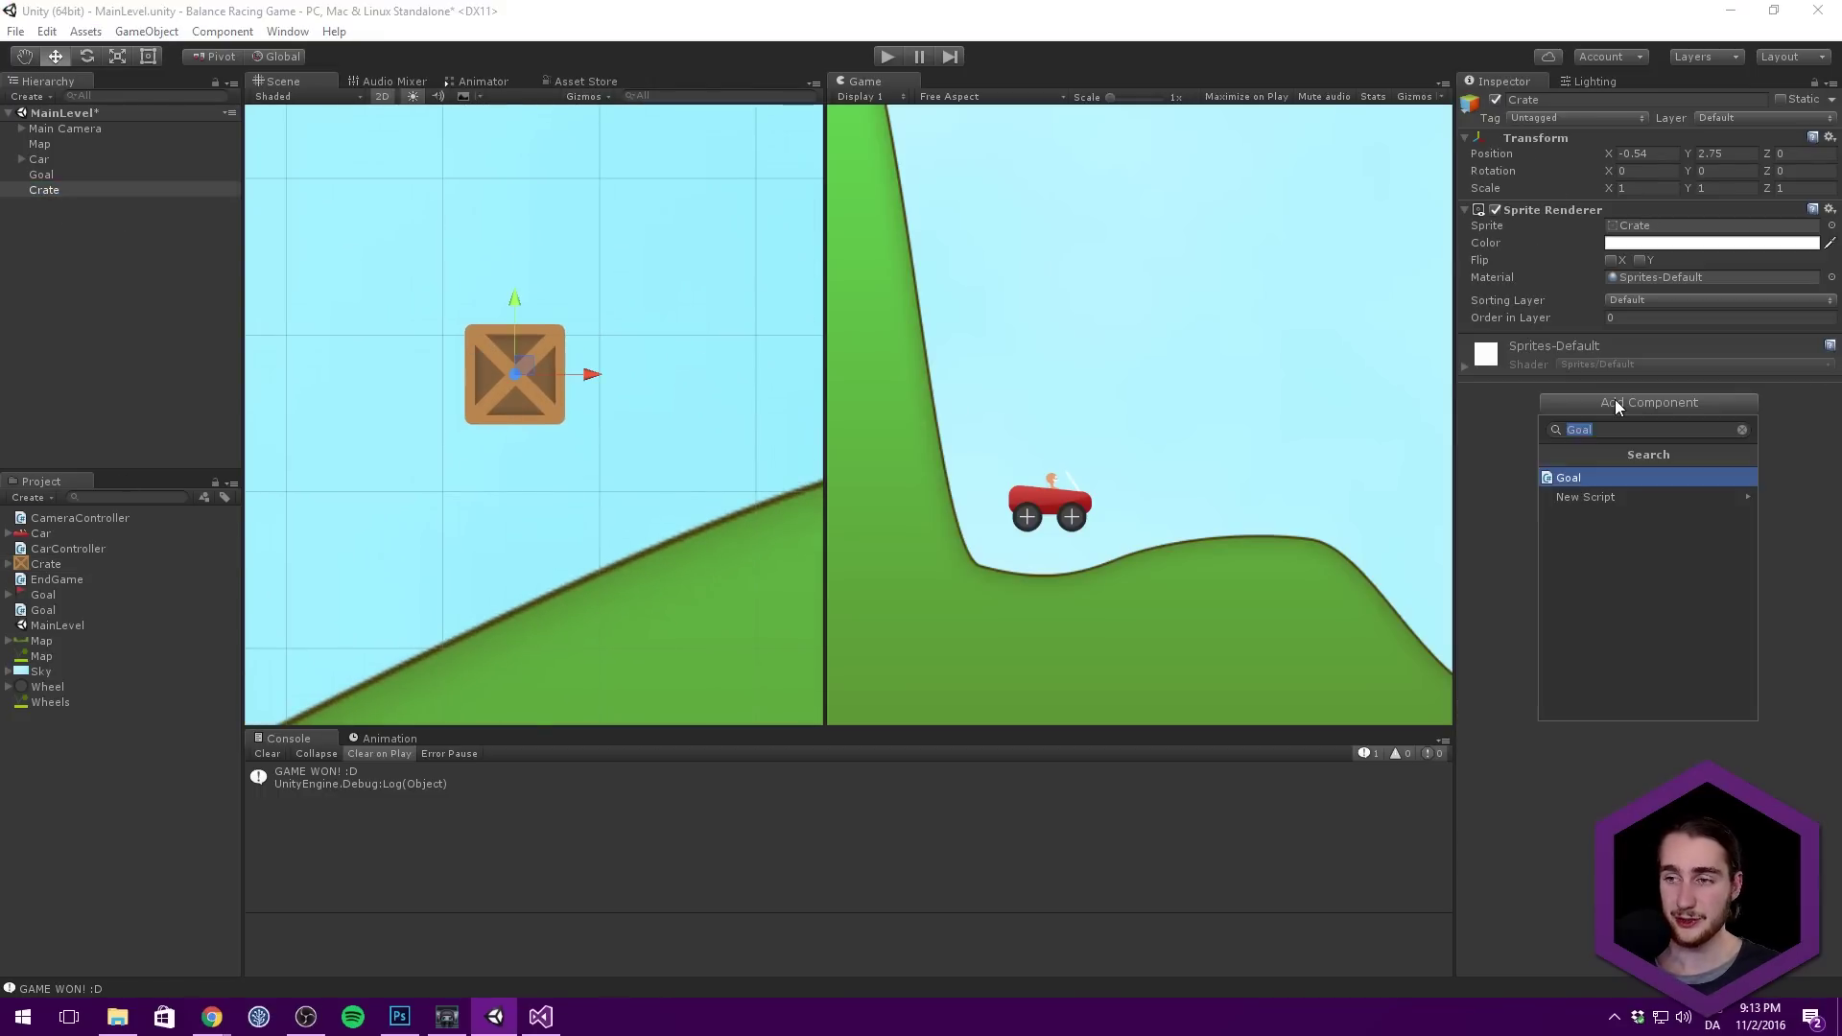
key("Return")
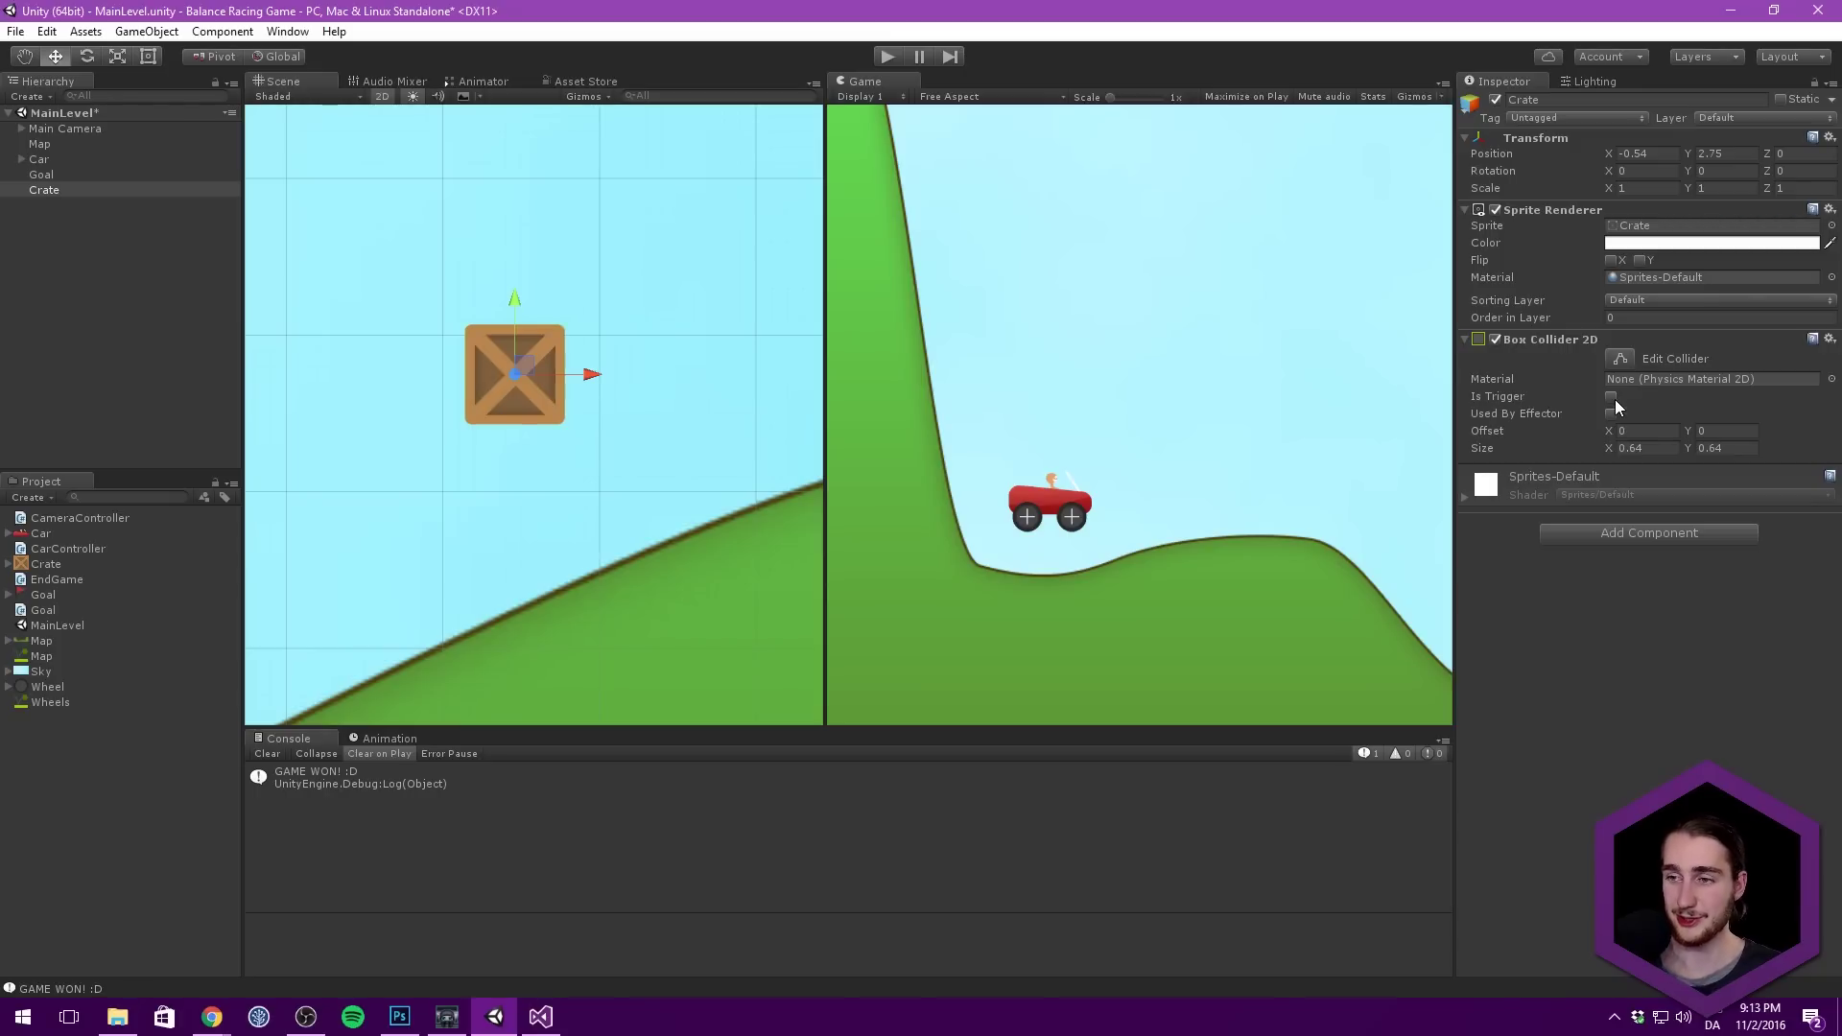
Step: Add a Rigidbody 2D component to the Crate and set its mass to 0.3
left_click(1685, 538)
type("rig")
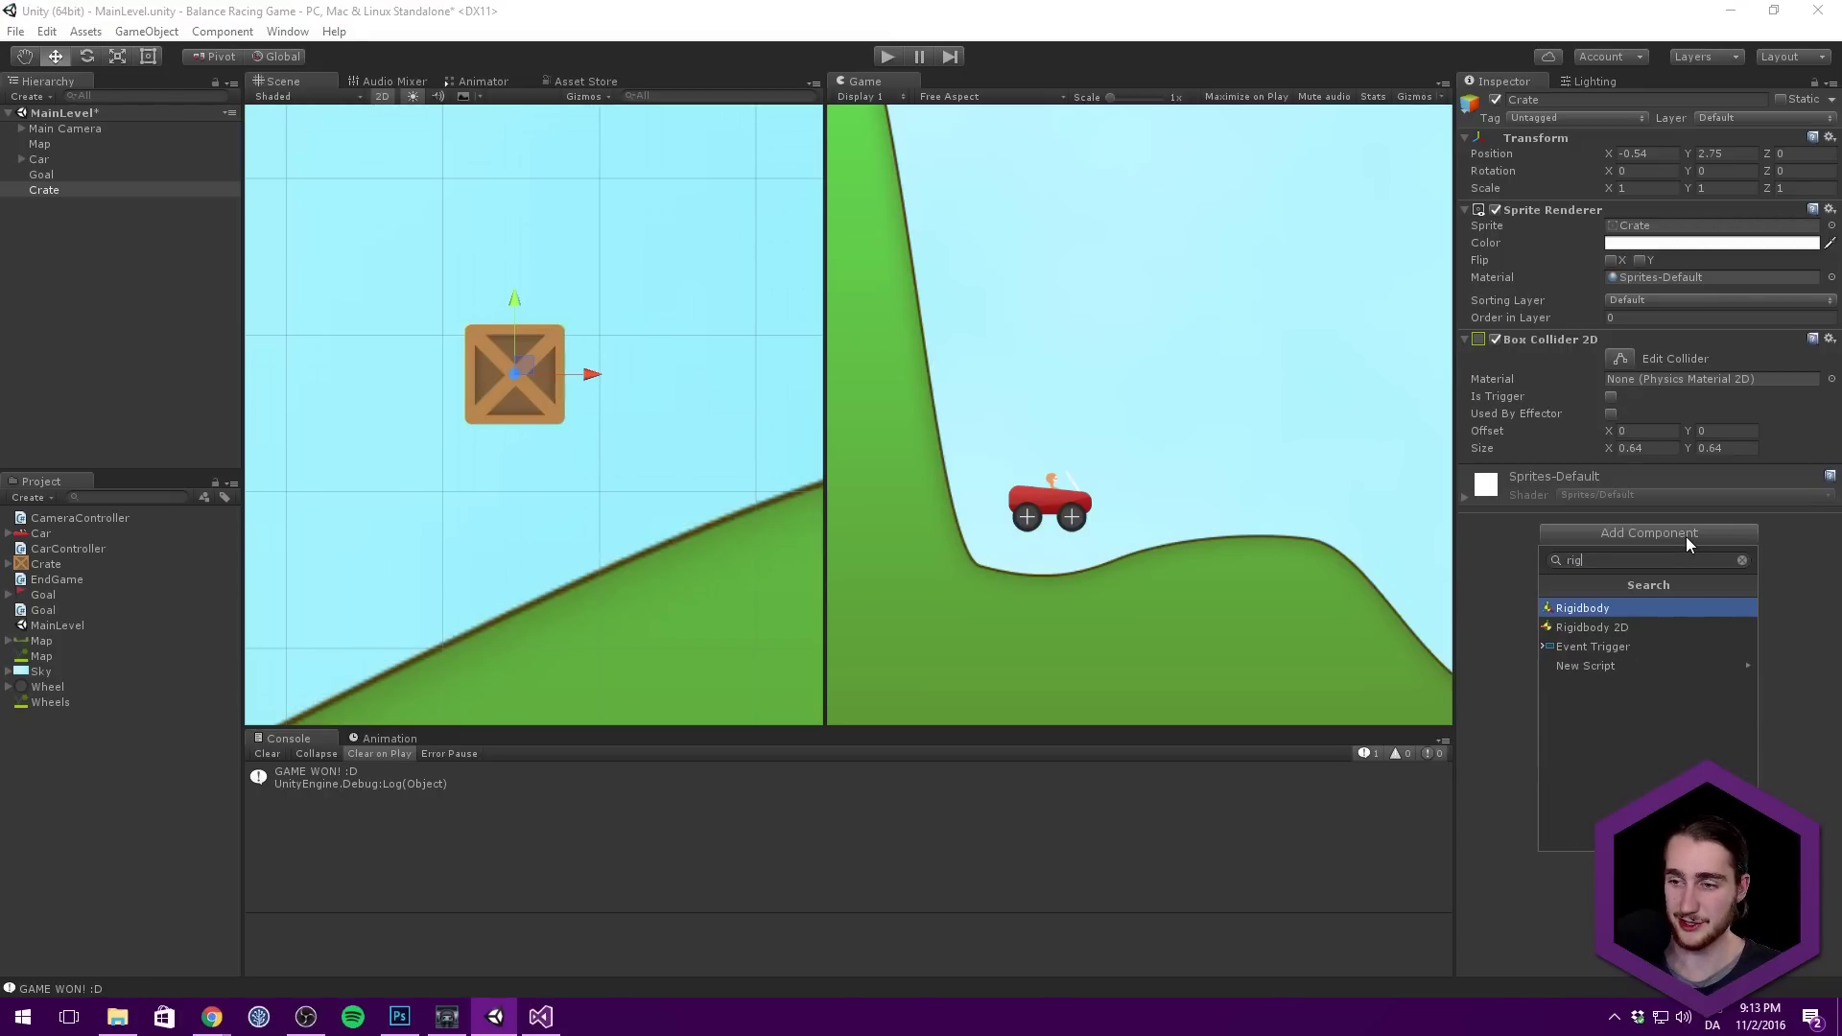
key("Down")
key("Return")
left_click(1655, 502)
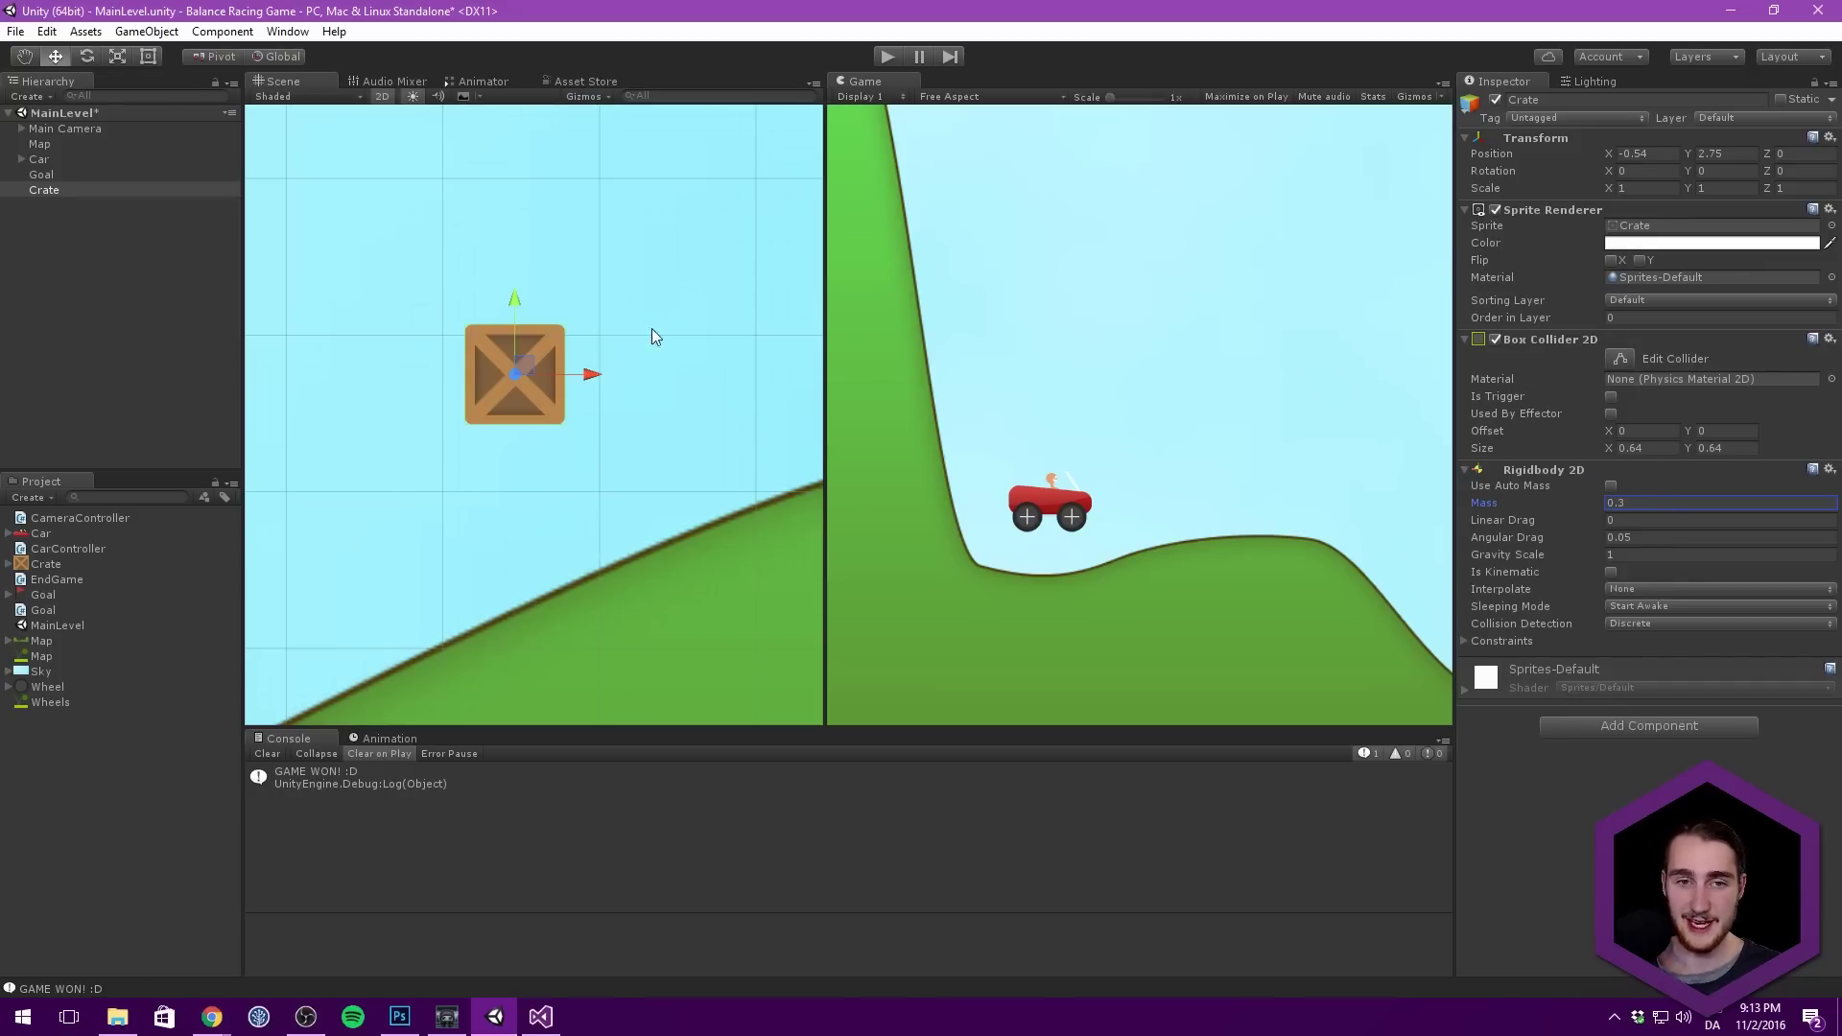
scroll(633, 326, "down", 2)
scroll(508, 249, "down", 3)
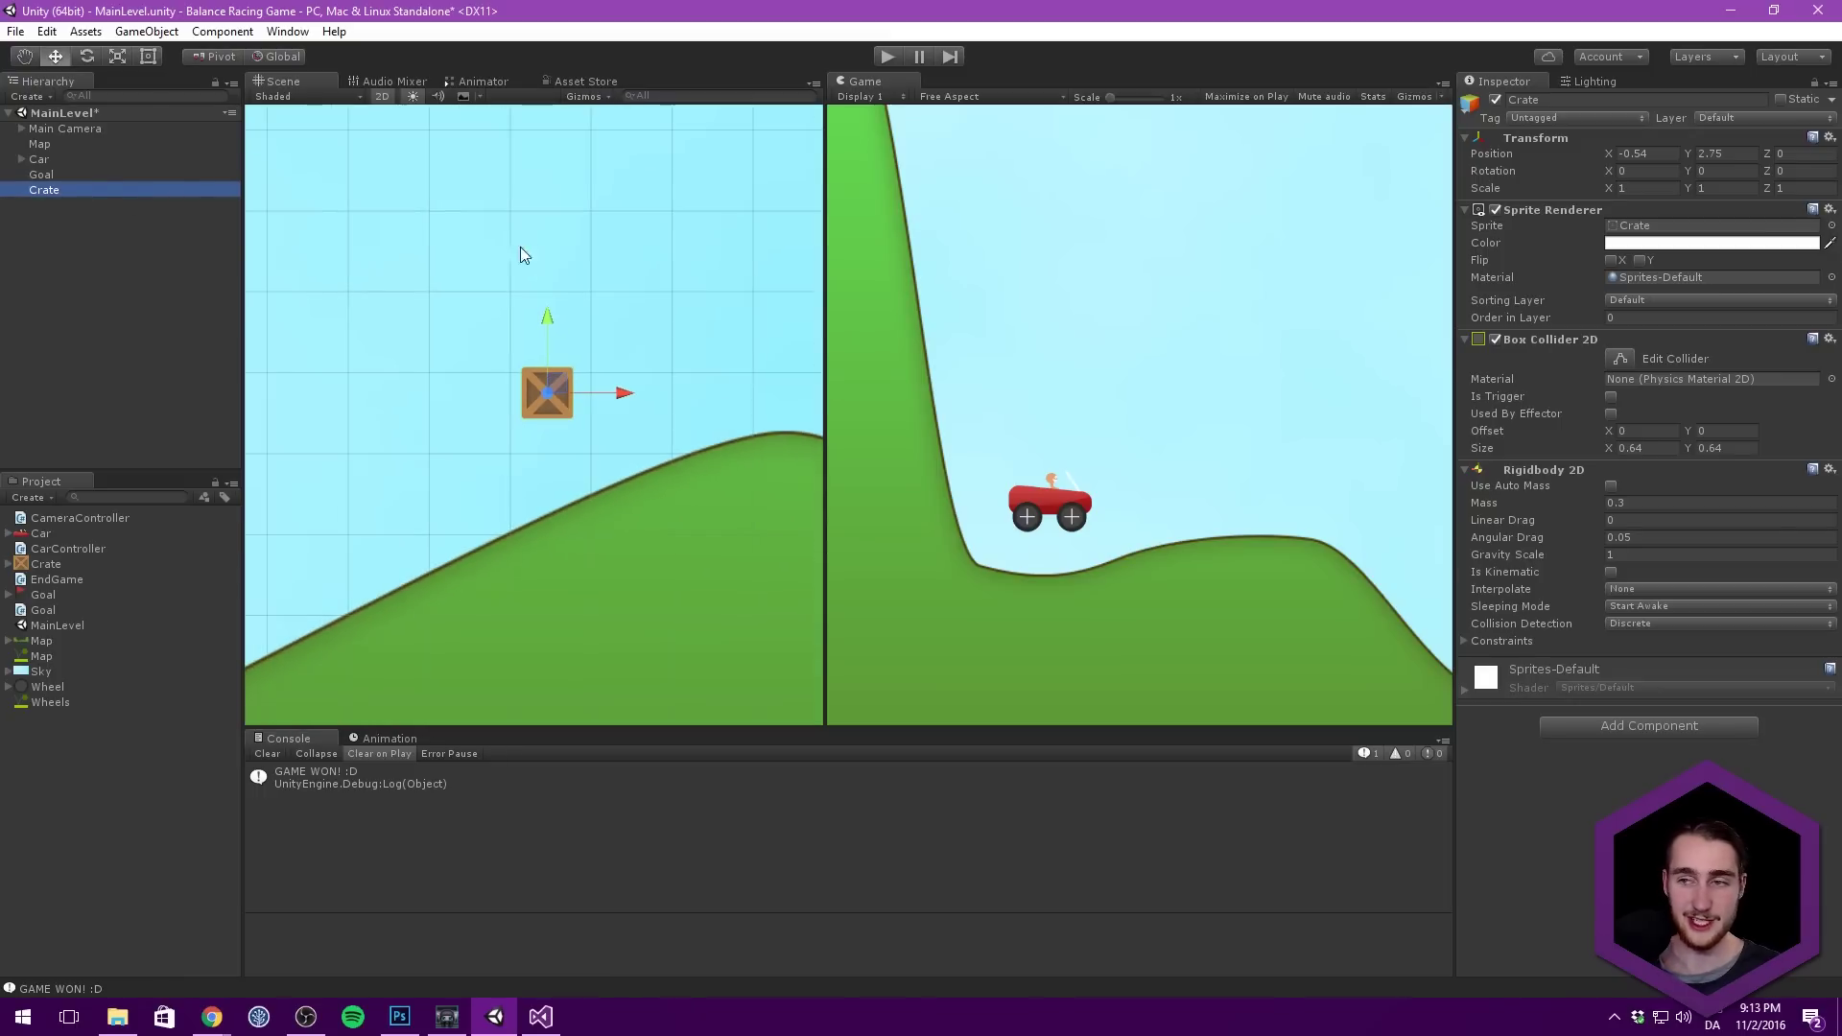
Step: Create a project folder named Scripts
right_click(79, 802)
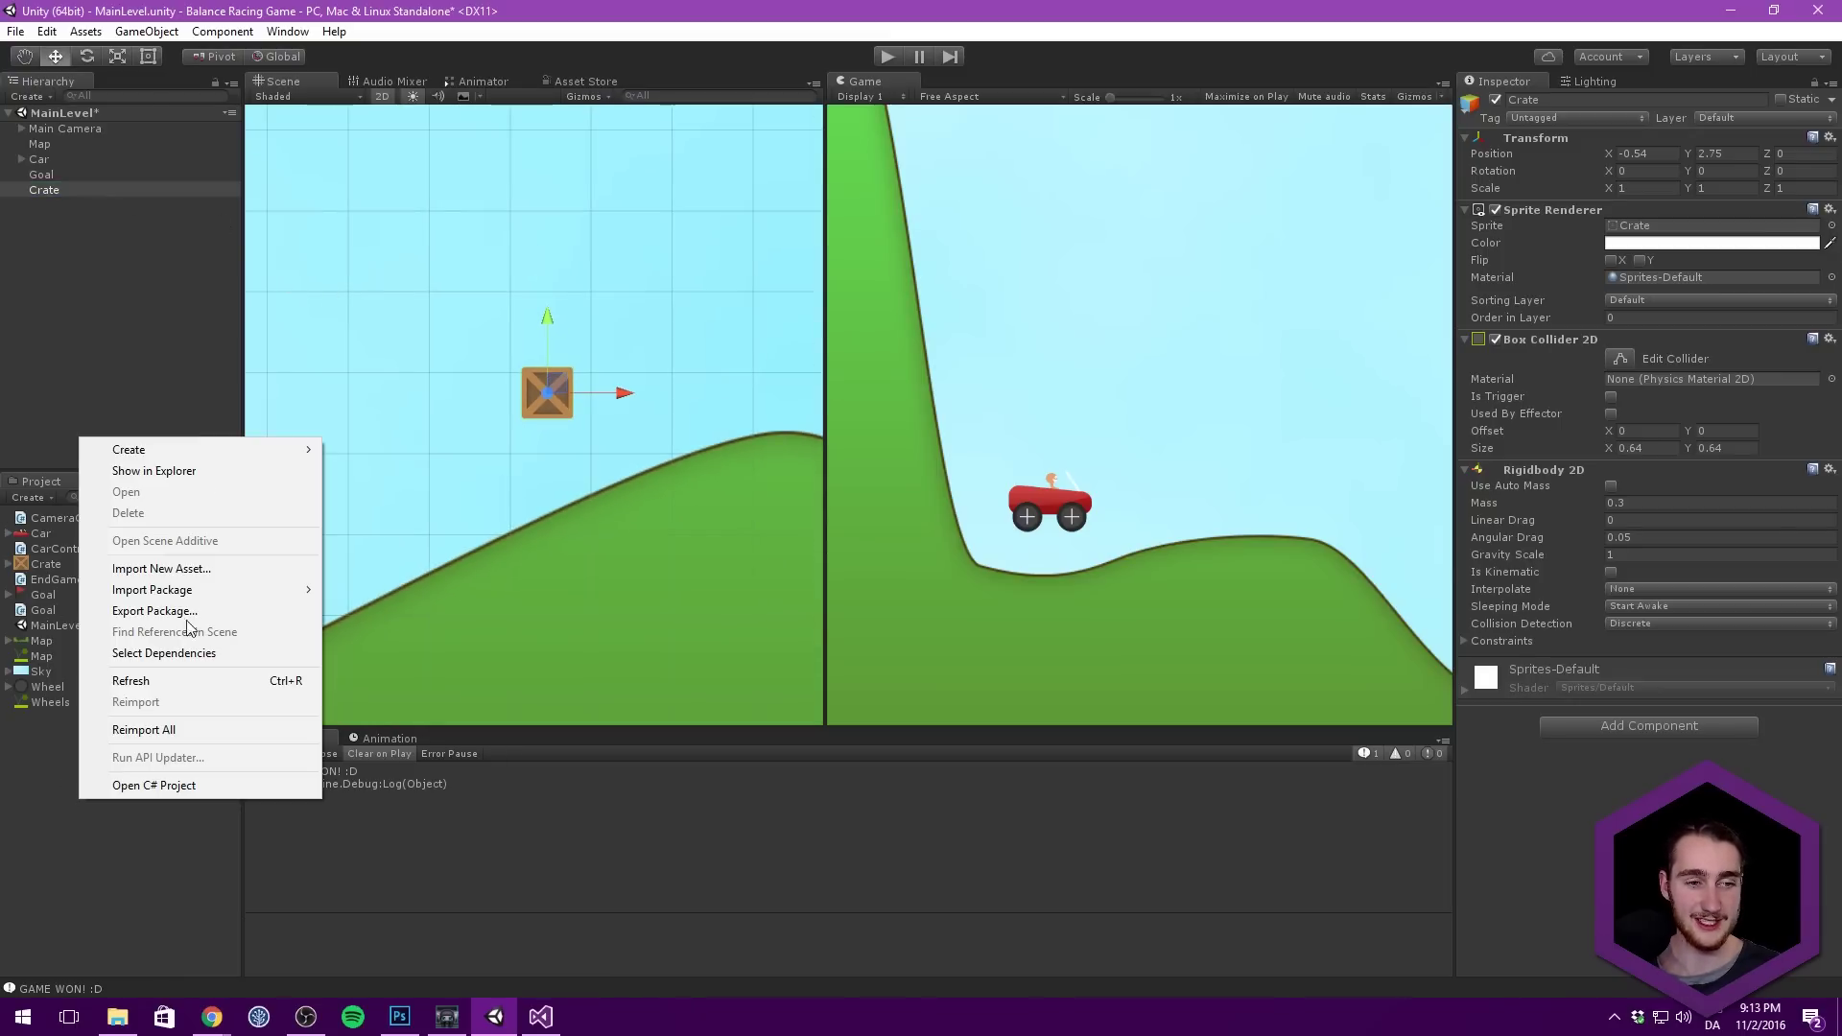
mouse_move(115, 445)
left_click(394, 452)
key("BackSpace")
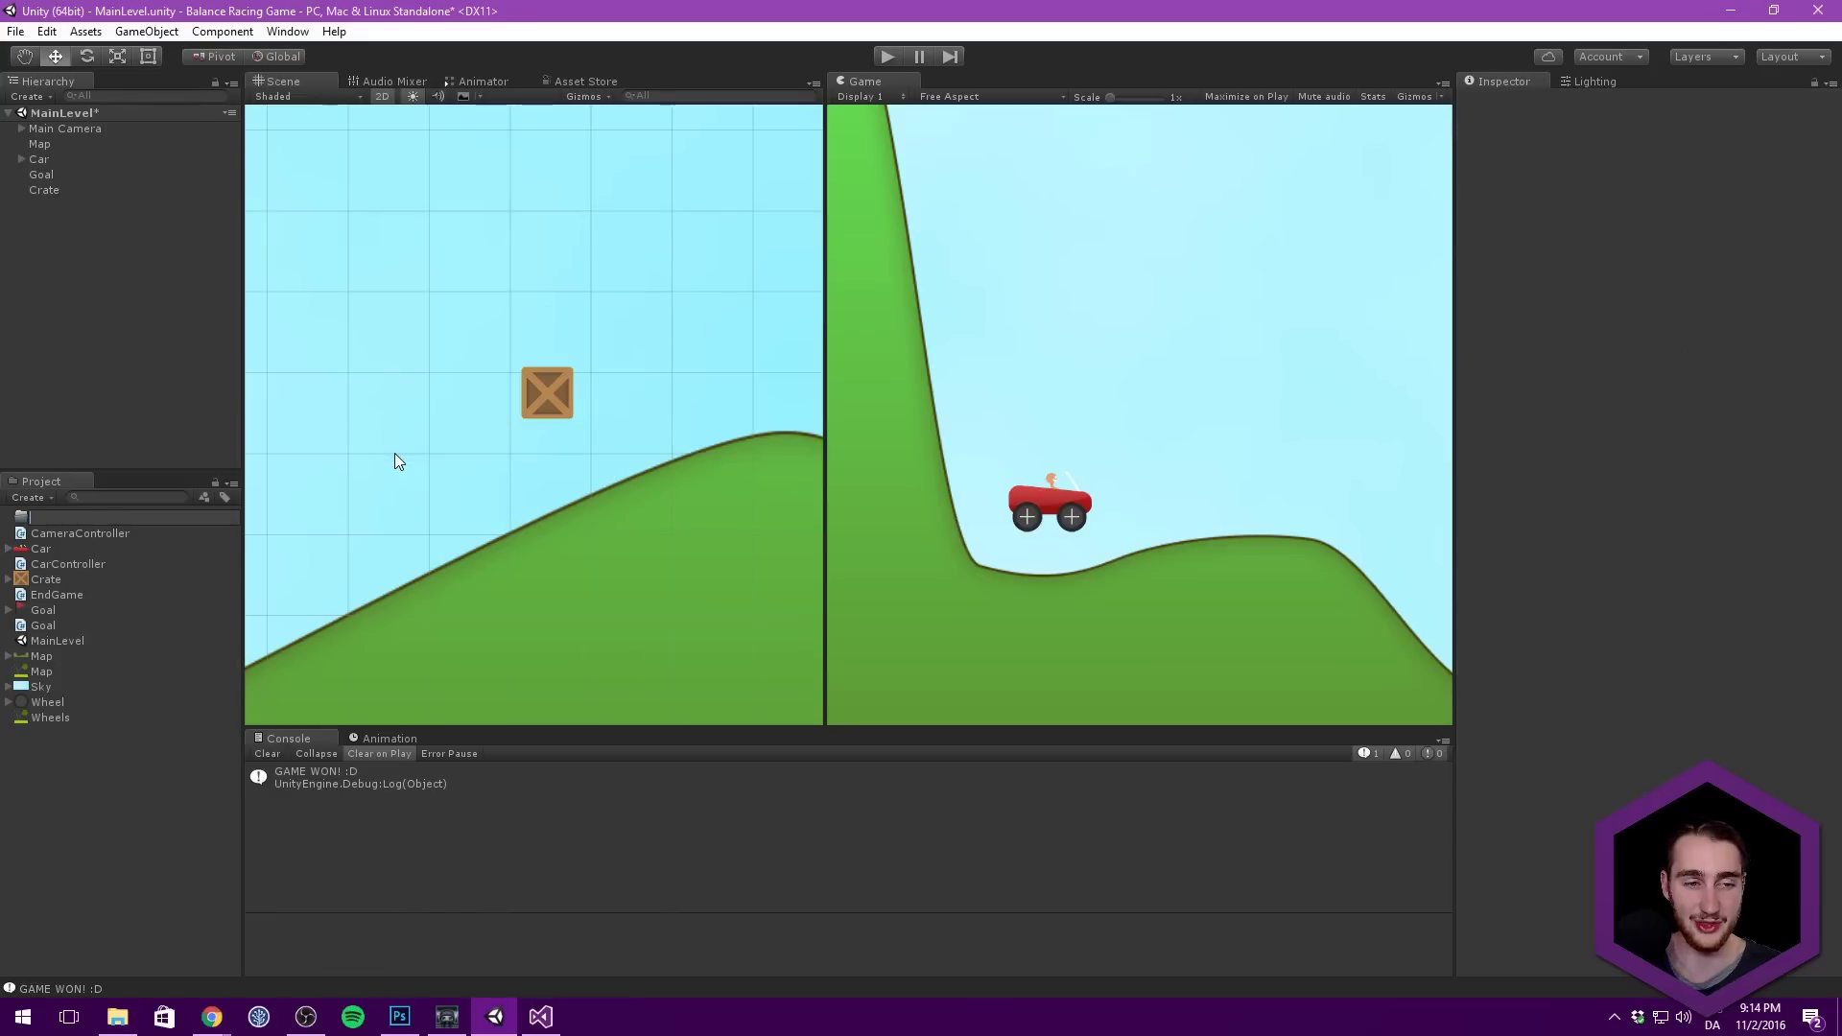
type("Scripts")
key("Return")
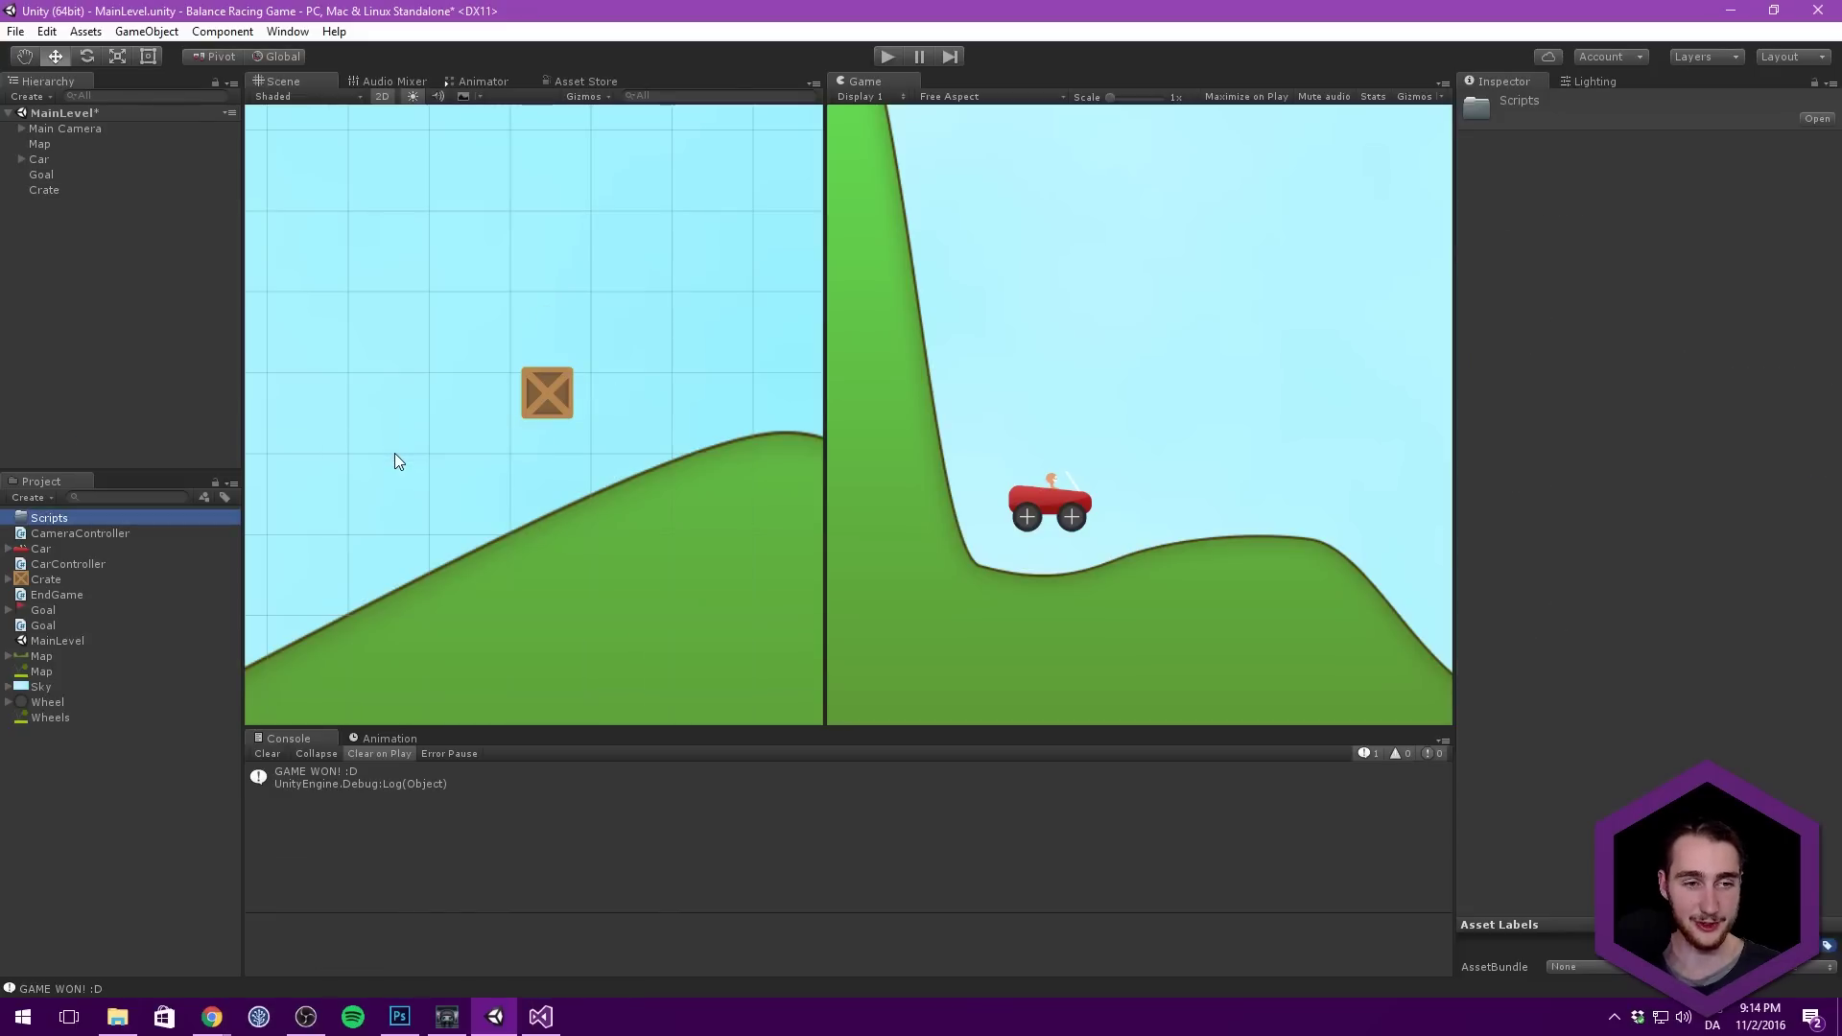
Step: Create a second project folder named Sprites
right_click(131, 812)
mouse_move(240, 466)
left_click(433, 468)
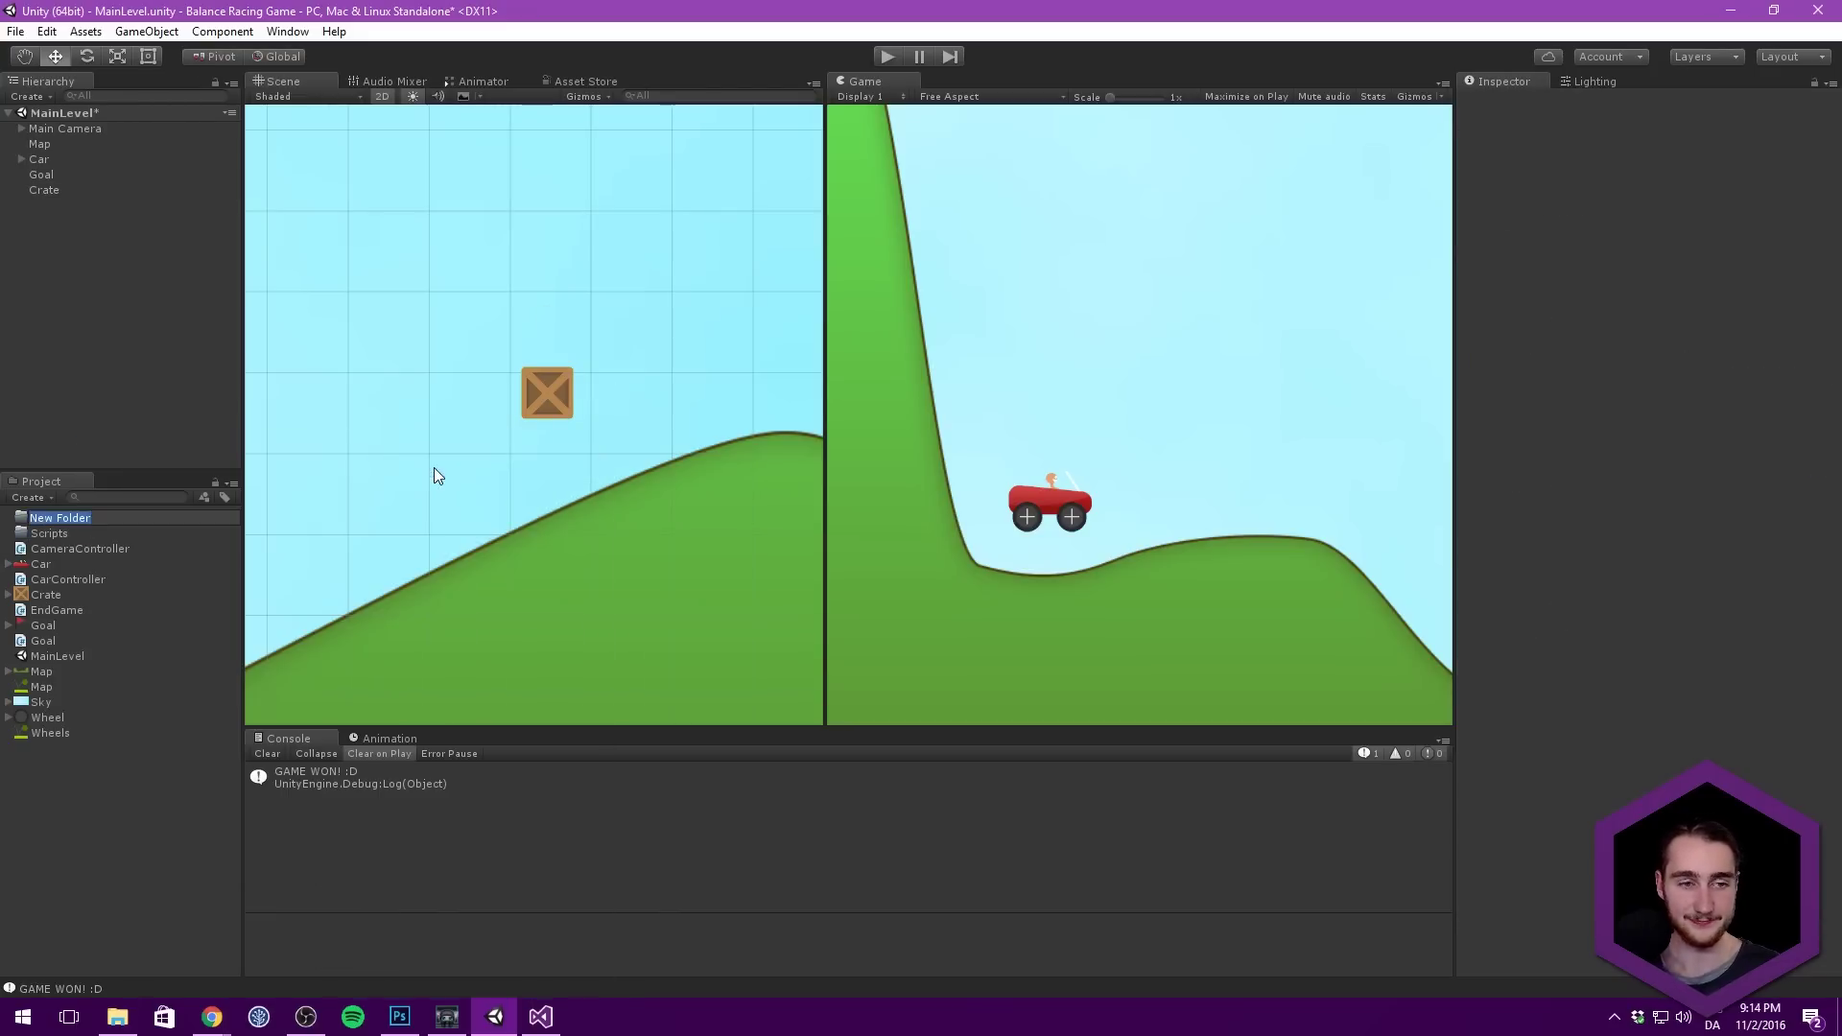
type("Sprites")
key("Return")
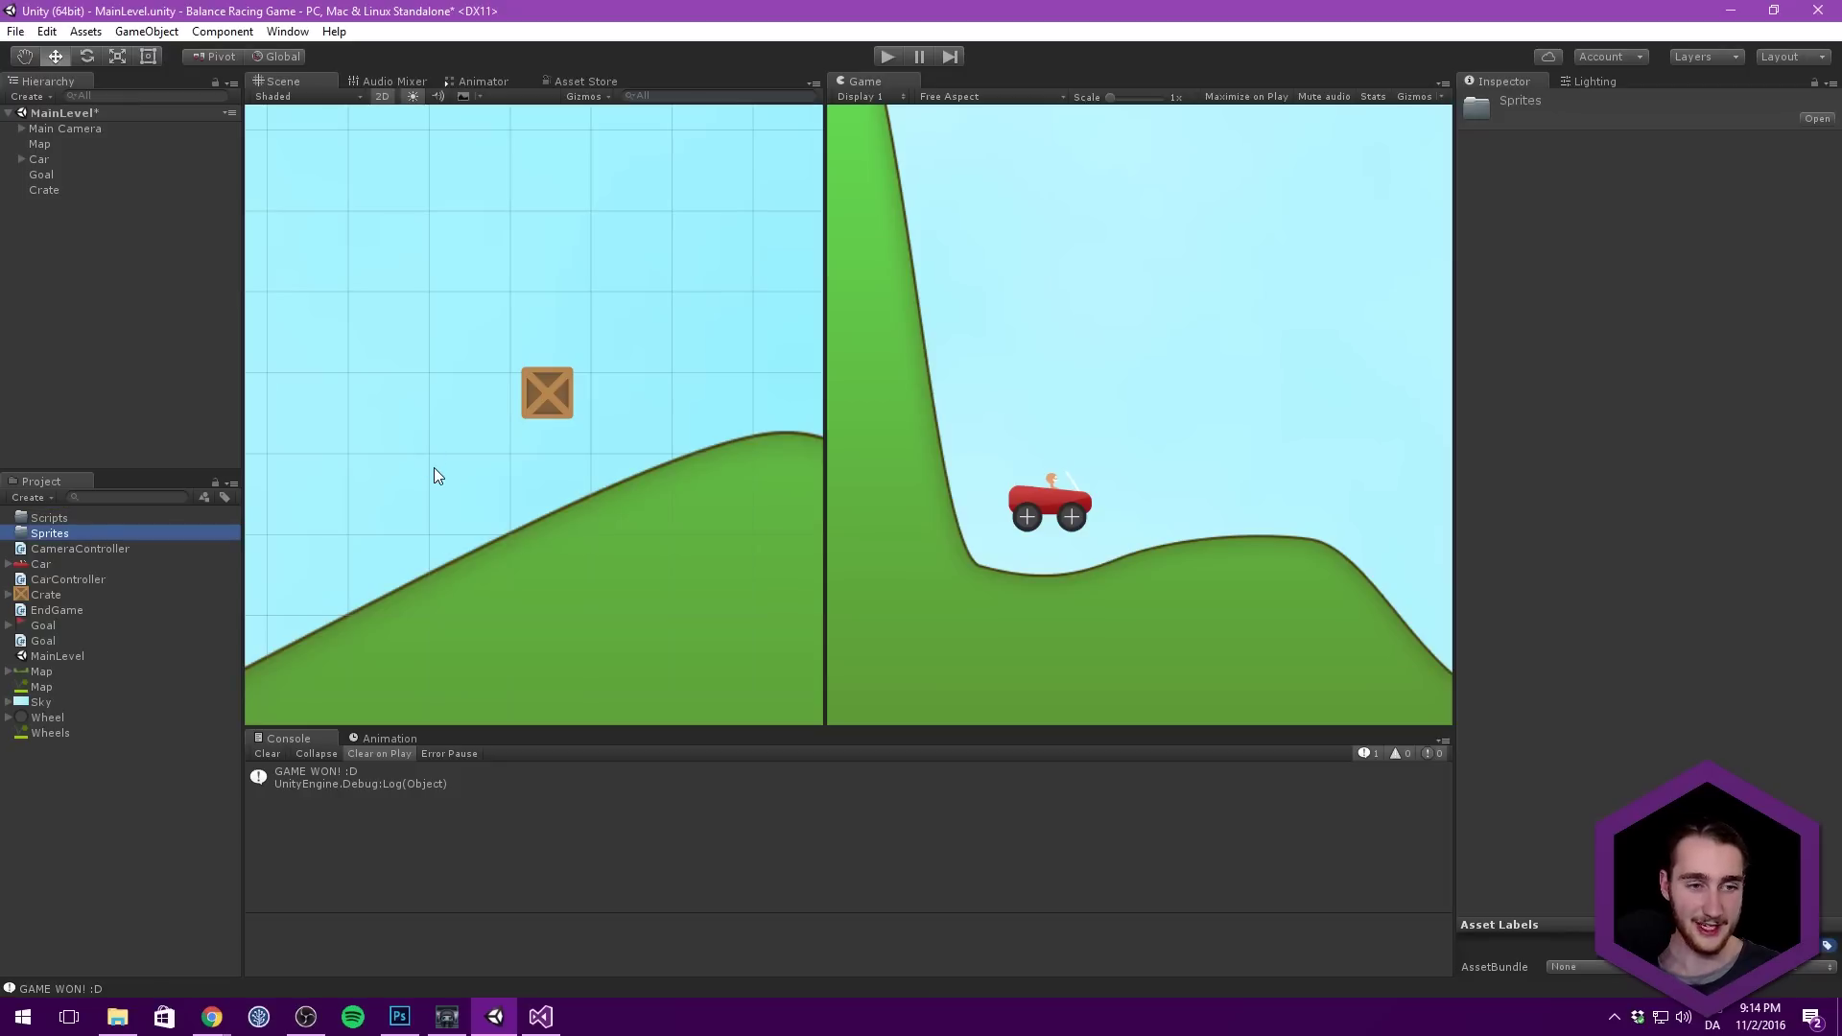
Step: Create a project folder named PhysicsMat
right_click(119, 836)
mouse_move(240, 486)
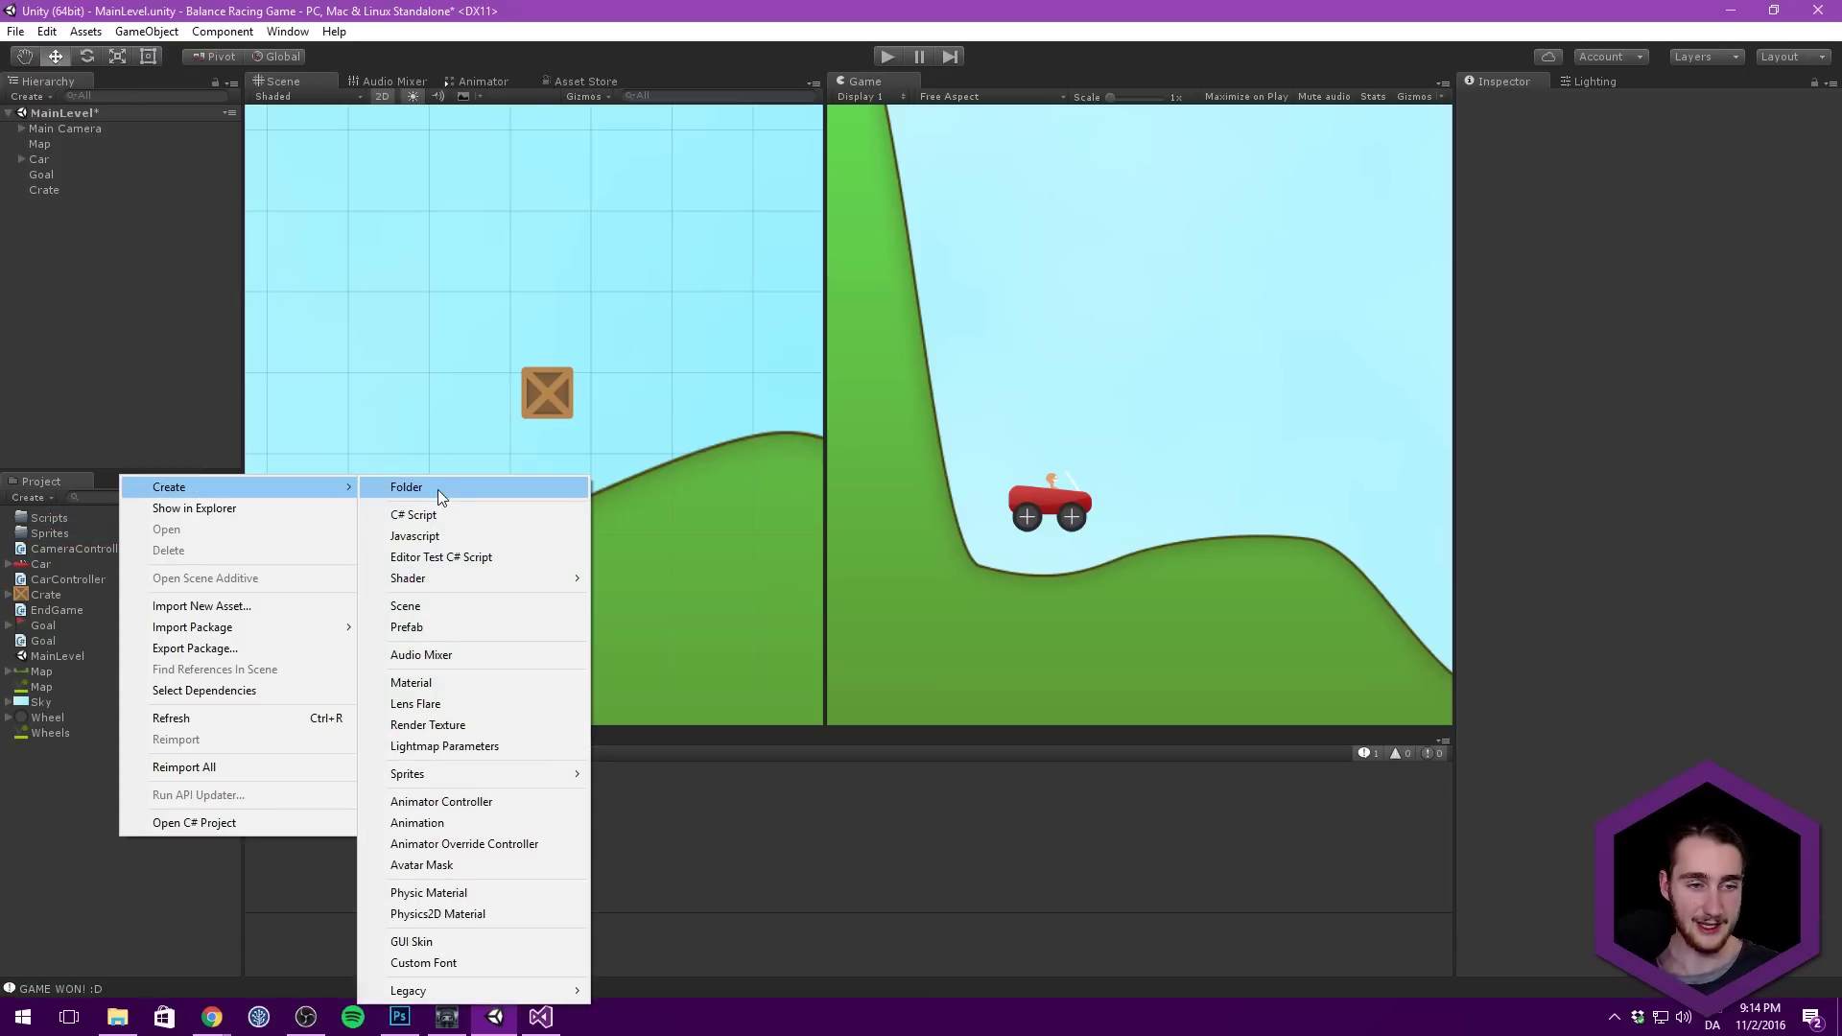
left_click(437, 489)
type("Physi")
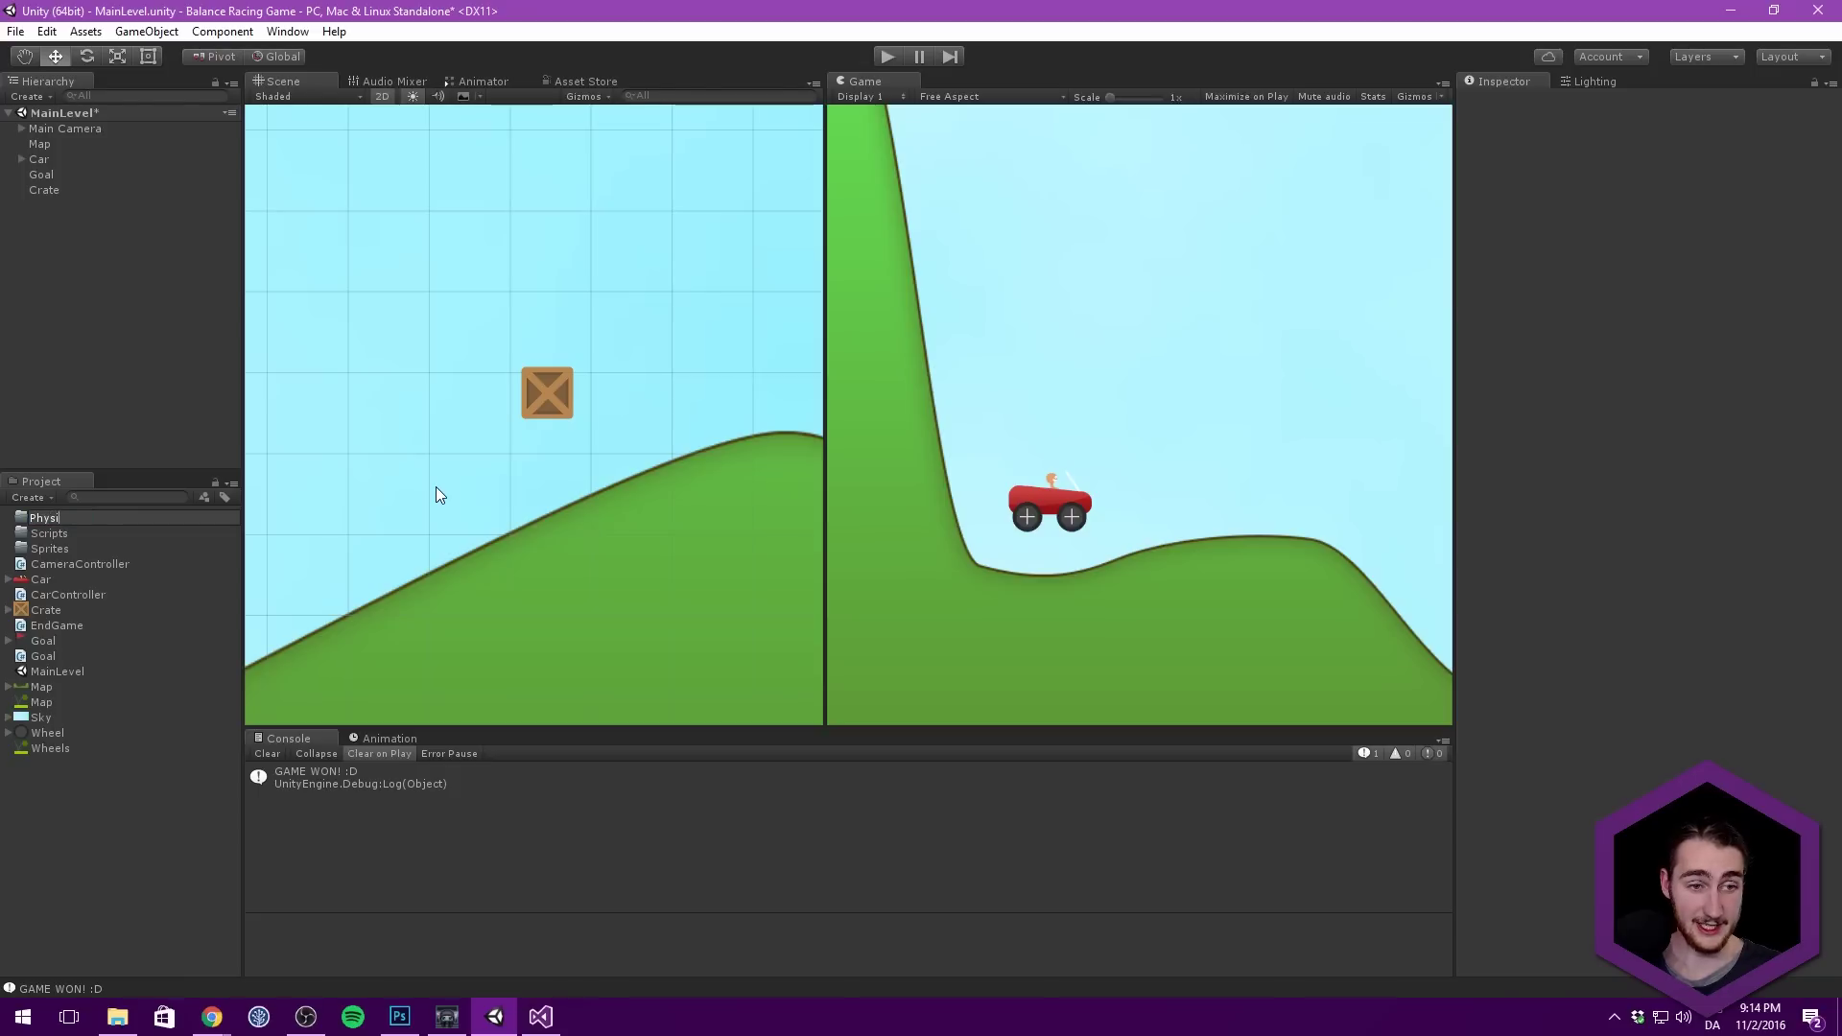
type("csMat")
key("Return")
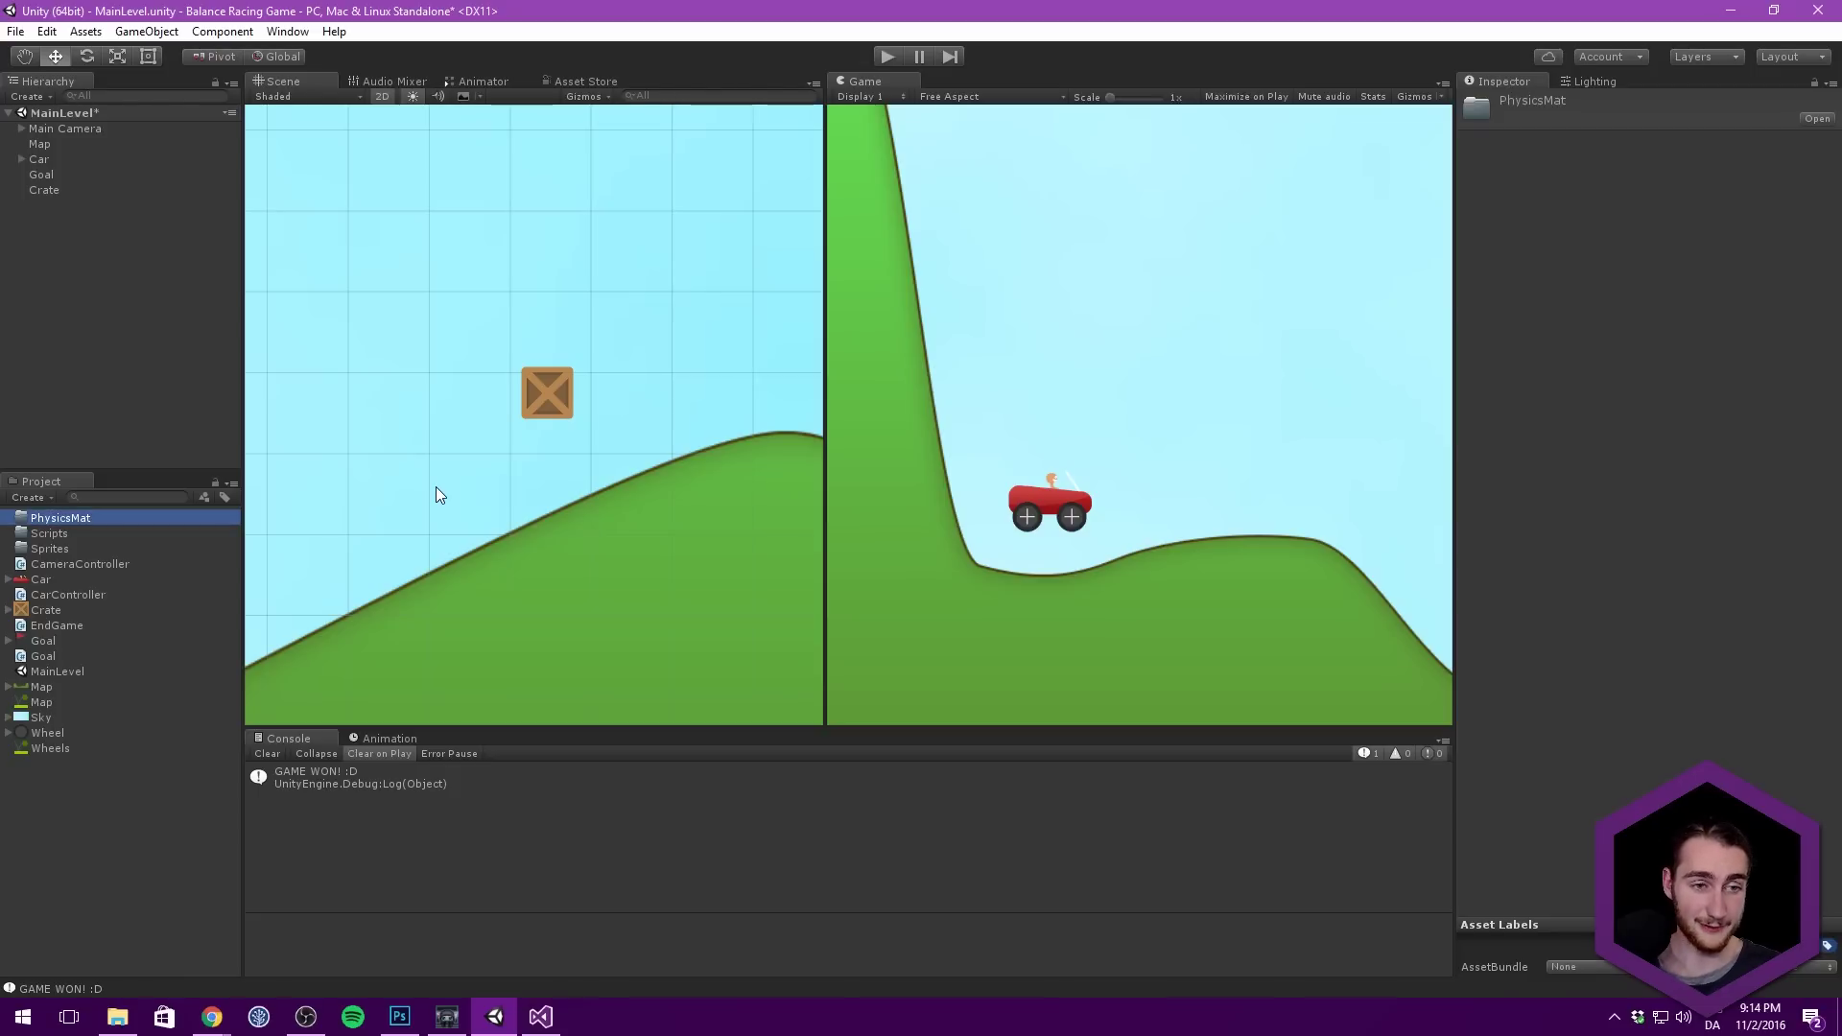
Step: Move the Map and Wheels physics materials into the PhysicsMat folder
left_click(60, 687)
left_click(53, 702)
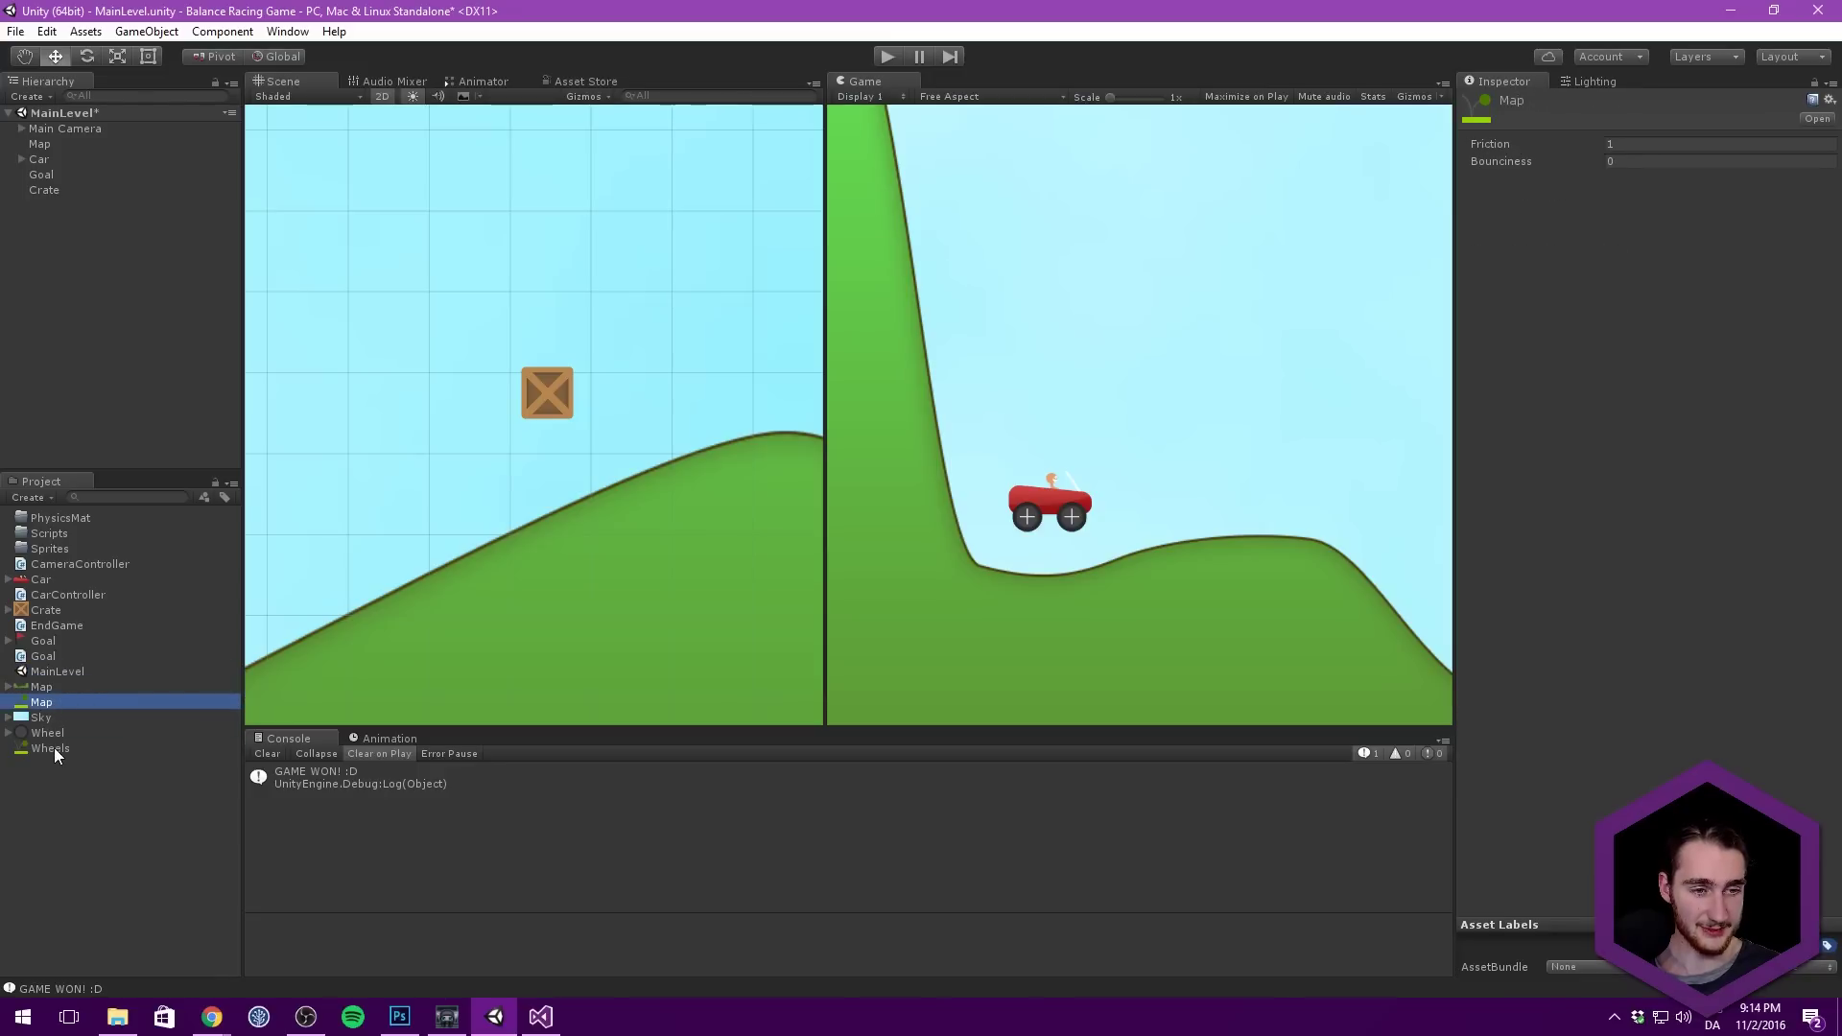
left_click(54, 748, "ctrl")
left_click_drag(53, 703, 61, 519)
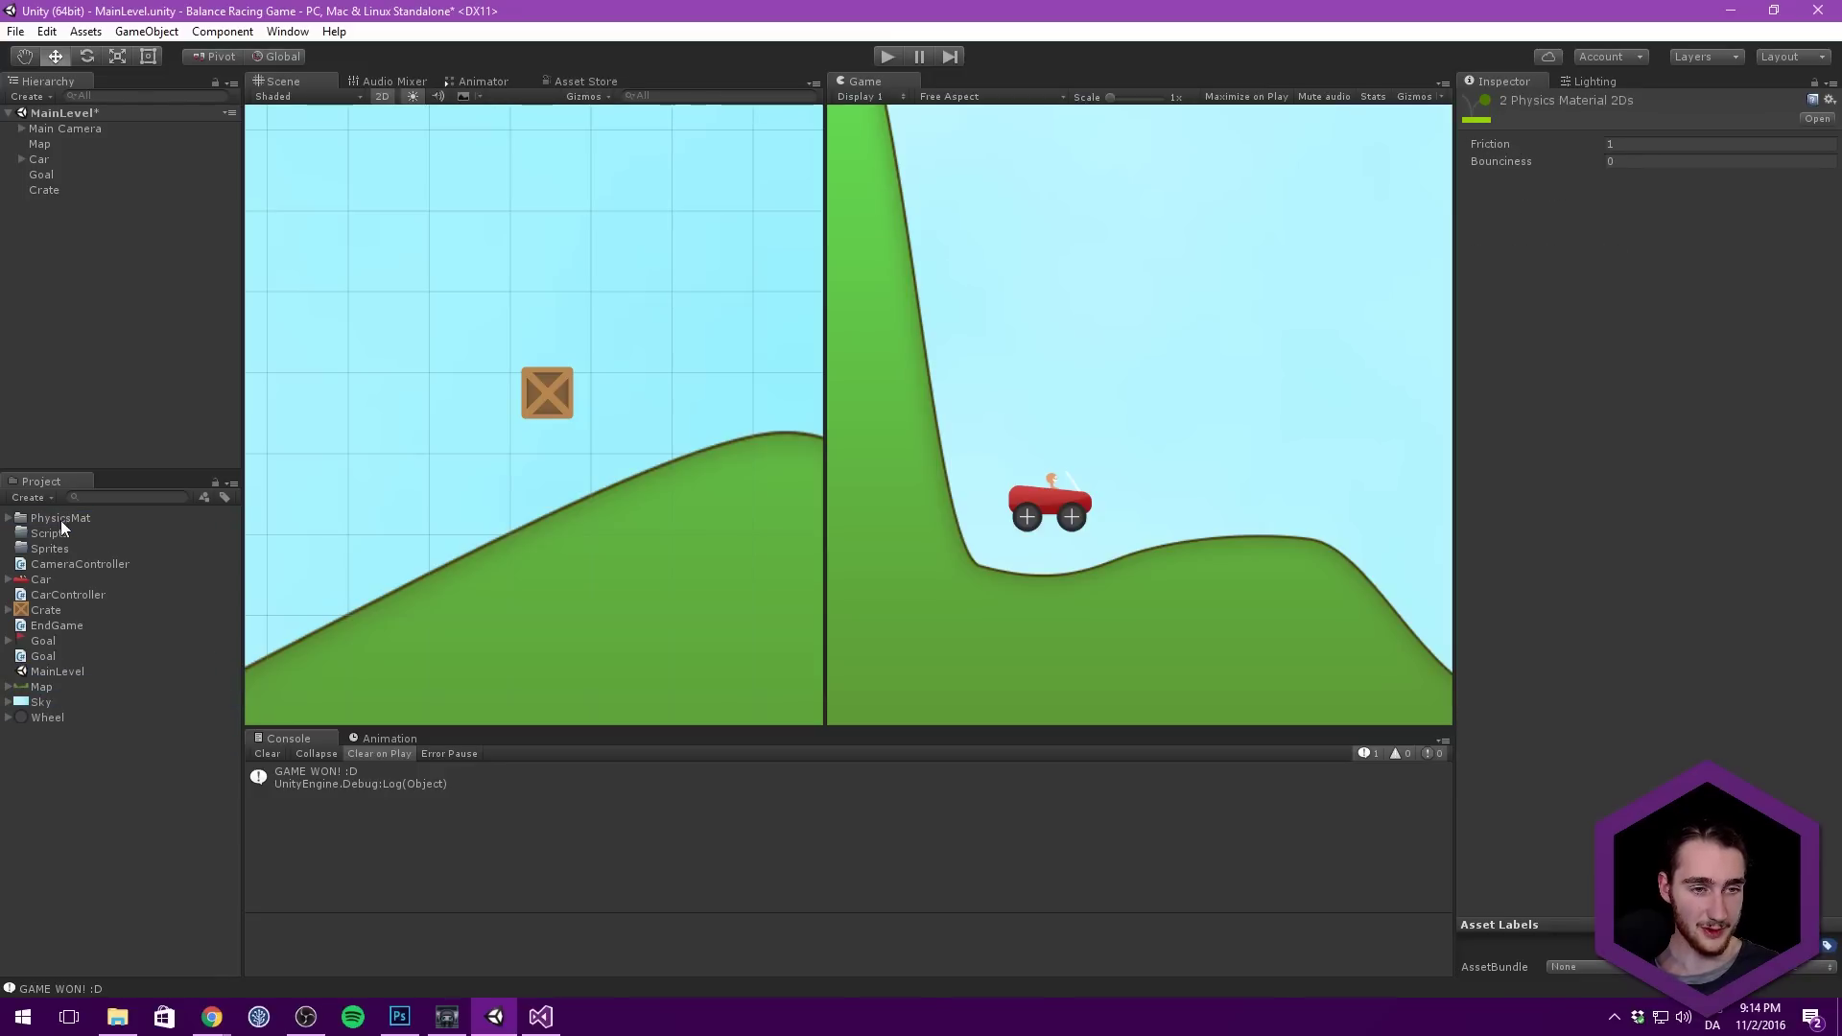
Step: Move the CameraController, CarController and Goal scripts into the Scripts folder
left_click(53, 596)
left_click(66, 563, "ctrl")
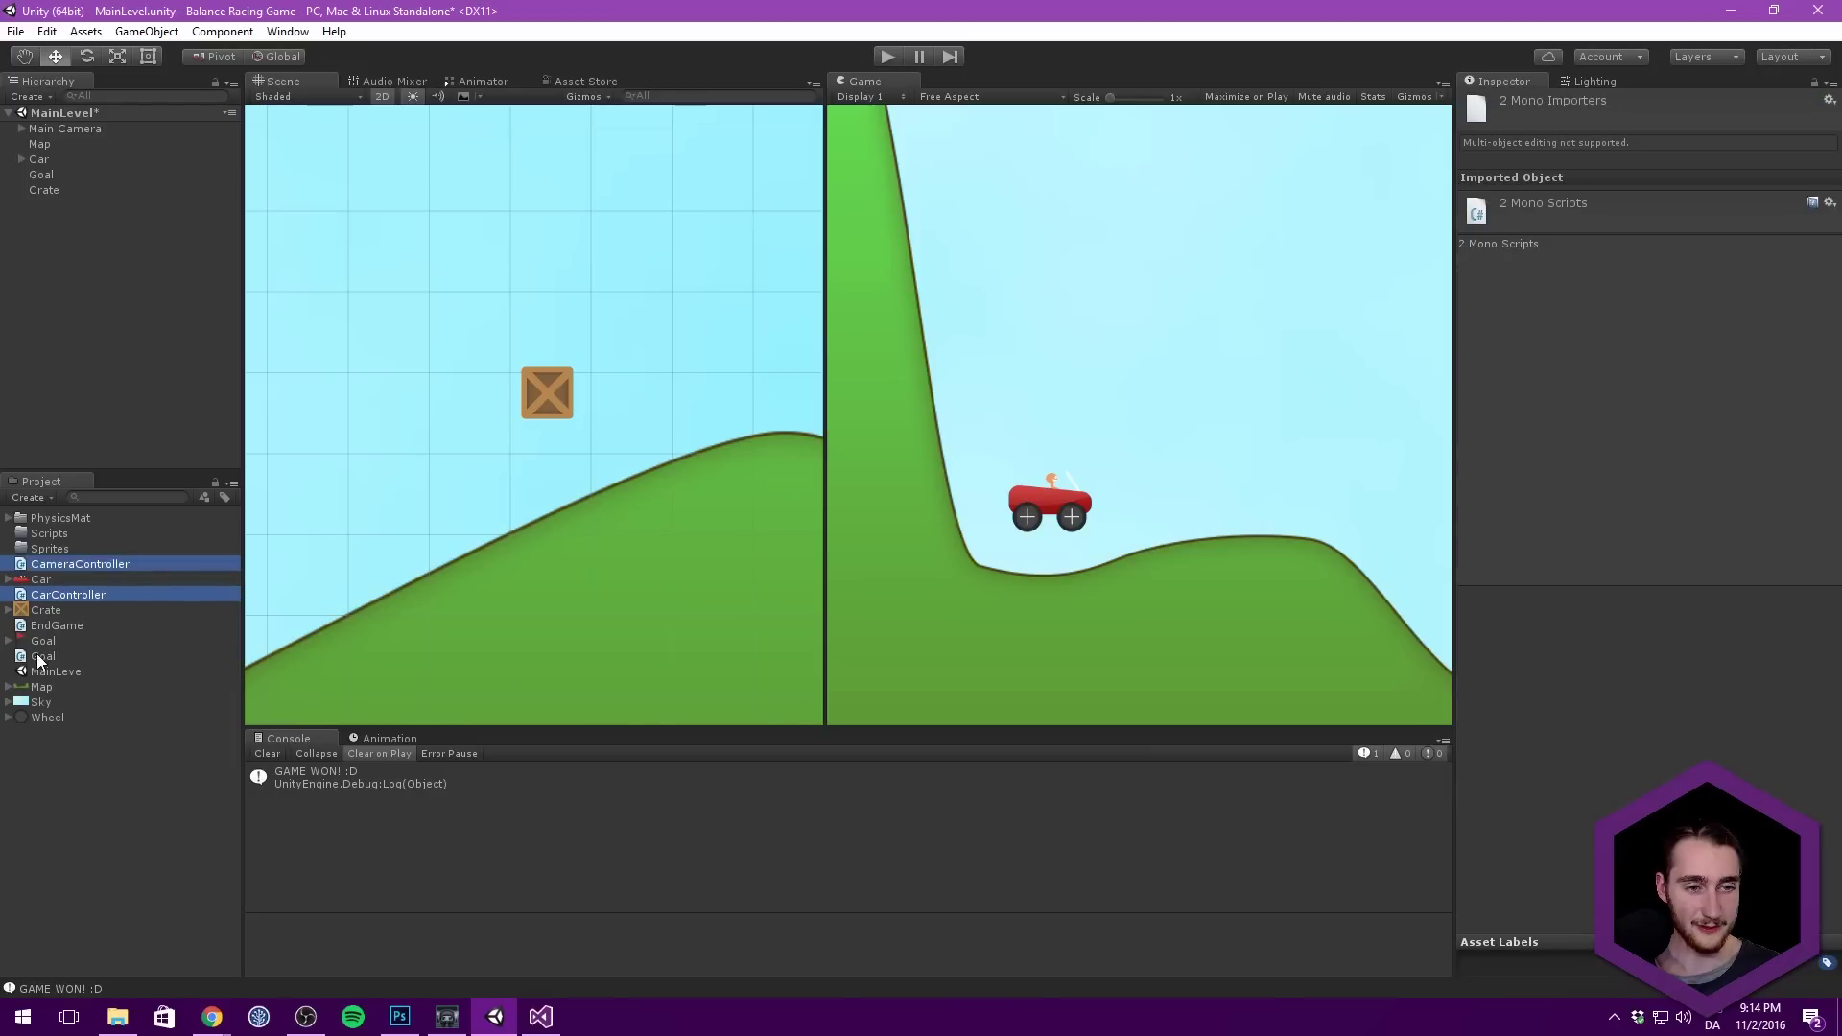
left_click(43, 656, "ctrl")
left_click_drag(65, 564, 61, 532)
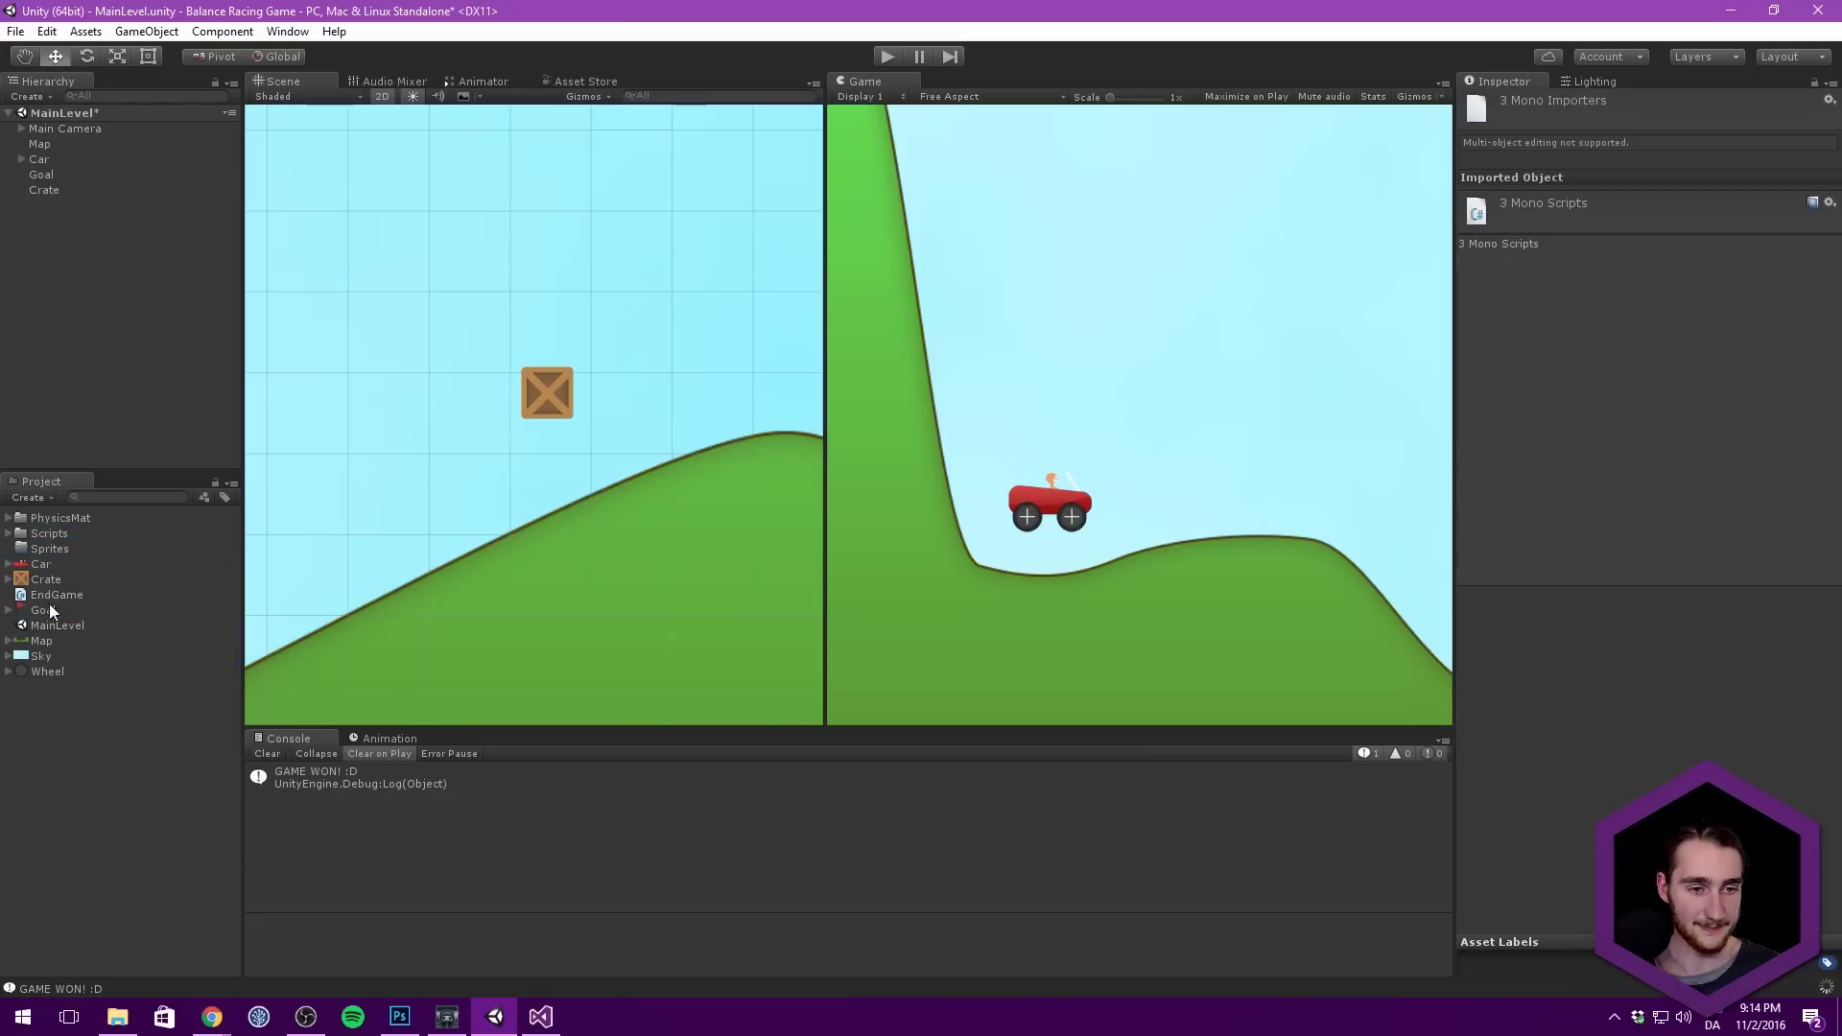
left_click(42, 563)
left_click(50, 671, "shift")
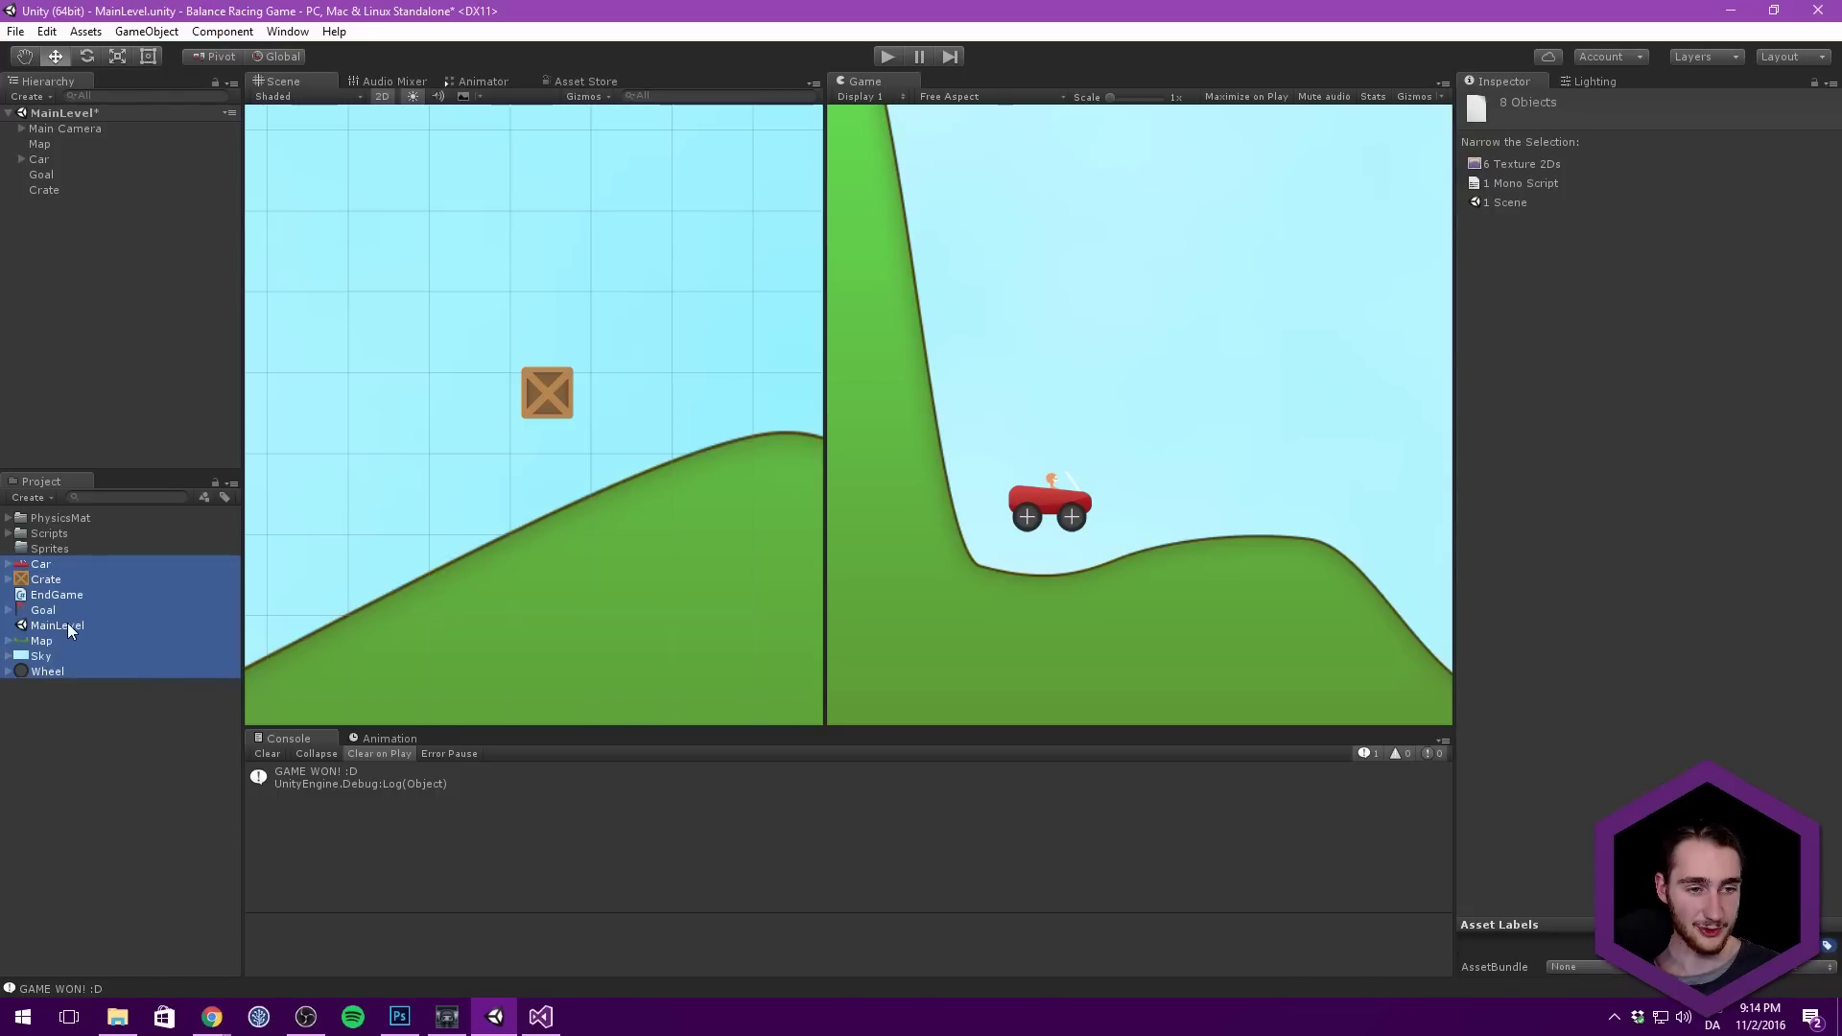
left_click(60, 624, "ctrl")
left_click(59, 594, "ctrl")
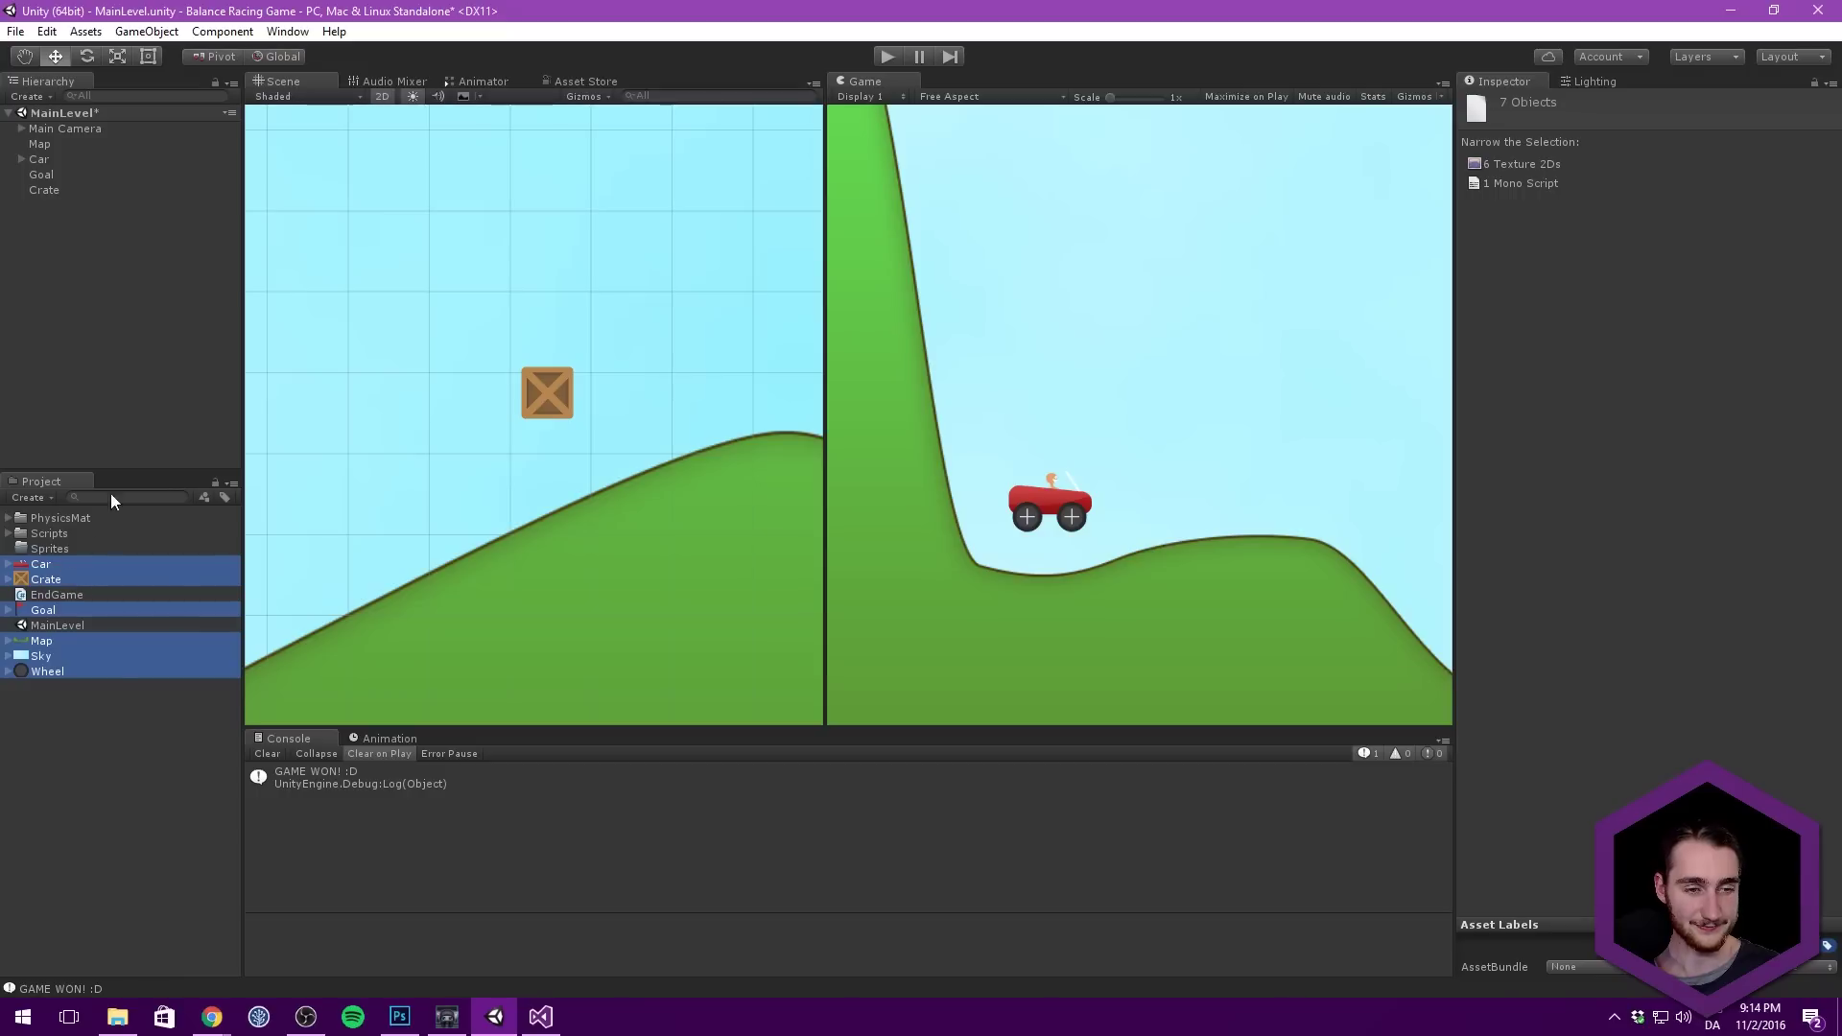
left_click(171, 467)
Step: Move the Car, Crate, Goal, Map, Sky and Wheel textures into the Sprites folder, leaving the MainLevel scene outside
left_click(56, 566)
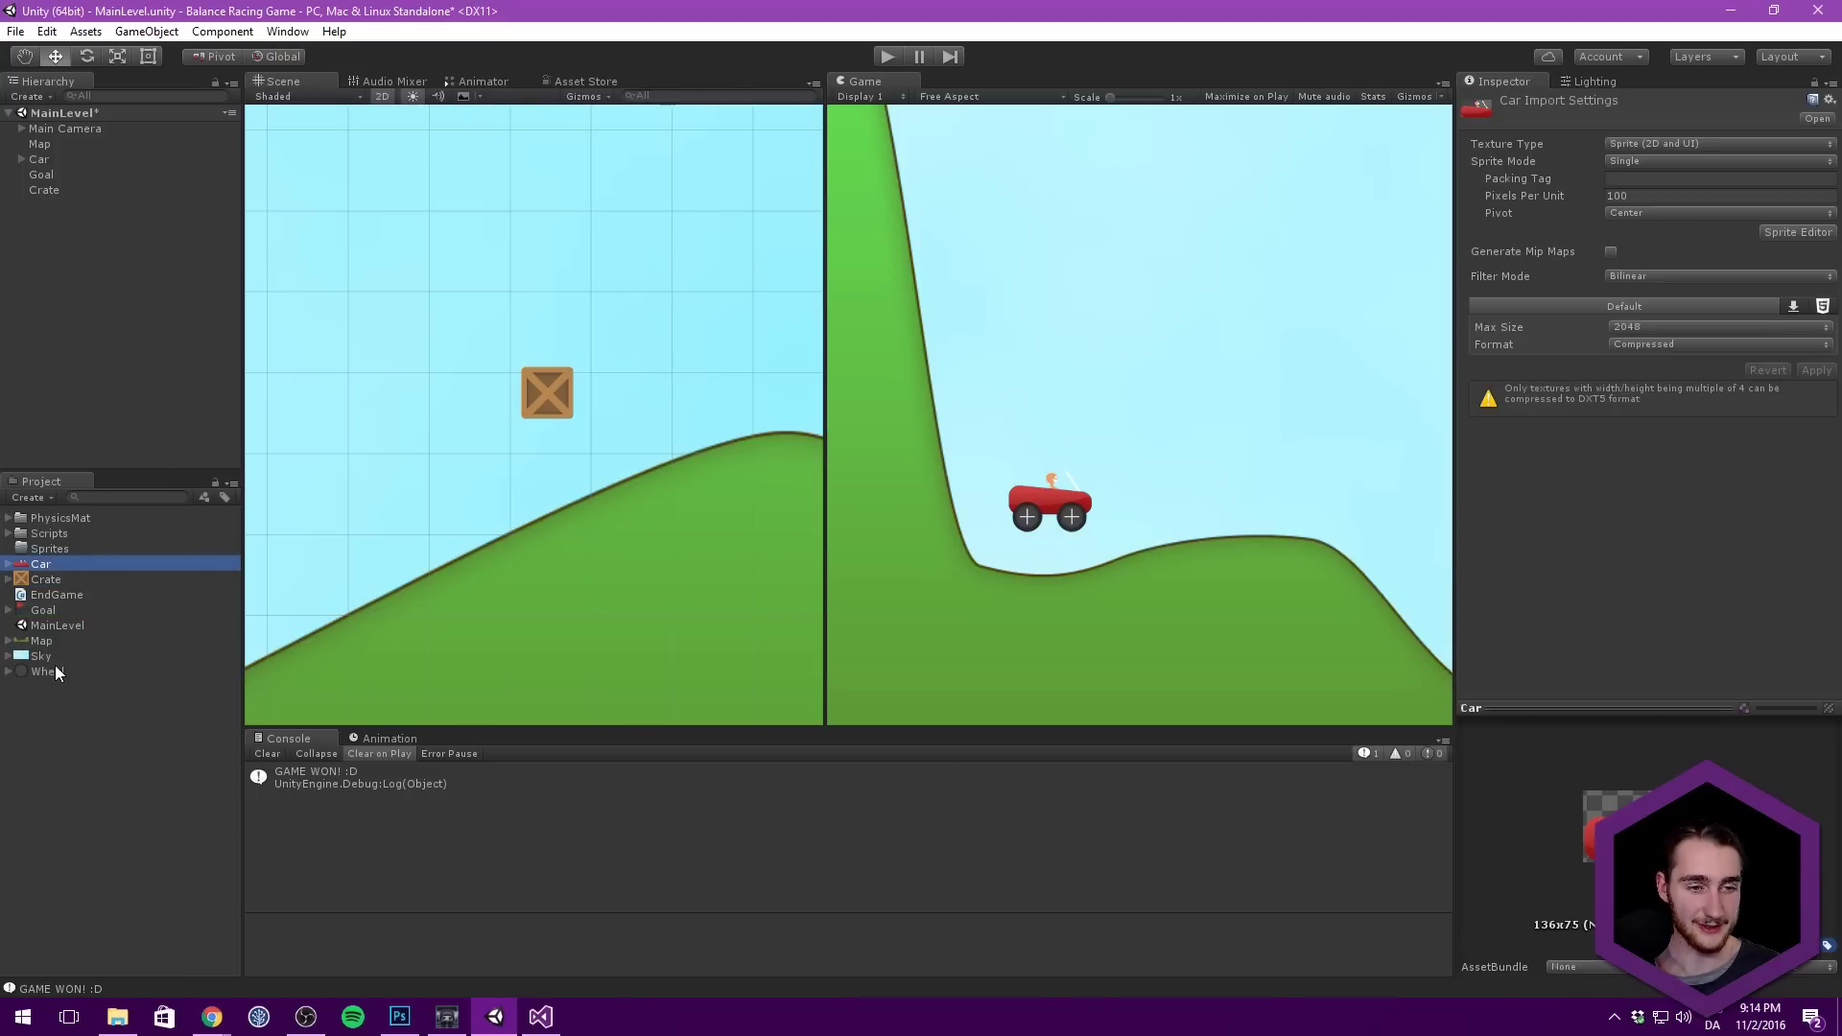
left_click(55, 669, "shift")
left_click(58, 625, "ctrl")
left_click(61, 593, "ctrl")
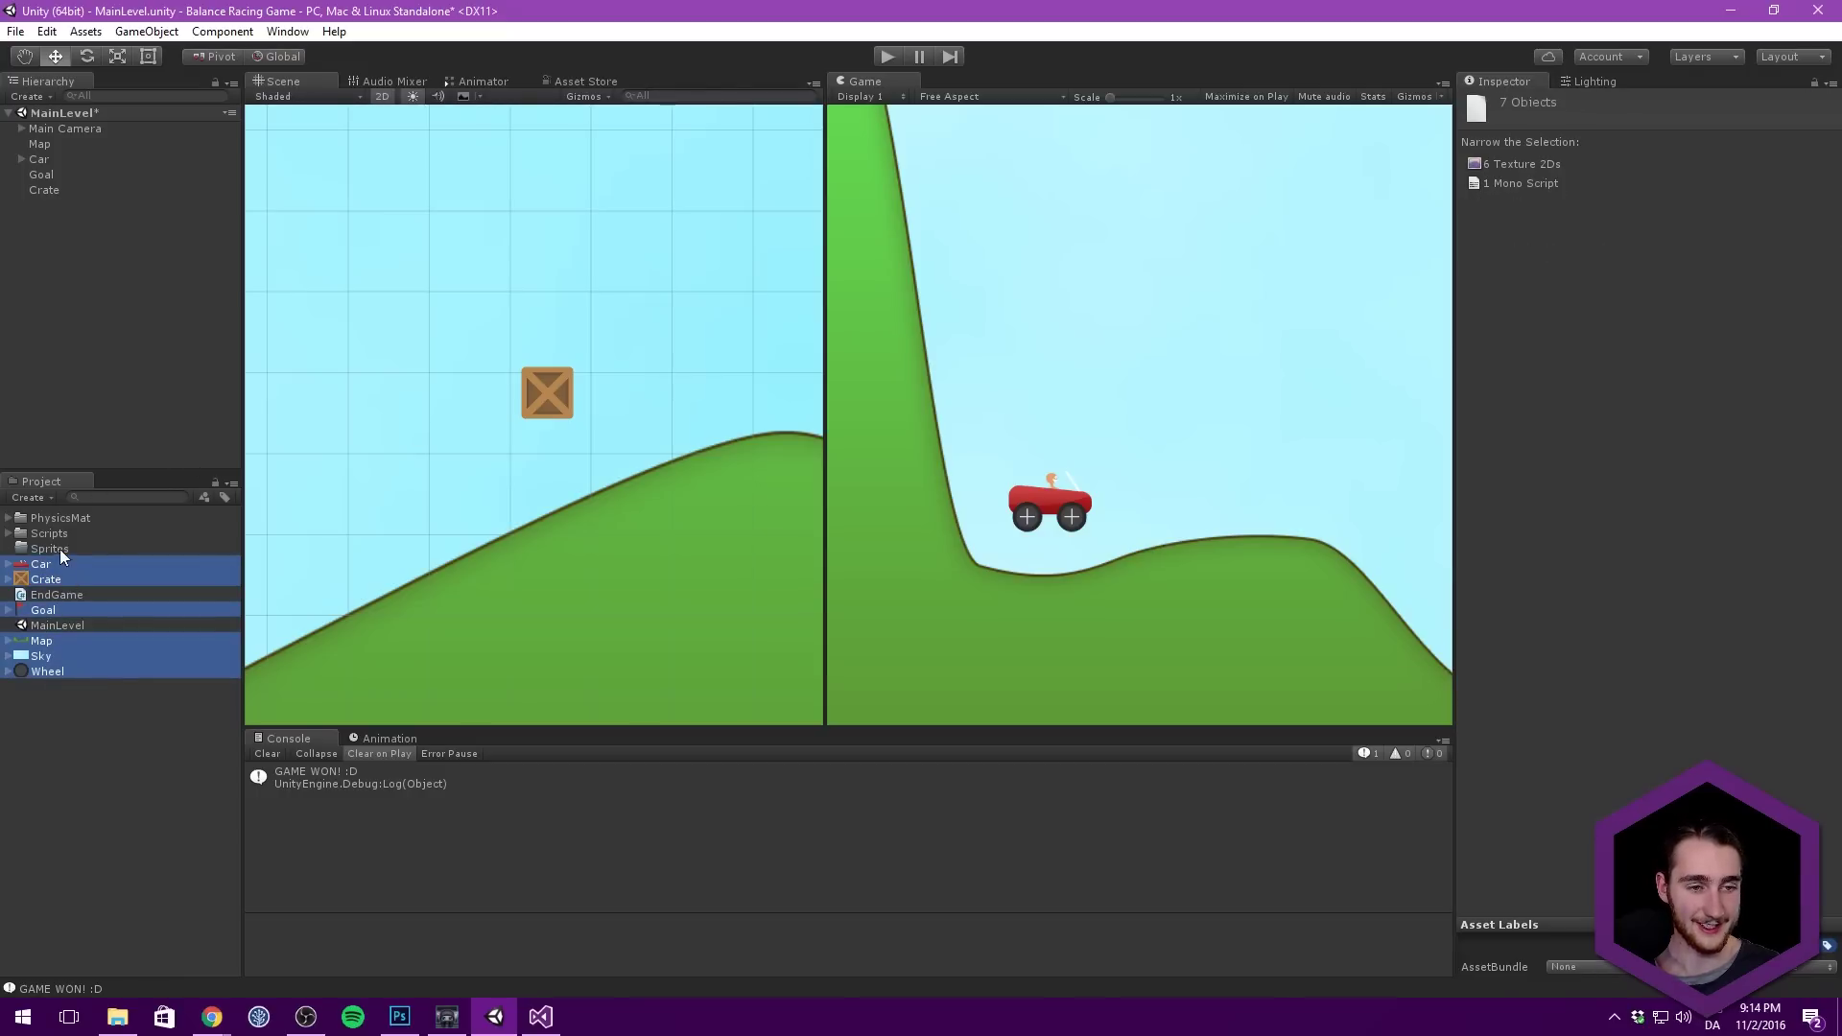
left_click_drag(90, 563, 54, 543)
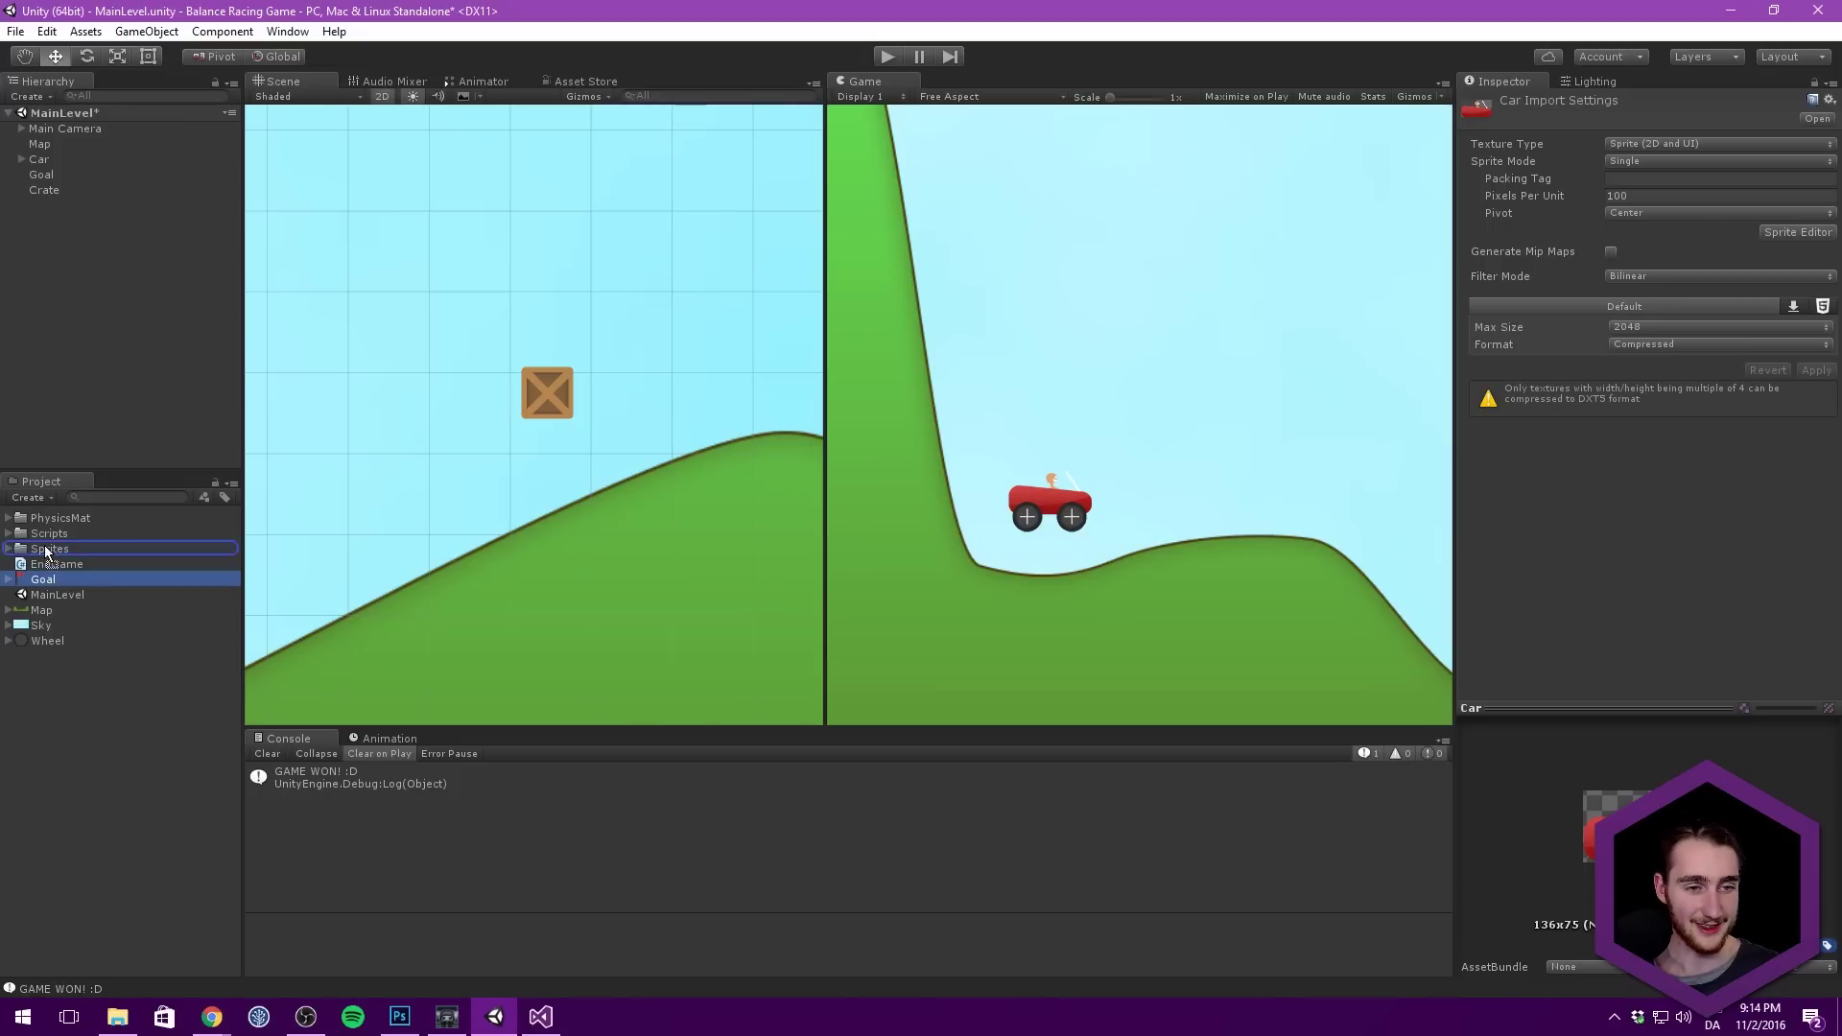
left_click_drag(44, 591, 55, 537)
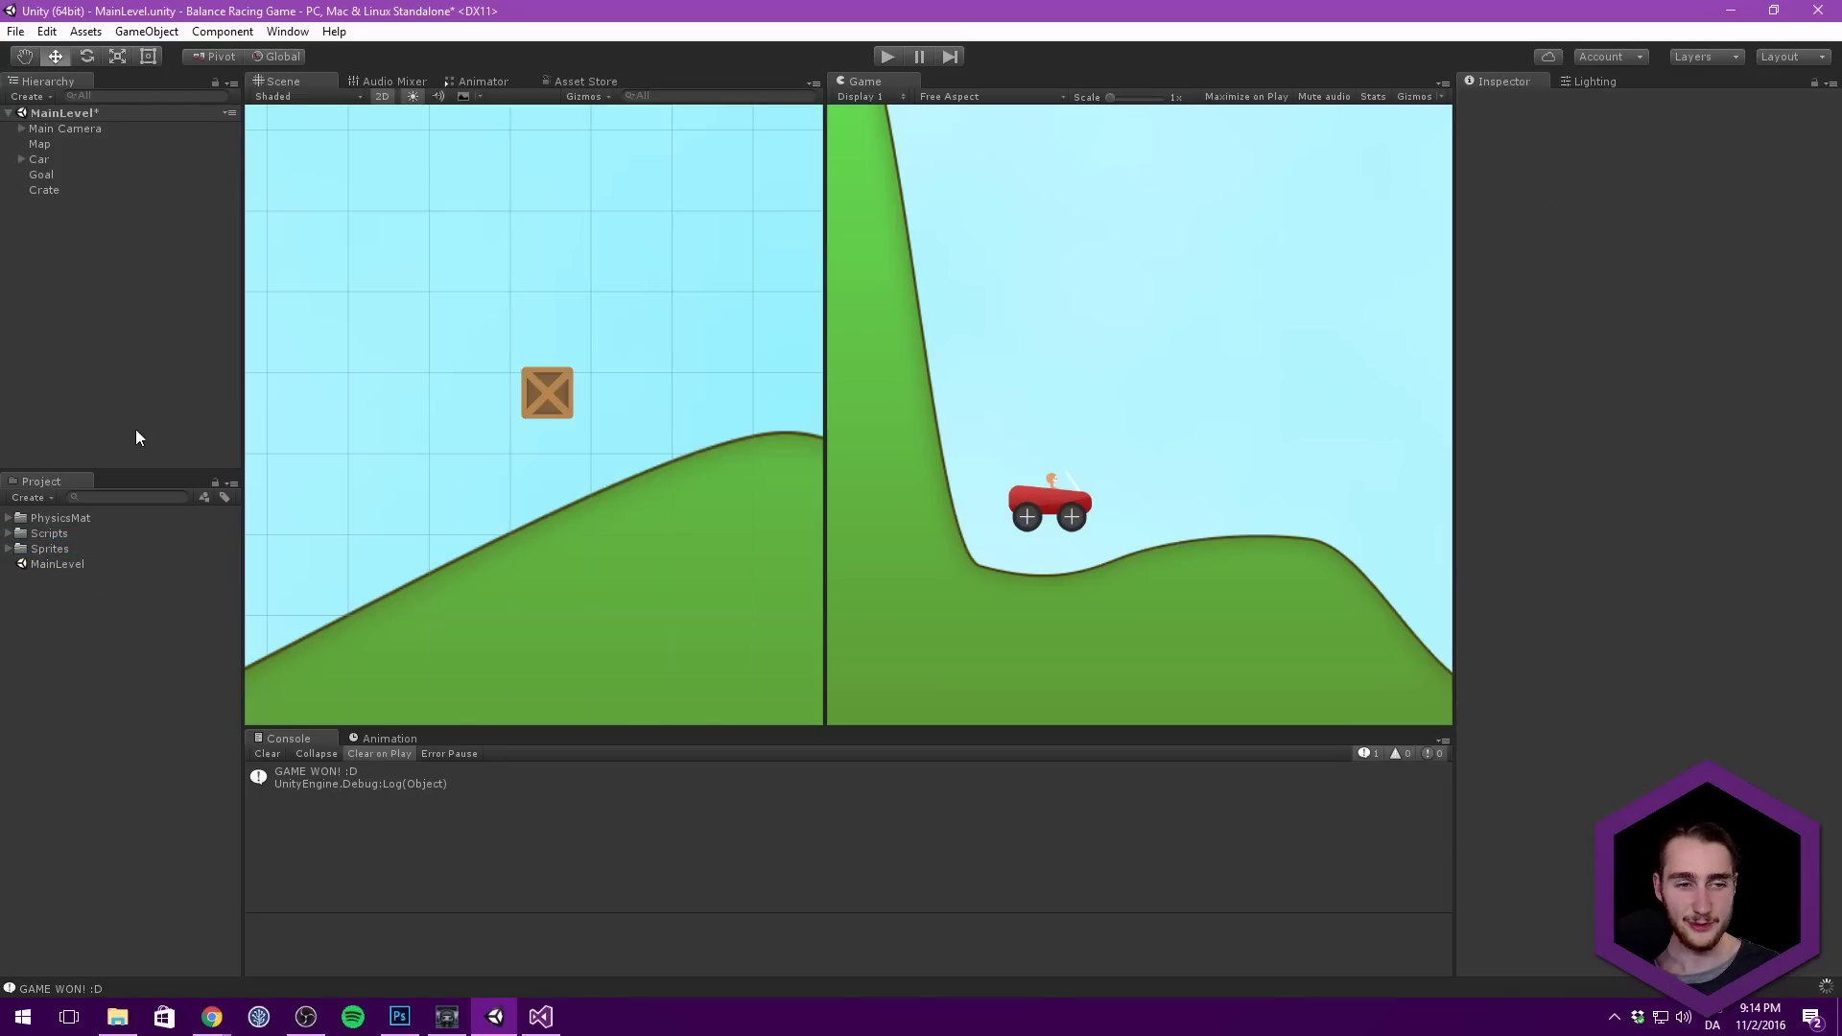
Step: Clear the console and turn the scene's Crate object into a prefab in the project assets
left_click(269, 754)
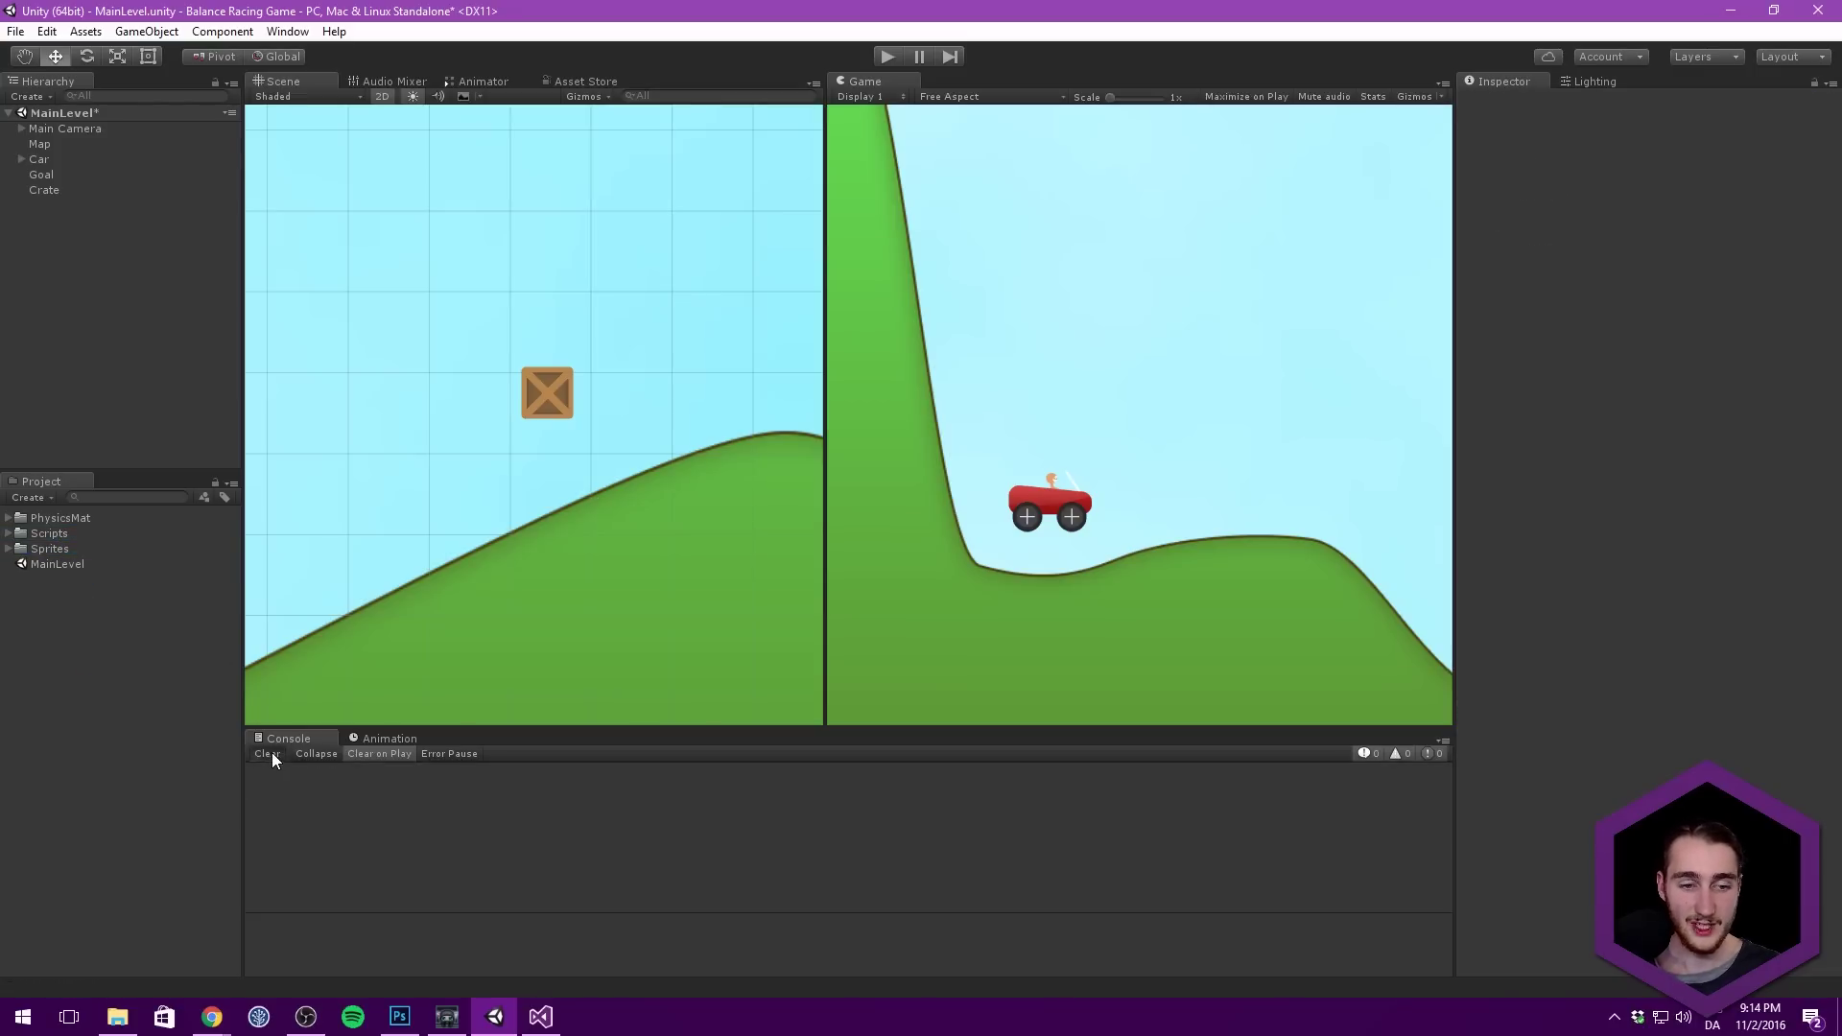
left_click(92, 189)
left_click_drag(102, 389, 105, 630)
left_click(80, 192)
Step: Place a second Crate prefab high above the slope ahead of the car, at about X -11.9, Y 8.7
scroll(602, 278, "down", 4)
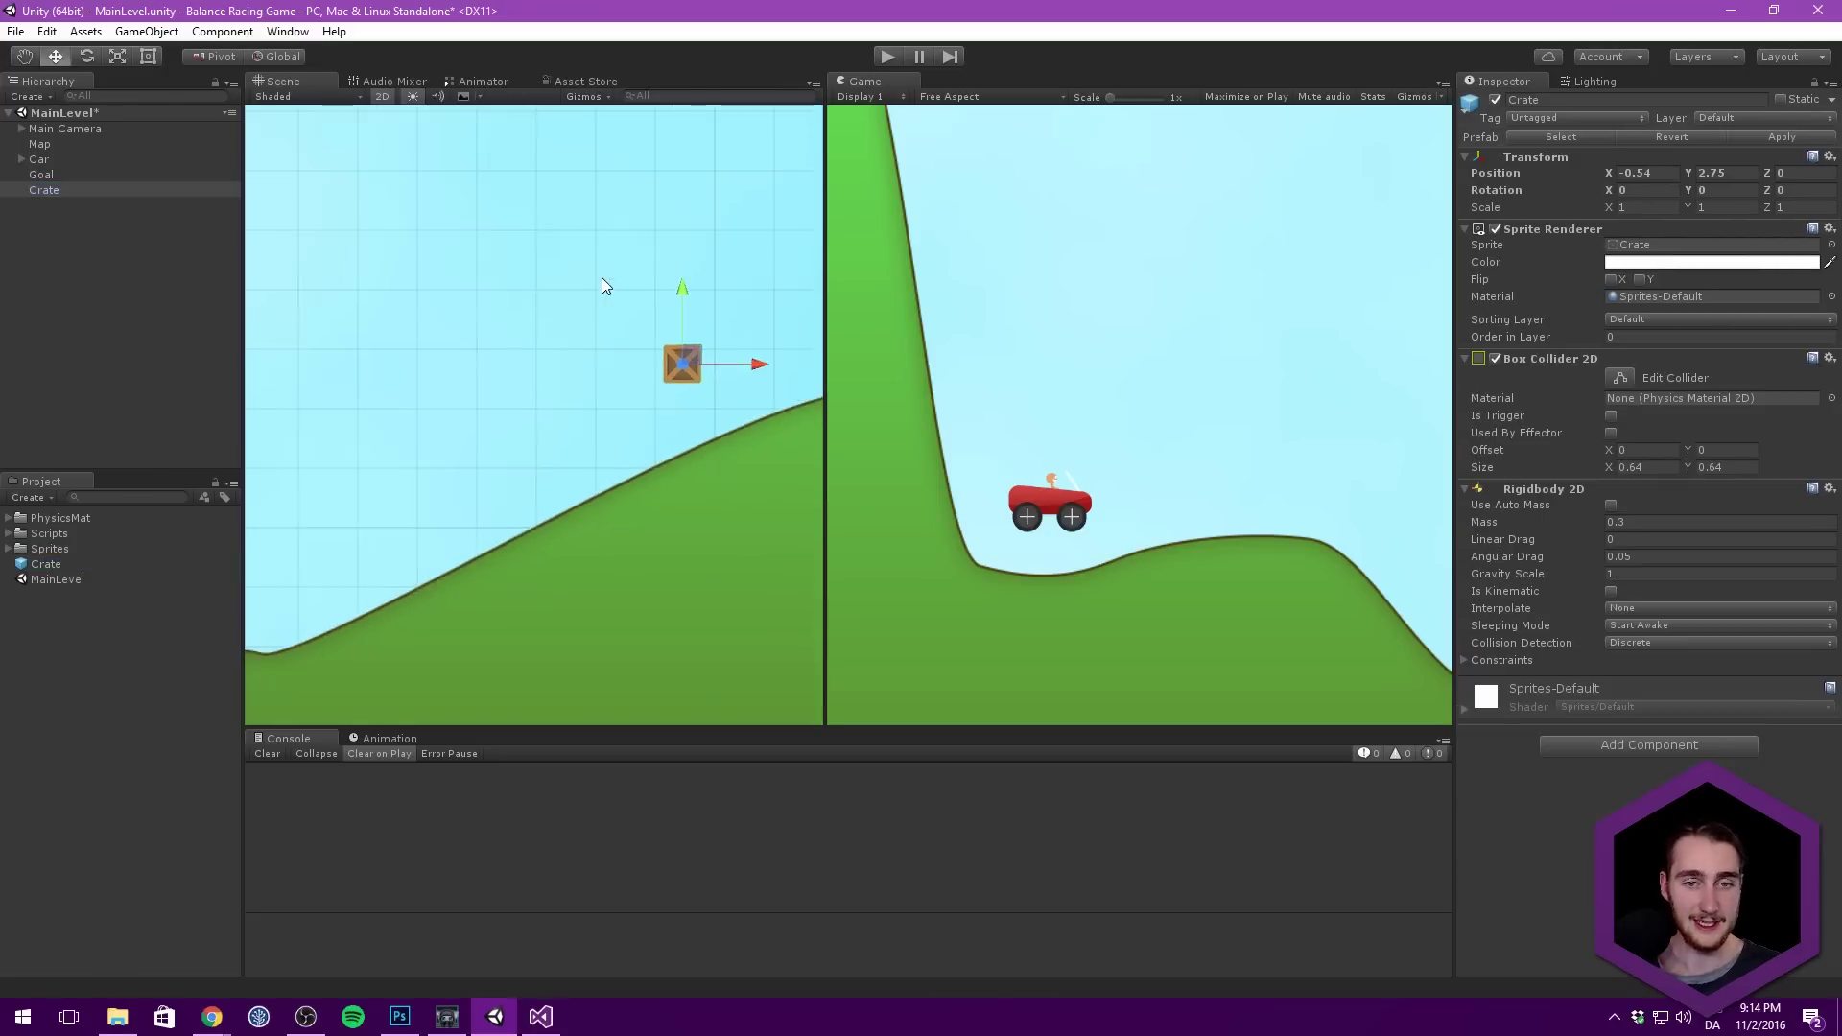
scroll(520, 370, "down", 2)
left_click_drag(59, 571, 390, 265)
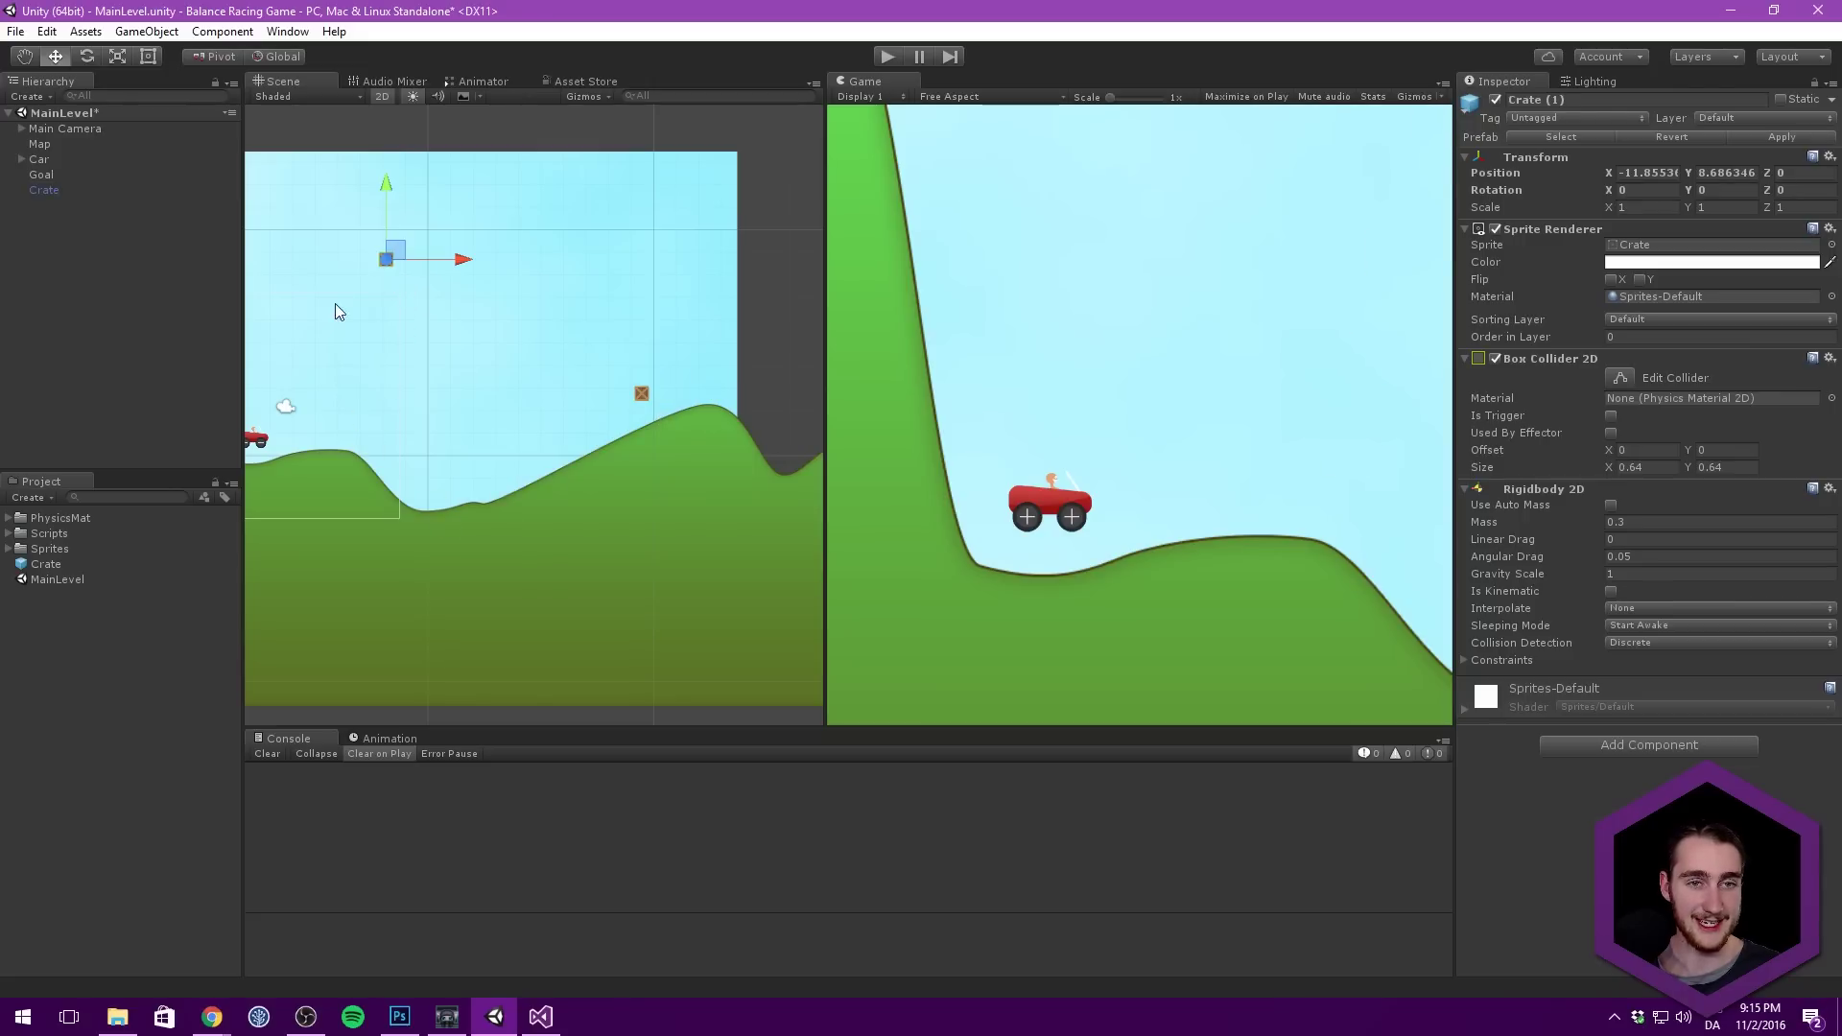
middle_click_drag(361, 287, 420, 306)
Step: Tag the original Crate as Collidable and apply the change to its prefab
left_click(53, 205)
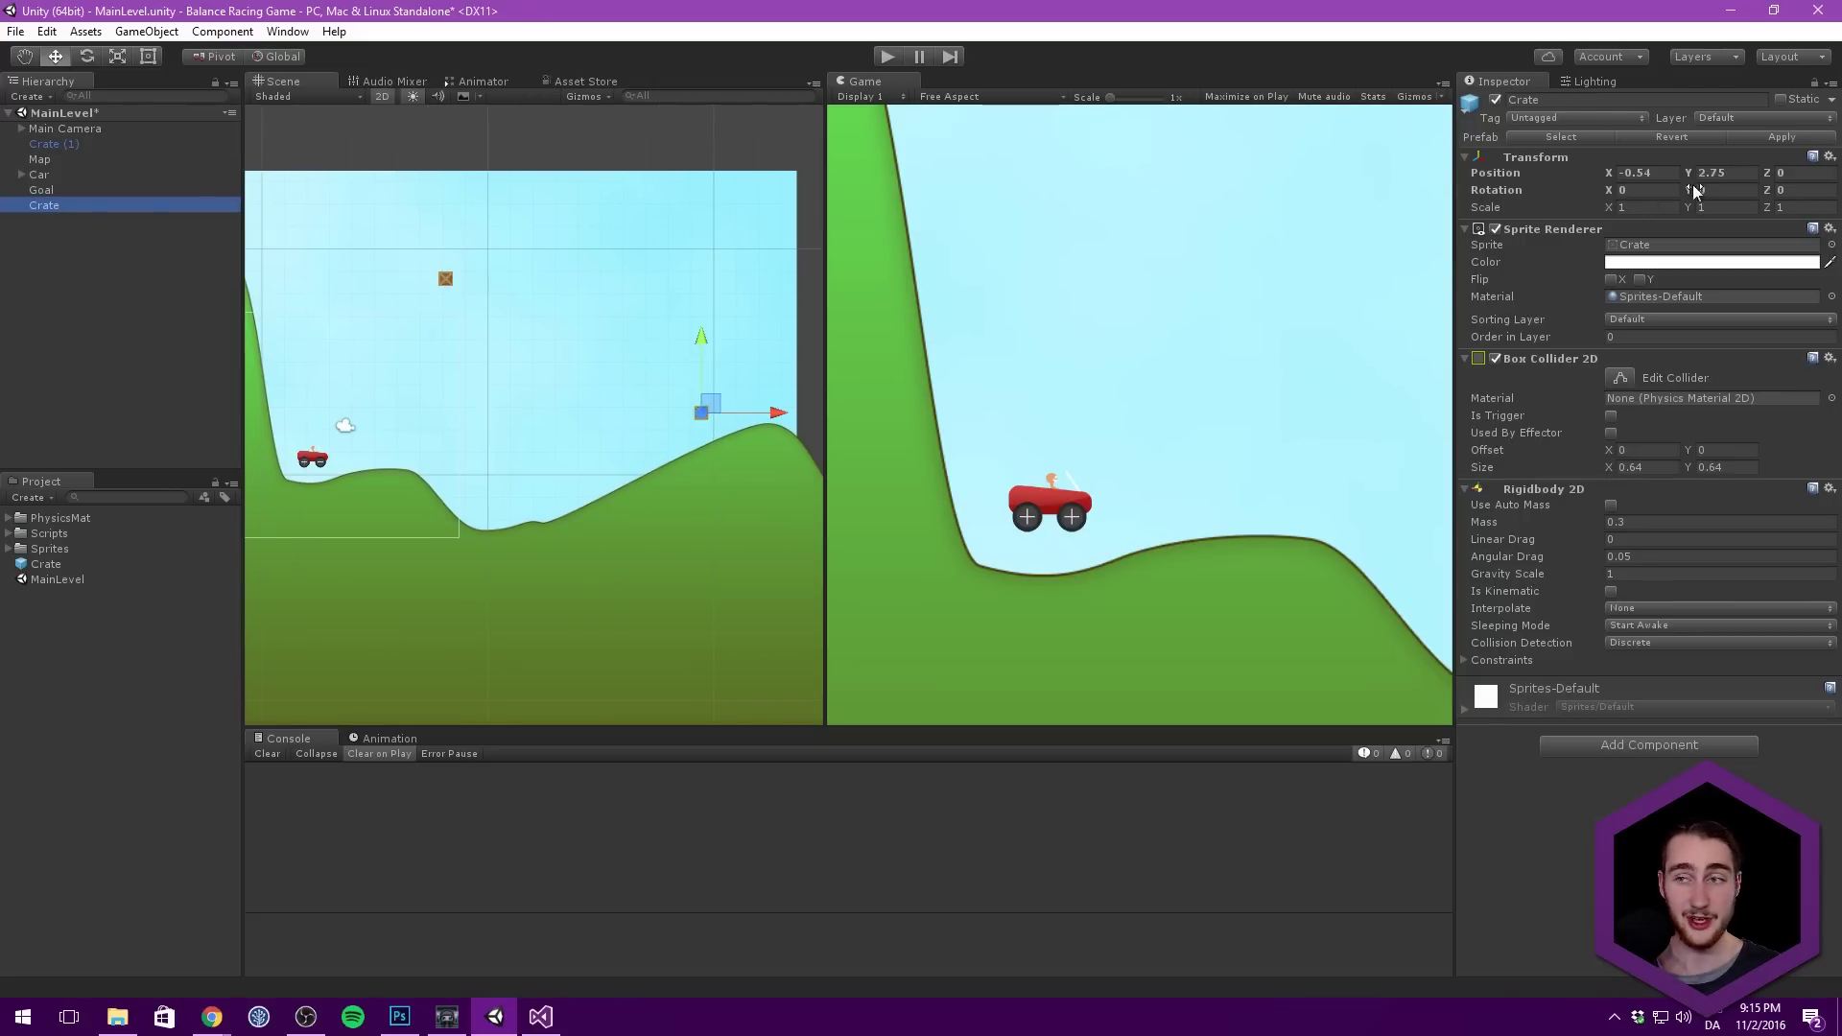
left_click(1570, 118)
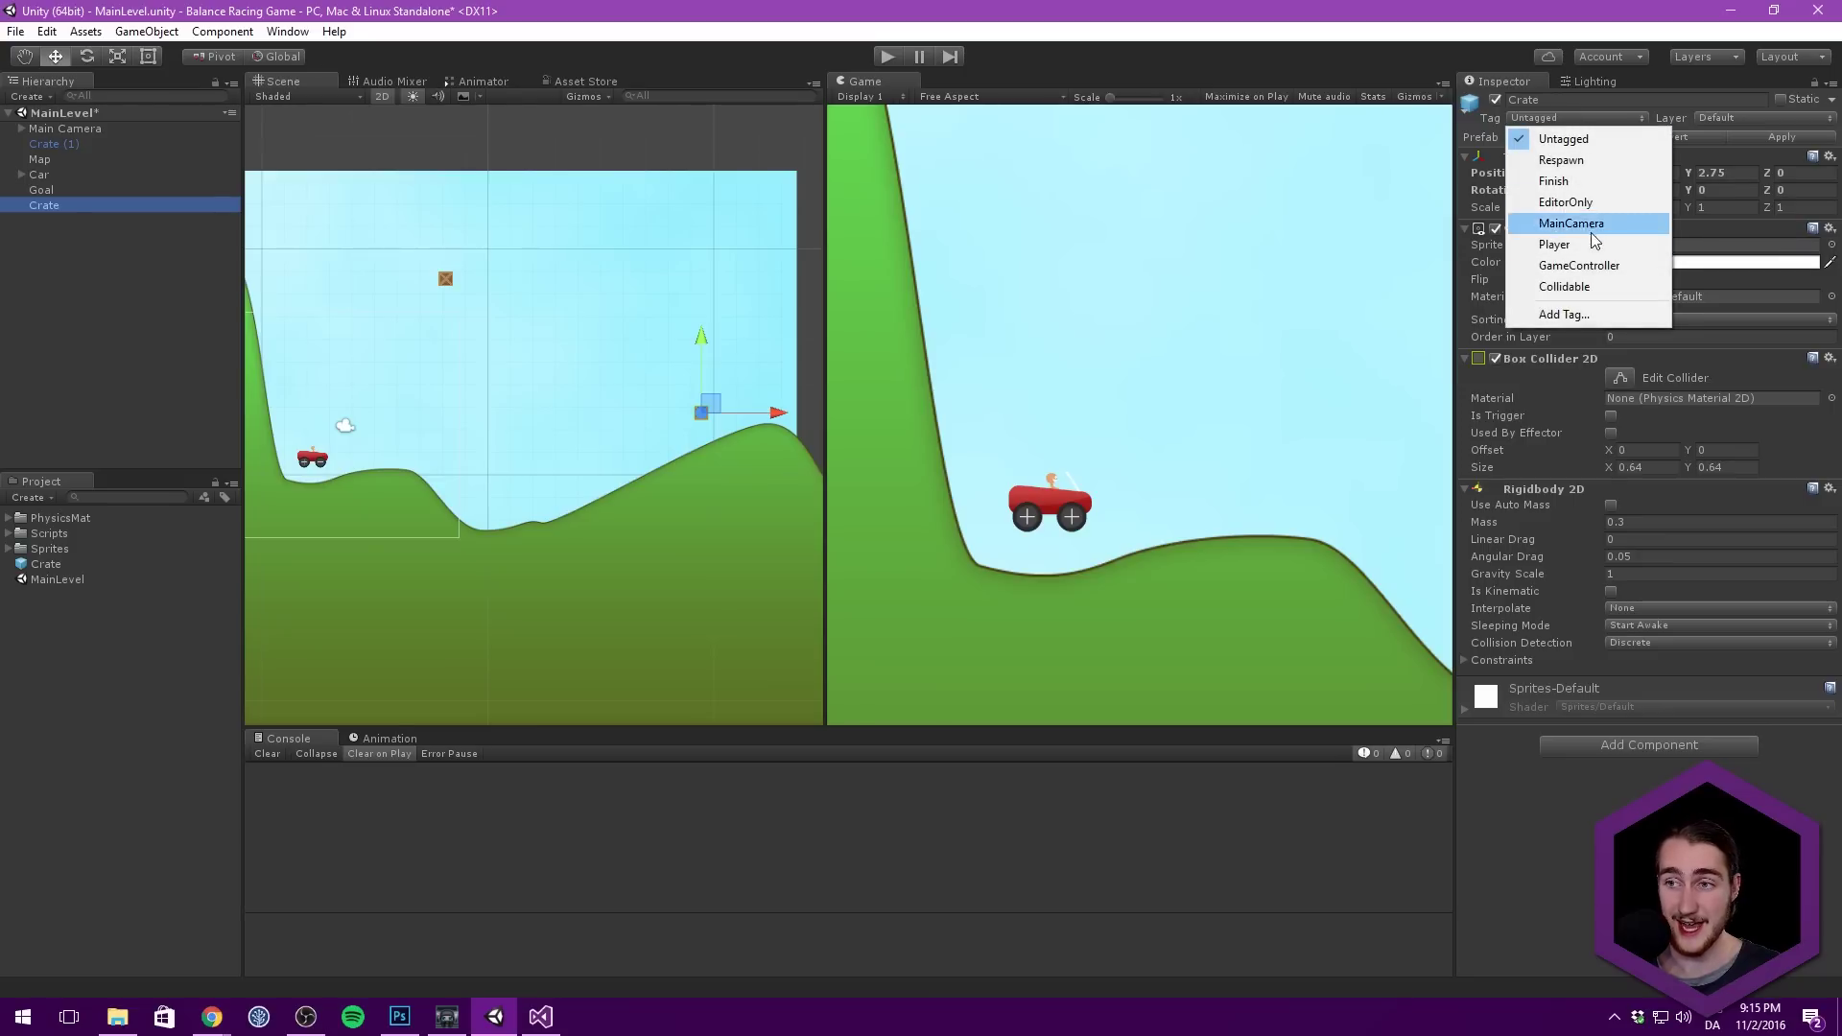
left_click(1595, 289)
left_click(1756, 141)
Step: Place a third Crate prefab above the small hilltop before the goal, at about X 11.6, Y 2.9
mouse_move(431, 268)
middle_mouse_down()
mouse_move(445, 233)
mouse_move(440, 254)
middle_mouse_up()
left_click(112, 204)
middle_click_drag(510, 330, 266, 323)
scroll(513, 376, "down", 2)
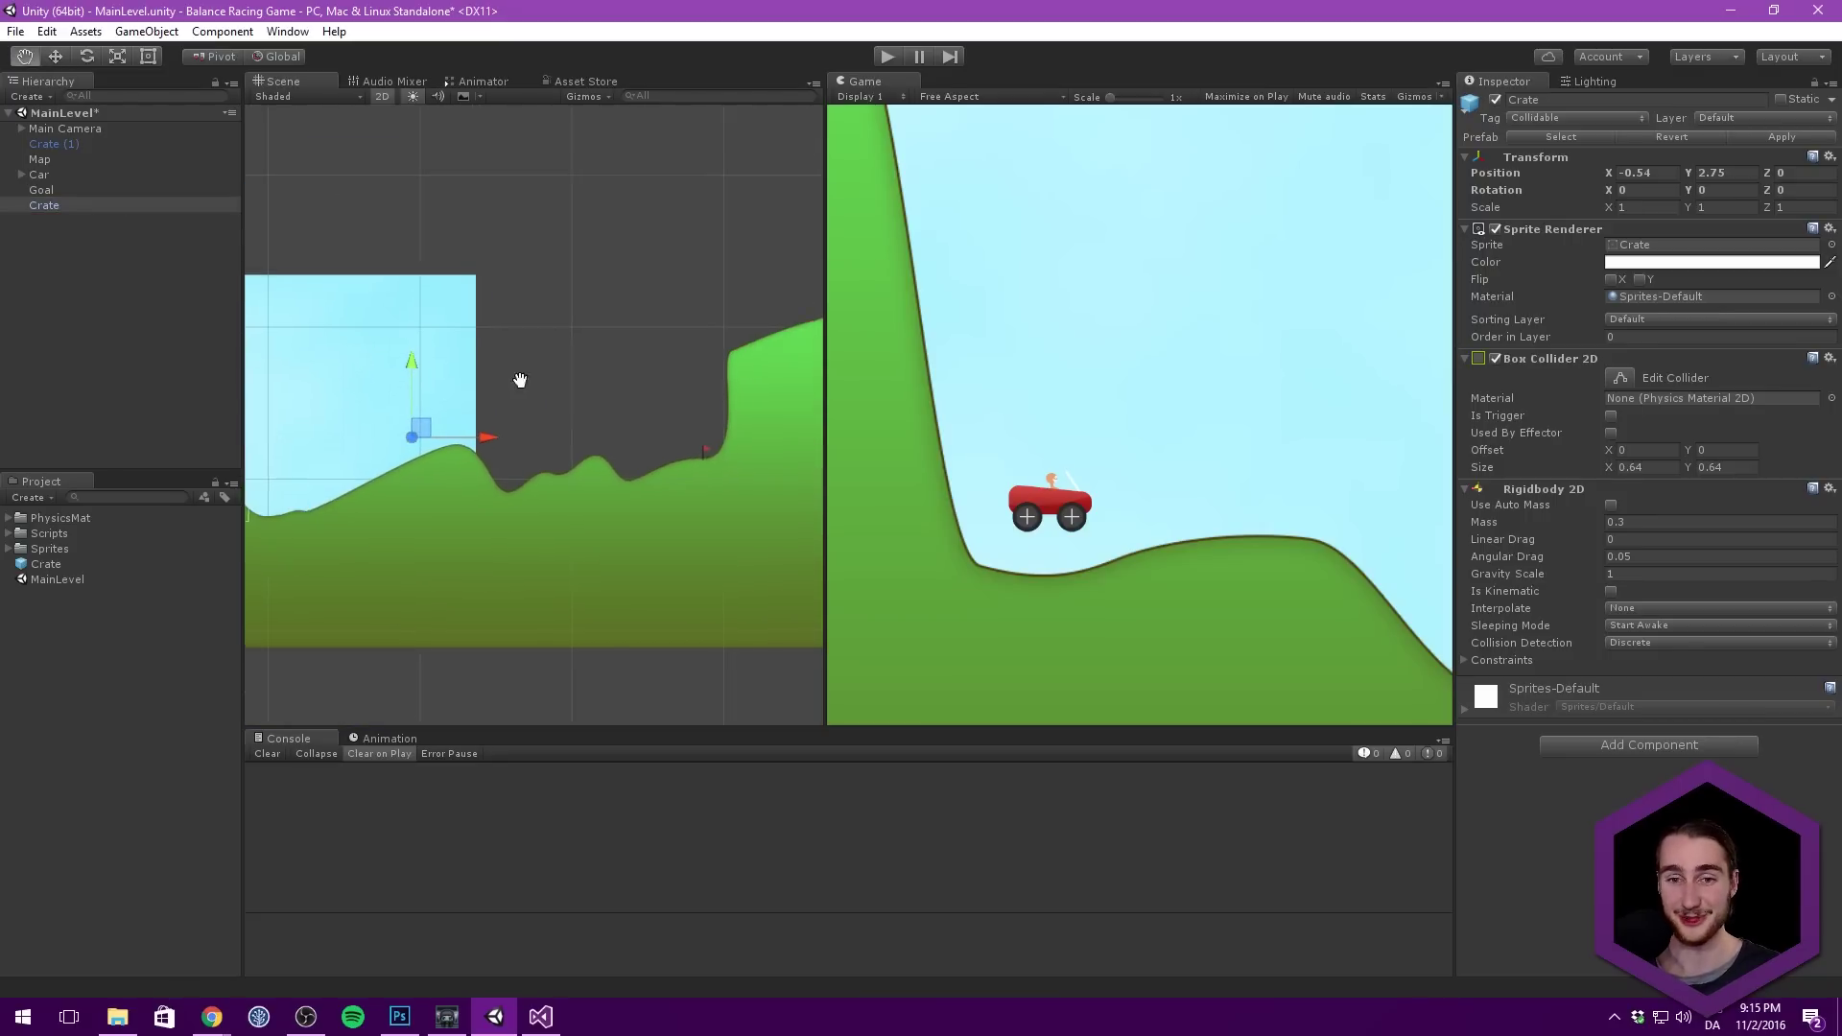
left_click_drag(56, 567, 570, 445)
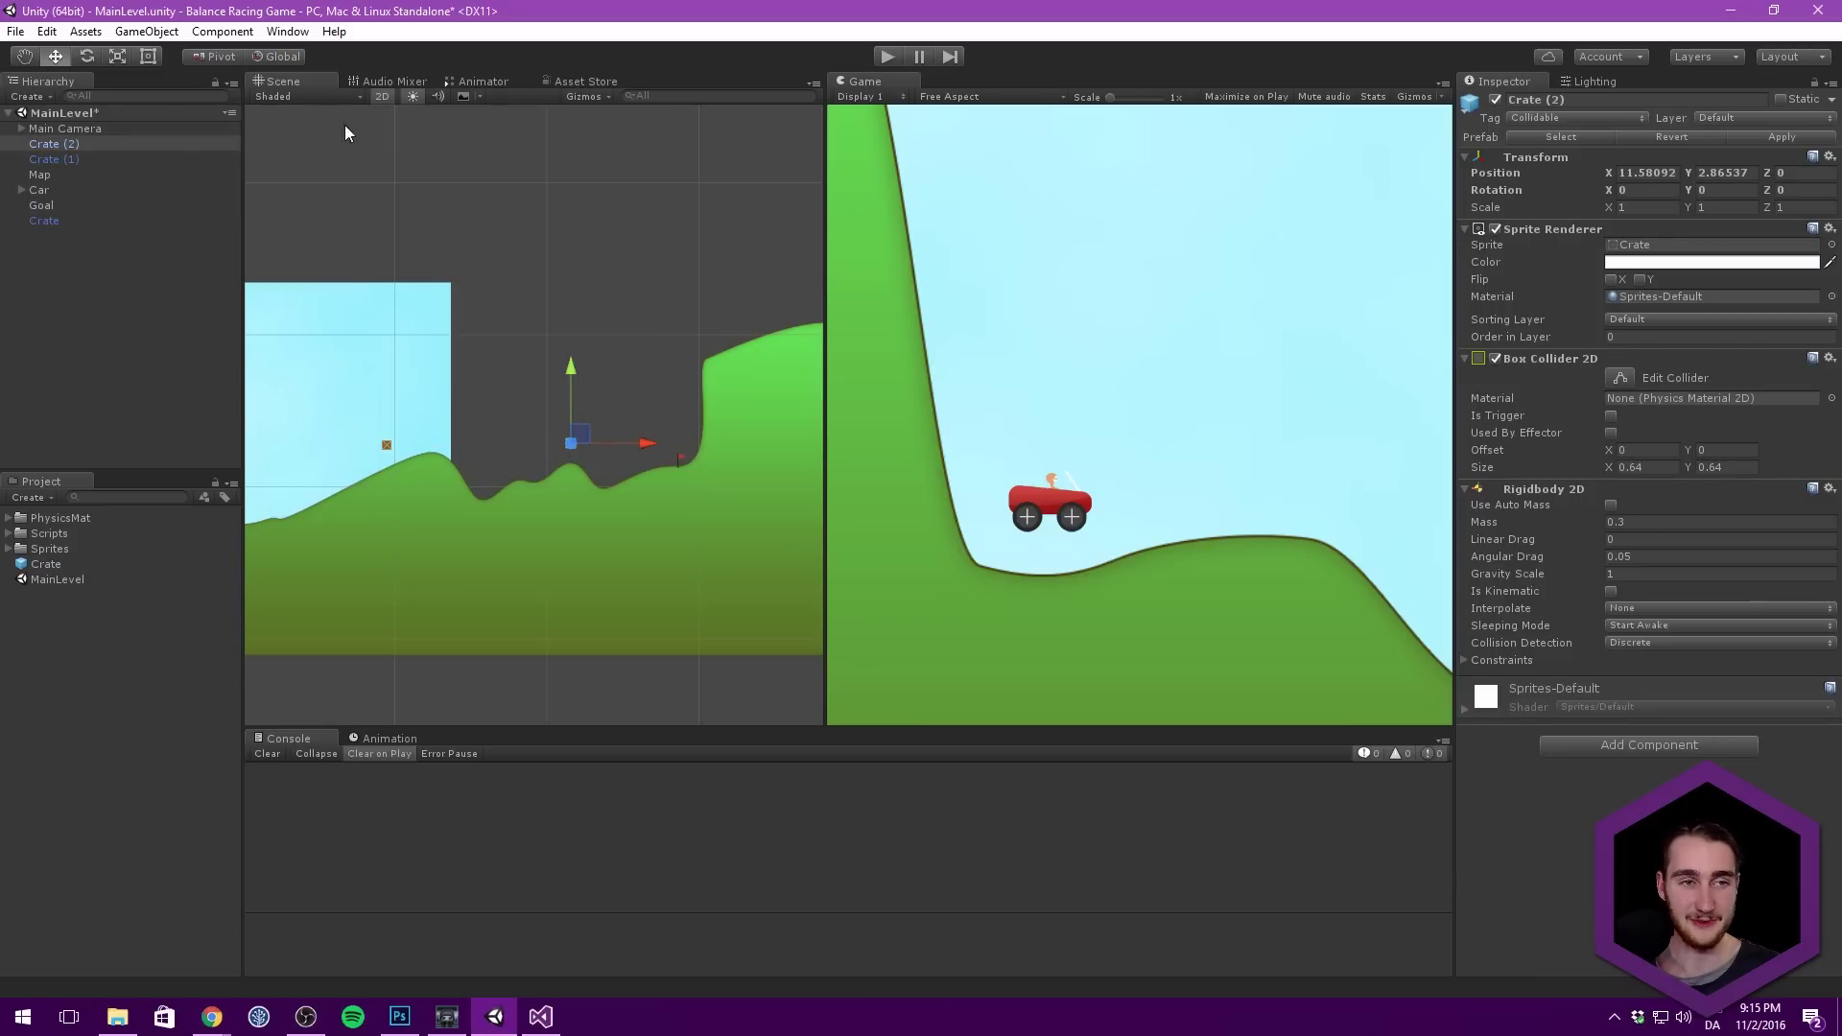
Step: Play-test the level by driving the car towards the crates, and stop the game
left_click(888, 56)
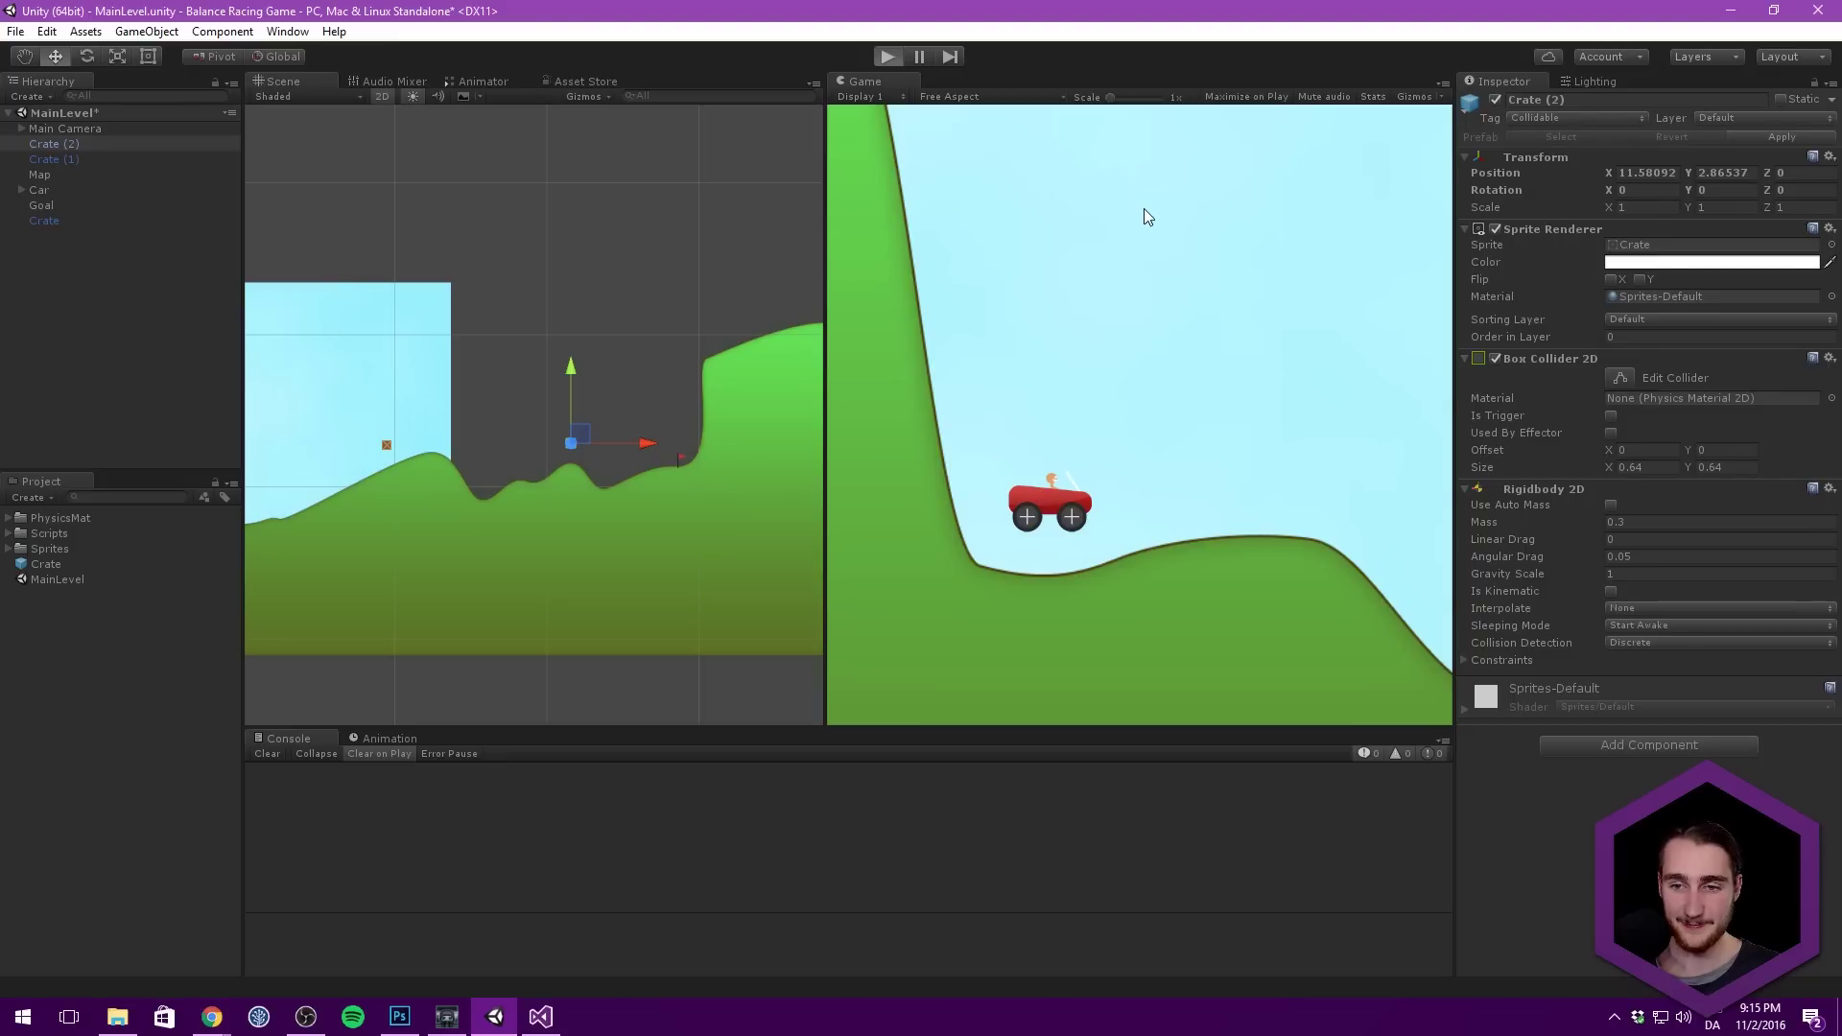
key("Right")
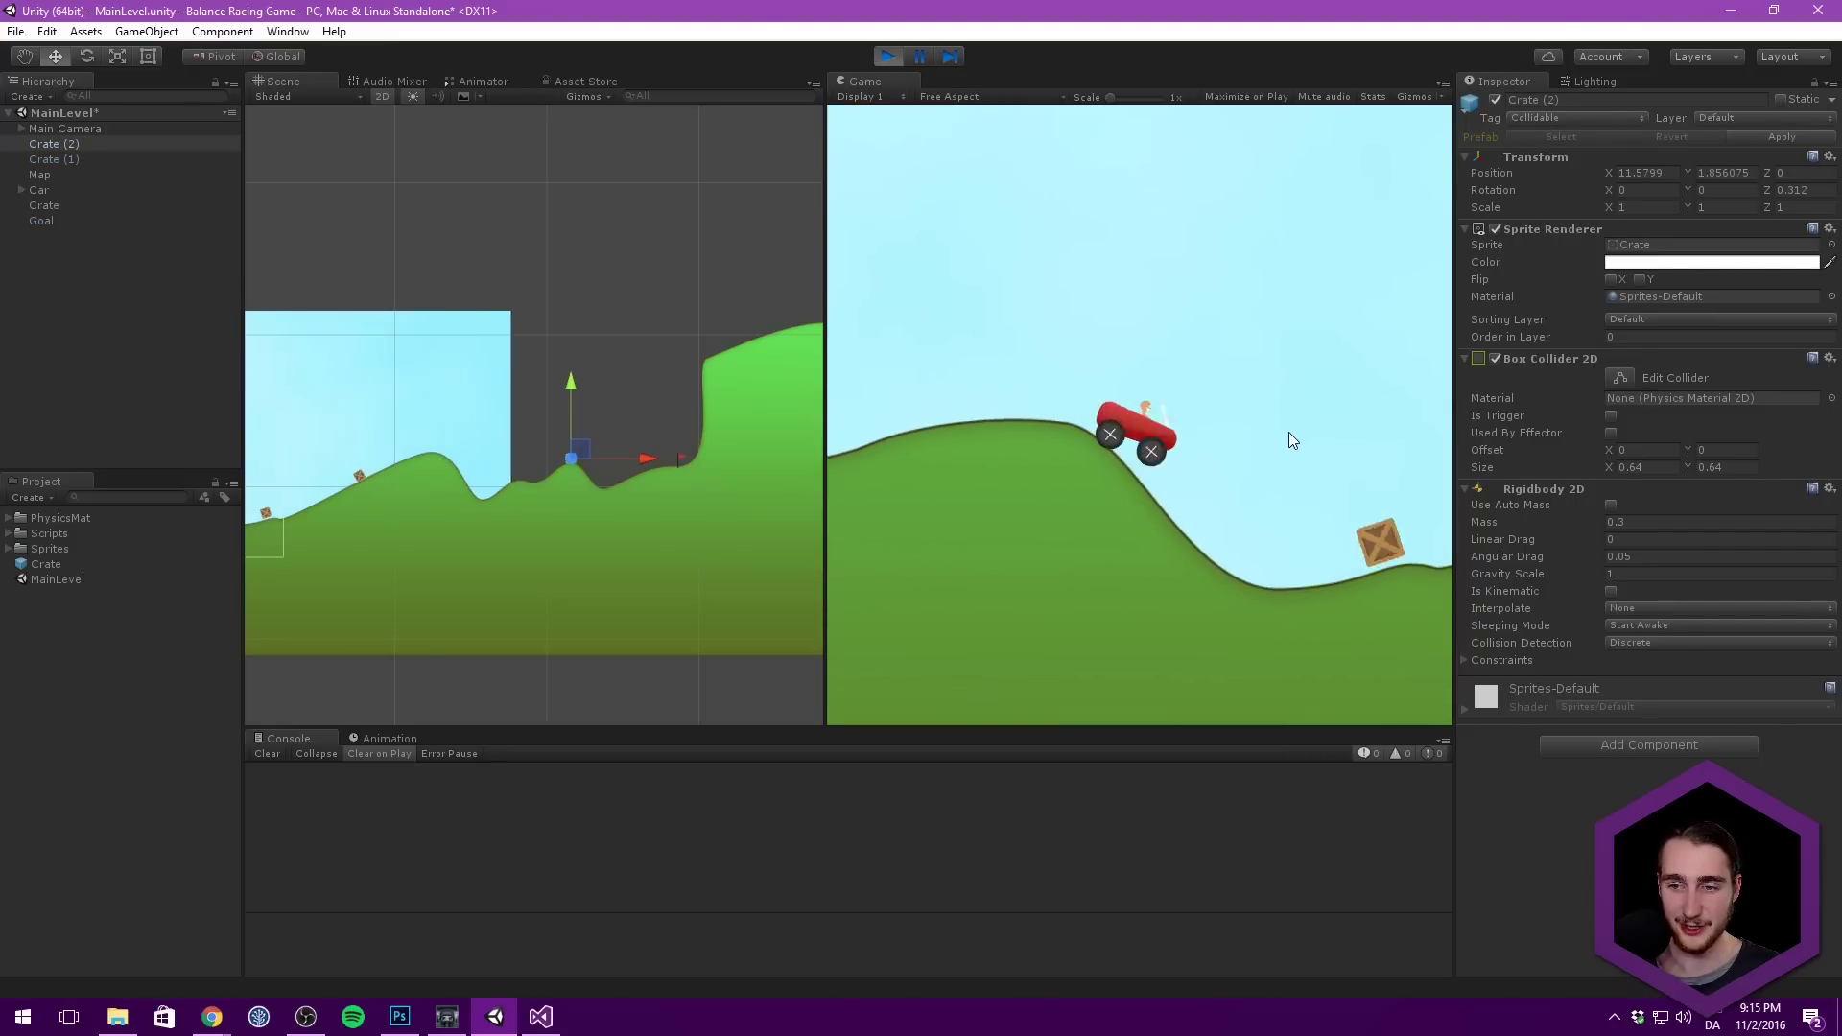
left_click(887, 57)
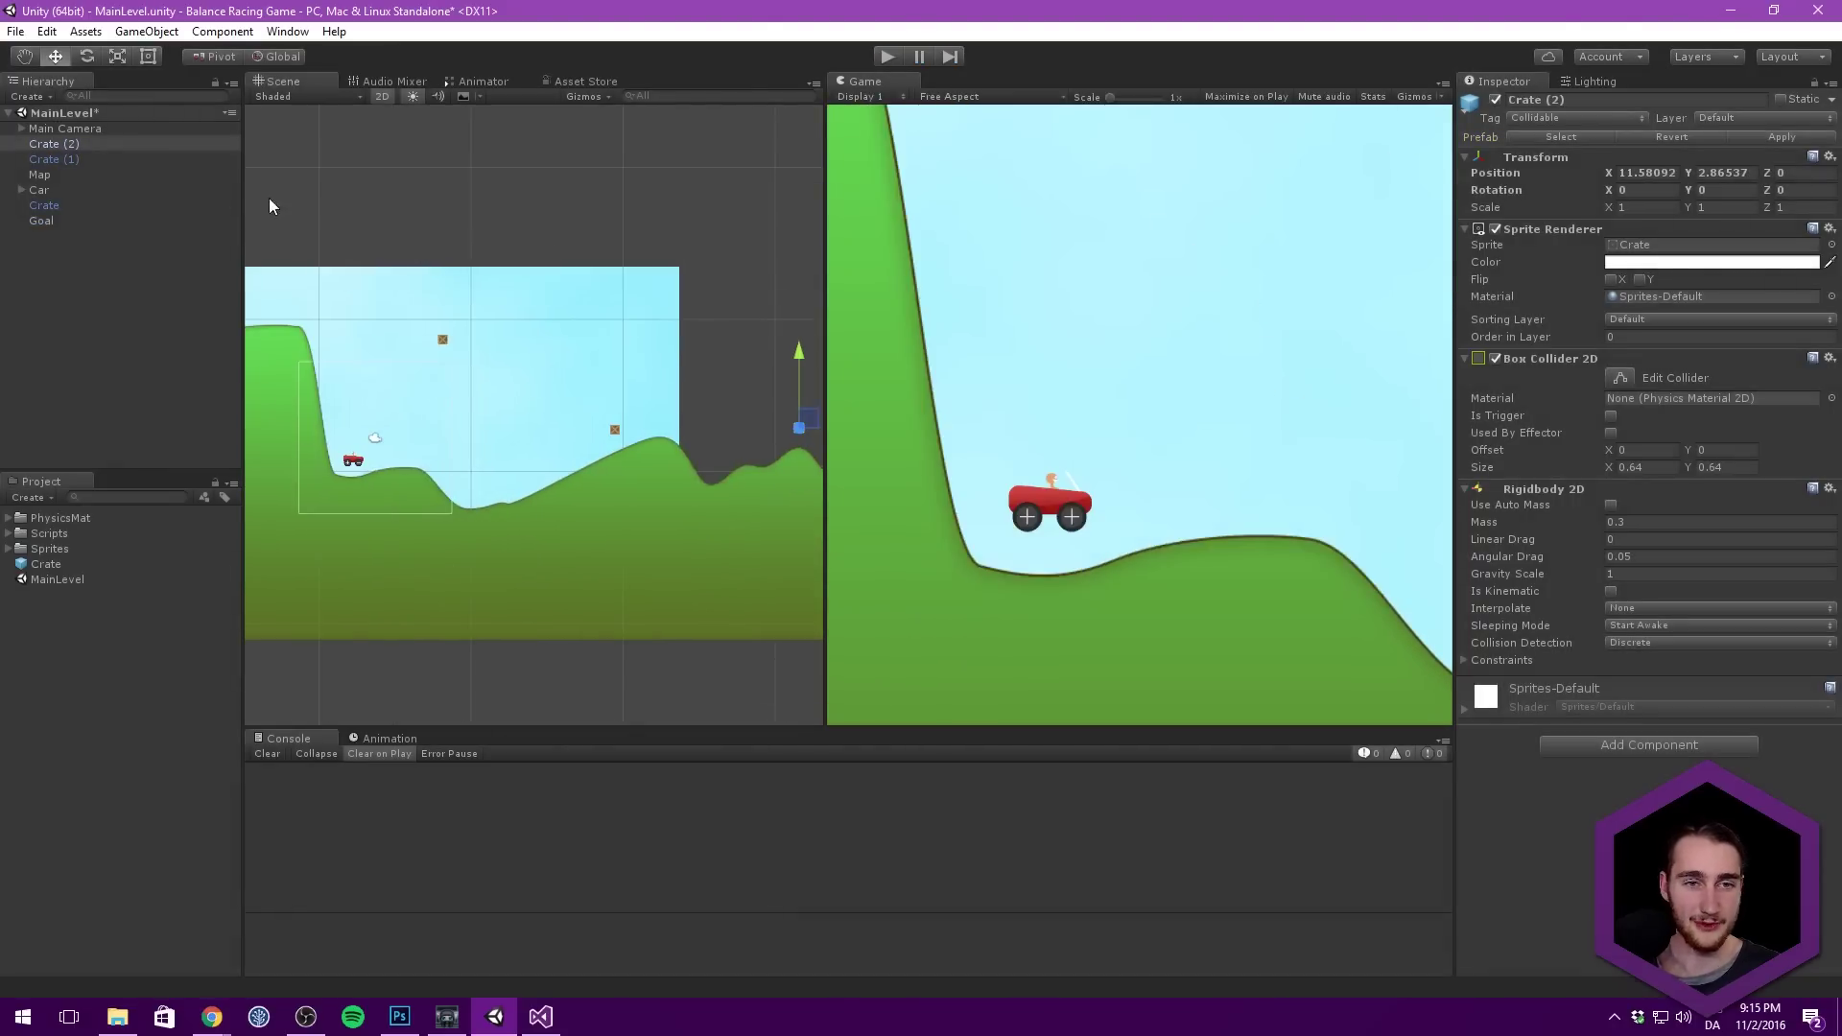
Step: Move Crate (1) slightly higher and closer to the car's start, and play-test the level through to the goal
left_click(57, 159)
left_click_drag(441, 337, 429, 285)
left_click(889, 56)
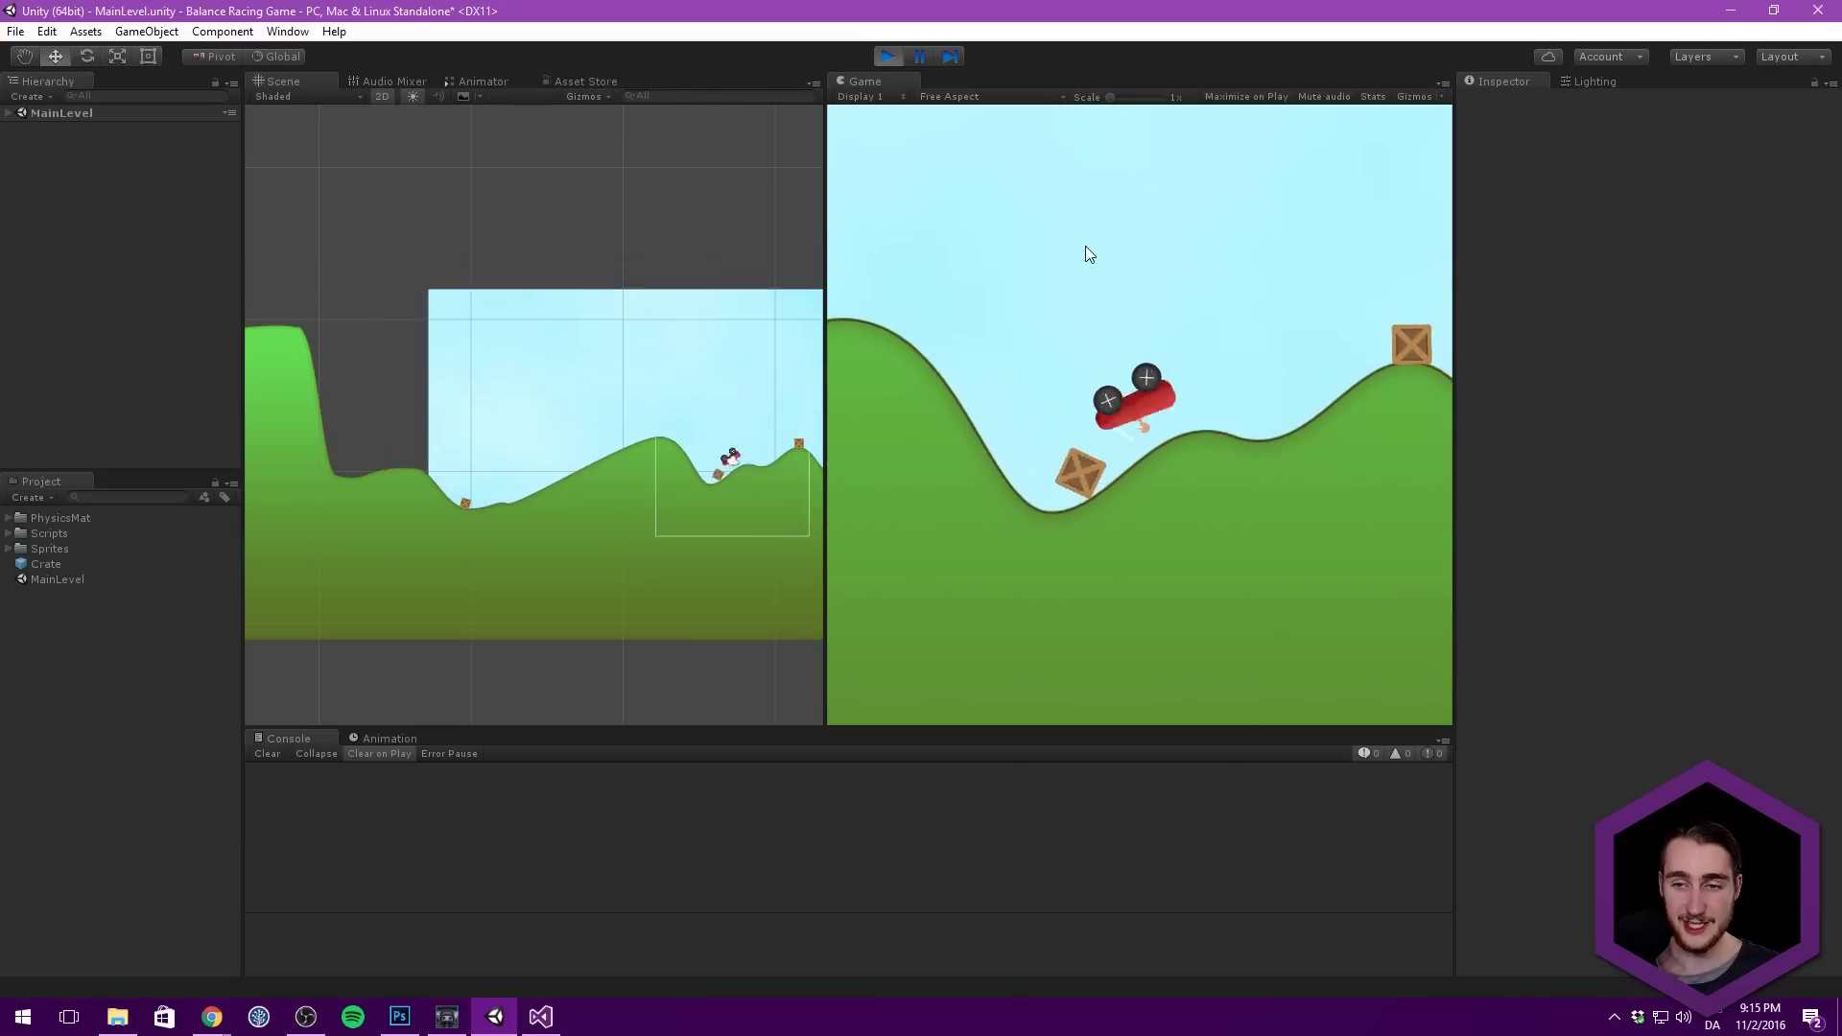
left_click(1084, 248)
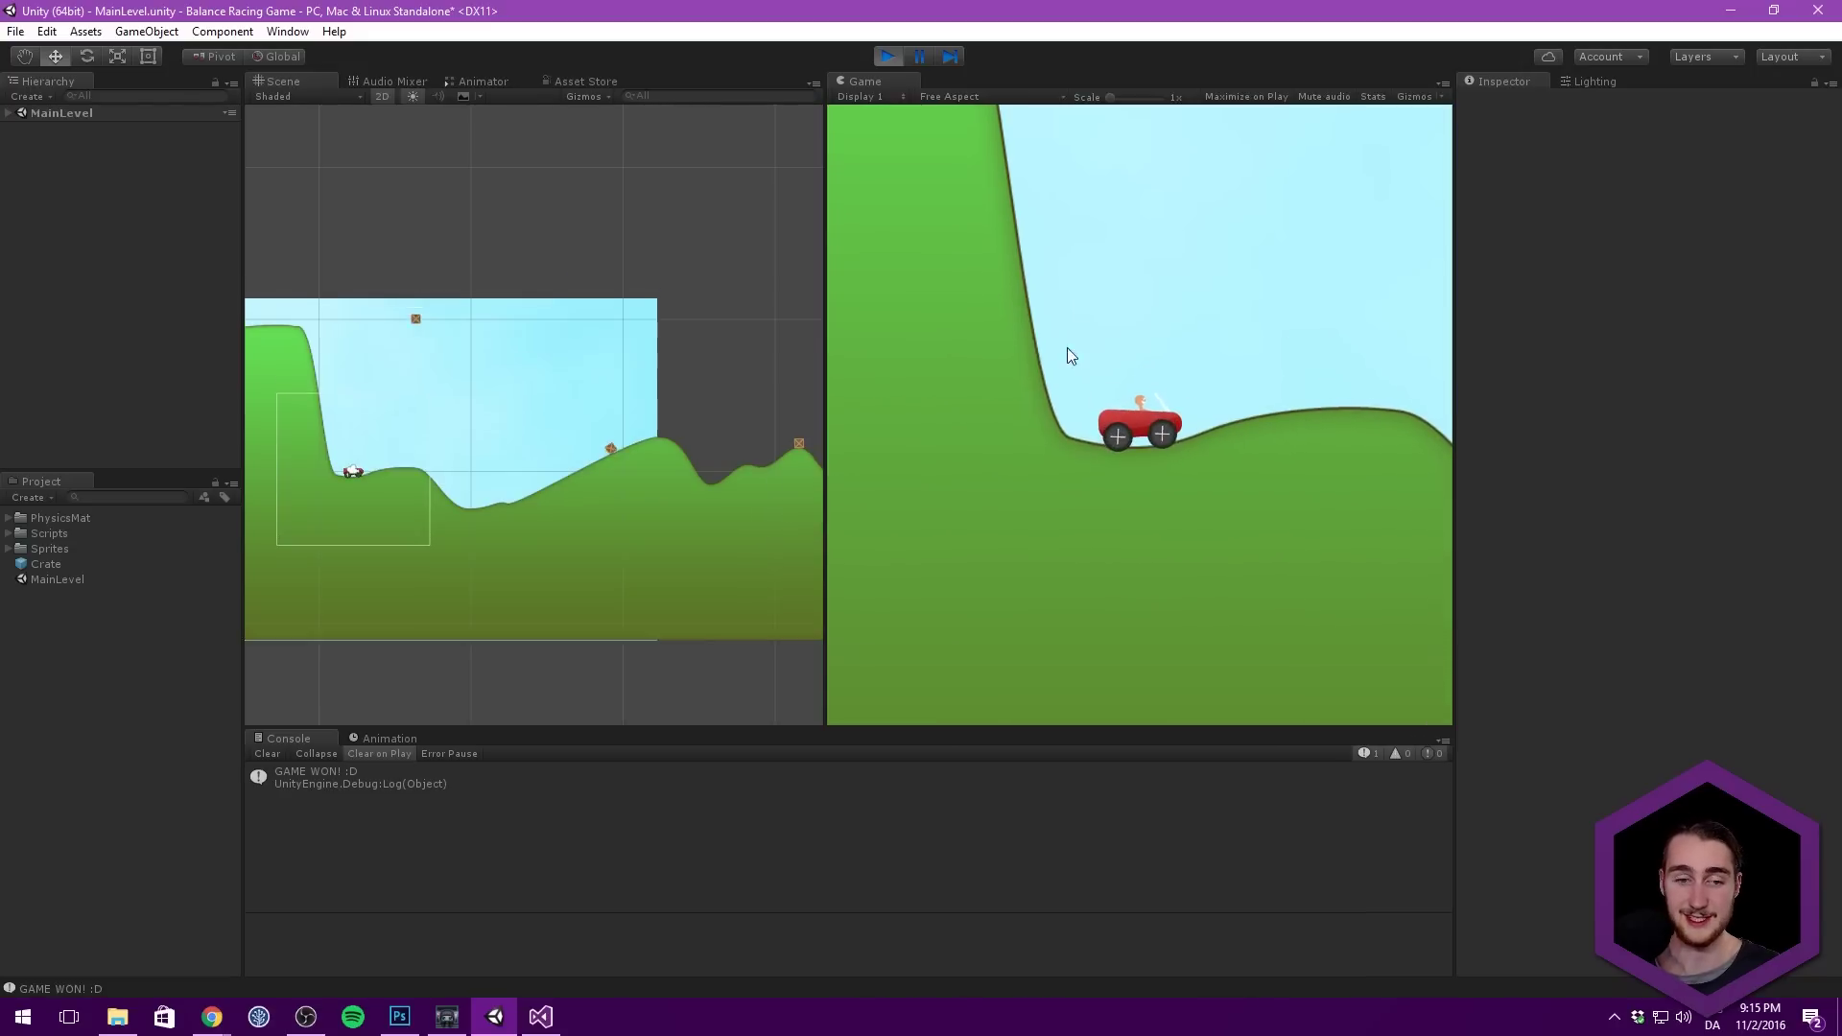
left_click(886, 57)
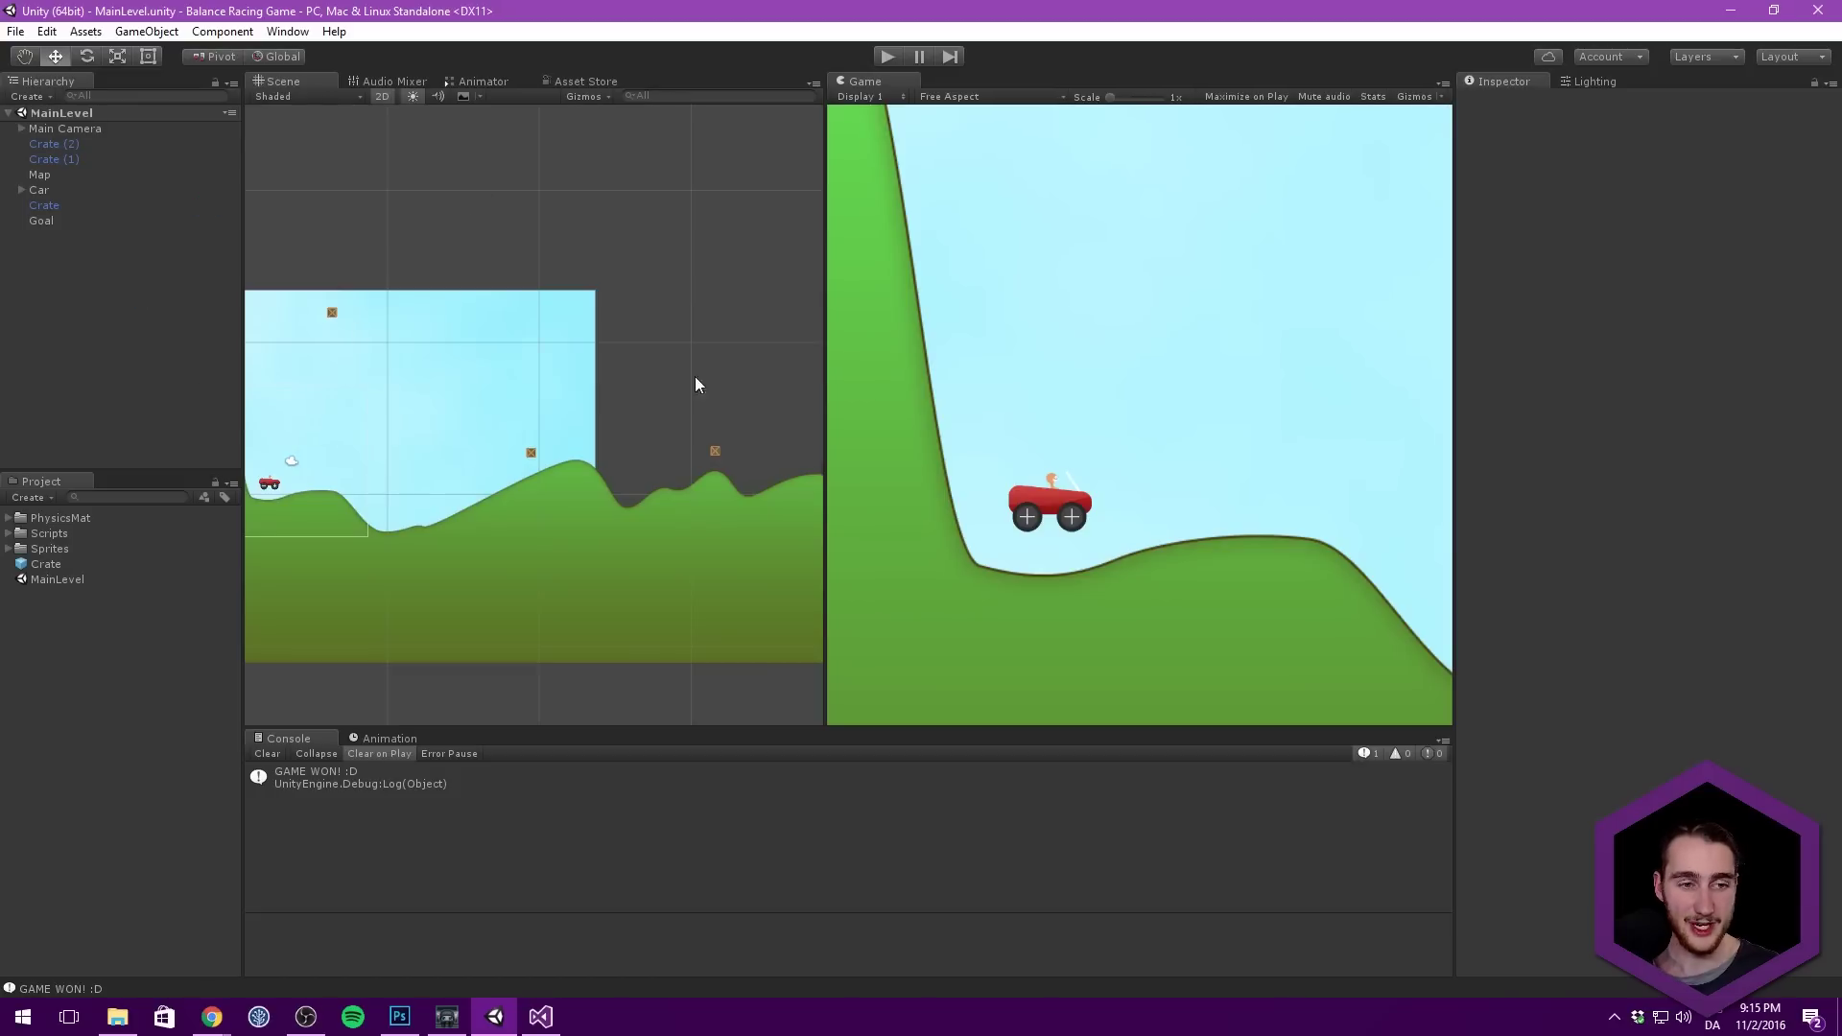
Step: Create a Physics2D Material named Crate and move it into the PhysicsMat folder
right_click(99, 638)
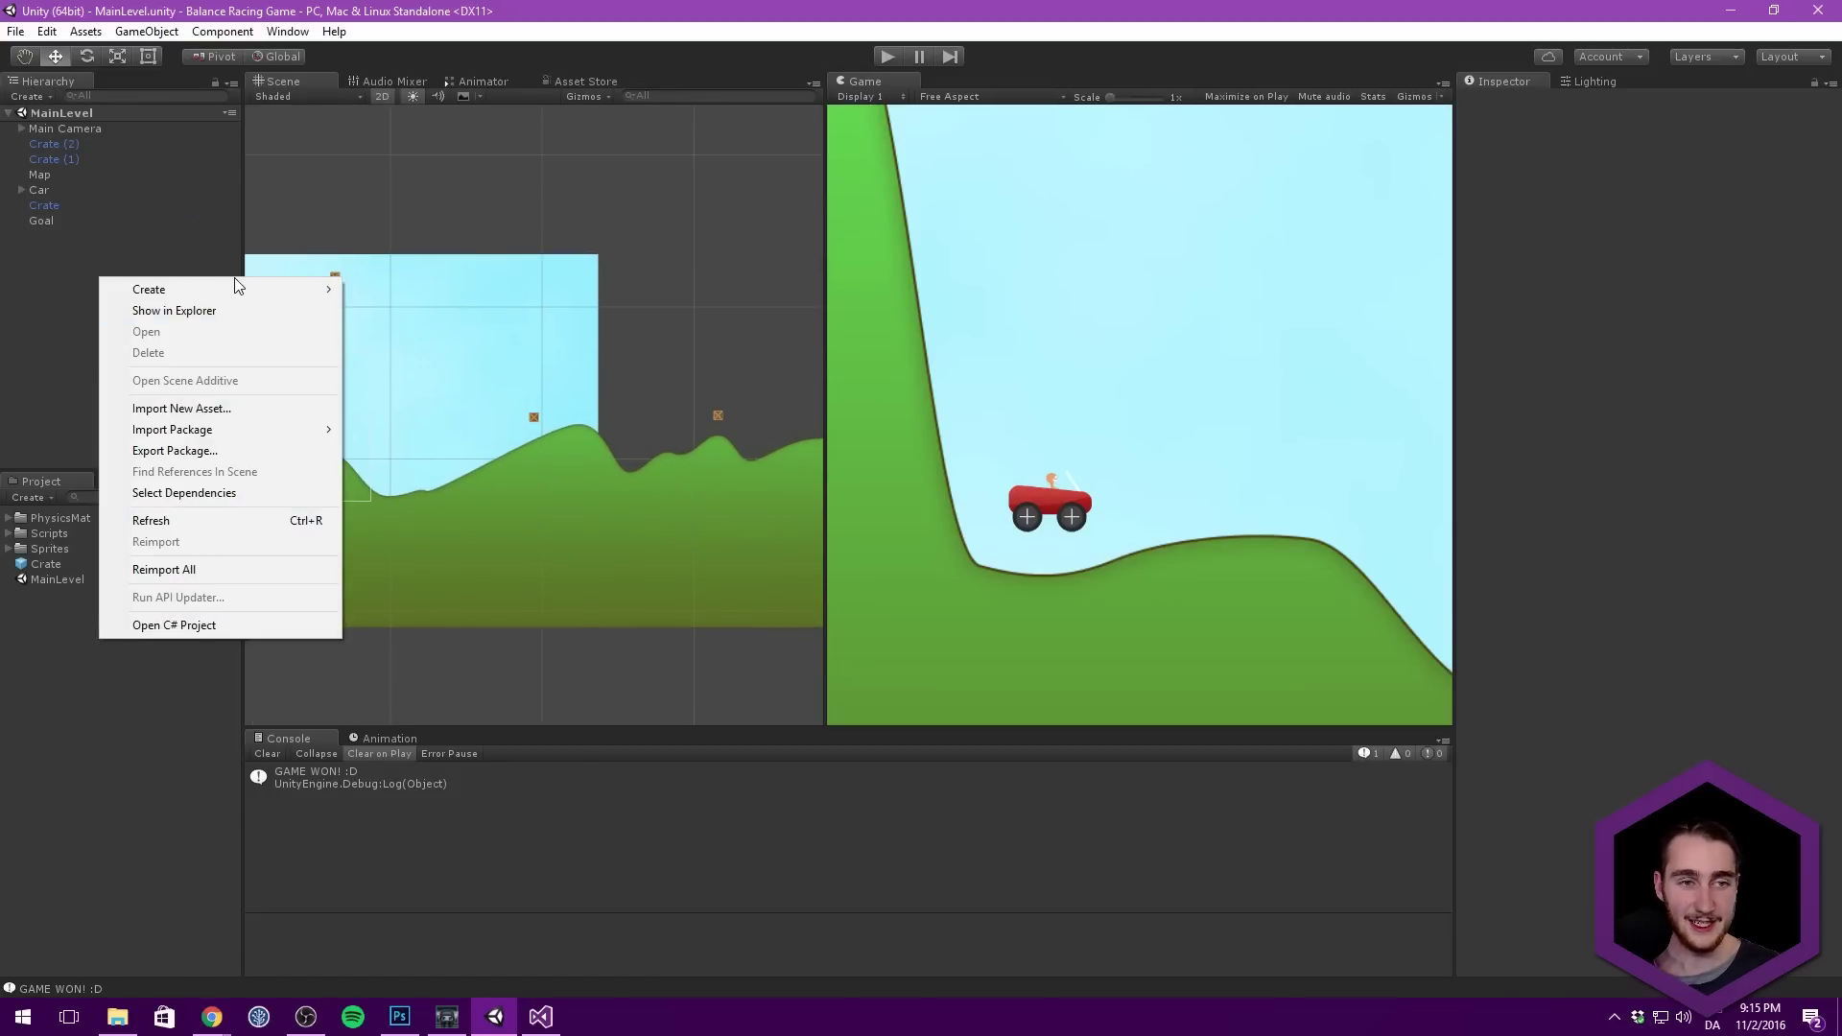
mouse_move(249, 290)
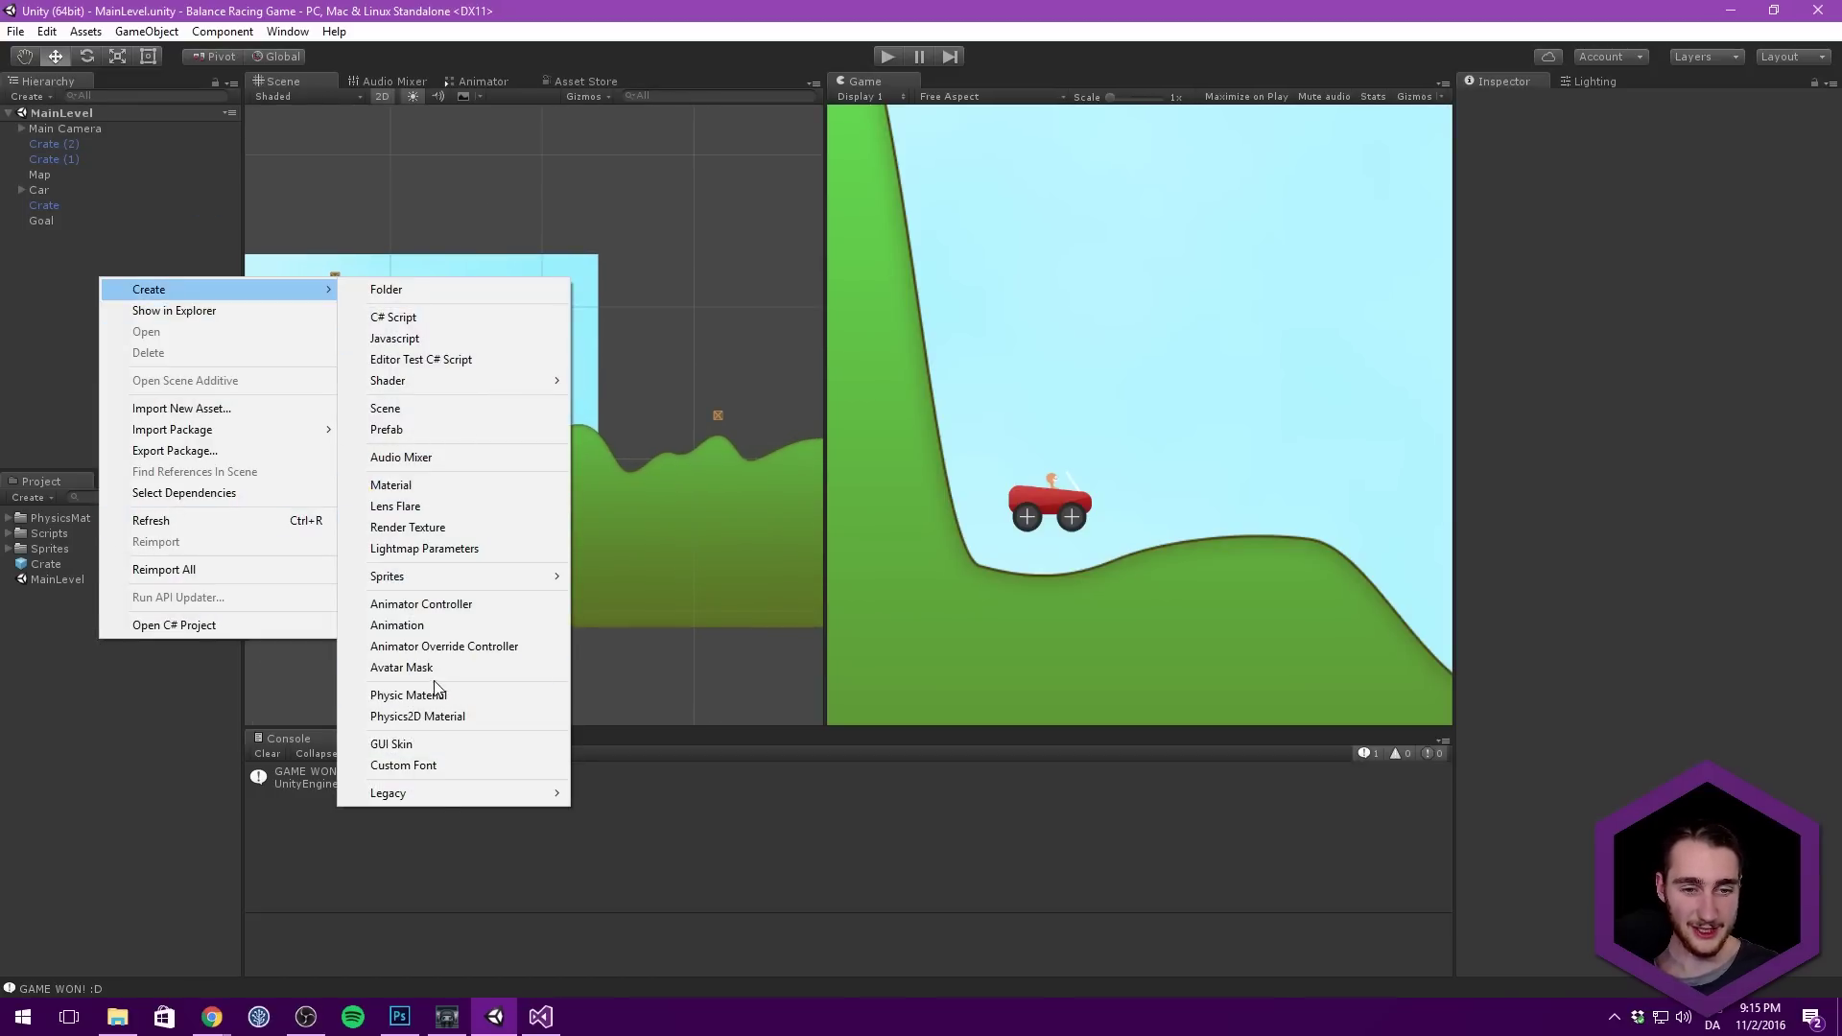
left_click(435, 711)
type("Crate")
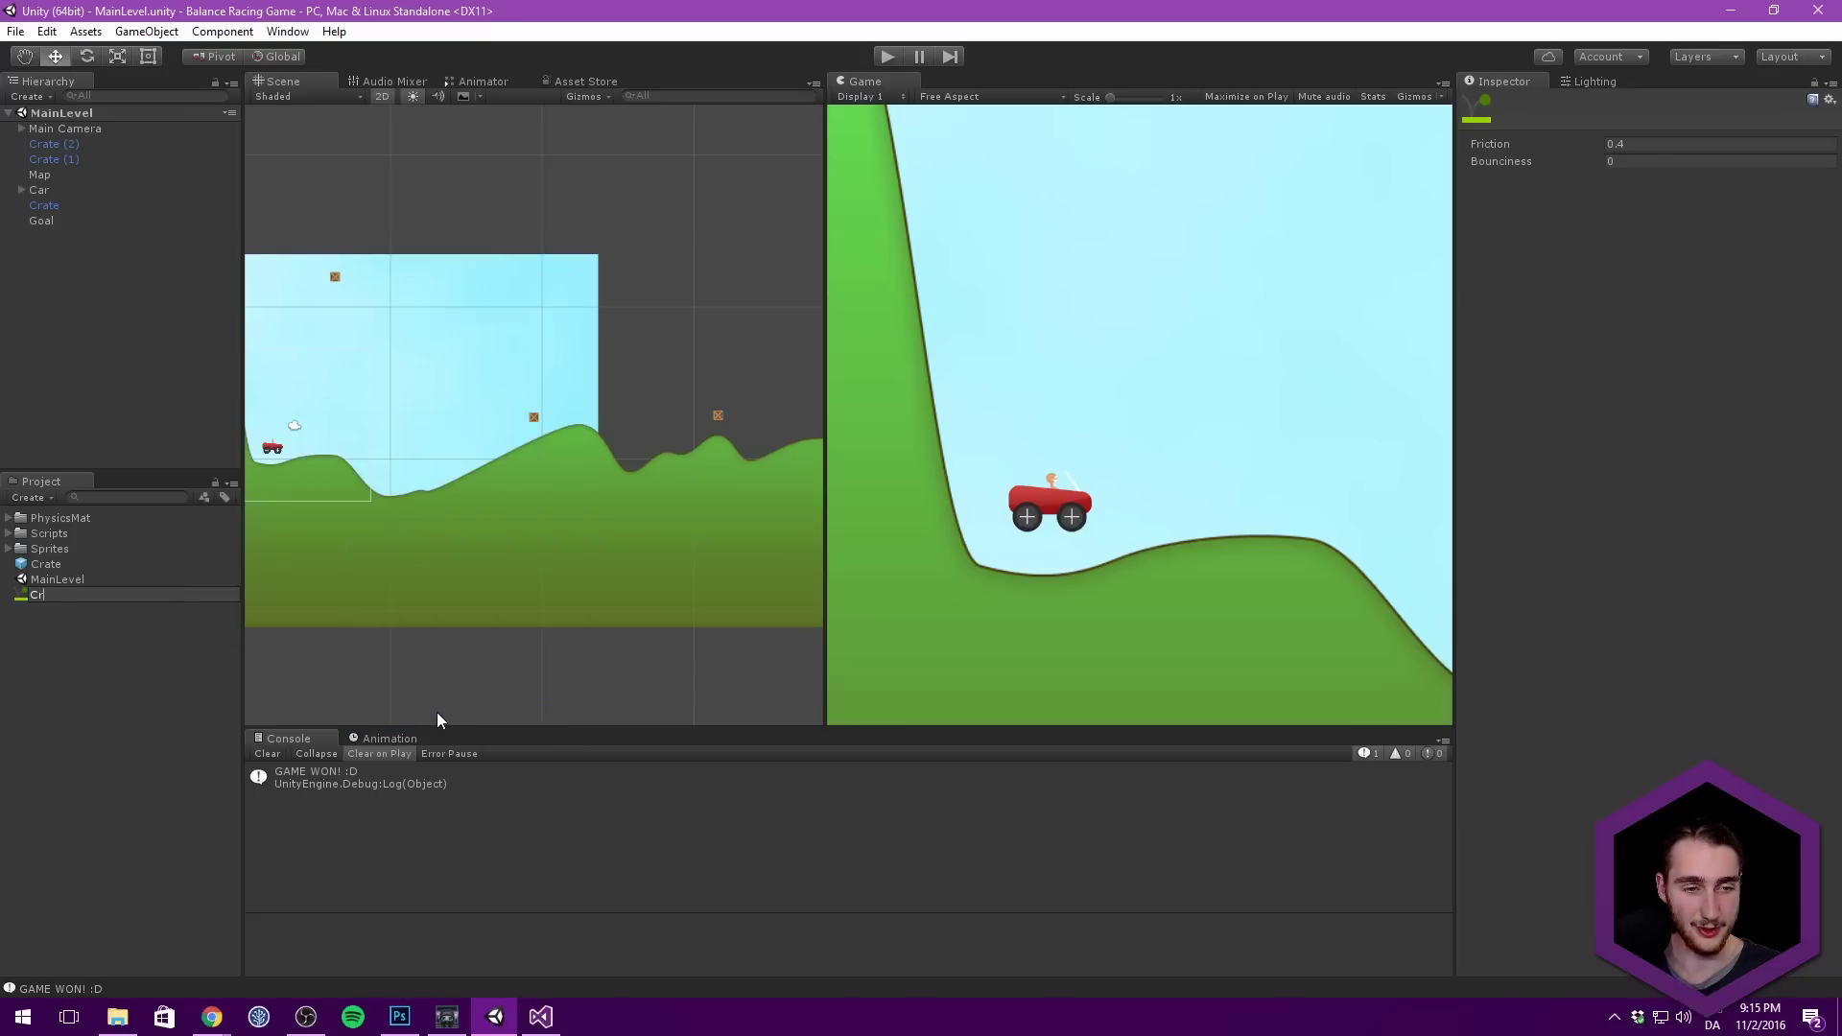
key("Return")
left_click_drag(61, 571, 12, 522)
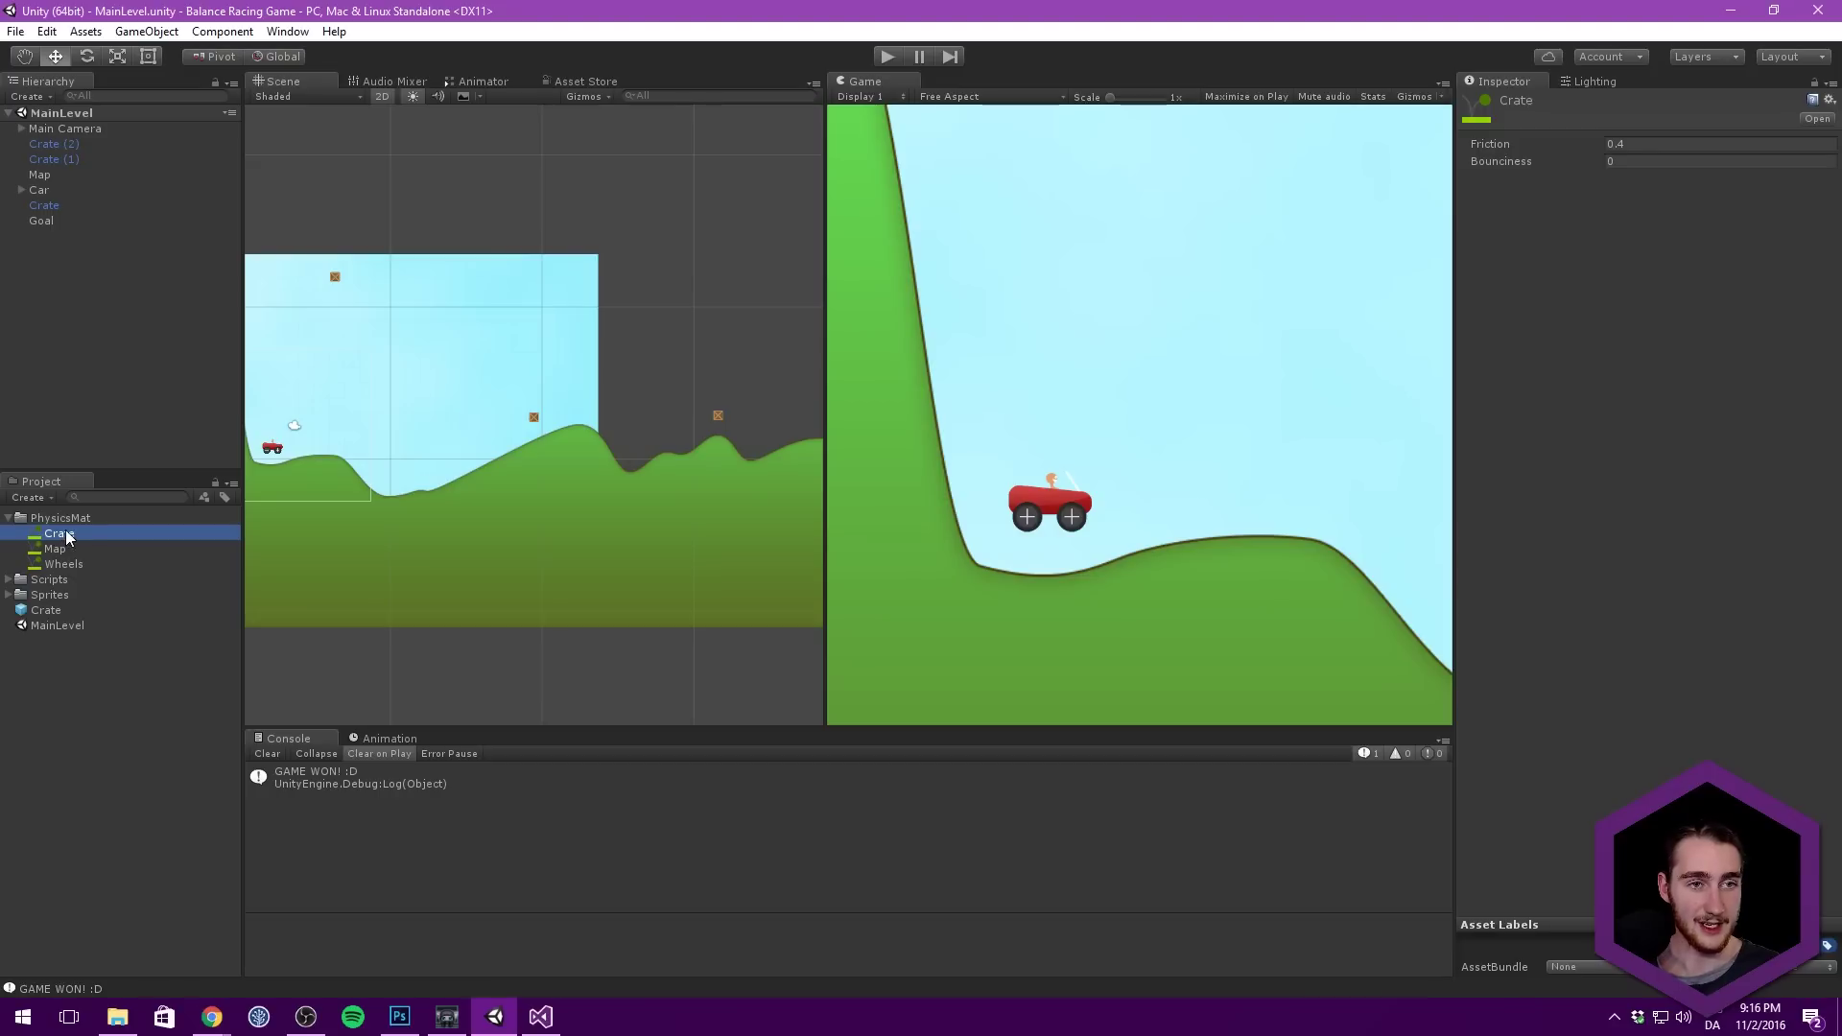
Step: Assign the Crate physics material to the Crate object's Box Collider 2D and apply the change to the prefab
left_click(78, 204)
left_click_drag(72, 540, 1727, 413)
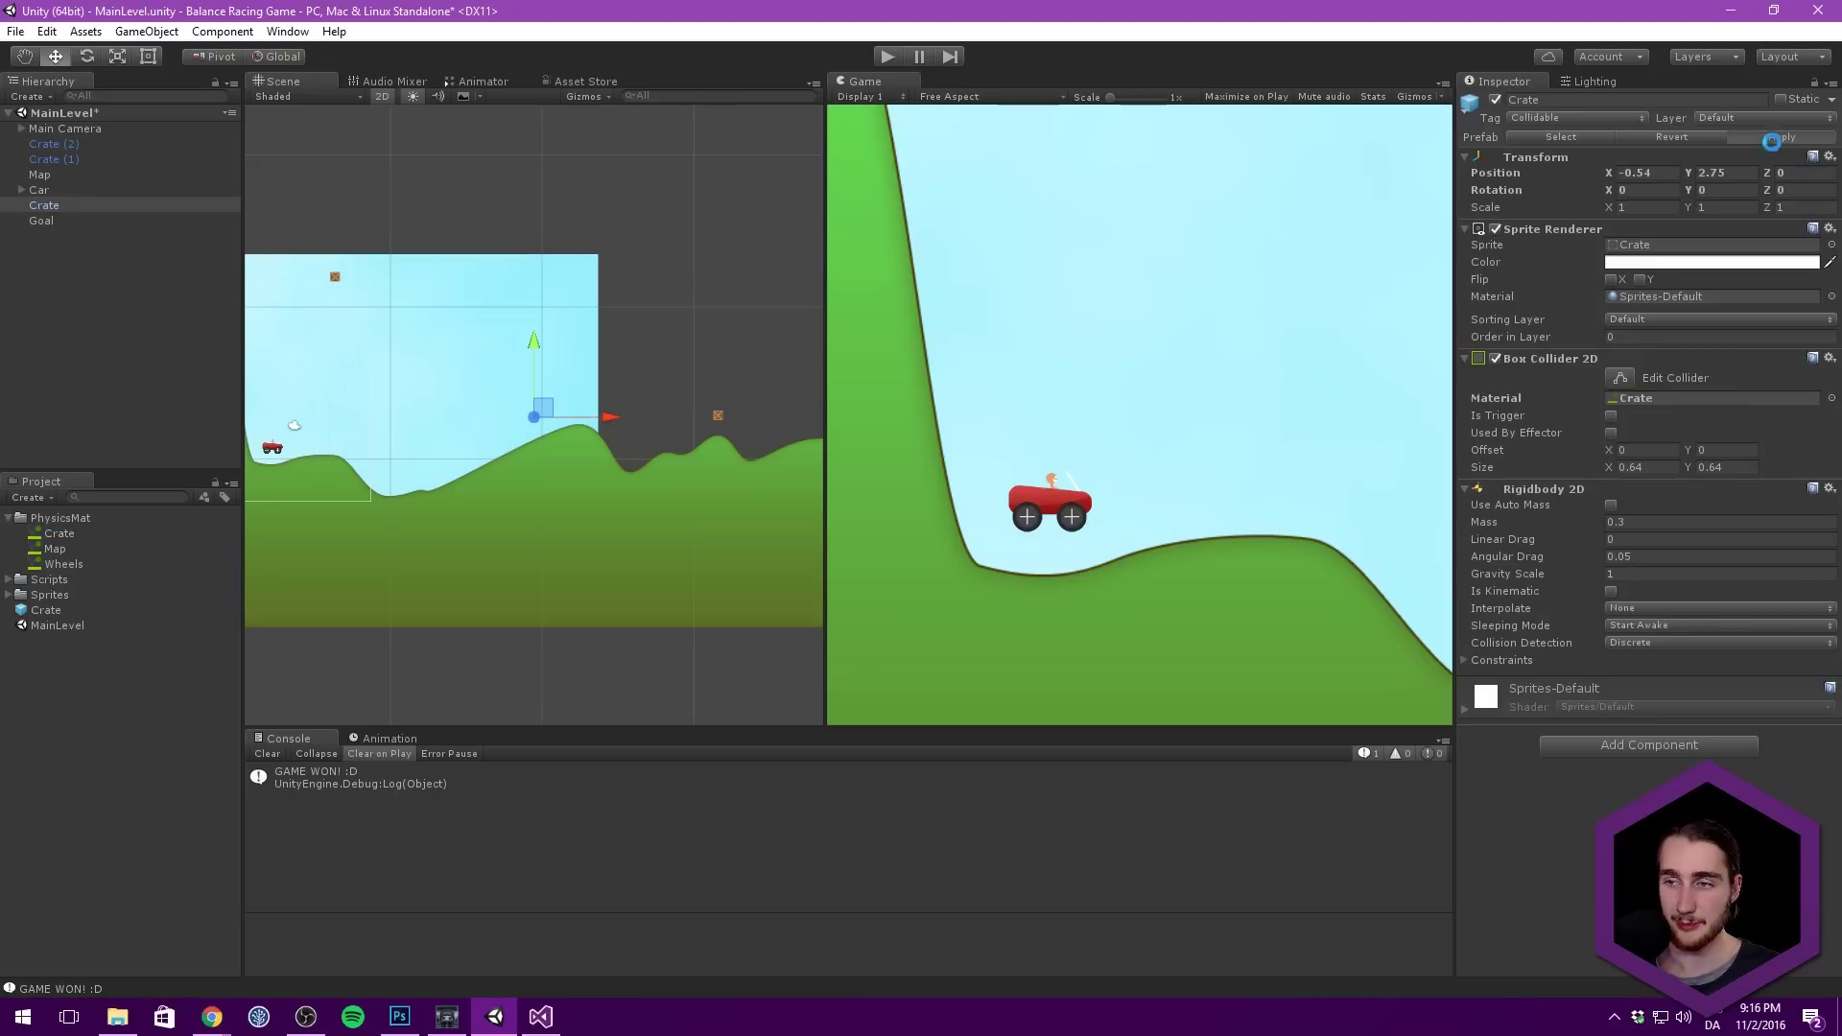
Step: Set the friction of the Crate physics material to 0.2
left_click(61, 533)
left_click(1661, 144)
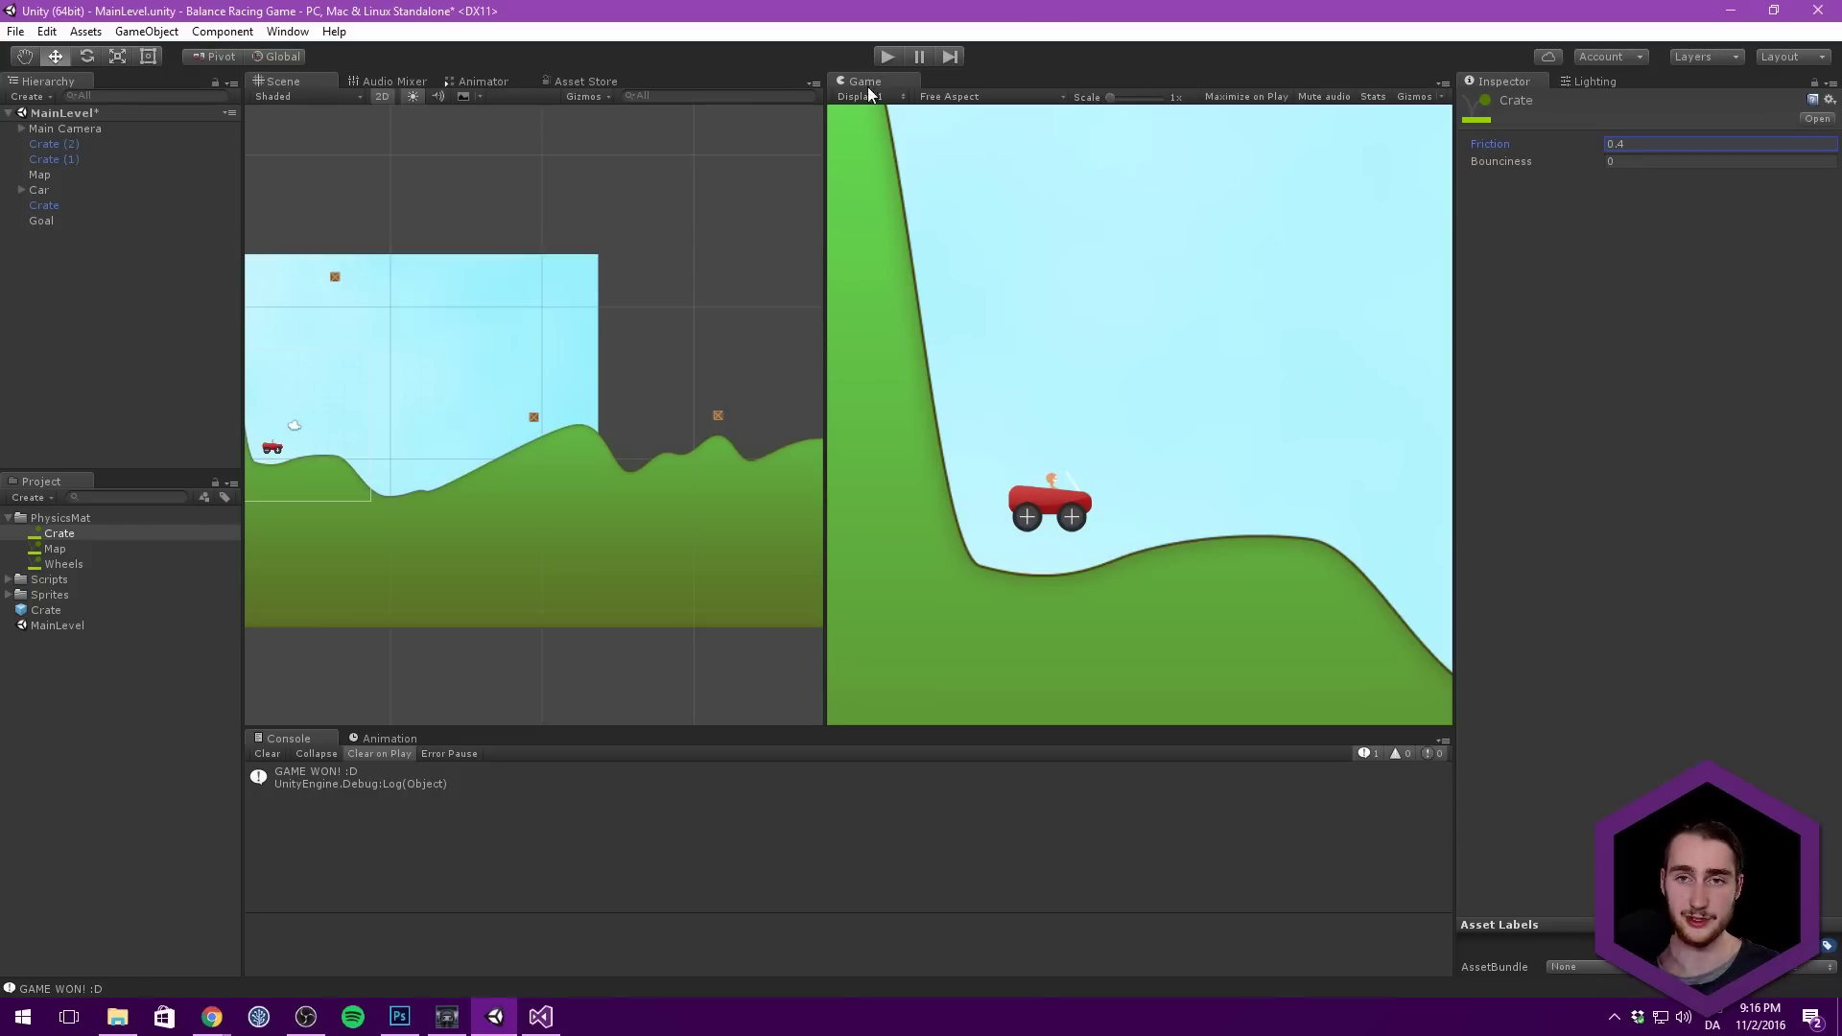
type("0.2")
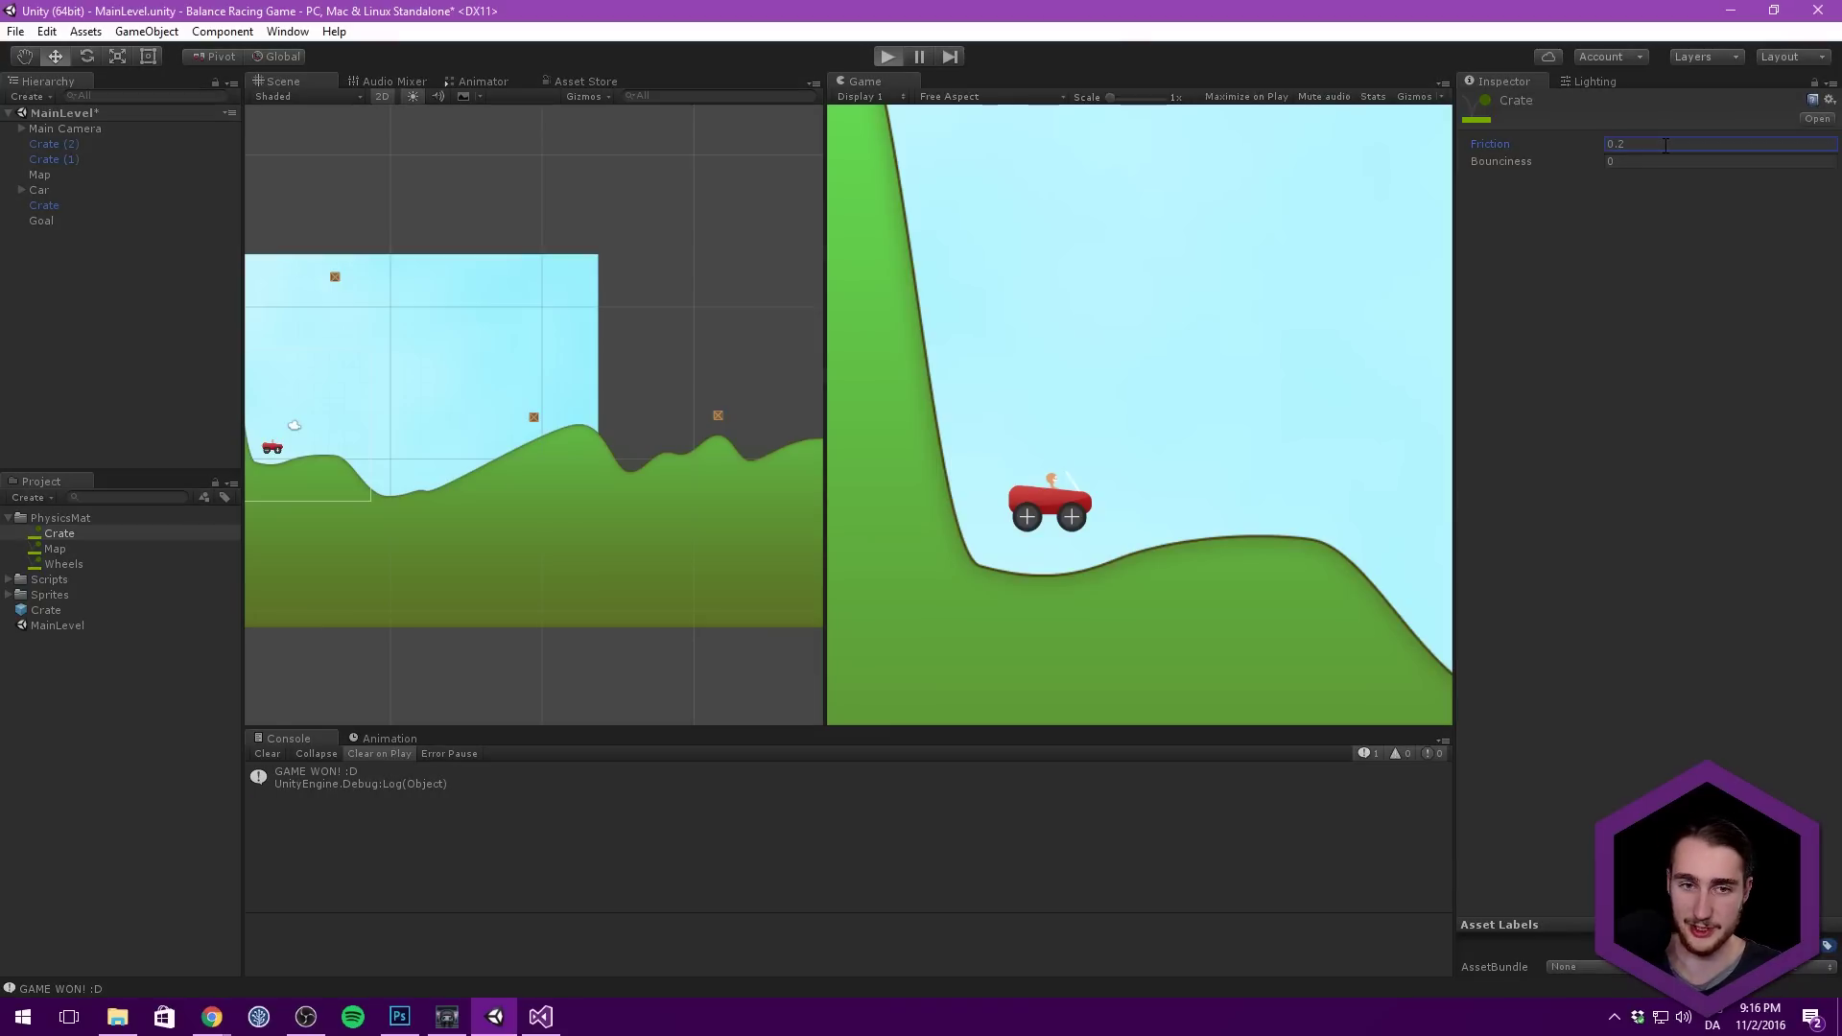
Step: Play-test the crates with the new friction, and restart the run with the Game view maximised
key("ctrl+p")
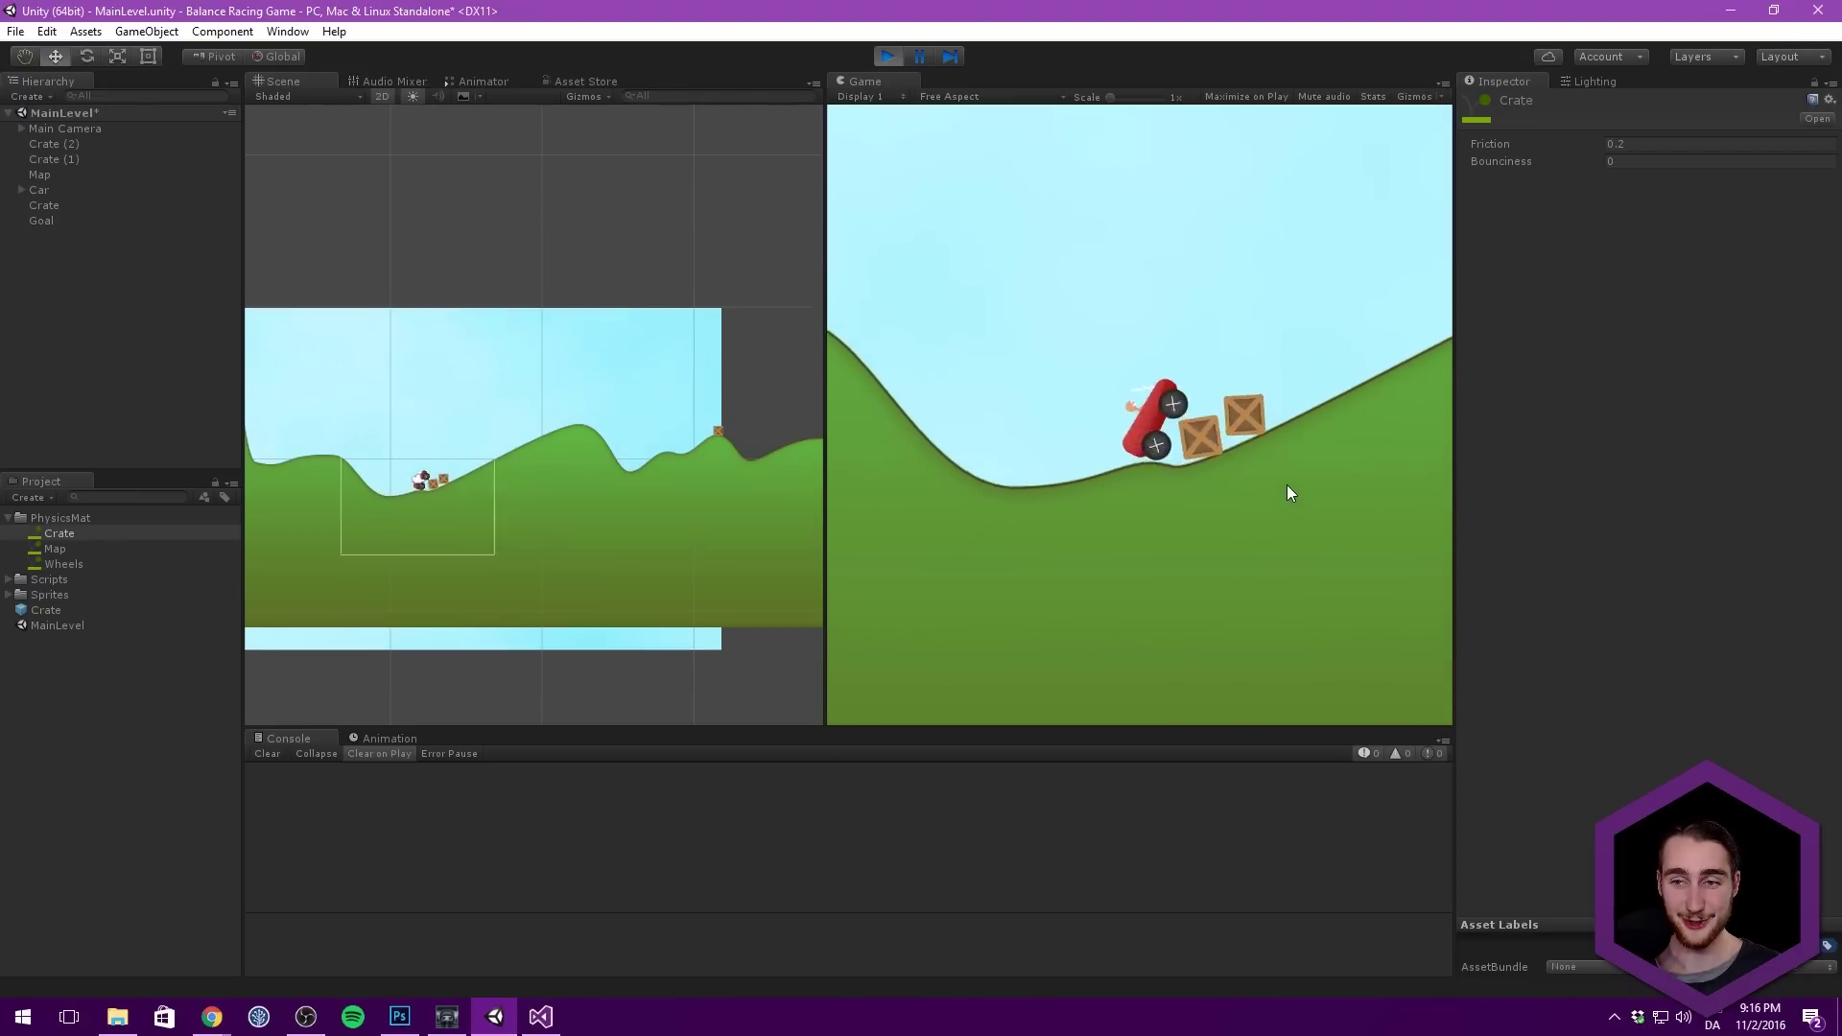
left_click(890, 56)
left_click(890, 56)
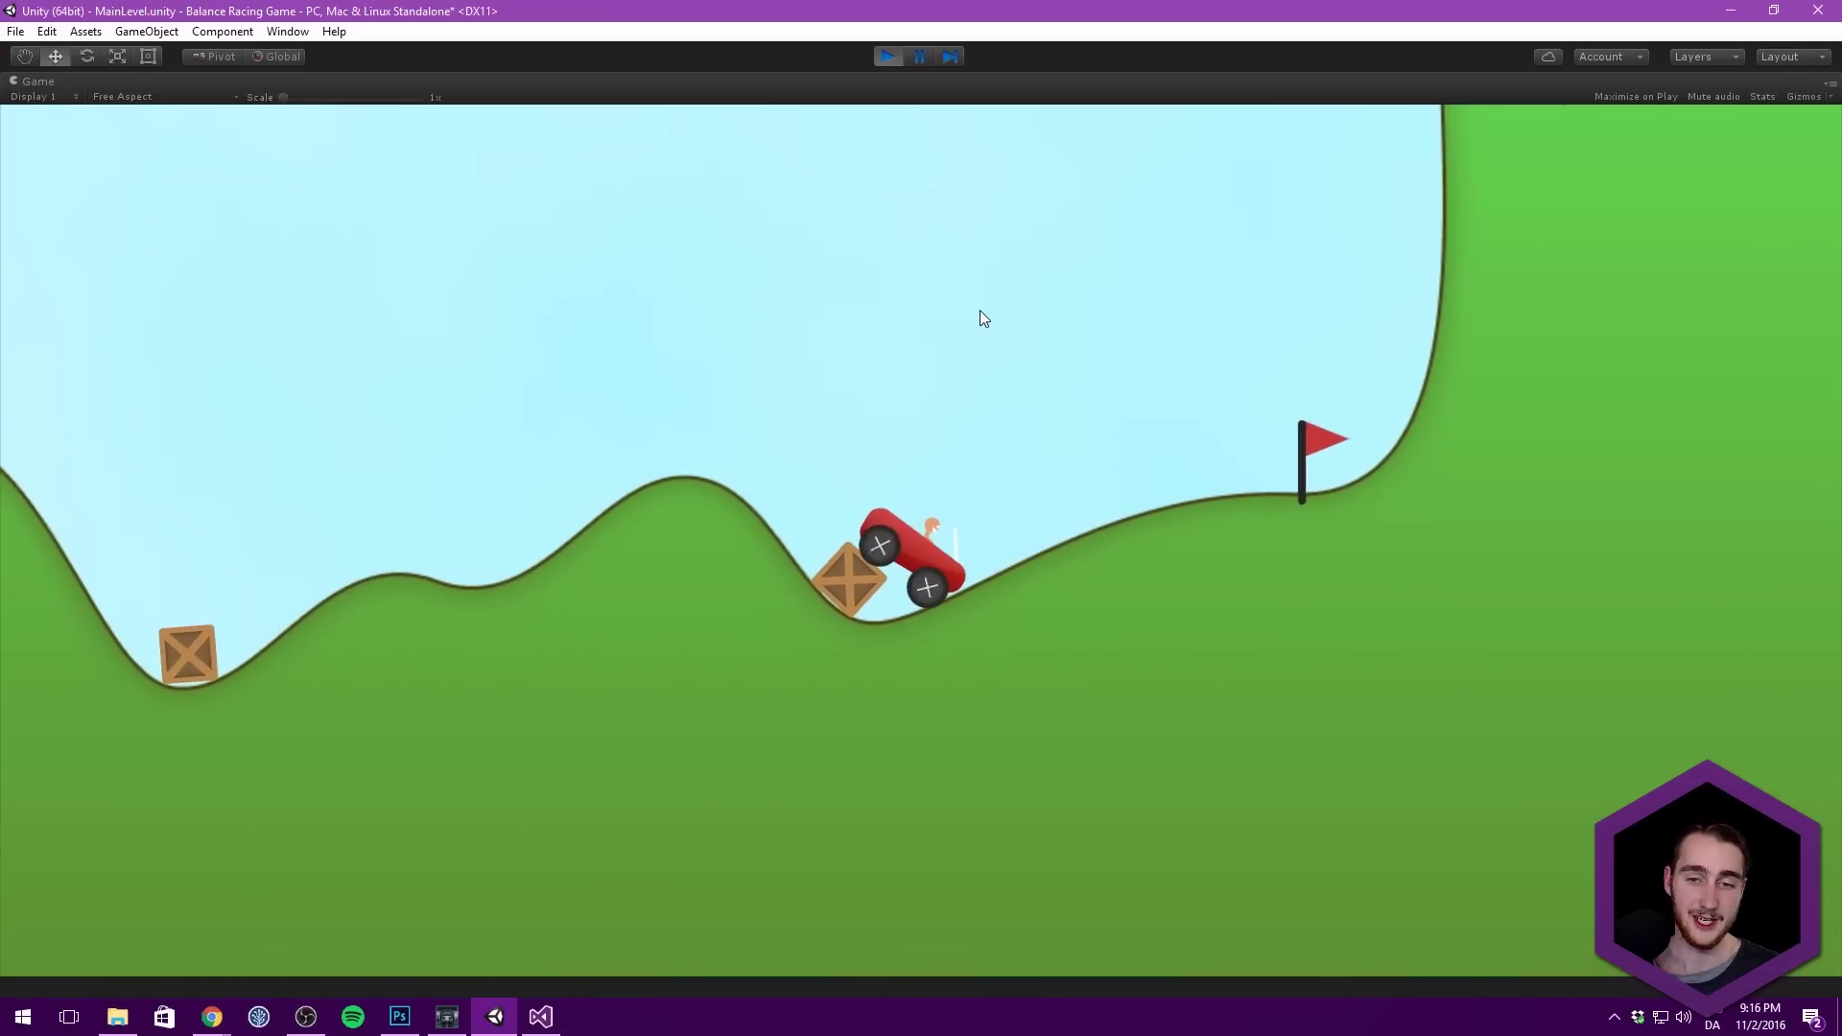
Step: Drive the car over the last crate to the goal flag and stop the play-test
key("Right")
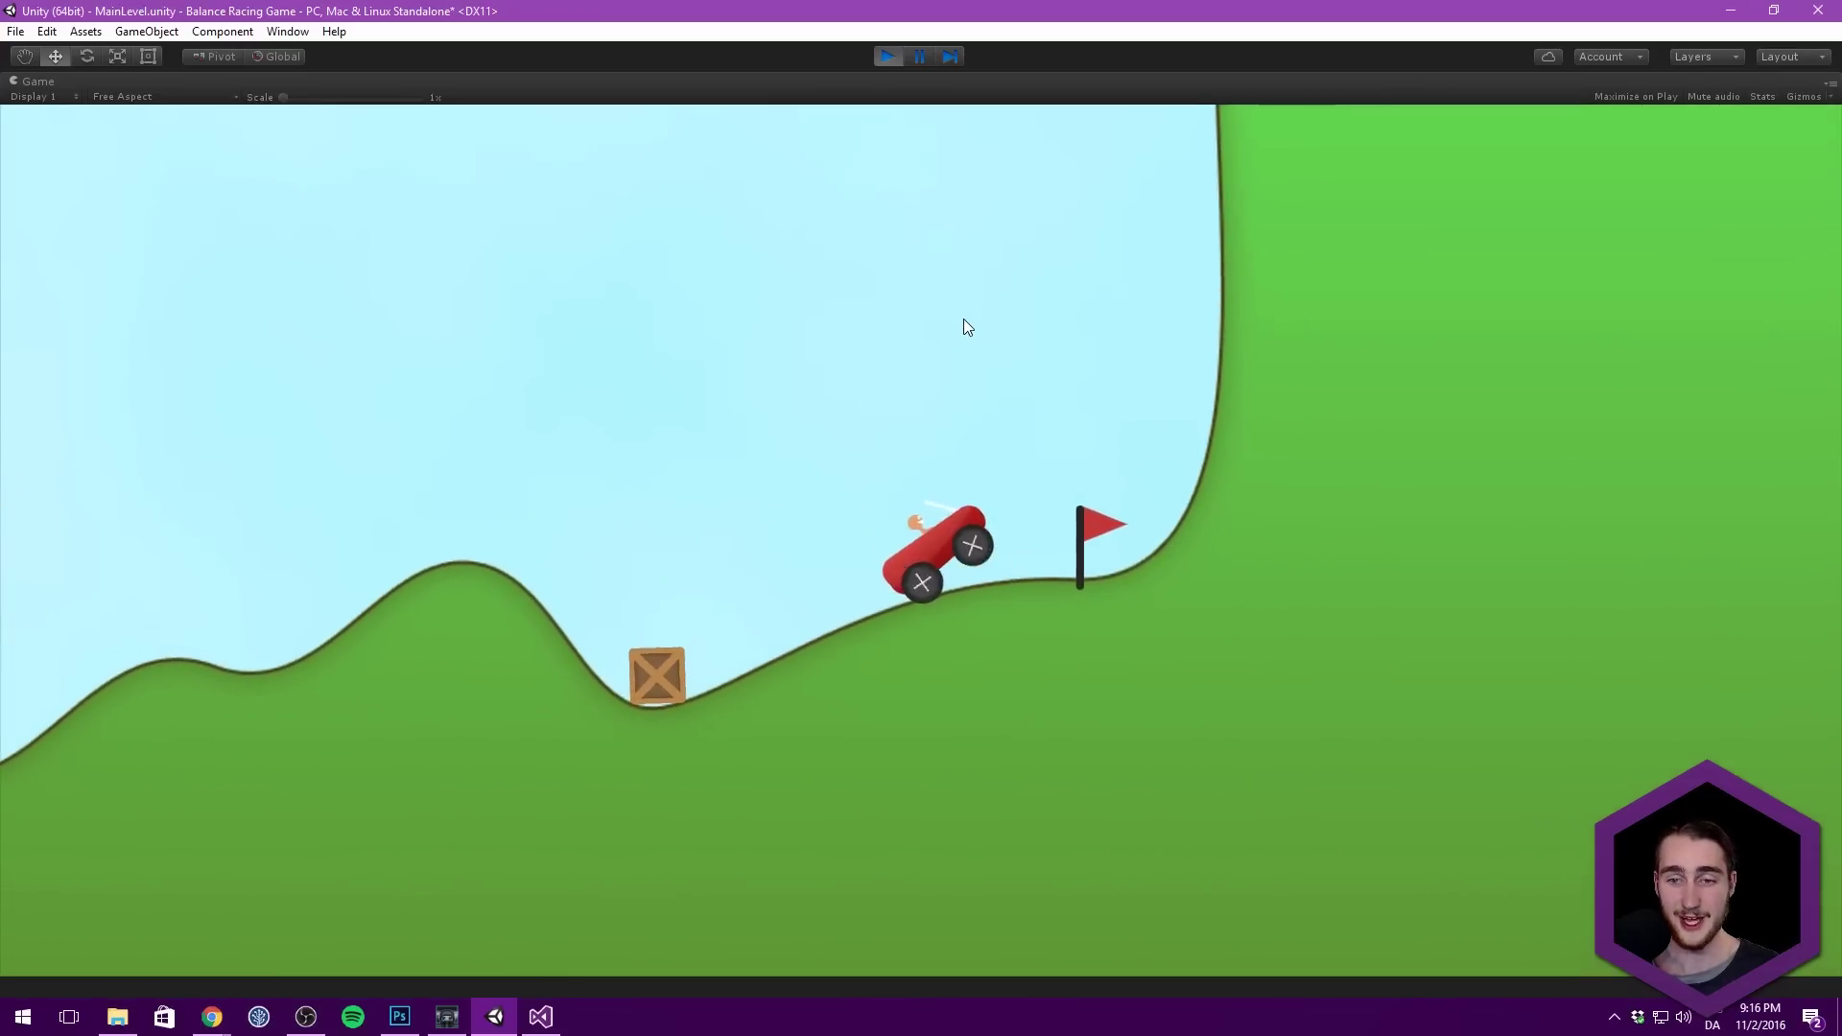
key("Right")
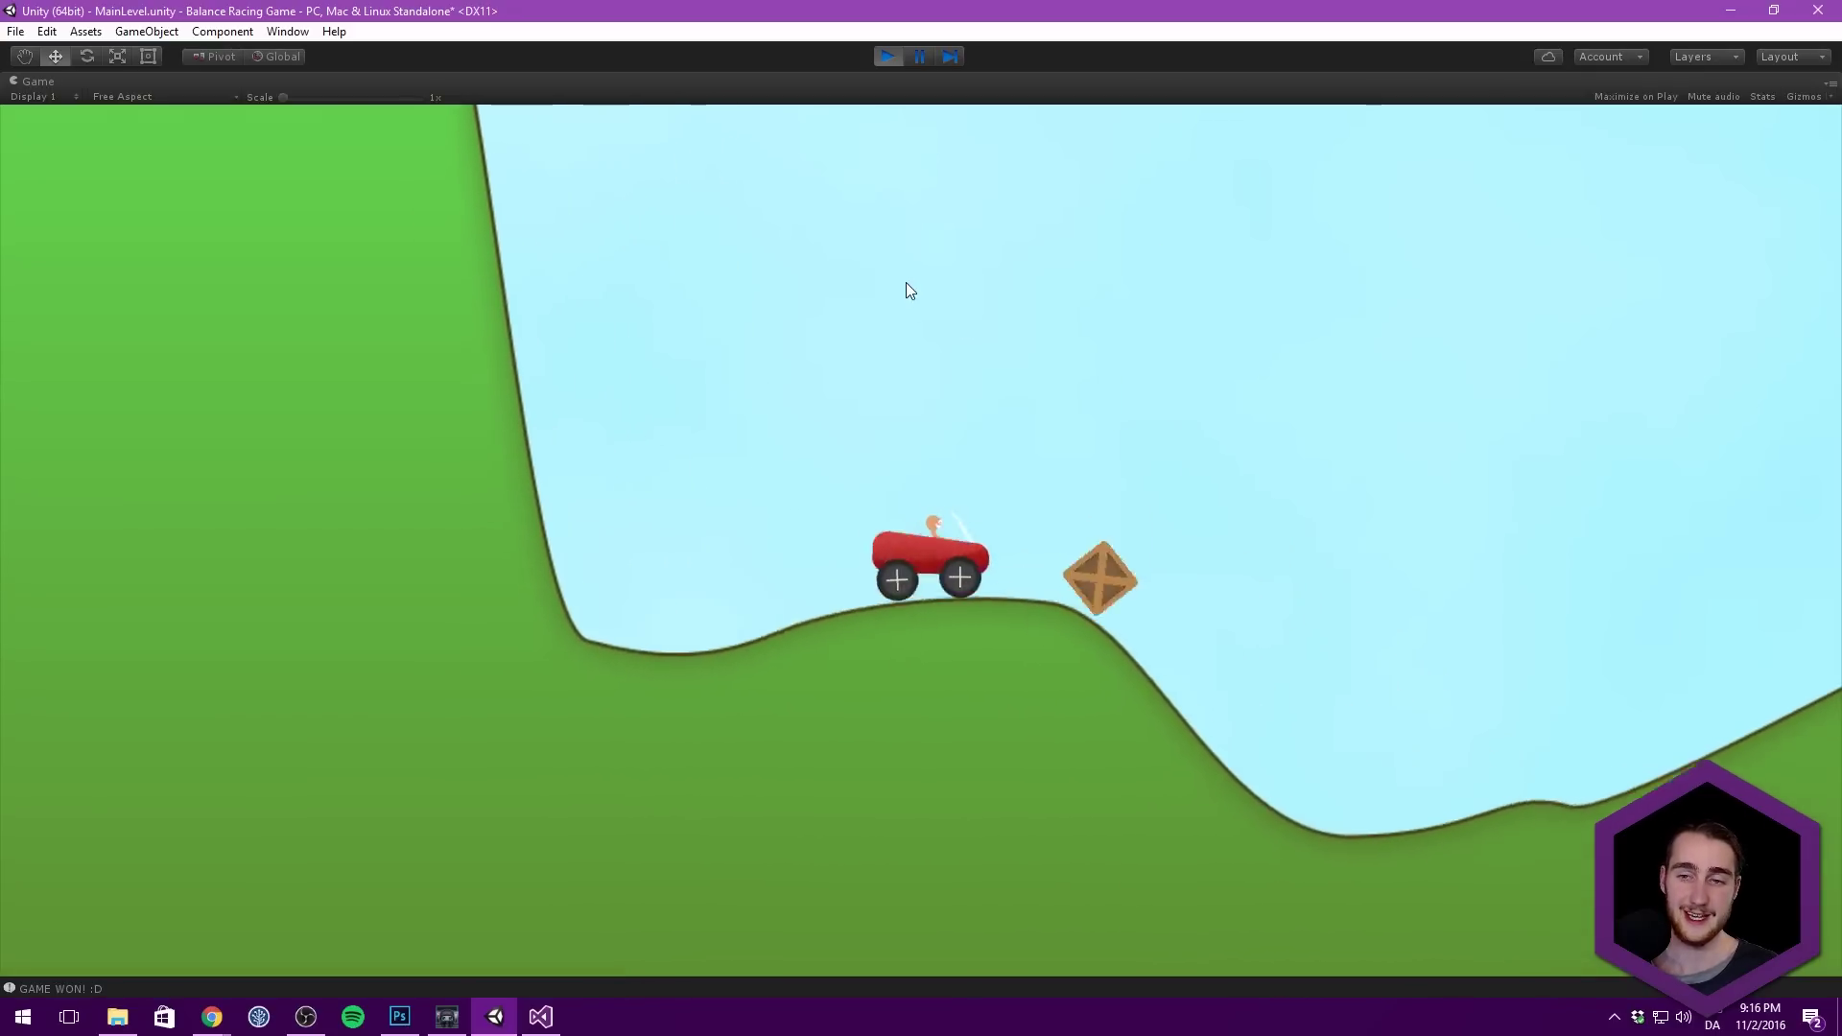
left_click(890, 56)
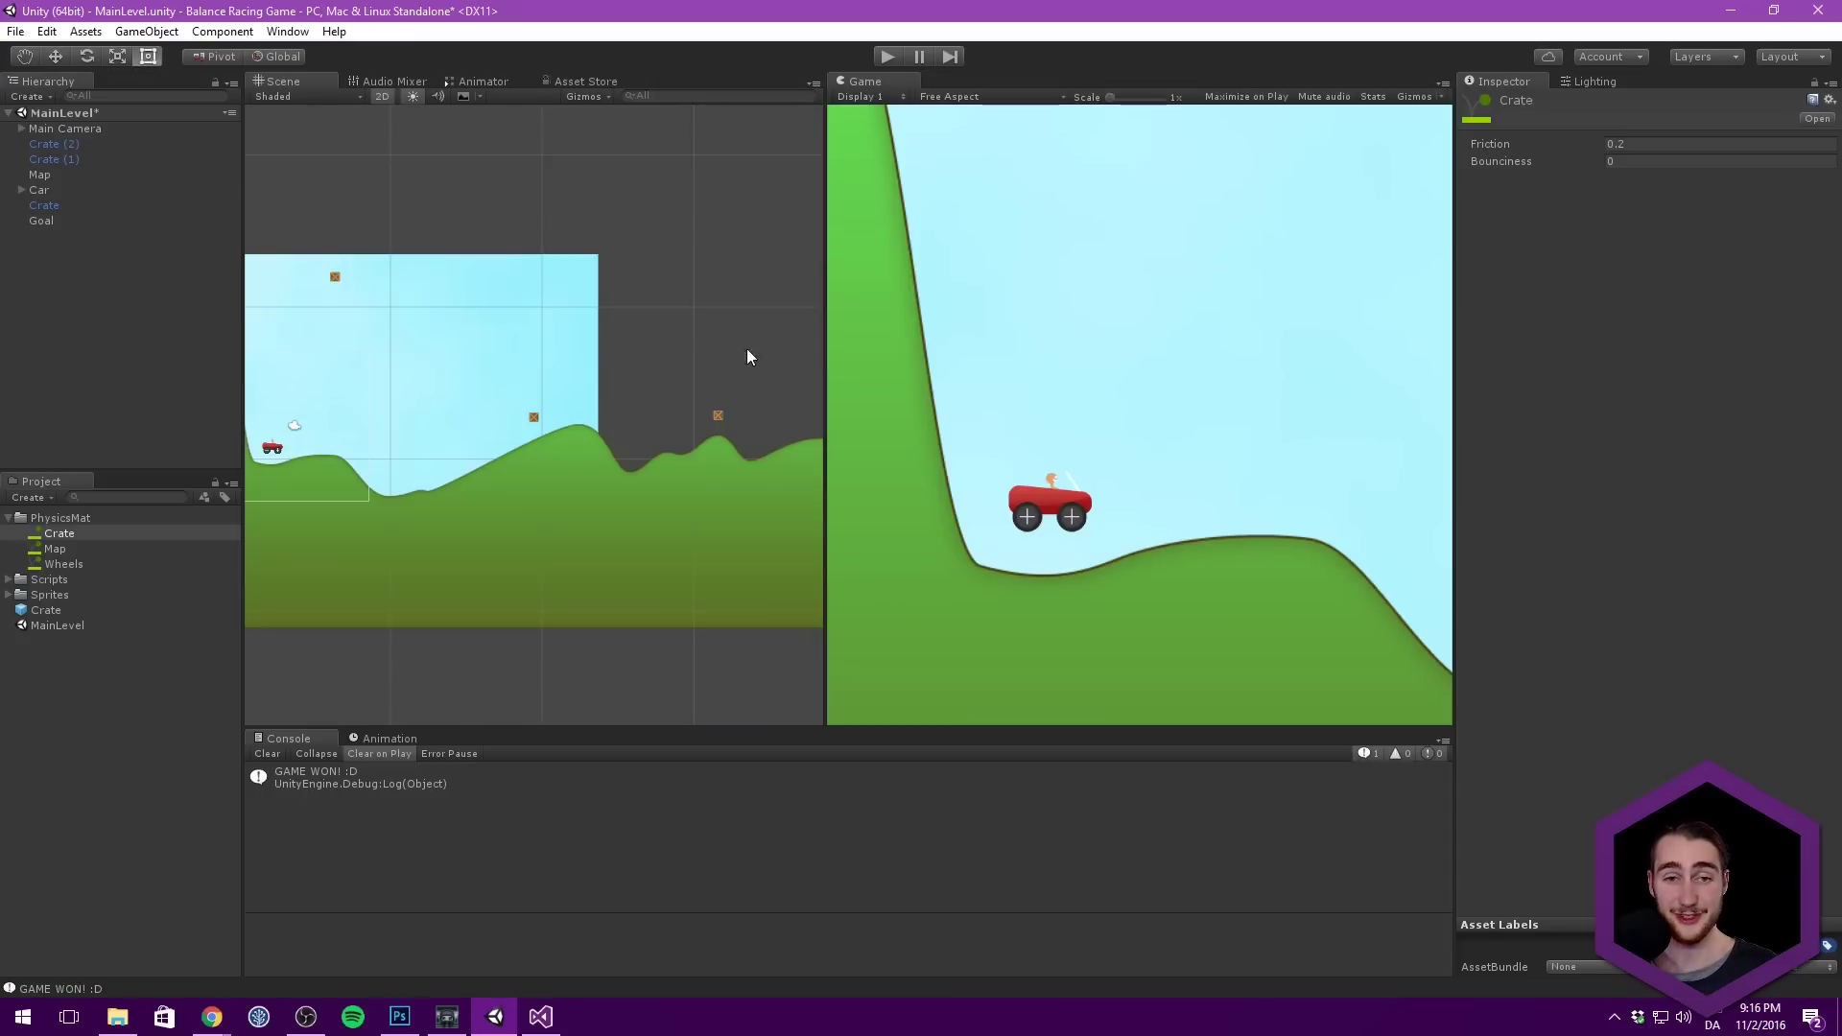
Step: Collapse the PhysicsMat folder in the project assets and clear the selection
left_click(52, 518)
left_click(8, 518)
left_click(107, 299)
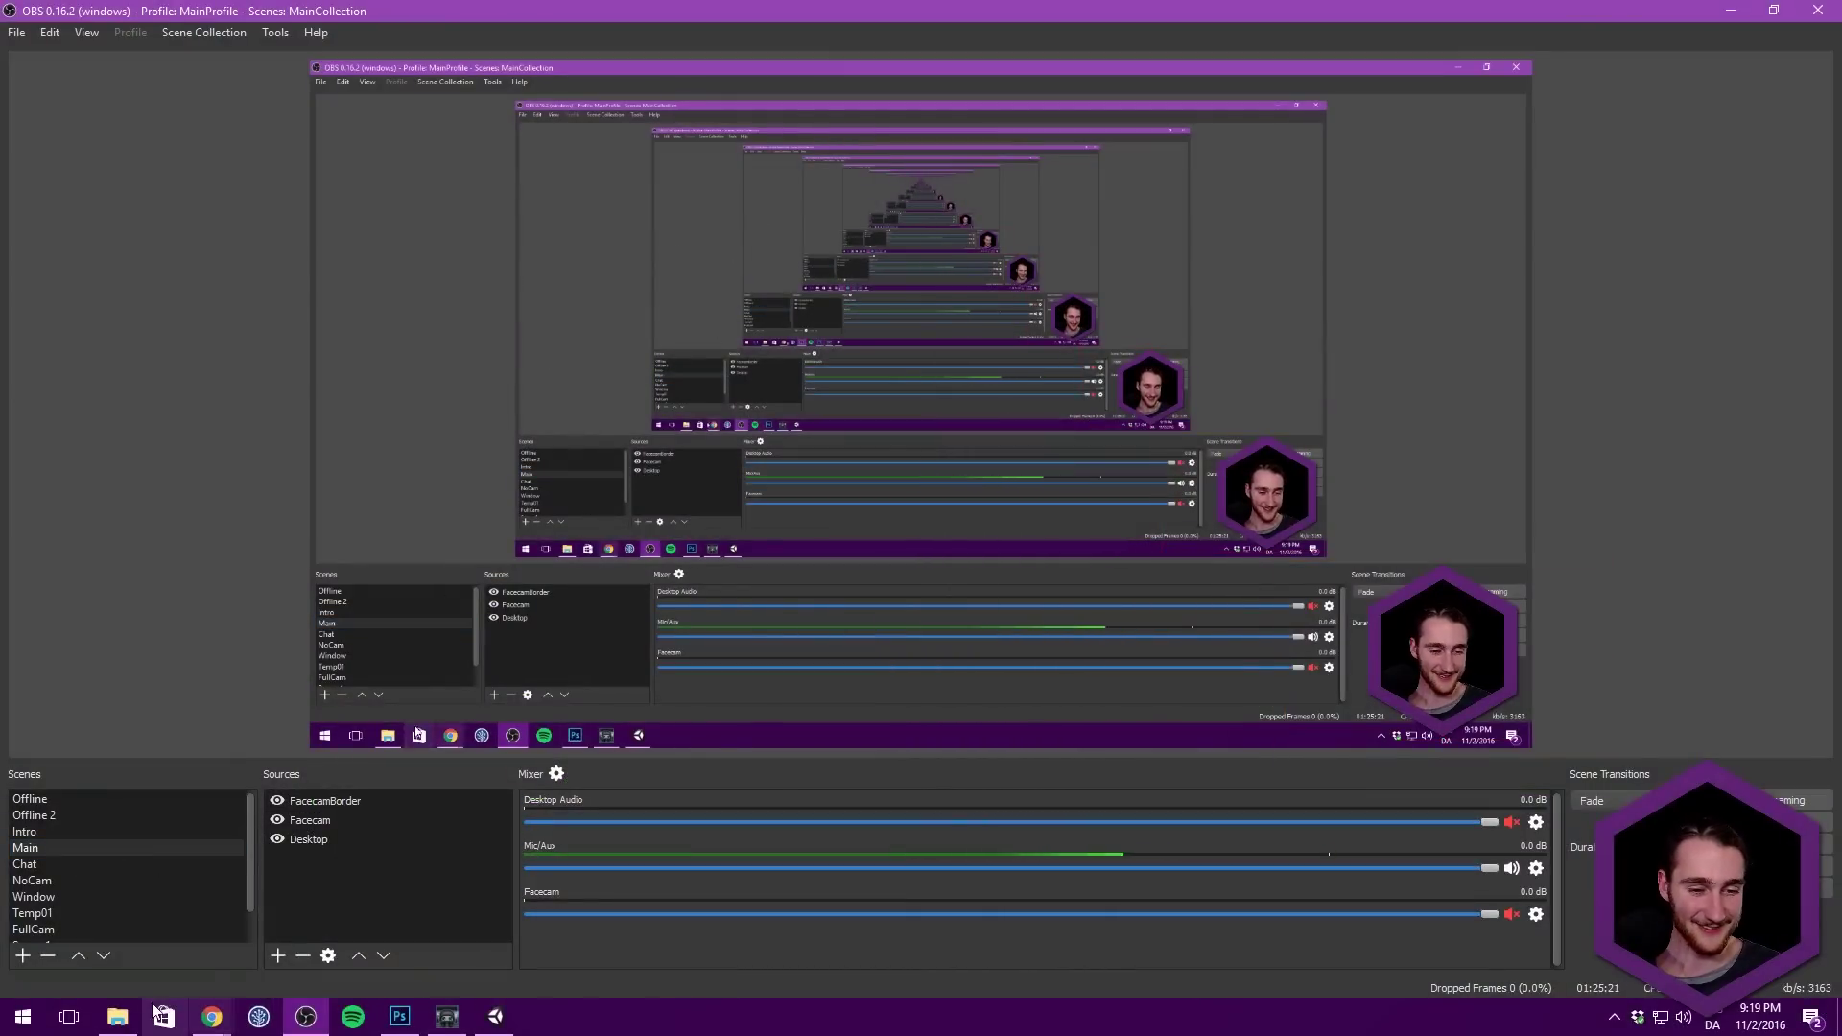
left_click(214, 999)
right_click(211, 1017)
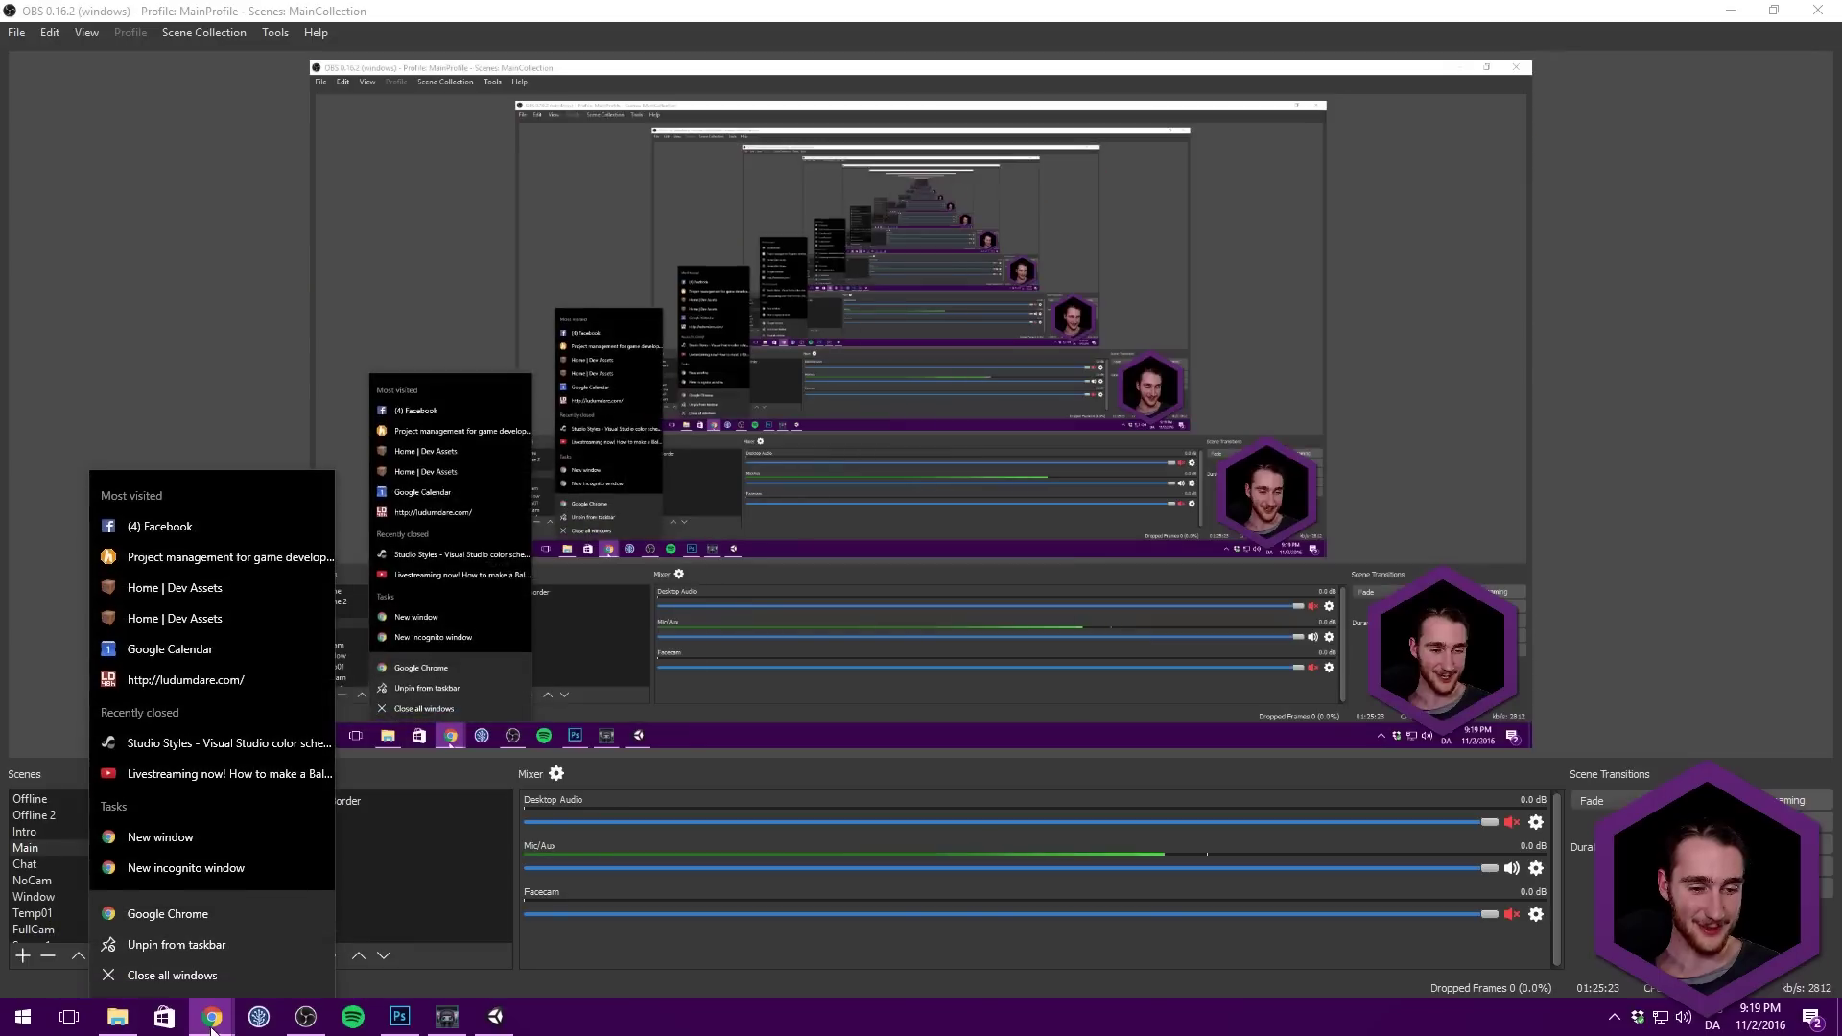
Step: Switch to Unity and open the CarController script from the Scripts folder in Visual Studio
left_click(495, 1017)
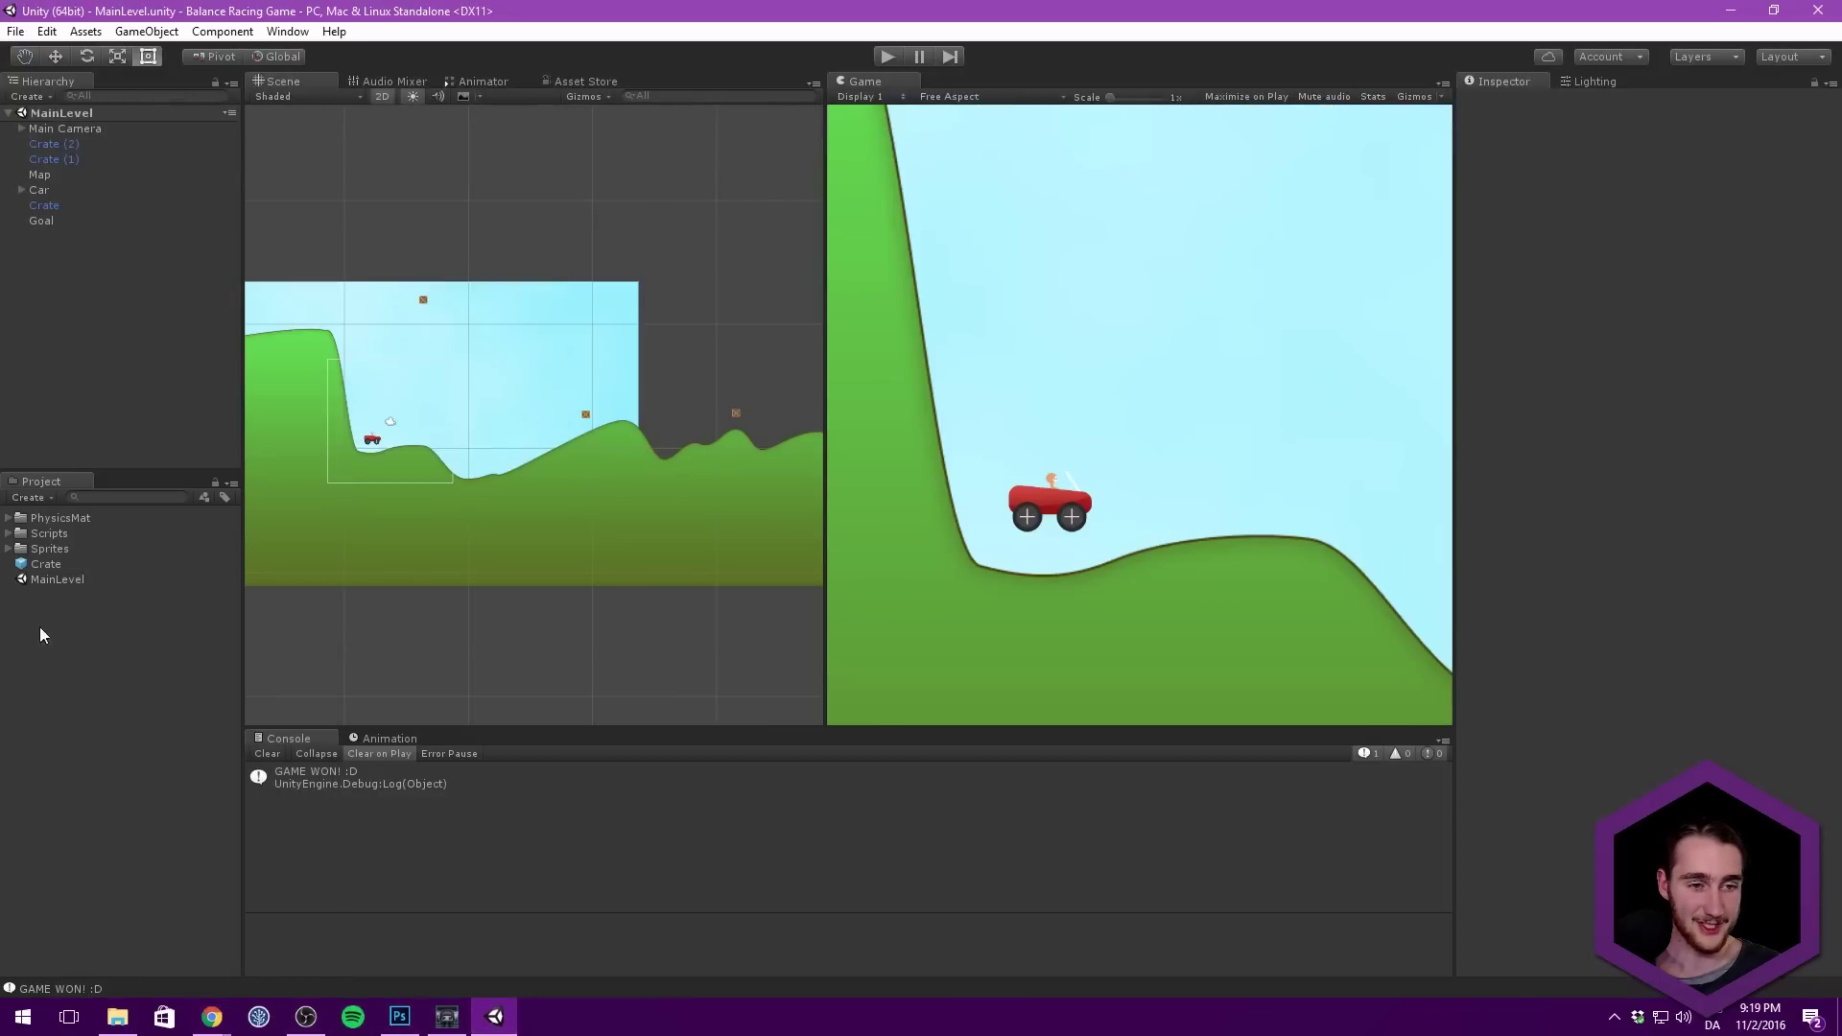
left_click(8, 533)
double_click(82, 564)
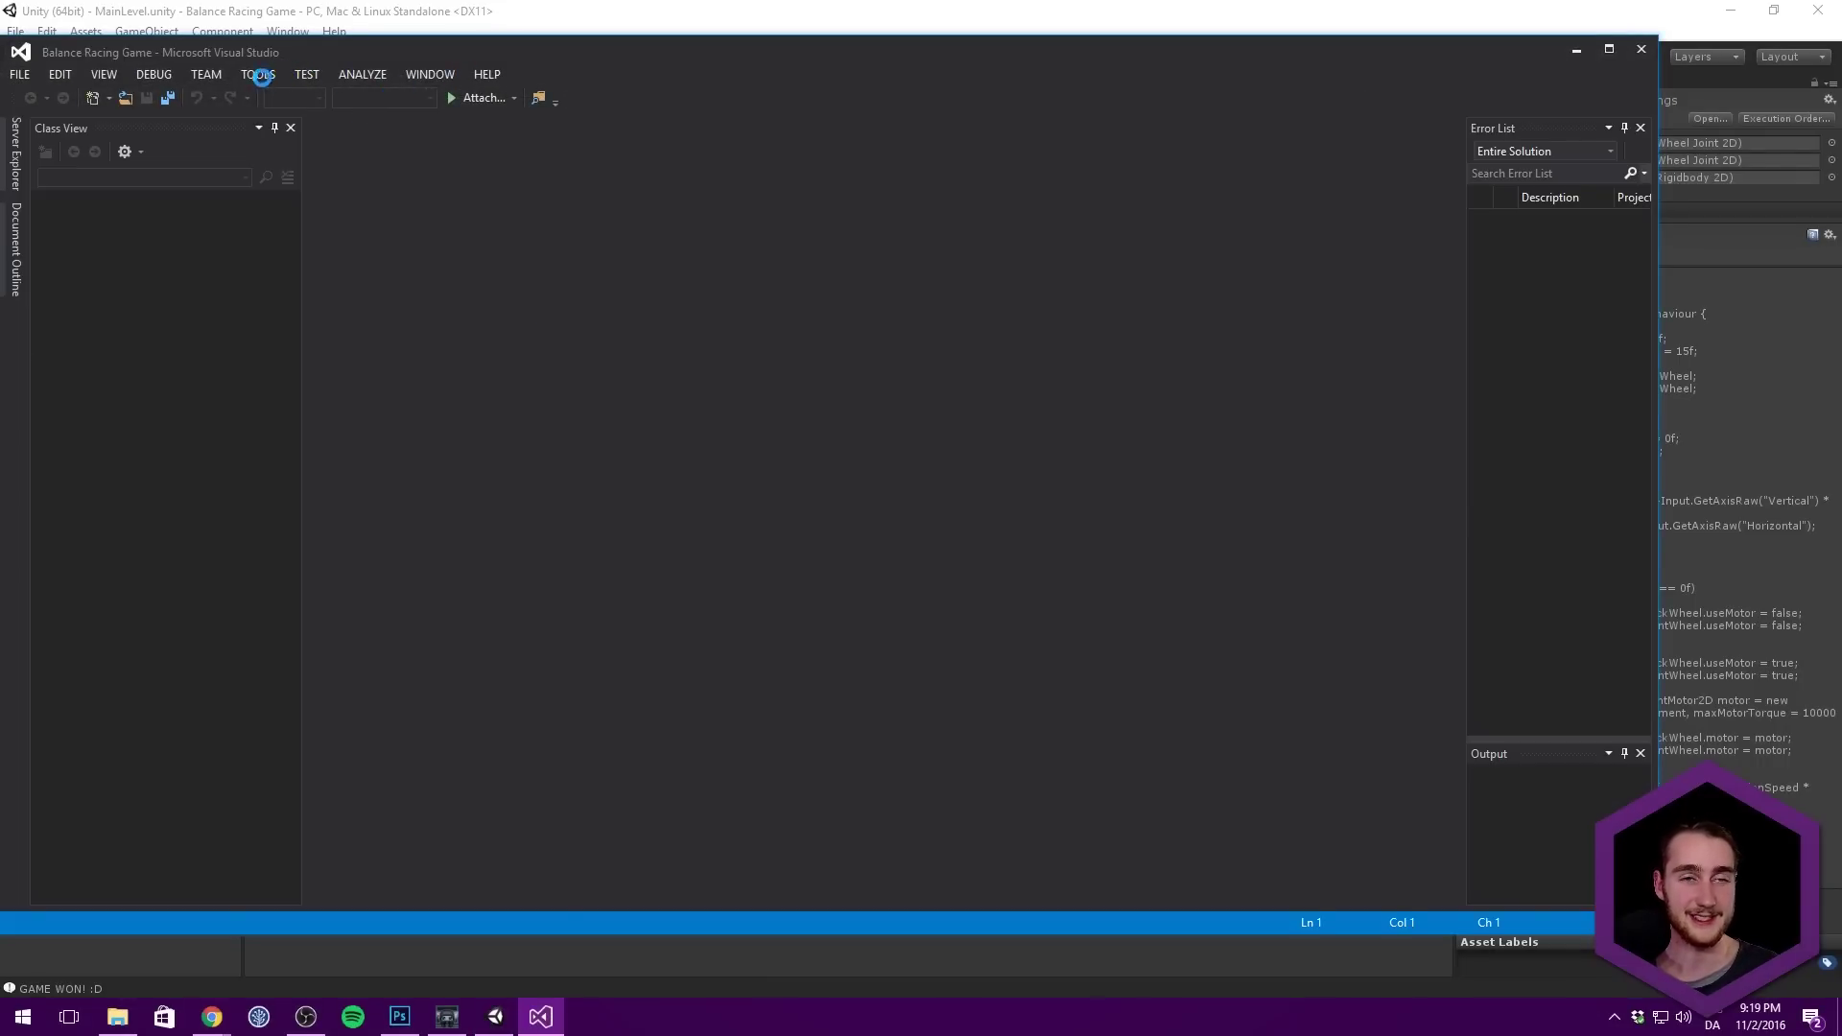
Step: Look at the Fonts and Colors settings for the text editor in the Visual Studio options
left_click(371, 74)
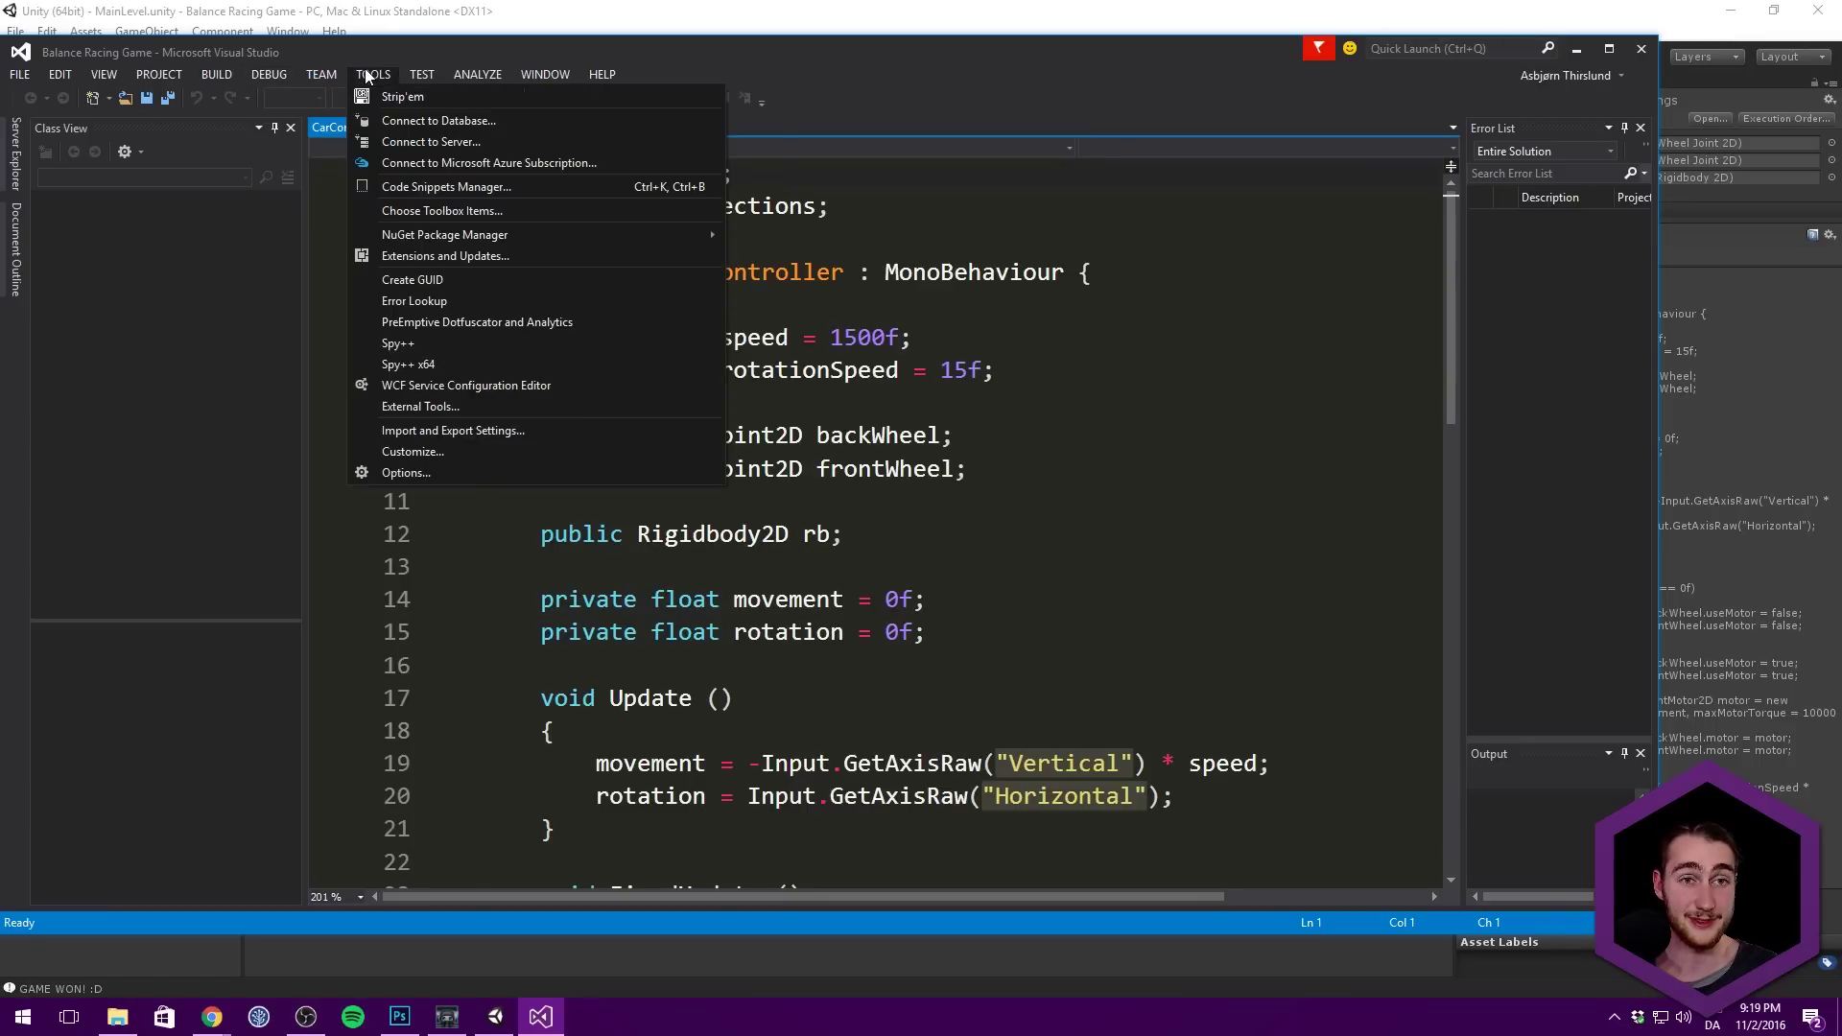
left_click(455, 467)
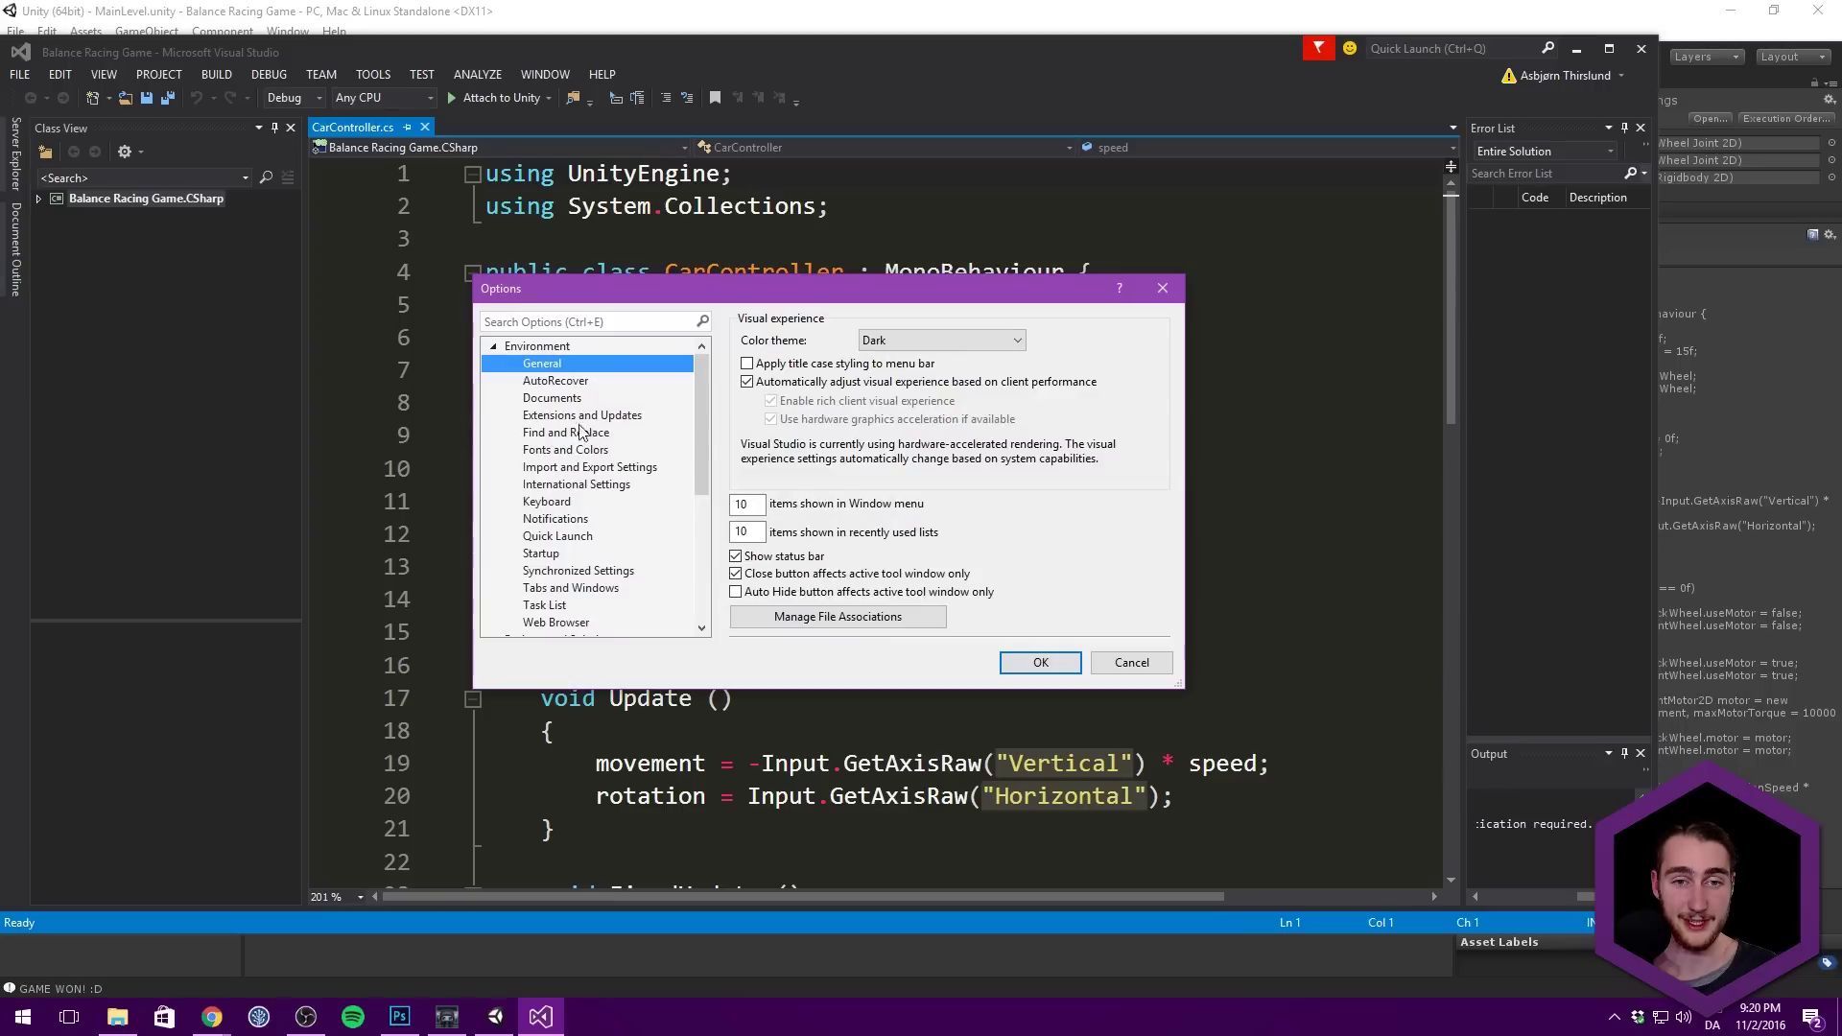
left_click(566, 449)
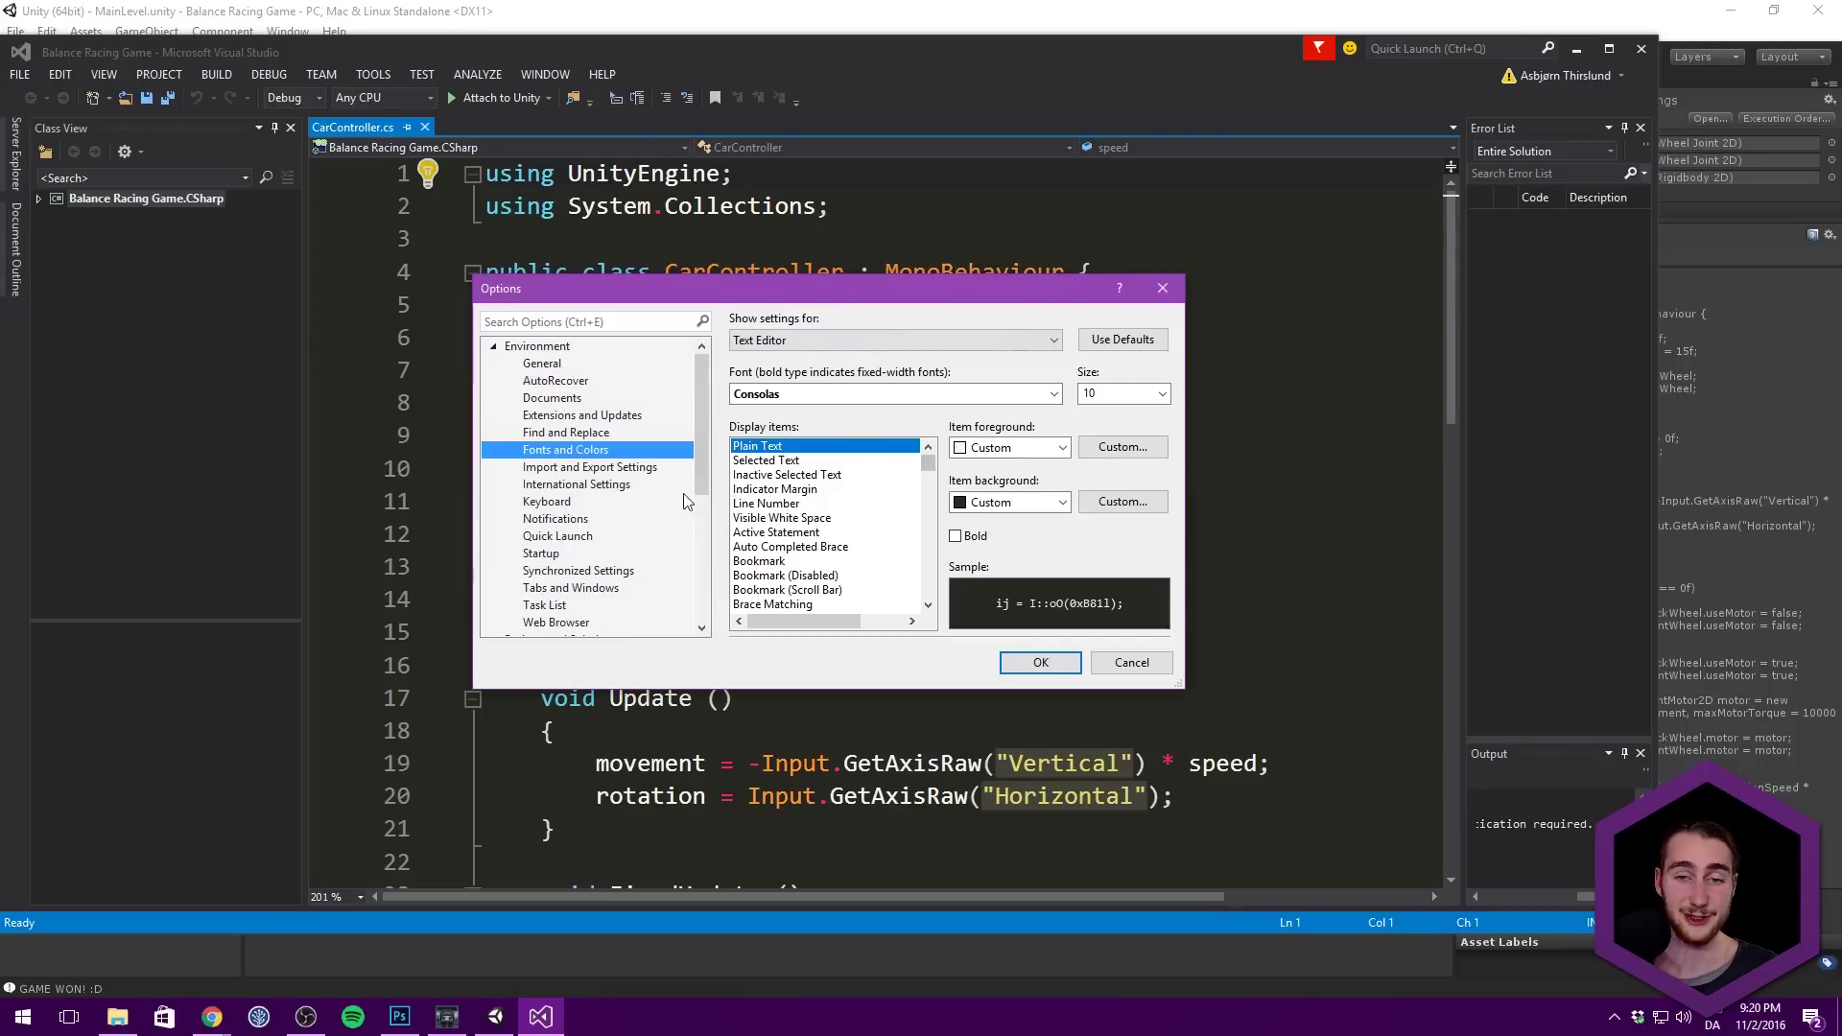
left_click(1044, 662)
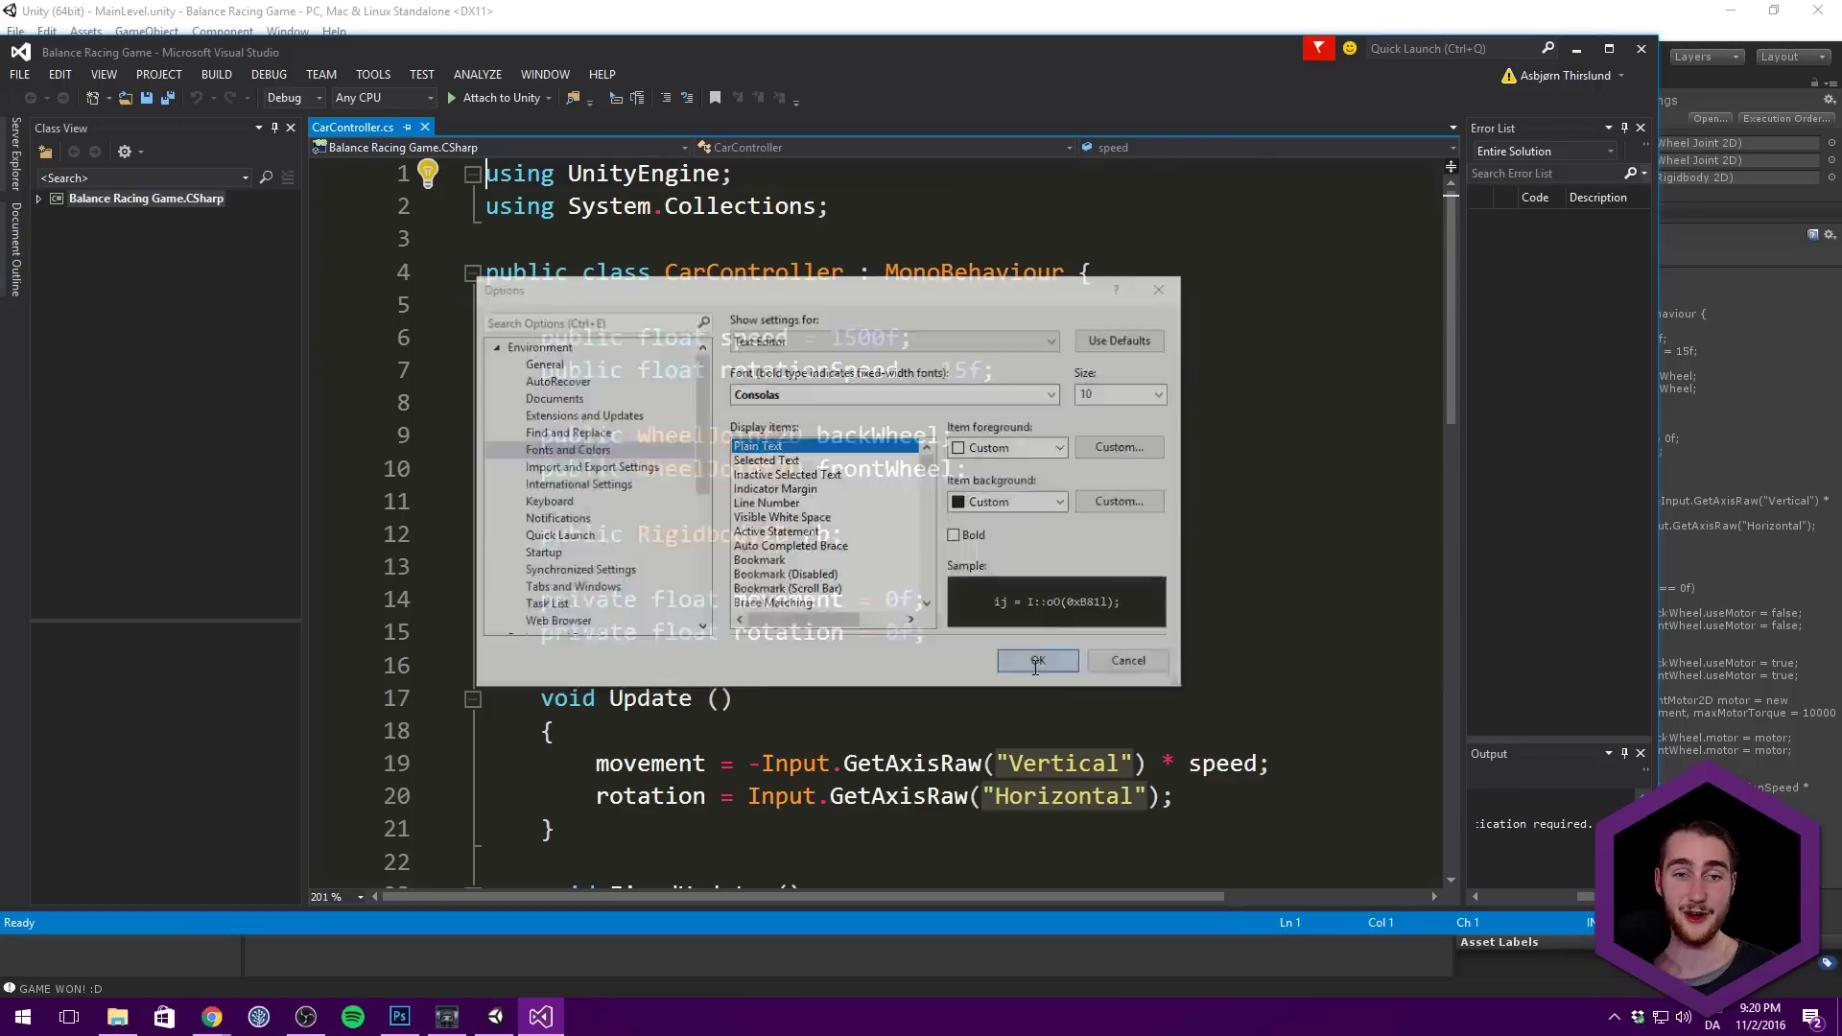
Step: Look at the Import and Export Settings Wizard, cancel it and return to Unity
left_click(372, 73)
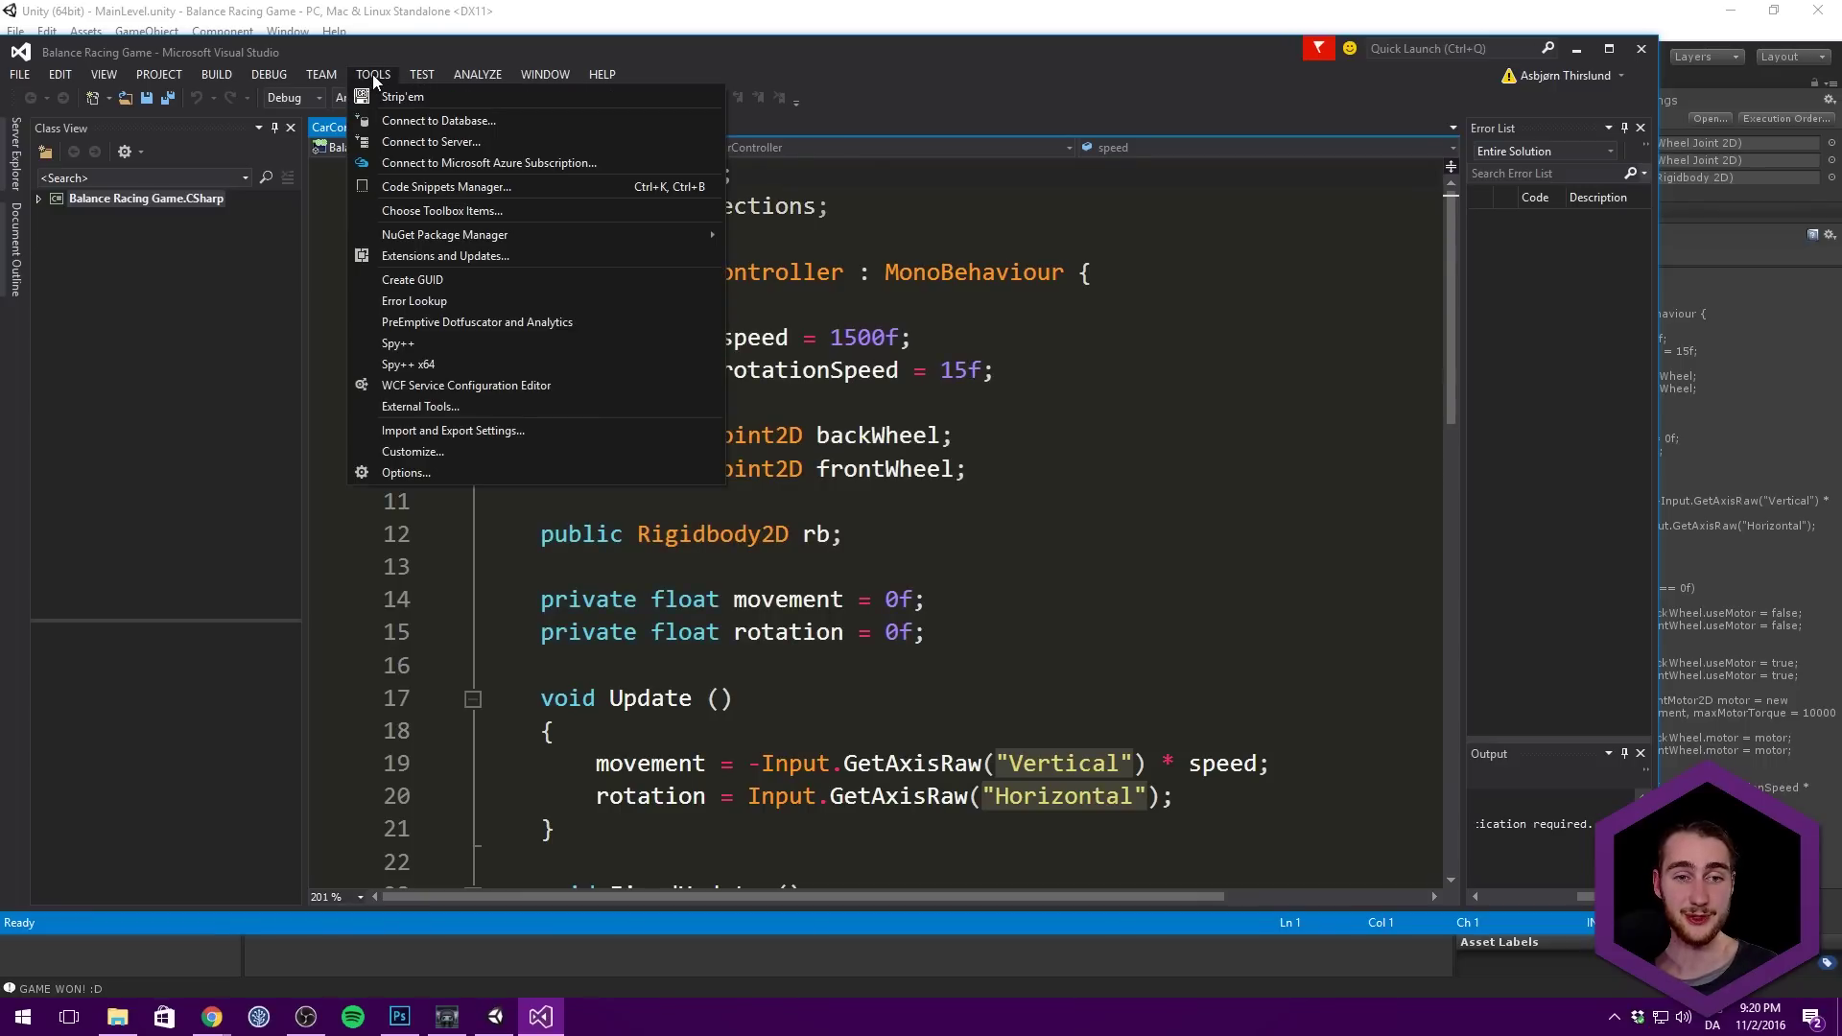
left_click(460, 439)
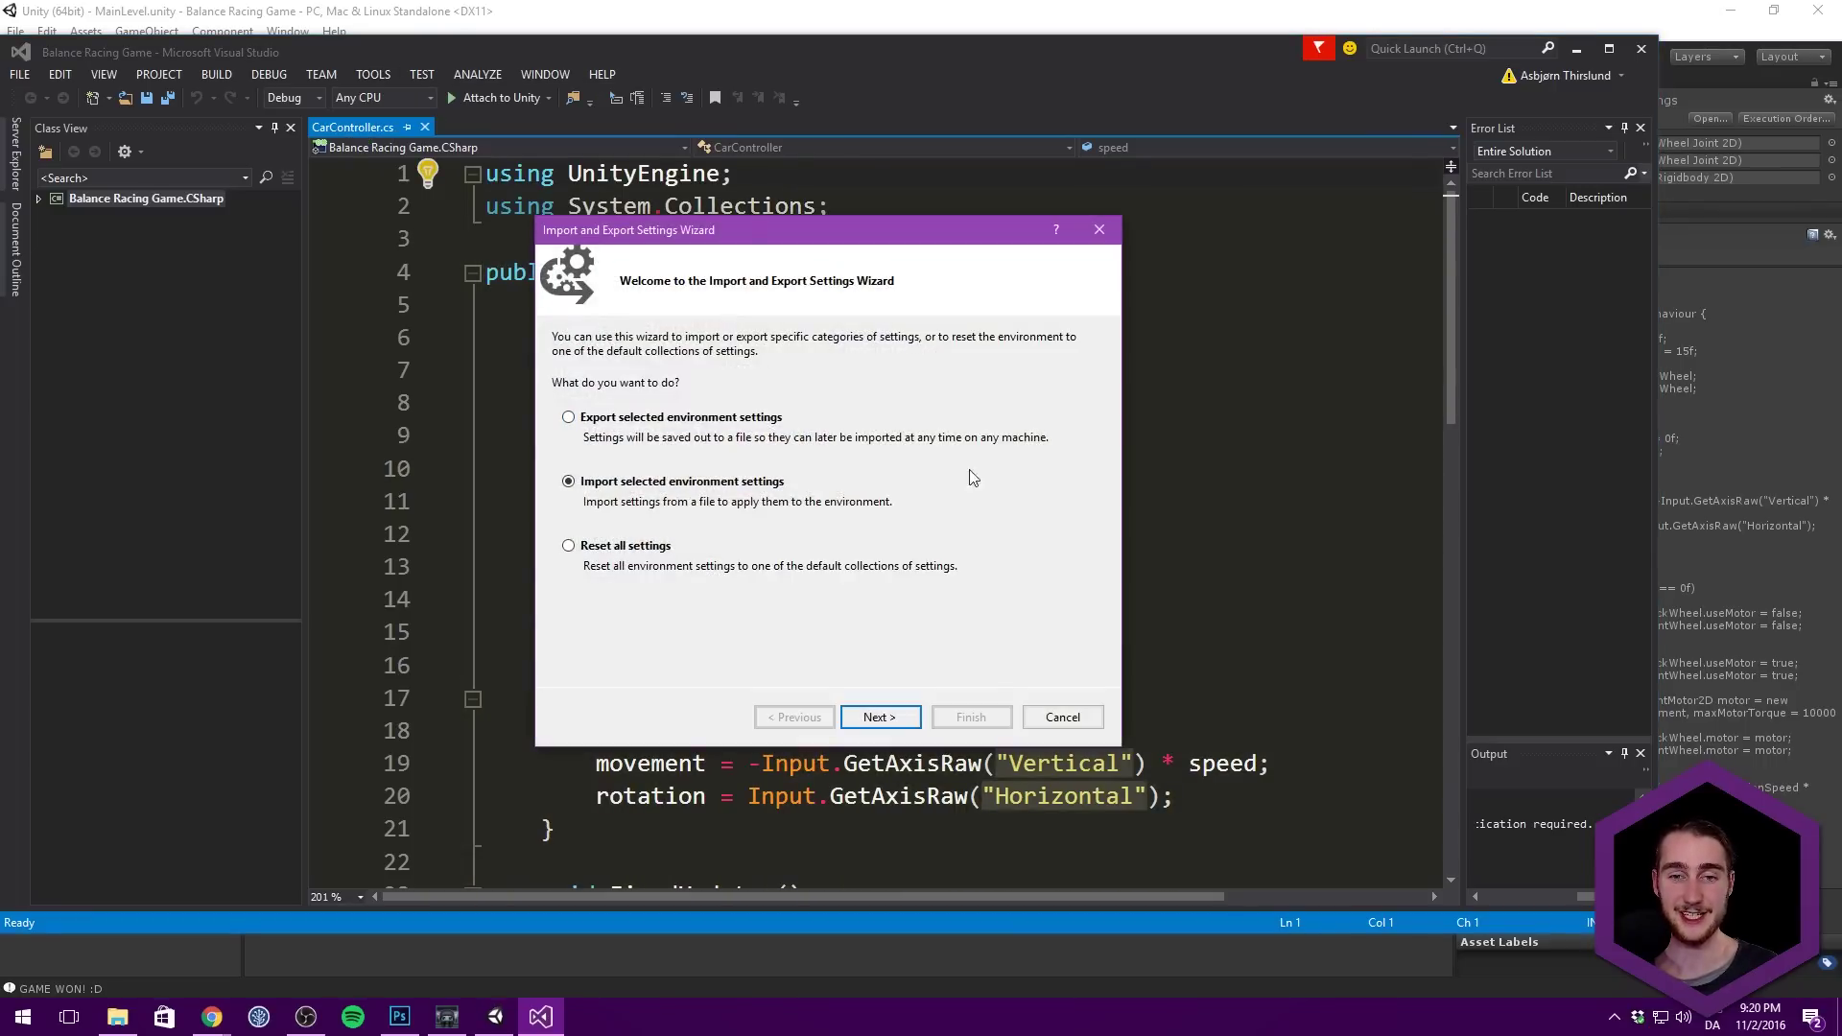
left_click(1062, 721)
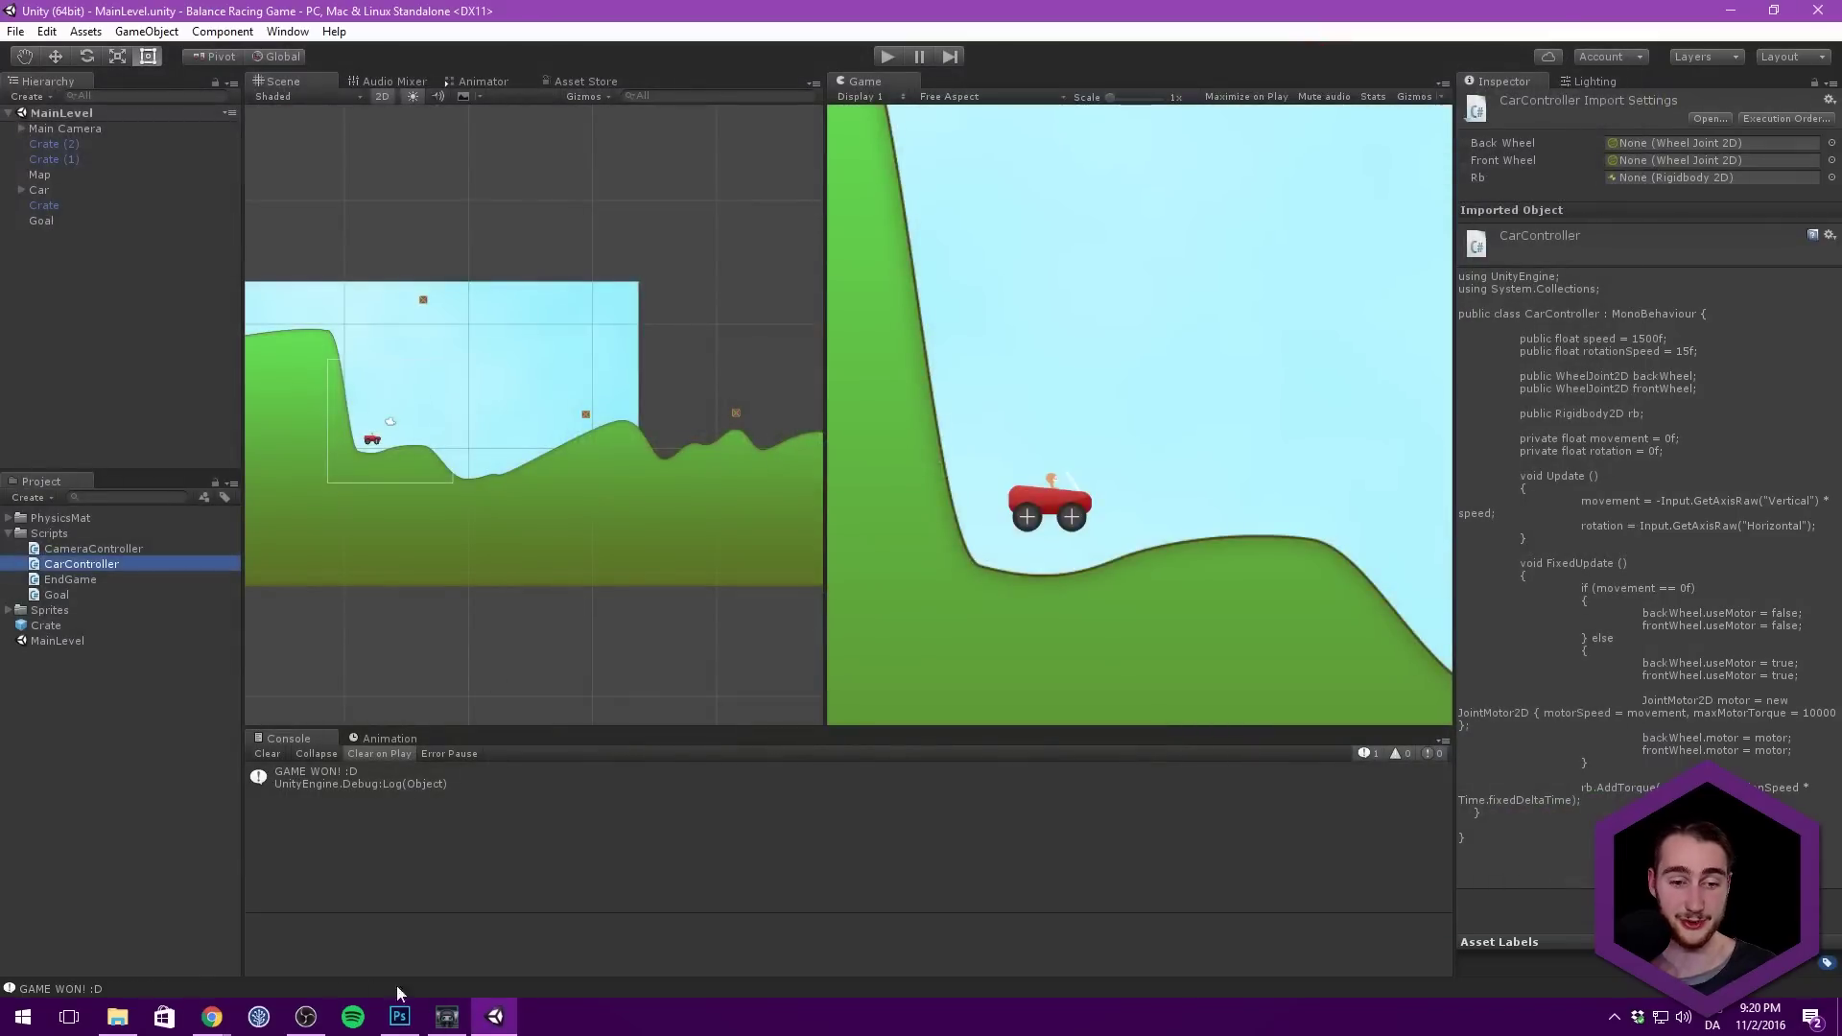
left_click(372, 878)
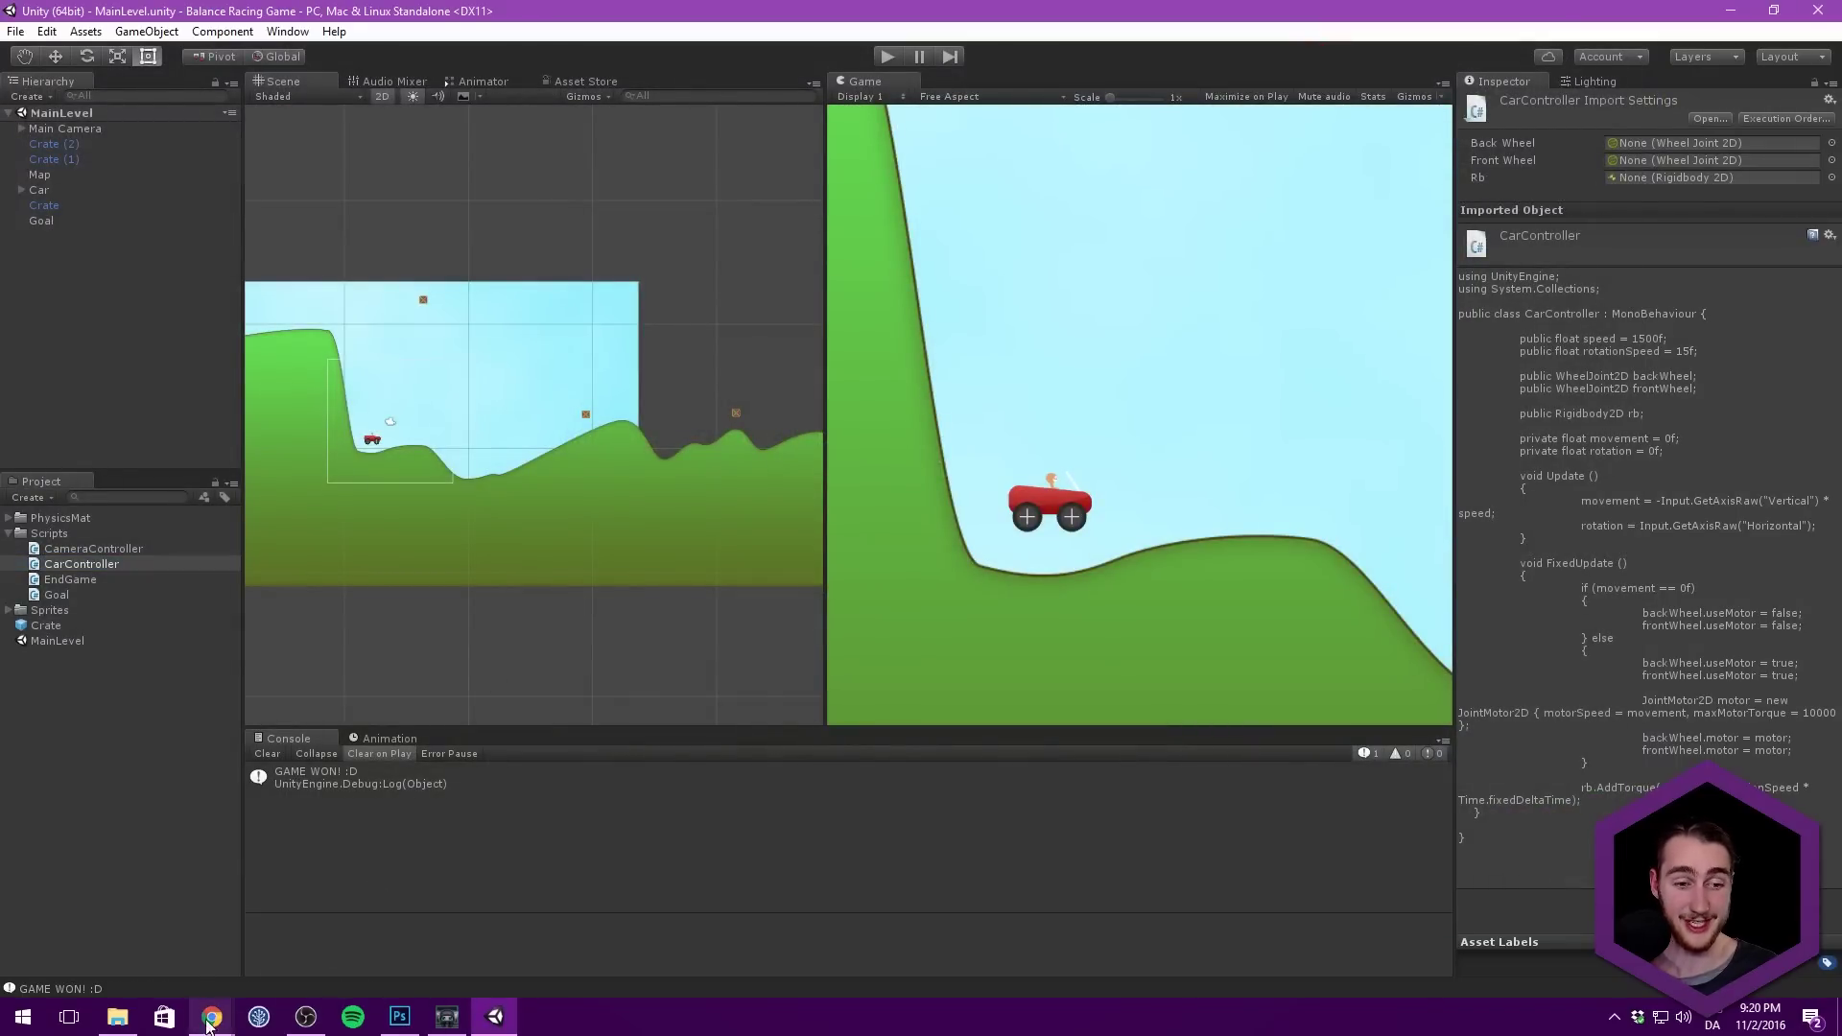
Step: Switch to OBS and make the Chat scene active
left_click(305, 1017)
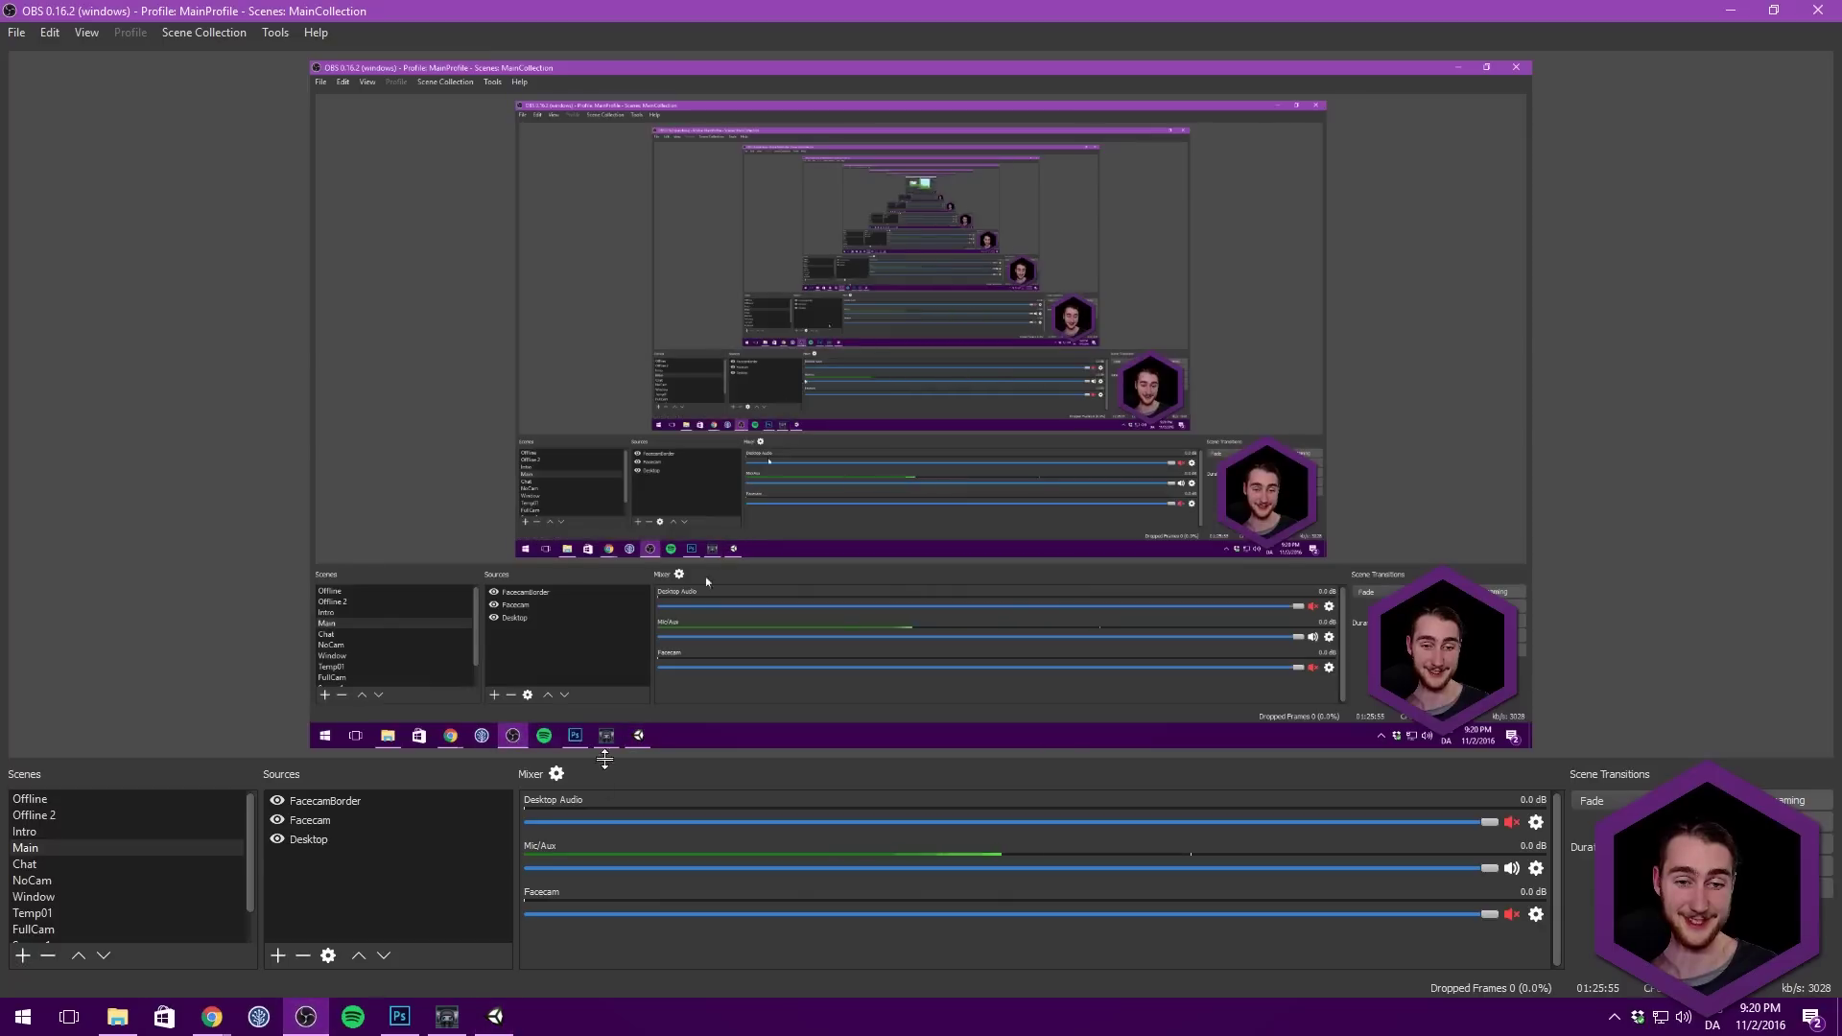
left_click(55, 861)
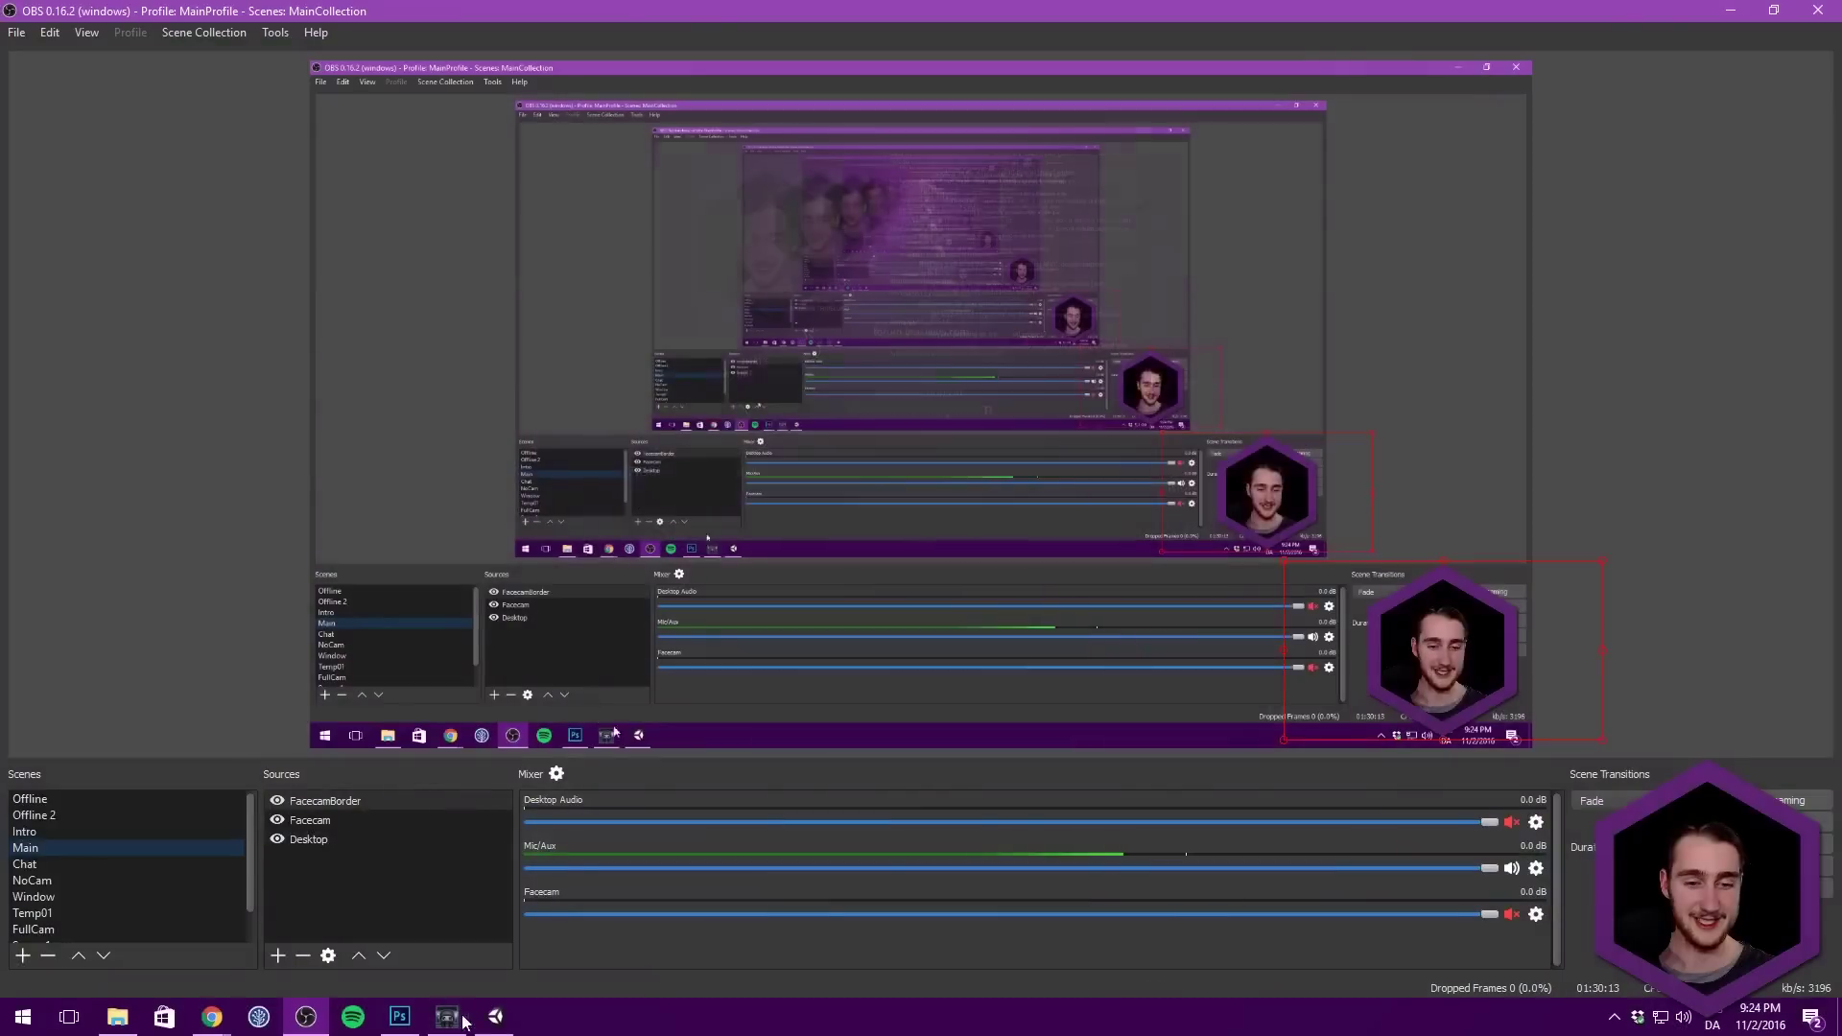
Step: Switch to Unity and inspect the components of the Car object, including its Car Controller script values
left_click(495, 1015)
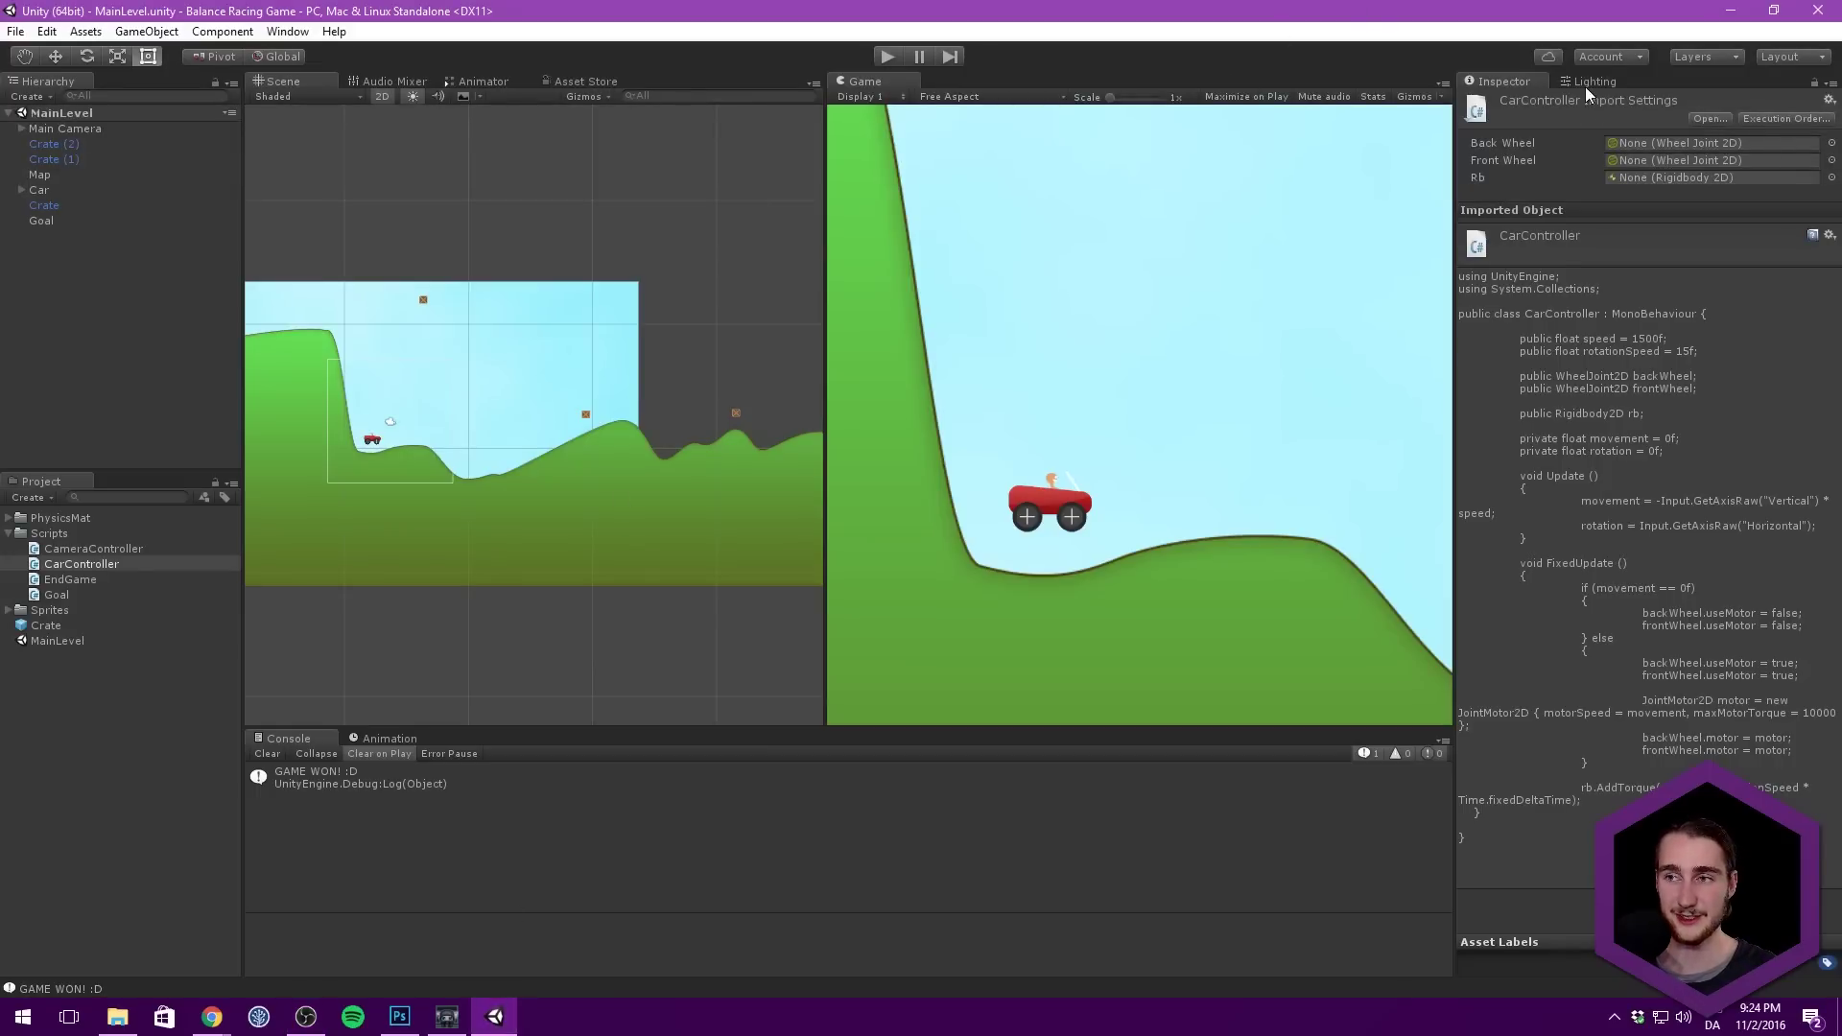
left_click(144, 252)
left_click(78, 157)
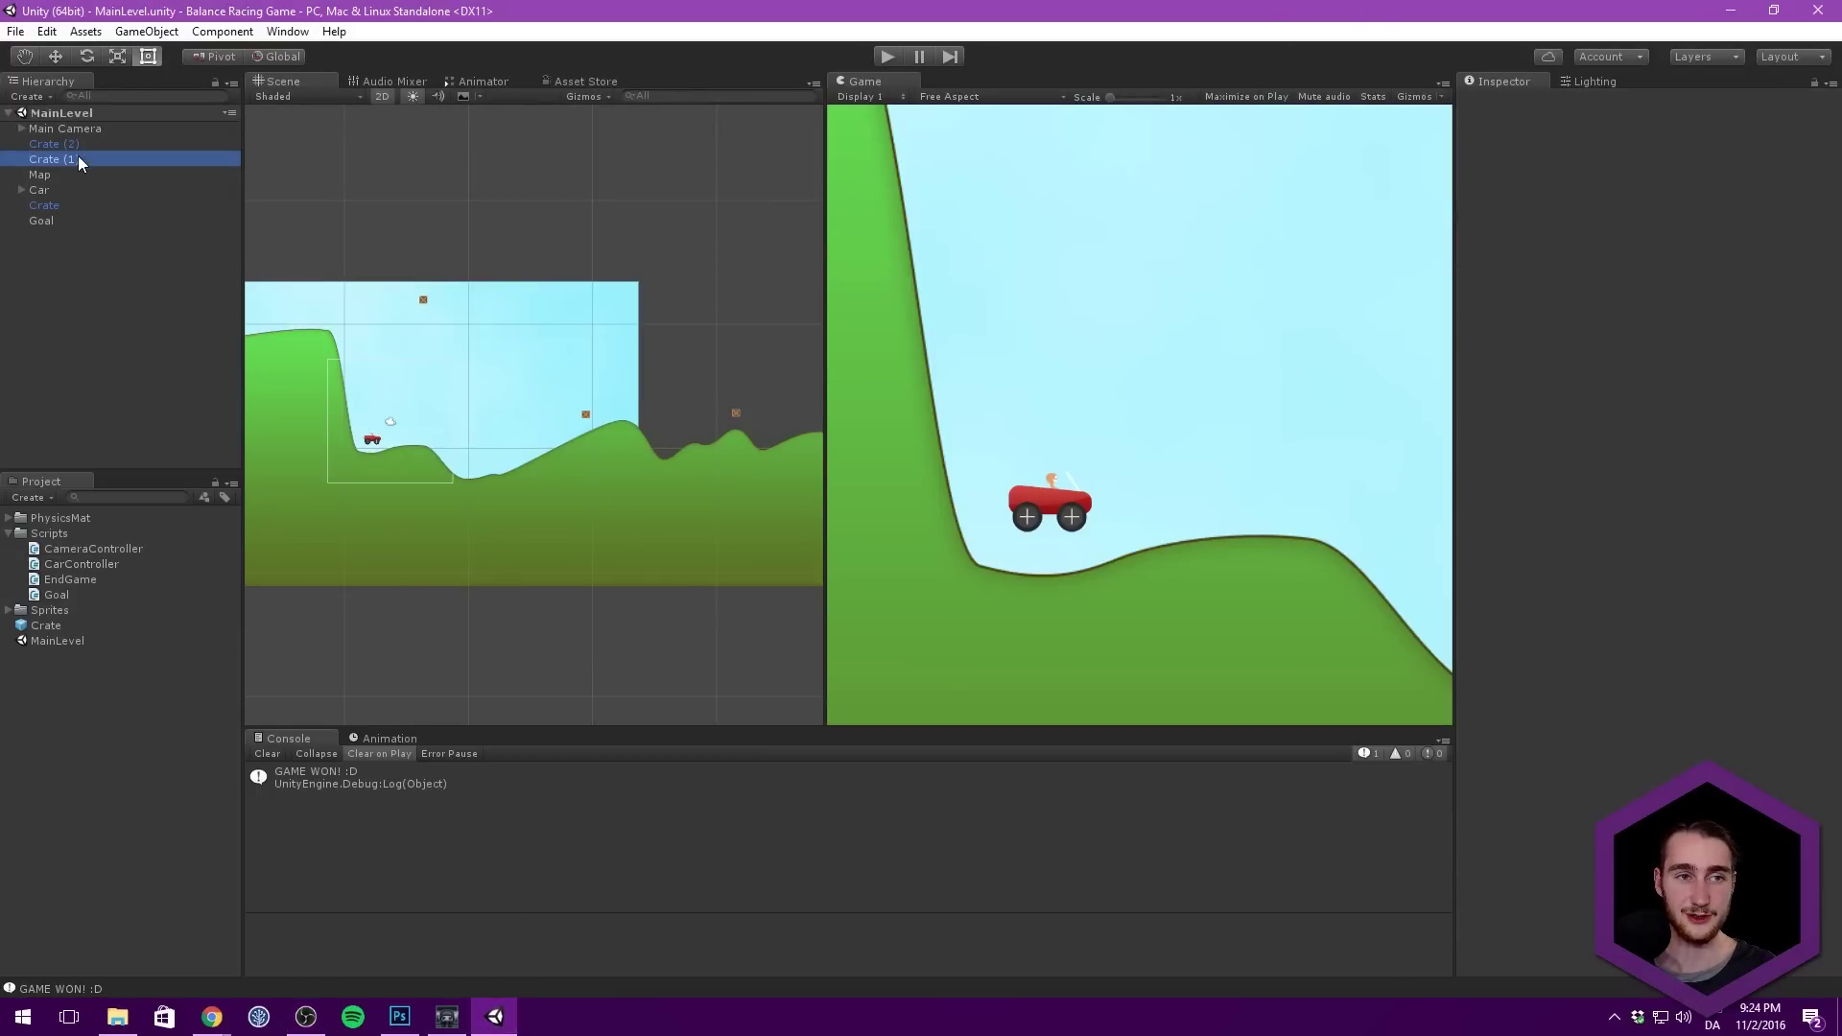
left_click(81, 130)
left_click(90, 145)
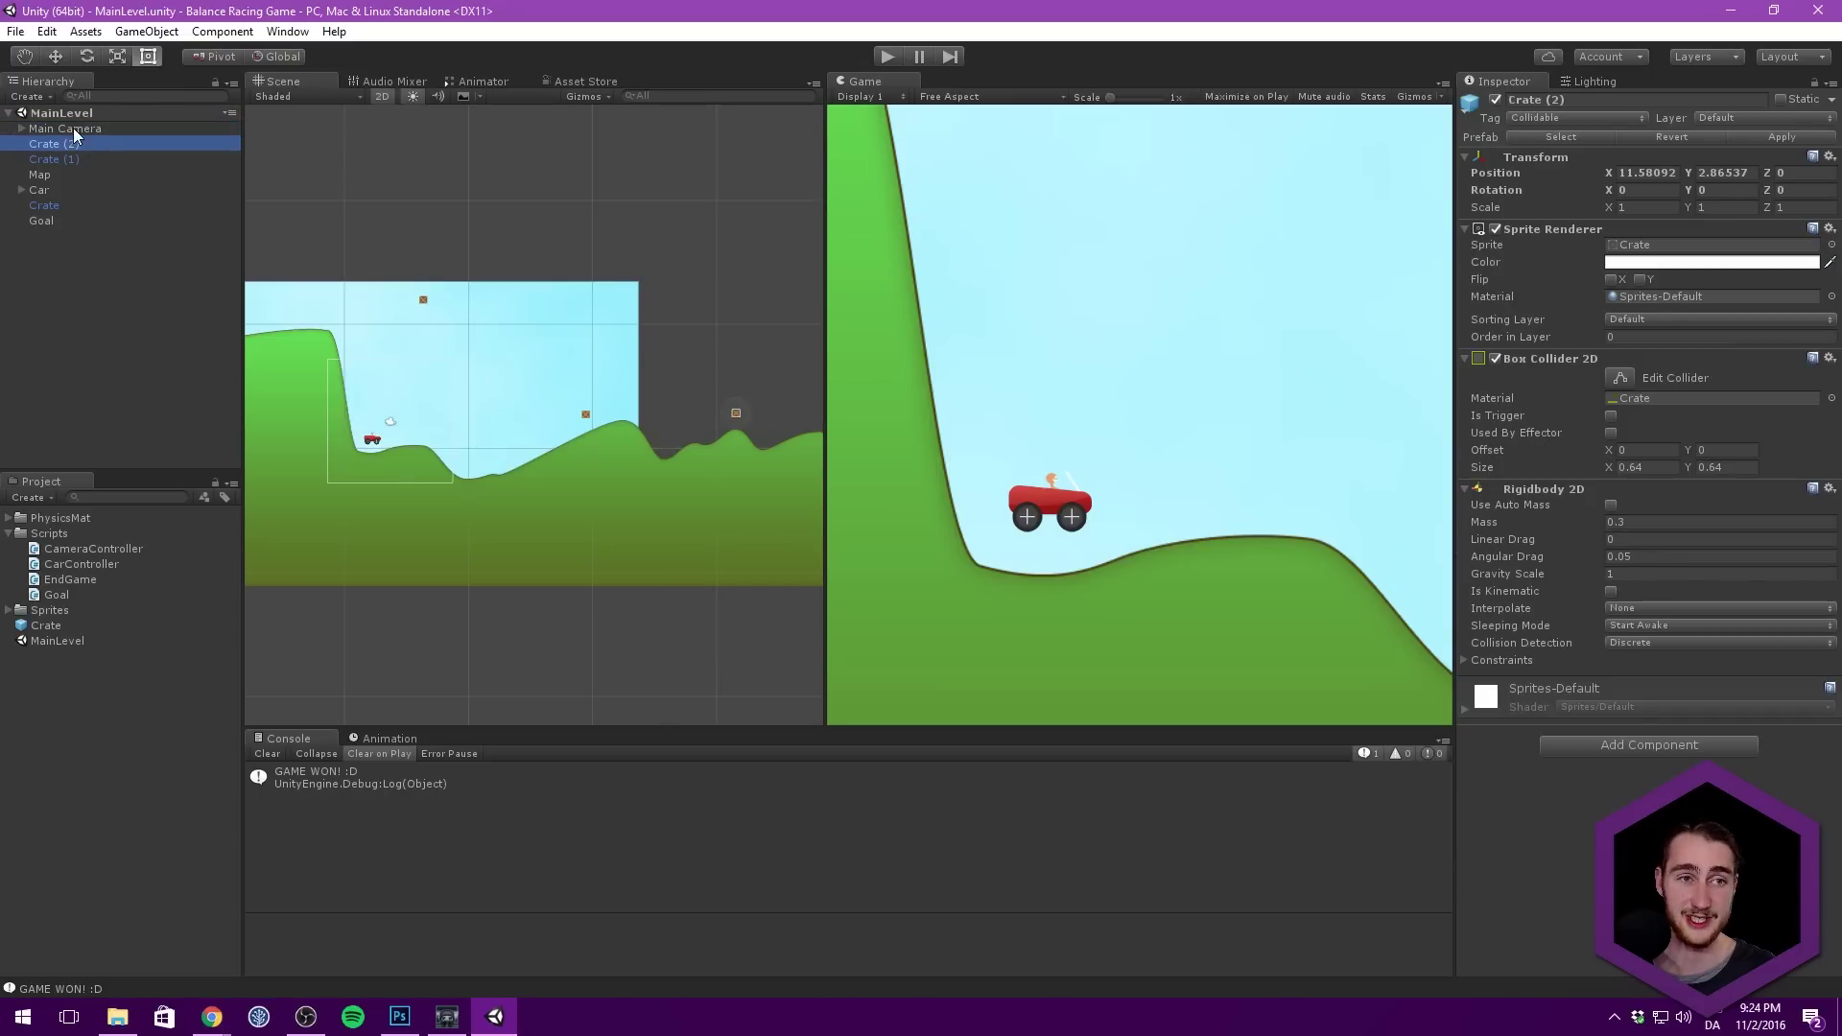
left_click(73, 128)
left_click(55, 192)
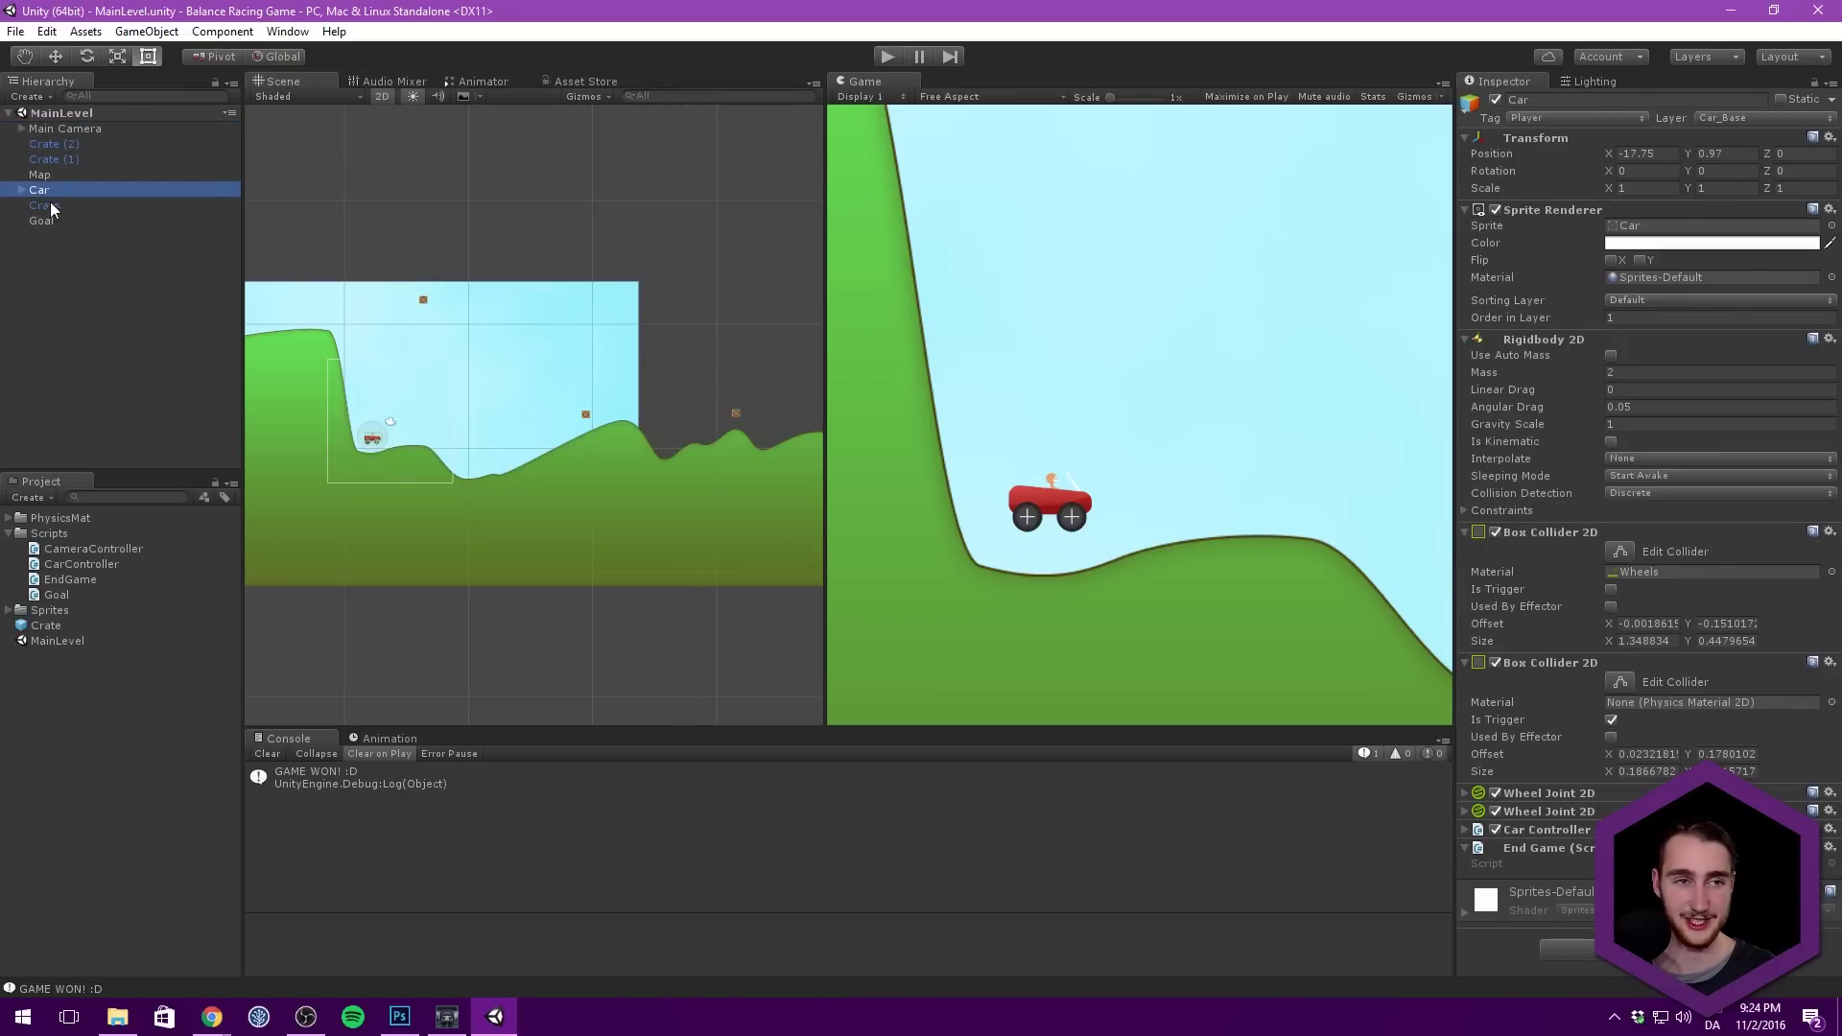
left_click(1547, 829)
scroll(1583, 729, "down", 3)
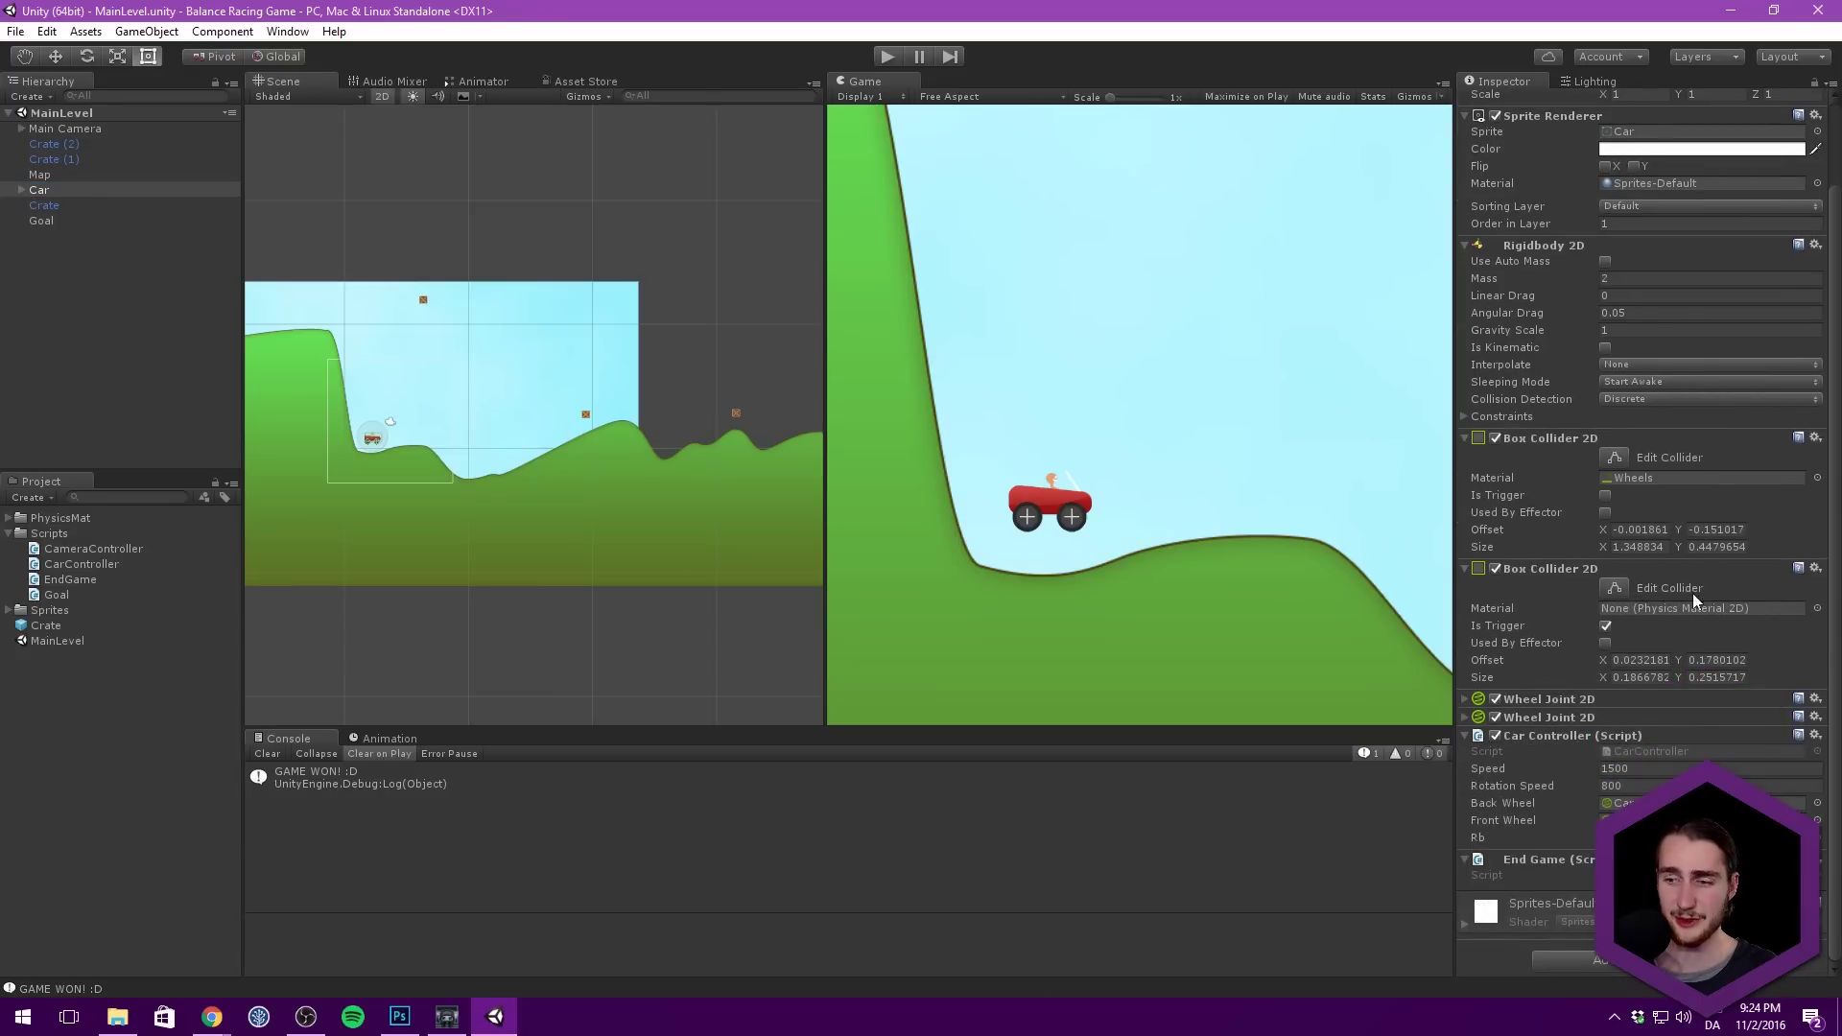
scroll(1819, 116, "up", 3)
Step: Set the Inspector to Debug mode to examine the Car Controller's private variables, and restore Normal mode
left_click(1829, 86)
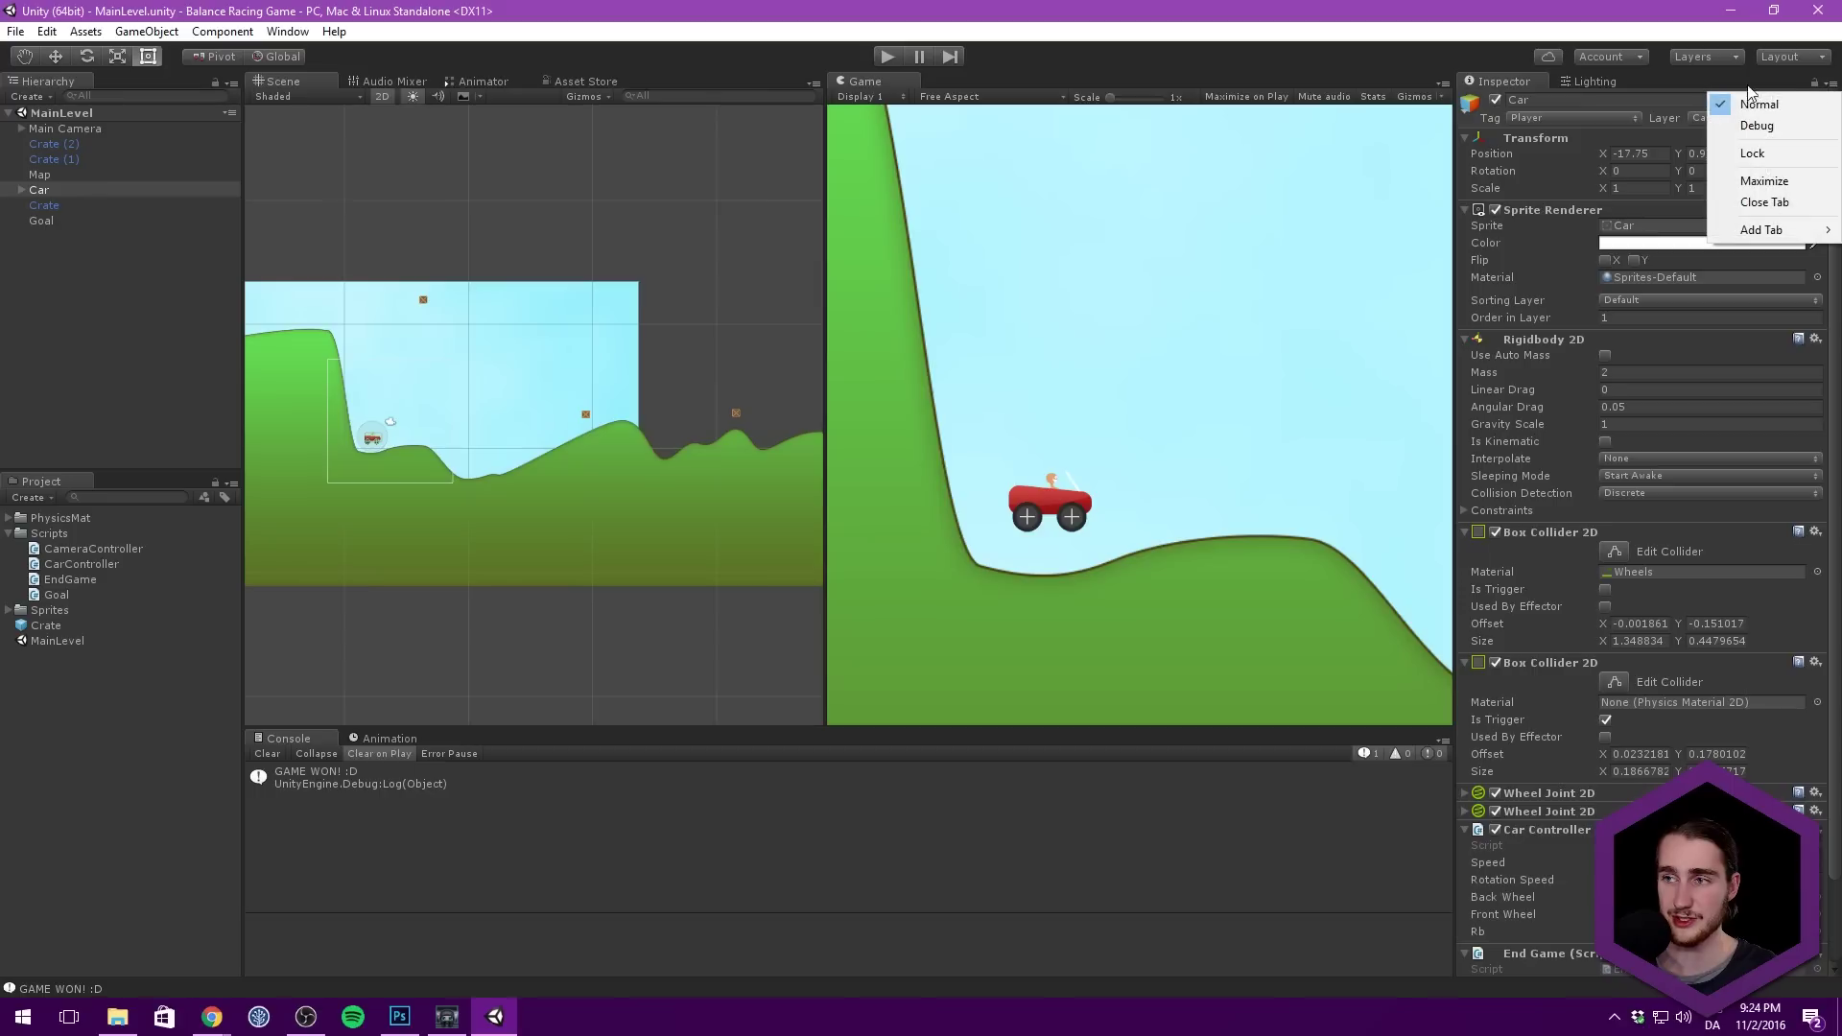
left_click(1763, 127)
scroll(1604, 643, "down", 10)
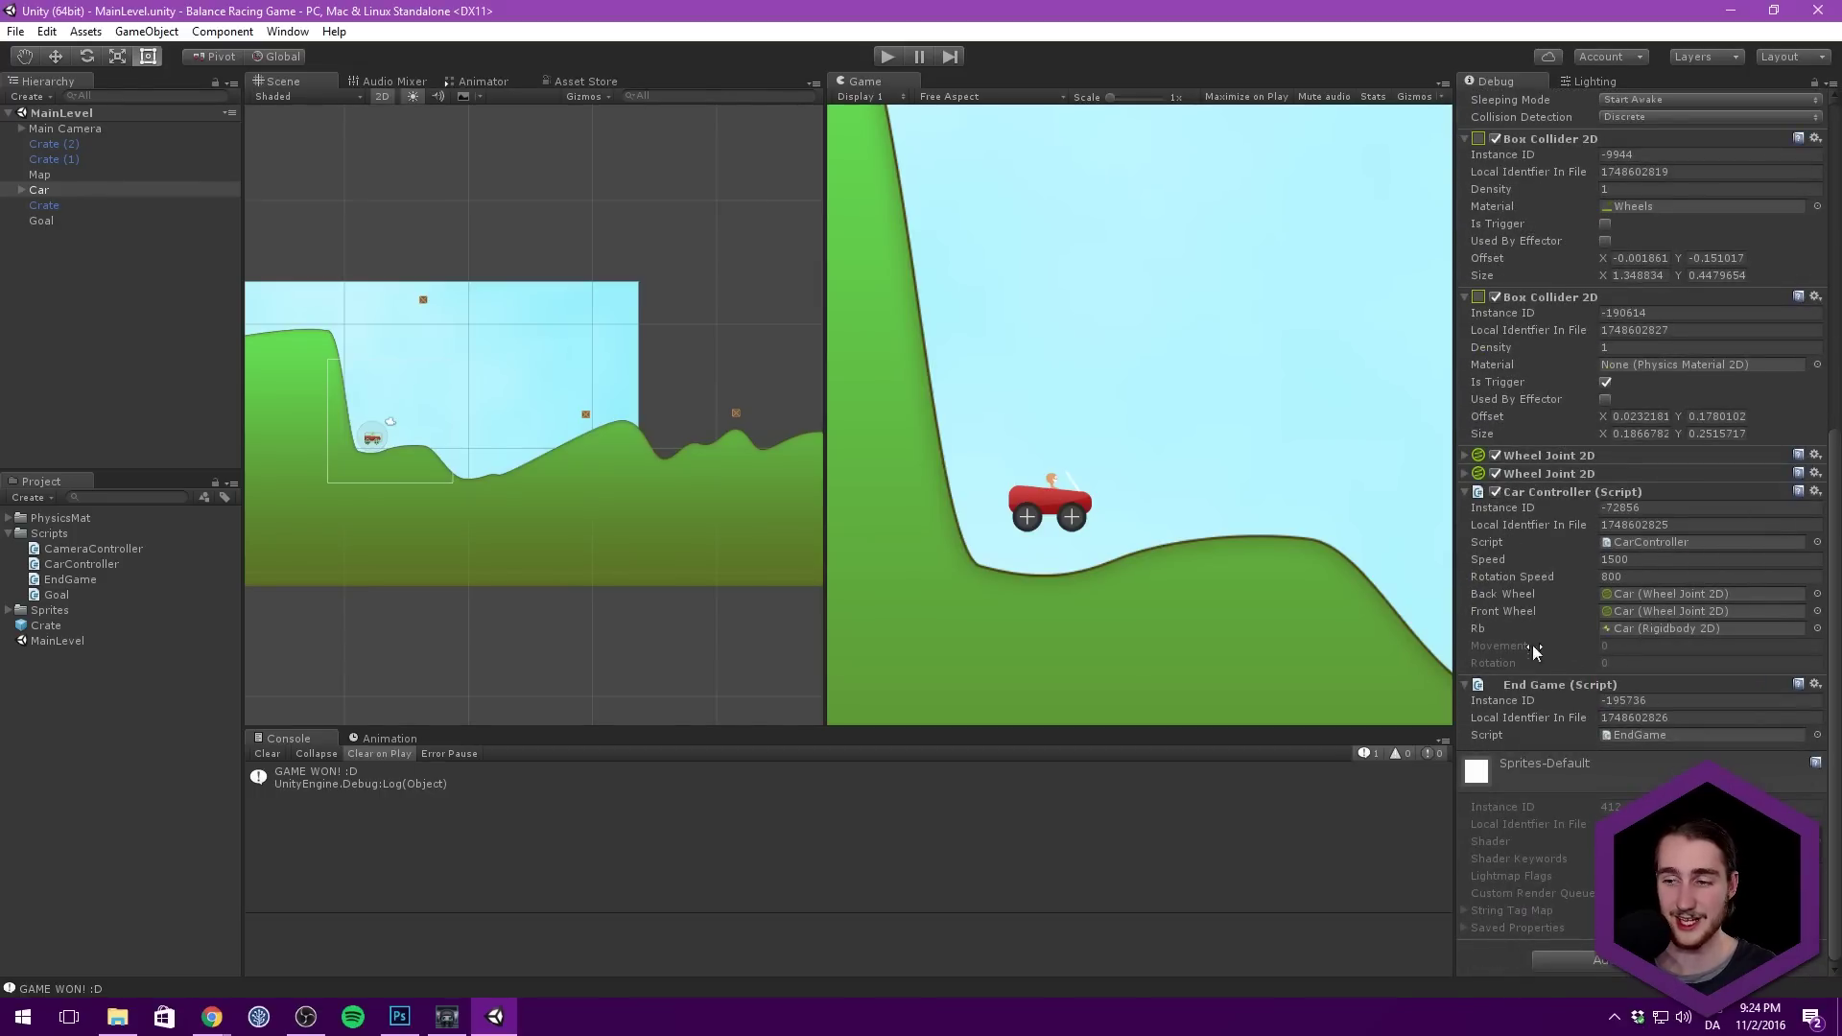
left_click(1821, 83)
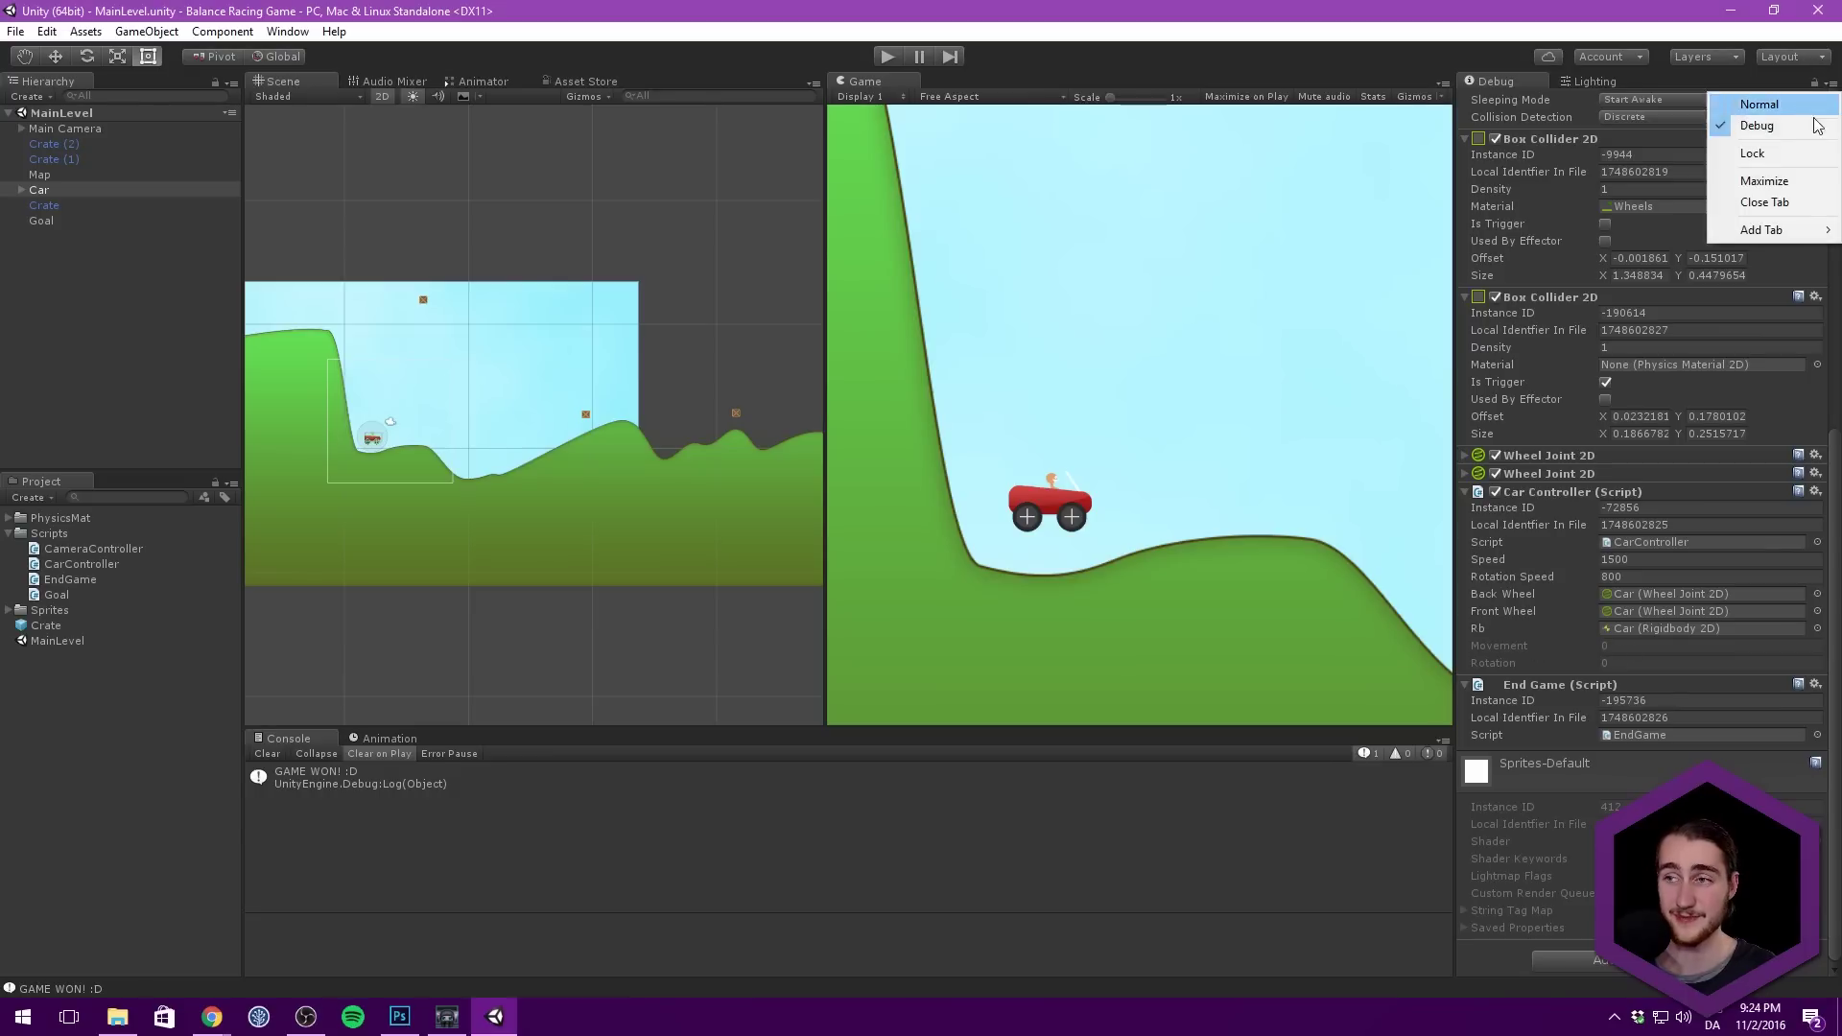
left_click(1761, 101)
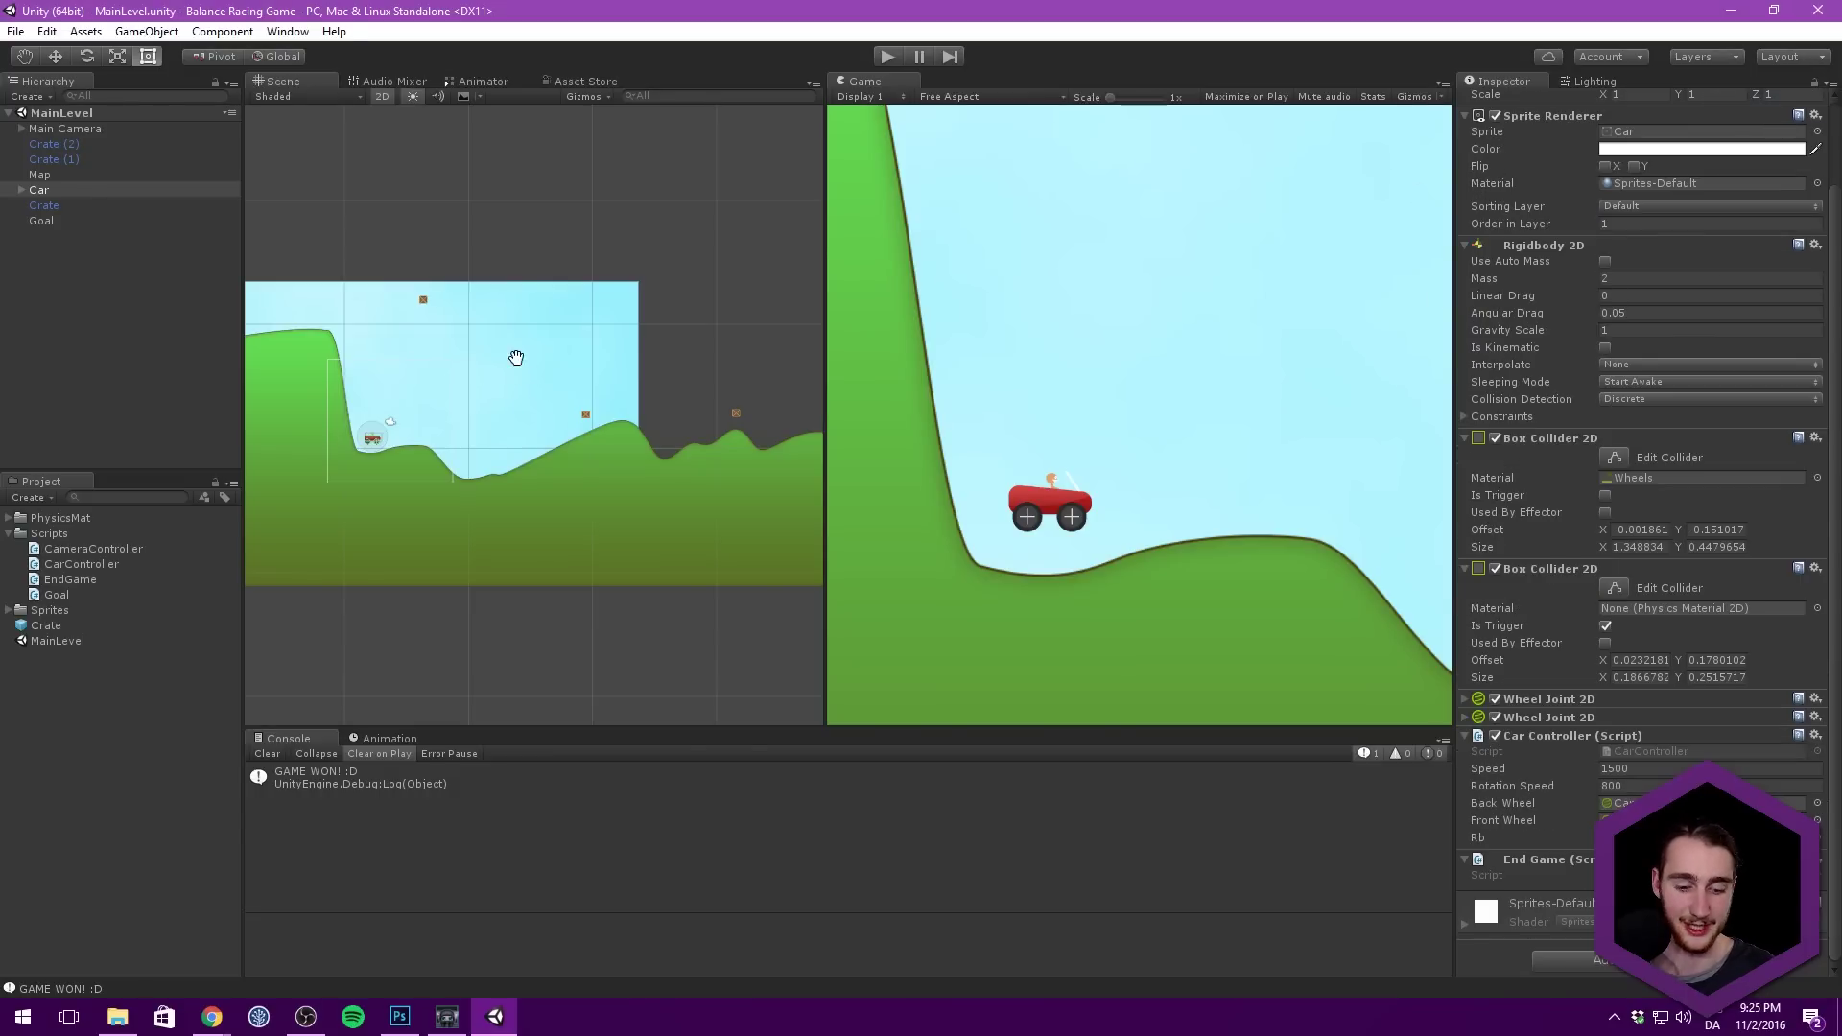
Step: Switch to OBS and bring up the Chat scene again
key("alt+Tab")
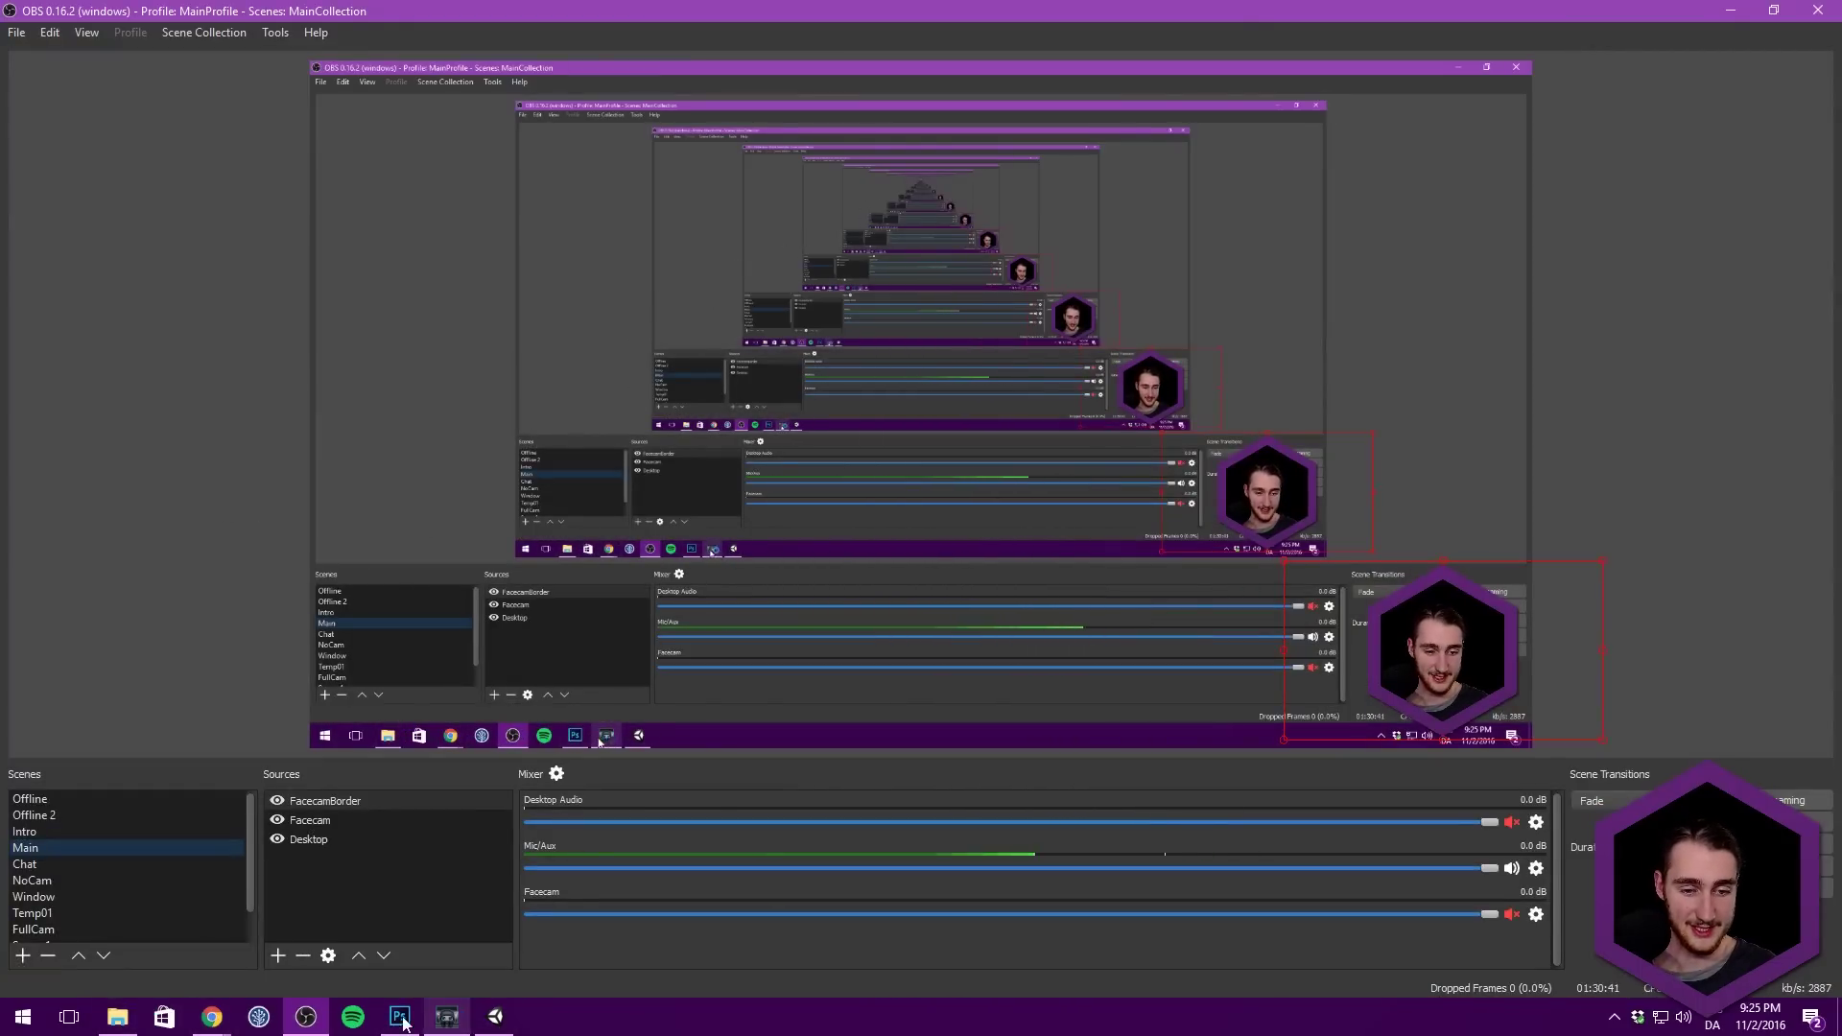
left_click(43, 863)
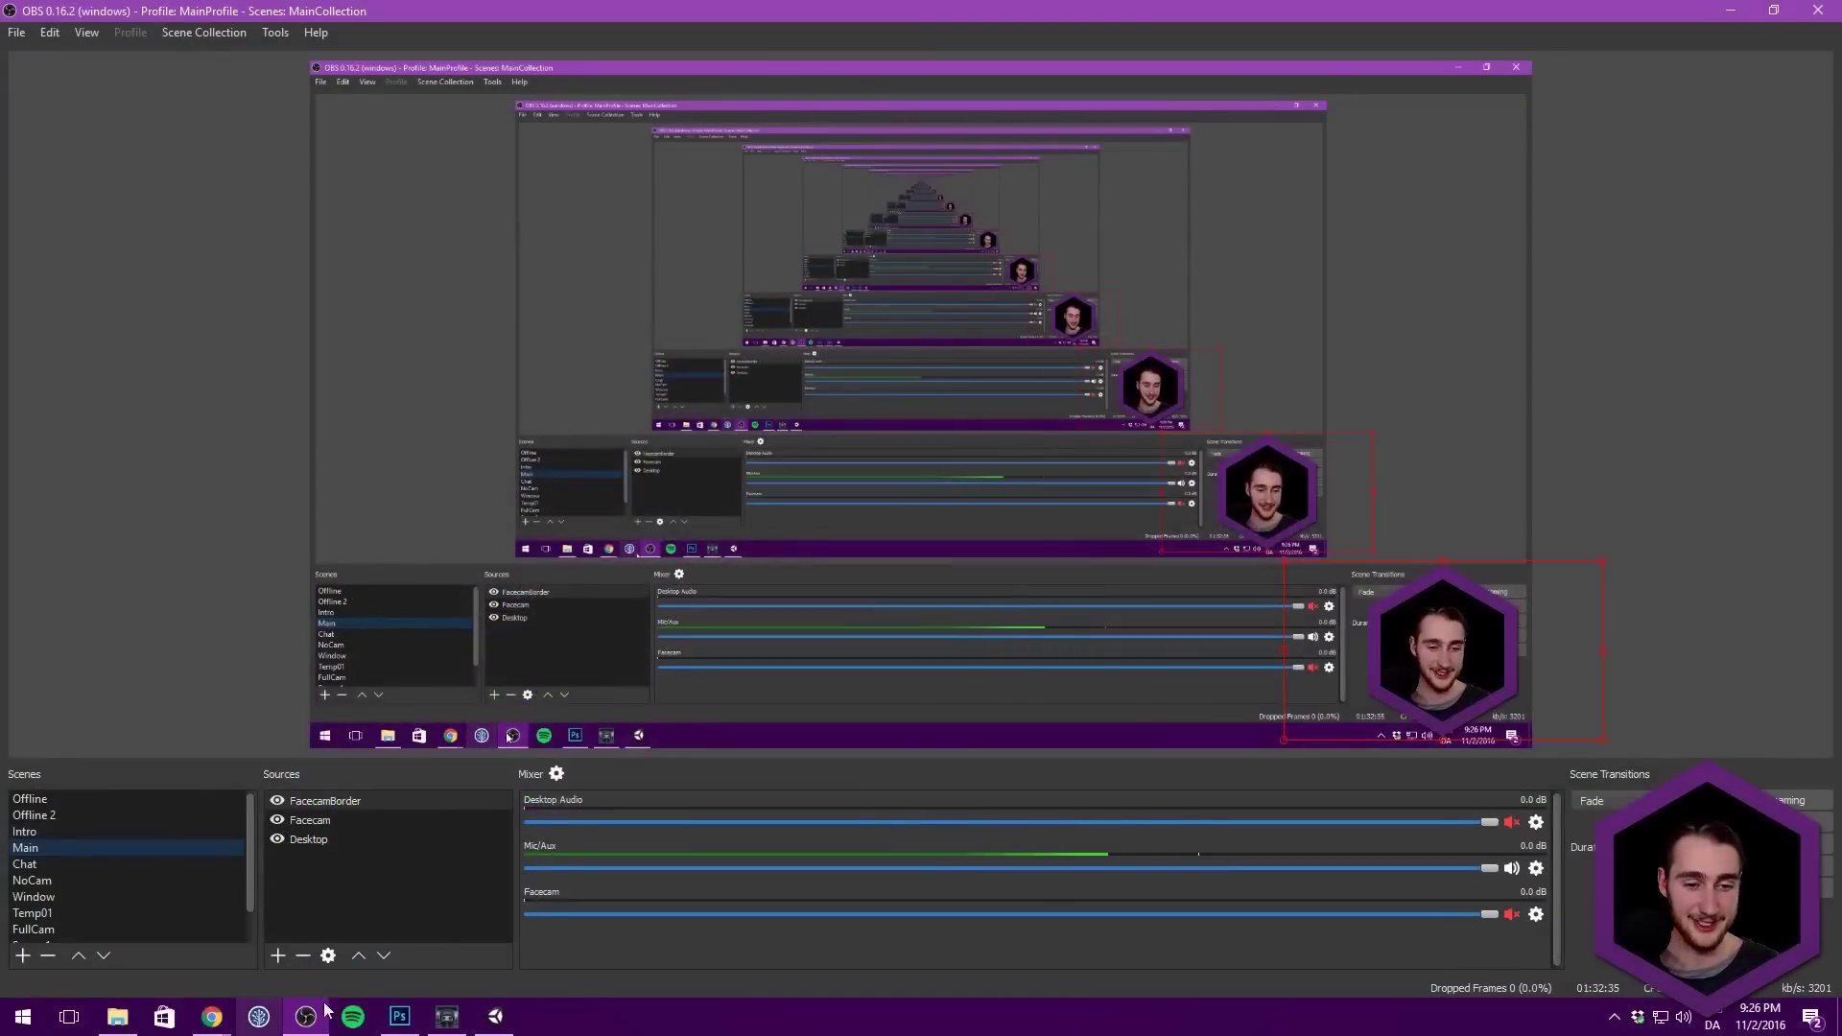
Step: Switch to Unity, play-test the level by driving the car past the crates, and stop the run
left_click(495, 1016)
left_click(887, 56)
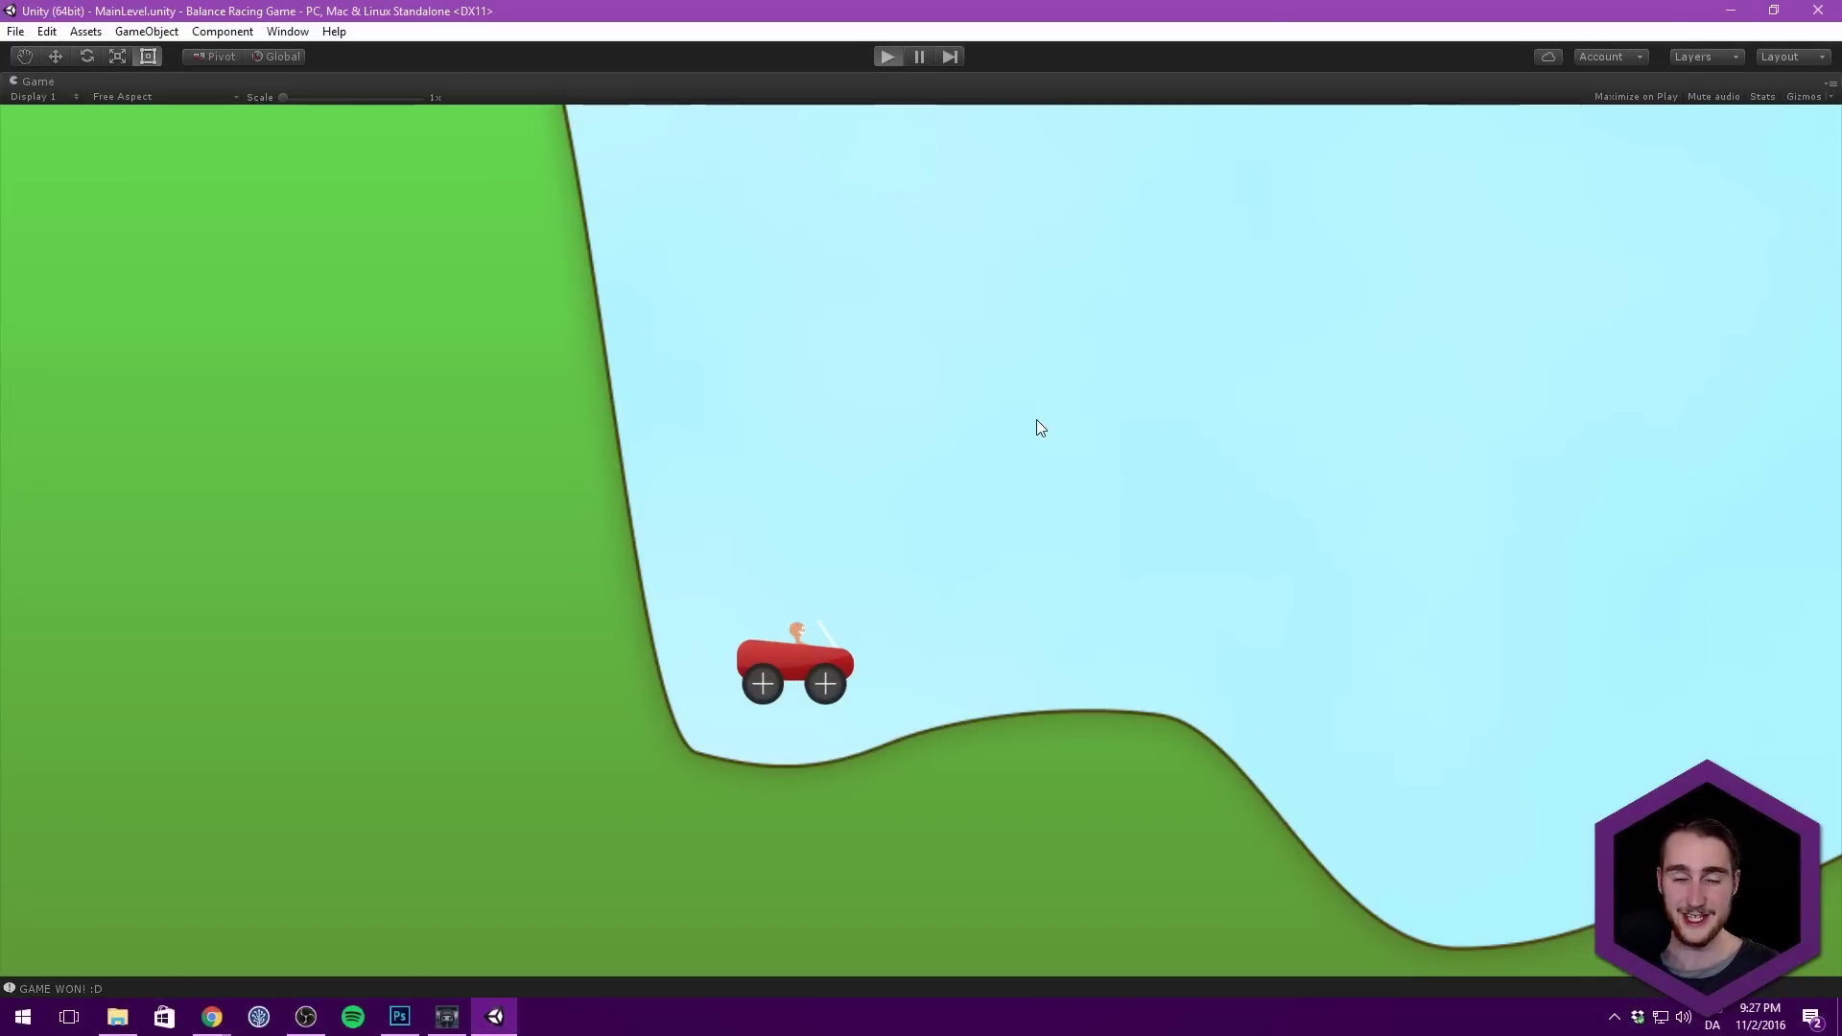
key("Right")
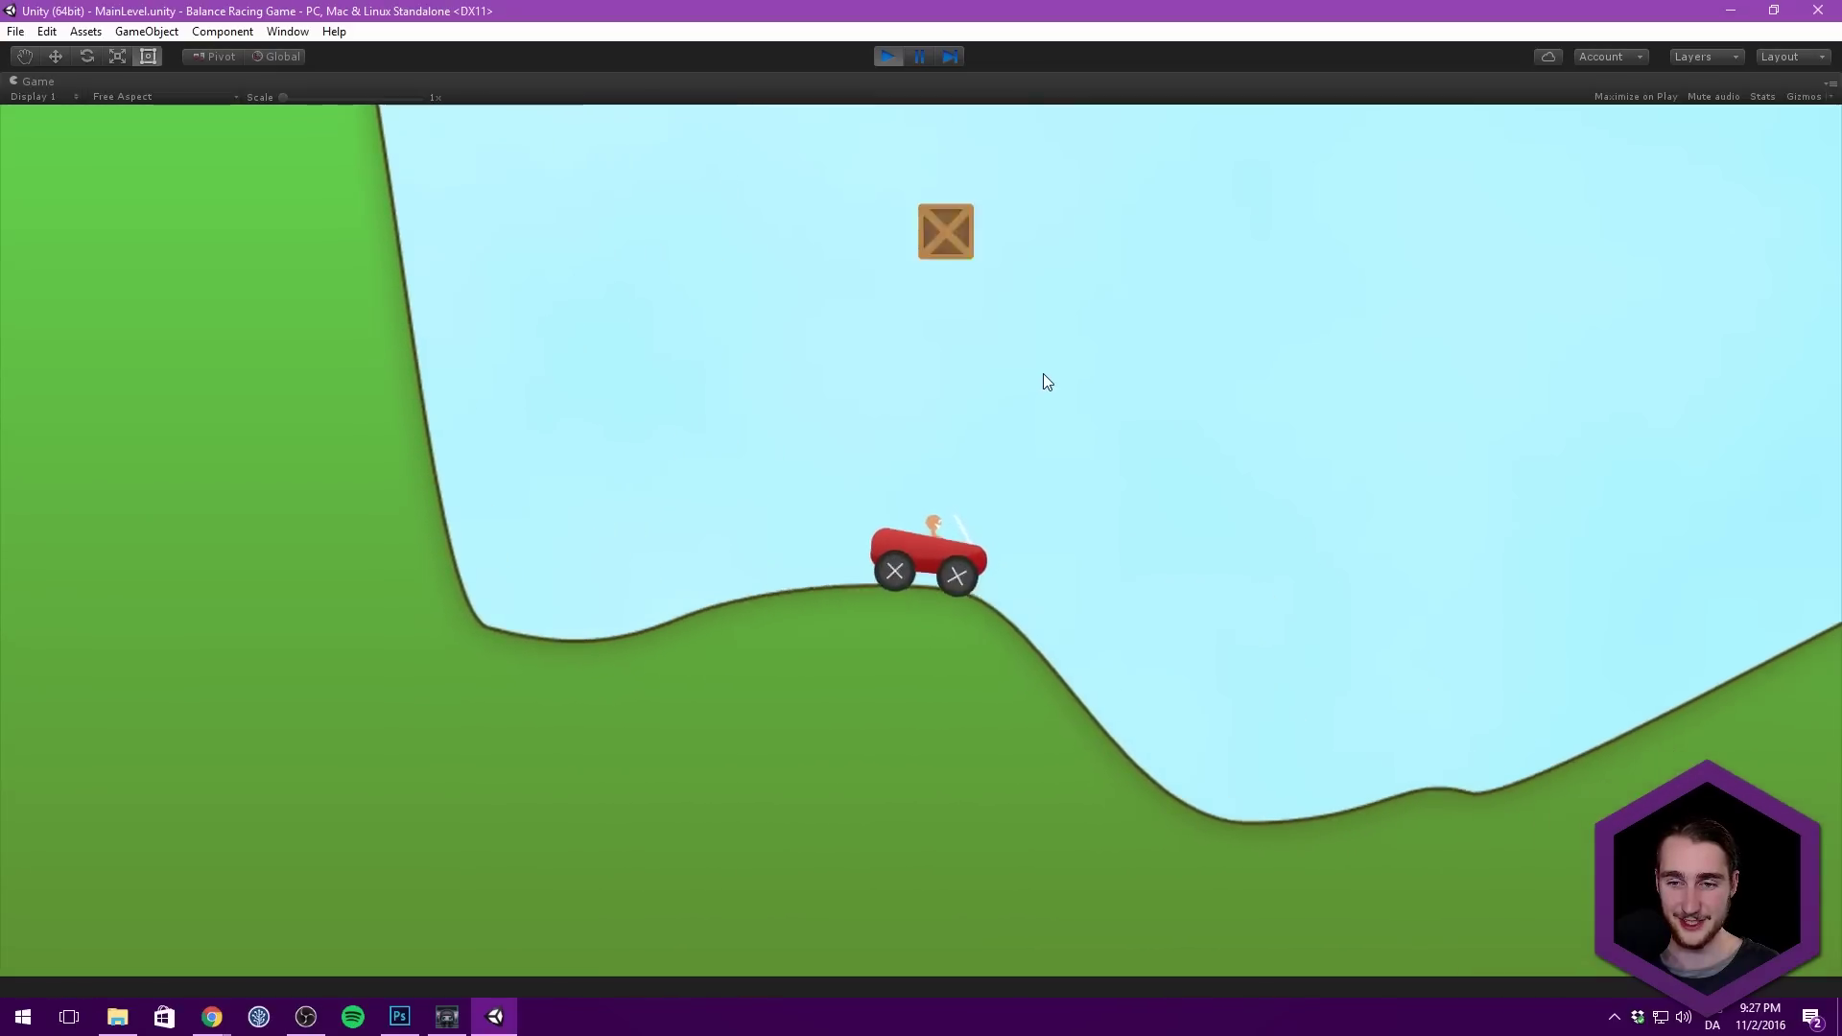
key("Right")
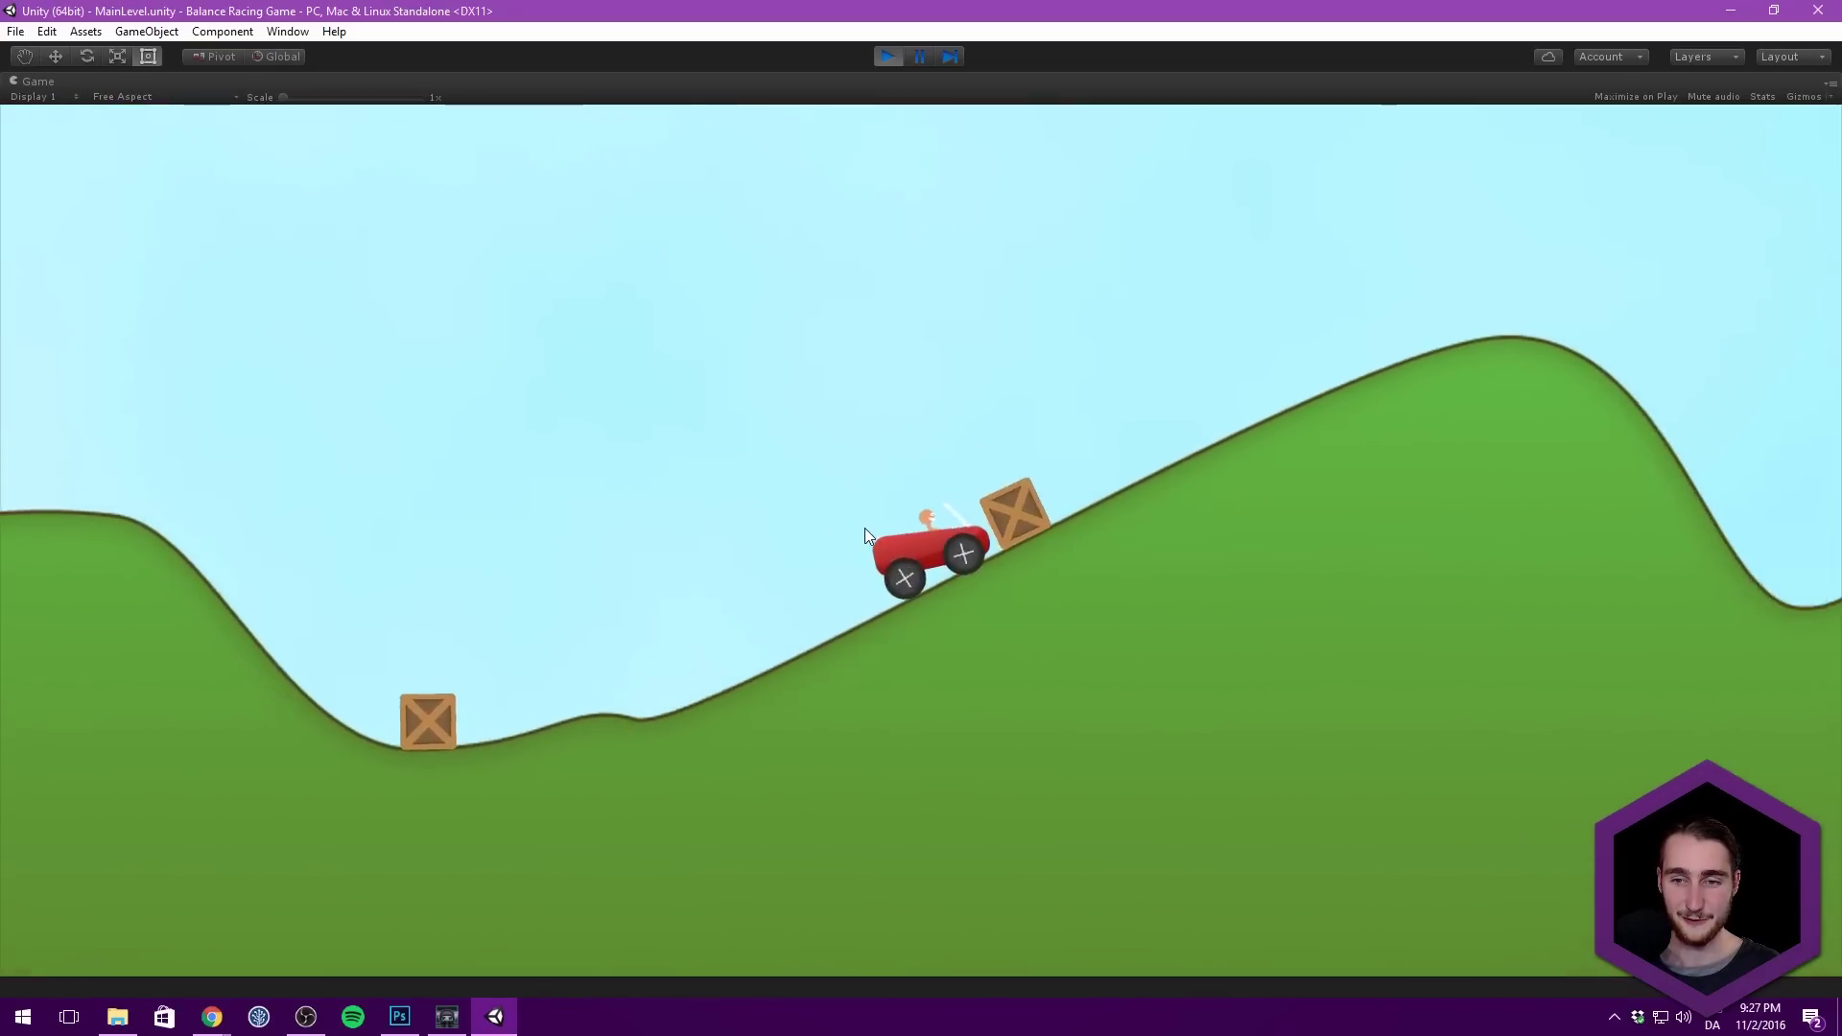
key("Right")
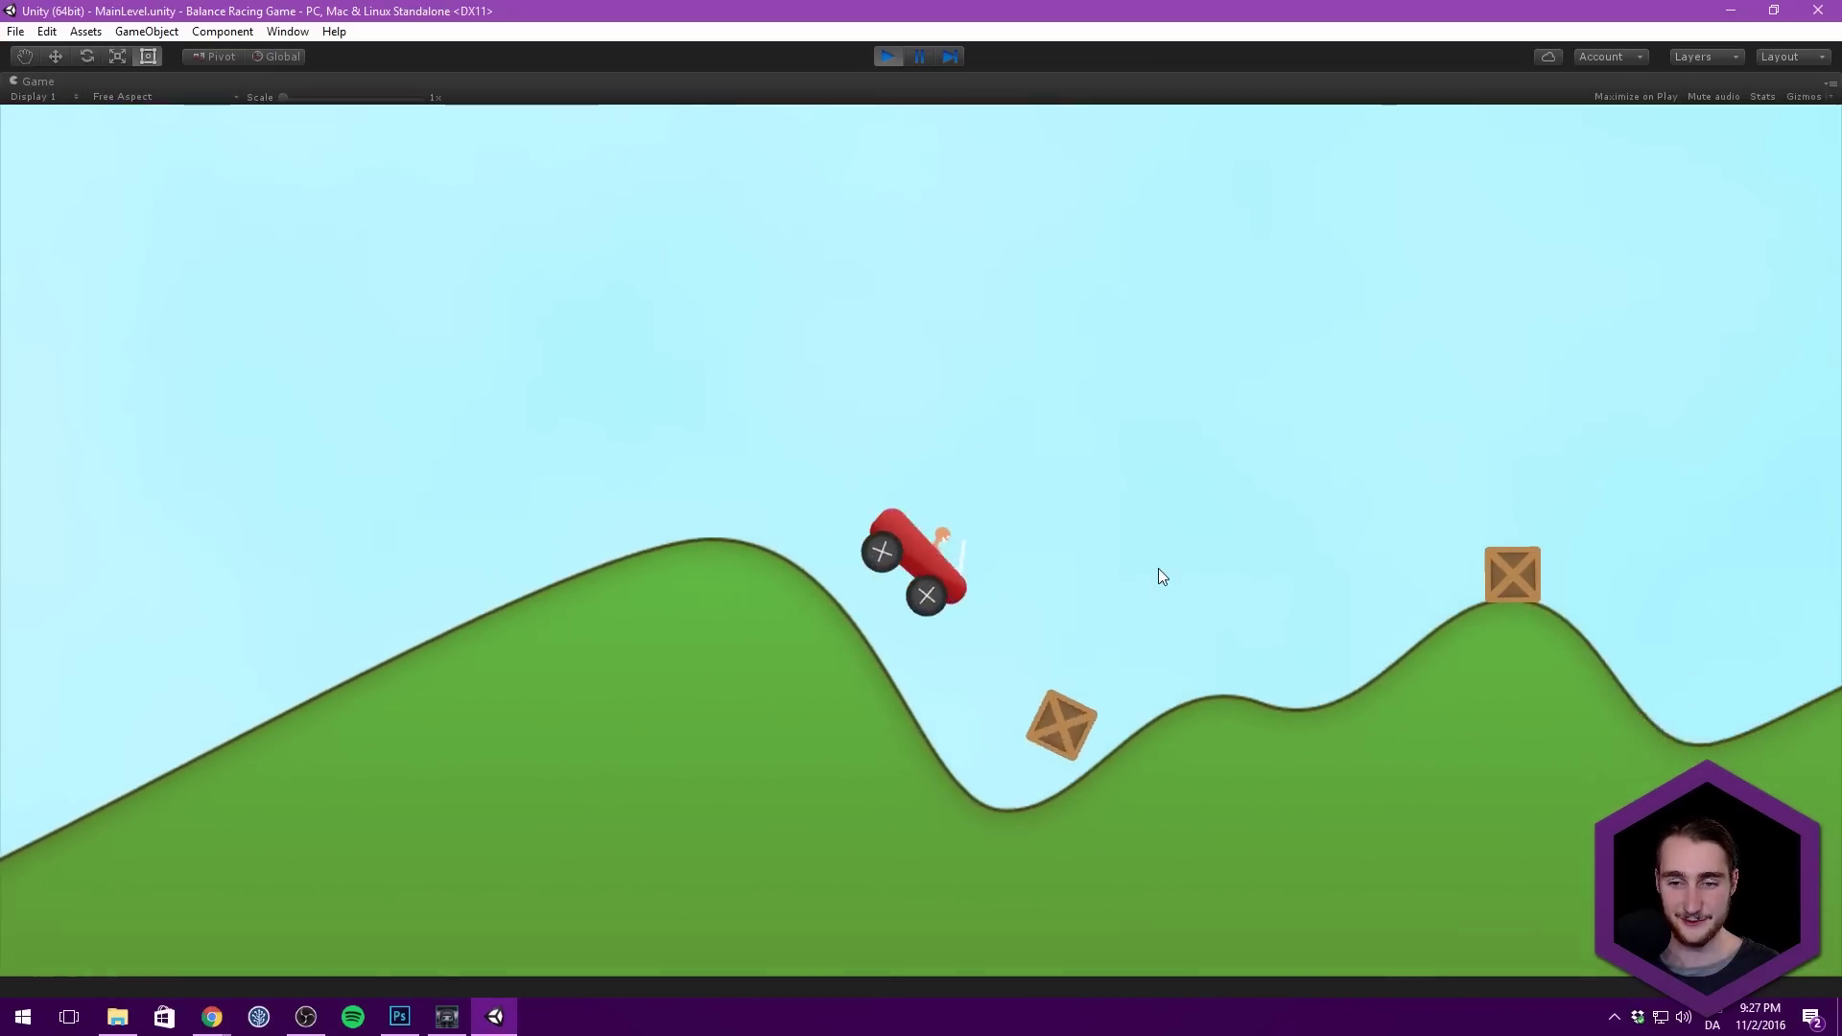
key("Right")
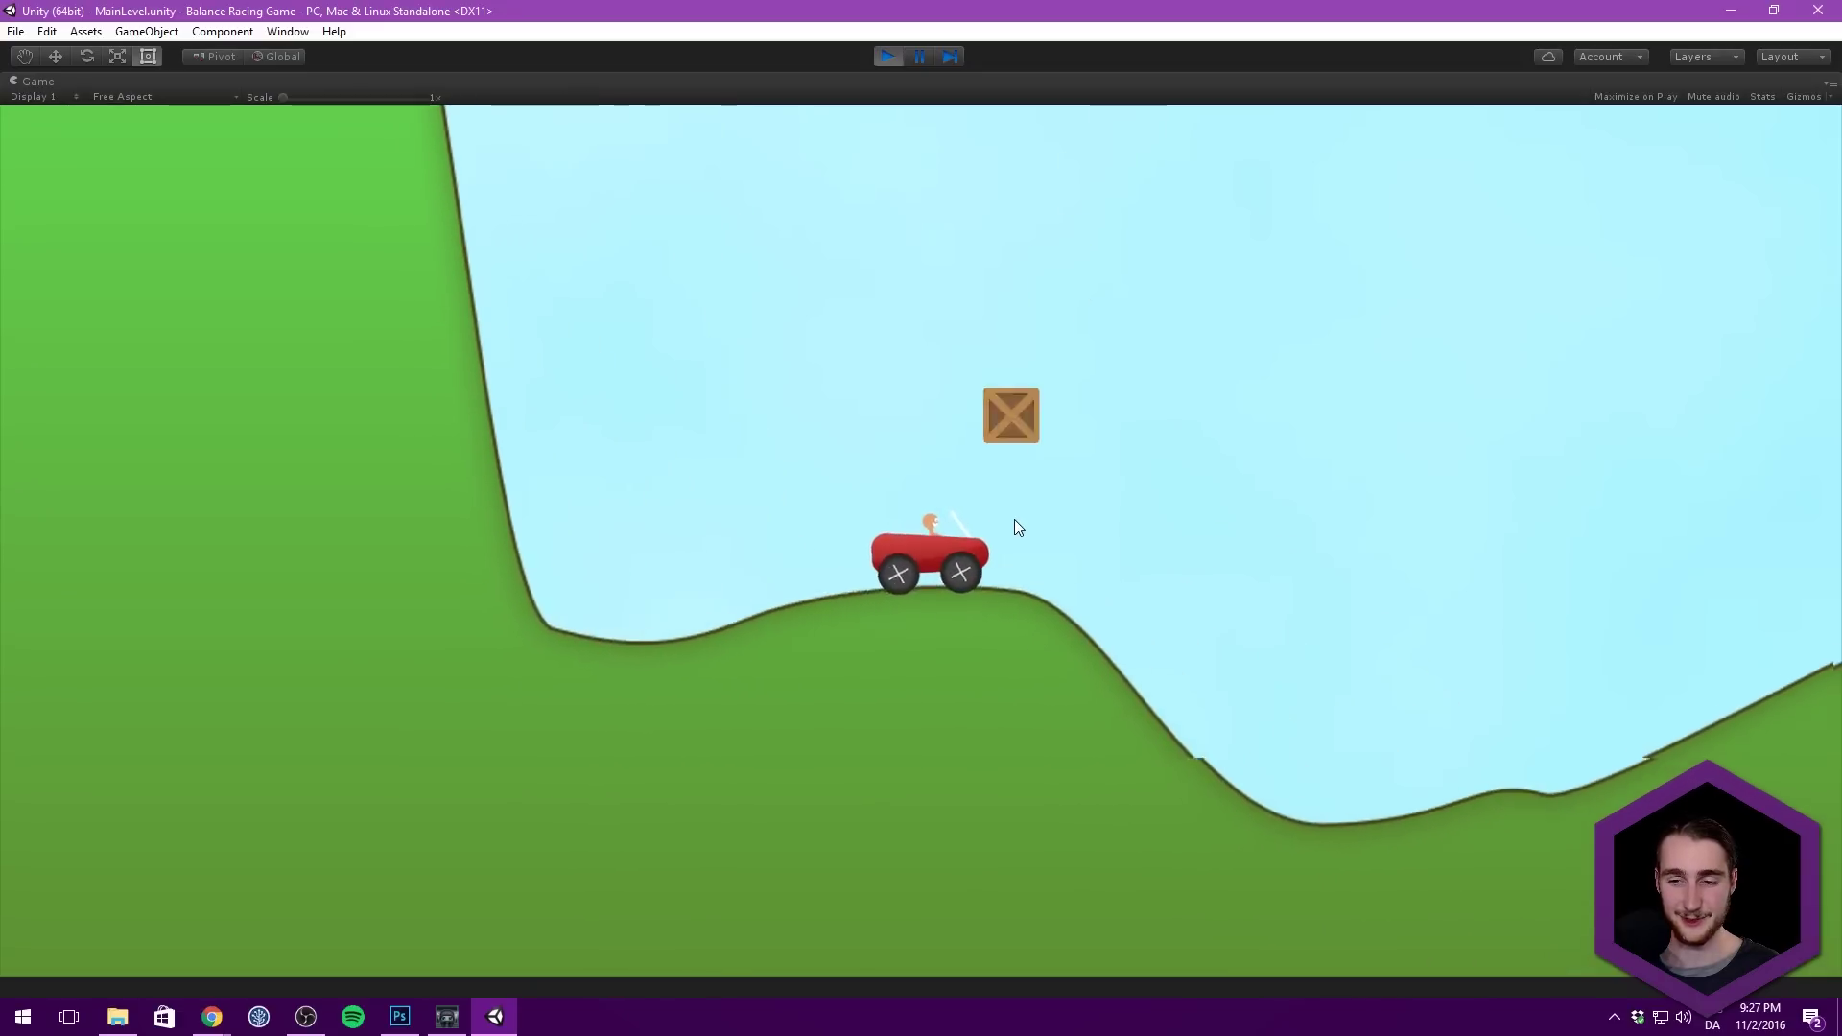
key("Right")
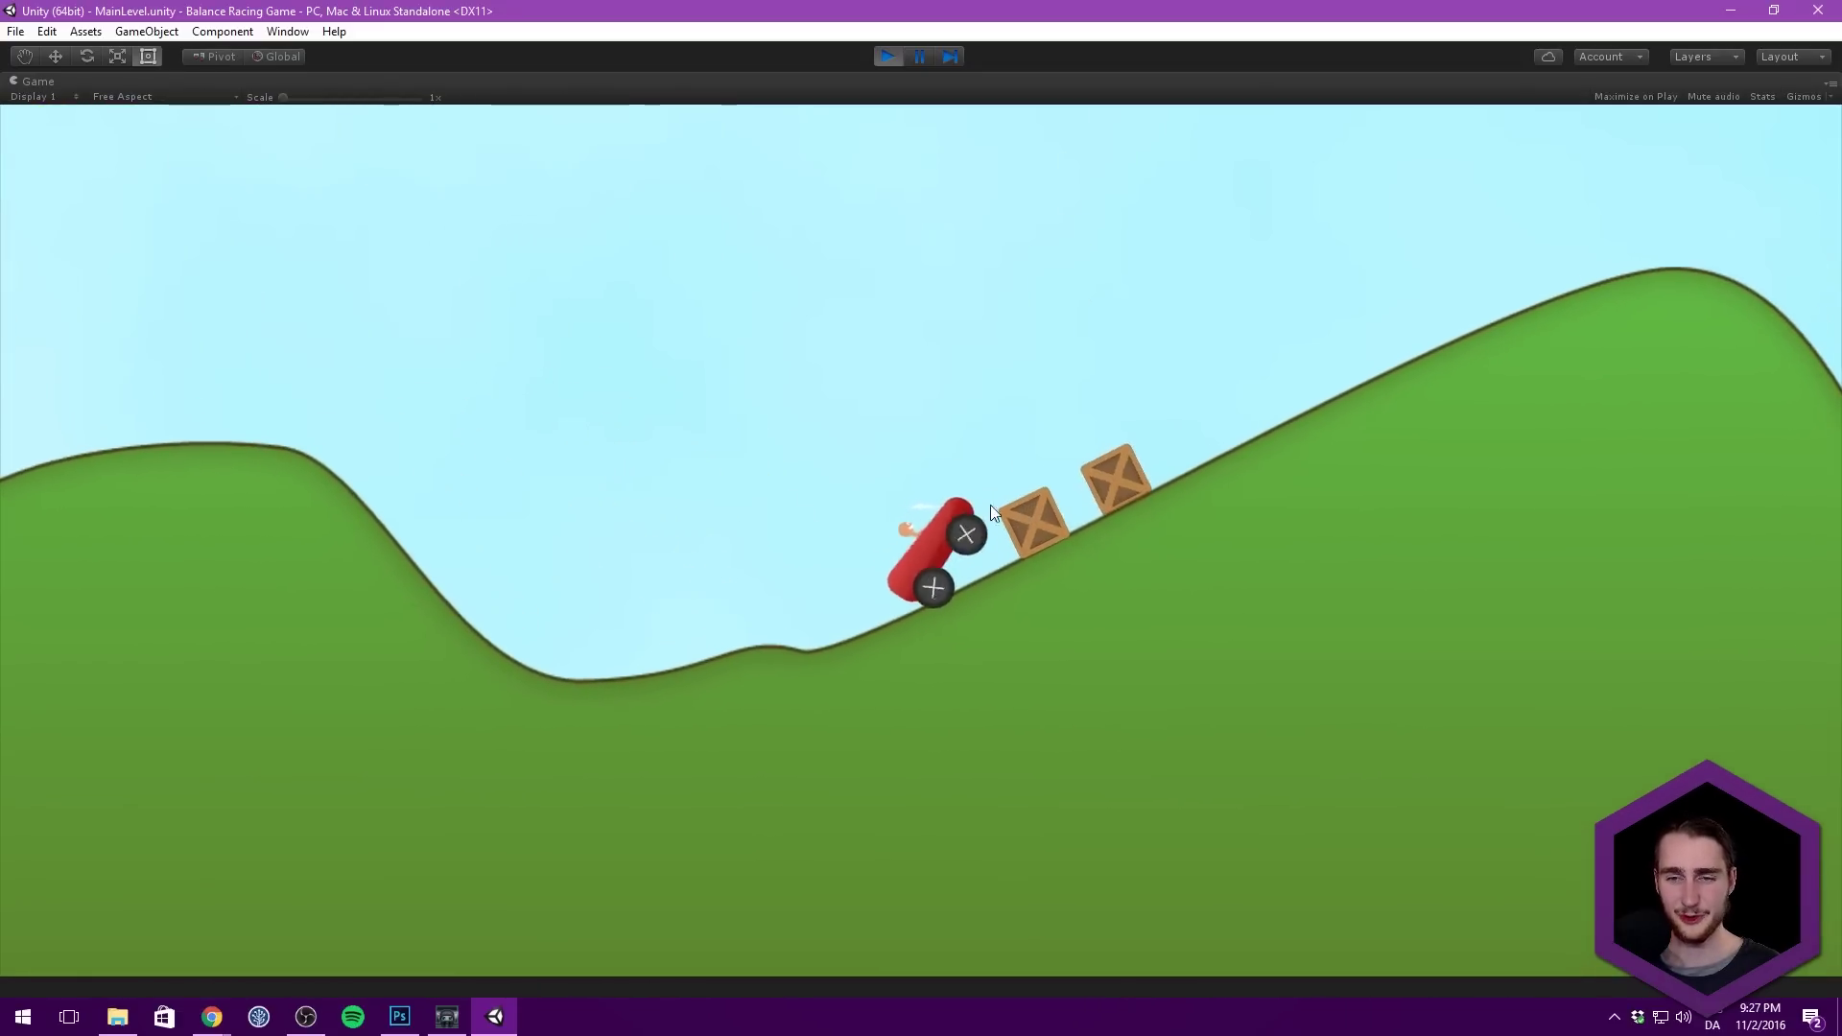
key("ctrl+p")
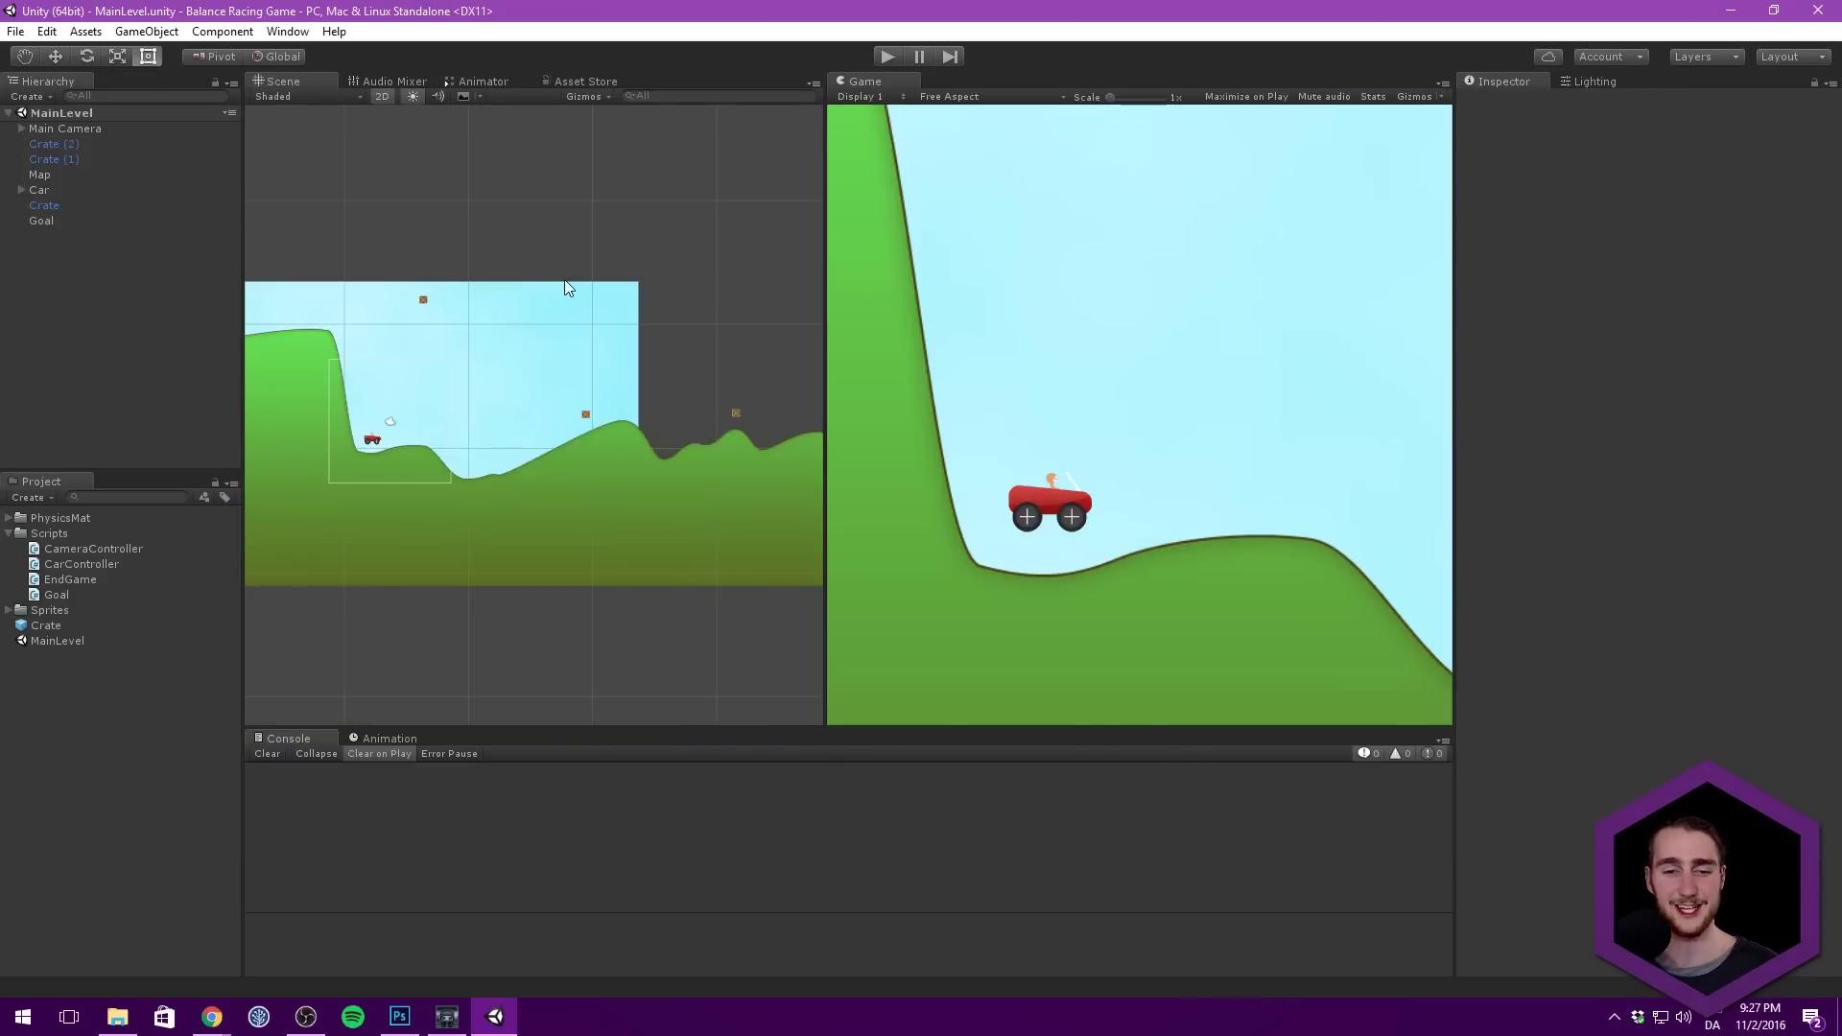
Step: Return to OBS and activate the Chat scene
key("alt+Tab")
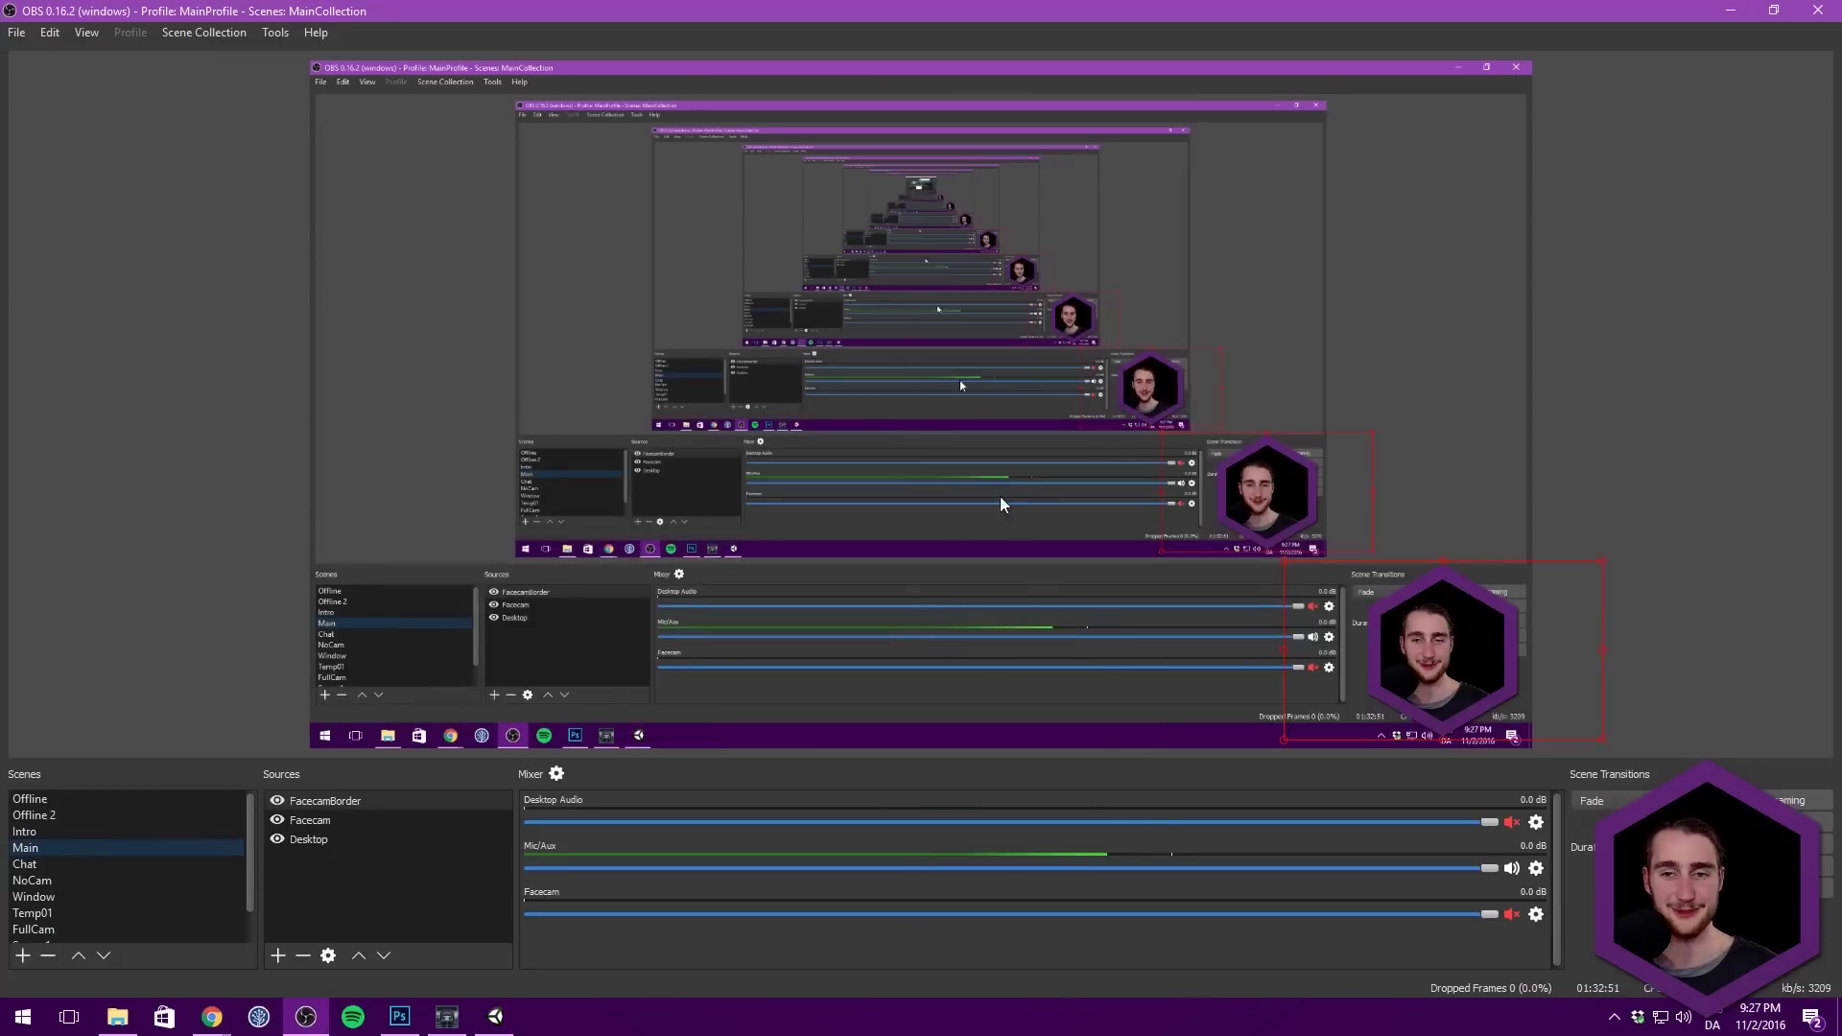
left_click(28, 863)
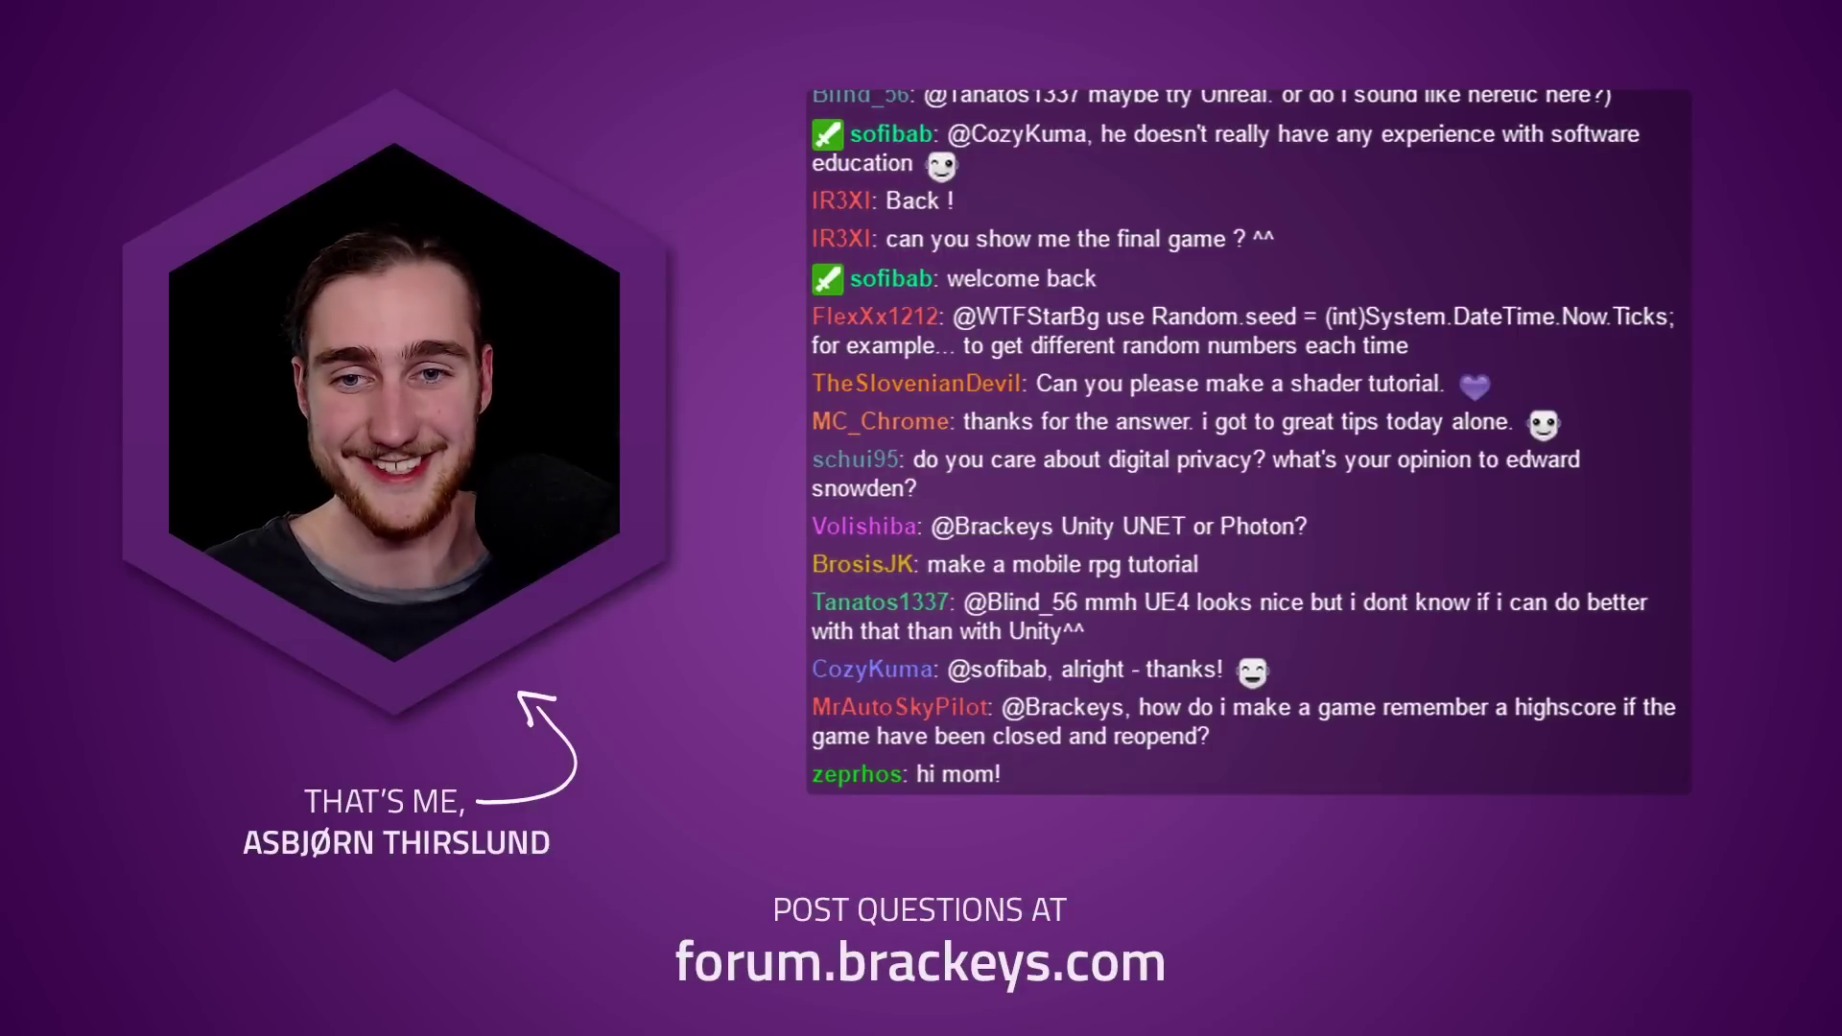